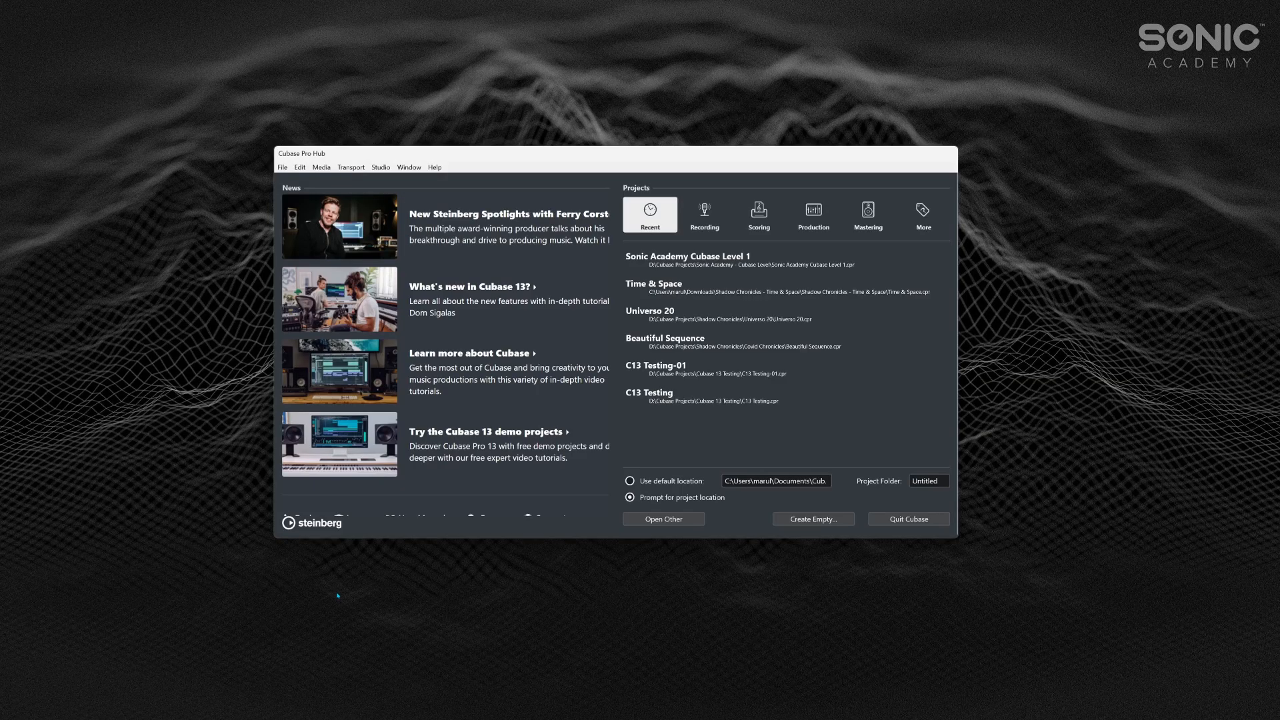
left_click(283, 168)
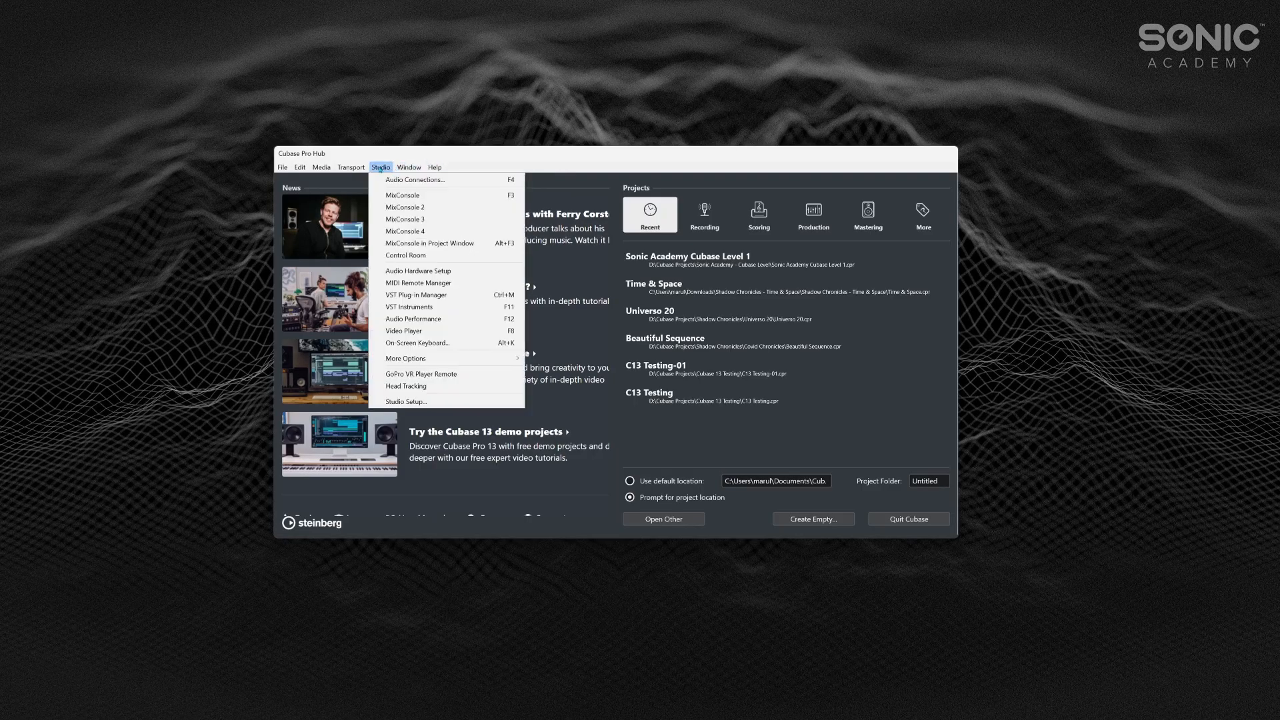
left_click(493, 163)
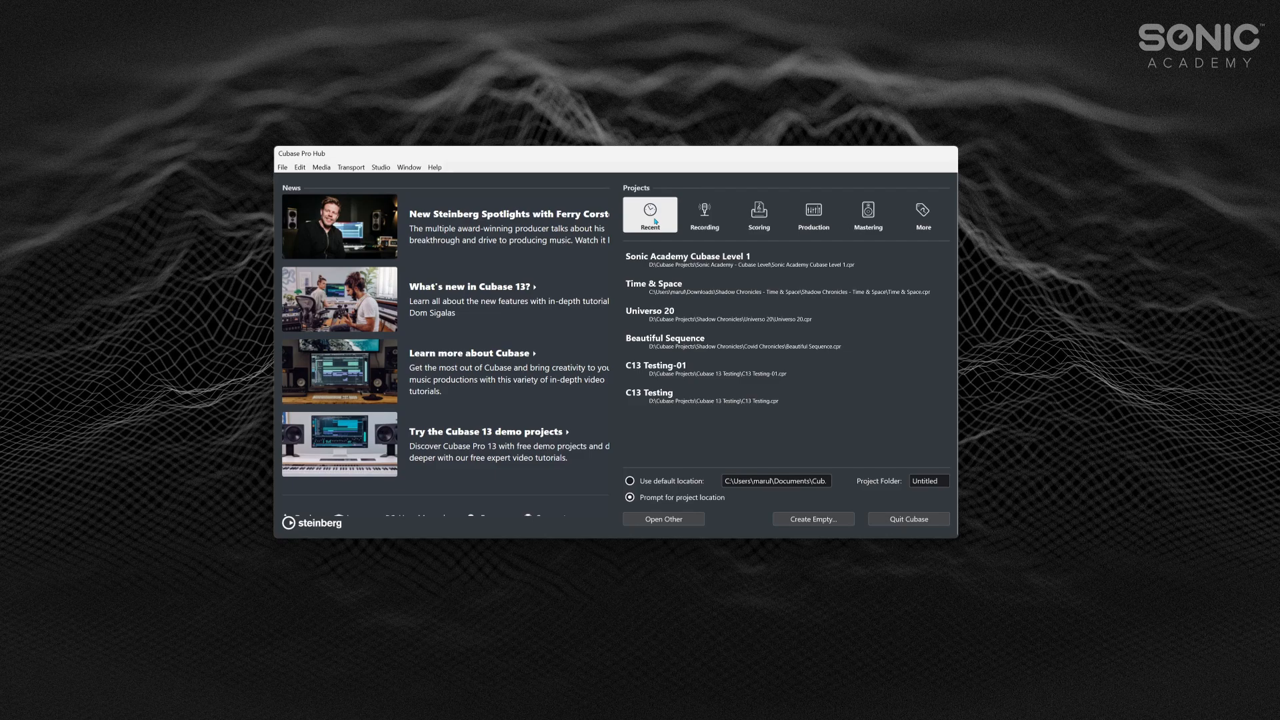
- Look through the Recording, Scoring, Production and Mastering project templates, and return to the recent projects list
left_click(709, 227)
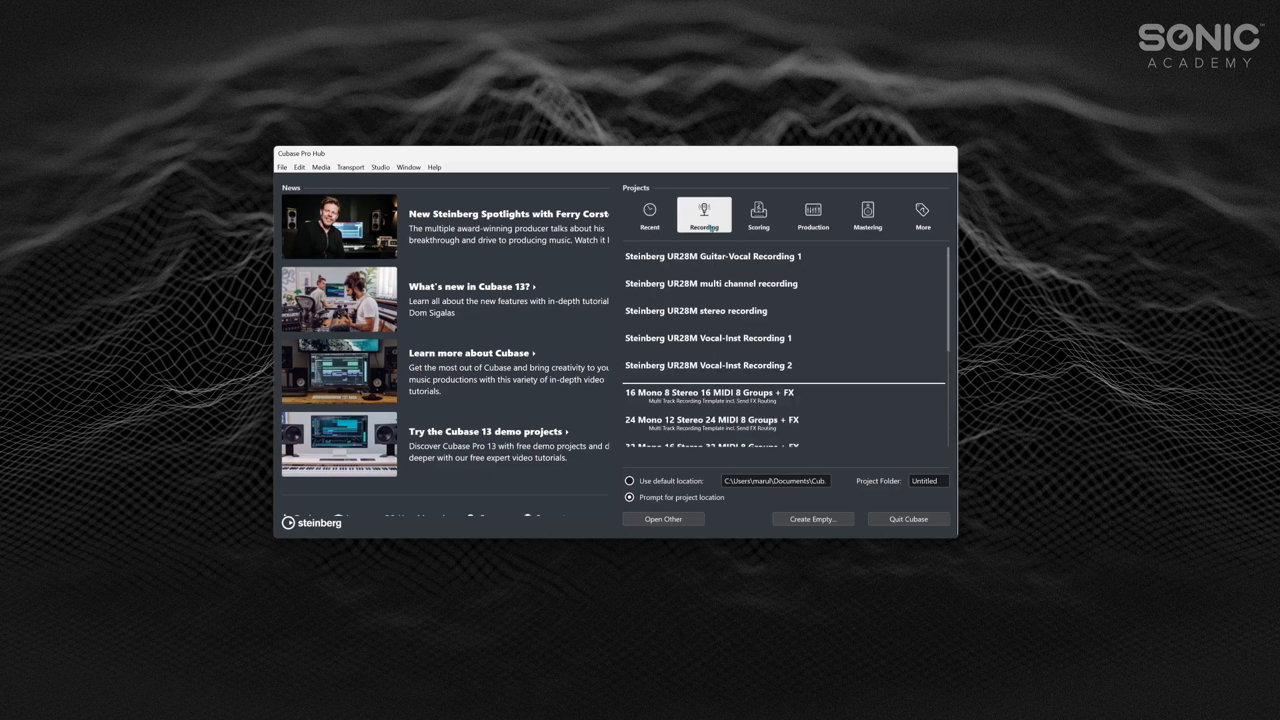
left_click(763, 225)
left_click(814, 220)
left_click(870, 224)
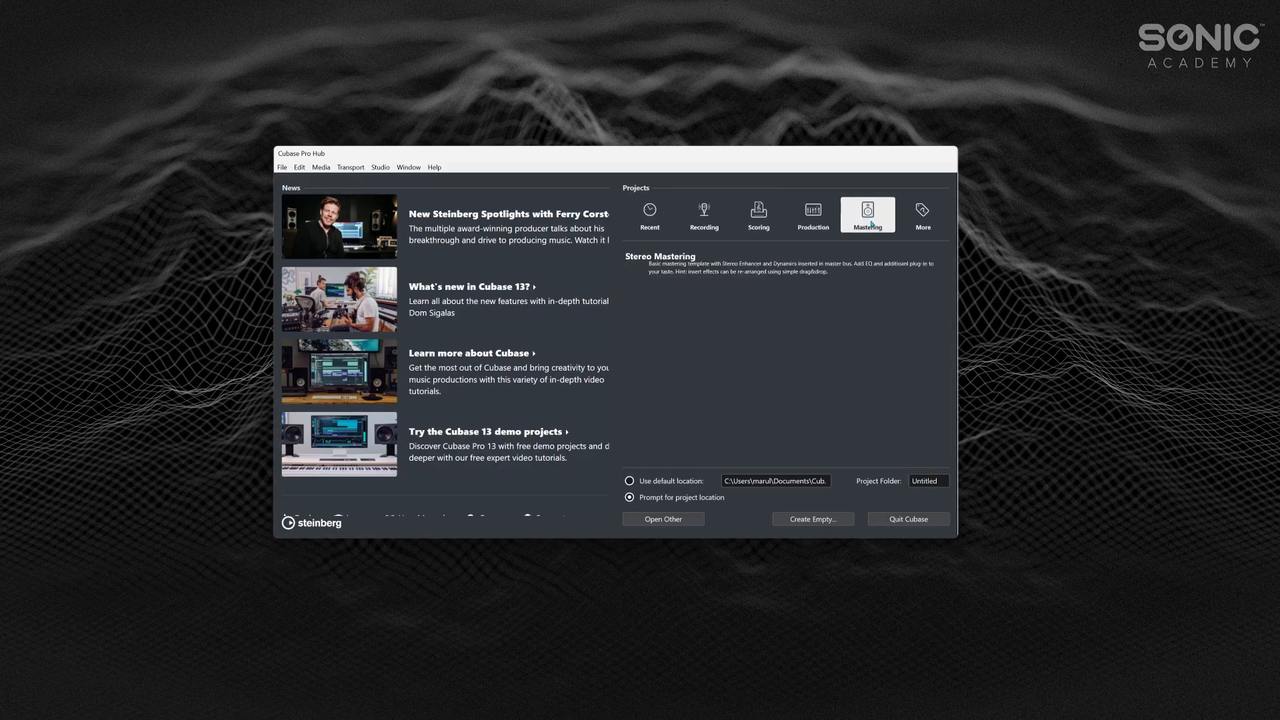
left_click(702, 219)
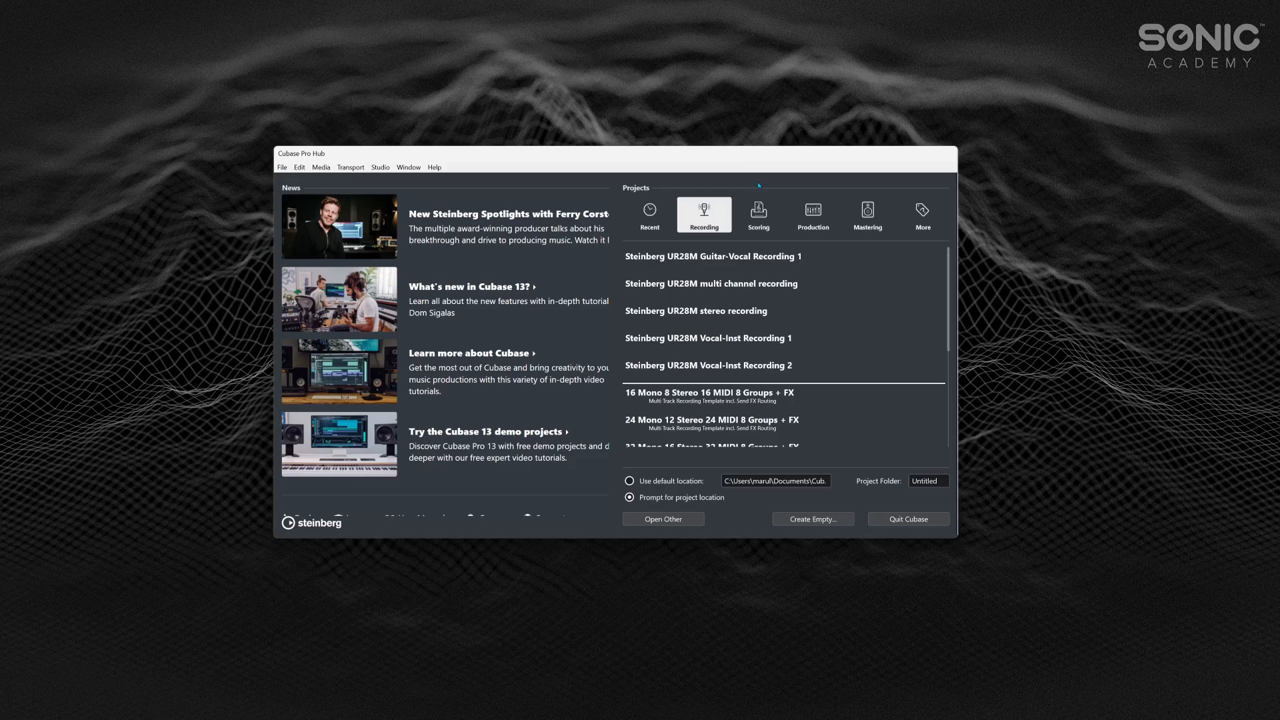
left_click(649, 215)
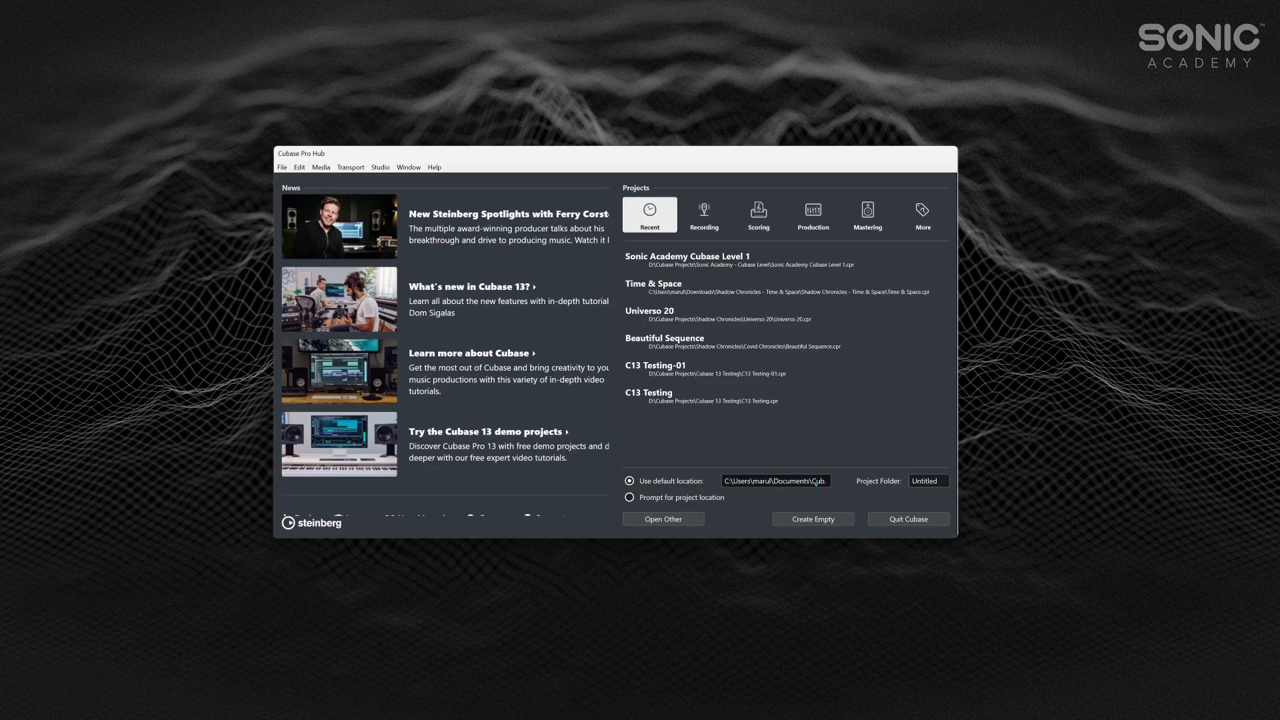
- Create an empty project with the location prompt enabled, using the "Sonic Academy - Cubase Level" folder as its project folder
left_click(642, 498)
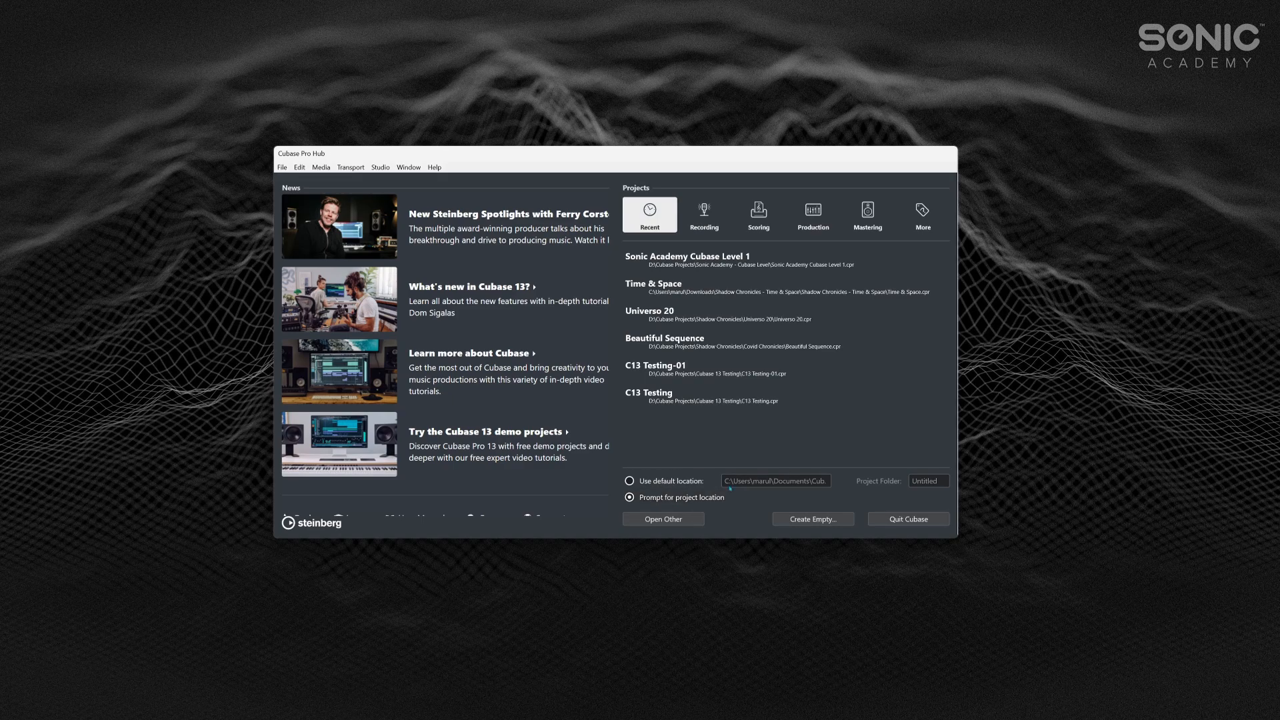
left_click(832, 521)
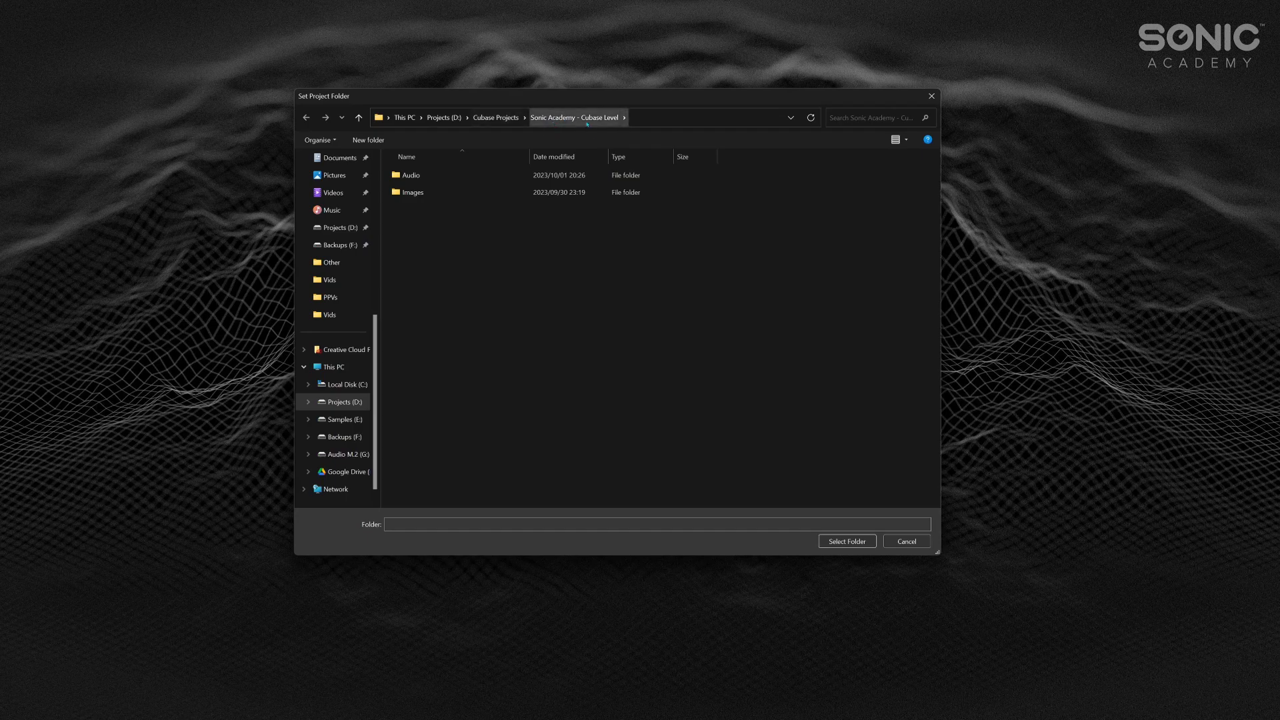
left_click(846, 541)
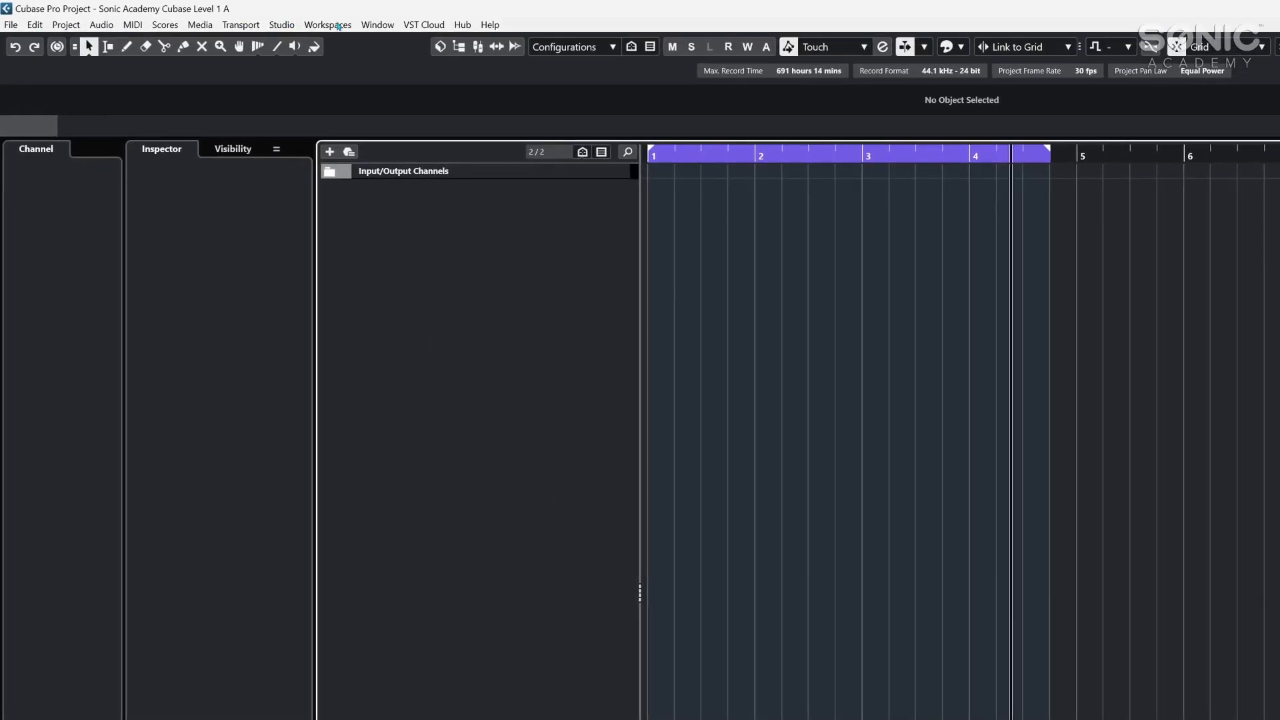
- Open Studio Setup and check which ASIO drivers are available for the audio system, keeping Yamaha Steinberg USB ASIO
left_click(281, 25)
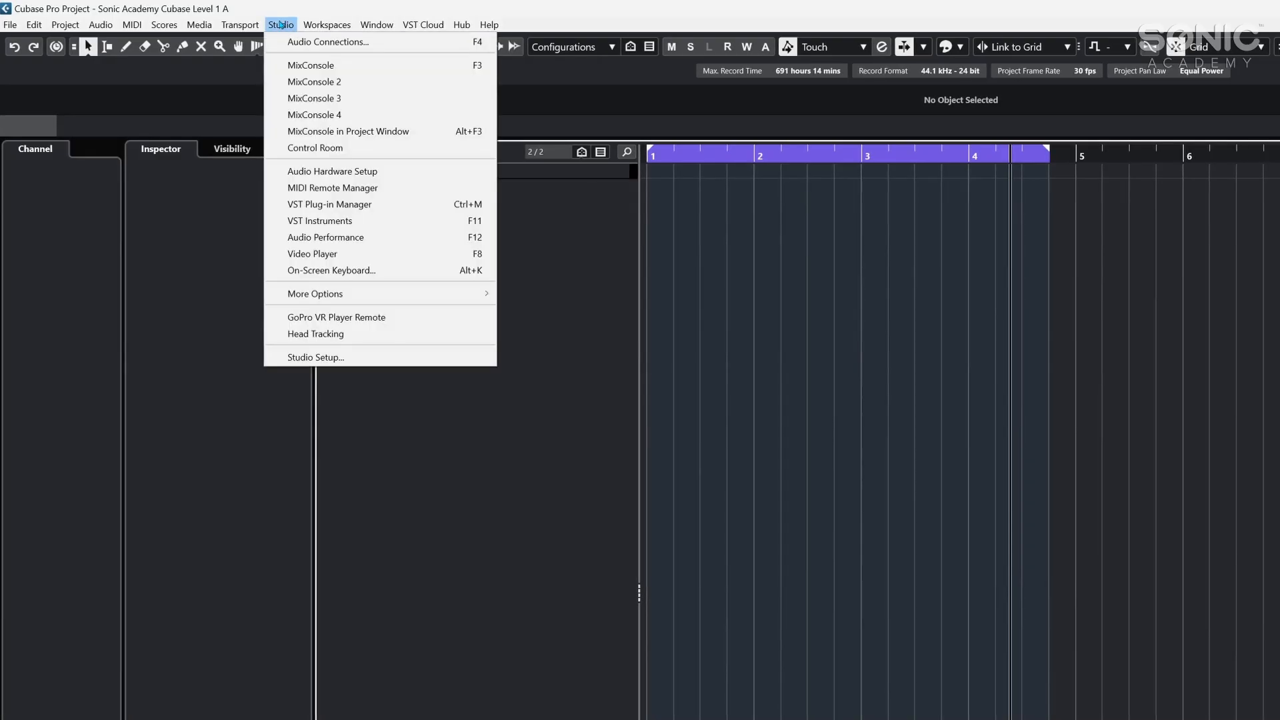
left_click(329, 362)
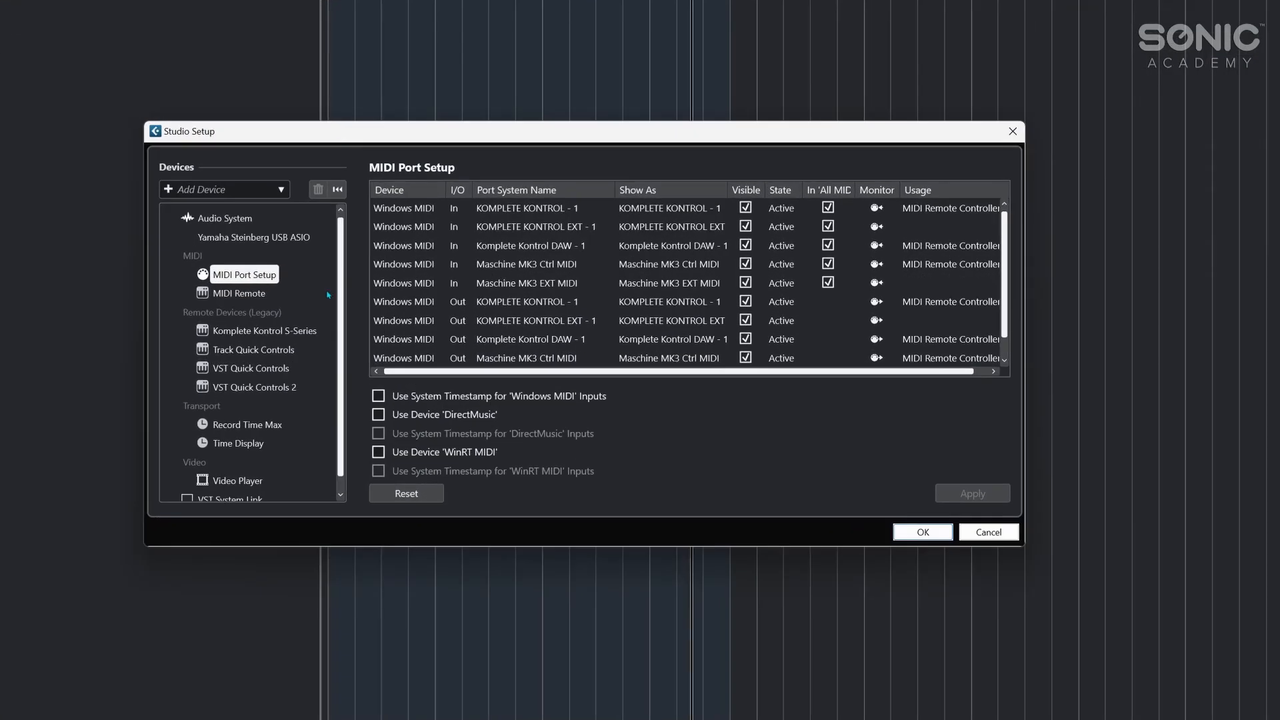
left_click(222, 219)
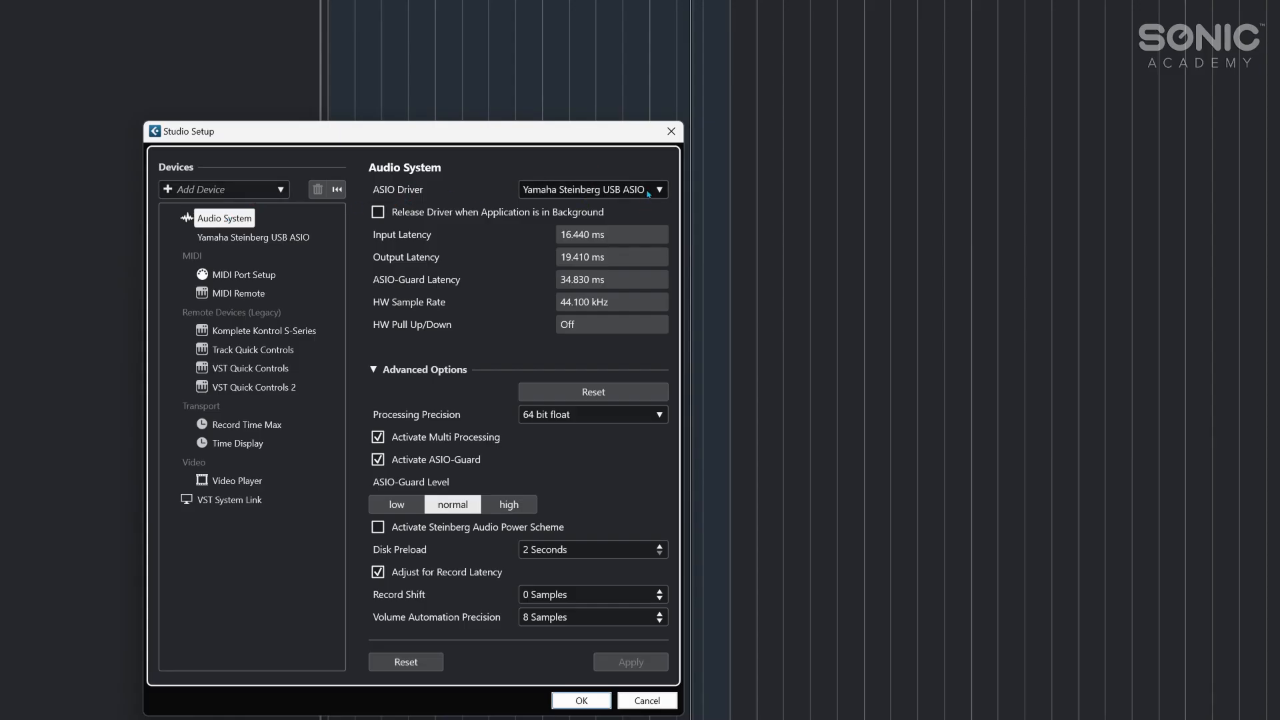
left_click(600, 192)
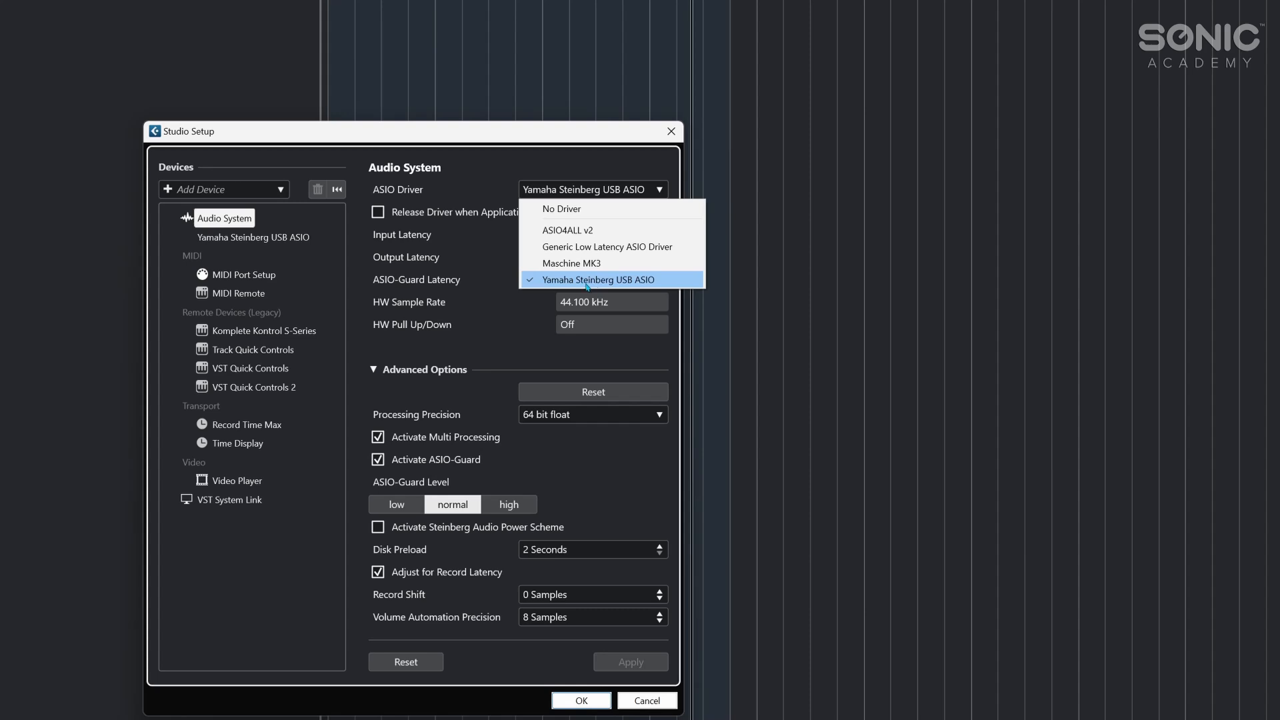
left_click(487, 157)
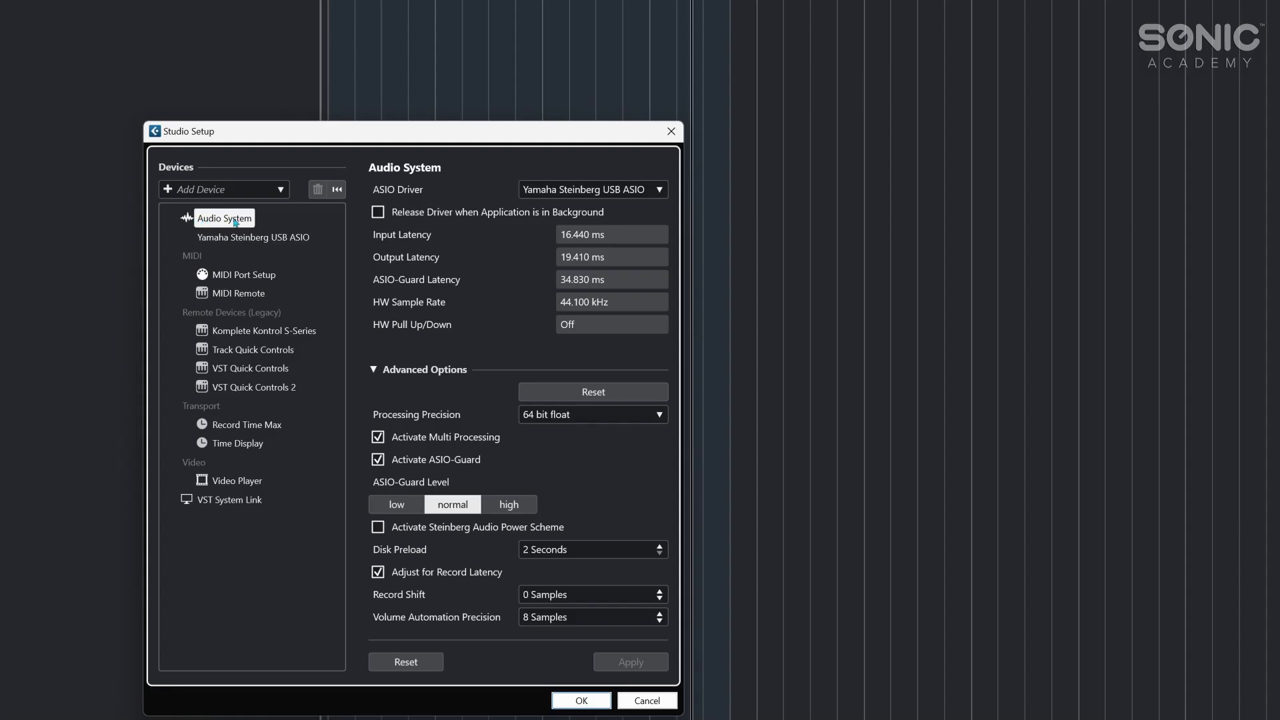
- Check the Yamaha Steinberg USB ASIO port settings and the buffer size and latency in the driver's own control panel
left_click(237, 240)
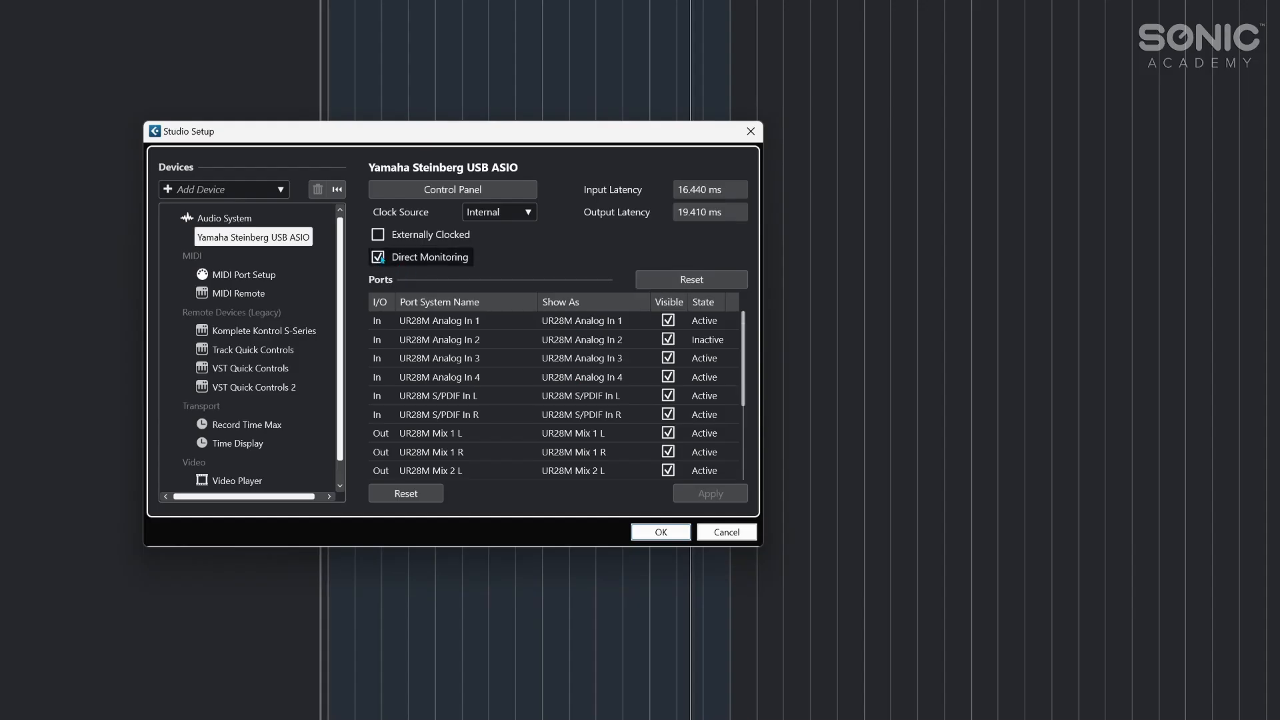
left_click(500, 189)
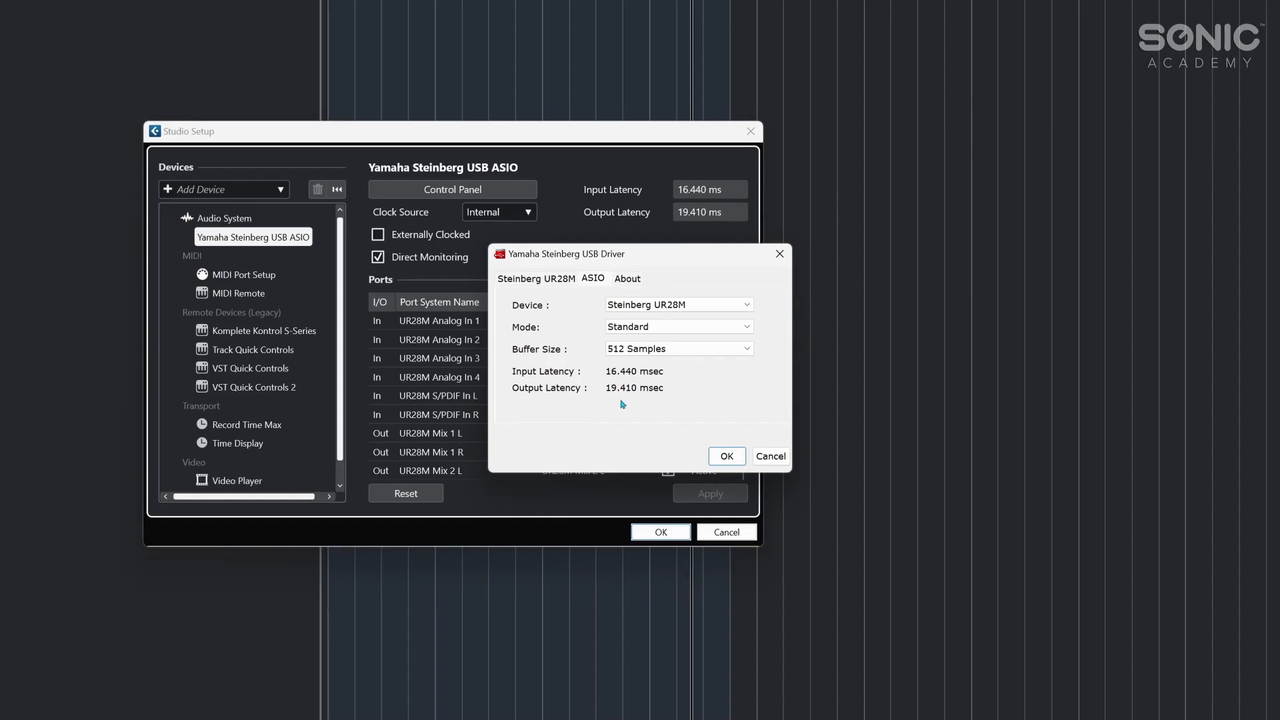
left_click(727, 457)
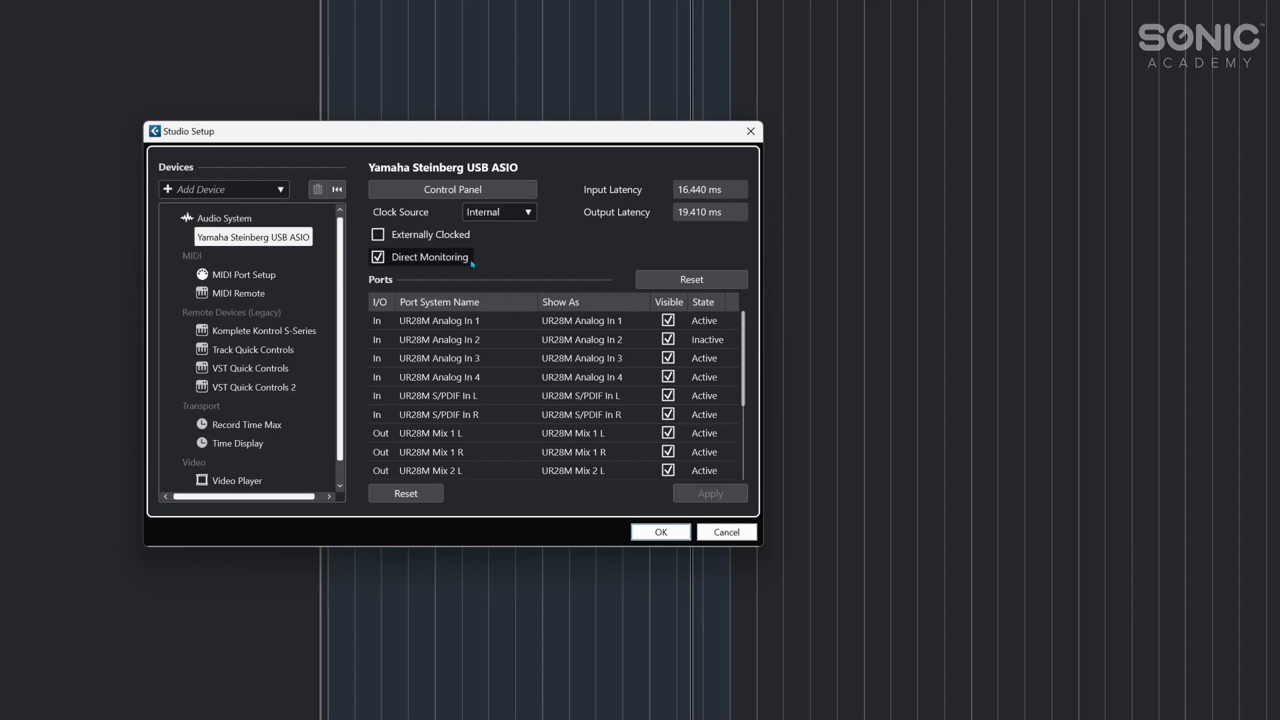
- Examine the whole list of MIDI input and output ports in MIDI Port Setup
left_click(238, 274)
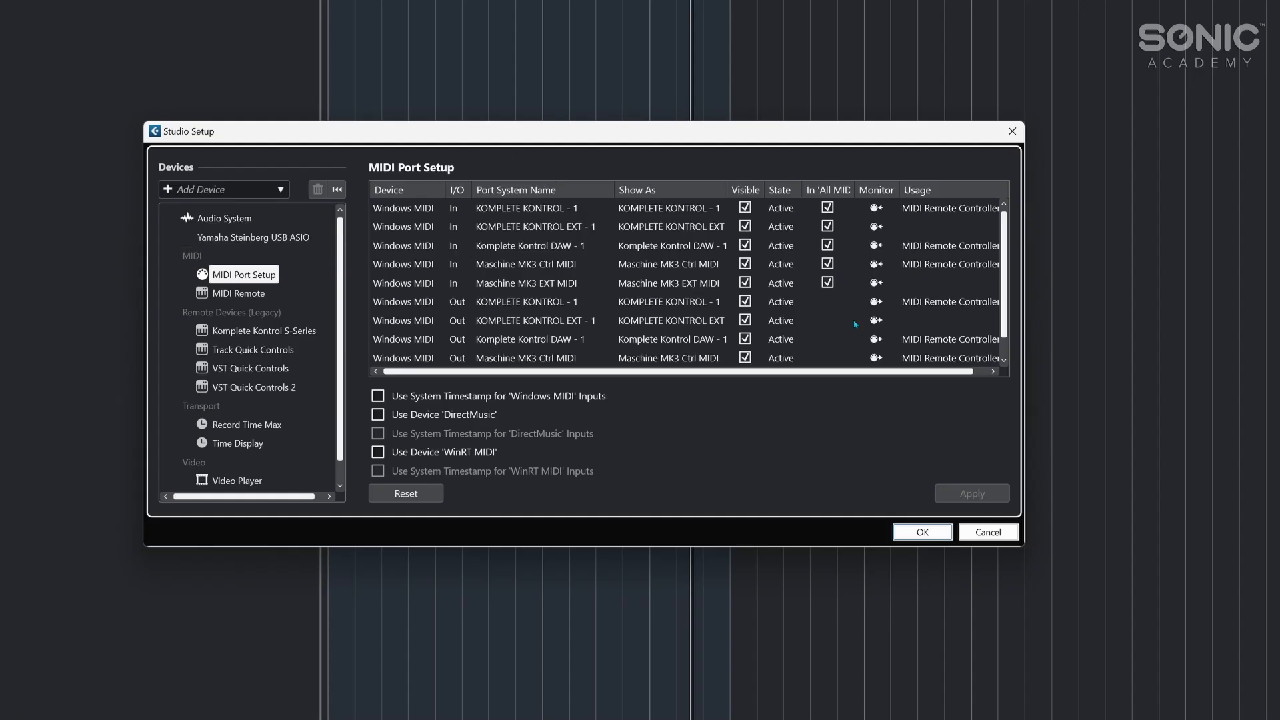
scroll(855, 324, "down", 1)
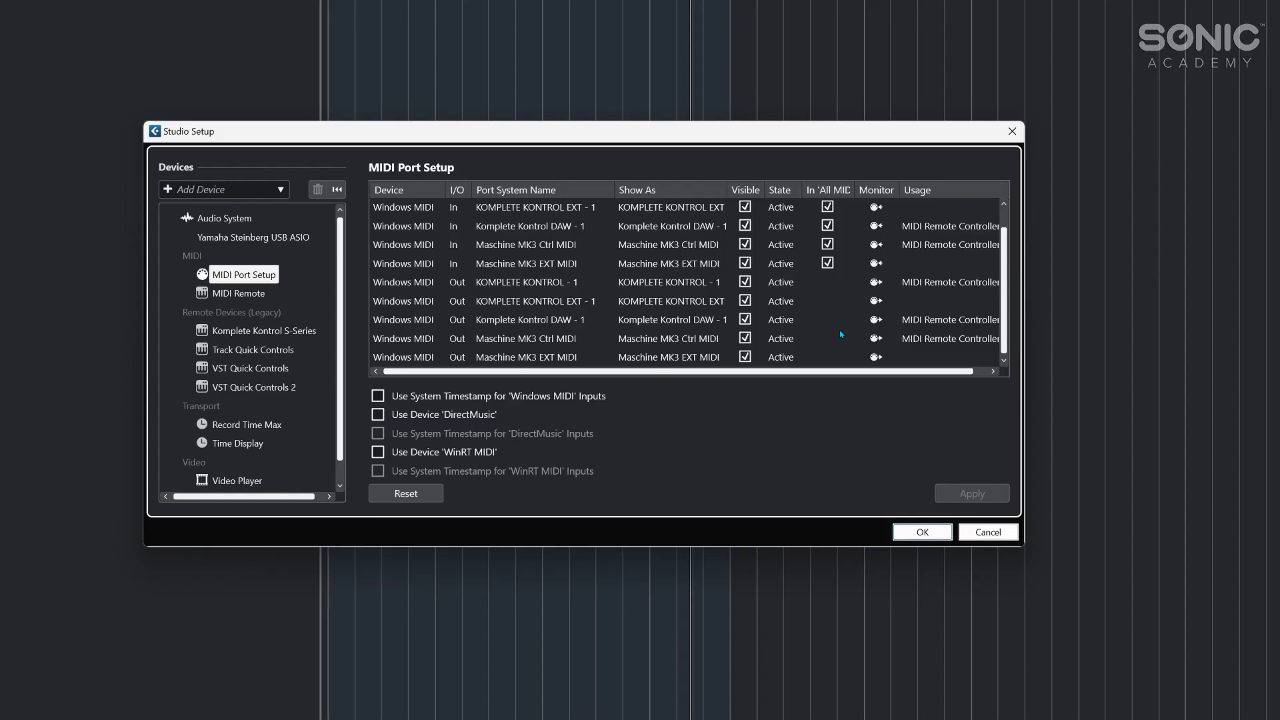
scroll(762, 289, "up", 1)
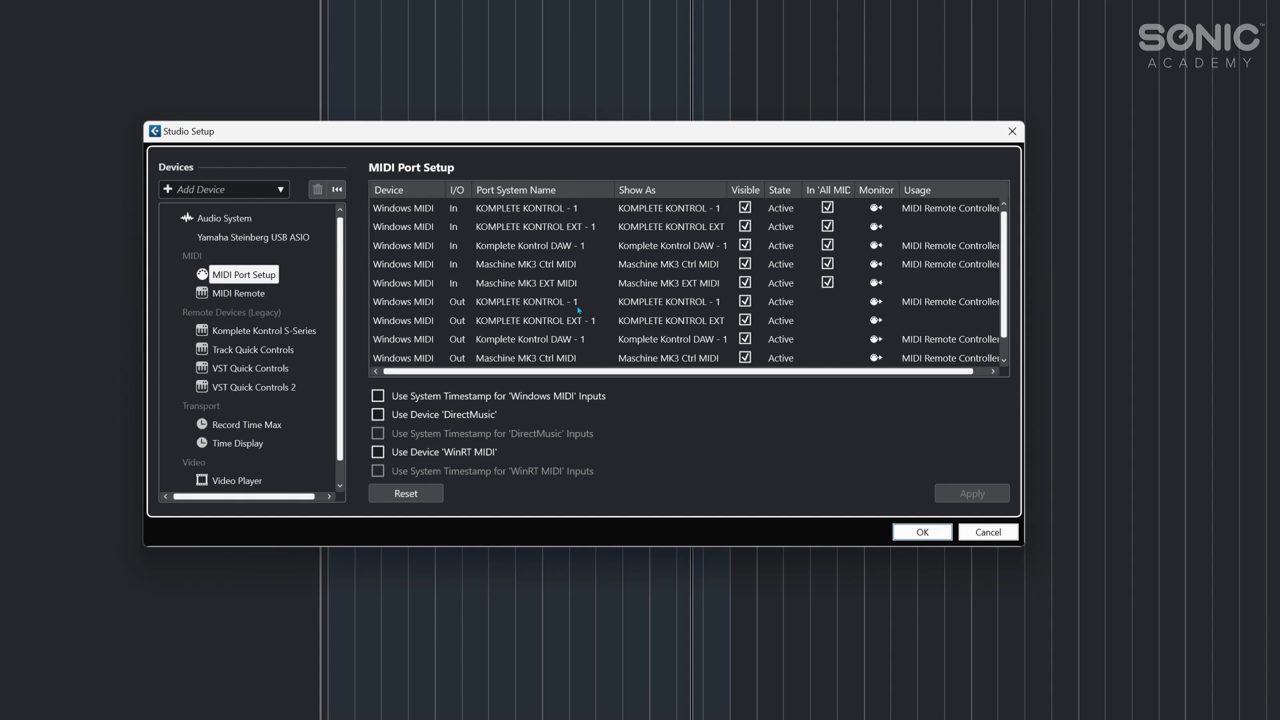
scroll(630, 336, "down", 1)
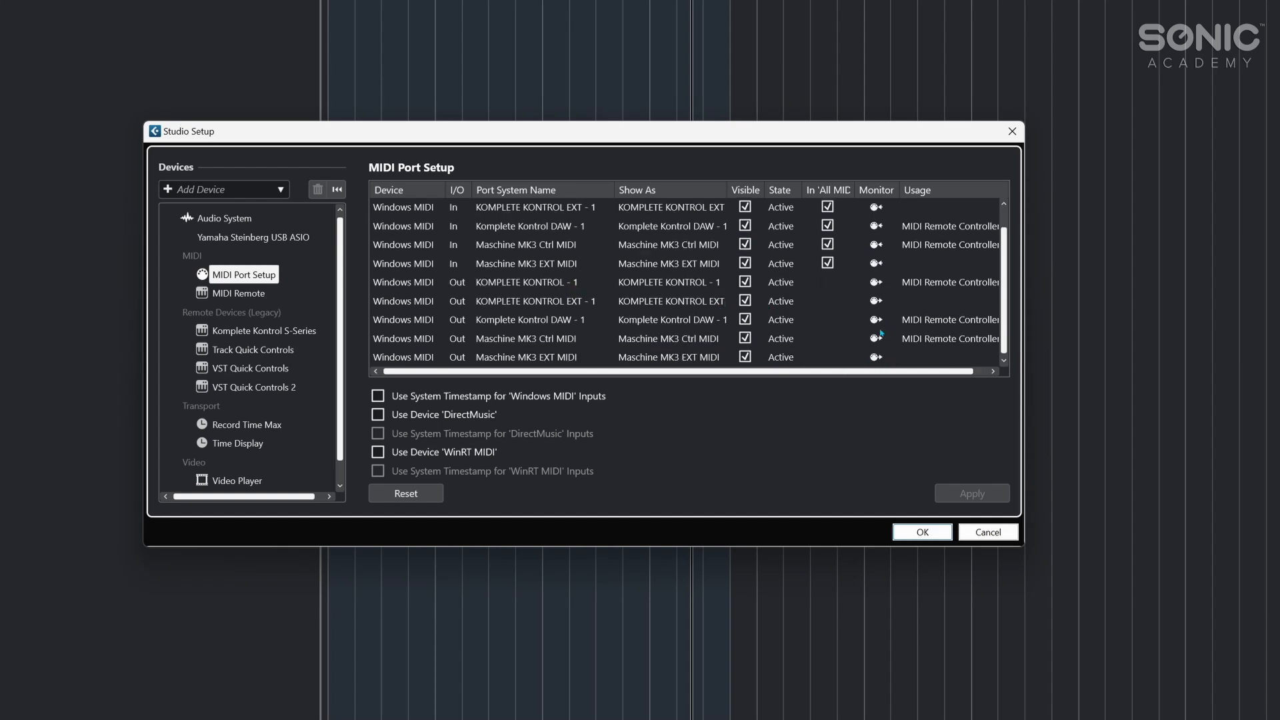
scroll(883, 333, "up", 1)
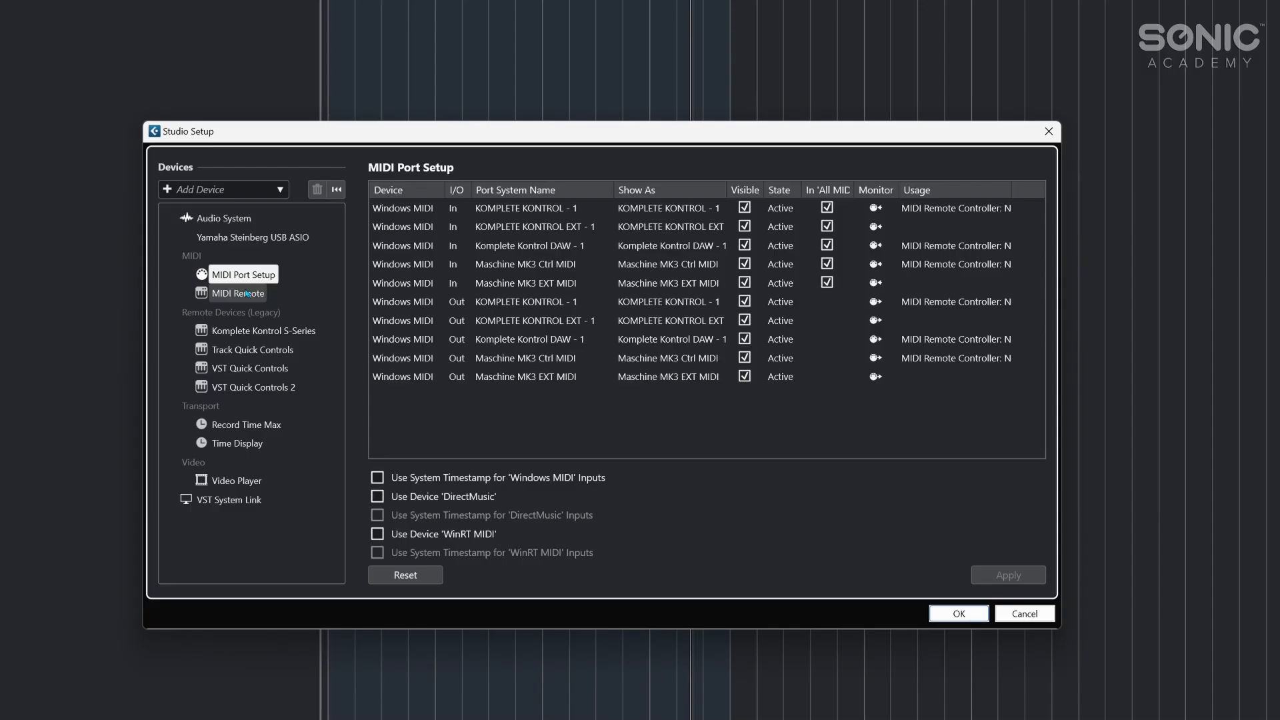
- View the MIDI Remote devices in an enlarged setup window, inspecting the Maschine MK3 and Komplete Kontrol S61 MK2 mappings
left_click(246, 293)
left_click_drag(537, 419, 989, 460)
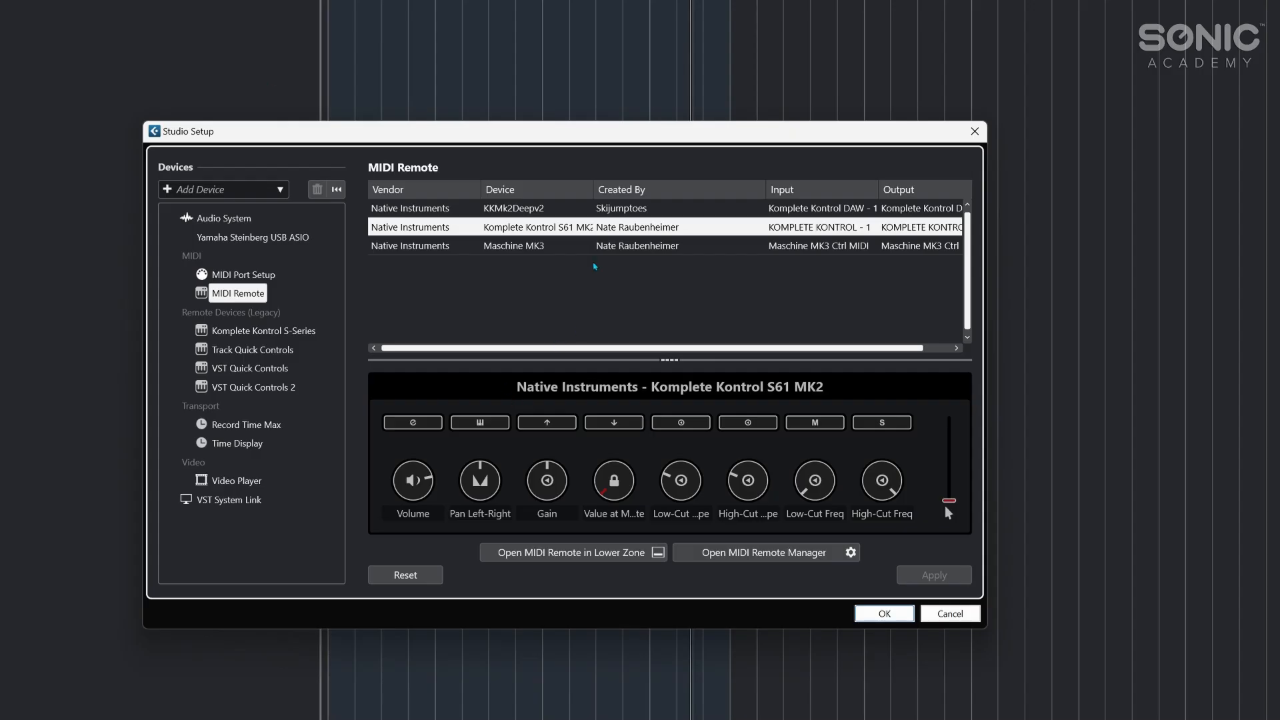
left_click(567, 247)
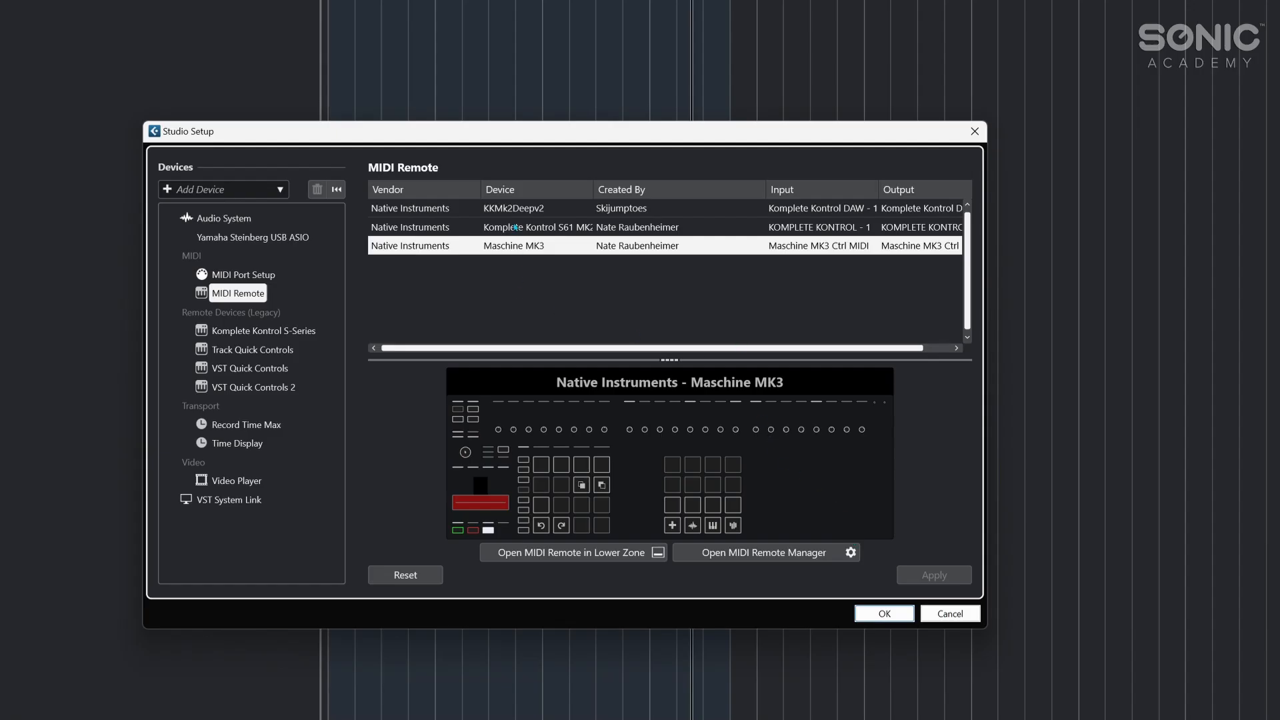
left_click(634, 233)
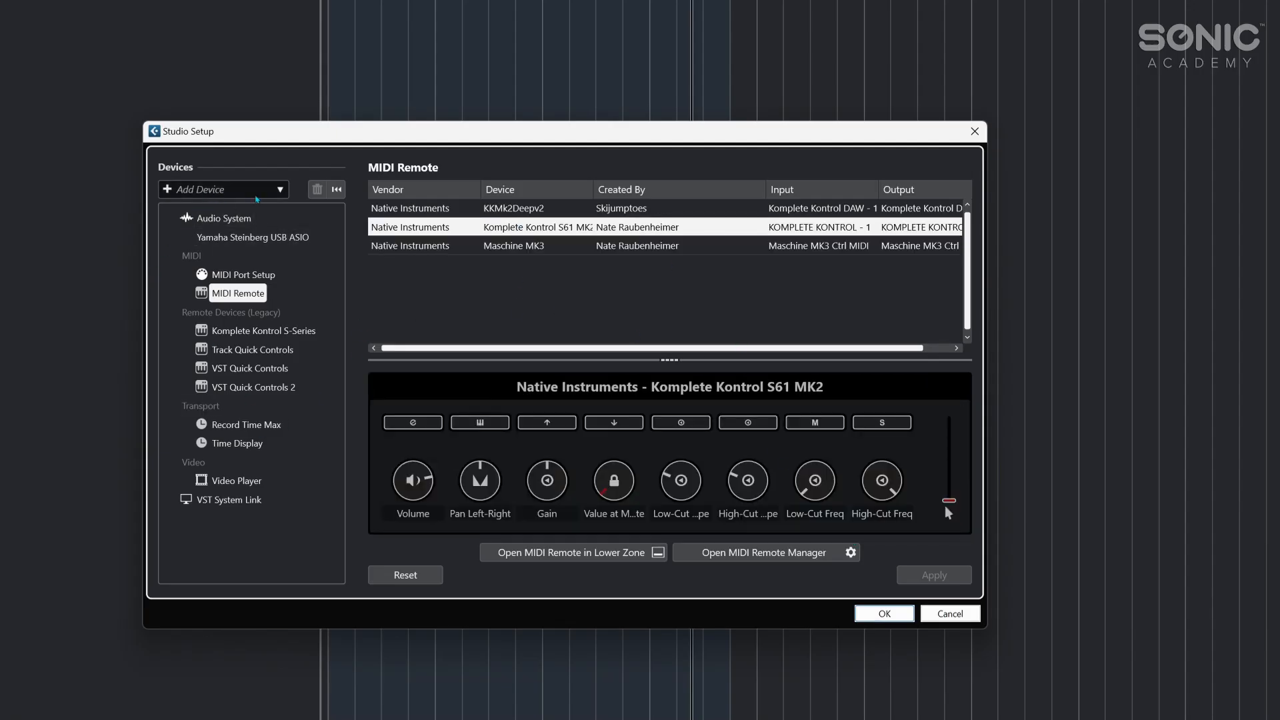
- Review the list of devices that can be added, and view the legacy Komplete Kontrol S-Series remote settings
left_click(279, 192)
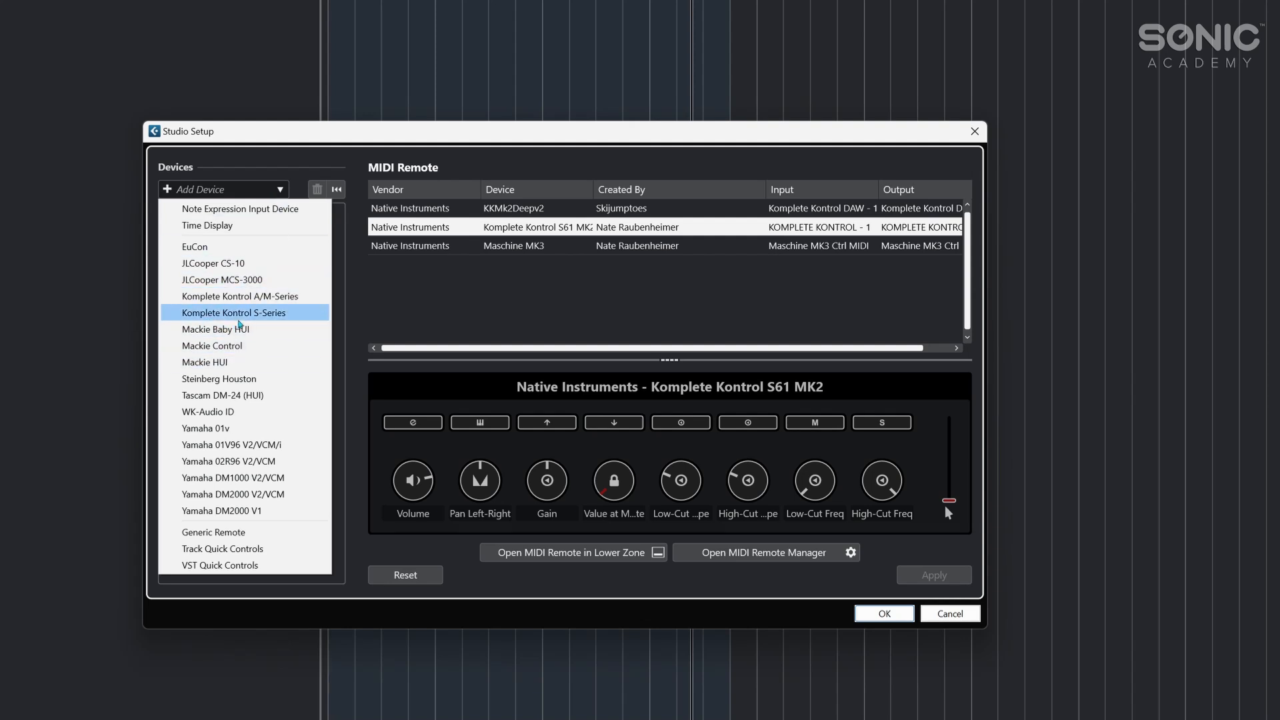
left_click(411, 323)
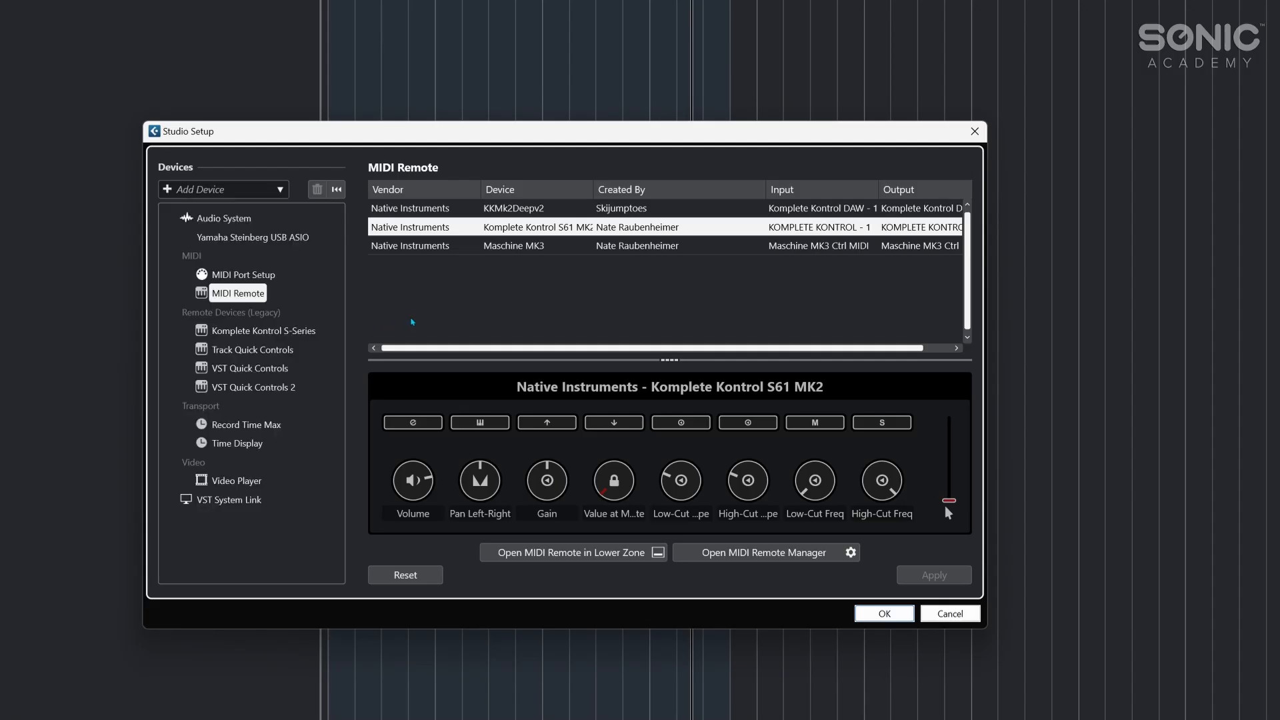
left_click(264, 331)
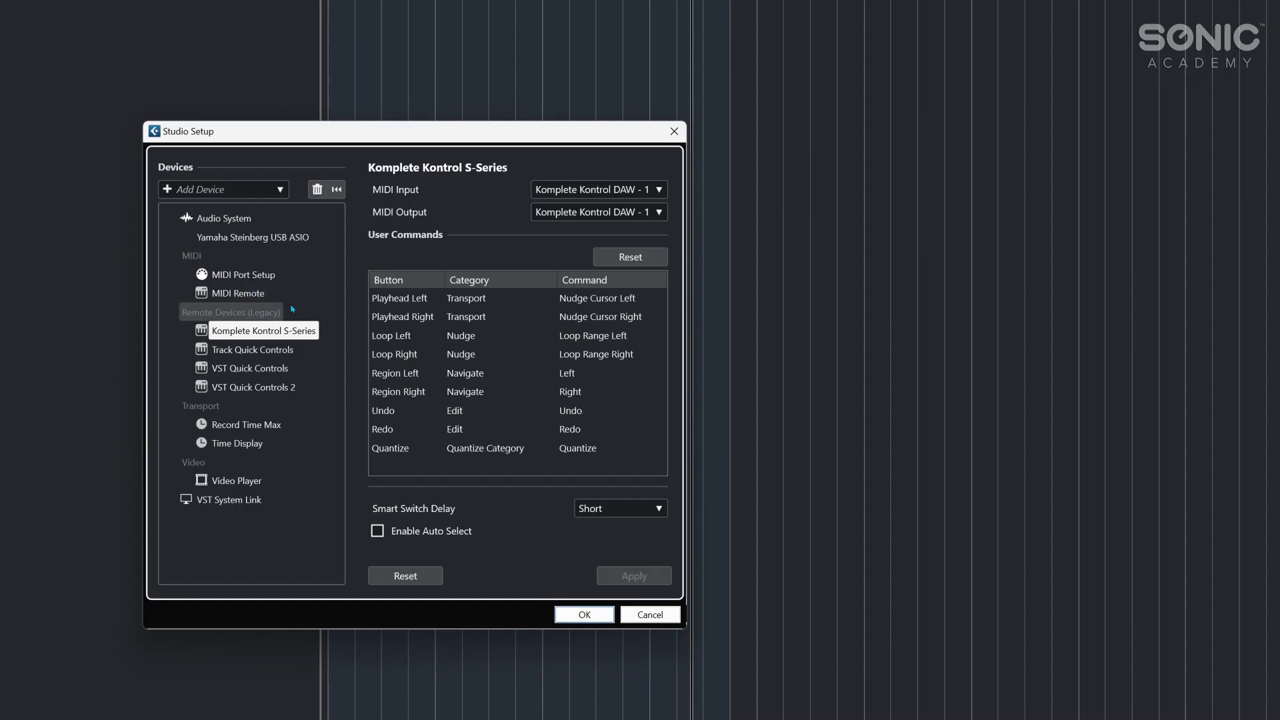
- Revisit the MIDI Remote page in a larger window and compare it with the legacy Komplete Kontrol S-Series page
left_click(251, 292)
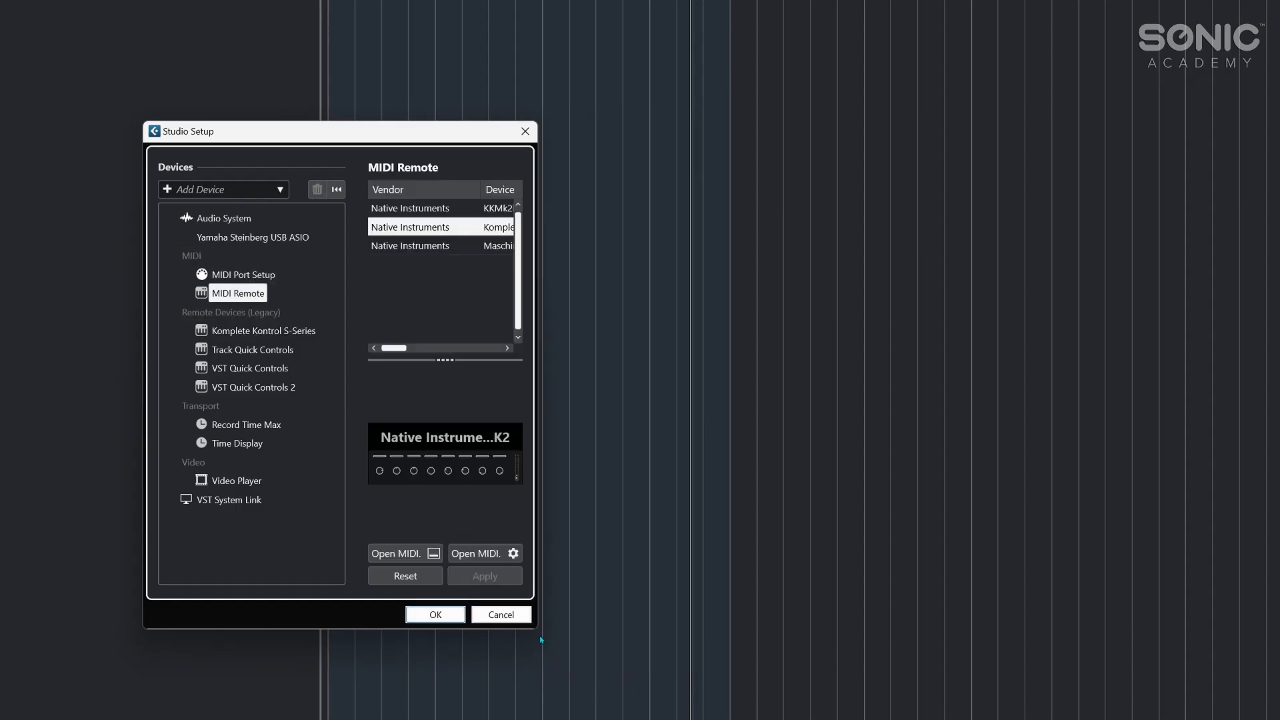
left_click_drag(538, 629, 966, 609)
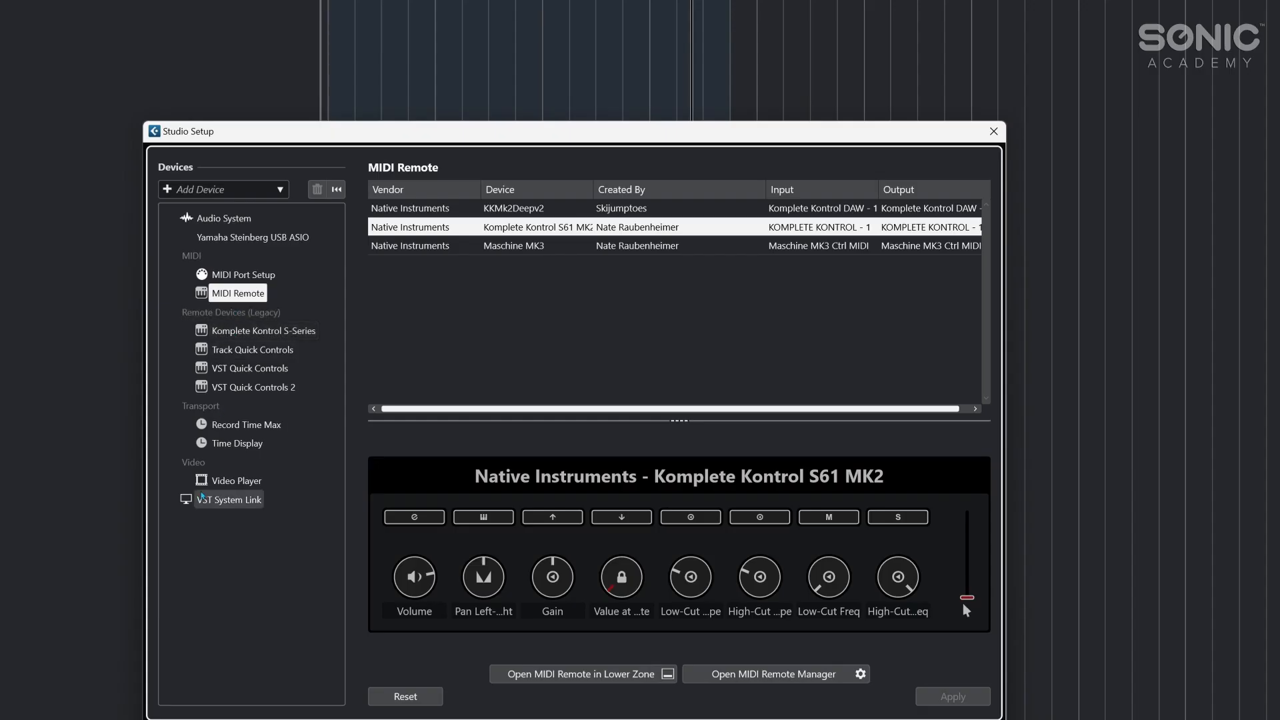
left_click(230, 341)
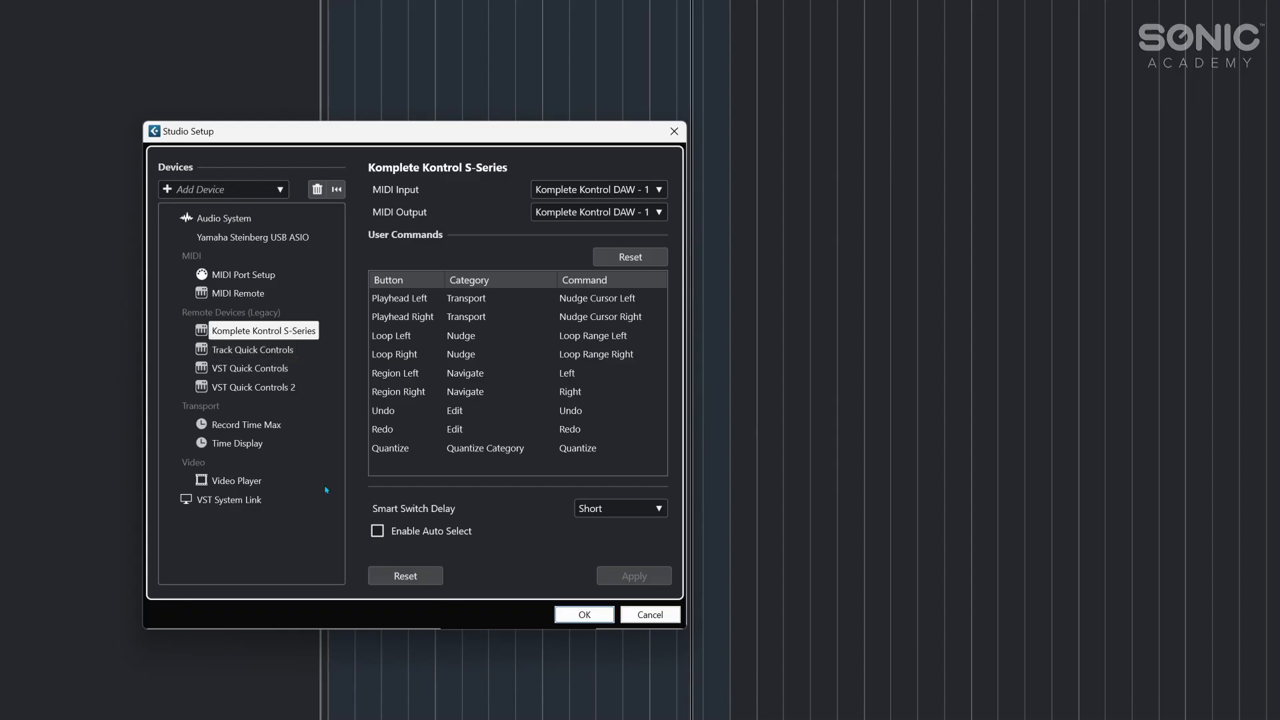
- Look over the Time Display, Record Time Max and VST System Link settings, and close Studio Setup with its settings accepted
left_click(238, 442)
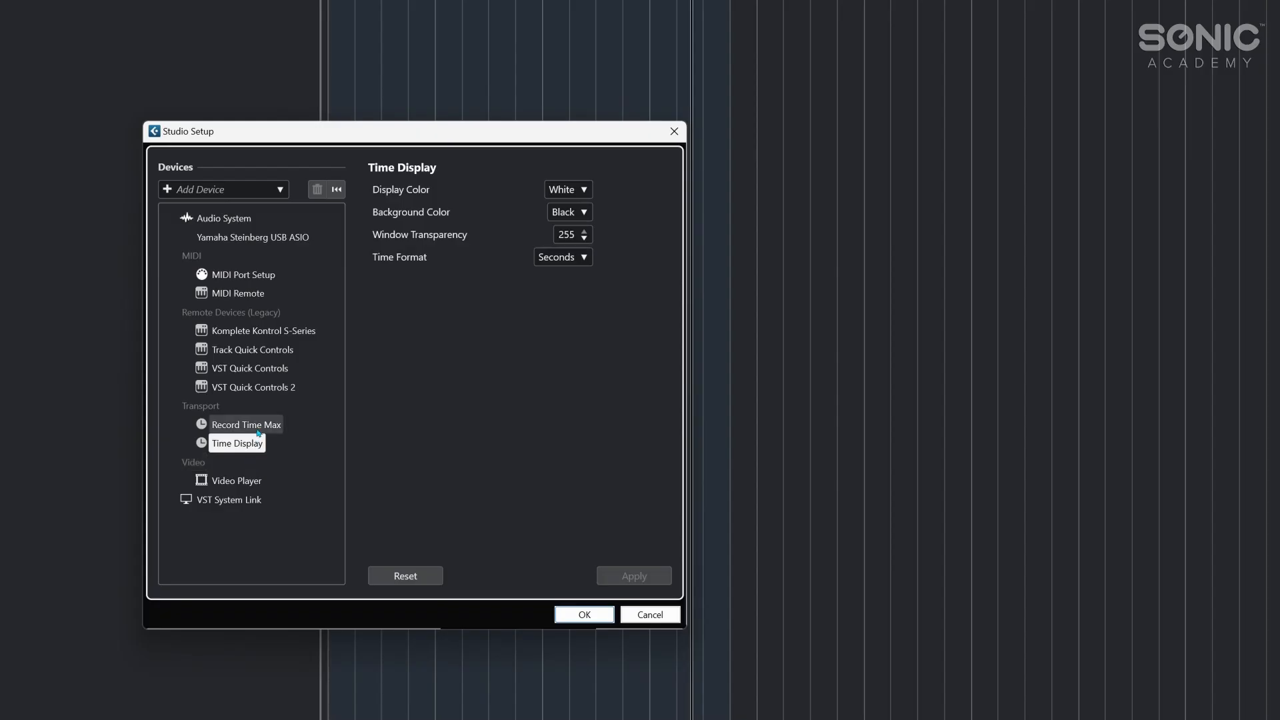
left_click(245, 424)
left_click(242, 502)
left_click(245, 424)
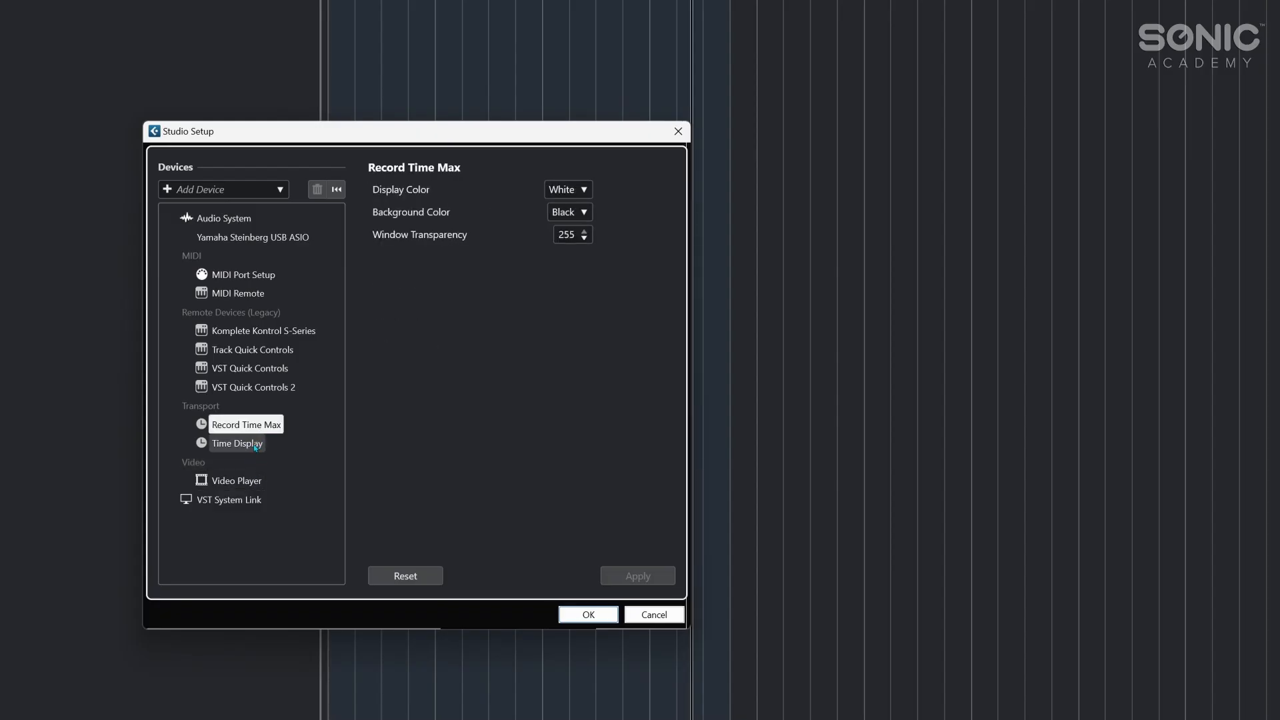
left_click(246, 443)
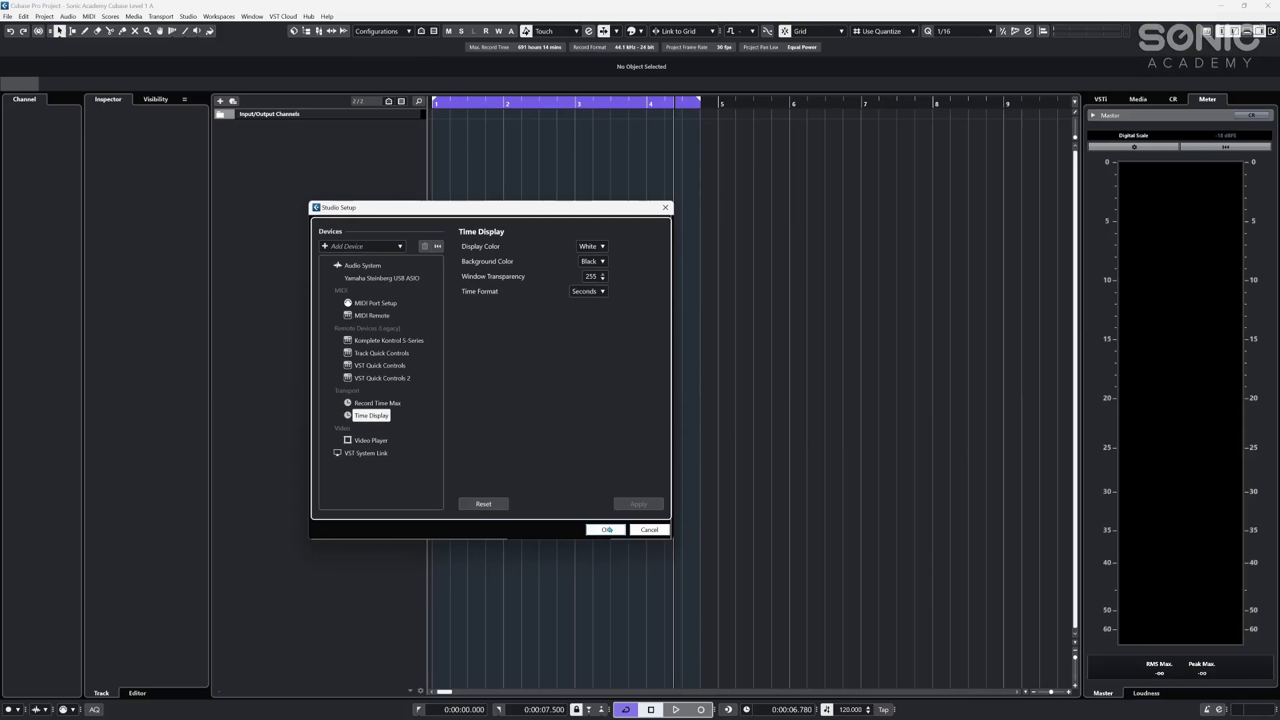
left_click(588, 614)
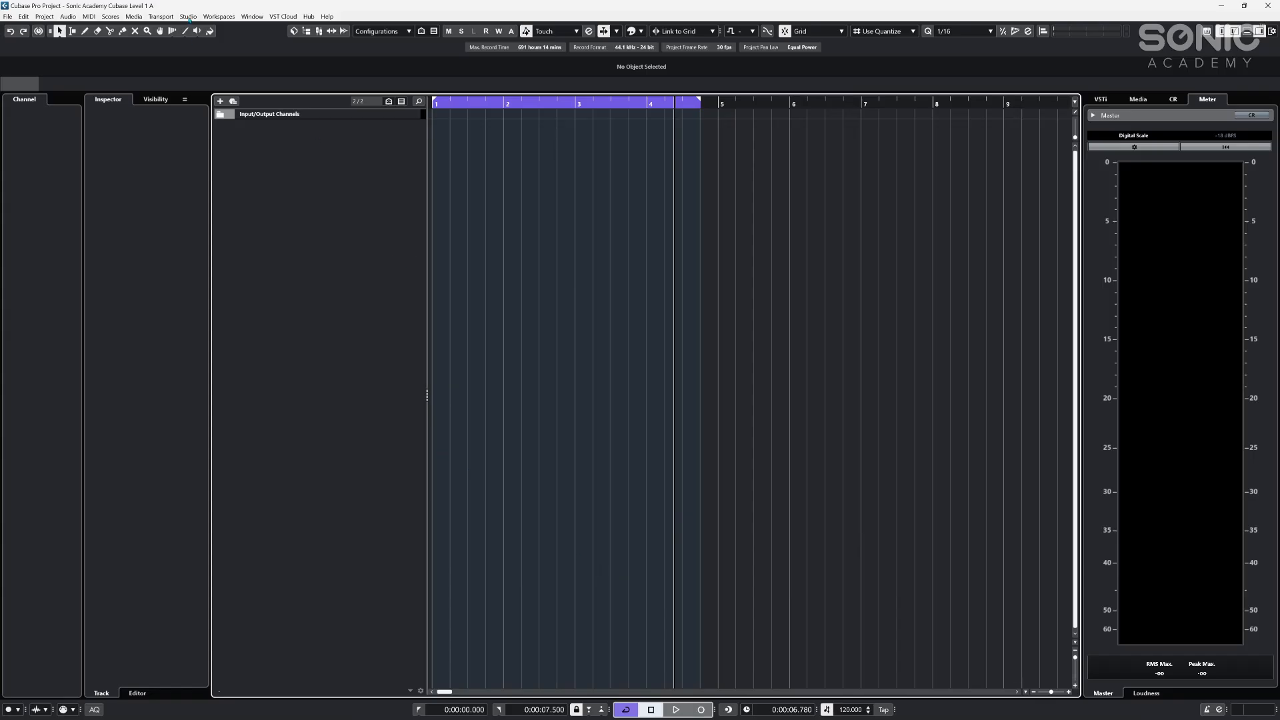
- Open Audio Connections and add one mono input bus named Mic 2
left_click(188, 17)
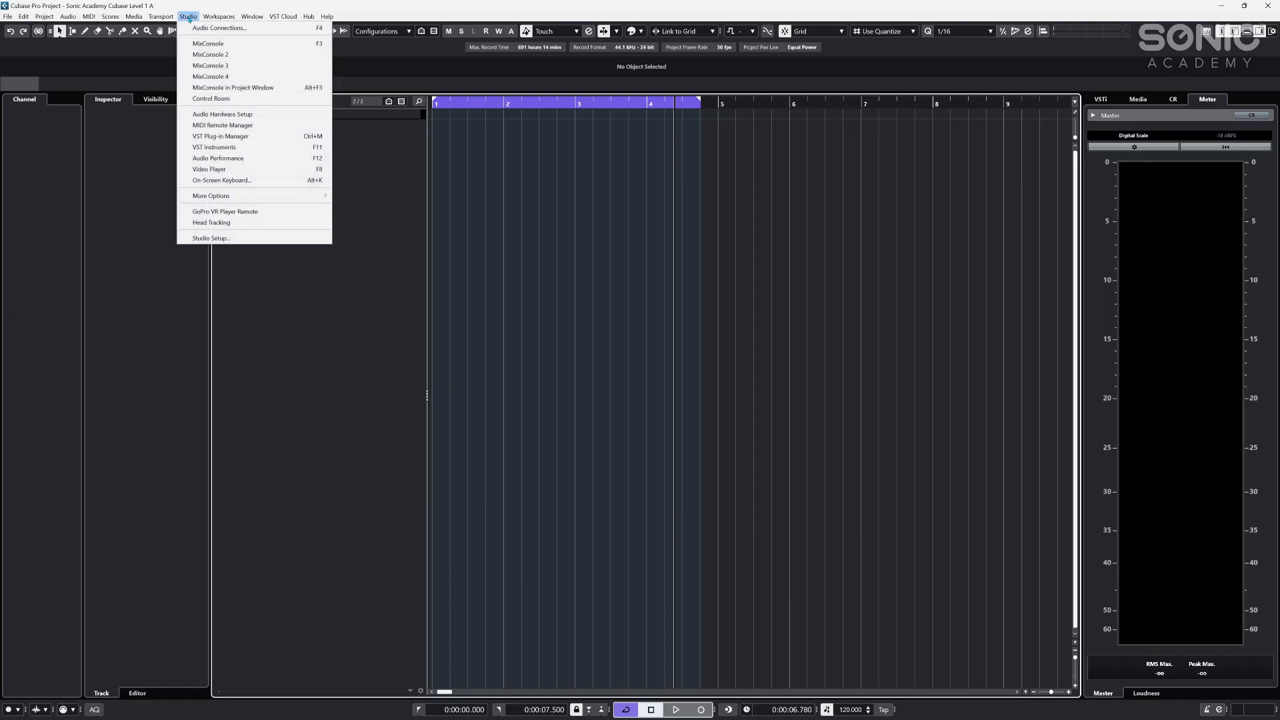
left_click(241, 29)
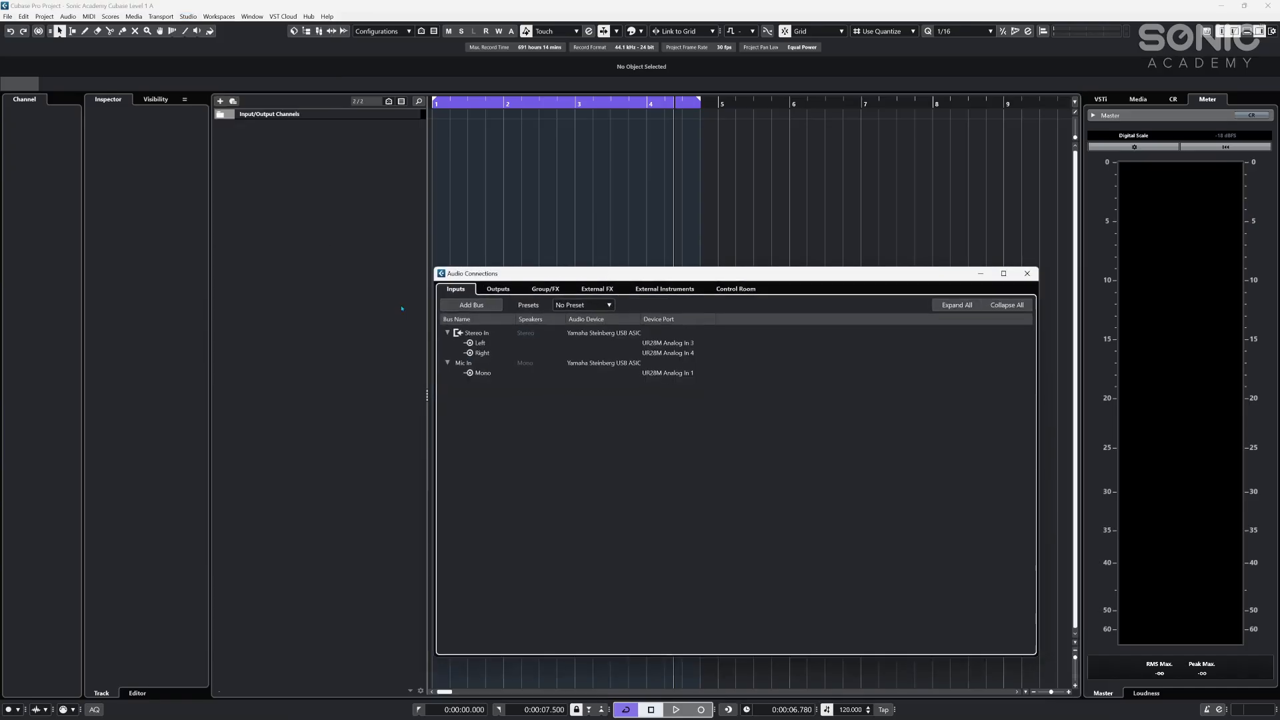
left_click_drag(606, 276, 492, 180)
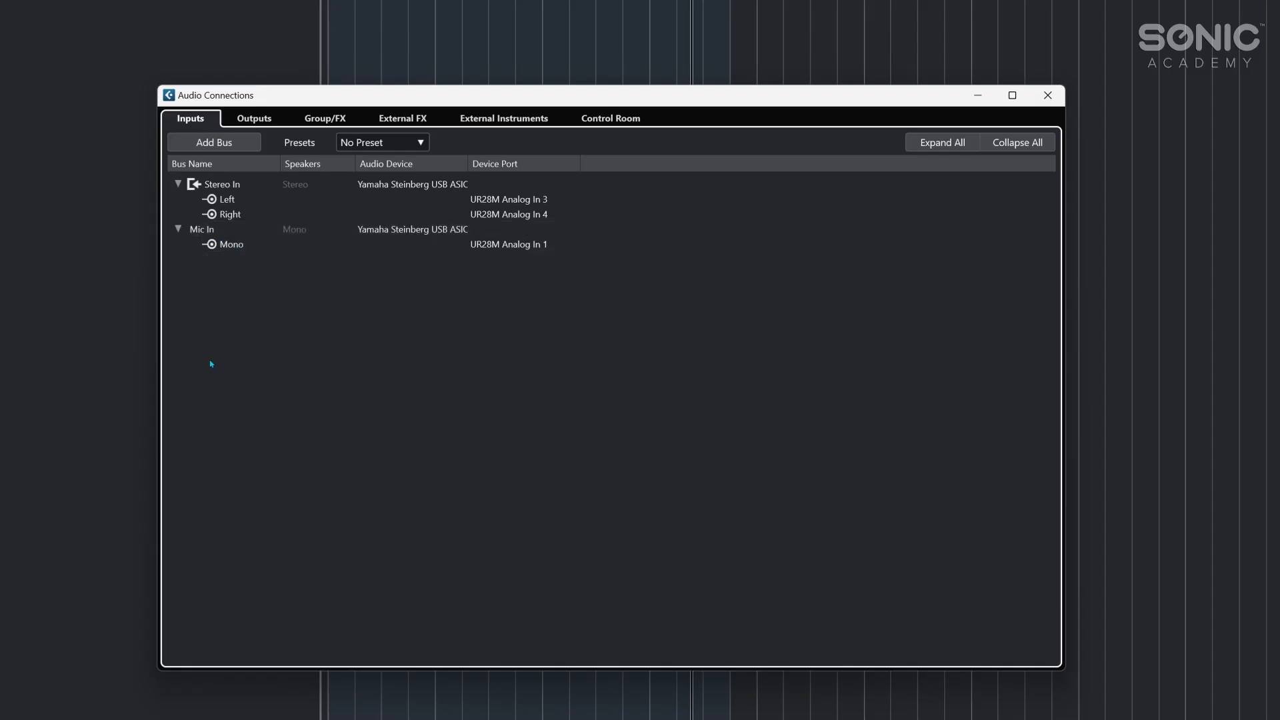
left_click(222, 148)
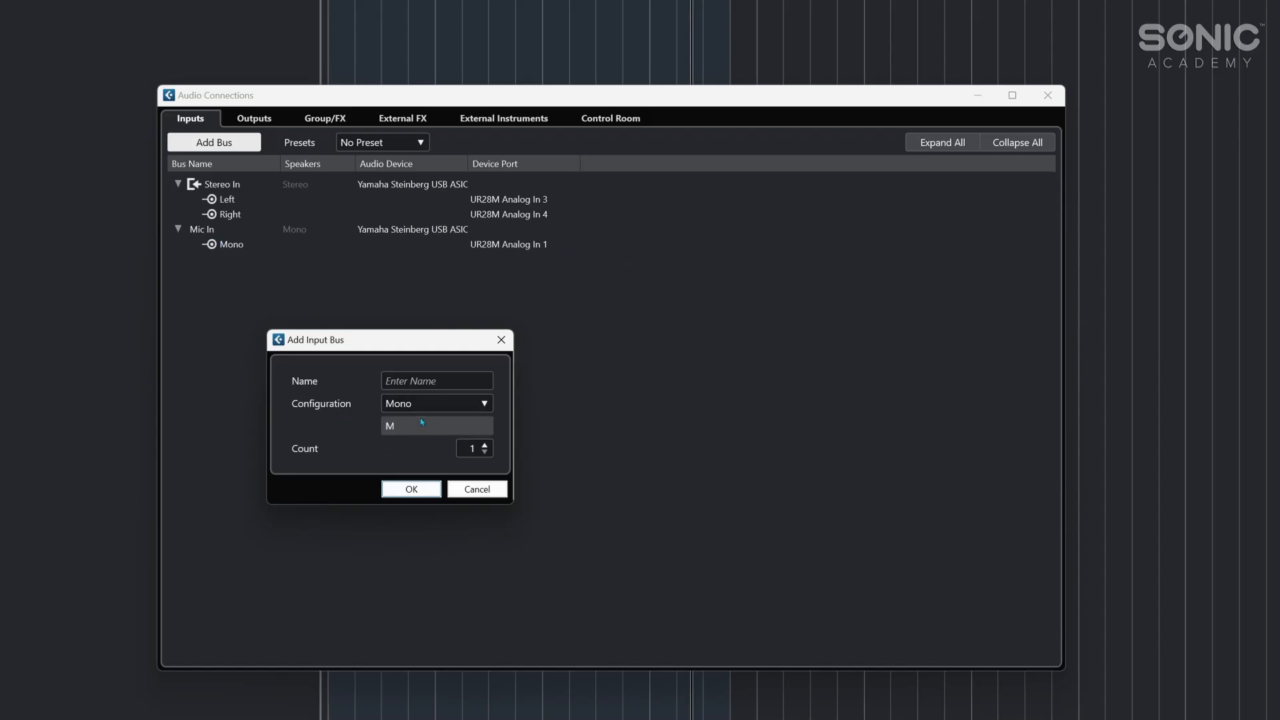
left_click(418, 381)
type("Mic 2")
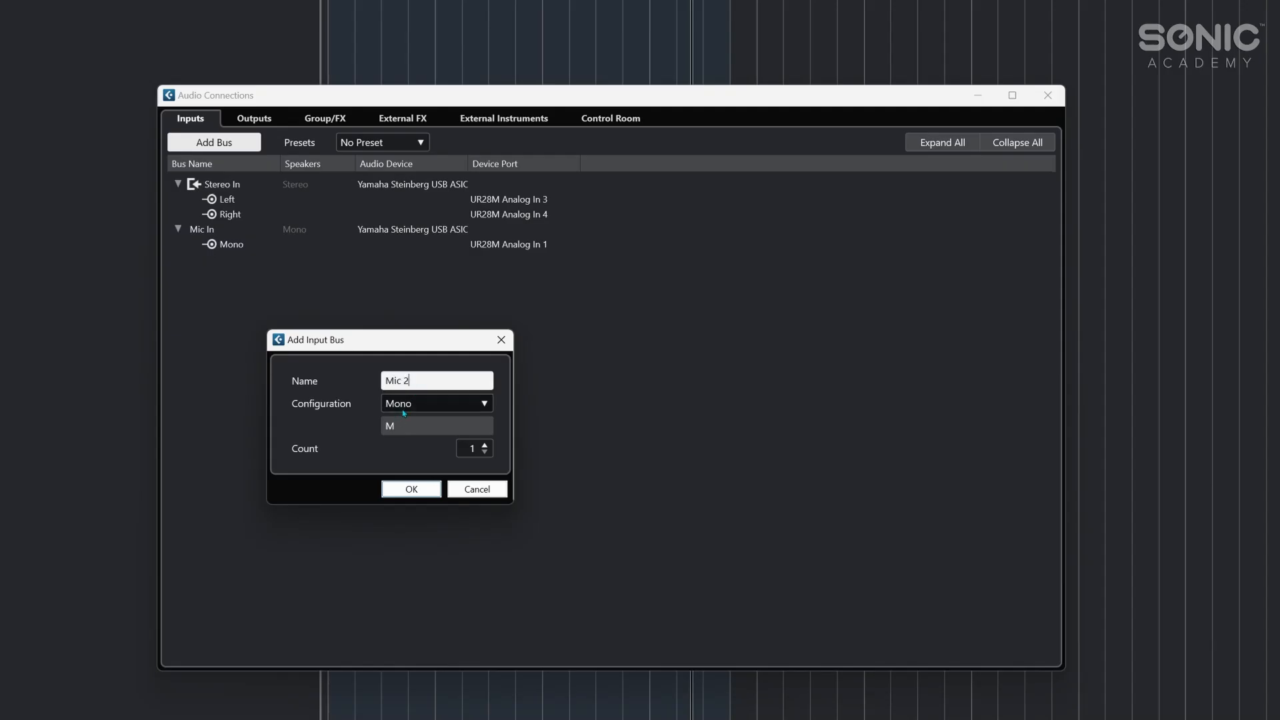
left_click(403, 412)
left_click(326, 511)
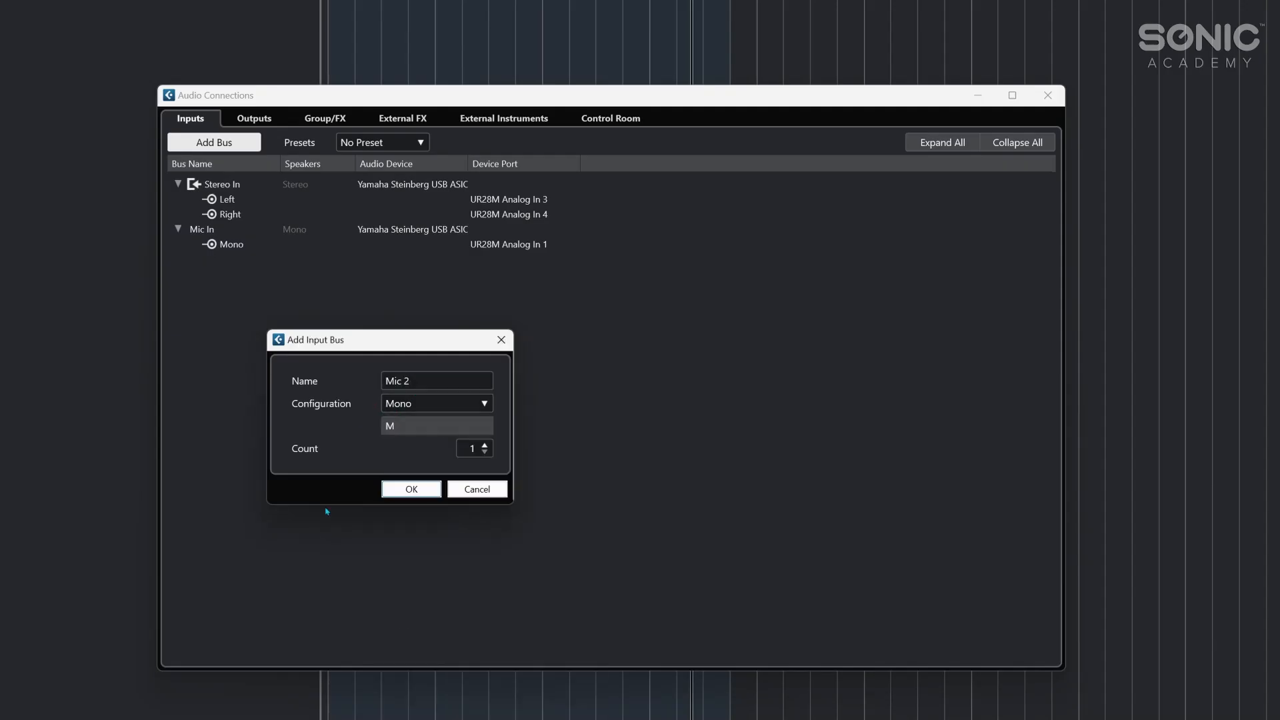
left_click(409, 490)
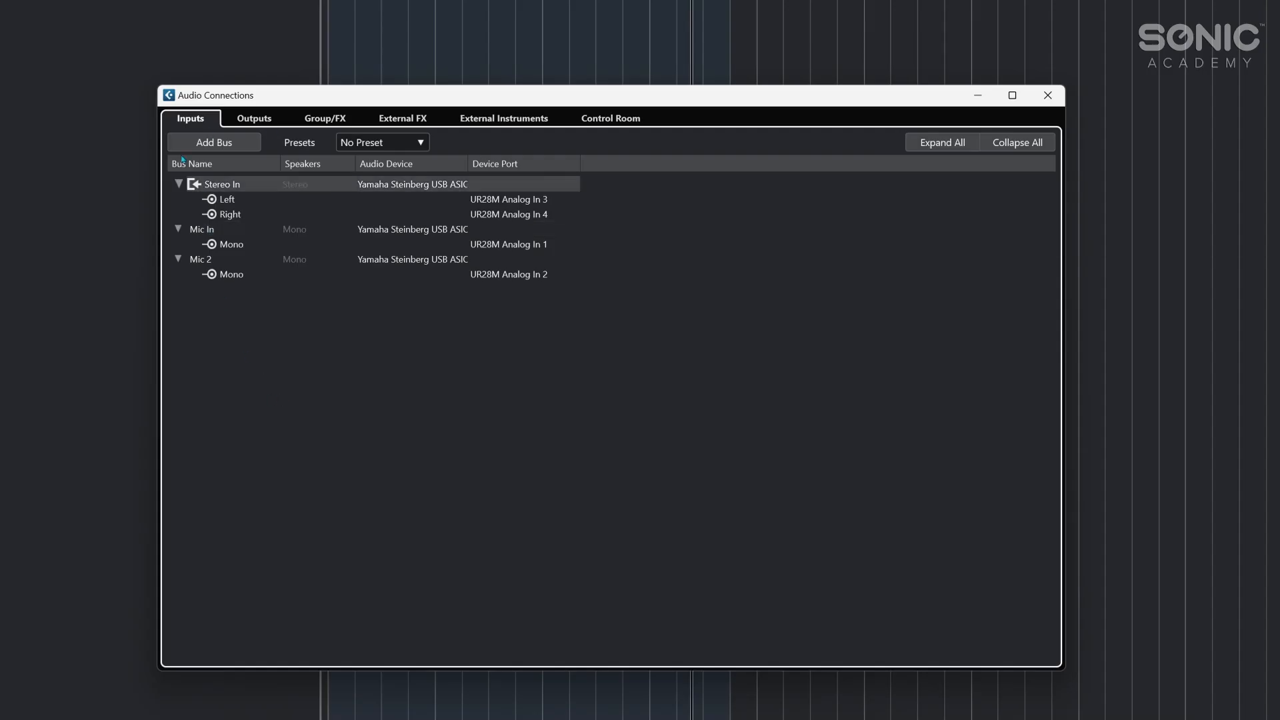
- Check the output bus connections, and switch the Control Room off and back on
left_click(240, 118)
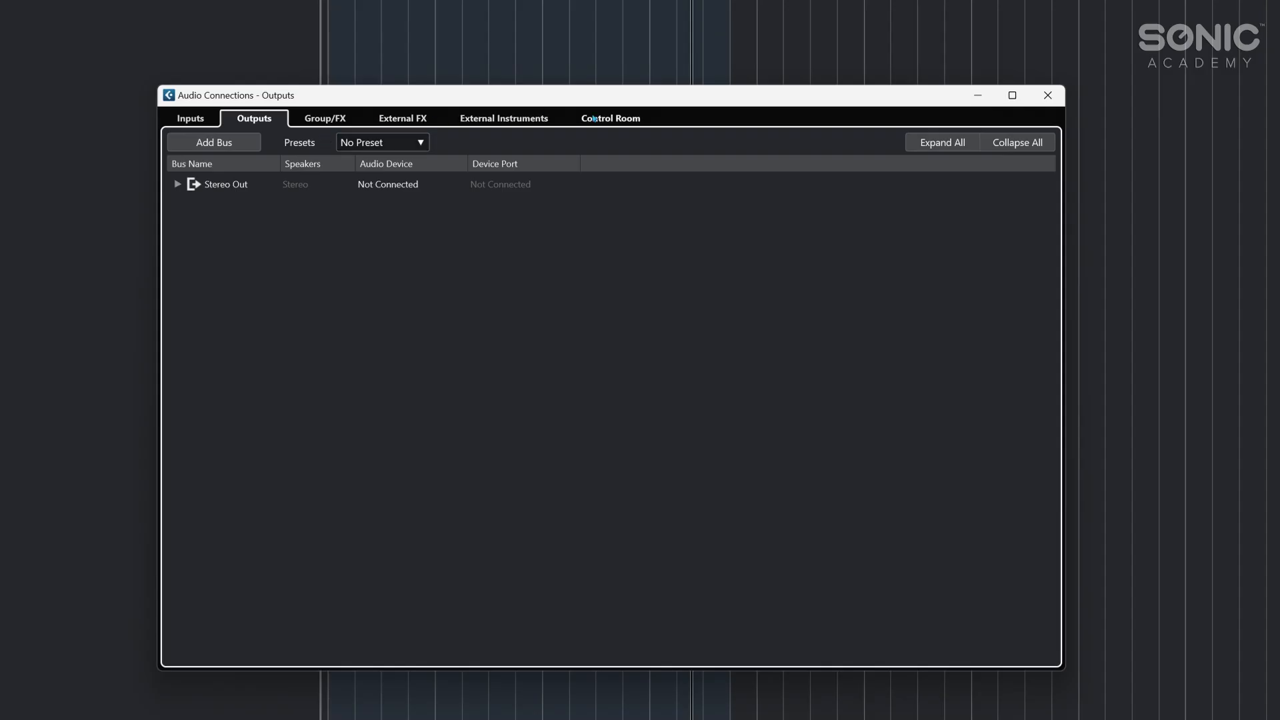
left_click(620, 121)
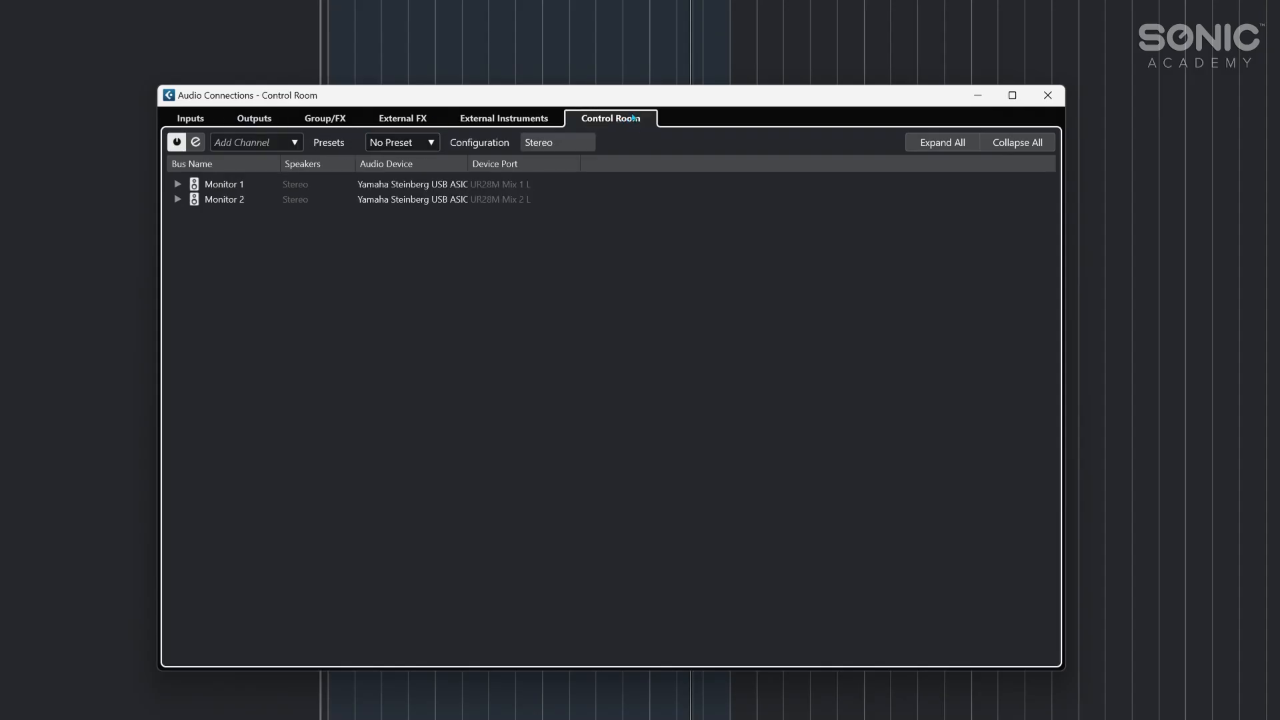
left_click(177, 142)
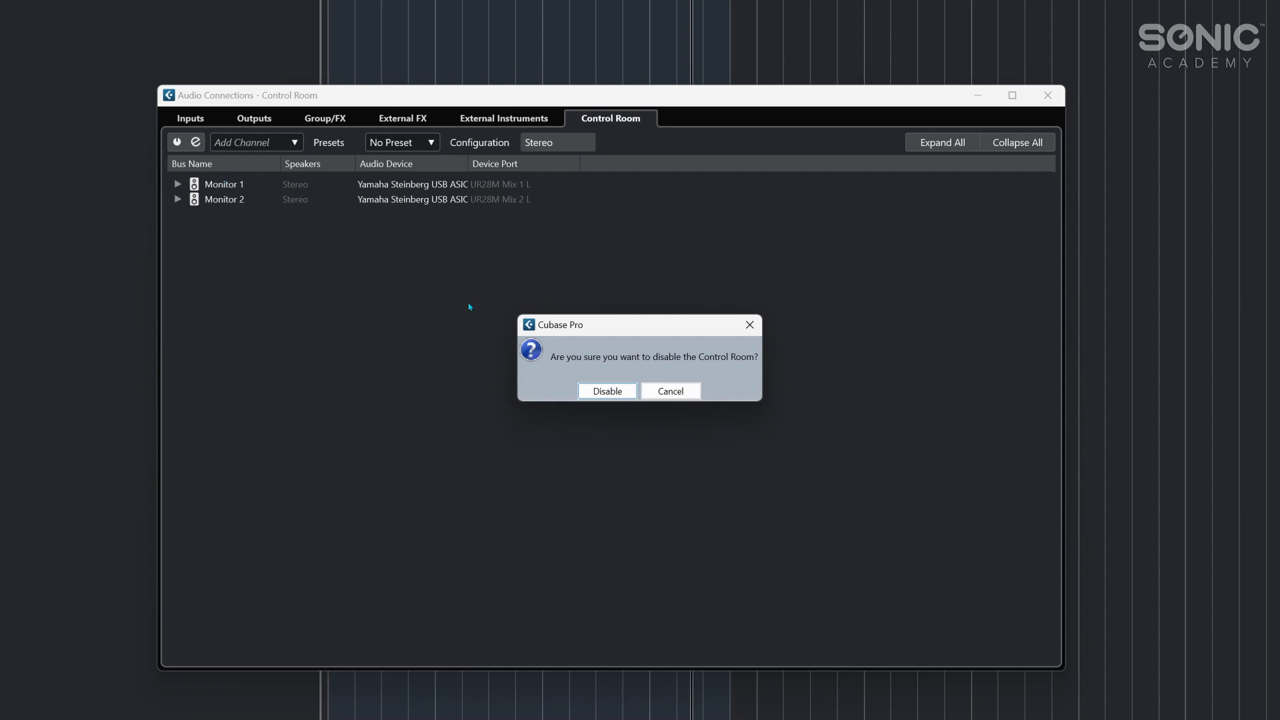
left_click(607, 391)
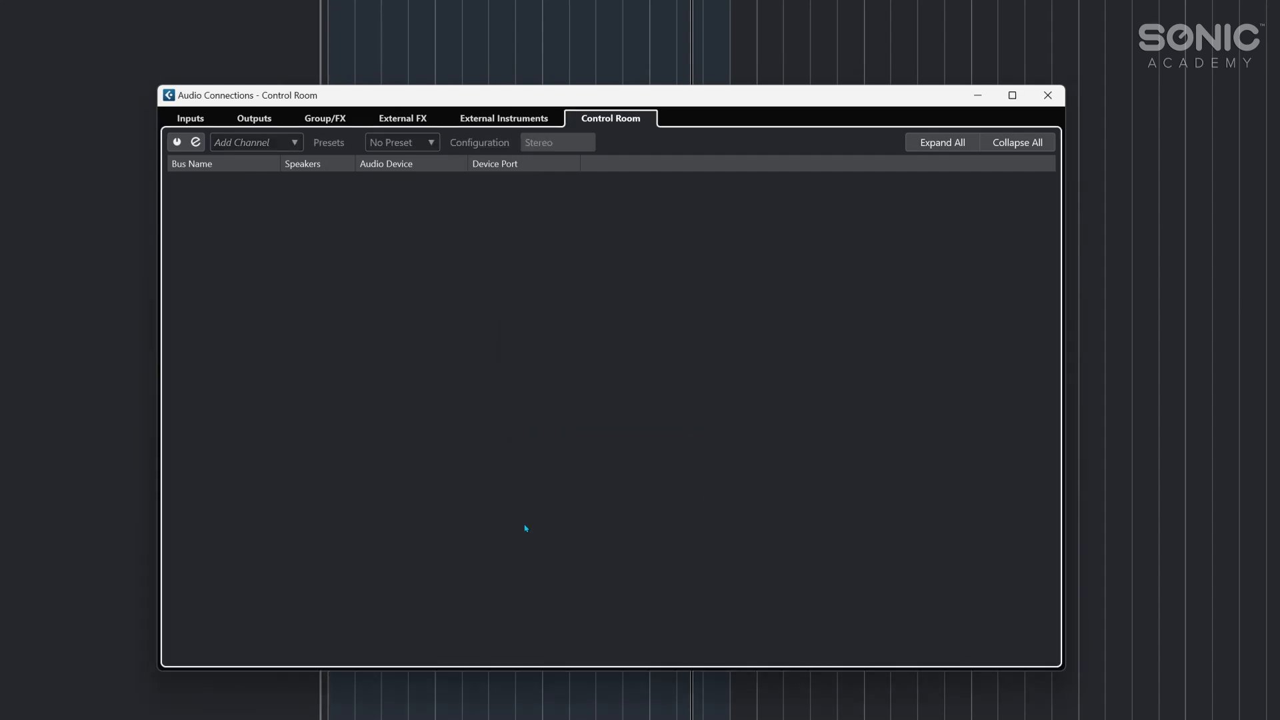
left_click(177, 144)
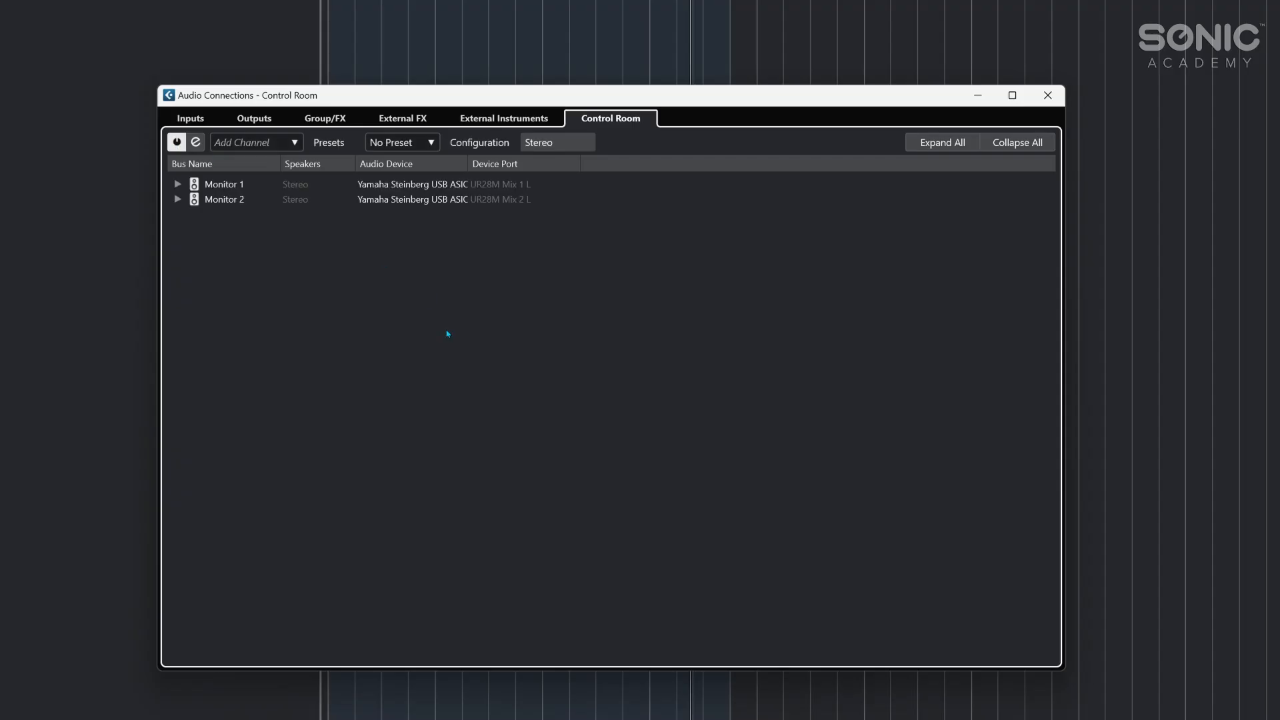
- Expand Monitor 1 and Monitor 2 in the Control Room to inspect their device ports, and compare them with the Outputs page
left_click(177, 184)
left_click(178, 229)
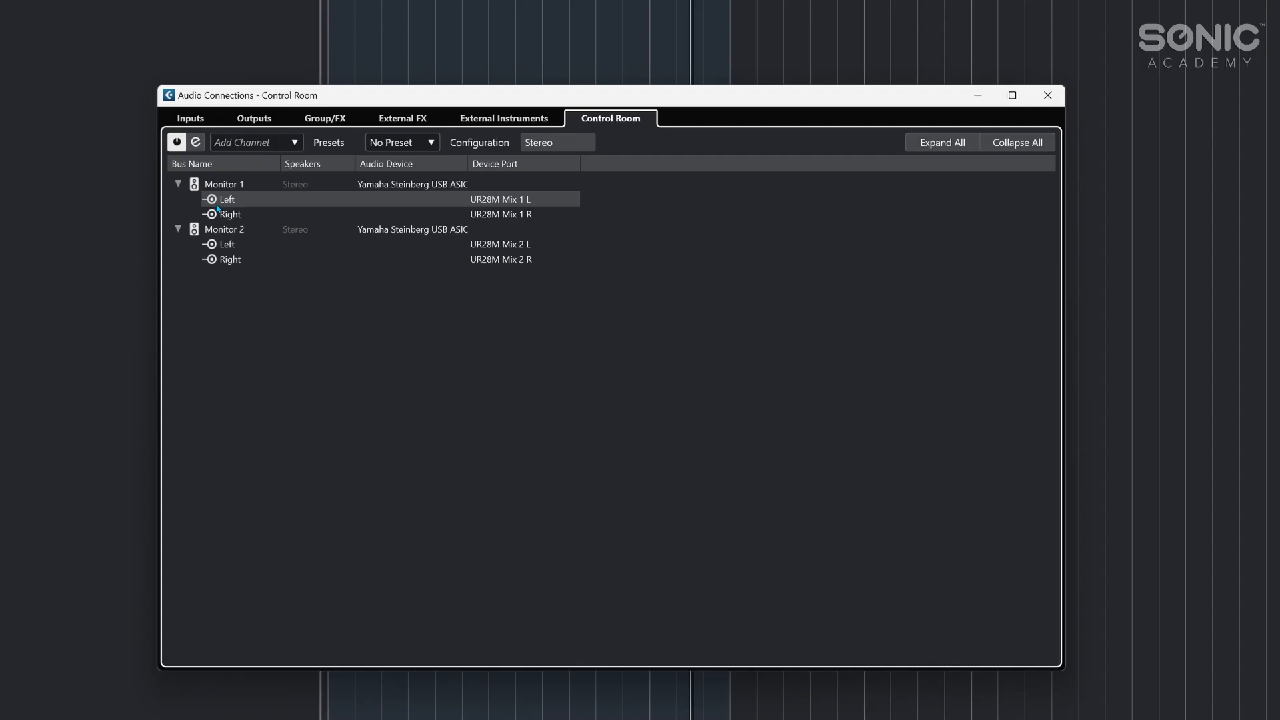
left_click(281, 218)
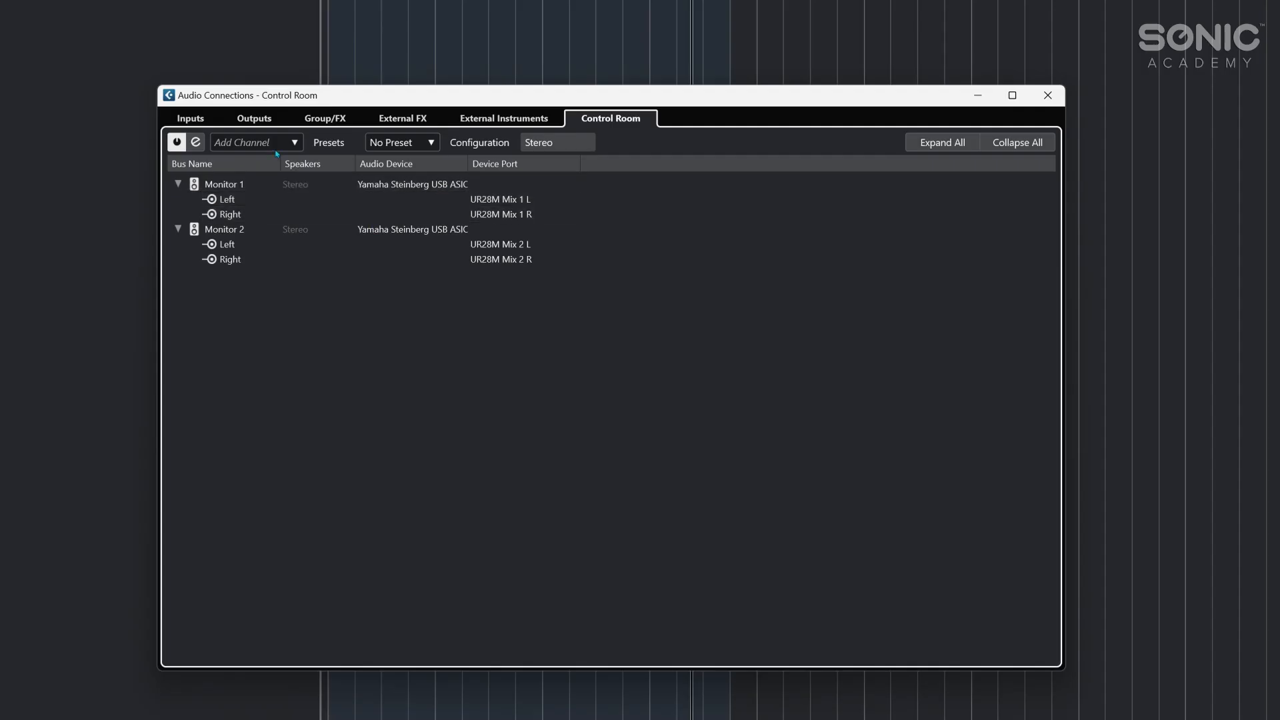
left_click(254, 118)
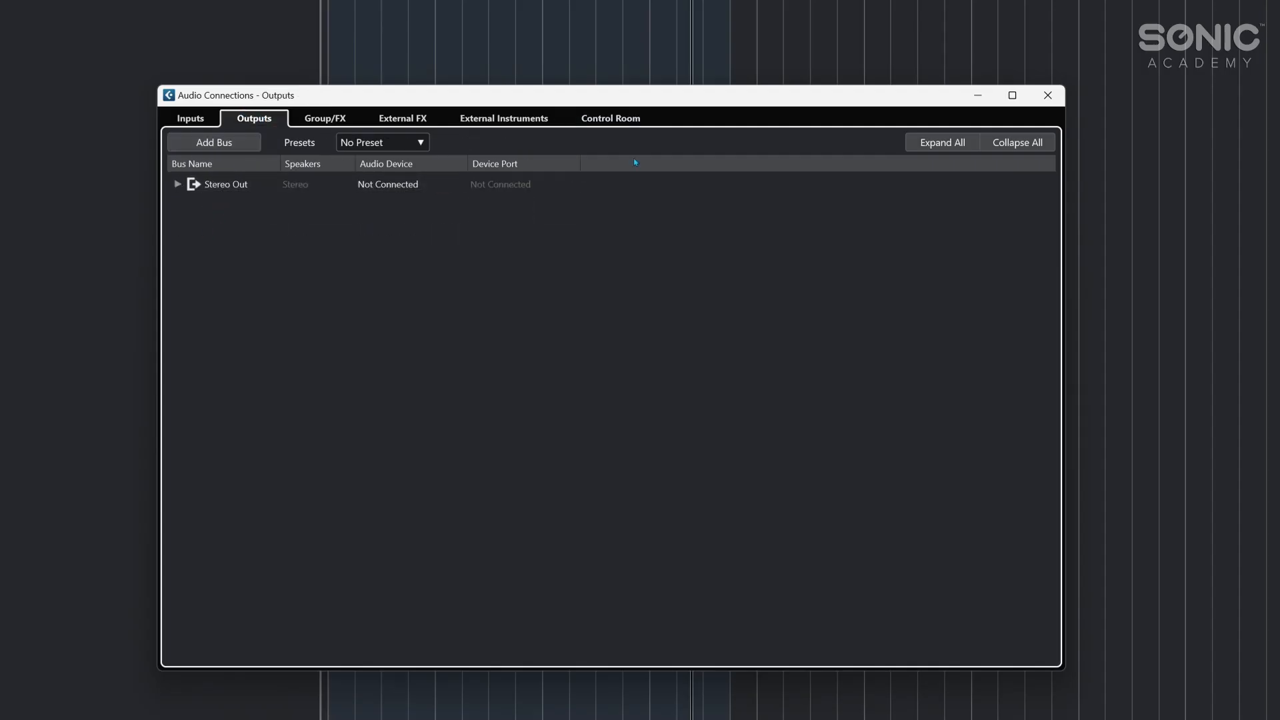
left_click(622, 122)
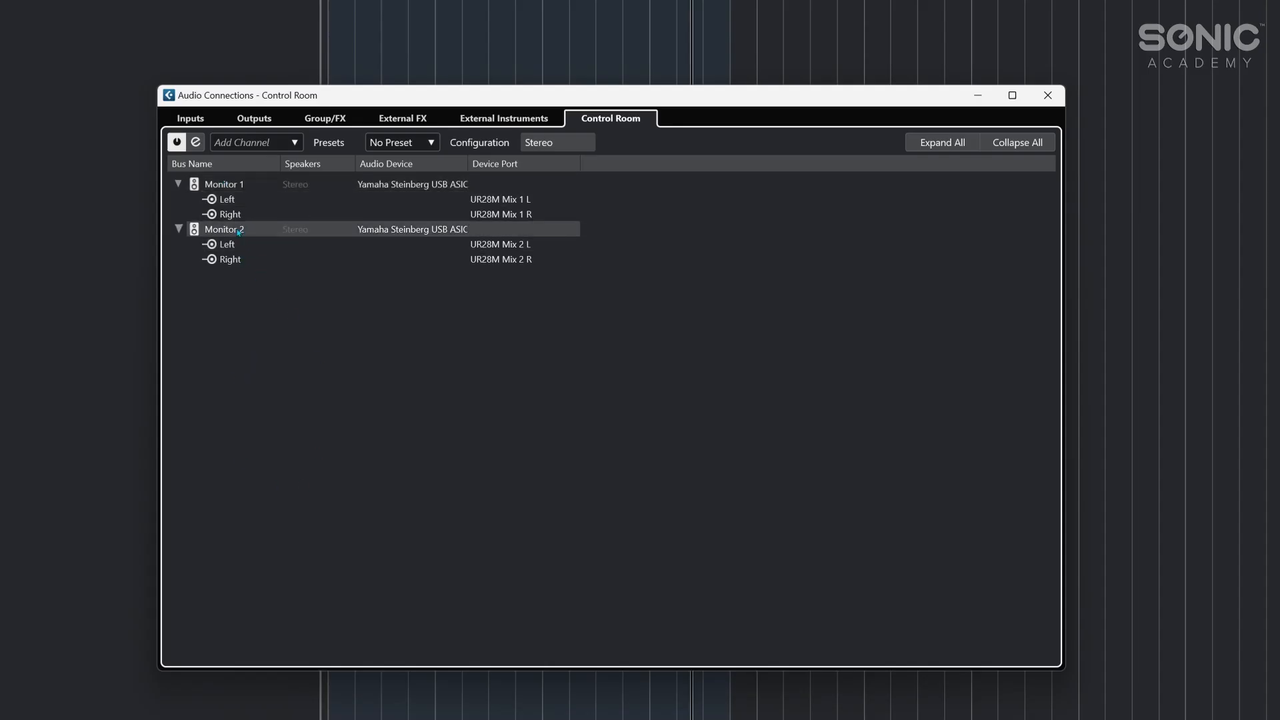
- Review the channel types that can be added to the Control Room, and close Audio Connections
right_click(251, 327)
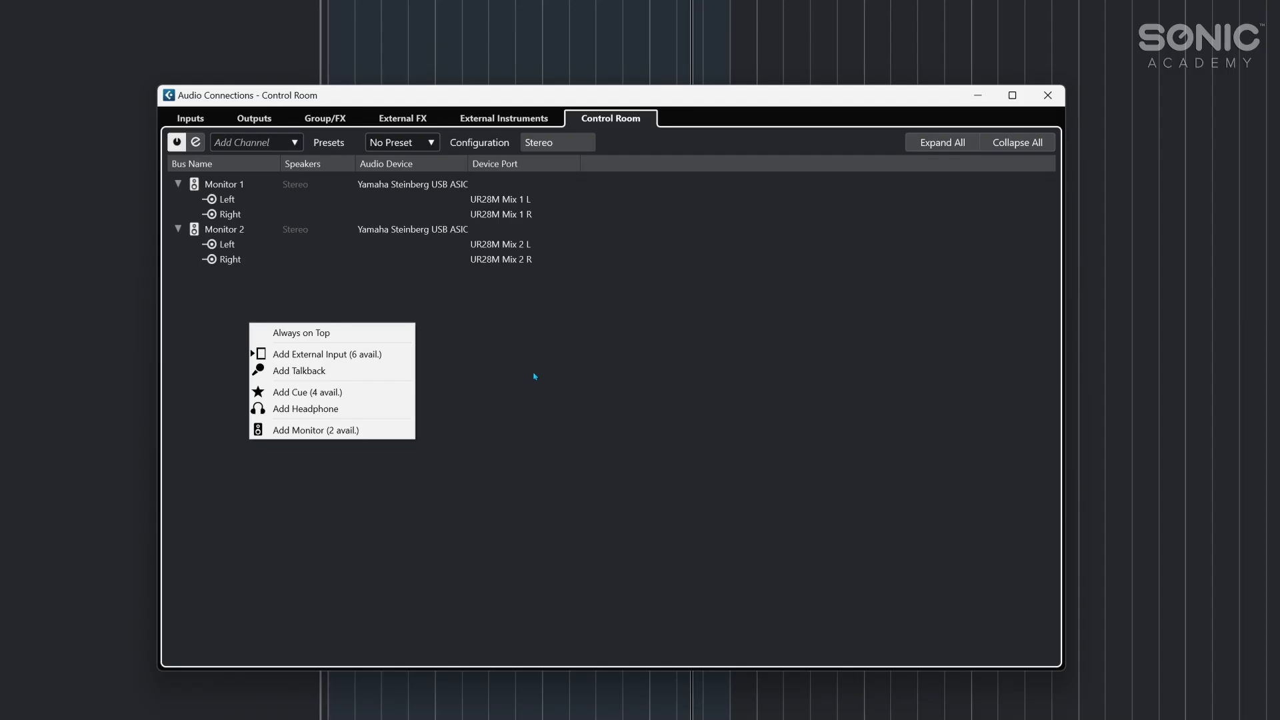
left_click(478, 397)
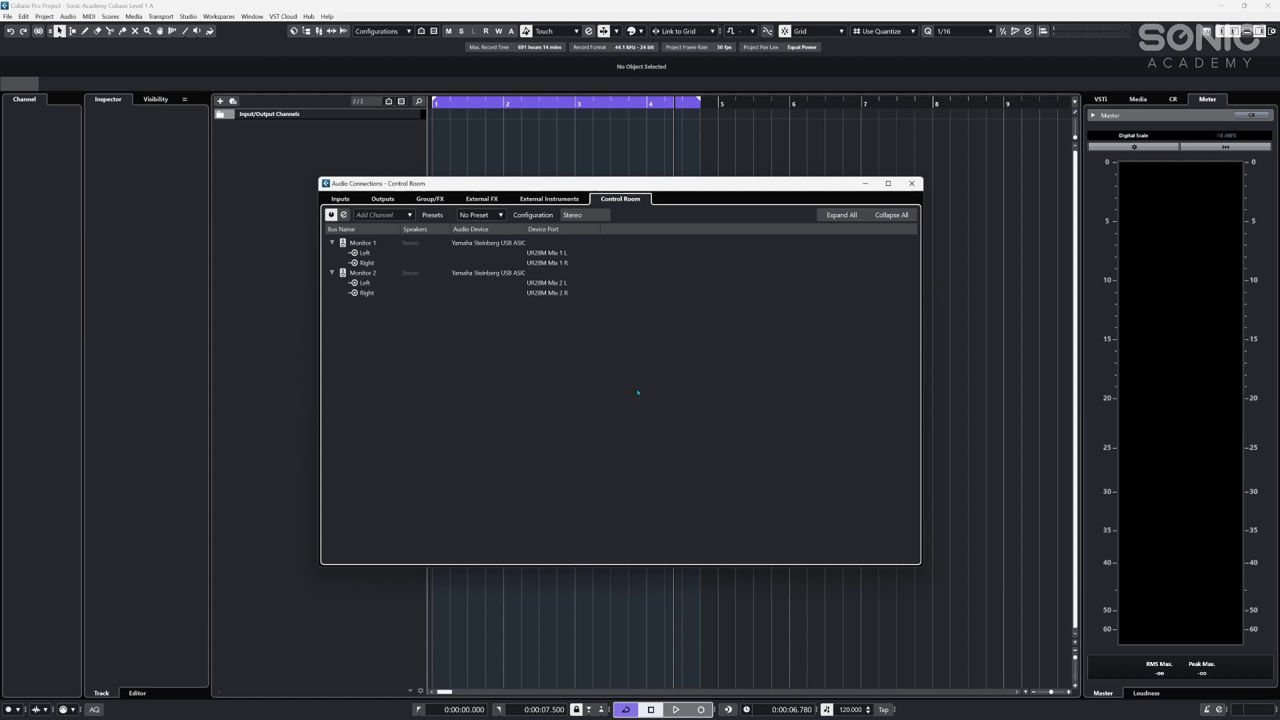
left_click(979, 140)
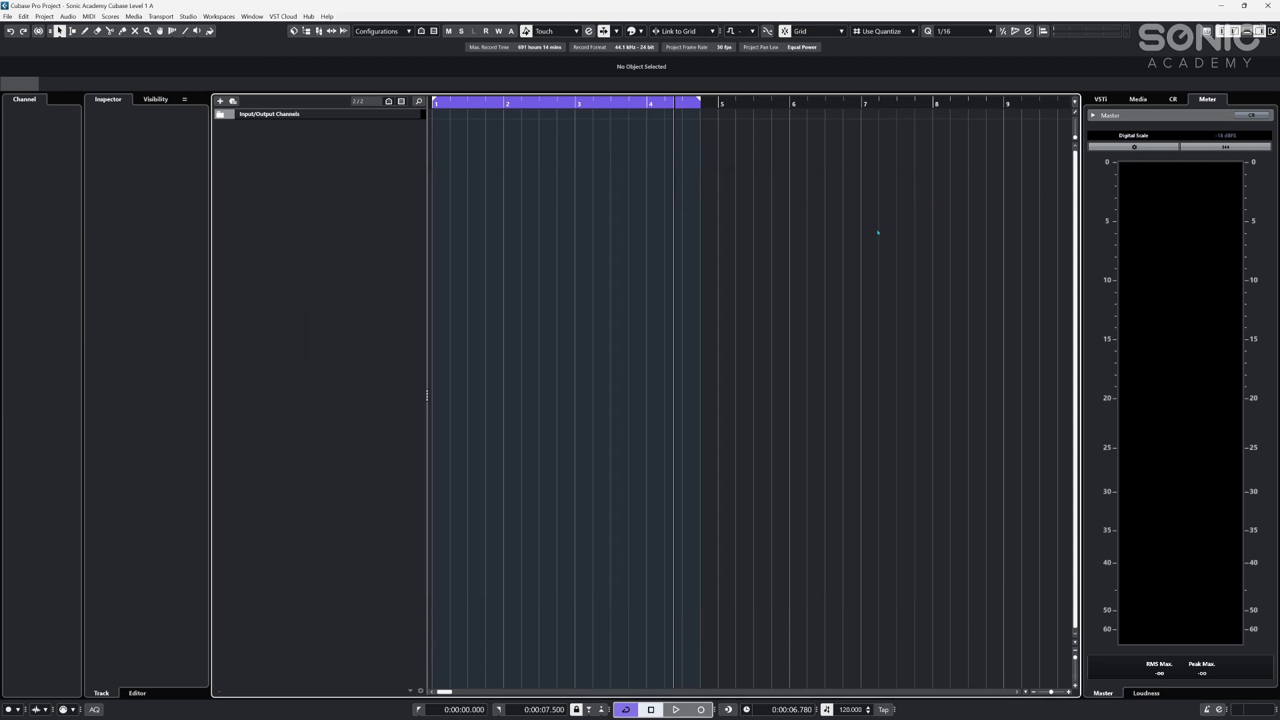
- Add one Retrologue instrument track with All MIDI Inputs as its input and Stereo Out as its output
right_click(332, 171)
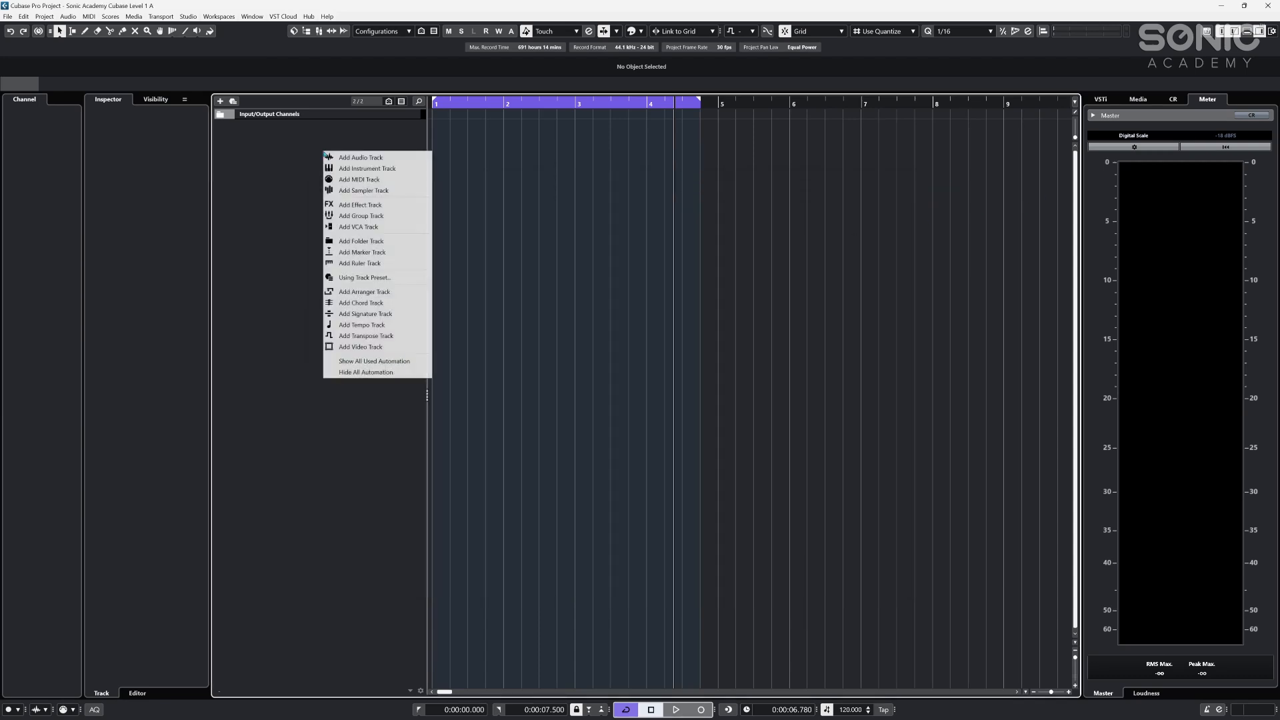
left_click(336, 165)
left_click(741, 424)
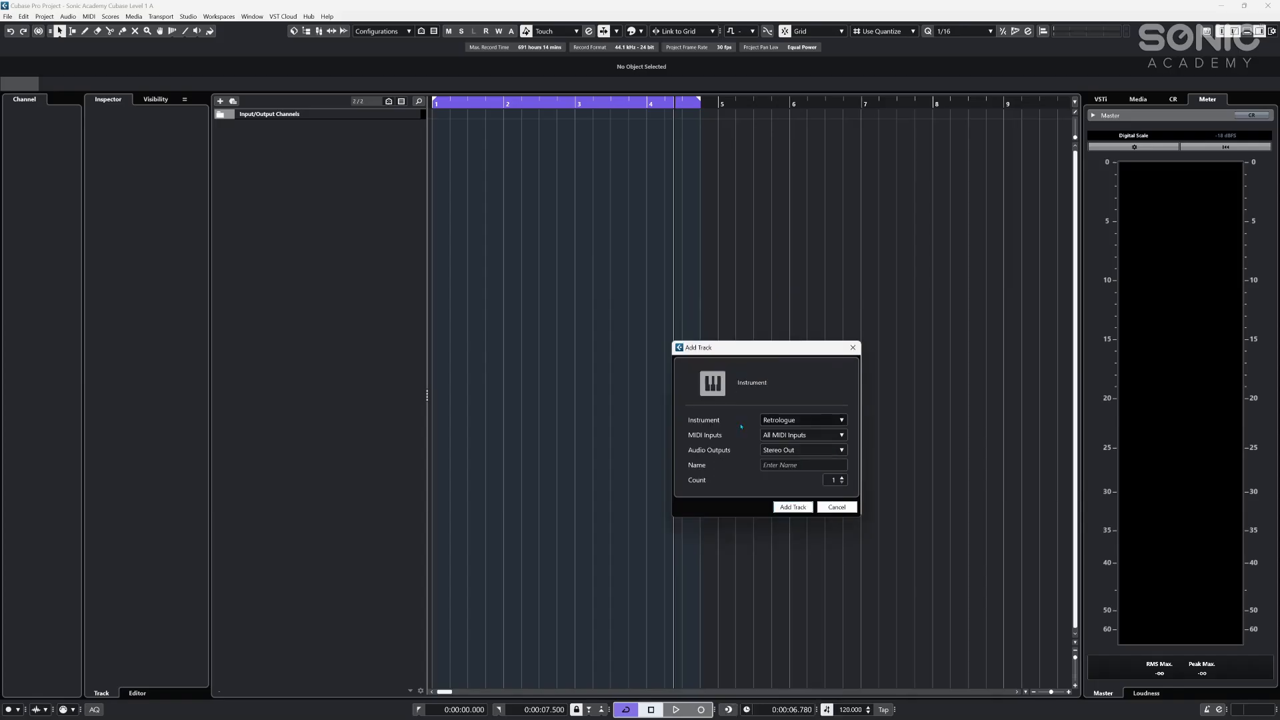
left_click(791, 508)
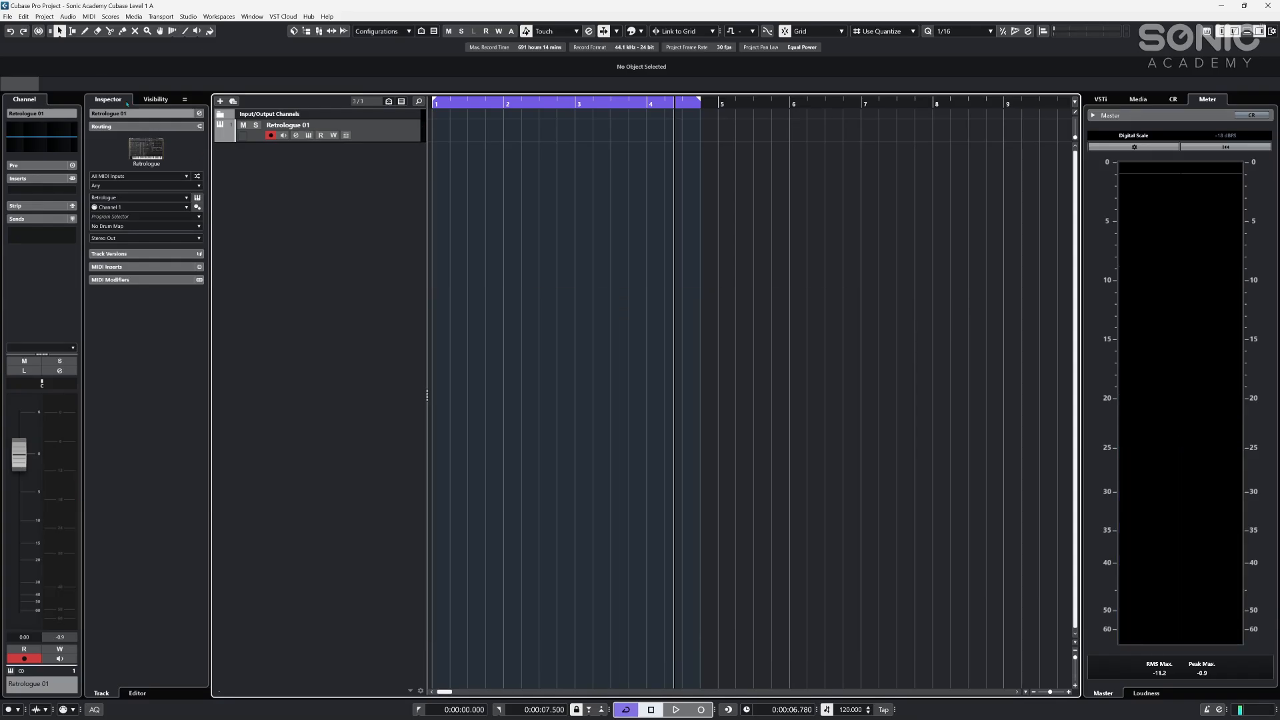
- Open the VST Plug-in Manager and rescan all plug-ins
left_click(188, 17)
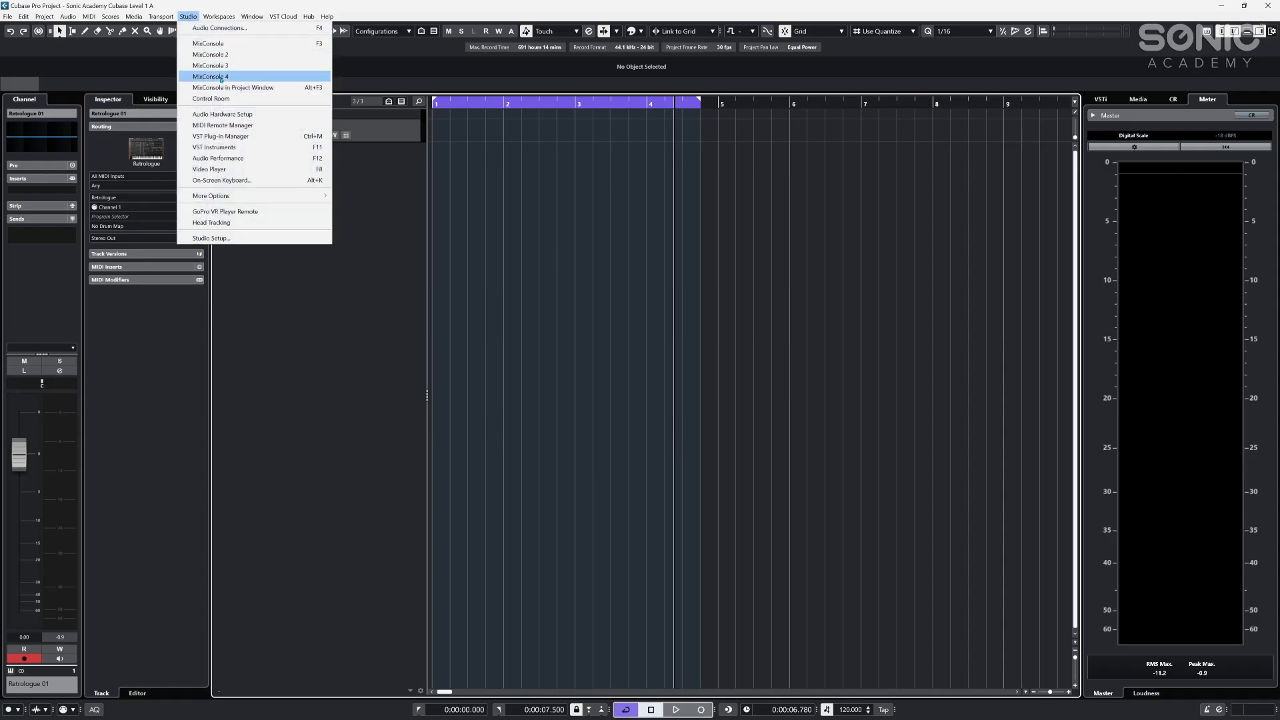
left_click(222, 136)
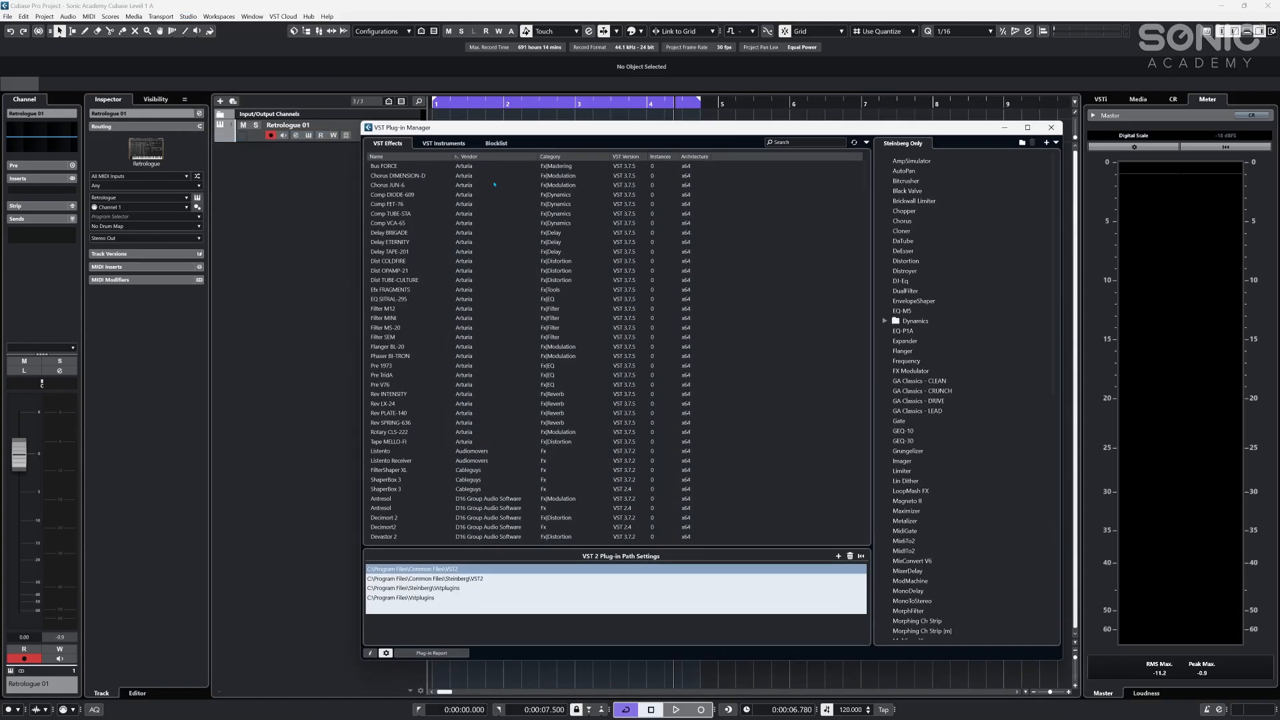
left_click_drag(555, 121, 462, 105)
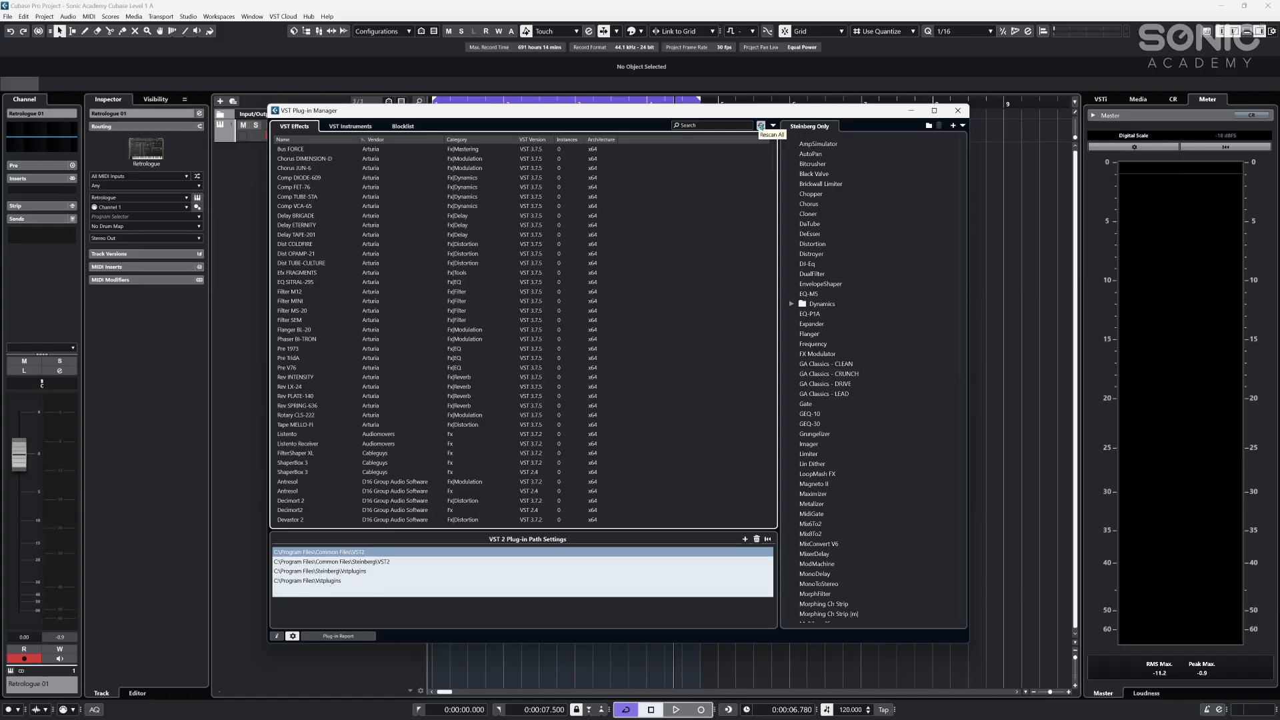
left_click(760, 126)
- Look through the plug-in blocklist and compare the lists of VST instruments and VST effects
left_click(402, 127)
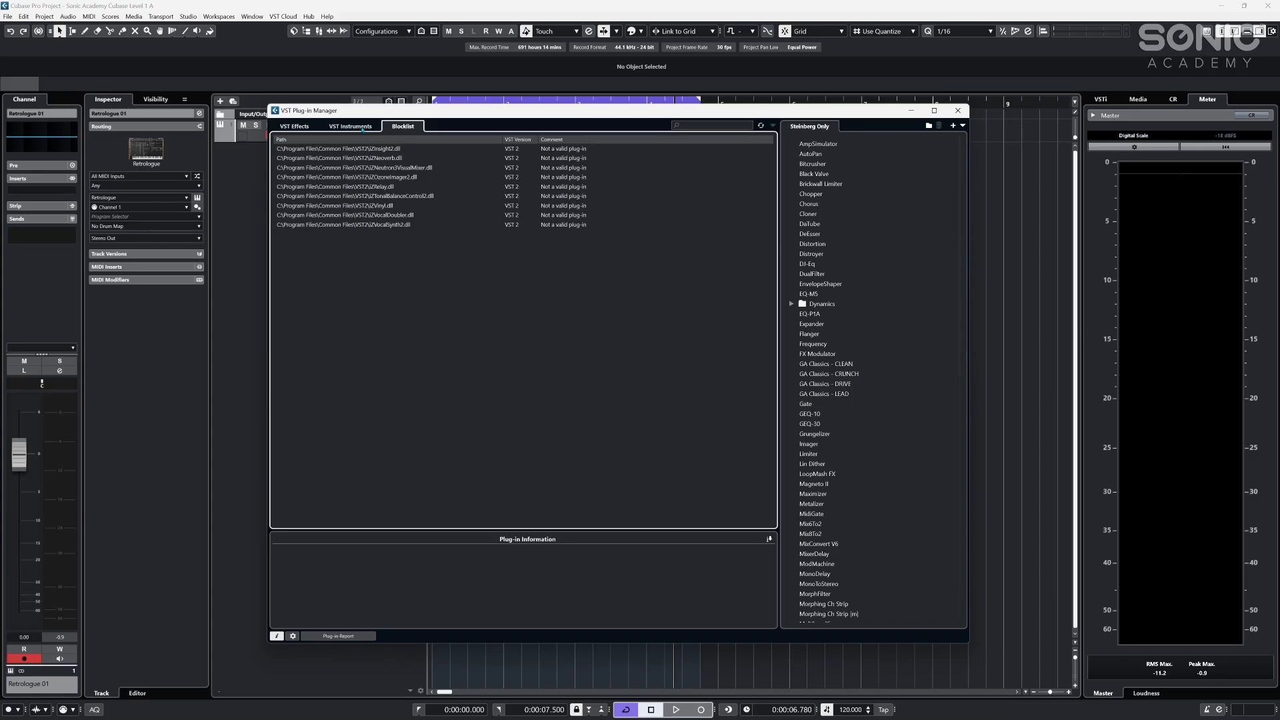
left_click(360, 126)
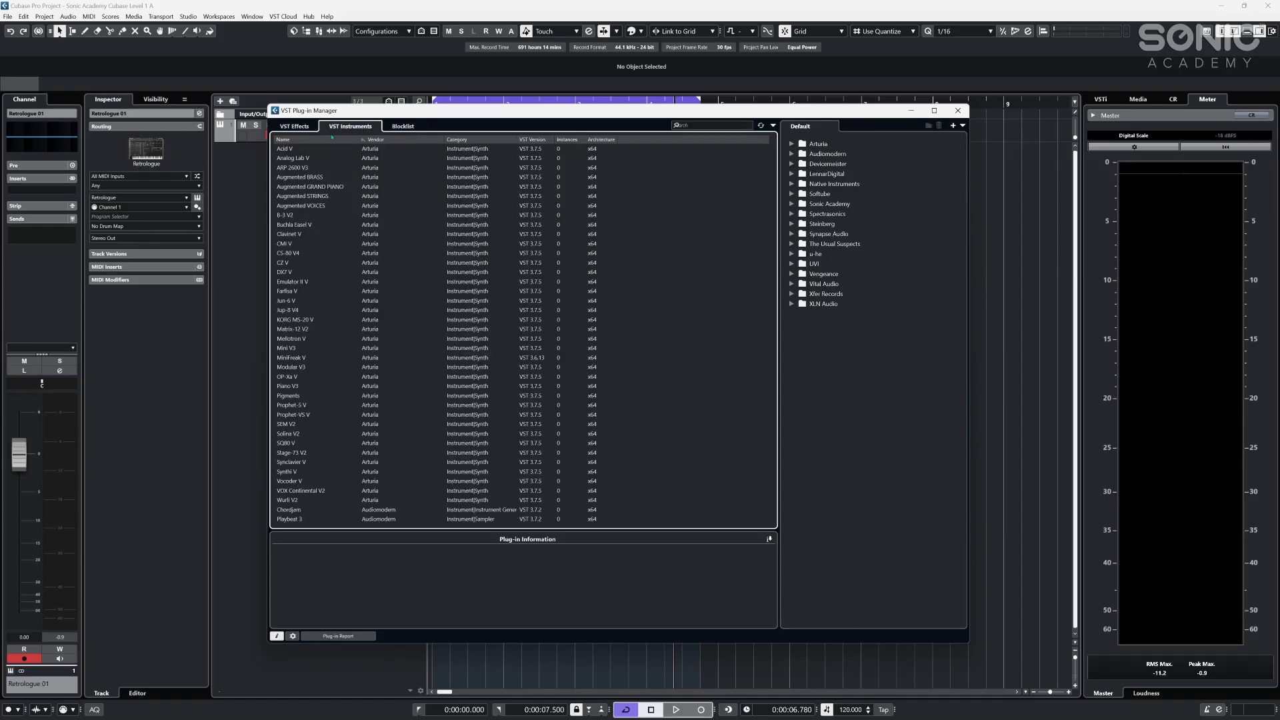
left_click(294, 127)
left_click(350, 127)
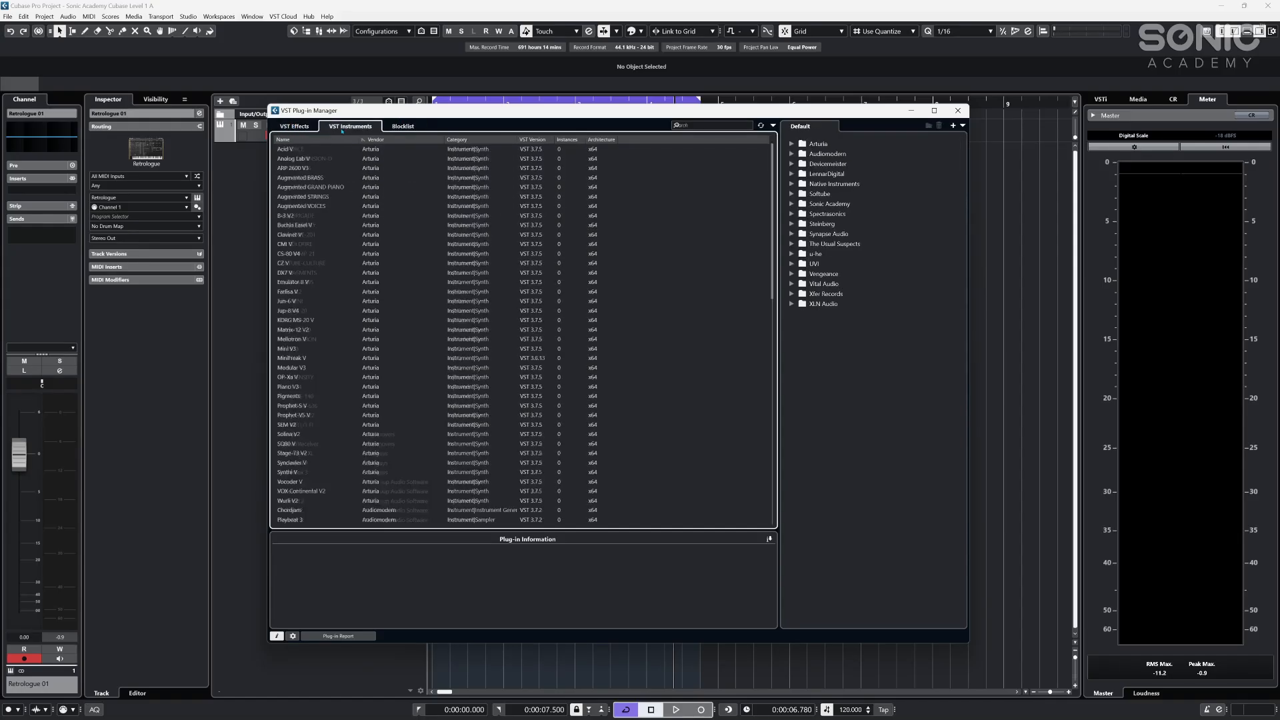
left_click(294, 126)
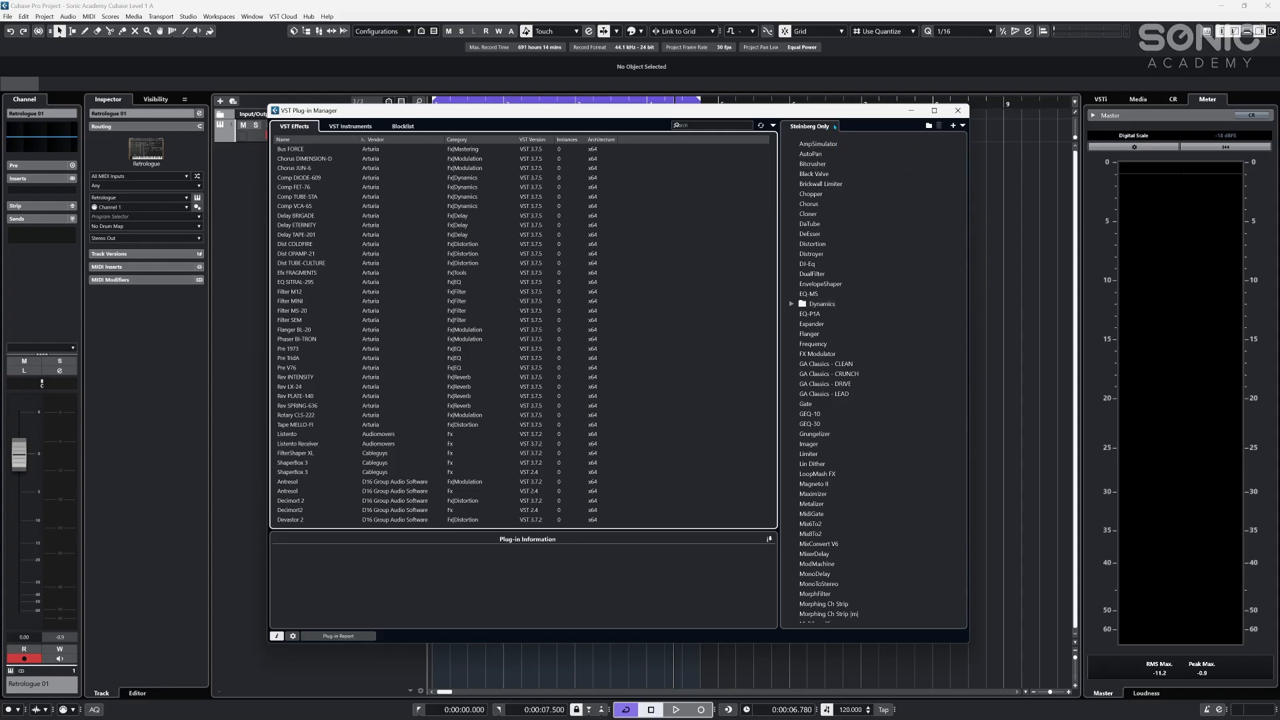
- View the options for creating a new collection of VST effects, leaving the current collection selected
left_click(962, 126)
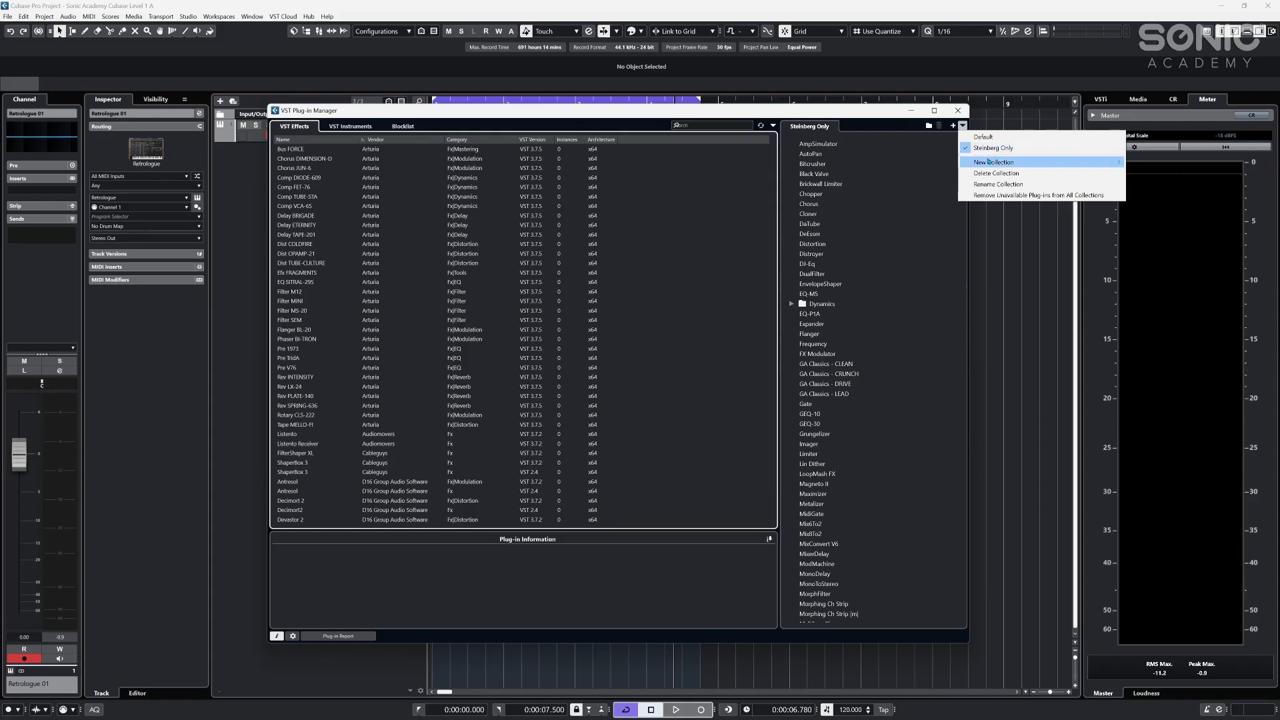
mouse_move(988, 162)
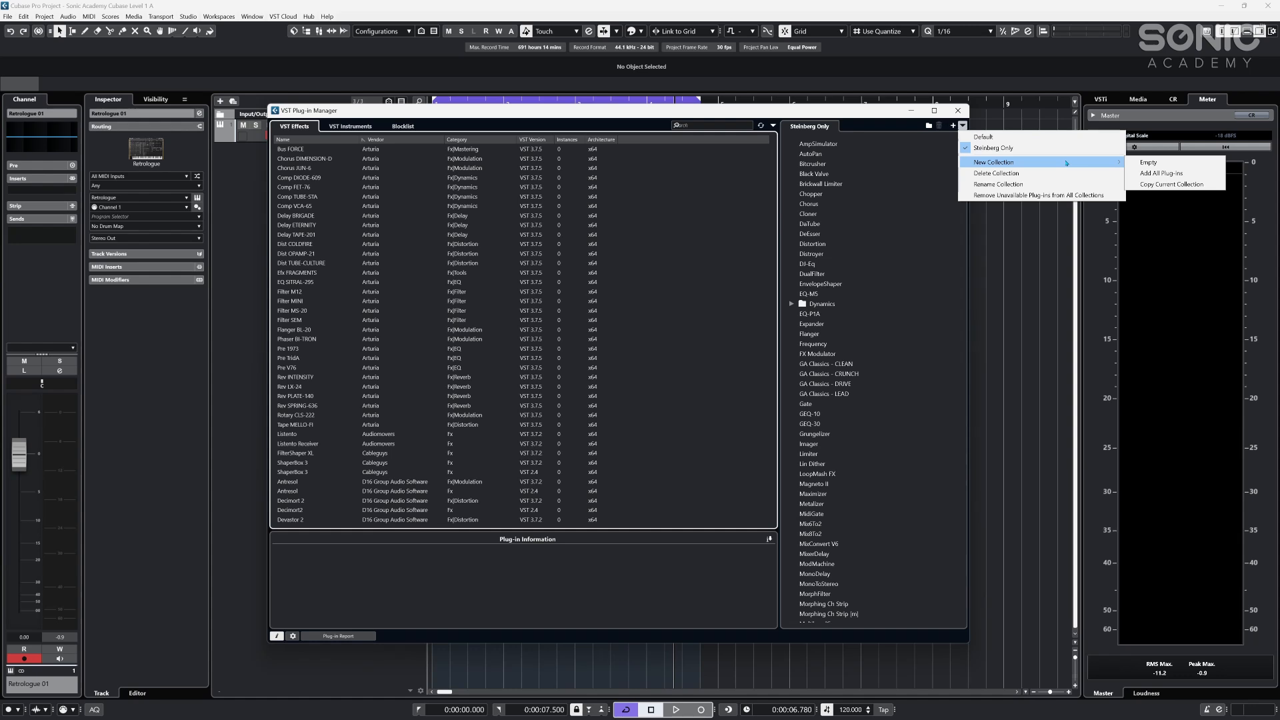
key("Escape")
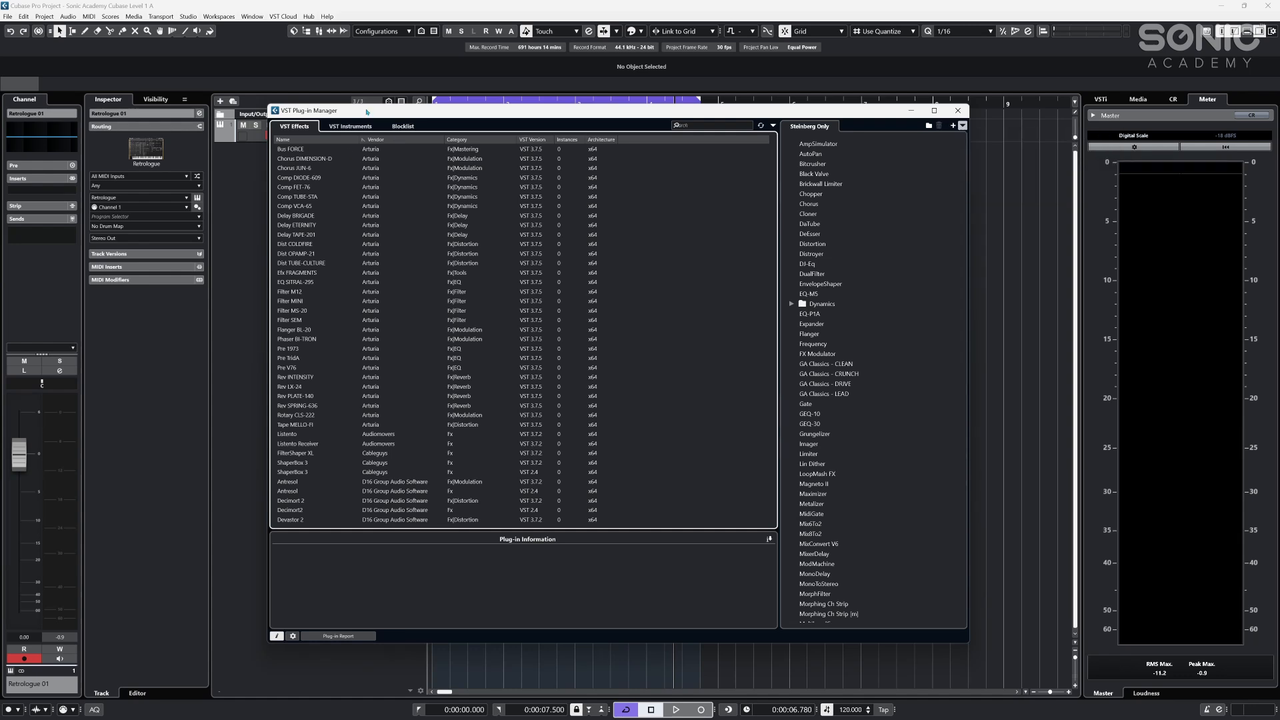
- Switch the VST instruments to the Sonic Academy collection
left_click(350, 126)
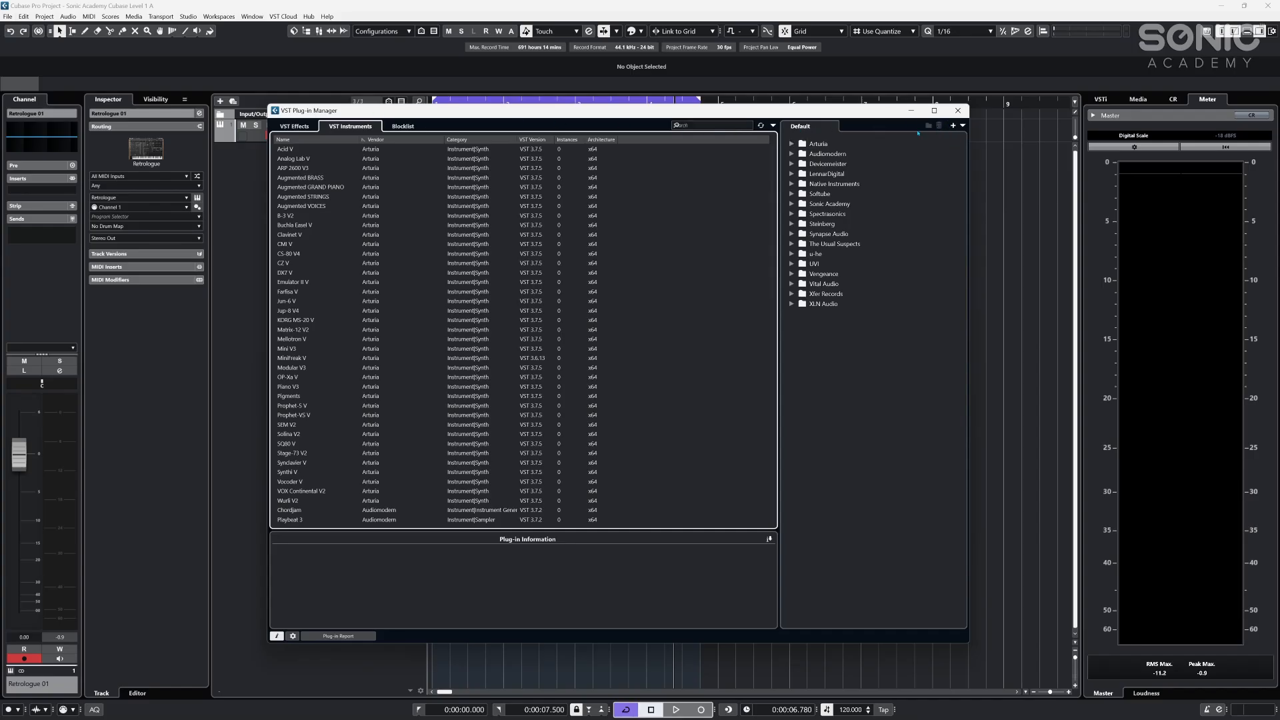
left_click(962, 126)
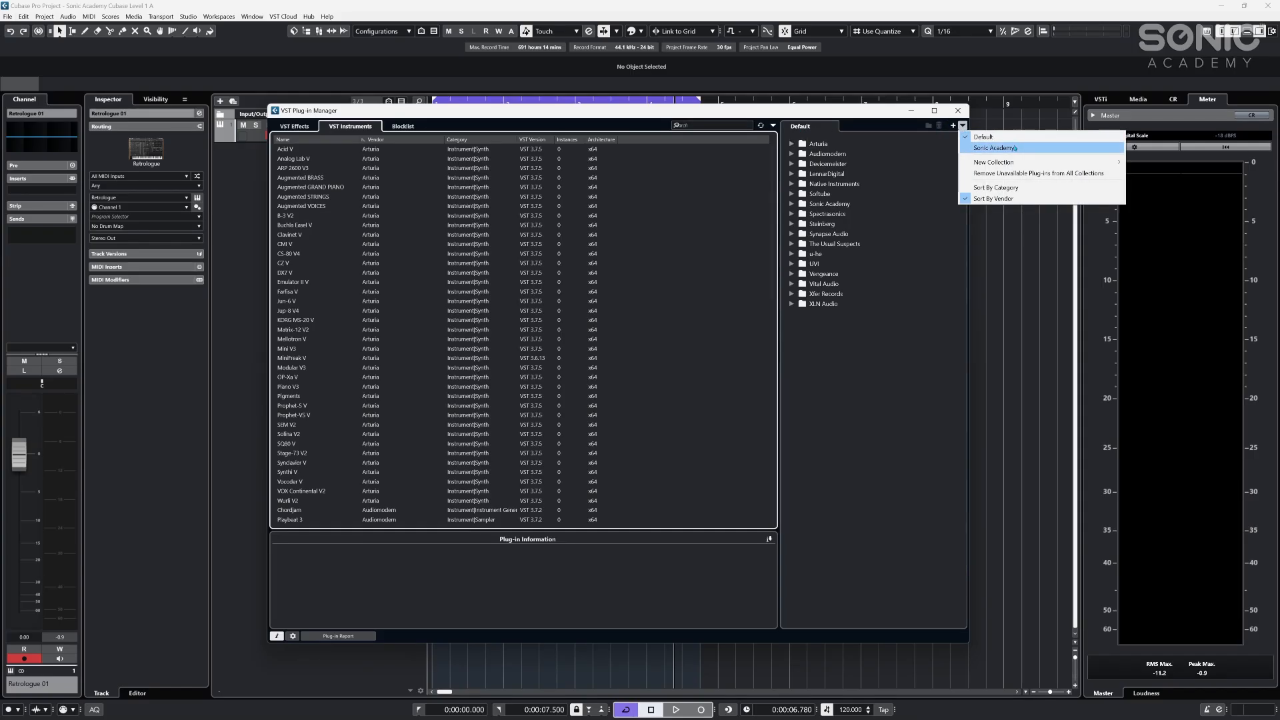
left_click(1014, 148)
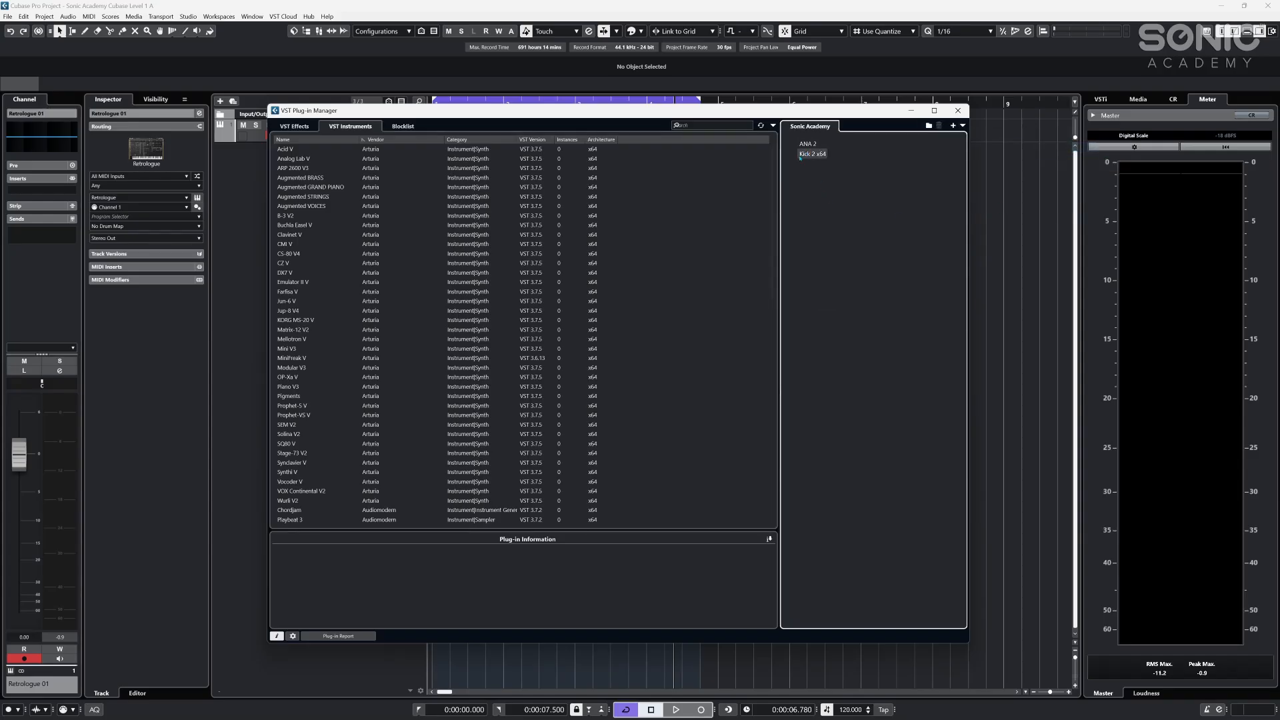
- Create a folder named Synth in the Sonic Academy instrument collection
right_click(808, 198)
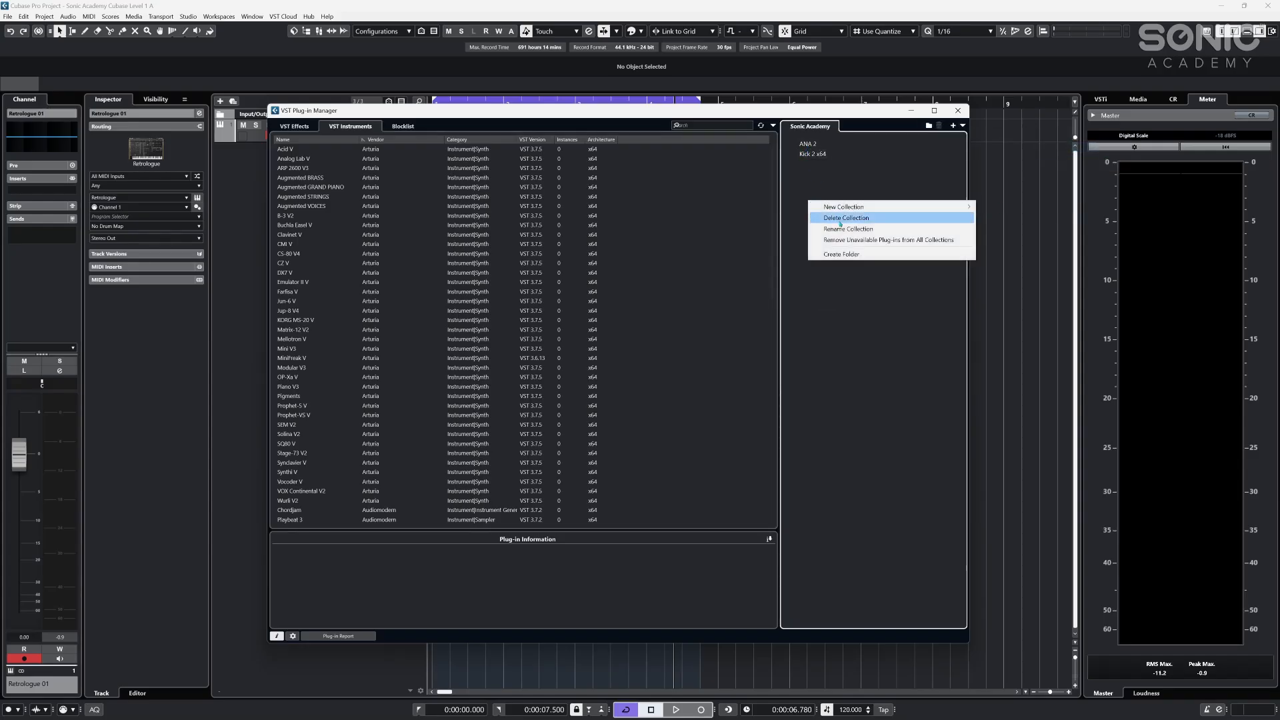
left_click(920, 256)
type("ASynth")
key("BackSpace")
key("BackSpace")
key("BackSpace")
key("BackSpace")
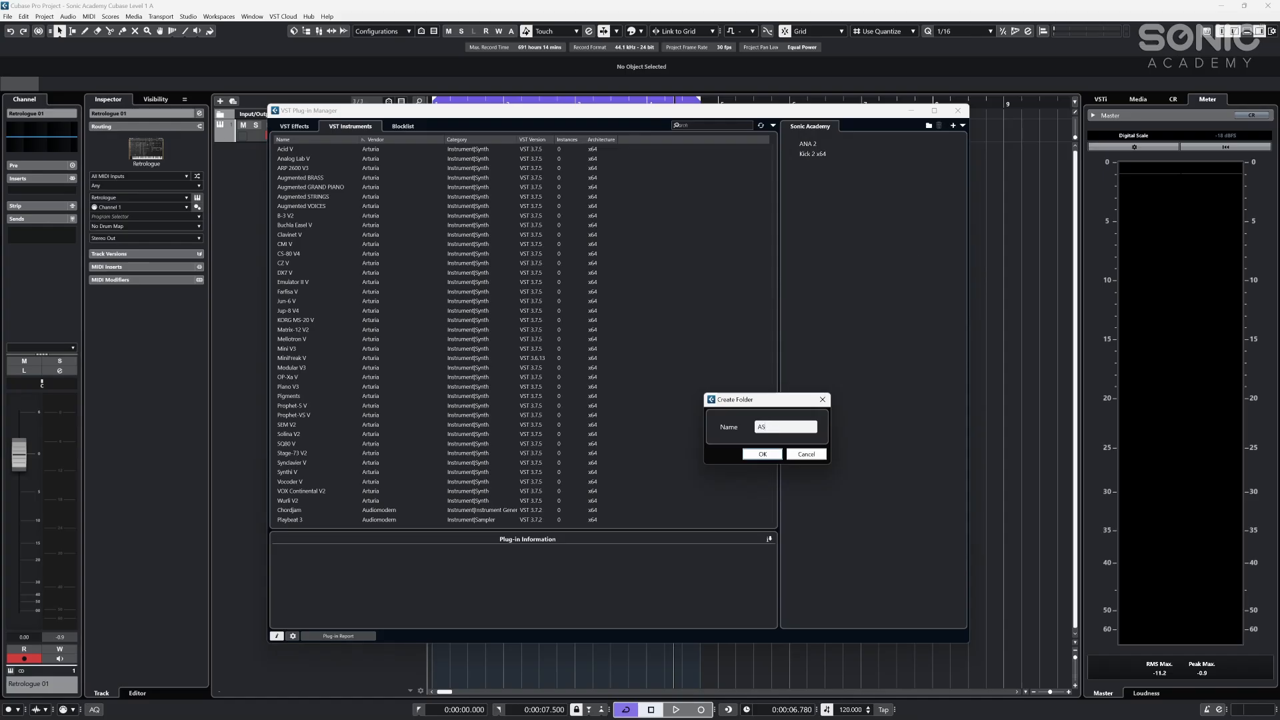
key("Return")
- Move ANA 2 into the Synth folder and close the VST Plug-in Manager
left_click(807, 154)
left_click_drag(807, 154, 815, 144)
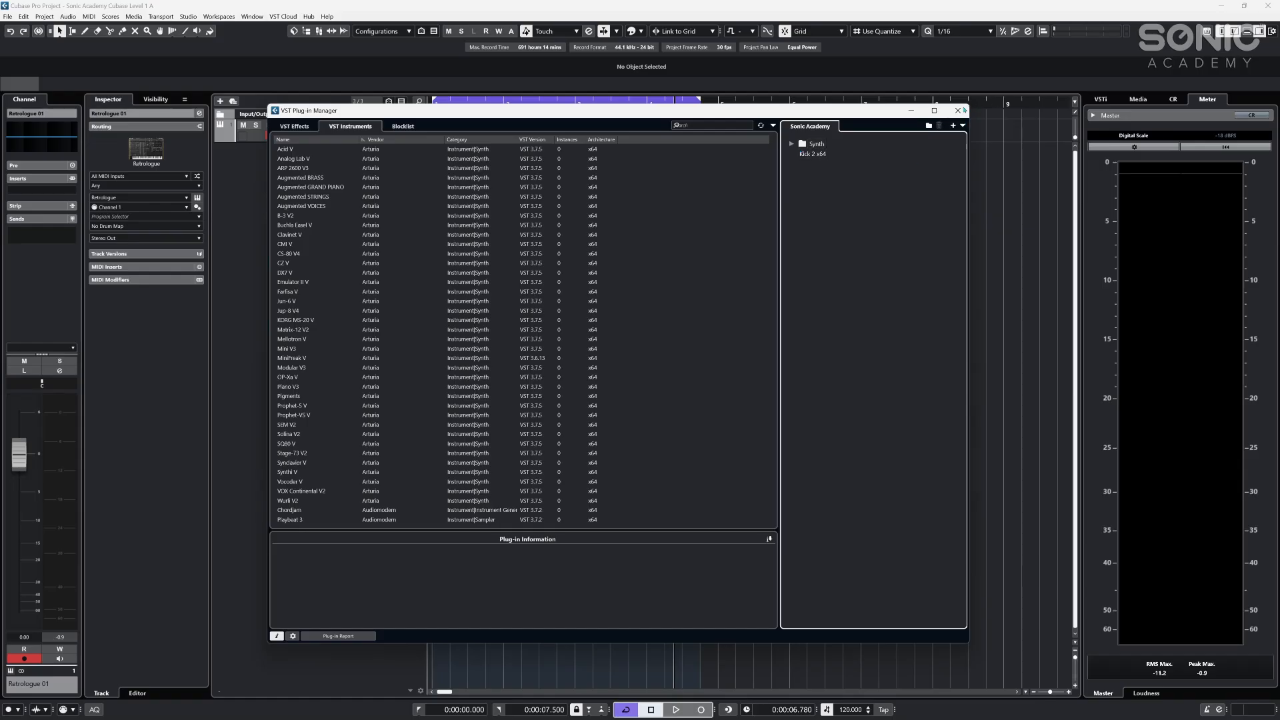
left_click(960, 111)
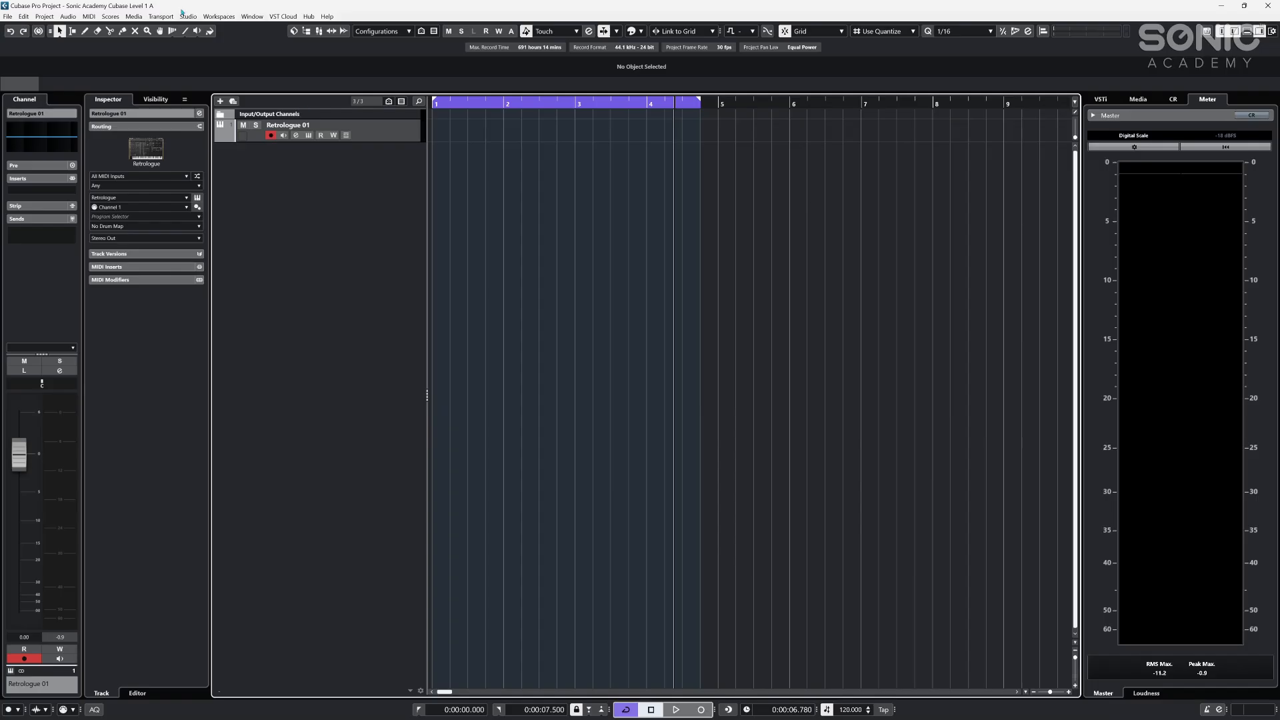
- Open the Project Setup and fill in the author's name under Project Ownership
left_click(48, 18)
left_click(80, 298)
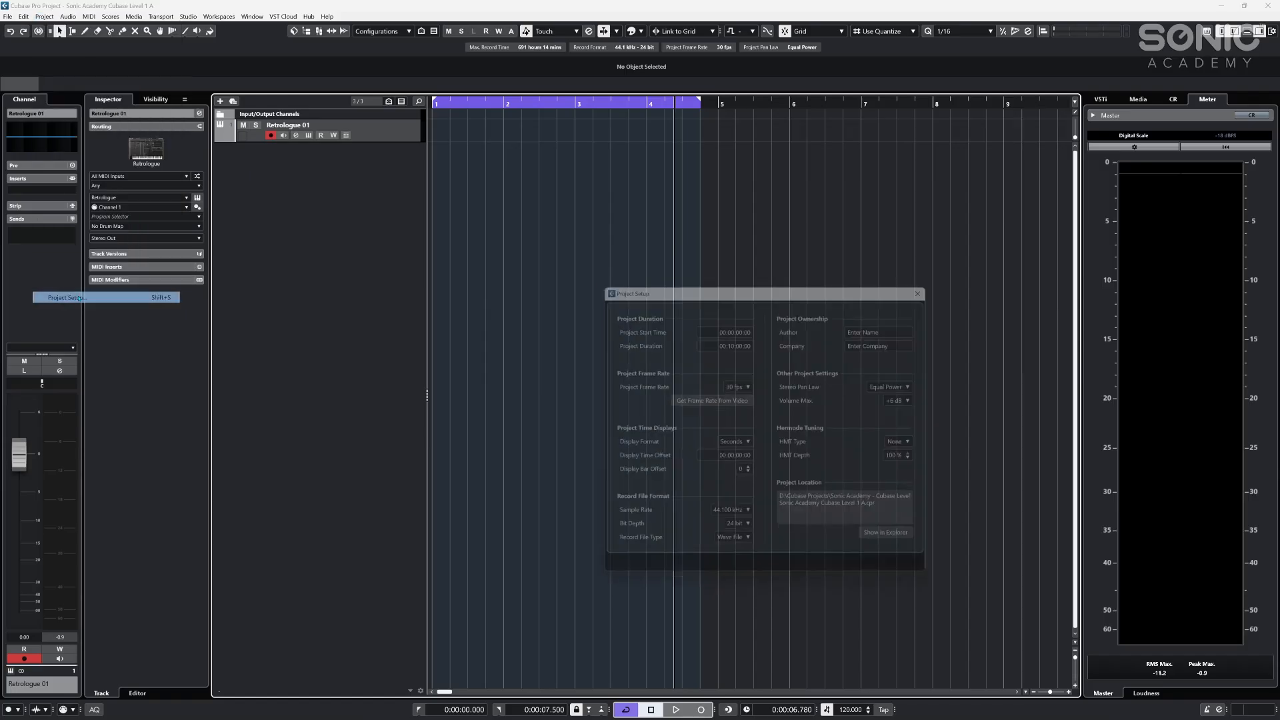
left_click_drag(683, 287, 343, 188)
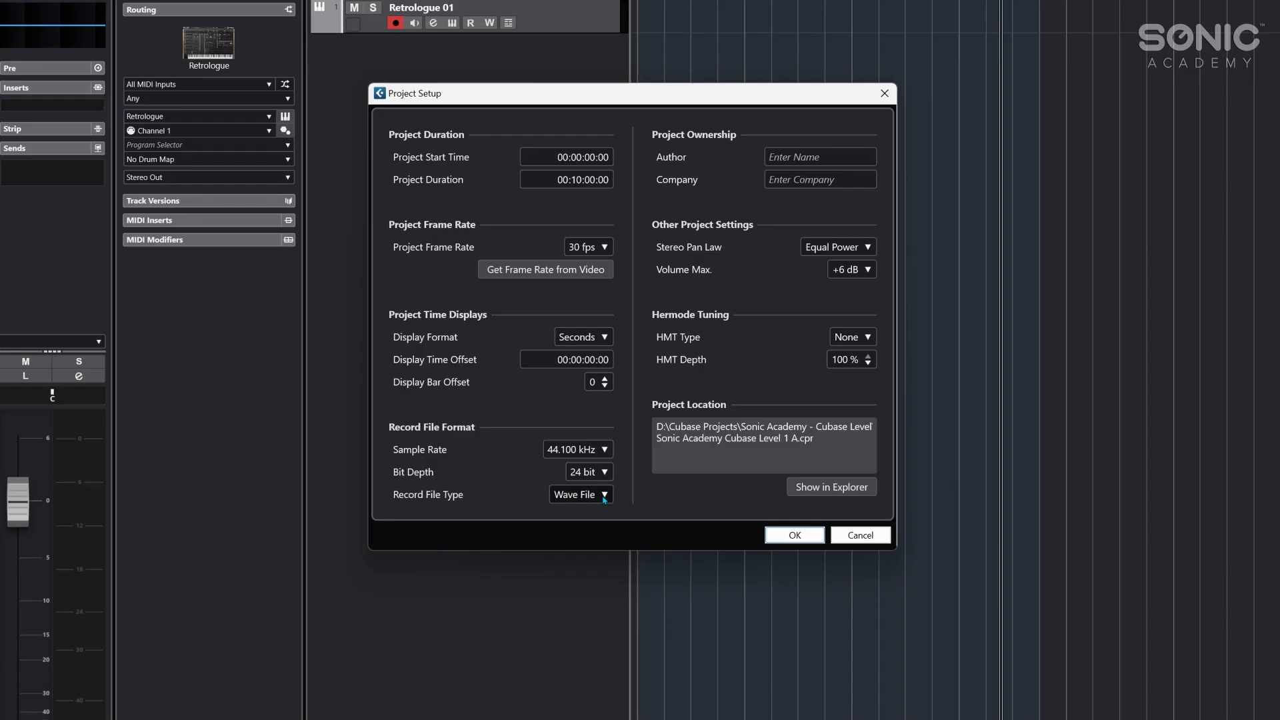
left_click(803, 157)
type("Protoculture")
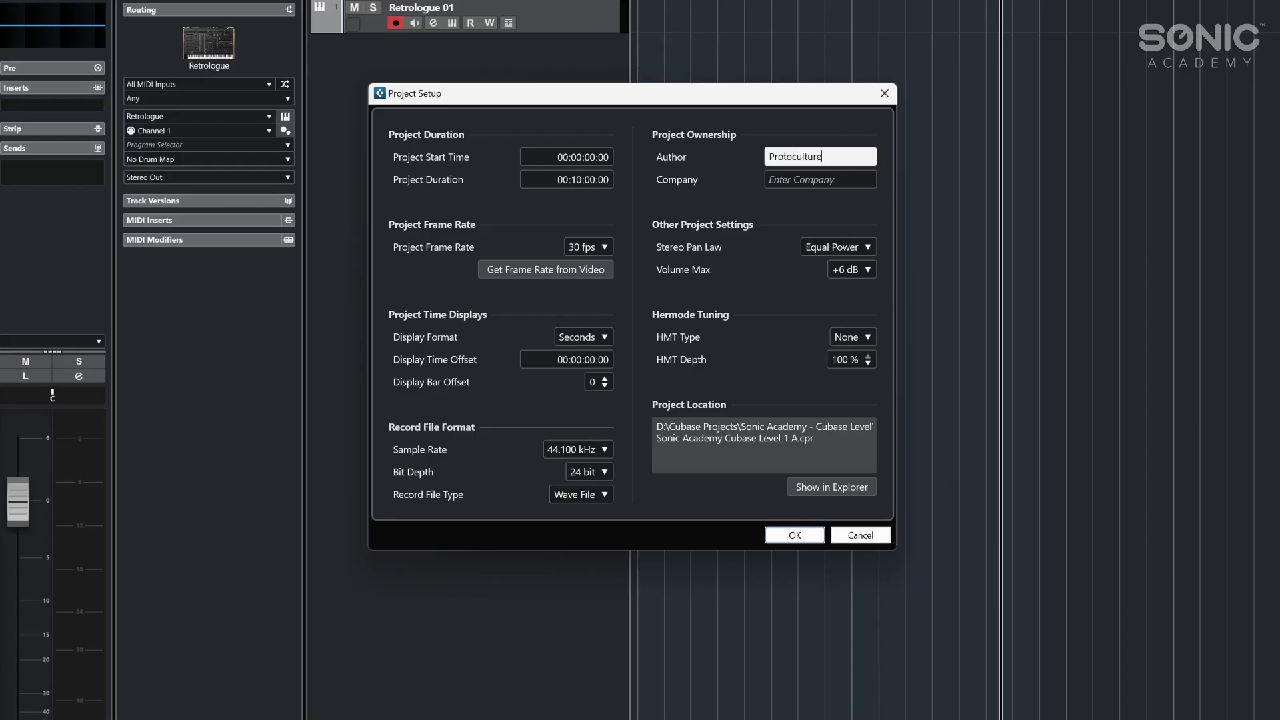
key("Return")
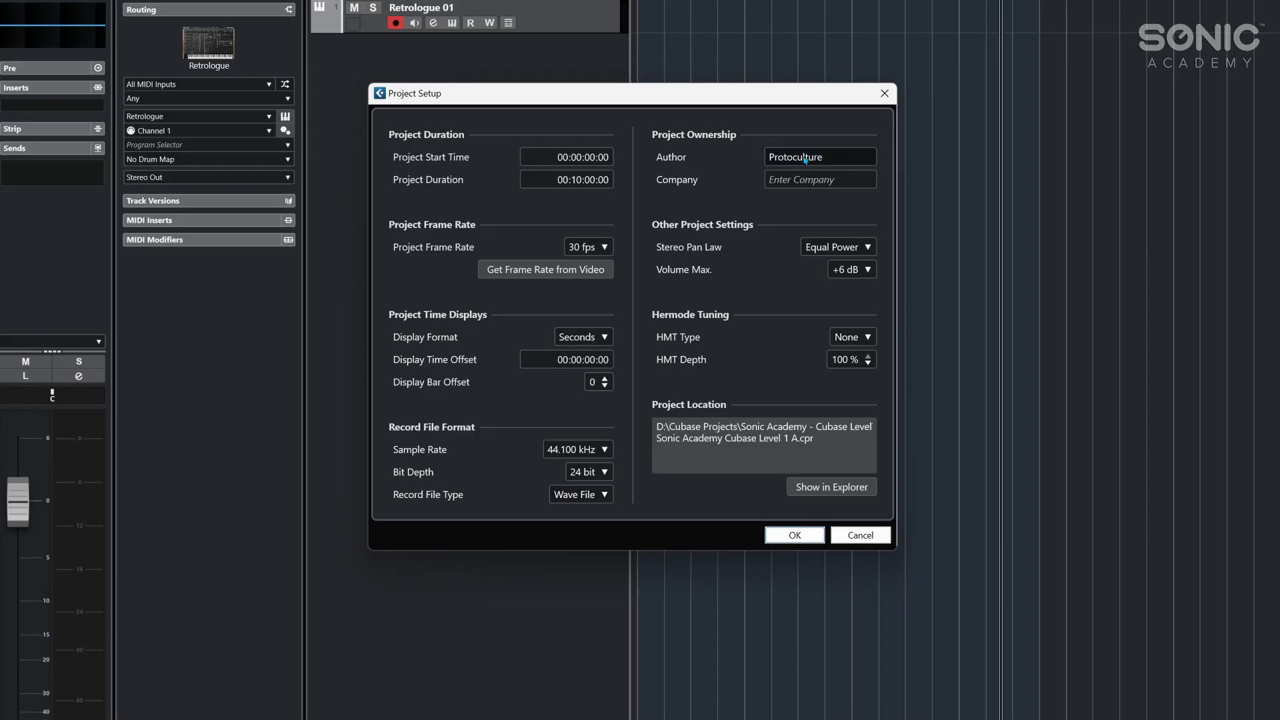
- Set the project's company to Marula Music and accept the Project Setup
left_click(796, 179)
type("Marul")
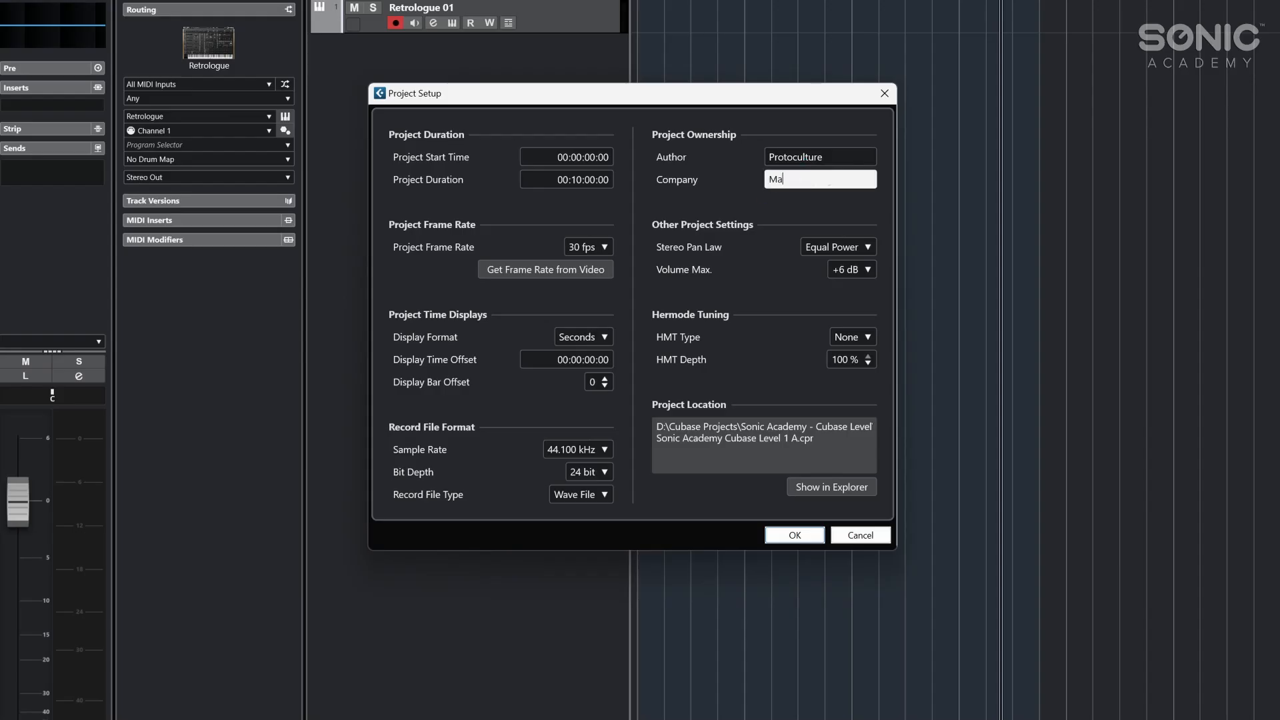
type("a Music")
key("Return")
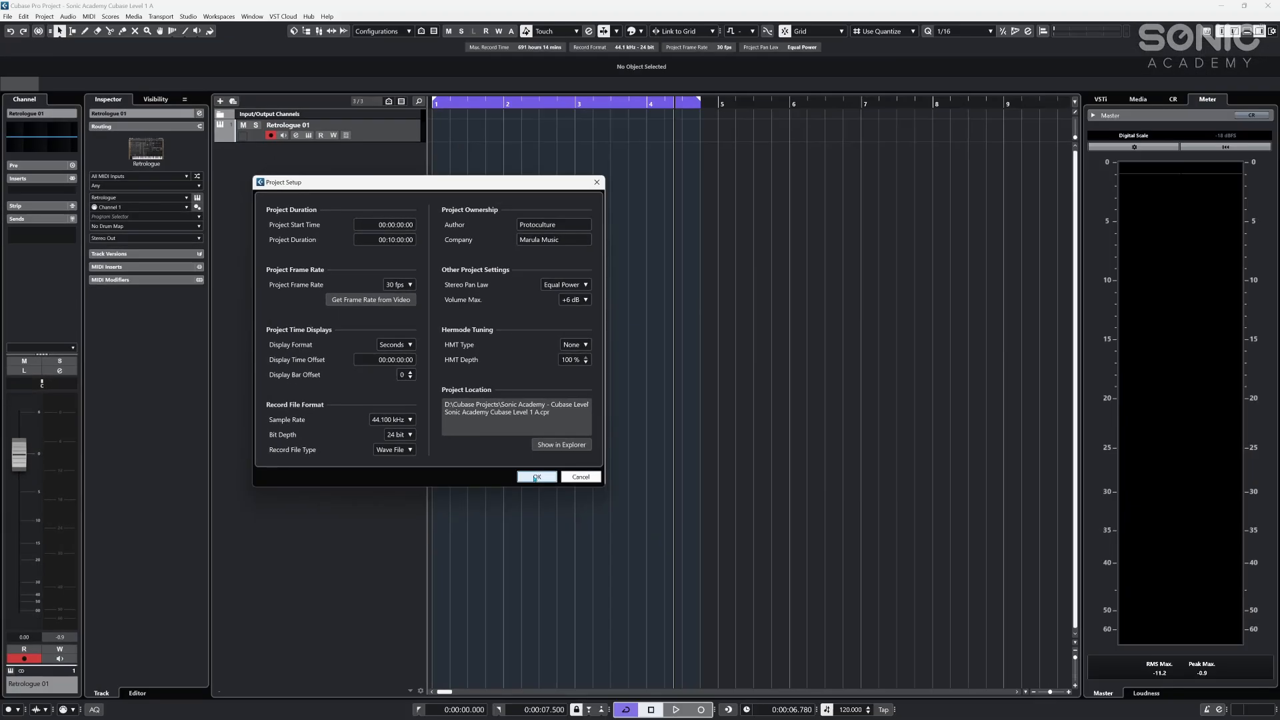
left_click(537, 478)
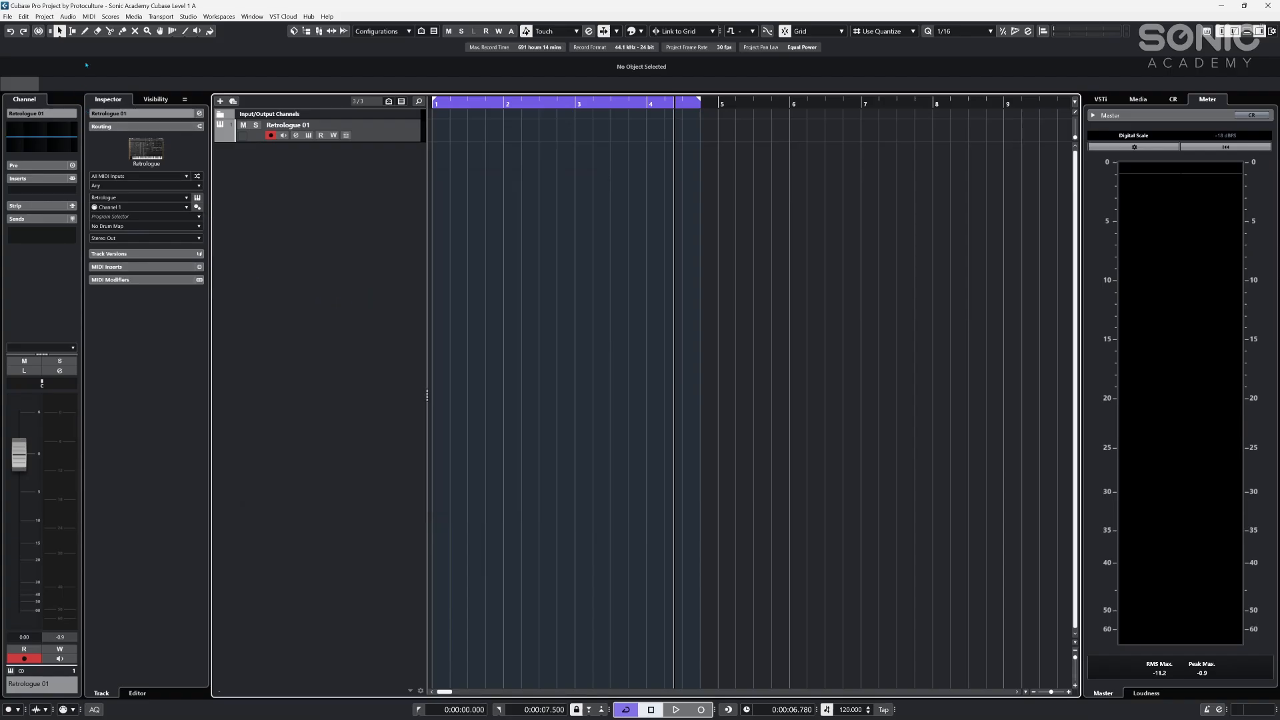
- Open the Preferences and look through the Editing pages, including Audio, Chords, Controls and MIDI
left_click(23, 16)
mouse_move(44, 16)
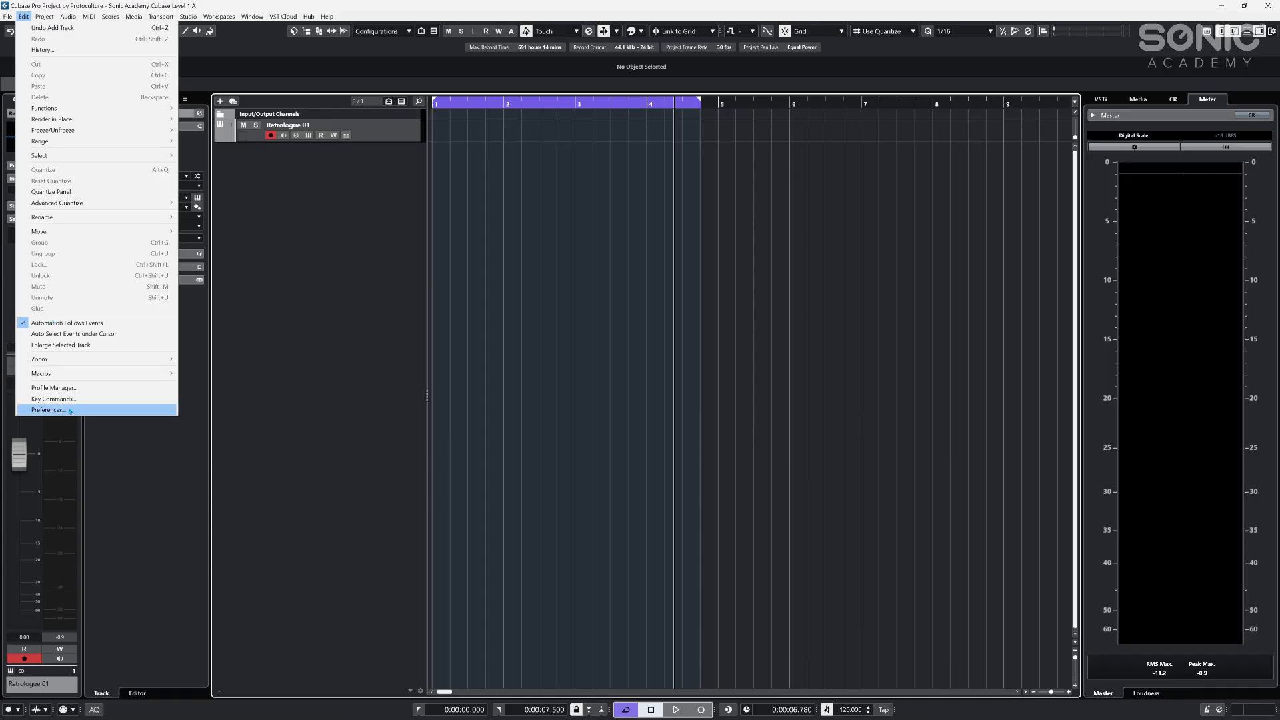
left_click(48, 409)
left_click_drag(680, 148, 568, 55)
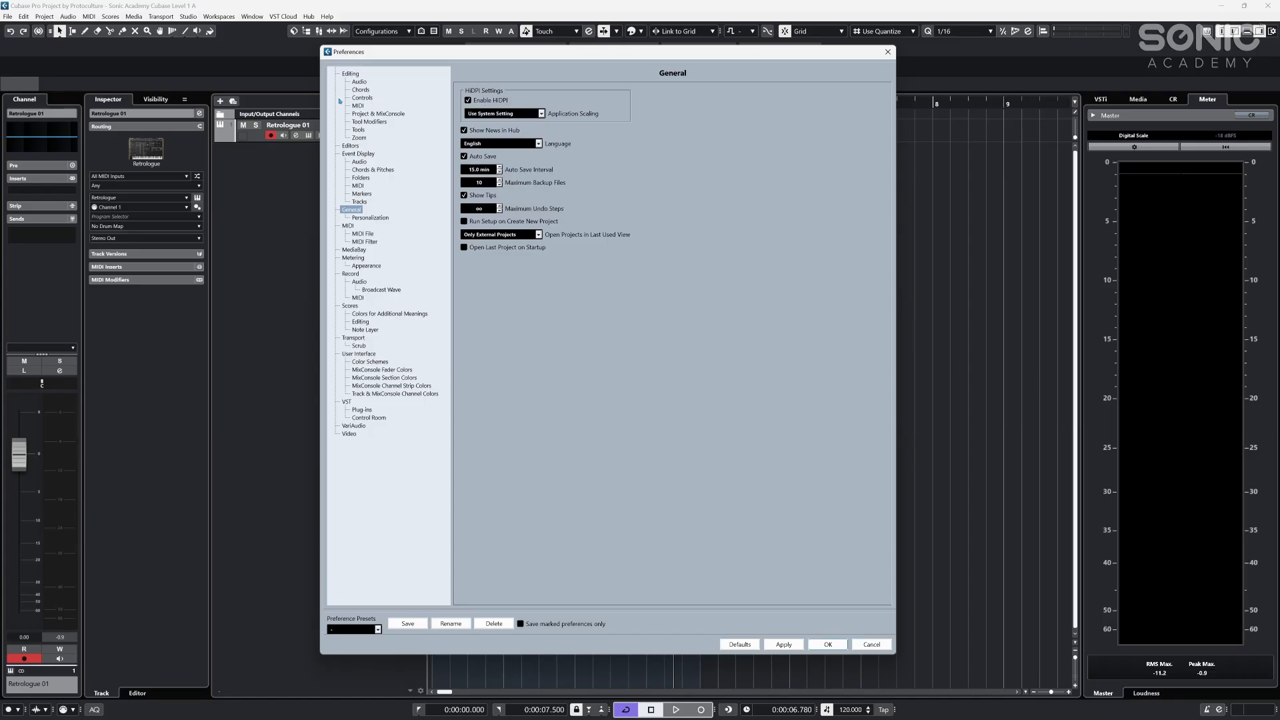
left_click(352, 74)
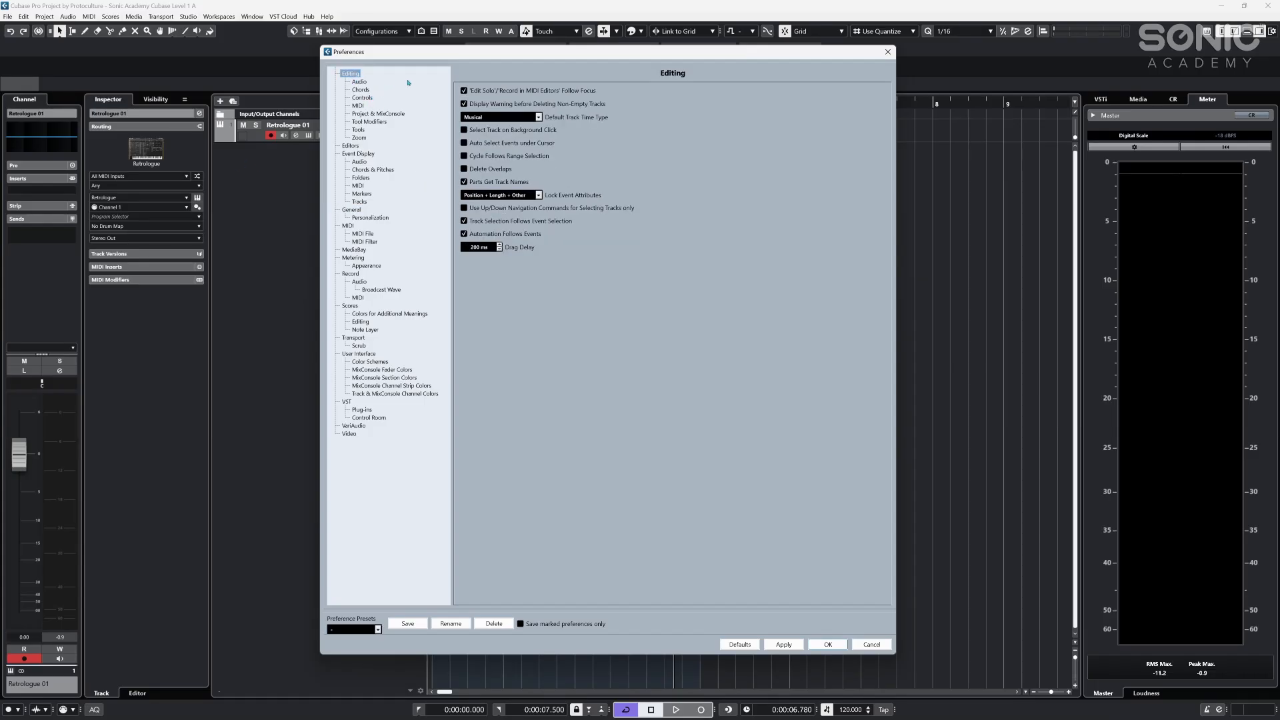
left_click(359, 82)
left_click(359, 89)
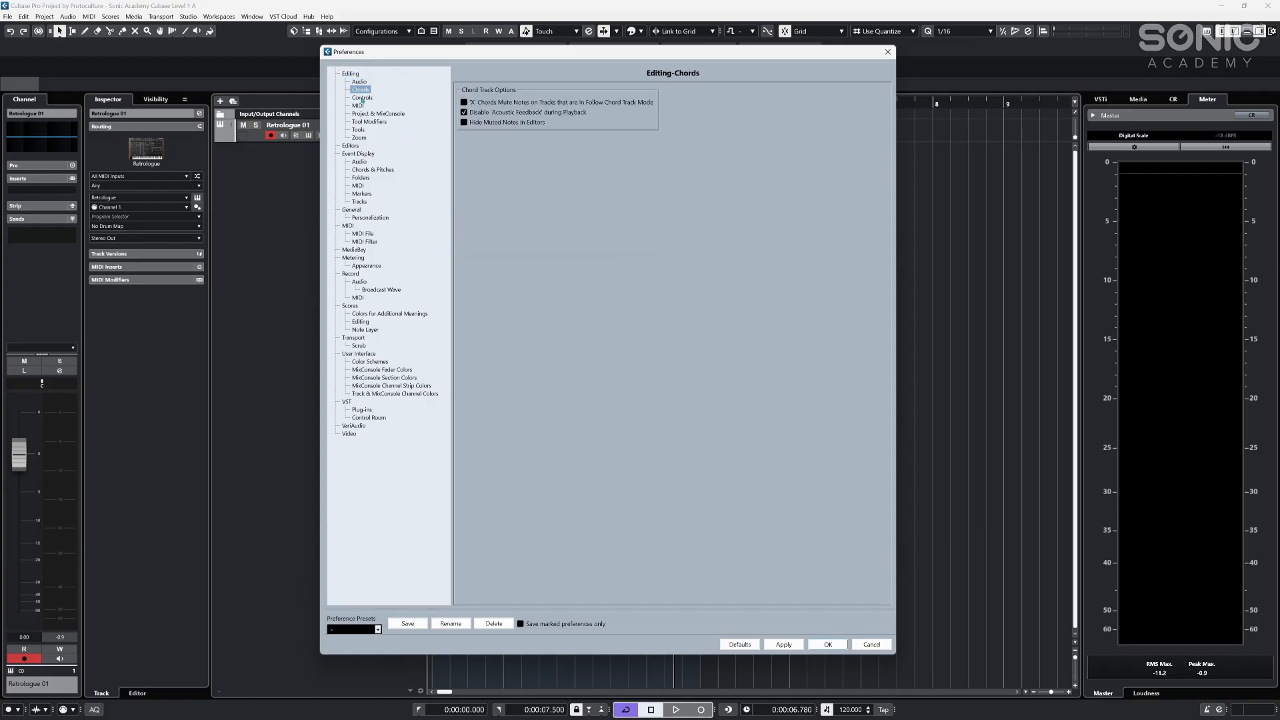
left_click(362, 98)
left_click(358, 105)
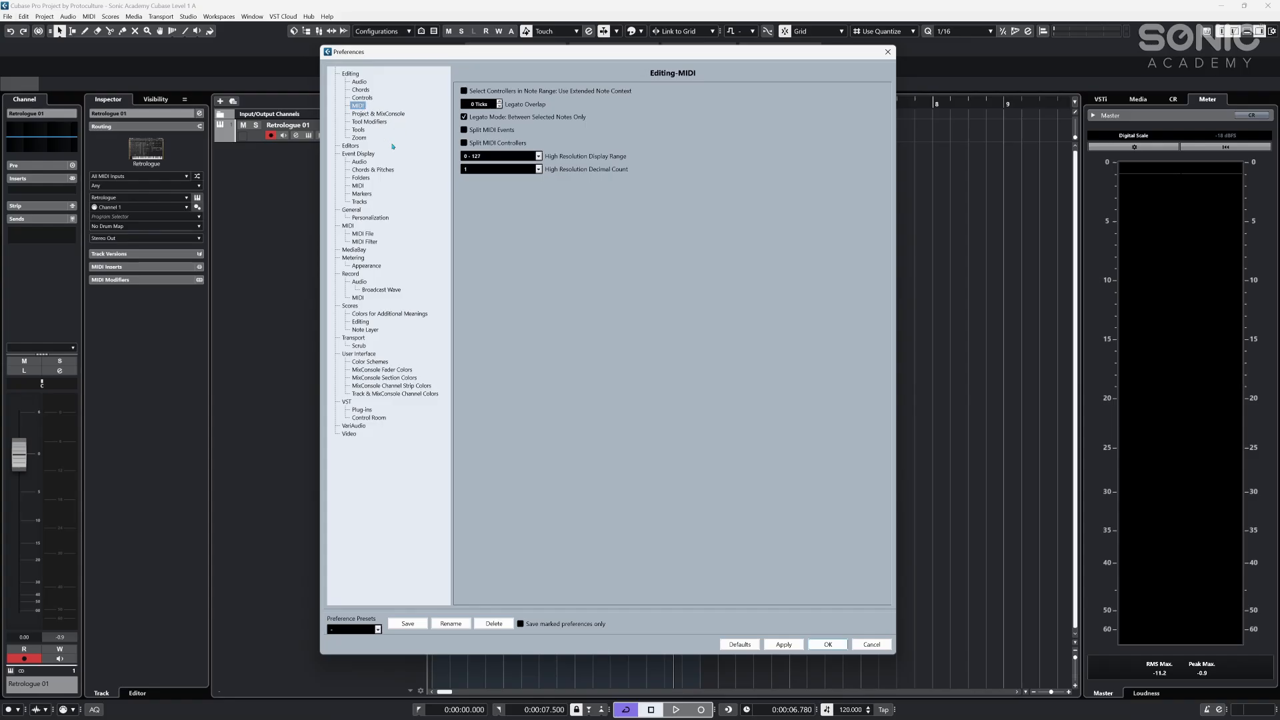
- Enable Show Toolbox on Right-Click in the Editing-Tools preferences and accept the change
left_click(359, 130)
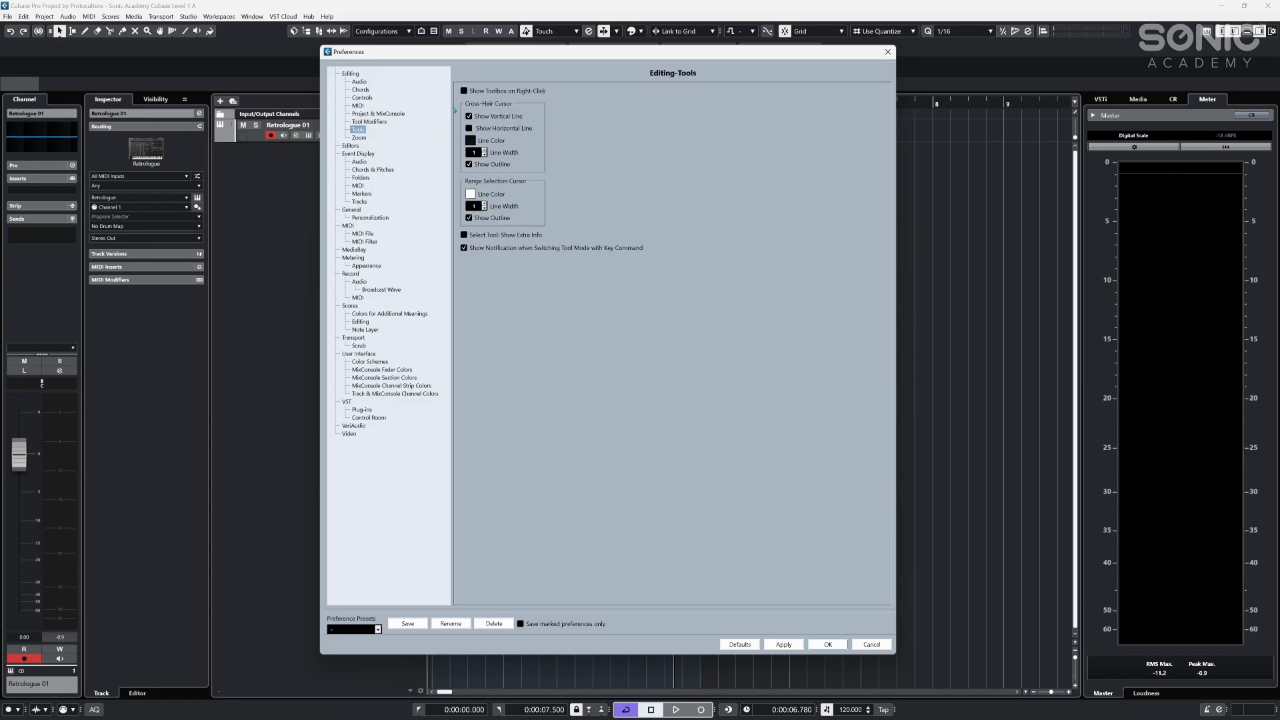
left_click(470, 90)
left_click(834, 645)
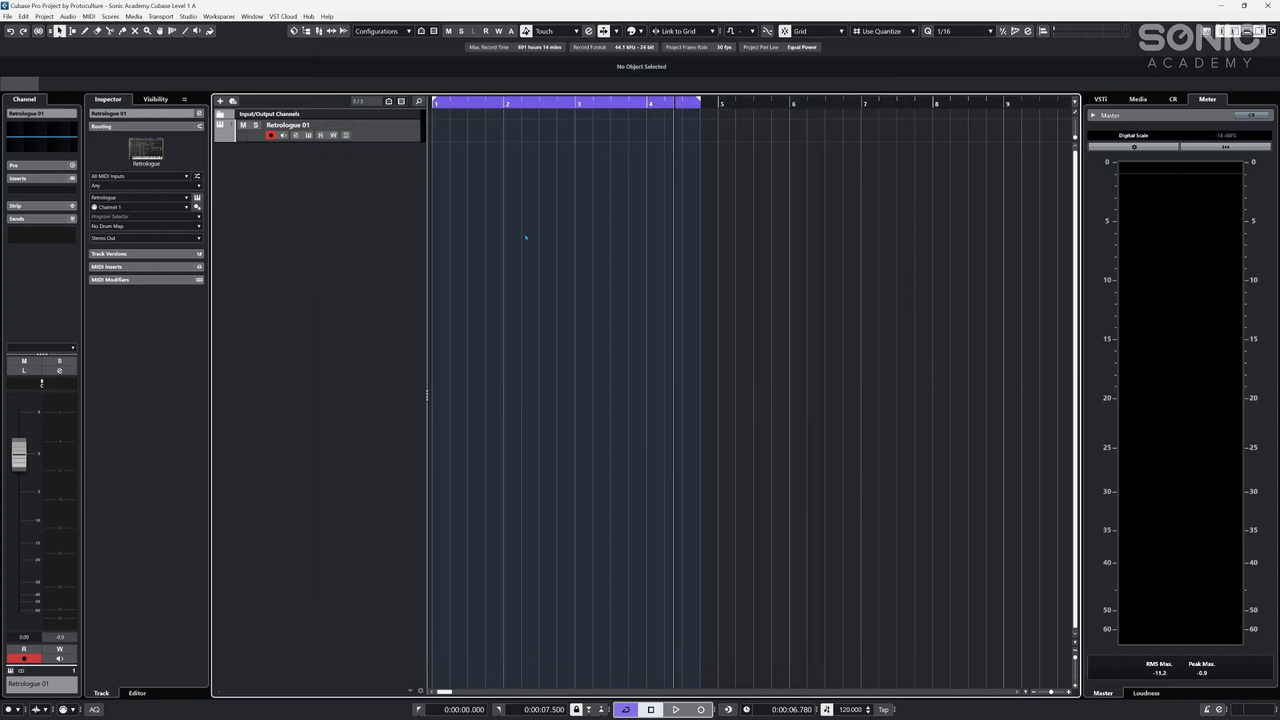
- Try out the floating toolbox in the event display, choosing the Mute tool and returning to Object Selection
right_click(526, 237)
left_click(526, 237)
right_click(526, 239)
left_click(526, 238)
right_click(531, 278)
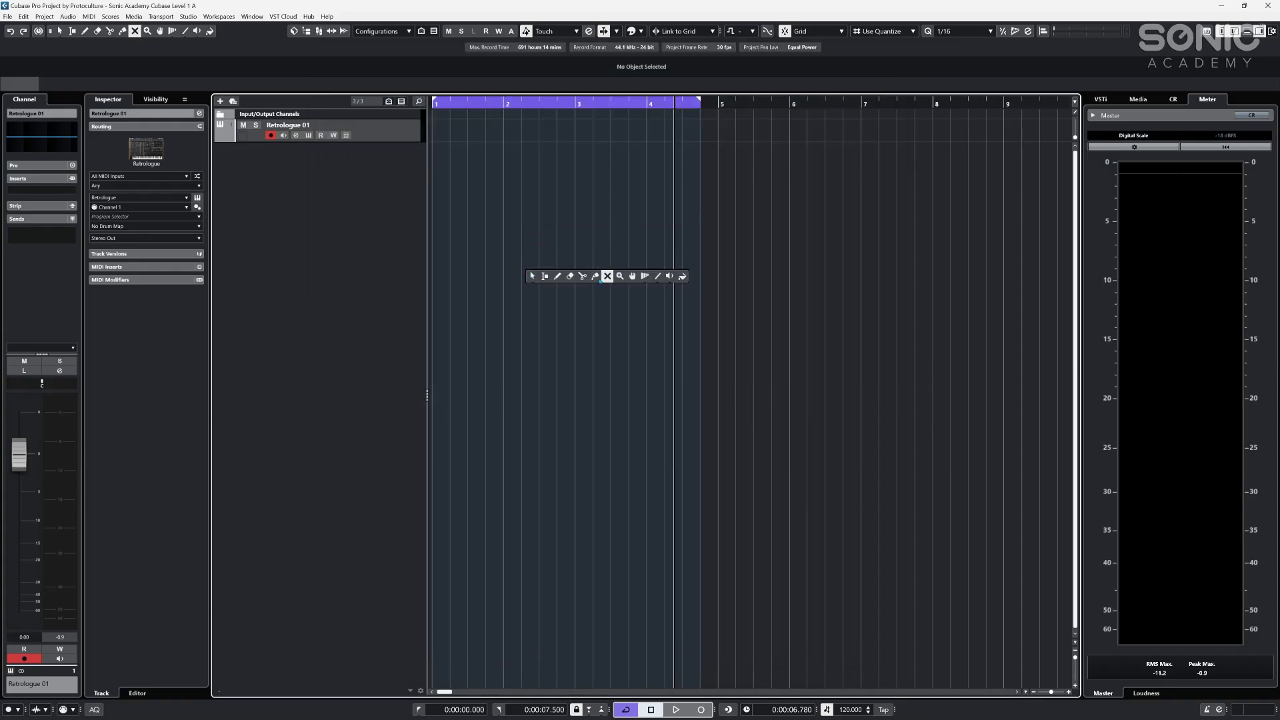
left_click(532, 276)
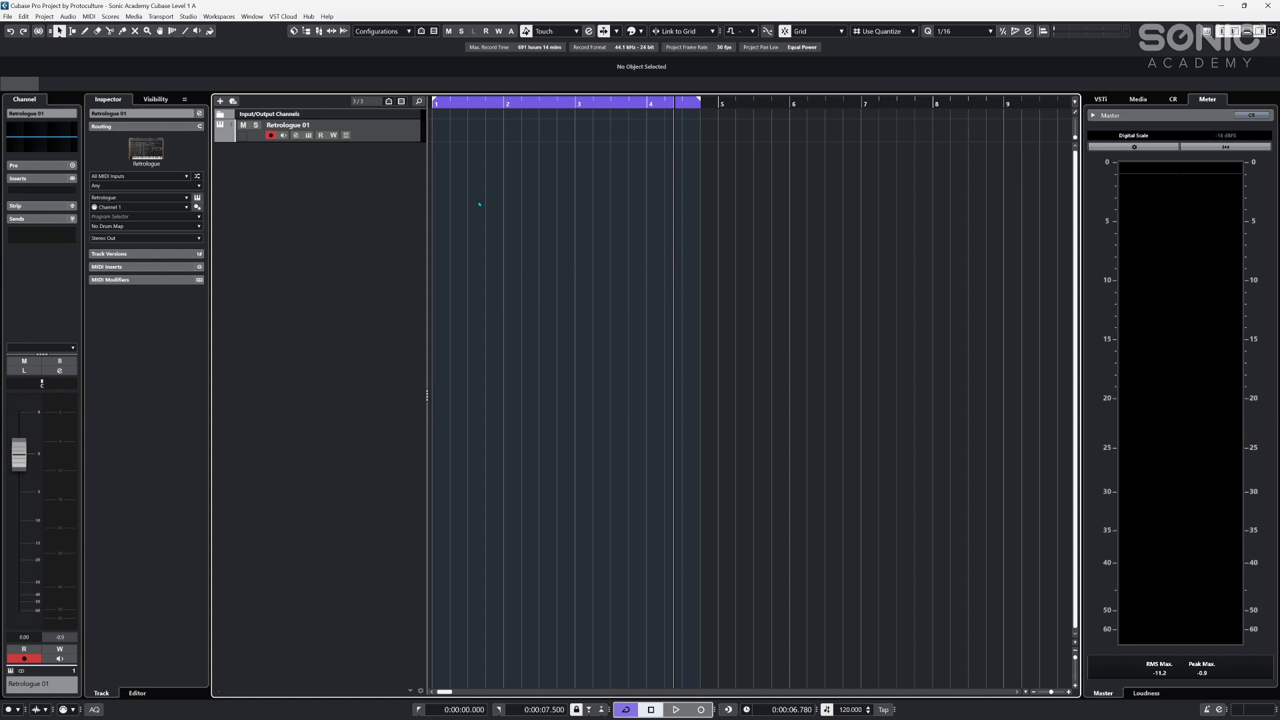
right_click(567, 312)
left_click(567, 313)
right_click(544, 267)
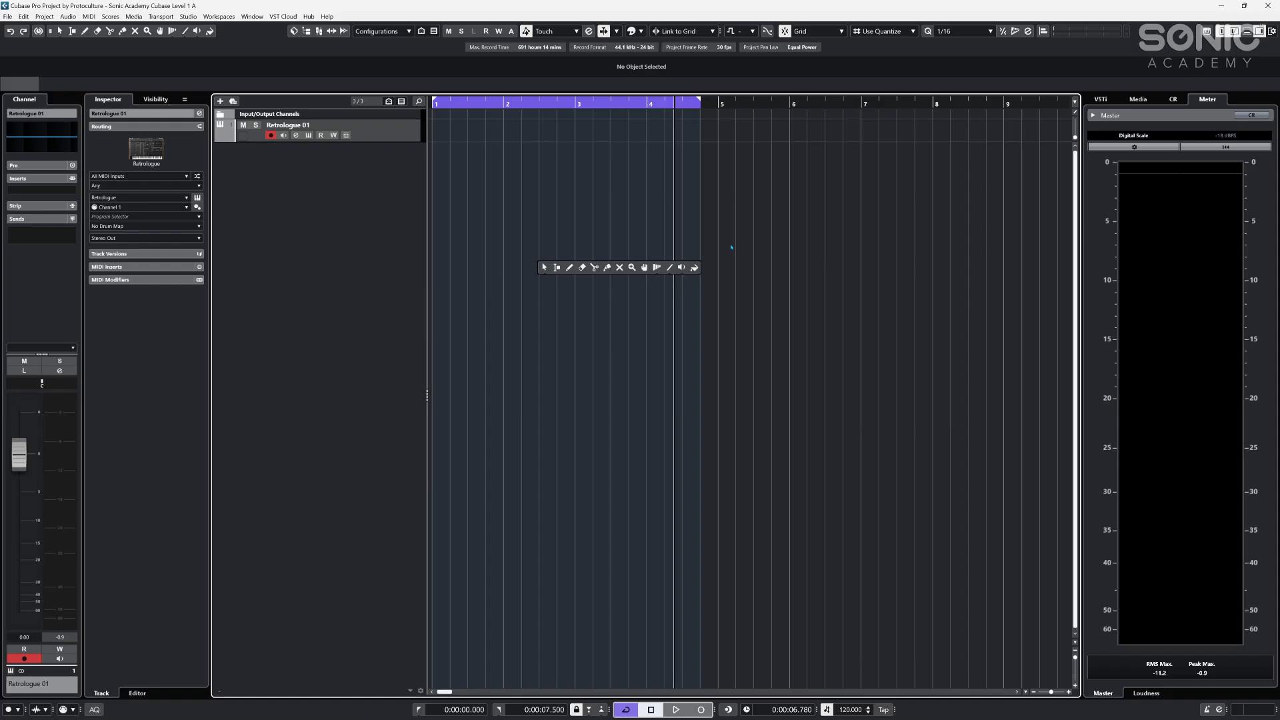
left_click(567, 218)
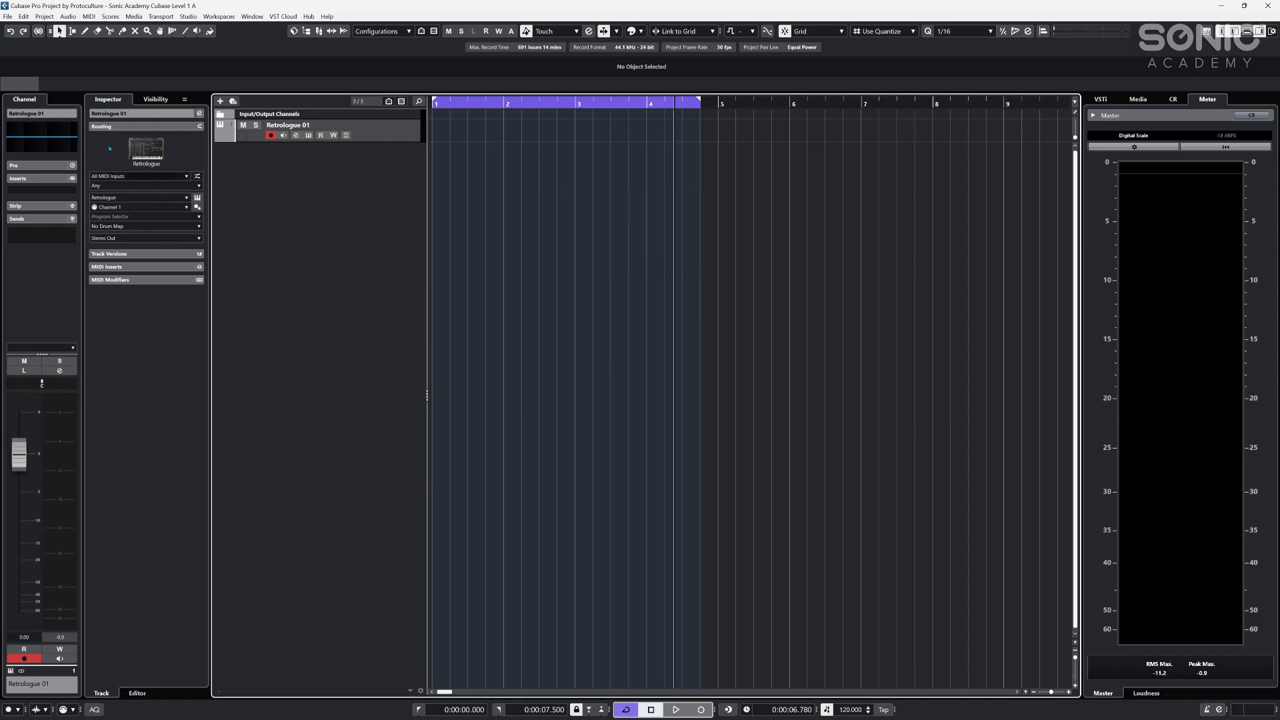
- Disable Show Toolbox on Right-Click in the Editing-Tools preferences and accept the change
left_click(8, 17)
mouse_move(23, 16)
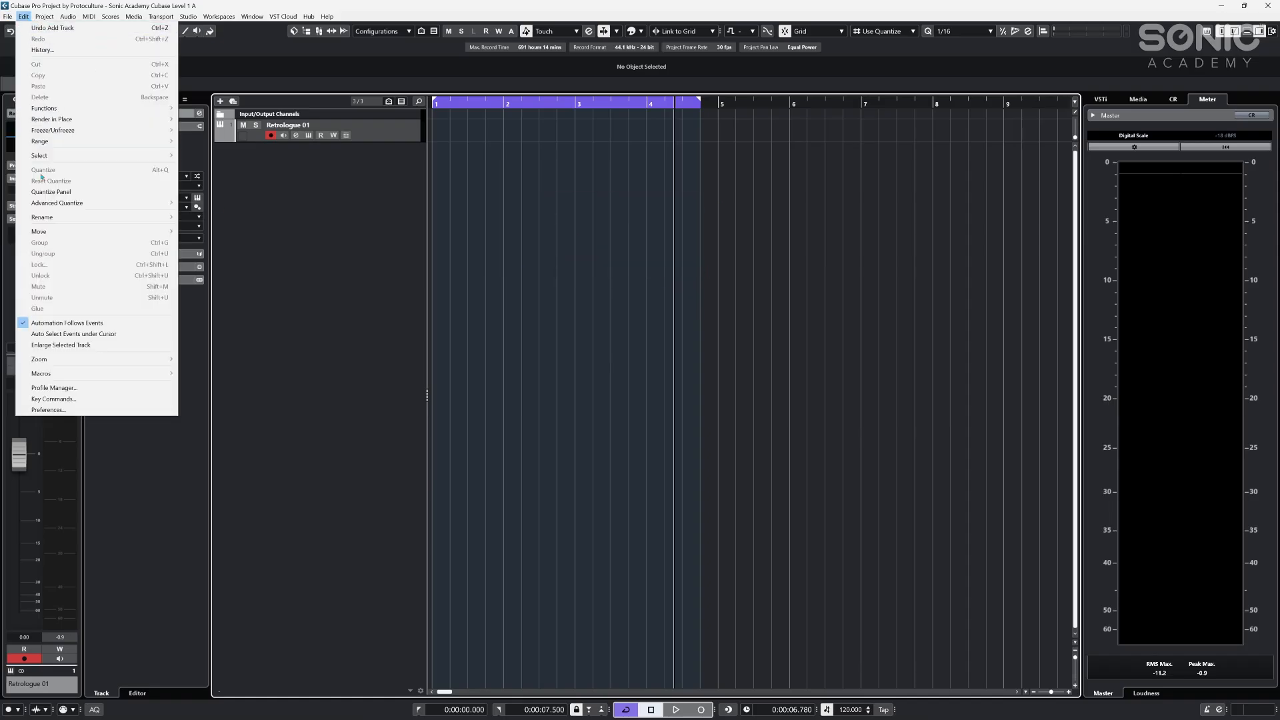
left_click(48, 410)
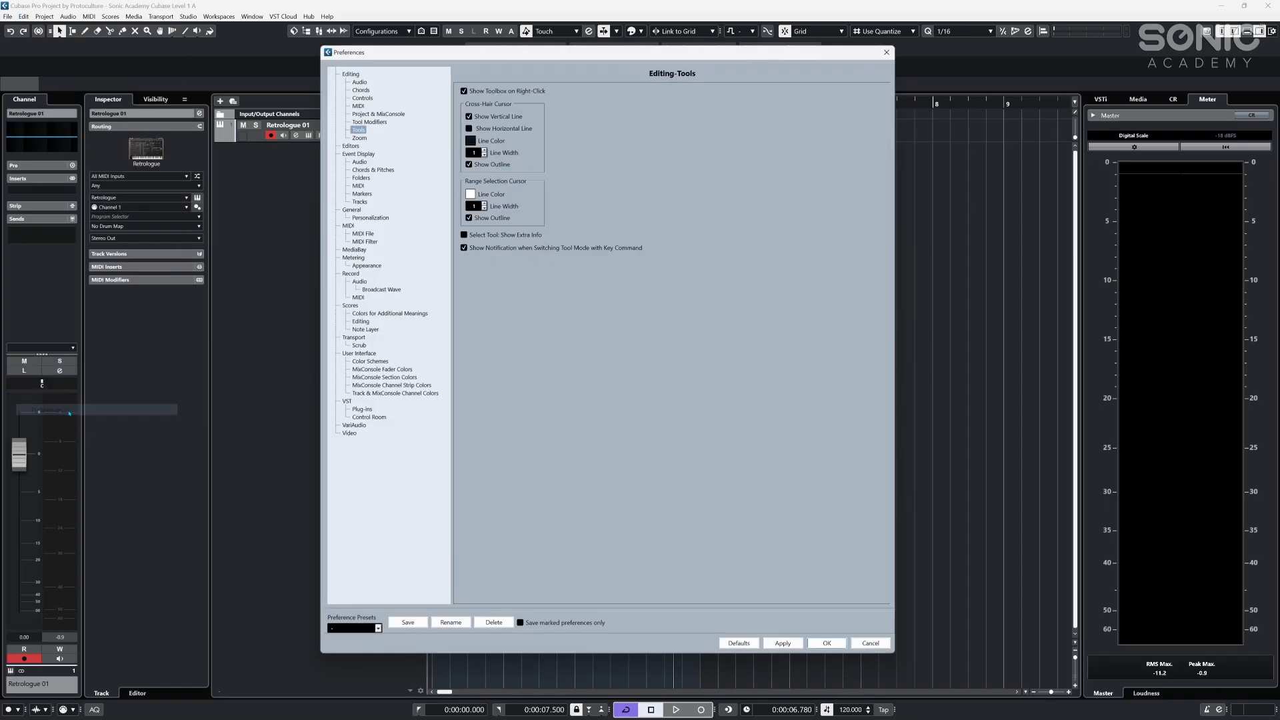
left_click(502, 90)
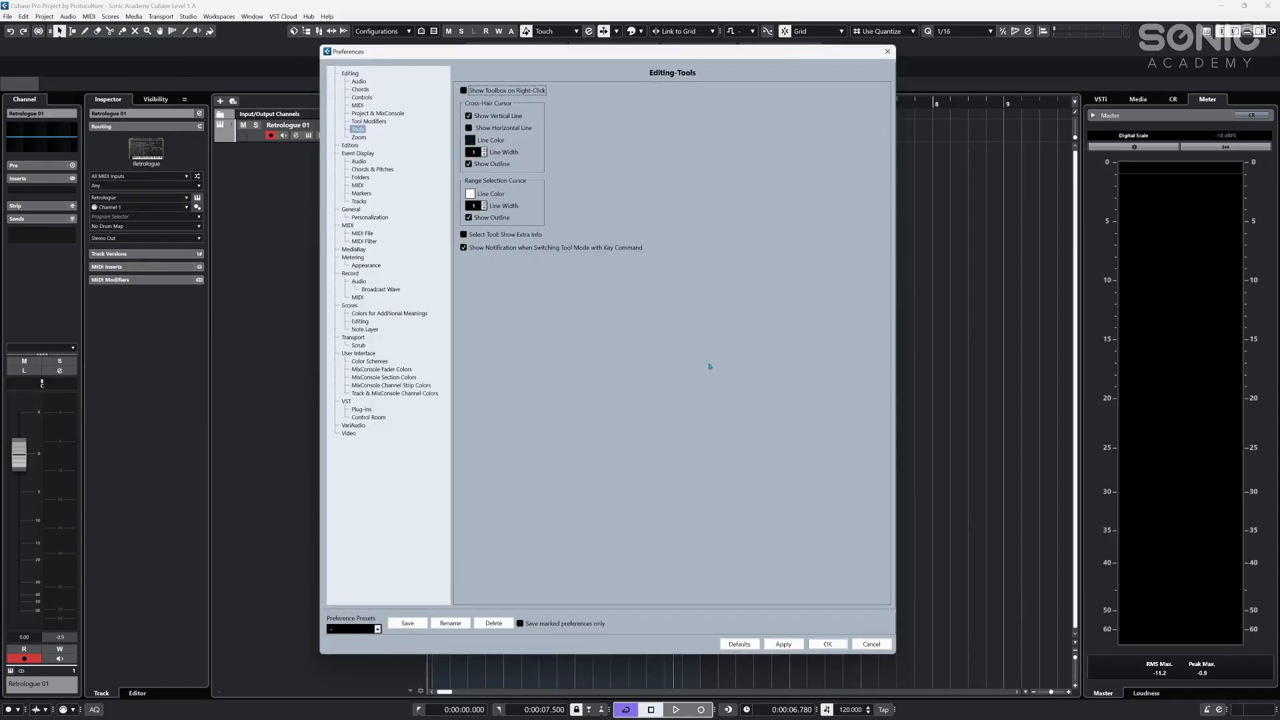
left_click(829, 645)
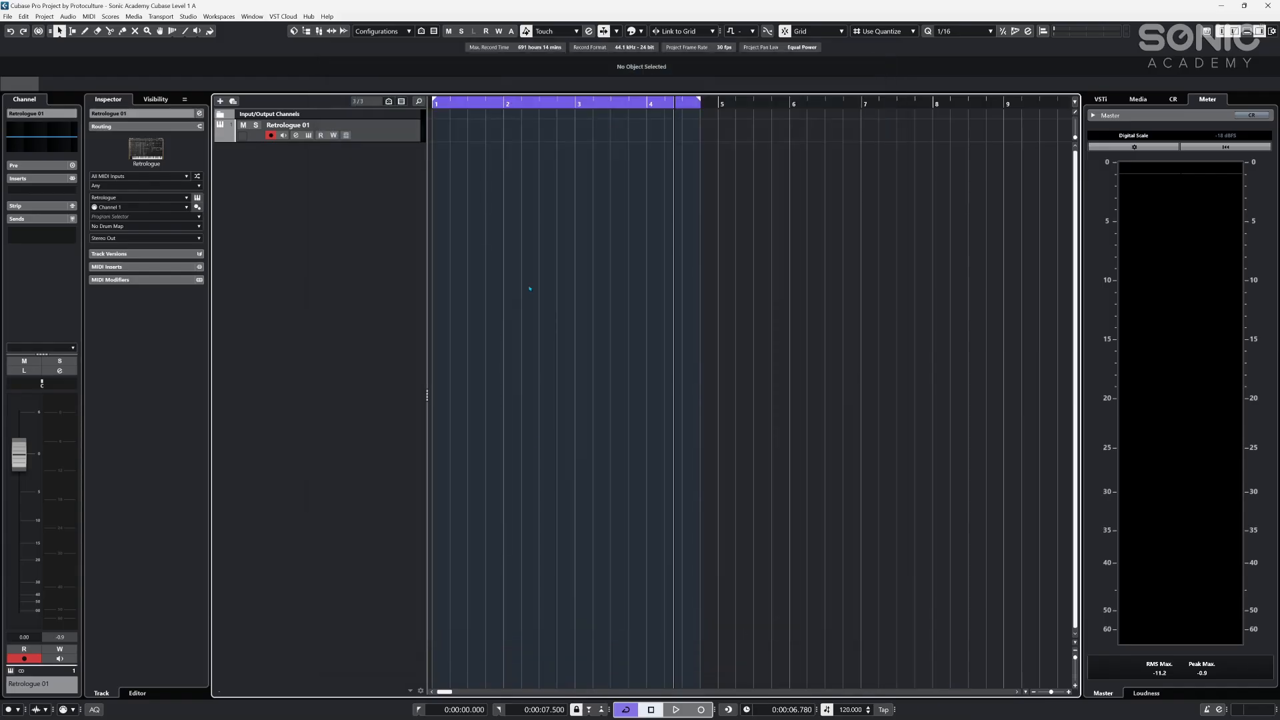
- View the Tools choices in the event display's context menu without picking one
right_click(540, 234)
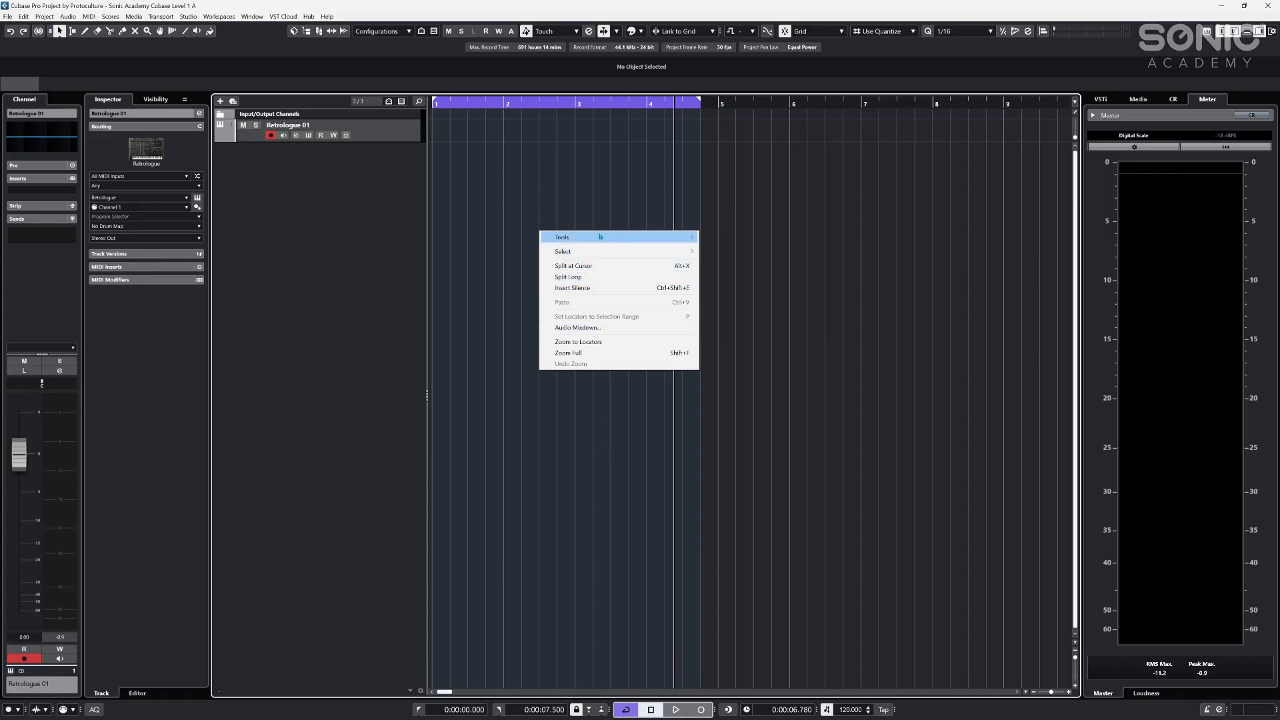
mouse_move(625, 236)
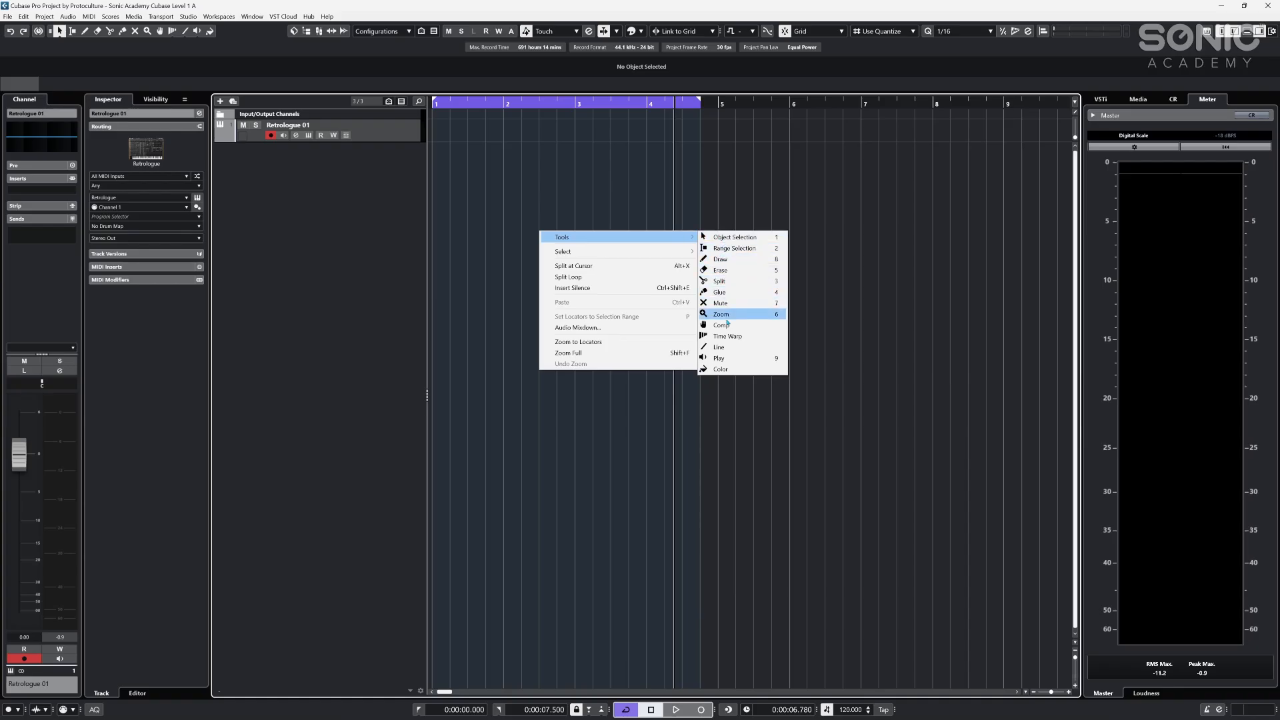
left_click(488, 443)
- Reopen the Preferences and look through the Editors page and the Event Display pages, including Folders and MIDI
left_click(8, 17)
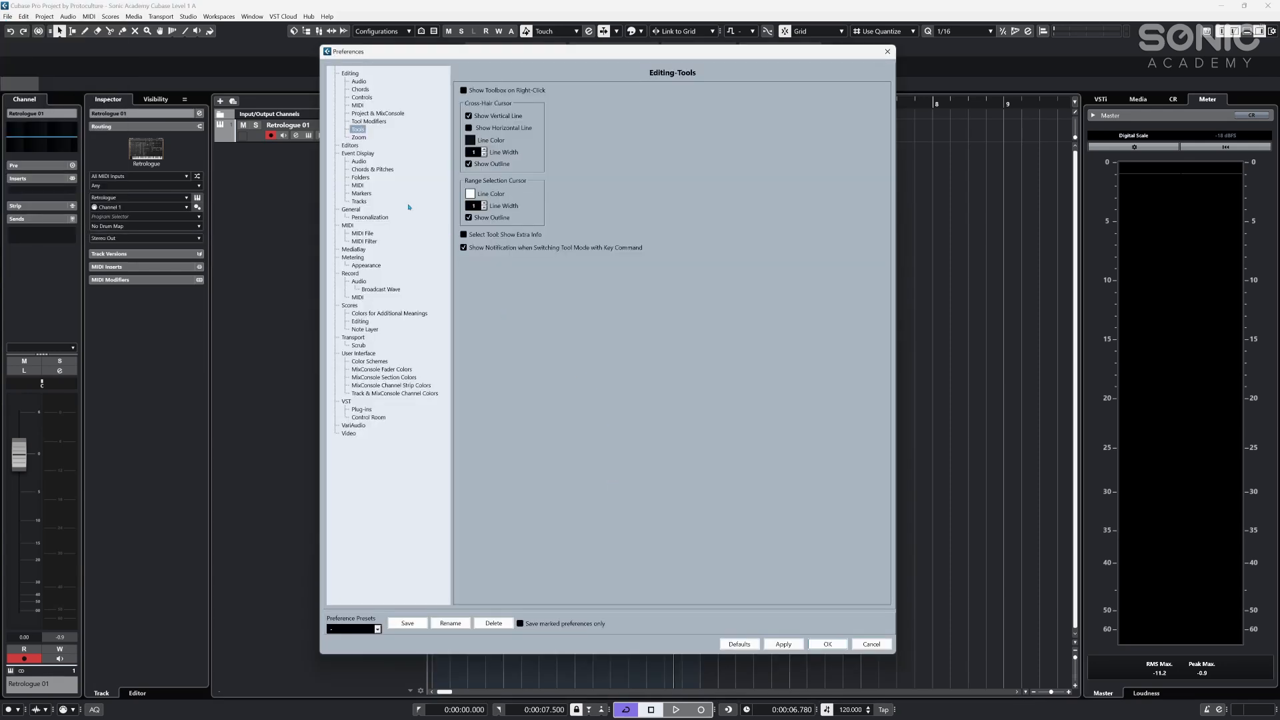
left_click(350, 146)
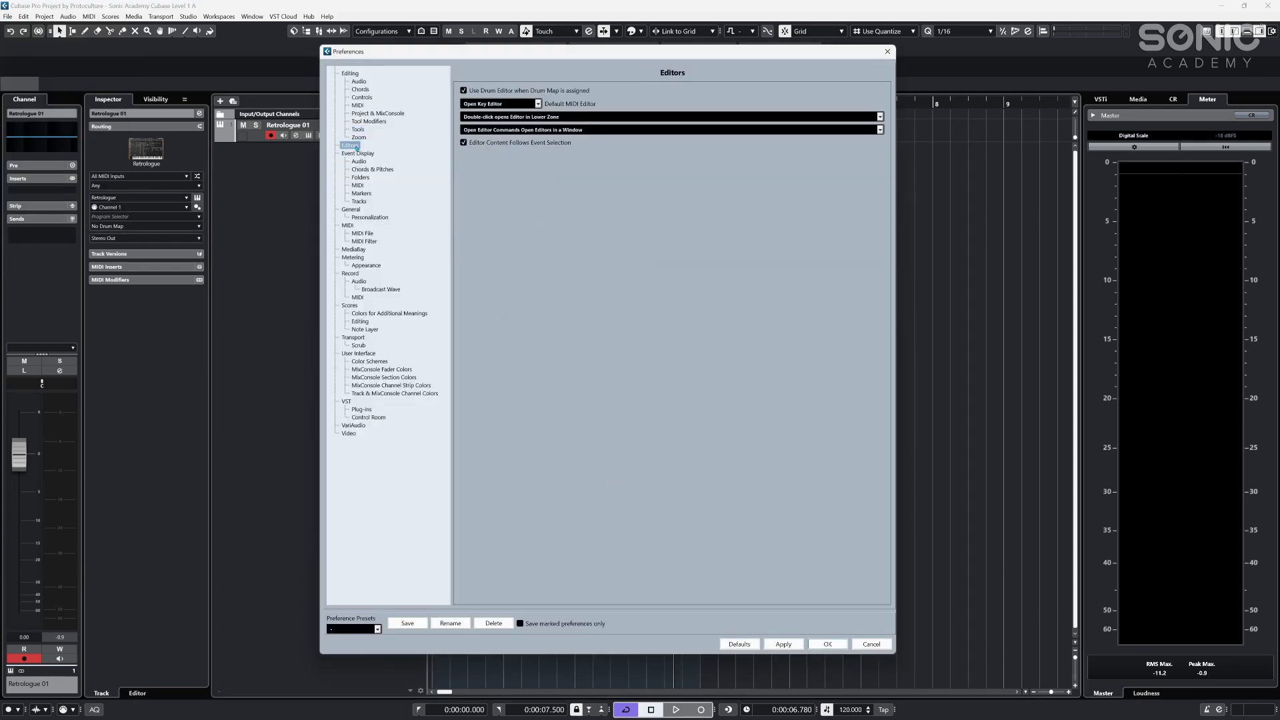
left_click(355, 154)
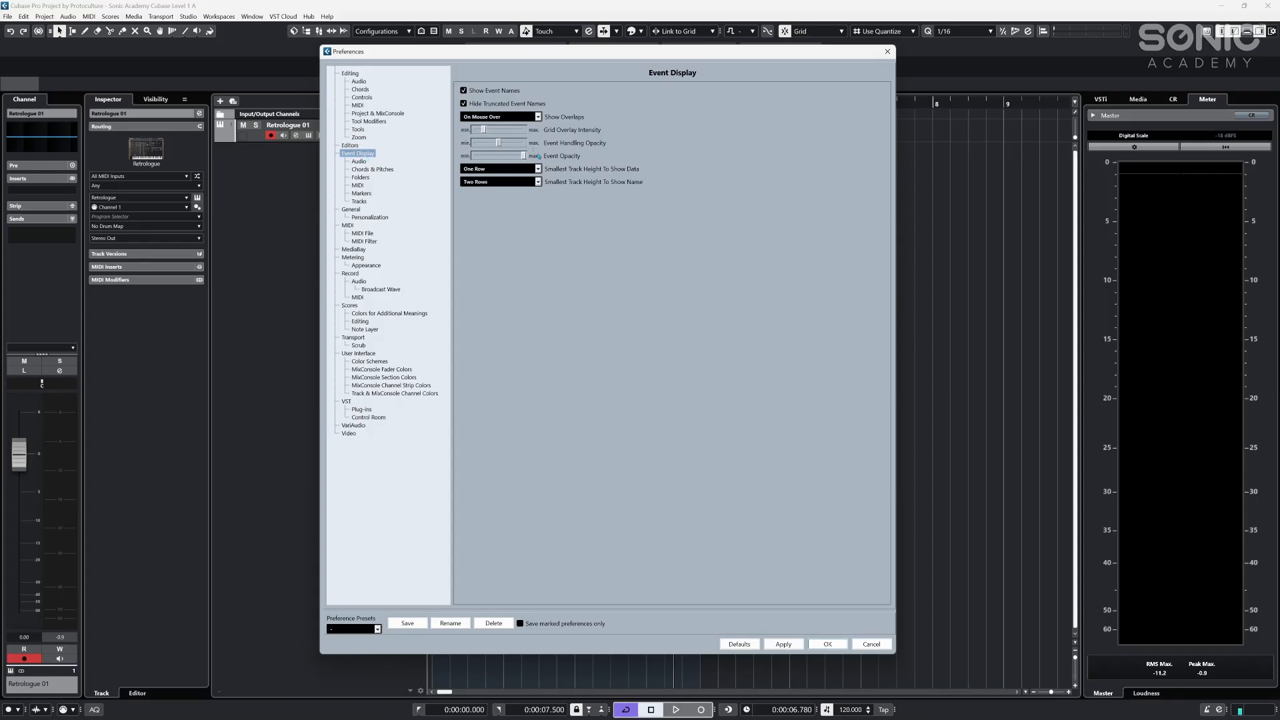
left_click(360, 178)
left_click(358, 186)
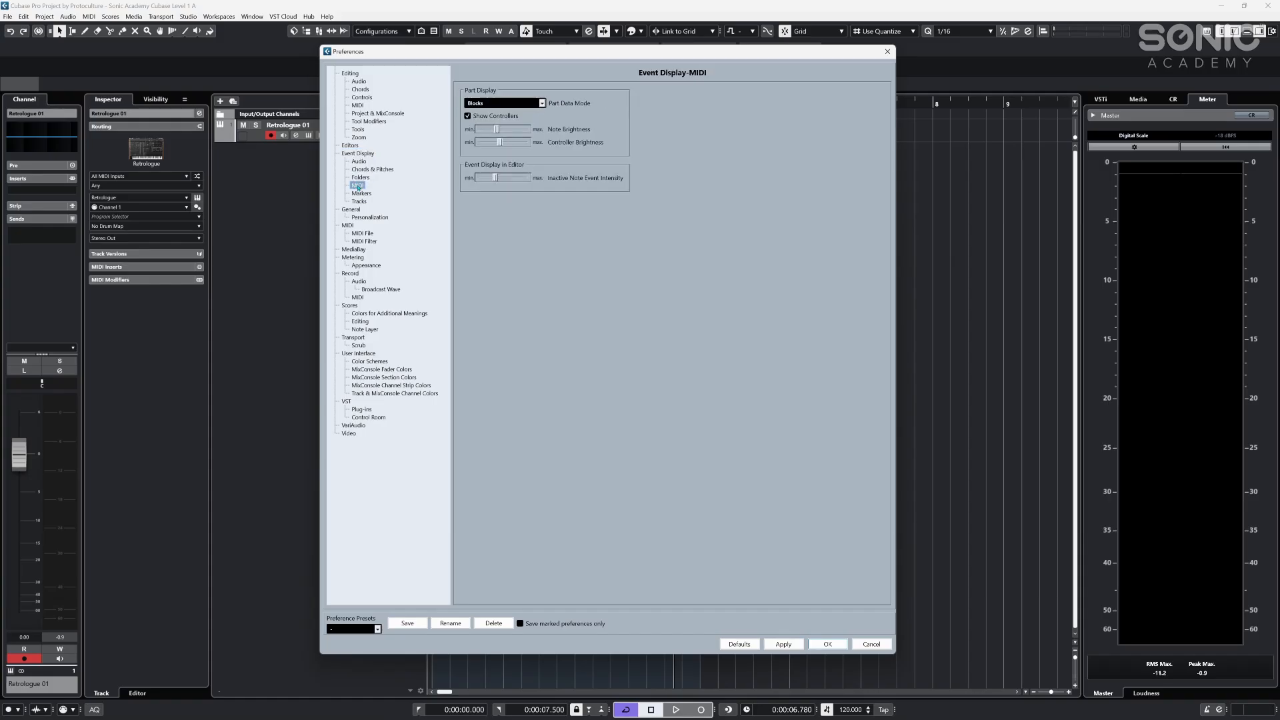
- Set the Auto Save Interval to 10 minutes in the General preferences
left_click(352, 210)
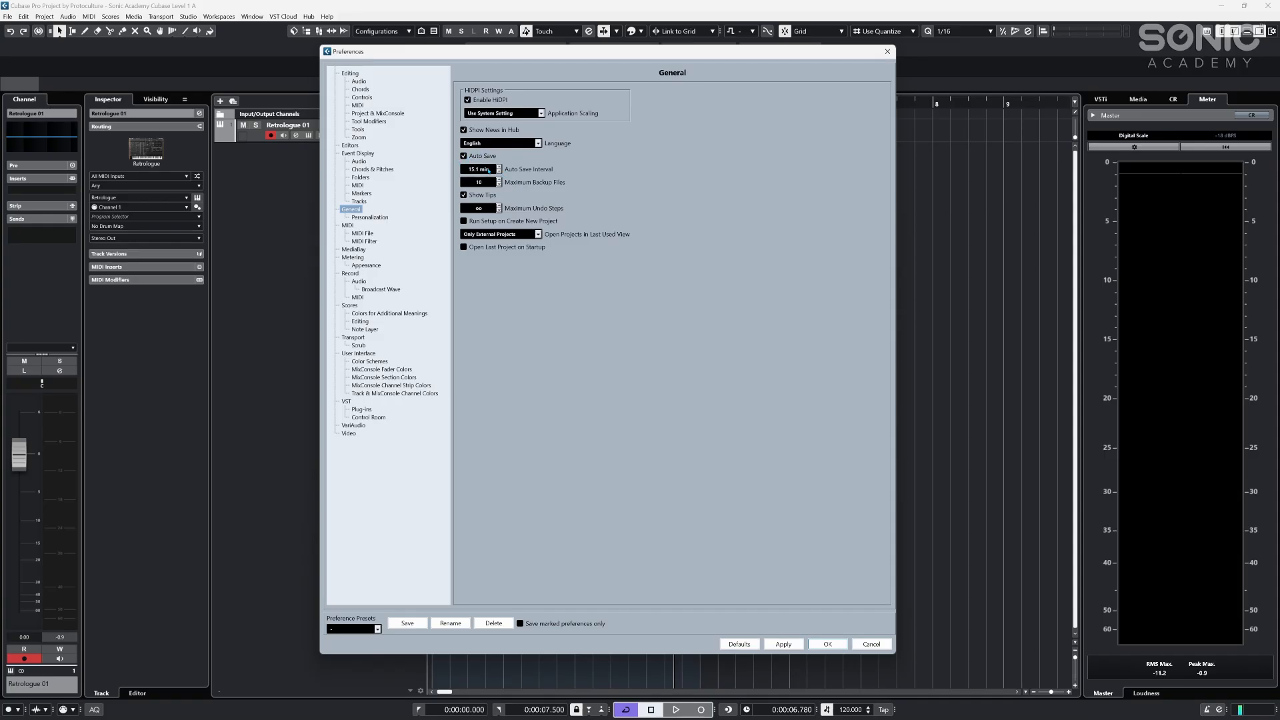
left_click(480, 170)
type("10")
key("Return")
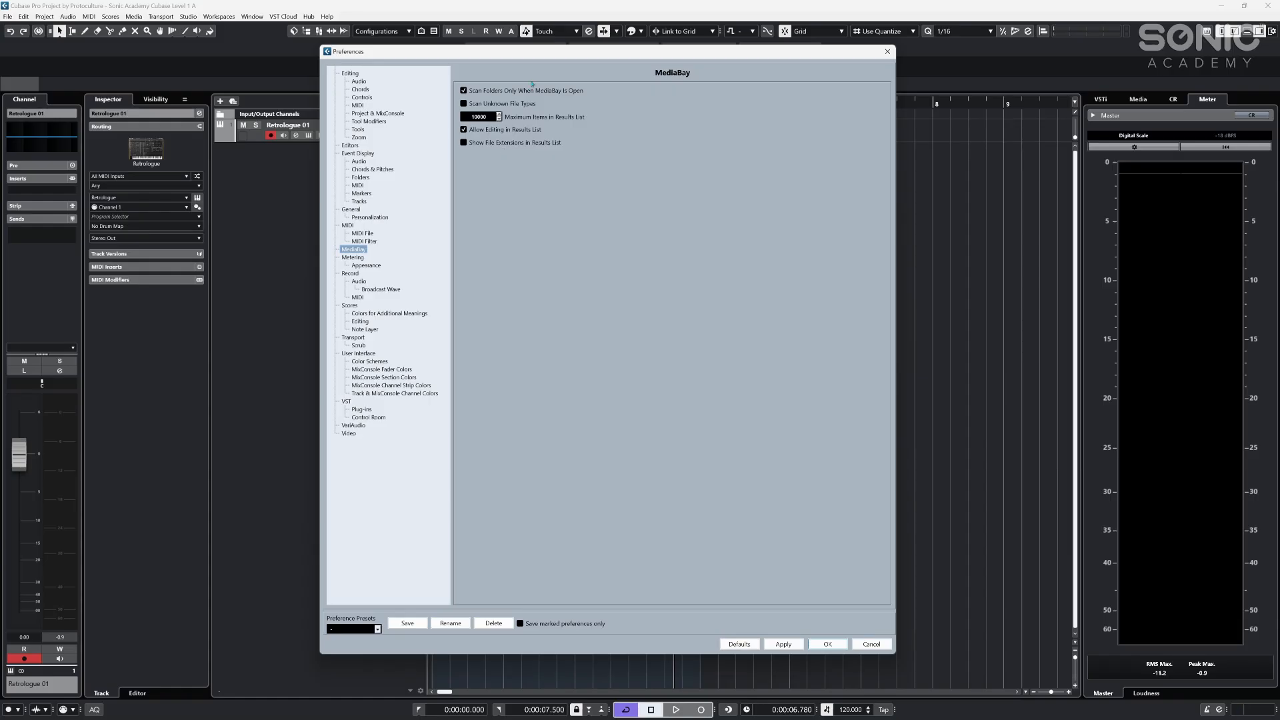
- Look through the Record and User Interface preference pages, including Audio, Color Schemes and the MixConsole color pages
left_click(357, 274)
left_click(359, 282)
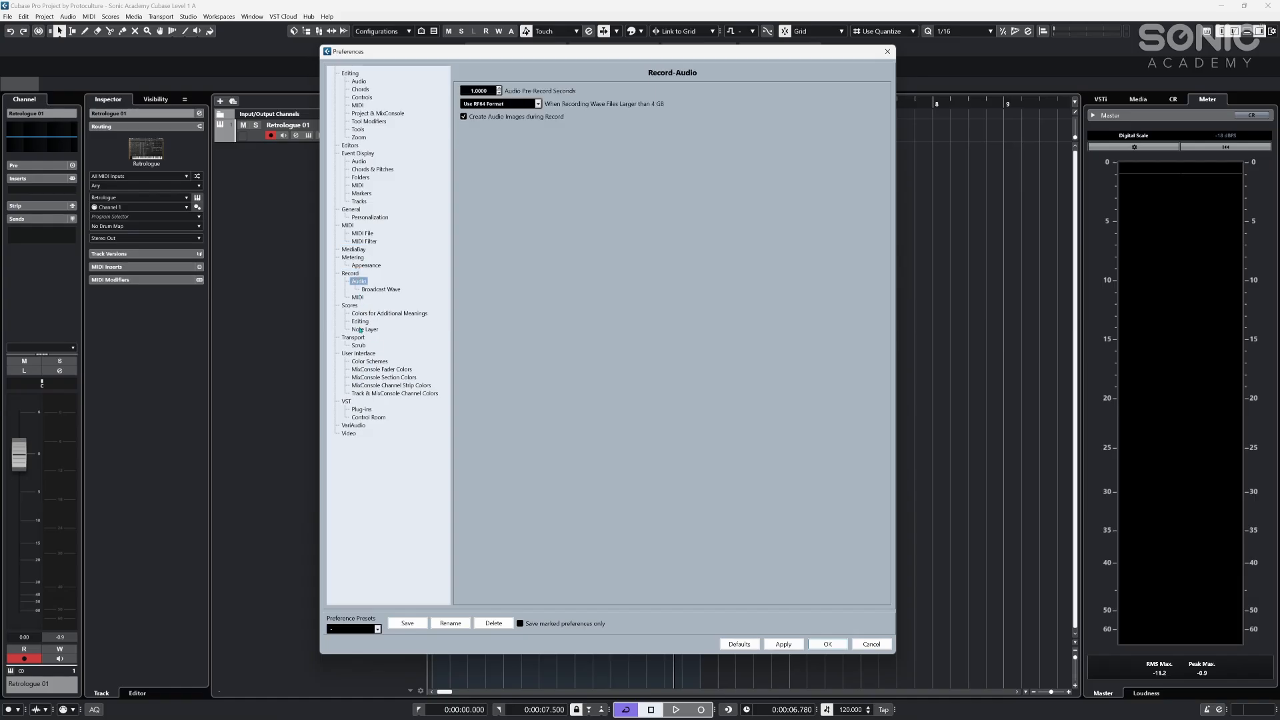
left_click(357, 353)
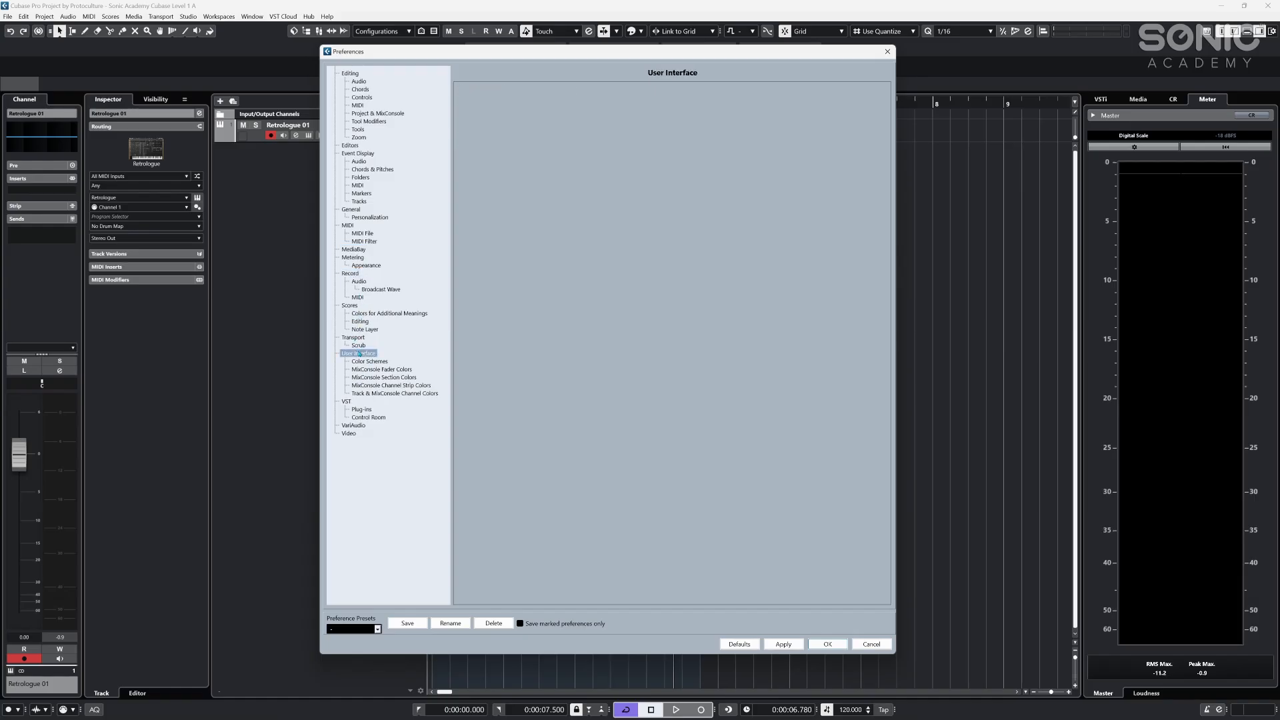
left_click(362, 361)
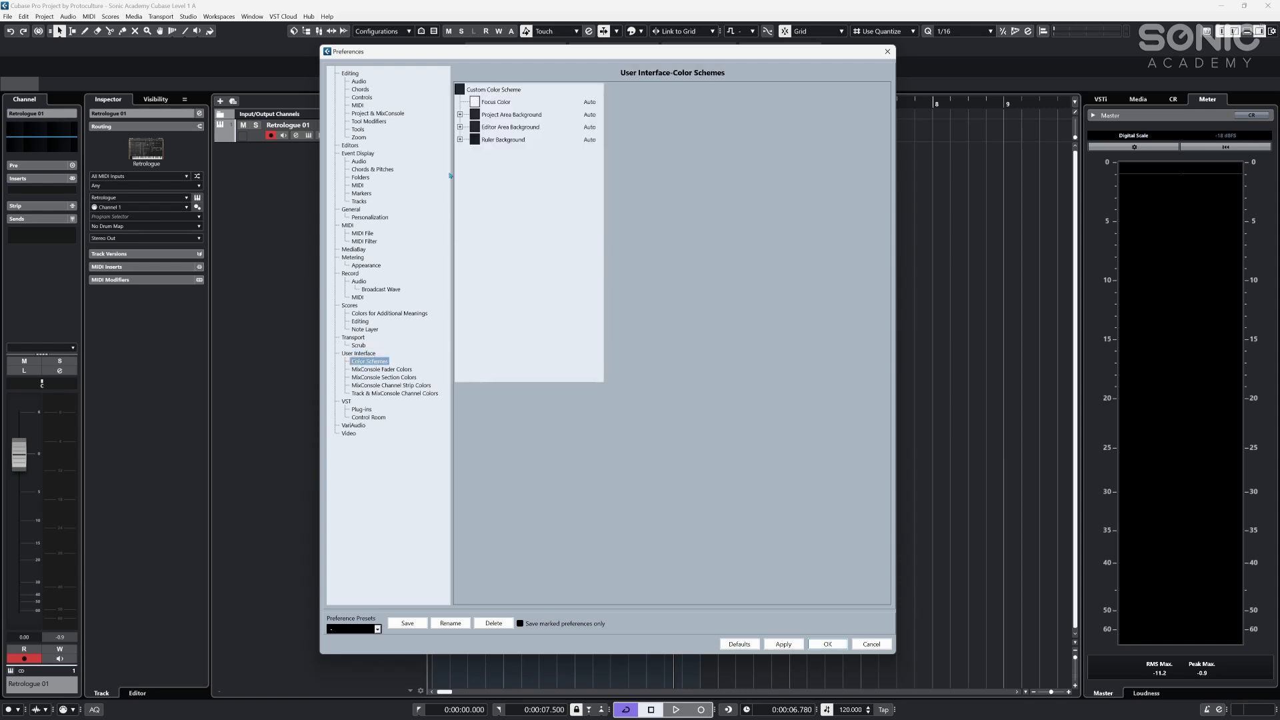
left_click(376, 371)
left_click(378, 385)
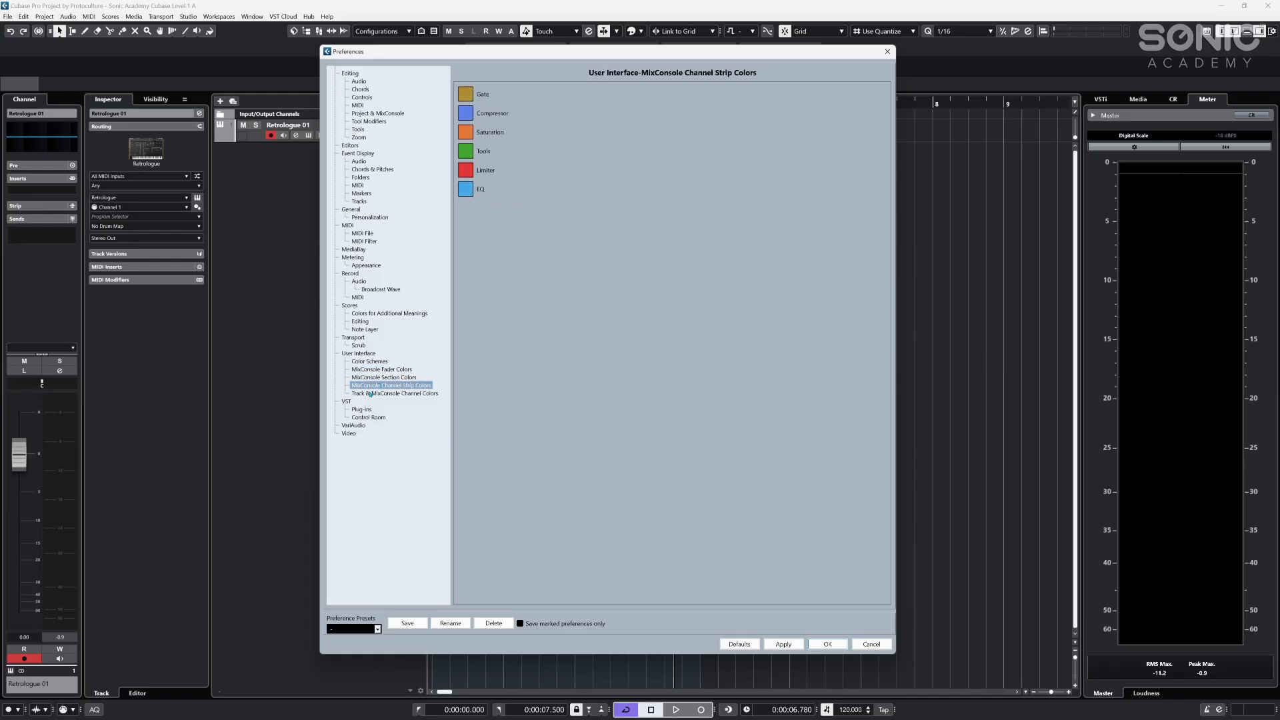
left_click(369, 393)
left_click(410, 377)
left_click(398, 386)
- Enable suspending VST 3 plug-in processing when no audio signals are received in the VST Plug-ins preferences, and accept the preferences
left_click(348, 402)
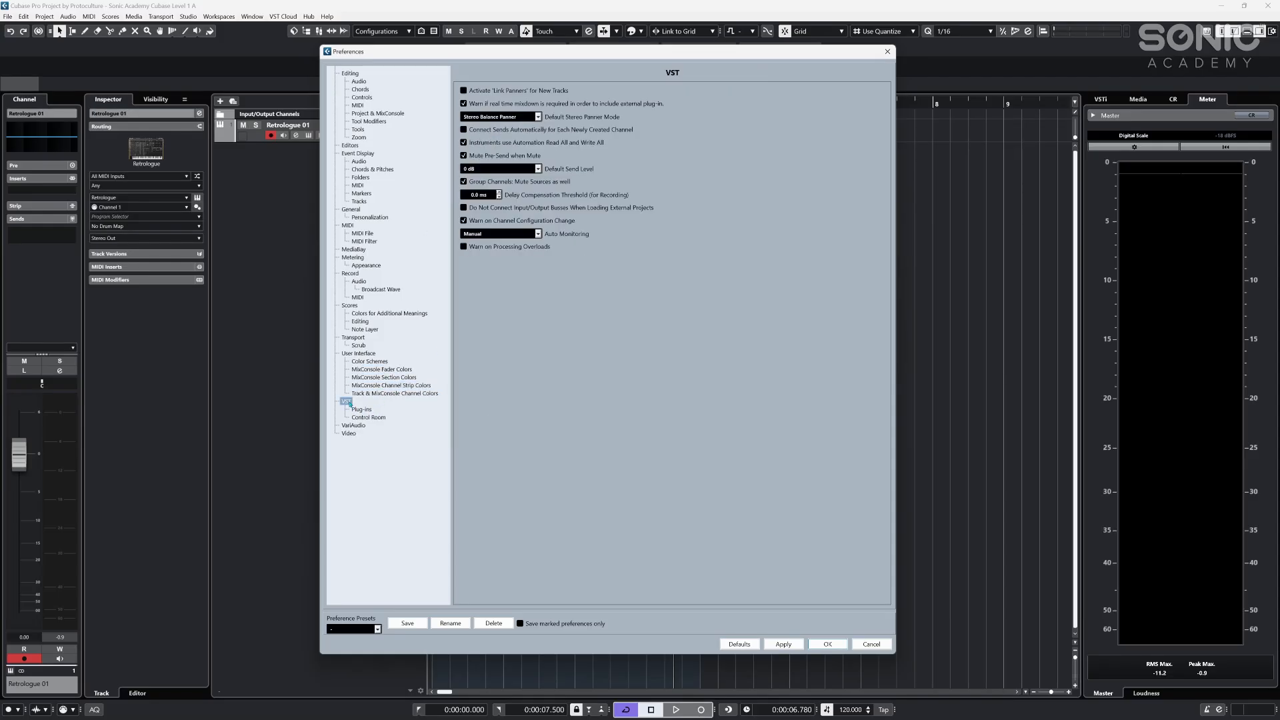
left_click(364, 418)
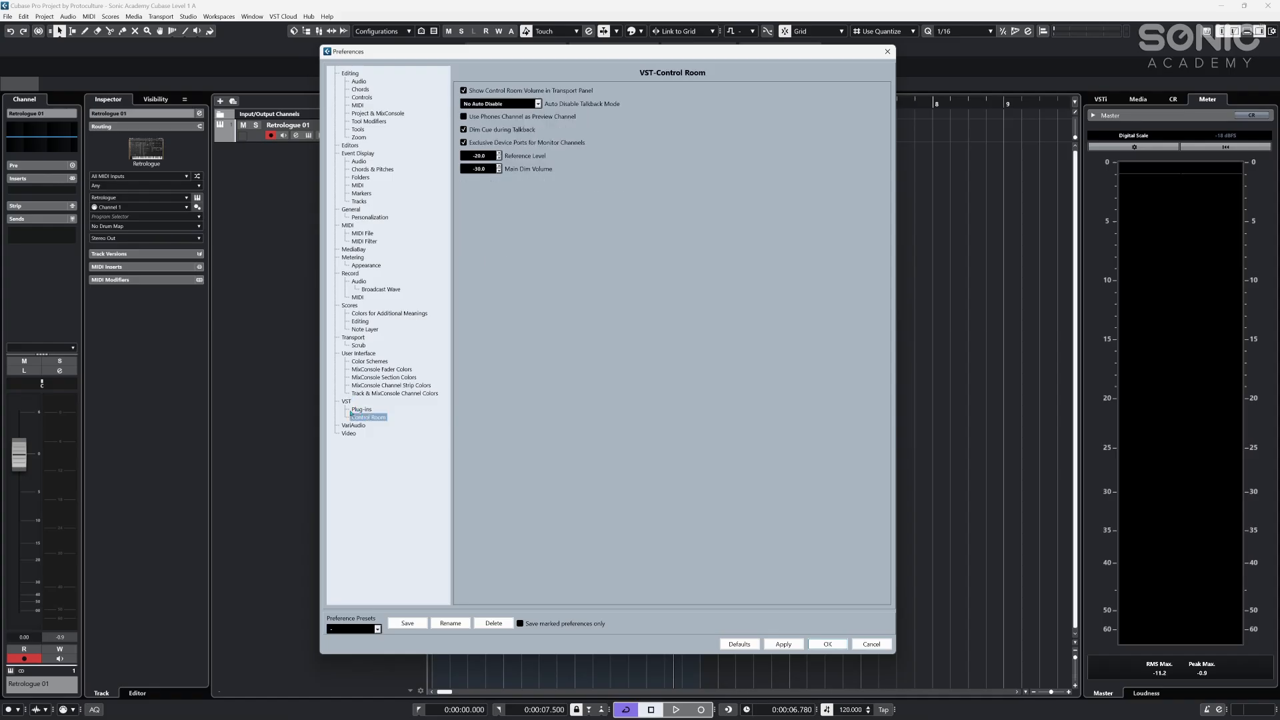
left_click(361, 410)
left_click(464, 143)
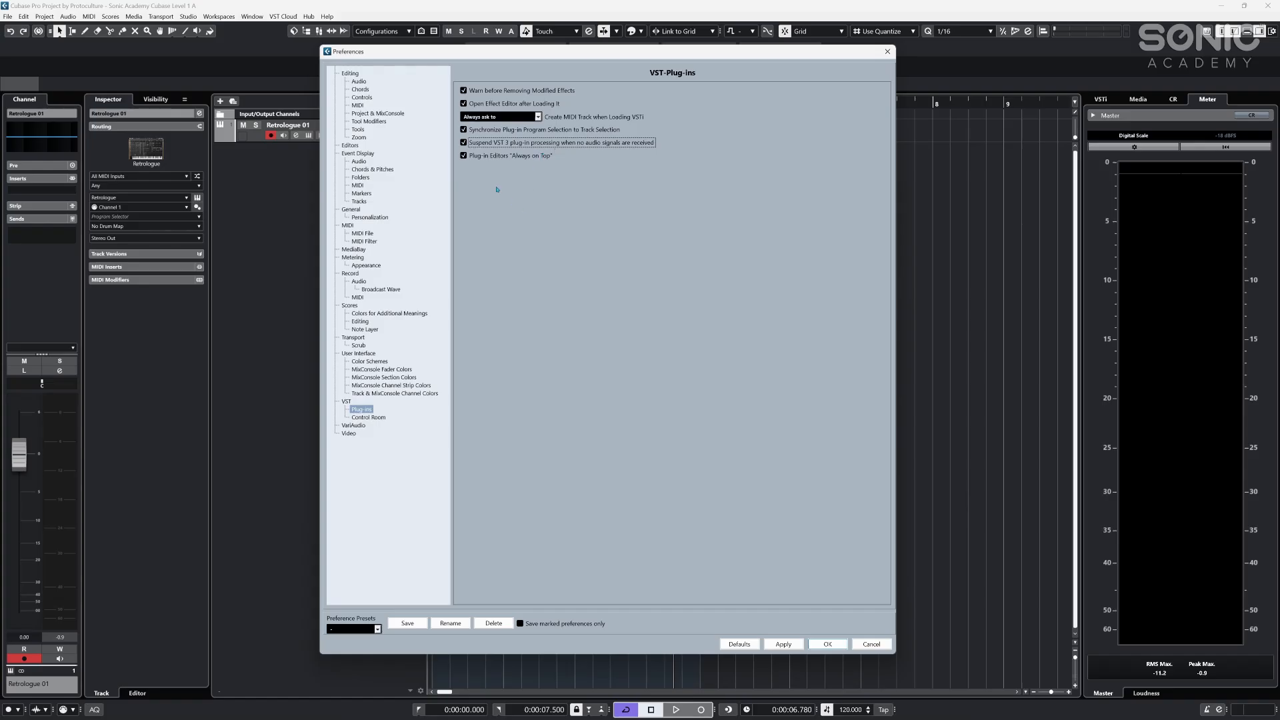
left_click(353, 426)
left_click(349, 433)
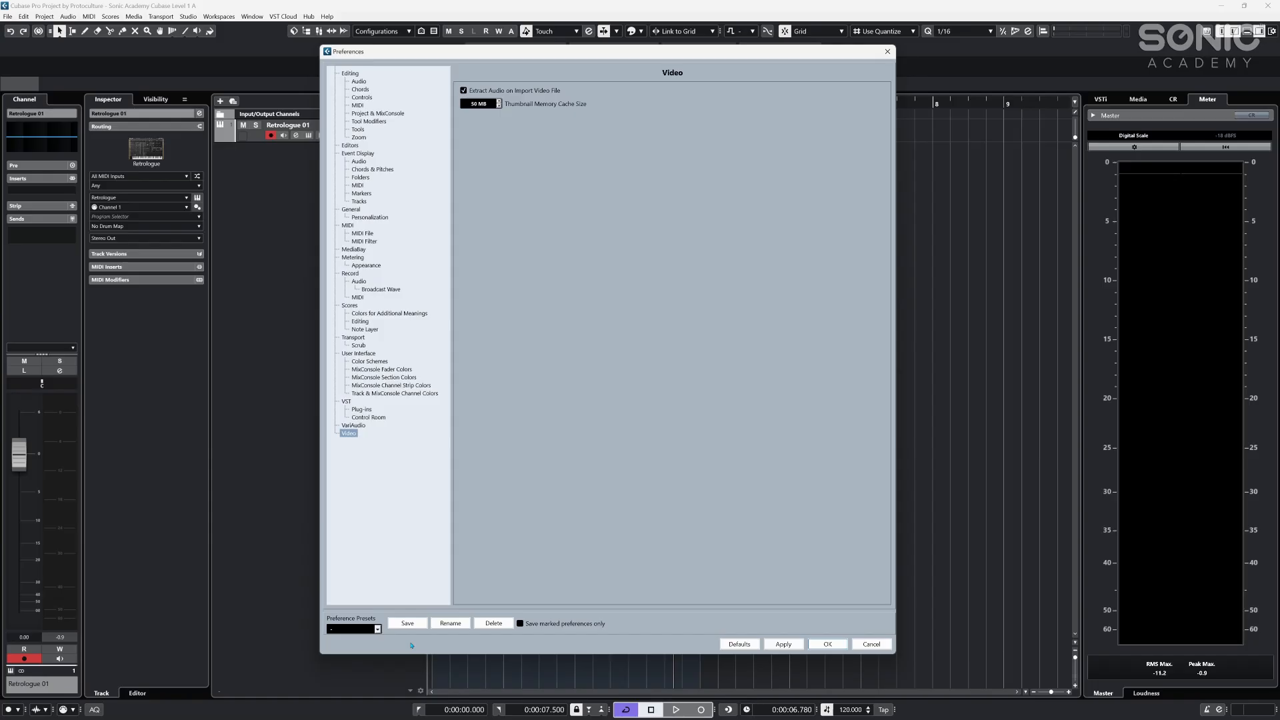
left_click(829, 644)
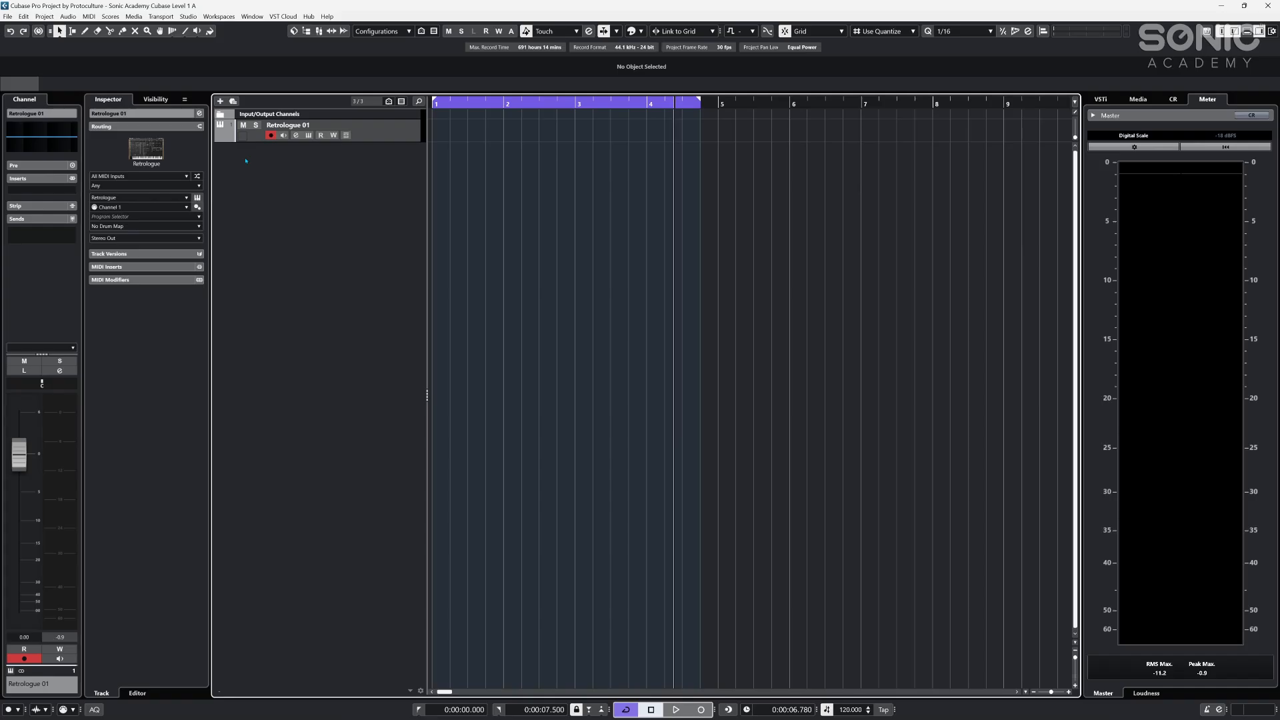
- Open the Key Commands window, reposition it over the project and shorten it from its upper edge
left_click(23, 16)
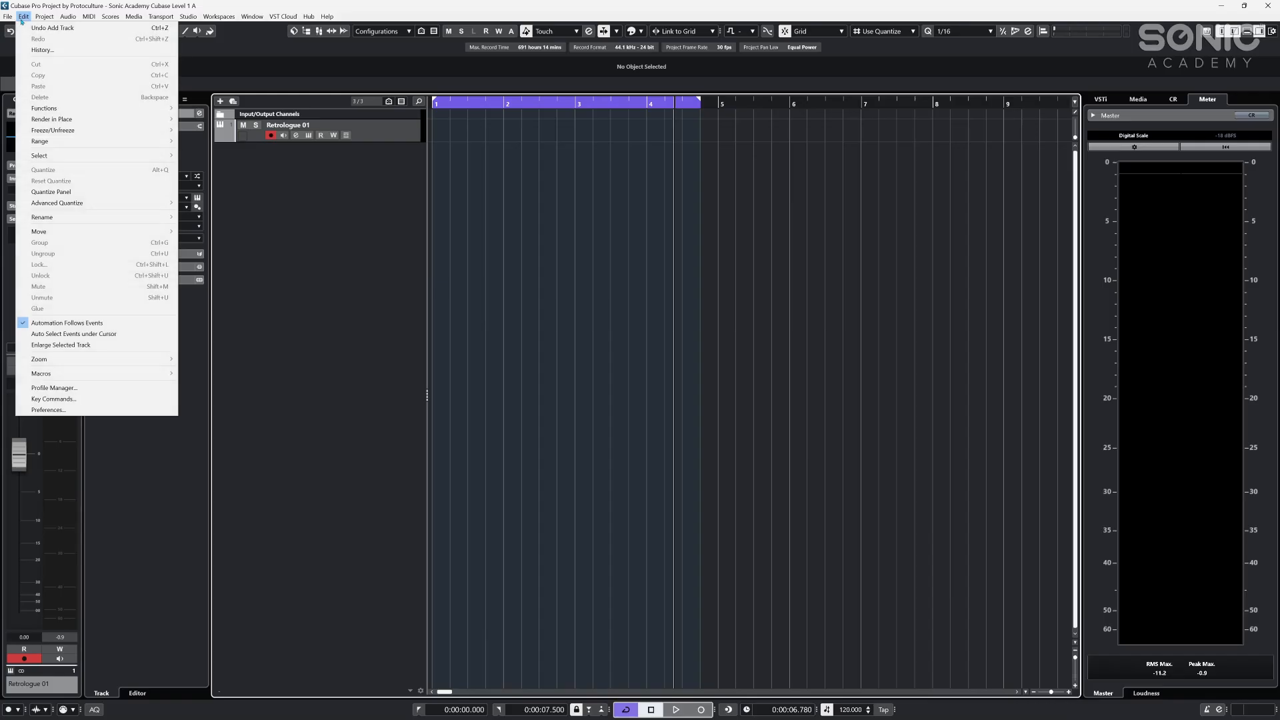
left_click(87, 400)
left_click_drag(678, 93, 625, 101)
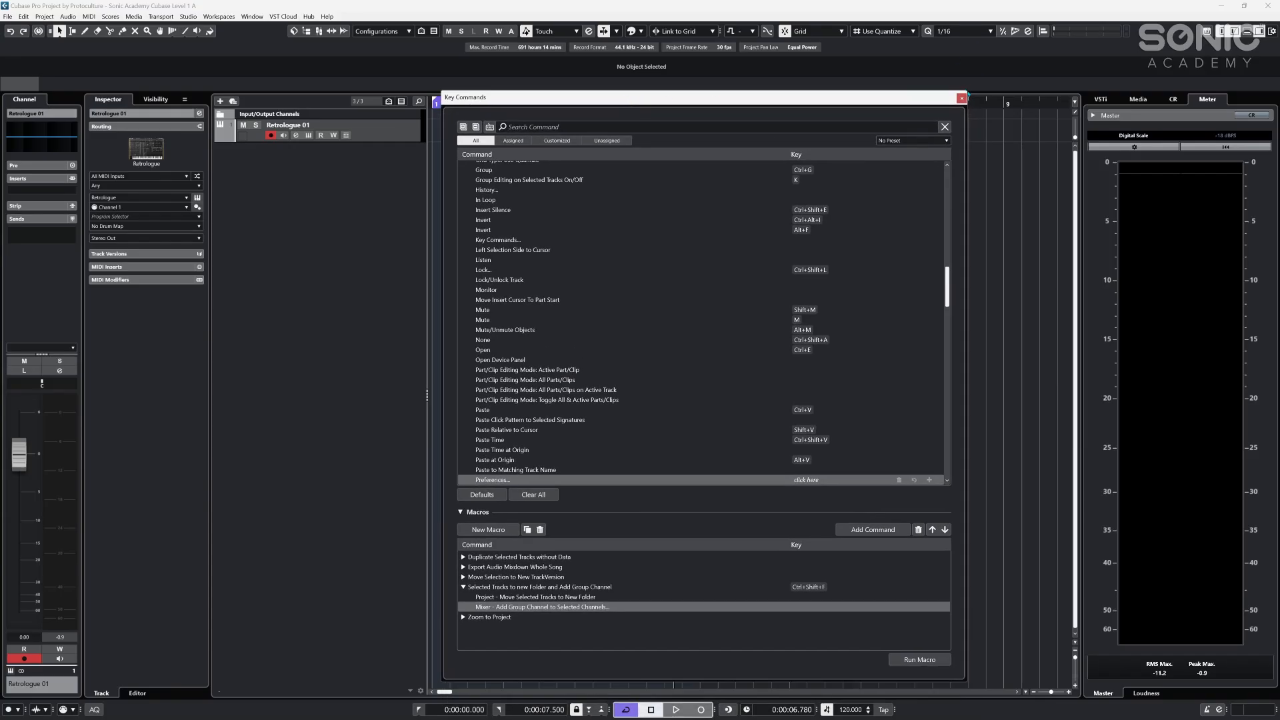
left_click_drag(442, 90, 442, 115)
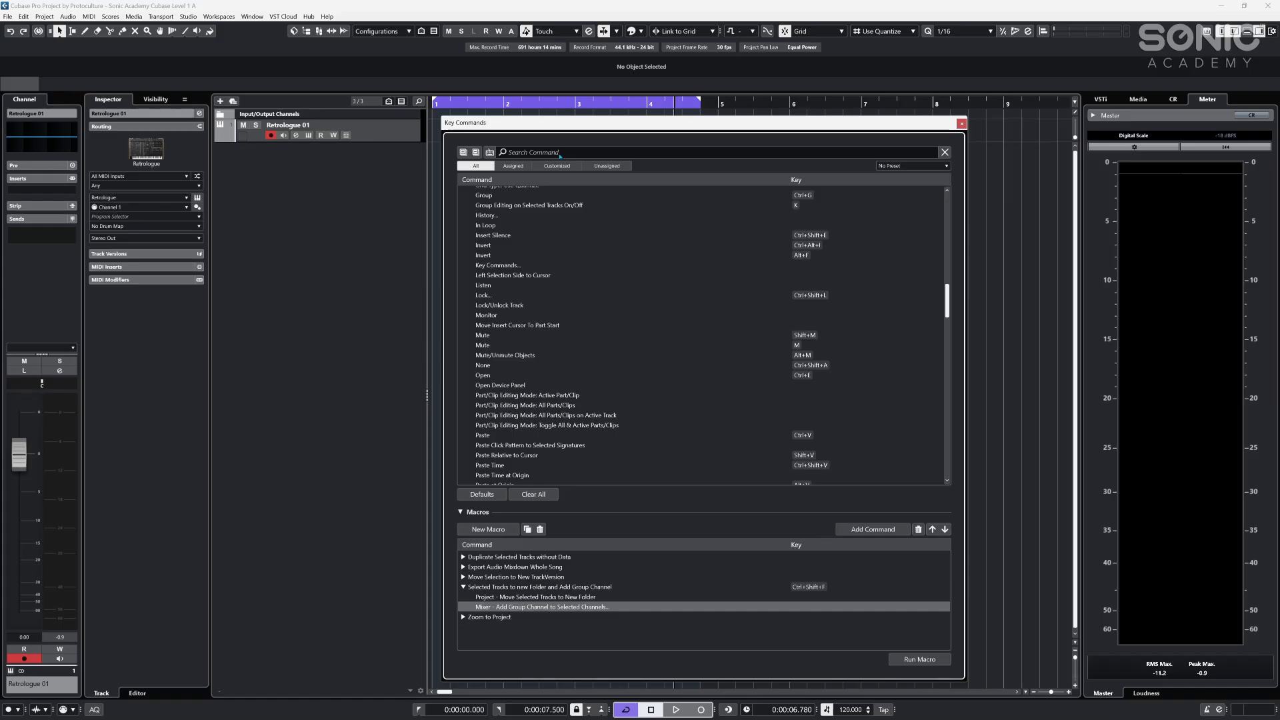
- Search the key commands for "quantize" and look through the matching commands
left_click(559, 154)
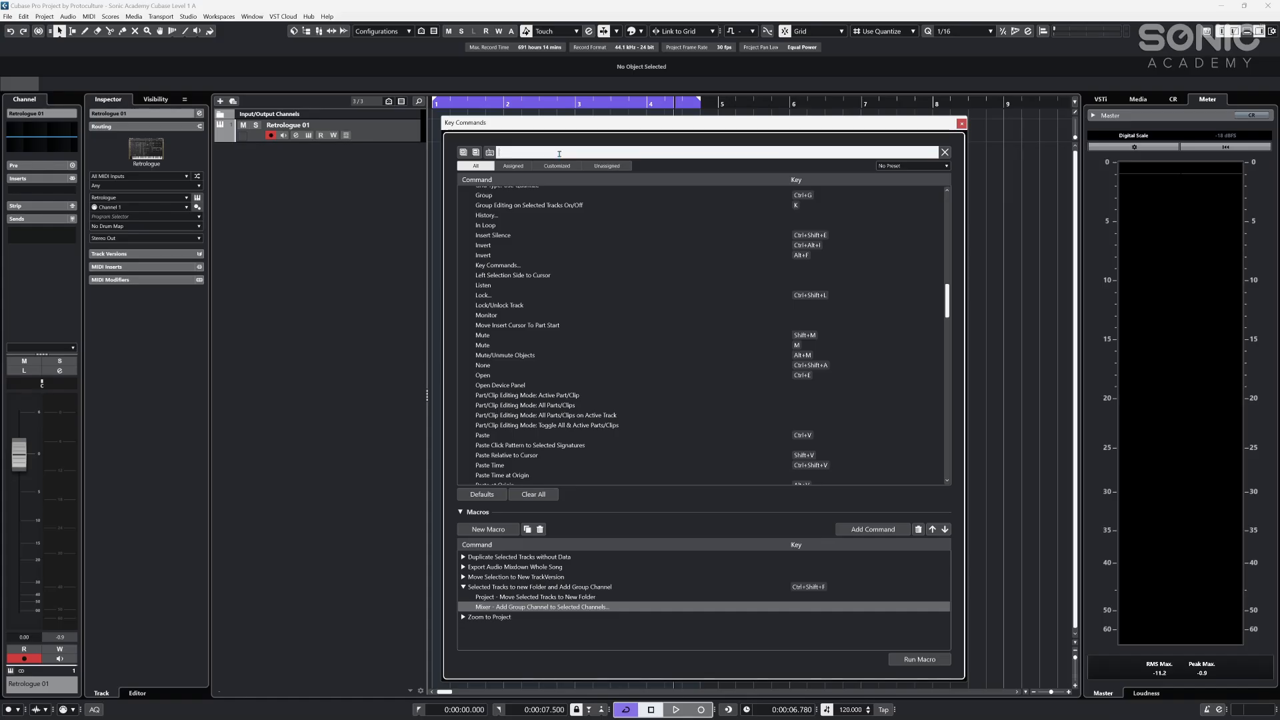
type("quan")
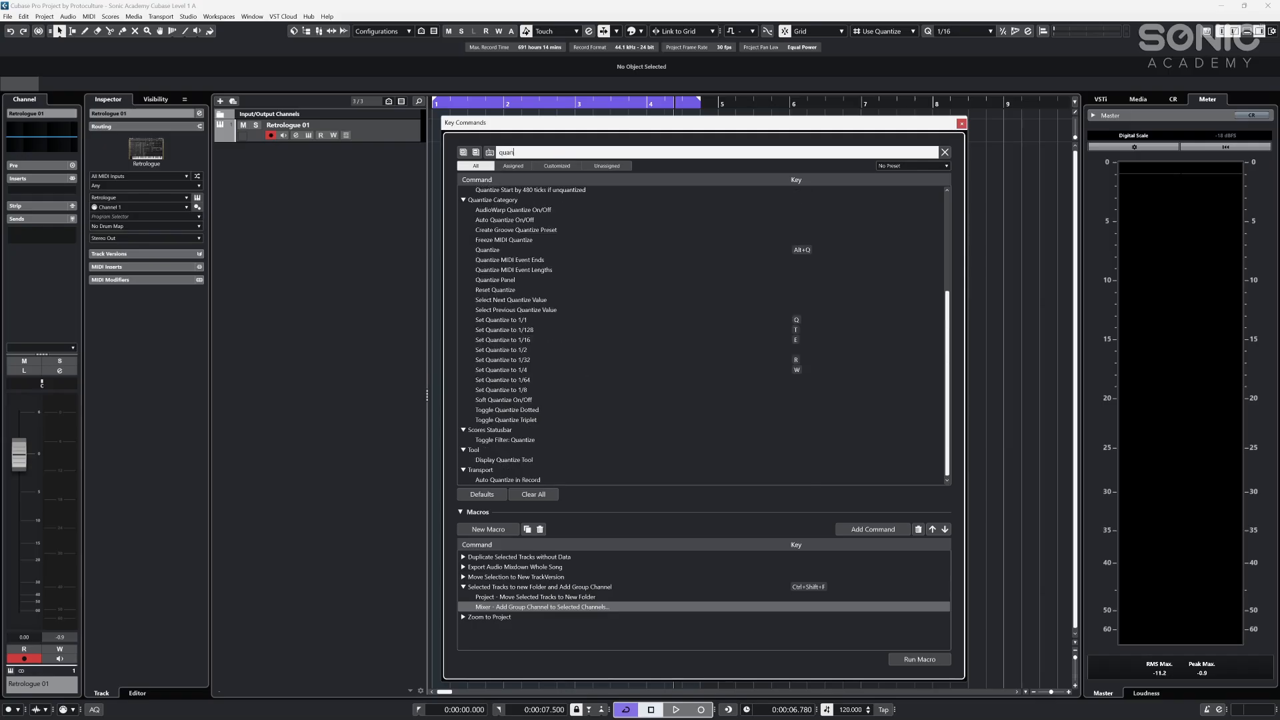
type("tize")
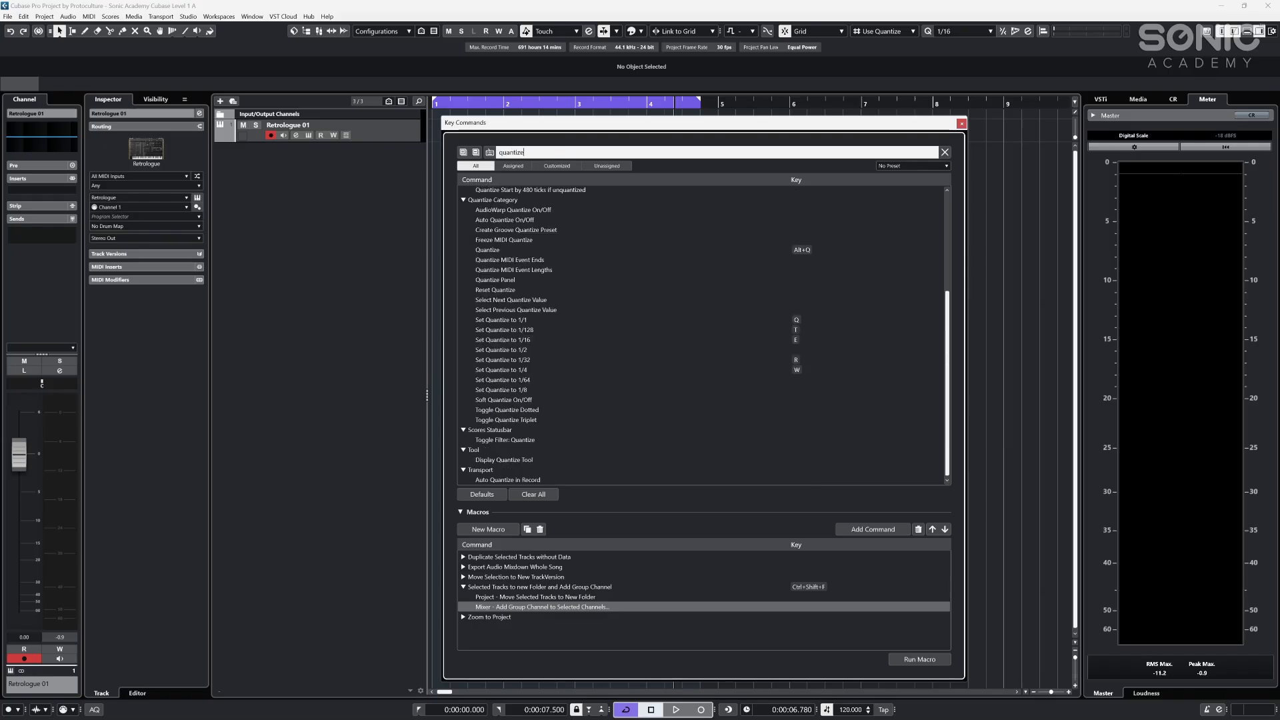
left_click(632, 137)
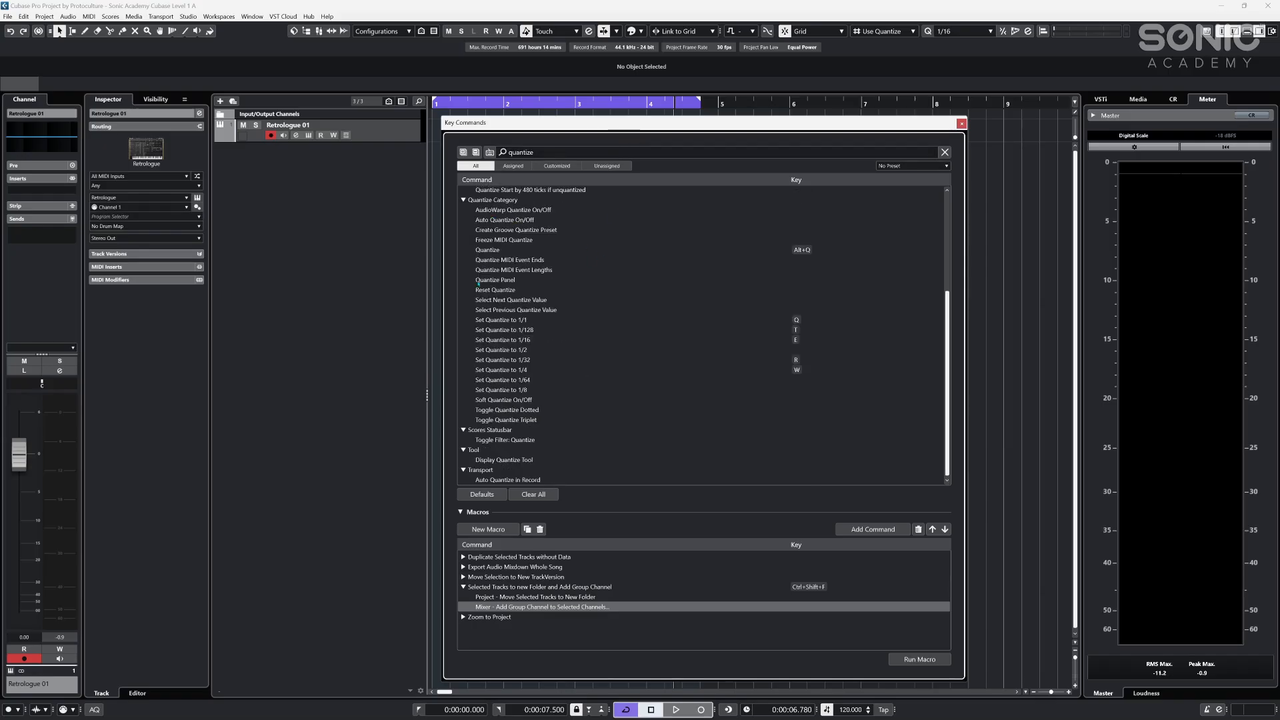
scroll(526, 351, "up", 5)
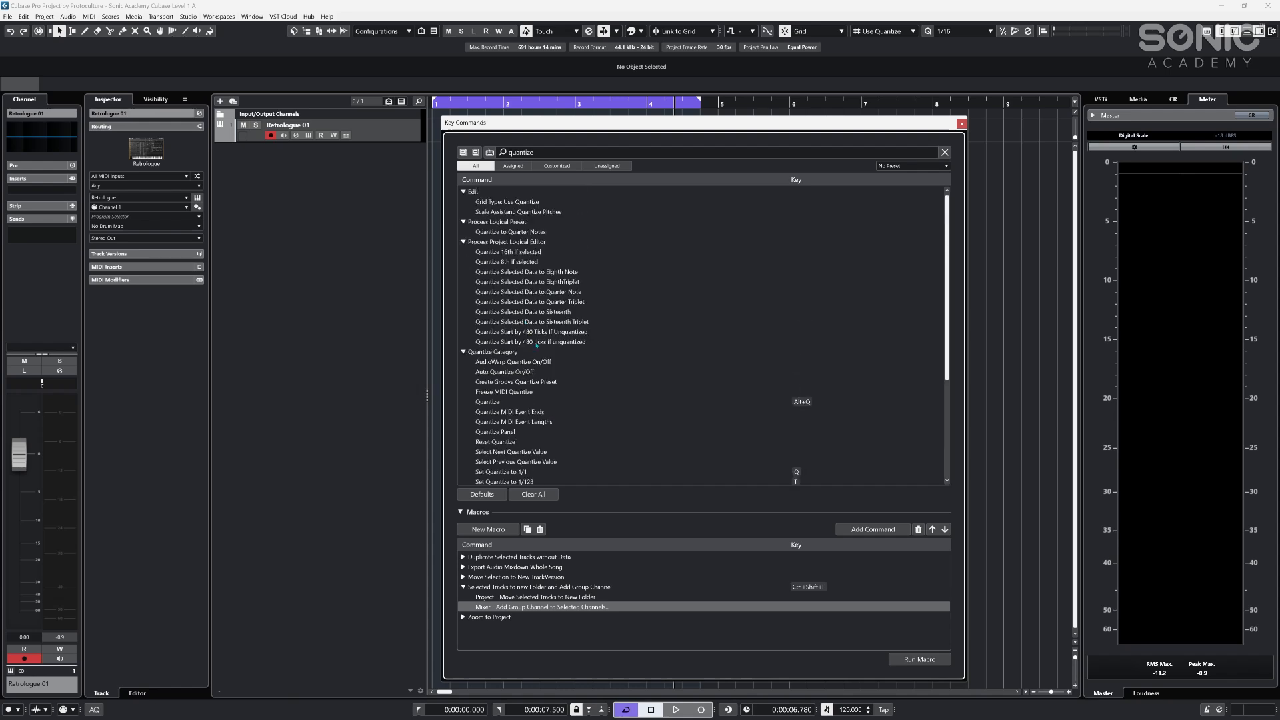
scroll(537, 344, "down", 3)
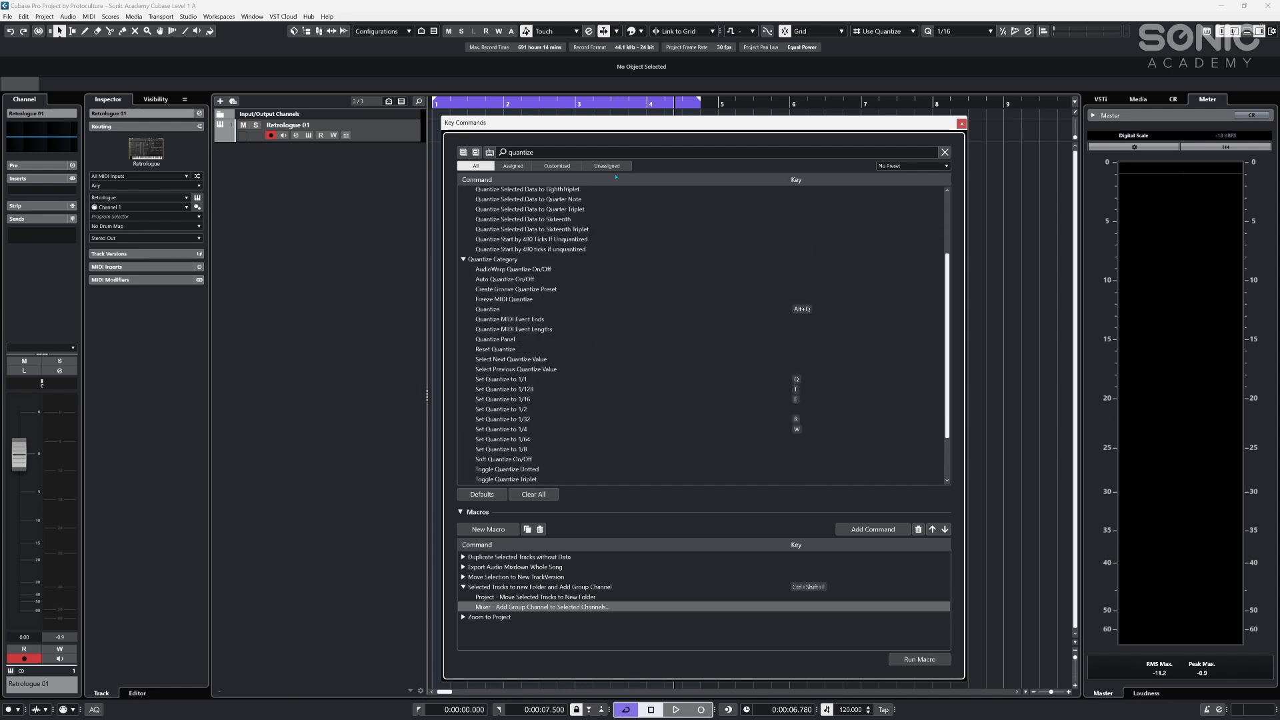
- Examine the key assignments of the Set Quantize commands for 1/1, 1/4, 1/16, 1/32 and 1/128
left_click(520, 381)
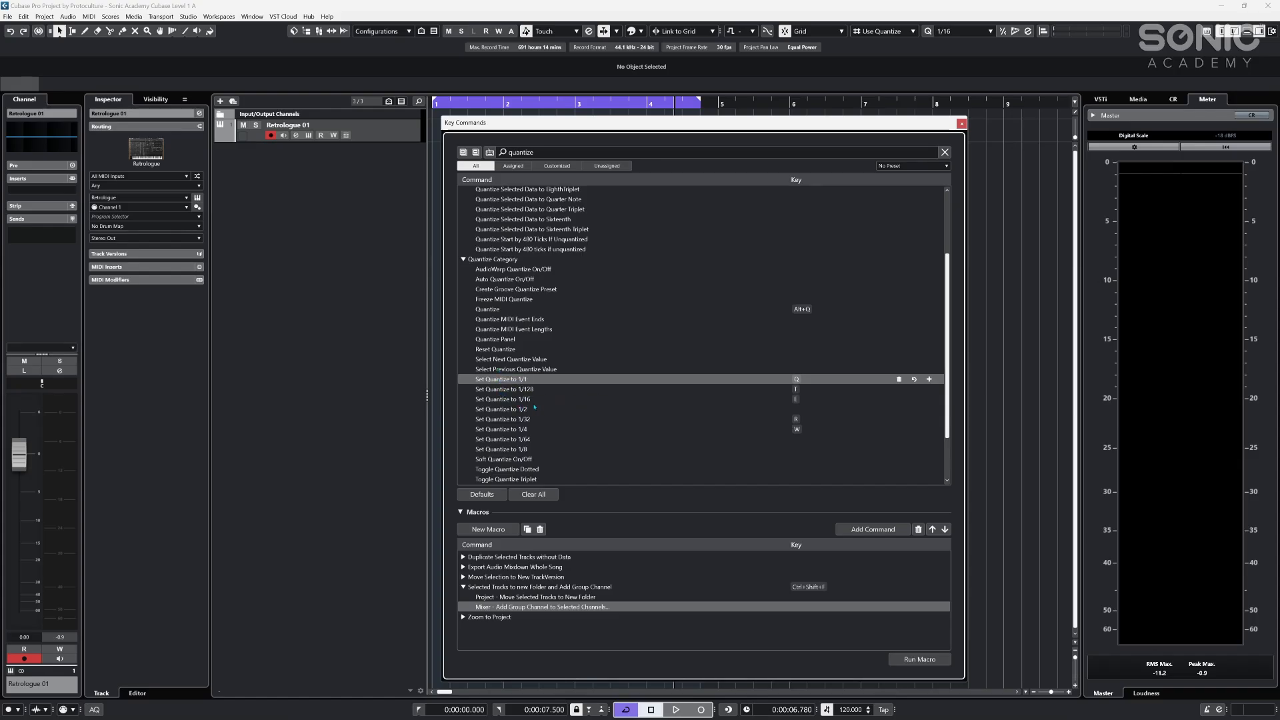
left_click(527, 430)
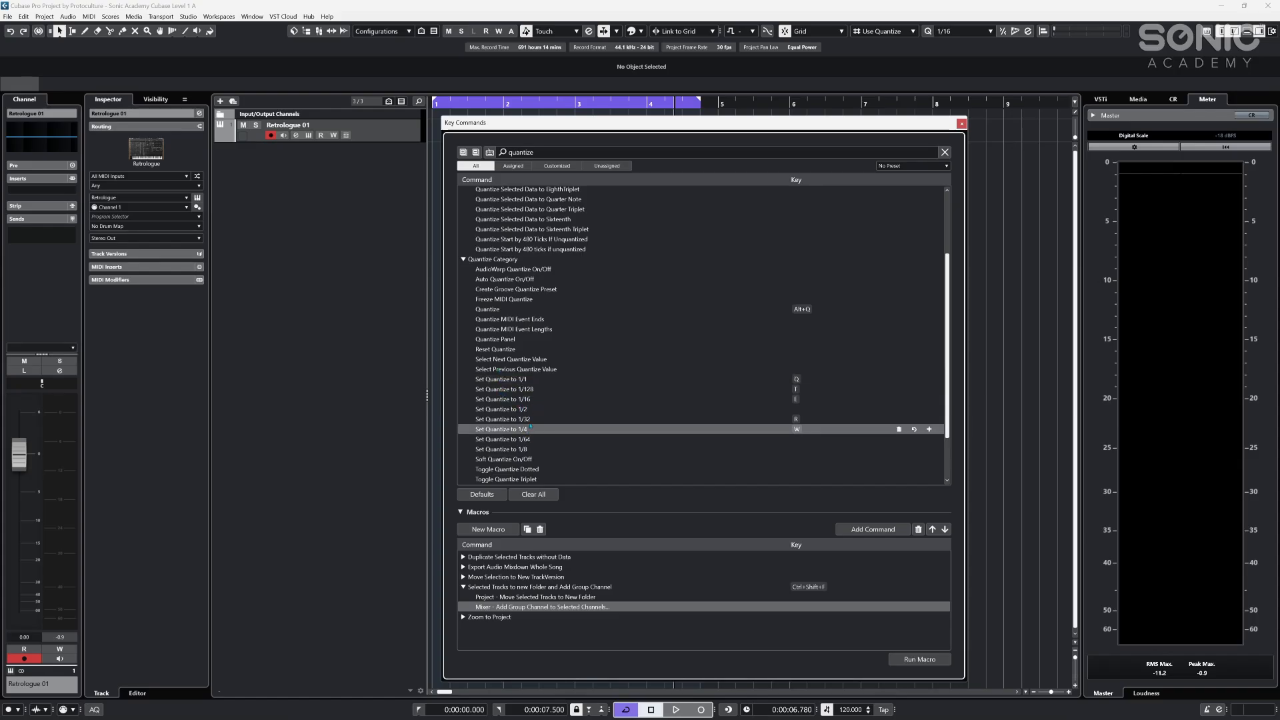
left_click(529, 399)
left_click(529, 419)
left_click(527, 389)
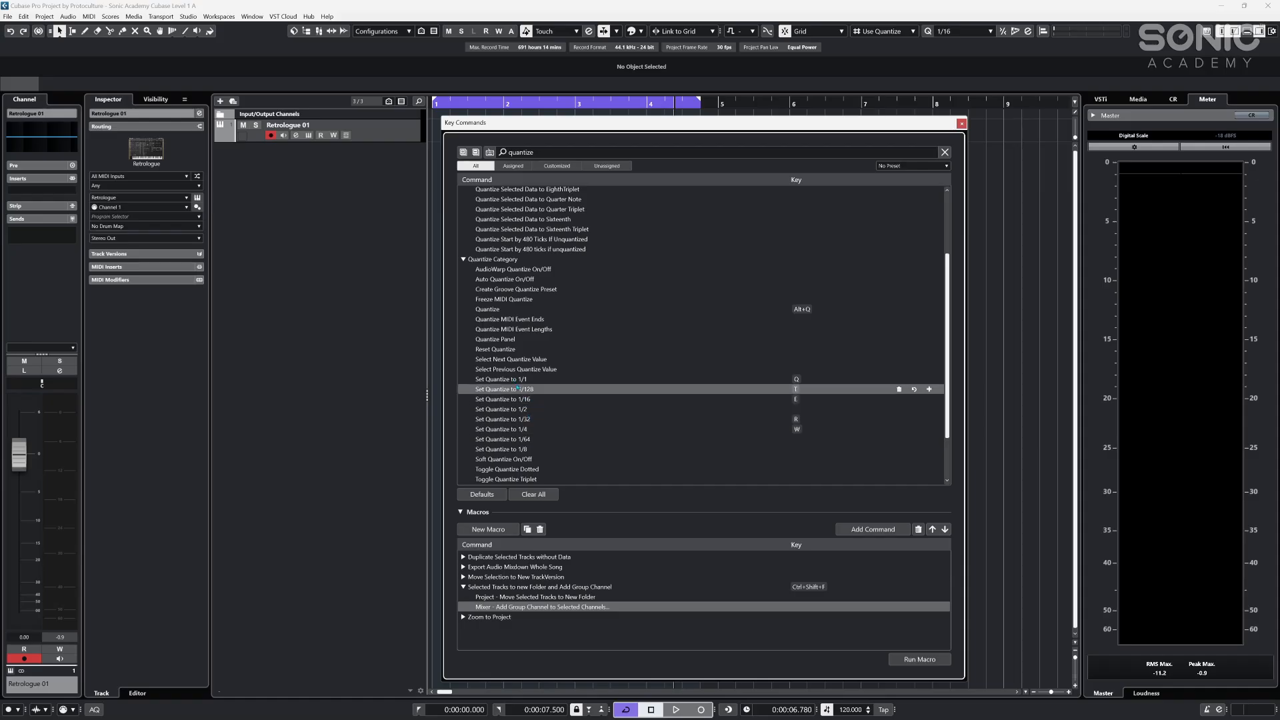
- Reassign the Q key to the Set Quantize to 1/1 command and approve the reassignment
double_click(797, 379)
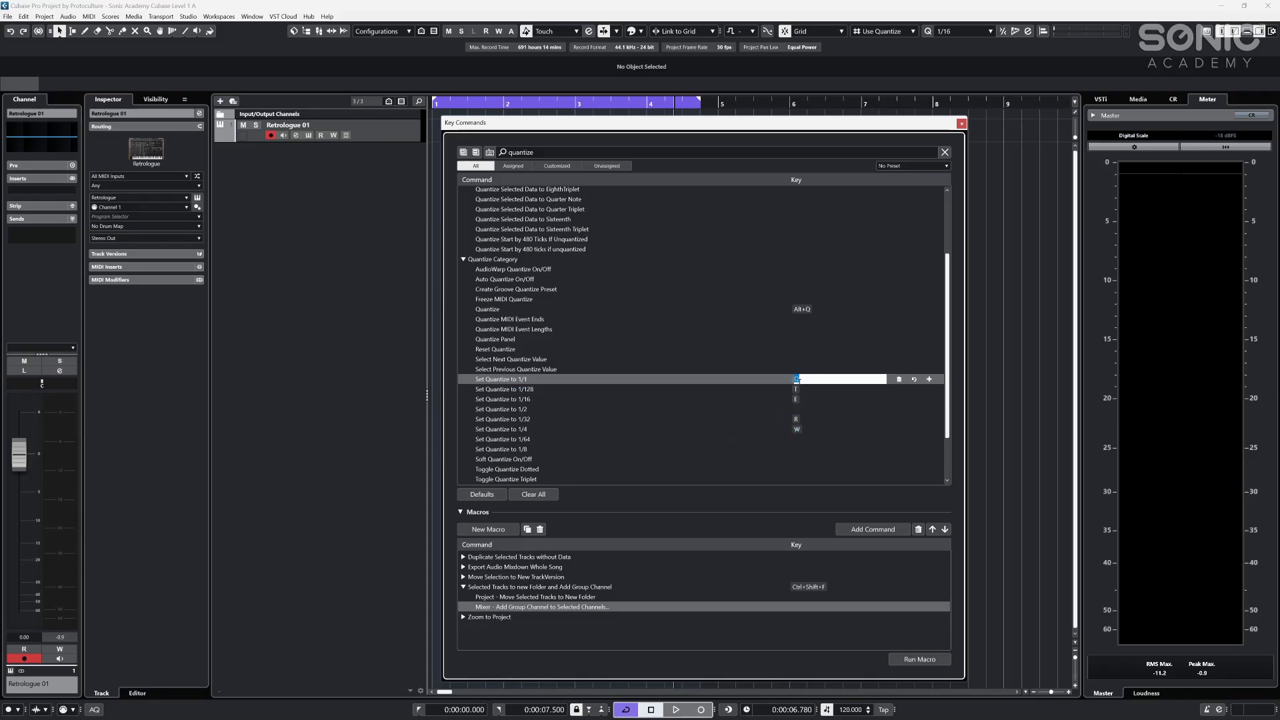
key("q")
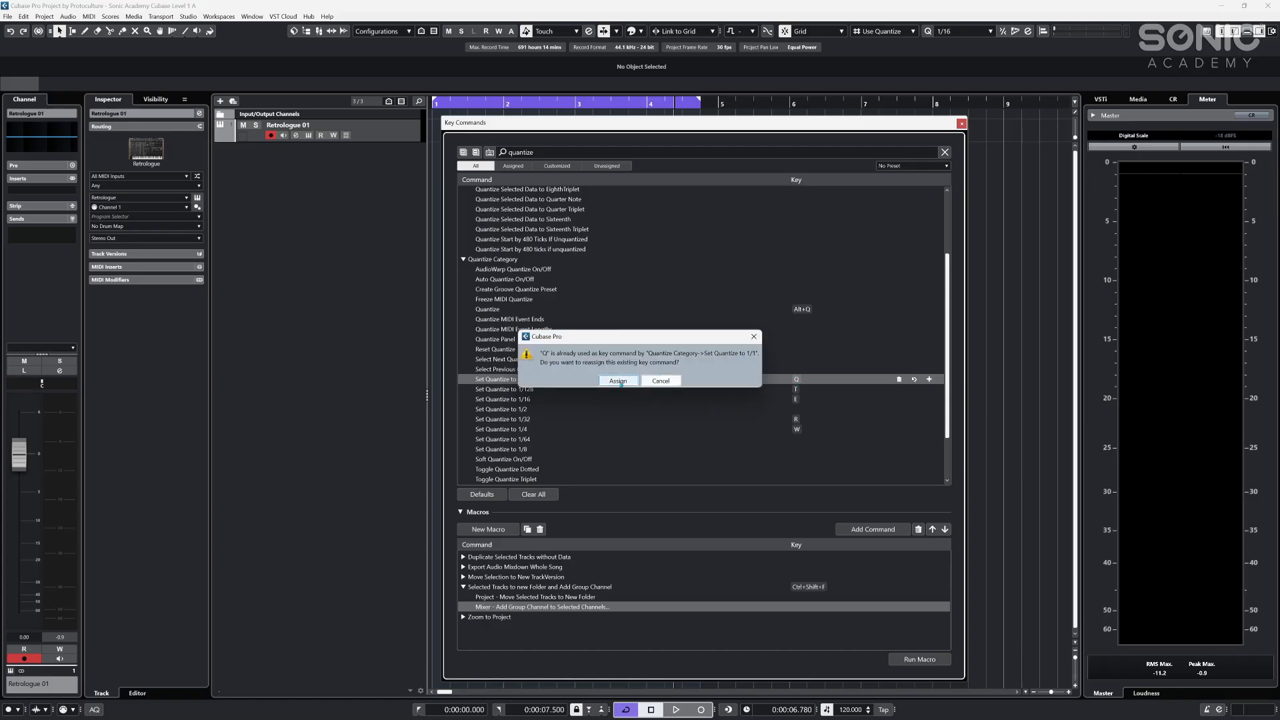
left_click(618, 380)
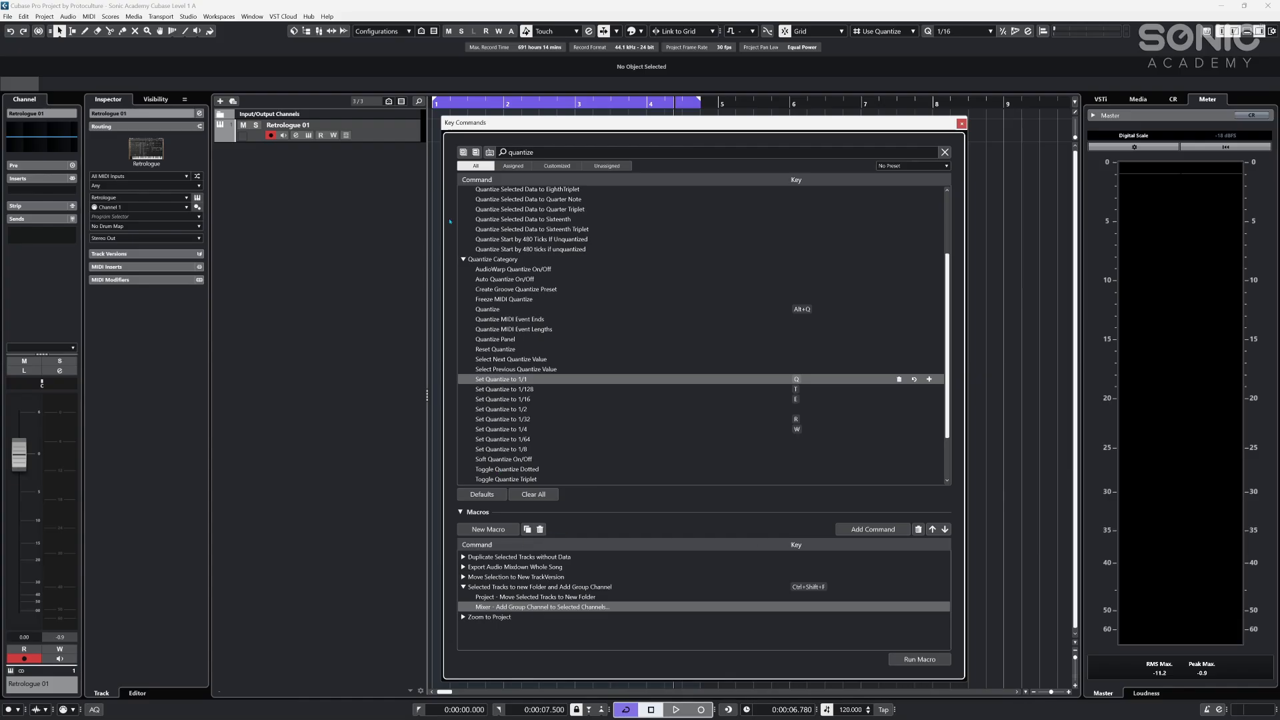
- Look up which commands use single-letter keys such as Q, W, E, P and Z, and leave the key-based search mode
left_click(489, 152)
key("q")
key("w")
key("e")
key("r")
key("t")
key("y")
key("s")
key("f")
key("g")
key("f")
key("i")
key("p")
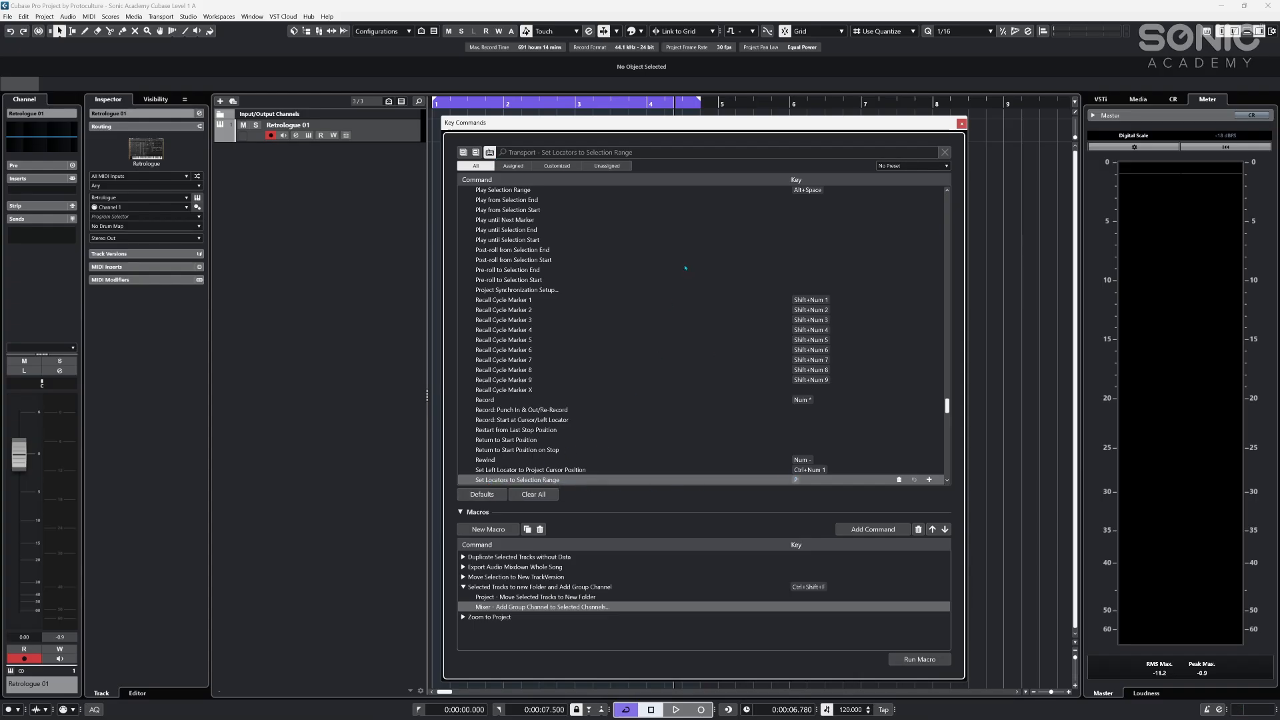
key("z")
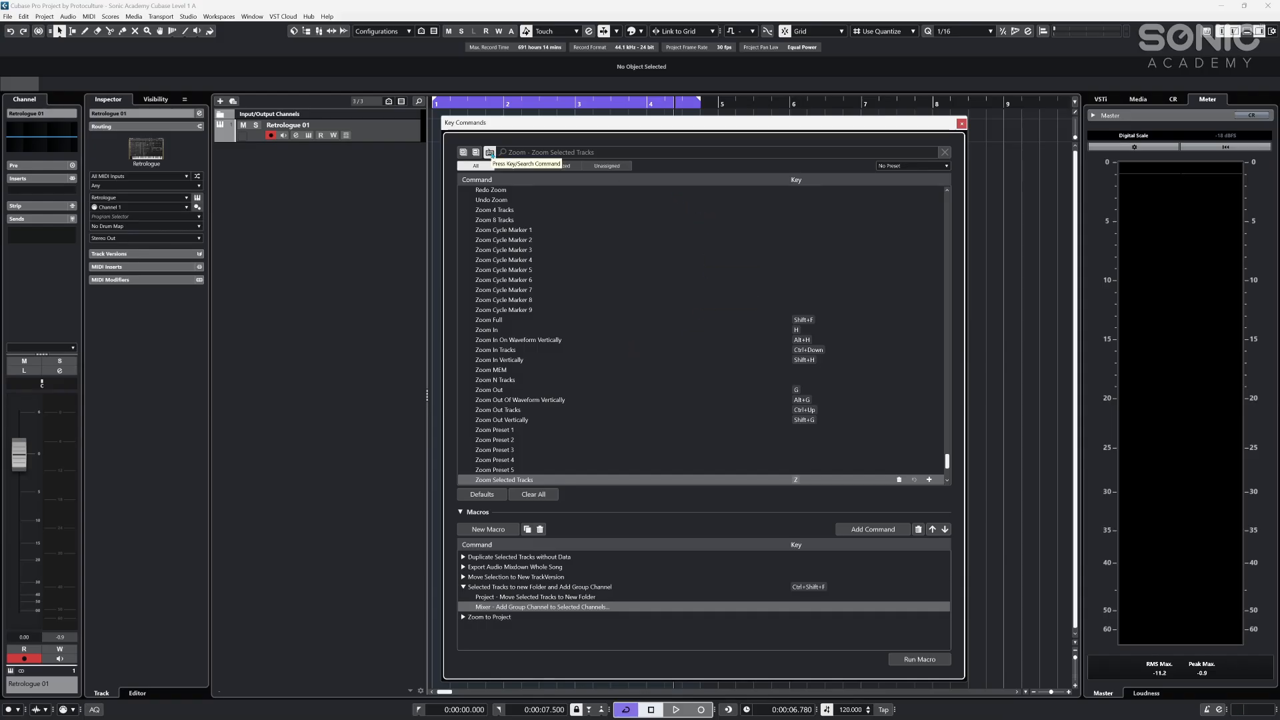
left_click(491, 156)
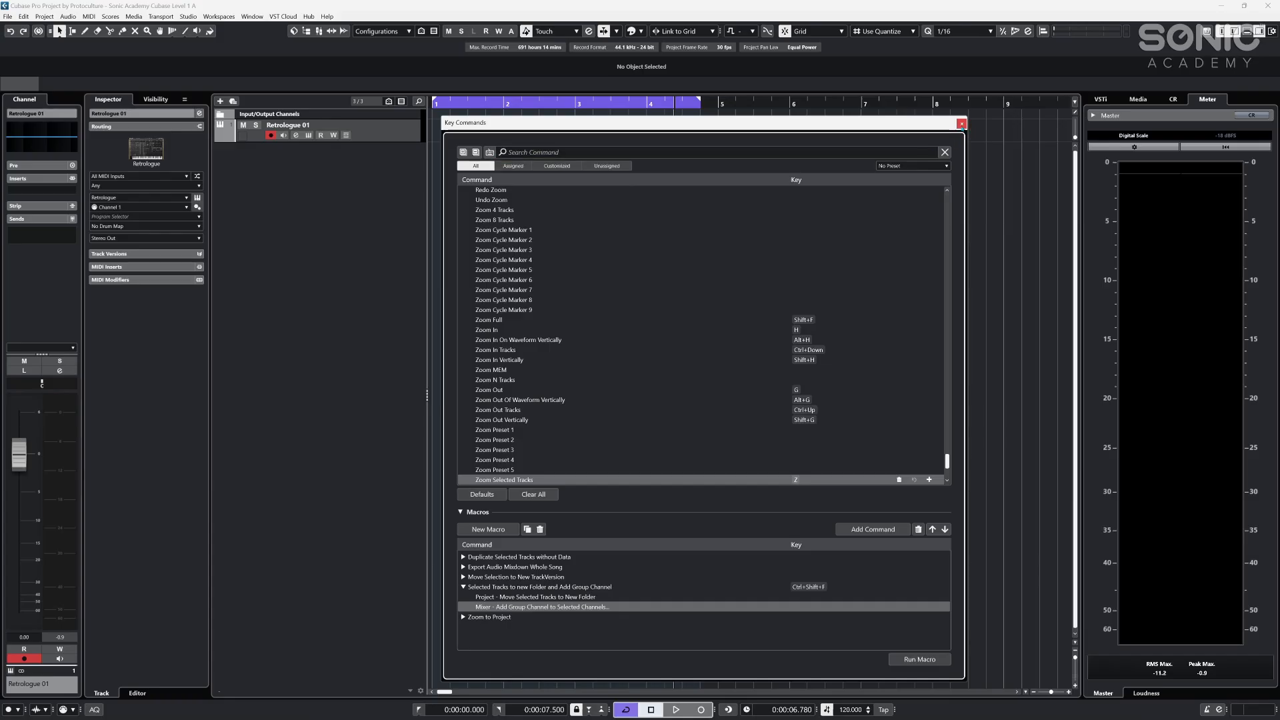
- Close the Key Commands window and toggle the lower zone until the MixConsole is shown below the project
left_click(962, 125)
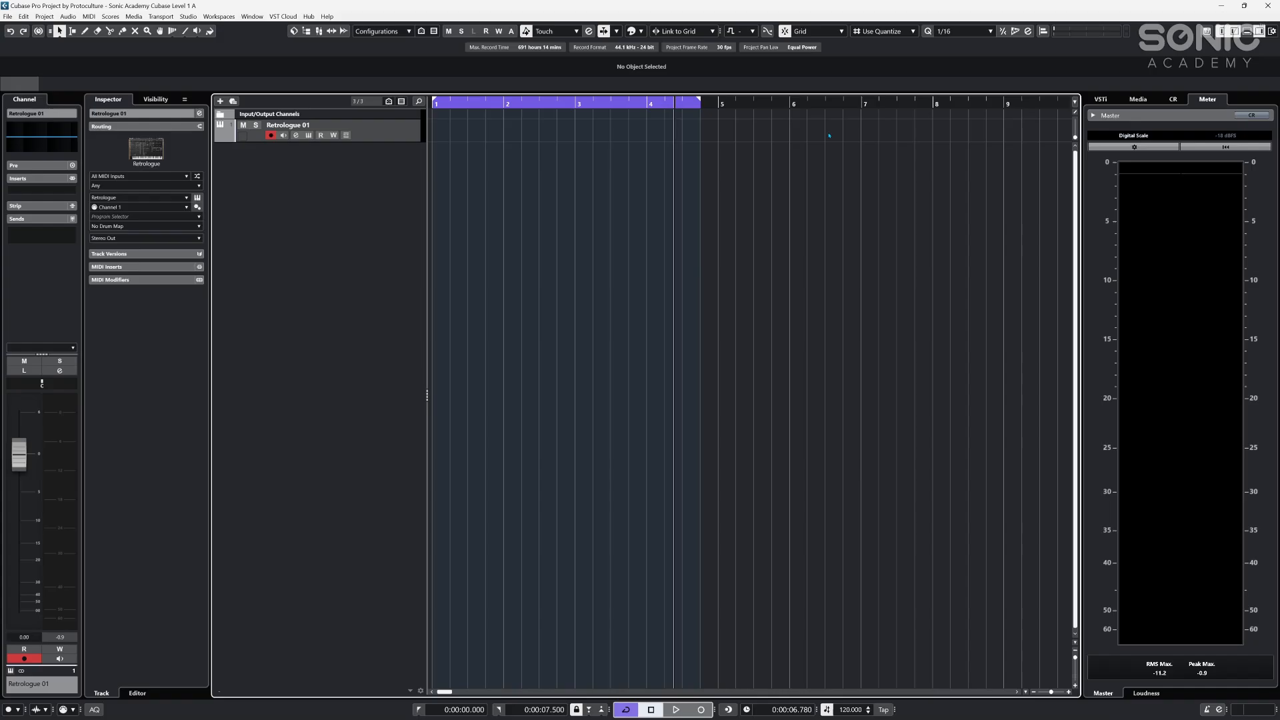
key("alt+F3")
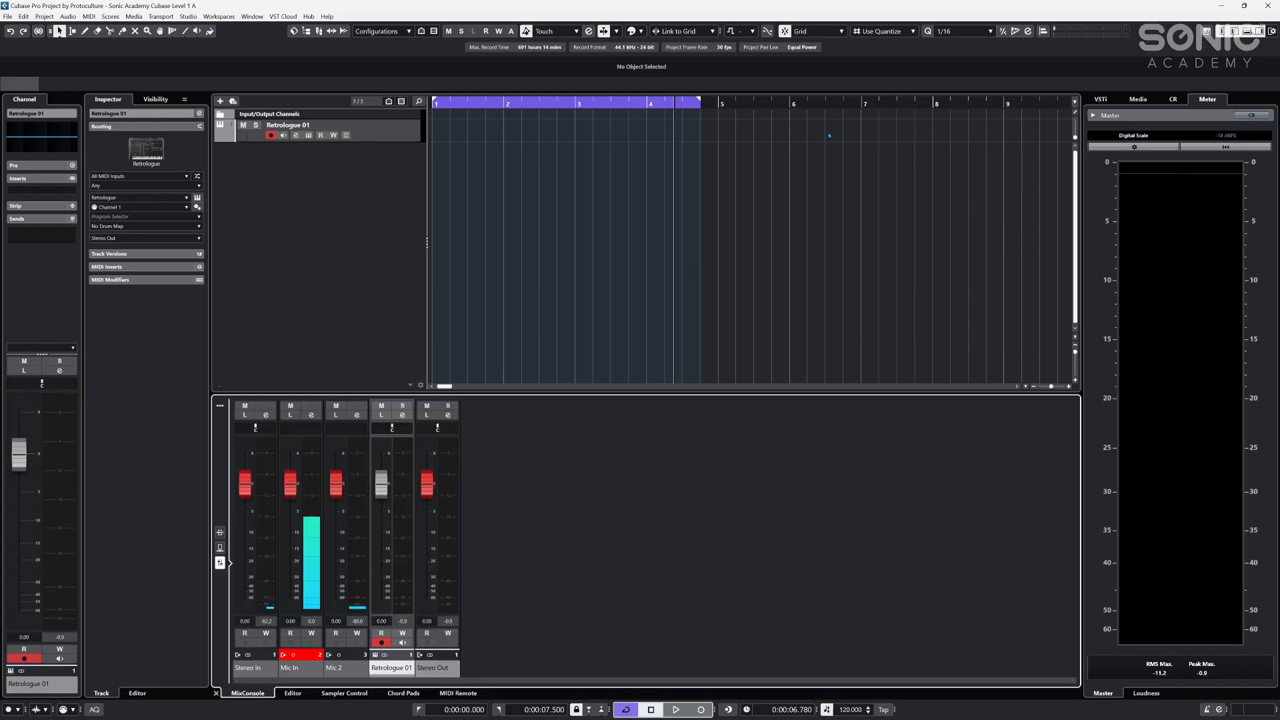
key("alt+F3")
key("alt+F3")
key("alt+F3")
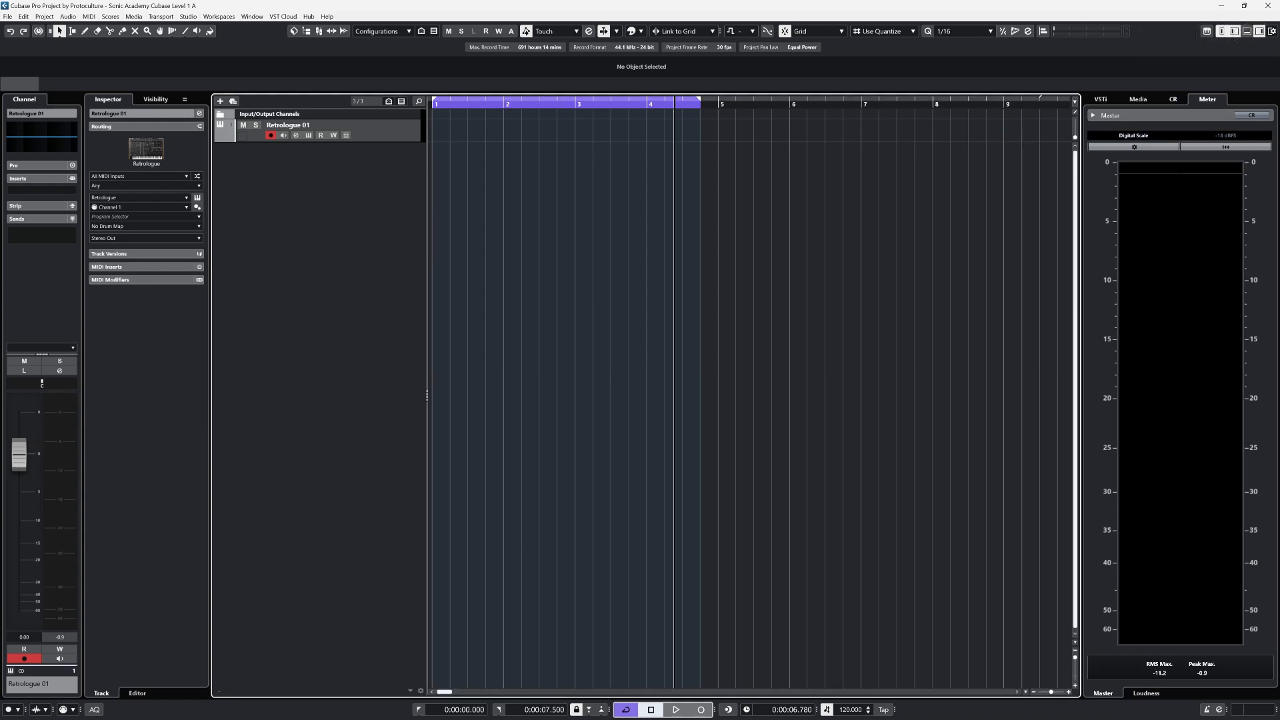
left_click(1246, 32)
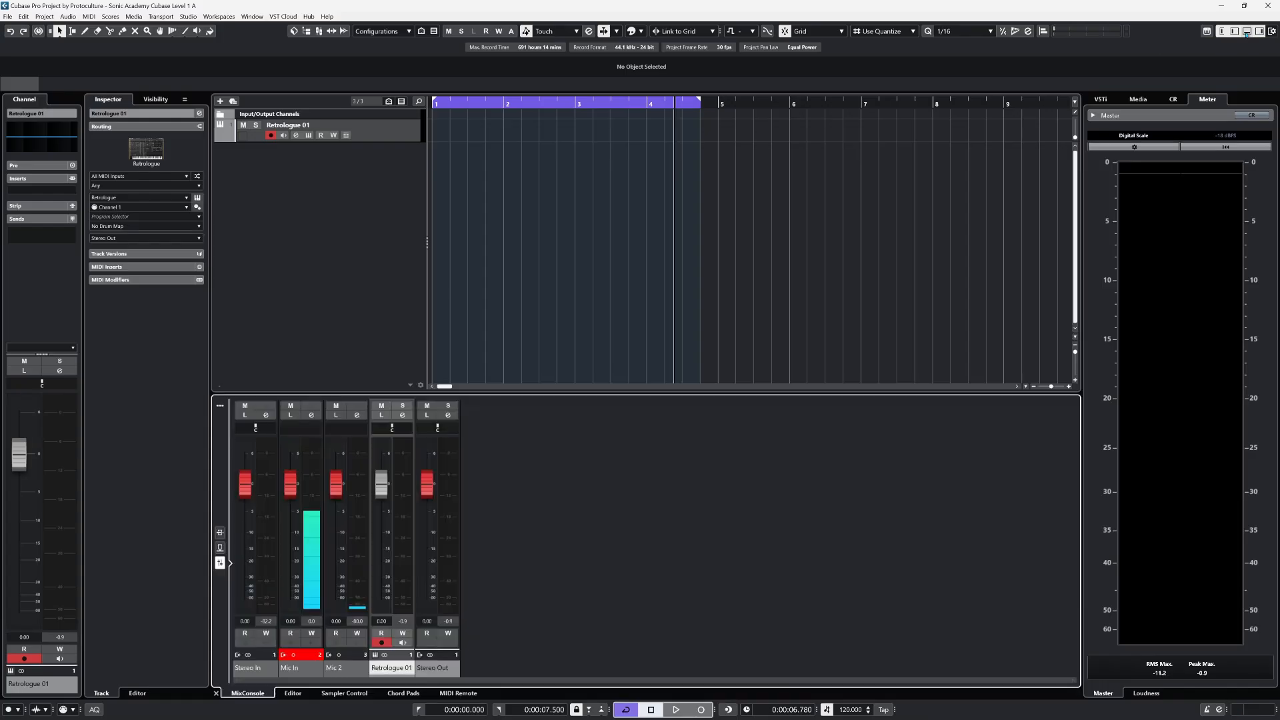
- Reopen the Key Commands and open the Show/Hide Lower Zone key assignment for editing, leaving it without a change
left_click(23, 16)
left_click(40, 398)
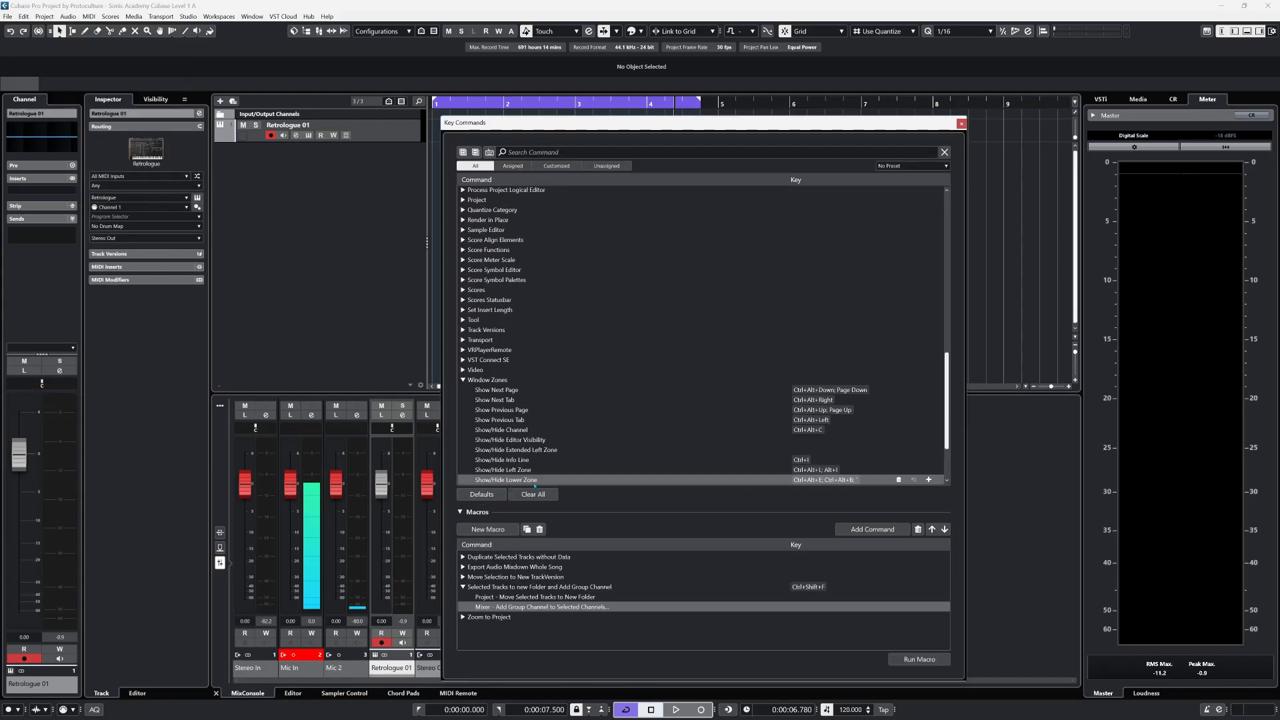
double_click(857, 480)
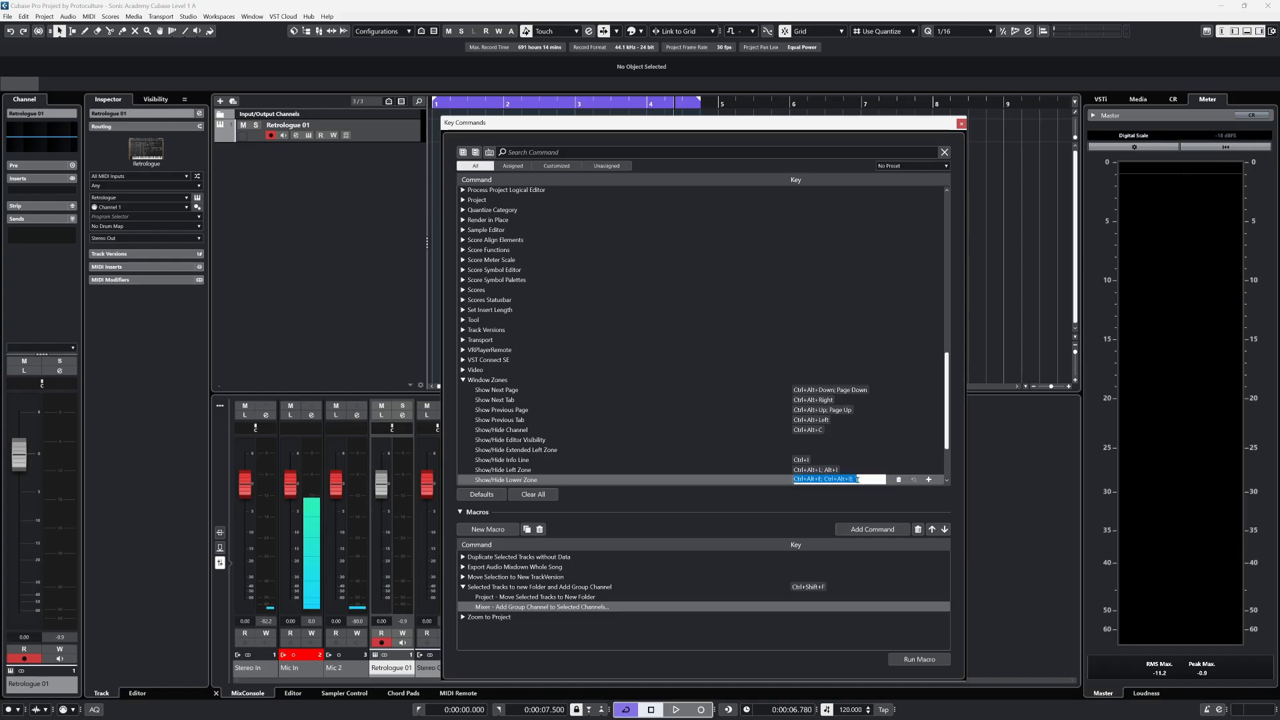
key("grave")
key("Escape")
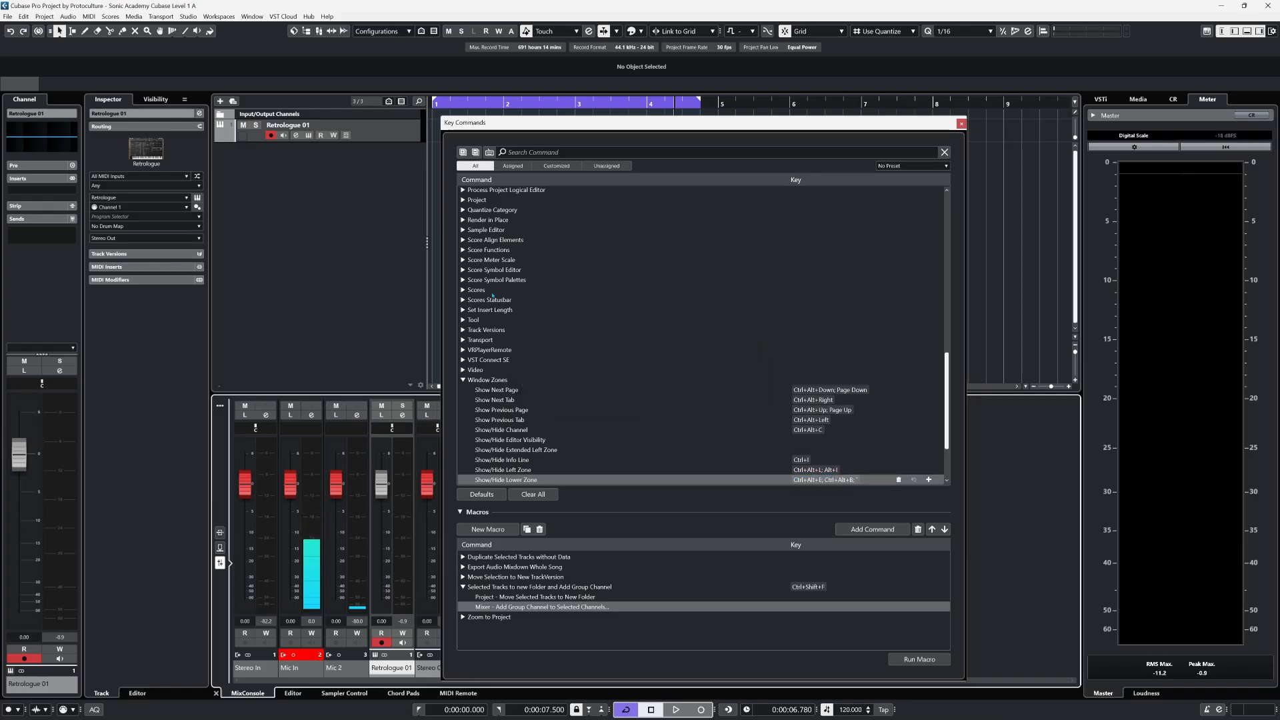
- Look up which commands are assigned to B, Shift+B and Ctrl+Shift+B with the key-based search
left_click(523, 153)
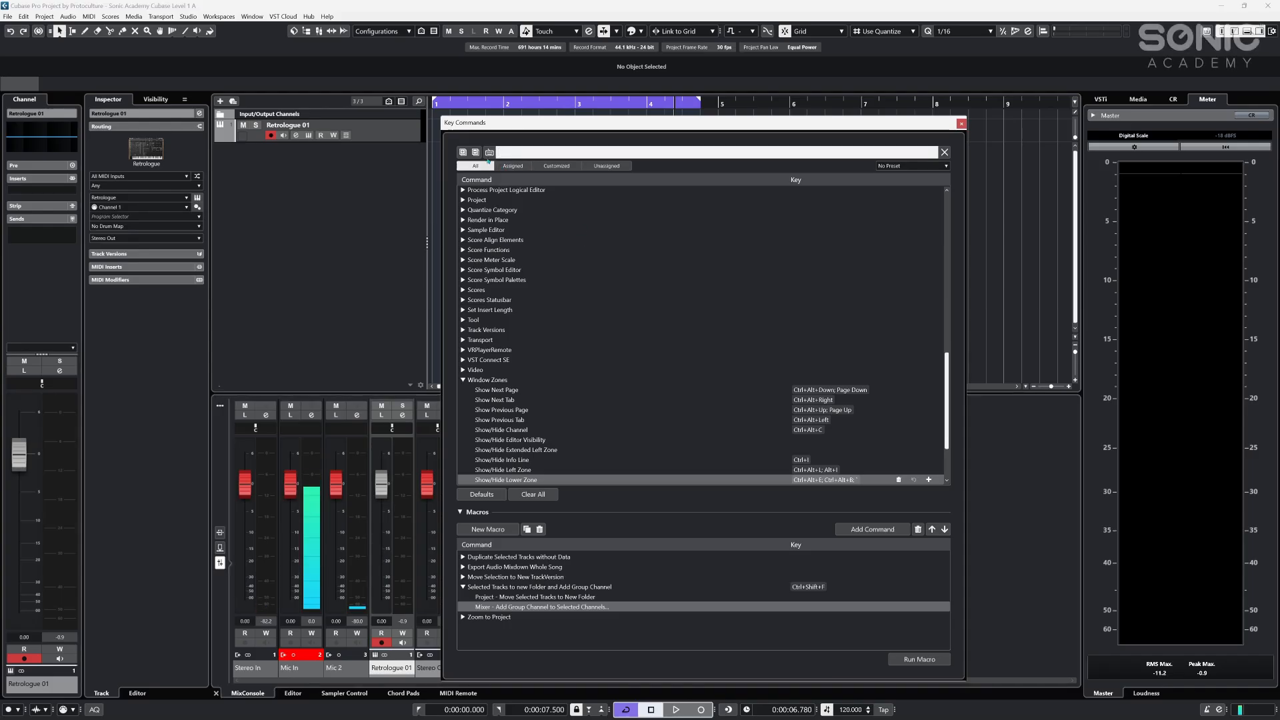
key("b")
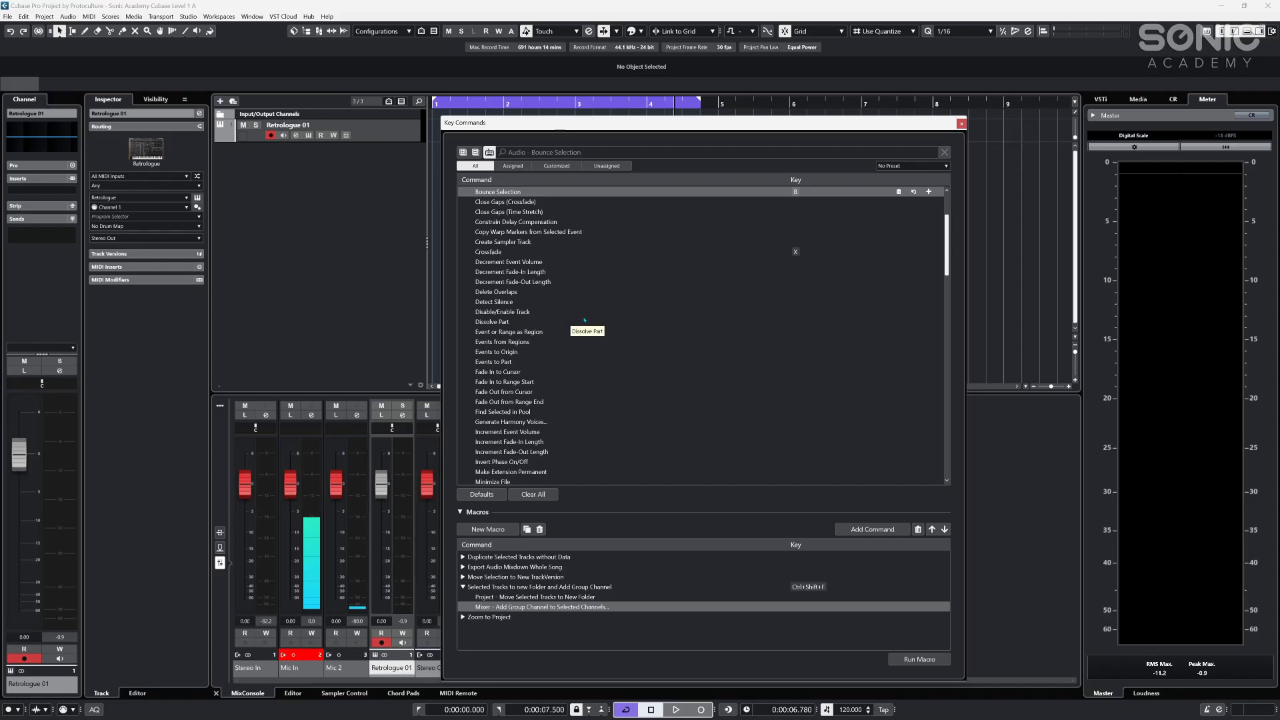
key("shift+b")
scroll(516, 314, "down", 4)
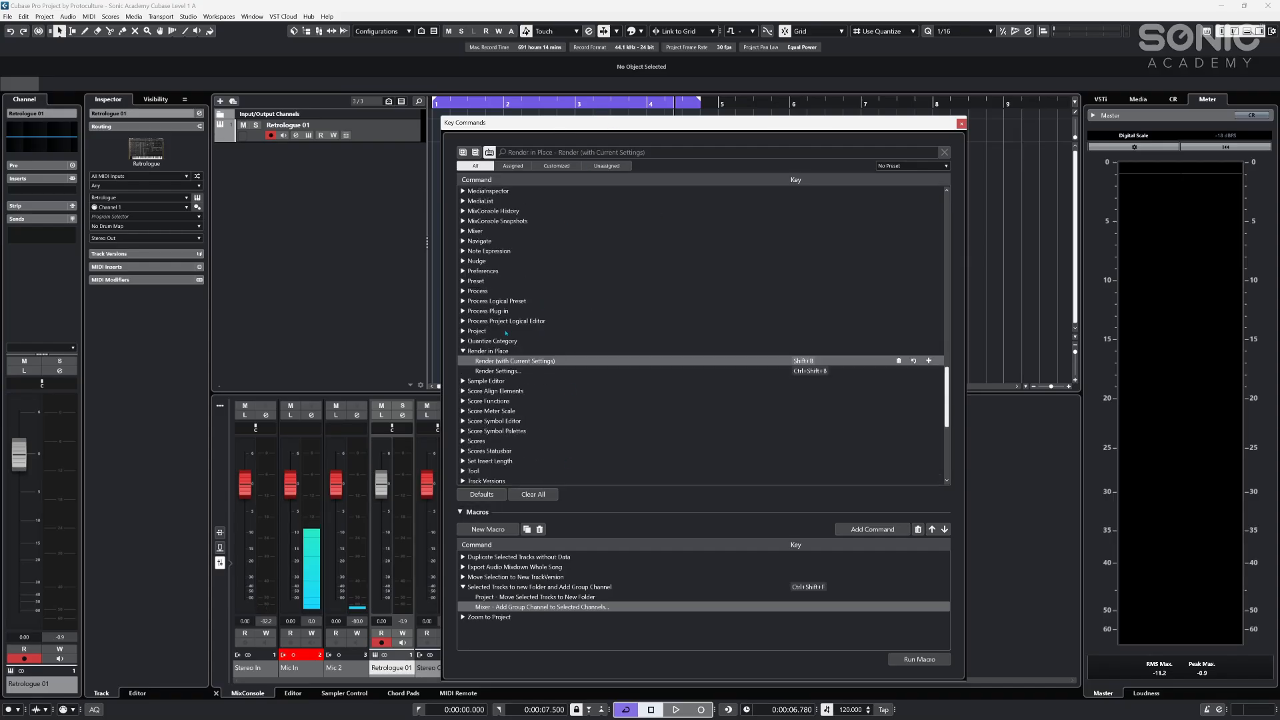
key("ctrl")
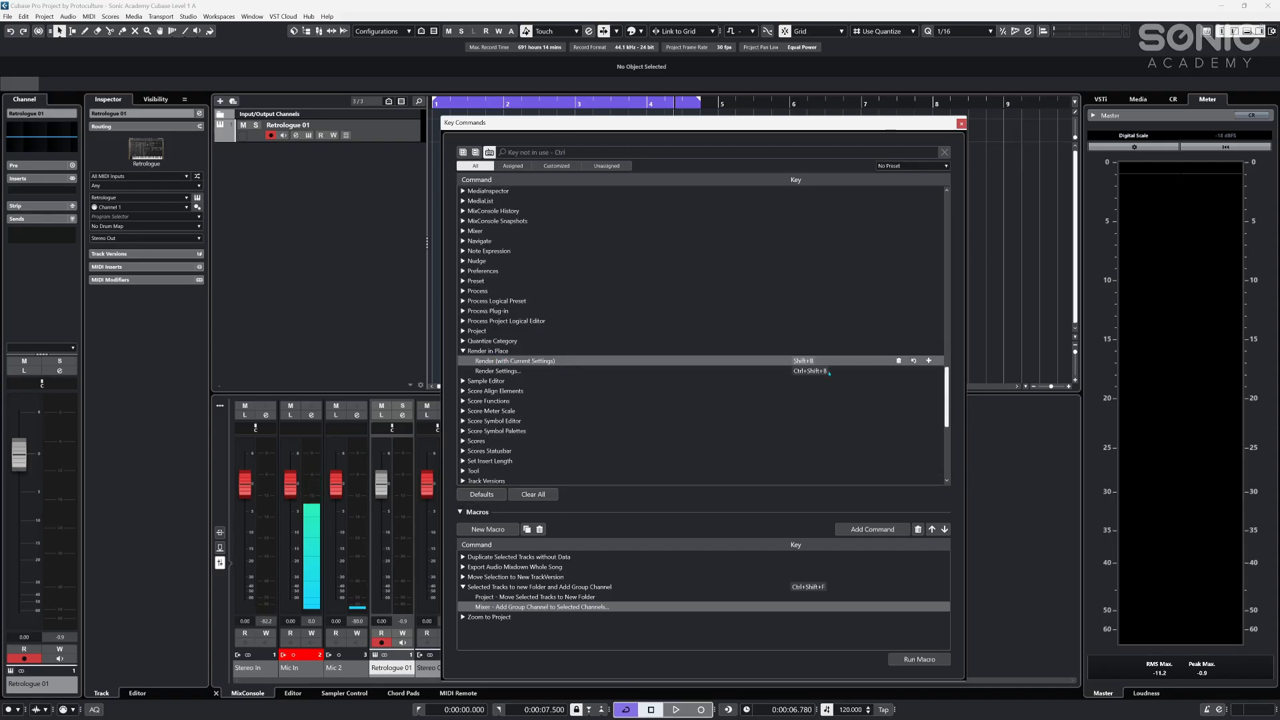
key("ctrl+shift+b")
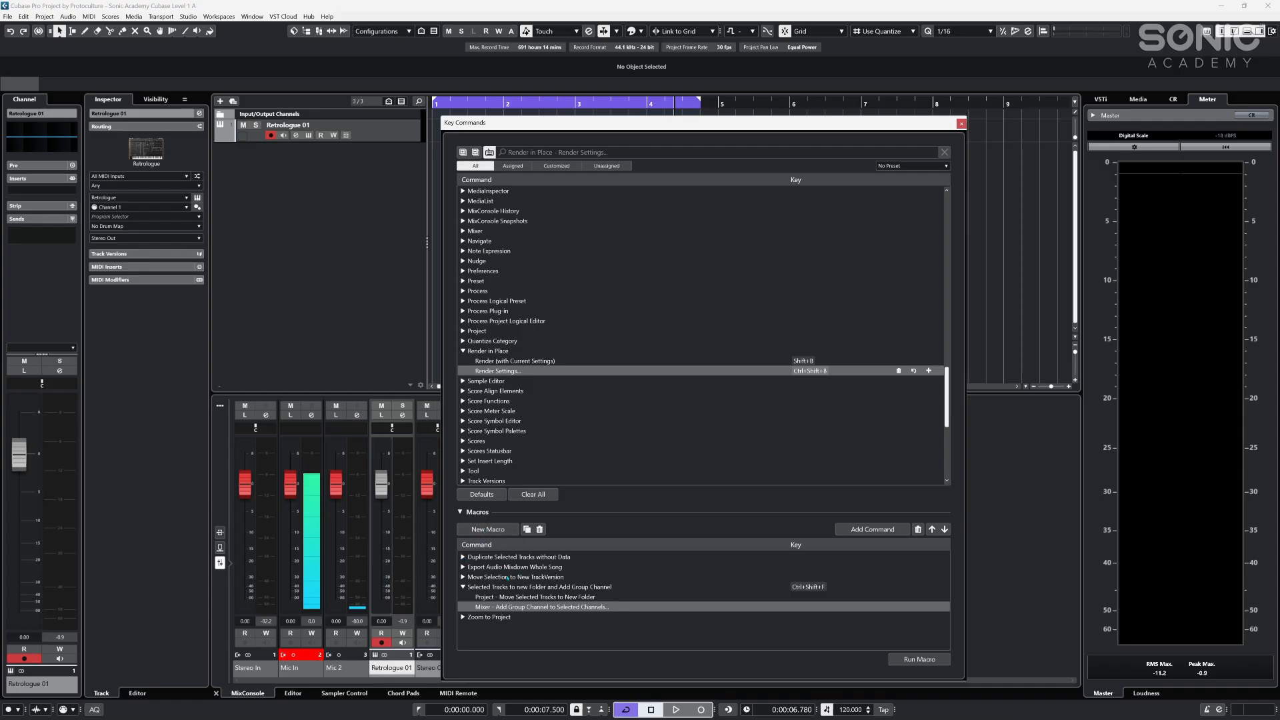
- Collapse the Render in Place category and examine the commands inside the Export Audio Mixdown Whole Song macro, collapsing it again
left_click(463, 587)
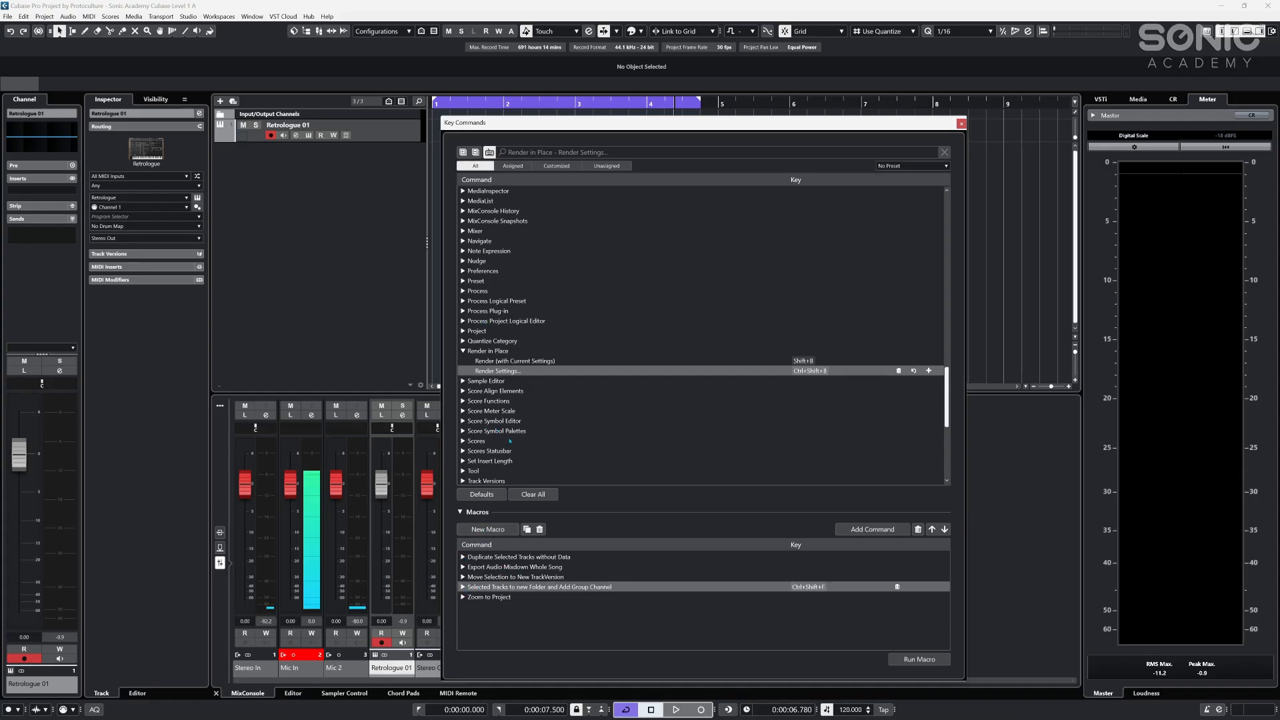
left_click(462, 351)
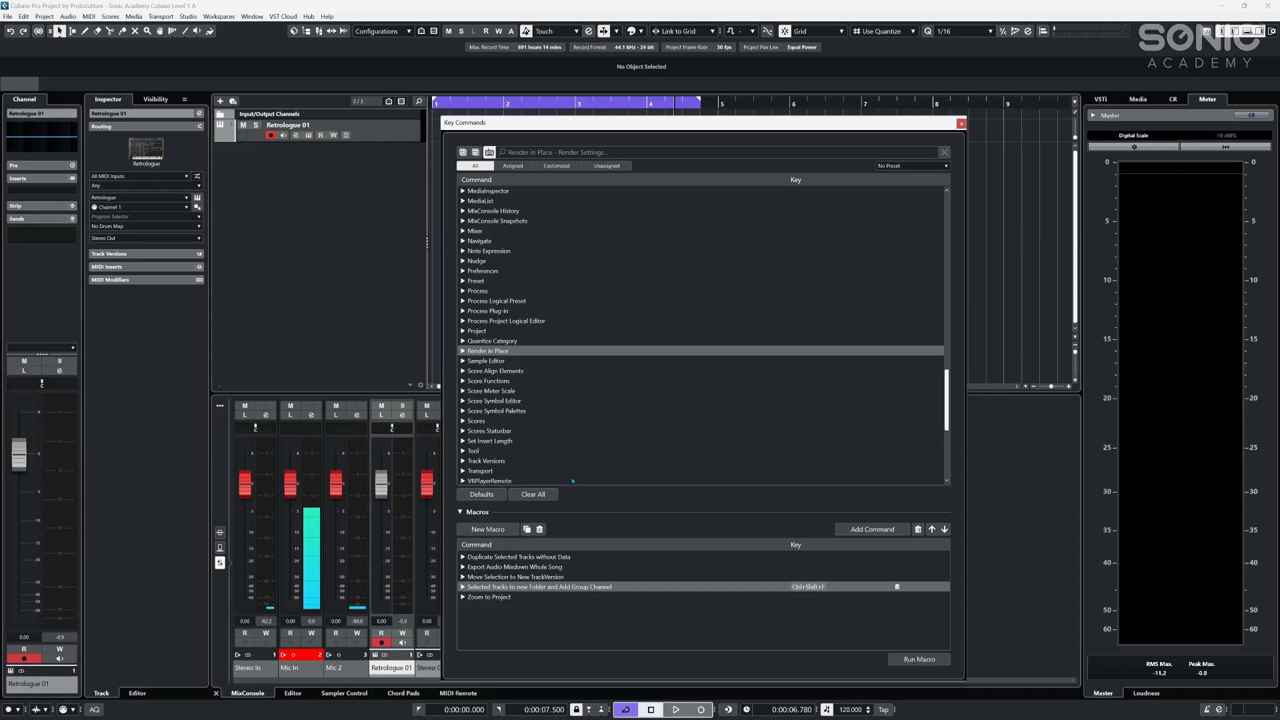
left_click(462, 567)
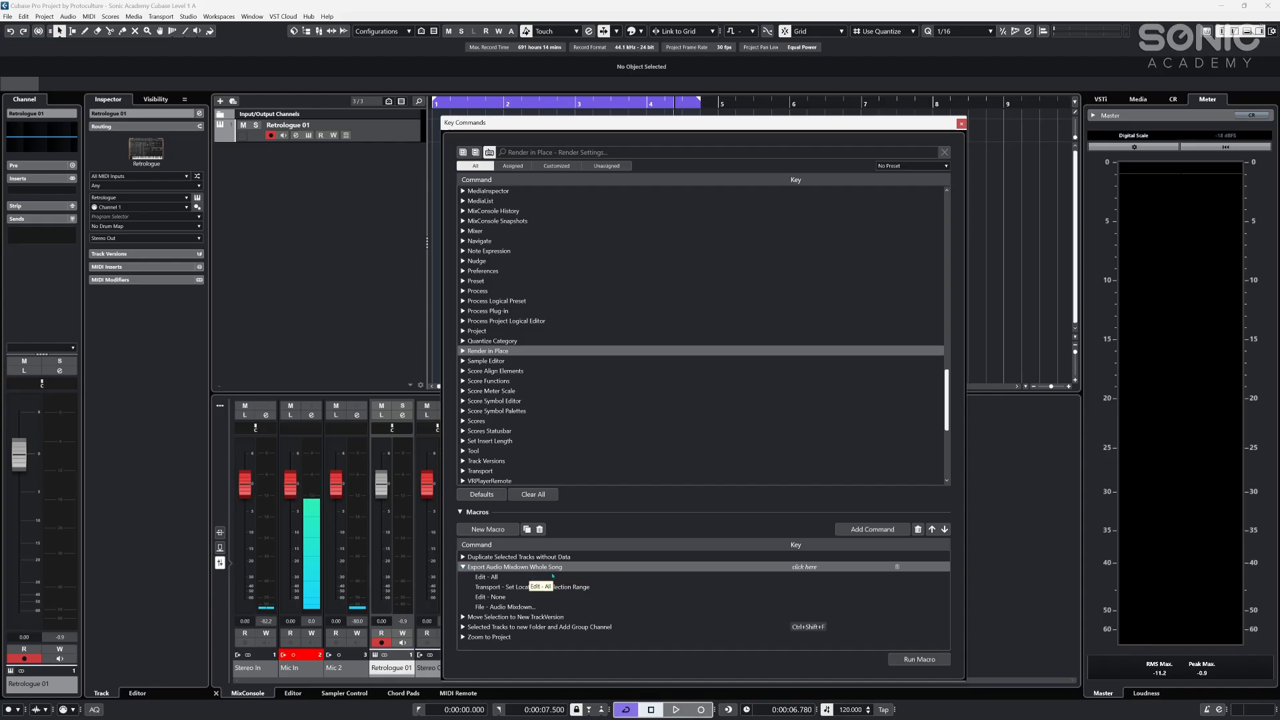
left_click(532, 578)
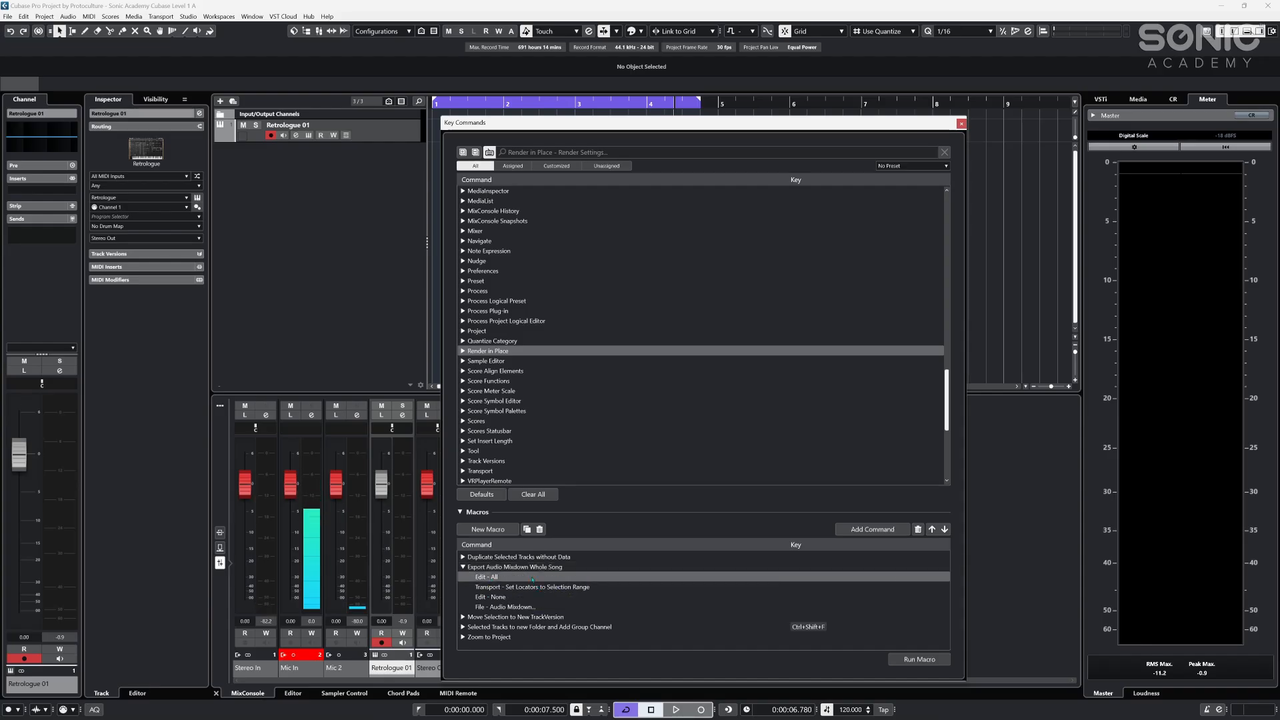
left_click(510, 587)
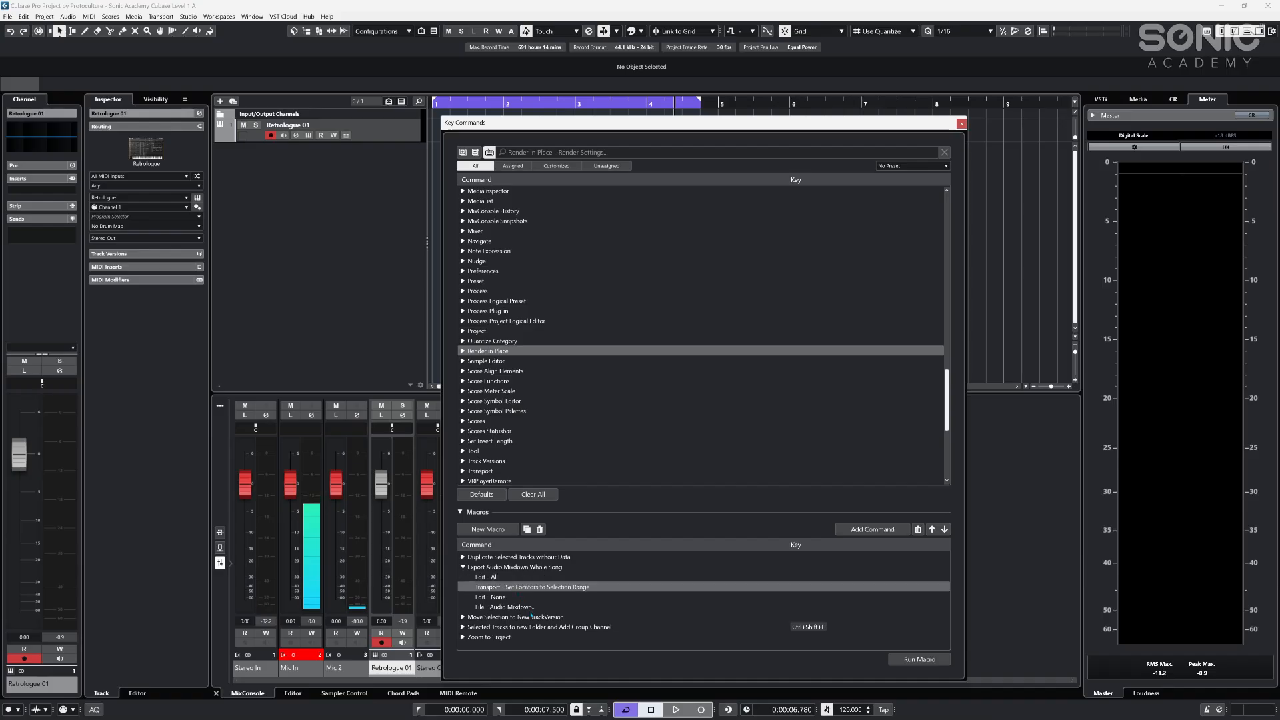
left_click(514, 597)
left_click(514, 607)
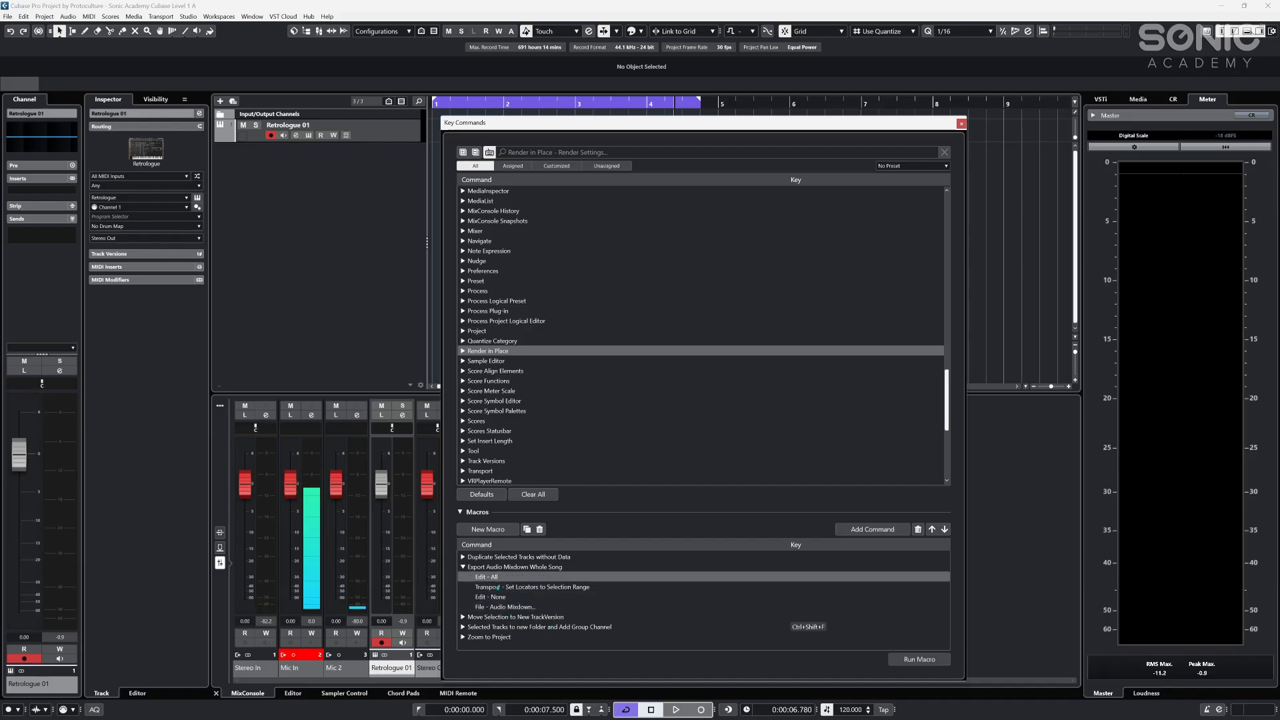
left_click(495, 568)
left_click(463, 567)
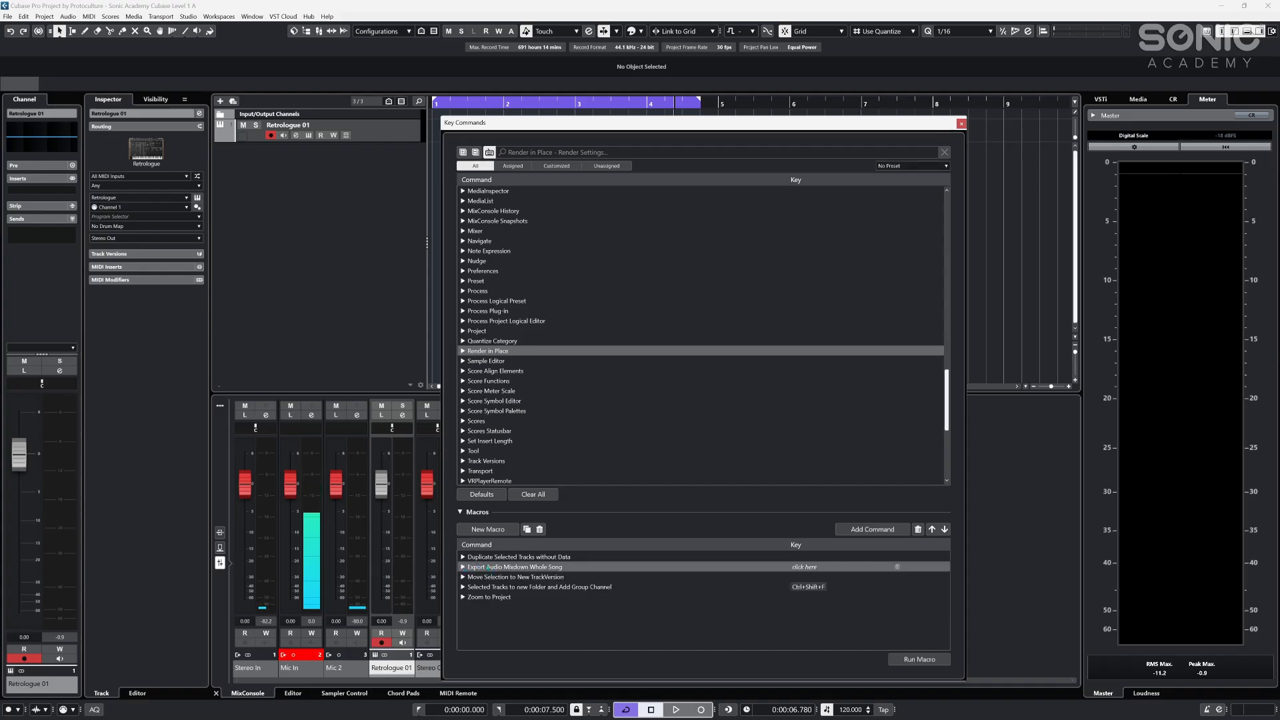
- Examine the commands in the Selected Tracks to new Folder and Add Group Channel macro and close the Key Commands window
left_click(463, 587)
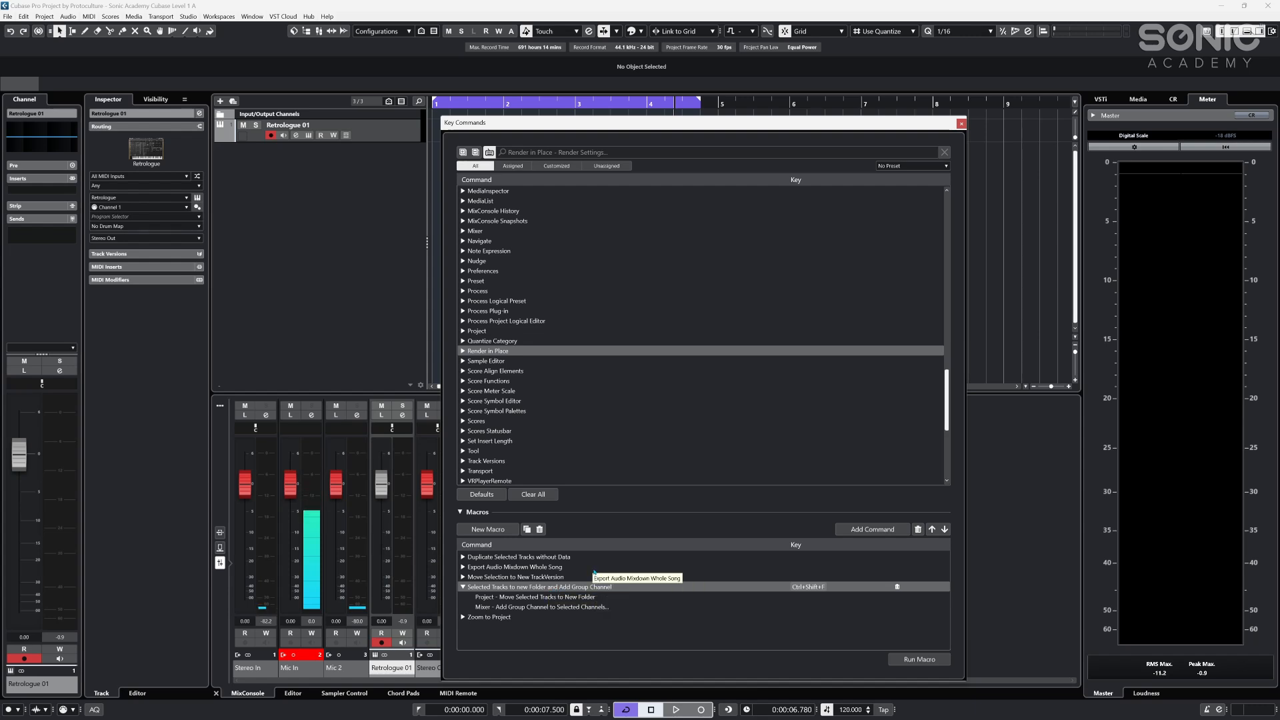
left_click(576, 607)
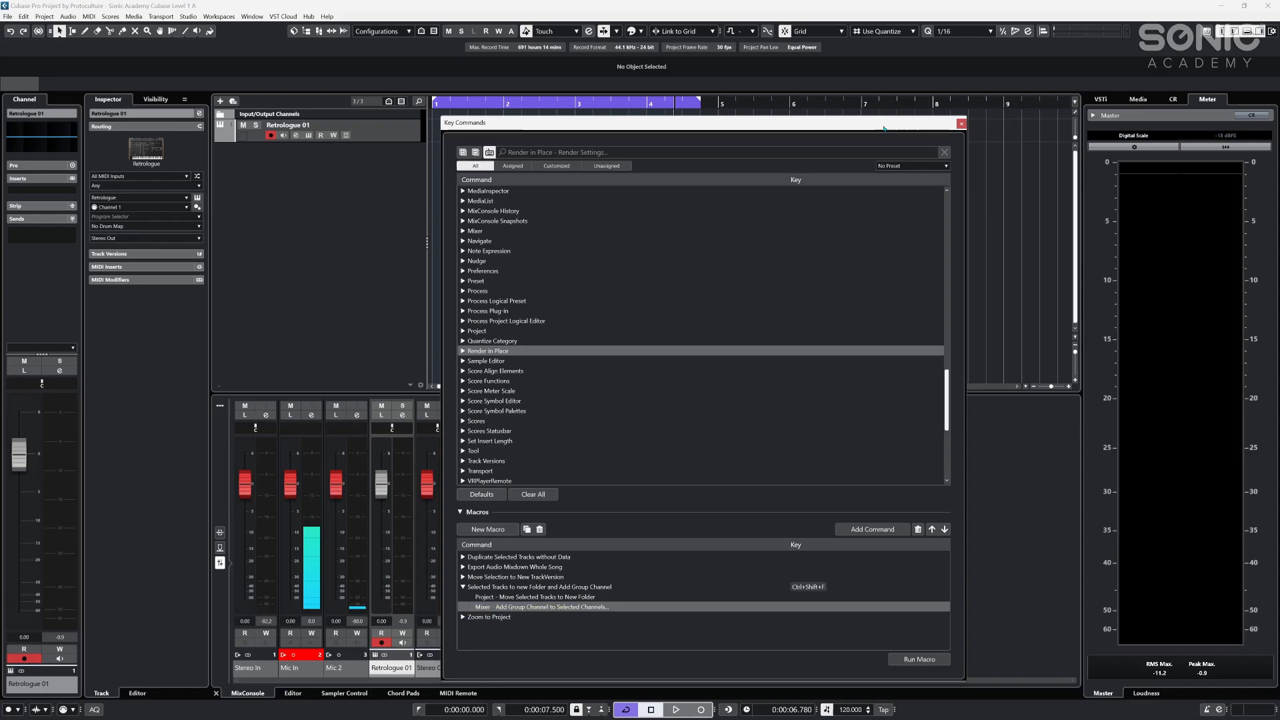
left_click(961, 124)
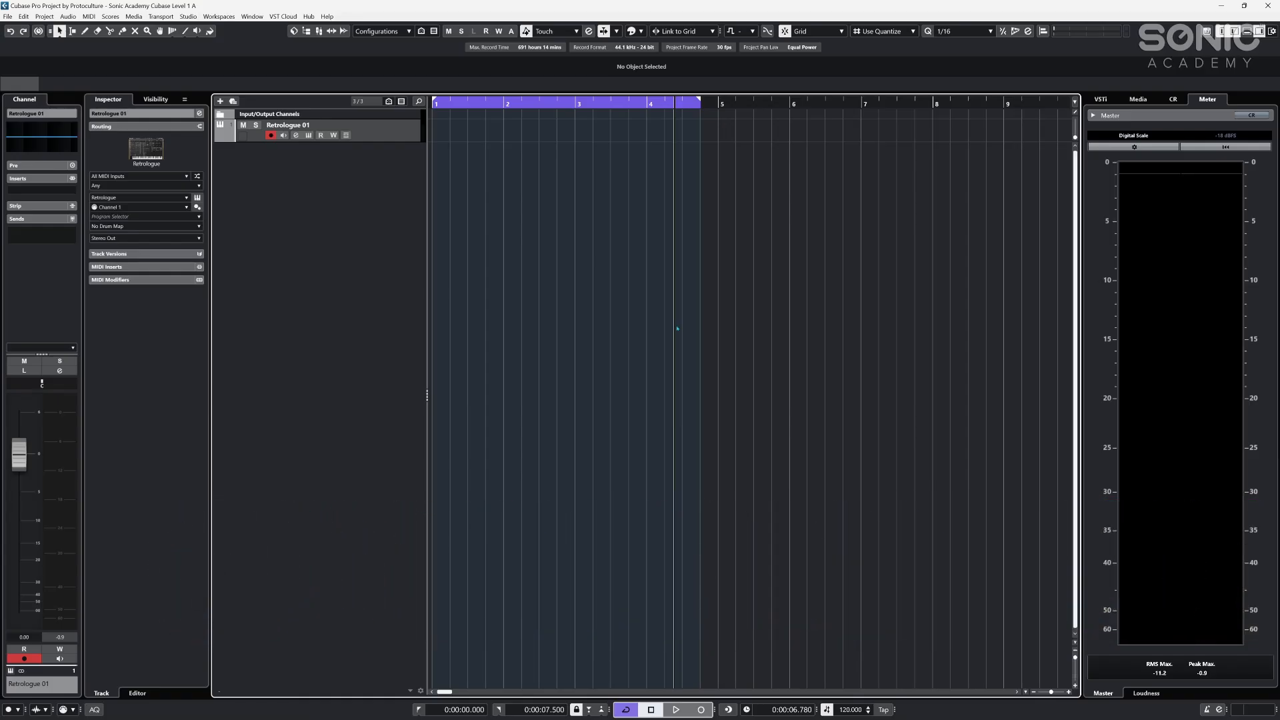
- Extend the end of the cycle range to bar 5 and browse the main menus without choosing a command
left_click_drag(699, 102, 721, 106)
left_click(9, 16)
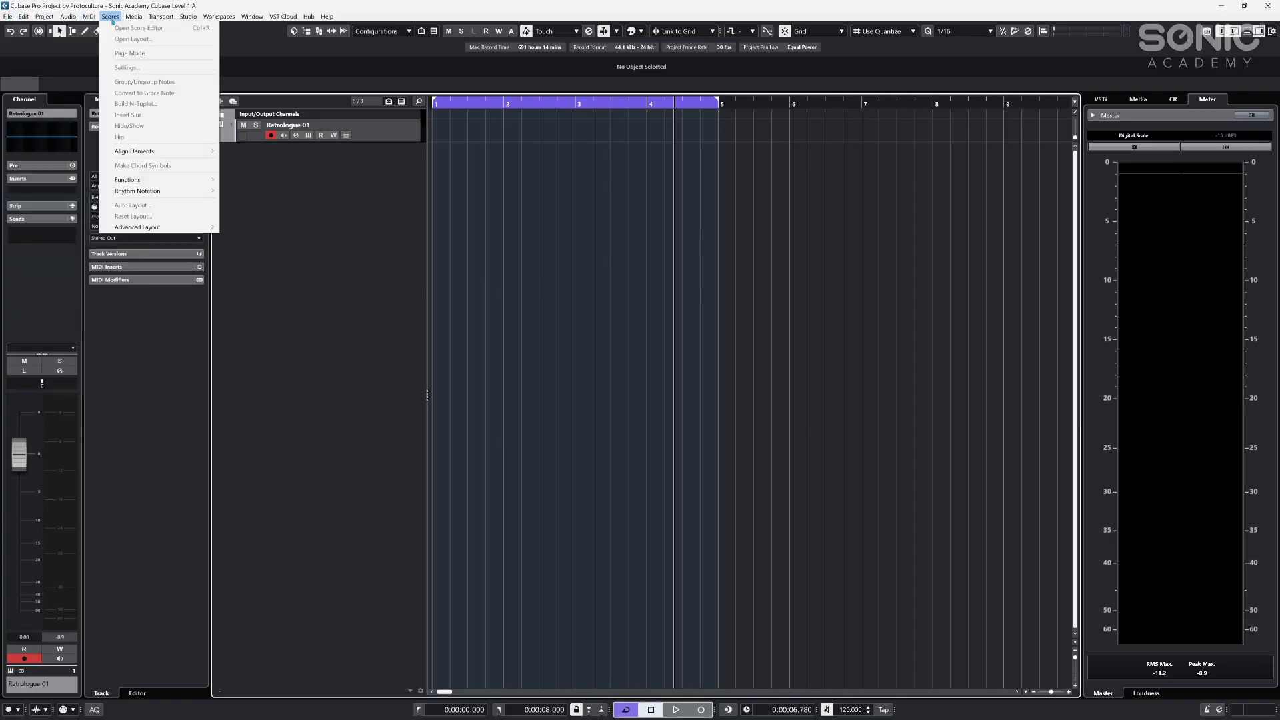
left_click(197, 17)
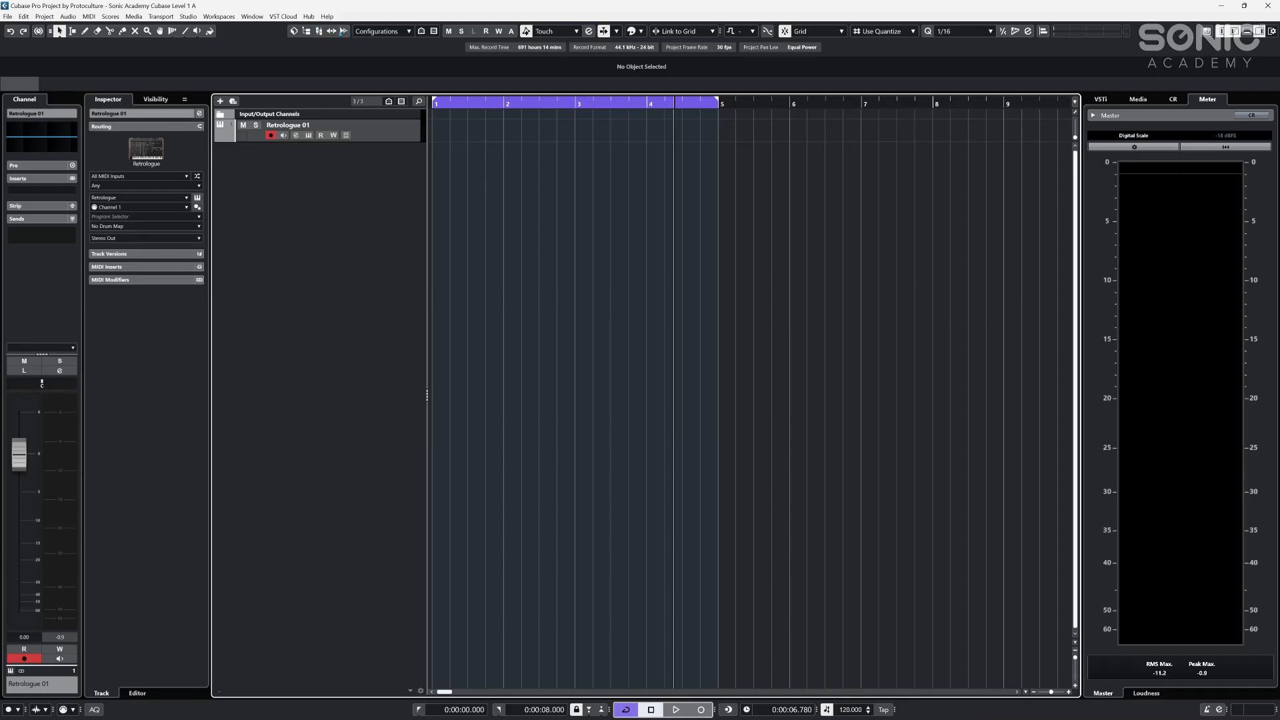
- Look through the project toolbar's setup list, show the Transport Controls in the toolbar and close the setup
right_click(257, 30)
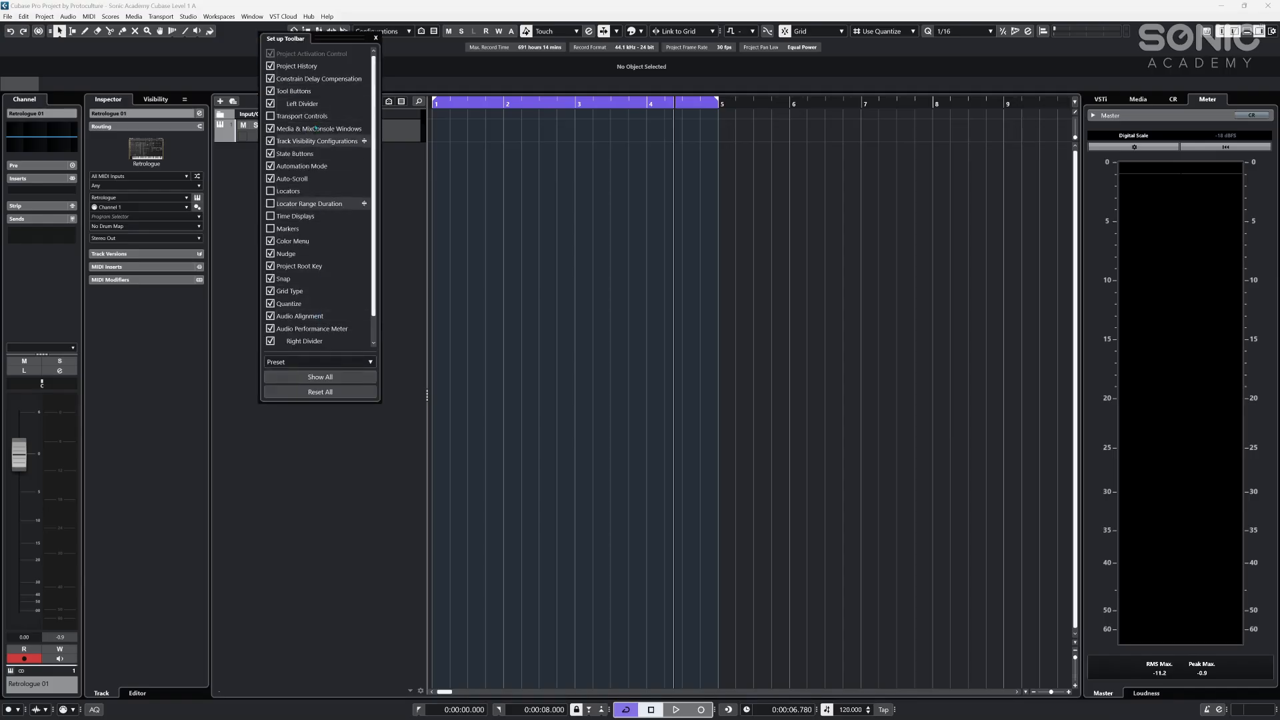
left_click_drag(373, 147, 378, 223)
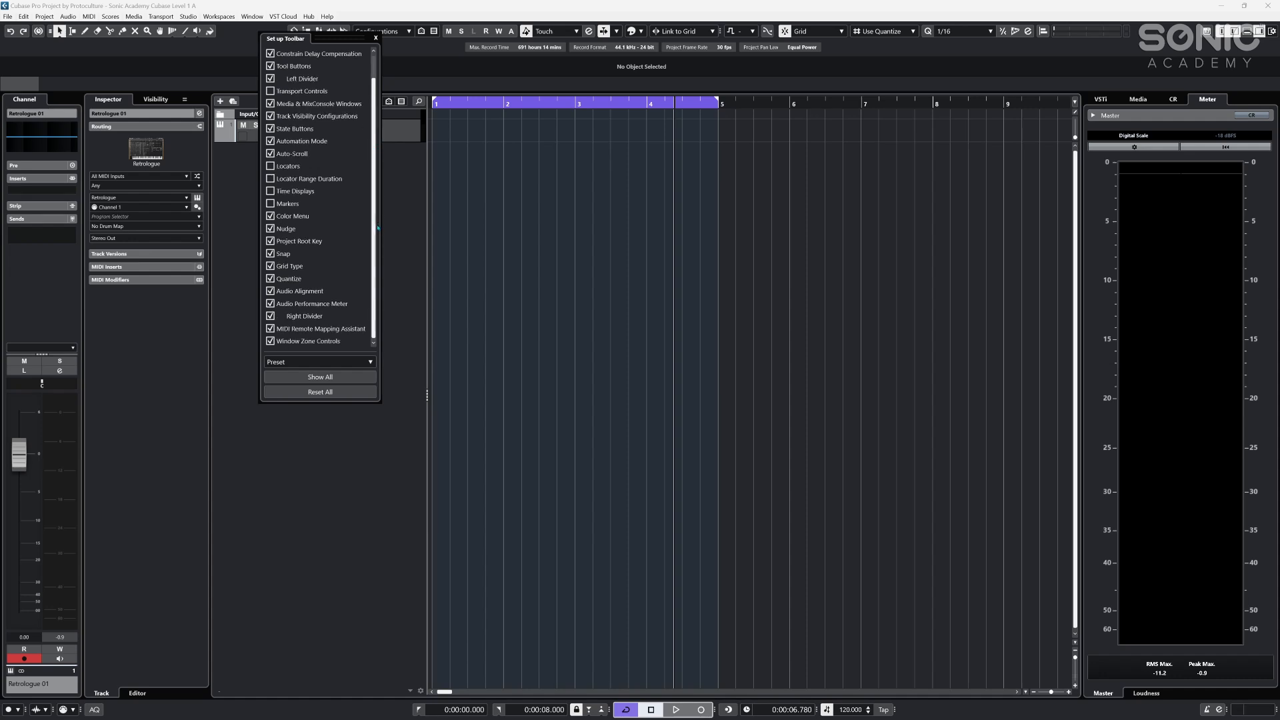
scroll(320, 141, "up", 2)
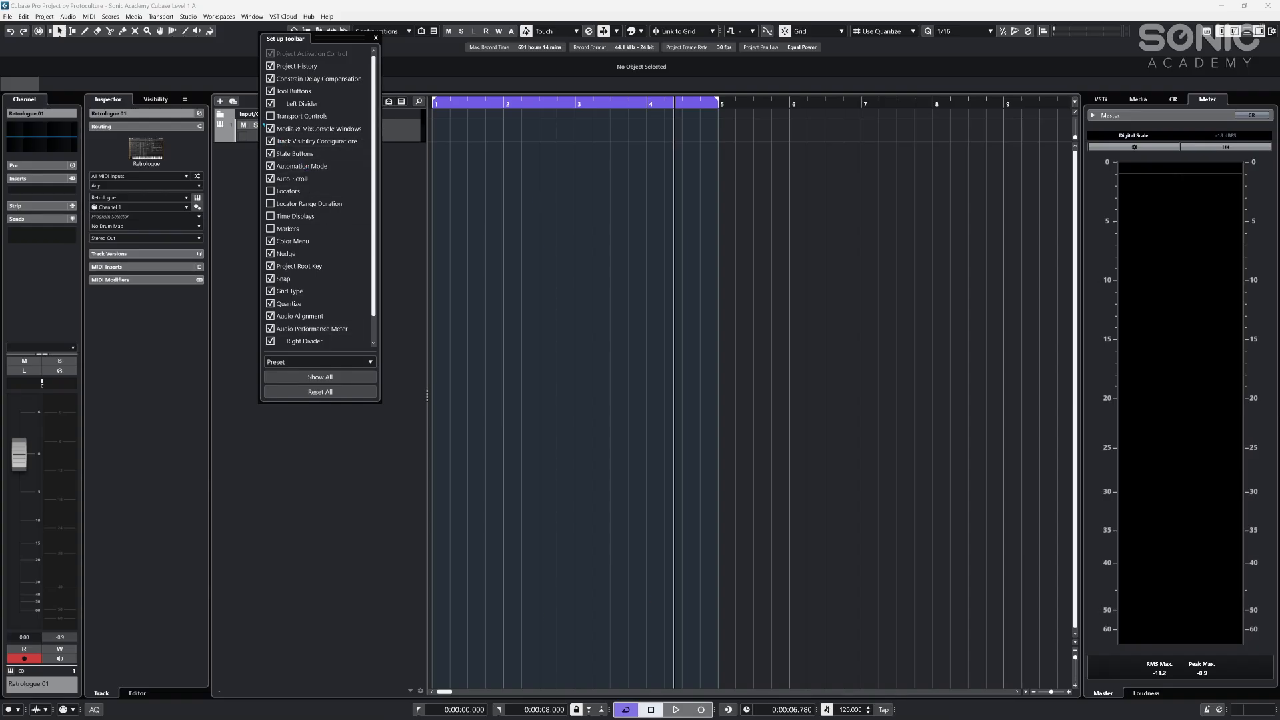
left_click(270, 116)
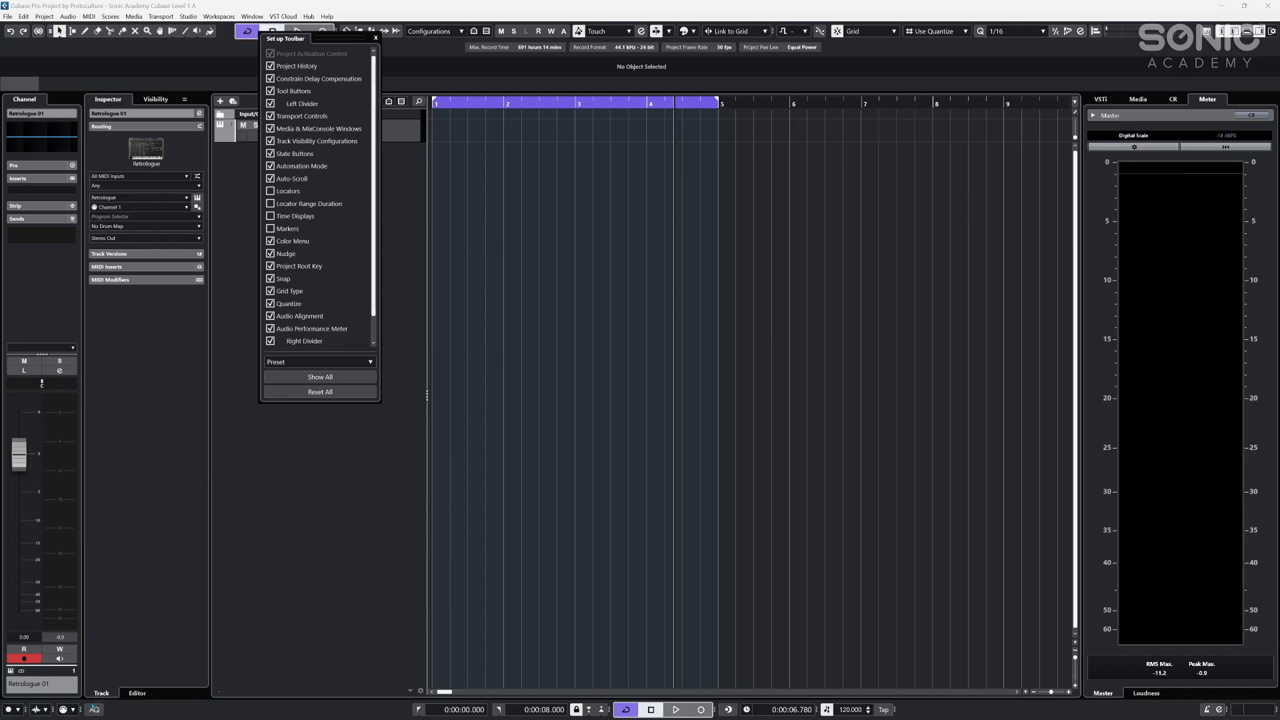
left_click(223, 31)
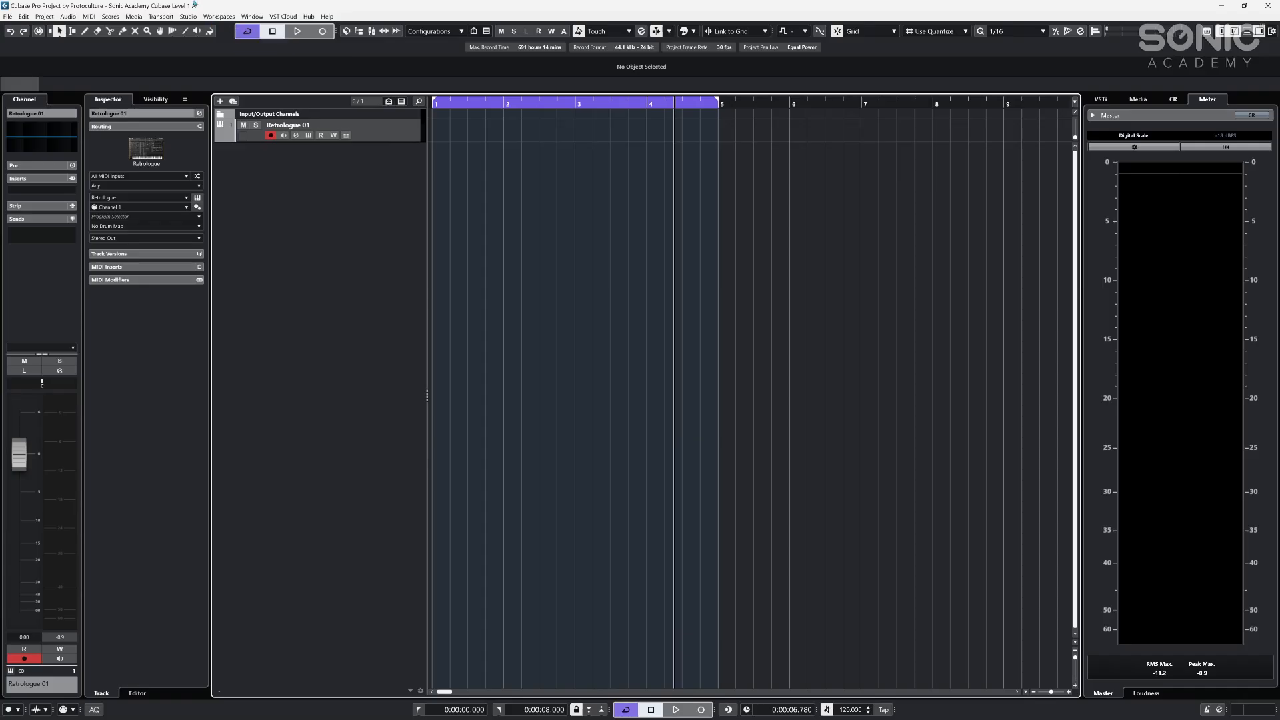
- Reopen the toolbar setup, hide the Tool Buttons and place the Transport Controls before the Left Divider
right_click(227, 33)
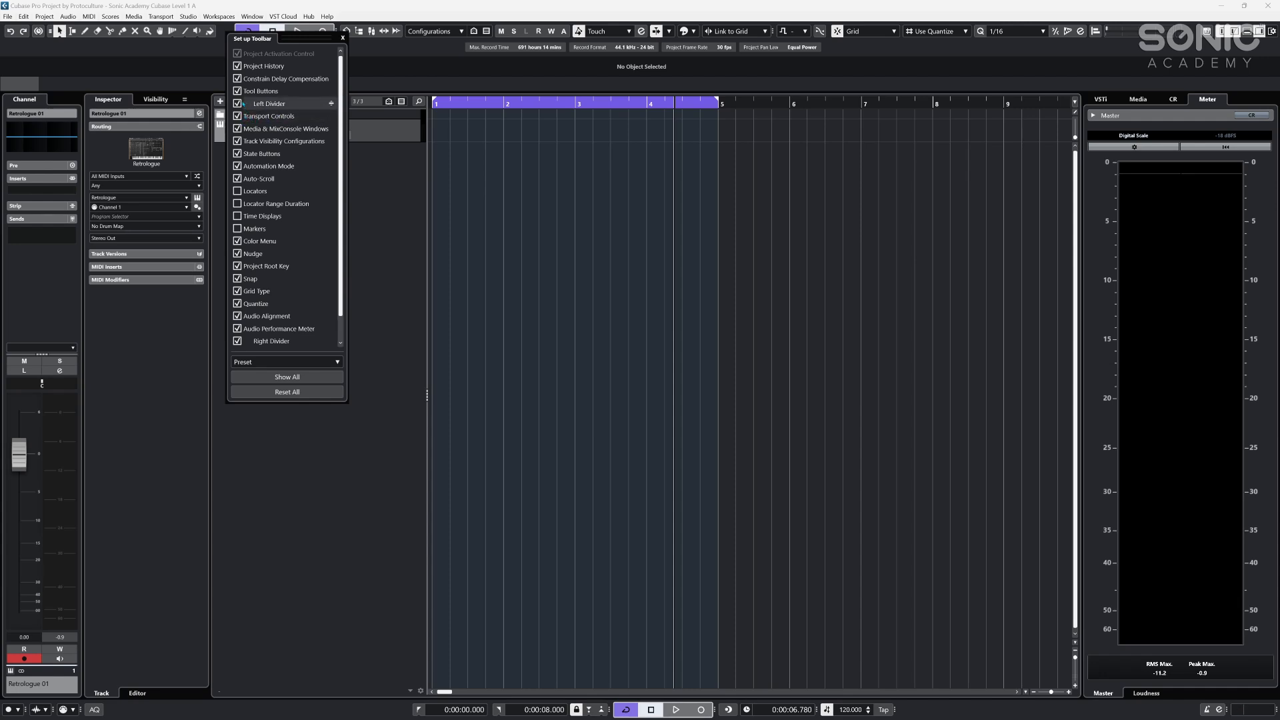
left_click(238, 92)
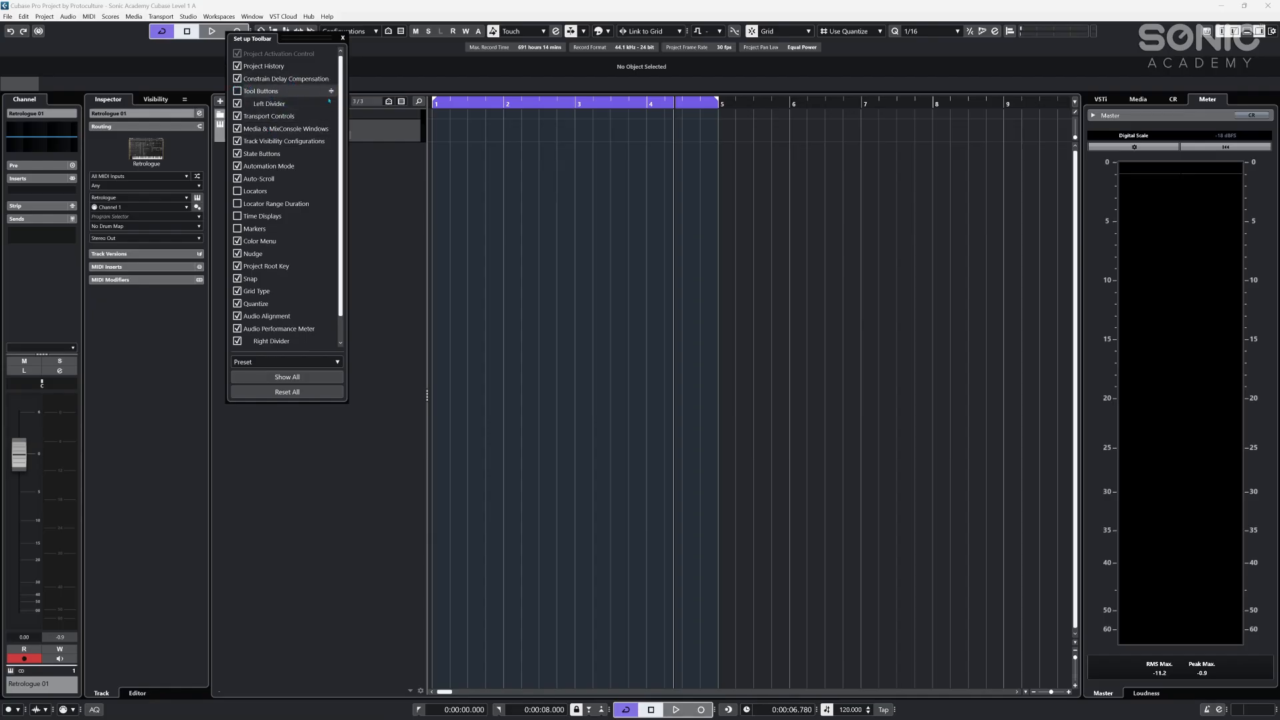
left_click_drag(331, 116, 332, 102)
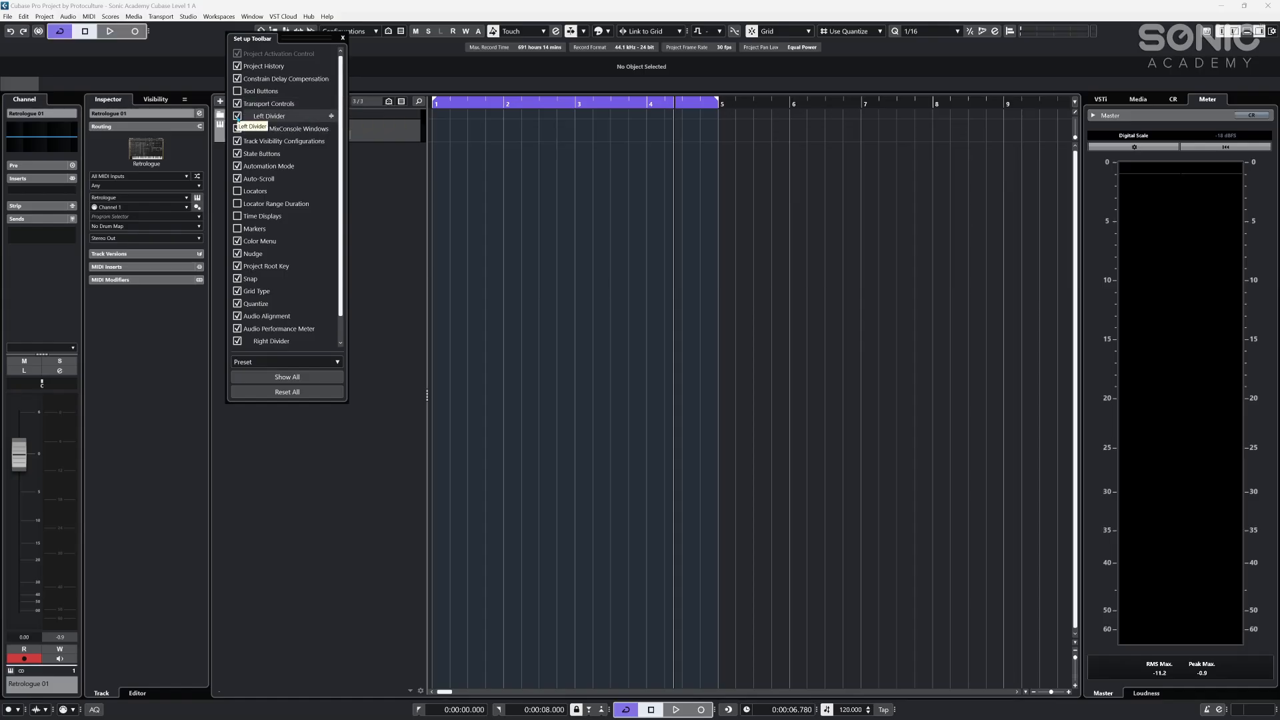
- Switch the Left Divider off and on again, and move the Transport Controls back after it
left_click(238, 117)
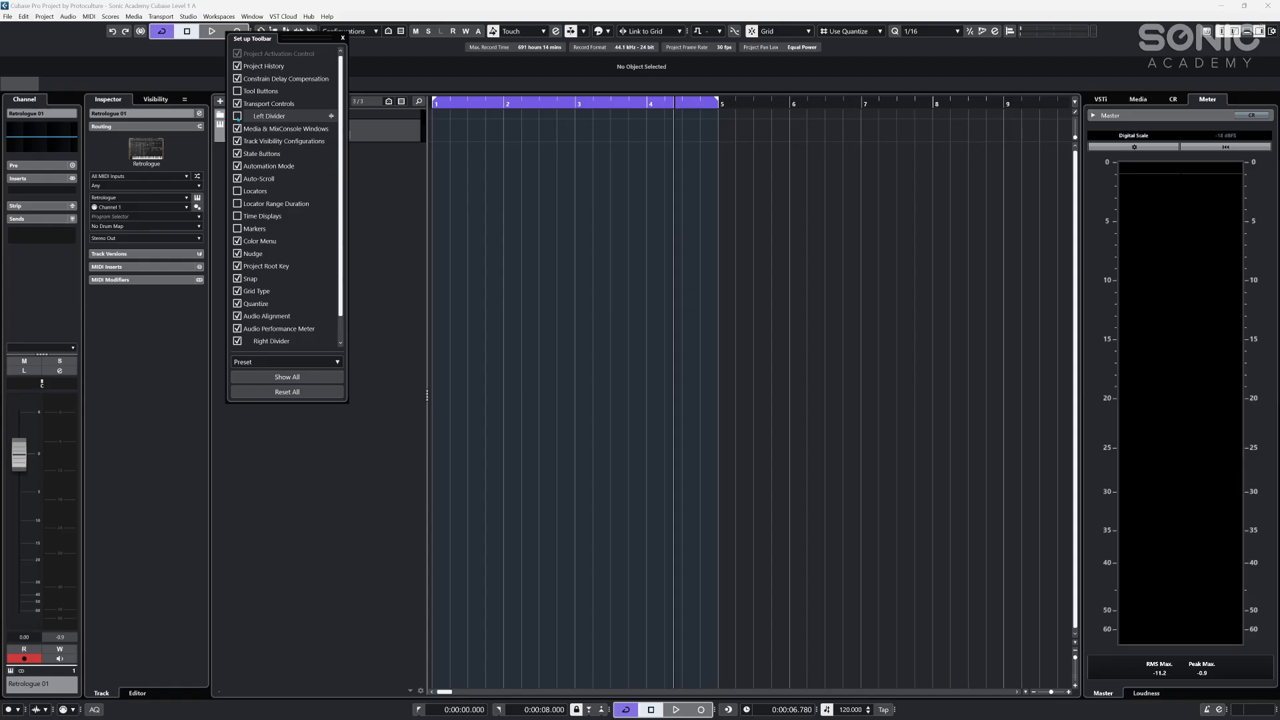
left_click(237, 117)
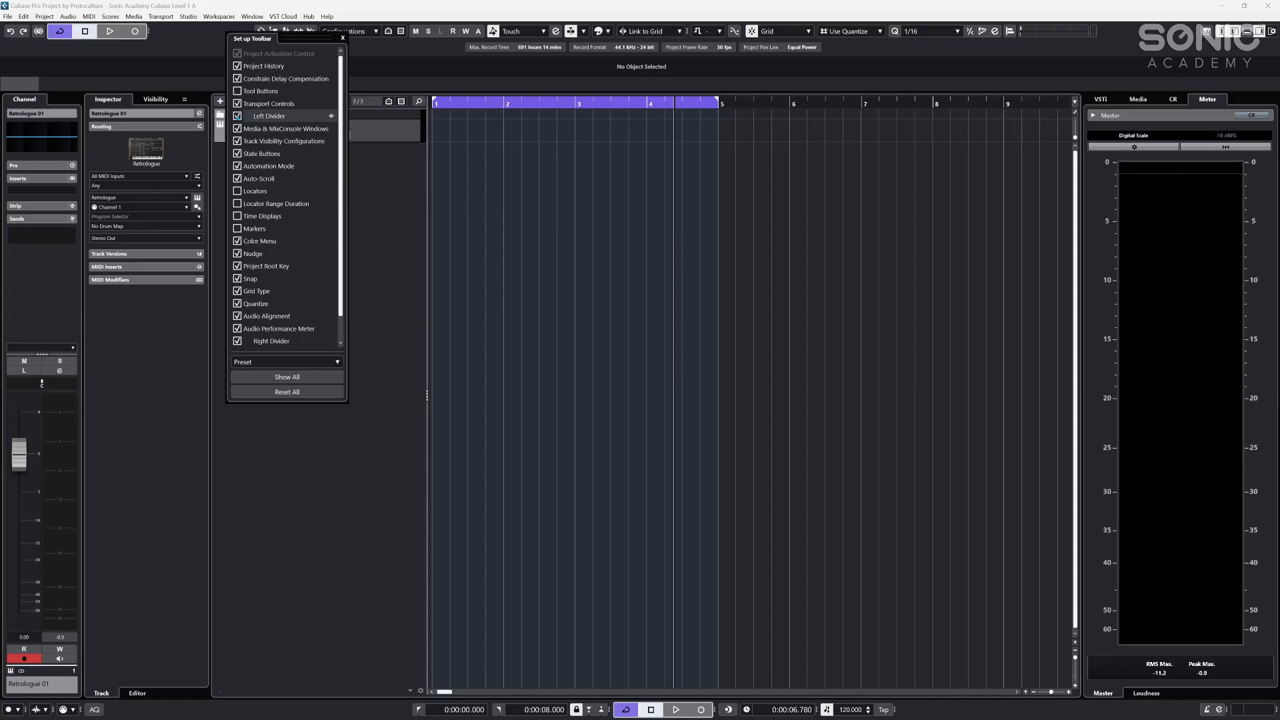
left_click_drag(330, 104, 332, 128)
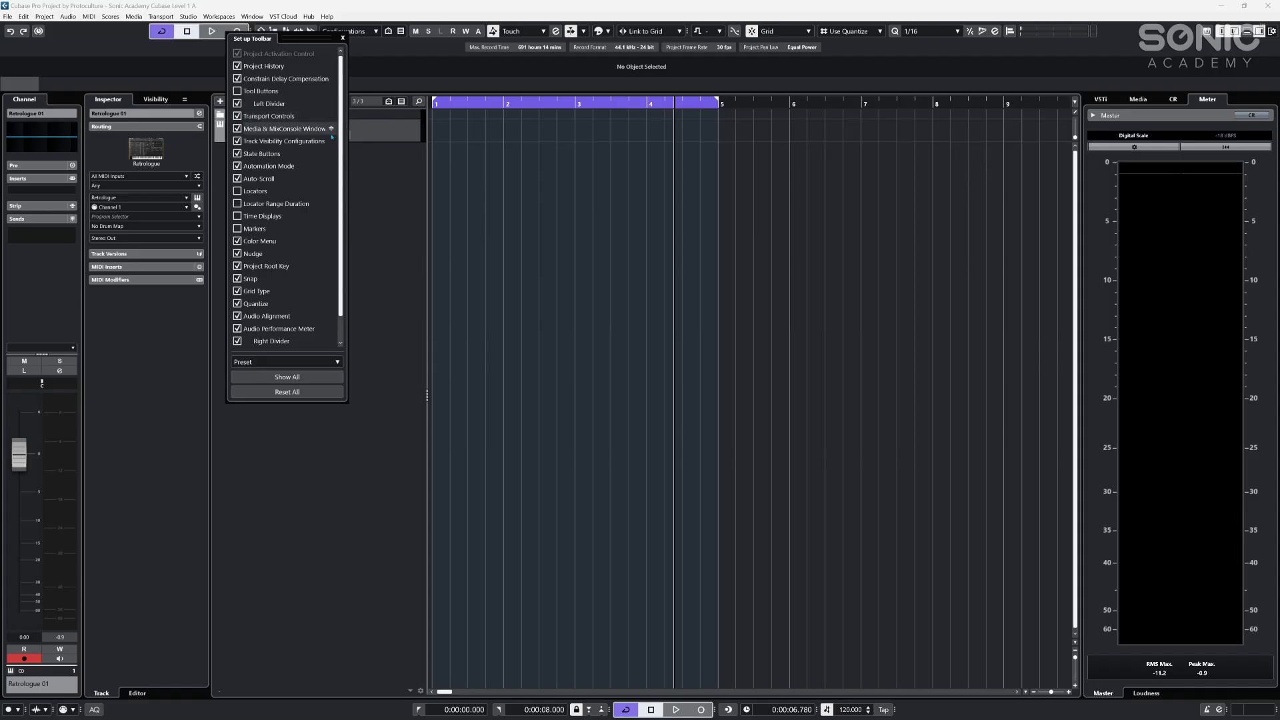
- Move the Transport Controls after Locator Range Duration, hide them from the toolbar and close the toolbar setup
left_click_drag(330, 116, 330, 210)
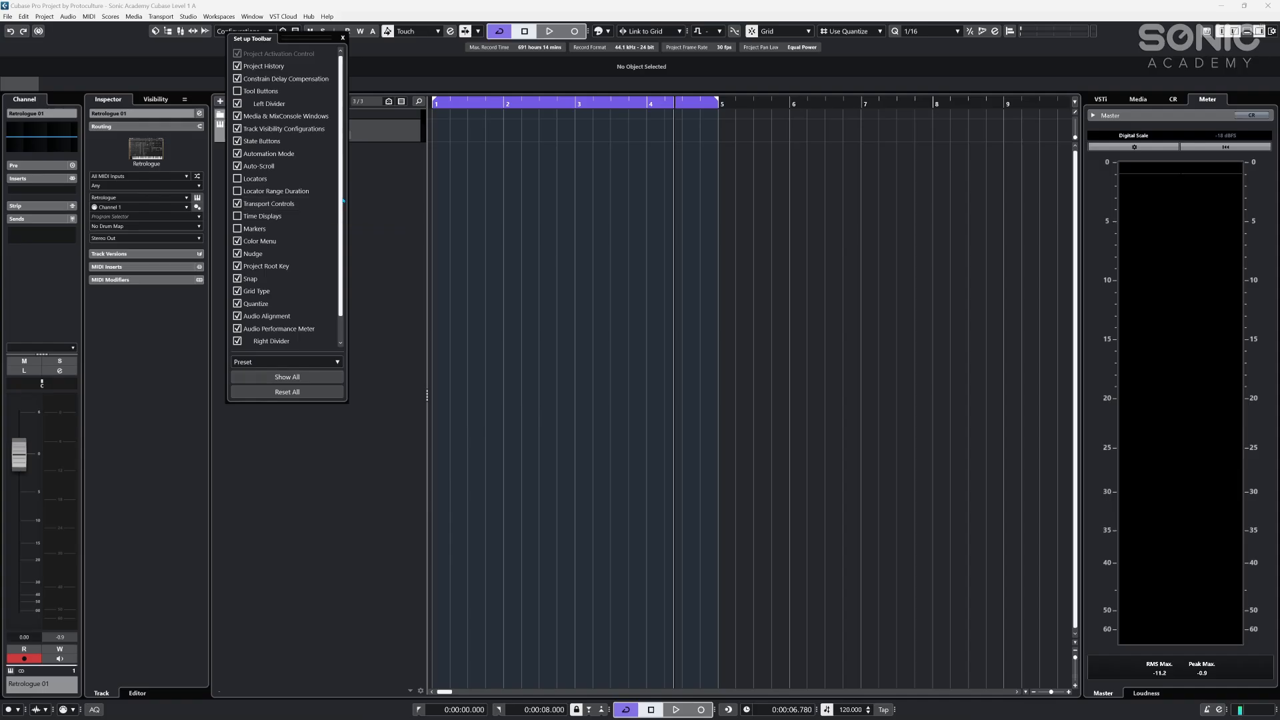
left_click(237, 204)
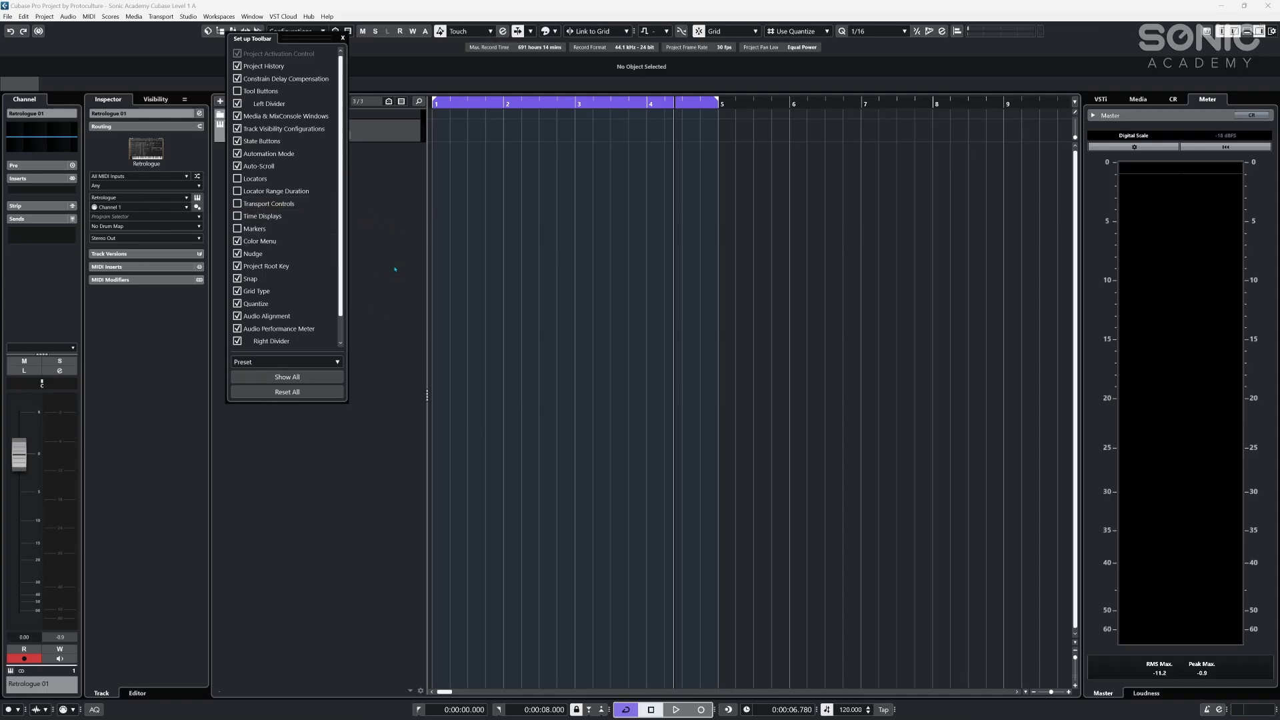
left_click(382, 232)
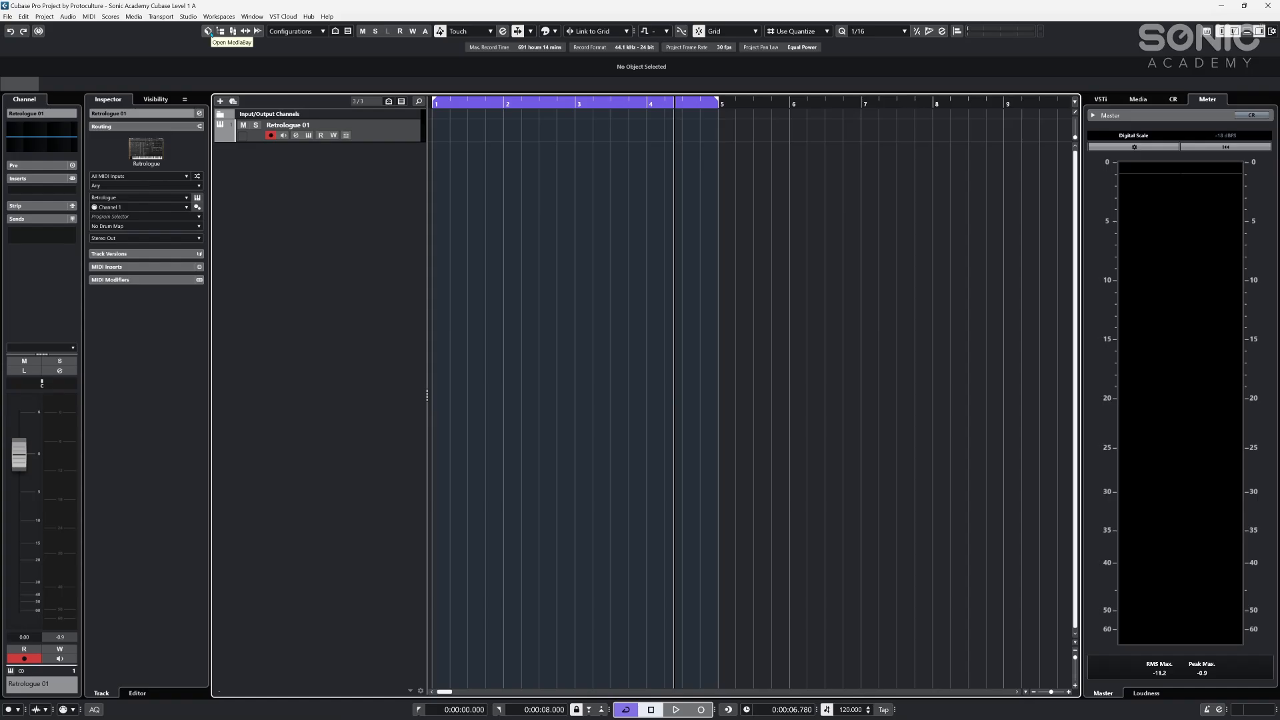
- Open the MediaBay and MixConsole windows from the project toolbar for a look, closing each one again
left_click(208, 31)
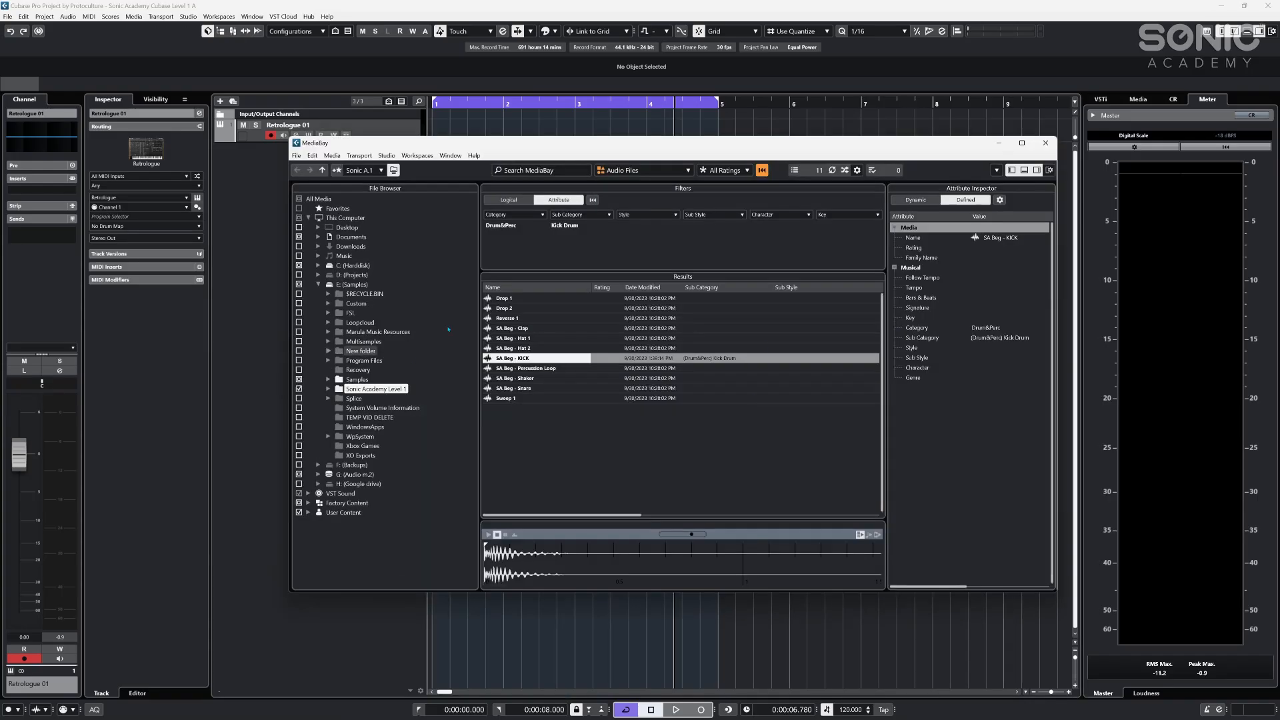
left_click(1045, 142)
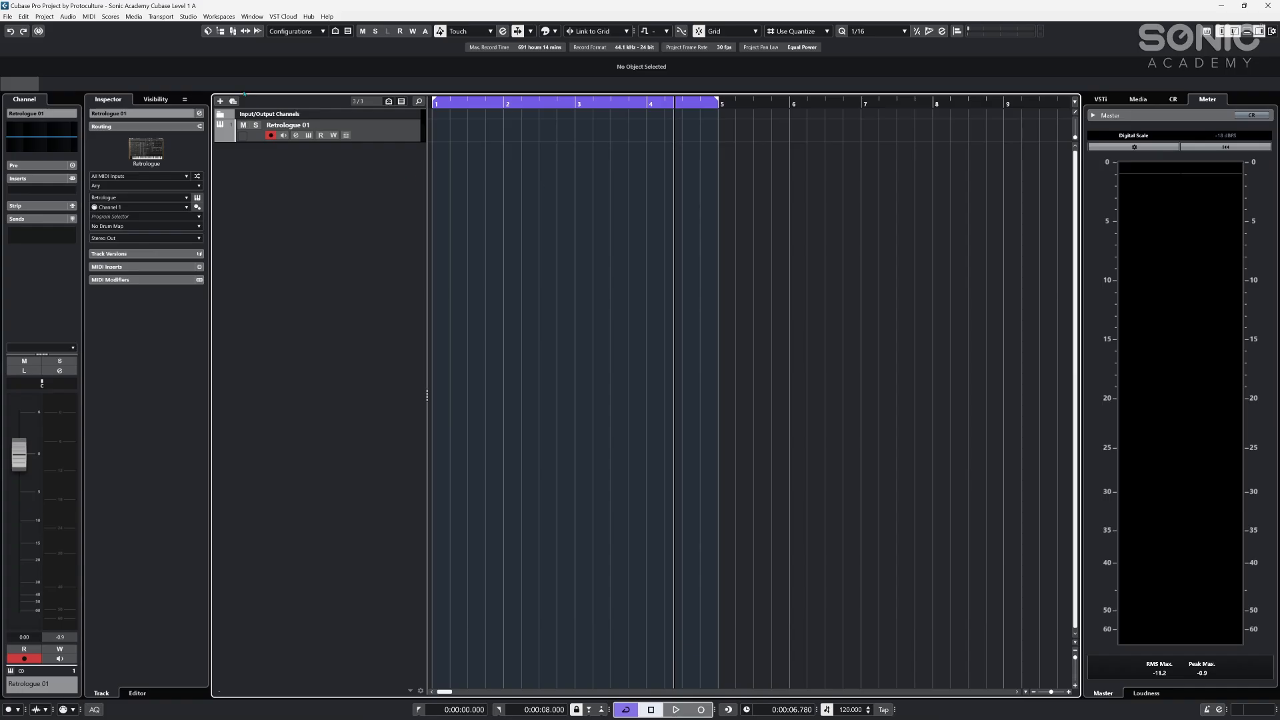
left_click(220, 32)
left_click(221, 32)
left_click(233, 31)
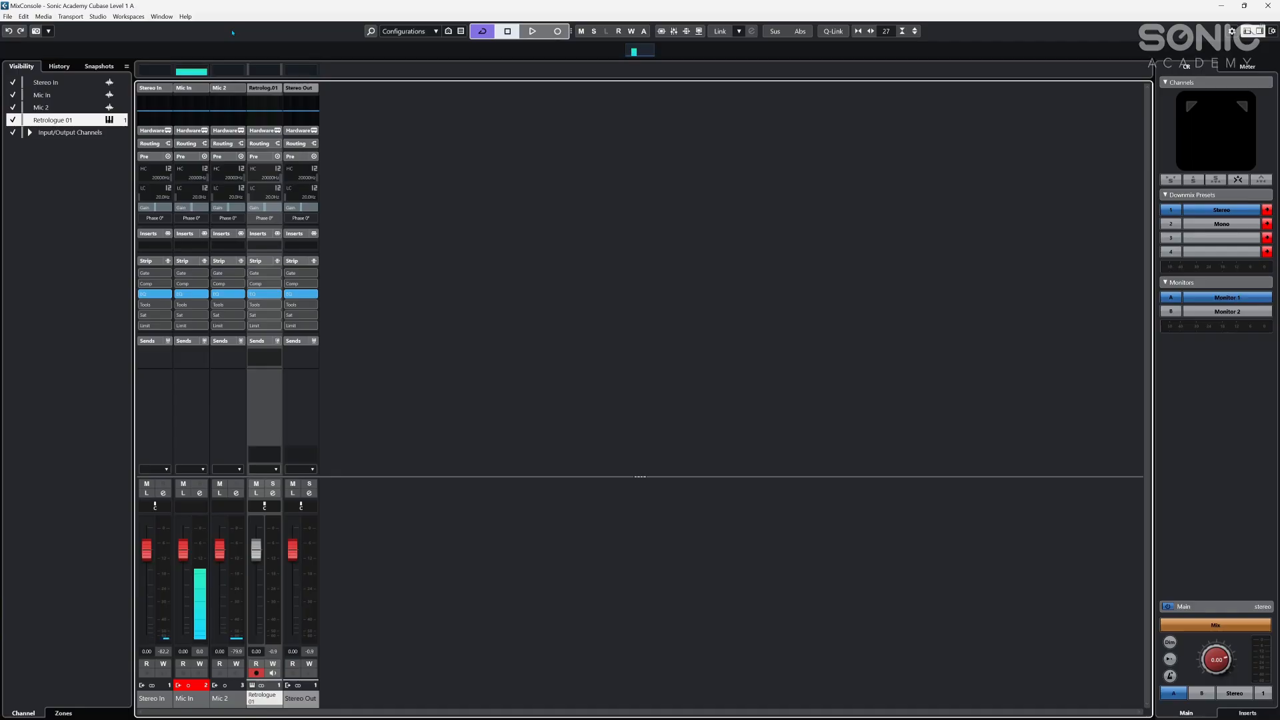
key("F3")
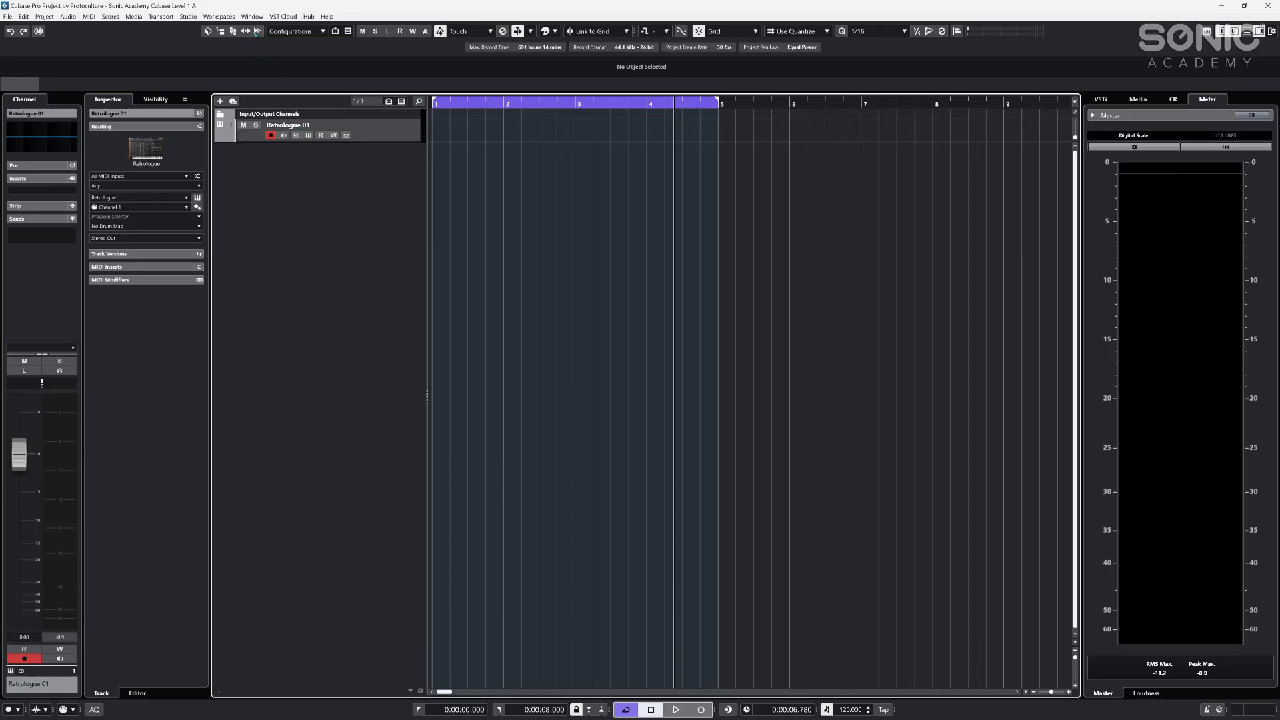
- Open the Control Room and Direct Offline Processing windows from the project toolbar for a look, closing each one again
left_click(246, 32)
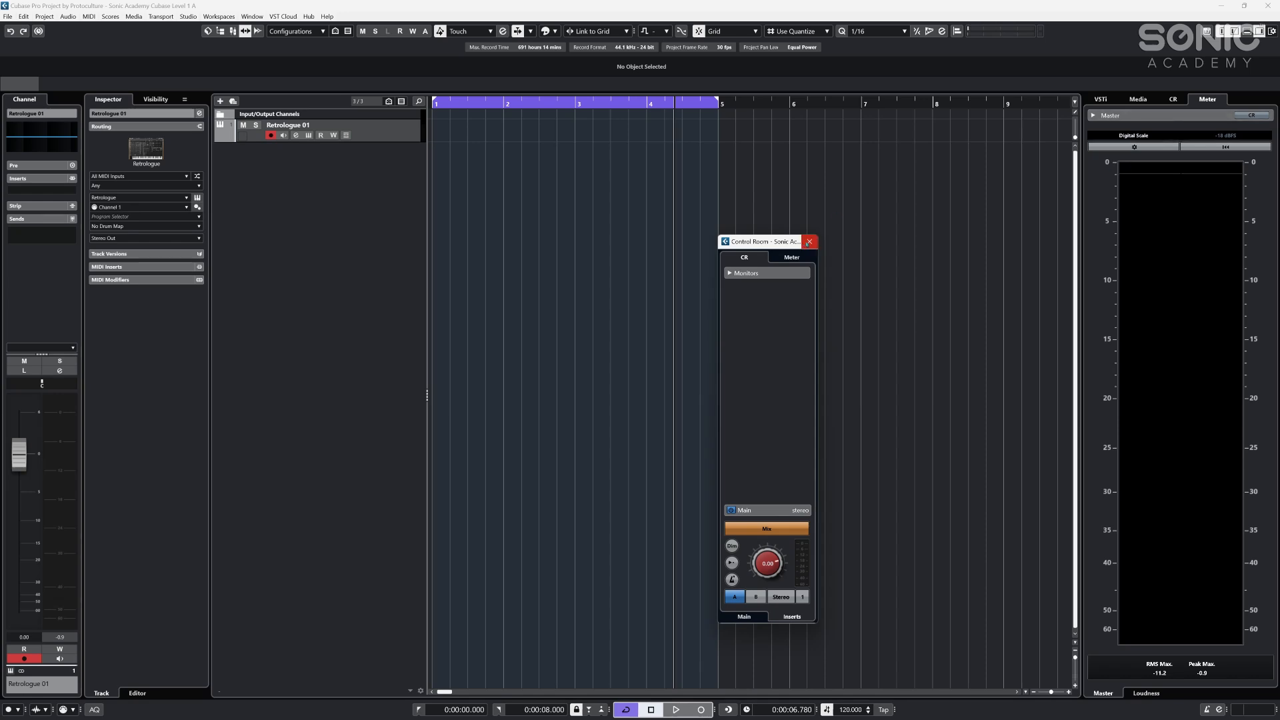
left_click(809, 242)
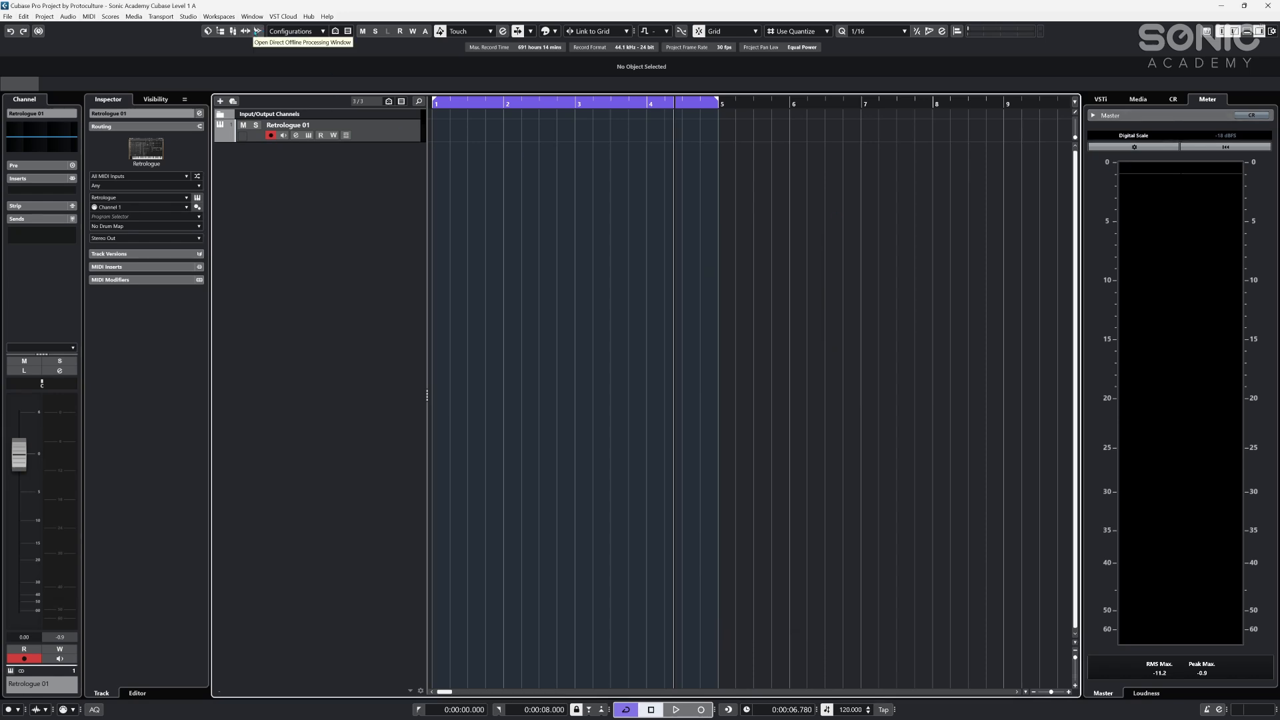
left_click(258, 32)
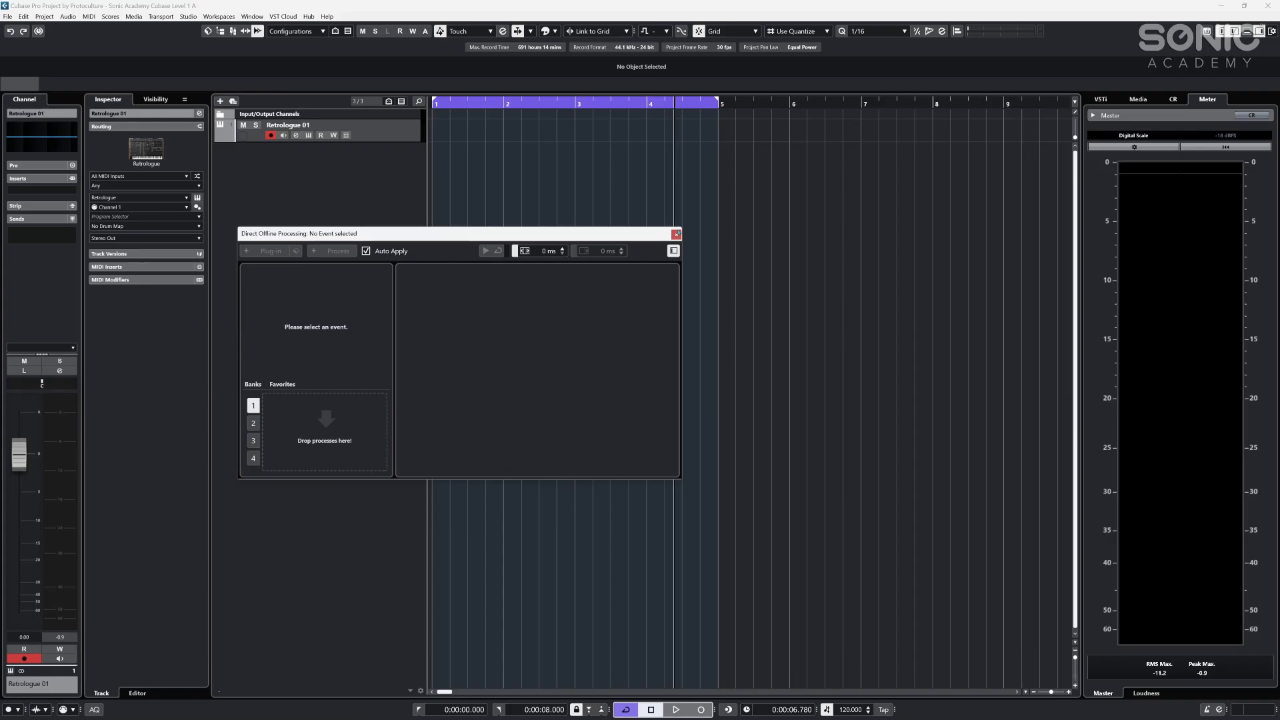
left_click(676, 234)
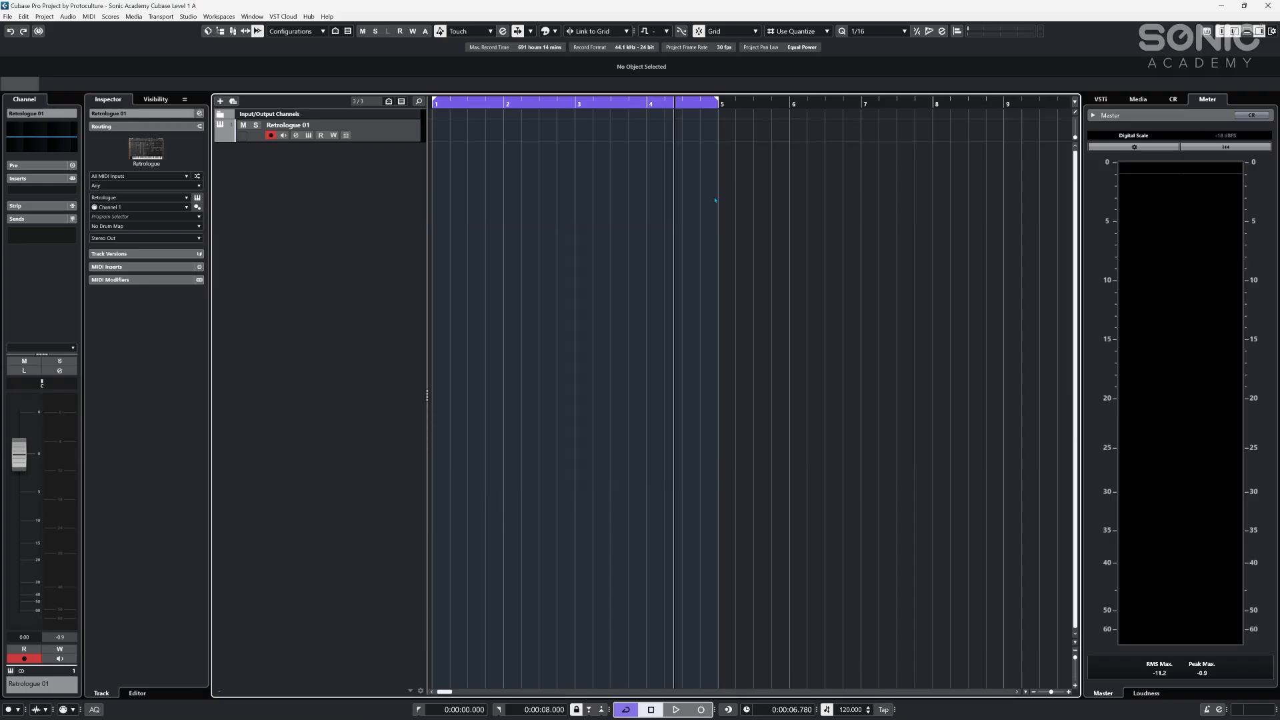
- Look over the visibility Configurations and the Filter Track Types list, leaving the track filters as they are
left_click(293, 32)
left_click(309, 34)
left_click(347, 31)
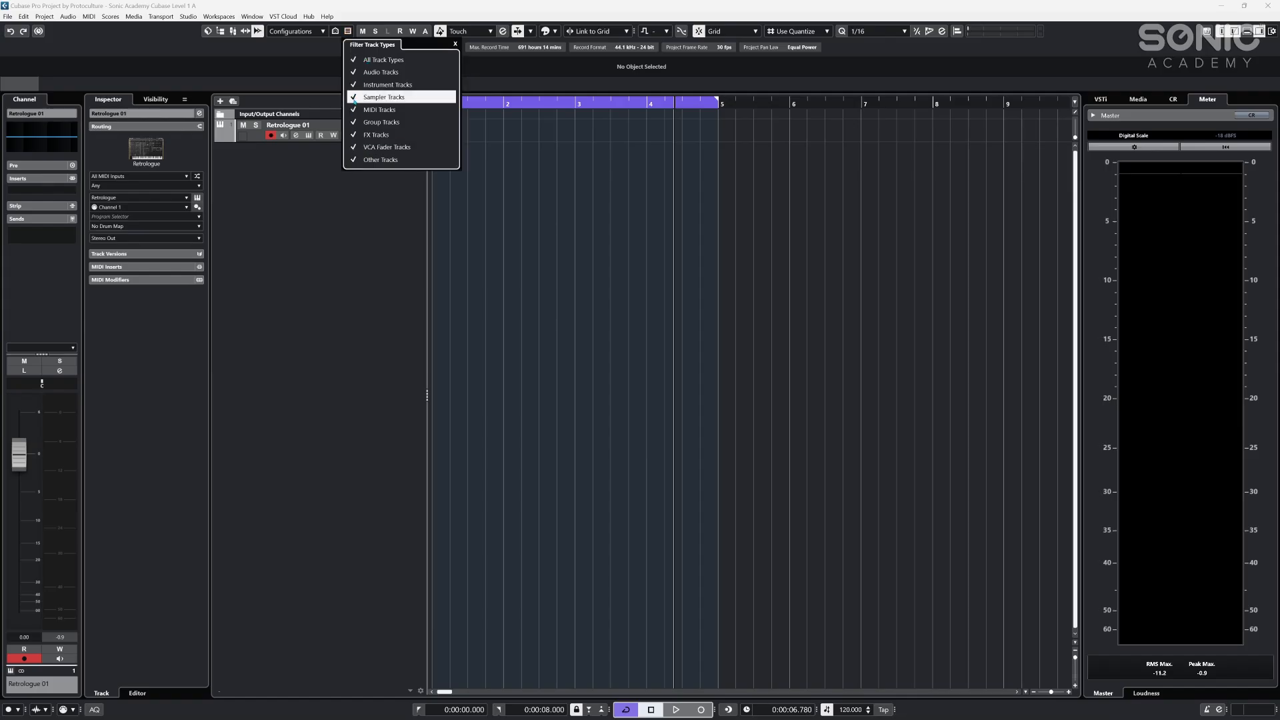
left_click(502, 158)
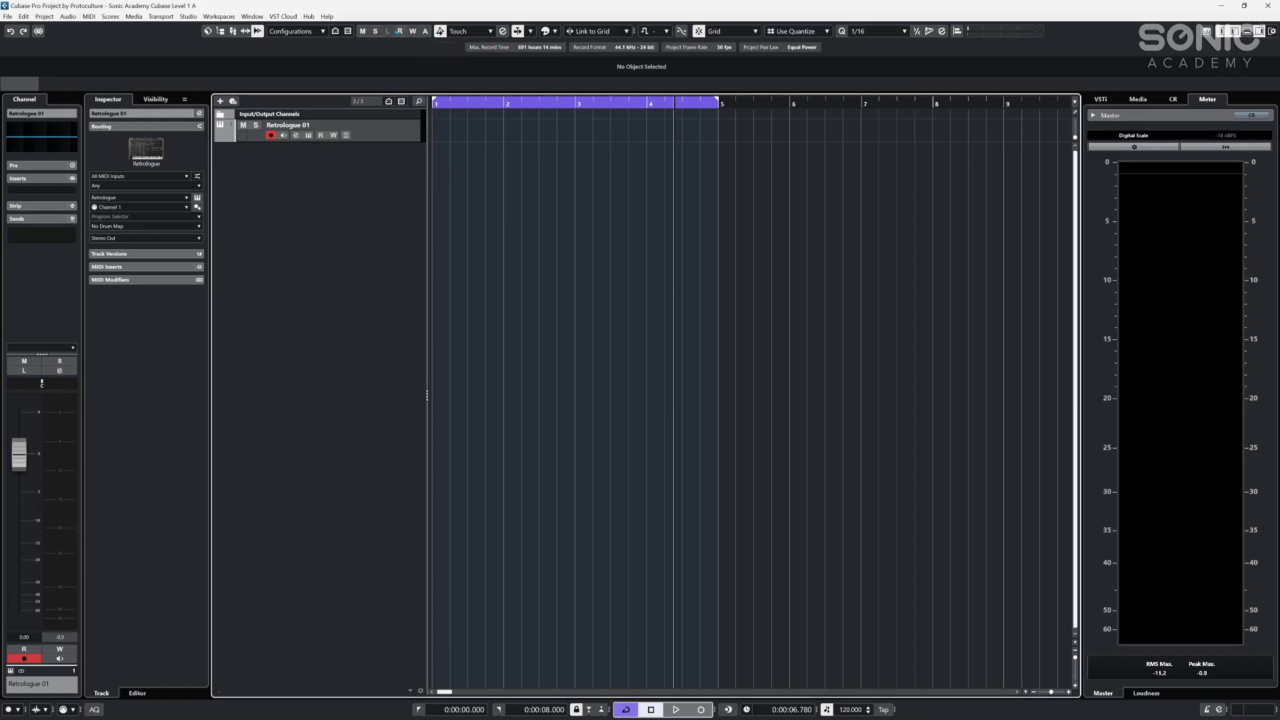
- Look over the Automation Panel and close it, and set the Retrologue 01 track's color to default
left_click(504, 32)
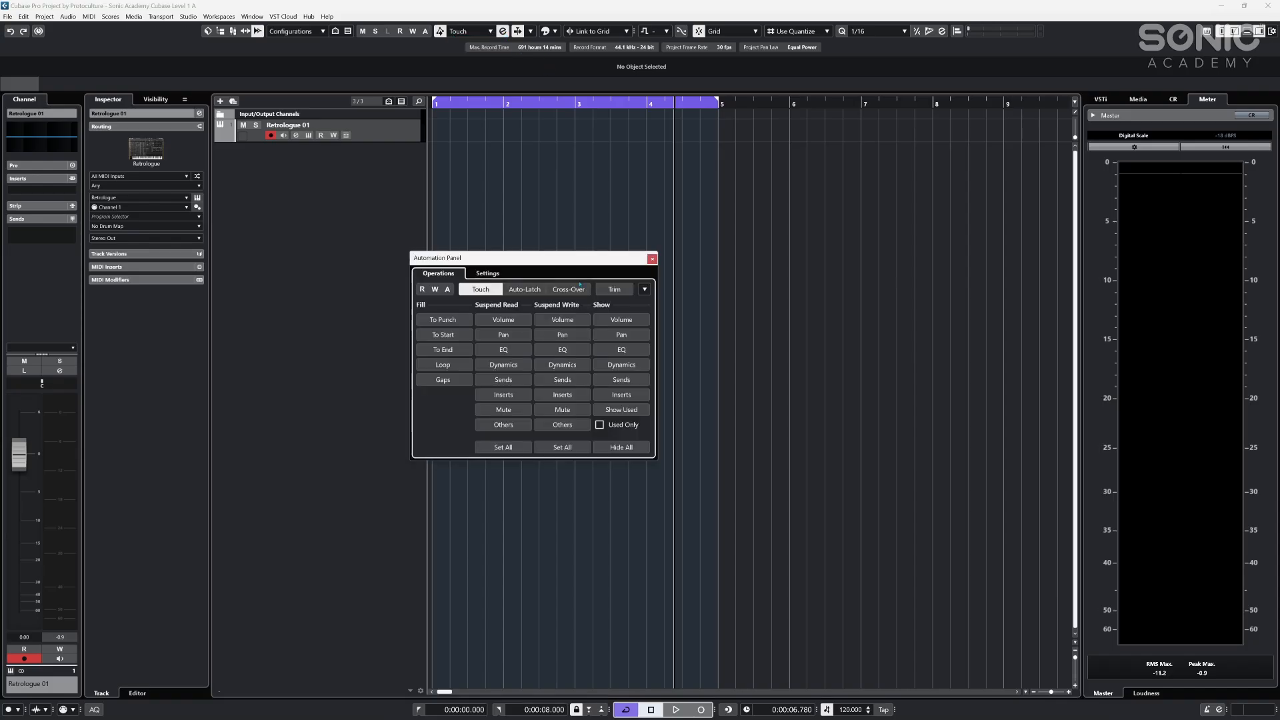
left_click(653, 259)
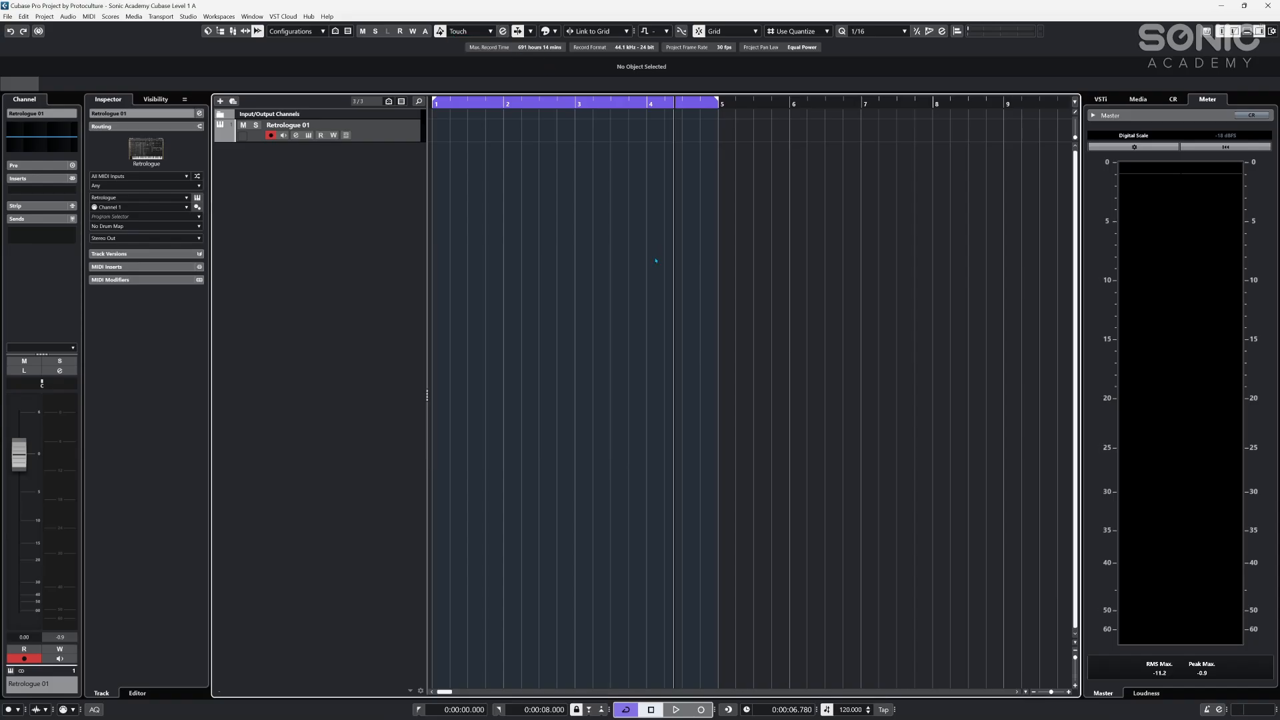
left_click(548, 31)
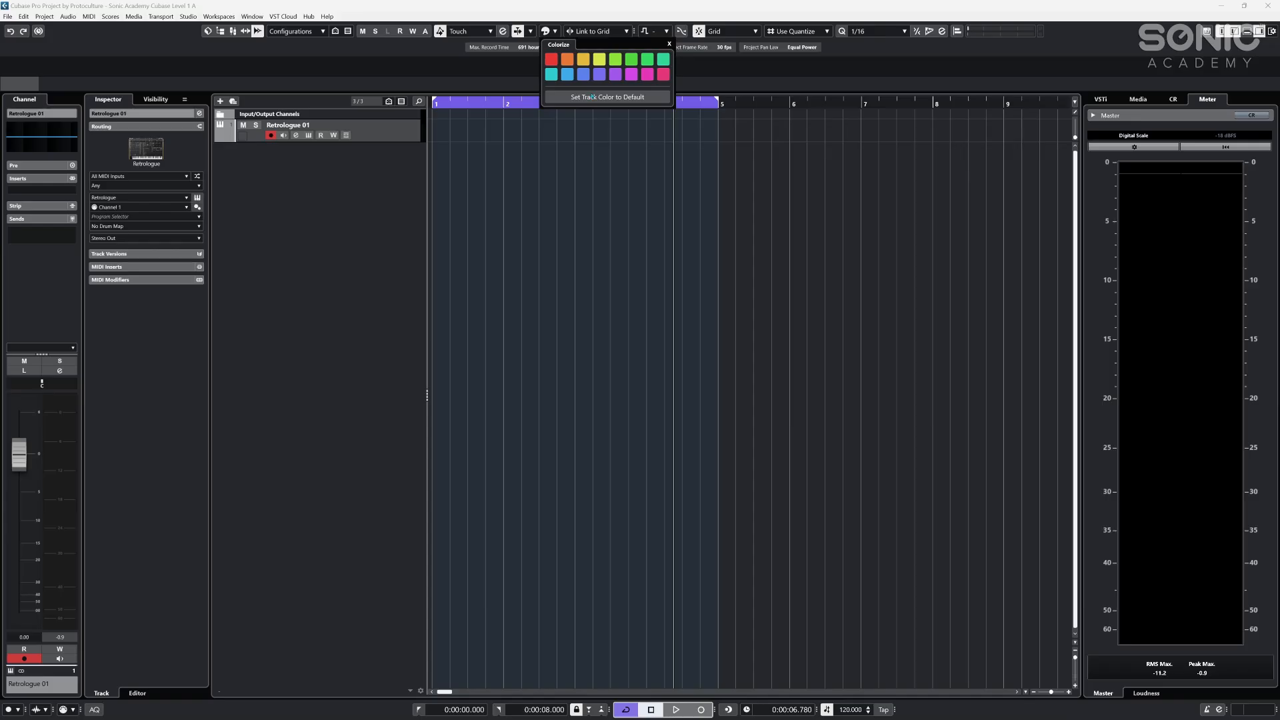
left_click(591, 97)
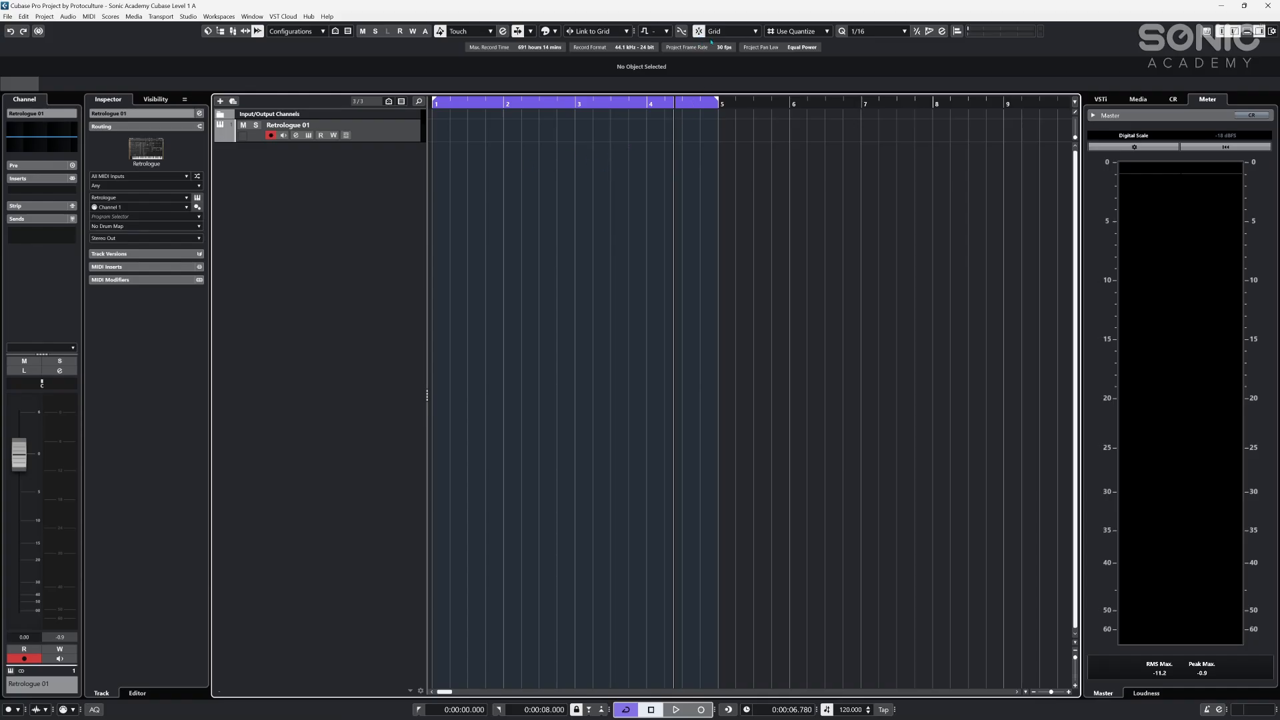
- Look through the project root key choices and close the list without choosing a key
left_click(654, 31)
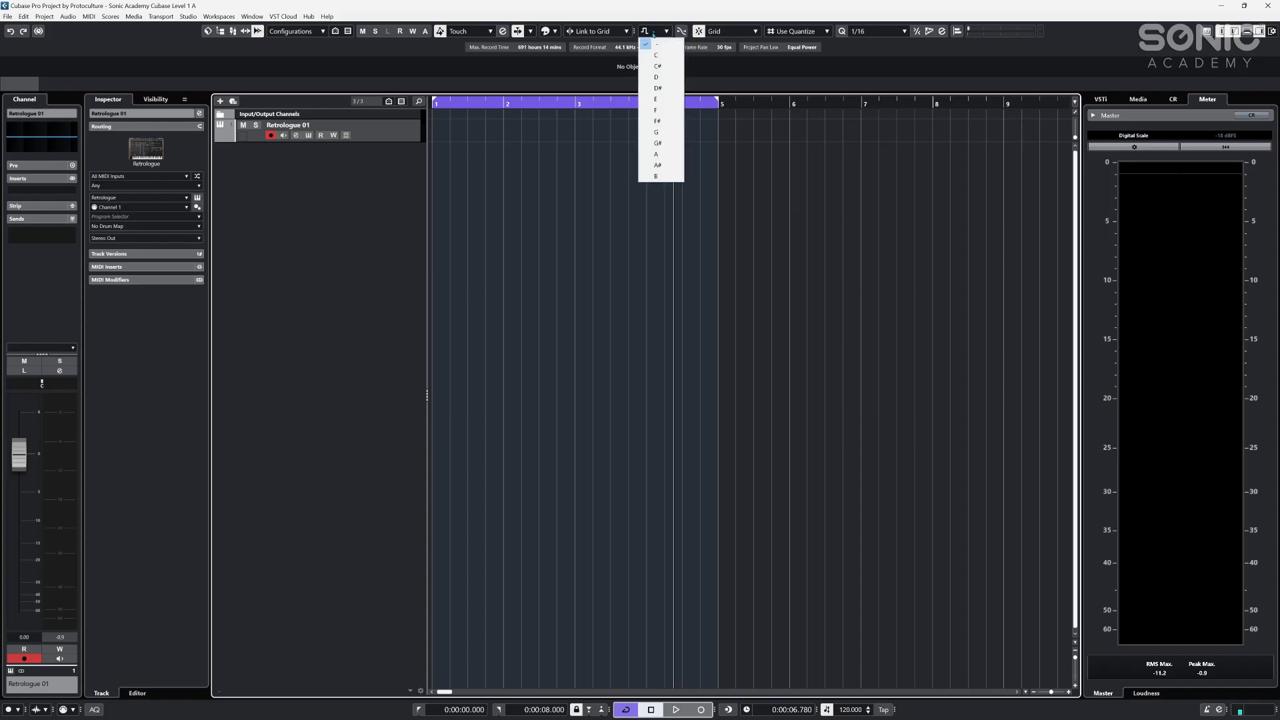
left_click(738, 164)
left_click(654, 31)
left_click(705, 210)
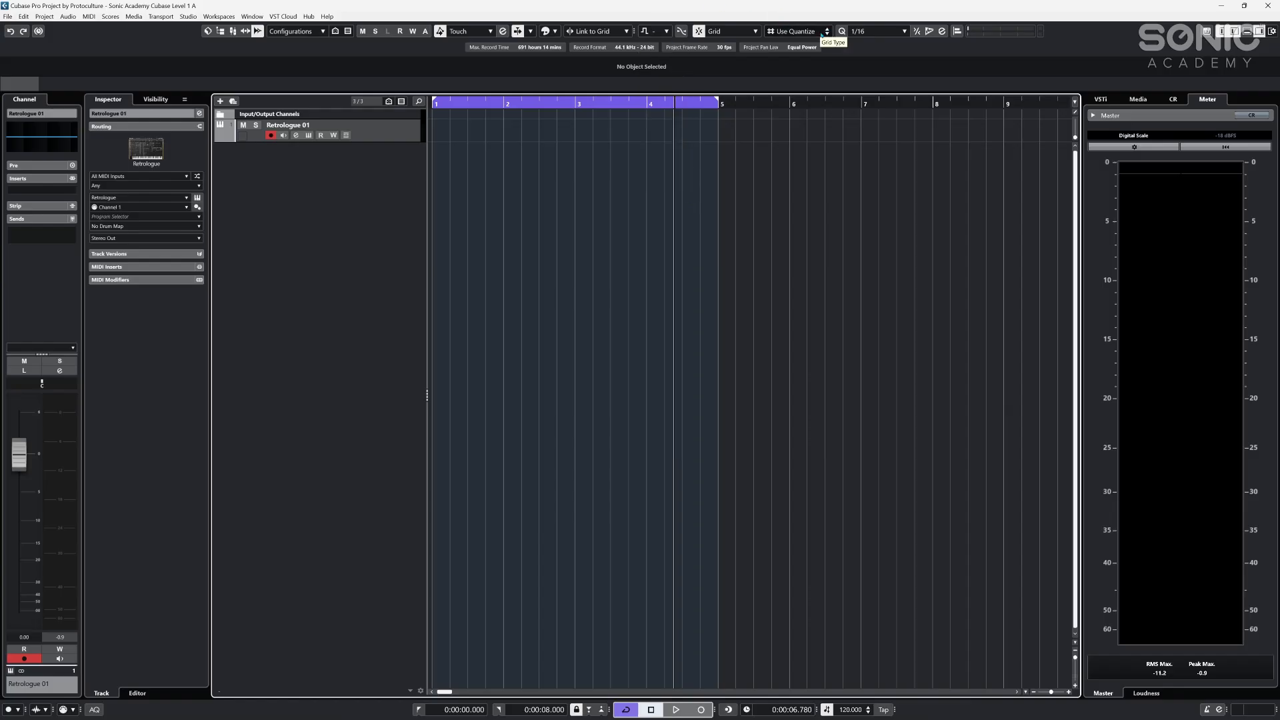
- Review the Grid Type choices and select Use Quantize
left_click(798, 32)
left_click(790, 31)
left_click(793, 32)
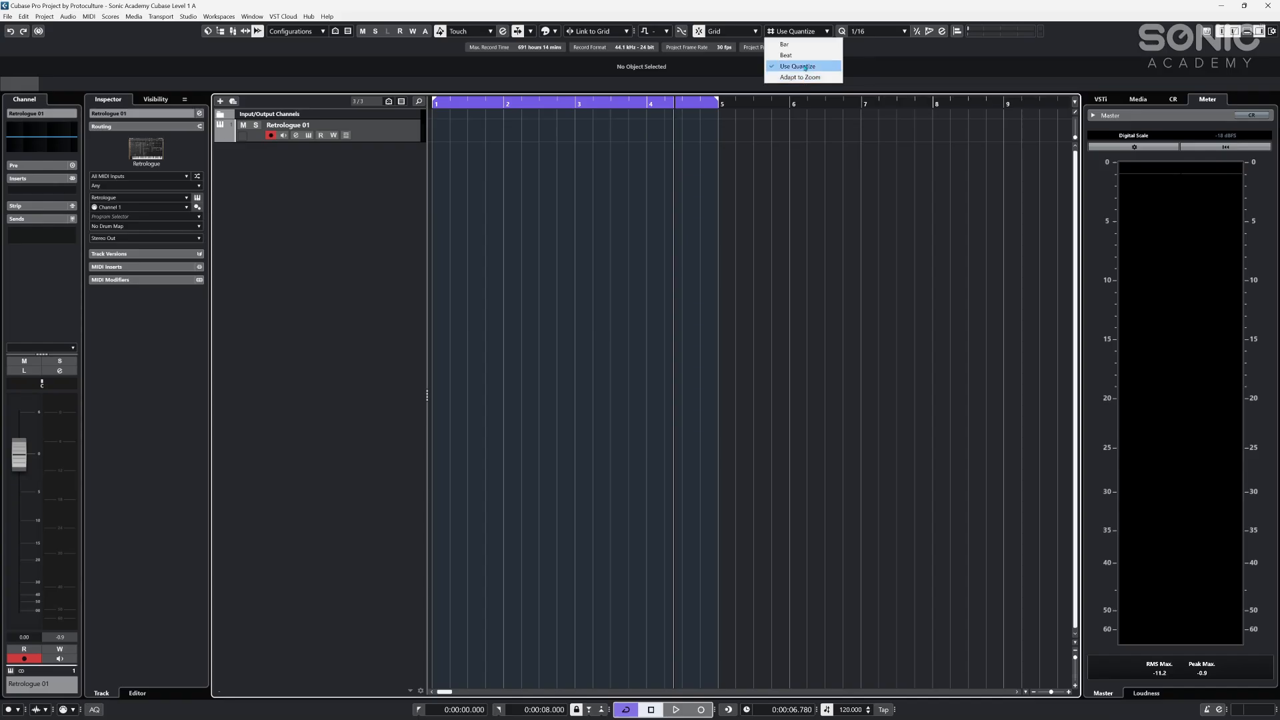
left_click(805, 68)
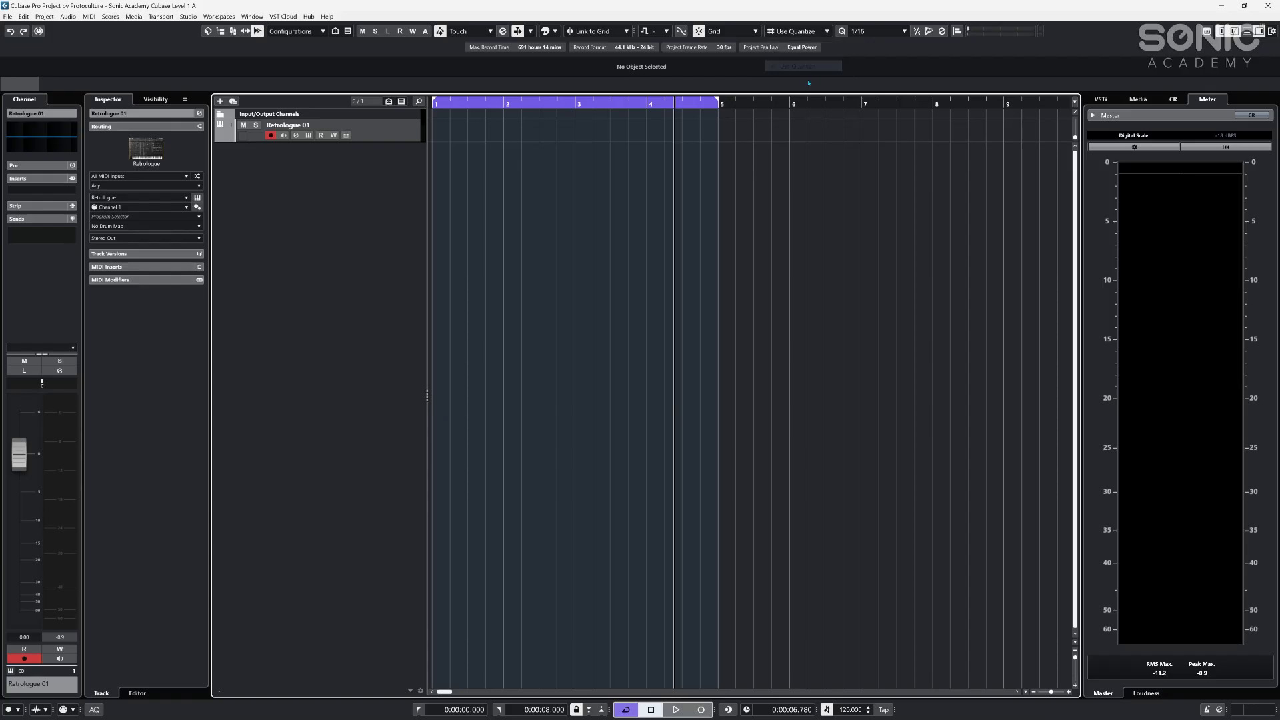
left_click(800, 31)
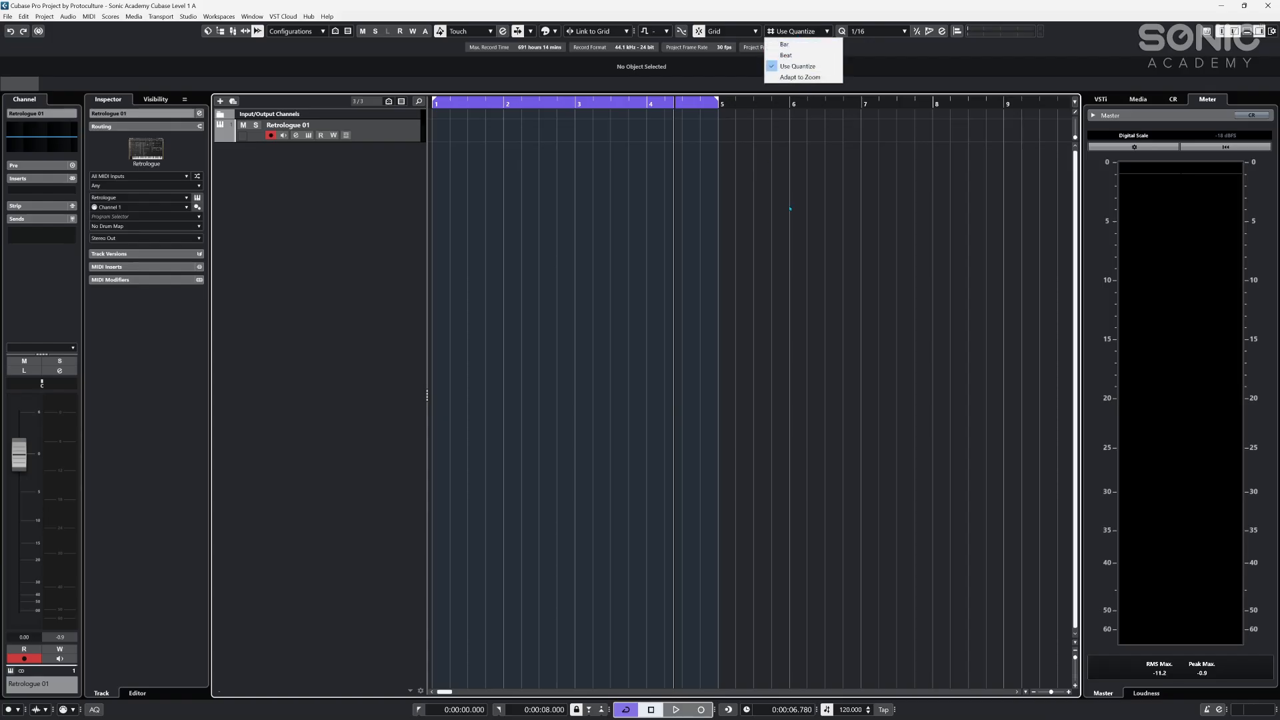
left_click(797, 66)
- Look through the quantize presets, bring the Quantize Panel over the event display for a look and close it
left_click(874, 31)
left_click(716, 261)
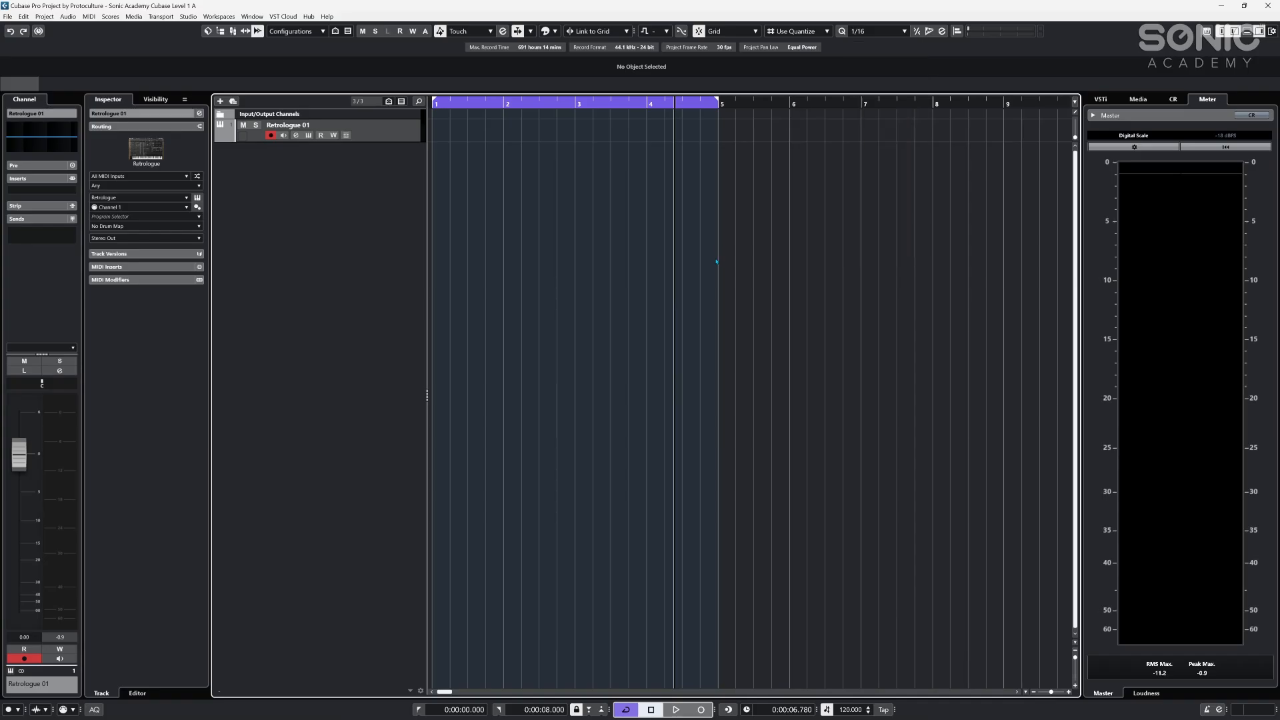
left_click(941, 31)
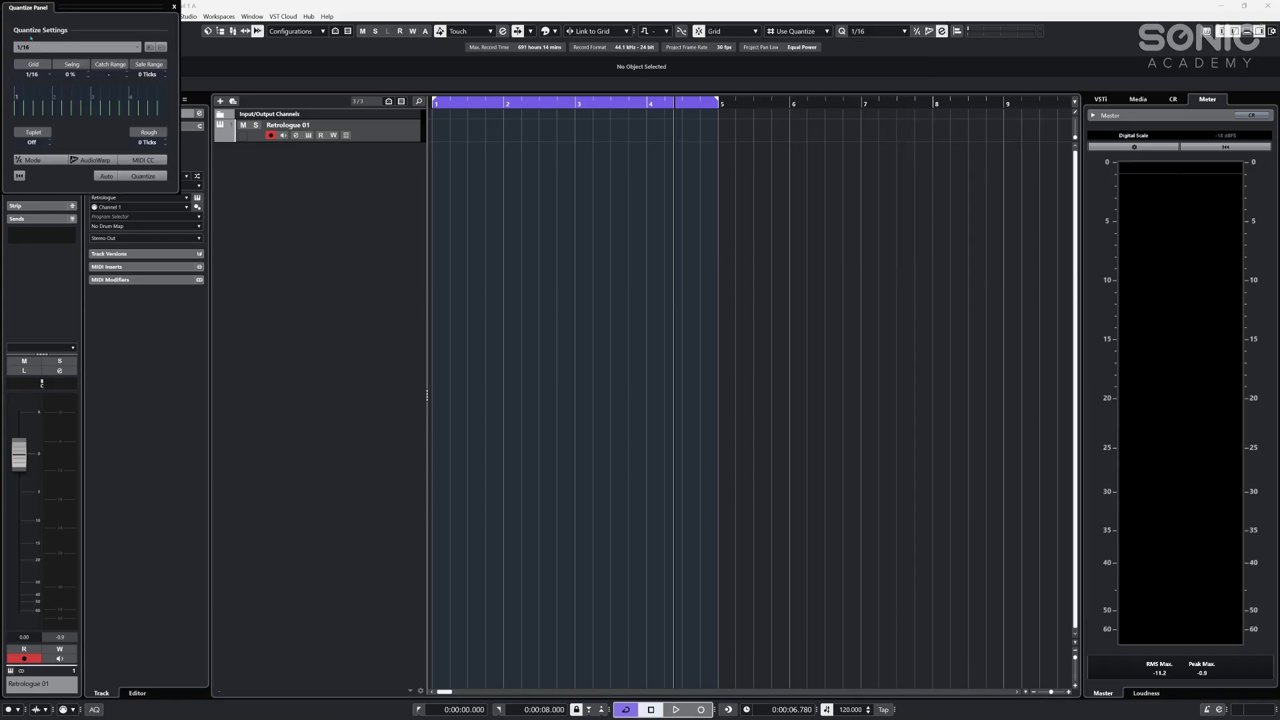
left_click_drag(134, 12, 801, 204)
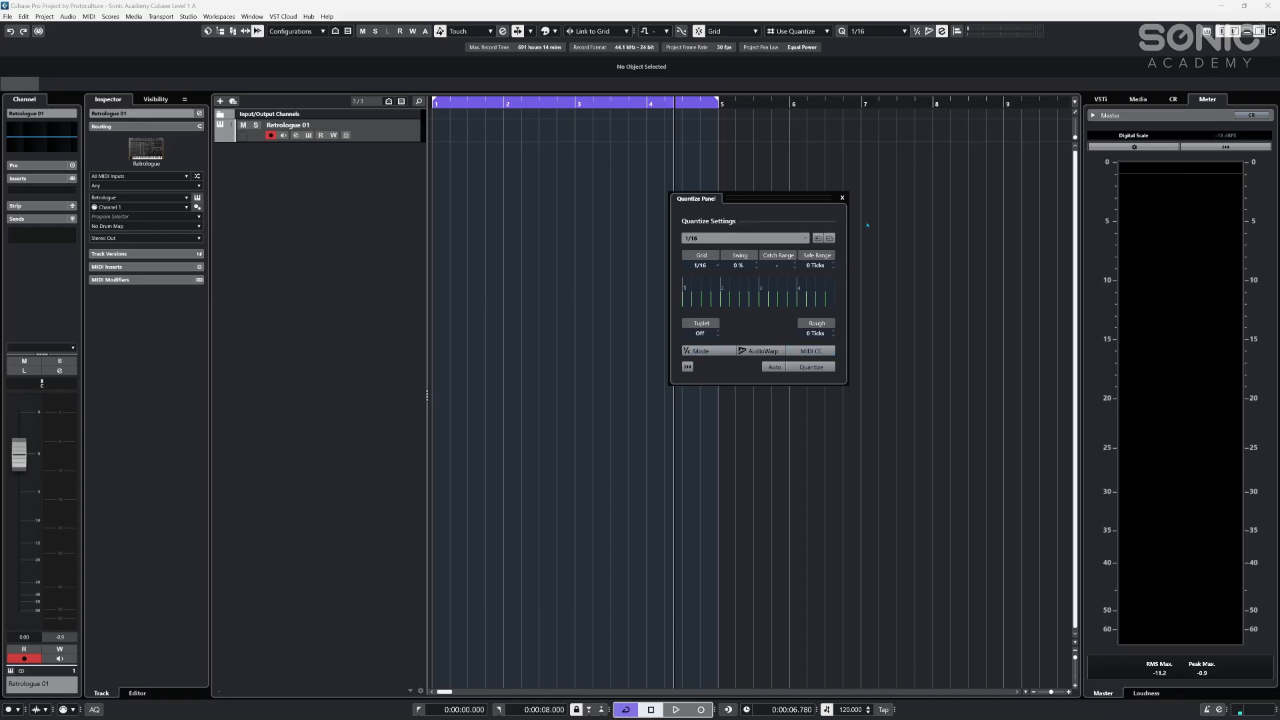
left_click(842, 198)
left_click(929, 32)
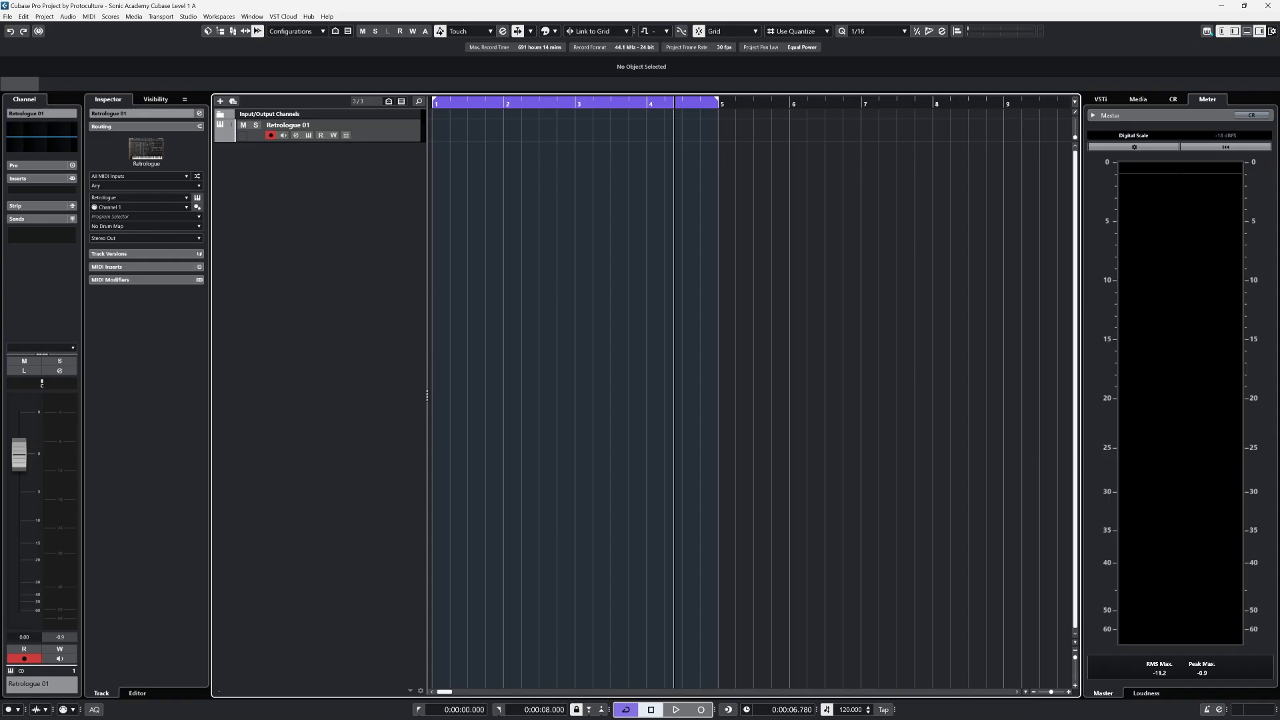
- Open the MIDI Remote Mapping Assistant and the lower zone for a look, closing each one again
left_click(1206, 31)
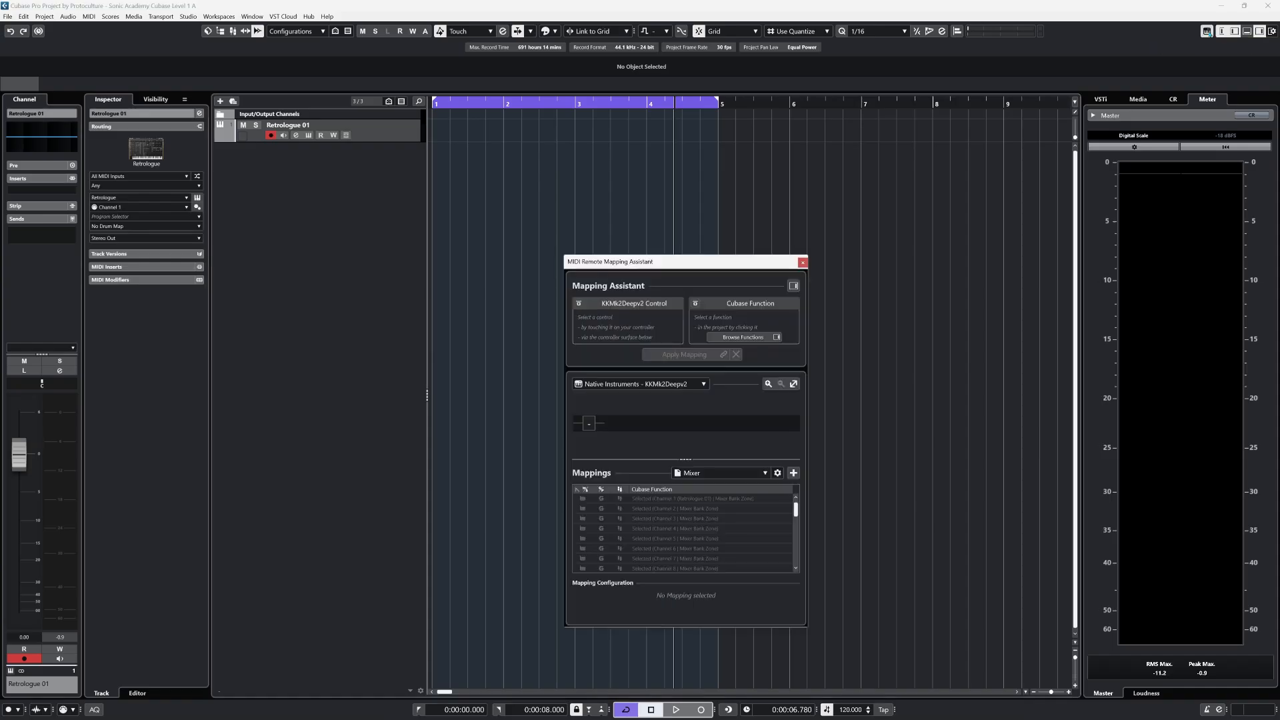
left_click(802, 262)
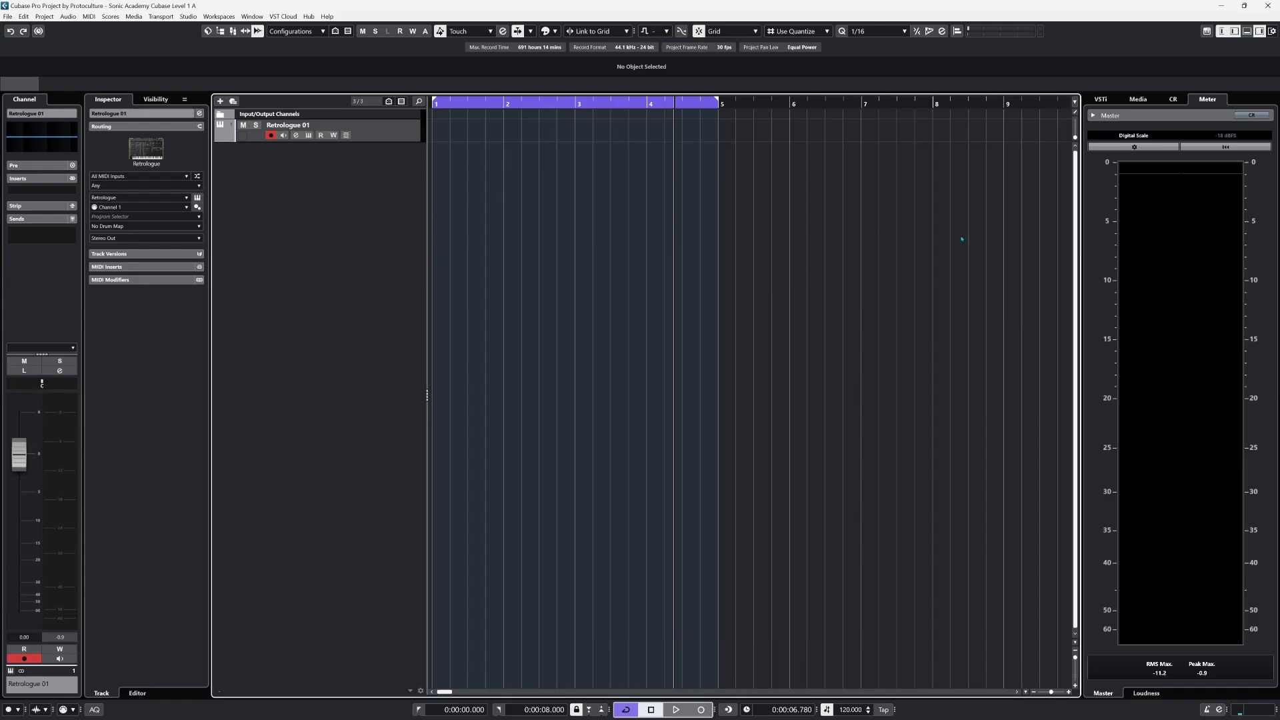
left_click(1246, 32)
left_click(1246, 31)
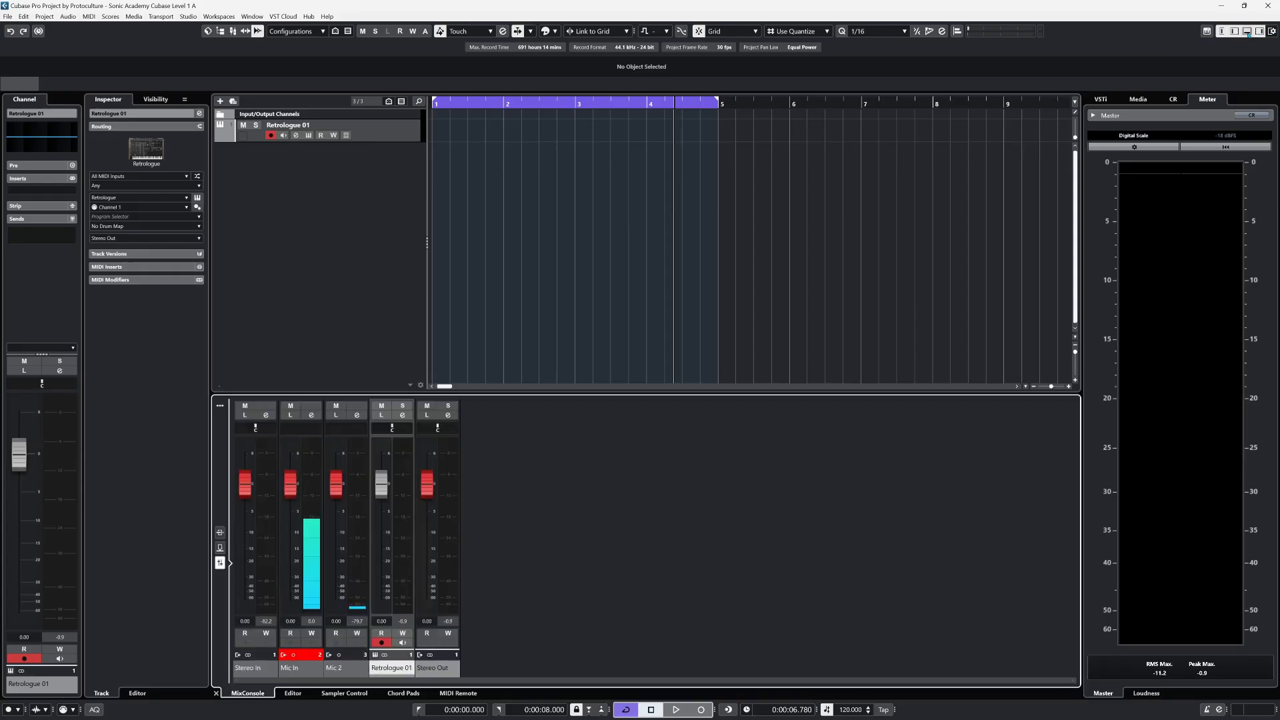
left_click(1246, 32)
- Hide the right zone, the left zone and the Channel section of the project window
left_click(1259, 31)
left_click(1234, 32)
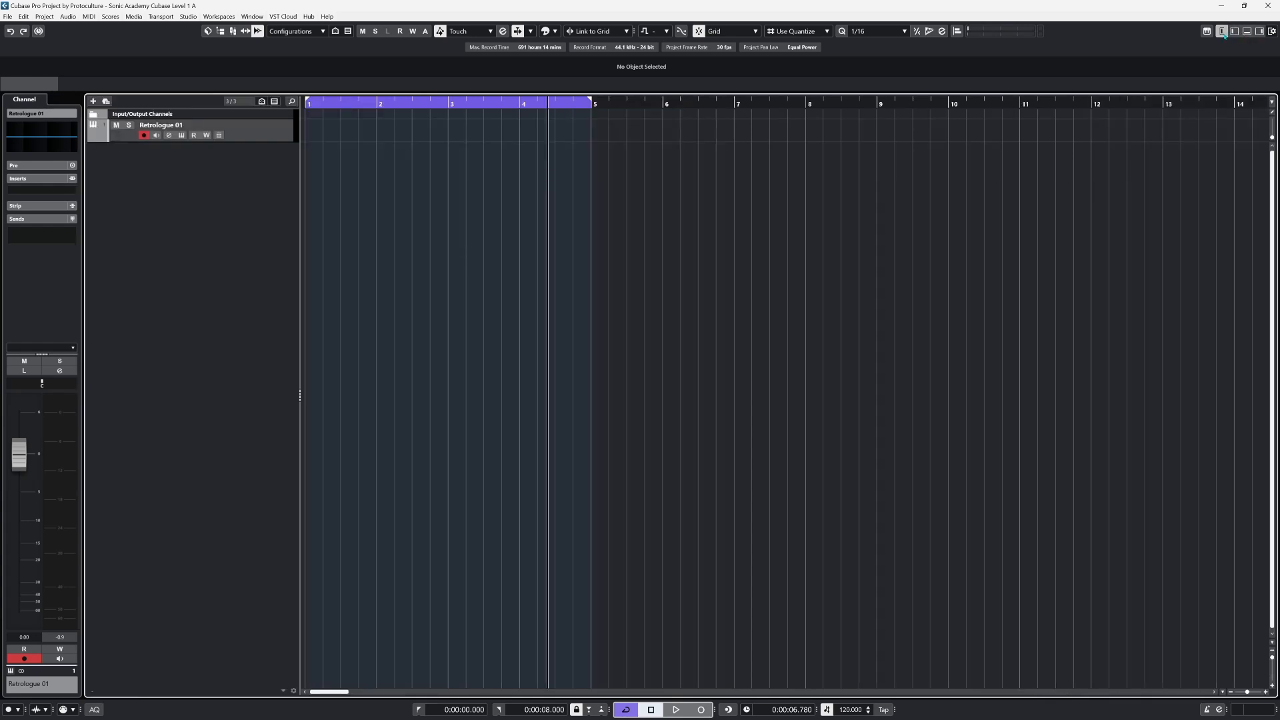
left_click(1221, 31)
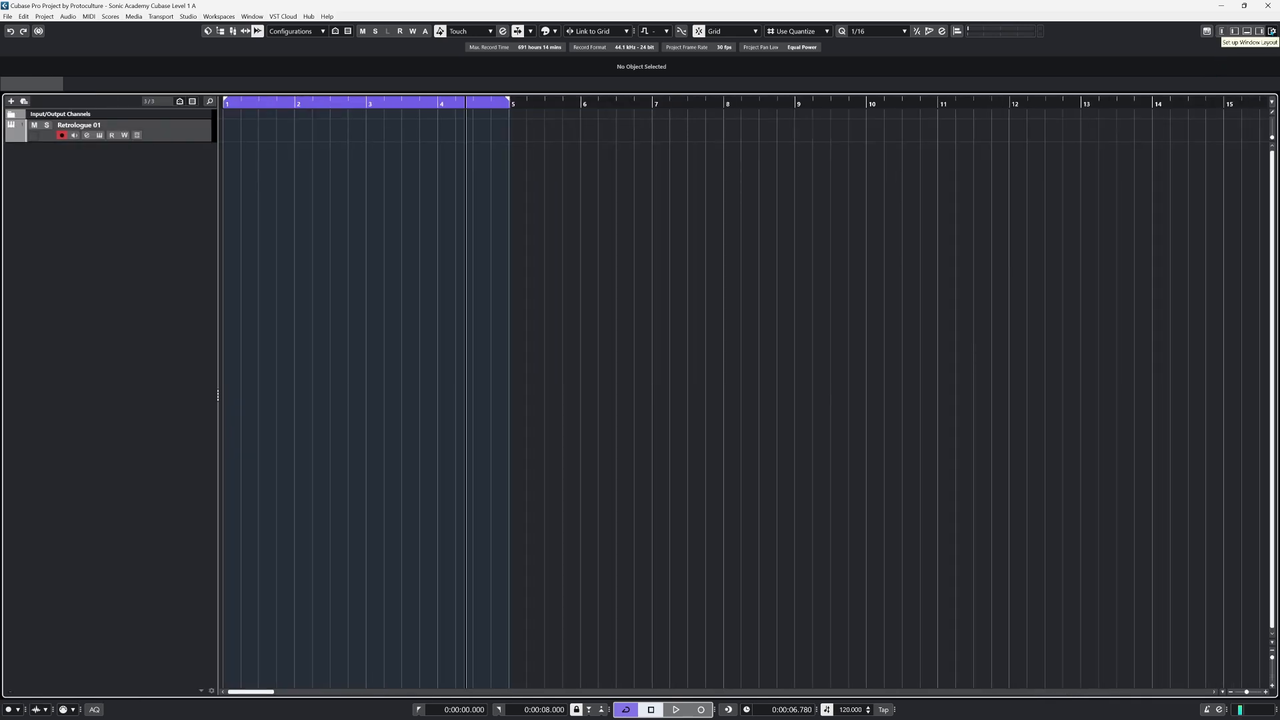
- Enable Channel in the window layout setup and close the setup
left_click(1272, 32)
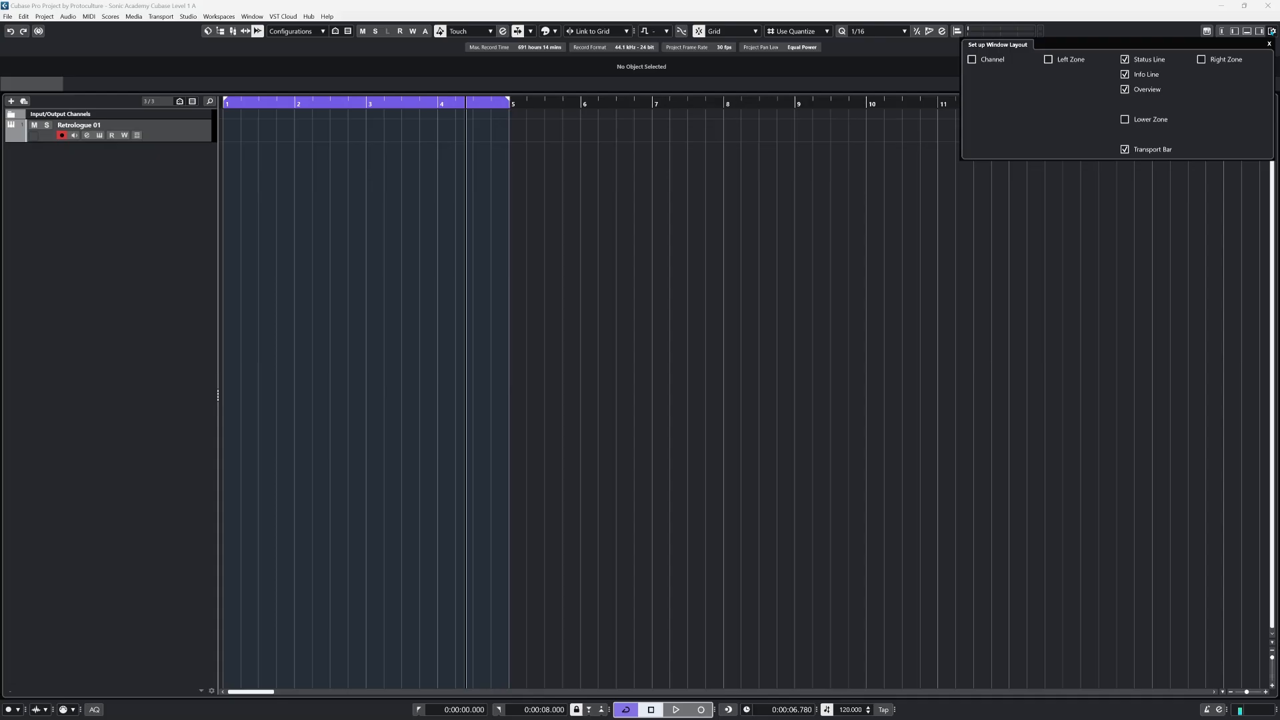
left_click(971, 59)
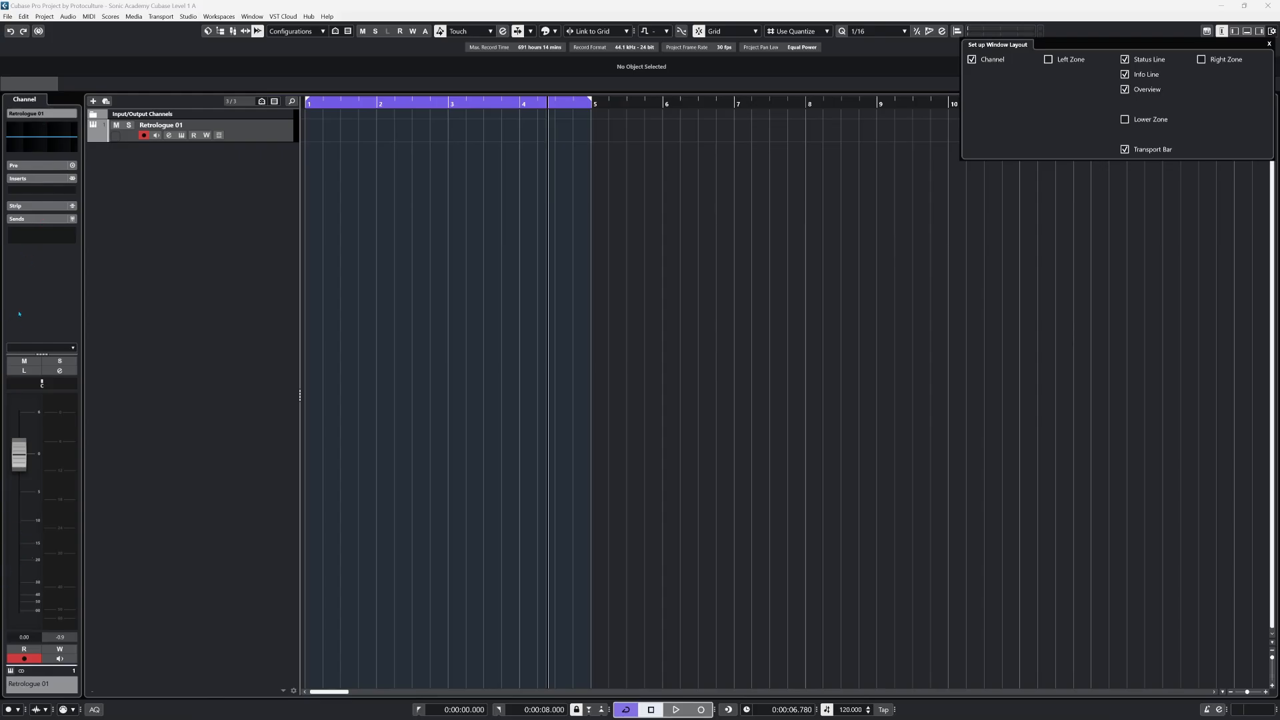
left_click(45, 276)
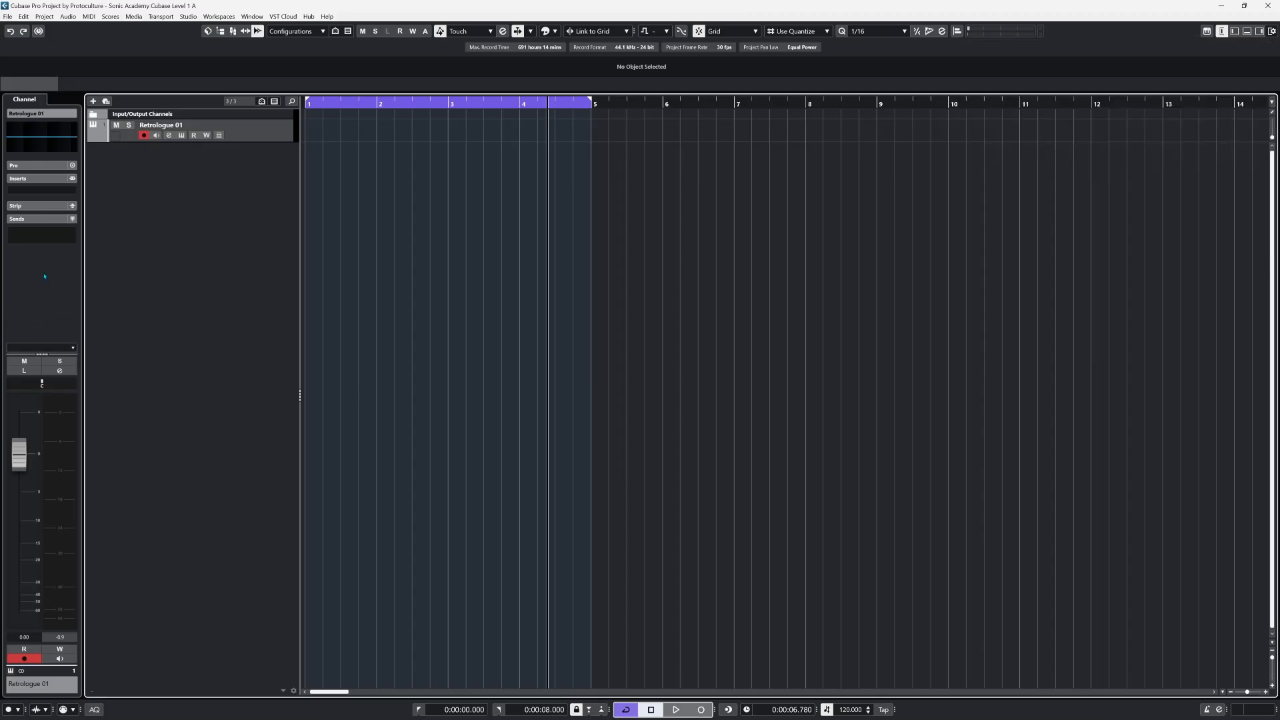
- Open the Channel section setup, try toggling Routing and EQ on and off, and close the setup
right_click(45, 276)
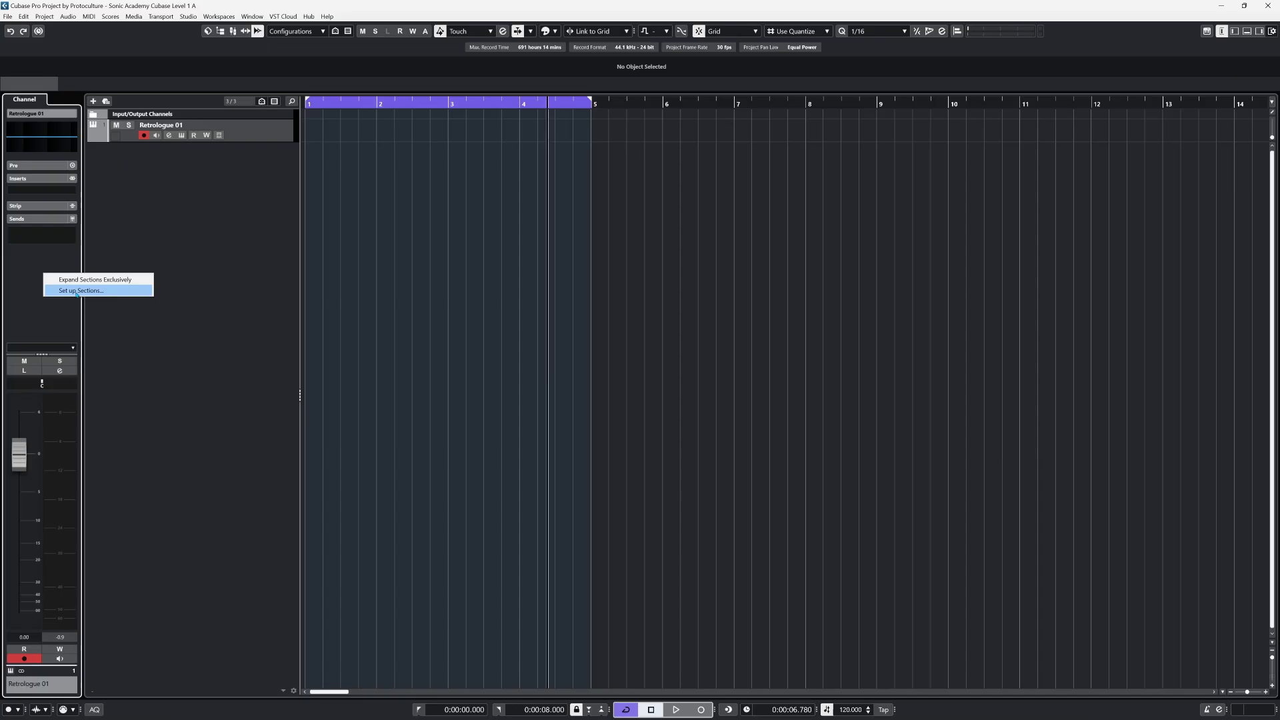
left_click(77, 291)
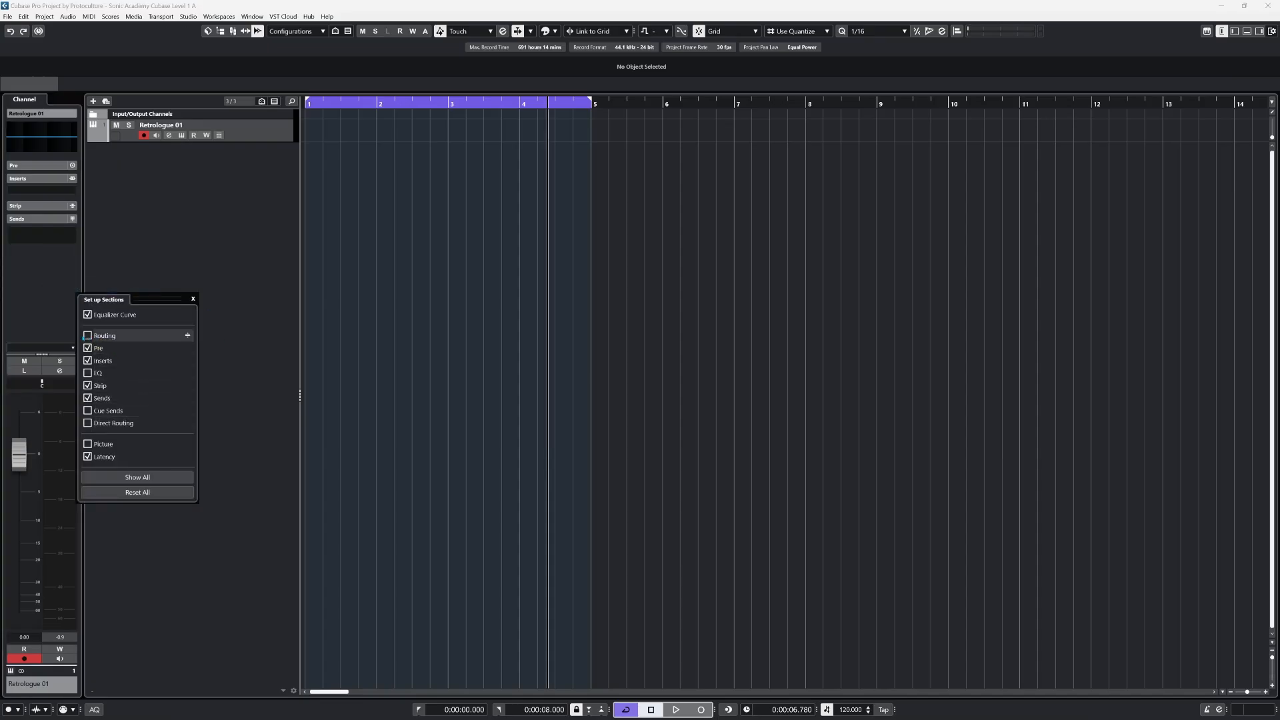
left_click(87, 335)
left_click(88, 335)
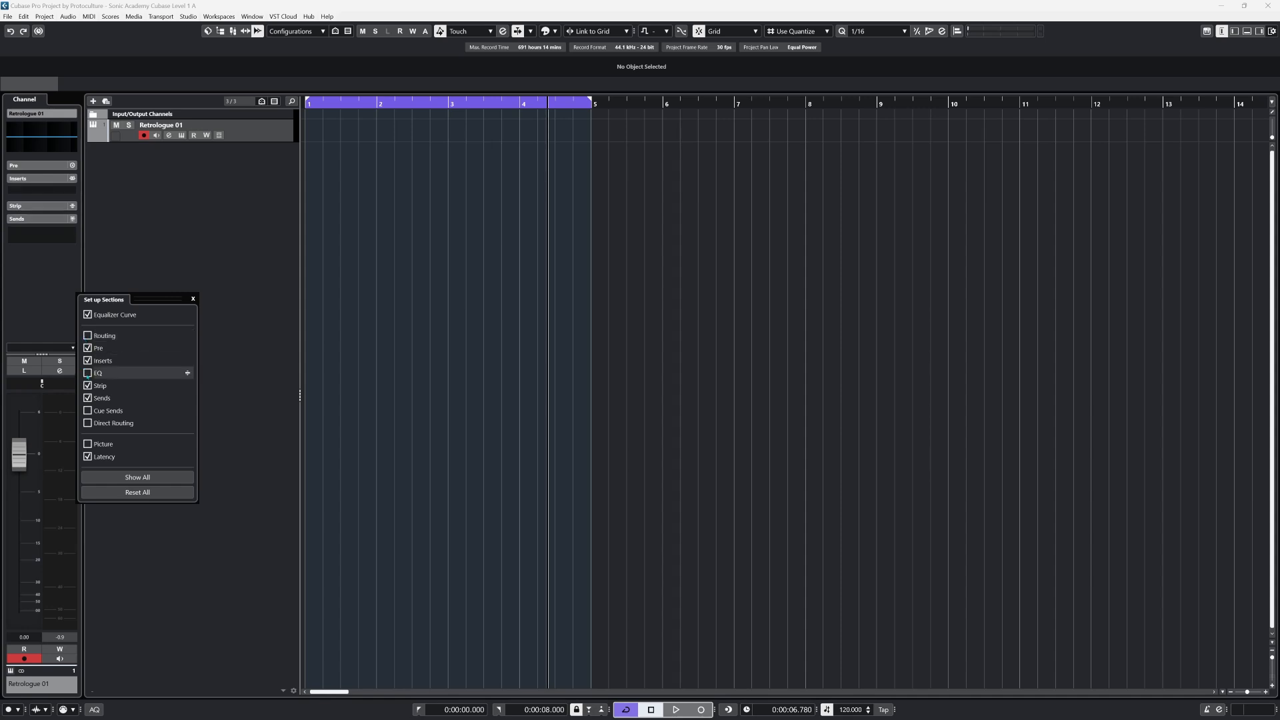
left_click(88, 374)
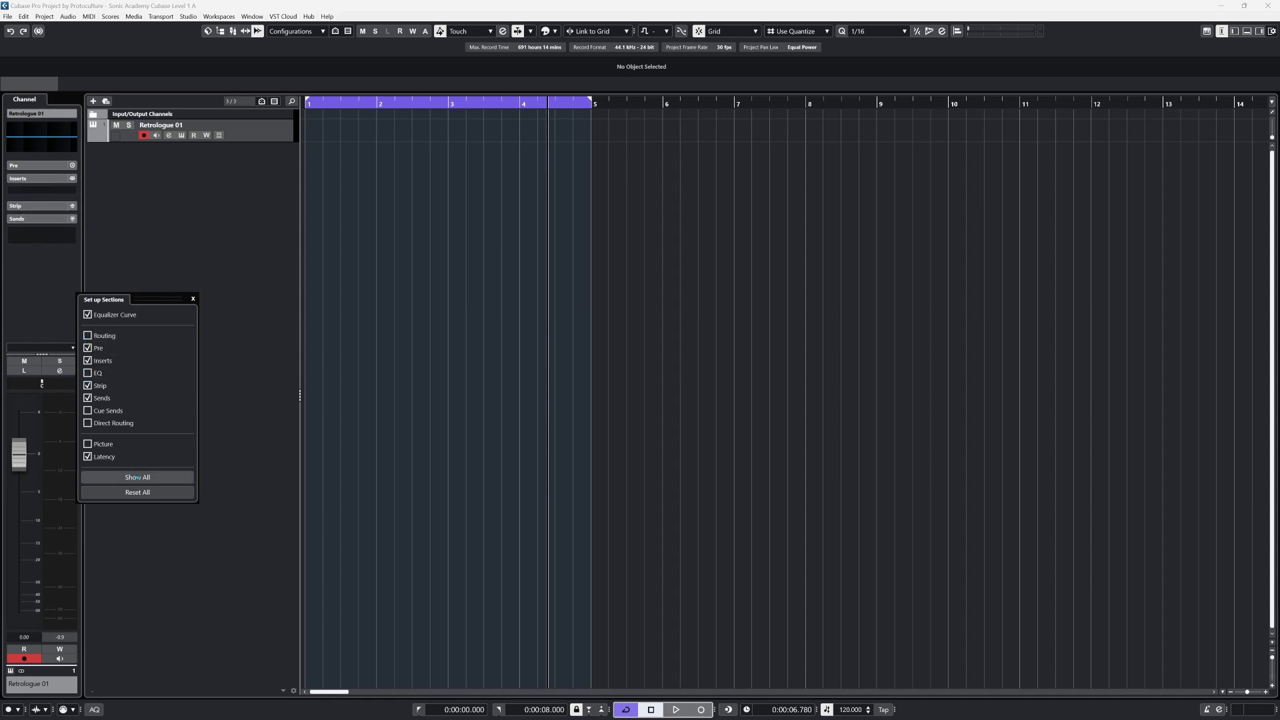
left_click(659, 423)
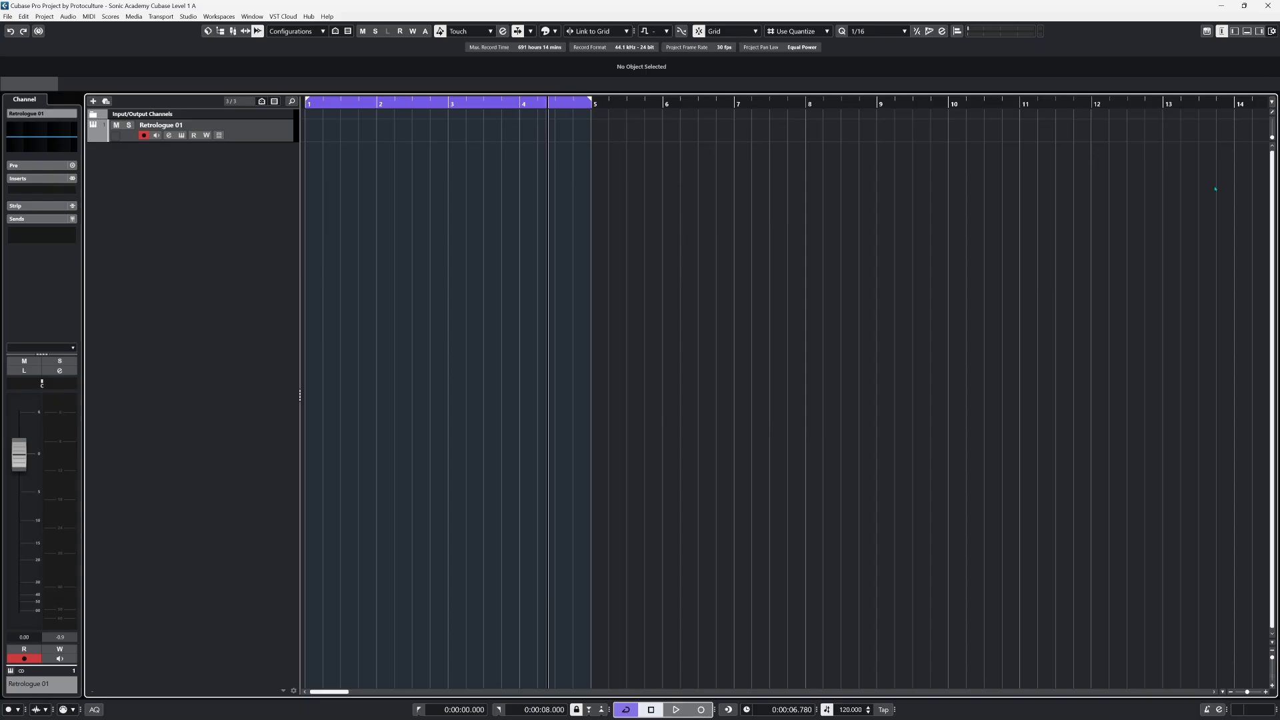
- Show the left zone and open the Inspector's section setup for a look, closing it without changes
left_click(1234, 32)
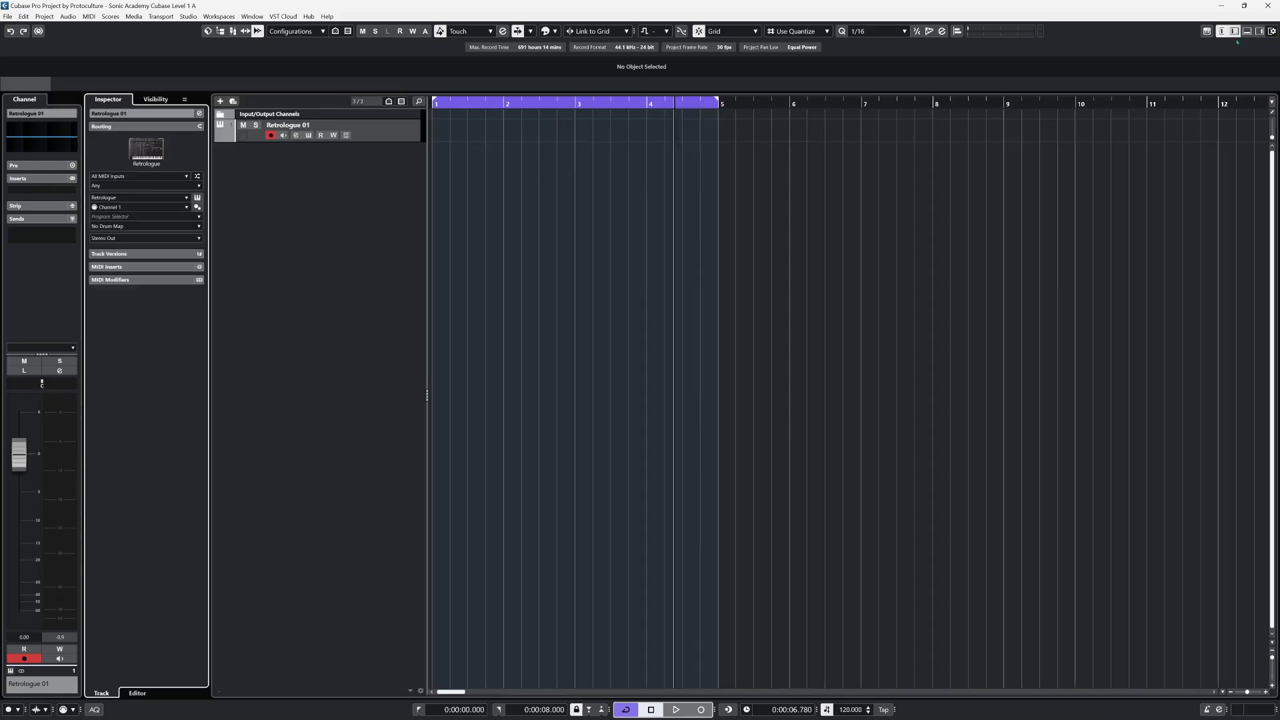
right_click(137, 336)
left_click(142, 422)
right_click(107, 354)
left_click(133, 352)
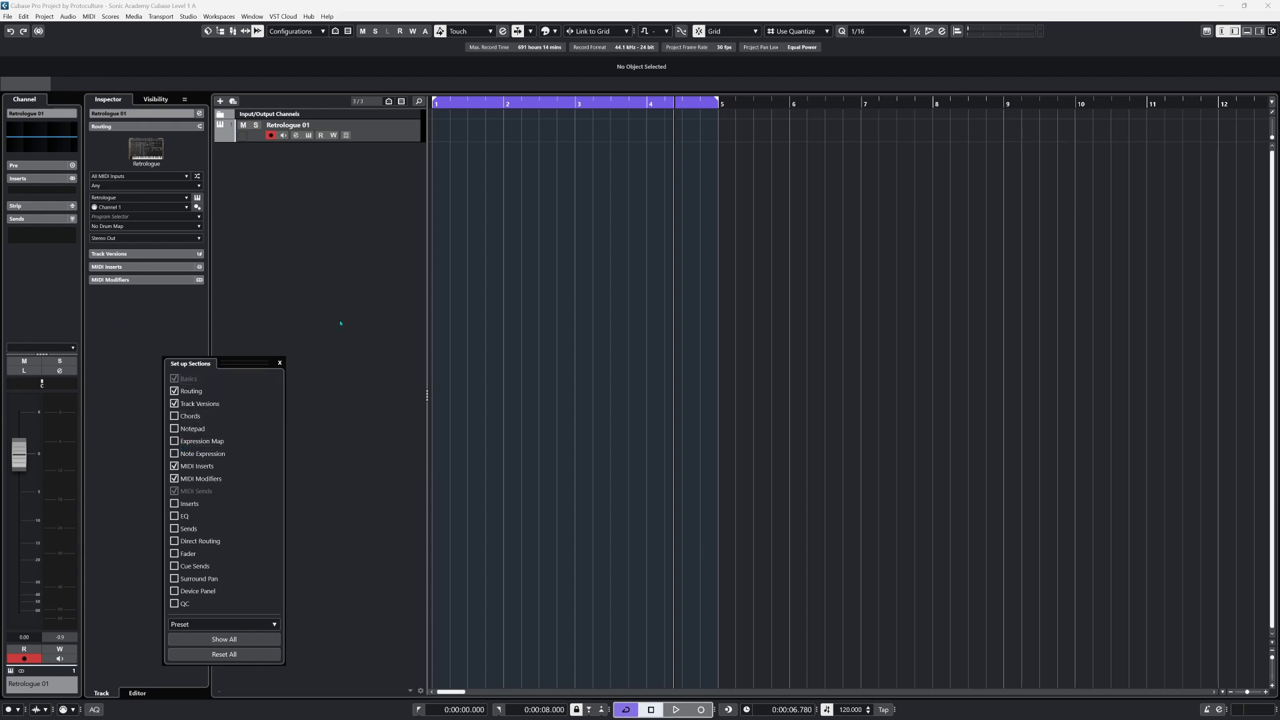
left_click(321, 307)
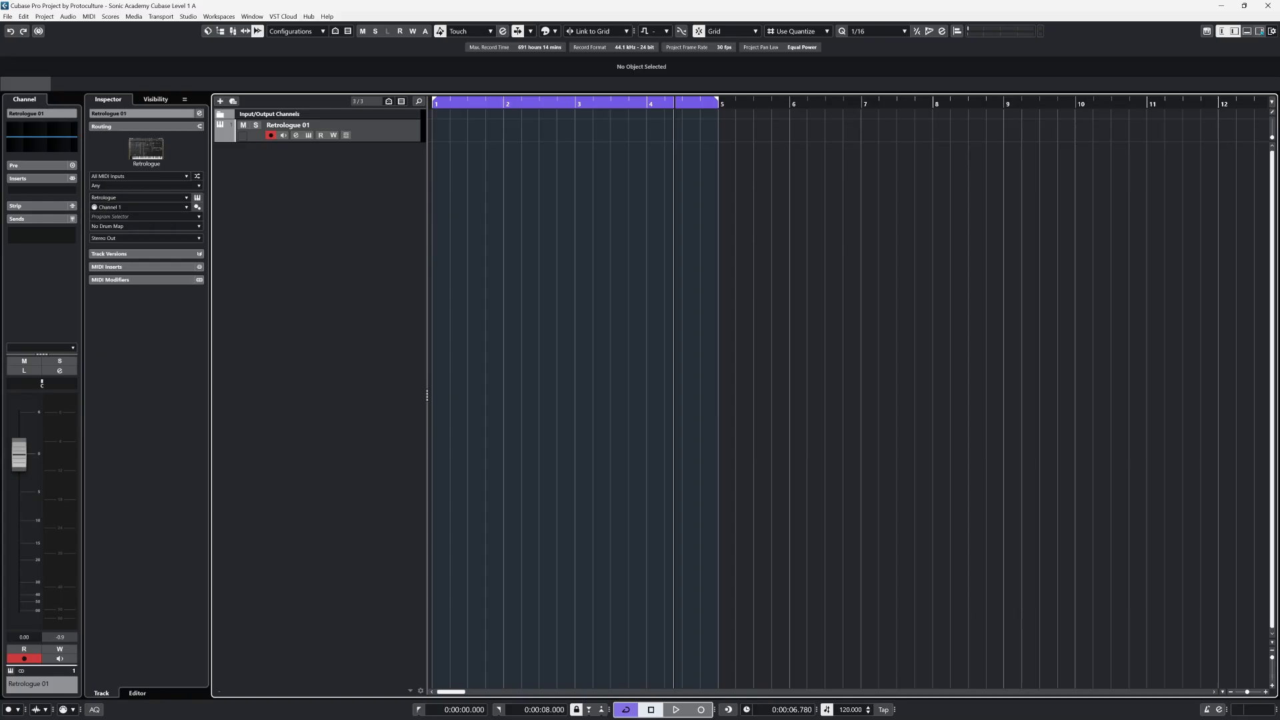
- Show the right zone and add a Kick 2 x64 instrument track from the Media rack's Sonic Academy VST instruments, closing its plug-in window
left_click(1259, 30)
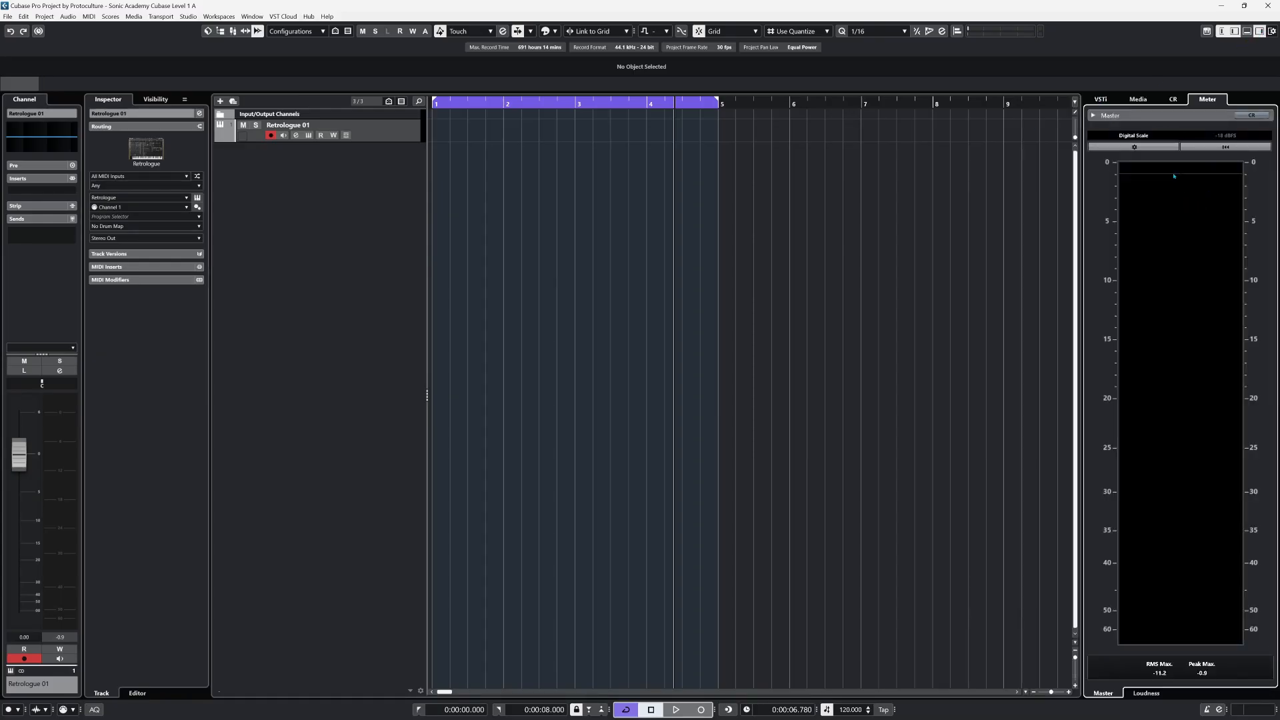
left_click(1101, 99)
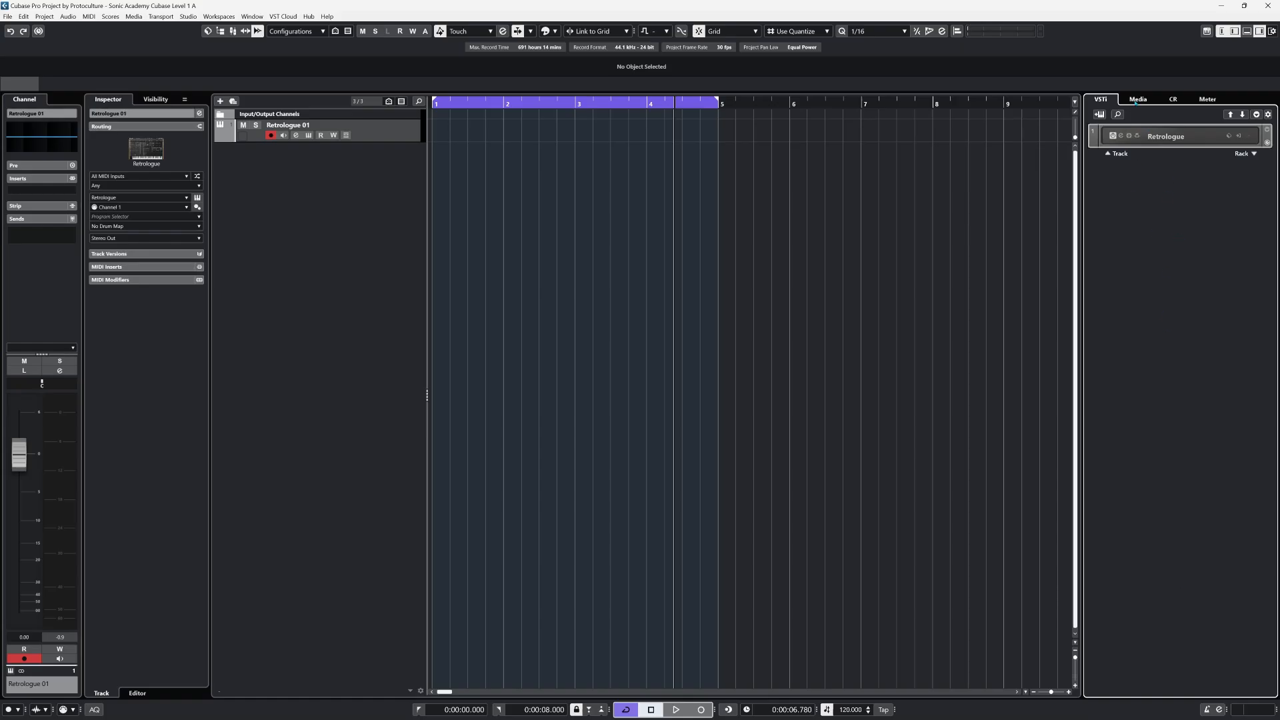
left_click(1136, 101)
left_click(1141, 170)
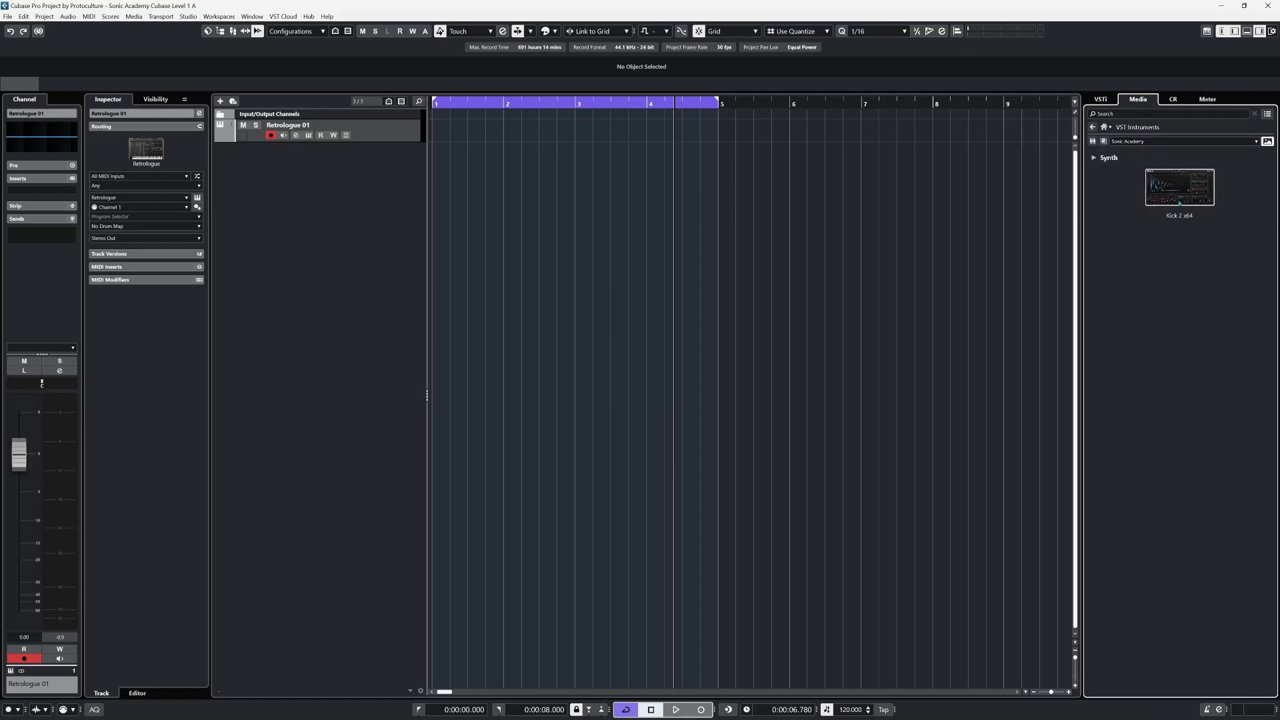
left_click_drag(1179, 215, 395, 331)
left_click_drag(267, 274, 266, 277)
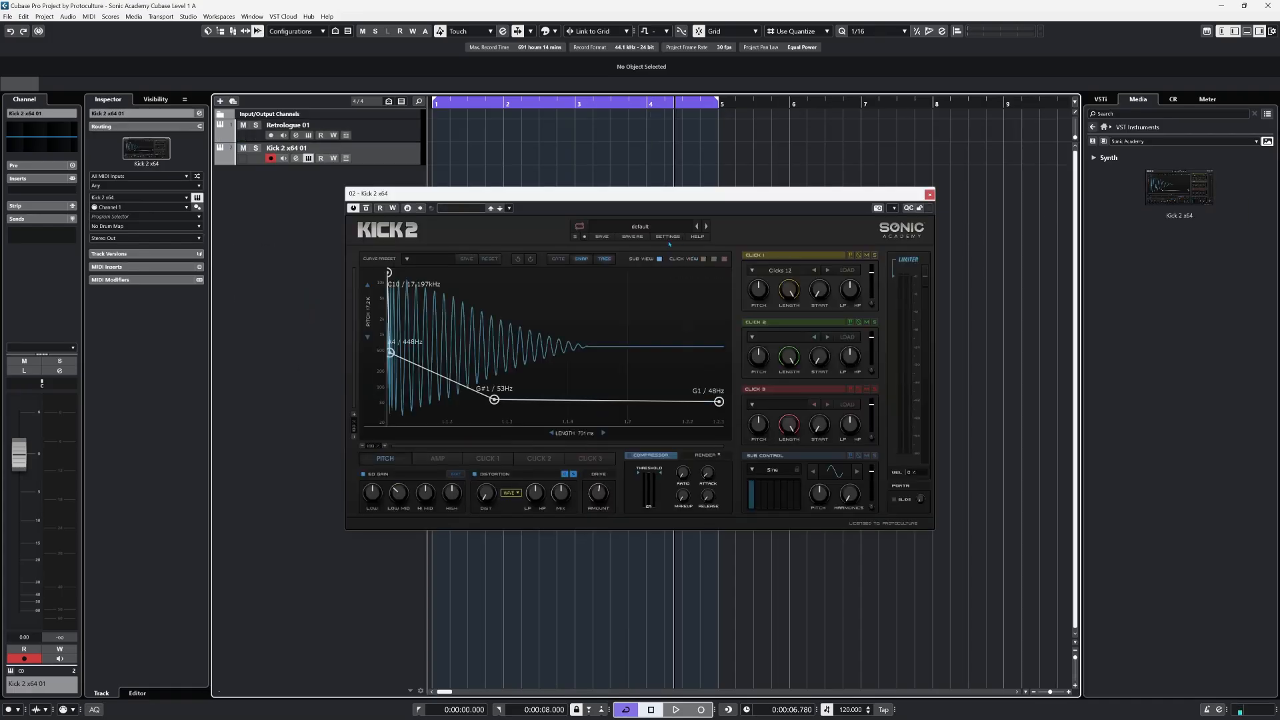
left_click(929, 194)
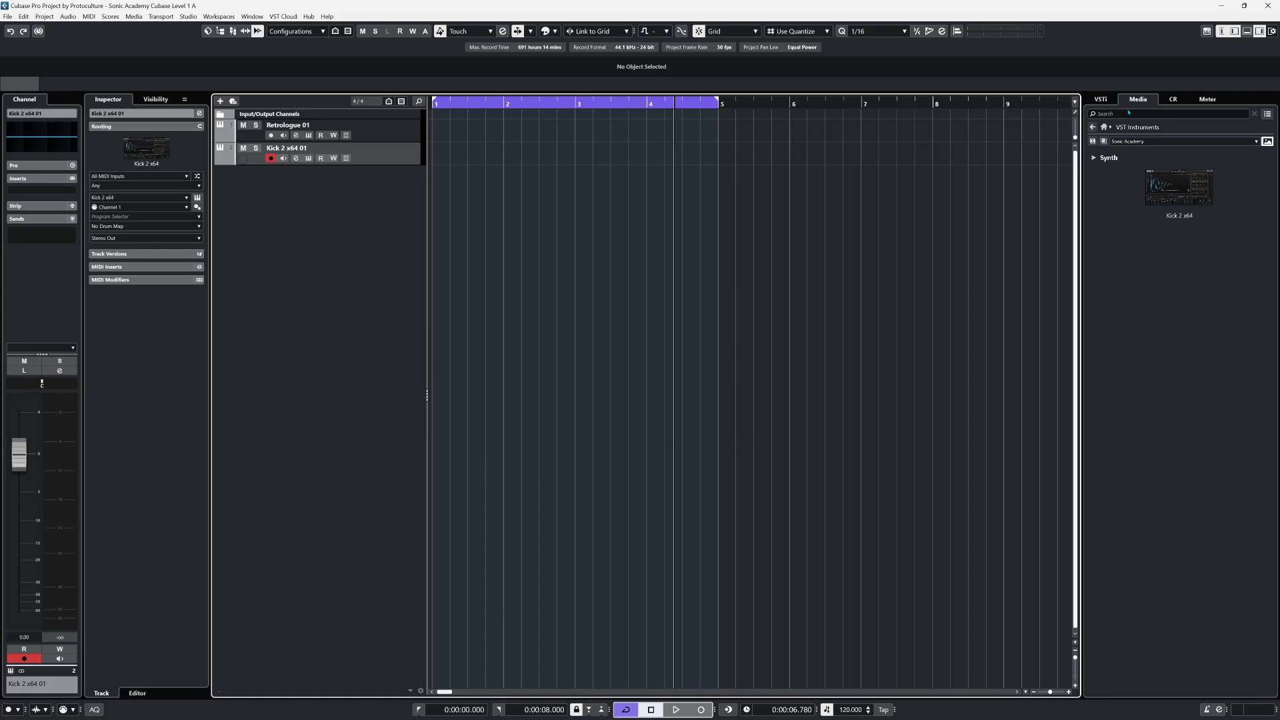
- Switch the VST Instruments browser to the Default collection and look through its instruments
left_click(1234, 140)
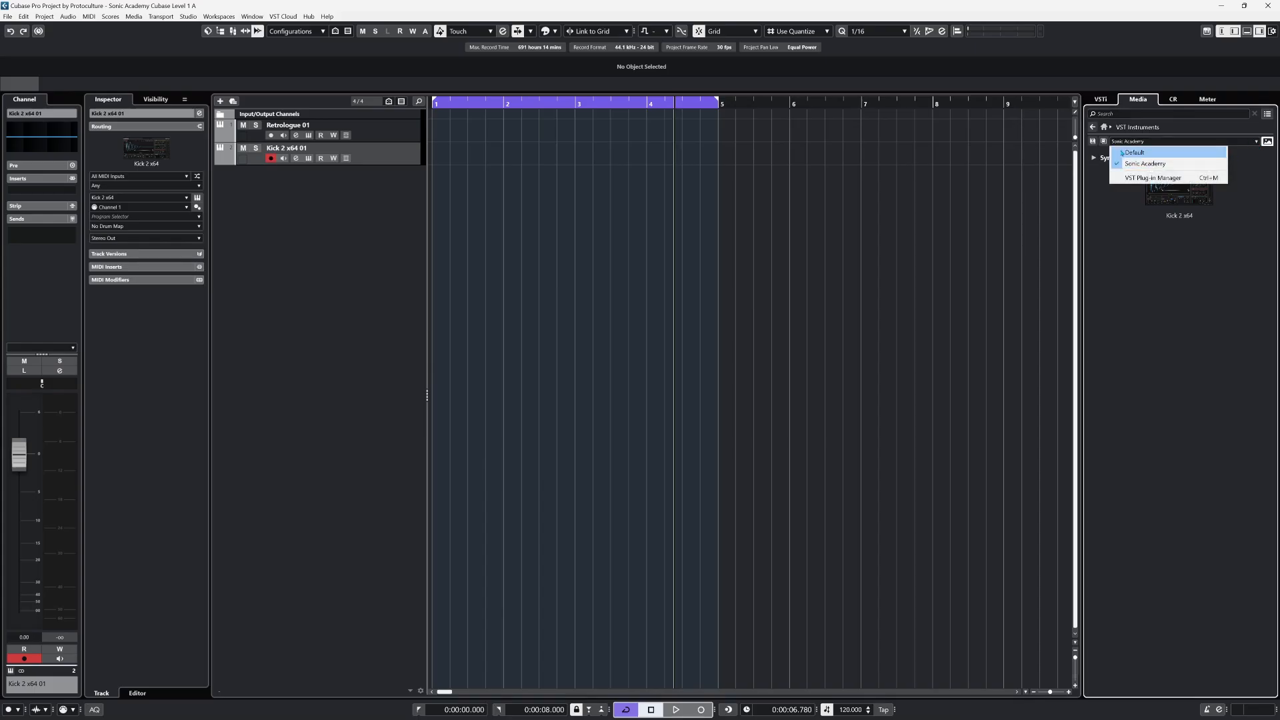
left_click(1167, 152)
scroll(1184, 320, "down", 8)
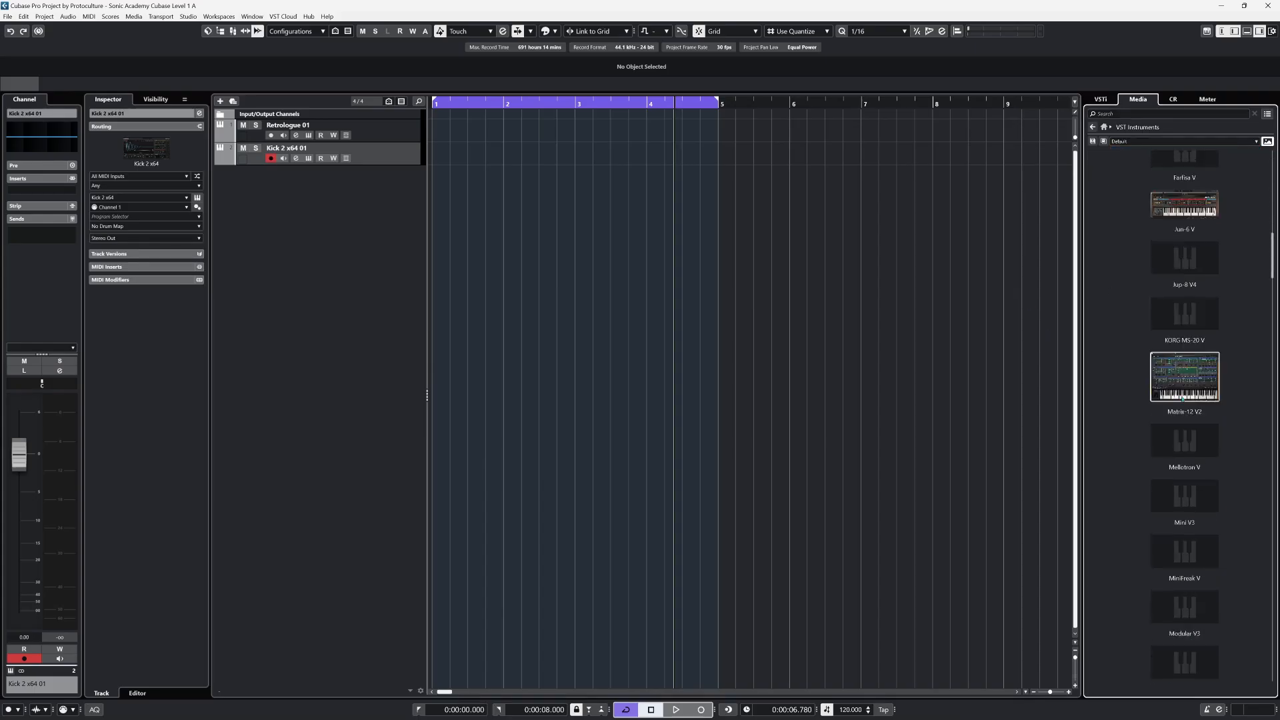
scroll(1188, 329, "up", 4)
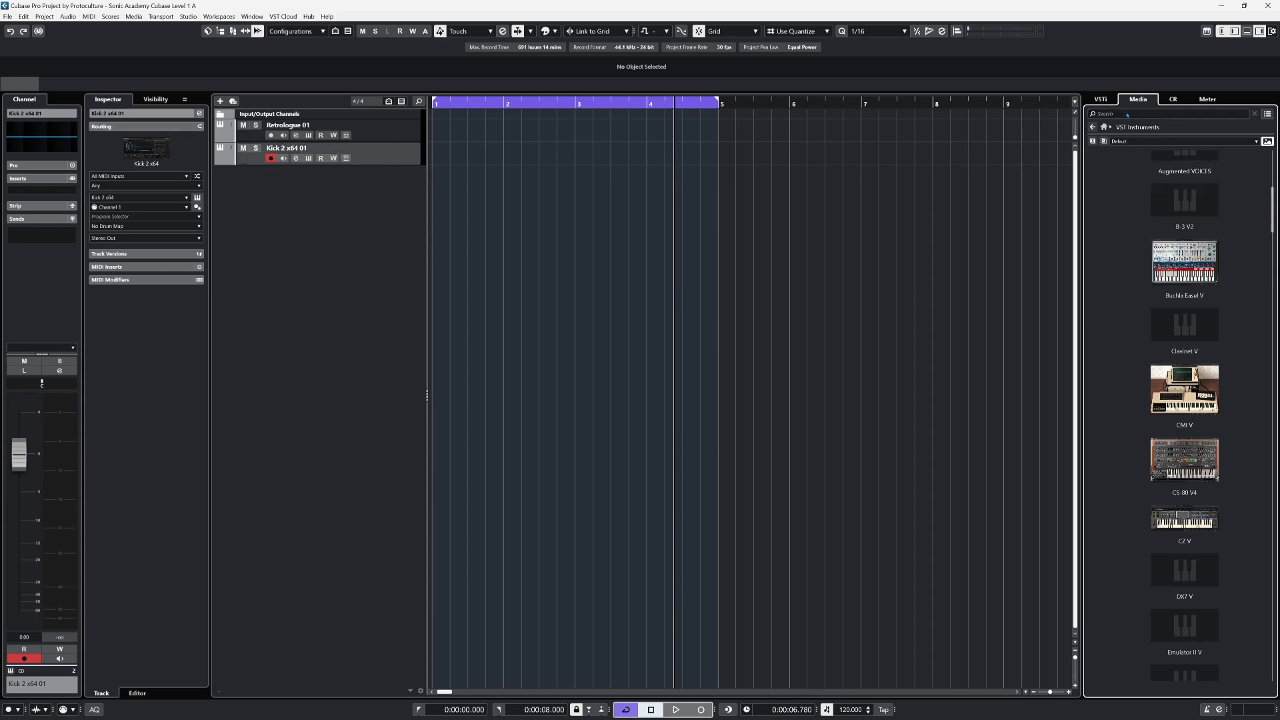
- Insert the Bitcrusher from the VST Effects browser on the Kick 2 track, and close the effect and channel settings windows
left_click(1104, 126)
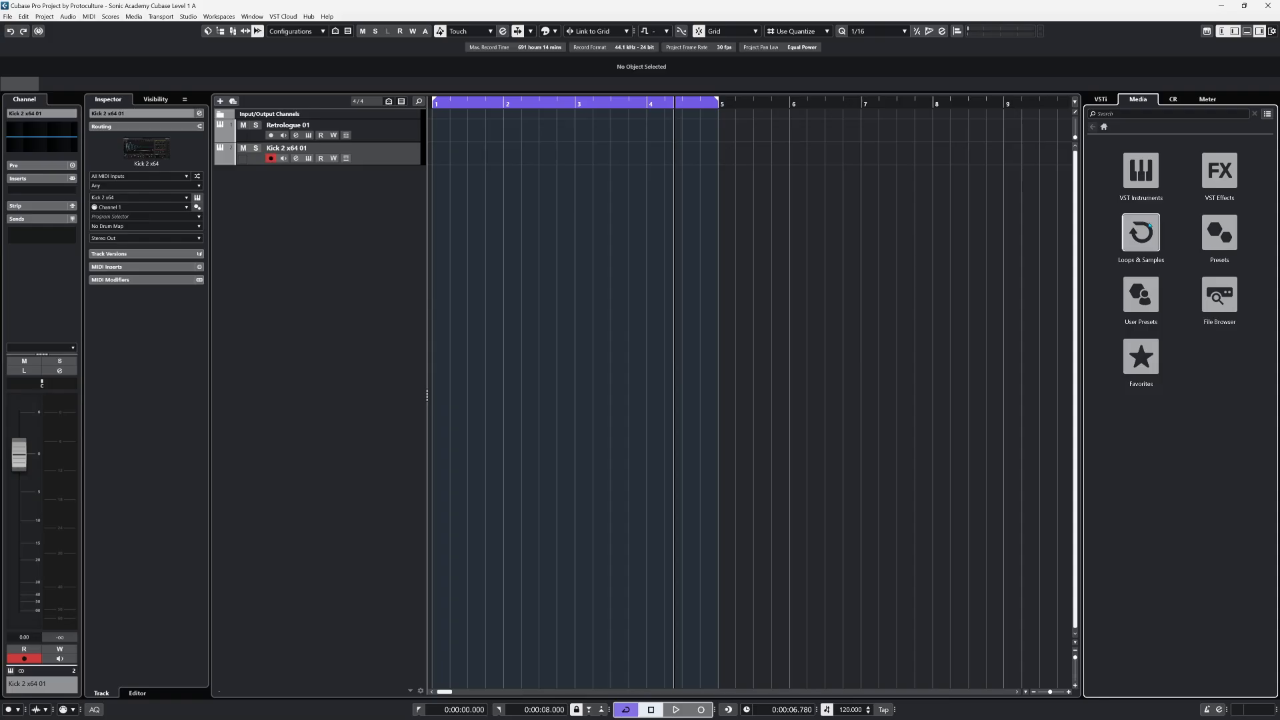
left_click(1225, 174)
mouse_move(1188, 379)
left_mouse_down()
mouse_move(523, 331)
mouse_move(238, 159)
mouse_move(388, 161)
left_mouse_up()
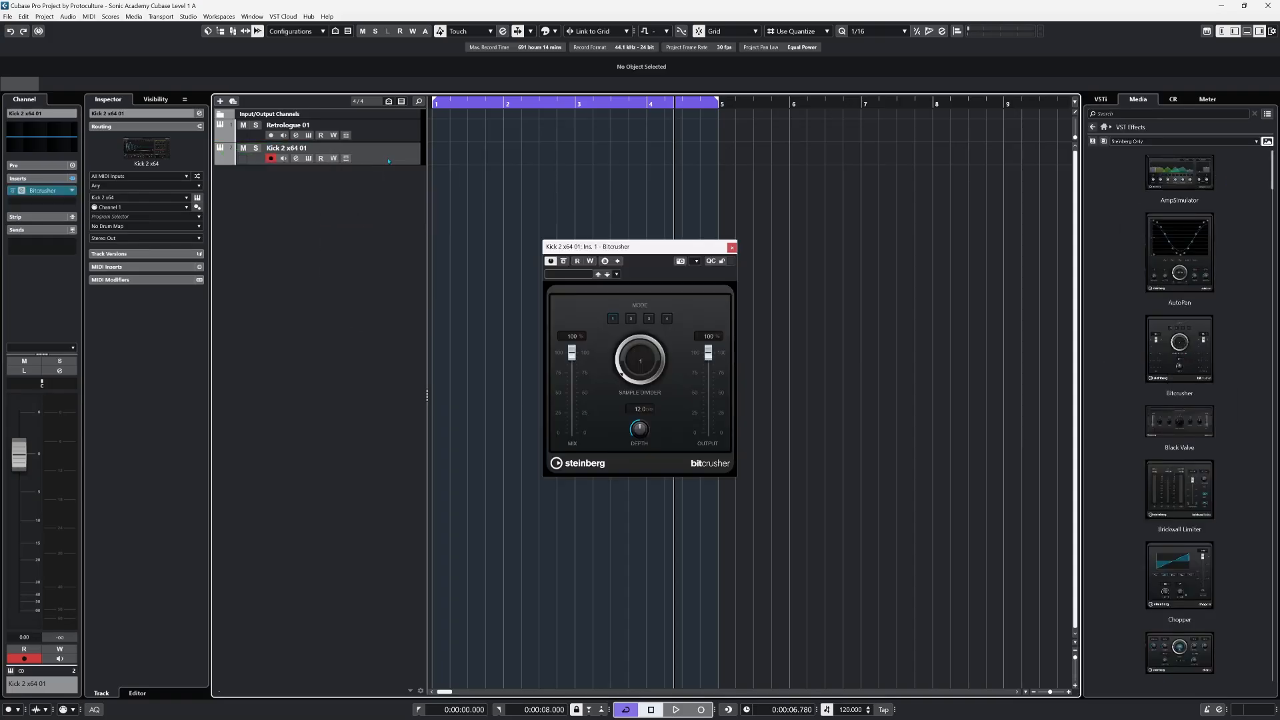
left_click(295, 158)
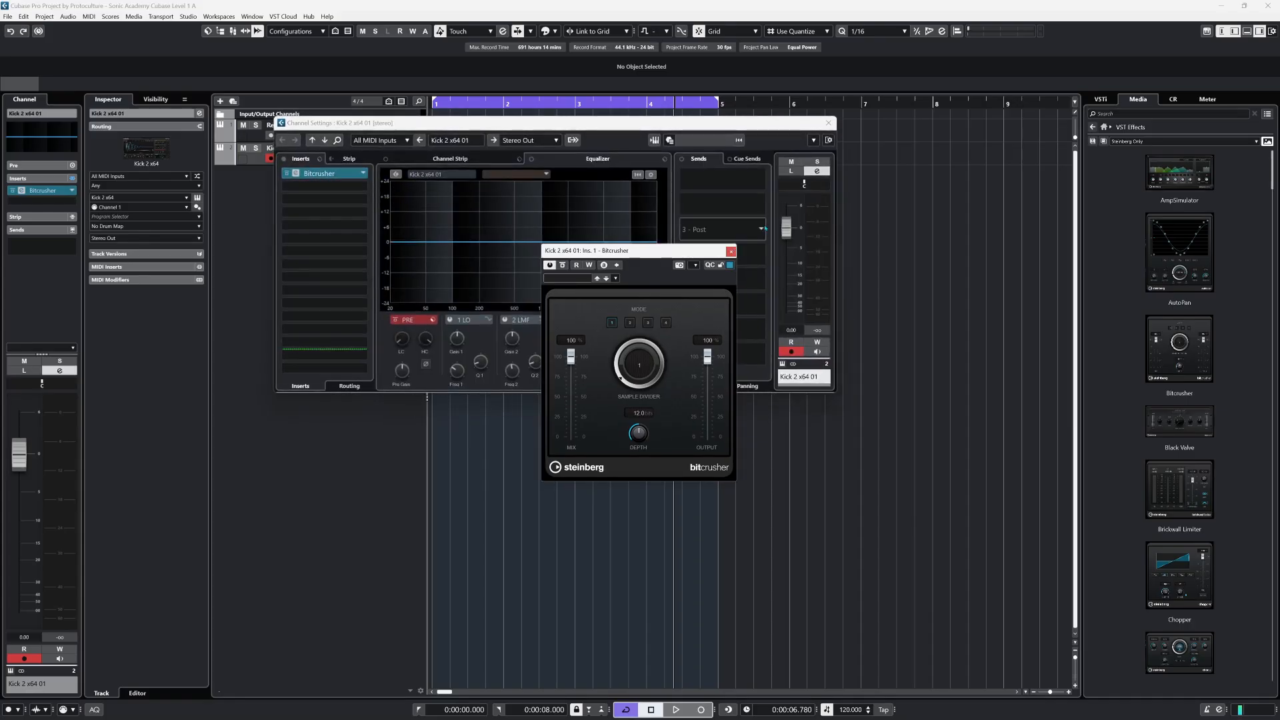
left_click(732, 247)
left_click(828, 123)
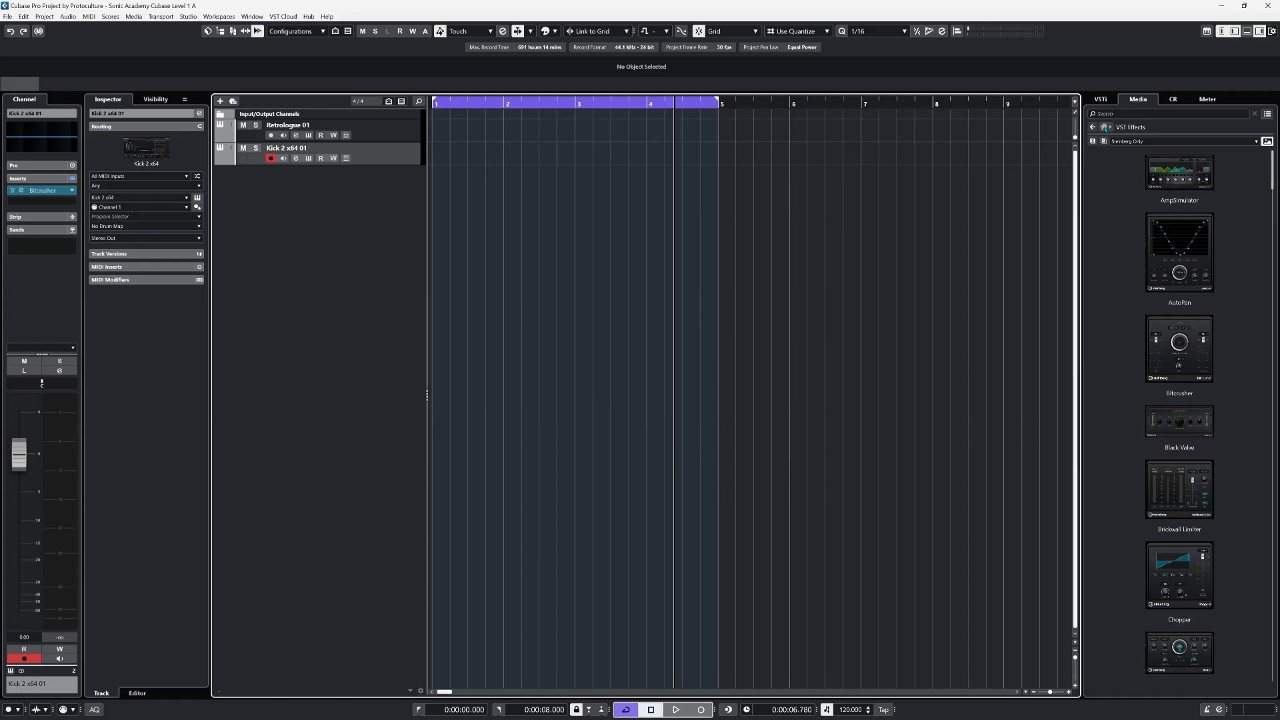
- Check the Favorites in the Media rack and return to the rack's home page
left_click(1104, 127)
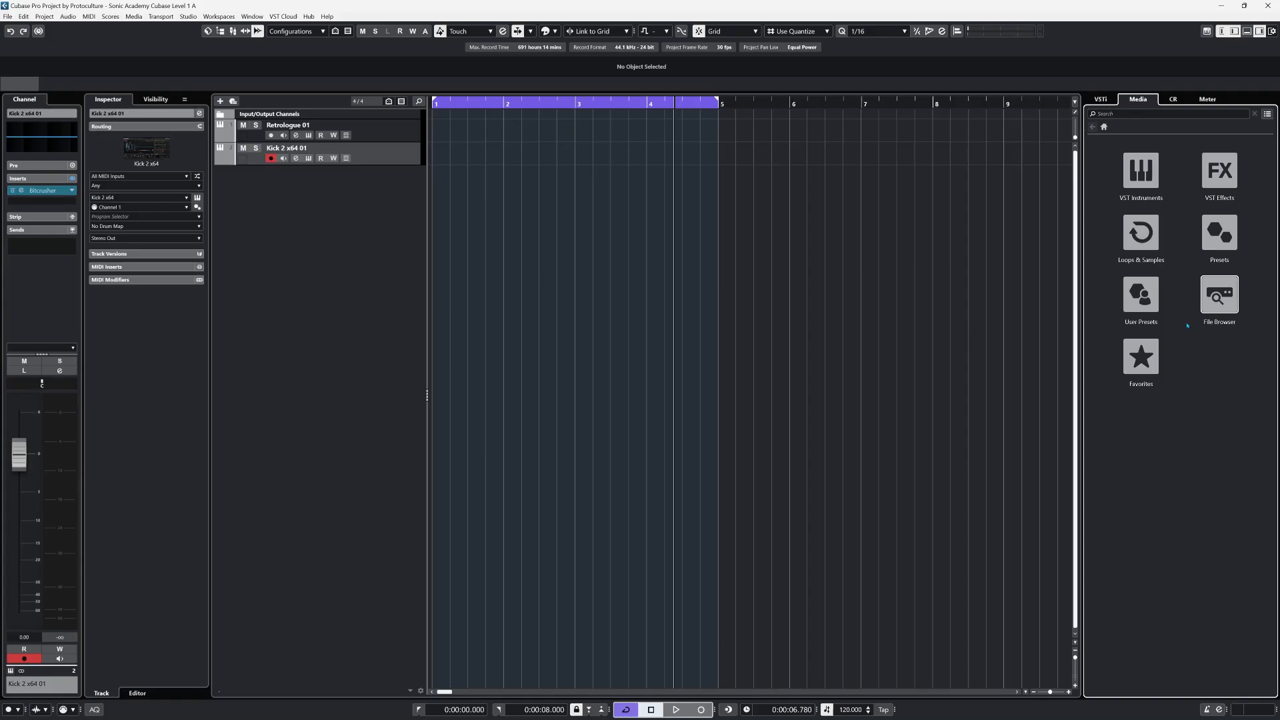
left_click(1141, 363)
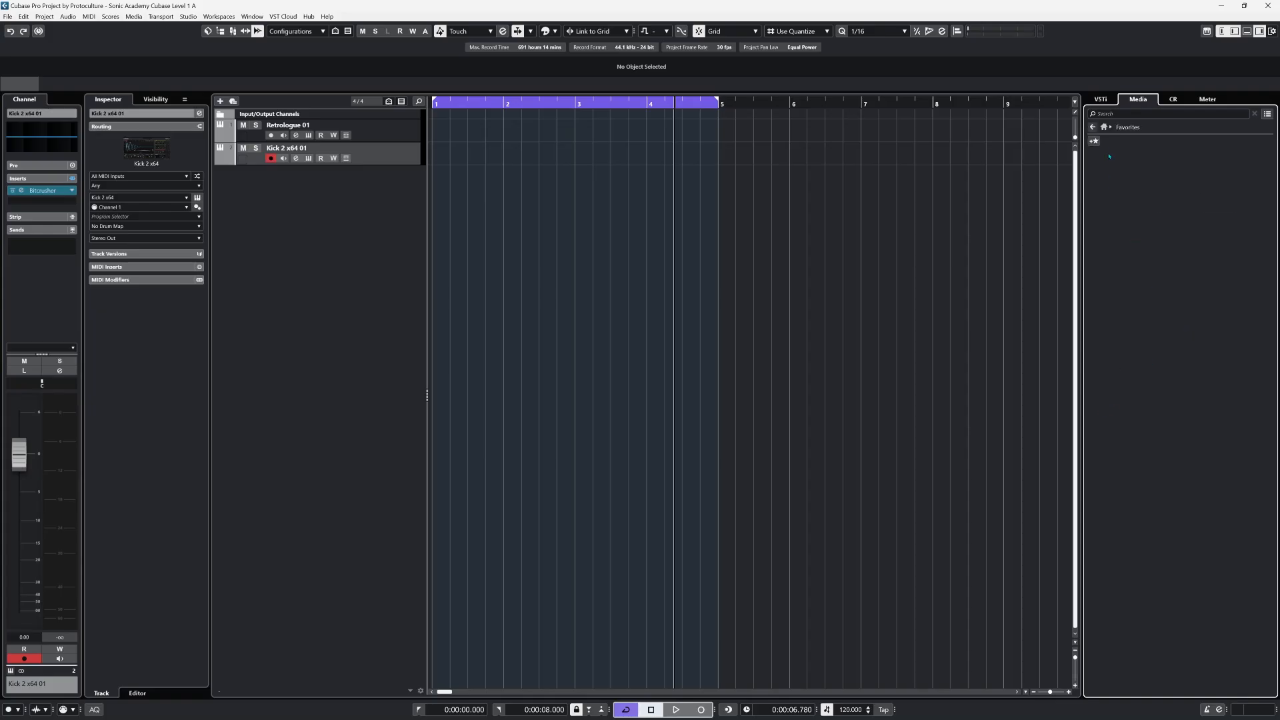
left_click(1103, 128)
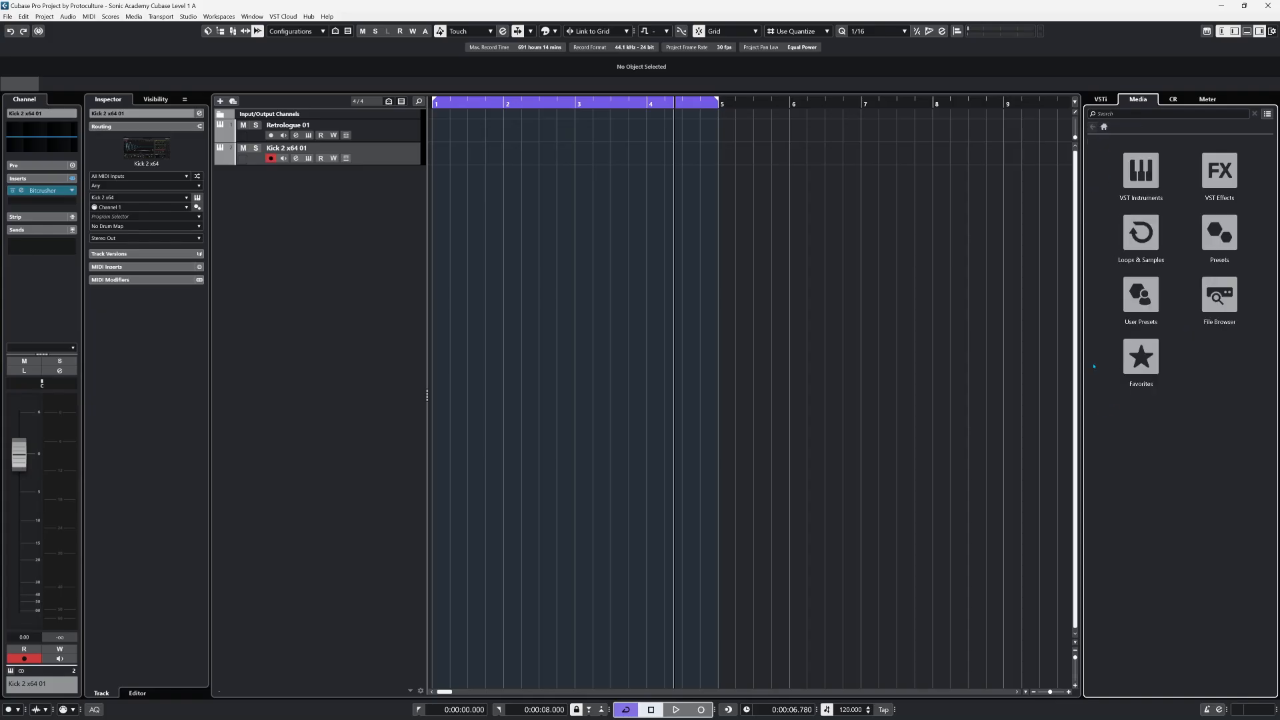
- Add the Sonic Academy Level 1 folder on the E: (Samples) drive to the favorites in the File Browser
left_click(1219, 295)
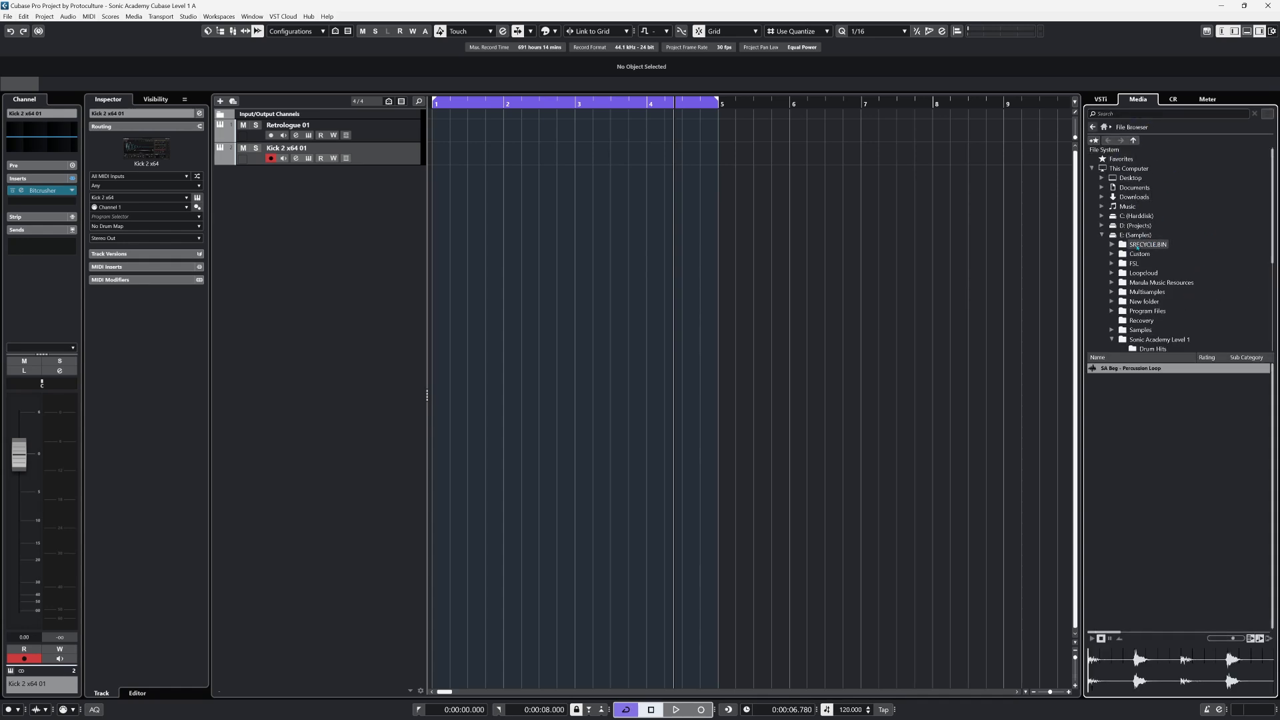
scroll(1163, 266, "down", 2)
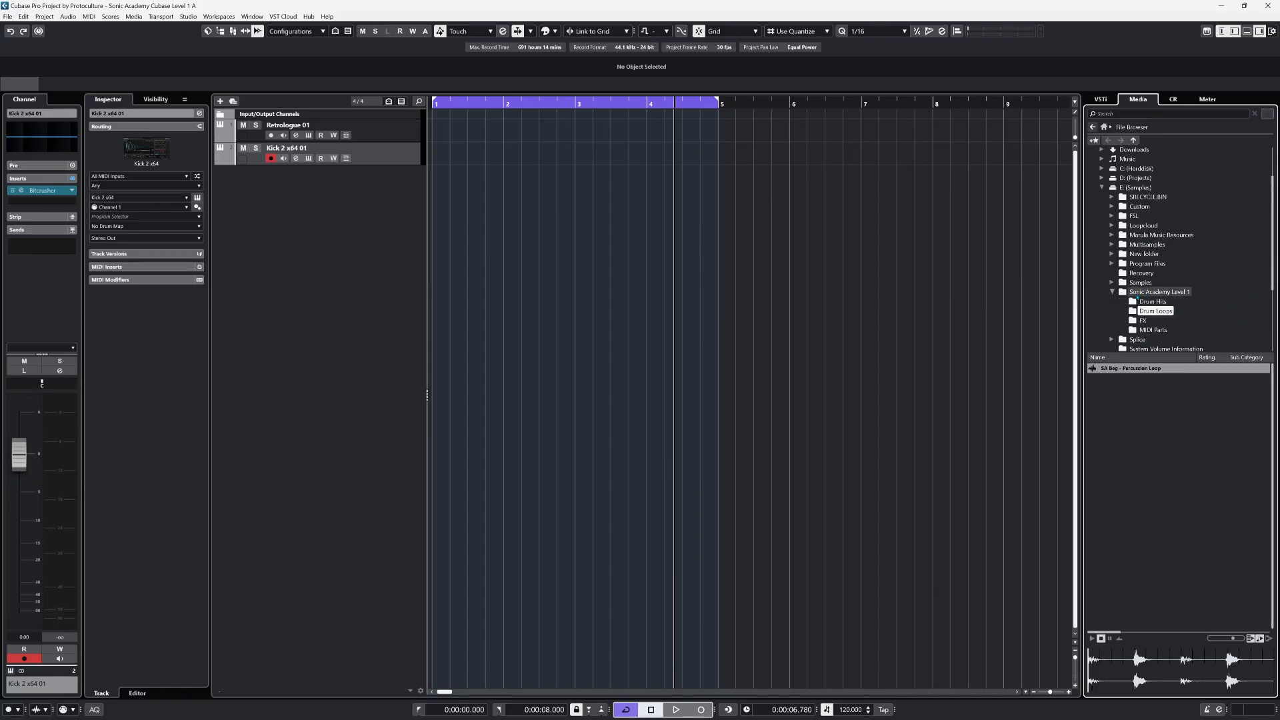
left_click(1174, 294)
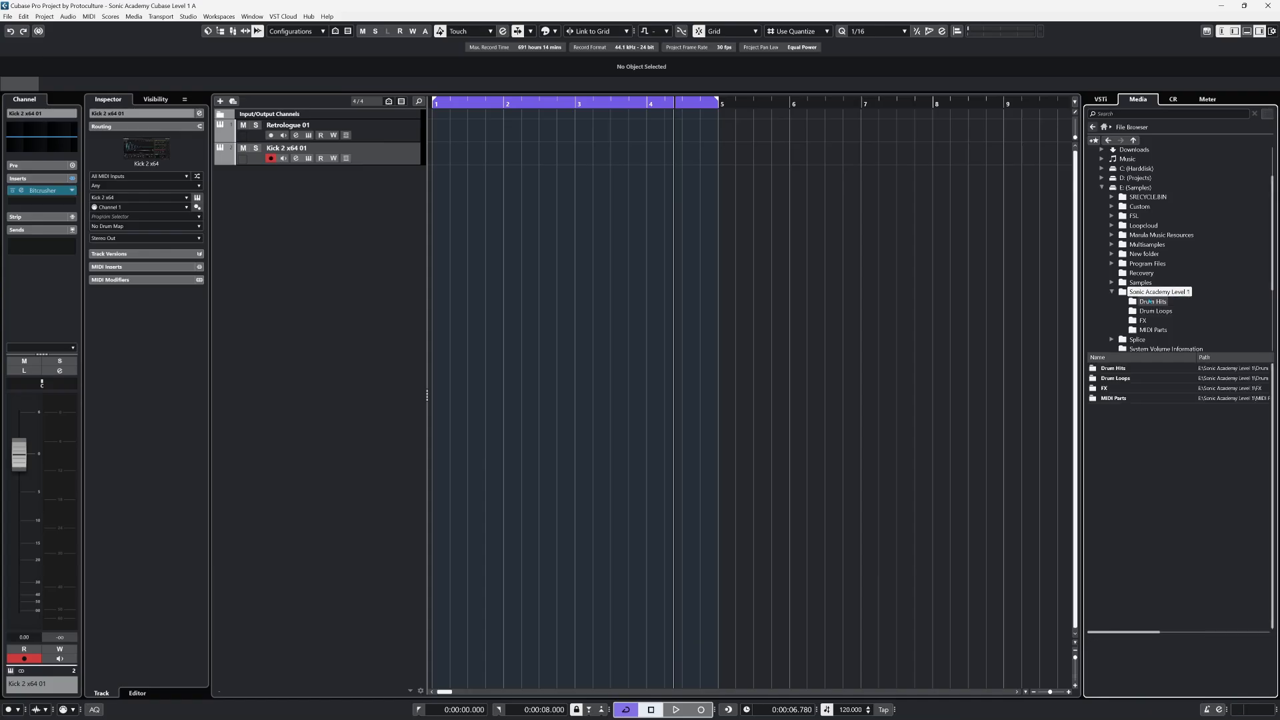
right_click(1175, 293)
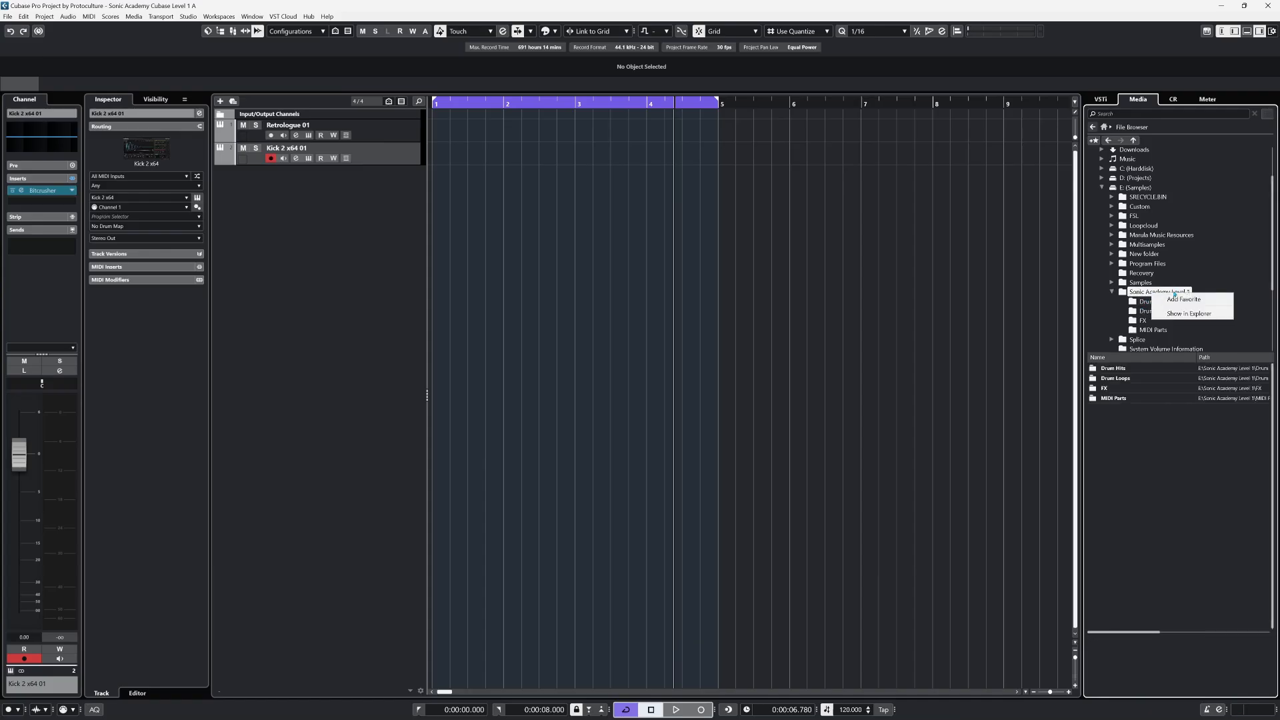
left_click(1198, 298)
left_click(761, 454)
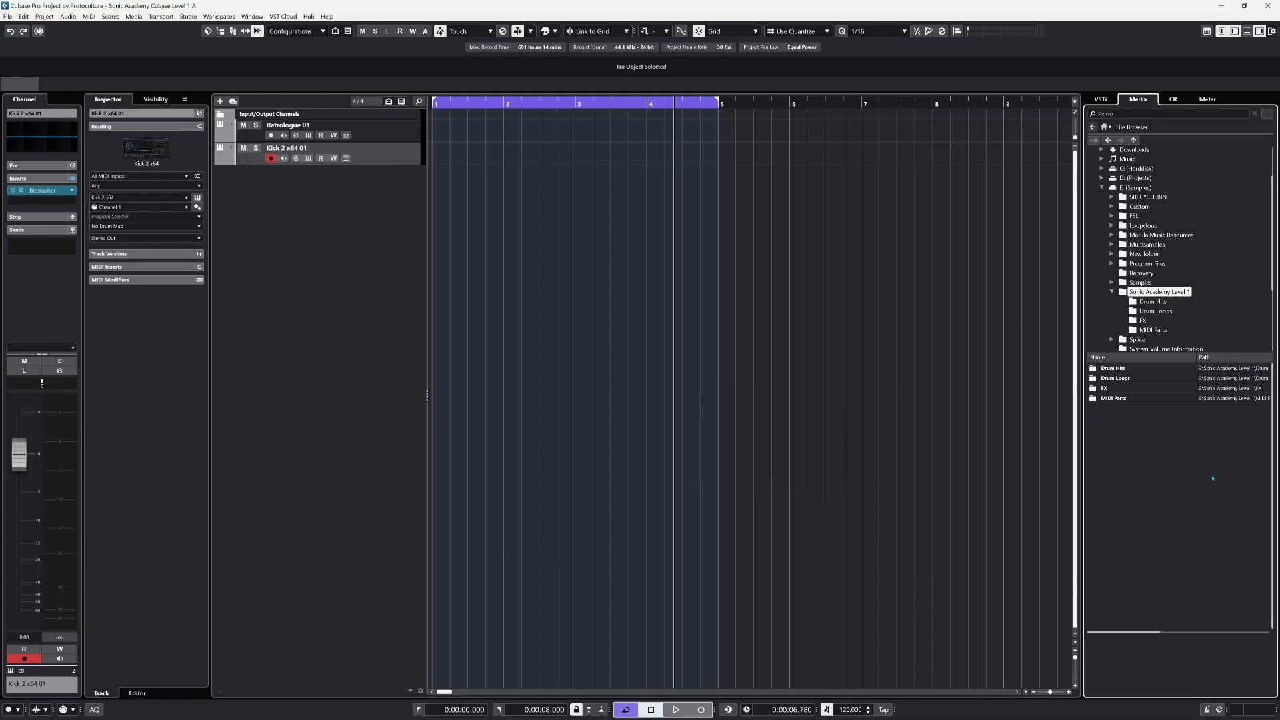
- Open the Sonic Academy Level 1 folder from the Media rack's Favorites
left_click(1103, 127)
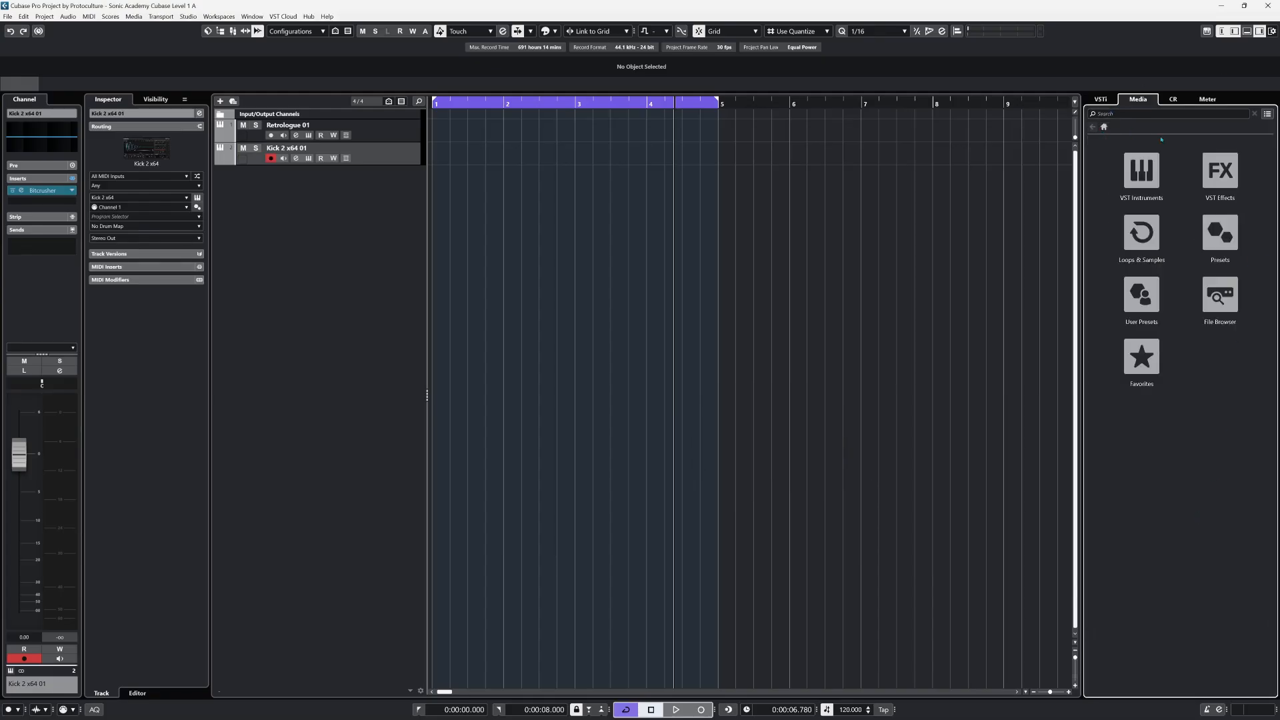
left_click(1142, 364)
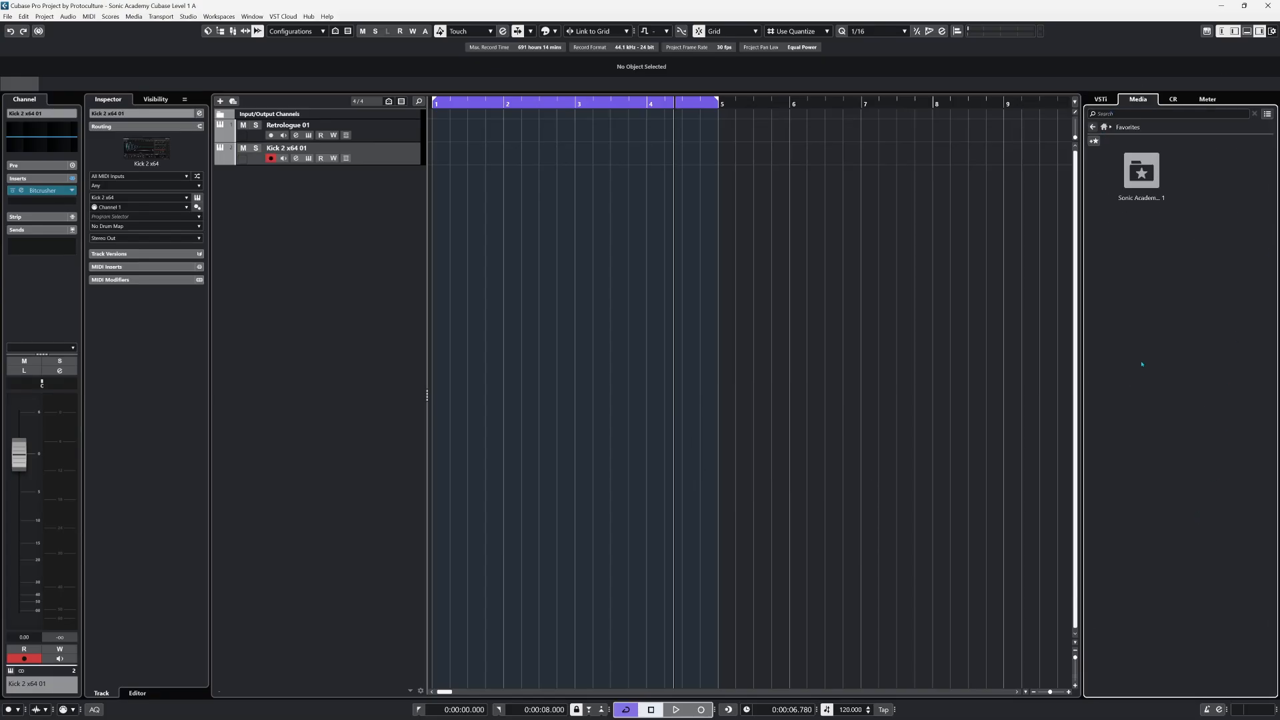
double_click(1142, 172)
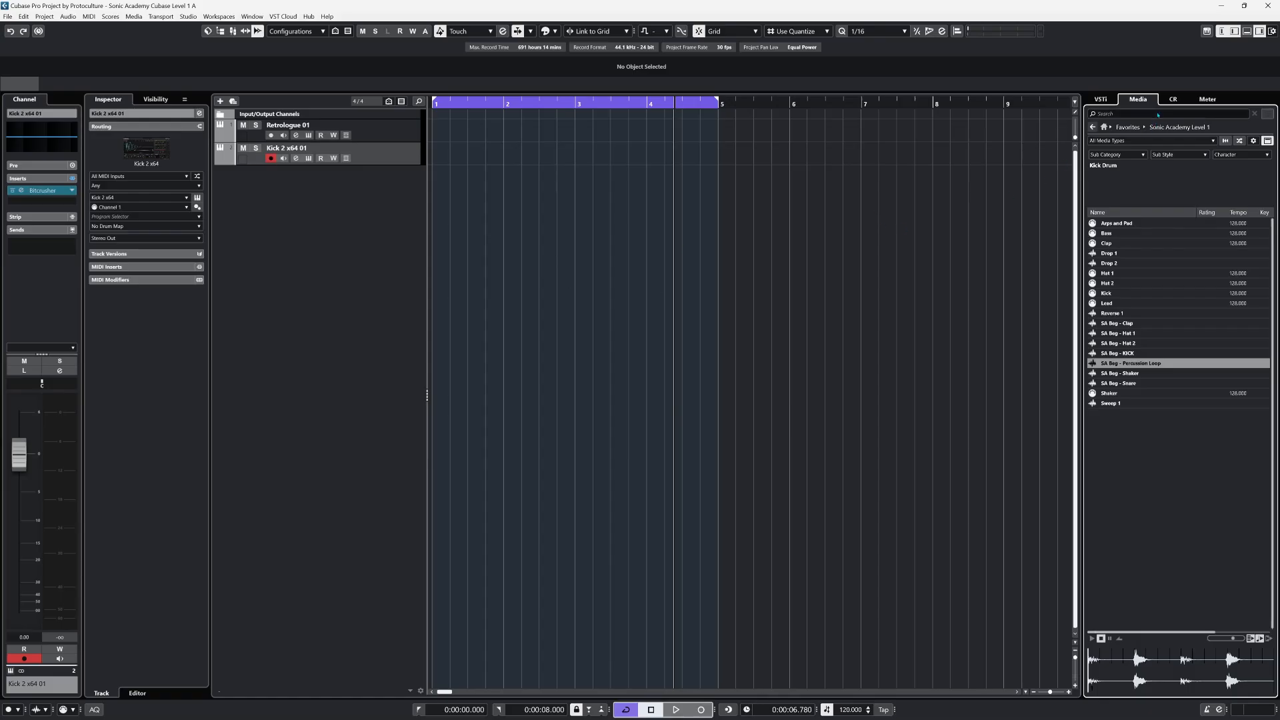
- Open the Control Room, try the Mono downmix preset and return to Stereo
left_click(1173, 98)
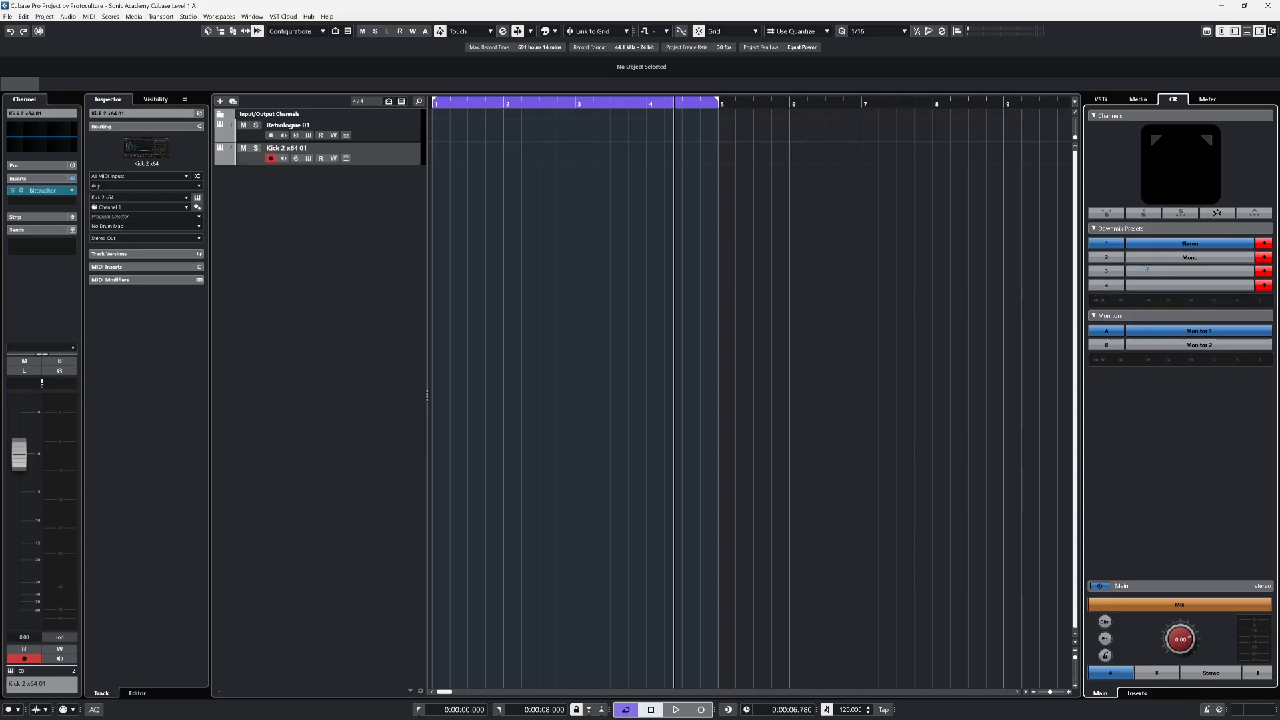
left_click(1174, 258)
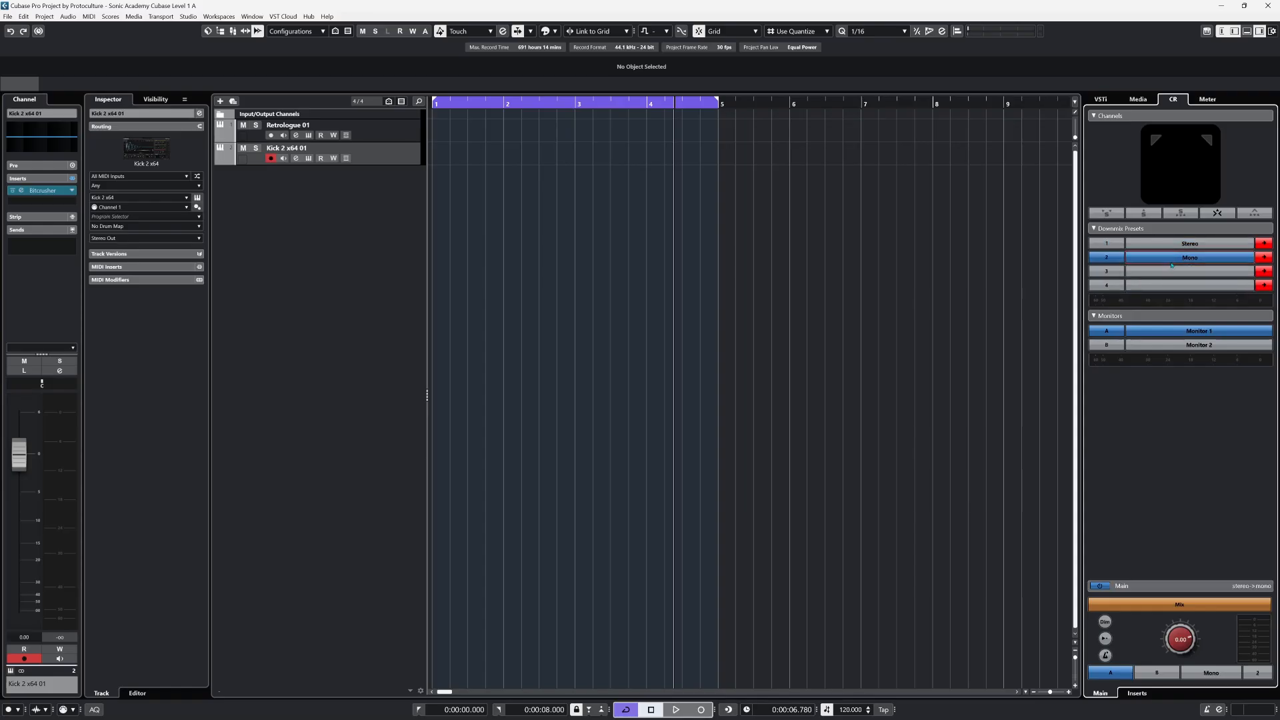
left_click(1185, 244)
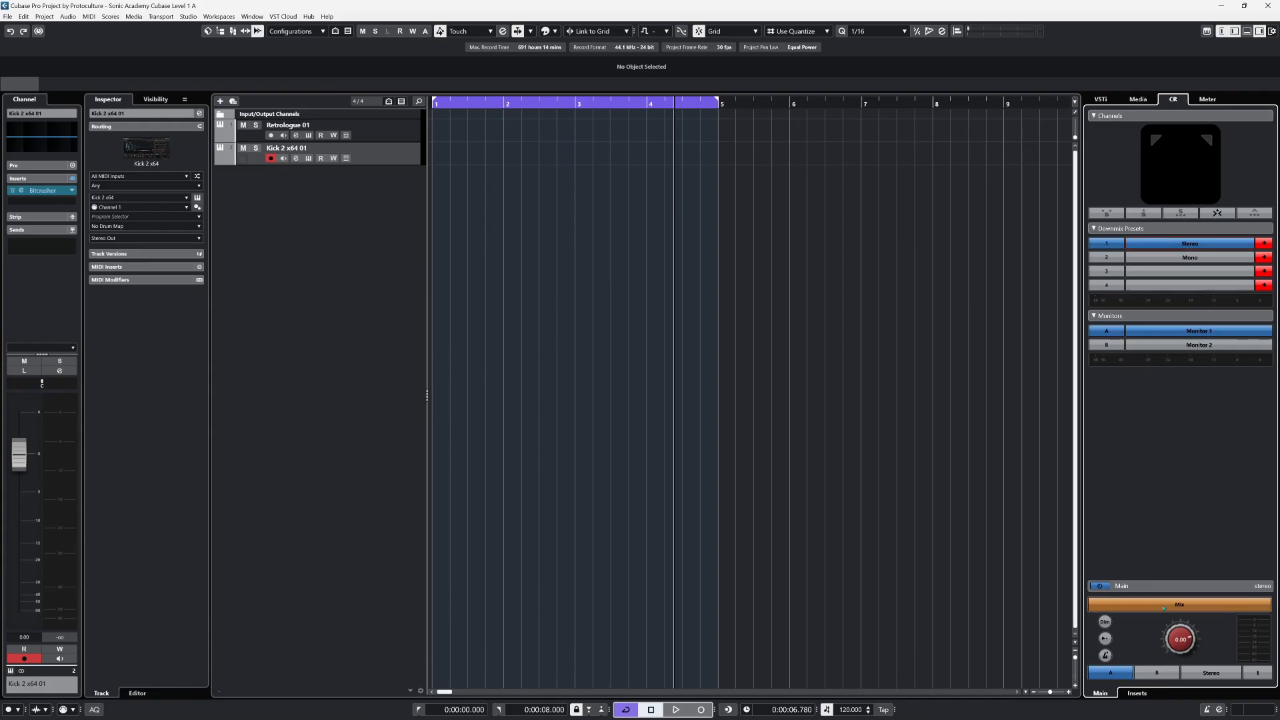
- Insert SuperVision in the first Control Room insert slot of Monitor 1, view its meters, and close its window
left_click(1136, 694)
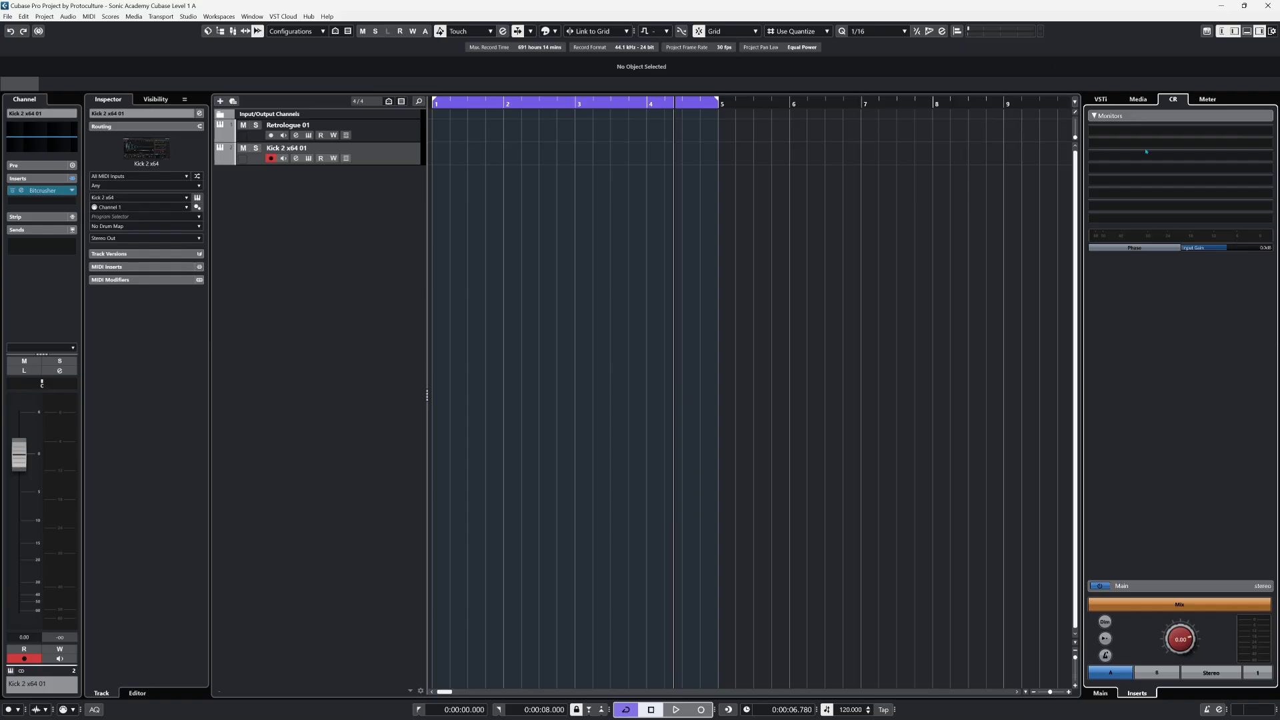
left_click(1115, 132)
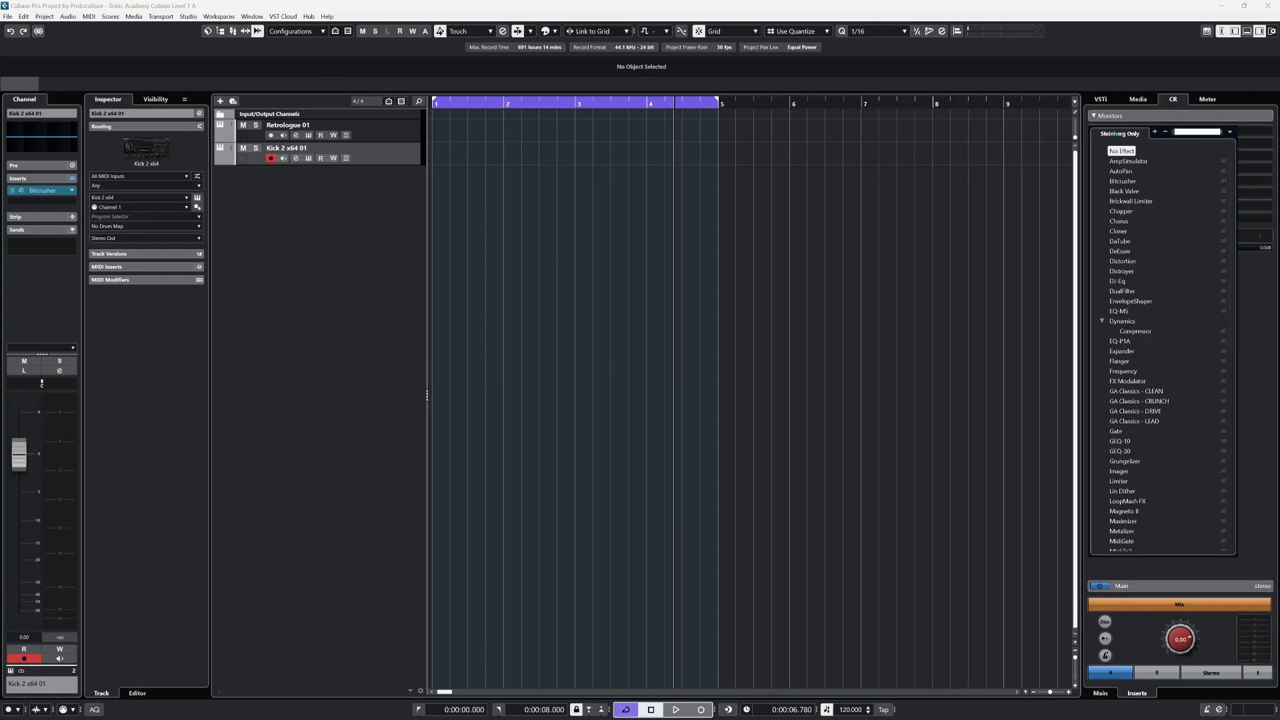
type("v")
left_click(1127, 272)
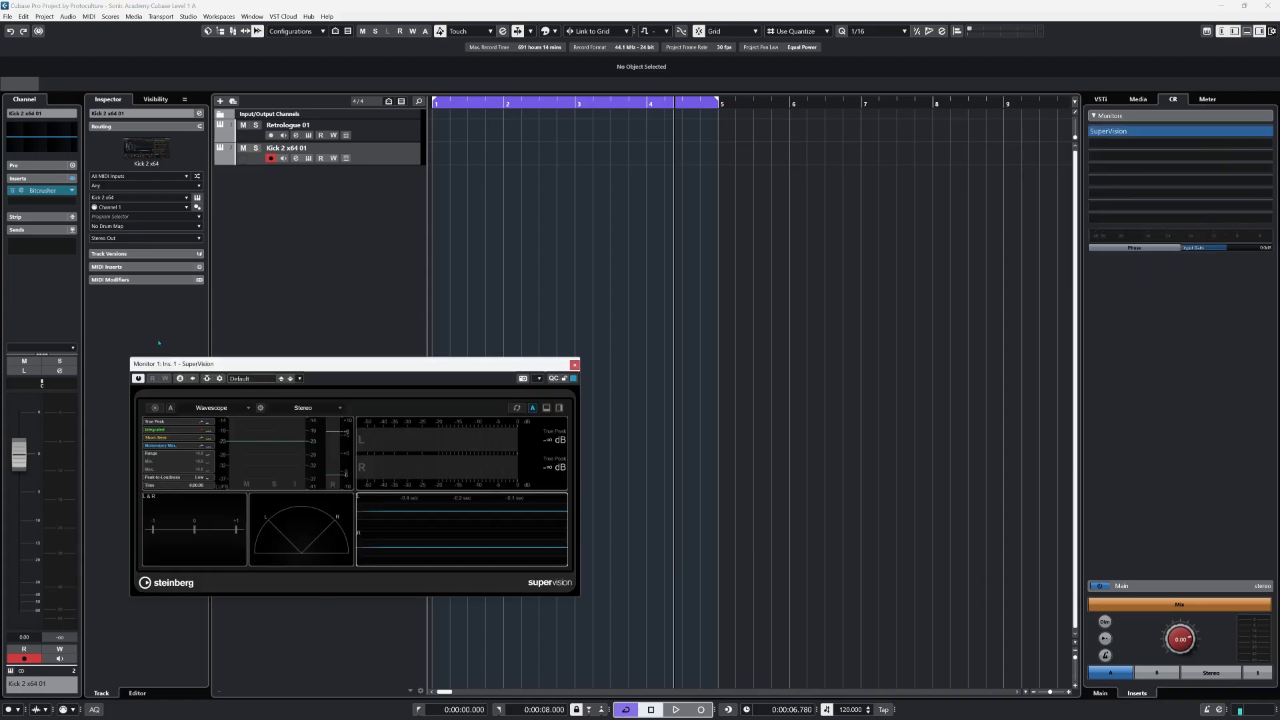
left_click_drag(286, 360, 642, 226)
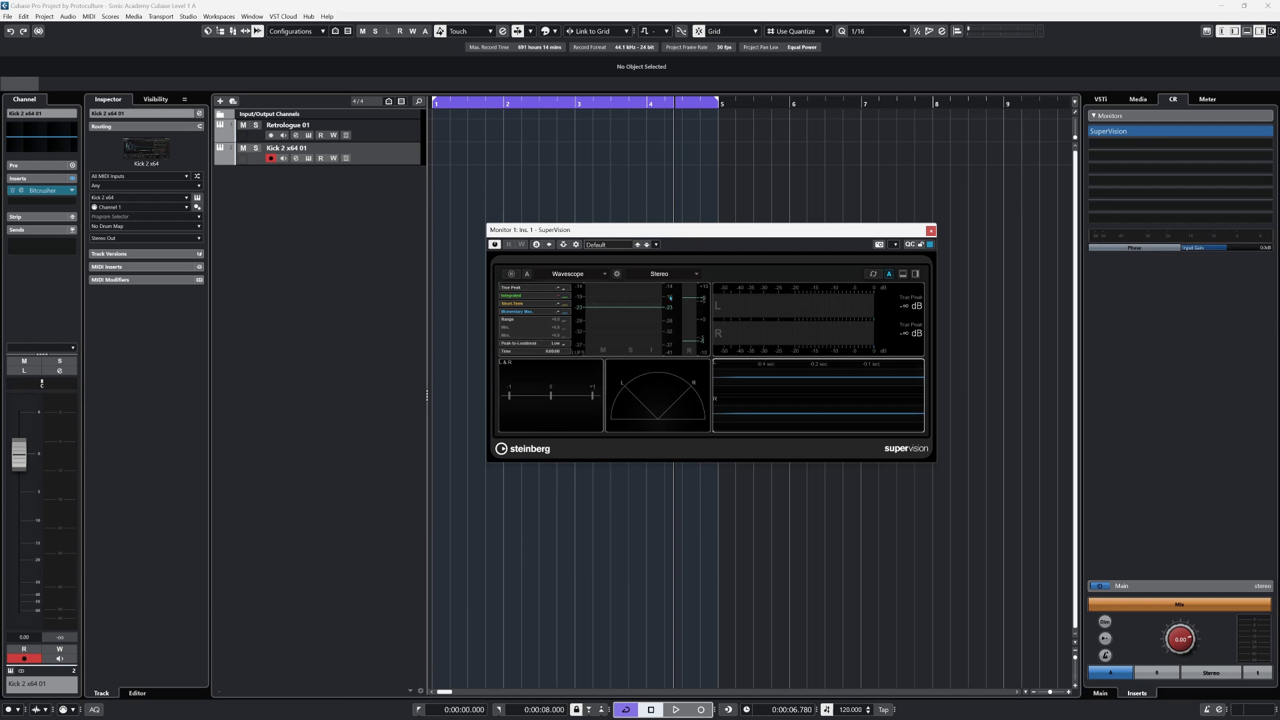
mouse_move(684, 285)
left_click(930, 230)
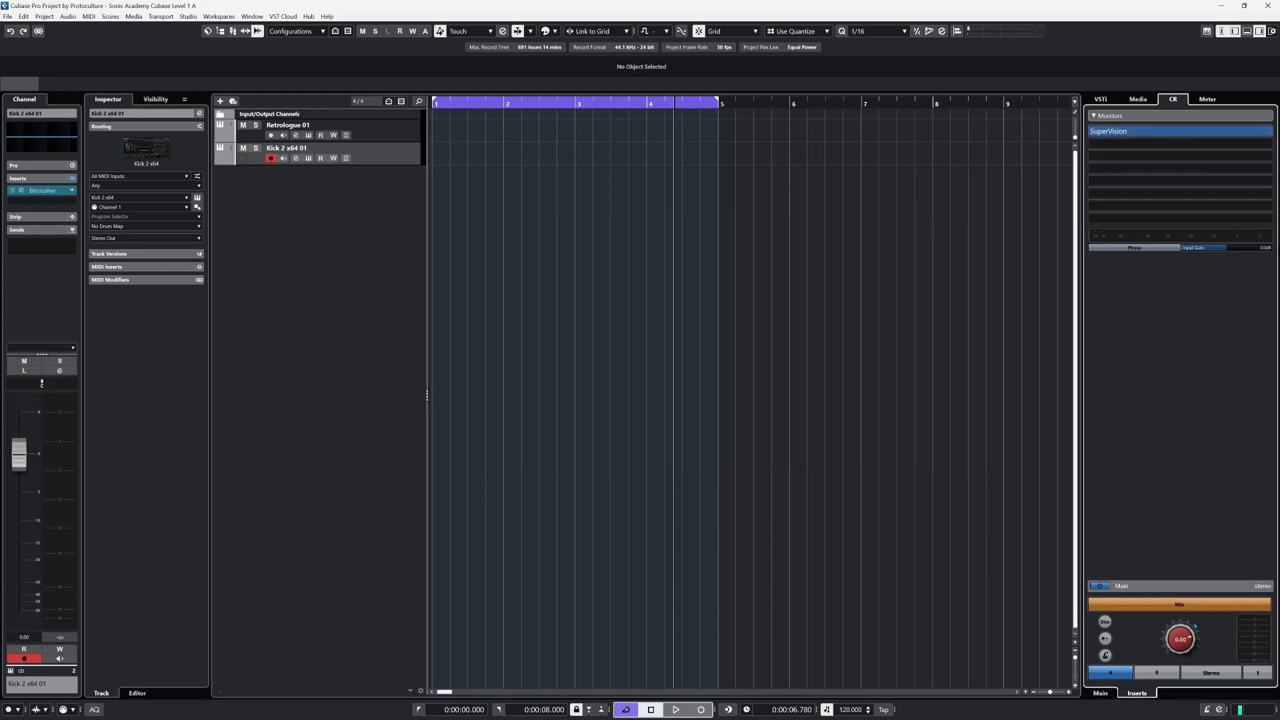
- Return the right zone to the Meter, and show the lower zone's MixConsole with the channel inserts displayed
left_click(1203, 98)
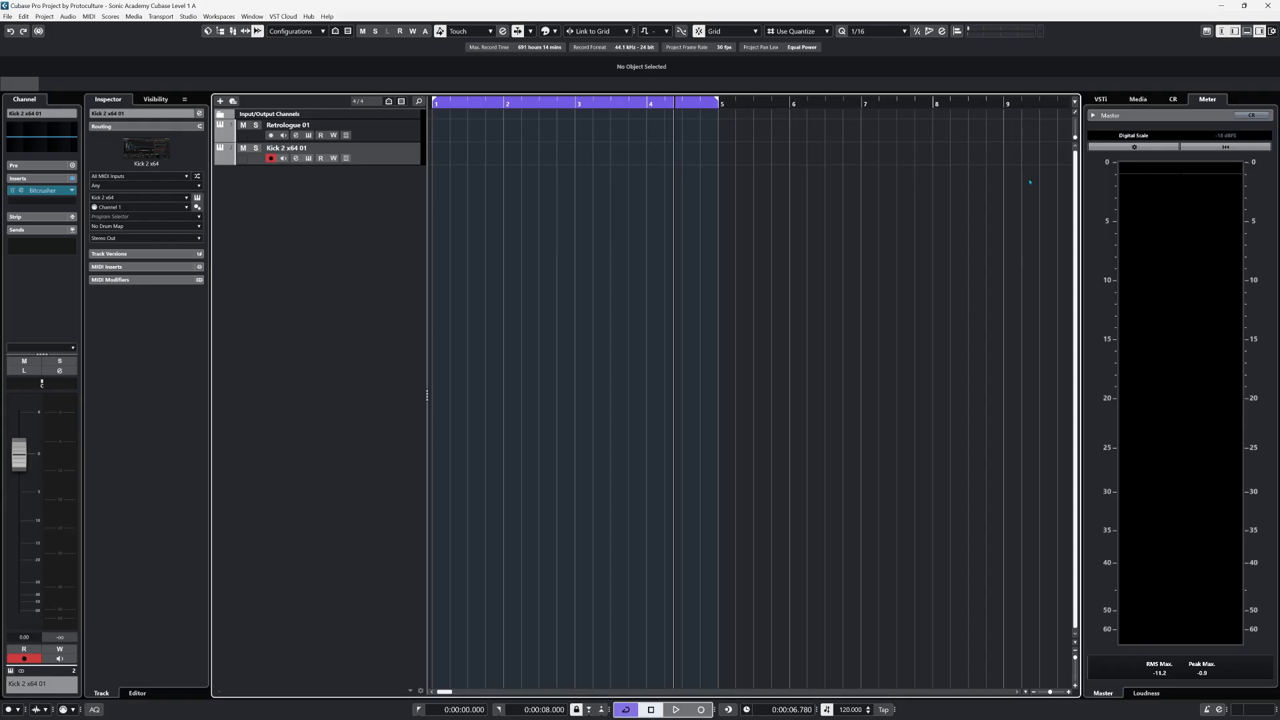
left_click(1247, 32)
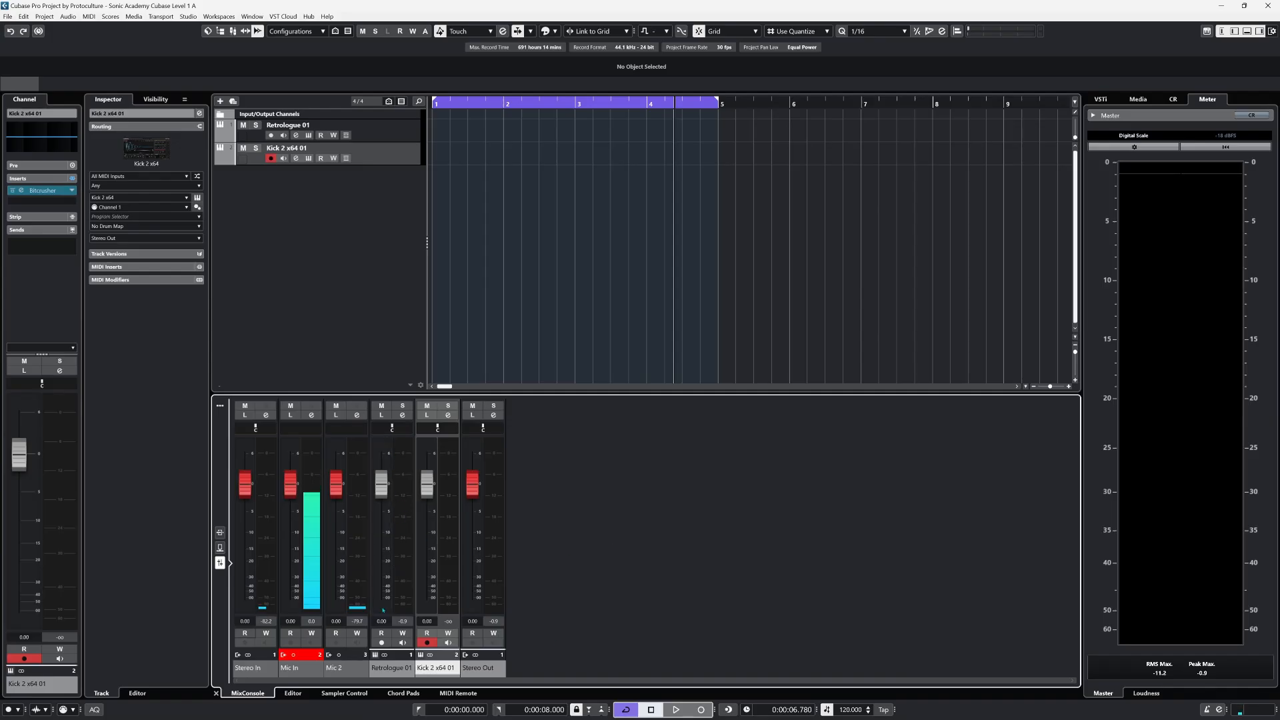
left_click(585, 605)
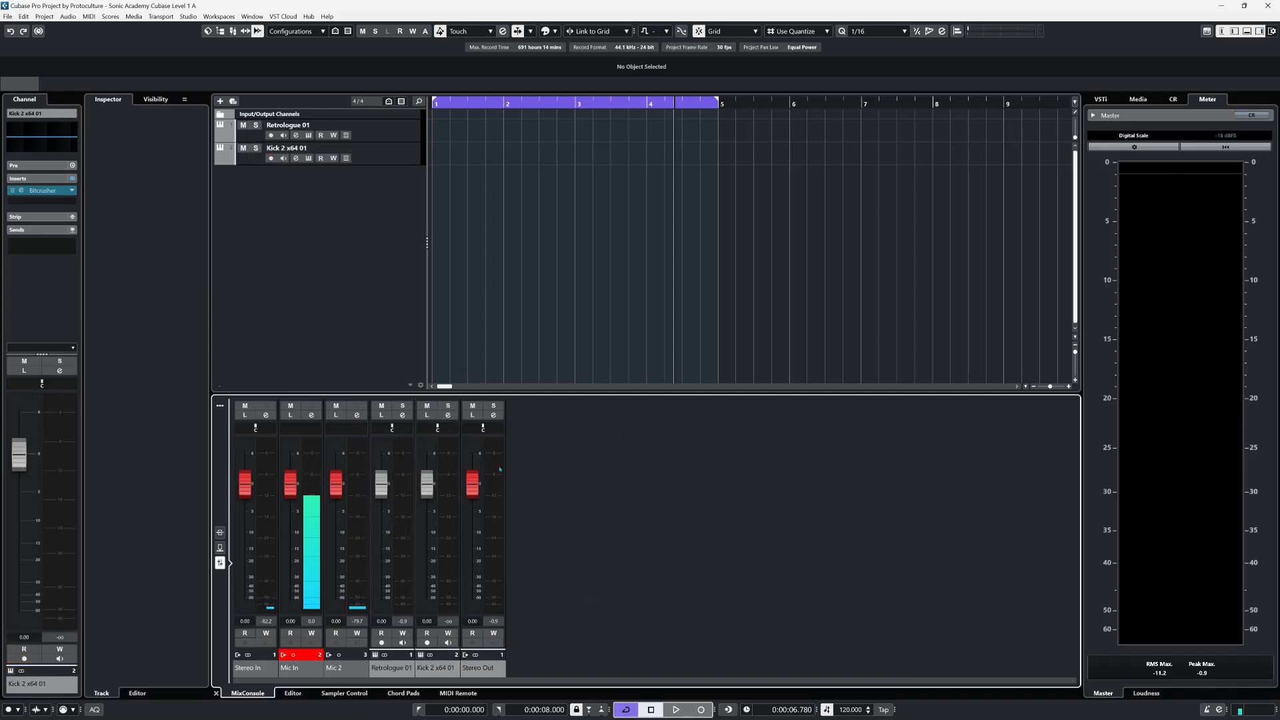
left_click(220, 548)
left_click(220, 532)
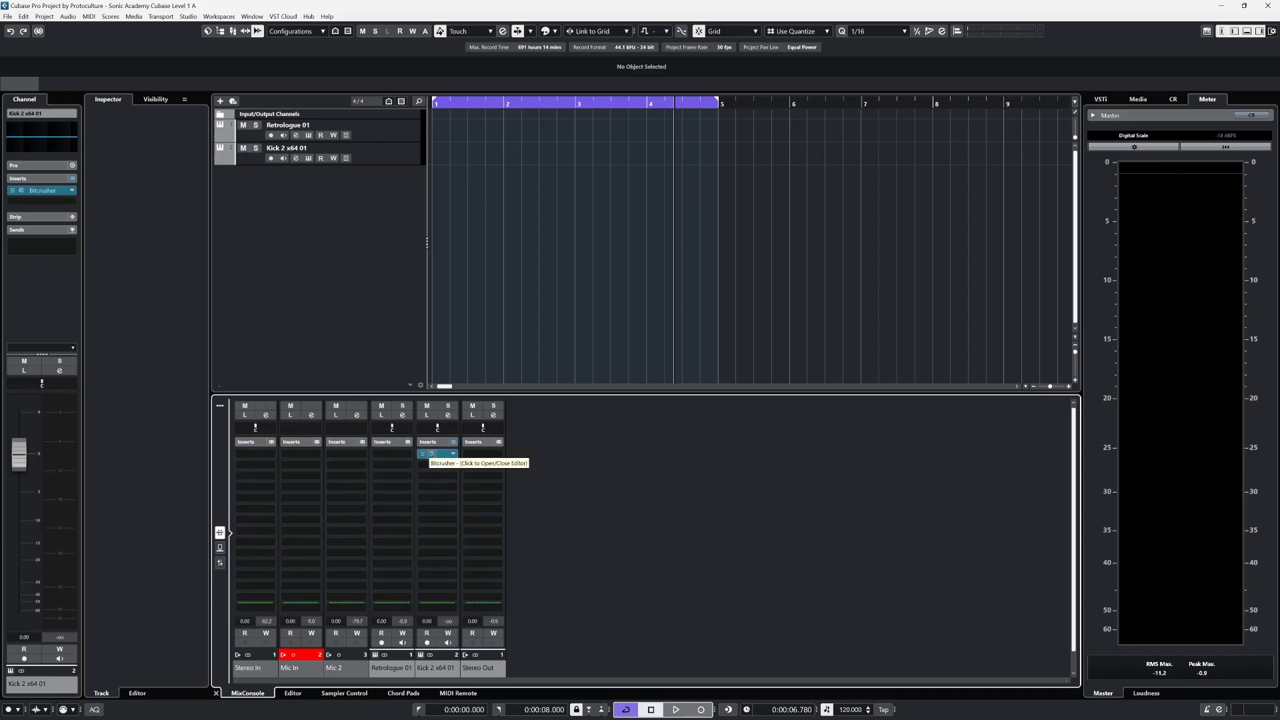
- Show the channel sends in the lower zone's MixConsole, and finish with the channel faders displayed
left_click(220, 547)
left_click(220, 563)
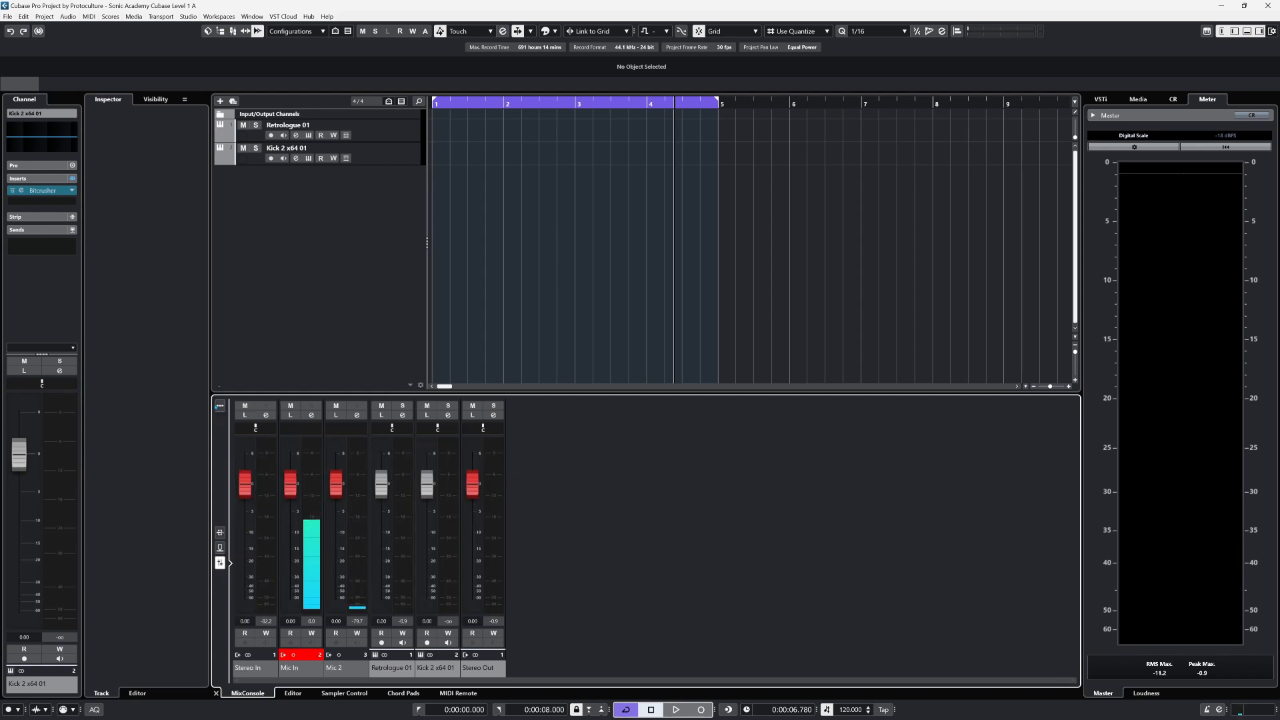
left_click(220, 405)
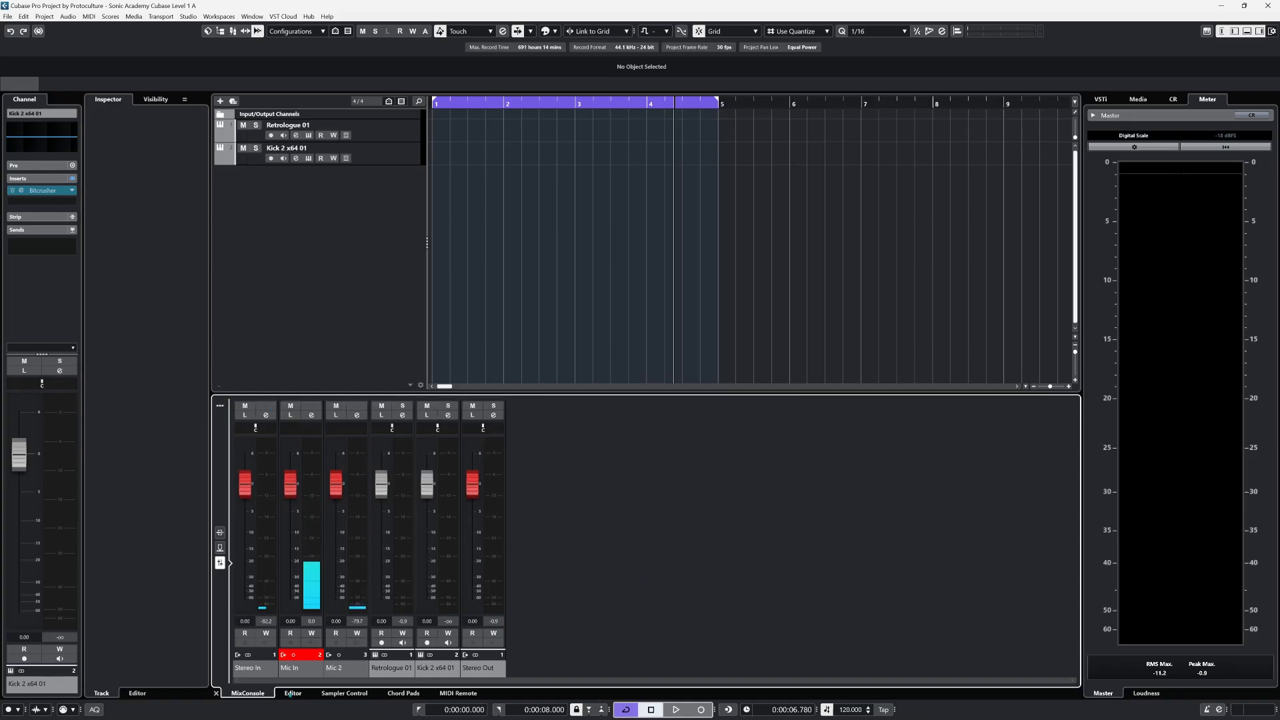
- Create a four-bar MIDI part on the Kick 2 x64 01 track with the lower zone's Editor open, and show the Inspector's Editor sections
left_click(293, 693)
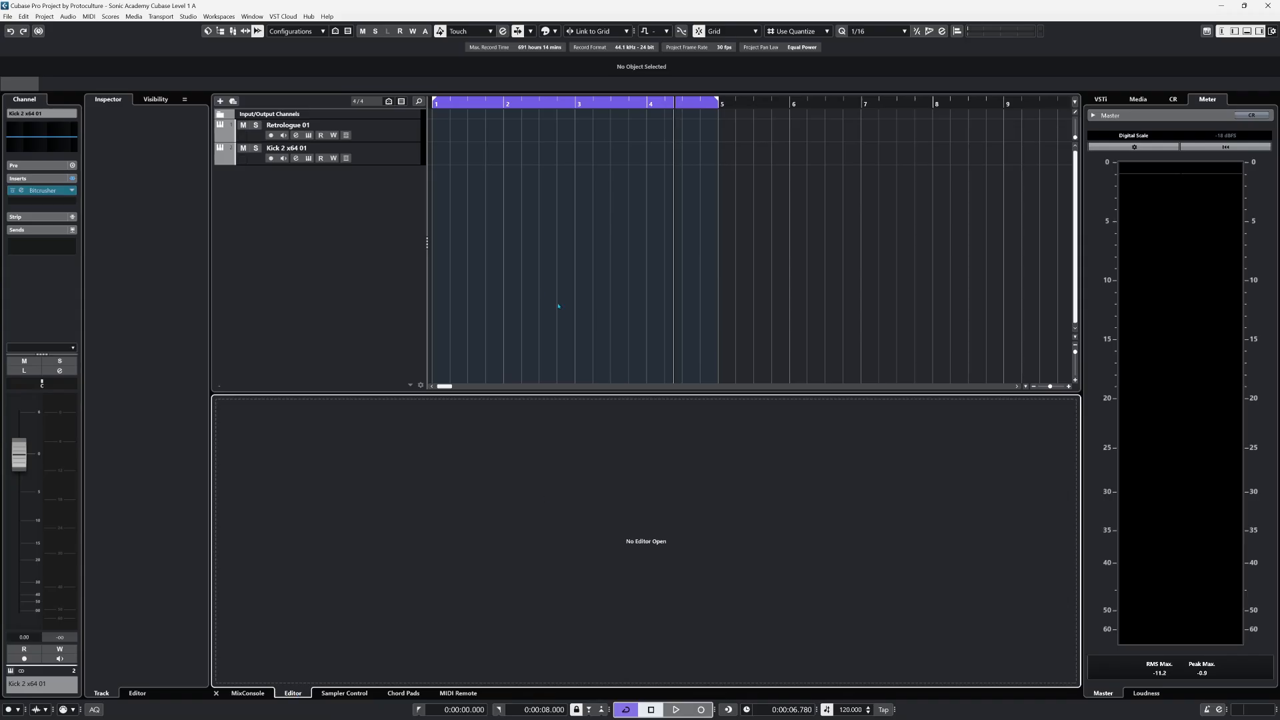
left_click(547, 274)
double_click(509, 156)
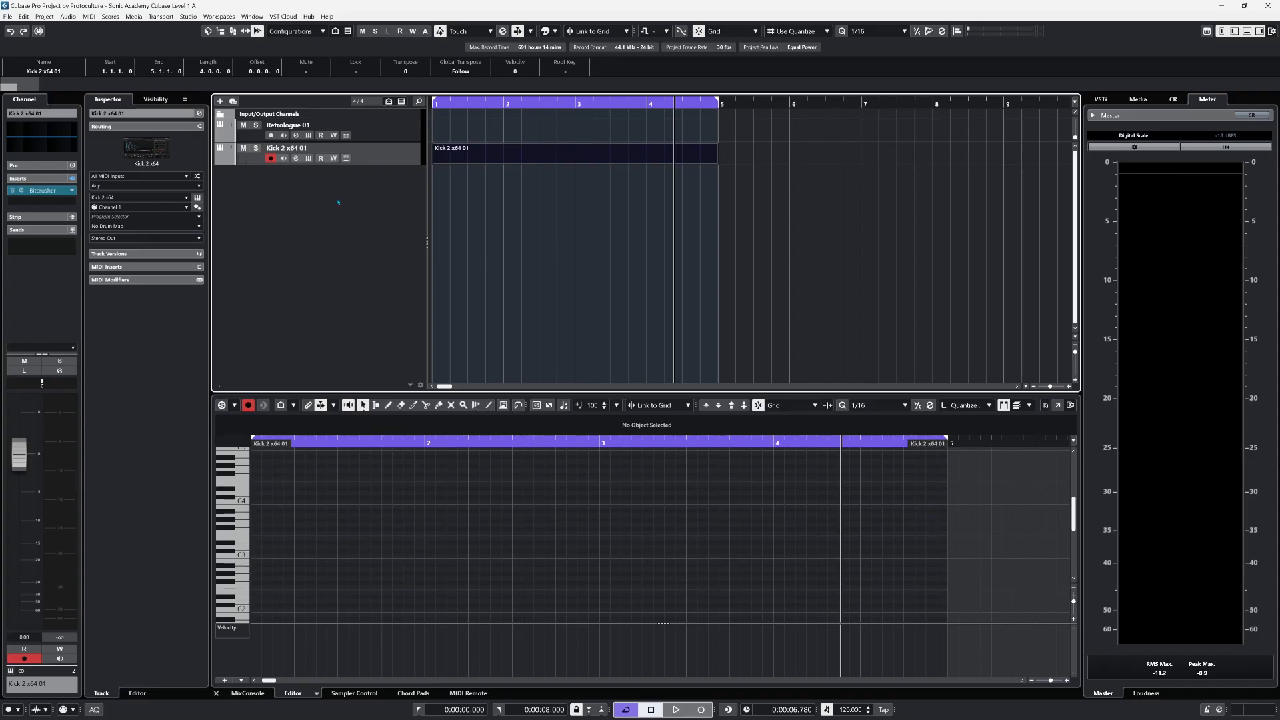
left_click(140, 694)
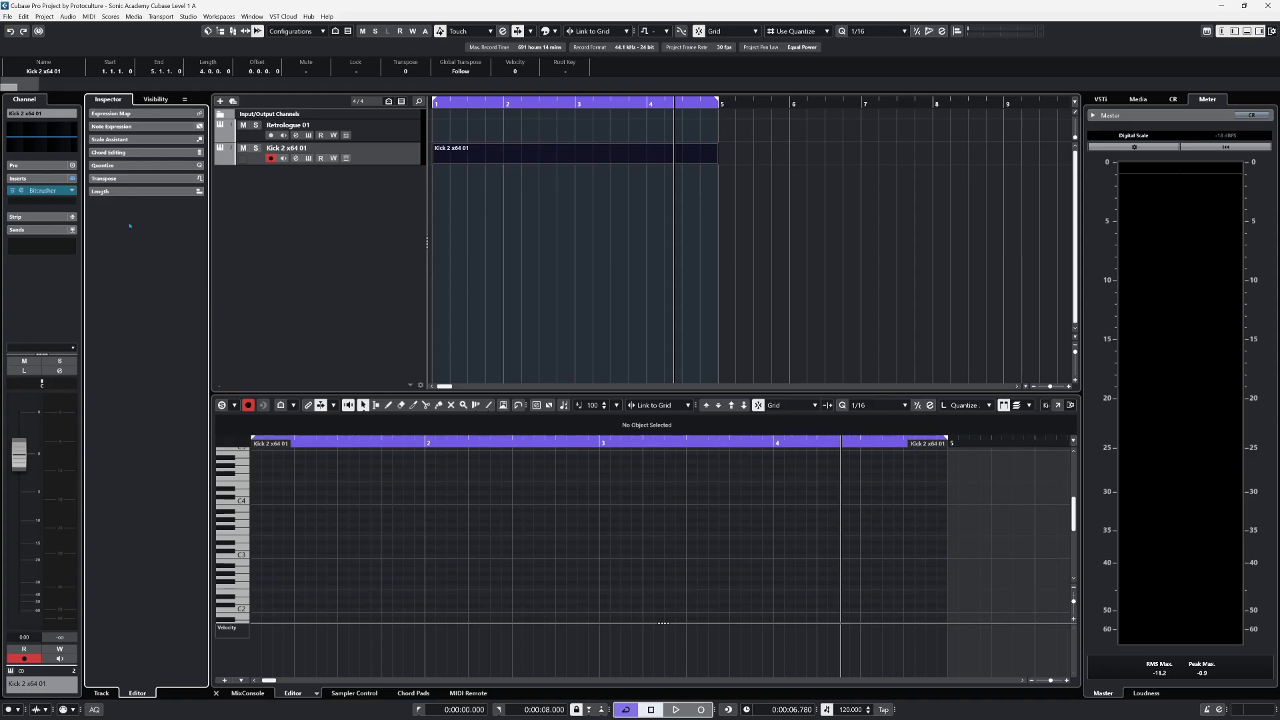
- Deselect the MIDI part, select the Retrologue 01 track, and show the Inspector's Editor sections for it
left_click(507, 172)
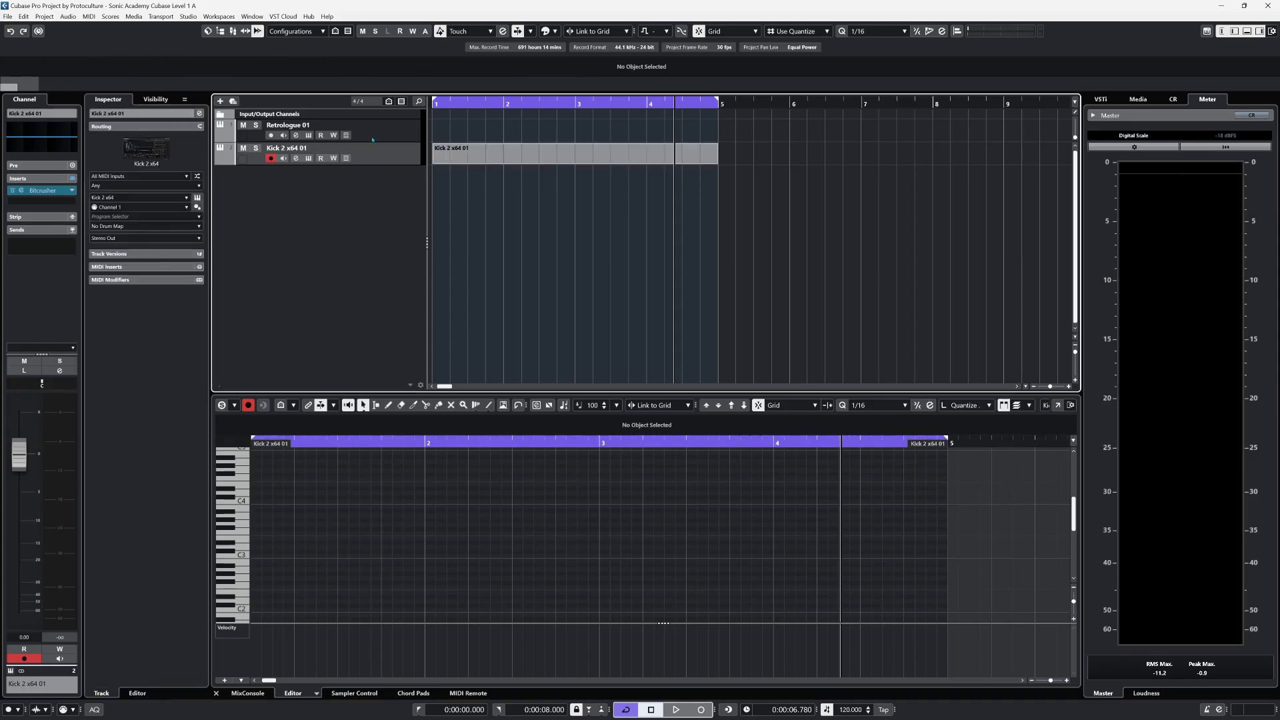
left_click(371, 136)
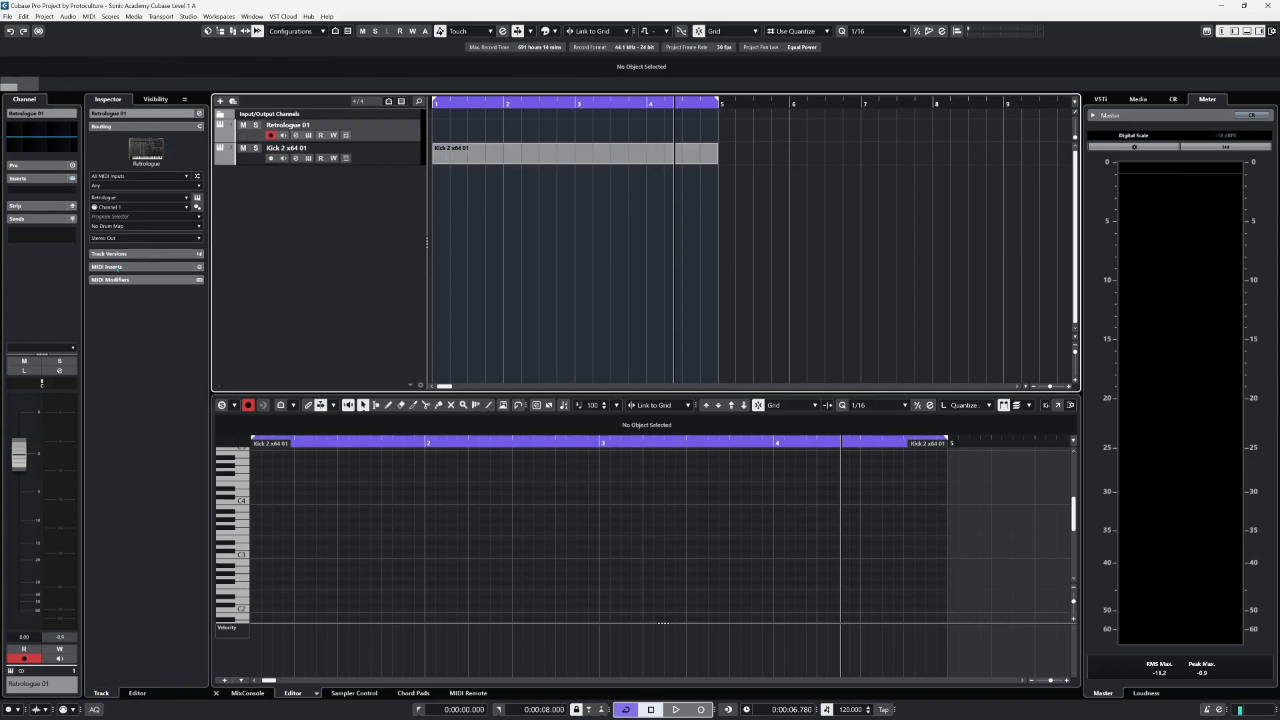
left_click(140, 694)
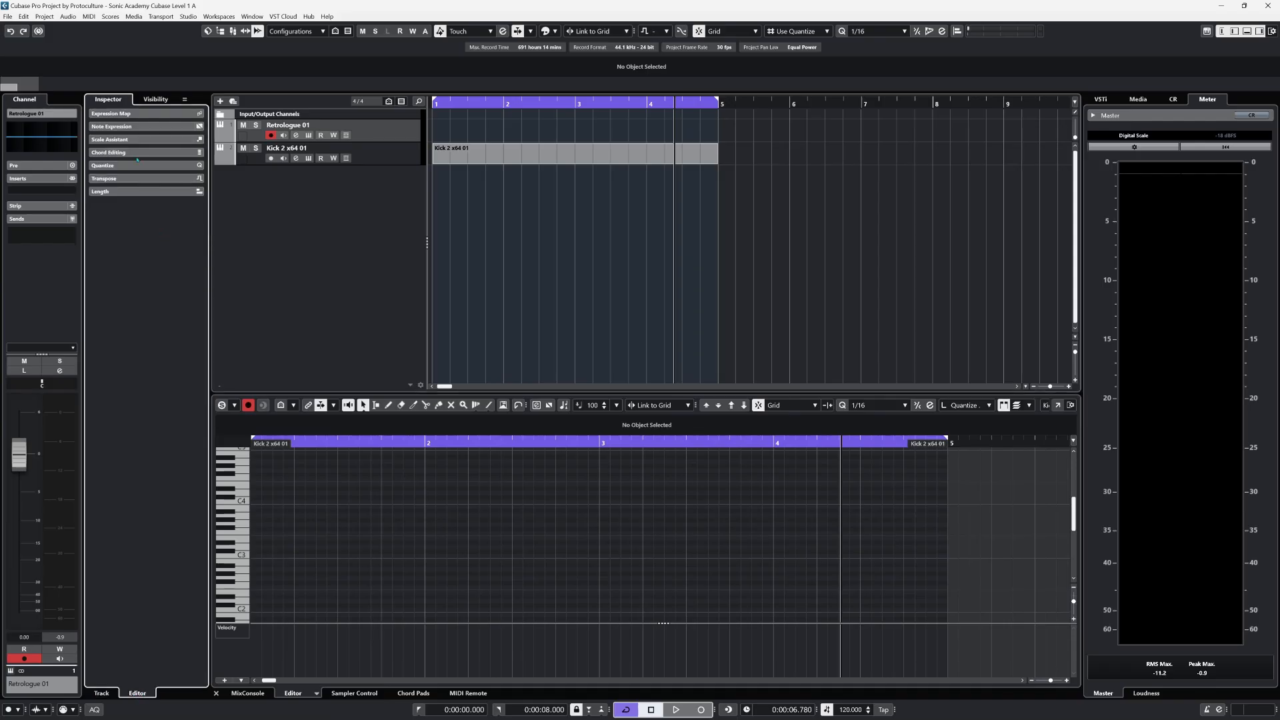
- Switch the lower zone to the MixConsole and back to the Editor, and display the Kick 2 x64 01 part with the Inspector's Editor sections
left_click(250, 694)
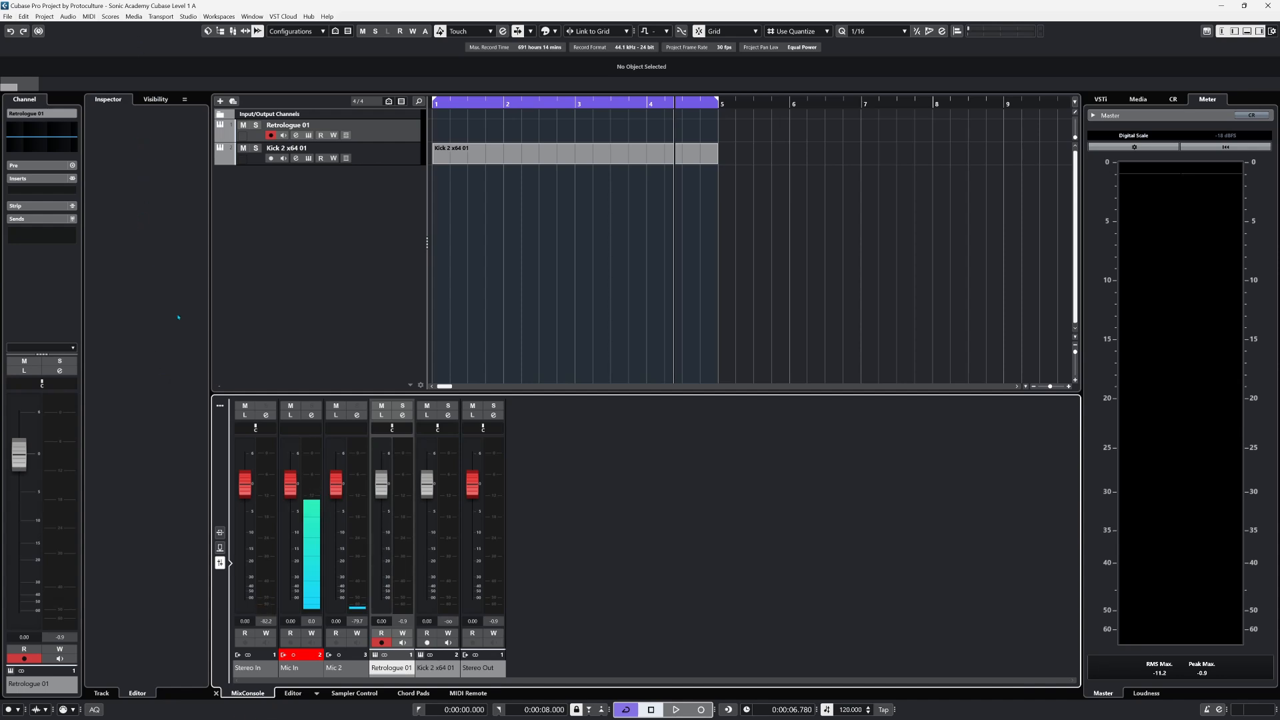
left_click(293, 694)
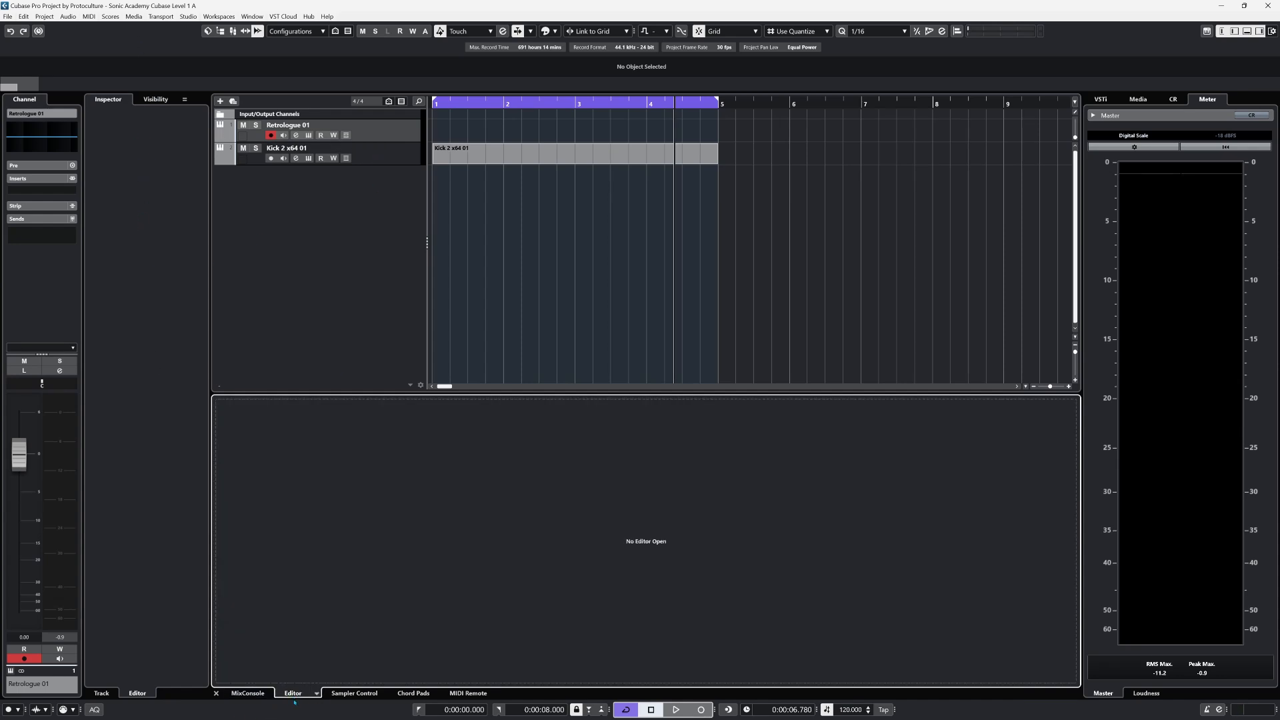
left_click(396, 158)
left_click(446, 155)
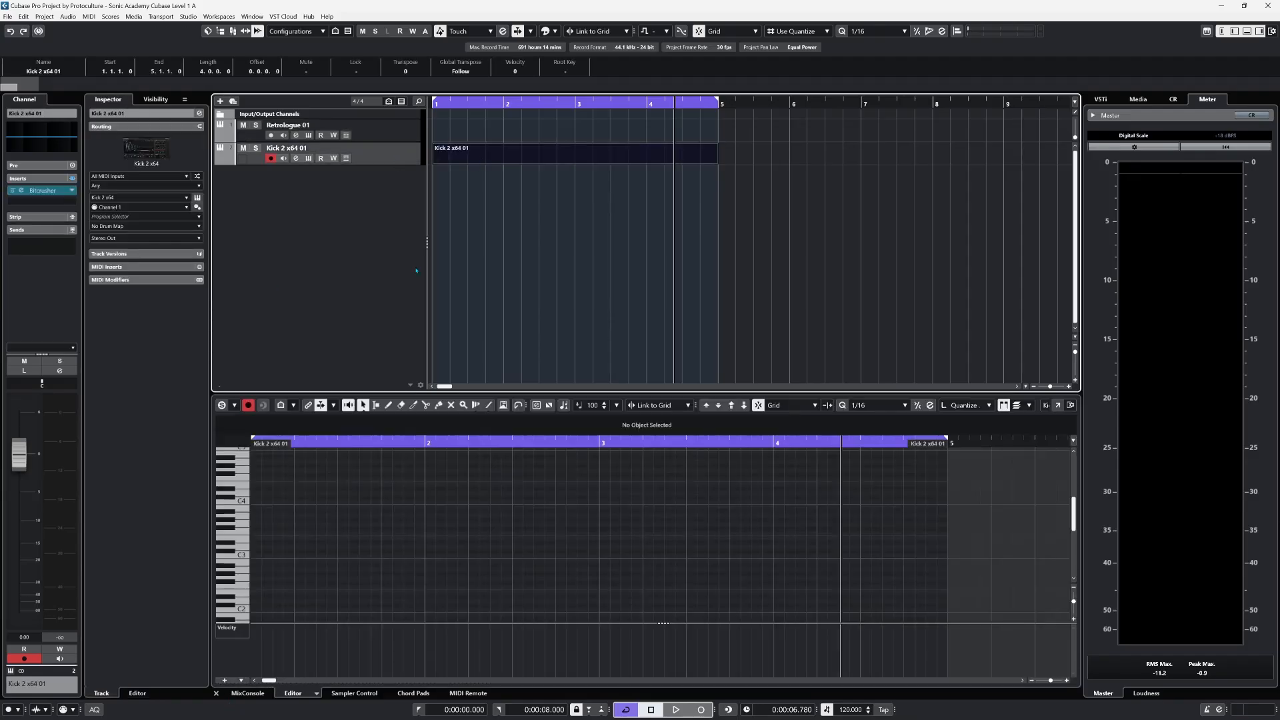
left_click(138, 694)
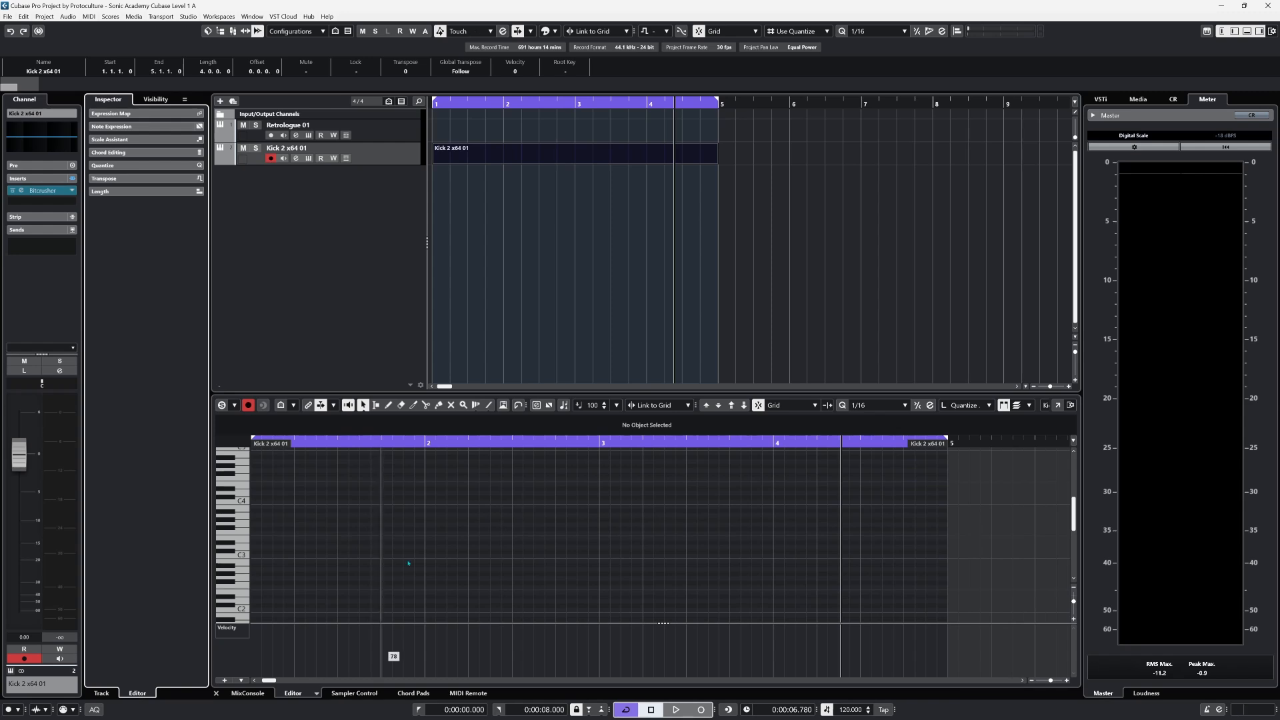
- Add a Sampler Track below the Kick 2 x64 01 track
right_click(318, 204)
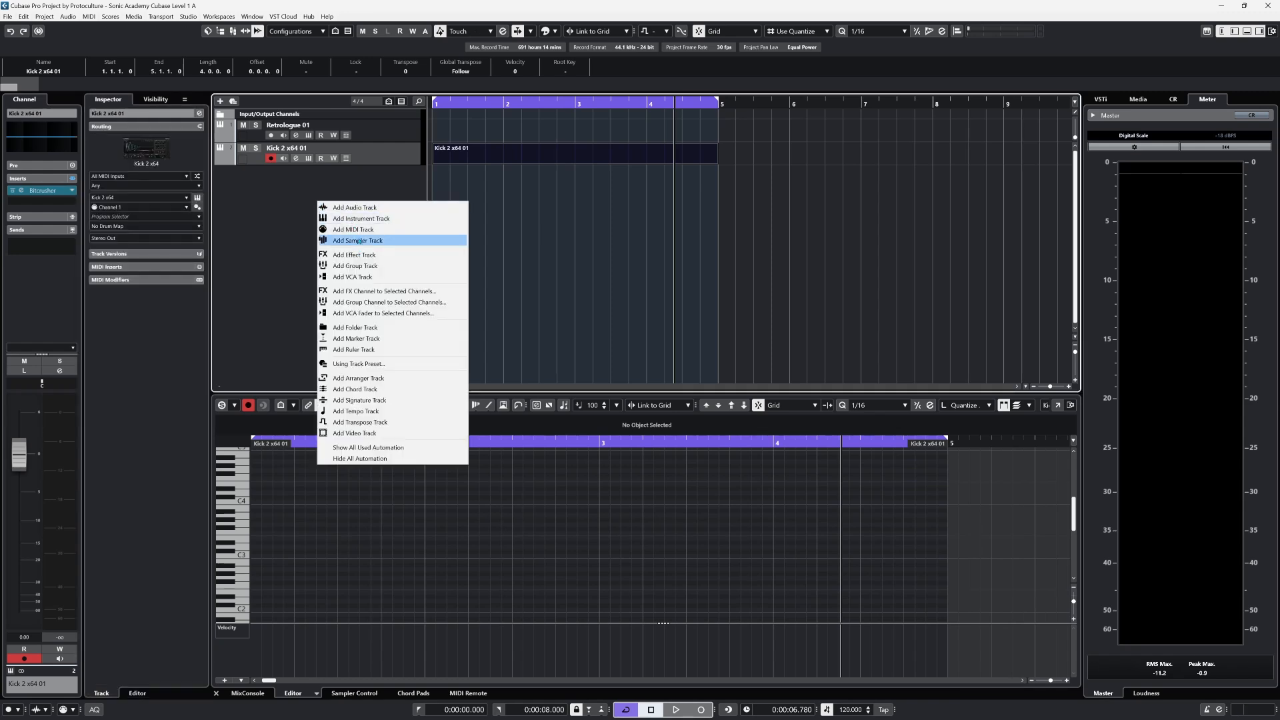
left_click(346, 241)
left_click(805, 495)
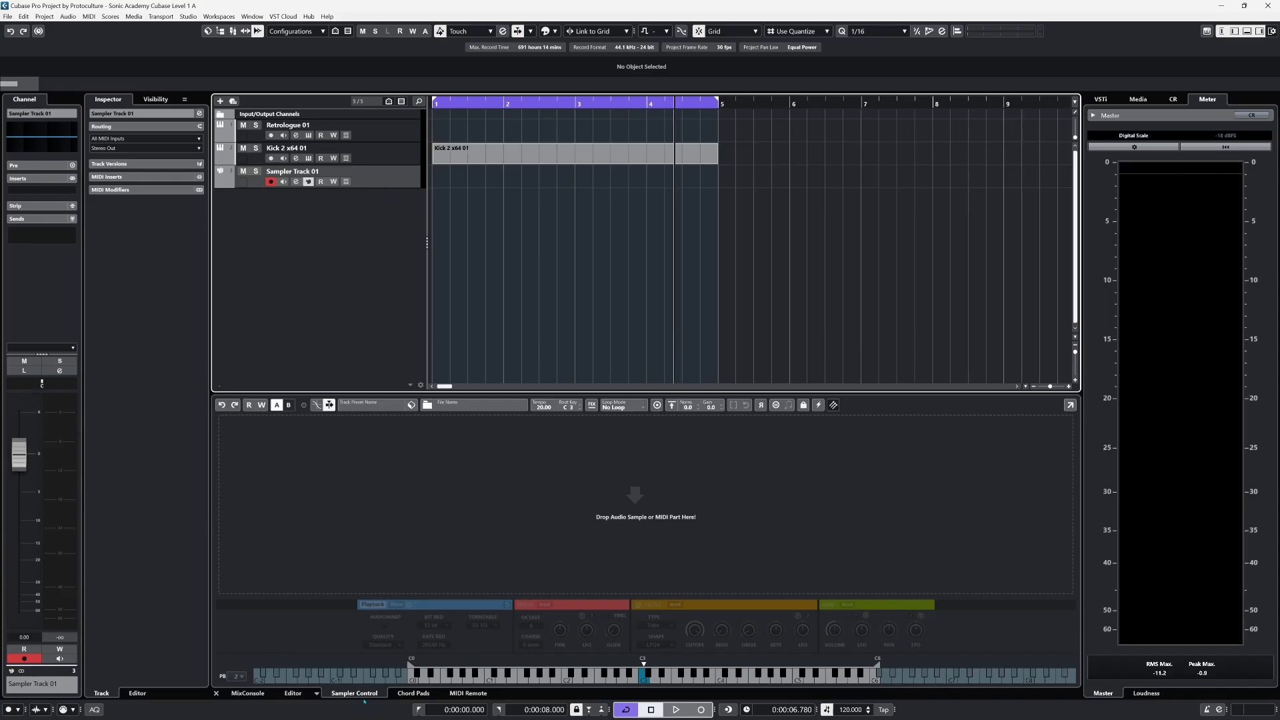
- View the lower zone's Chord Pads, and choose Native Instruments - Komplete Kontrol S61 MK2 as the MIDI Remote controller
left_click(415, 694)
left_click(468, 694)
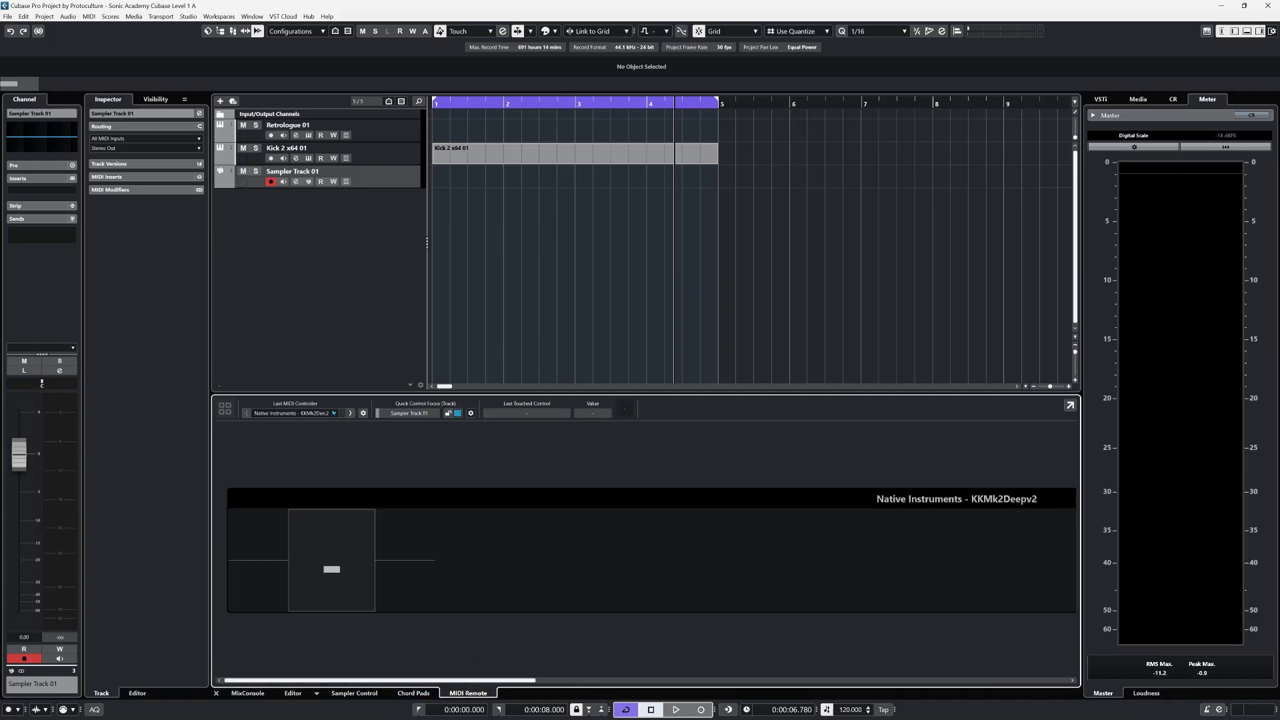
left_click(332, 413)
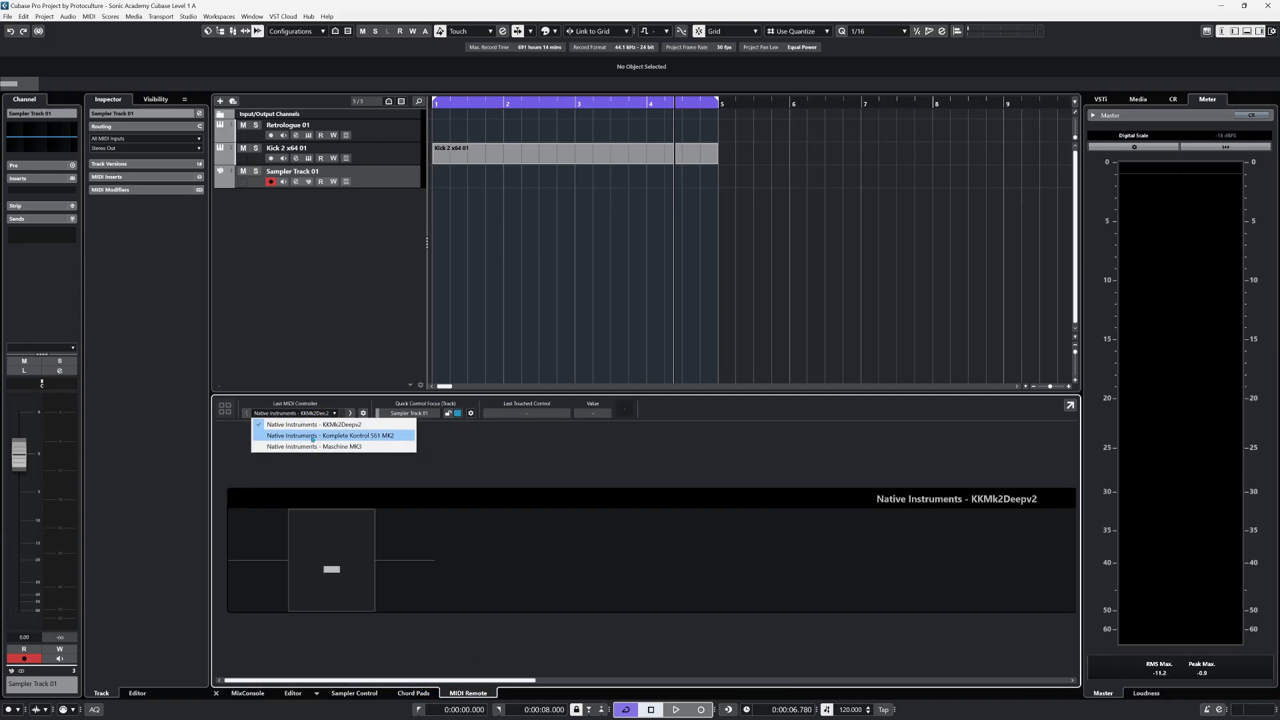
left_click(312, 437)
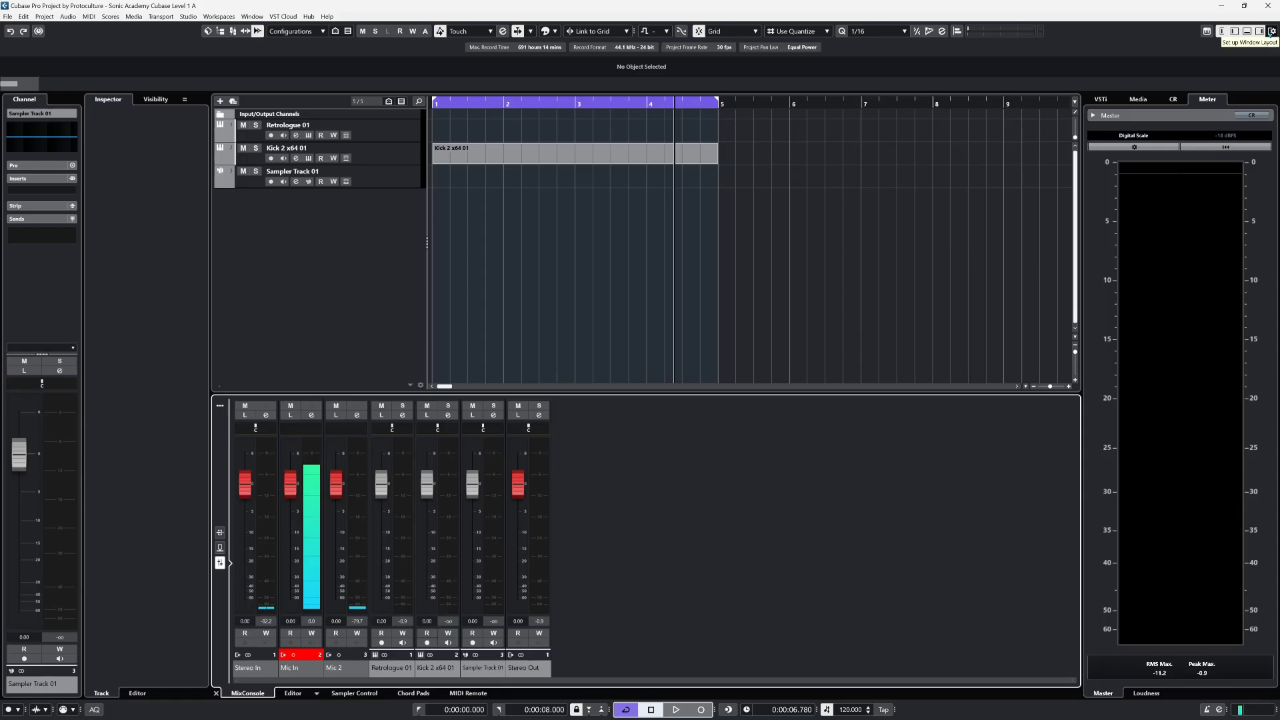
- Try hiding the project window's Status Line, Info Line and Transport Bar in the window layout setup, and show them again
left_click(1271, 31)
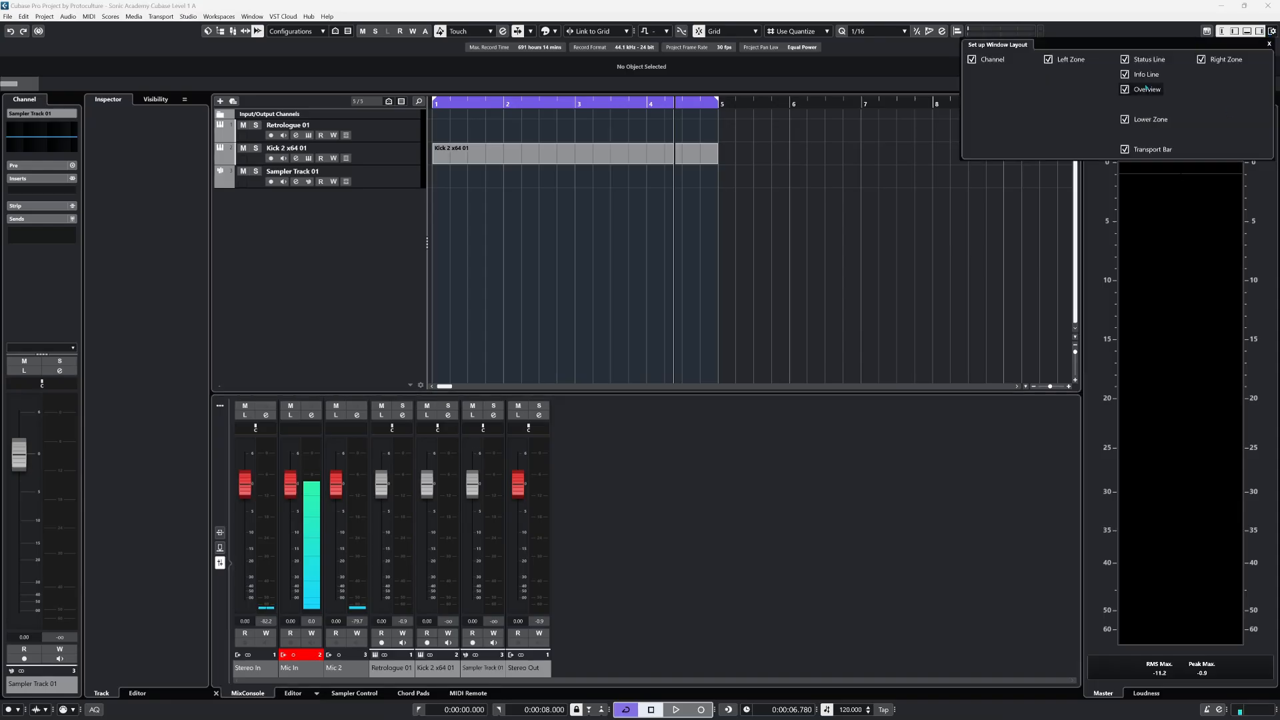
left_click(1124, 60)
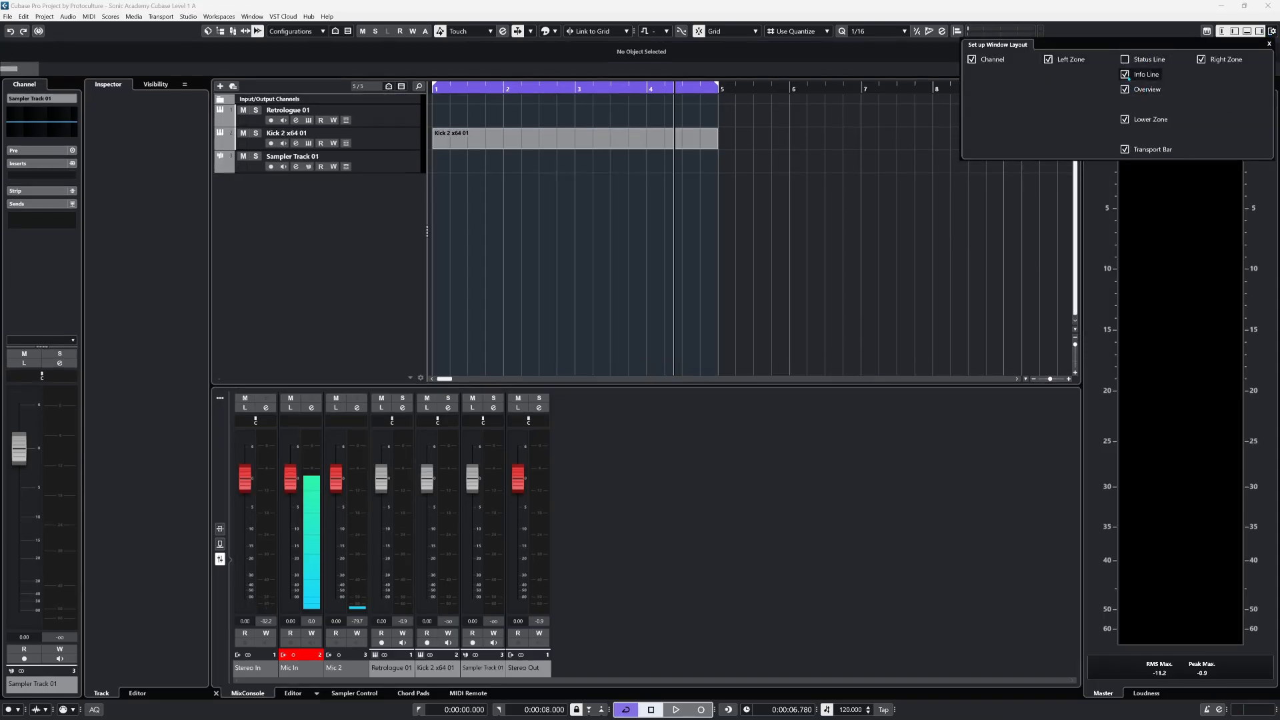
left_click(1125, 74)
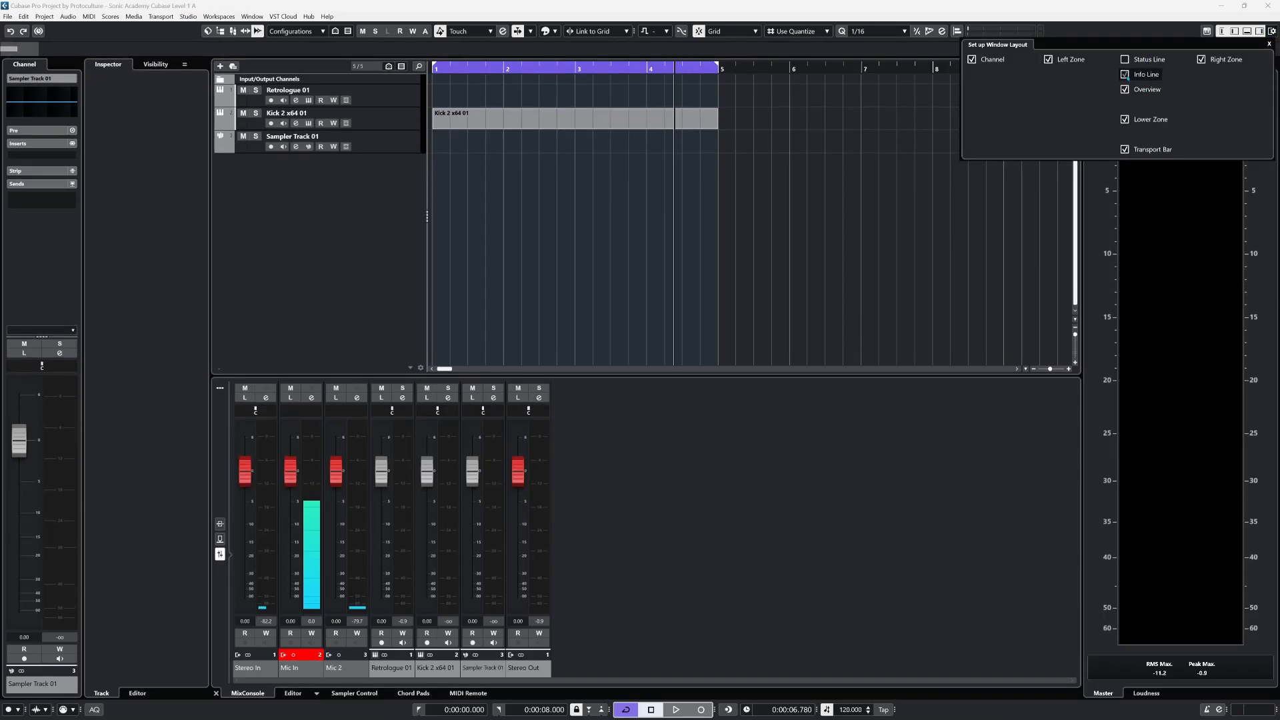
left_click(1124, 60)
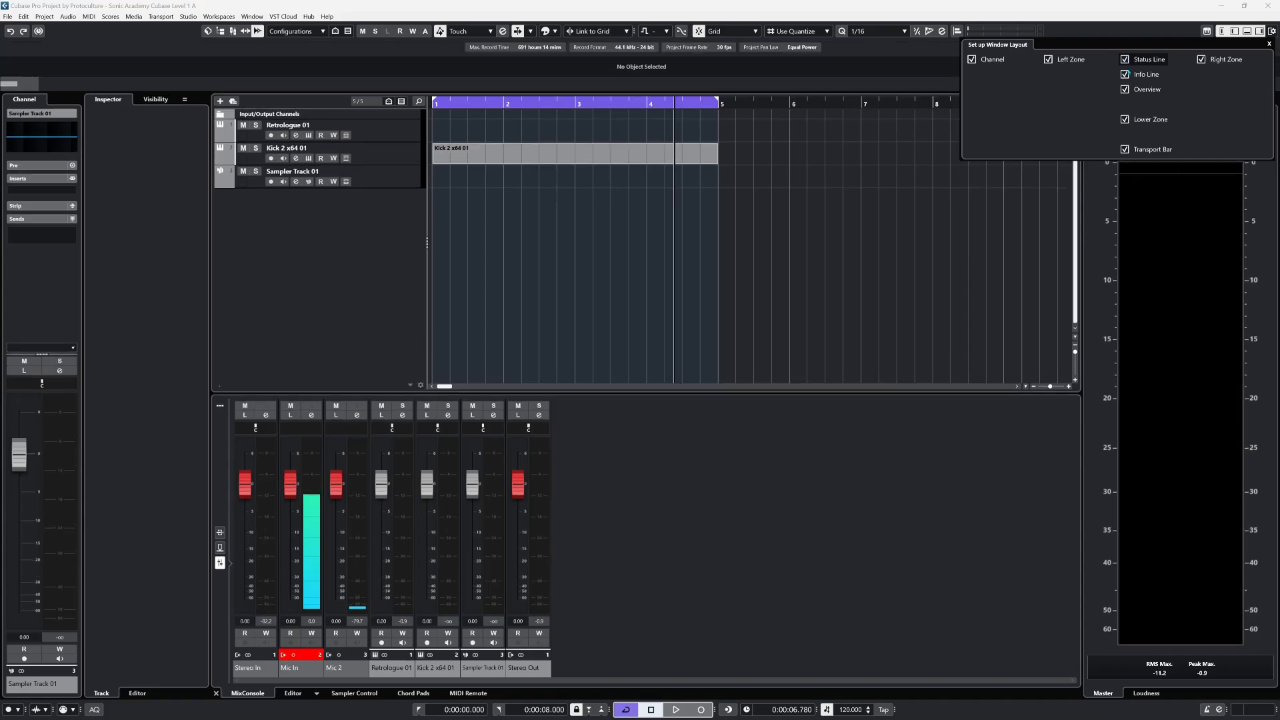
left_click(1125, 149)
left_click(1125, 149)
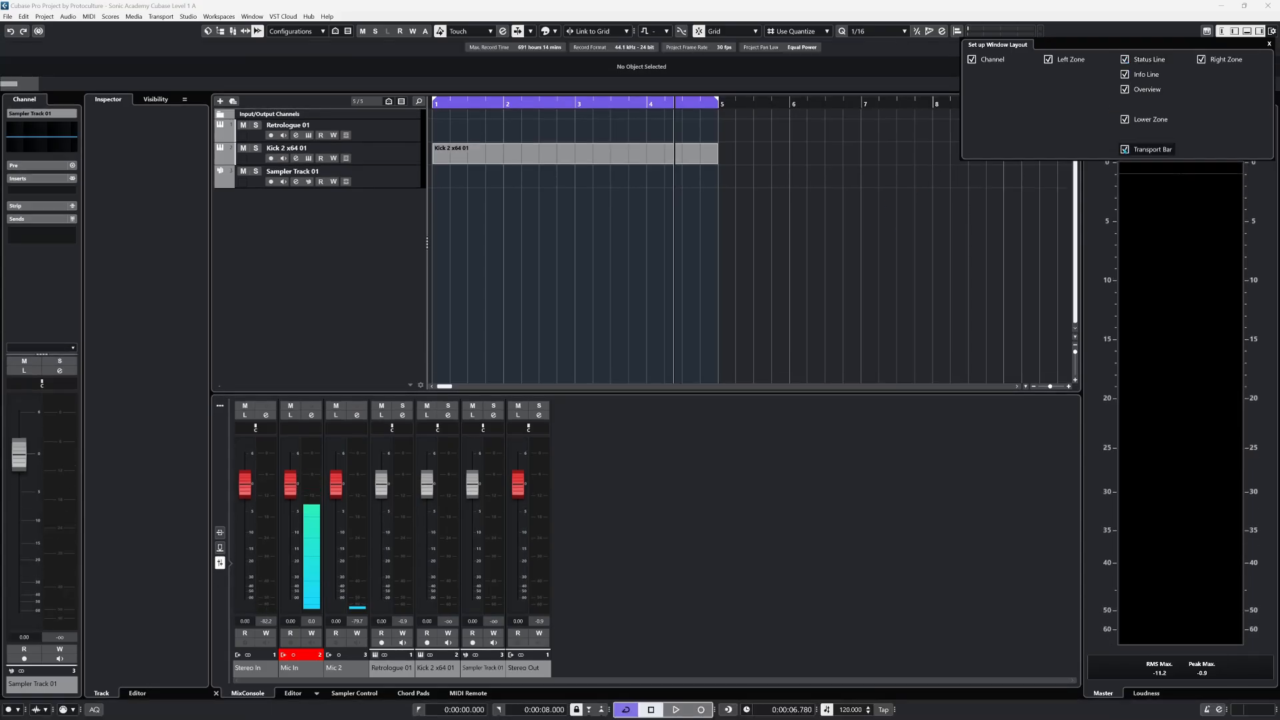
left_click(1125, 149)
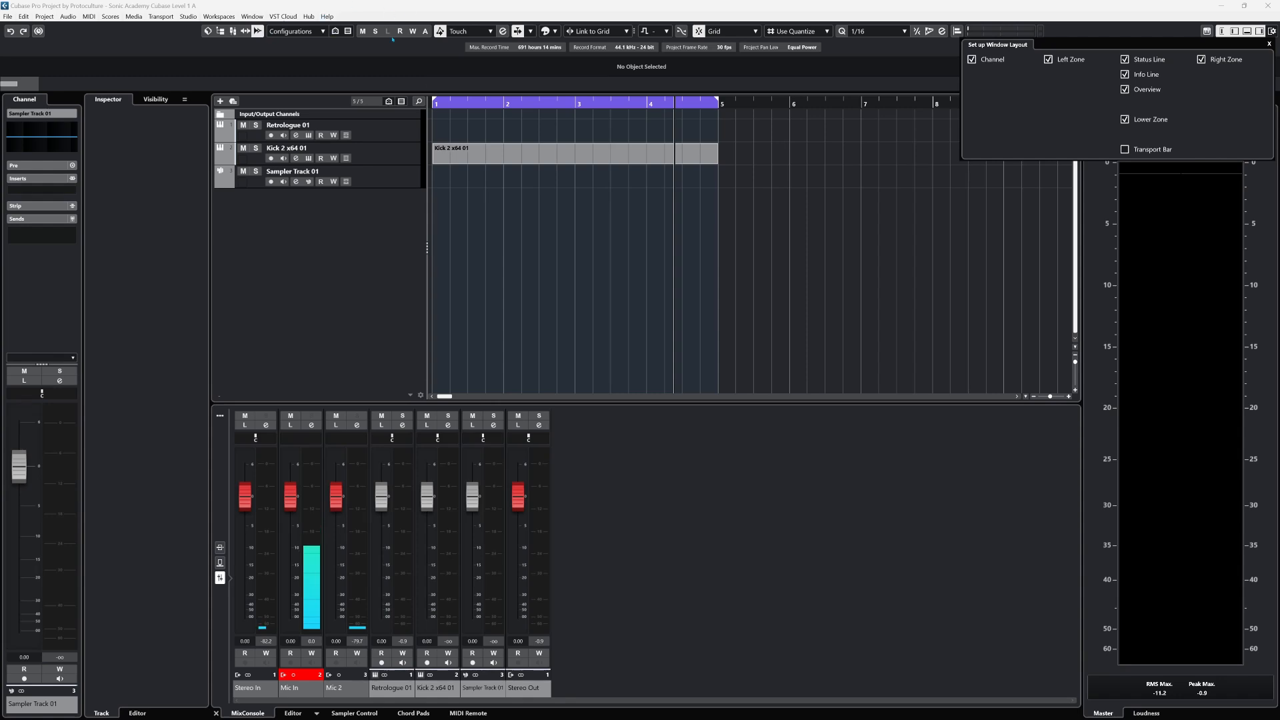
left_click(1125, 149)
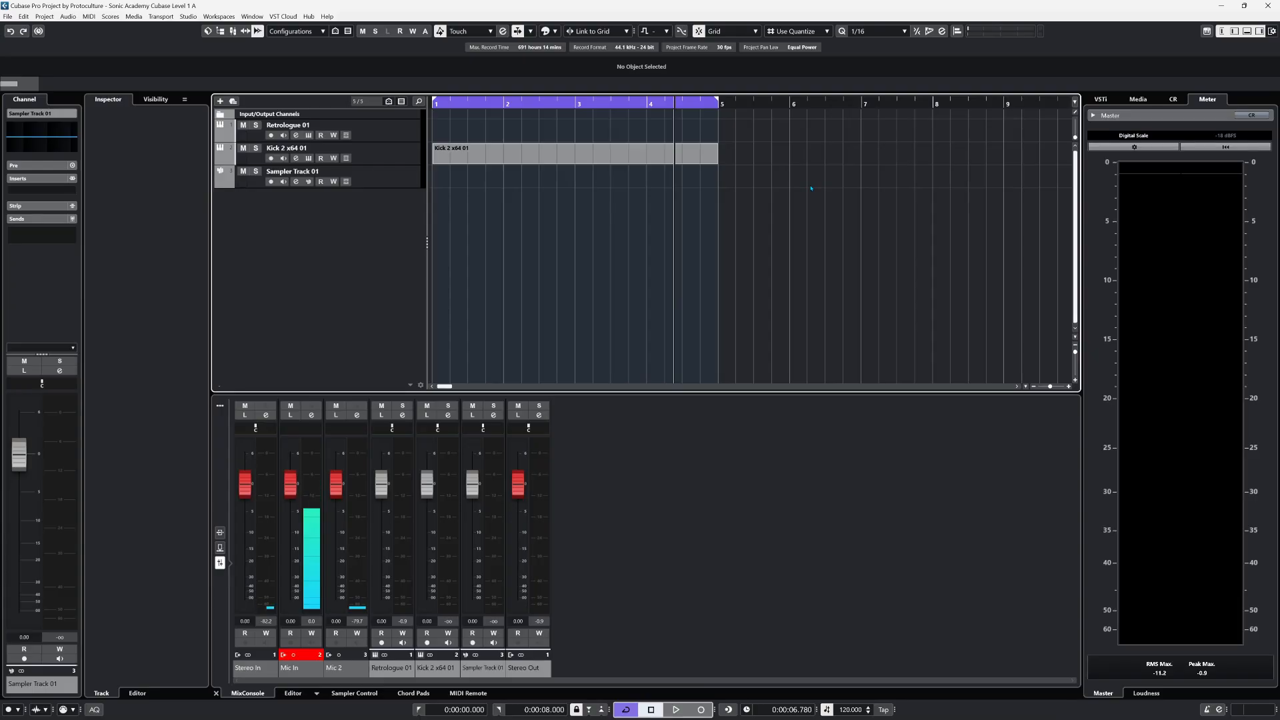
- Open the full MixConsole window and examine its toolbar setup options
key("F3")
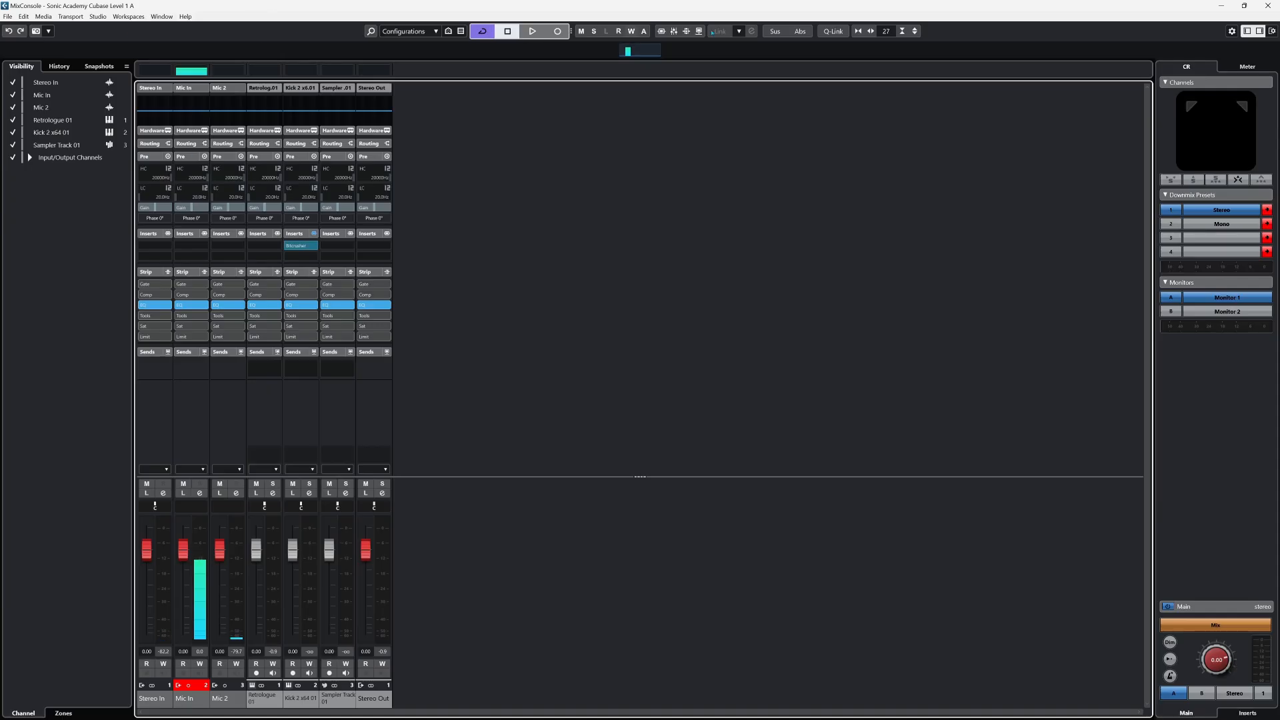
right_click(286, 27)
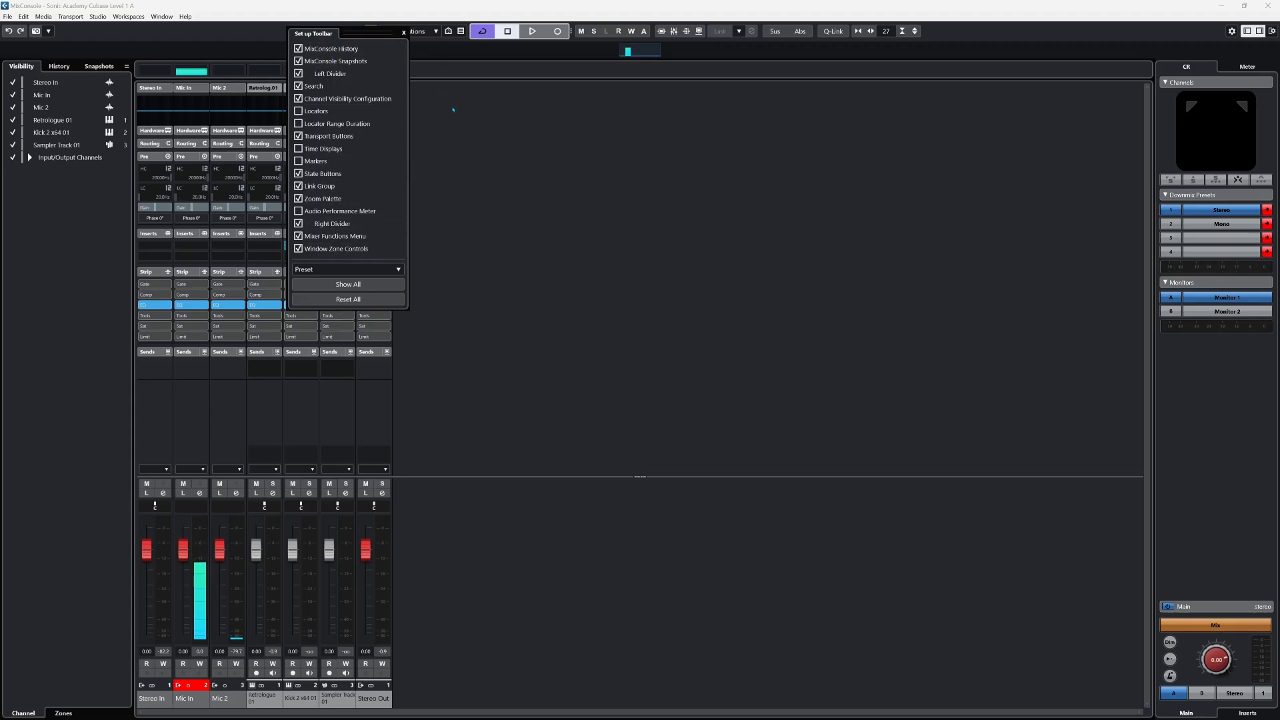
left_click(505, 159)
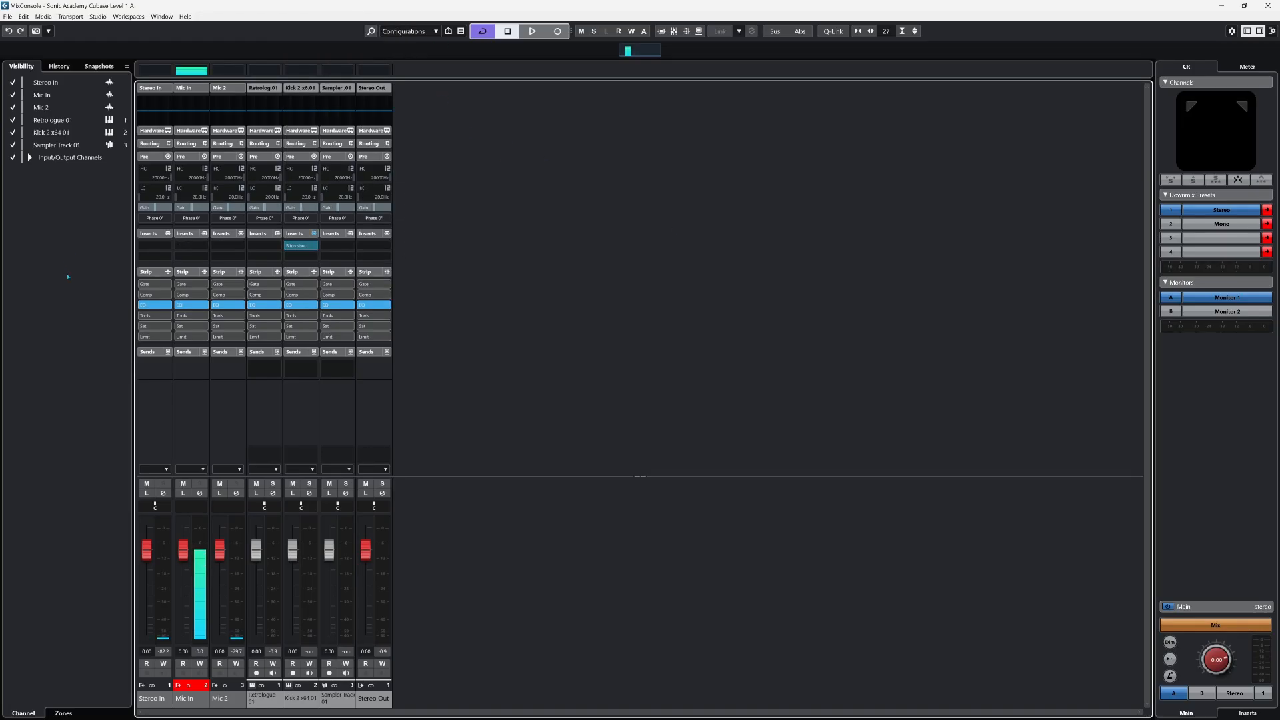
- Try hiding the MixConsole's Left Zone and Right Zone in its window layout setup, and show both again
left_click(1271, 31)
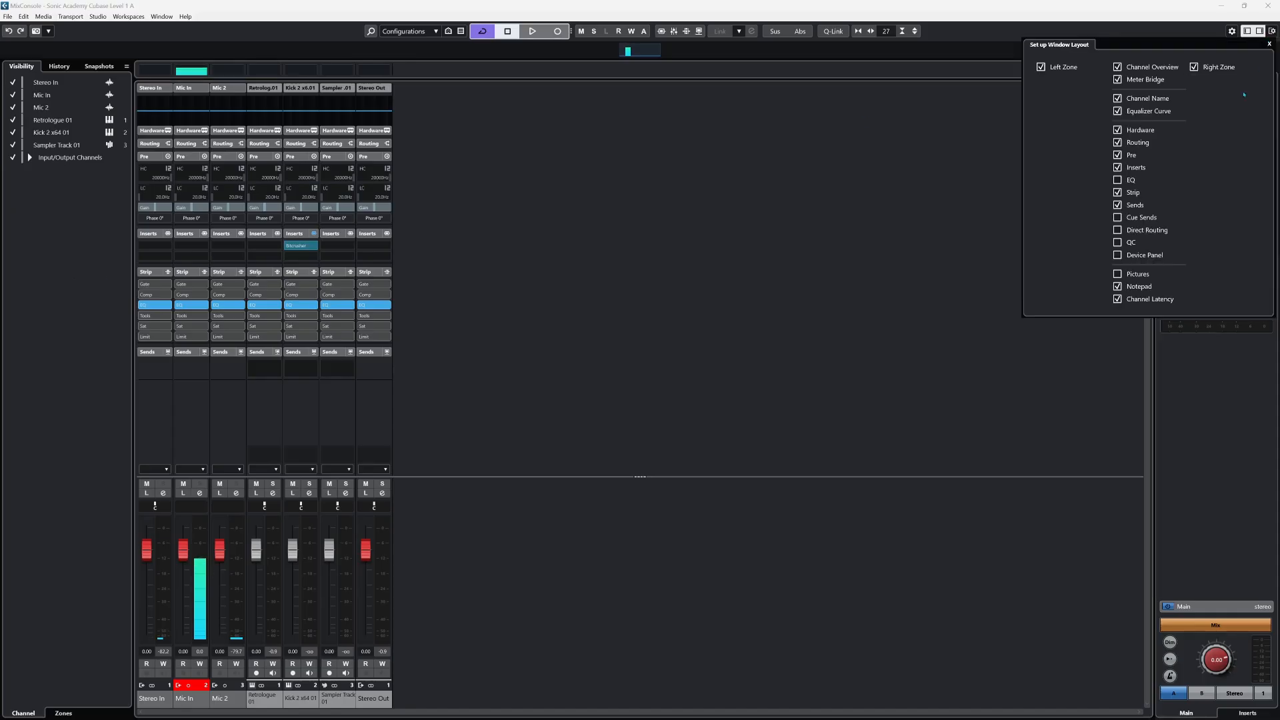
left_click(1041, 66)
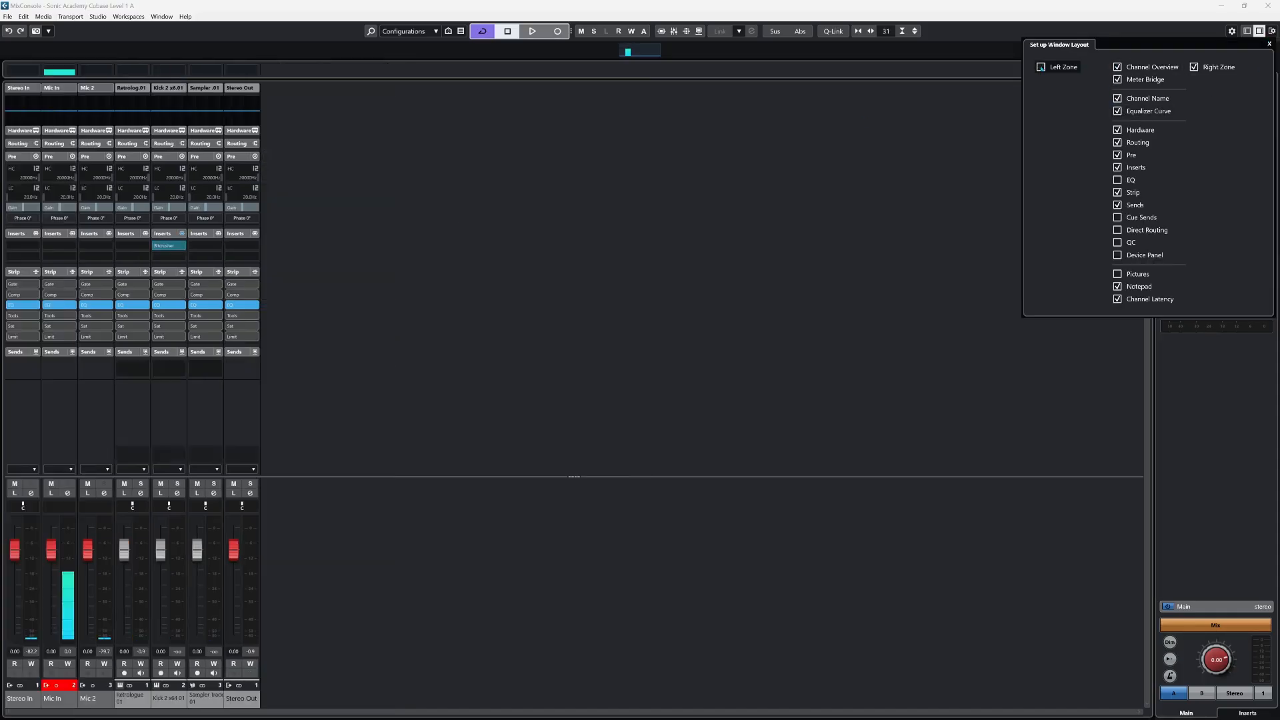
left_click(1194, 66)
left_click(1050, 67)
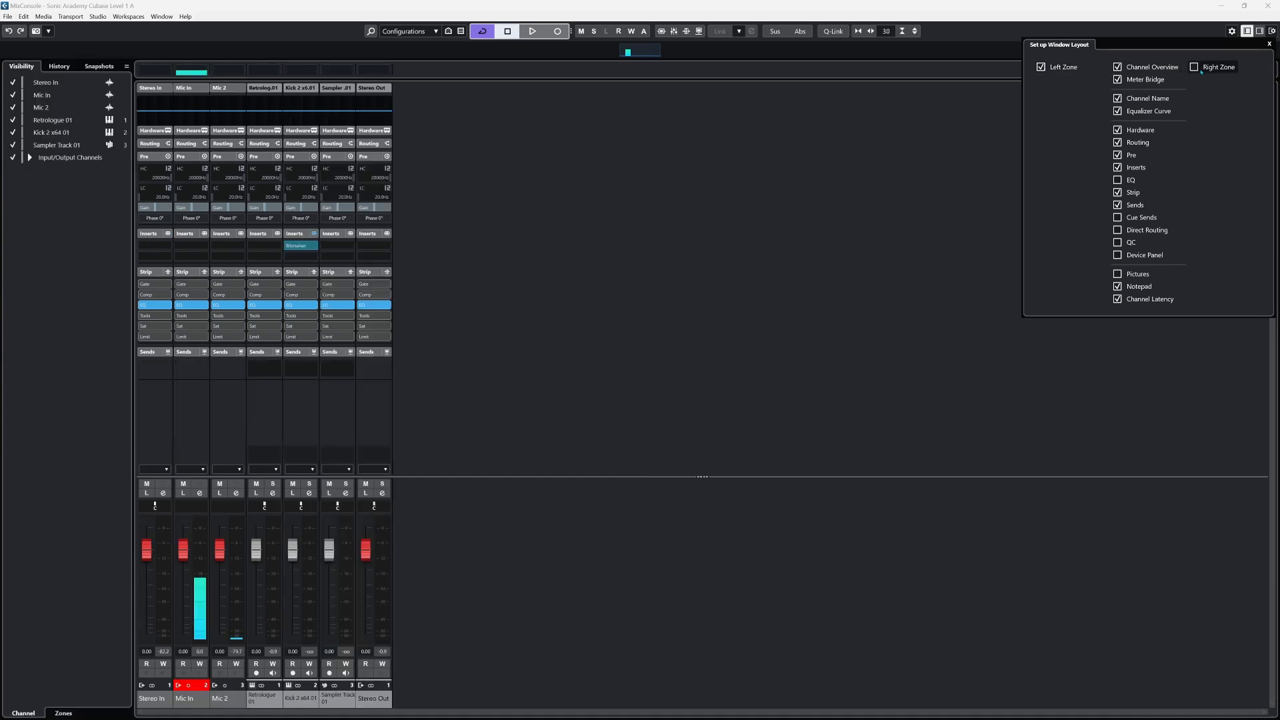
left_click(1200, 67)
left_click(12, 220)
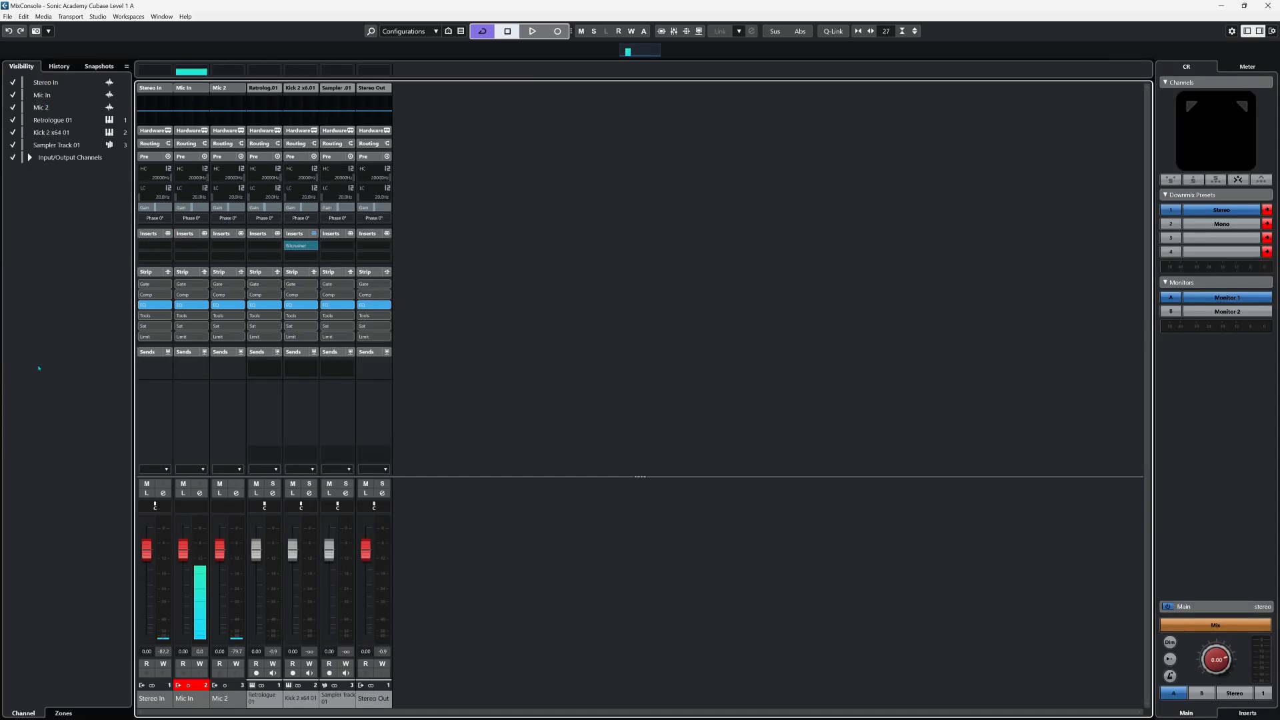
- View the MixConsole's History and Snapshots lists in its left zone
left_click(59, 67)
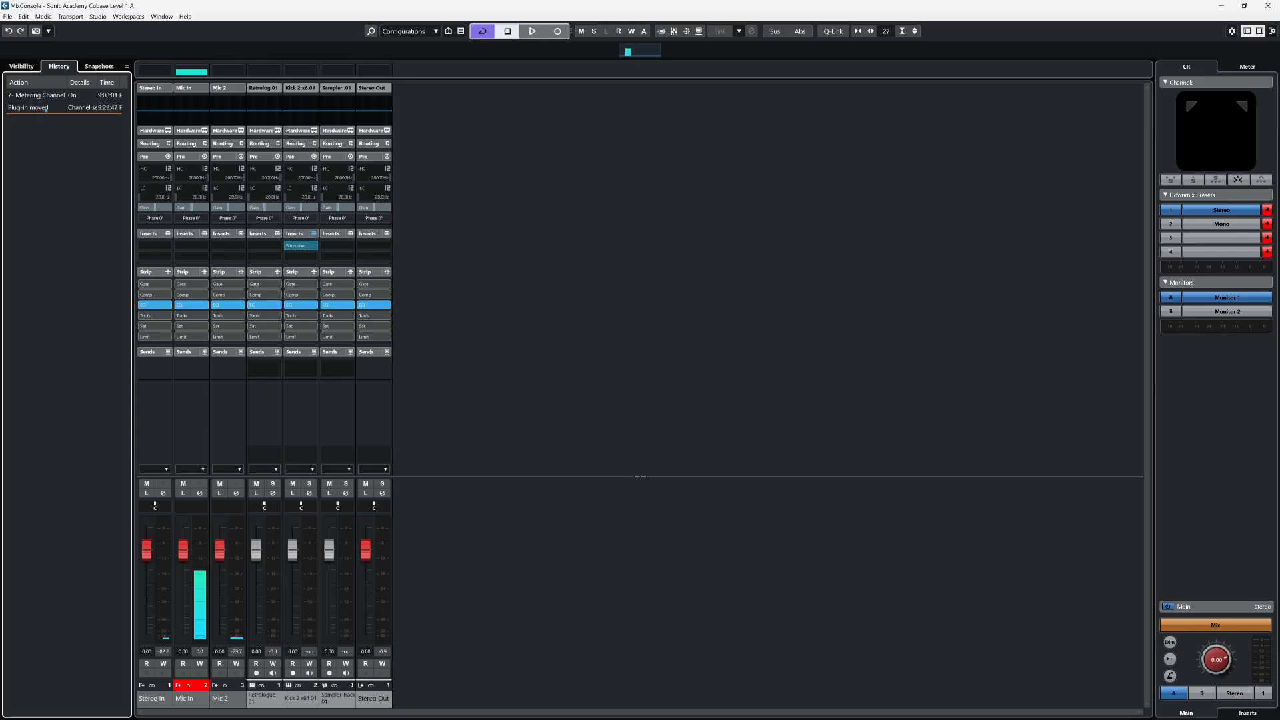
left_click(99, 67)
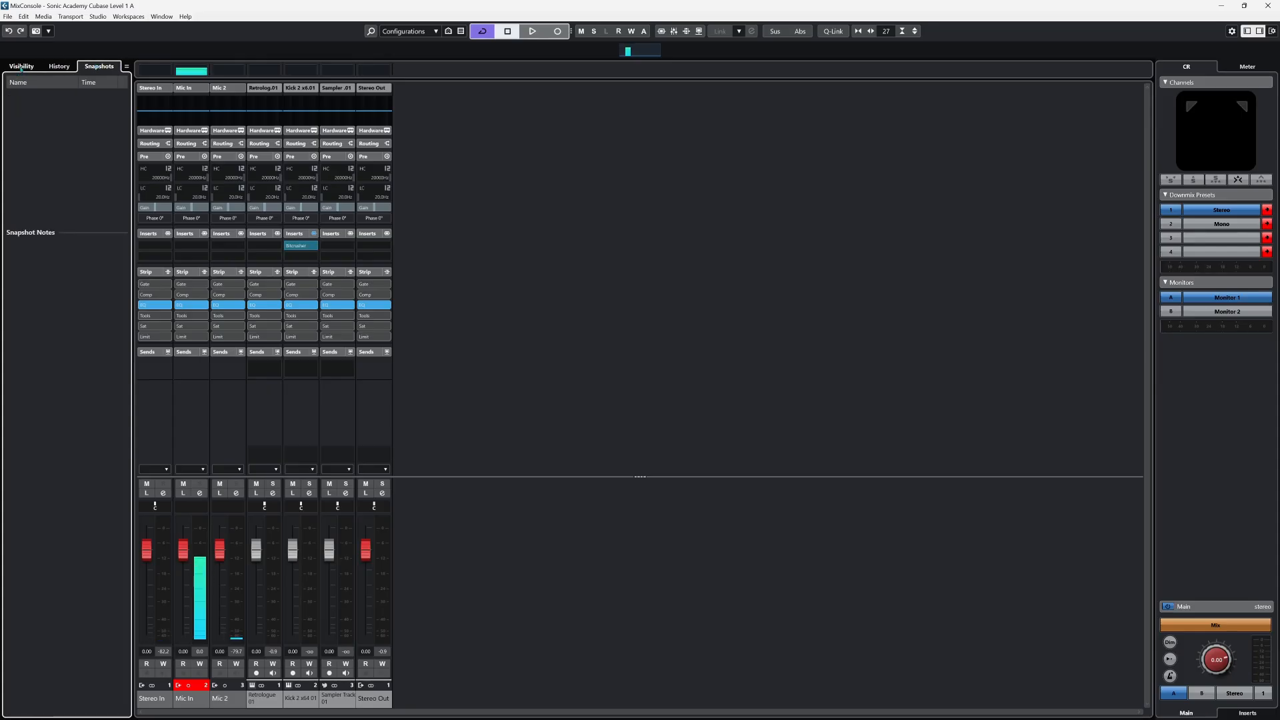
- Assign the Stereo In, Mic In and Mic 2 channels to the fixed left zone of the MixConsole's fader section
left_click(22, 66)
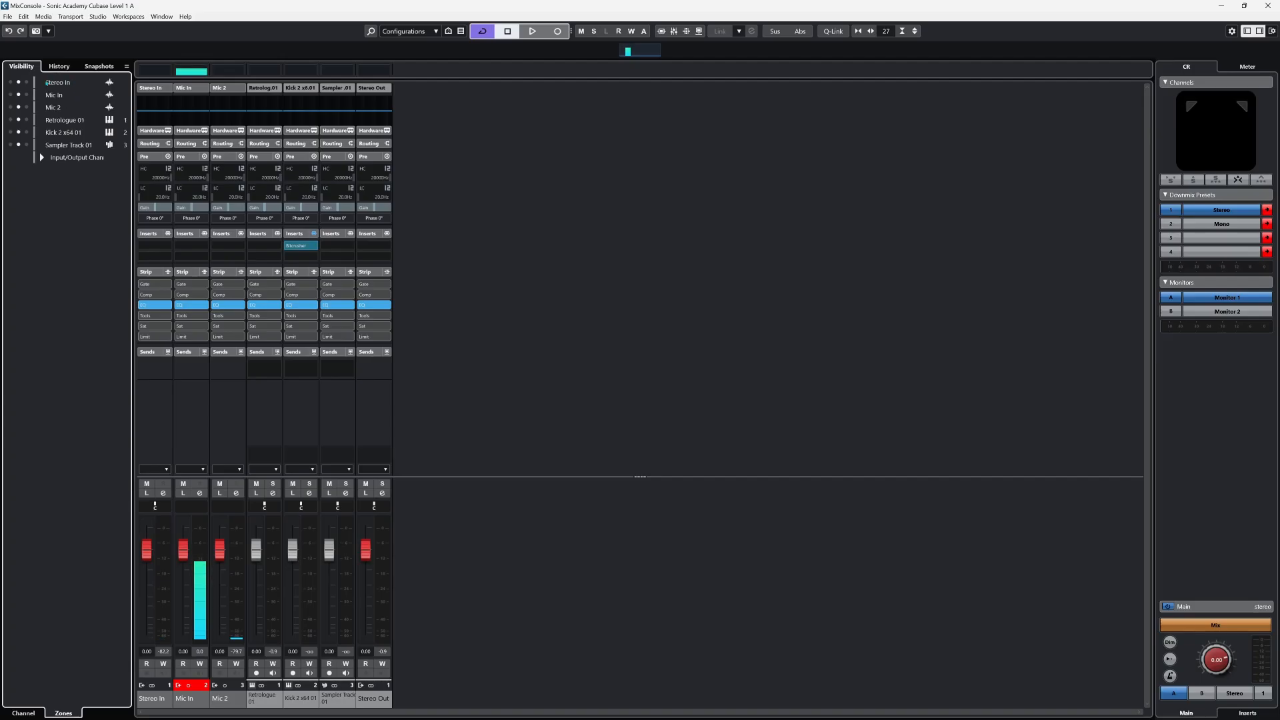
left_click(11, 94)
left_click(10, 107)
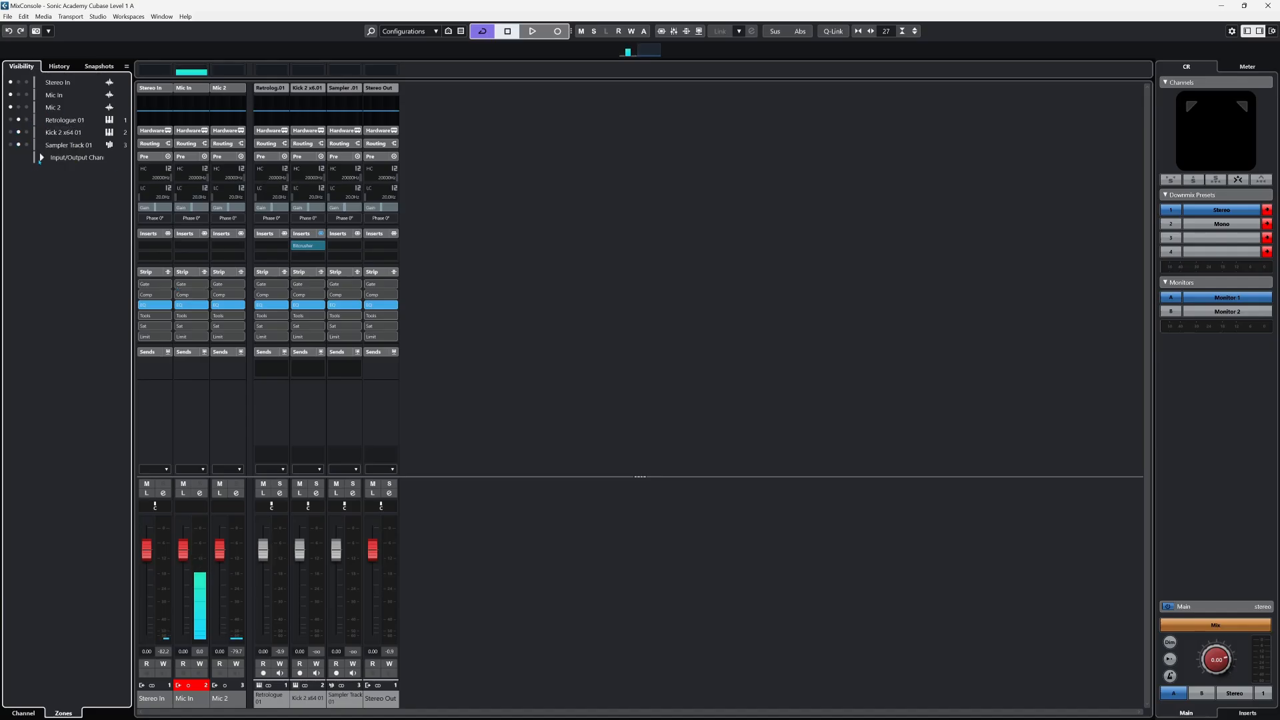
- Assign the Stereo Out channel to the fixed right zone of the MixConsole and return to the channel visibility list
left_click(41, 157)
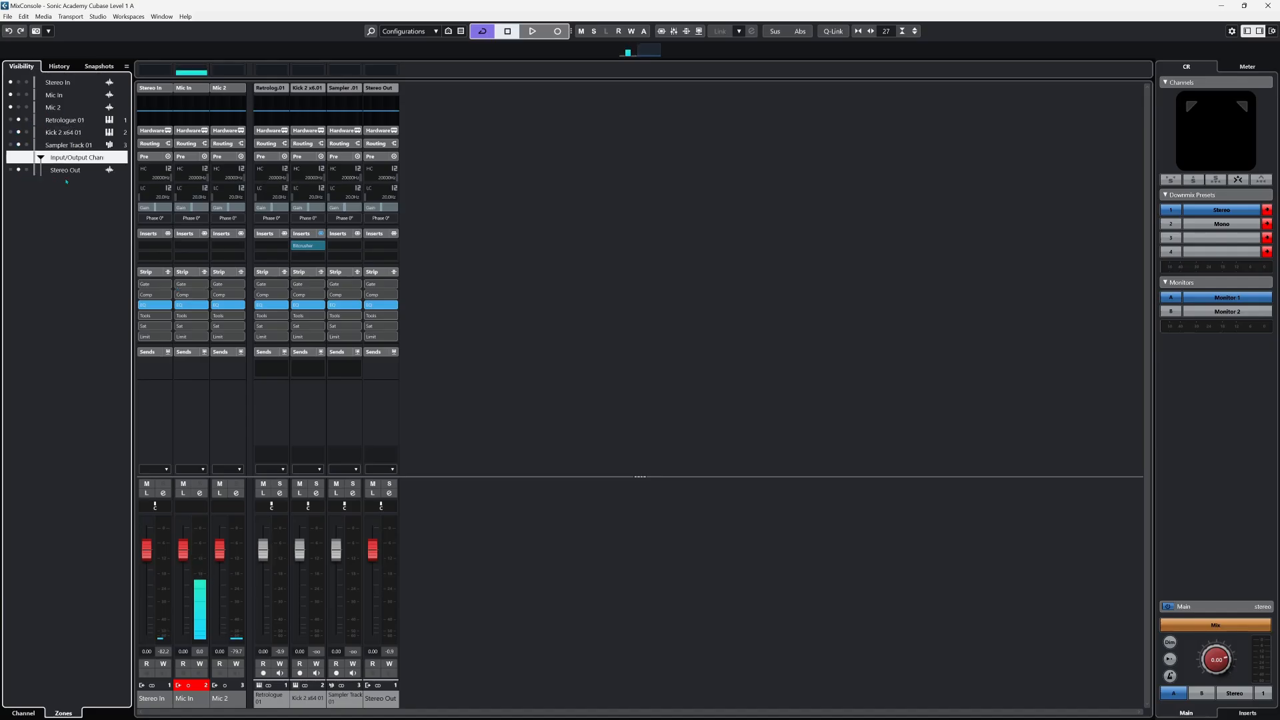
left_click(27, 170)
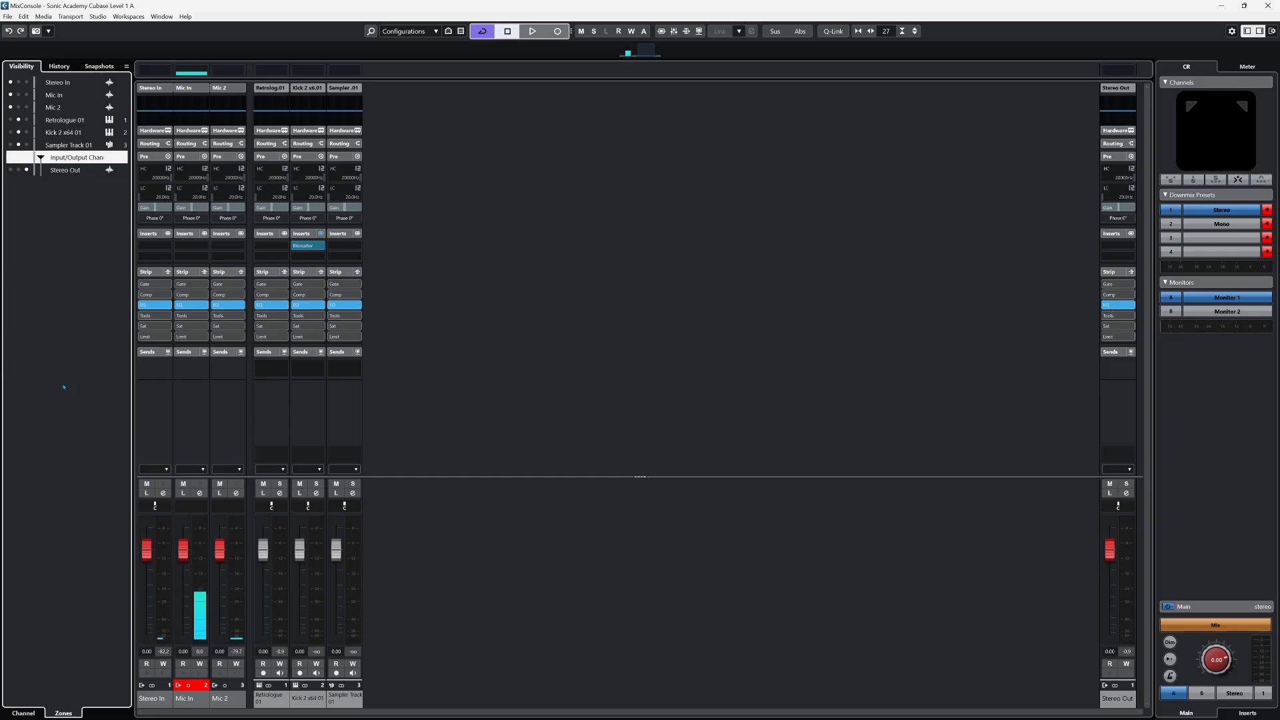
left_click(20, 710)
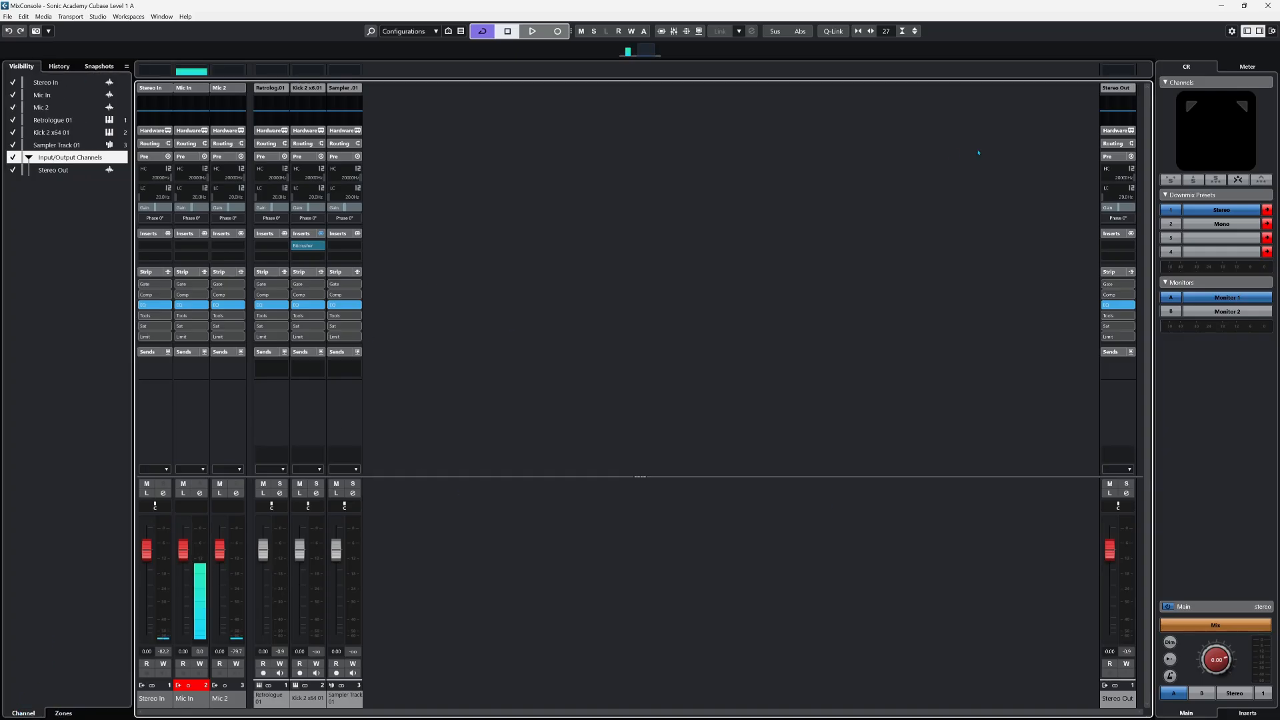
- Hide the Hardware, Routing, Pre, Inserts, Strip and Sends racks in the MixConsole's window layout setup
left_click(1272, 31)
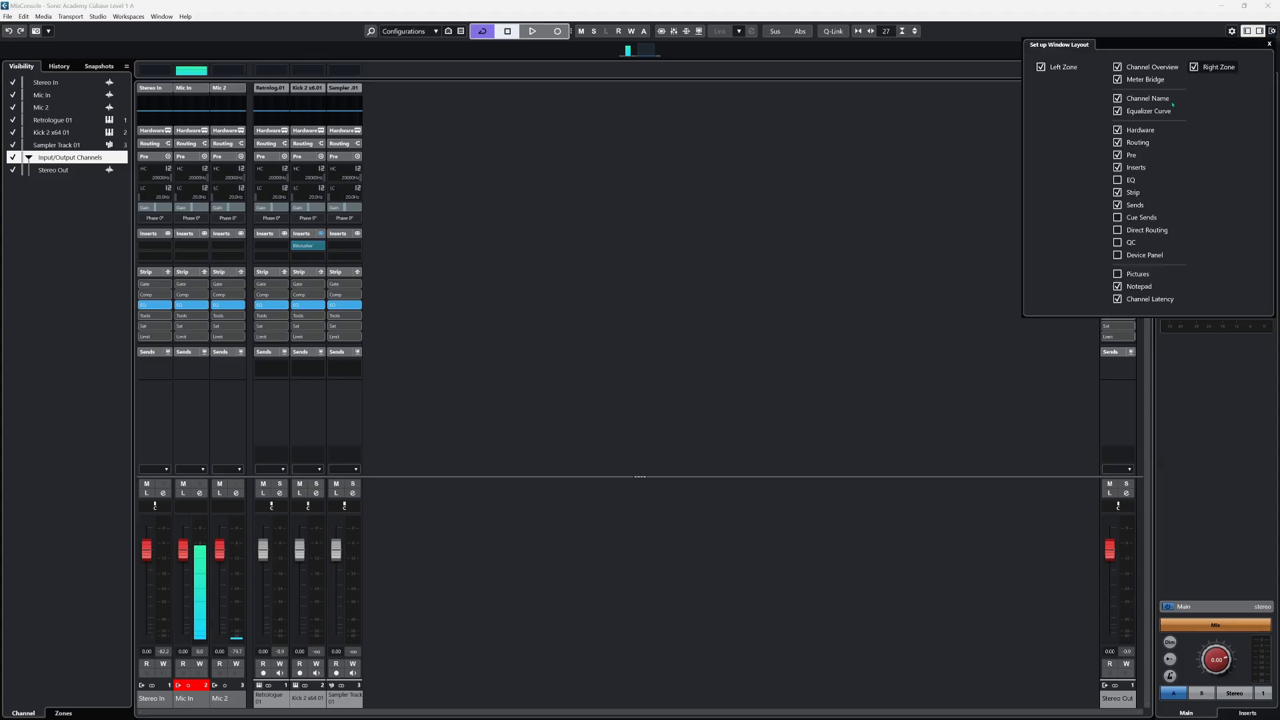
left_click(1117, 129)
left_click(1117, 141)
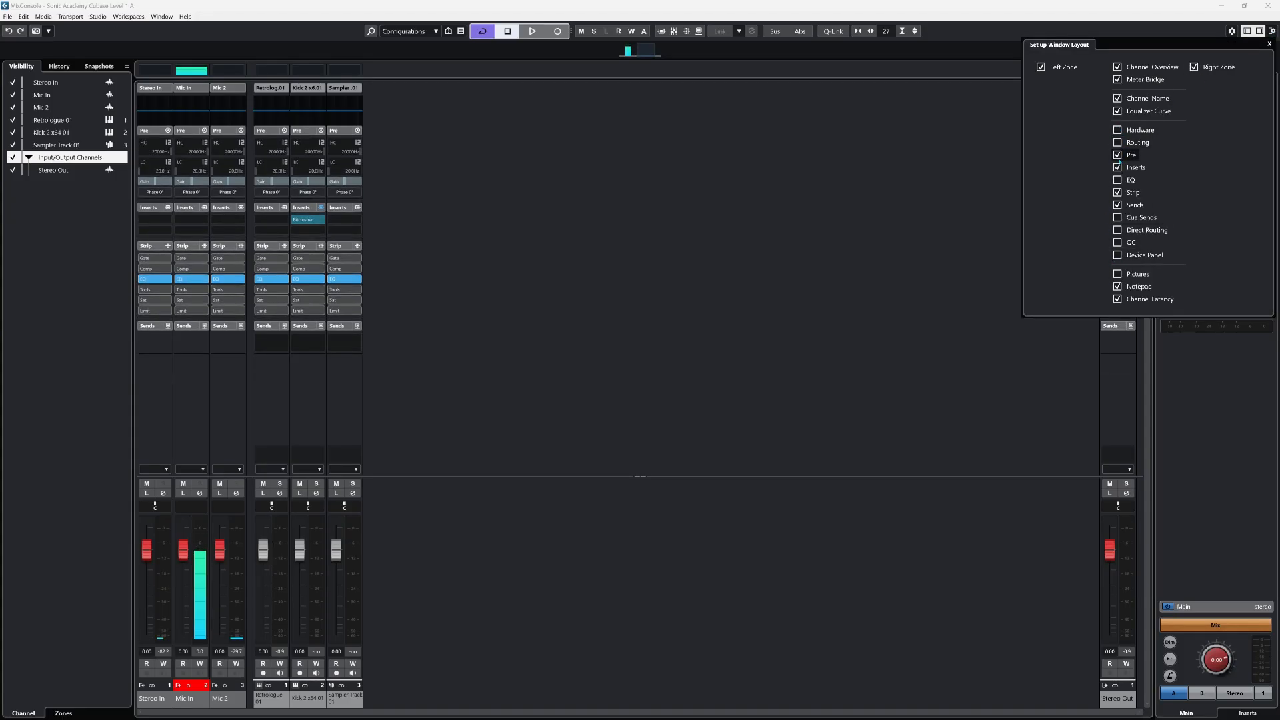
left_click(1117, 167)
left_click(1117, 154)
left_click(1117, 192)
left_click(1117, 205)
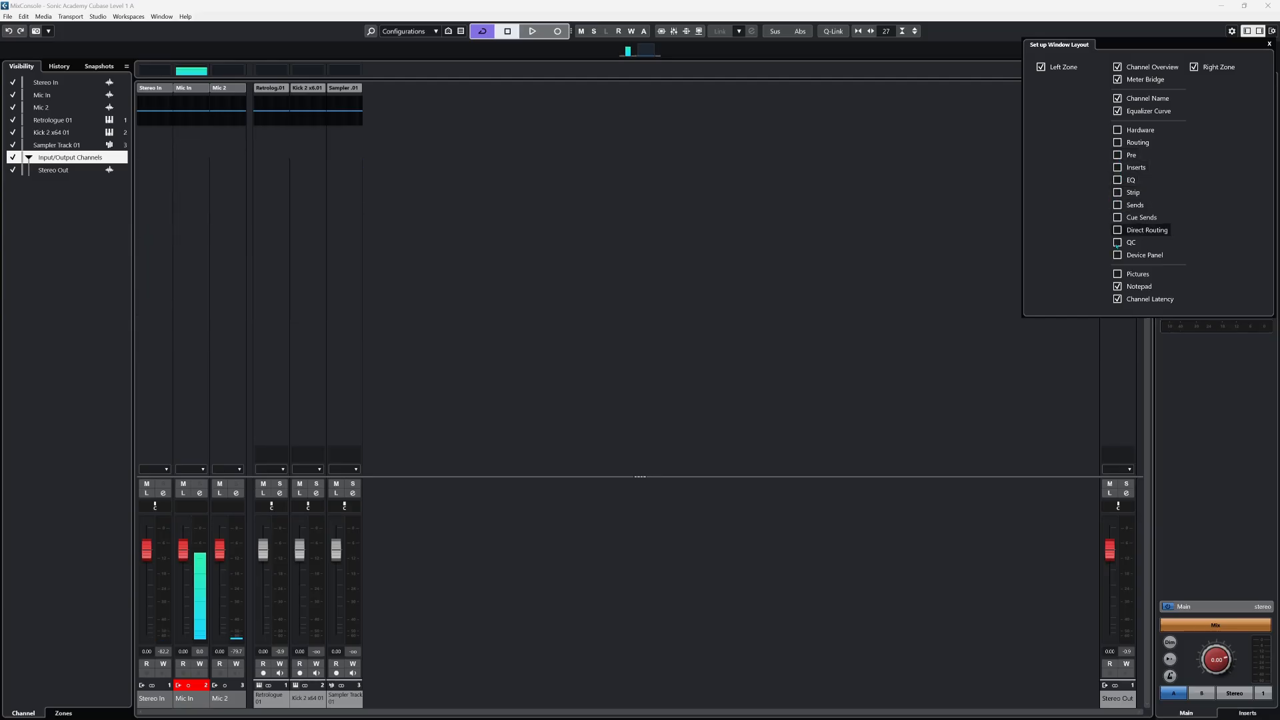
- Hide the Notepad, Channel Latency, Equalizer Curve, Channel Name and Meter Bridge in the MixConsole's window layout
left_click(1117, 286)
left_click(1117, 299)
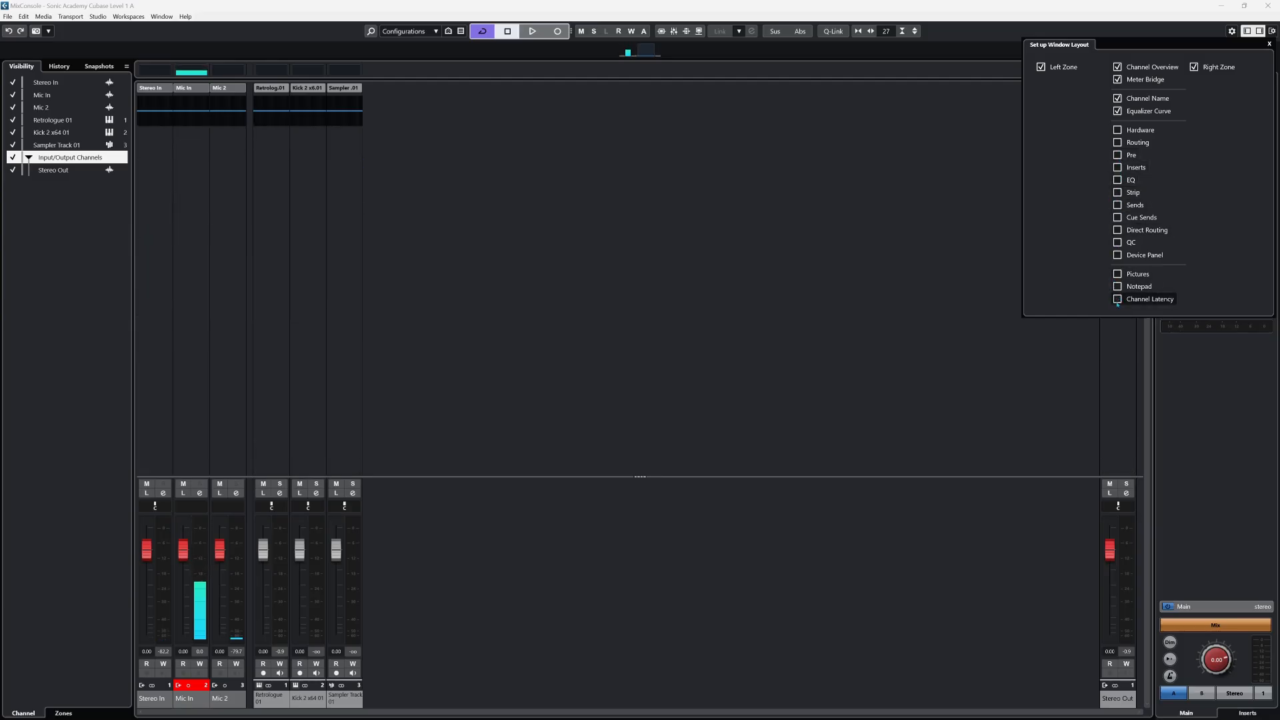
left_click(1117, 111)
left_click(1117, 98)
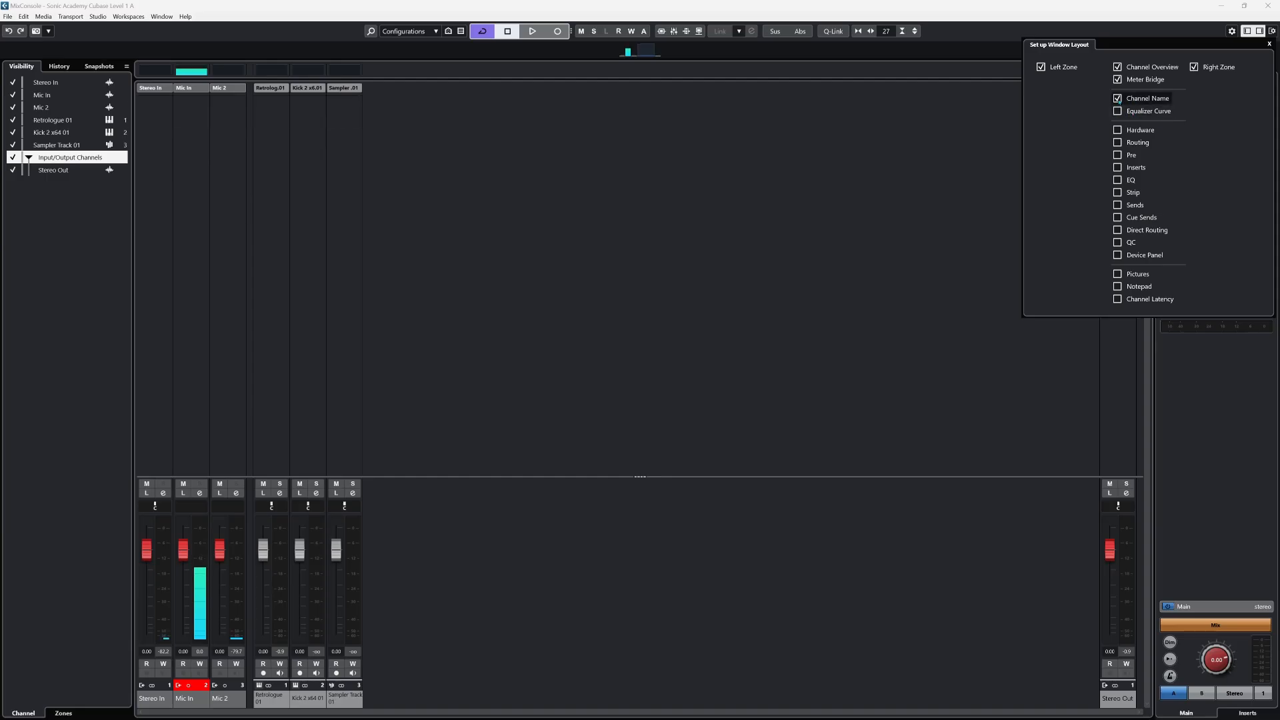
left_click(1117, 79)
left_click(1117, 67)
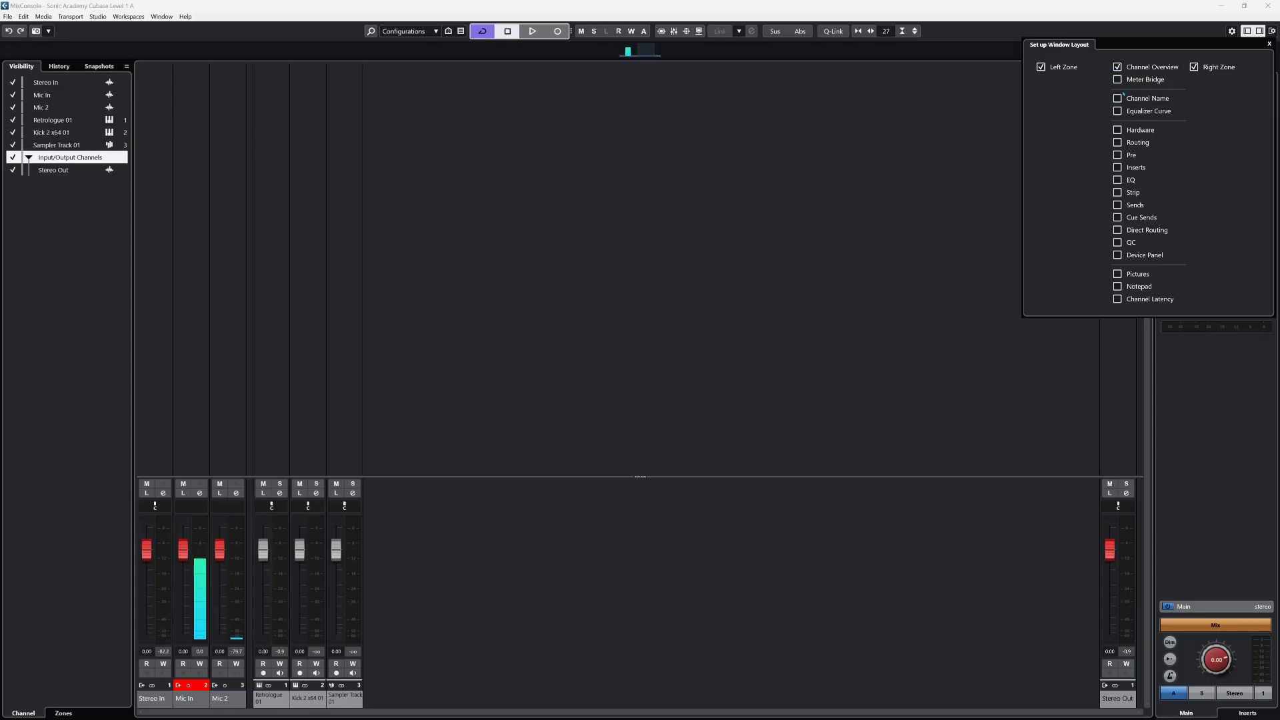
- Show the Meter Bridge, Channel Name and Equalizer Curve in the MixConsole again
left_click(1117, 79)
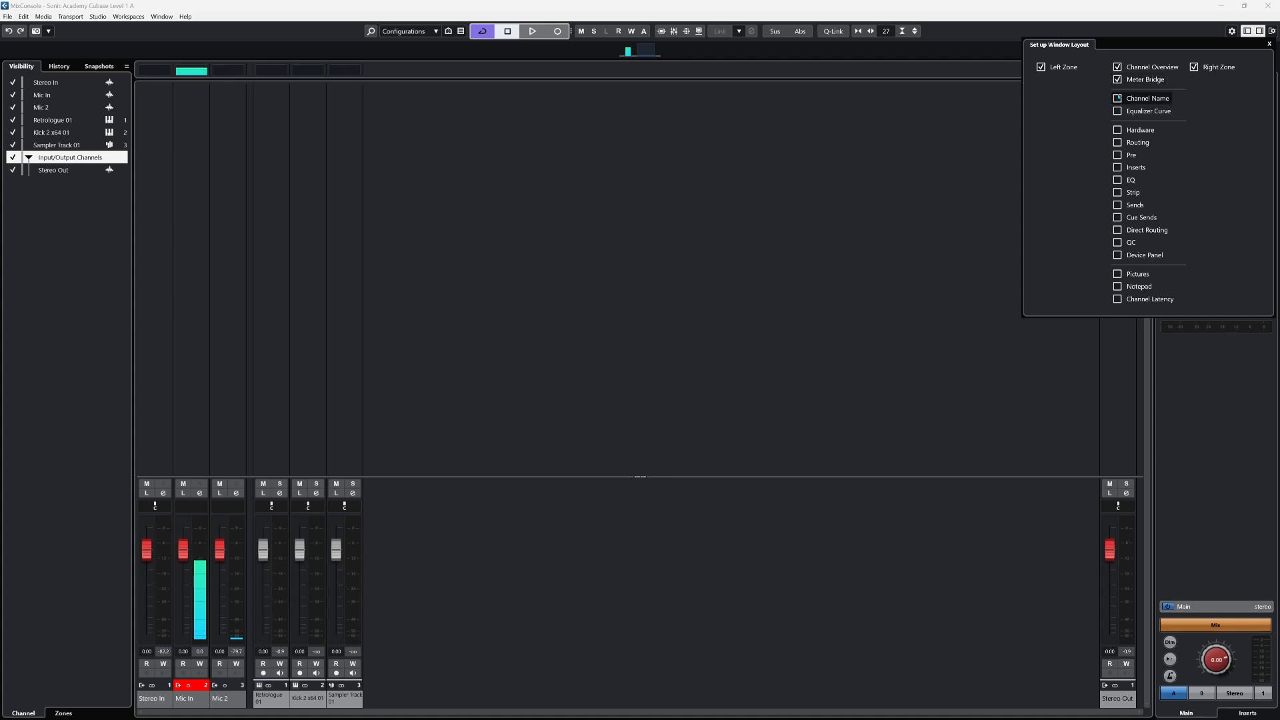
left_click(1117, 98)
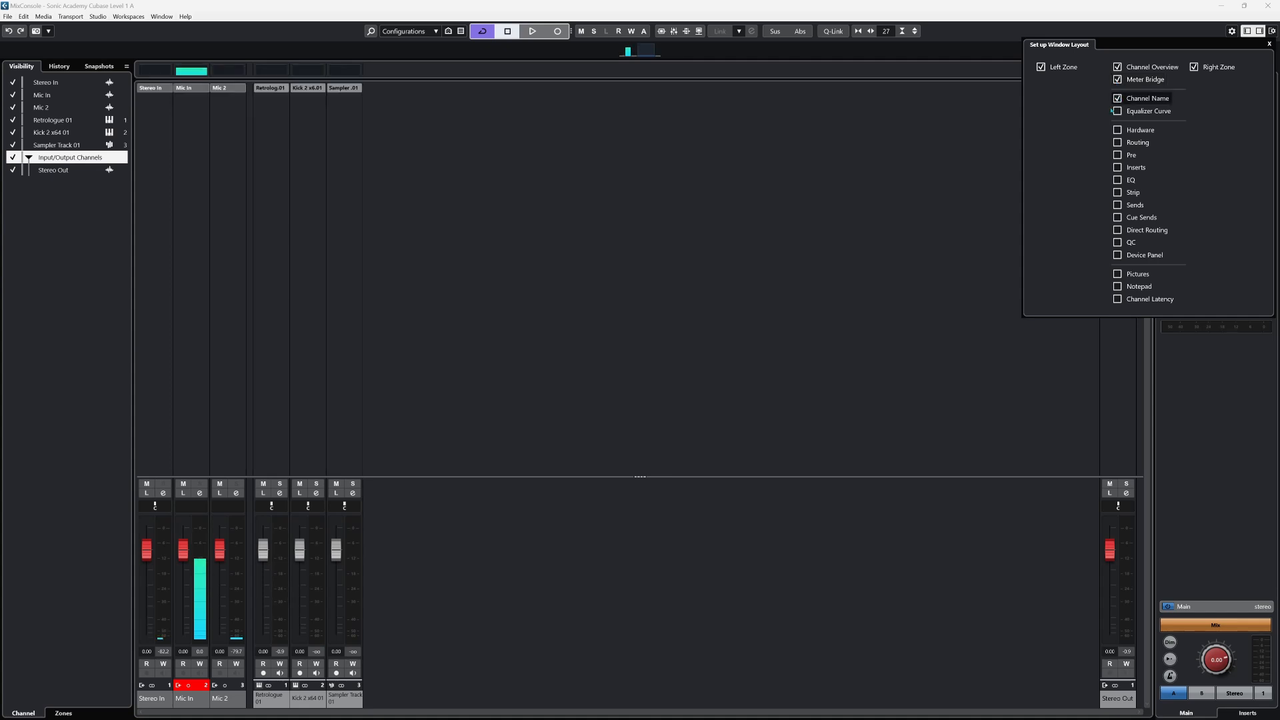
left_click(1117, 112)
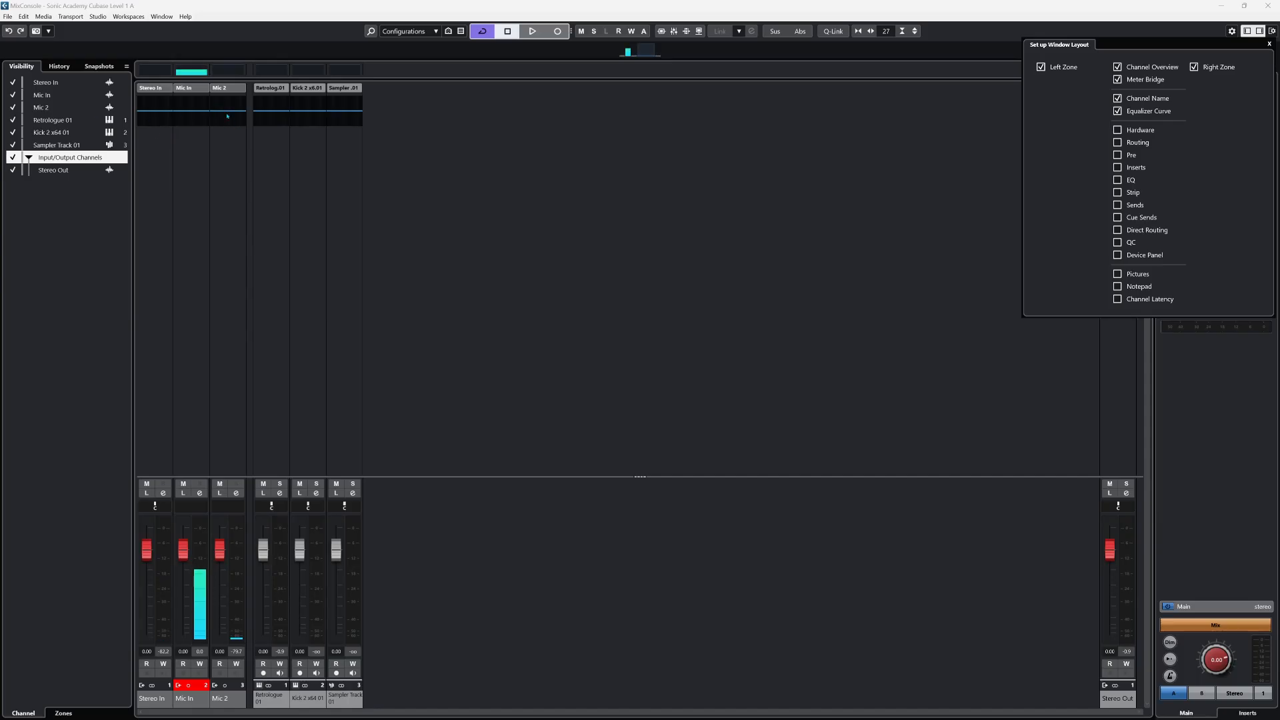
- Show the Hardware, Routing, Pre, EQ, Strip, Sends and Channel Latency sections in the MixConsole and close its layout setup
left_click(1118, 130)
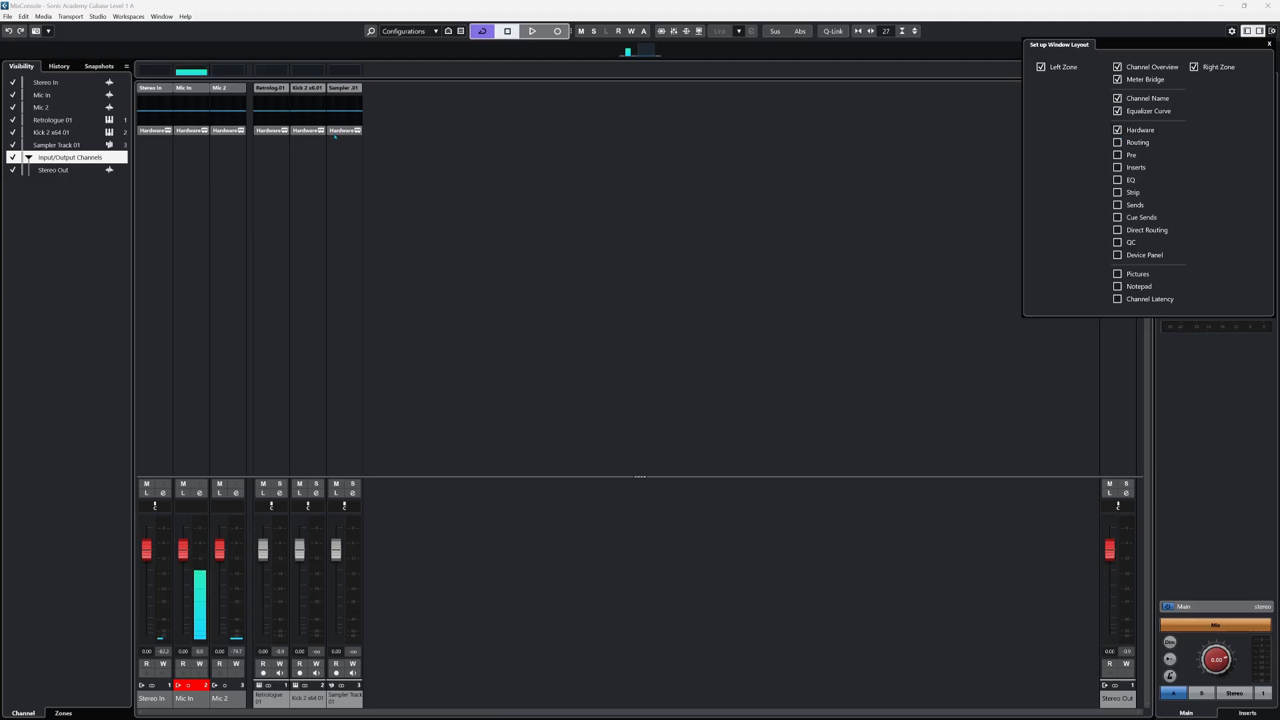
left_click(1118, 143)
left_click(1117, 155)
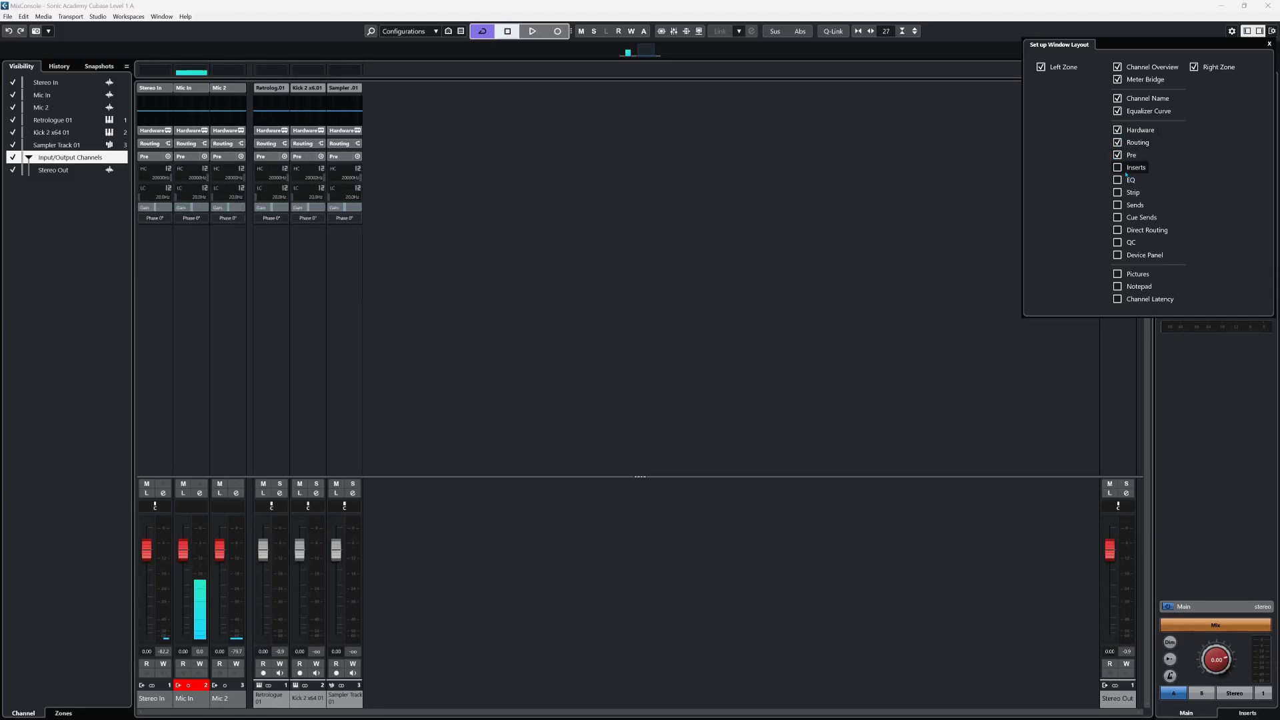
left_click(1118, 193)
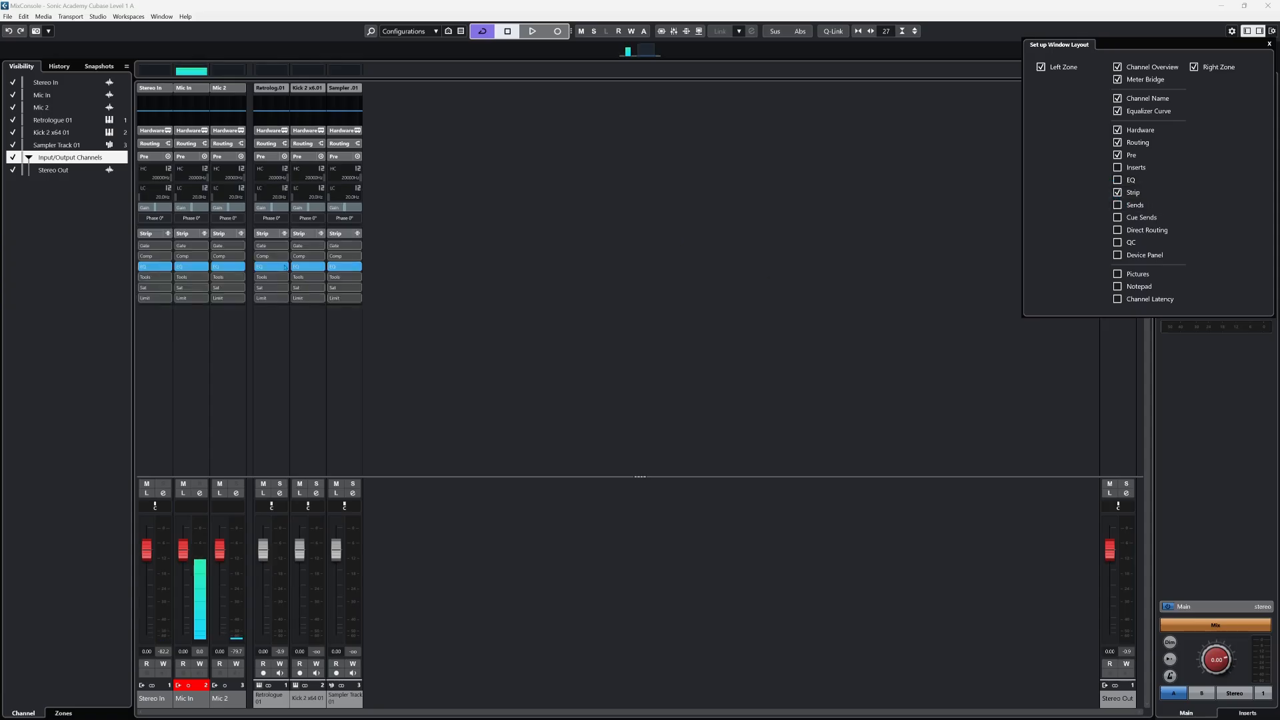
left_click(1117, 180)
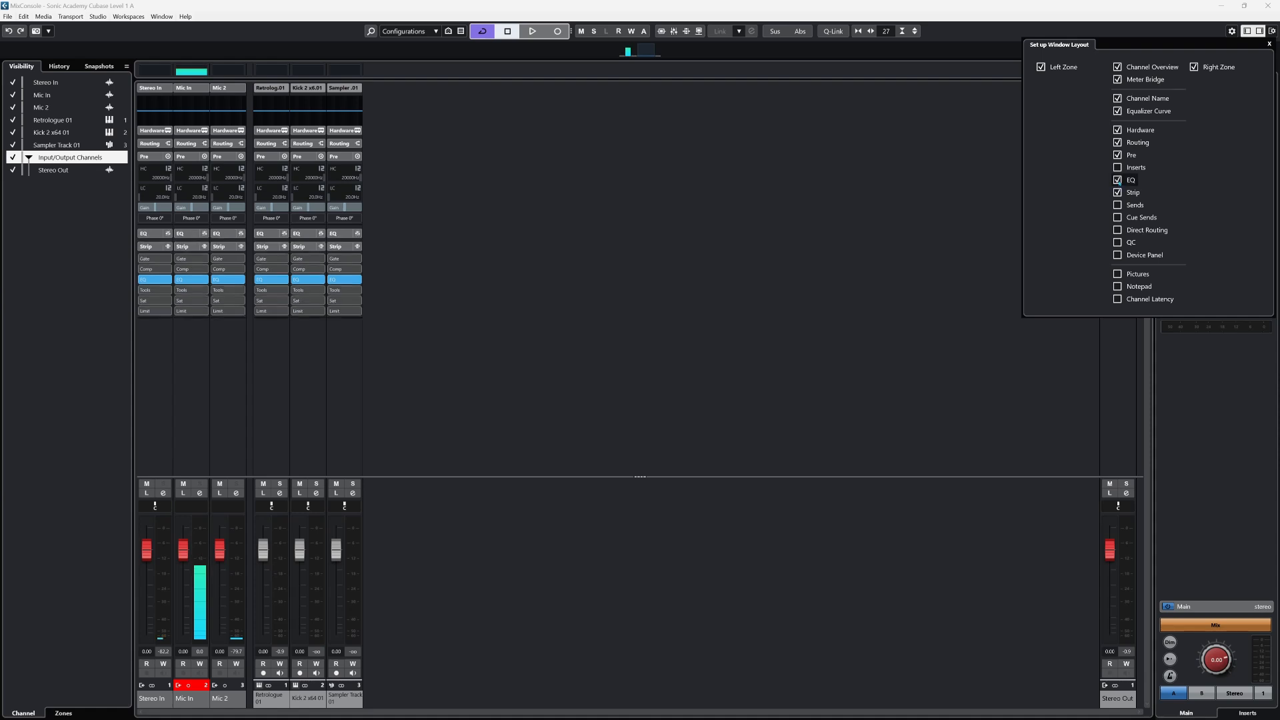
left_click(1118, 205)
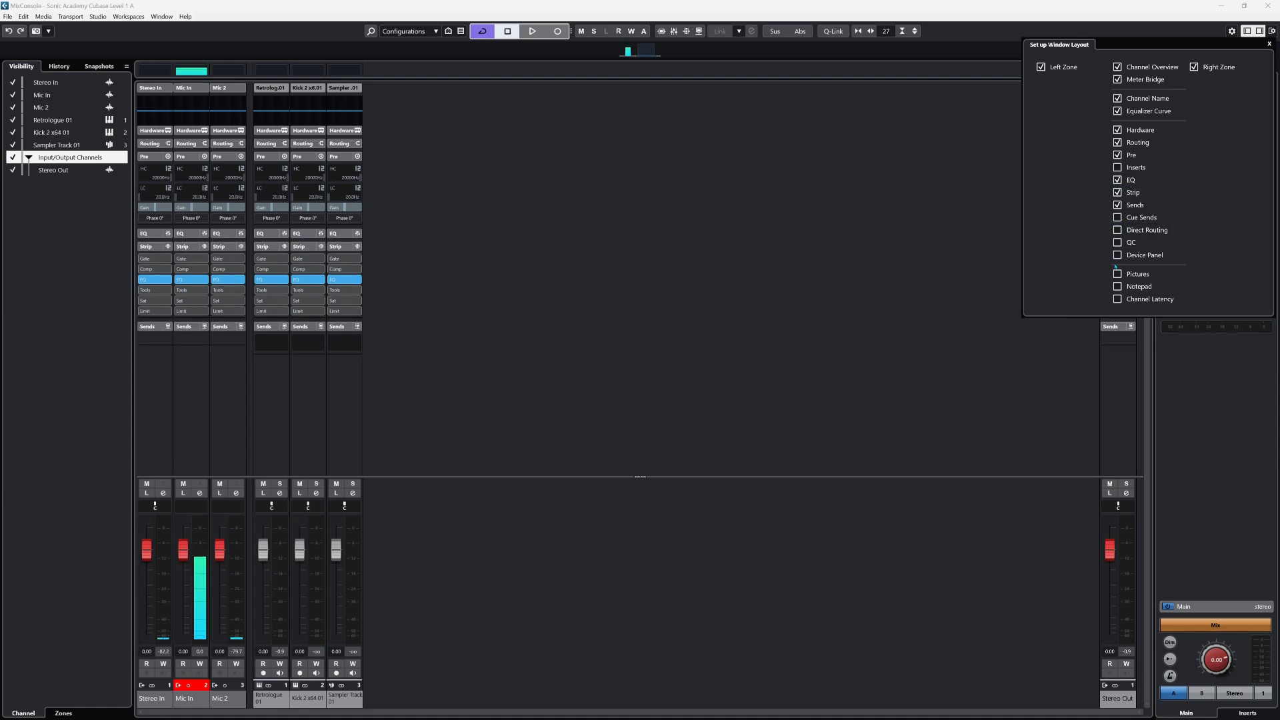
left_click(1118, 299)
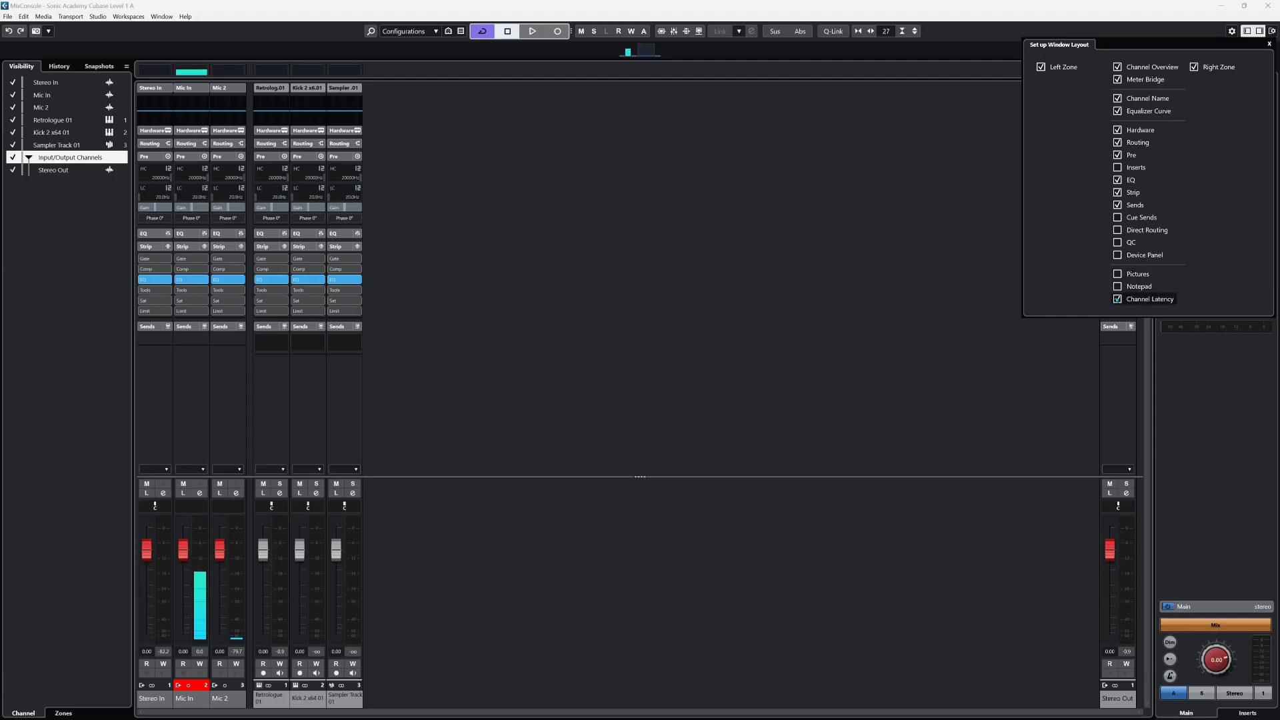
left_click(568, 162)
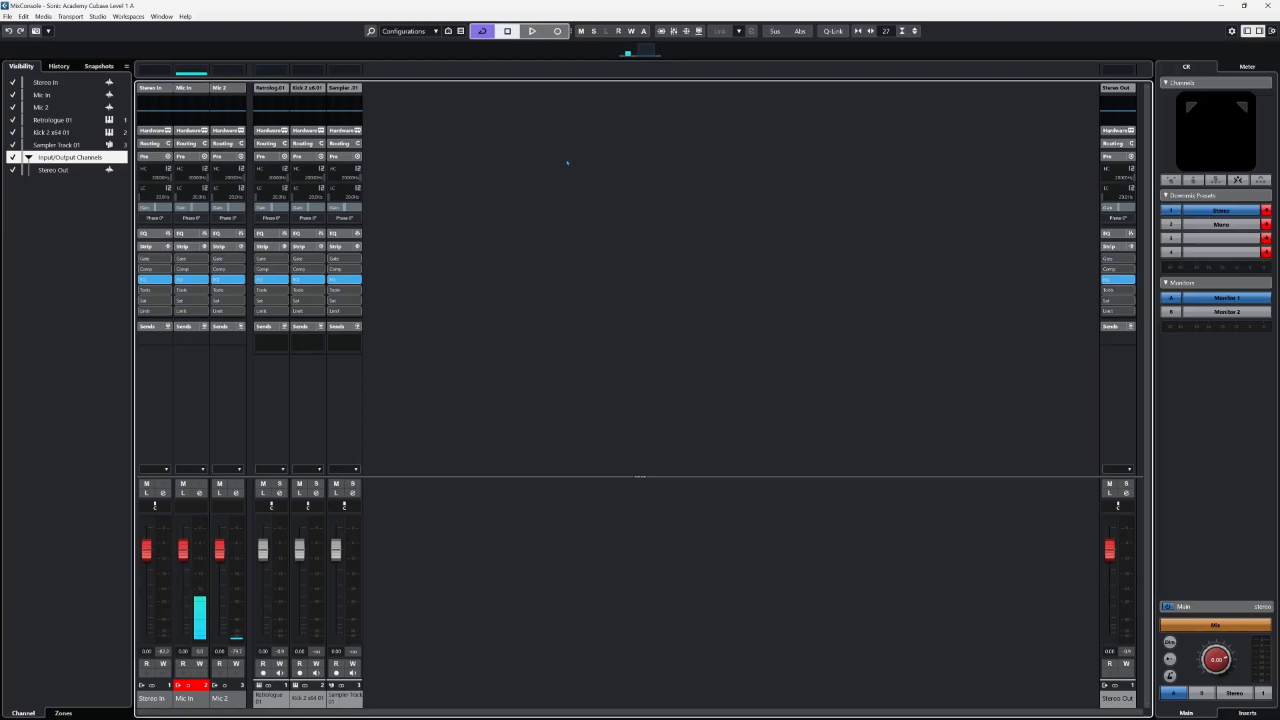
- Close the MixConsole and open the MediaBay as a maximized window
key("F3")
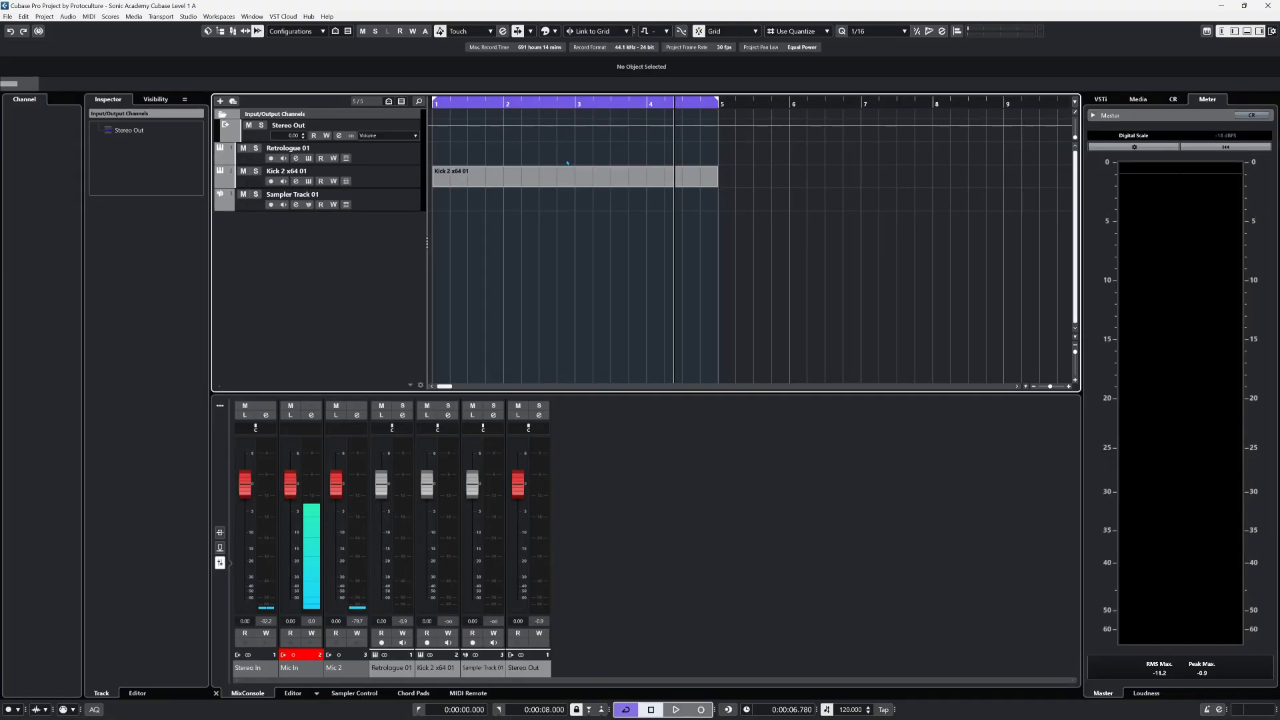
key("F5")
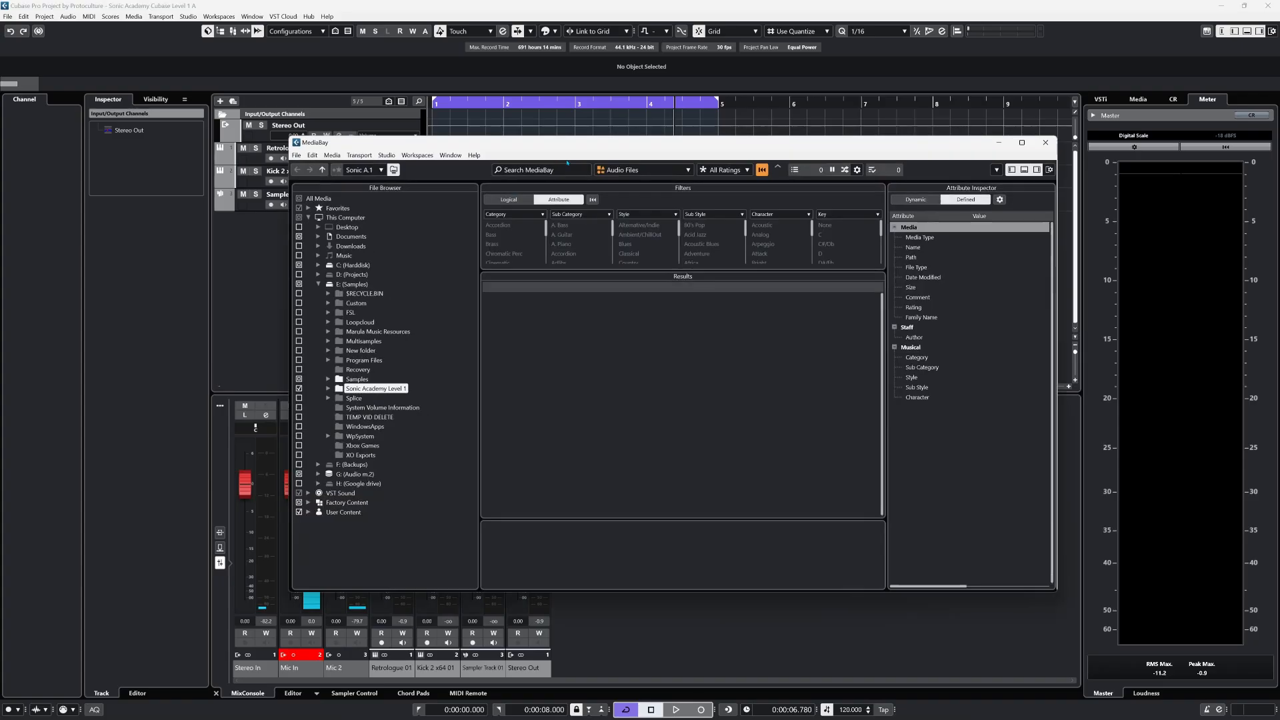
left_click(1021, 142)
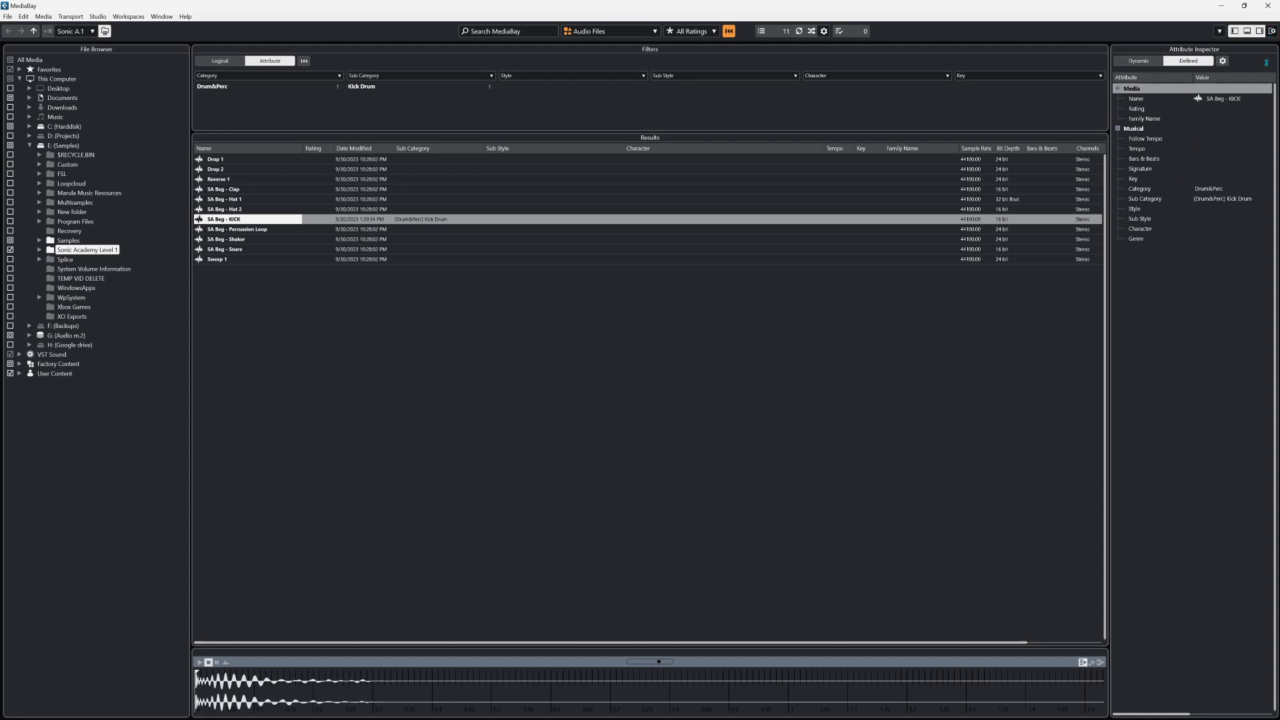
- Try hiding the Filters and Attribute Inspector sections in the MediaBay's window layout setup, and show both again
left_click(1273, 31)
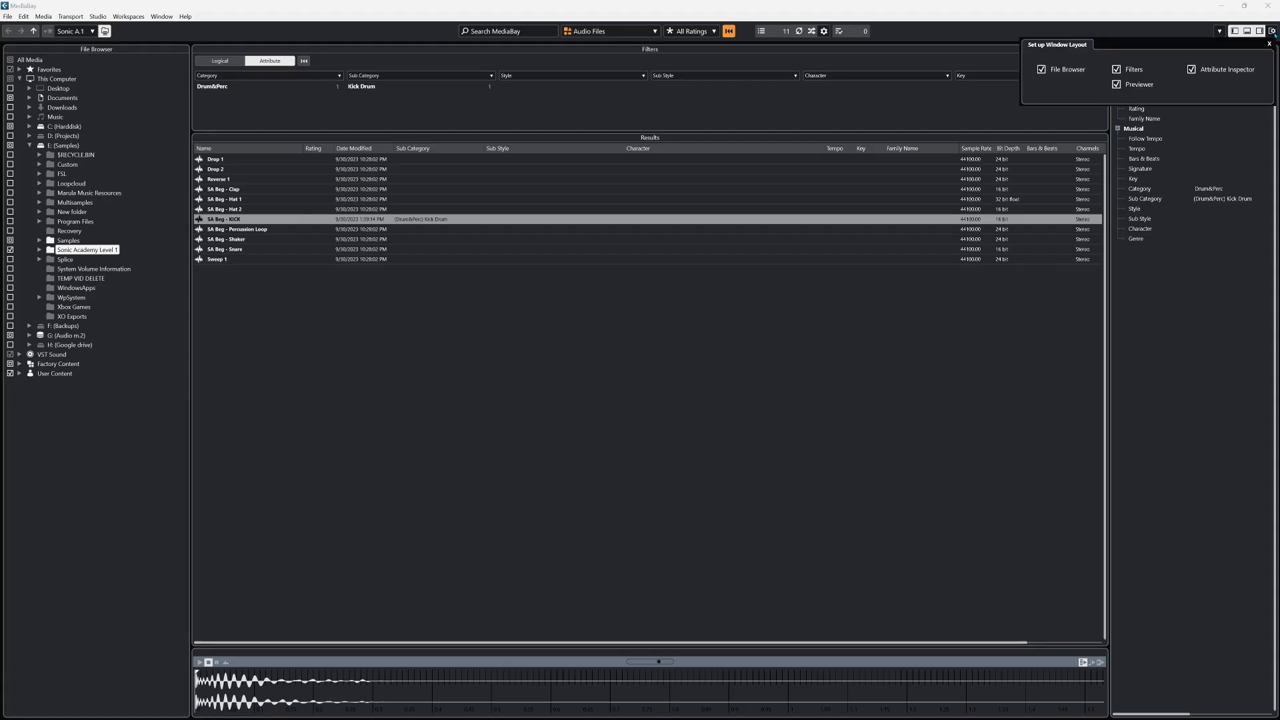
left_click(1116, 69)
left_click(1117, 70)
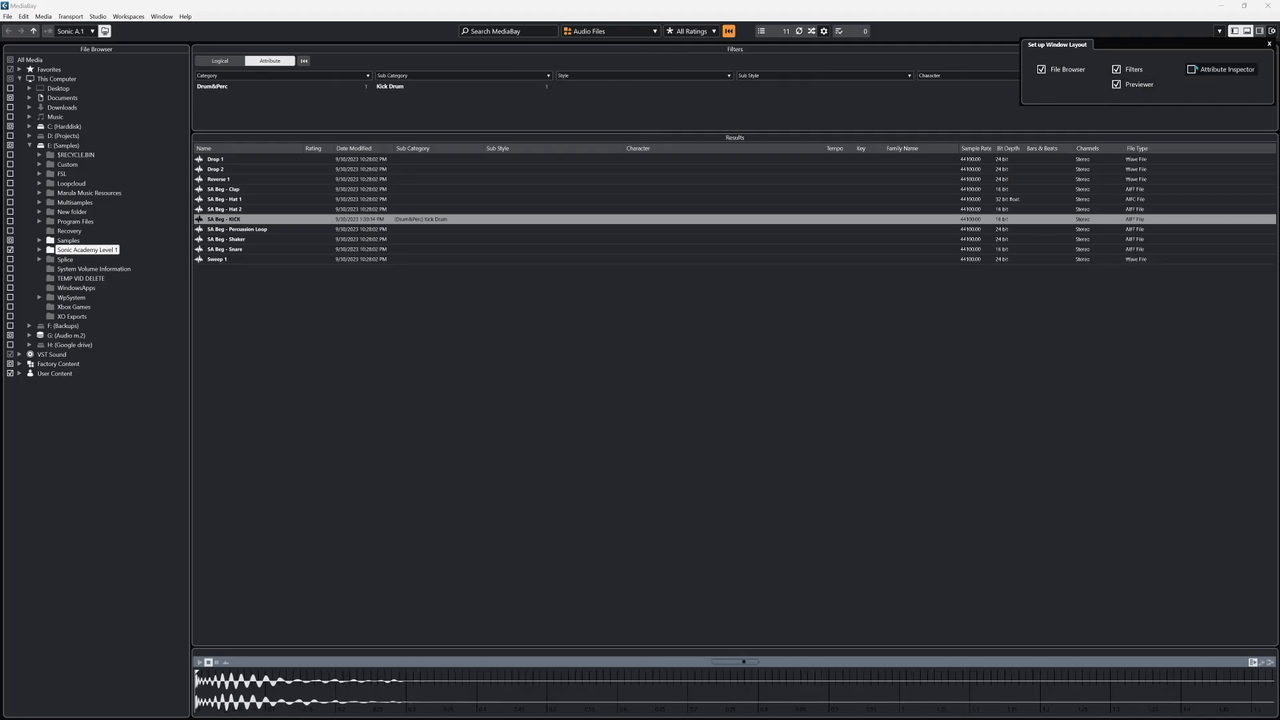
left_click(418, 376)
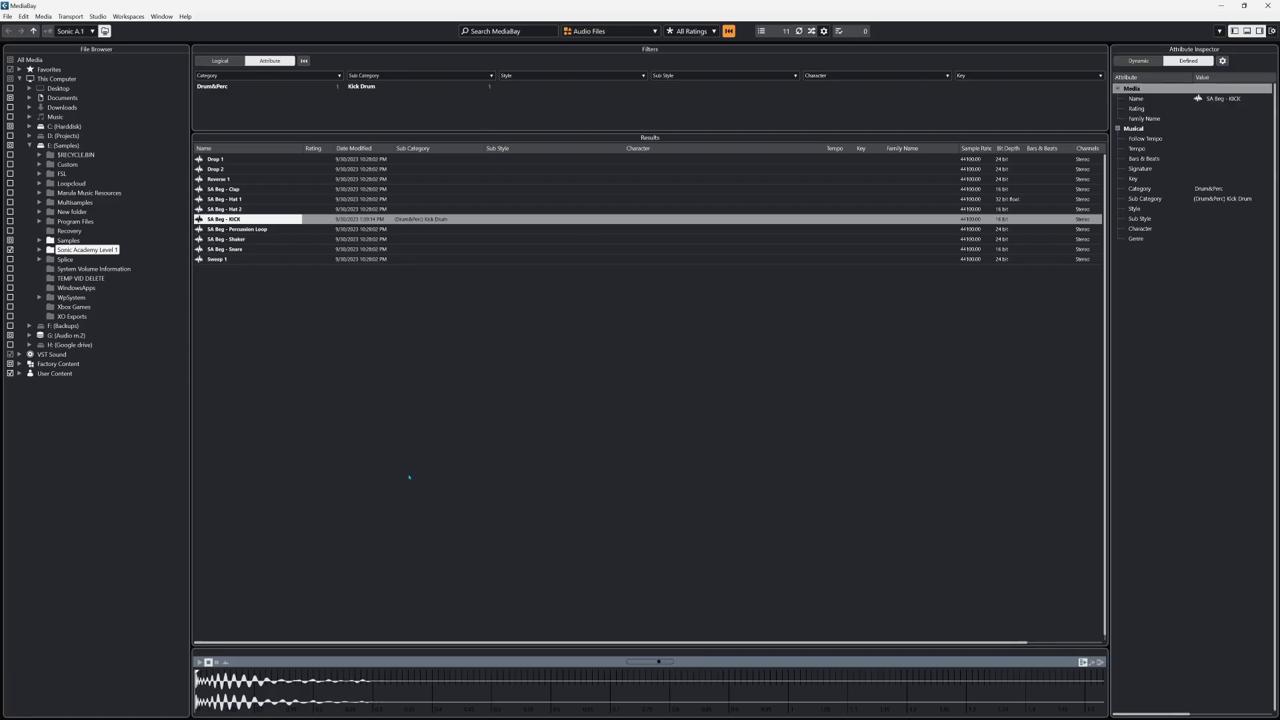
left_click(137, 421)
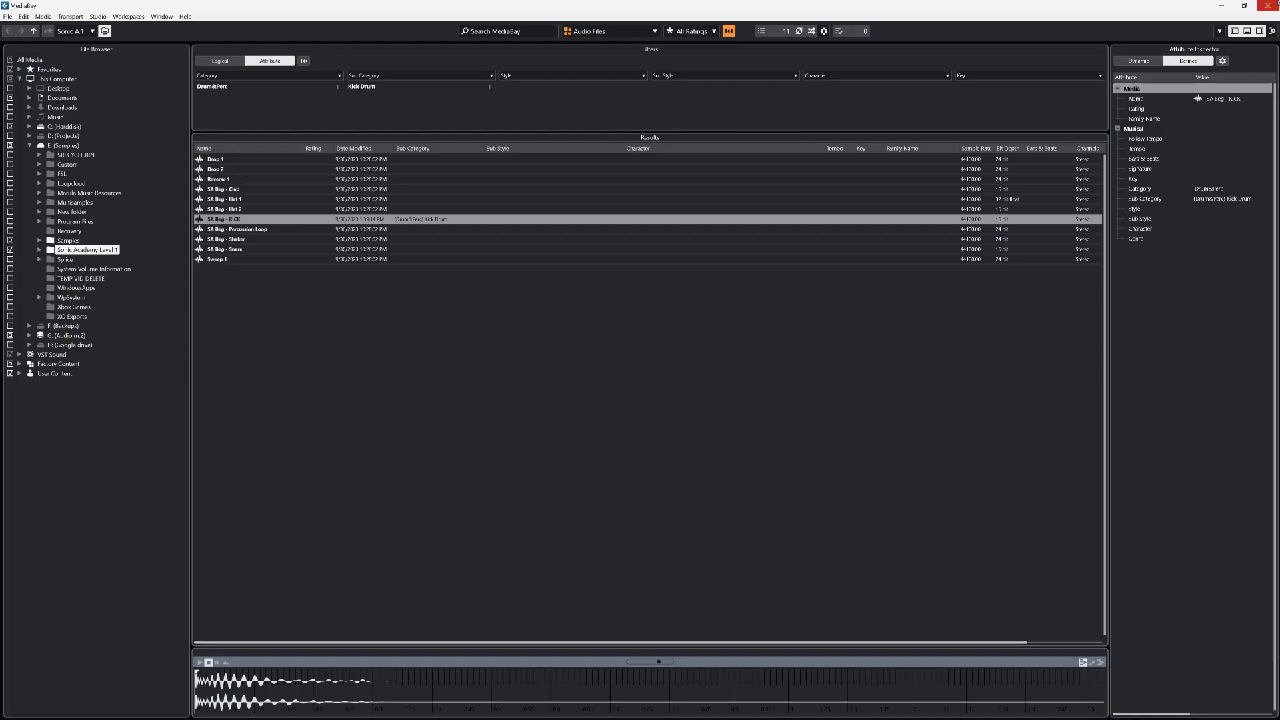
- Close the MediaBay and browse the right zone's media home, its File Browser and the Sonic Academy Level 1 favorite
left_click(1268, 5)
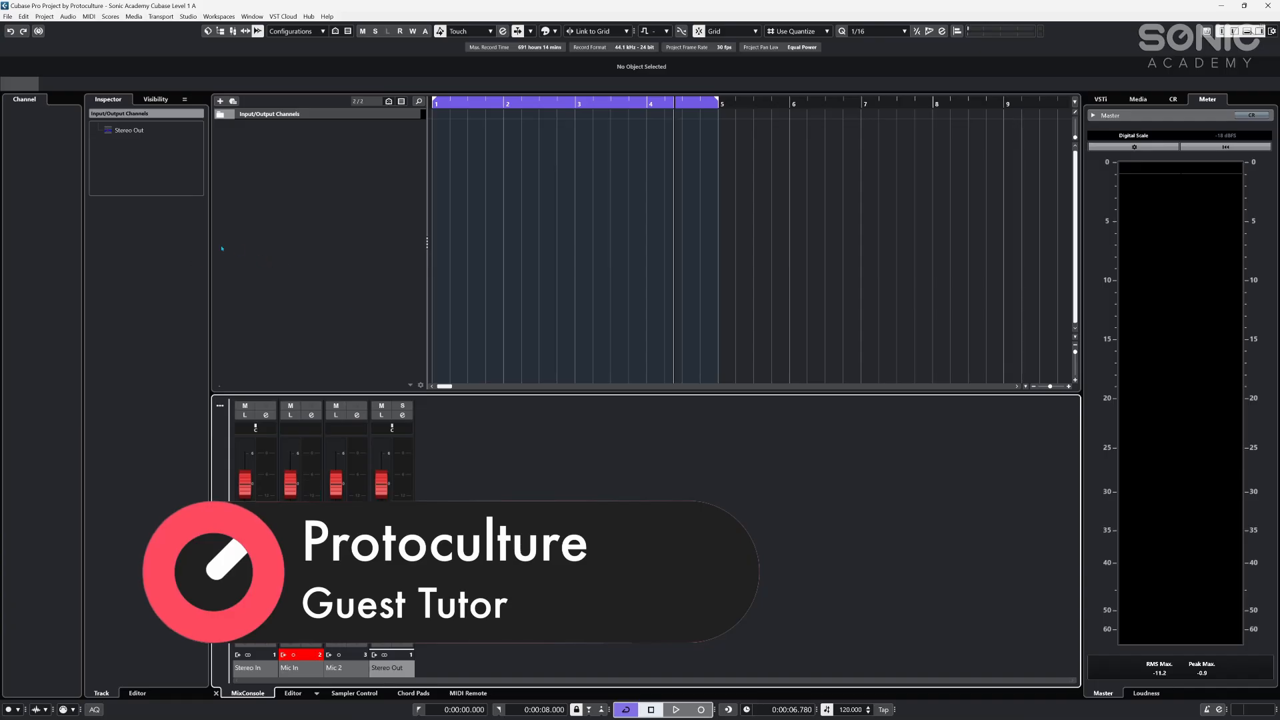
left_click(1132, 101)
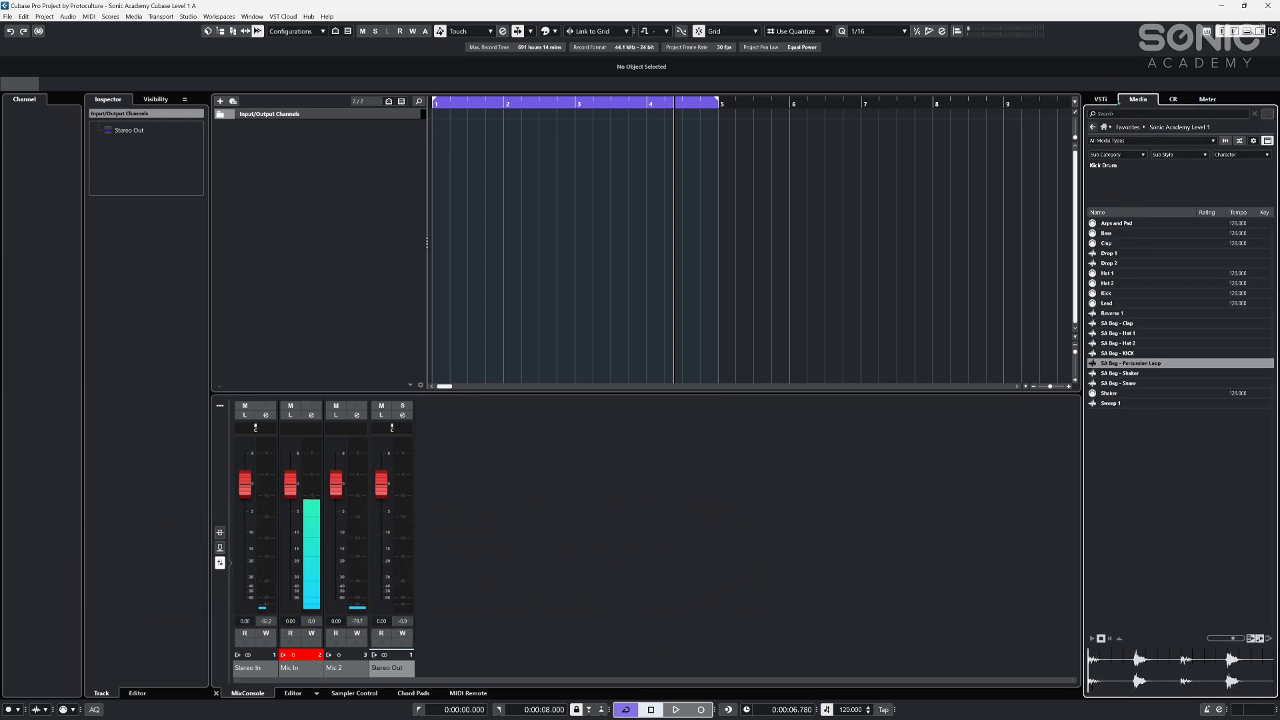
left_click(1104, 126)
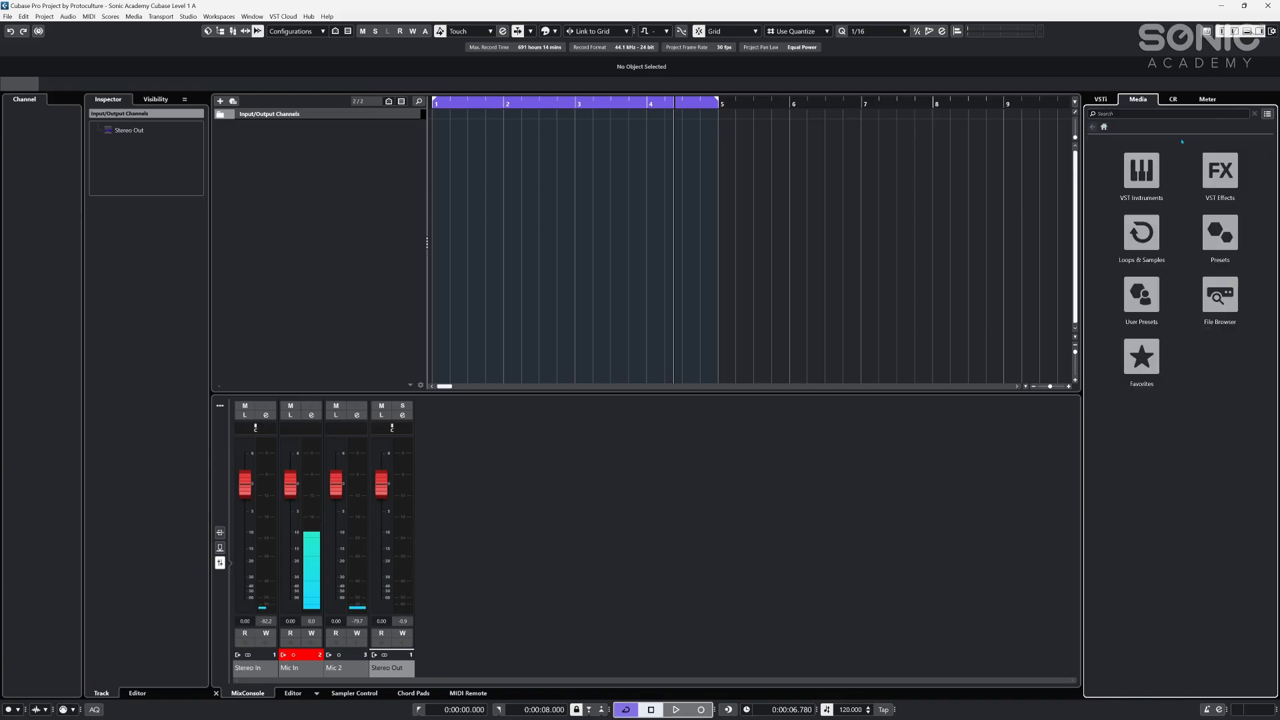
left_click(1219, 294)
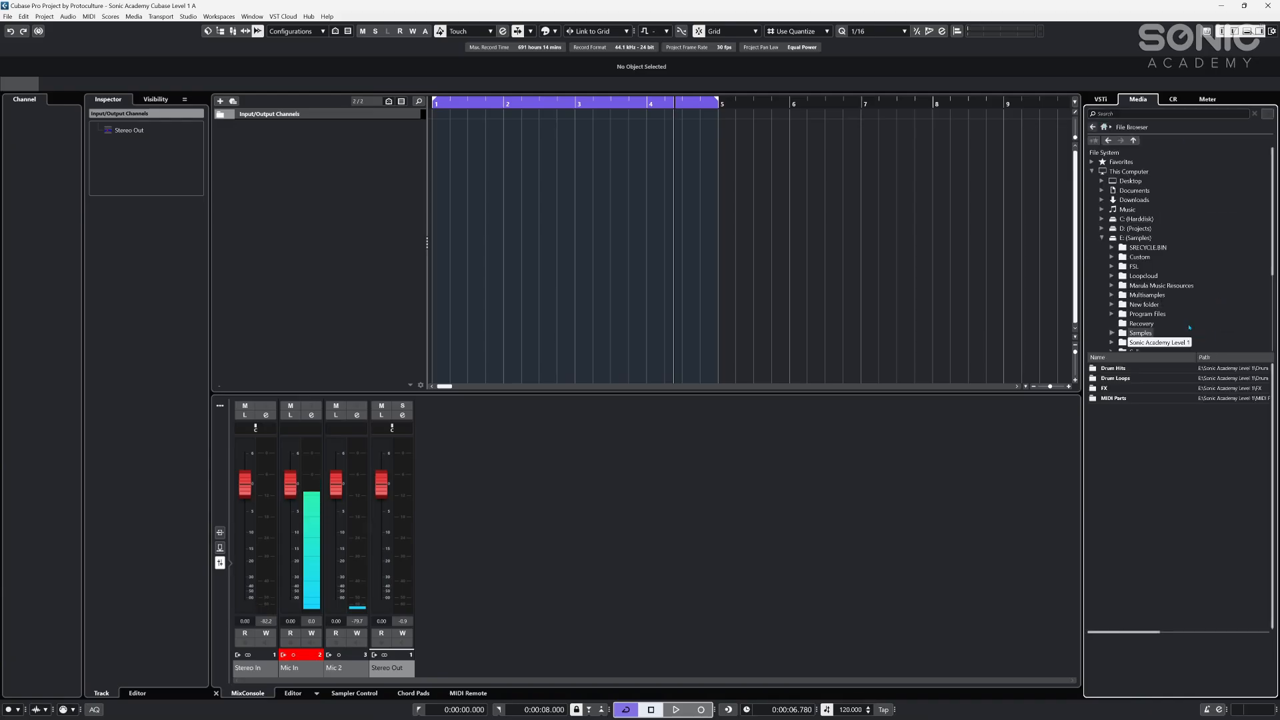
left_click(1104, 127)
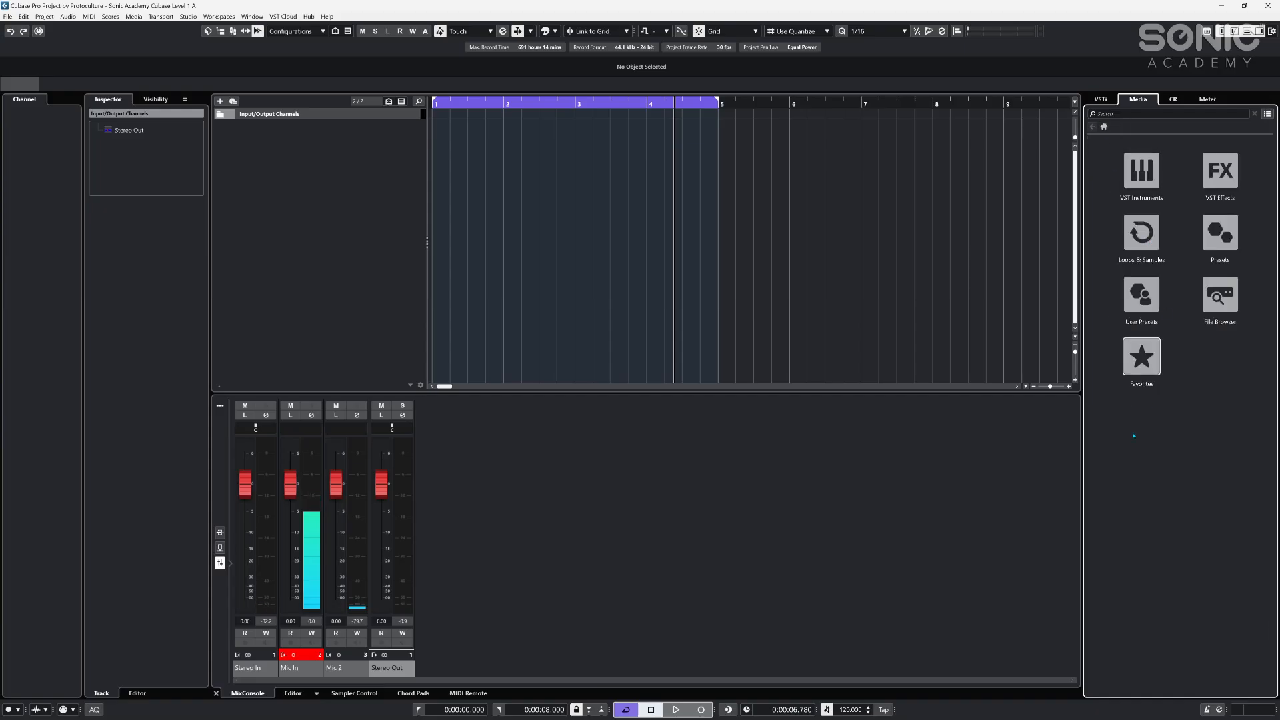
left_click(1142, 357)
double_click(1141, 172)
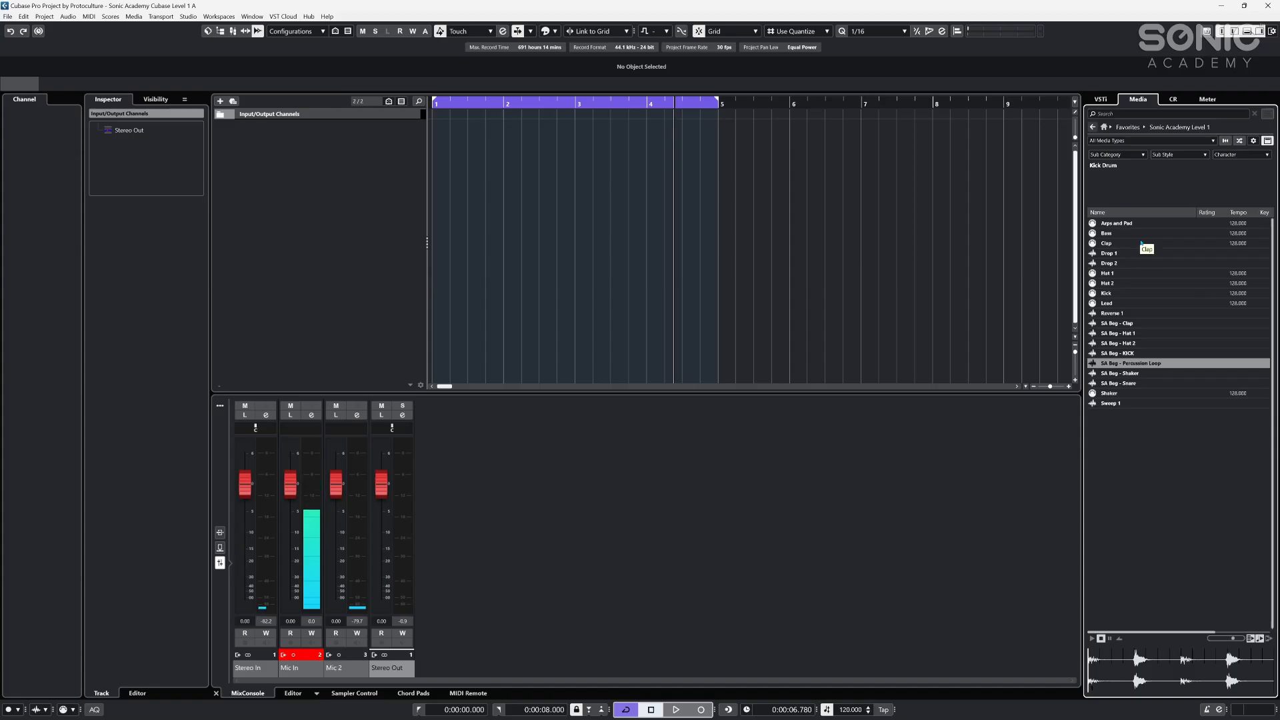
- Reopen the MediaBay, select the E: (Samples) drive and expand its Samples folder in the file browser
key("F5")
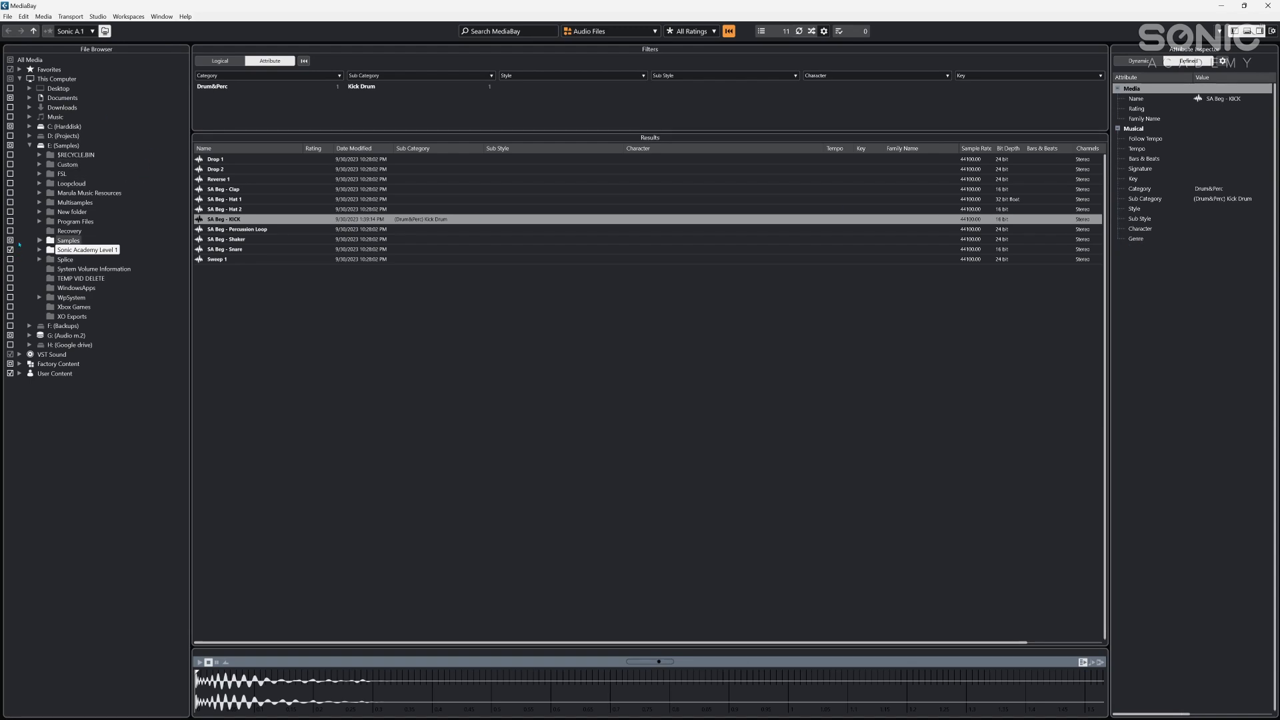
left_click(65, 145)
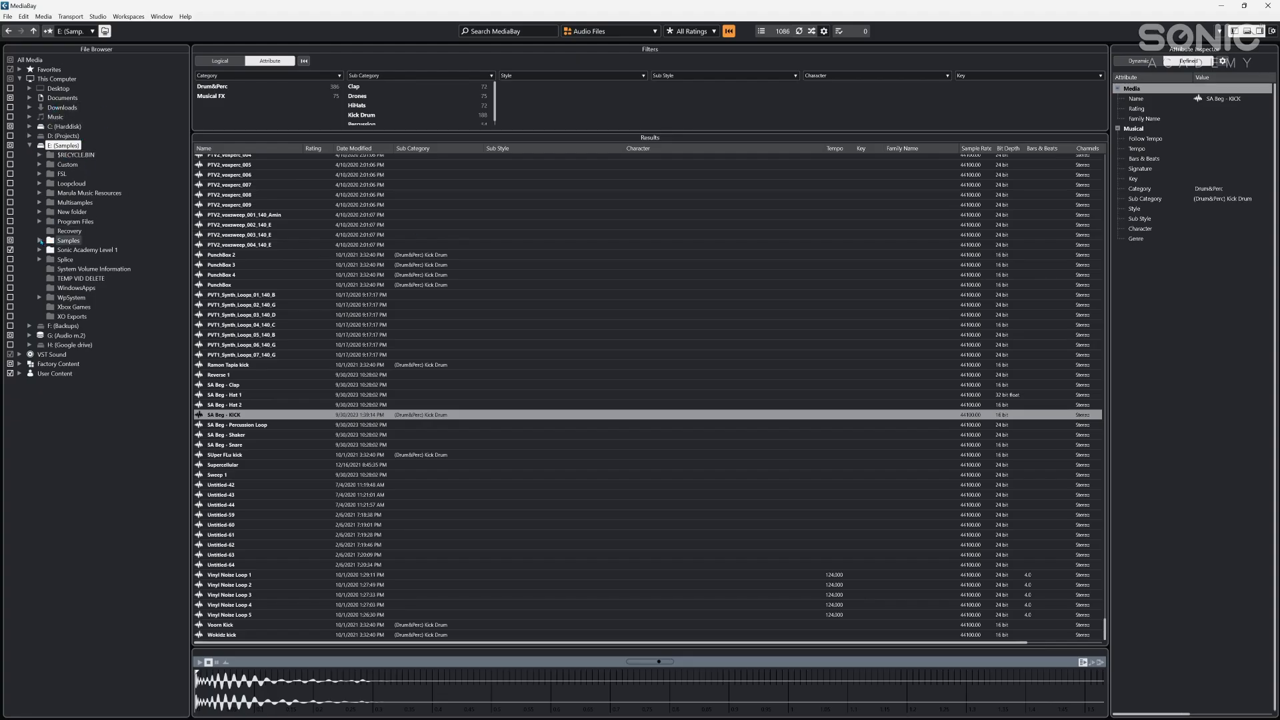
double_click(87, 244)
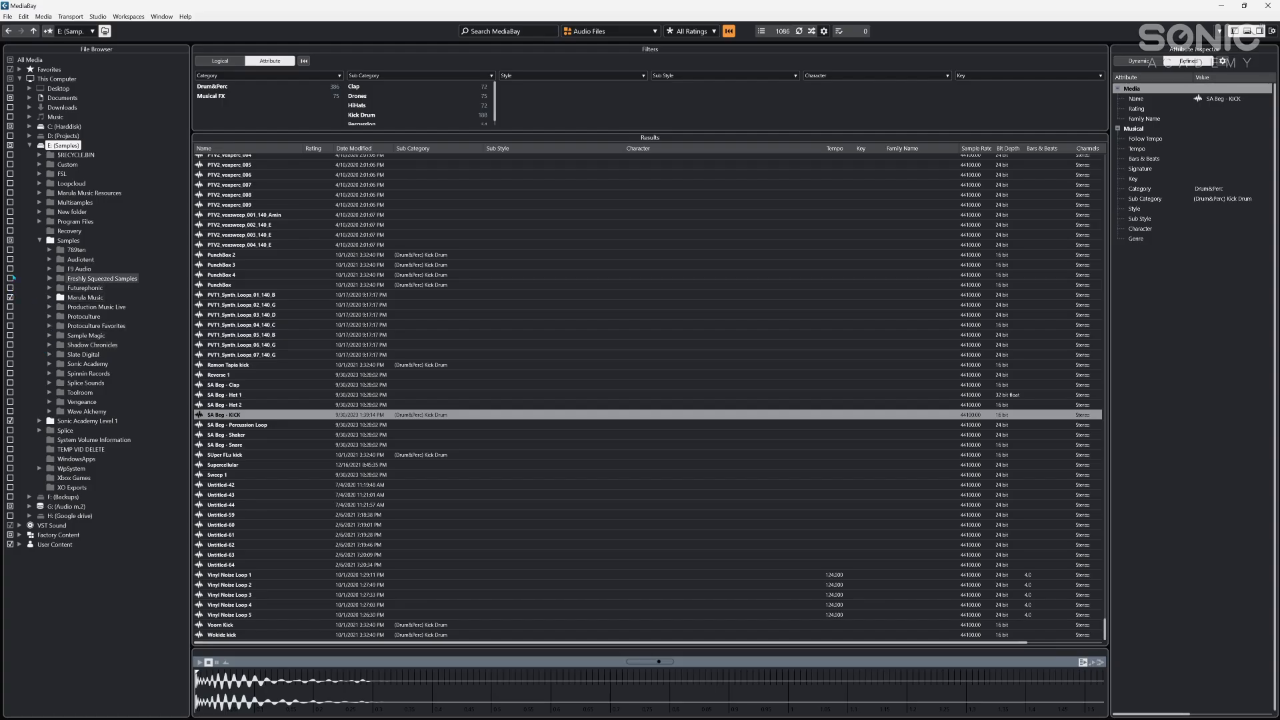
- Include the Futurephonic folder in the MediaBay scan, check its Future Geometrics and Sonic Formation subfolders, and collapse the folder again
left_click(10, 288)
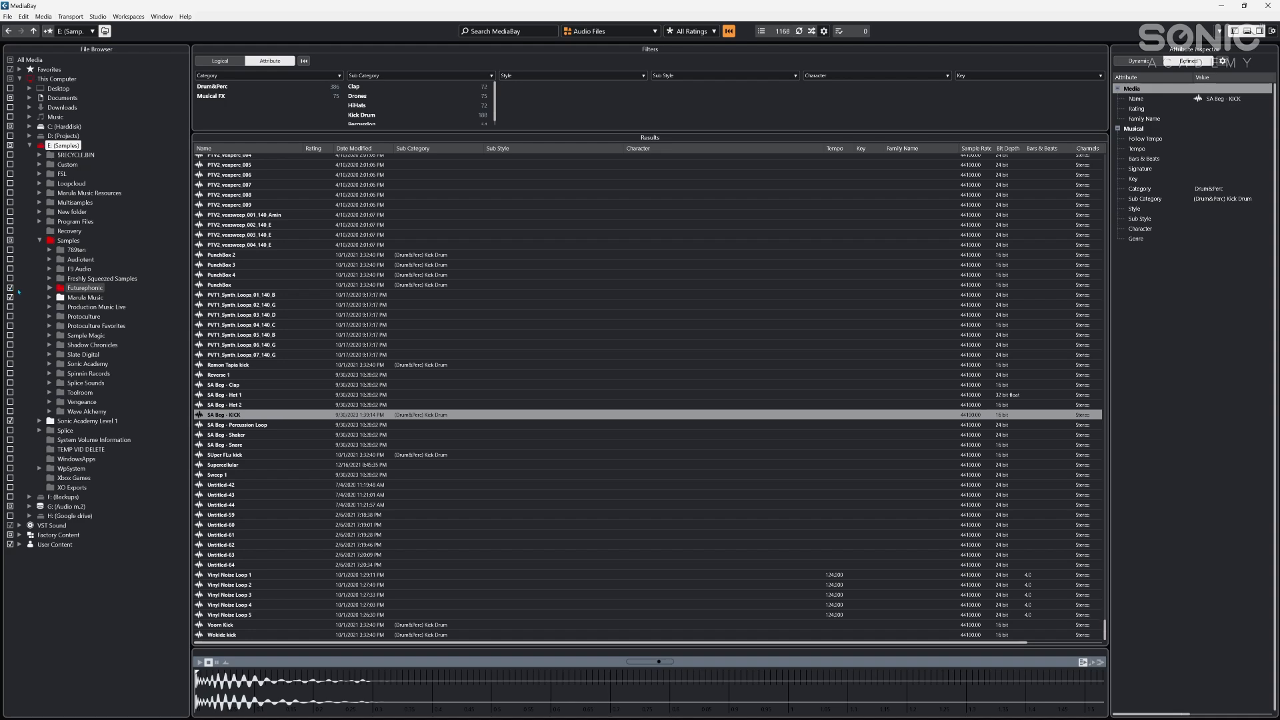
left_click(50, 287)
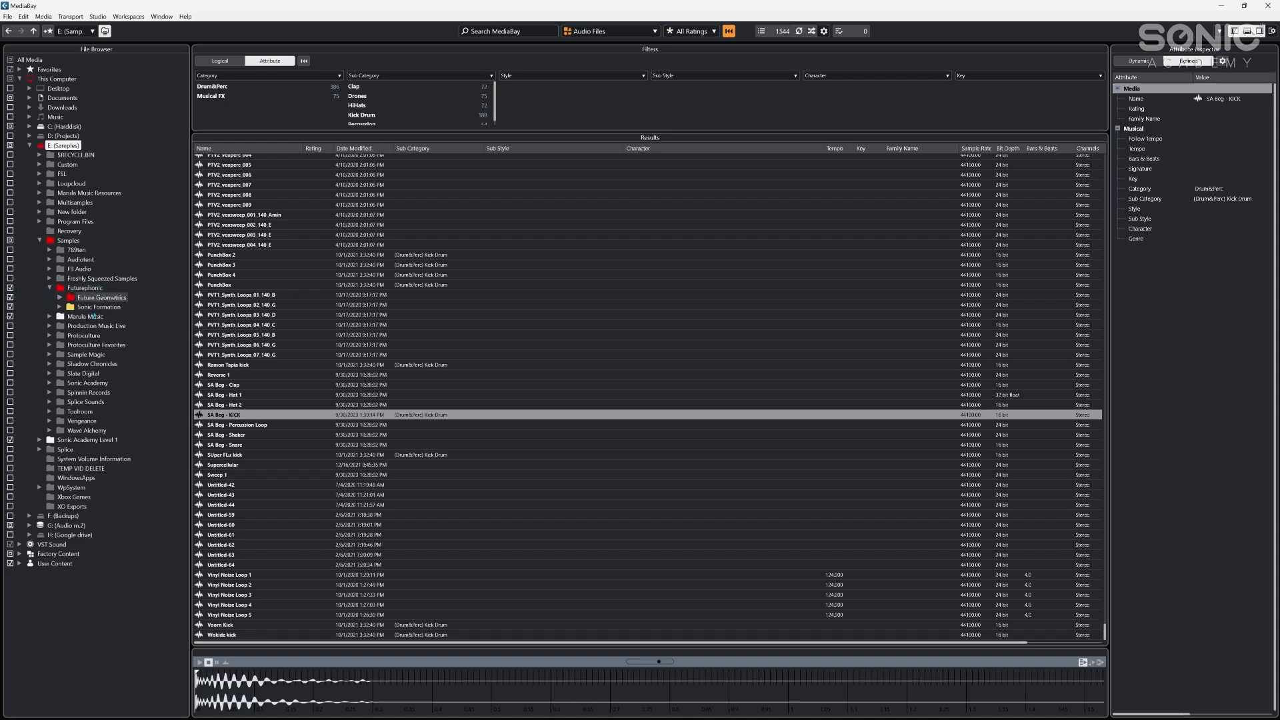
left_click(60, 307)
left_click(60, 297)
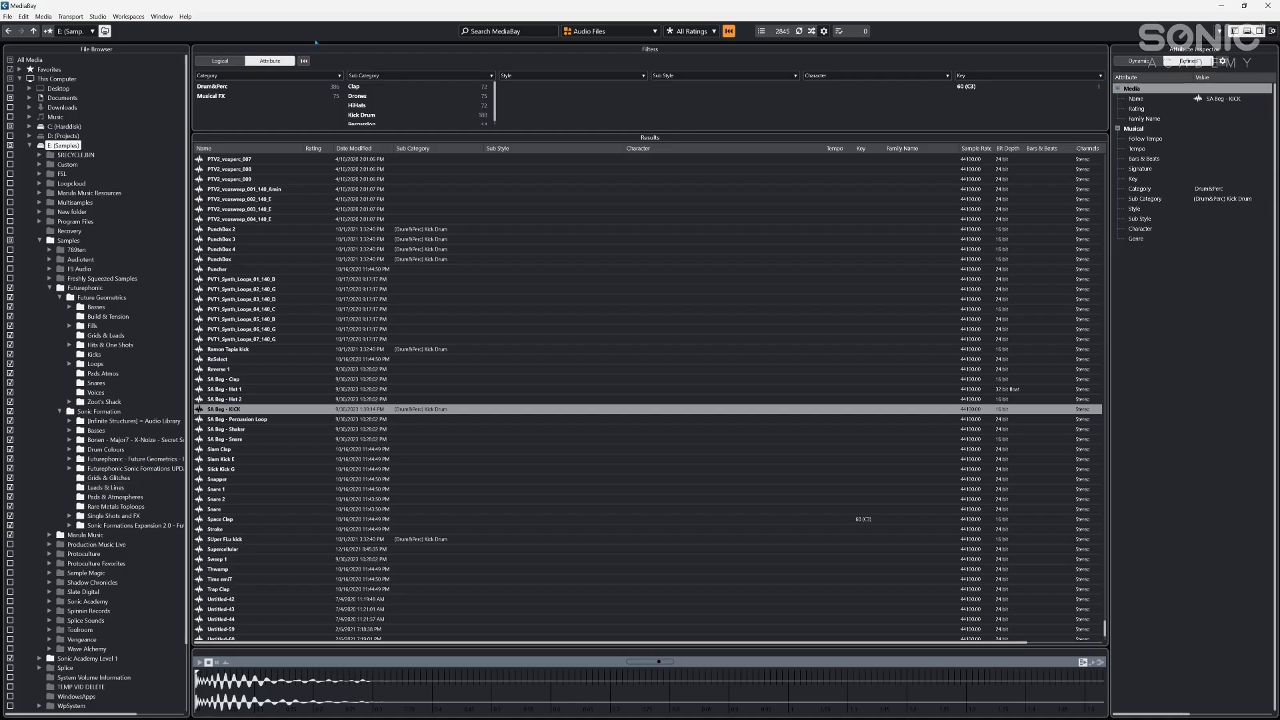
left_click(50, 288)
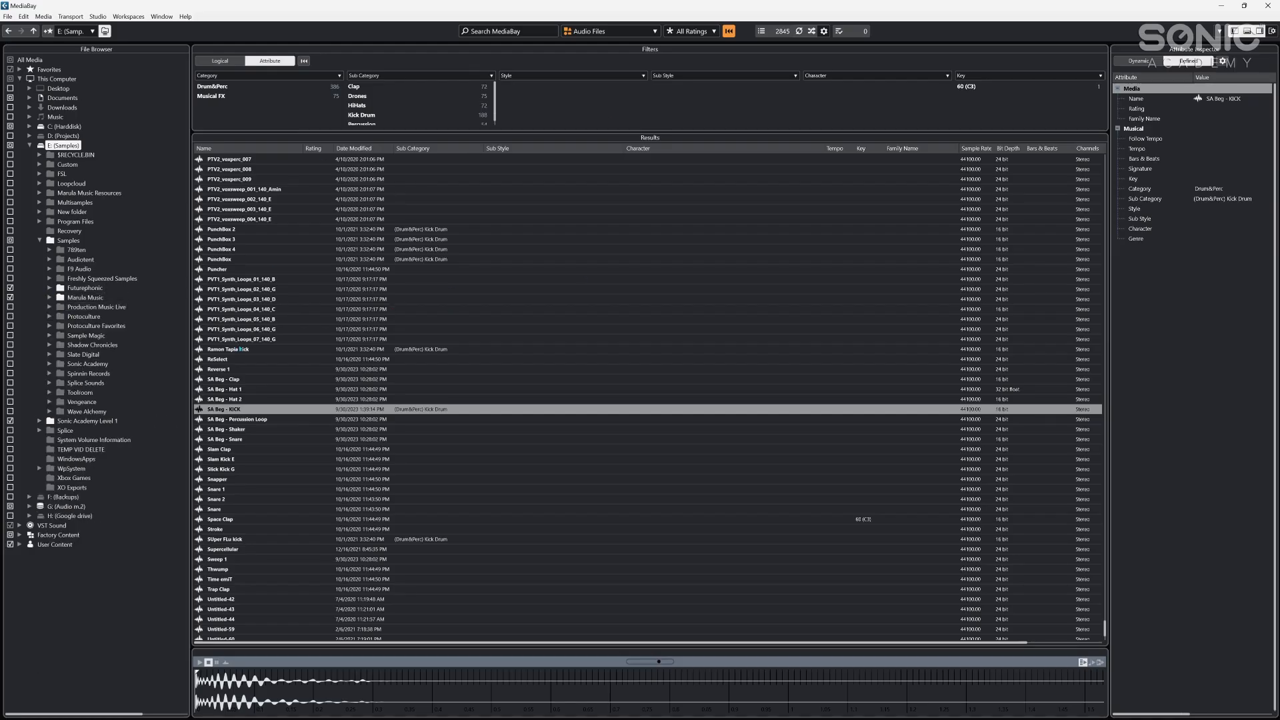
- Search the MediaBay for "Kick" and audition the Ramon Tapia kick, PTV2_PsyKick_25 and the PsyKick samples listed just above it
left_click(541, 31)
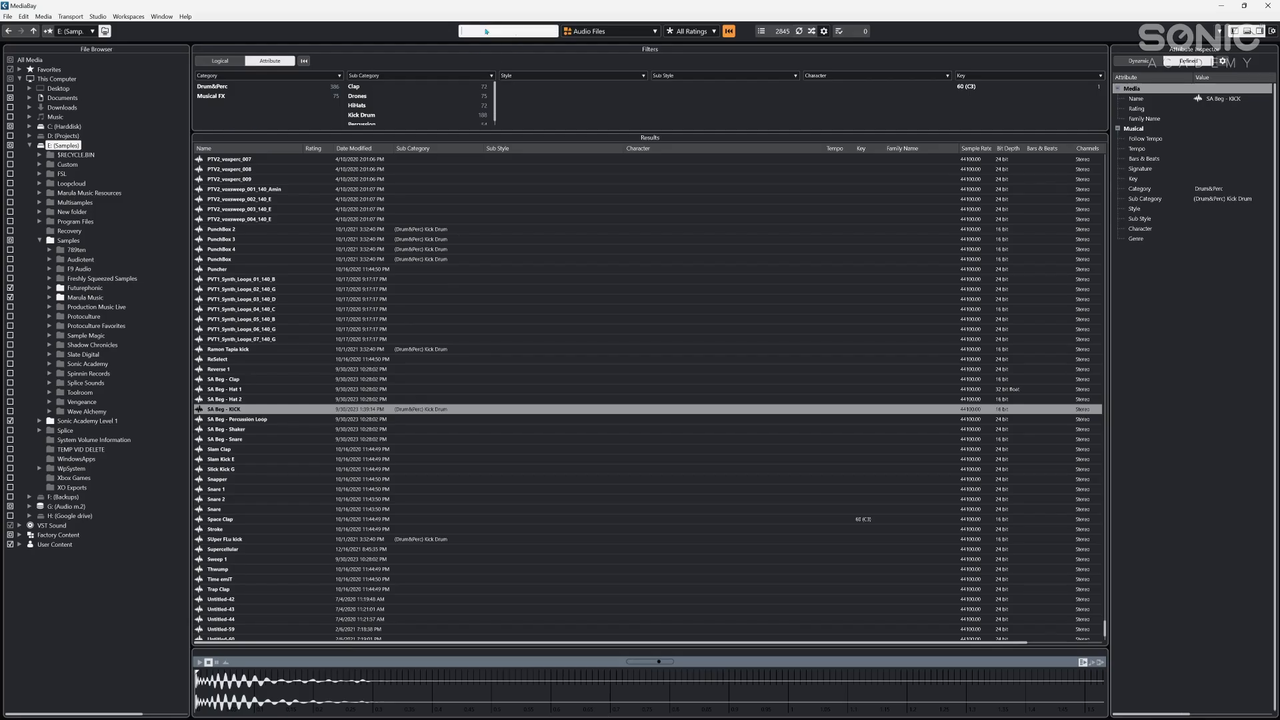
type("Kick")
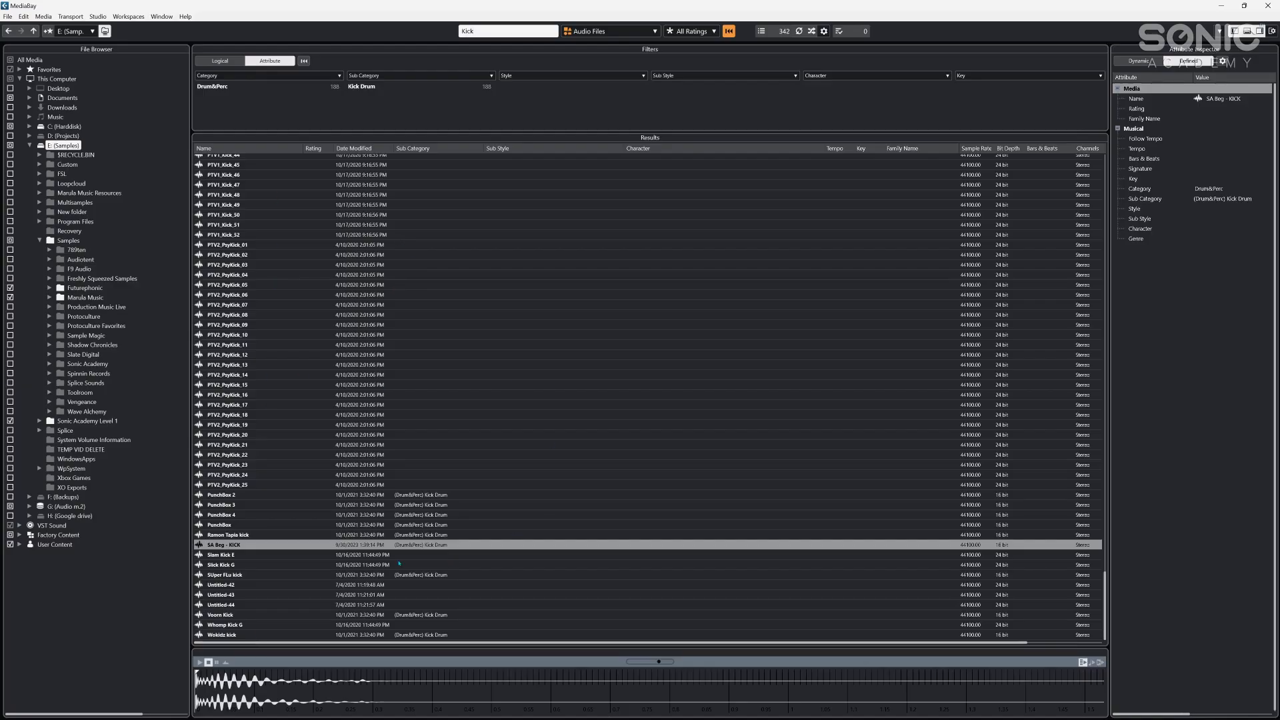
left_click(407, 535)
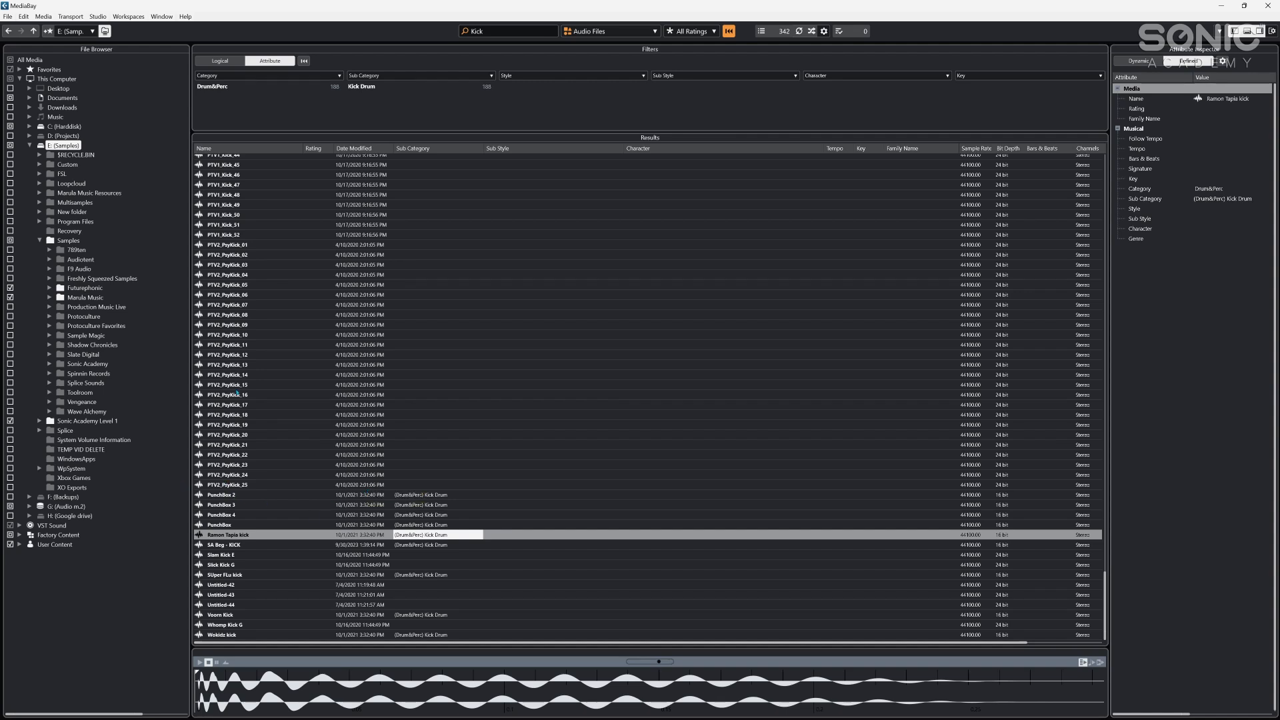
left_click(225, 485)
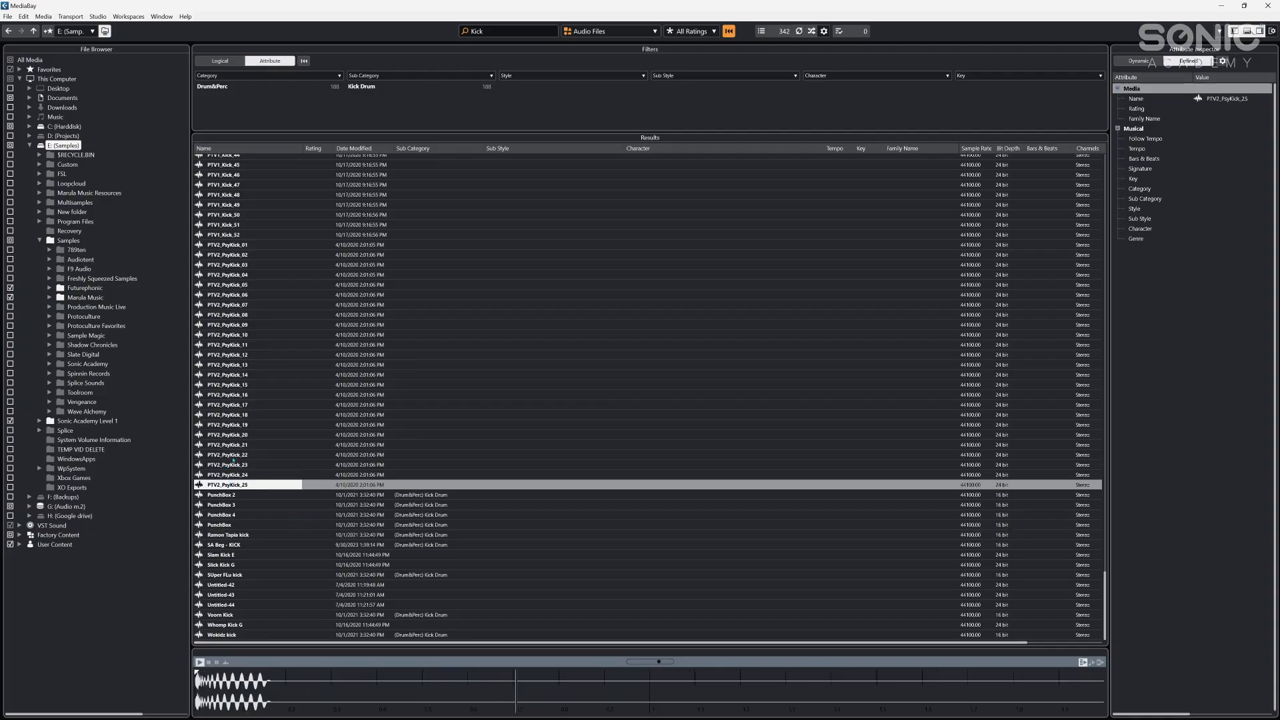
key("Up")
key("Up")
- Select all samples from PTV2_PsyKick_01 to PTV2_PsyKick_25 and tag them with the Category Drum&Perc
left_click(210, 485)
left_click(218, 244, "shift")
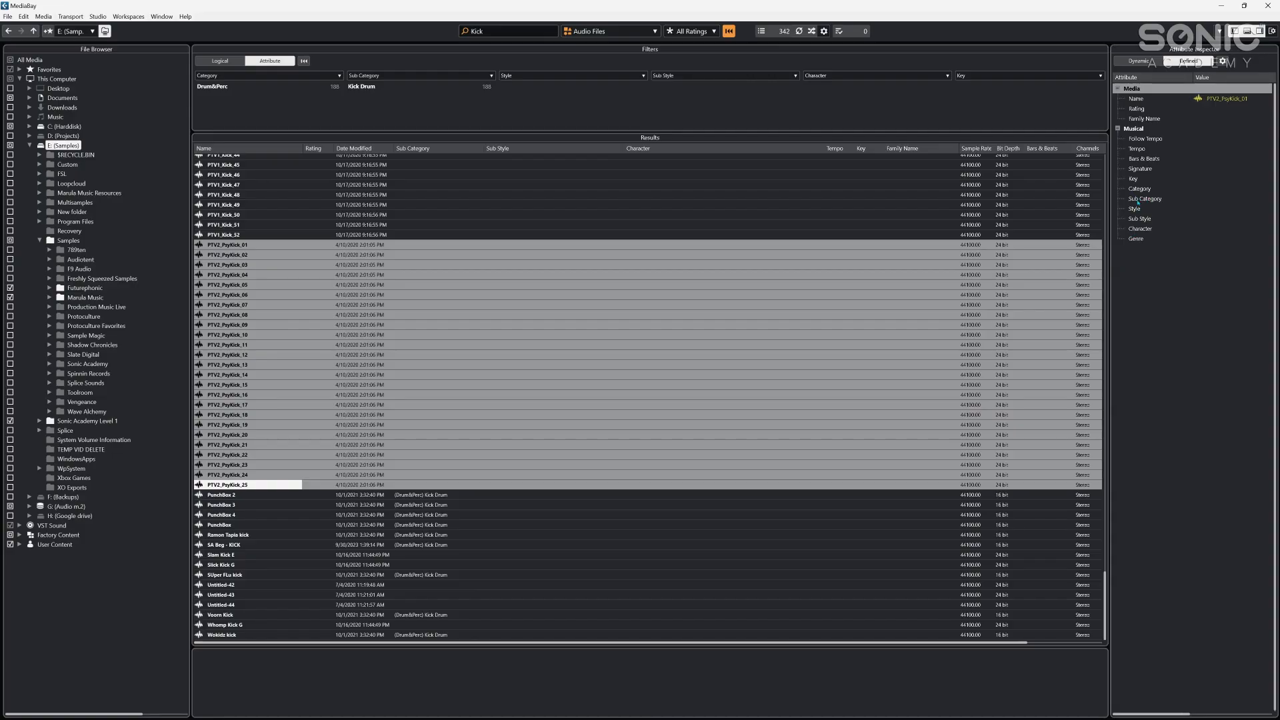
left_click(1139, 189)
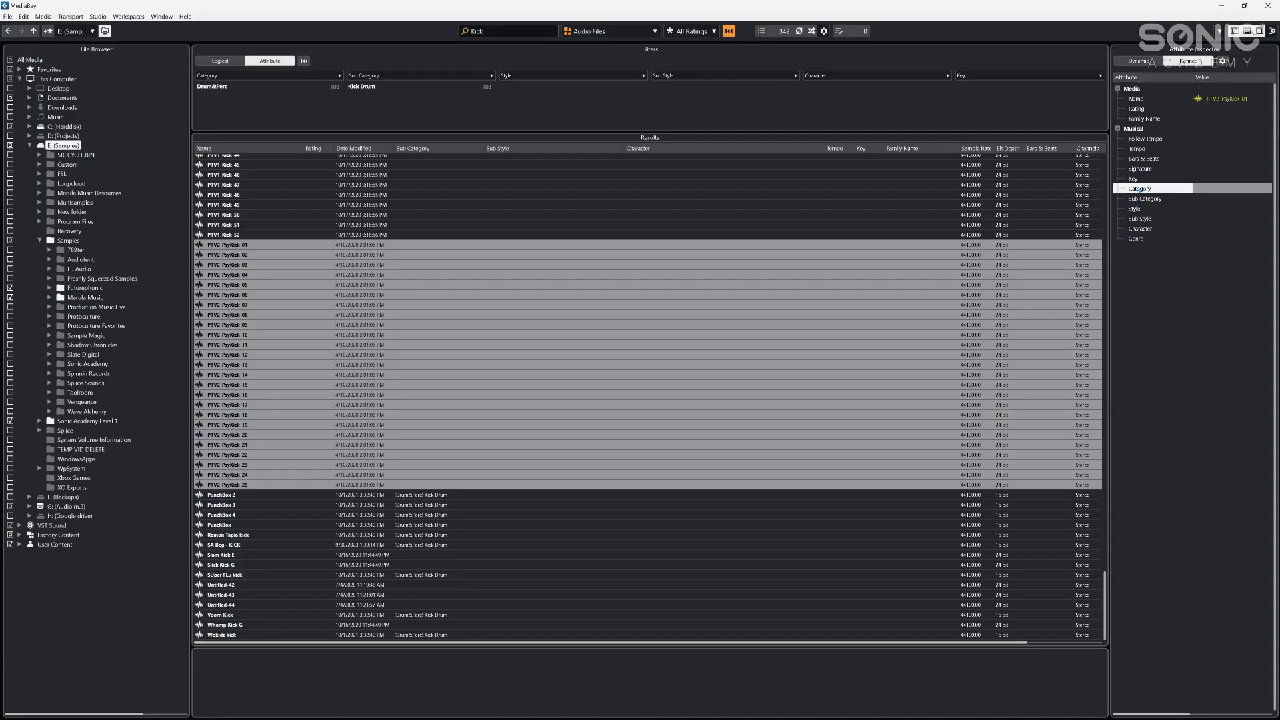
left_click(1208, 193)
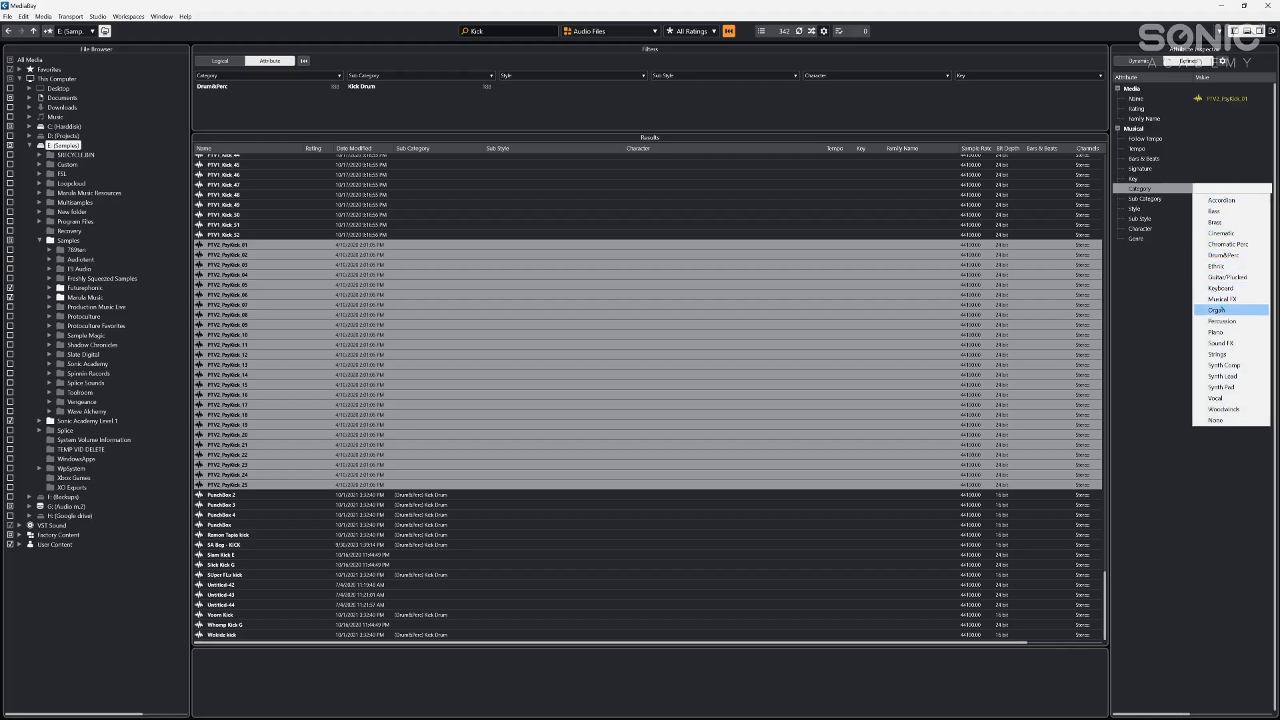
left_click(1219, 256)
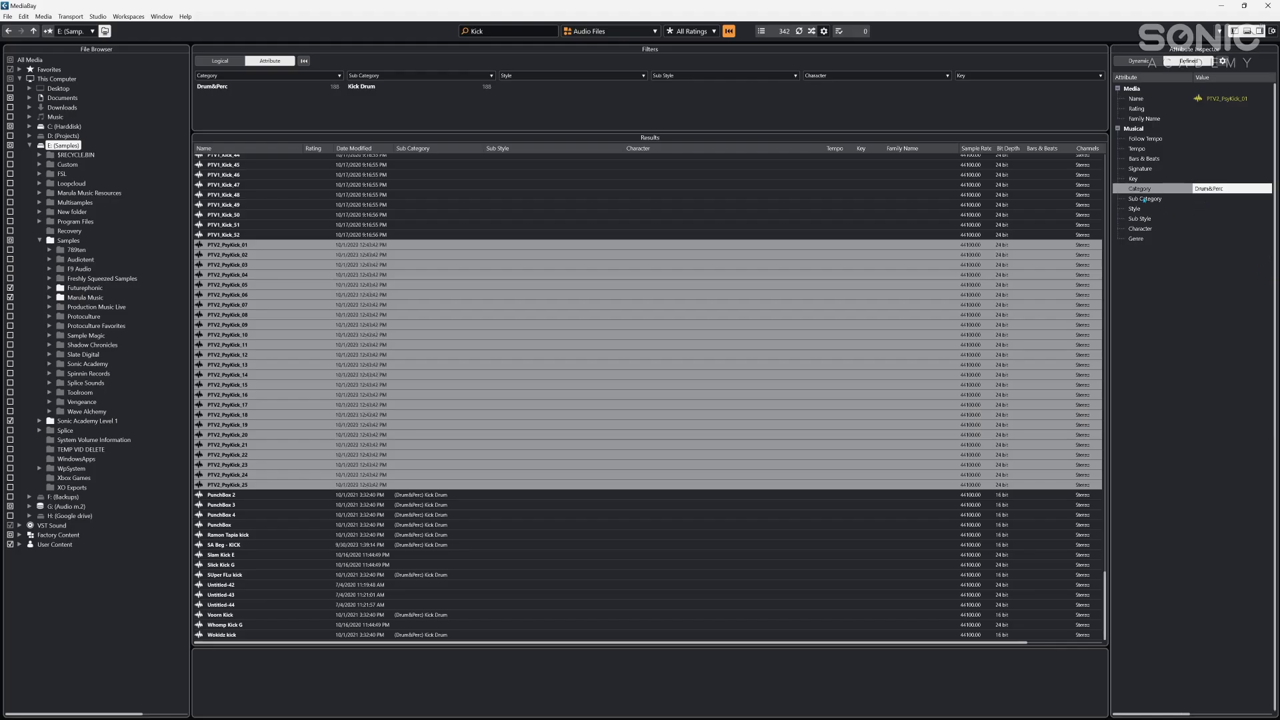
- Set the Sub Category of the selected PTV2_PsyKick samples to Kick Drum within Drum&Perc
left_click(1142, 200)
left_click(1203, 198)
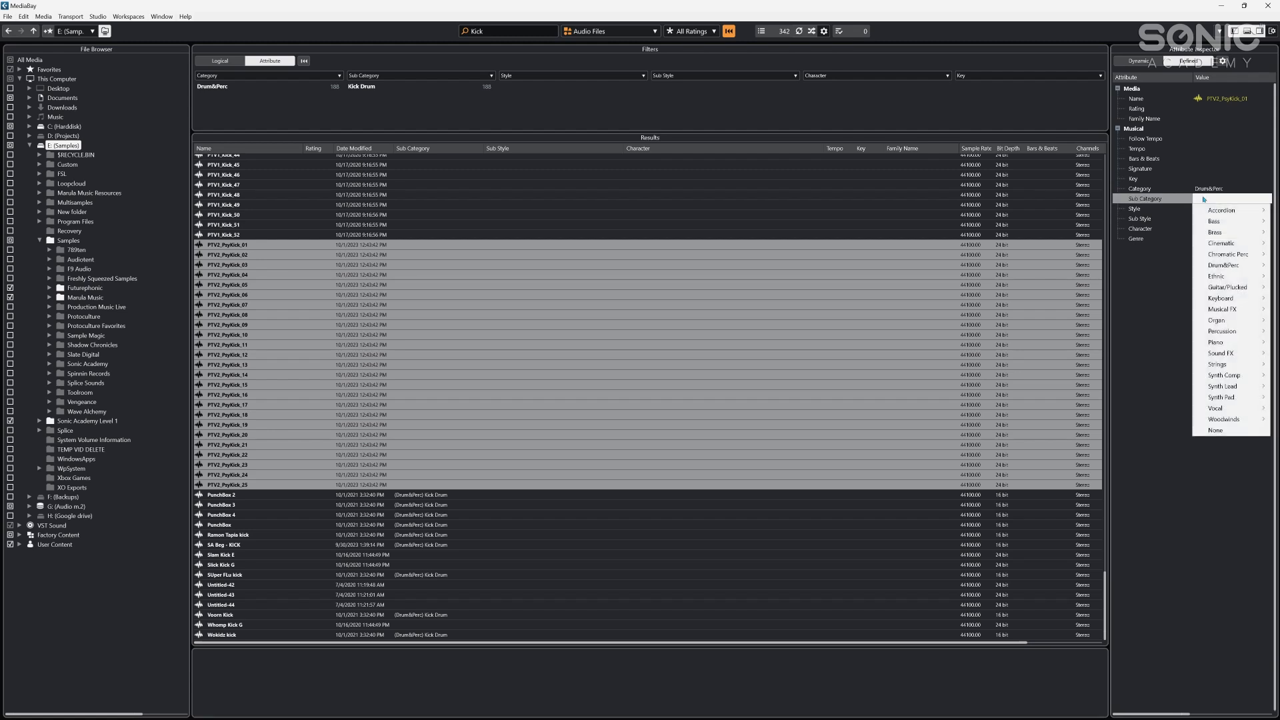
mouse_move(1221, 267)
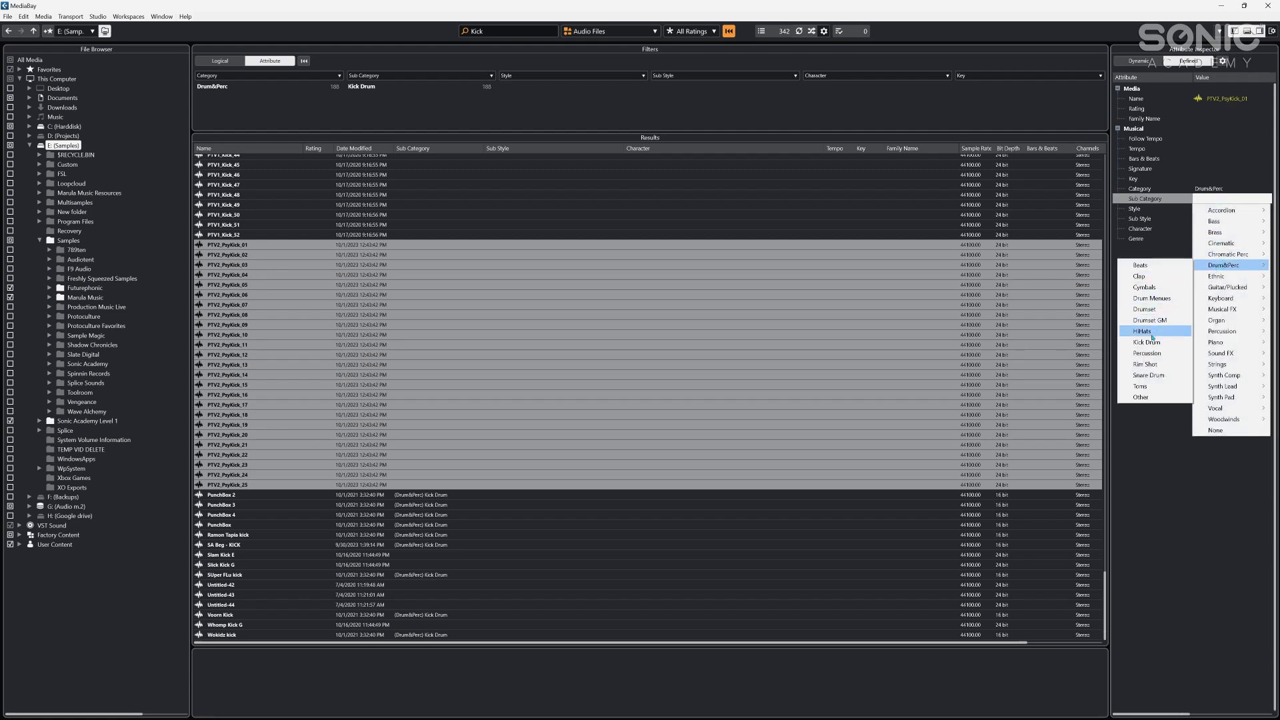
left_click(1147, 341)
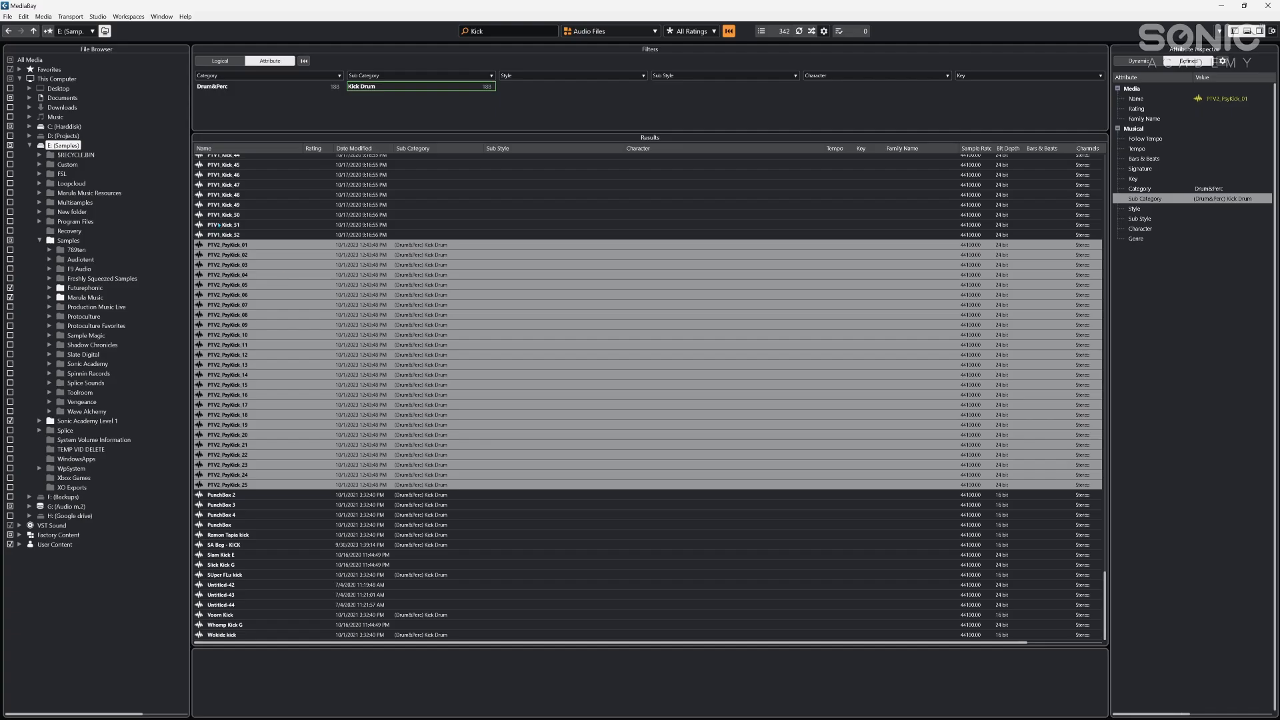
- Clear the Kick search text and filter the results by Category Drum&Perc and Sub Category Kick Drum
left_click(219, 225)
left_click(489, 32)
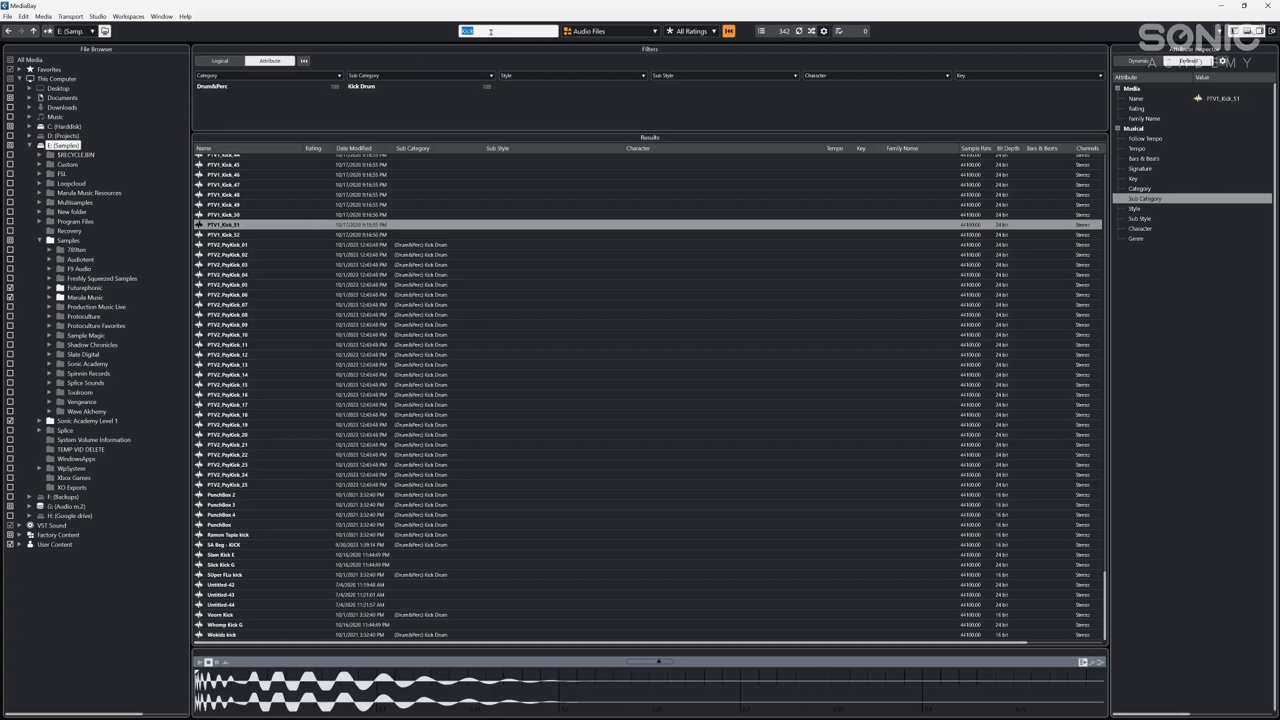
key("BackSpace")
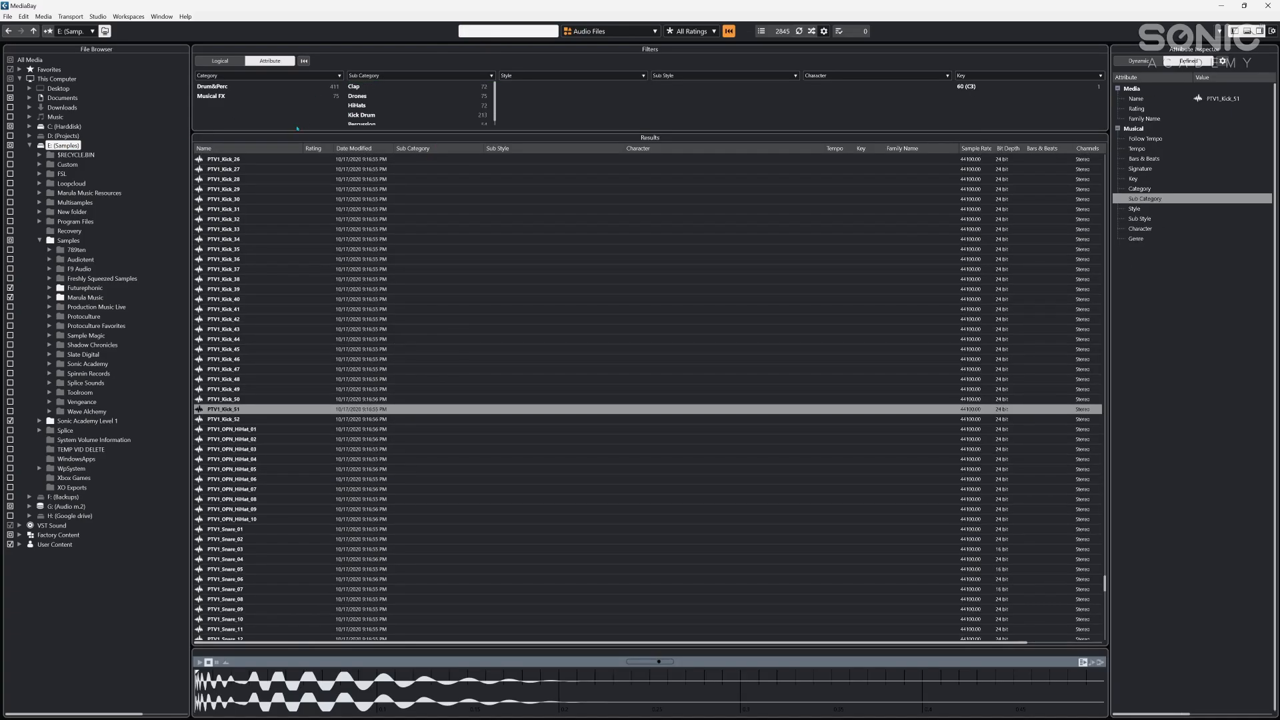
left_click(212, 87)
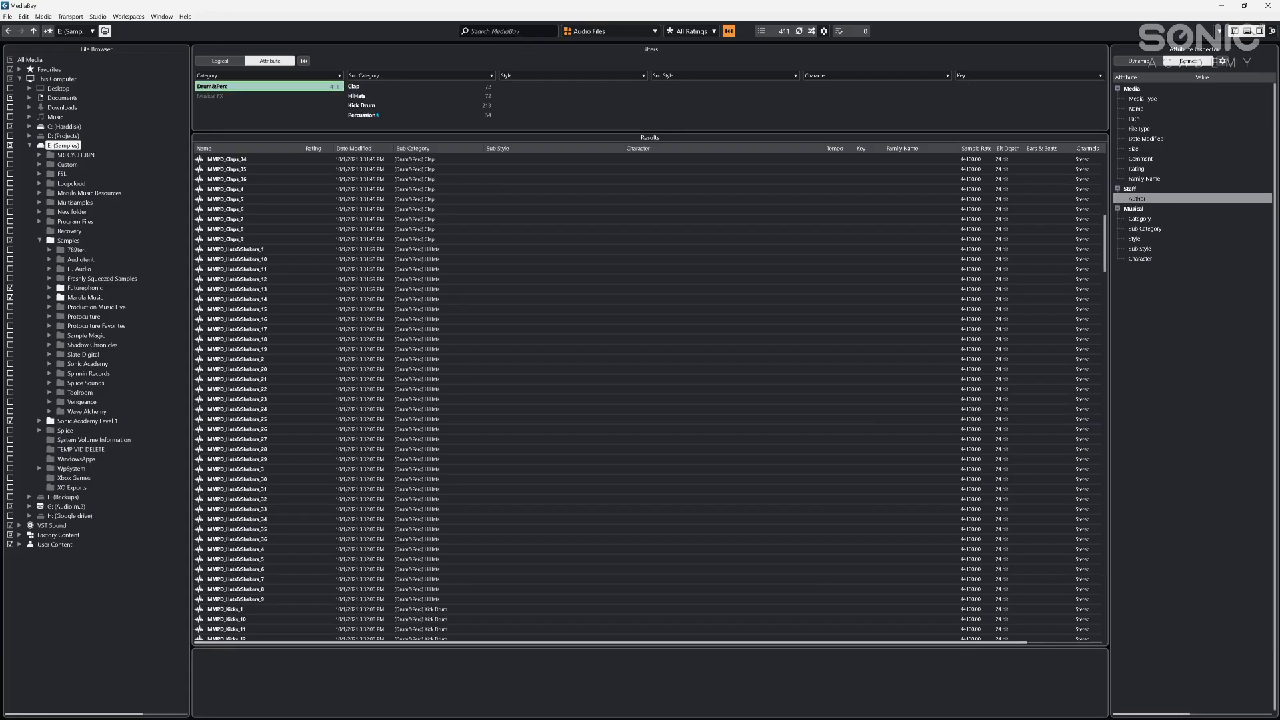
left_click(369, 107)
- Audition several kick samples further down the filtered results, ending with PTV2_PsyKick_17
scroll(375, 296, "down", 10)
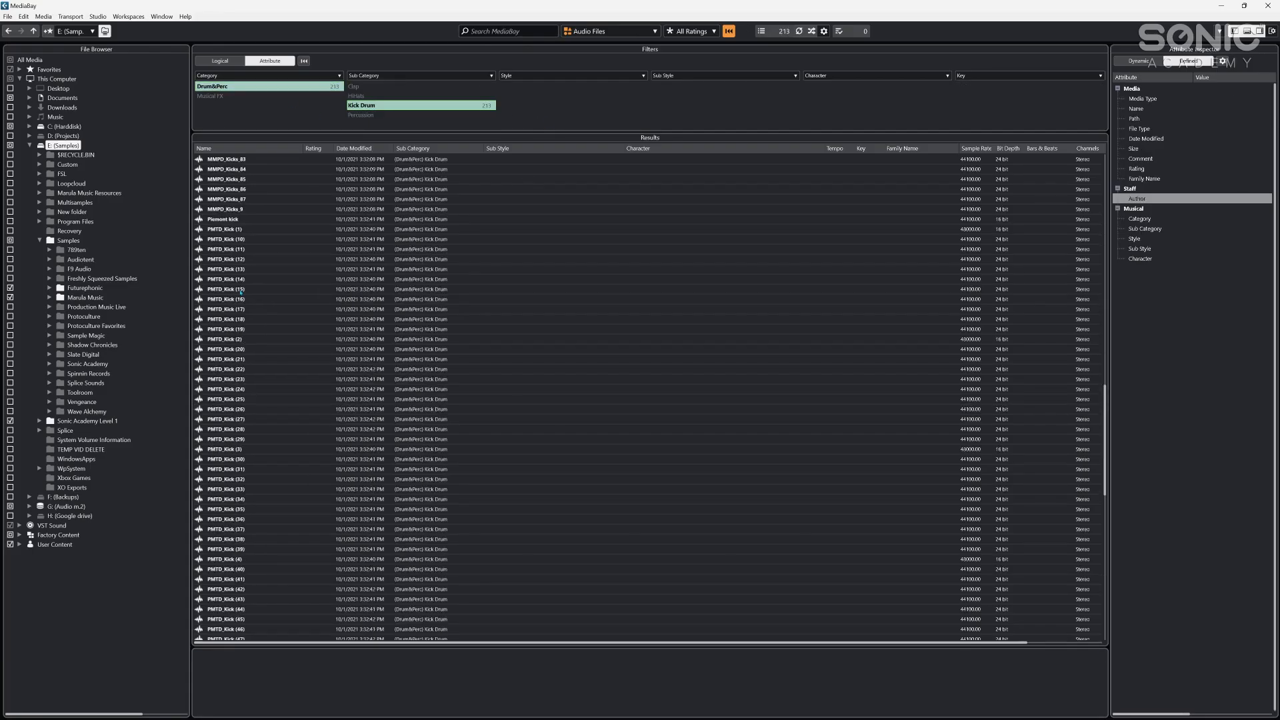
left_click(230, 434)
left_click(230, 484)
left_click(230, 534)
left_click(234, 513)
left_click(320, 464)
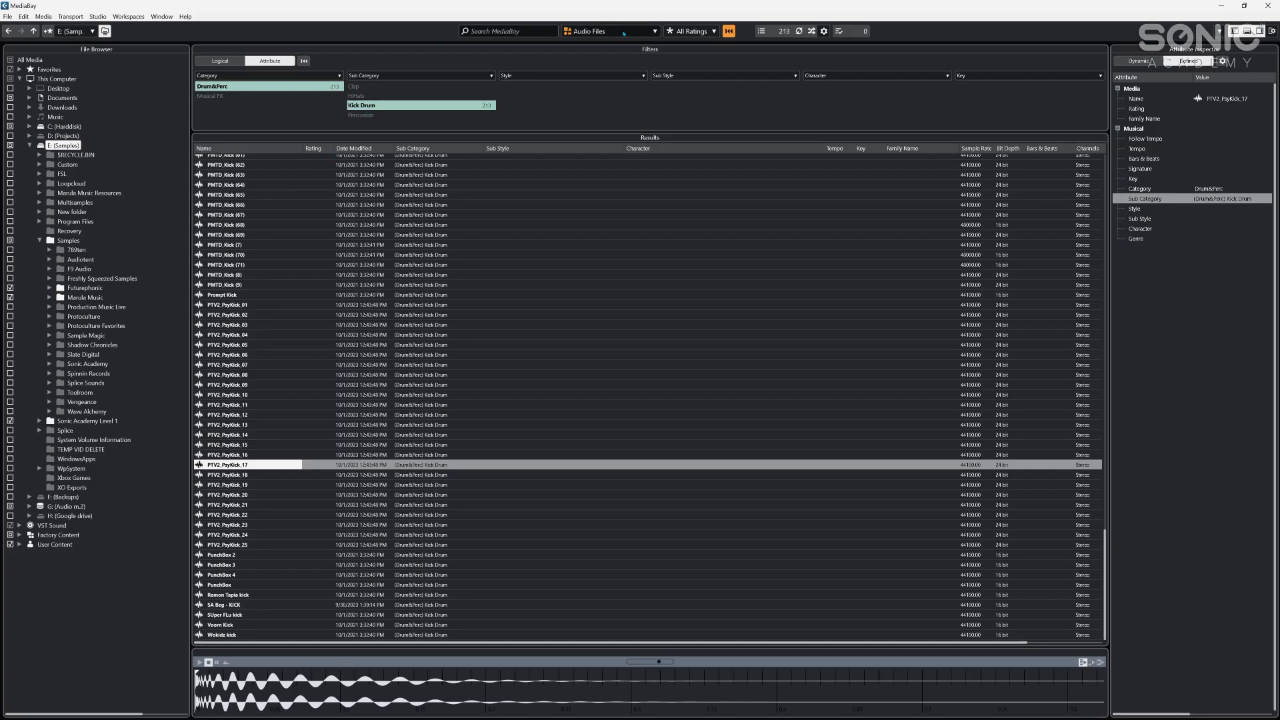
- Show All Media Types, select and expand the Sonic Academy Level 1 folder, and remove the Kick Drum and Drum&Perc filters
left_click(653, 32)
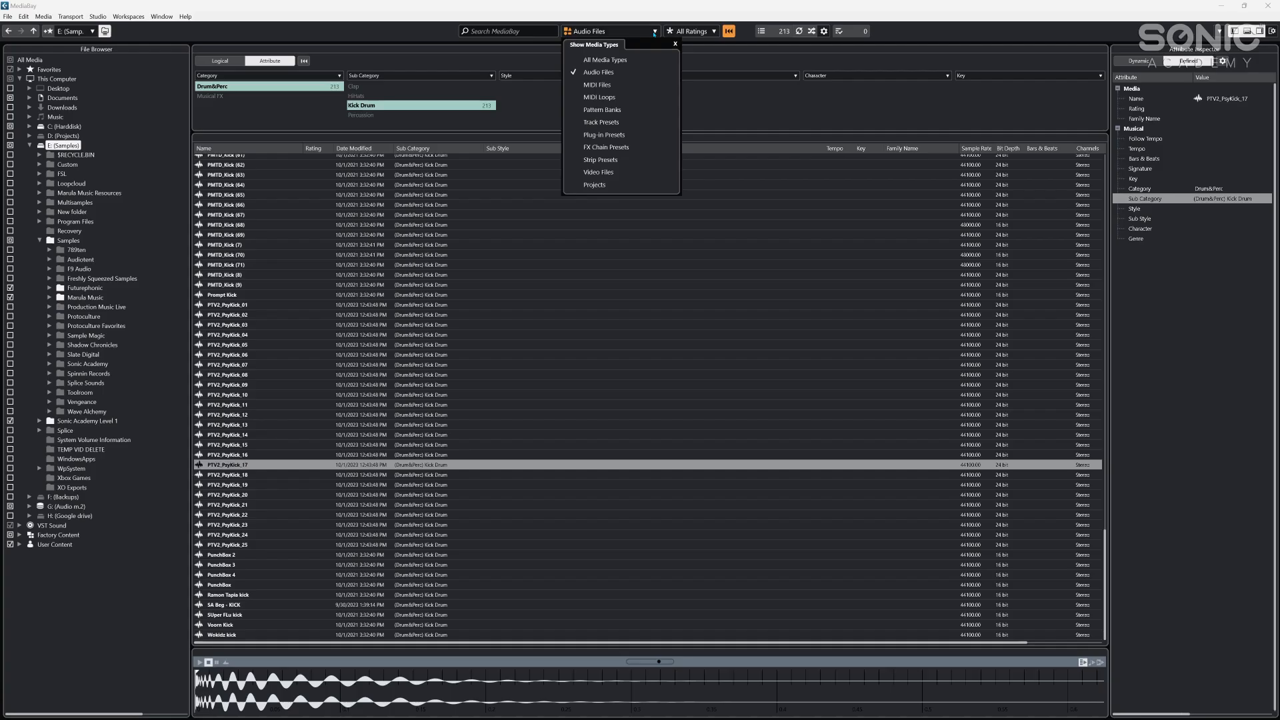
left_click(588, 60)
left_click(59, 421)
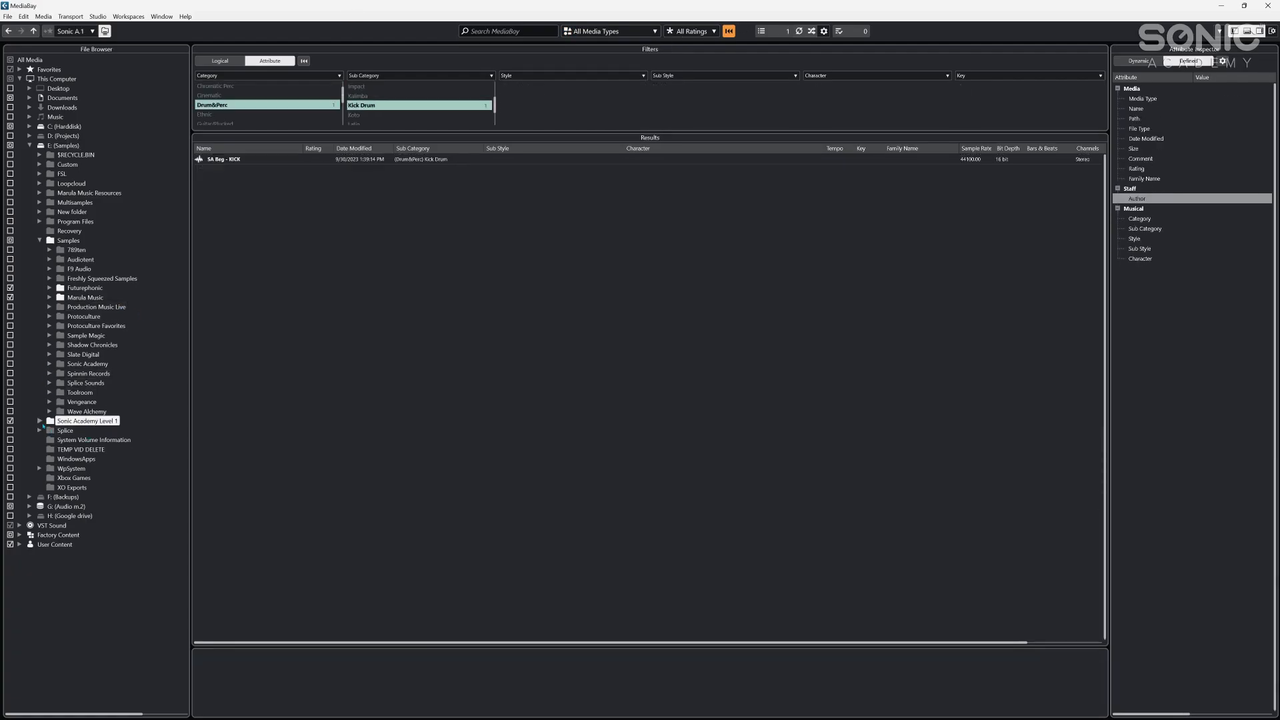
left_click(40, 421)
left_click(364, 105)
left_click(224, 105)
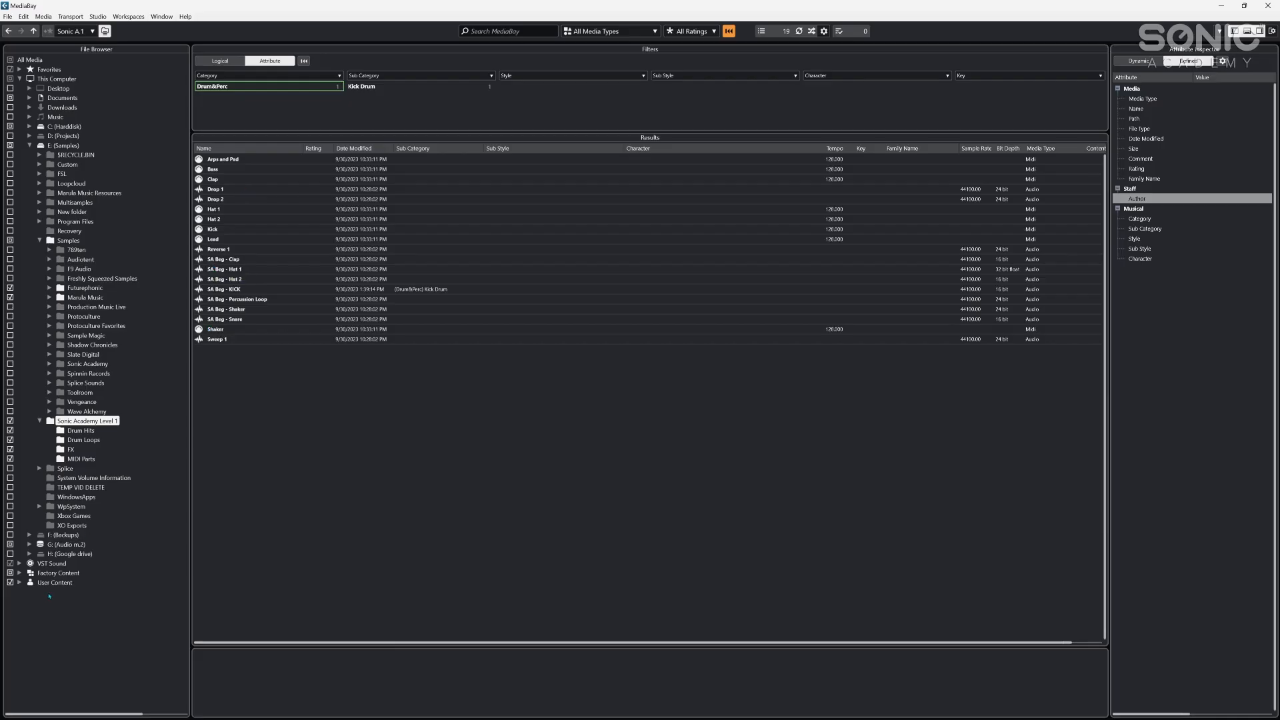
- Select Factory Content in the file browser and look through its presets and projects
left_click(57, 574)
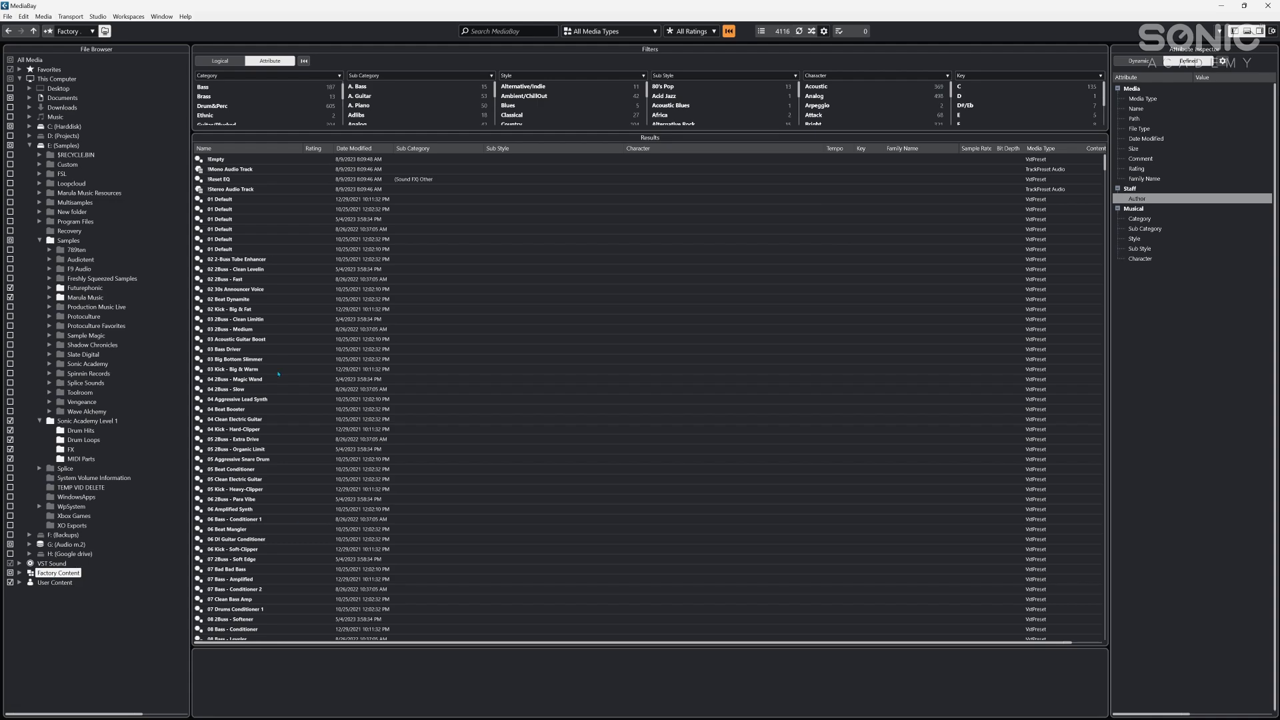
scroll(503, 329, "down", 20)
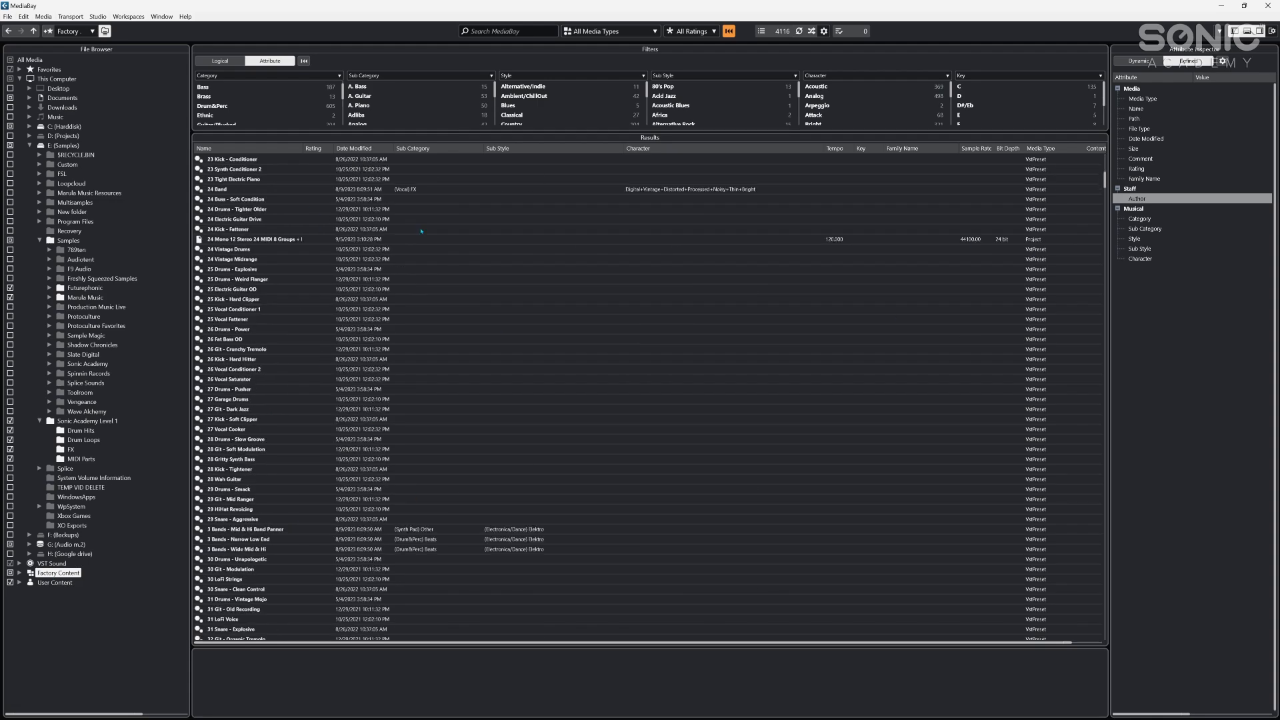
scroll(292, 259, "down", 20)
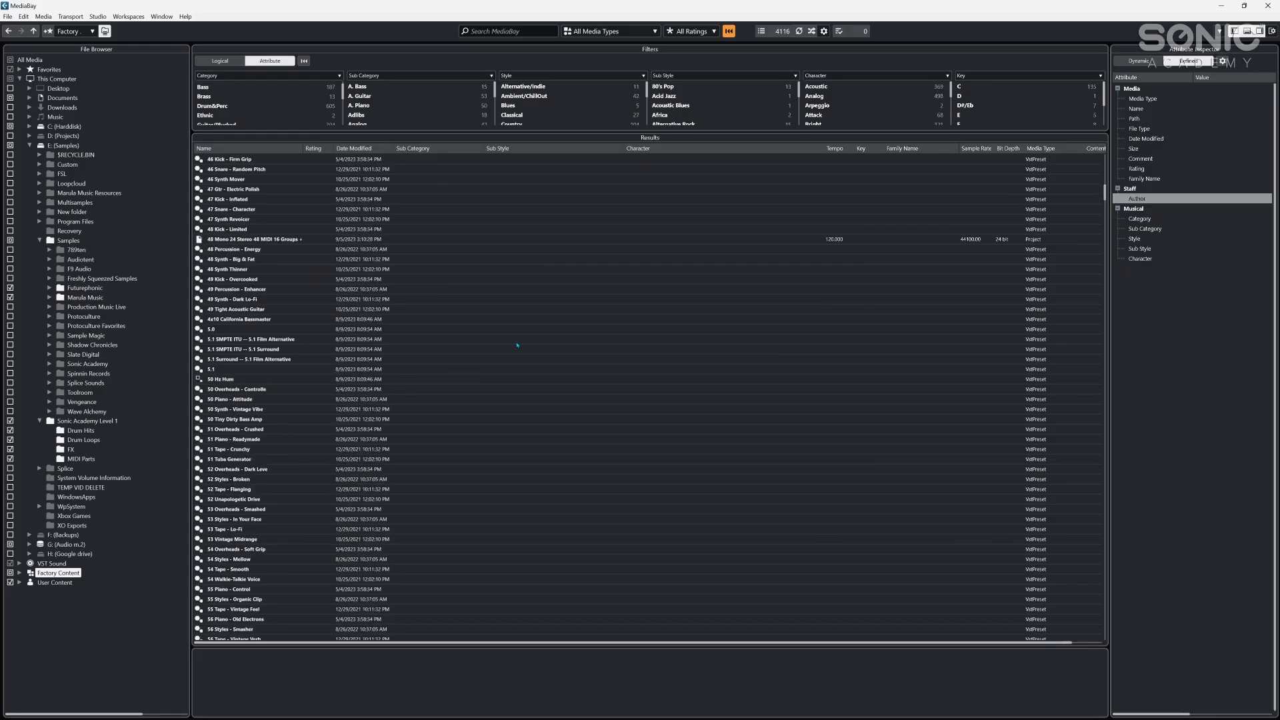
scroll(316, 208, "down", 3)
- Try limiting the Factory Content results to Pattern Banks and selecting FX Chain Presets, and show All Media Types again
left_click(642, 31)
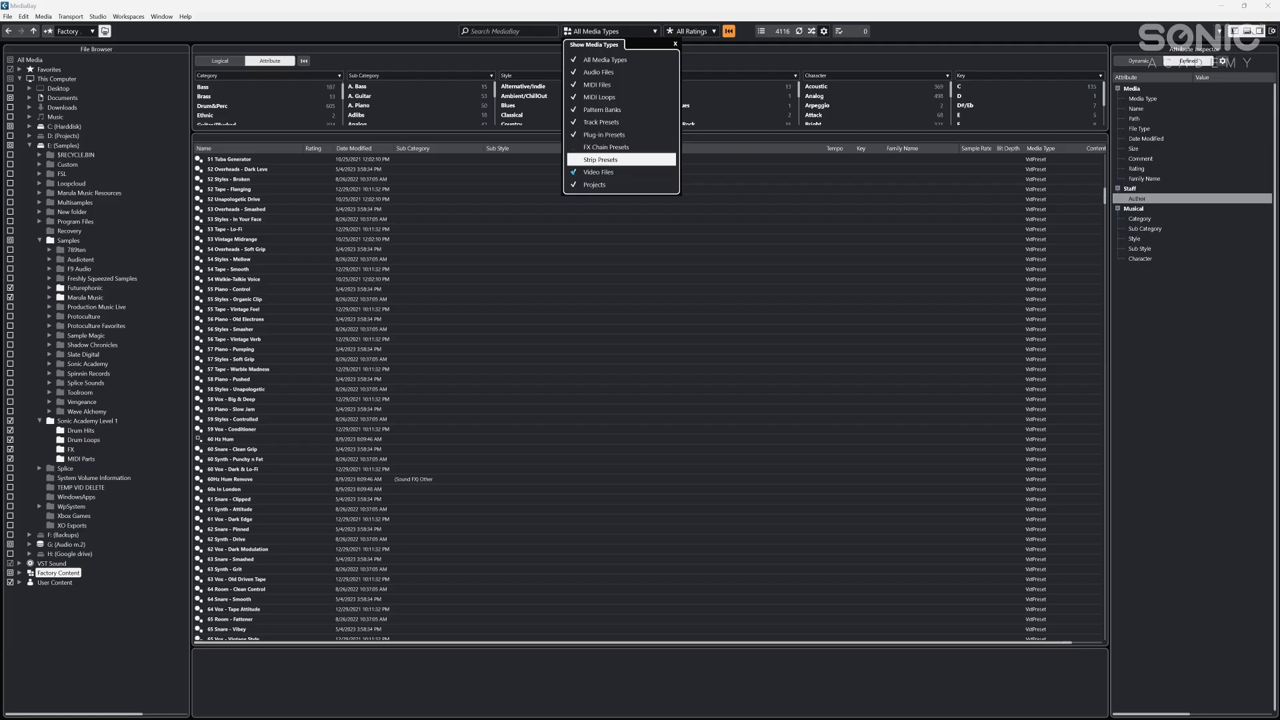
left_click(572, 60)
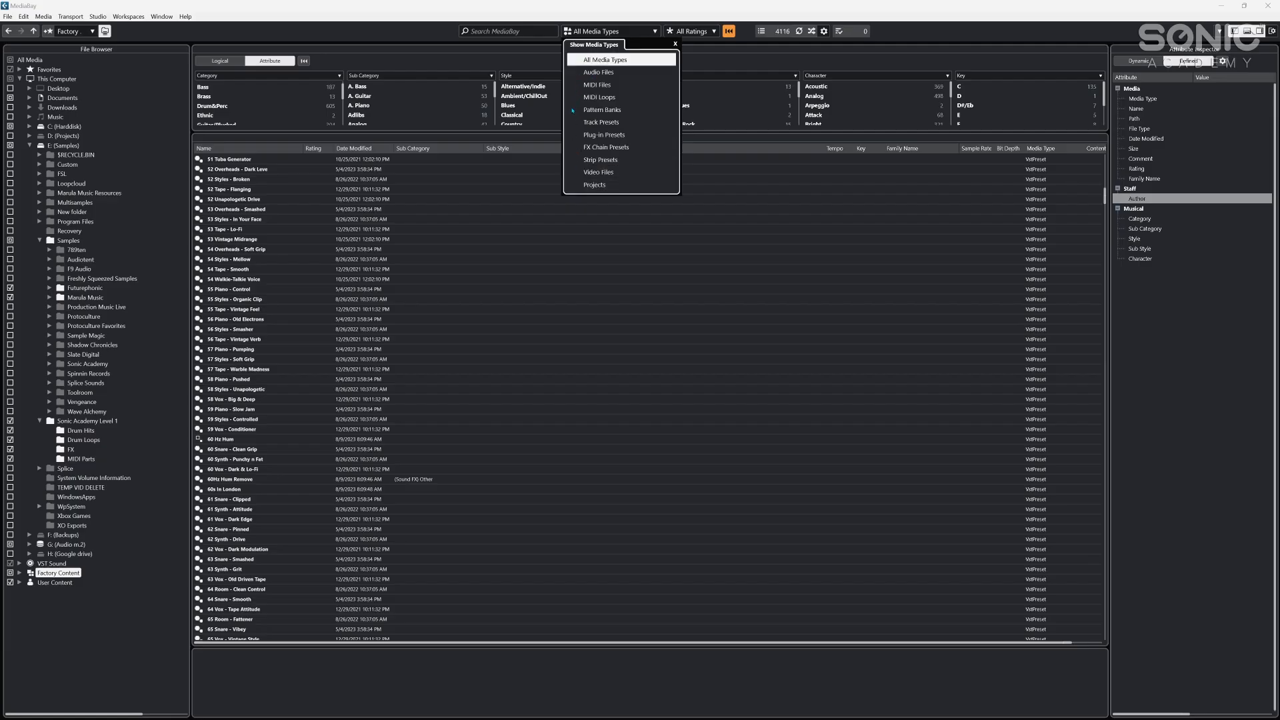
left_click(597, 113)
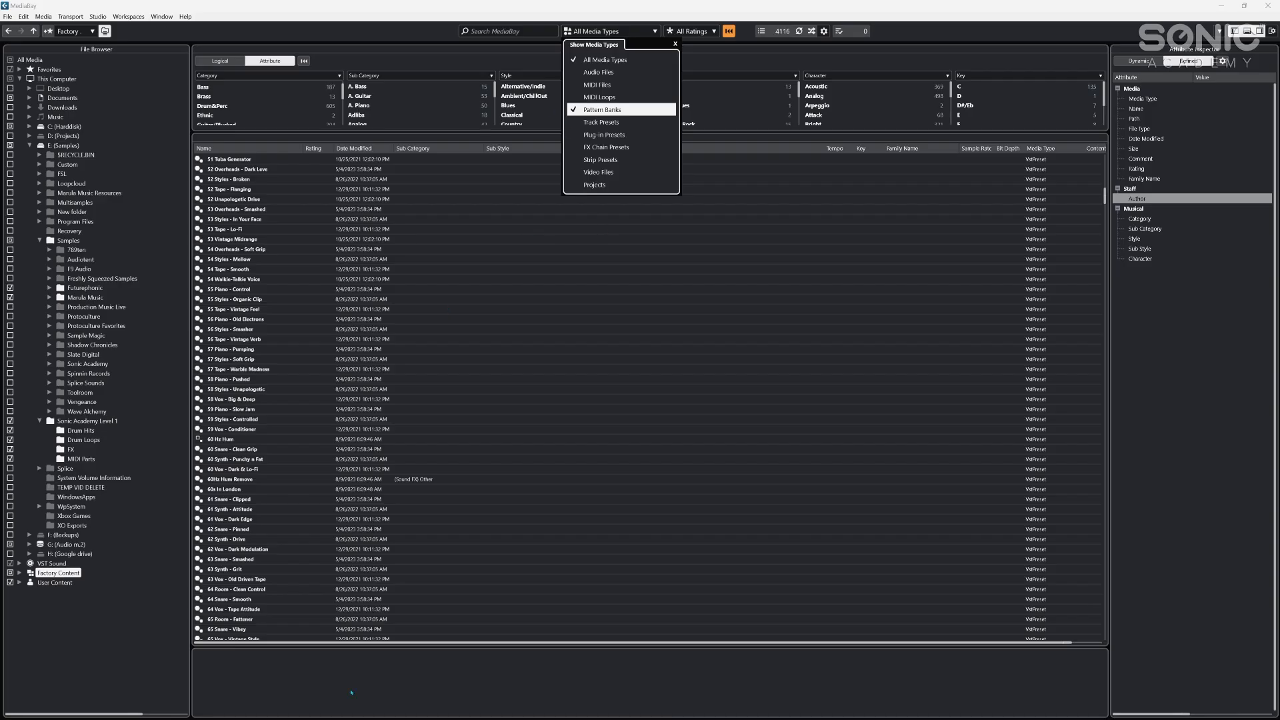
left_click(351, 691)
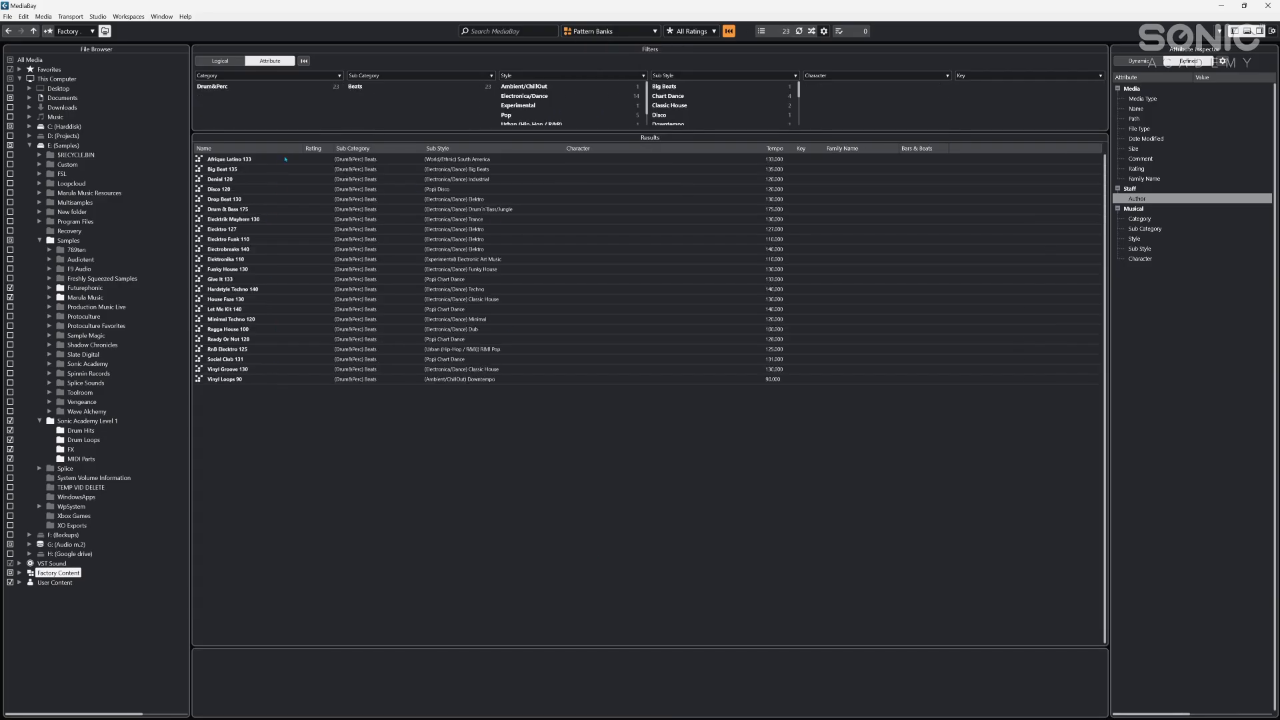
left_click(616, 32)
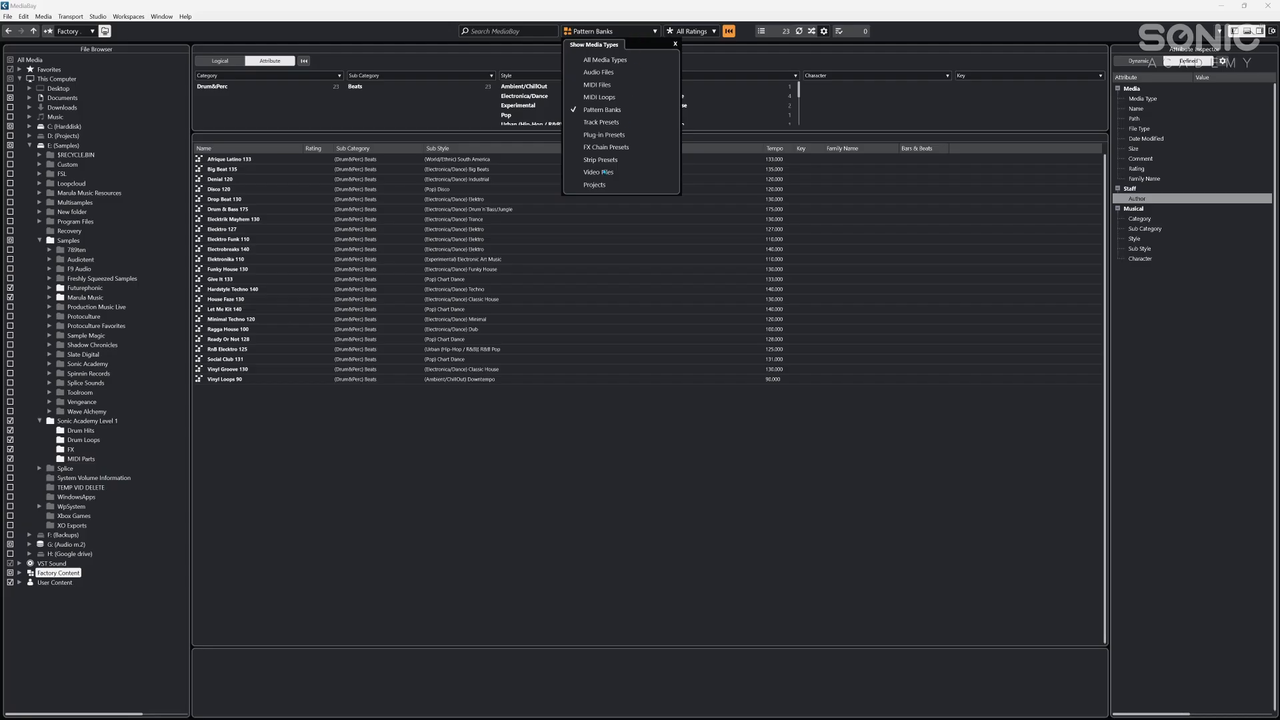
left_click(587, 147)
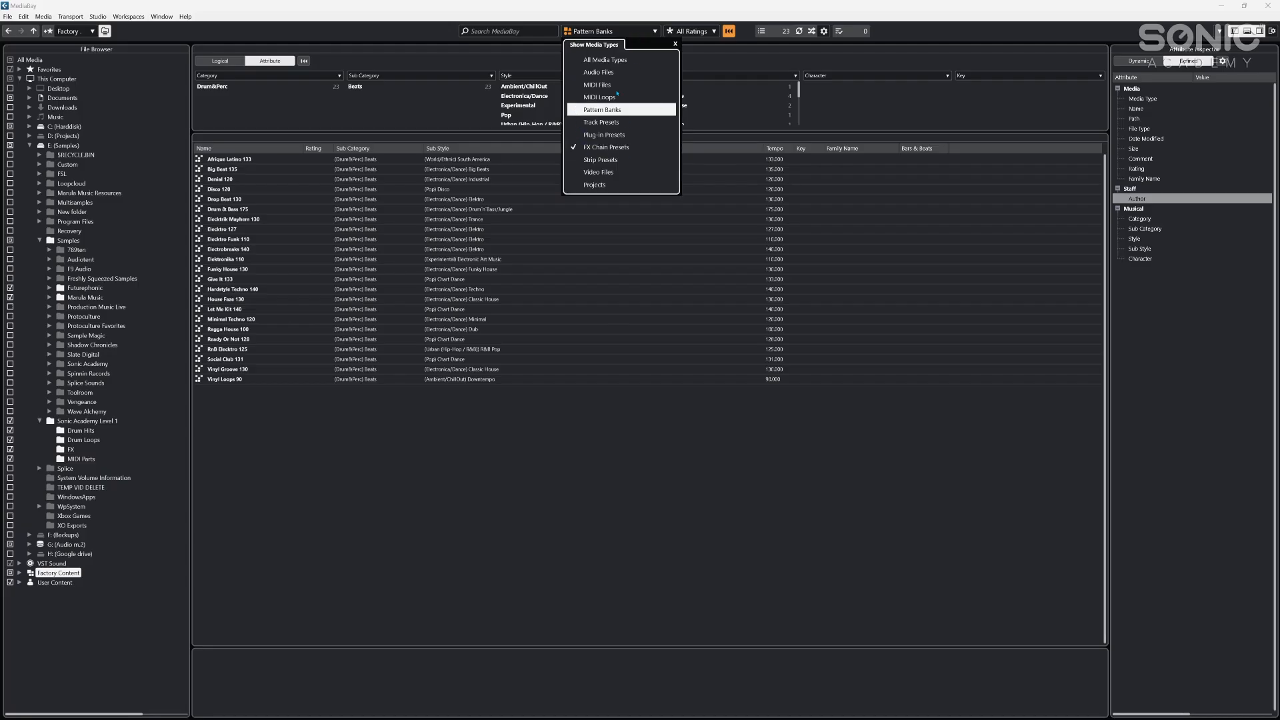
left_click(630, 60)
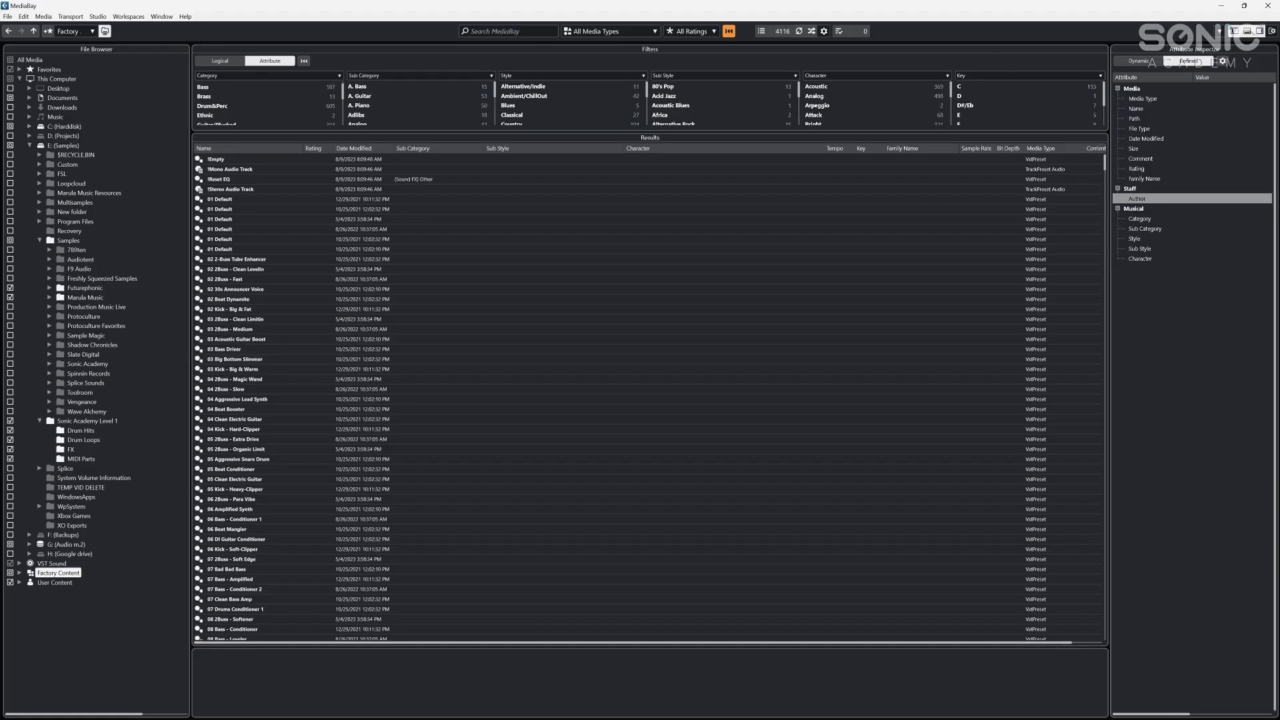
- Close the MediaBay and audition SA Beg - Hat 2 from the Sonic Academy Level 1 favorite in the right zone
left_click(1268, 6)
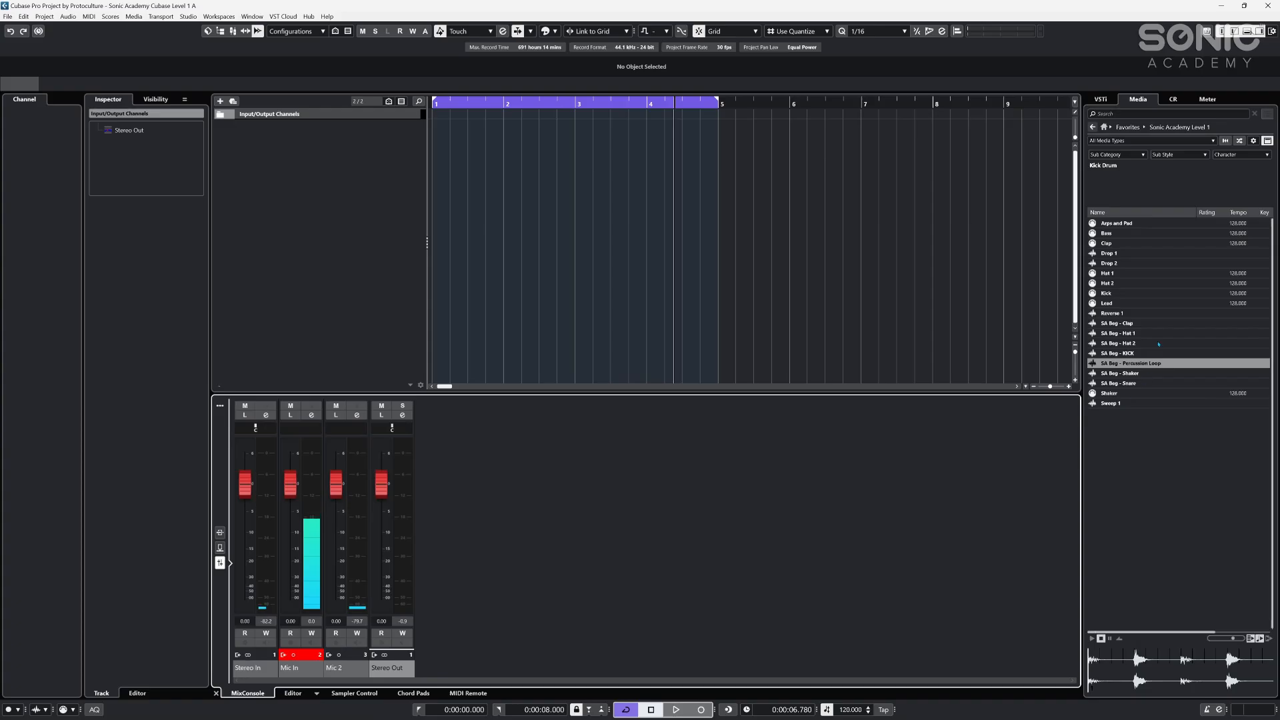
left_click(1125, 342)
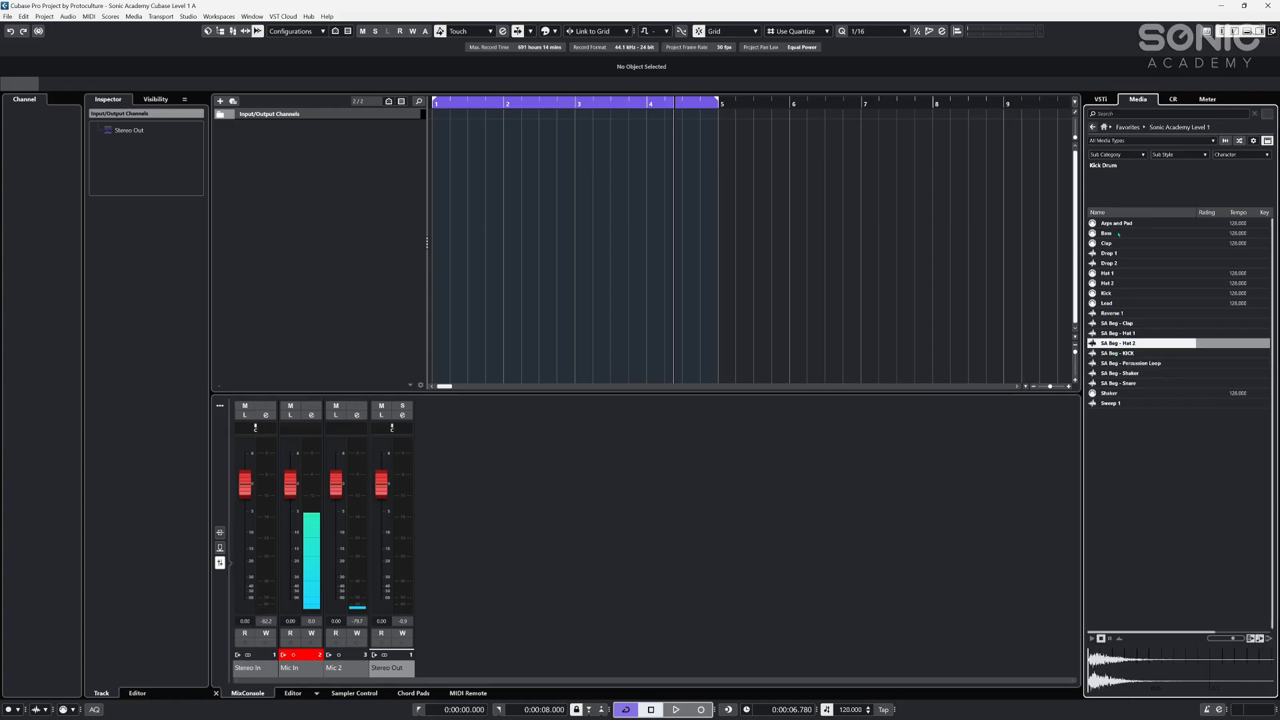
- Import Drop 1 and Drop 2 from the Sonic Academy Level 1 favorite onto different tracks at bar 1, copying all files to the project folder
left_click(1120, 262)
left_click(1122, 254, "shift")
left_click_drag(1122, 255, 435, 131)
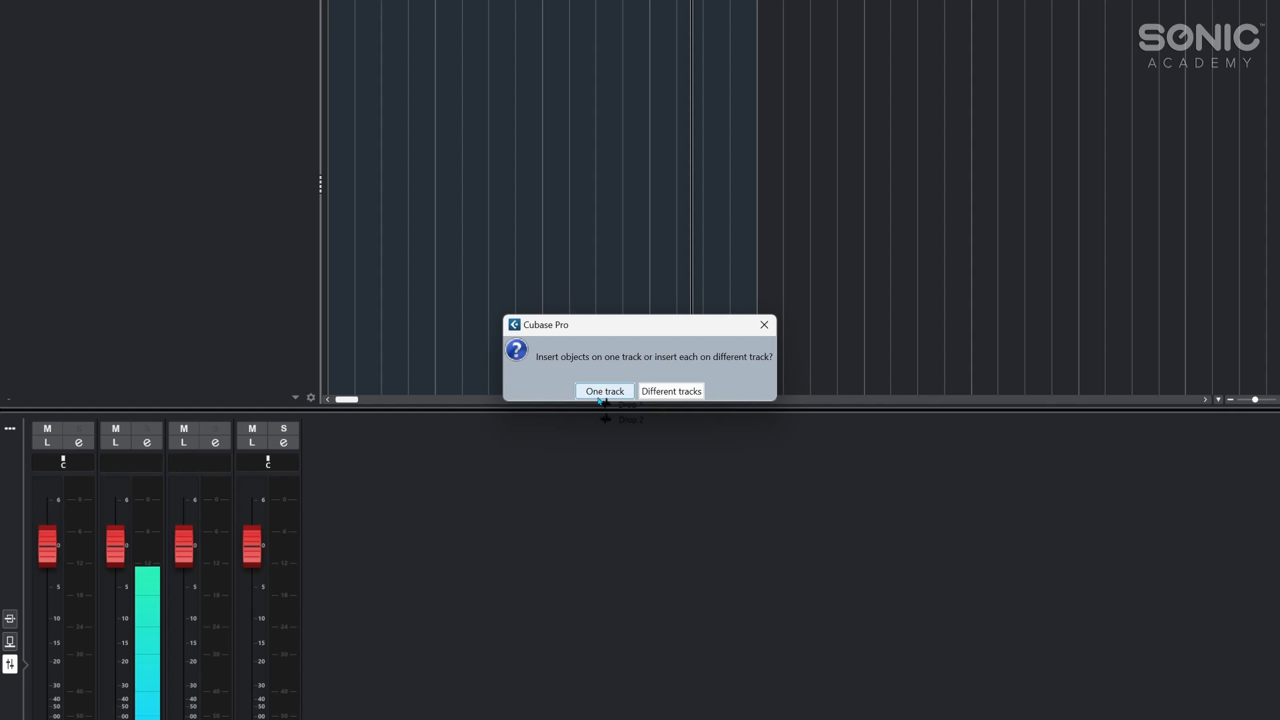
left_click(690, 395)
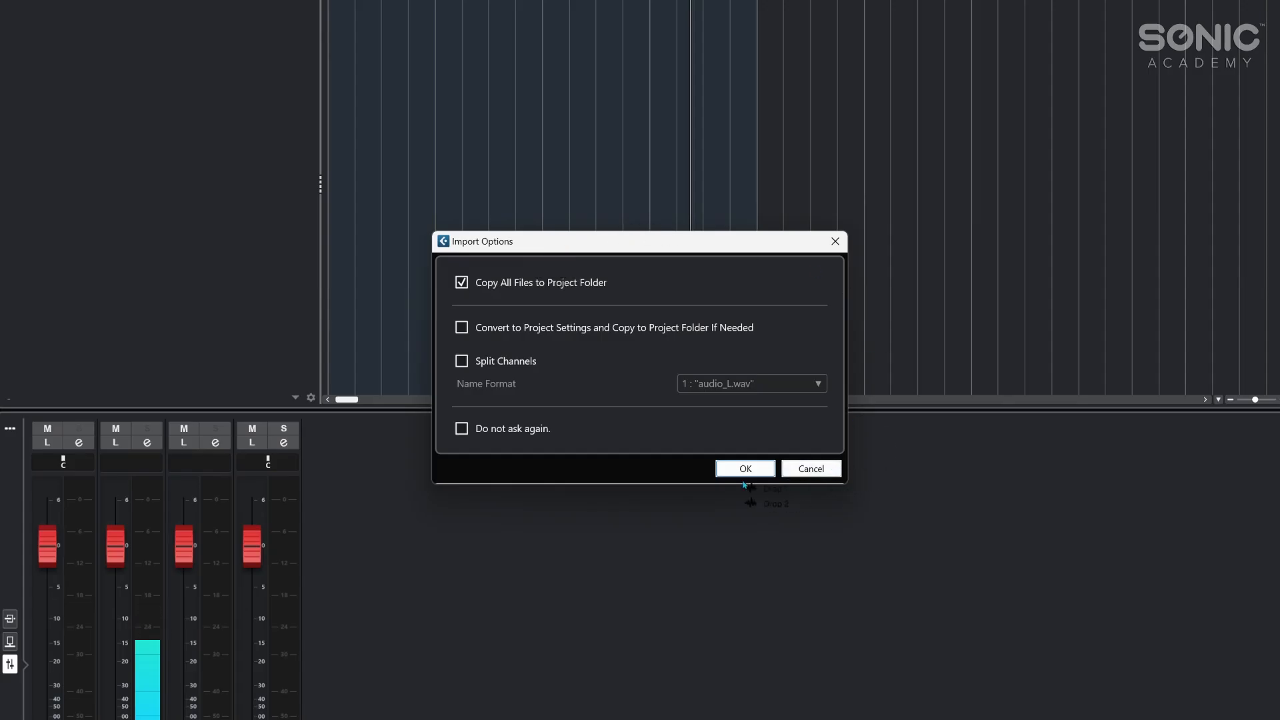
left_click(744, 469)
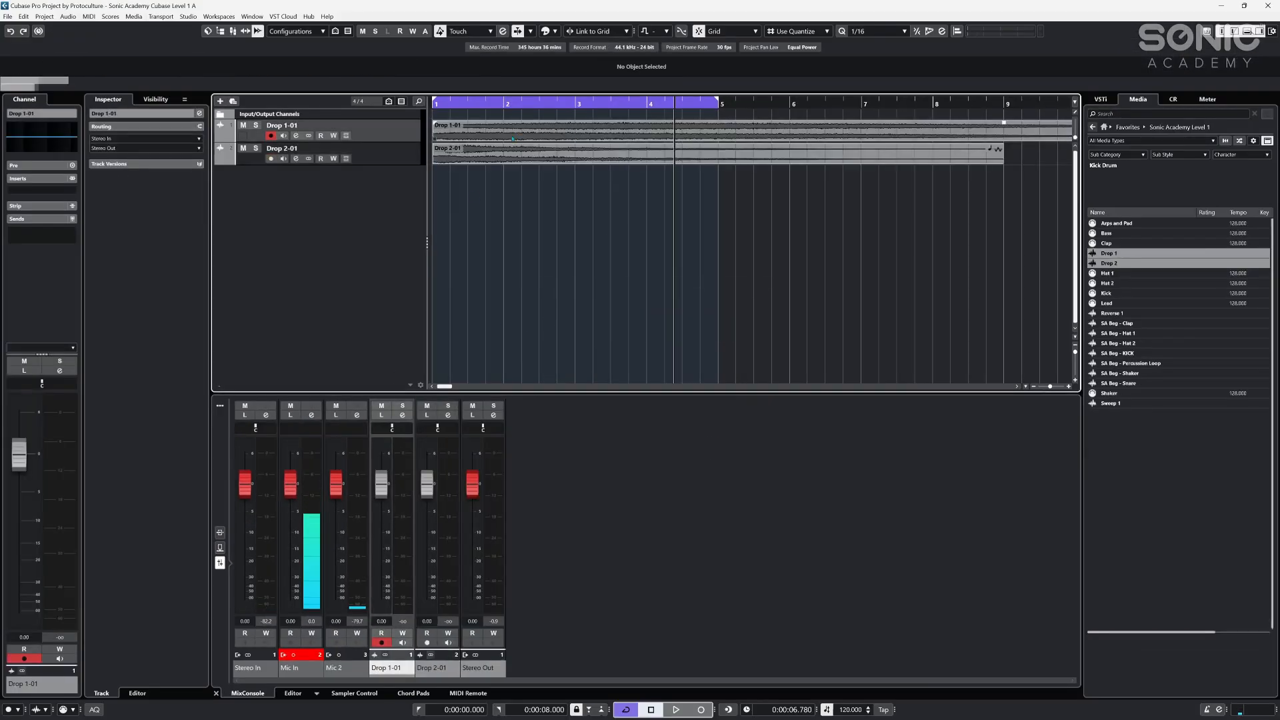
key("g")
key("g")
key("g")
key("g")
key("g")
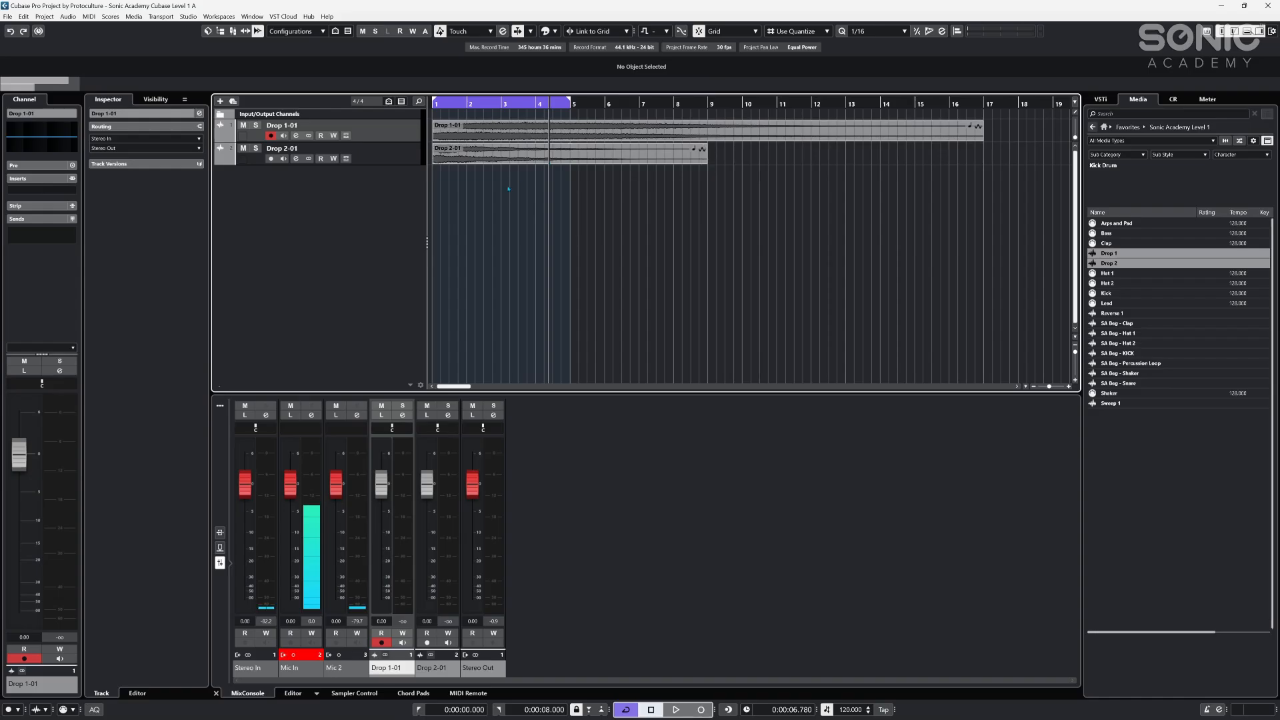
left_click(363, 156)
left_click(360, 132)
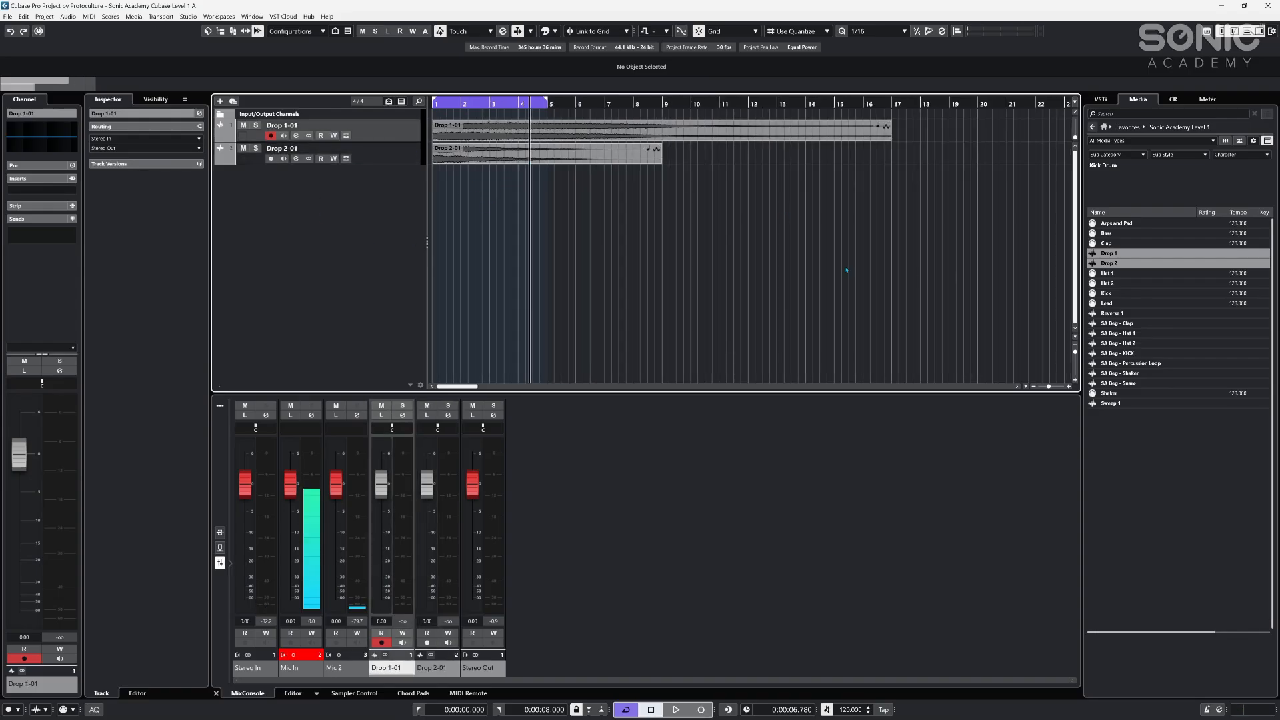
- Select the Lead MIDI file and create a sampler track from SA Beg - KICK
left_click(1103, 303)
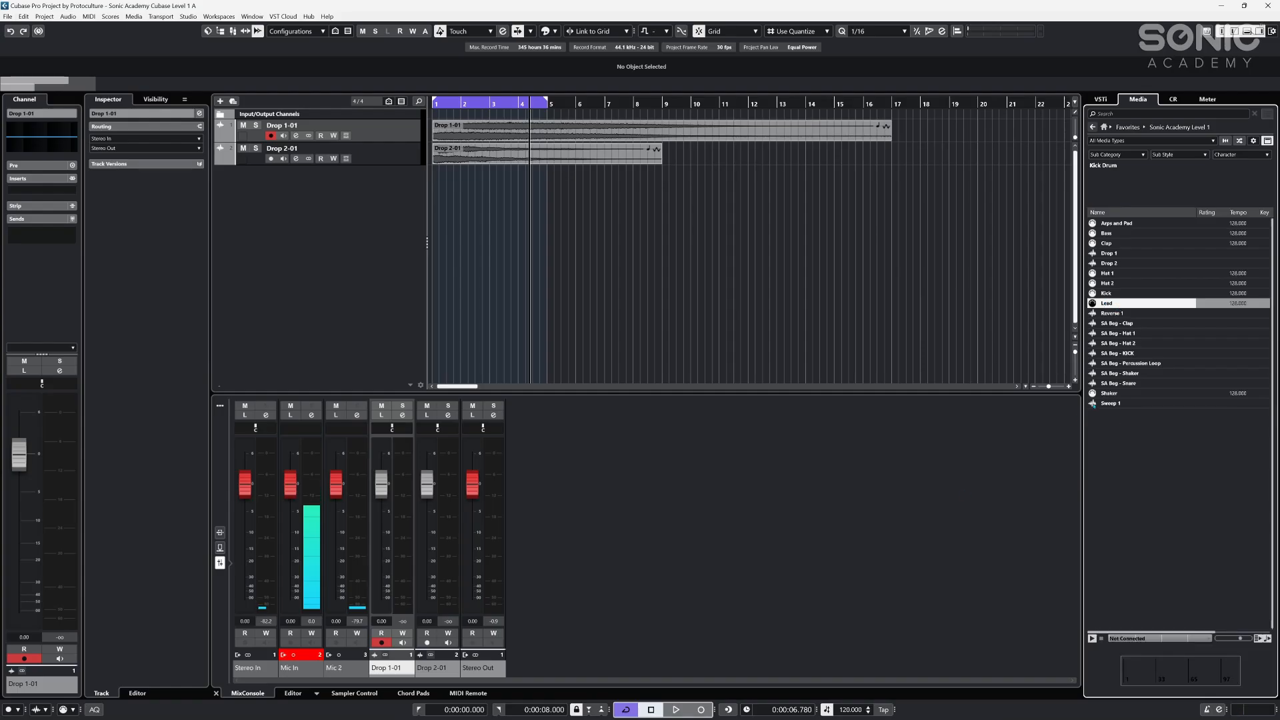
right_click(1118, 354)
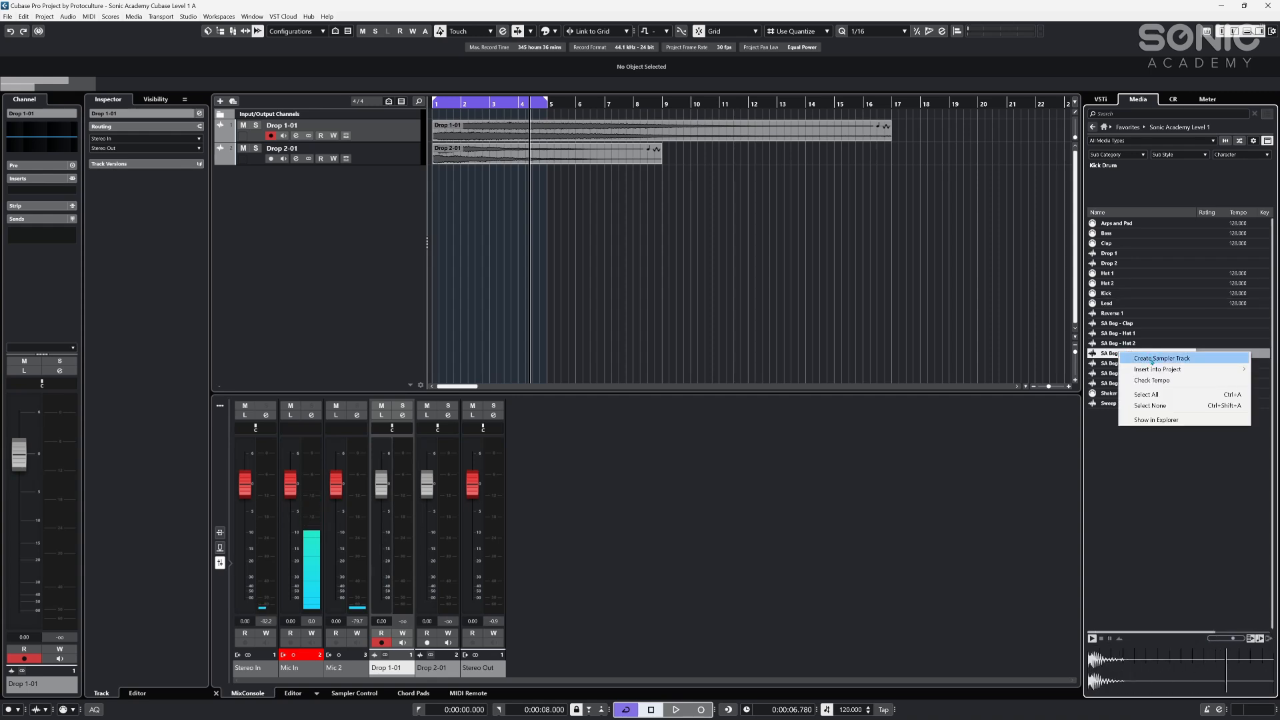
left_click(1156, 359)
left_click(466, 229)
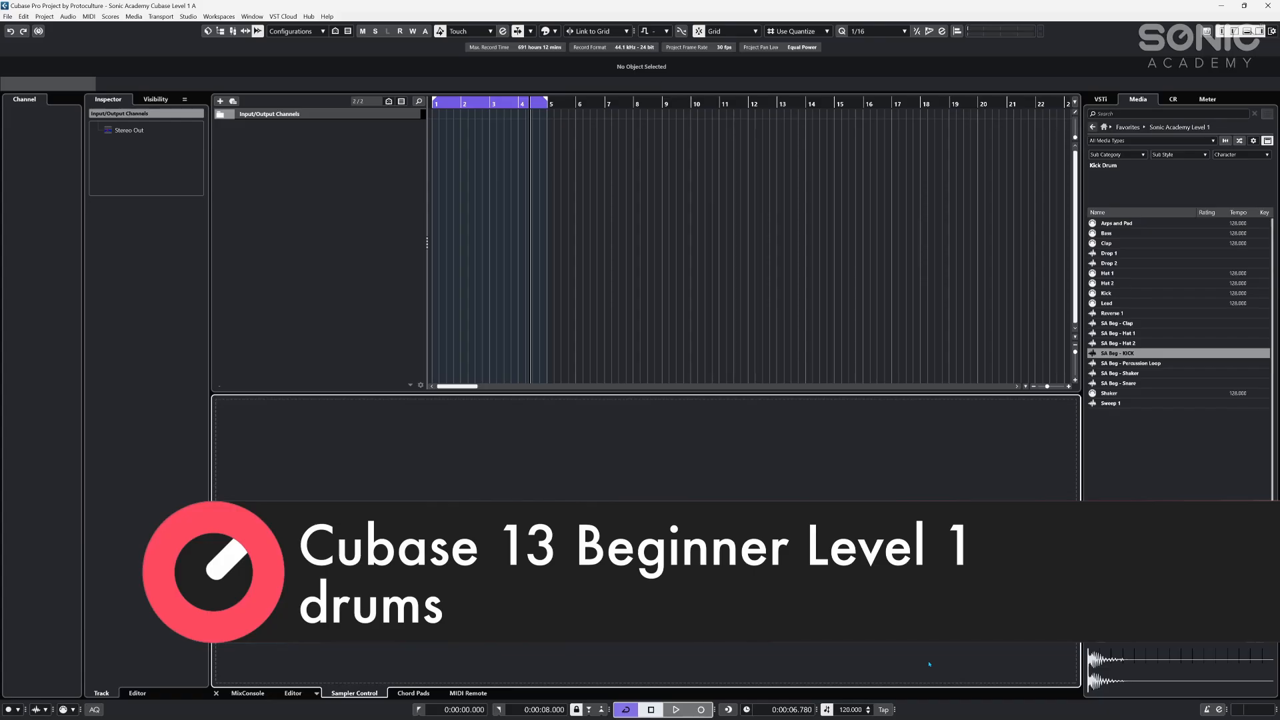
key("h")
key("h")
key("h")
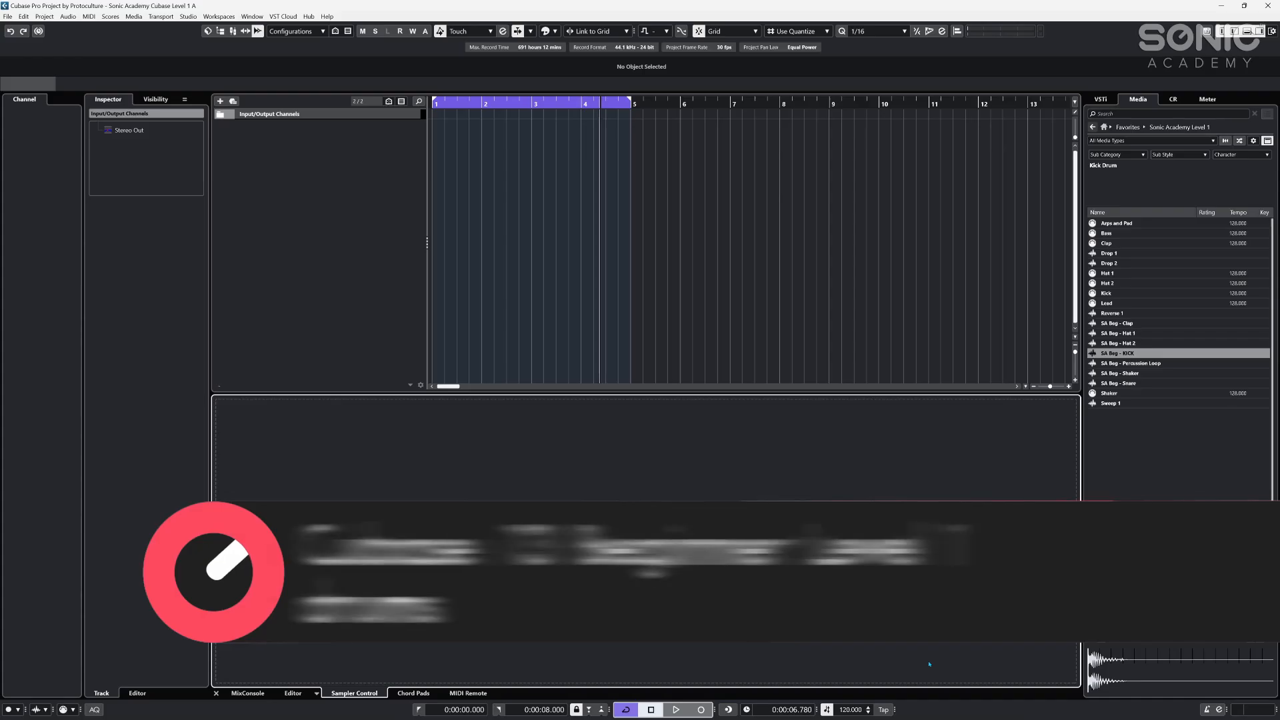
key("h")
key("h")
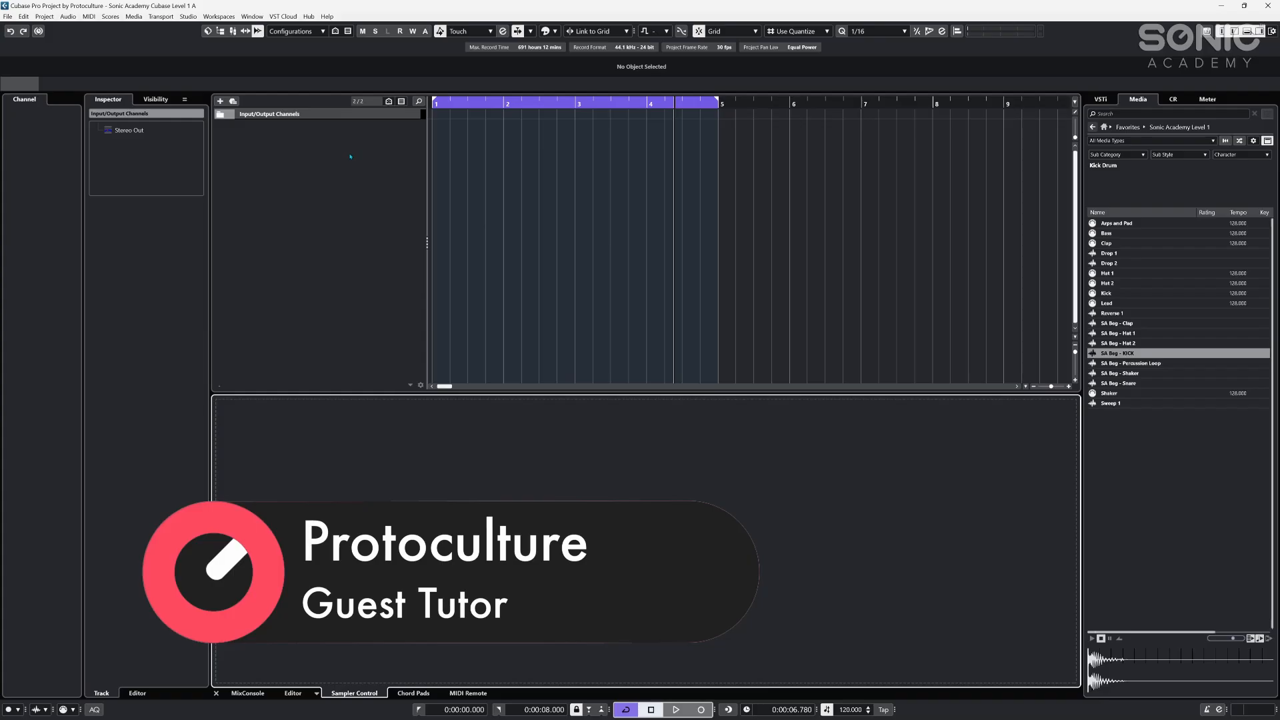
right_click(329, 138)
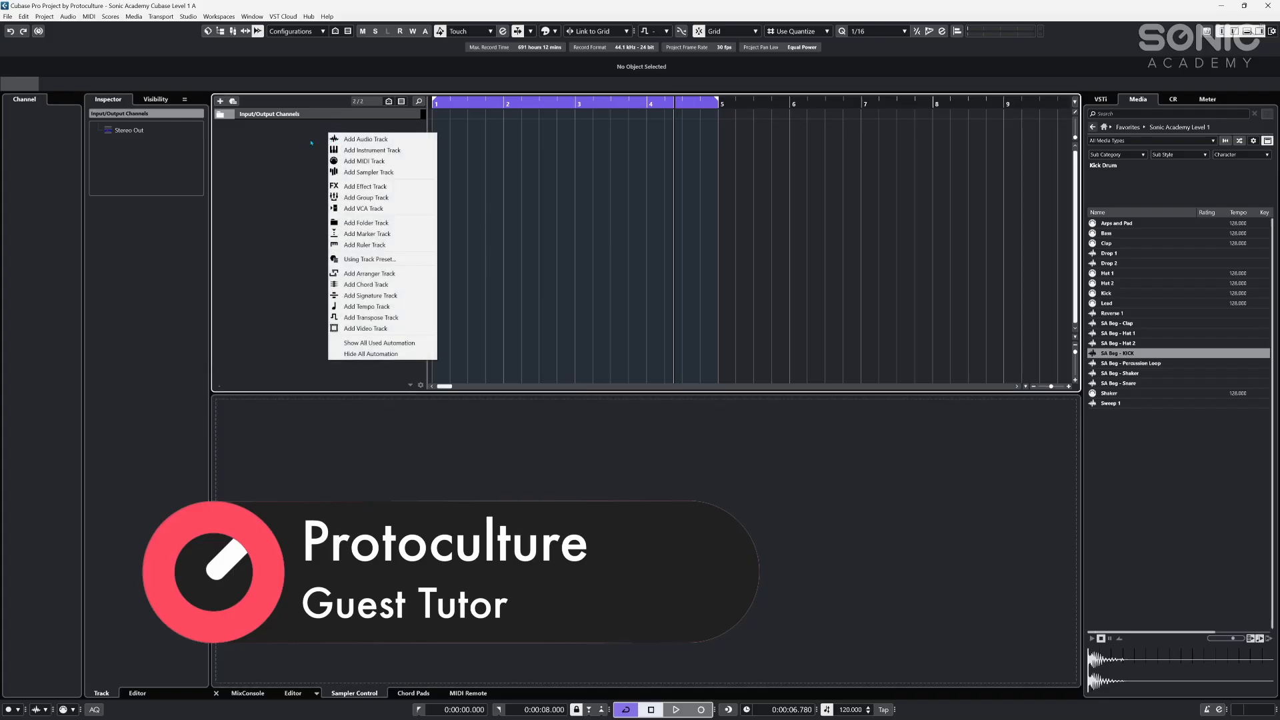
left_click(264, 215)
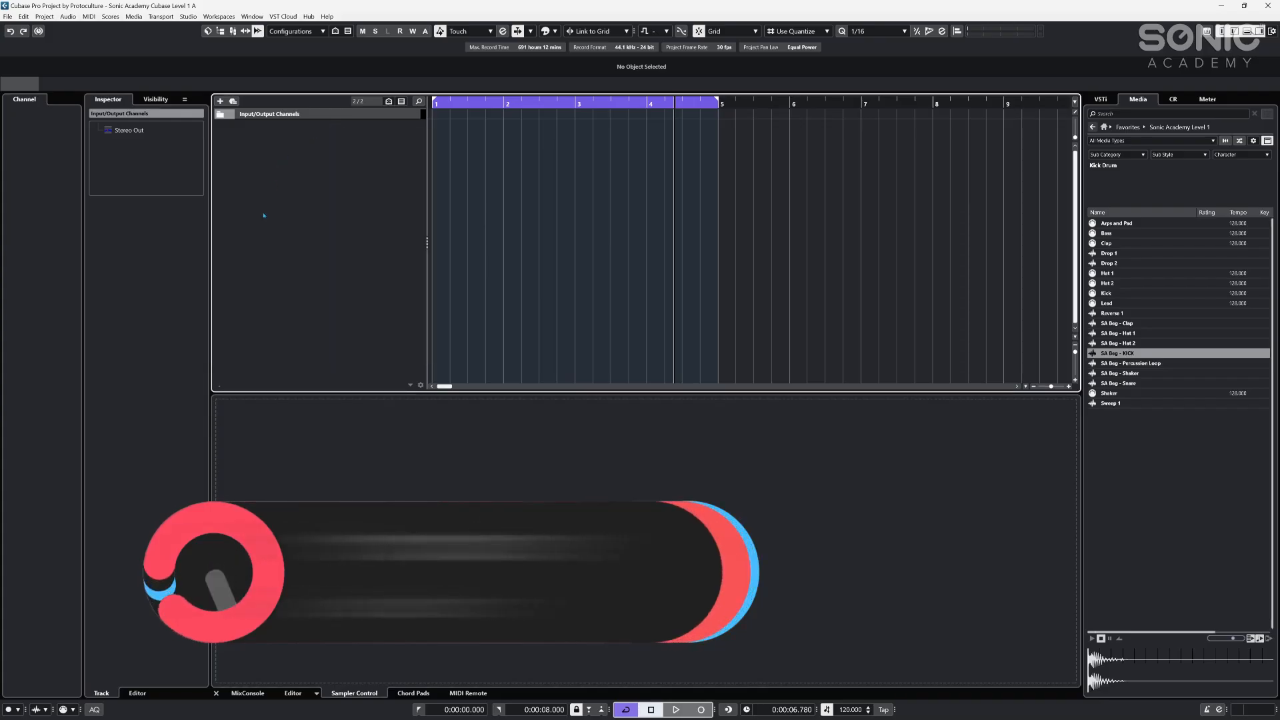
- Begin adding an instrument track and choose Groove Agent SE as its instrument, searching the plug-in list for GRO
left_click(220, 101)
left_click_drag(426, 260, 518, 115)
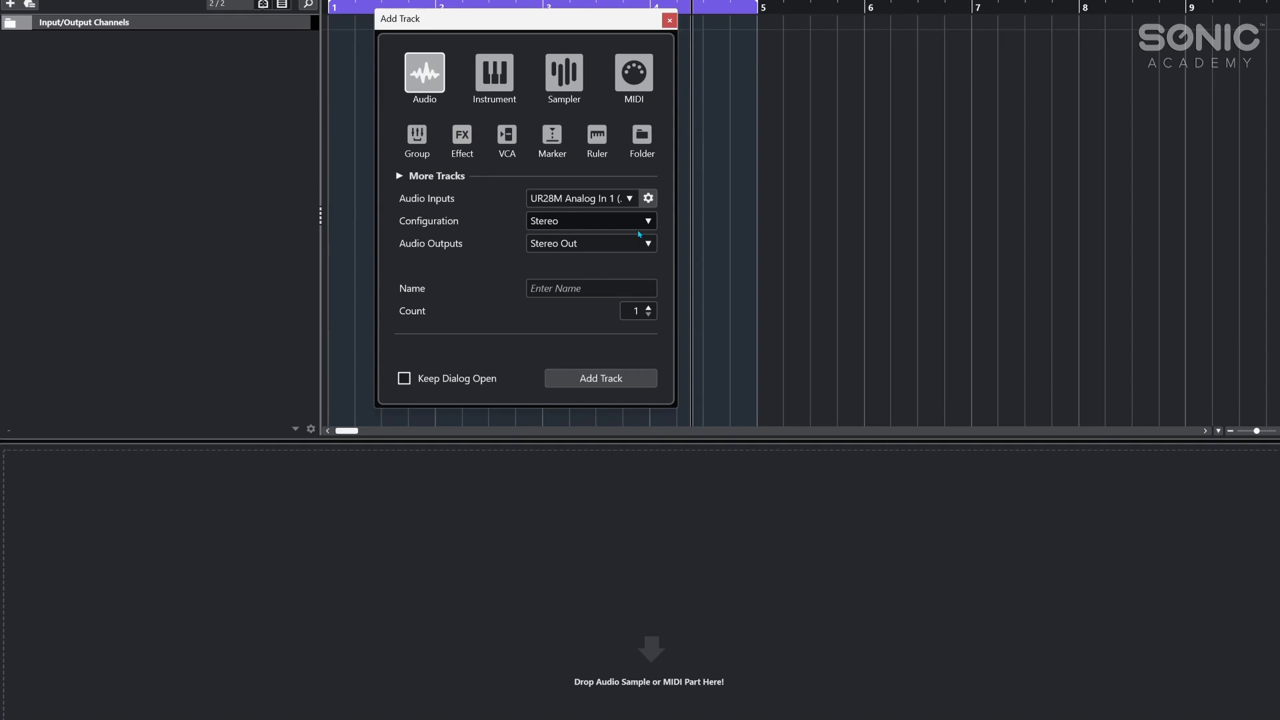
left_click(510, 91)
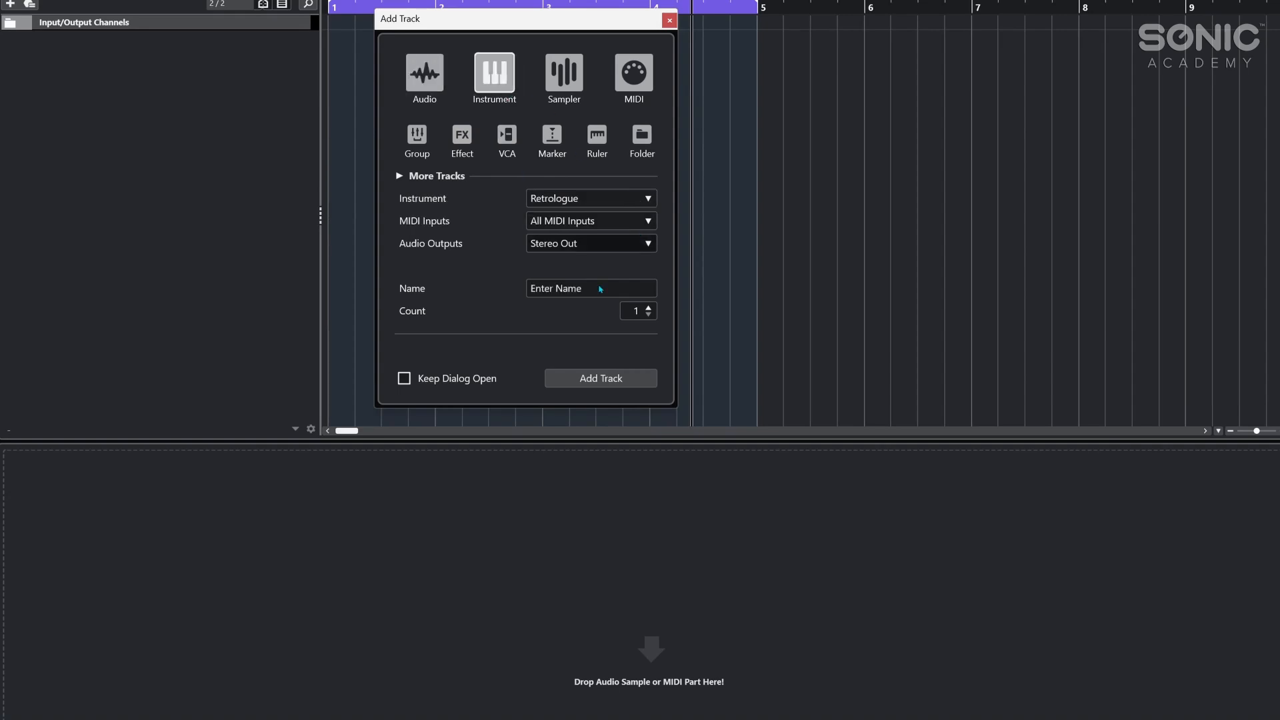
left_click(563, 200)
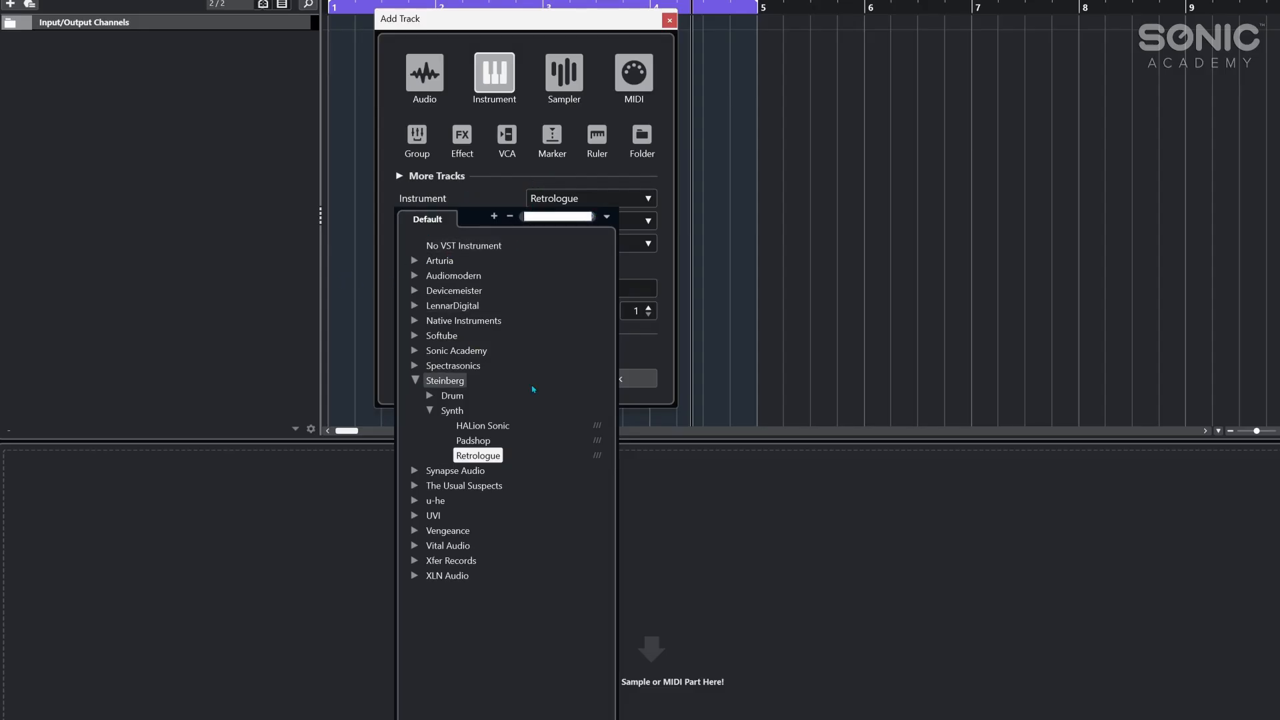
left_click(556, 218)
type("GRO")
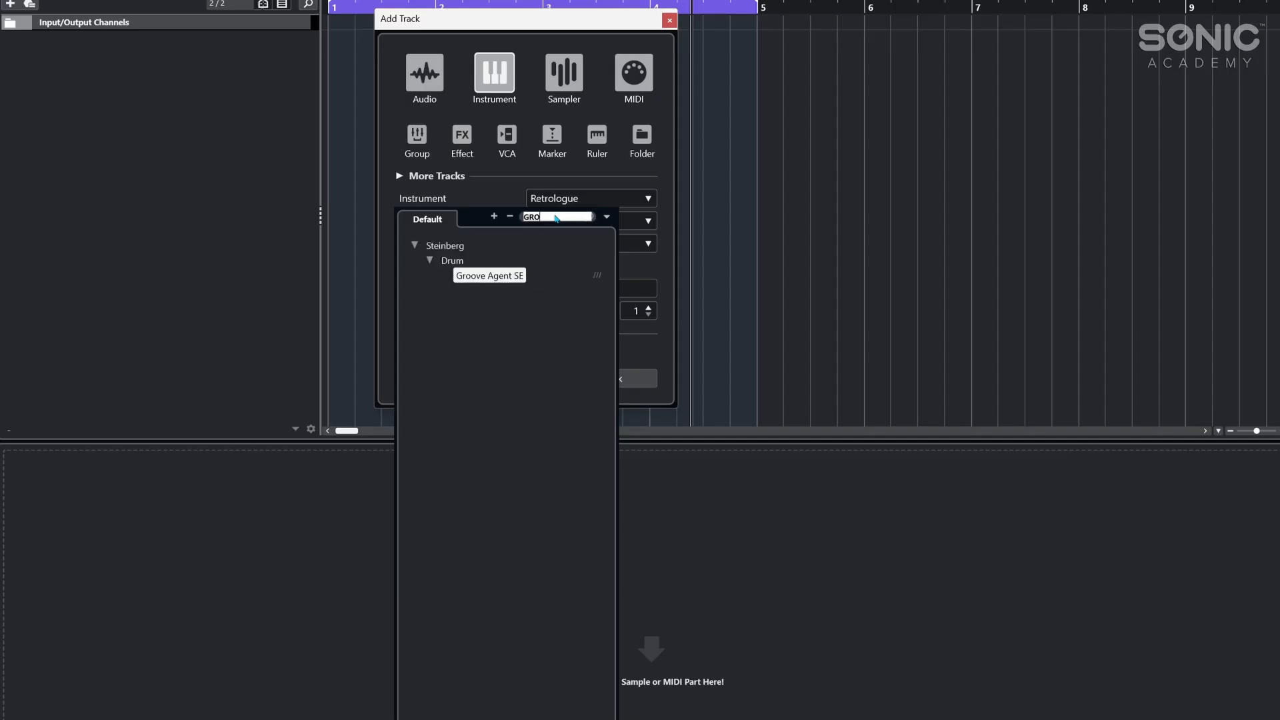
left_click(490, 276)
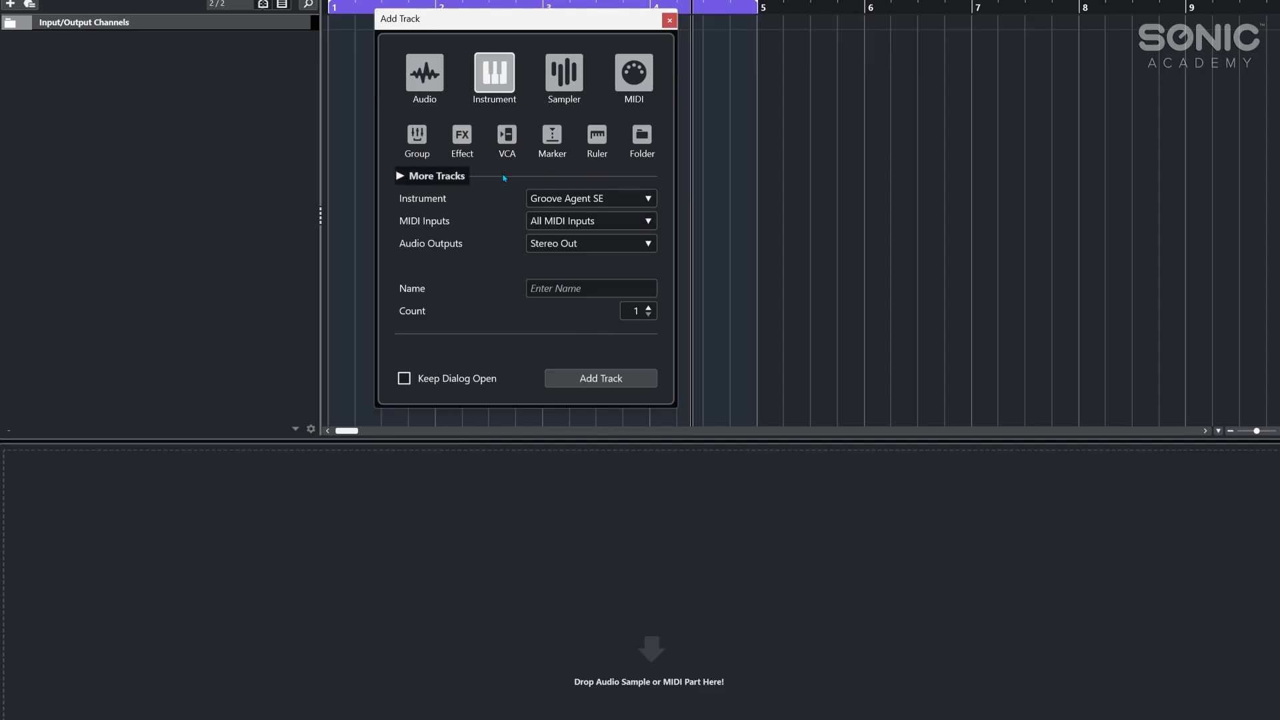
- Try searching for GRO within the Sonic Academy plug-in collection of the instrument list
left_click(529, 198)
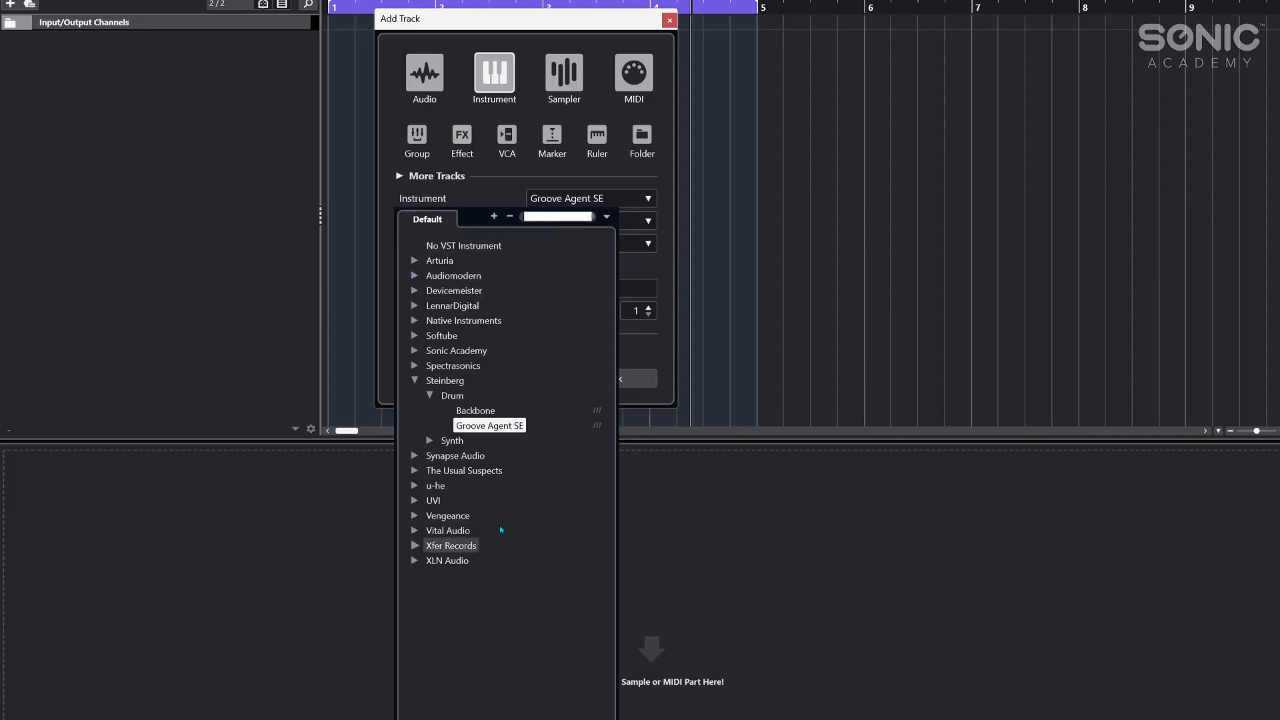
left_click(608, 217)
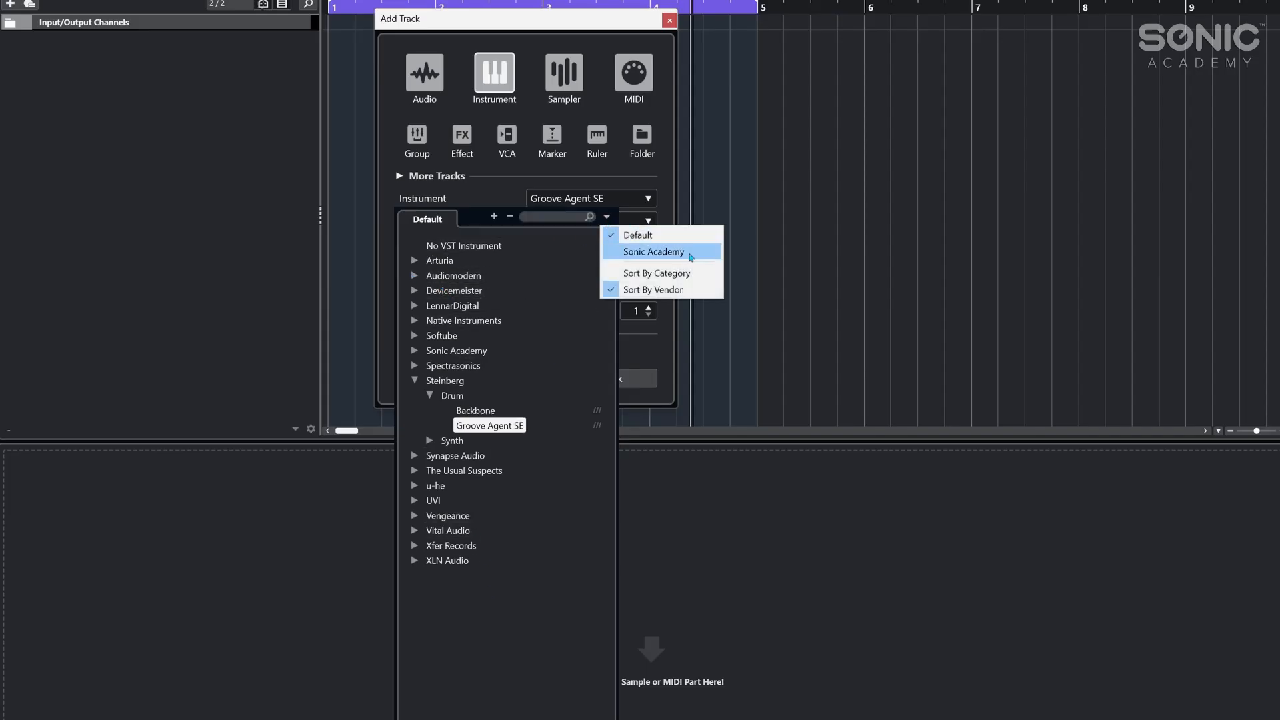
left_click(648, 253)
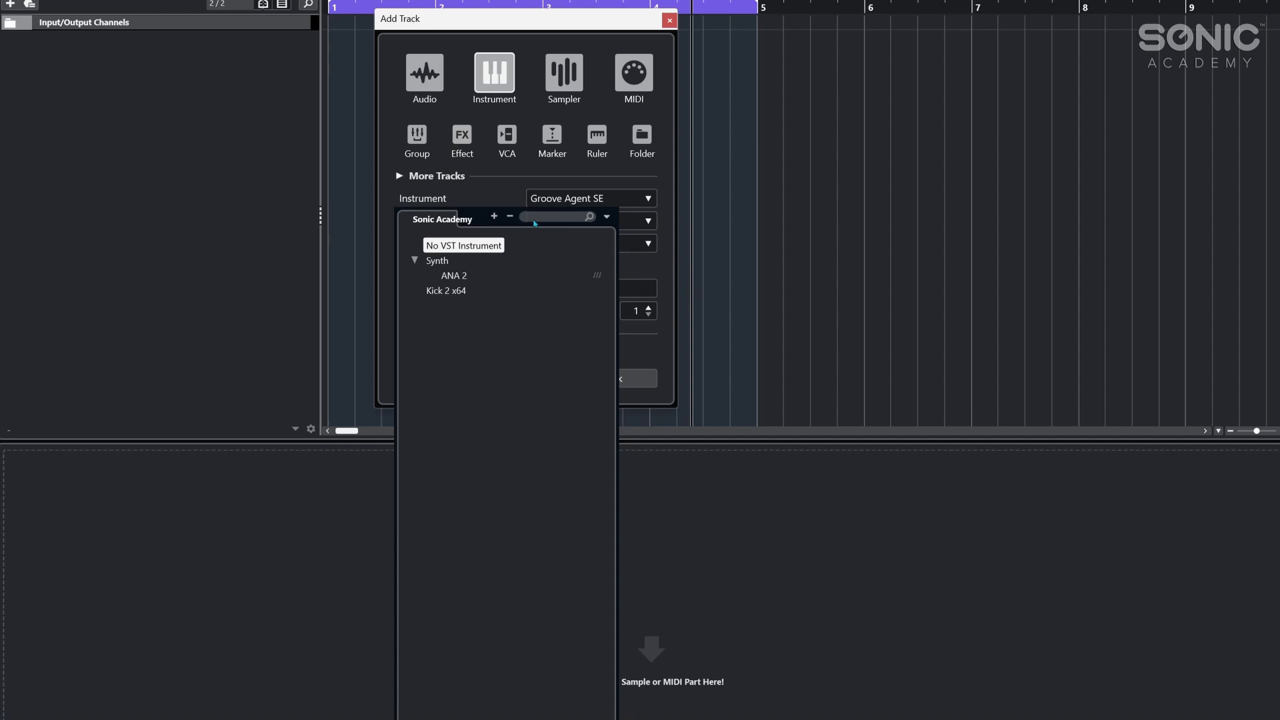
key("g")
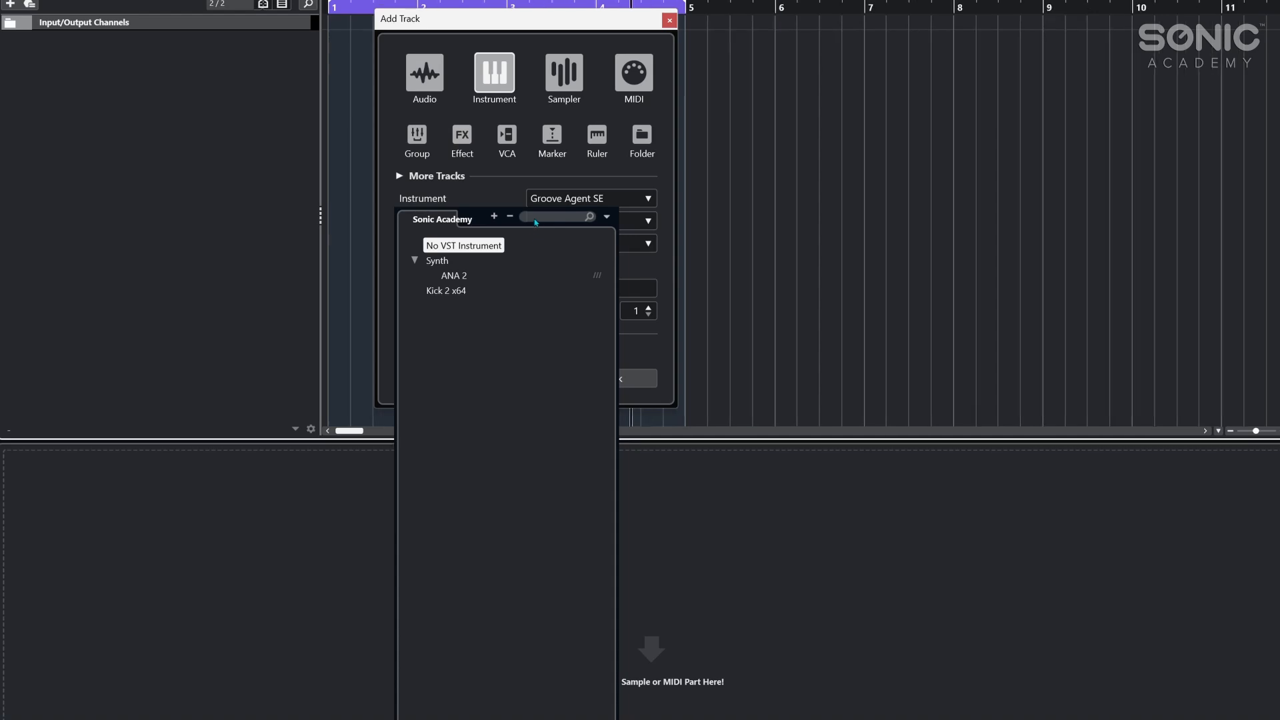
left_click(533, 220)
type("GRO")
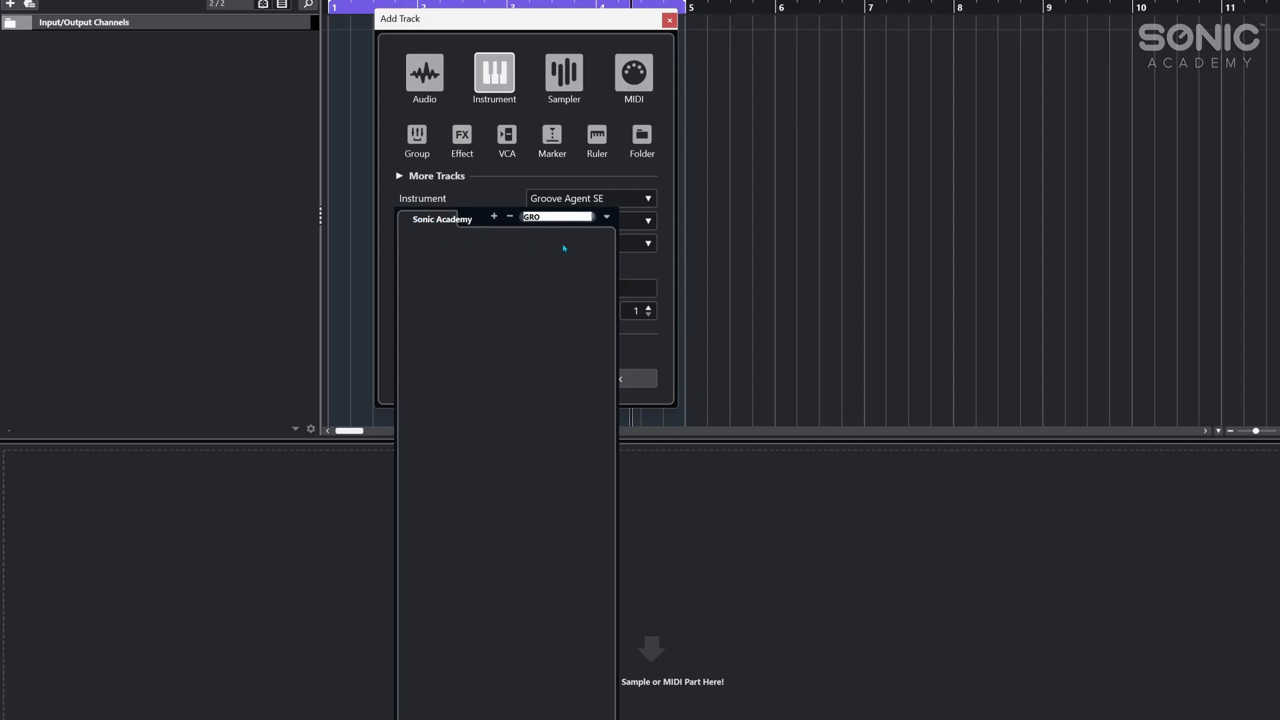
- Switch the instrument list back to the Default collection and select Groove Agent SE under Steinberg's drum instruments
left_click(606, 216)
left_click(616, 232)
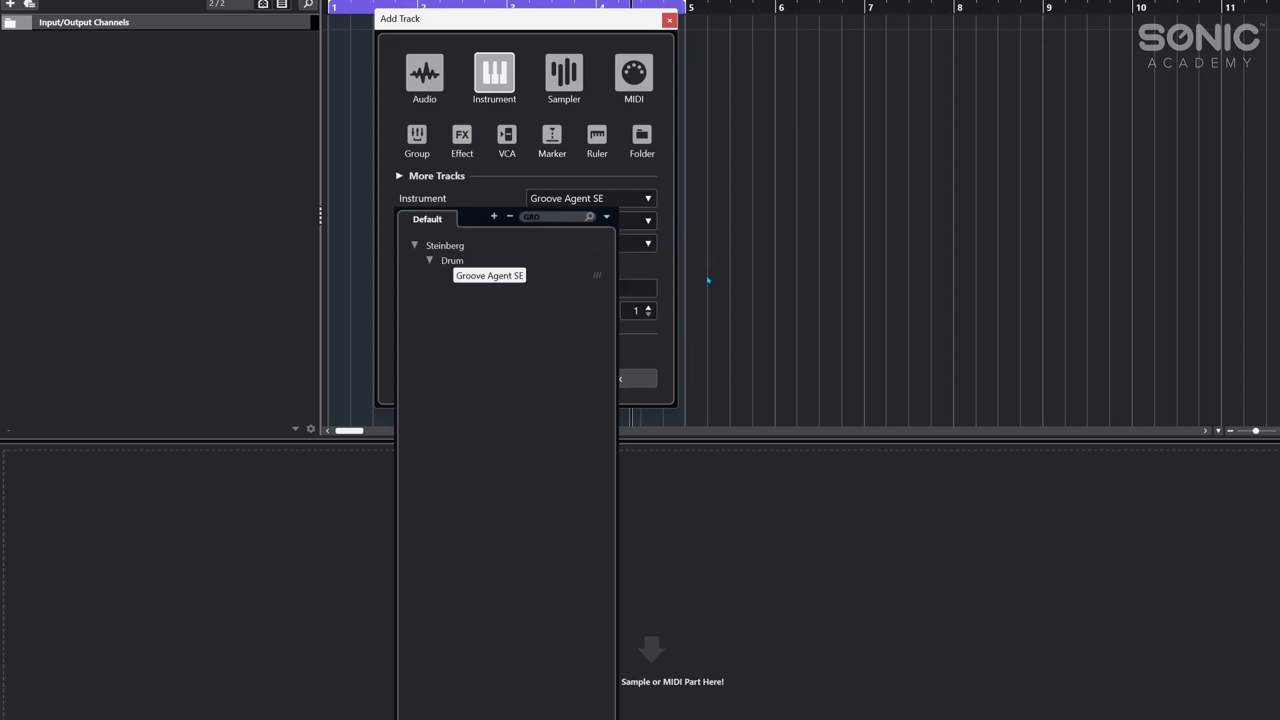
left_click(533, 198)
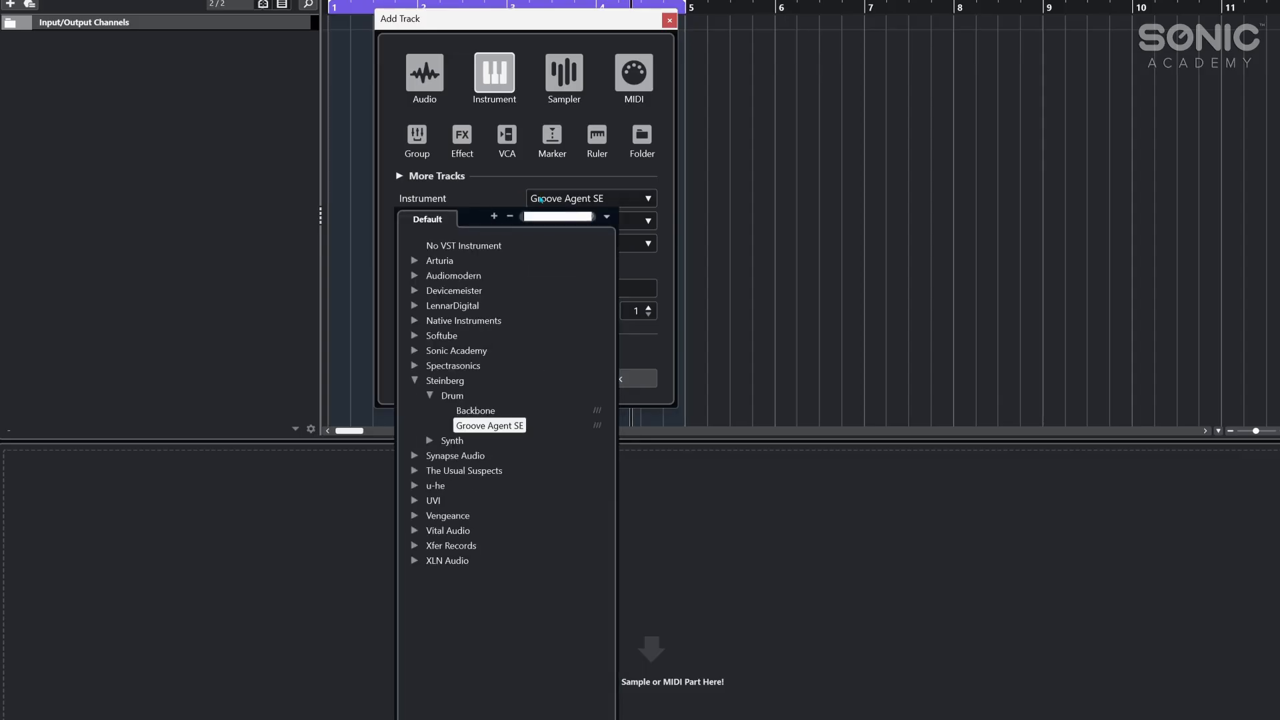
left_click(466, 197)
left_click(637, 197)
left_click(638, 197)
left_click(638, 197)
double_click(506, 426)
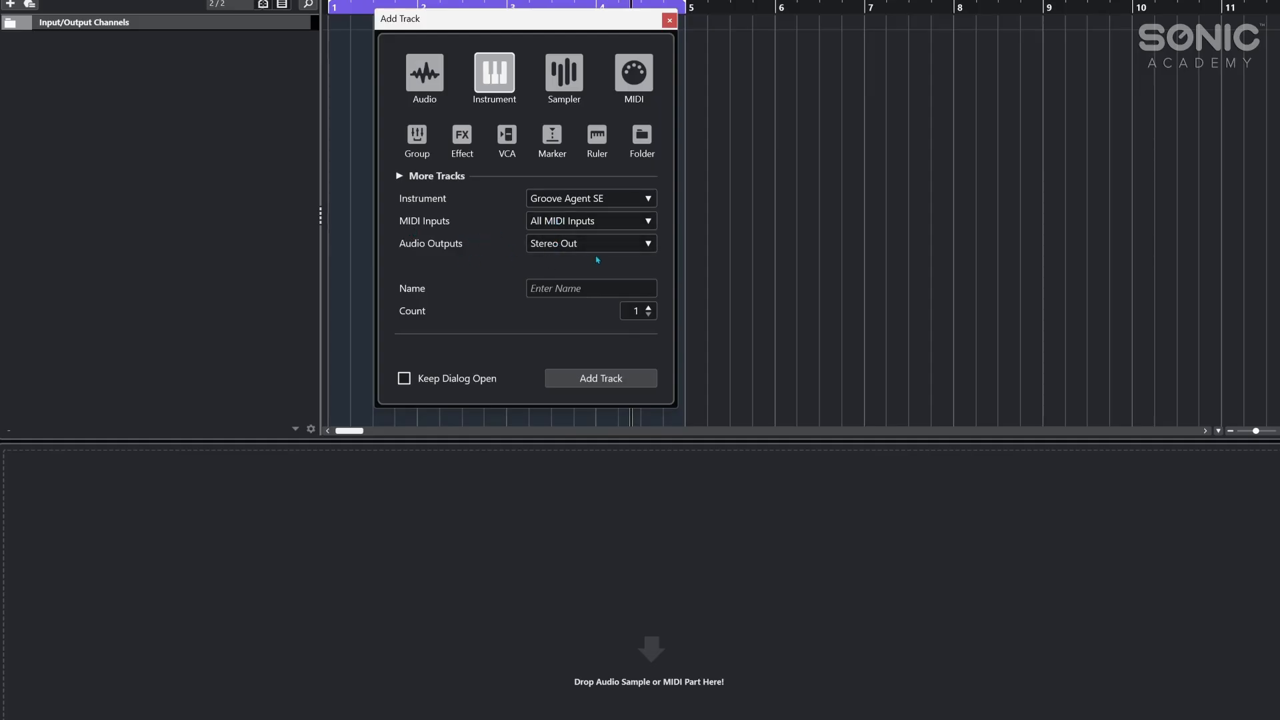
- Name the new instrument track Drum Machine and add it to the project
left_click(564, 288)
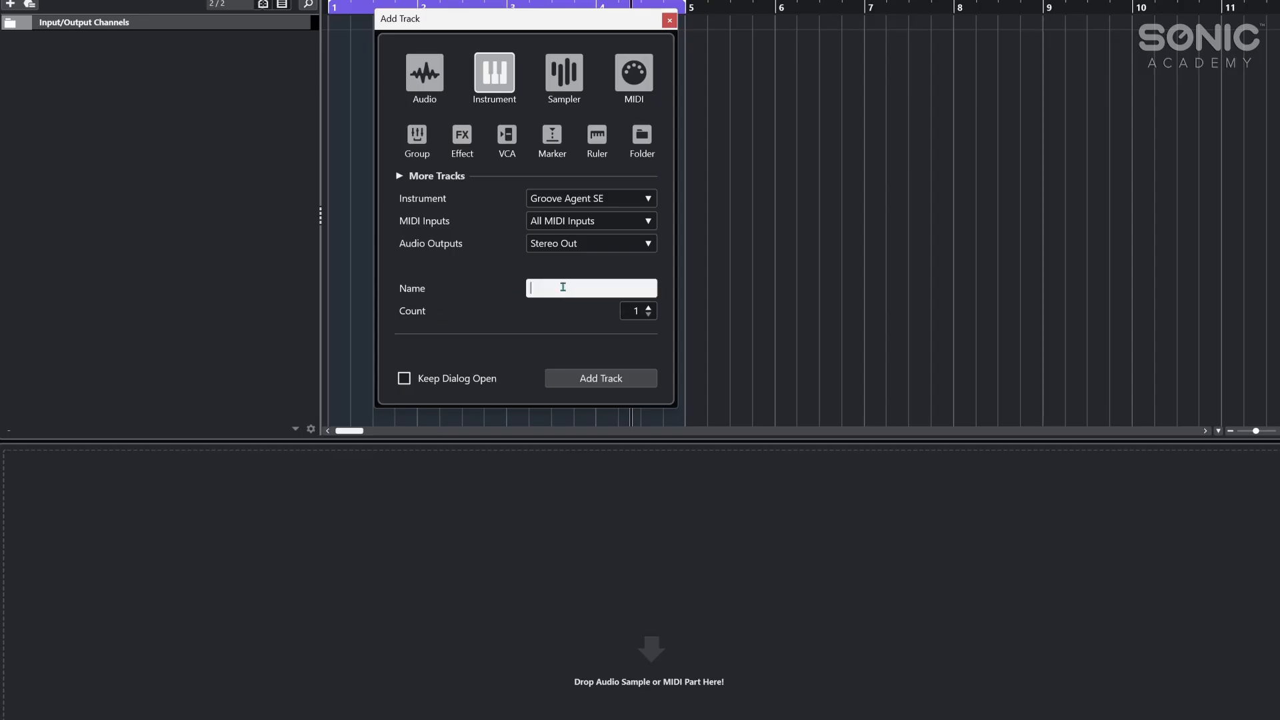
type("dRUM mACHINE")
key("BackSpace")
key("BackSpace")
key("BackSpace")
key("BackSpace")
key("BackSpace")
key("BackSpace")
key("BackSpace")
key("BackSpace")
key("BackSpace")
key("BackSpace")
key("BackSpace")
type("Drum Mac")
left_click(574, 382)
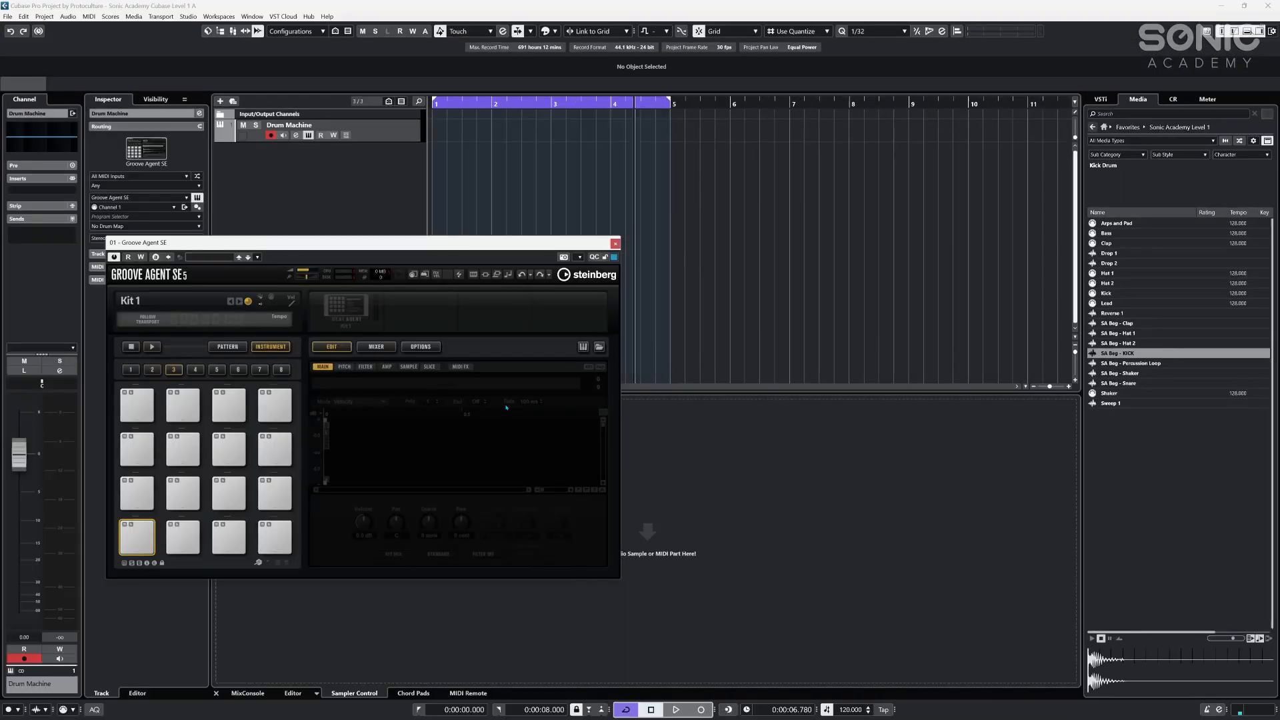
- Load the SA Beg - KICK sample onto Groove Agent's C1 pad and audition it
left_click_drag(341, 247, 676, 160)
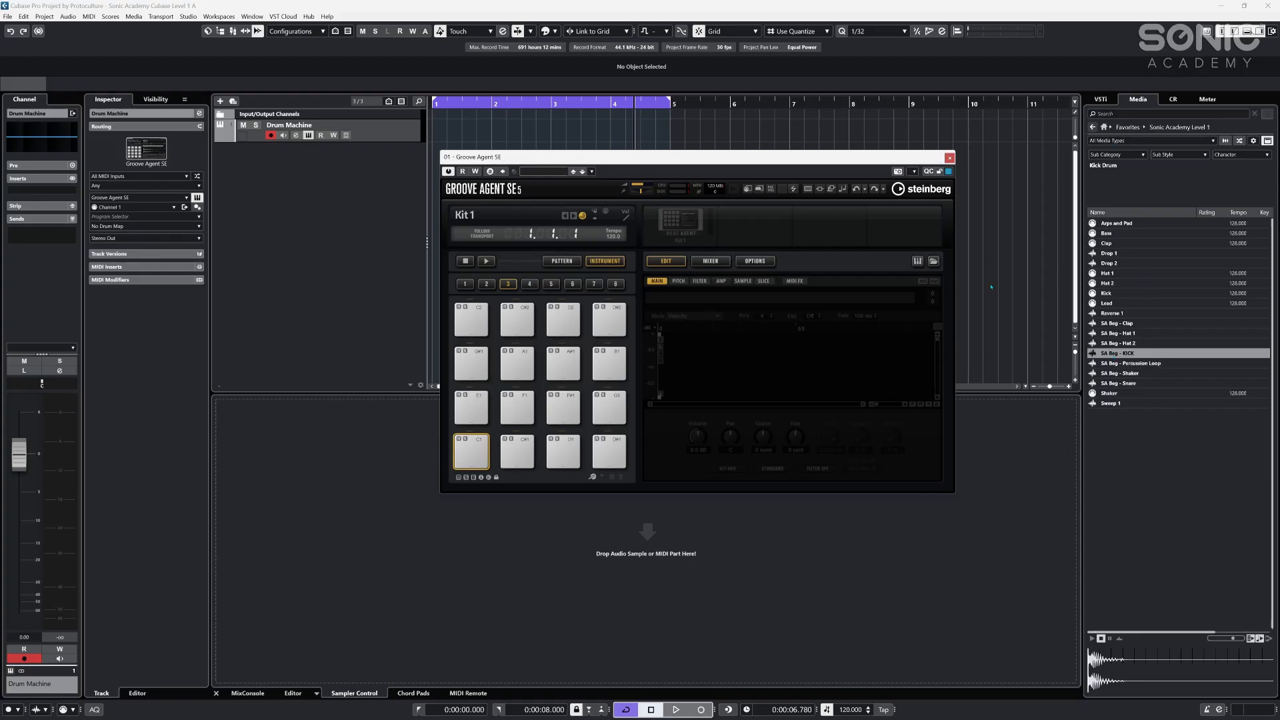
key("F5")
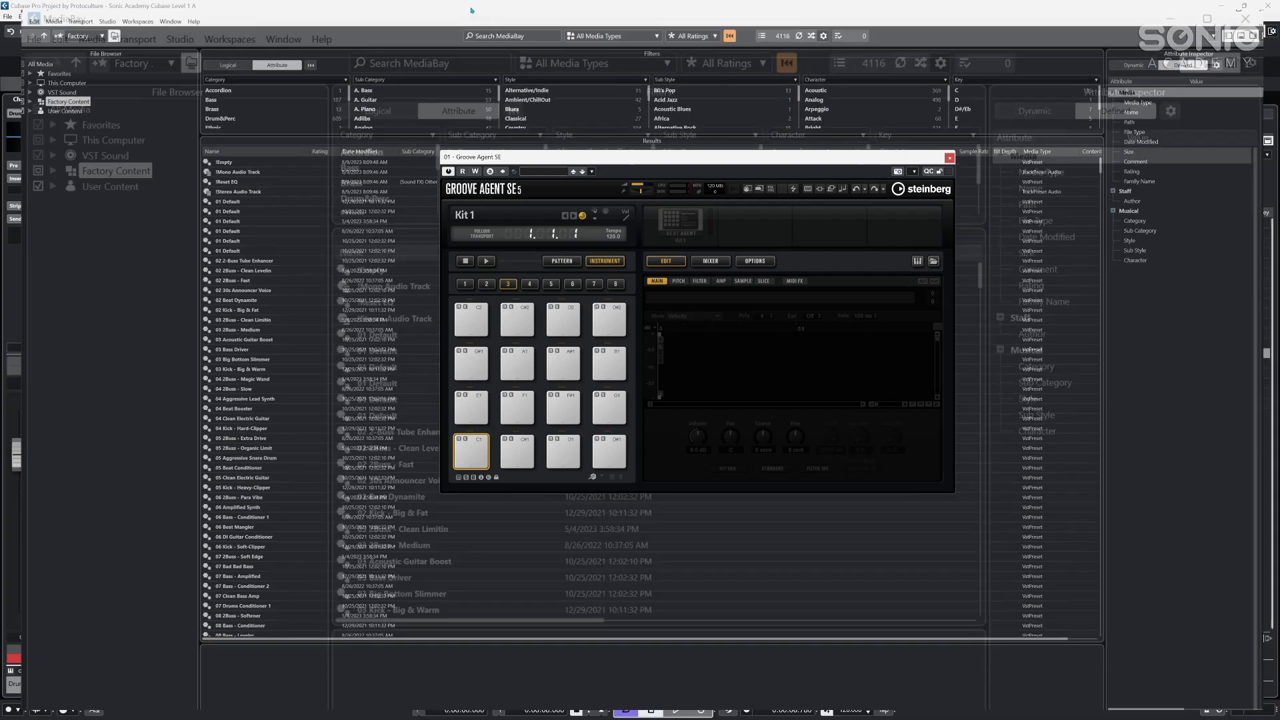
key("F5")
left_click_drag(1150, 354, 471, 448)
left_click(465, 460)
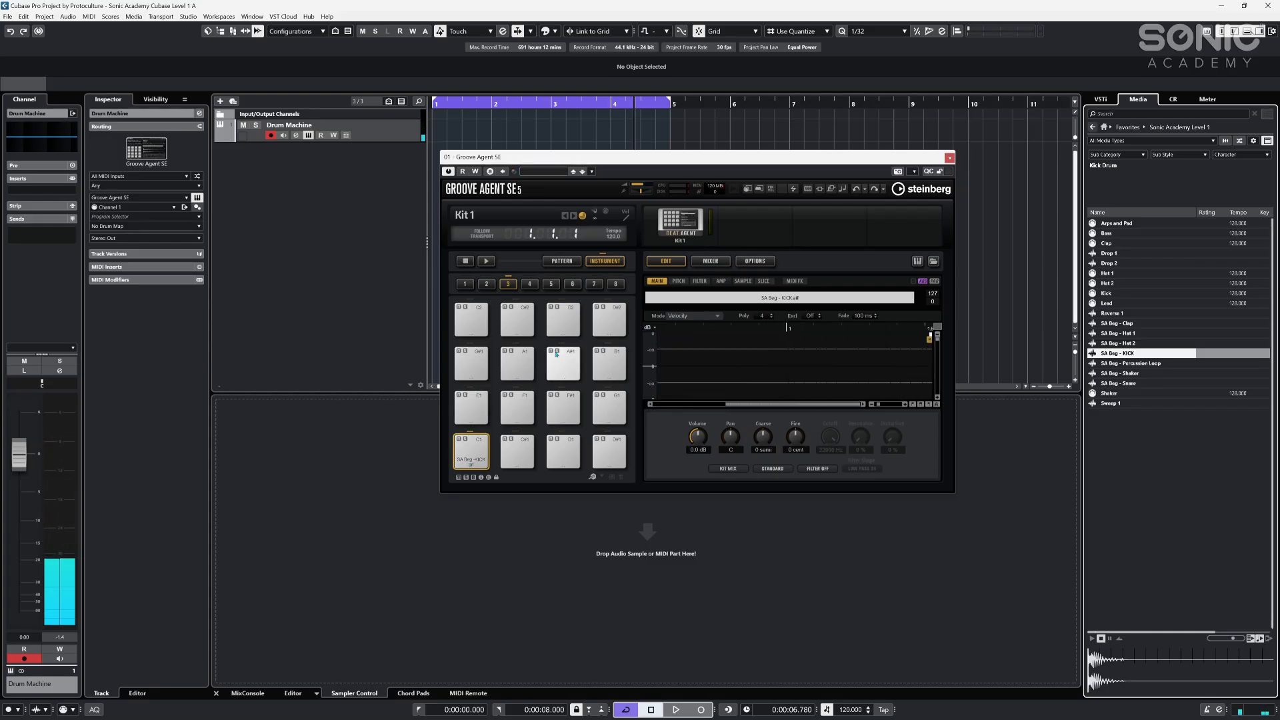
left_click(470, 453)
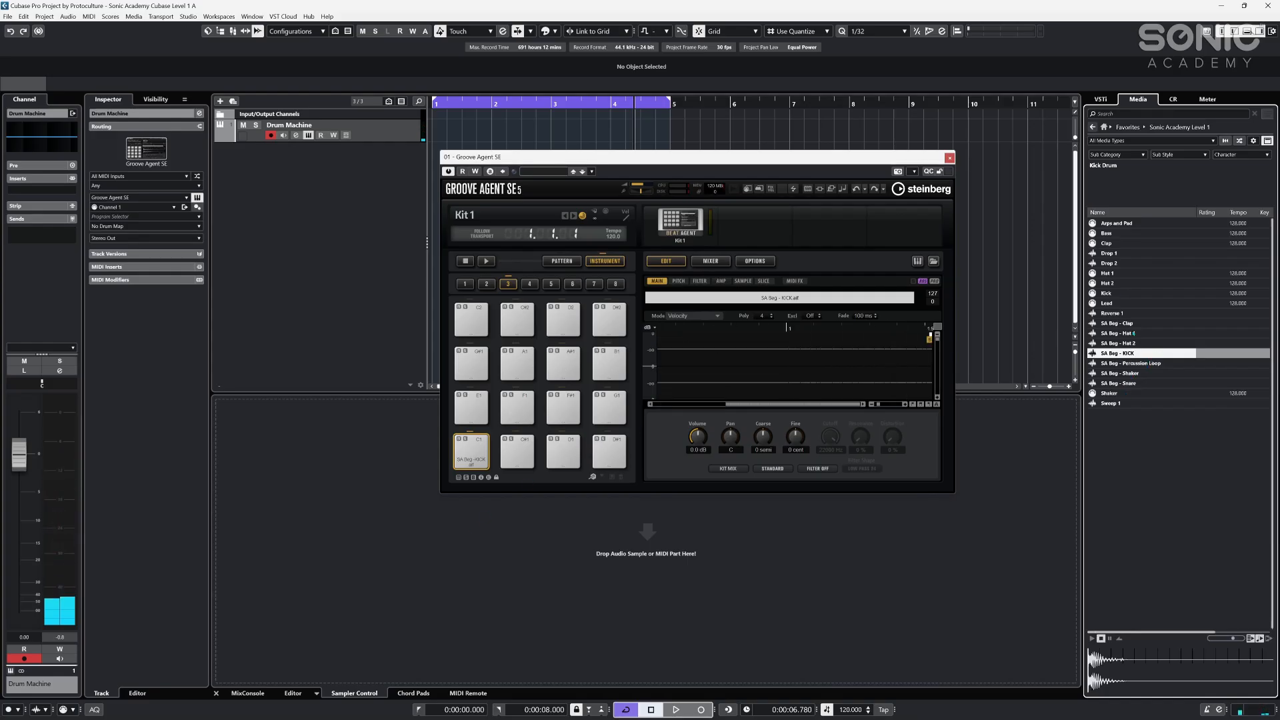
- Load SA Beg - Clap onto the C#1 pad and layer SA Beg - Snare on the same pad
left_click_drag(1127, 323, 517, 445)
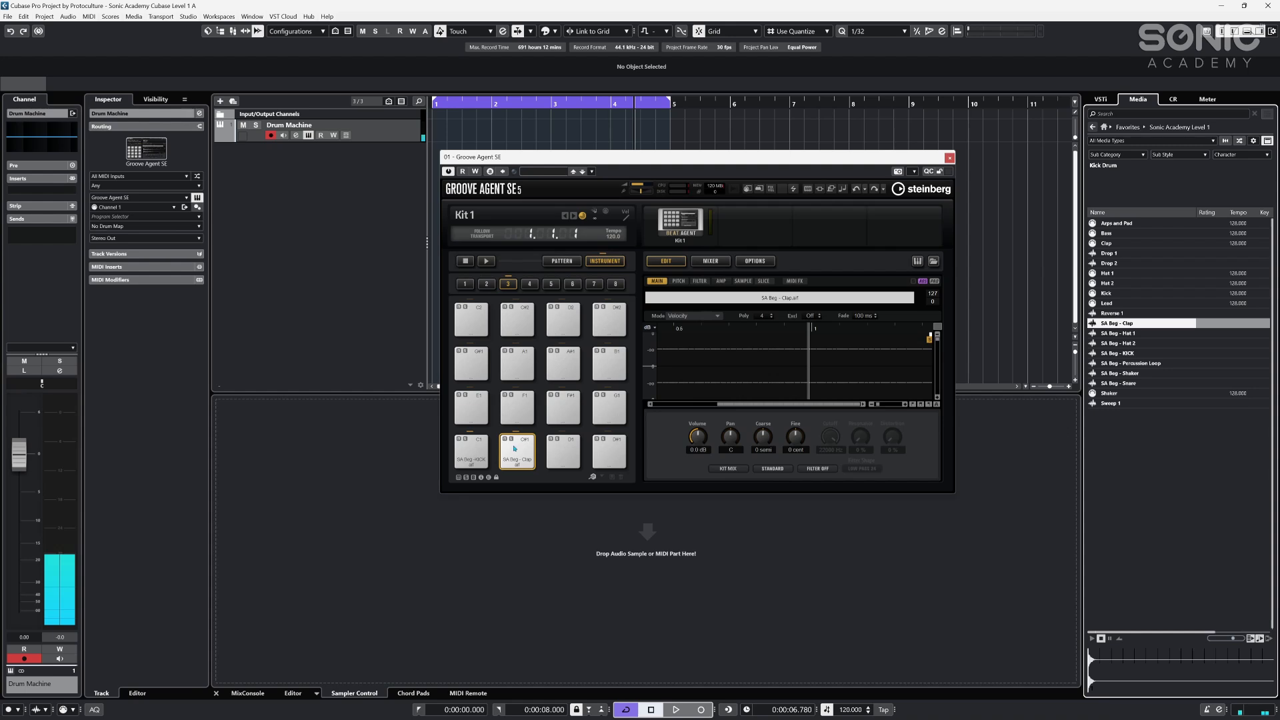
left_click_drag(1127, 383, 527, 444)
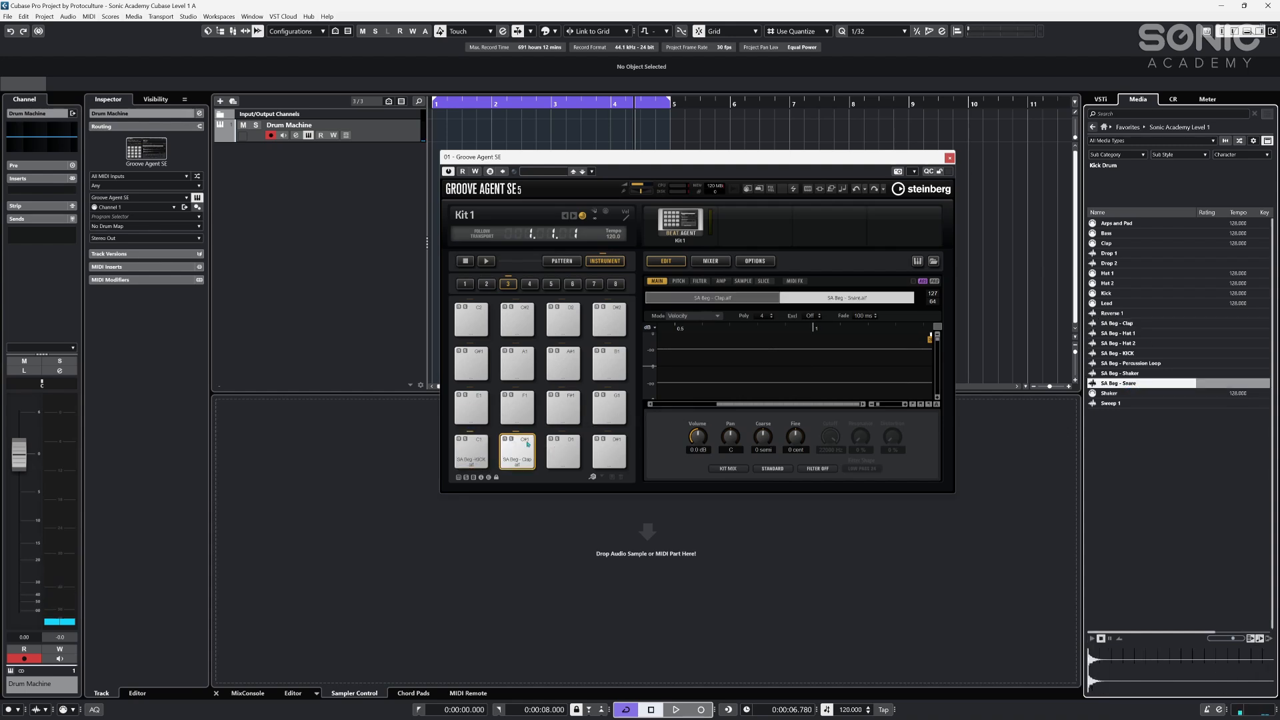
left_click(702, 302)
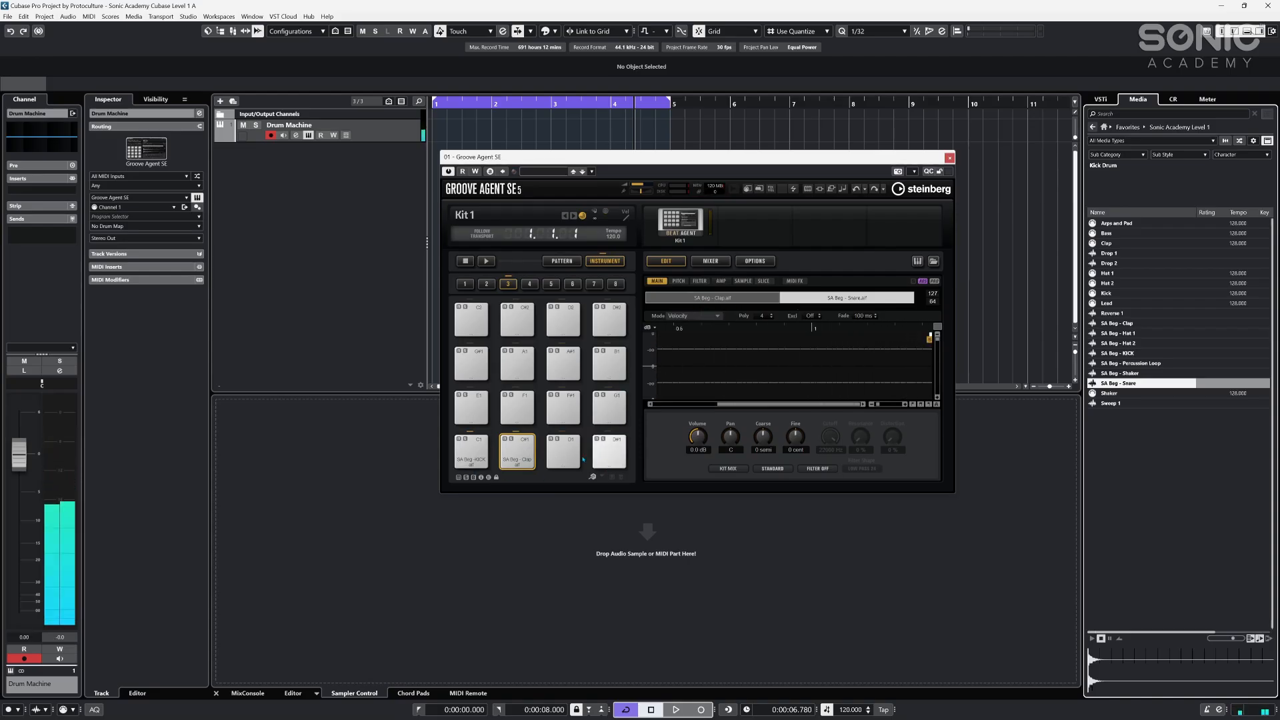
- Load SA Beg - Hat 1, Hat 2 and Shaker together onto consecutive pads starting at D1, and audition them
left_click(1140, 373)
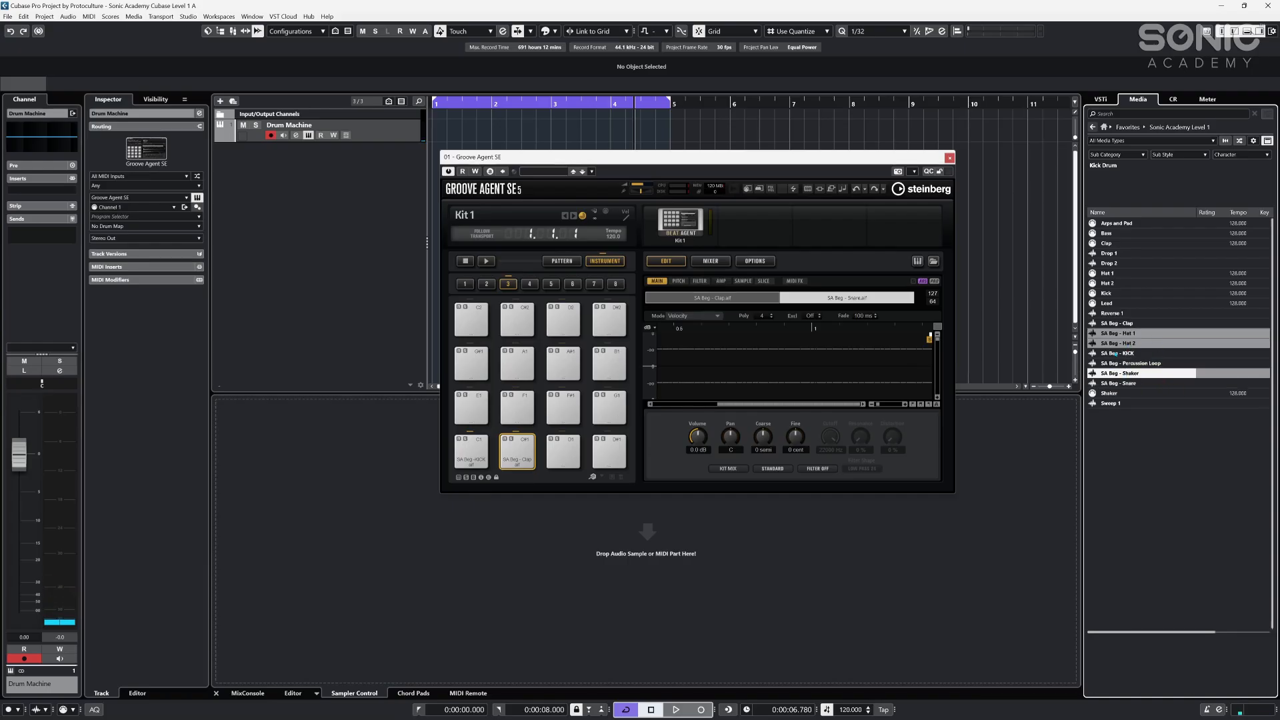
left_click_drag(1133, 375, 564, 465)
left_click(476, 407)
left_click(555, 452)
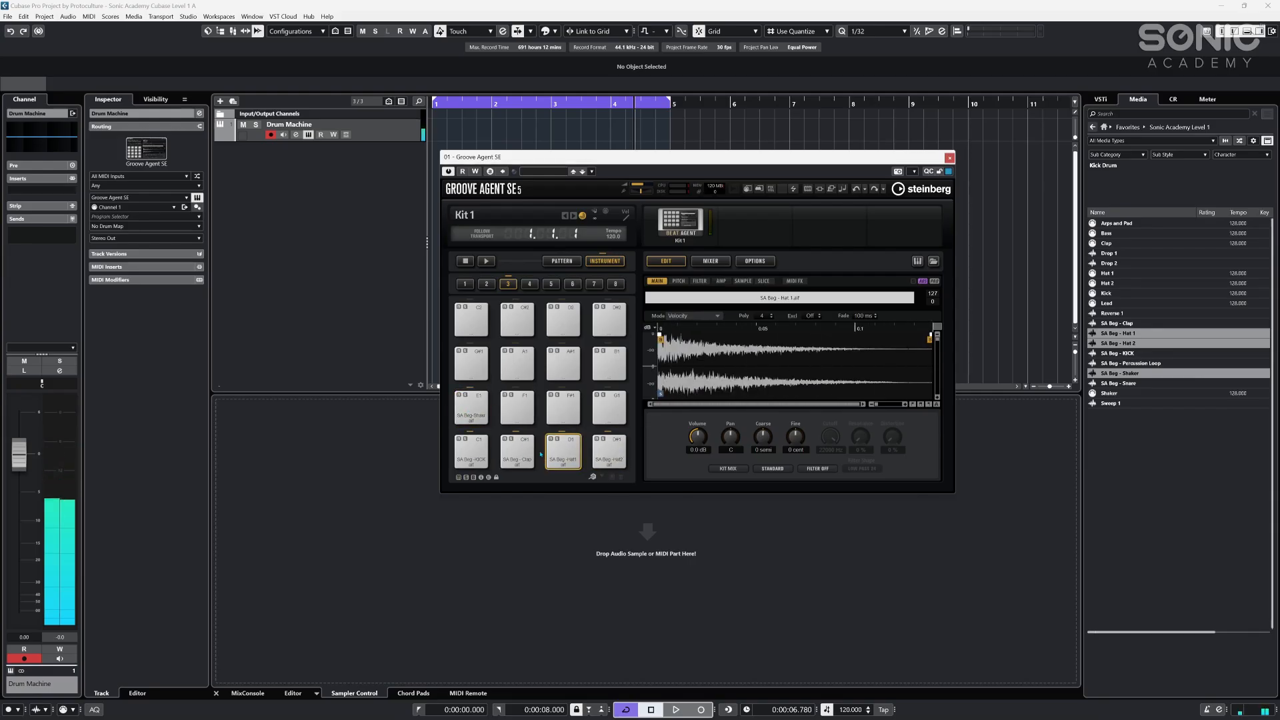
- Look through the pitch, filter, amp and sample settings of the kick pad
left_click(465, 455)
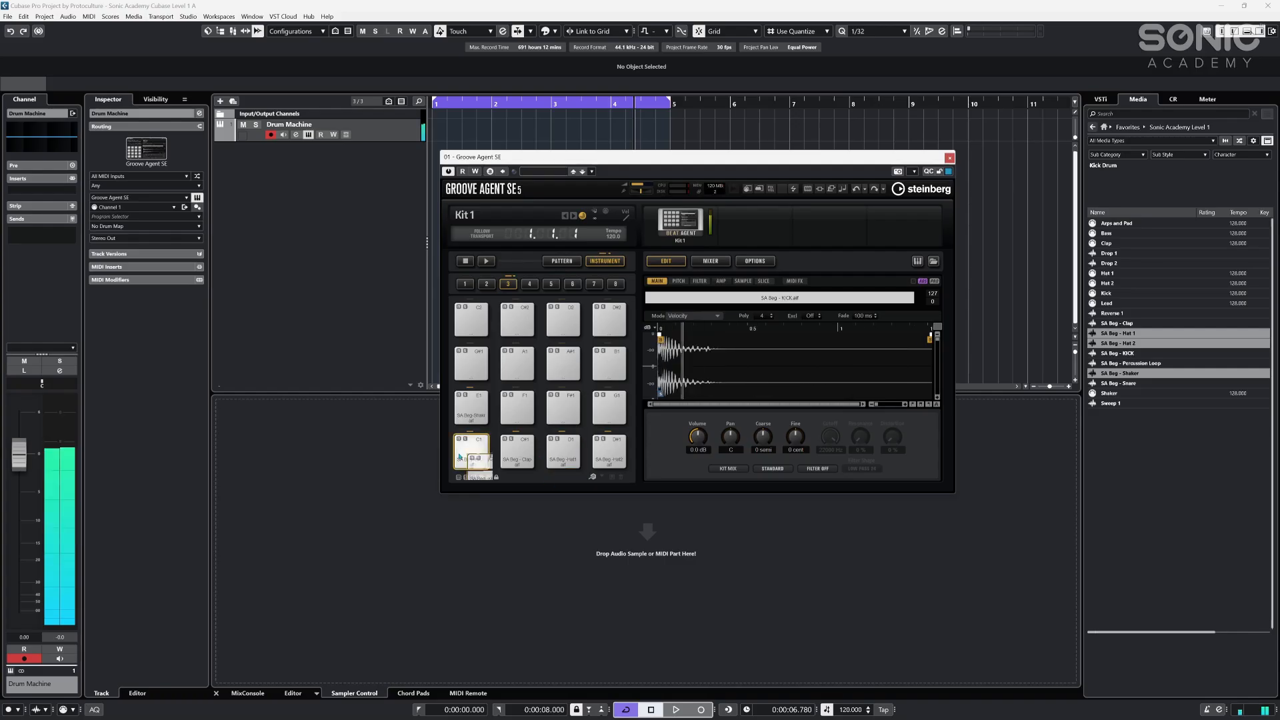
left_click(679, 280)
left_click(699, 280)
left_click(720, 281)
left_click(743, 281)
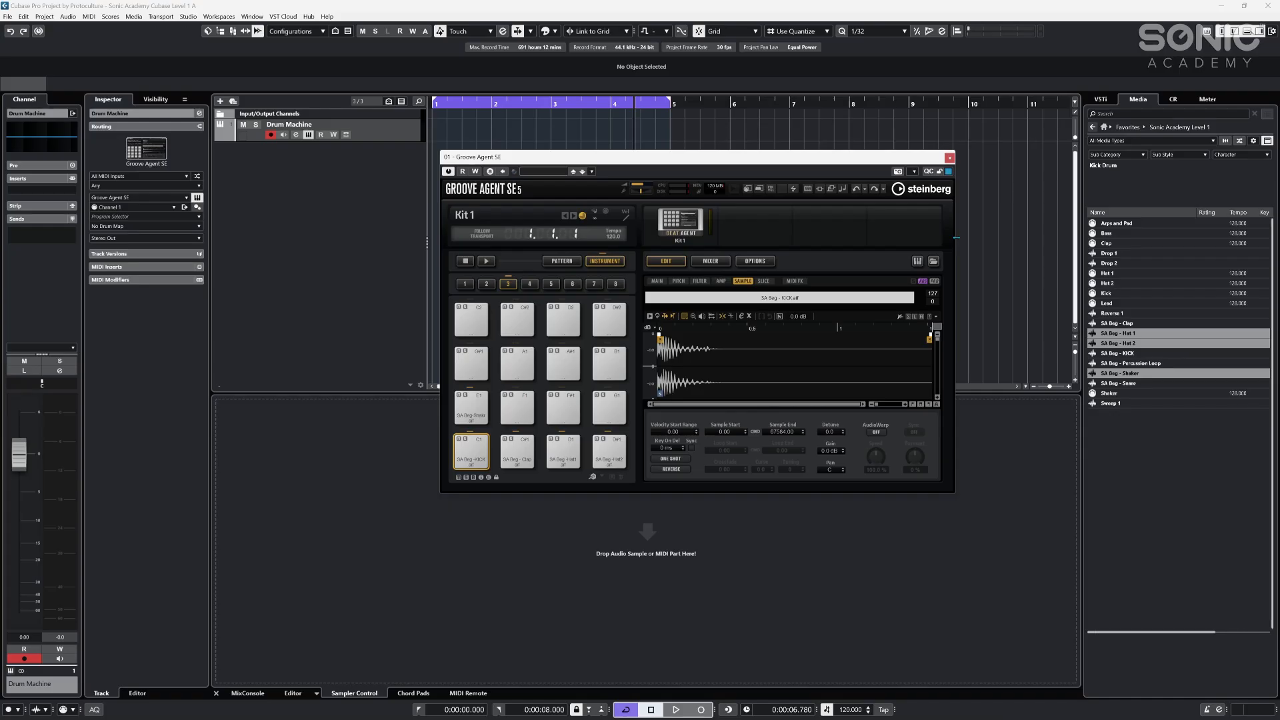
- Audition the kick pad and the layered clap and snare pad
left_click(477, 460)
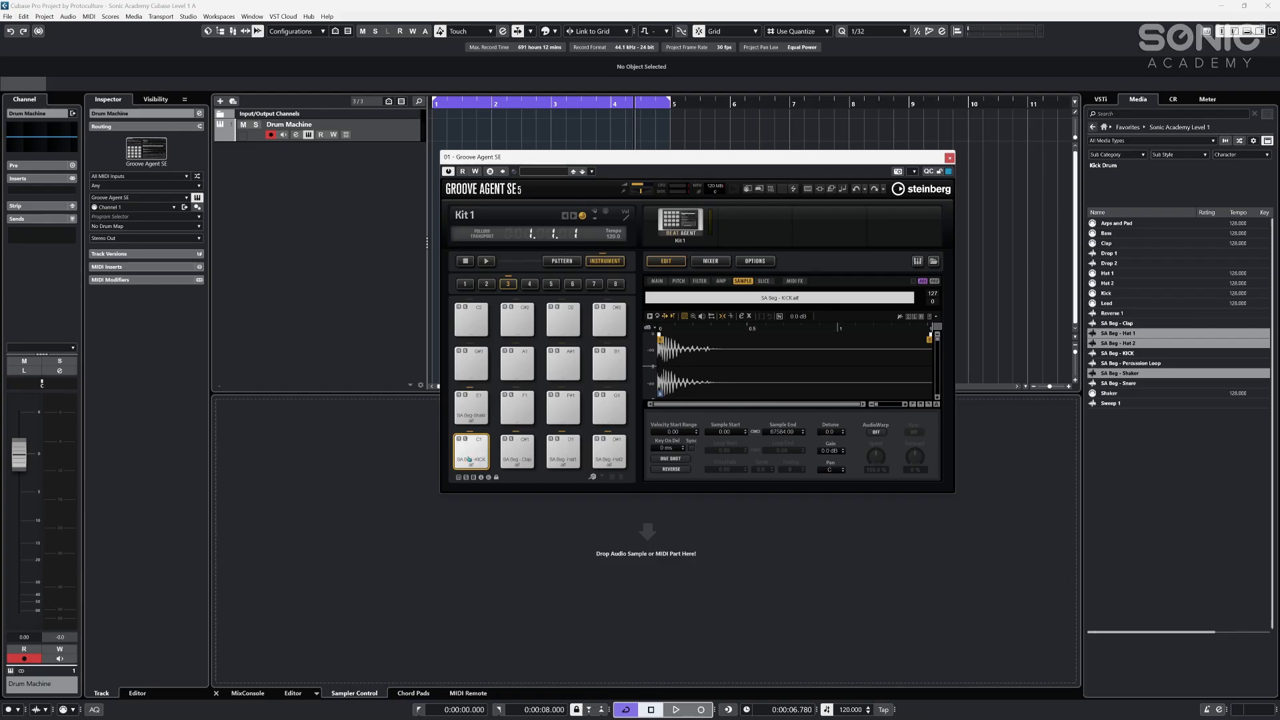
left_click(469, 459)
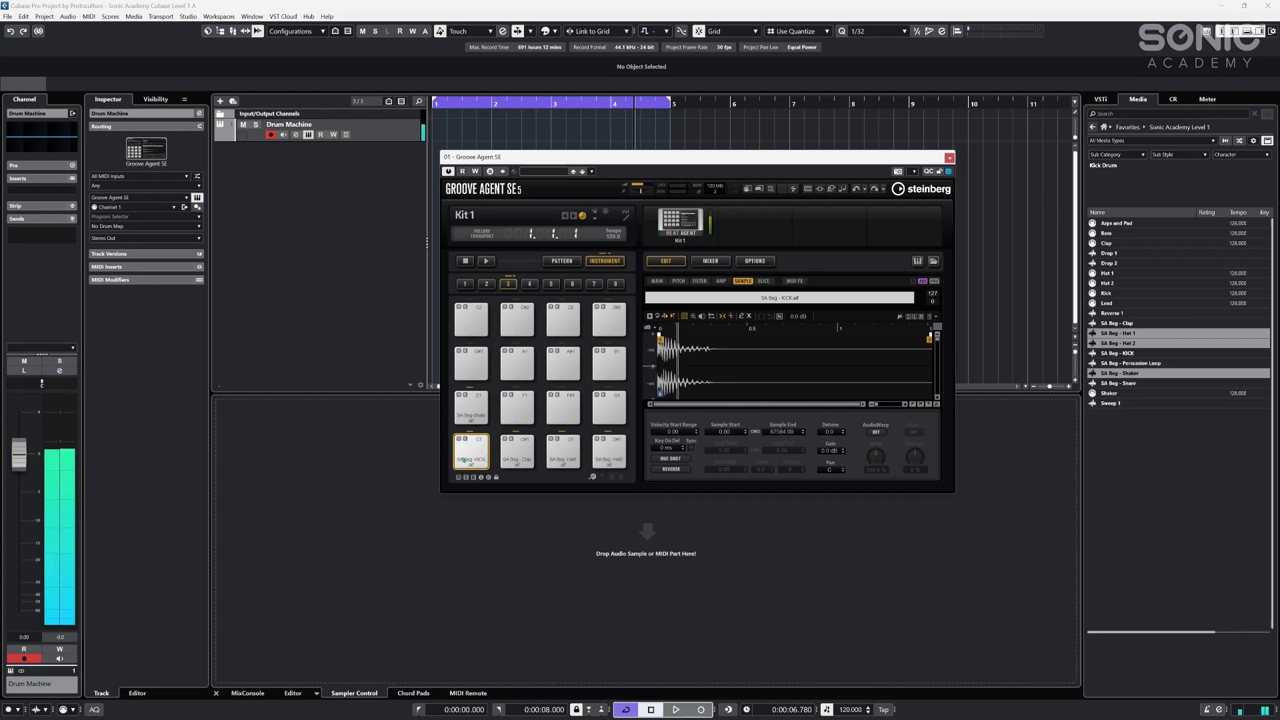
left_click(519, 451)
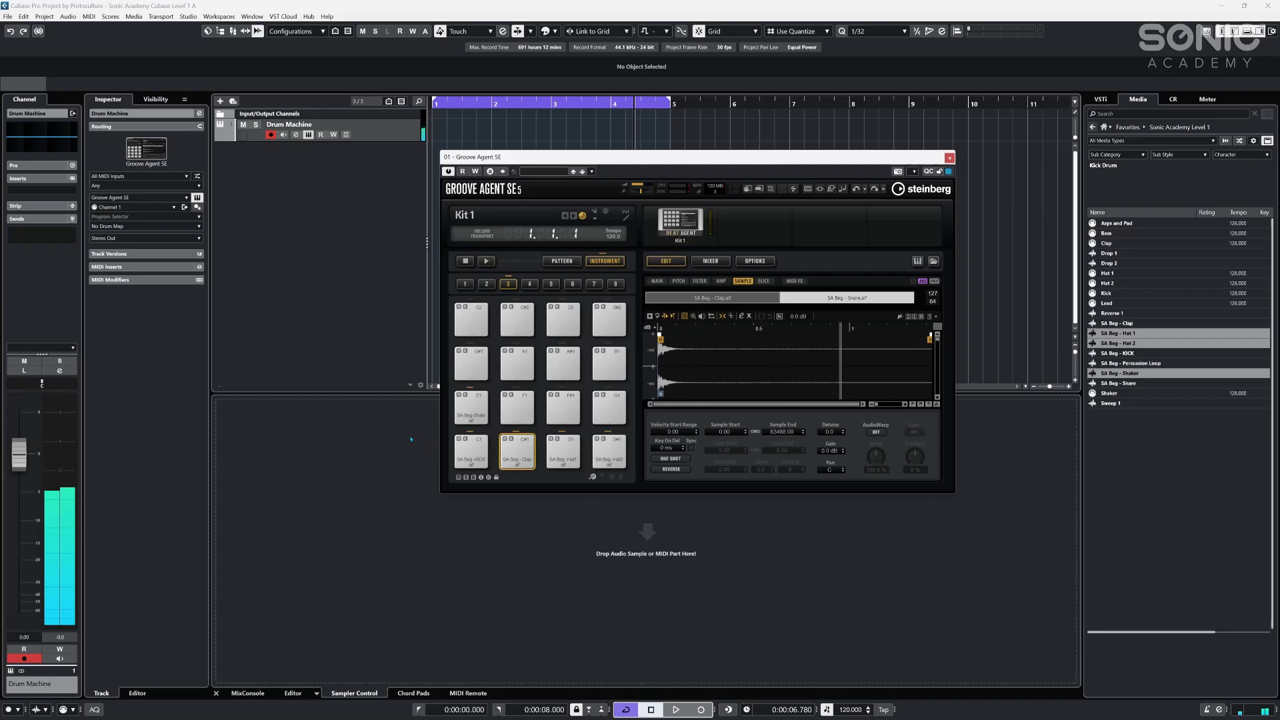
- Show the Drum Machine track's lanes and create an empty MIDI part on Lane 1 across the four-bar locator range
left_click(345, 134)
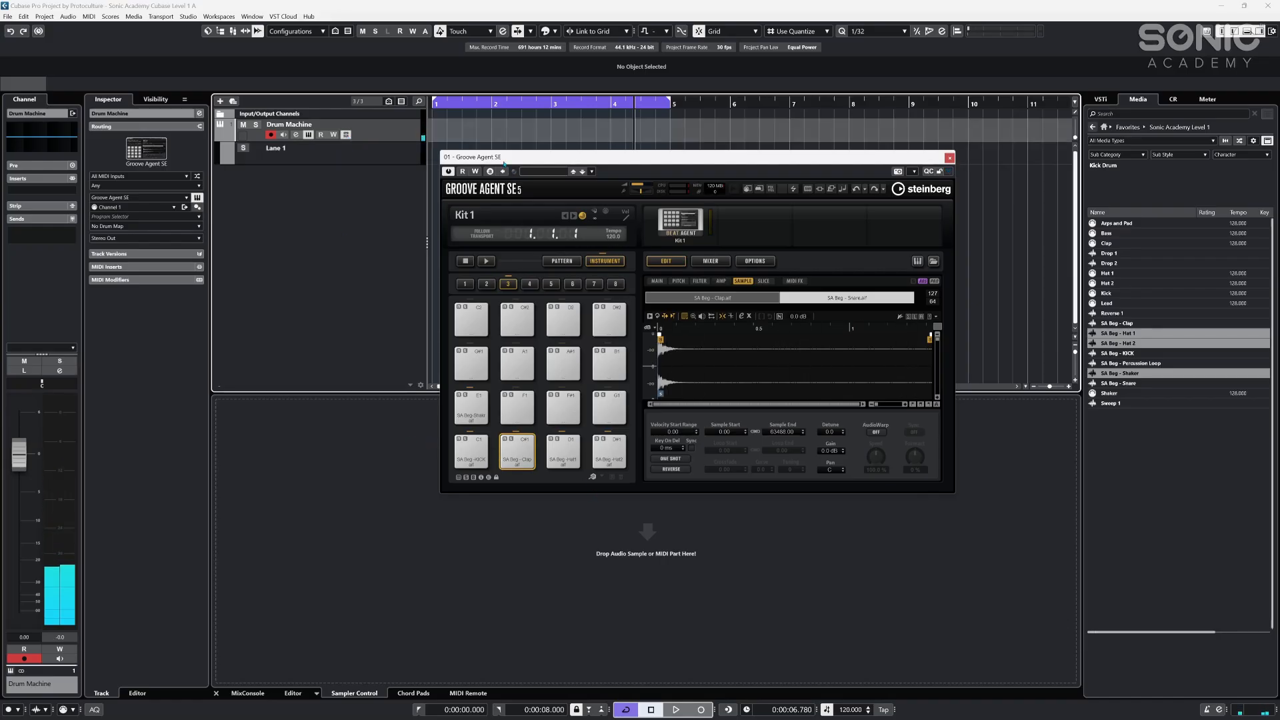
left_click_drag(504, 162, 473, 252)
double_click(514, 155)
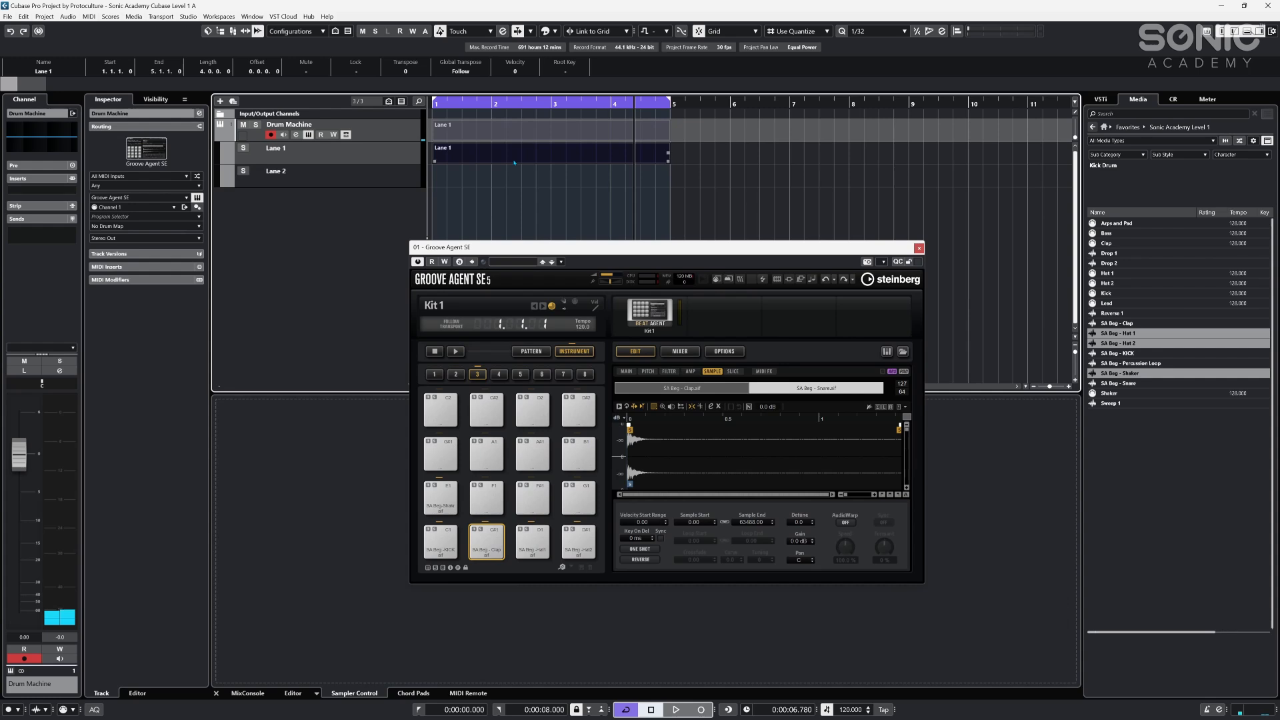
- Copy the Lane 1 MIDI part onto Lane 2, try playing it back, and remove the copy
mouse_move(473, 157)
left_mouse_down()
mouse_move(474, 175)
mouse_move(475, 155)
mouse_move(485, 162)
left_mouse_up()
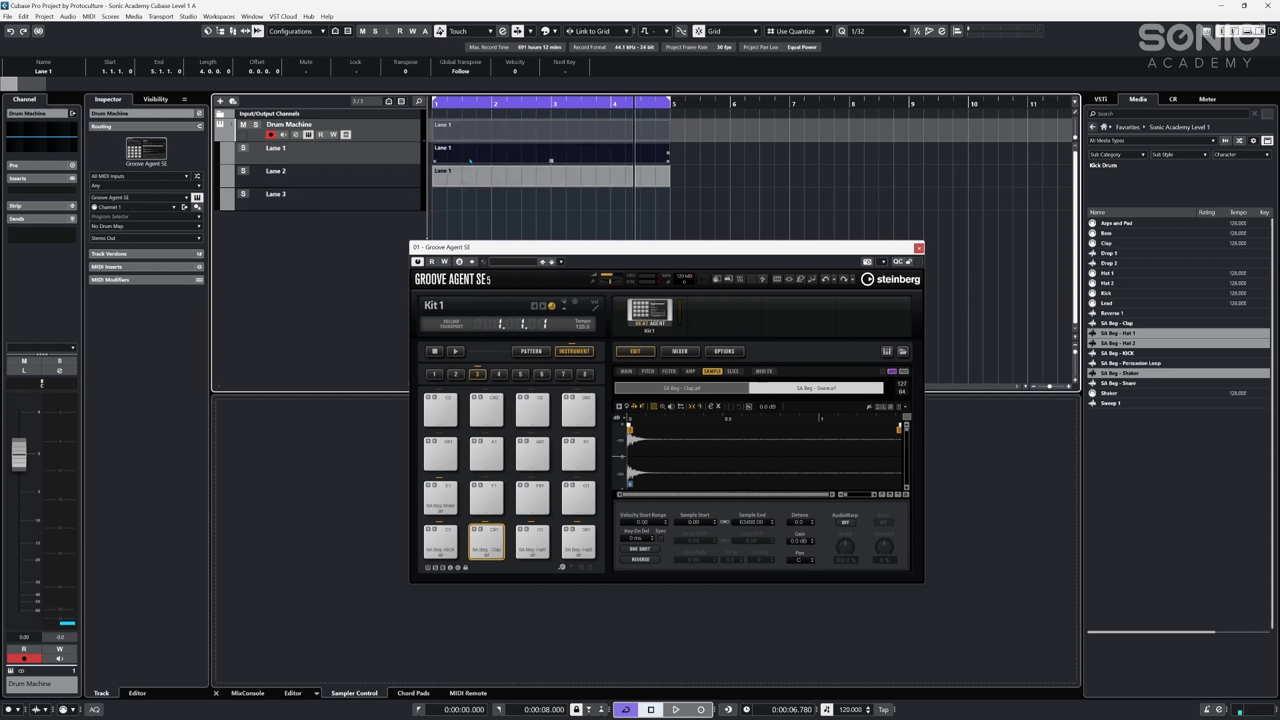
left_click(472, 175)
key("space")
key("space")
left_click_drag(704, 179, 496, 155)
key("period")
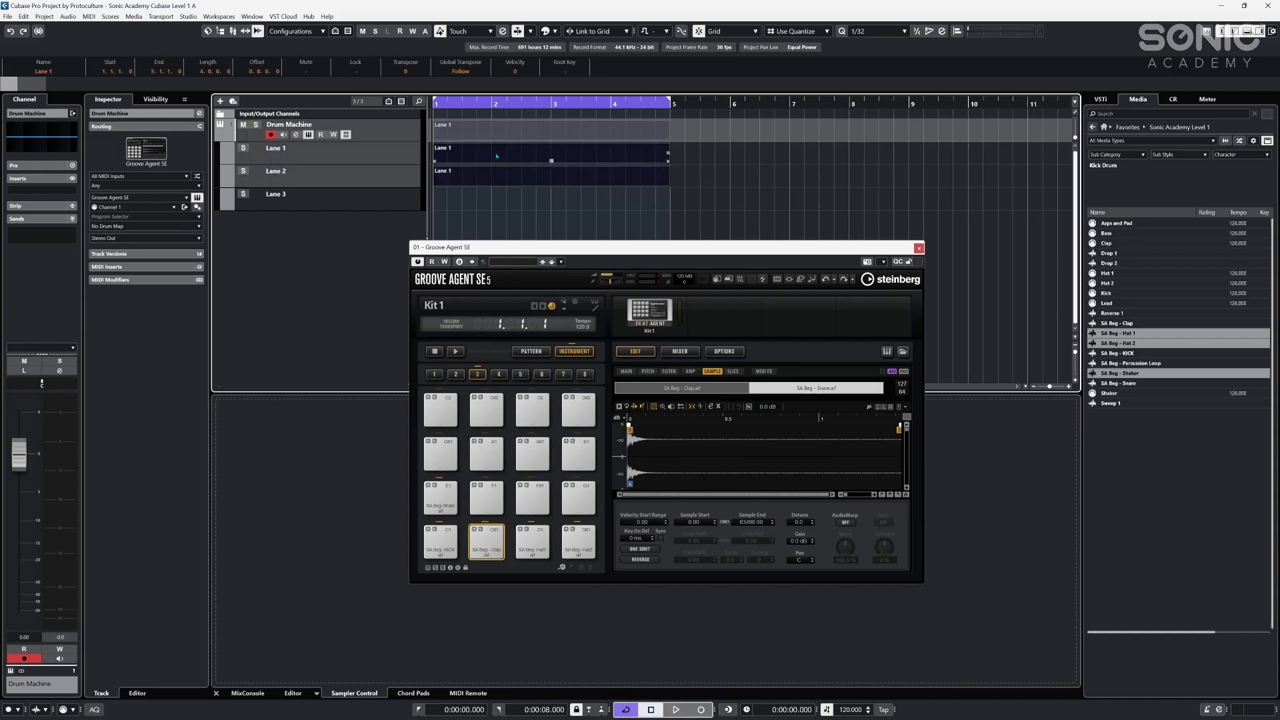
left_click(490, 208)
left_click(467, 156)
left_click(460, 178)
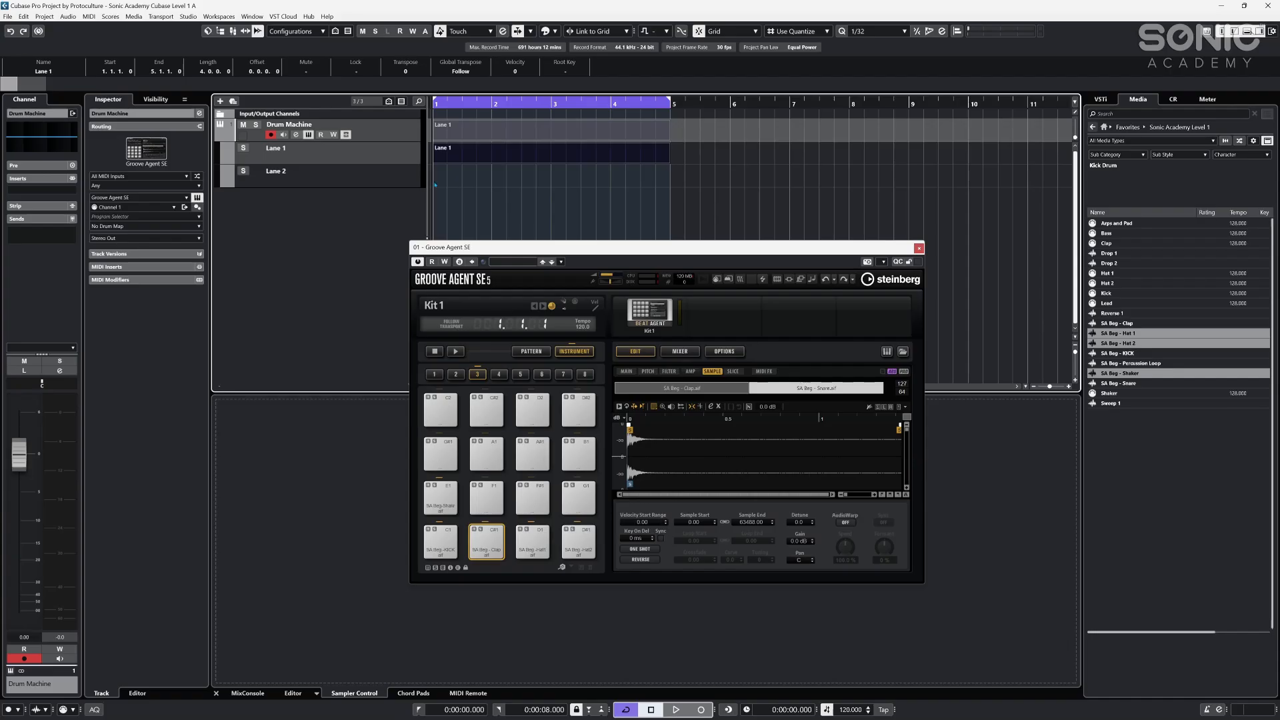
- Hide the Drum Machine track's lanes and try out an overlapping MIDI part on top of the Lane 1 part
left_click(346, 135)
left_click(460, 208)
left_click(484, 123)
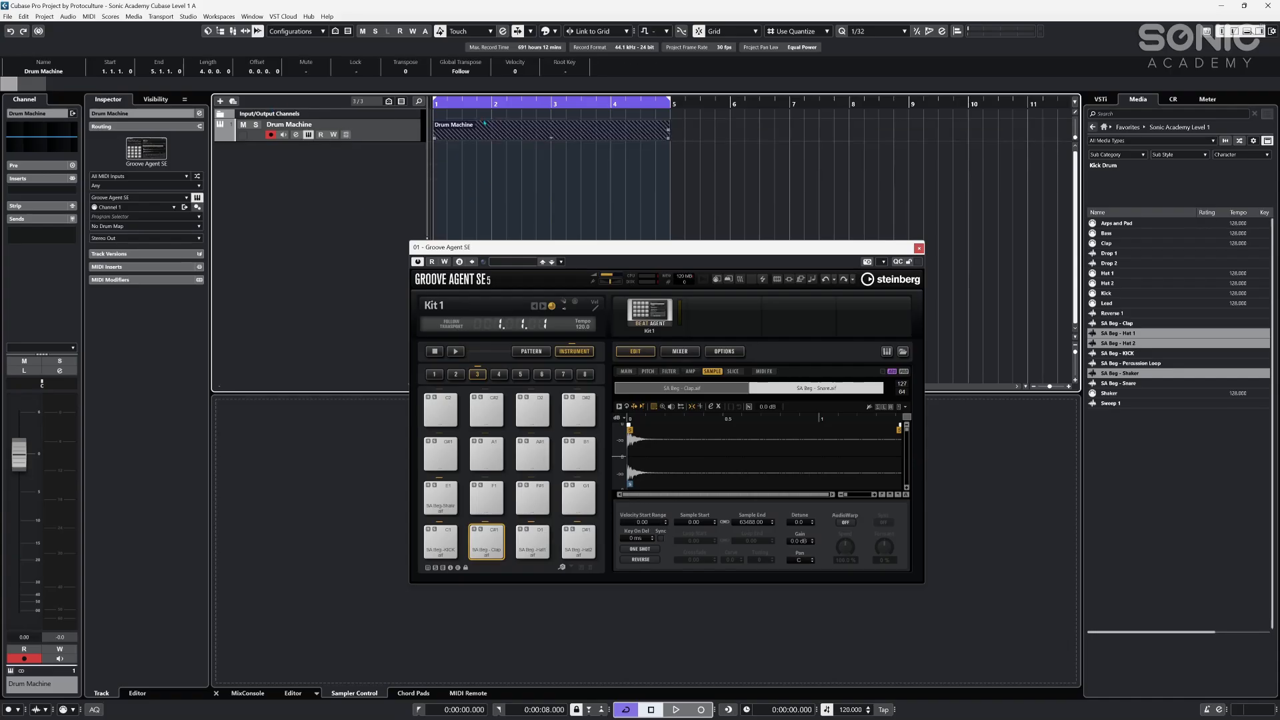
left_click(564, 197)
left_click(510, 130)
left_click(460, 165)
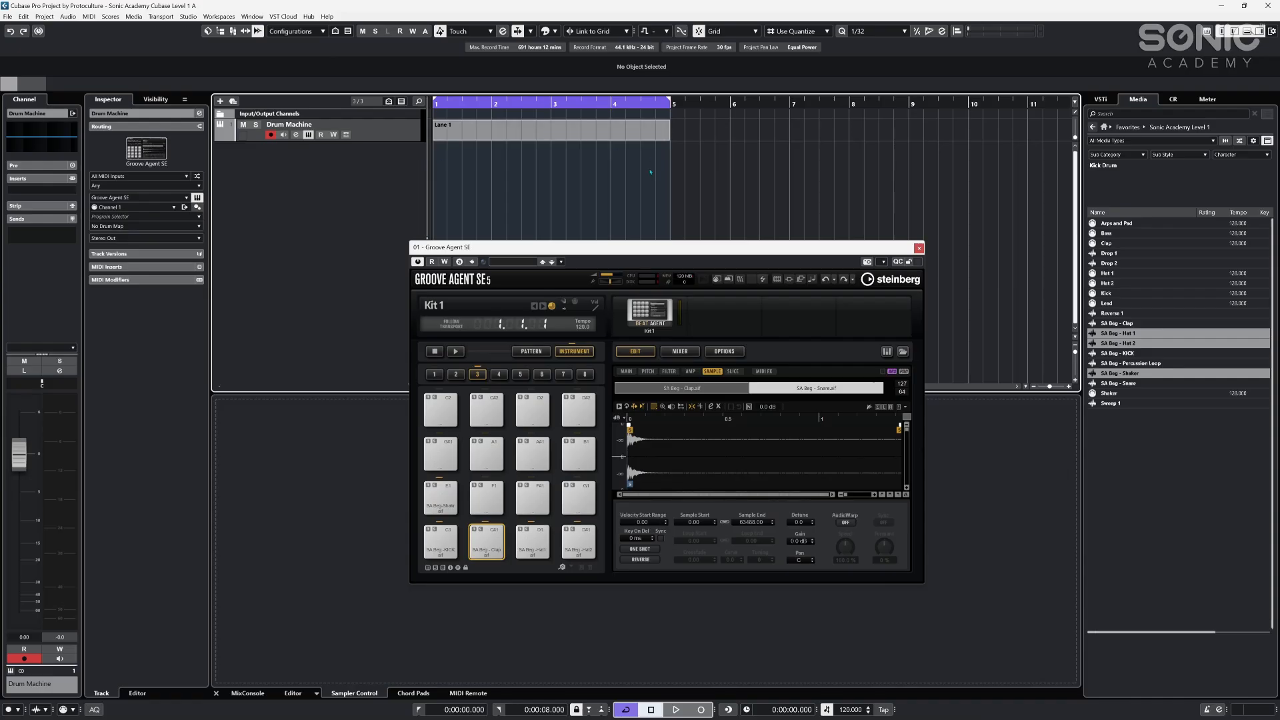
- Reposition the Groove Agent SE window, show the MixConsole in the lower zone, and audition the kick pad
left_click_drag(650, 253, 484, 218)
left_click_drag(330, 229, 611, 200)
left_click(247, 694)
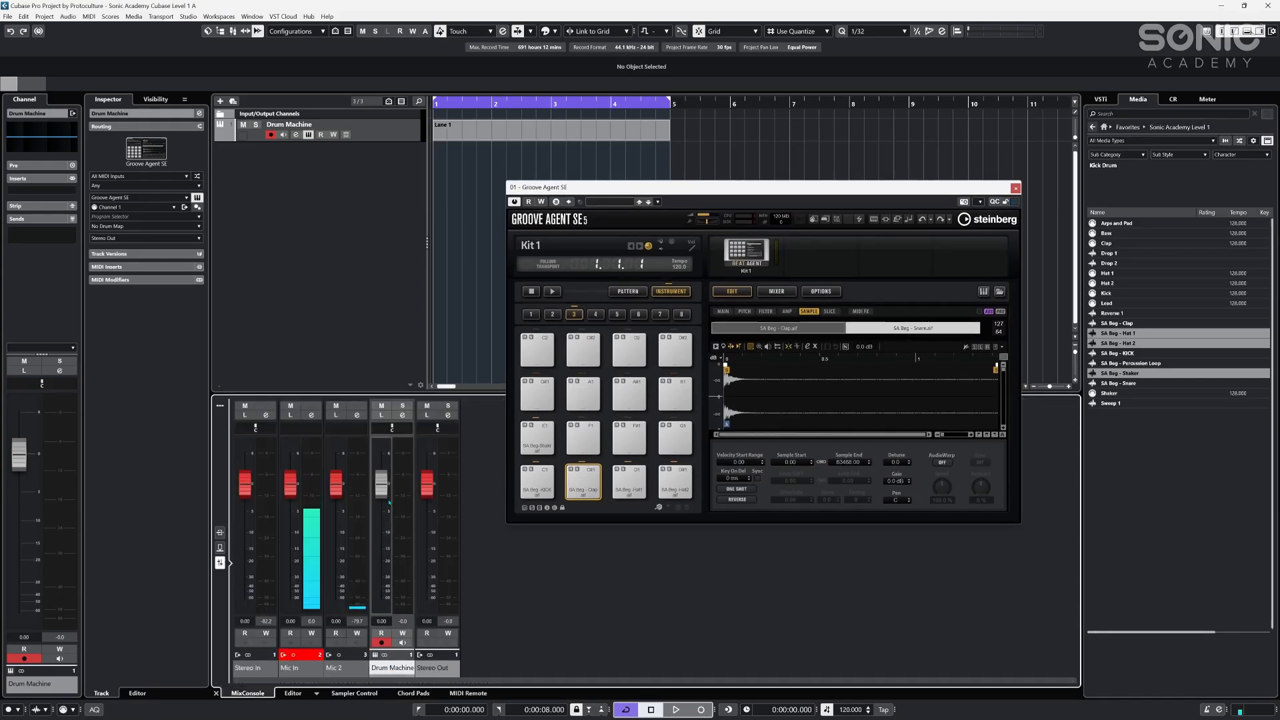
left_click(540, 485)
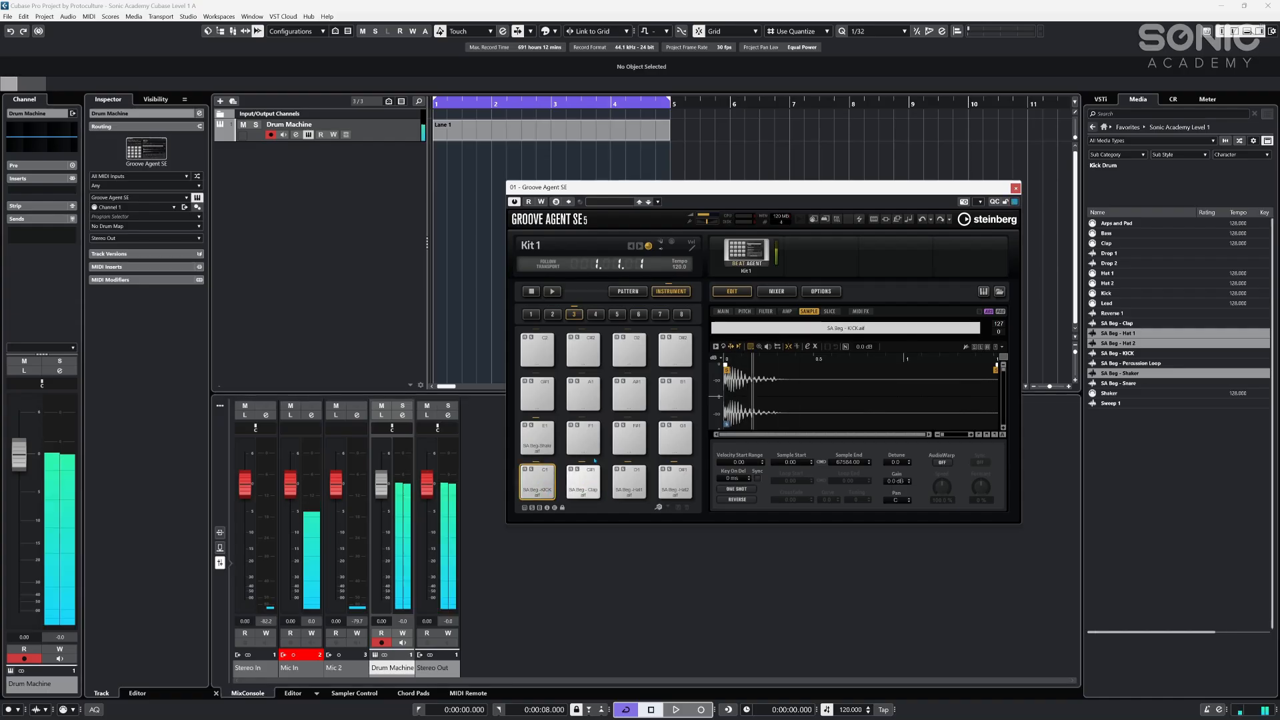
- Look at Groove Agent SE's internal mixer, activate all of the instrument's outputs, and close its window
left_click(789, 294)
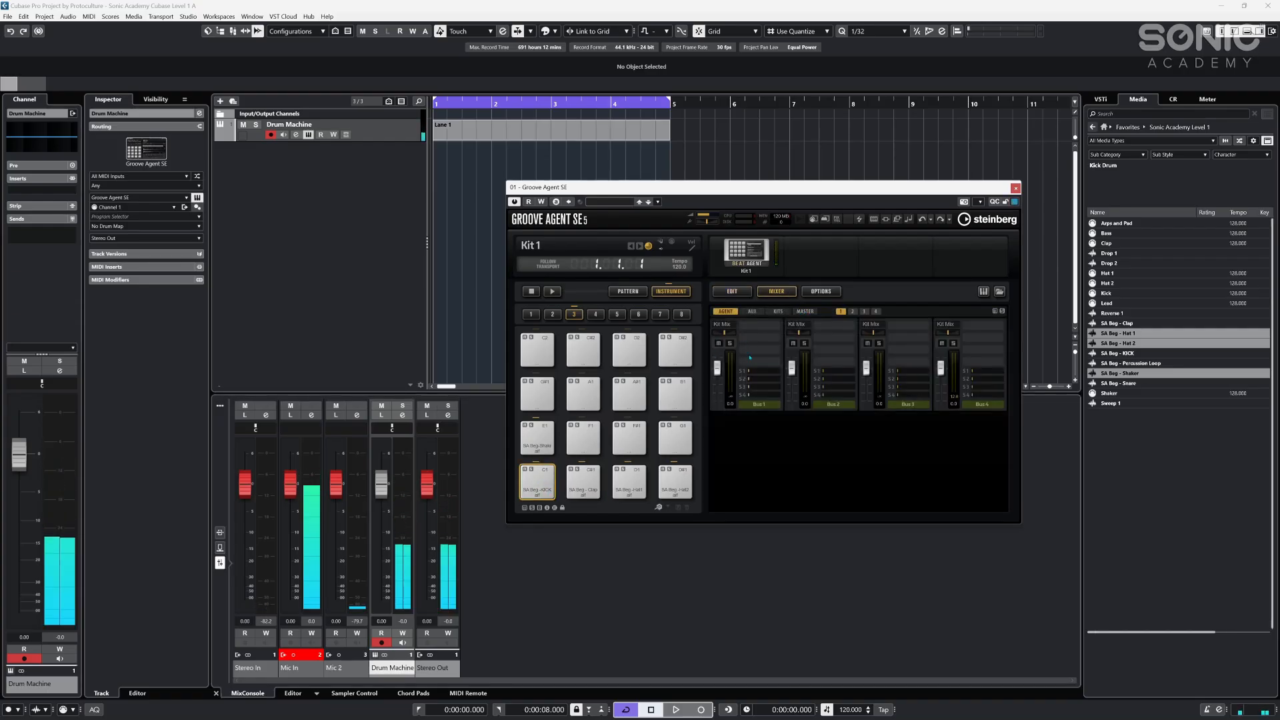
left_click(735, 292)
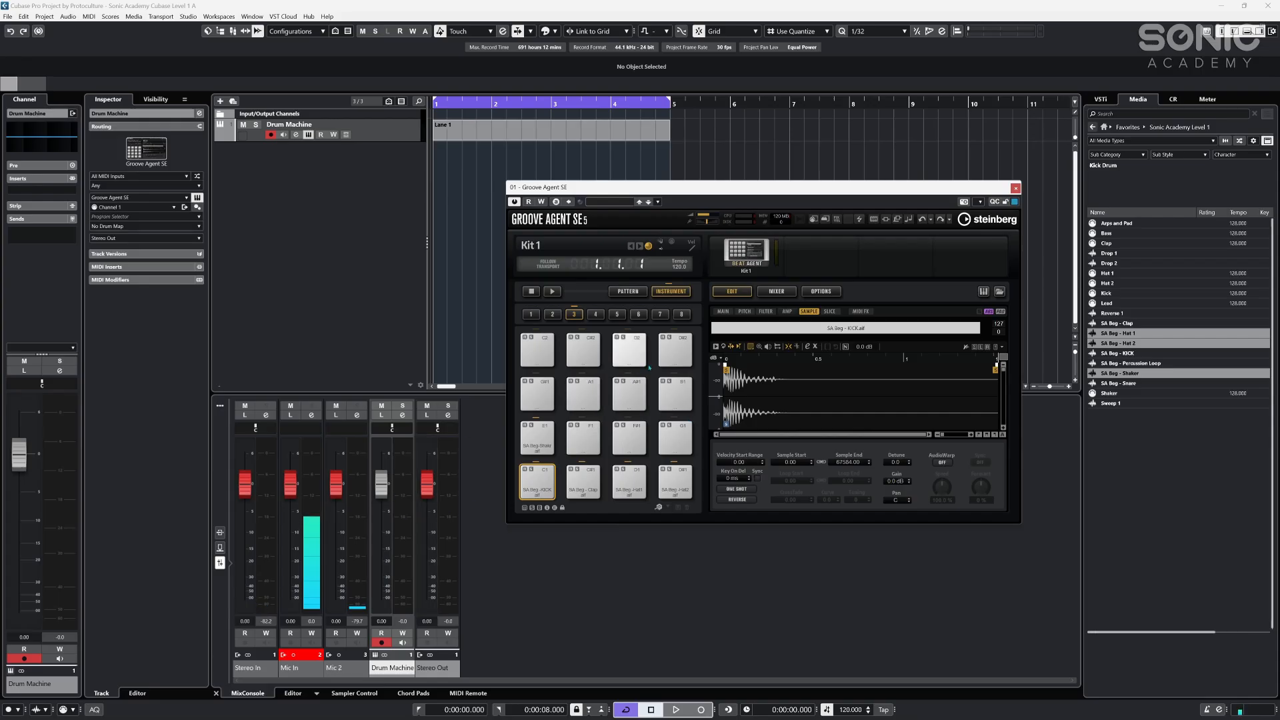
left_click(981, 202)
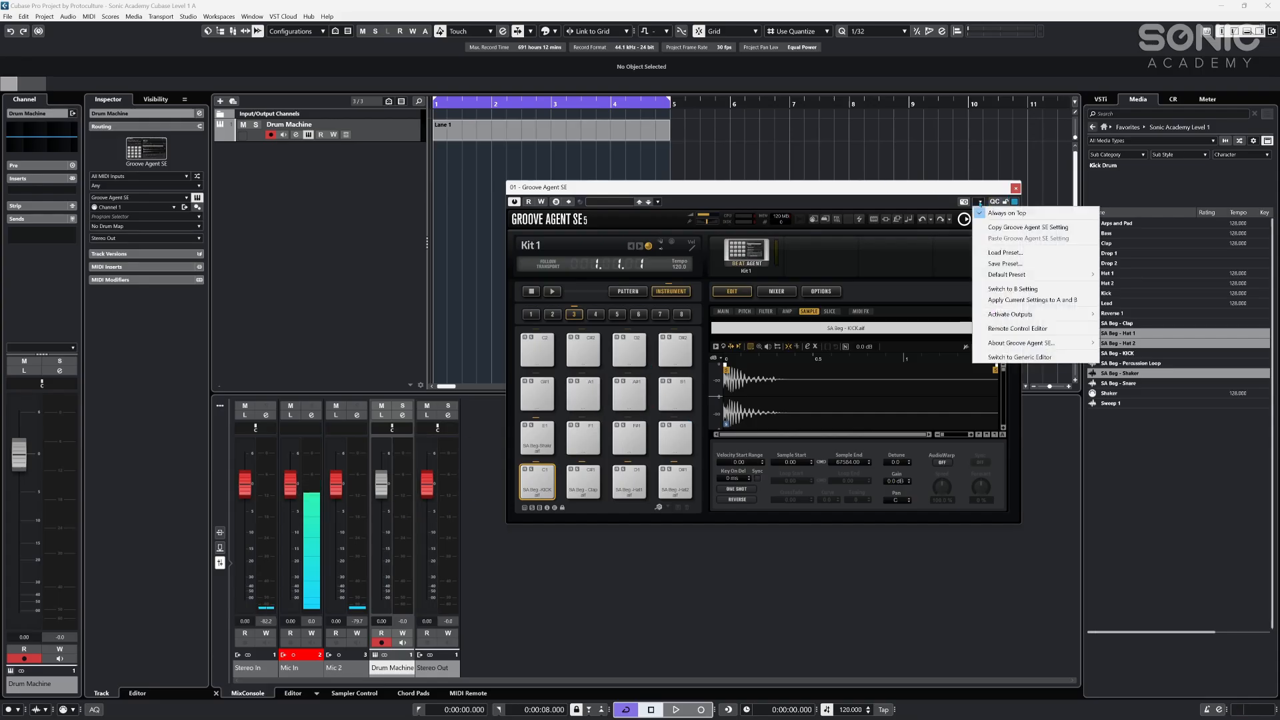
mouse_move(1013, 314)
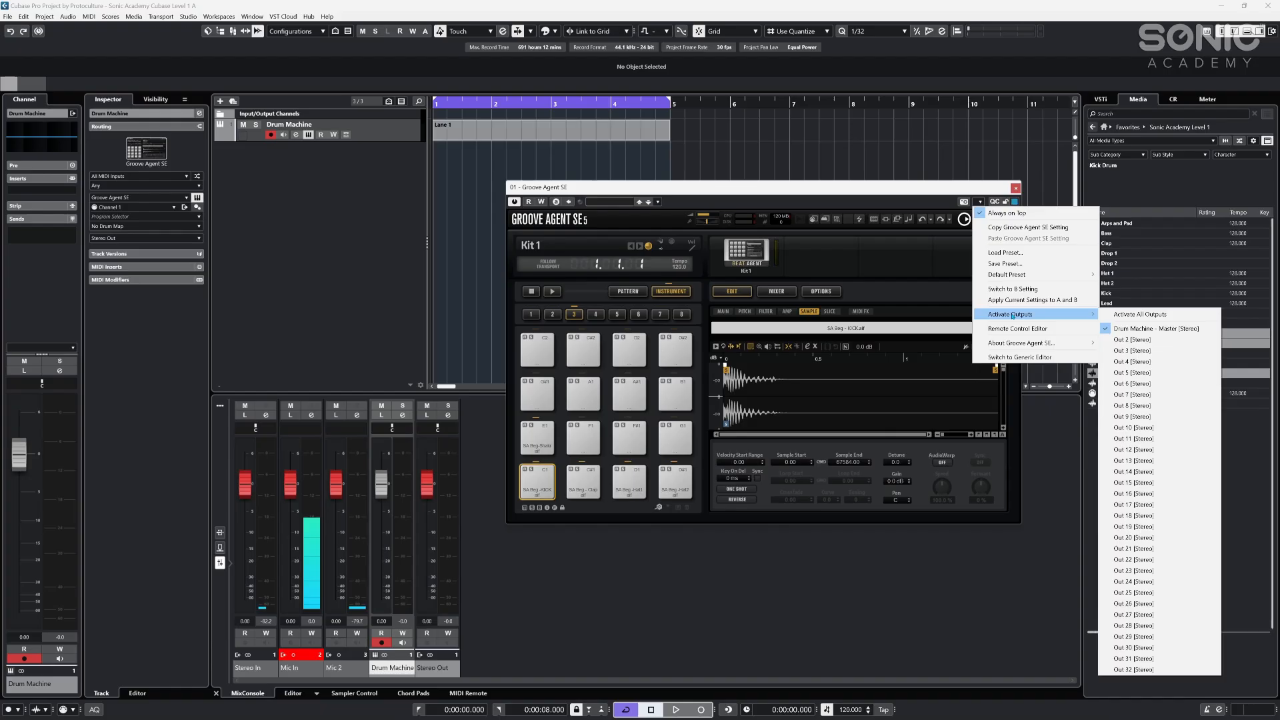
left_click(1137, 315)
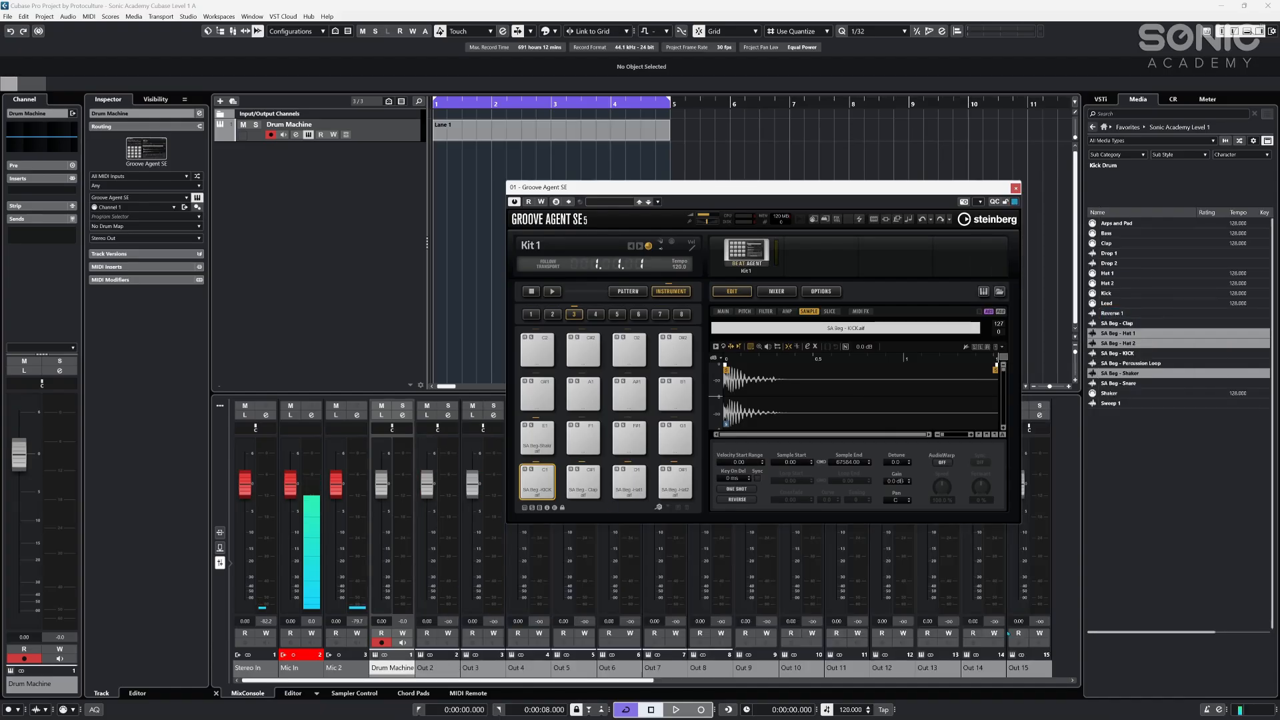
scroll(733, 680, "right", 3)
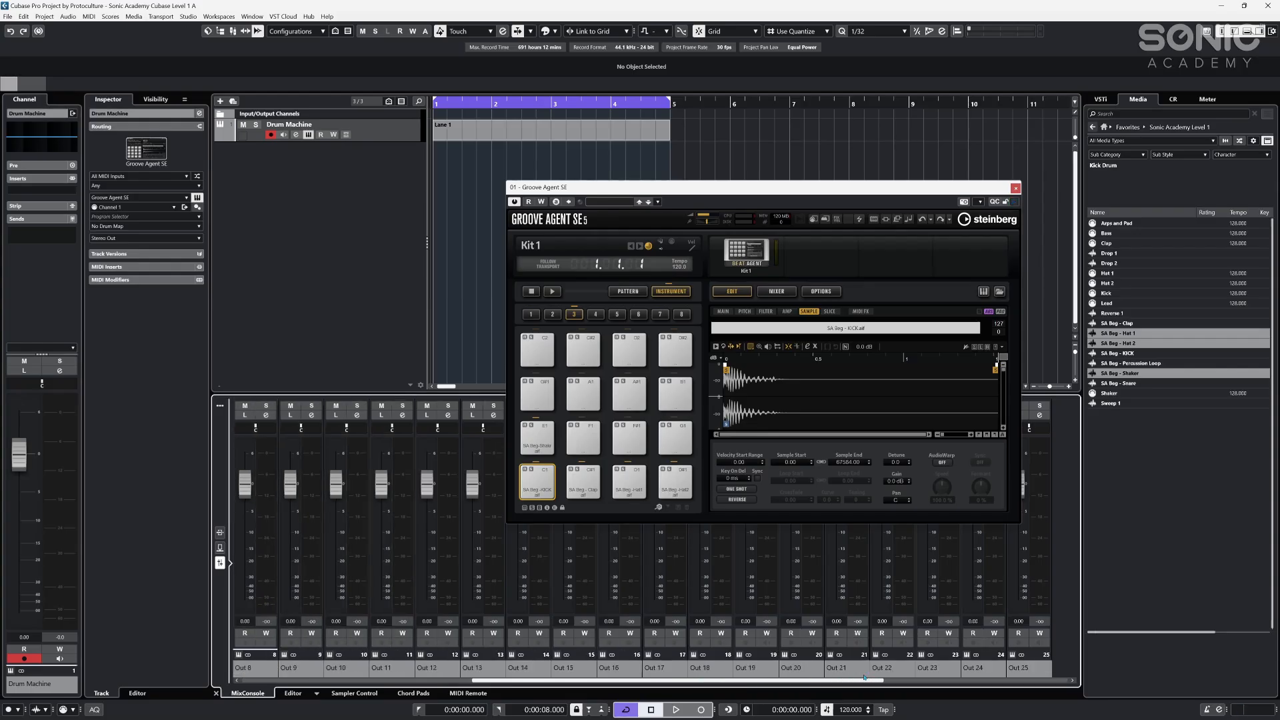
scroll(733, 685, "left", 3)
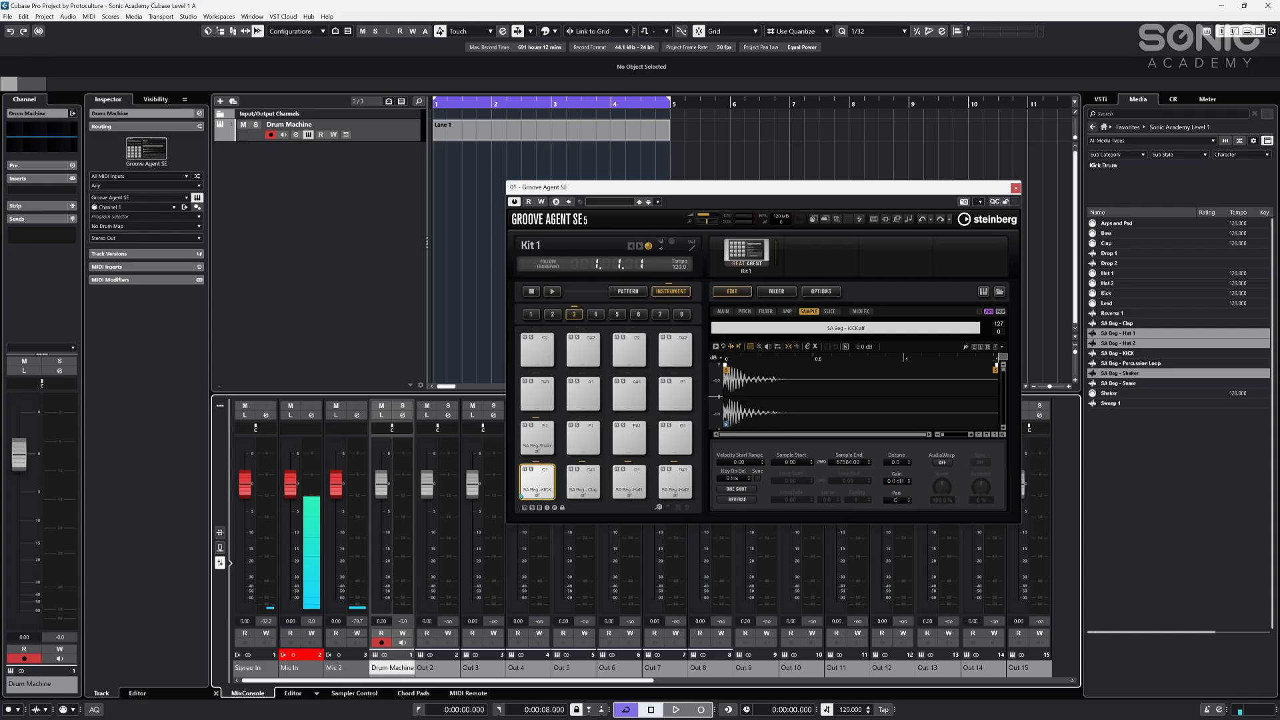
left_click(1016, 189)
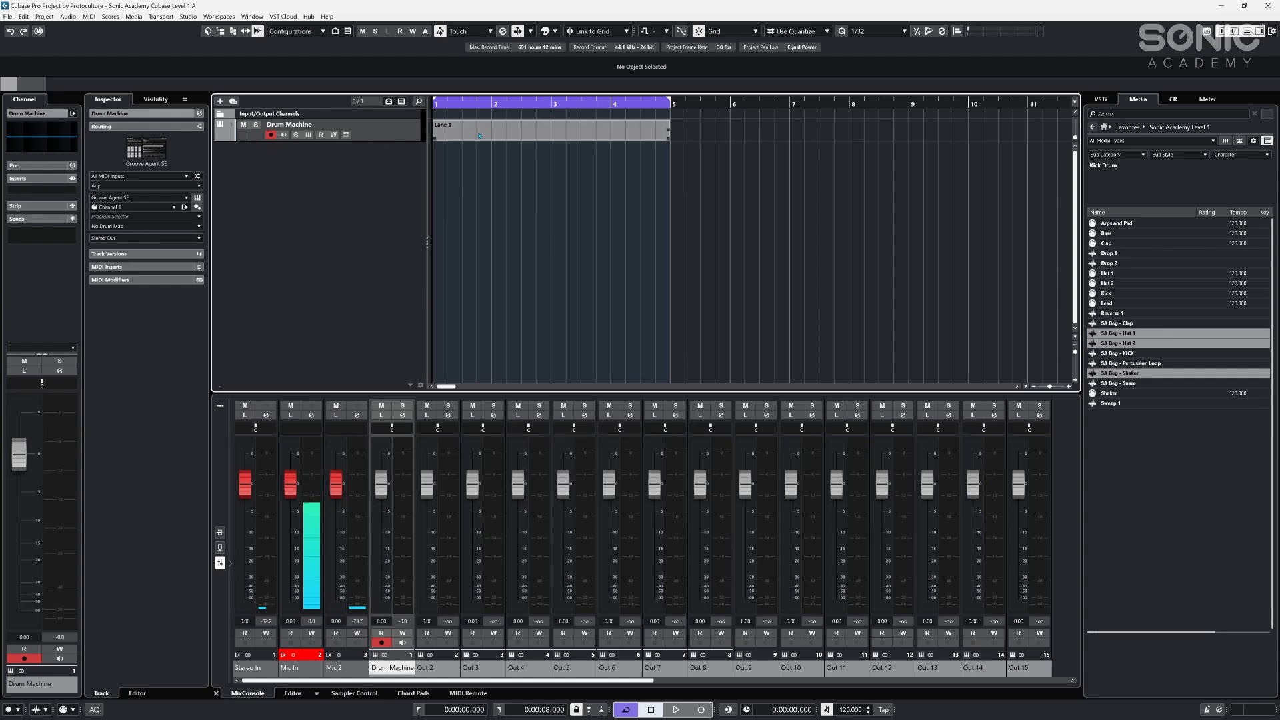
- Audition the kick pad and create a drum map from the instrument for the Drum Machine track
left_click(499, 136)
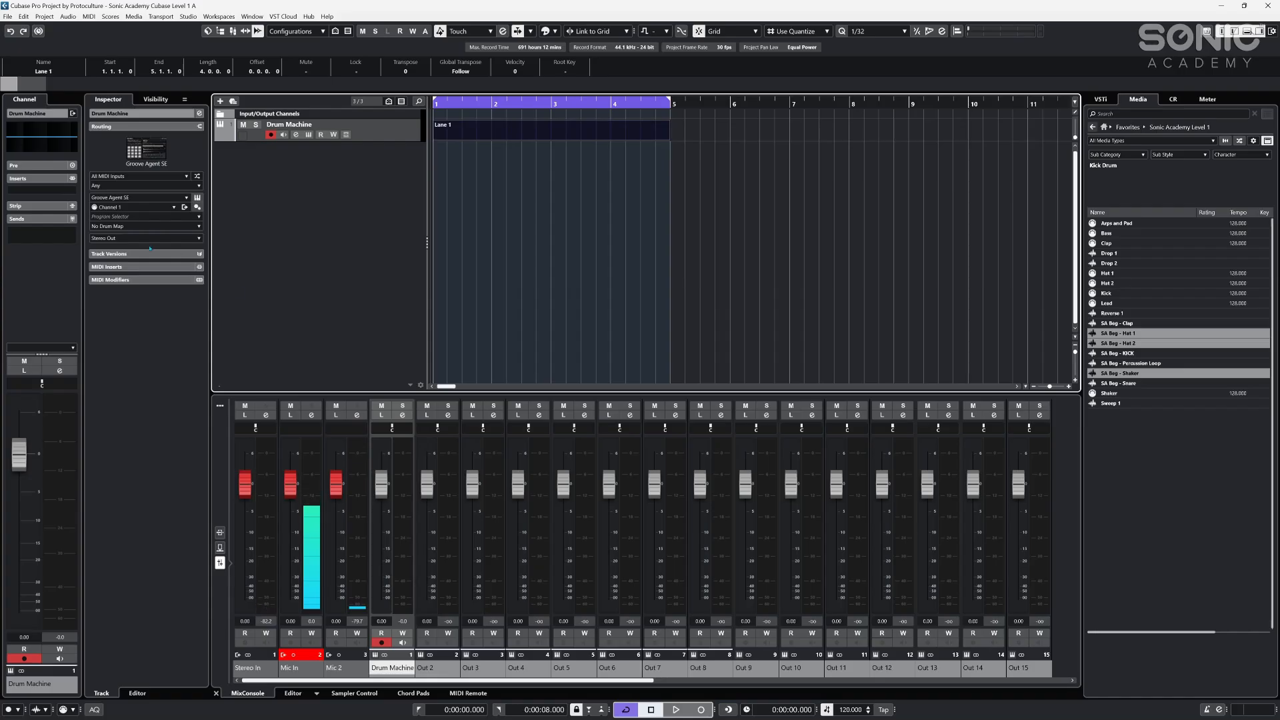
left_click(113, 227)
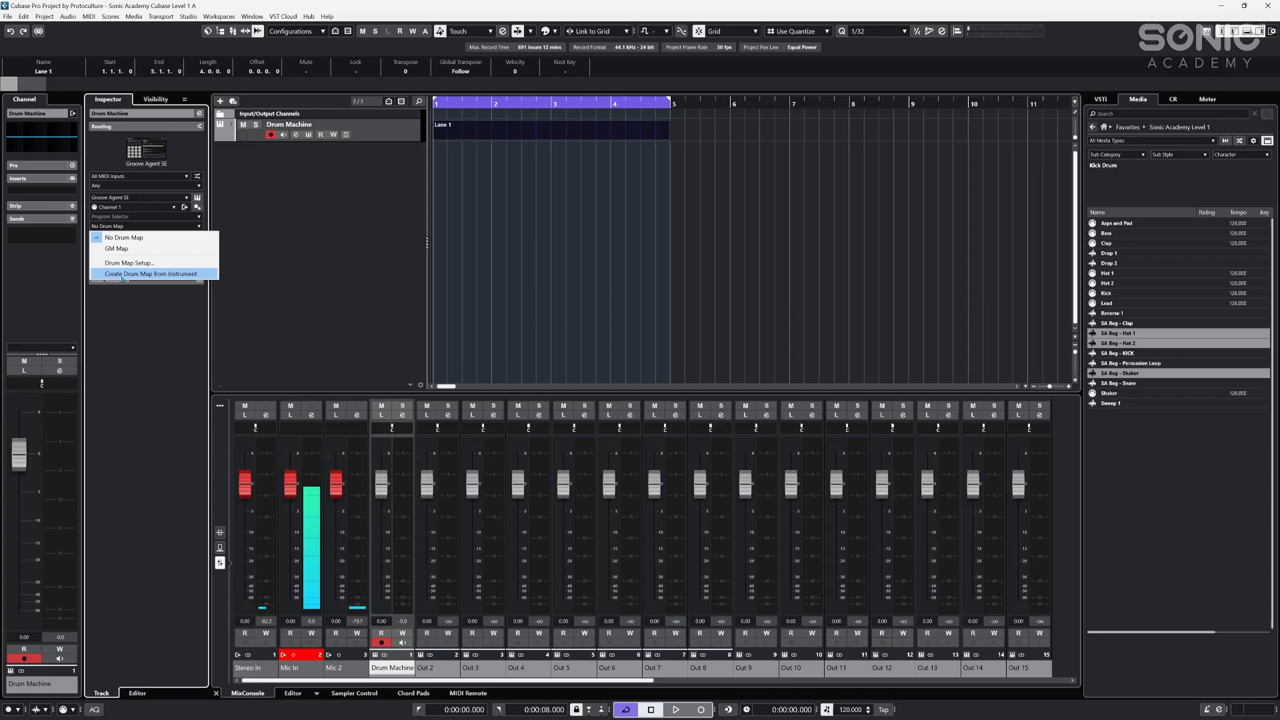
key("Escape")
left_click(308, 134)
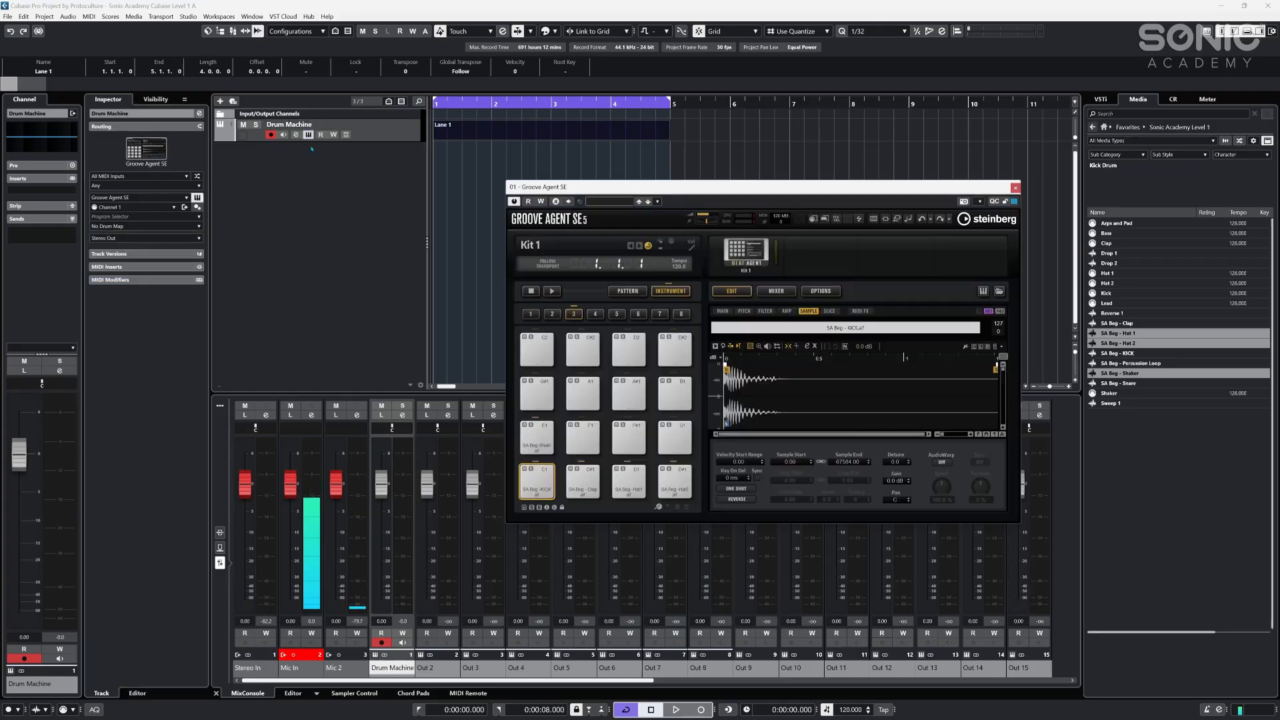
left_click(532, 492)
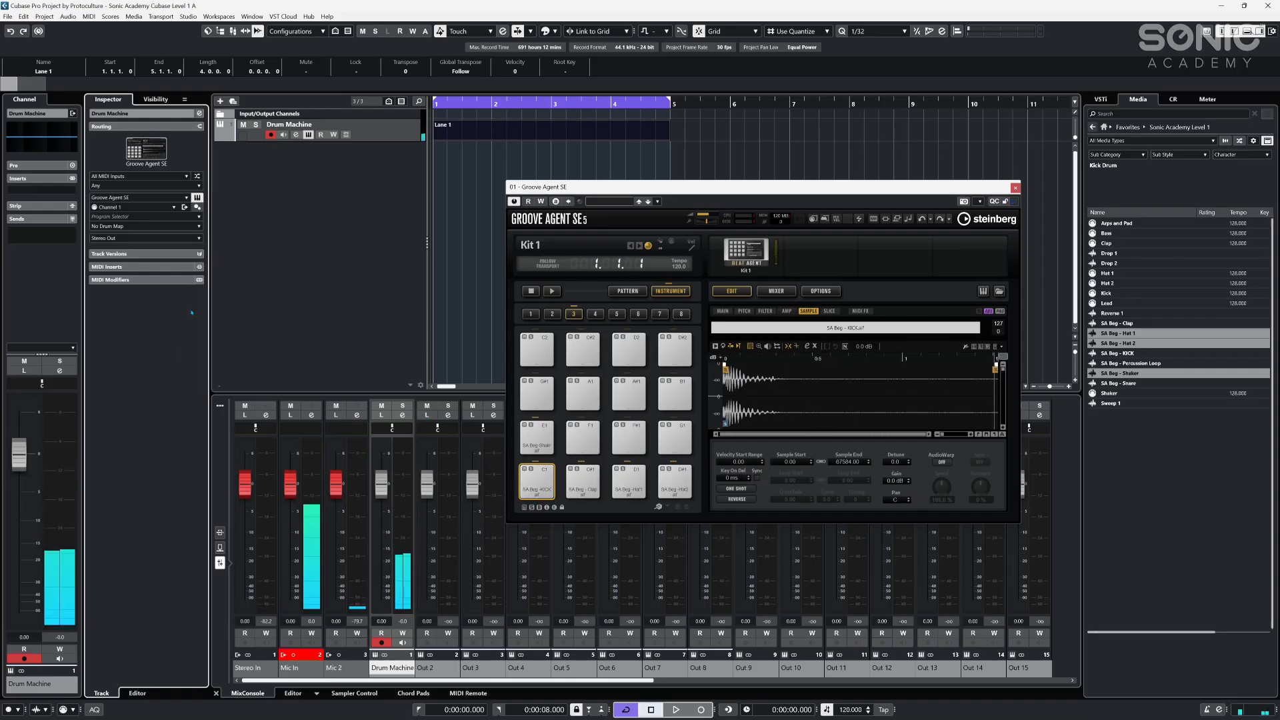
left_click(280, 126)
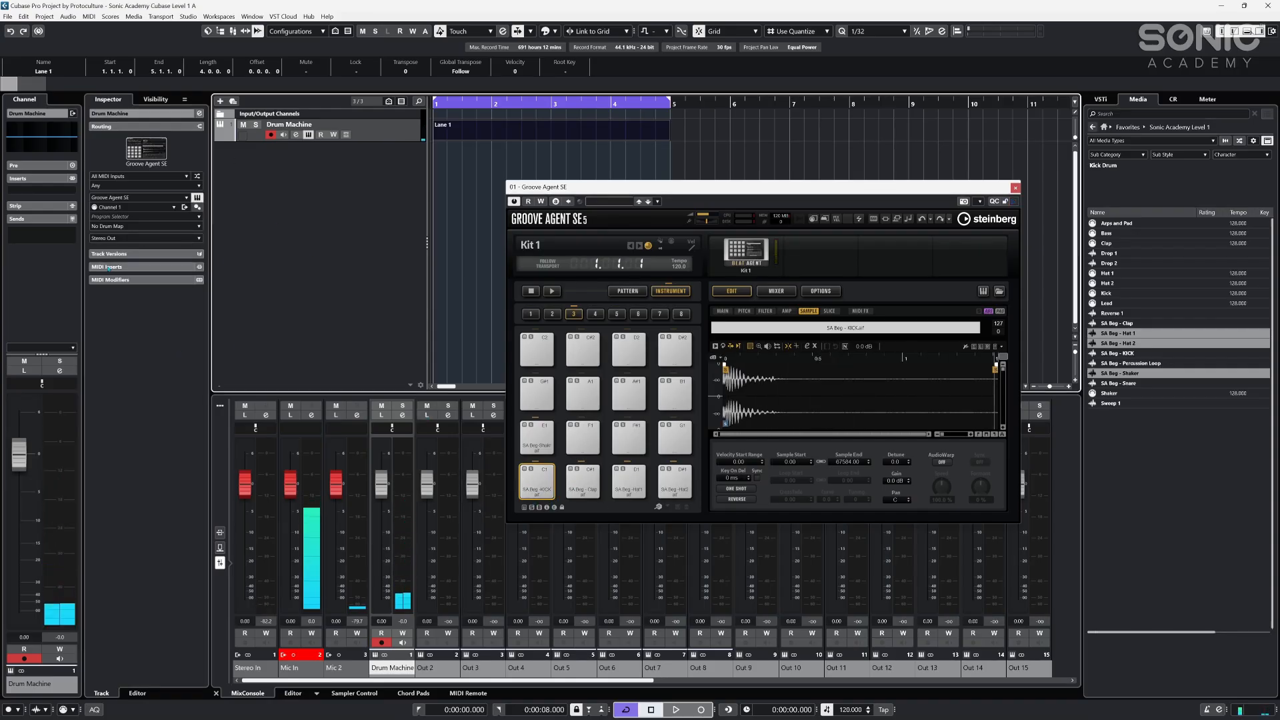
left_click(130, 228)
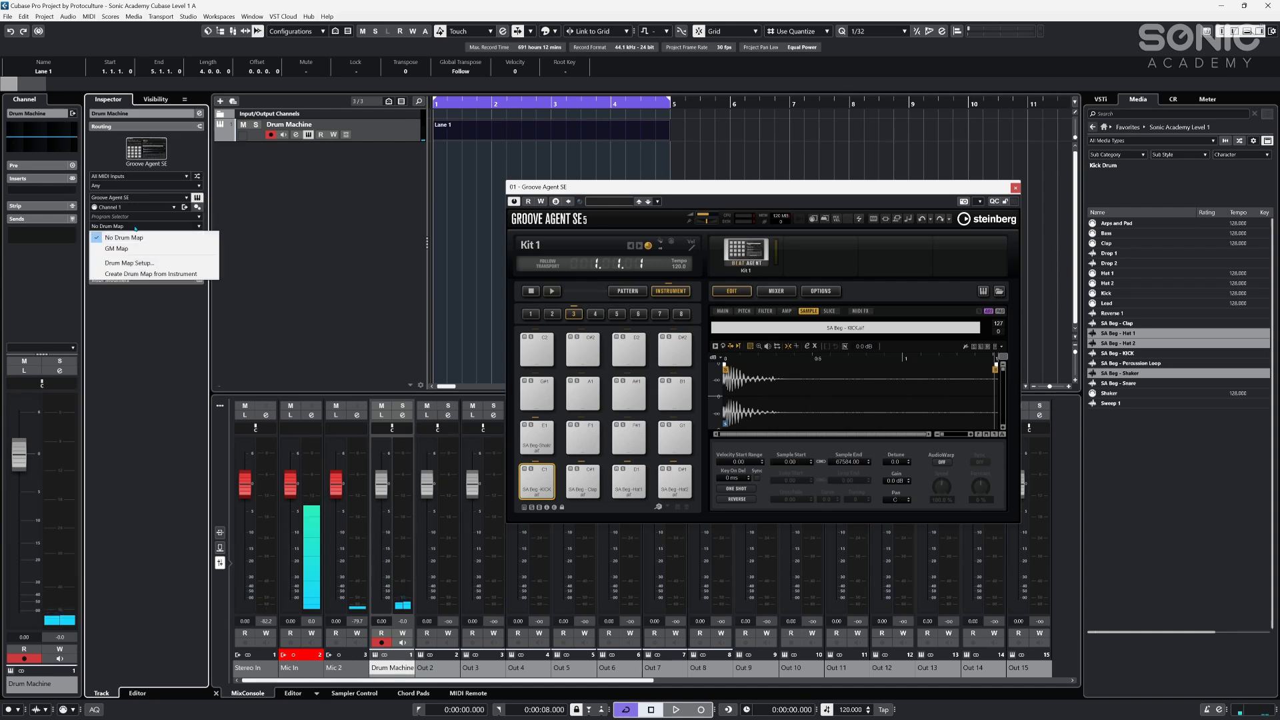
left_click(140, 274)
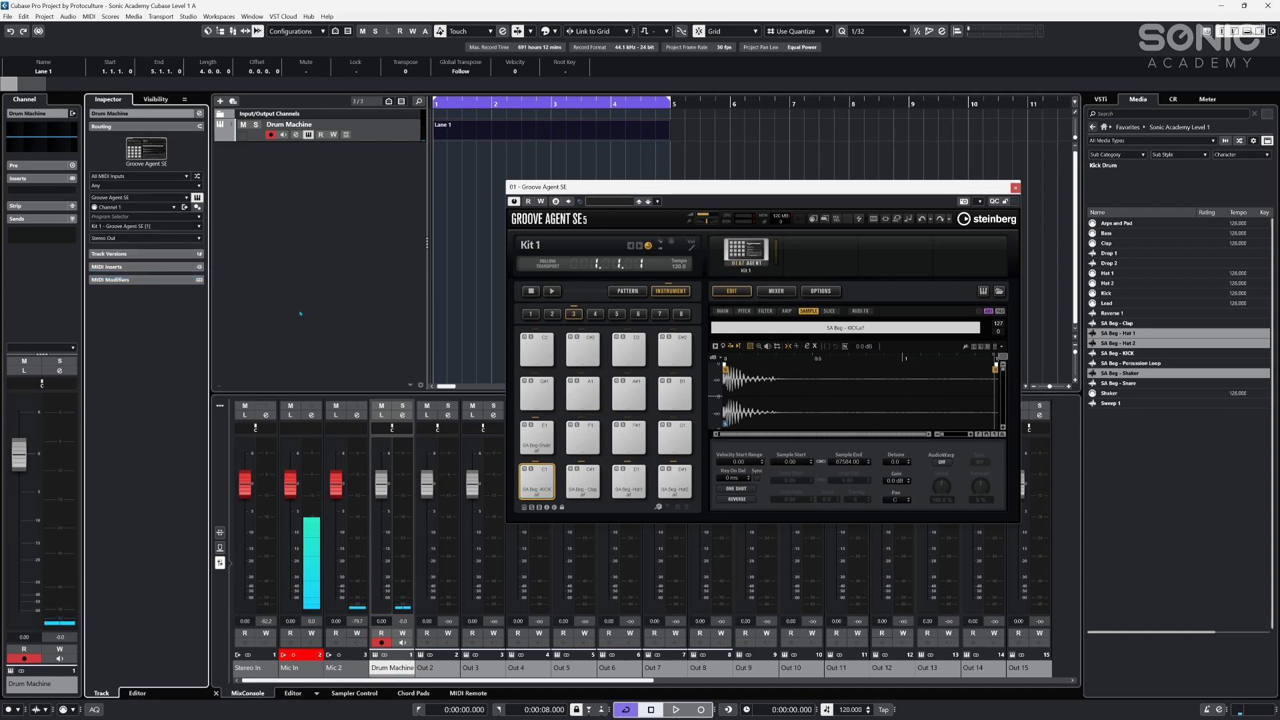
left_click(1014, 187)
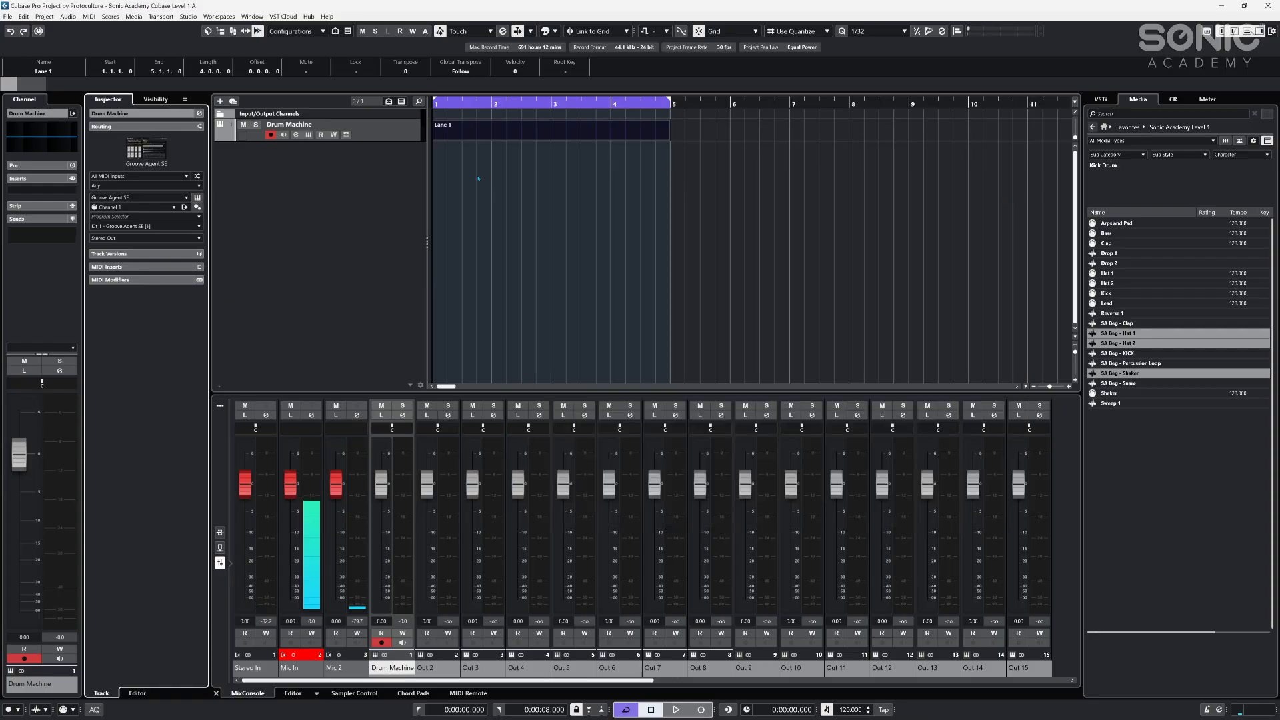
- Open the Lane 1 part in the Drum Editor and step through the clap, Hat 1, Hat 2 and shaker rows
double_click(452, 131)
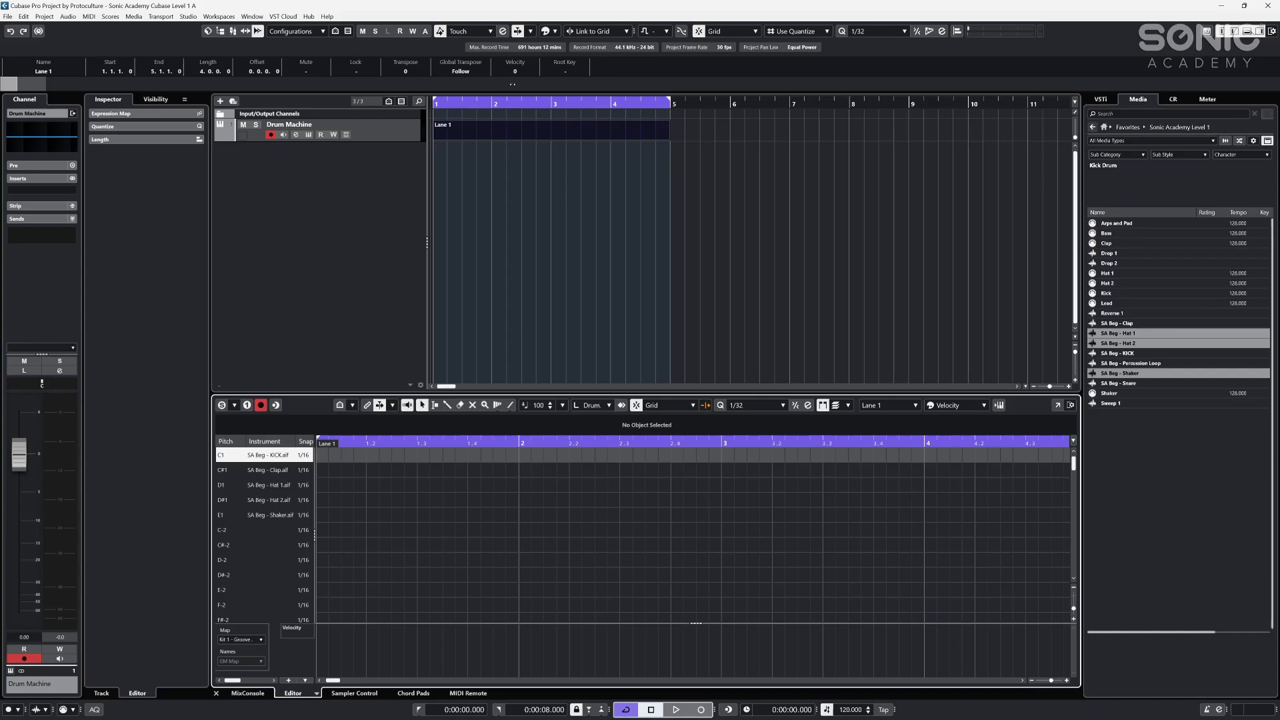
left_click(253, 474)
left_click(253, 487)
left_click(252, 501)
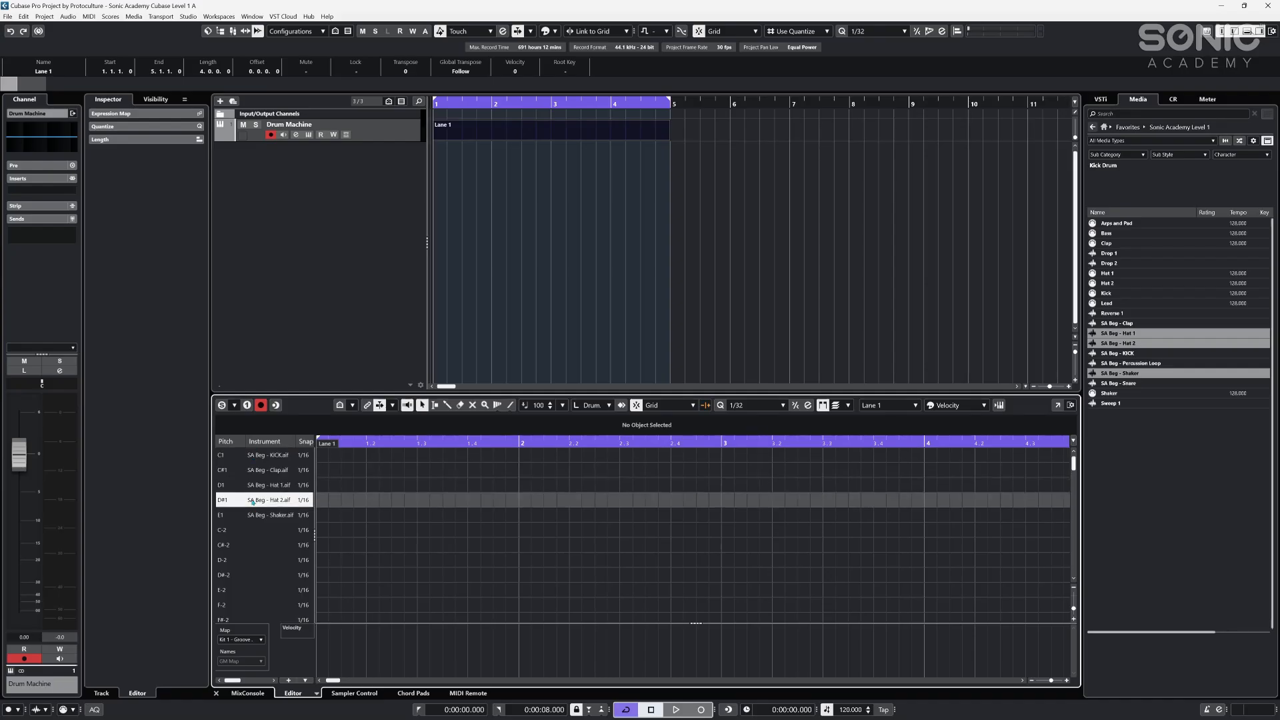
left_click(251, 516)
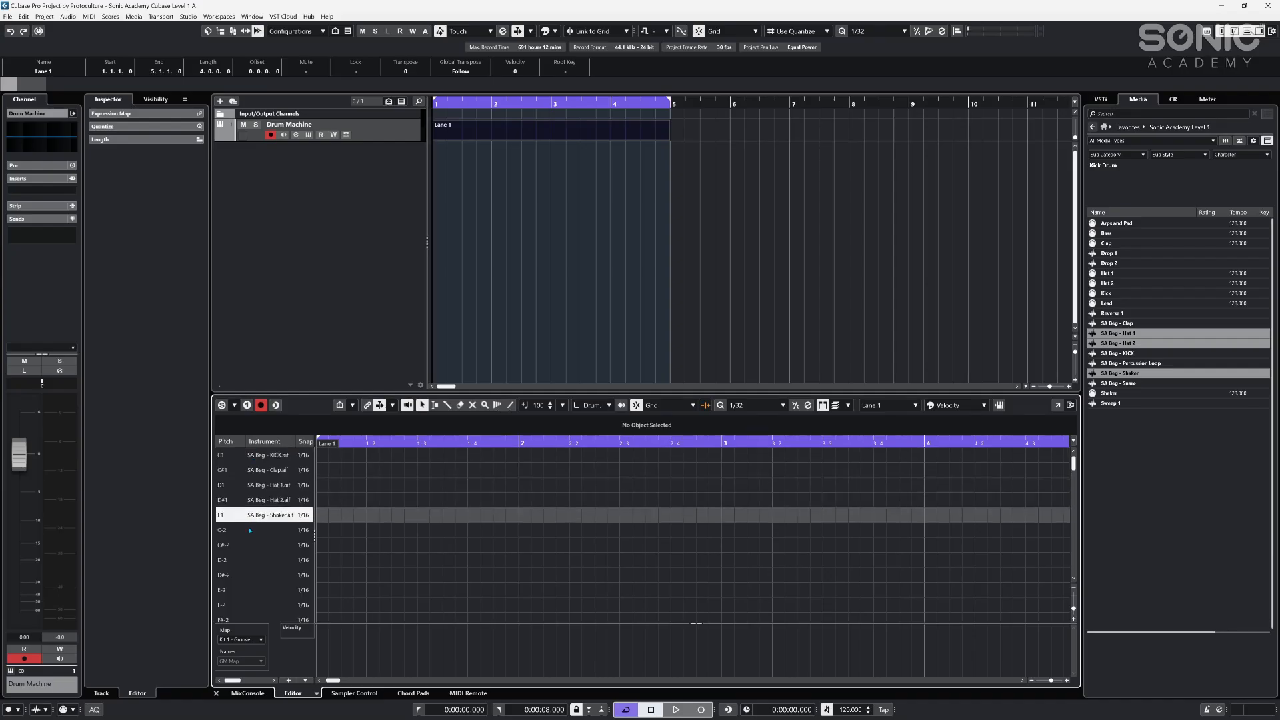
- Draw kick hits on beats 1.1, 1.3 and 2.1 and clap hits on 1.2, 1.4 and 2.2 with the Drumstick tool
right_click(325, 456)
left_click(443, 417)
left_click(447, 405)
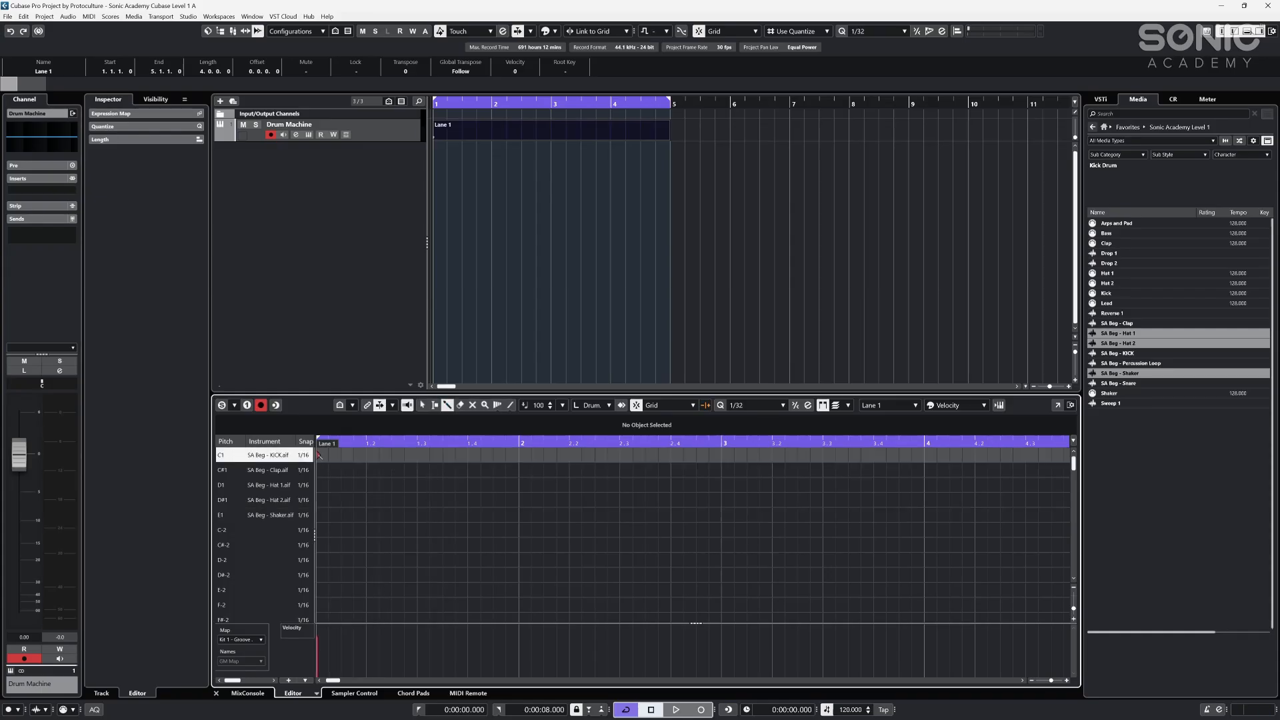
left_click(366, 469)
left_click(417, 454)
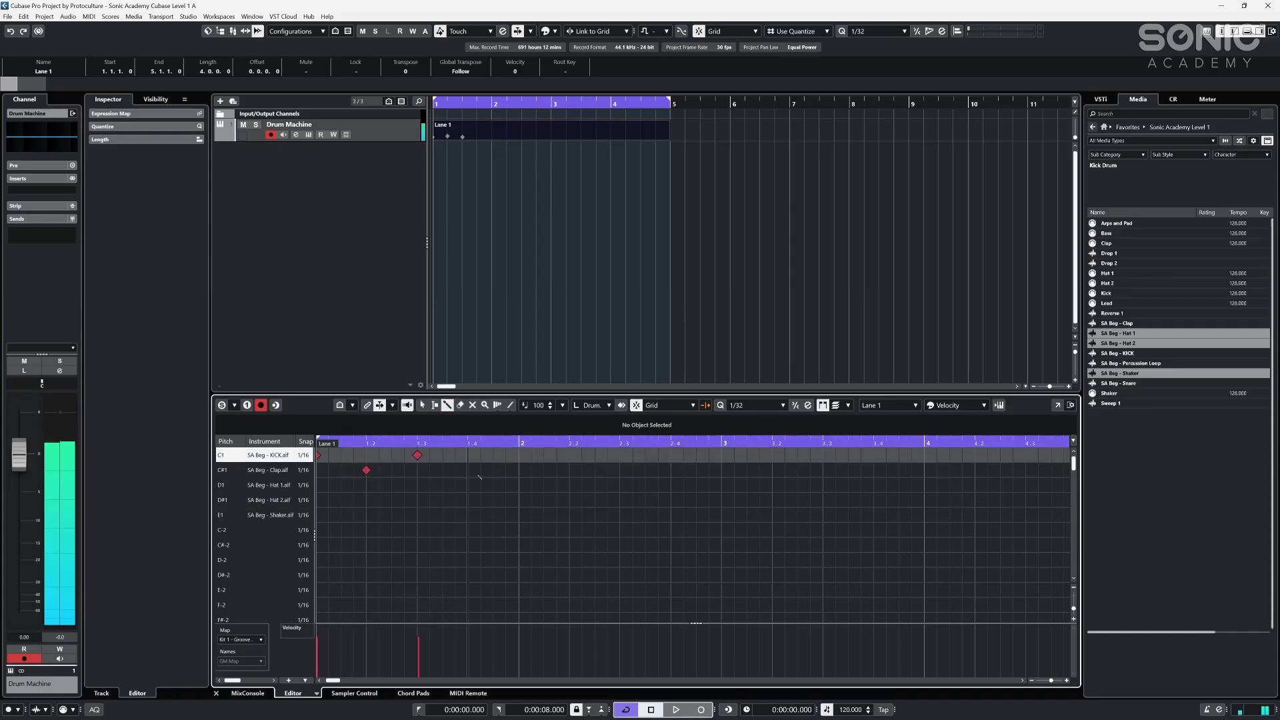
left_click(468, 470)
left_click(518, 455)
left_click(569, 470)
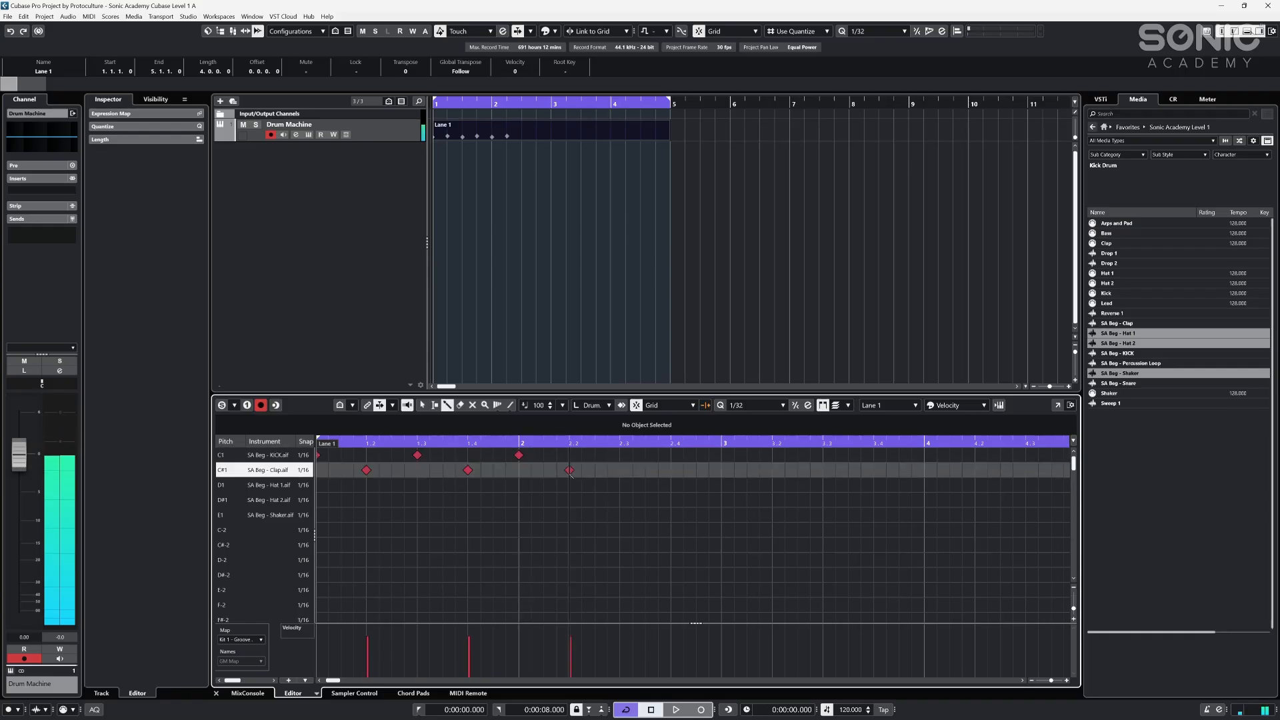
- Add one Hat 2, four shaker and three Hat 1 hits between the beats up to beat 2.2, and play the pattern
left_click(340, 500)
left_click(392, 514)
left_click(404, 514)
left_click(443, 485)
left_click(480, 515)
left_click(493, 514)
left_click(544, 485)
left_click(557, 484)
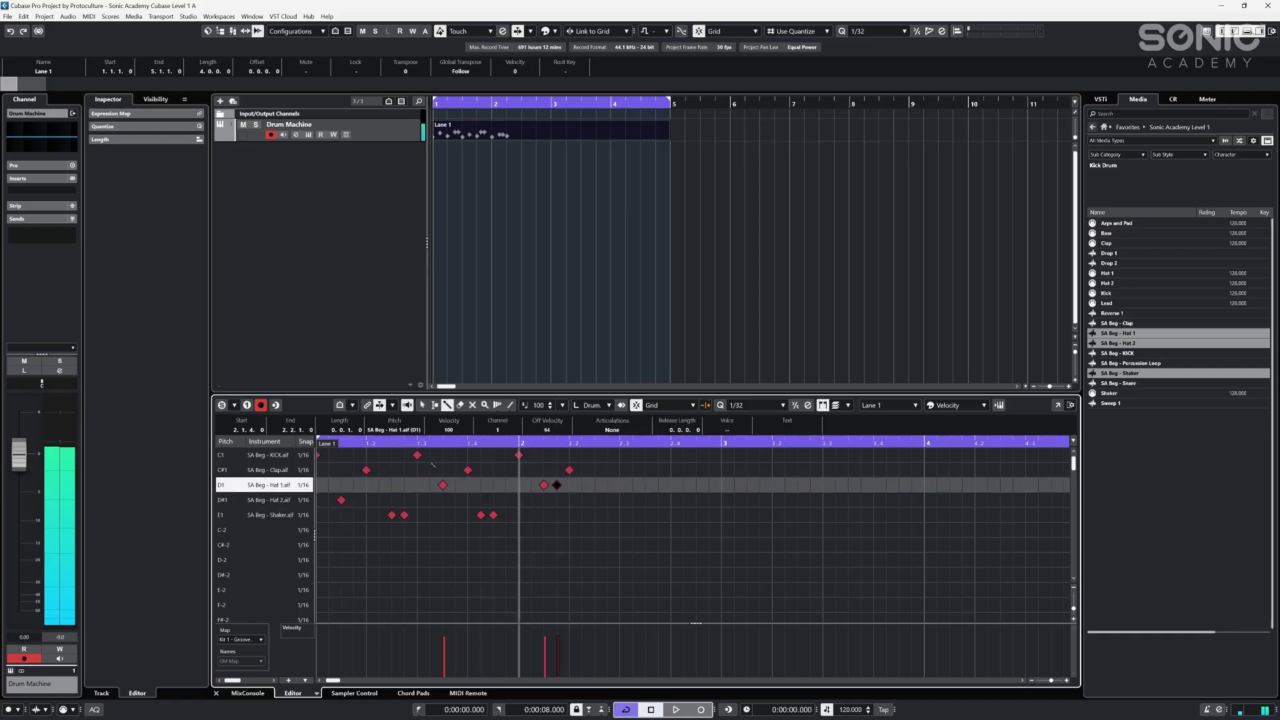
key("space")
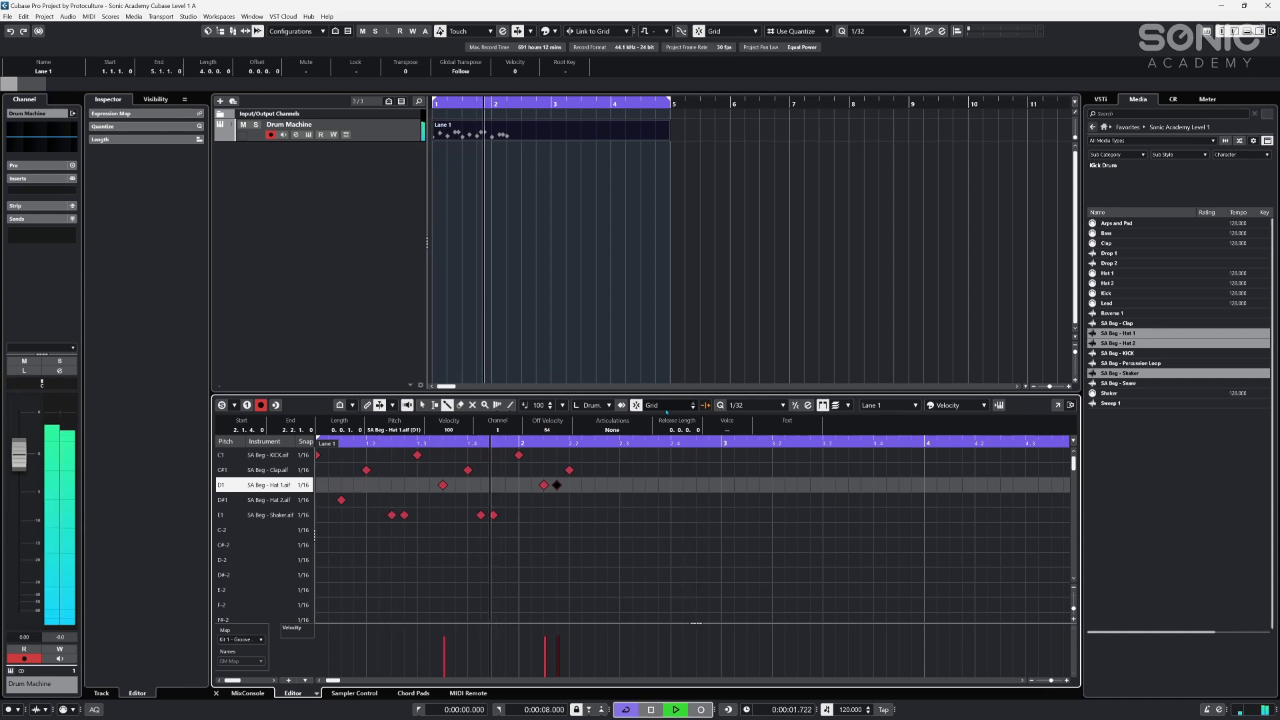
key("space")
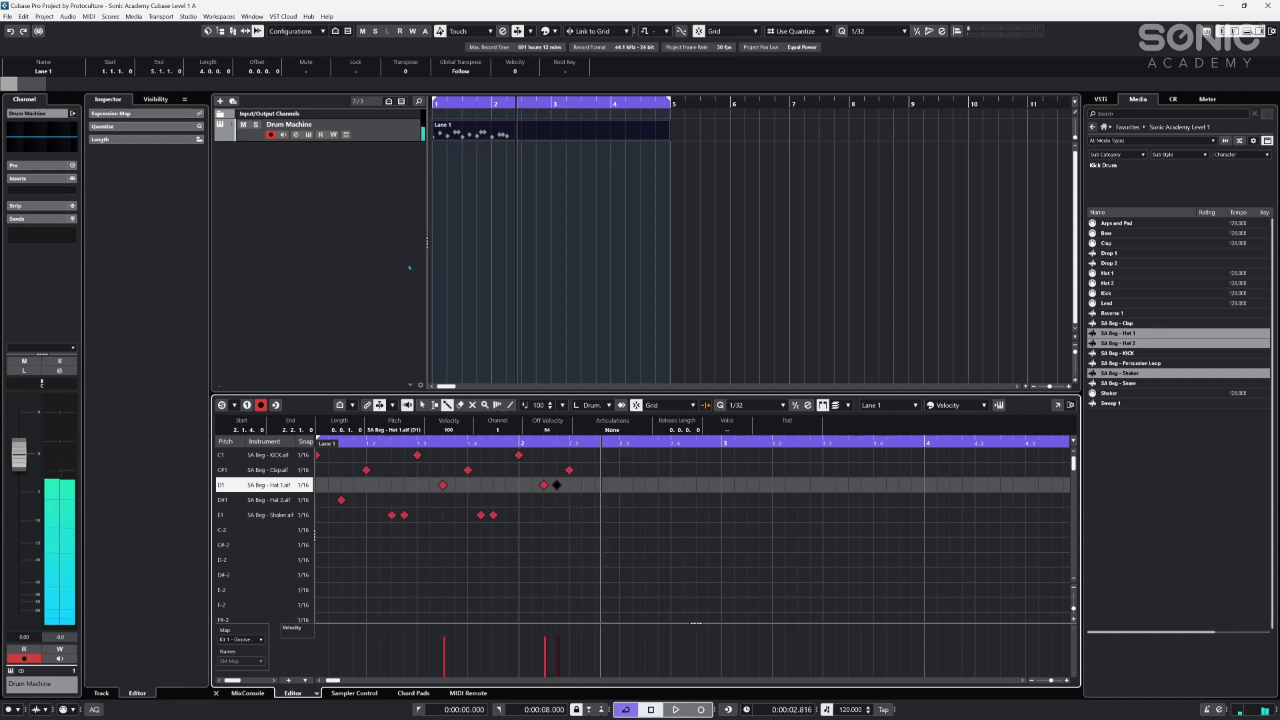
- Show the Drum Machine track's settings and expand its MIDI Inserts section
left_click(382, 137)
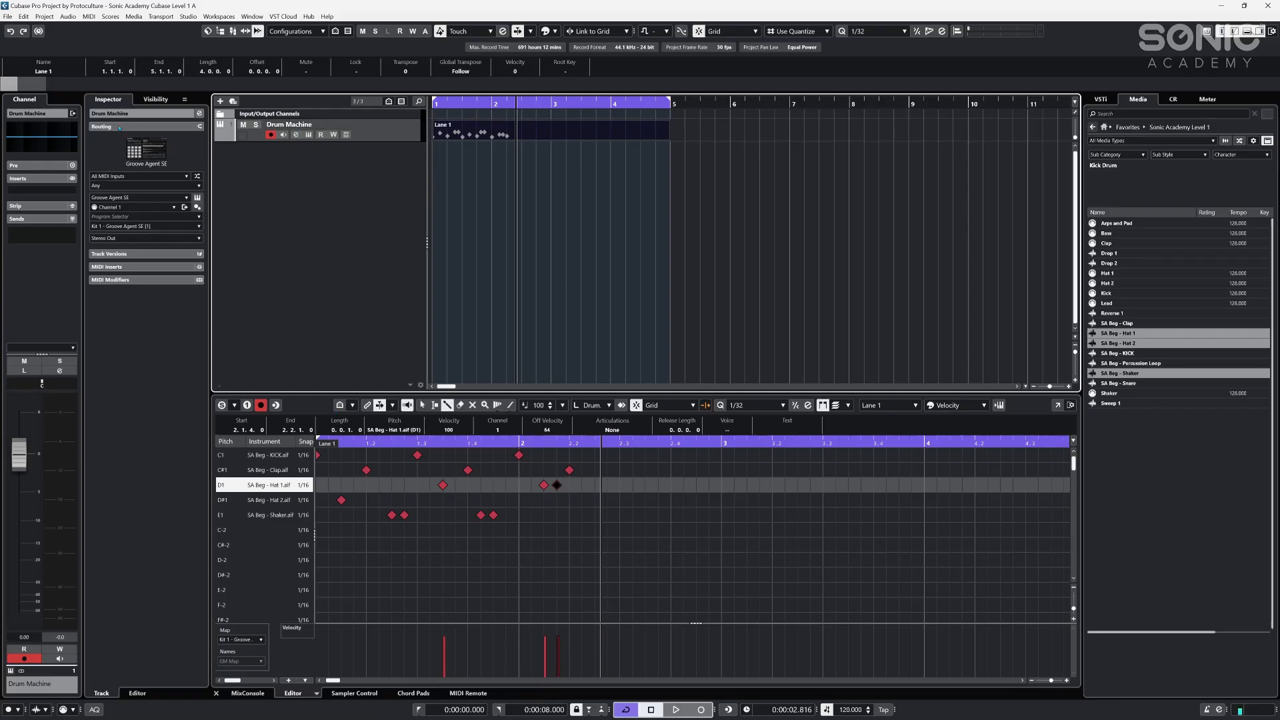
left_click(169, 368)
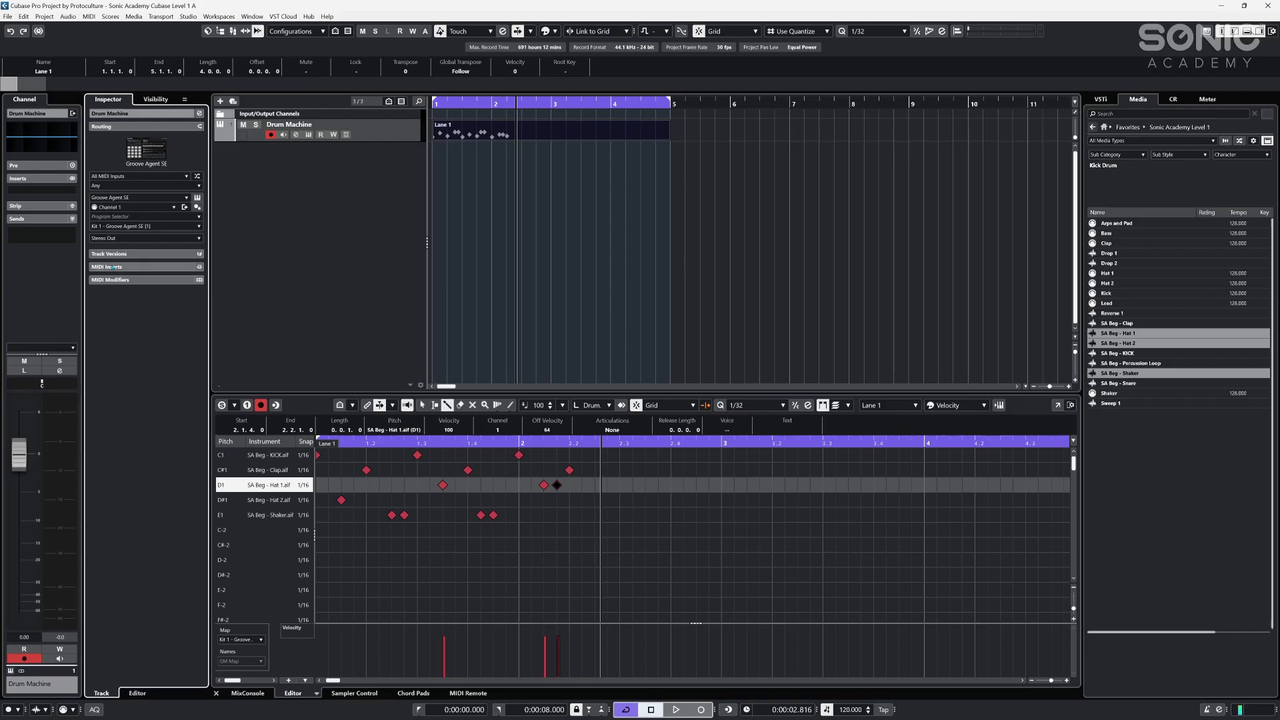
right_click(145, 328)
left_click(198, 336)
left_click(175, 268)
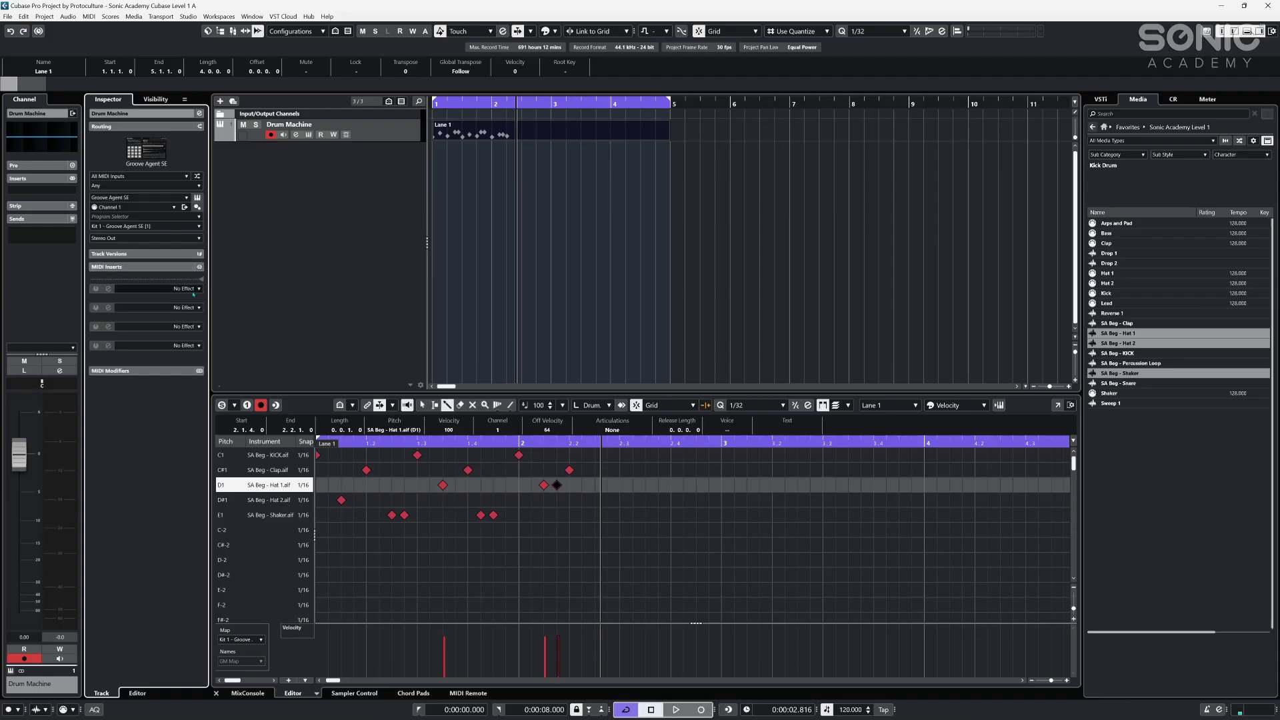
- Load Beat Designer into the Drum Machine track's first MIDI insert slot and move its window up over the arrangement
left_click(183, 291)
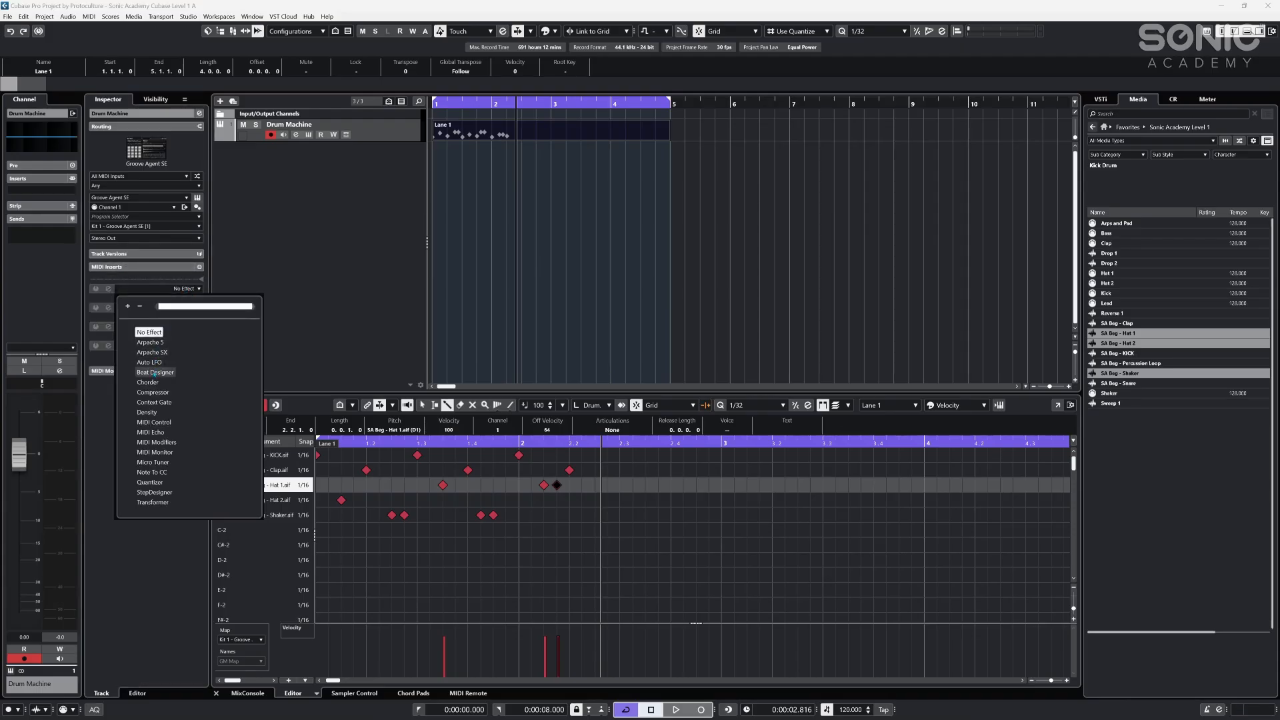
left_click(155, 372)
left_click_drag(369, 283, 394, 162)
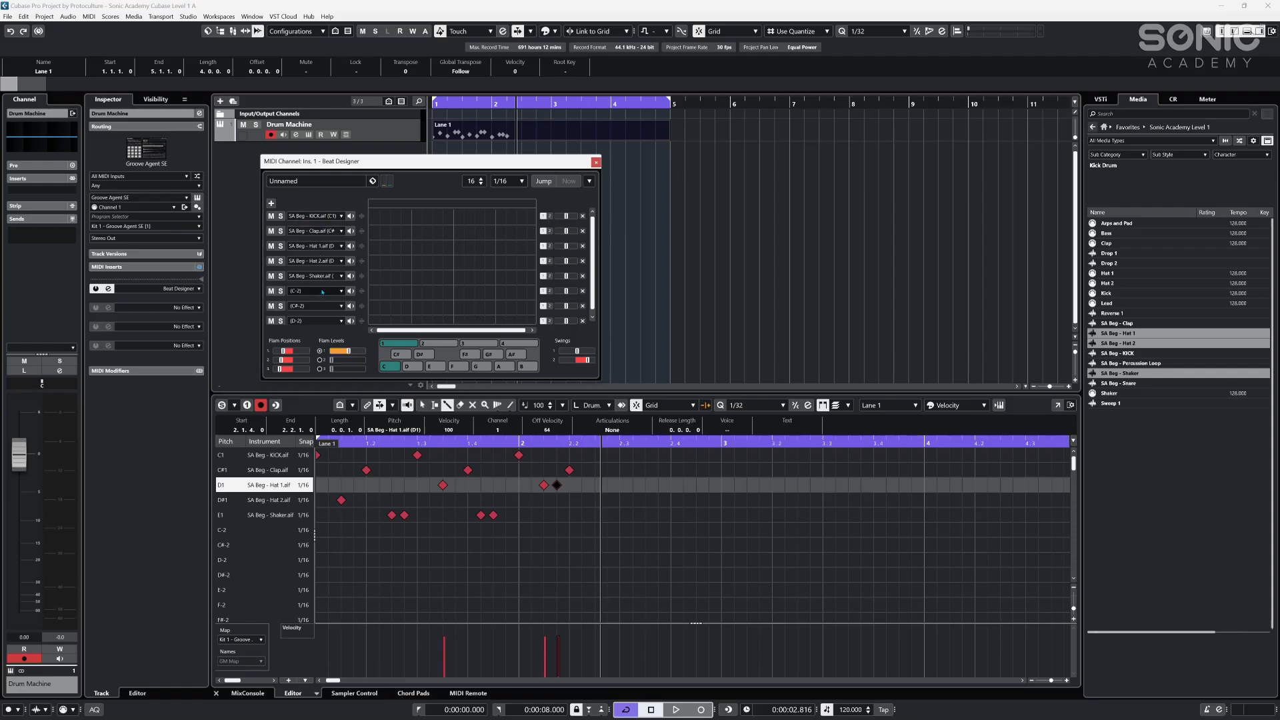
- Enter Beat Designer hits: kick step 1; clap 4, 10, 11; Hat 1 step 8; Hat 2 and C-2 step 13; shaker 4, 7
left_click(374, 216)
left_click(406, 231)
left_click(448, 247)
left_click(438, 277)
left_click(406, 276)
left_click(469, 231)
left_click(480, 231)
left_click(501, 262)
left_click(501, 292)
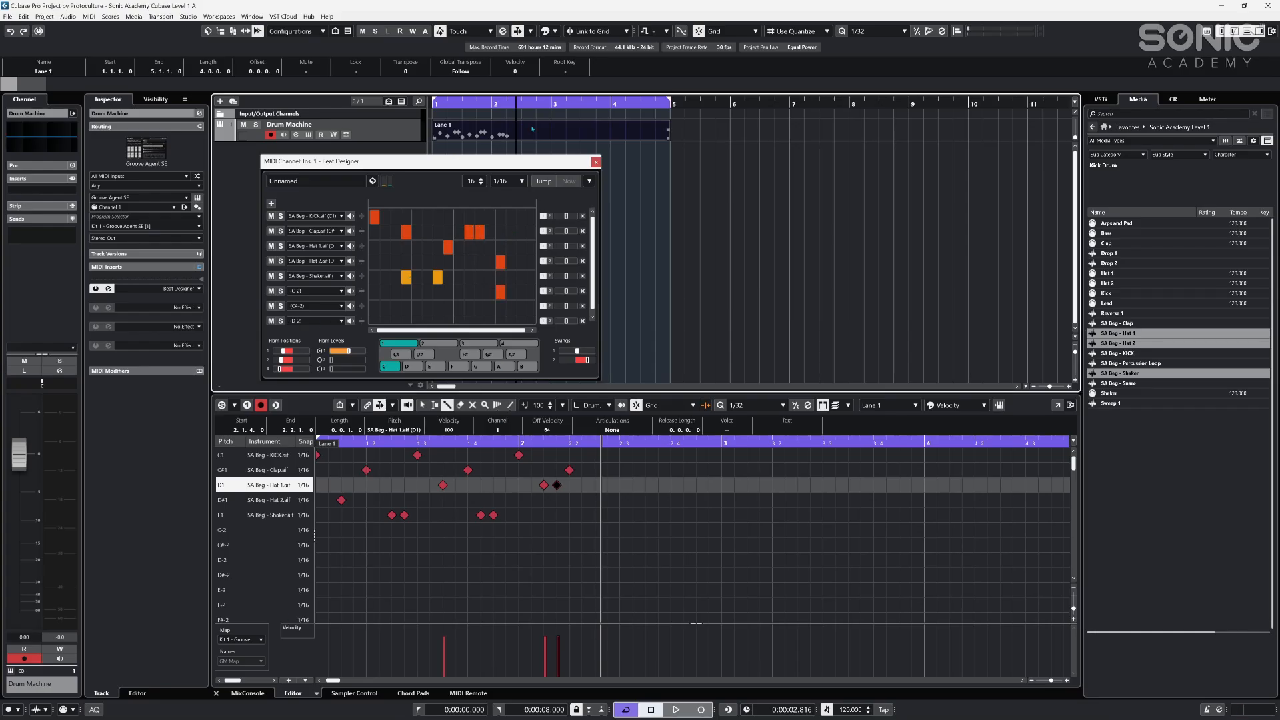
- Delete the Lane 1 part and play the Beat Designer pattern on its own, closing the plug-in window when done
key("Delete")
key("space")
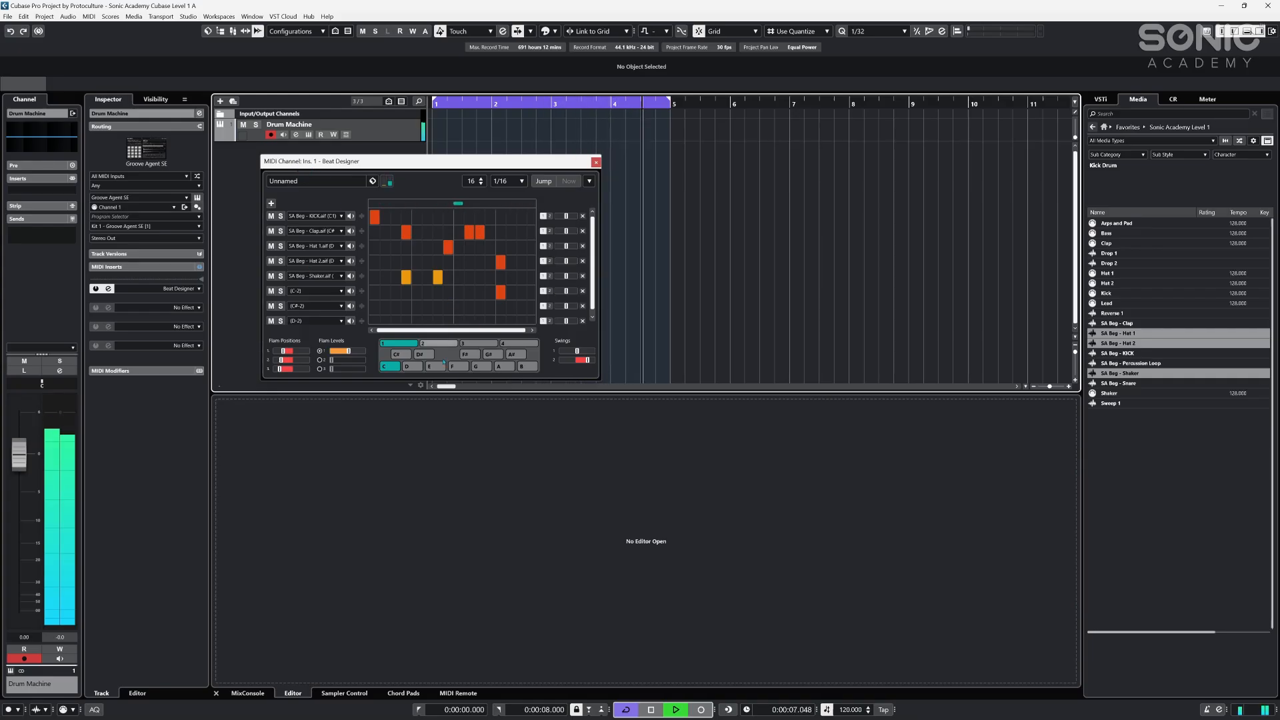
key("space")
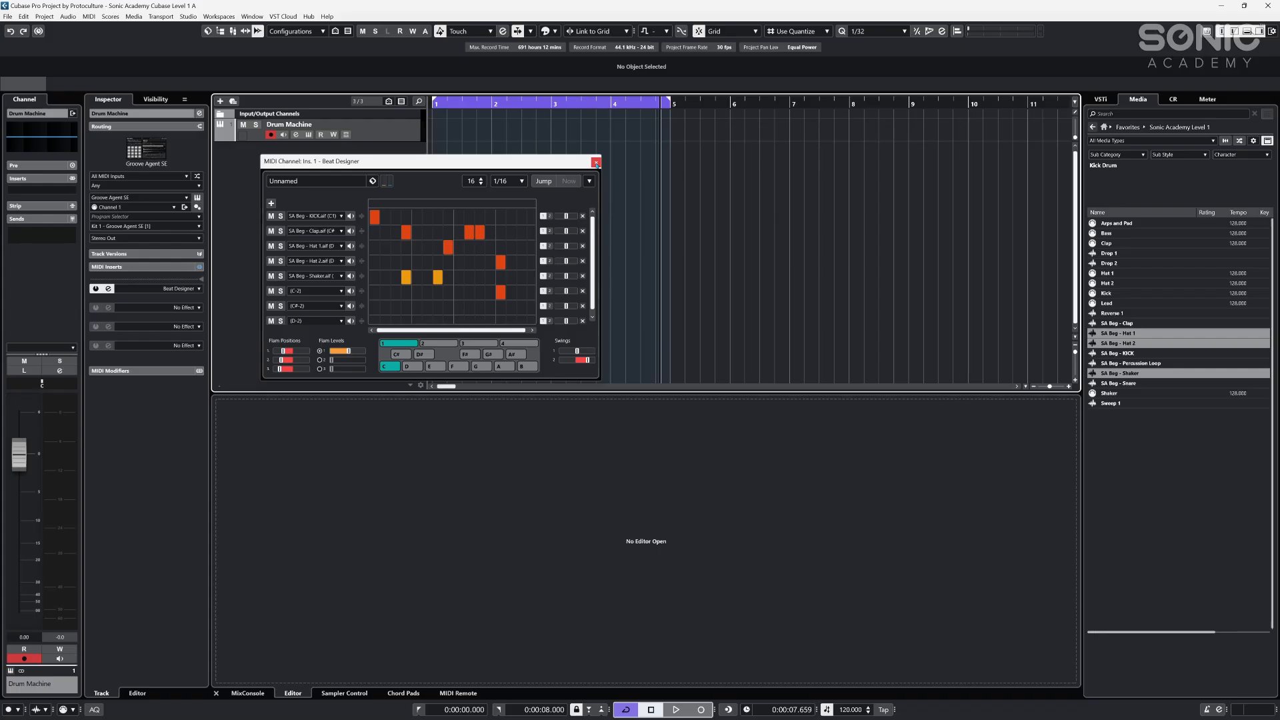
left_click(595, 163)
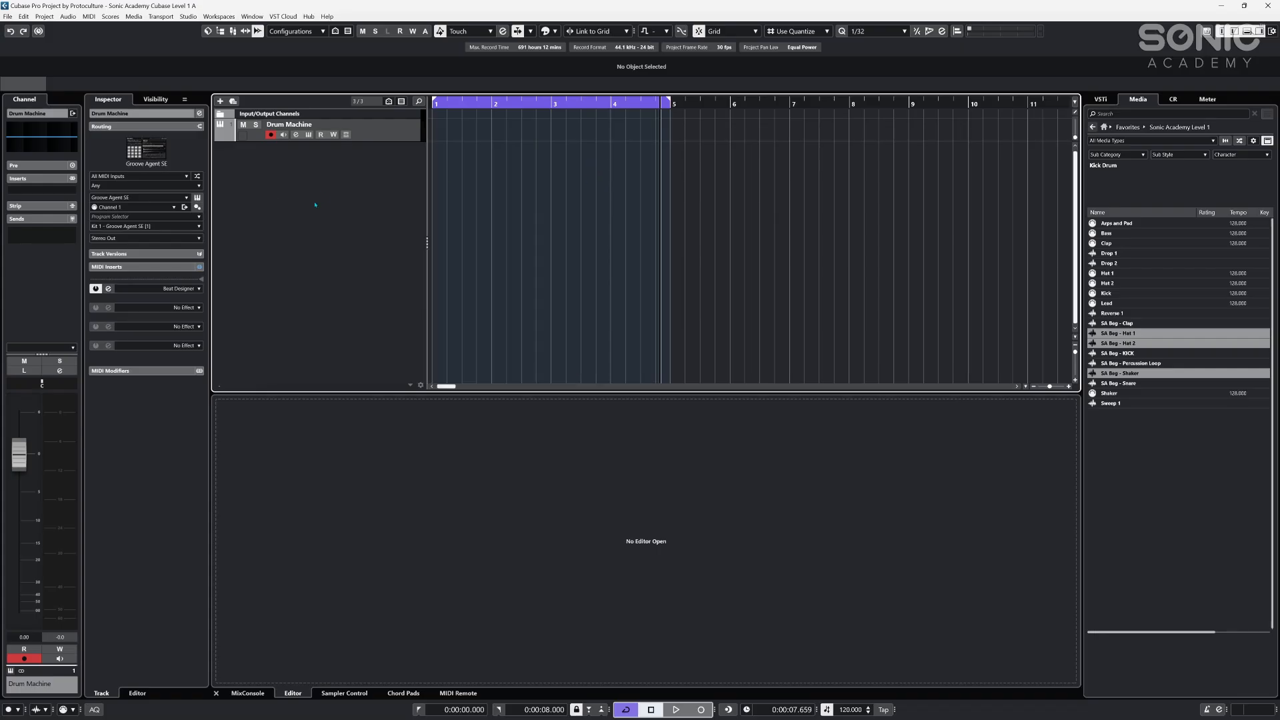
- Remove the Drum Machine track from the project
left_click(385, 128)
left_click(355, 244)
key("space")
right_click(403, 142)
left_click(443, 178)
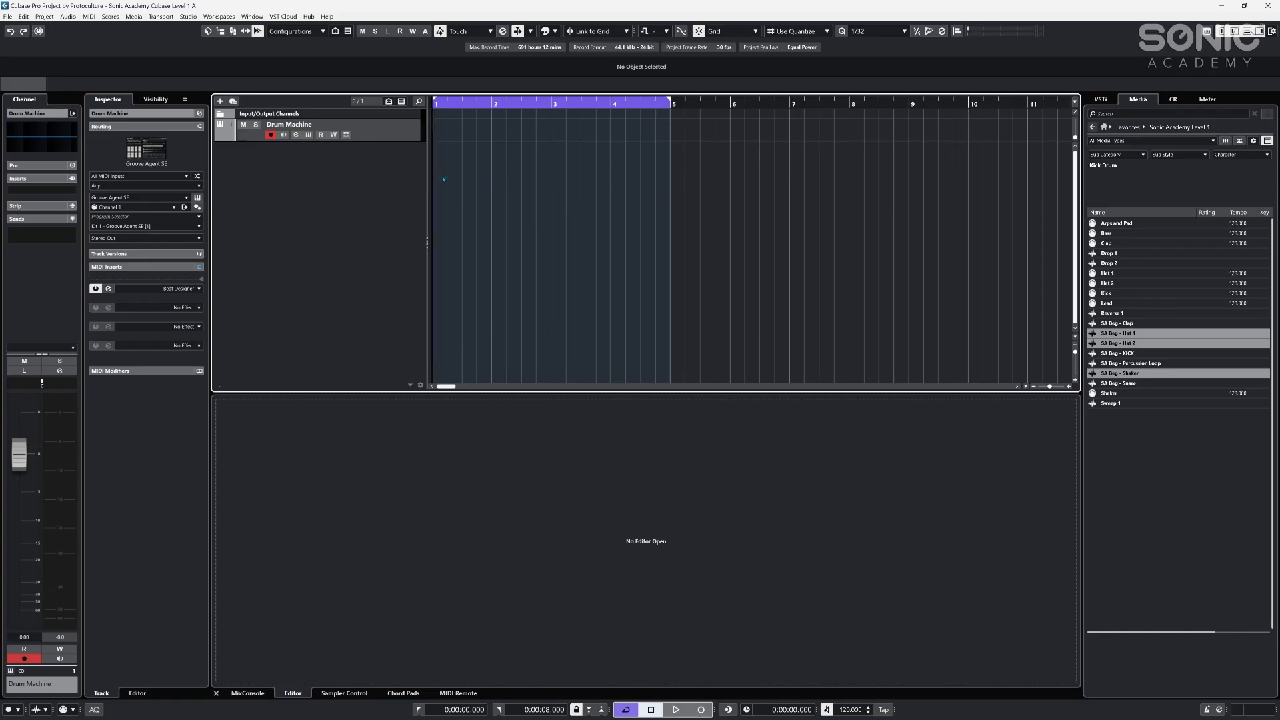
left_click(679, 531)
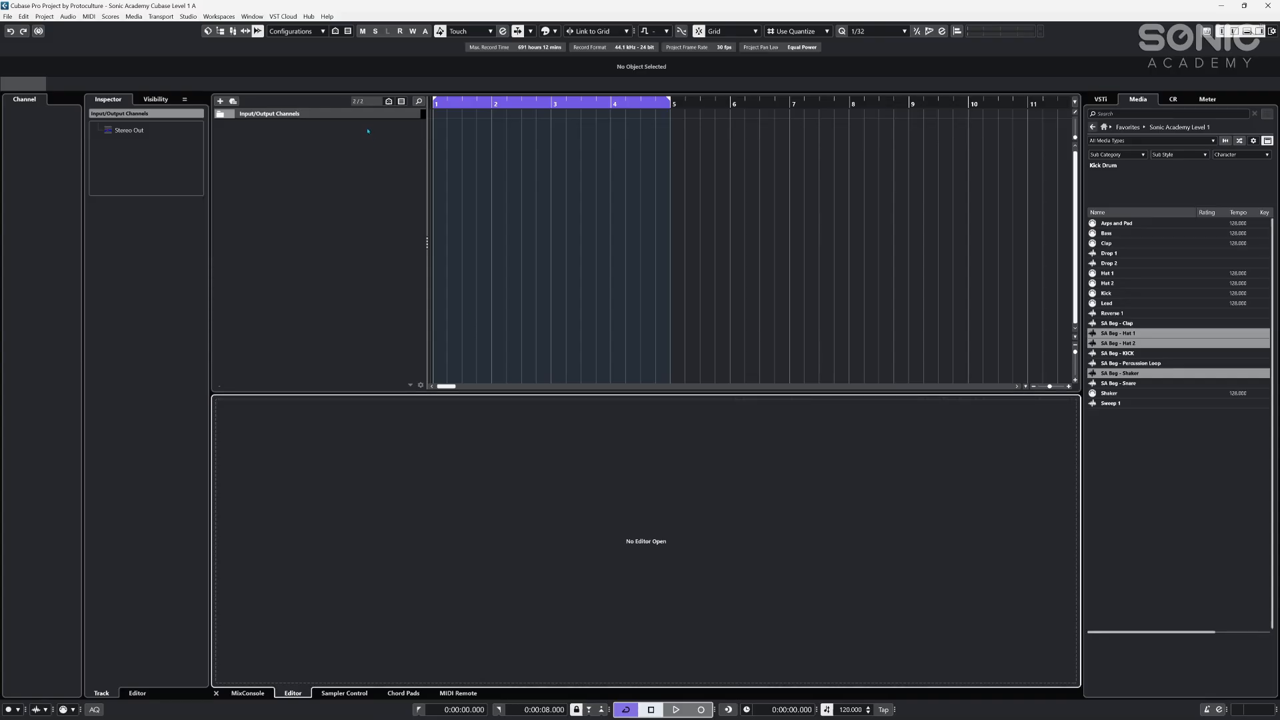
- Audition samples in the media browser and create a Sampler Track from SA Beg - KICK
left_click(1133, 403)
left_click(1130, 374)
left_click(1127, 344)
left_click(1127, 352)
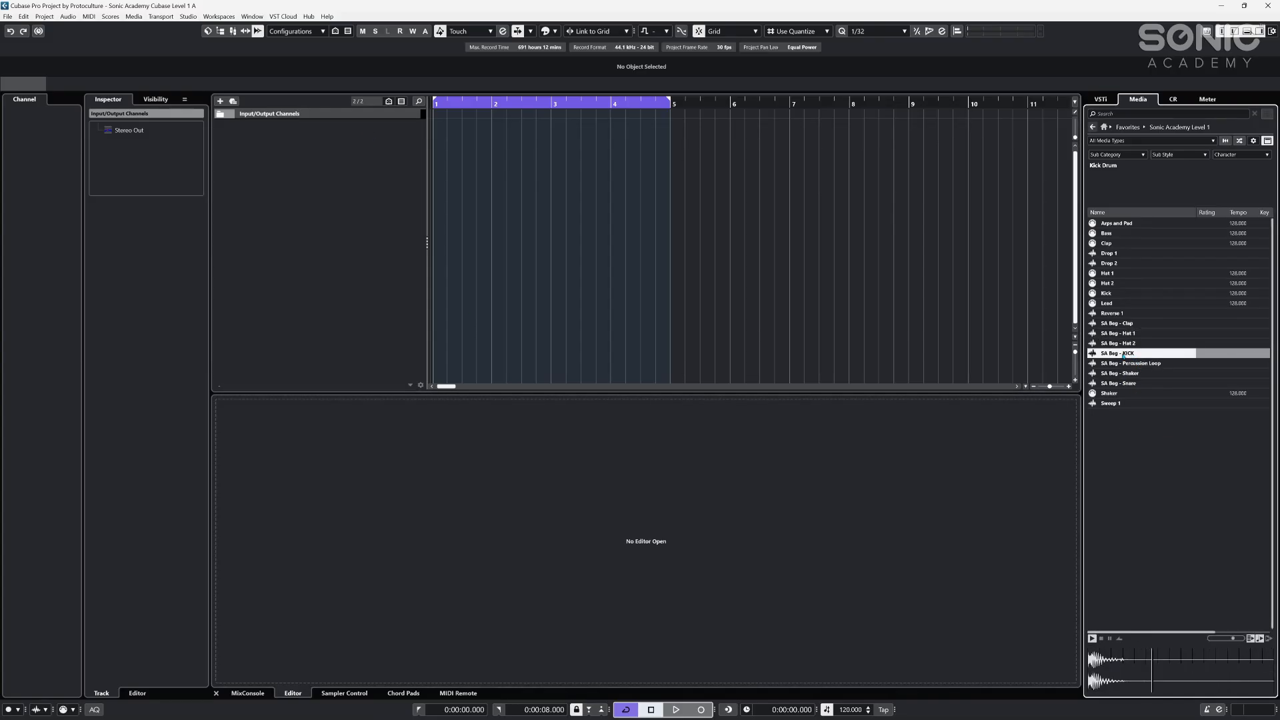
right_click(1115, 358)
left_click(1160, 360)
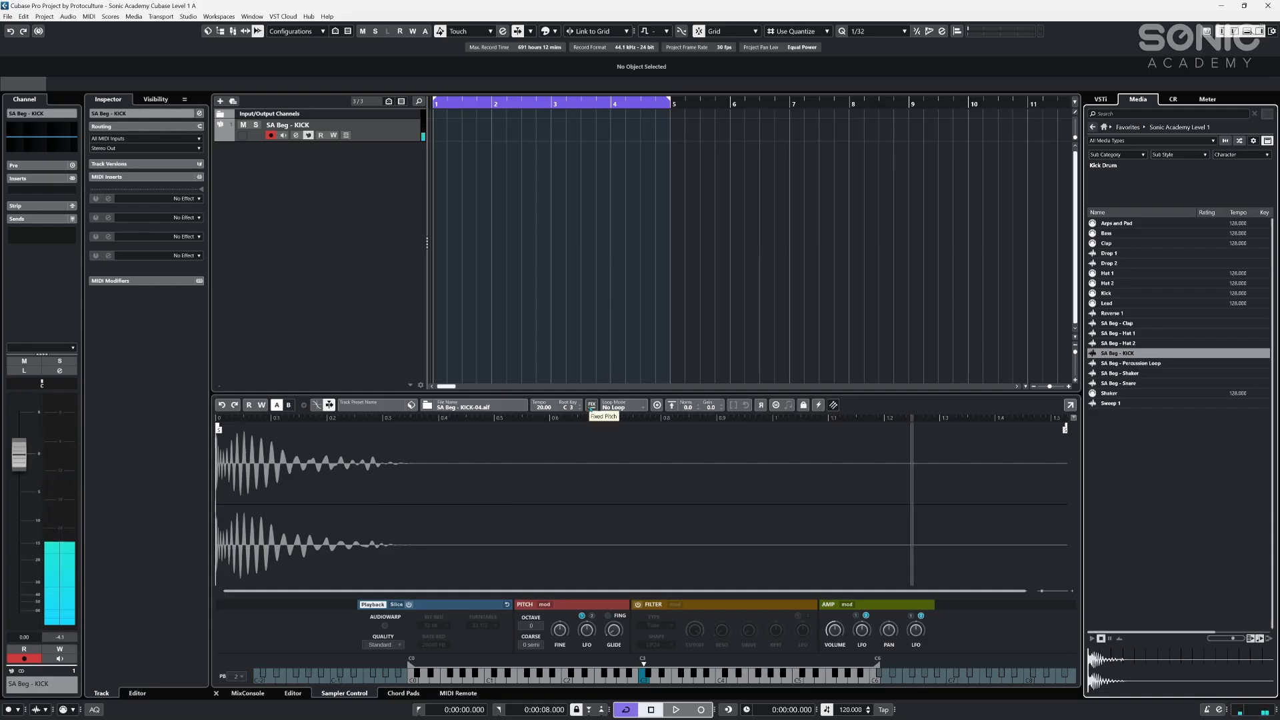
- Turn on Fixed Pitch and one-shot playback for the kick sample, with the amp envelope shown
left_click(591, 406)
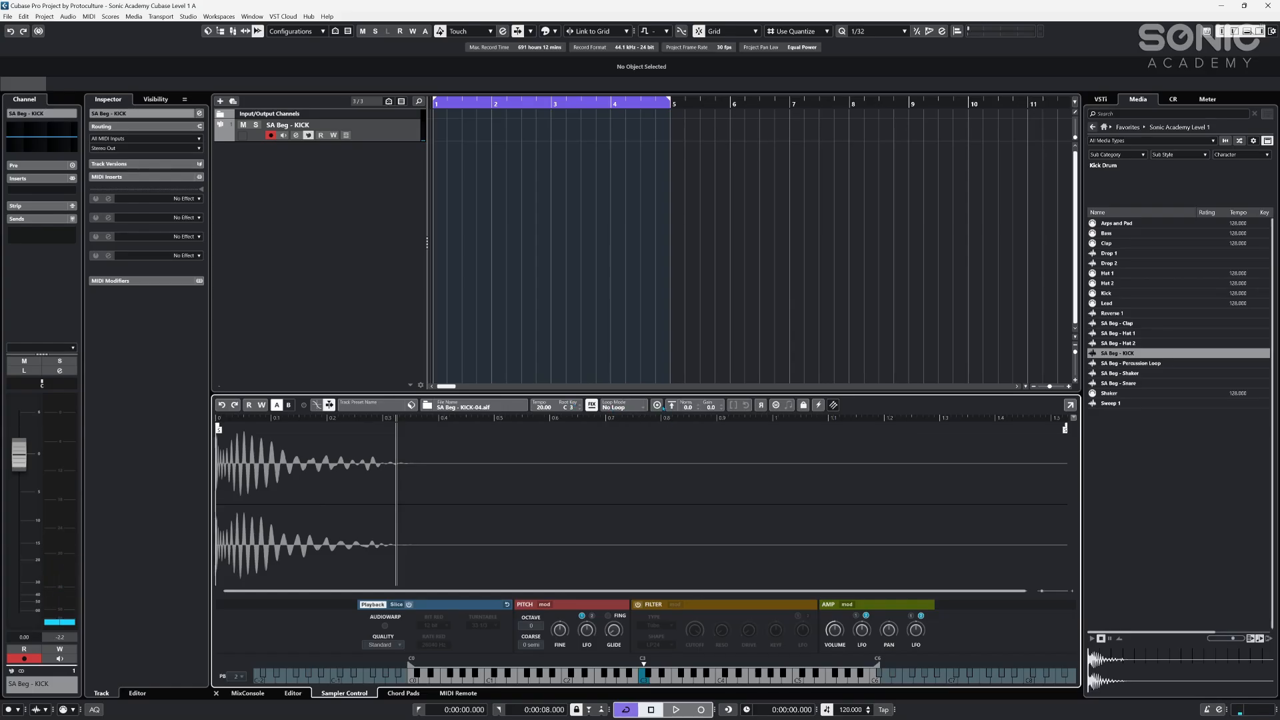
left_click(657, 406)
left_click(657, 404)
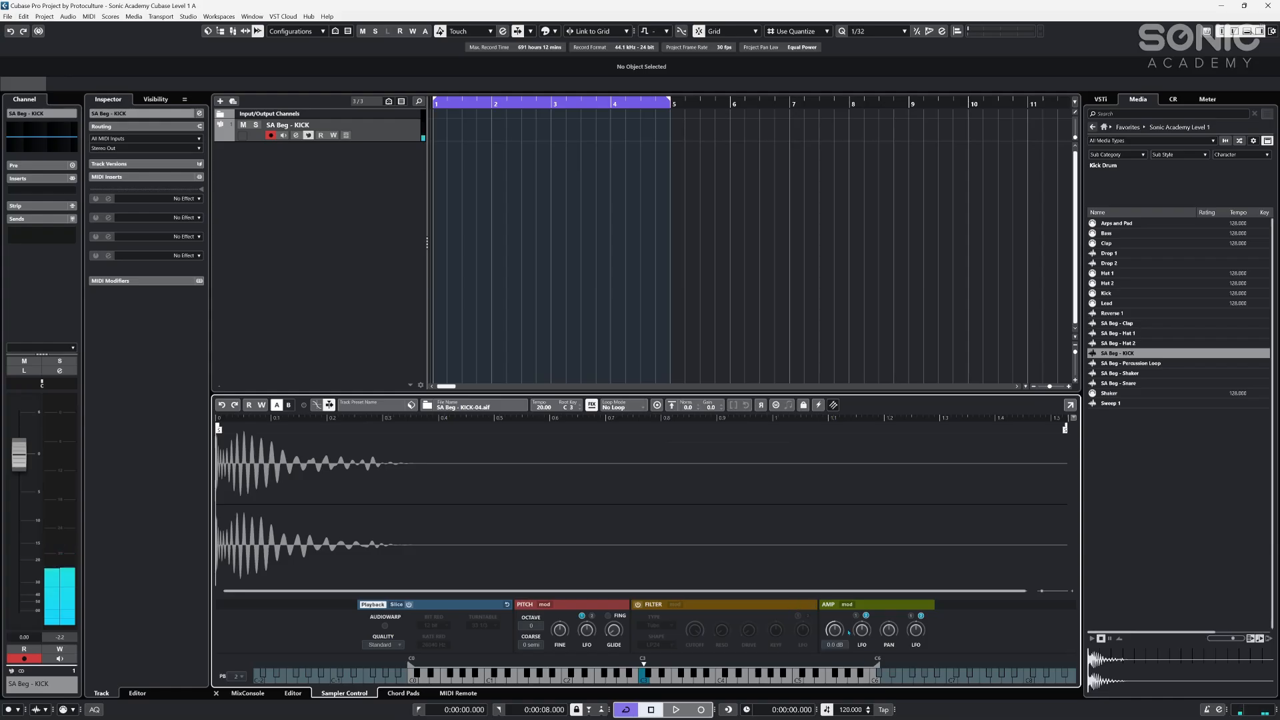
left_click(846, 605)
left_click_drag(536, 571, 362, 582)
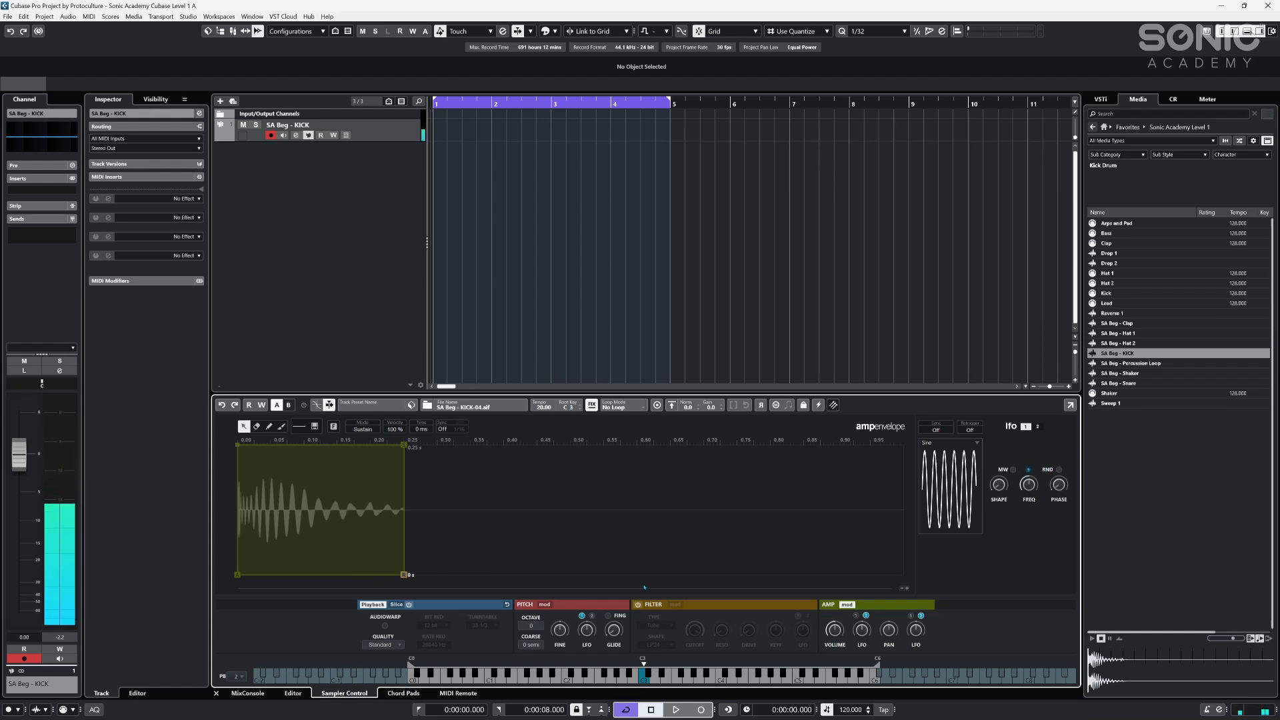
left_click(657, 406)
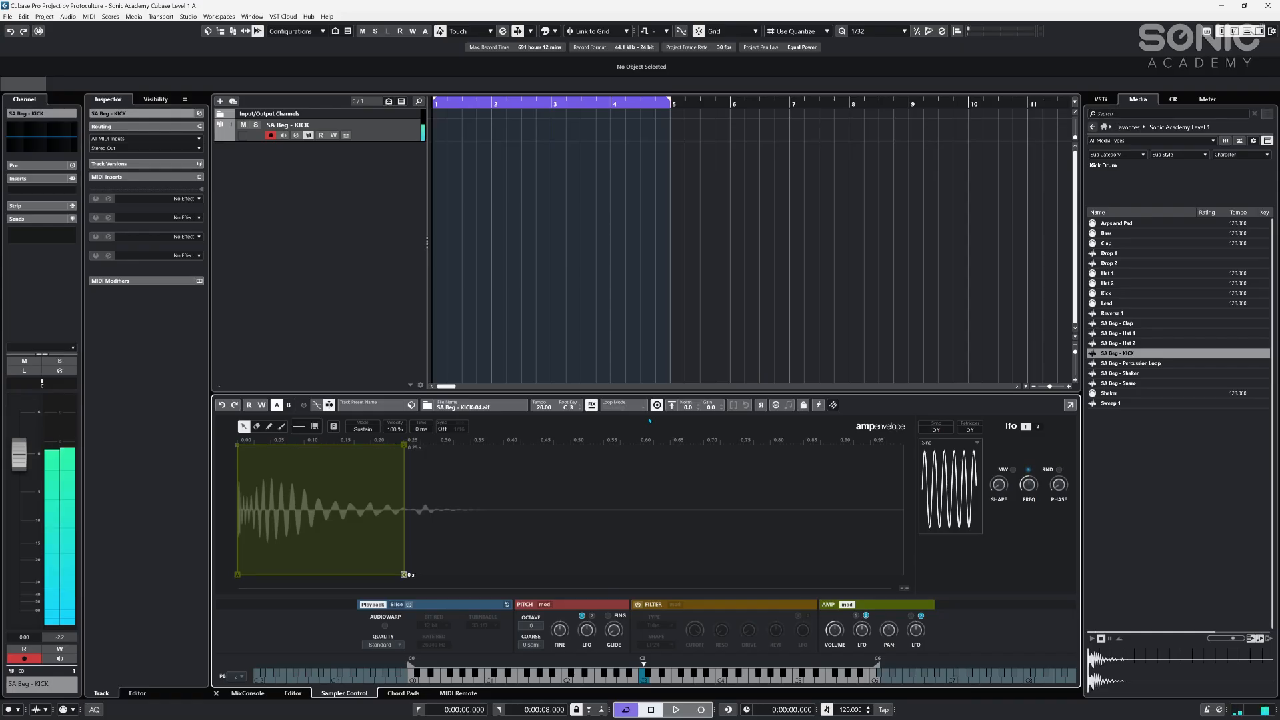
- Examine the kick sampler's amp envelope, filter section and pitch envelope
left_click(847, 605)
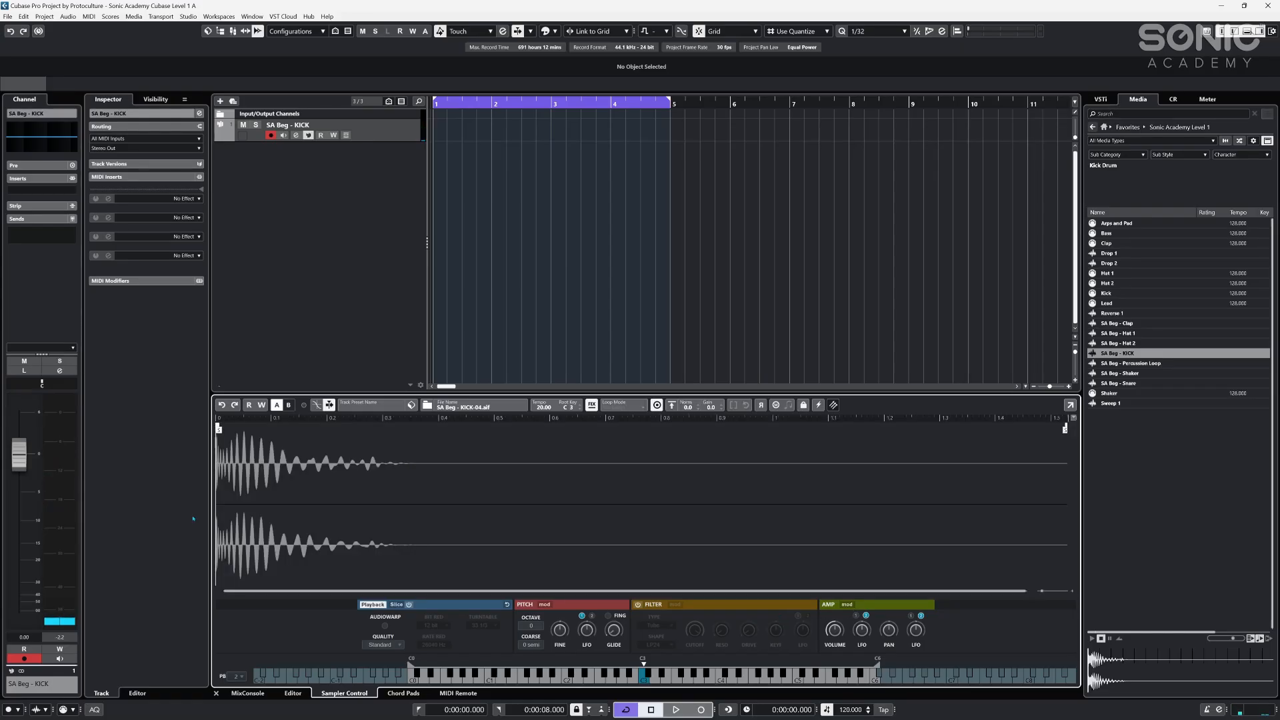
left_click(847, 604)
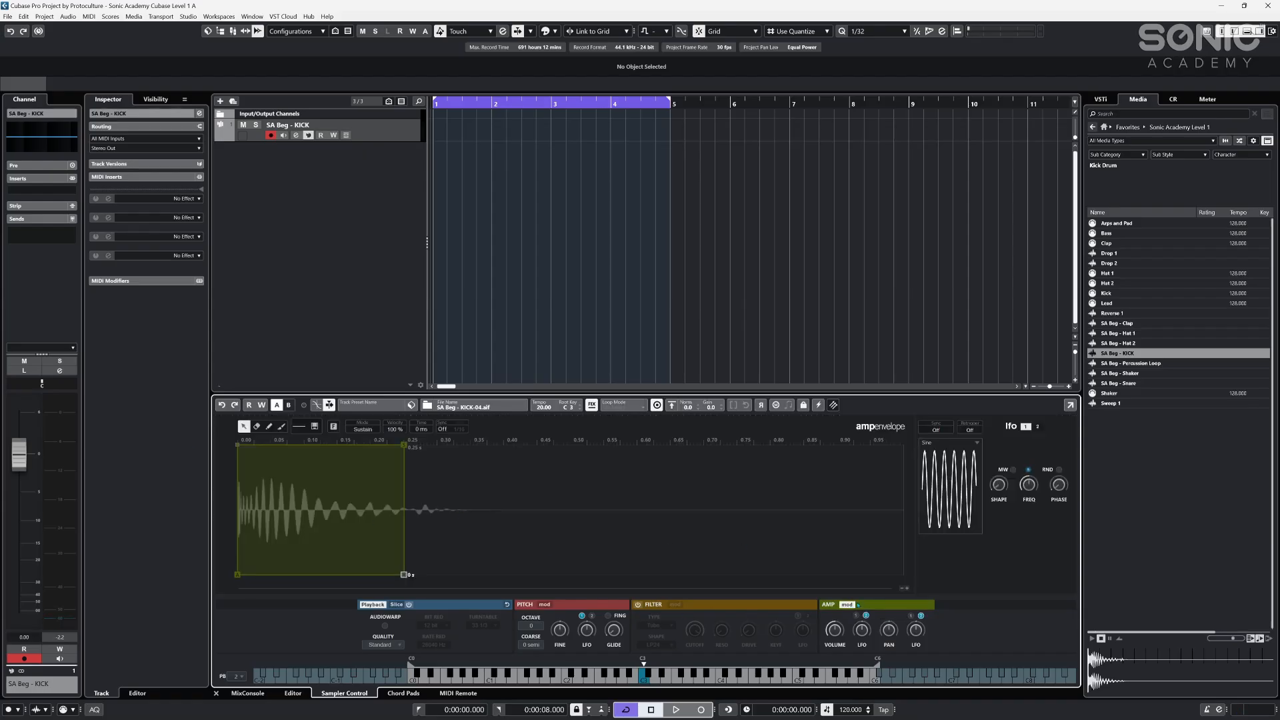
left_click(847, 604)
left_click(637, 605)
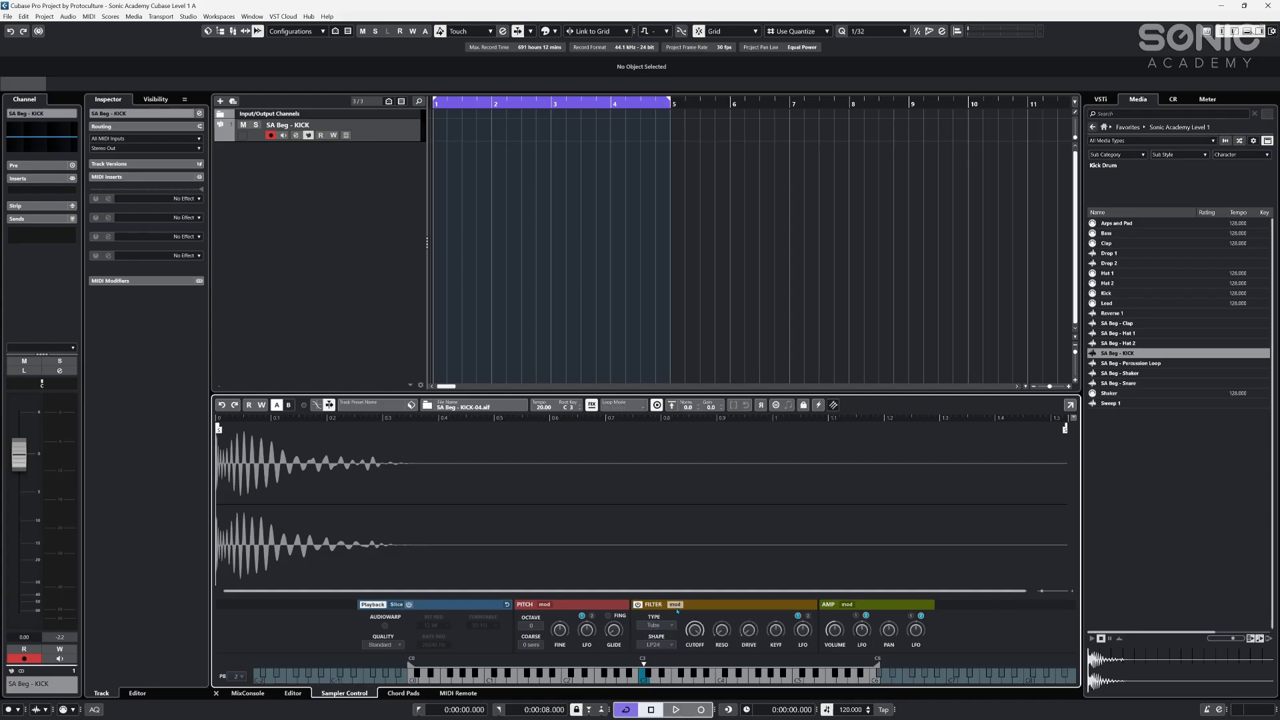
left_click(638, 604)
left_click(545, 605)
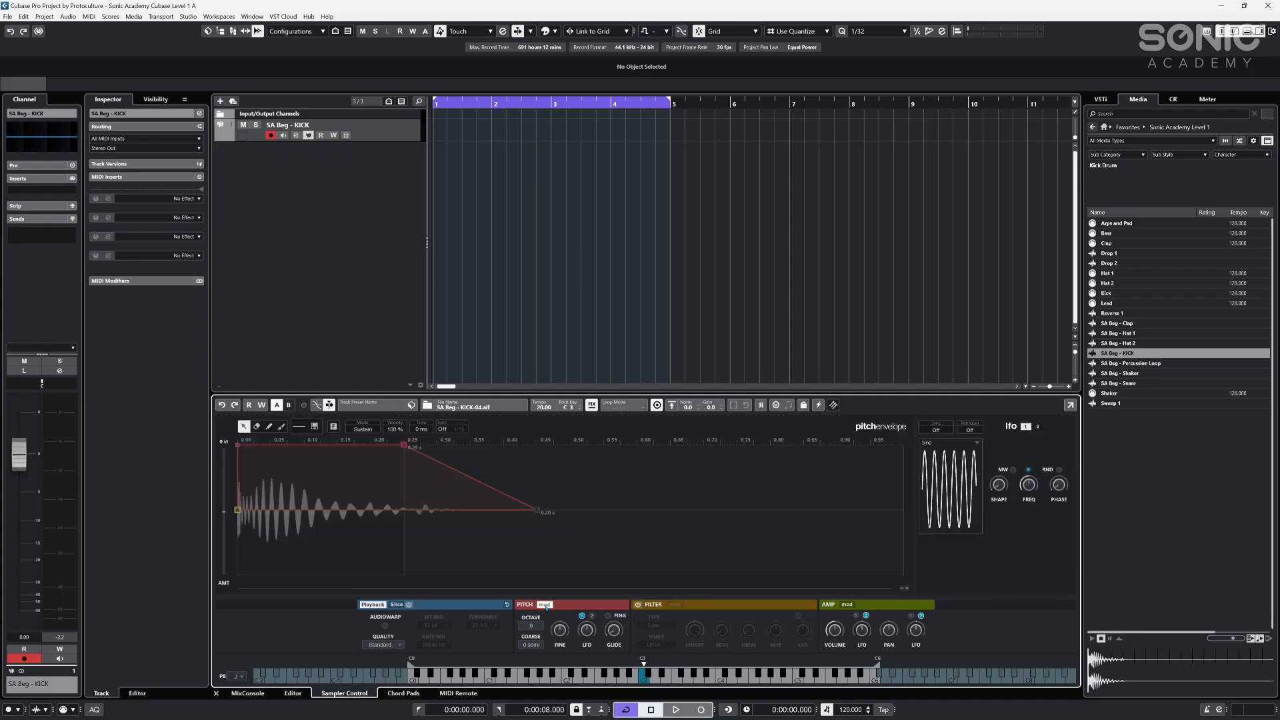
left_click(545, 605)
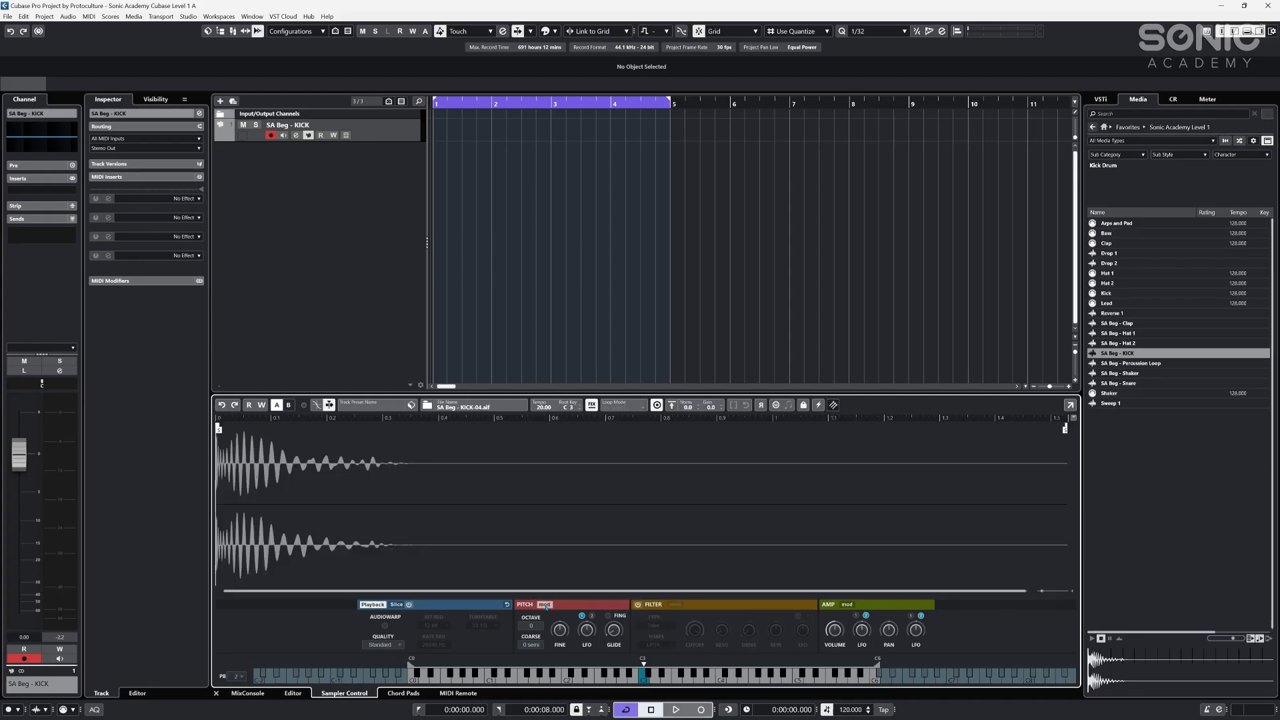
- Sync the kick's amp envelope to a 1/16 grid and shape it to fall to level 0% at 2/16
left_click(847, 604)
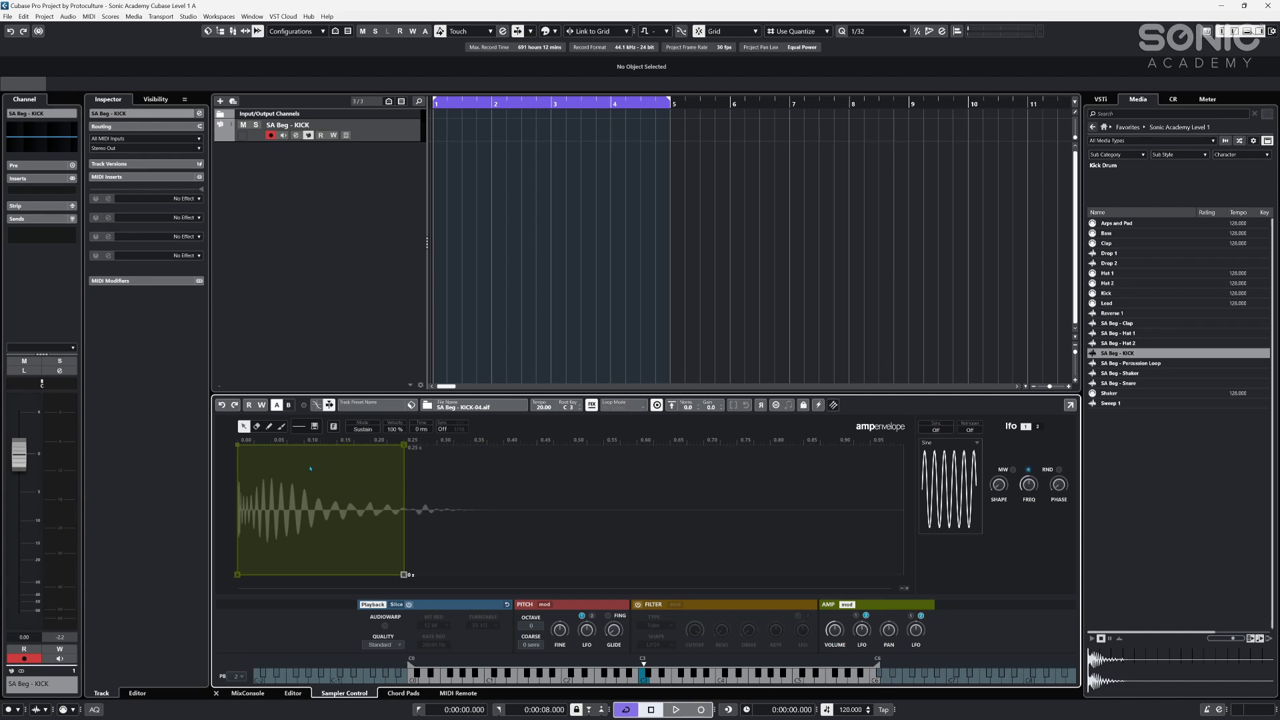
left_click(443, 430)
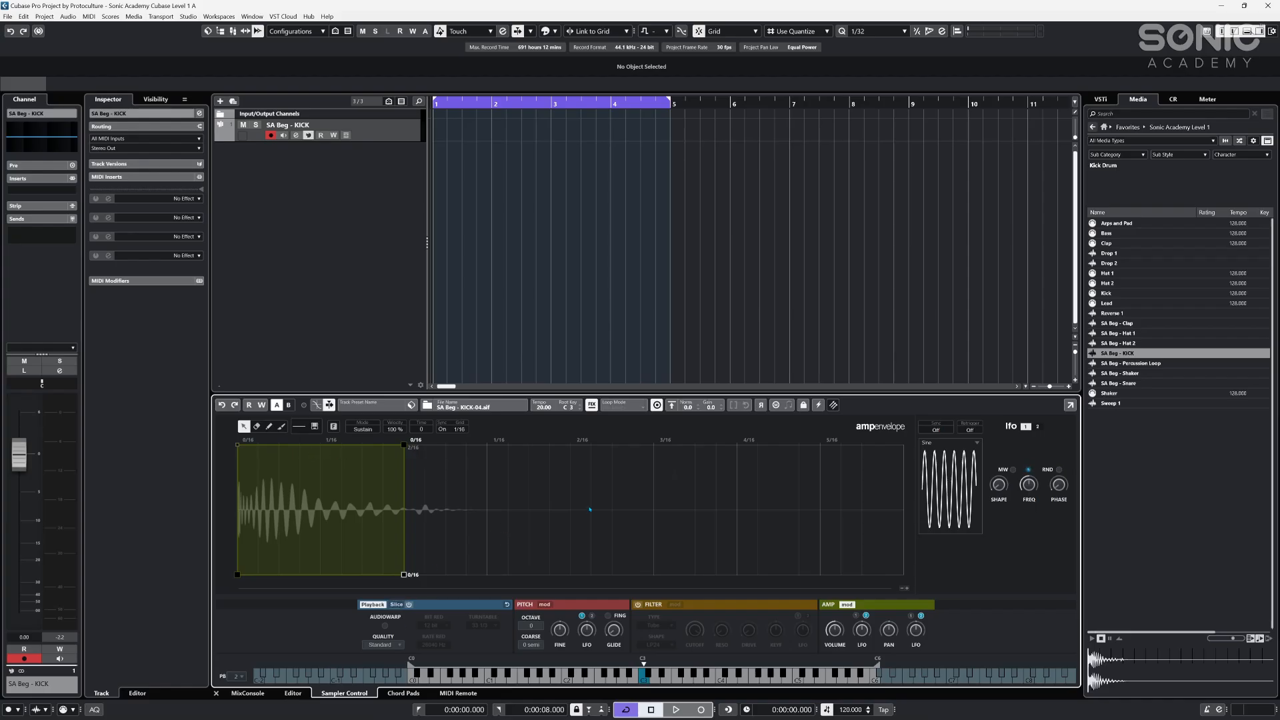
mouse_move(404, 574)
left_mouse_down()
mouse_move(458, 582)
mouse_move(381, 586)
left_mouse_up()
left_click_drag(404, 445, 407, 577)
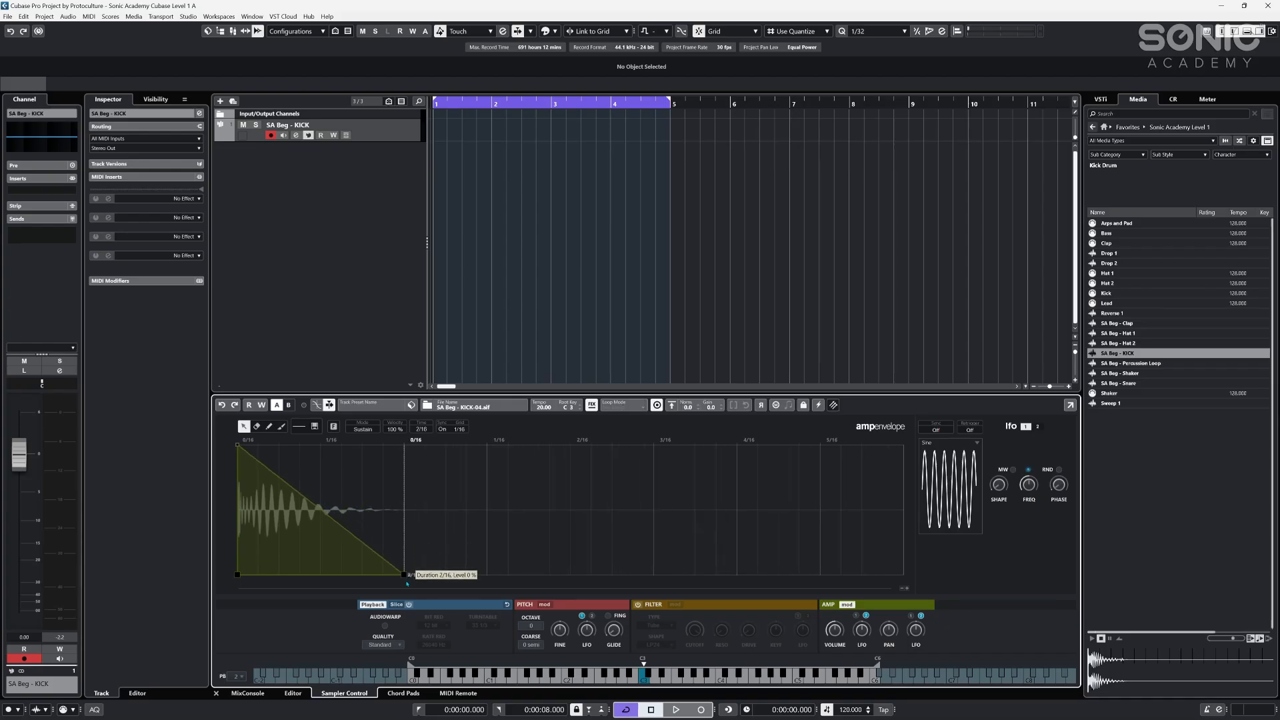
- Add an amp envelope node at full level on 1/16 and bend the decay after it into a curve
left_click(321, 509)
left_click_drag(319, 508, 321, 444)
left_click_drag(375, 510, 362, 511)
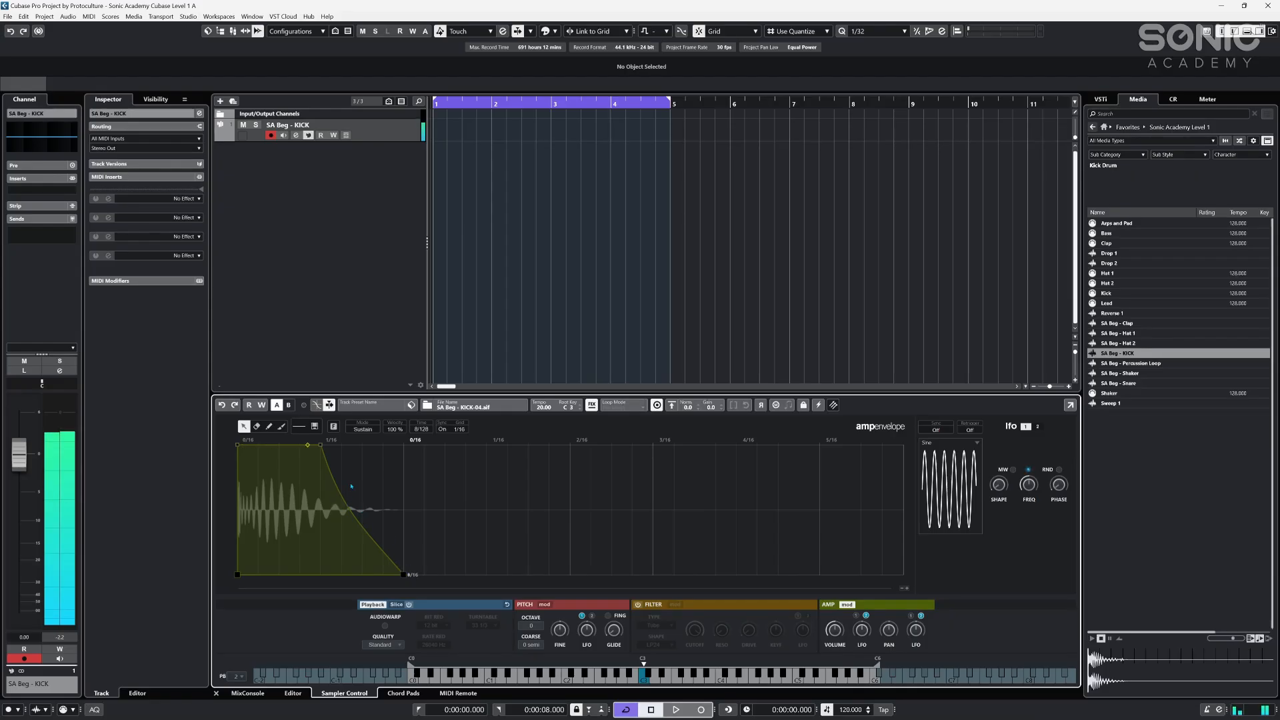
- Set the quantize value to 1/1, try 1/4, and return it to 1/1
left_click(485, 209)
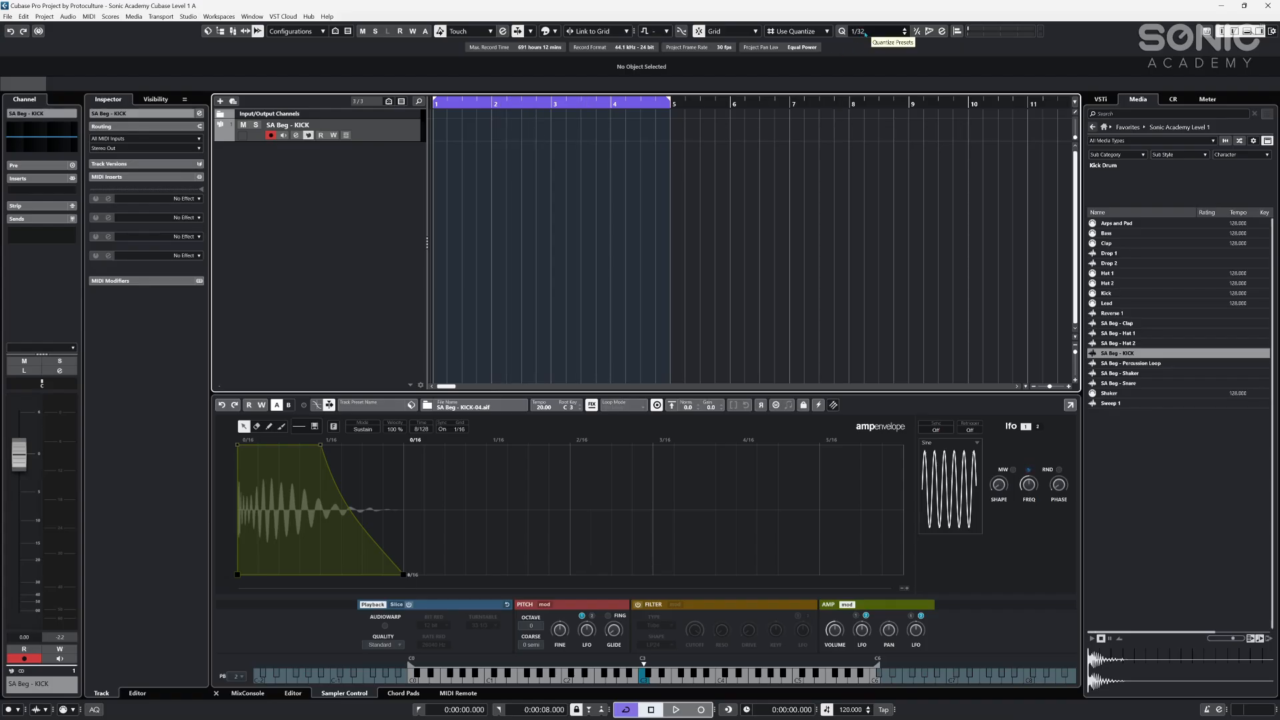
key("1")
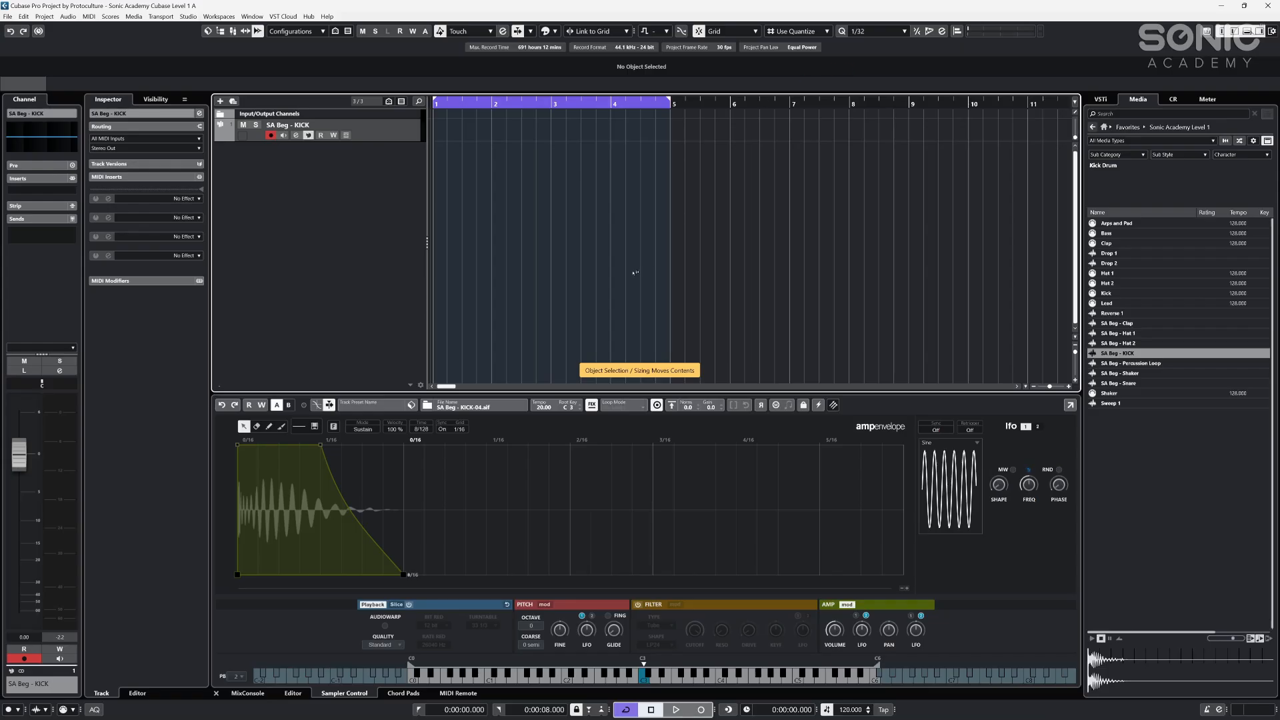
key("1")
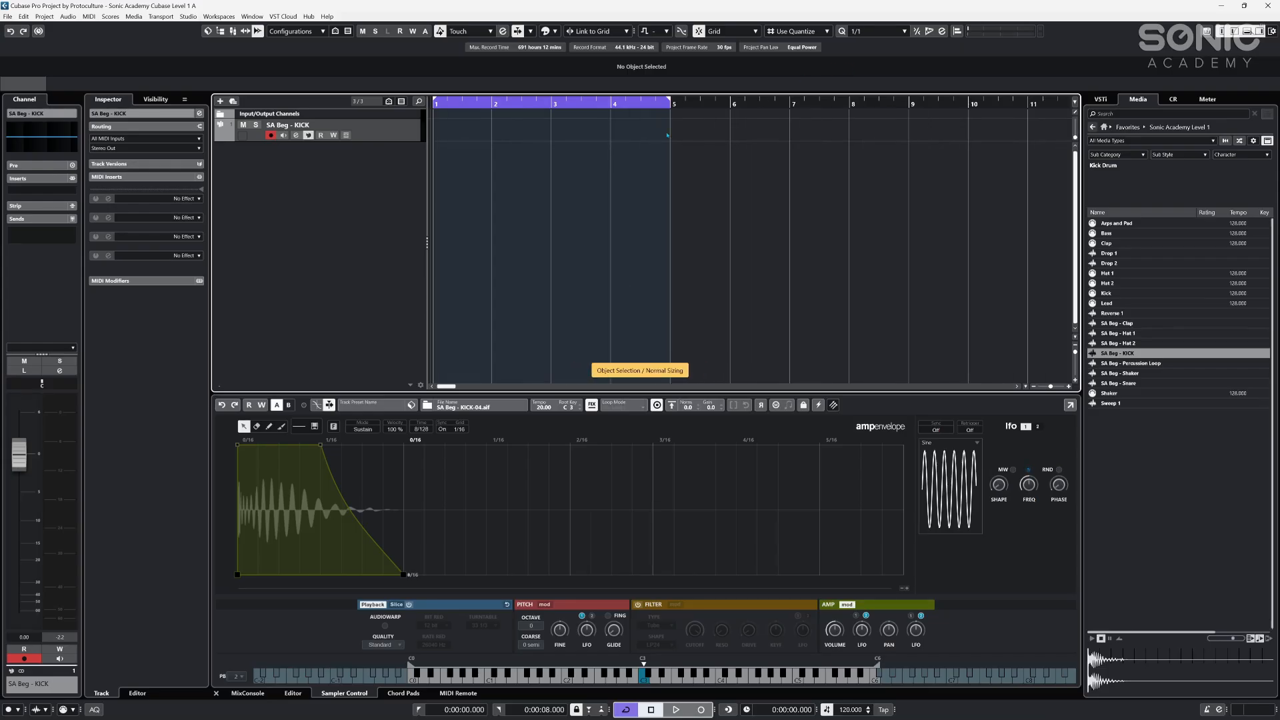
left_click(871, 31)
left_click(778, 124)
left_click(794, 31)
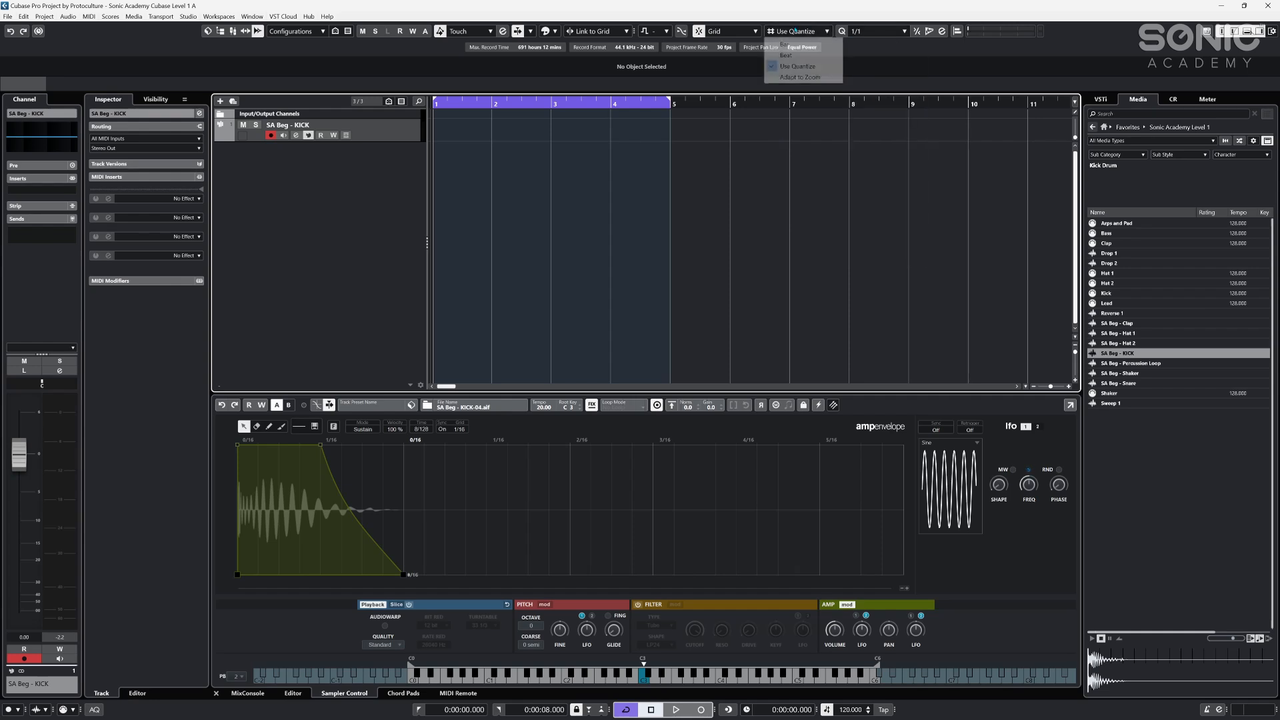
left_click(748, 165)
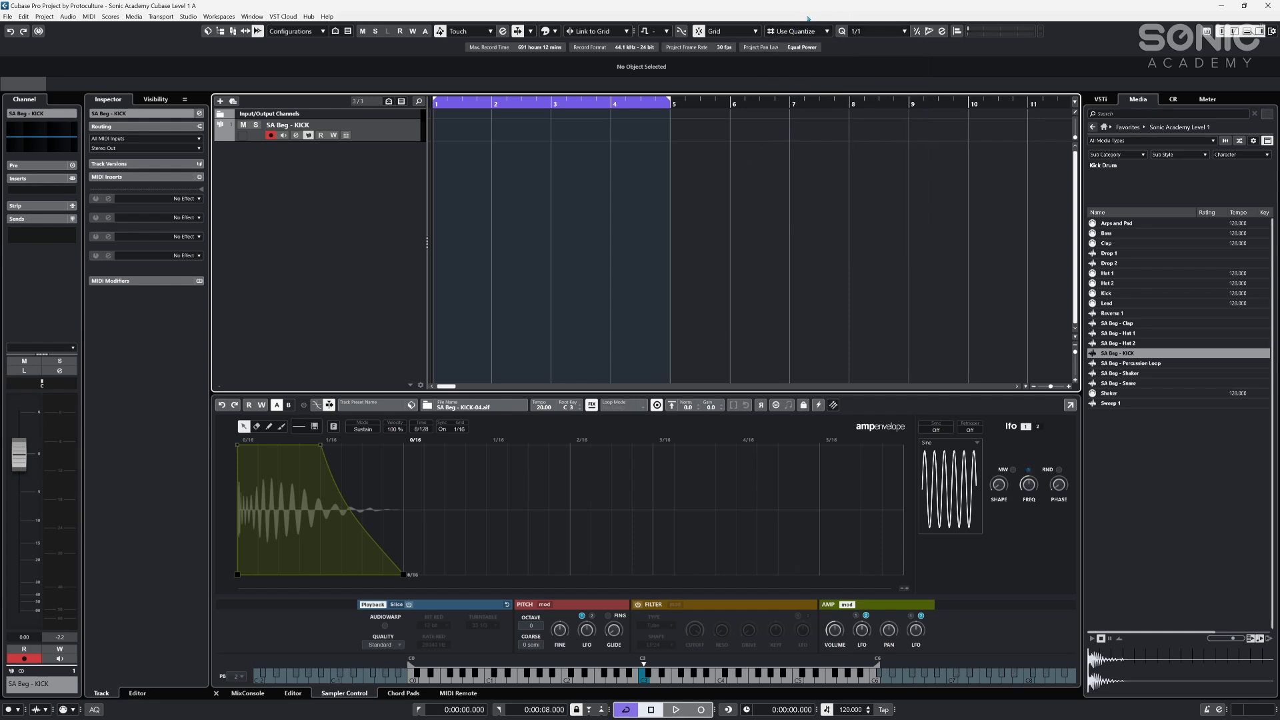
key("alt+3")
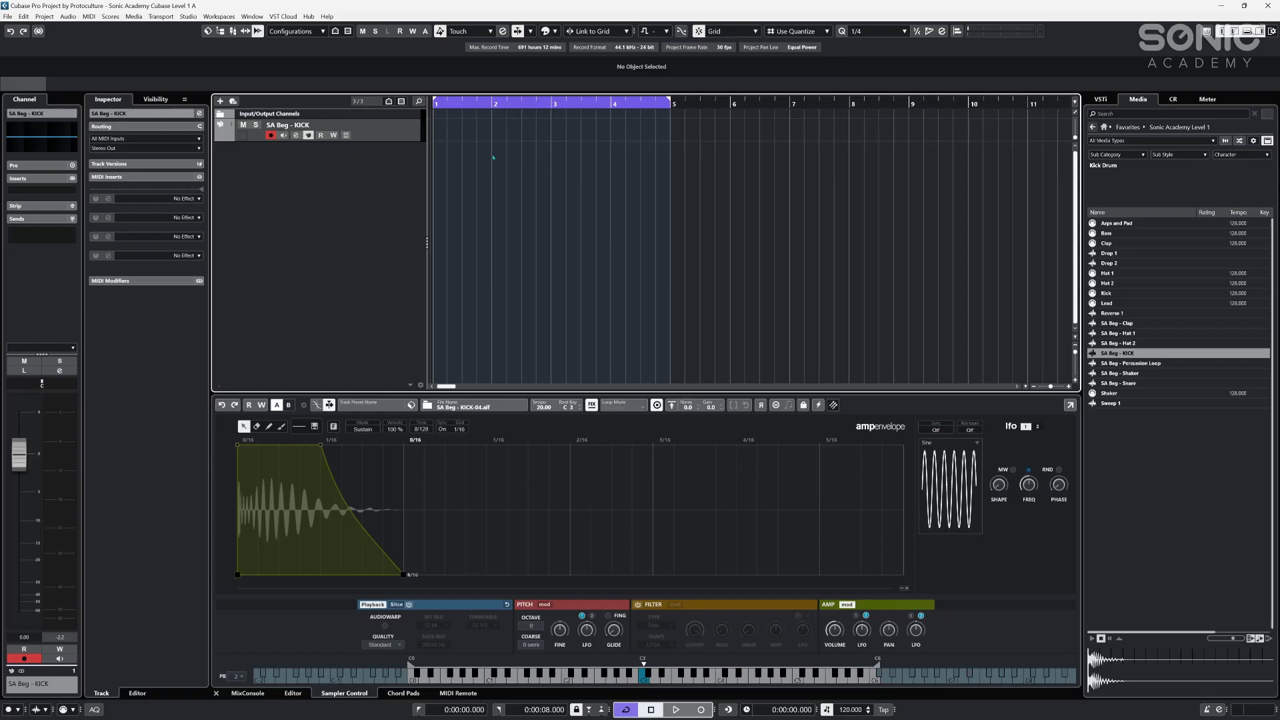
key("alt+1")
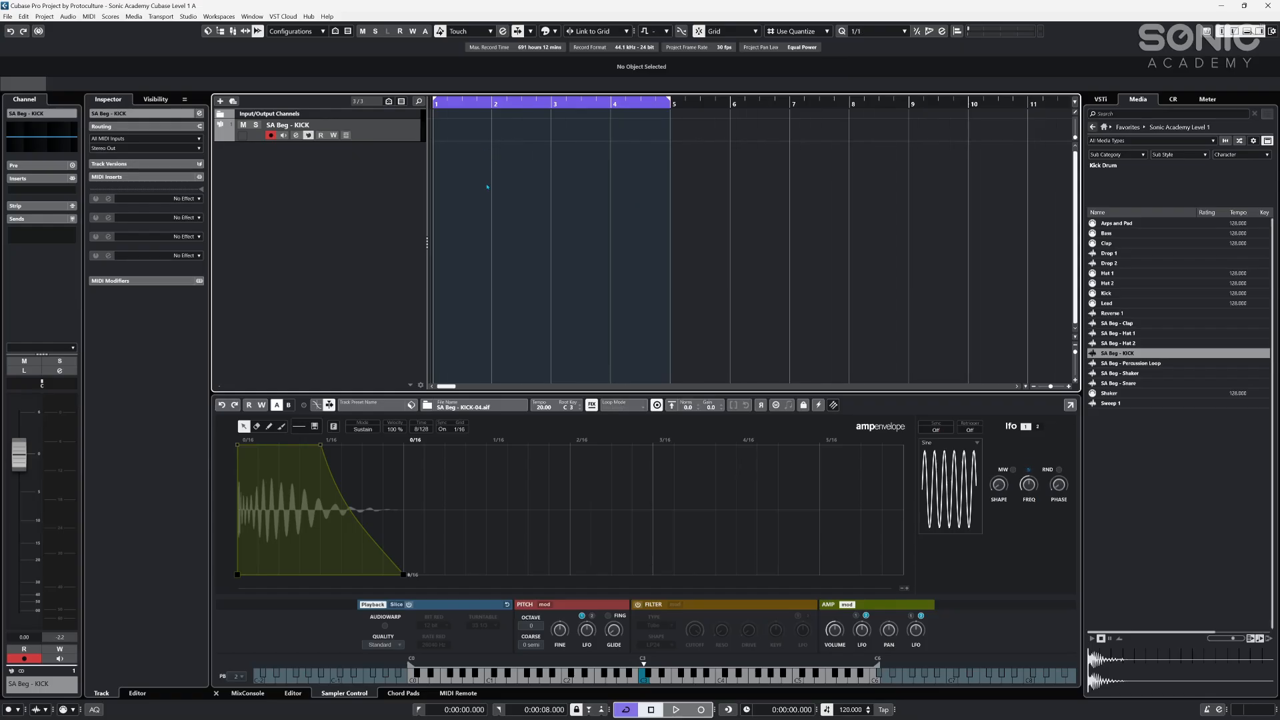
- Create a one-bar part at bar 1 of the SA Beg - KICK track and move it to bar 5
left_click(442, 127)
left_click(575, 152)
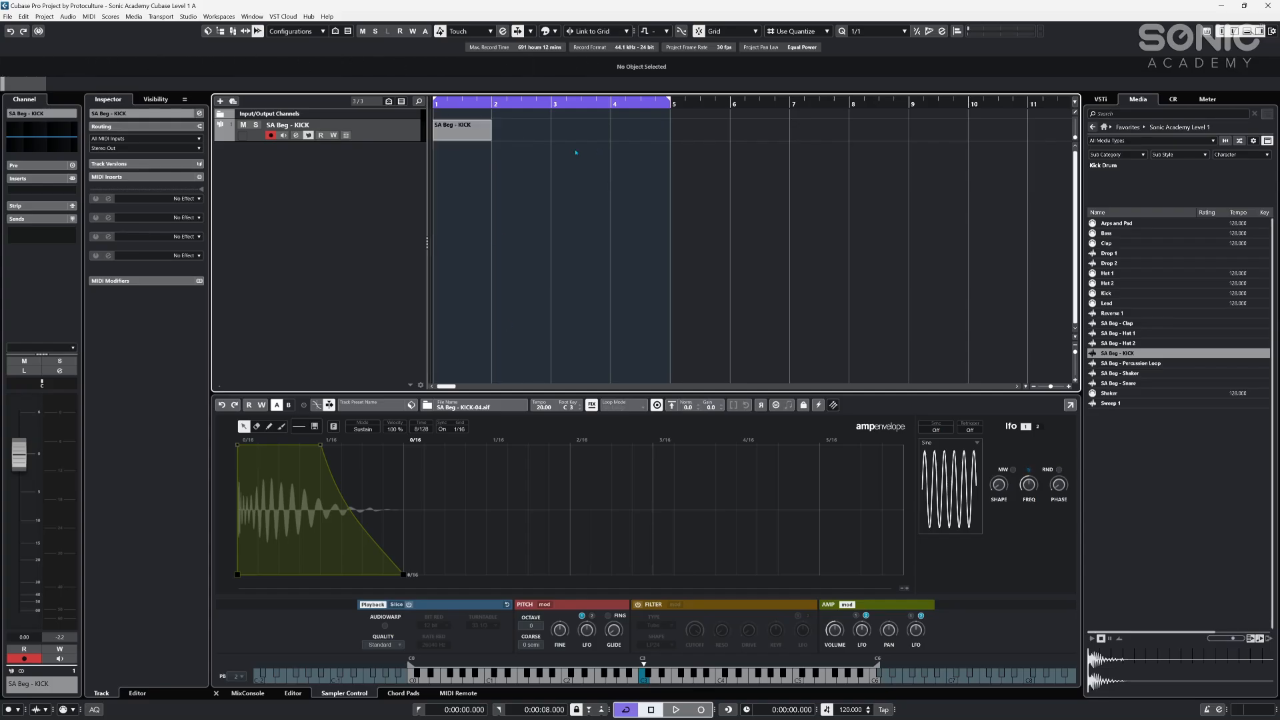
left_click_drag(454, 135, 700, 136)
left_click(482, 162)
left_click(549, 175)
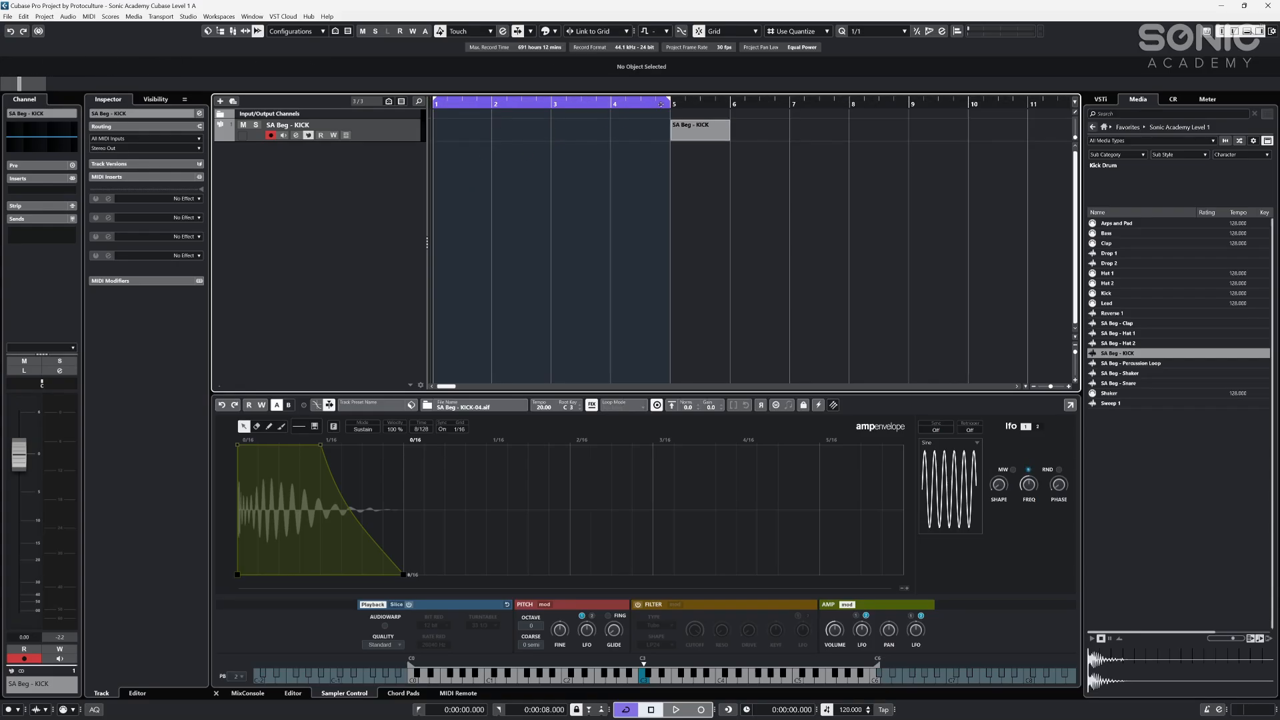
- Create a four-bar kick part between the locators, delete it, and select the one-bar part at bar 5
double_click(512, 127)
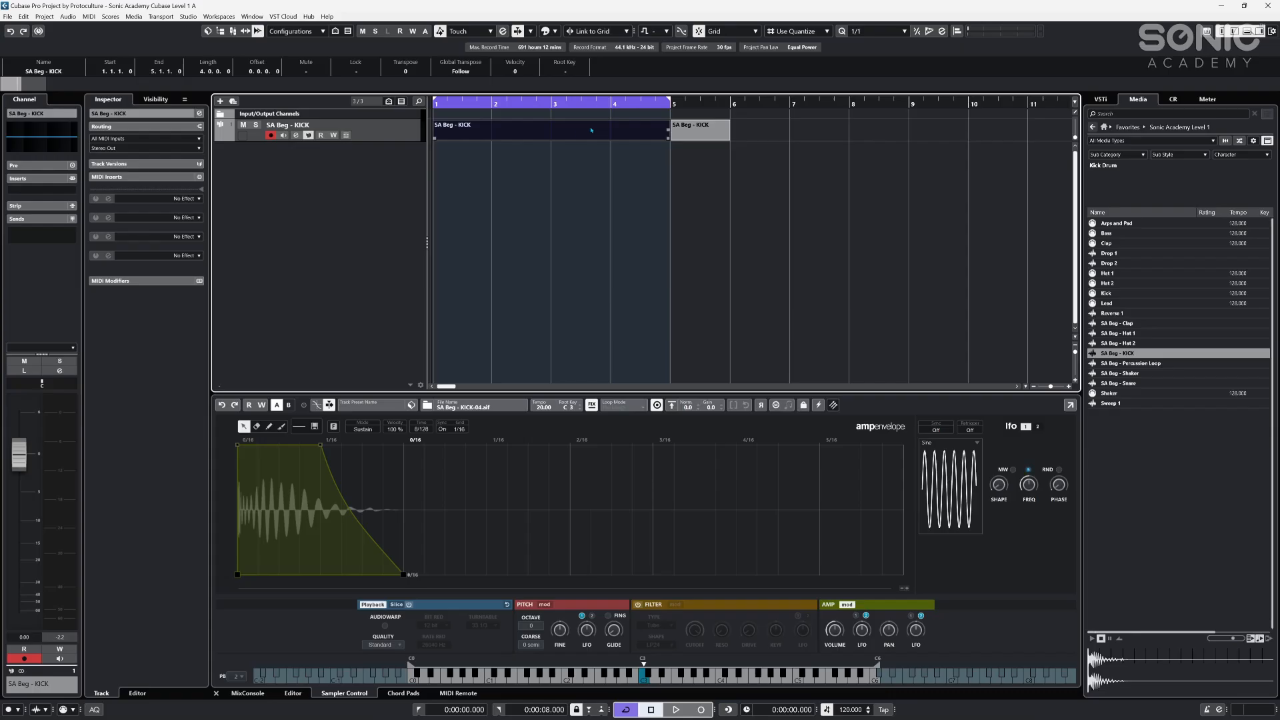
key("Delete")
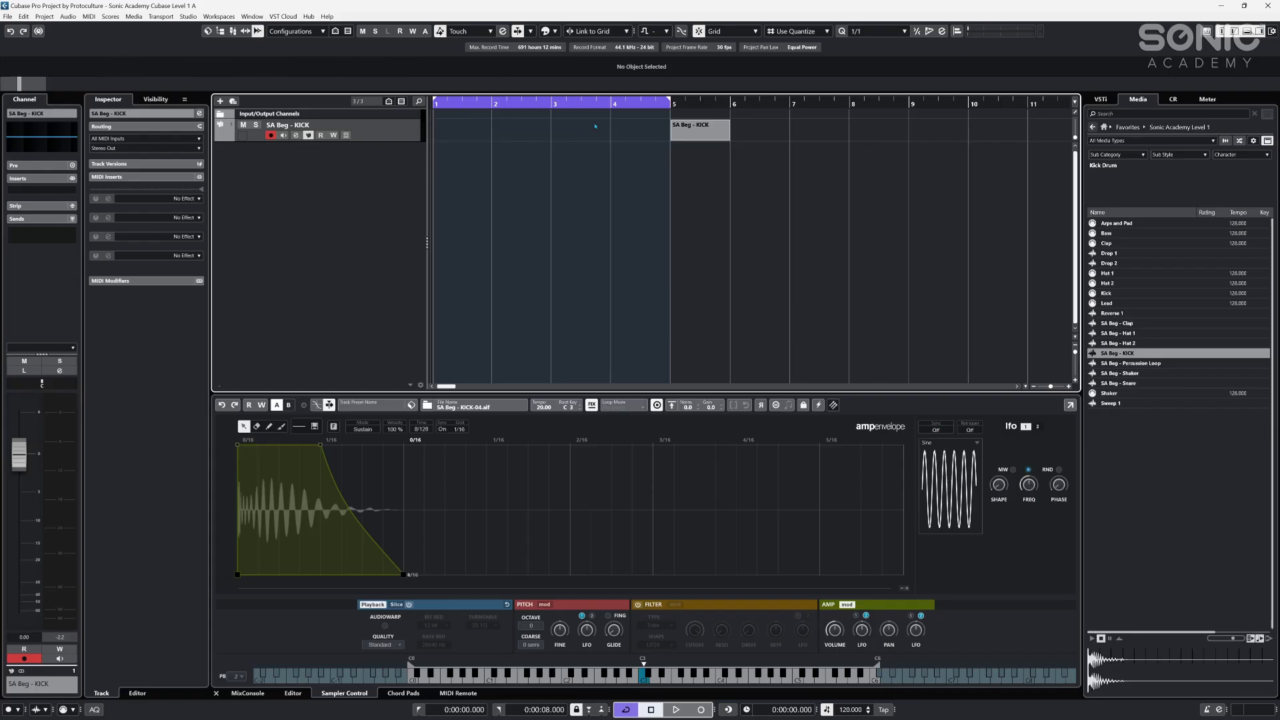
left_click(708, 138)
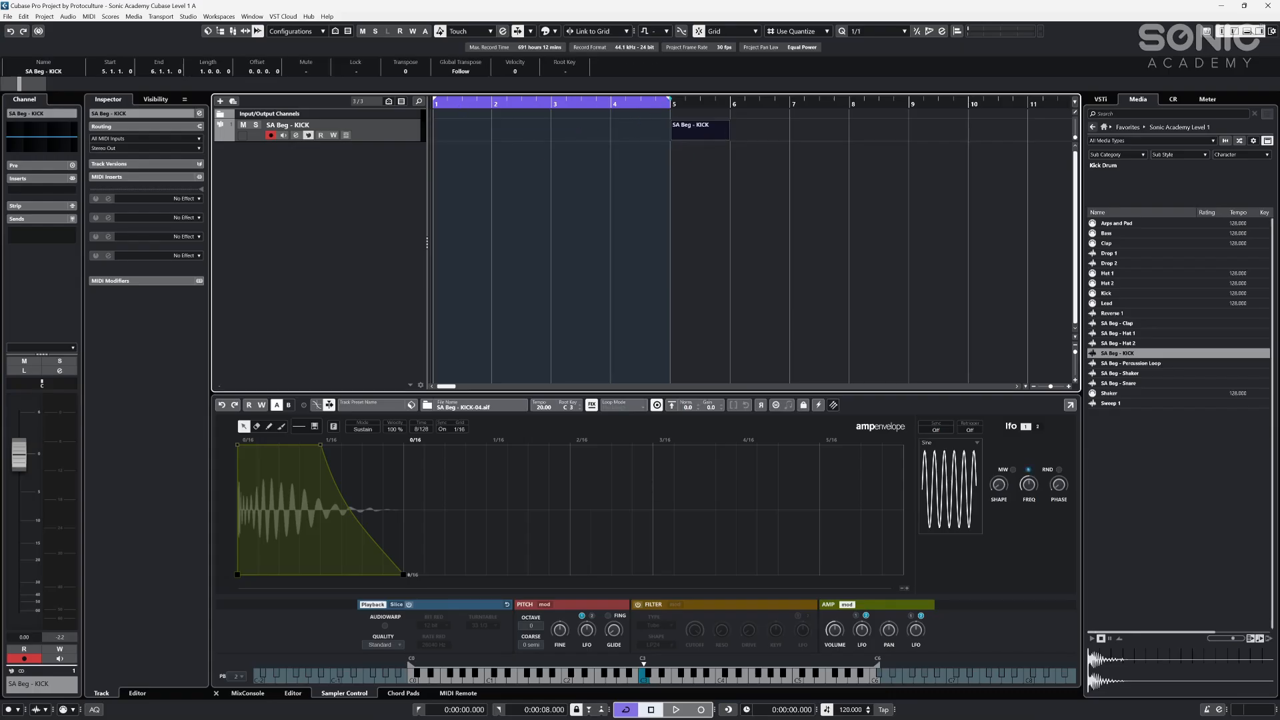
- Shorten the cycle range to bar 1 and replace the kick part at bar 5 with a one-bar part at bar 1
left_click_drag(668, 100, 494, 101)
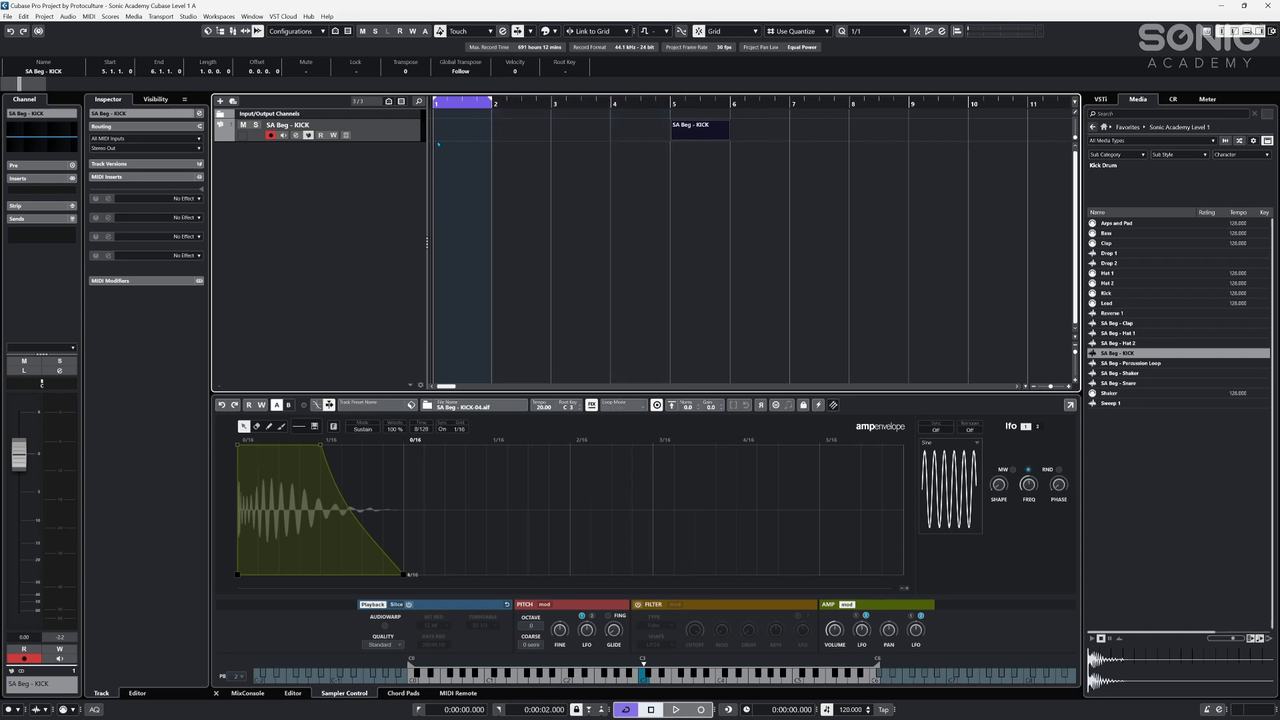
left_click(638, 146)
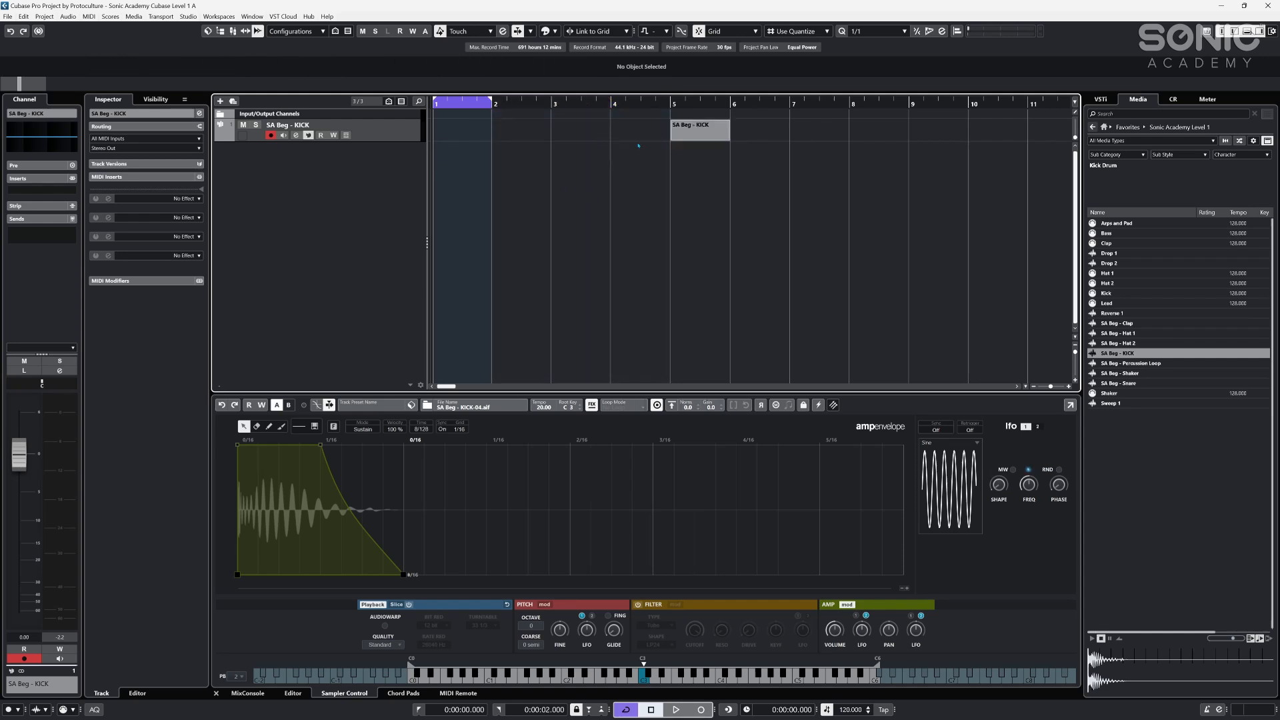
left_click(701, 130)
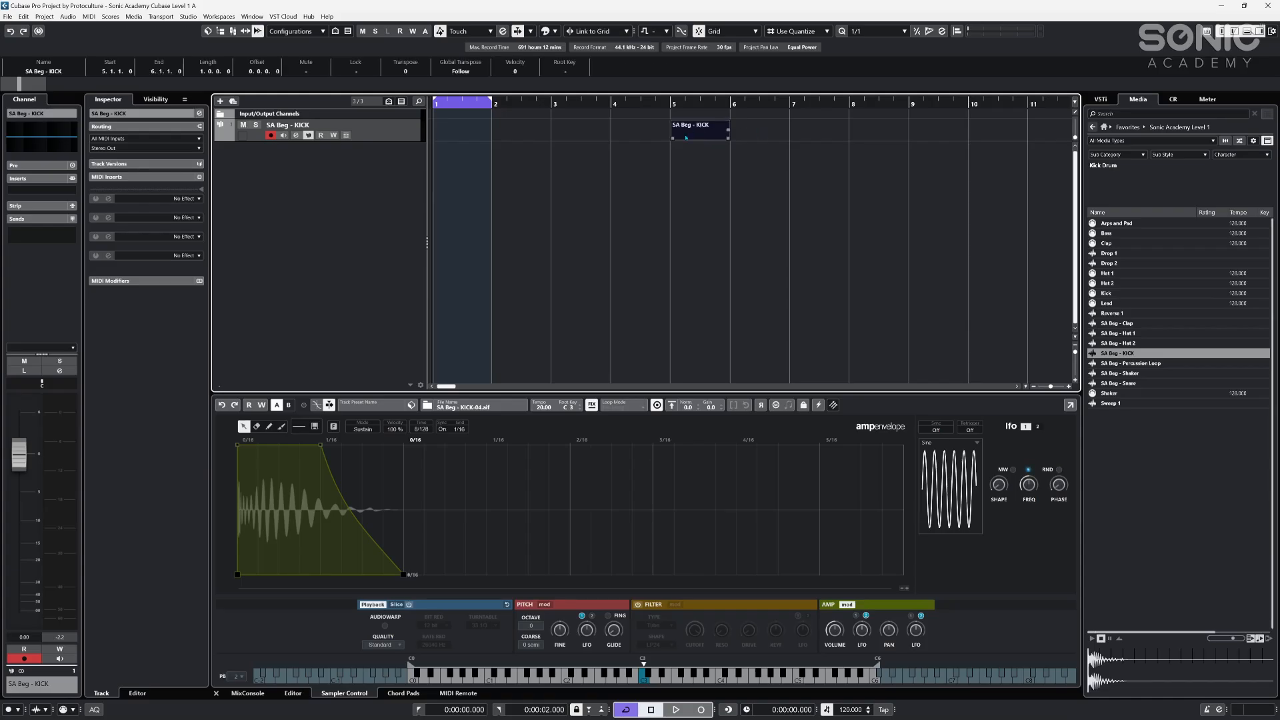
key("p")
left_click_drag(694, 103, 459, 112)
double_click(452, 130)
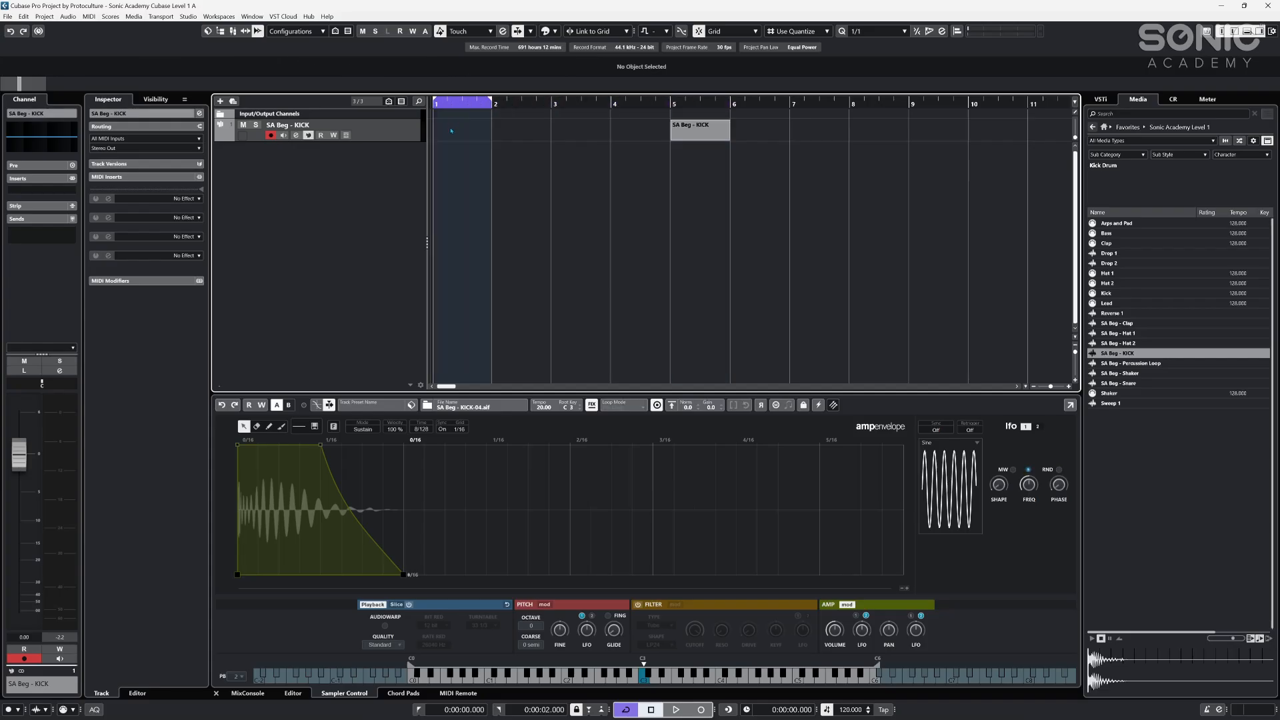
left_click(711, 132)
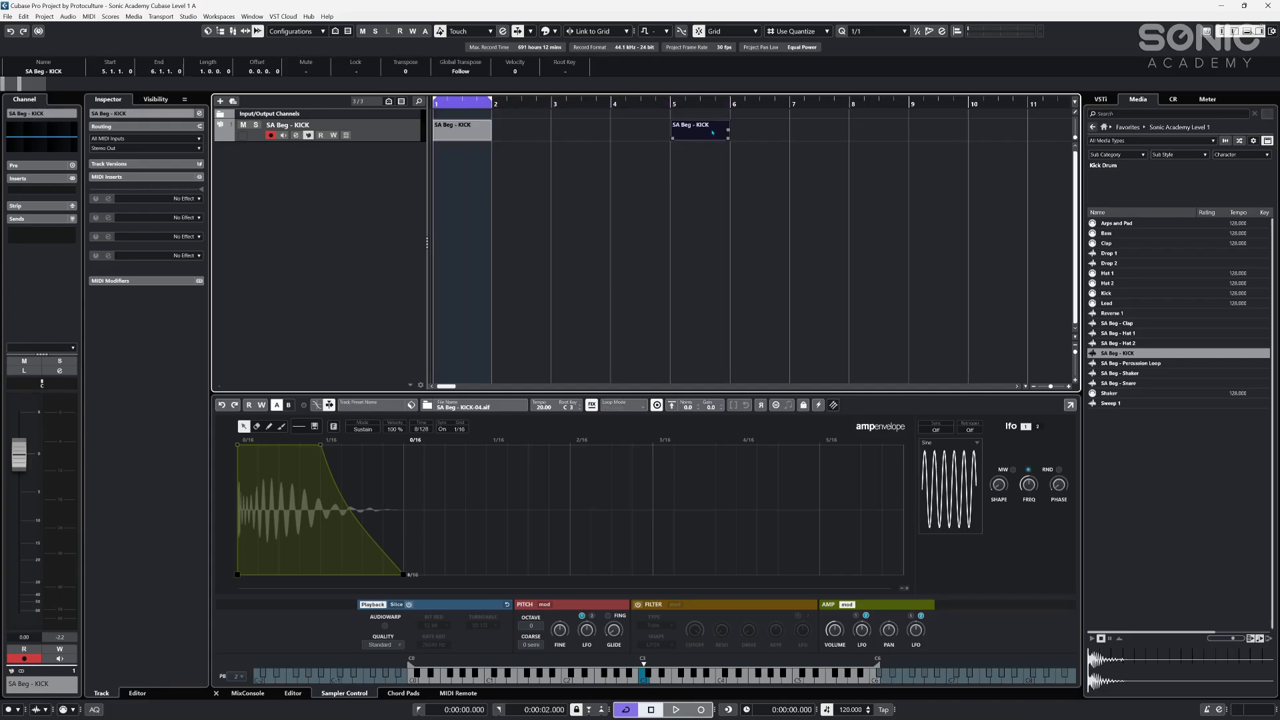
key("Delete")
left_click(461, 130)
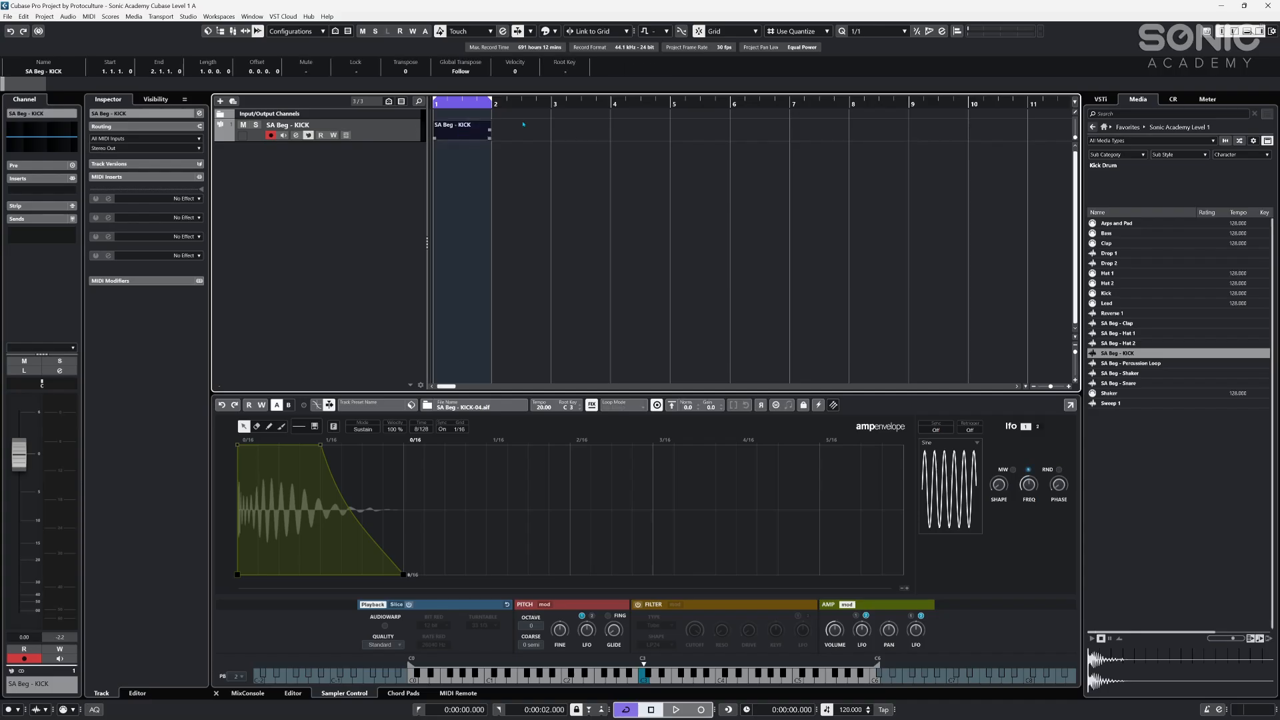
- Open the kick part for note editing and, with quantize at 1/4, enter four quarter-note C3 hits across the bar
double_click(486, 134)
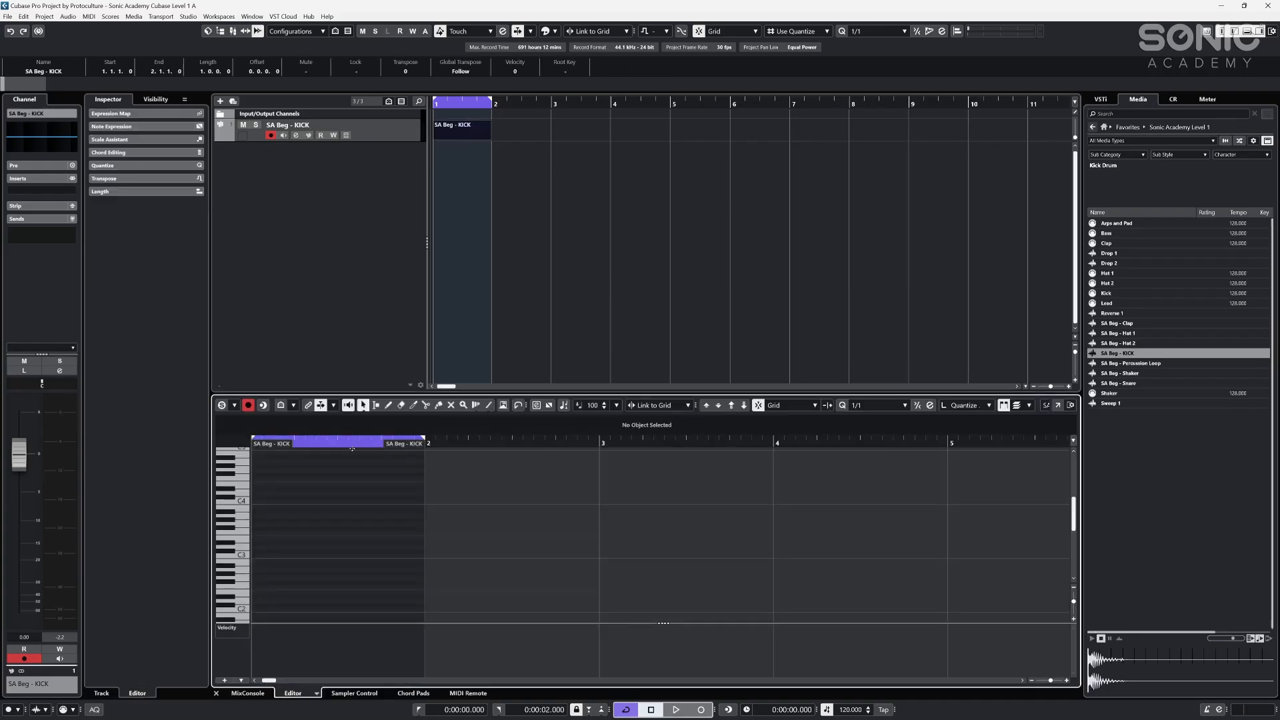
key("h")
key("h")
key("h")
key("h")
key("h")
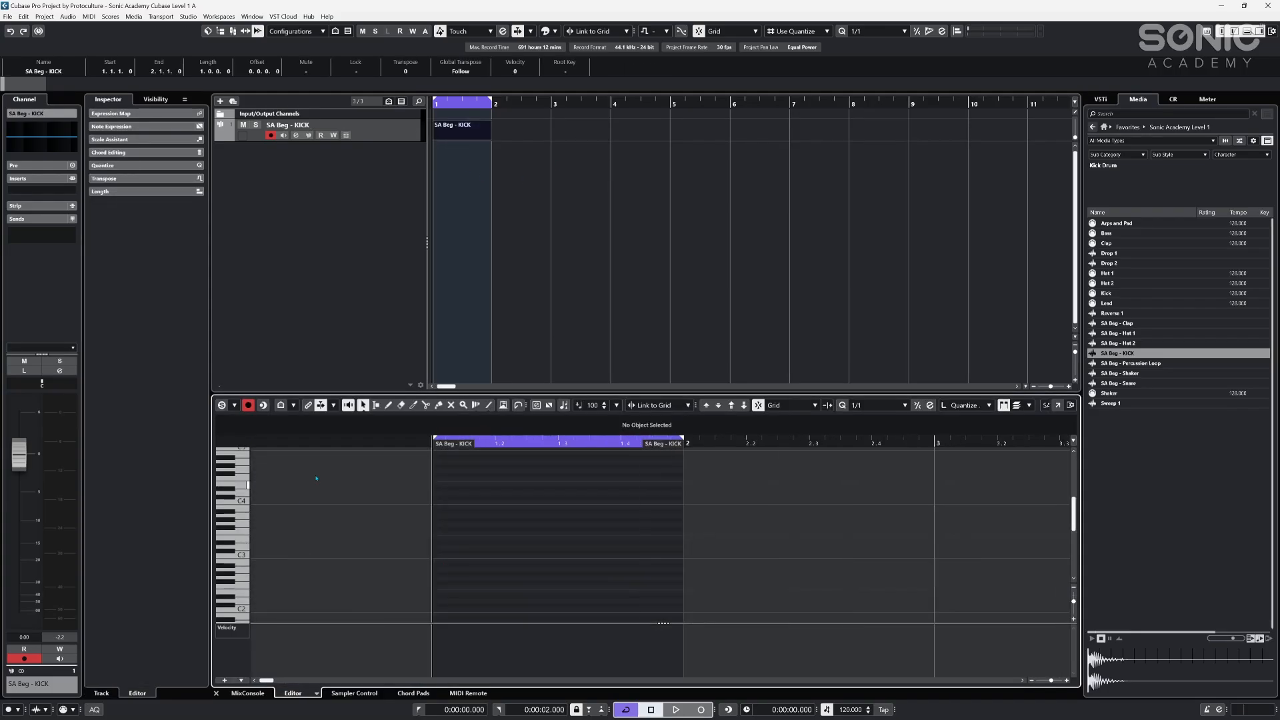
key("alt+5")
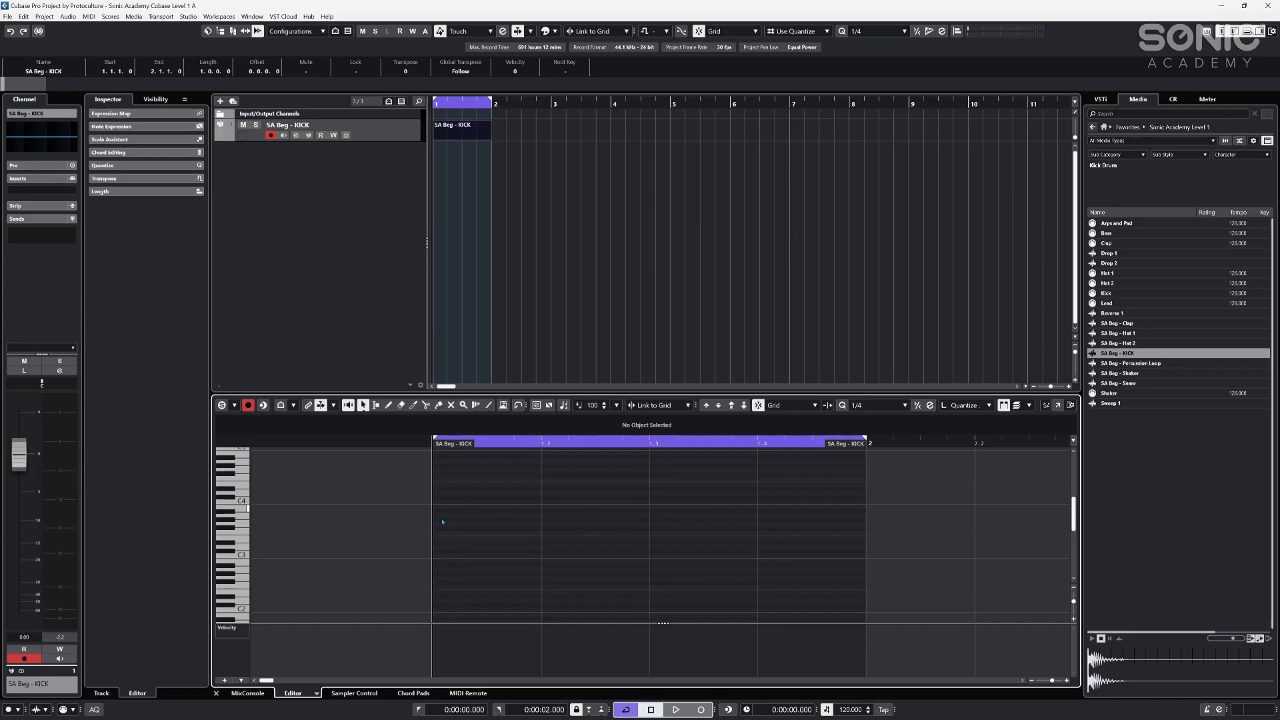
left_click_drag(446, 557, 806, 559)
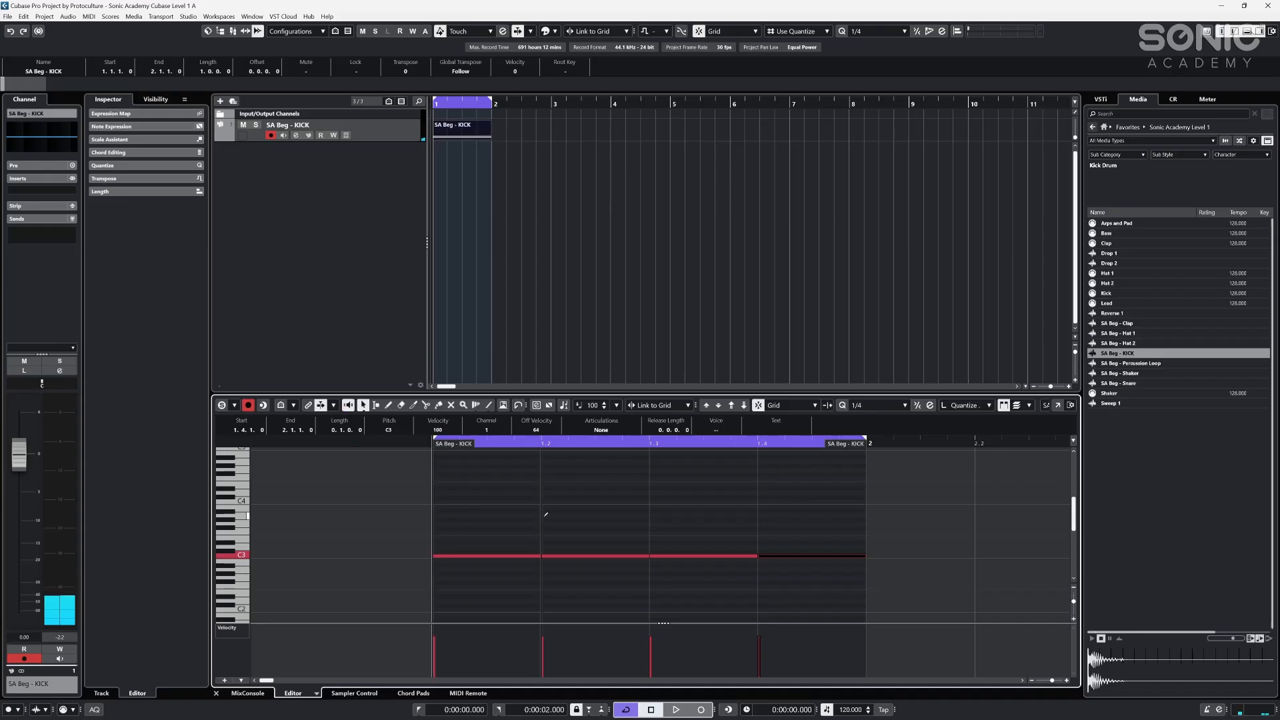
- Raise the velocity of all four kick notes to 127, playing the loop before and after the change
key("space")
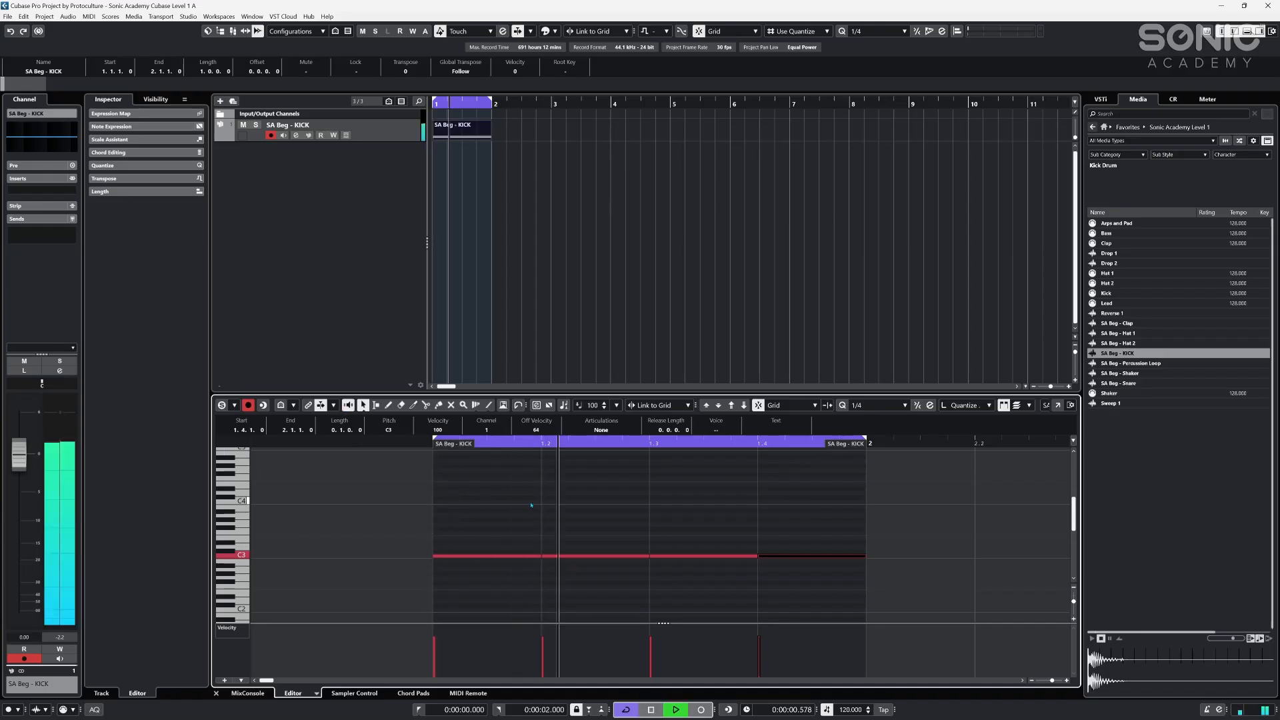
key("space")
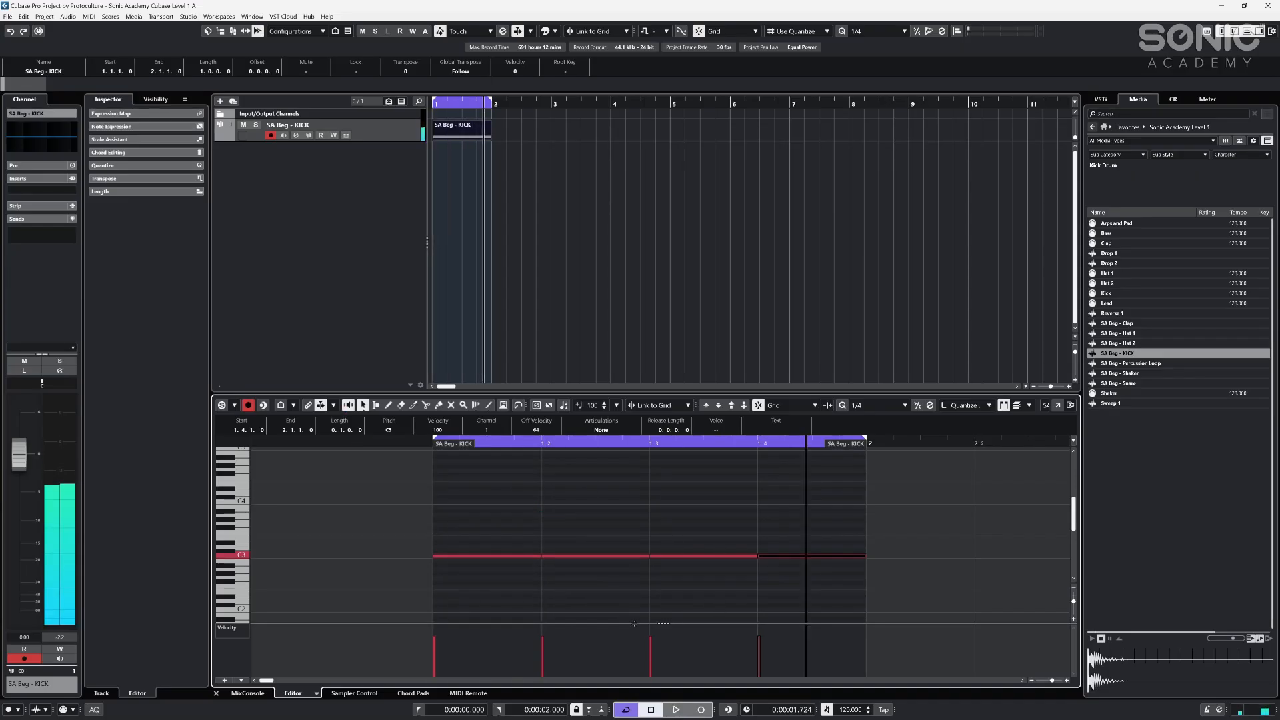
left_click_drag(452, 629, 766, 629)
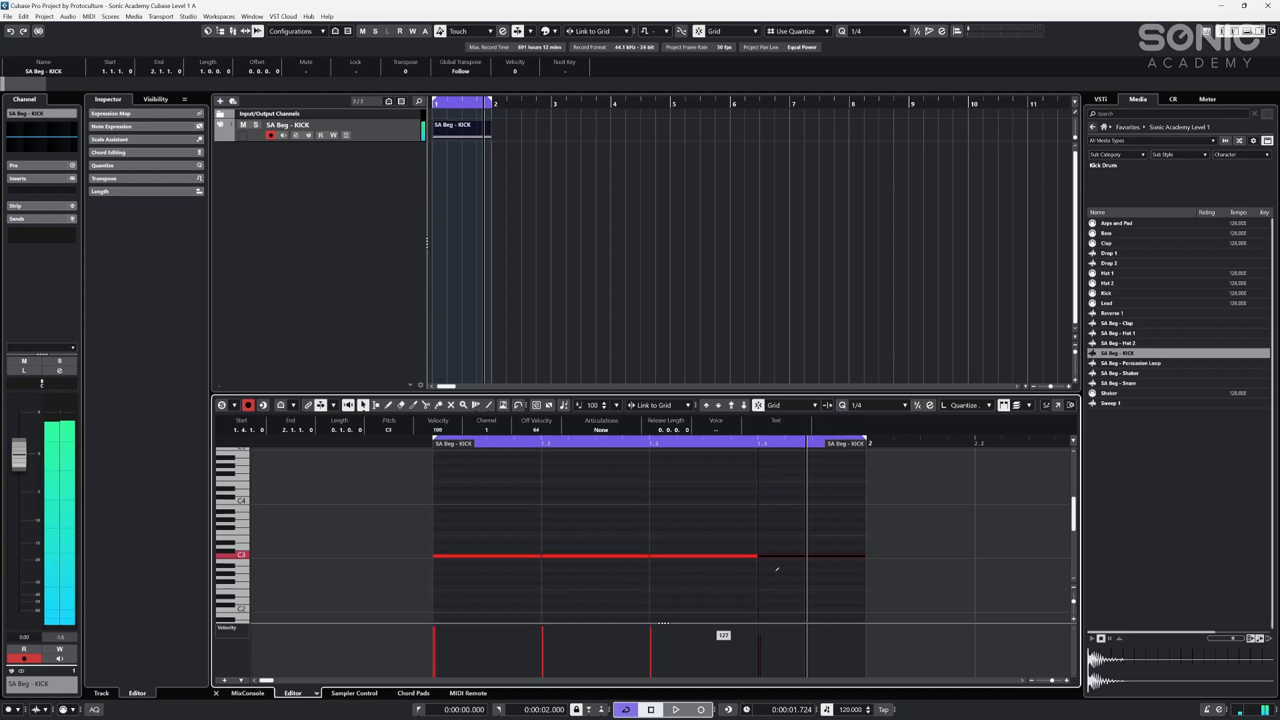
key("space")
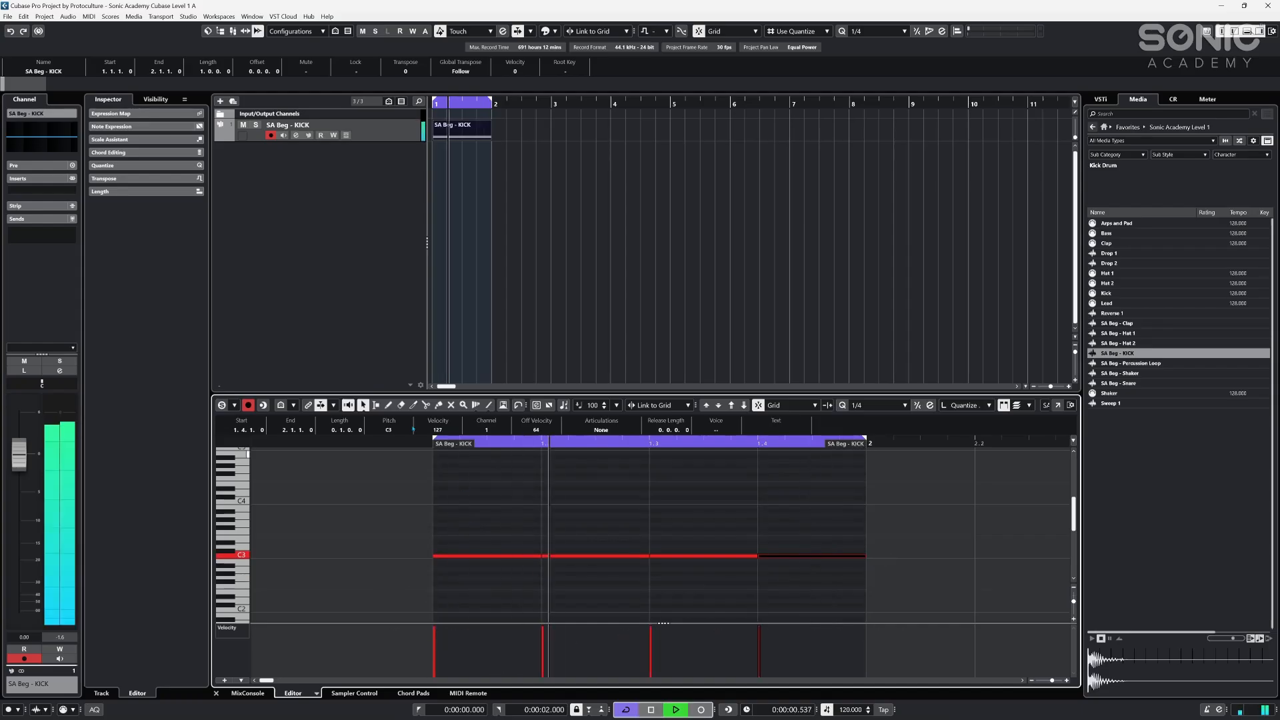
key("space")
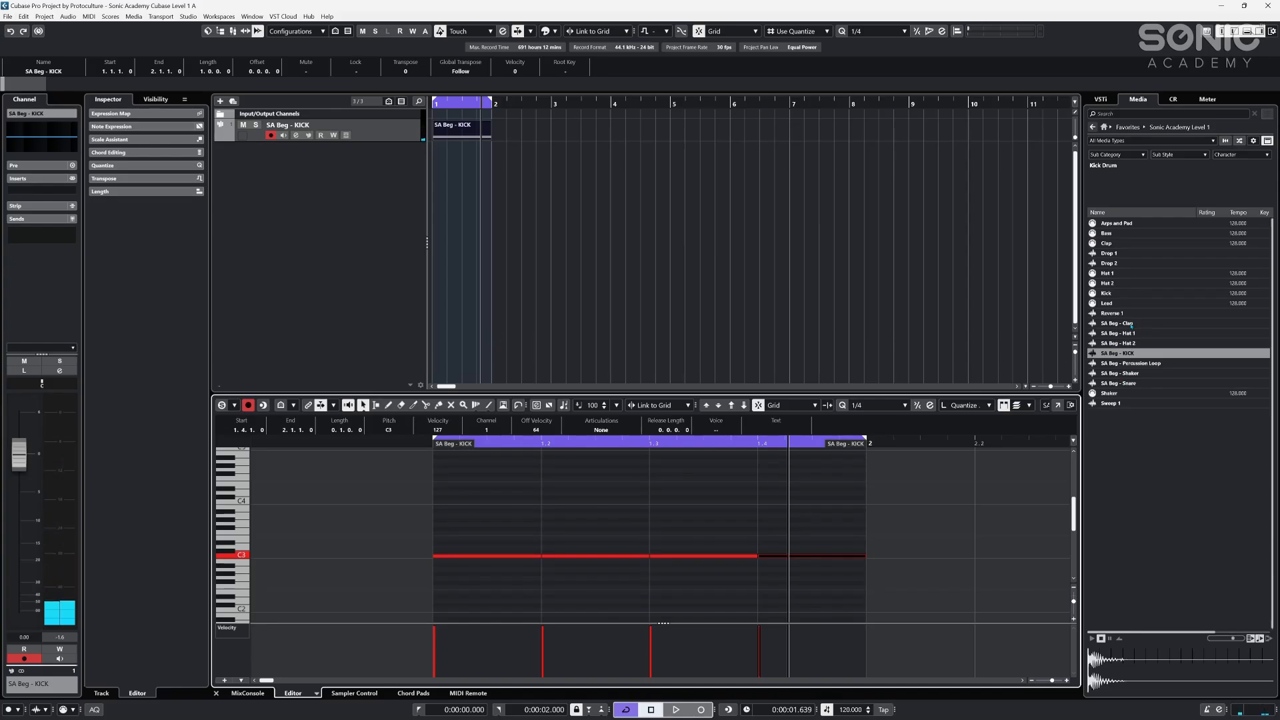
- Create a Sampler Track from the SA Beg - Clap sample and add a one-bar part to it at bar 1
left_click(1131, 324)
right_click(1127, 324)
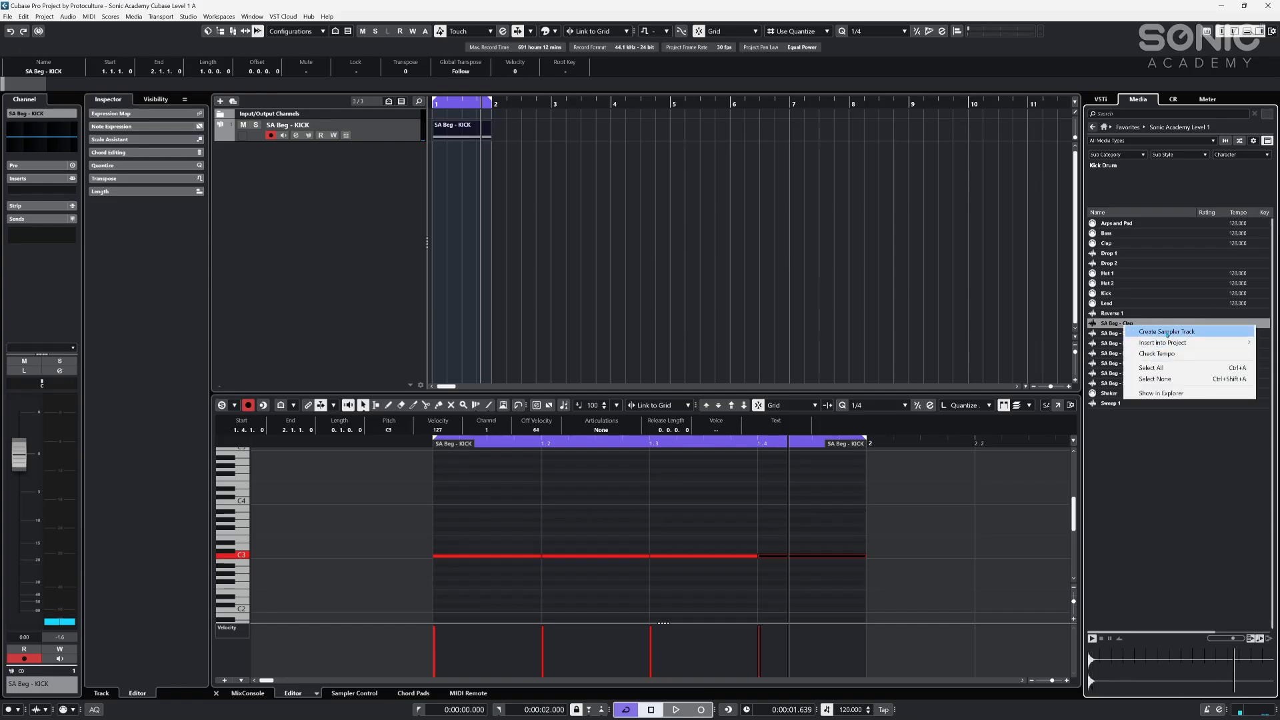
left_click(1166, 331)
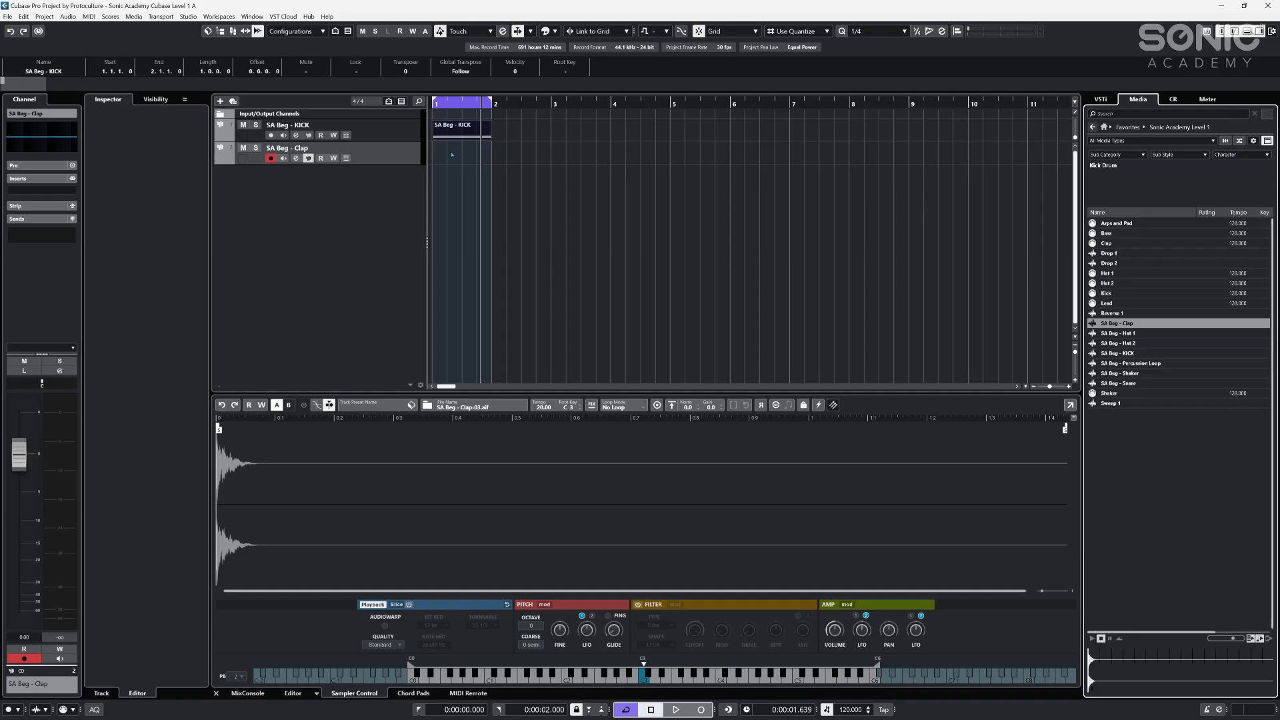
double_click(452, 155)
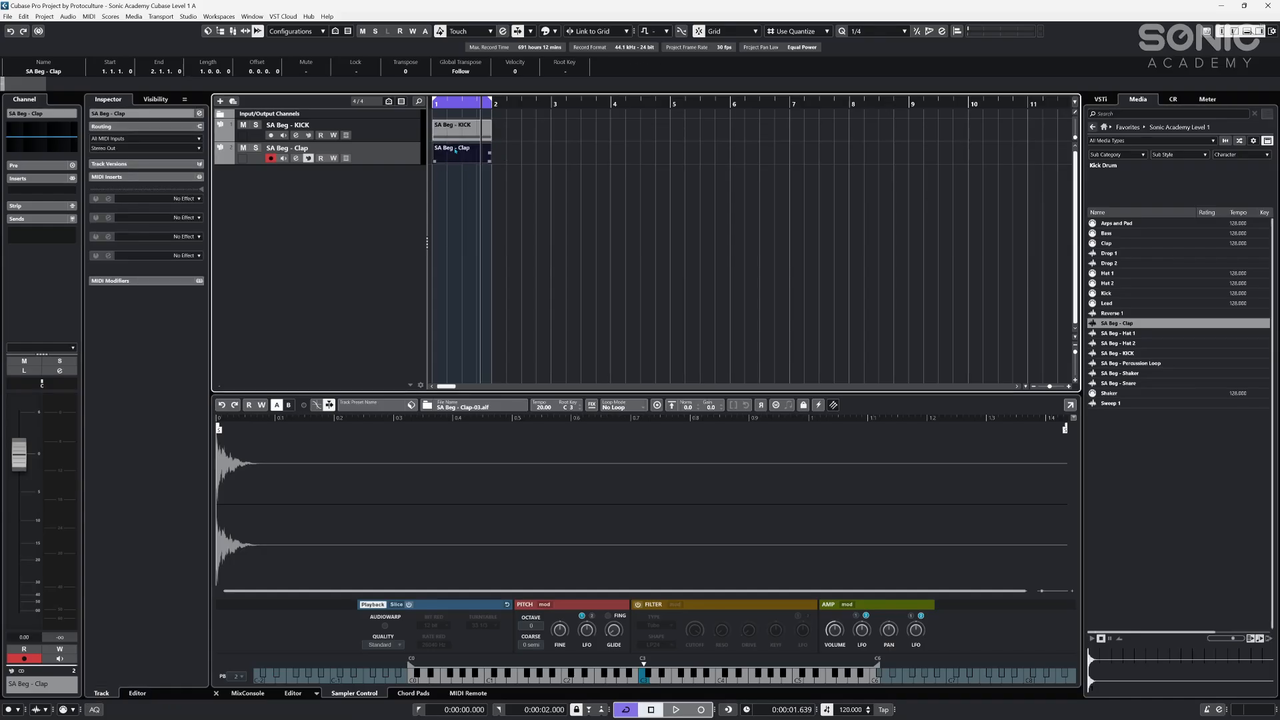
- Enter C3 clap notes on beats 2 and 4, and switch the clap's sampler to one-shot mode
double_click(455, 151)
left_click_drag(371, 556, 467, 556)
left_click(591, 556)
left_click(385, 331)
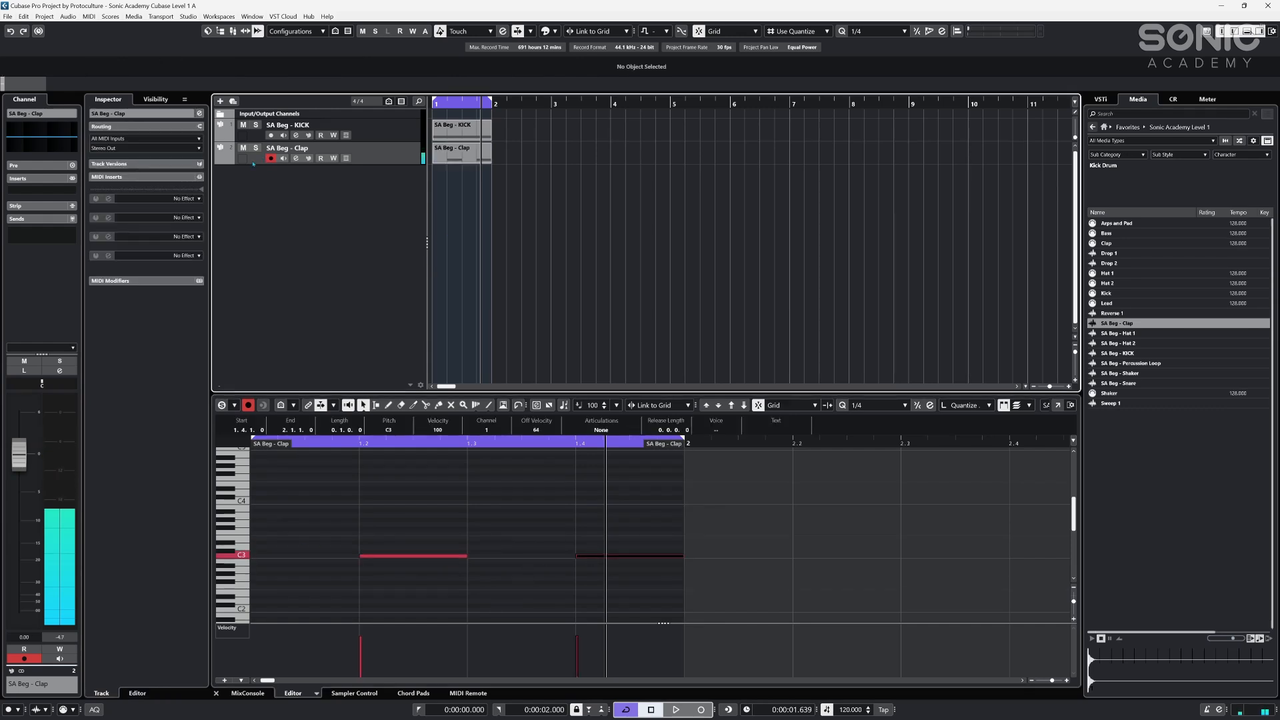
left_click(354, 693)
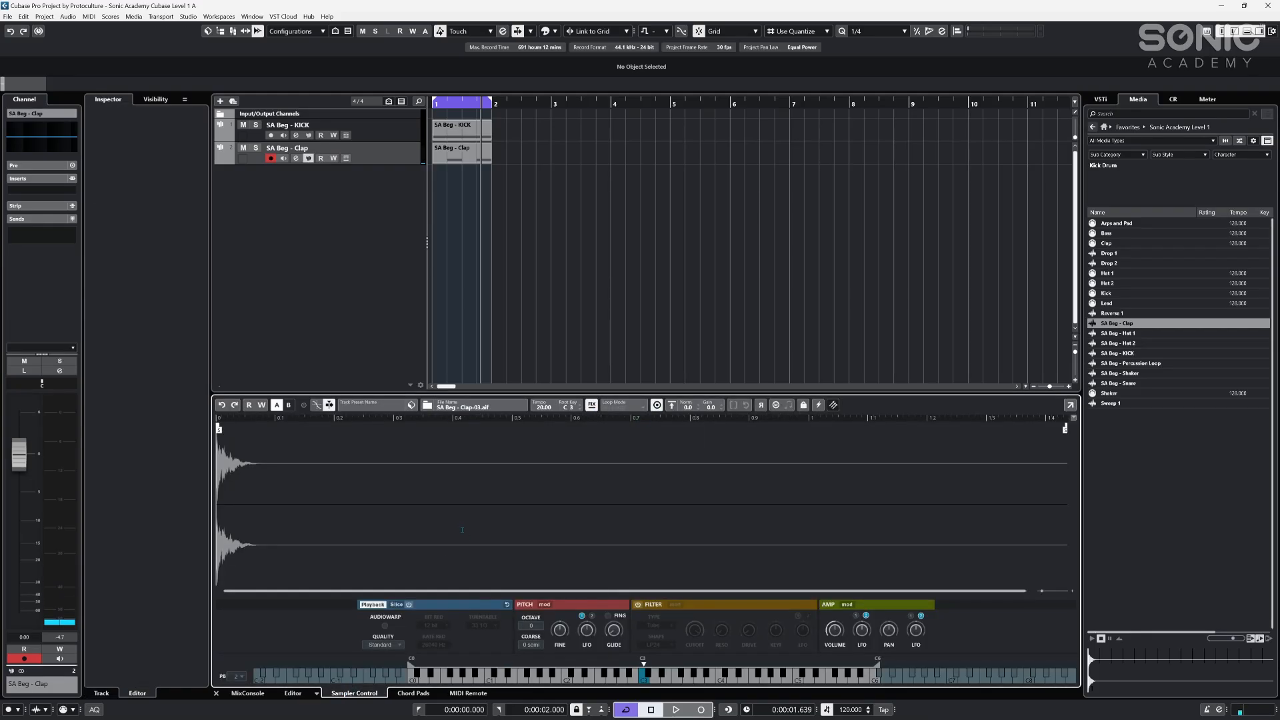
left_click(370, 227)
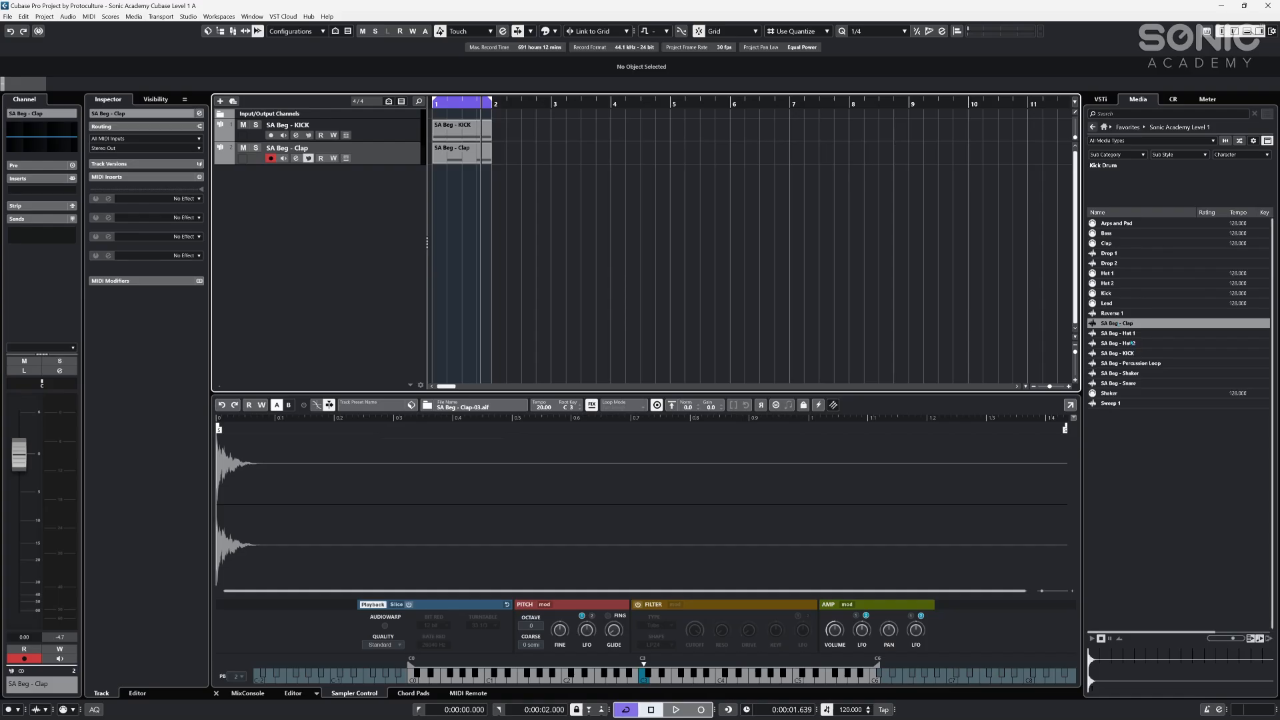
- Create a Sampler Track from SA Beg - Shaker, add a one-bar part at bar 1, and enable one-shot mode
left_click(1134, 376)
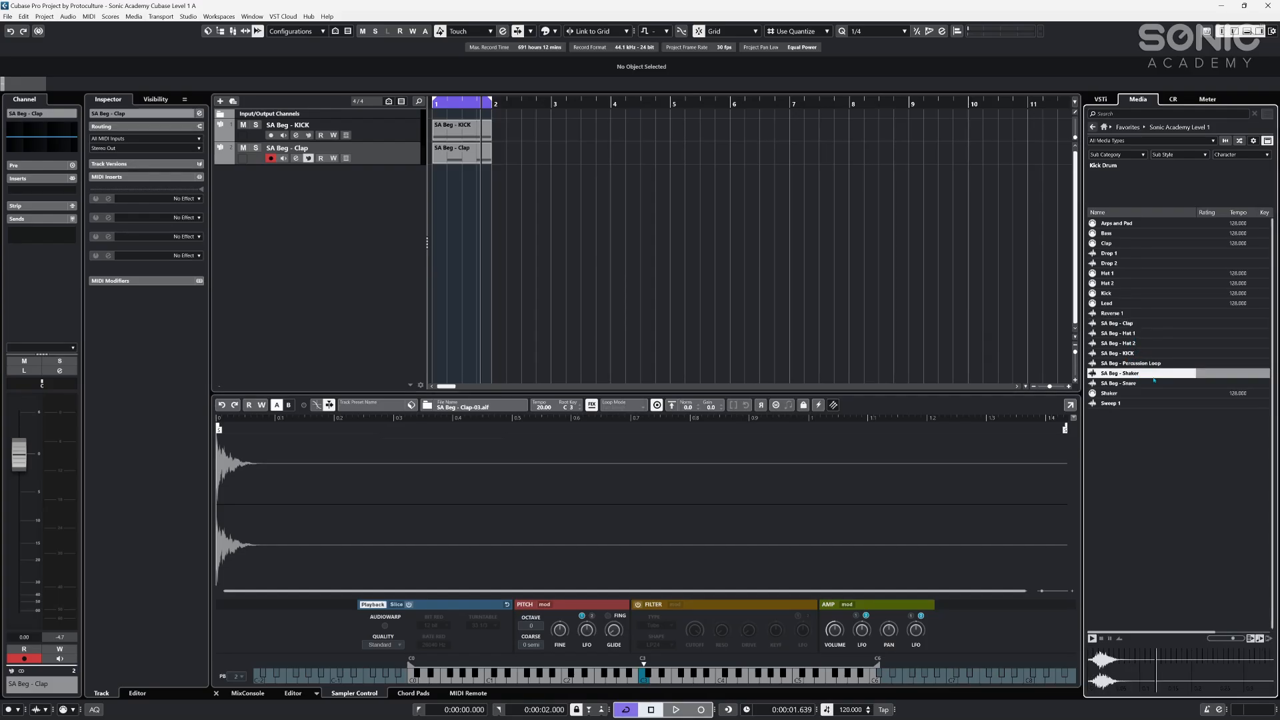
right_click(1128, 376)
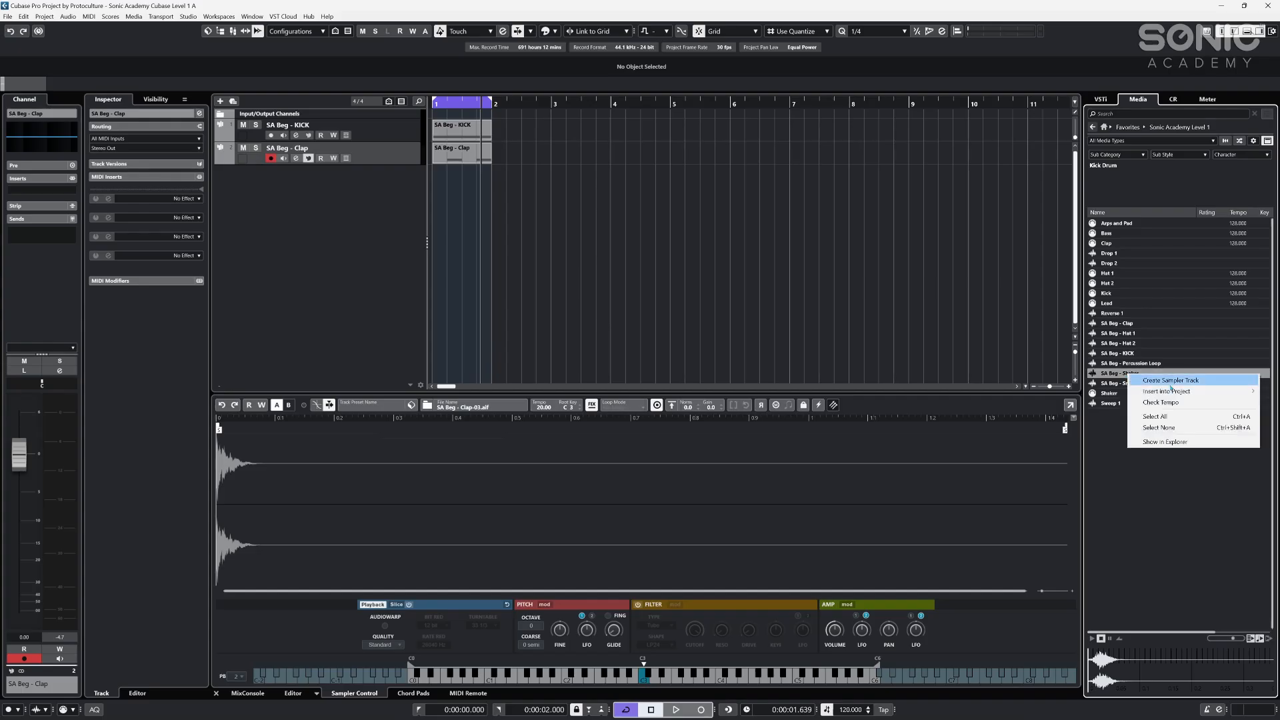
left_click(1149, 377)
double_click(457, 177)
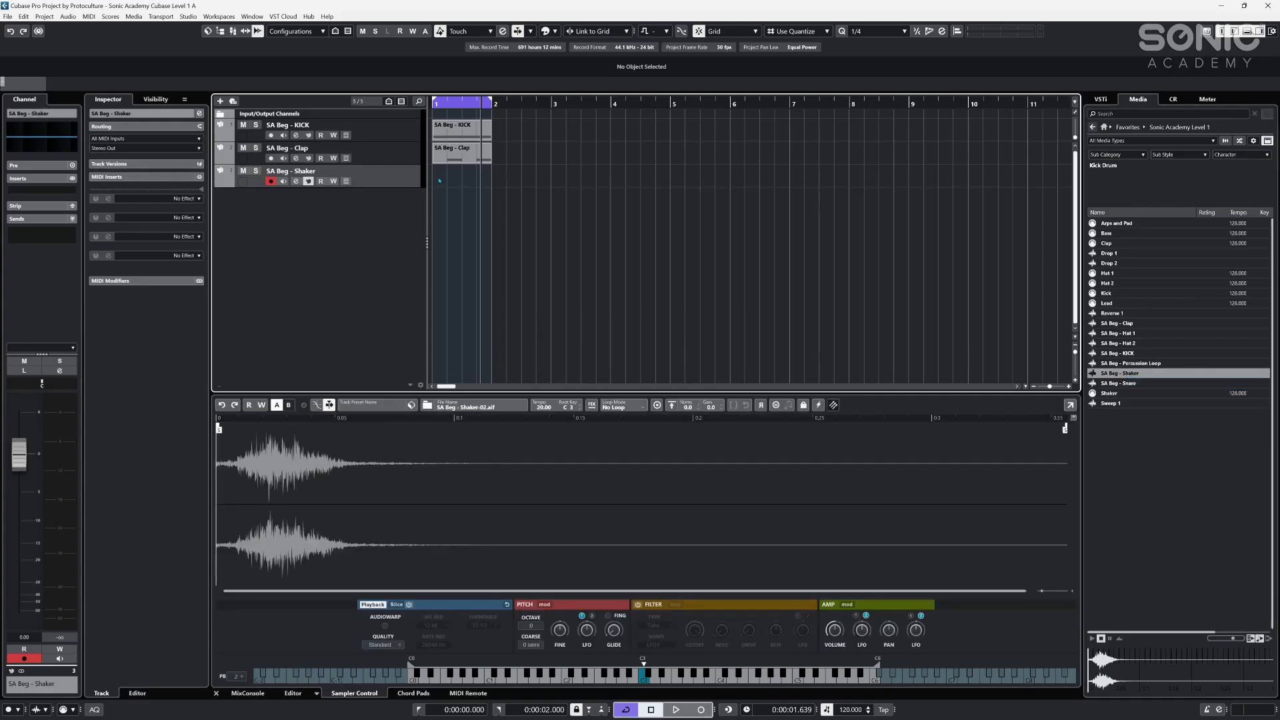
left_click(591, 405)
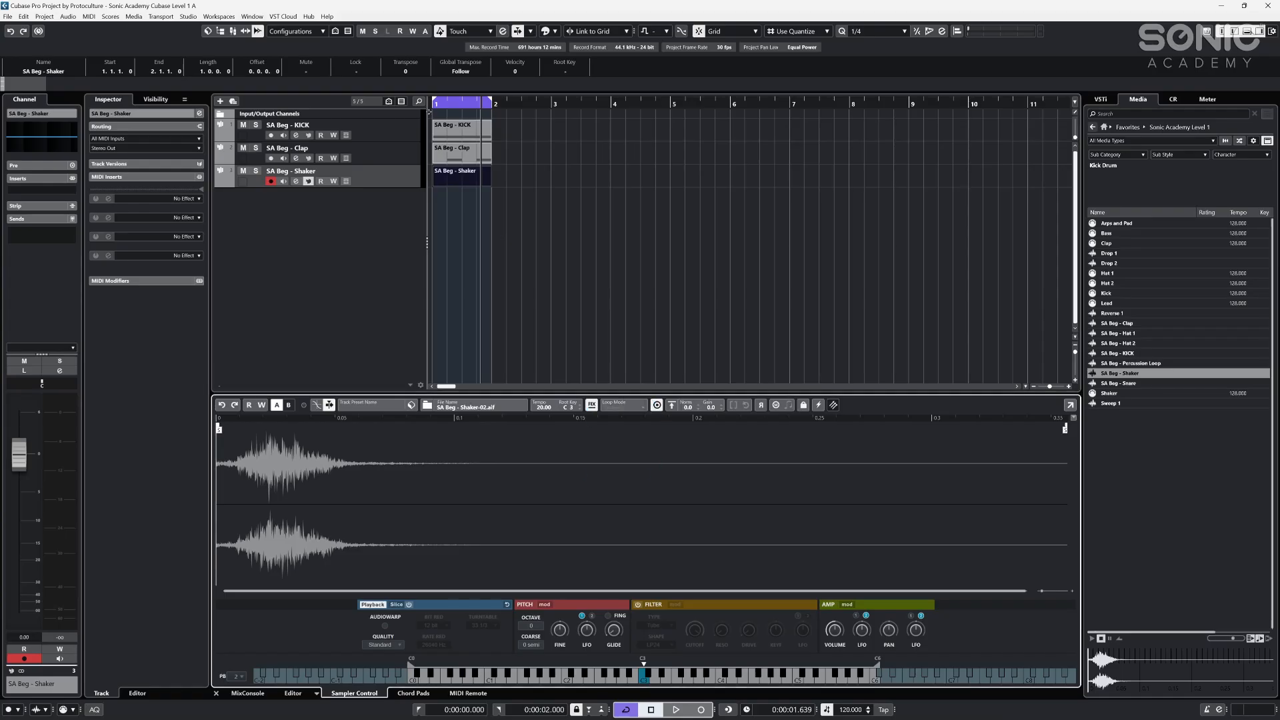
- Open the shaker part for note editing and, with quantize at 1/16, enter four C3 sixteenth notes on the first beat
double_click(453, 179)
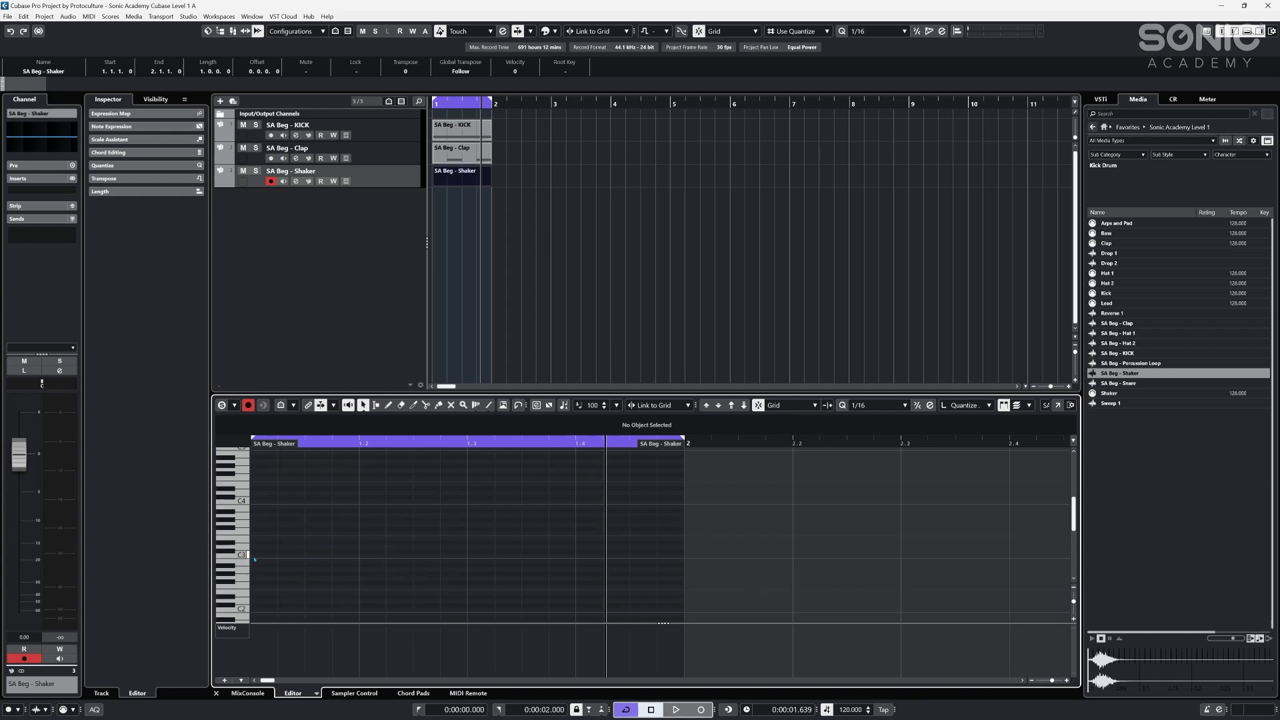
left_click(265, 555, "alt")
left_click(293, 552, "alt")
left_click(318, 555, "alt")
left_click(345, 555, "alt")
key("Down")
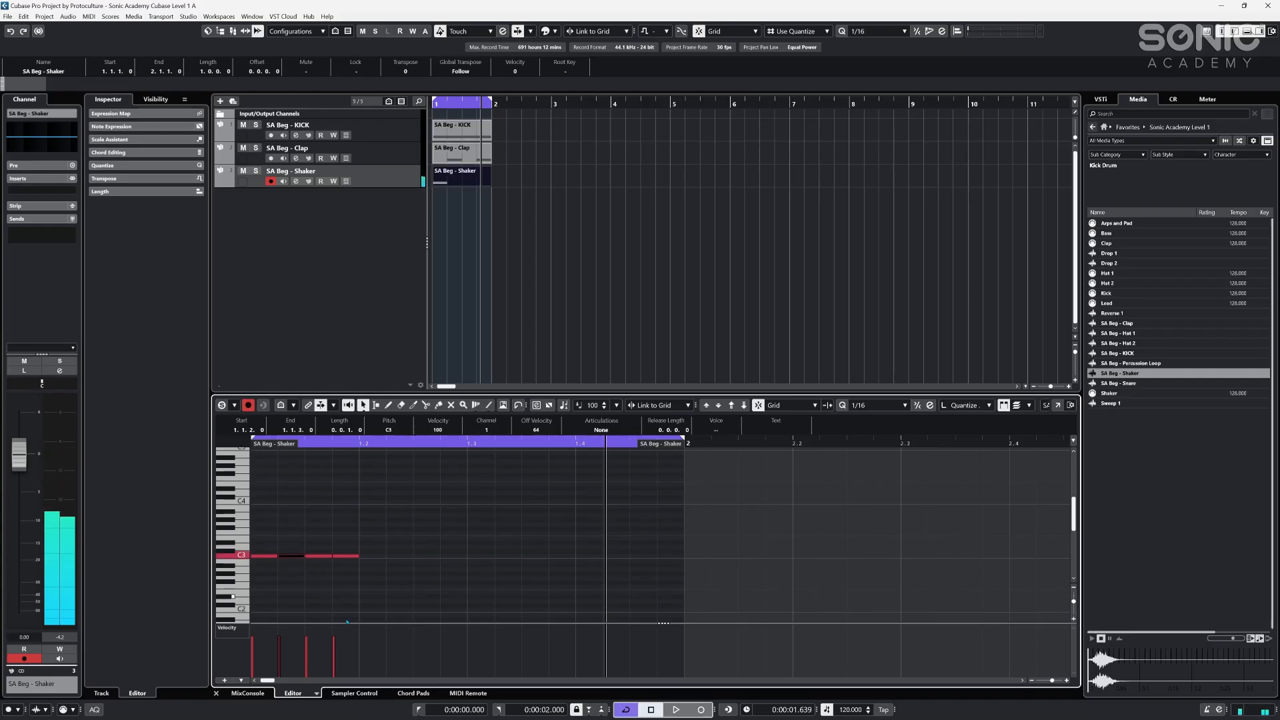
- Shape the four shaker notes' velocities into a rising pattern, with the second at about 60 and the fourth at 127
left_click(258, 661)
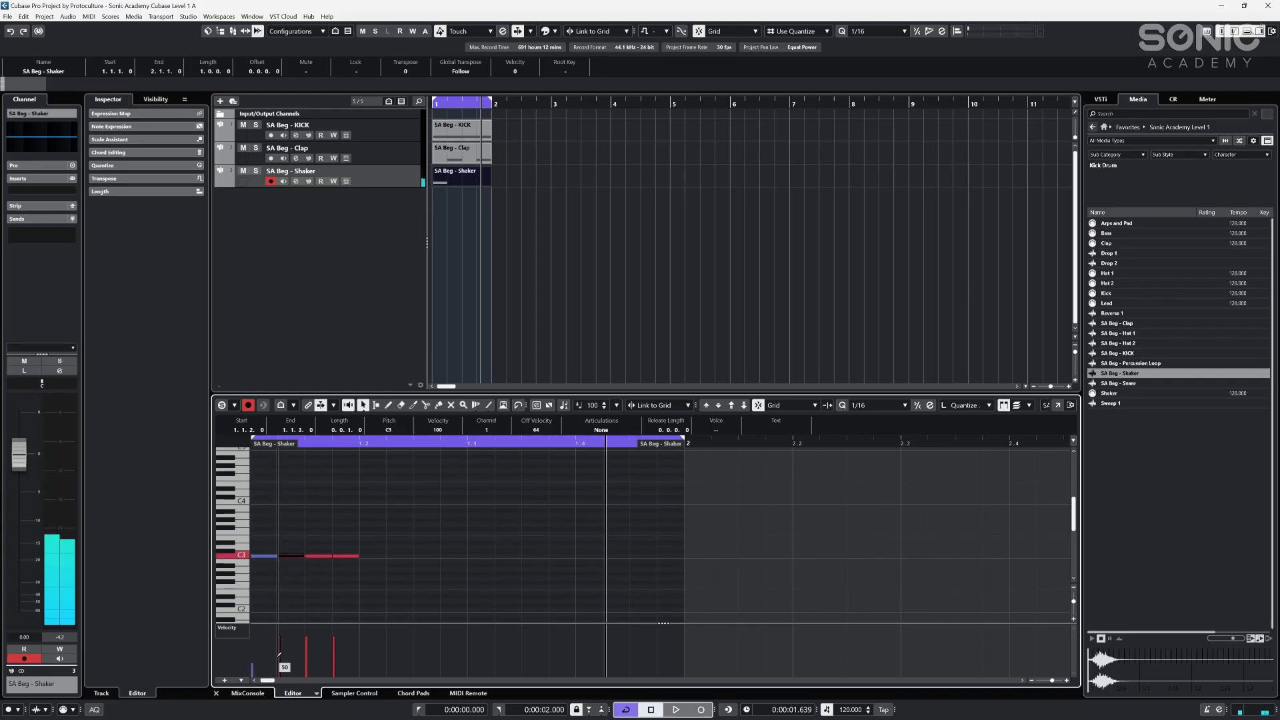
left_click(279, 653)
left_click(280, 657)
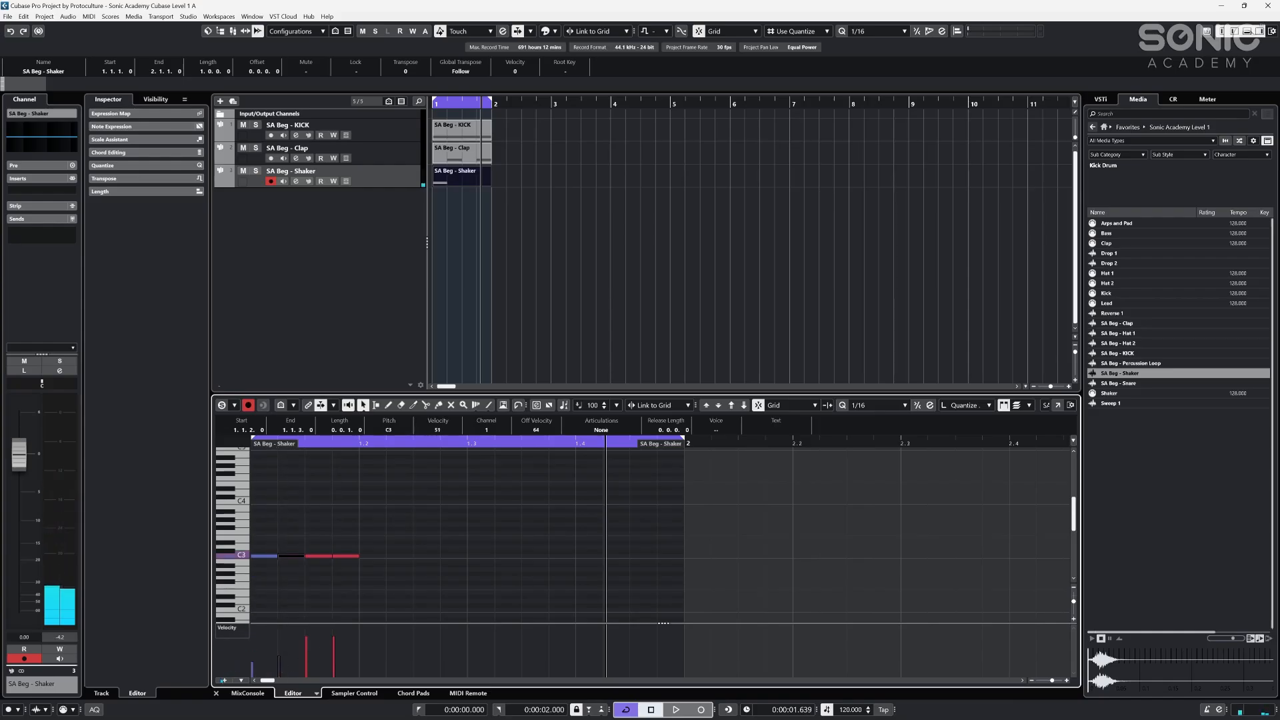
left_click(224, 680)
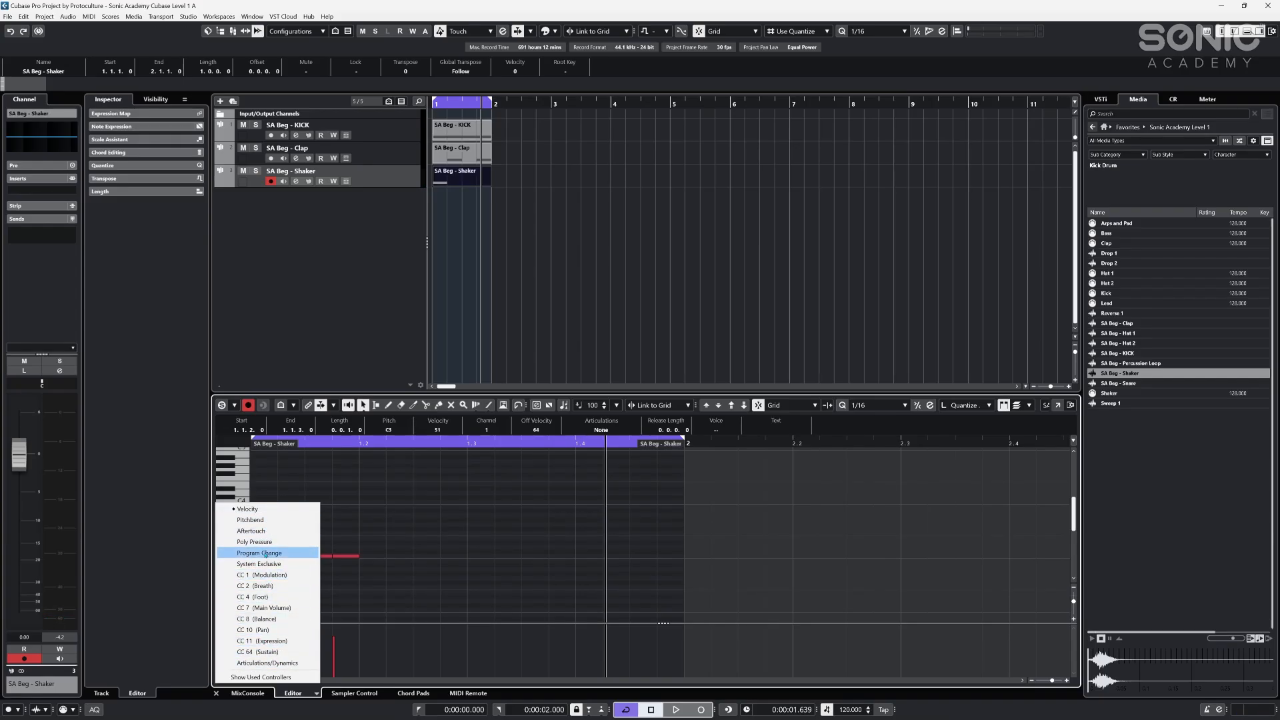
left_click(394, 653)
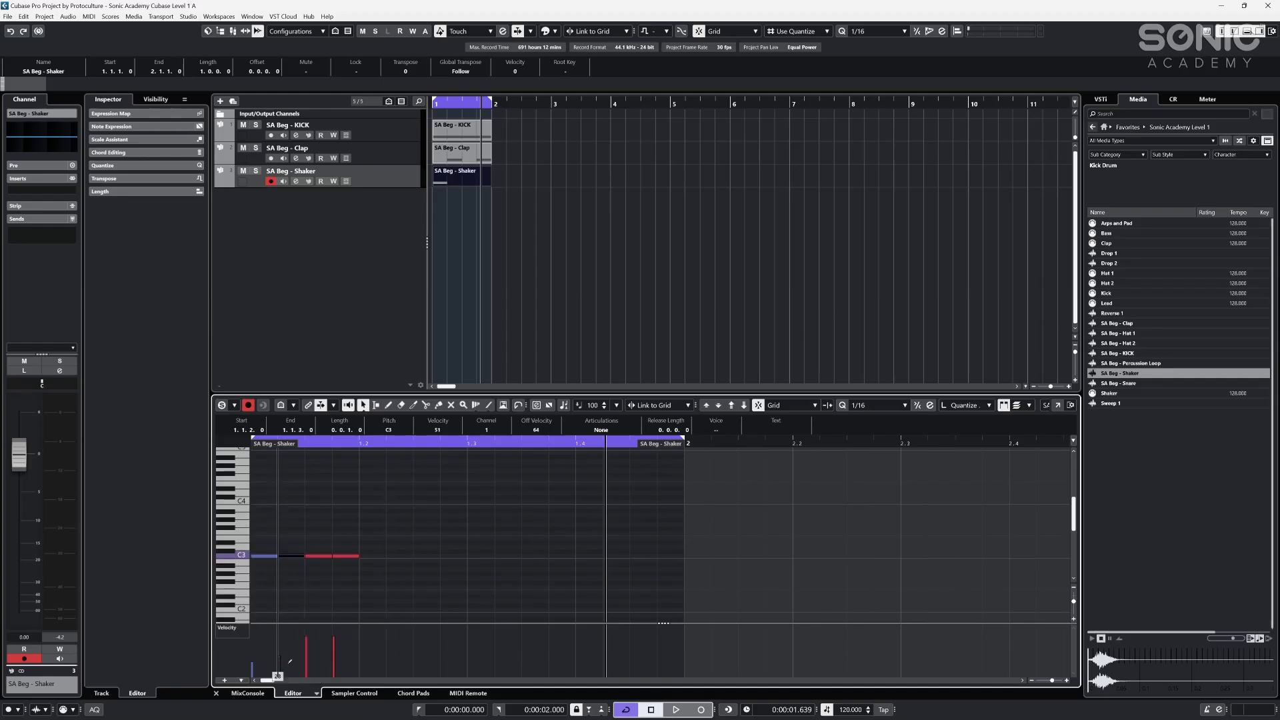
left_click(290, 651)
left_click(315, 635)
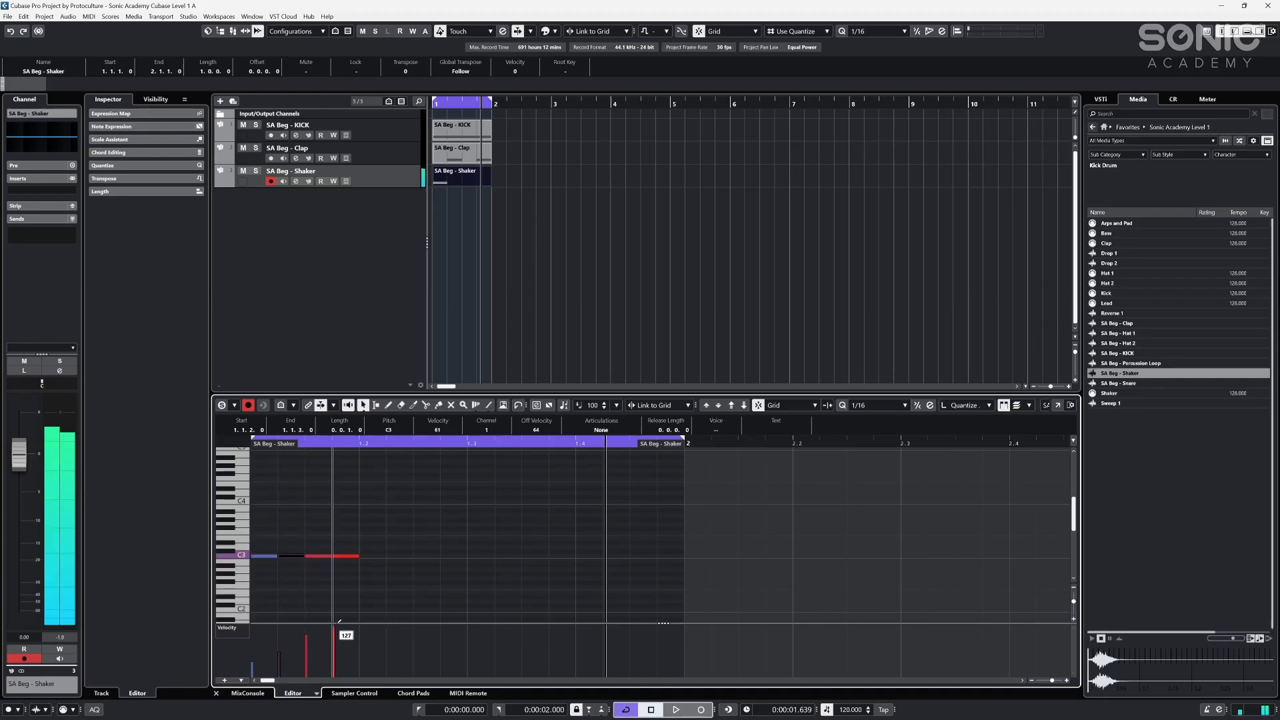
left_click(290, 647)
left_click(264, 657)
left_click(287, 656)
left_click(287, 652)
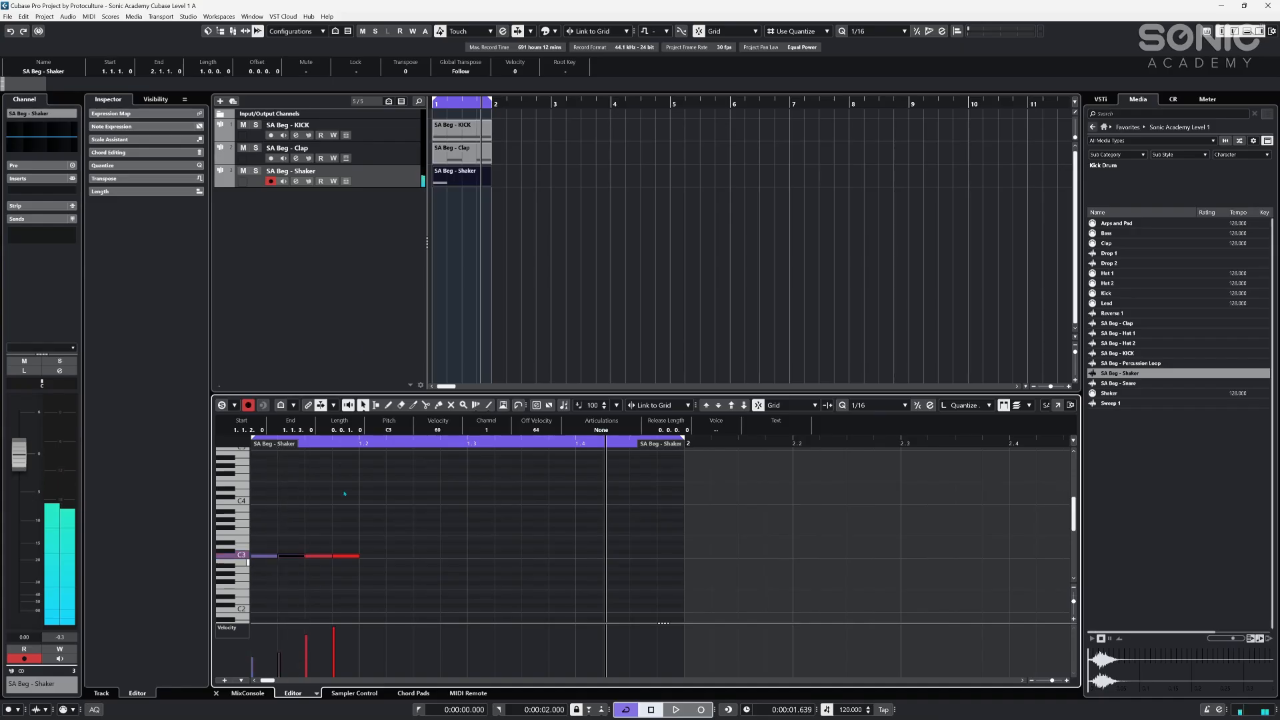
- Select the four shaker notes and duplicate them three times to fill the bar
left_click(370, 547)
left_click_drag(360, 532, 258, 590)
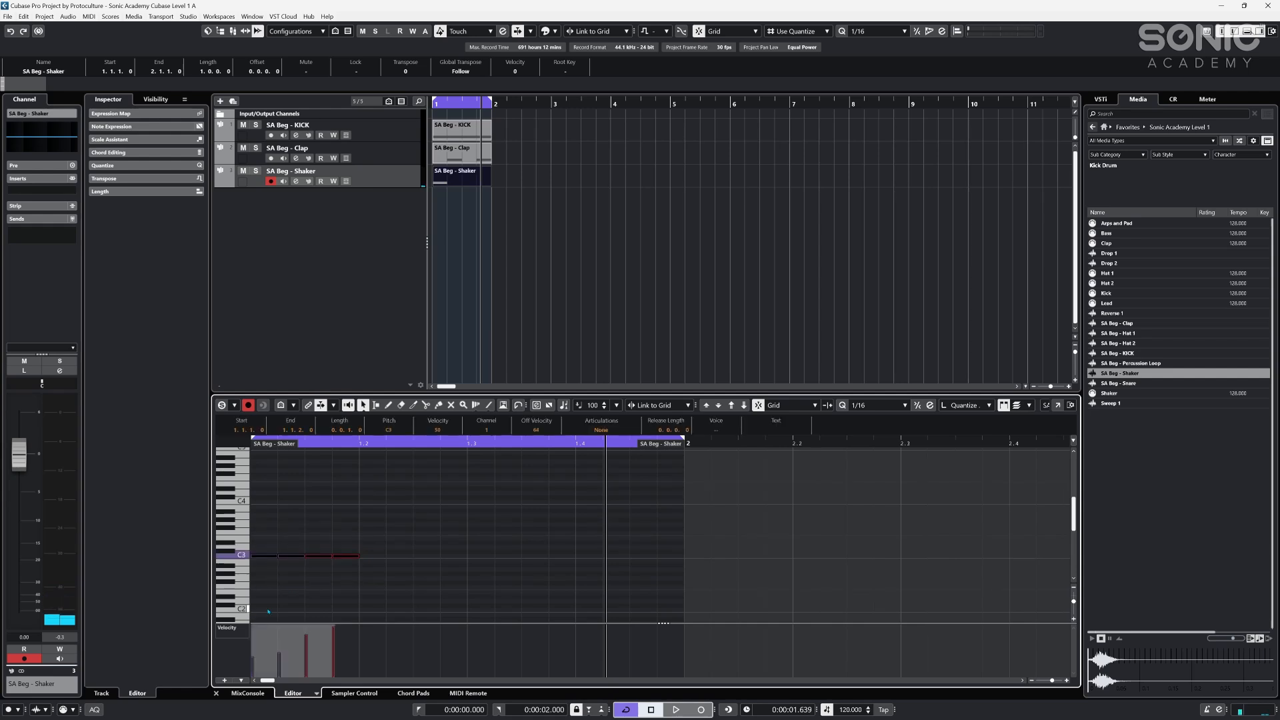
key("alt+d")
key("alt+d")
key("alt+d")
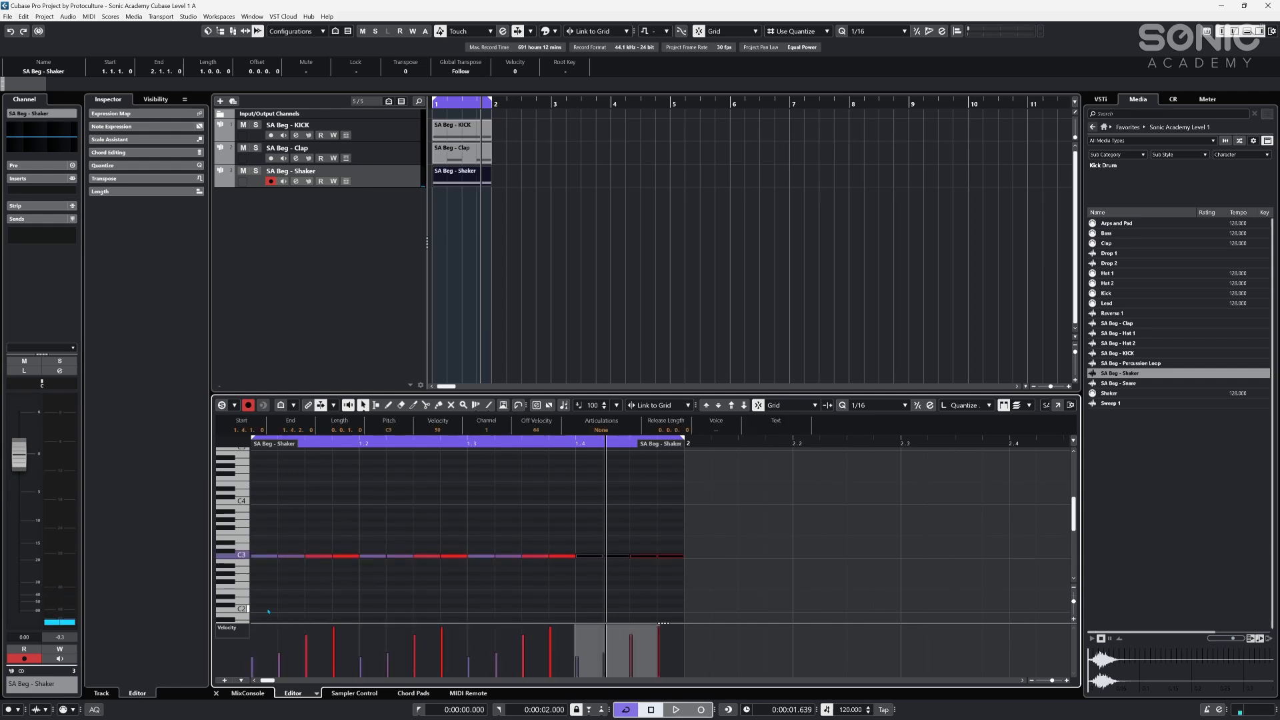
- Lower the velocities of the first two shaker notes, playing the loop to check the groove
key("space")
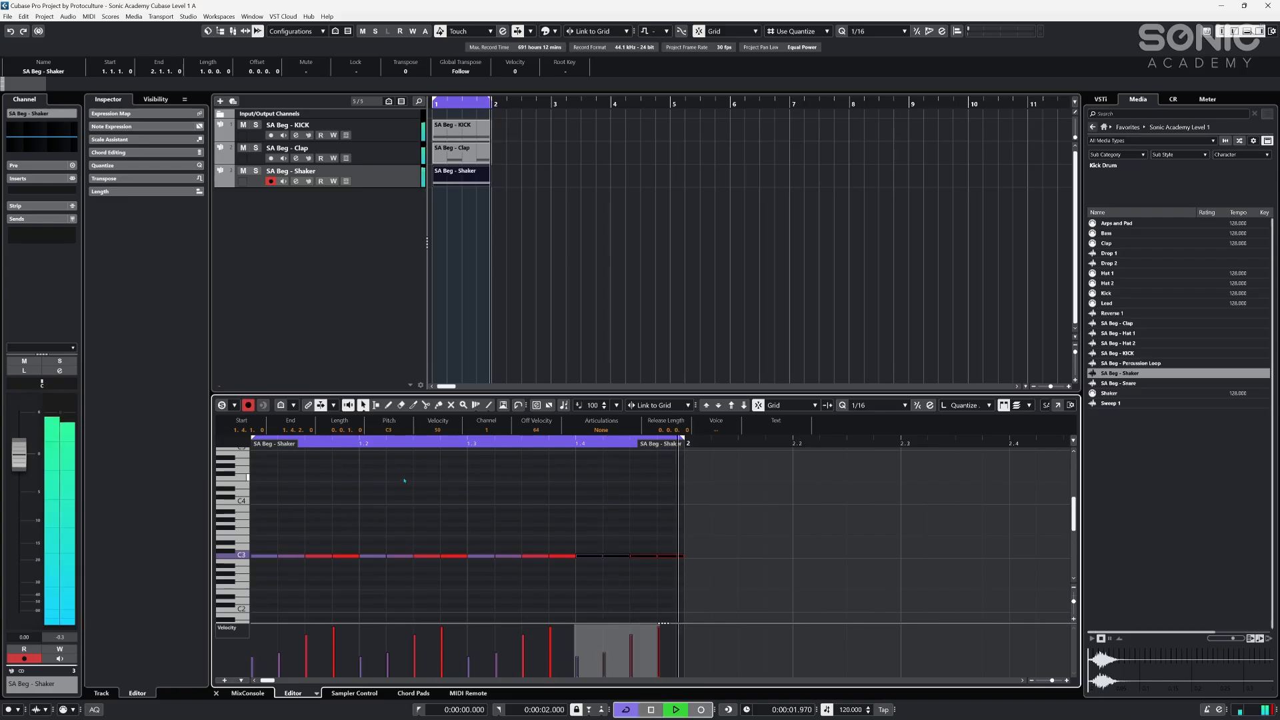
key("space")
left_click_drag(253, 665, 297, 665)
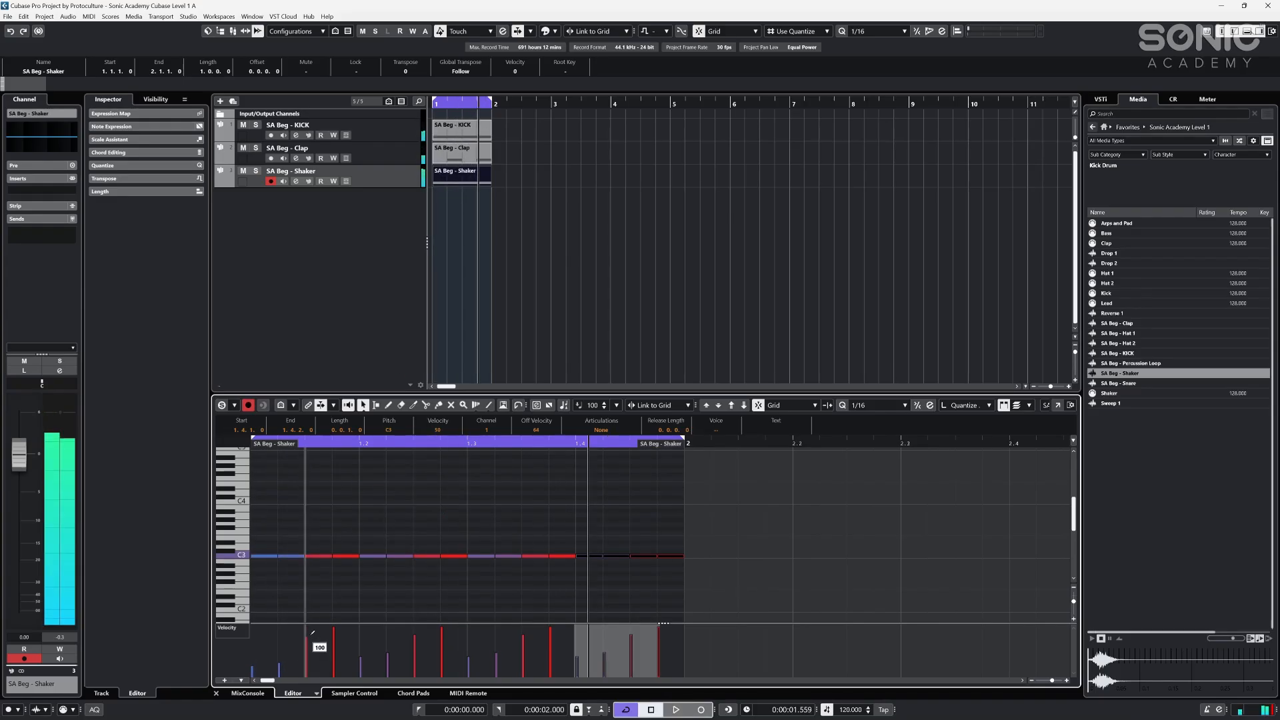
key("space")
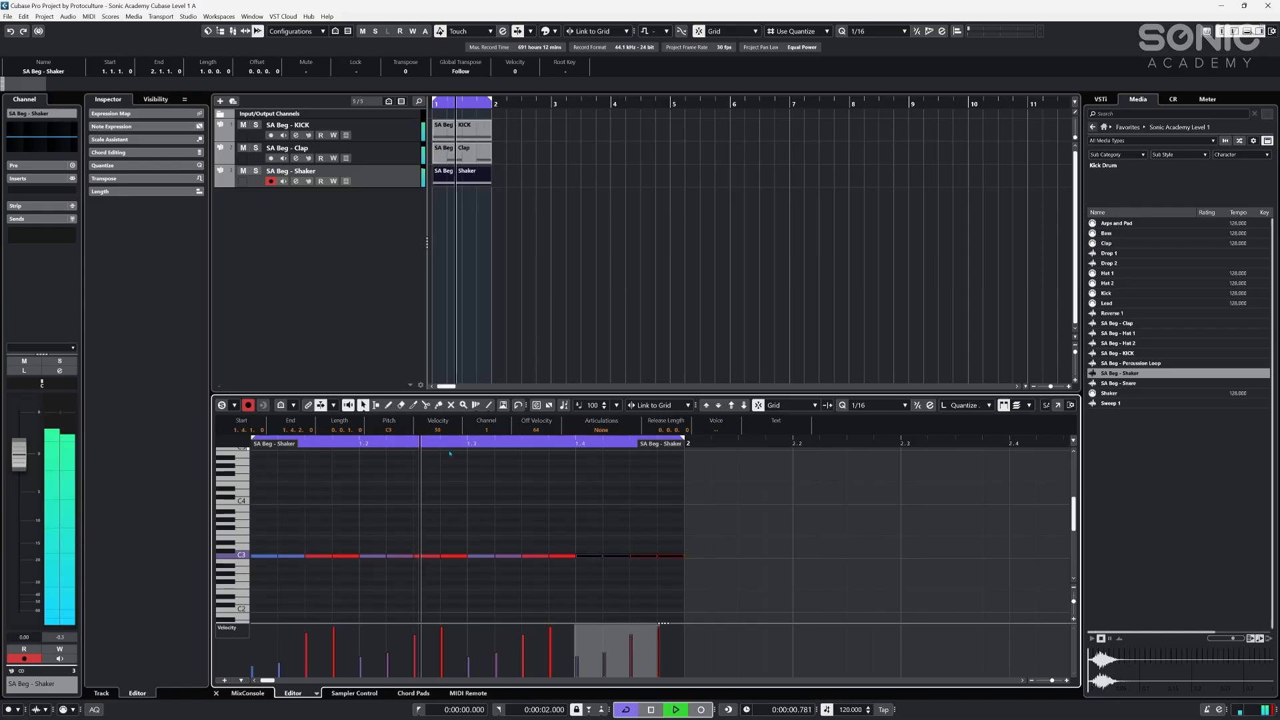
key("space")
left_click(363, 513)
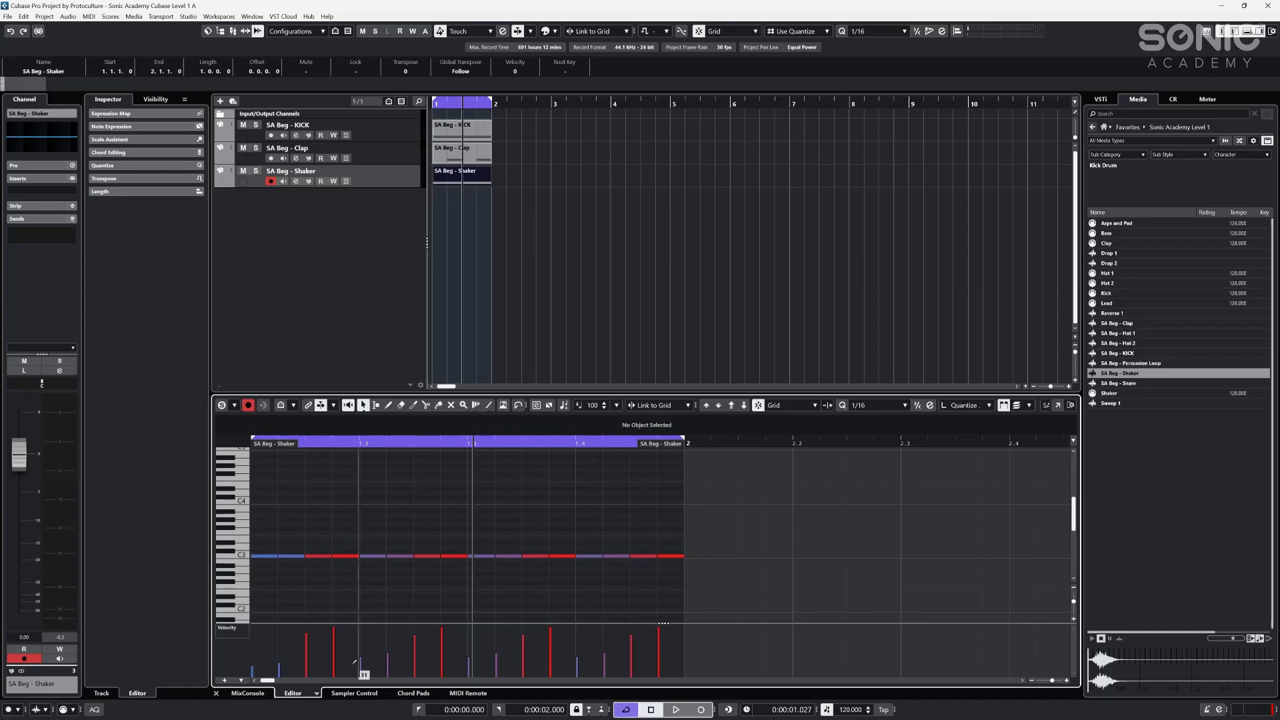
left_click_drag(354, 509, 252, 592)
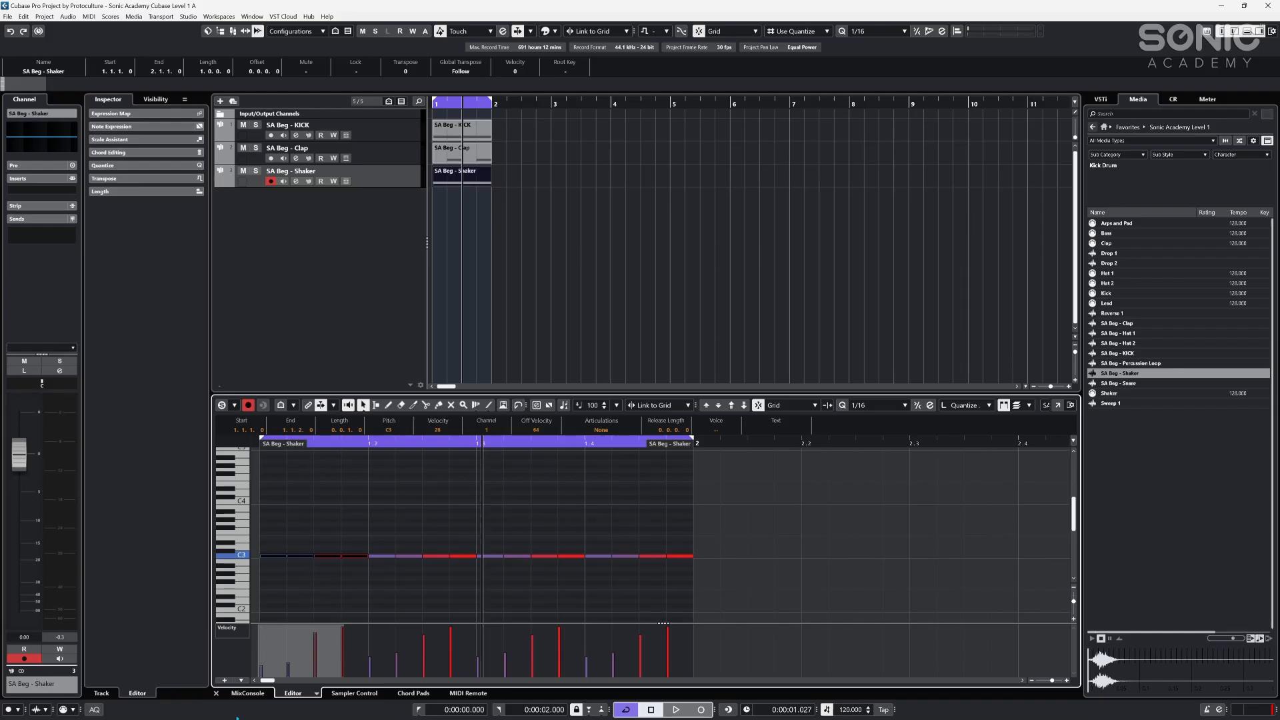
mouse_move(271, 642)
left_click_drag(262, 636, 262, 635)
- Replace the shaker notes after the first beat with three duplicates of the four first-beat notes, and play the loop
key("KP_Decimal")
left_click_drag(386, 539, 696, 573)
key("Delete")
key("ctrl+d")
key("ctrl+d")
key("ctrl+d")
key("space")
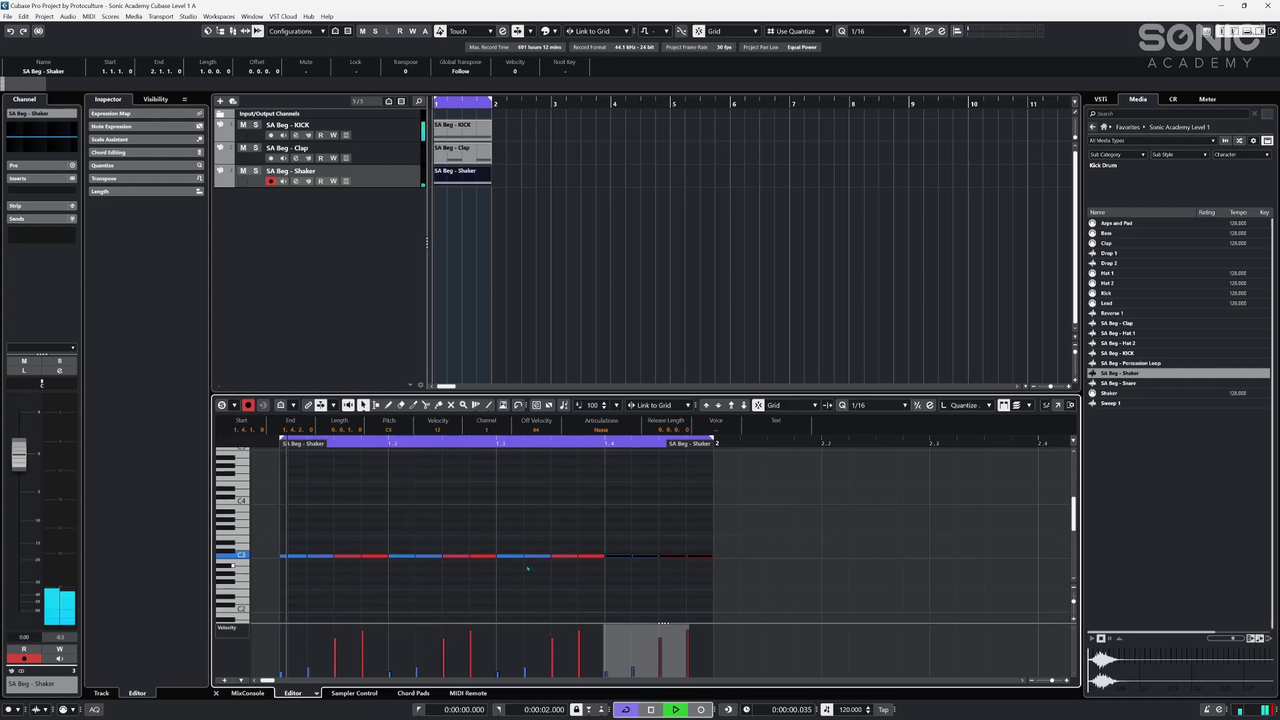
key("space")
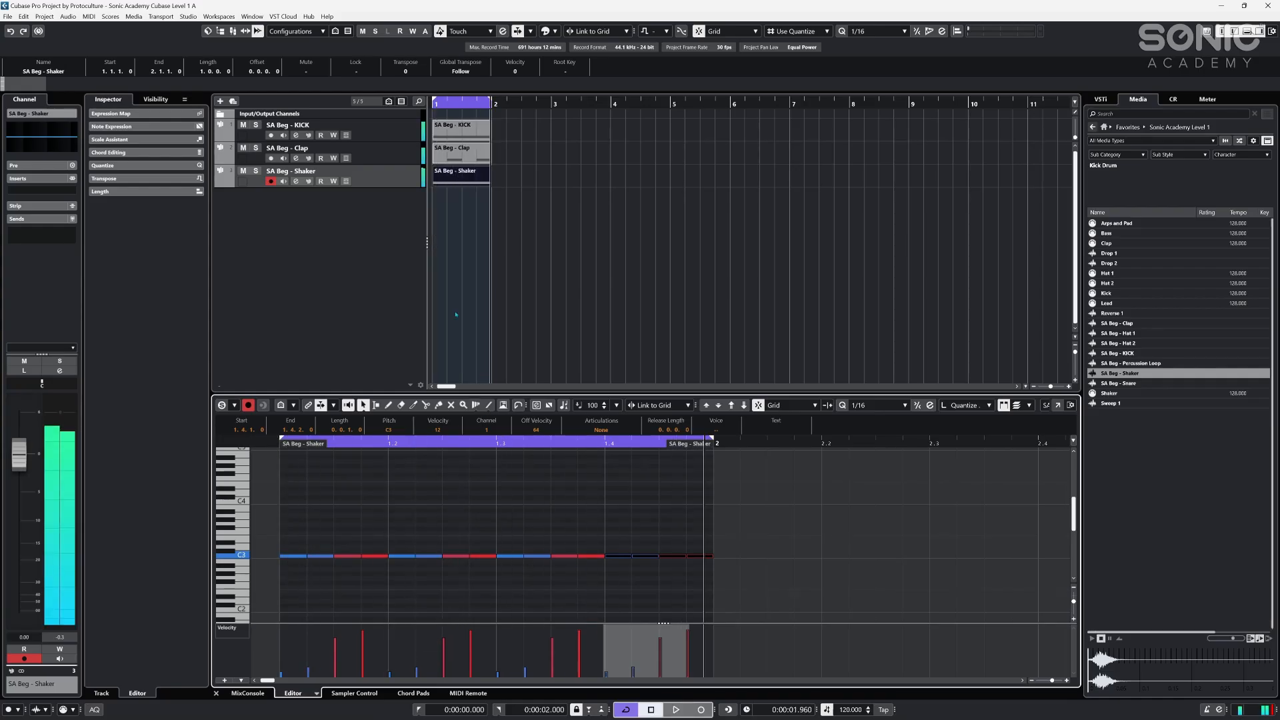
- Create Sampler Tracks from the SA Beg - Hat 1 and SA Beg - Hat 2 samples
left_click(1134, 333)
right_click(1138, 340)
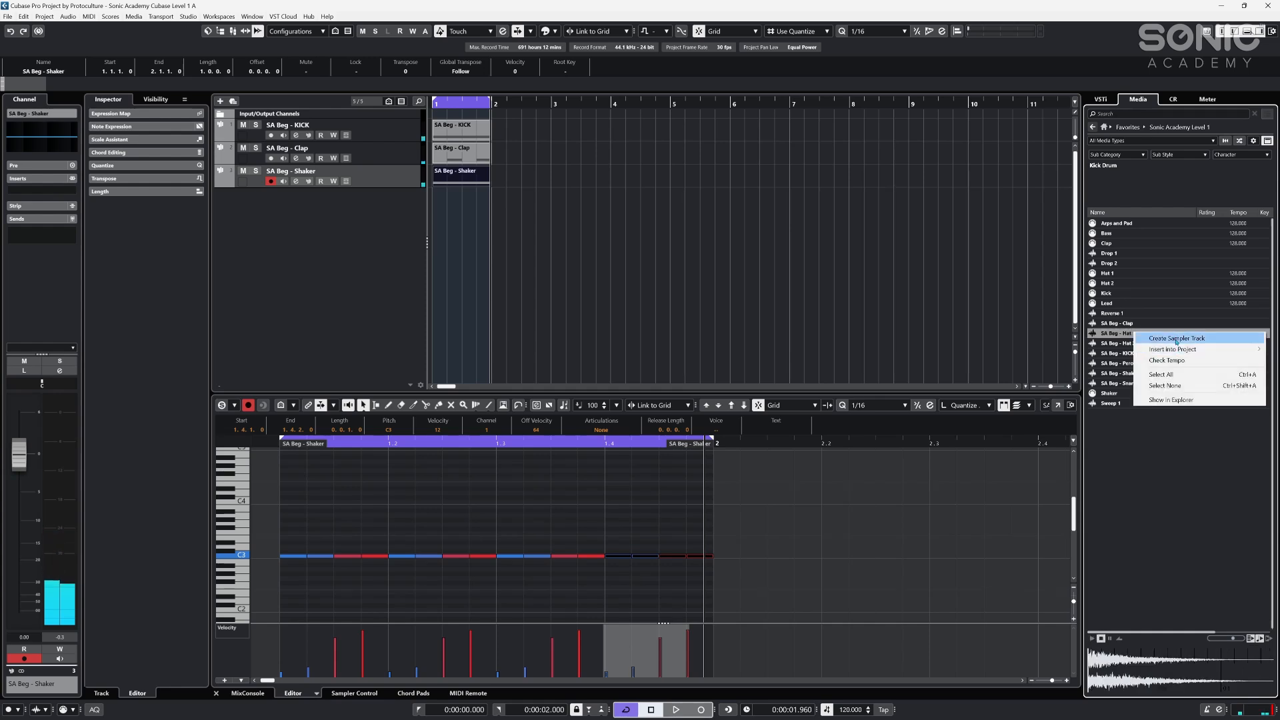
left_click(1176, 344)
left_click(1128, 343)
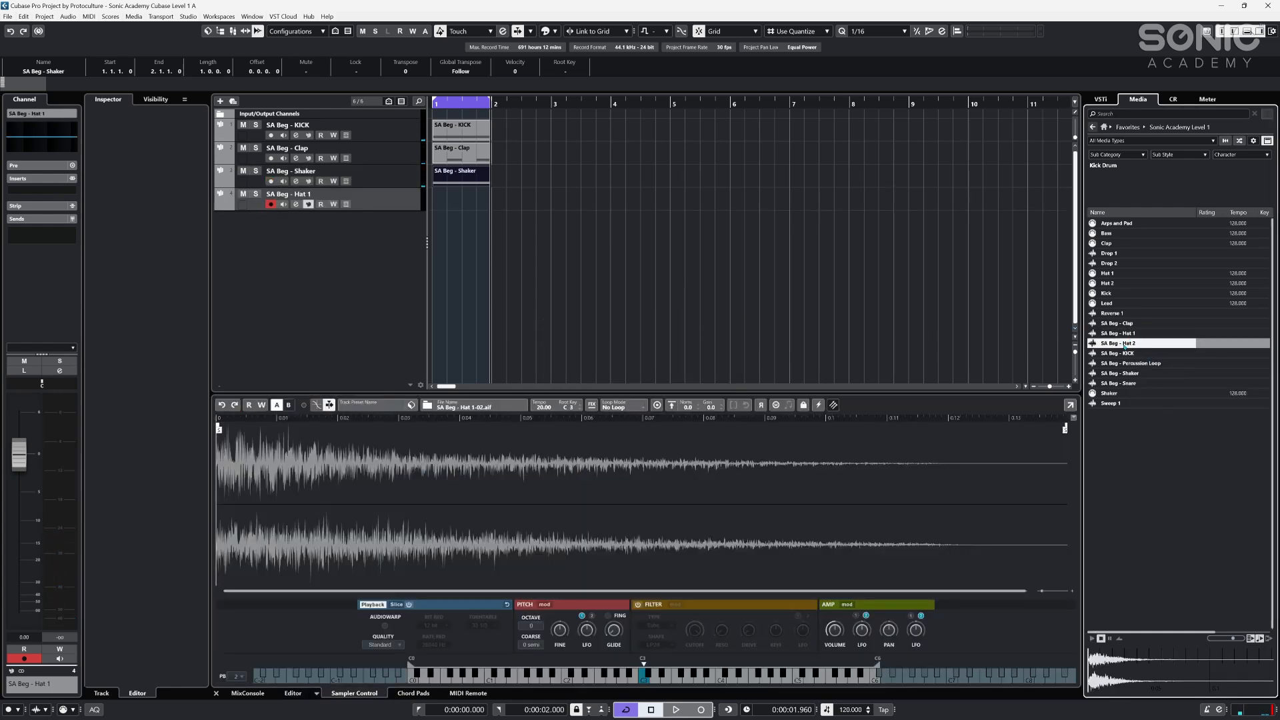
right_click(1126, 343)
left_click(1160, 352)
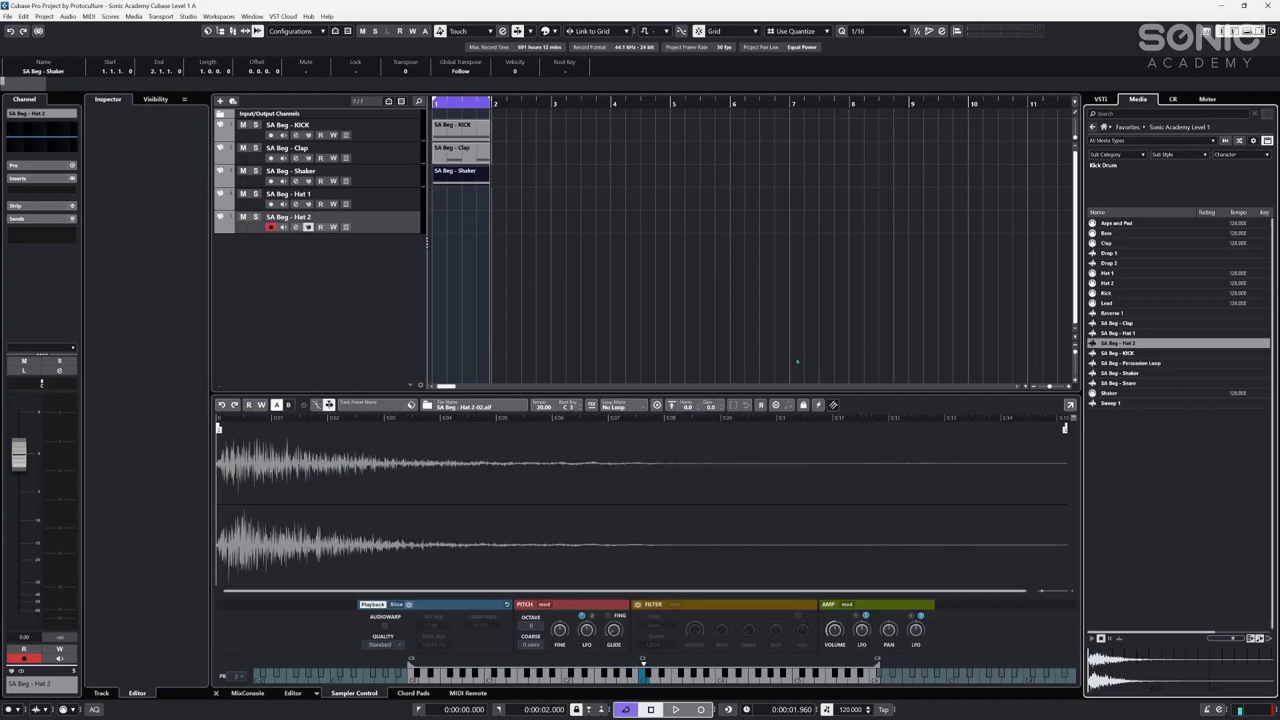
- Add a one-bar part at bar 1 on the Hat 1 track and open it for note editing
left_click(398, 202)
double_click(448, 209)
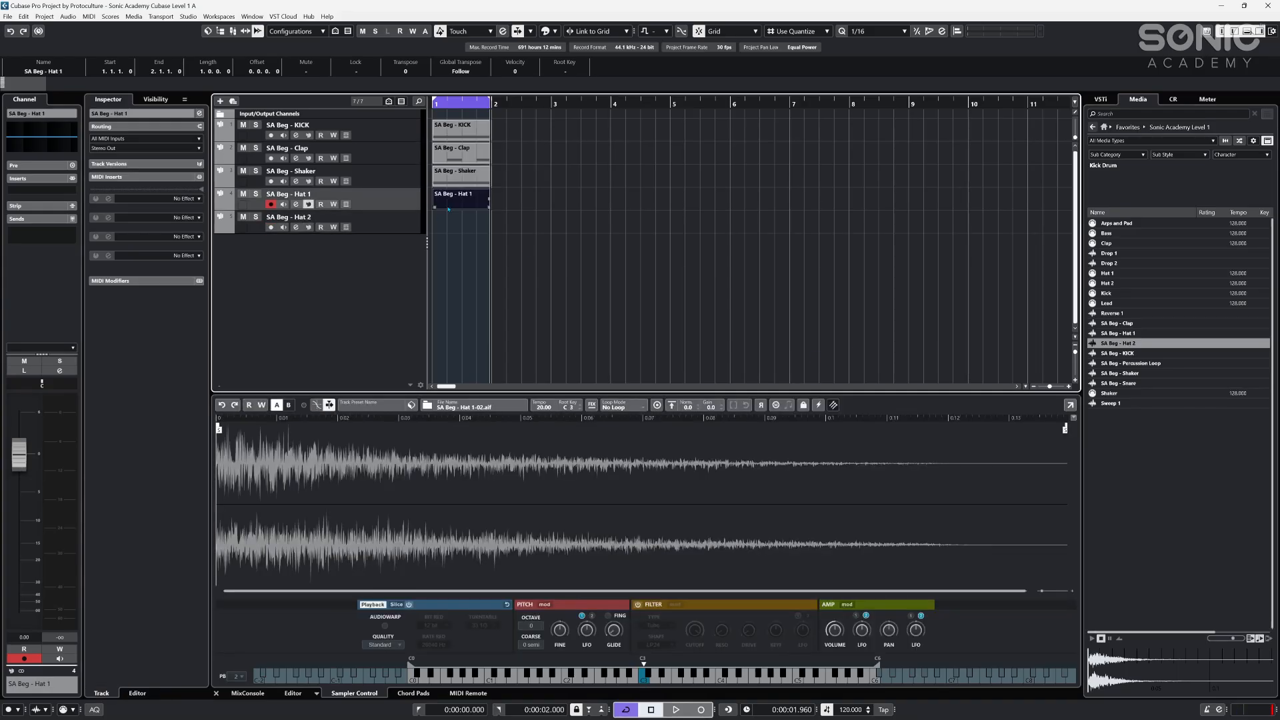
double_click(467, 202)
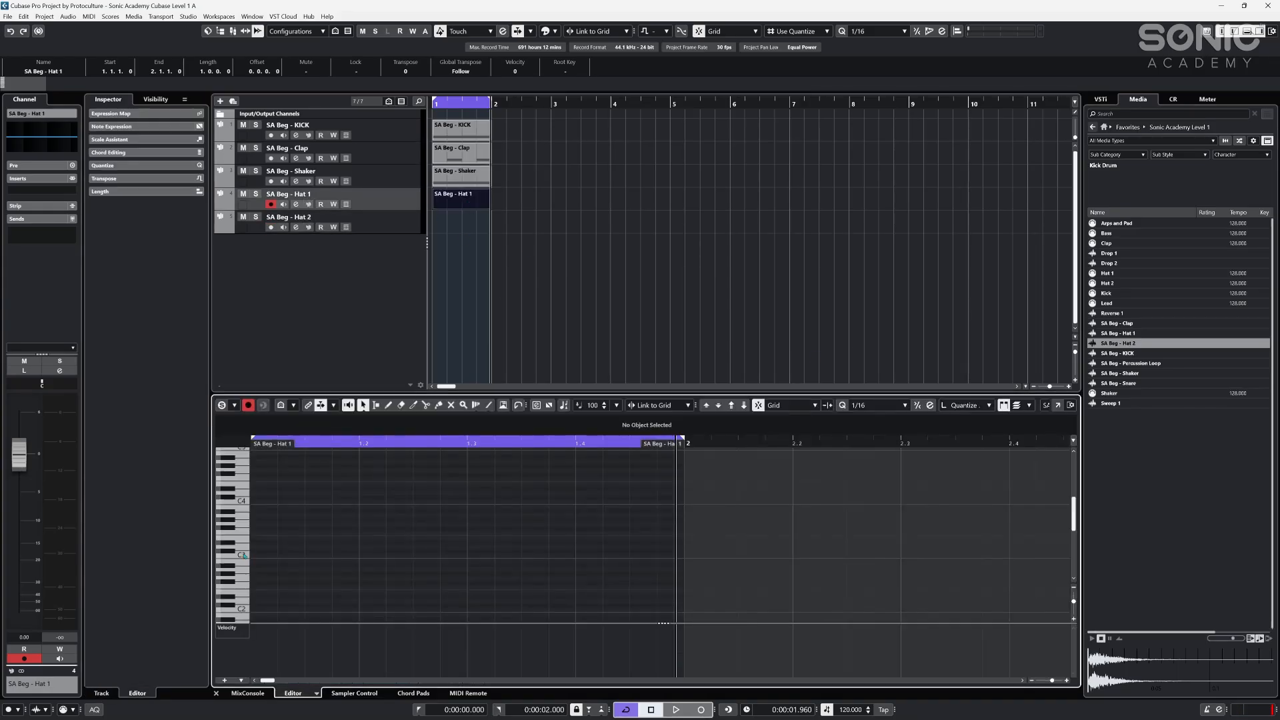
- Enter a C3 sixteenth note on the third sixteenth of each beat in the Hat 1 part, and play the loop
double_click(312, 556)
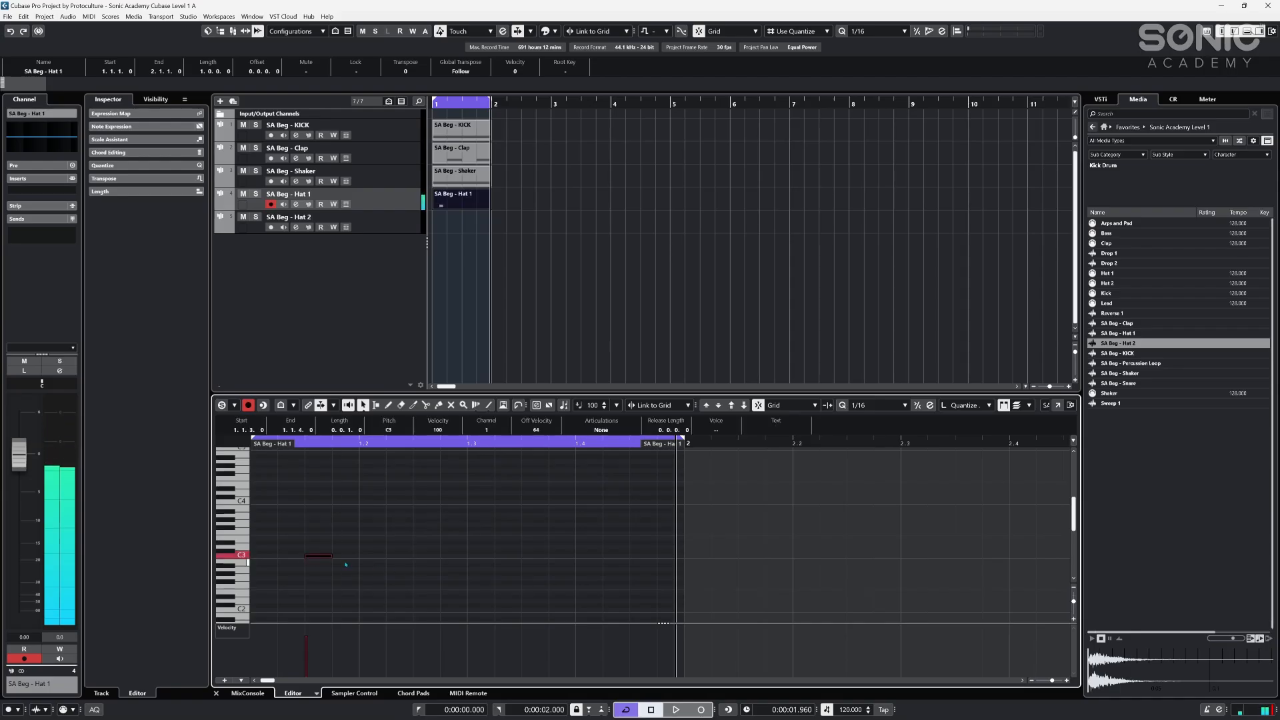
double_click(422, 556)
double_click(528, 552)
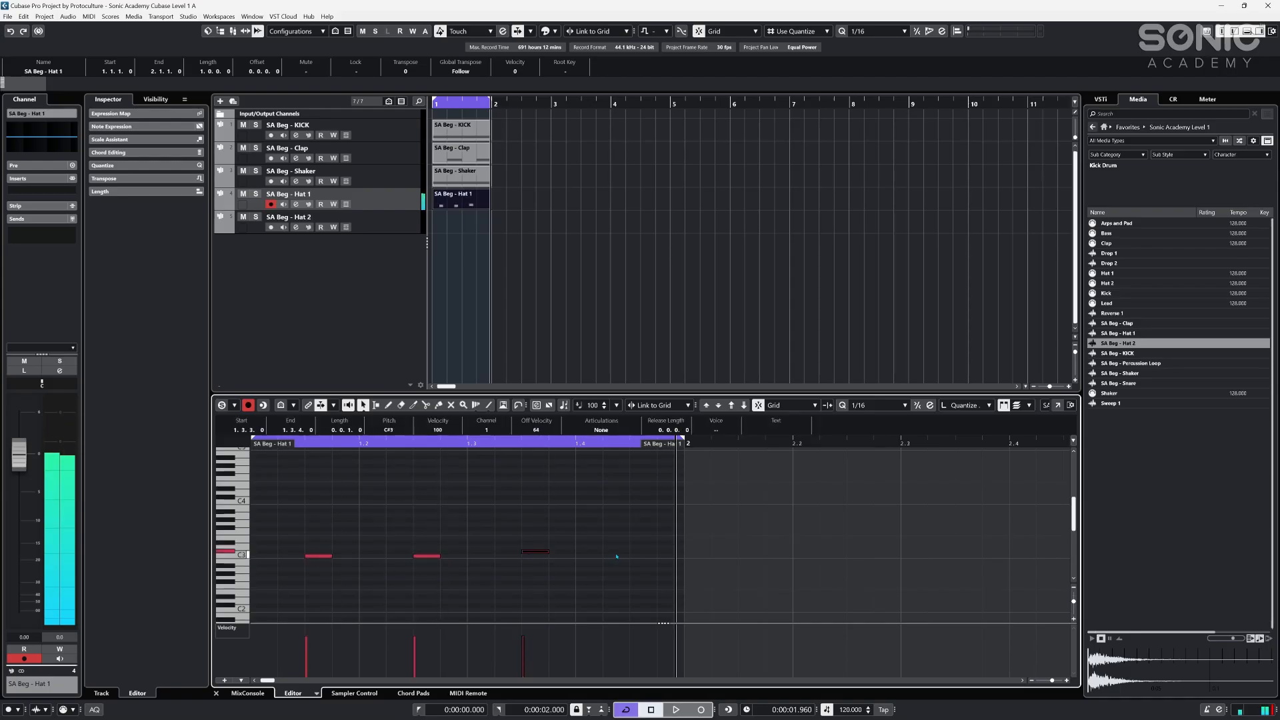
double_click(640, 556)
key("Down")
key("space")
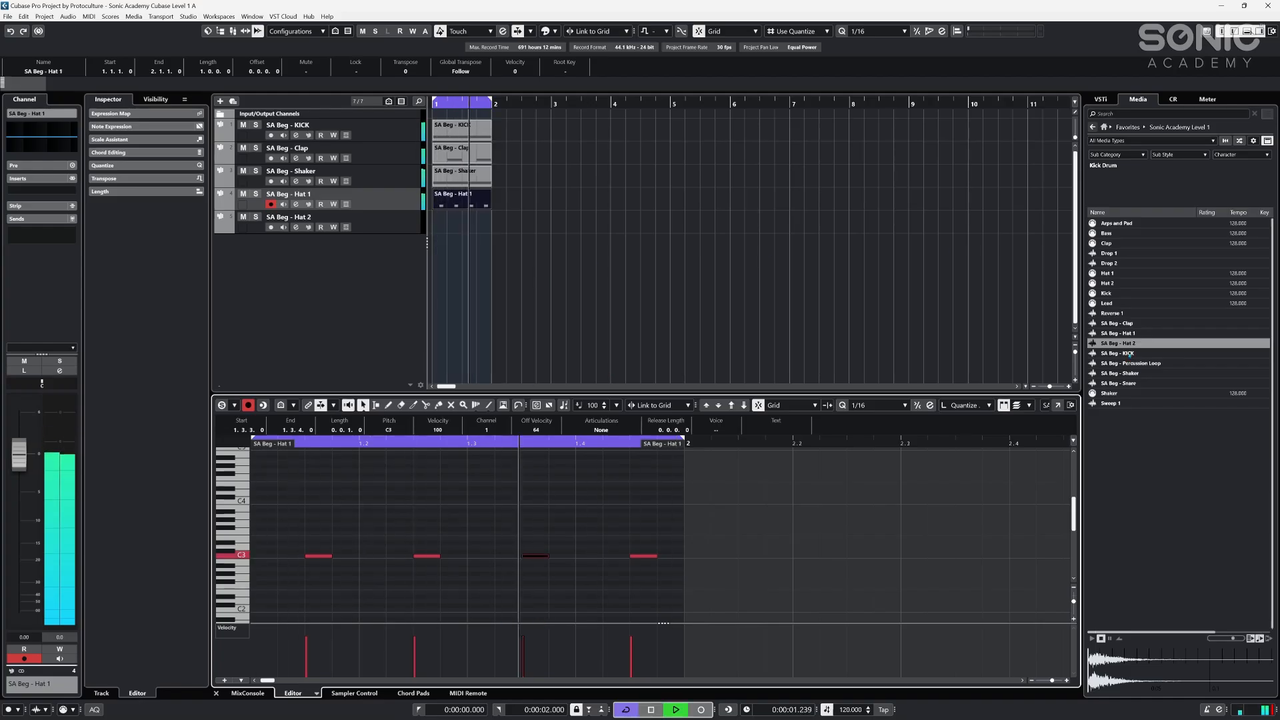
- Add a one-bar Hat 2 part at bar 1 with a C3 sixteenth note on each beat's last sixteenth, and play the loop
double_click(465, 227)
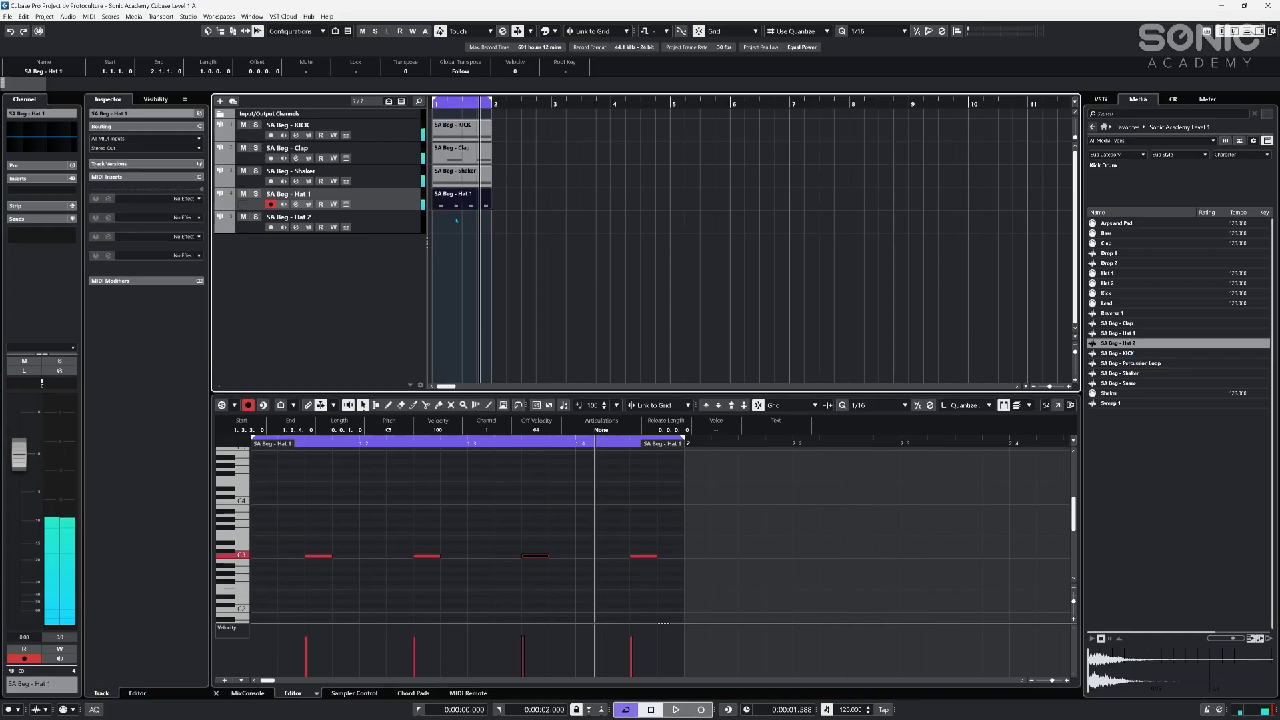
double_click(350, 548)
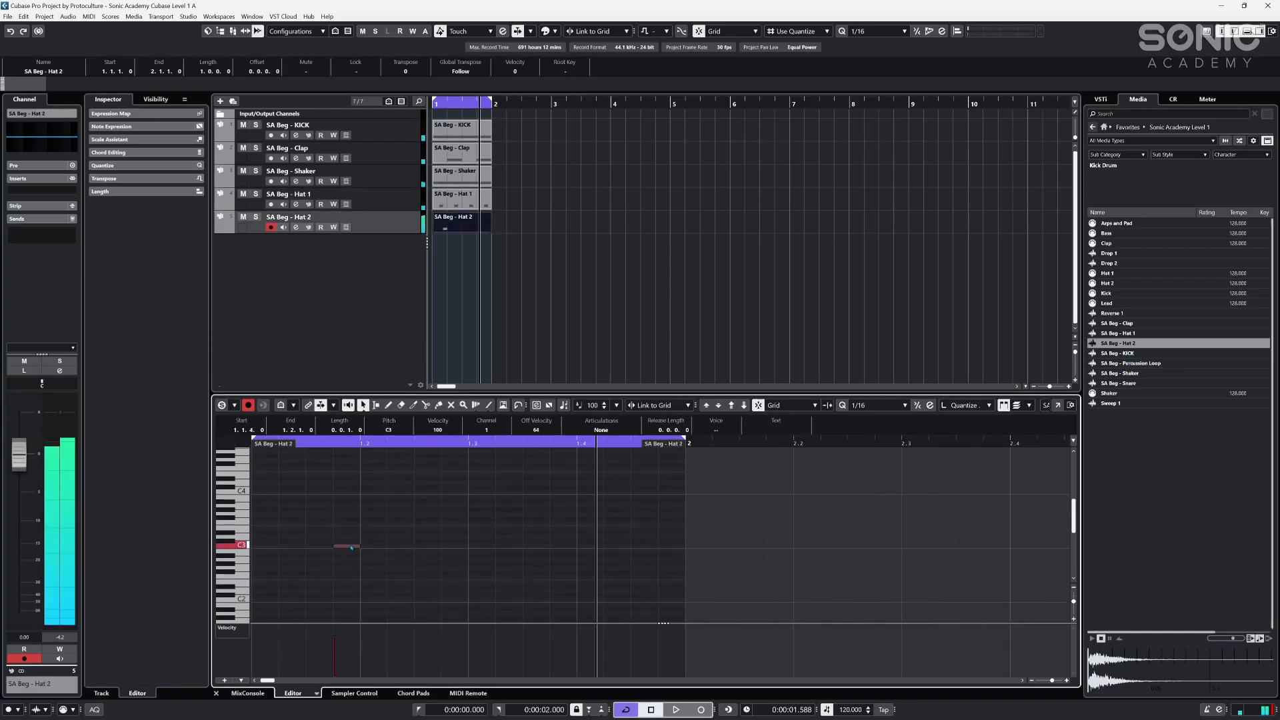
double_click(456, 547)
left_click(561, 548)
double_click(561, 546)
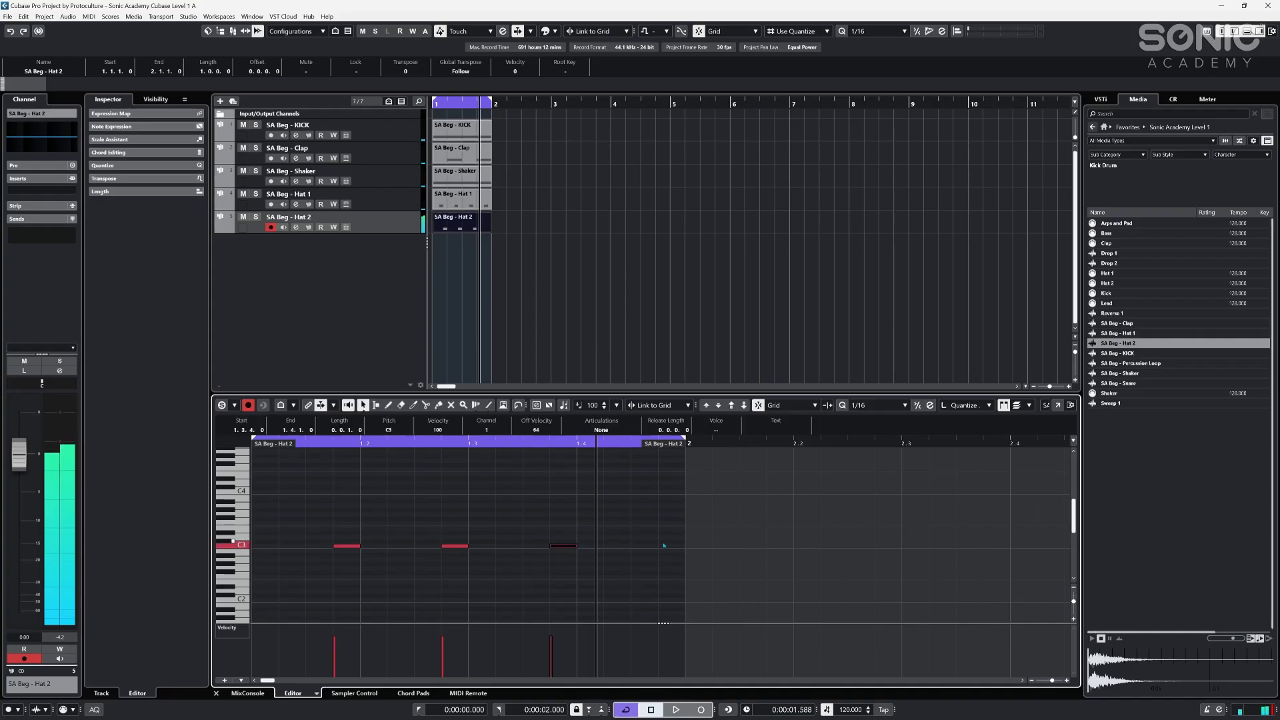
double_click(670, 546)
key("space")
left_click(627, 509)
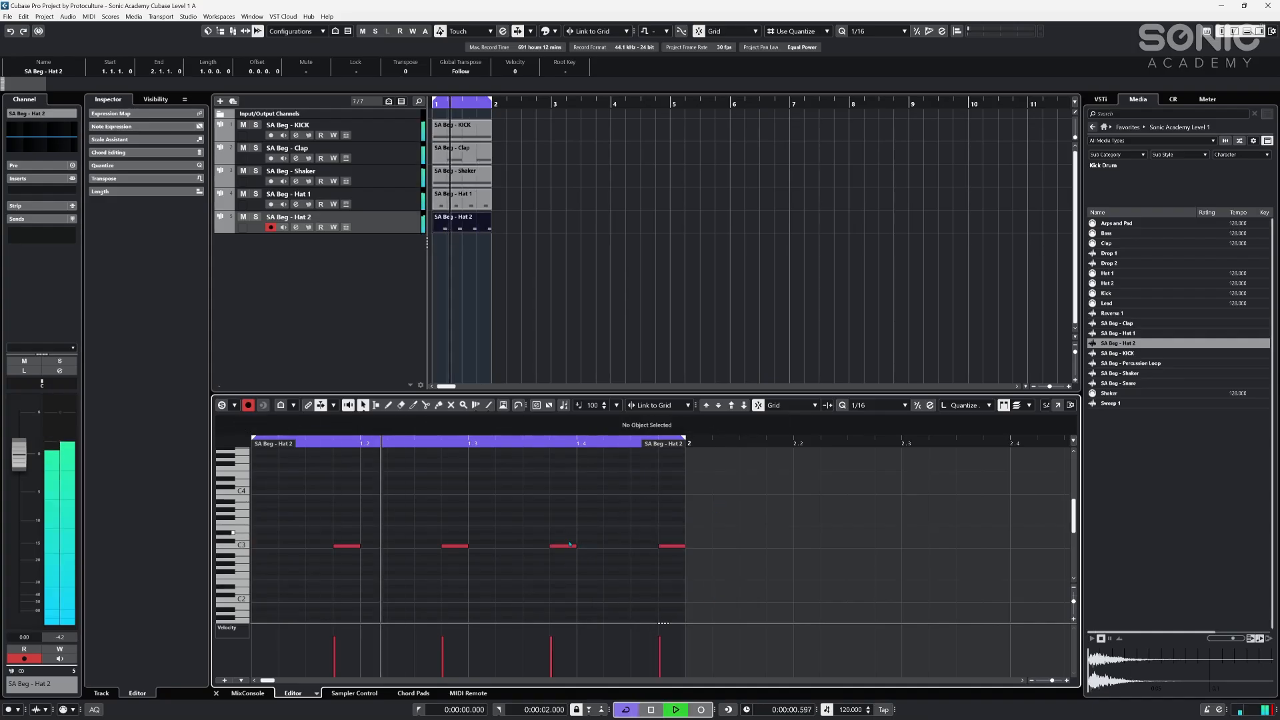
left_click(539, 244)
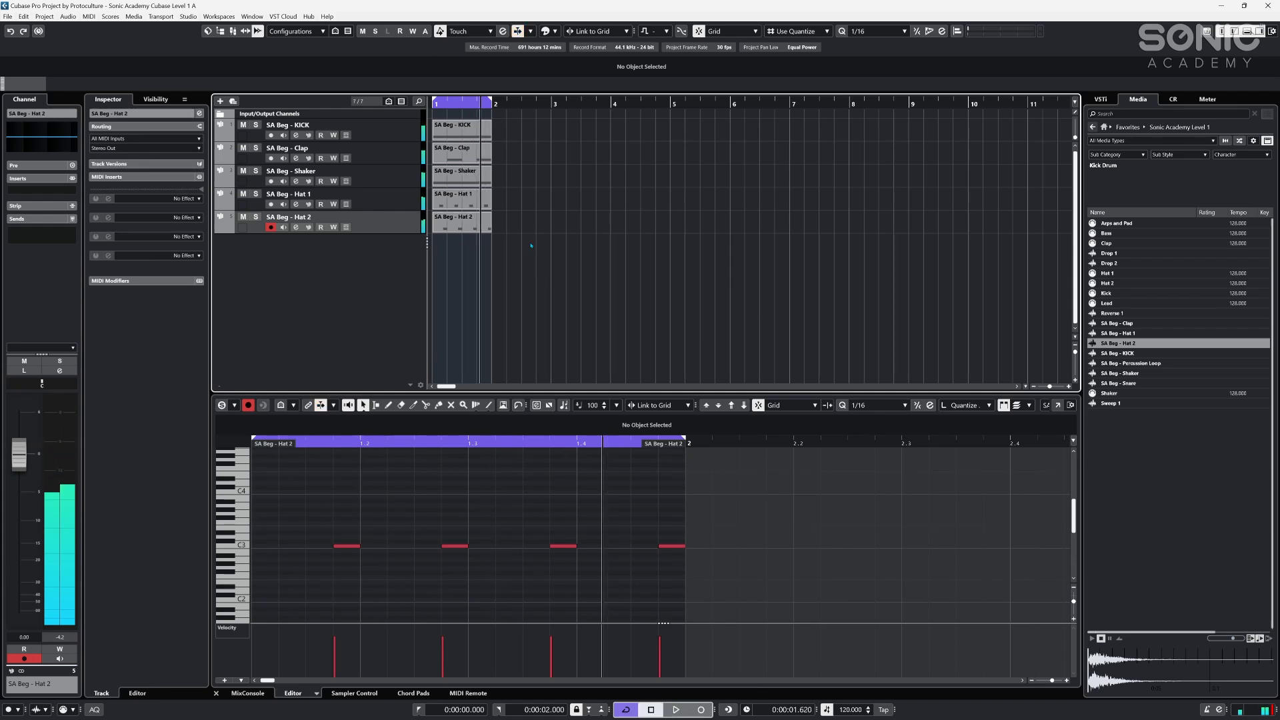
- Create a Sampler Track from SA Beg - Snare and move it directly below the Clap track
left_click(1110, 384)
right_click(1108, 384)
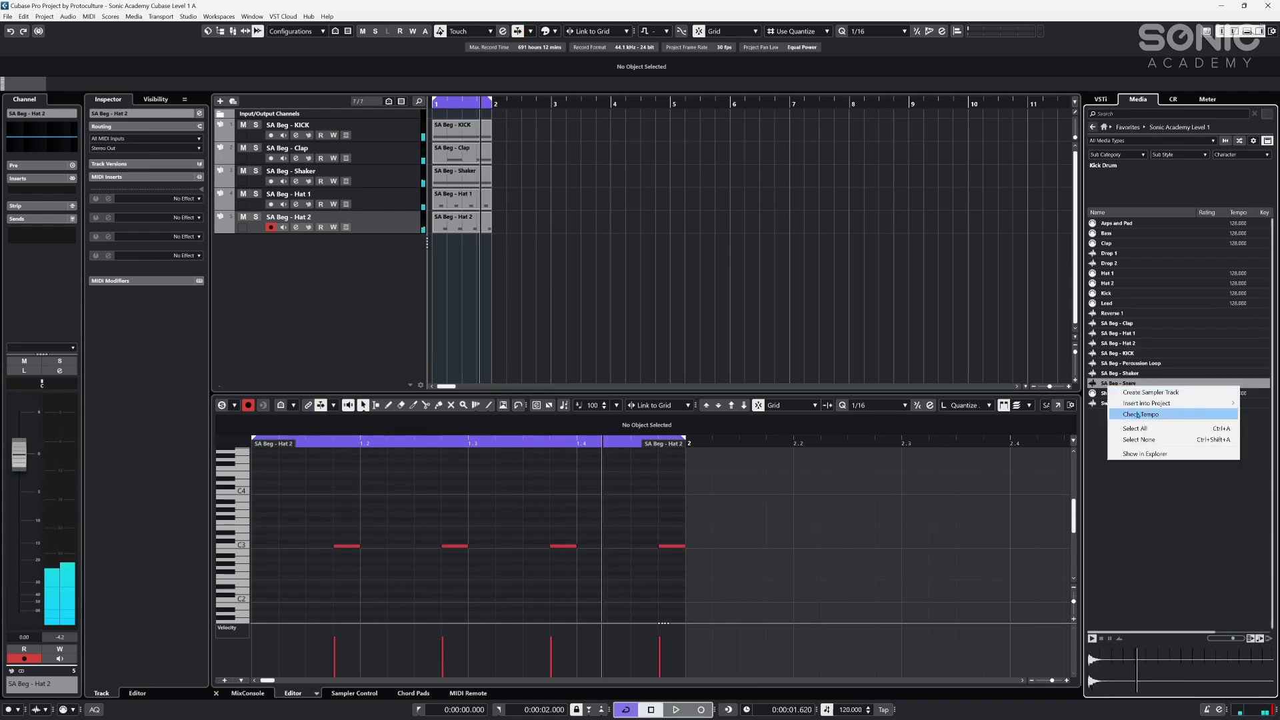
left_click(1149, 392)
left_click(381, 247)
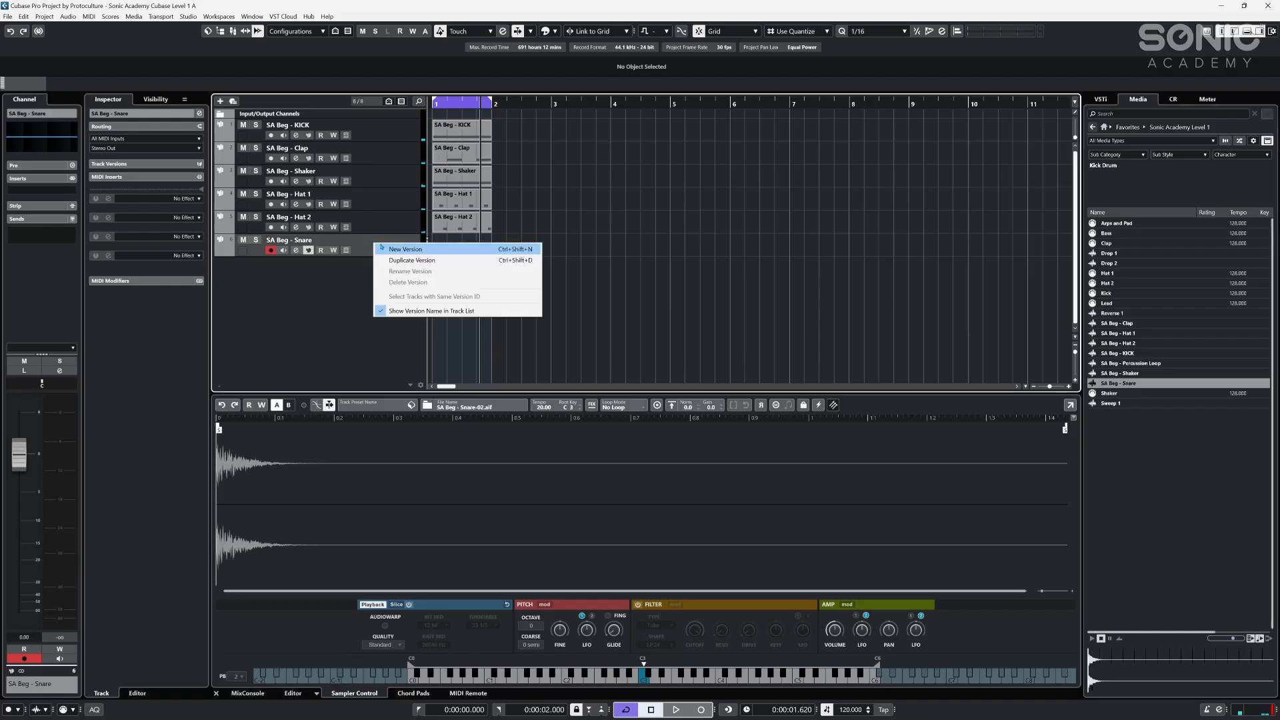
left_click(368, 246)
left_click_drag(401, 168, 403, 167)
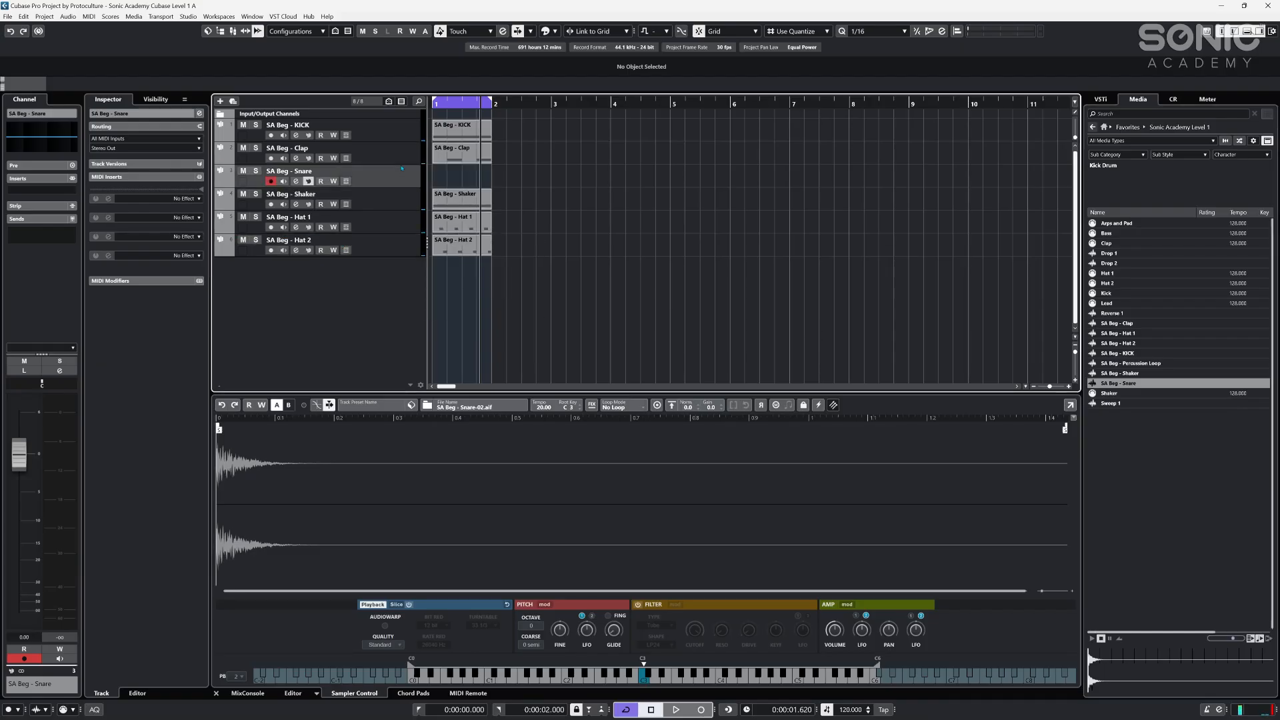
- Copy the clap part onto the Snare track at bar 1 and play the loop
left_click(466, 162)
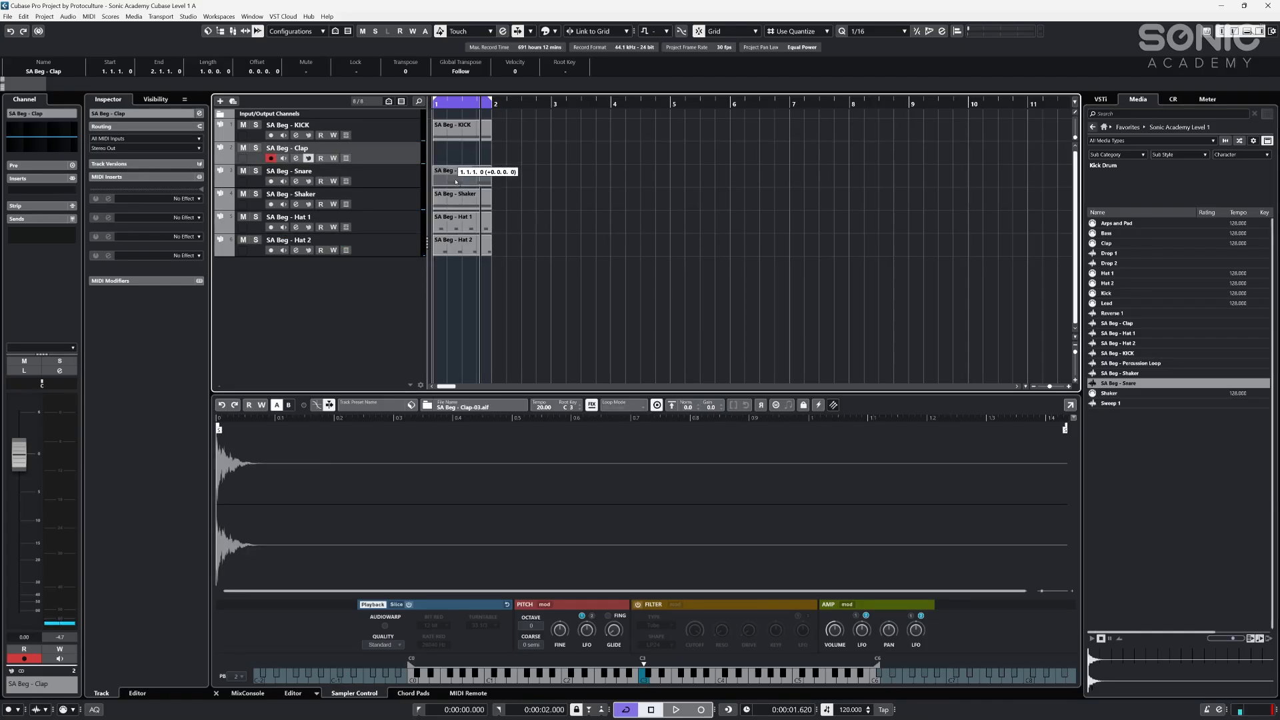
left_click_drag(454, 152, 453, 176)
left_click(460, 287)
key("space")
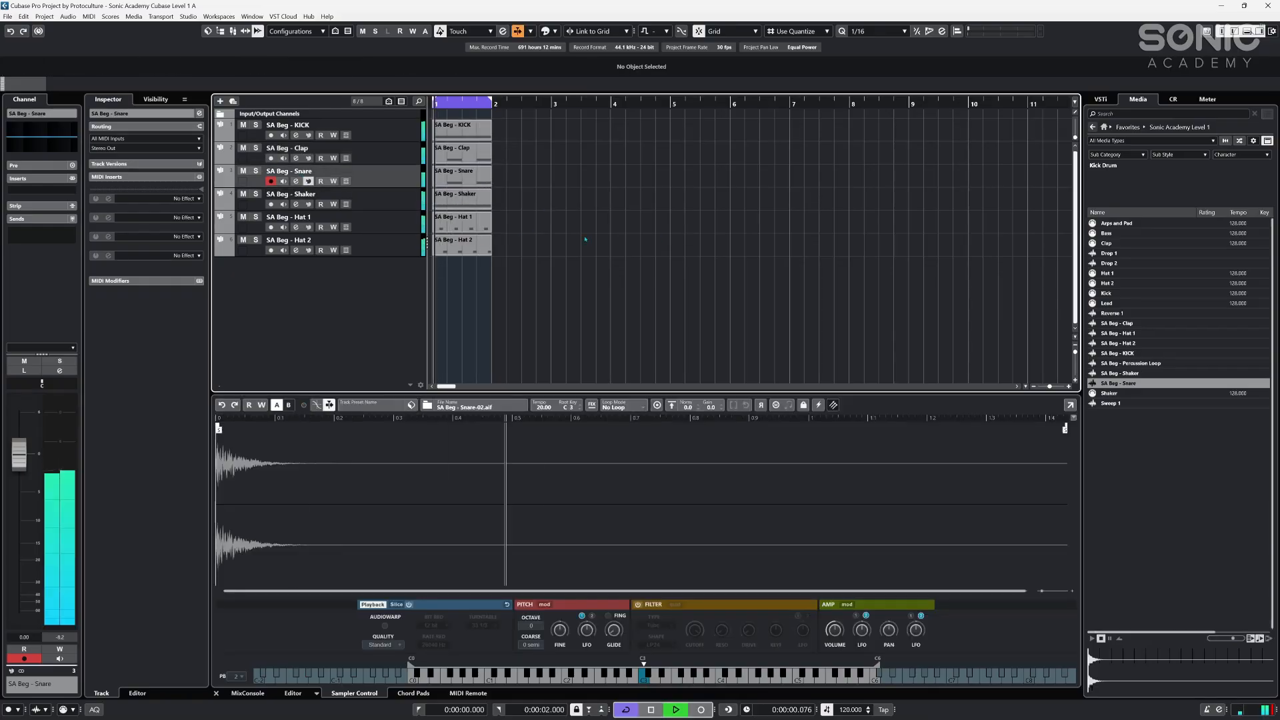
key("space")
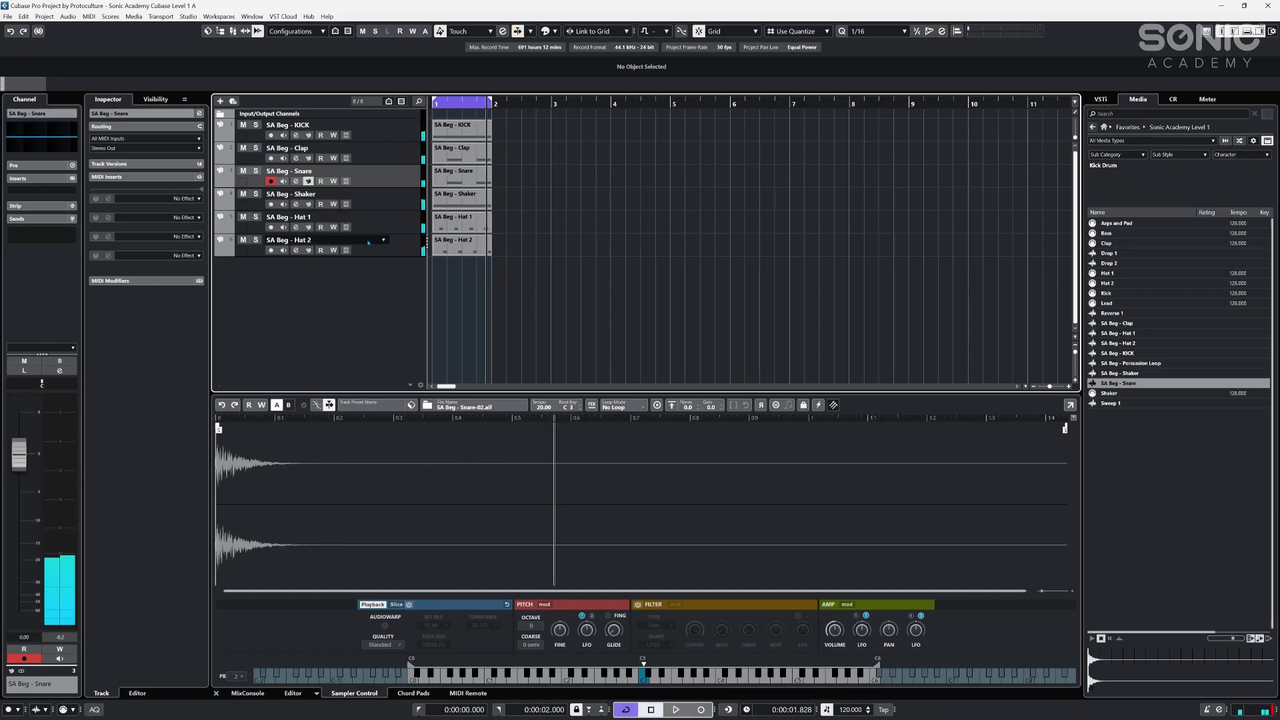
left_click(526, 118)
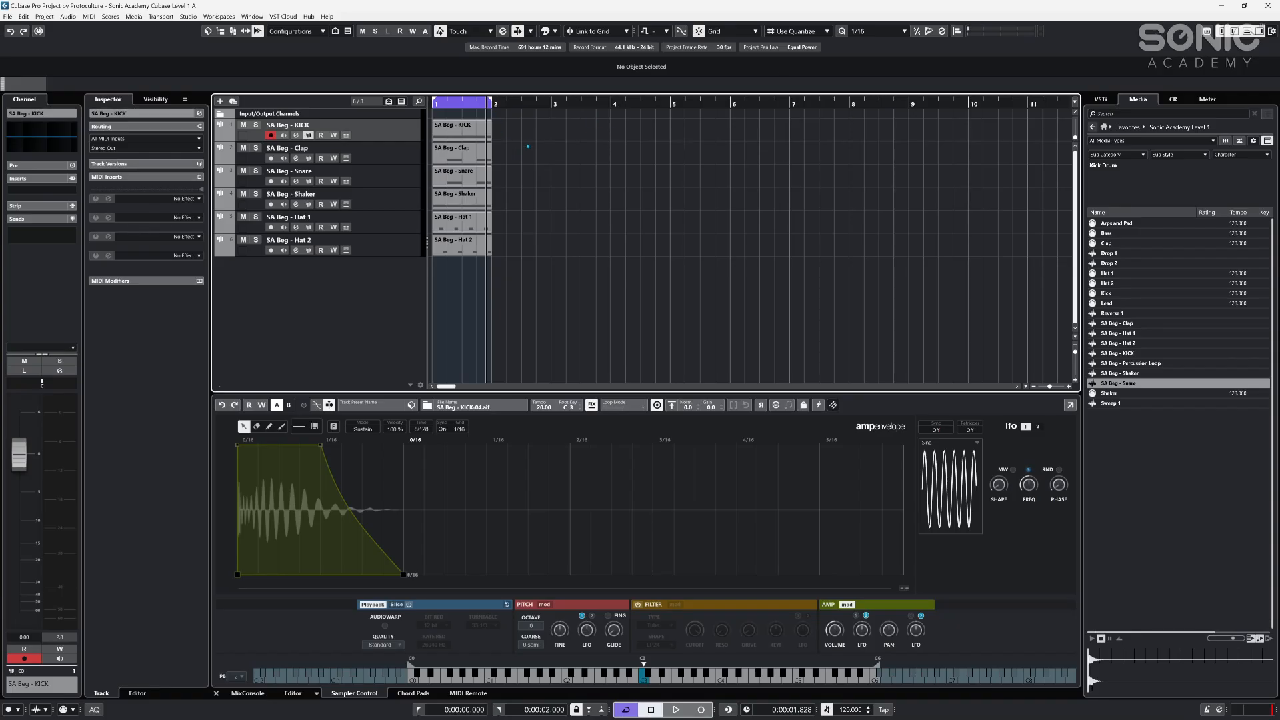
left_click_drag(517, 119, 586, 241)
key("ctrl+shift+a")
left_click_drag(660, 308, 491, 119)
key("Delete")
- Try duplicating the one-bar parts of all six tracks three times, and undo the duplicates
left_click_drag(549, 230, 440, 130)
left_click_drag(519, 137, 441, 247)
key("ctrl+d")
key("ctrl+d")
key("ctrl+d")
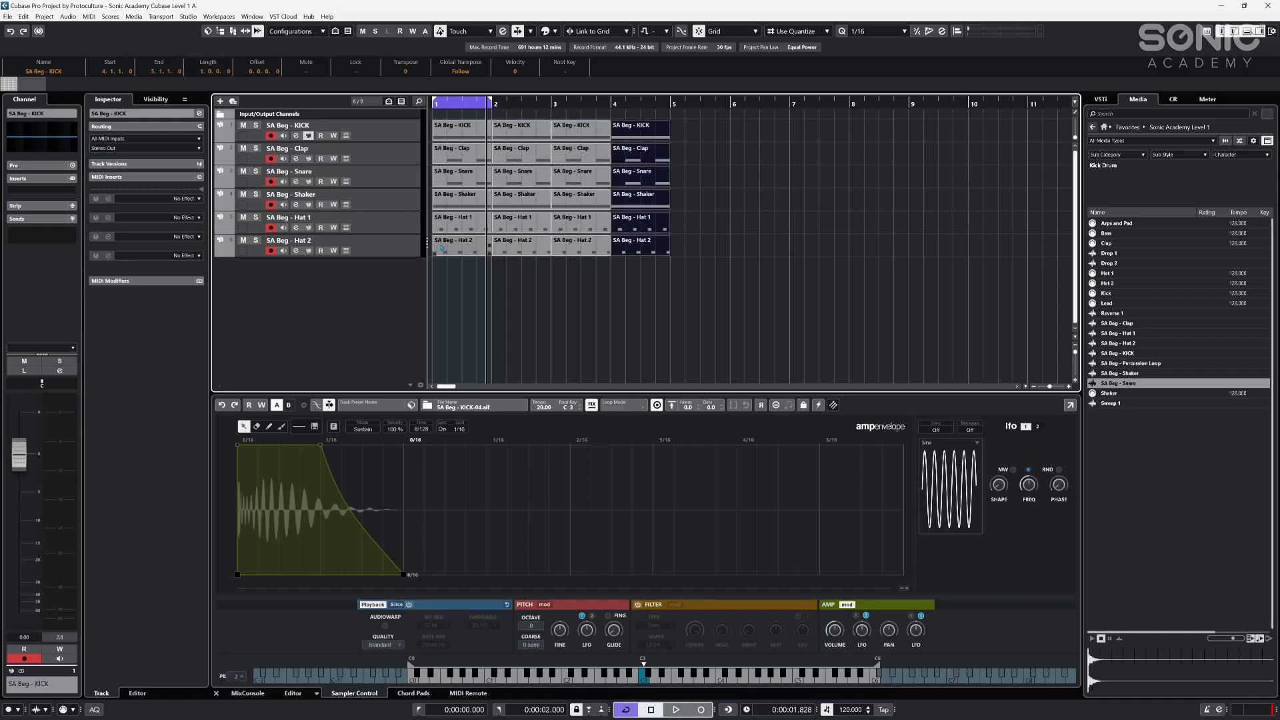
key("ctrl+z")
key("ctrl+z")
key("ctrl+z")
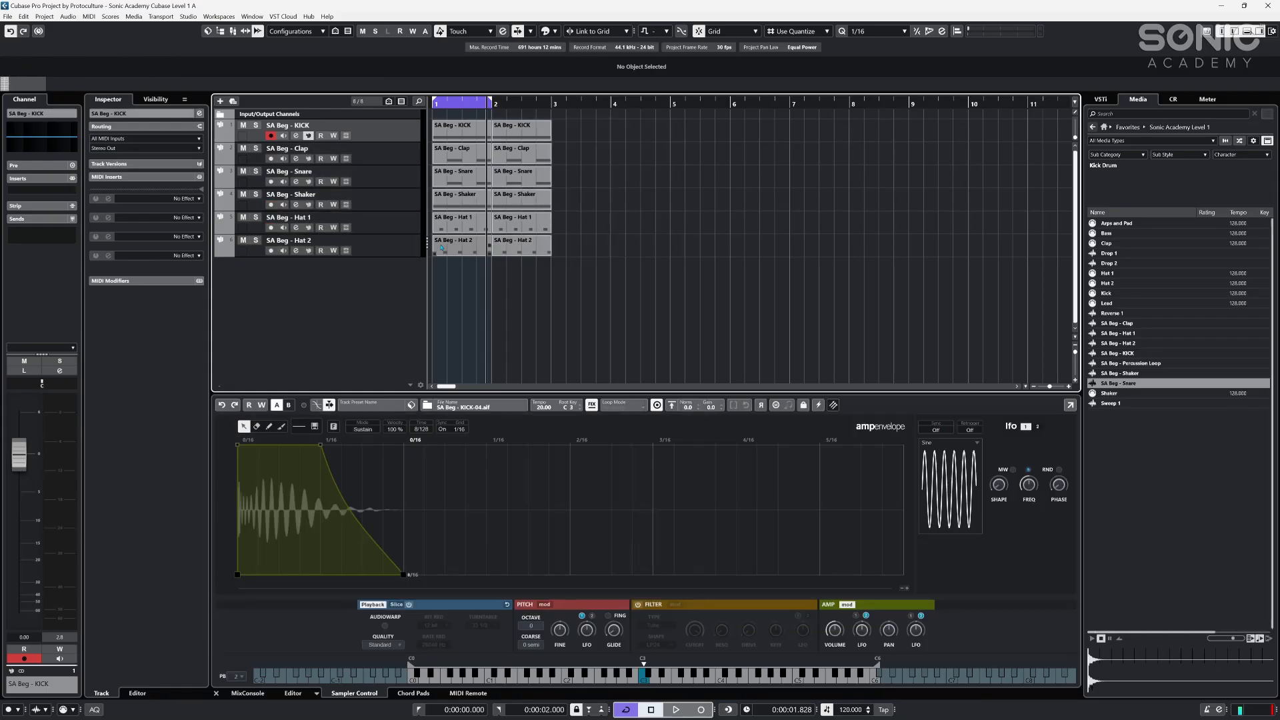
- Repeat the one-bar parts of all six drum tracks through the end of bar 8
left_click_drag(515, 248, 910, 165)
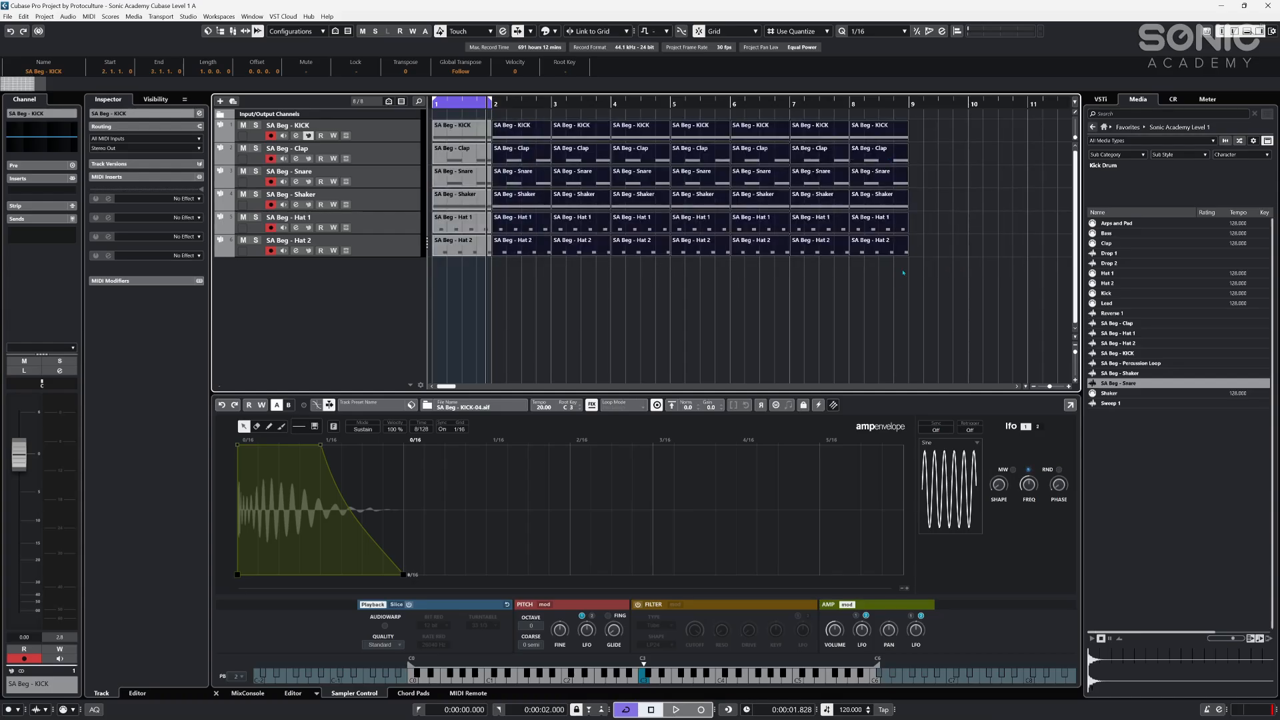
left_click(645, 357)
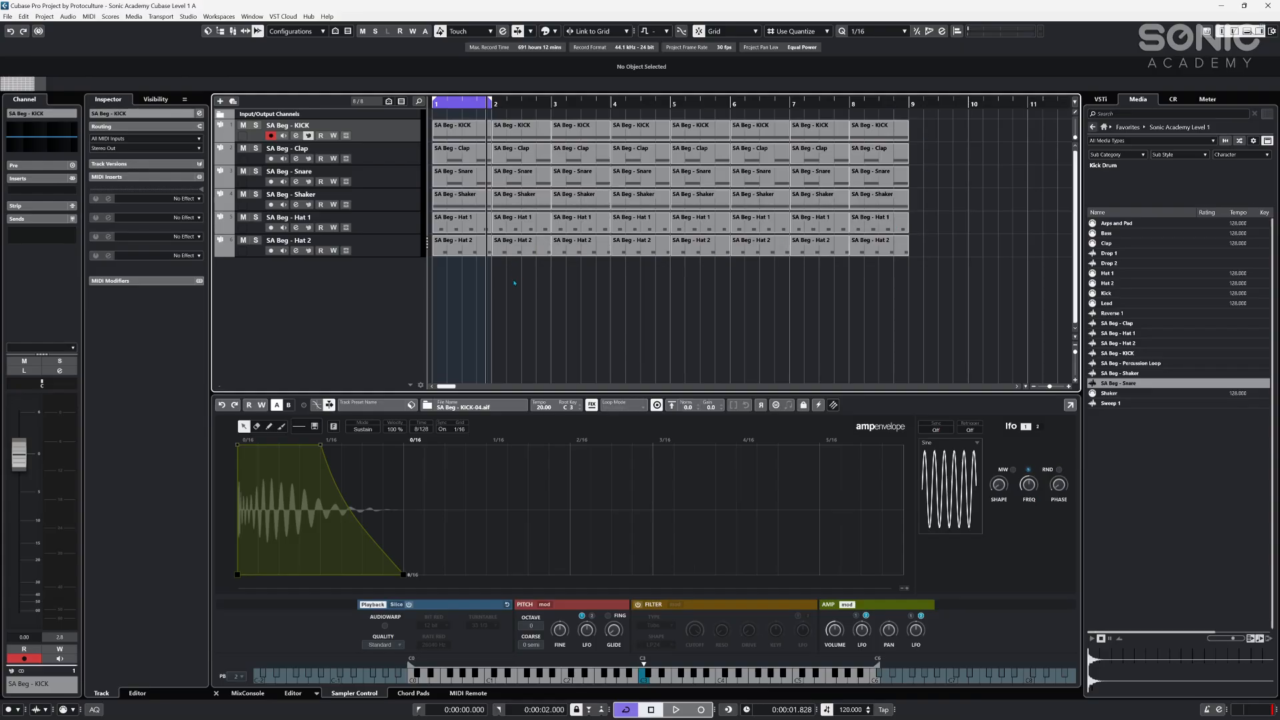
- Open the kick part in bar 8 for note editing and delete its fourth-beat kick note
key("Right")
key("Right")
key("Right")
key("Right")
key("Right")
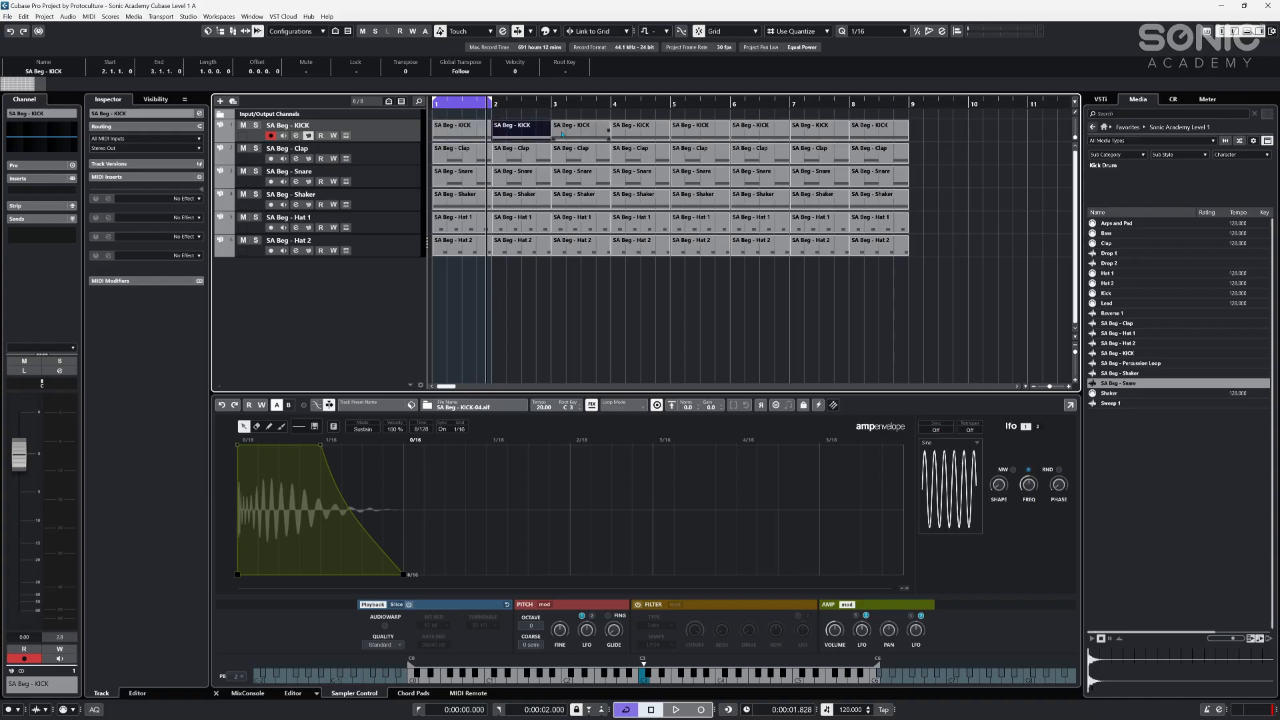
key("Right")
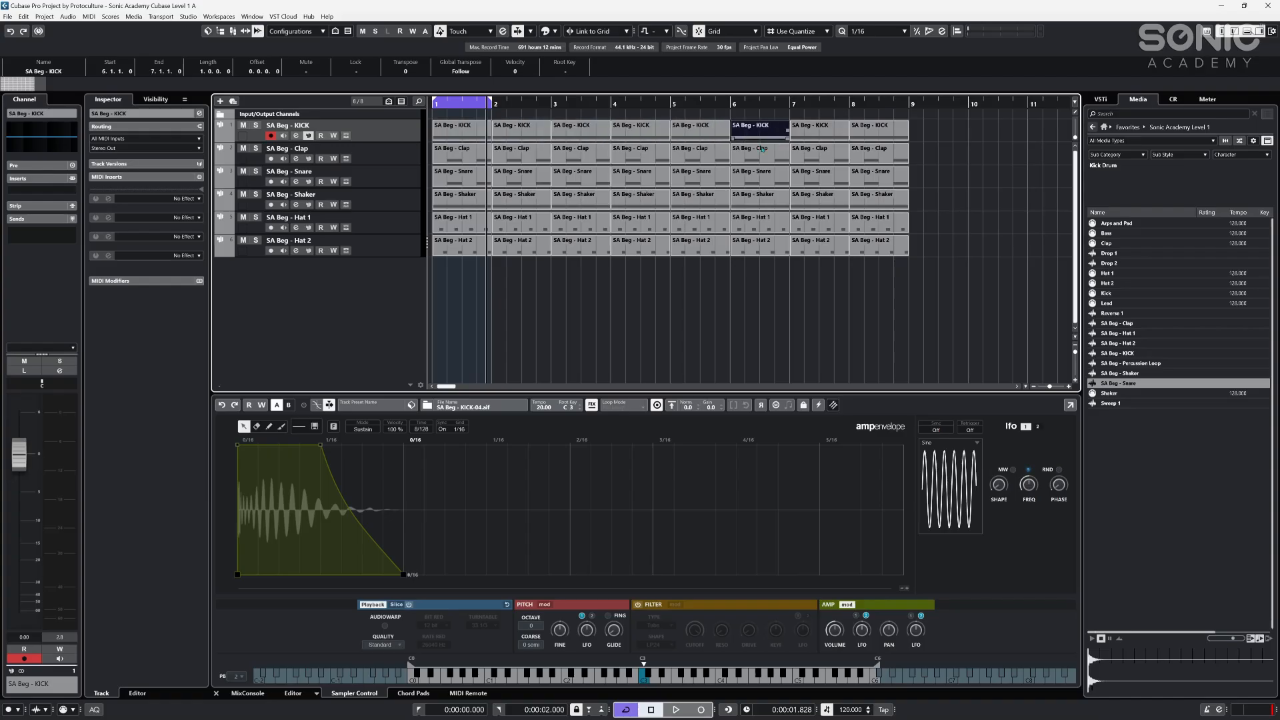
double_click(878, 131)
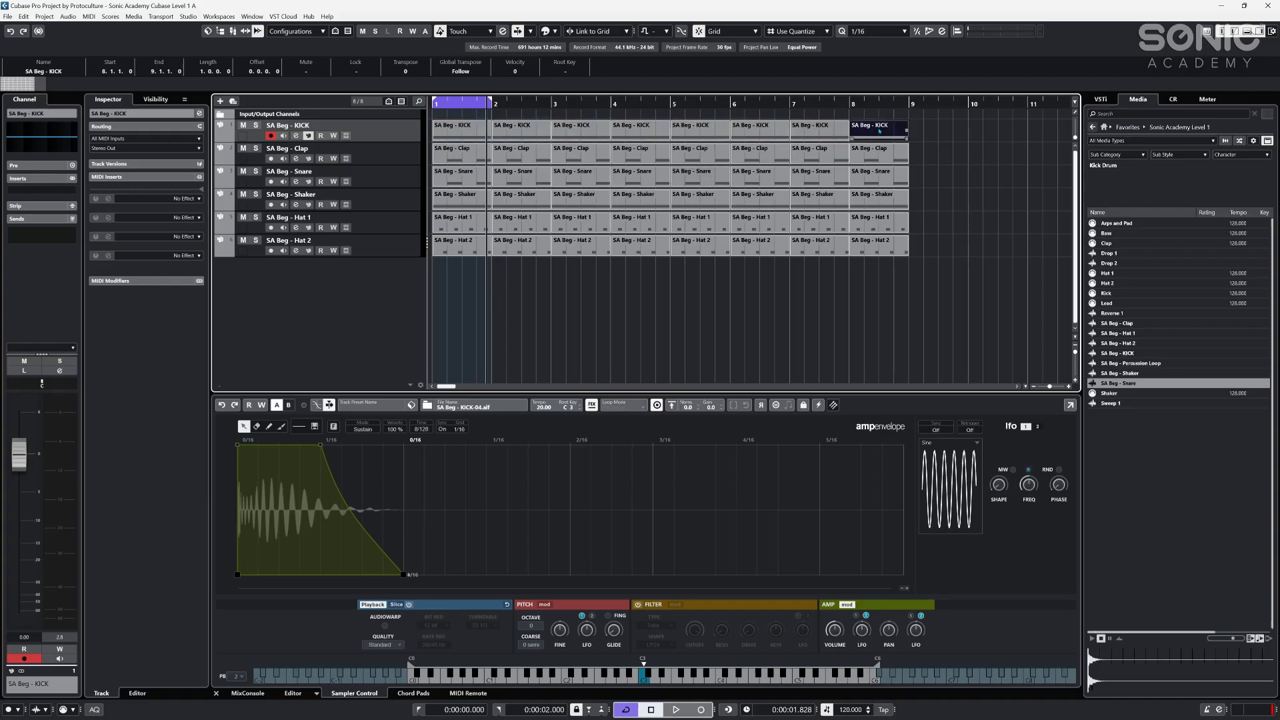
left_click_drag(669, 519, 582, 614)
key("Delete")
left_click(787, 309)
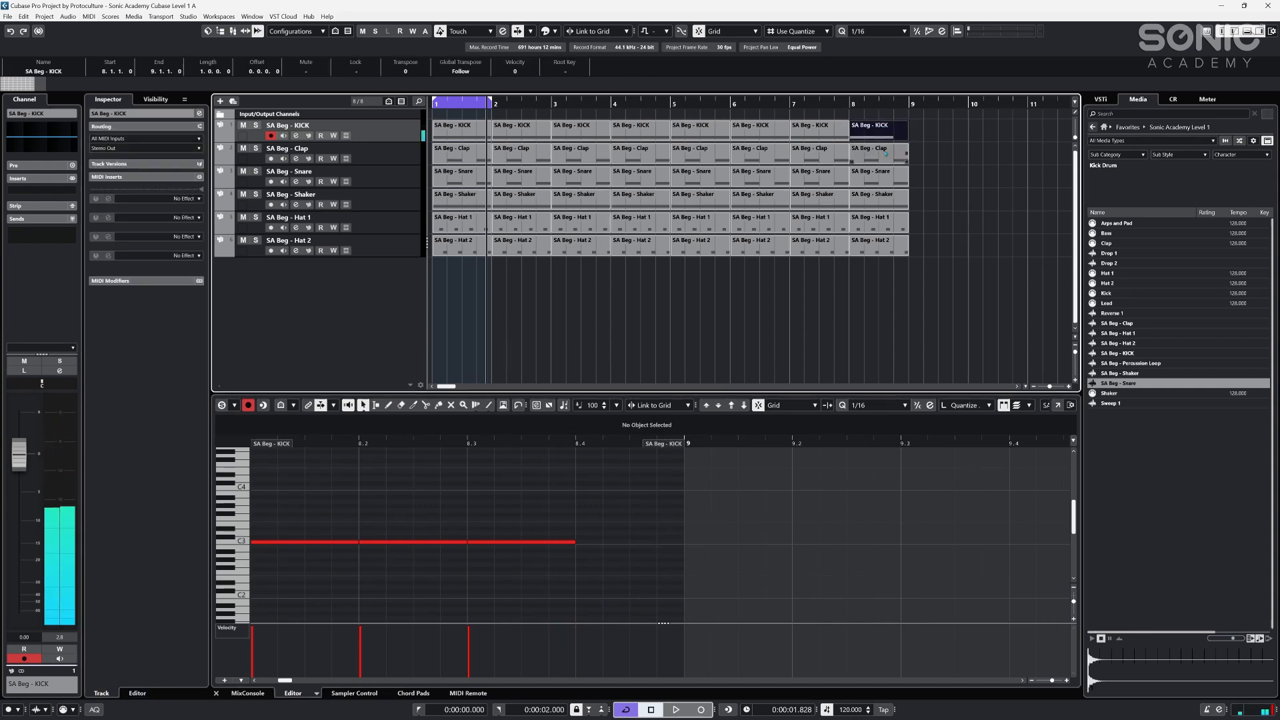
- Delete all parts after bar 1 and repeat the one-bar parts of all six tracks as six shared copies through bar 7
left_click_drag(953, 121, 521, 315)
key("Delete")
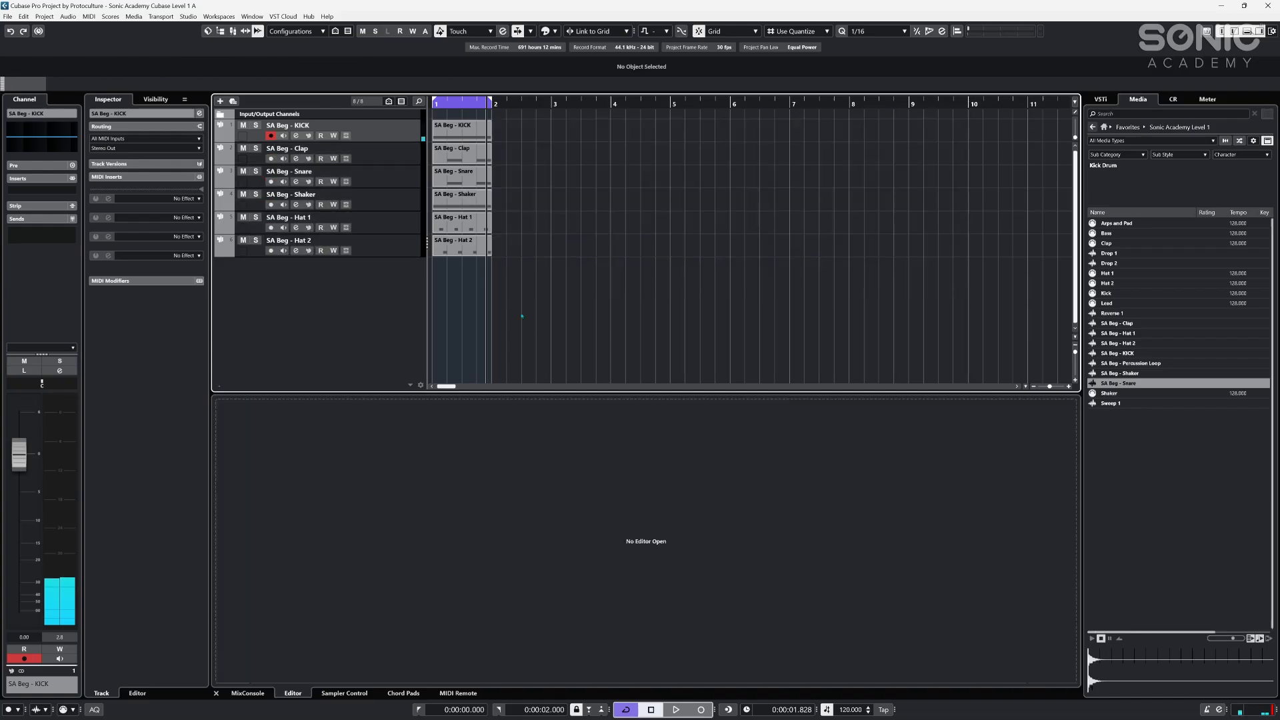
left_click_drag(564, 128, 468, 288)
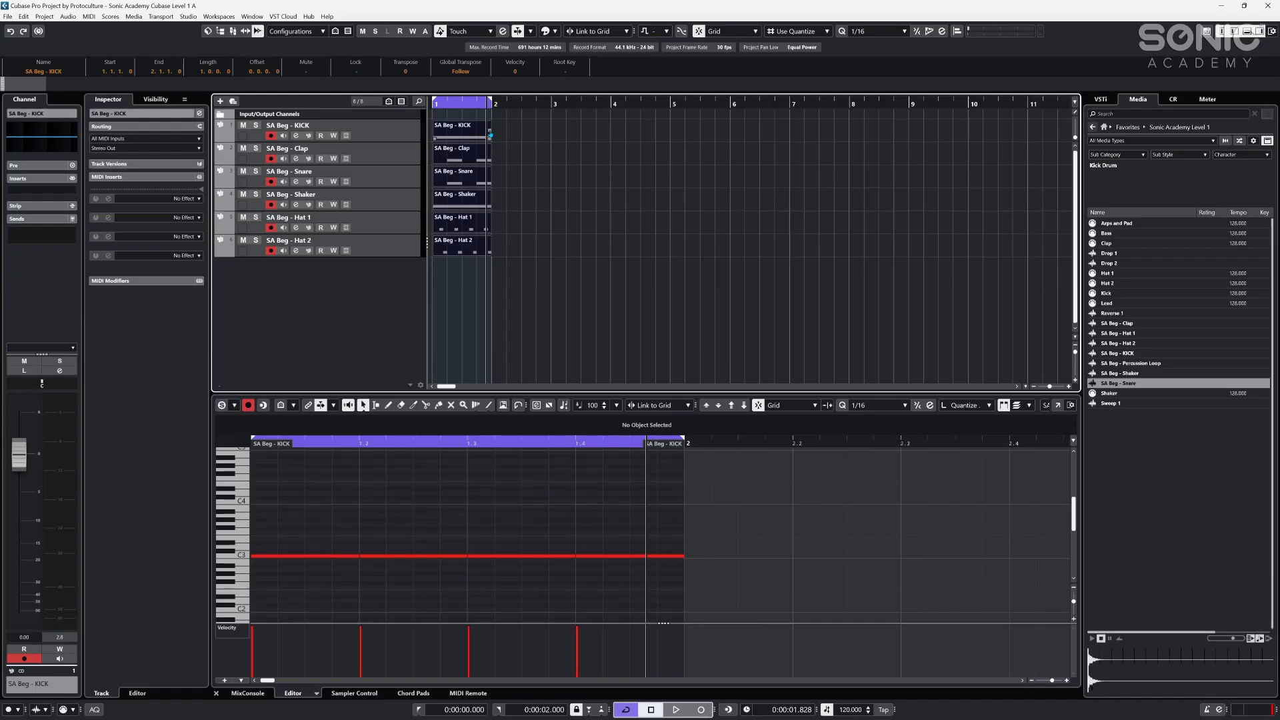
left_click_drag(490, 135, 818, 139)
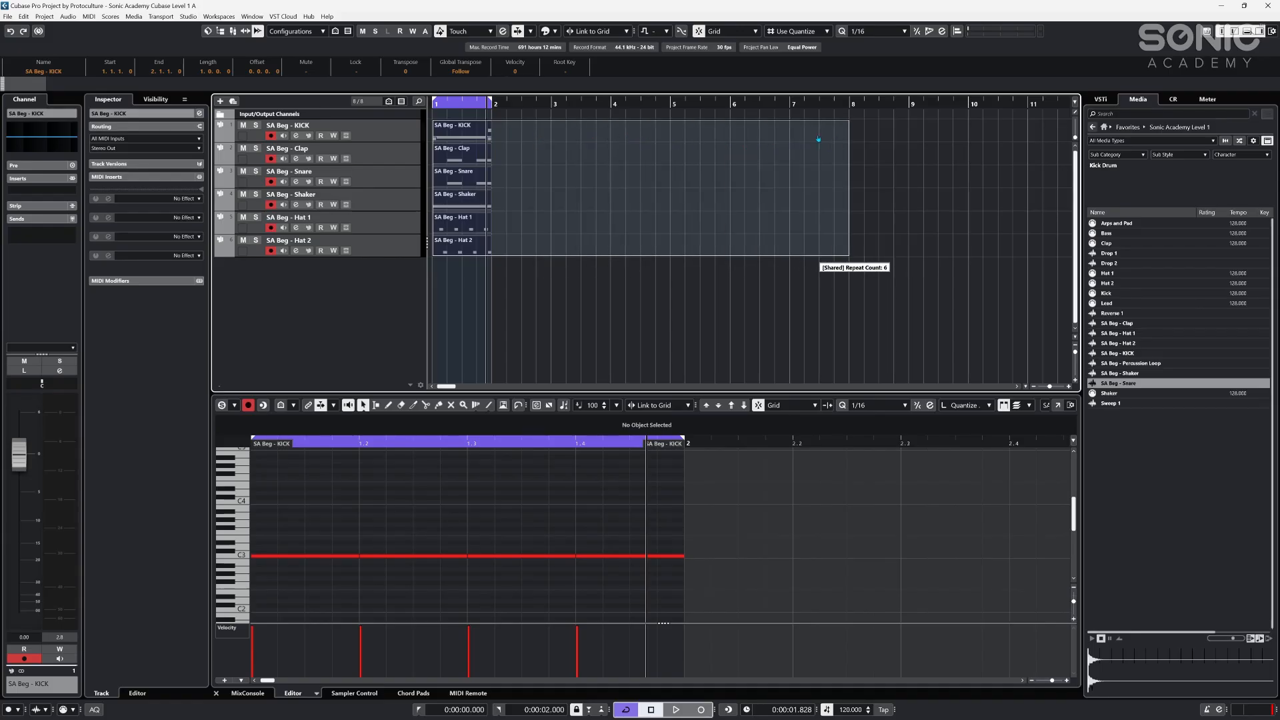
left_click_drag(818, 139, 819, 142)
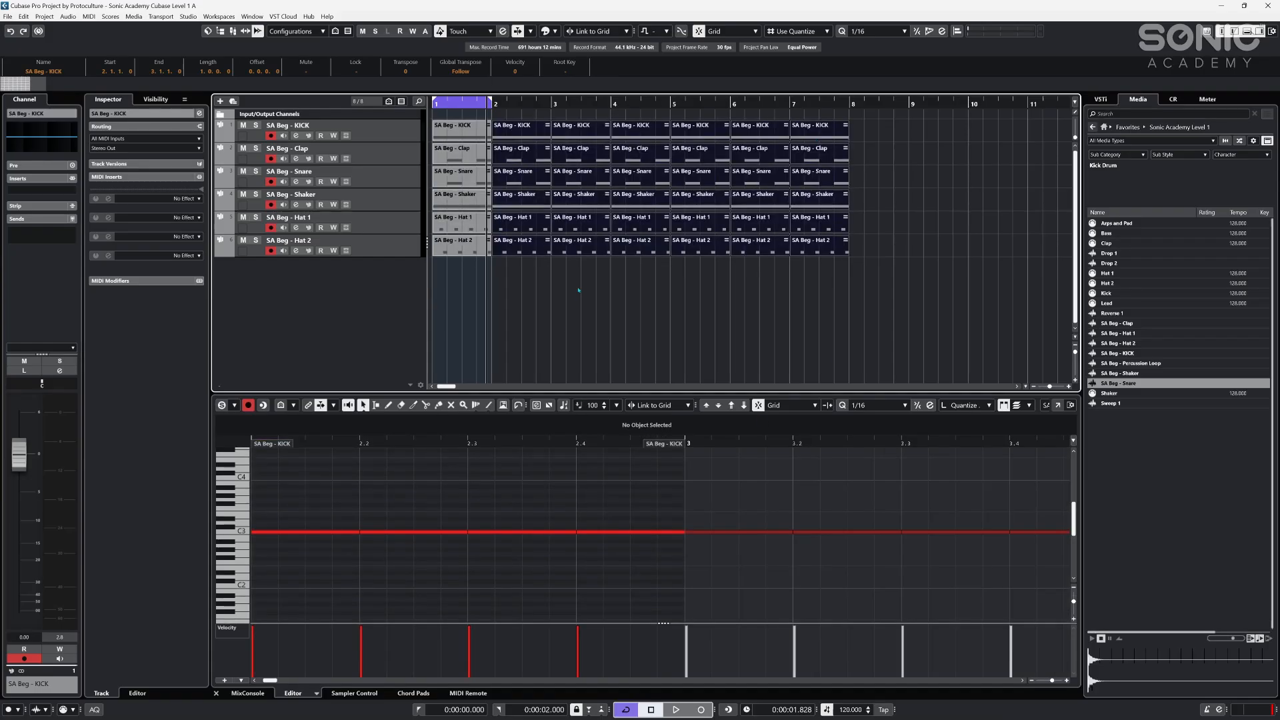
left_click(562, 378)
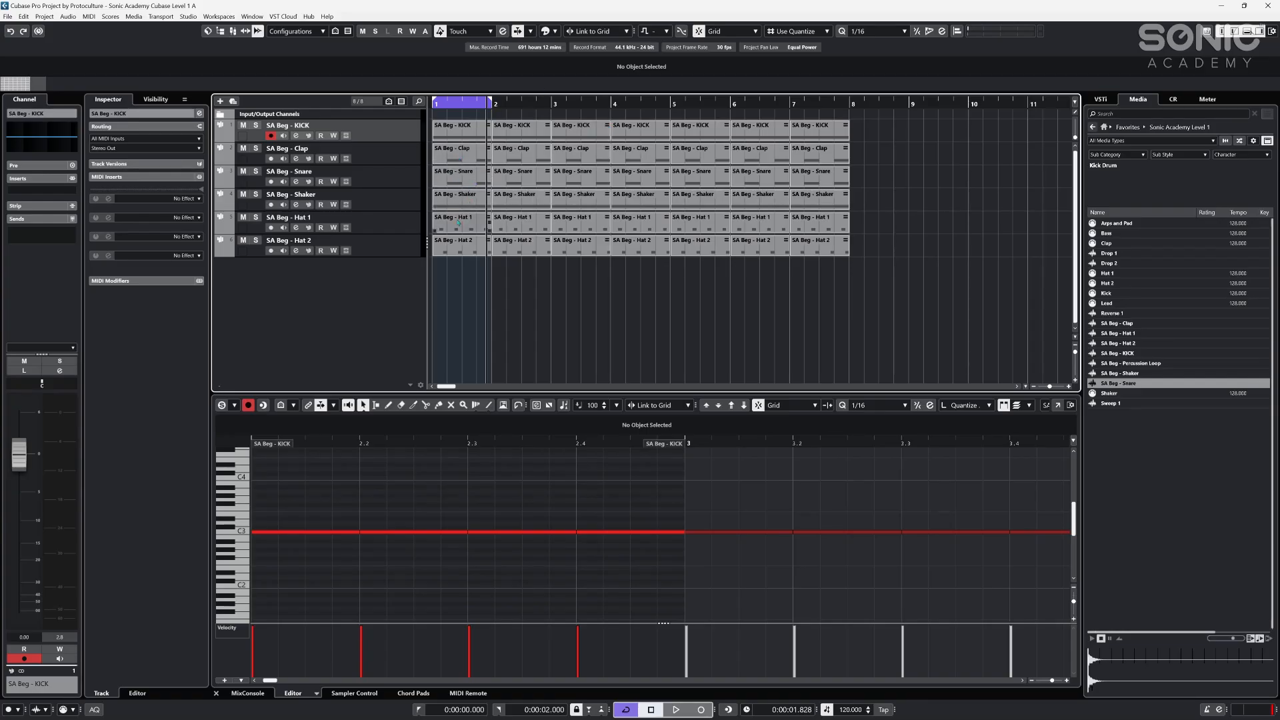
- Try a syncopated five-note kick pattern with shortened notes in the bar 1 part, and extend the loop to bar 8
left_click(460, 126)
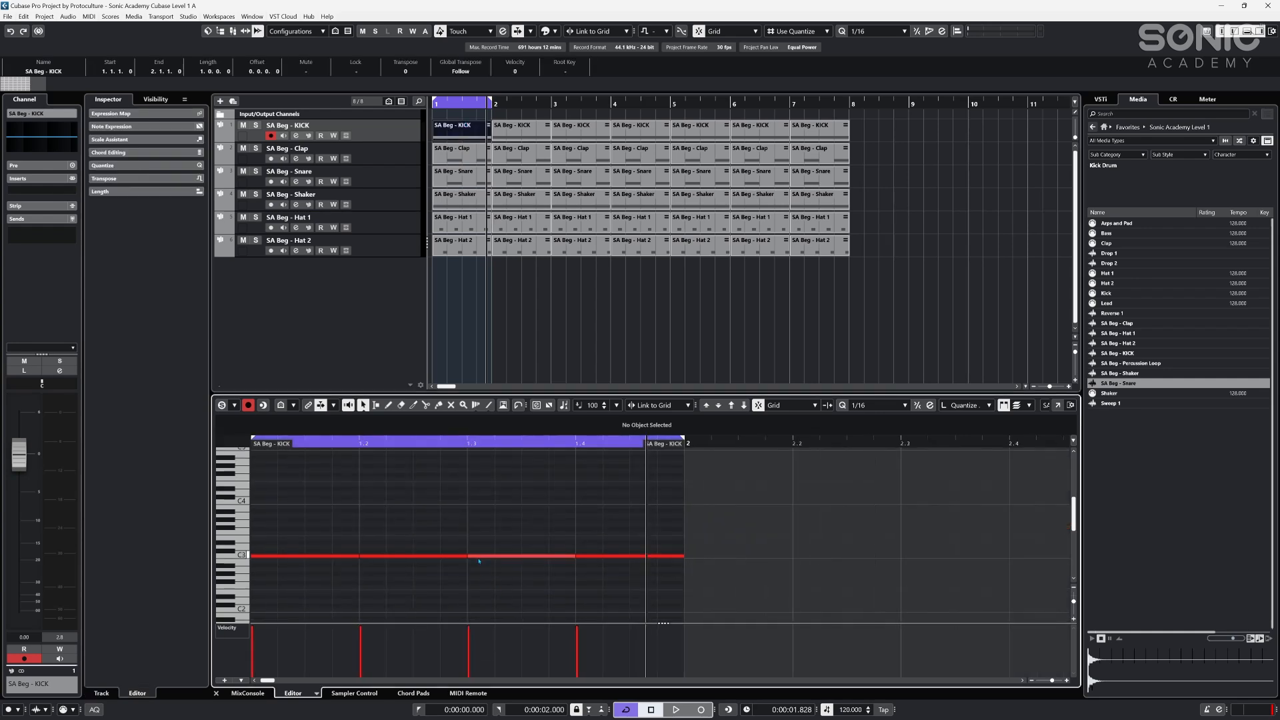
left_click_drag(575, 556, 625, 561)
key("ctrl+d")
left_click_drag(710, 557, 684, 558)
left_click_drag(825, 576, 480, 556)
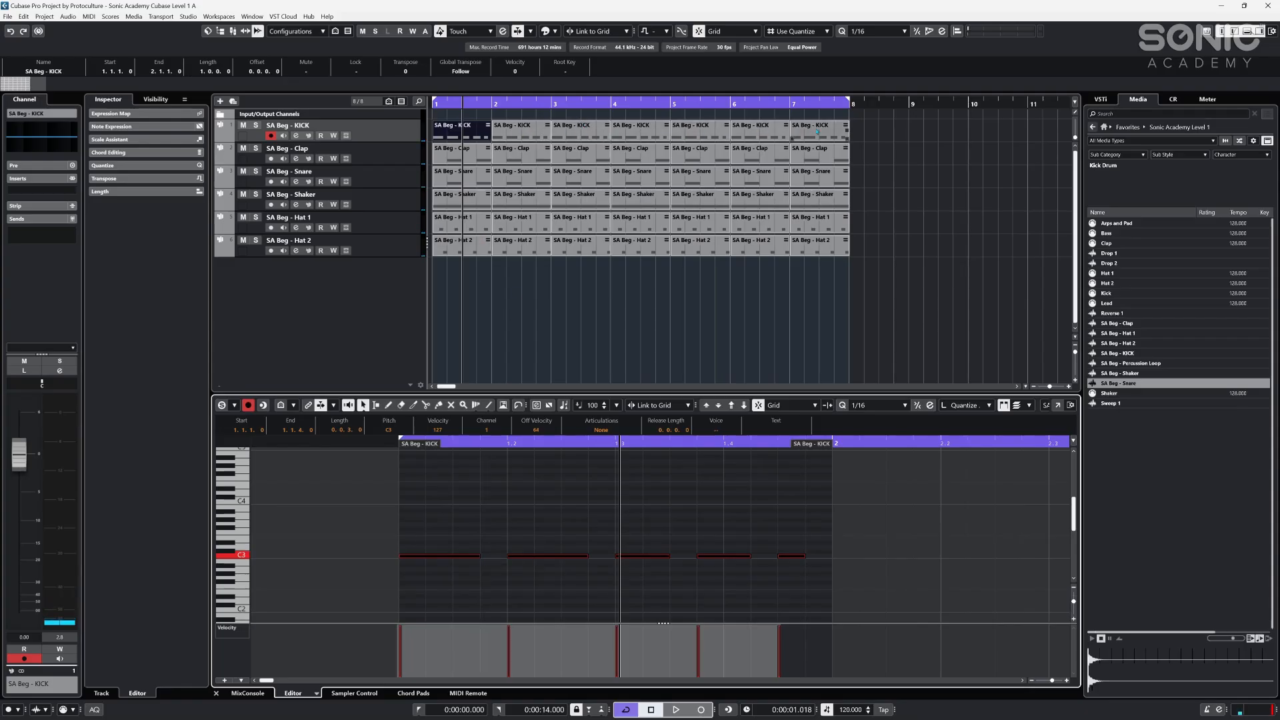
- Play the loop with the five-note kick pattern, keeping the whole bar 1 kick part in view in the note editor
left_click(528, 282)
key("space")
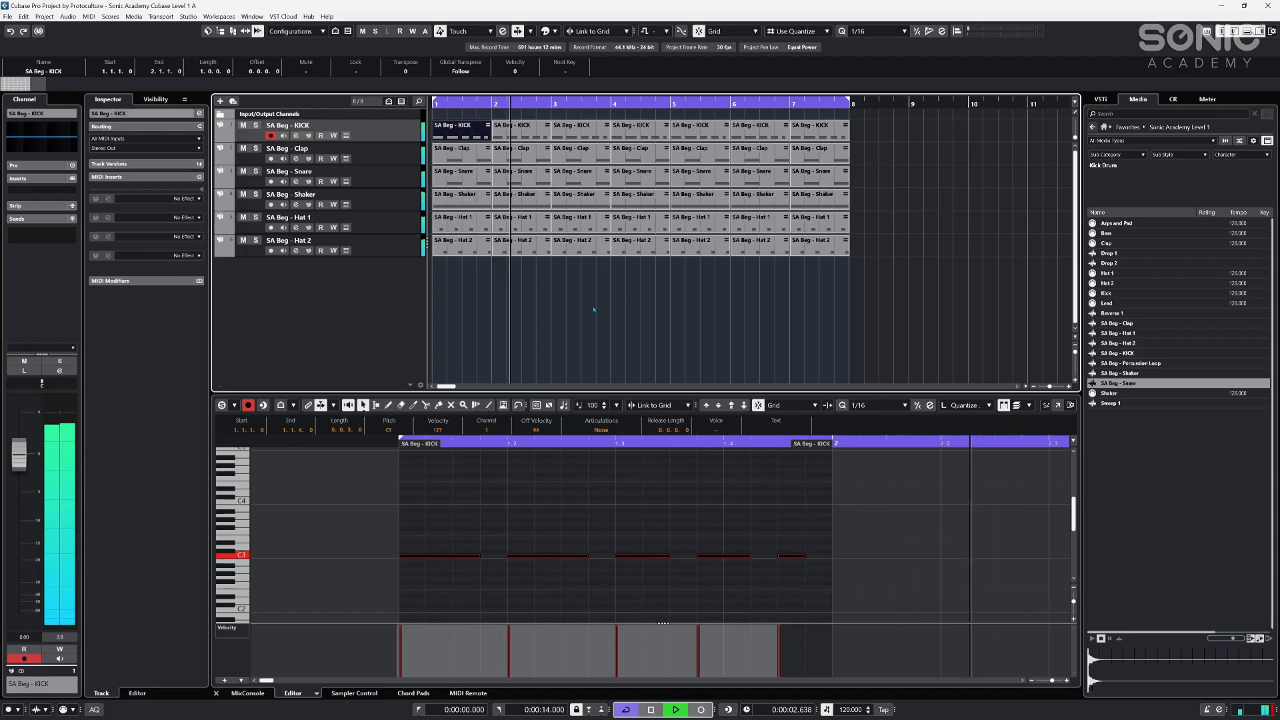
key("space")
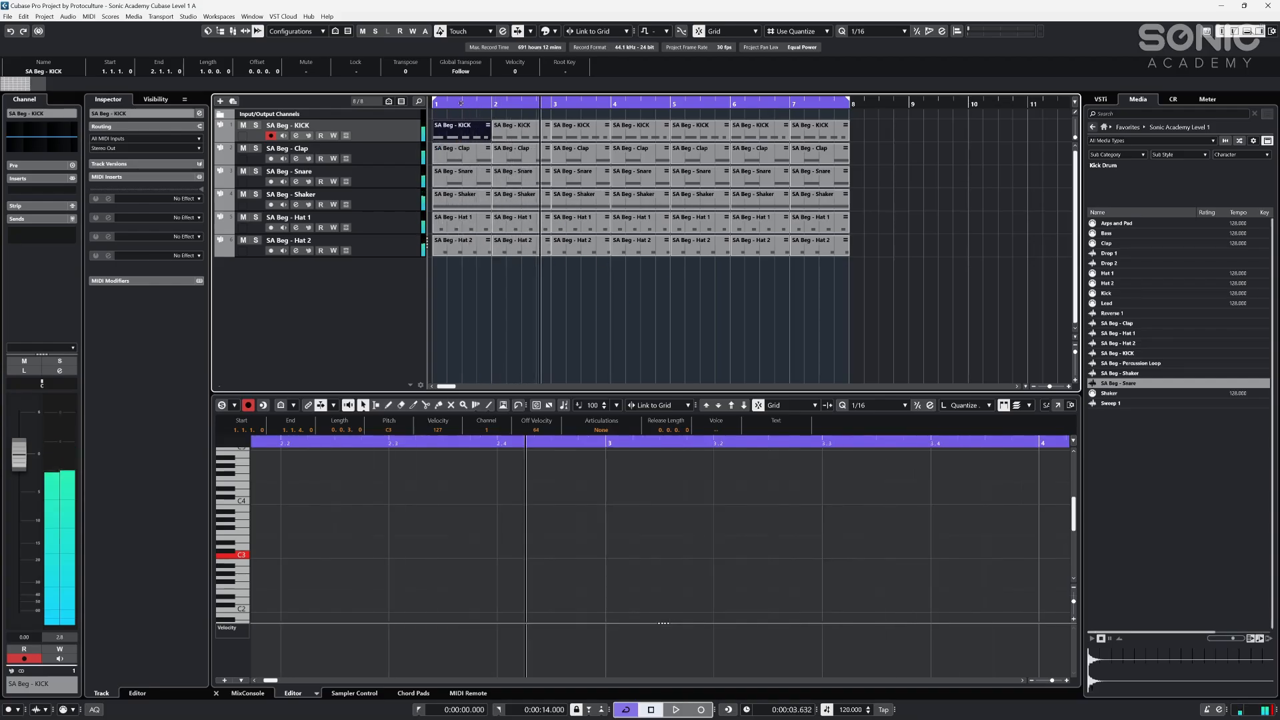
left_click(571, 571)
key("g")
key("g")
key("g")
key("g")
key("g")
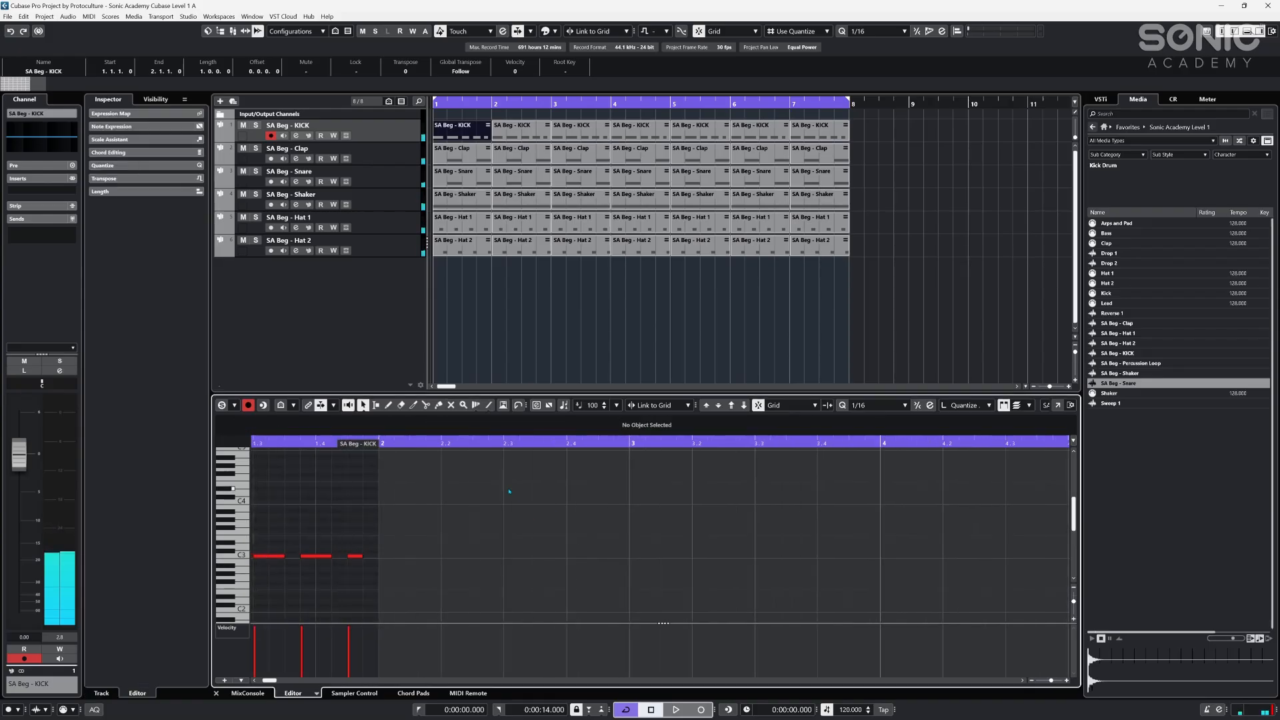
key("h")
key("h")
key("h")
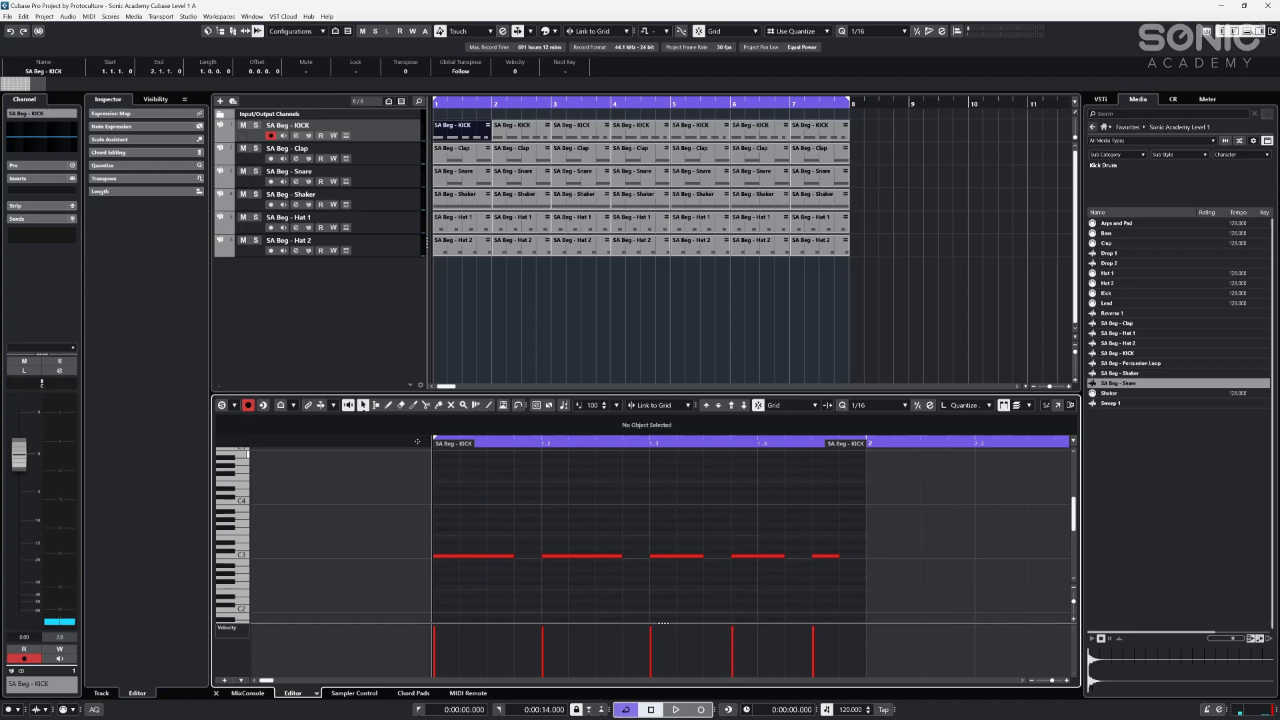
key("space")
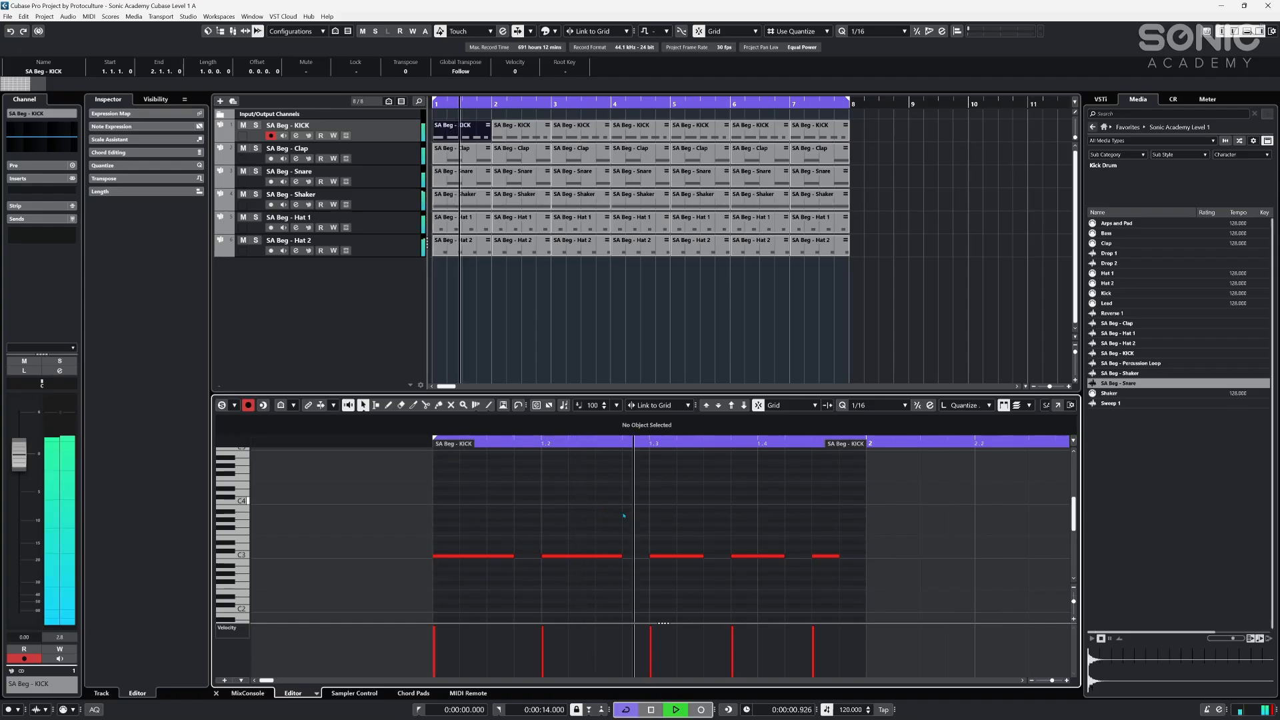
- Try moving the second and third kick notes of bar 1 earlier, to 1.1.4 and 1.2.3 on pitch C3
left_click_drag(690, 556, 572, 565)
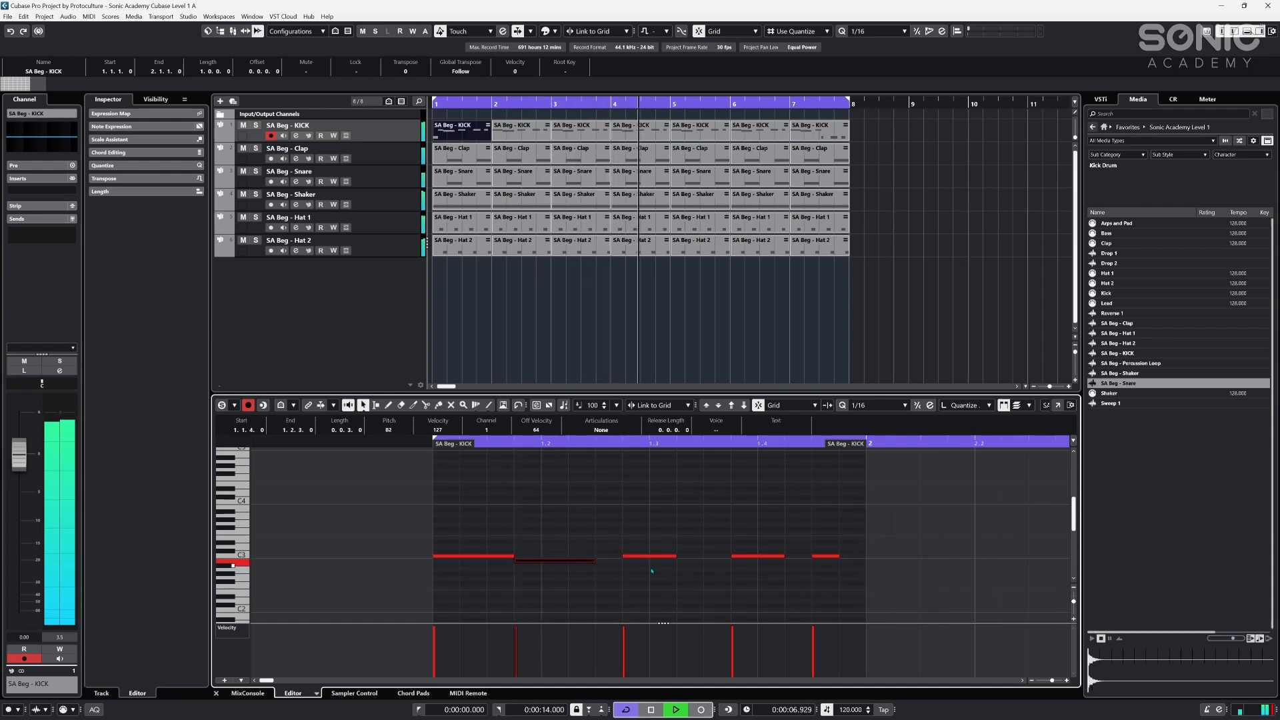
key("Up")
left_click_drag(636, 556, 613, 558)
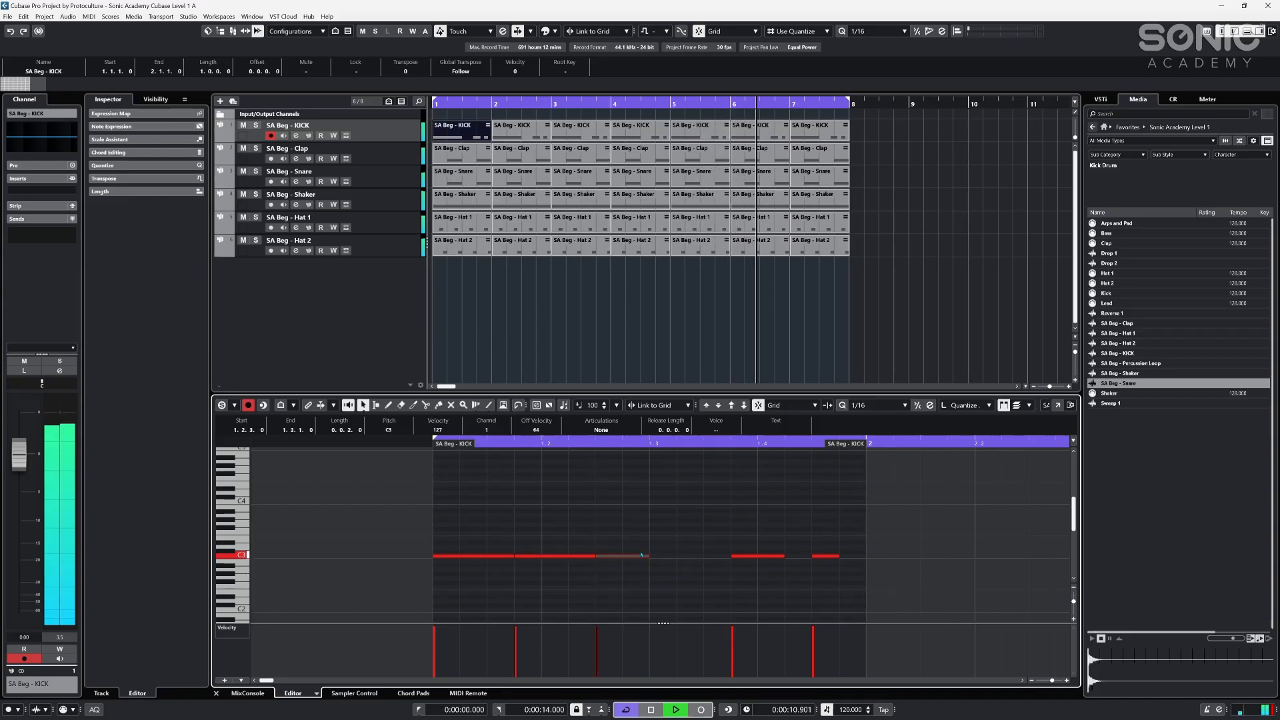
- Rebuild the bar 1 kick as four C3 notes, one on each beat, each three sixteenths long
left_click_drag(850, 586, 516, 520)
key("Delete")
double_click(553, 551)
left_click_drag(568, 583, 542, 556)
key("Delete")
key("space")
key("ctrl+d")
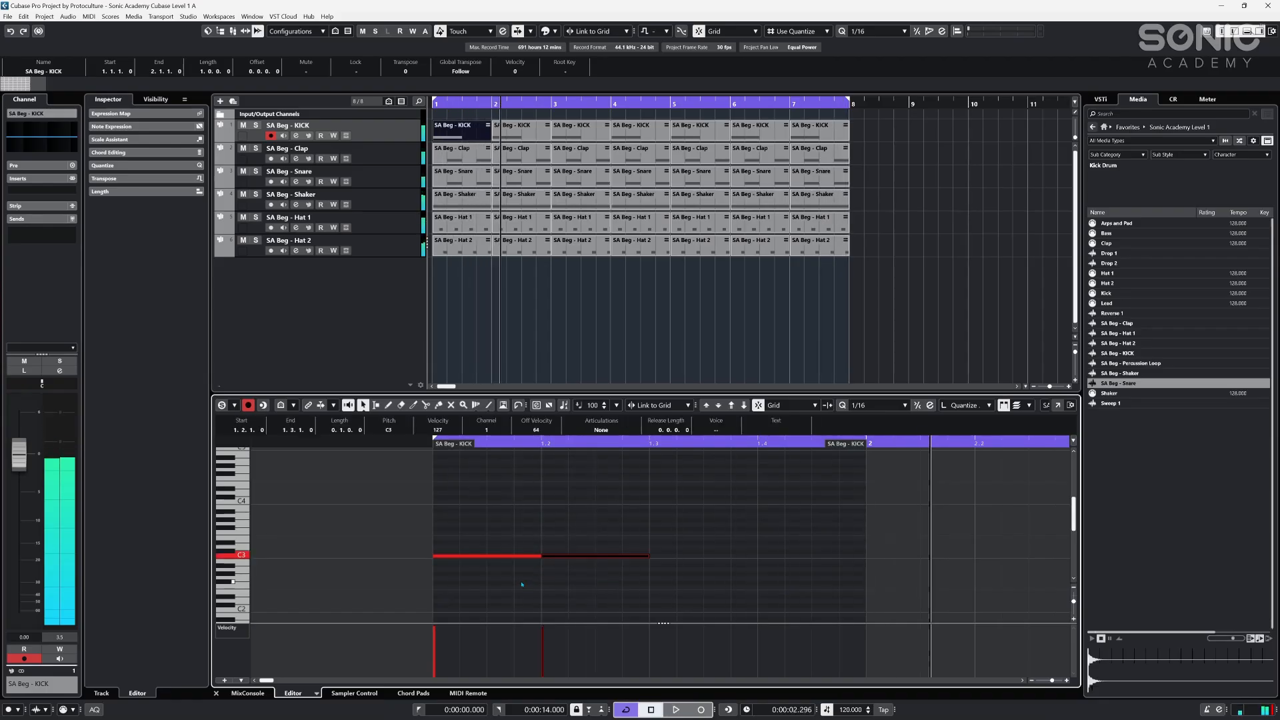
key("ctrl+d")
key("ctrl+d")
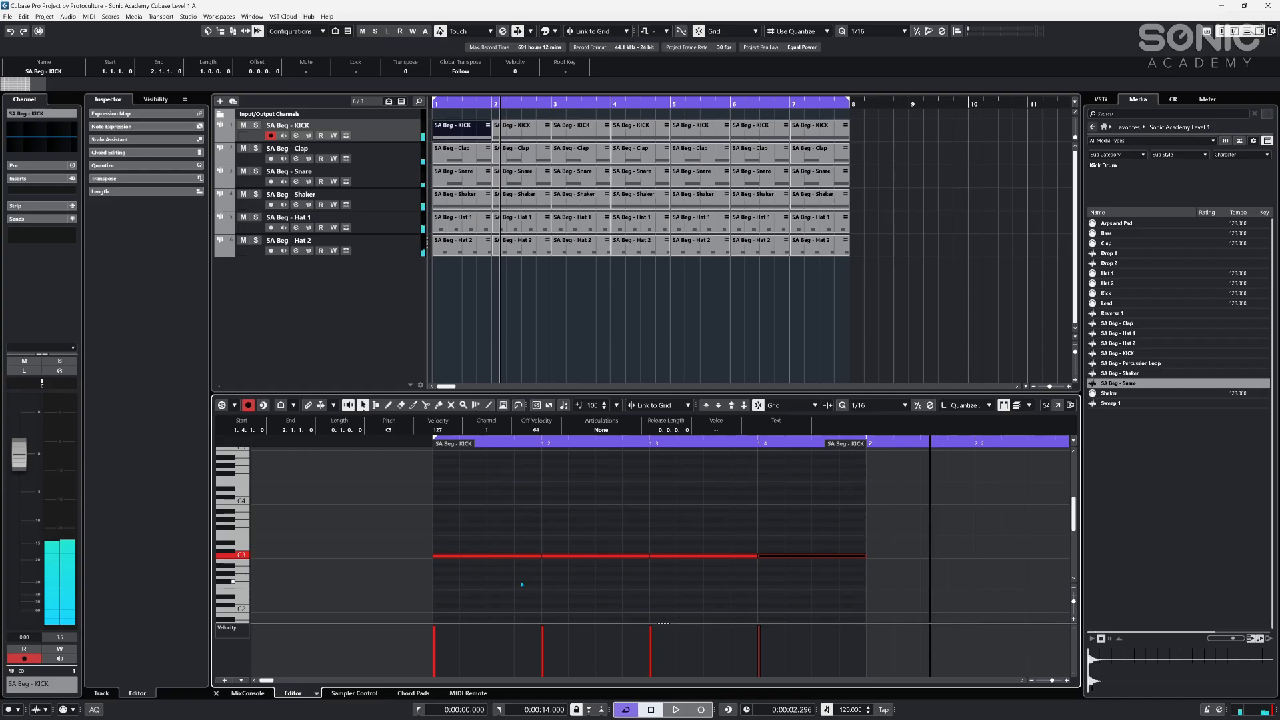
left_click_drag(490, 579, 839, 561)
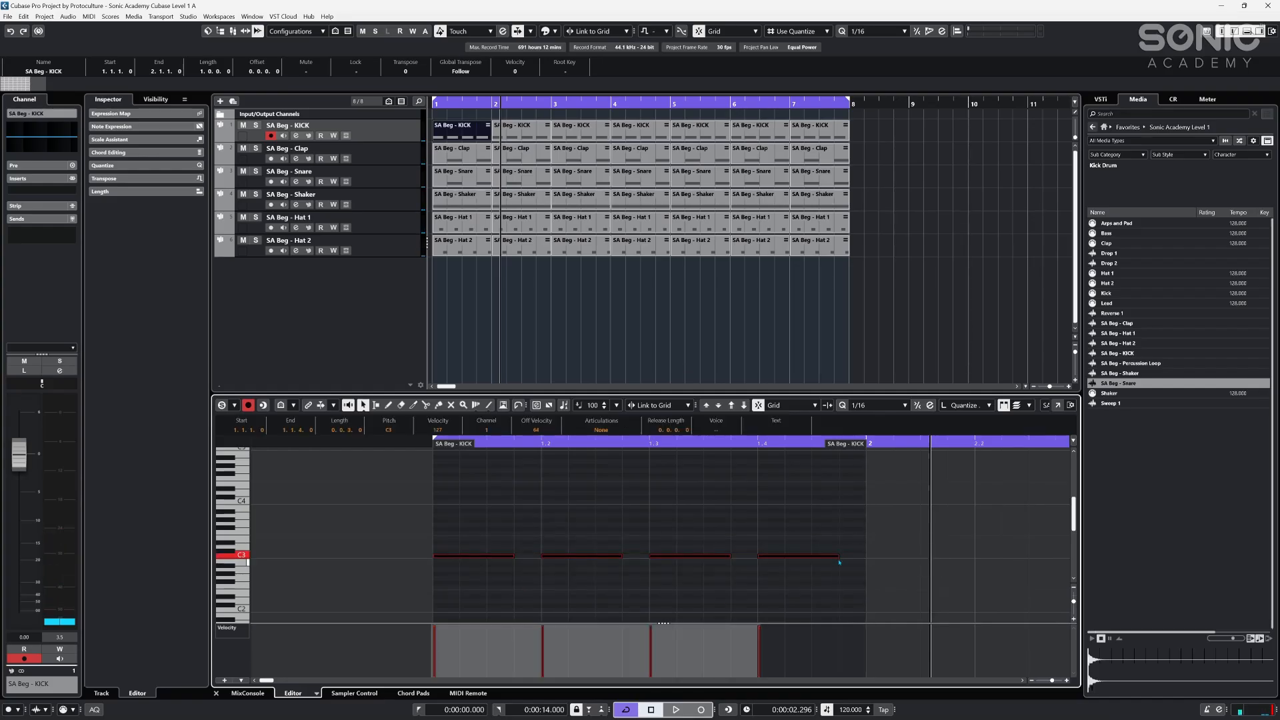
- Extend the loop to bar 9 and copy the bar 7 kick part into bar 8 as an independent part
left_click(628, 356)
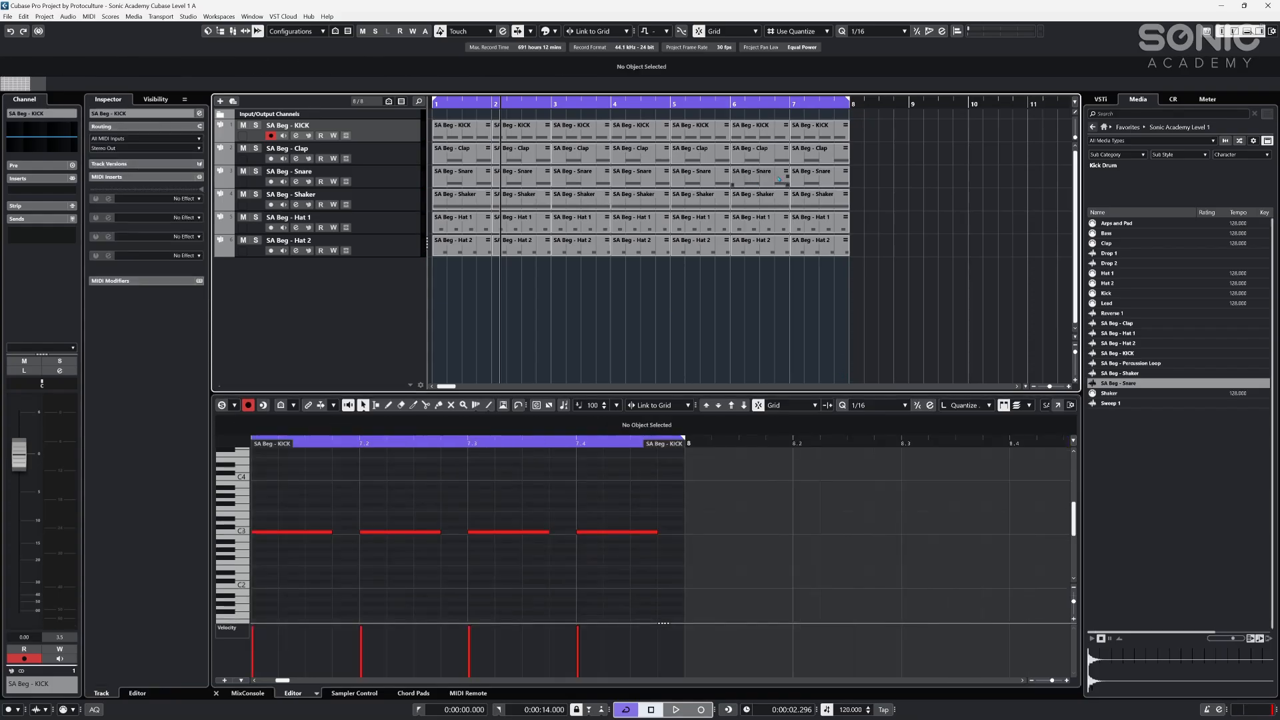
left_click(834, 135)
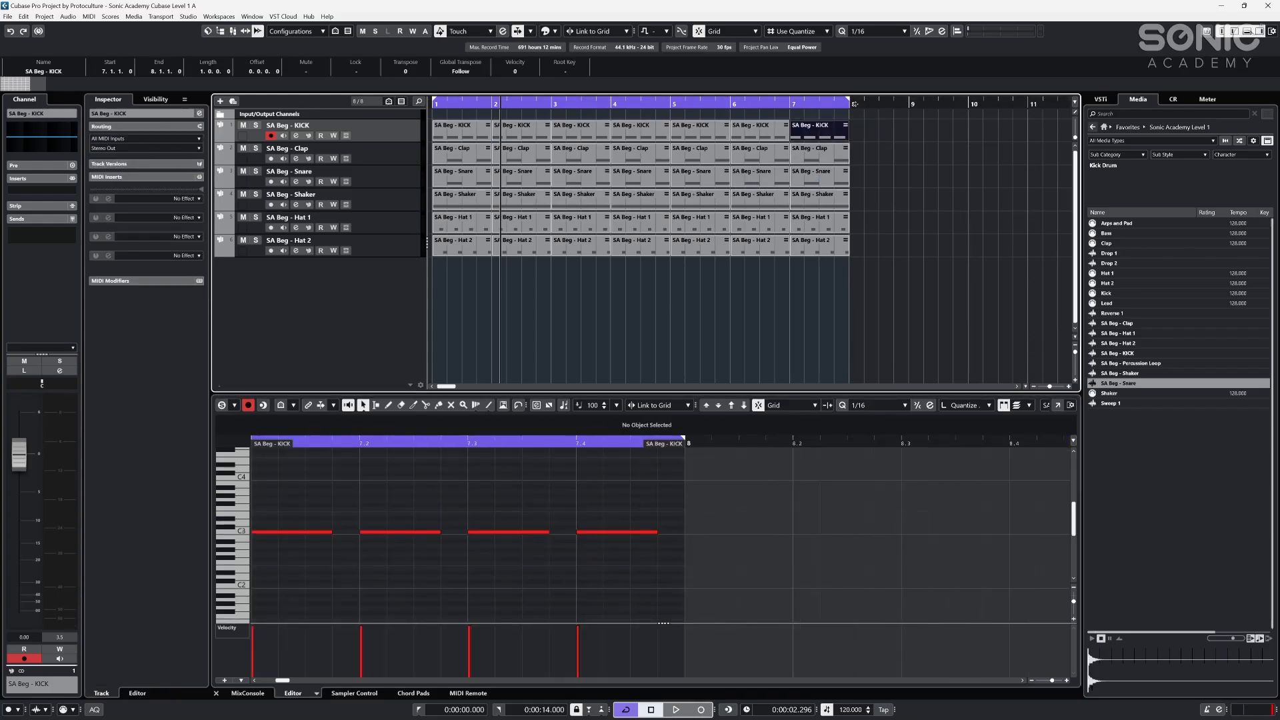
left_click_drag(850, 103, 909, 105)
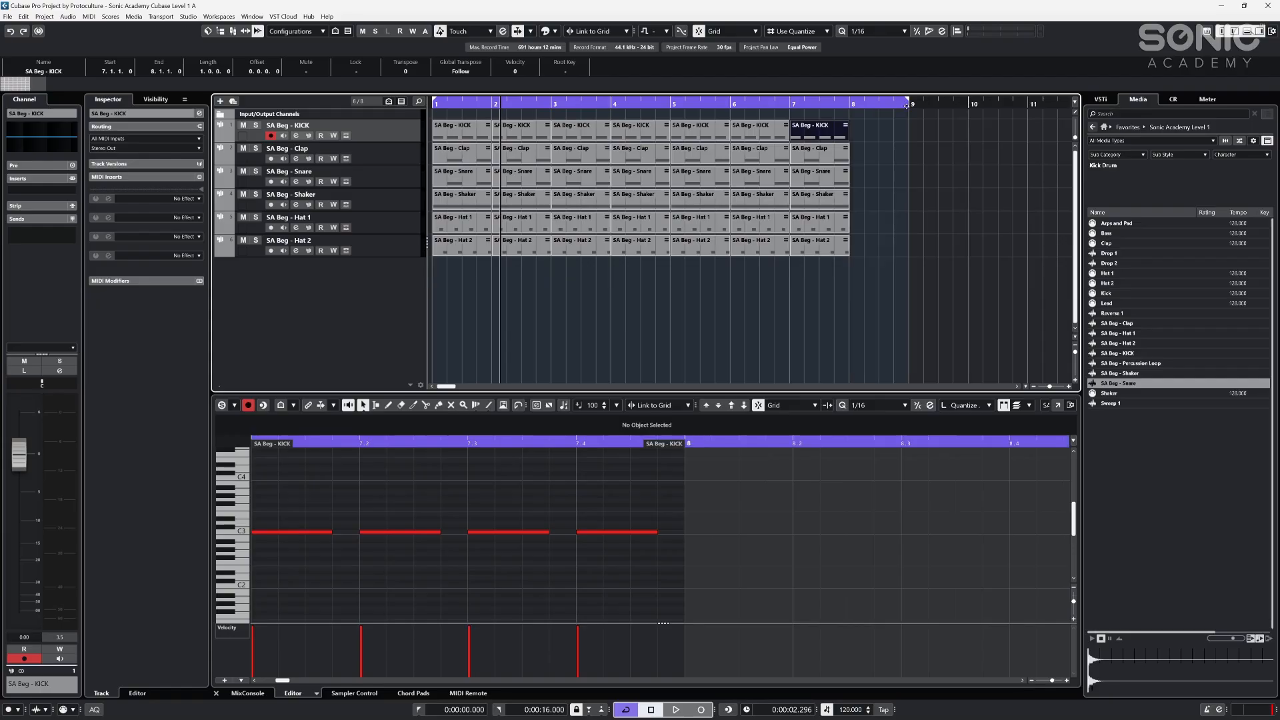
left_click(863, 132)
left_click_drag(808, 133, 869, 134)
left_click(919, 230)
left_click(886, 134)
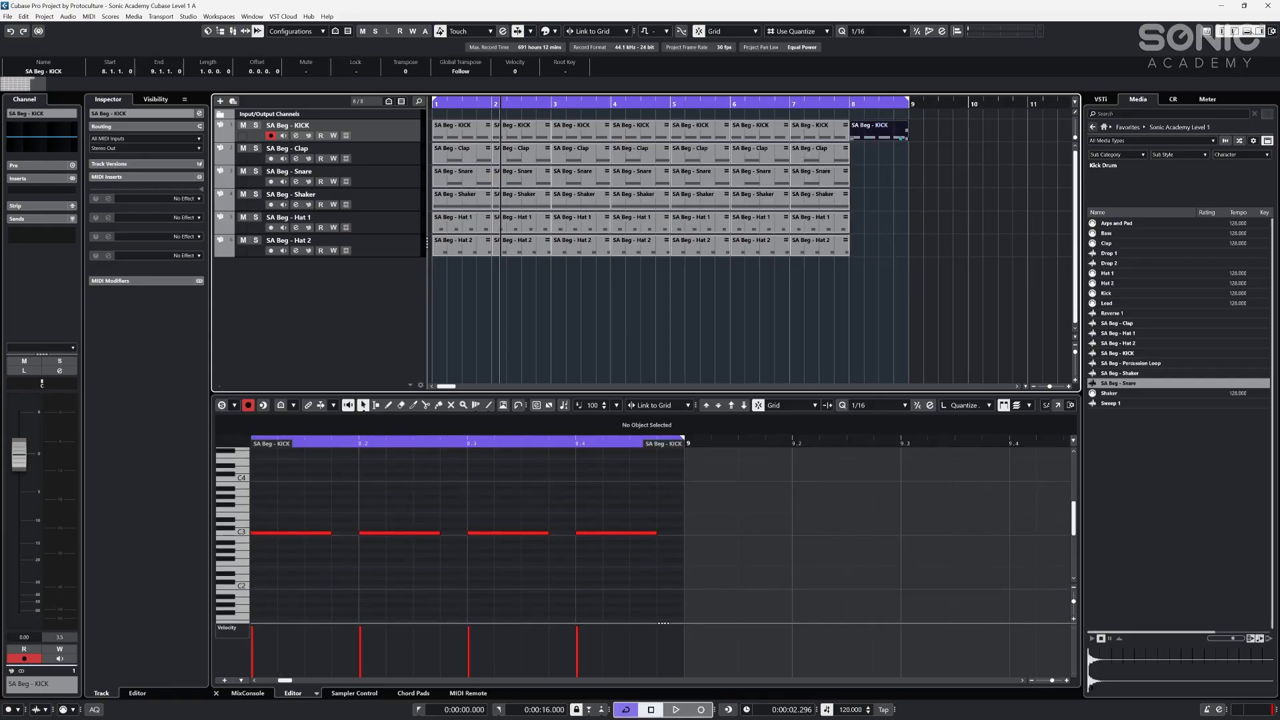
- Move the start of the last kick note in bar 8 one sixteenth later and play from bar 8
left_click(638, 614)
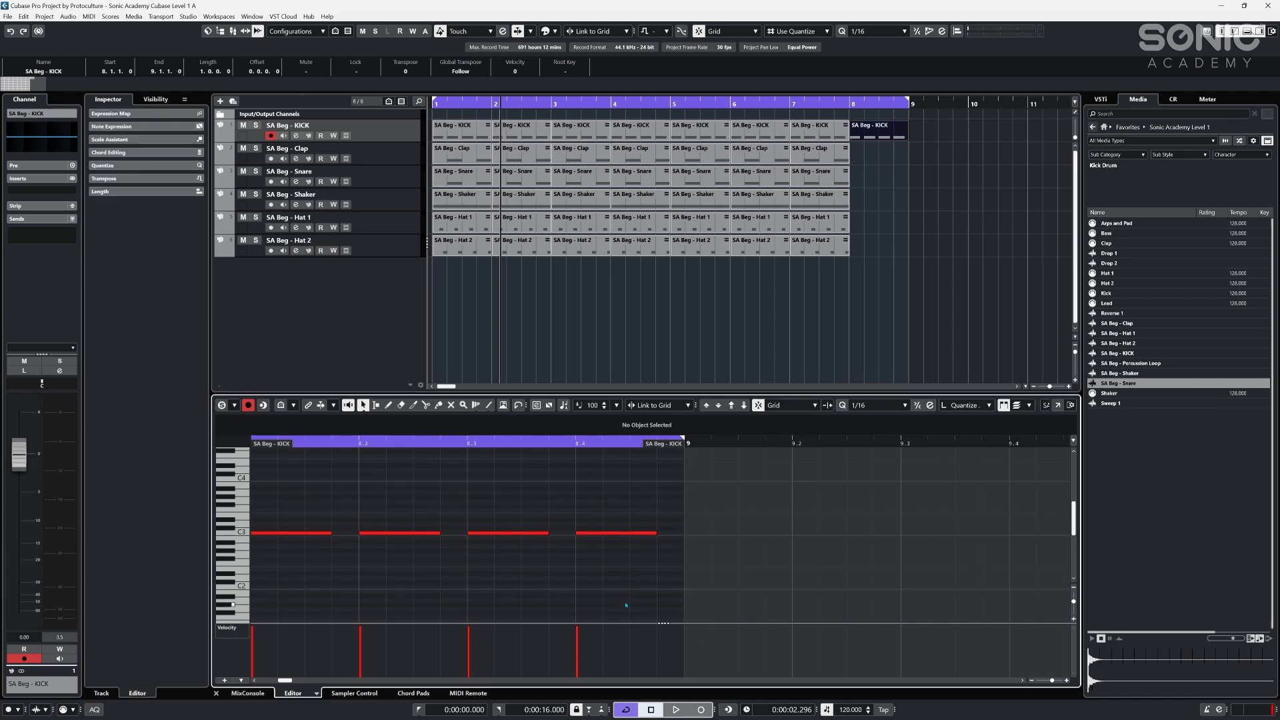
left_click_drag(656, 533, 626, 536)
left_click(693, 493)
left_click(845, 107)
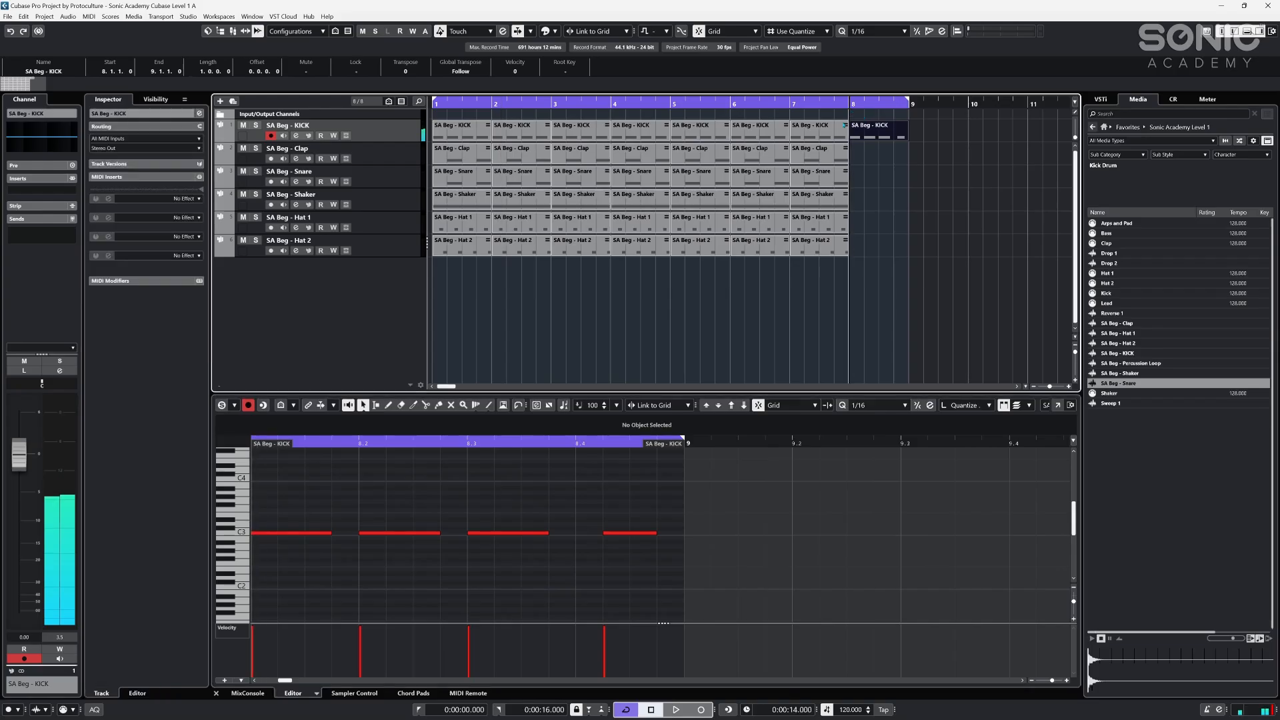
key("space")
- Copy the bar 7 Clap, Snare, Shaker, Hat 1 and Hat 2 parts into bar 8 as independent parts
left_click(853, 170)
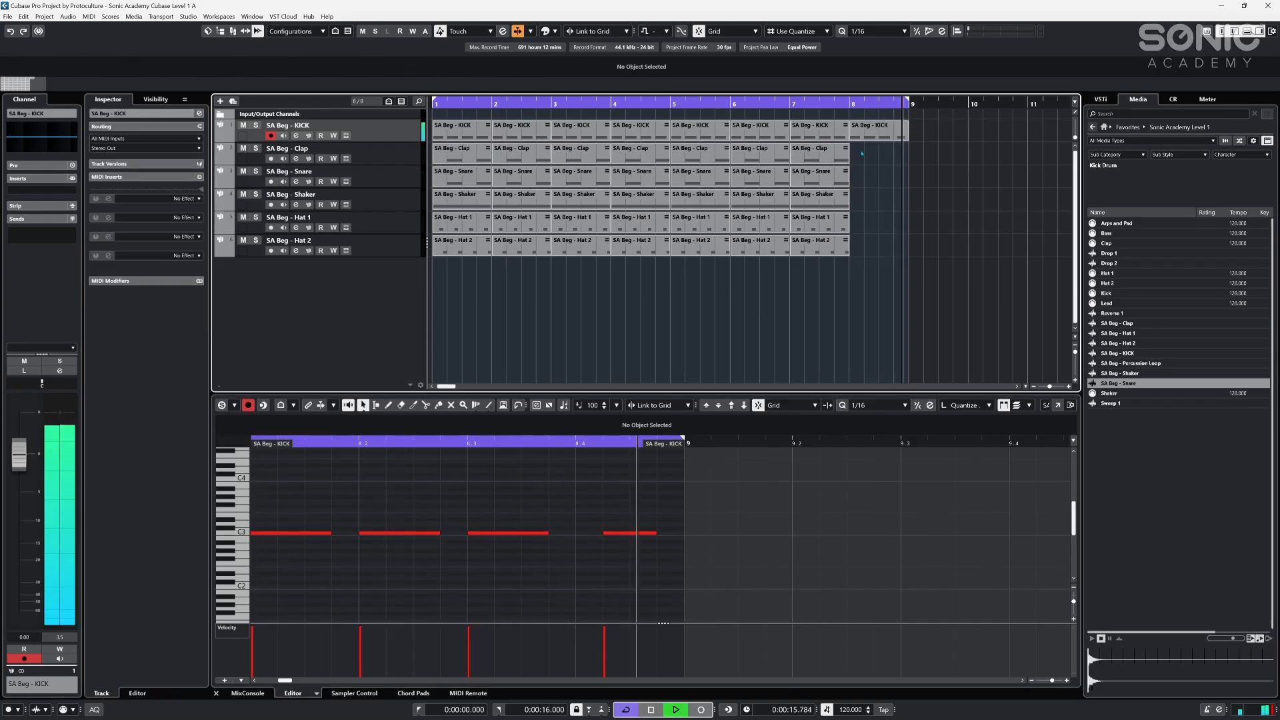
left_click_drag(852, 171, 801, 252)
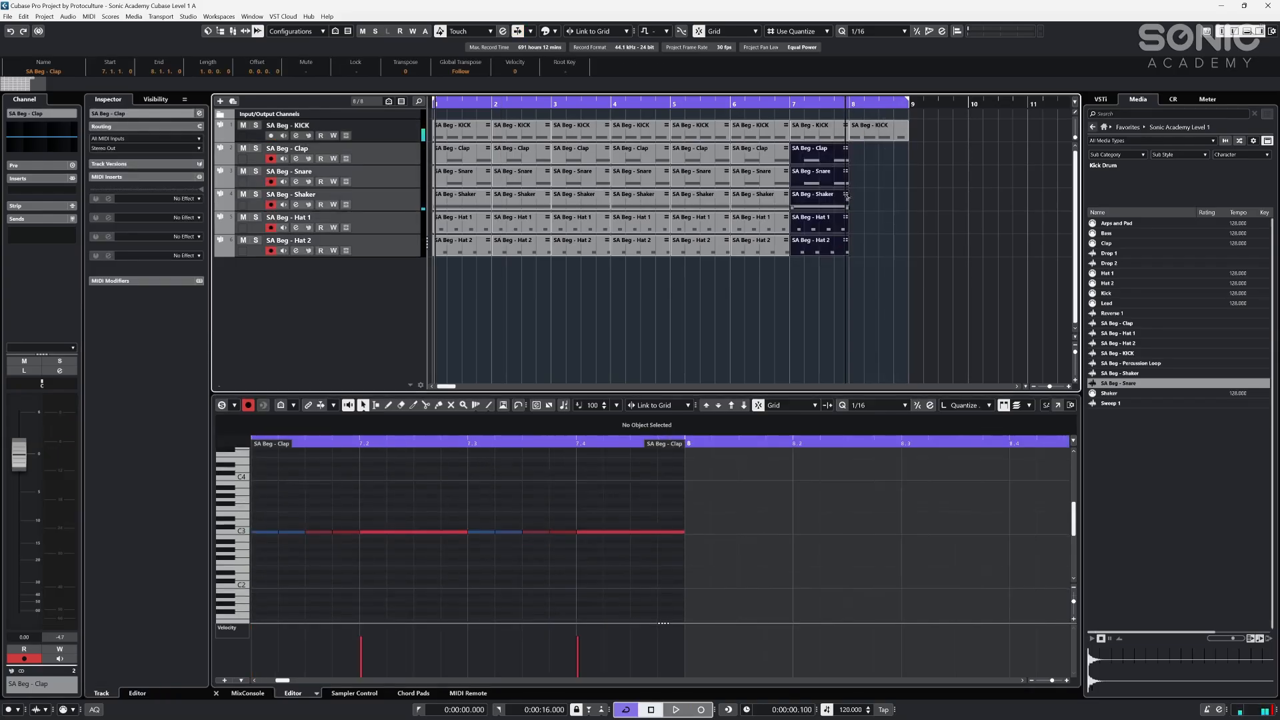
left_click_drag(848, 205, 917, 272)
left_click(916, 272)
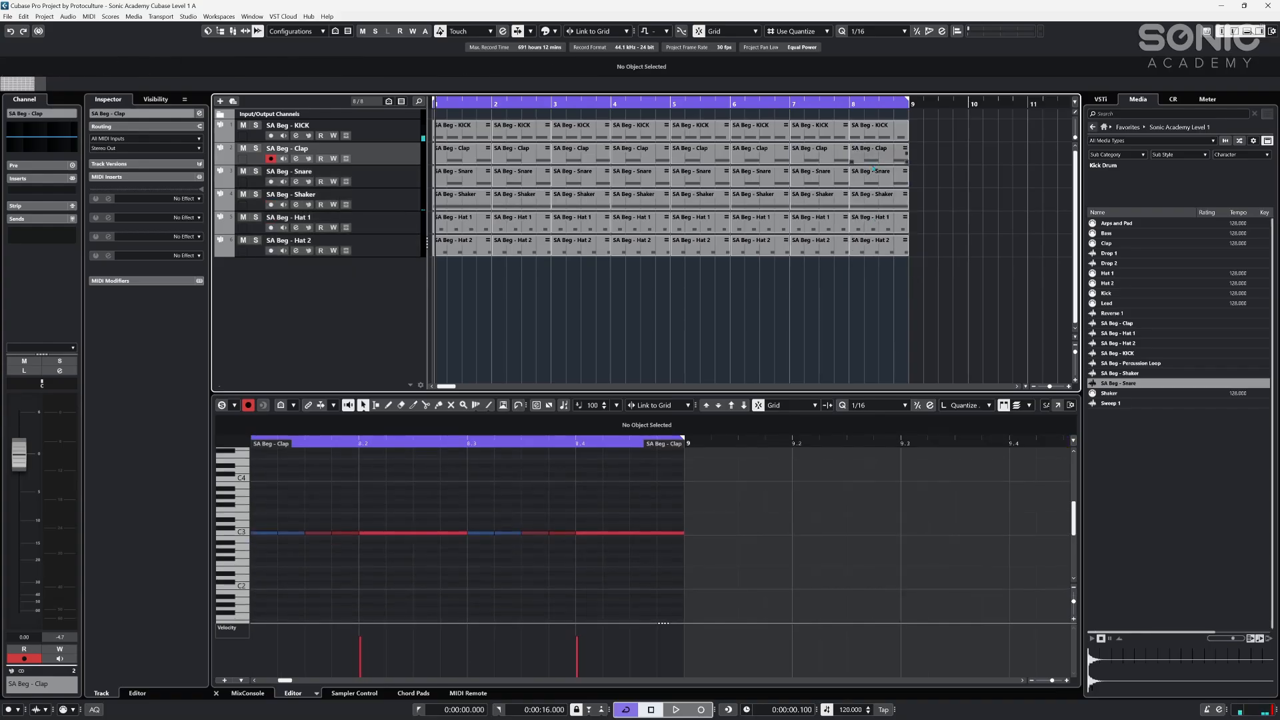
- Play the beat from just before bar 8 to check the varied last bar
key("space")
key("space")
left_click(838, 105)
key("space")
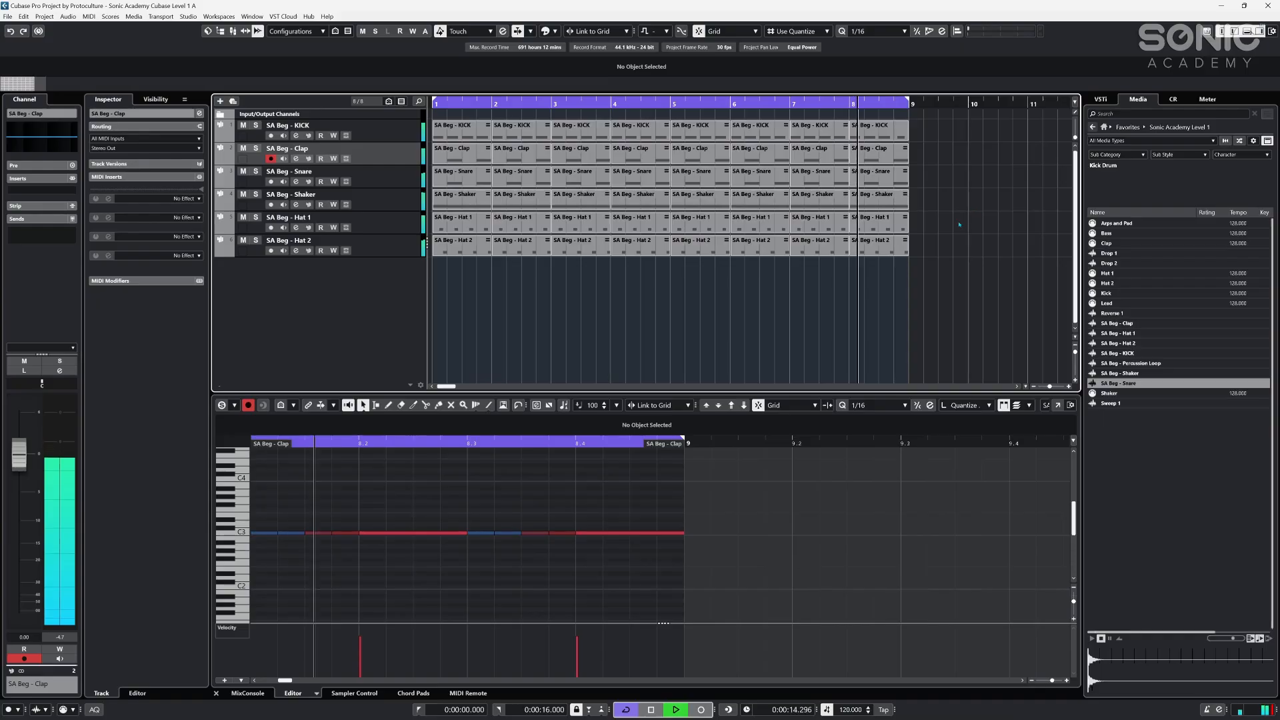
key("space")
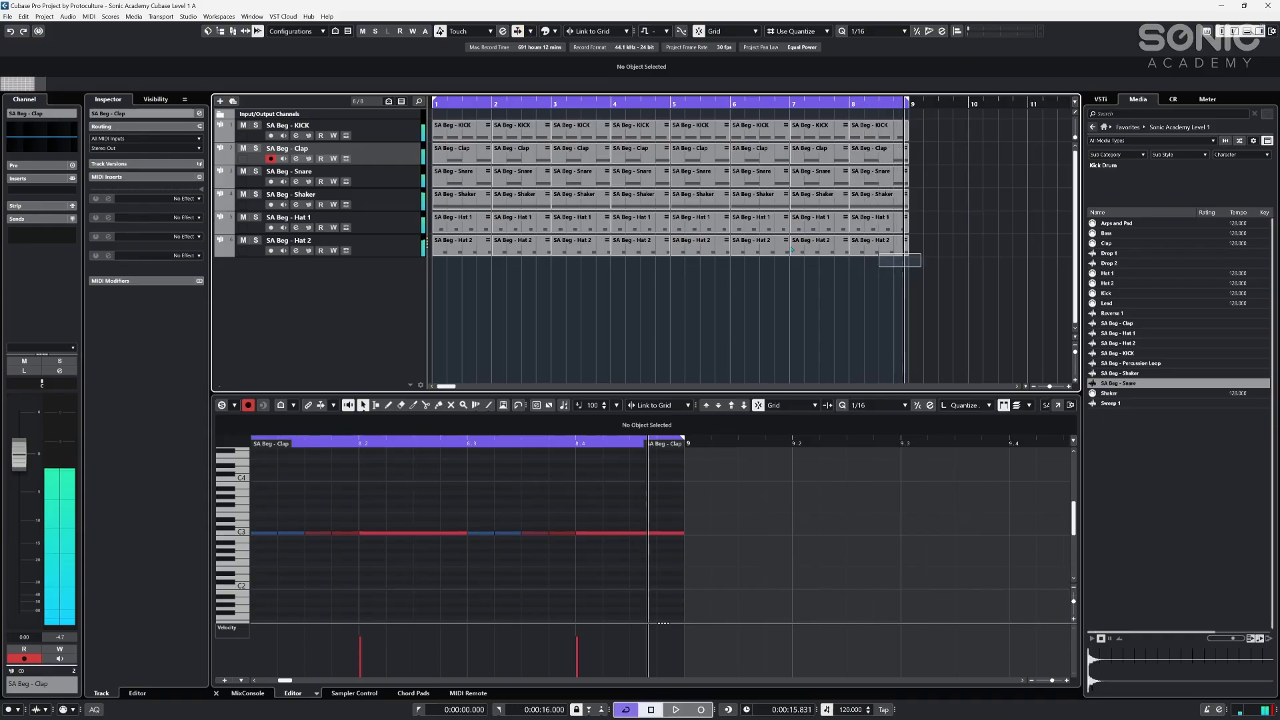
- Select all parts on the six tracks and show the Tool Buttons in the project toolbar
key("ctrl+a")
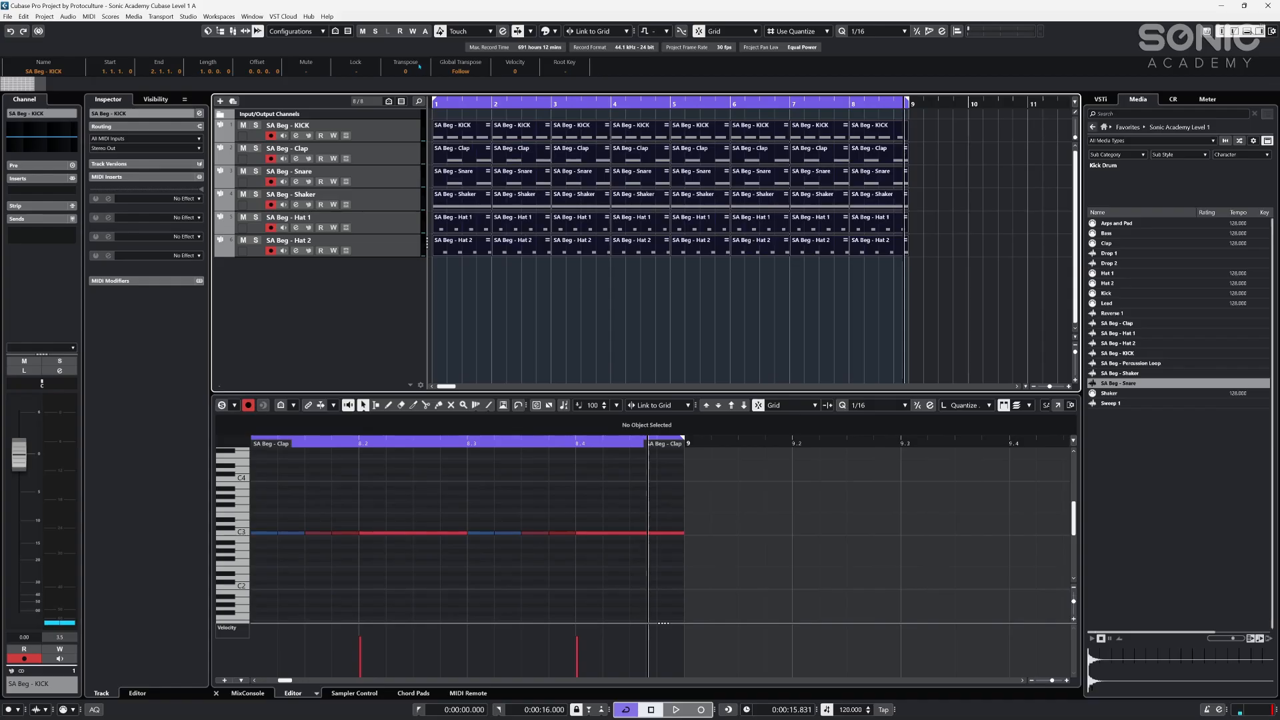
right_click(170, 32)
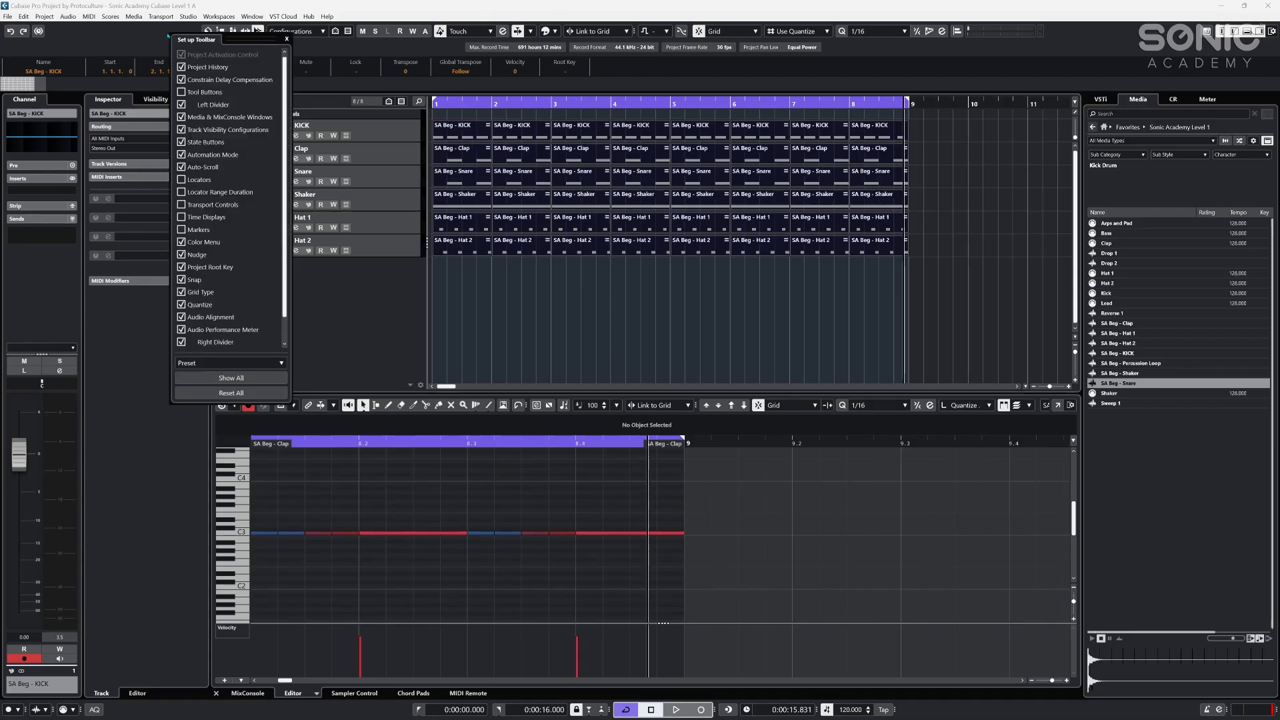
left_click(204, 93)
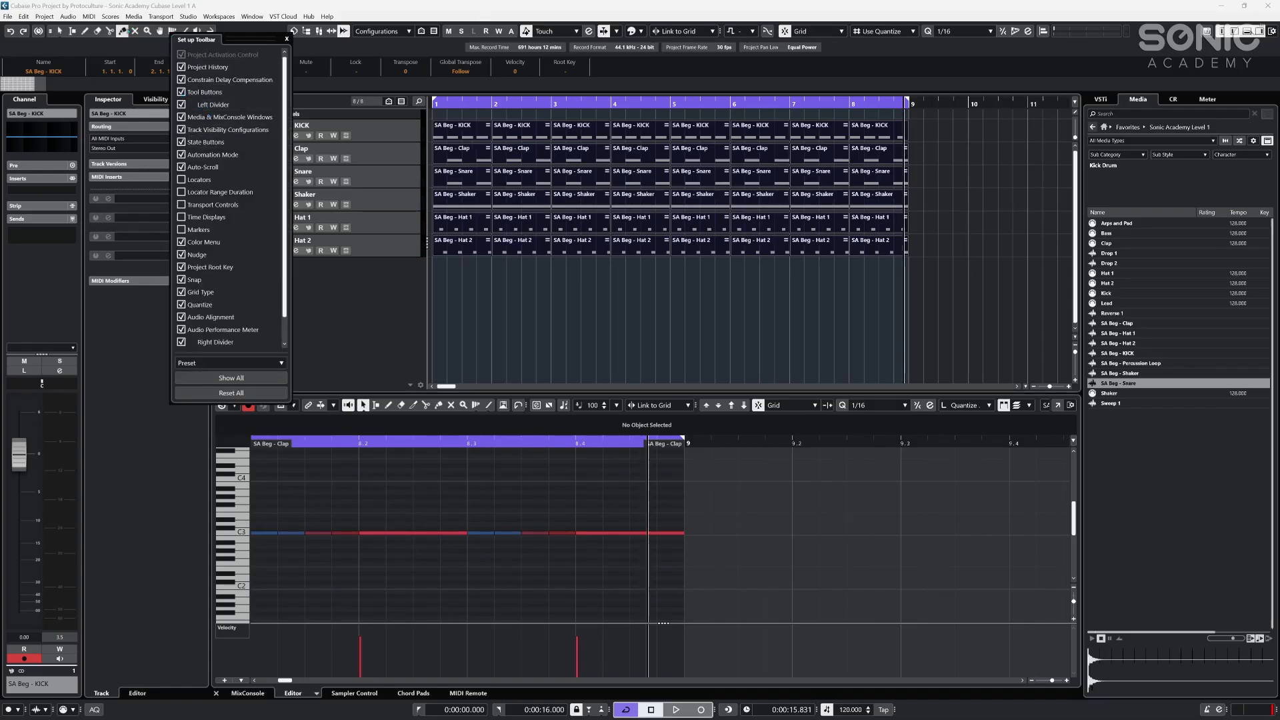
left_click(121, 45)
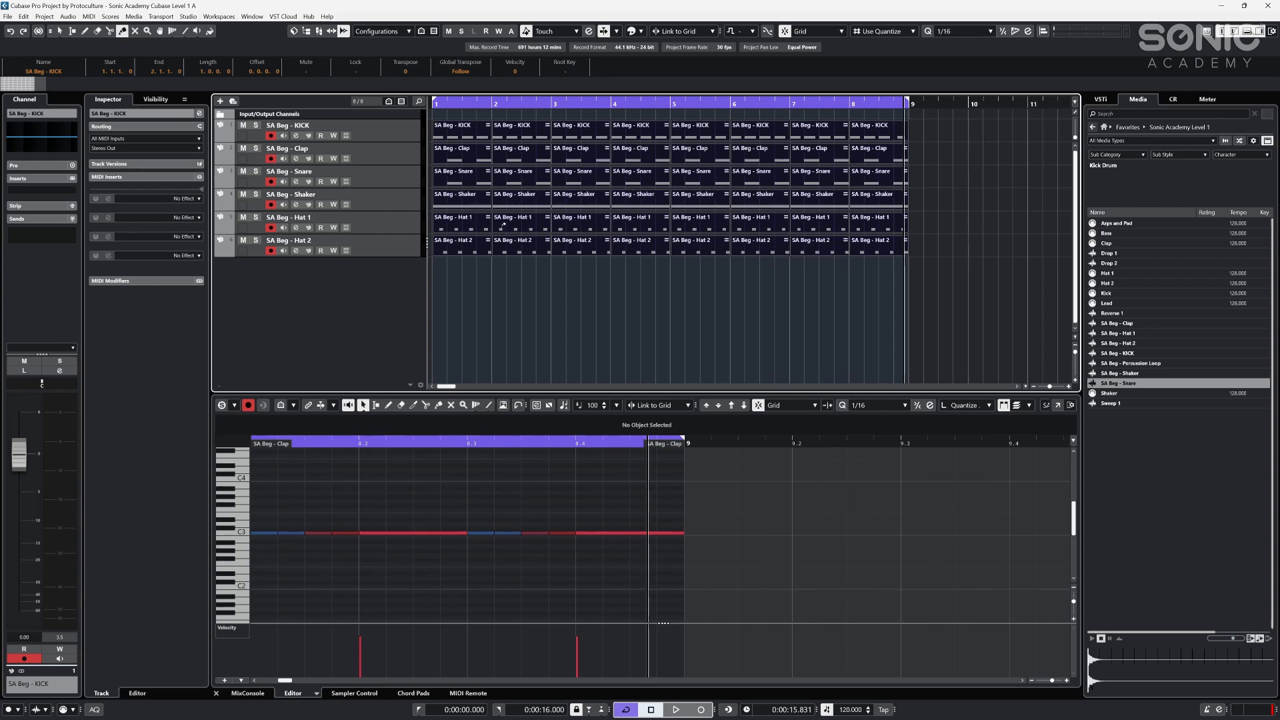
- Try gluing the selected parts into one eight-bar part per track, and undo the glue
left_click(472, 237)
left_click(530, 275)
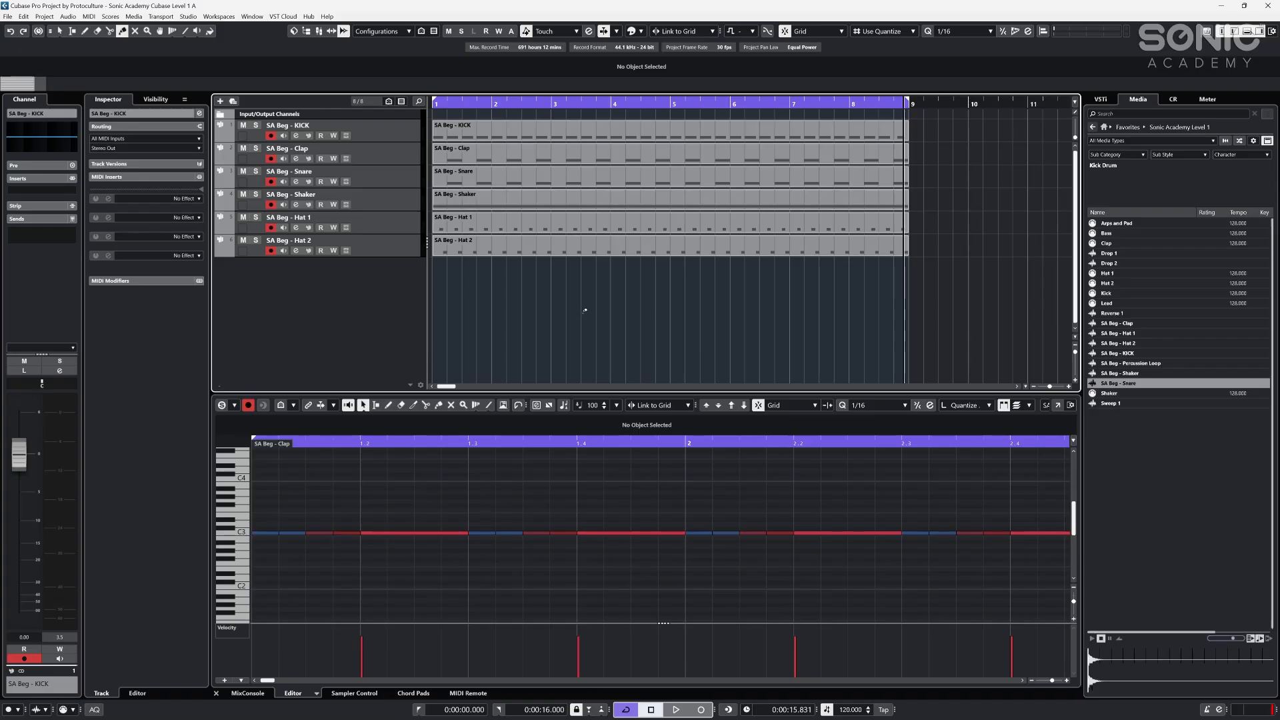
key("1")
left_click(777, 248)
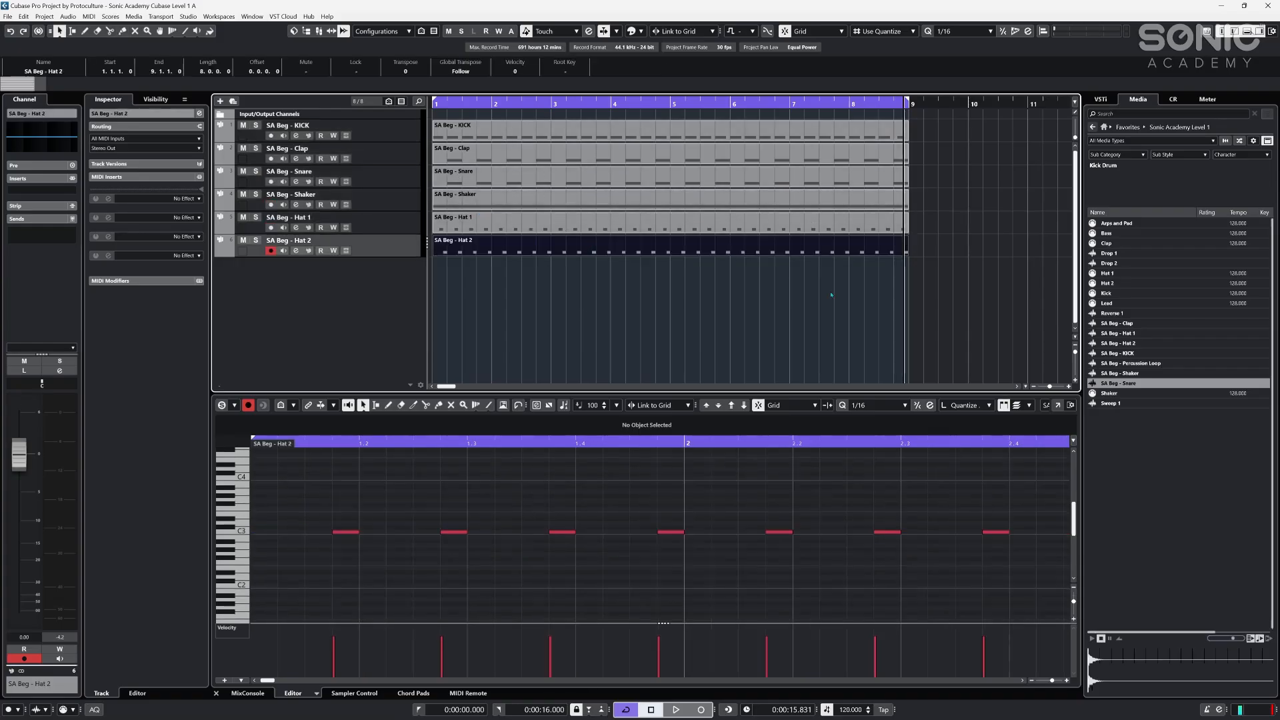
key("ctrl+z")
left_click(727, 270)
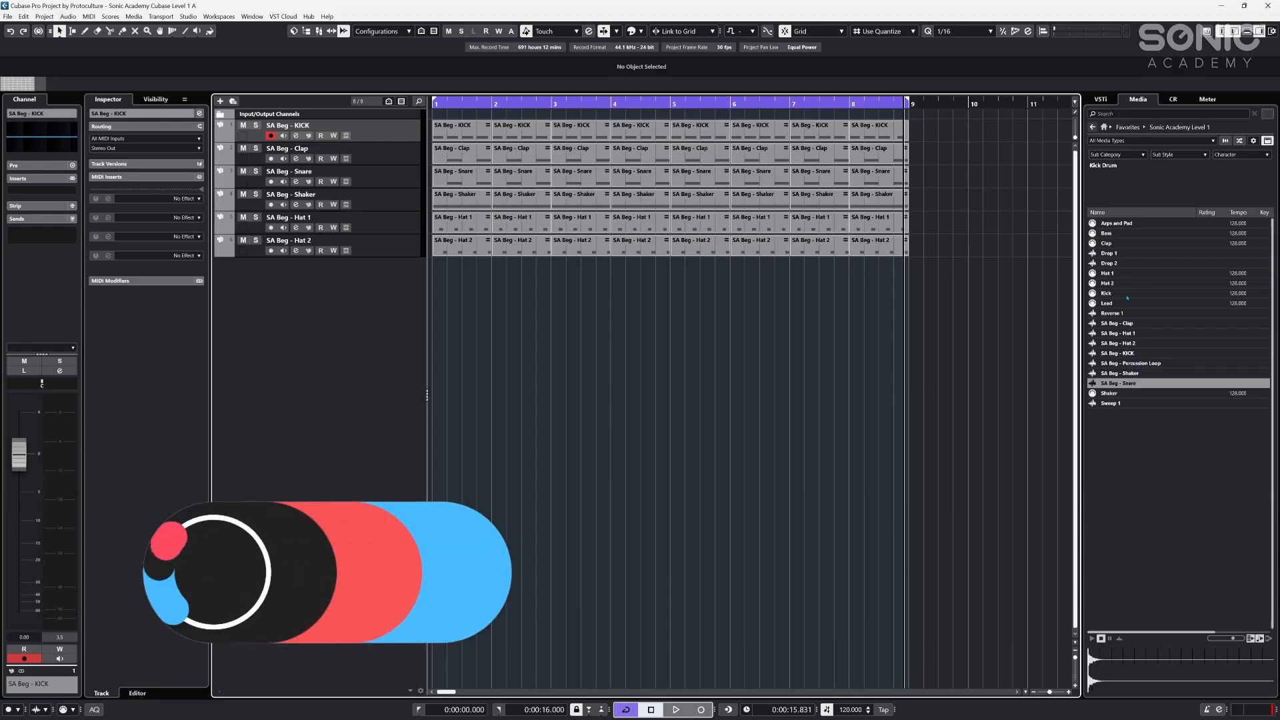
- Import SA Beg - Percussion Loop at bar 1 on a new audio track, copying the file to the project folder
left_click(1124, 364)
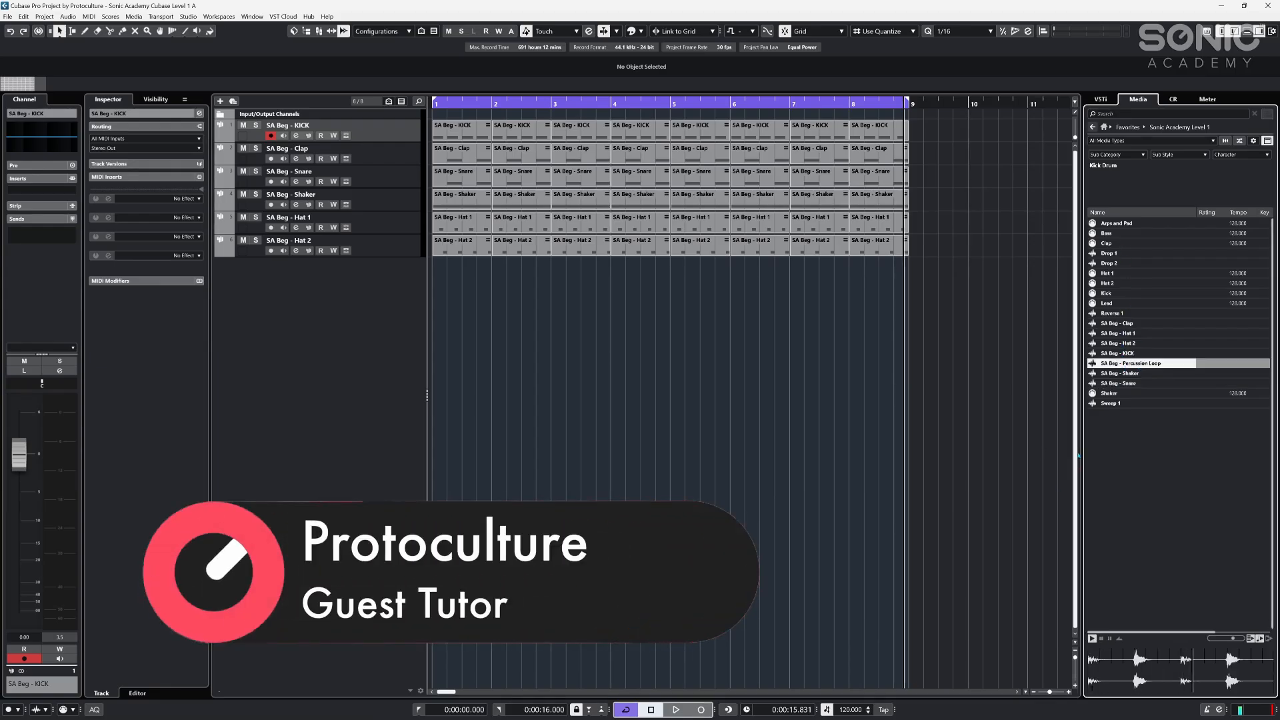
left_click_drag(1128, 365, 431, 289)
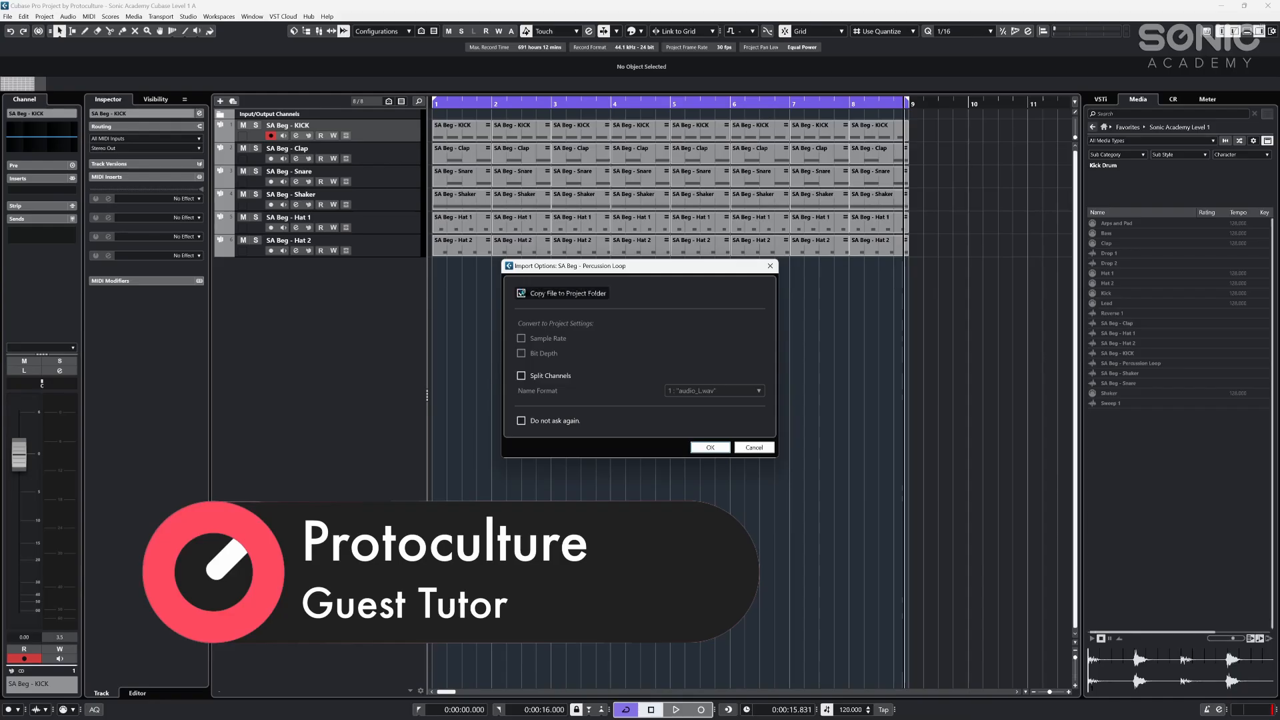
left_click(711, 447)
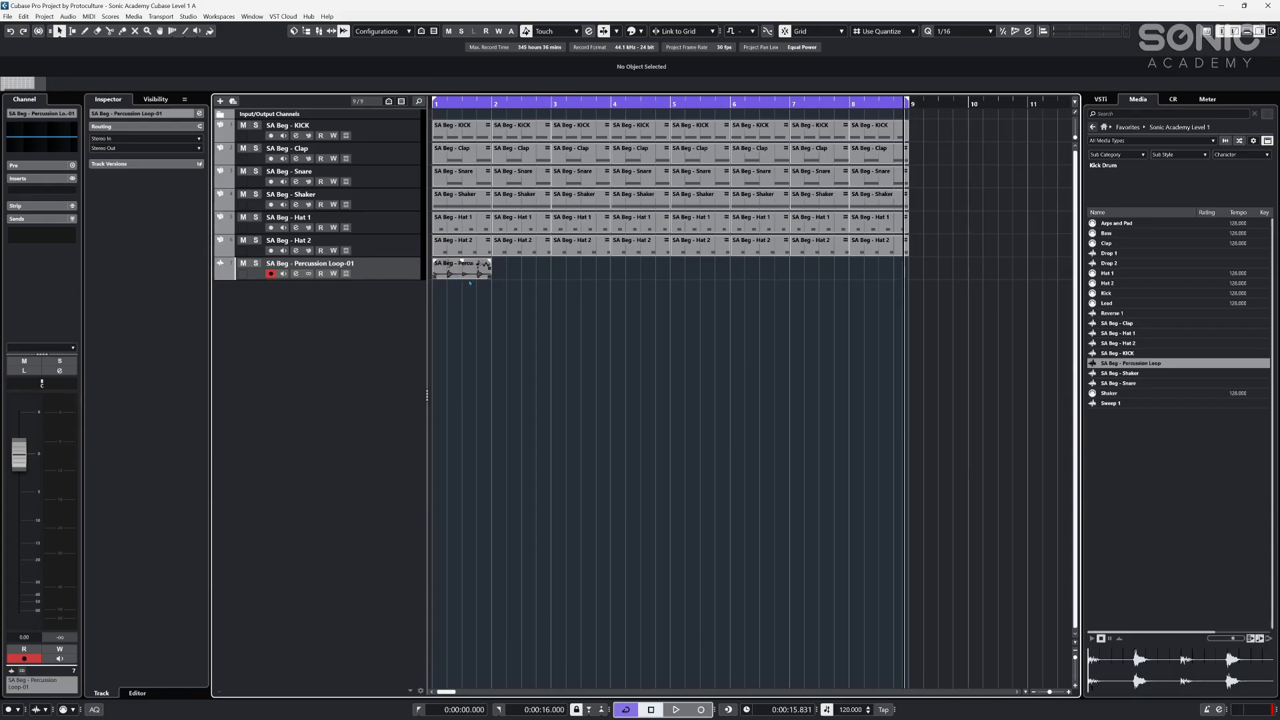
left_click(461, 277)
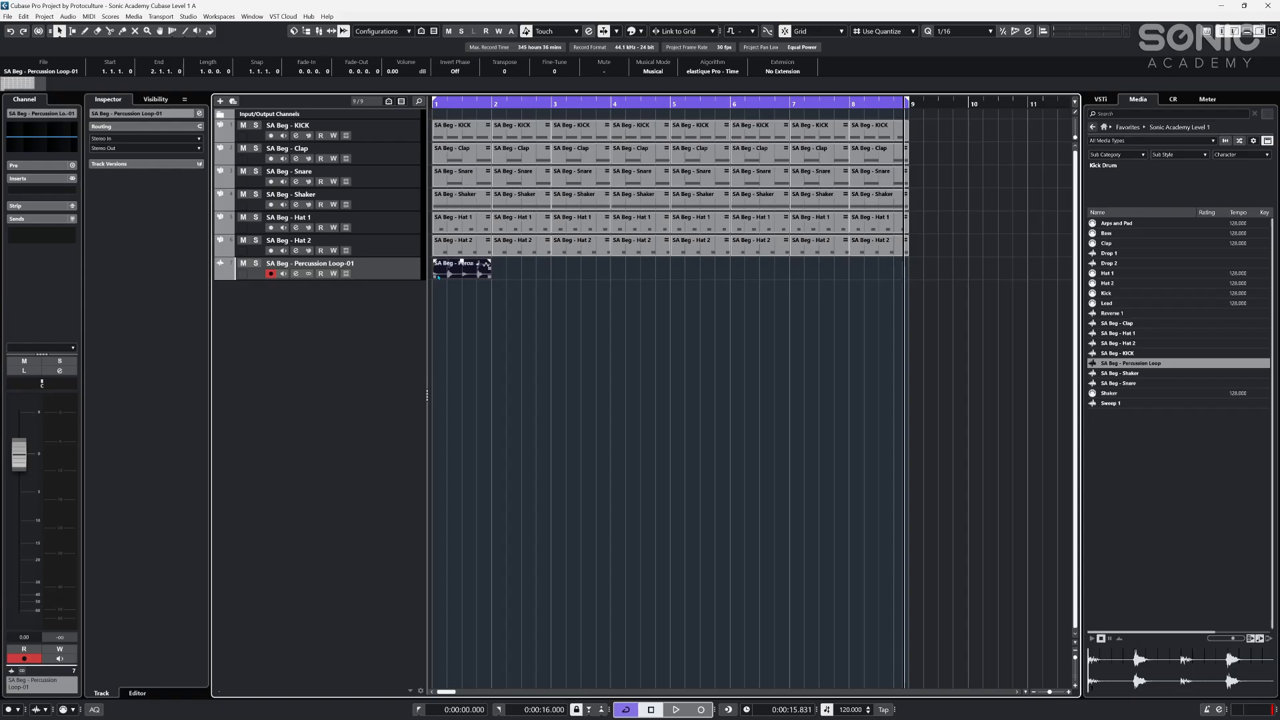
- Play bar 1 from the start to hear the percussion loop together with the beat
left_click(438, 104)
key("space")
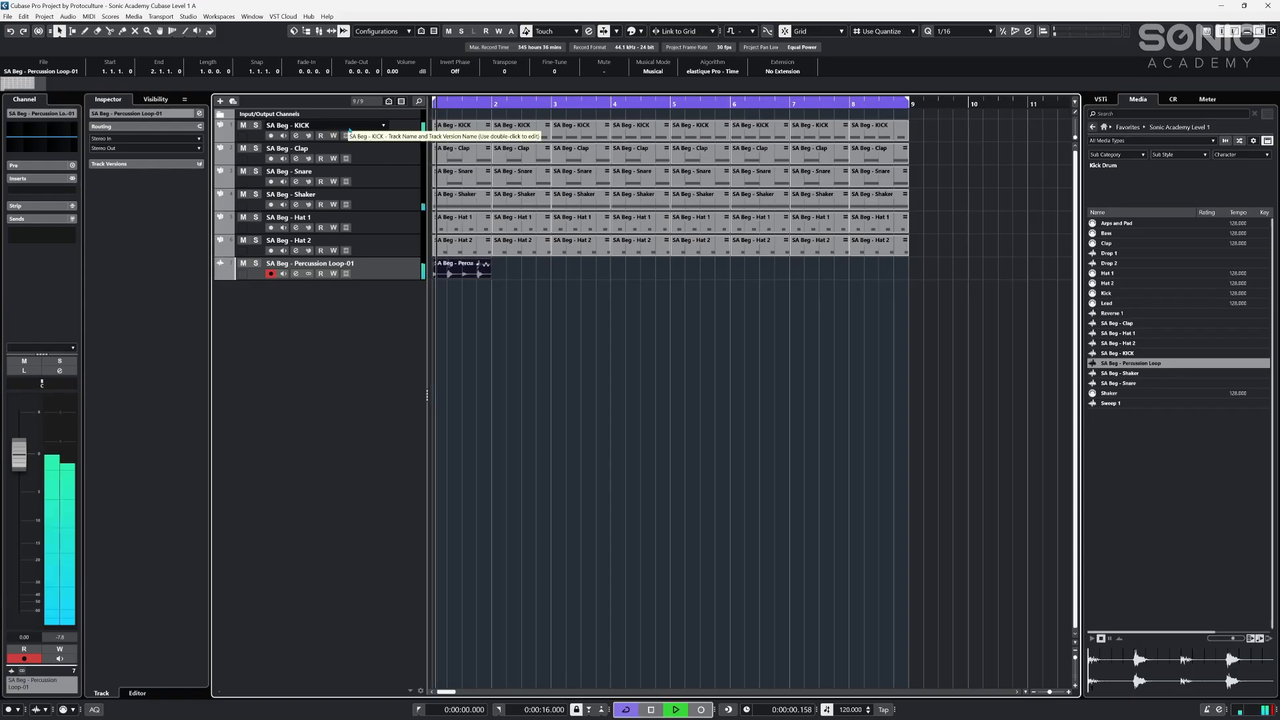
left_click(563, 286)
key("space")
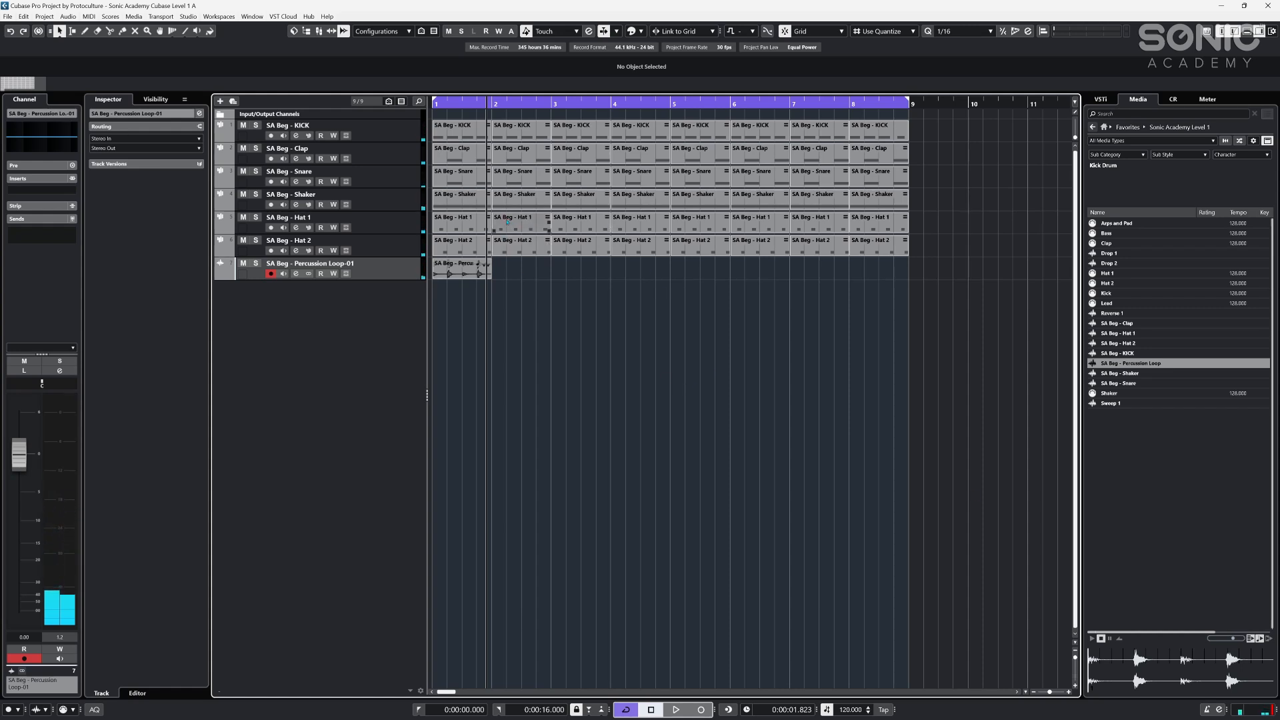
- Mute the Clap, Snare, Shaker, Hat 1 and Hat 2 tracks
left_click(244, 240)
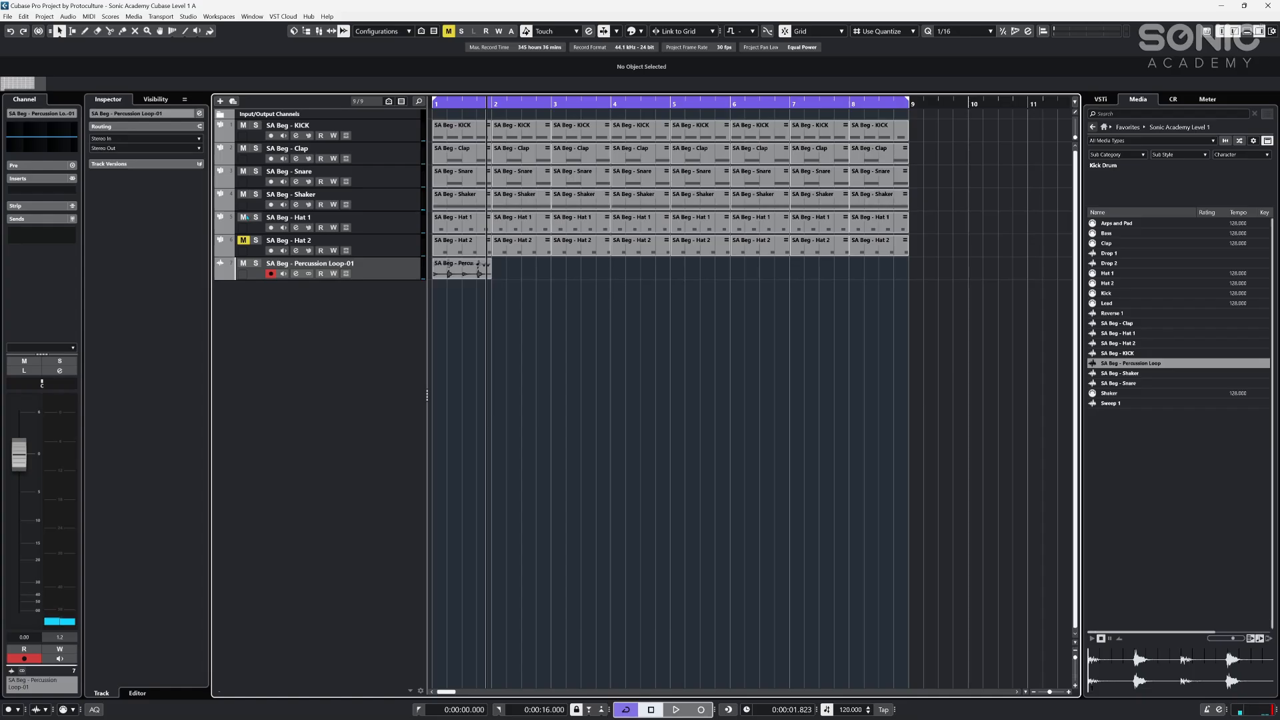
left_click(244, 217)
left_click(245, 185)
left_click(245, 194)
left_click(243, 171)
left_click(243, 148)
- Preview the percussion loop from the media browser against the playing kick, with beat alignment to the project off and on
key("space")
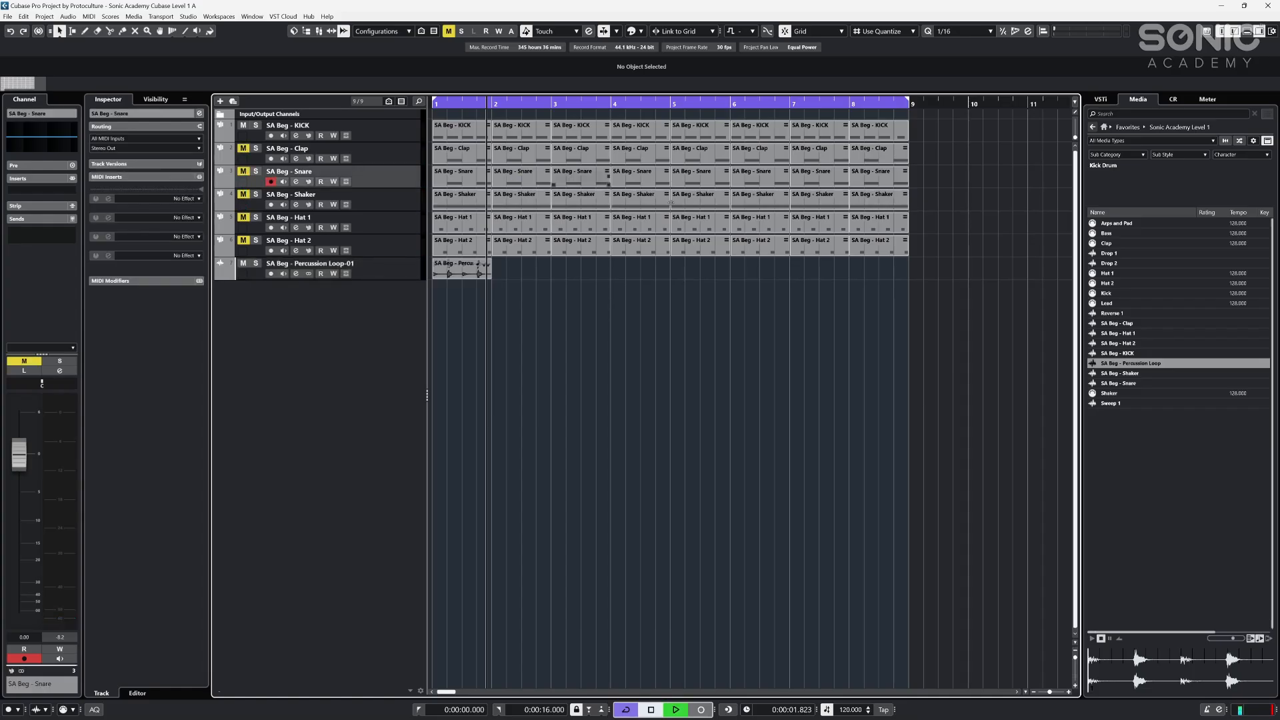
key("space")
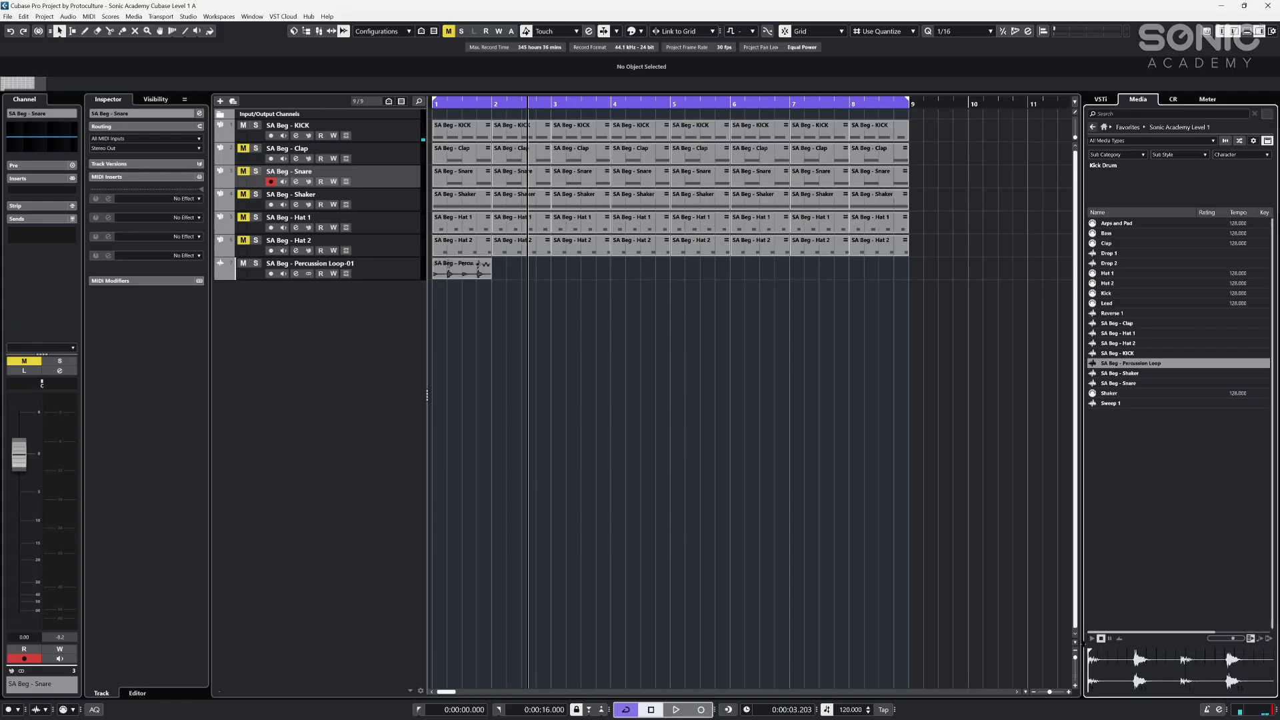
key("space")
left_click(1092, 639)
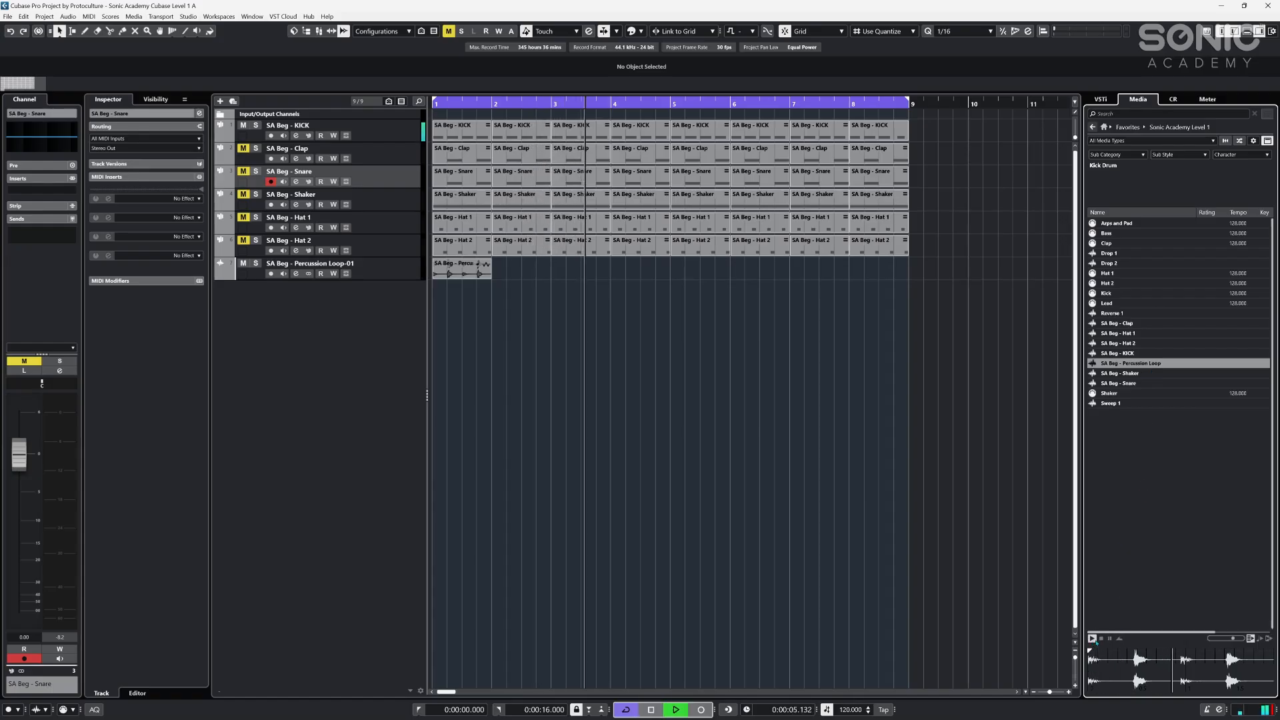
key("space")
left_click(1259, 638)
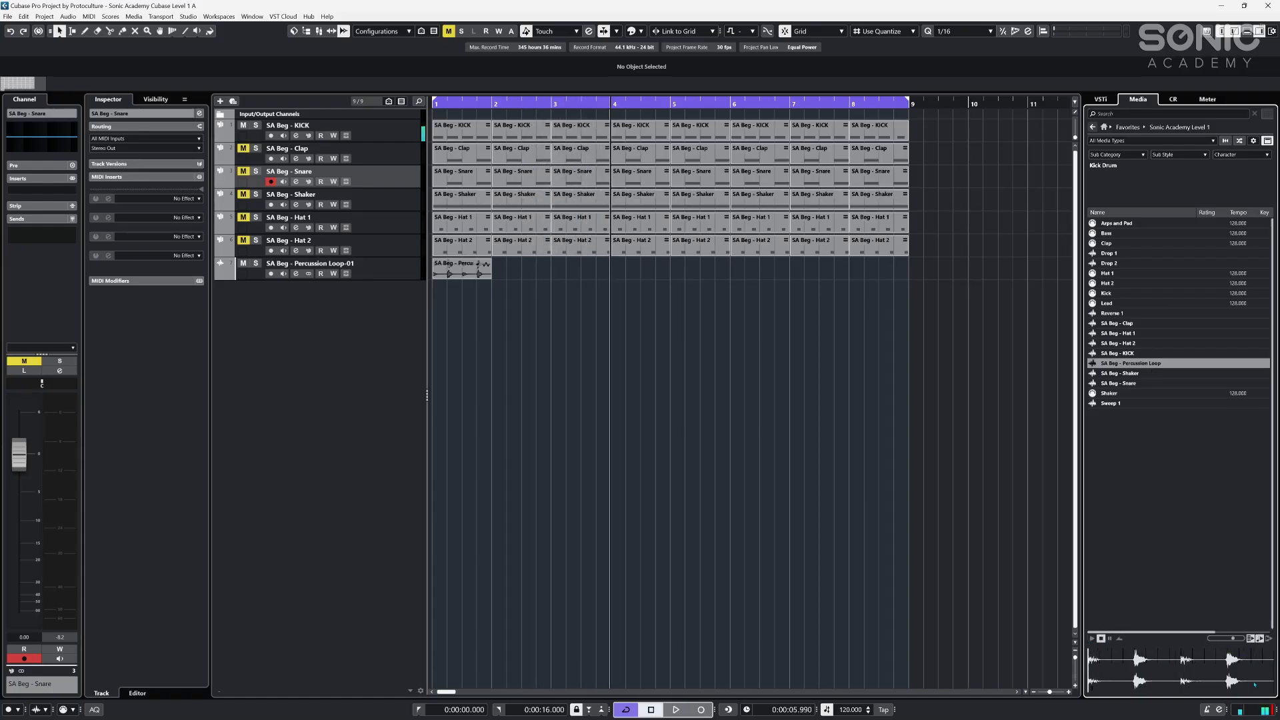
key("space")
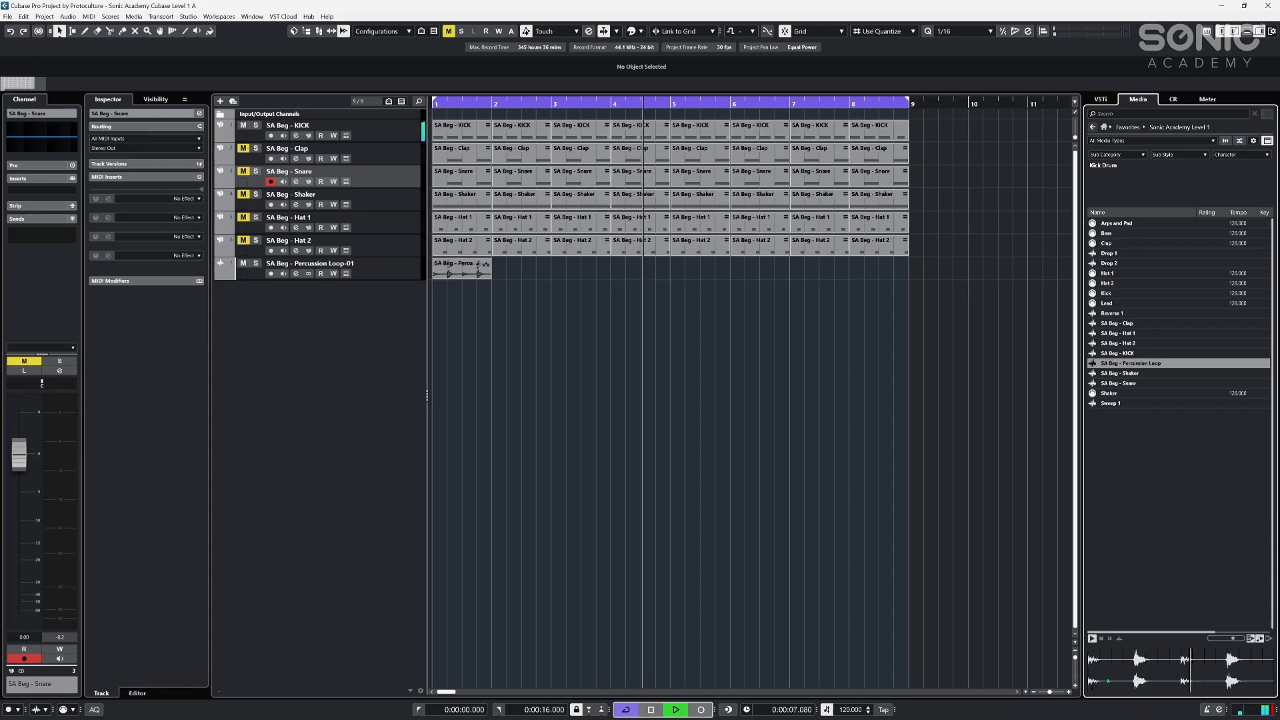
key("space")
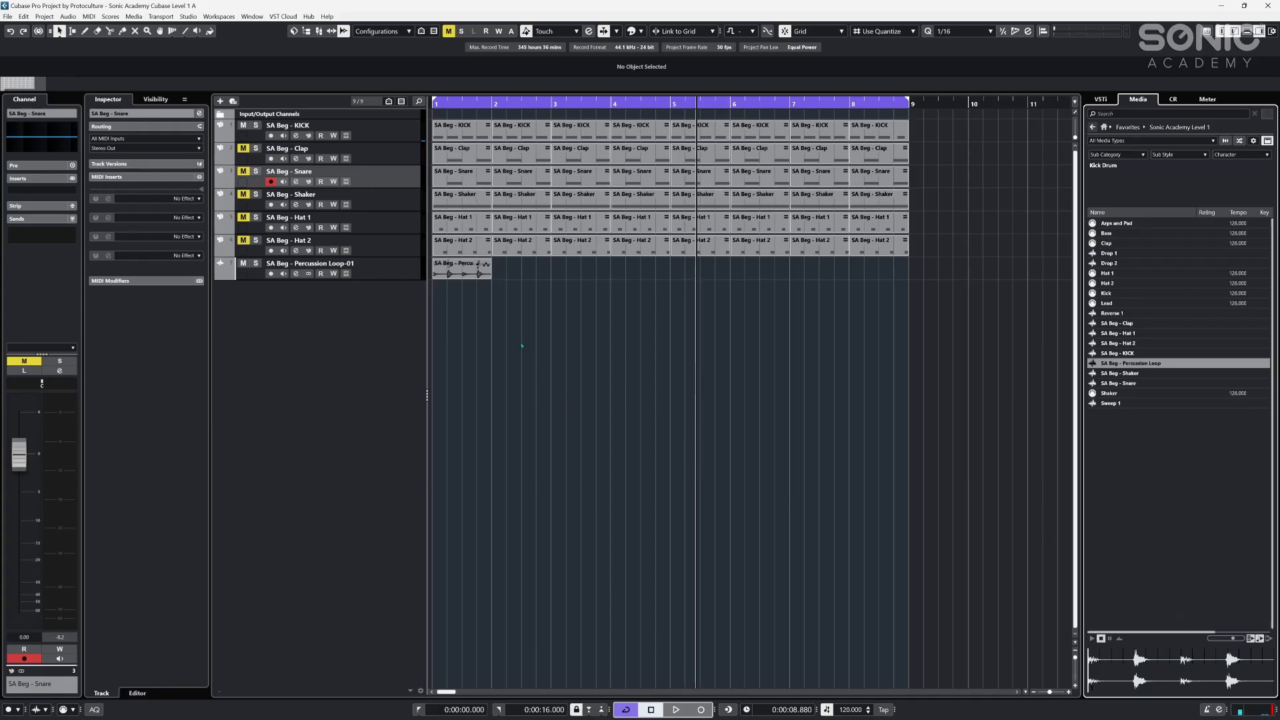
- Open the Pool, expand its Audio folder and turn off Musical Mode for SA Beg - Percussion Loop-01
left_click(455, 275)
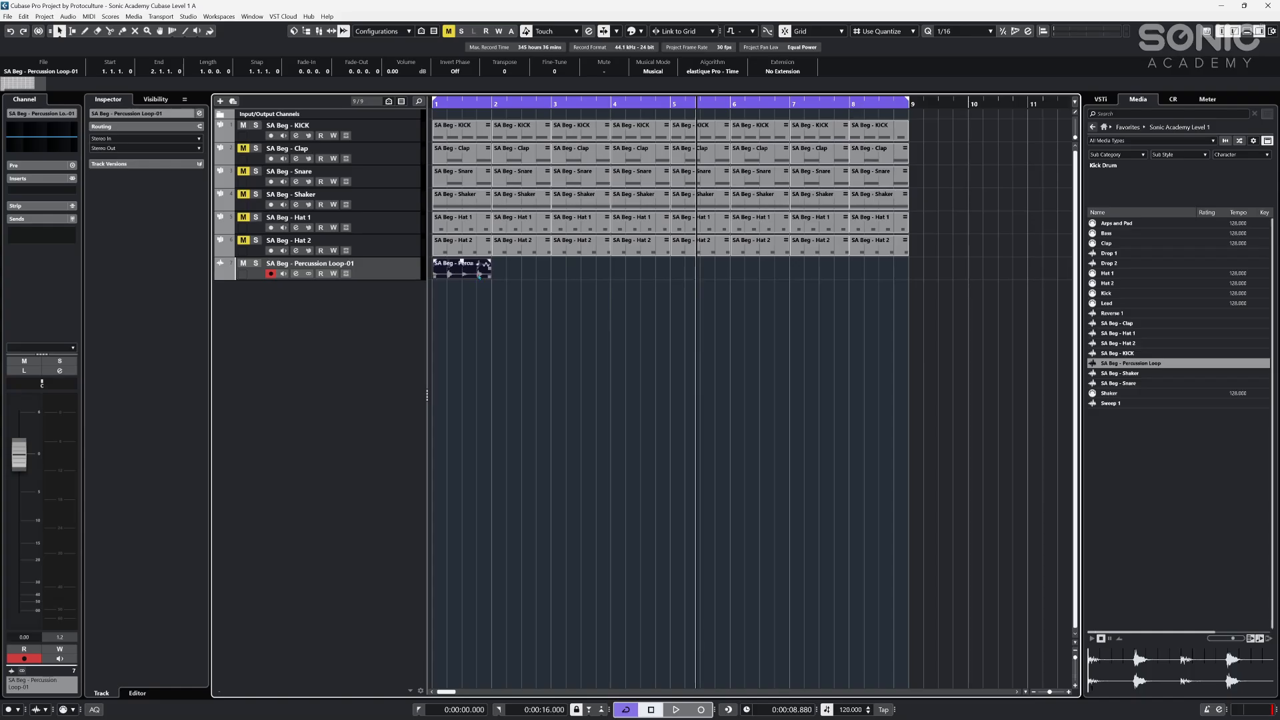
left_click(594, 318)
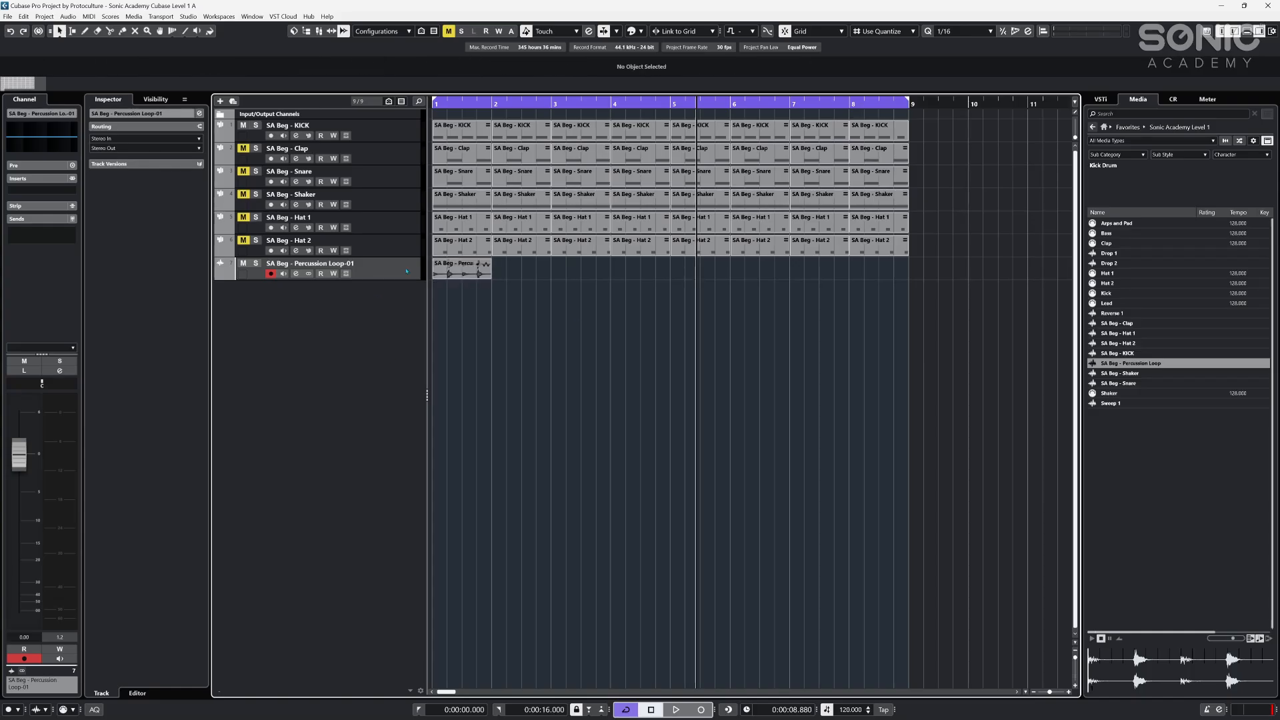
key("ctrl+p")
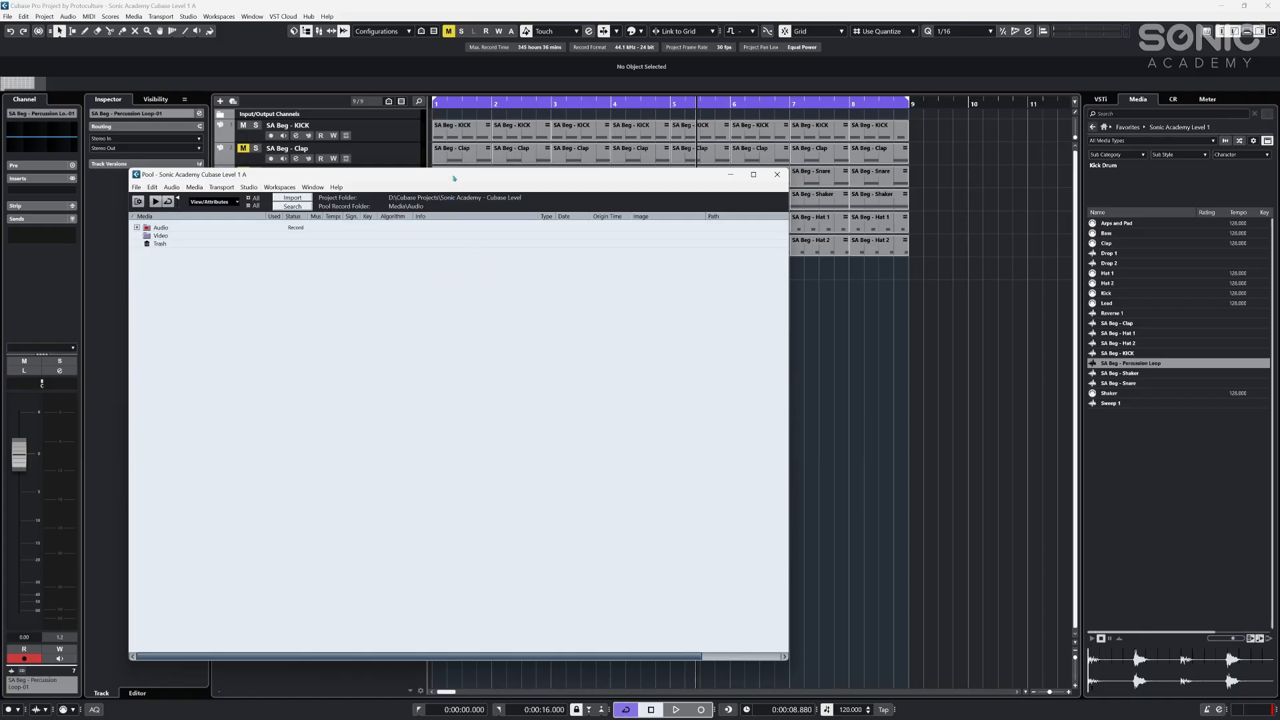
left_click_drag(454, 178, 664, 172)
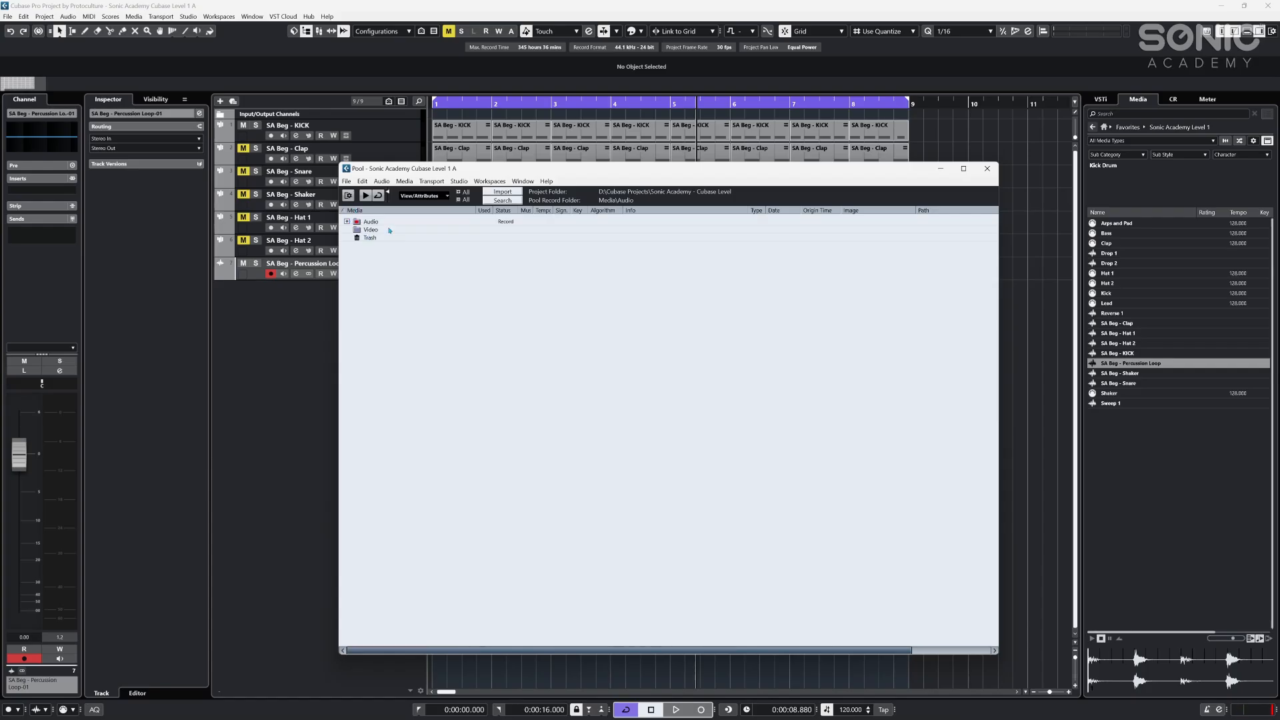
left_click(347, 221)
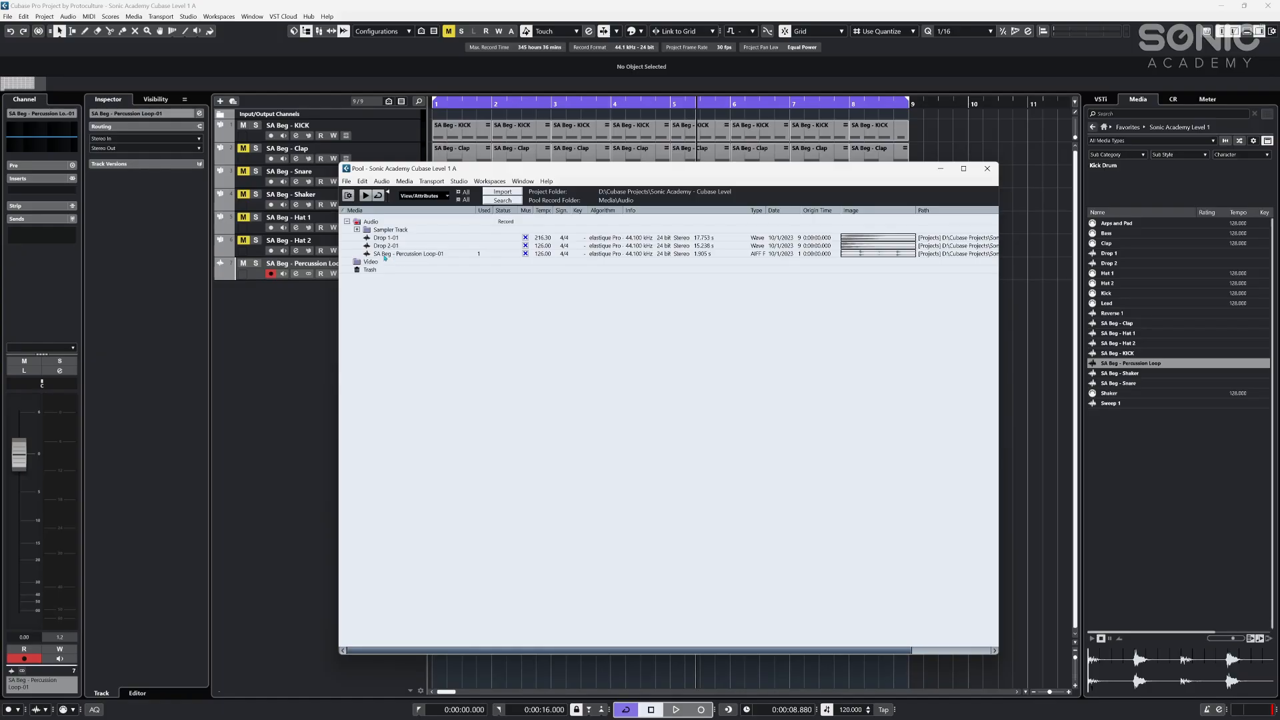
double_click(427, 253)
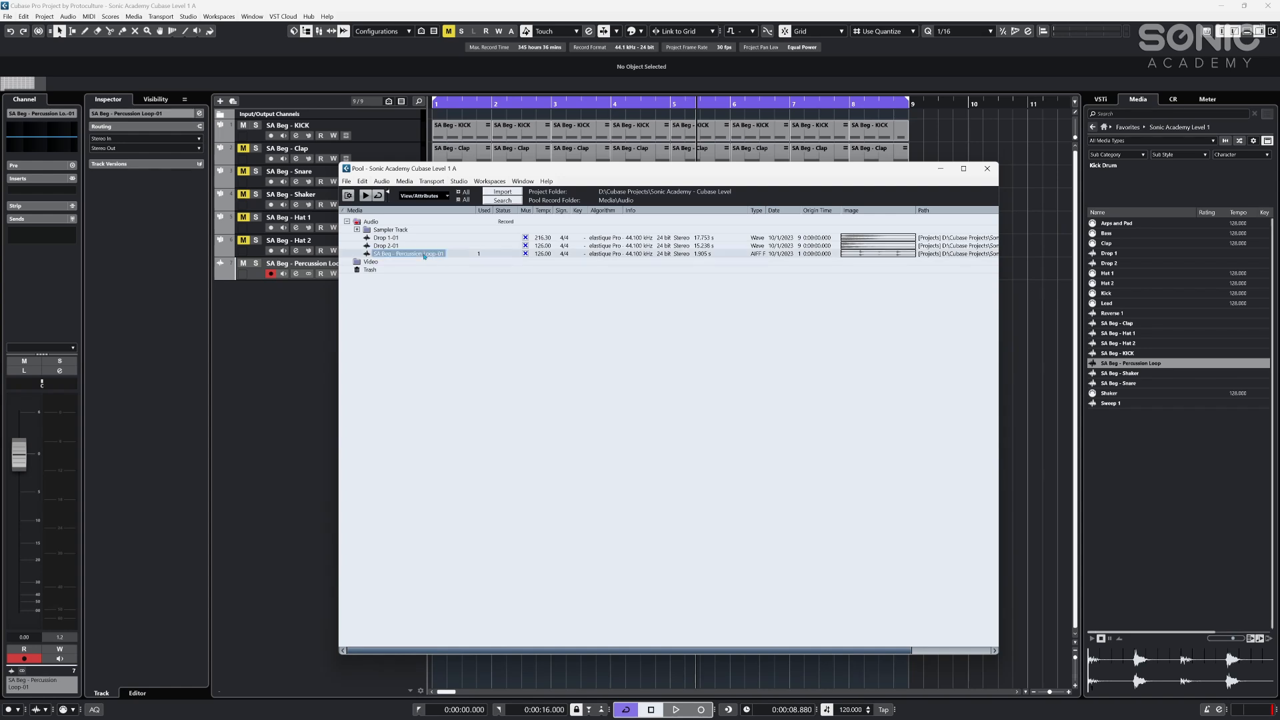
left_click_drag(533, 211, 567, 212)
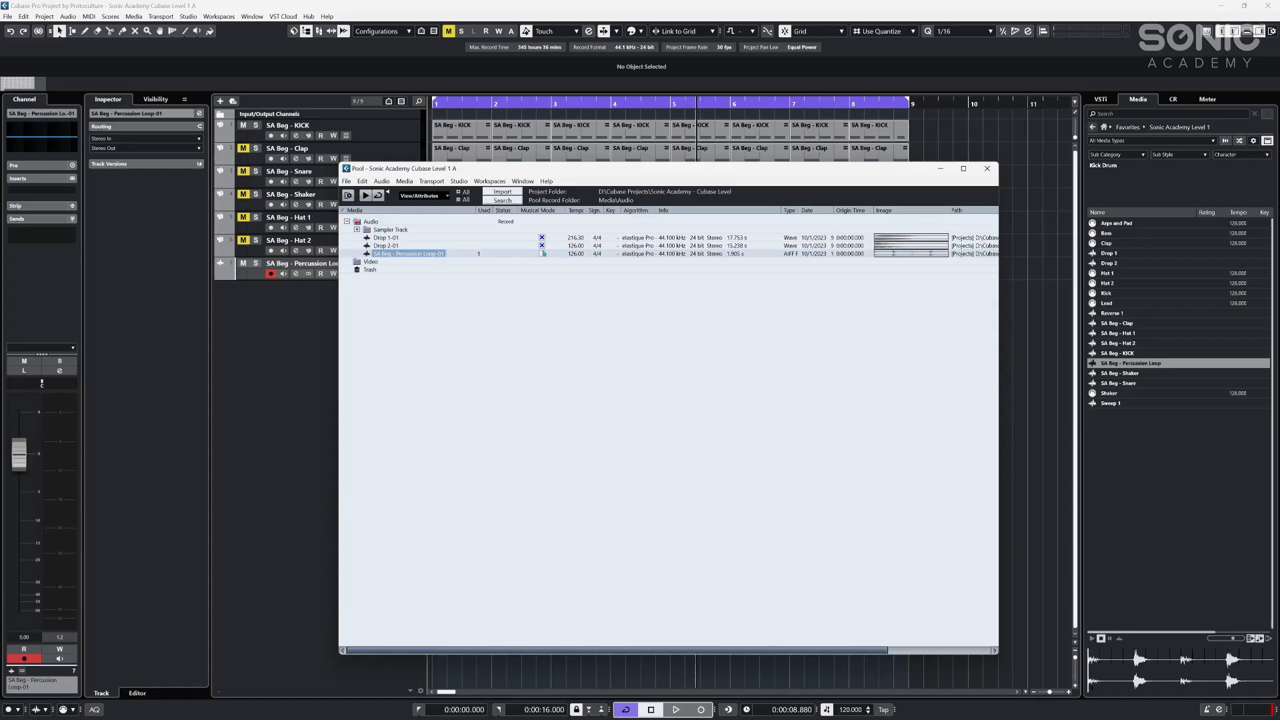
- Check the shortened loop event and the Pool's Sampler Track samples, and close the Pool
left_click_drag(400, 168, 348, 322)
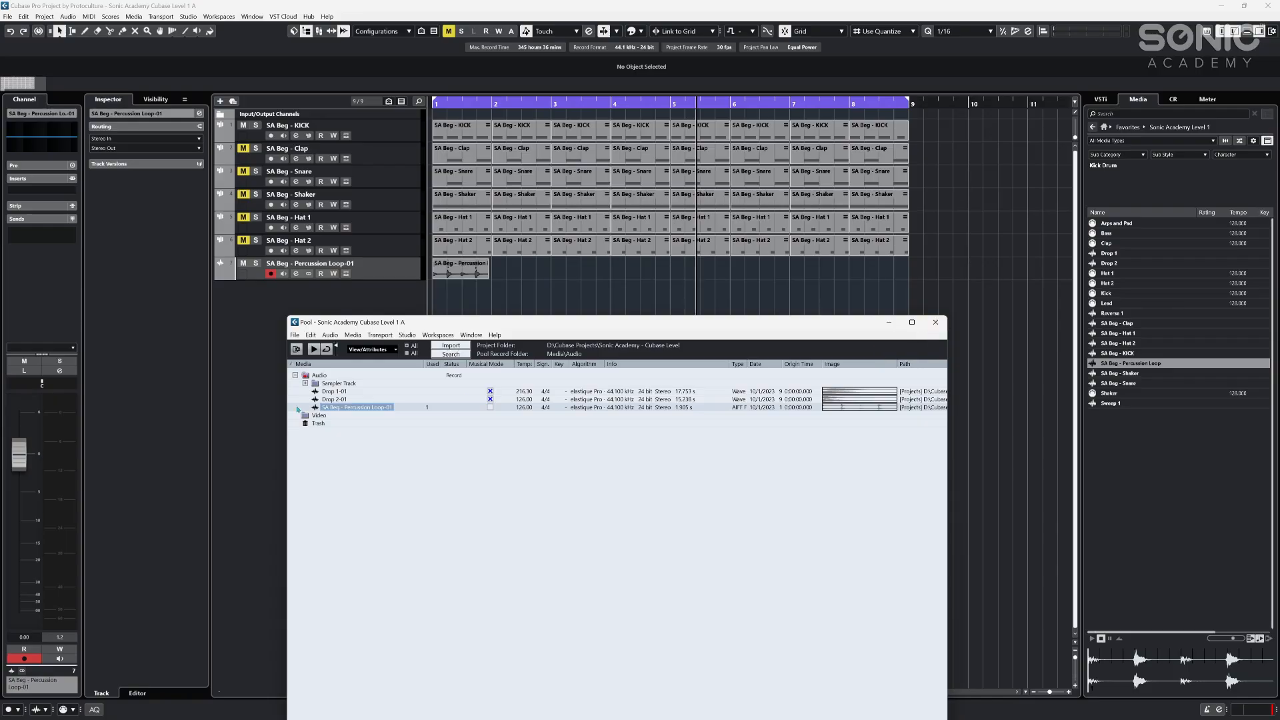
left_click(306, 384)
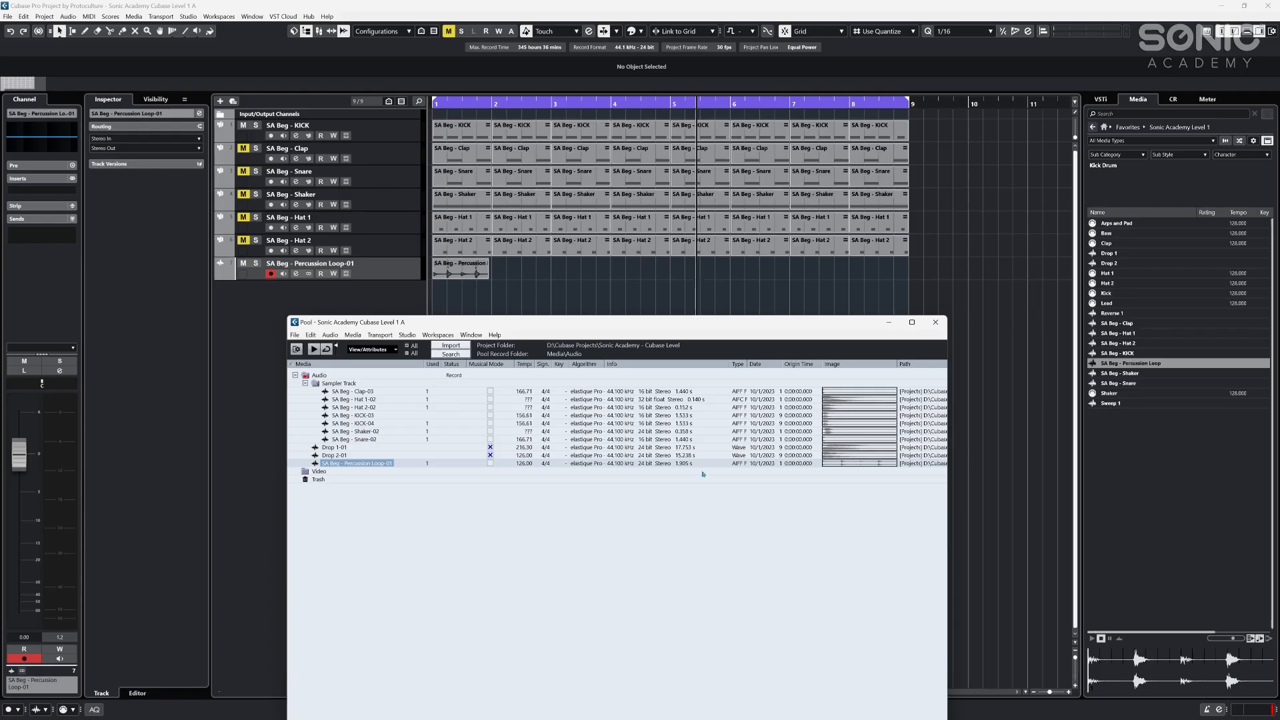
left_click(935, 322)
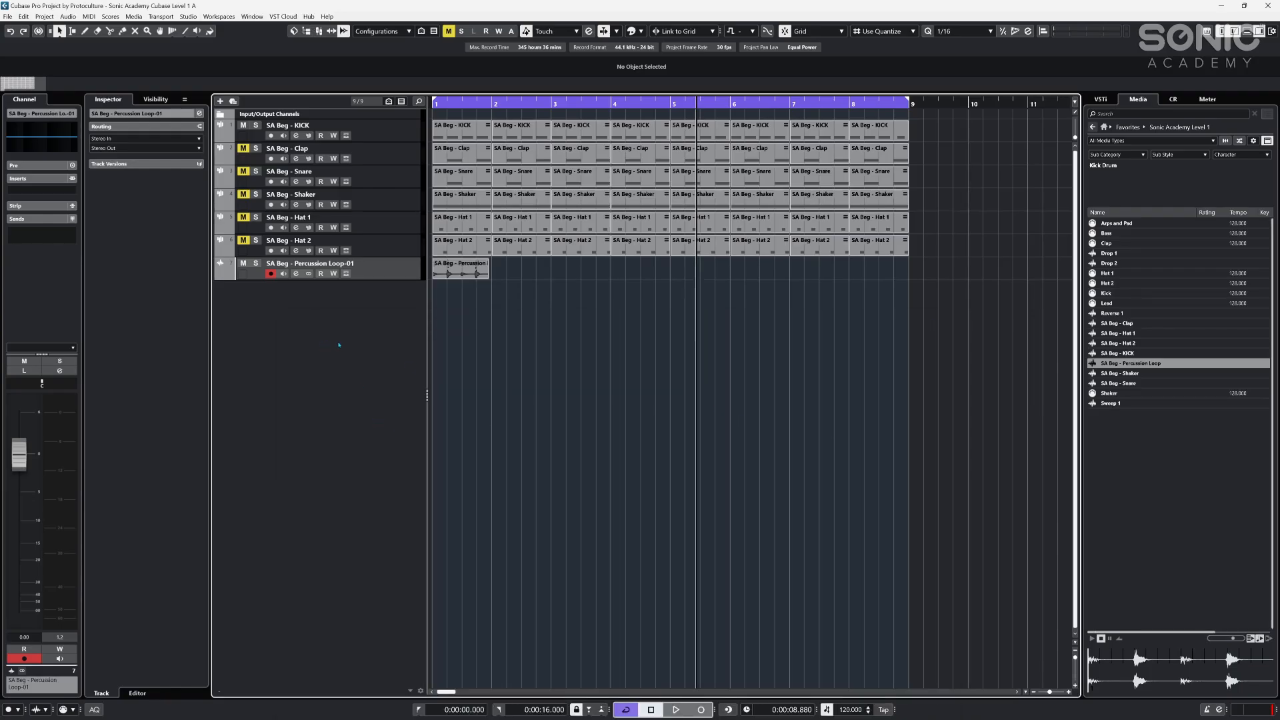
- Examine the percussion loop event's end against bar 2 and look through the Object Selection tool's sizing modes
left_click(458, 267)
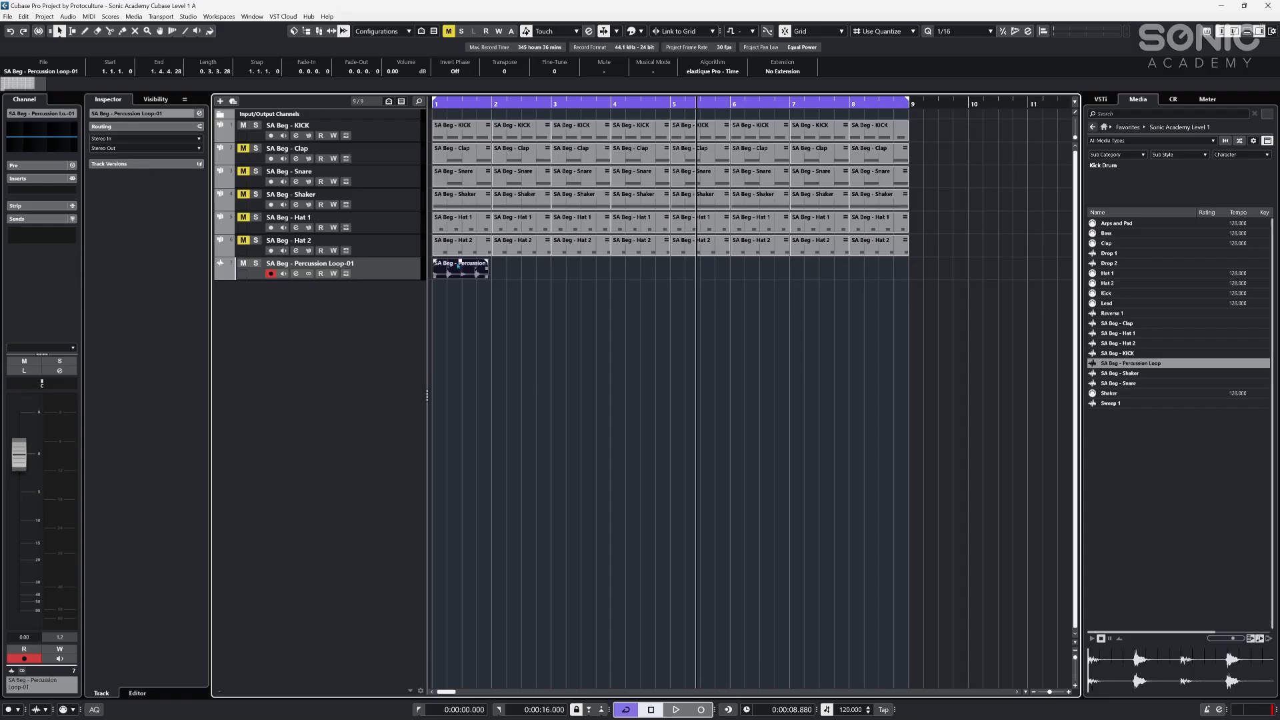
scroll(458, 266, "up", 5)
left_click(614, 348)
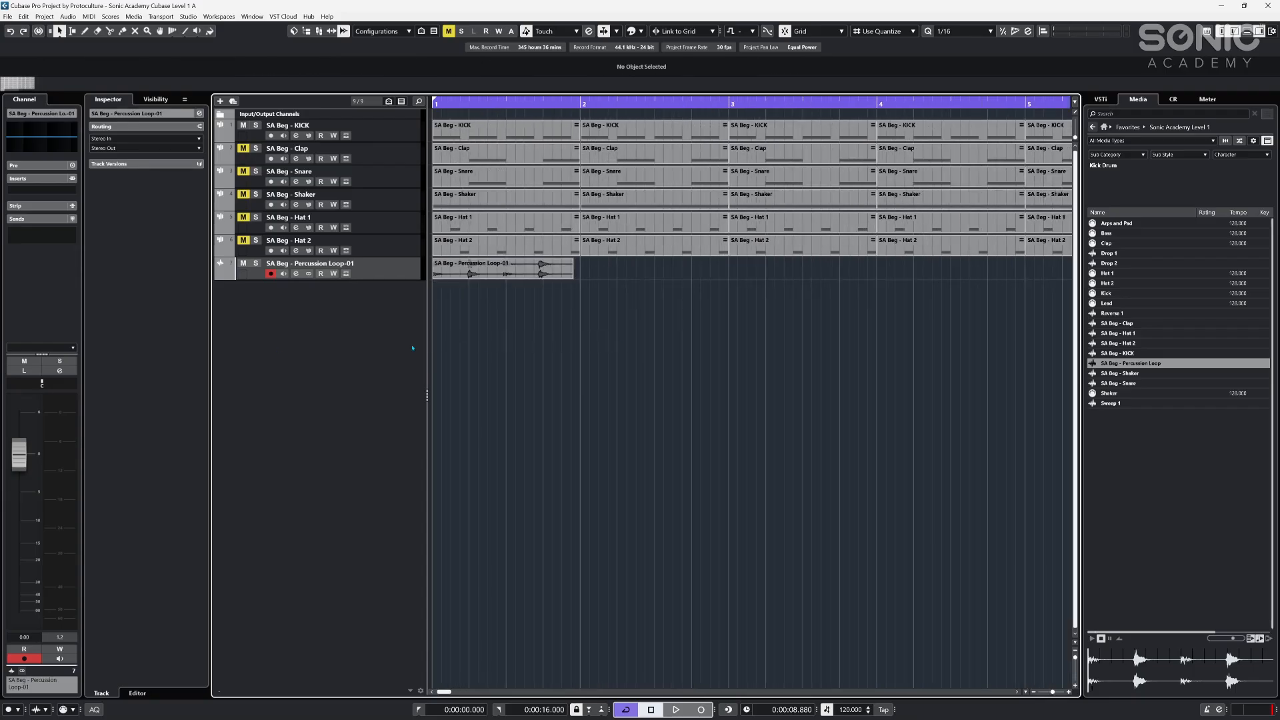
left_click(512, 276)
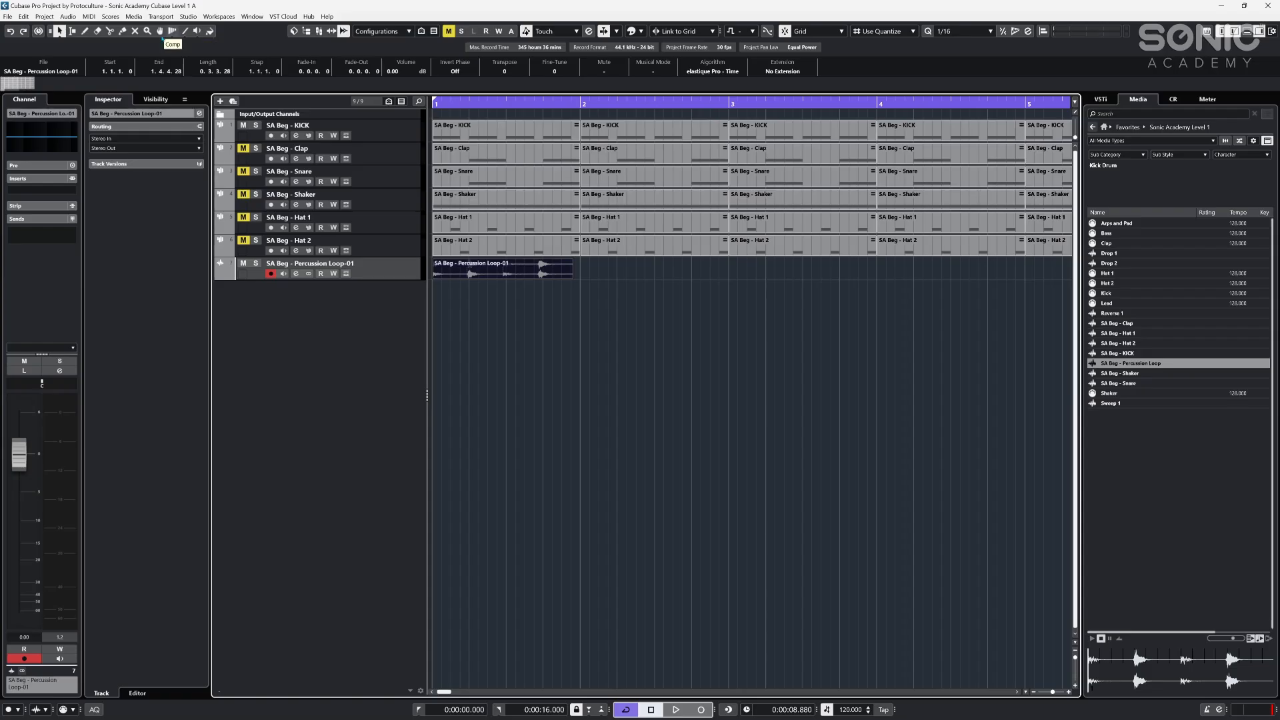
left_click(60, 31)
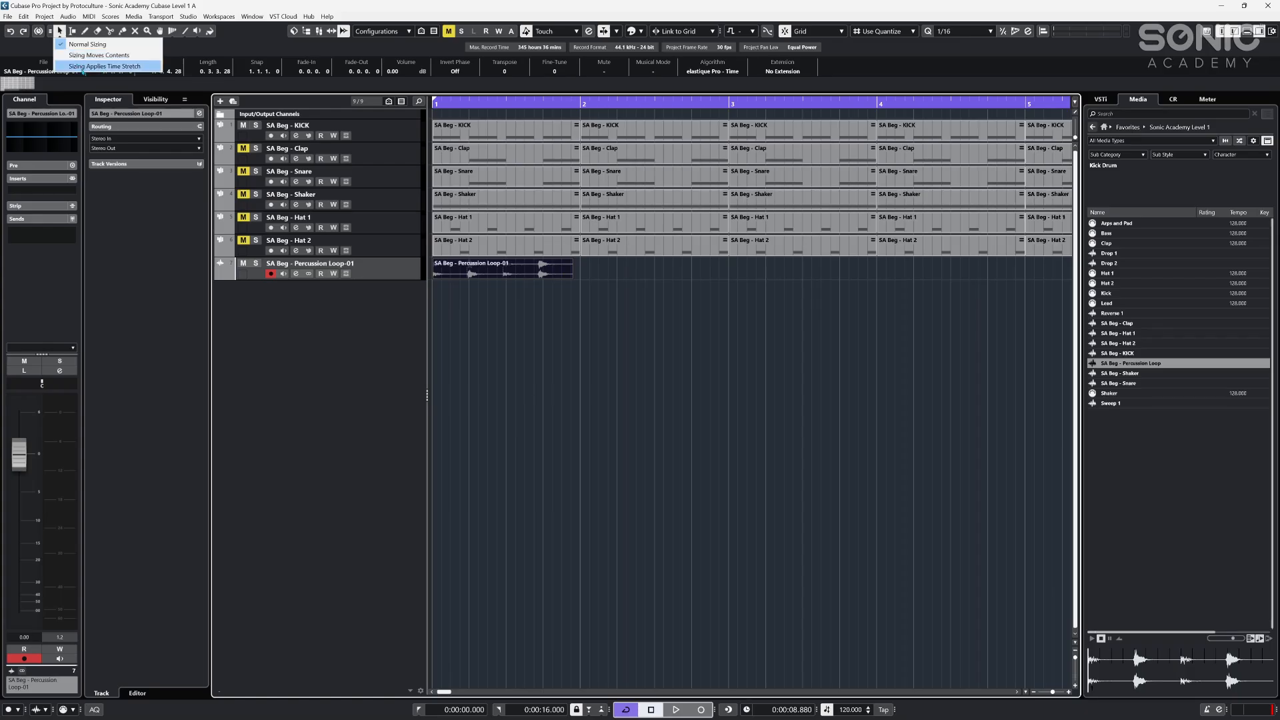
left_click(105, 66)
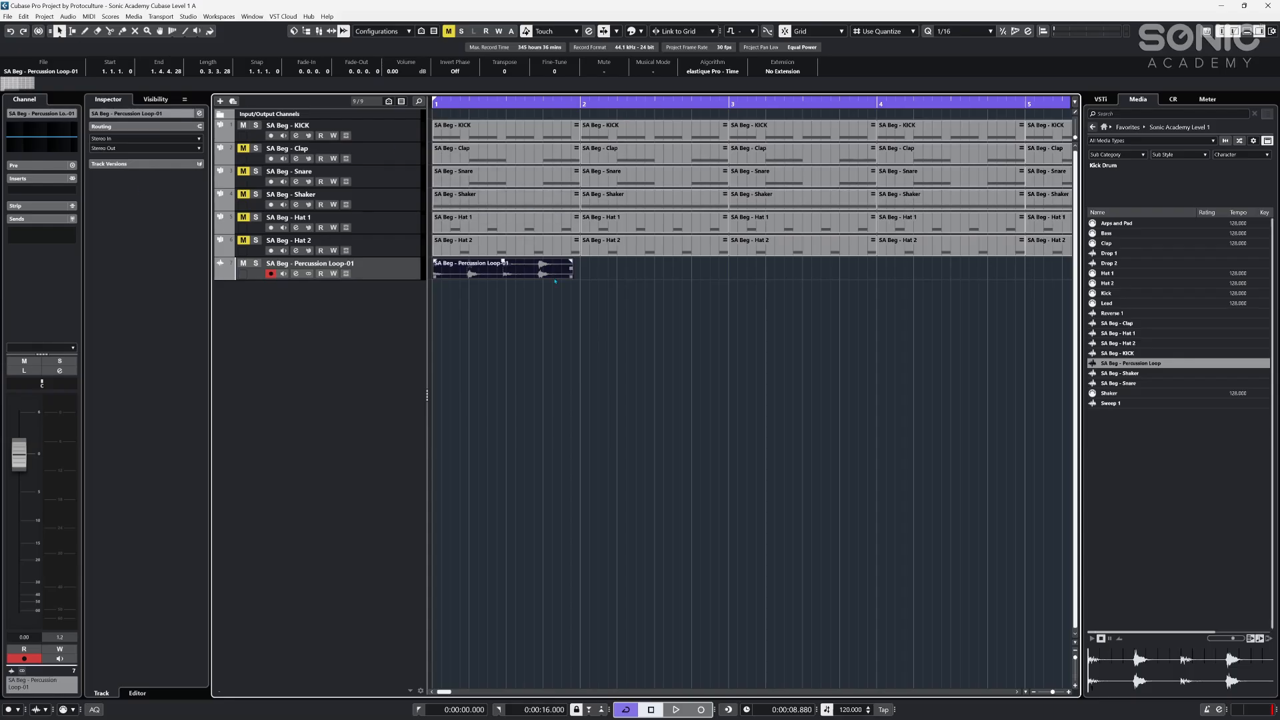
- Cycle the Object Selection tool to Sizing Applies Time Stretch and select the percussion loop event
key("1")
key("1")
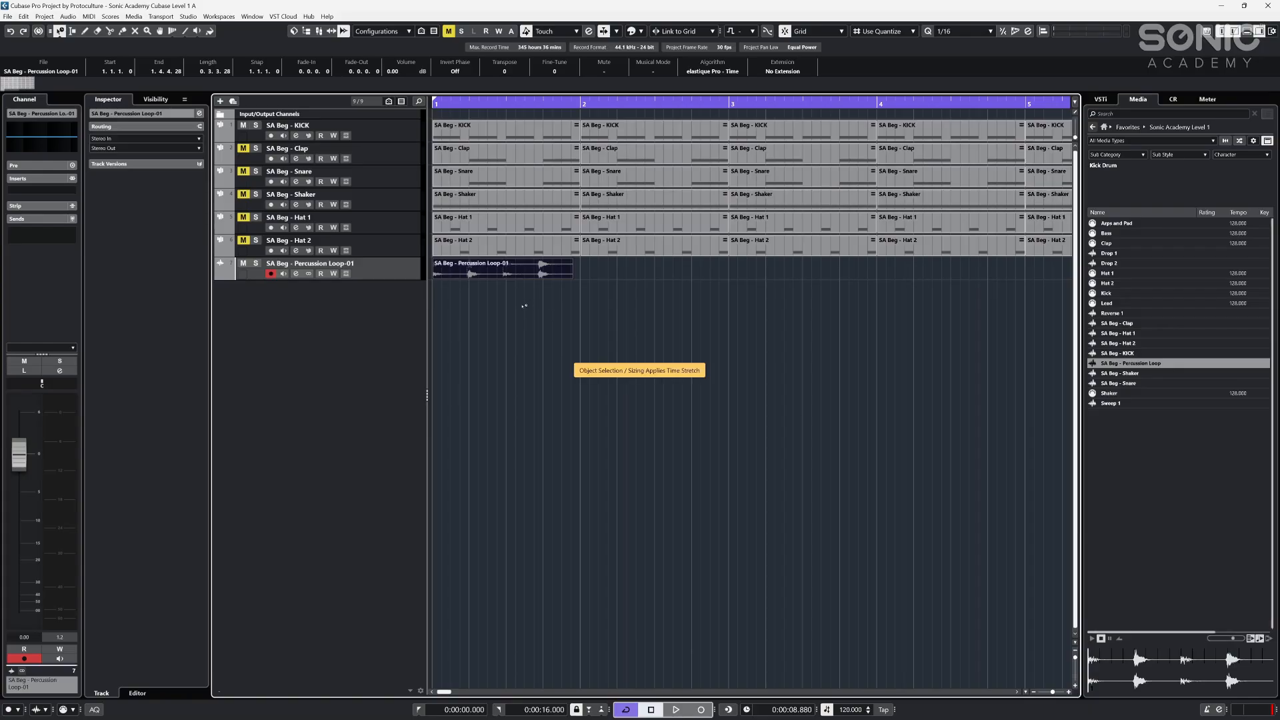
key("1")
key("1")
key("Return")
key("1")
key("Return")
key("1")
key("1")
key("1")
key("1")
key("1")
key("1")
key("1")
key("1")
key("1")
left_click(491, 271)
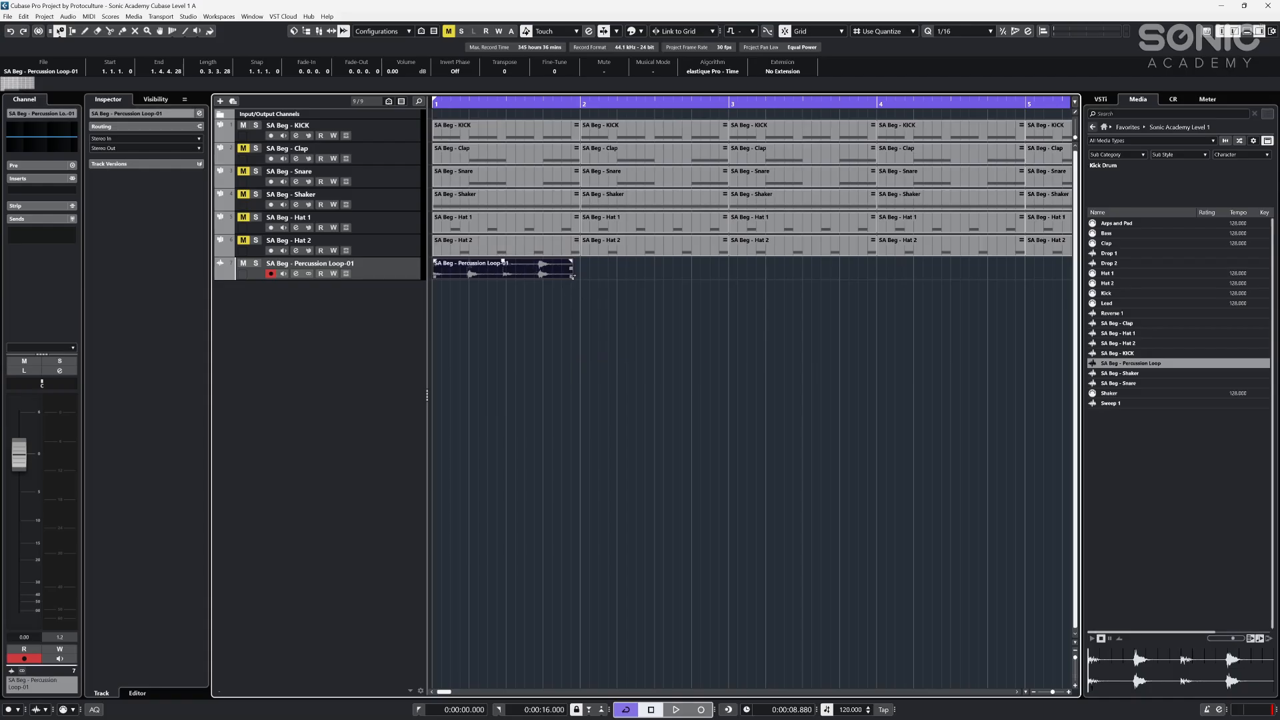
- Time-stretch the end of the percussion loop event to the start of bar 2 and play it with the kick
left_click_drag(571, 277, 579, 278)
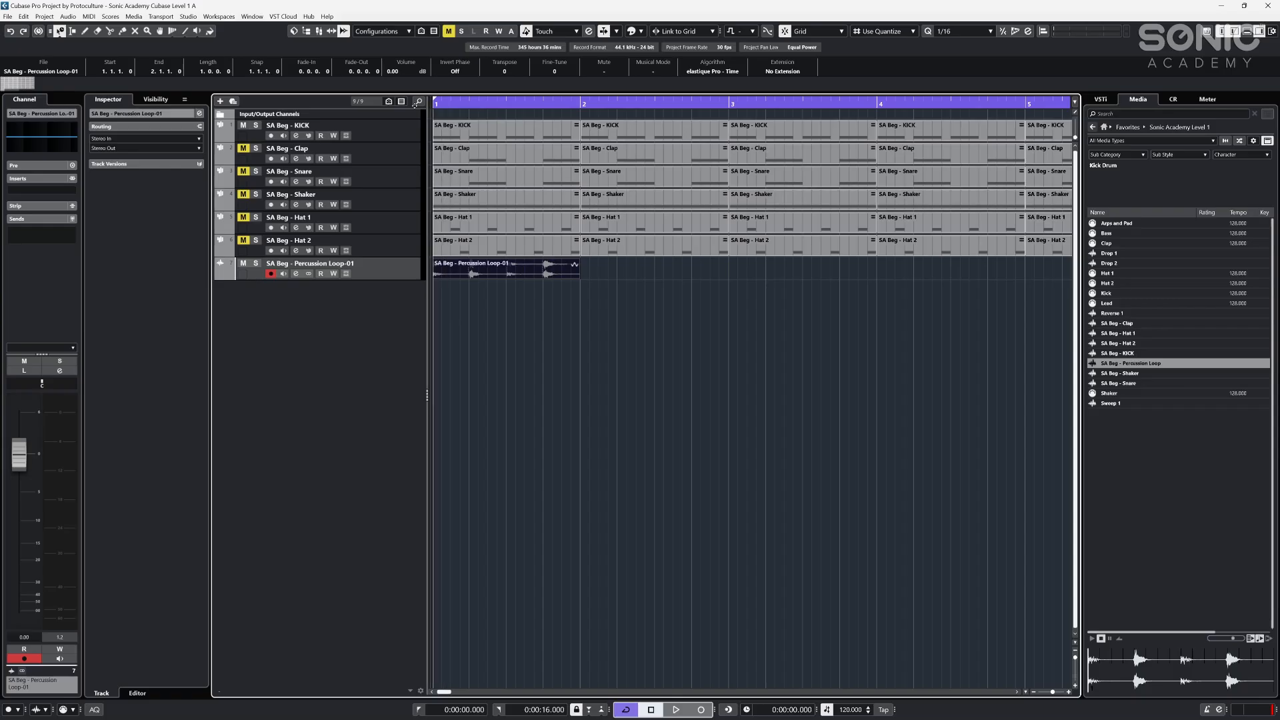
key("space")
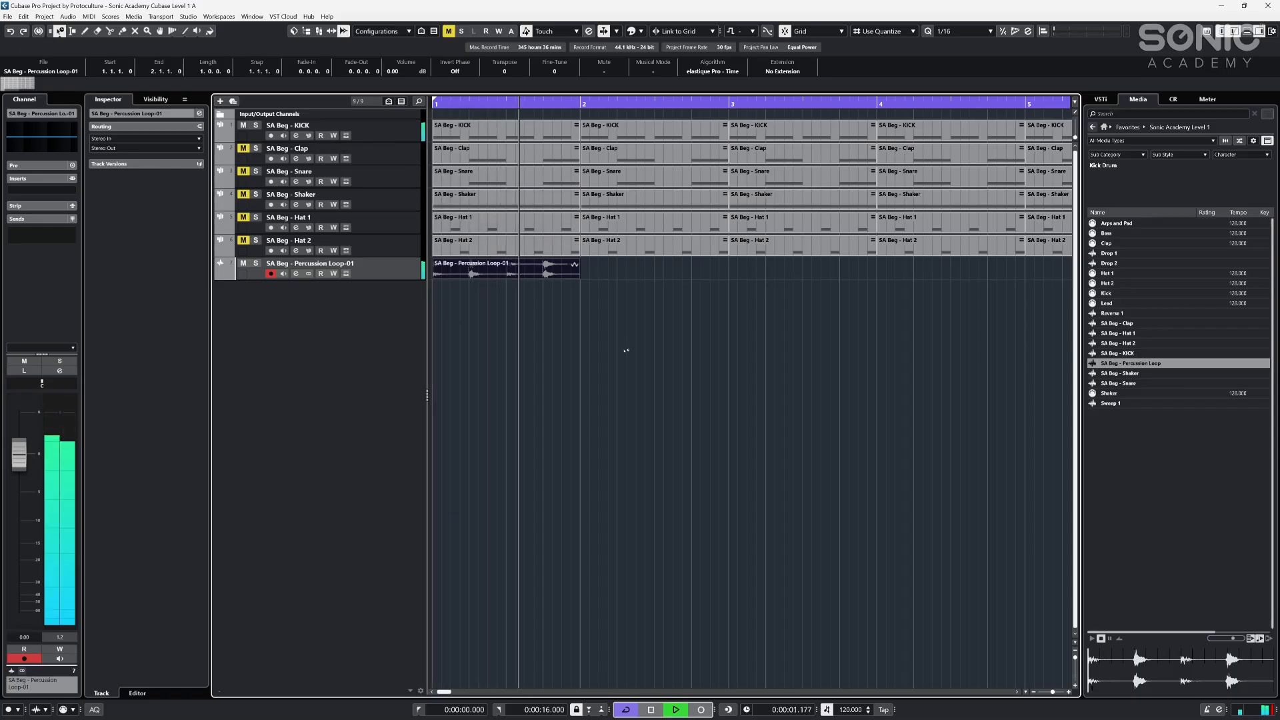
key("space")
- Return the Object Selection tool to Normal Sizing and deselect the percussion loop event
key("1")
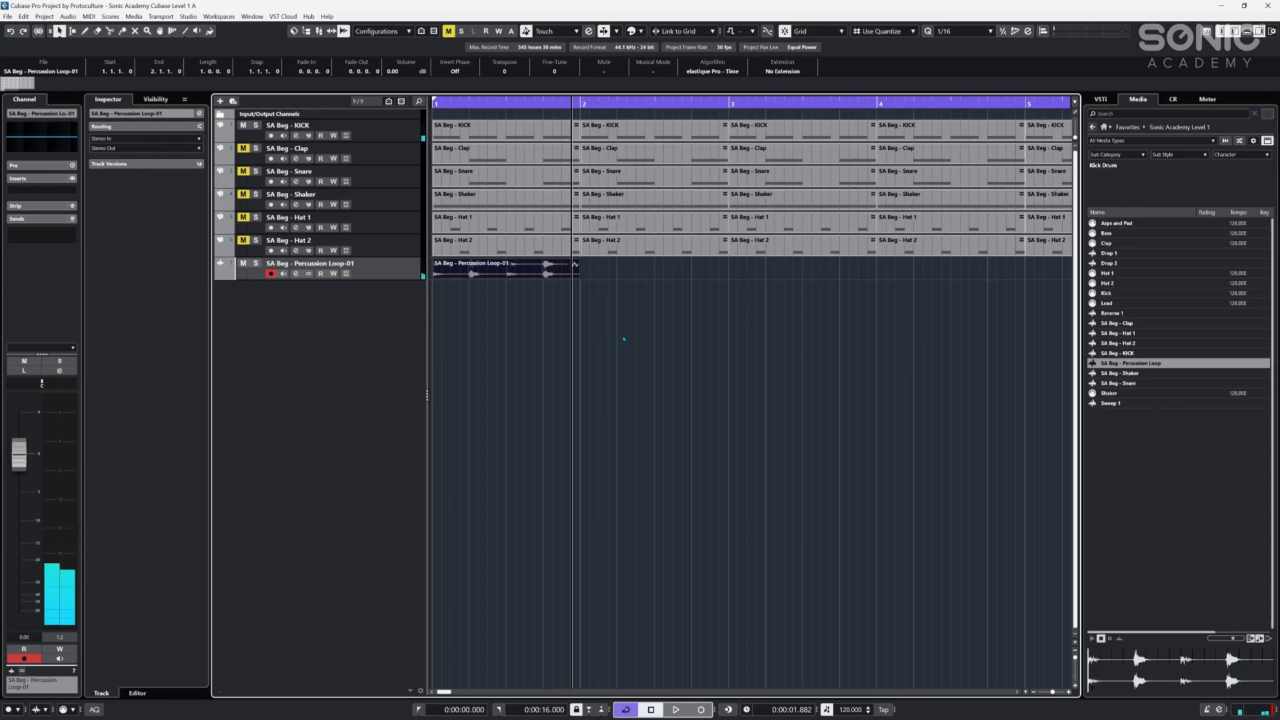
left_click(624, 338)
left_click(509, 268)
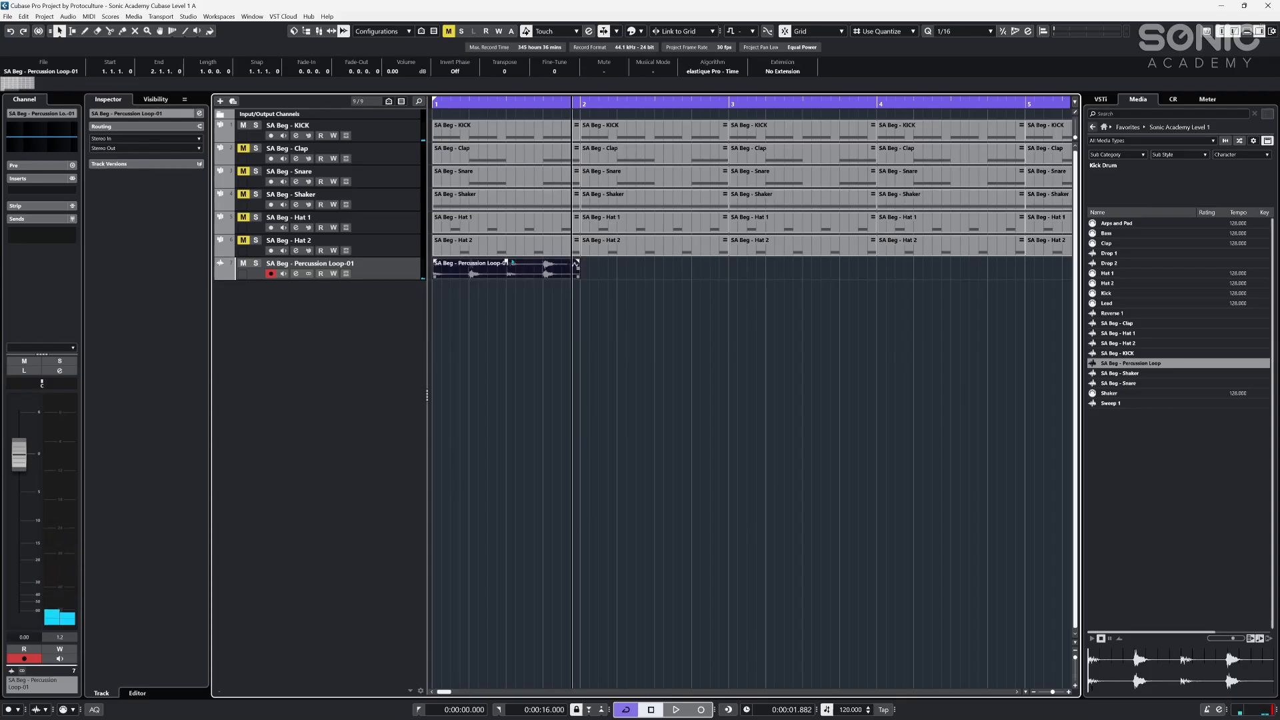
left_click(486, 342)
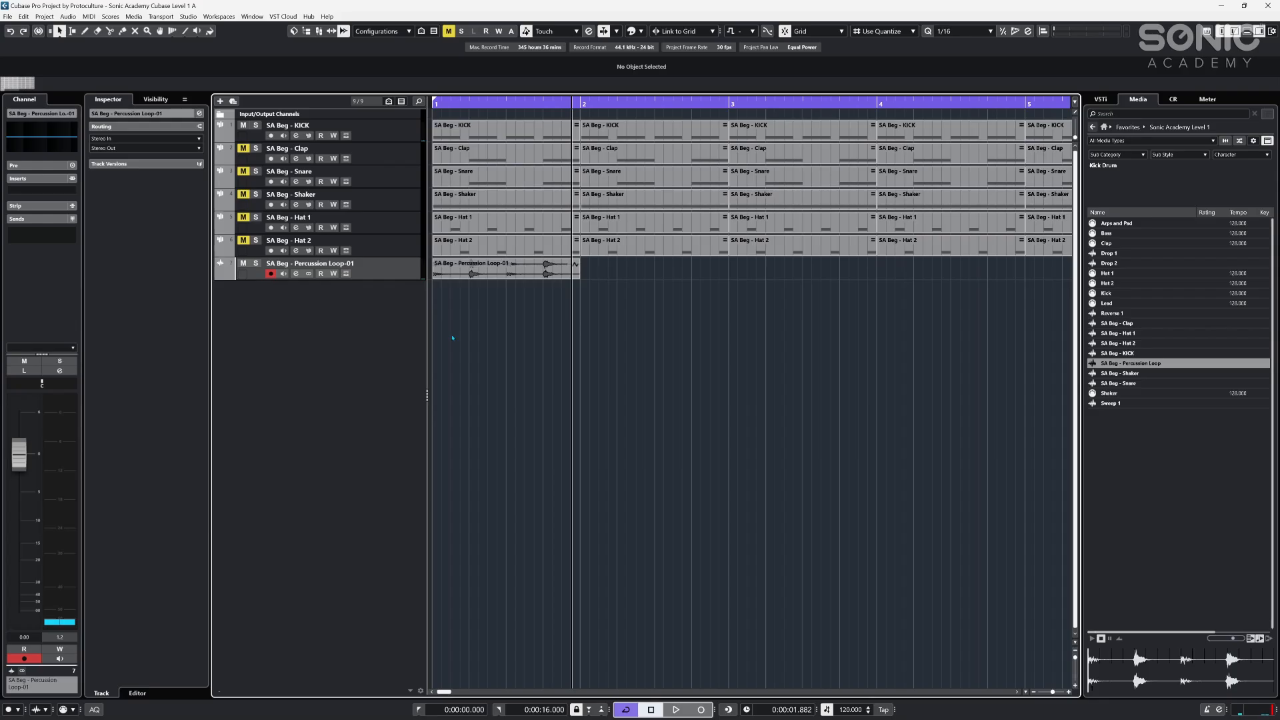
- Add a second copy of SA Beg - Percussion Loop on a new audio track at bar 1 and open it for sample editing
left_click_drag(1122, 362, 446, 294)
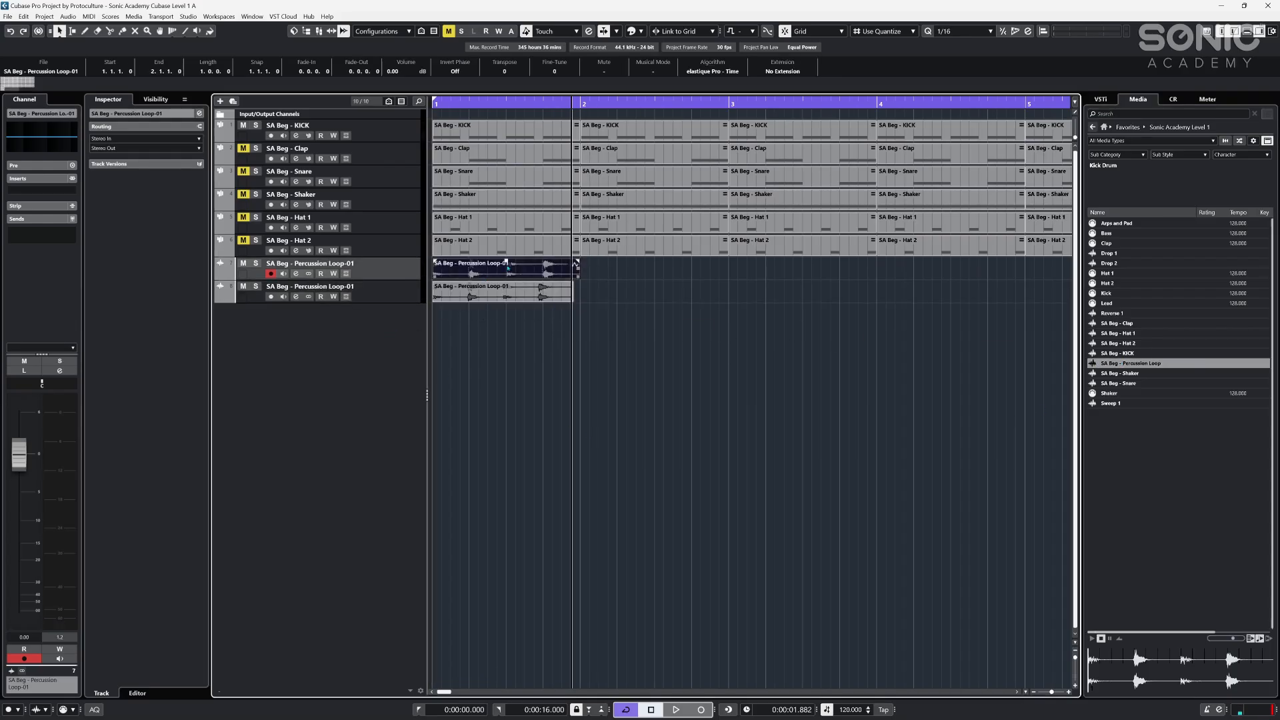
left_click(591, 310)
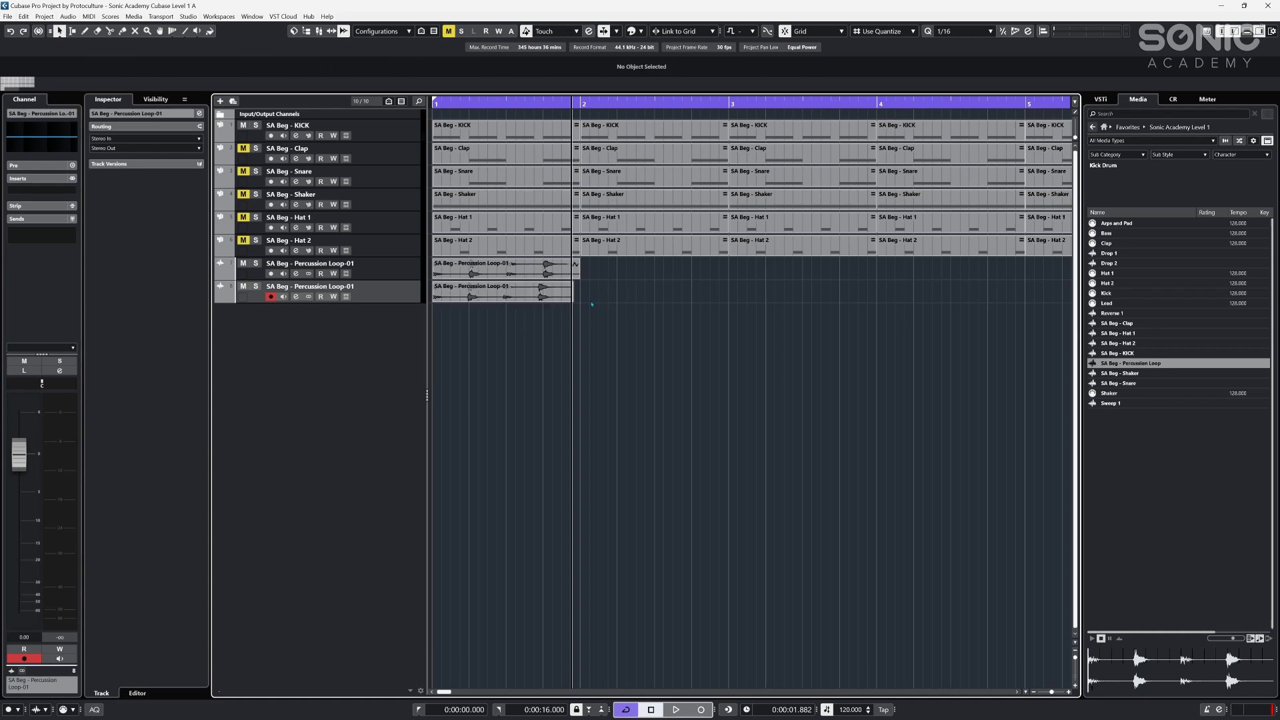
double_click(498, 292)
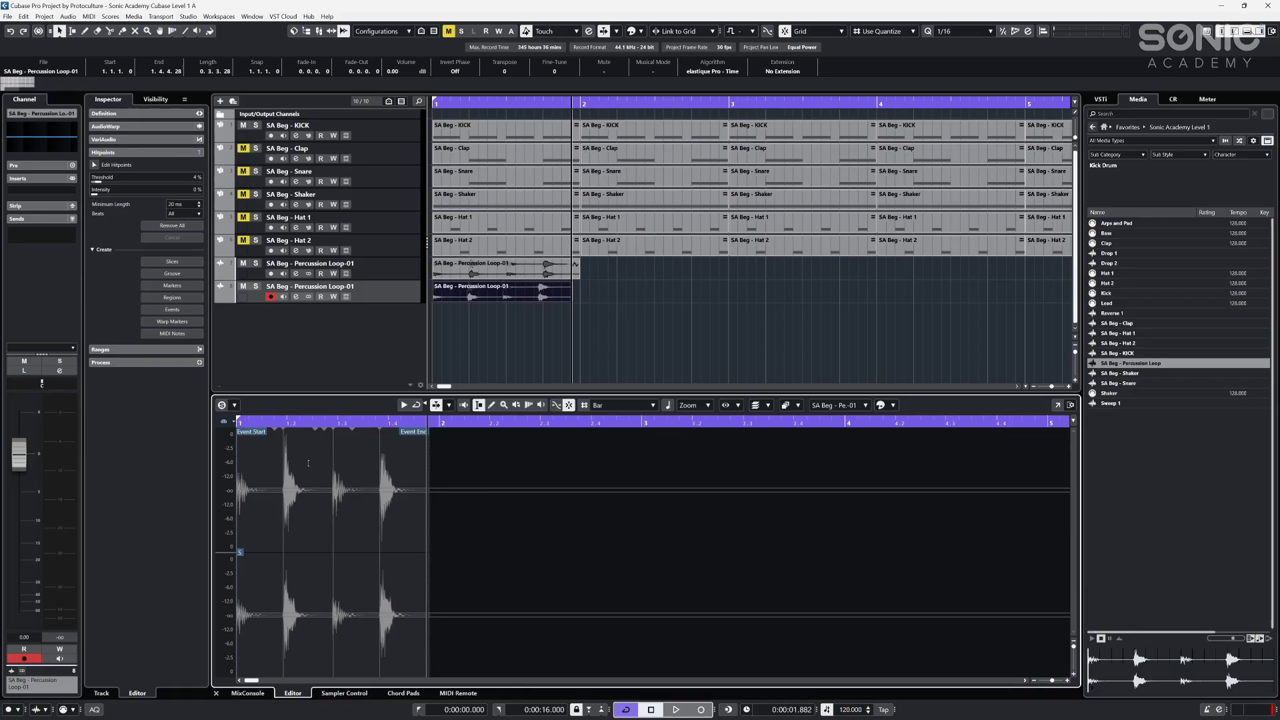
key("h")
key("h")
key("h")
key("h")
key("h")
key("h")
key("h")
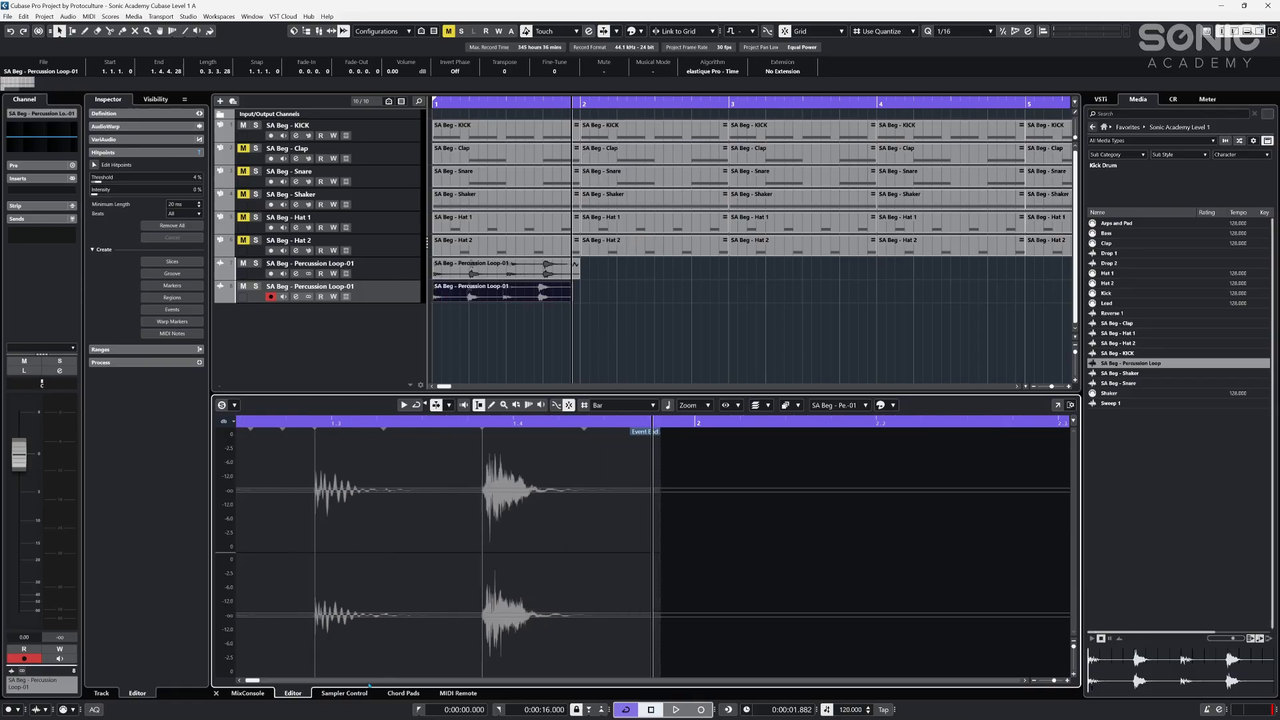
left_click_drag(253, 681, 245, 681)
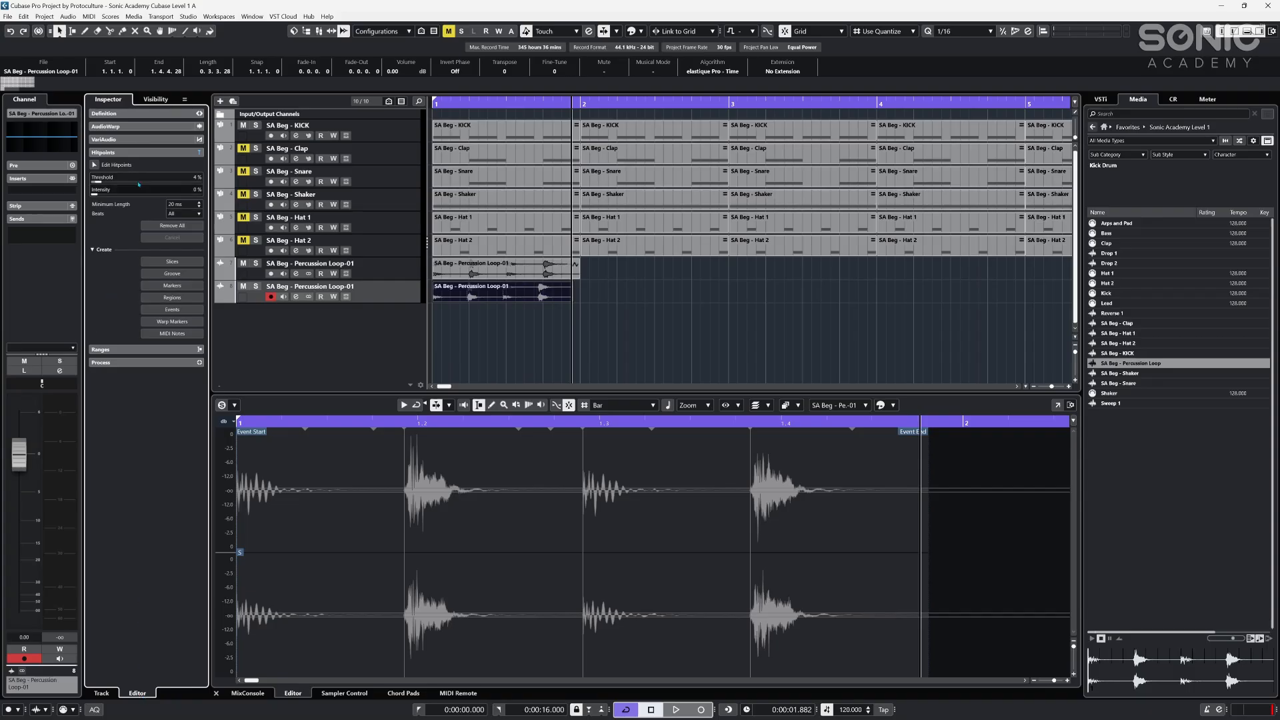
- Examine the Definition and AudioWarp settings of the percussion loop events, including the available elastique and Standard warping algorithms
left_click(106, 151)
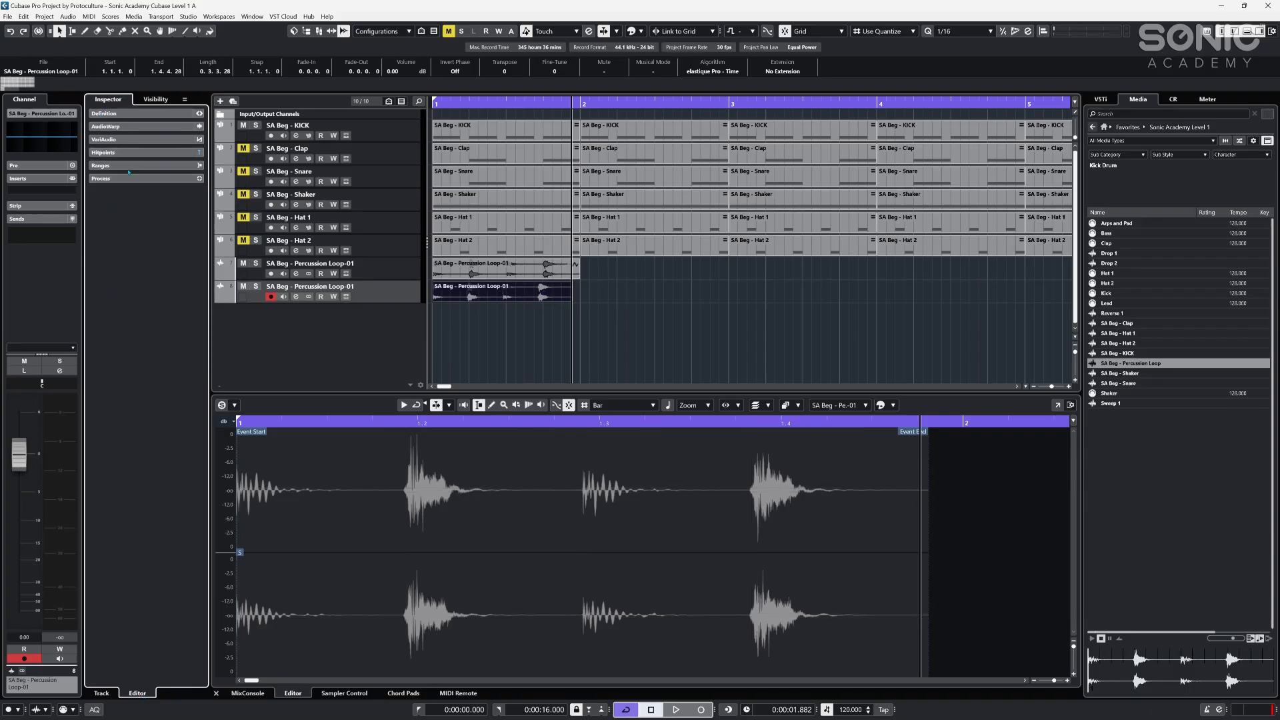
left_click(129, 115)
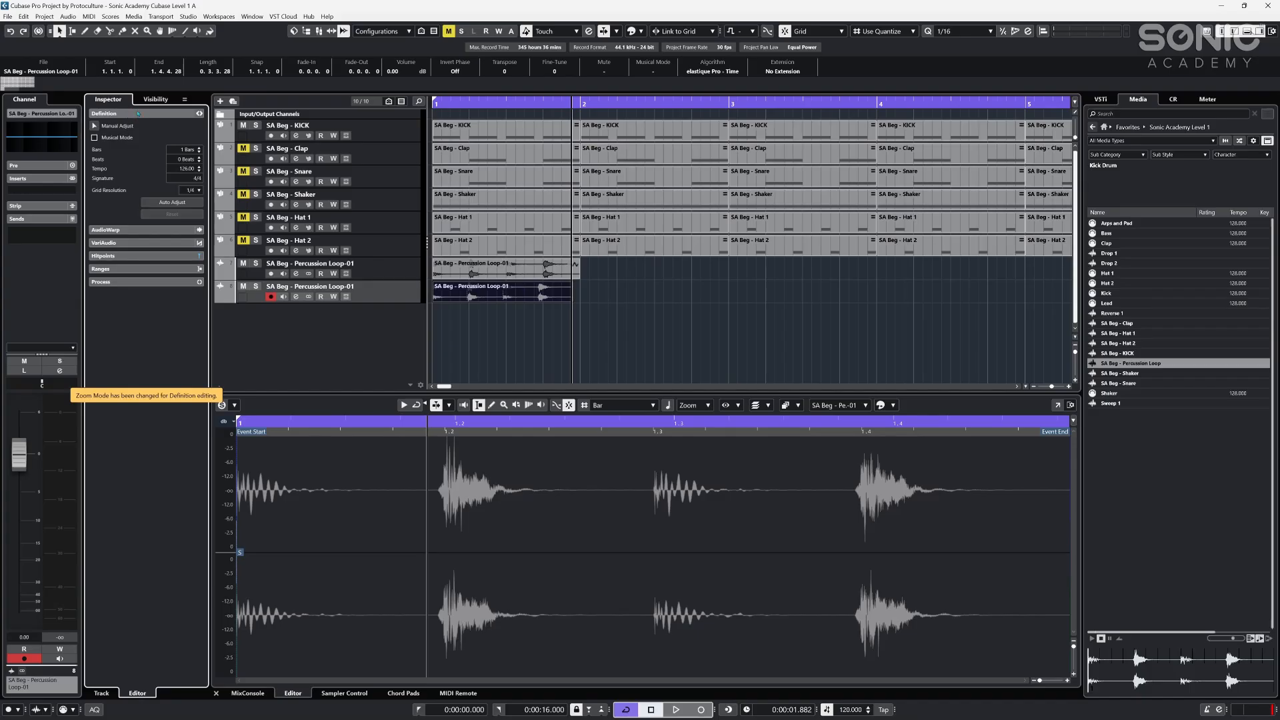
left_click(138, 114)
left_click(154, 126)
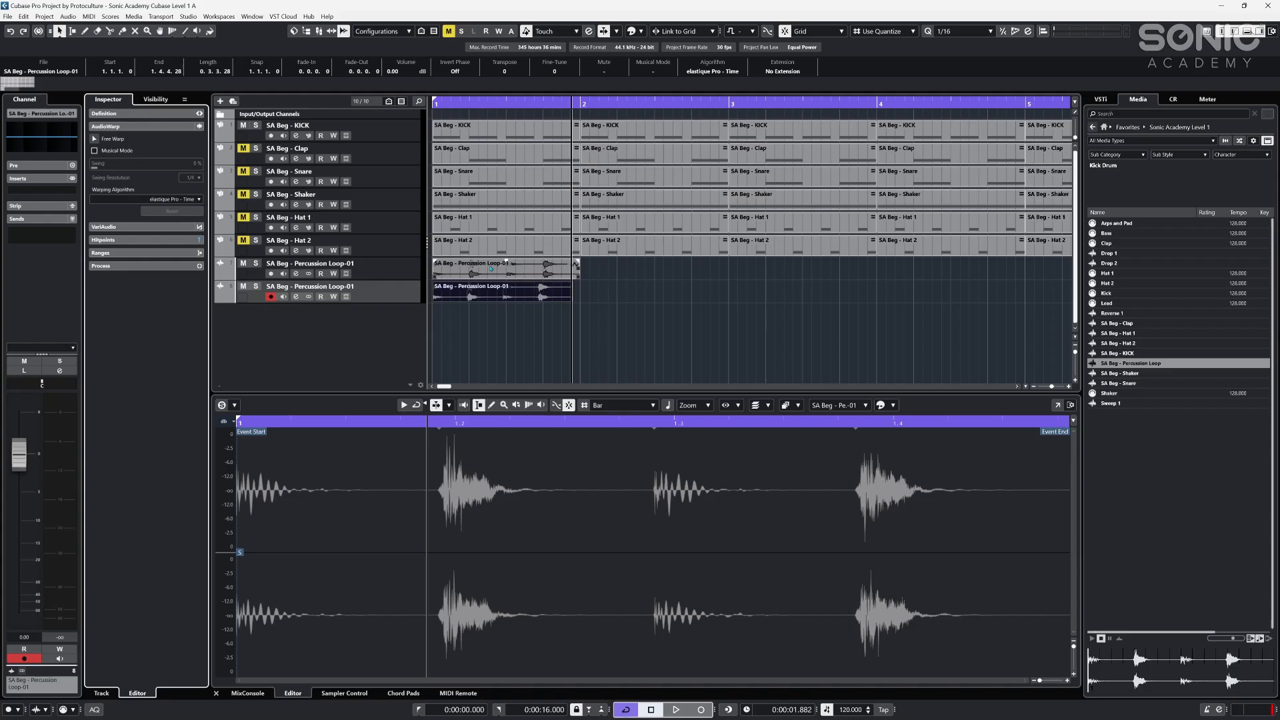
left_click(441, 298)
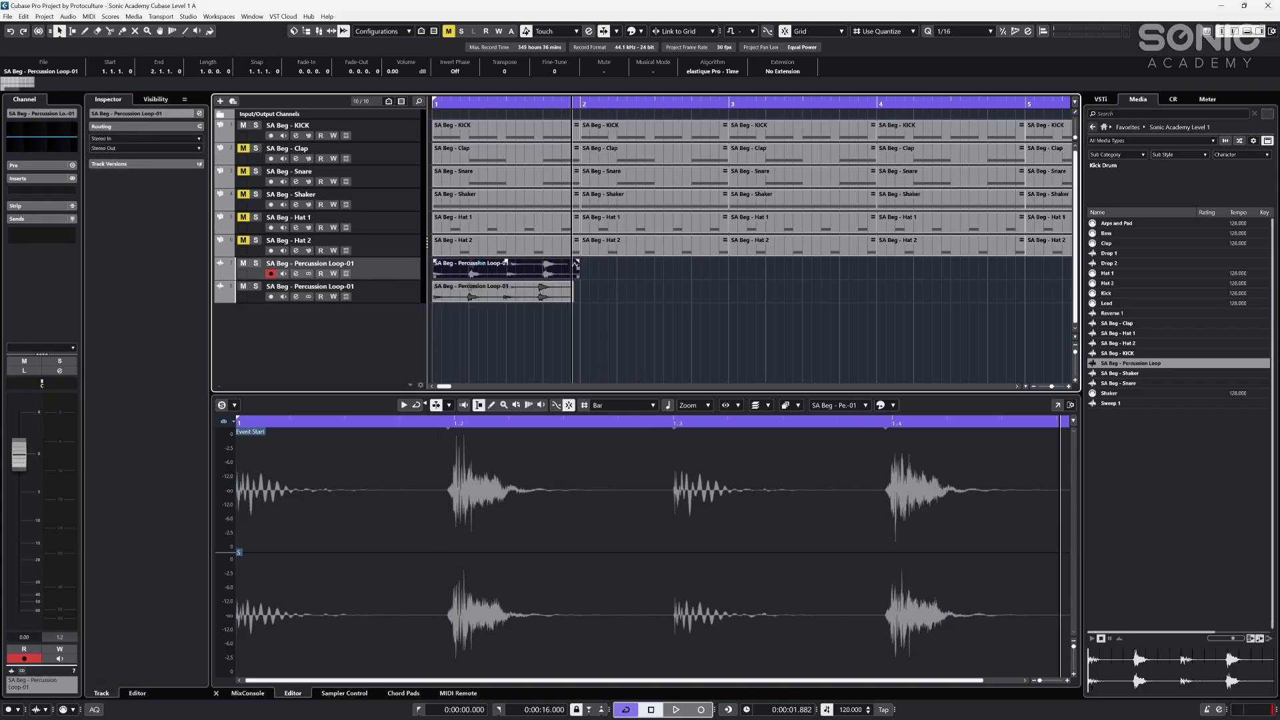
double_click(475, 270)
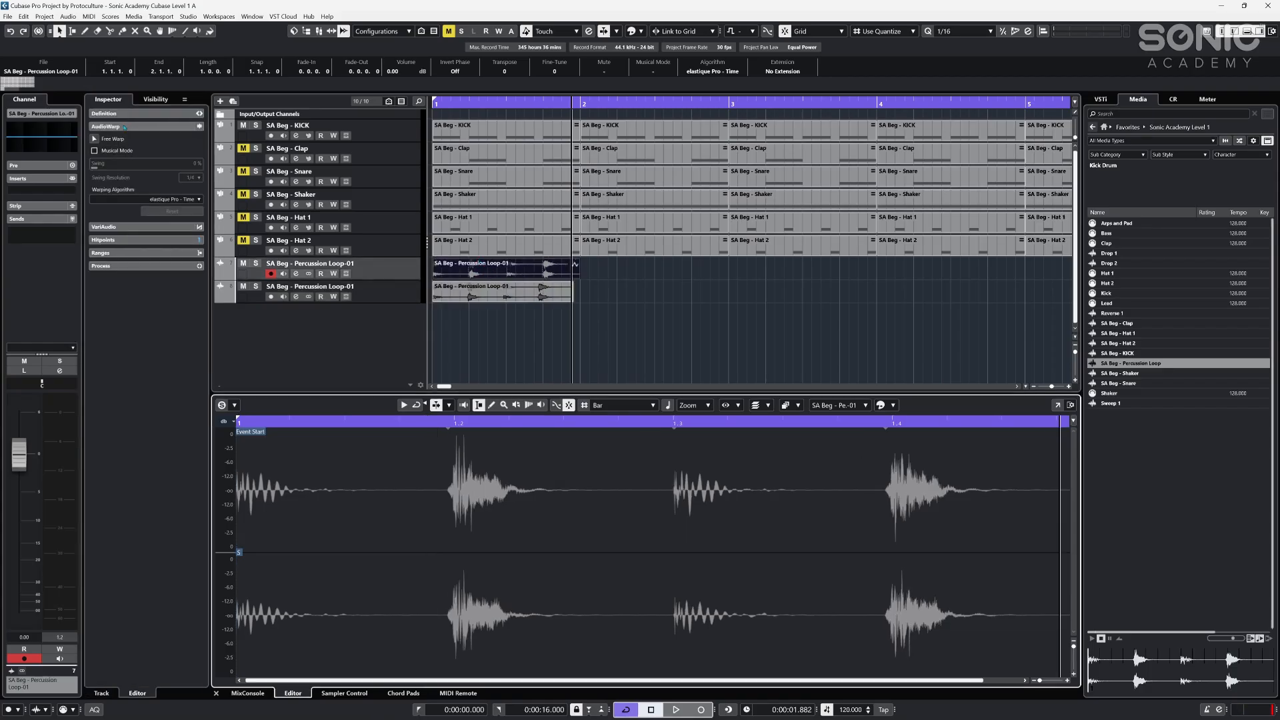
left_click(174, 200)
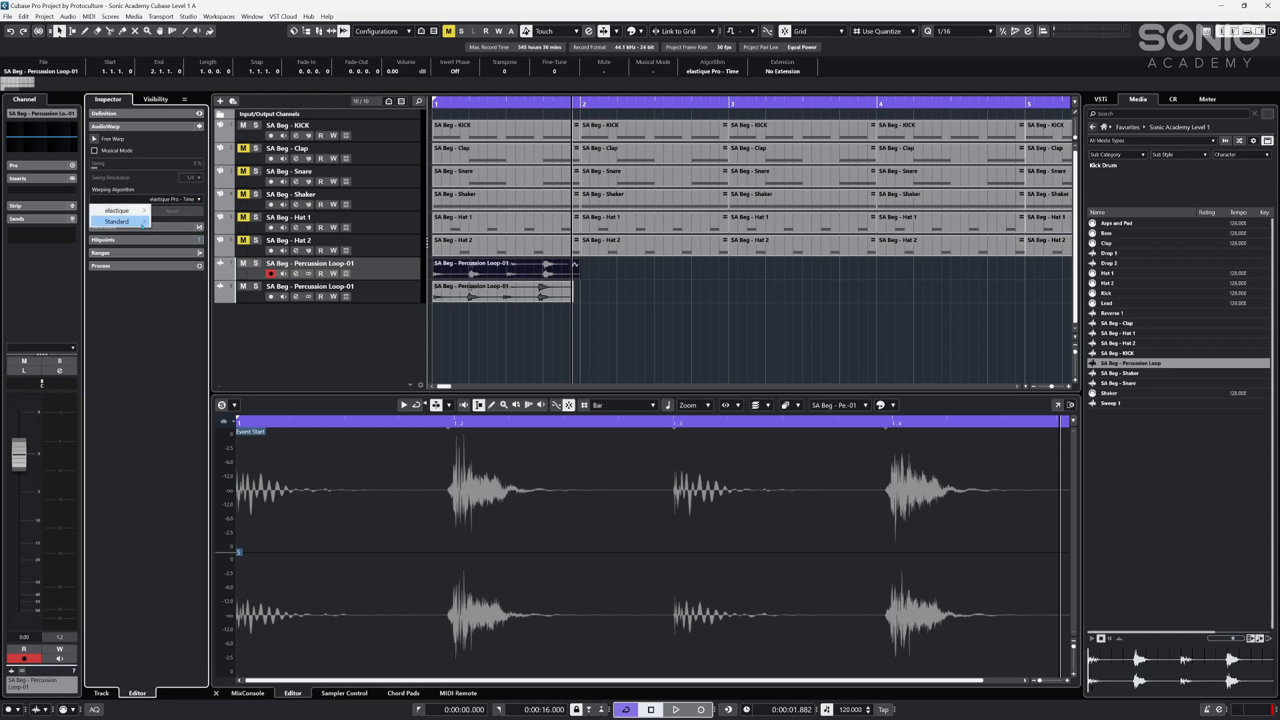
mouse_move(117, 222)
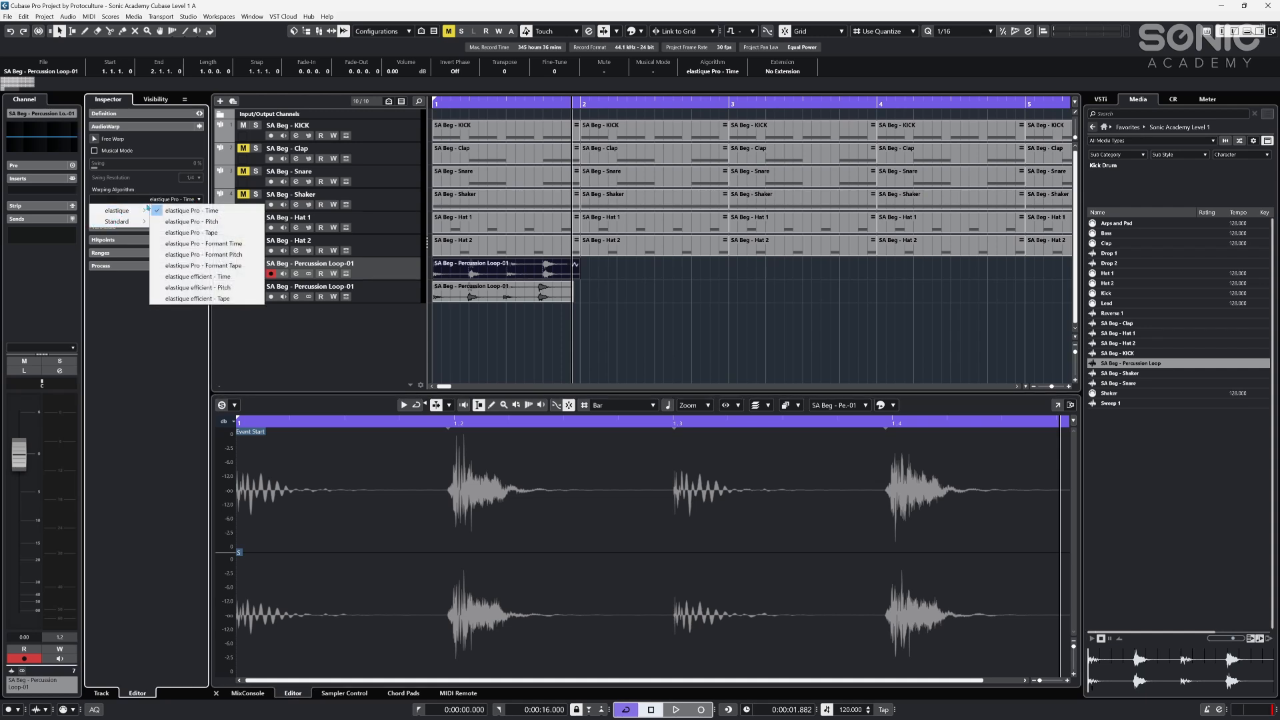
left_click(160, 346)
- Set the unstretched percussion loop's hitpoint threshold to 10 %, create slices from it, and open the sliced part for editing
left_click(460, 288)
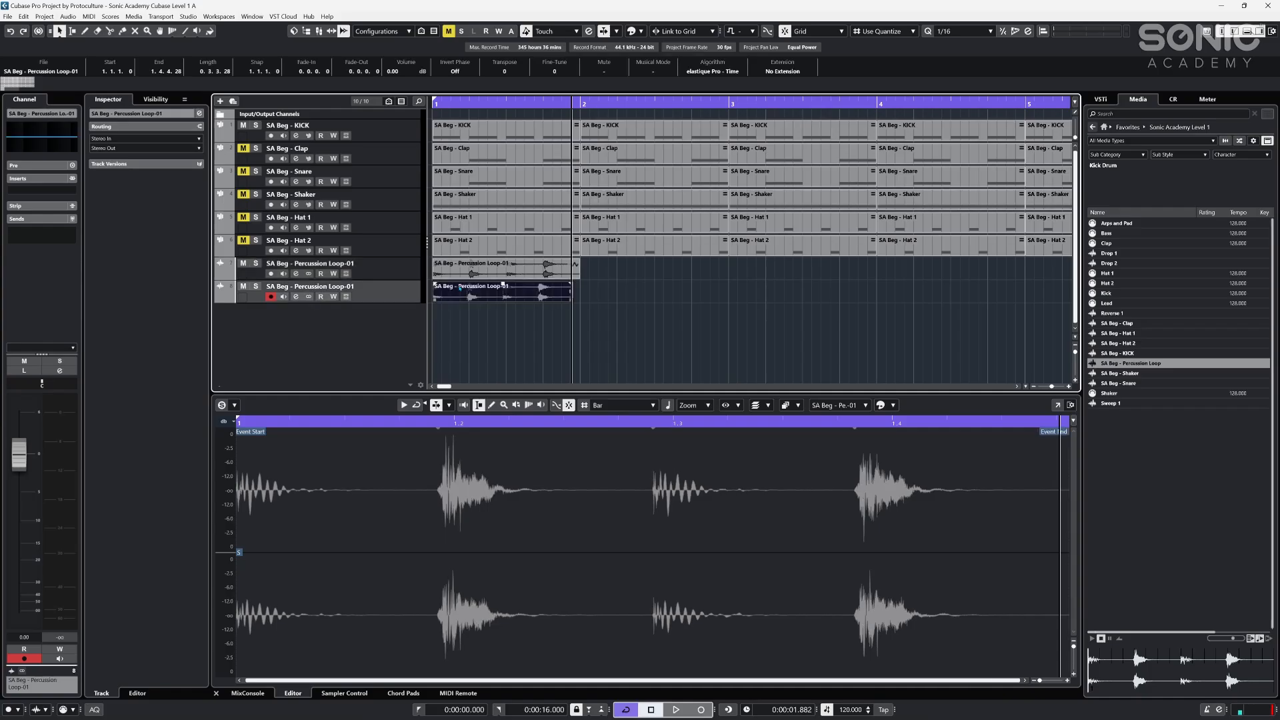
left_click(404, 450)
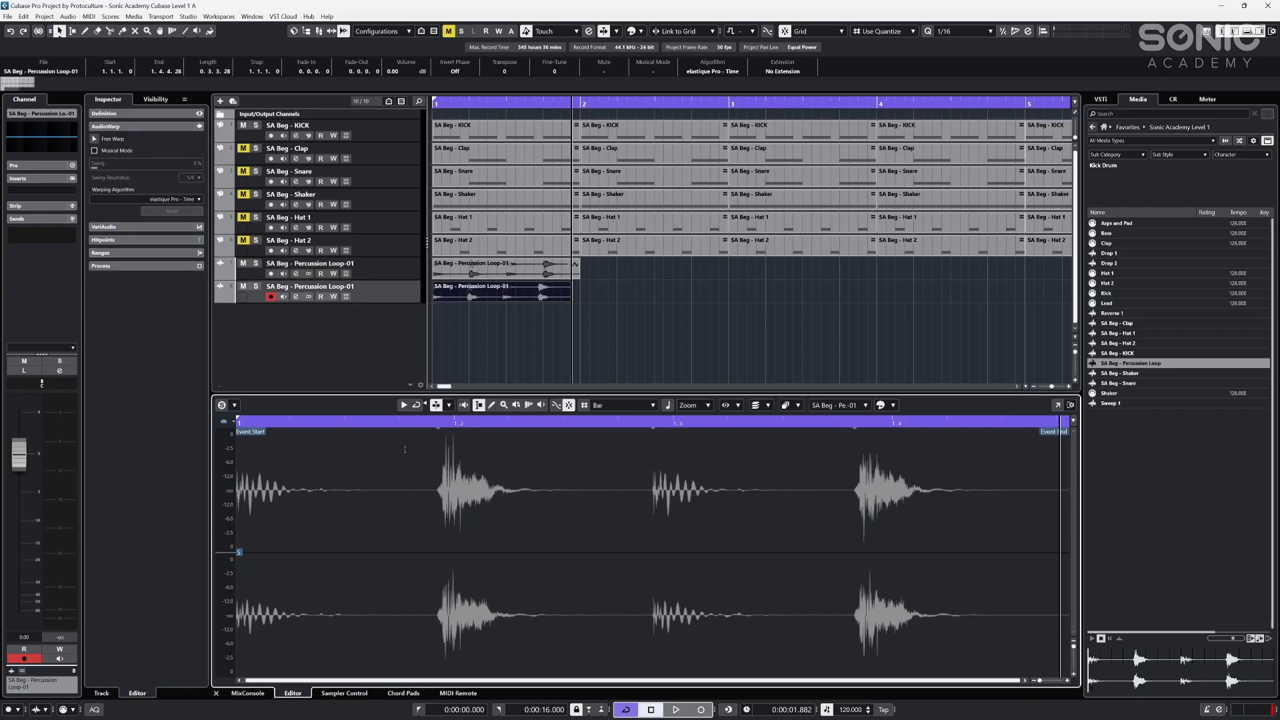
left_click(120, 126)
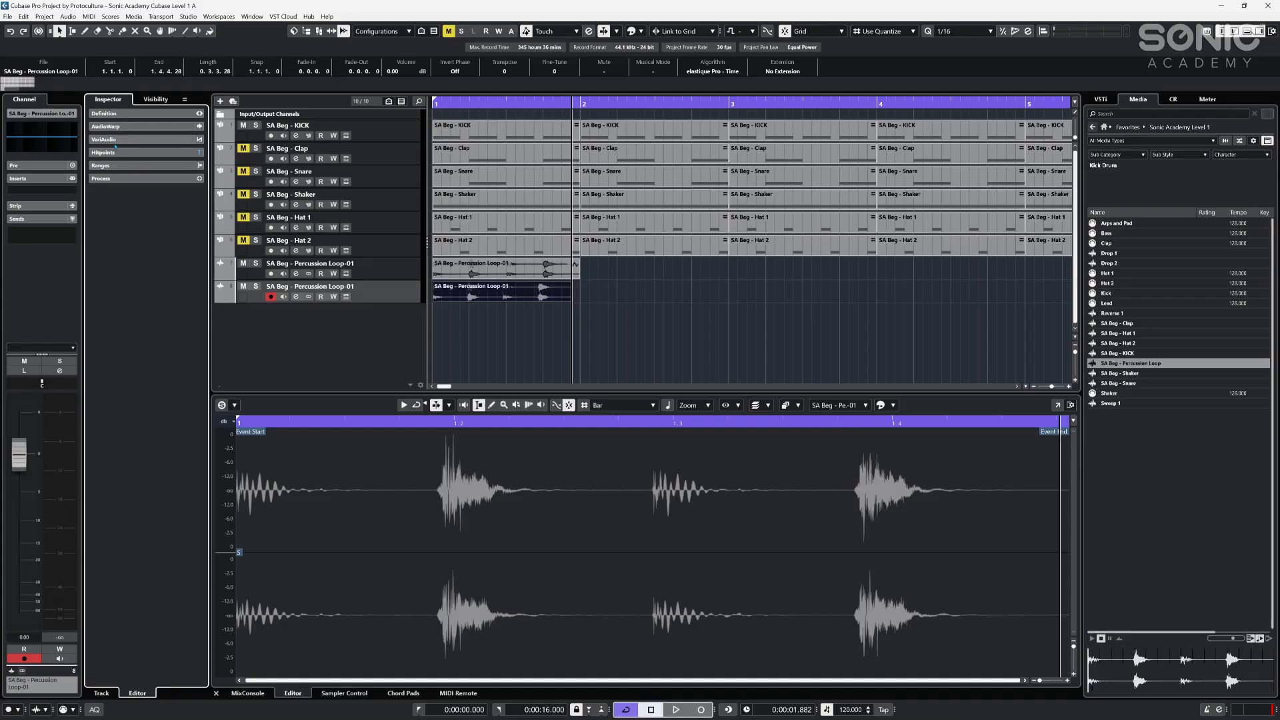
left_click(114, 153)
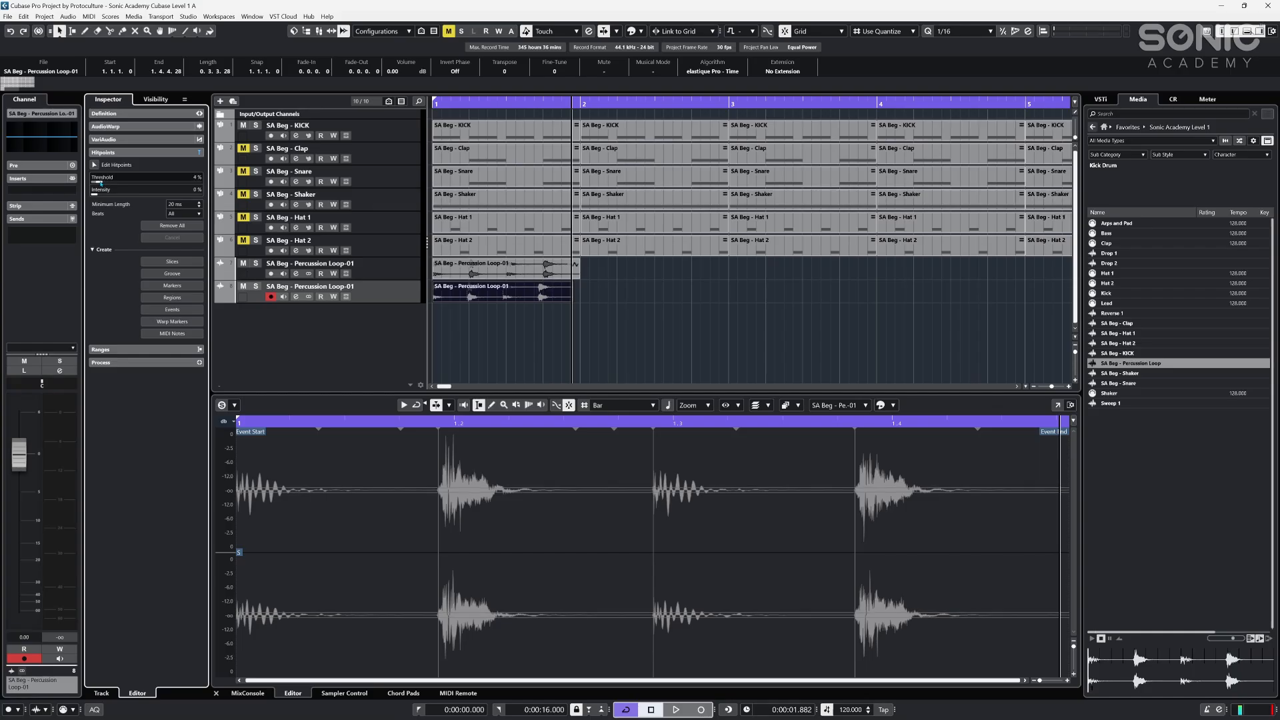
left_click_drag(101, 182, 108, 194)
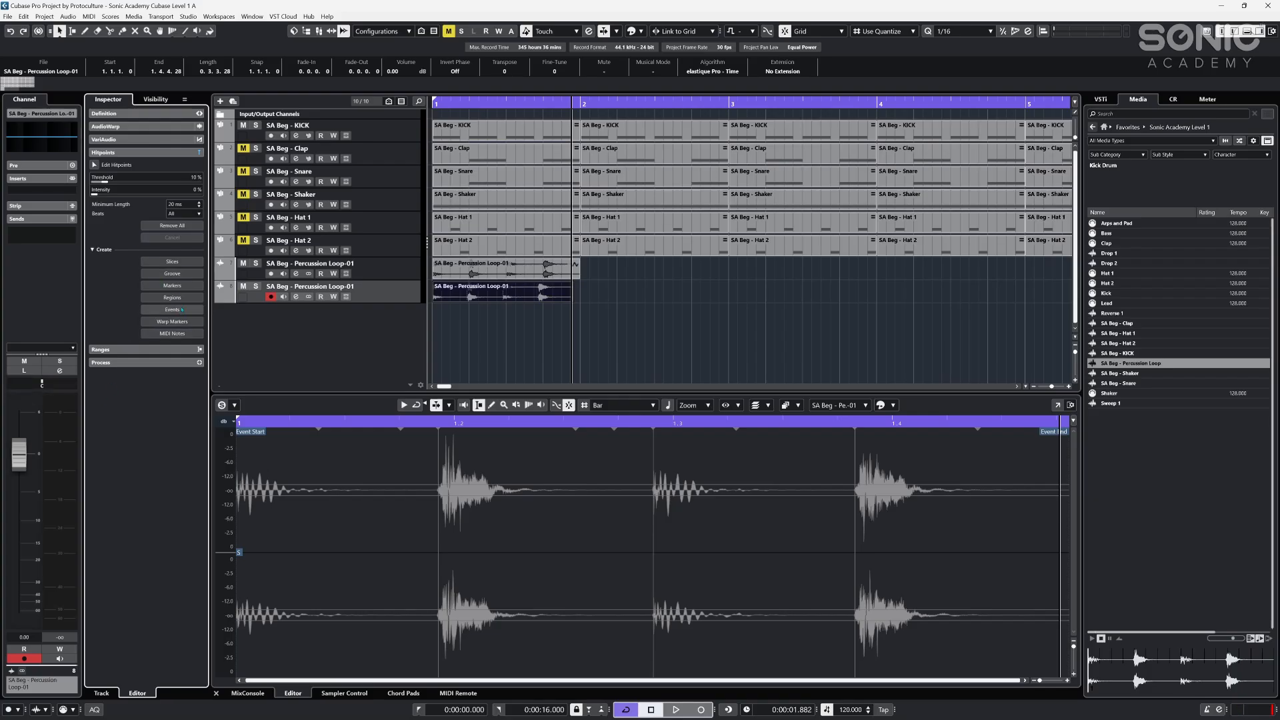
left_click(172, 262)
double_click(521, 302)
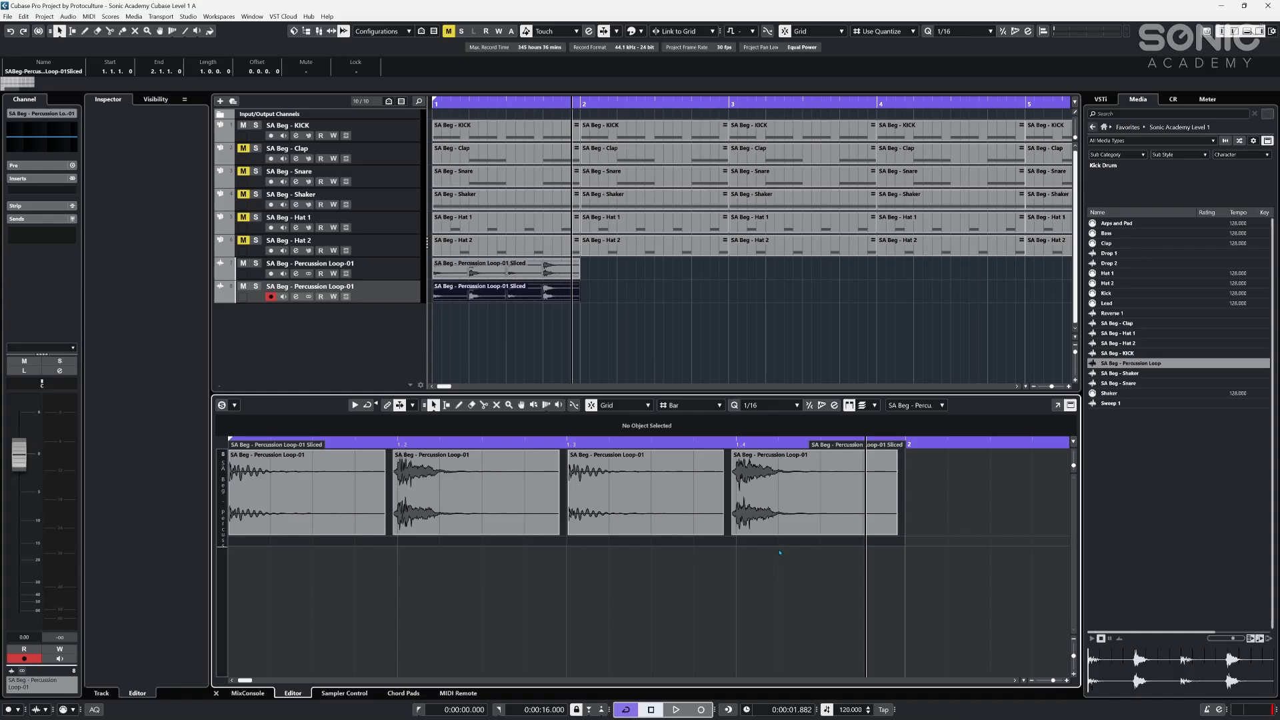
- Mute the first percussion loop track and duplicate the sliced part three times to fill bars 2 to 4 during playback
left_click(741, 490)
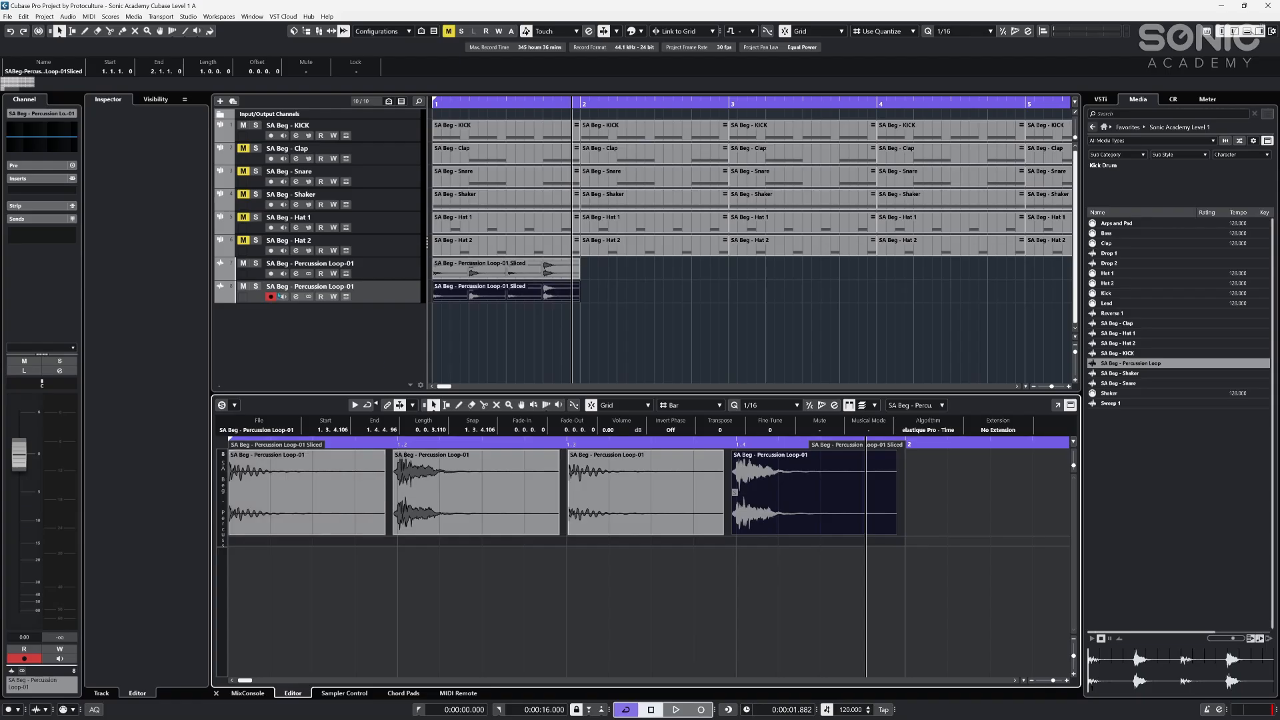
left_click(243, 264)
key("space")
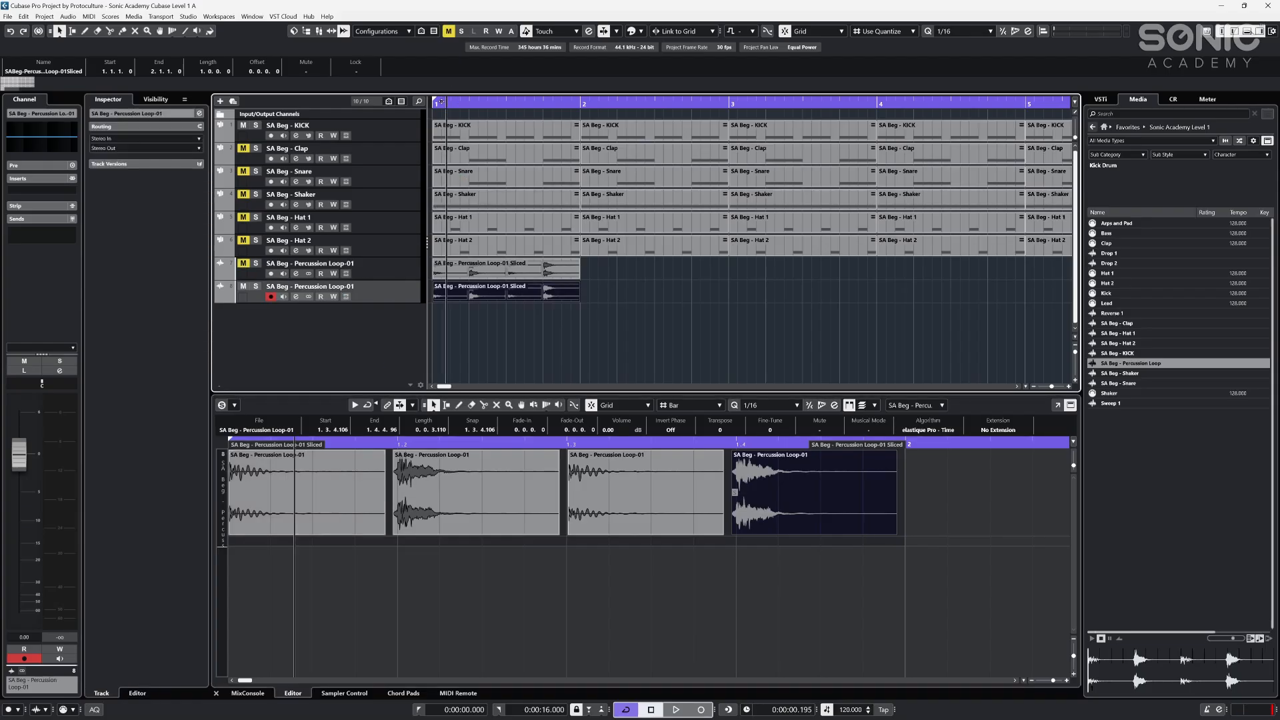
key("ctrl+d")
key("ctrl+d")
key("ctrl+d")
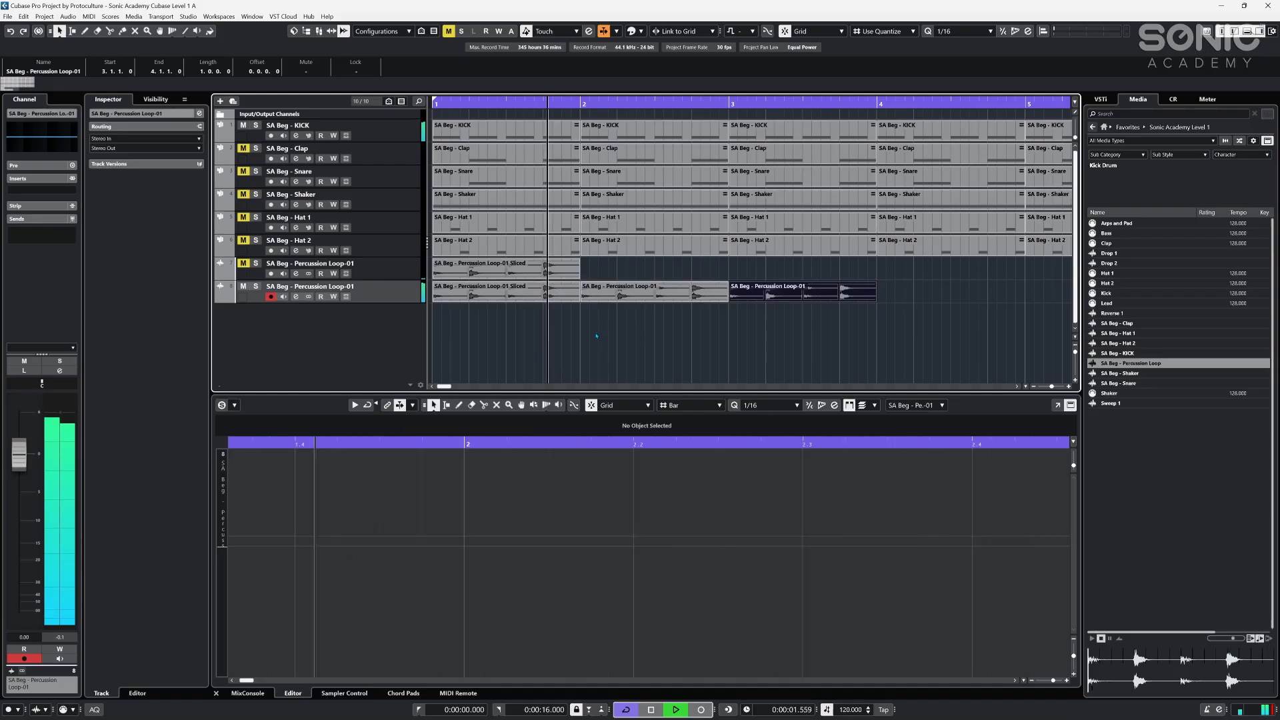
left_click(623, 314)
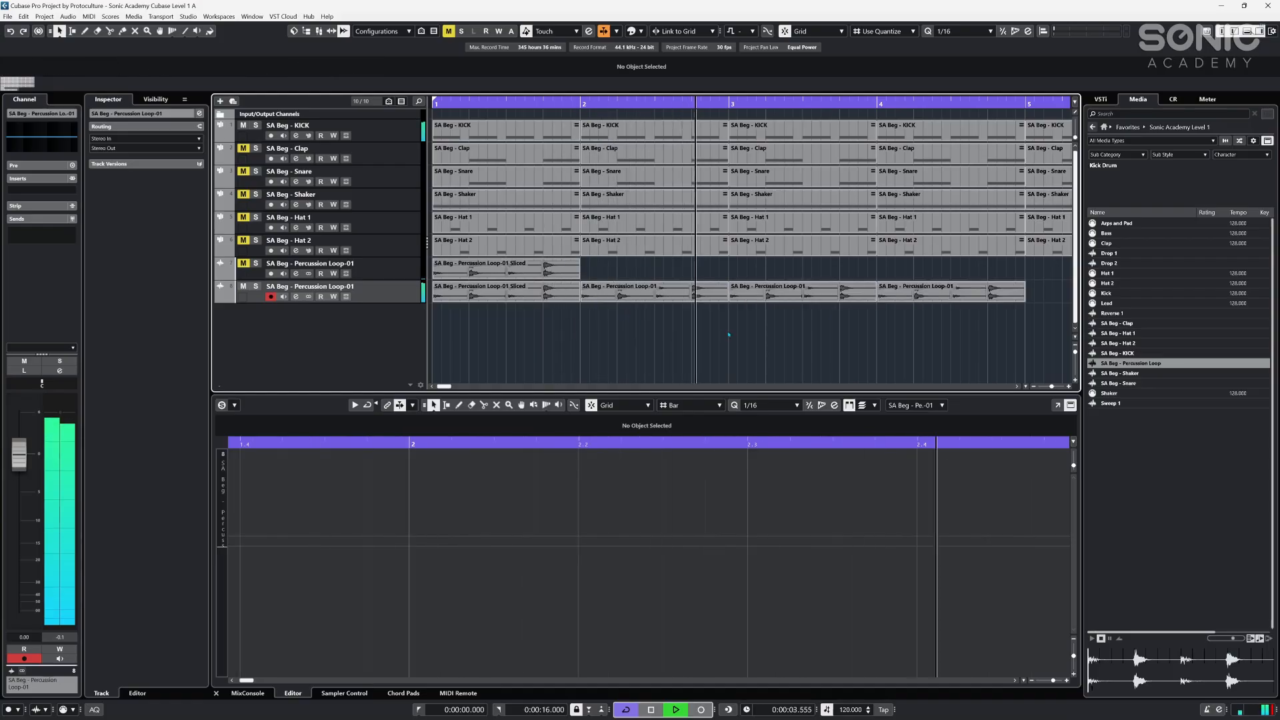
key("space")
- Select the duplicated sliced percussion parts and inspect the third slice of the part at bar 3
left_click(738, 303)
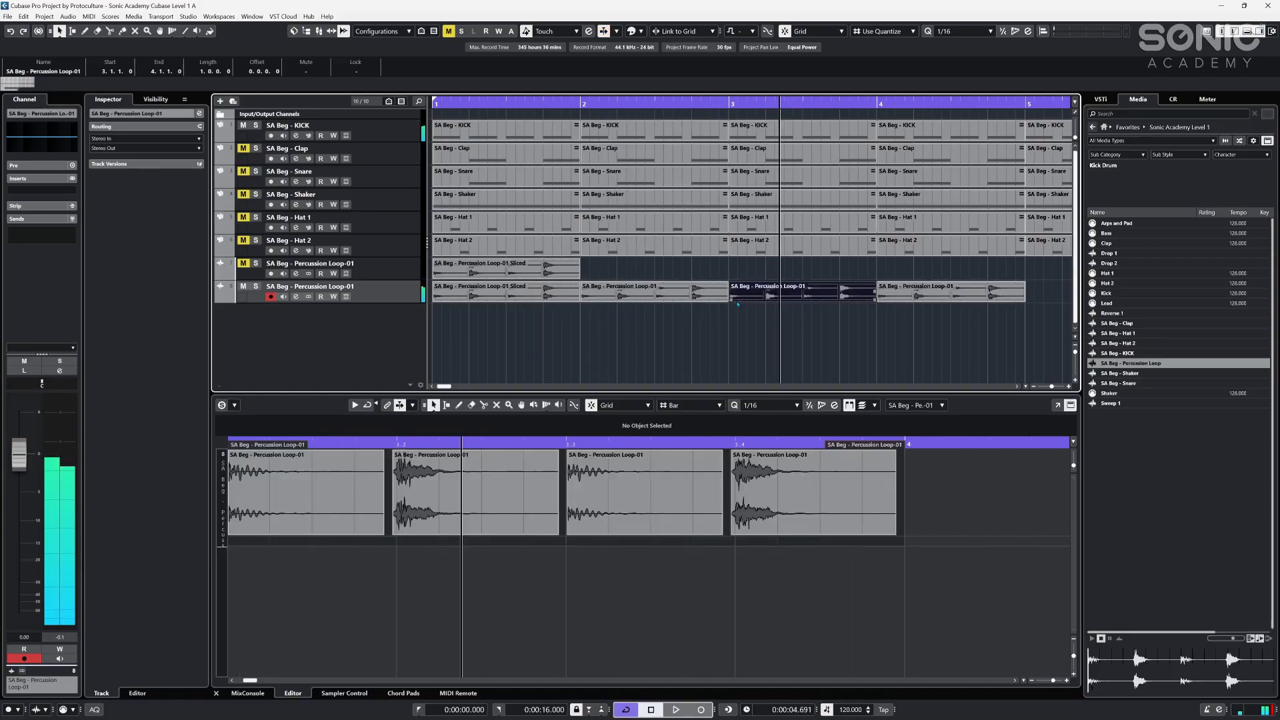
left_click_drag(1043, 322, 681, 305)
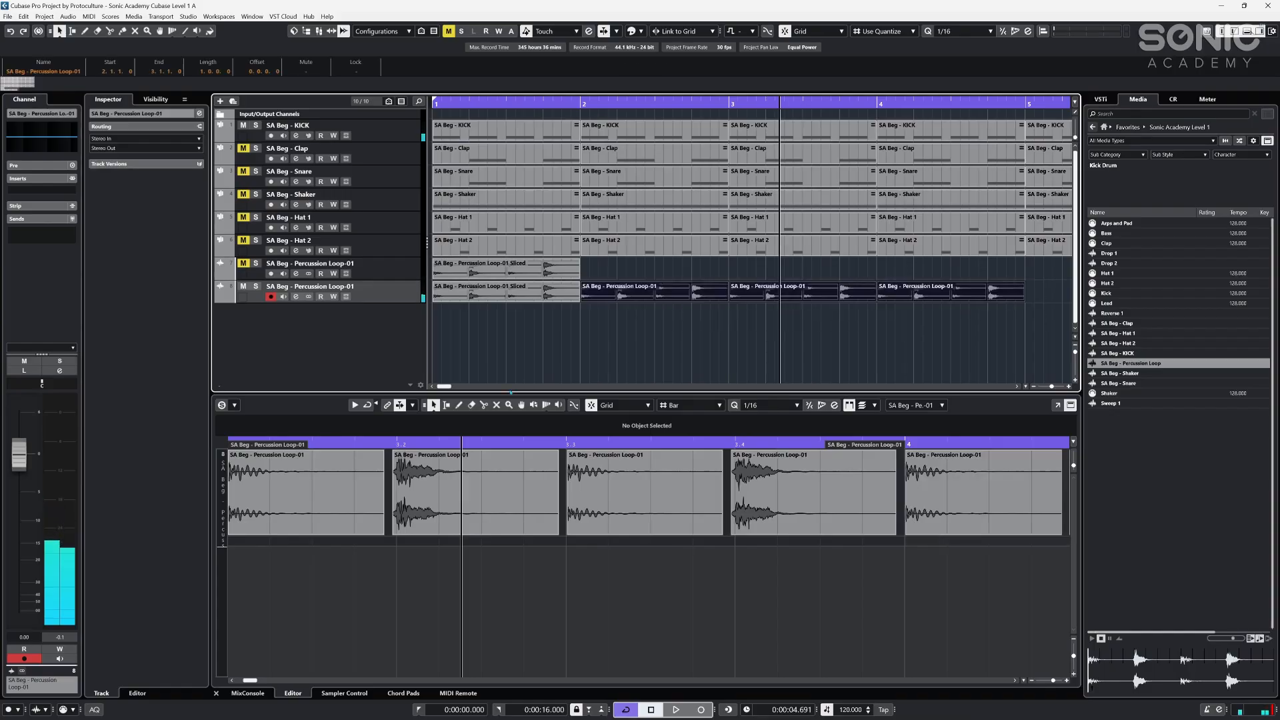
left_click(634, 319)
left_click(639, 513)
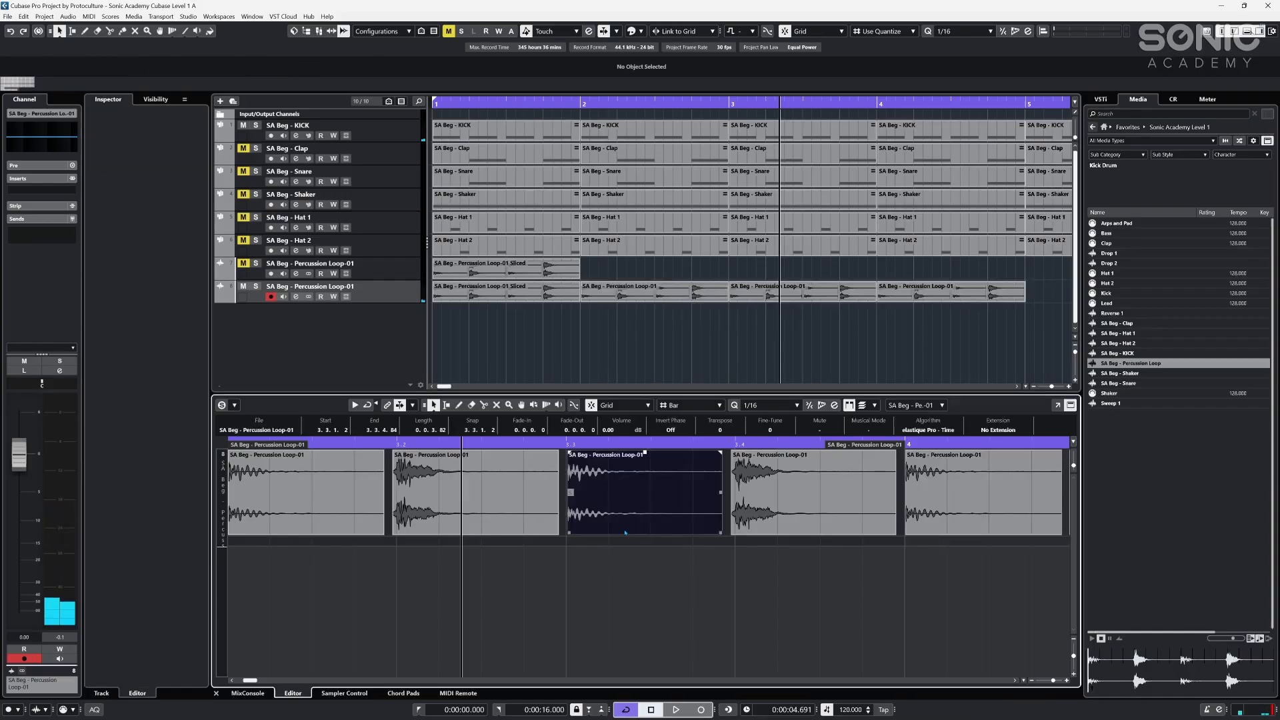
- Select the slices of the part at bar 3 and try a full-length fade-out on the second slice
left_click(489, 525)
left_click_drag(312, 551, 999, 510)
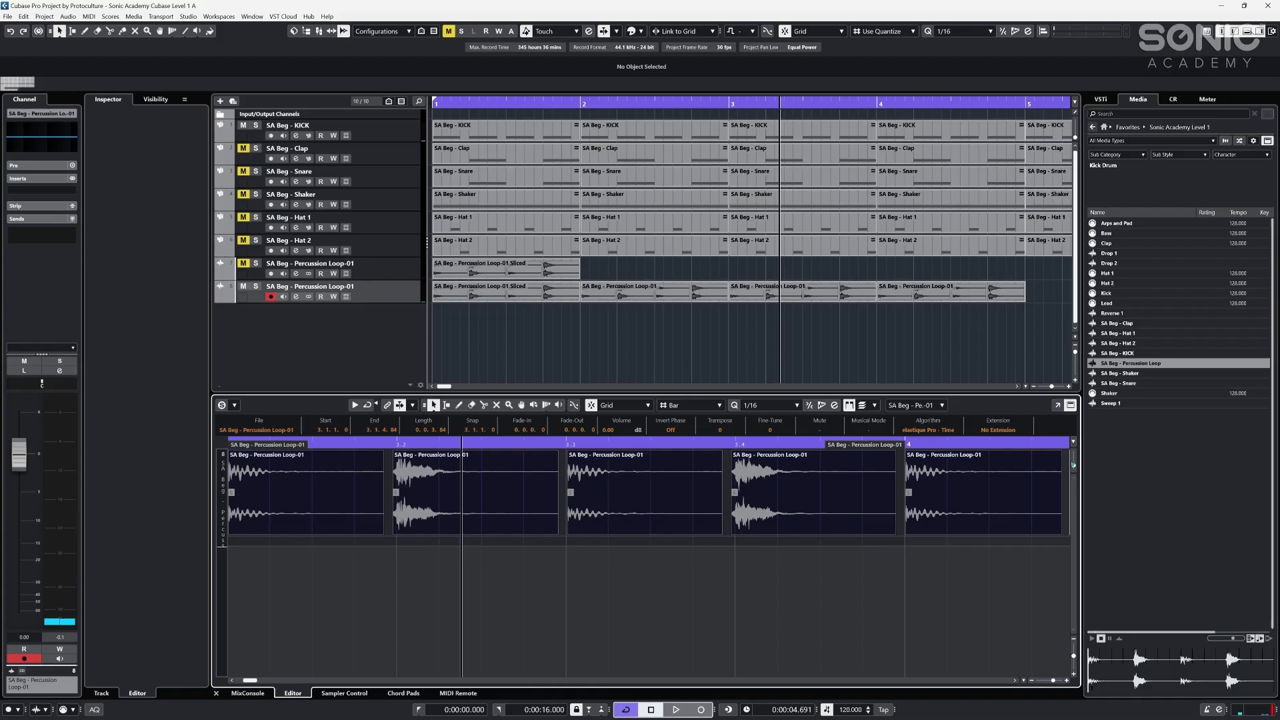
left_click_drag(1060, 453, 847, 462)
left_click(442, 519)
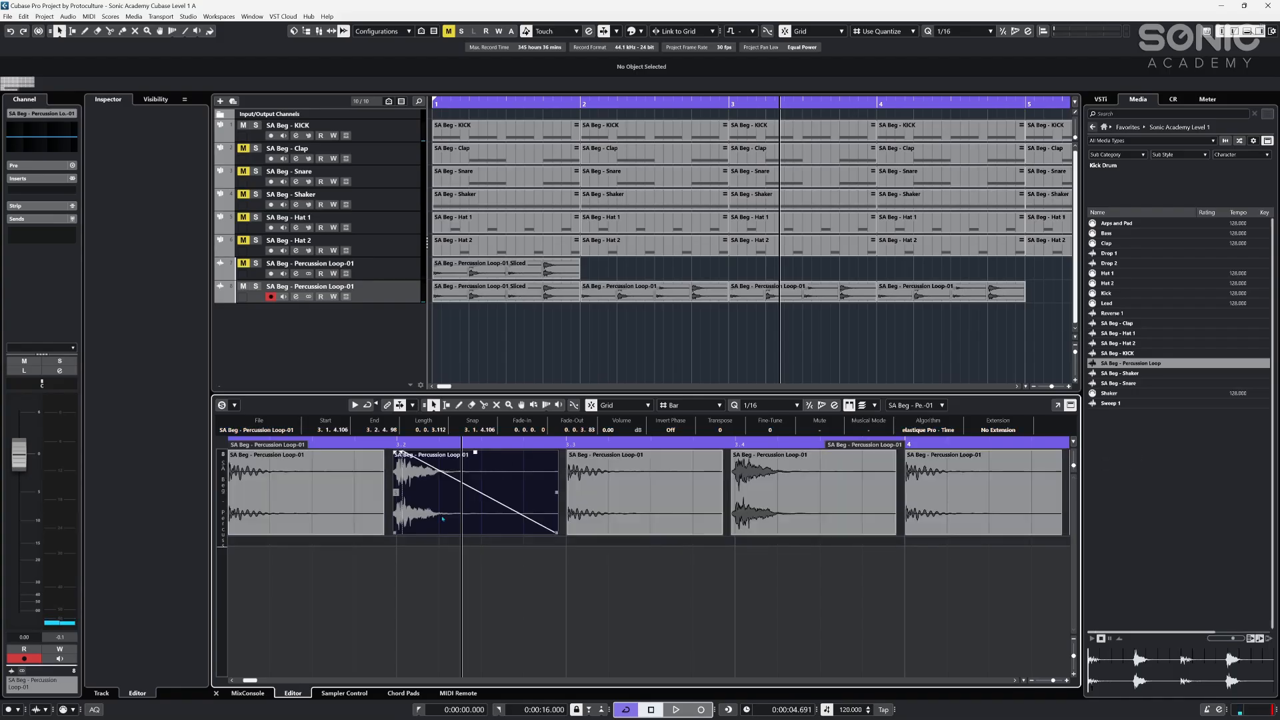
- Step through the individual slices of the part at bar 3 and play the sliced loop
left_click(643, 523)
left_click(791, 520)
left_click(481, 526)
left_click(700, 488)
left_click(736, 510)
left_click_drag(401, 443, 231, 443)
key("space")
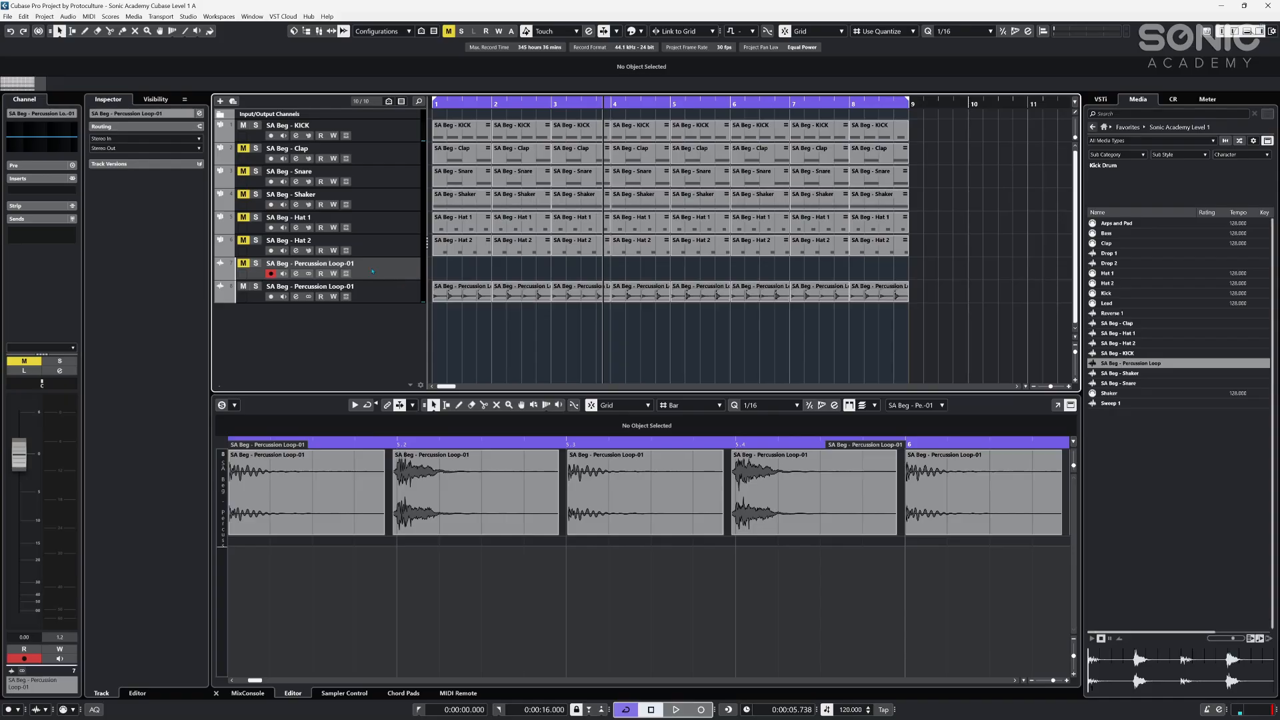
- Return the playhead to the project start and remove the muted, empty percussion loop track
key("Home")
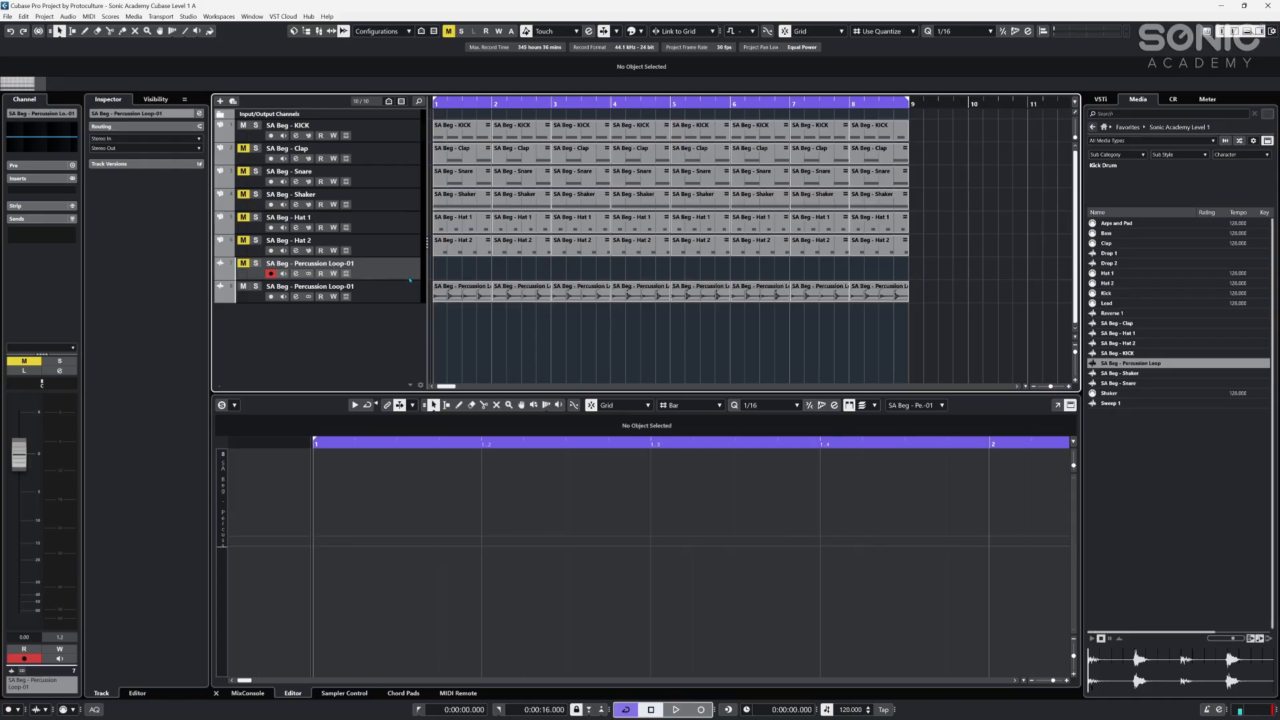
right_click(414, 271)
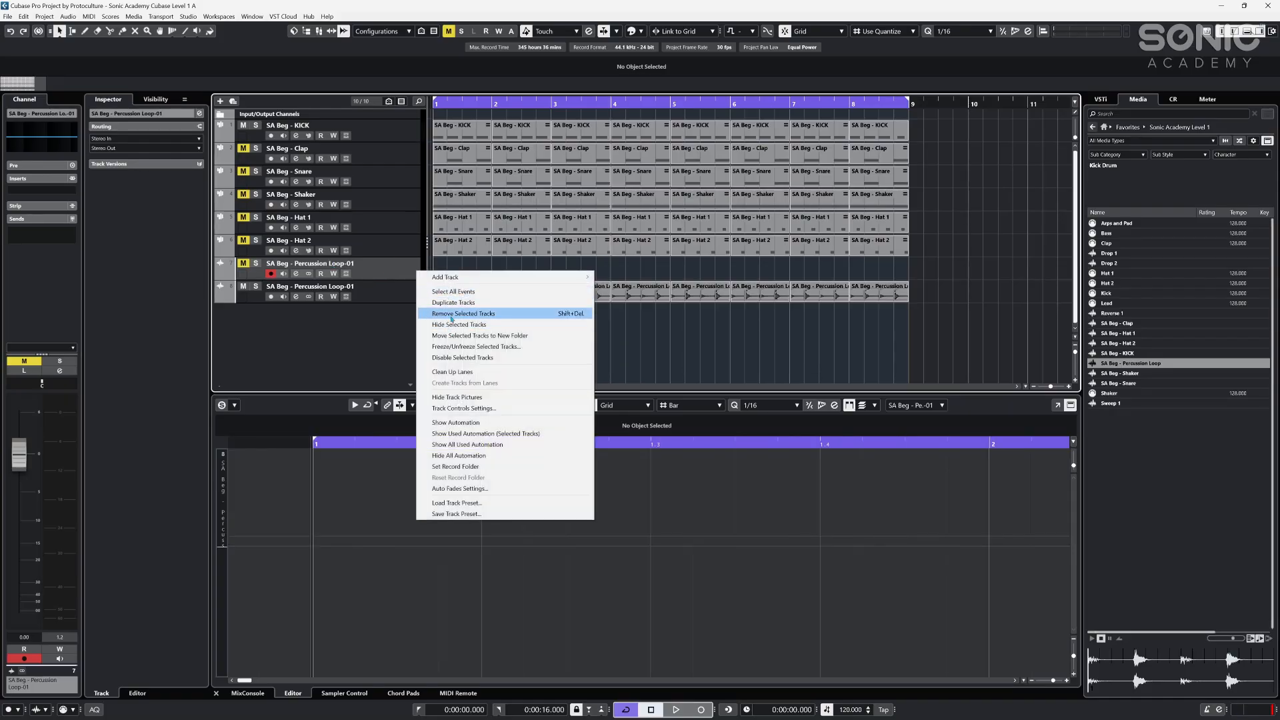
left_click(451, 316)
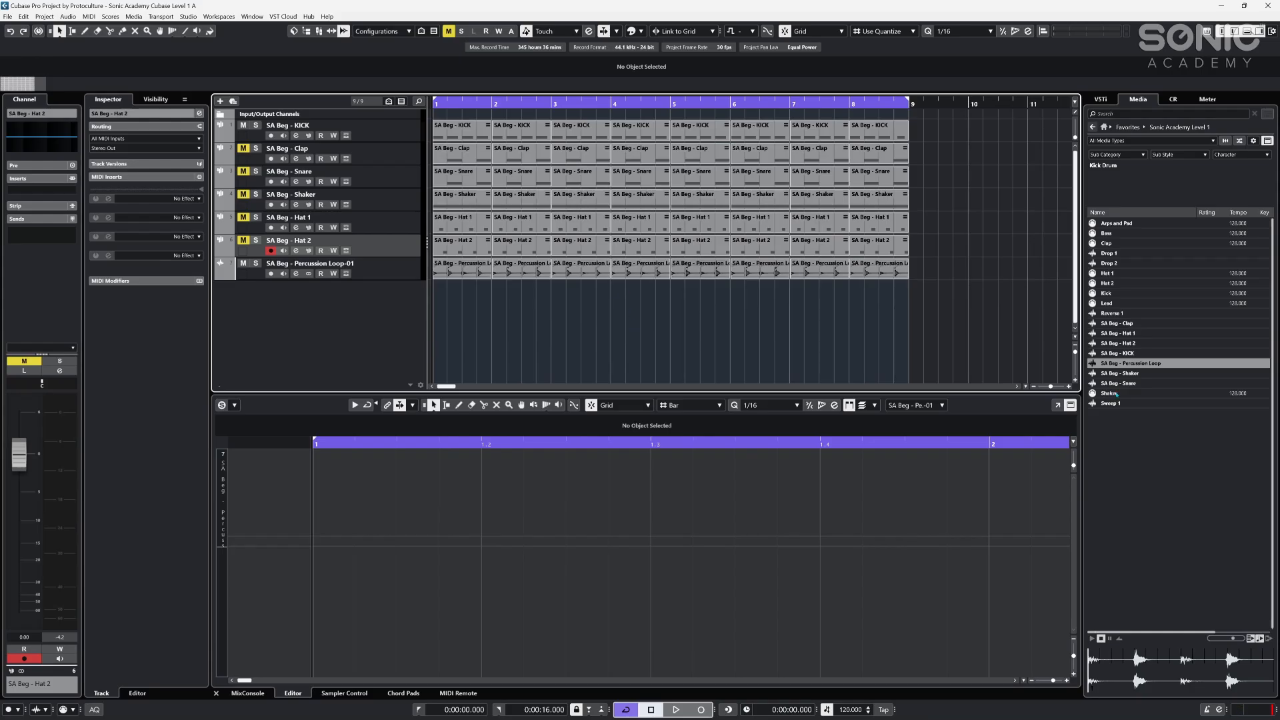
- Create a Sampler Track from SA Beg - Percussion Loop and switch its playback to Slice mode
right_click(1123, 365)
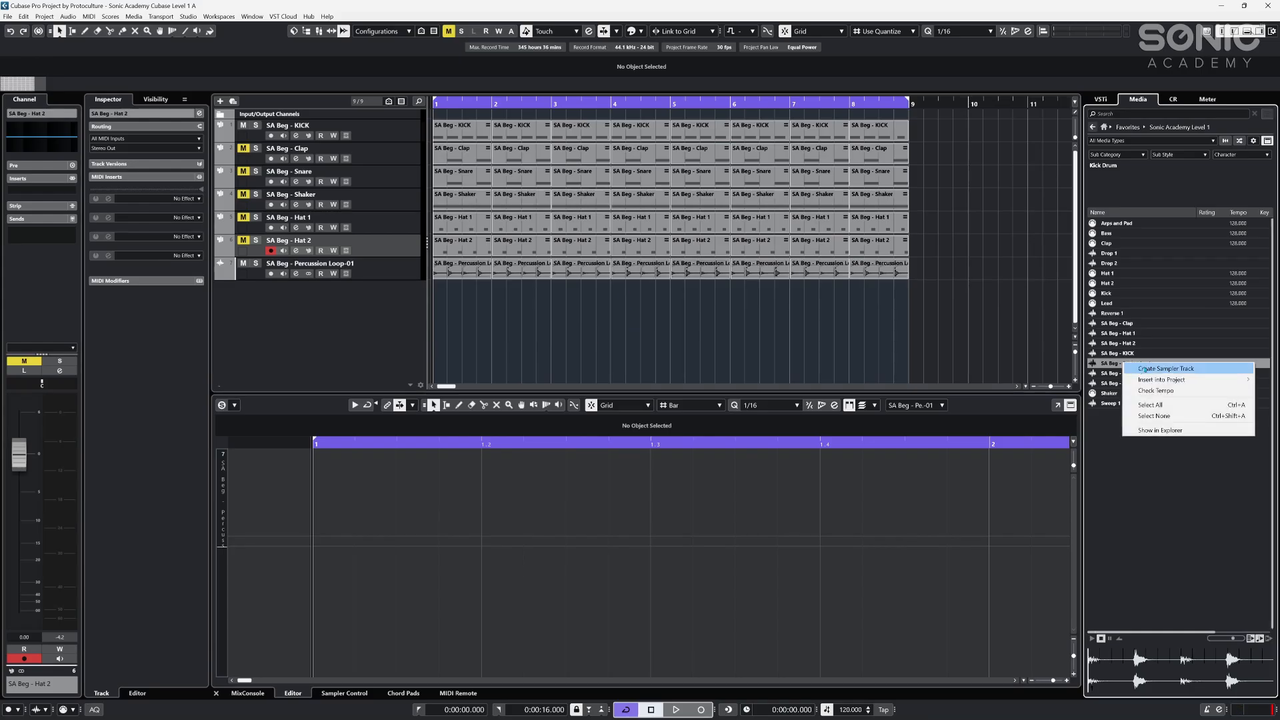
left_click(1144, 368)
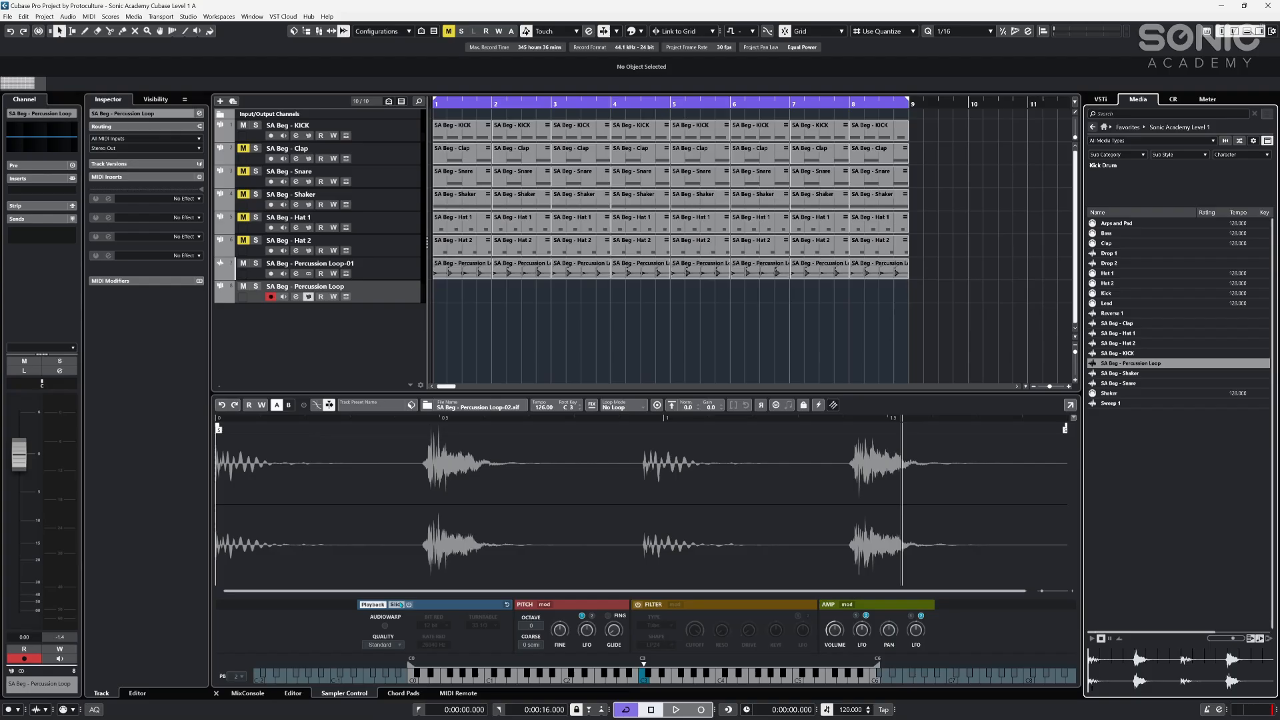
left_click(398, 604)
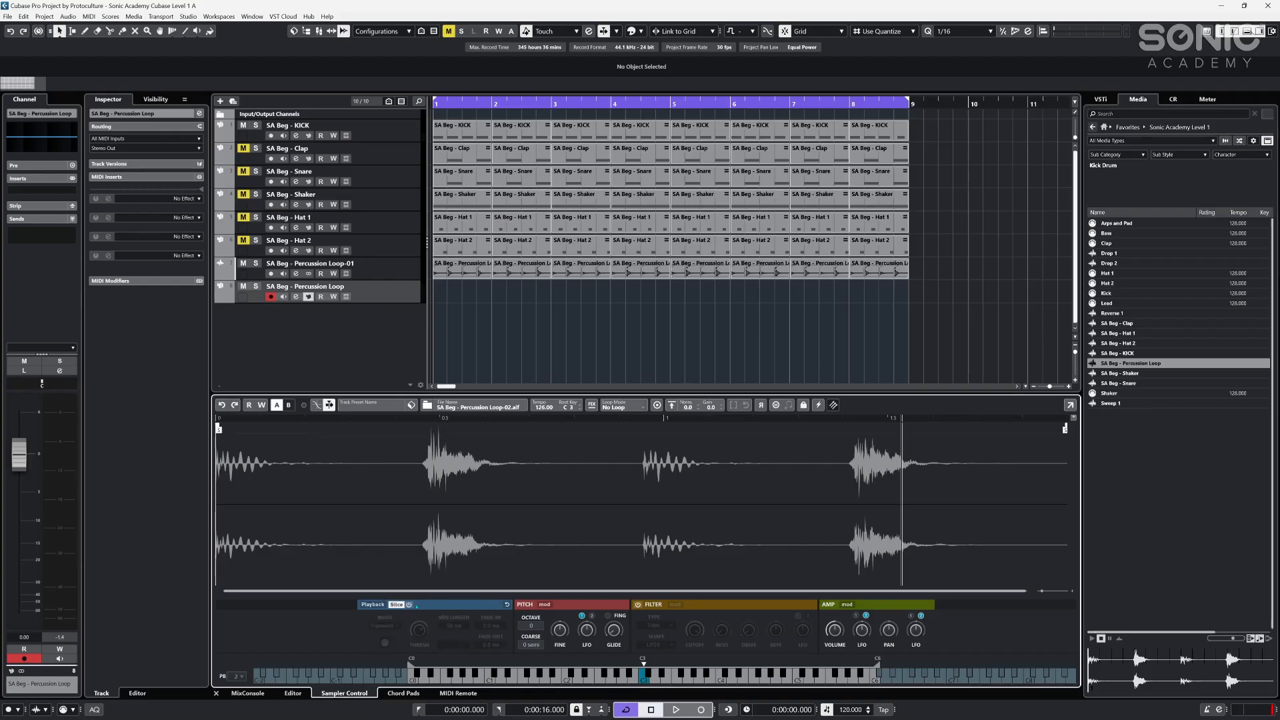
left_click(409, 605)
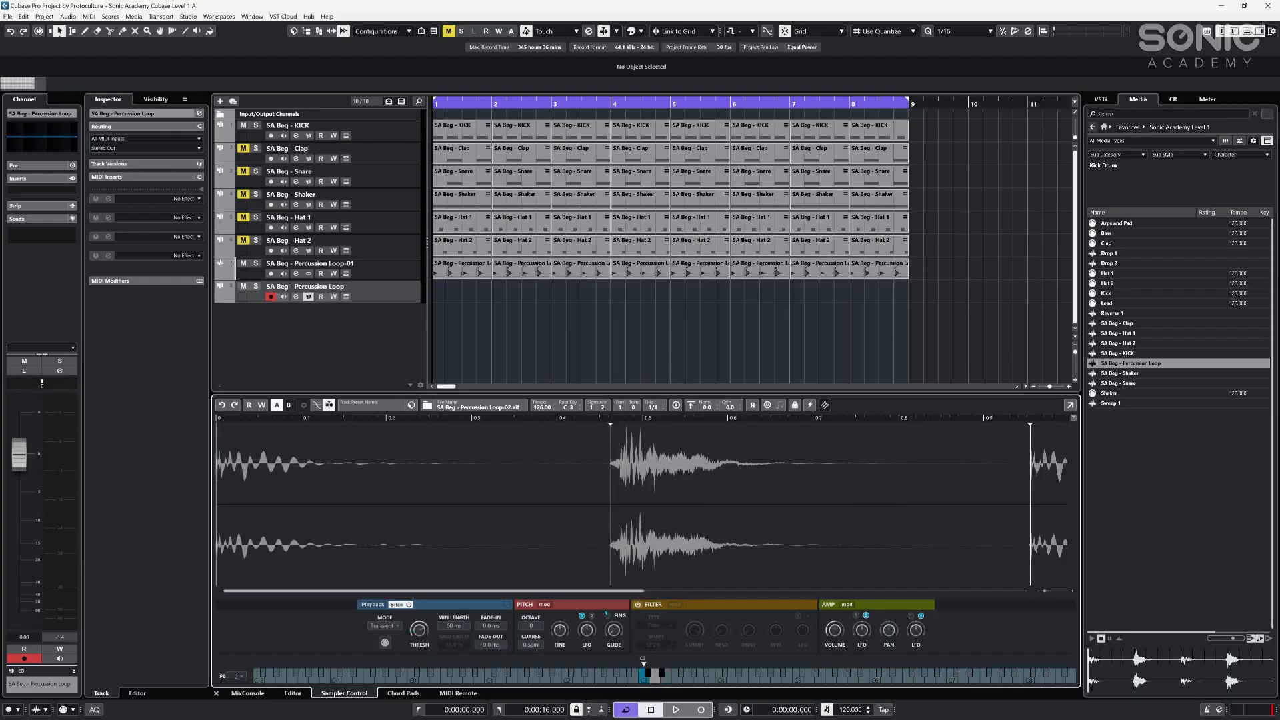
- Check the slice threshold and try the sampler's filter with a lowered cutoff on the percussion loop slices
left_click_drag(1045, 591, 1037, 596)
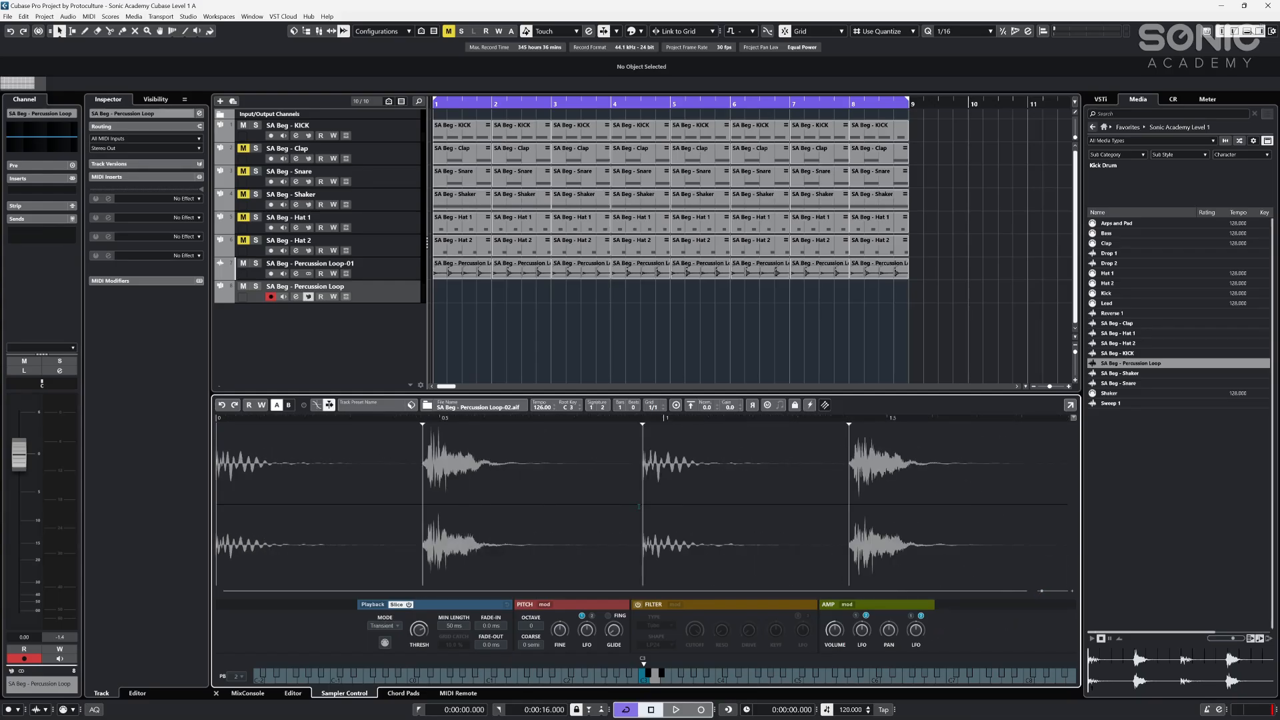
mouse_move(418, 629)
left_mouse_down()
mouse_move(419, 691)
mouse_move(418, 630)
left_mouse_up()
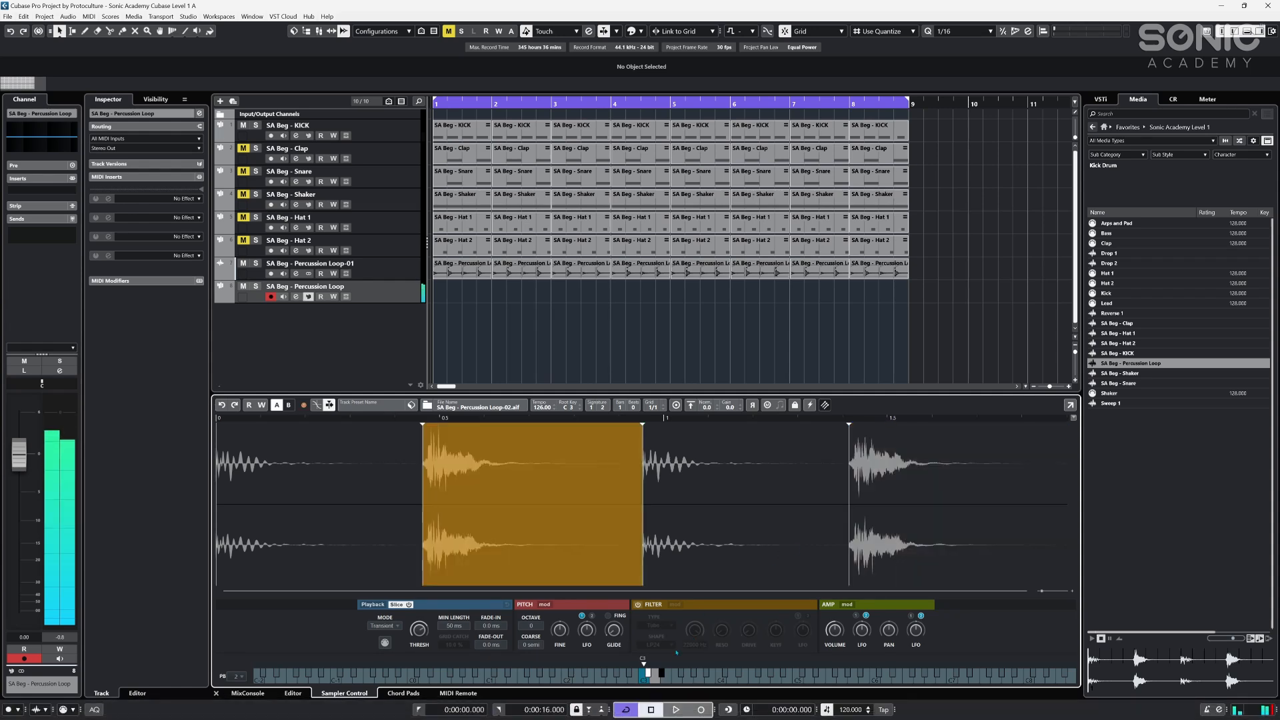
left_click(638, 605)
left_click_drag(695, 631, 708, 702)
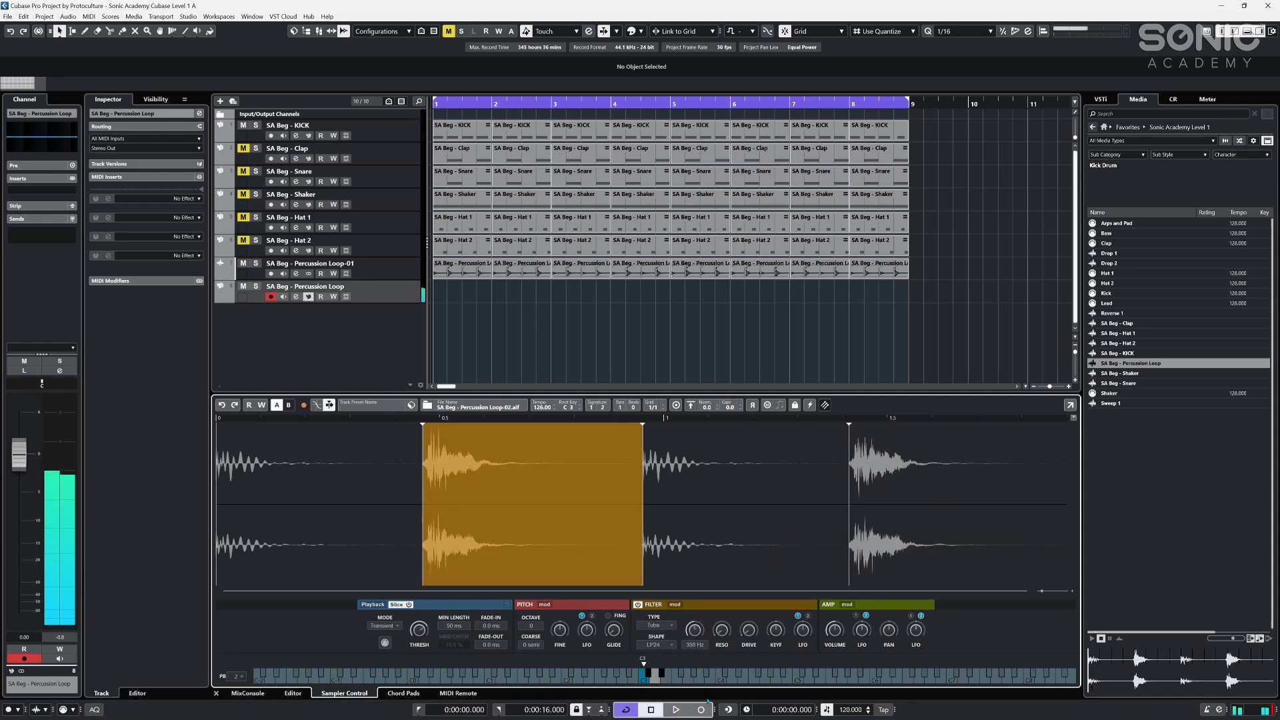
left_click(638, 604)
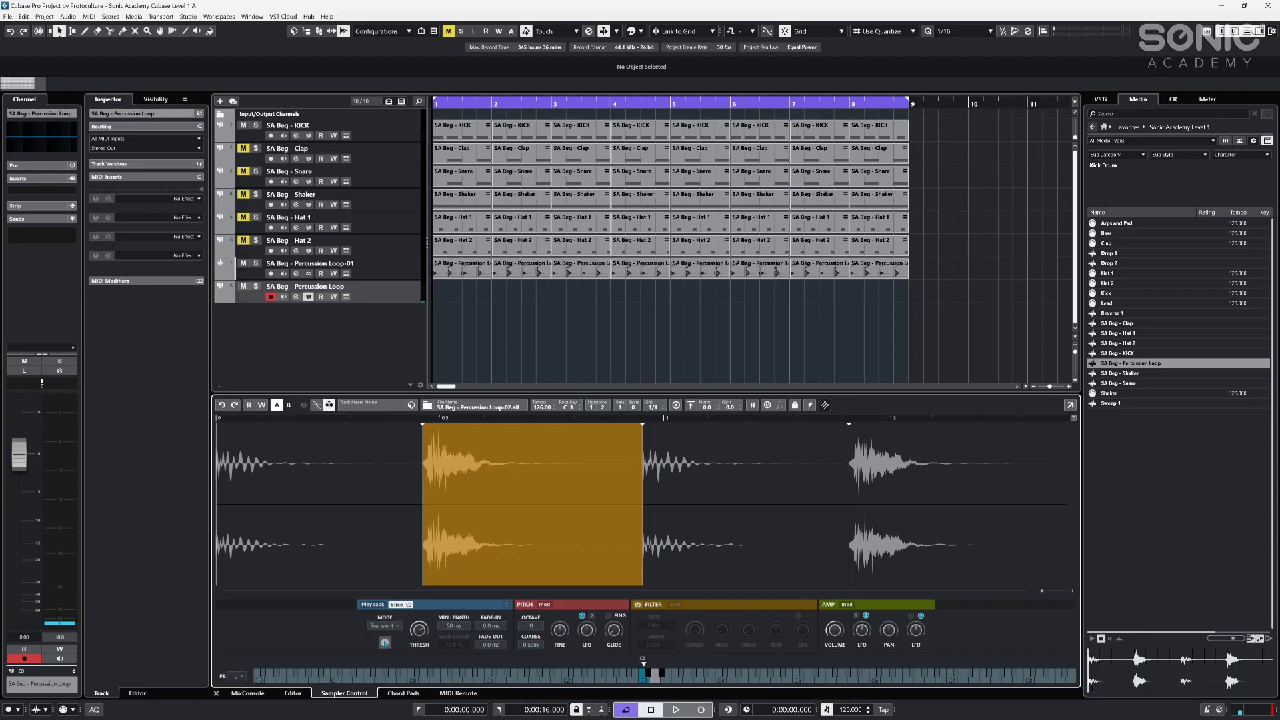
- Fill bars 1 to 8 of the SA Beg - Percussion Loop track with the sampler's sliced-loop MIDI part and play it
left_click_drag(384, 641, 437, 294)
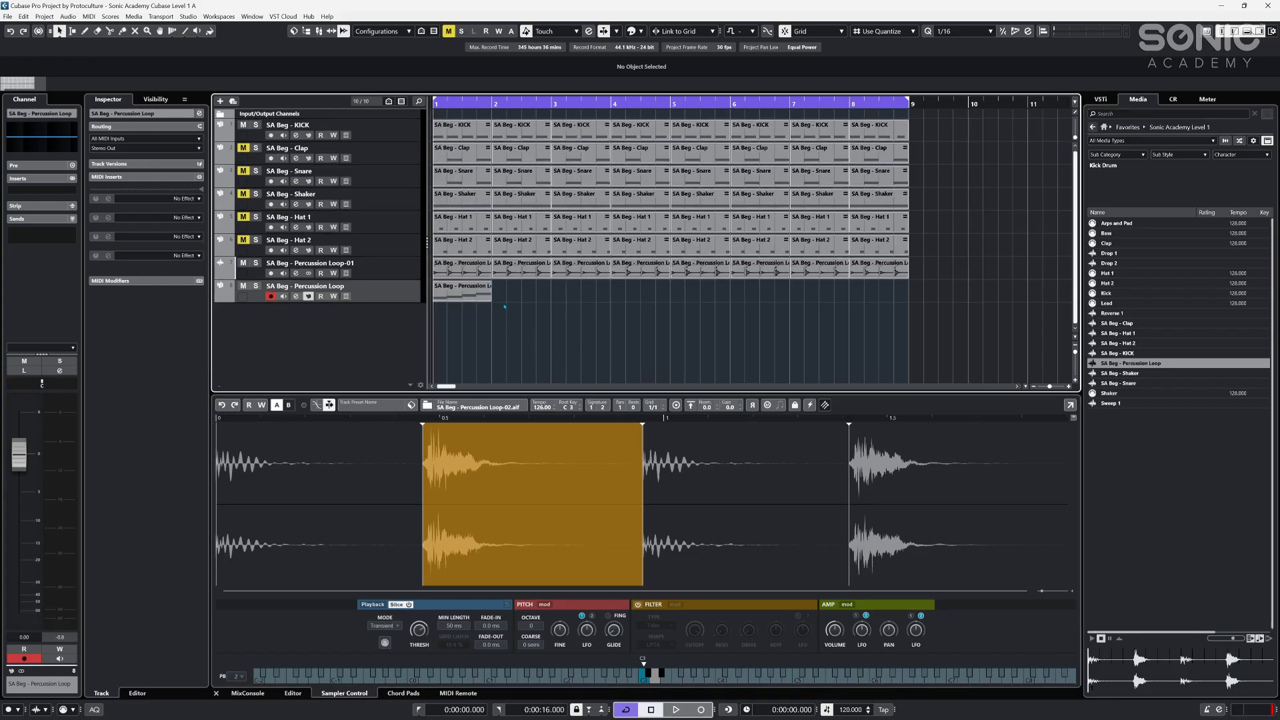
key("ctrl+d")
key("ctrl+d")
key("ctrl+d")
key("ctrl+d")
key("ctrl+d")
key("ctrl+d")
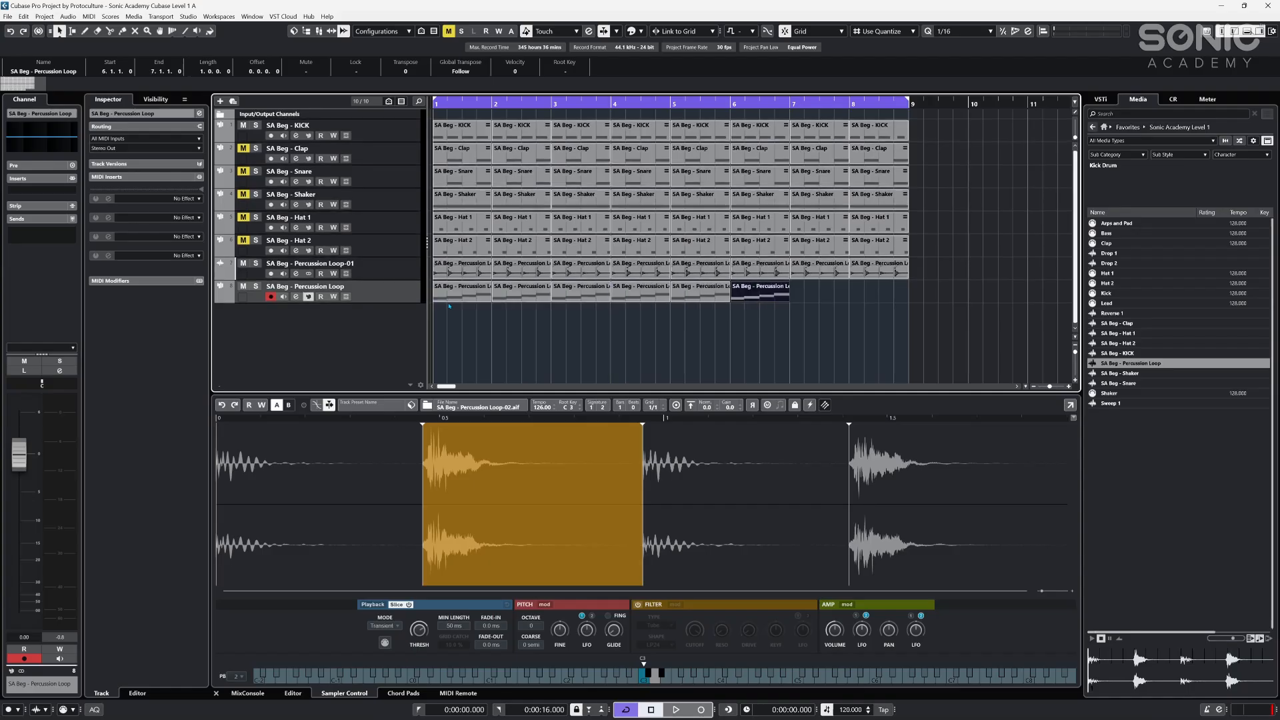
key("ctrl+d")
left_click(449, 306)
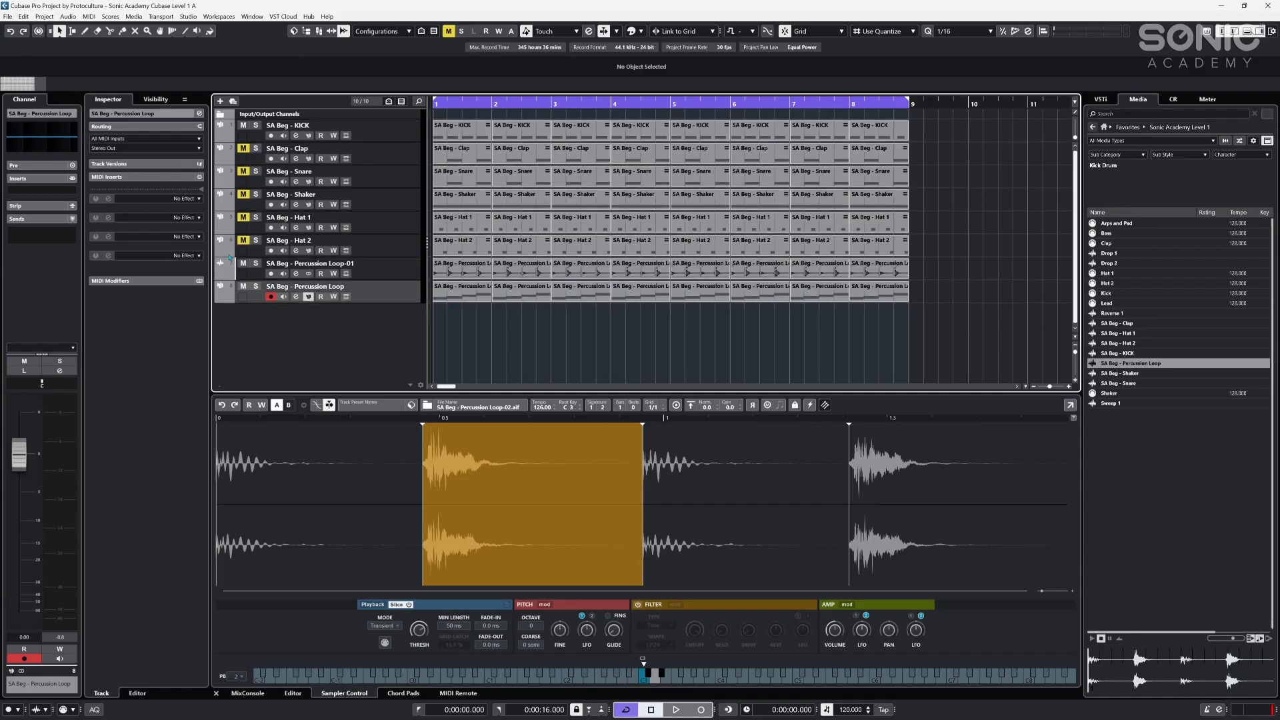
key("space")
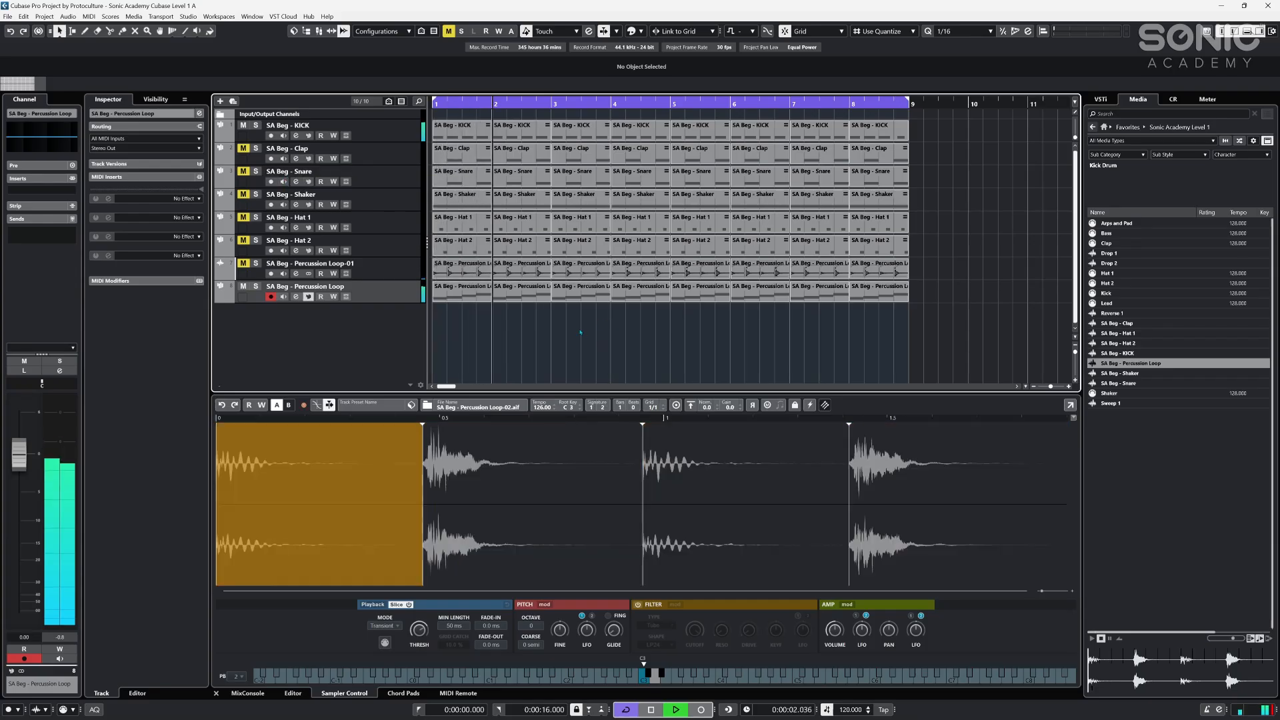
key("space")
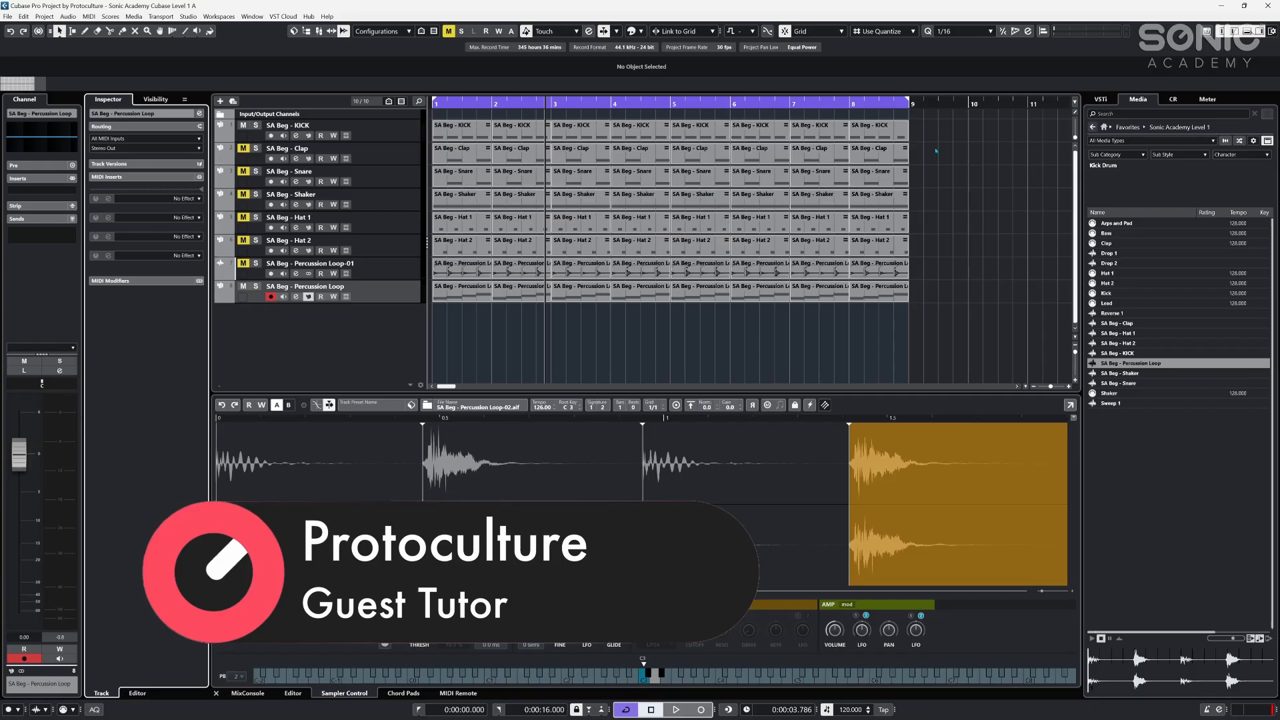
- Show the master level meter and move the playhead to bar 1 for playback
left_click(1207, 99)
left_click(446, 102)
key("space")
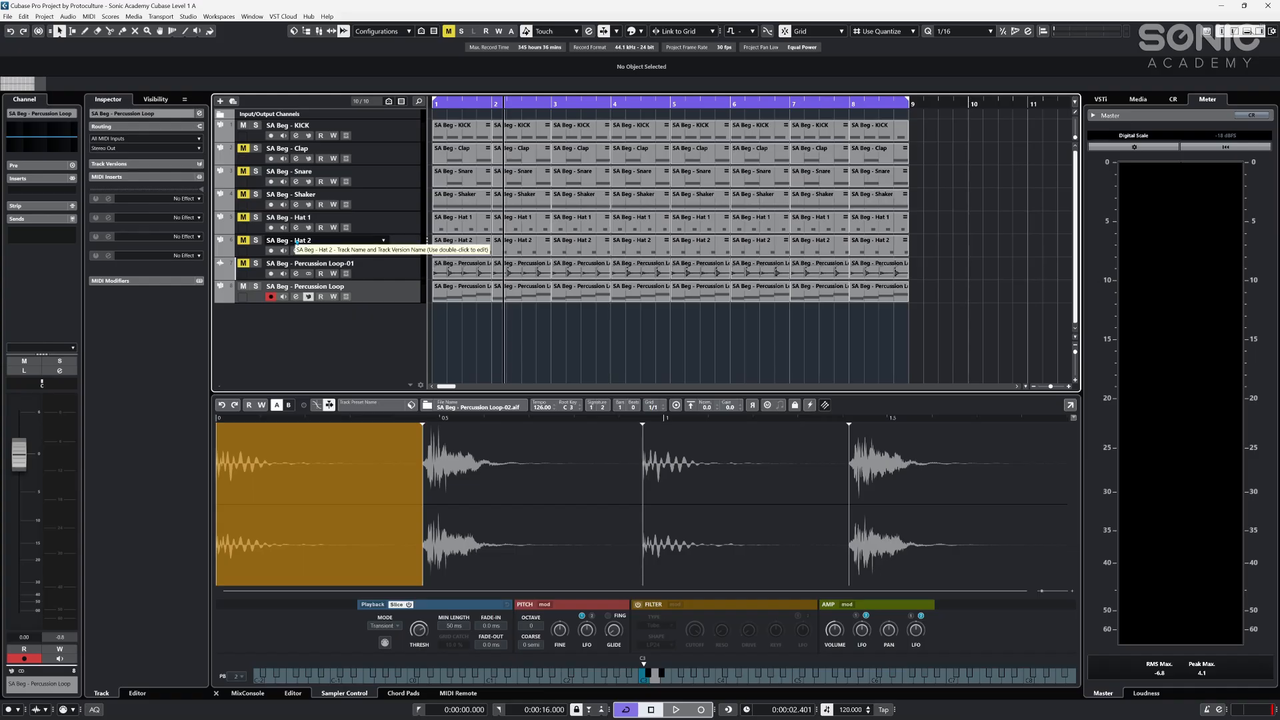
- Show the MixConsole channel faders below the project and deselect the tracks
left_click(247, 692)
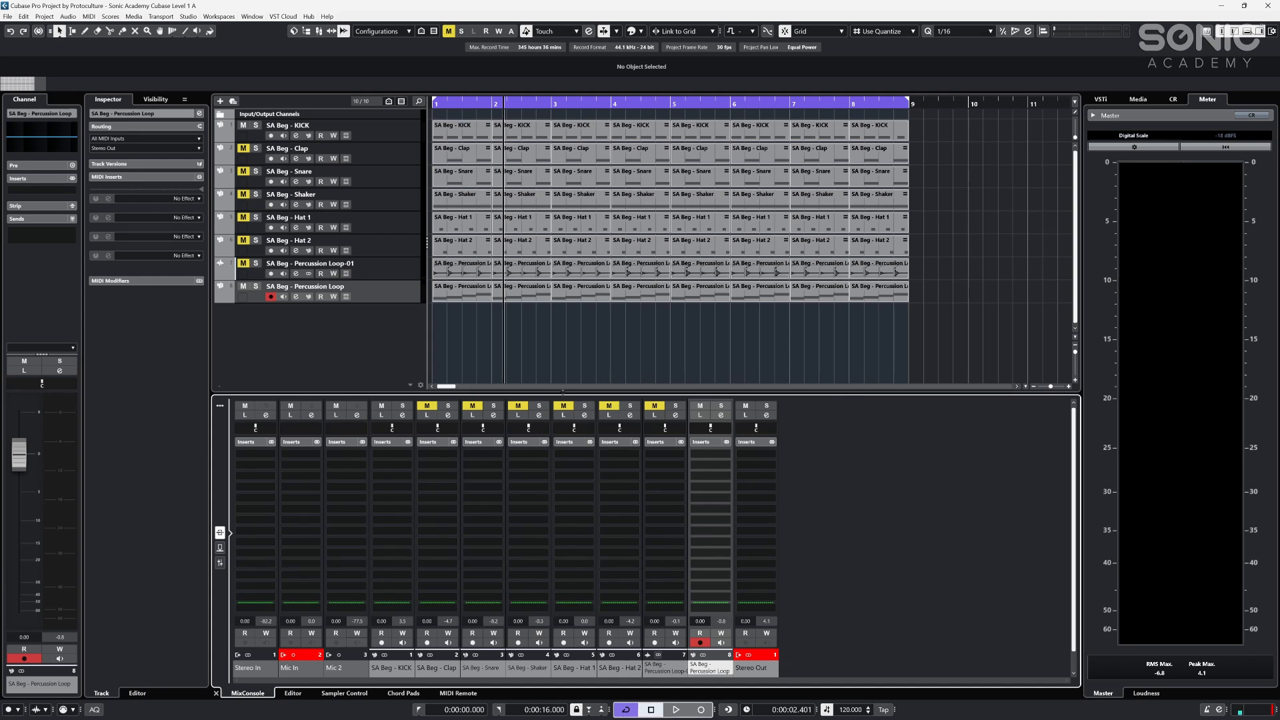
left_click(220, 562)
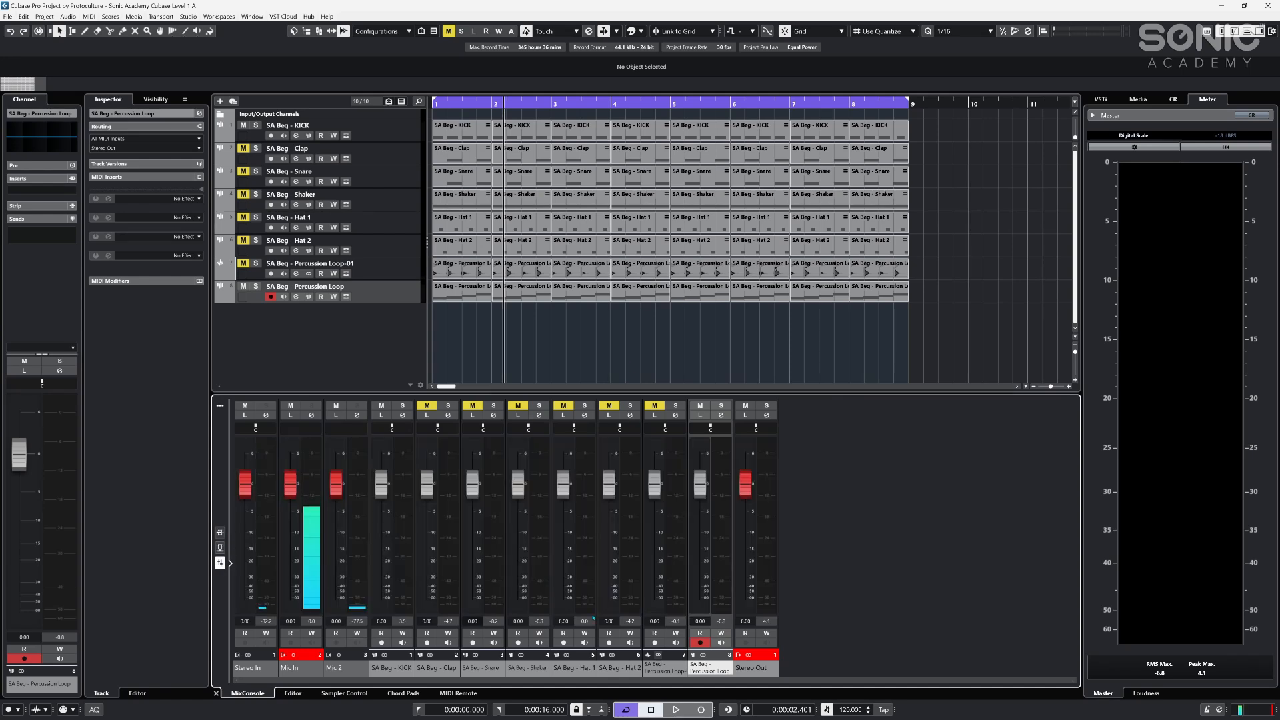
left_click(915, 624)
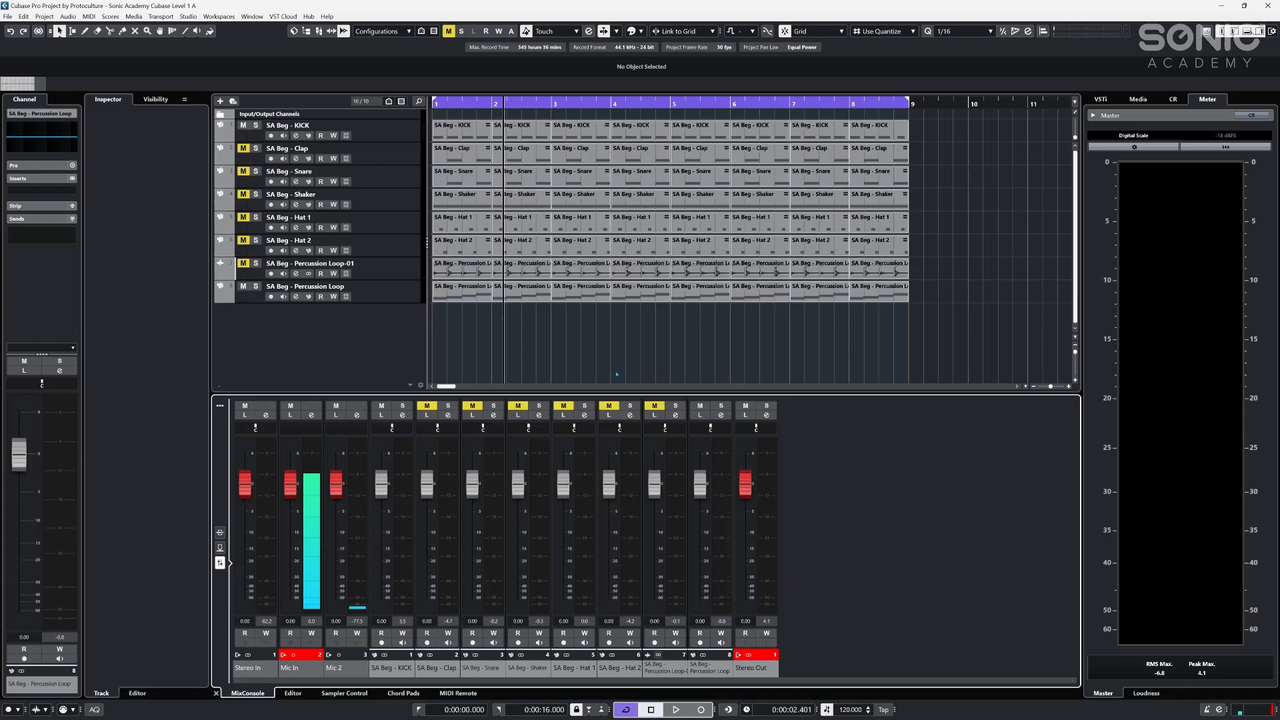
- Gather all eight drum tracks in a folder and route them to a new stereo Group channel outputting to Stereo Out
left_click(386, 286)
left_click(384, 125, "shift")
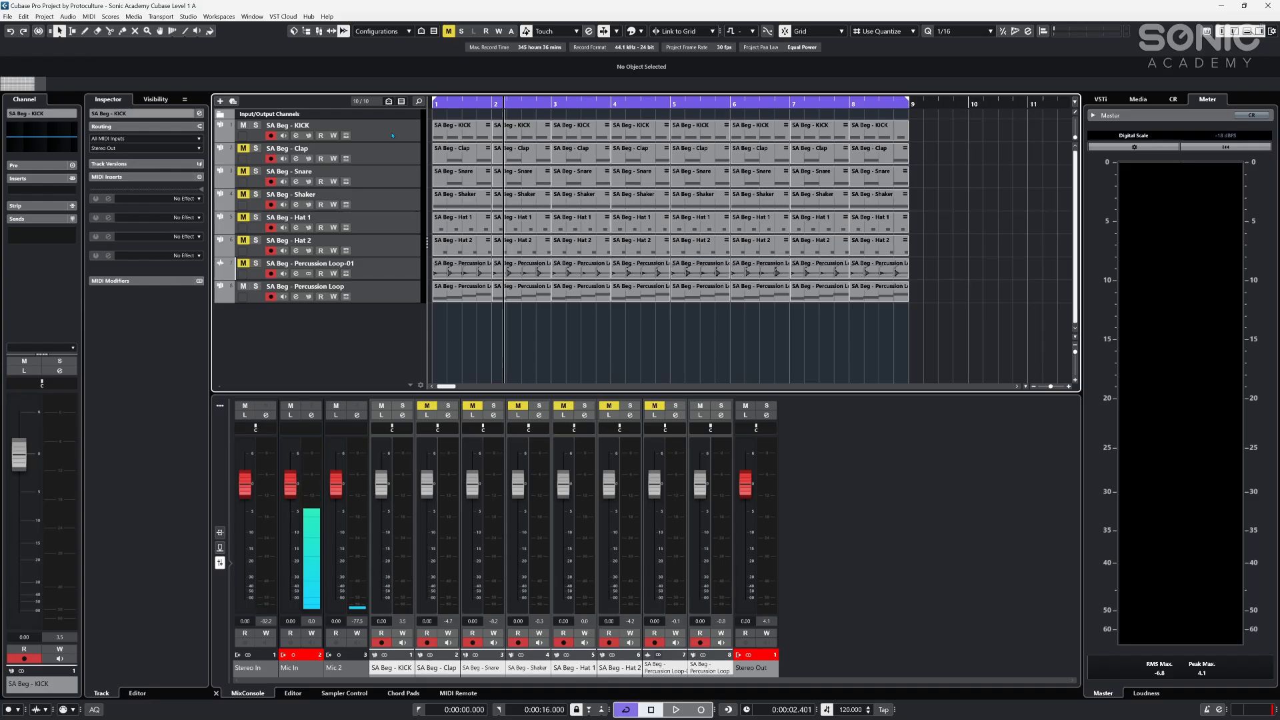
key("ctrl+shift+g")
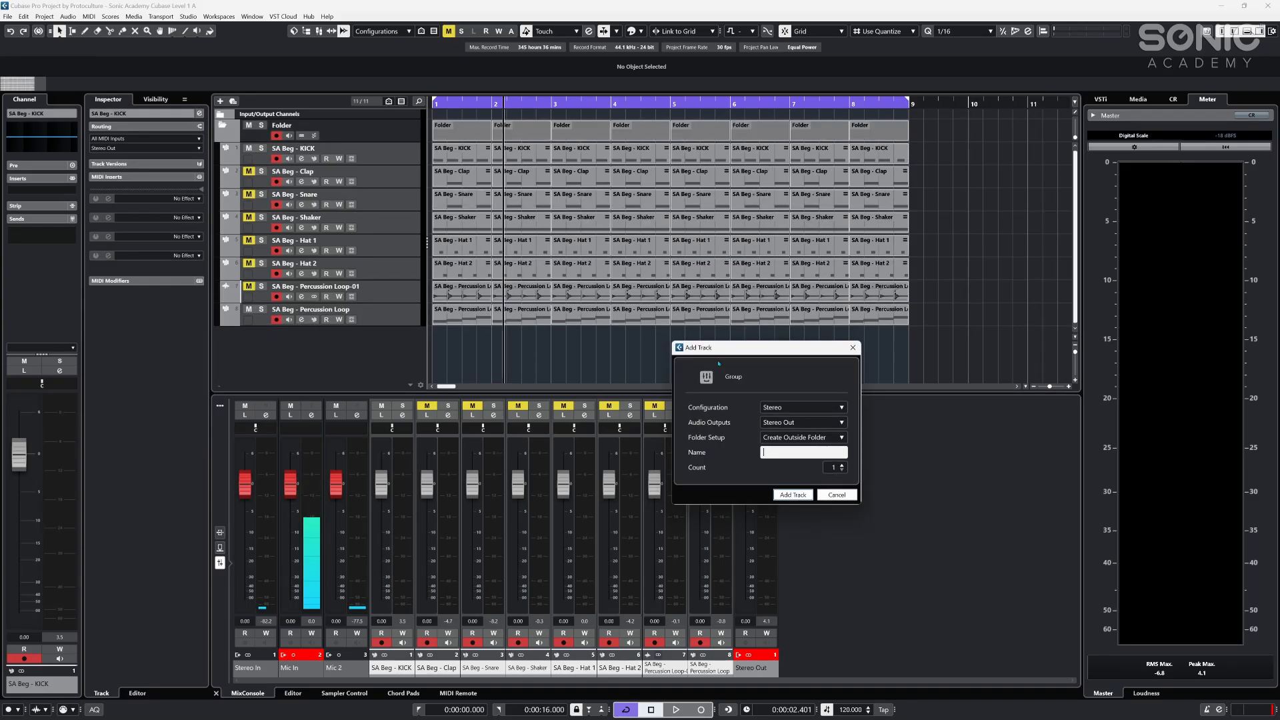
left_click(779, 494)
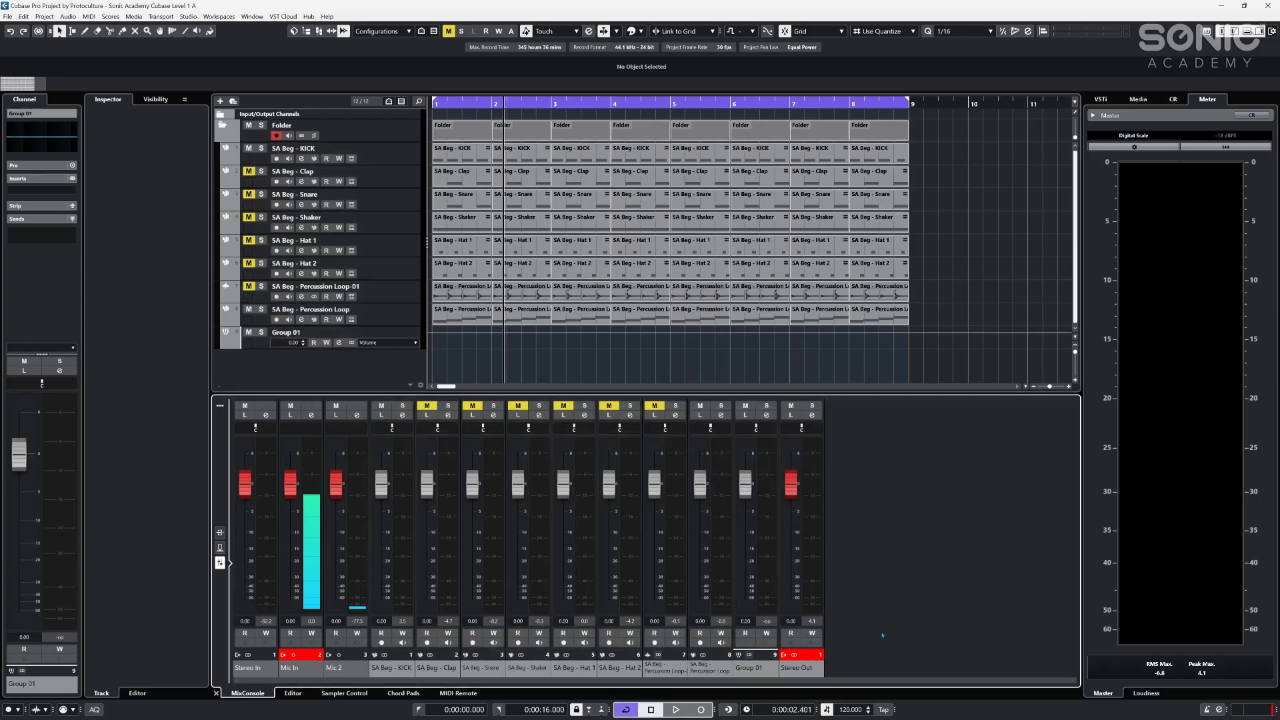
- Lower the Group 01 fader to about -9.3 dB while playing the beat
left_click_drag(744, 494, 743, 559)
key("space")
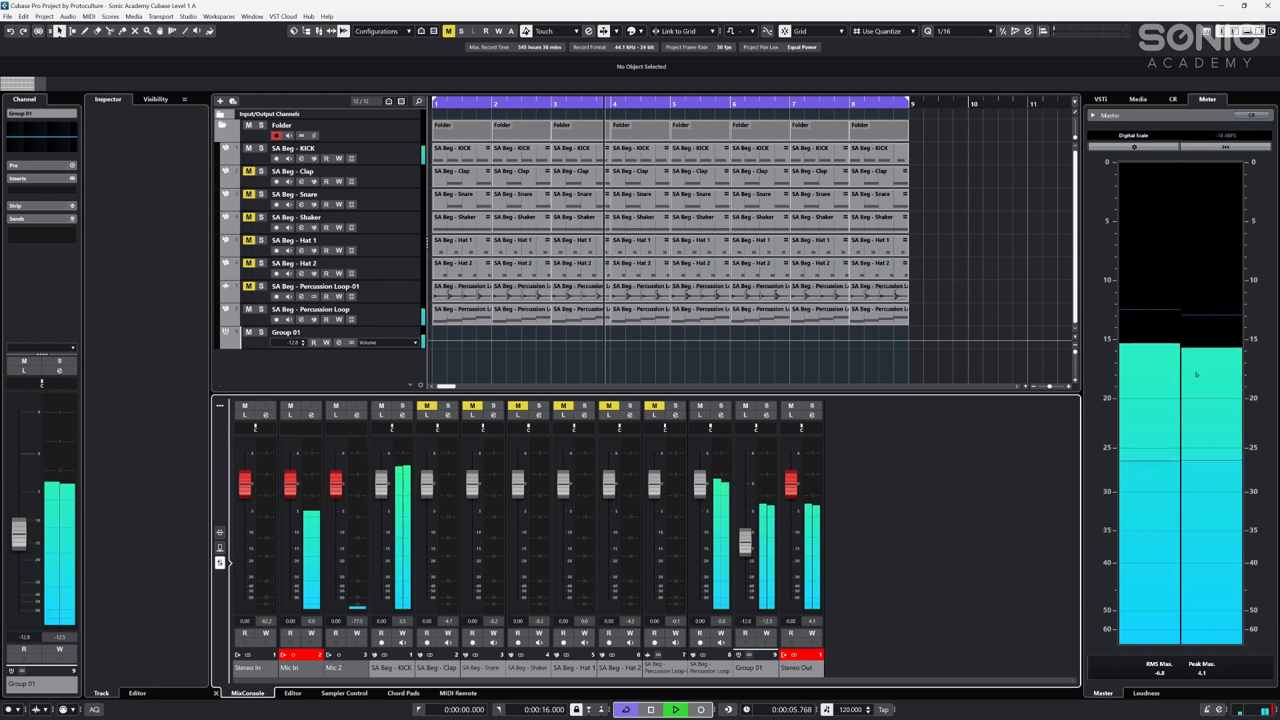
left_click_drag(744, 543, 744, 530)
key("space")
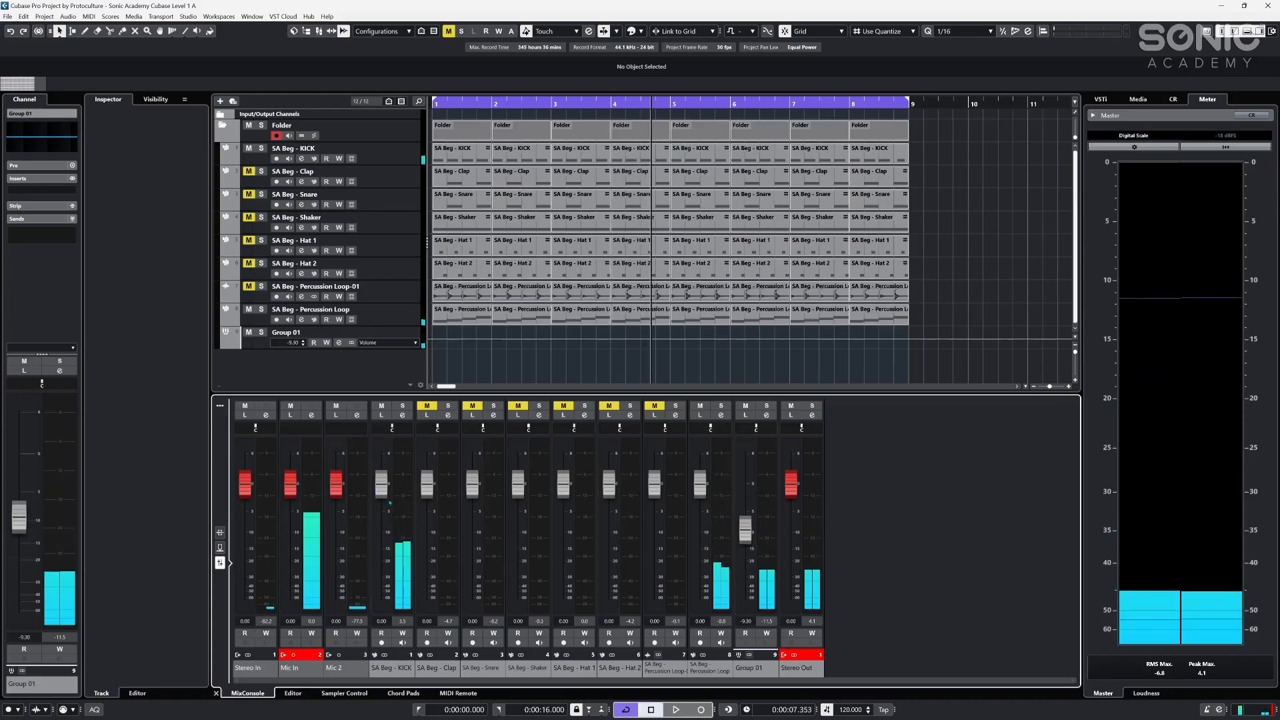
- Unmute the Clap, Snare, Shaker, Hat 1 and Hat 2 tracks and select the muted SA Beg - Percussion Loop-01 track
left_click(248, 171)
left_click(248, 198)
left_click(248, 195)
left_click(249, 218)
left_click(248, 241)
left_click(249, 264)
left_click(250, 287)
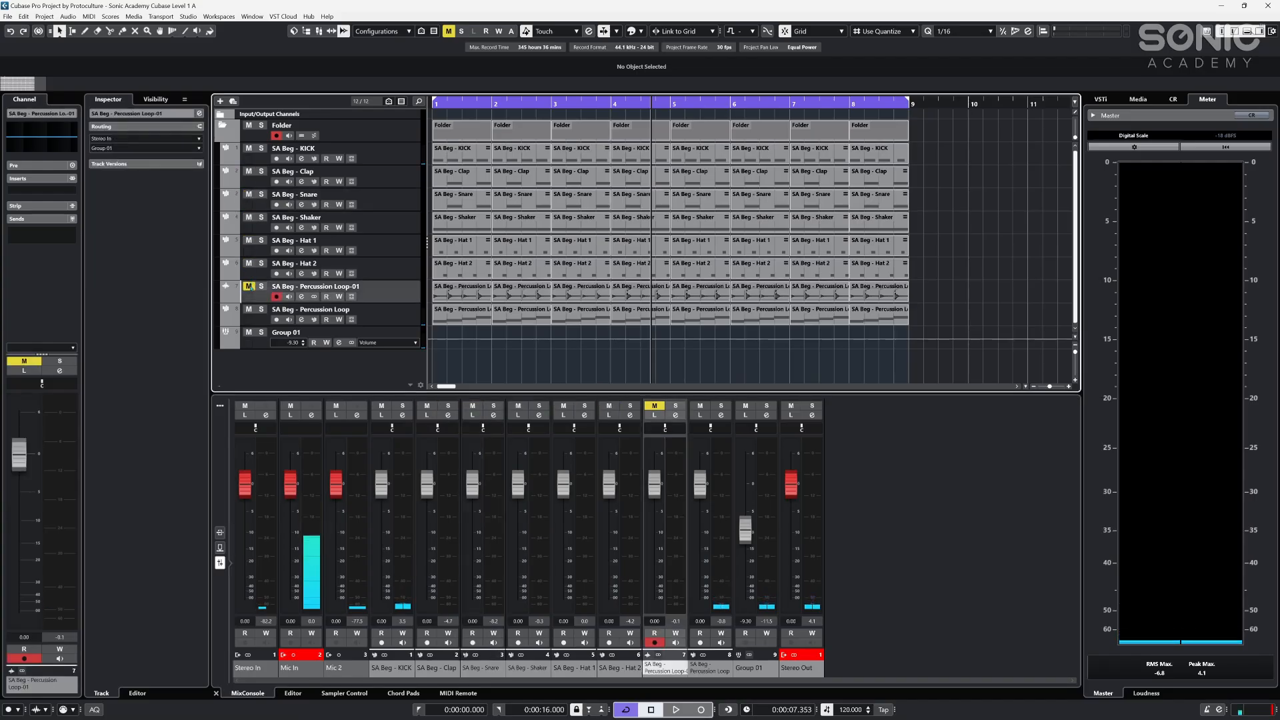
- Play the full beat and lower the Group 01 fader to about -11.6 dB
key("space")
left_click_drag(745, 530, 745, 545)
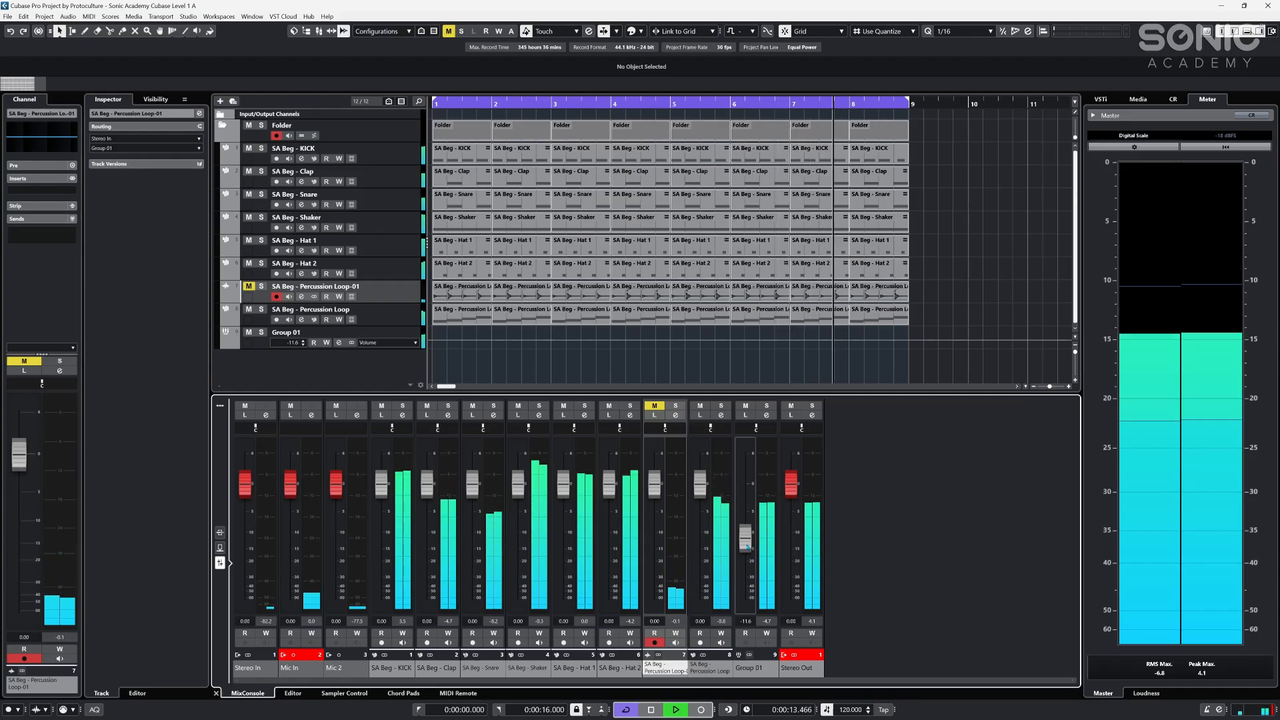
key("space")
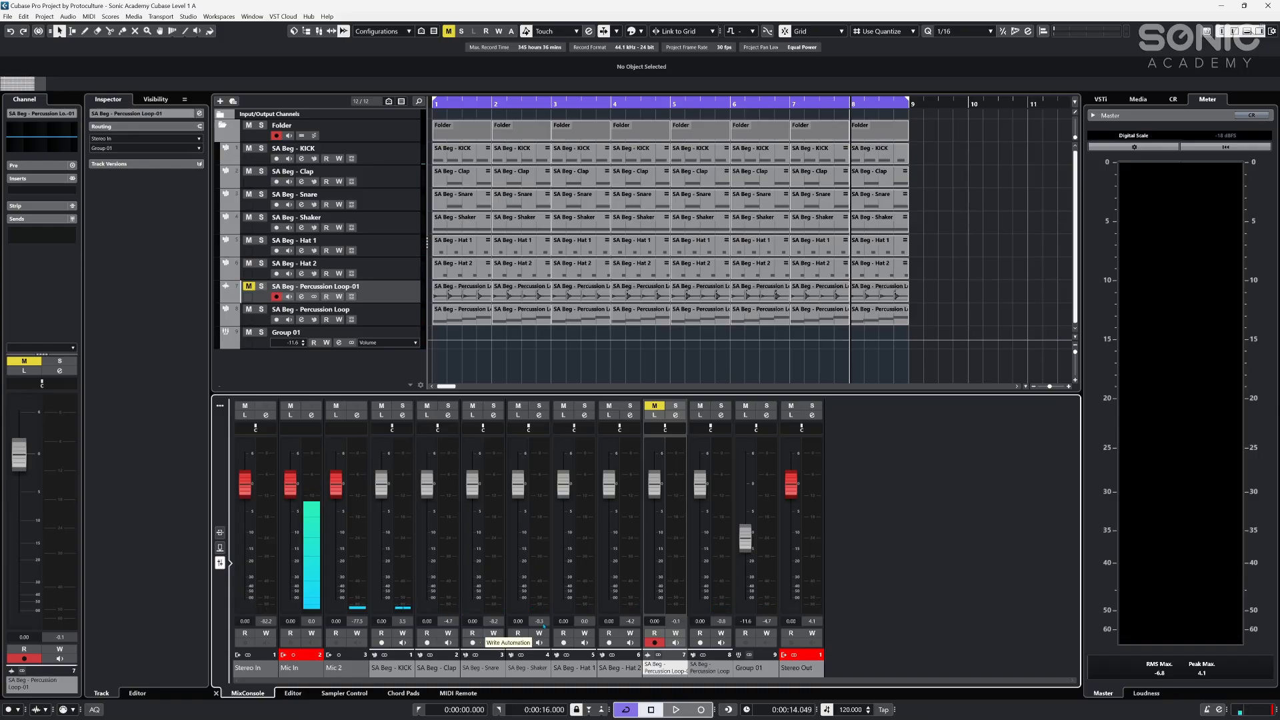
- Reset the Group 01 fader to 0 dB and delete the Group 01 track
left_click_drag(746, 538, 762, 483)
left_click(763, 483, "ctrl")
left_click(399, 334)
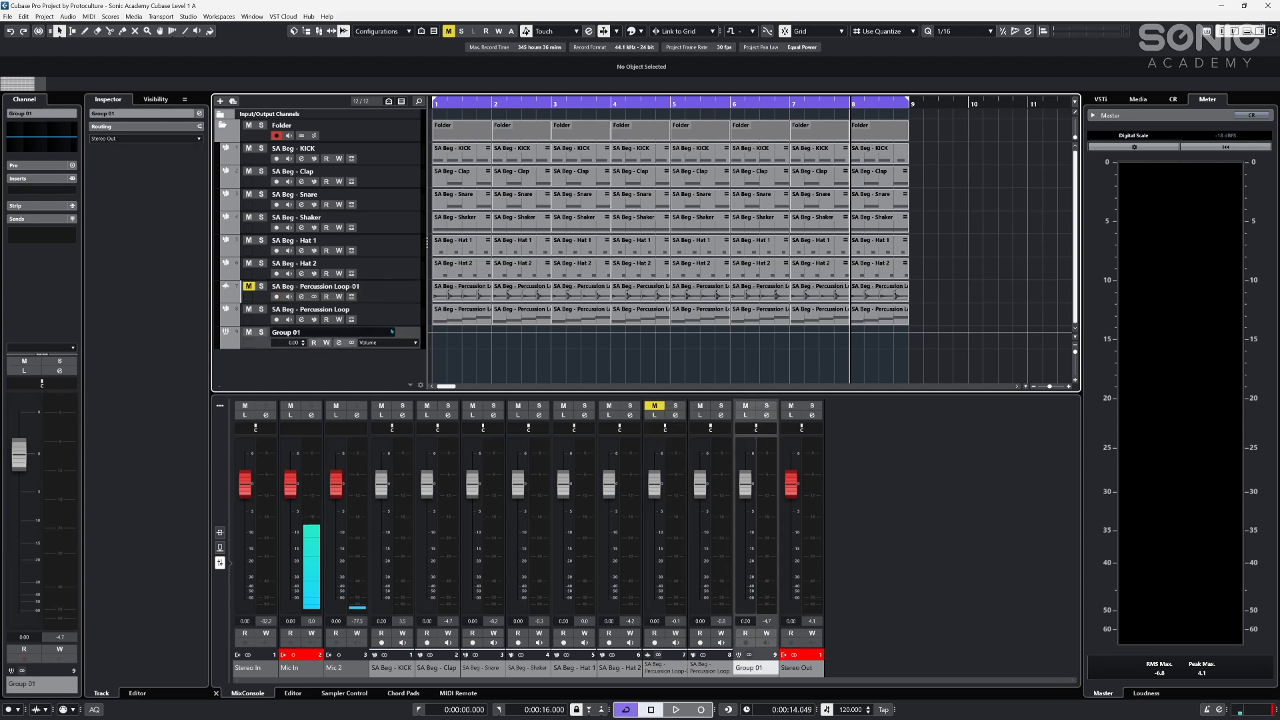
right_click(413, 328)
left_click(450, 371)
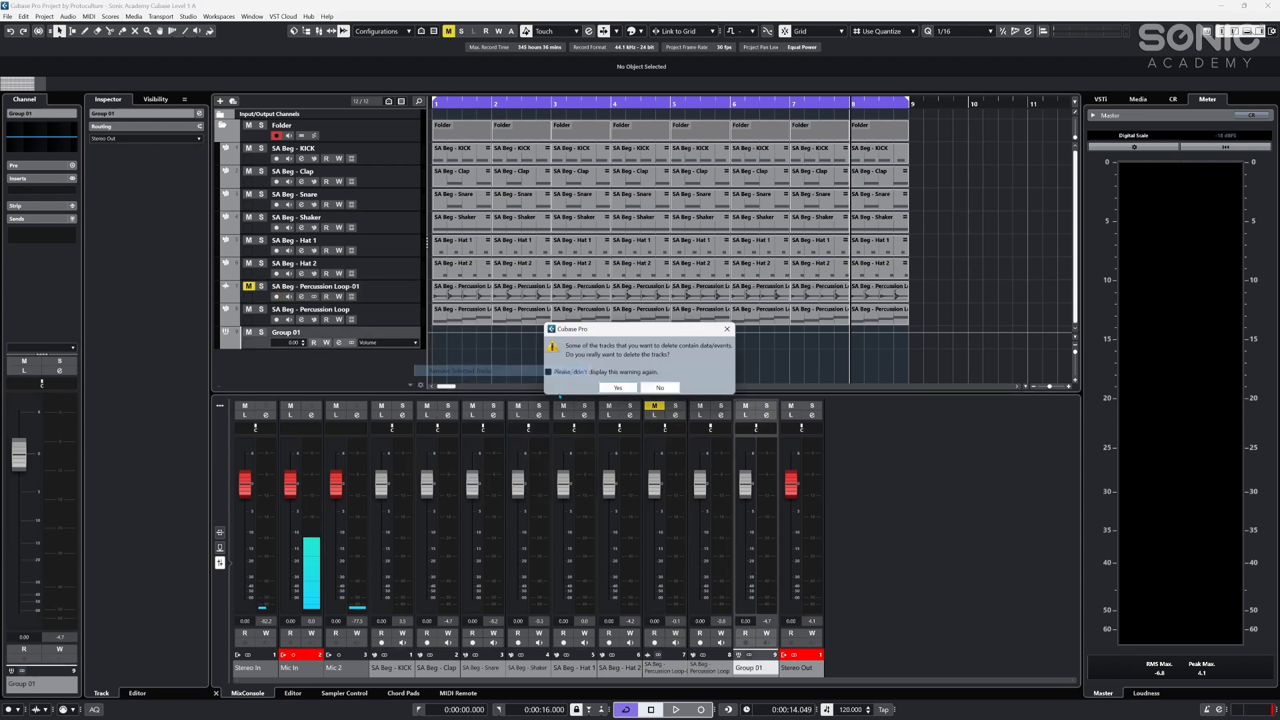
left_click(627, 388)
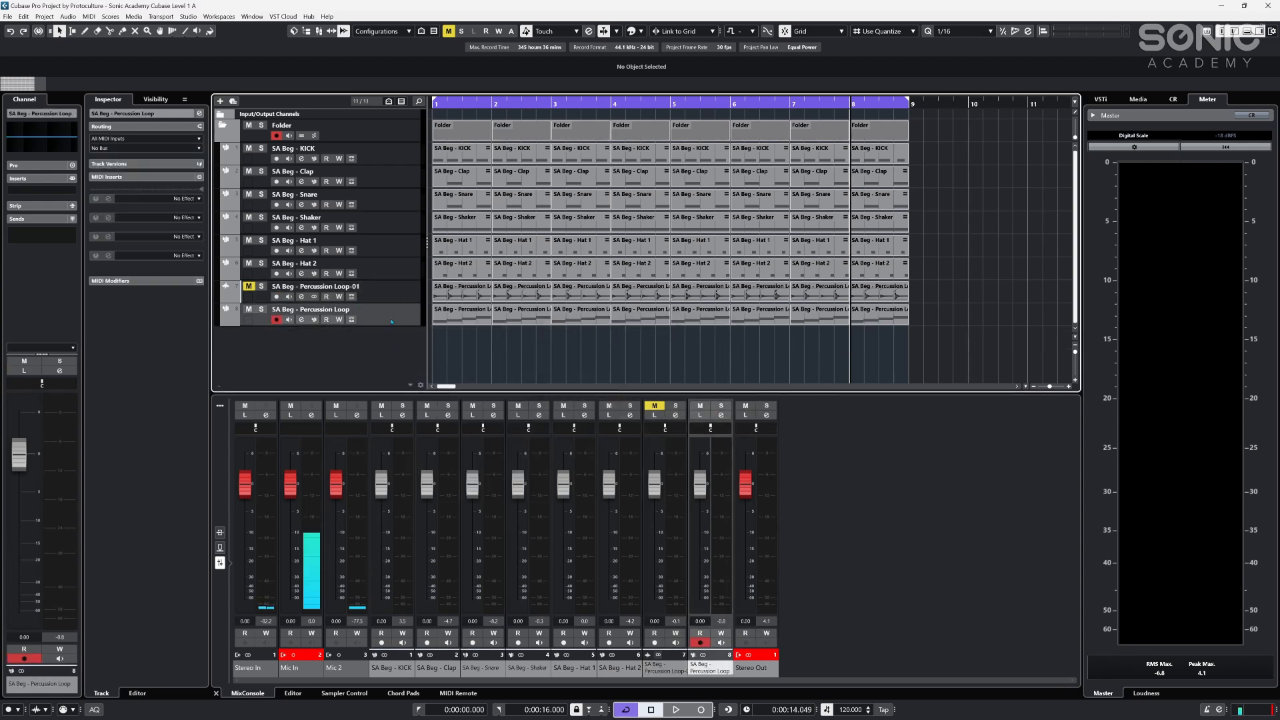
- Play the drum beat from the project start to check its output without the group channel
left_click(388, 158, "shift")
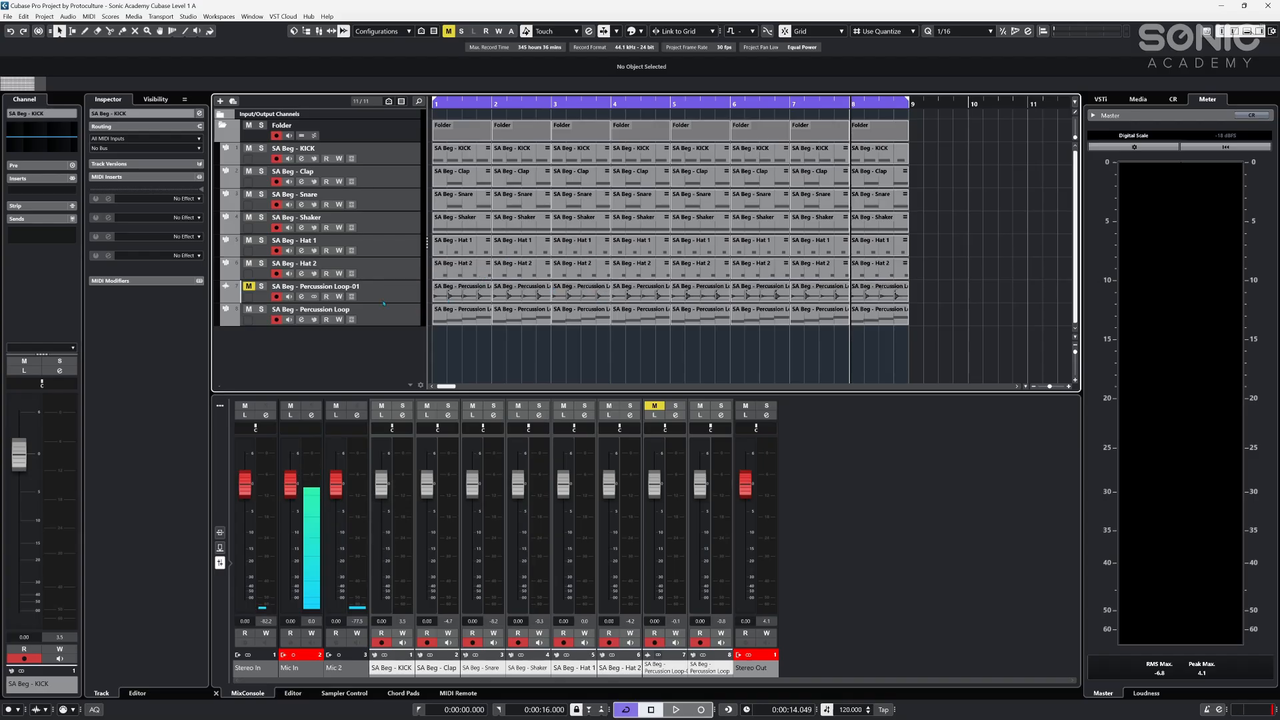
left_click(548, 354)
key("KP_Decimal")
key("space")
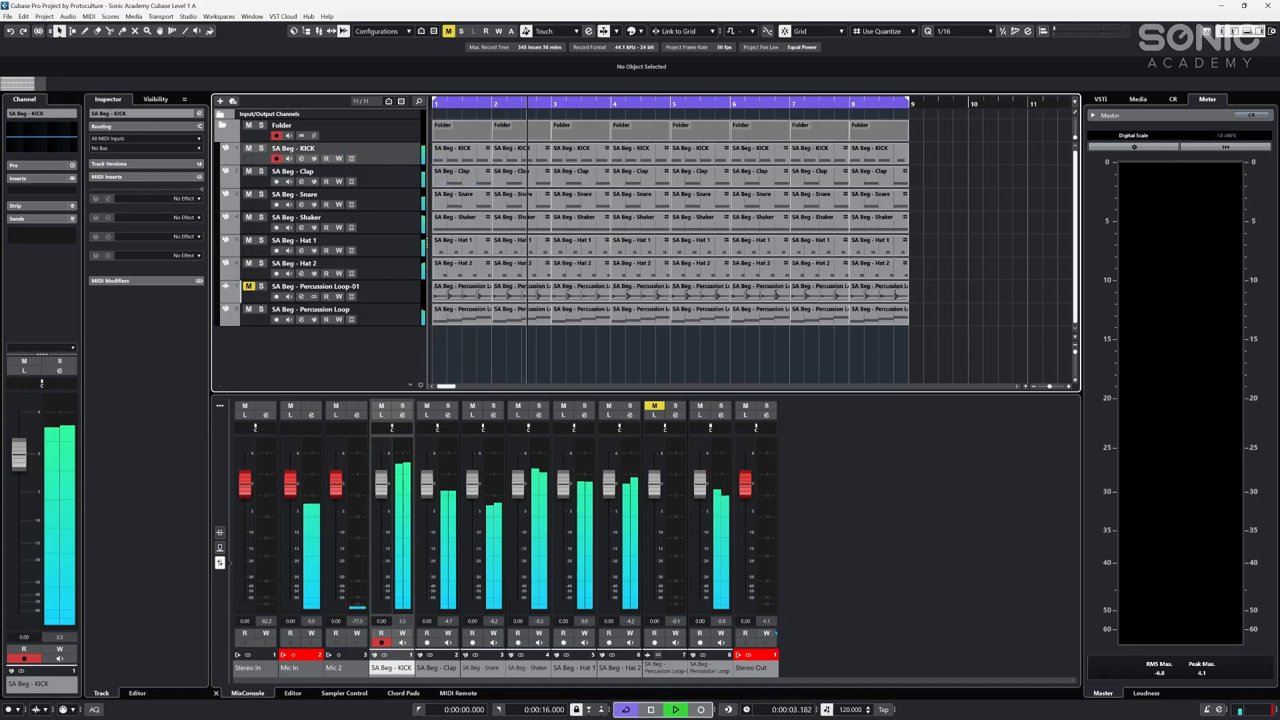
key("space")
- Try to route all eight drum tracks to Stereo Out together and check the Clap track's output
left_click(365, 311, "shift")
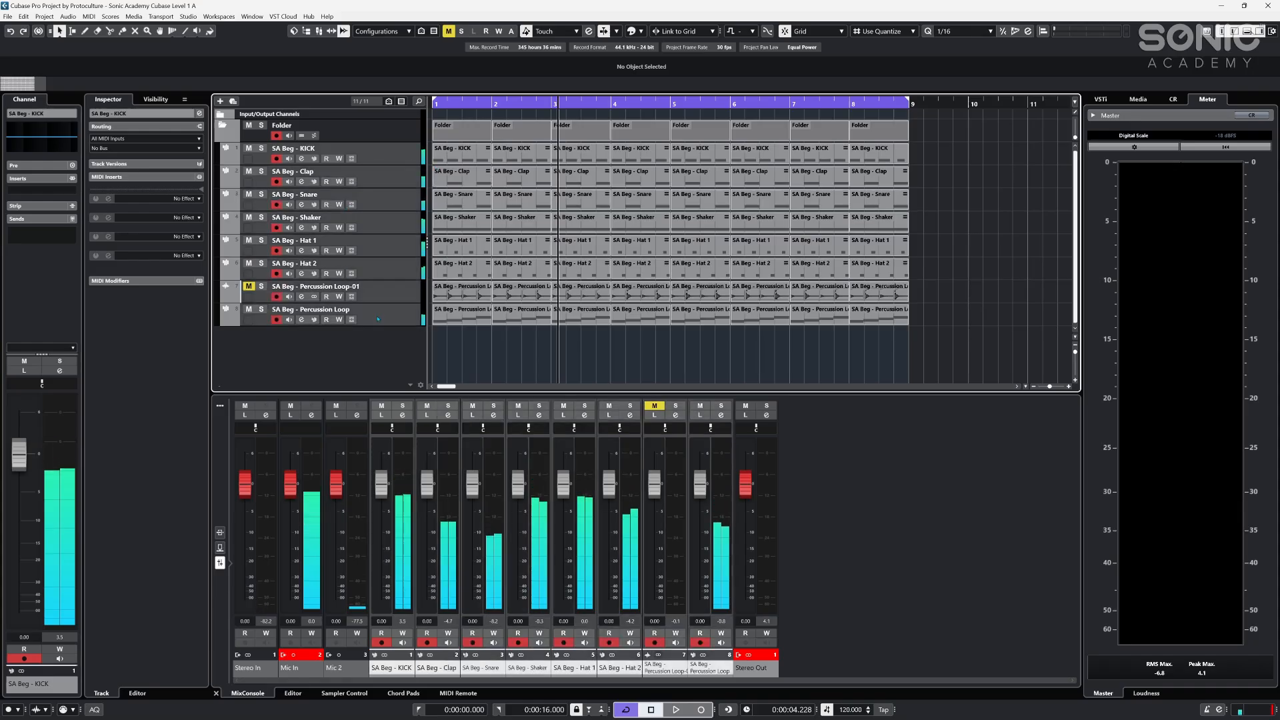
left_click(173, 149)
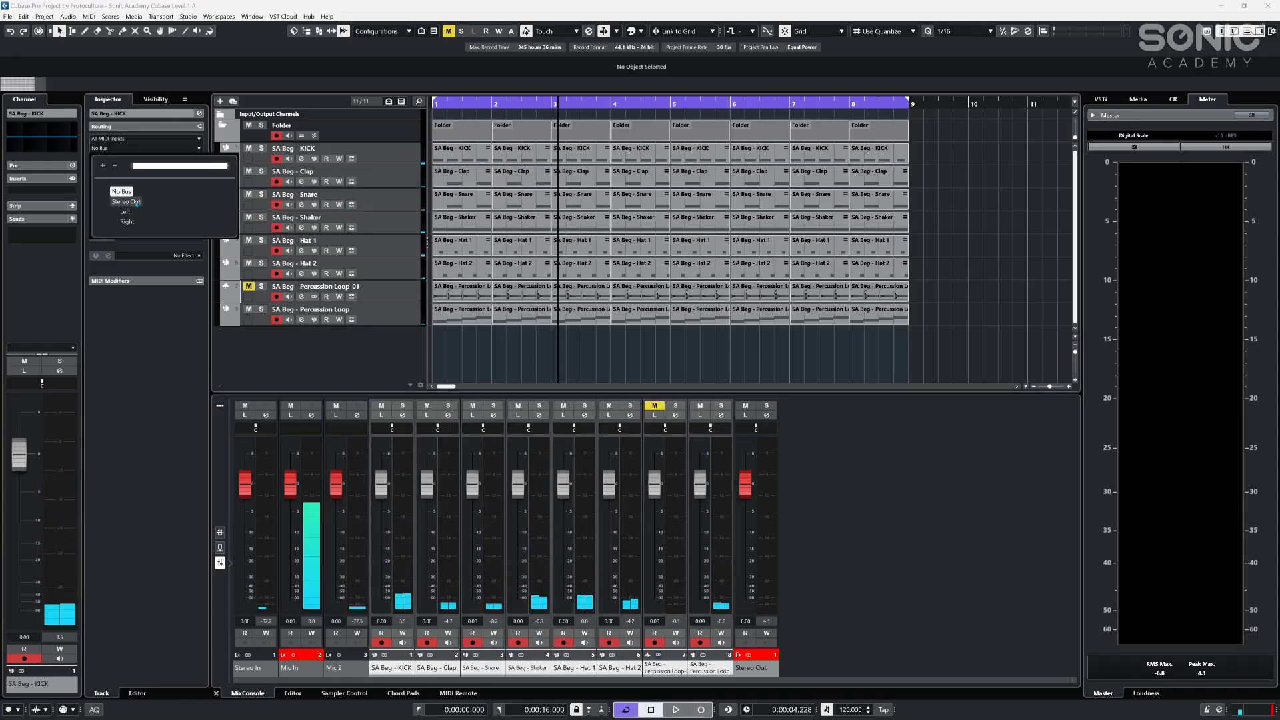
left_click(135, 202)
left_click(378, 180)
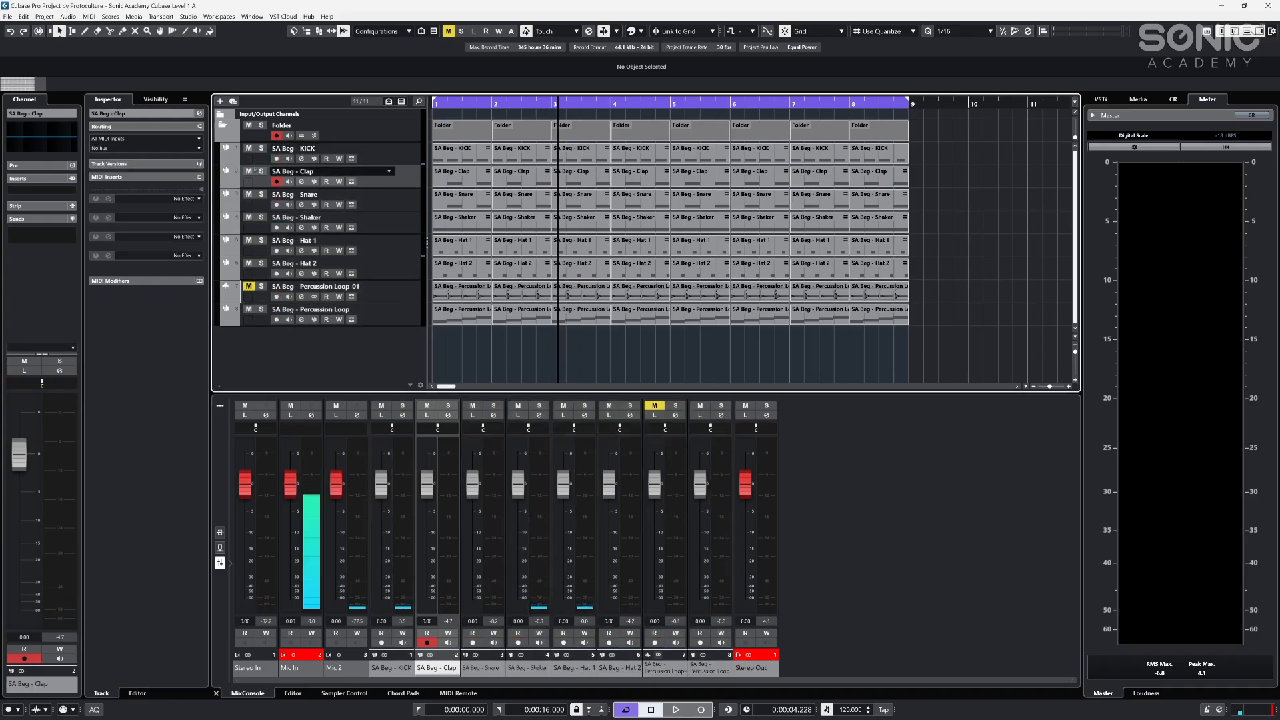
- Select all tracks from SA Beg - KICK to SA Beg - Percussion Loop and set their output to Stereo Out
left_click(380, 157)
left_click(380, 316, "shift")
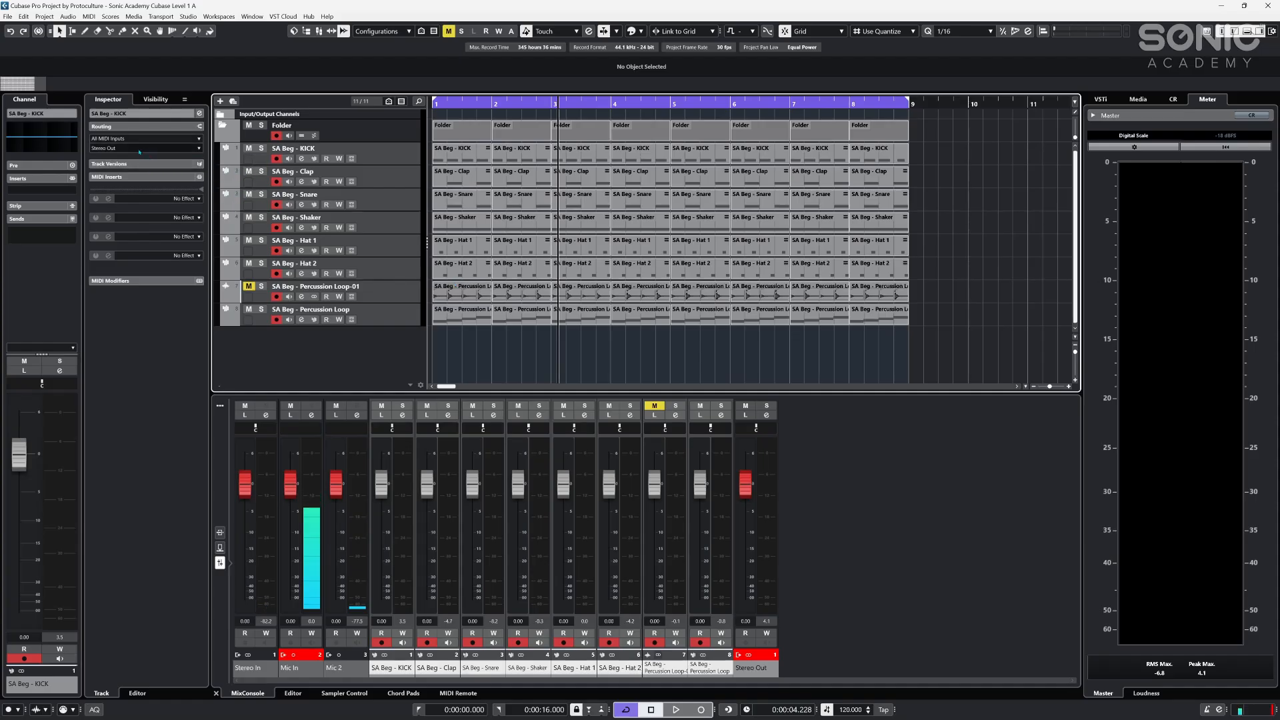
left_click(143, 148)
left_click(126, 203)
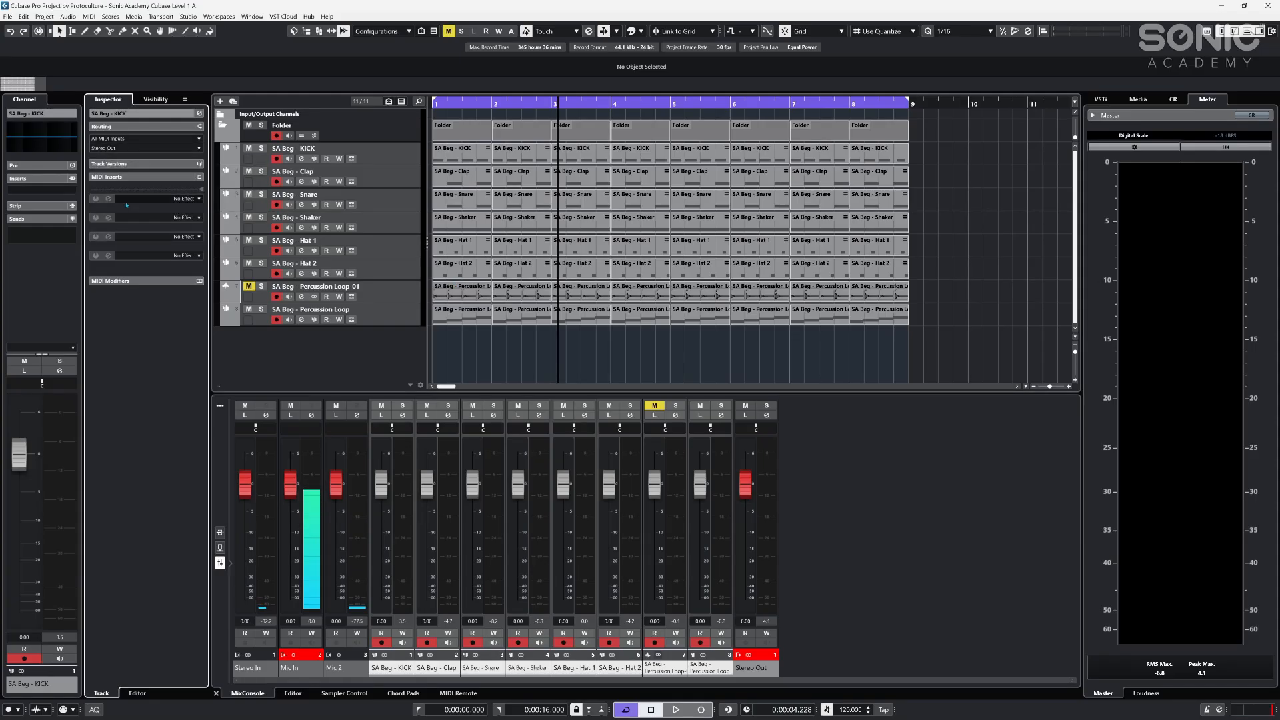
- Check the output routing of each track from SA Beg - Clap down to SA Beg - Percussion Loop
left_click(393, 186)
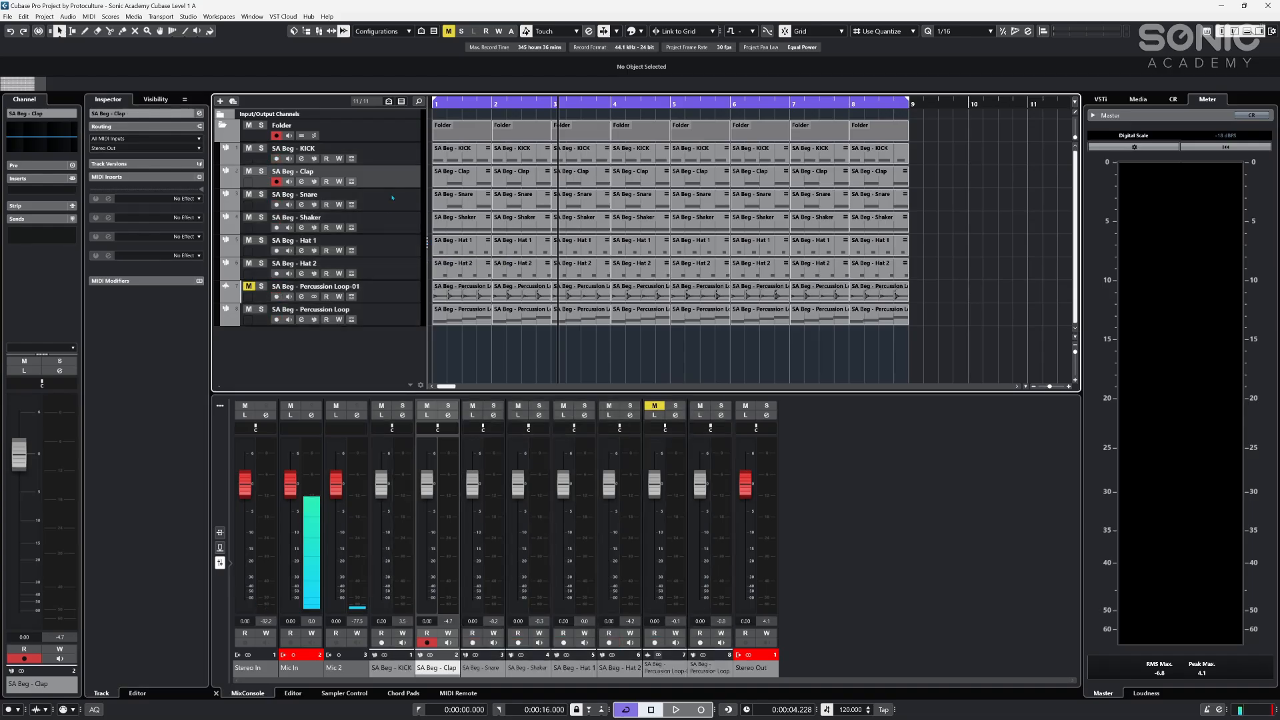
left_click(391, 204)
left_click(389, 218)
left_click(364, 263)
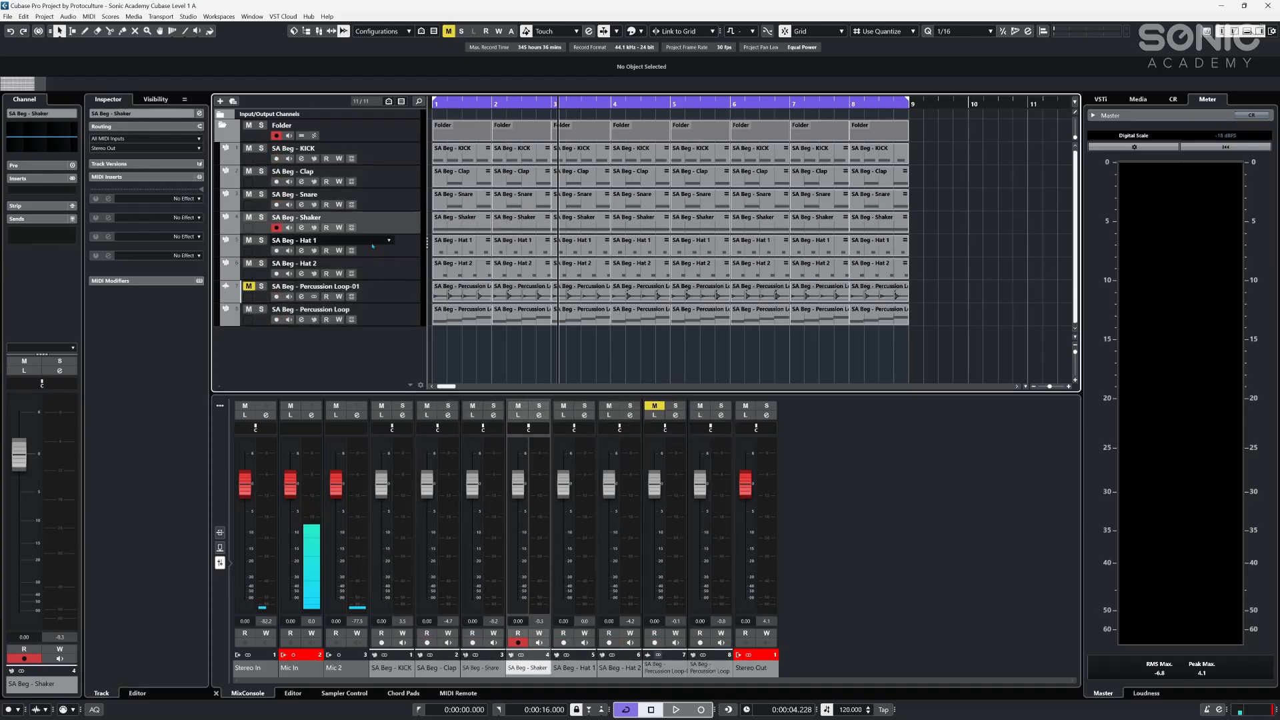
left_click(367, 245)
left_click(378, 279)
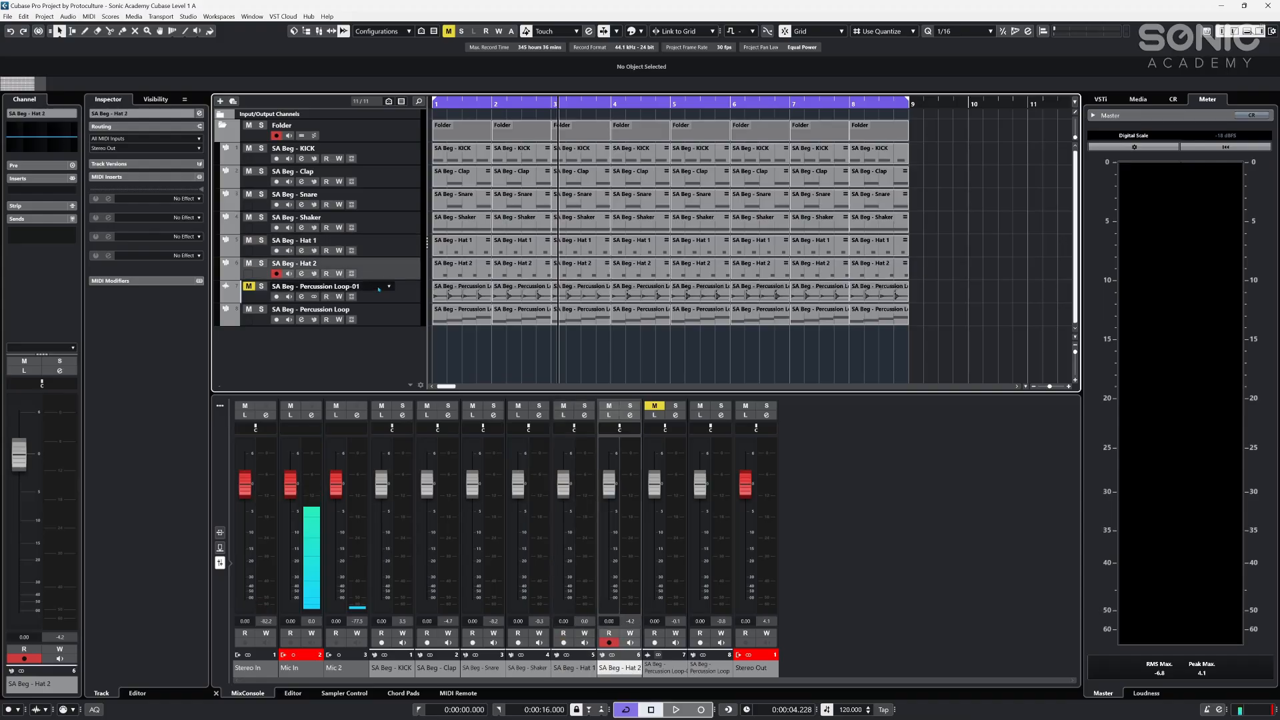
left_click(378, 300)
left_click(378, 324)
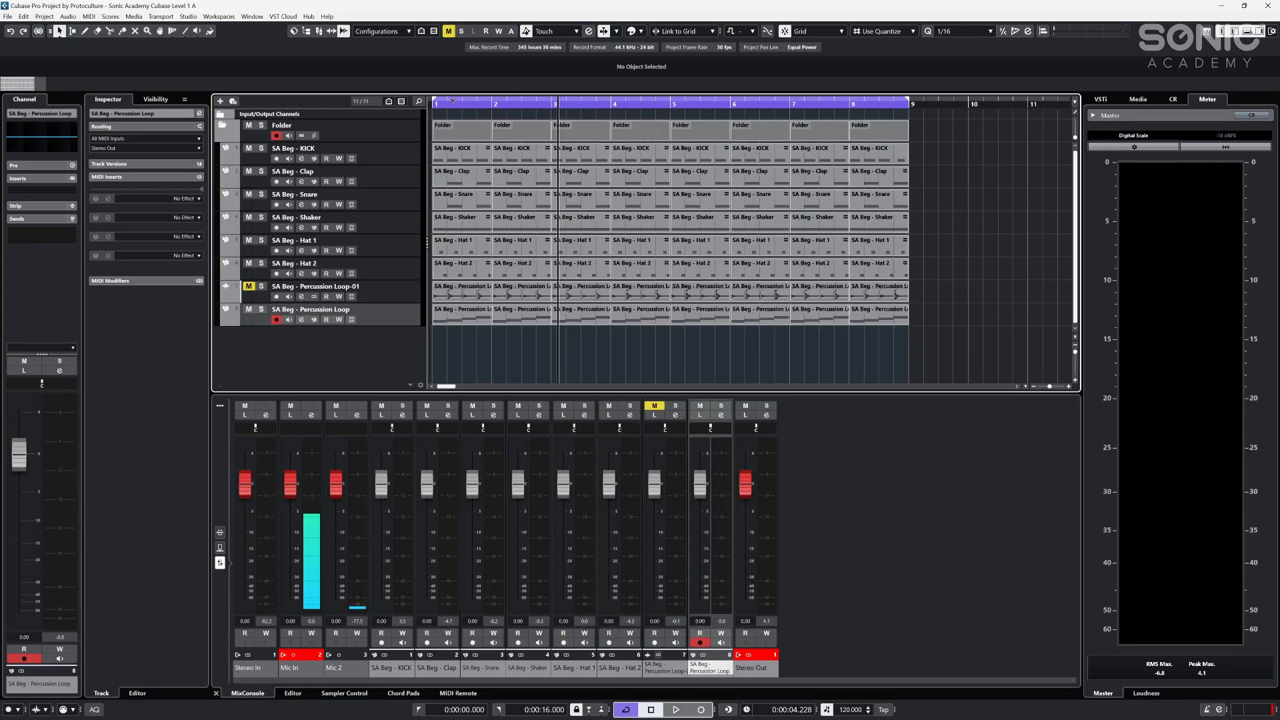
- Play the drum beat briefly from the project start to check its channel and Stereo Out levels
key("space")
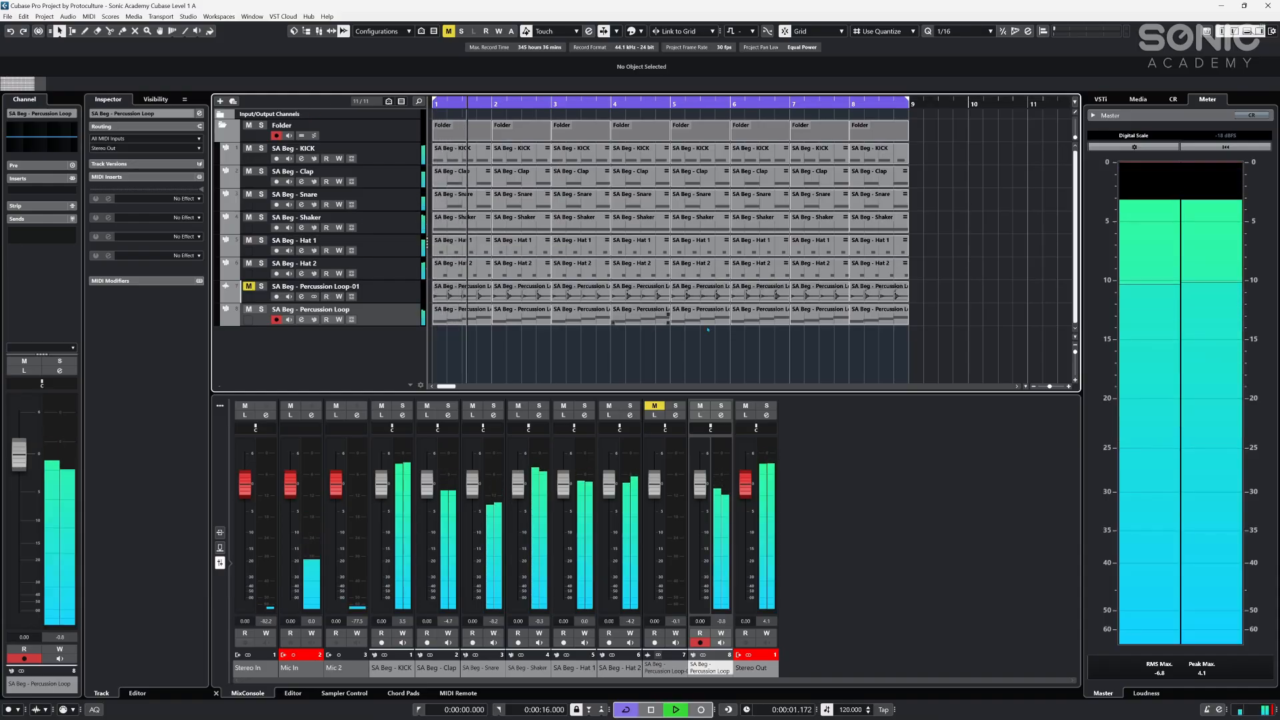
key("space")
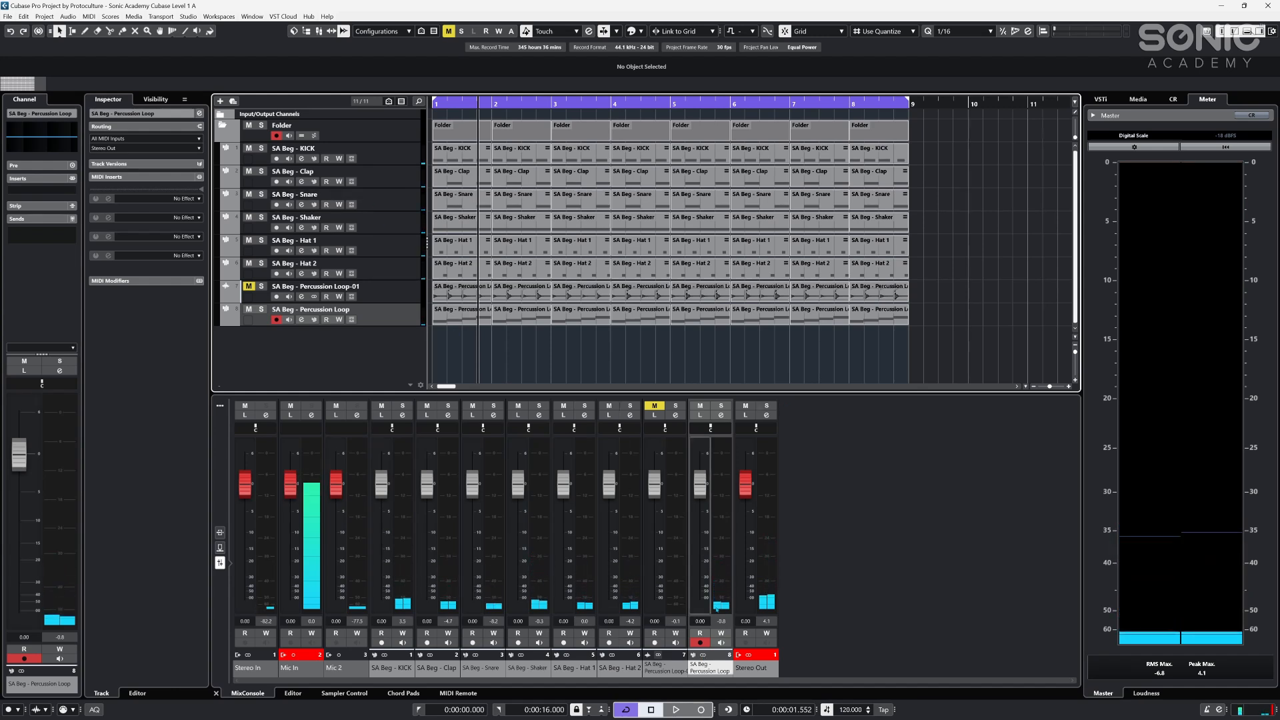
- Select all the drum tracks, reveal the lower-zone mixer's toolbar and turn on Q-Link for the selected channels
key("ctrl+a")
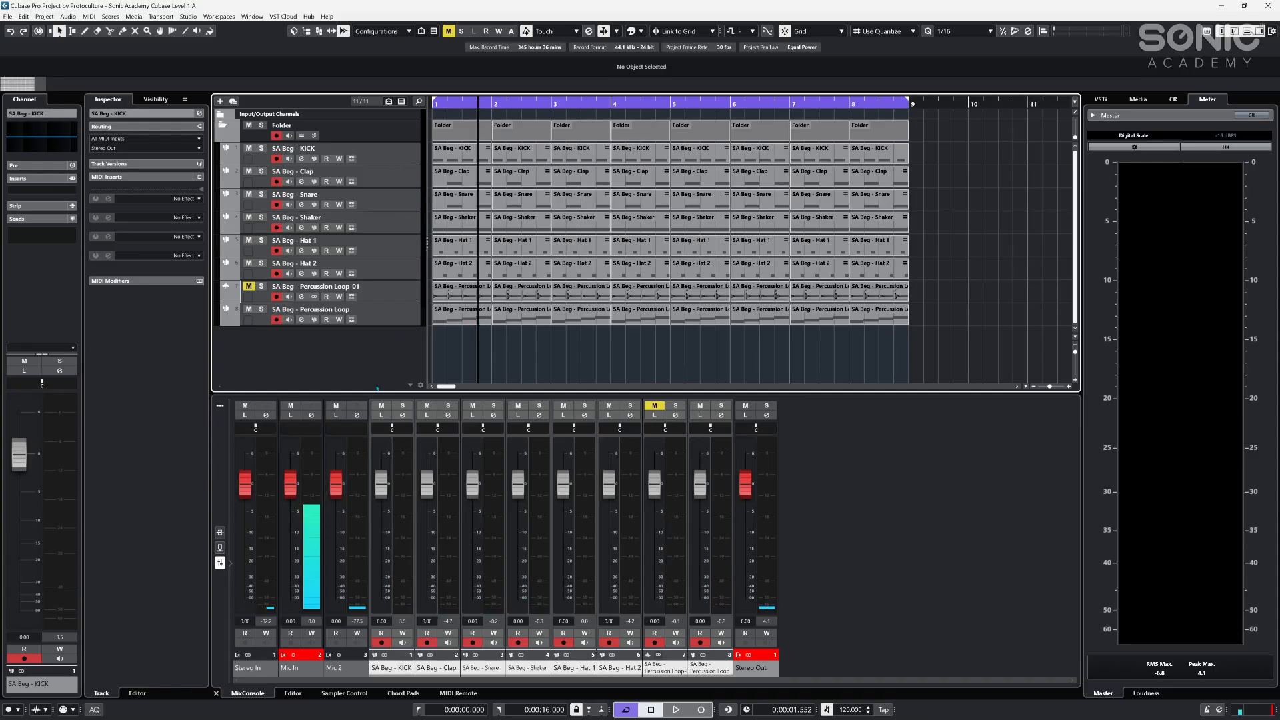
mouse_move(378, 495)
left_mouse_down()
mouse_move(377, 533)
mouse_move(376, 488)
left_mouse_up()
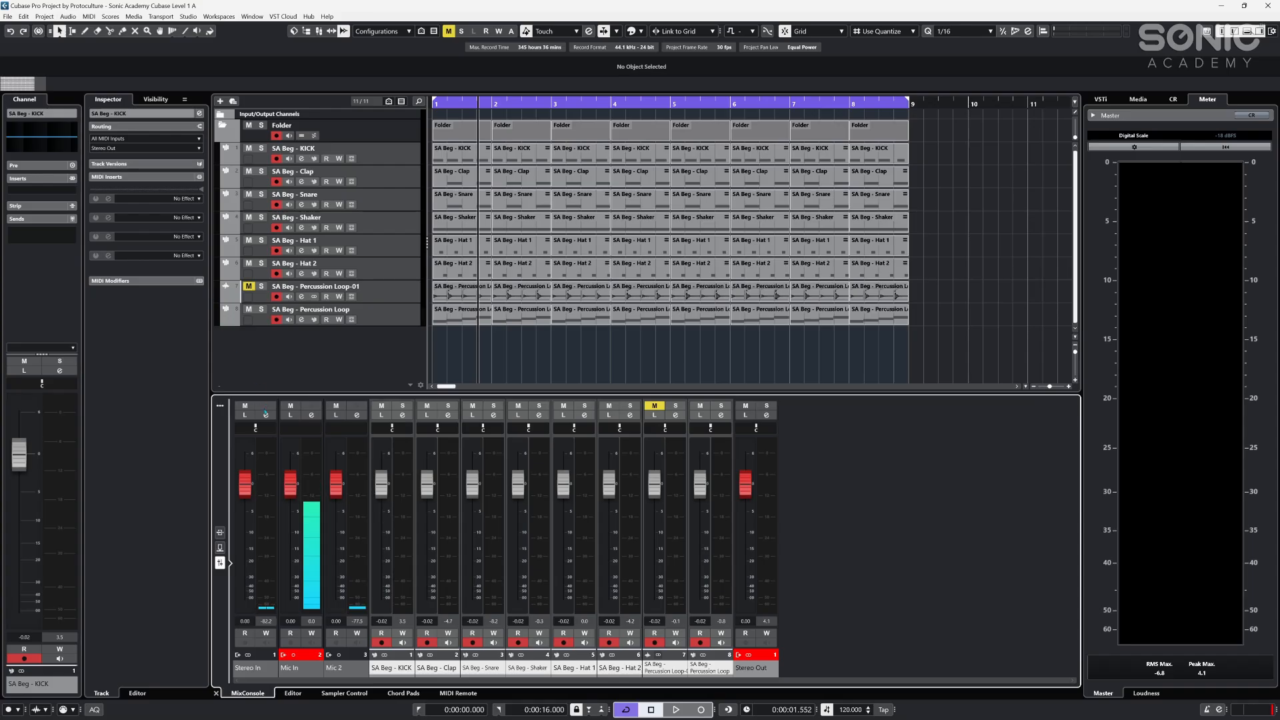
left_click(221, 406)
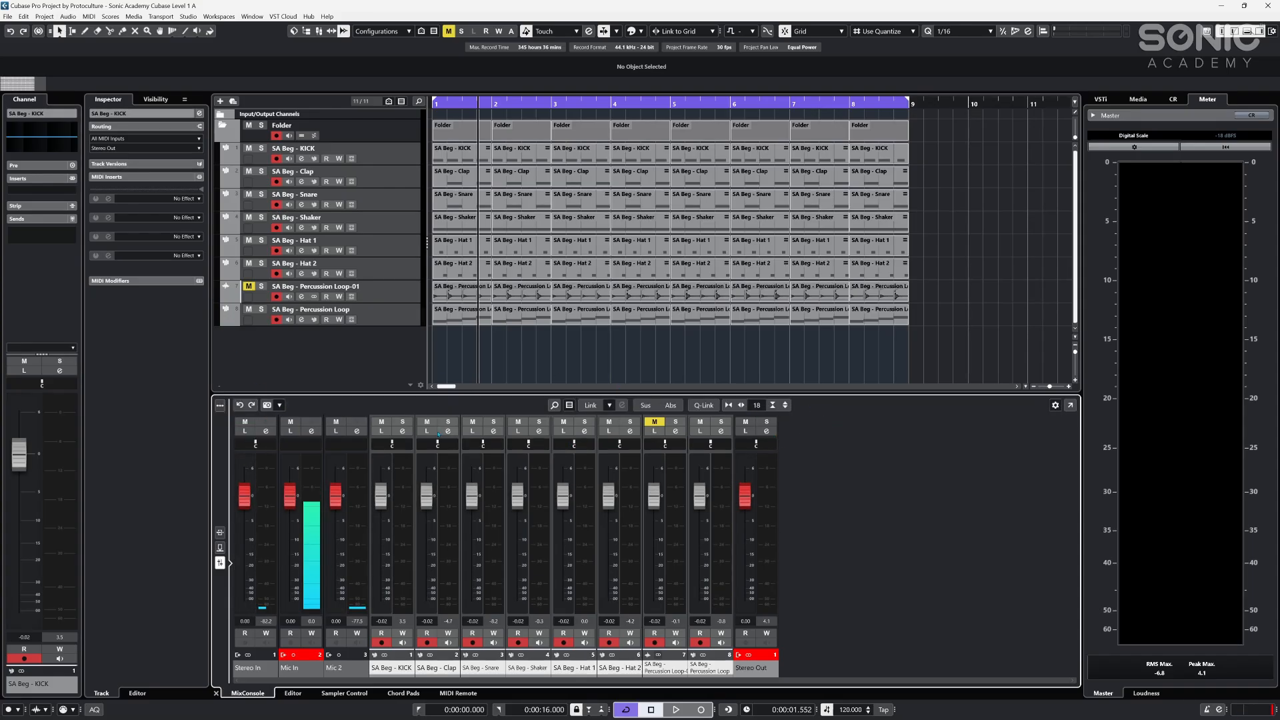
key("F3")
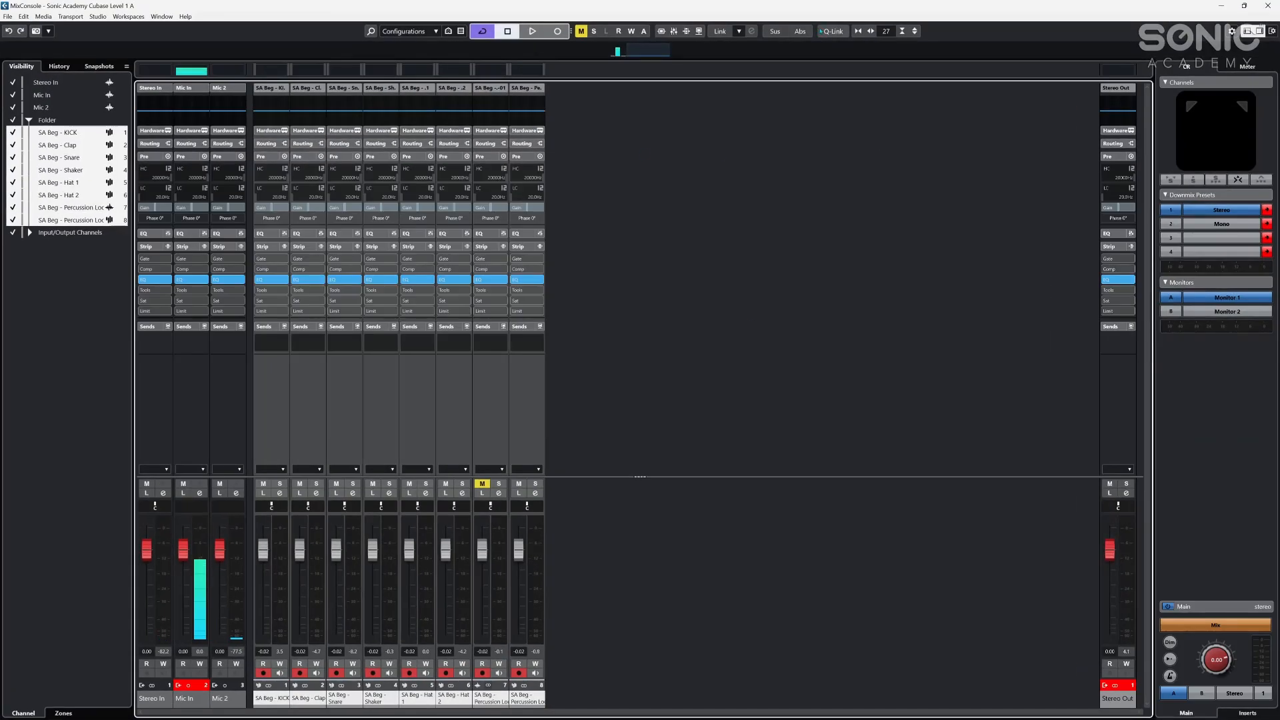
key("F3")
left_click(704, 406)
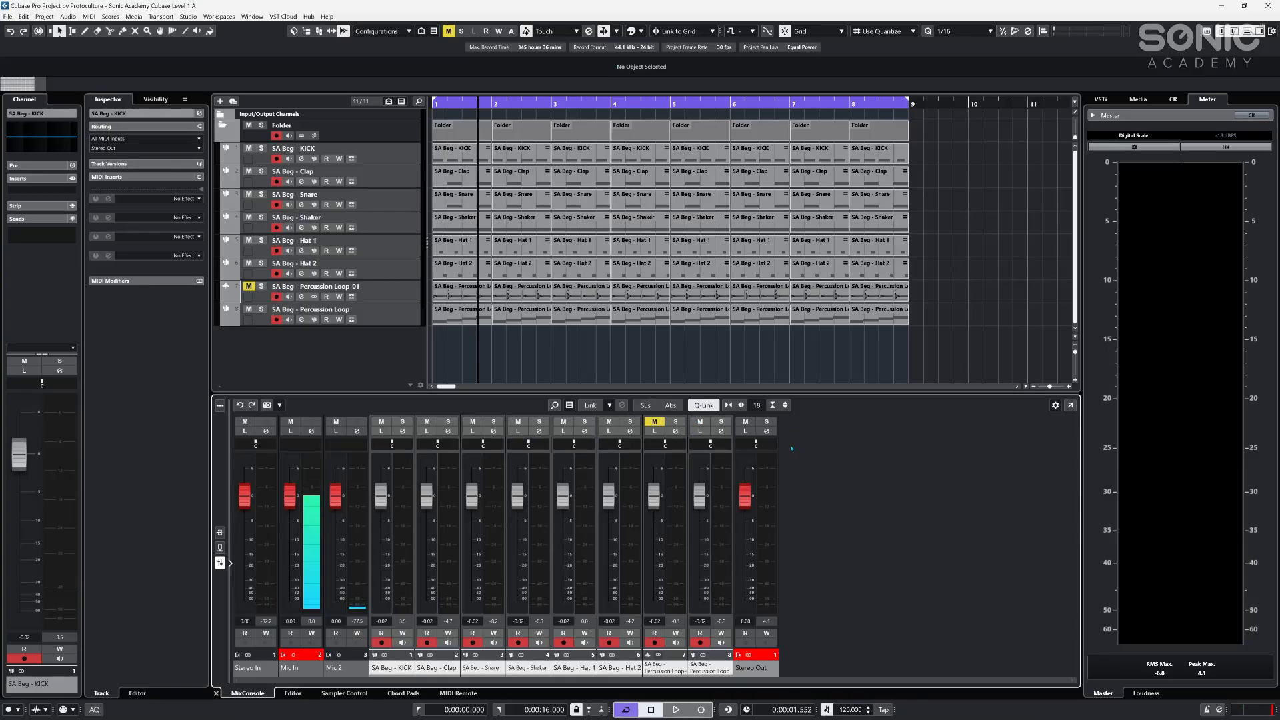
- Lower all the linked drum faders together to about -10.5 dB while the beat plays
left_click_drag(703, 498, 708, 563)
key("space")
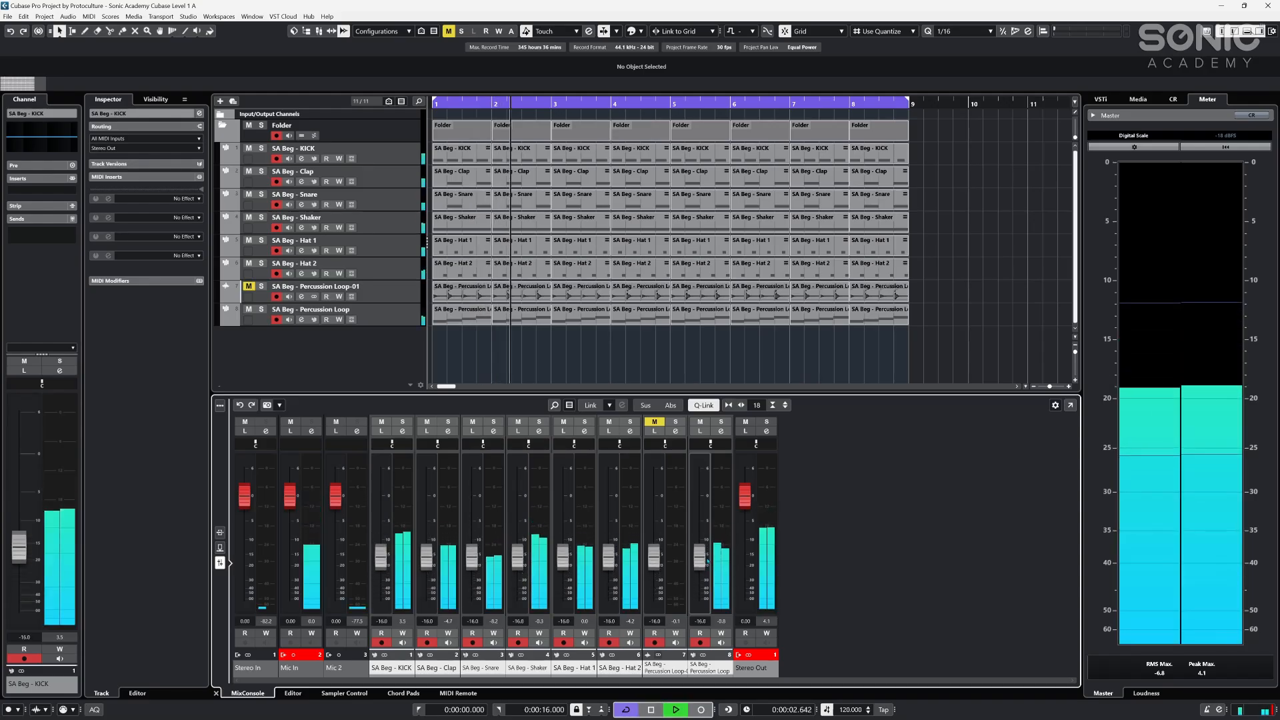
left_click_drag(707, 564, 706, 553)
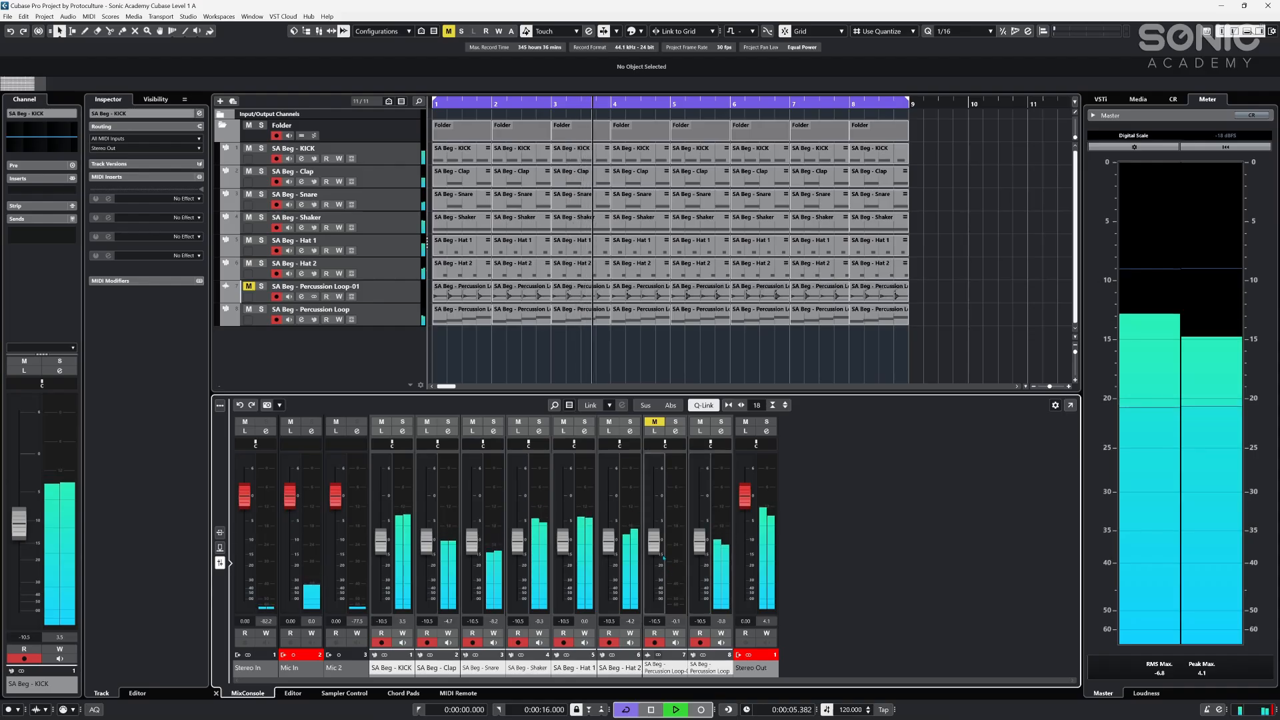
key("space")
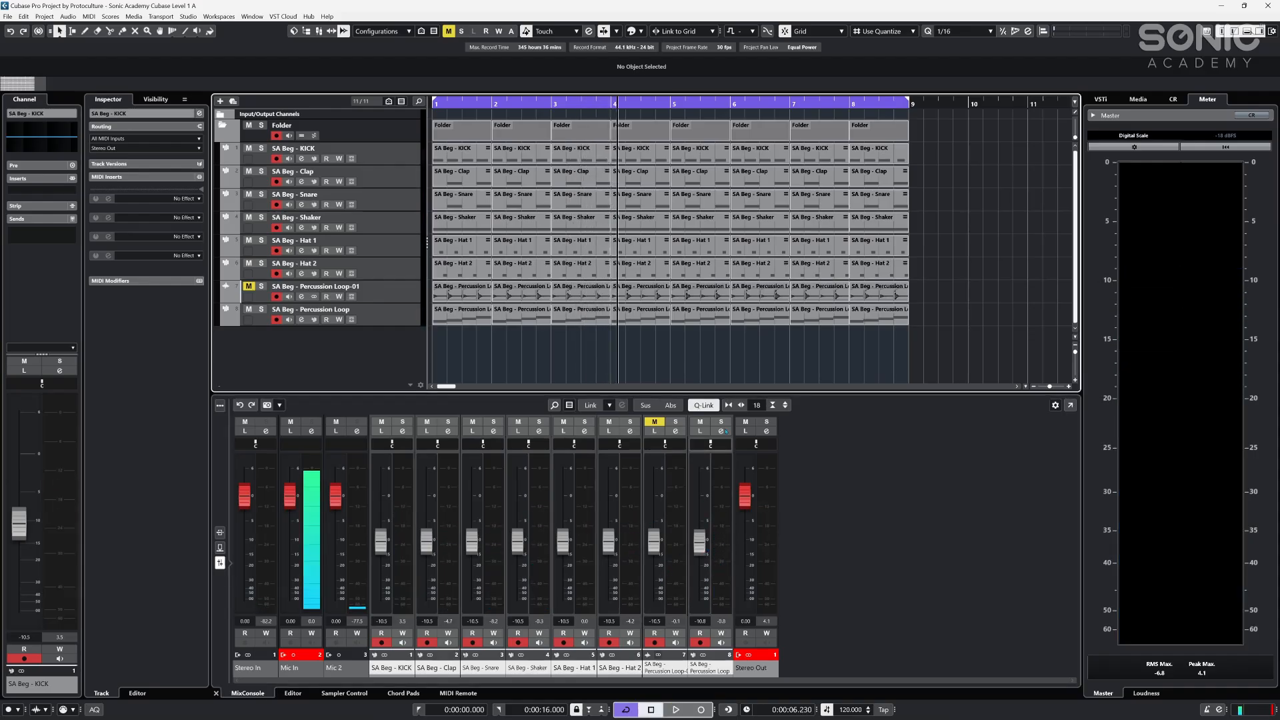
- Turn off Q-Link and set different individual fader levels from Snare through Percussion Loop, raising Percussion Loop to about 2.46 dB
left_click(704, 405)
left_click_drag(472, 541, 519, 565)
left_click_drag(562, 543, 563, 557)
left_click_drag(608, 556, 717, 491)
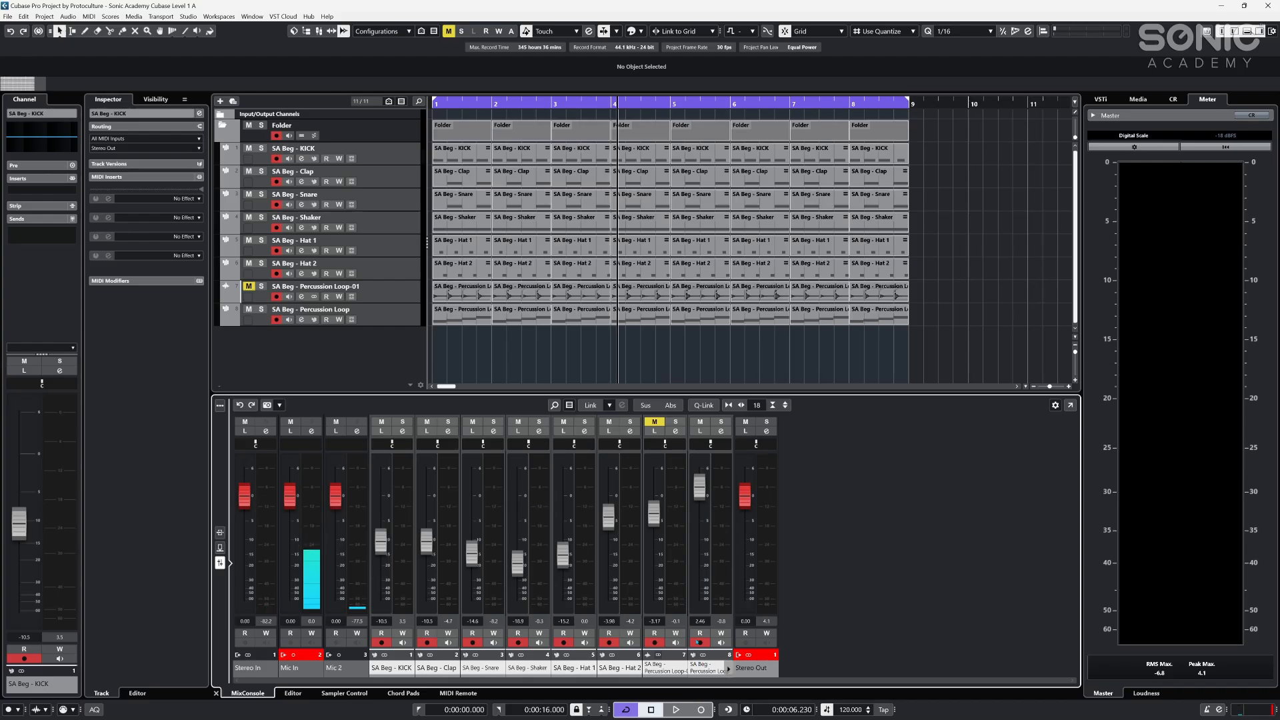
- Turn Q-Link back on and move all the drum faders together, keeping their level differences
left_click(704, 405)
left_click_drag(698, 489, 702, 541)
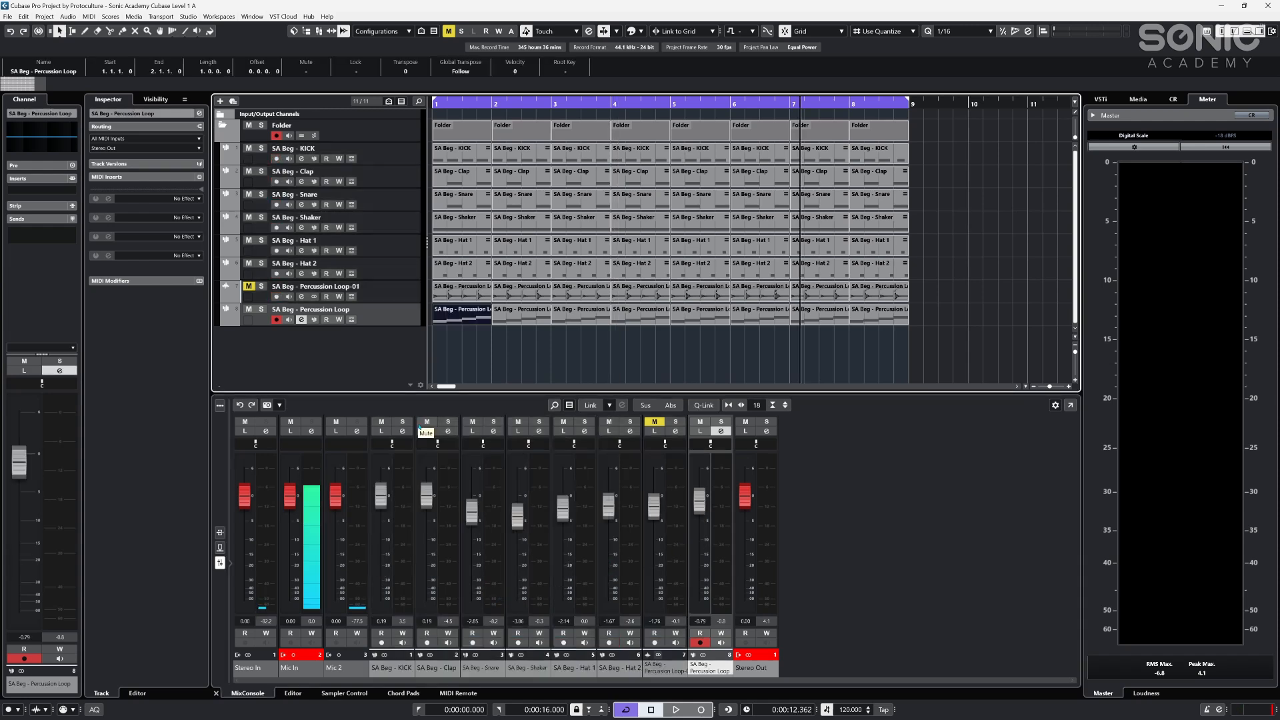
- Open the channel settings of SA Beg - KICK and place the window above the mixer faders
left_click(393, 667)
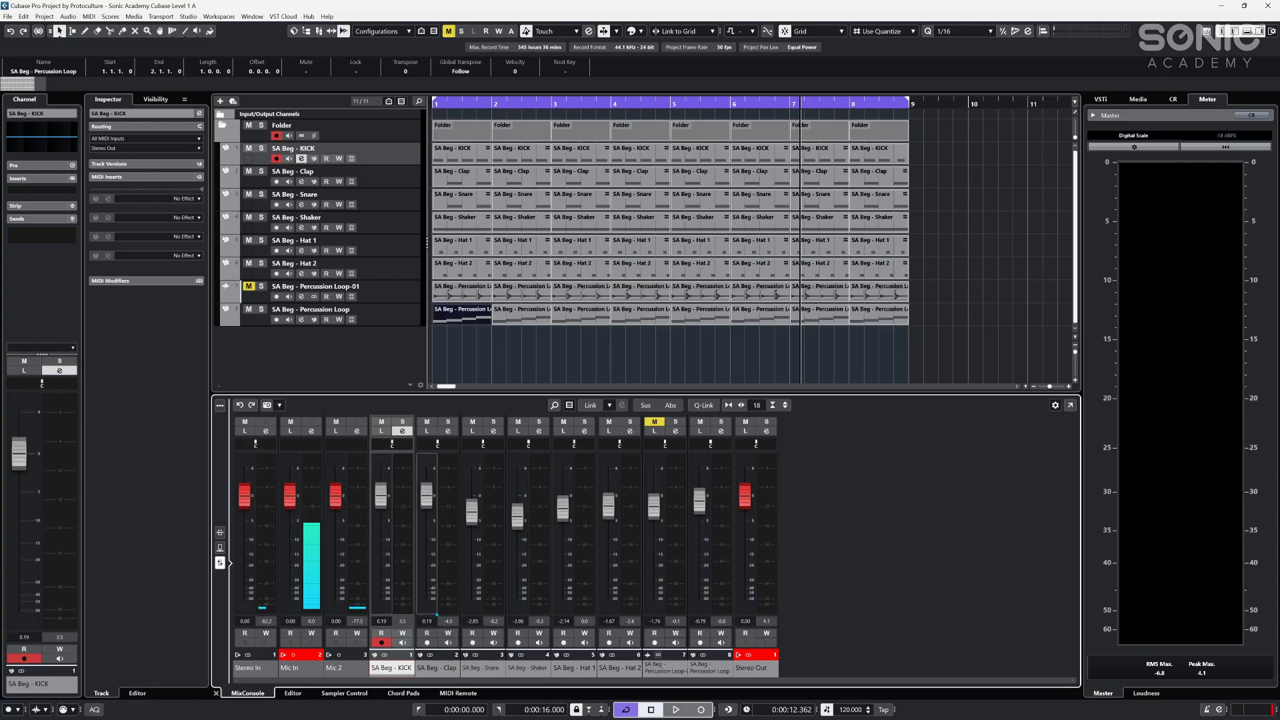
left_click(402, 431)
left_click_drag(530, 87, 498, 301)
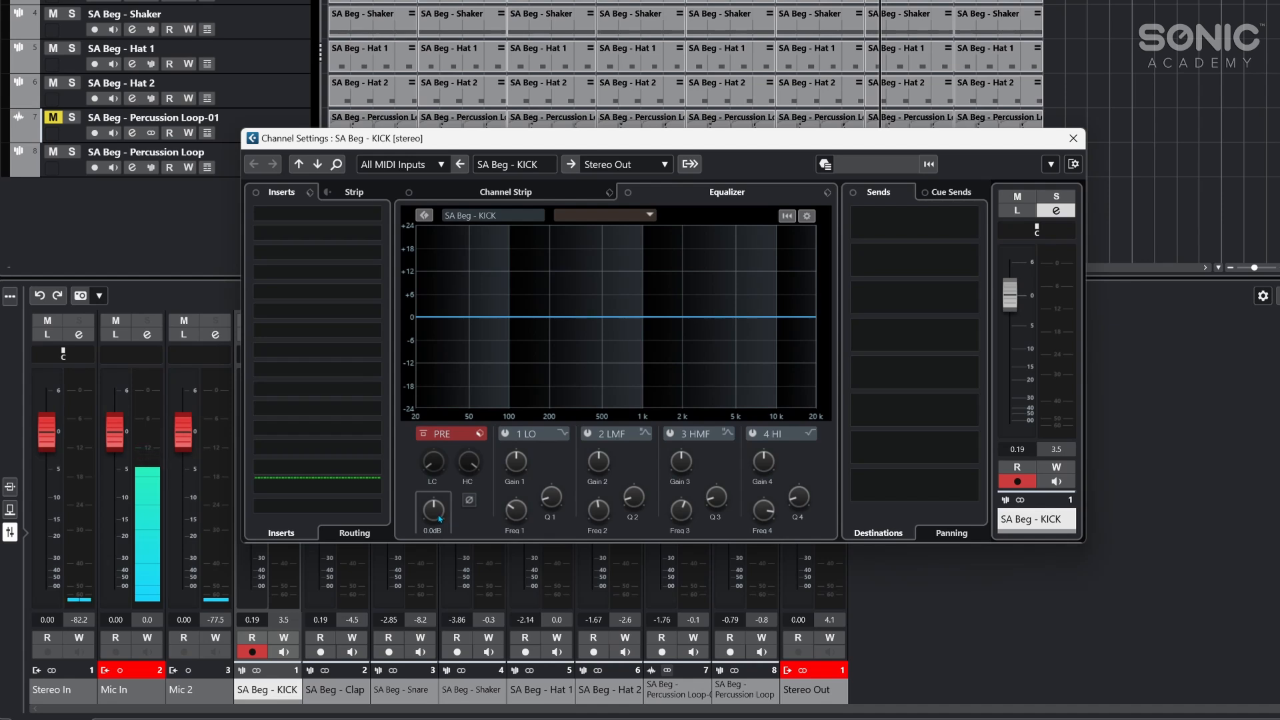
- Lower the kick channel's Pre Gain to about -10.6 dB, listening to the beat during playback
key("space")
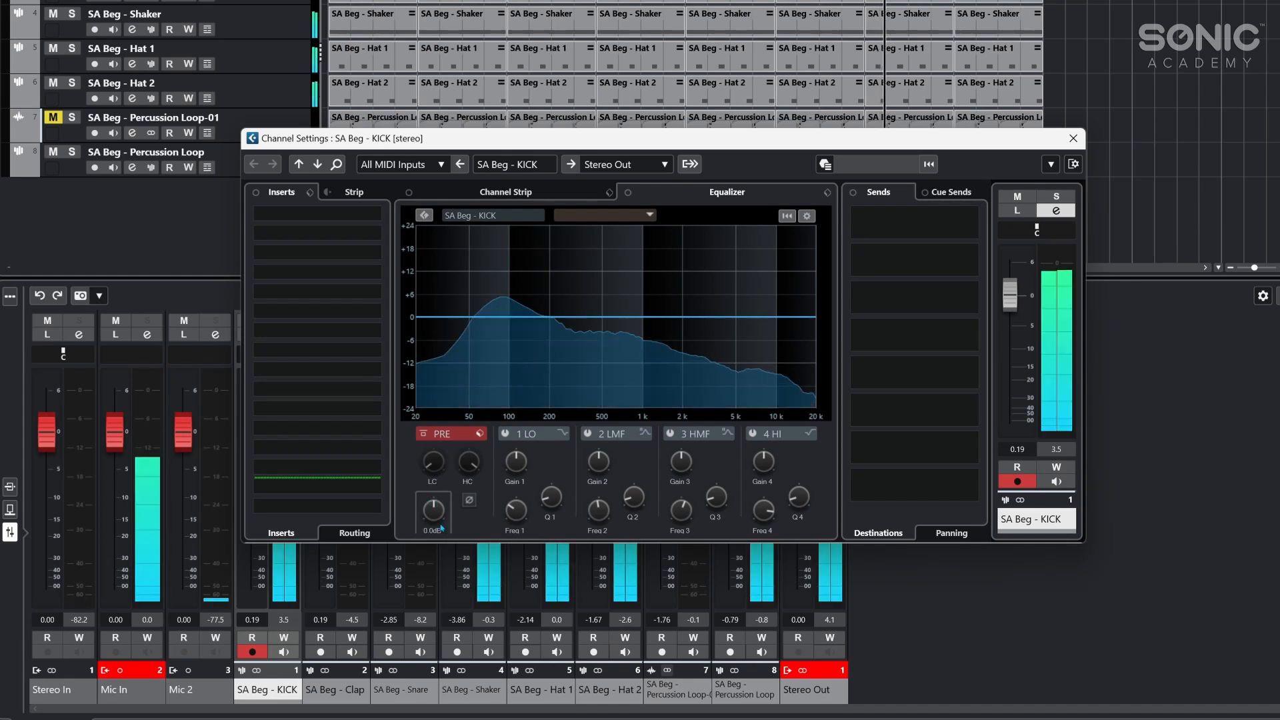
left_click_drag(440, 528, 432, 541)
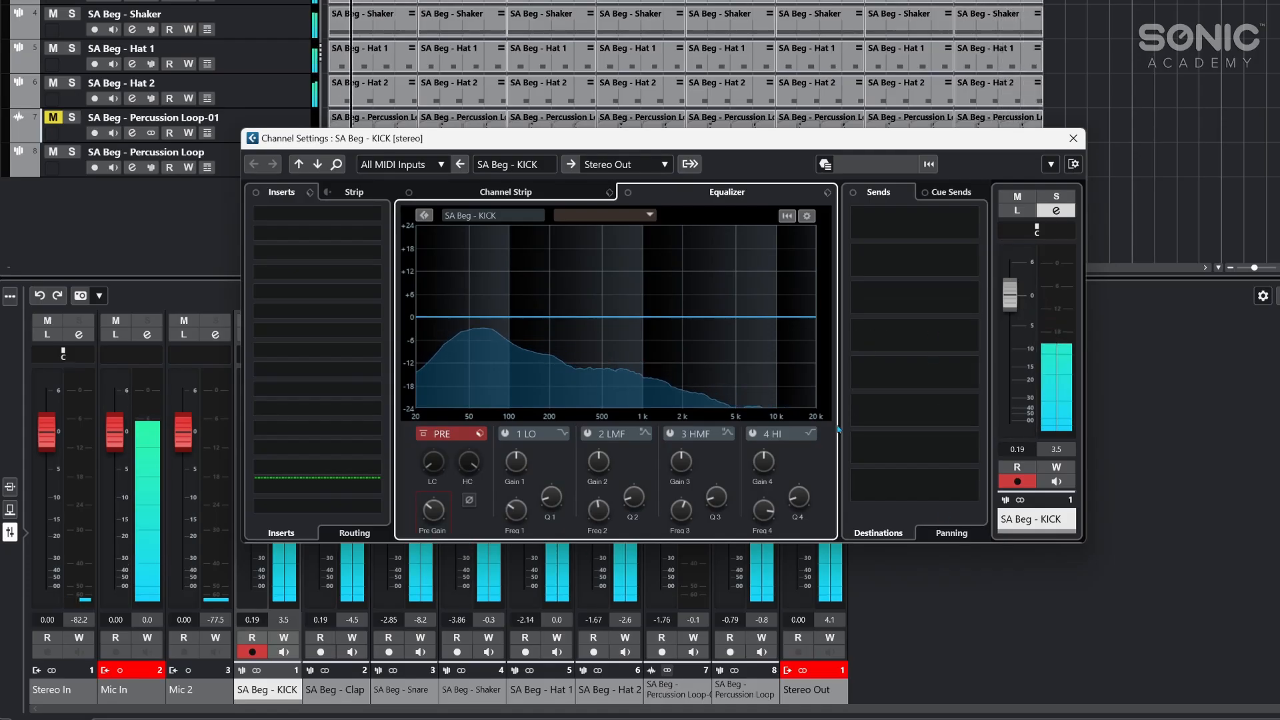
mouse_move(438, 515)
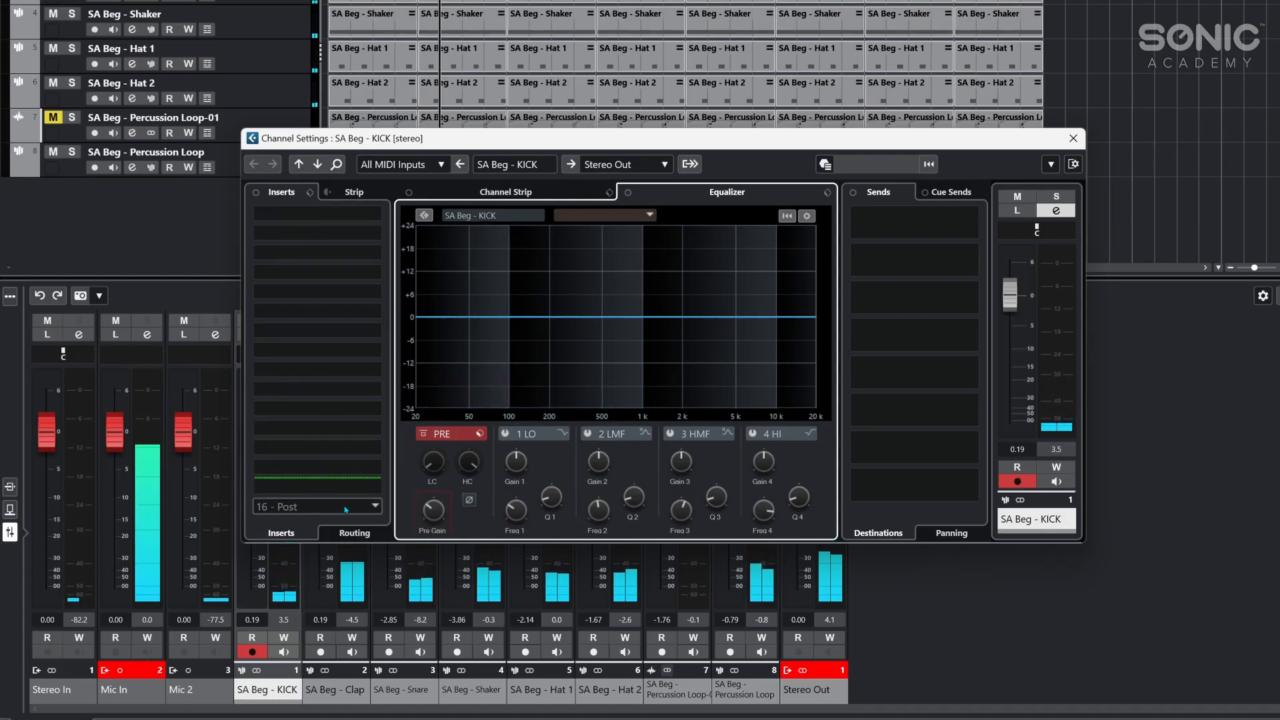
left_click_drag(436, 515, 441, 512)
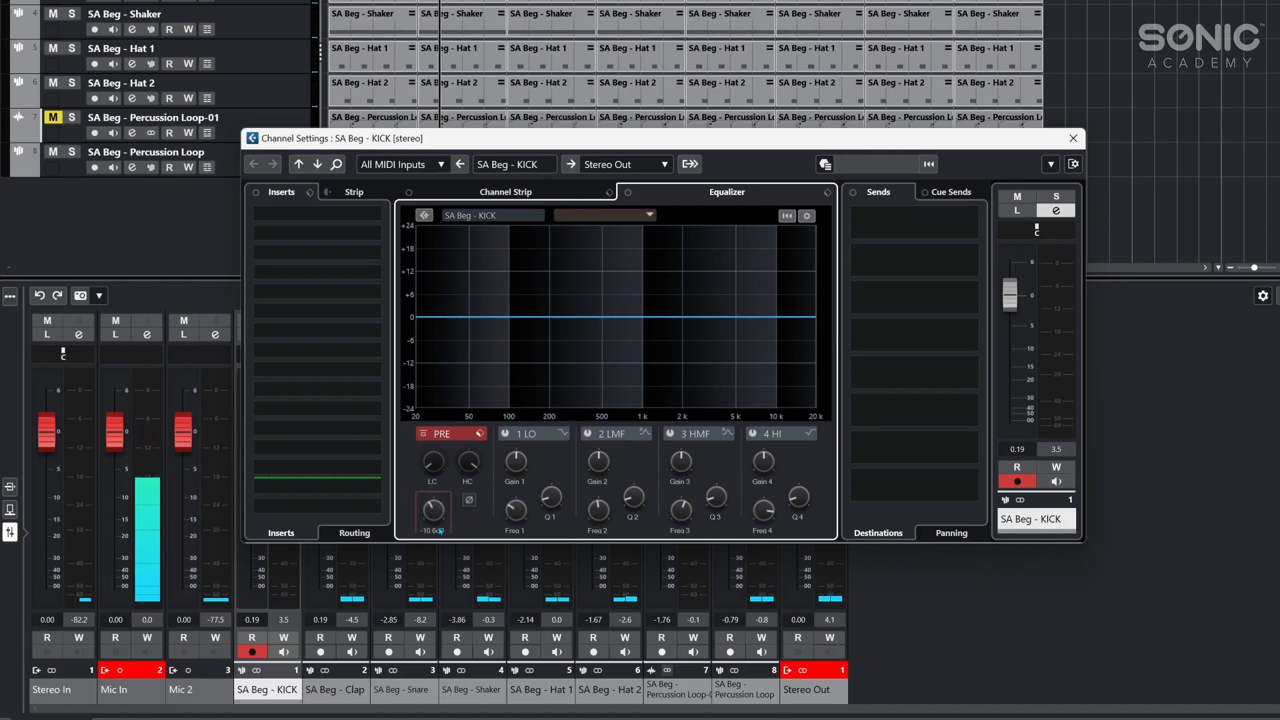
mouse_move(440, 527)
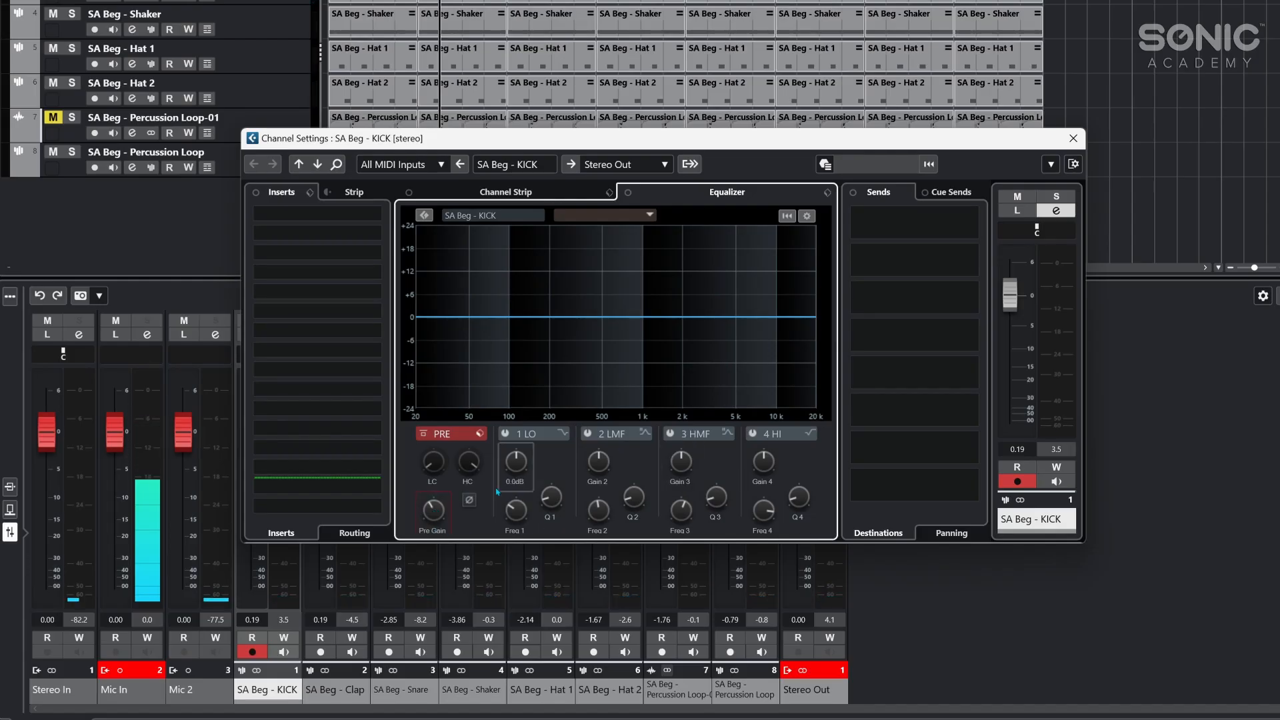
- Switch the equalizer controls to sliders and back to knobs in the Equalizer Settings
left_click(806, 216)
left_click(833, 279)
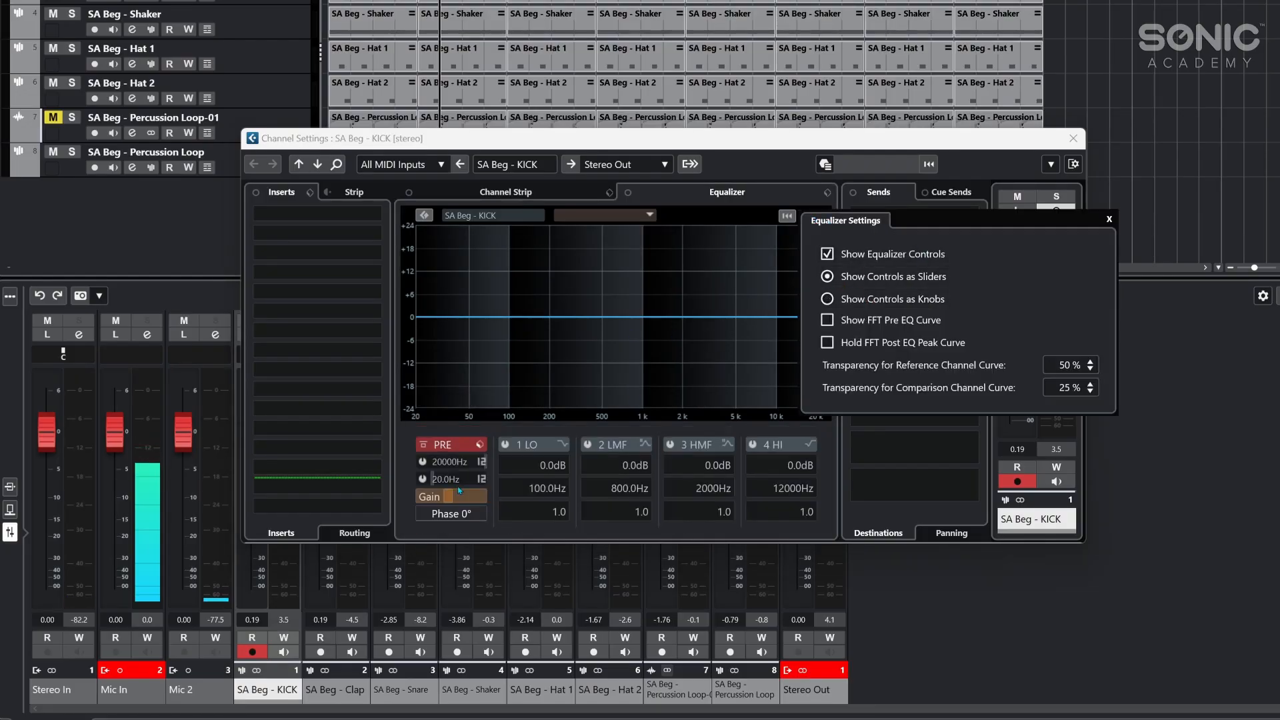
left_click(828, 299)
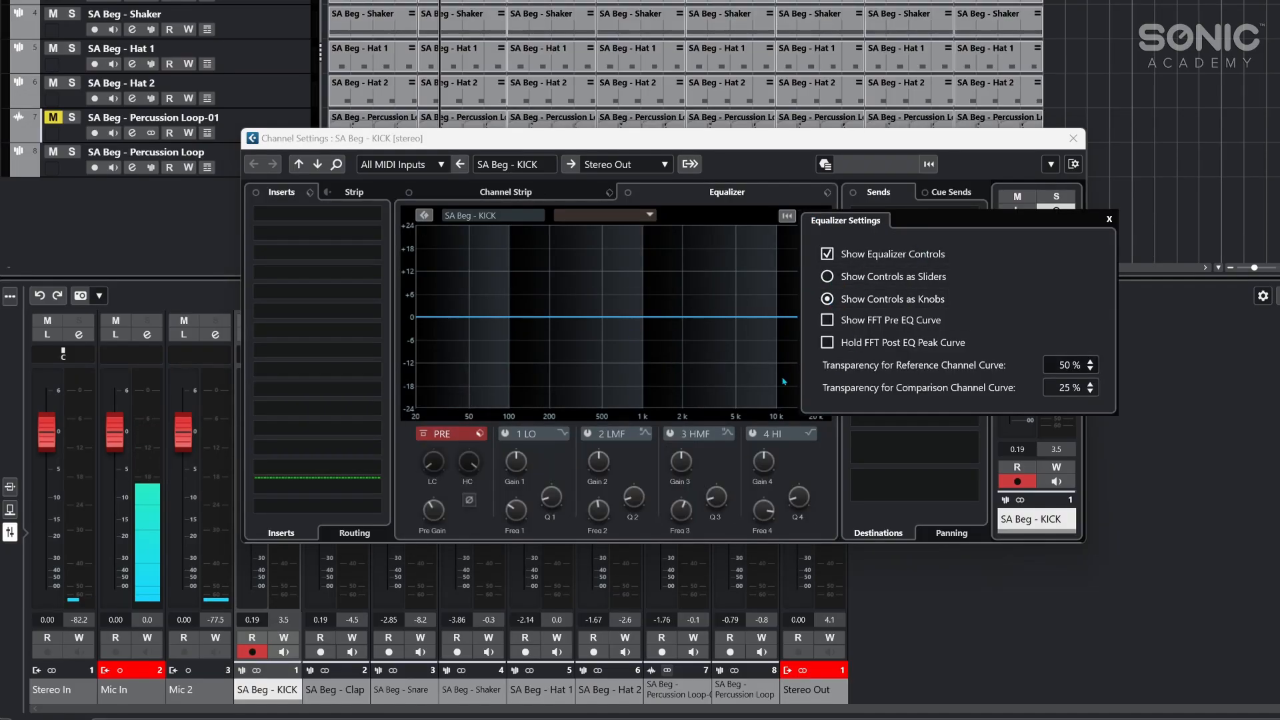
left_click(692, 316)
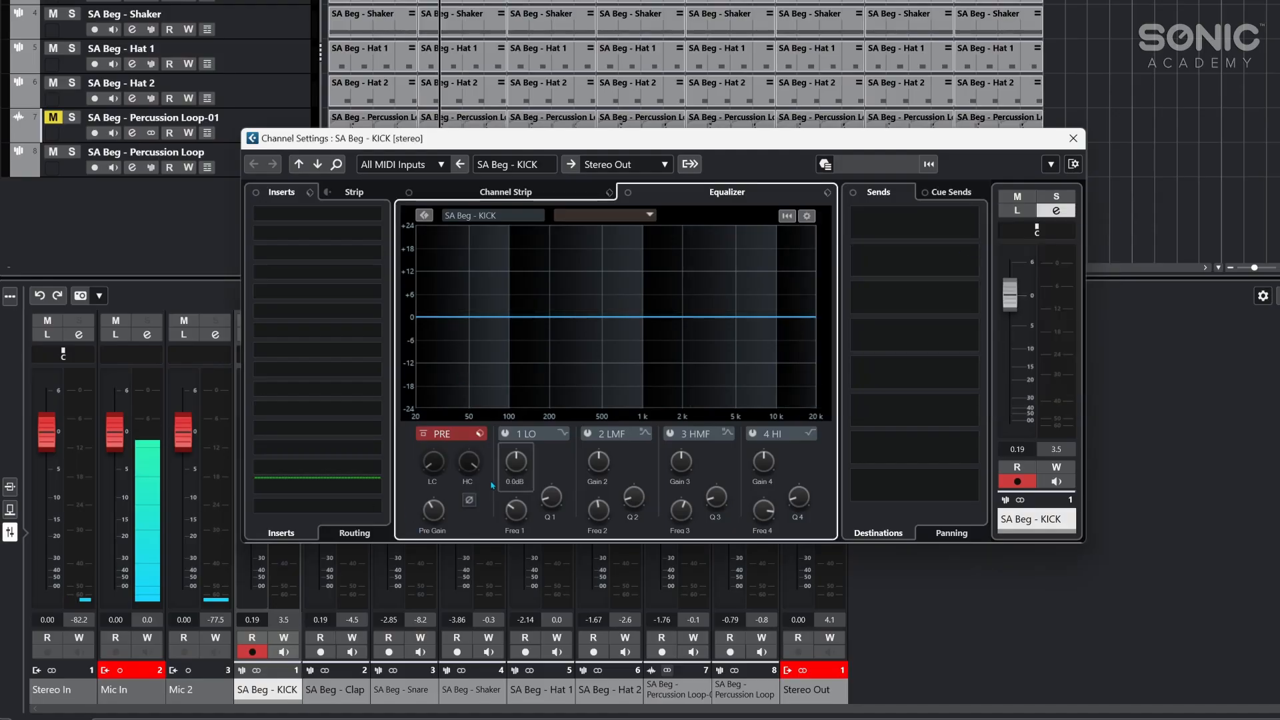
- Link the channels from SA Beg - KICK to SA Beg - Percussion Loop with Q-Link and reopen the kick's channel settings
mouse_move(433, 513)
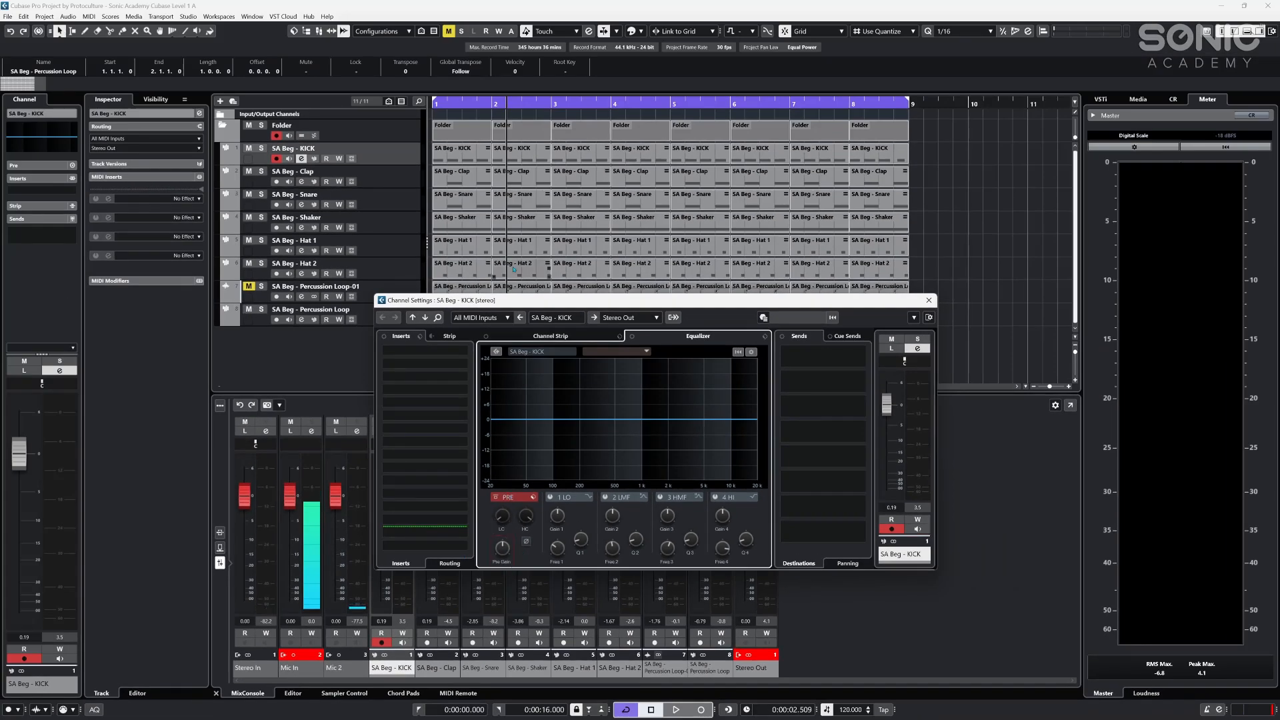
left_click_drag(525, 298, 287, 93)
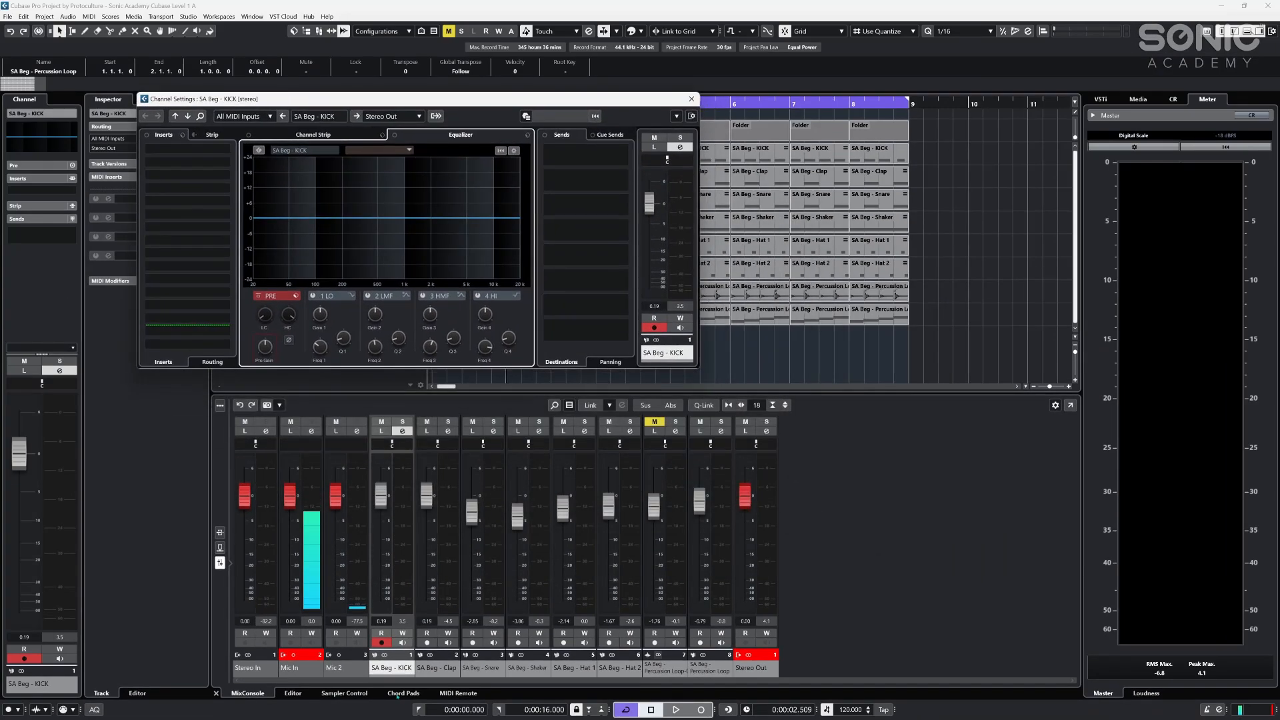
left_click(391, 669)
left_click(709, 671, "shift")
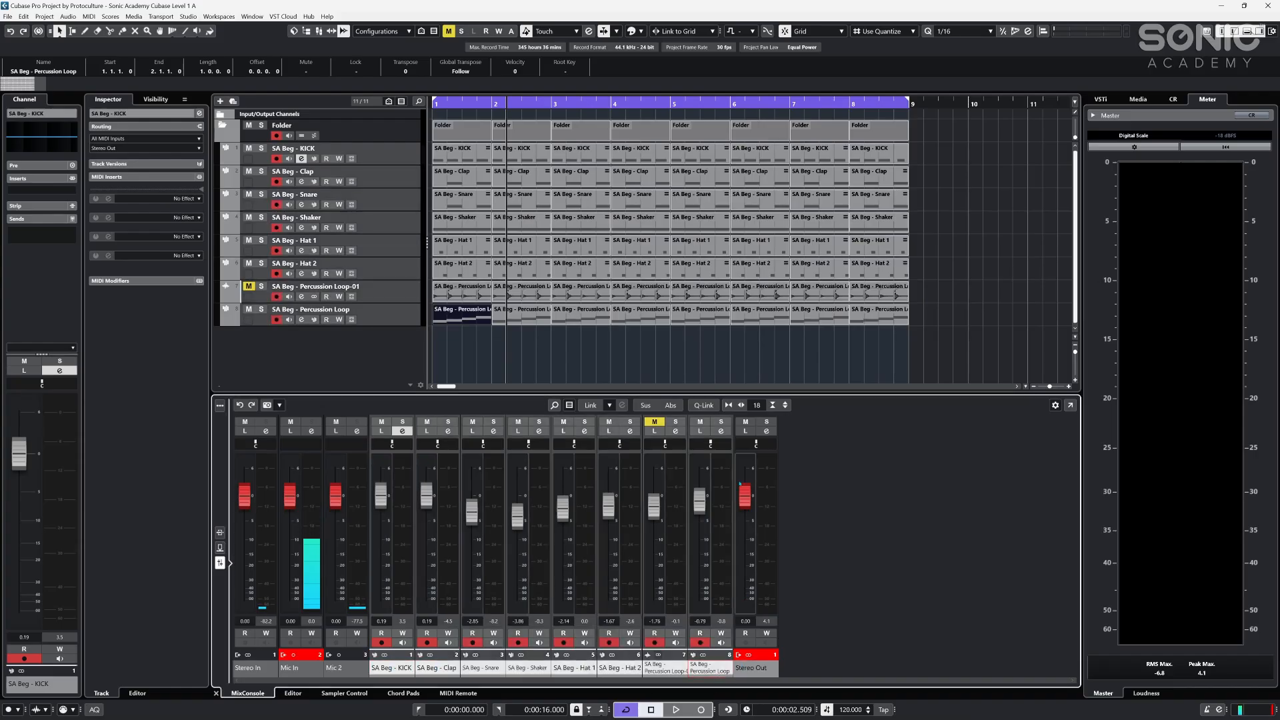
left_click(705, 405)
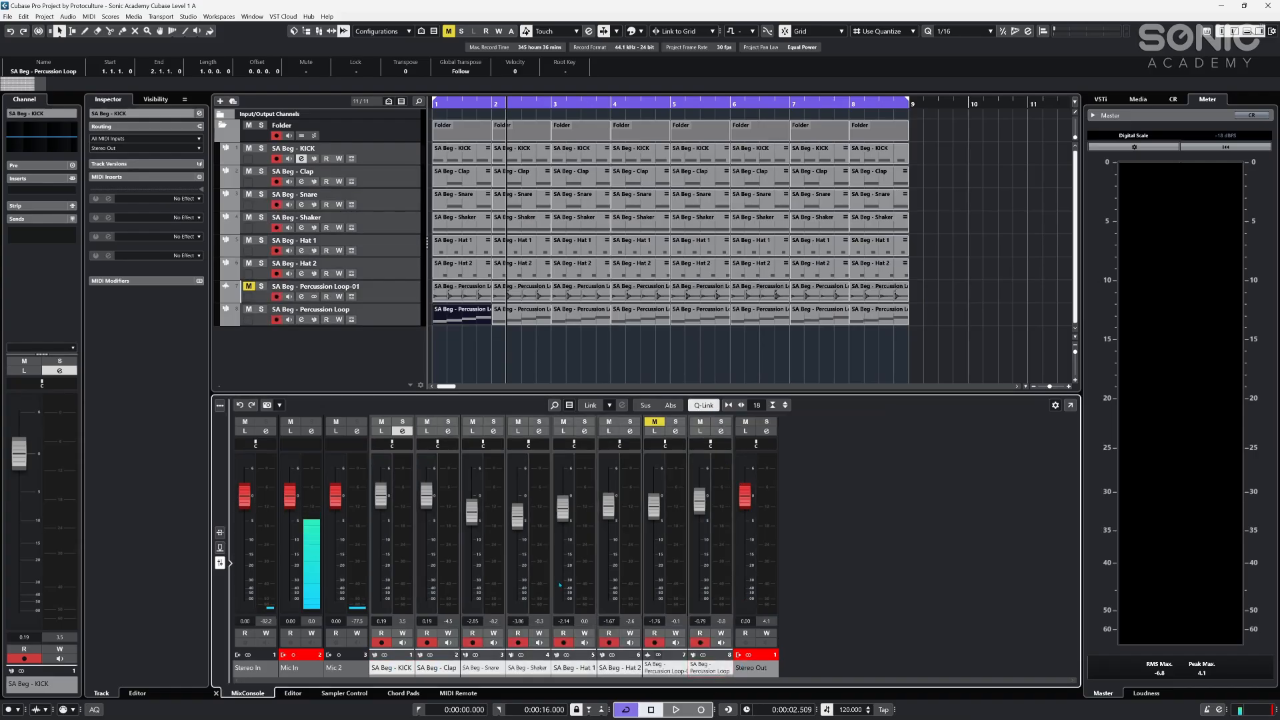
left_click(401, 431)
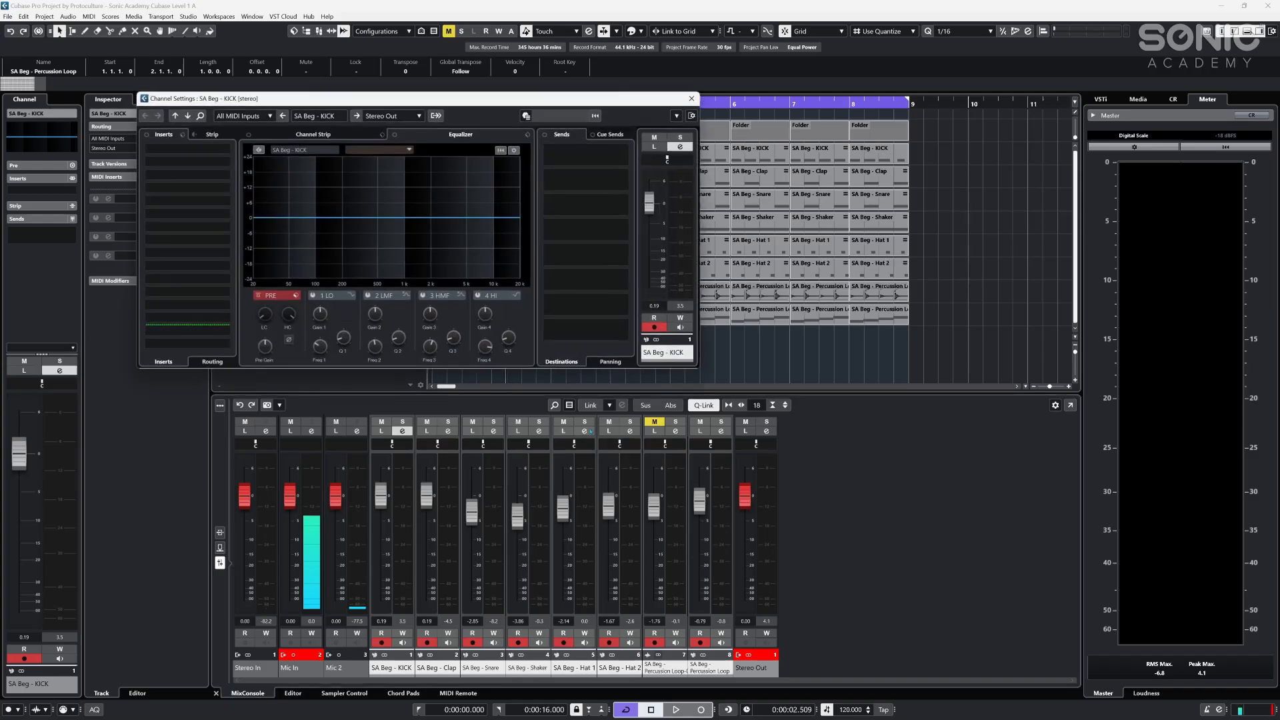
- Lower the Pre Gain of all linked drum channels together during playback, and close the kick's channel settings
key("space")
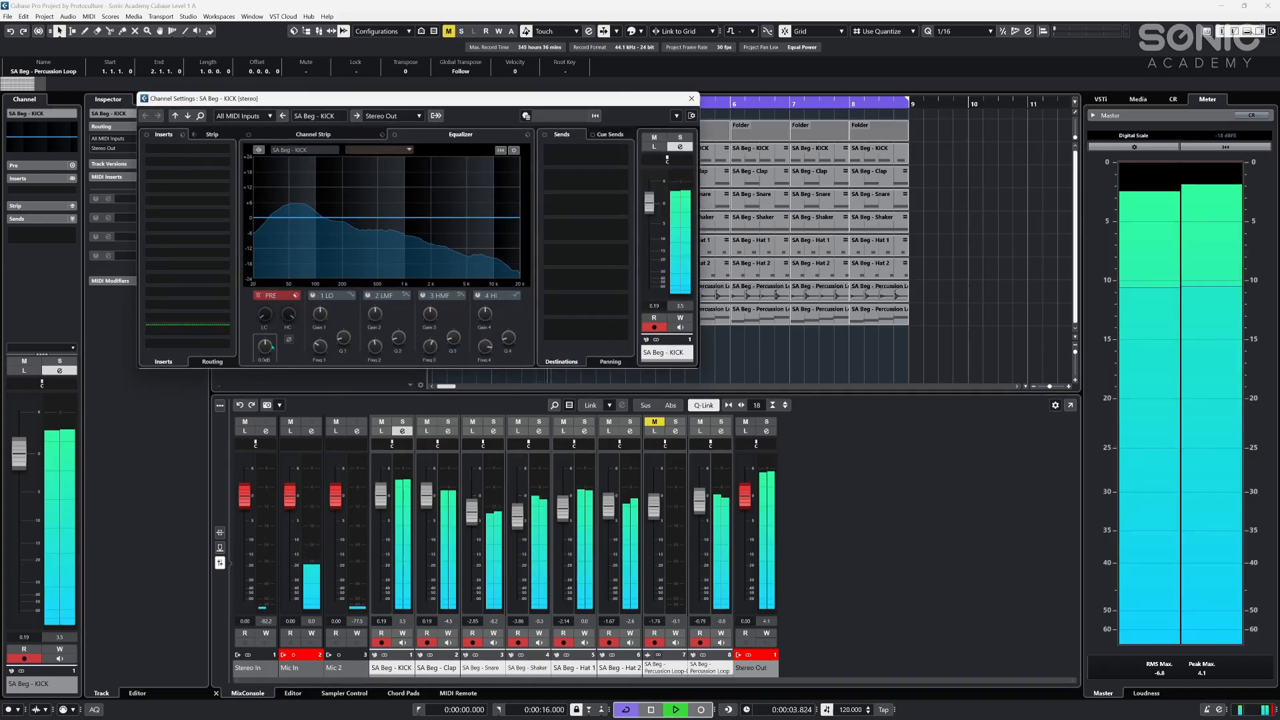
left_click_drag(266, 349, 266, 359)
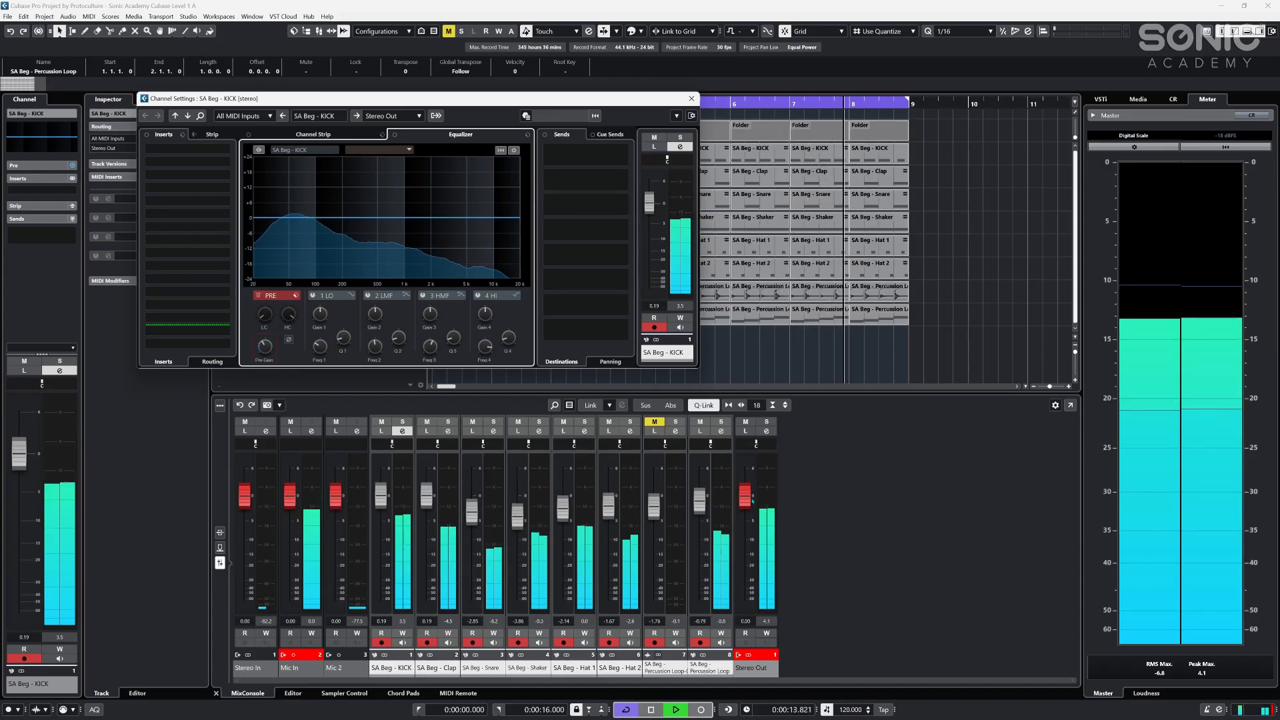
key("space")
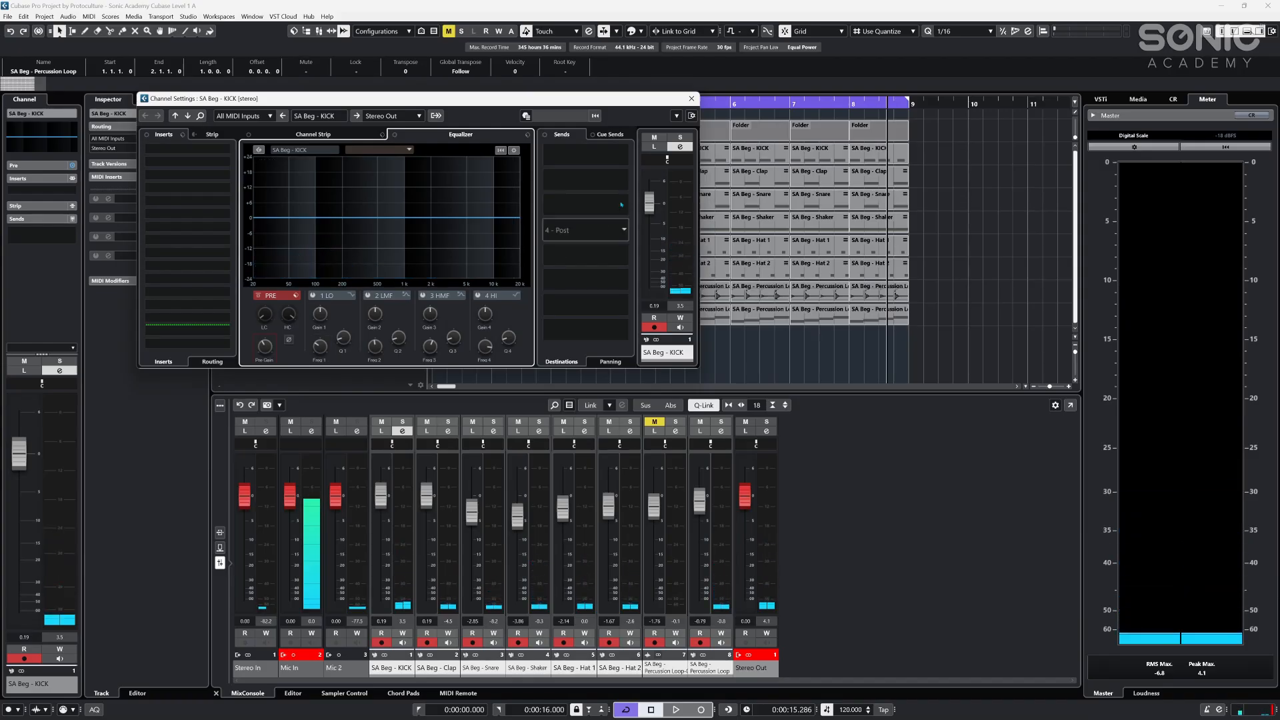
left_click(691, 98)
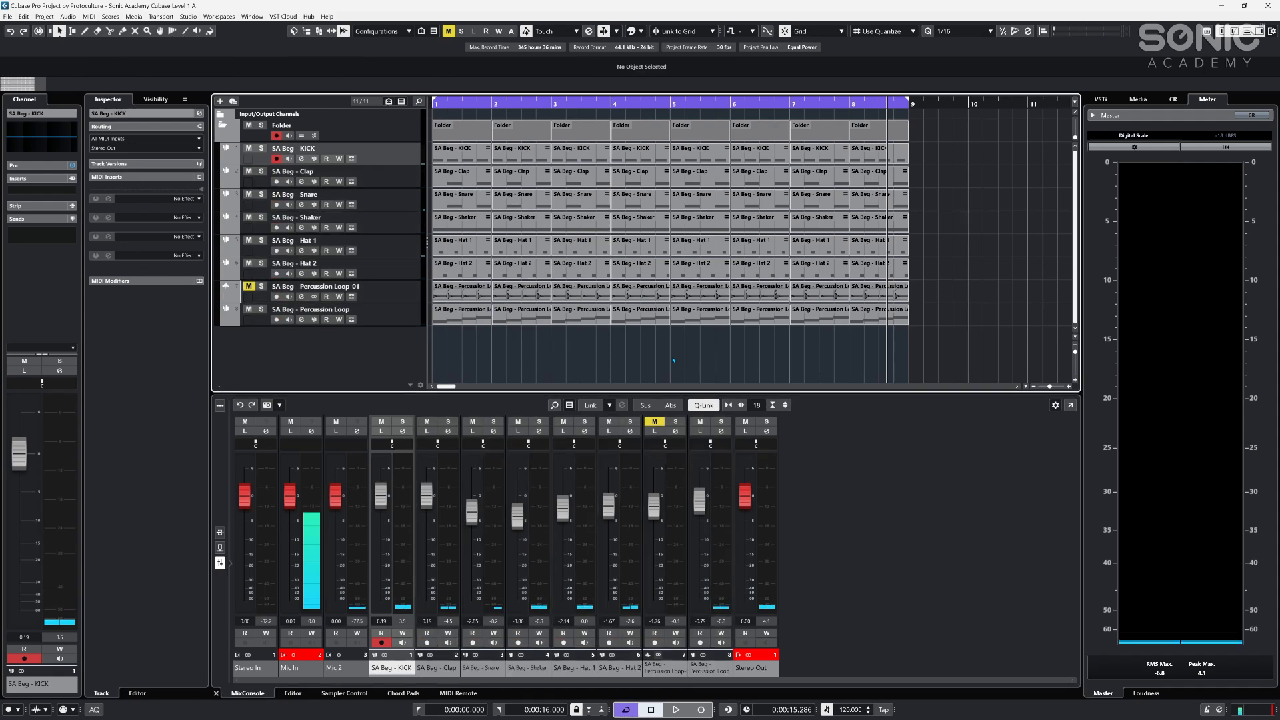
- Open the full MixConsole, select all eight drum channels and adjust their linked Pre Gain together
key("F3")
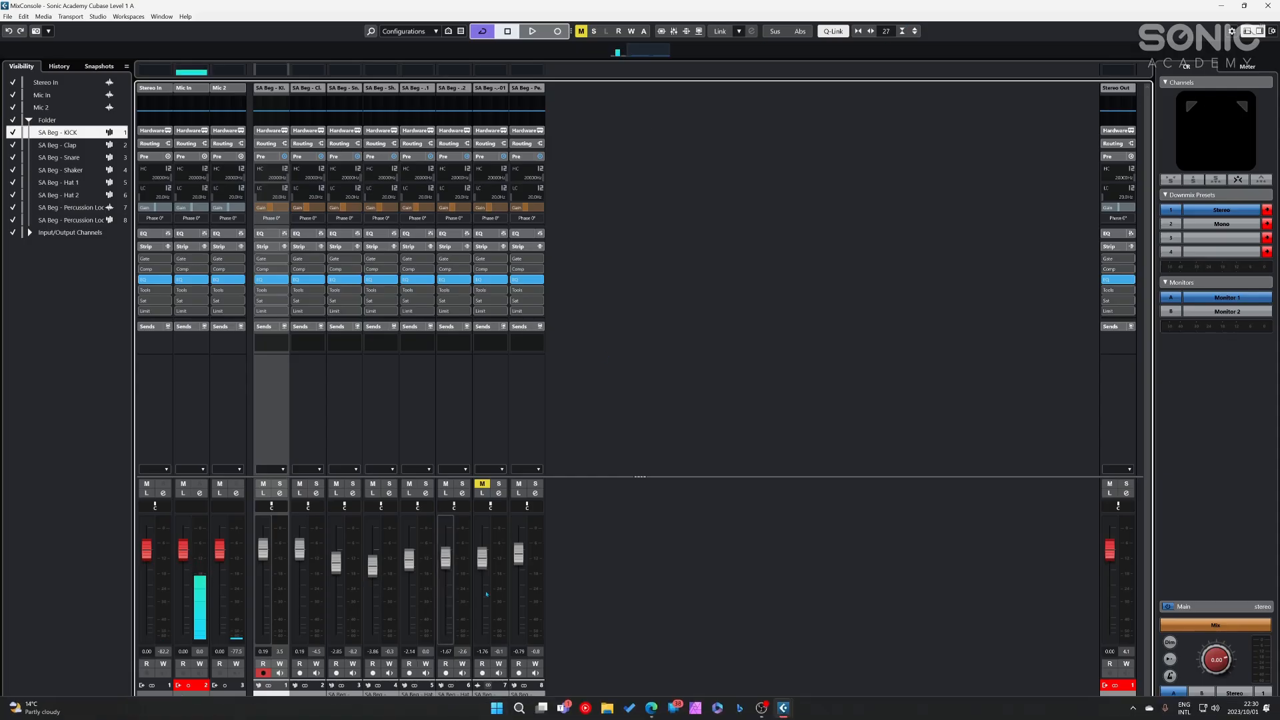
left_click(524, 698)
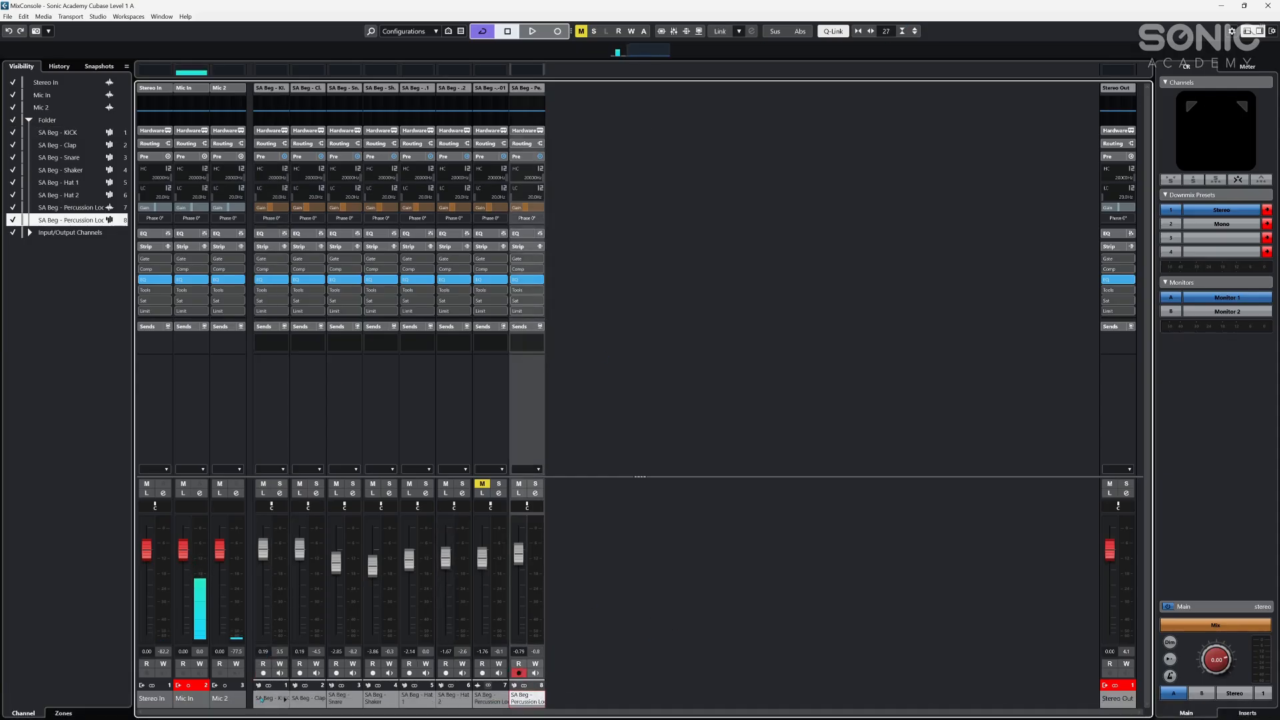
left_click(261, 698, "shift")
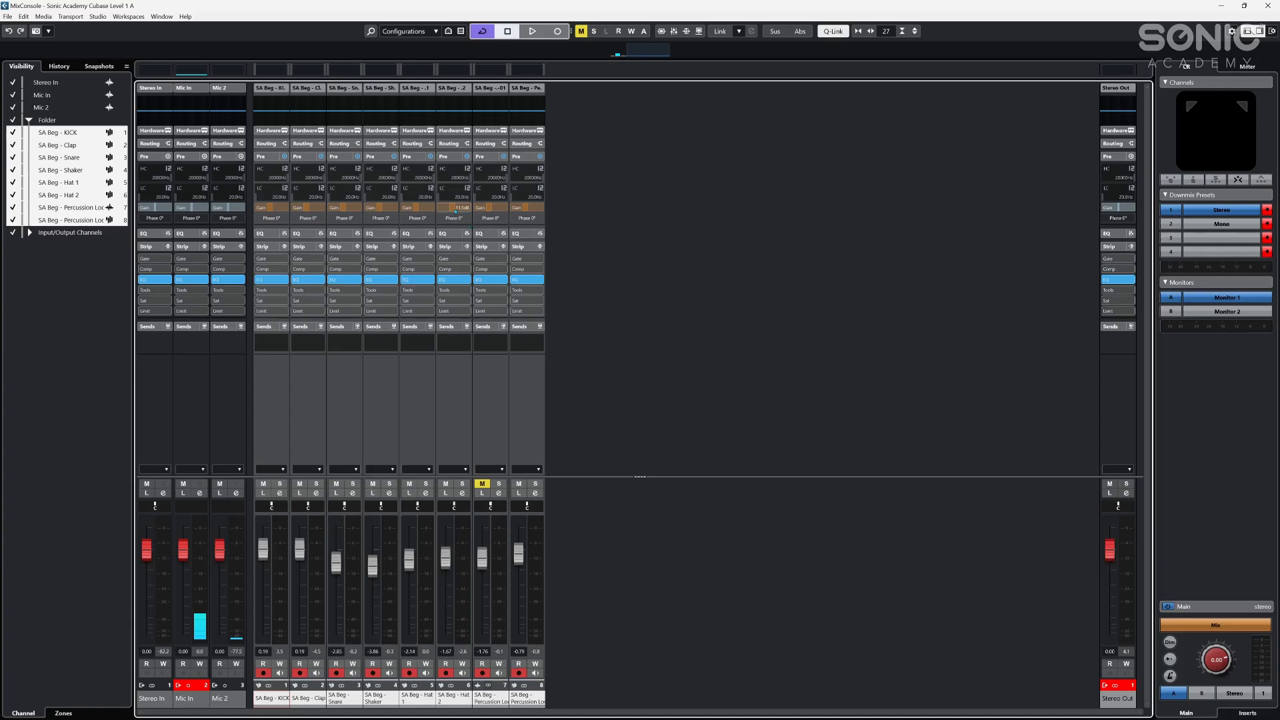
left_click_drag(455, 211, 453, 235)
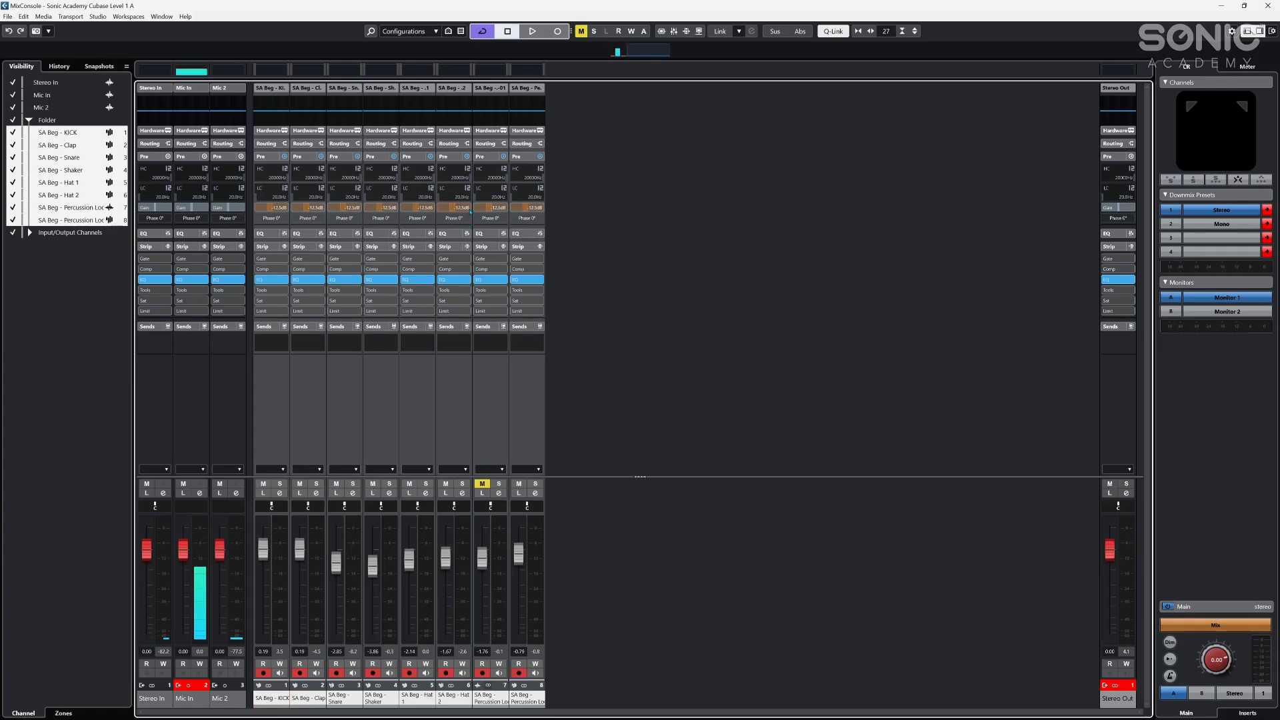
- Reselect the eight drum channels from SA Beg - KICK to the last Percussion Loop, open their Link Group Settings and check the VCA fader choices
left_click(599, 432)
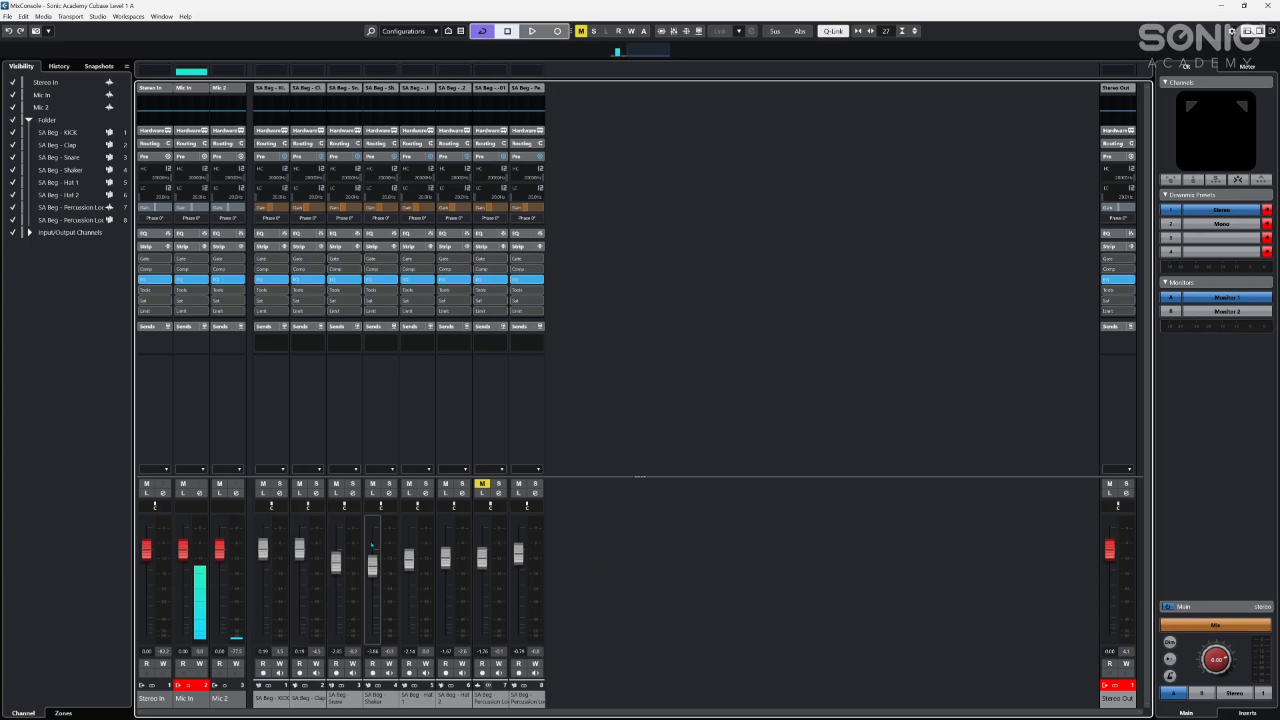
left_click(276, 699)
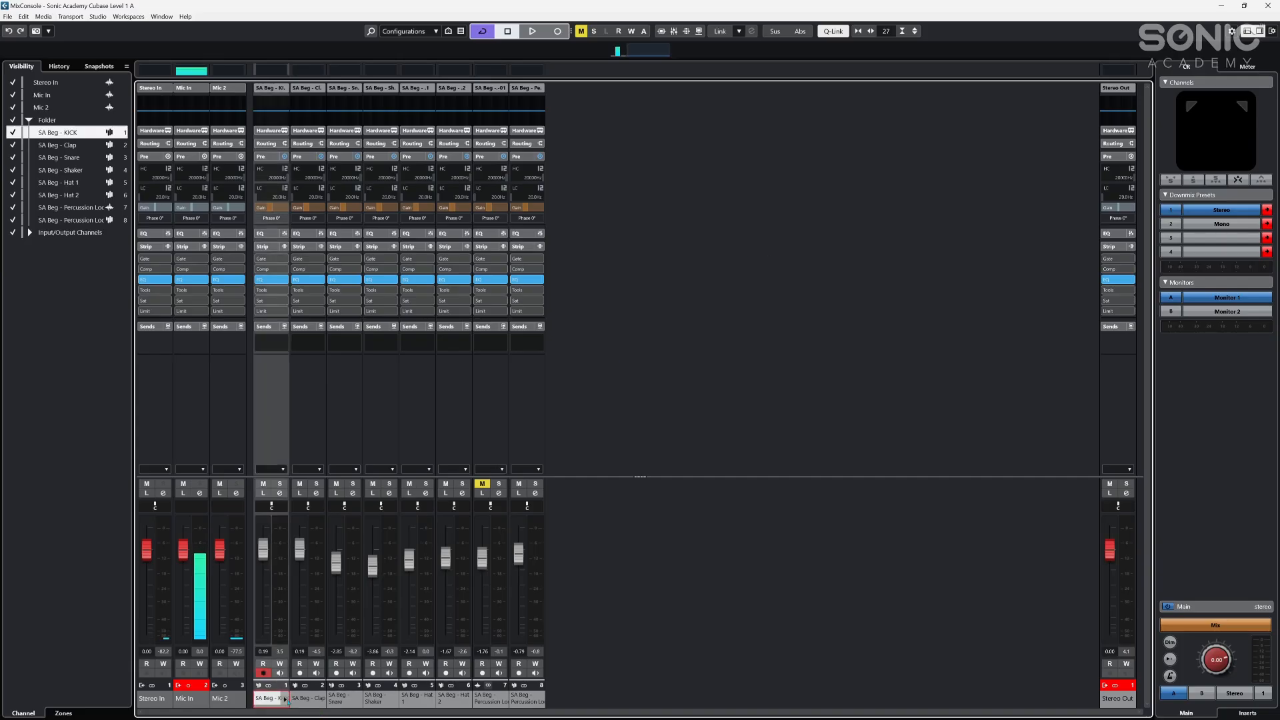
left_click(525, 701, "shift")
right_click(524, 700)
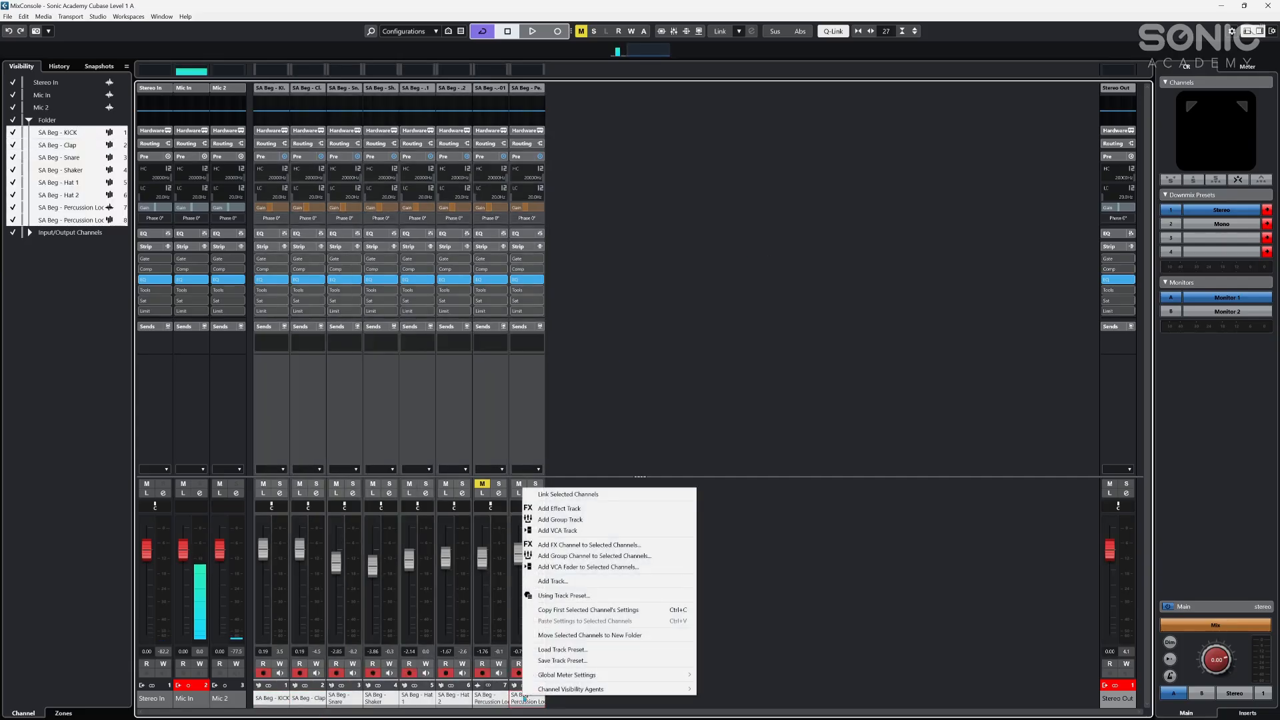
left_click(558, 494)
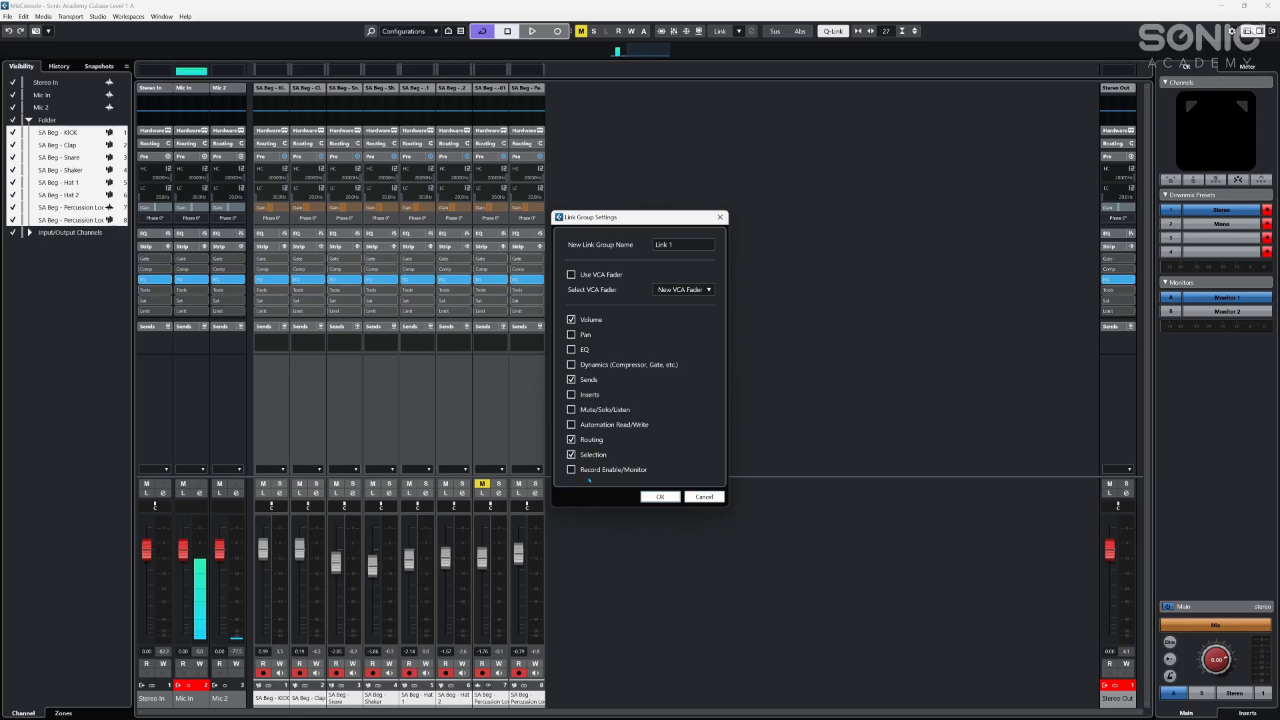
left_click(694, 293)
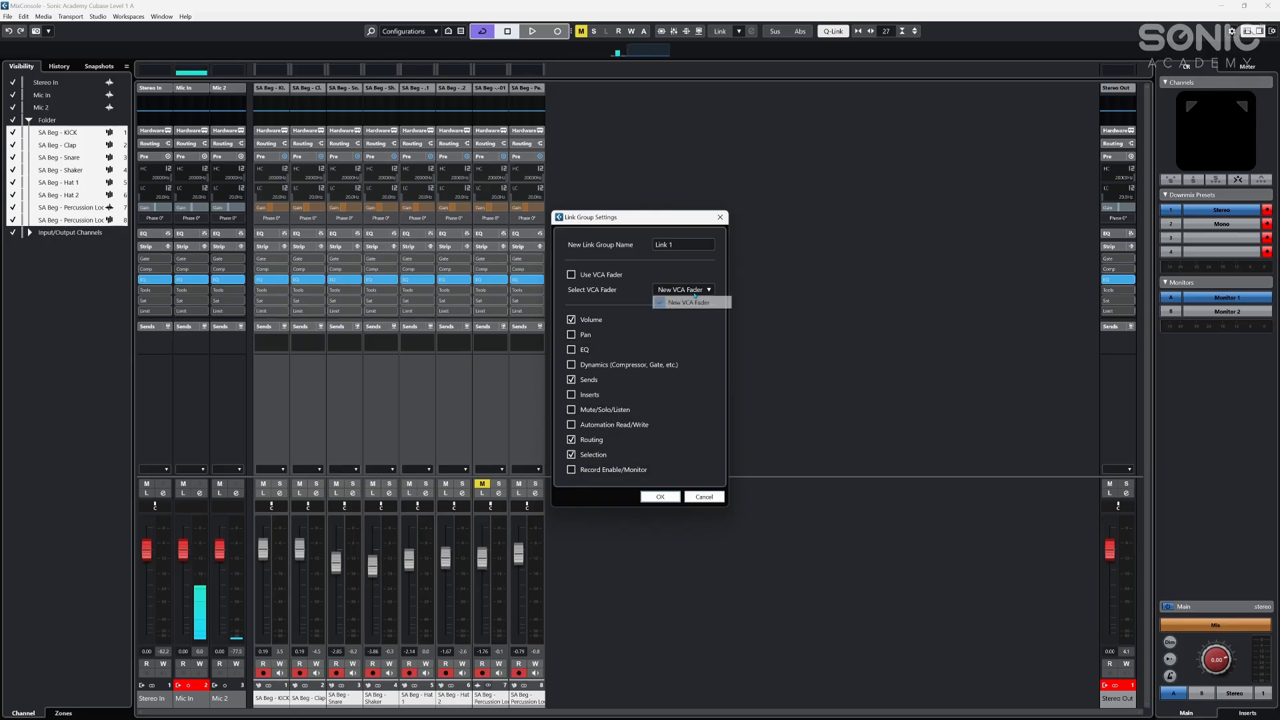
left_click(667, 276)
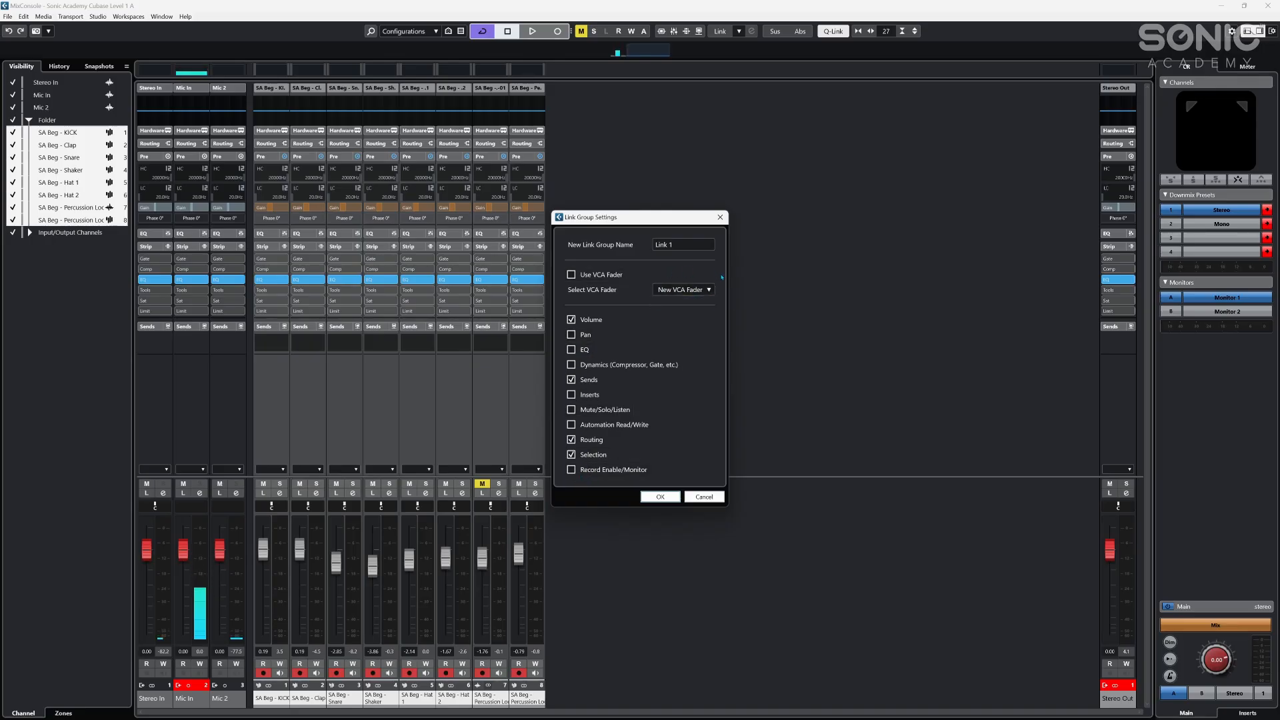
- Dismiss the link group settings and close the full mixer window to return to the project's track arrangement
left_click(701, 498)
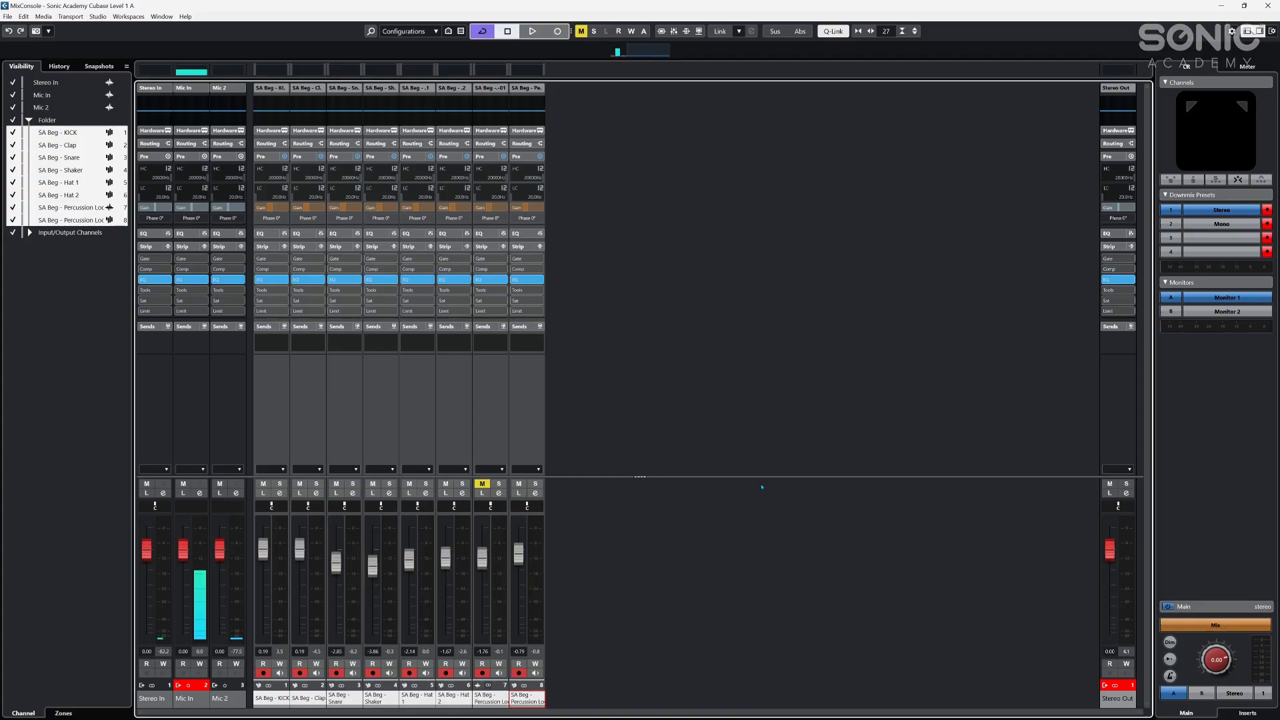
key("F3")
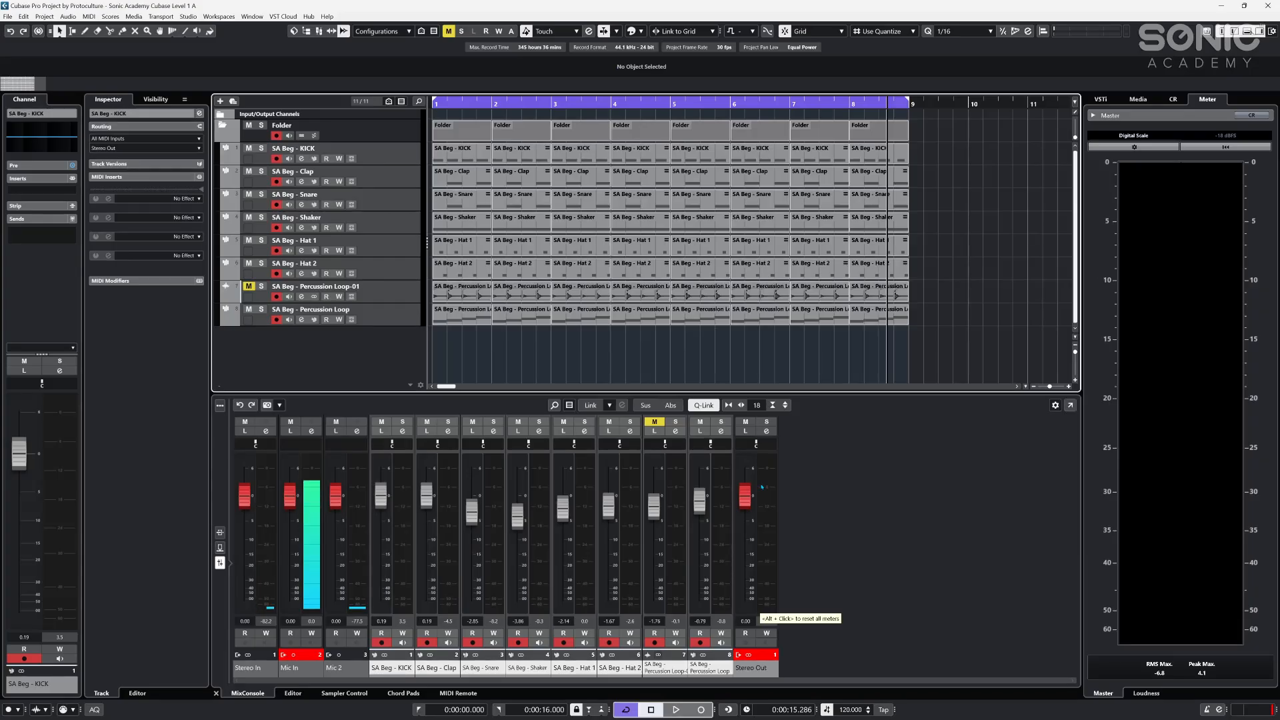
left_click(563, 351)
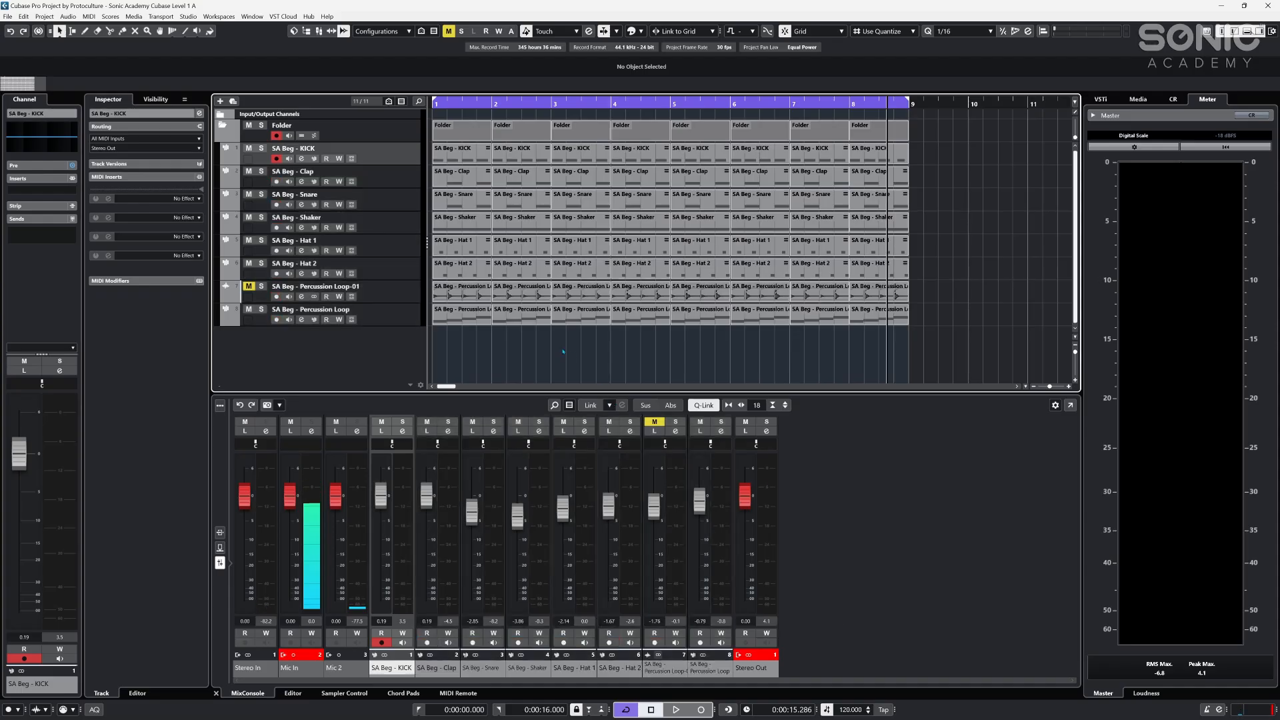
left_click(400, 138)
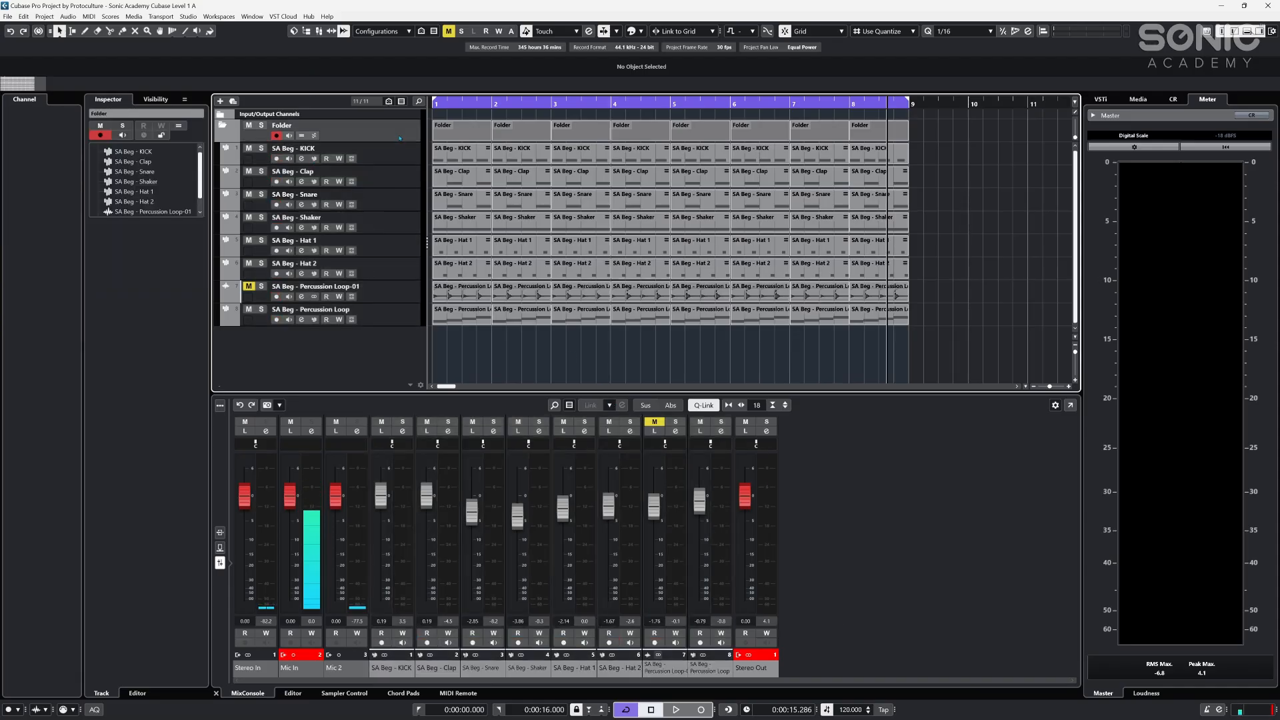
double_click(284, 125)
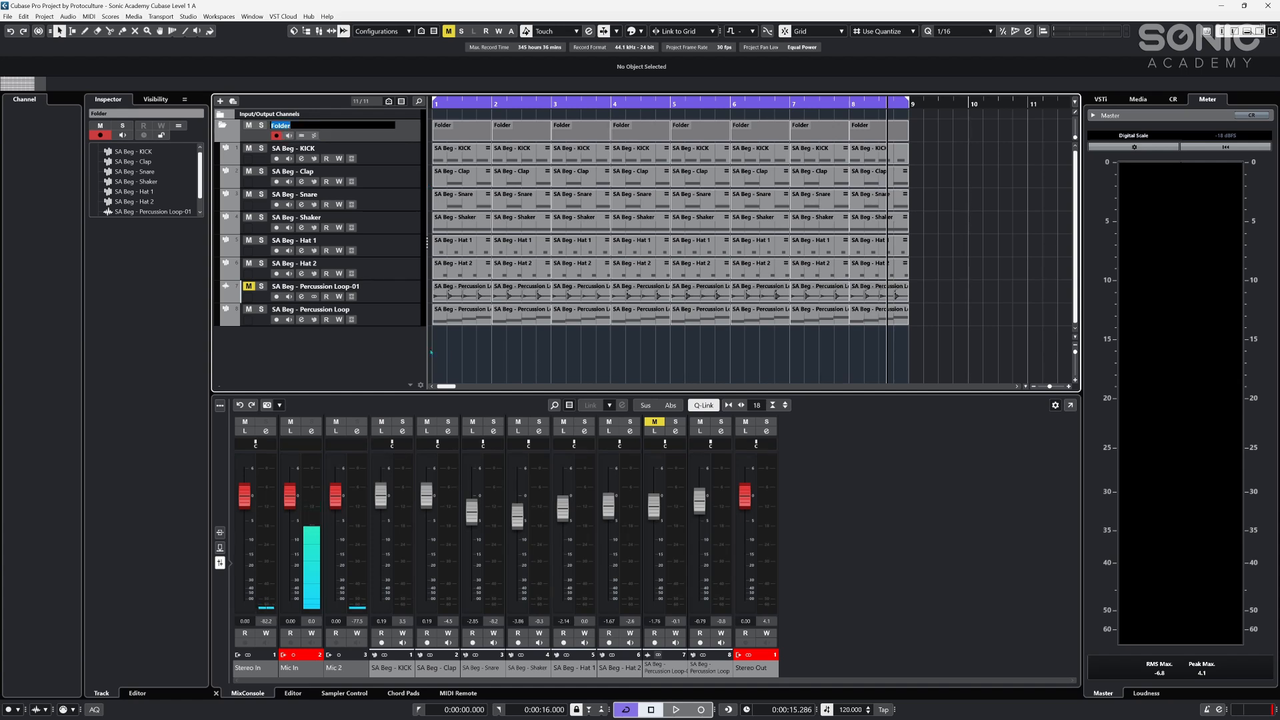
key("Return")
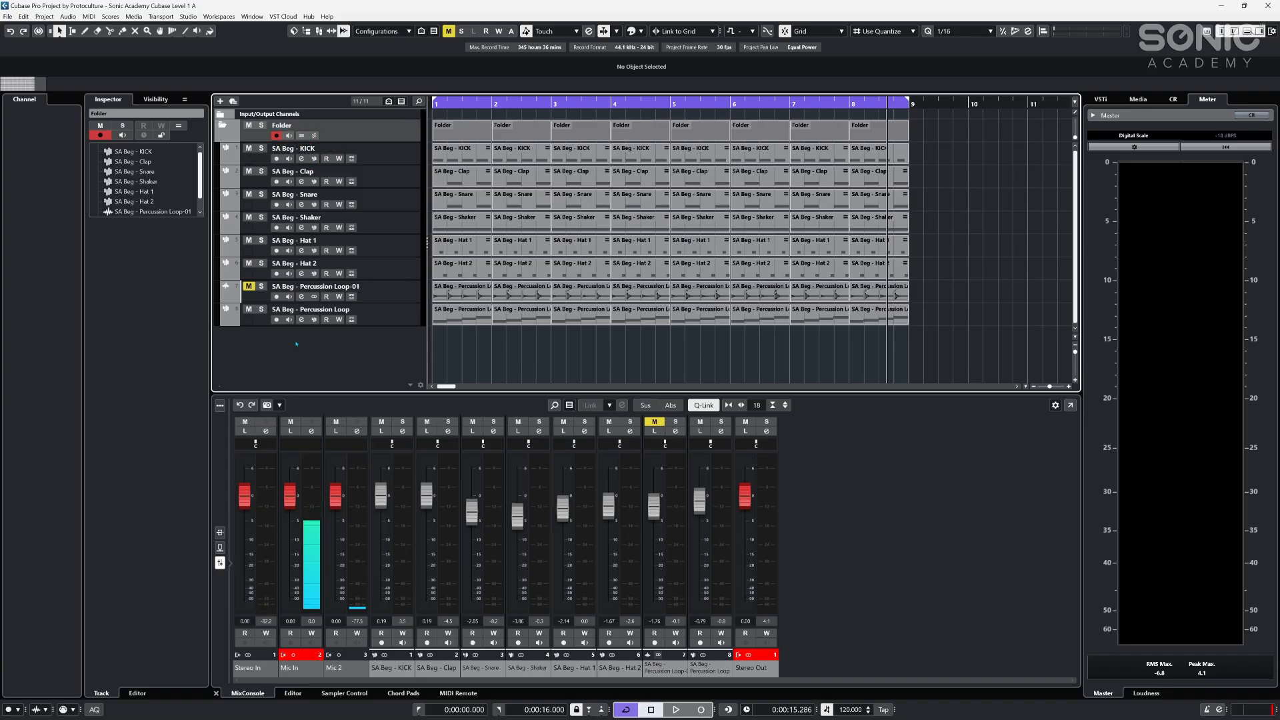
- Add a new folder track below the percussion tracks and remove it again
left_click(220, 102)
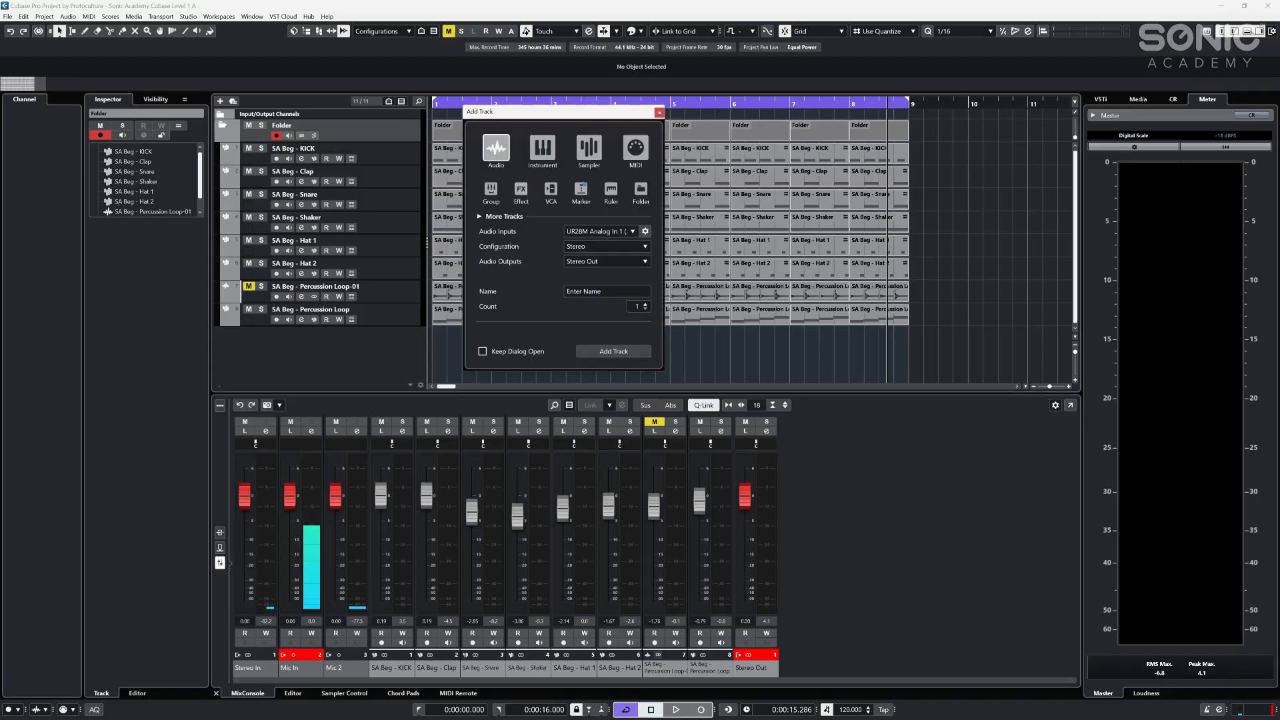
left_click(640, 189)
left_click(626, 351)
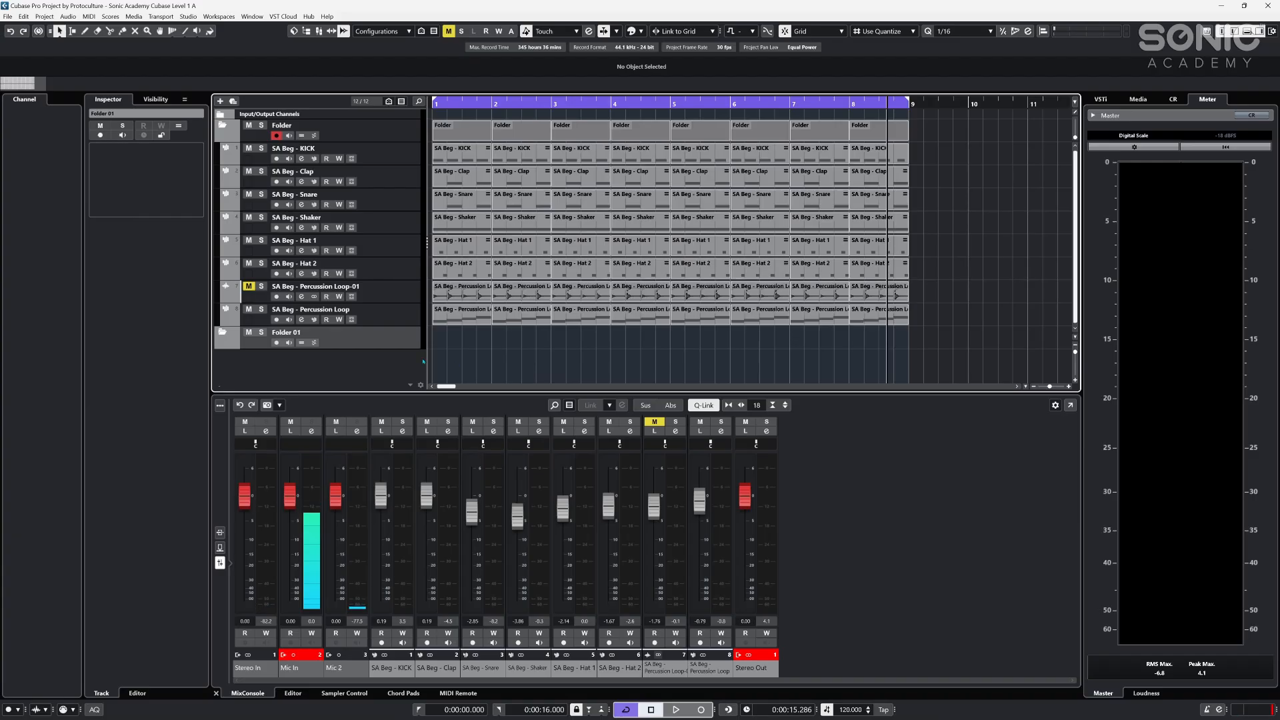
right_click(423, 362)
left_click(500, 391)
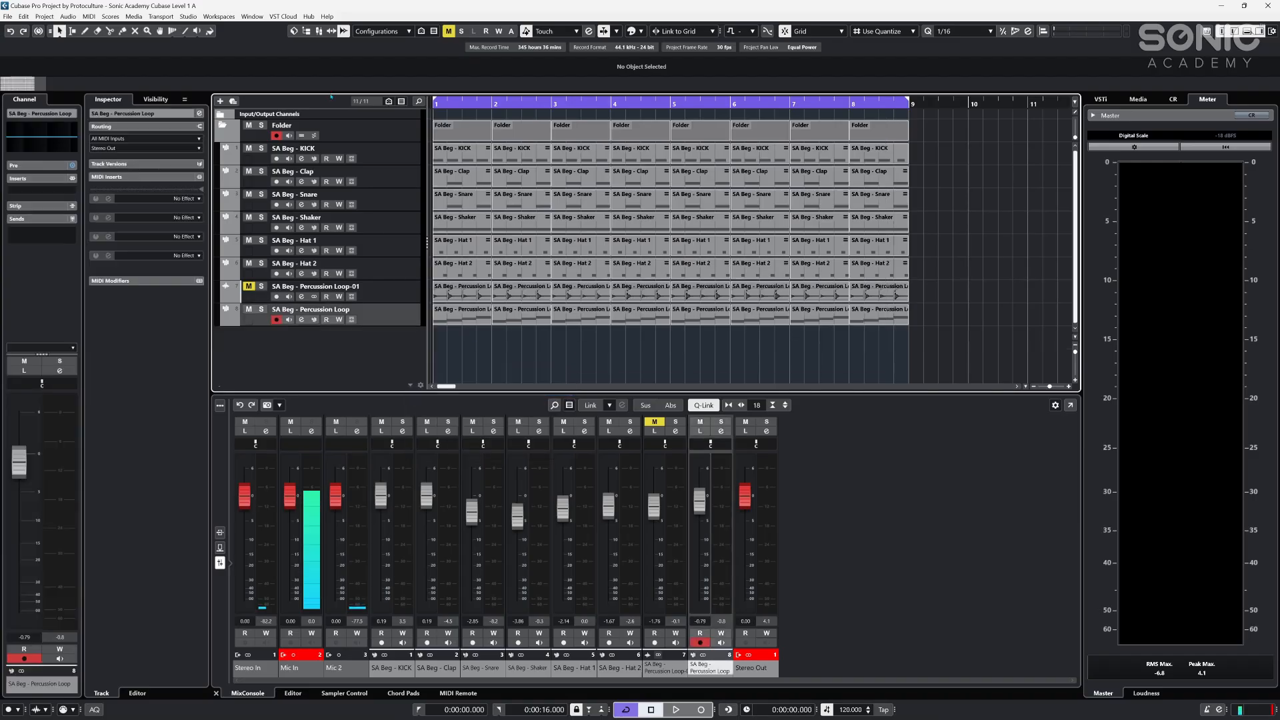
- Select all the drum tracks inside the folder and color them blue
left_click(352, 137)
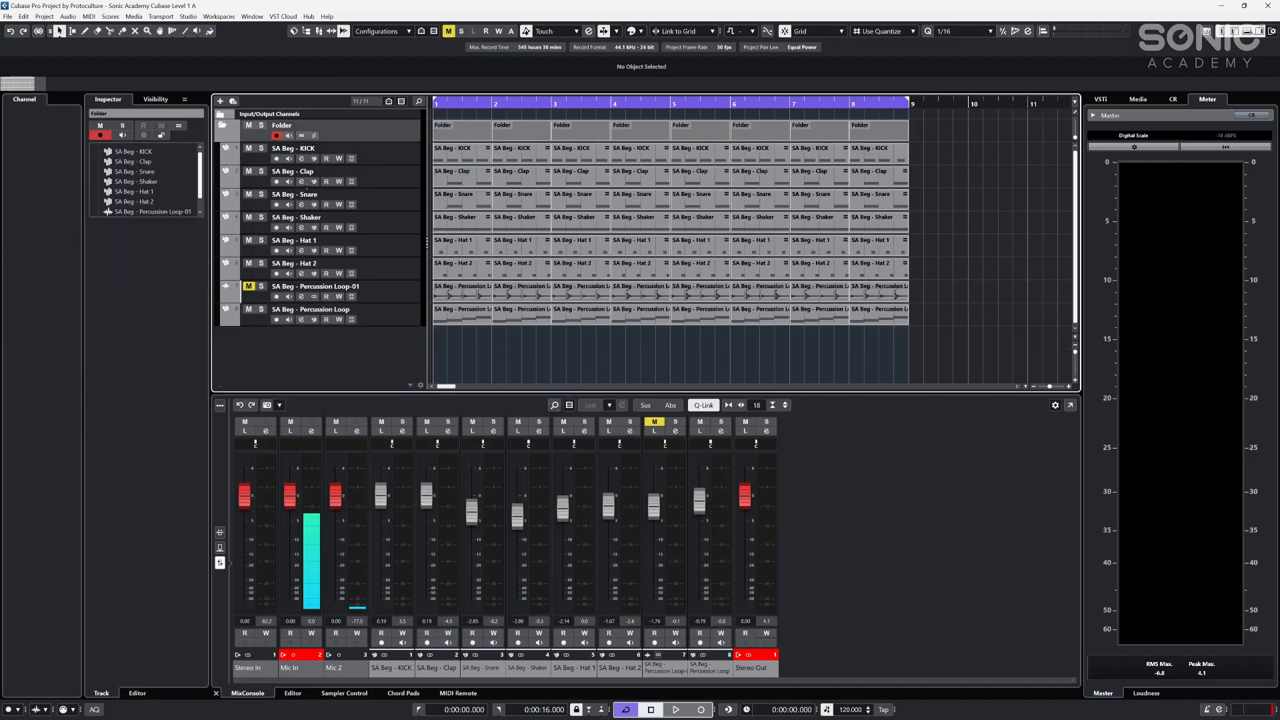
left_click(398, 158)
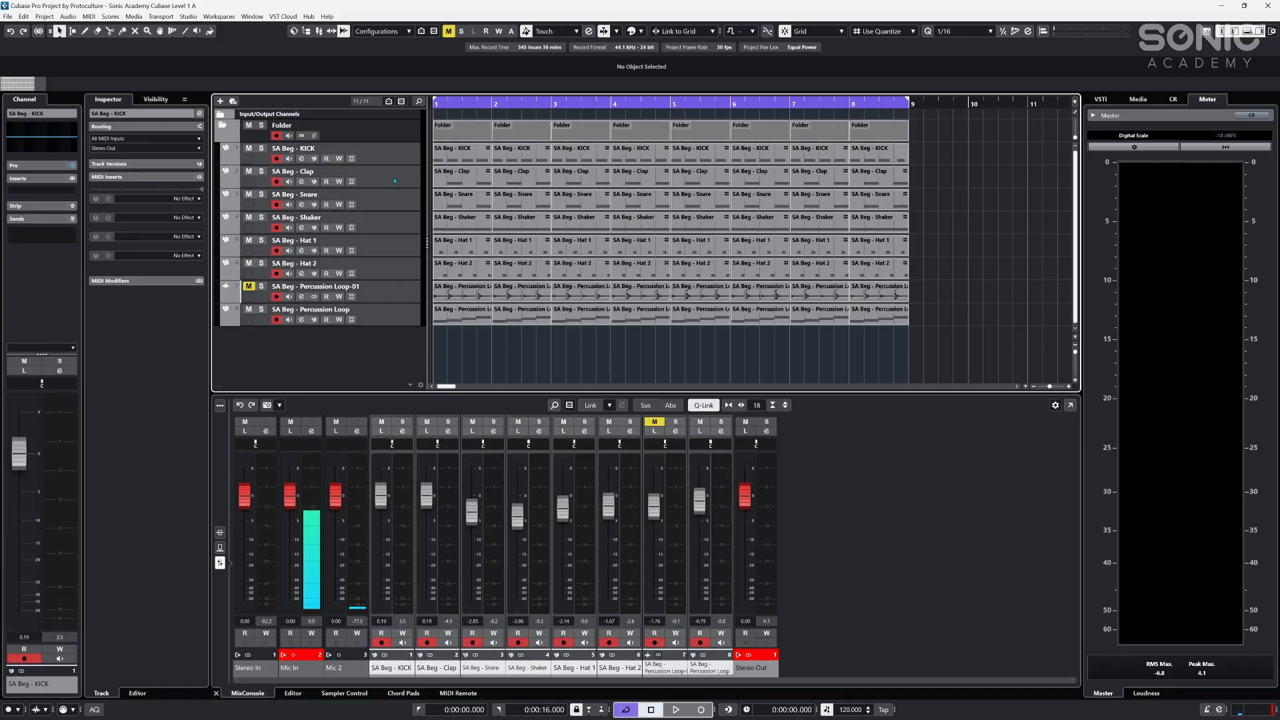
left_click(641, 33)
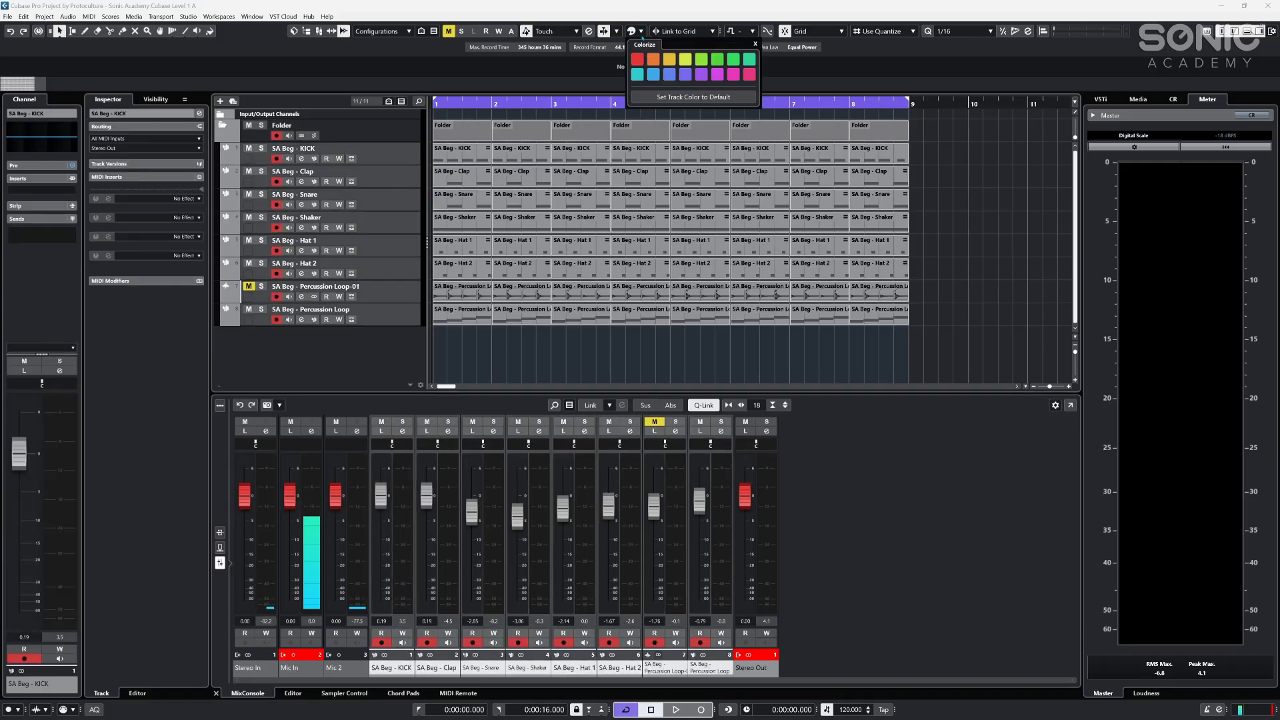
left_click(669, 75)
left_click(970, 182)
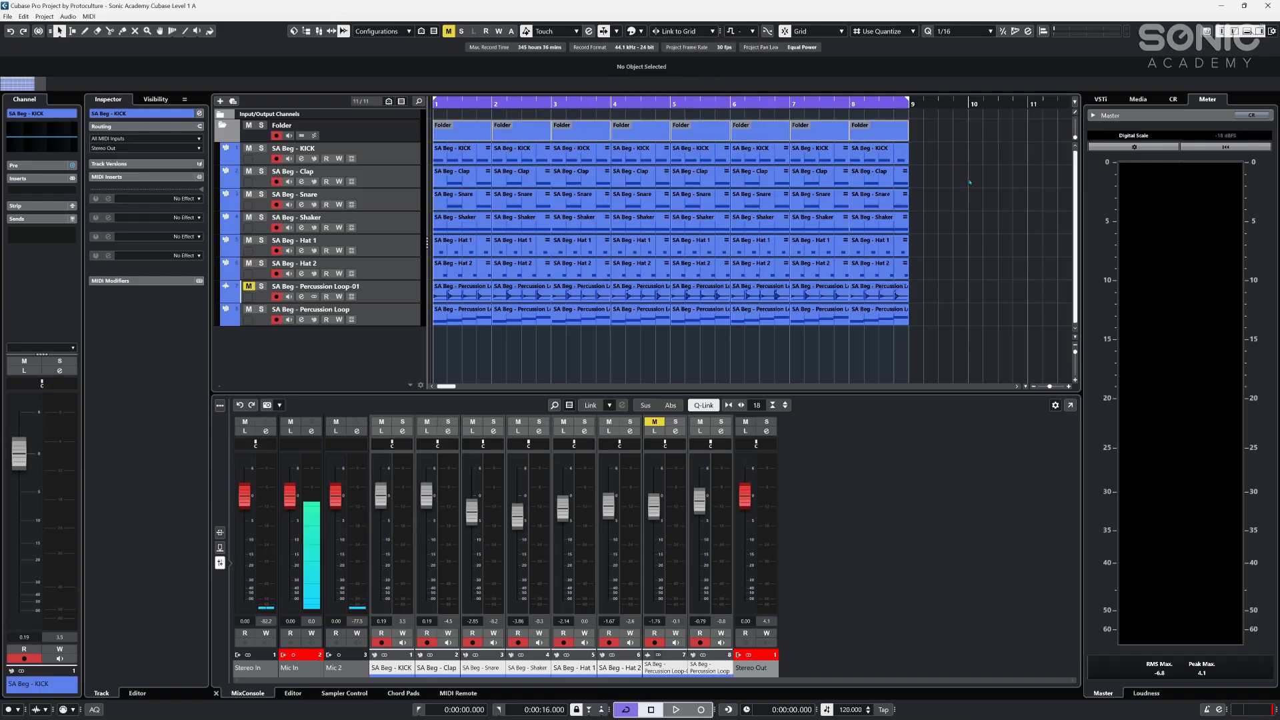
- Color only the SA Beg - KICK track violet to set it apart from the other drum tracks
left_click(390, 156)
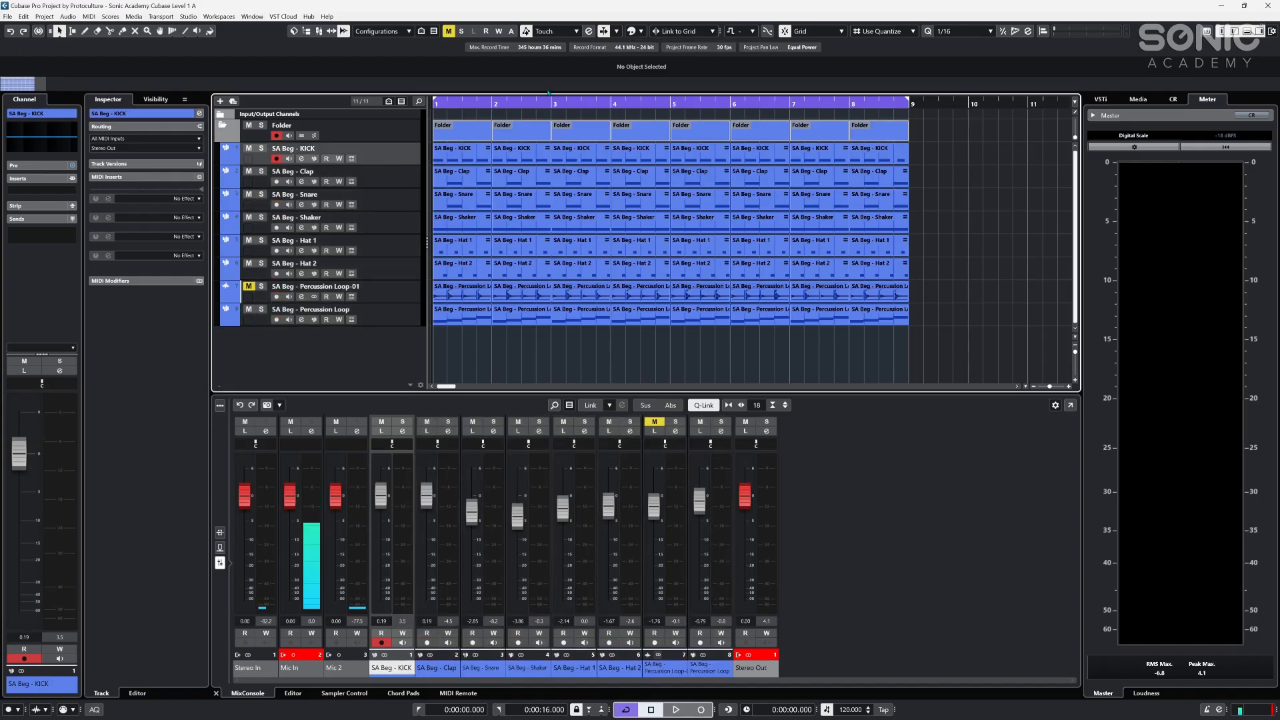
left_click(633, 35)
left_click(684, 75)
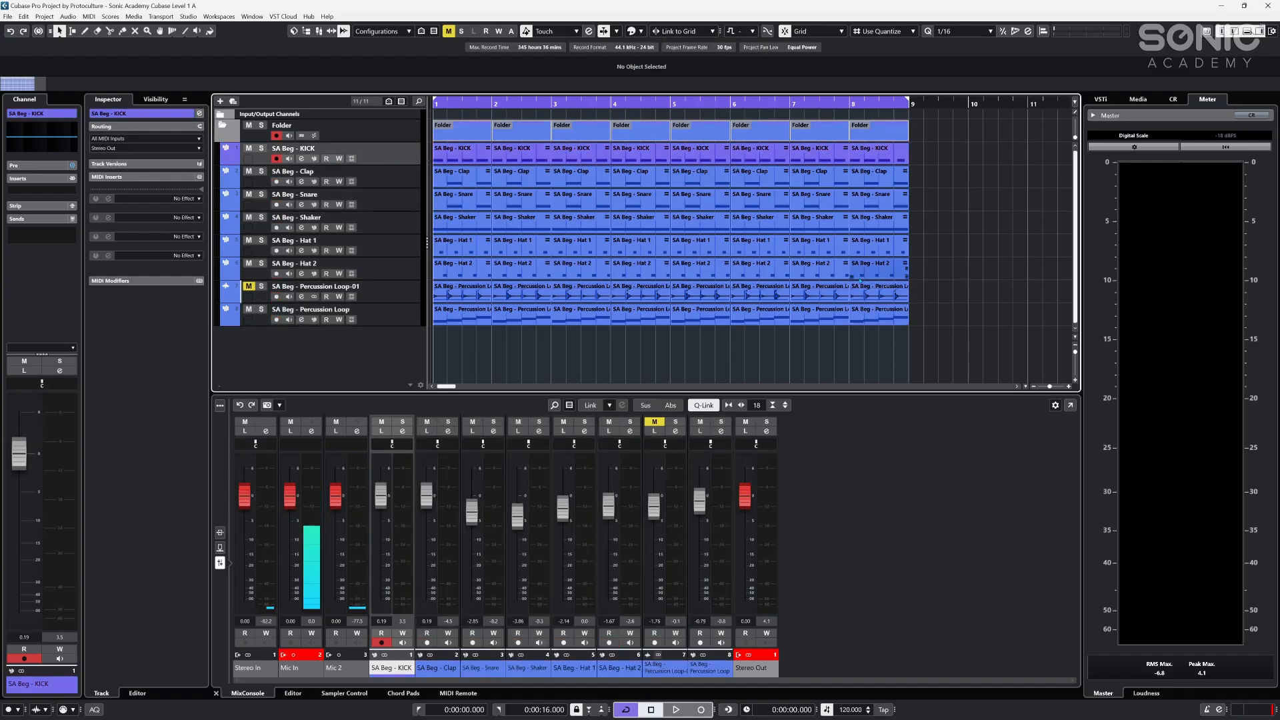
- Rename the folder track containing the drum tracks as Drums
double_click(282, 125)
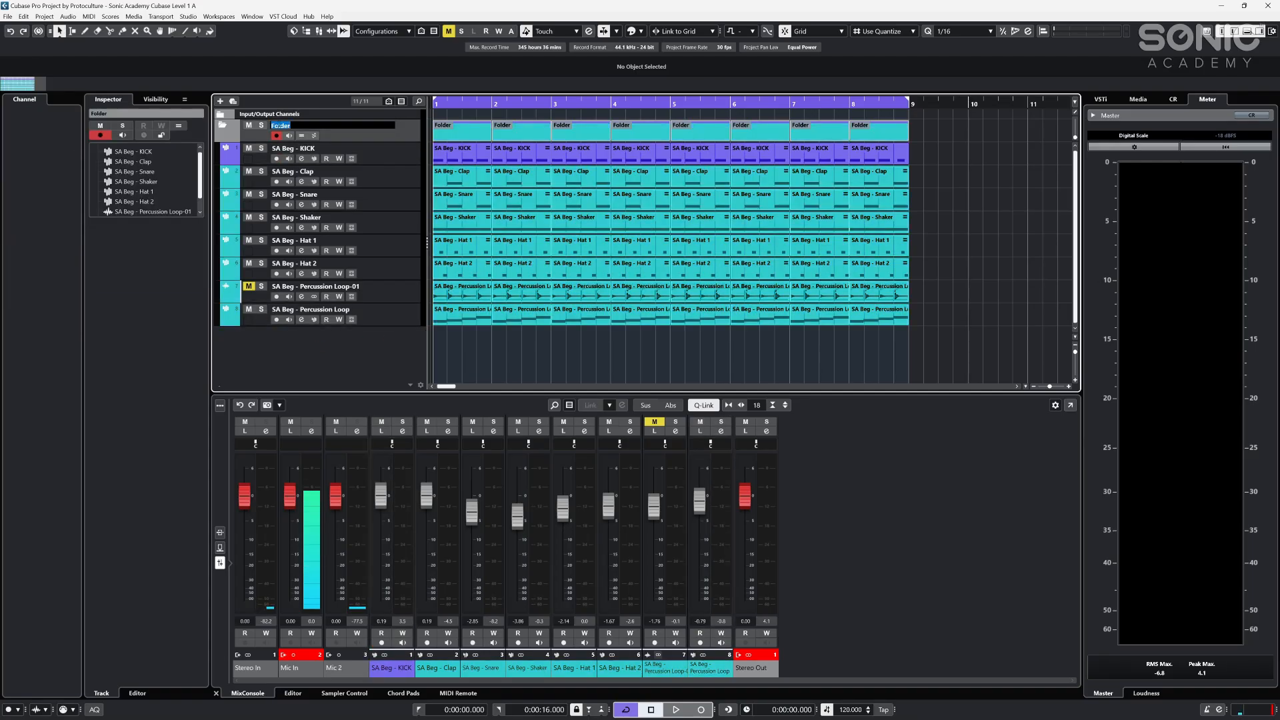
type("Drums")
key("Return")
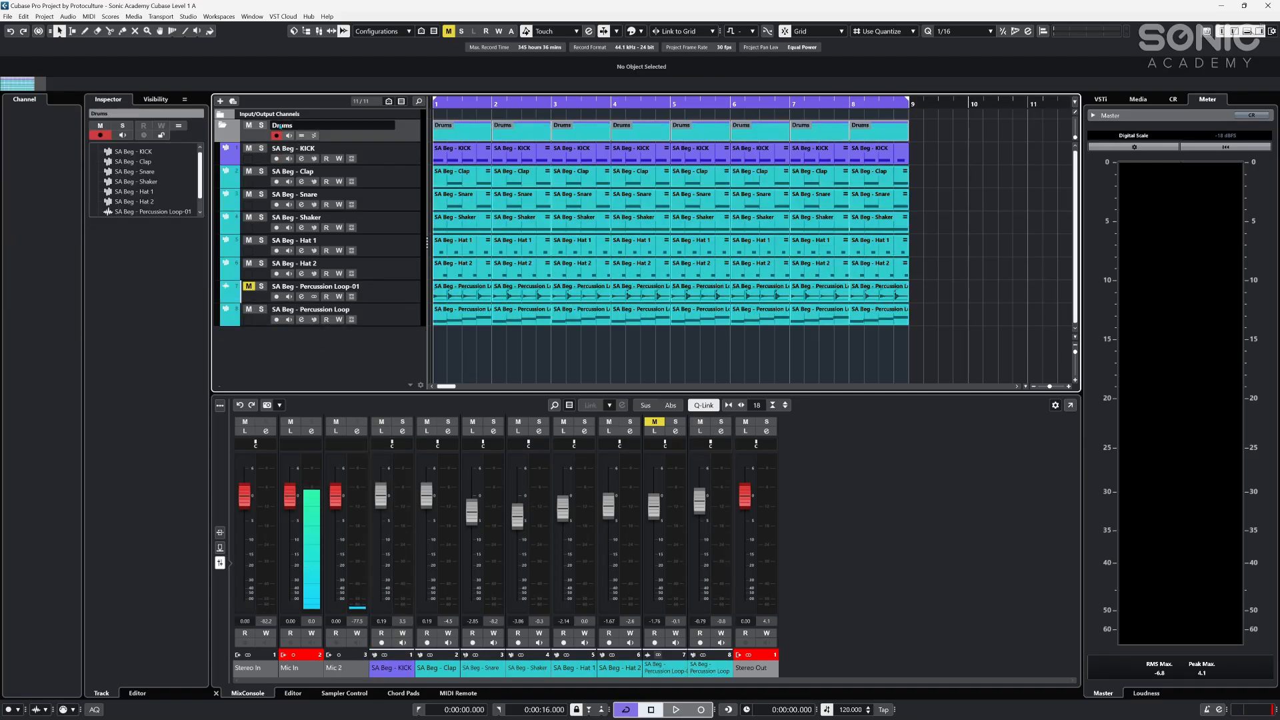
- Rename the SA Beg - KICK track as Kick and apply the new name to all its clips
left_click(315, 148)
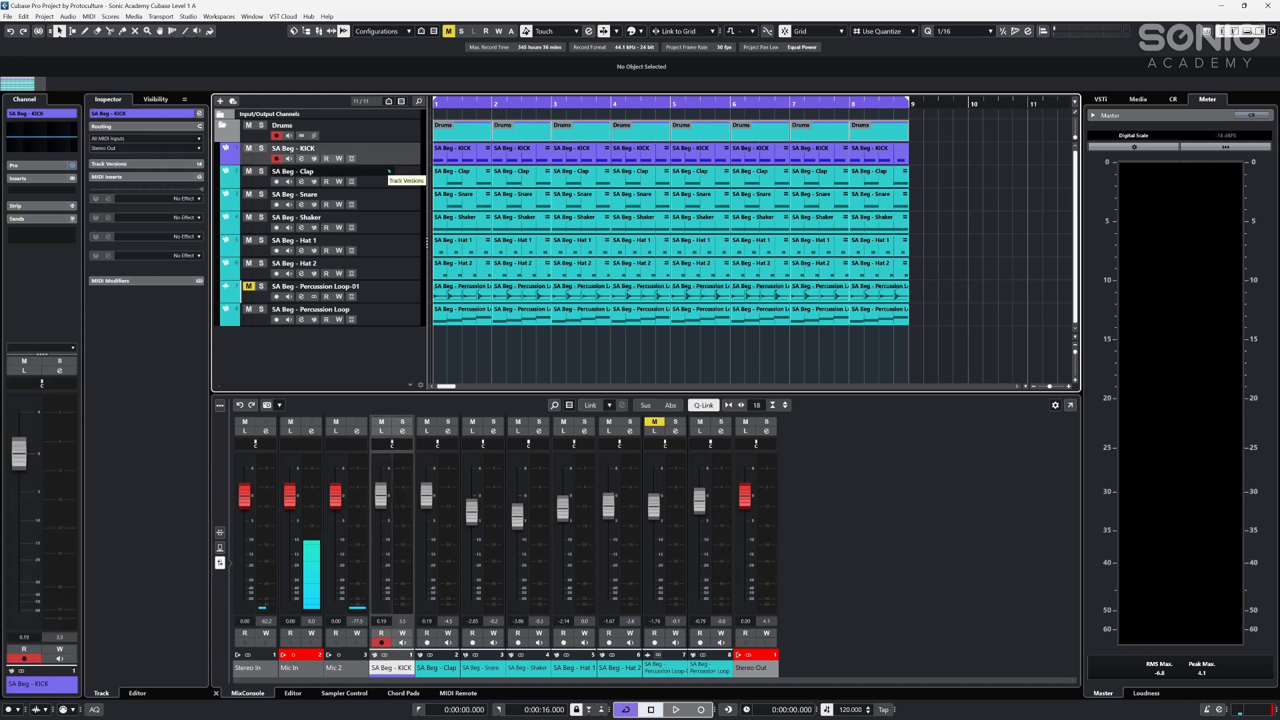
double_click(322, 148)
type("Kick")
key("Return")
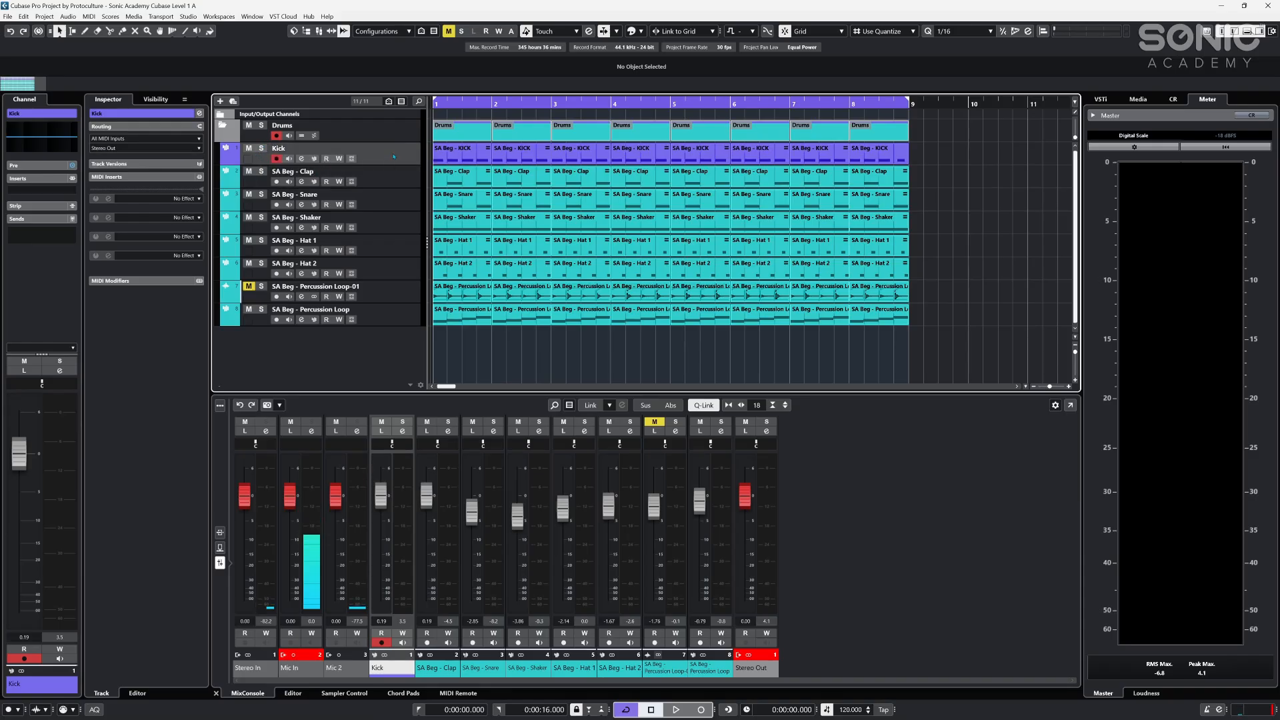
double_click(303, 148)
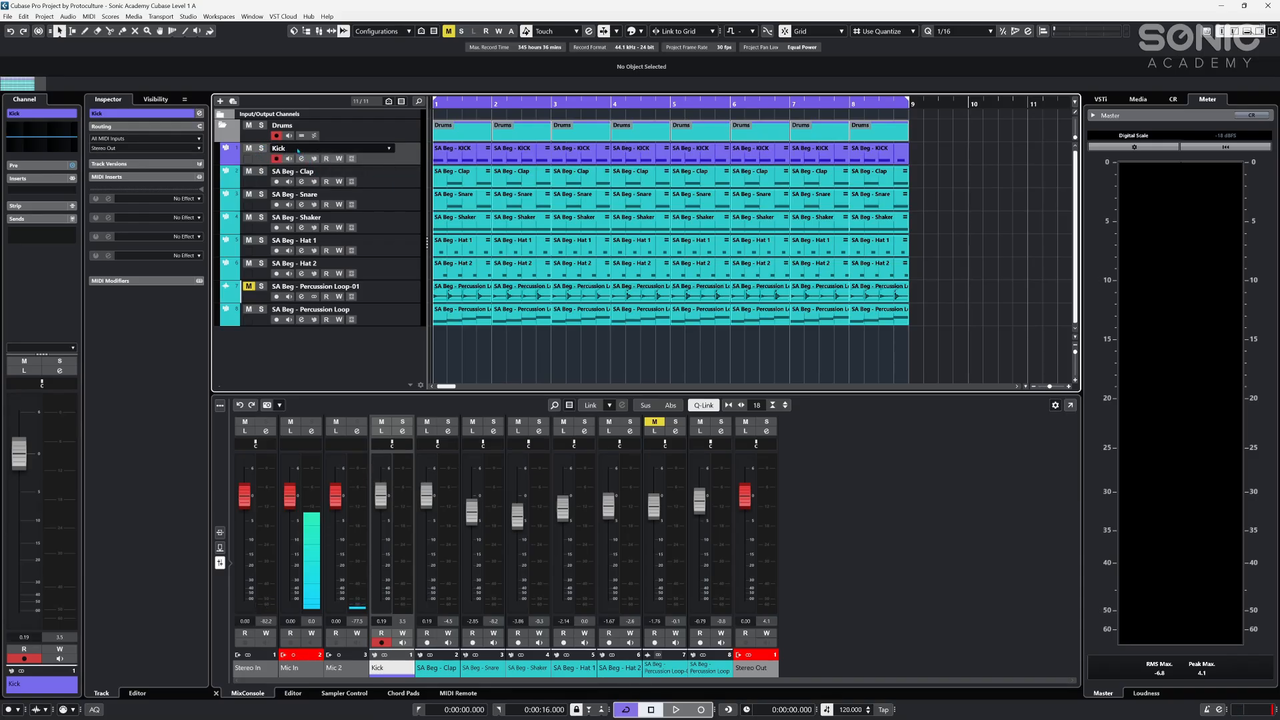
key("Return")
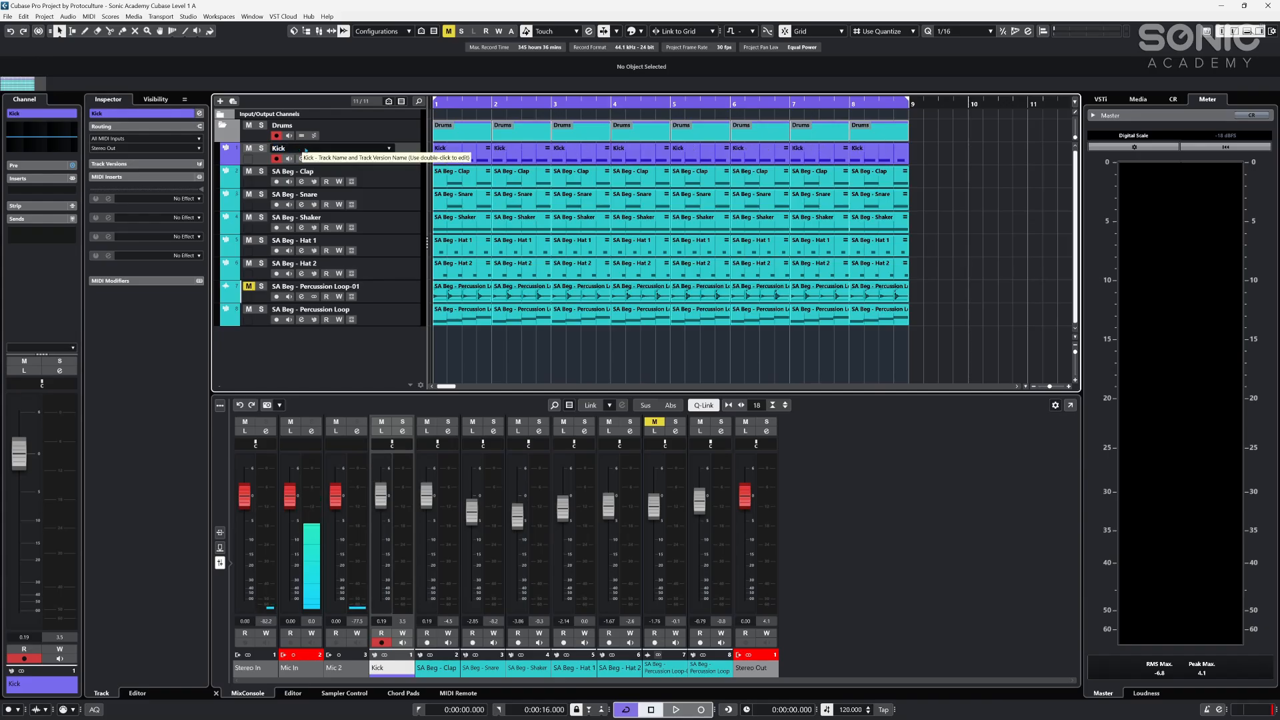
left_click(463, 154)
left_click(511, 155)
- Rename the SA Beg - Clap track and all its clips as Clap
double_click(291, 172)
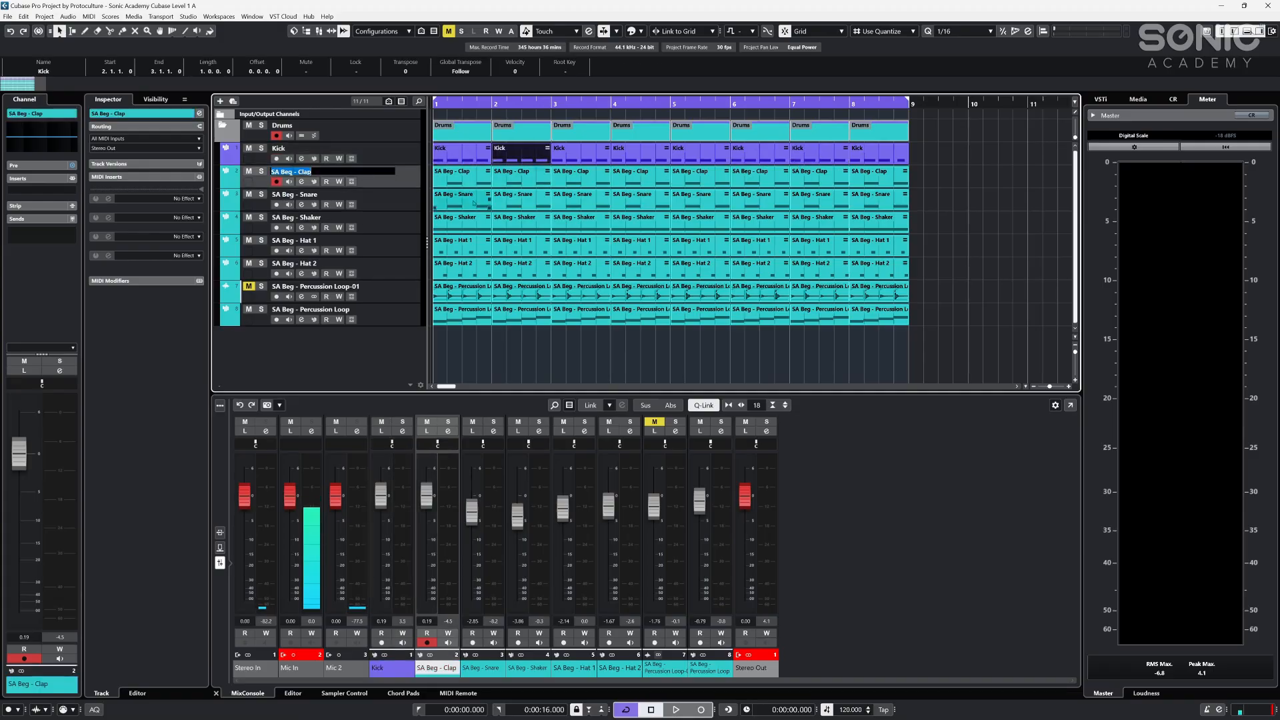
type("Clap")
key("Return")
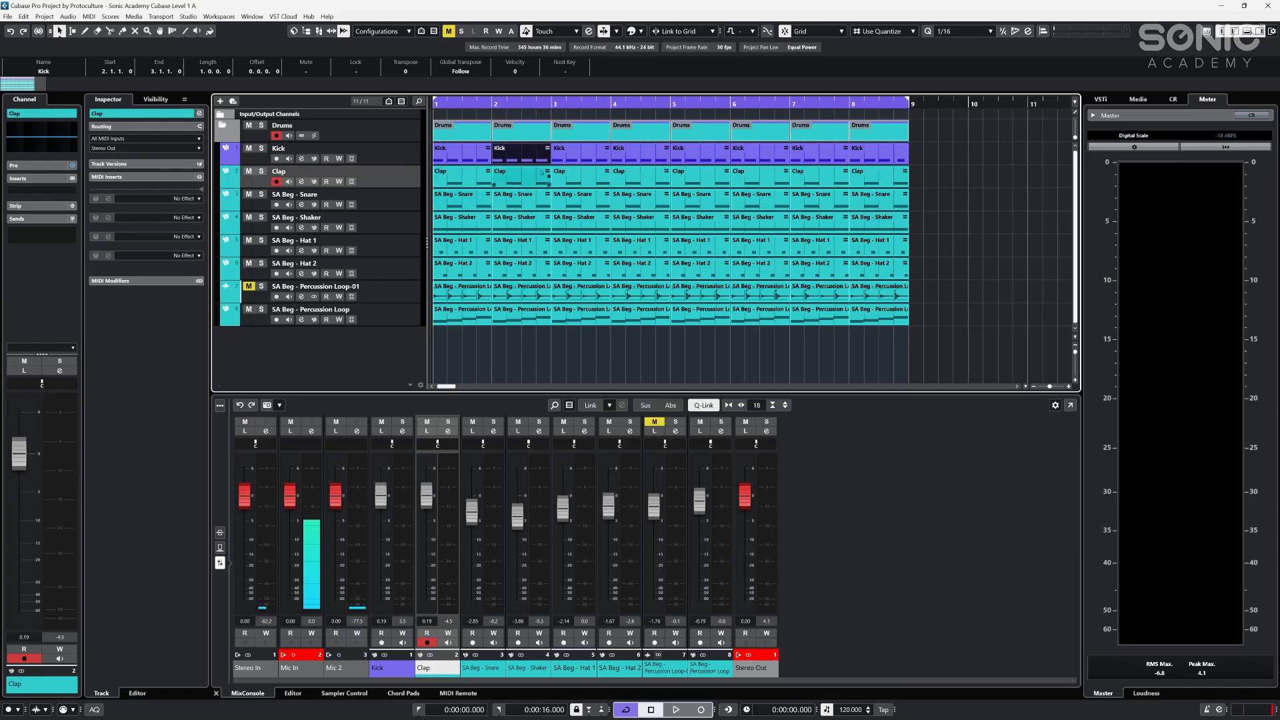
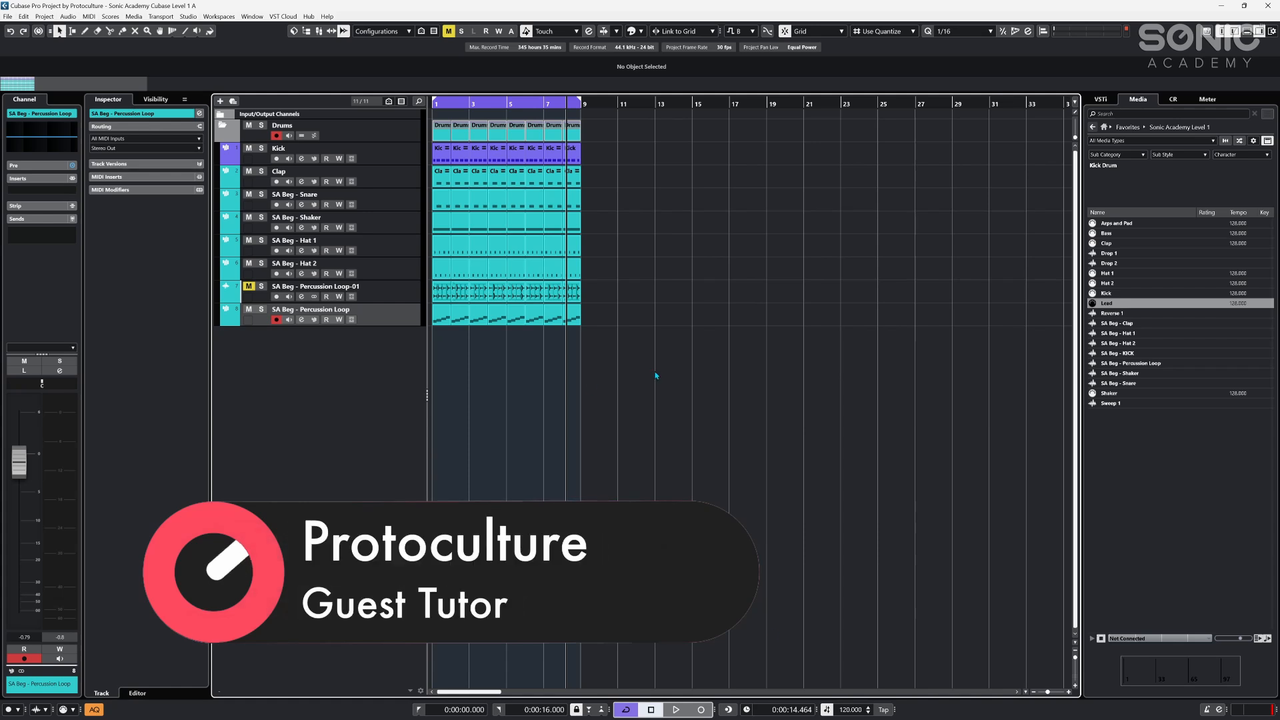
- Set the project tempo to 126 BPM
double_click(846, 709)
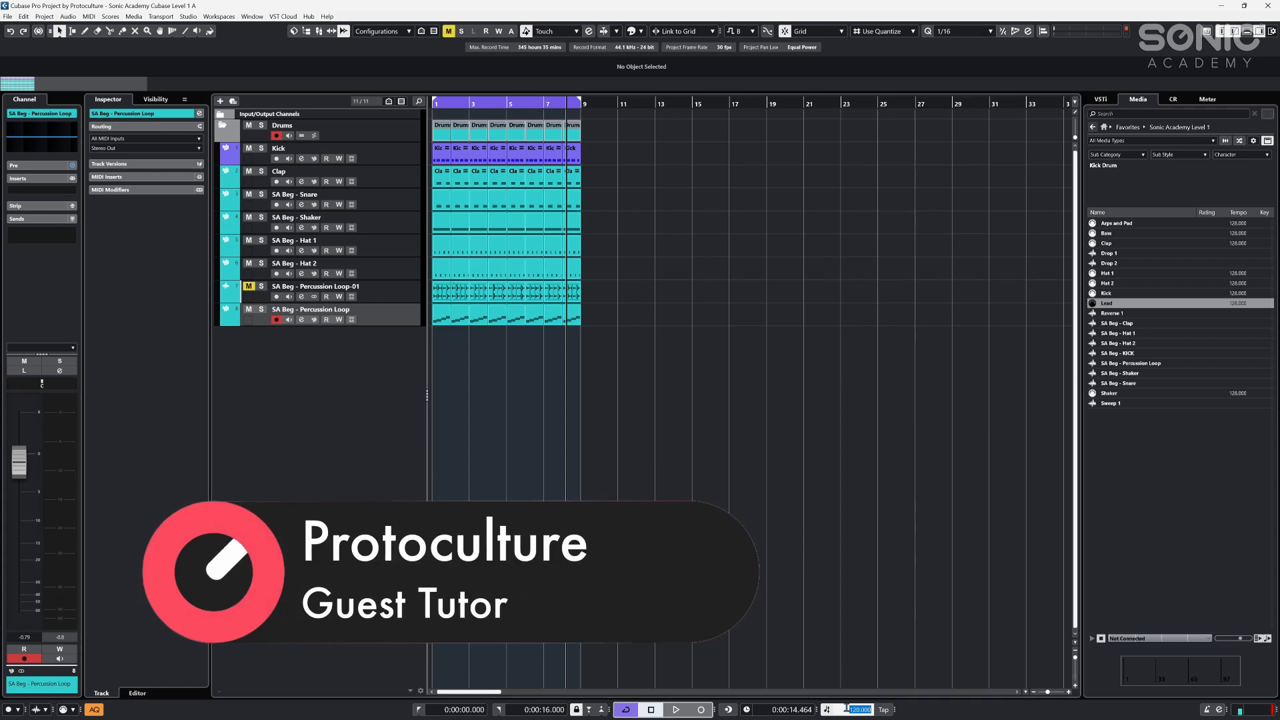
type("128")
key("Return")
- Play the drum loop at the new tempo and fit the cycle range to the eight bars of drum clips
key("space")
key("space")
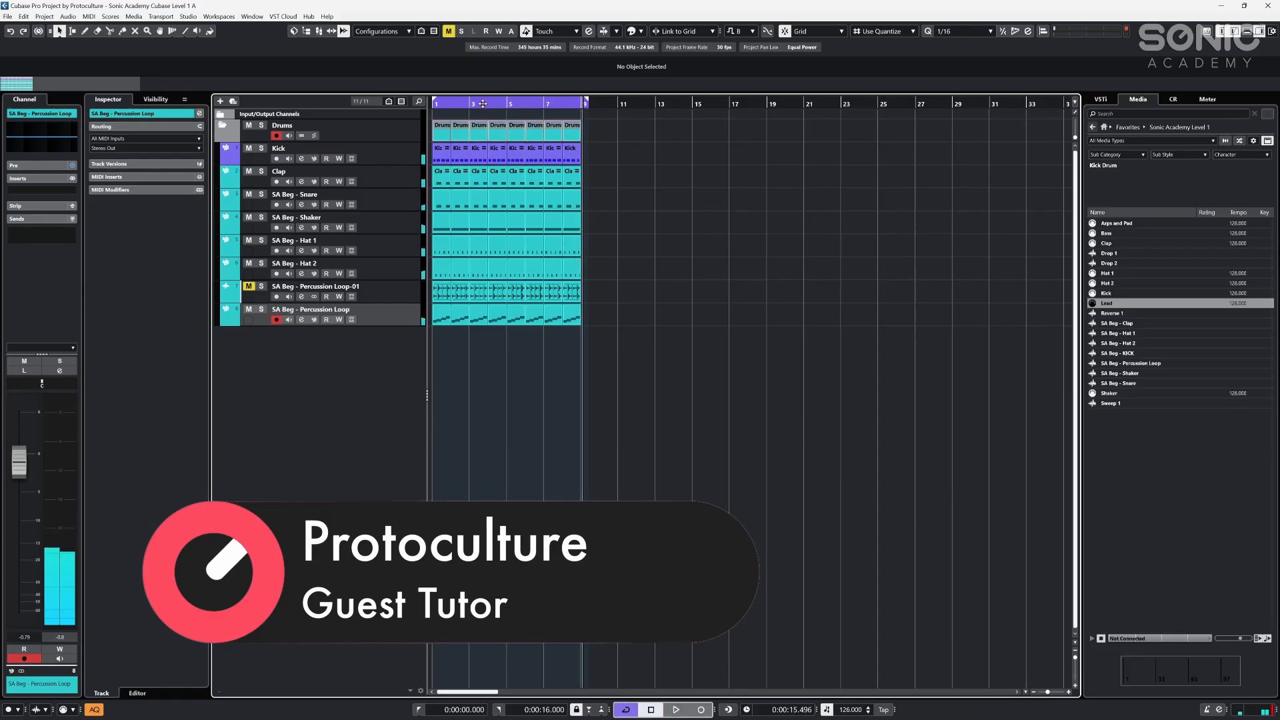
key("space")
left_click_drag(598, 138, 373, 348)
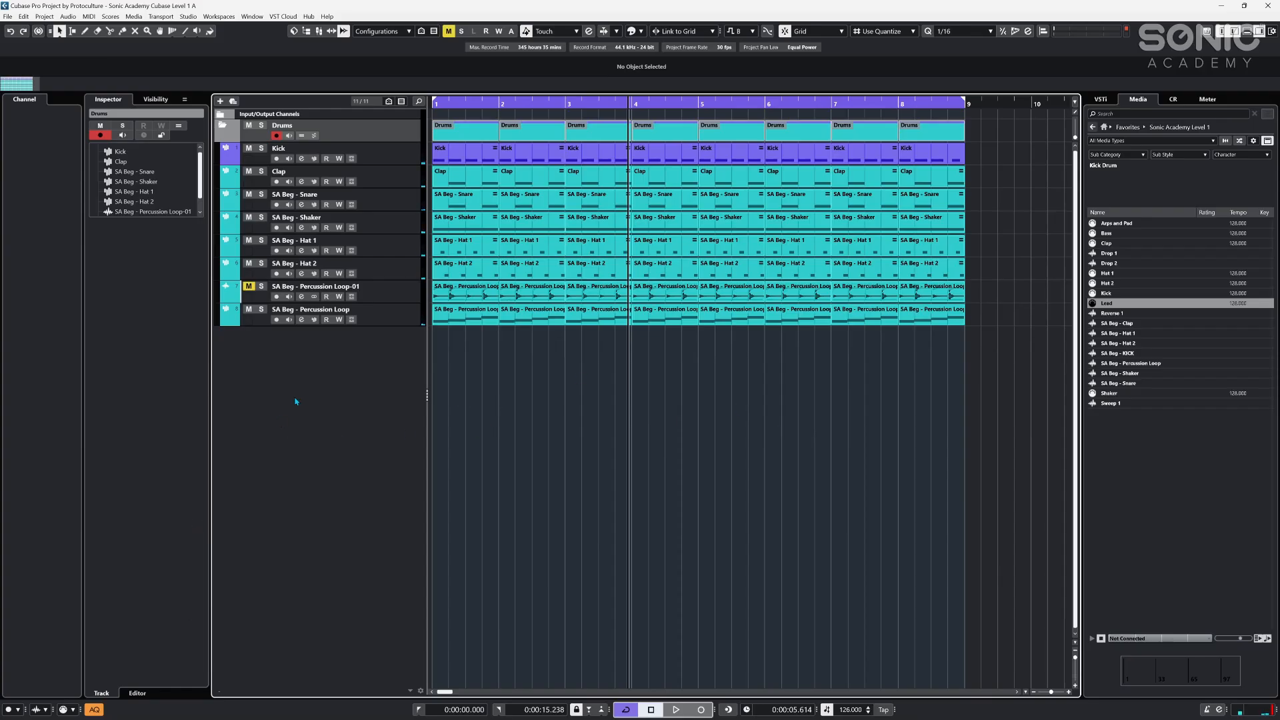
- Add an instrument track that uses the Retrologue synthesizer
left_click(222, 101)
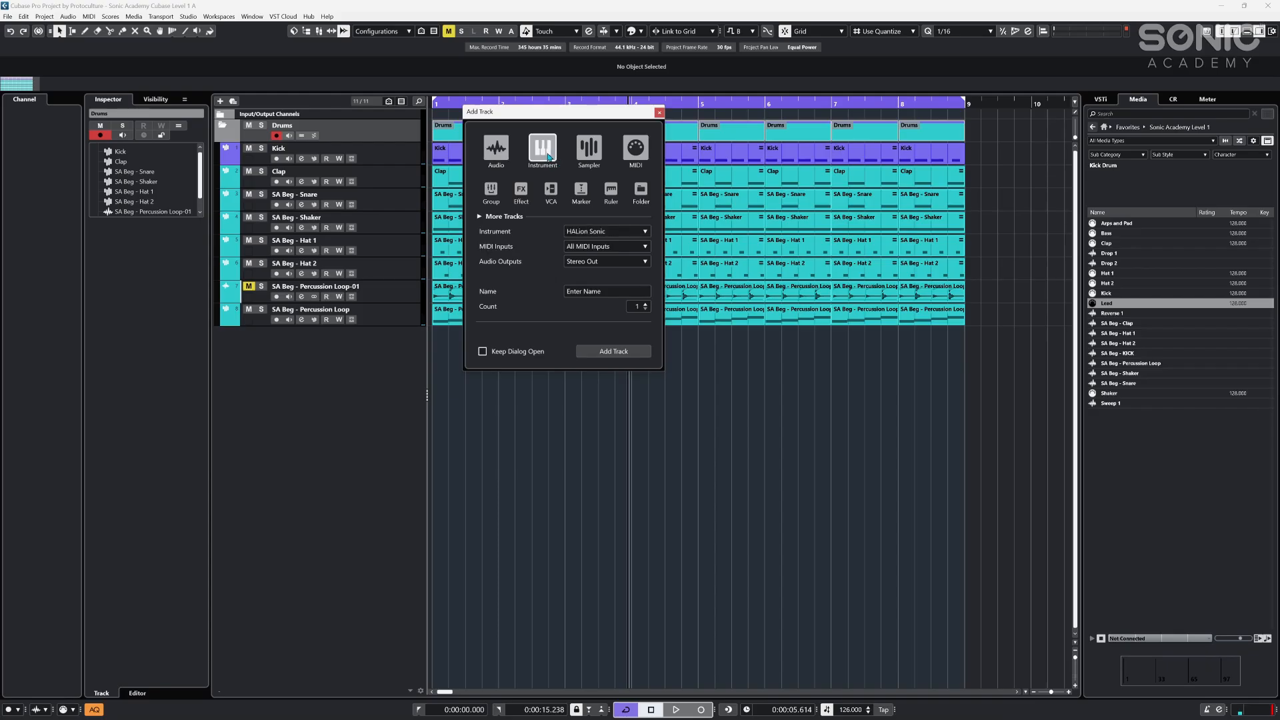
left_click(605, 232)
left_click(536, 398)
left_click(571, 294)
left_click(622, 357)
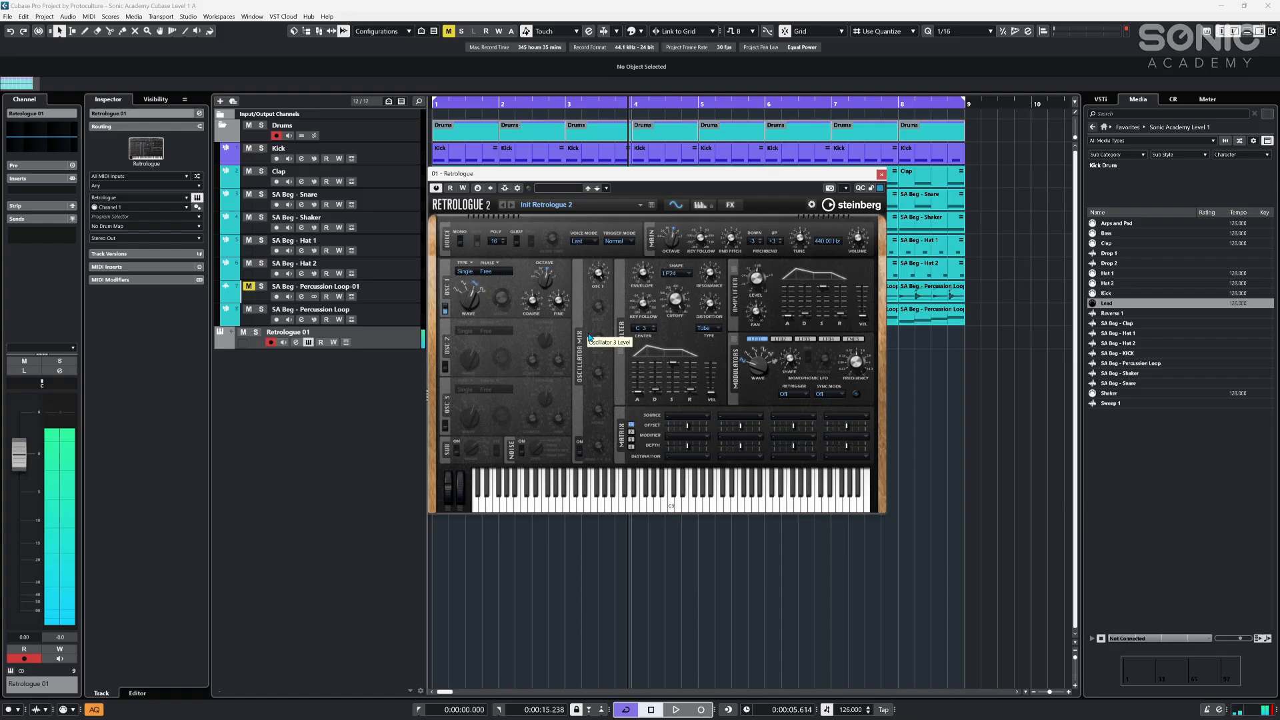
- Lower the pre-gain of the Retrologue track's channel to about -5.6 dB
left_click(166, 341)
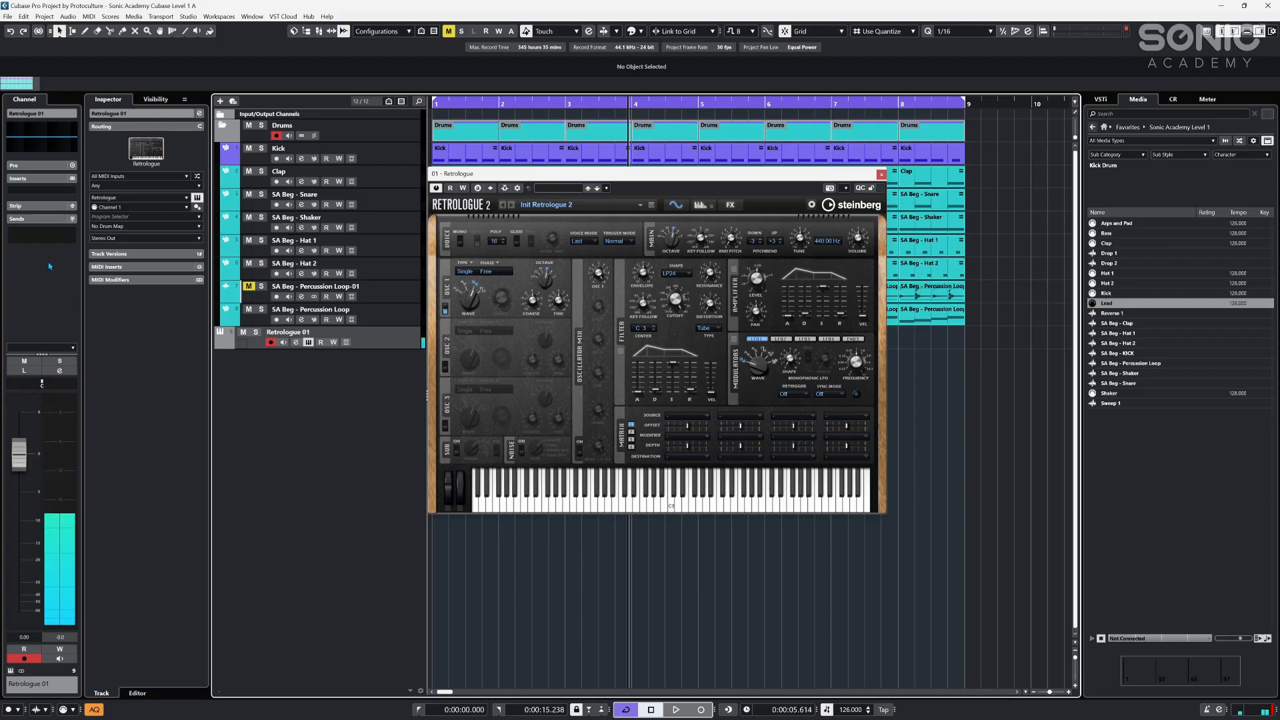
left_click(30, 167)
left_click(30, 167)
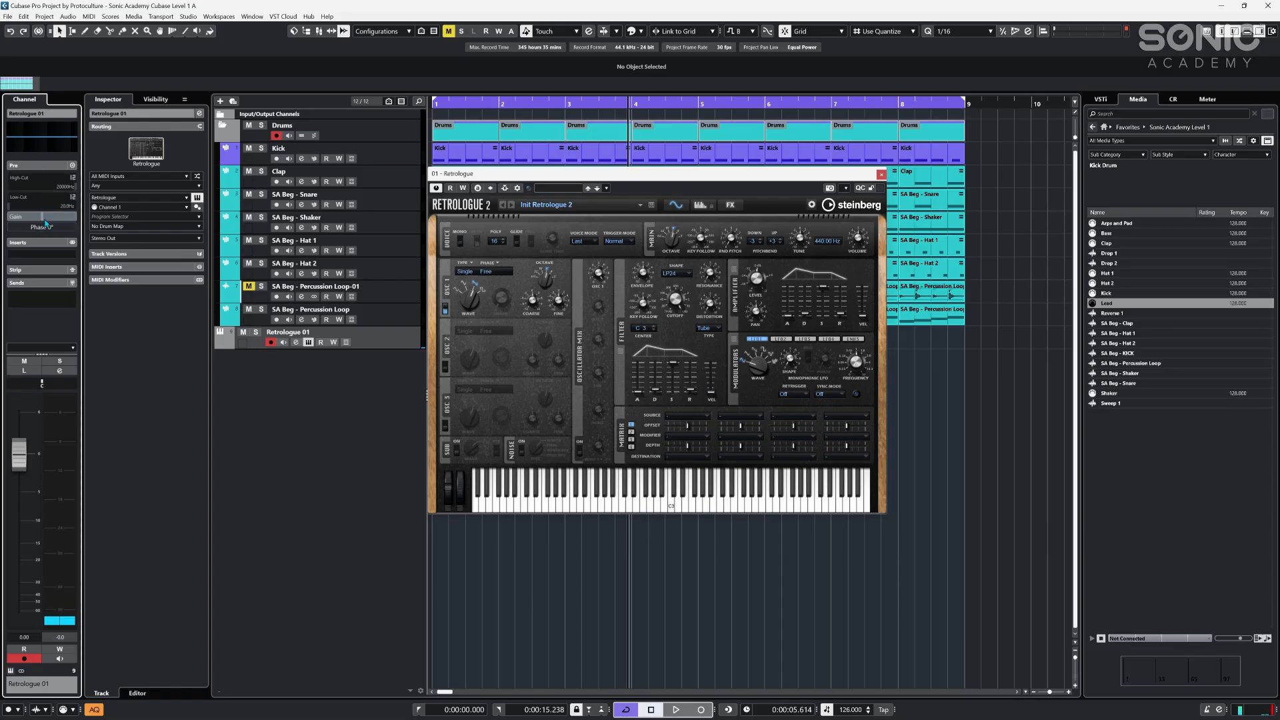
left_click_drag(37, 221, 33, 225)
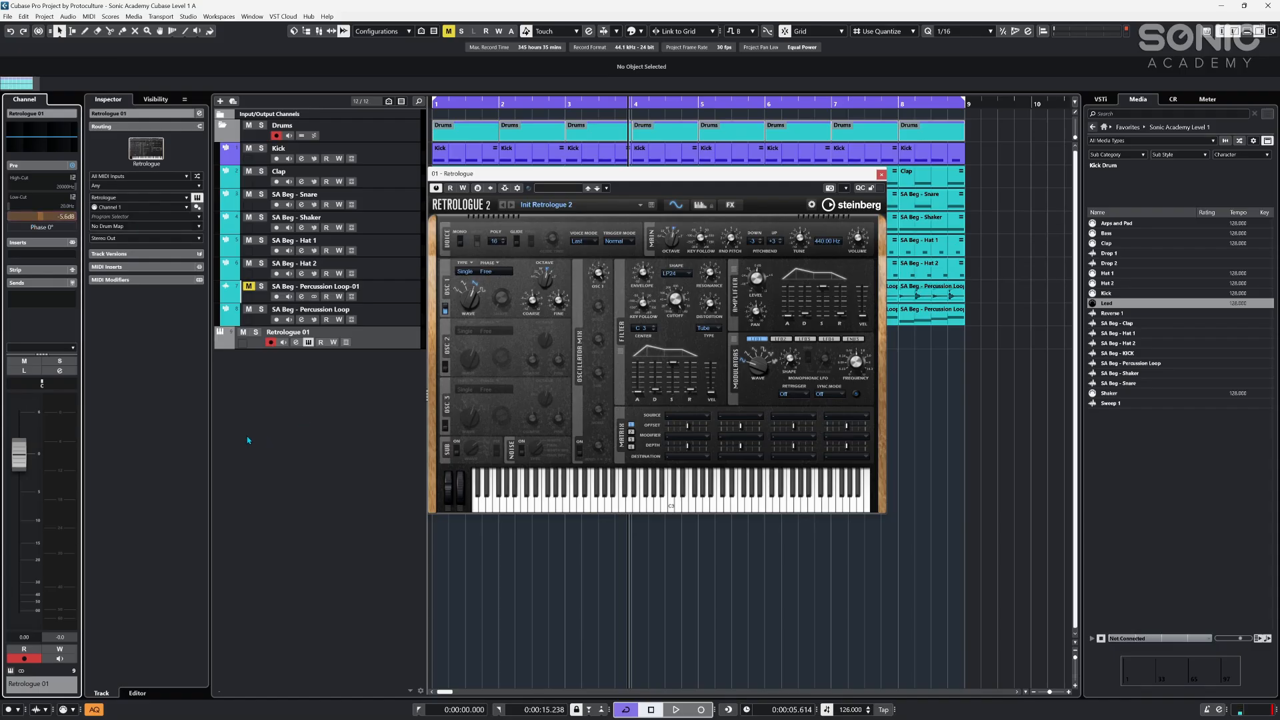
left_click(324, 553)
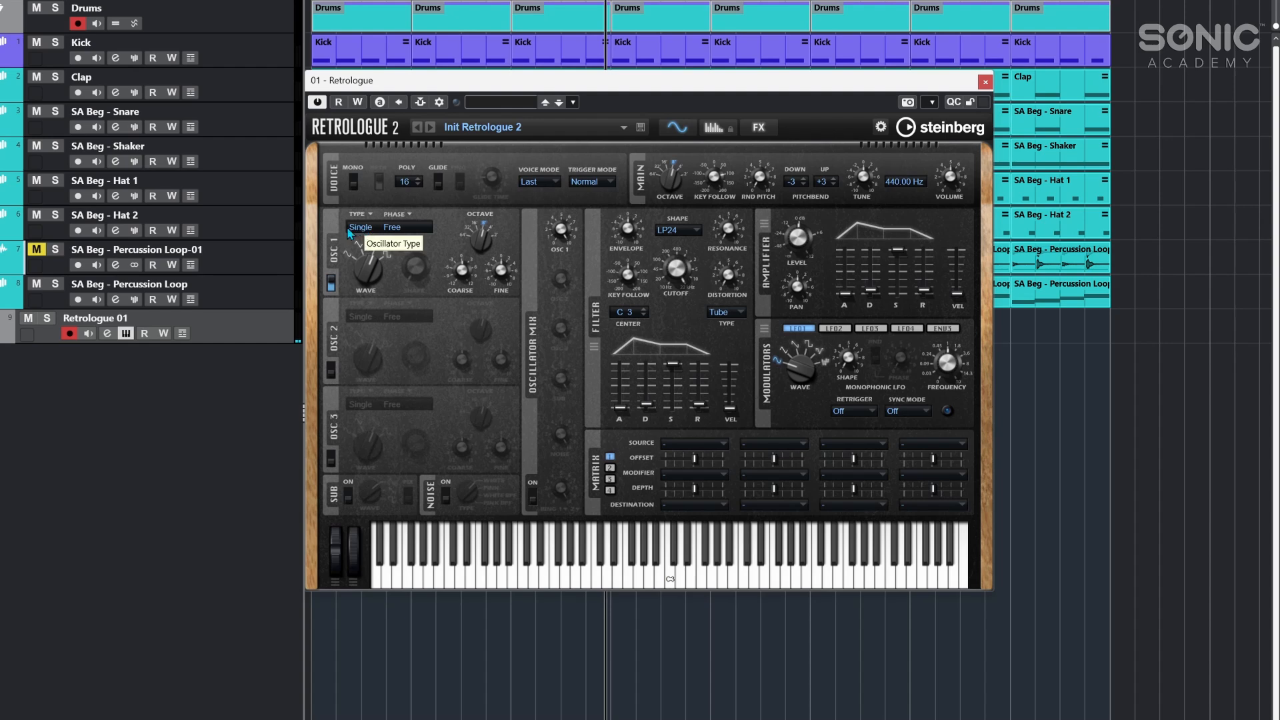
- Set the type of Retrologue's first oscillator to Multi
left_click(368, 230)
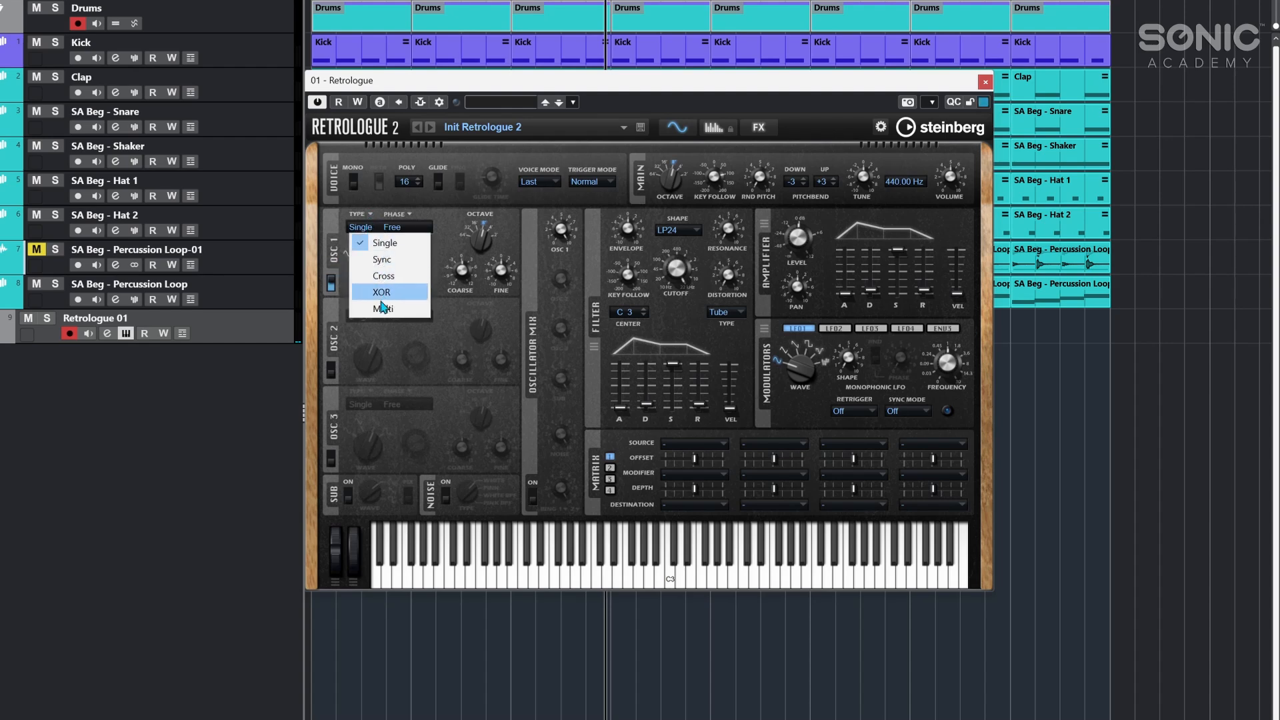
left_click(399, 326)
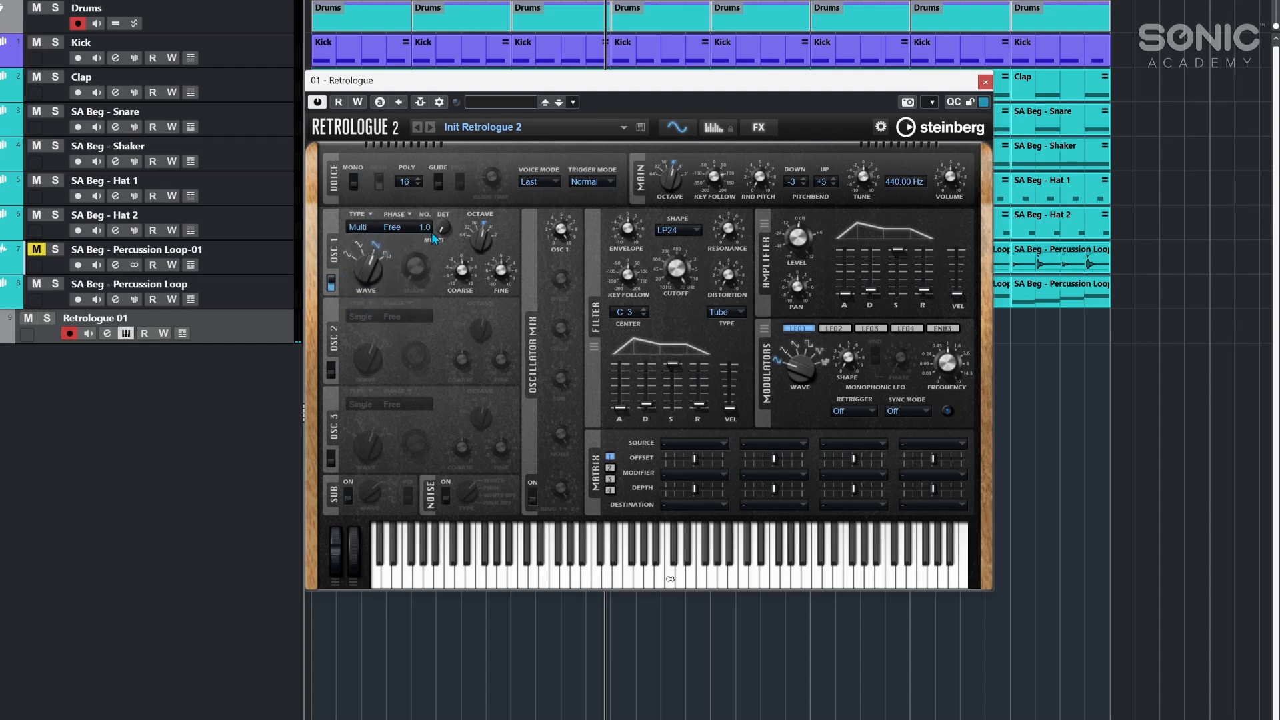
- Set the first oscillator's multi number to 4.0 and reshape Retrologue's filter and amplifier envelopes
left_click_drag(429, 231, 432, 206)
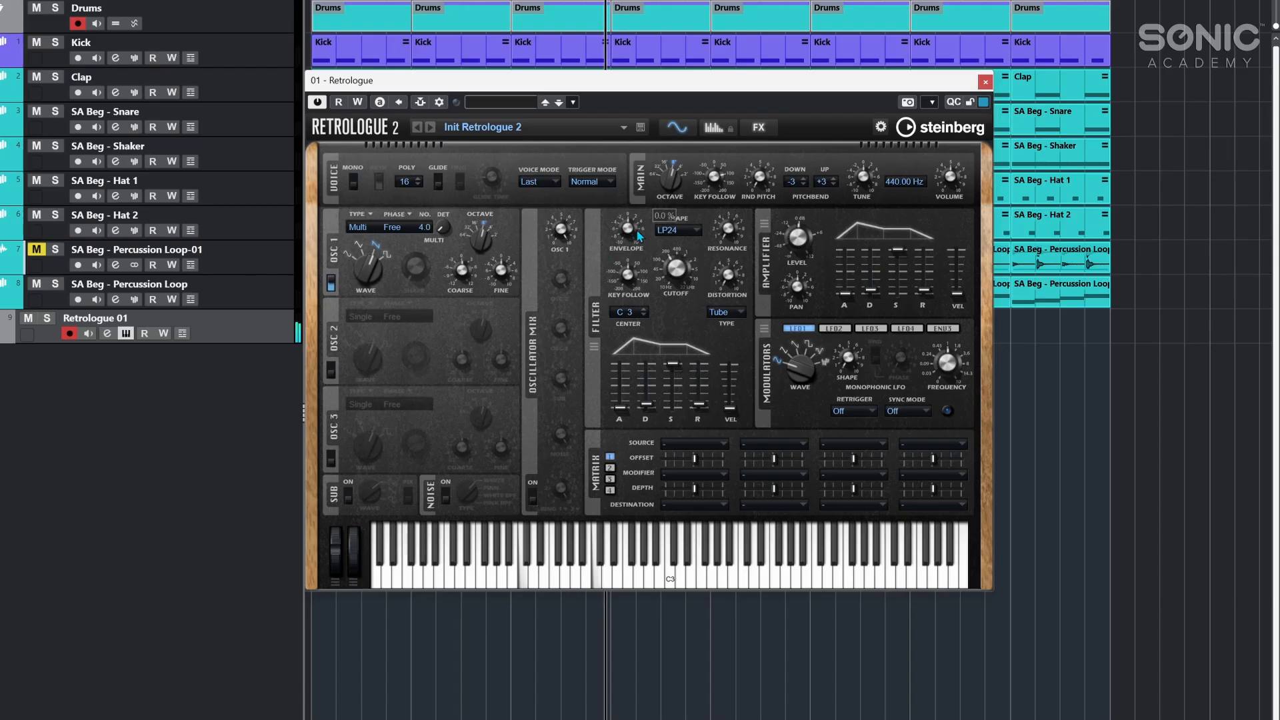
left_click_drag(631, 237, 646, 194)
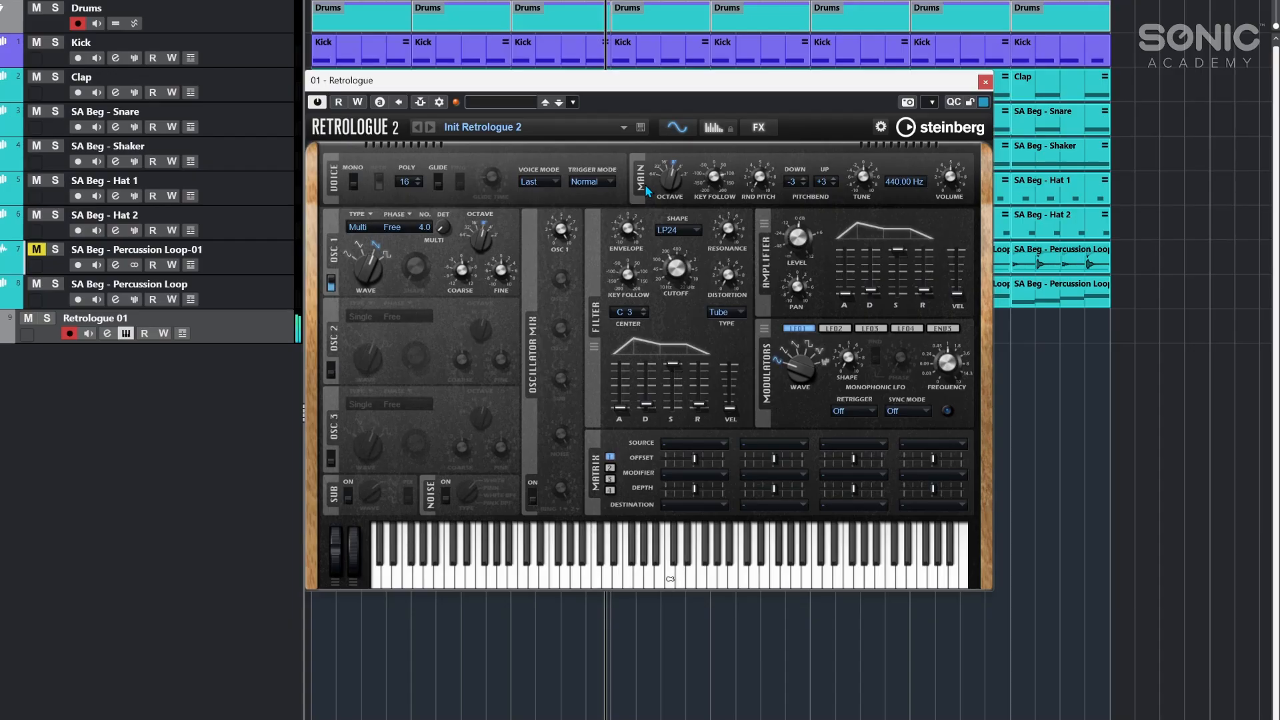
left_click_drag(651, 408, 673, 422)
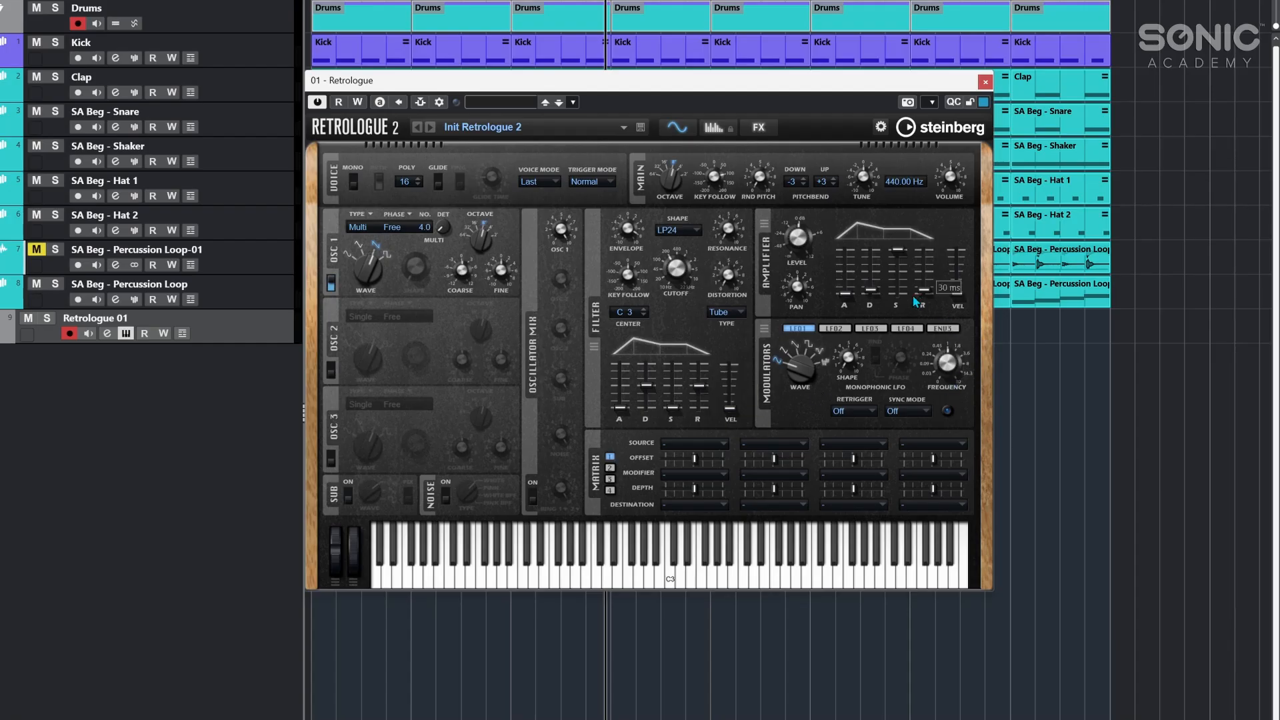
left_click_drag(921, 292, 924, 258)
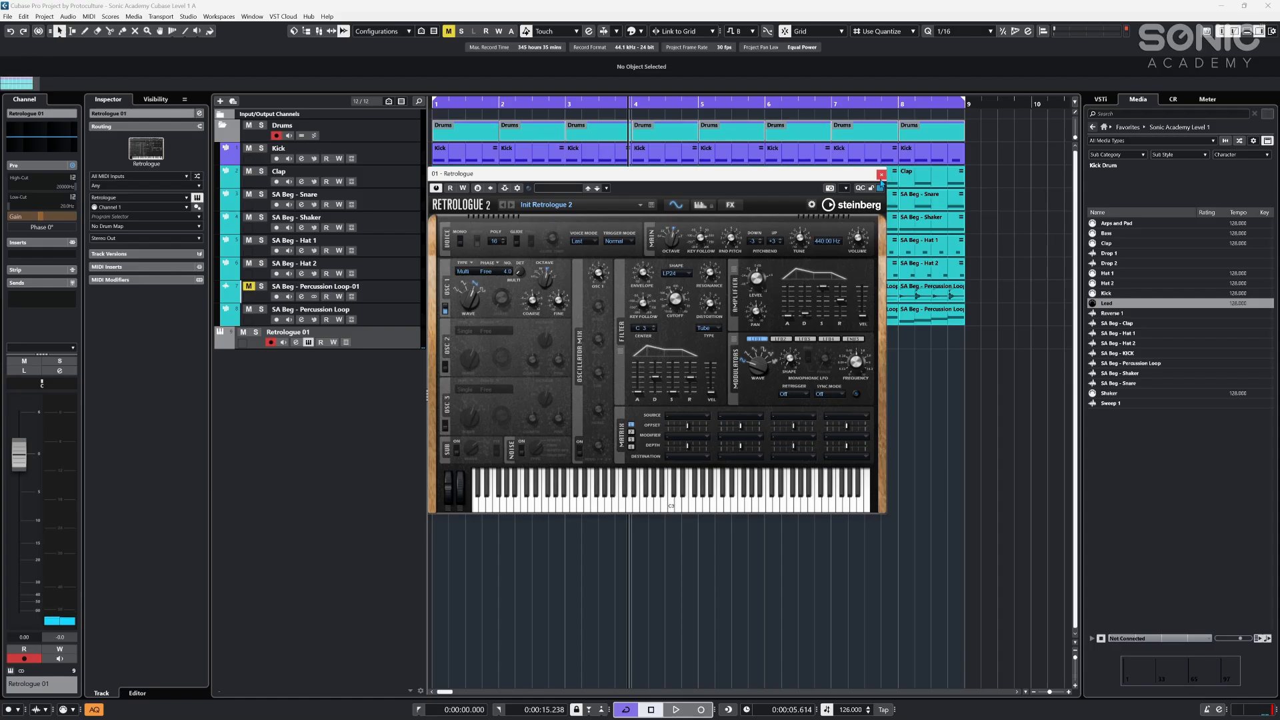
left_click(881, 174)
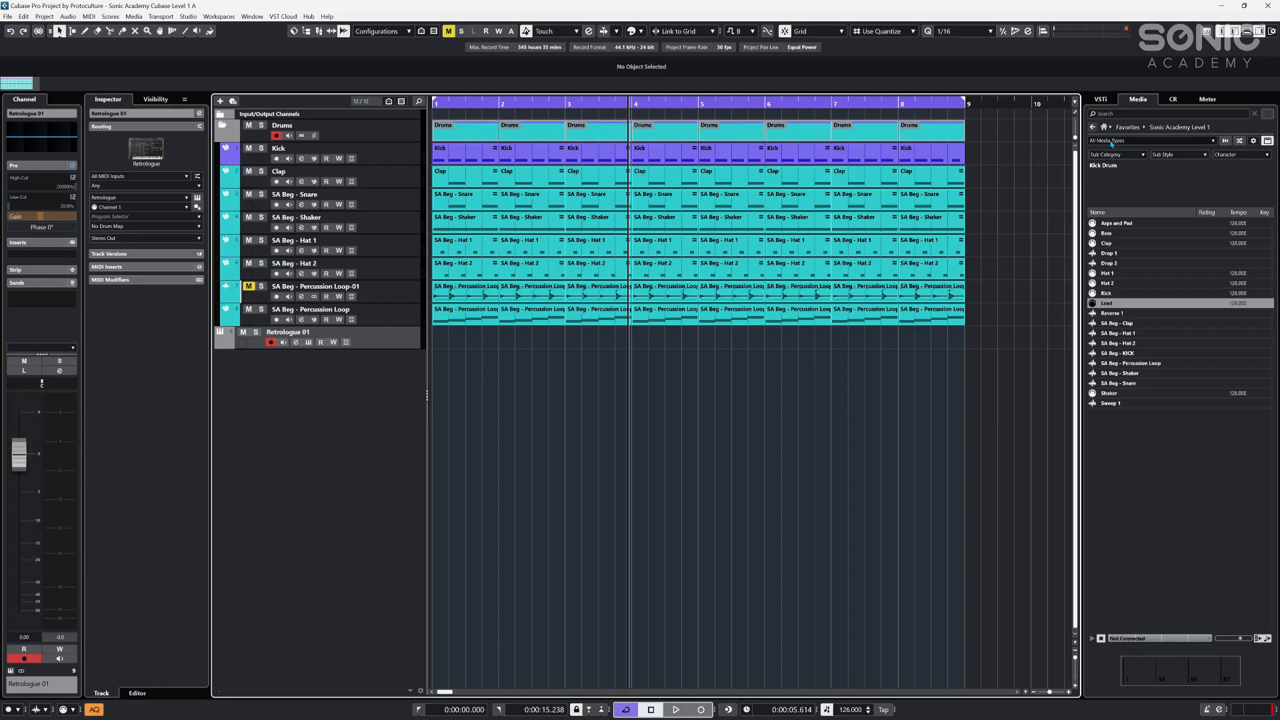
- Place the Lead MIDI file from the Sonic Academy Level 1 folder on the Retrologue track at bar 1
left_click_drag(1117, 307, 439, 347)
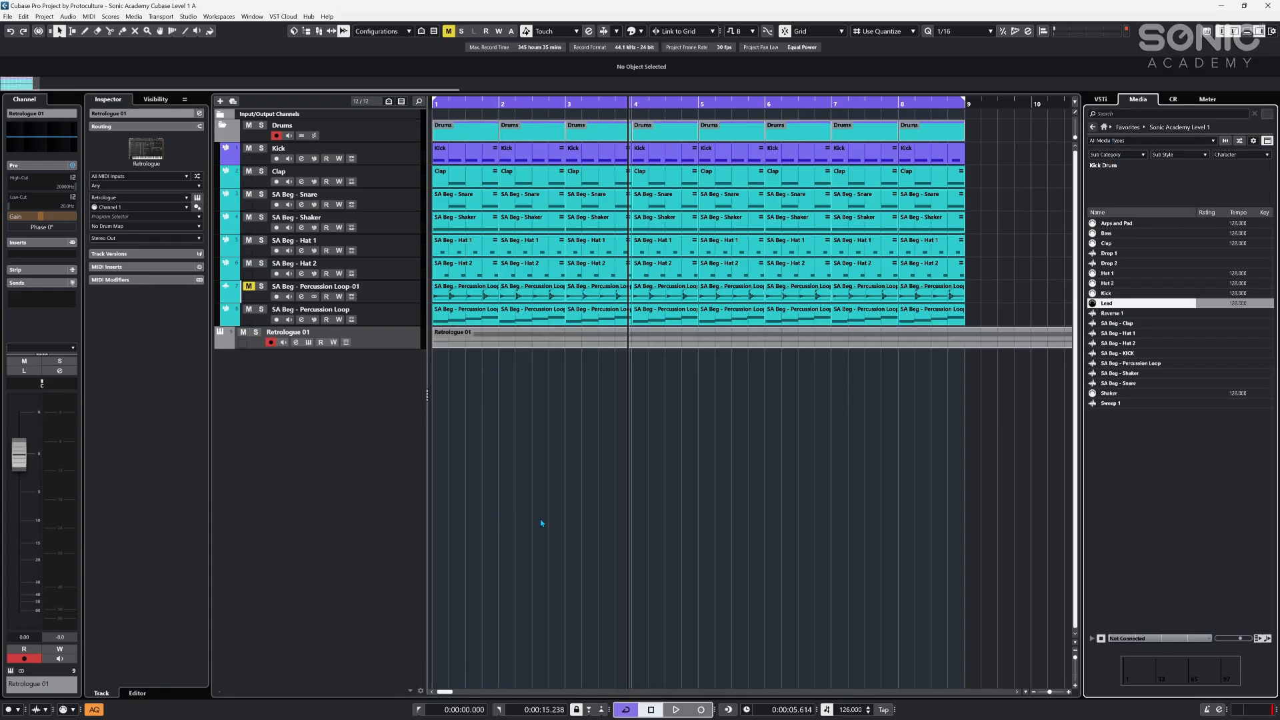
scroll(666, 400, "down", 15)
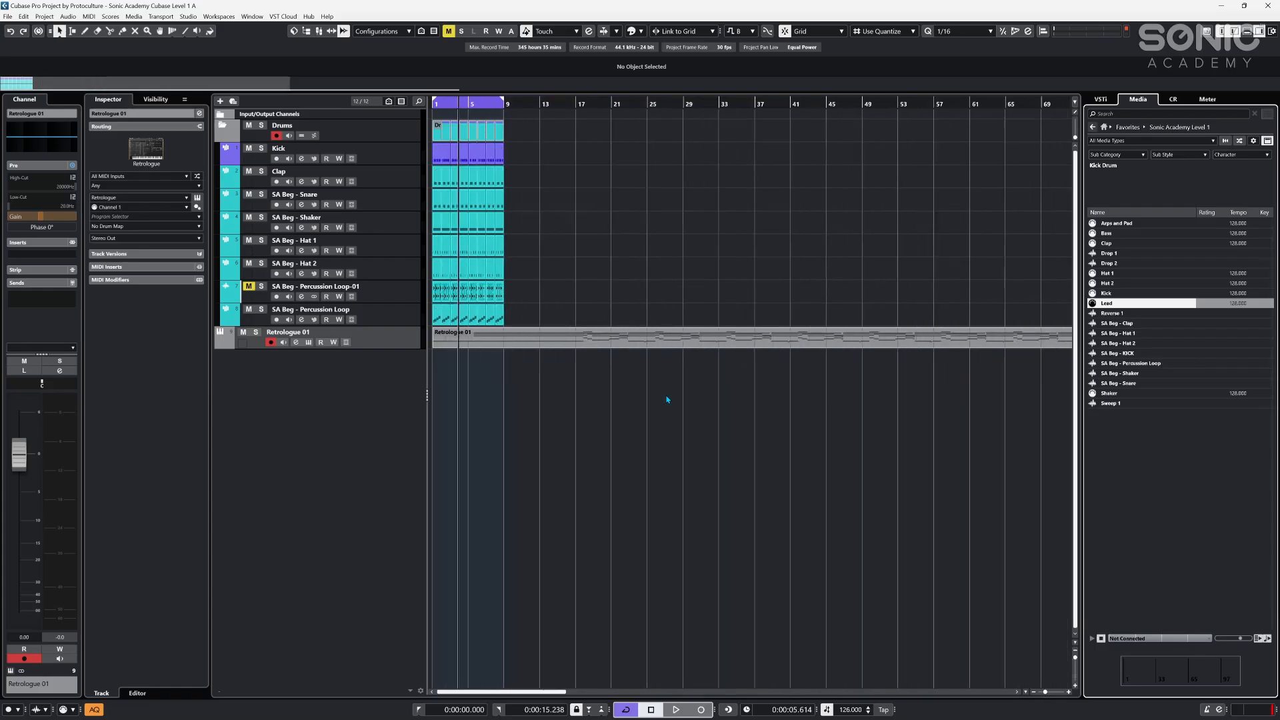
left_click(574, 343)
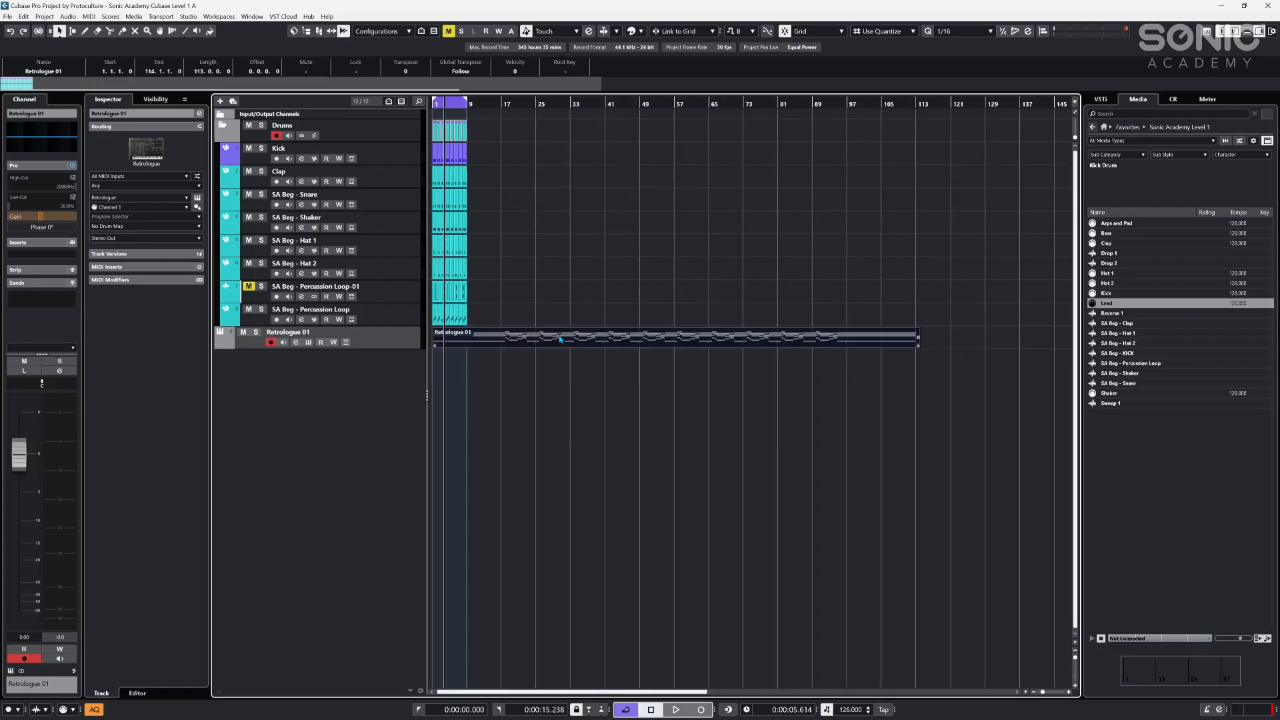
- Set the quantize value to 1/1 and split the Retrologue part at bars 17 and 25
key("h")
key("h")
key("h")
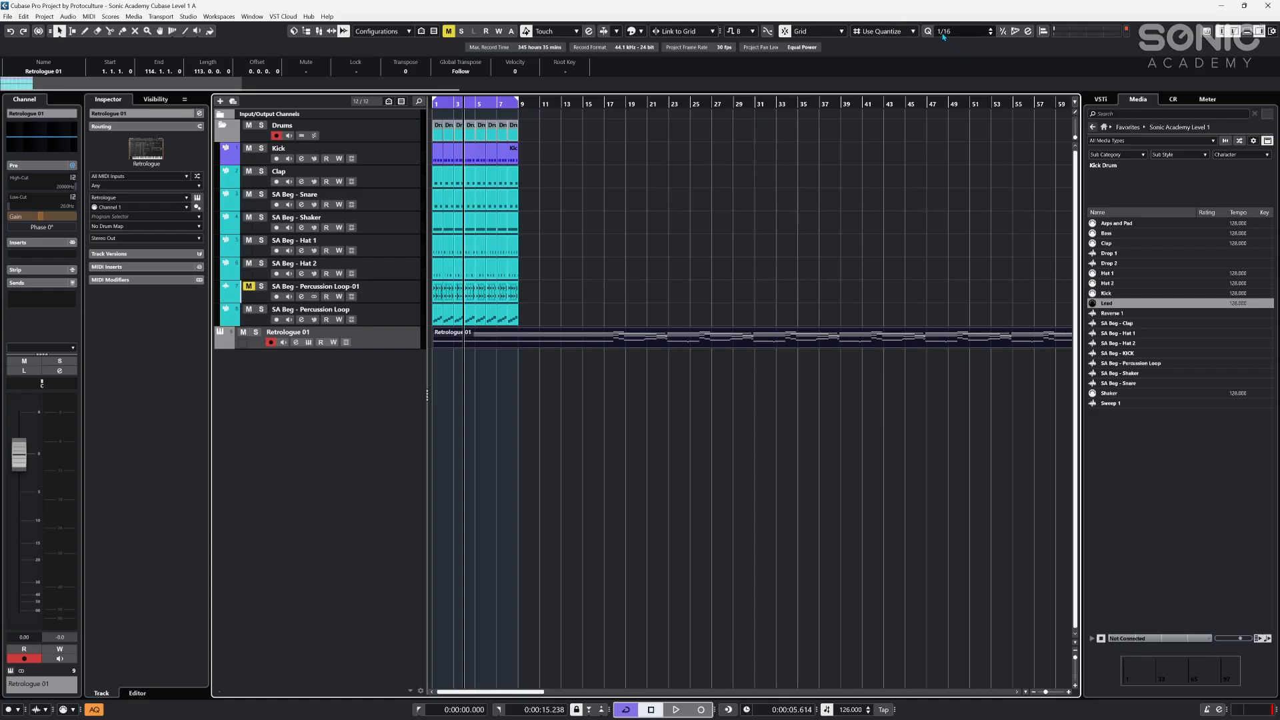
key("1")
key("1")
key("1")
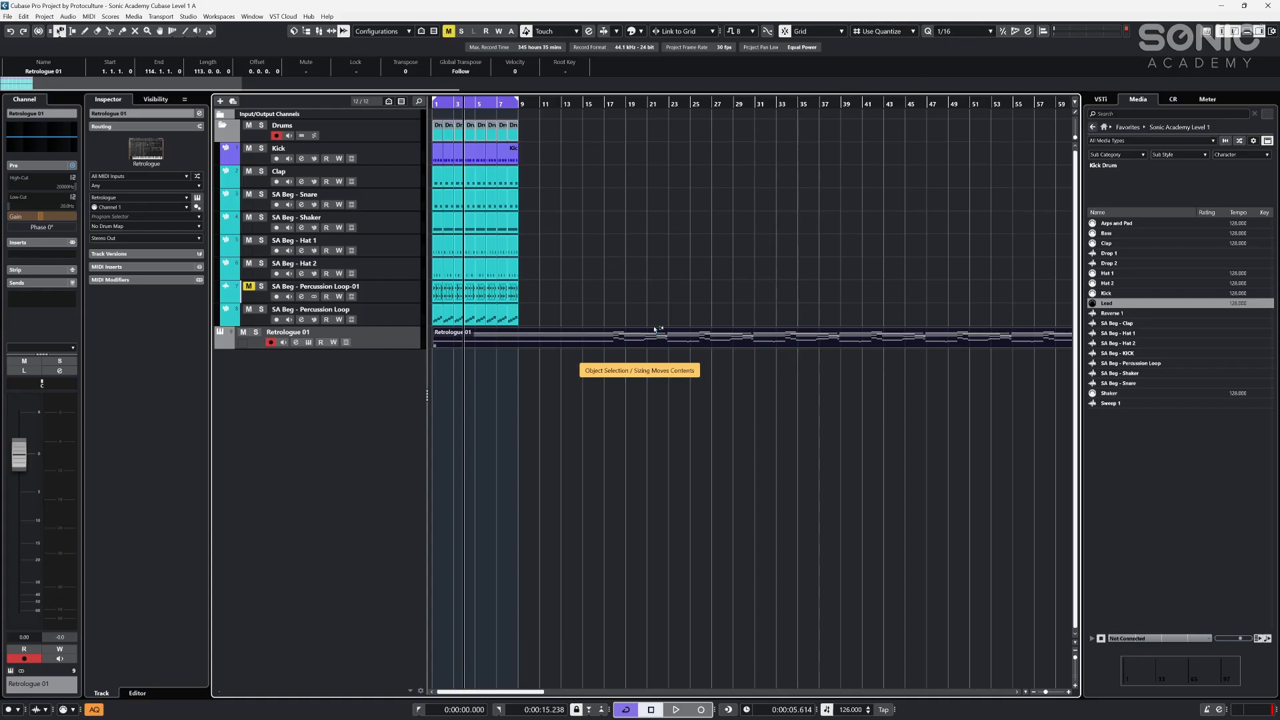
scroll(955, 33, "up", 4)
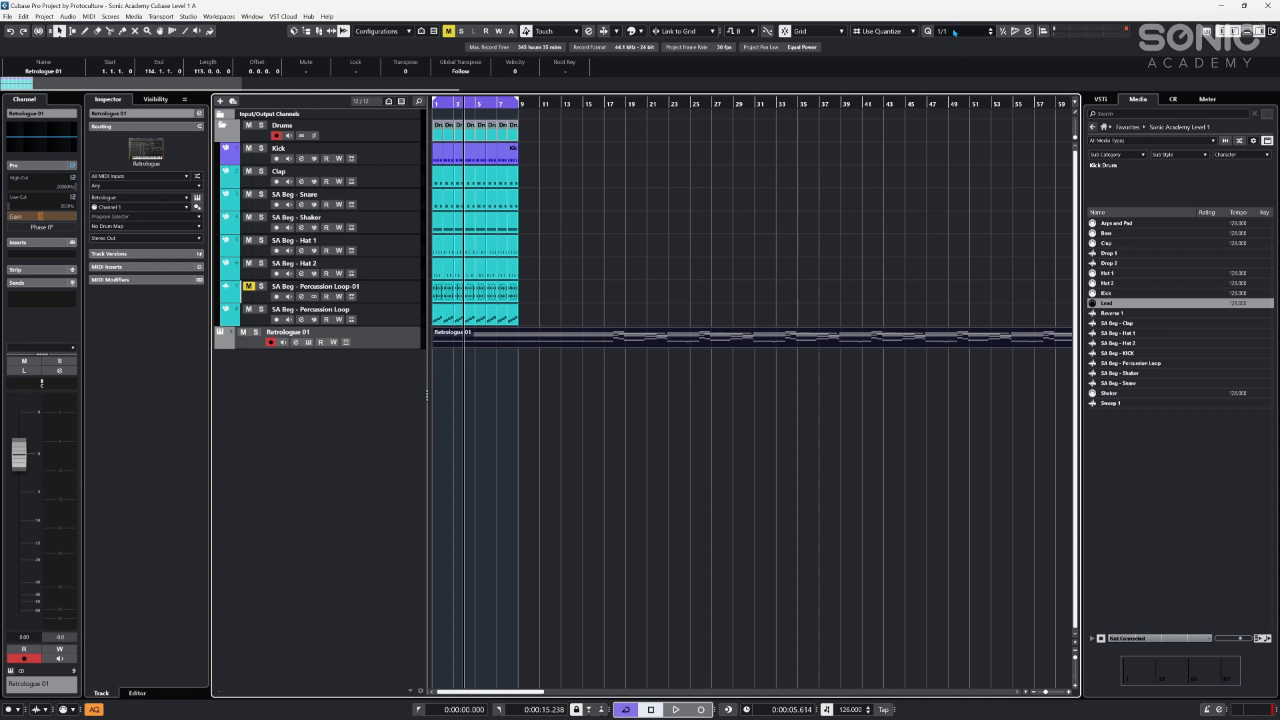
left_click(604, 340)
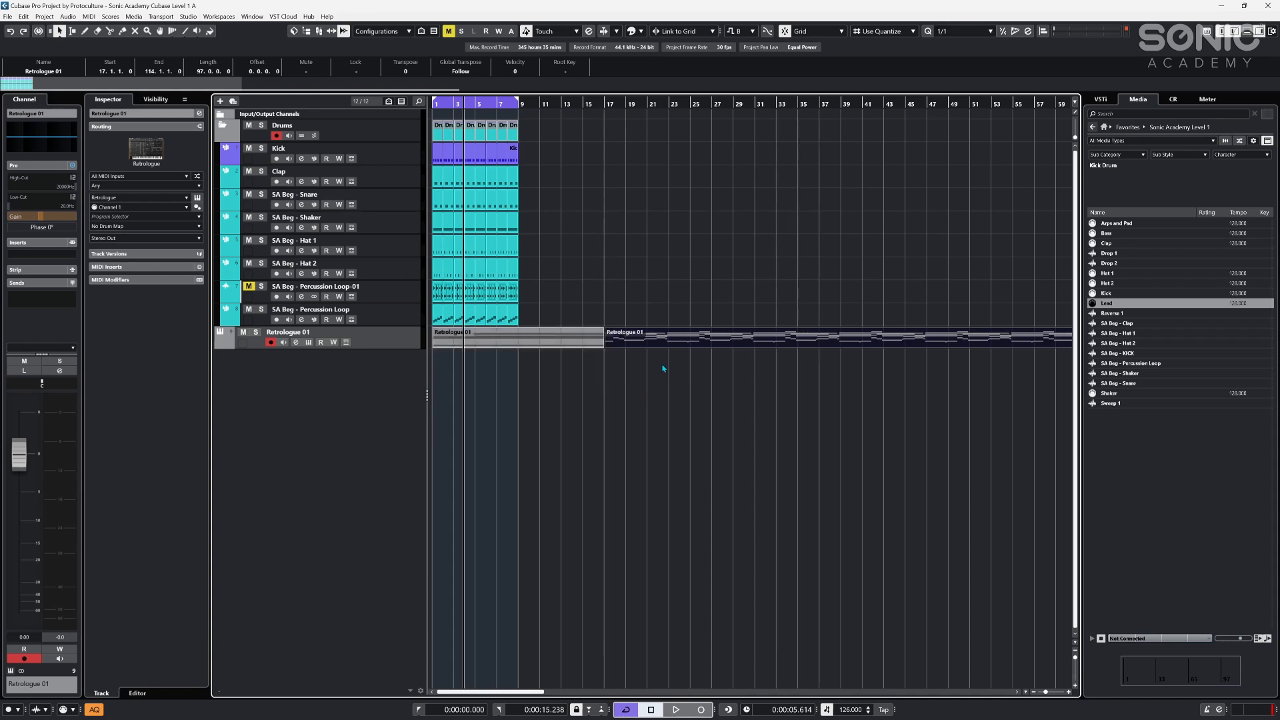
left_click(689, 341)
left_click(688, 428)
- Delete the Retrologue part before bar 17 and move the eight-bar part from bar 17 to bar 1
left_click(553, 337)
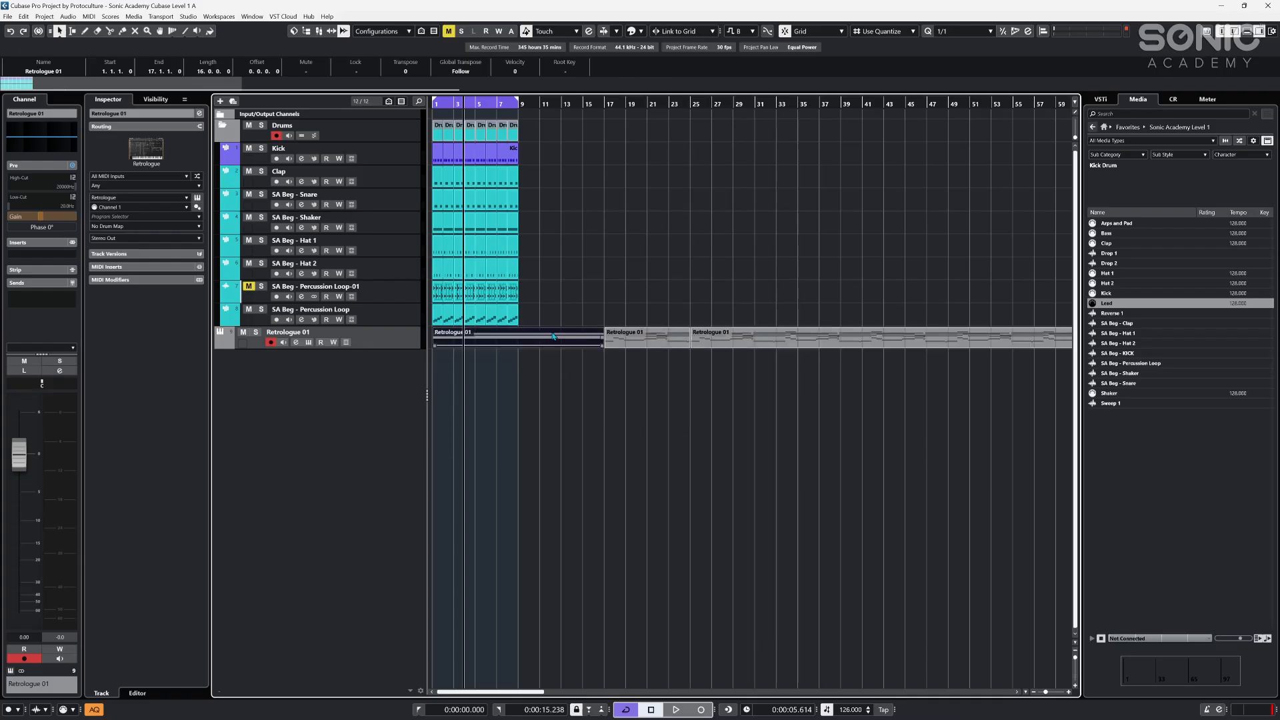
key("Home")
left_click(585, 376)
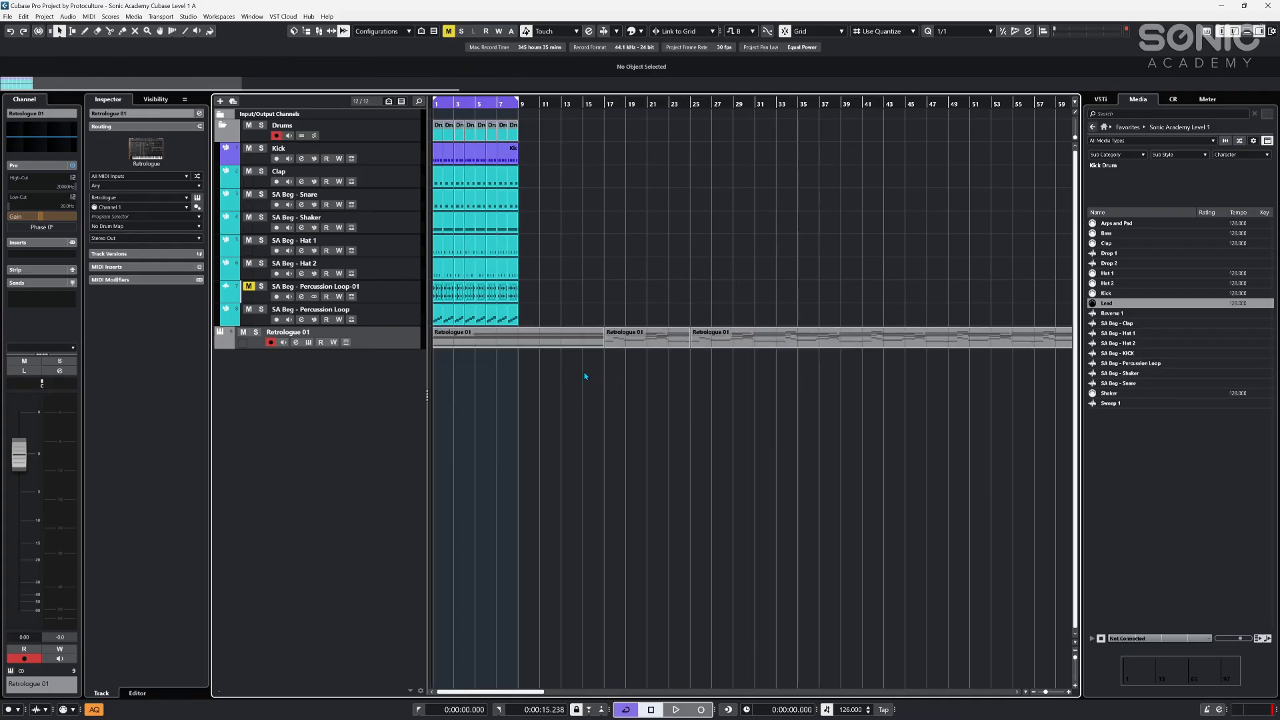
left_click(572, 343)
key("Delete")
left_click(640, 356)
left_click_drag(649, 342, 472, 340)
key("ctrl+z")
key("ctrl+z")
left_click(632, 352)
left_click_drag(632, 352, 494, 310)
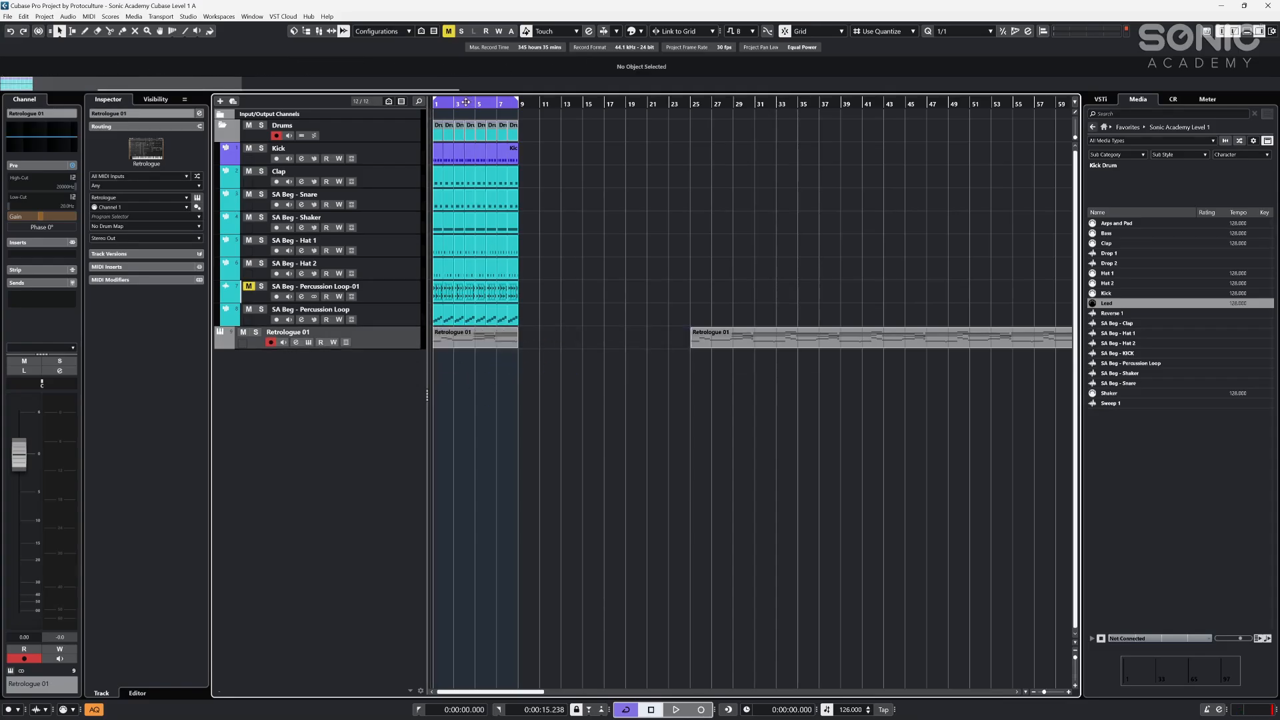
- Play the eight-bar loop and lower the Retrologue channel's fader to -2.71 dB
key("h")
key("h")
key("h")
key("h")
key("h")
key("h")
key("h")
key("h")
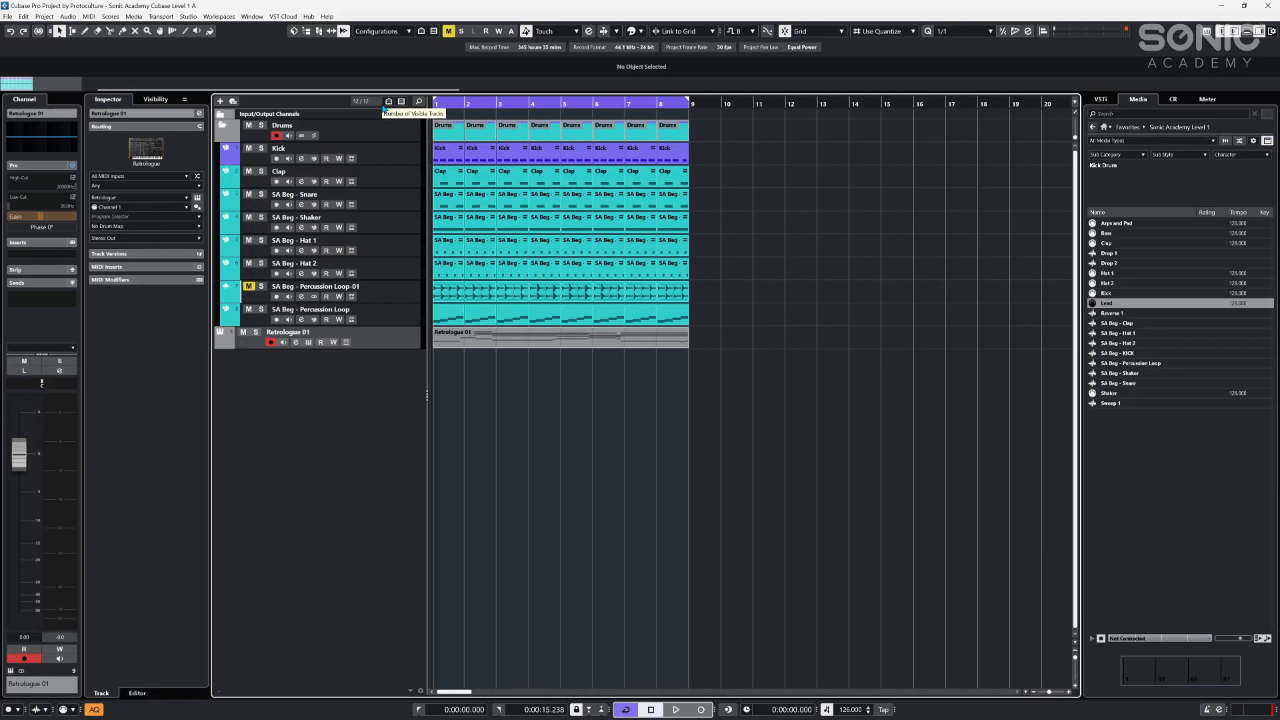
key("h")
key("space")
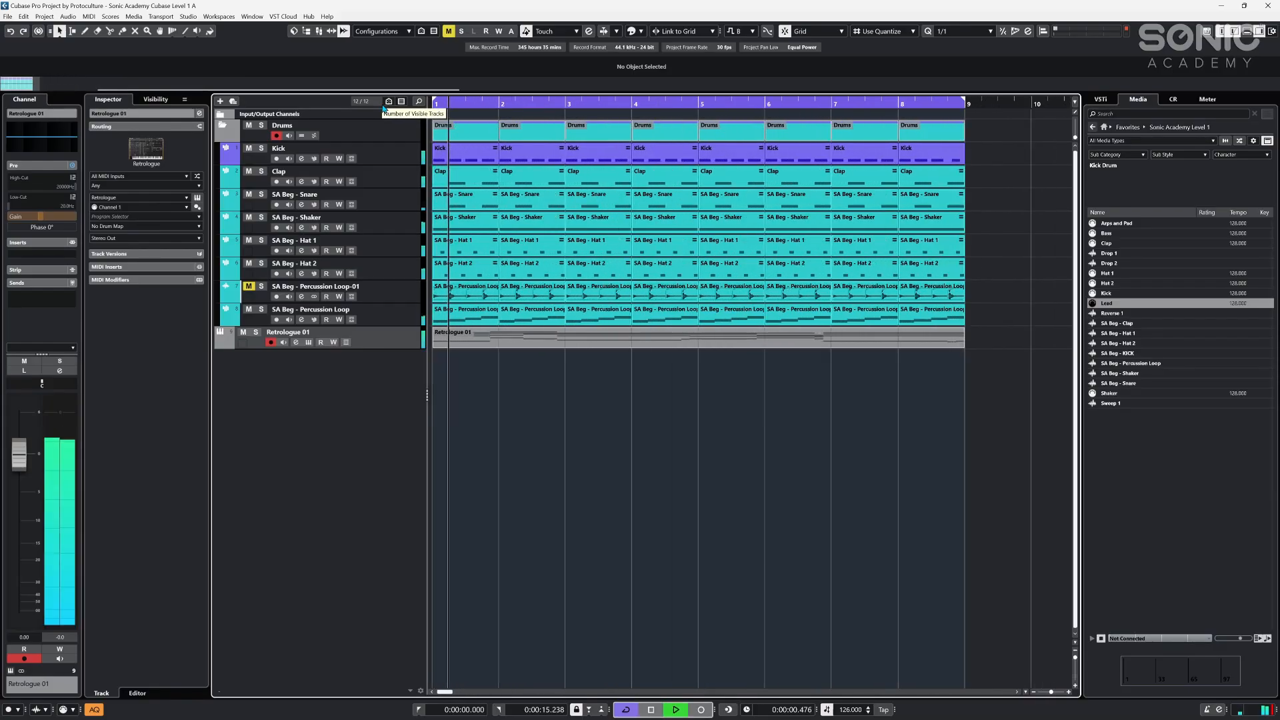
left_click_drag(25, 466, 24, 489)
left_click_drag(35, 212, 30, 225)
left_click(758, 578)
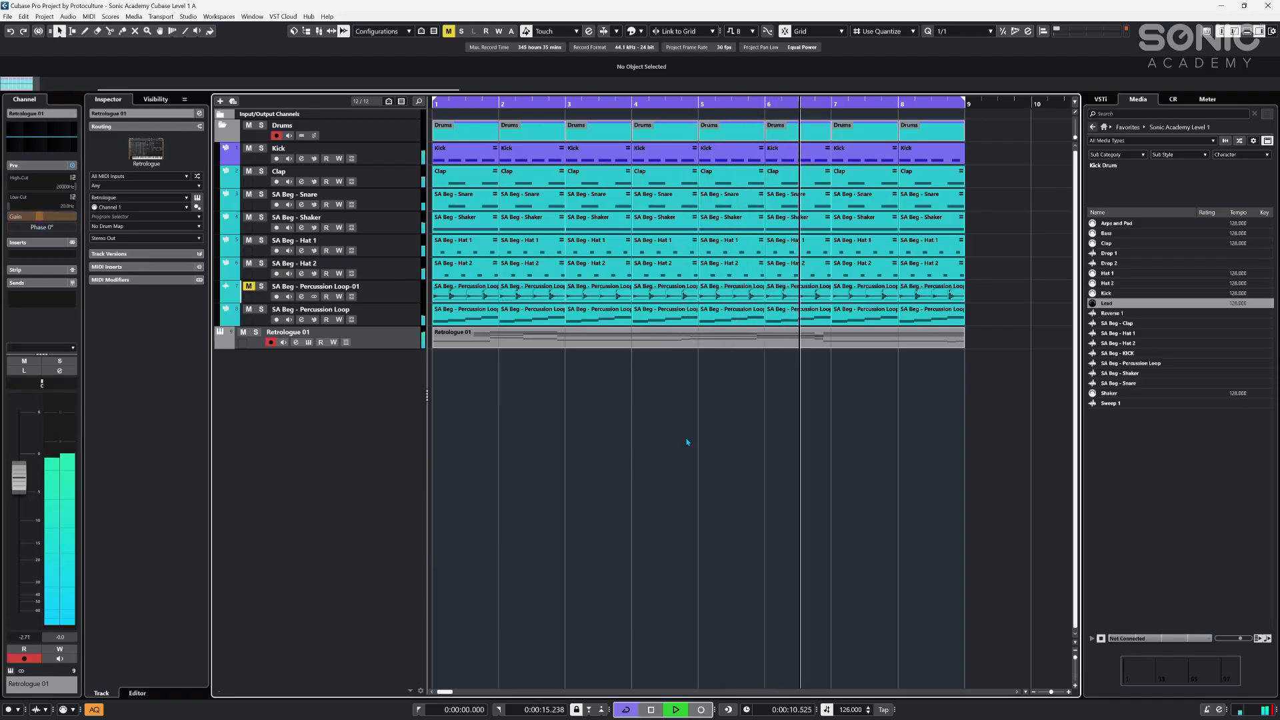
left_click(774, 344)
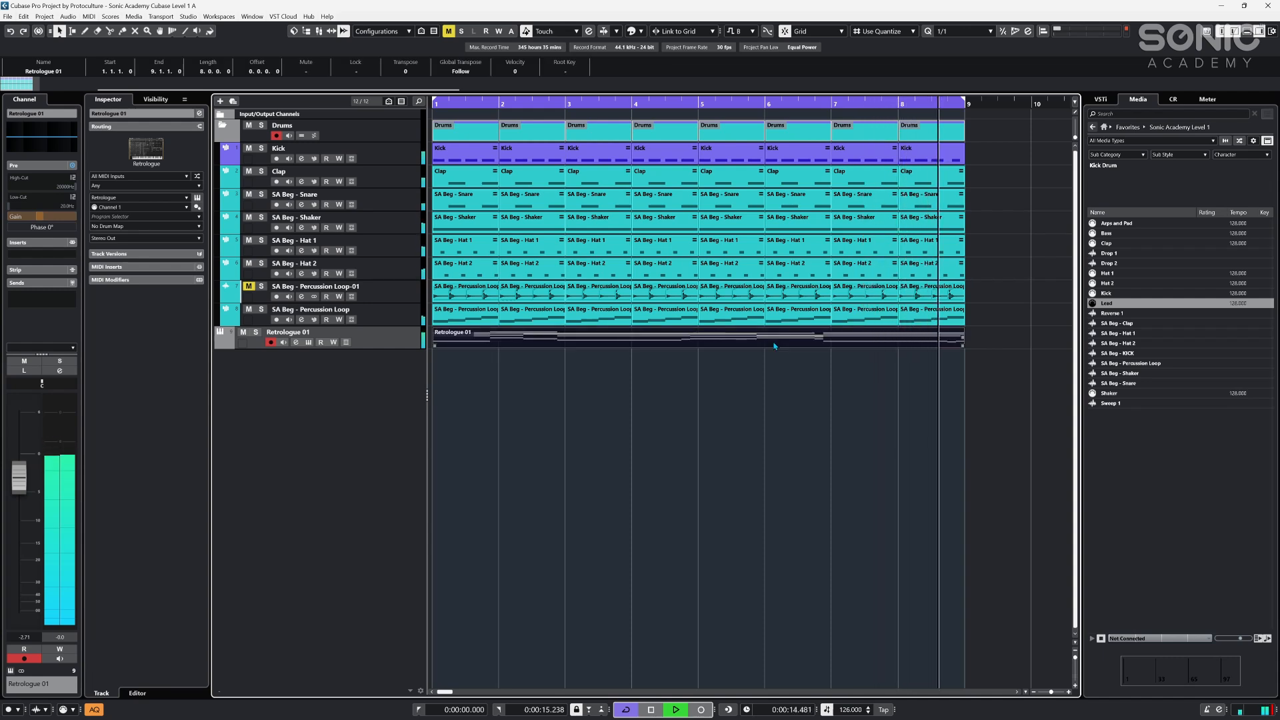
key("space")
left_click(683, 405)
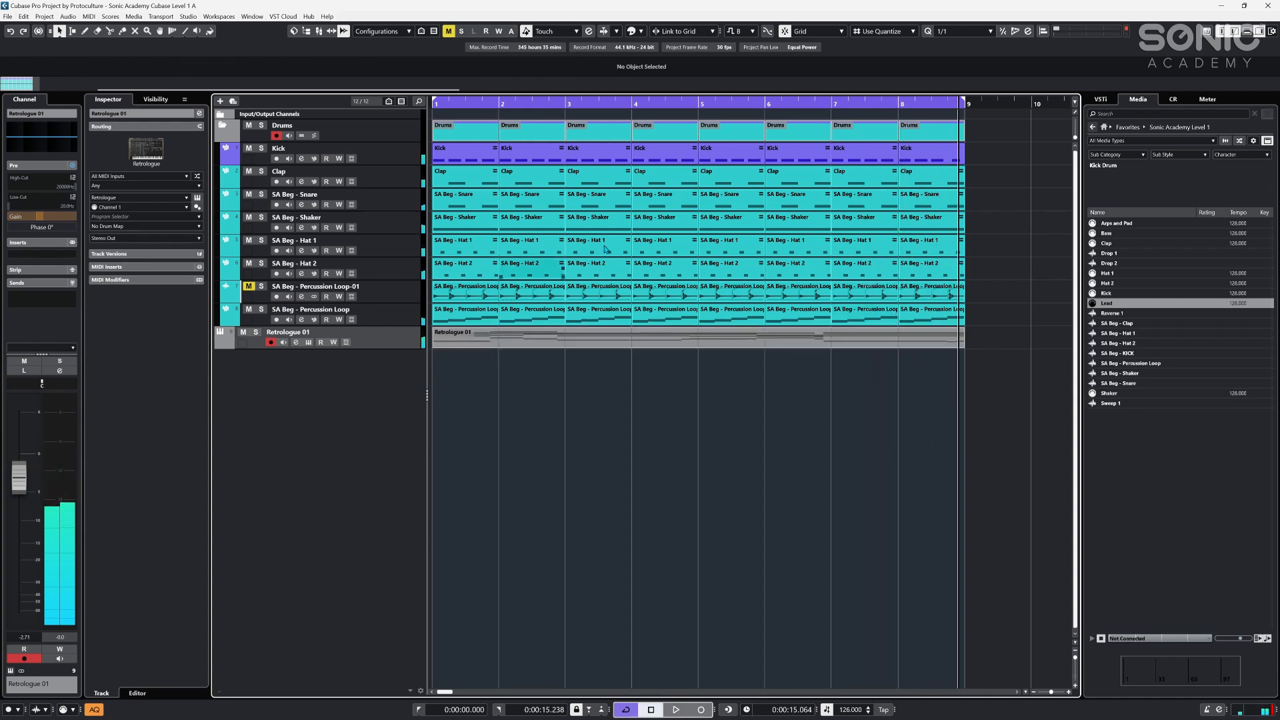
left_click(926, 154)
key("Delete")
left_click(890, 156)
left_click_drag(896, 156, 961, 160)
left_click(412, 399)
left_click(453, 346)
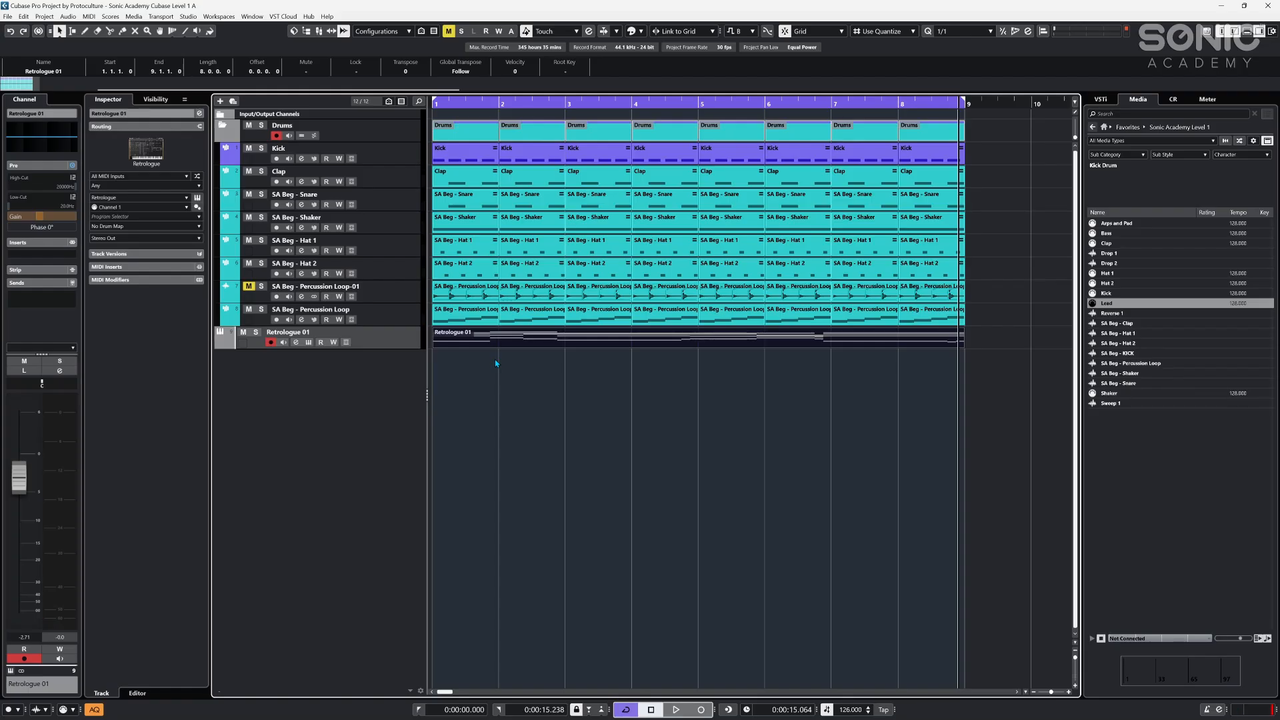
left_click(502, 378)
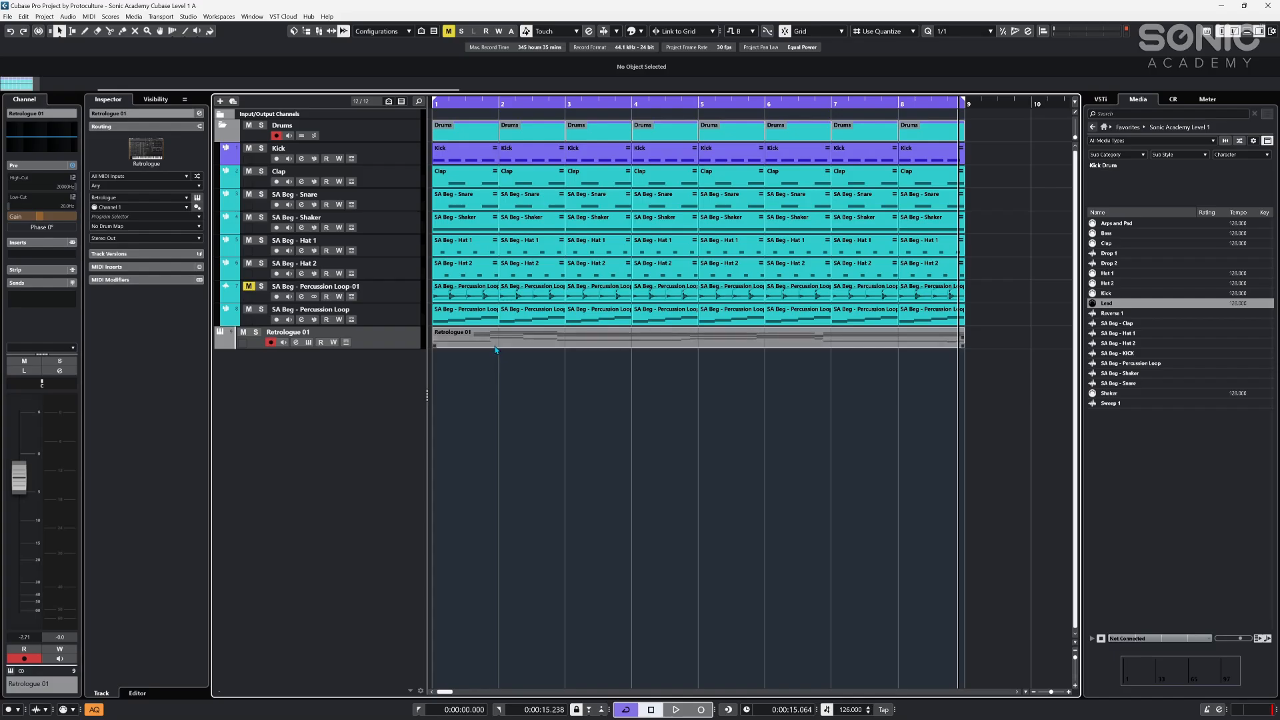
- Create chord events from the eight-bar Retrologue part, including bass notes and tensions
left_click(495, 346)
right_click(507, 338)
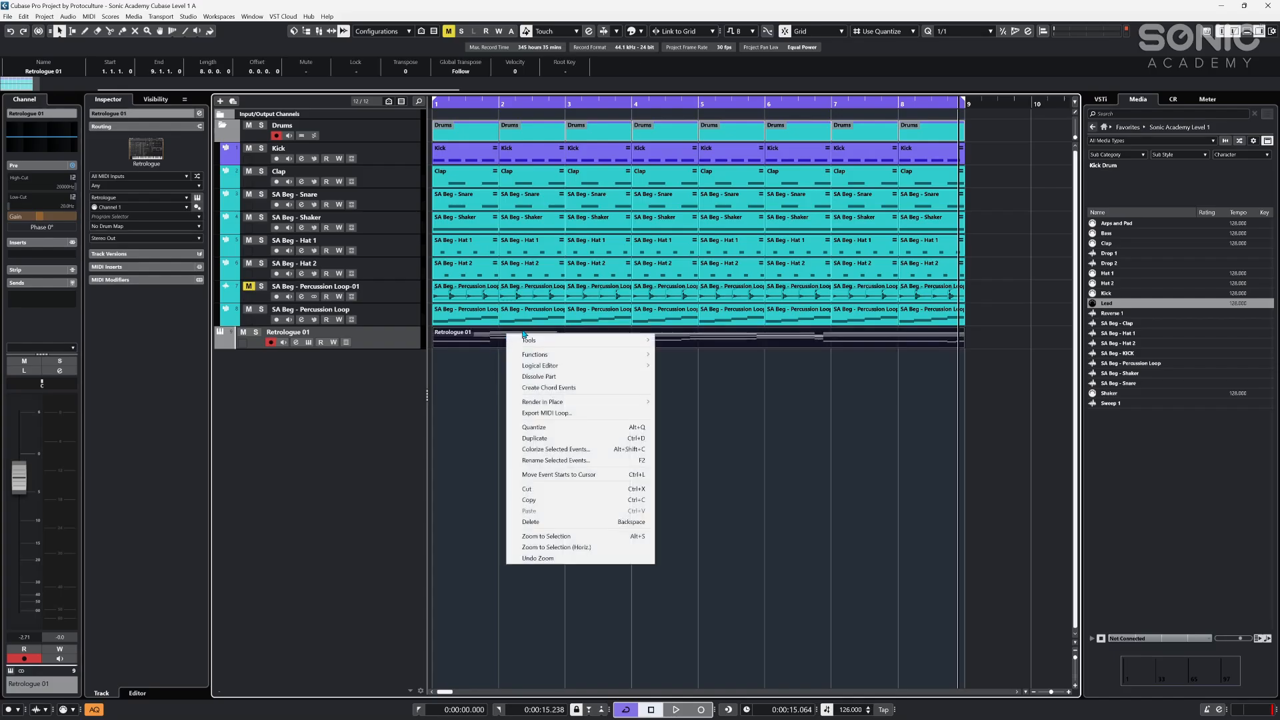
left_click(534, 390)
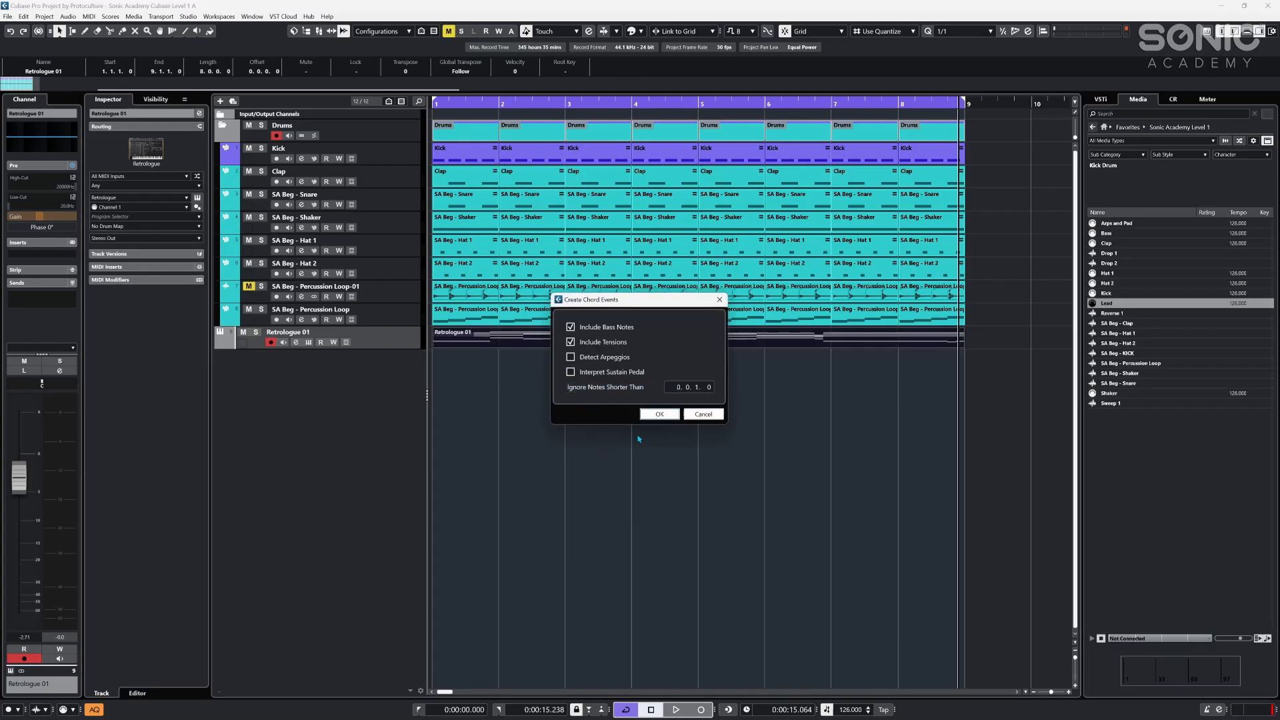
left_click(660, 414)
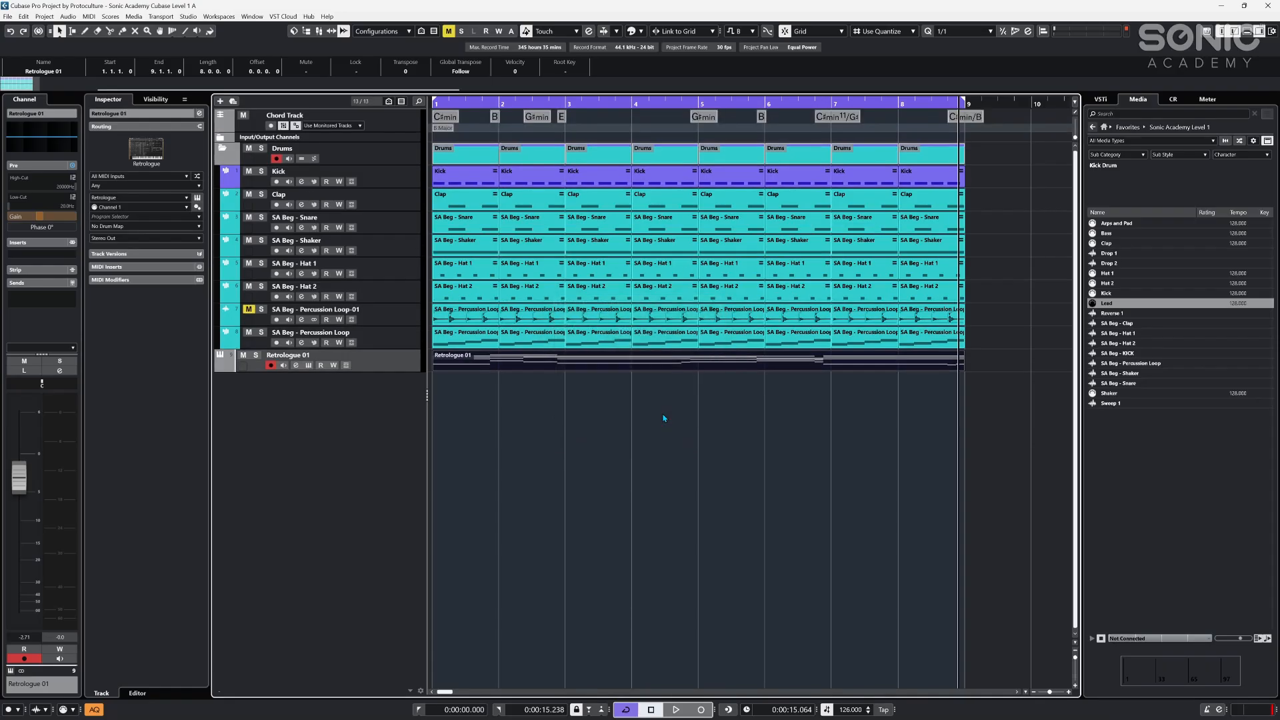
left_click(666, 440)
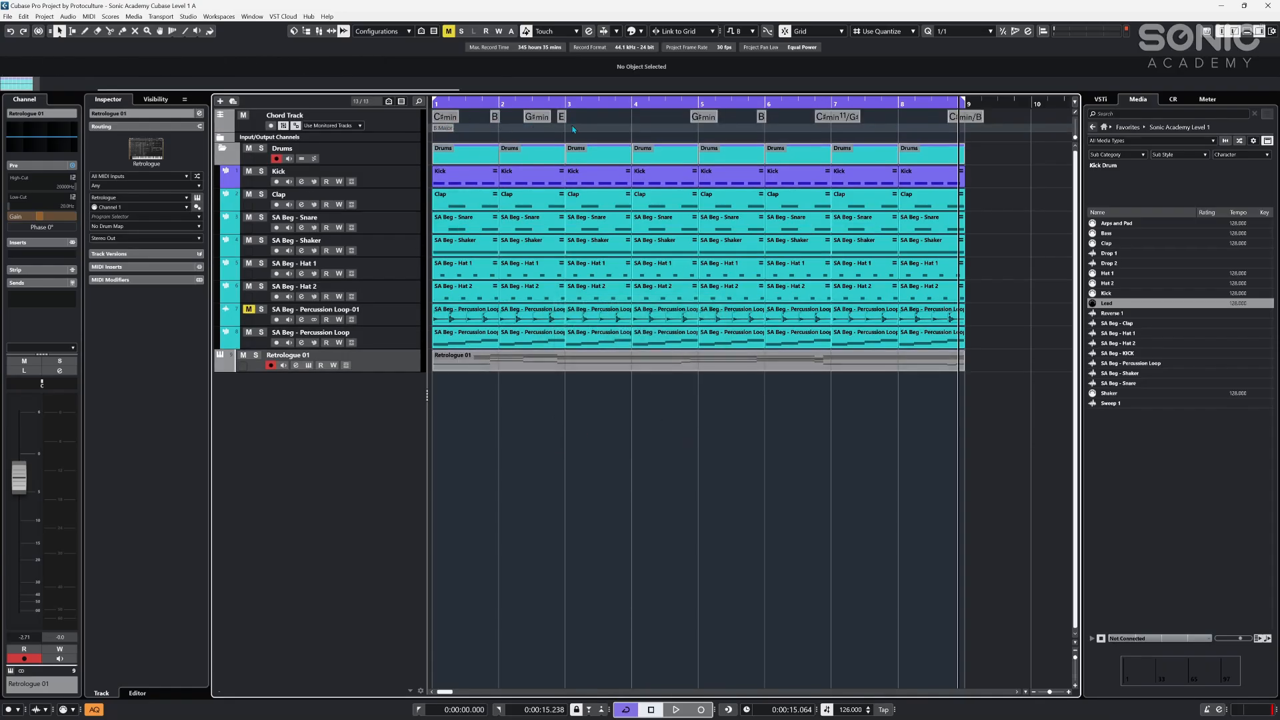
- Move the chord track below the Retrologue track and inspect its first chord event
left_click_drag(309, 133, 399, 381)
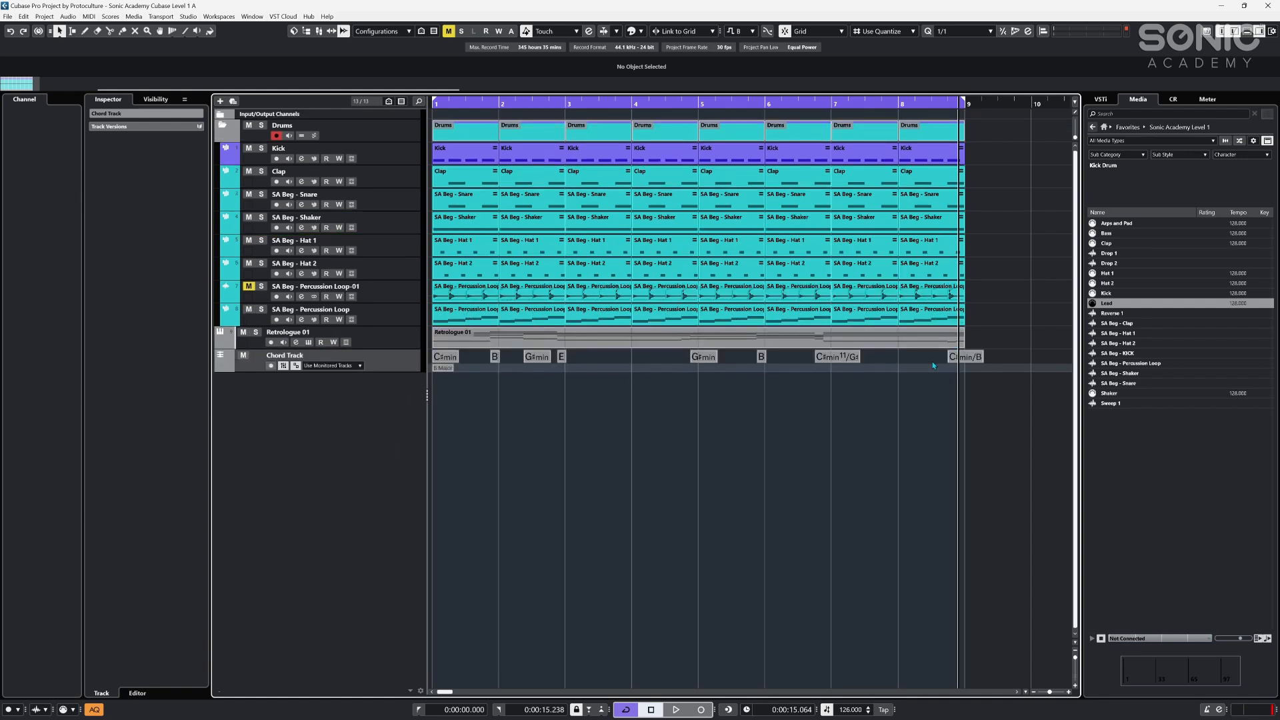
left_click(438, 358)
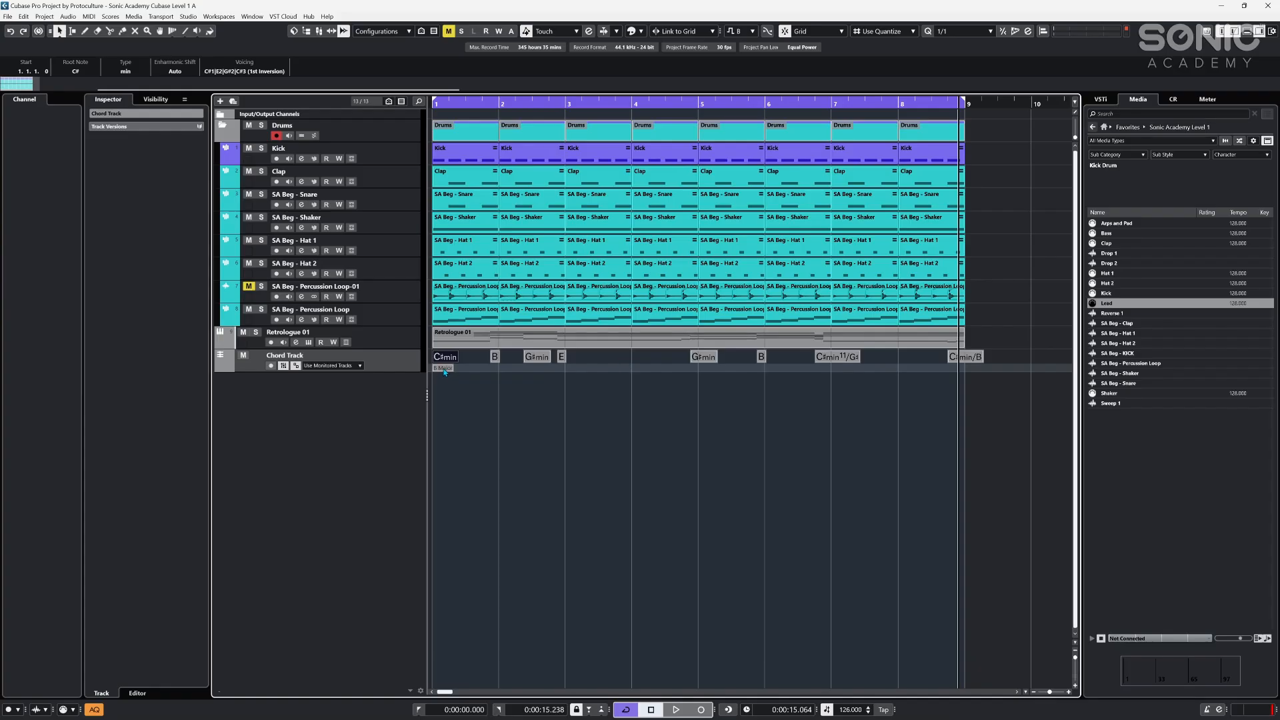
left_click(479, 408)
- Move the Retrologue part to bar 9 and create an empty part spanning bars 1 to 9
left_click(381, 346)
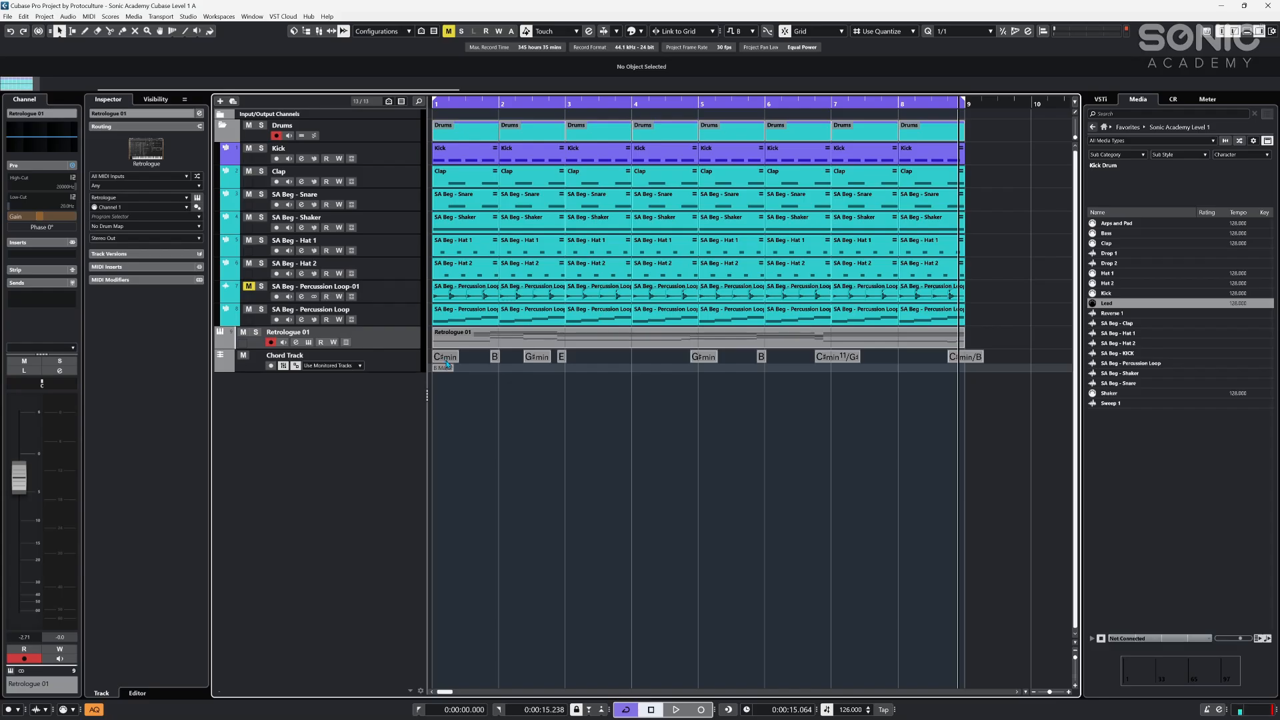
left_click(477, 346)
left_click_drag(452, 345, 984, 341)
double_click(511, 342)
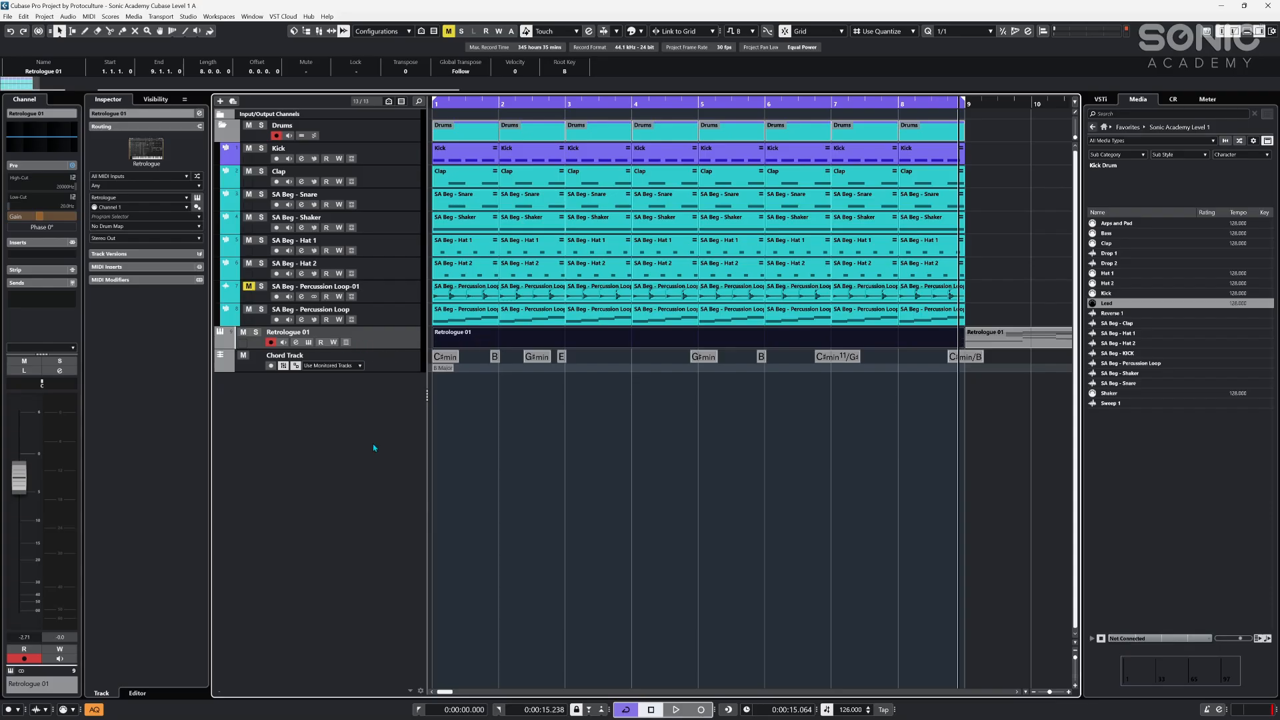
- Open the chord pads, audition the Ninth Cloud preset and load the Modern Pop Keys preset
key("alt+F3")
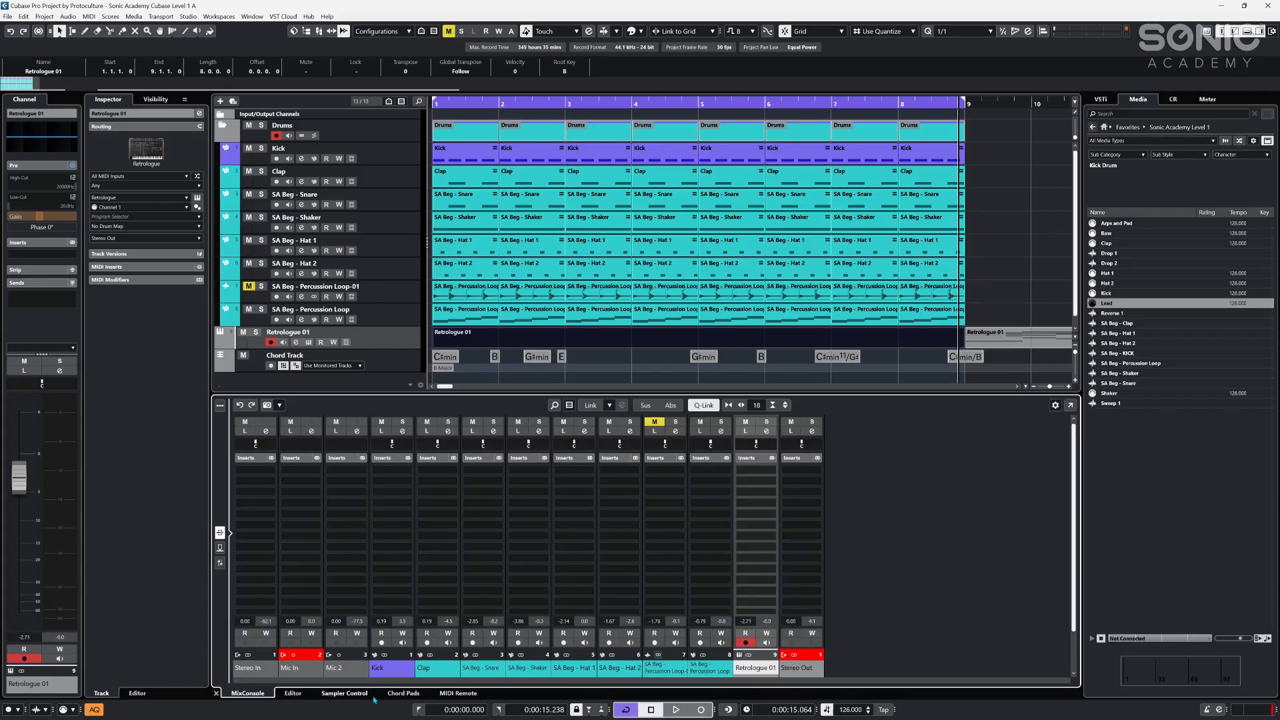
left_click(420, 693)
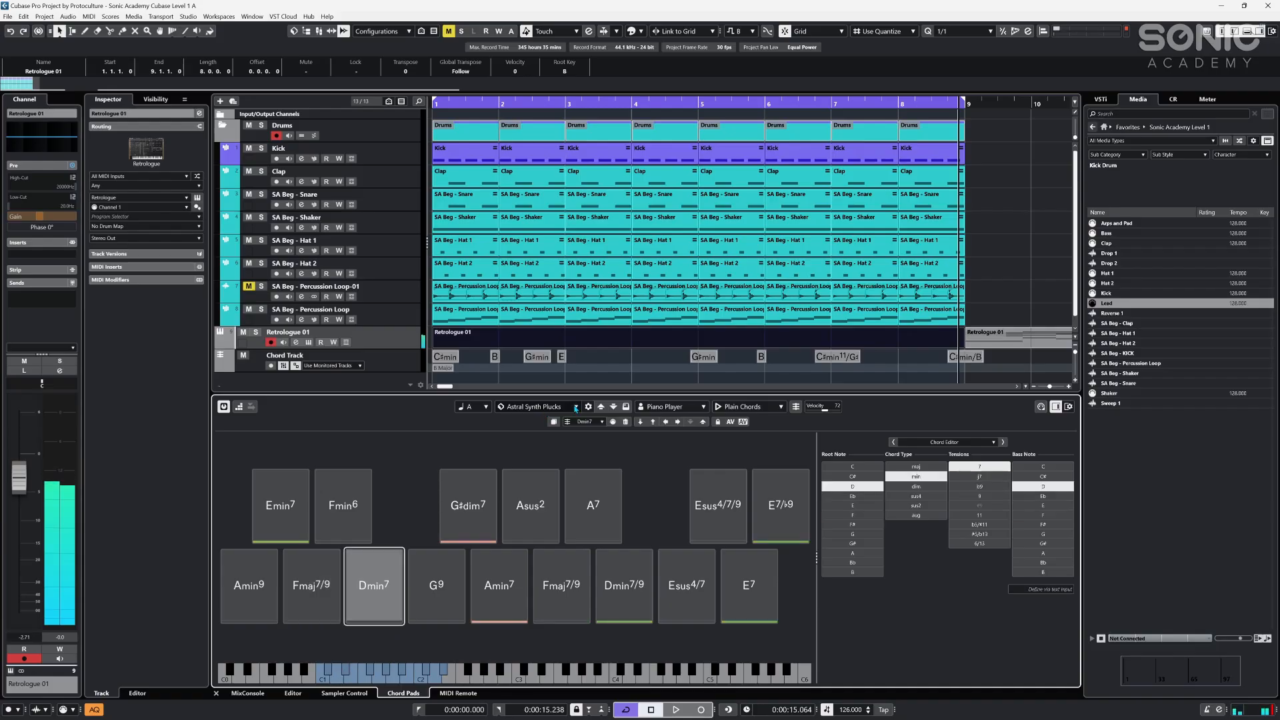
left_click(561, 408)
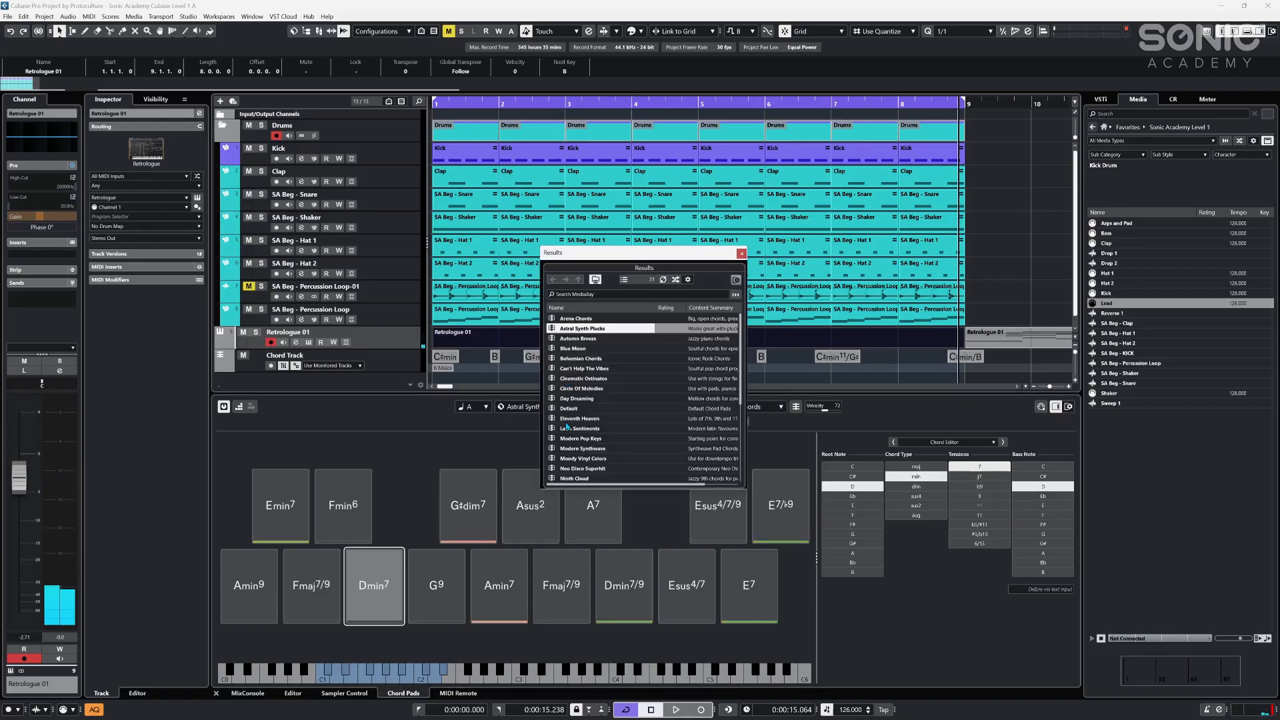
scroll(567, 427, "down", 5)
scroll(594, 425, "up", 2)
left_click(587, 398)
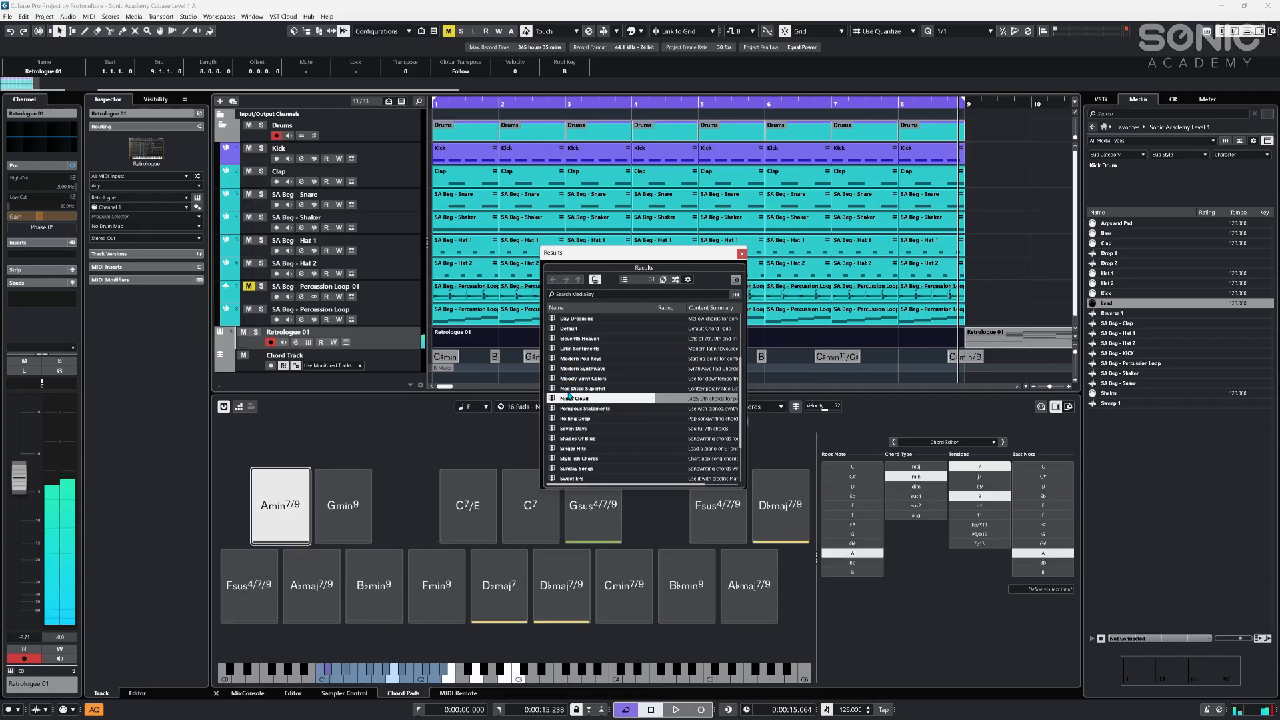
left_click(568, 390)
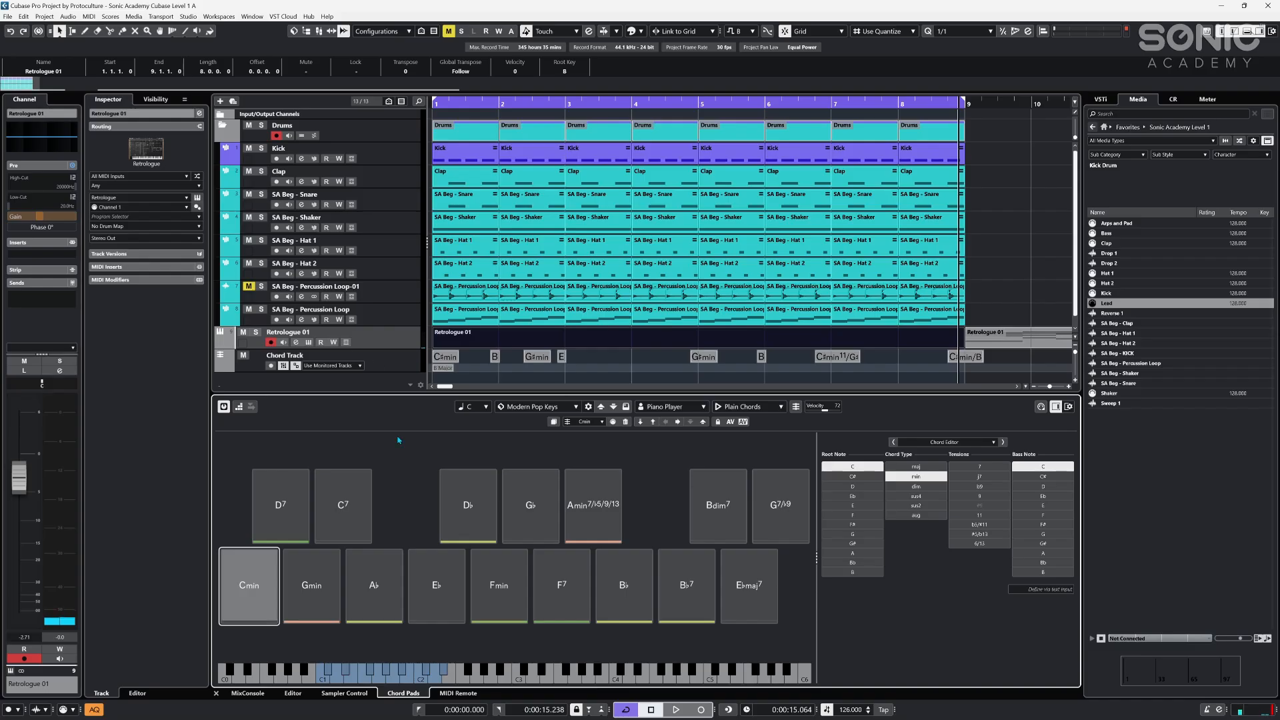
- Assign all the chord track's events to the chord pads and reselect the Retrologue track and its empty part for auditioning
scroll(564, 354, "down", 1)
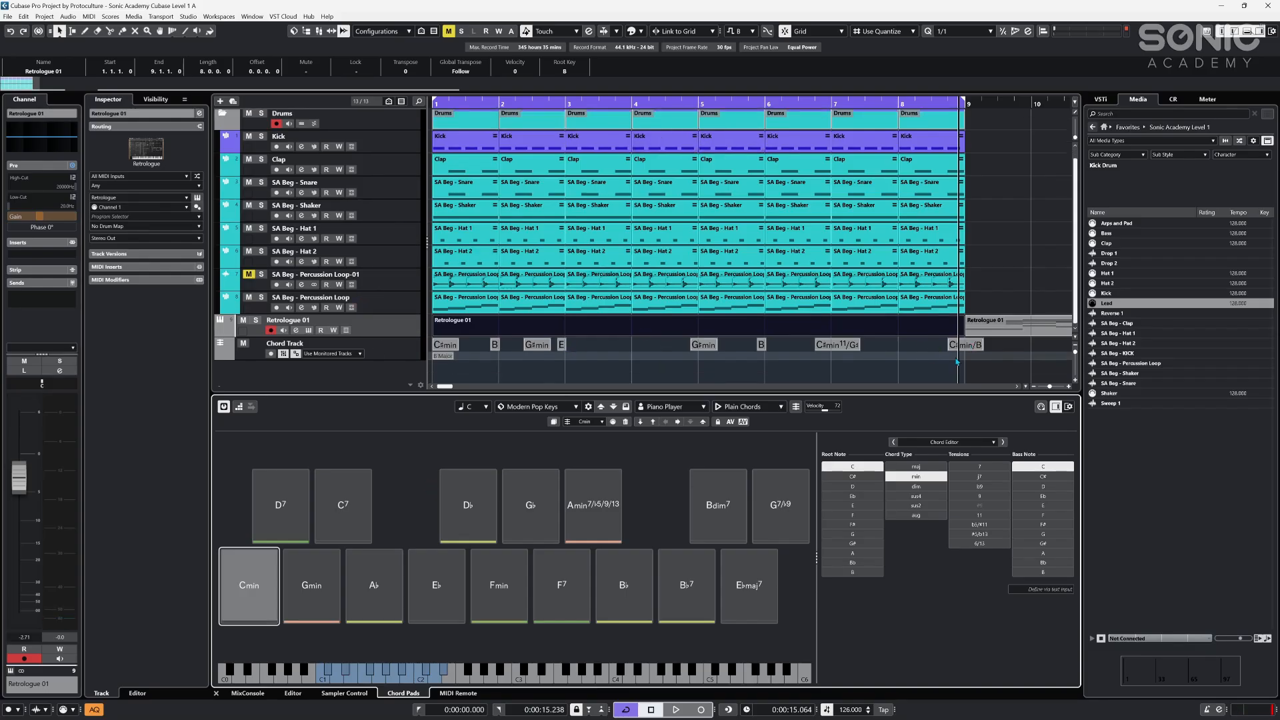
left_click_drag(1025, 338, 361, 352)
left_click_drag(448, 346, 260, 587)
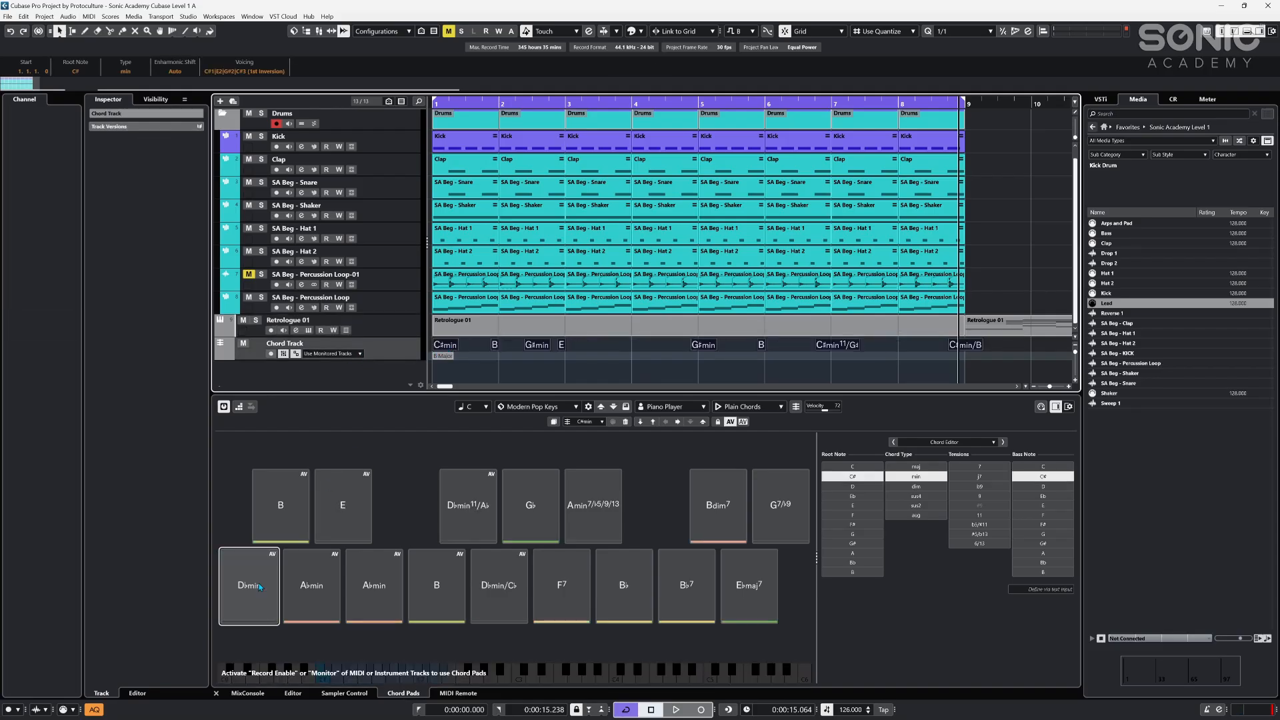
left_click(391, 332)
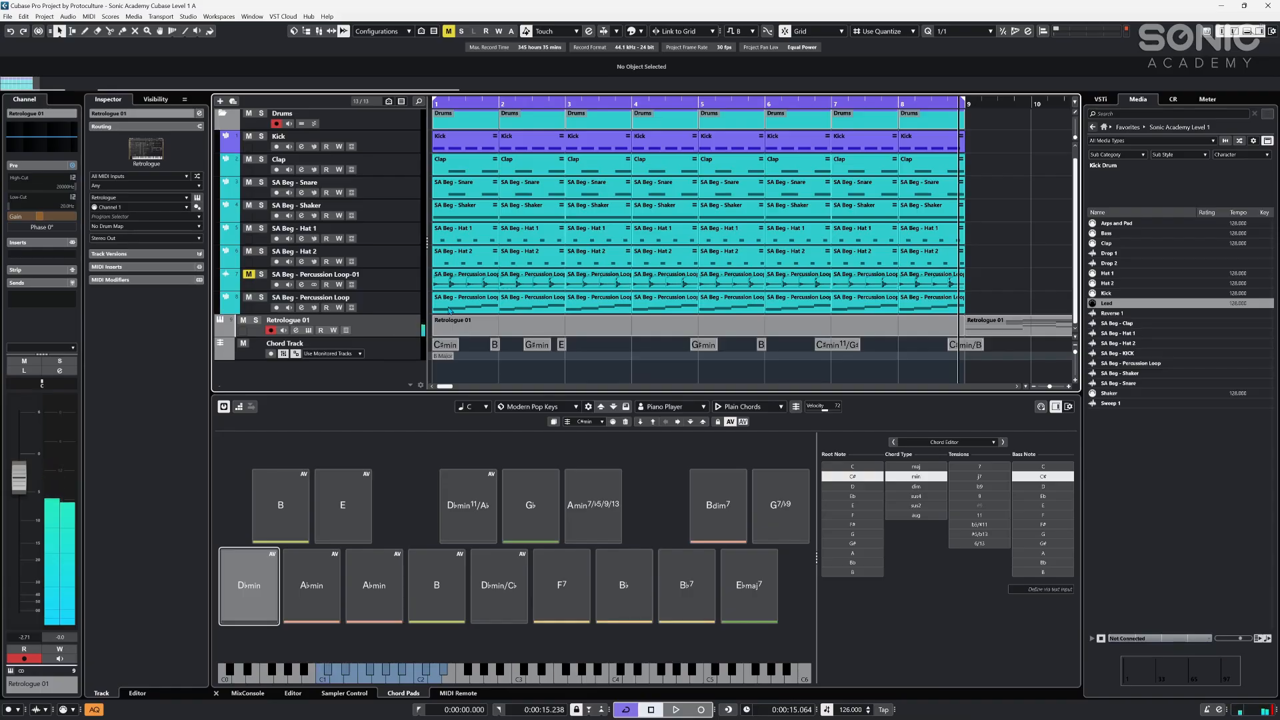
left_click(772, 318)
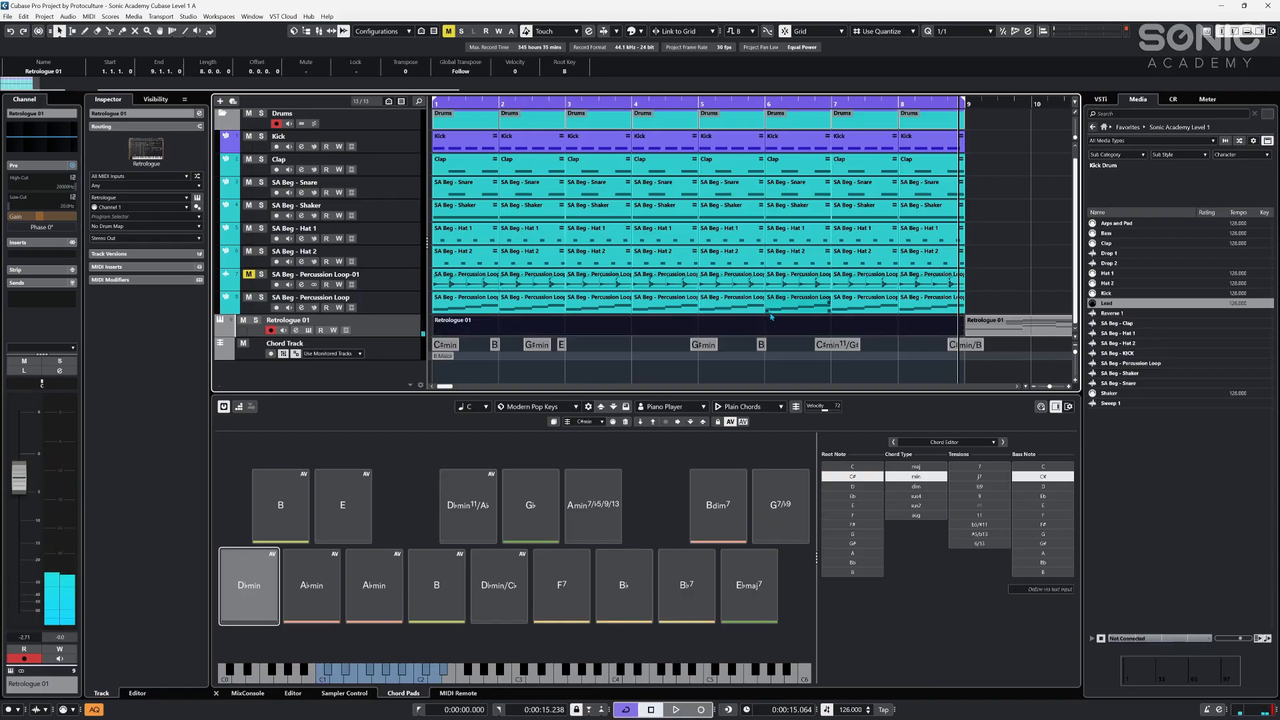
key("space")
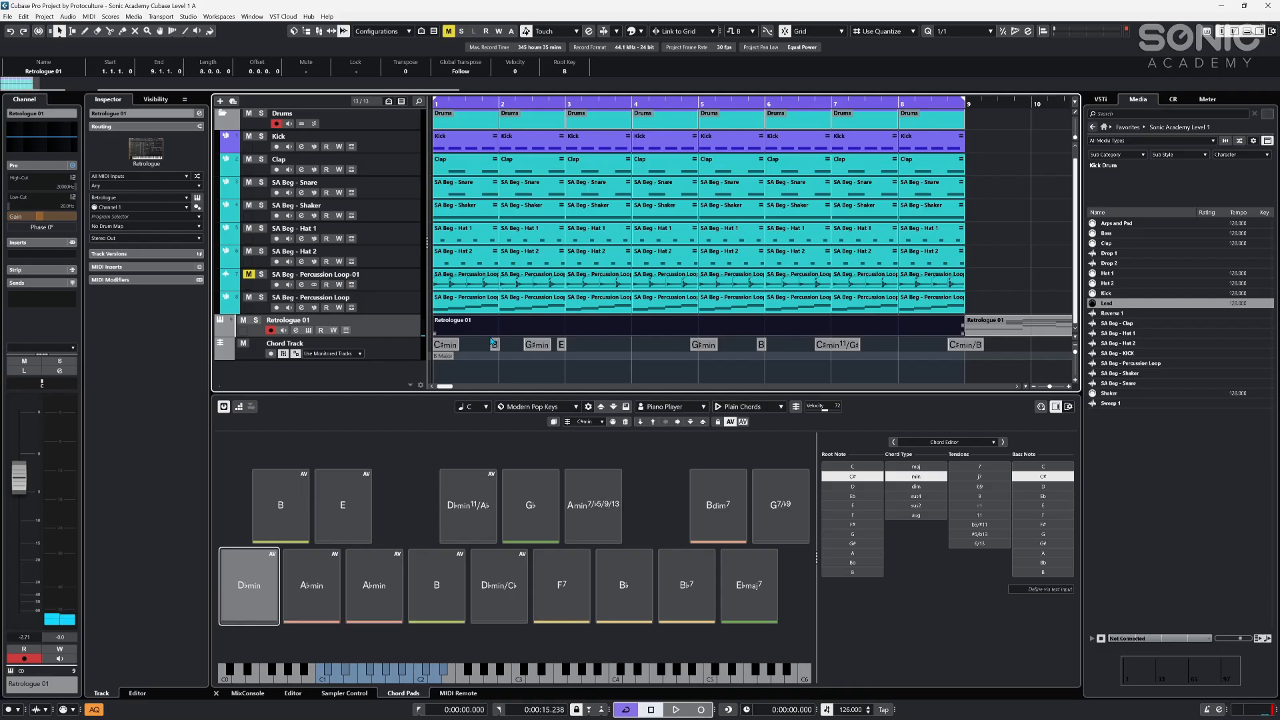
- Try a diminished type and seventh and ninth tensions on the first chord pad, and return it to C# minor
left_click(245, 589)
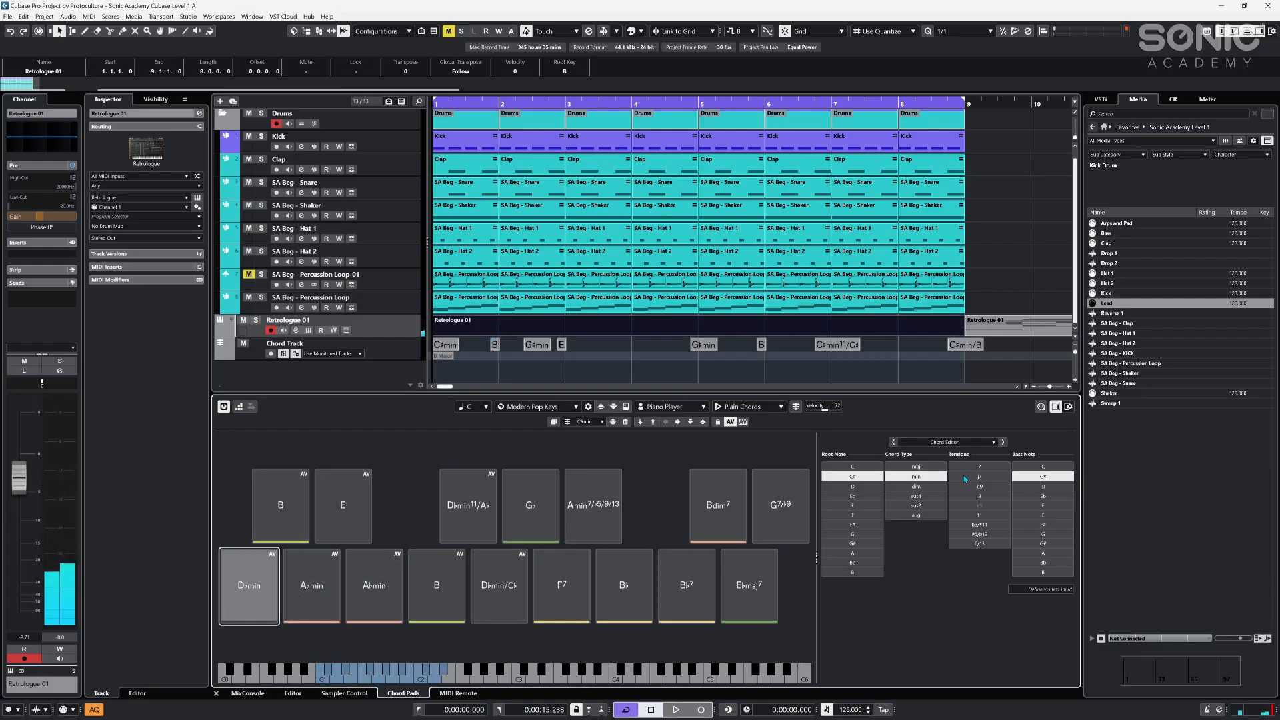
left_click(913, 476)
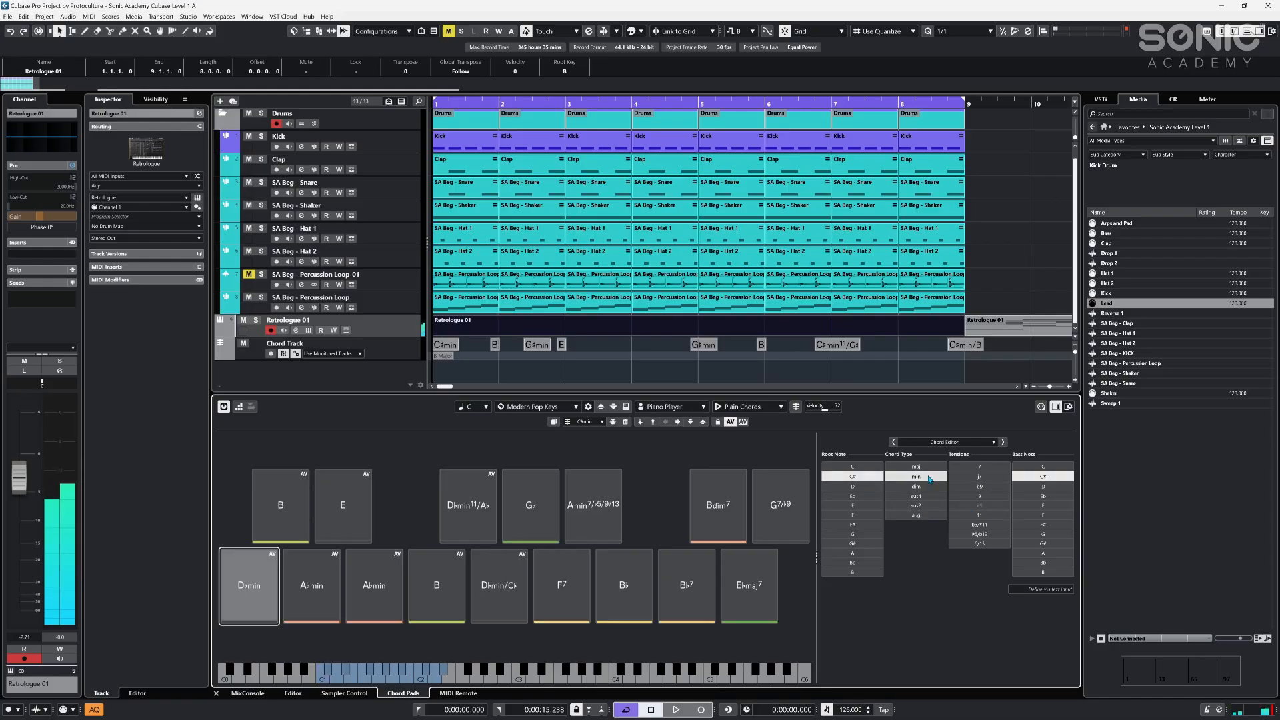
left_click(980, 475)
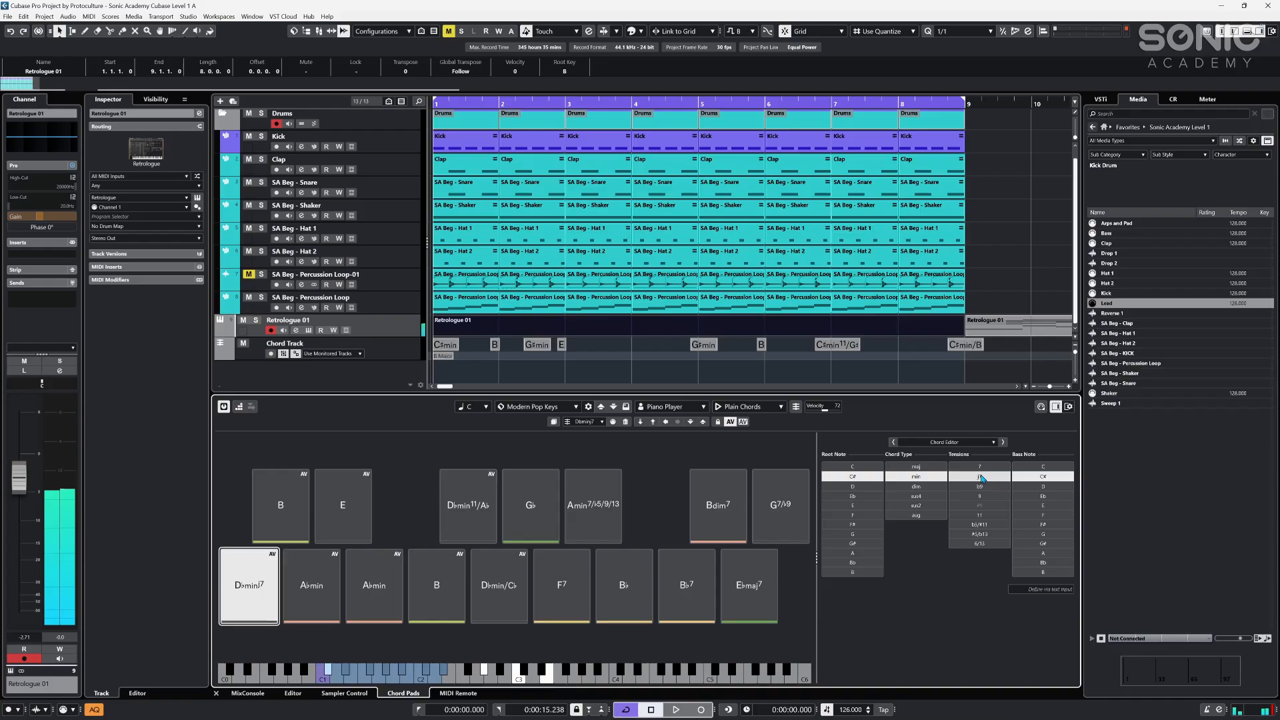
left_click(979, 486)
left_click(979, 496)
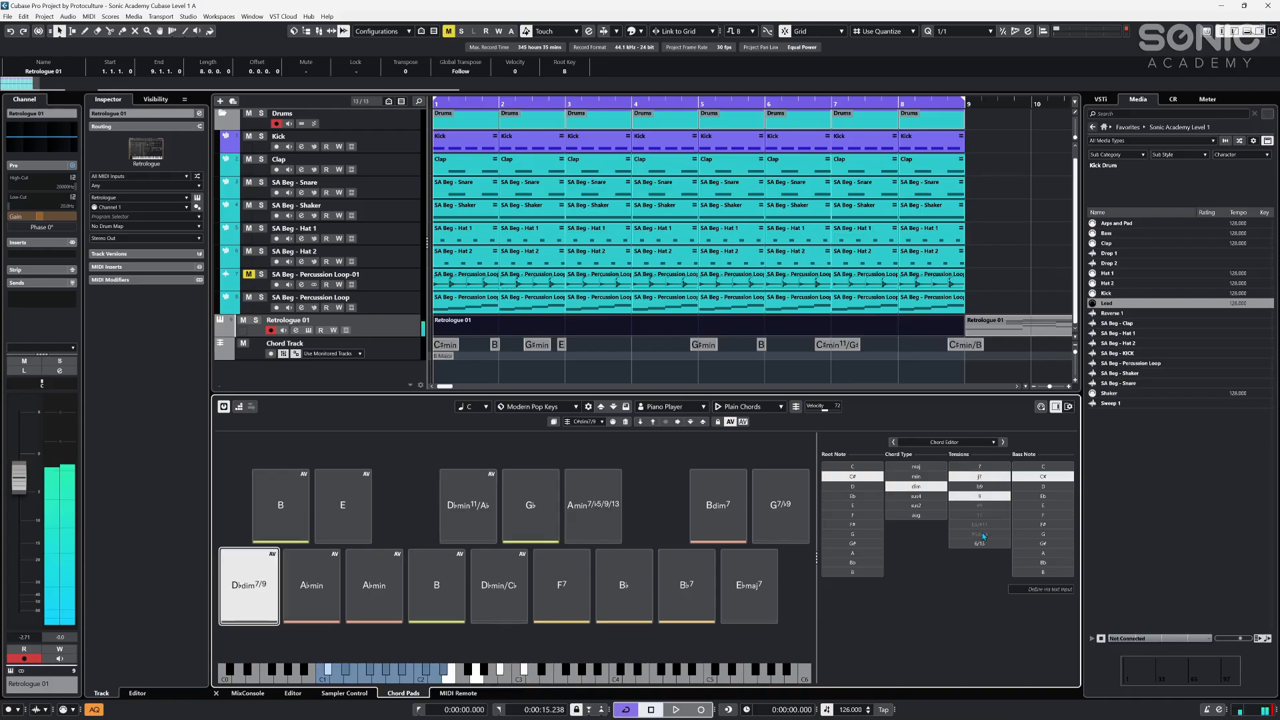
left_click(968, 467)
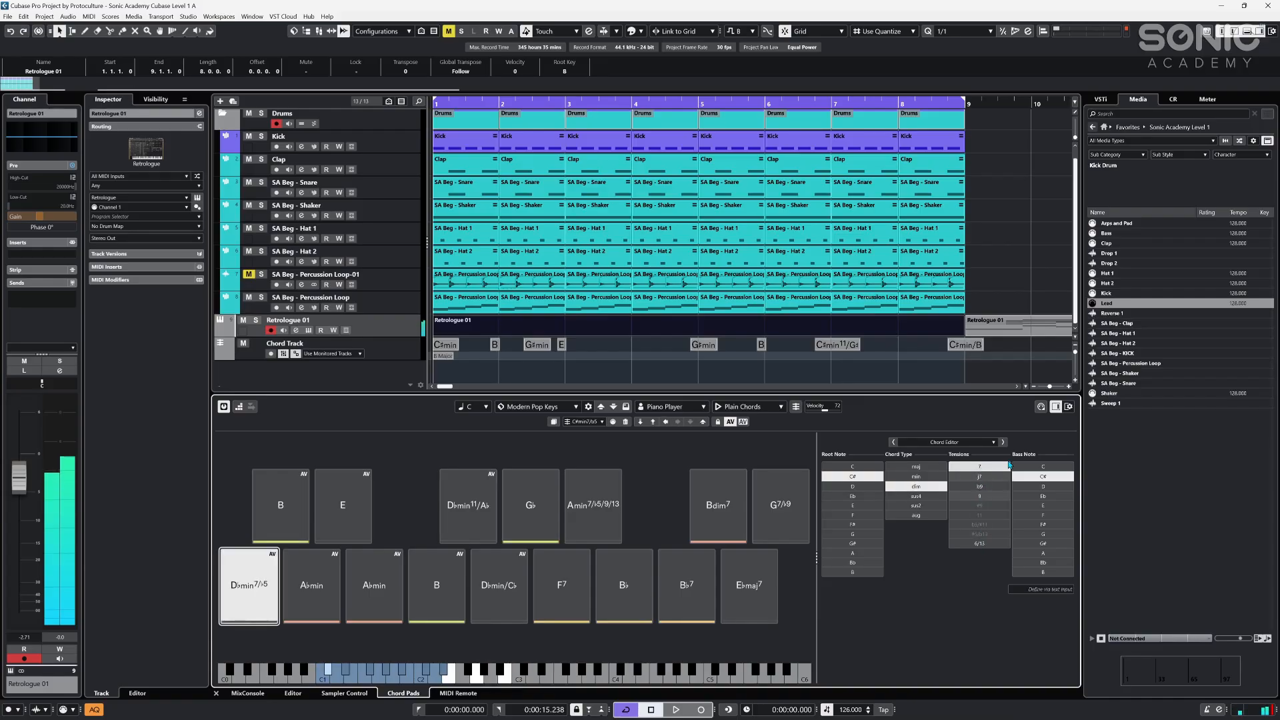
left_click(916, 476)
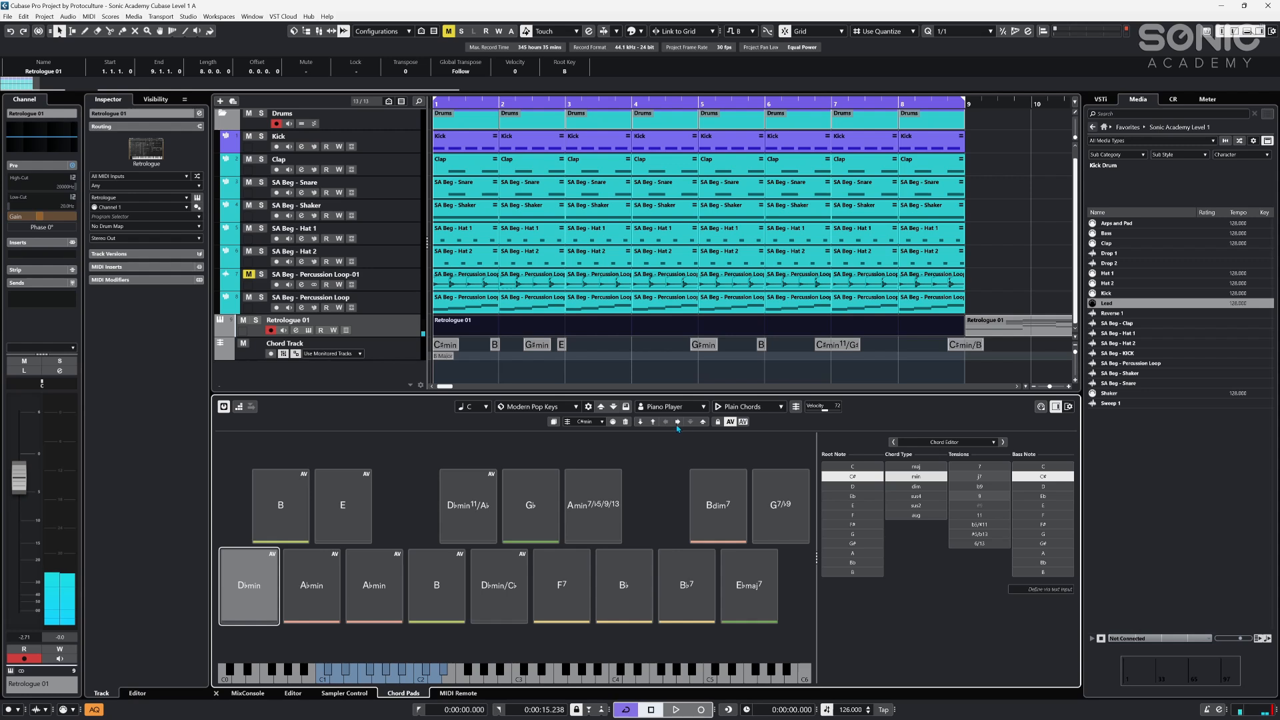
- Try alternative voicings on the first chord pad
left_click(703, 424)
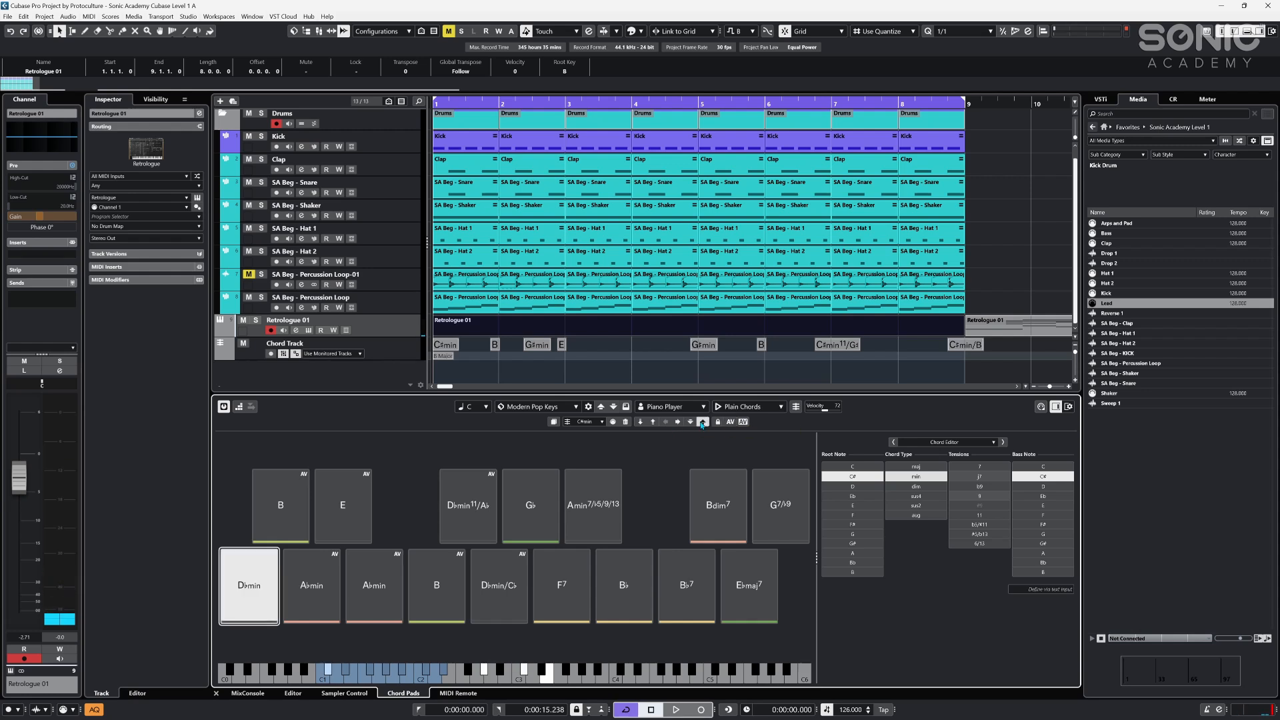
left_click(689, 424)
left_click(689, 424)
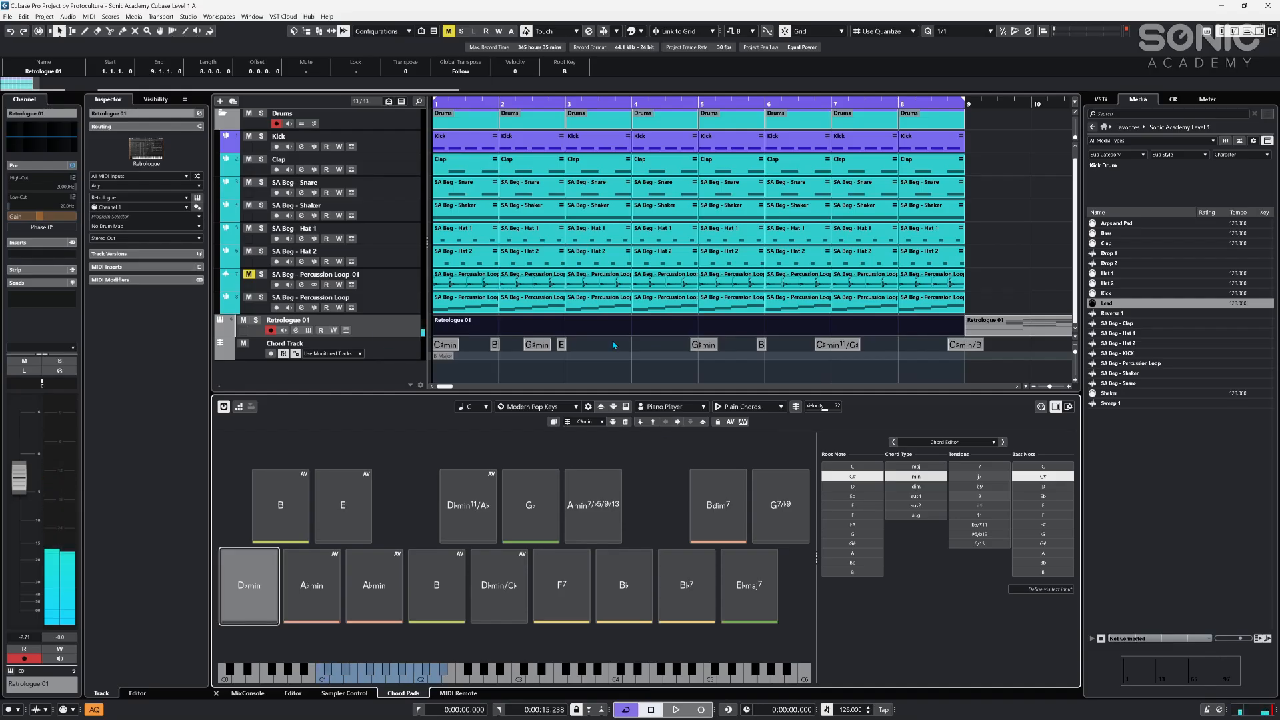
- Delete the empty Retrologue part and place all the chord events as MIDI parts on the Retrologue track from bar 1
left_click(495, 333)
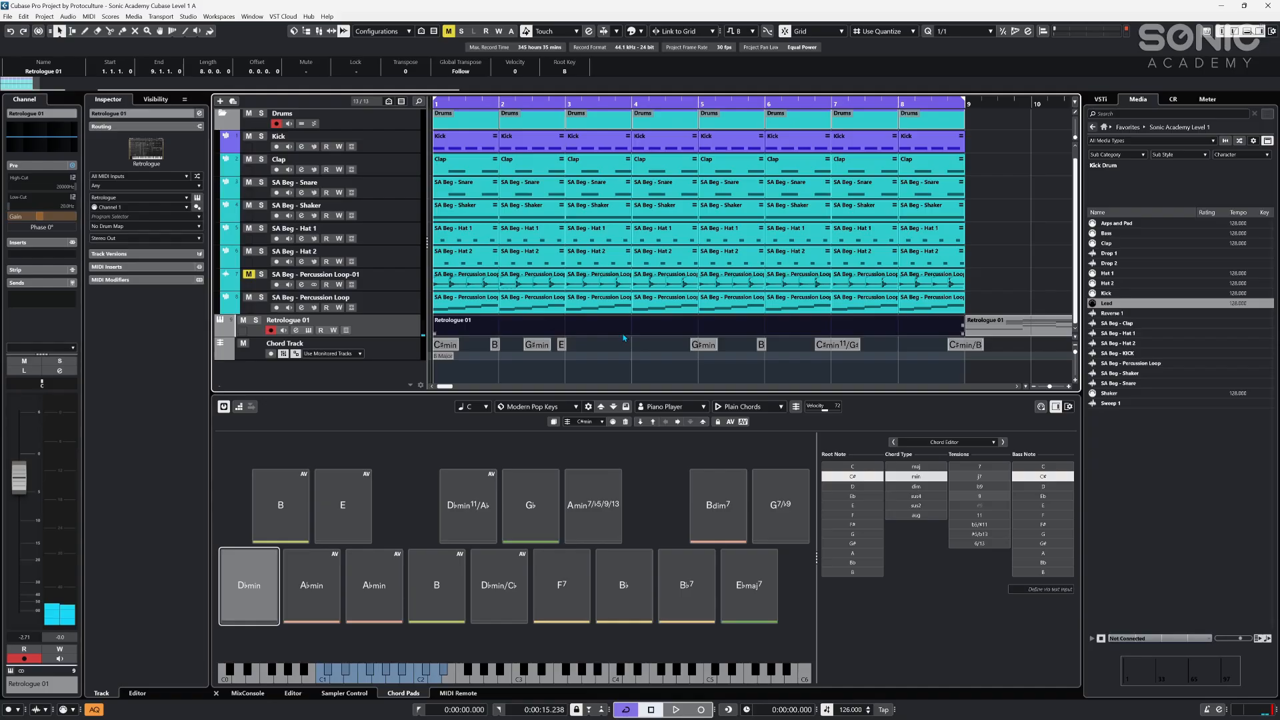
left_click_drag(257, 577, 445, 340)
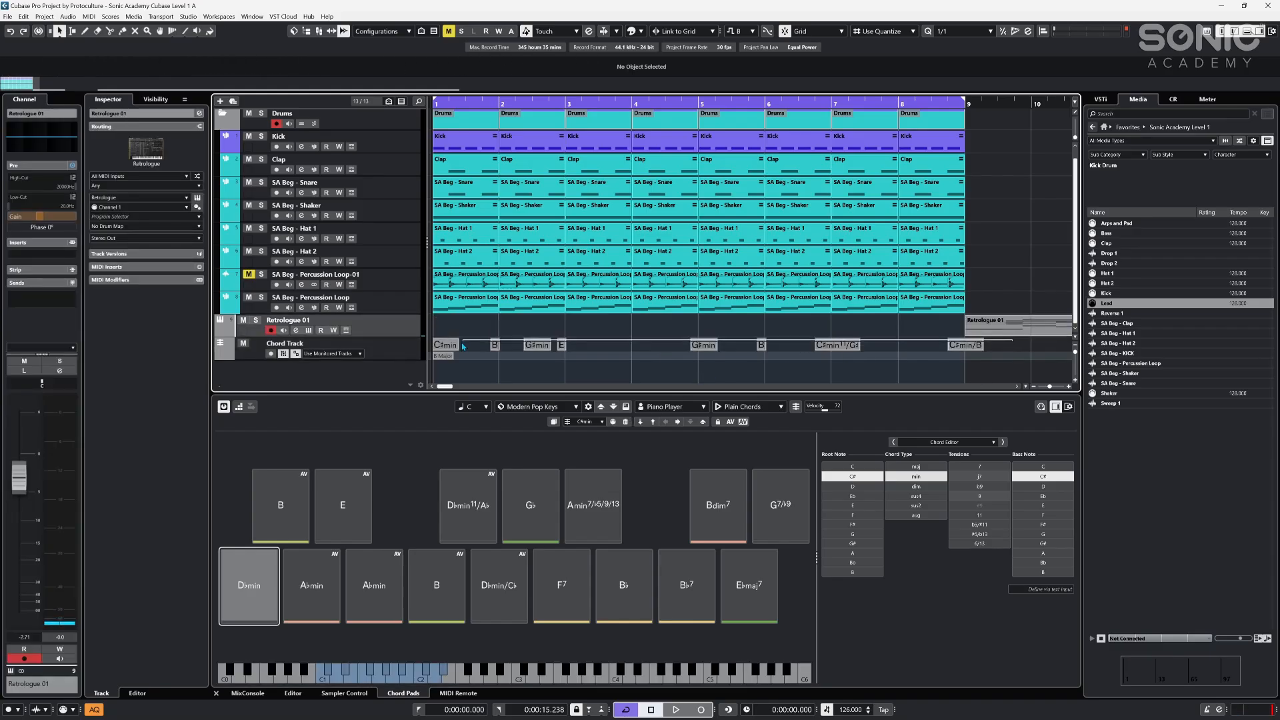
left_click(442, 346)
left_click_drag(441, 351, 441, 323)
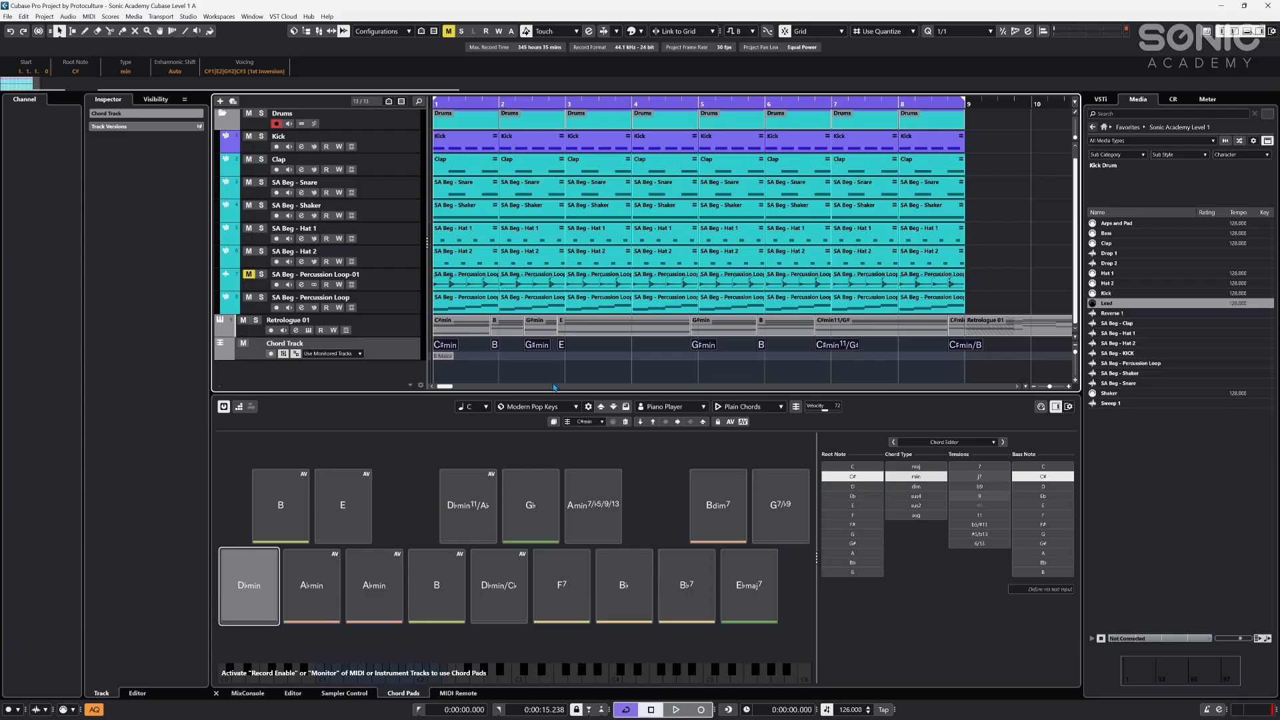
- Glue the chord parts on the Retrologue track into one part and delete the original Retrologue 01 part at bar 9
left_click(1034, 335)
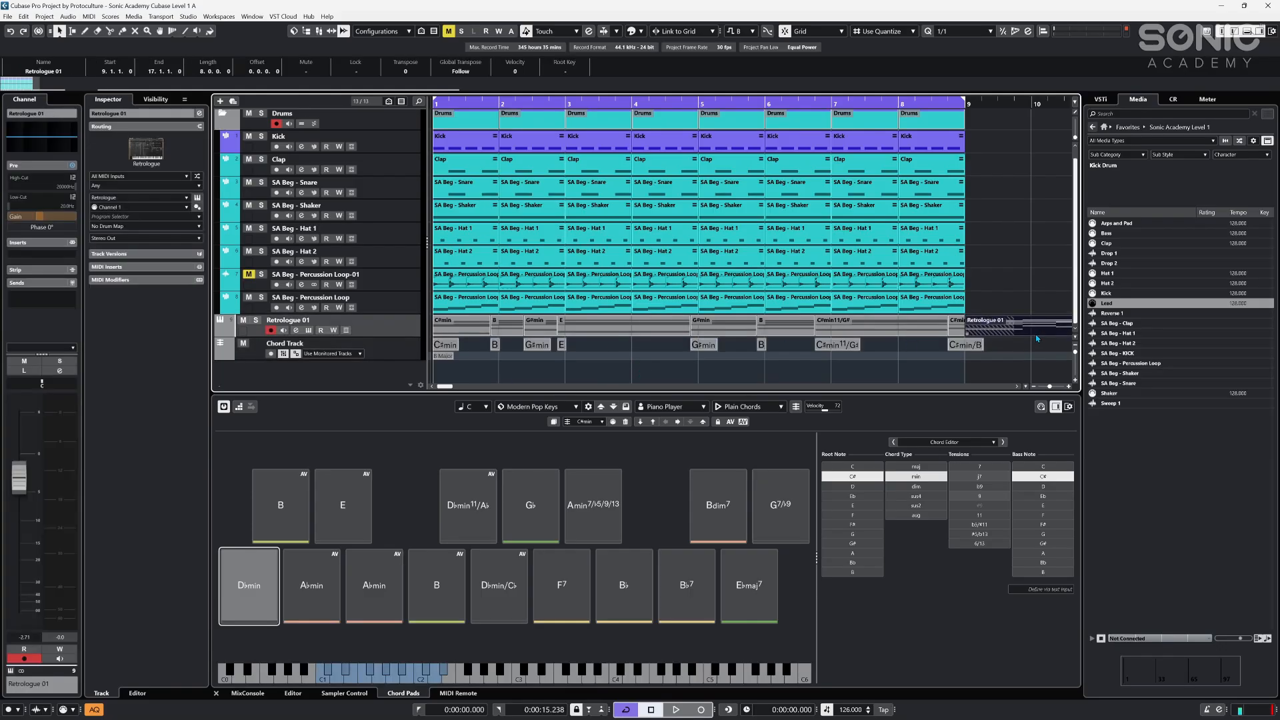
left_click(457, 324)
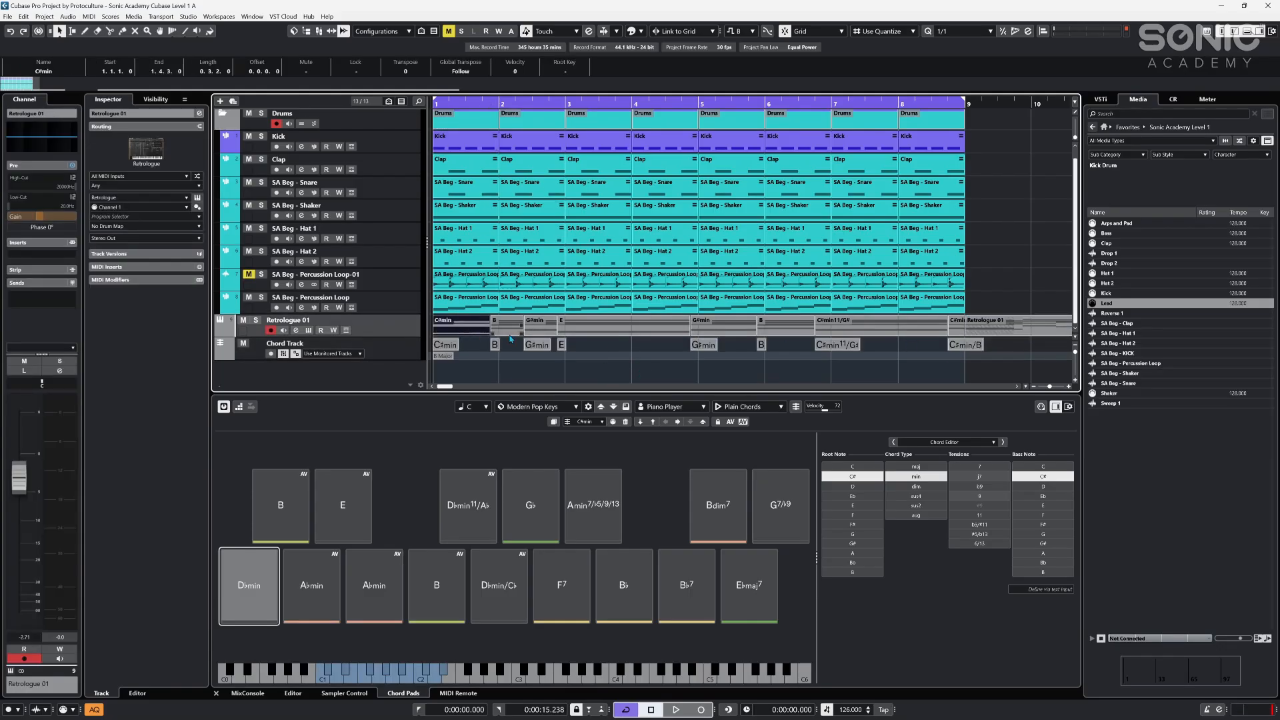
key("4")
left_click(461, 325)
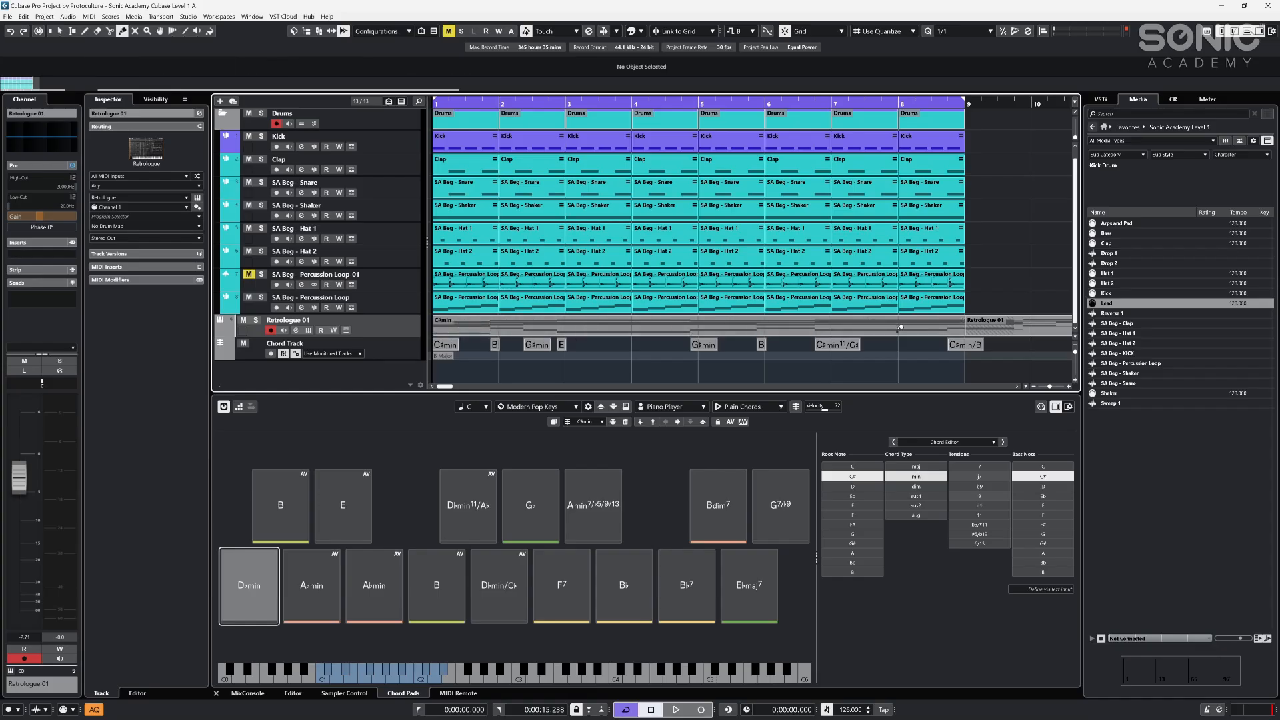
key("1")
left_click(1017, 335)
key("Delete")
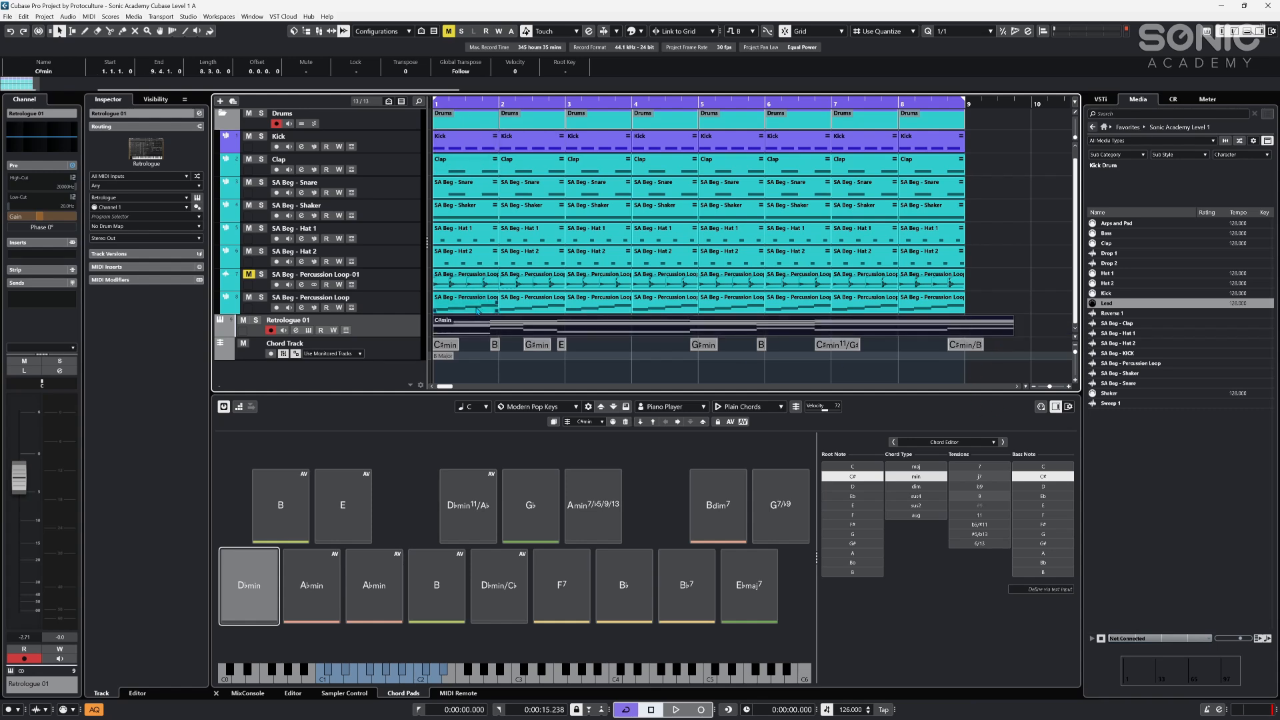
- Open the glued chord part in the Key Editor and play the progression with the drums
double_click(511, 332)
key("space")
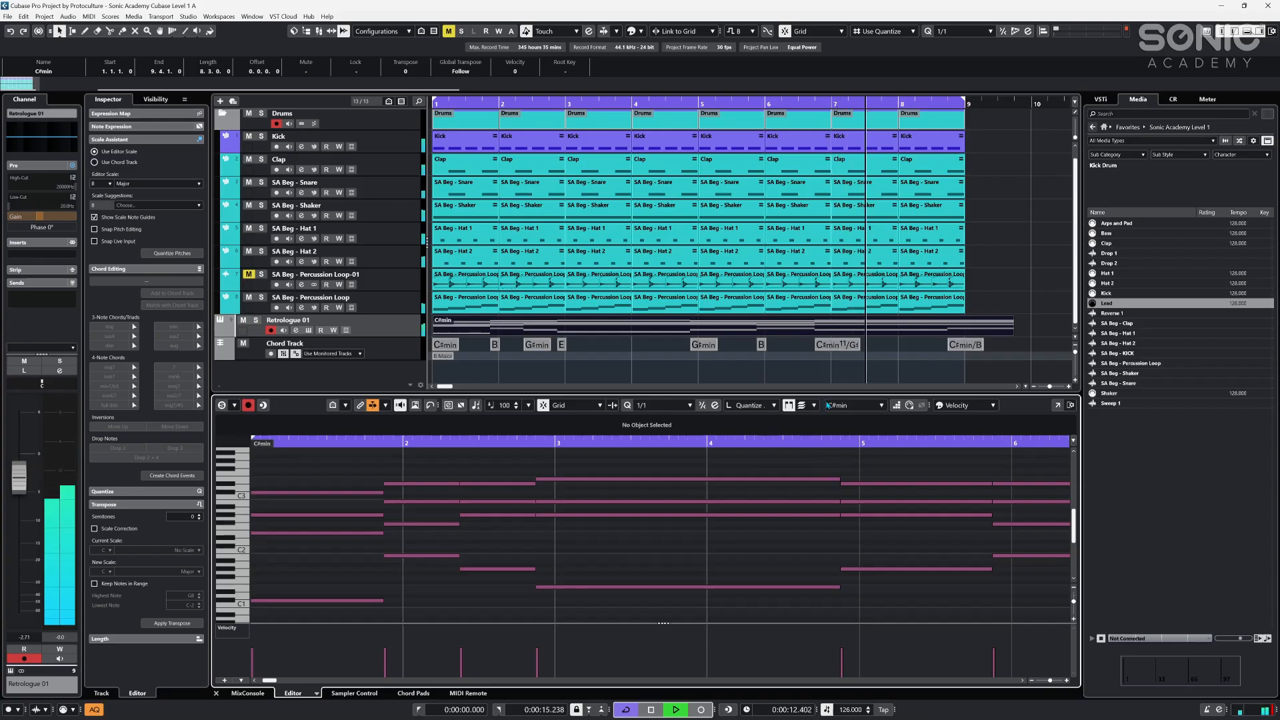
left_click(839, 306)
left_click(819, 326)
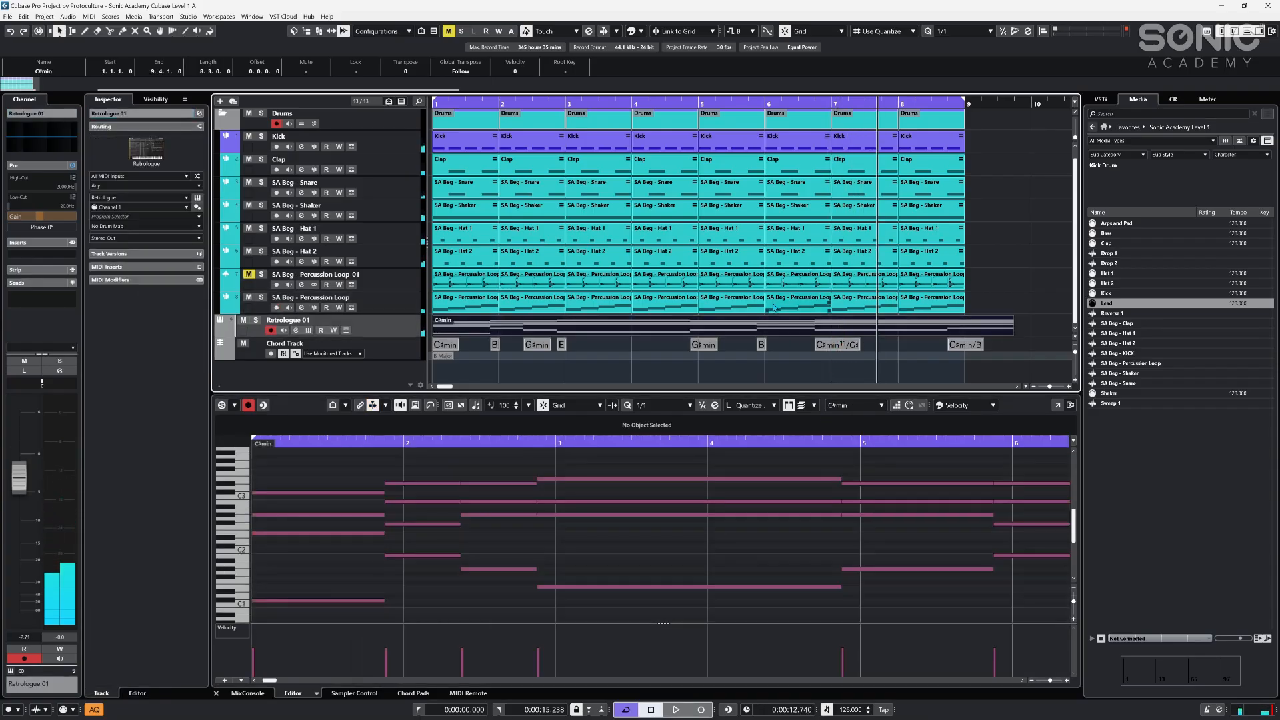
key("g")
key("g")
key("g")
left_click(610, 460)
key("h")
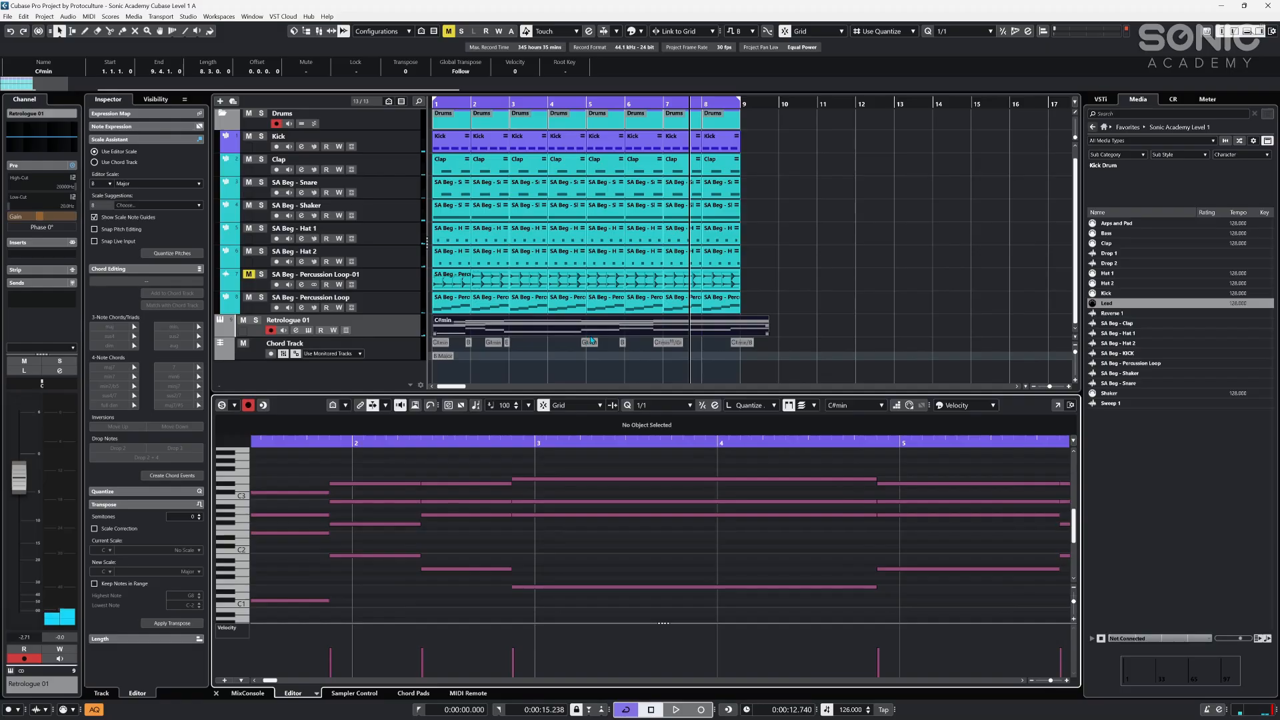
left_click(813, 330)
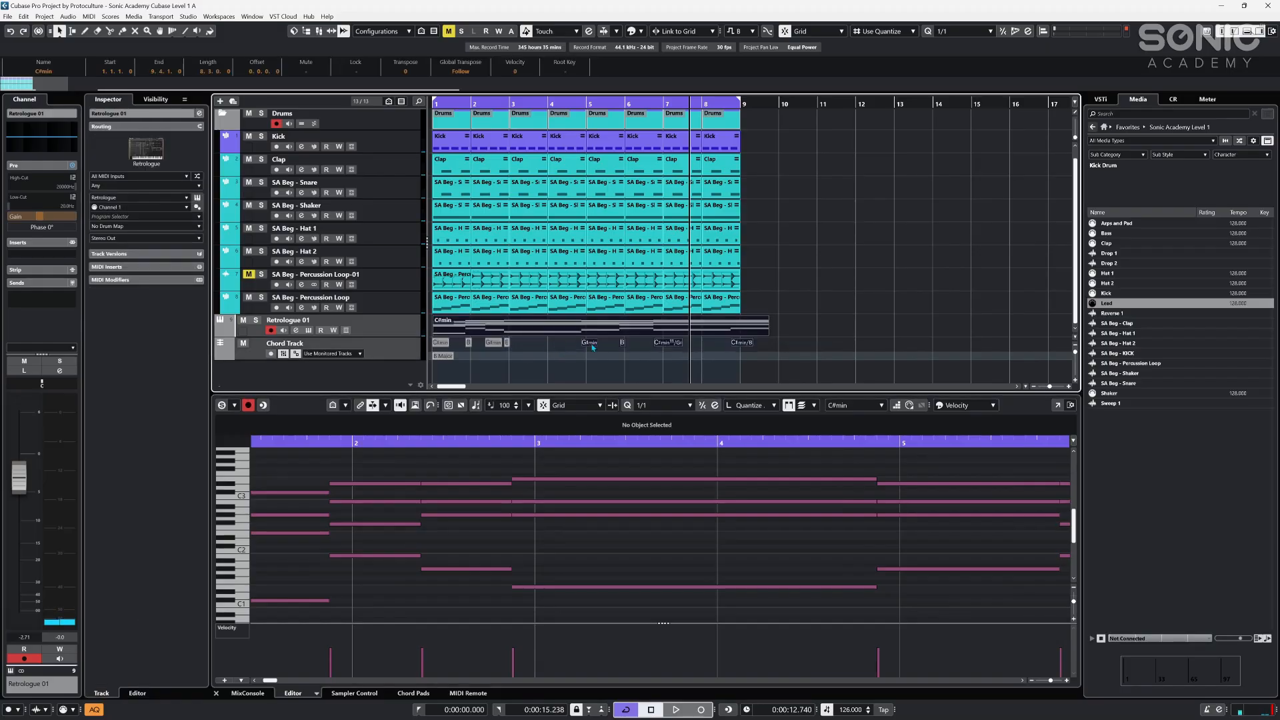
left_click(433, 101)
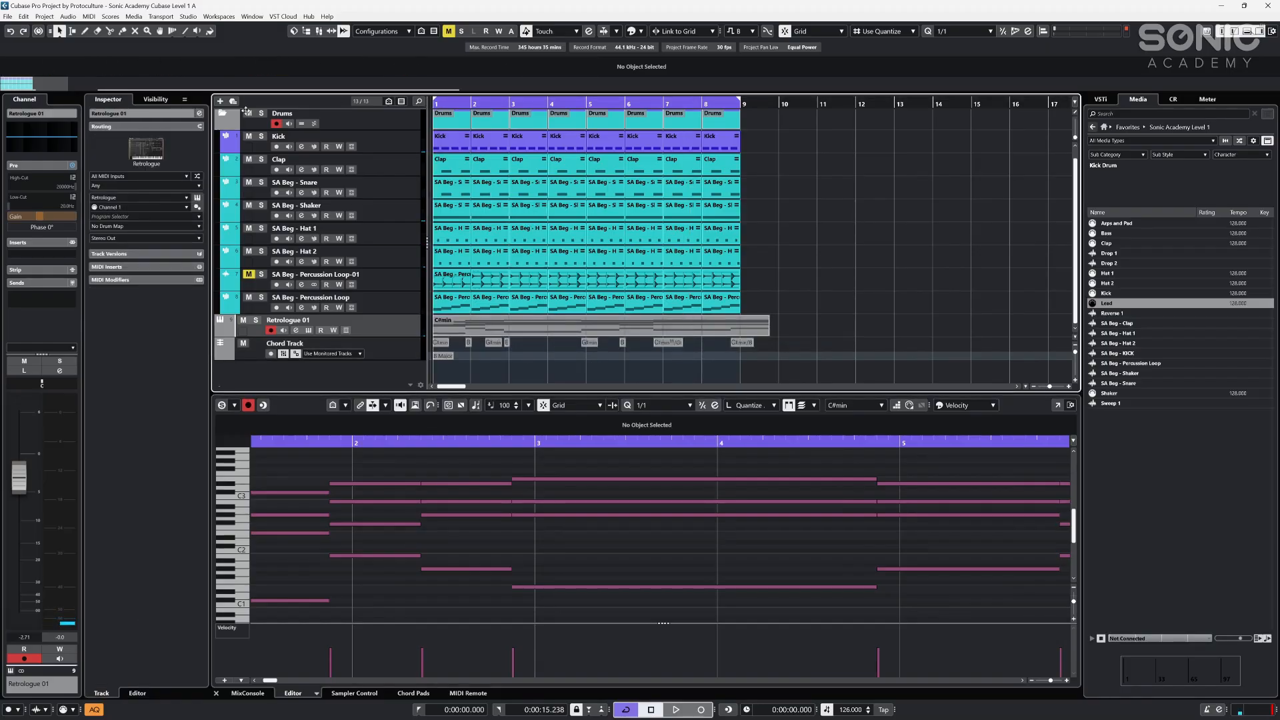
left_click(336, 582)
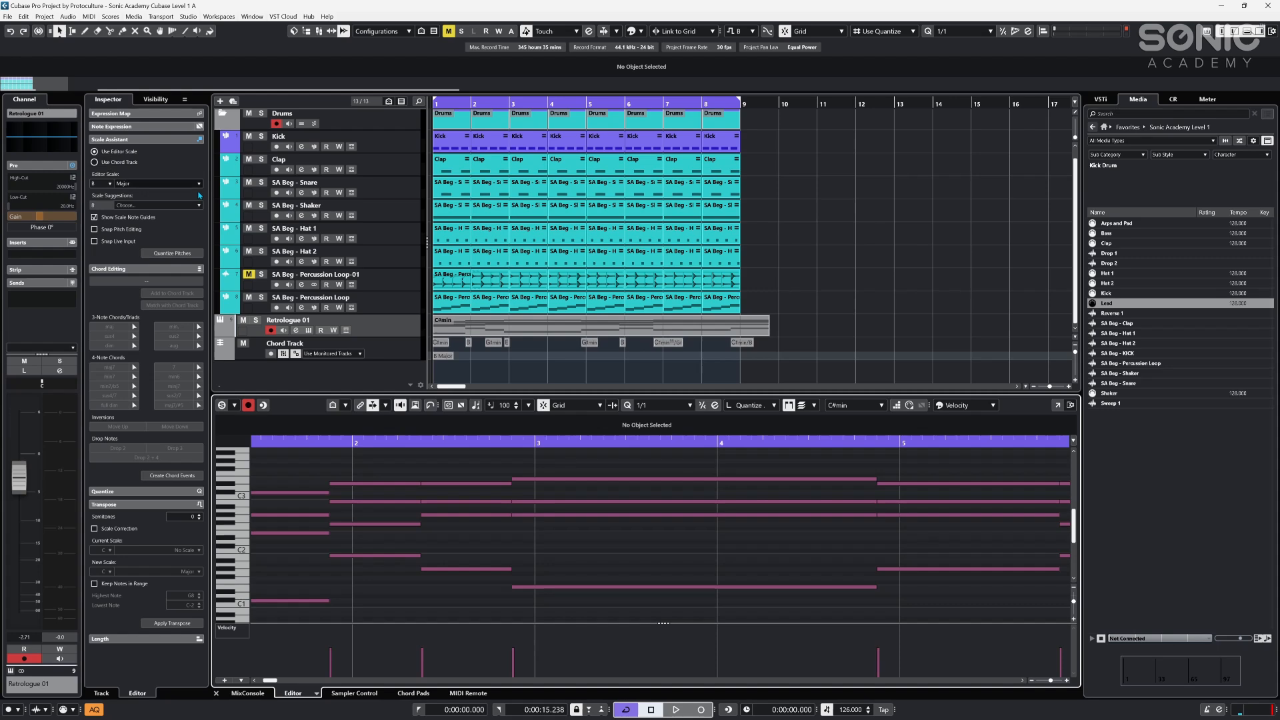
left_click(564, 344)
key("h")
key("h")
key("h")
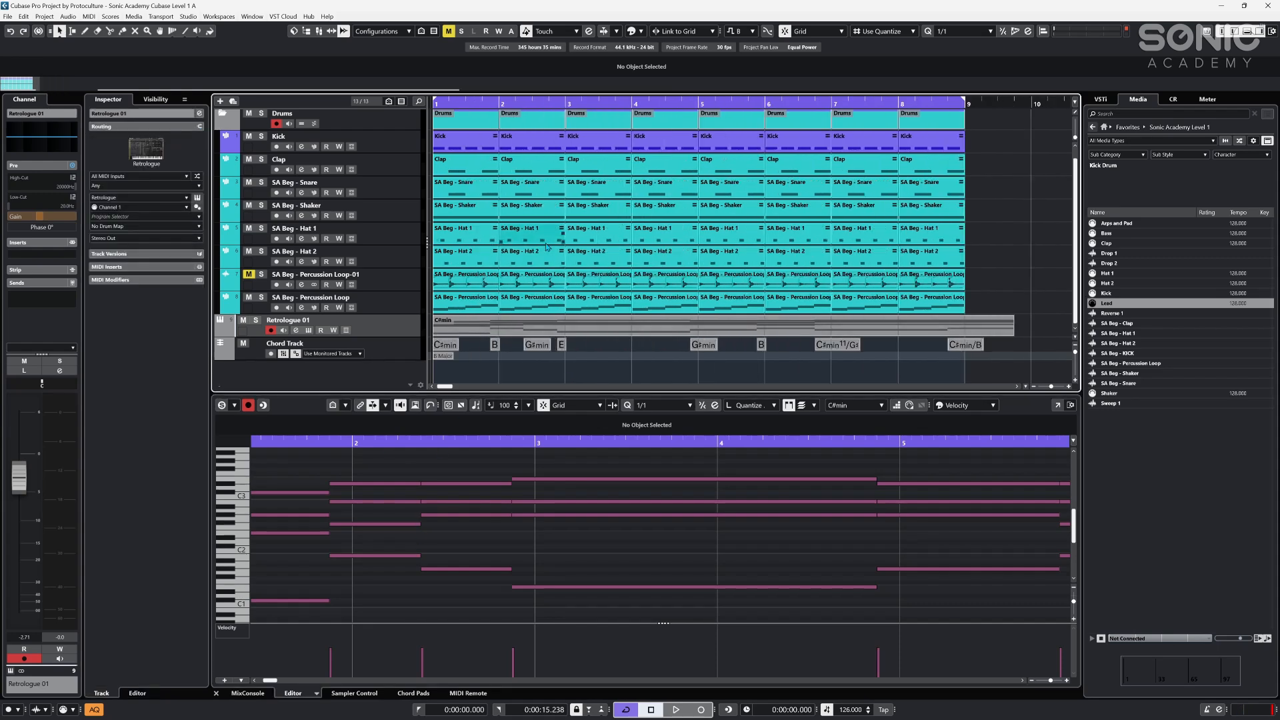
left_click(404, 360)
right_click(413, 355)
key("Escape")
left_click(382, 334)
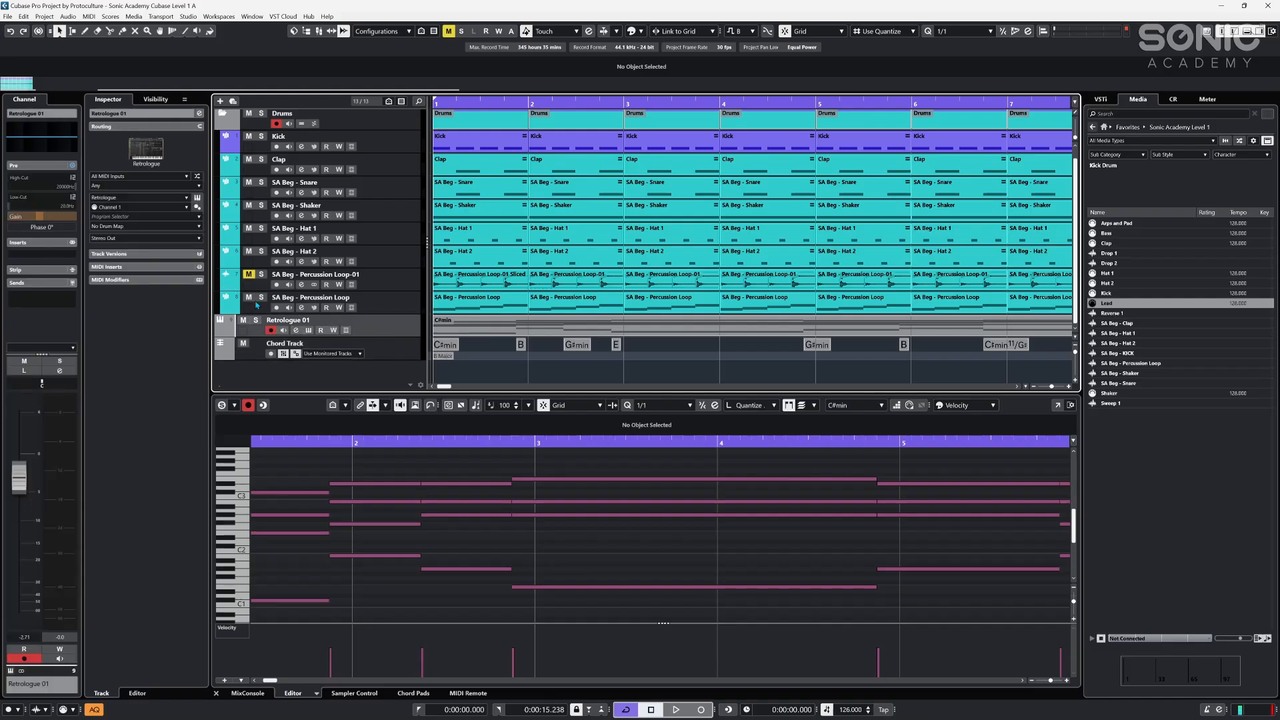
- Set the chord part's Scale Assistant to use the chord track, with Snap Pitch Editing and Snap Live Input enabled
left_click(539, 328)
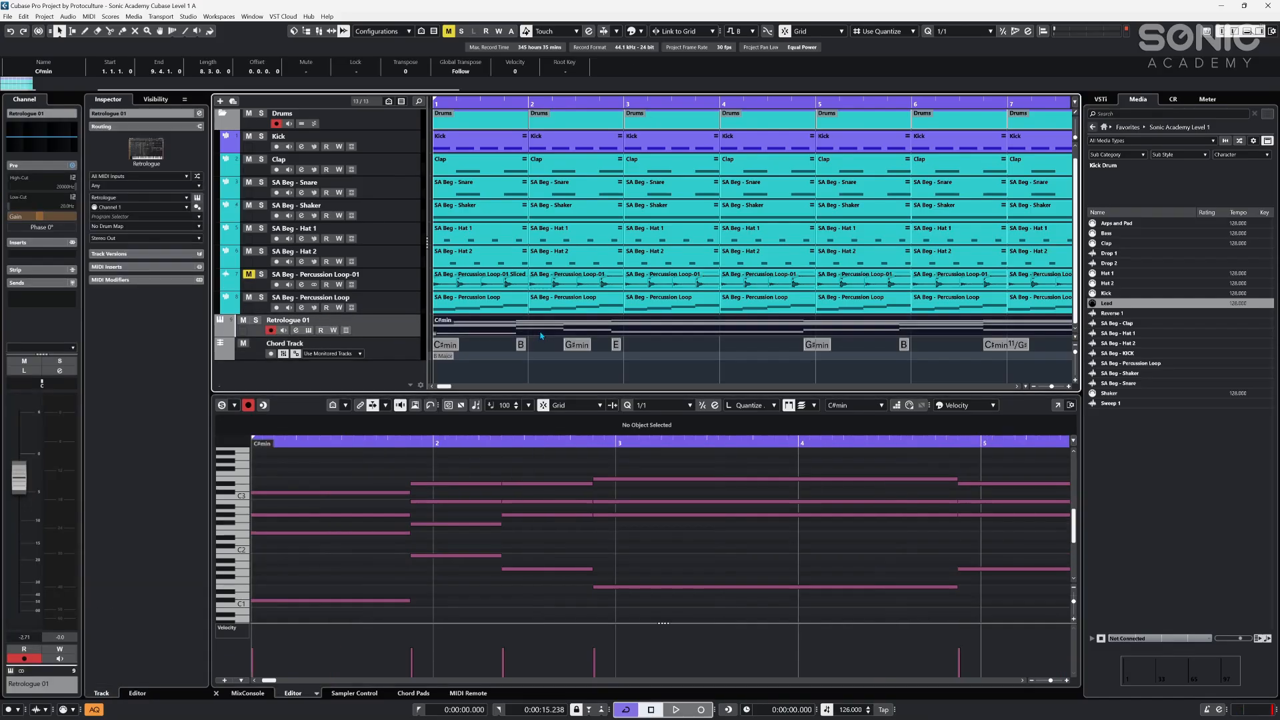
double_click(541, 333)
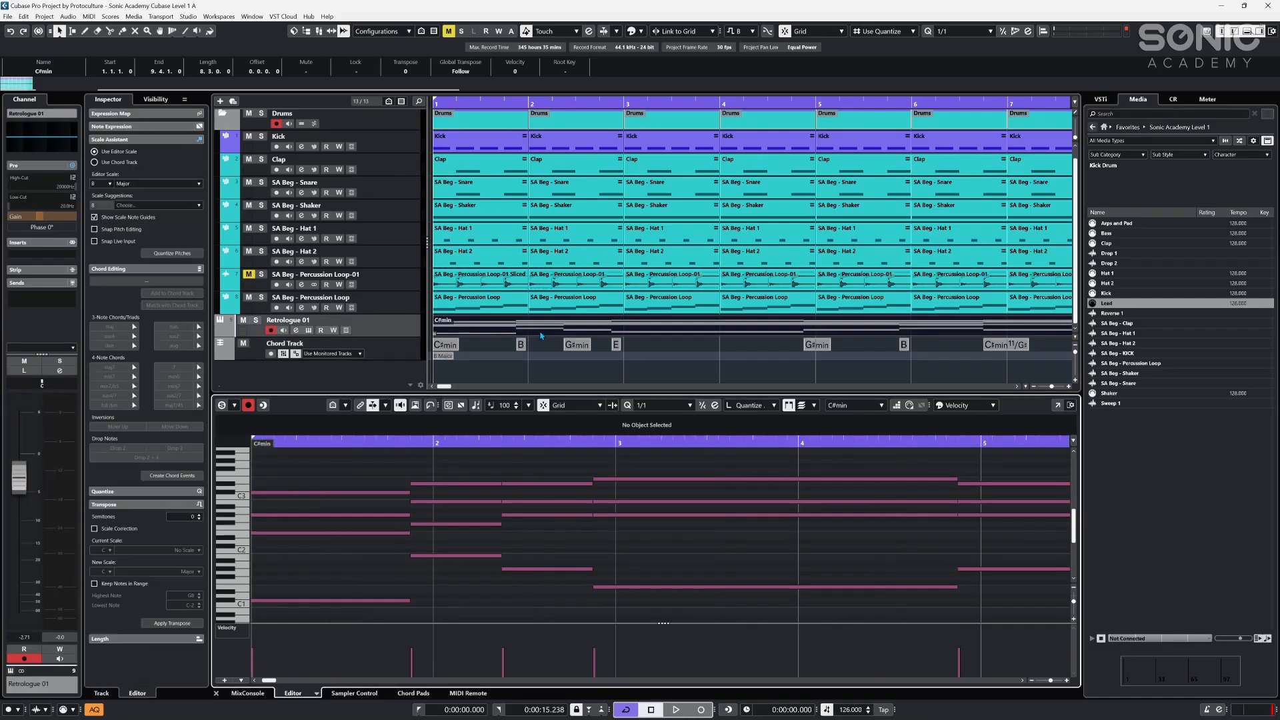
left_click(120, 164)
left_click(120, 207)
left_click(121, 220)
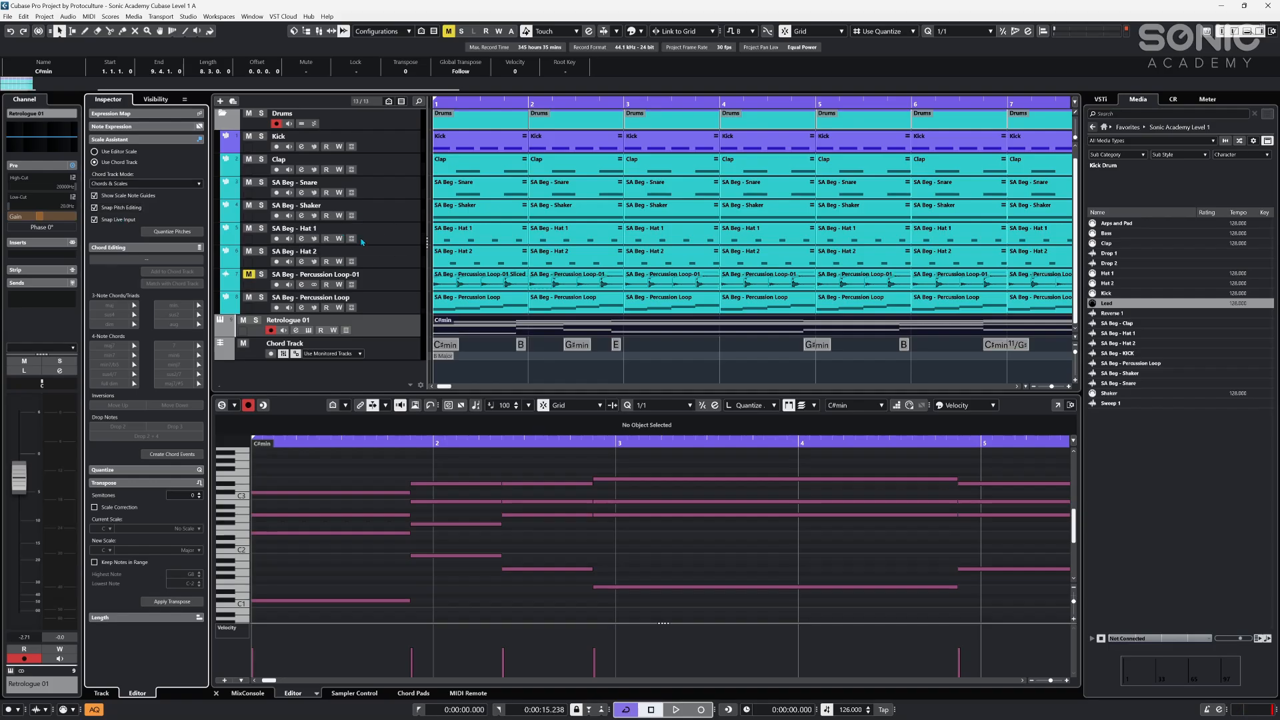
left_click(363, 95)
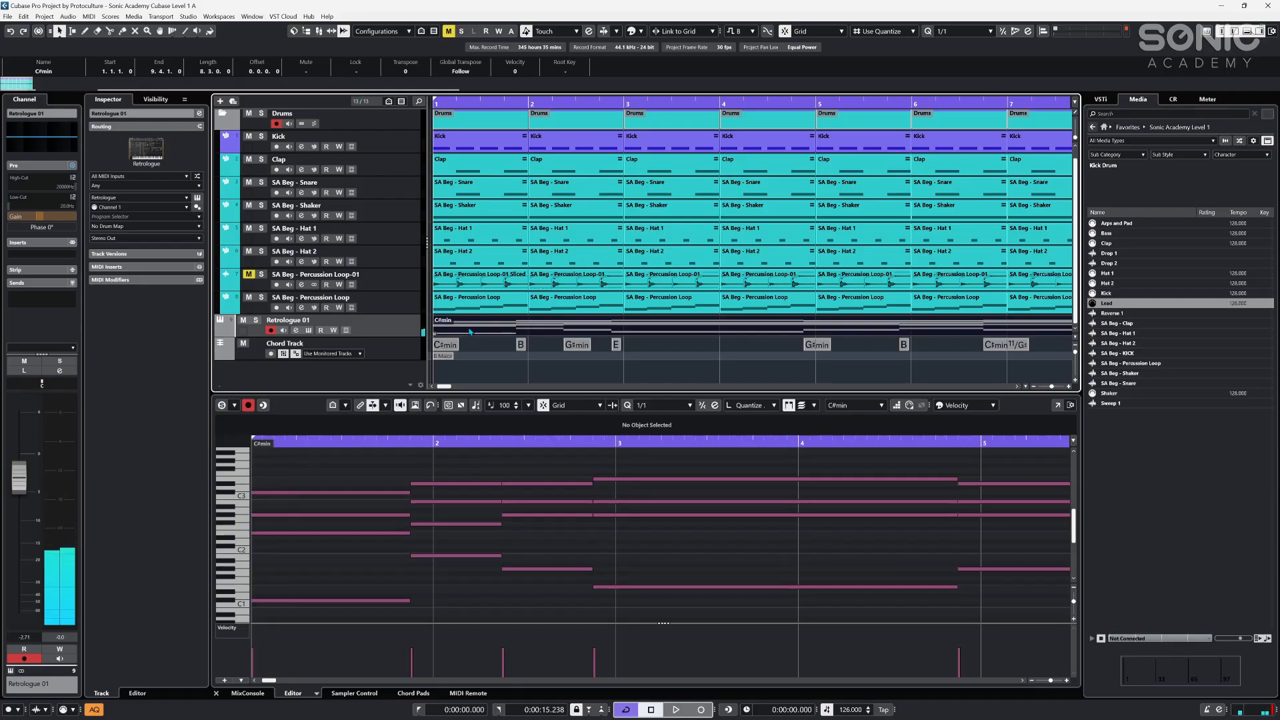
left_click(296, 412)
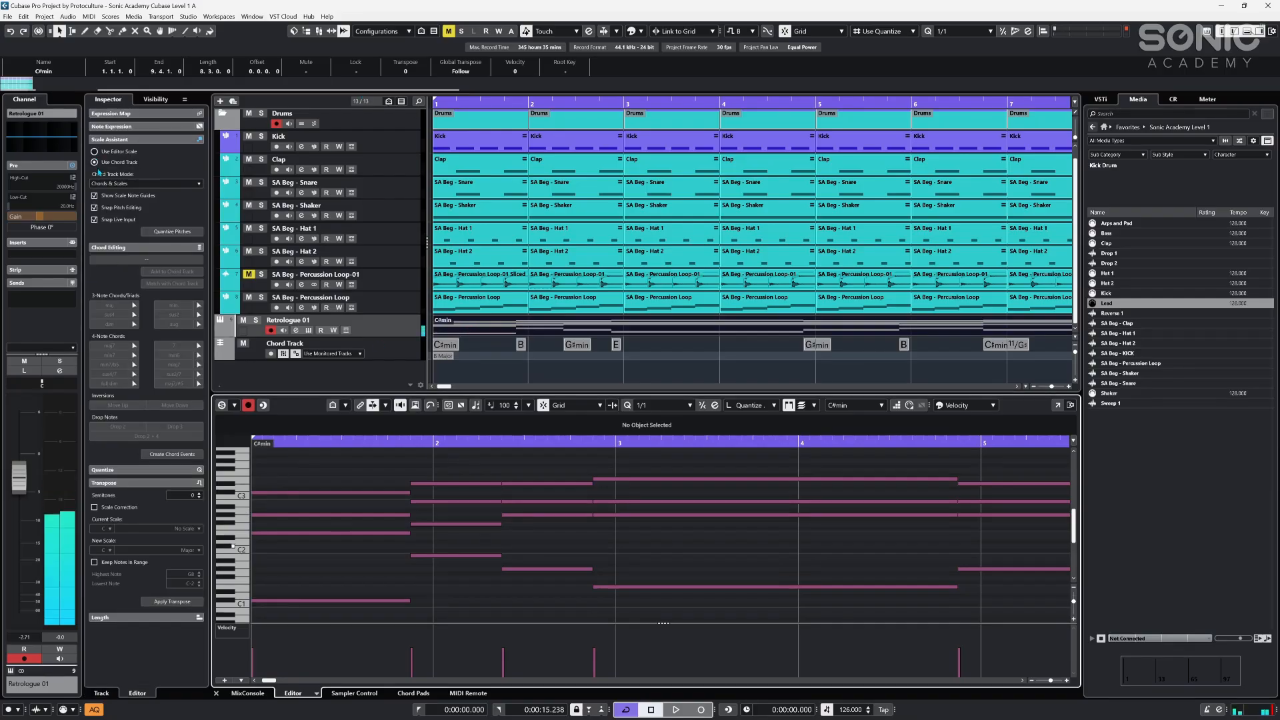
- Set the Scale Assistant back to the editor scale and collapse the Chord Editing and Scale Assistant sections
left_click(95, 152)
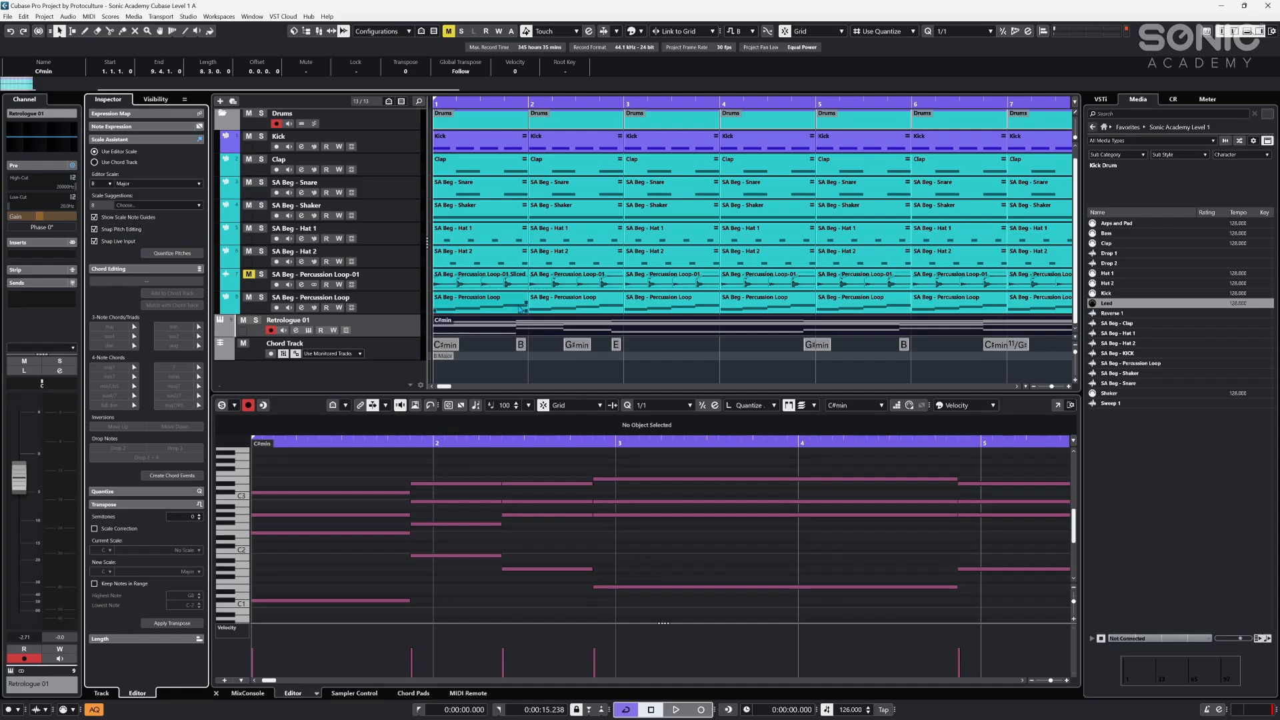
left_click(127, 268)
left_click(128, 139)
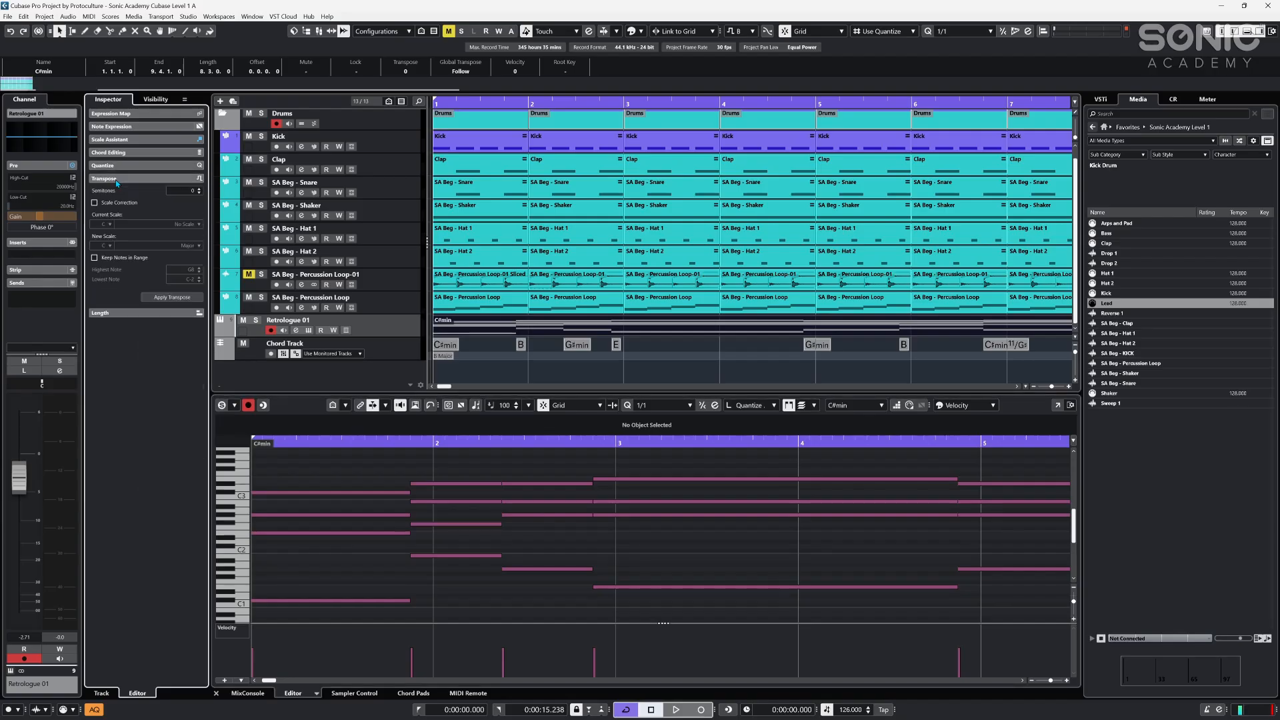
- Try the Drop 2 voicing on the first C#min chord in the Key Editor, play it and undo the change
left_click(120, 139)
left_click(121, 140)
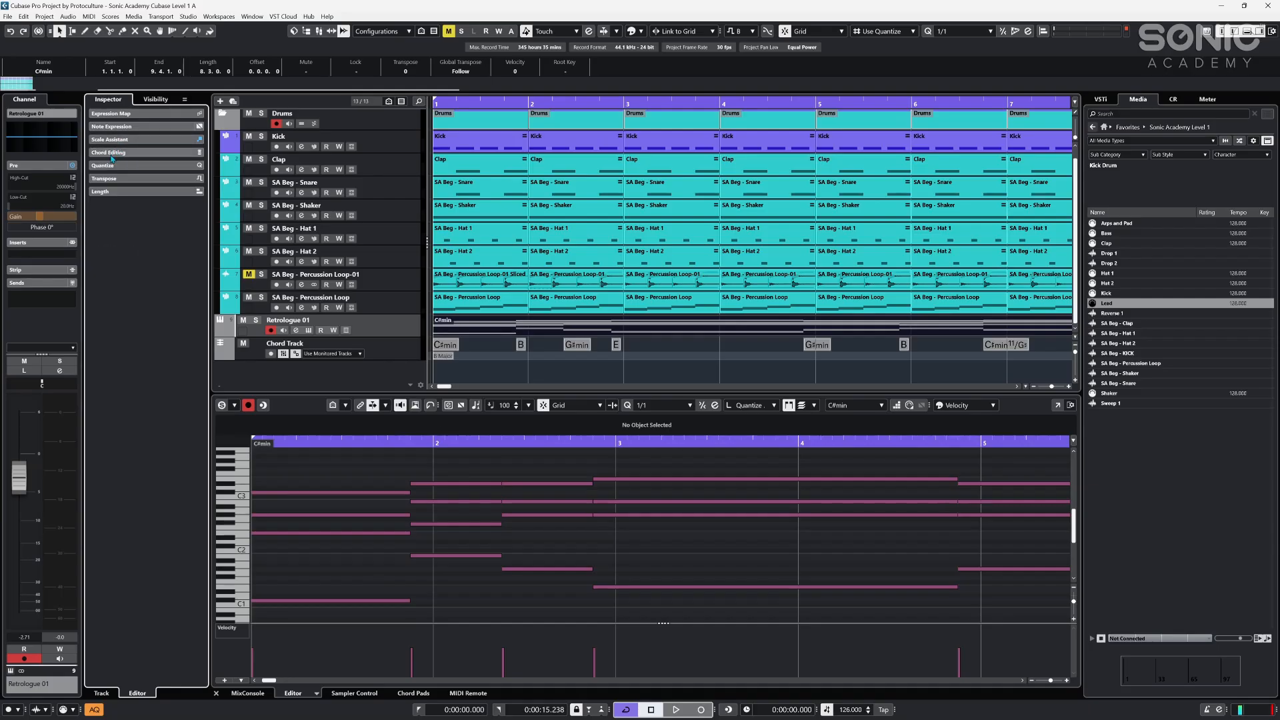
left_click(112, 153)
left_click_drag(354, 478, 346, 640)
scroll(311, 511, "up", 5)
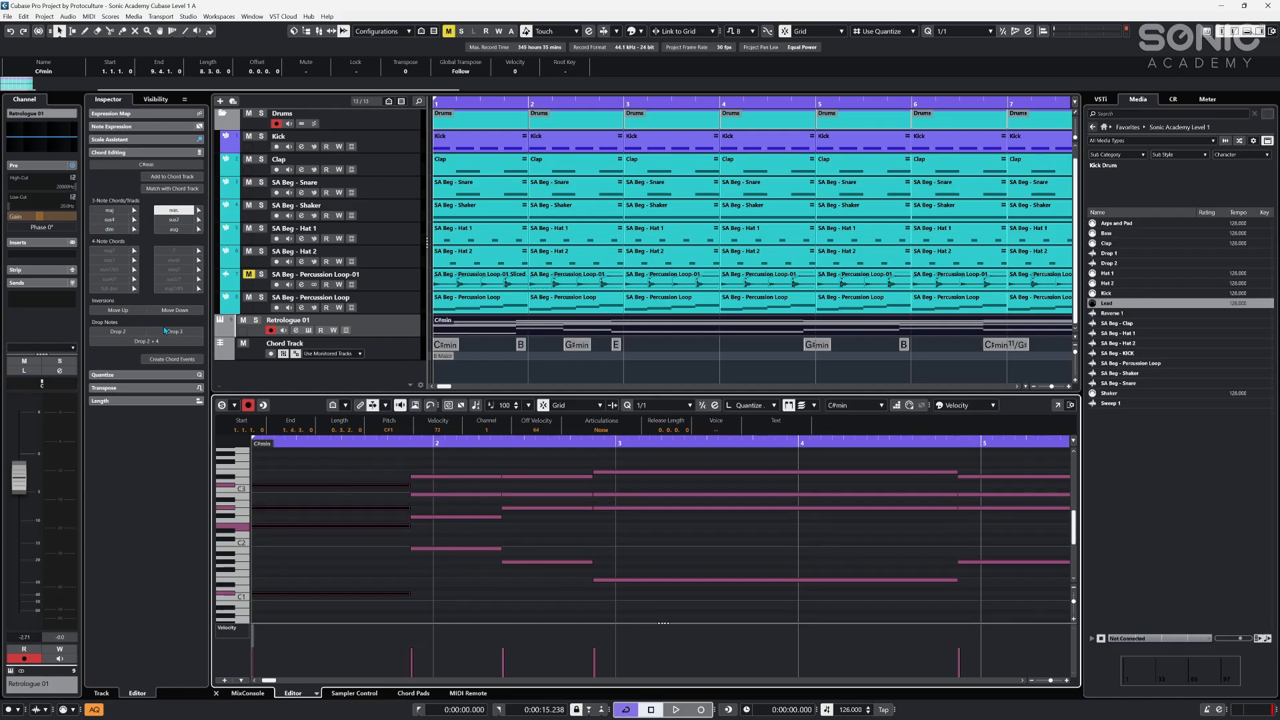
left_click(124, 332)
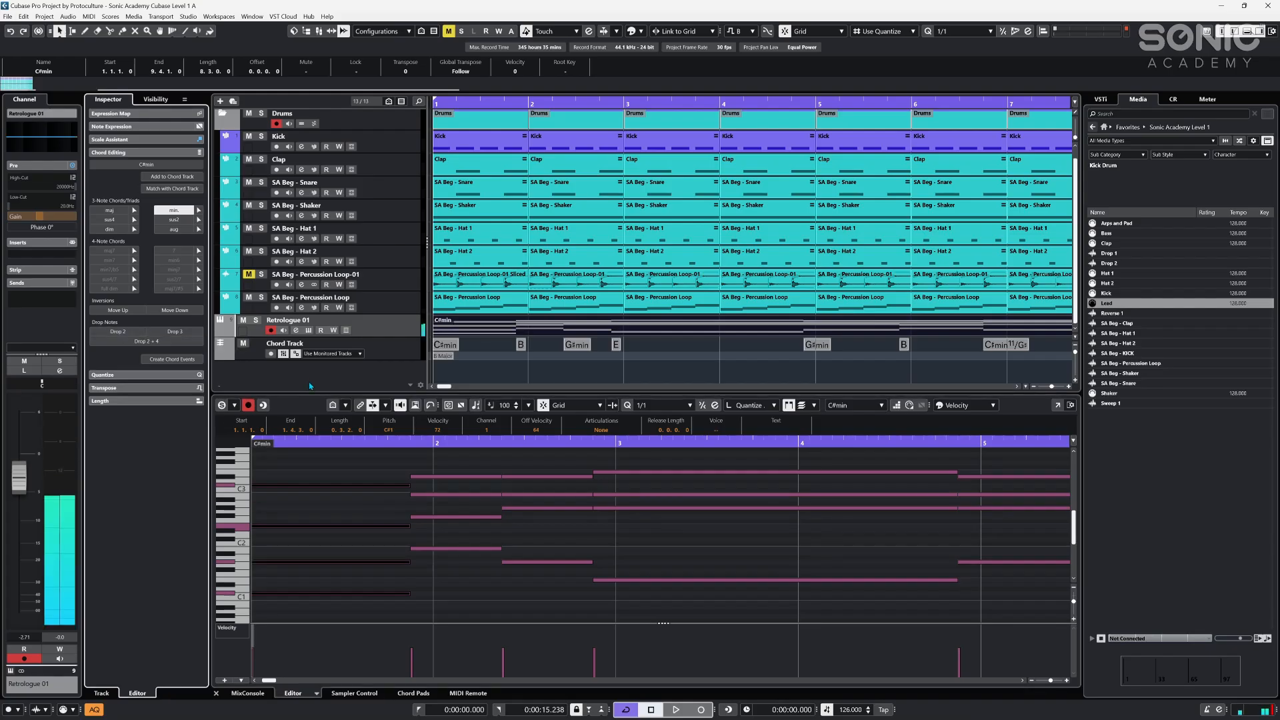
left_click(303, 443)
key("space")
key("space")
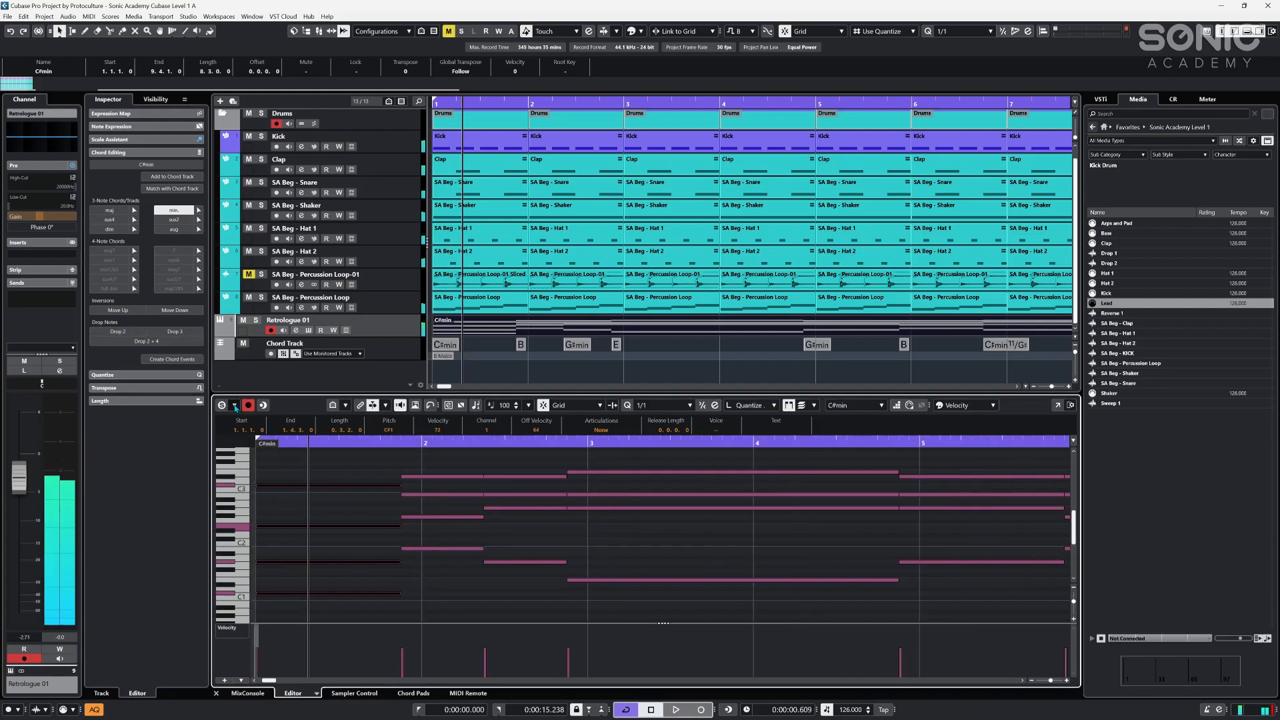
key("ctrl+z")
- Play the first C#min chord and apply the Drop 2+4 voicing to it
left_click_drag(290, 439, 123, 448)
key("space")
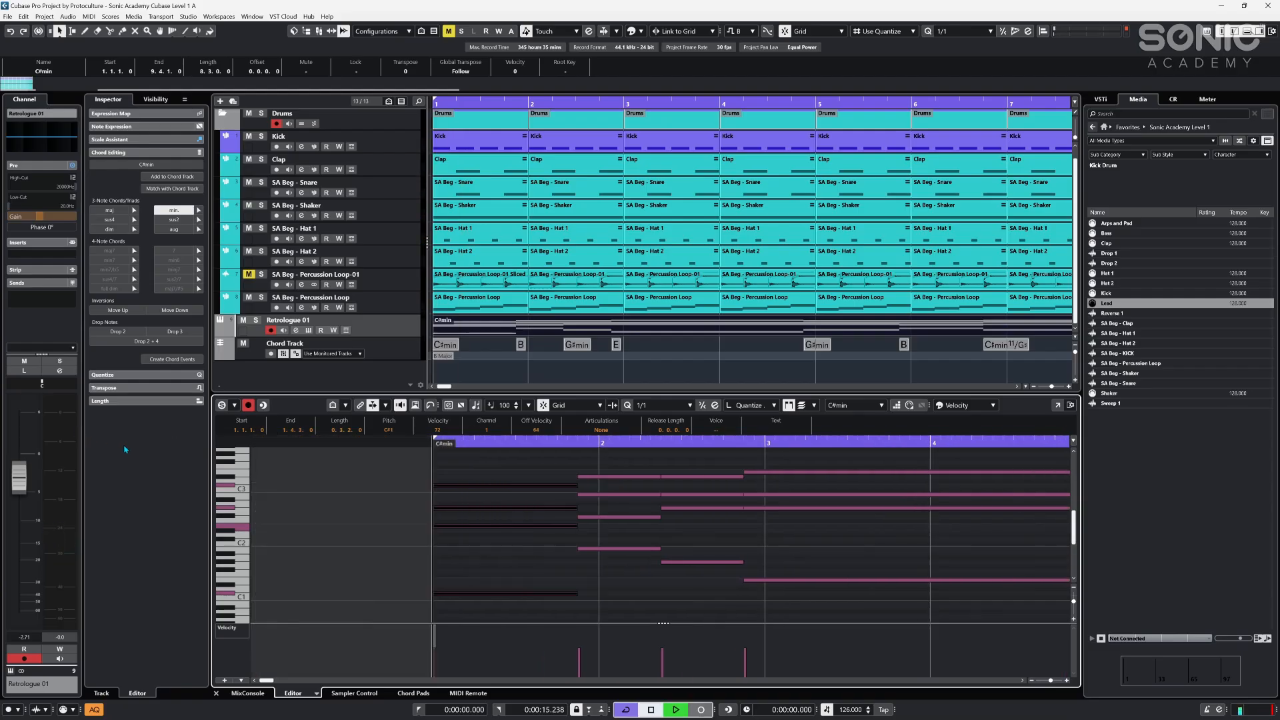
left_click(161, 341)
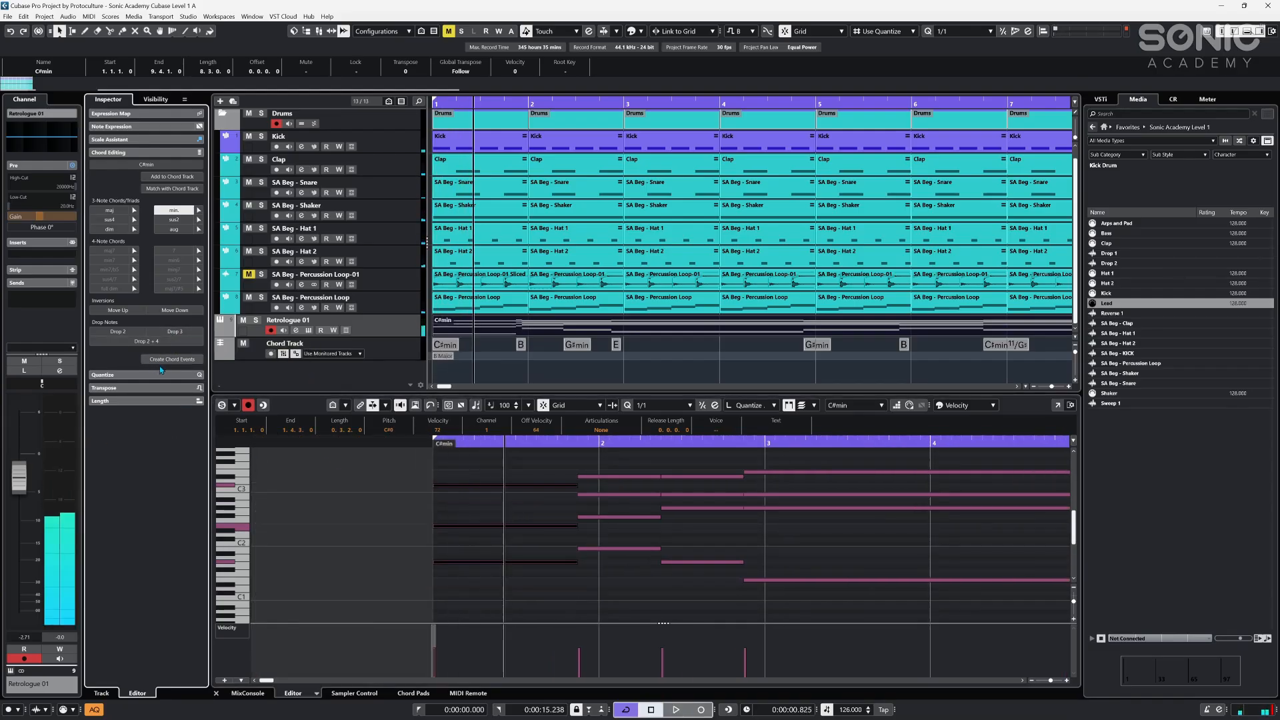
- Move the first chord's inversion up and play the progression from bar 1
left_click(118, 310)
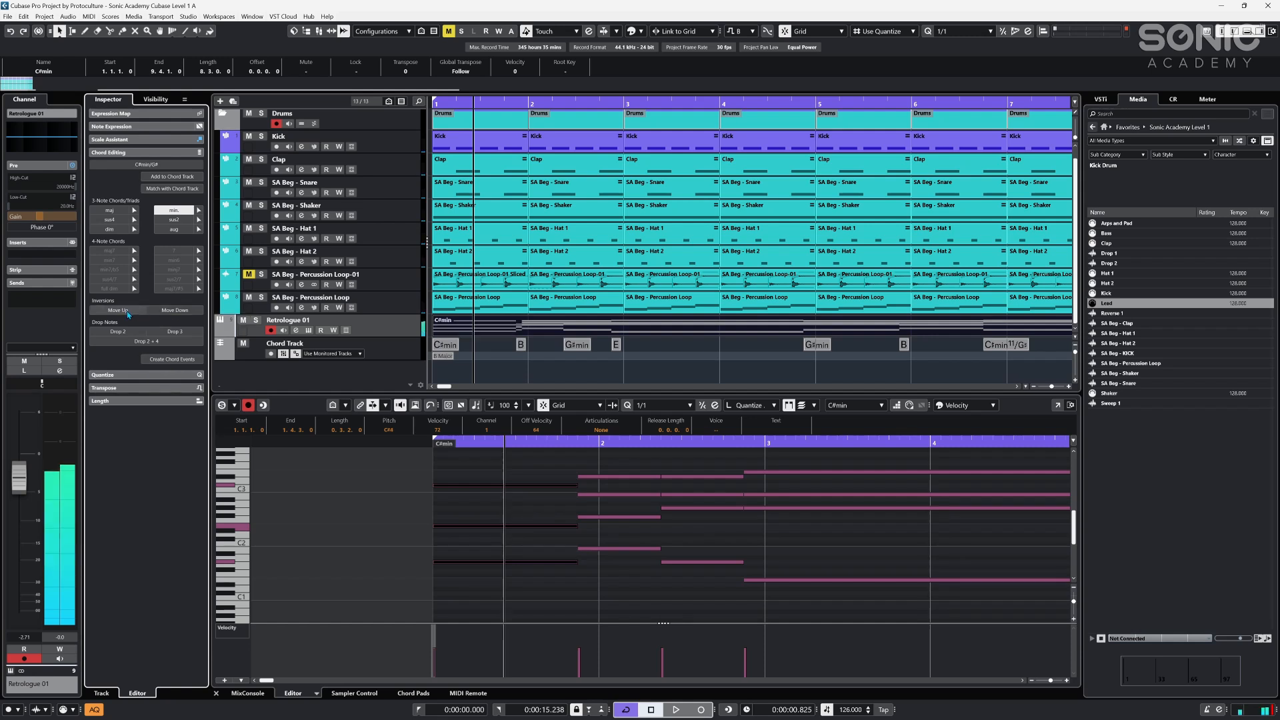
left_click(429, 102)
key("space")
key("space")
left_click_drag(478, 441, 435, 438)
key("space")
scroll(525, 494, "up", 2)
scroll(523, 494, "up", 2)
scroll(524, 494, "down", 2)
key("space")
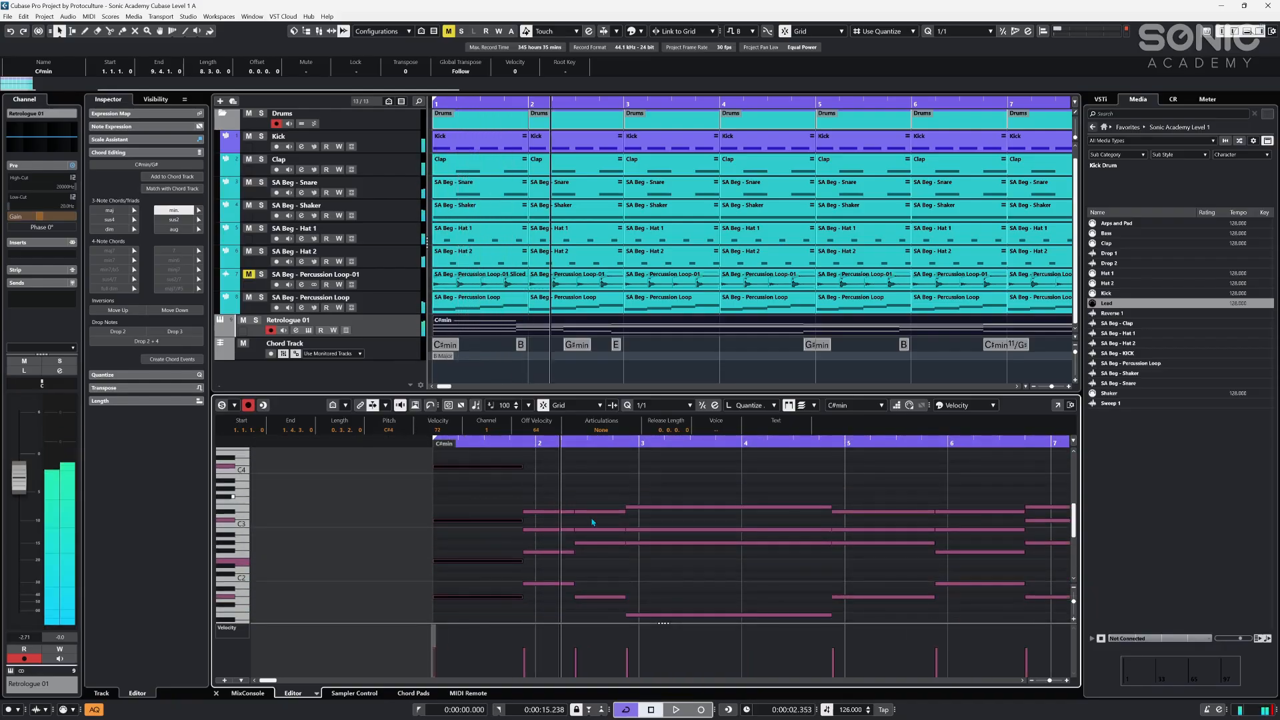
- Try moving the inversion up on the B, G#min and E chords that follow the first chord, and play the result
left_click(579, 482)
left_click_drag(558, 482, 762, 615)
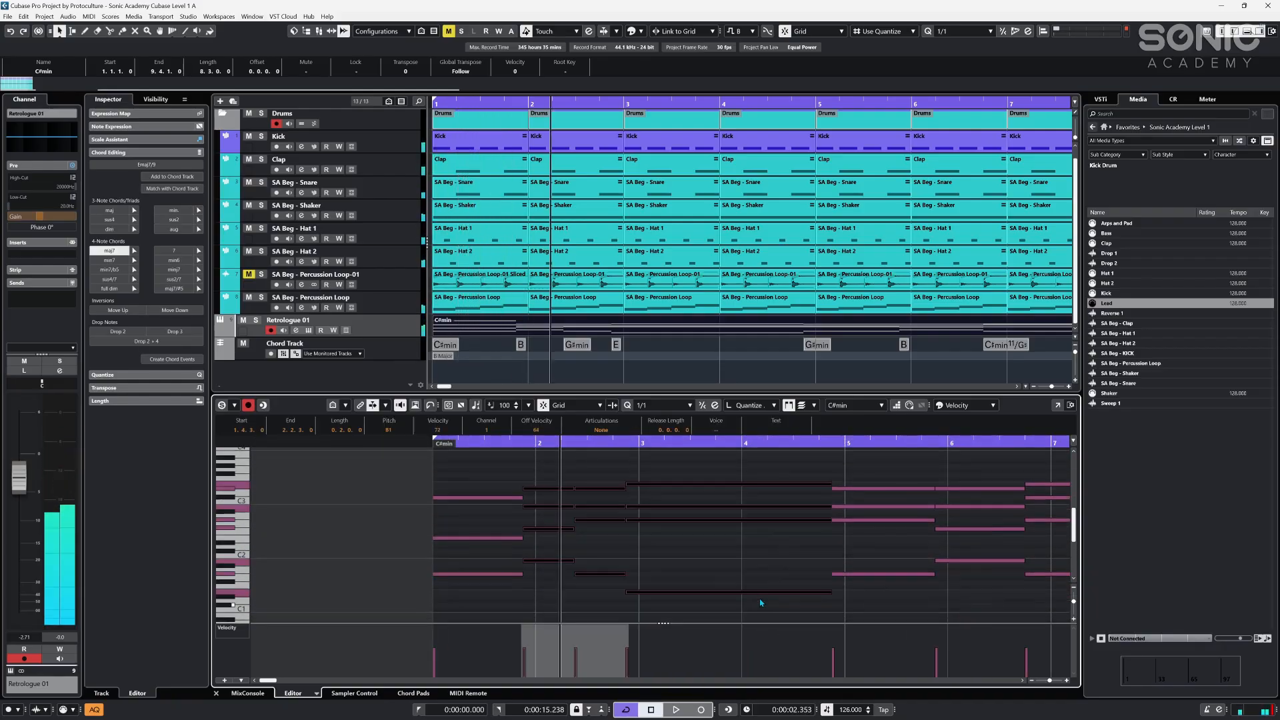
left_click(118, 310)
key("space")
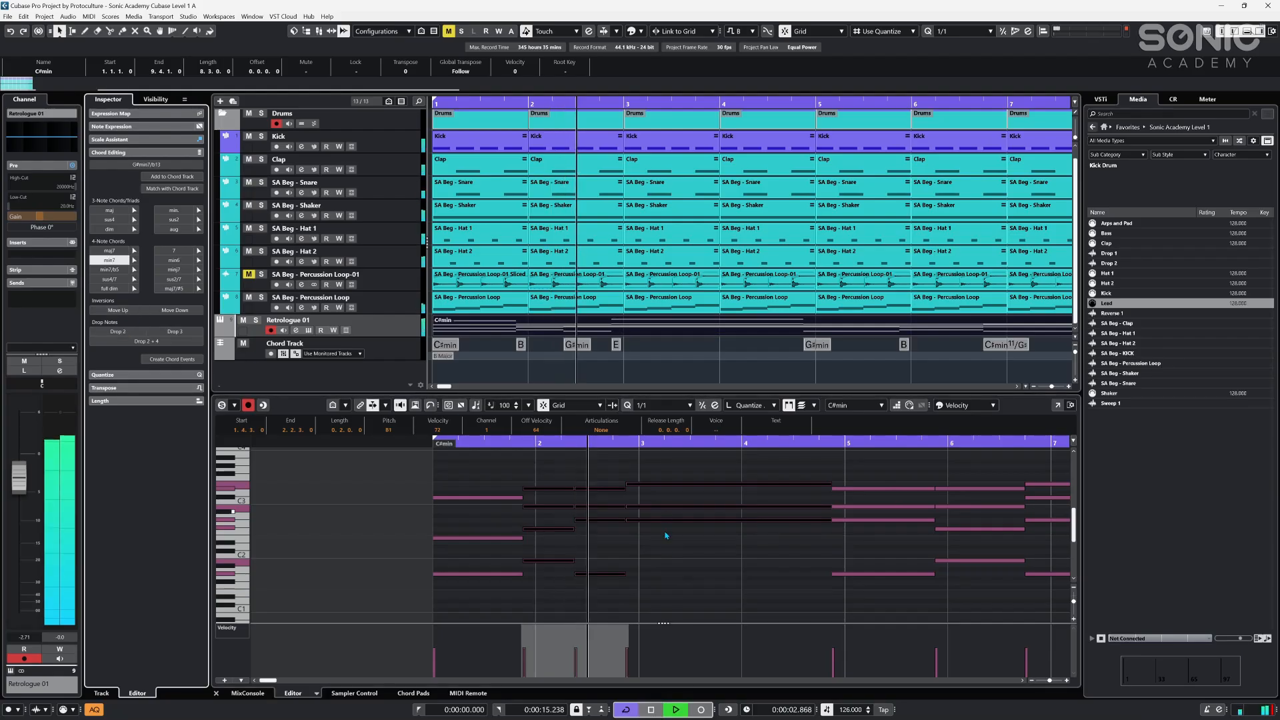
left_click(624, 618)
left_click_drag(588, 602, 592, 483)
key("space")
- Undo the inversion and drop-voicing changes on the chords and clear the note selection
key("ctrl+z")
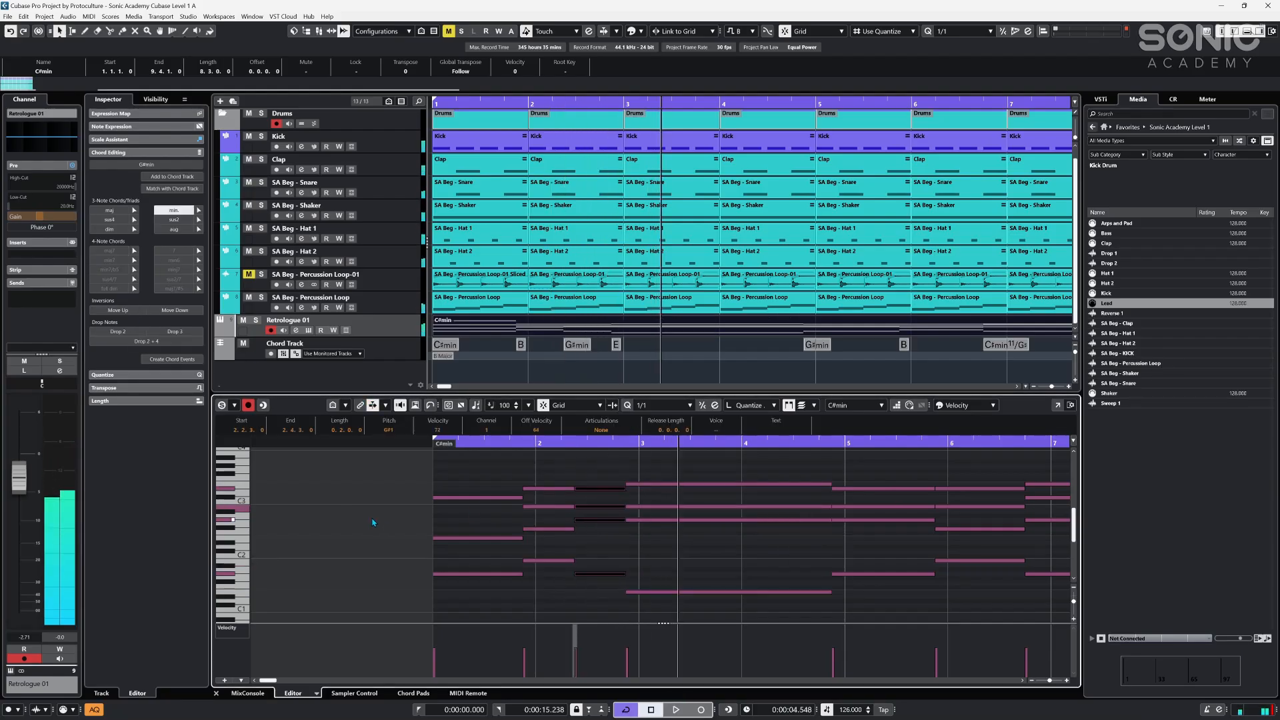
scroll(499, 514, "up", 3)
key("ctrl+z")
scroll(503, 500, "down", 3)
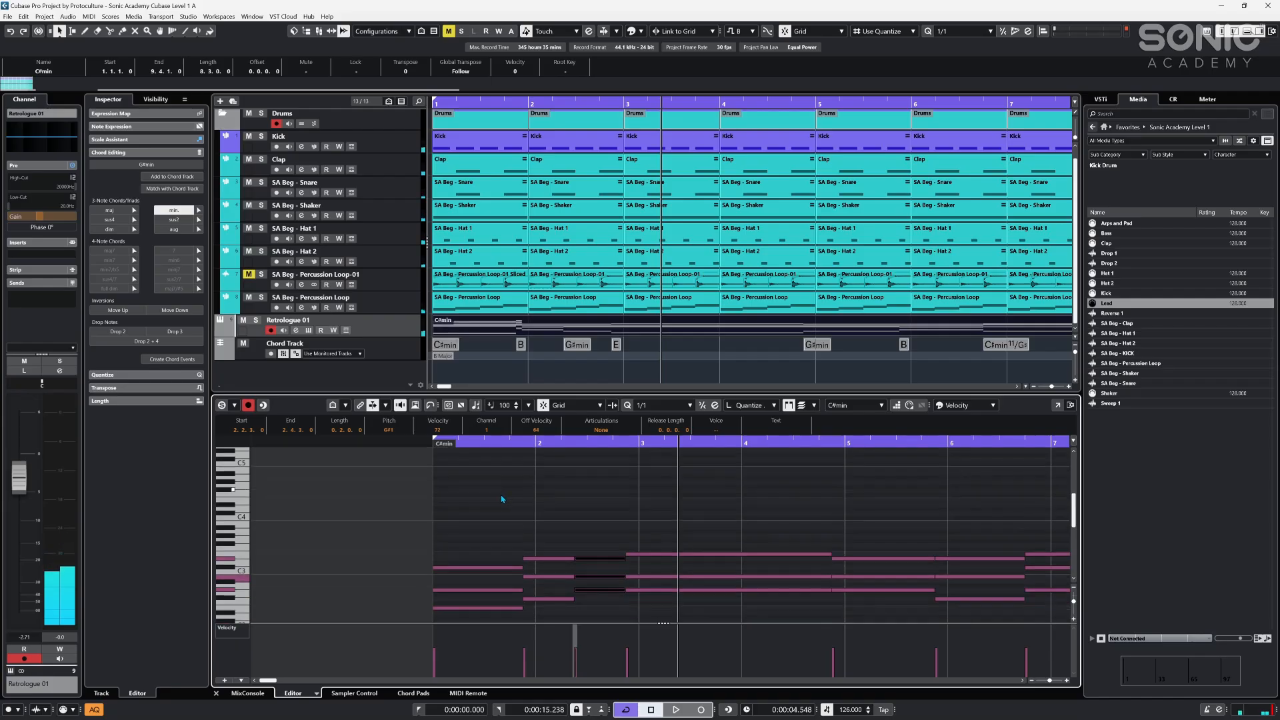
left_click(514, 560)
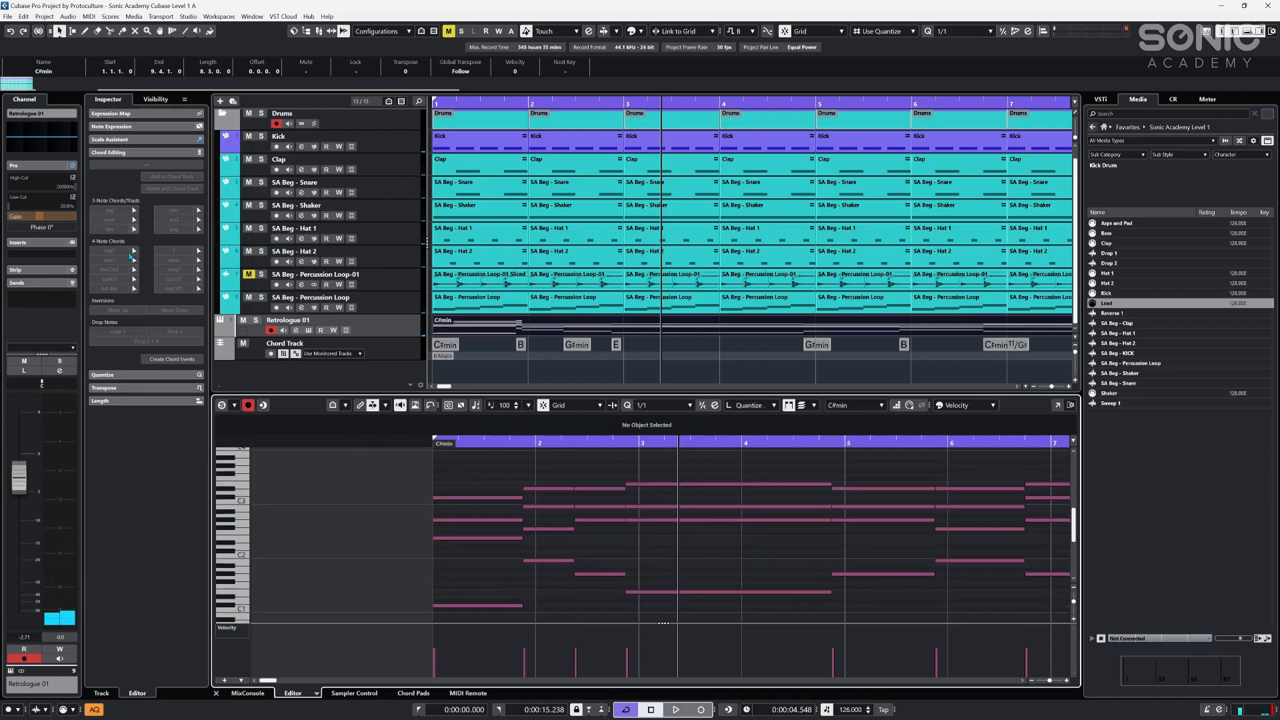
- Draw a one-bar minor triad at bar 9 with the chord tool and delete it again
key("g")
key("g")
key("g")
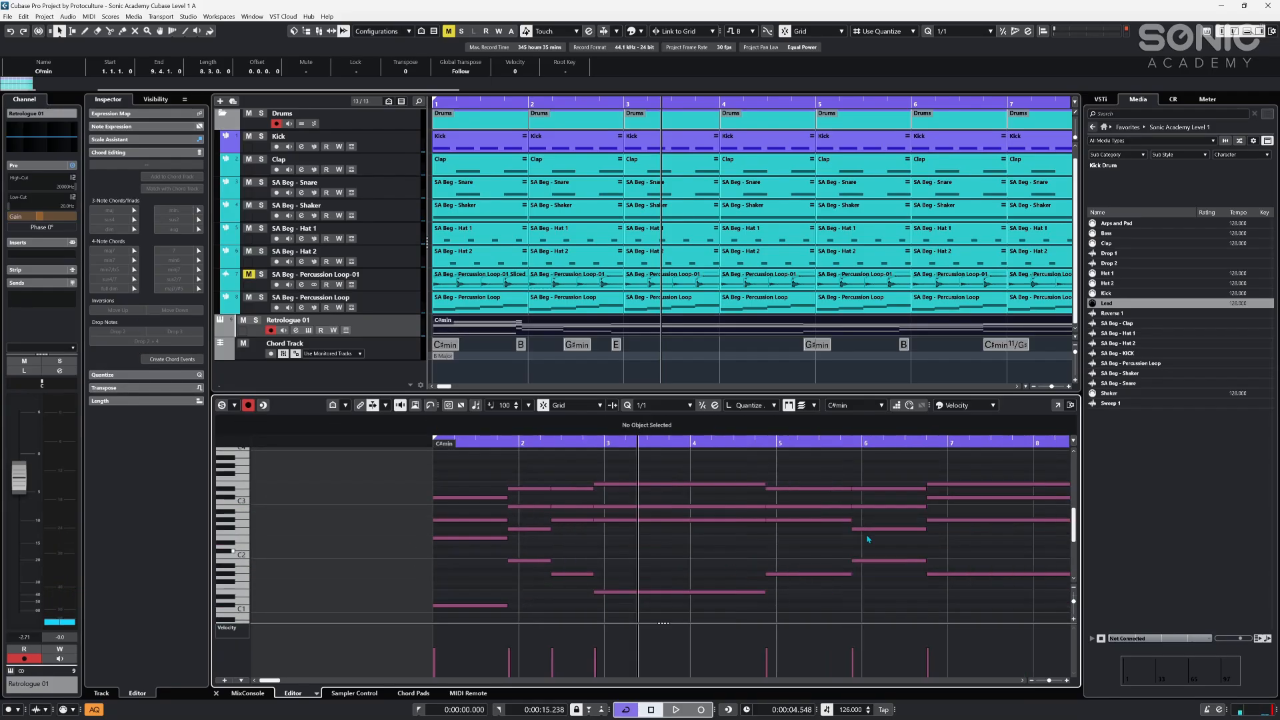
key("g")
key("g")
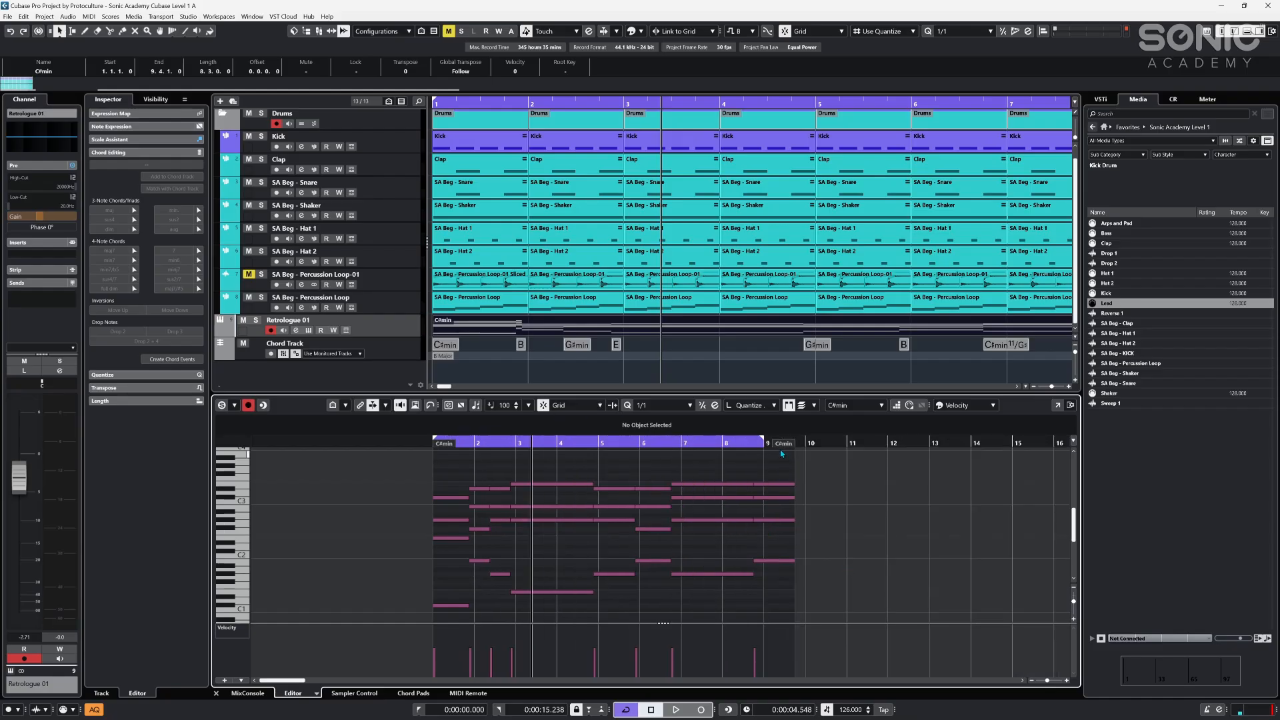
left_click(198, 212)
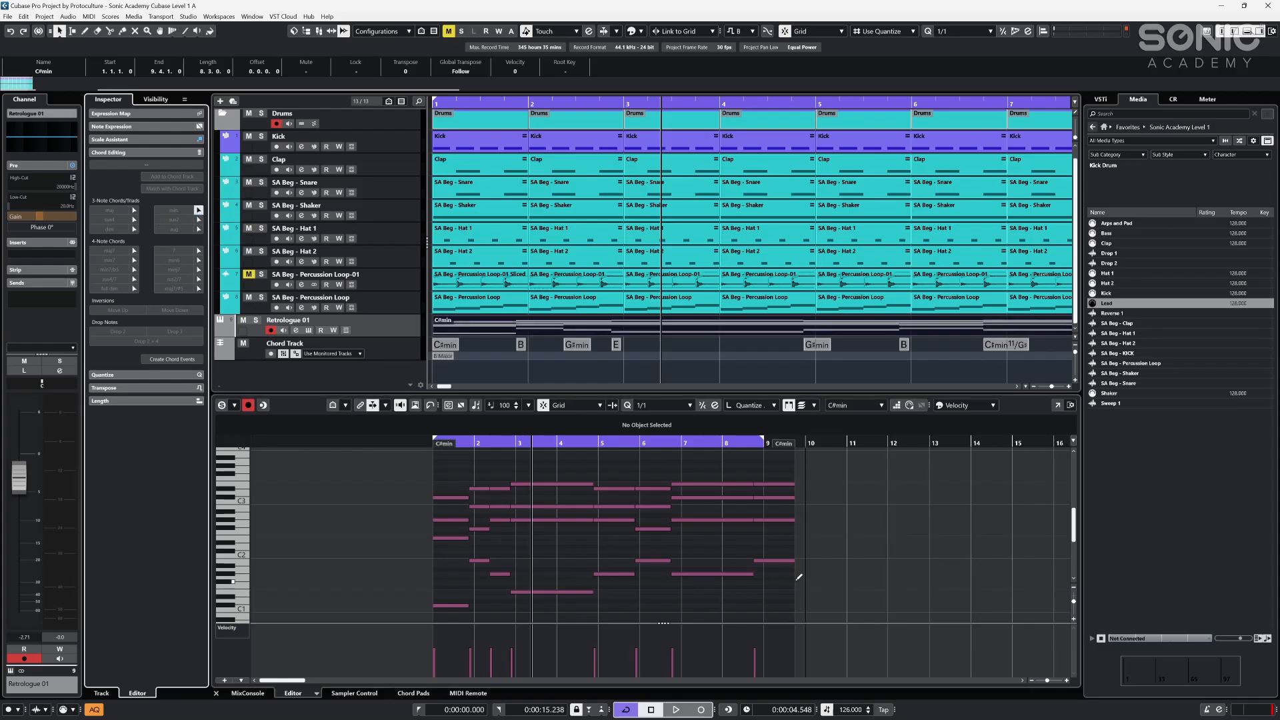
left_click(799, 575)
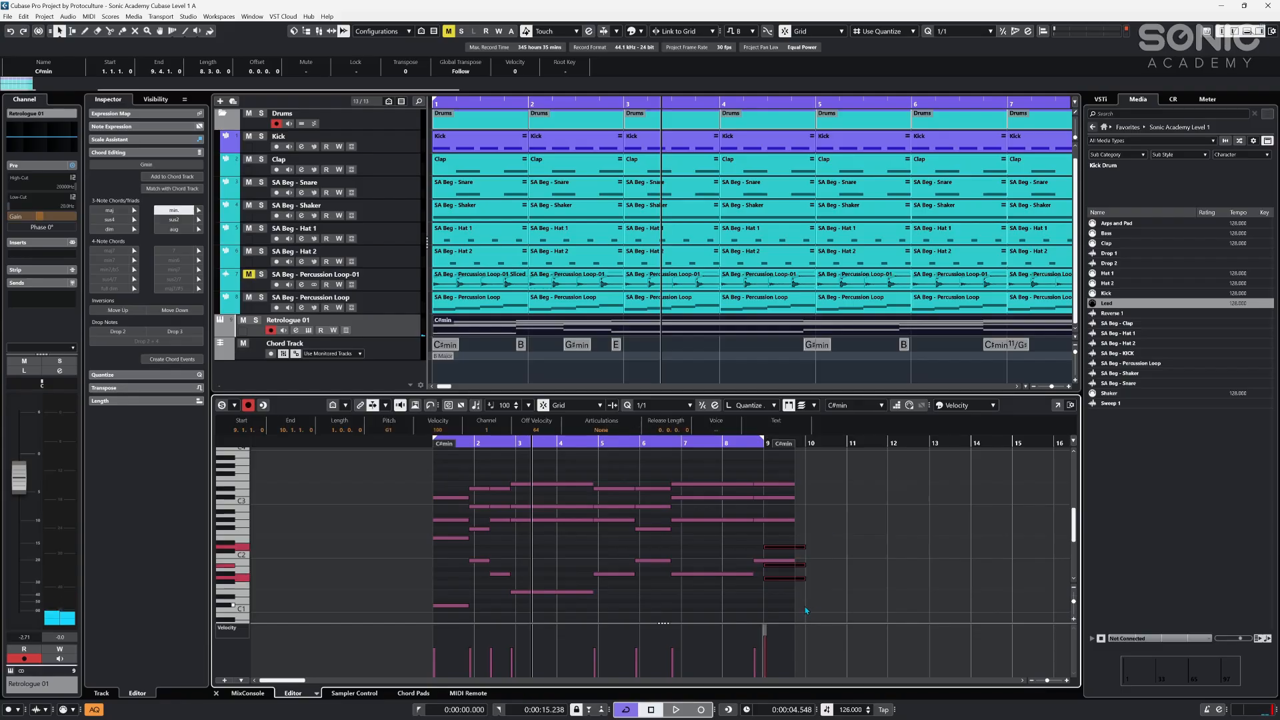
key("Delete")
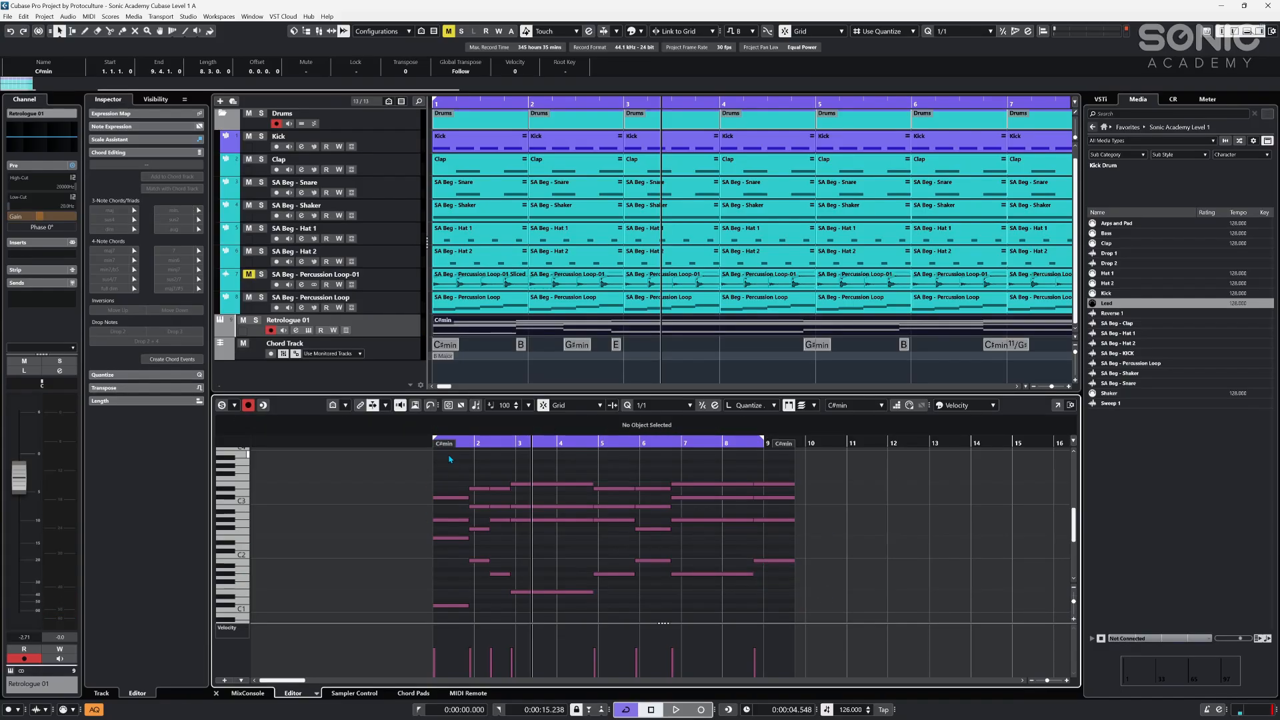
- Expand the Scale Assistant settings and play the chord progression from bar 1
left_click(173, 139)
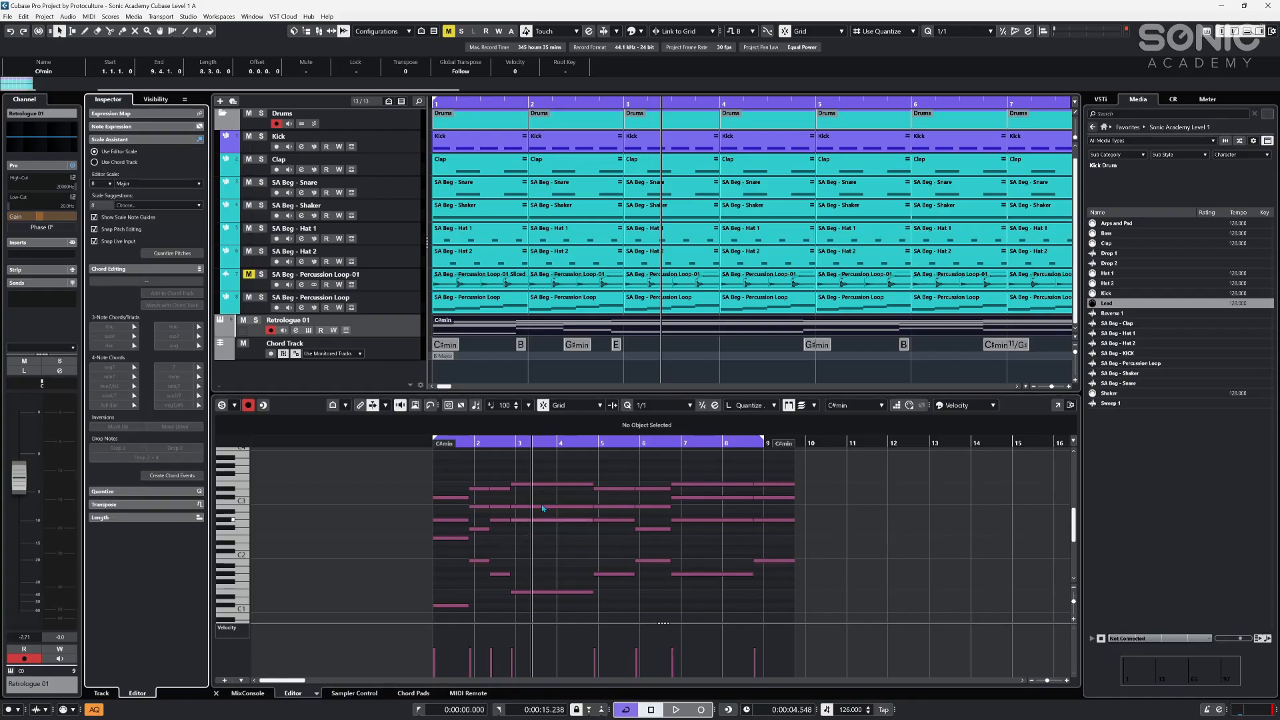
left_click(430, 443)
key("space")
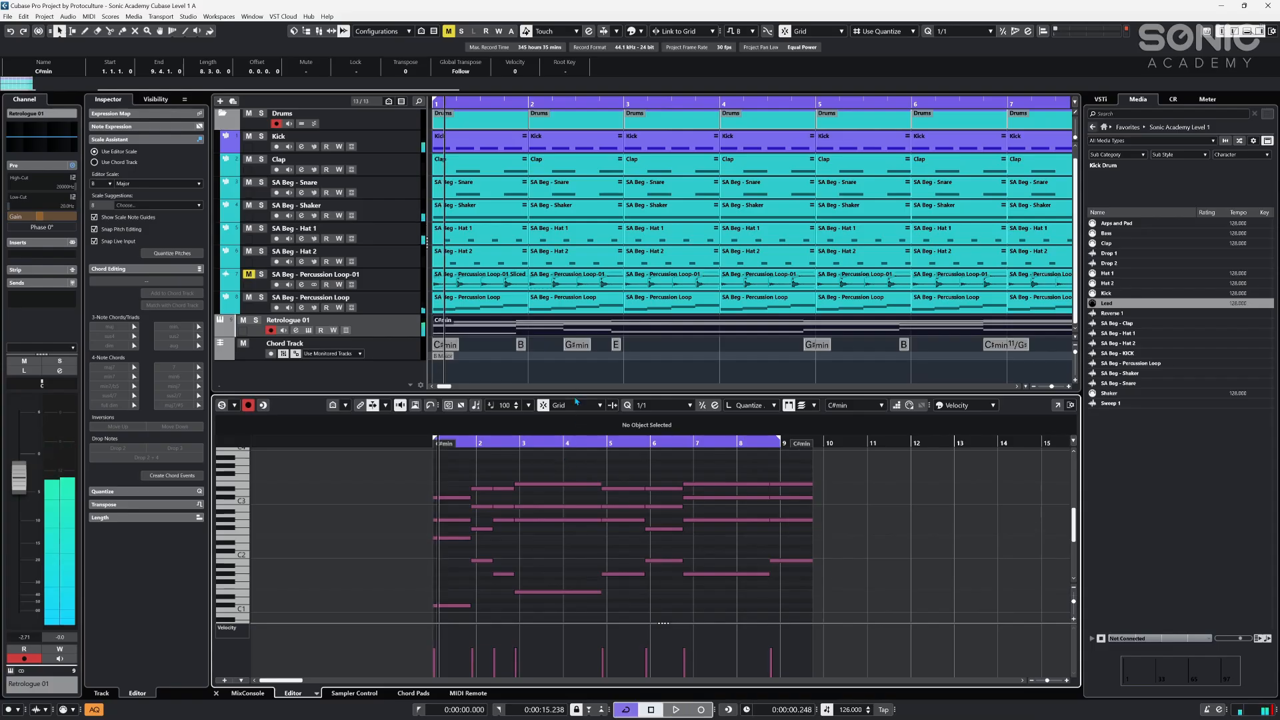
key("h")
key("h")
key("h")
key("h")
key("h")
key("h")
key("h")
key("space")
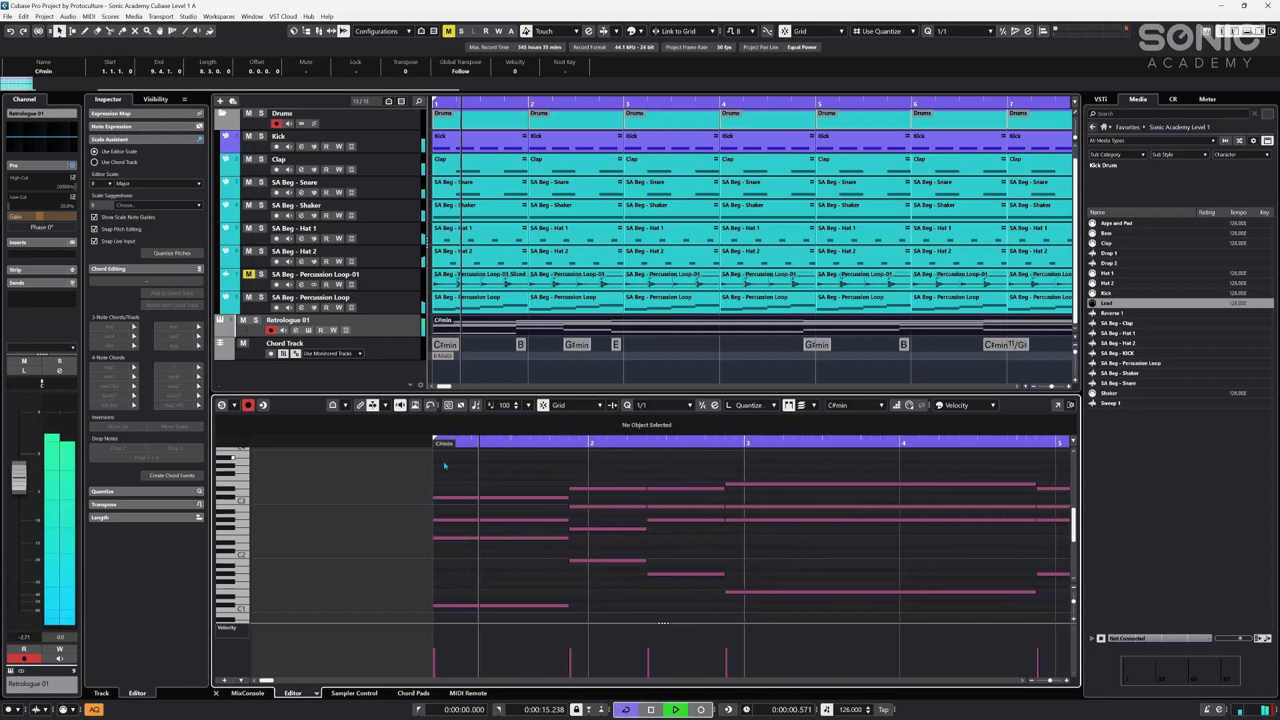
left_click_drag(996, 471, 1149, 472)
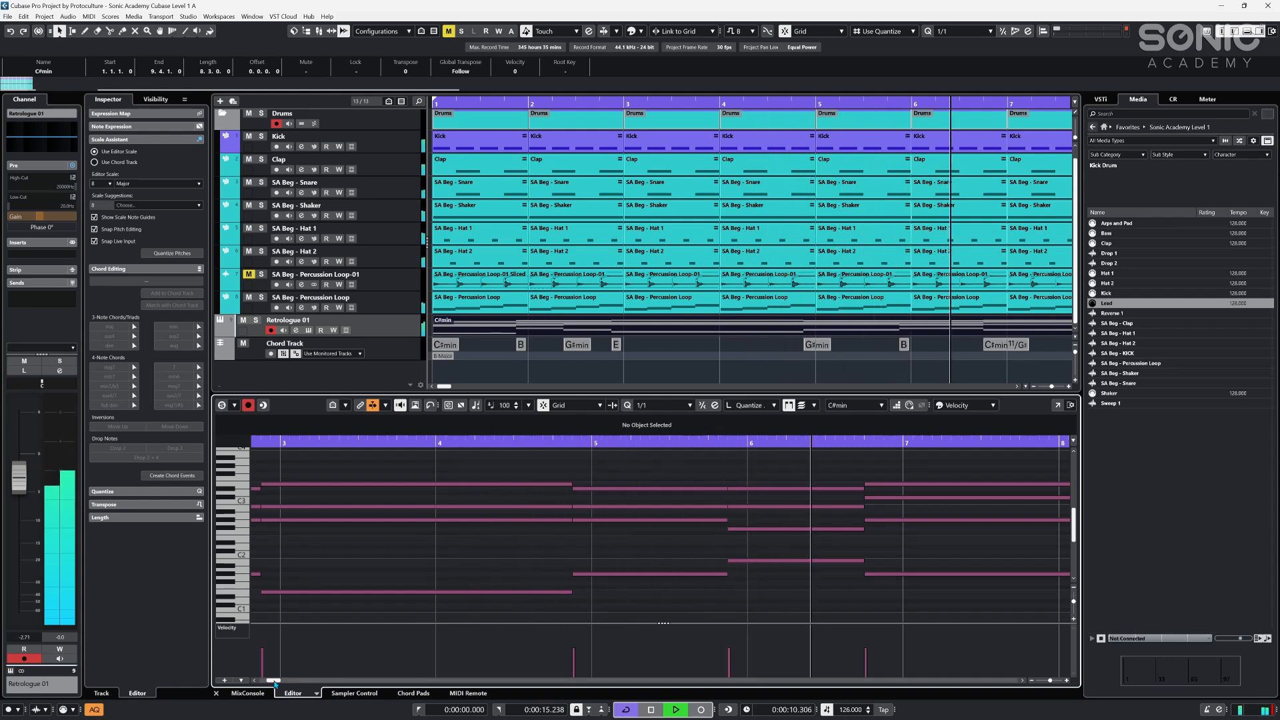
key("space")
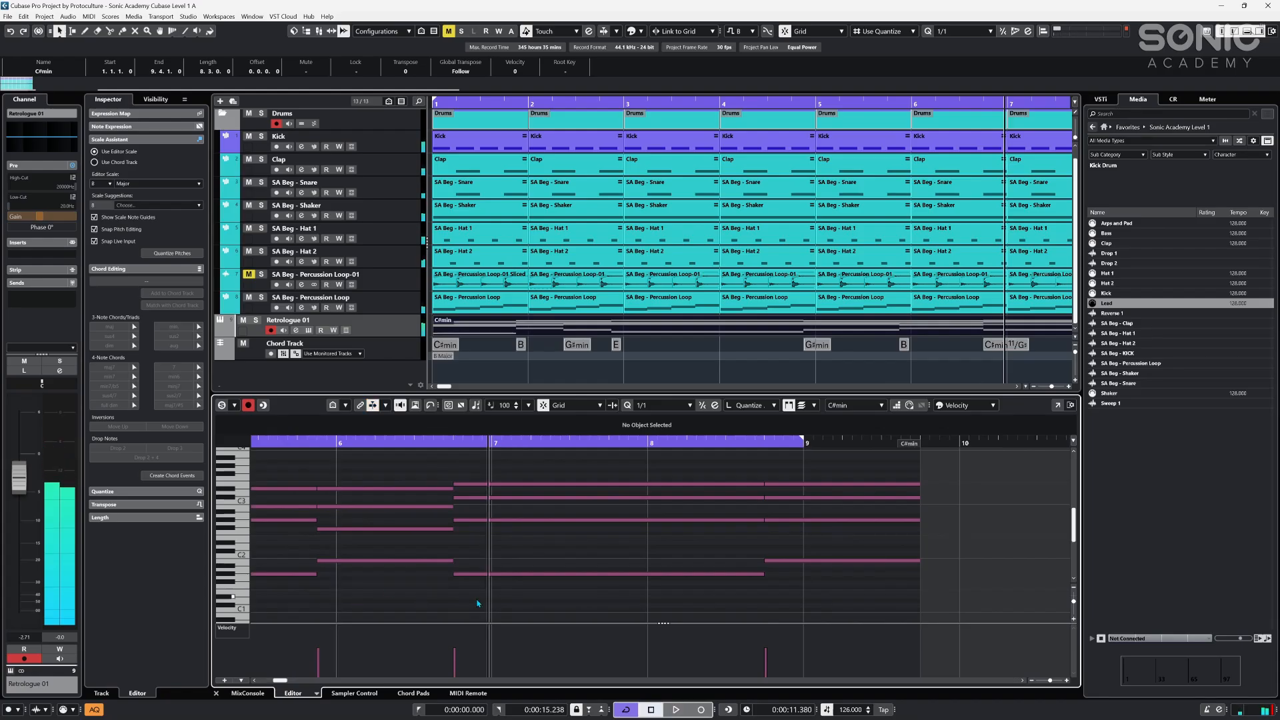
- Lower the two highest notes of the chord starting just before bar 7 to form G#min, and play it
left_click(318, 444)
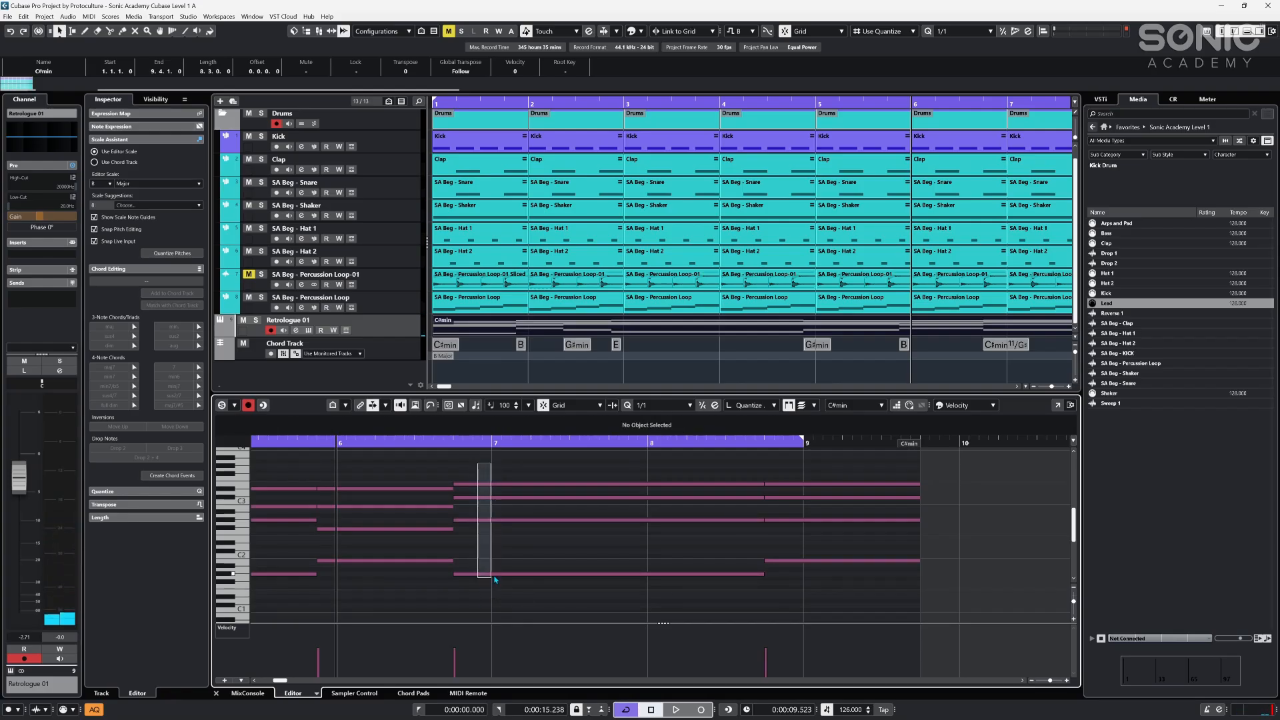
left_click_drag(496, 580, 496, 579)
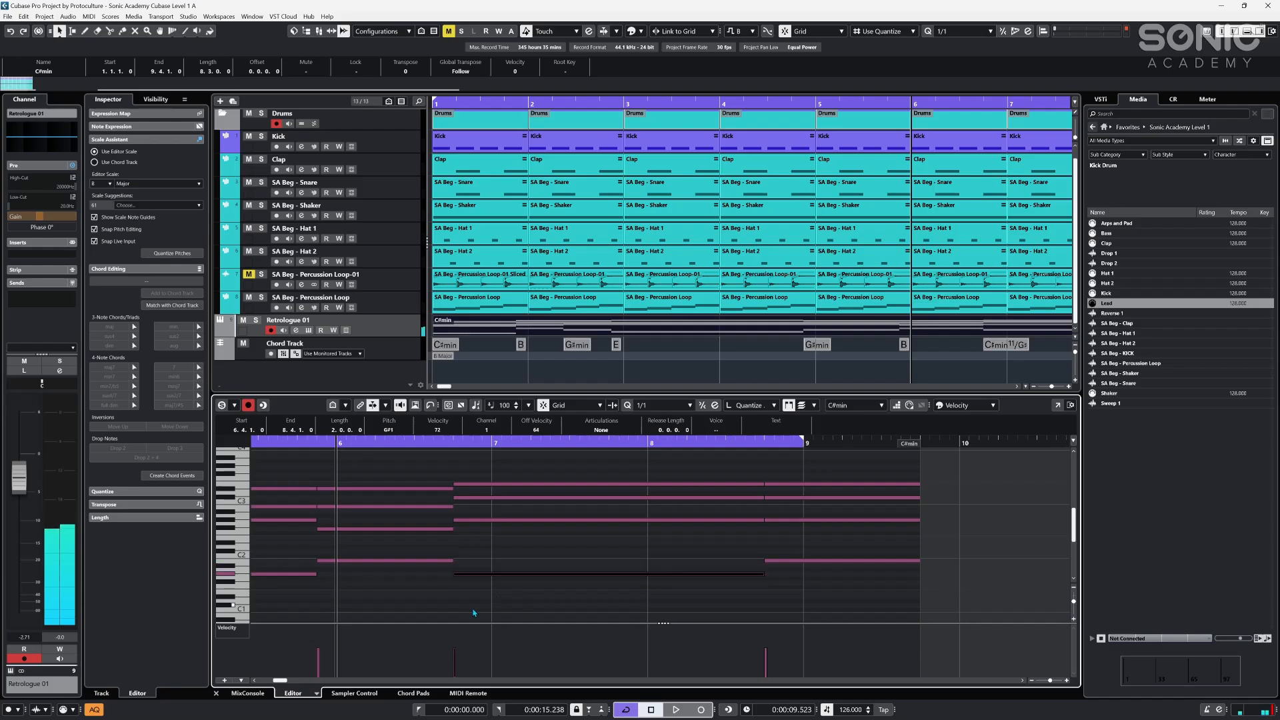
left_click(492, 531)
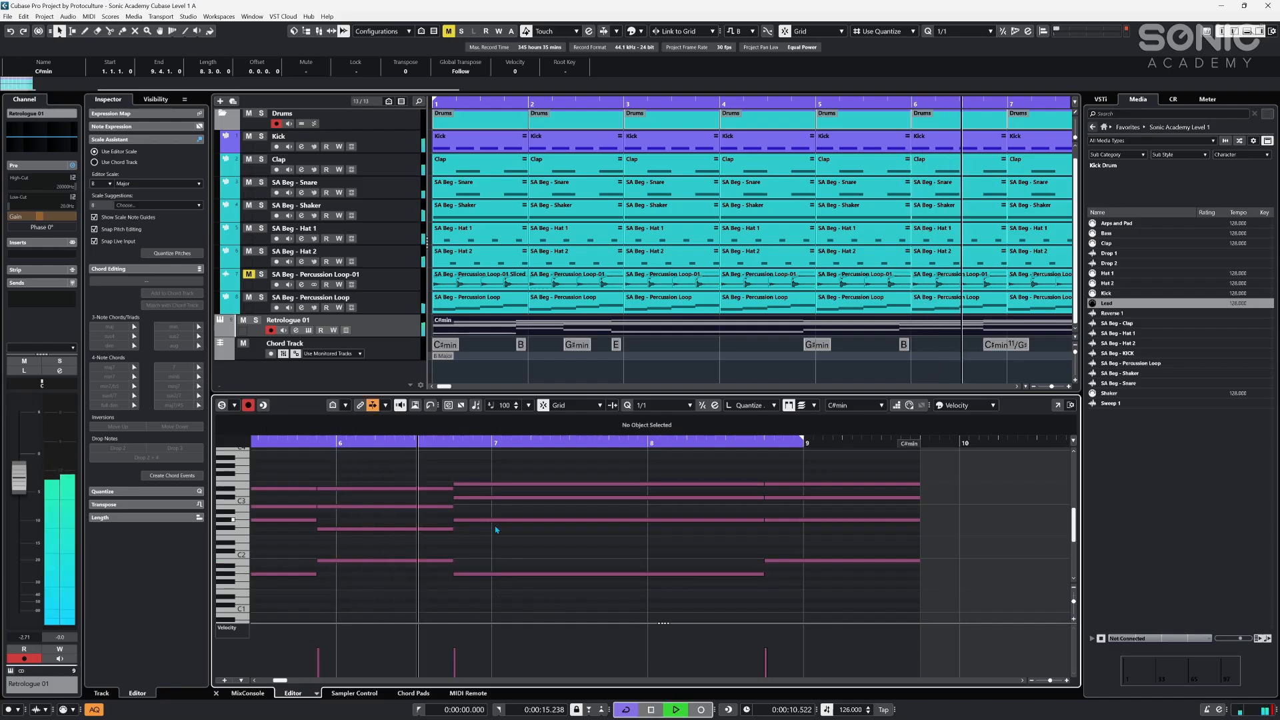
left_click_drag(470, 498, 505, 542)
left_click(487, 534)
key("ctrl+z")
mouse_move(465, 483)
left_mouse_down()
mouse_move(459, 473)
mouse_move(480, 496)
left_mouse_up()
key("space")
key("space")
left_click(307, 442)
key("space")
left_click(492, 584)
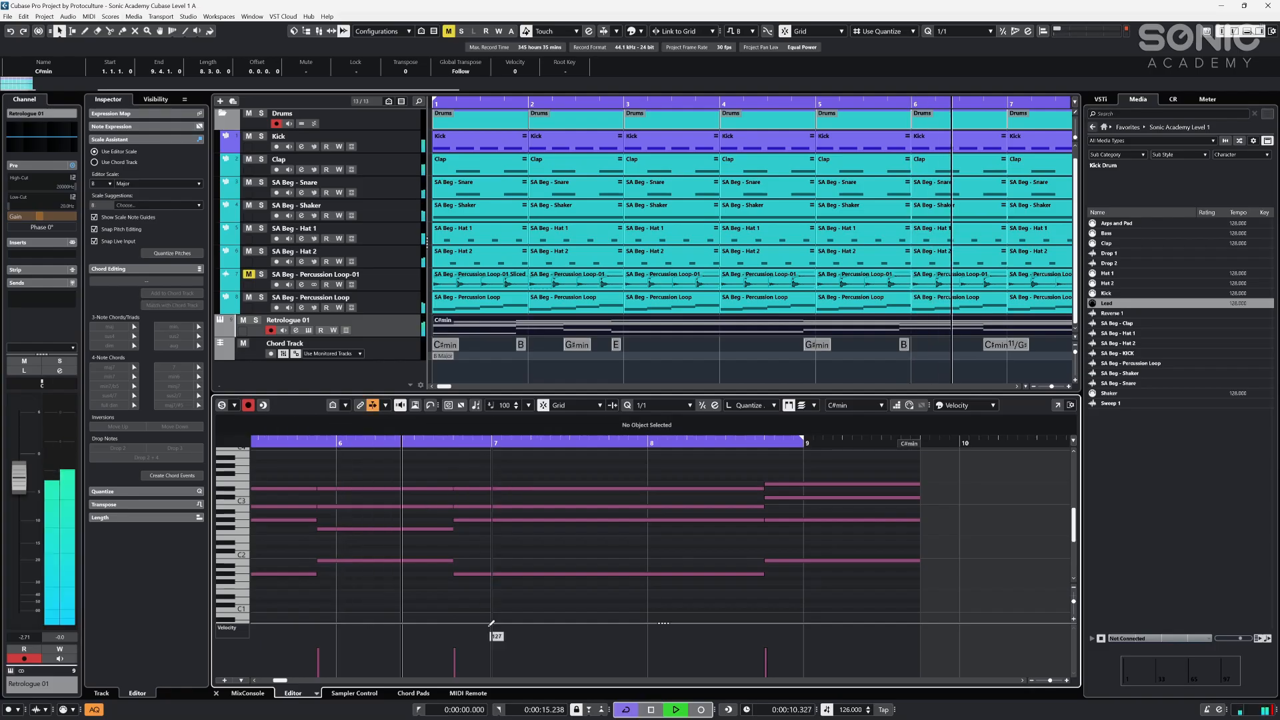
- Trim the start of the G#min chord to 7.1.1.0 and play the preceding bars into it
key("space")
left_click_drag(484, 598, 494, 489)
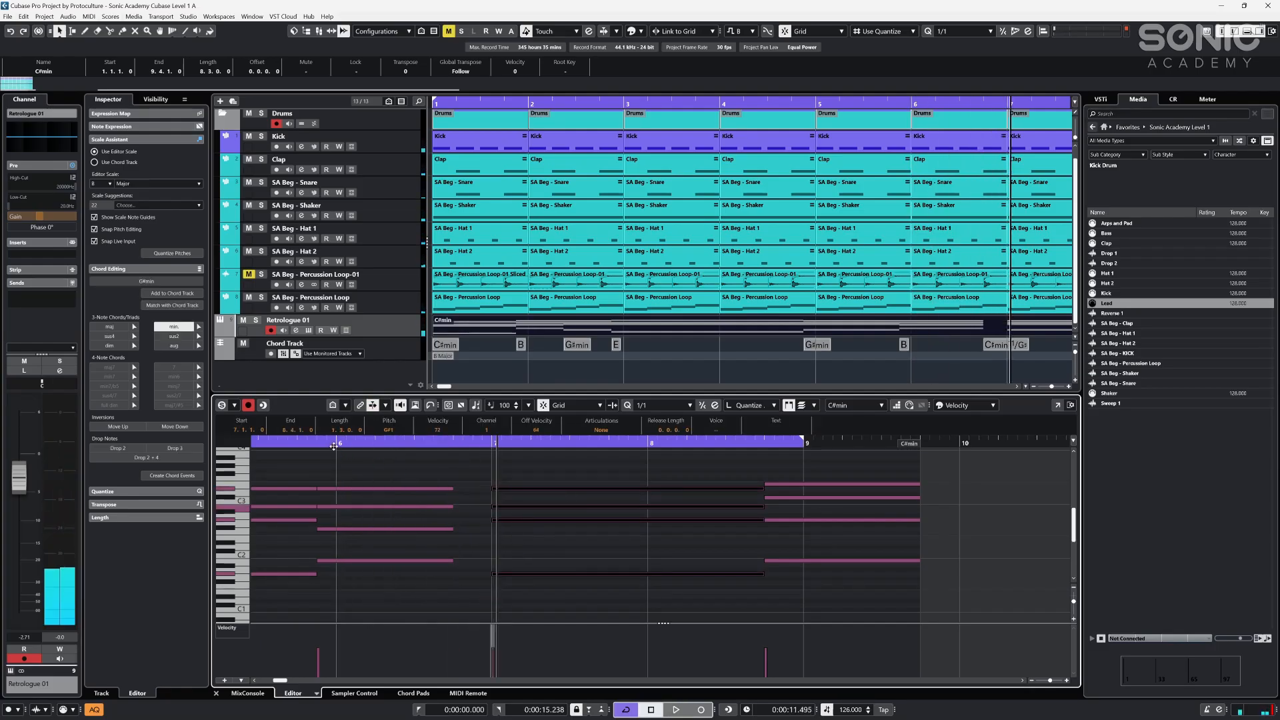
left_click_drag(330, 445, 247, 445)
key("space")
left_click(630, 478)
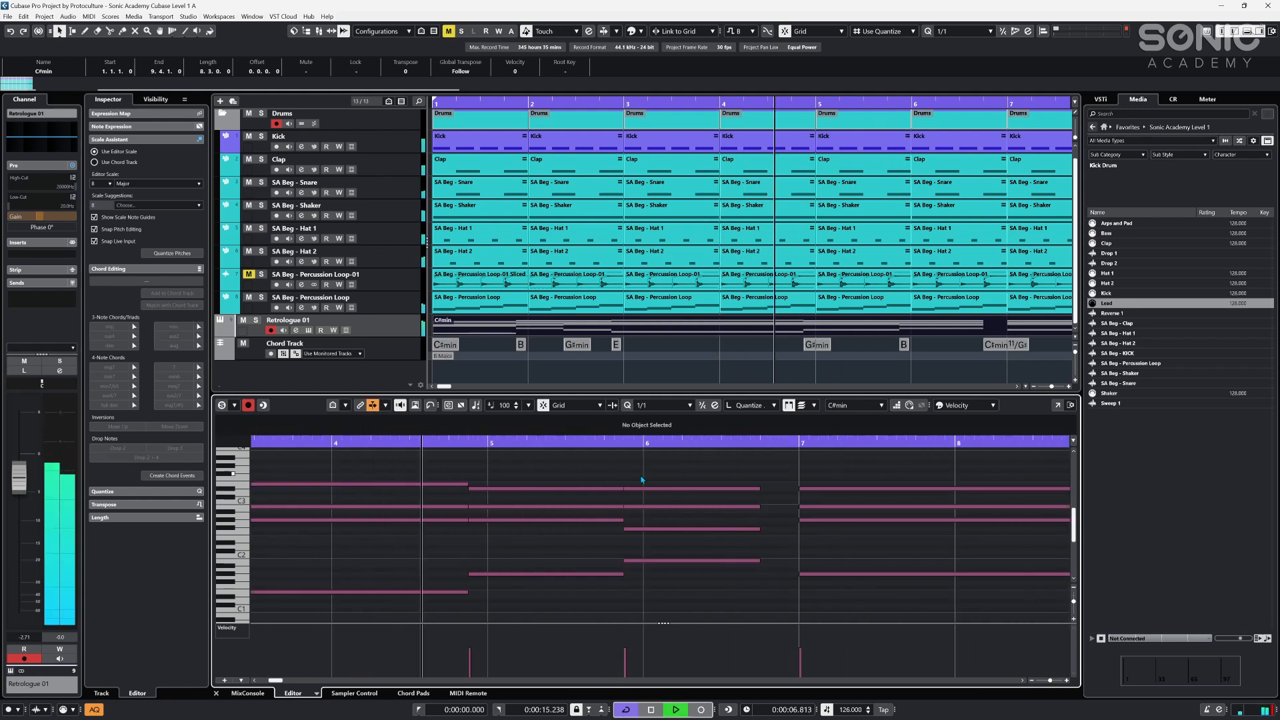
key("g")
key("g")
key("g")
key("g")
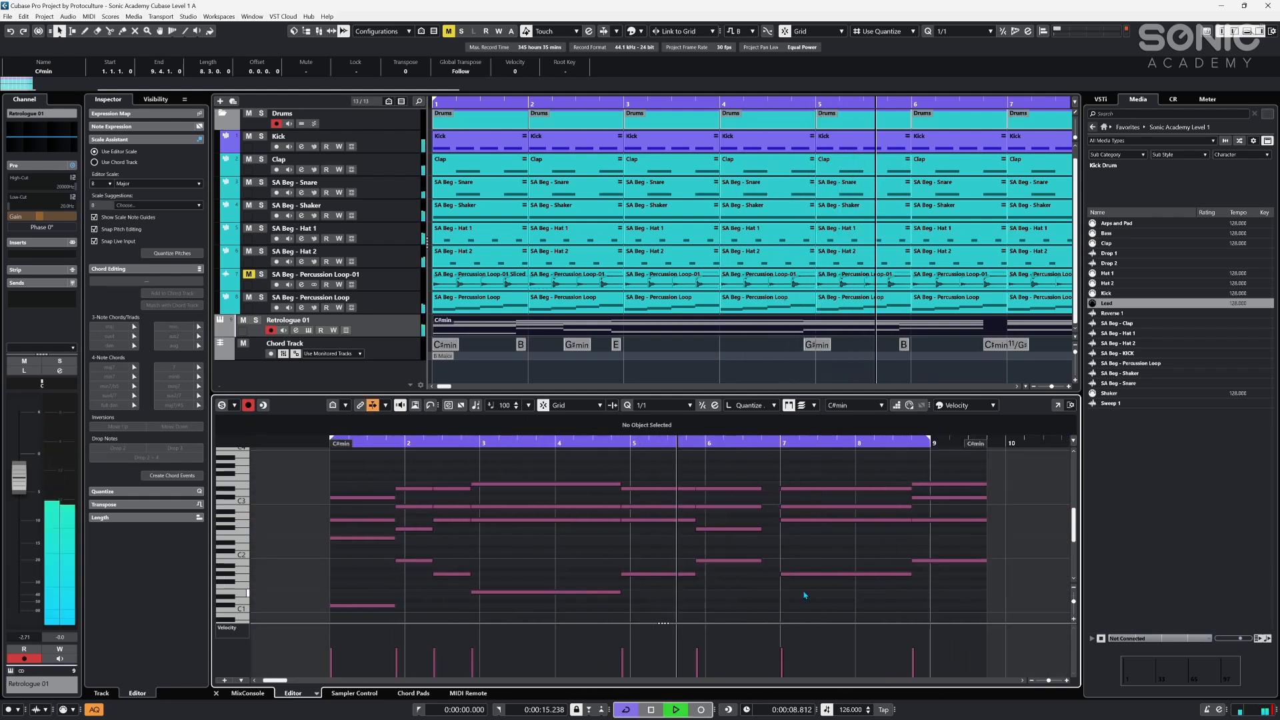
- Delete the last chord of the part, which follows the bar 7 chord
key("h")
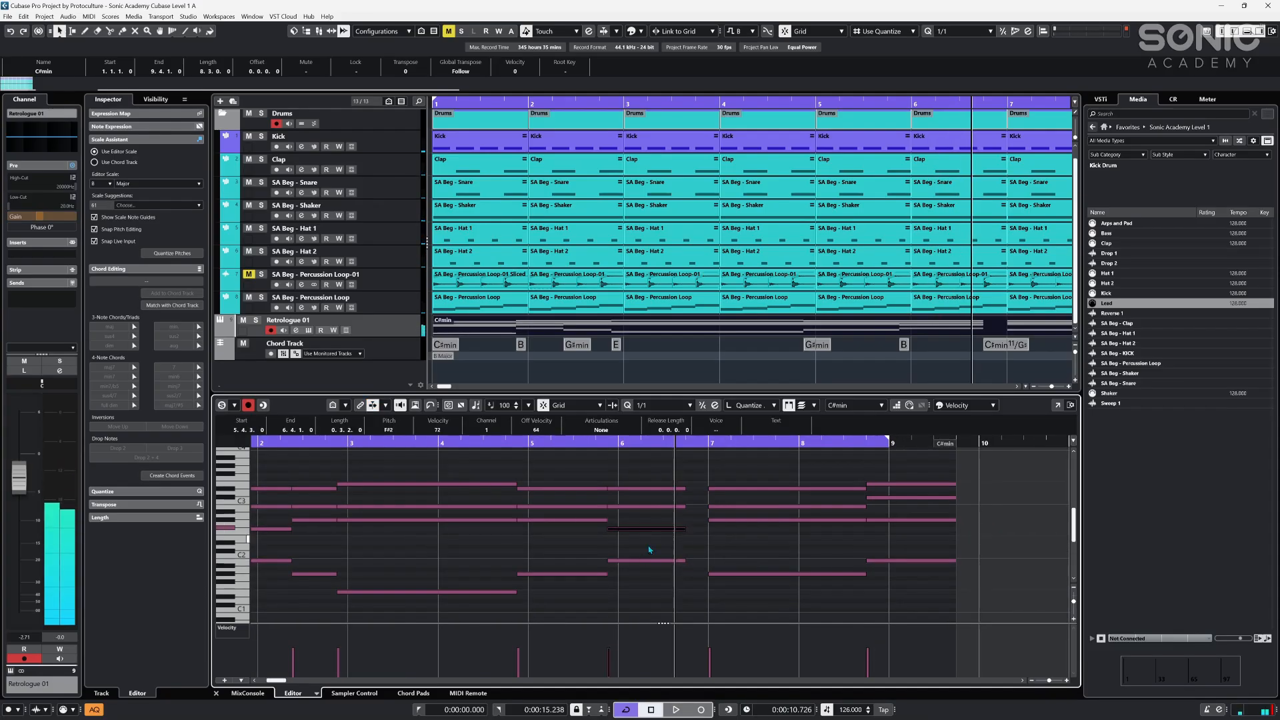
left_click_drag(973, 469, 786, 537)
key("Delete")
- Raise the bar 7 chord's bottom note to C#2 and its two top notes one scale step each to form C#min
left_click(751, 532)
left_click(740, 520)
key("Down")
key("Up")
left_click(744, 507)
key("Up")
left_click(745, 489)
key("Up")
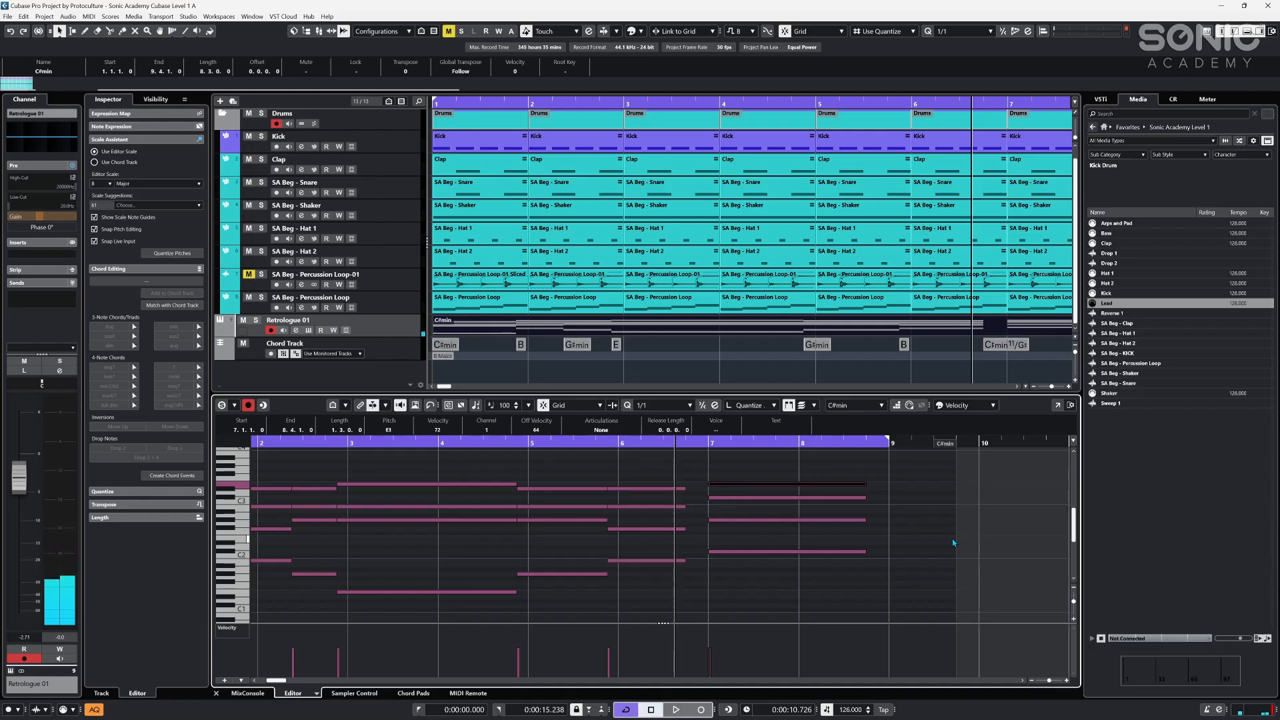
- Extend the bar 7 C#min chord to end at 9.1.1.0 and play from just before bar 5
key("space")
key("space")
left_click_drag(879, 475, 887, 550)
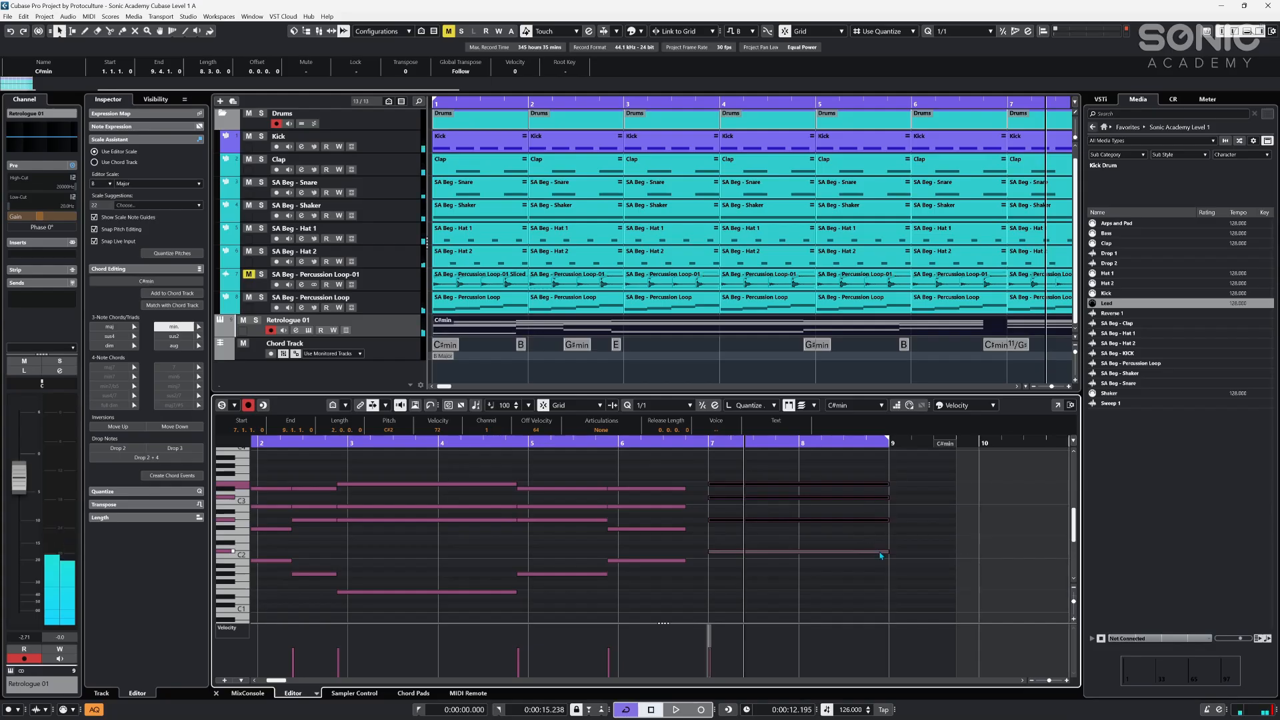
left_click(520, 471)
left_click(494, 443)
key("space")
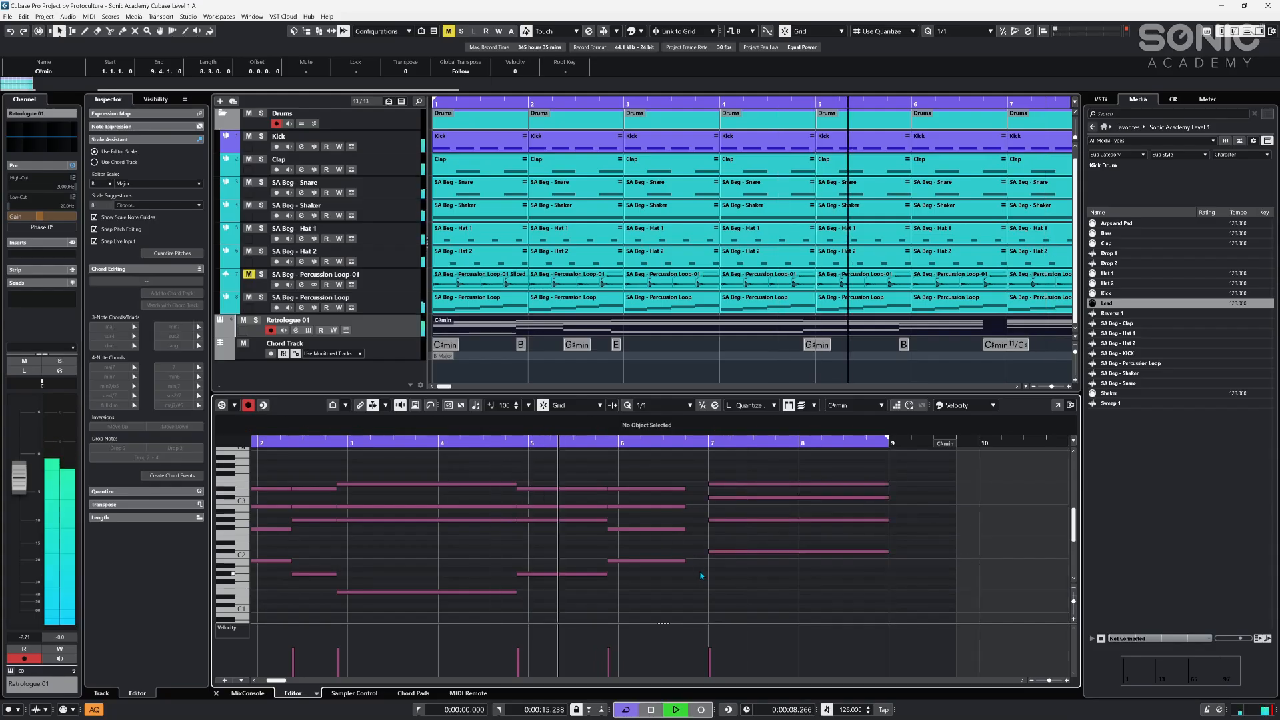
- With a 1/16 grid, lengthen the preceding chord and pull the C#min chord's start back to 6.4.2.0 to meet it
mouse_move(694, 584)
left_mouse_down()
mouse_move(673, 476)
mouse_move(696, 490)
mouse_move(722, 554)
mouse_move(707, 552)
left_mouse_up()
key("space")
key("space")
key("space")
key("alt+5")
left_click_drag(709, 485, 691, 487)
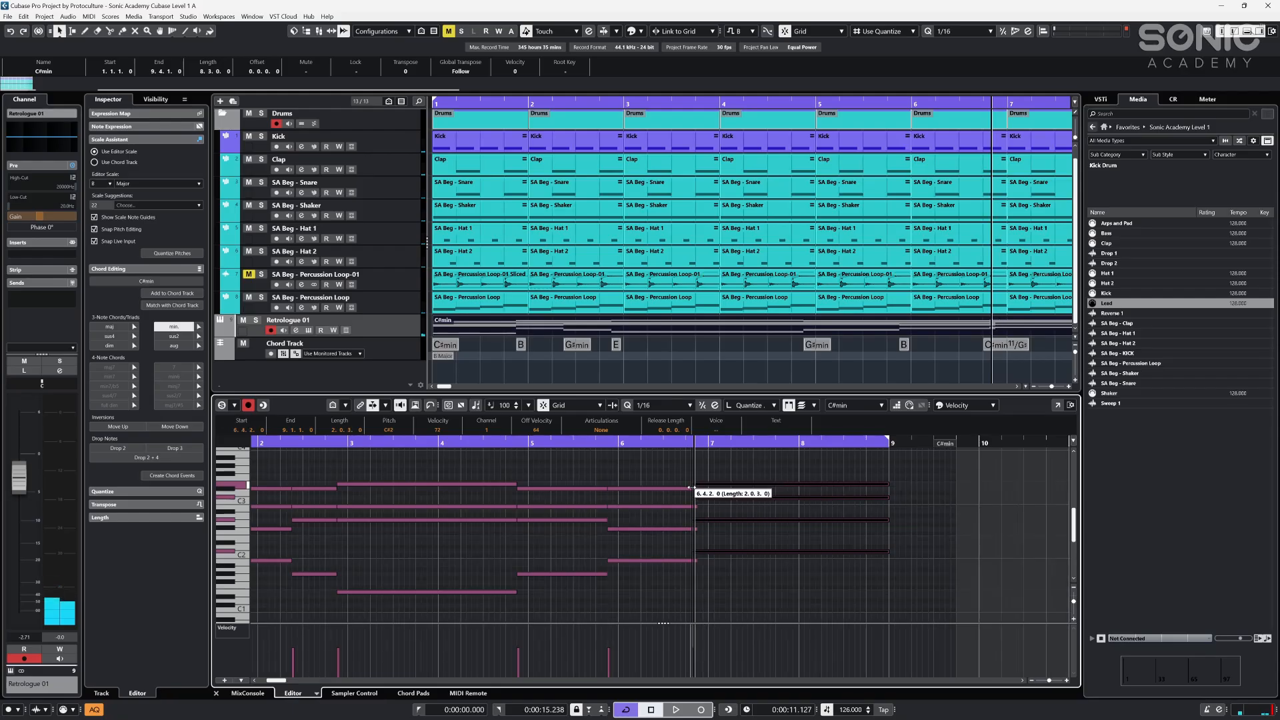
- Remove the Chord Track from the project
left_click(573, 344)
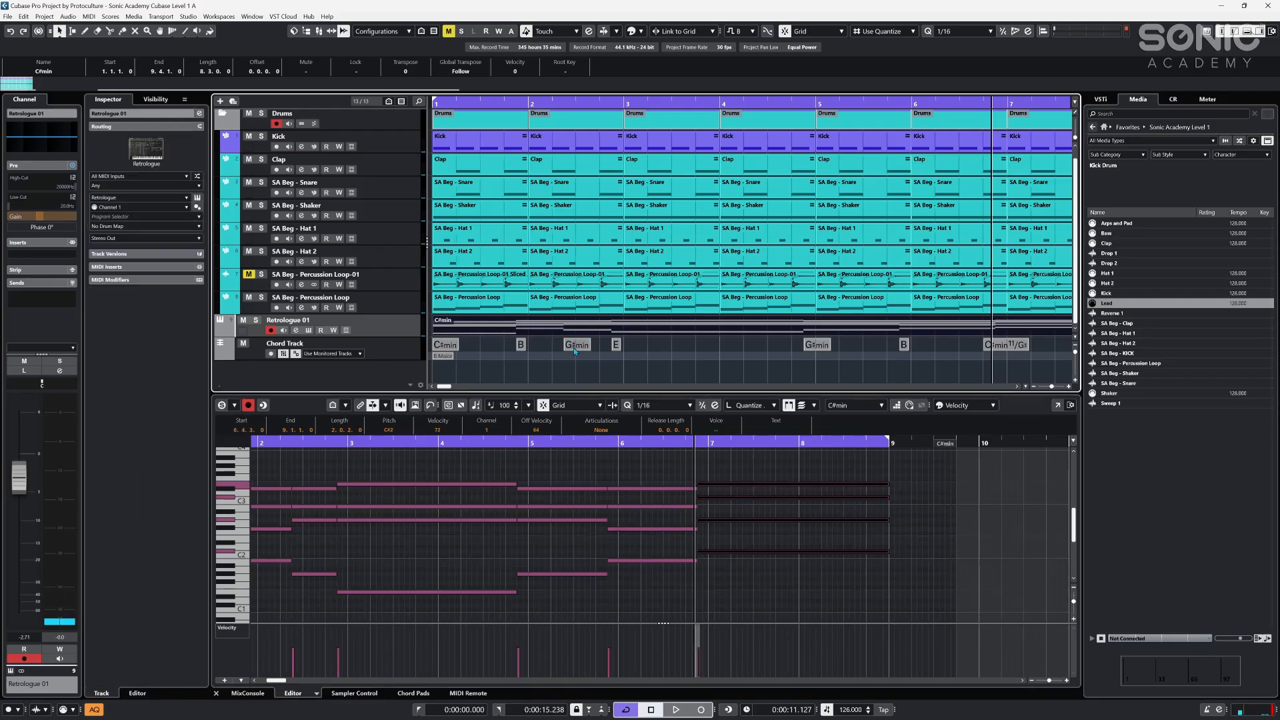
left_click(877, 360)
left_click(990, 347)
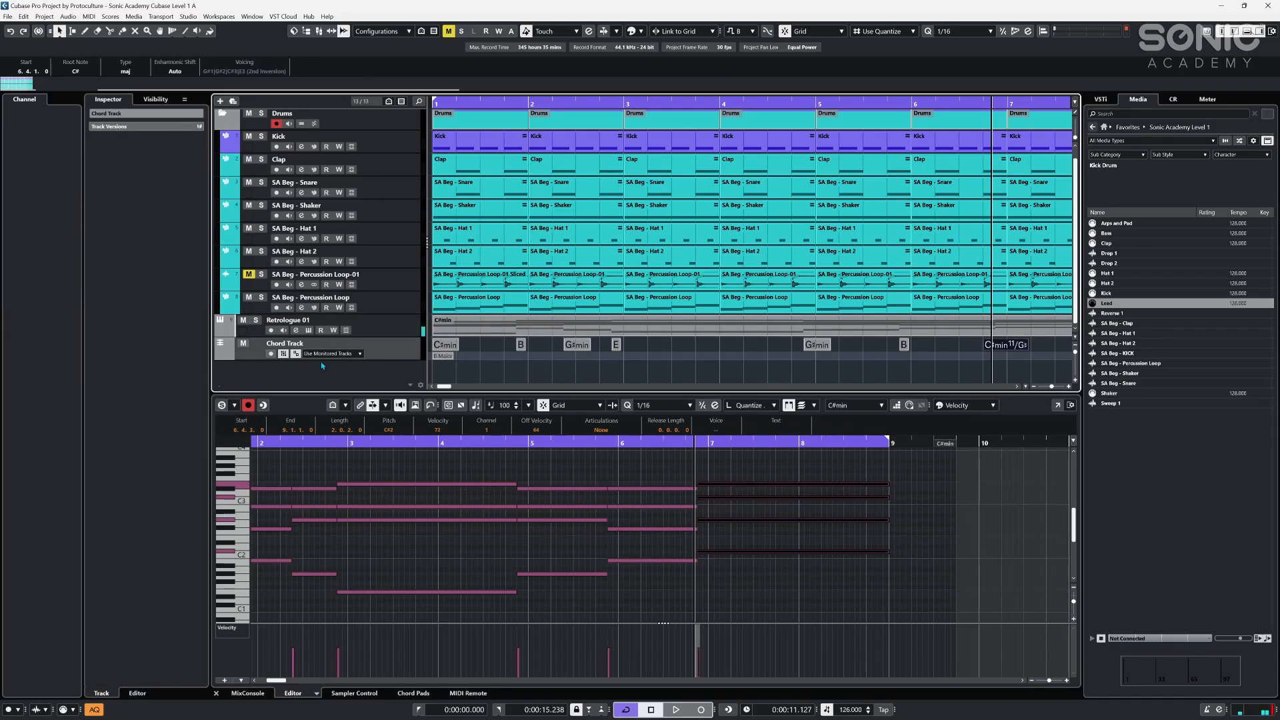
right_click(385, 342)
right_click(377, 350)
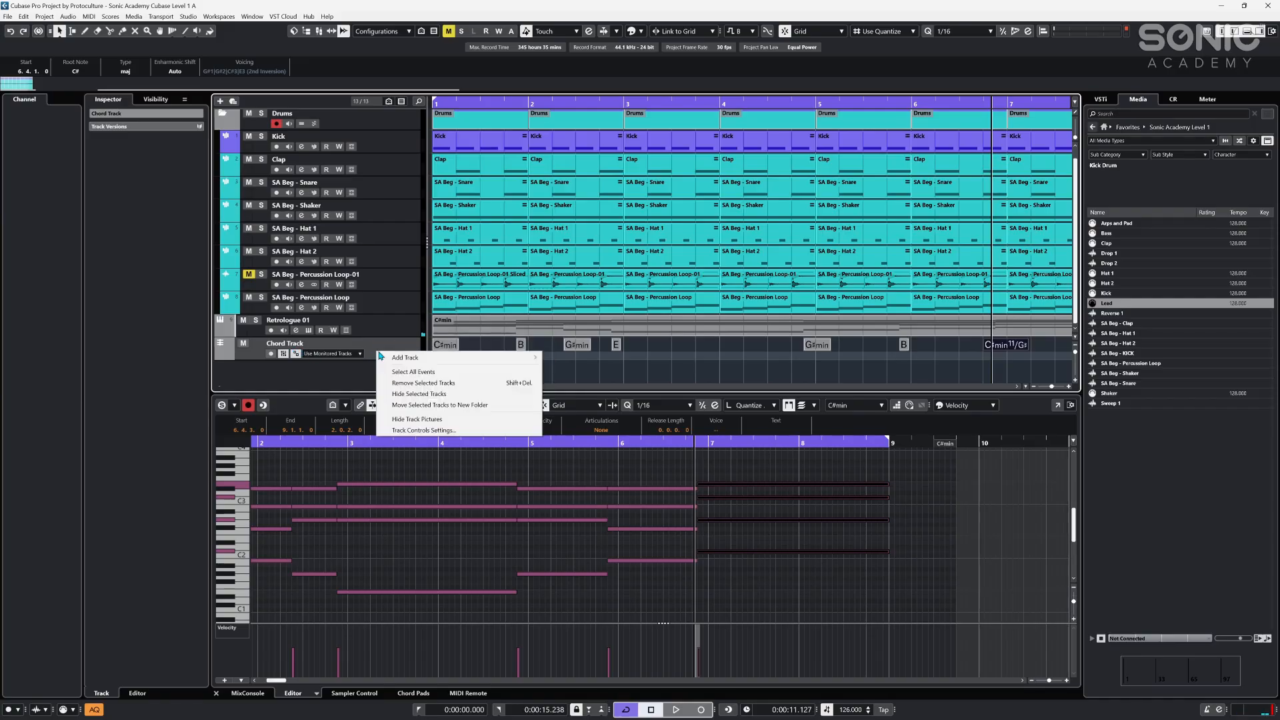
left_click(424, 383)
- Play the progression from the start alongside the drums and enlarge the Key Editor area
left_click(617, 388)
key("space")
key("g")
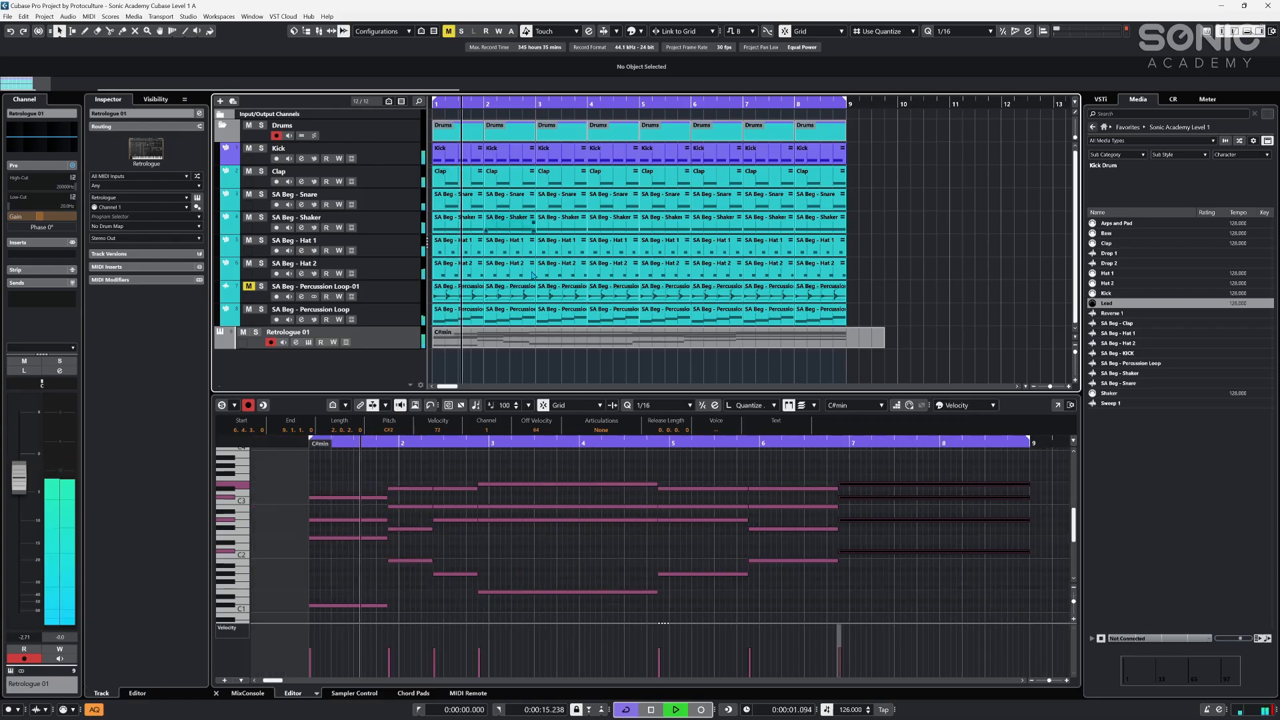
left_click(763, 484)
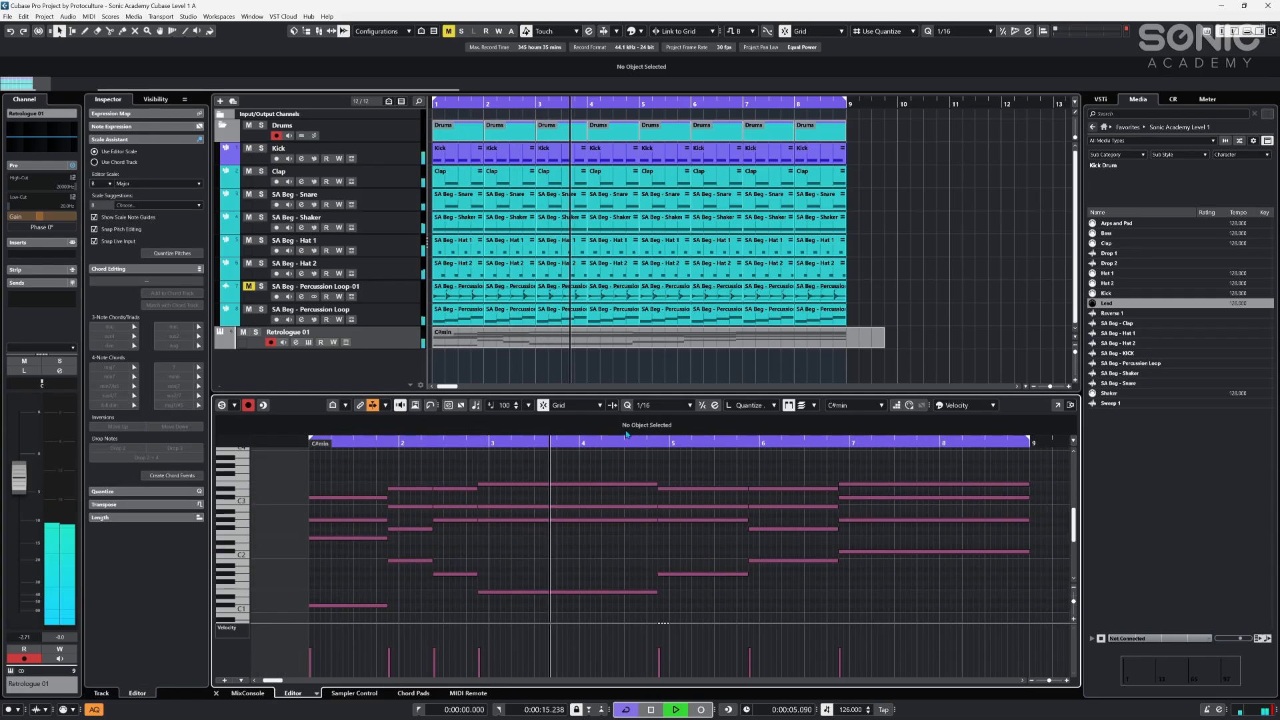
left_click_drag(639, 395, 640, 346)
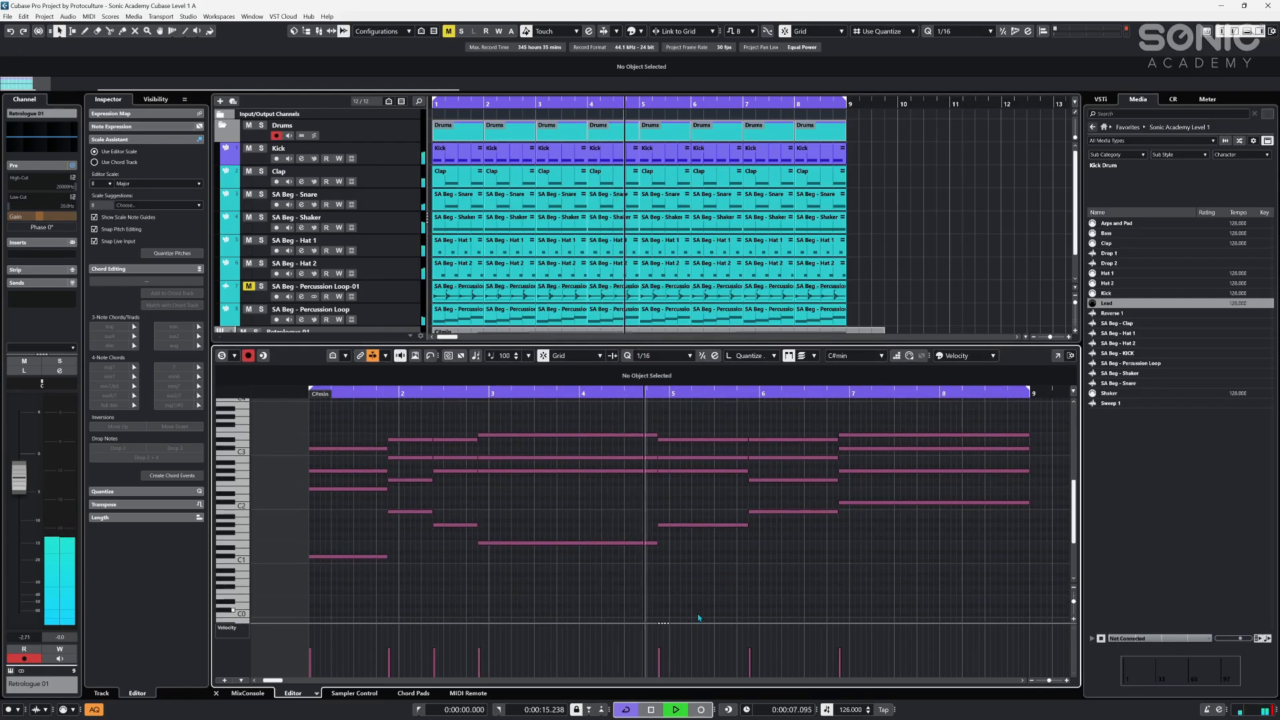
- Move the chord change just before bar 5 onto the bar 5 line so both chords meet, and play from there
left_click_drag(680, 584, 670, 543)
left_click(737, 549)
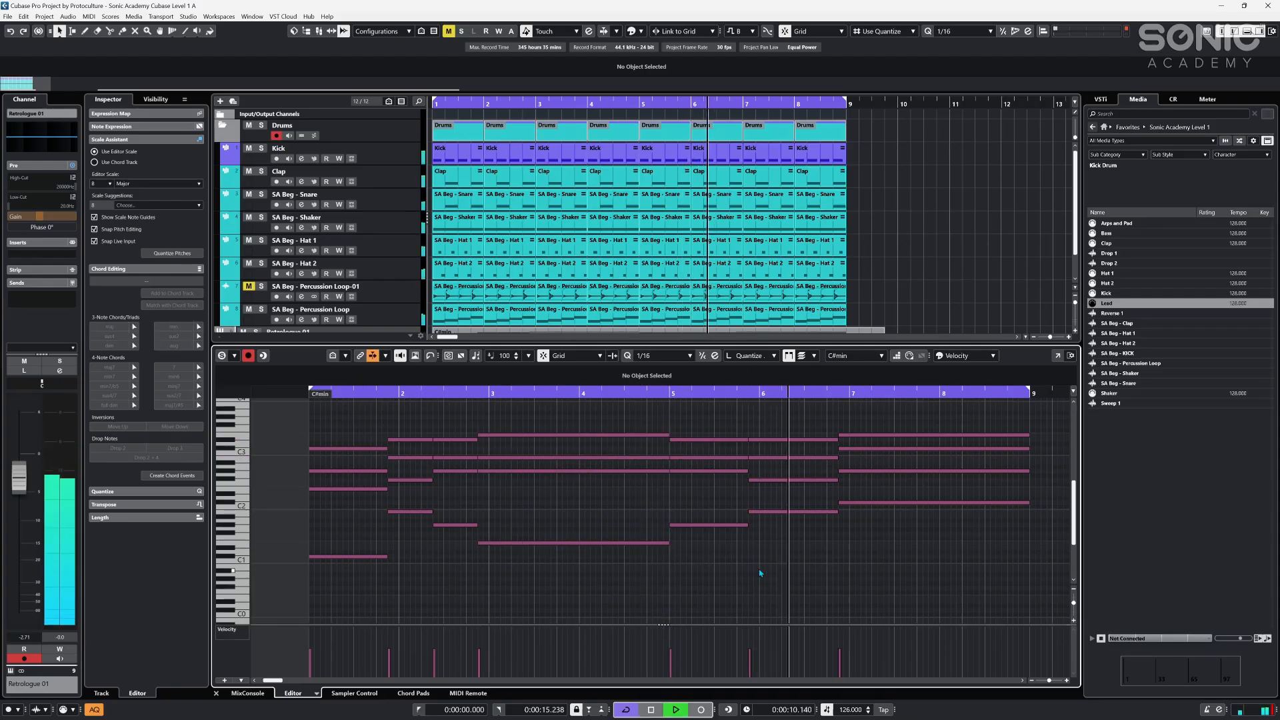
key("space")
left_click(666, 393)
key("space")
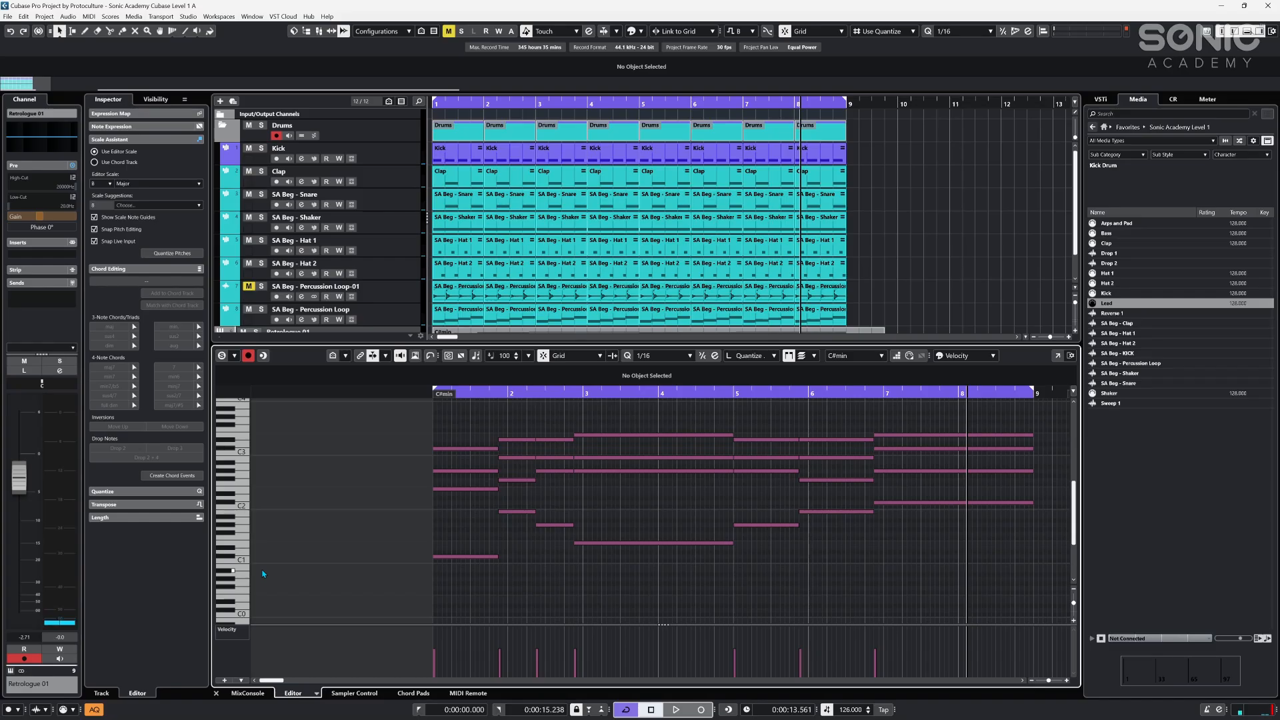
- Split the Retrologue 01 part at bar 9 and delete the leftover piece after it
scroll(573, 274, "down", 2)
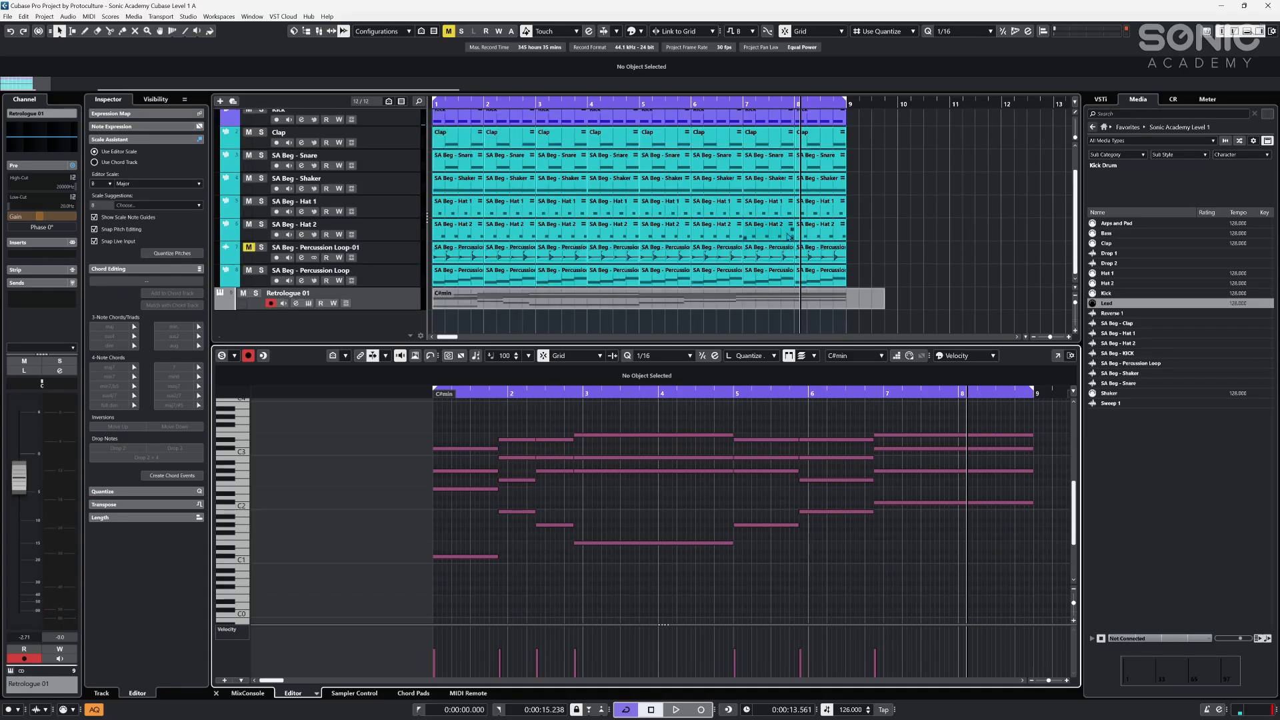
left_click(848, 308)
left_click(847, 304, "alt")
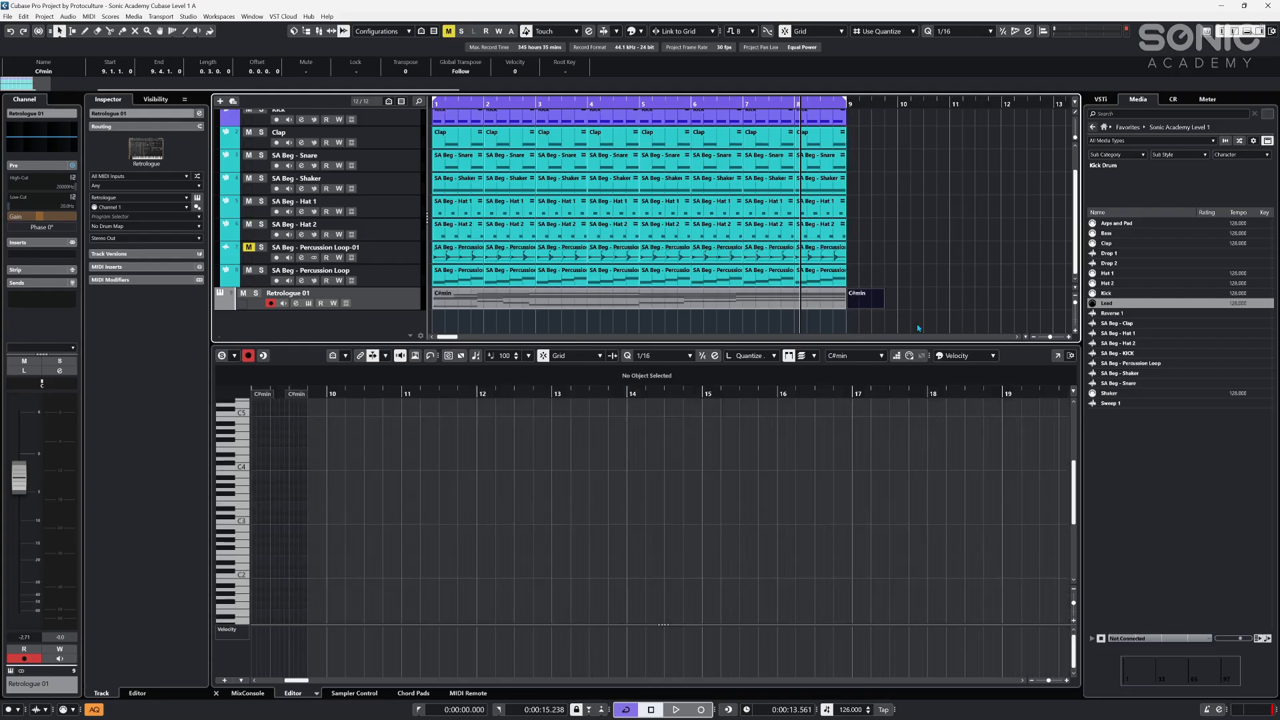
key("period")
left_click_drag(913, 304, 872, 306)
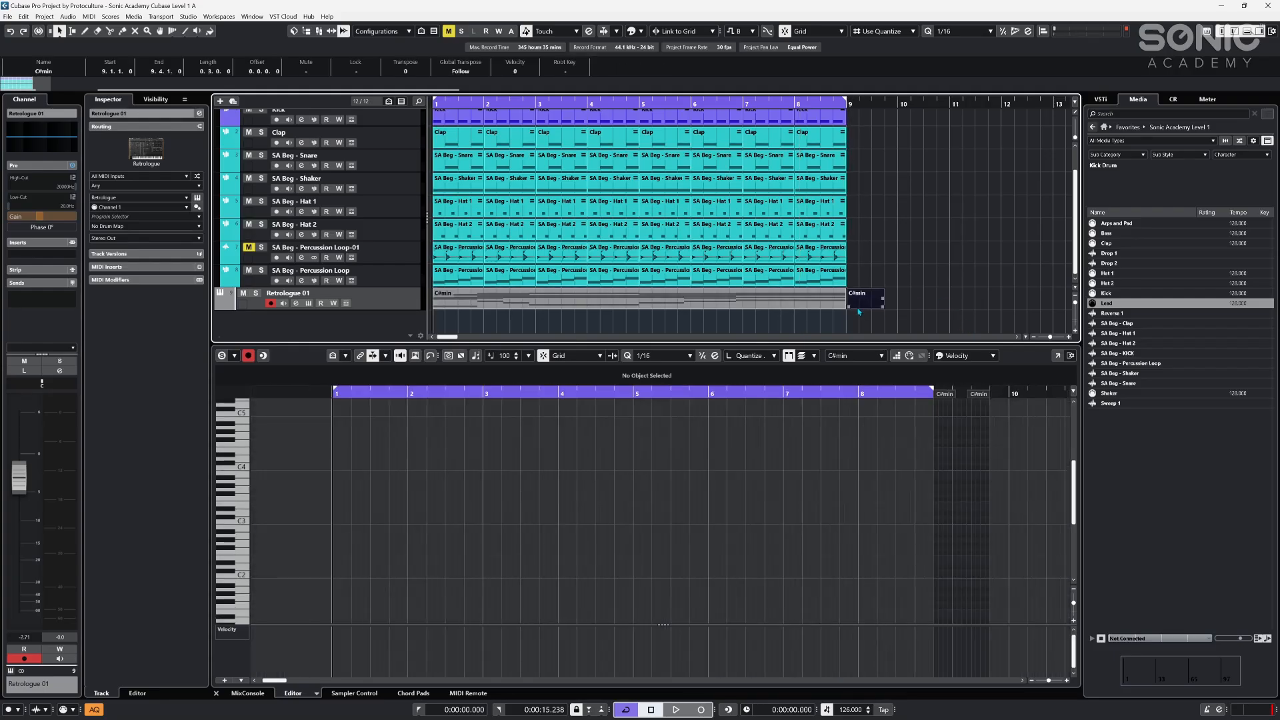
key("Delete")
- Duplicate the eight-bar Retrologue 01 part so the copy starts at bar 9
left_click(650, 304)
key("ctrl+d")
left_click_drag(461, 324, 281, 327)
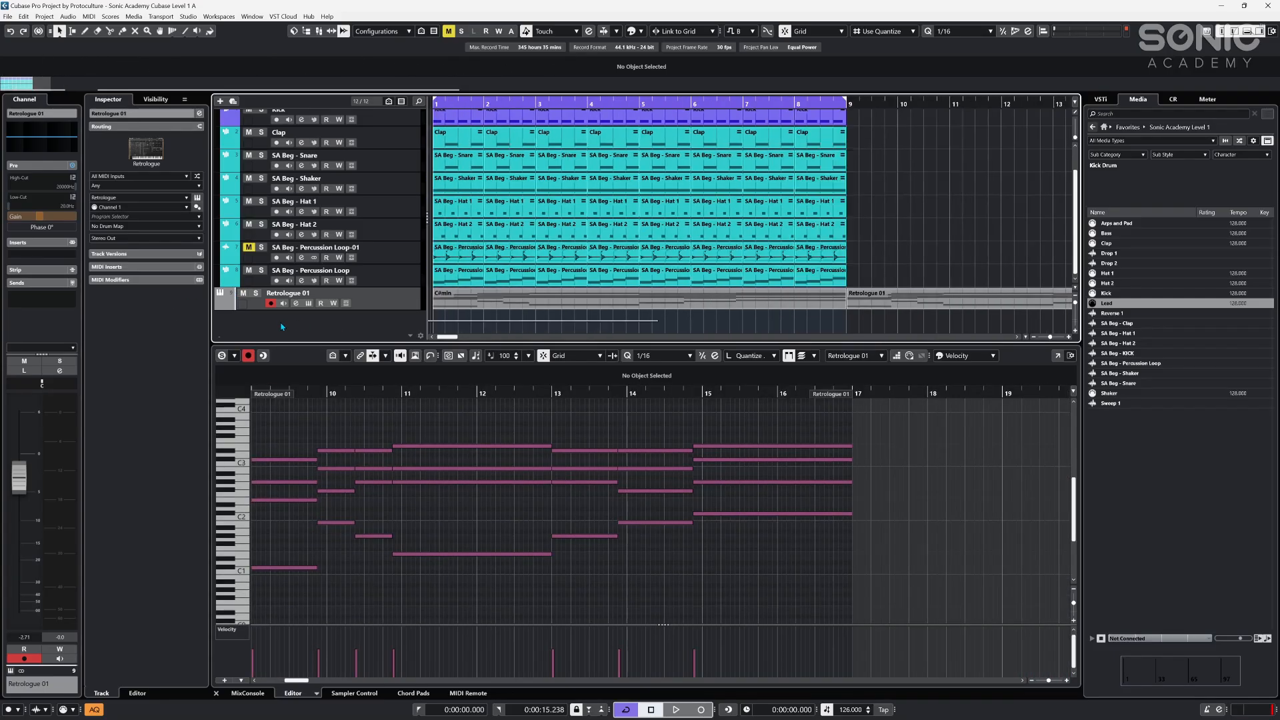
- Open the first eight-bar Retrologue part in the Key Editor and switch to the Split tool
left_click(517, 307)
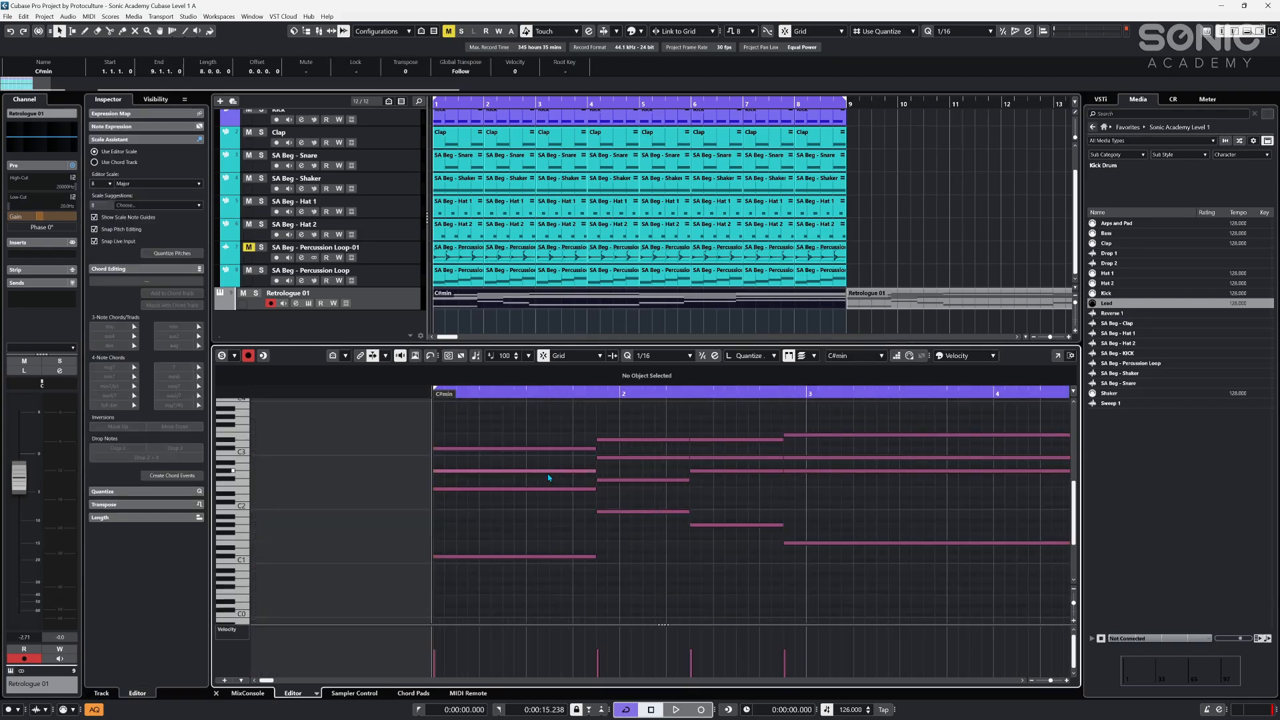
left_click_drag(486, 584, 444, 400)
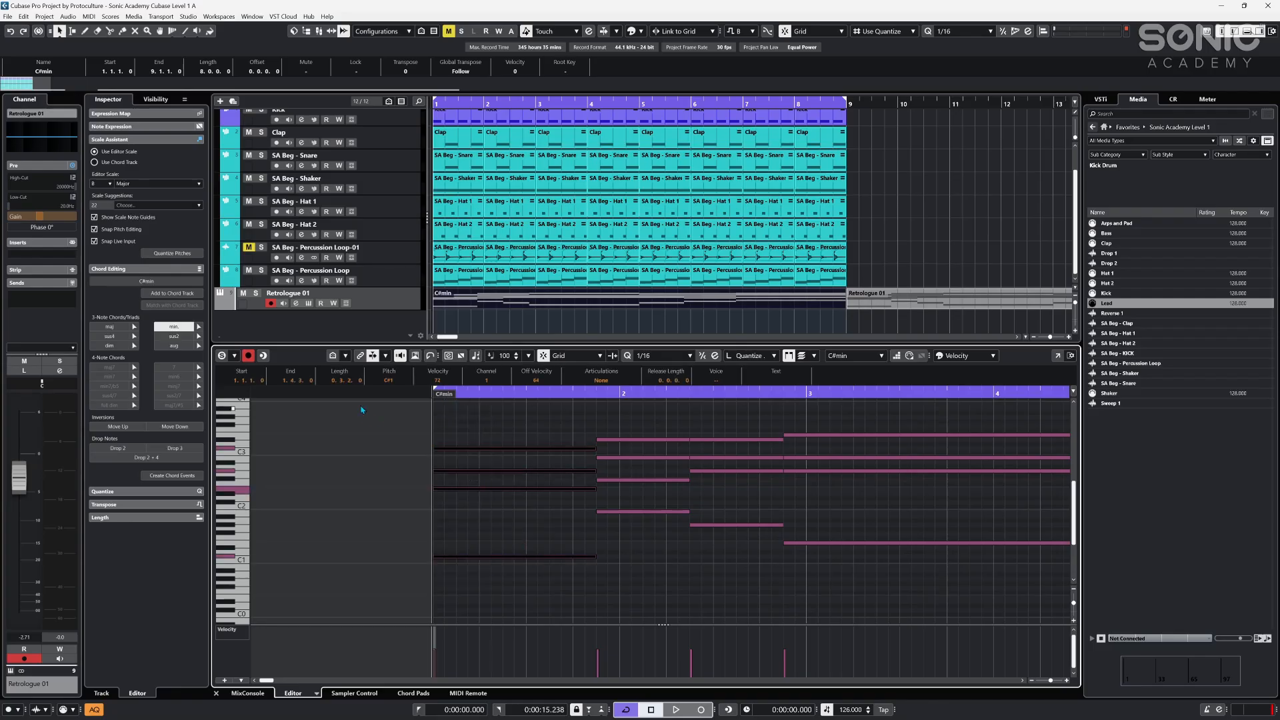
left_click(111, 33)
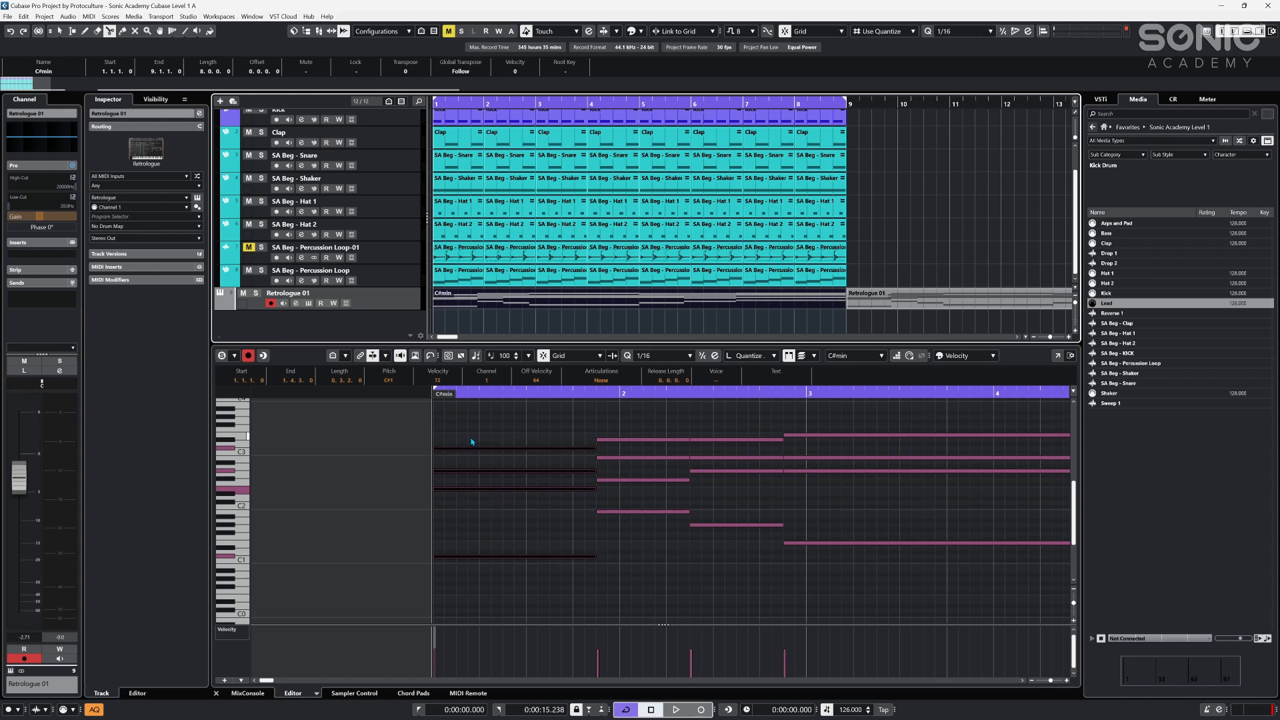
key("2")
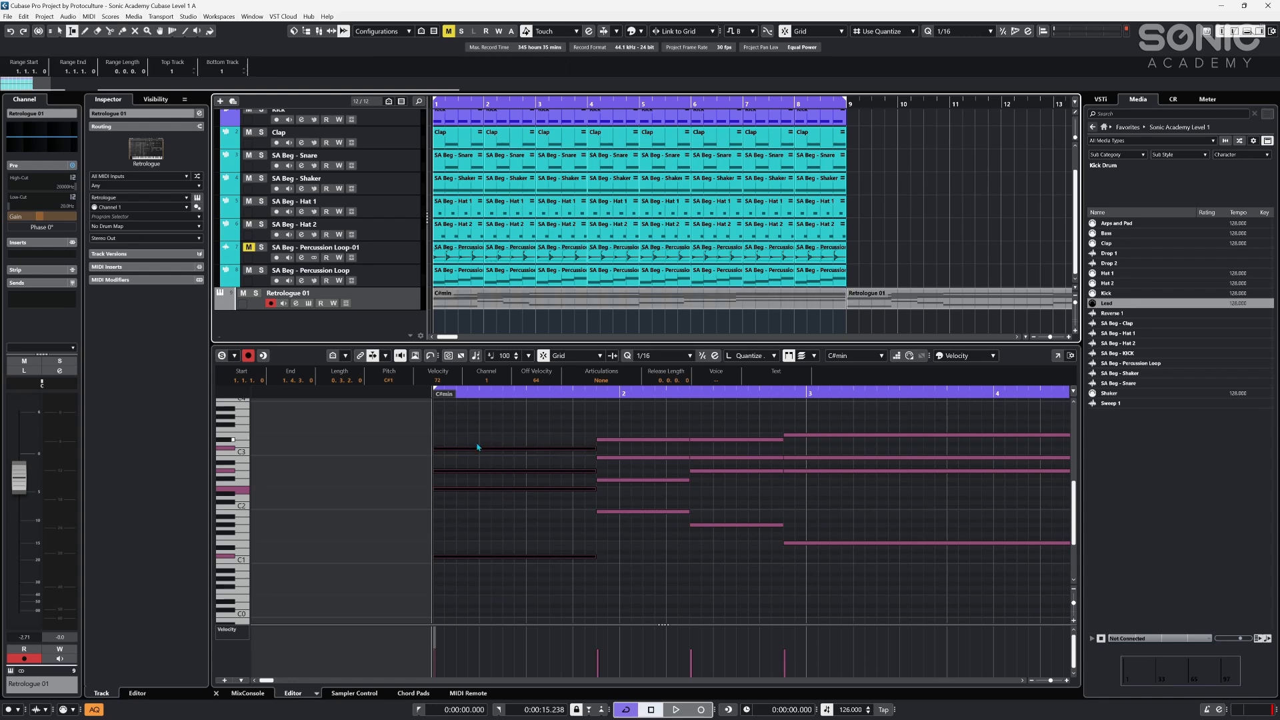
left_click(478, 433)
key("3")
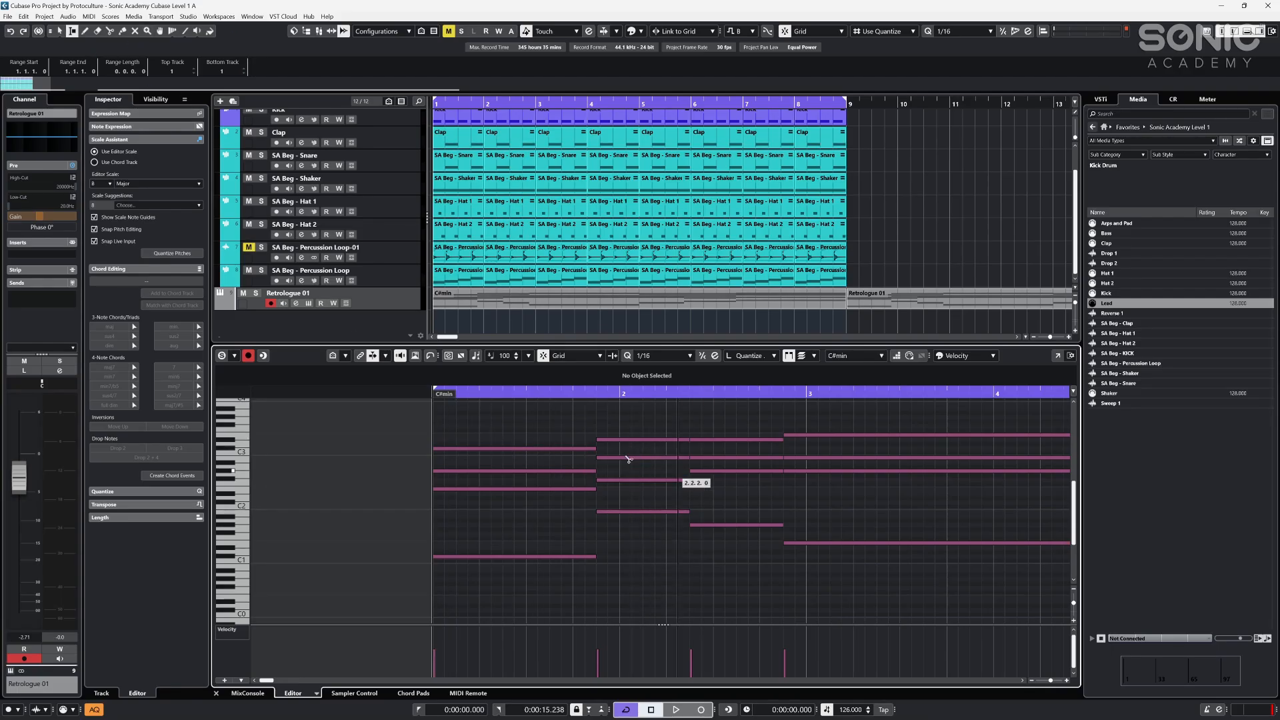
key("1")
left_click(934, 169)
key("3")
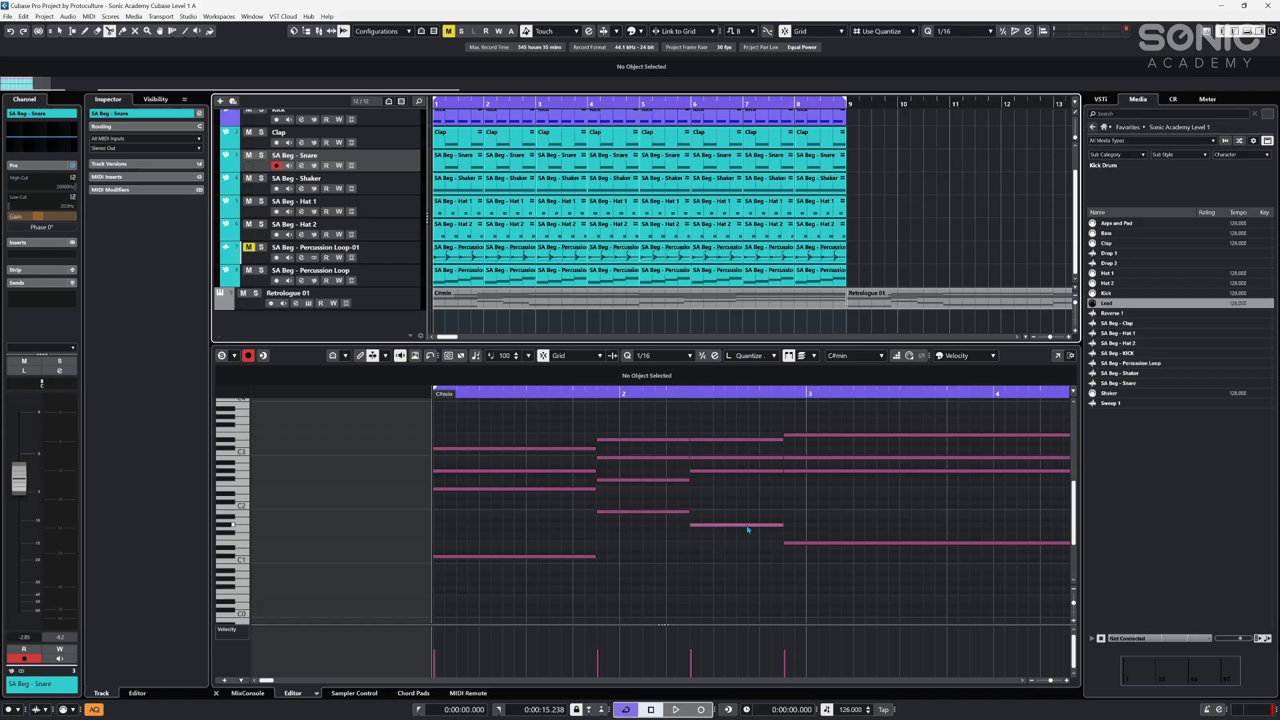
left_click(522, 495)
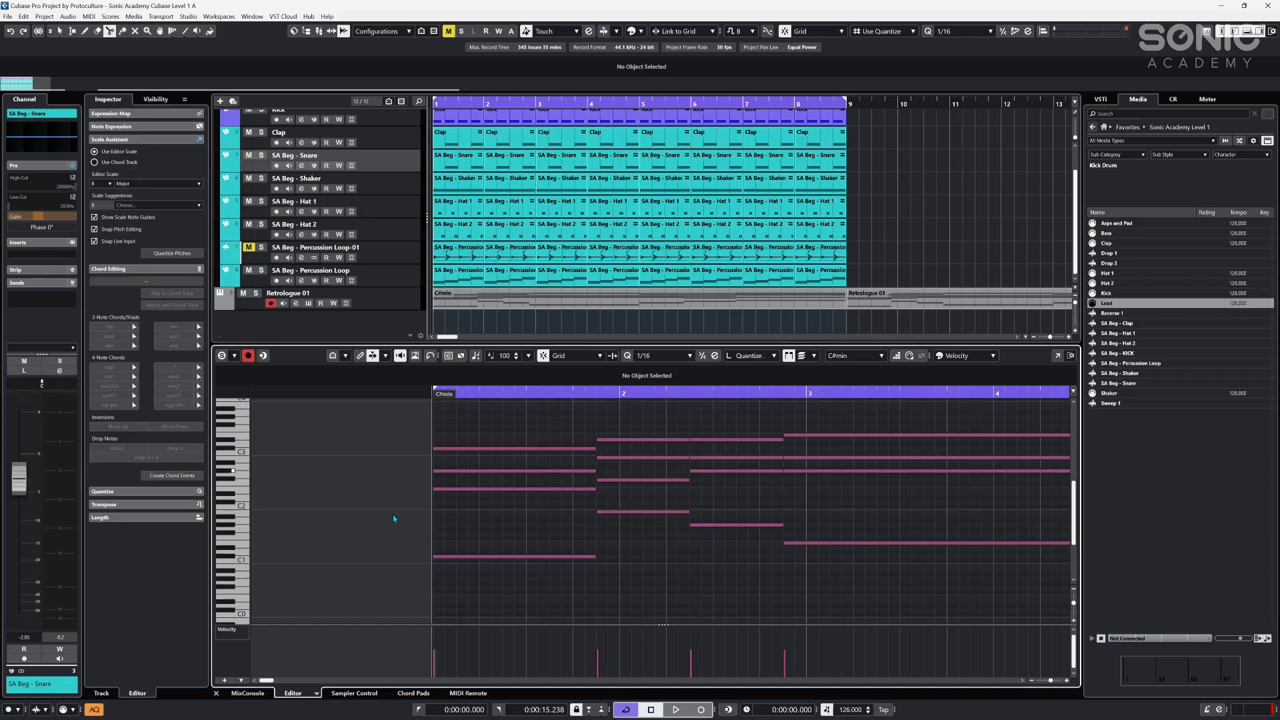
- Split the first four chords, from bar 1 up to bar 5, into repeated eighth-note pieces
key("2")
left_click_drag(415, 457, 491, 590)
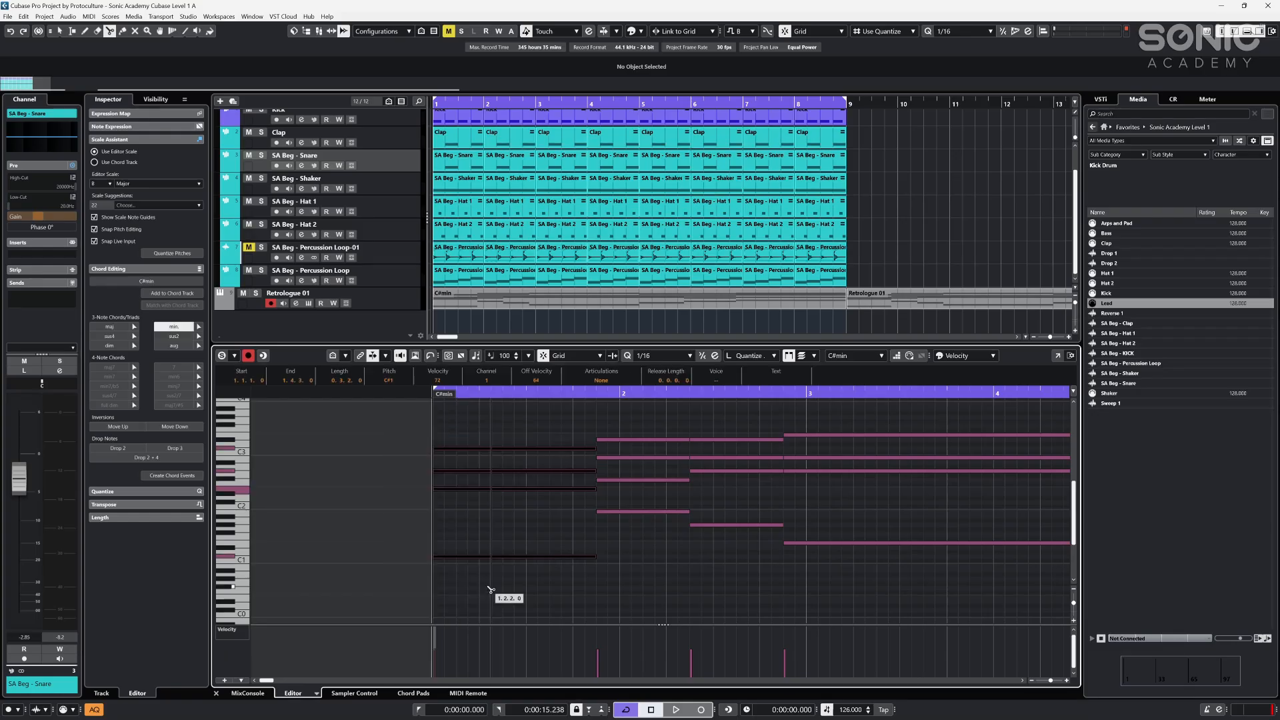
left_click(457, 454, "alt")
left_click_drag(652, 619, 678, 430)
left_click(618, 447, "alt")
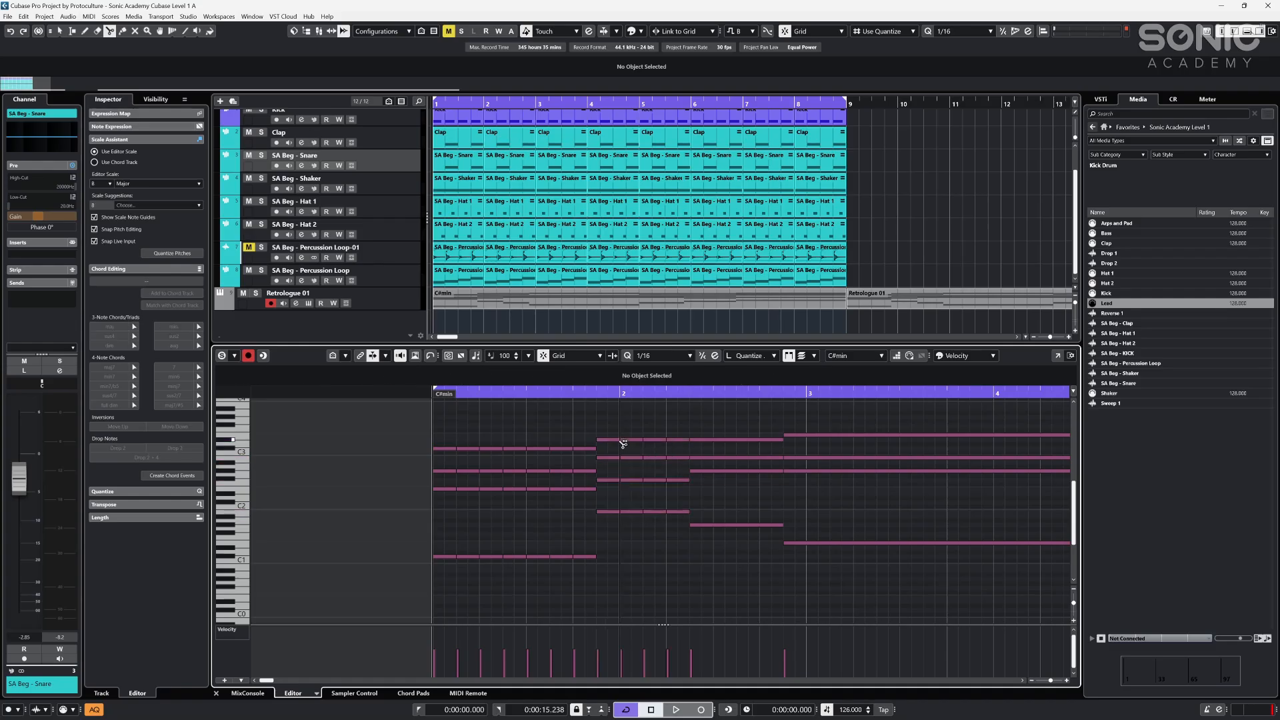
left_click_drag(722, 550, 856, 560)
left_click(717, 442, "alt")
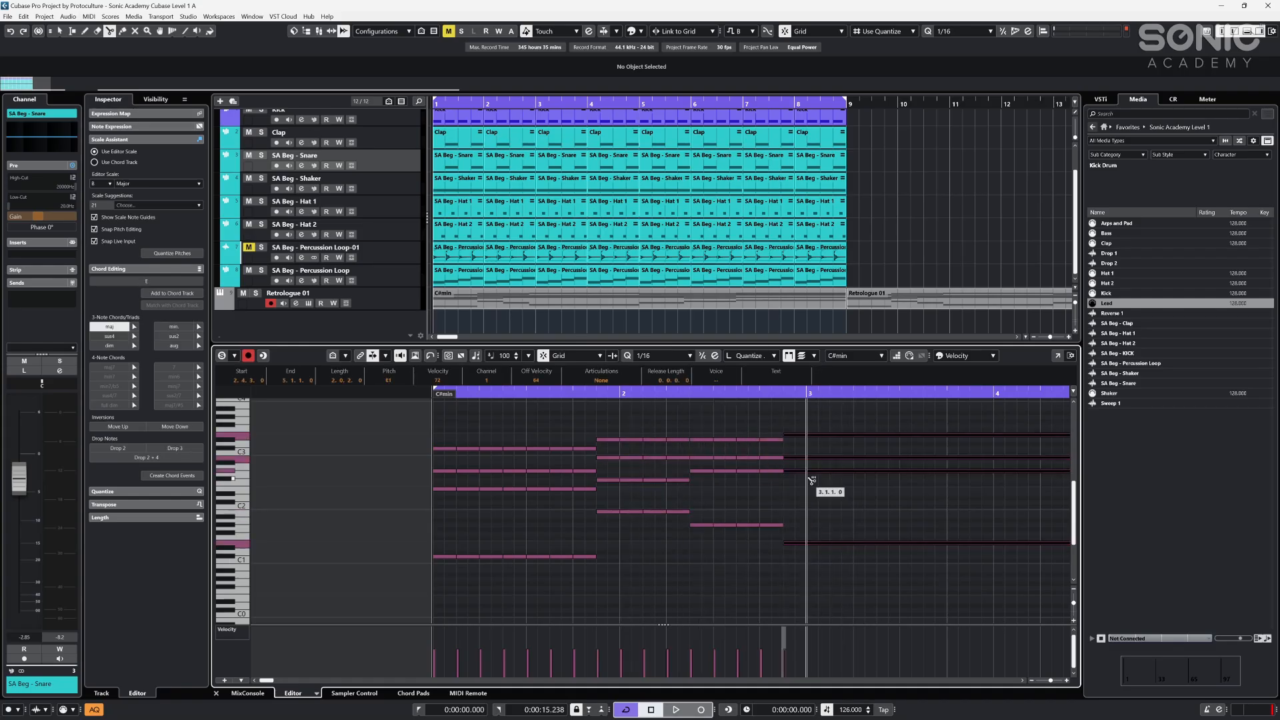
left_click(807, 438, "alt")
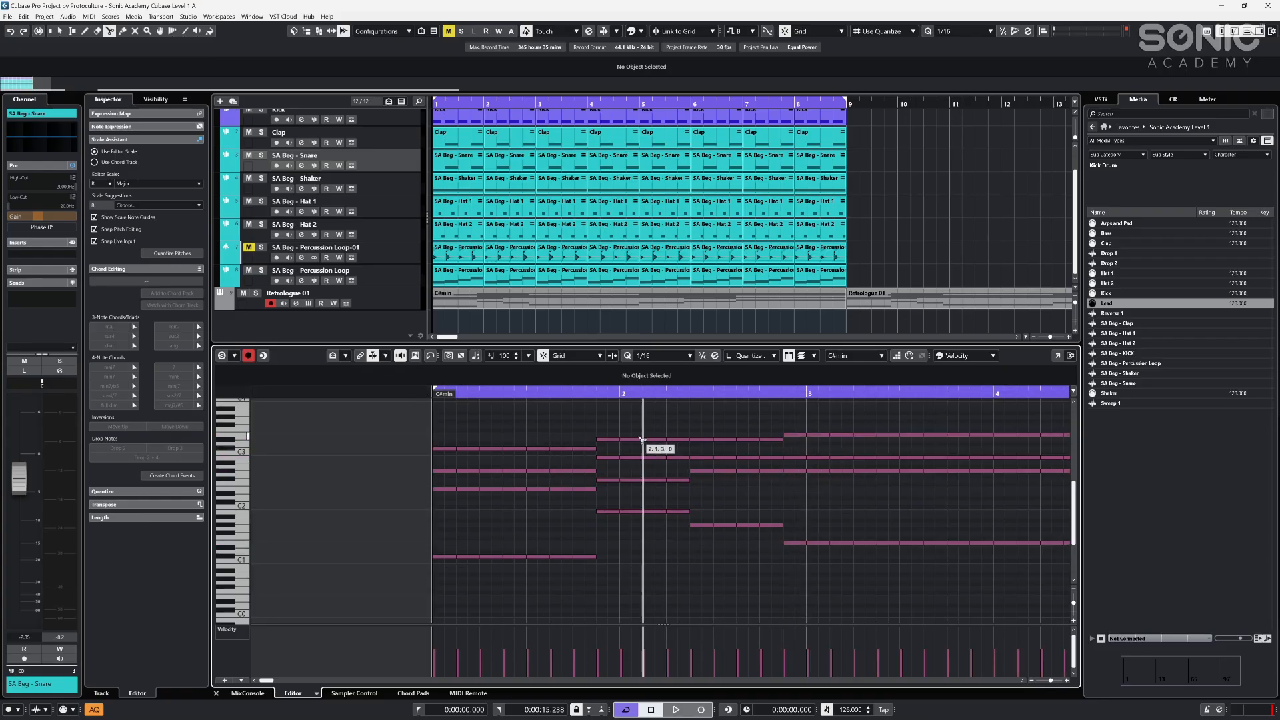
- Select the Retrologue 01 track and play the split chords from the start with the whole part in view
key("space")
left_click(256, 293)
left_click(410, 309)
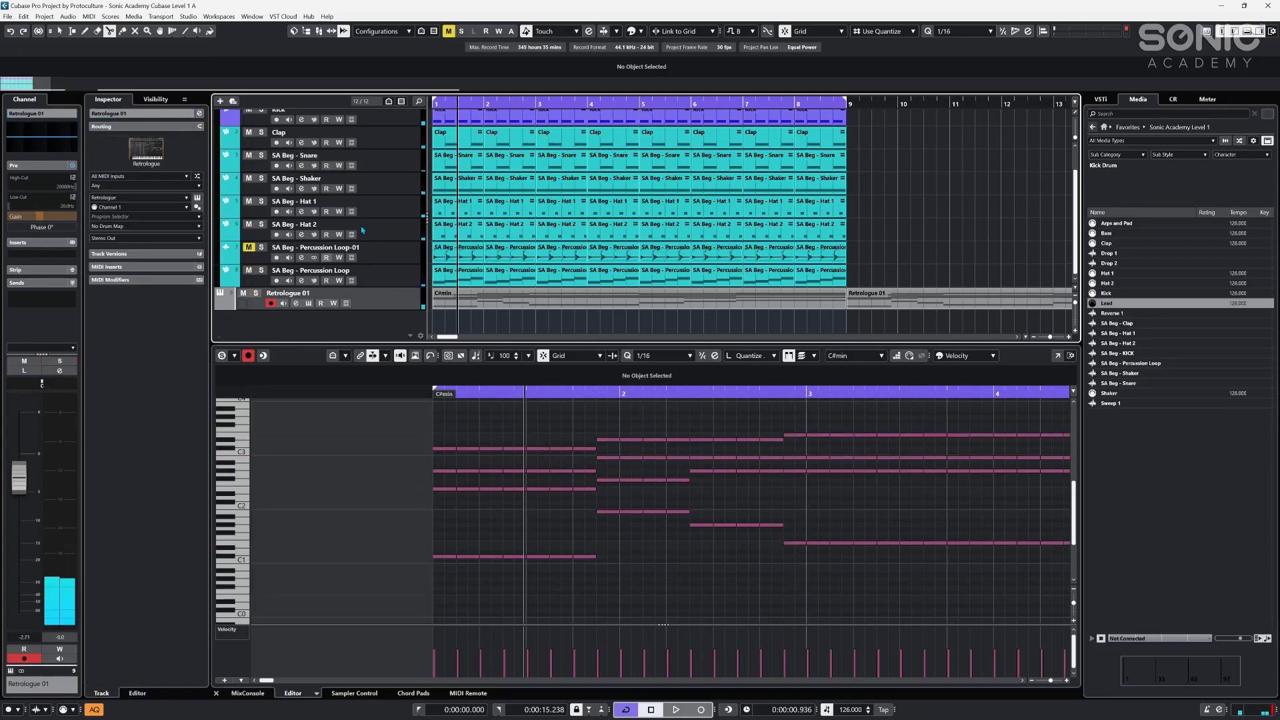
key("space")
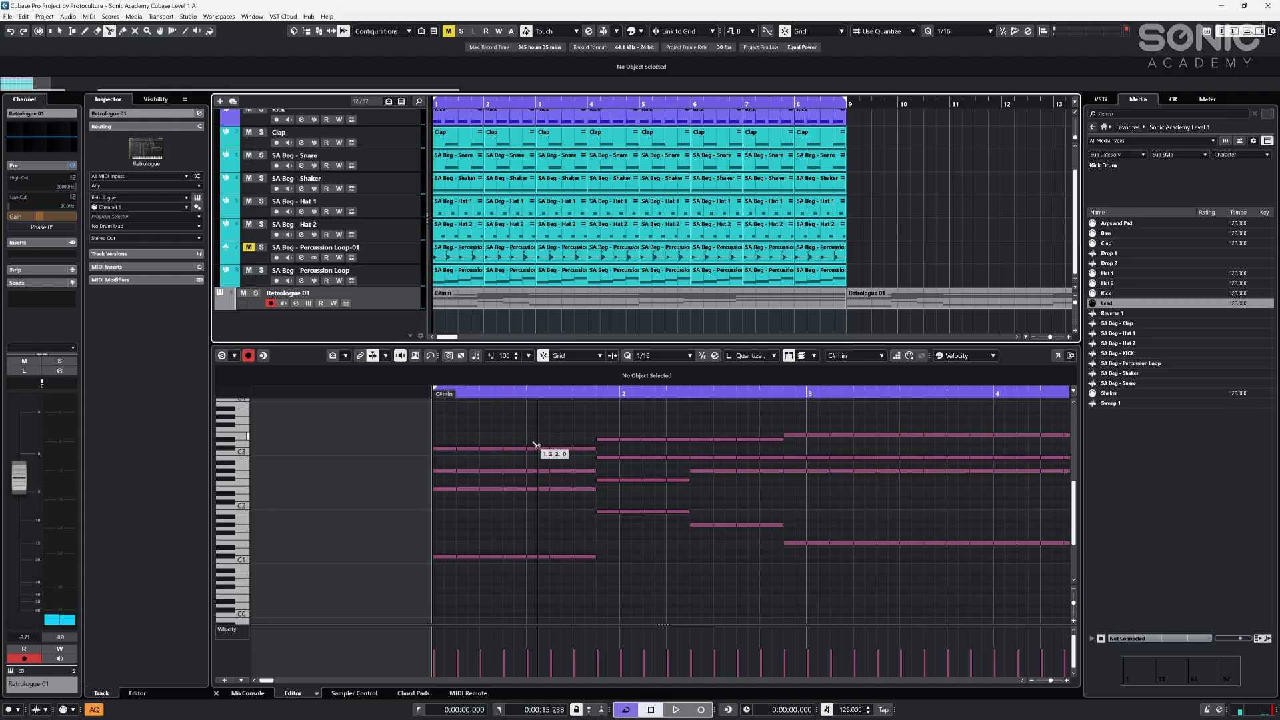
key("space")
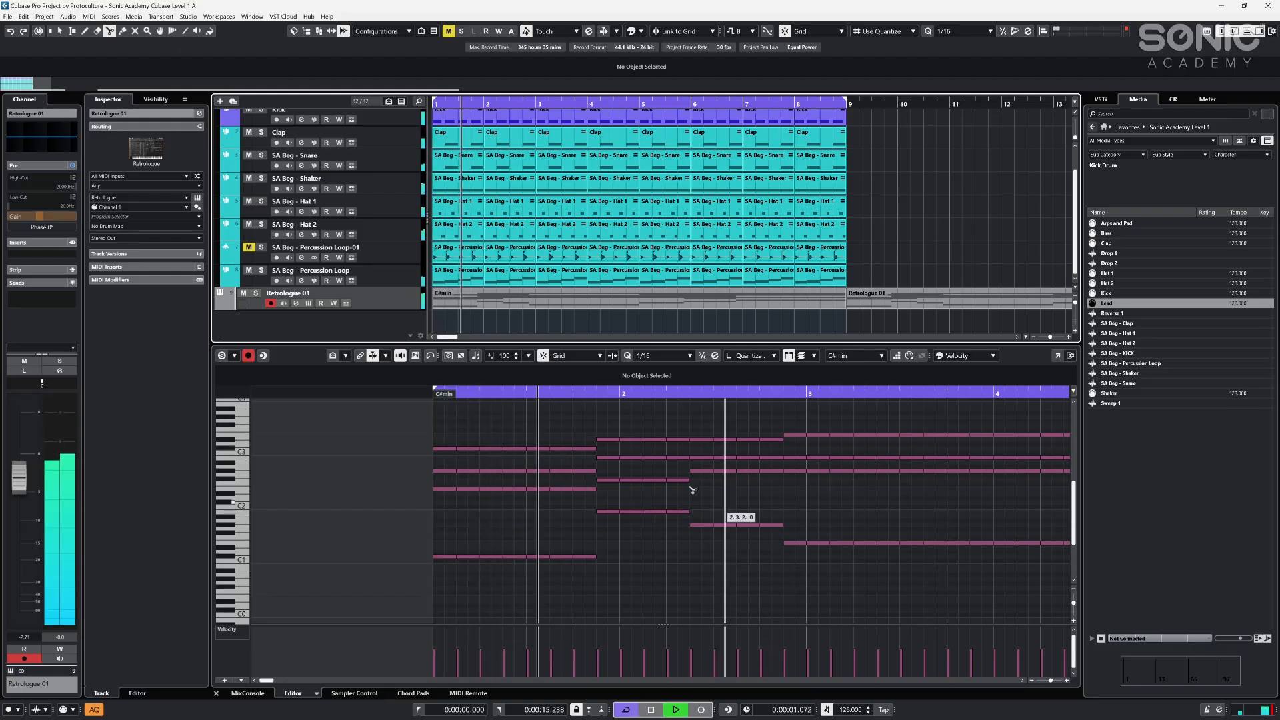
key("g")
key("g")
key("g")
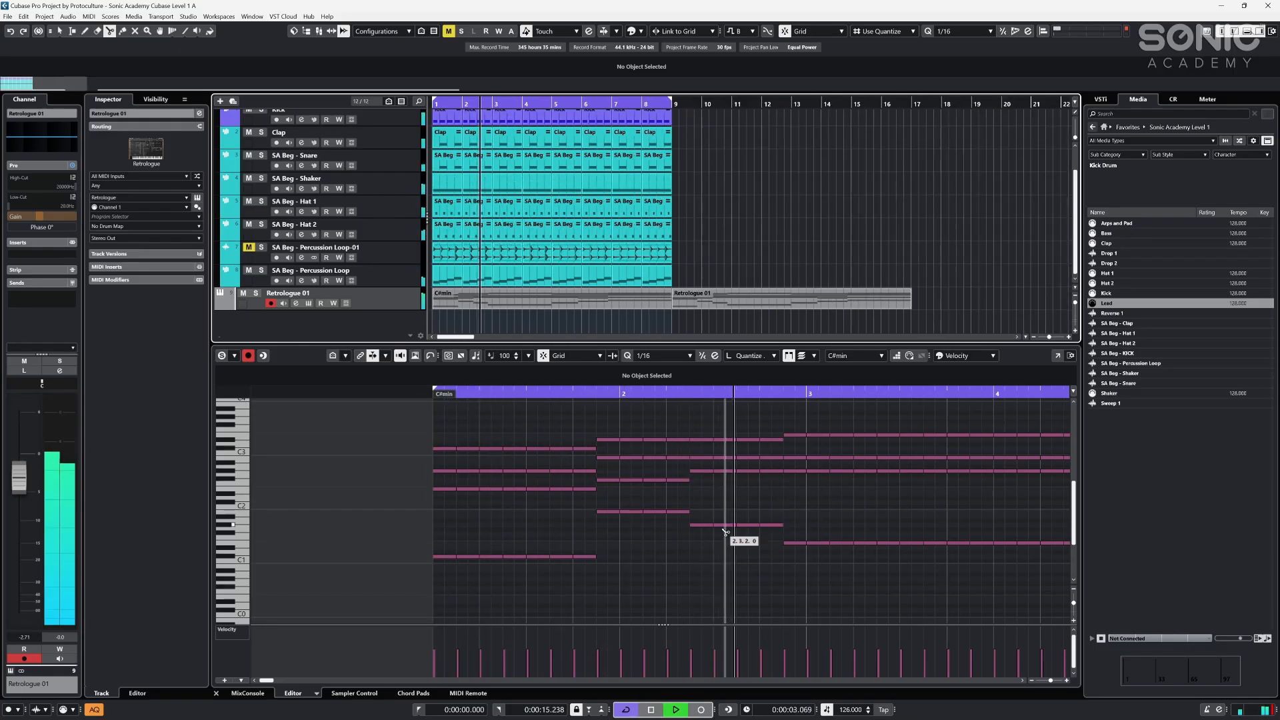
left_click(707, 582)
key("g")
key("g")
key("g")
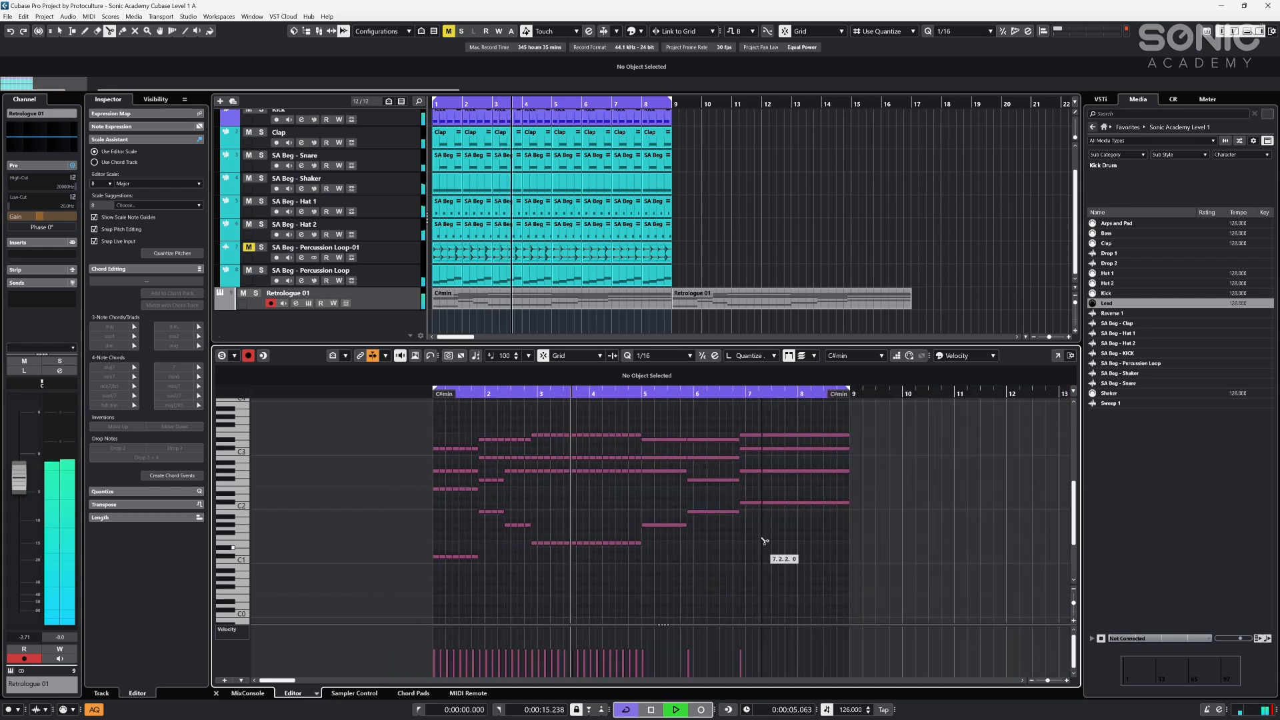
- Split the remaining three chords, from bar 5 to bar 9, into repeated eighth-note pieces
key("h")
key("h")
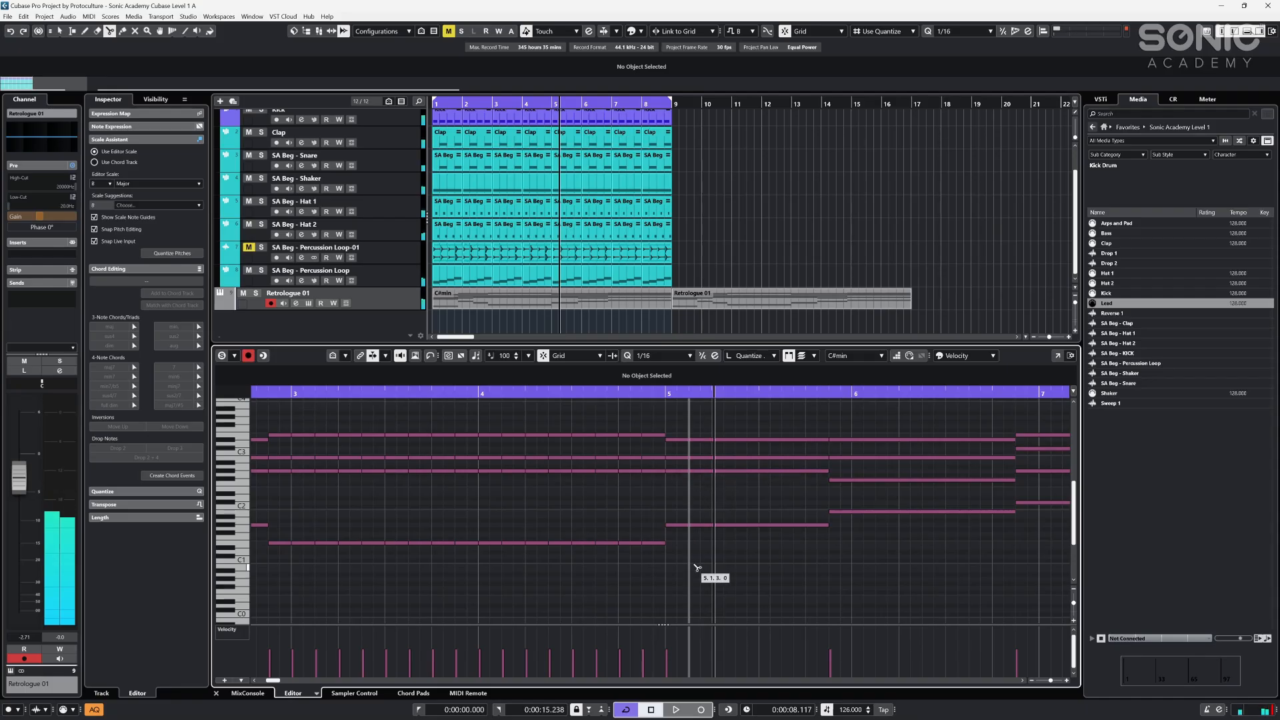
left_click_drag(694, 566, 727, 427)
left_click(691, 441, "alt")
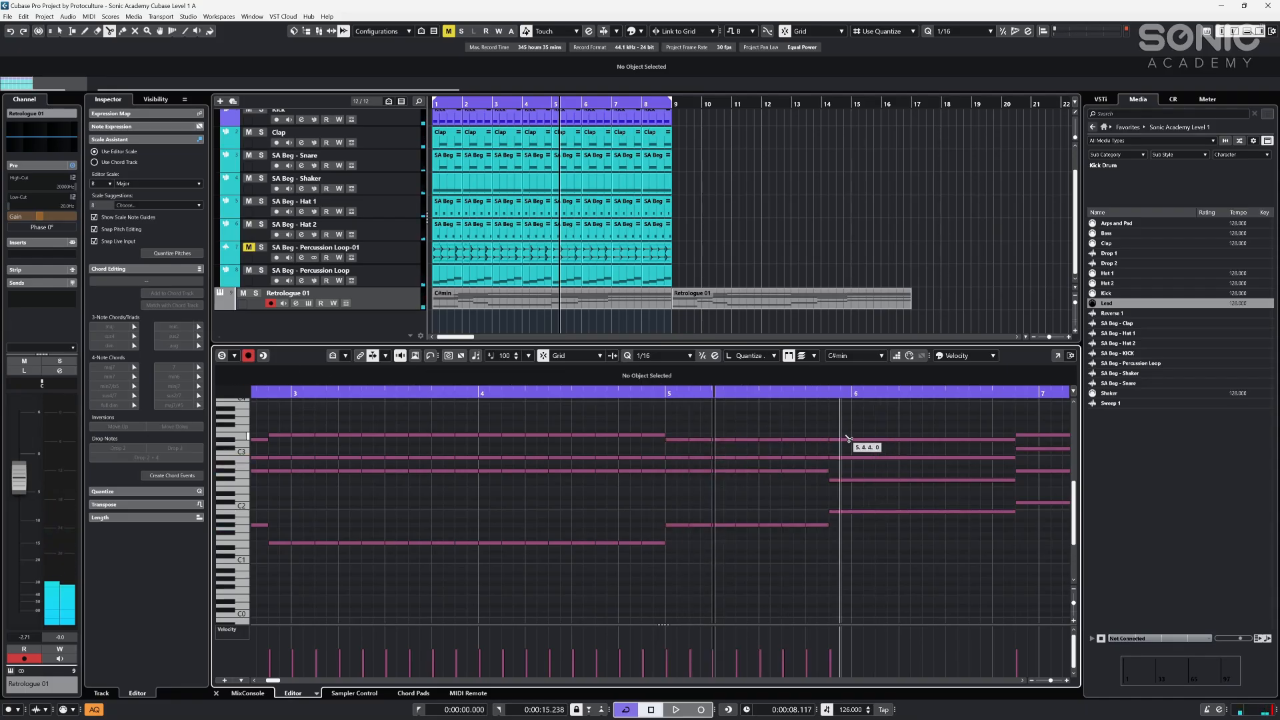
left_click_drag(861, 415, 900, 570)
left_click(853, 512, "alt")
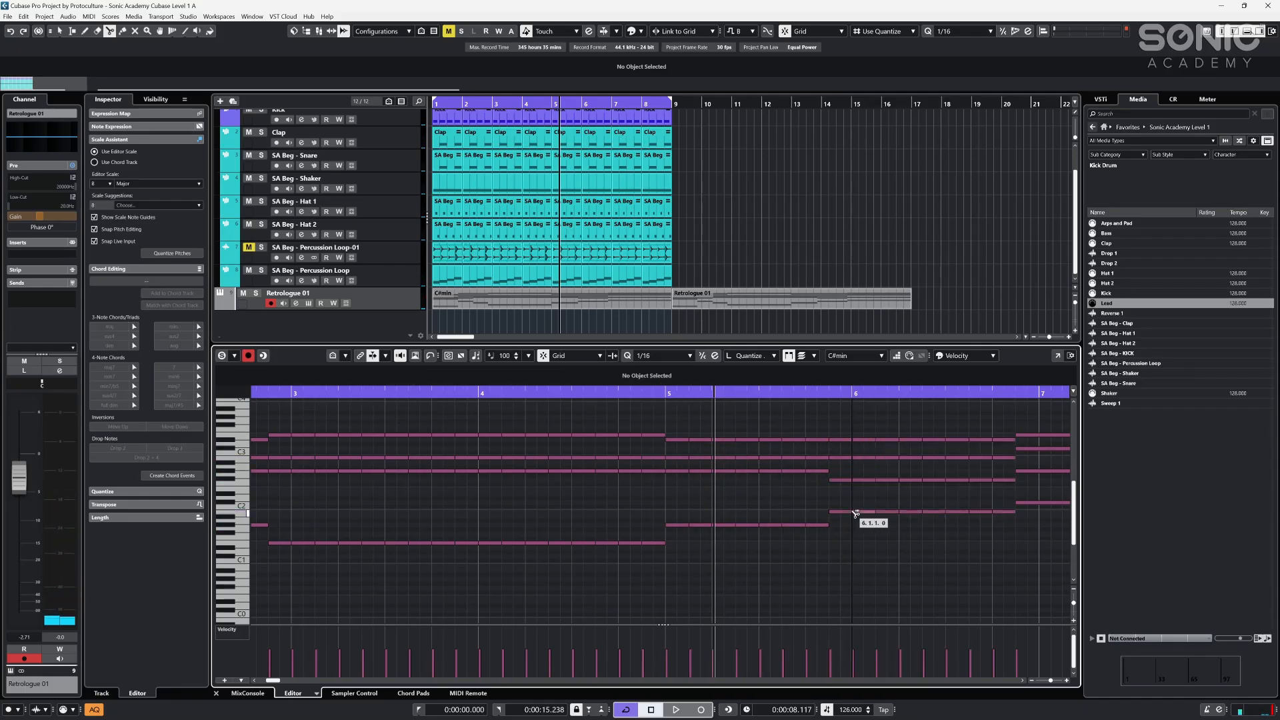
left_click_drag(1024, 555, 995, 423)
left_click(785, 448, "alt")
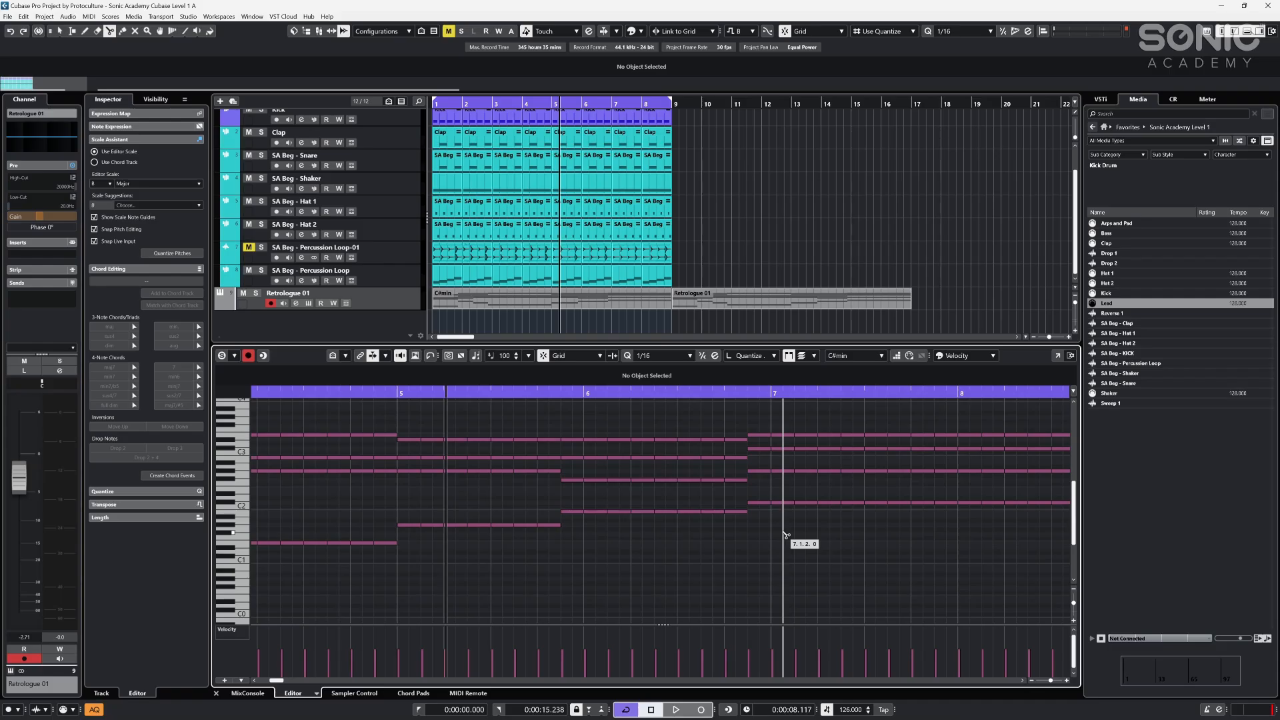
- Play the fully split chord part with the drums from just after bar 5
key("g")
key("g")
key("g")
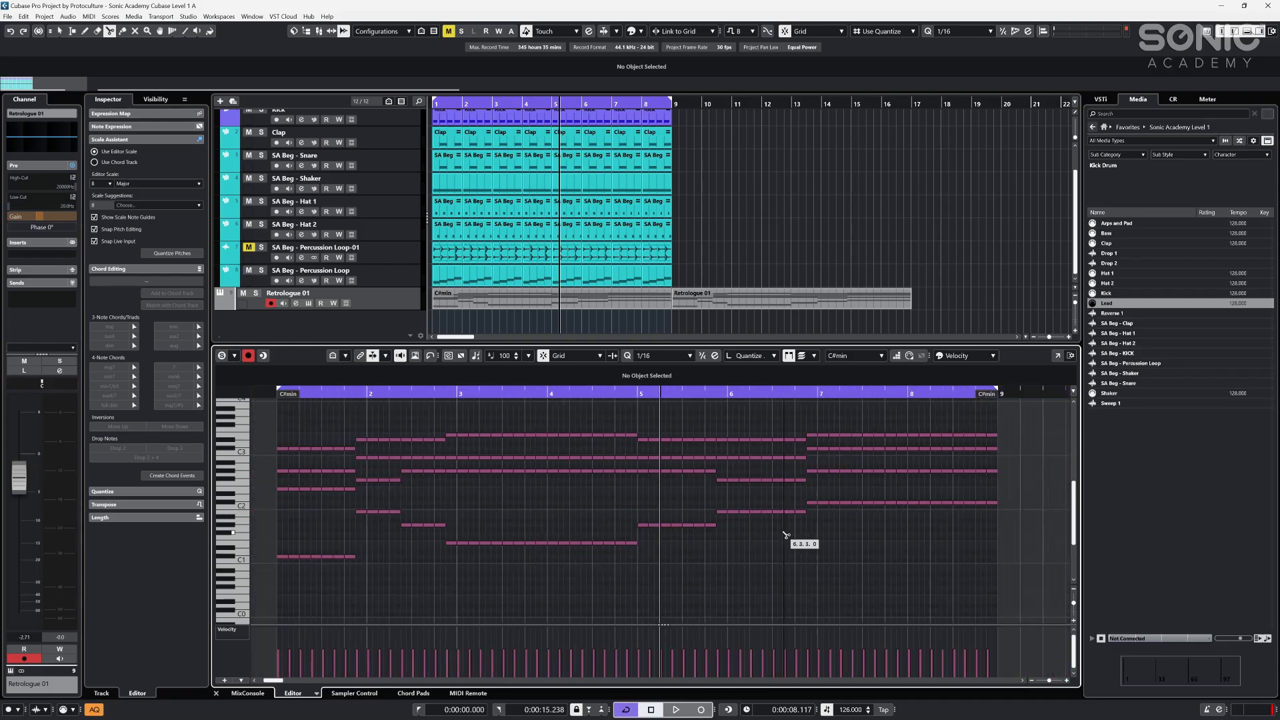
key("space")
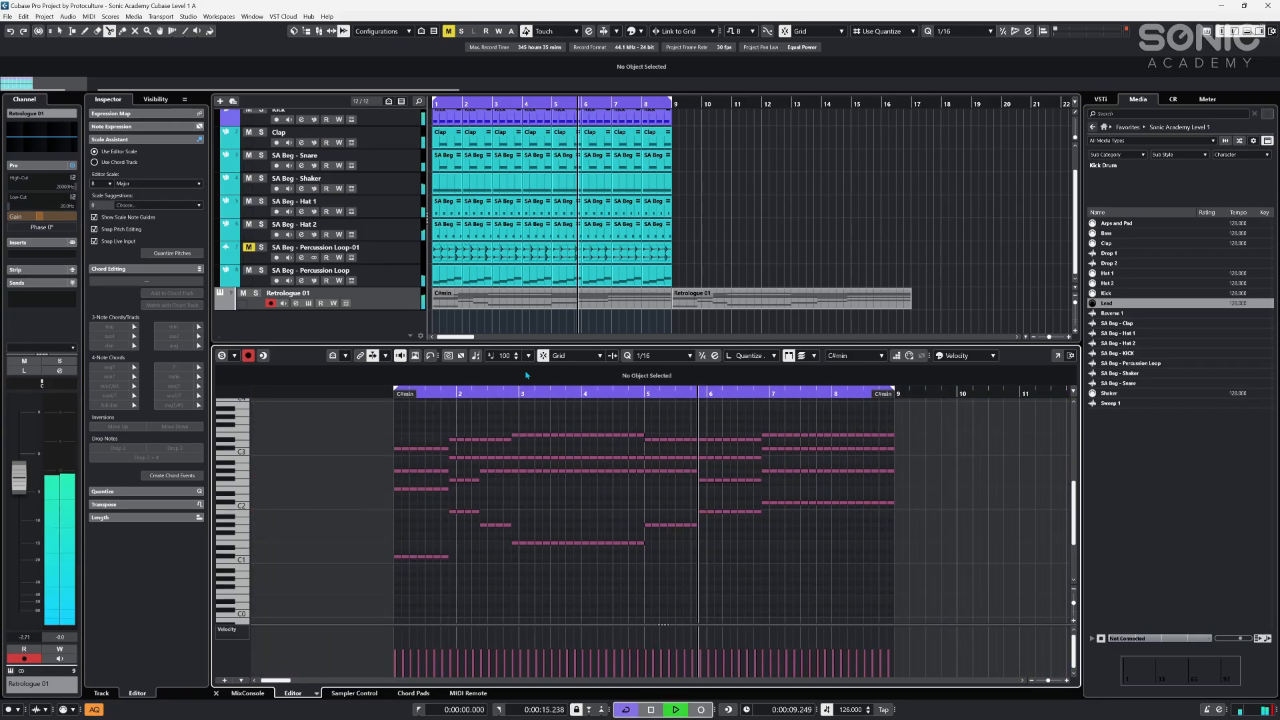
left_click(750, 249)
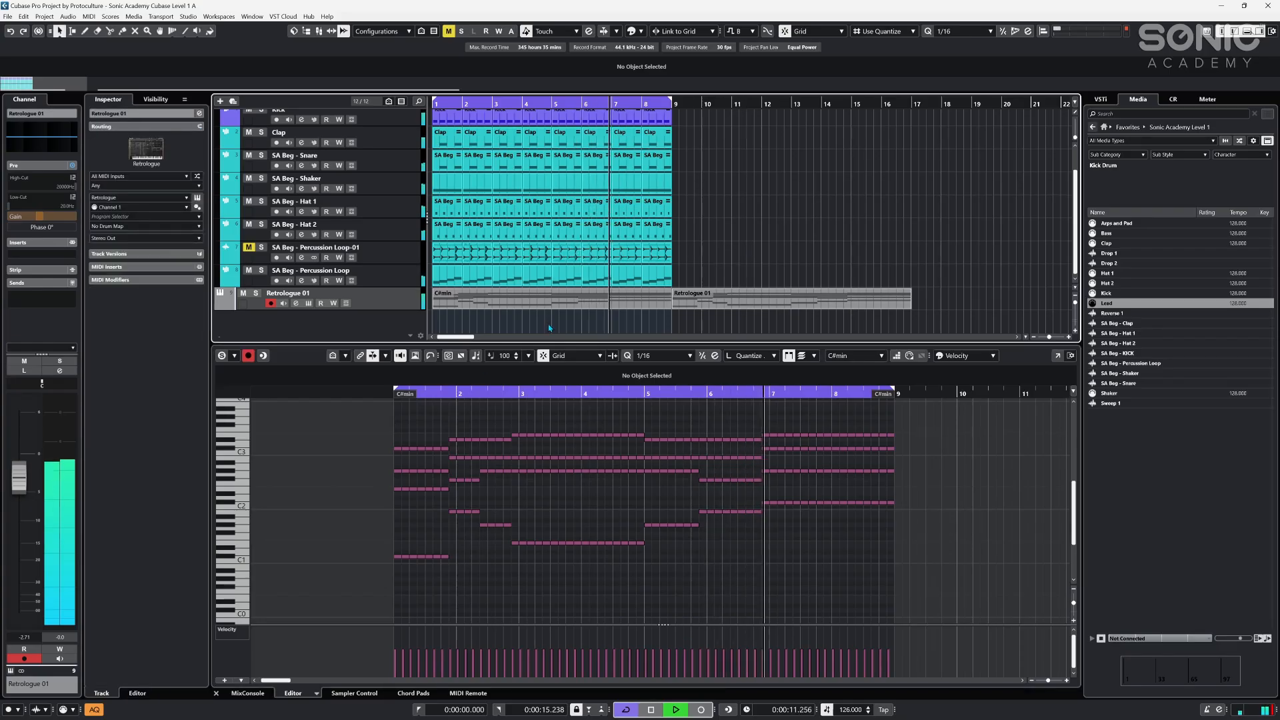
- Open the first chord part for editing and lower the lowest notes of the last chord, from just before bar 7 to bar 9, by one octave
left_click(650, 304)
left_click(804, 538)
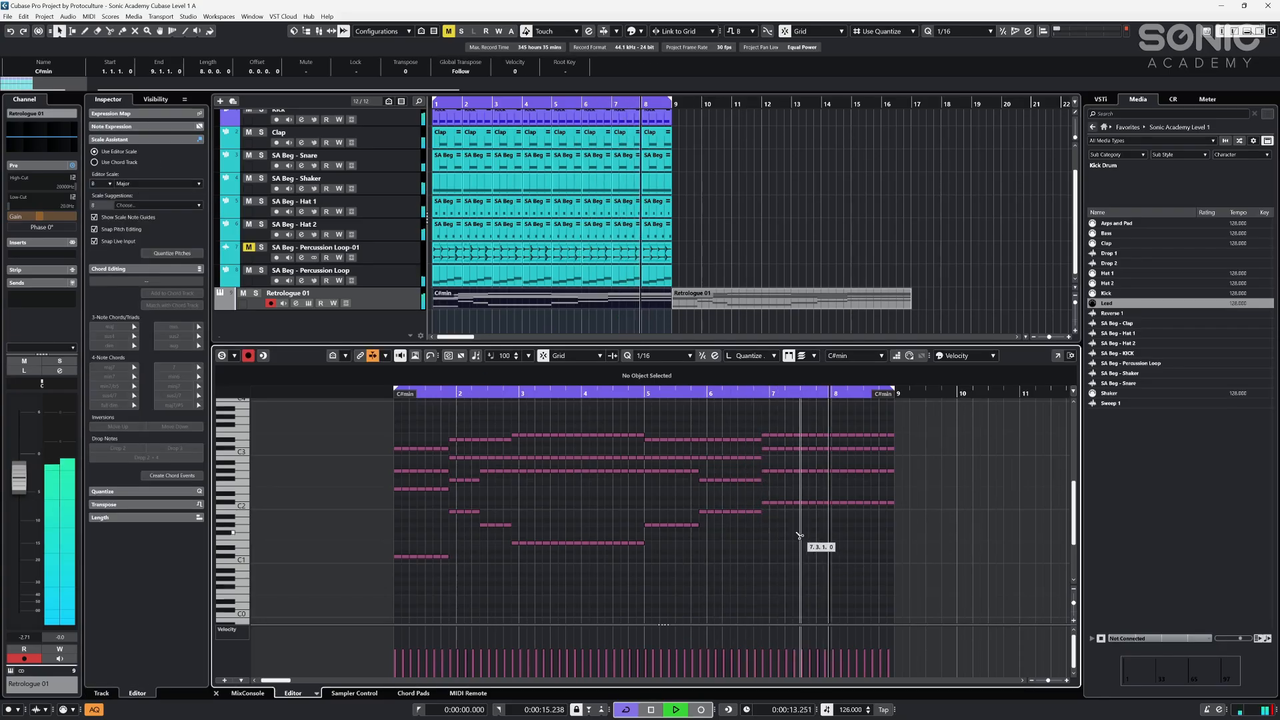
key("1")
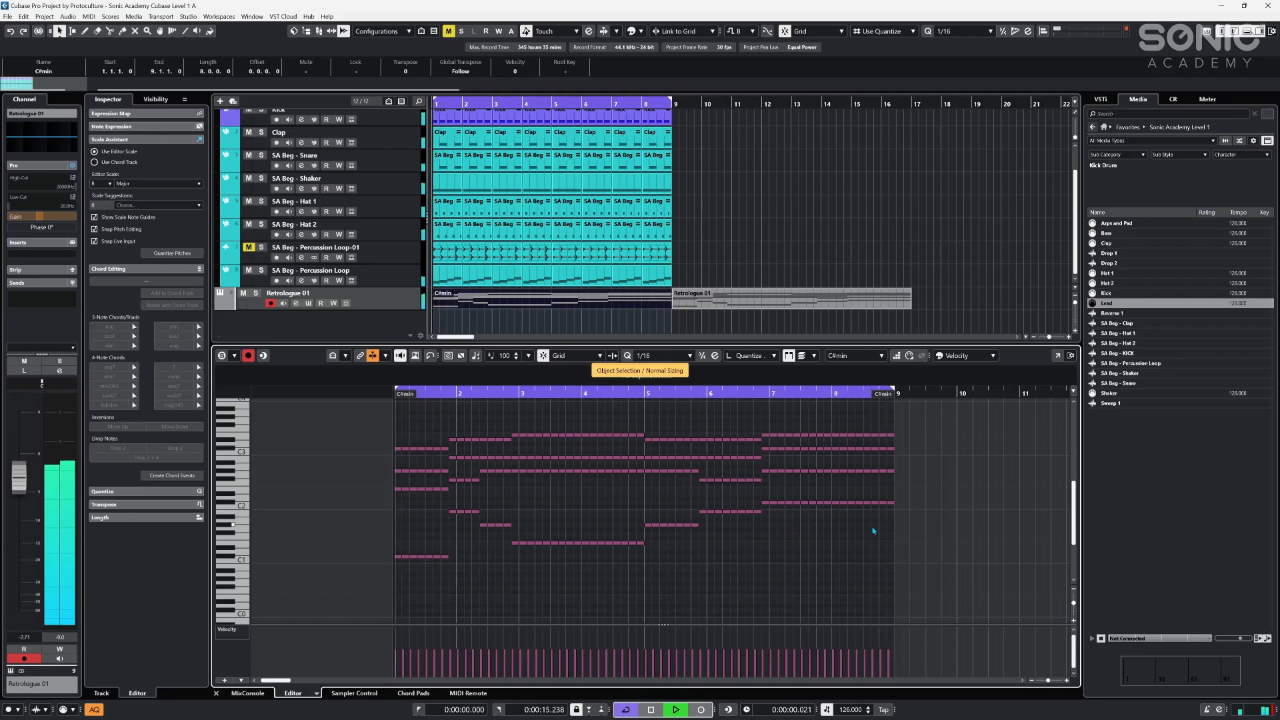
left_click(767, 503)
left_click(757, 499)
left_click(633, 394)
key("space")
left_click_drag(934, 530, 766, 490)
key("shift+Down")
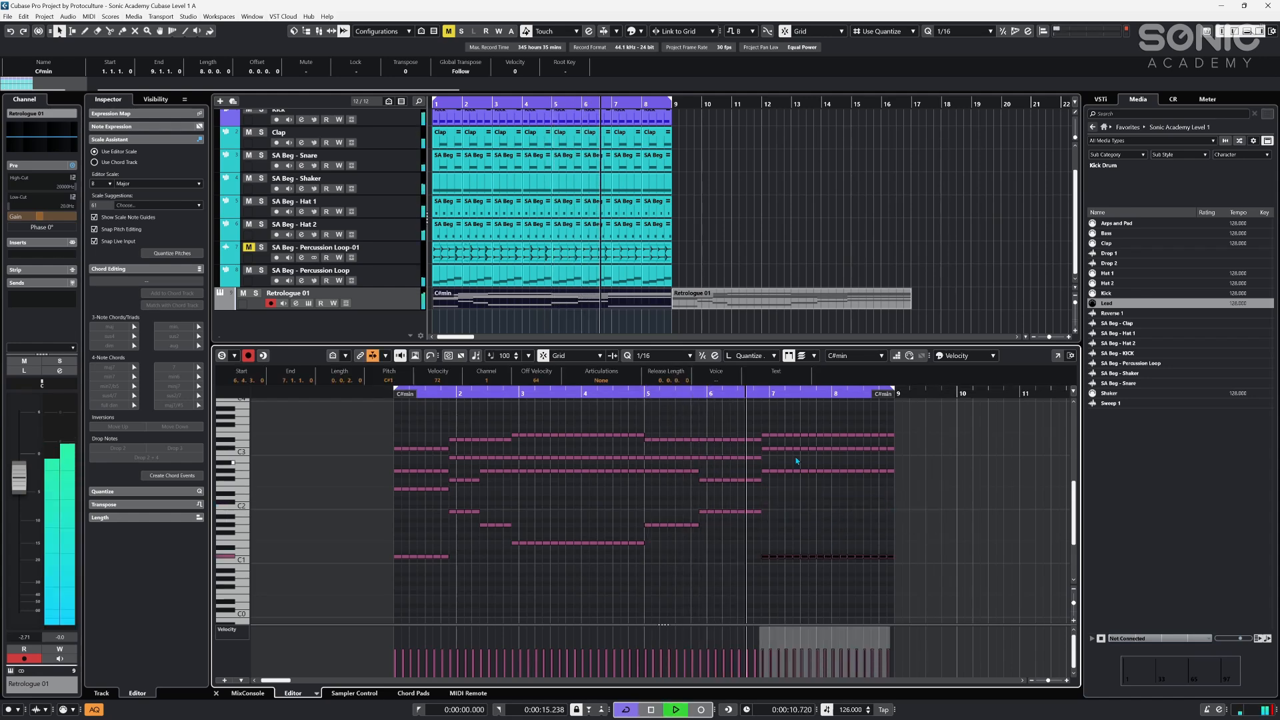
- Lower the highest notes of the last chord, up to bar 9, by one octave
left_click(940, 418)
left_click_drag(939, 415, 765, 440)
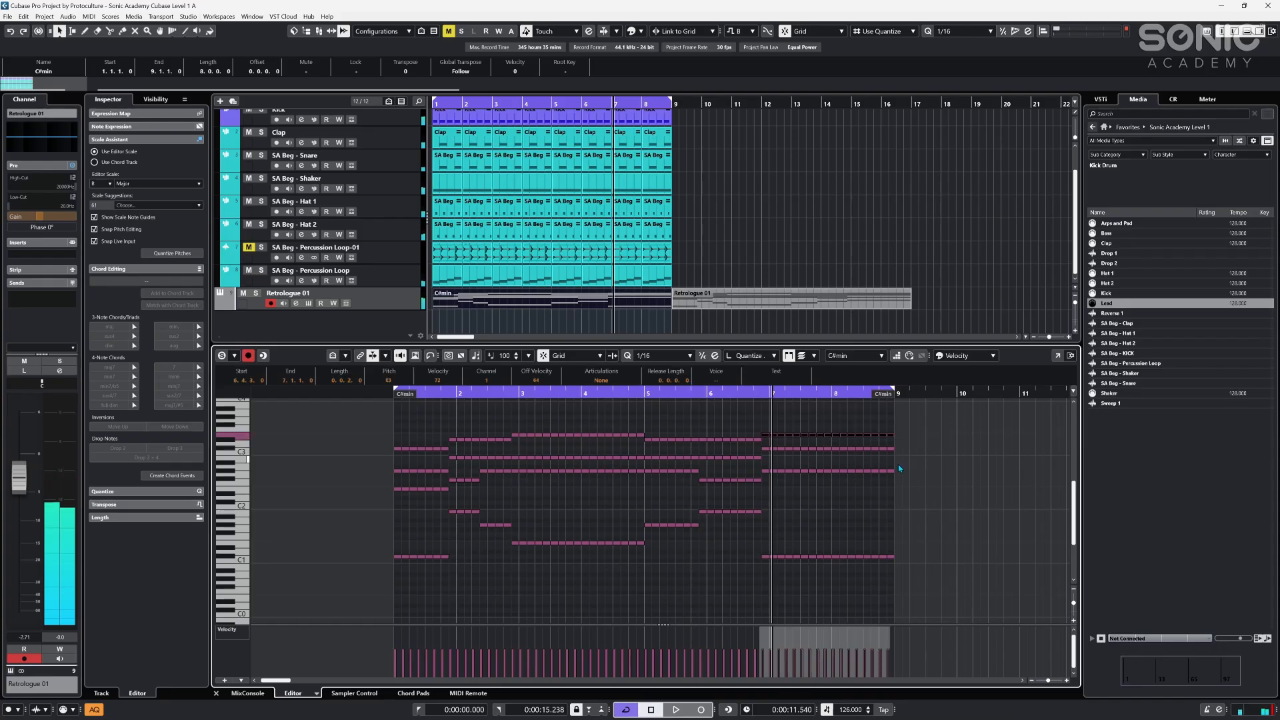
left_click(839, 563)
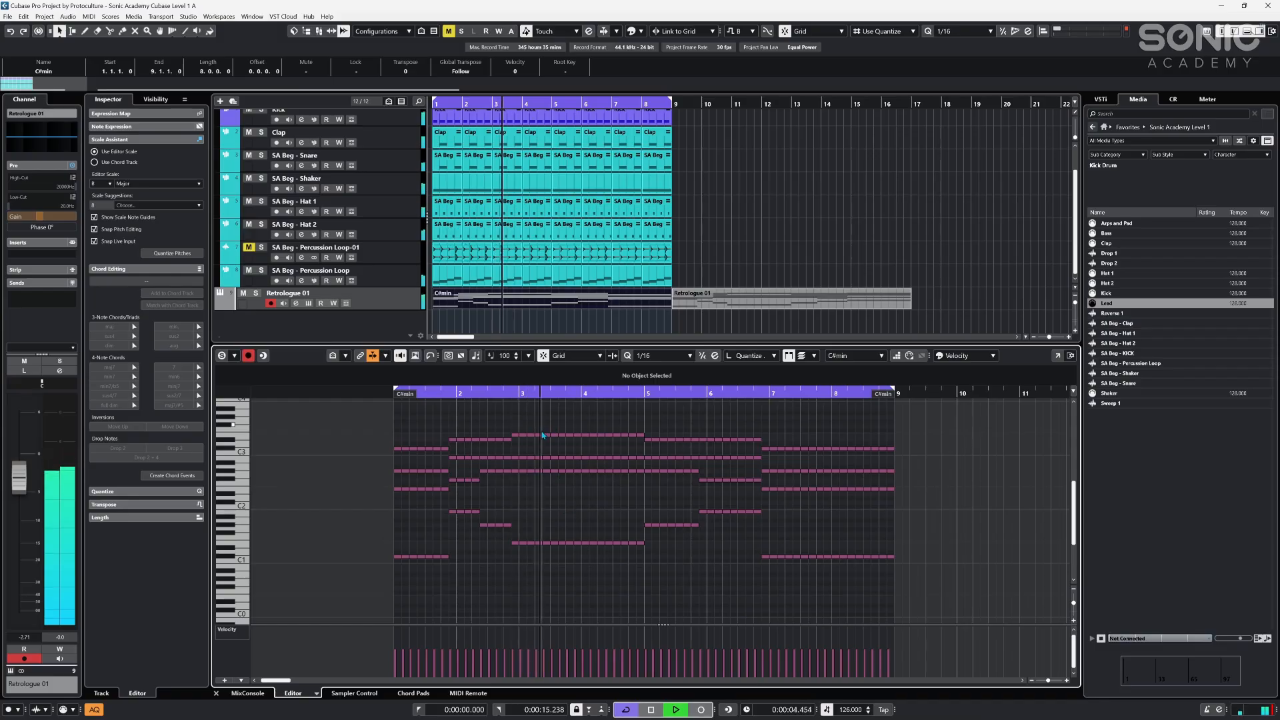
- Lower the highest notes of the chord spanning bars 3 and 4 by one octave, then start playback
left_click_drag(513, 454, 645, 407)
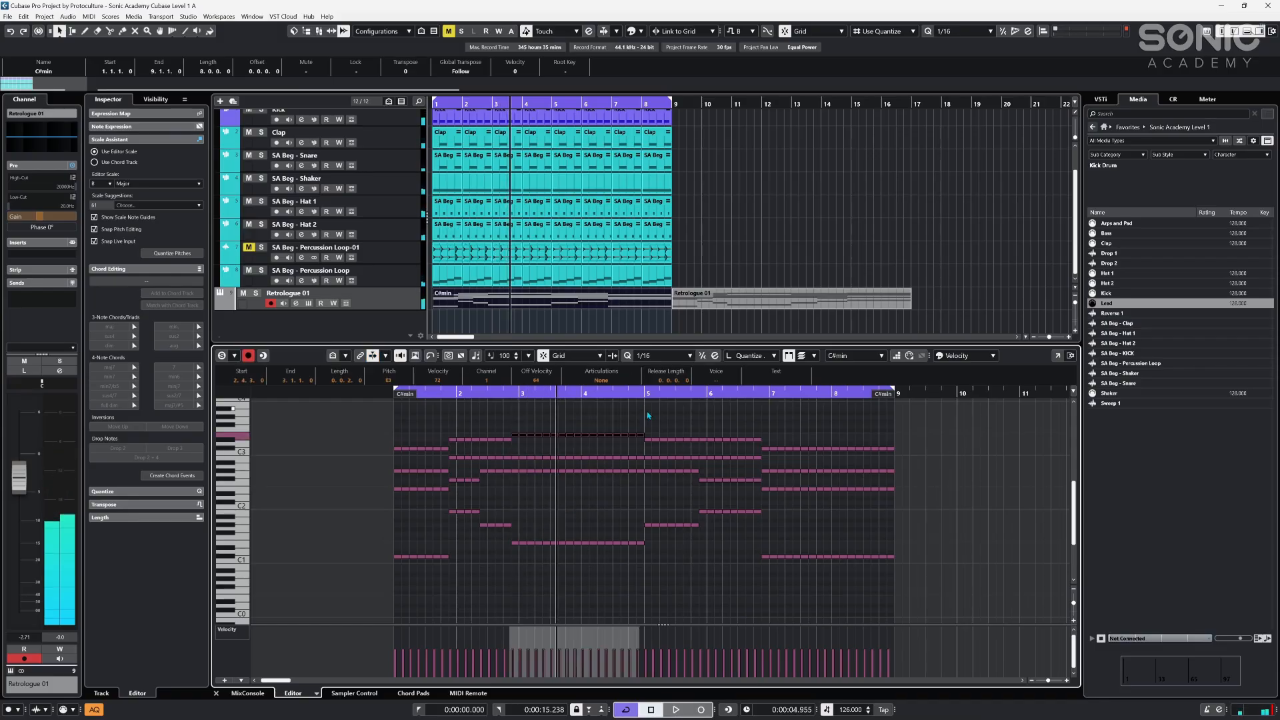
key("Down")
key("Down")
key("Down")
key("Down")
key("Down")
key("Down")
key("Down")
key("Down")
key("Down")
key("Down")
key("Down")
key("Down")
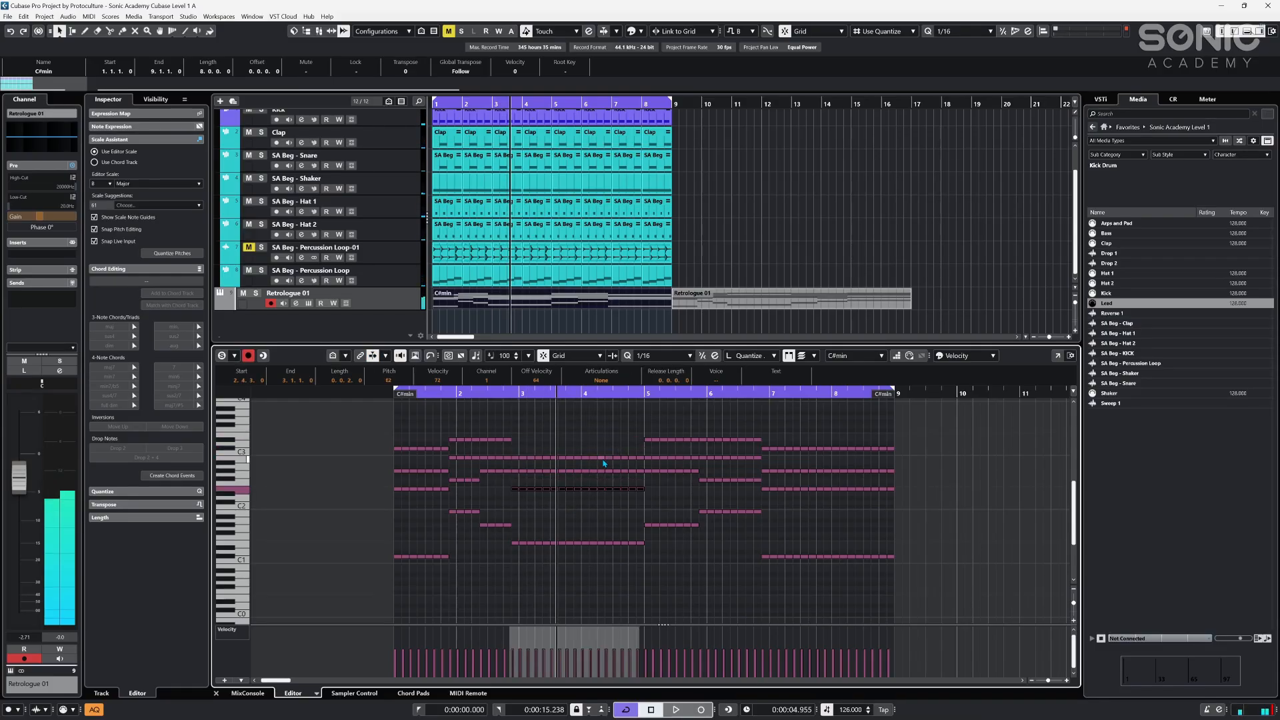
key("space")
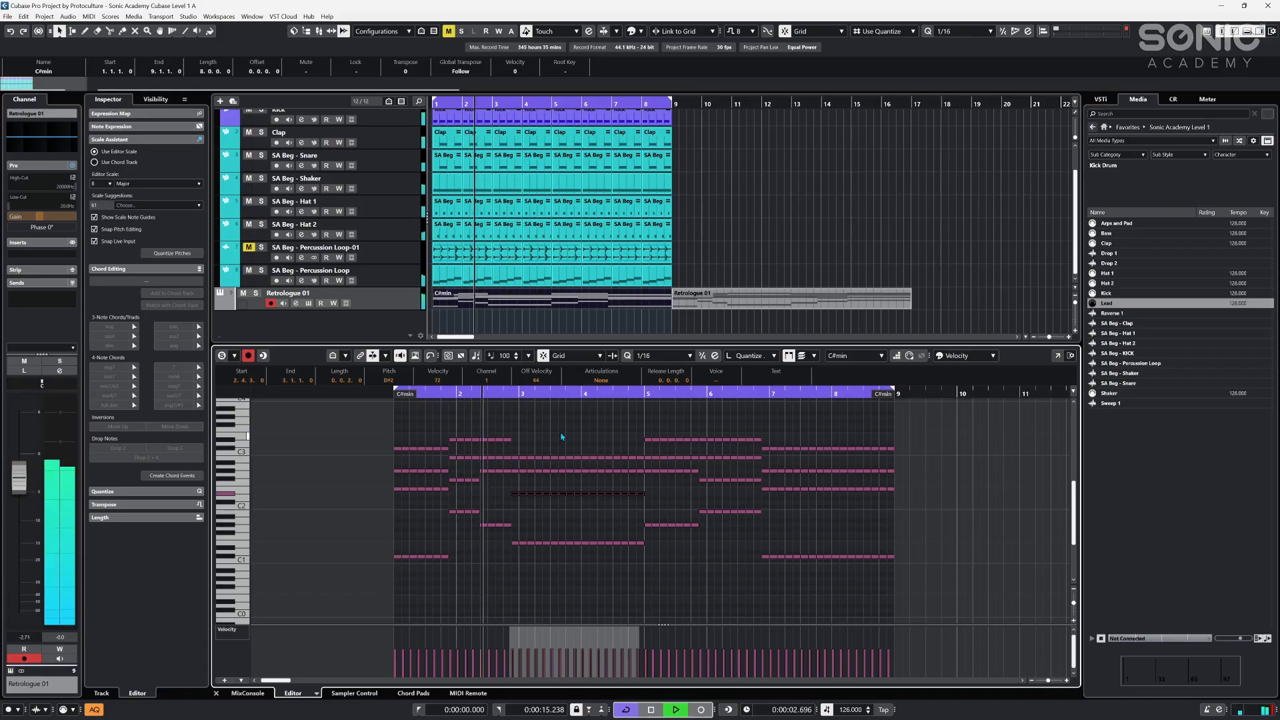
- Try lower pitches for the moved notes in bars 3 and 4, restore them to B2, and play from the start
key("Down")
key("Down")
key("space")
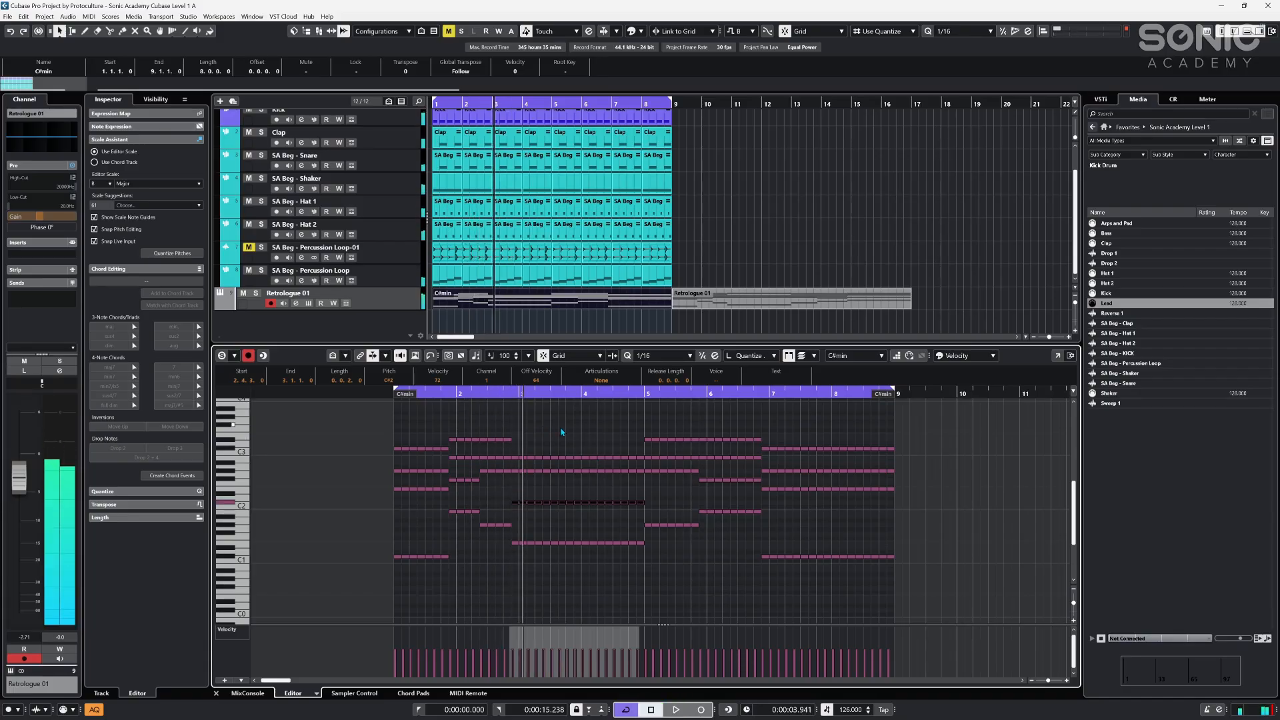
key("Down")
key("Down")
key("space")
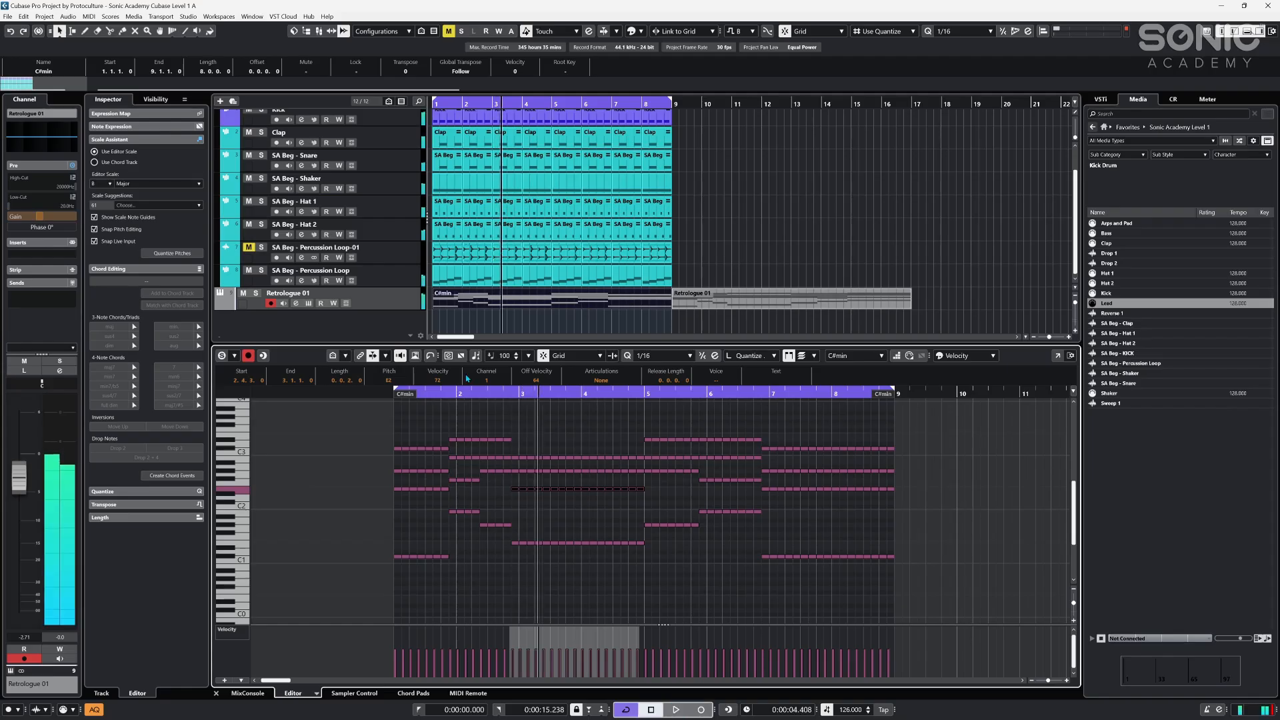
left_click(386, 394)
key("space")
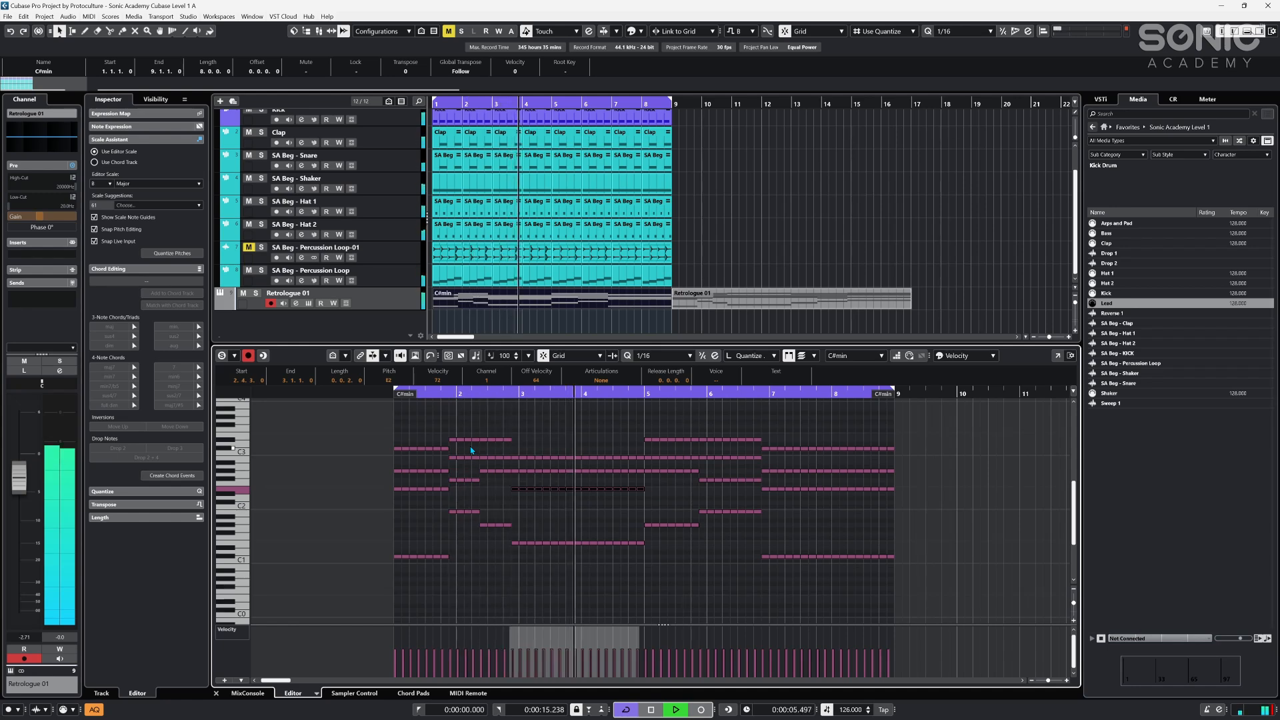
- Lower the highest notes of the chord starting at bar 5 by one octave, comparing both octaves before resuming playback
left_click(662, 491)
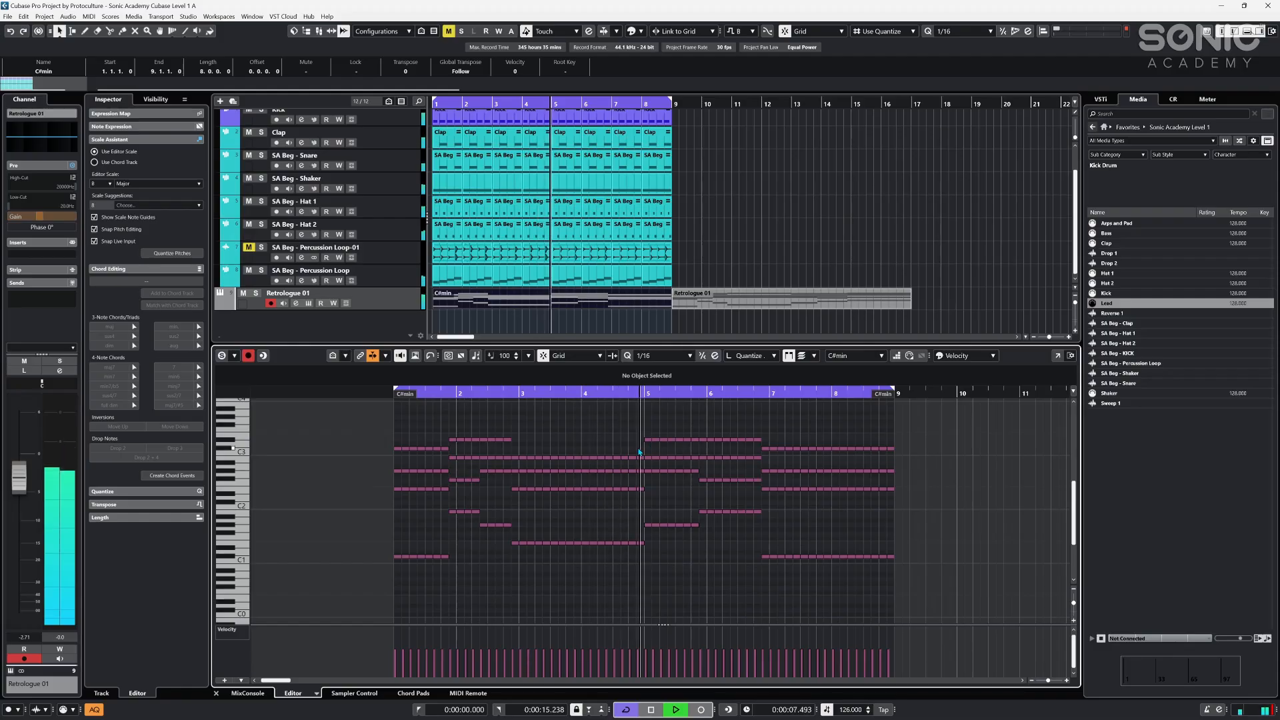
left_click_drag(698, 423, 694, 419)
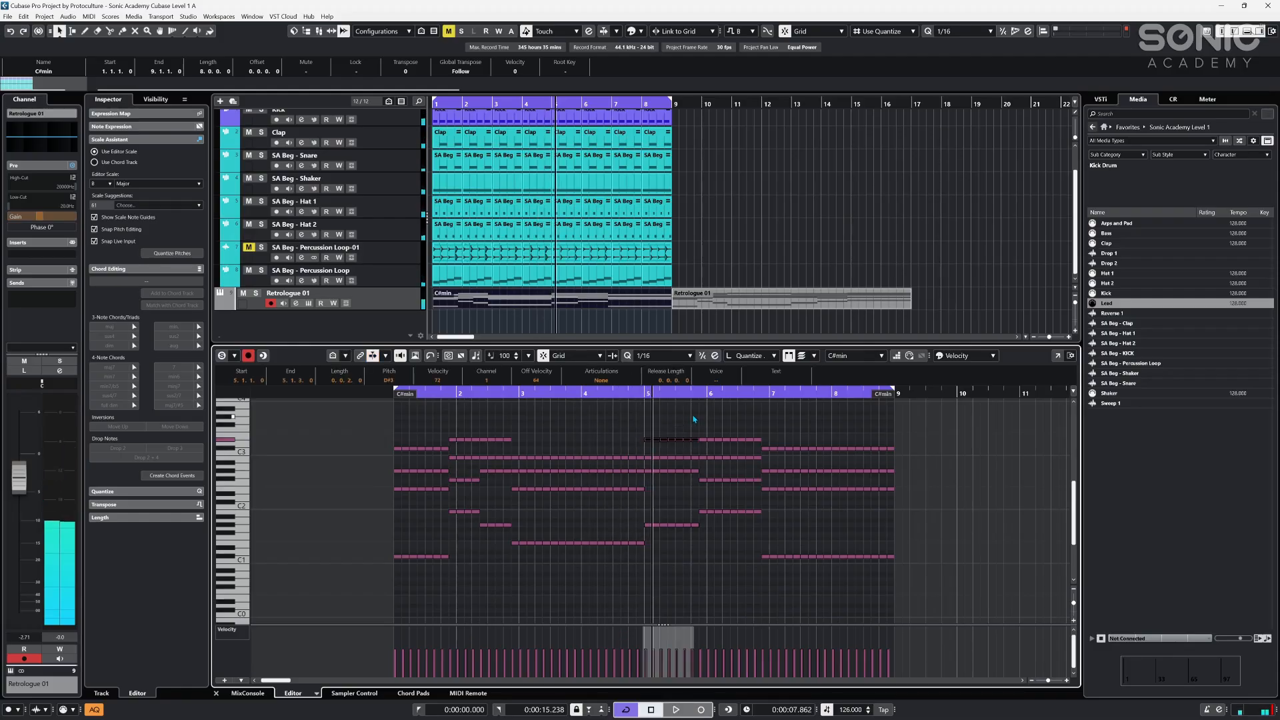
key("shift+Down")
key("space")
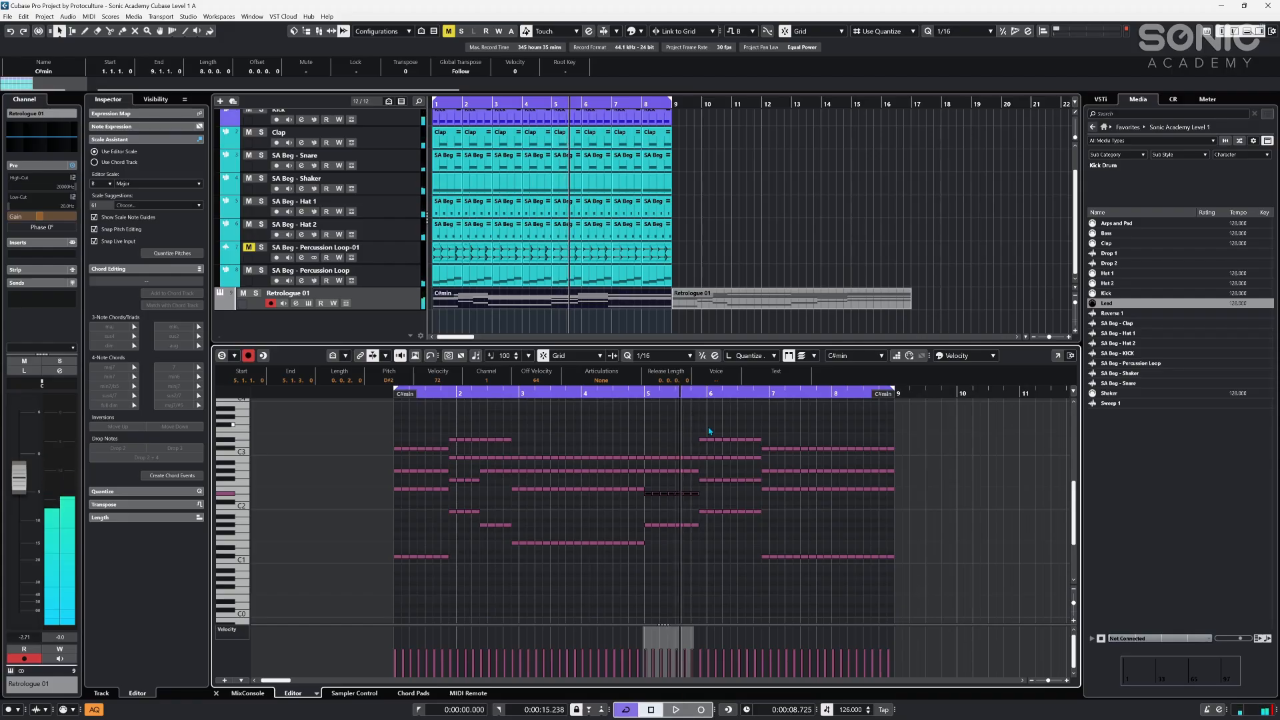
key("shift+Up")
key("shift+Down")
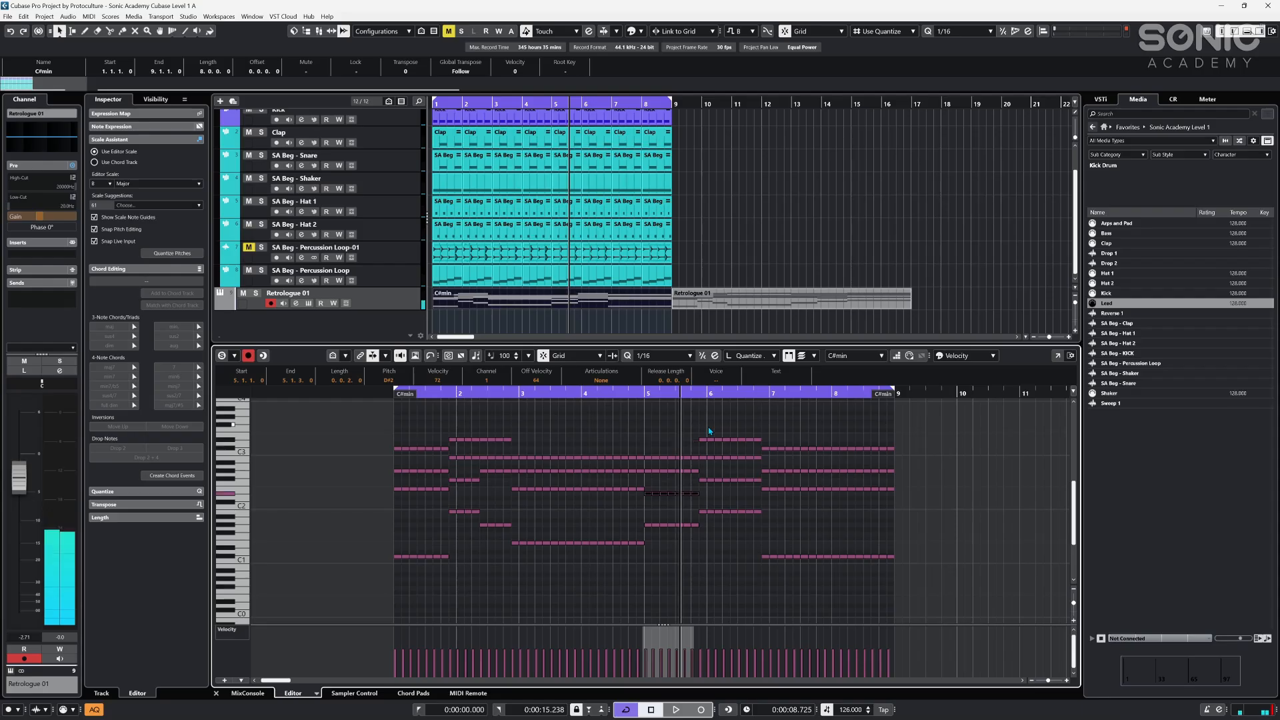
key("space")
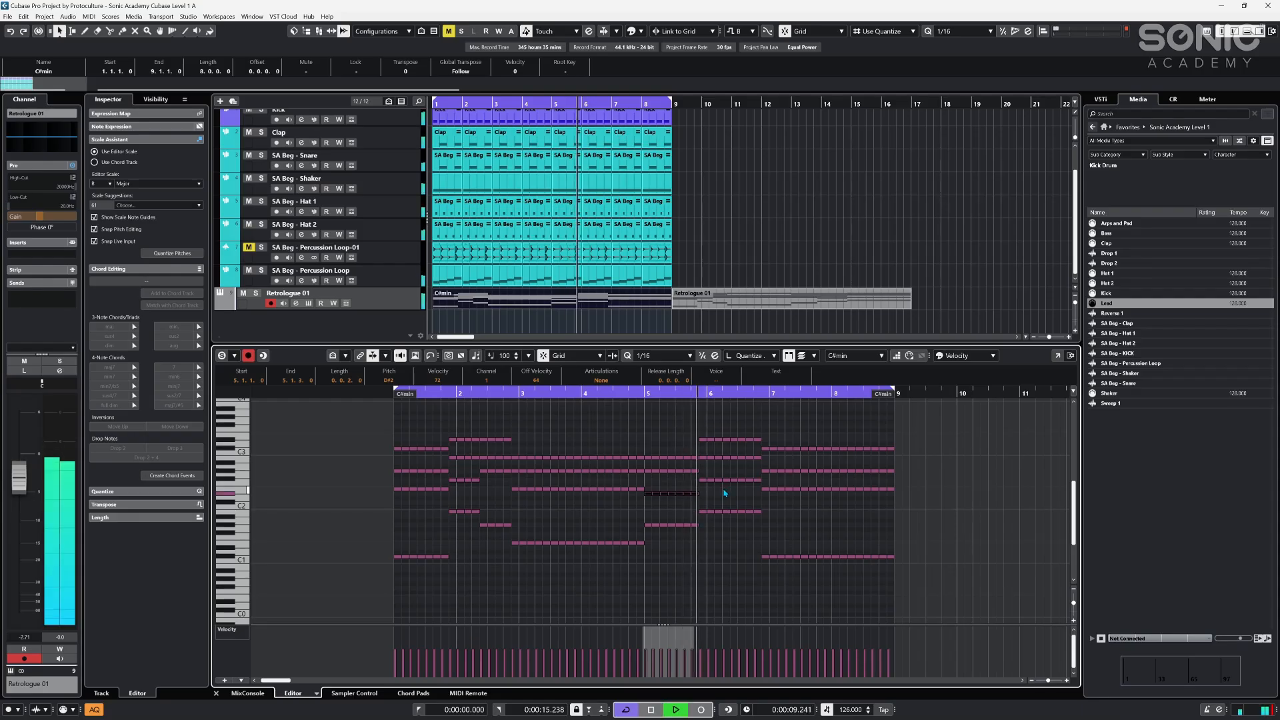
- Lower the highest notes of the chord around bar 6 by one octave, replay from just before bar 5, and re-enable cycle playback
left_click(638, 390)
left_click(628, 394)
left_click(676, 423)
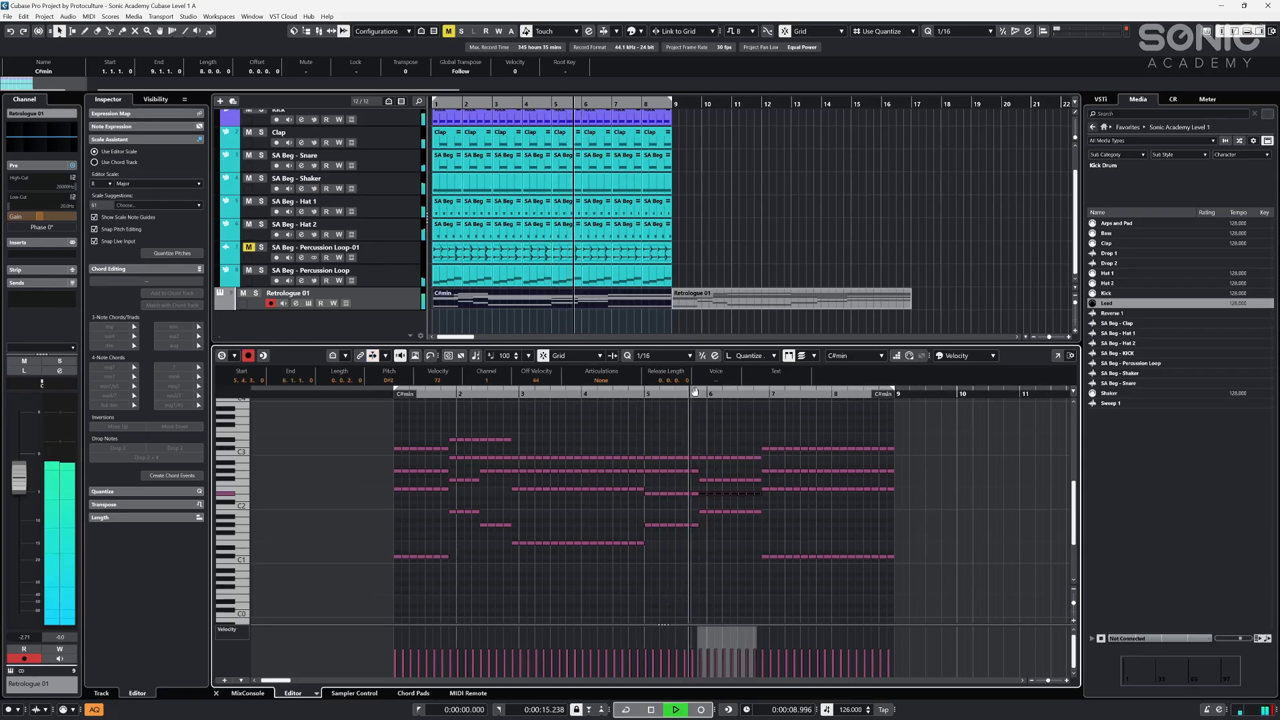
key("KP_Divide")
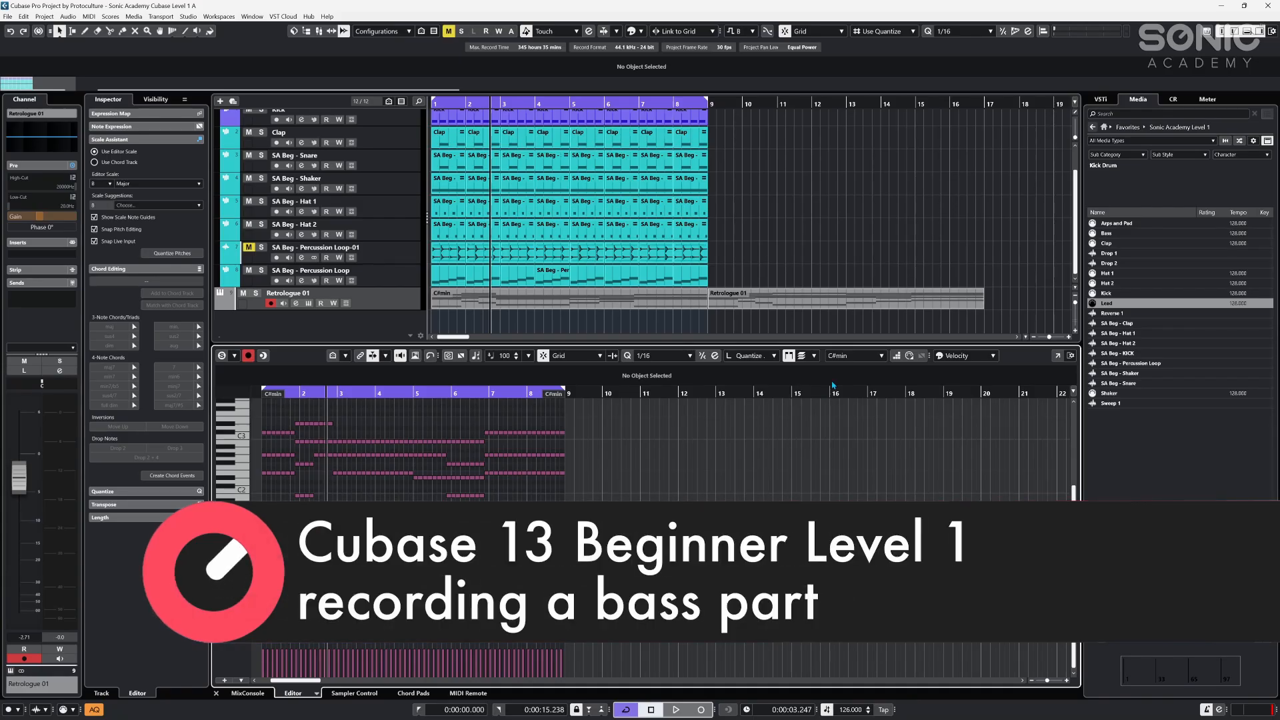
- Add a HALion Sonic instrument track below the Retrologue 01 track
left_click(376, 320)
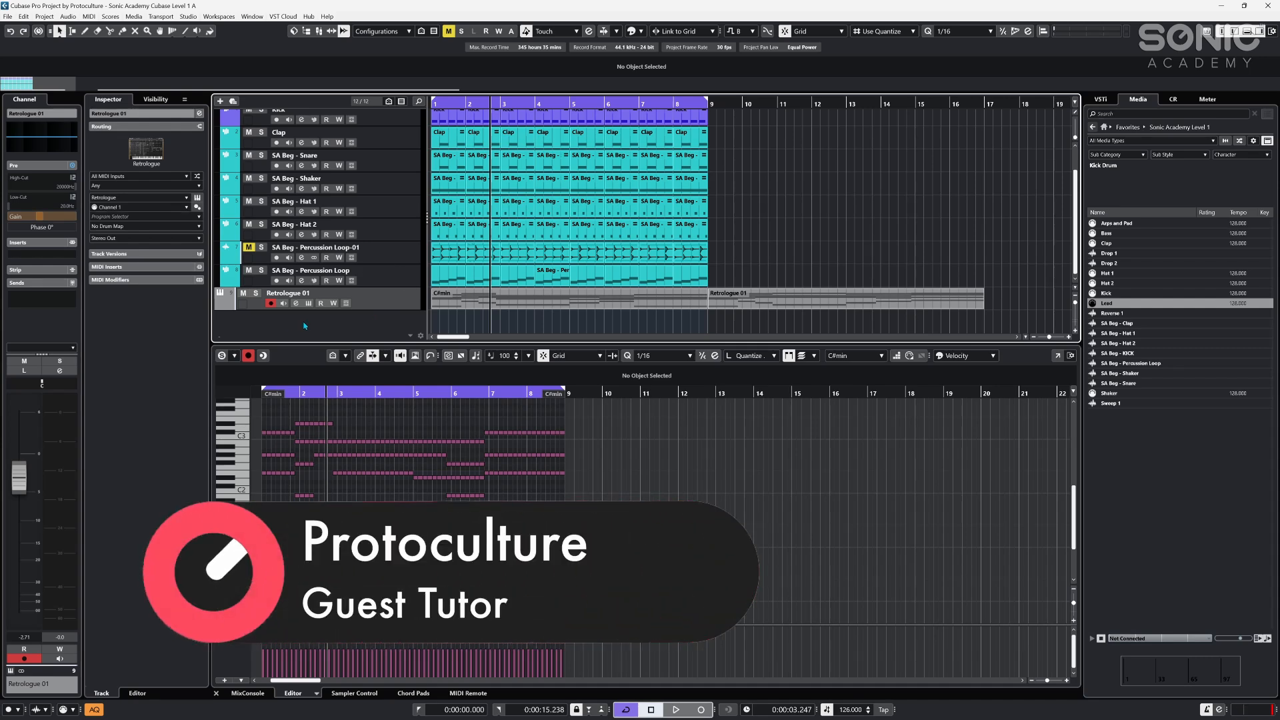
left_click(221, 102)
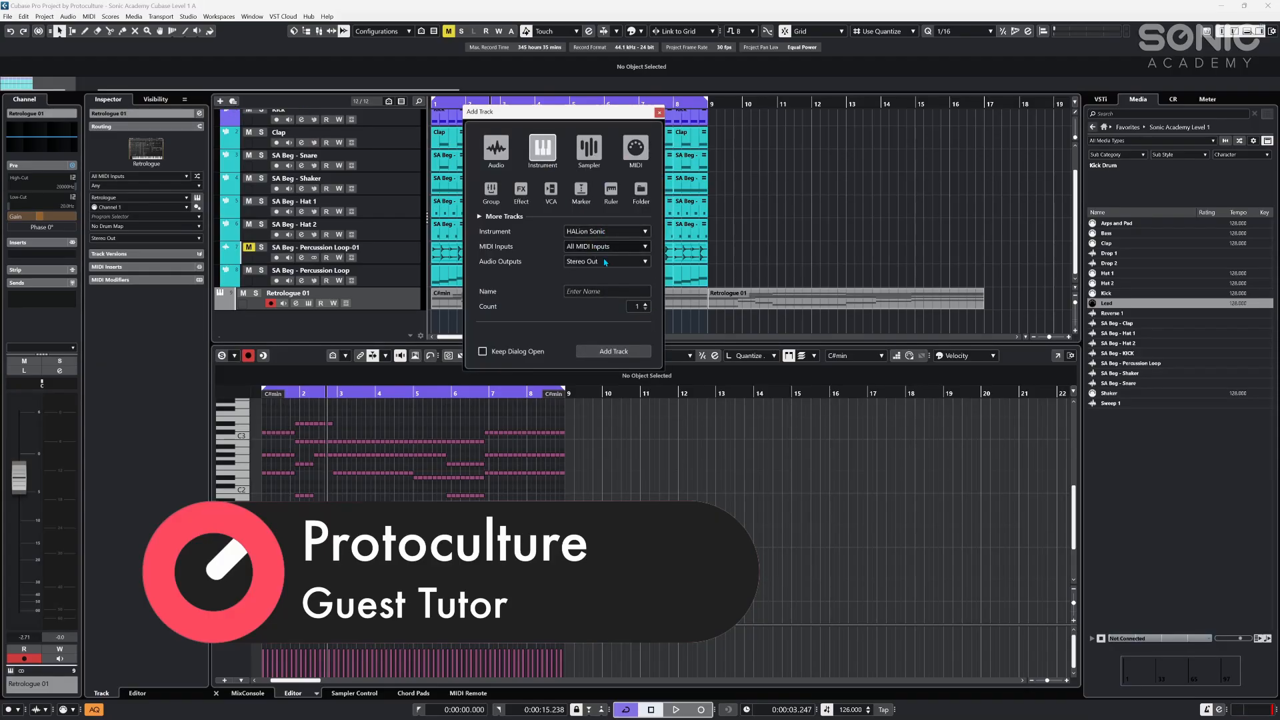
left_click(627, 352)
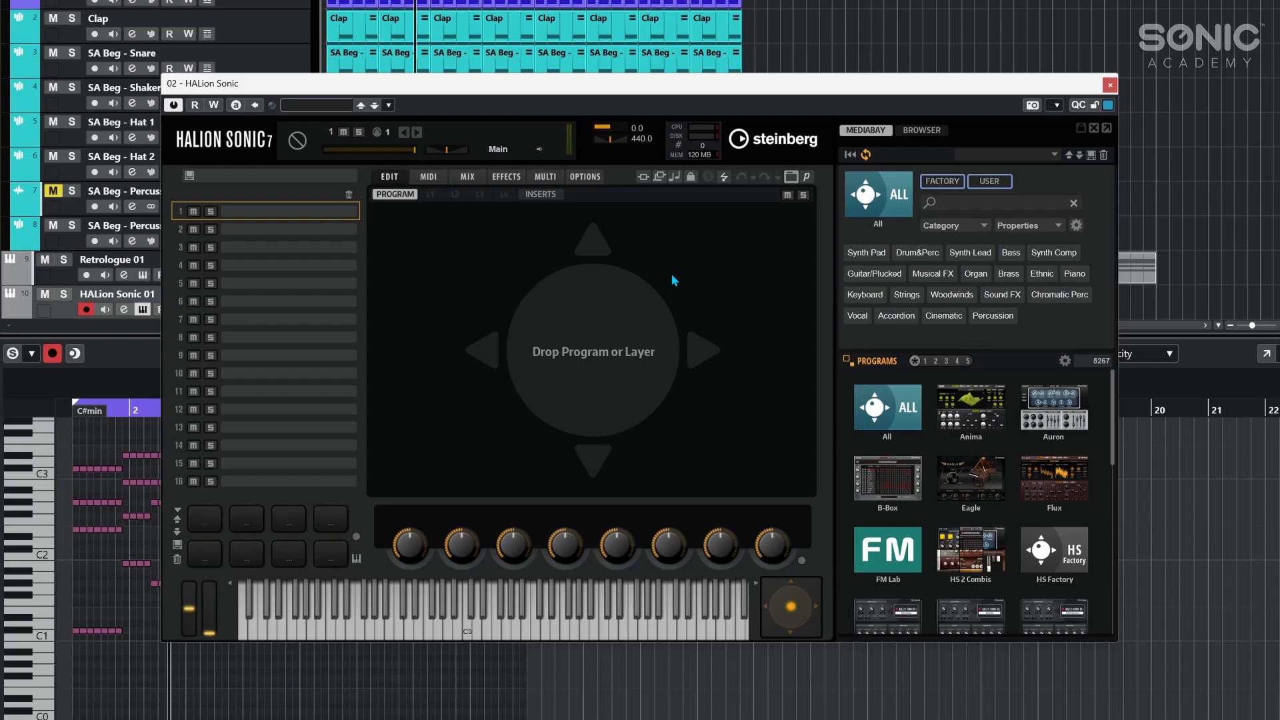
- Limit the HALion Sonic programs to the Flux synth and try the Arcade and Ambient Visions presets
left_click(1056, 498)
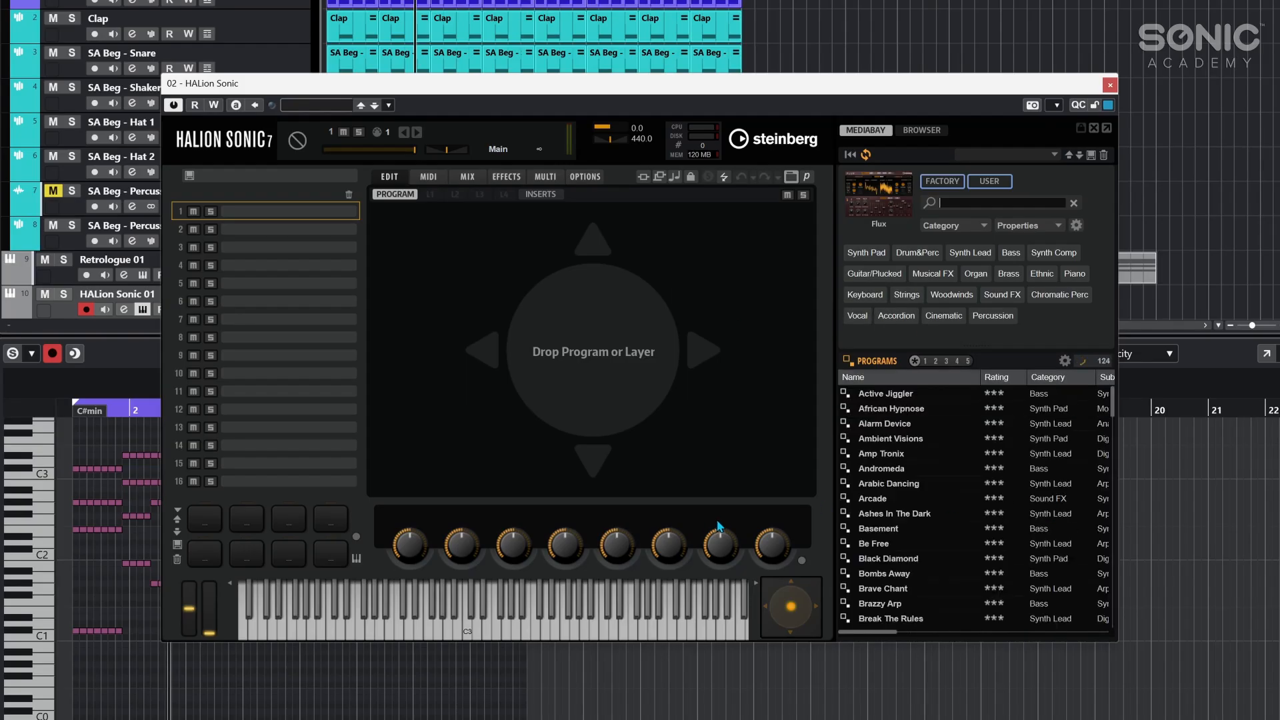
double_click(891, 499)
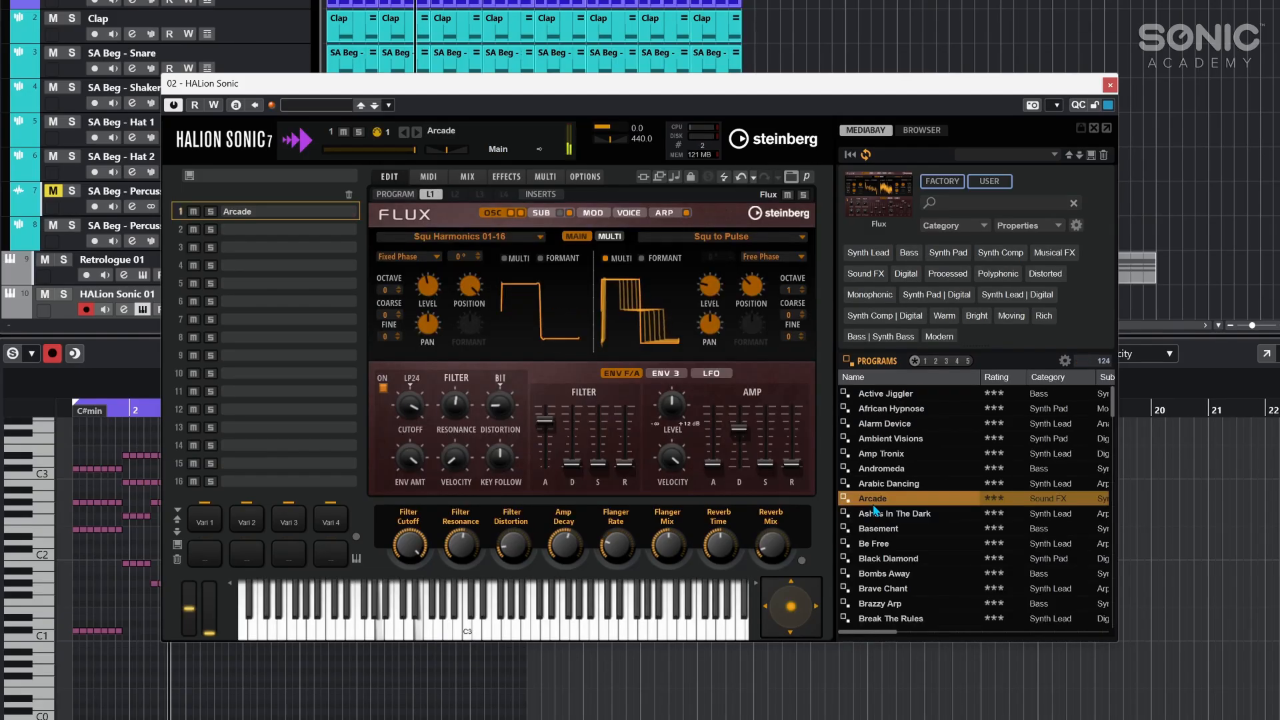
double_click(890, 438)
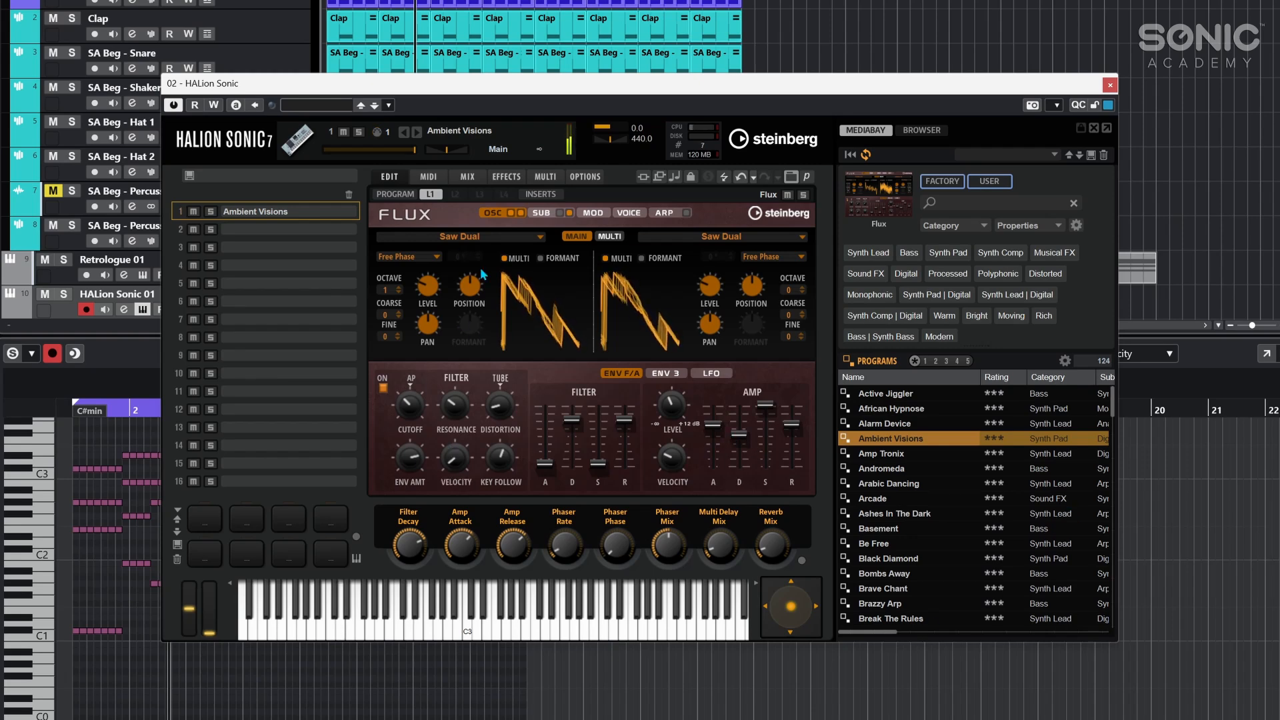
- Change the first Flux oscillator's wavetable to Saw Harmonics 01-08 from the Saw Based group
left_click(524, 238)
left_click(531, 238)
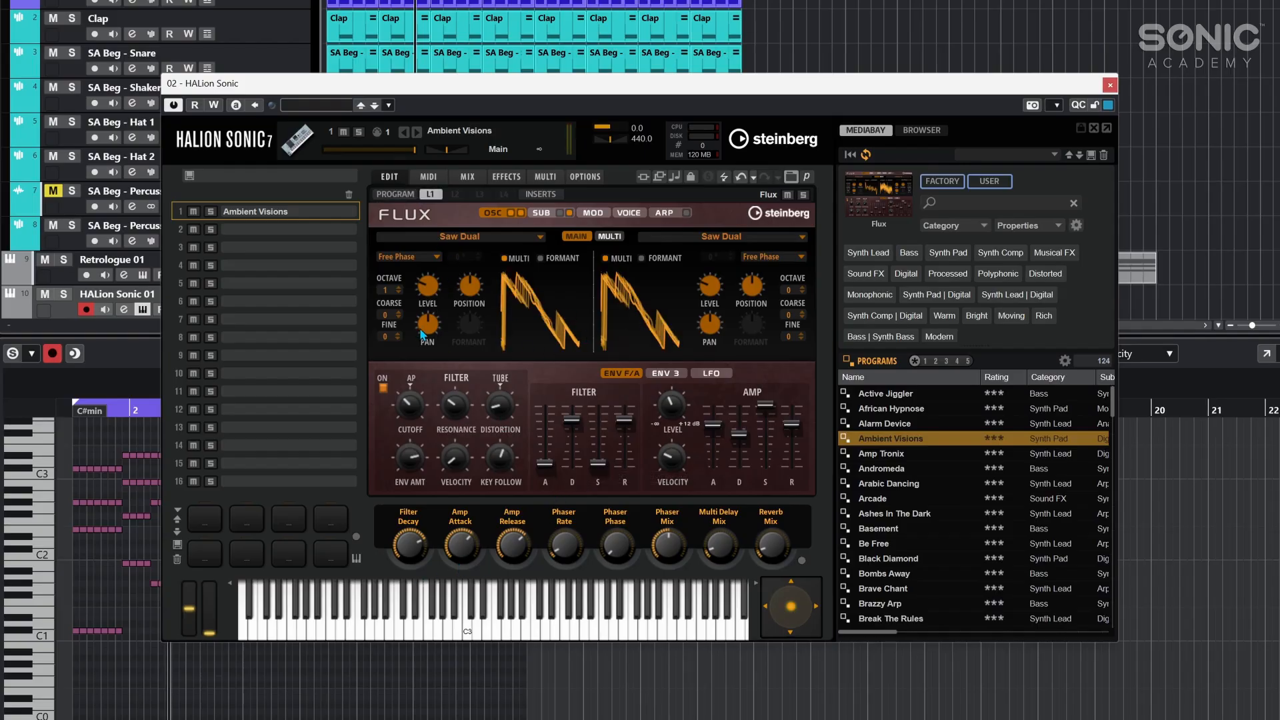
left_click(408, 256)
left_click(419, 274)
left_click(485, 238)
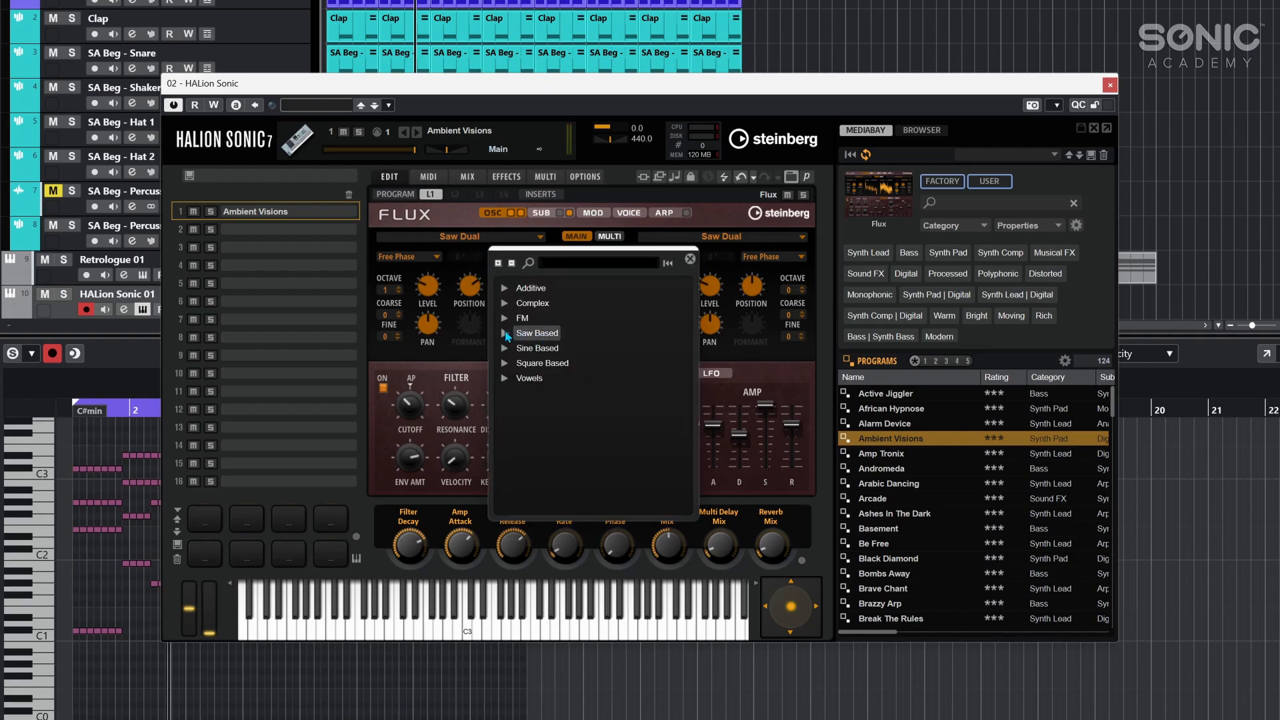
left_click(508, 335)
double_click(587, 445)
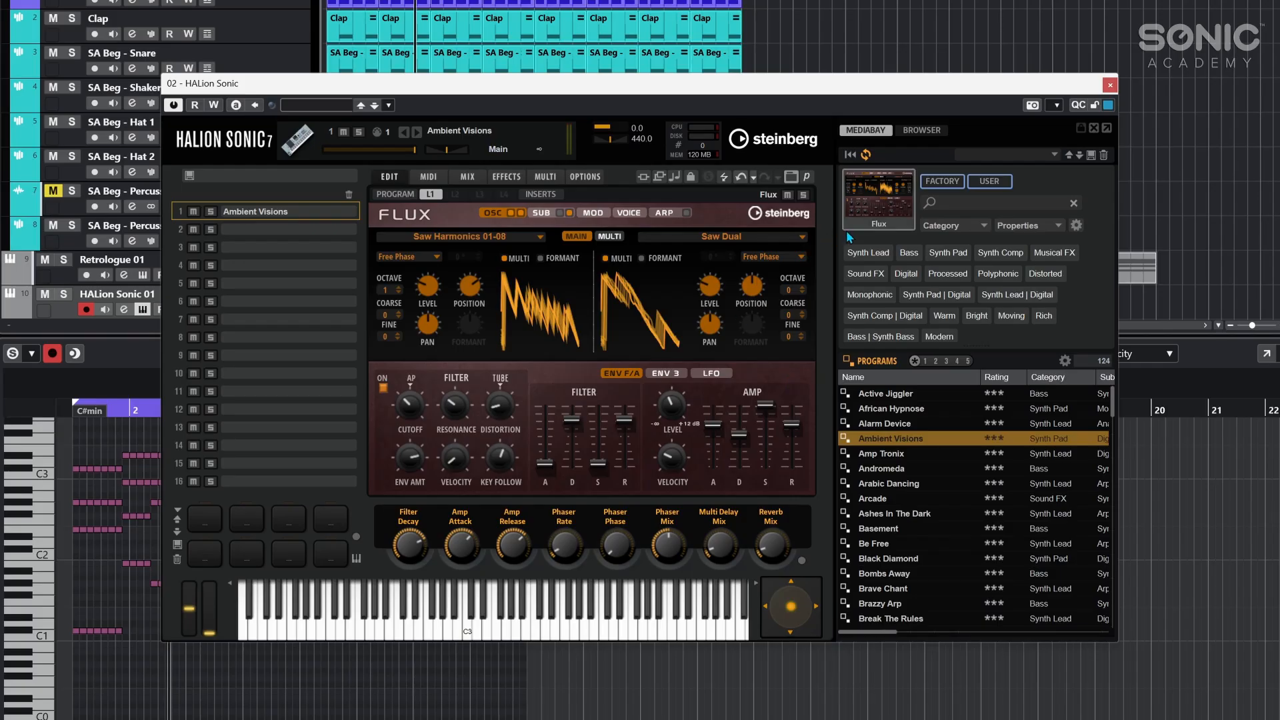
- Show programs from all HALion Sonic synths, filter them to the Synth Bass category, and browse the presets
left_click(903, 212)
left_click(883, 413)
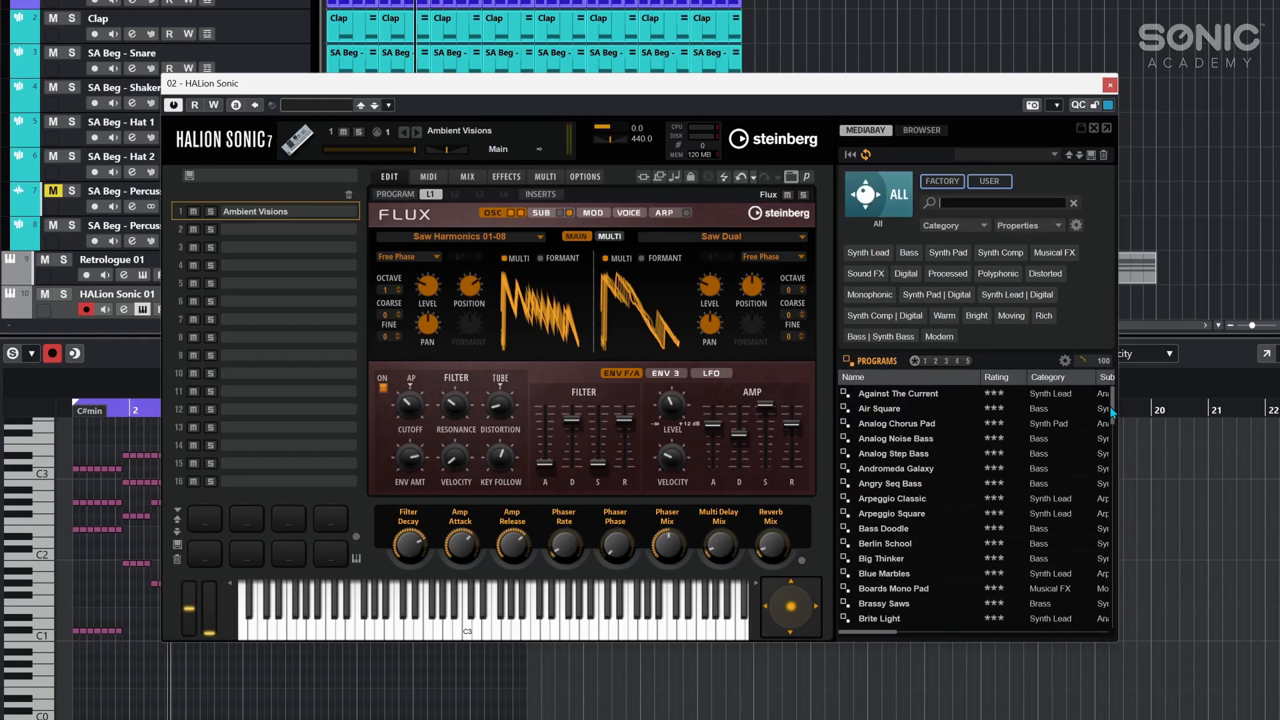
left_click(984, 227)
left_click(941, 285)
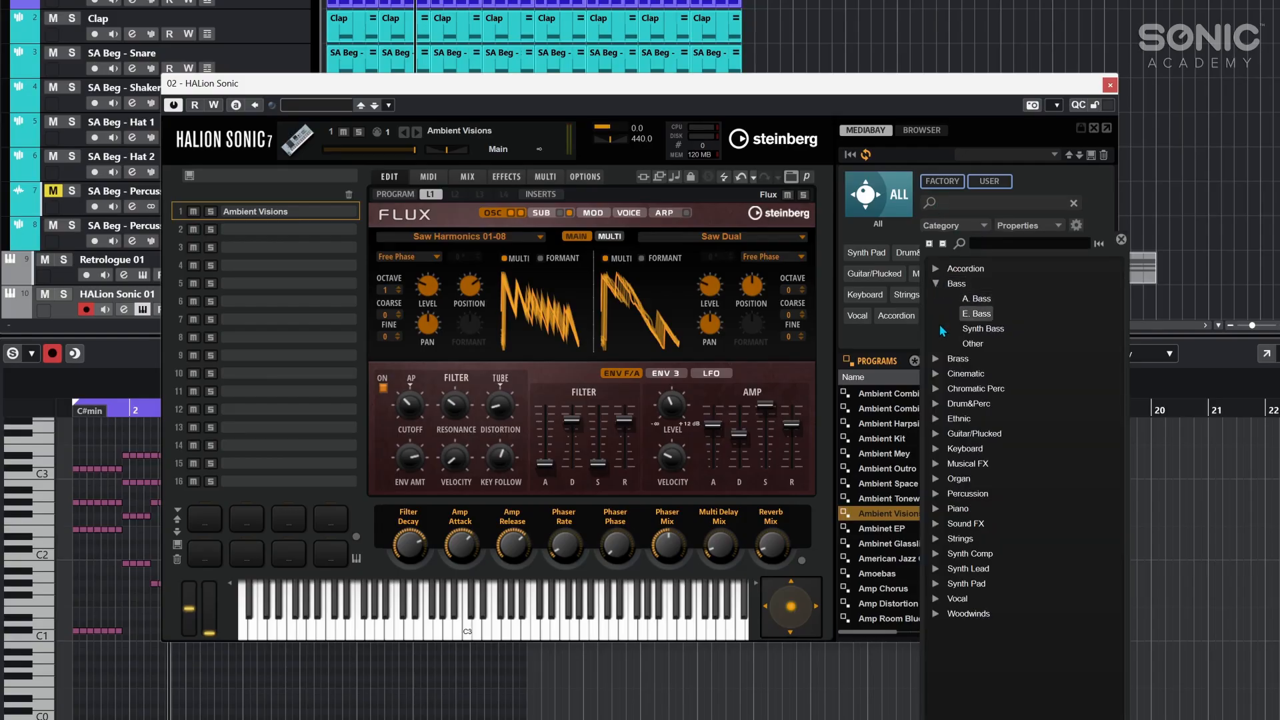
left_click(983, 329)
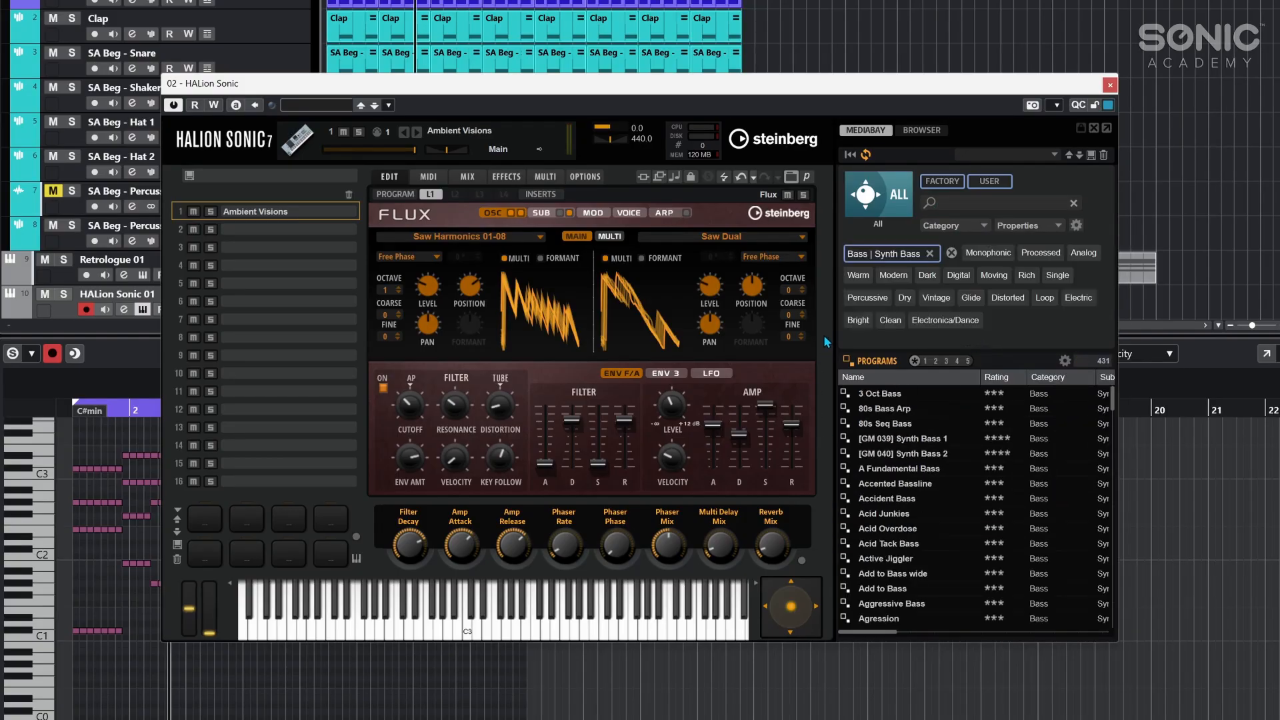
scroll(915, 524, "down", 15)
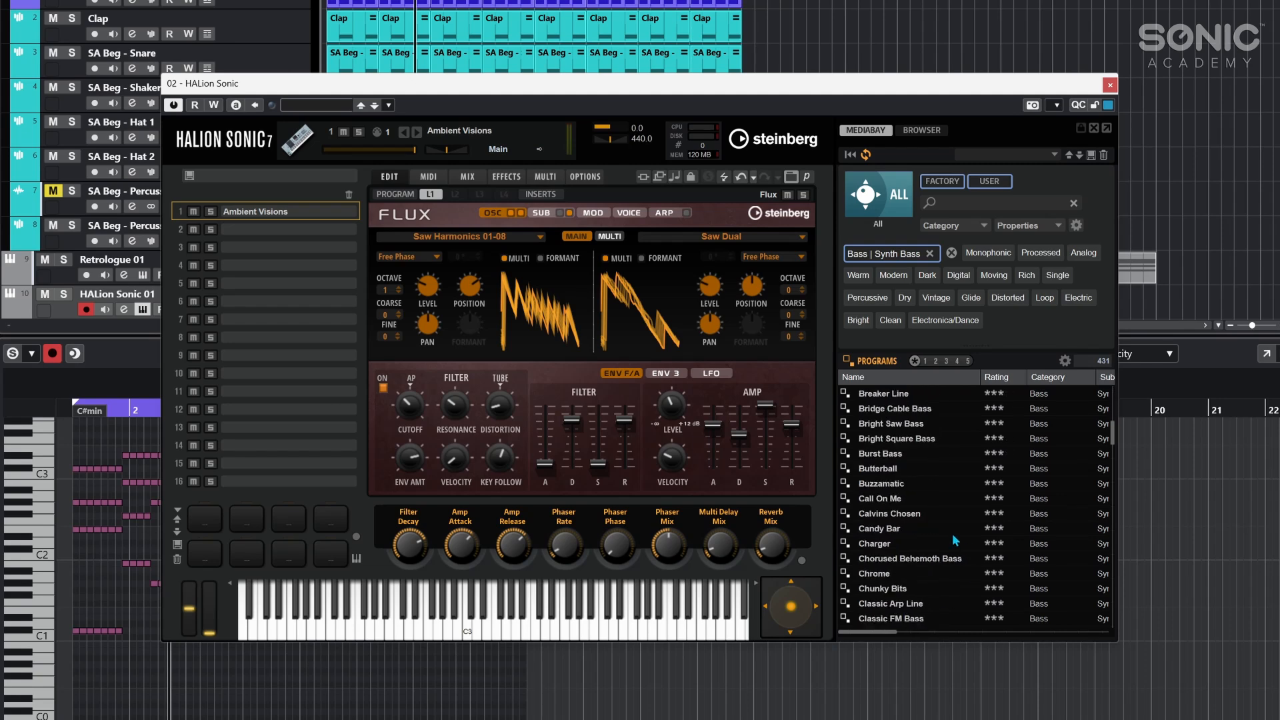
- Search the bass programs for "sub", try Earthquake Sub and Saw & Sub Legato, and load Sub Bass
left_click(958, 204)
type("sub")
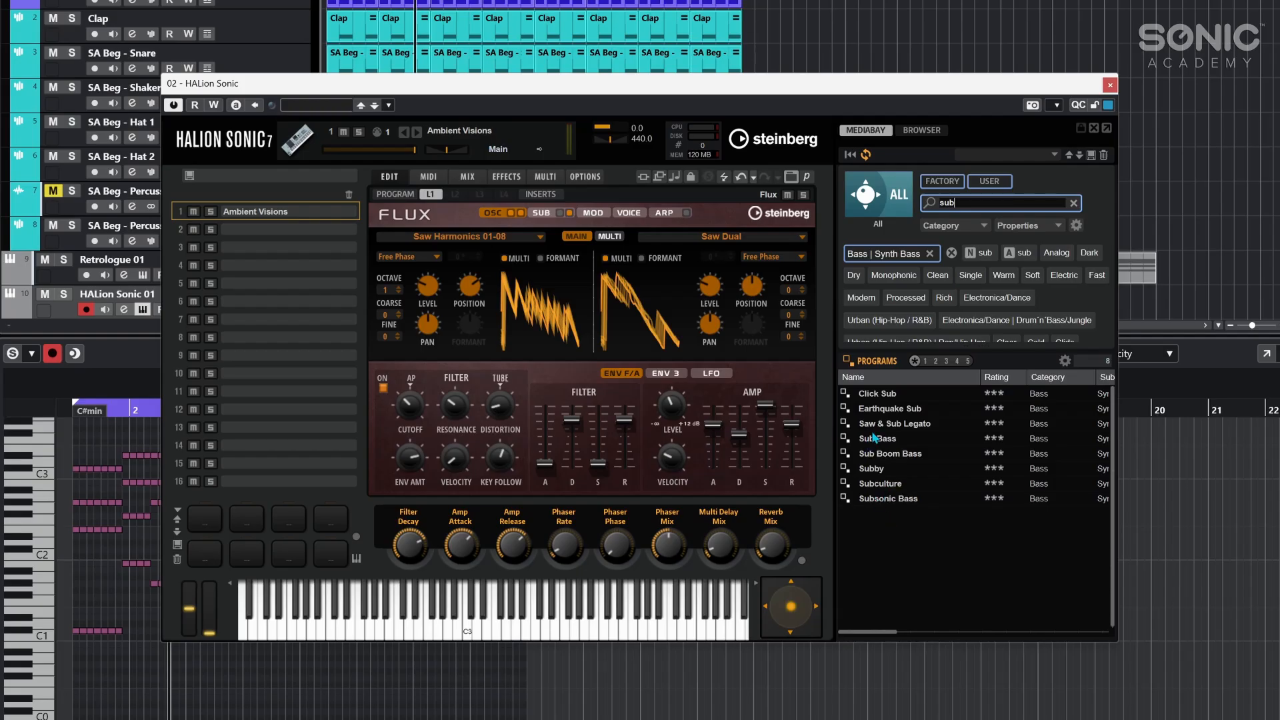
double_click(883, 410)
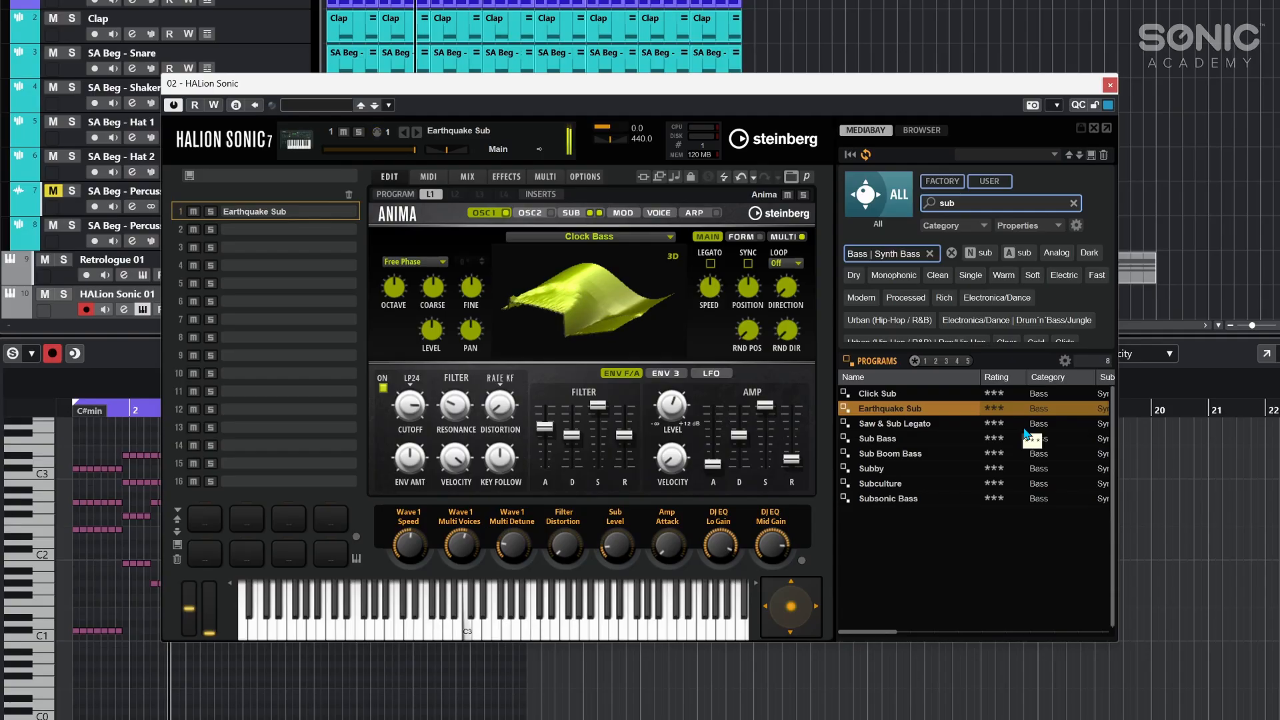
double_click(916, 422)
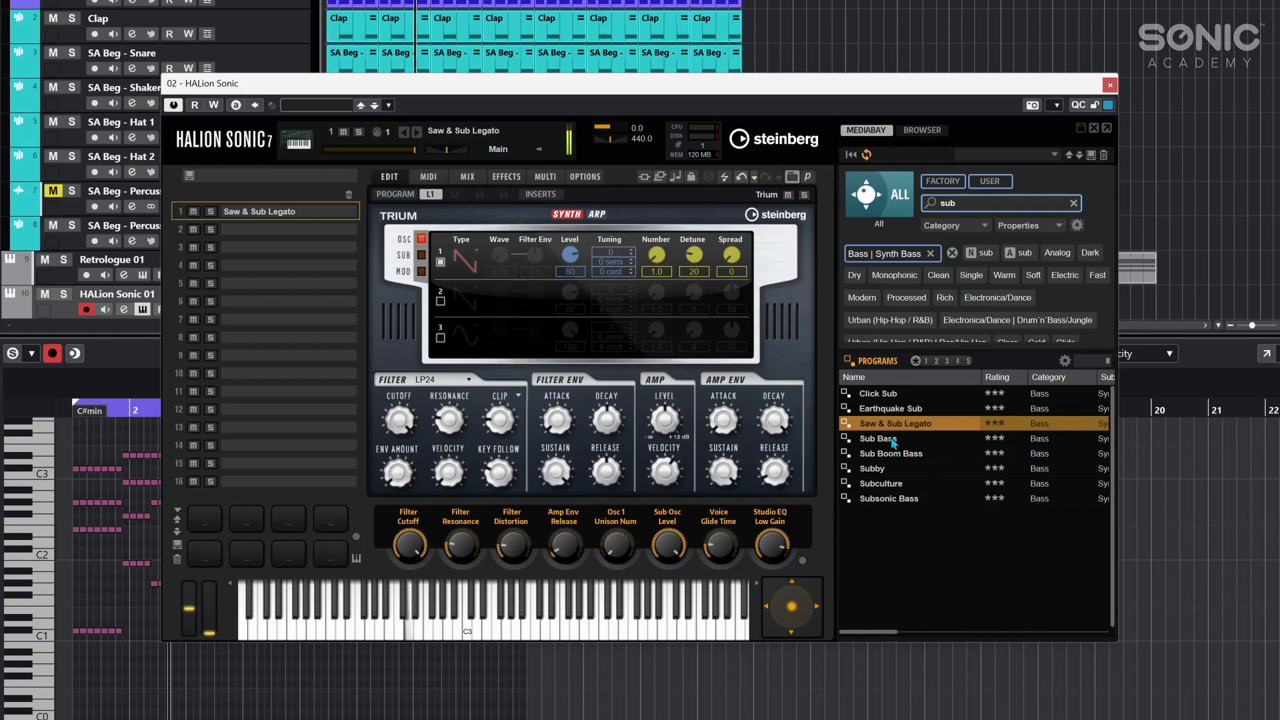
double_click(892, 440)
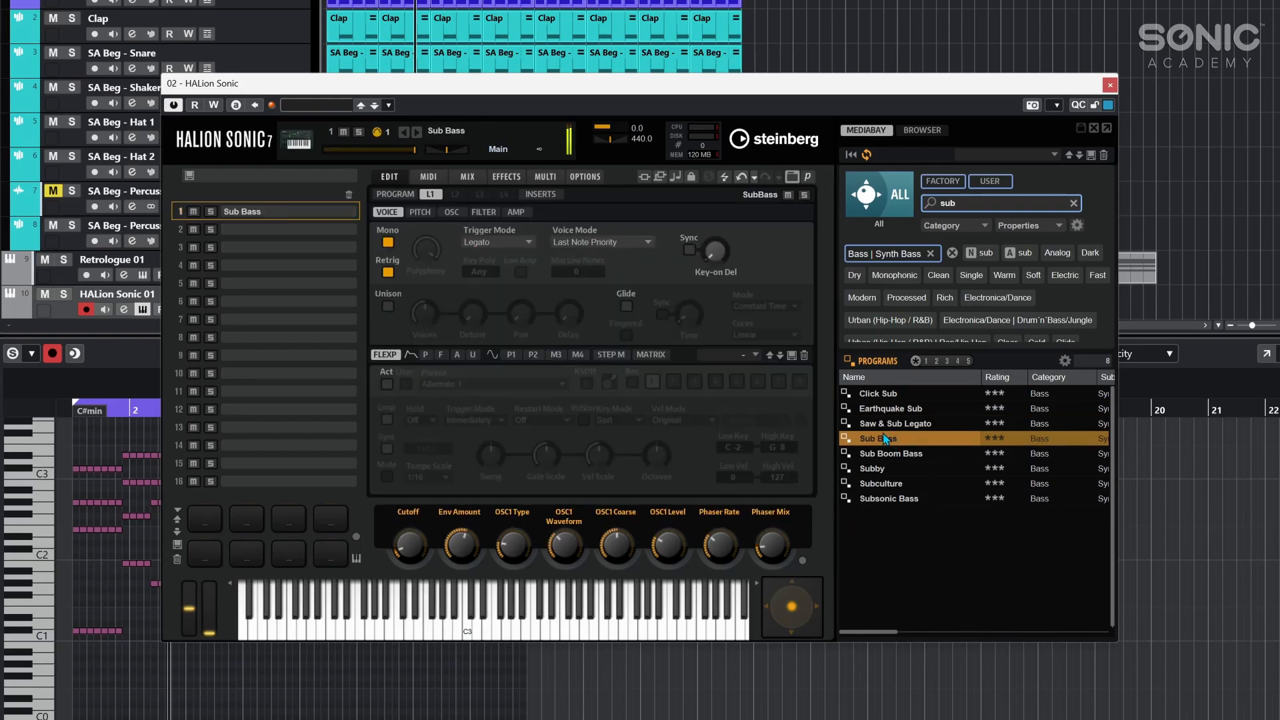
- Try the Subby, Sub Boom Bass and Saw & Sub Legato presets, viewing the Trium synth and arpeggiator pages of the last one
left_click(872, 469)
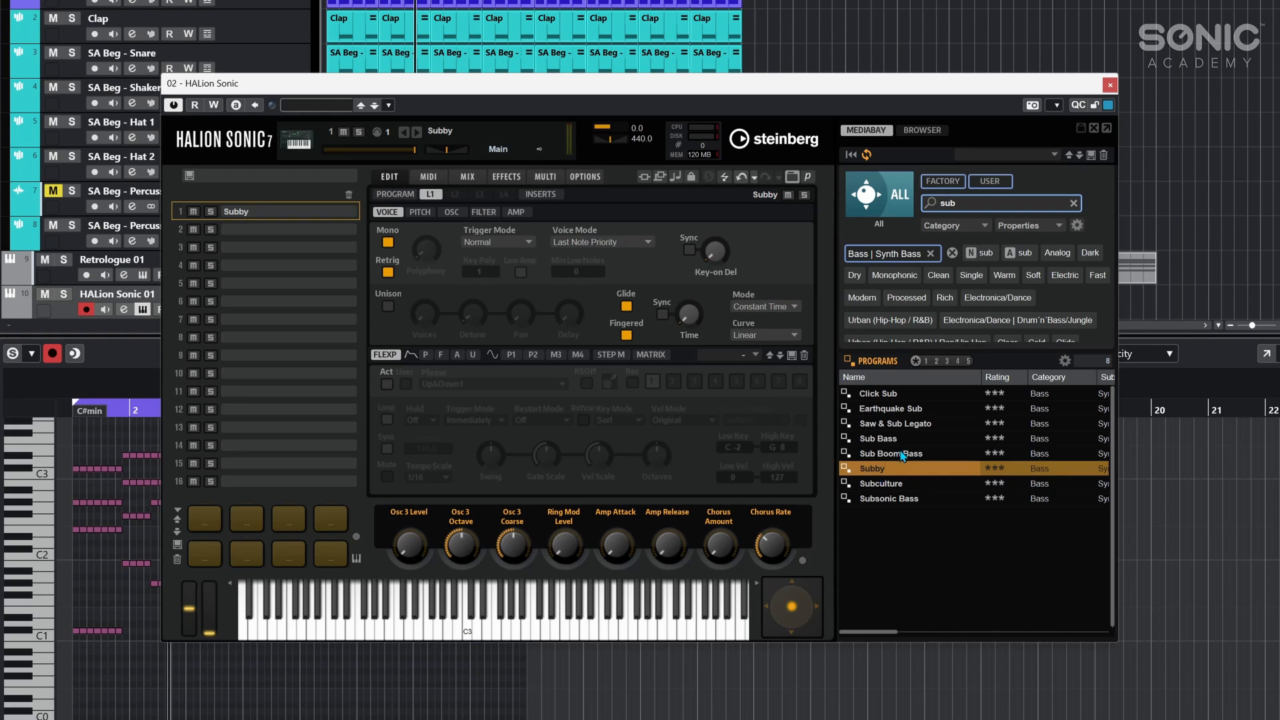
left_click(891, 455)
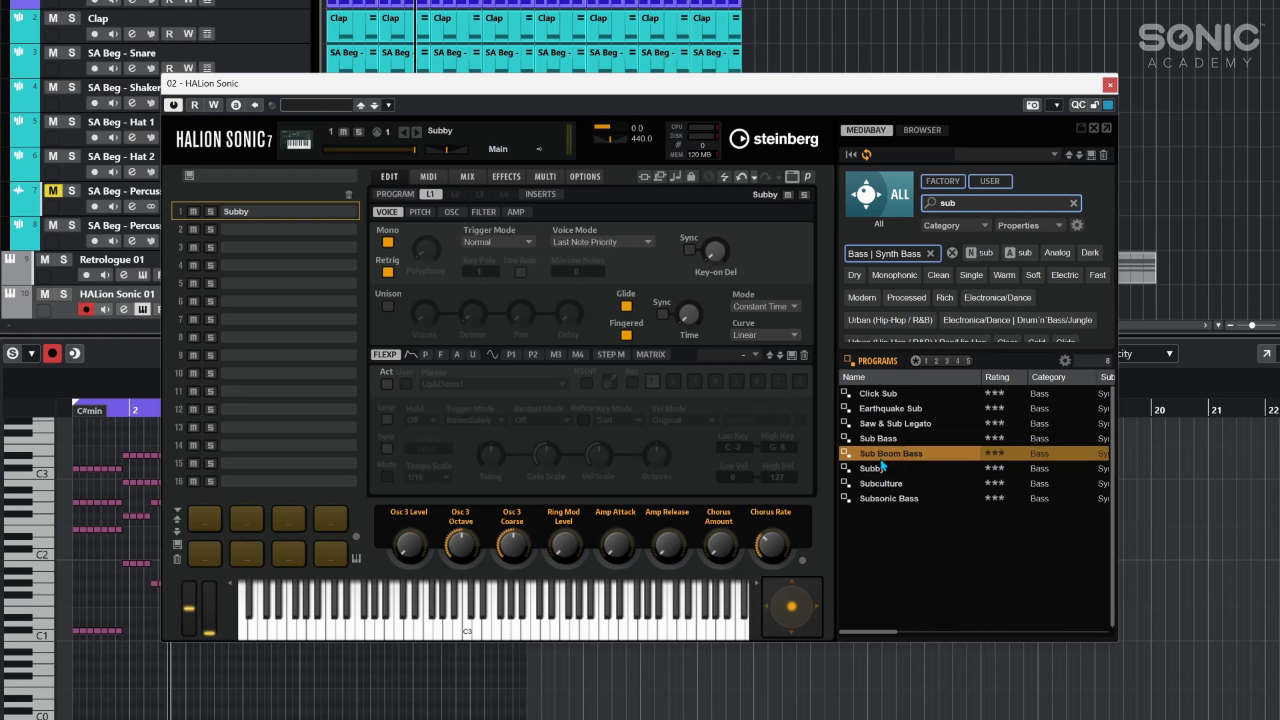
left_click(886, 423)
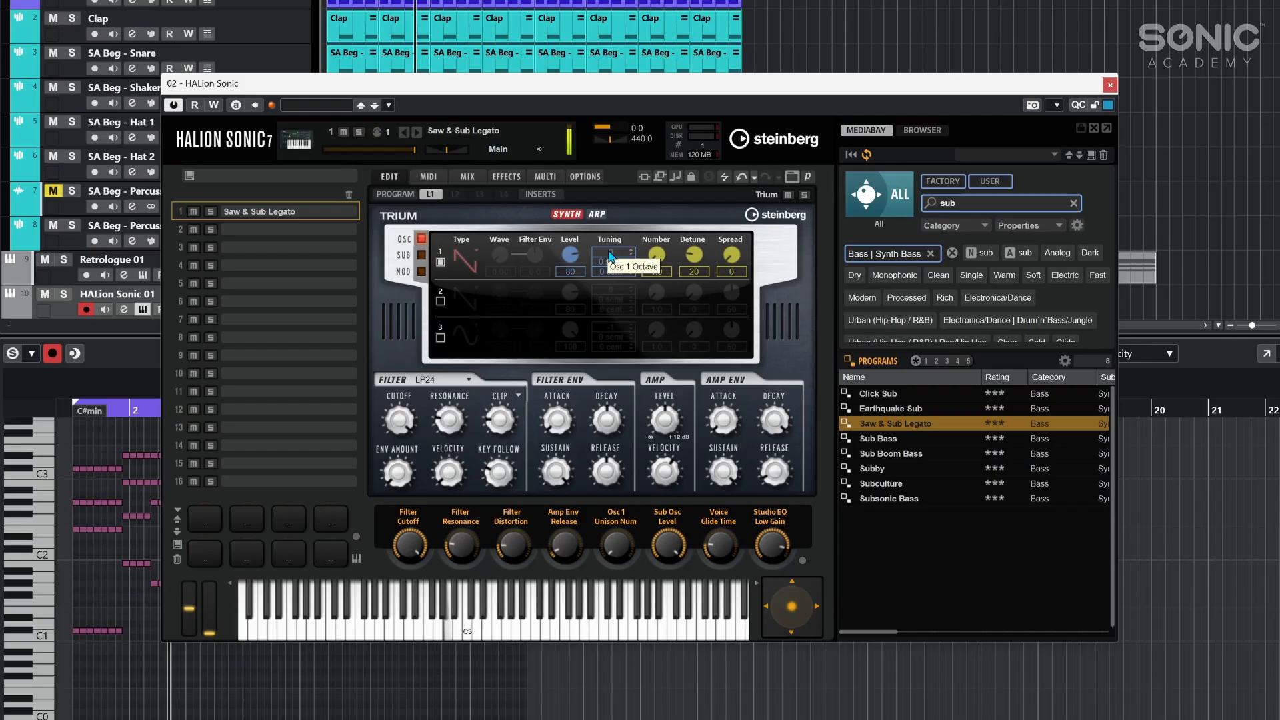
left_click(598, 211)
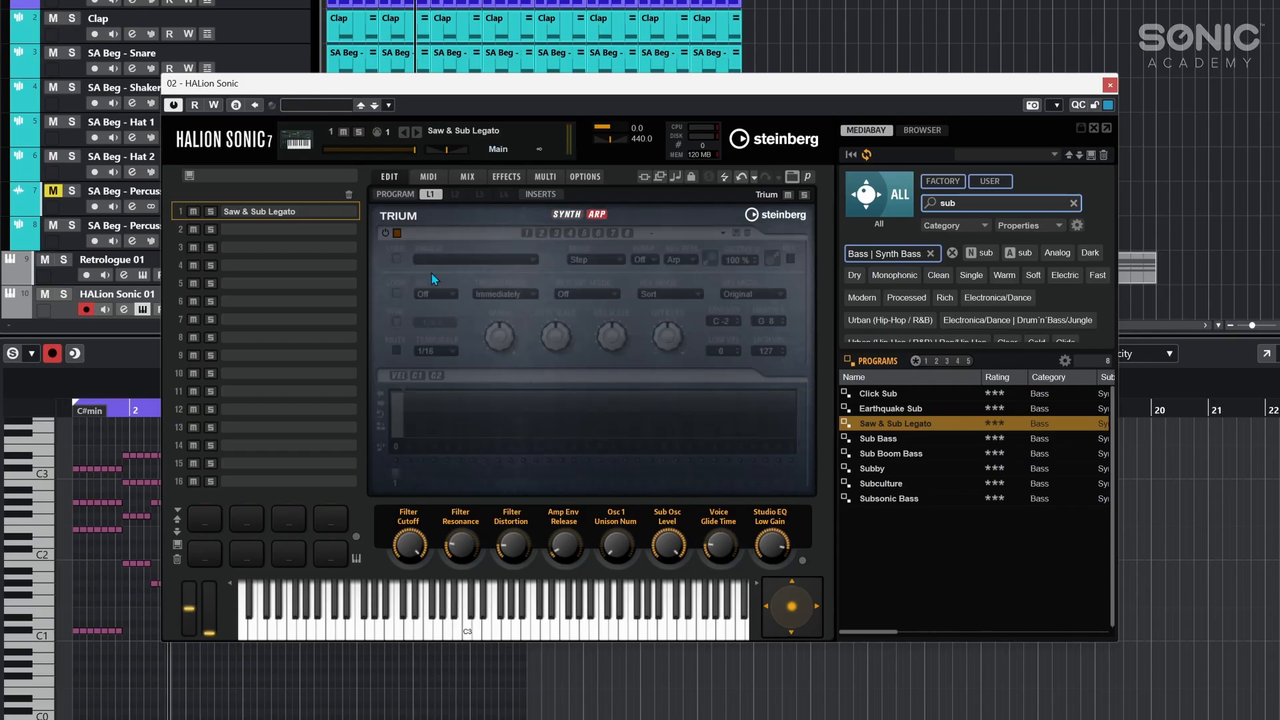
left_click(579, 215)
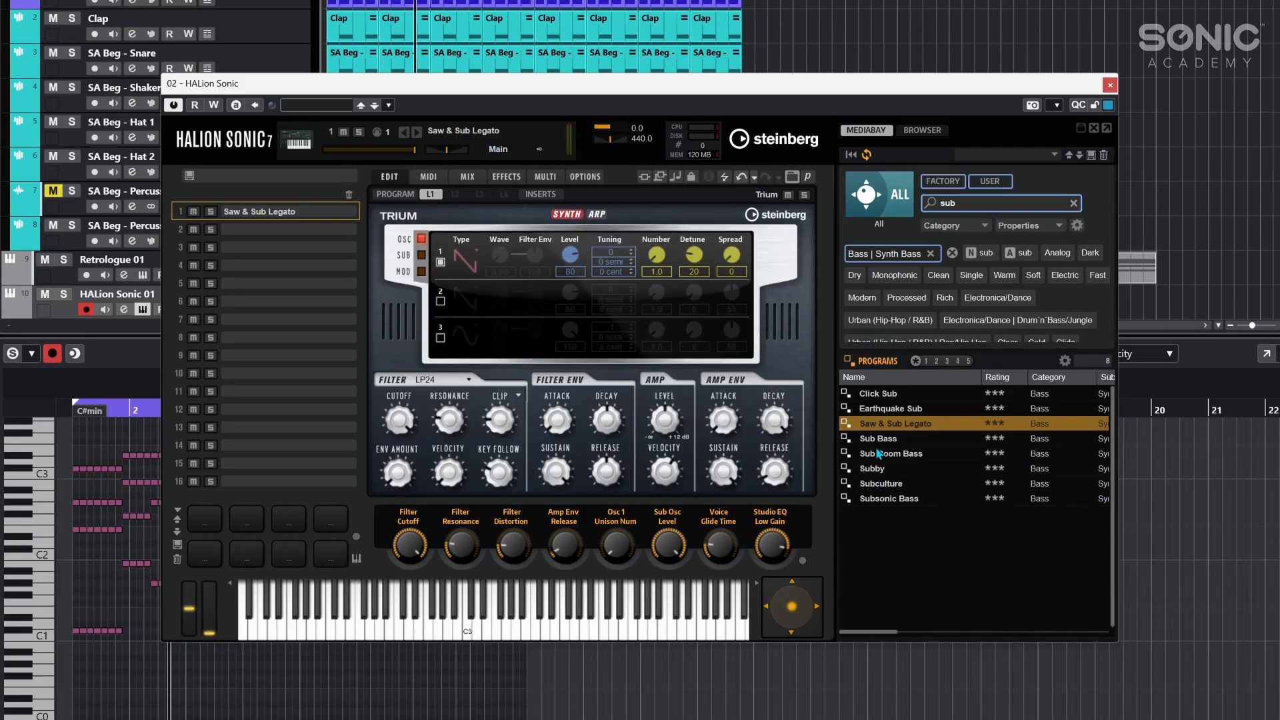
- Load the Subby preset, change its filter type to Tube Drive and raise the filter distortion
left_click(880, 470)
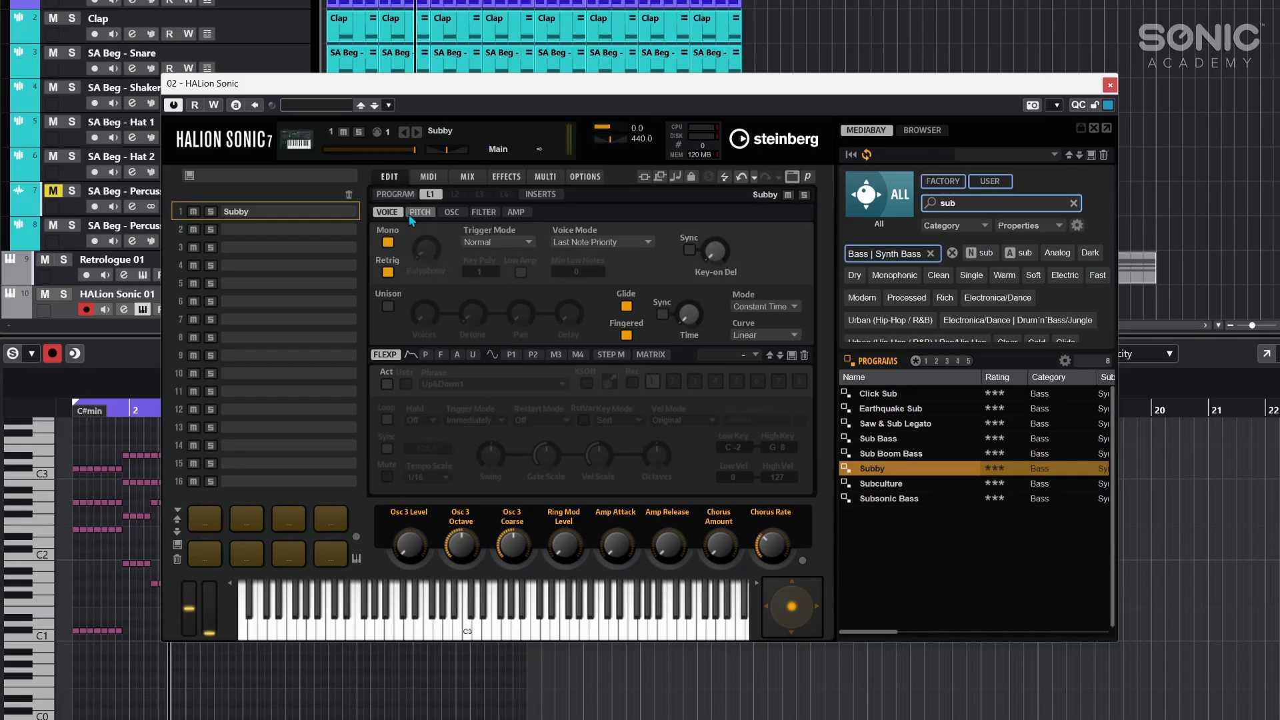
left_click(484, 212)
scroll(441, 241, "down", 3)
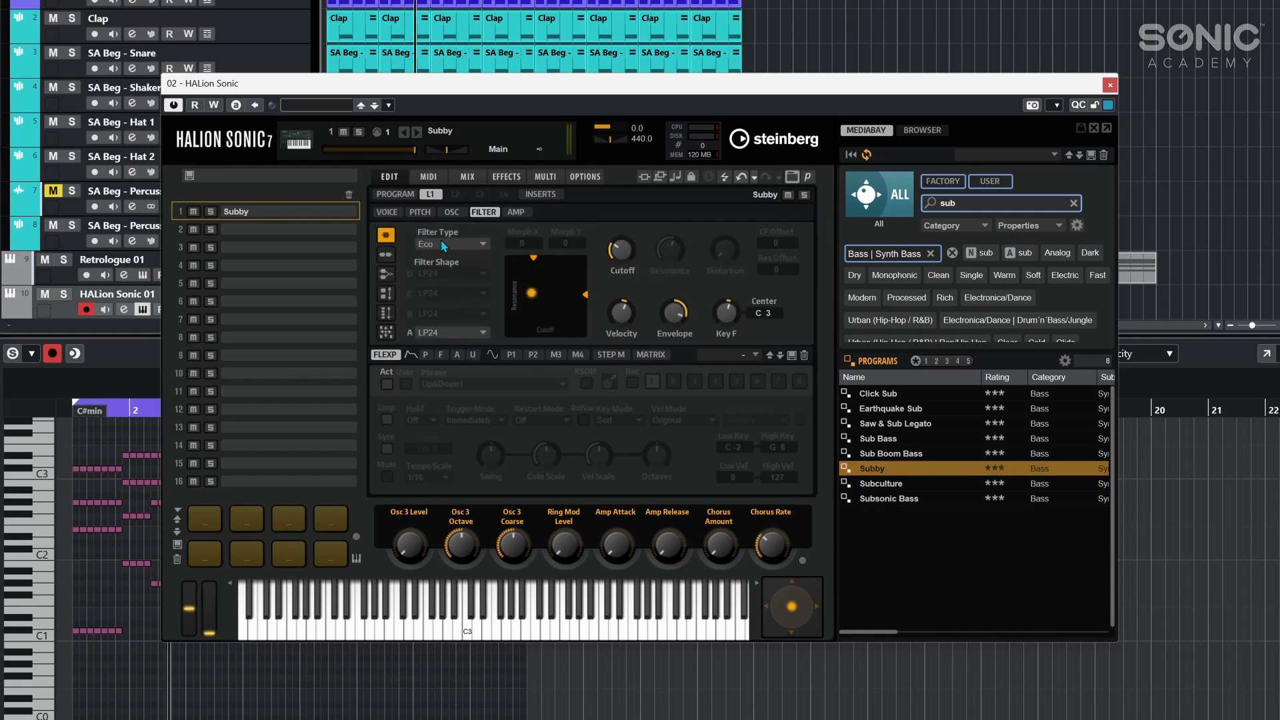
left_click(452, 244)
left_click(455, 246)
left_click(455, 245)
left_click(450, 294)
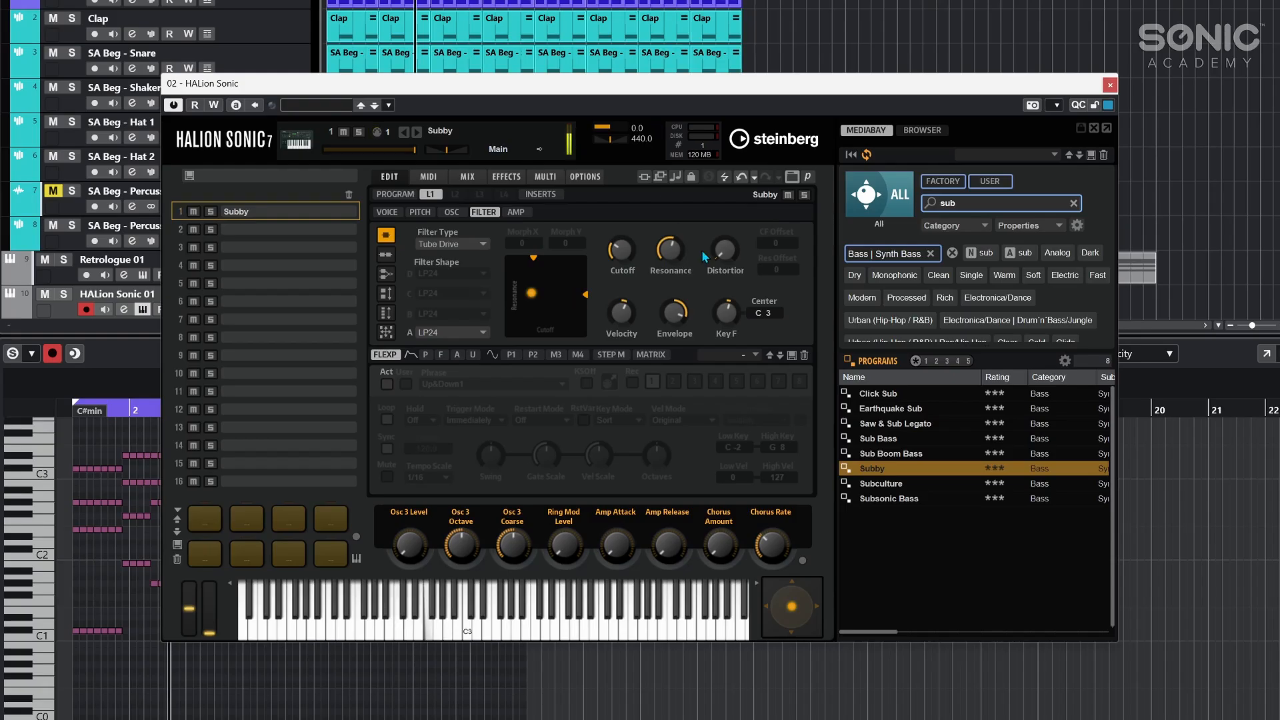
left_click_drag(733, 234, 730, 258)
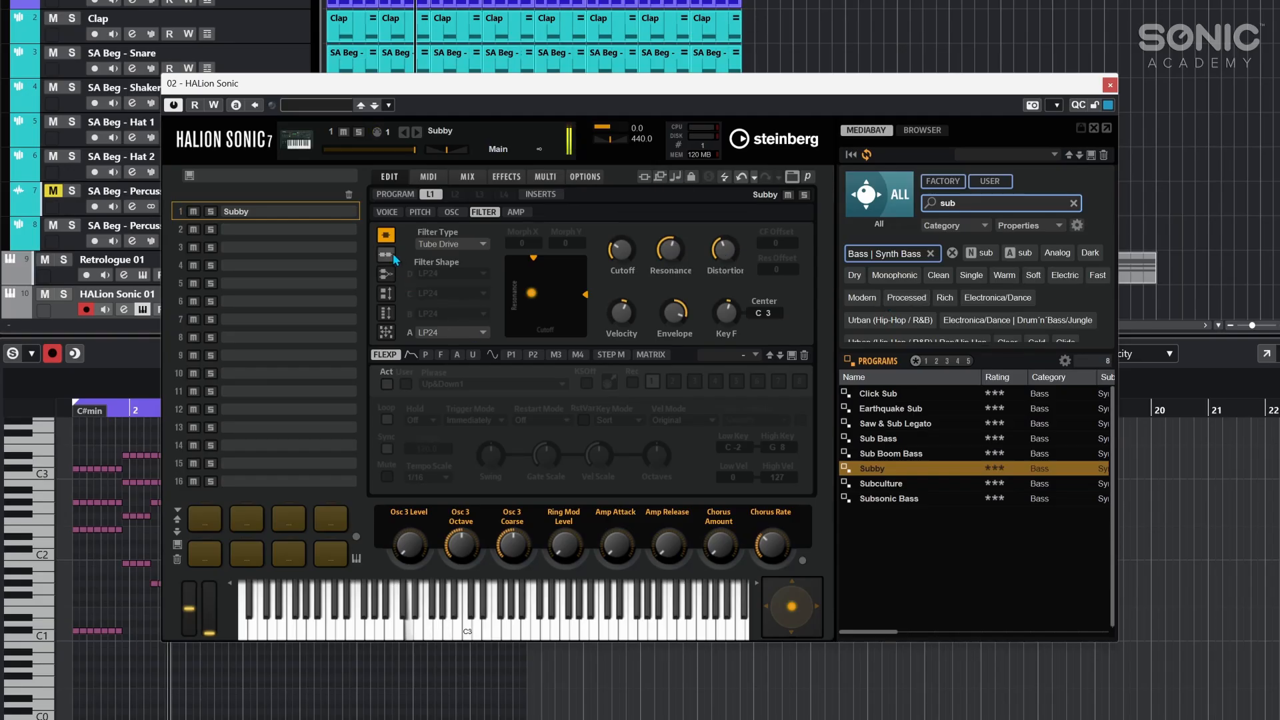
- Examine Subby's oscillator and amplifier settings and close the HALion Sonic window
left_click(454, 213)
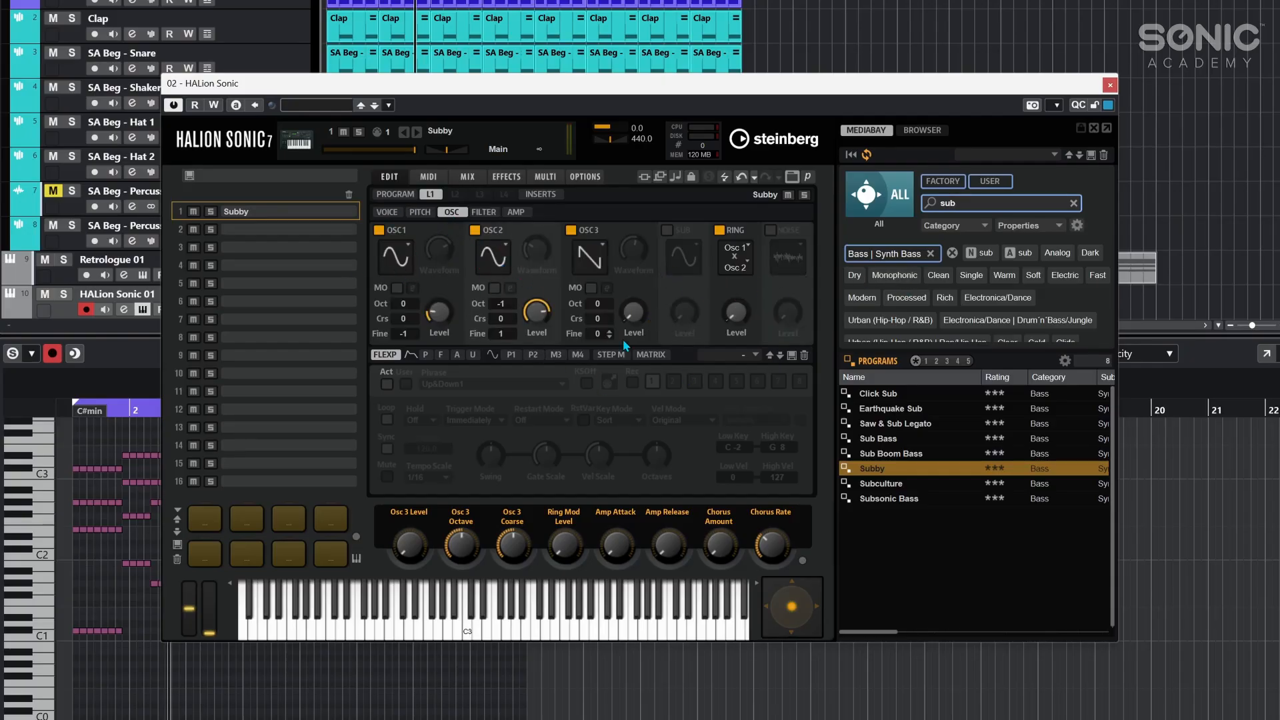
left_click(516, 212)
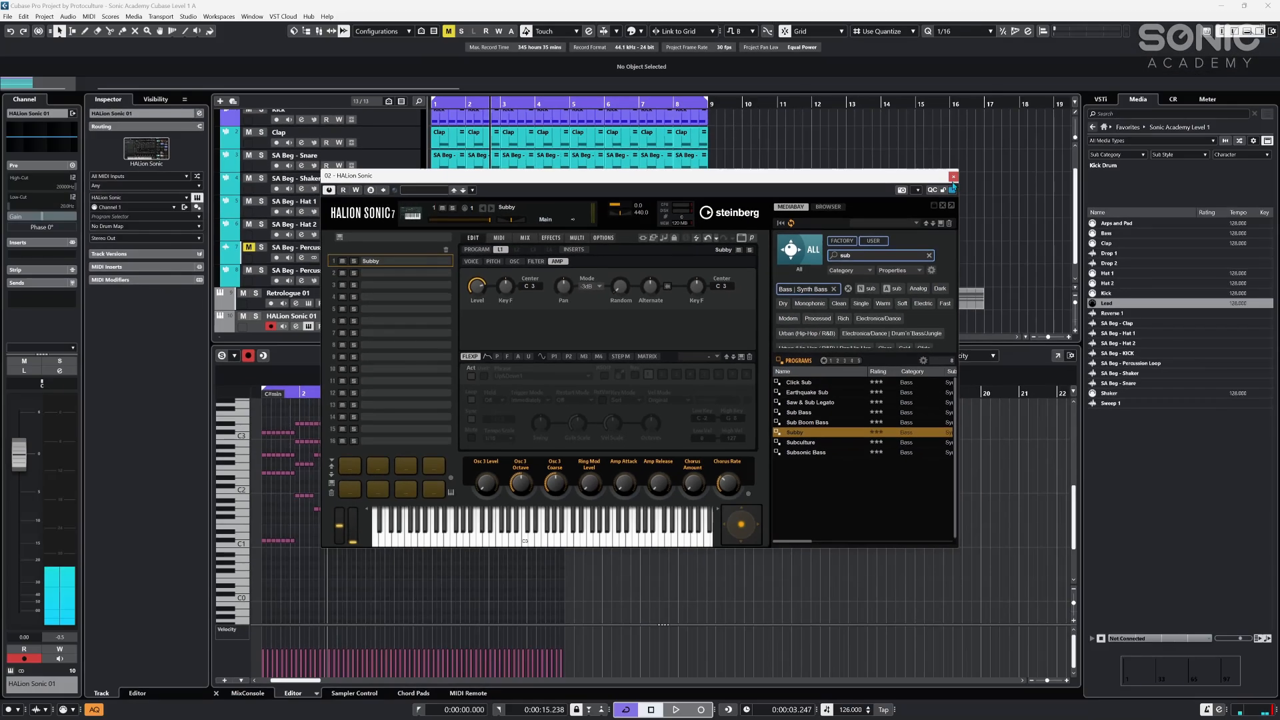
left_click(953, 178)
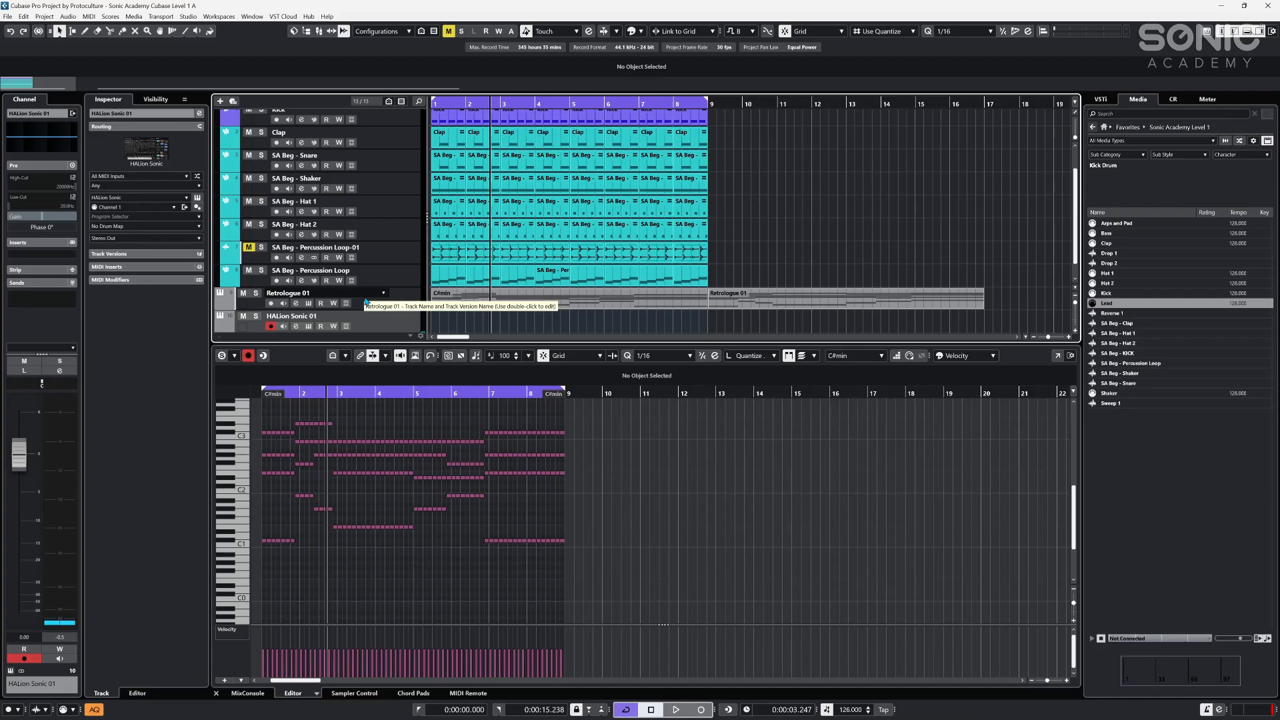
- Return the cursor to the project start and set the quantize value to 1/8, keeping Auto Quantize enabled
scroll(560, 207, "down", 1)
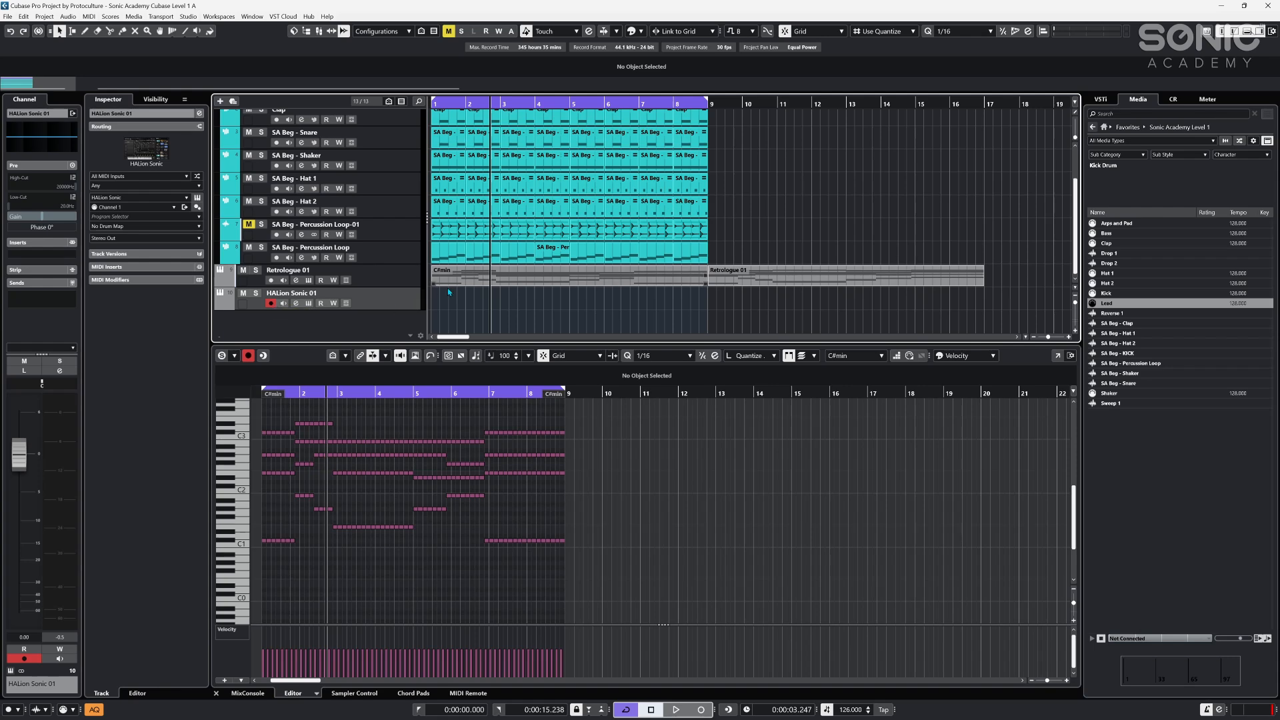
left_click_drag(435, 104, 424, 106)
left_click(94, 711)
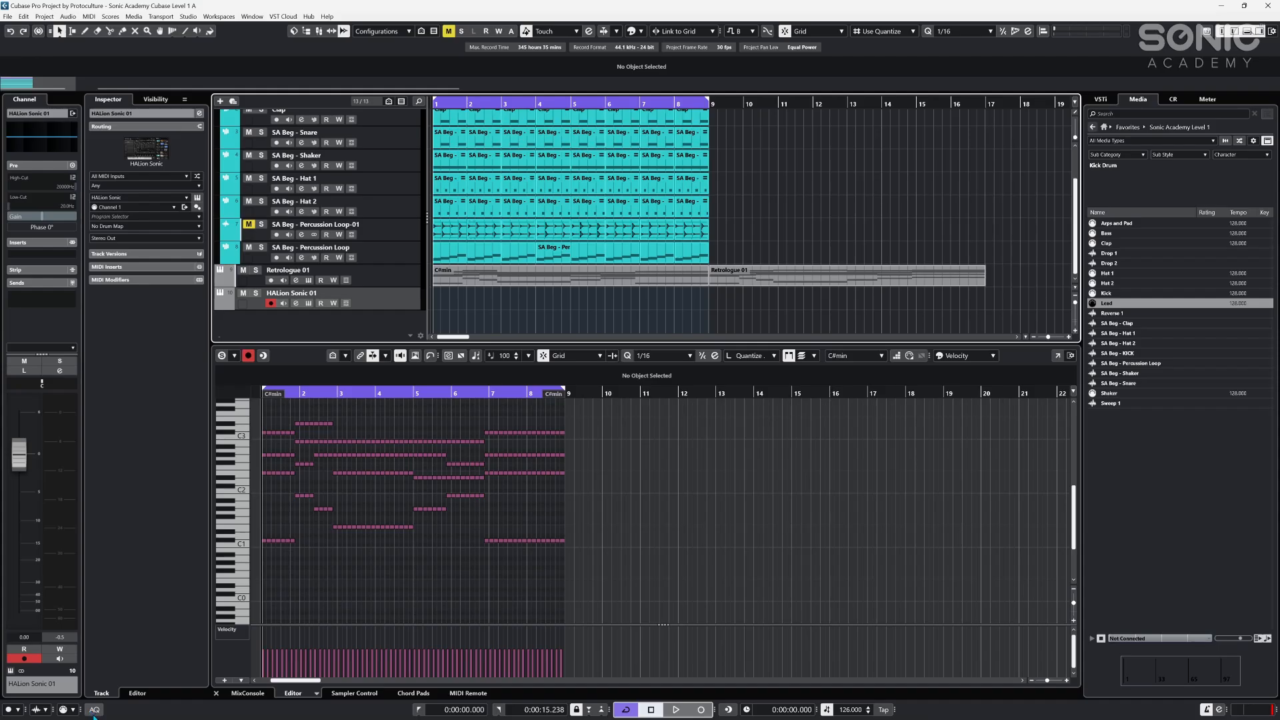
left_click(94, 711)
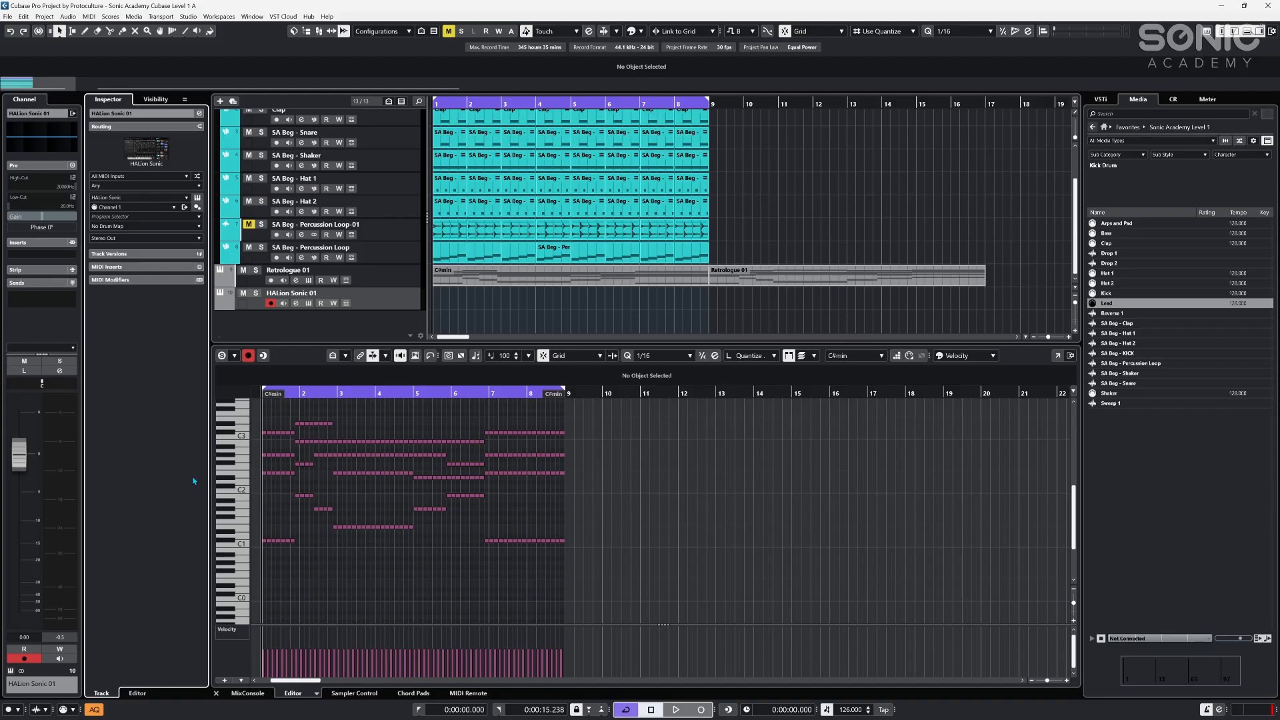
left_click(960, 37)
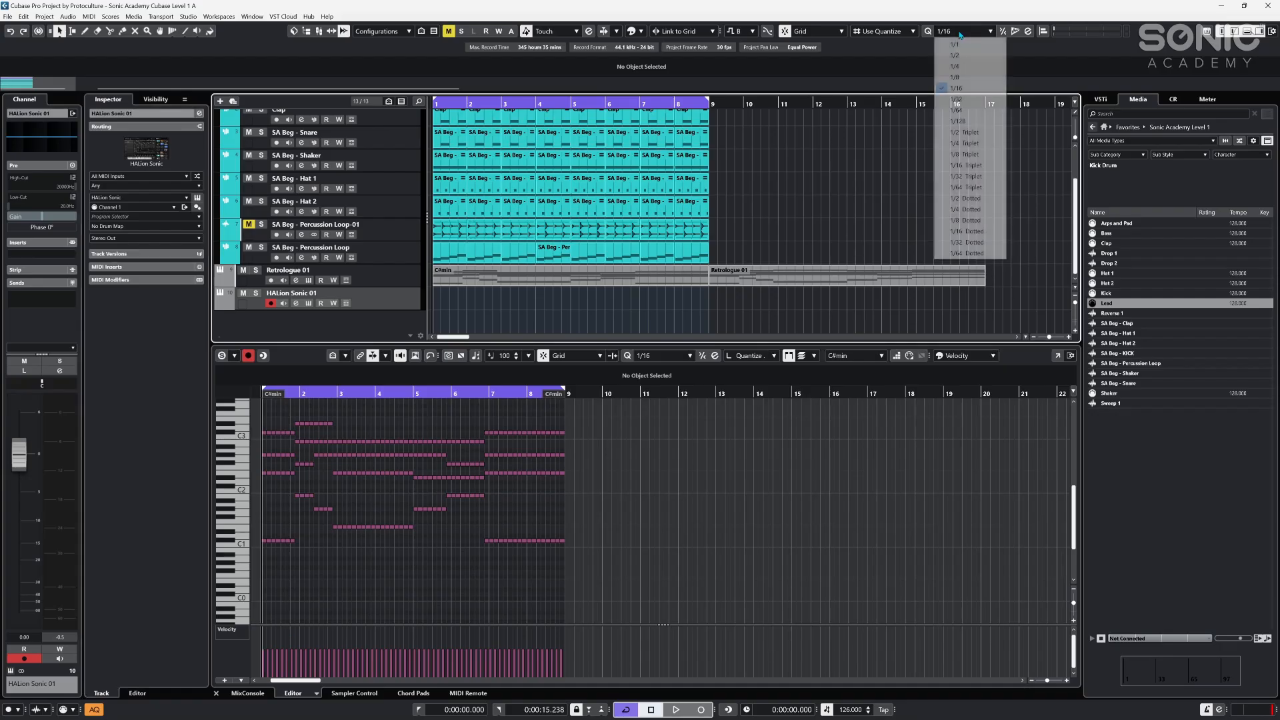
left_click(958, 78)
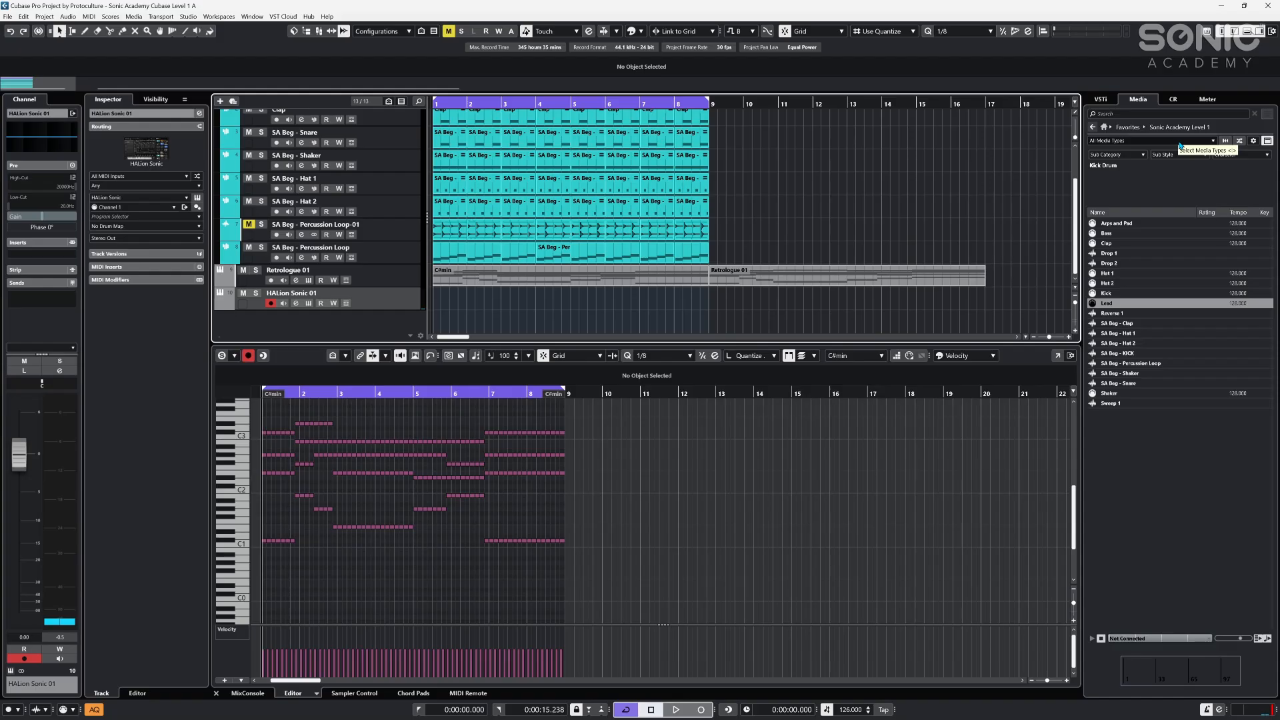
- Solo the HALion Sonic 01 track and play the project briefly
left_click(448, 519)
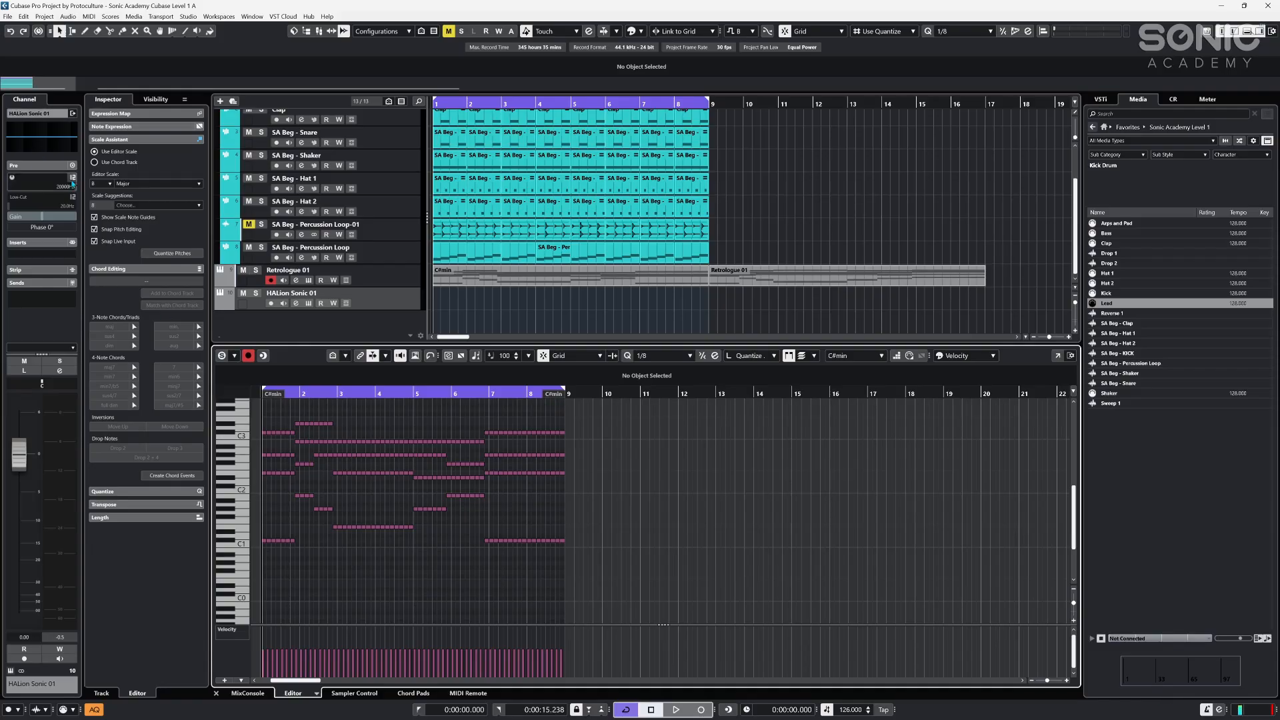
left_click(255, 294)
key("space")
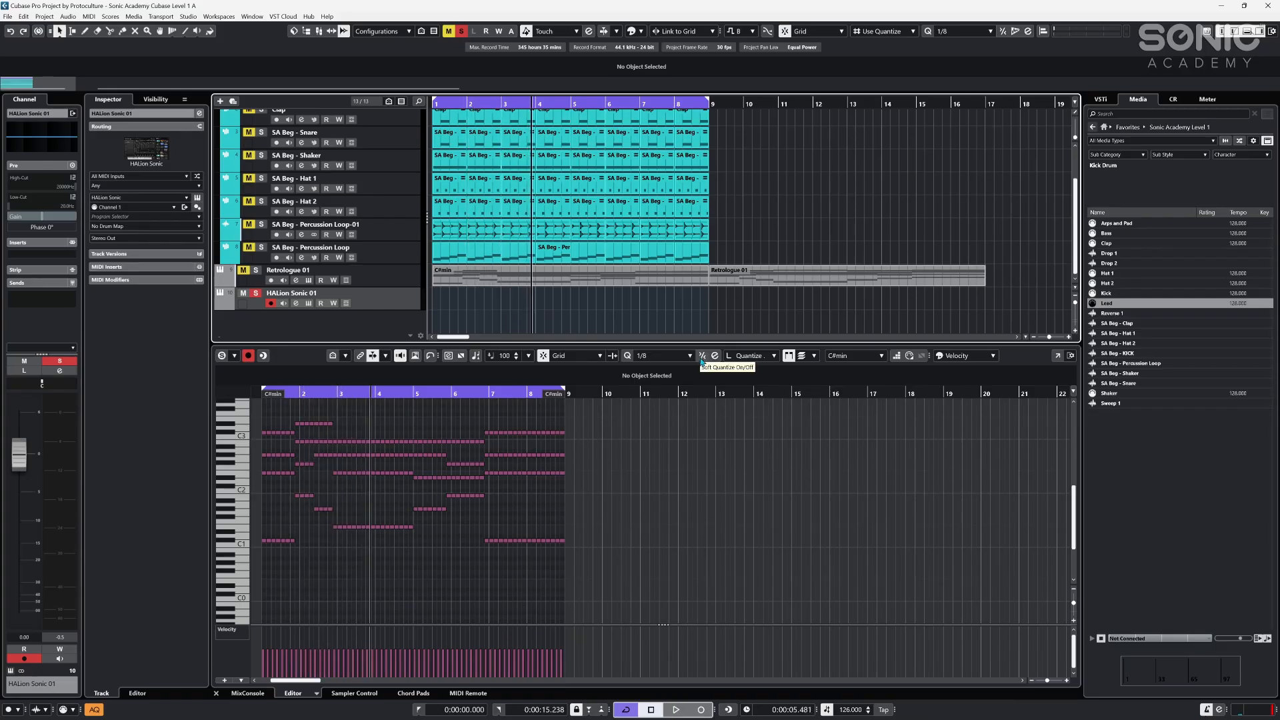
- Enable the metronome click in the Control Room and play from the project start to hear it
left_click(1174, 99)
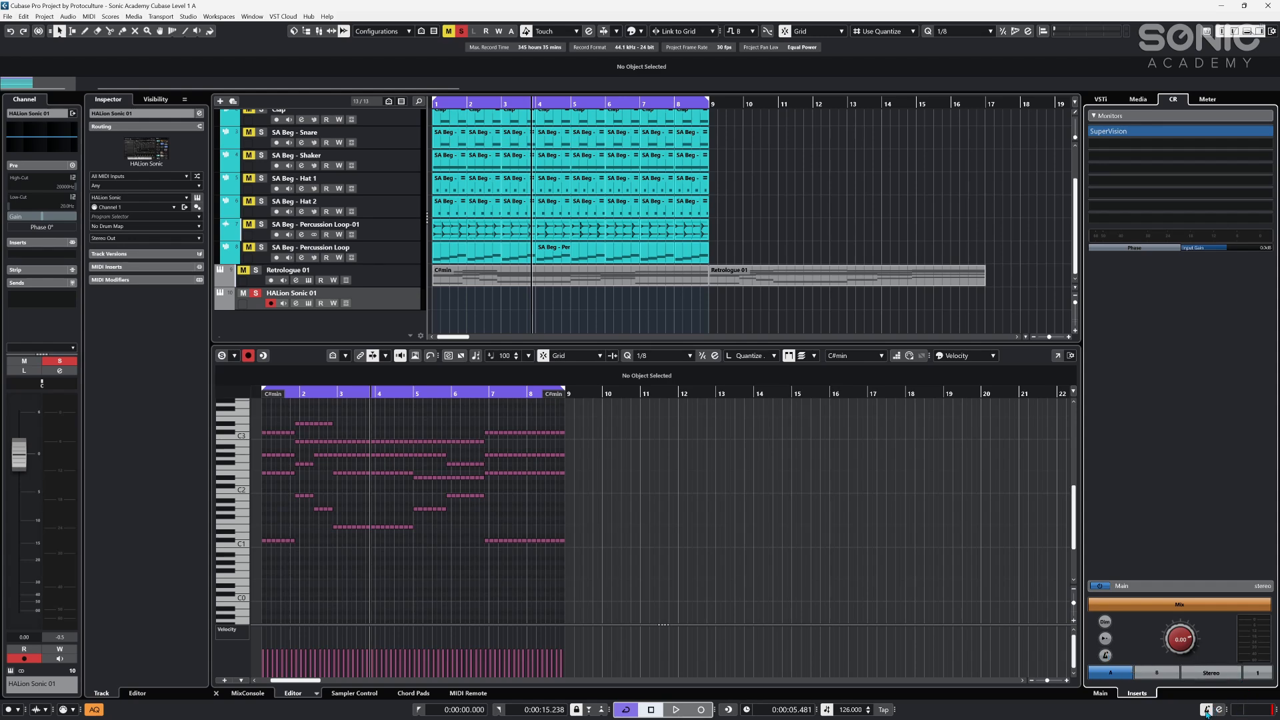
left_click(1105, 656)
left_click_drag(263, 394, 308, 394)
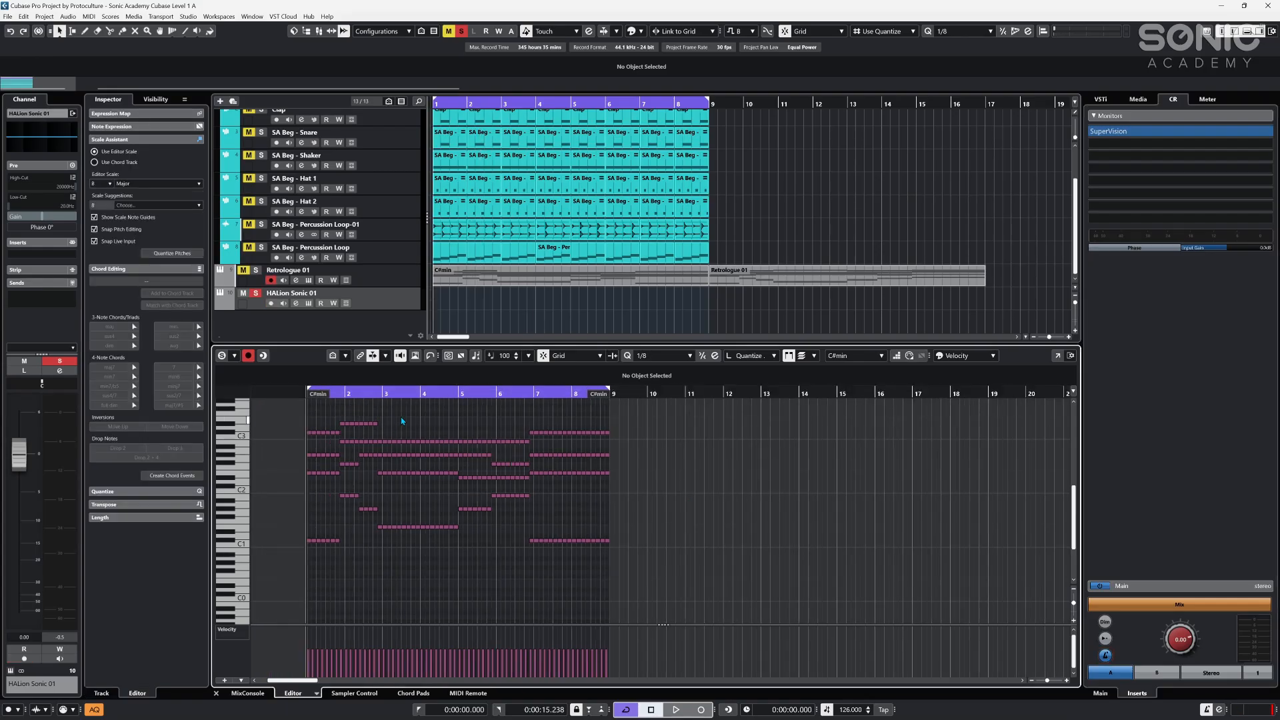
key("space")
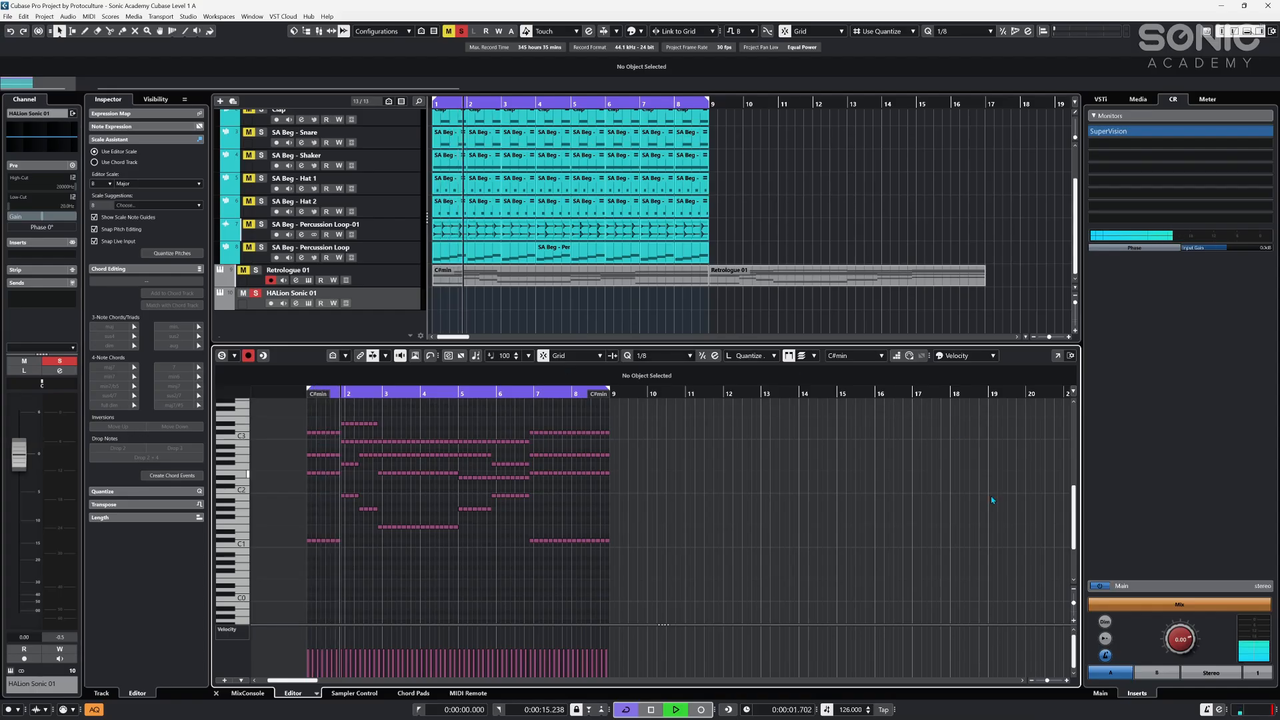
key("space")
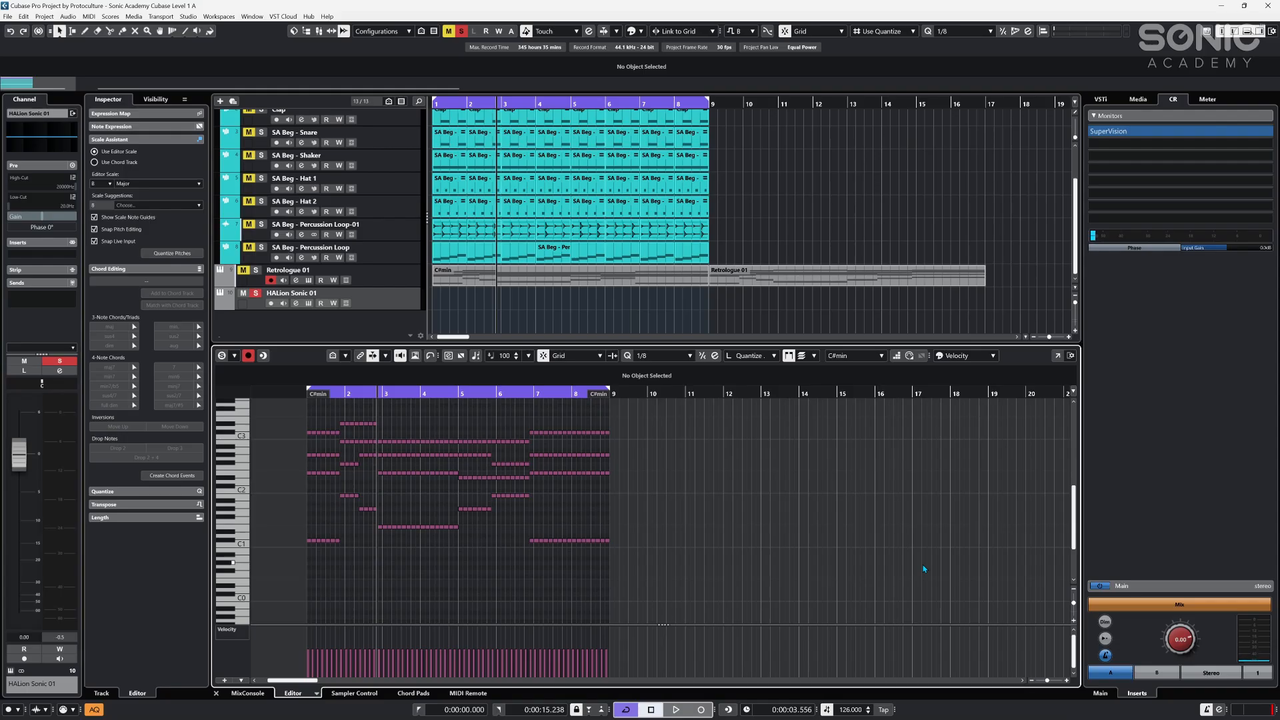
- Audition the Stick and Tambourine click sounds, and set the metronome's click sound preset to Vintage Spike
left_click(1219, 711)
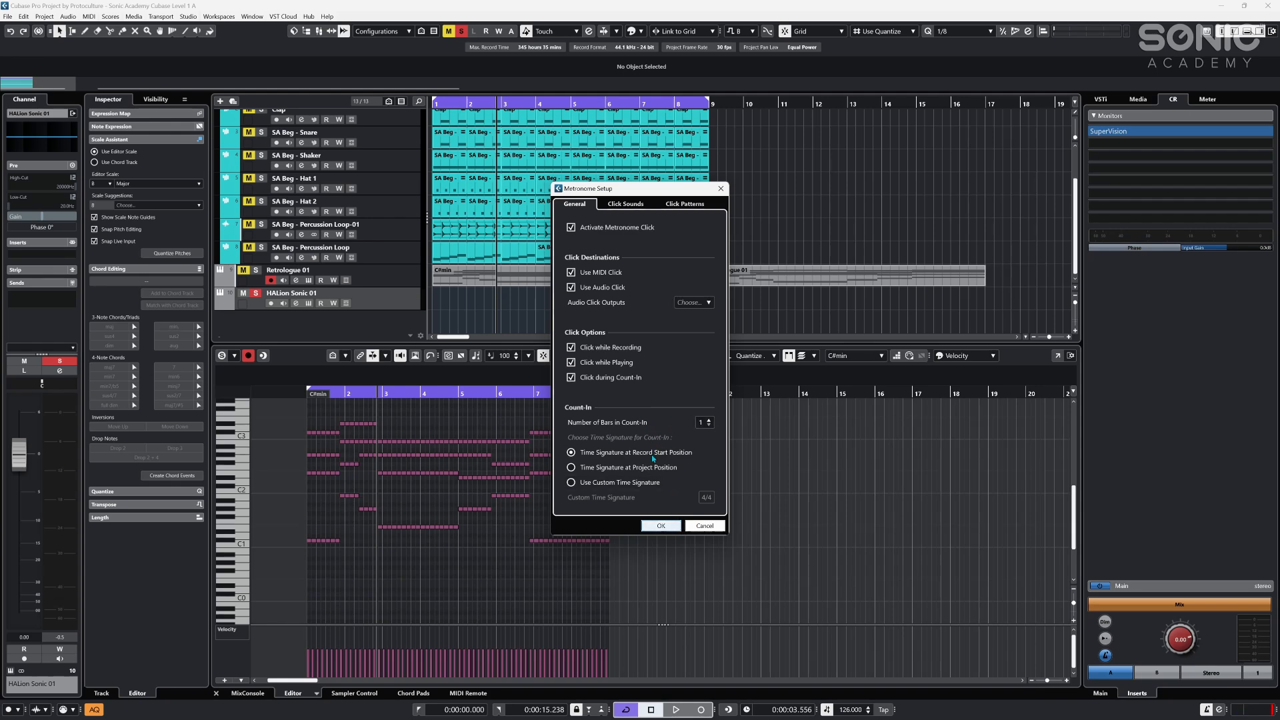
left_click(643, 207)
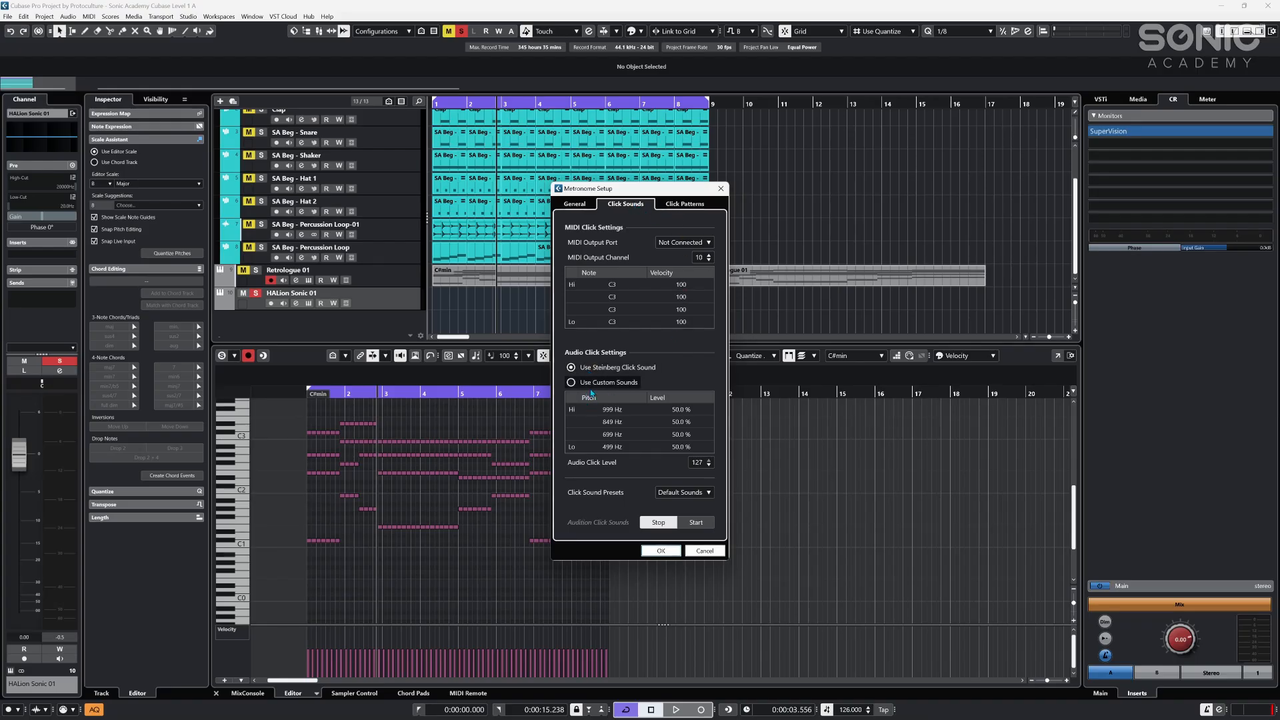
left_click(683, 492)
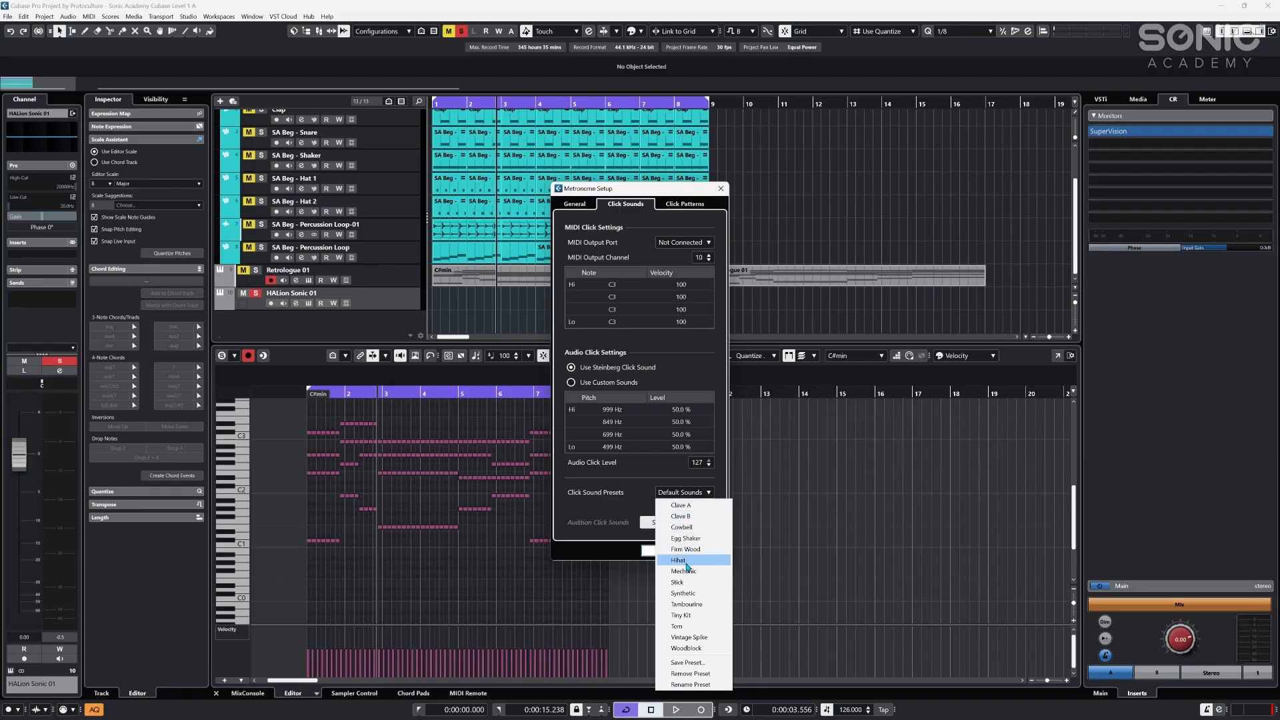
left_click(676, 581)
left_click(696, 522)
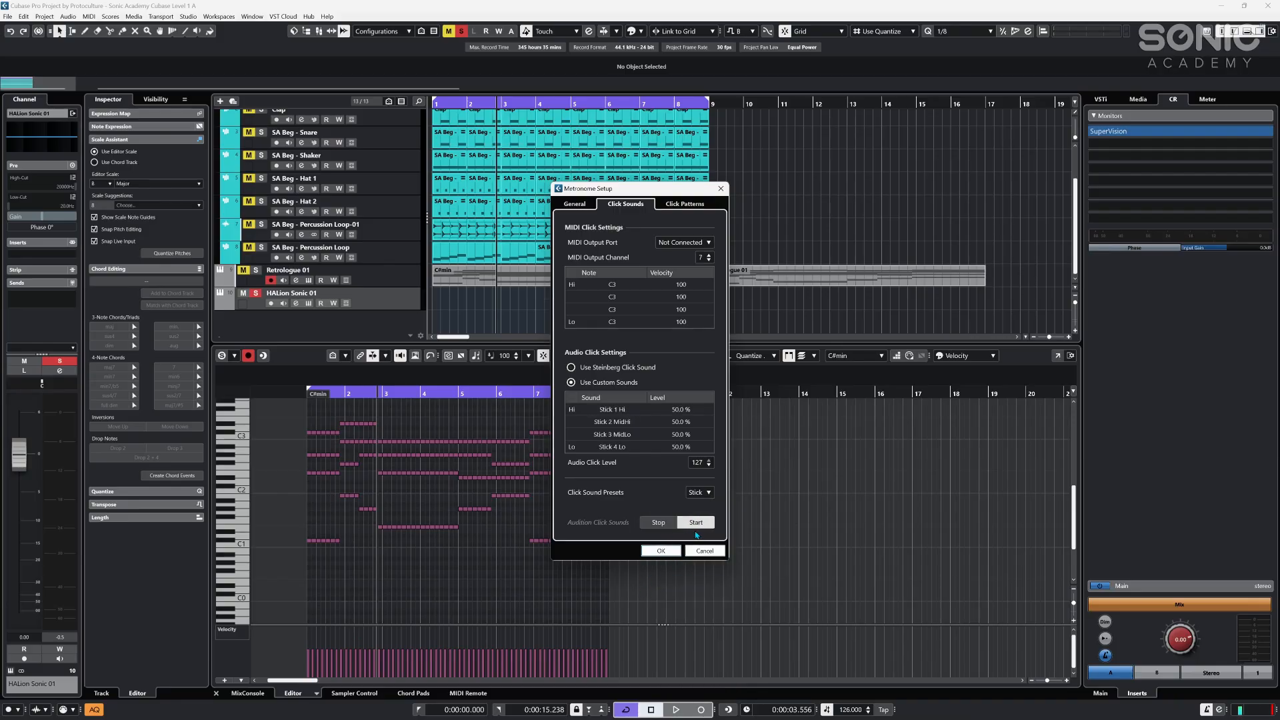
left_click(696, 495)
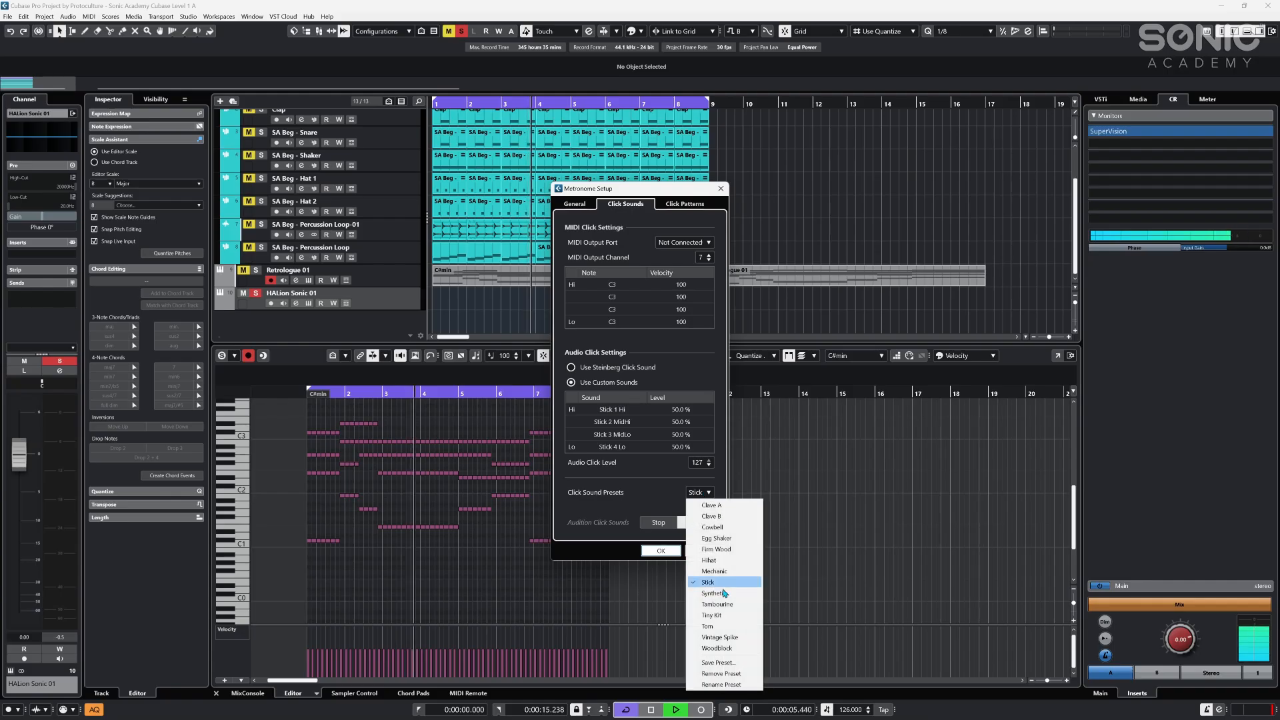
left_click(722, 605)
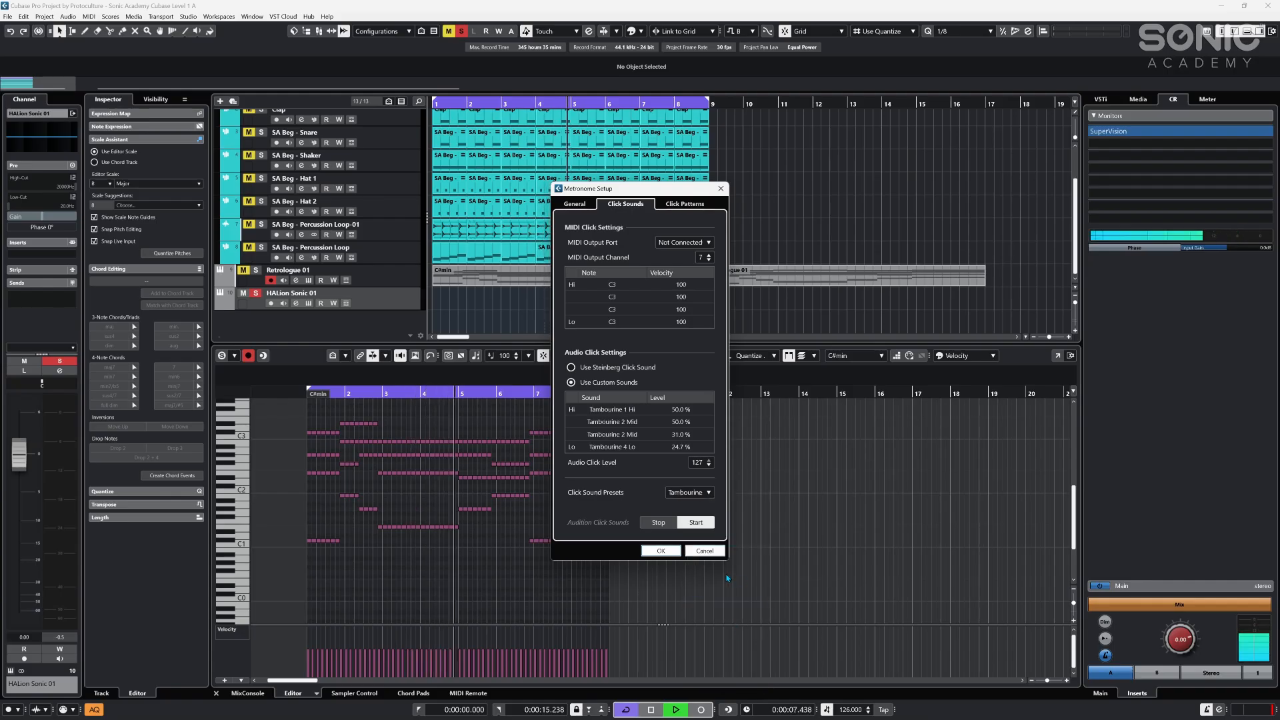
left_click(690, 492)
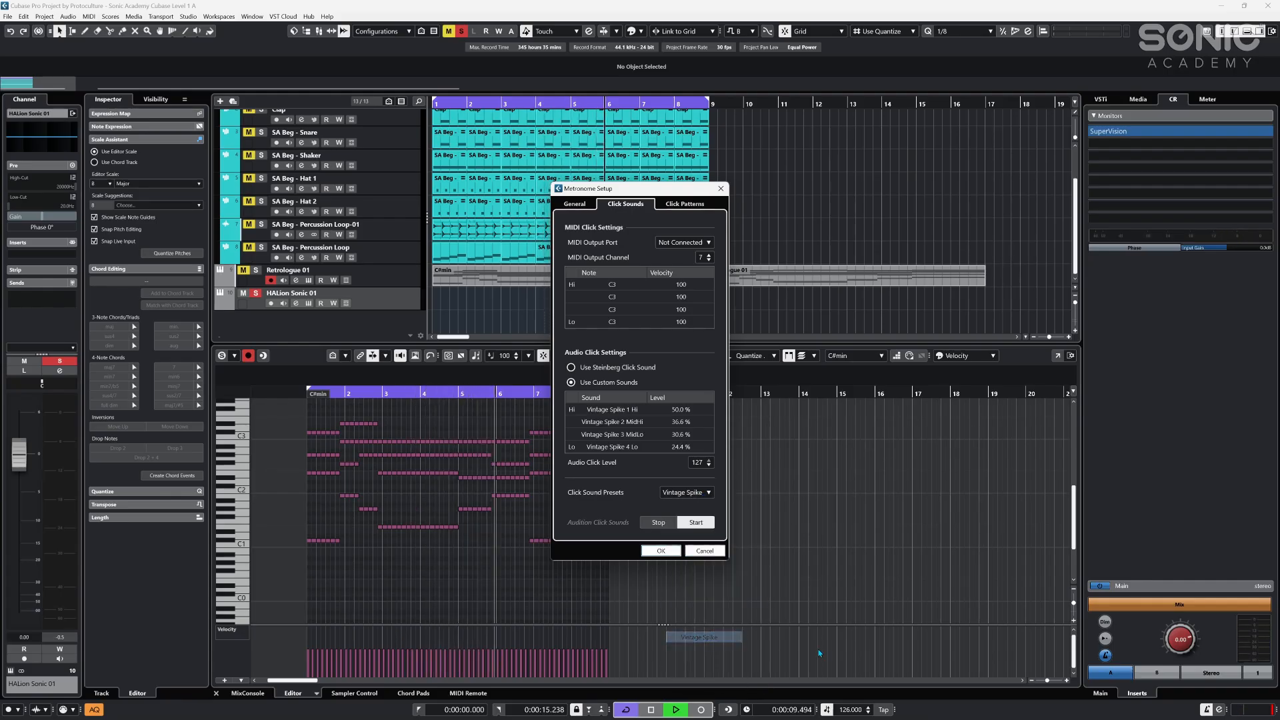
left_click(698, 637)
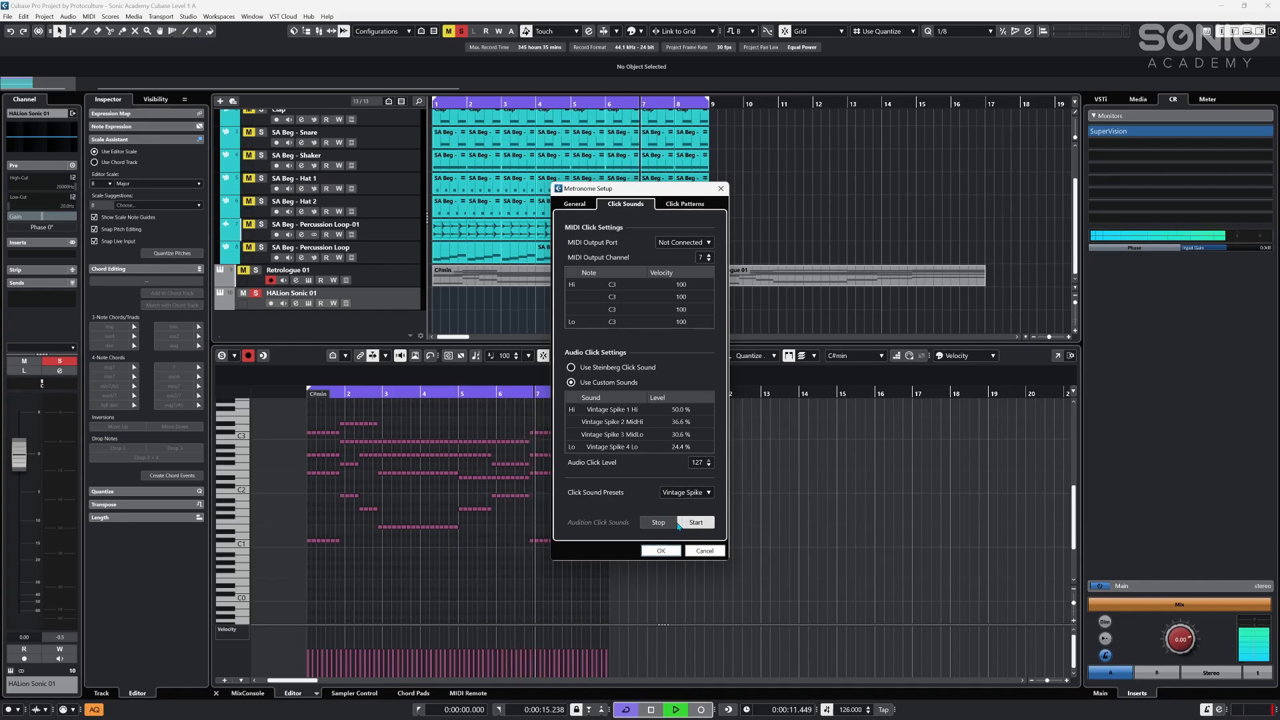
left_click(664, 551)
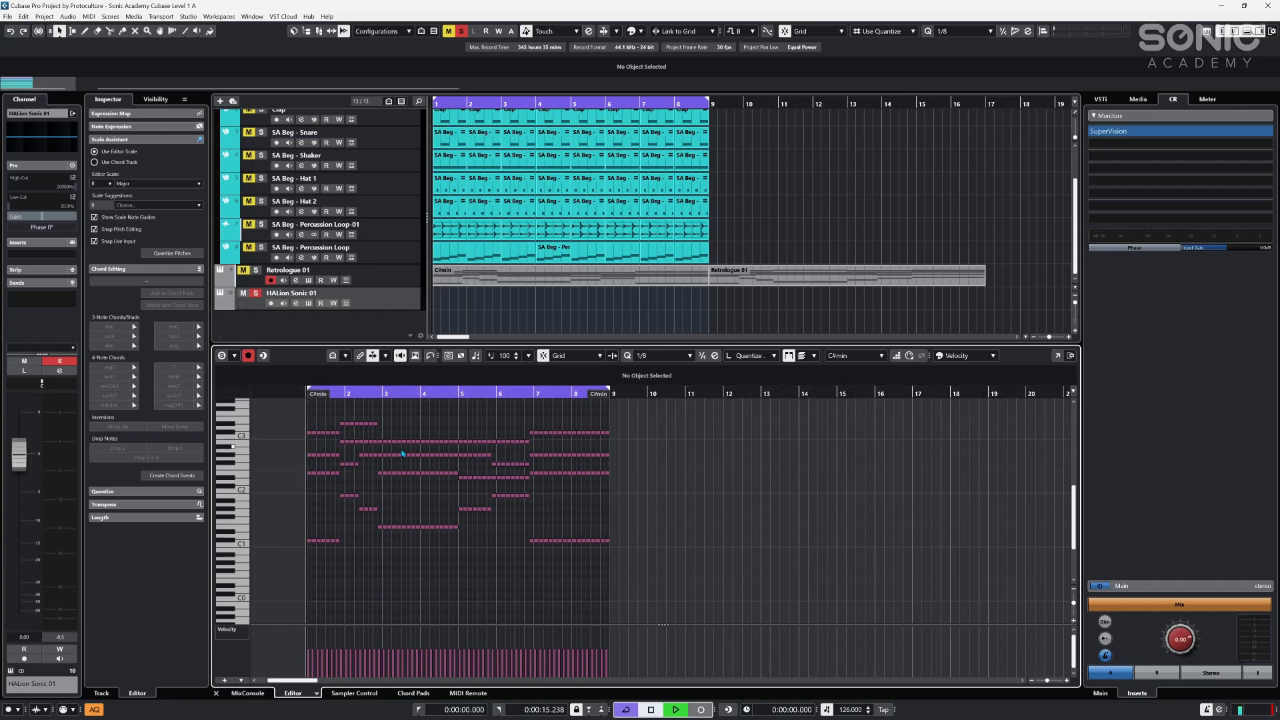
- Stop playback and set the common record mode to start recording at the left locator/punch-in position
left_click(442, 106)
left_click_drag(441, 105, 442, 97)
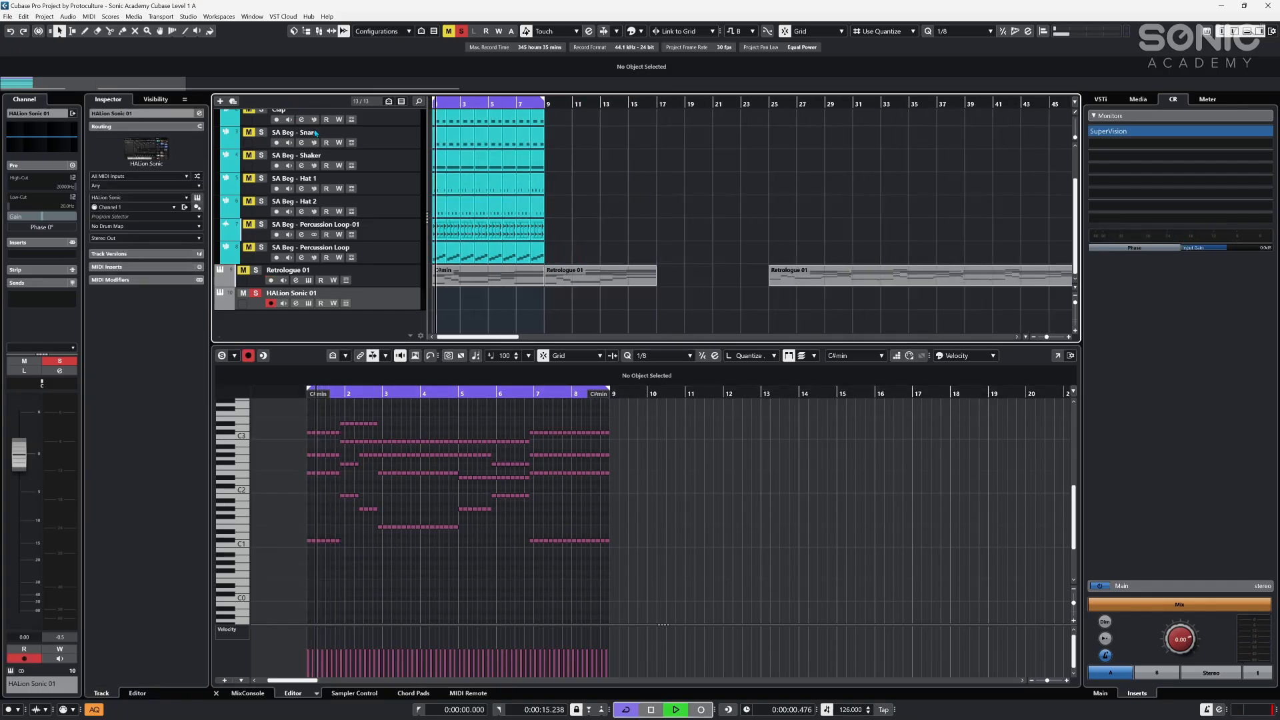
key("space")
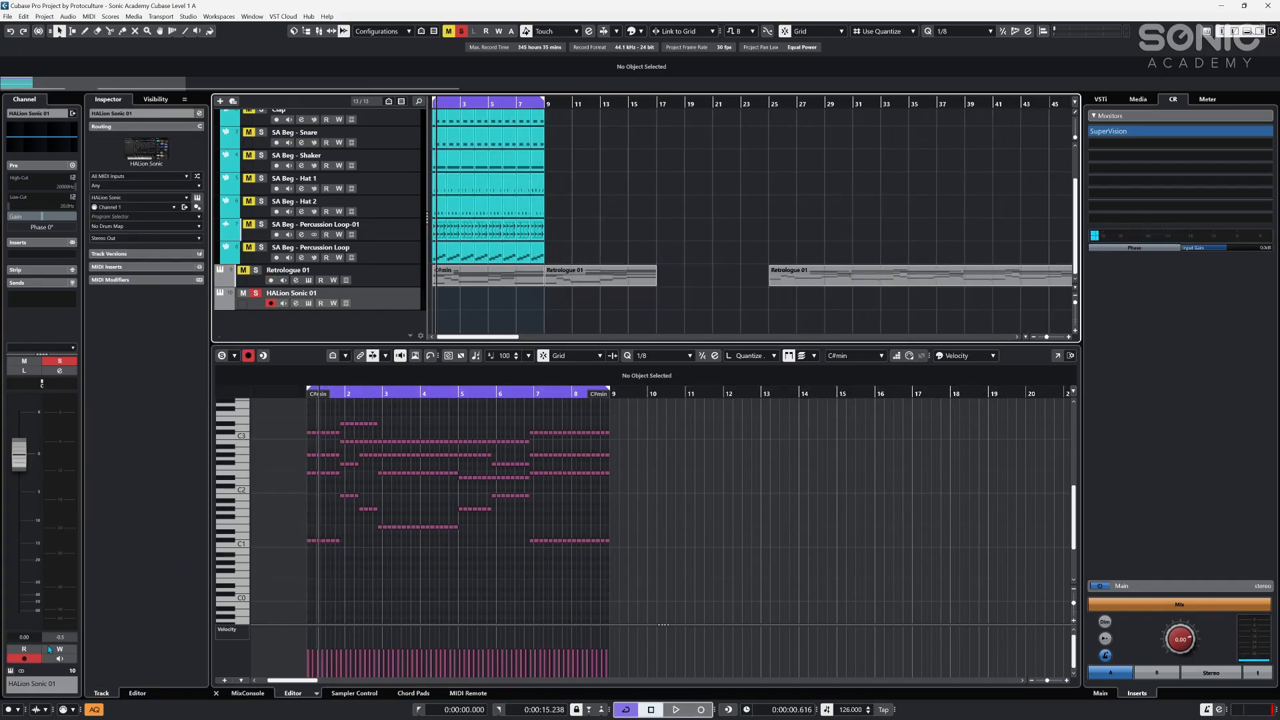
left_click(16, 712)
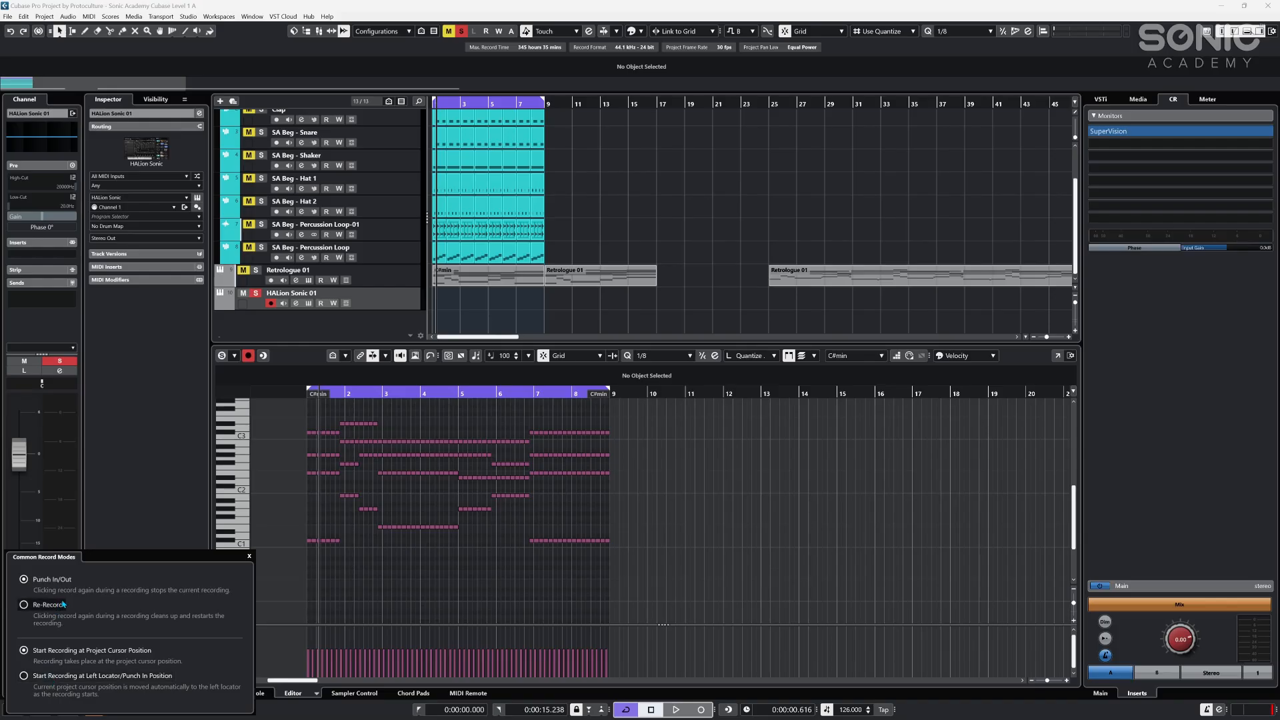
left_click(81, 676)
left_click(180, 350)
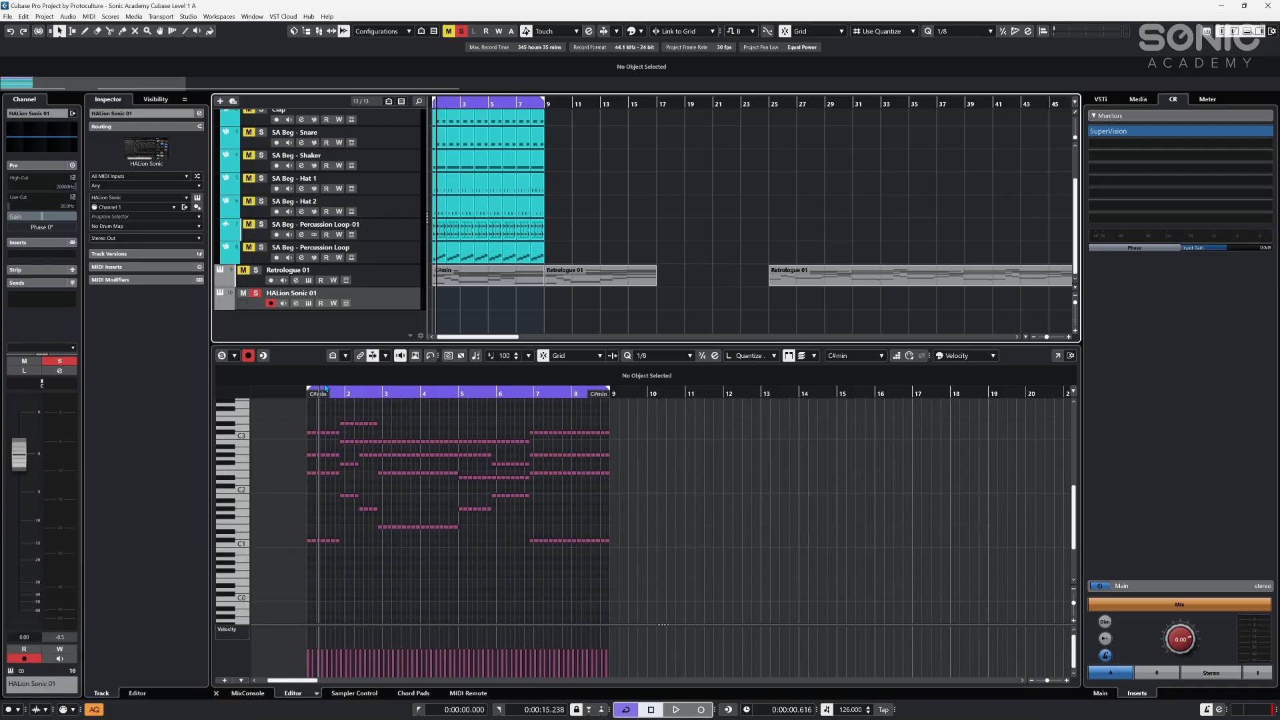
- Record an eight-bar bass part on the HALion Sonic 01 track from the project start
left_click_drag(481, 109, 574, 105)
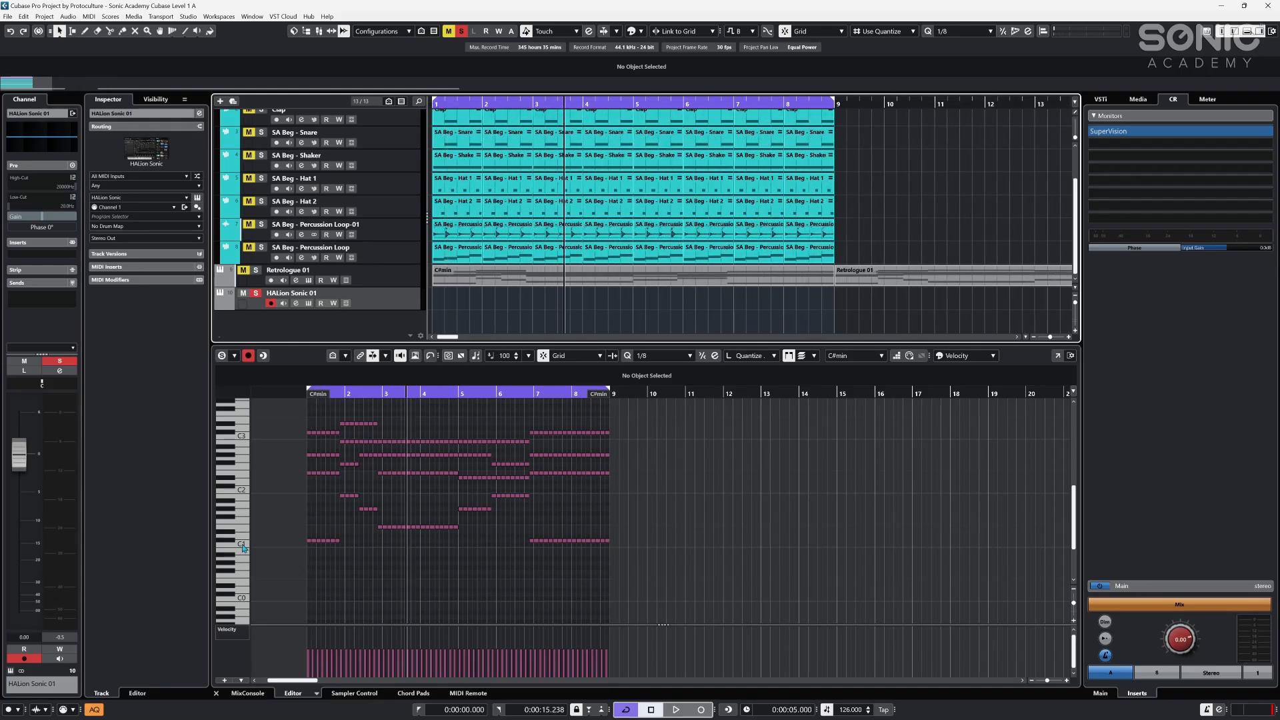
left_click(74, 711)
left_click(46, 711)
left_click(434, 105)
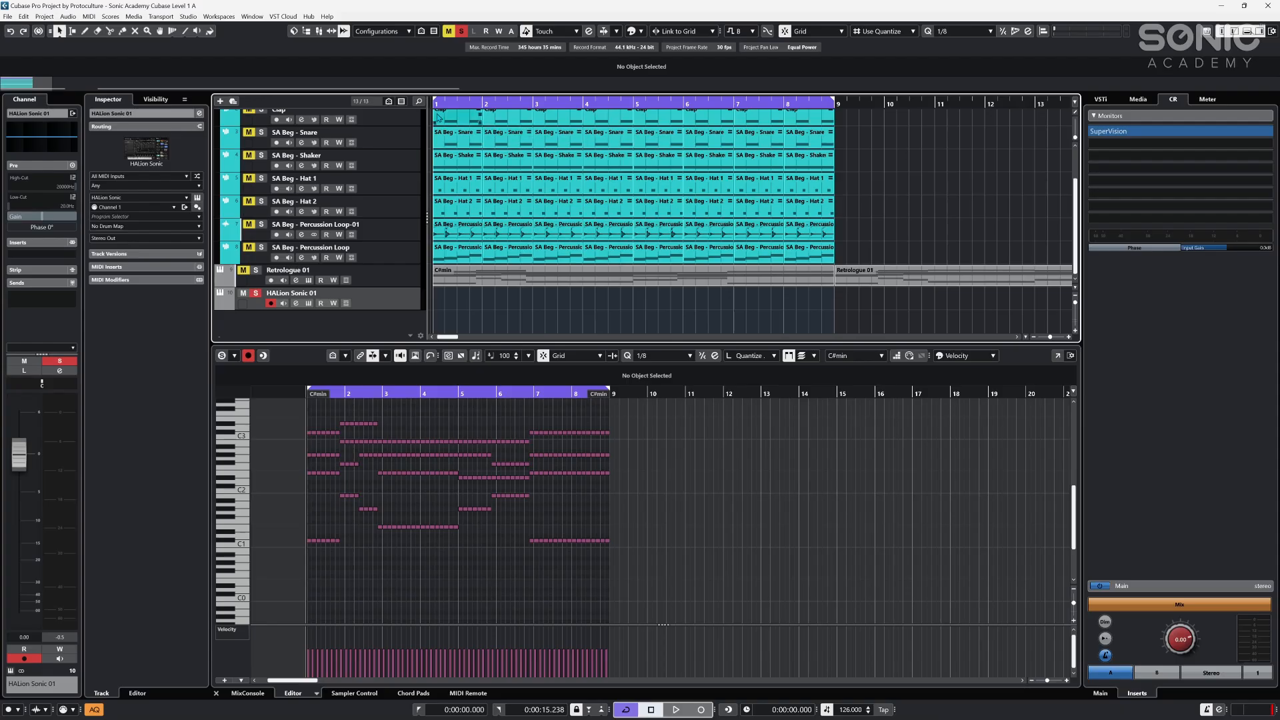
left_click(701, 710)
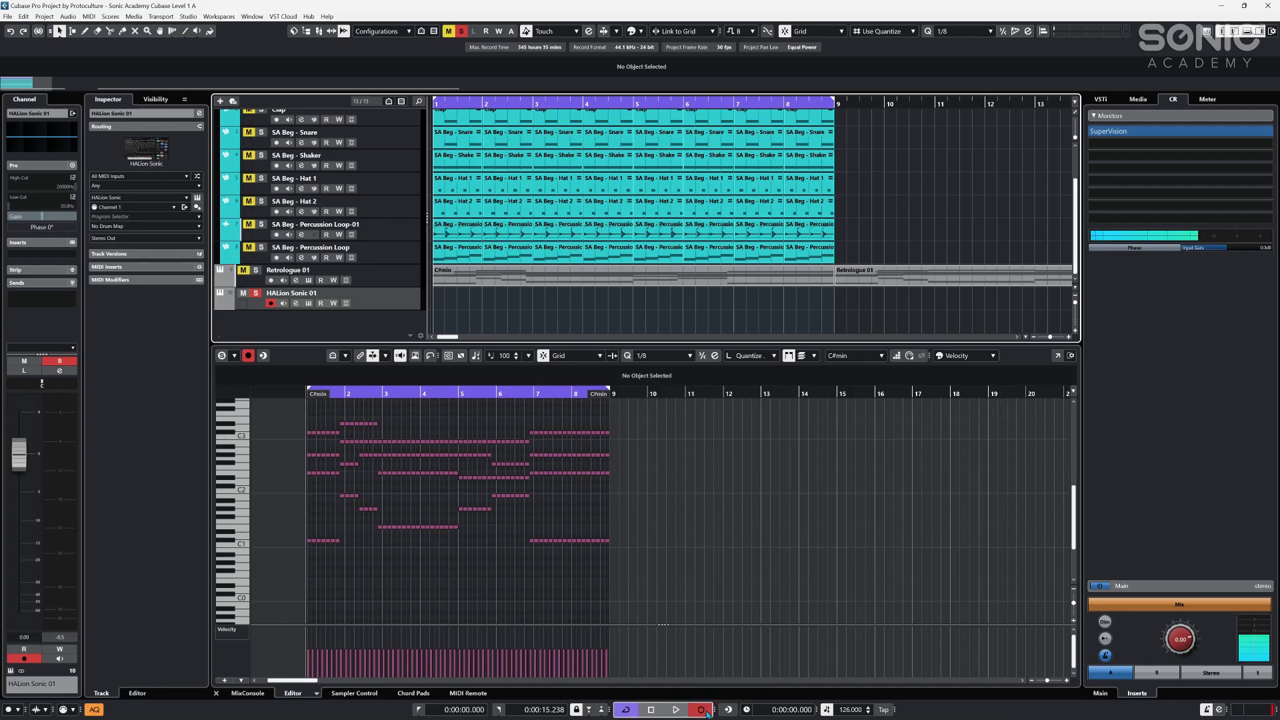
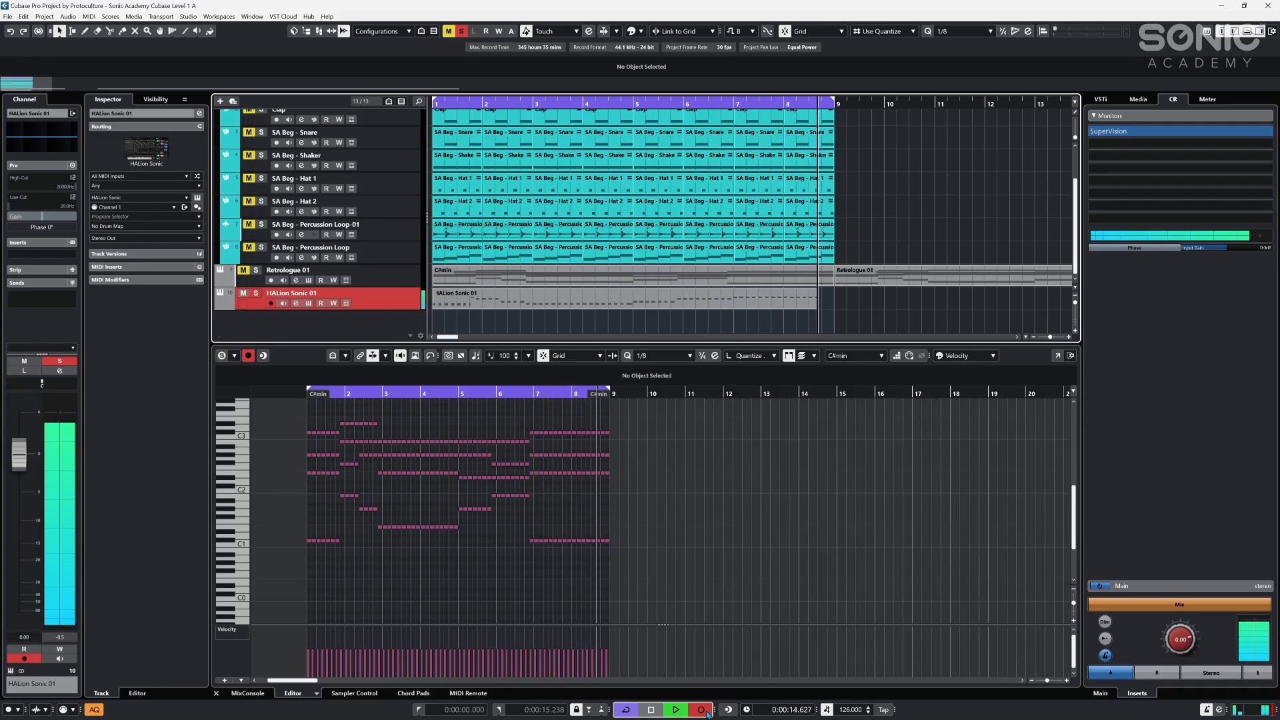
key("space")
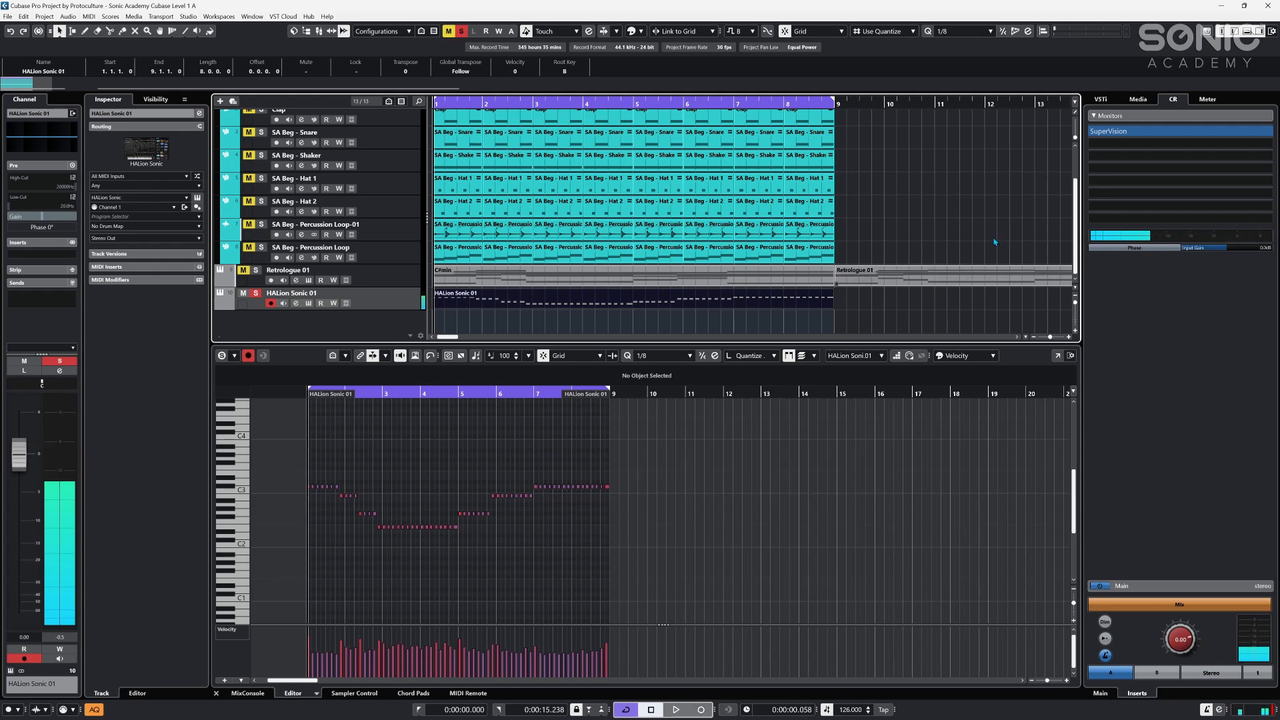
- Open the recorded bass part for editing, solo Retrologue 01 as well, and play both together with the metronome click off
left_click(955, 306)
double_click(627, 306)
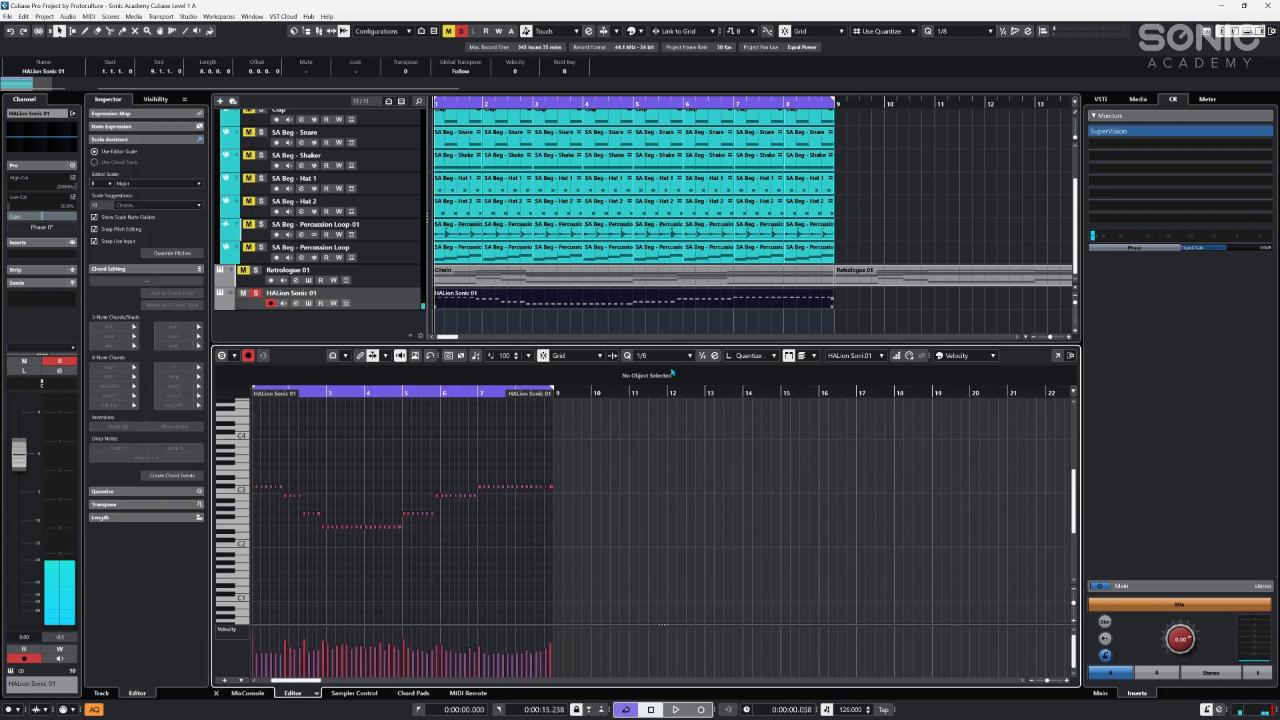
key("space")
left_click(365, 290)
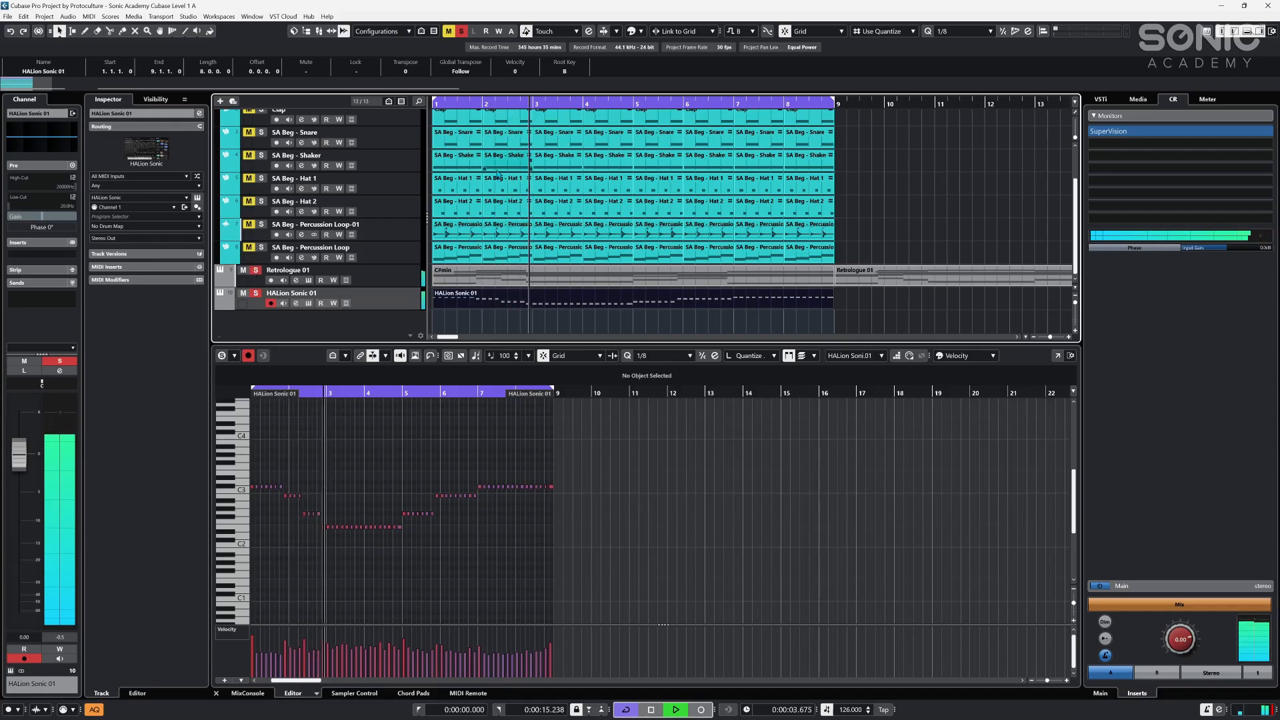
left_click(637, 274, "shift")
left_click(538, 313)
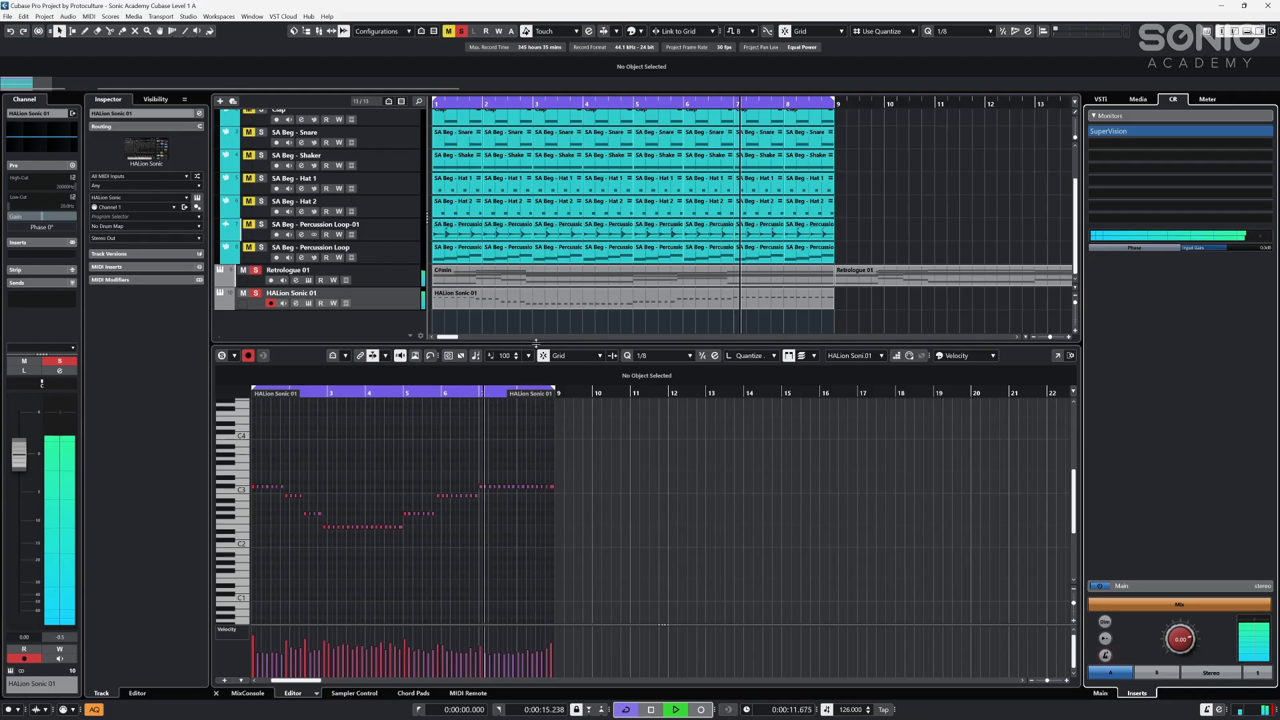
key("space")
- Select the first Retrologue 01 chord part together with the HALion Sonic 01 part to view both in the note editor
left_click(560, 302)
left_click(485, 328)
left_click_drag(485, 294, 486, 280)
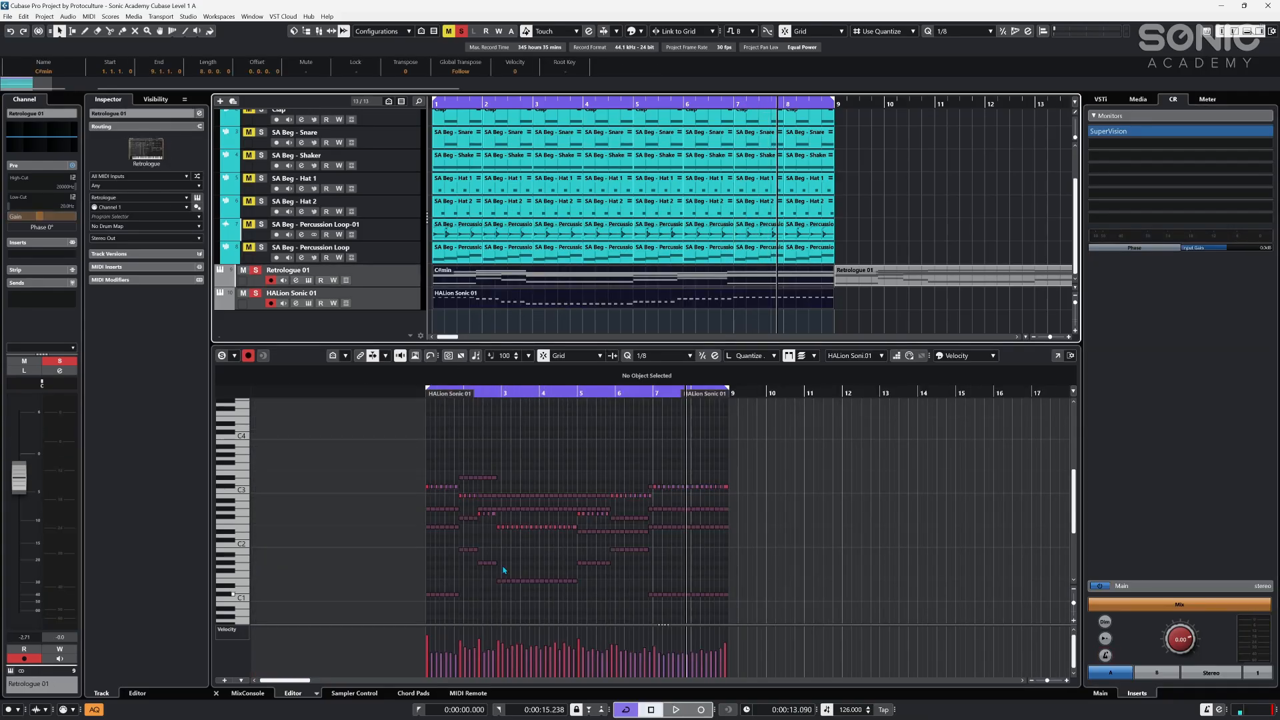
key("h")
key("h")
key("g")
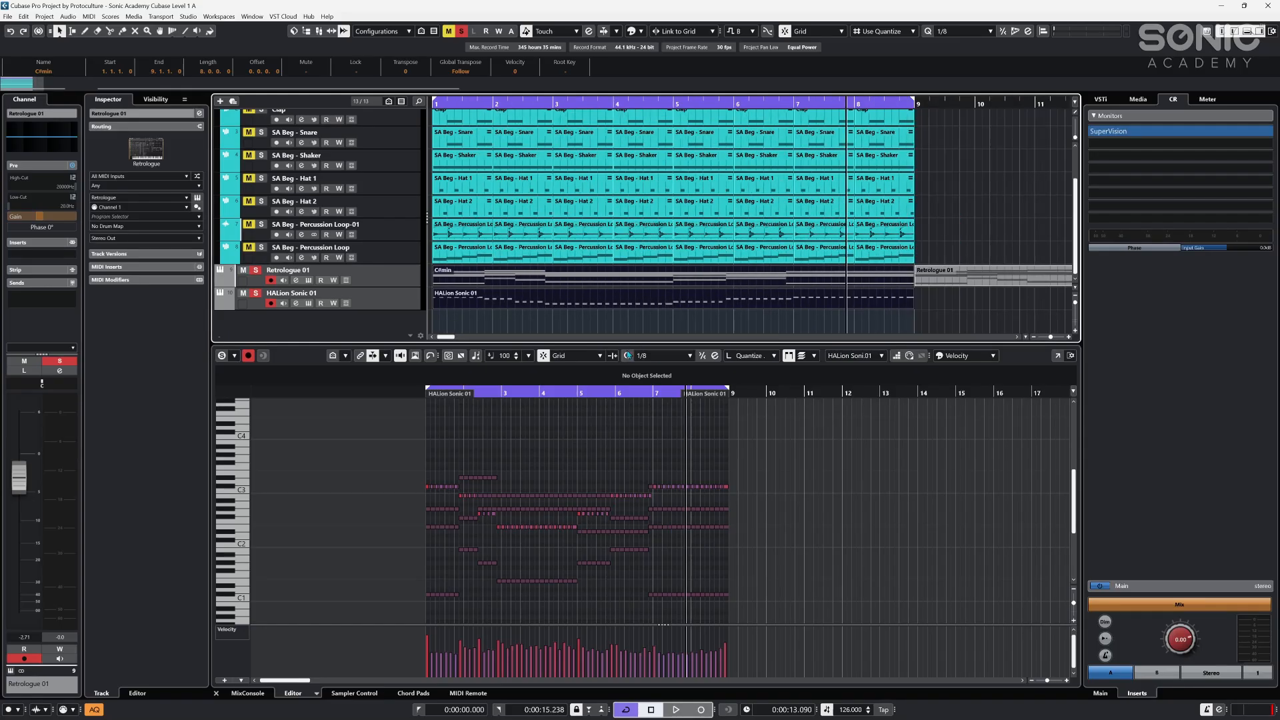
- Raise the run of bass notes starting at bar 5 by one semitone to G#2
left_click(608, 463)
key("h")
key("h")
key("h")
key("h")
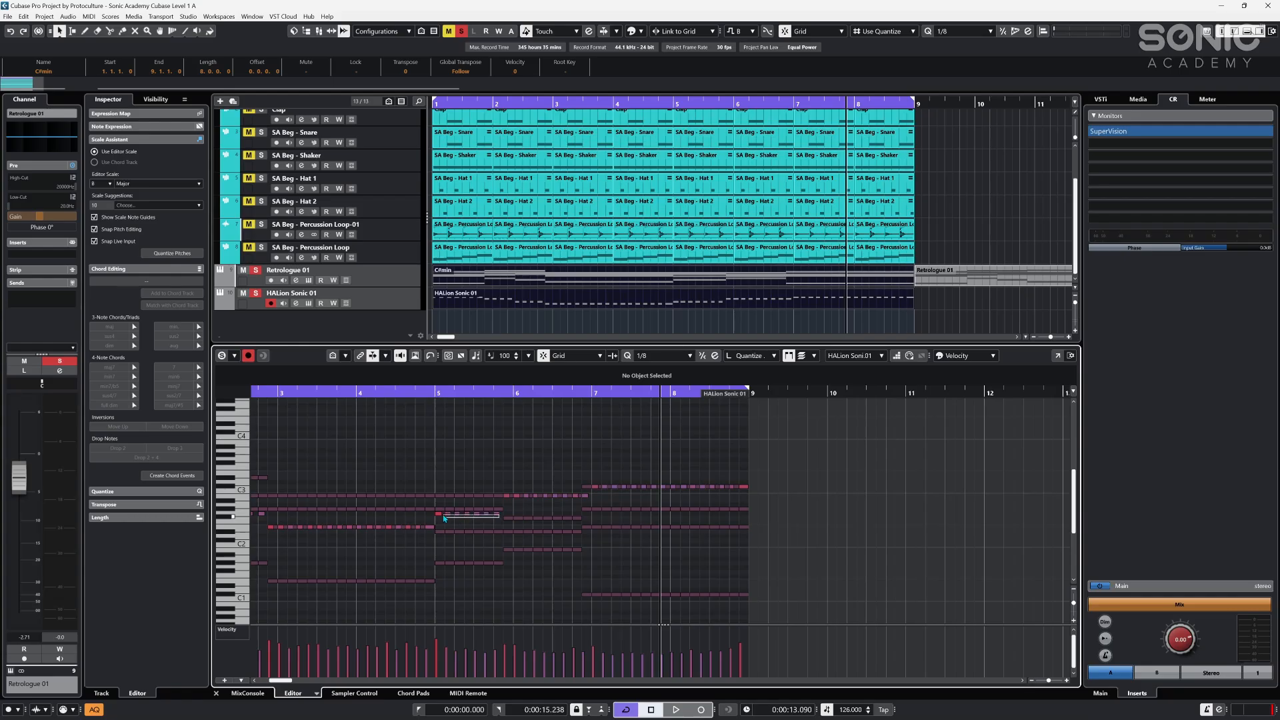
left_click_drag(445, 517, 440, 515)
key("shift+Down")
key("Down")
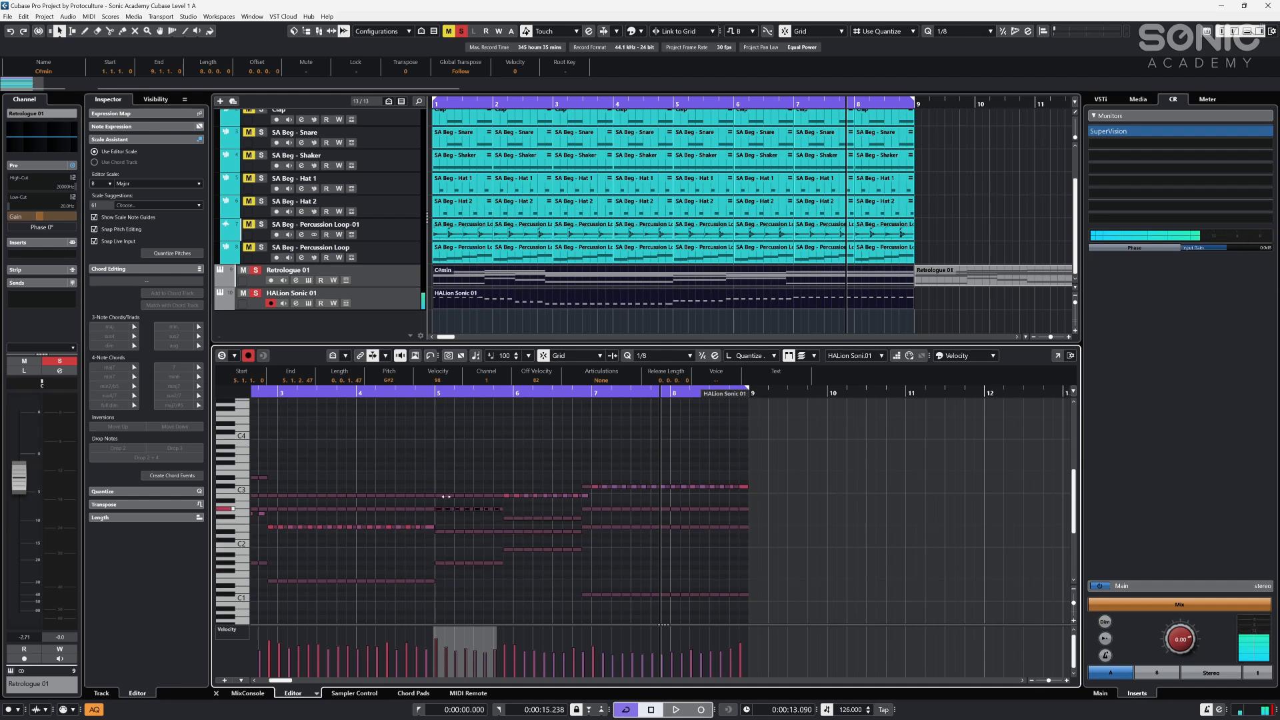
- Check the bass line by playing it, and raise the G2 notes in the second half of bar 2 to G#2
left_click(345, 393)
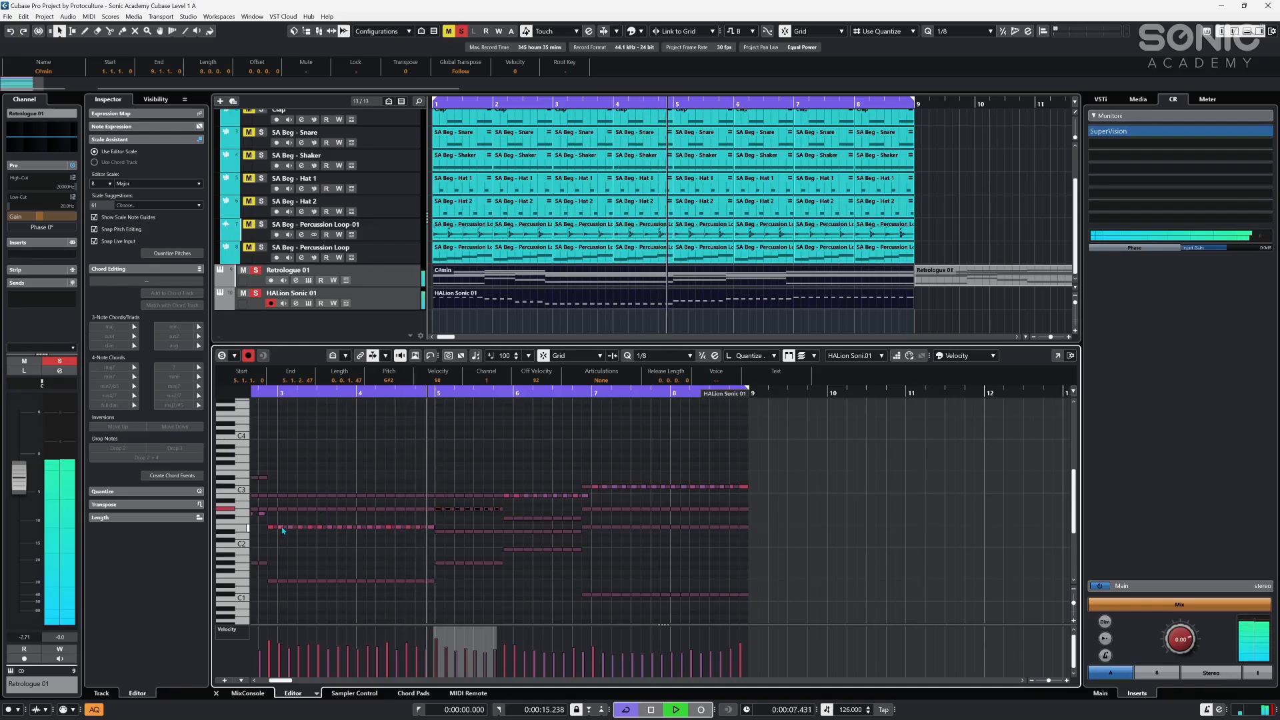
key("space")
left_click_drag(269, 511, 560, 531)
key("space")
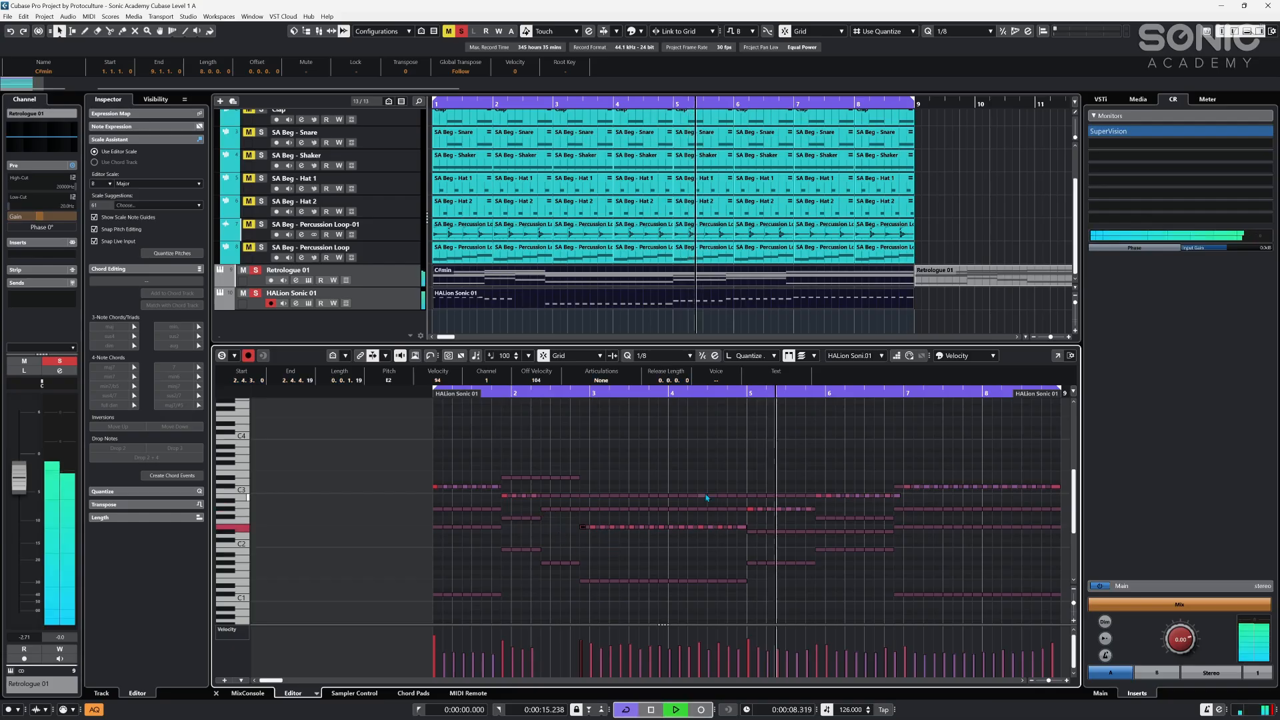
left_click_drag(585, 514, 543, 520)
key("Delete")
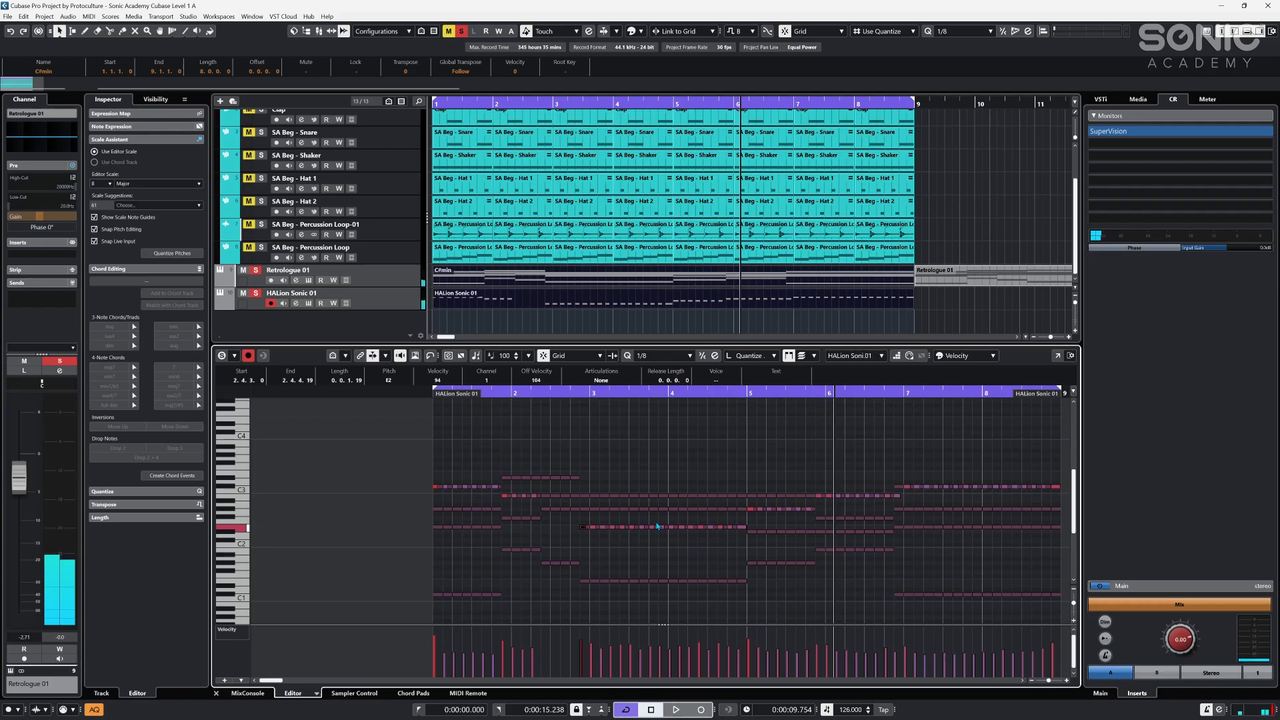
left_click(561, 521)
left_click_drag(547, 518, 550, 522)
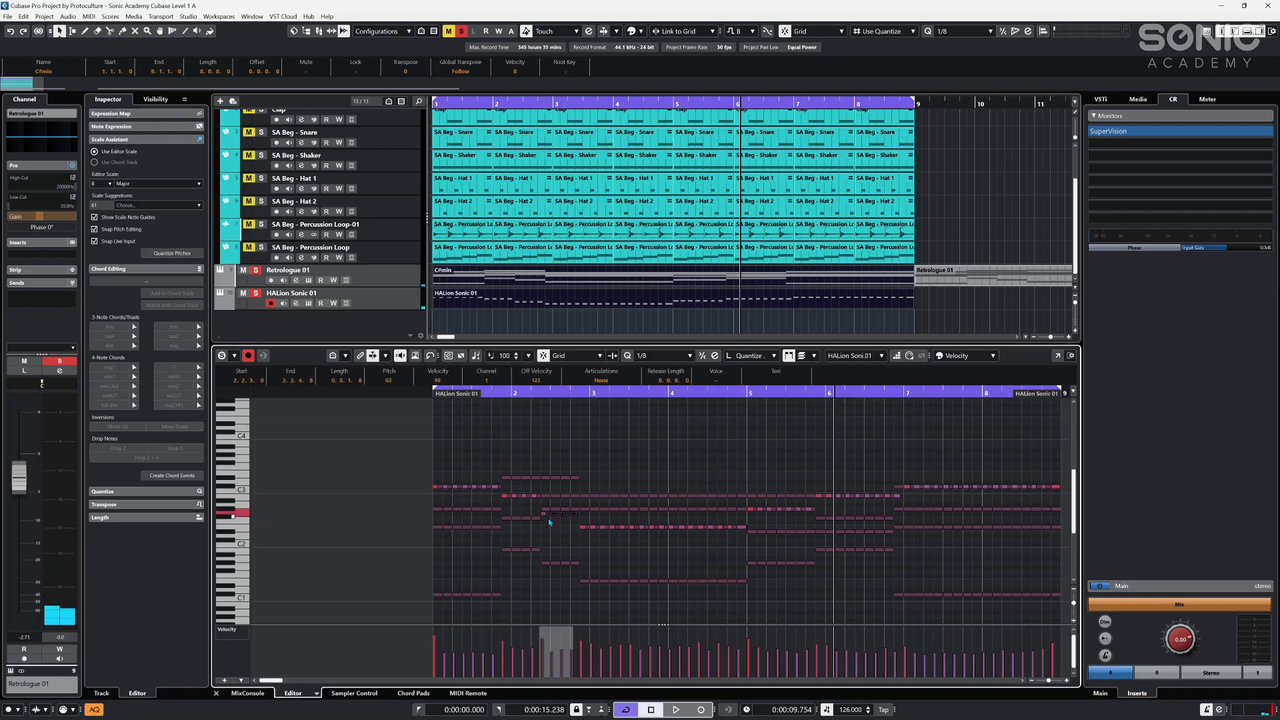
key("space")
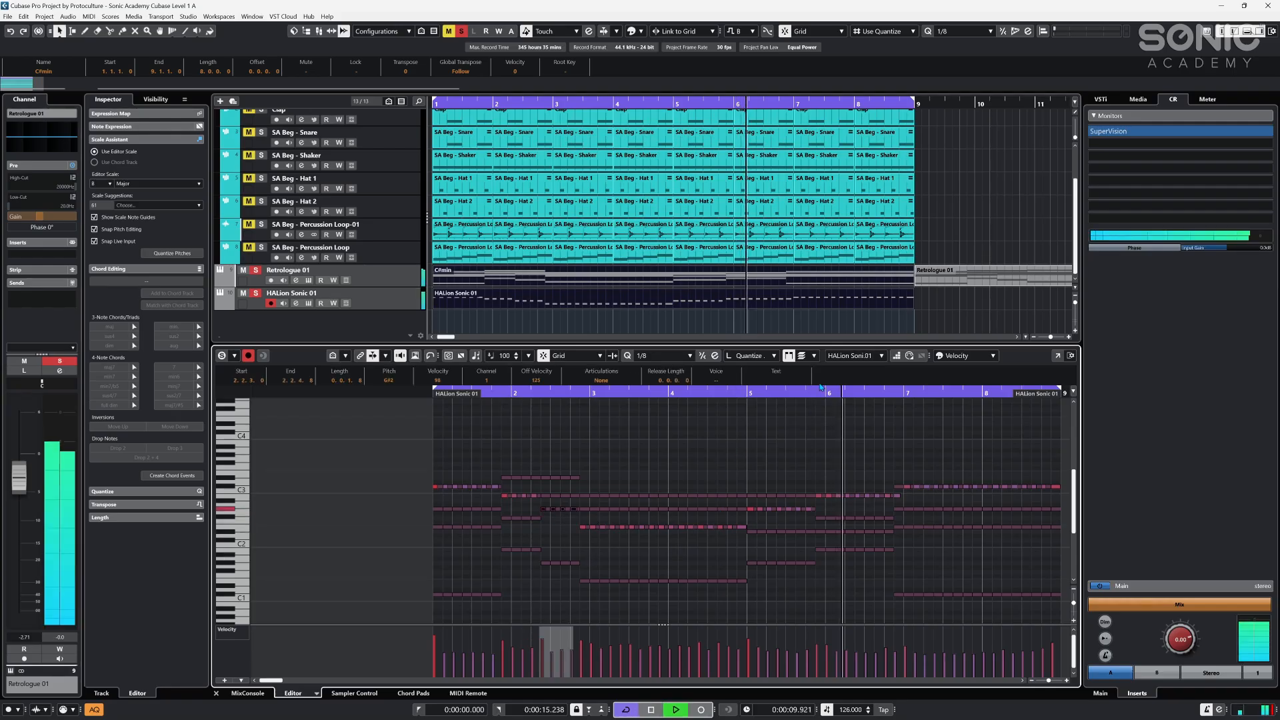
- Move the last bass note of bar 6 up to C#3 and play the loop to check it
left_click(948, 474)
key("space")
left_click(898, 499)
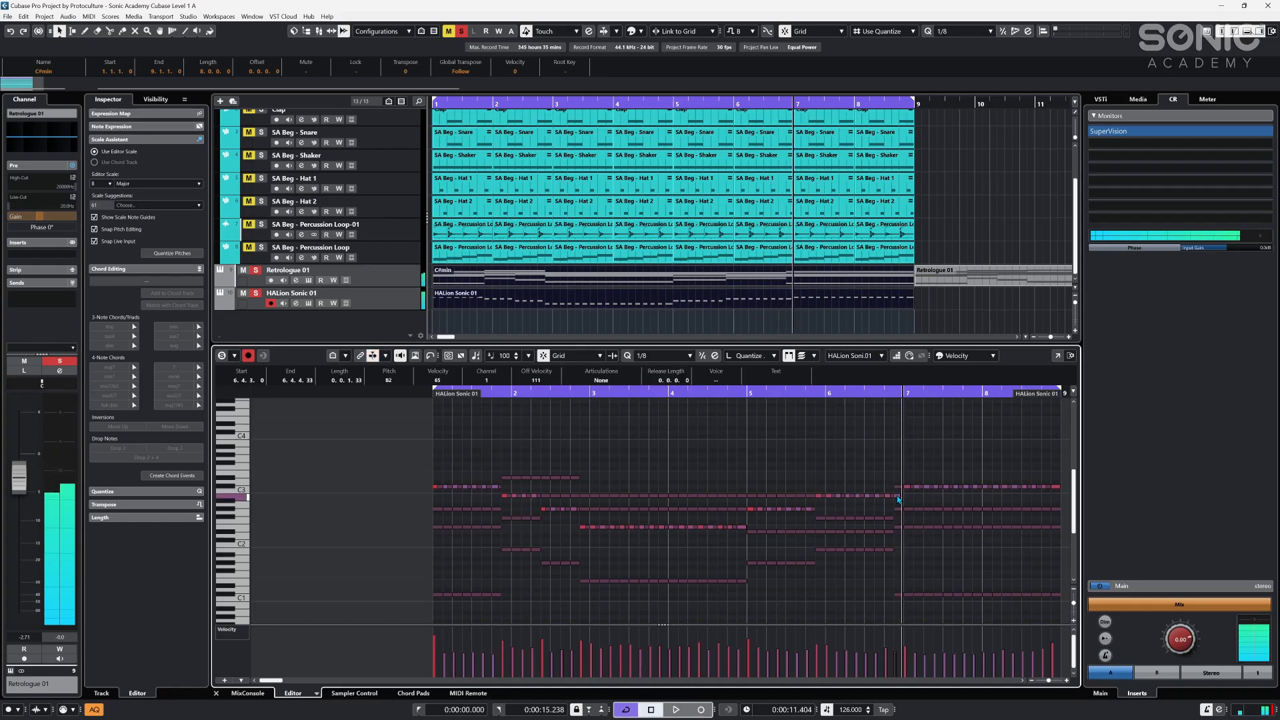
key("space")
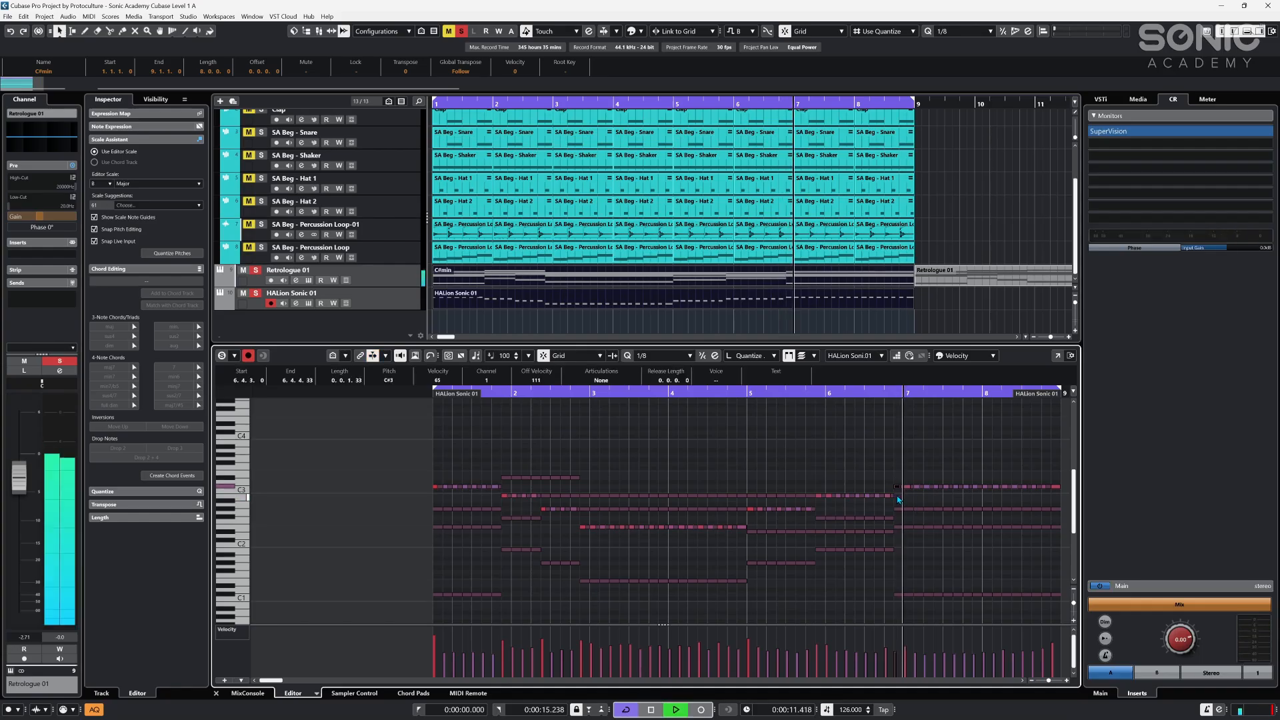
left_click(813, 493)
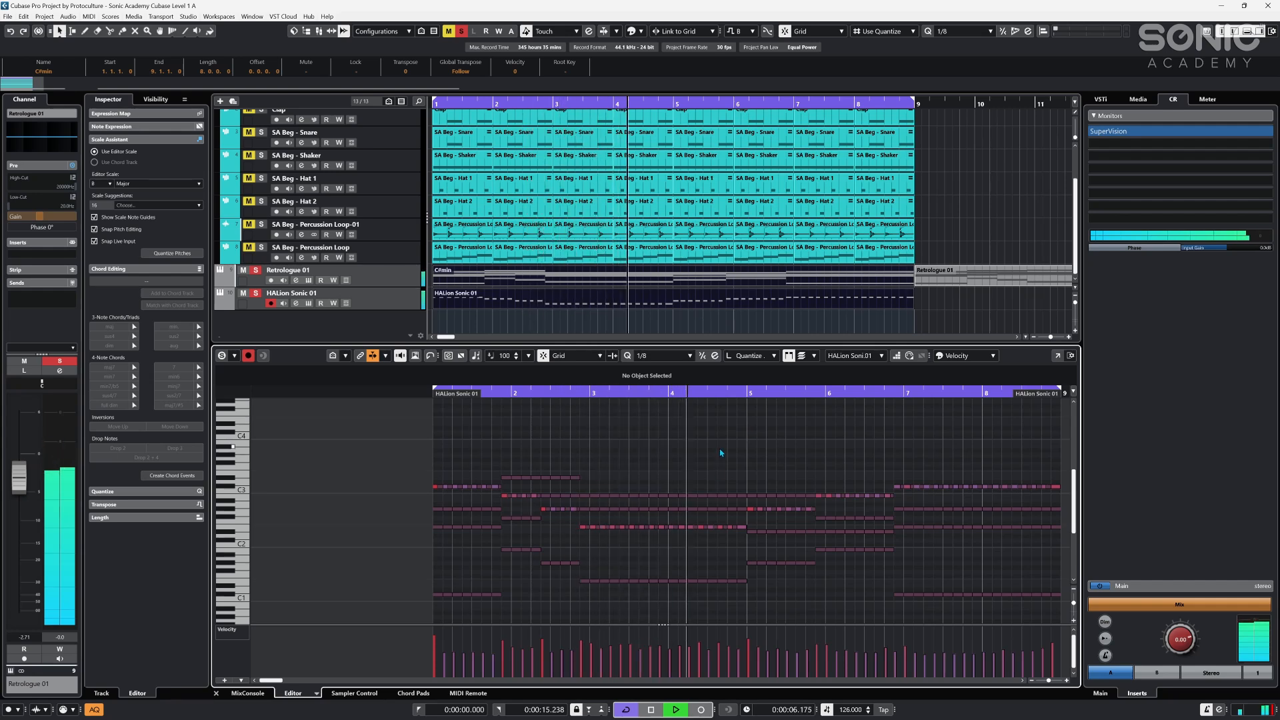
key("space")
- Select all notes of the HALion Sonic 01 part alone and apply Fixed Lengths at the 1/8 quantize value
left_click(611, 328)
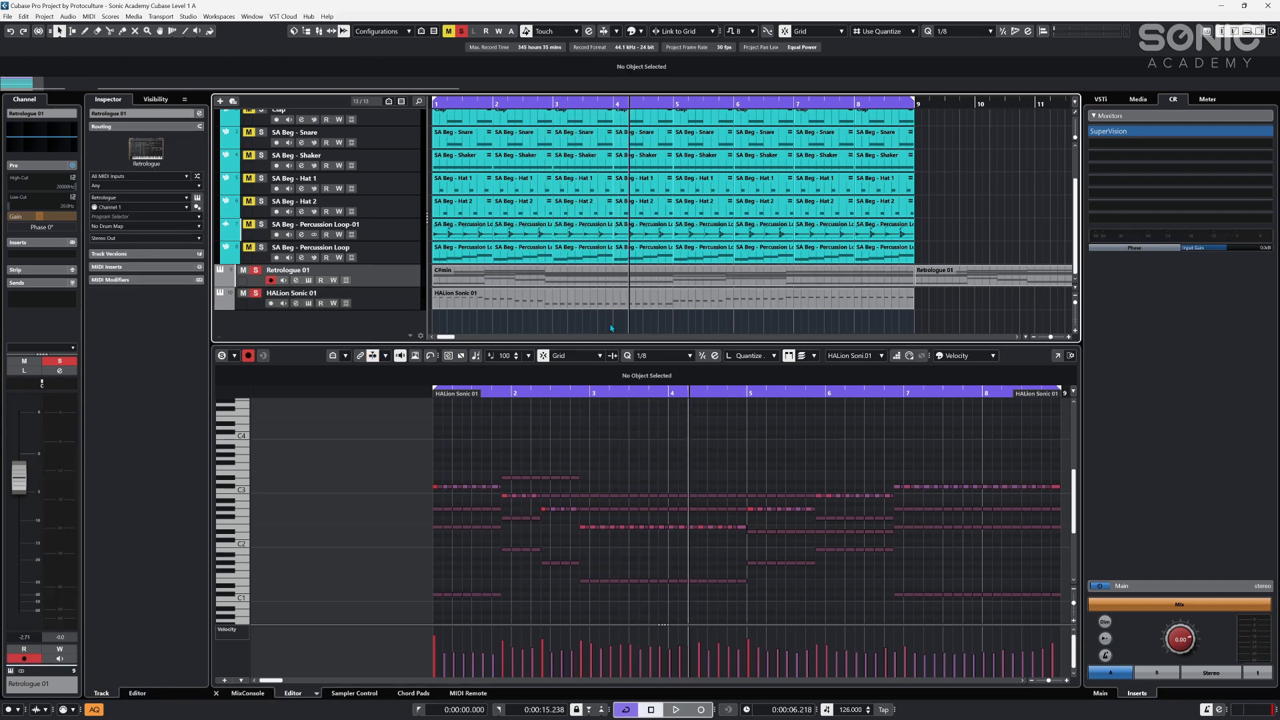
left_click(723, 308)
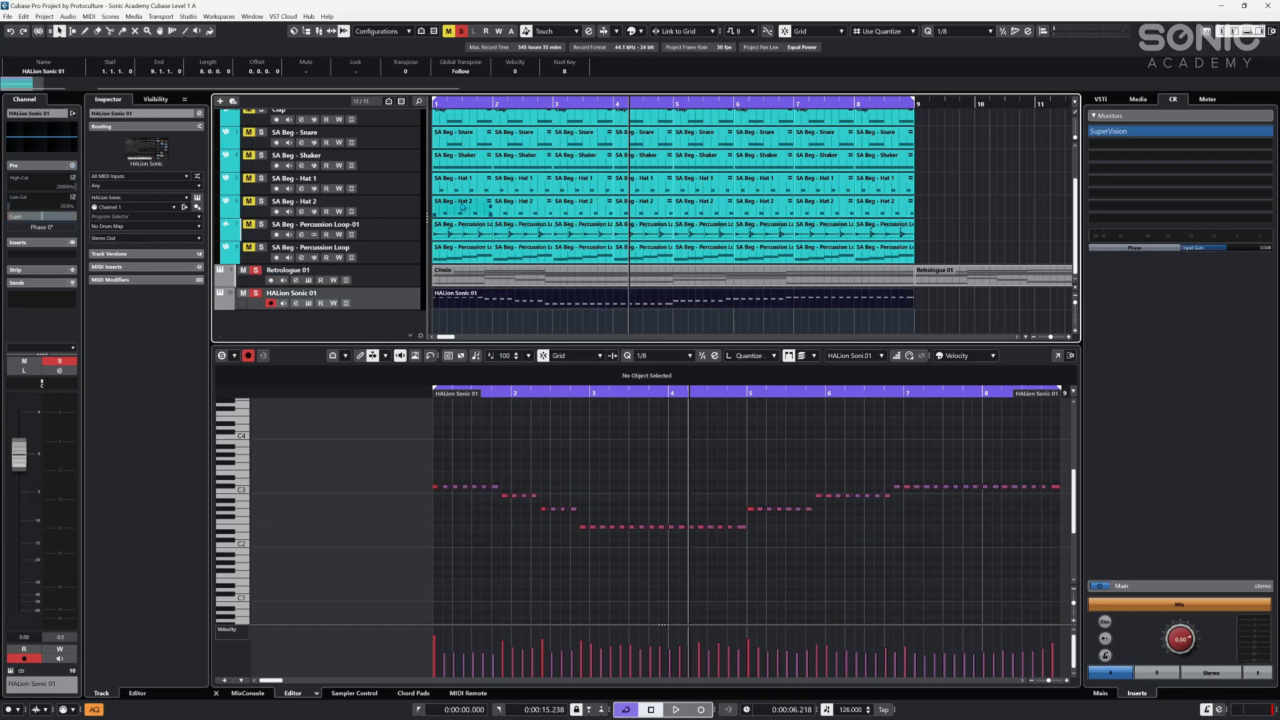
key("g")
key("g")
key("g")
key("h")
key("h")
left_click(711, 442)
key("g")
key("g")
key("h")
left_click_drag(998, 590, 395, 423)
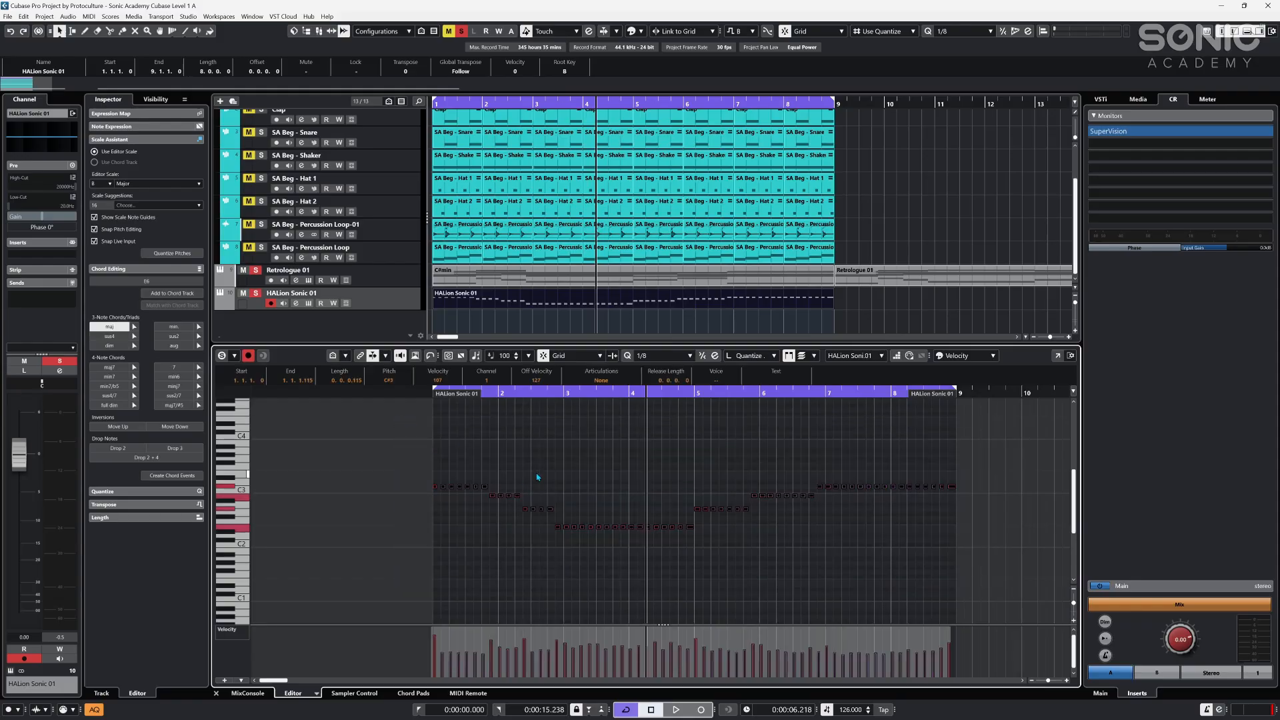
right_click(469, 470)
mouse_move(563, 487)
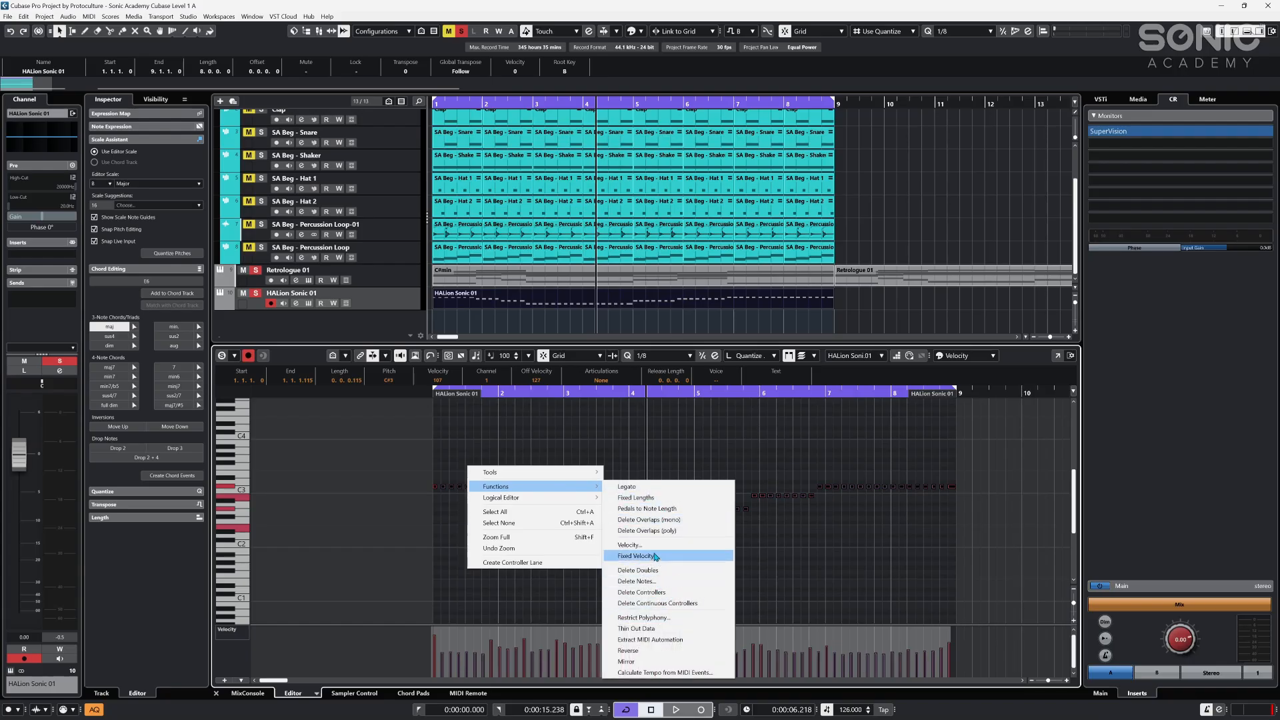
left_click(657, 499)
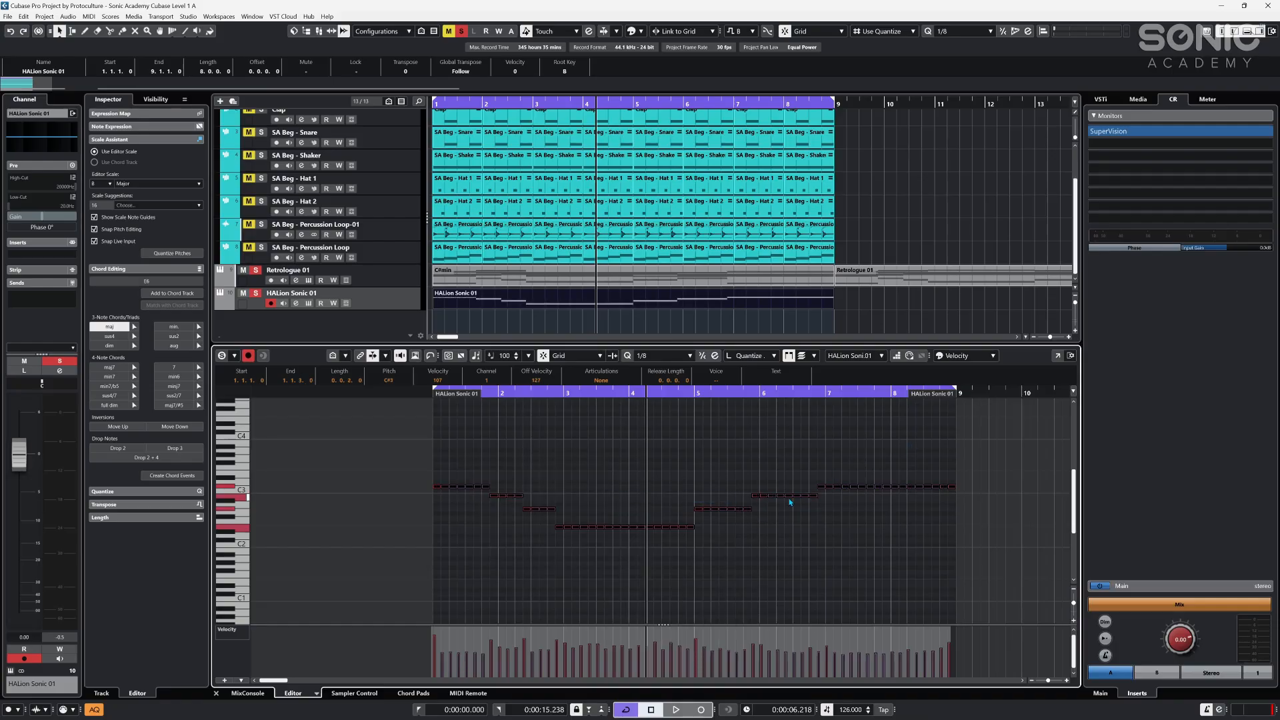
- Set the quantize value to 1/16 and apply Fixed Lengths to the selected bass notes
key("h")
key("h")
key("h")
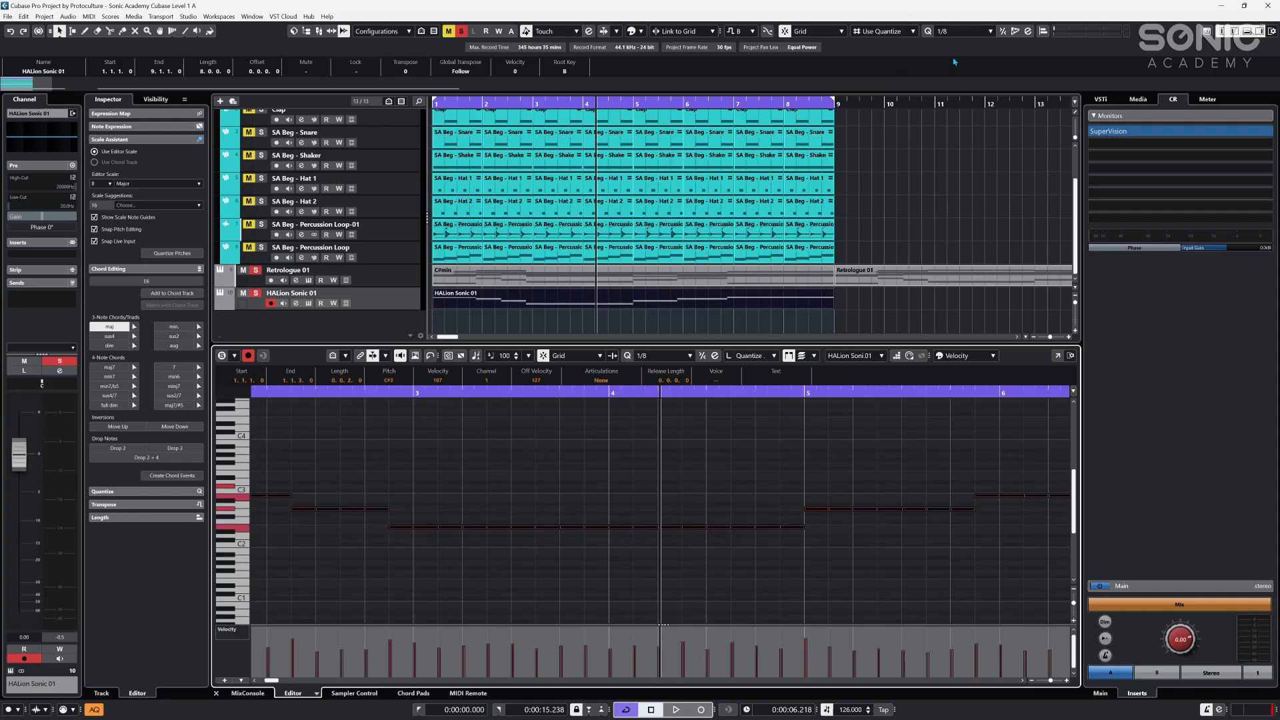
left_click(960, 31)
left_click(963, 89)
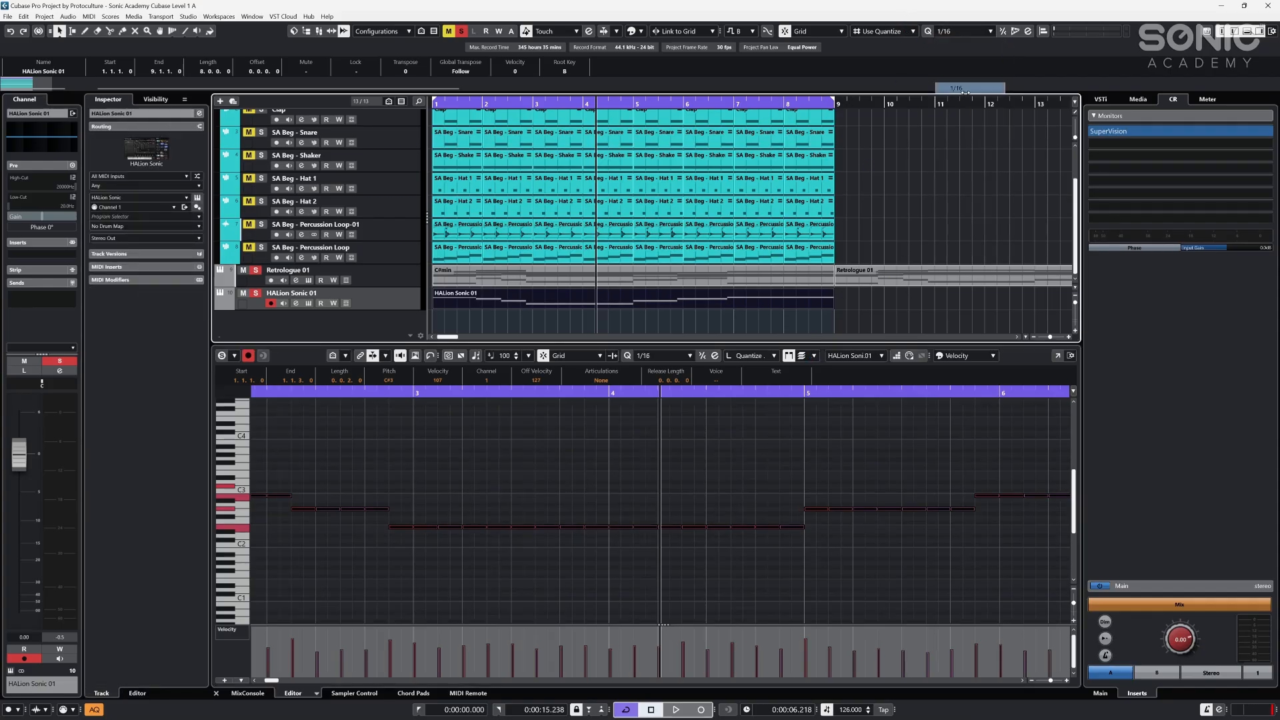
right_click(649, 505)
mouse_move(757, 526)
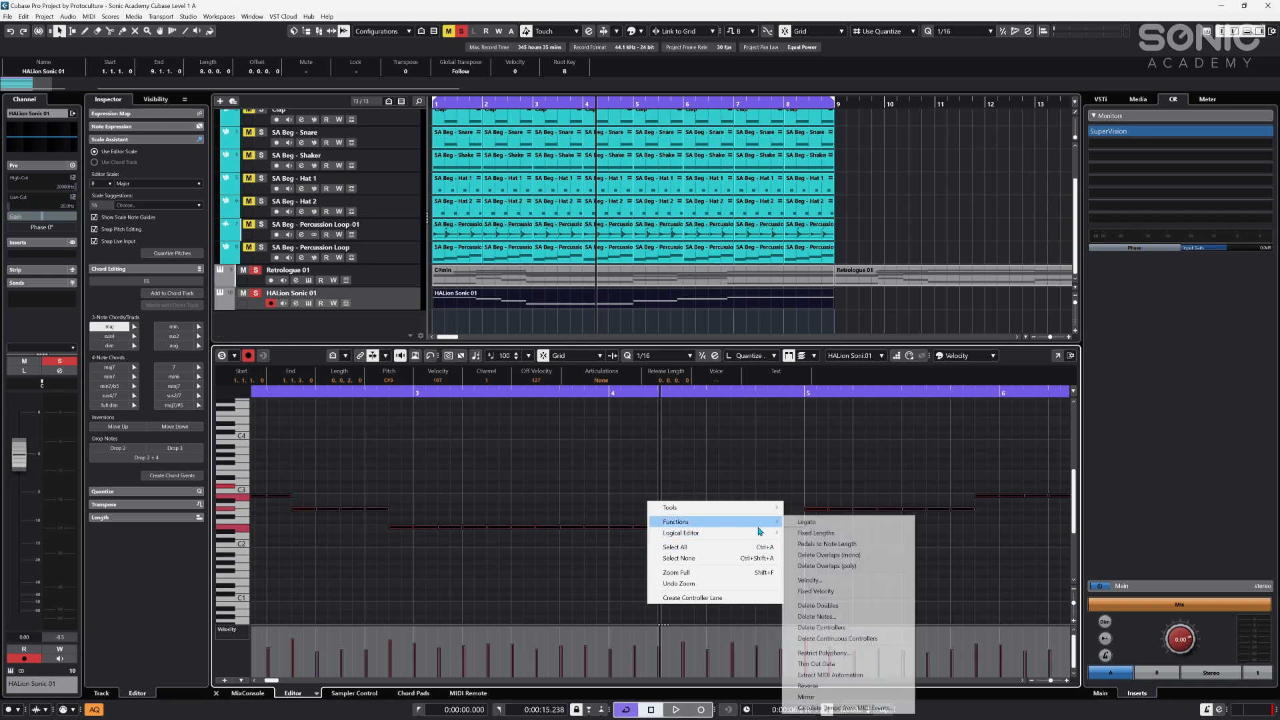
left_click(817, 534)
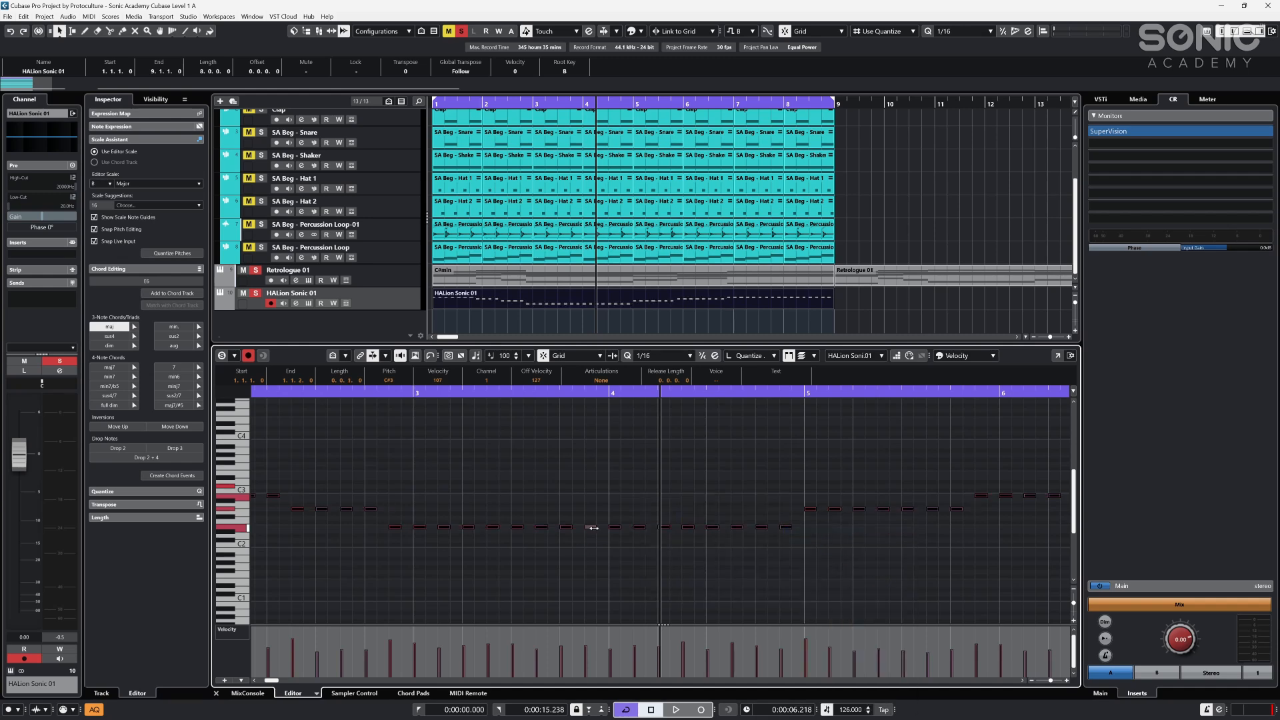
- Lengthen all selected bass notes to 1/8-note length so that they join end to end
left_click_drag(593, 527, 618, 528)
key("g")
key("g")
key("g")
key("g")
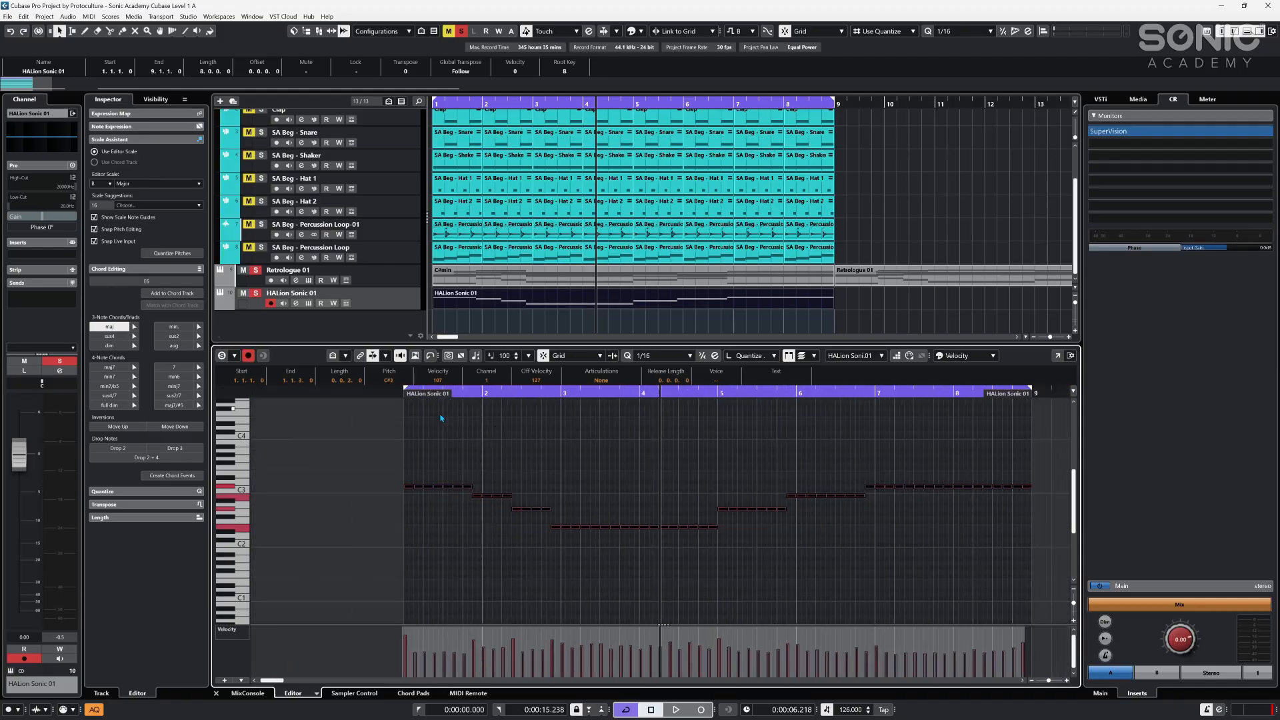
- Even out the velocities of all selected bass notes with a fixed velocity of 100 and play the part from the start
right_click(627, 642)
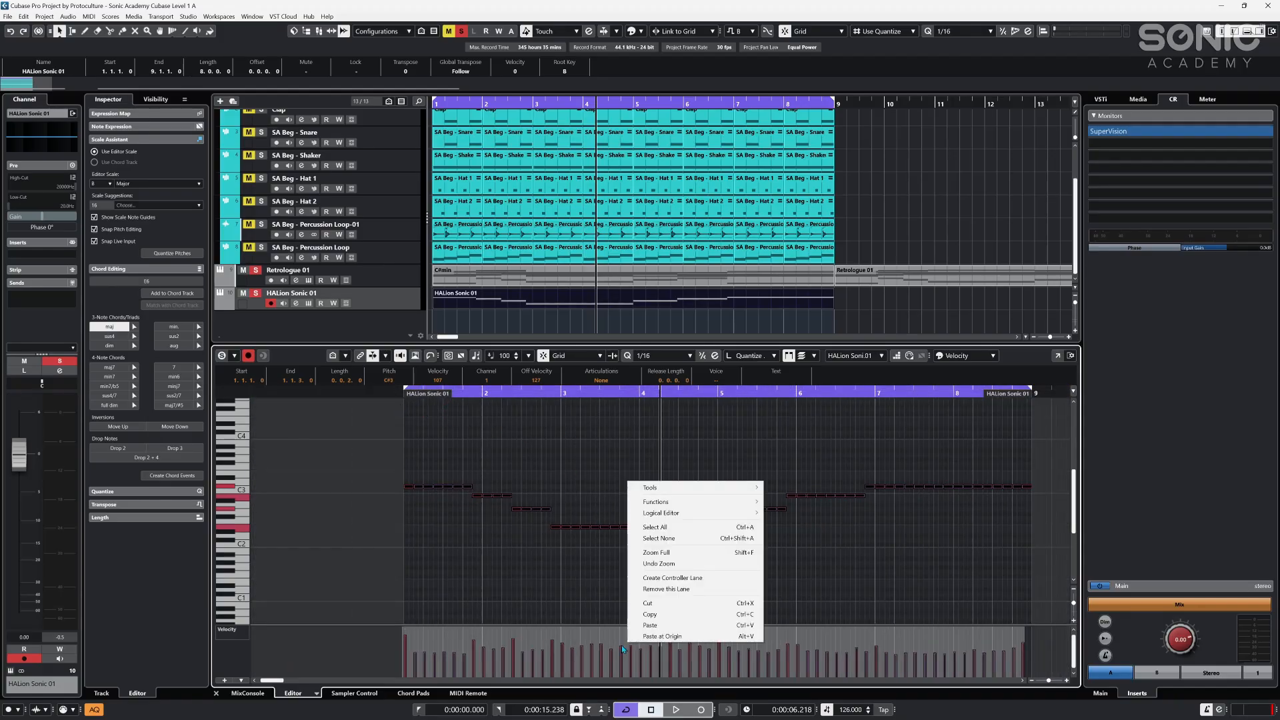
mouse_move(690, 504)
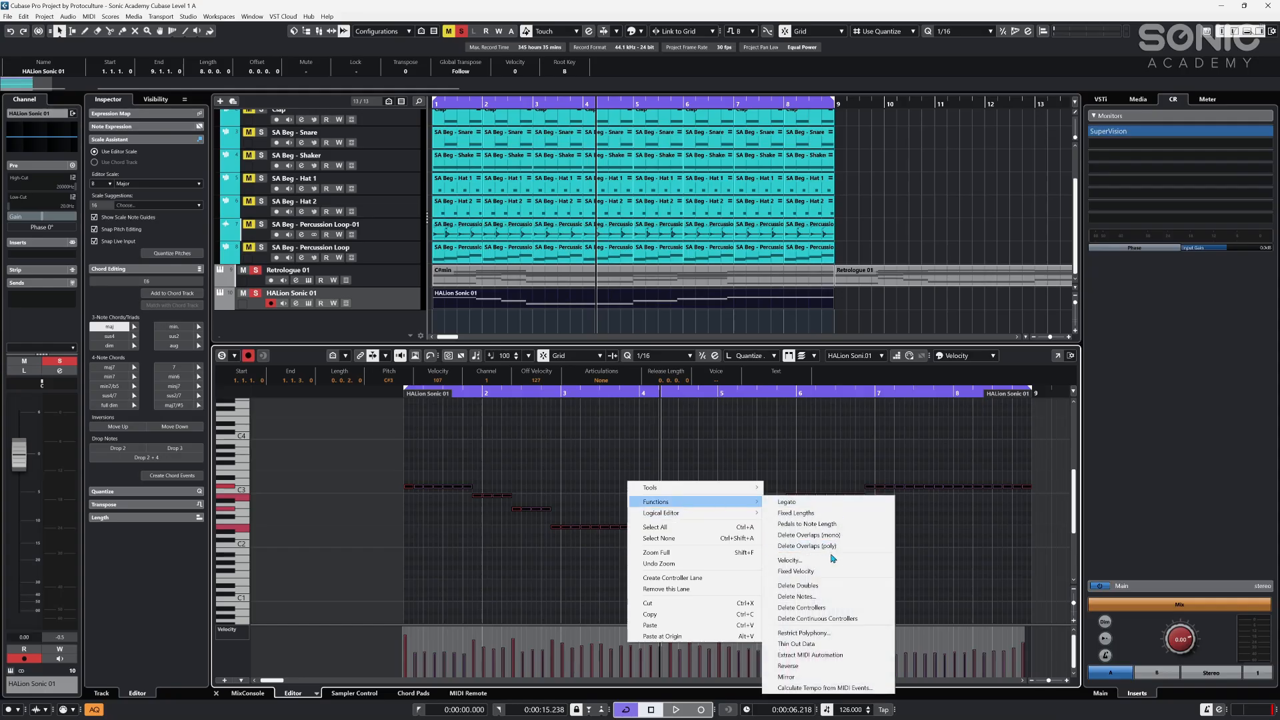
left_click(790, 560)
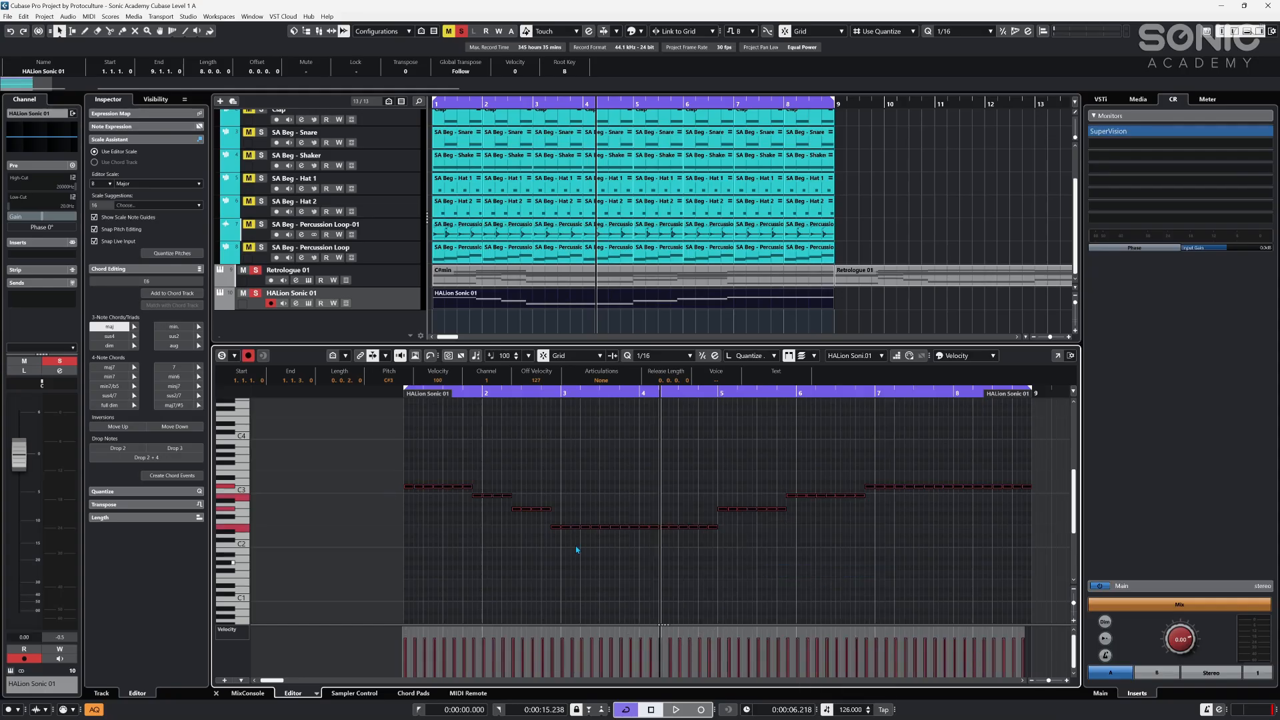
left_click(397, 394)
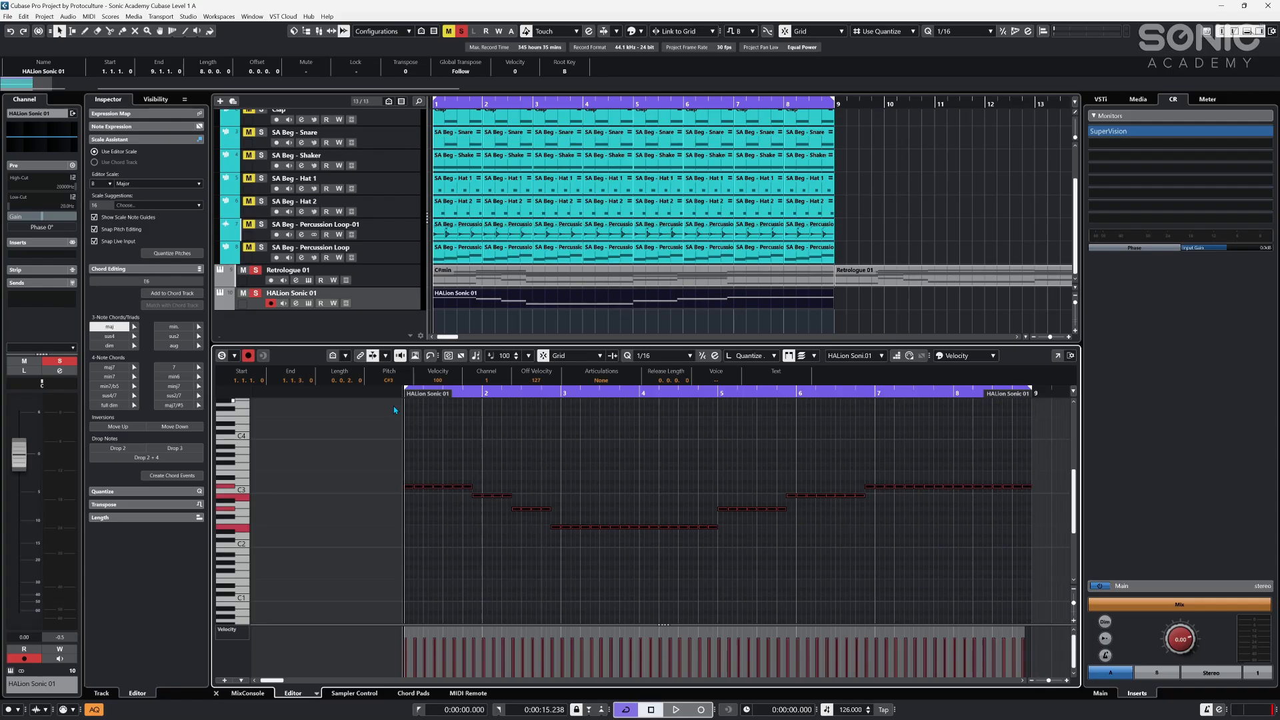
key("space")
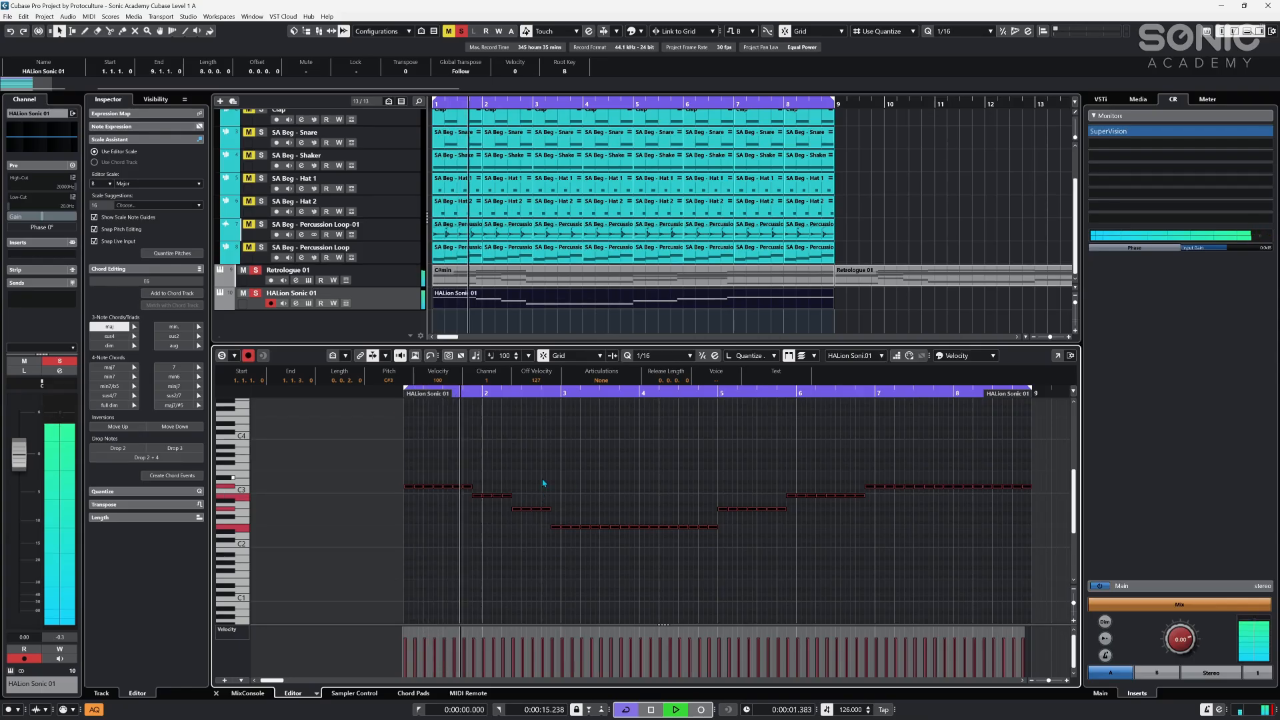
left_click(543, 483)
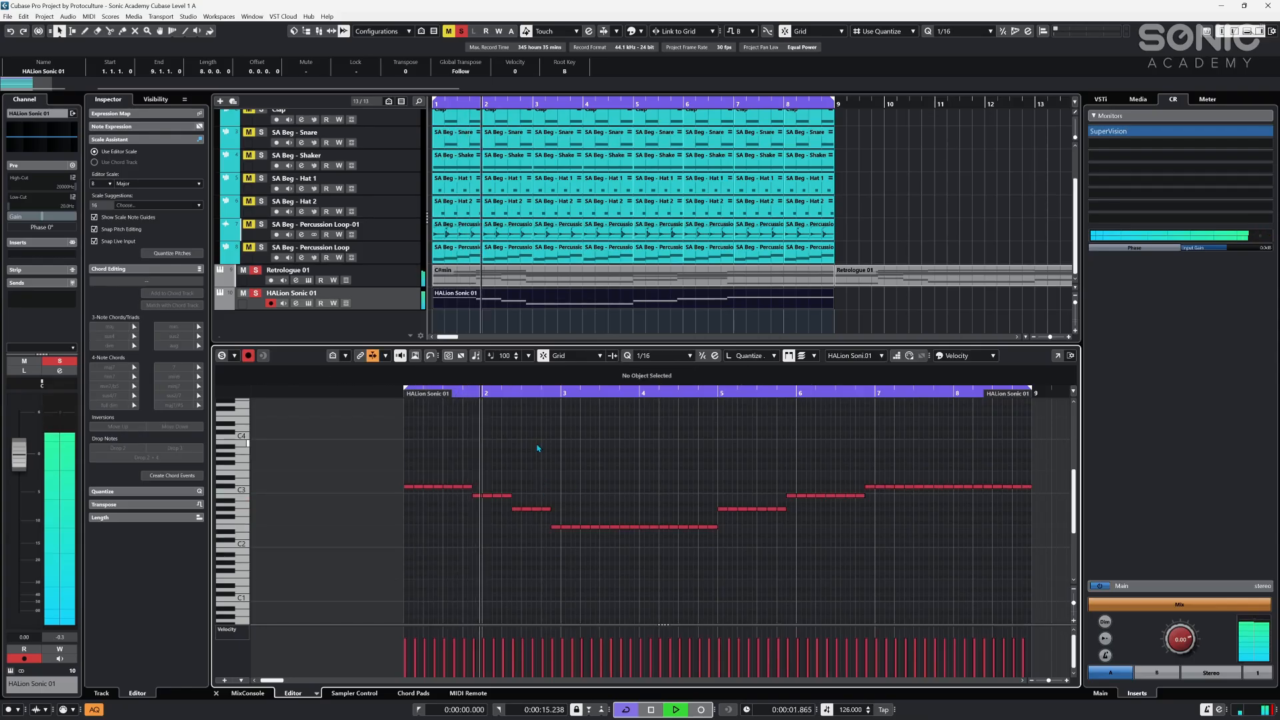
- Lower the HALion Sonic 01 channel's pre-gain to about -5.6 dB while the loop plays, and stop playback
left_click(368, 308)
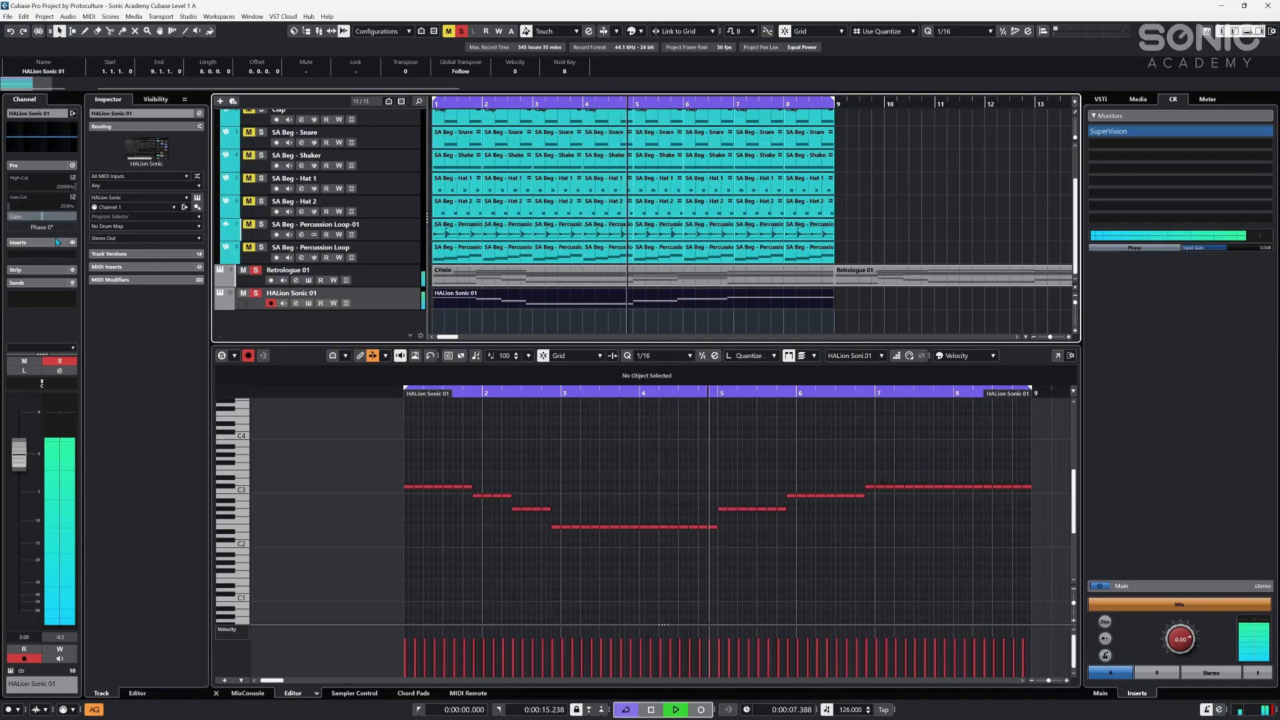
left_click_drag(40, 216, 24, 222)
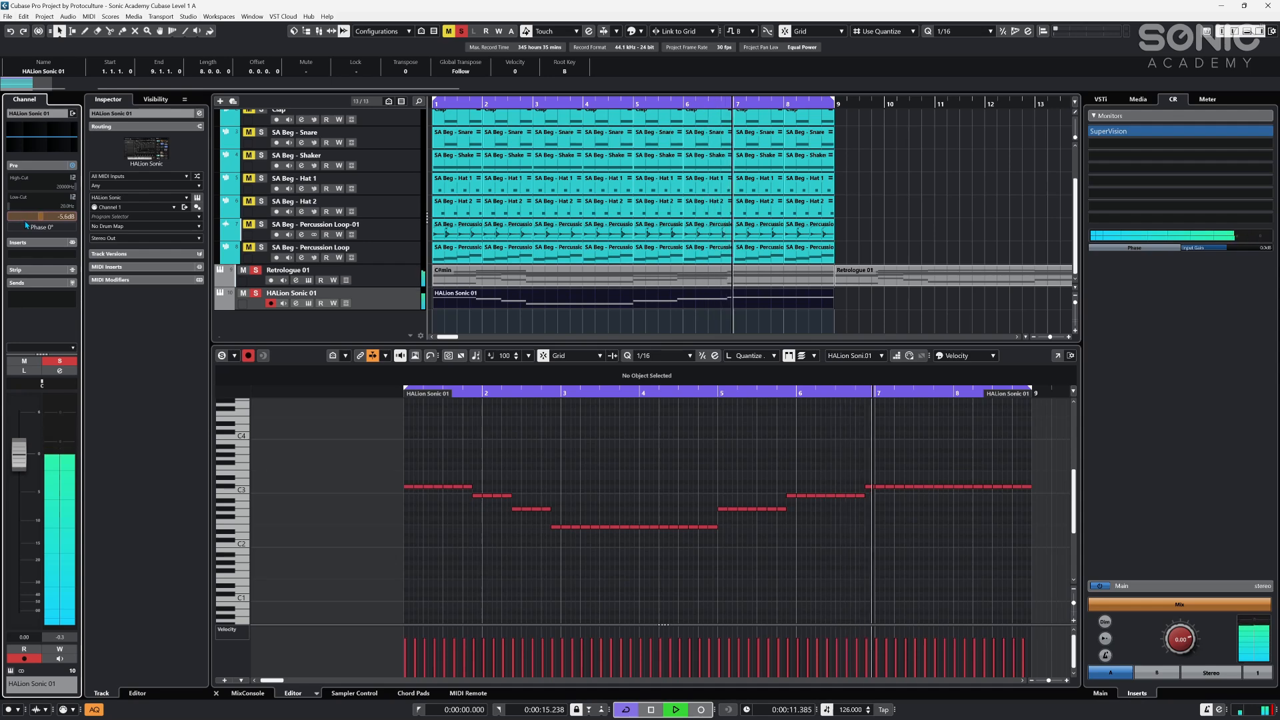
left_click(906, 327)
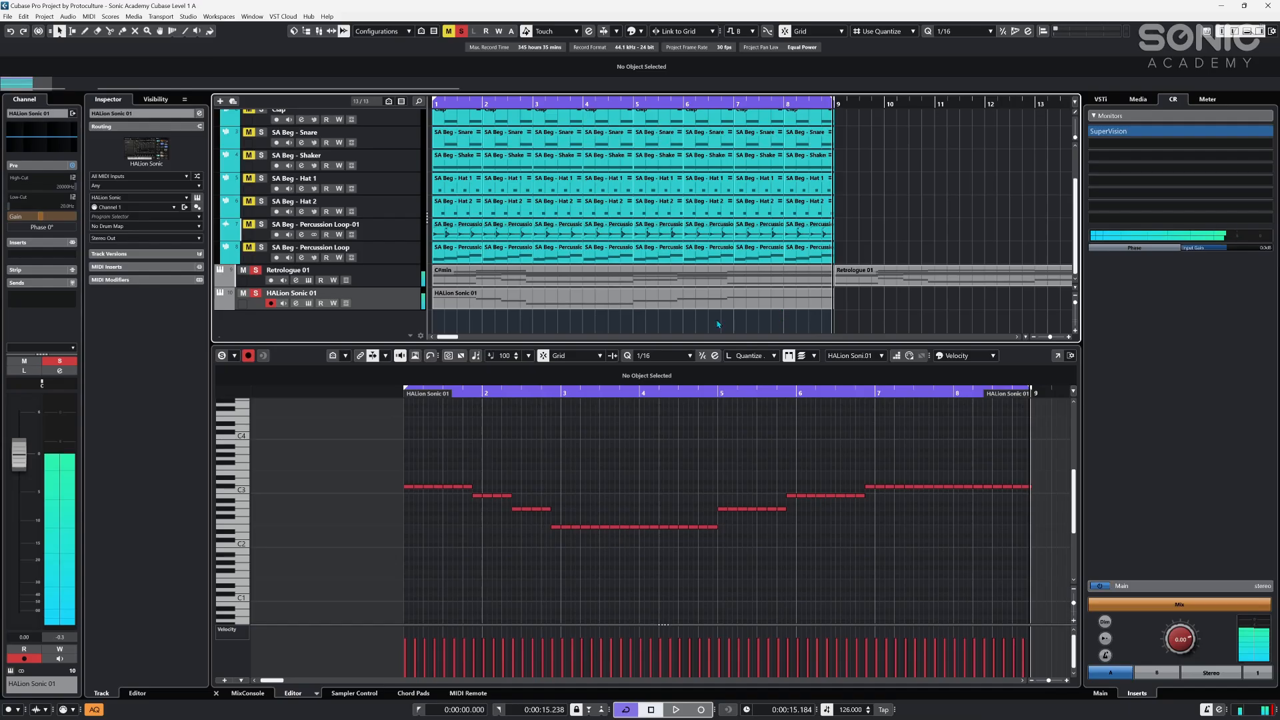
key("space")
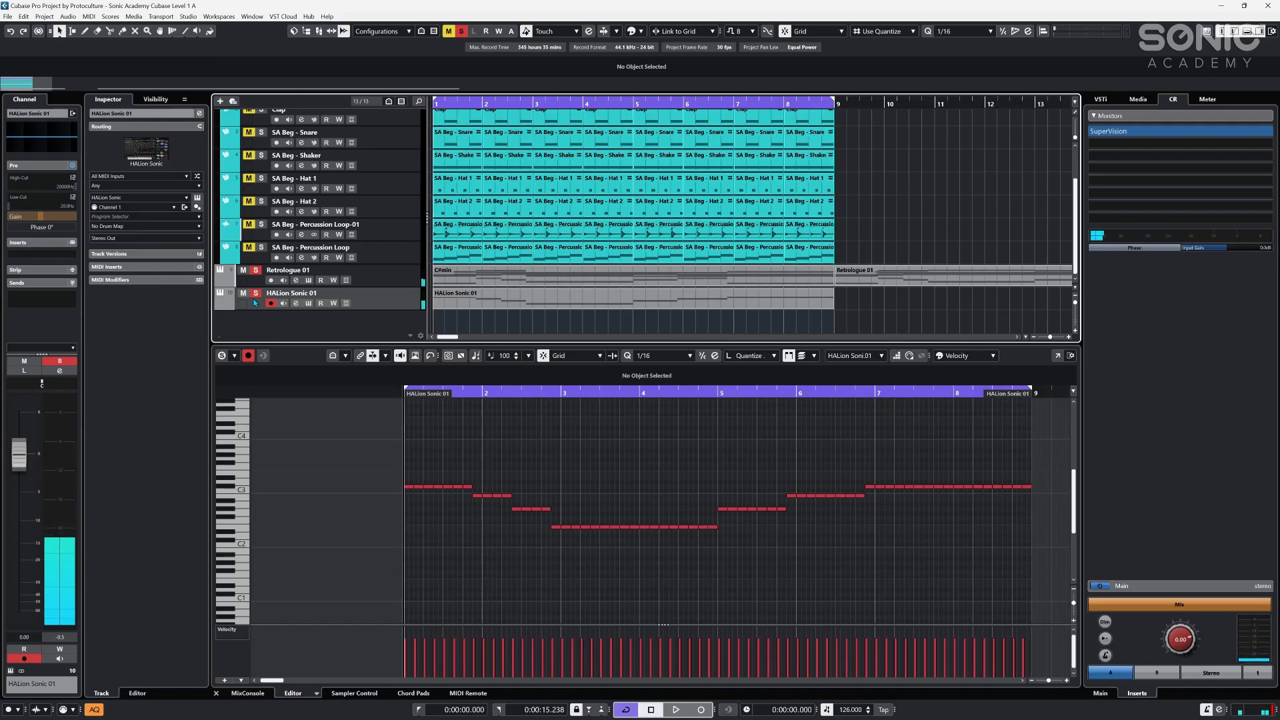
- Unsolo Retrologue 01 and HALion Sonic 01 and lower the bass channel's fader during playback of the full loop
left_click(256, 270)
left_click(256, 294)
key("space")
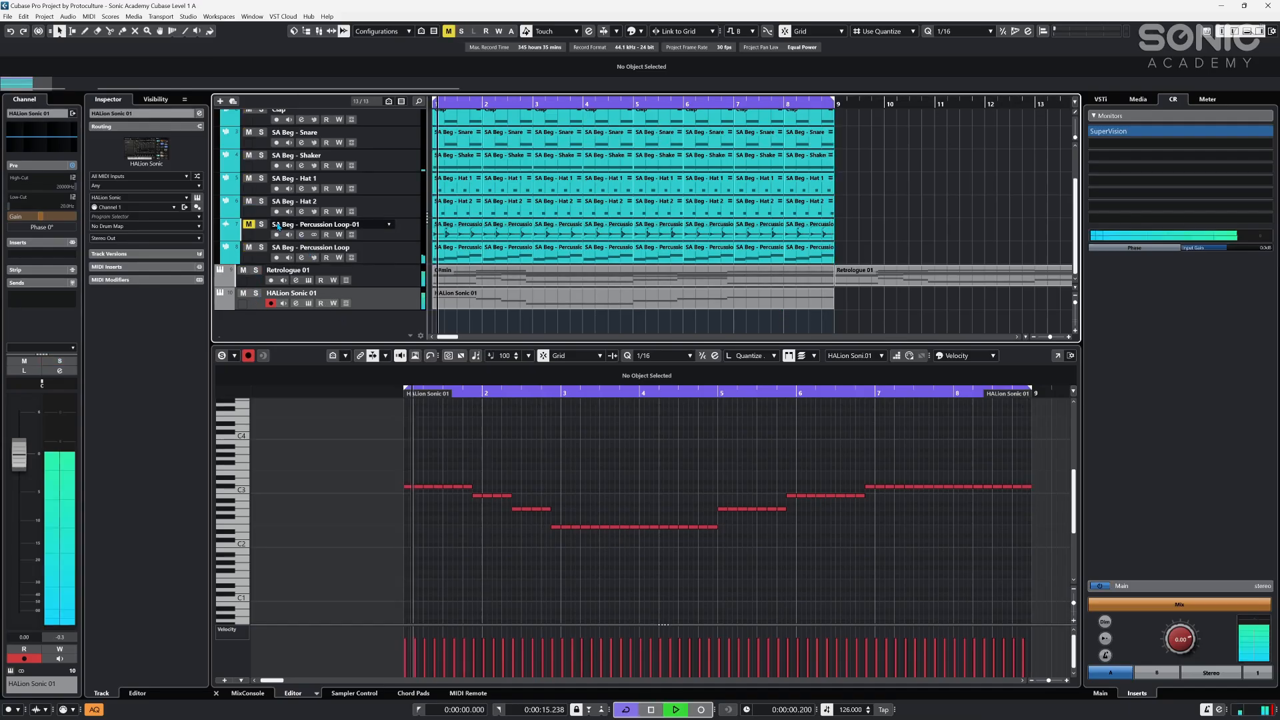
left_click_drag(21, 454, 20, 465)
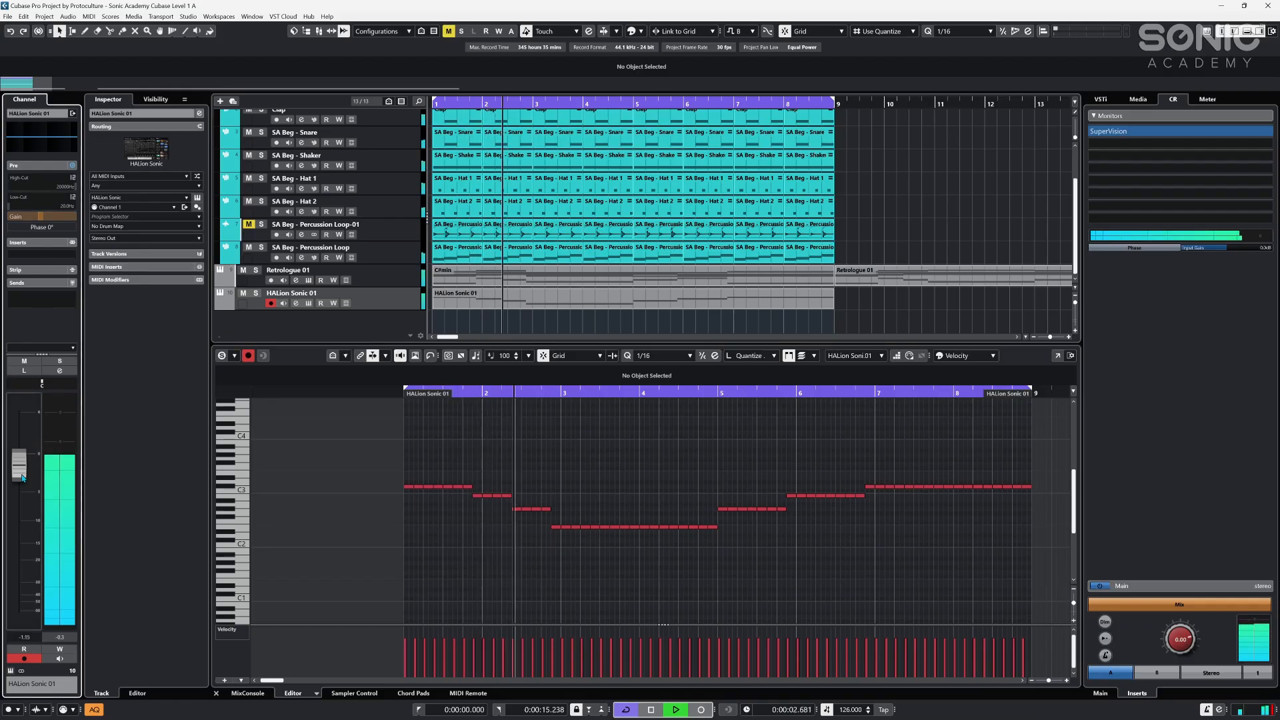
- Examine the notes of the Retrologue 01 part at bar 9 and of the HALion Sonic 01 bass part
left_click(383, 278)
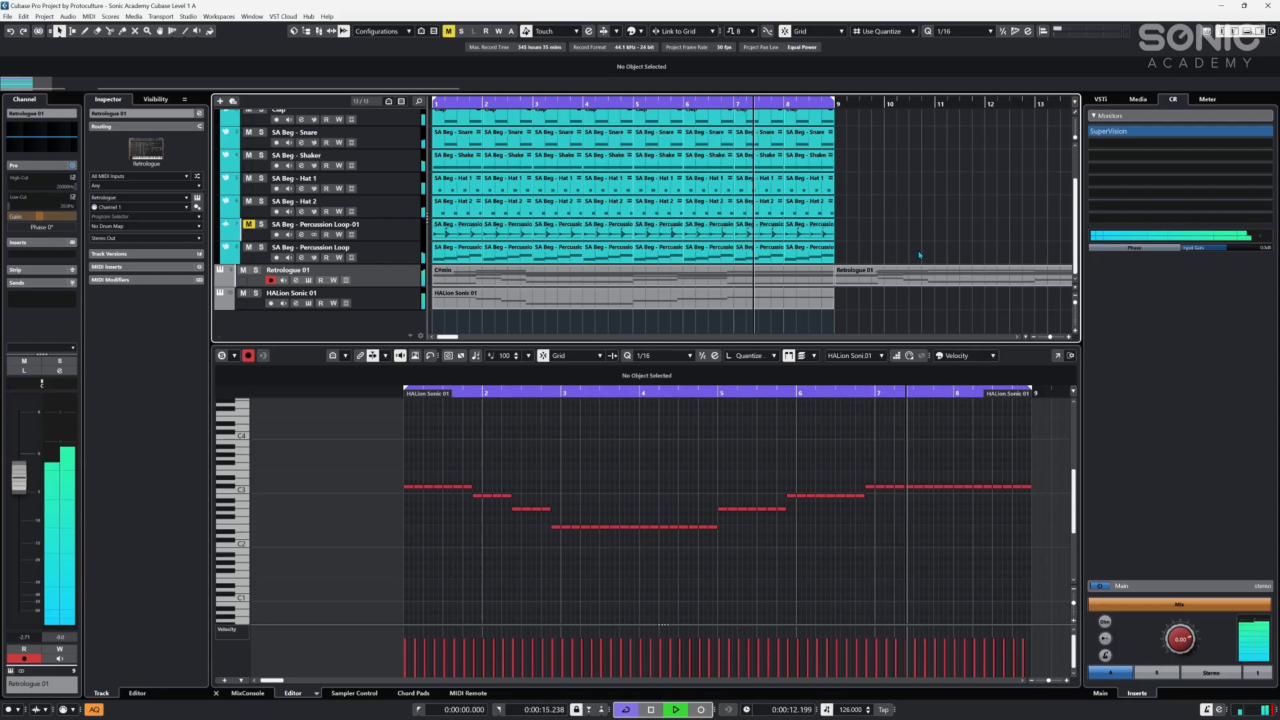
left_click(884, 272)
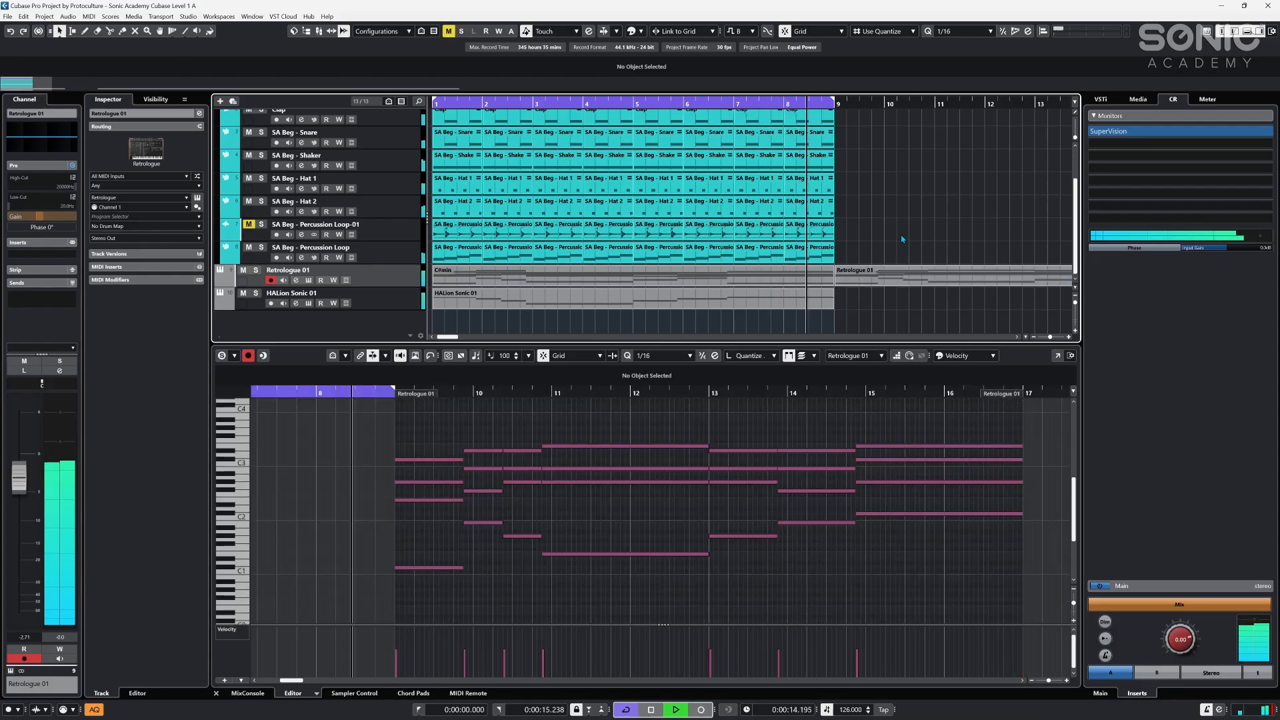
left_click(740, 277)
left_click(582, 291)
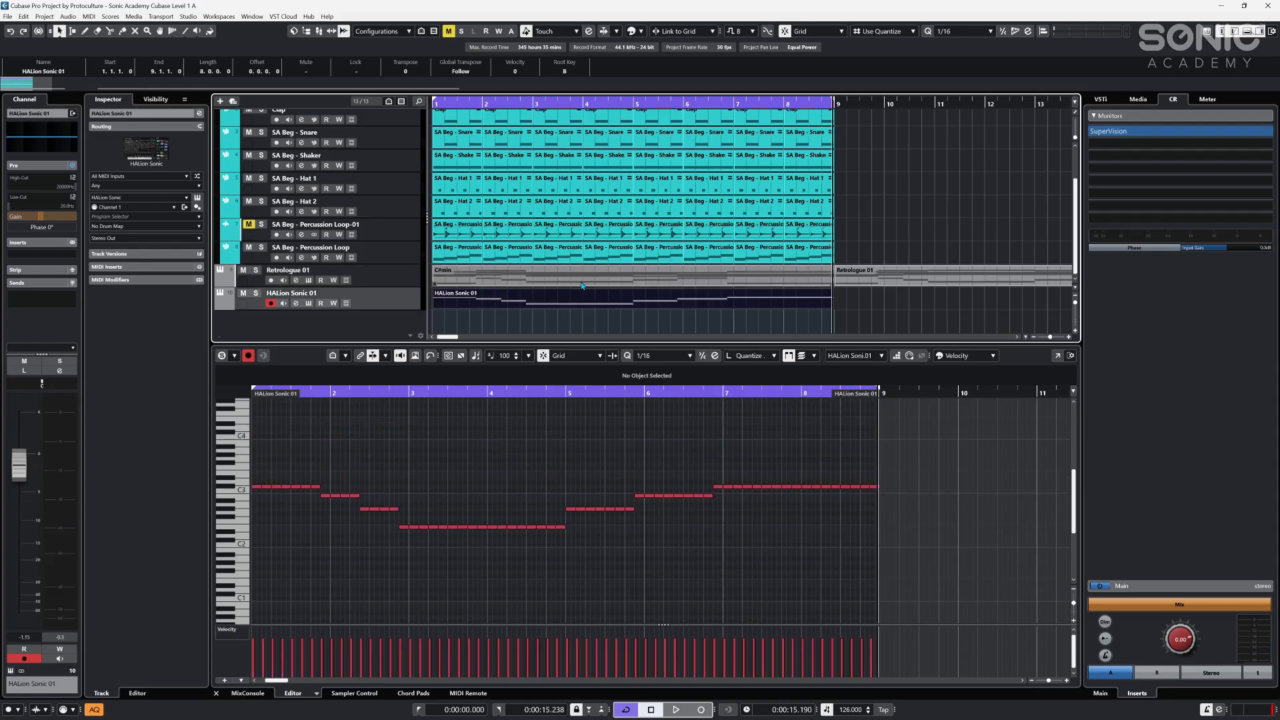
left_click(826, 226)
left_click(854, 216)
left_click(741, 303)
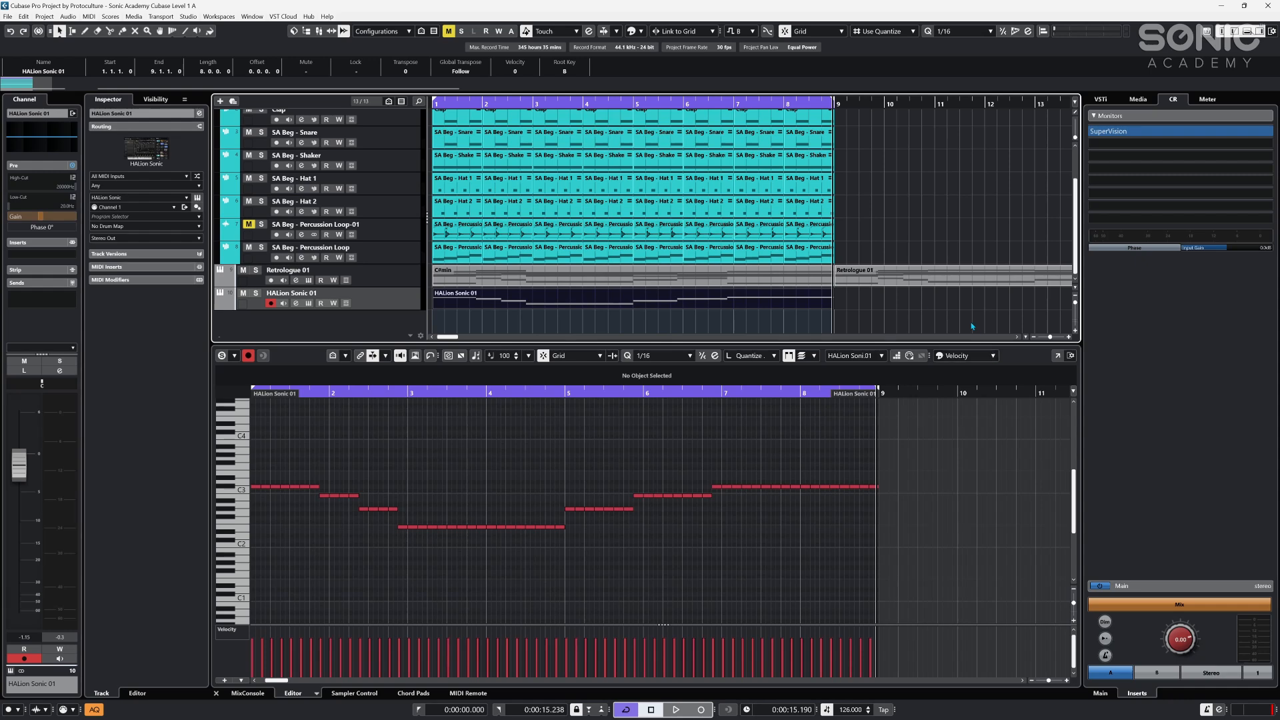
left_click(877, 299)
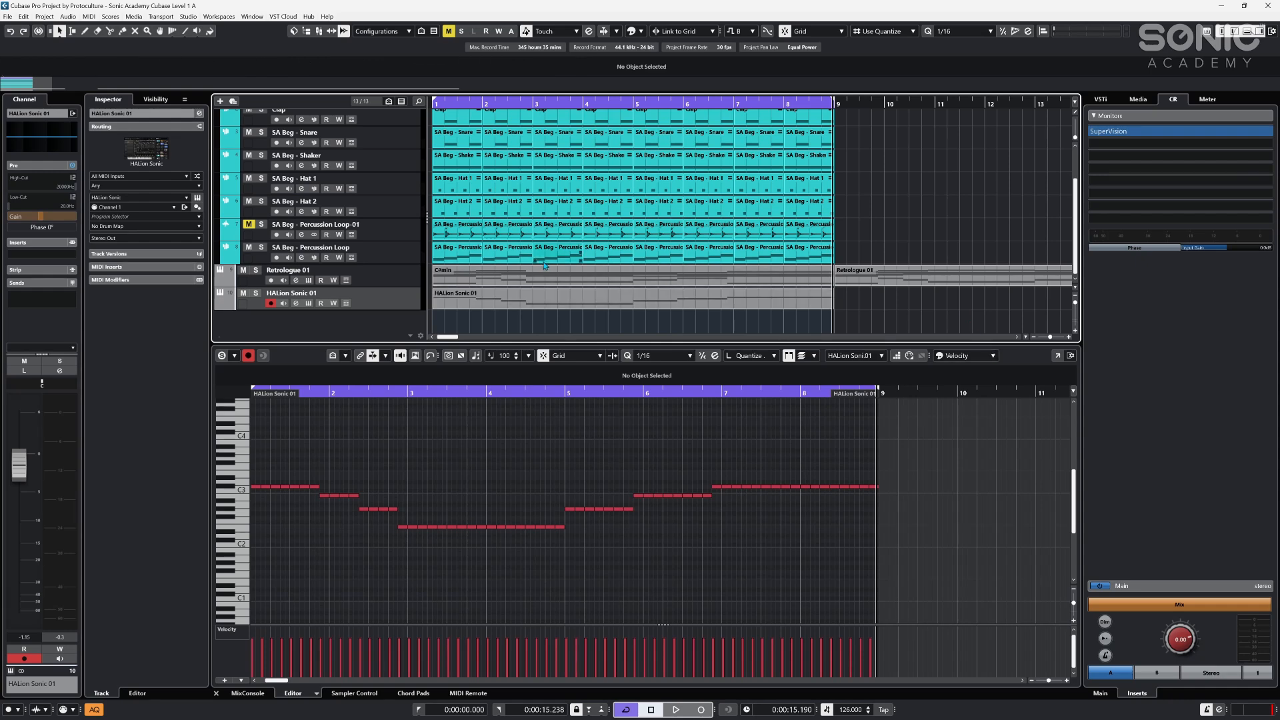
- Move the HALion Sonic 01 bass part to bar 9 and run the loop without recording to improvise notes over it
left_click_drag(466, 300, 856, 302)
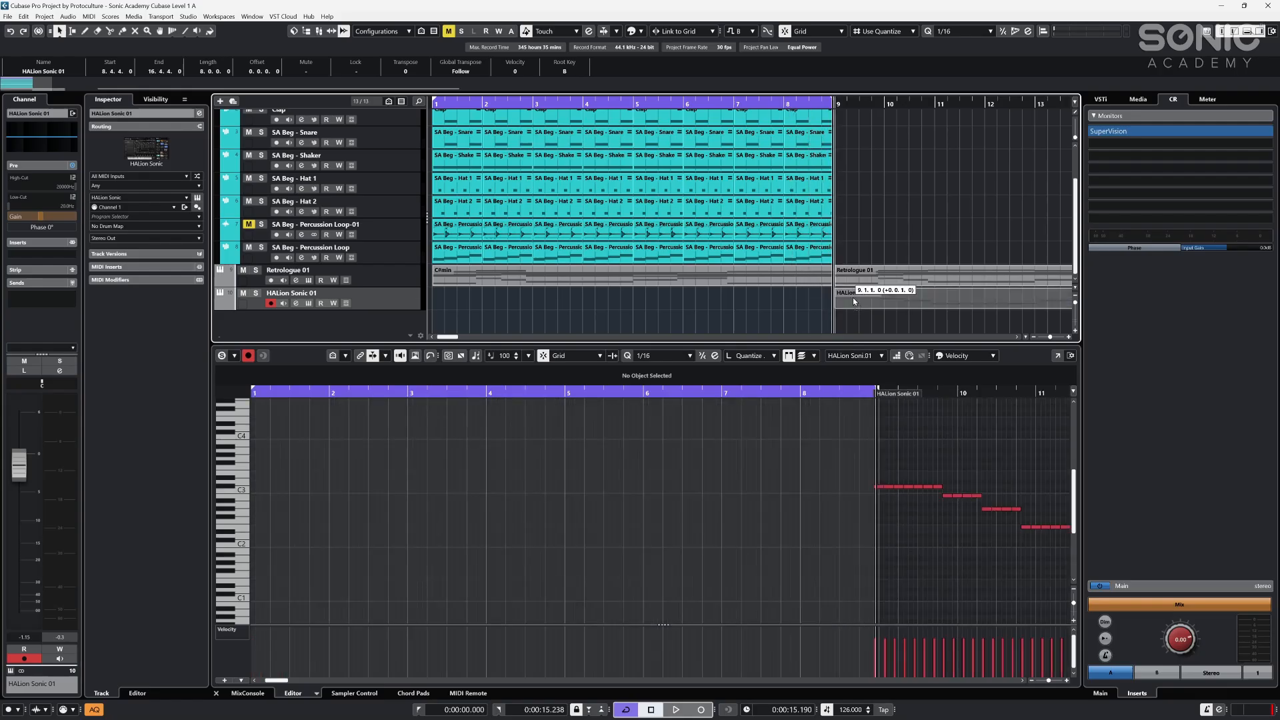
left_click(758, 303)
key("space")
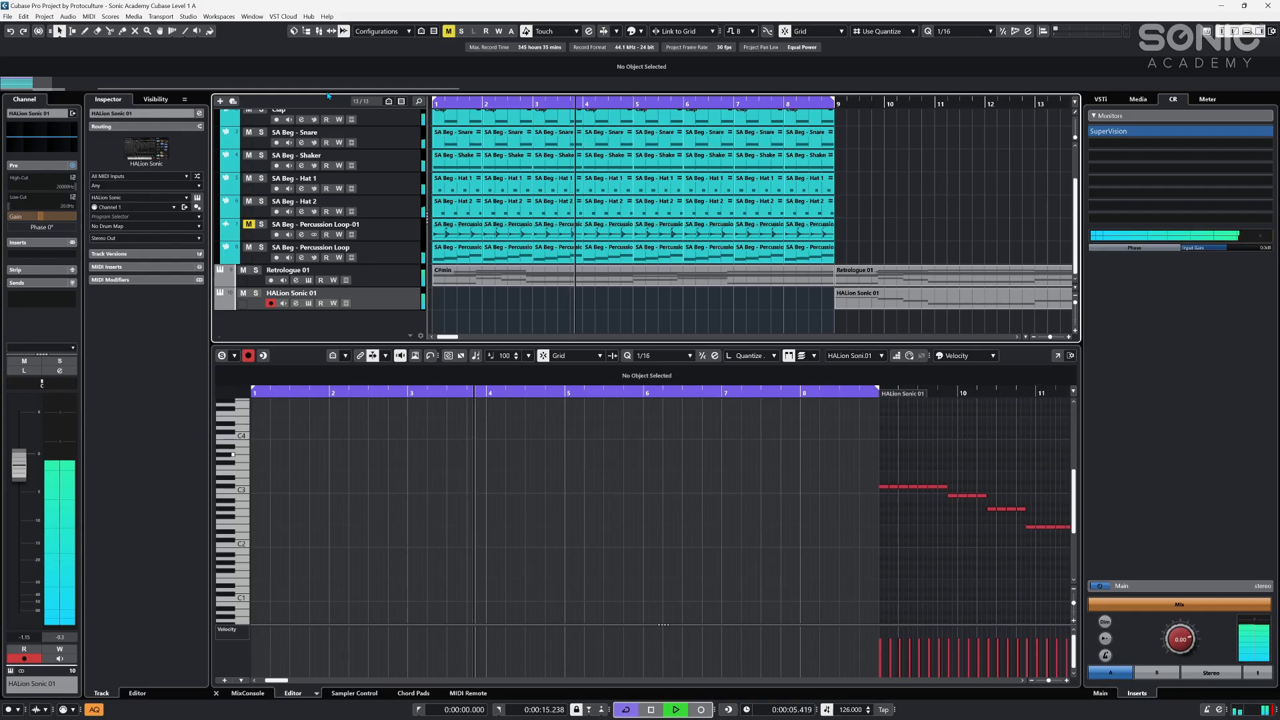
key("space")
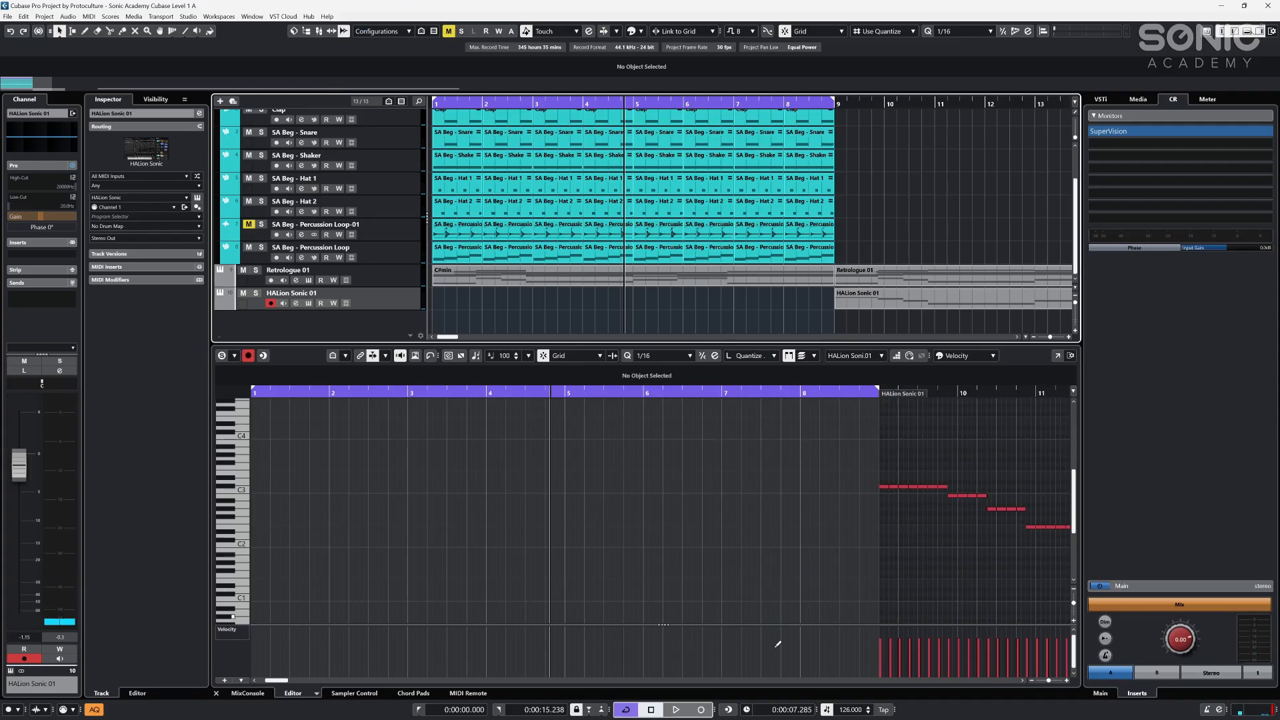
- Insert the improvised notes into the HALion Sonic 01 track from the retrospective record buffer and play them back
left_click(727, 709)
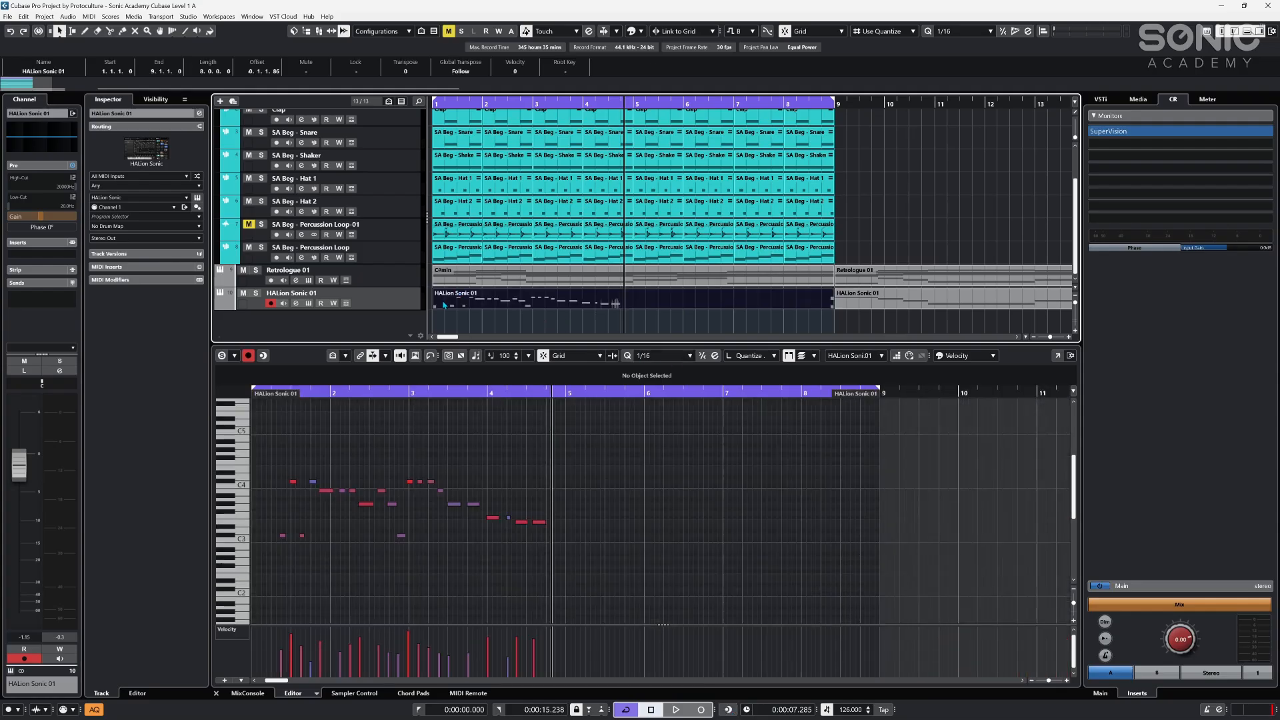
left_click(309, 462)
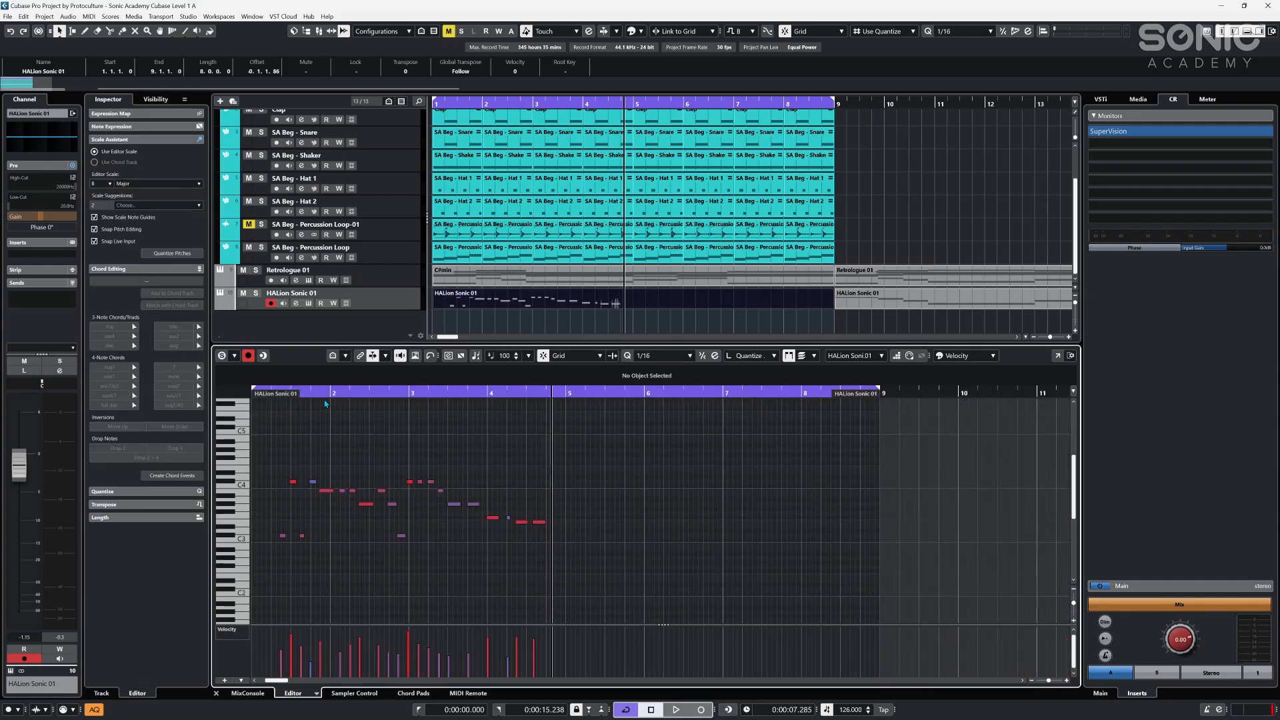
left_click_drag(326, 393, 316, 420)
key("space")
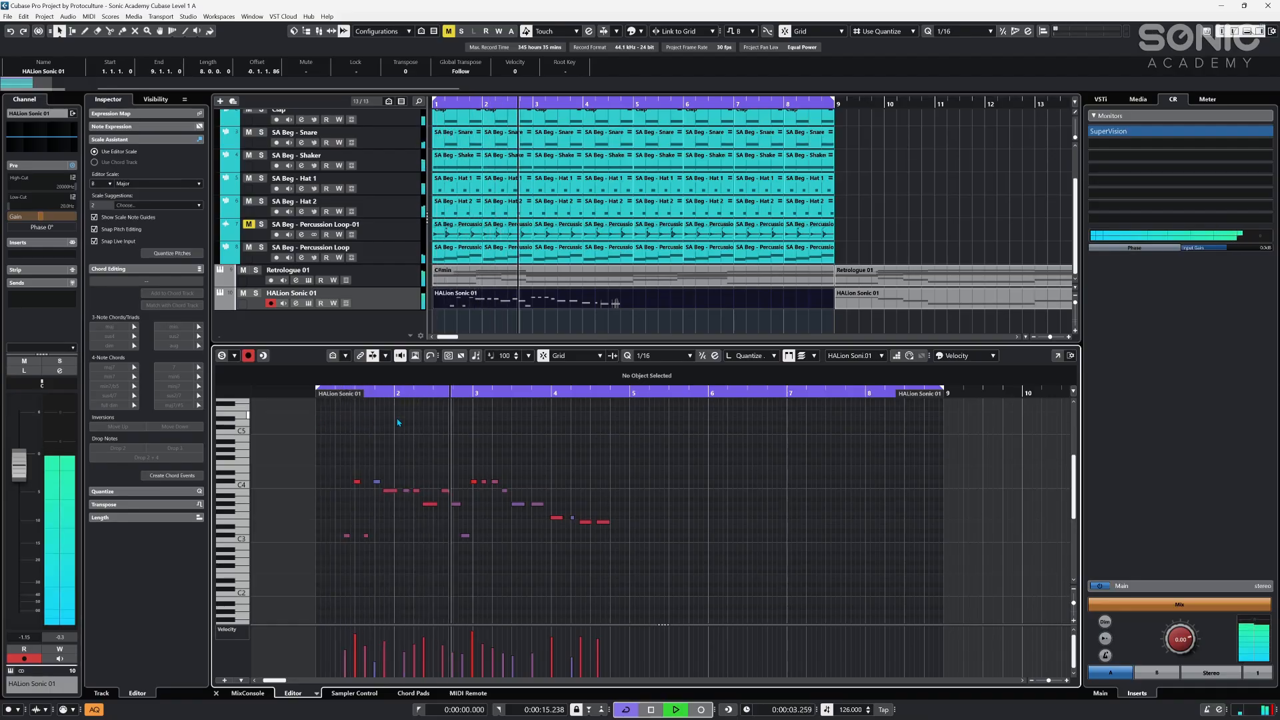
left_click(607, 323)
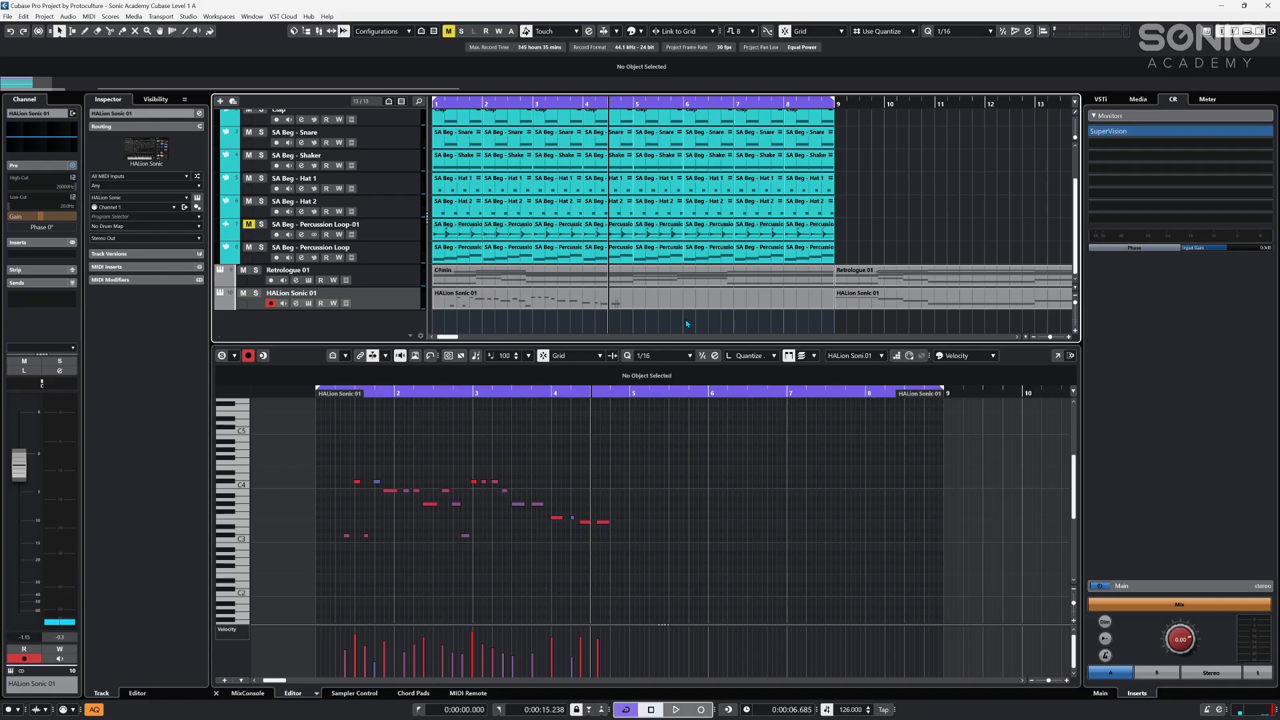
- Undo the retrospective recording on HALion Sonic 01 and move the bass part from bar 9 back to bar 1
left_click(733, 306)
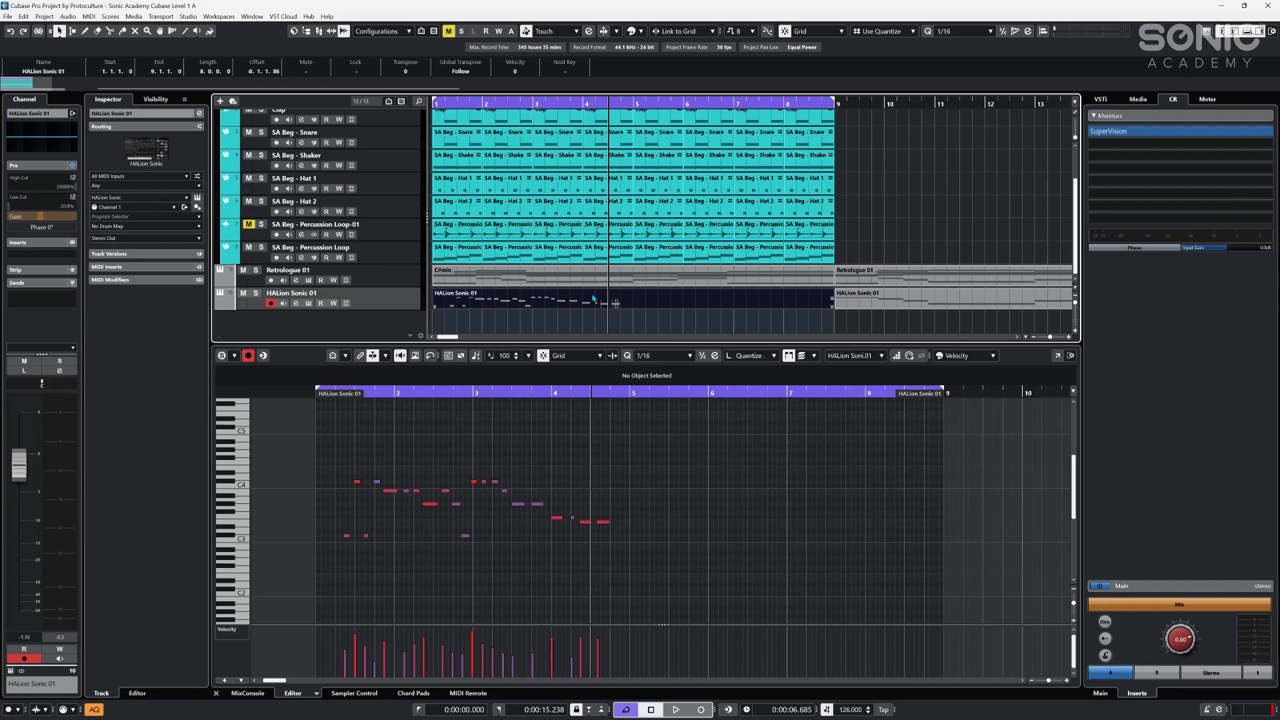
key("ctrl+z")
left_click_drag(923, 300, 521, 308)
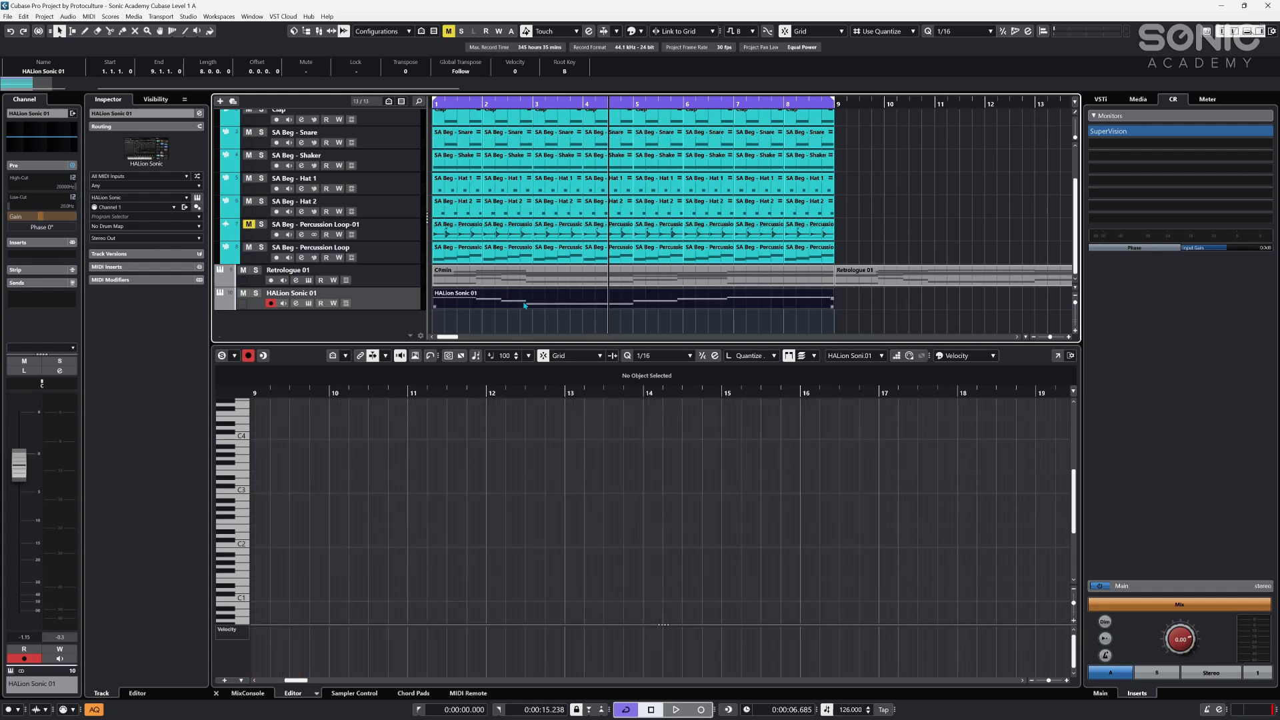
key("g")
key("g")
key("g")
key("g")
key("g")
key("g")
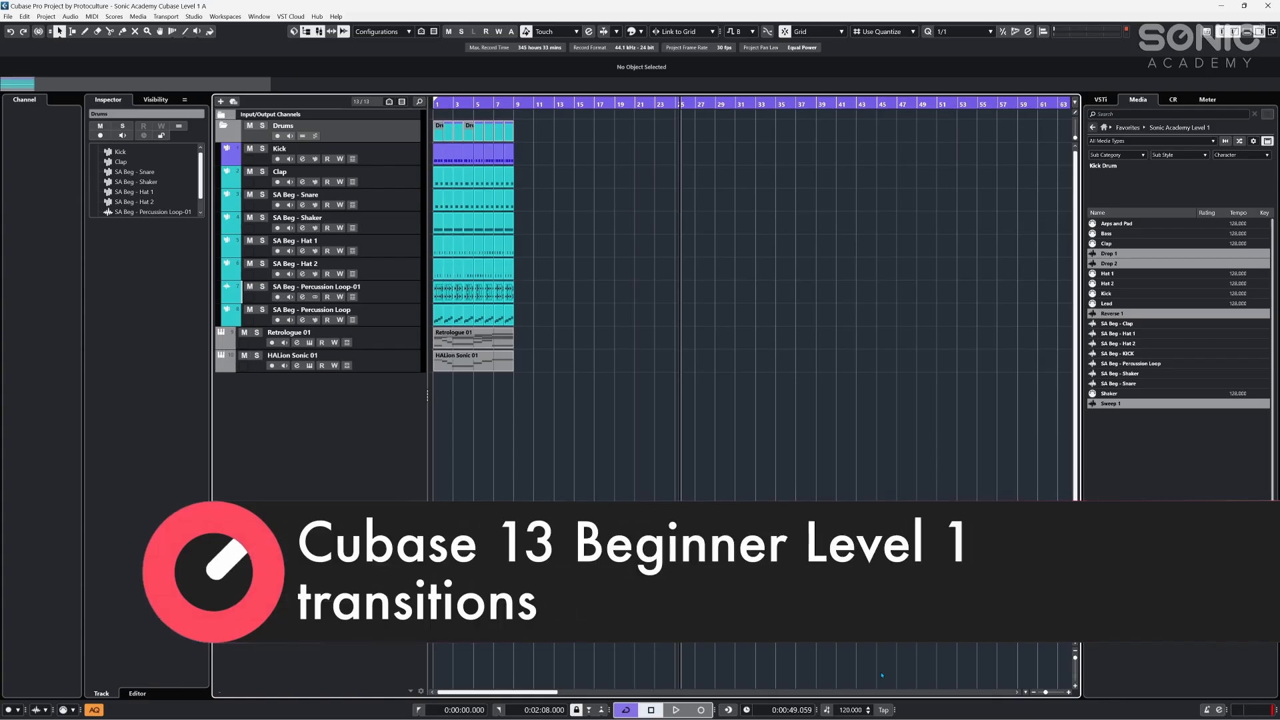
left_click(779, 693)
left_click_drag(590, 693, 479, 693)
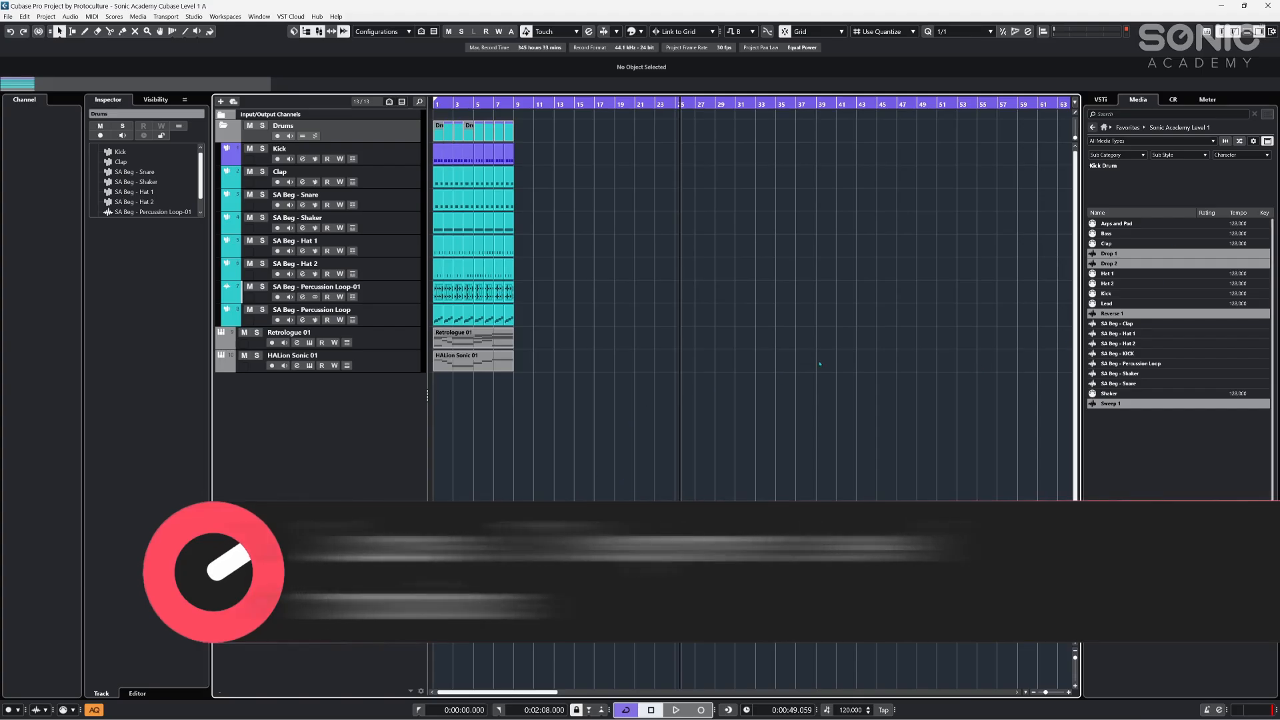
- Select the samples Sweep 1, Reverse 1, Drop 2 and Drop 1 together in the Sonic Academy Level 1 media folder
left_click(1131, 461)
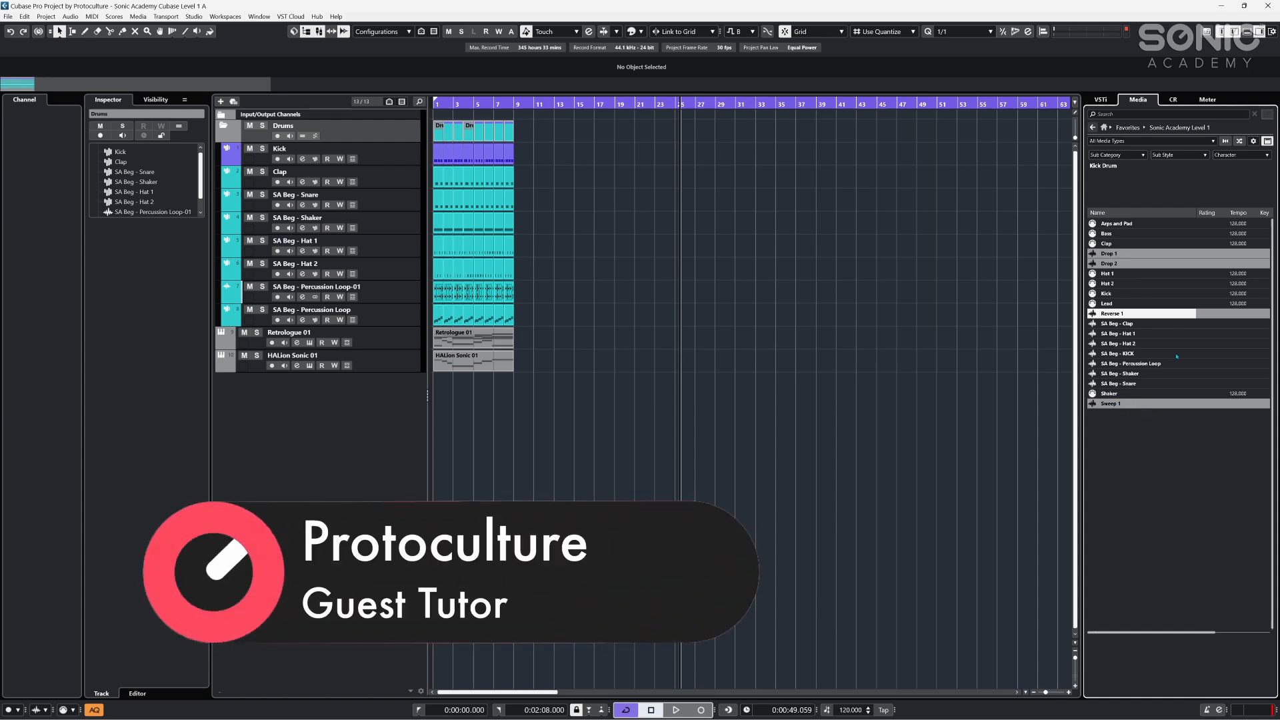
double_click(511, 313)
left_click(455, 355)
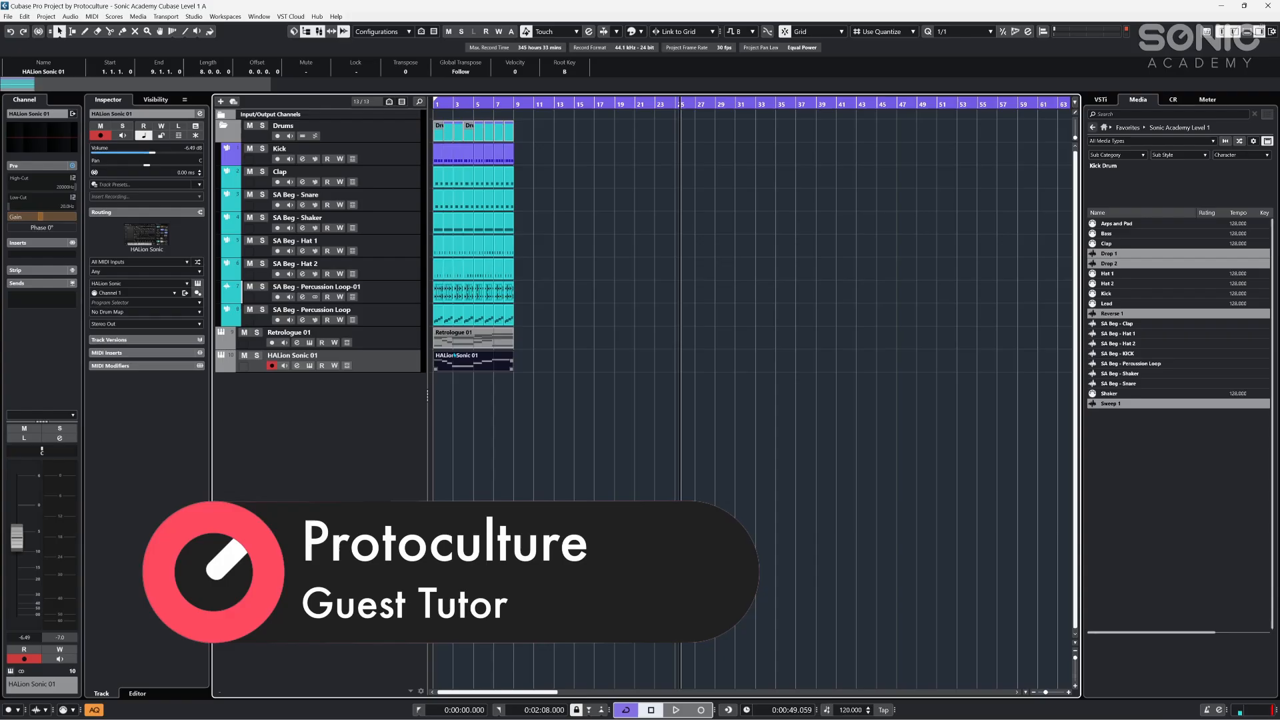
left_click(1128, 363)
left_click(1126, 404)
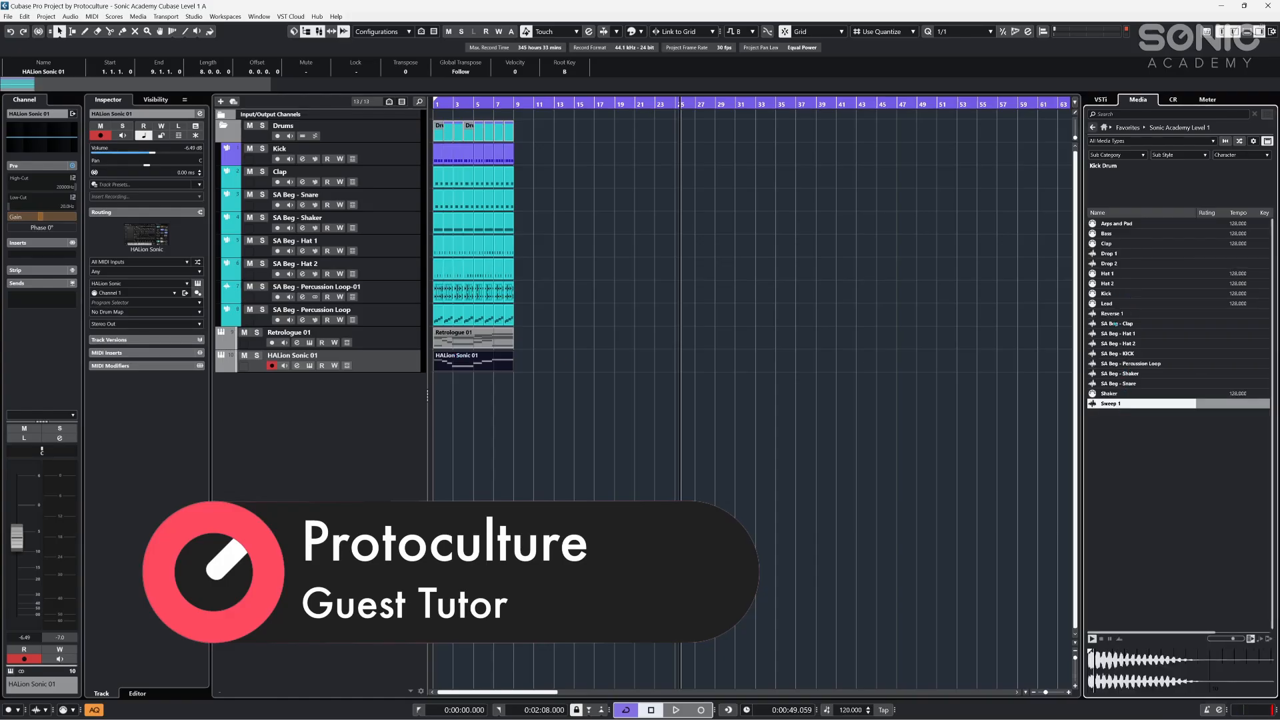
left_click(1121, 314, "ctrl")
left_click(1098, 264, "ctrl")
left_click(1095, 255, "ctrl")
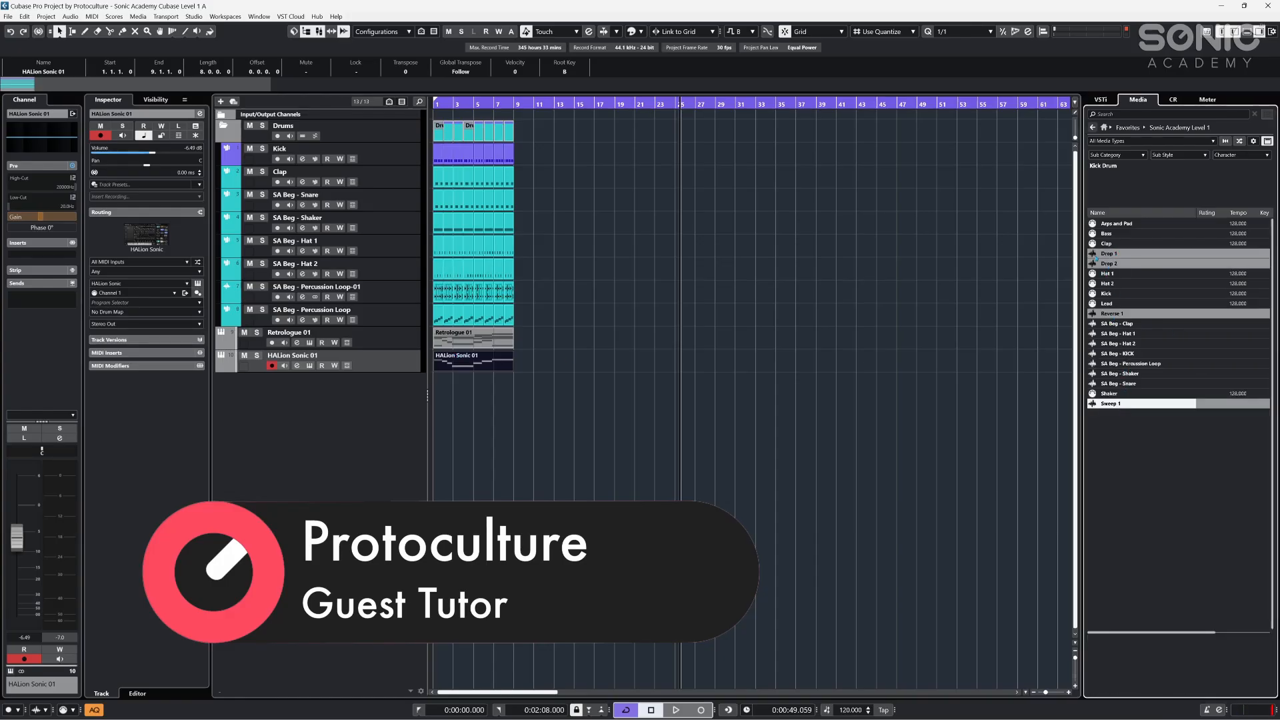
- Import the four selected transition samples at bar 1 below HALion Sonic 01 on different tracks, copying the files to the project folder
left_click_drag(1102, 256, 434, 392)
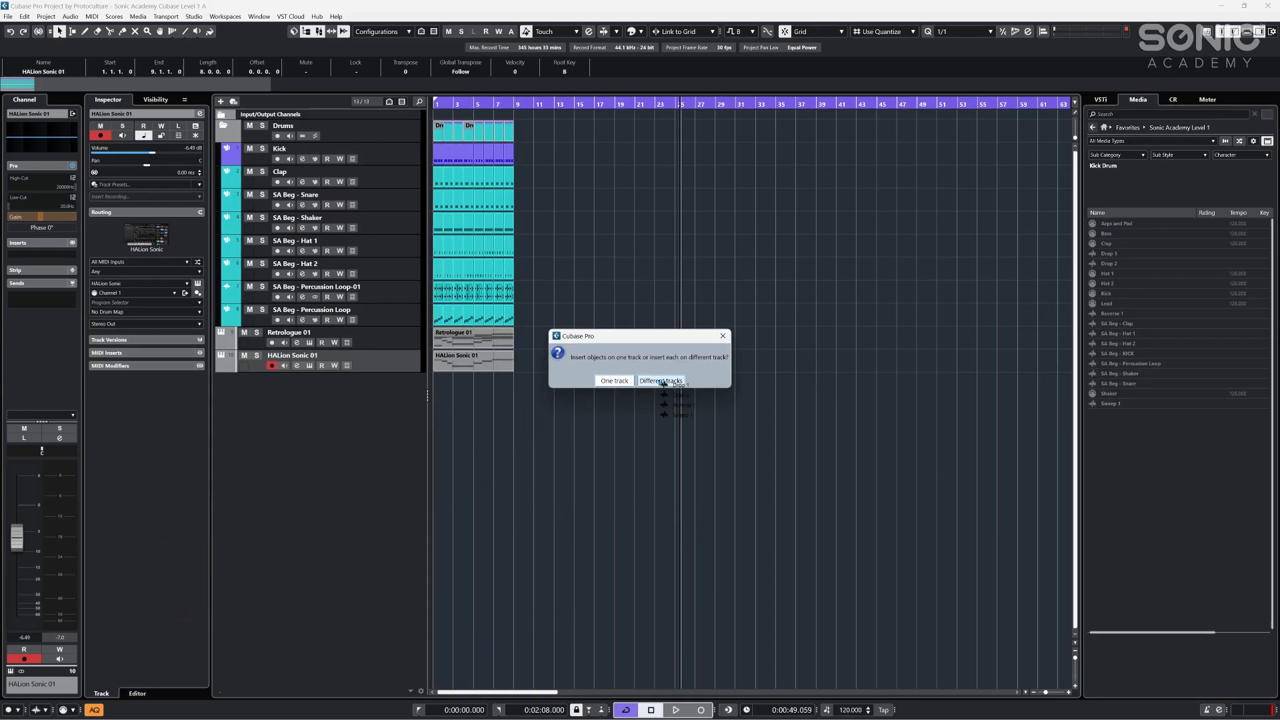
left_click(661, 381)
left_click(708, 432)
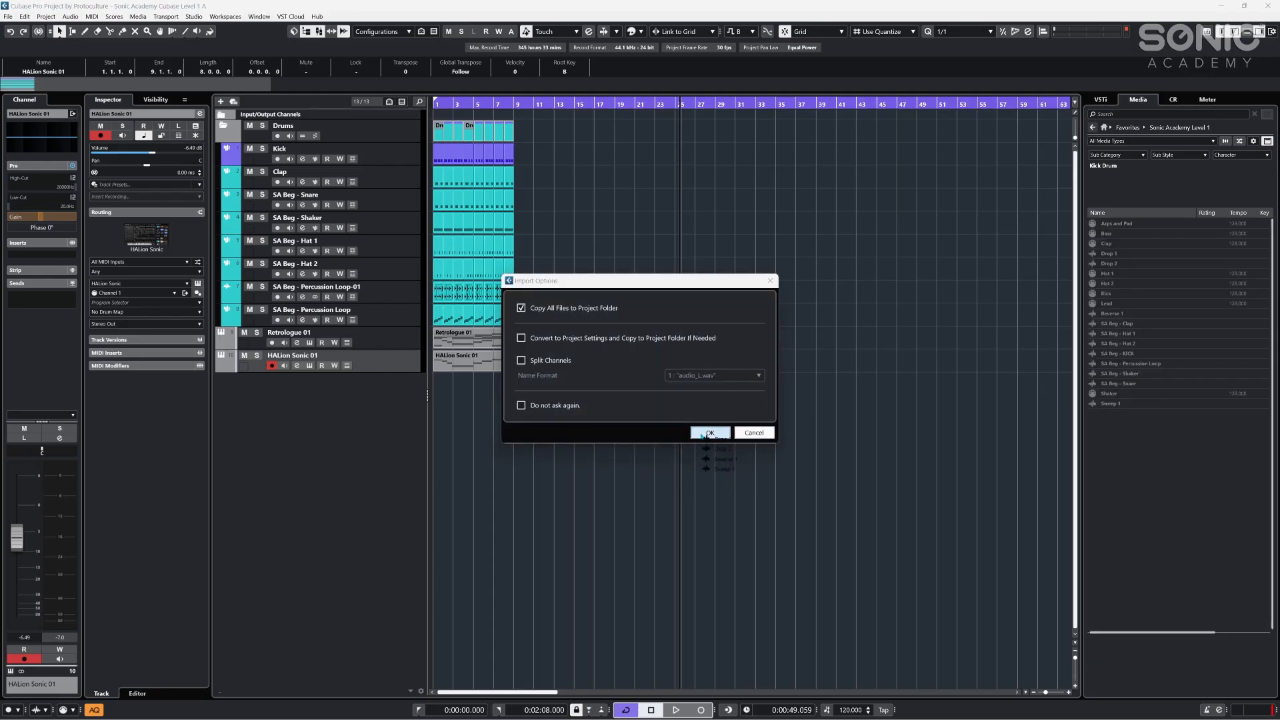
left_click(611, 422)
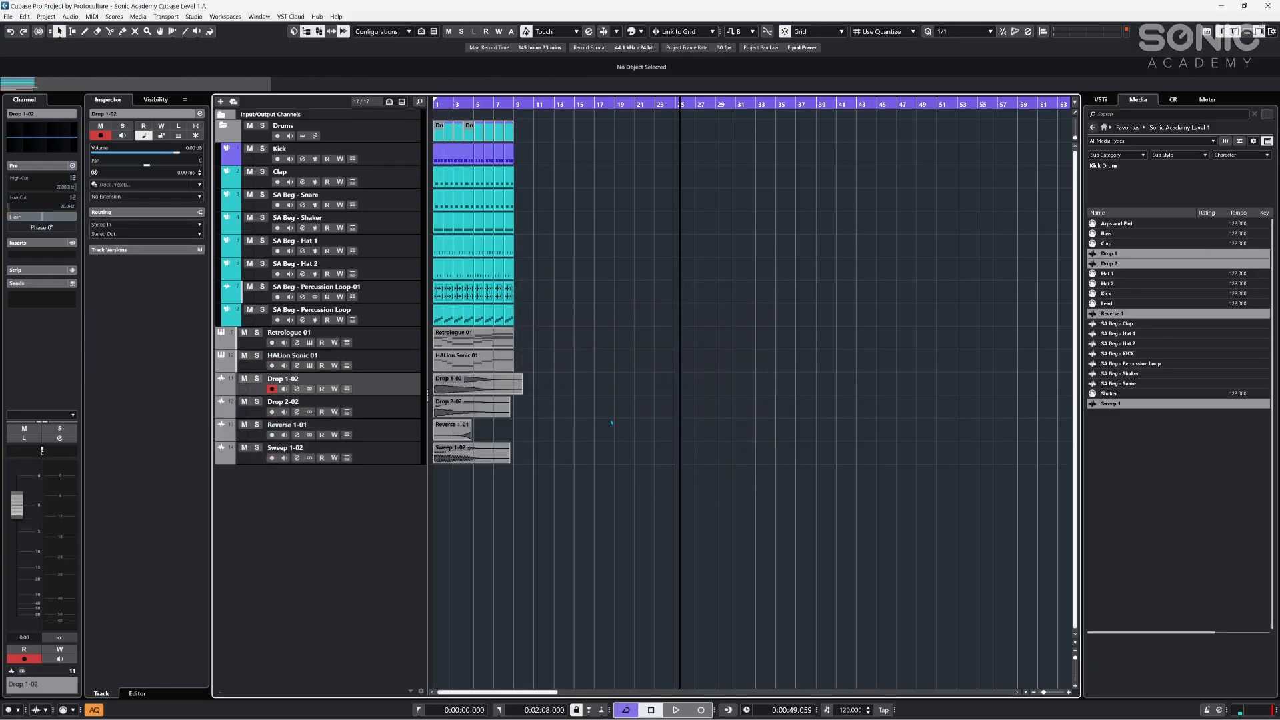
- Preview the Reverse 1 sample in the Sonic Academy Level 1 media folder and stop the preview
key("h")
key("h")
key("h")
key("h")
key("h")
left_click_drag(627, 528, 216, 527)
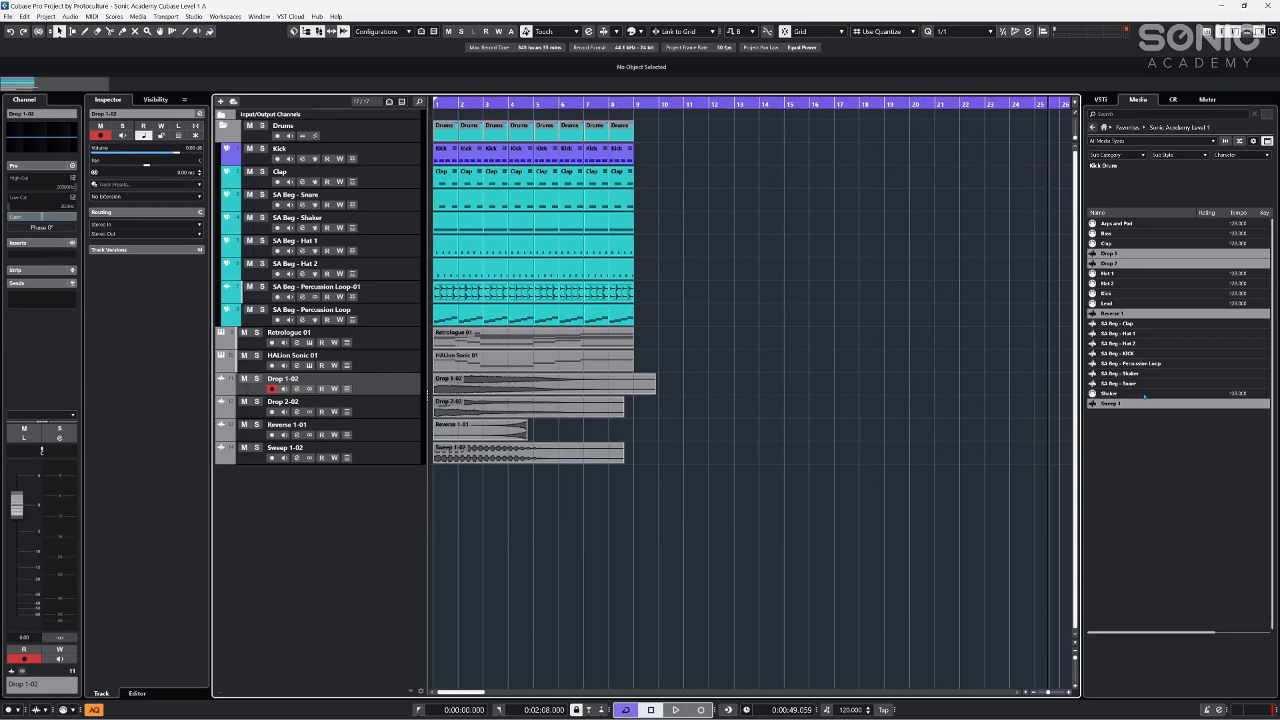
left_click(1129, 499)
left_click(1143, 333)
left_click(1142, 304)
left_click(1143, 313)
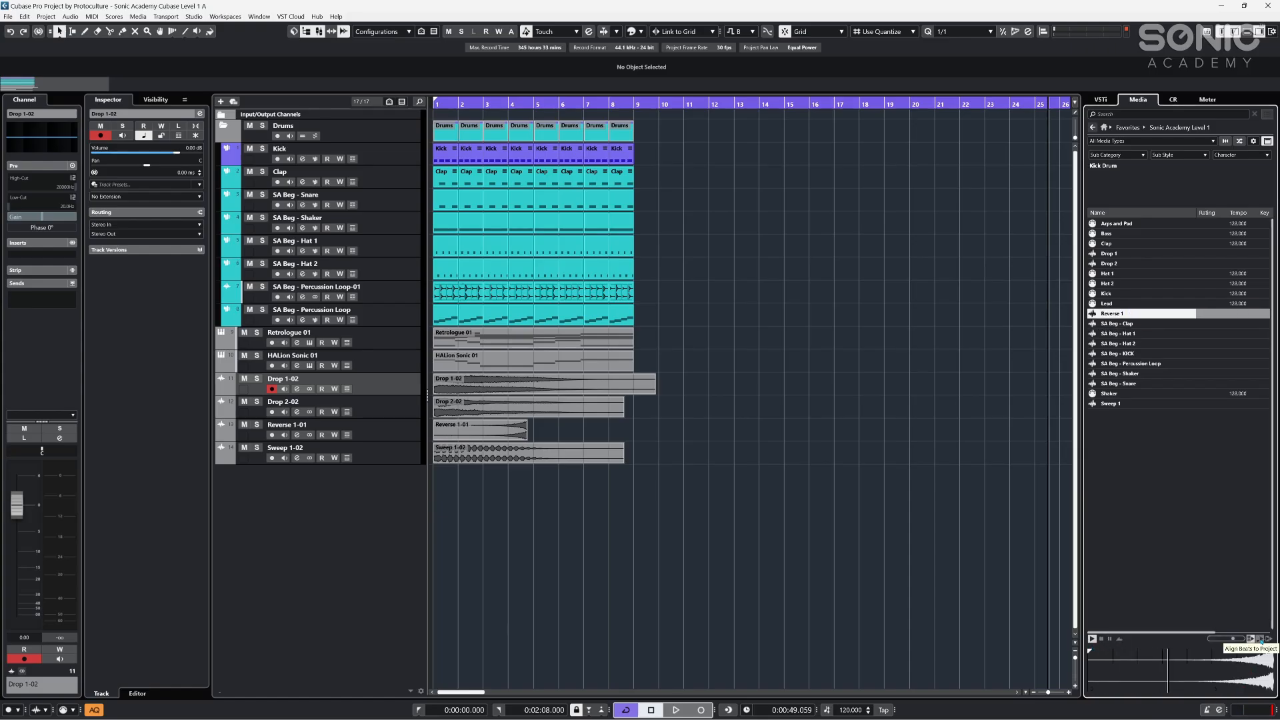
left_click(1101, 639)
left_click(585, 471)
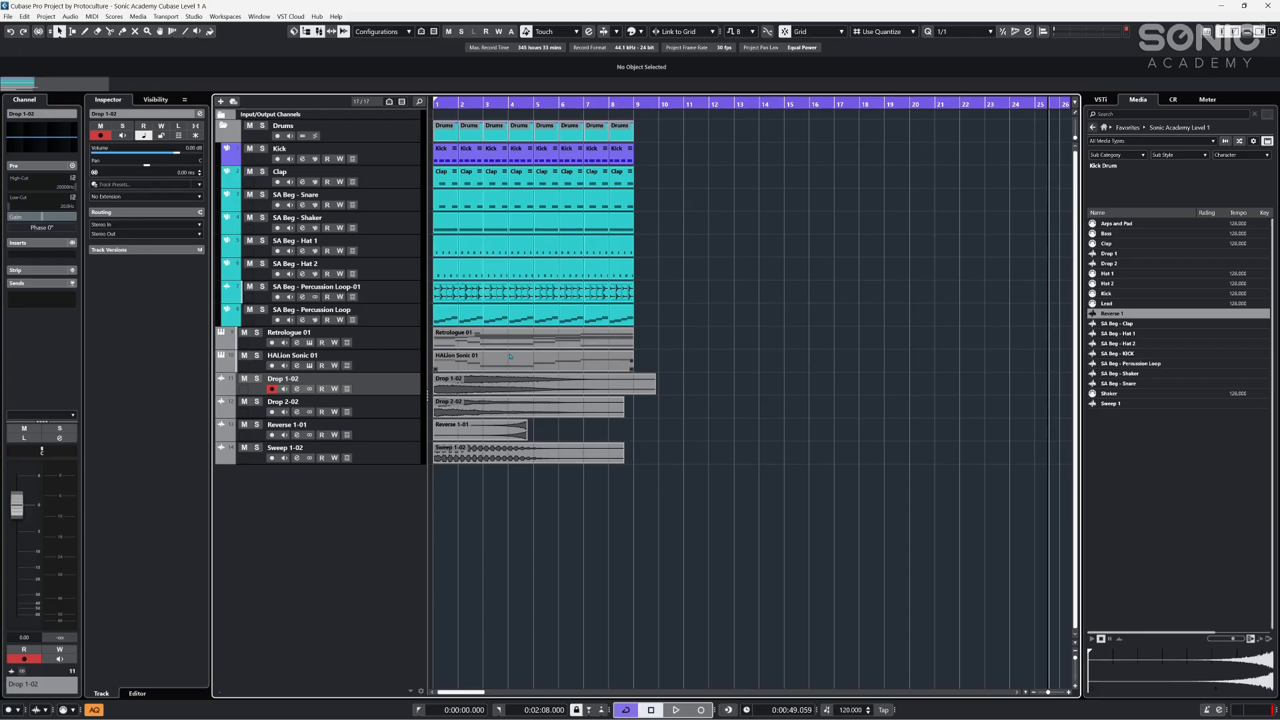
- Set the project tempo to 126 BPM
scroll(843, 712, "up", 6)
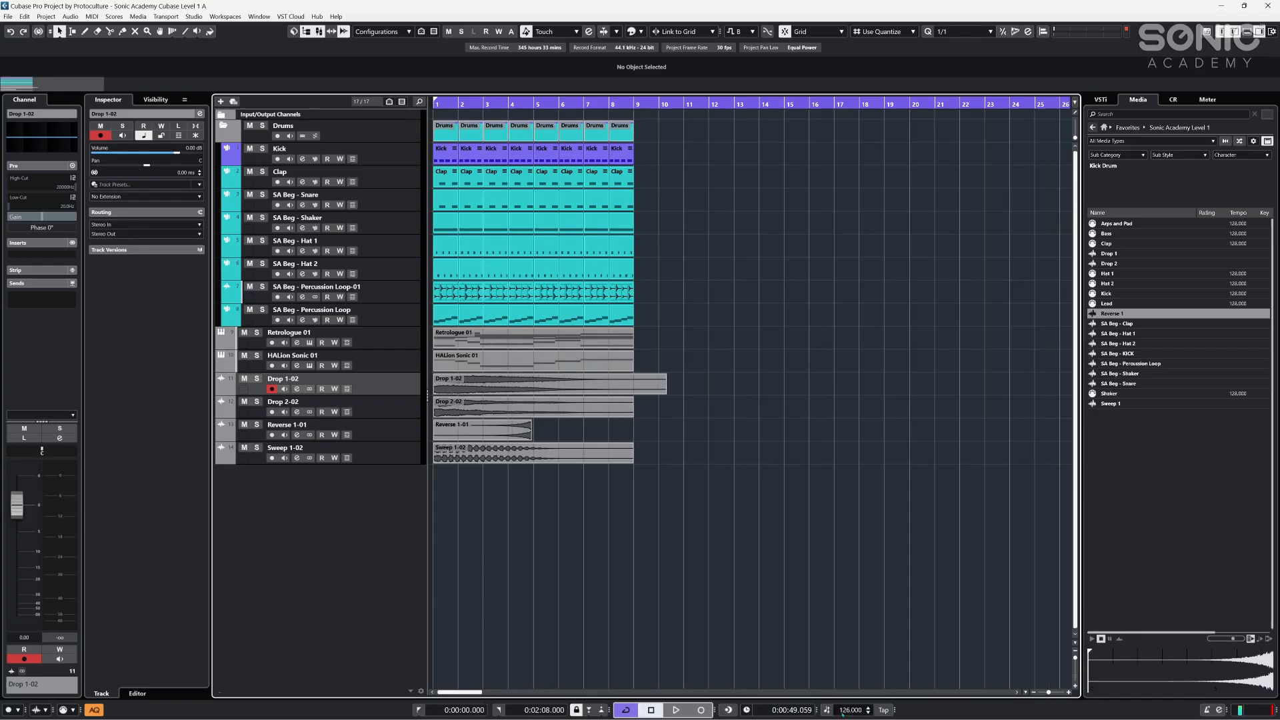
key("g")
key("g")
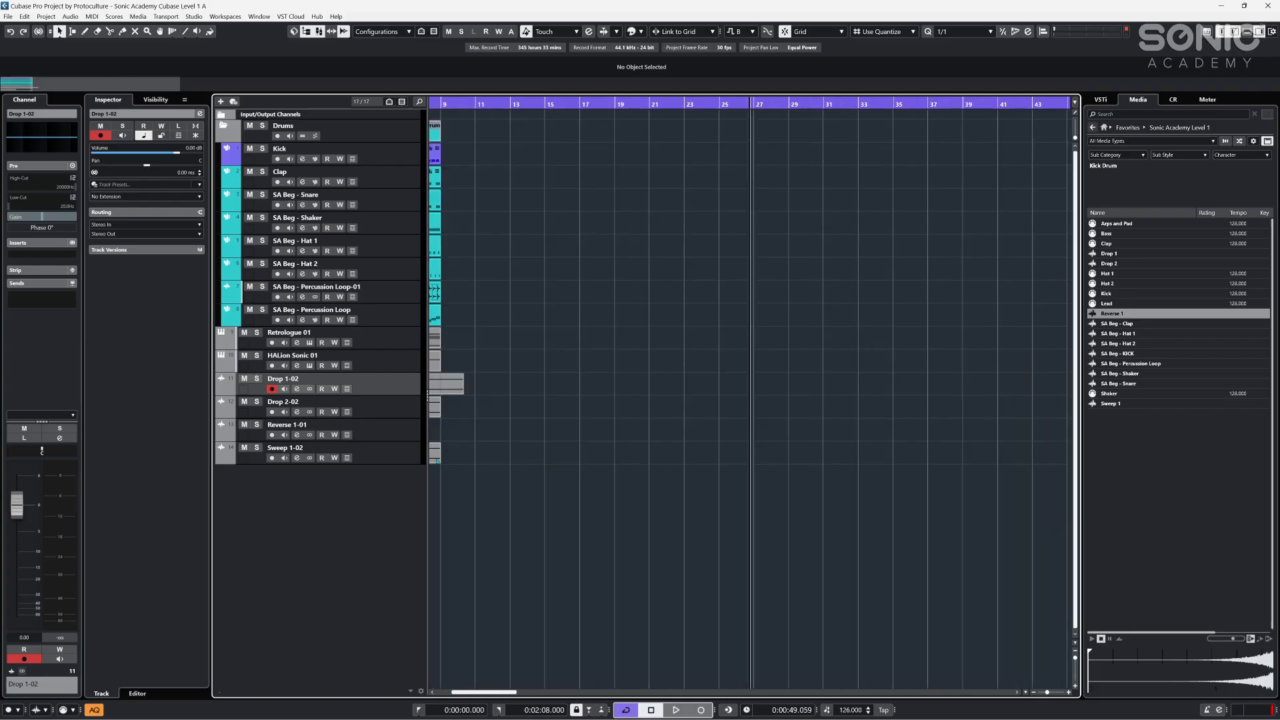
scroll(578, 467, "left", 5)
left_click(520, 453)
left_click(579, 264)
key("g")
key("g")
key("g")
left_click_drag(575, 385, 427, 347)
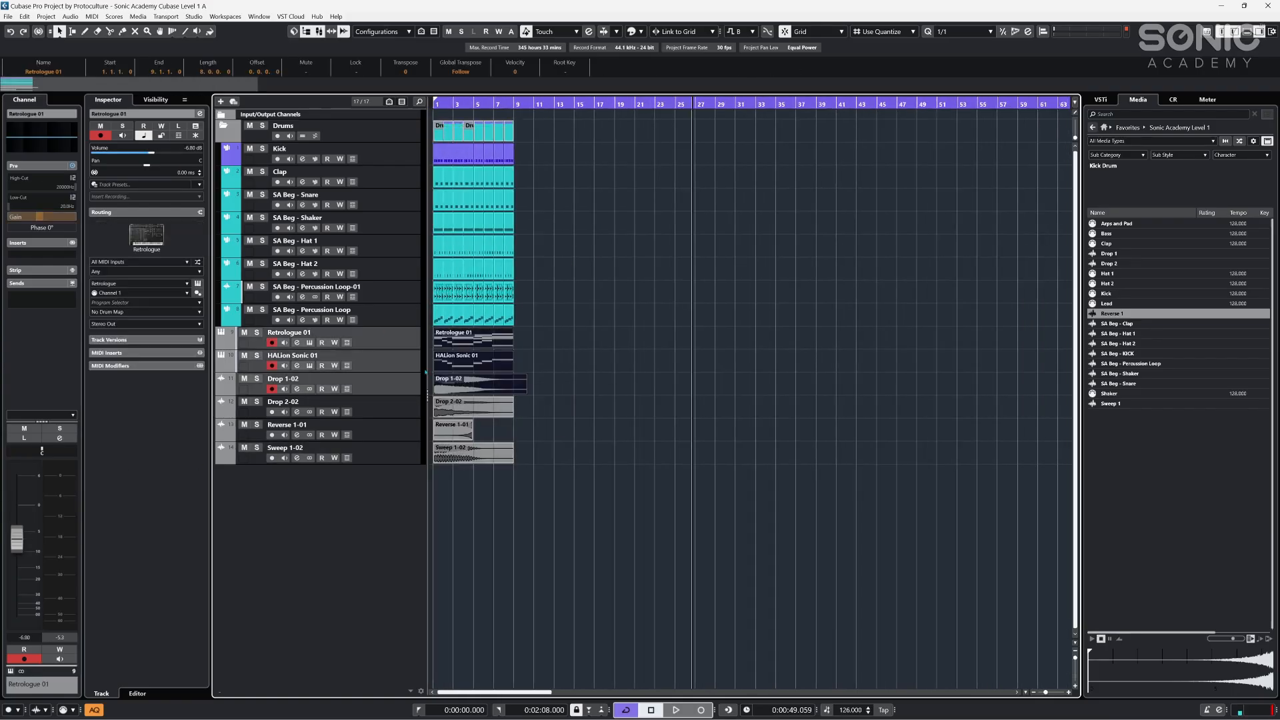
key("h")
key("h")
key("h")
left_click_drag(532, 520, 360, 517)
key("h")
key("h")
key("h")
key("h")
left_click_drag(491, 444, 108, 452)
key("h")
left_click(524, 508)
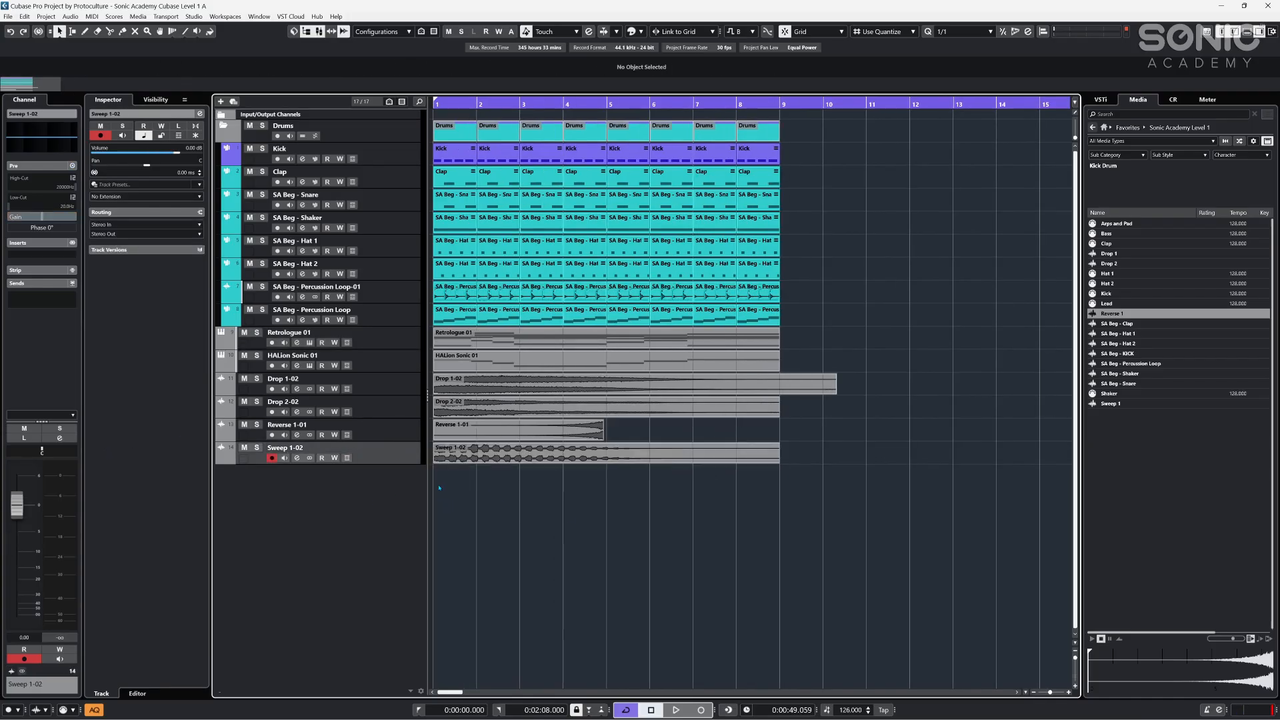
- Move the Reverse 1-01 track below Sweep 1-02 in the track list and select its audio event
left_click(515, 429)
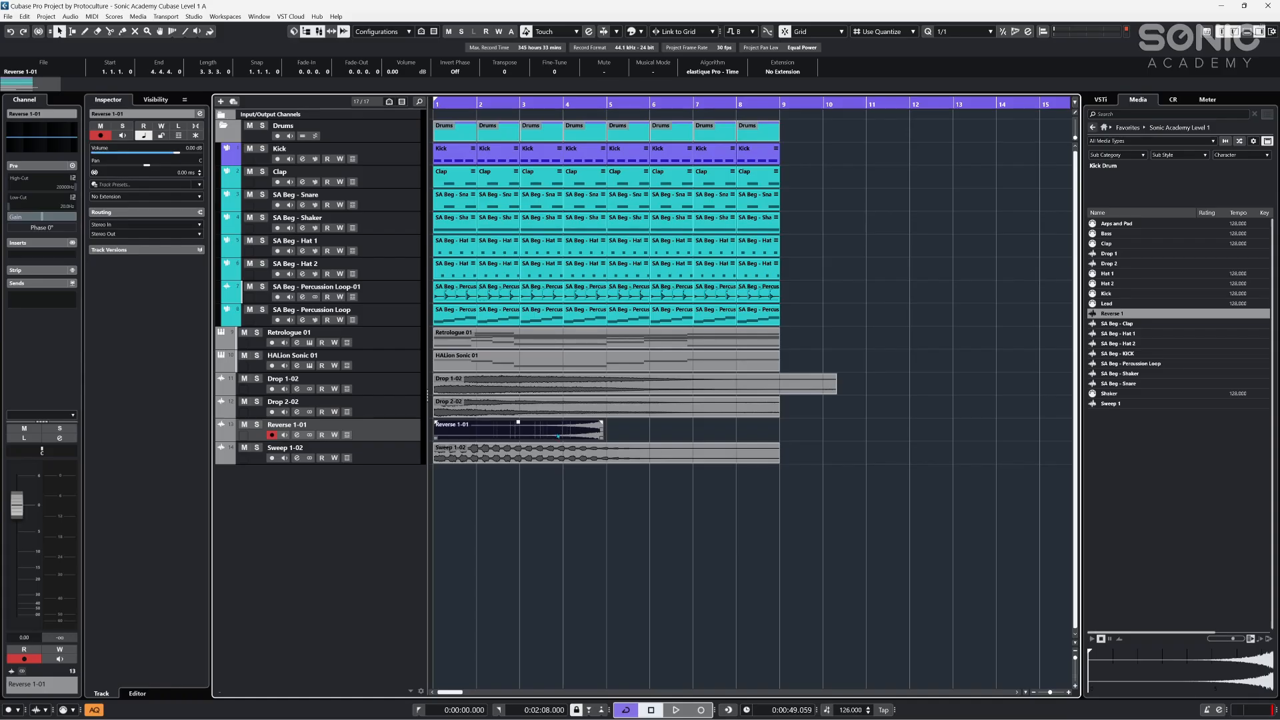
left_click(705, 499)
left_click_drag(383, 431, 384, 465)
left_click(456, 450)
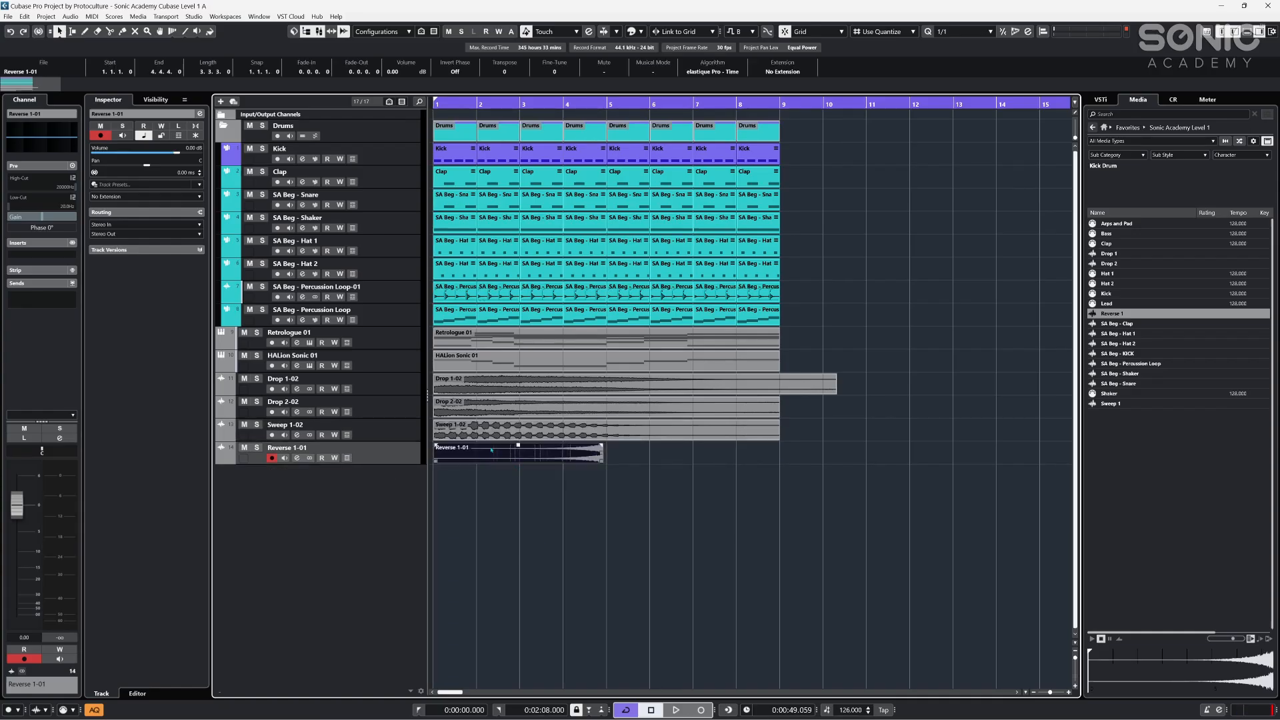
- Move the Reverse 1-01 event to bar 5 and nudge it until its end lines up with bar 9
left_click_drag(453, 463, 583, 467)
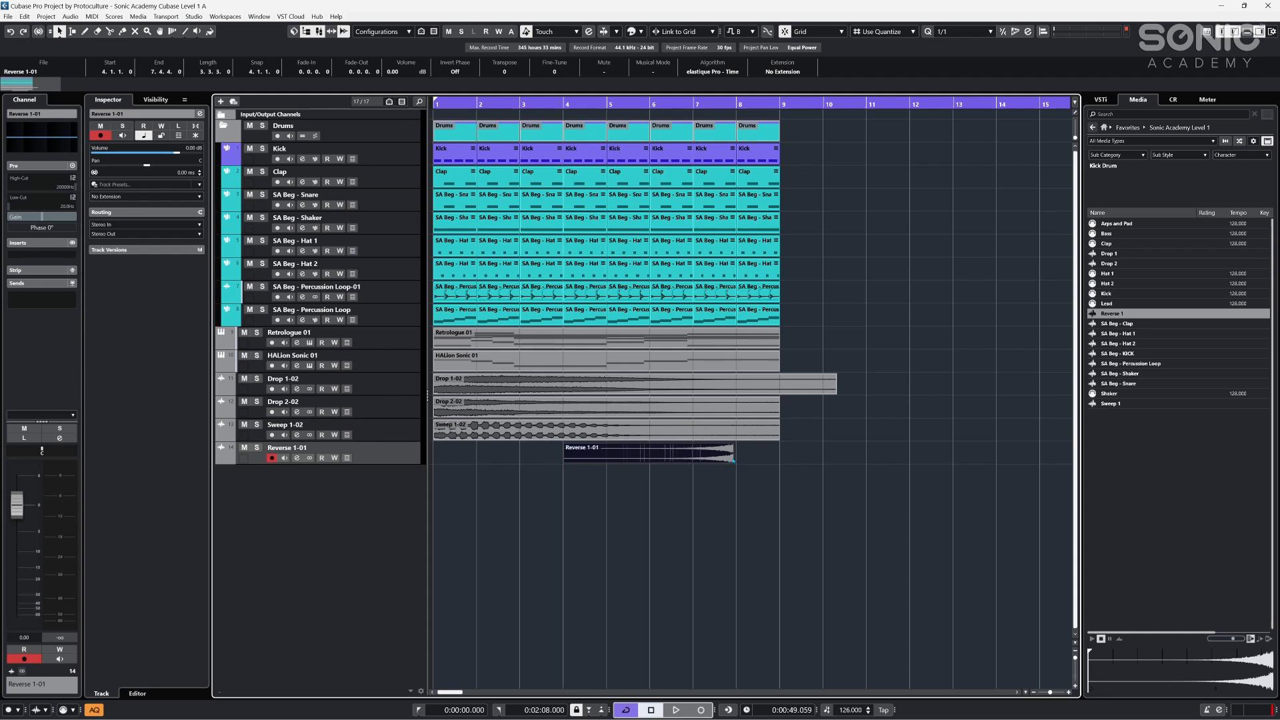
left_click(747, 458)
left_click_drag(667, 459, 712, 463)
left_click(715, 485)
key("alt+3")
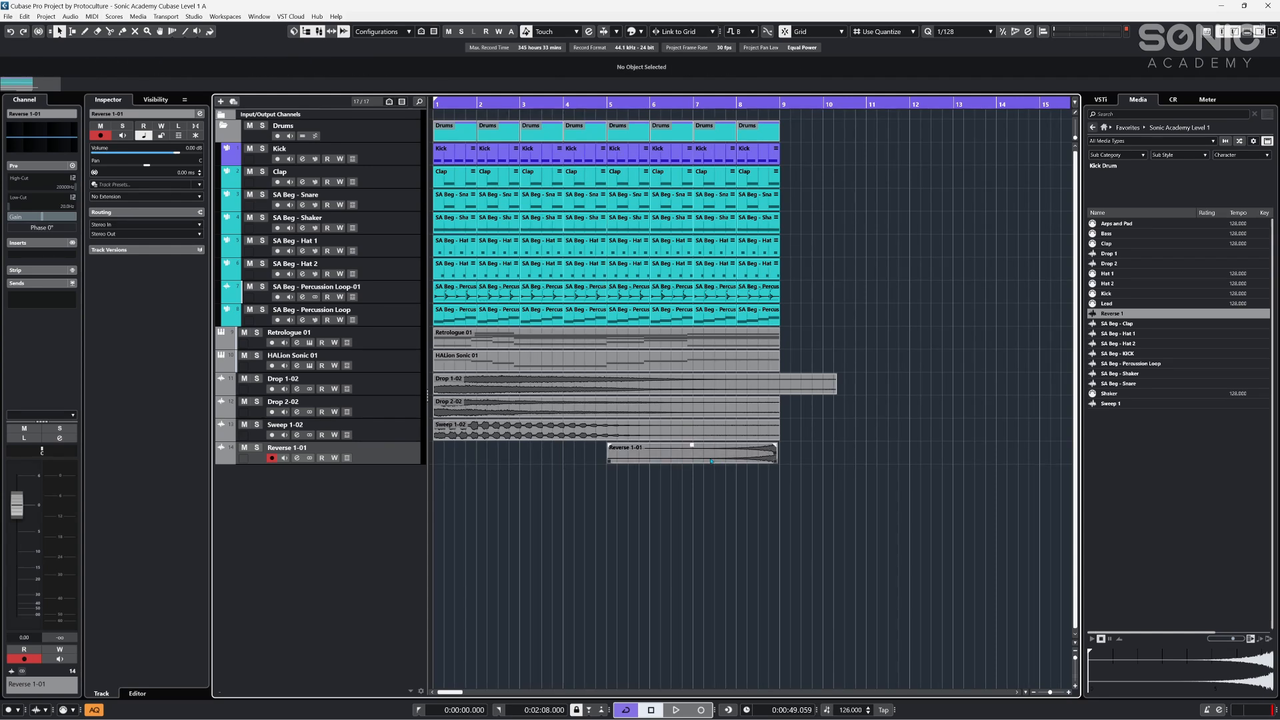
left_click(711, 461)
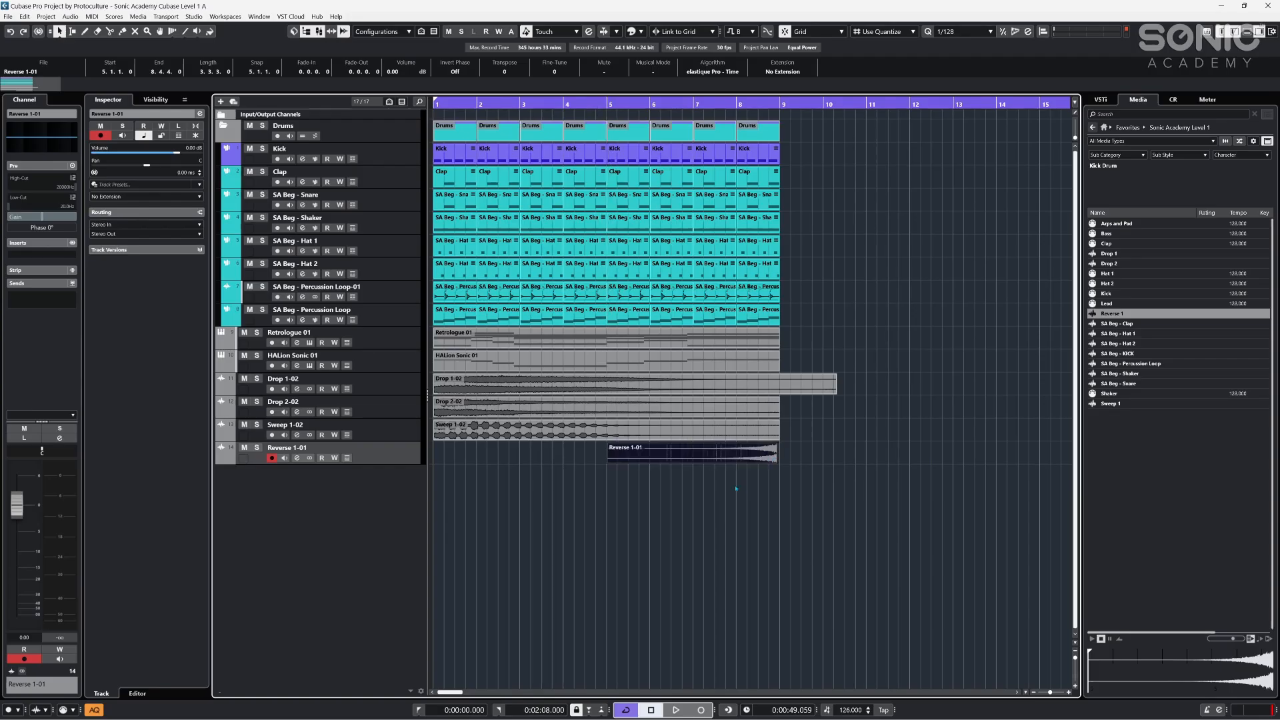
left_click_drag(742, 459, 746, 457)
left_click_drag(751, 460, 748, 462)
left_click_drag(726, 459, 547, 461)
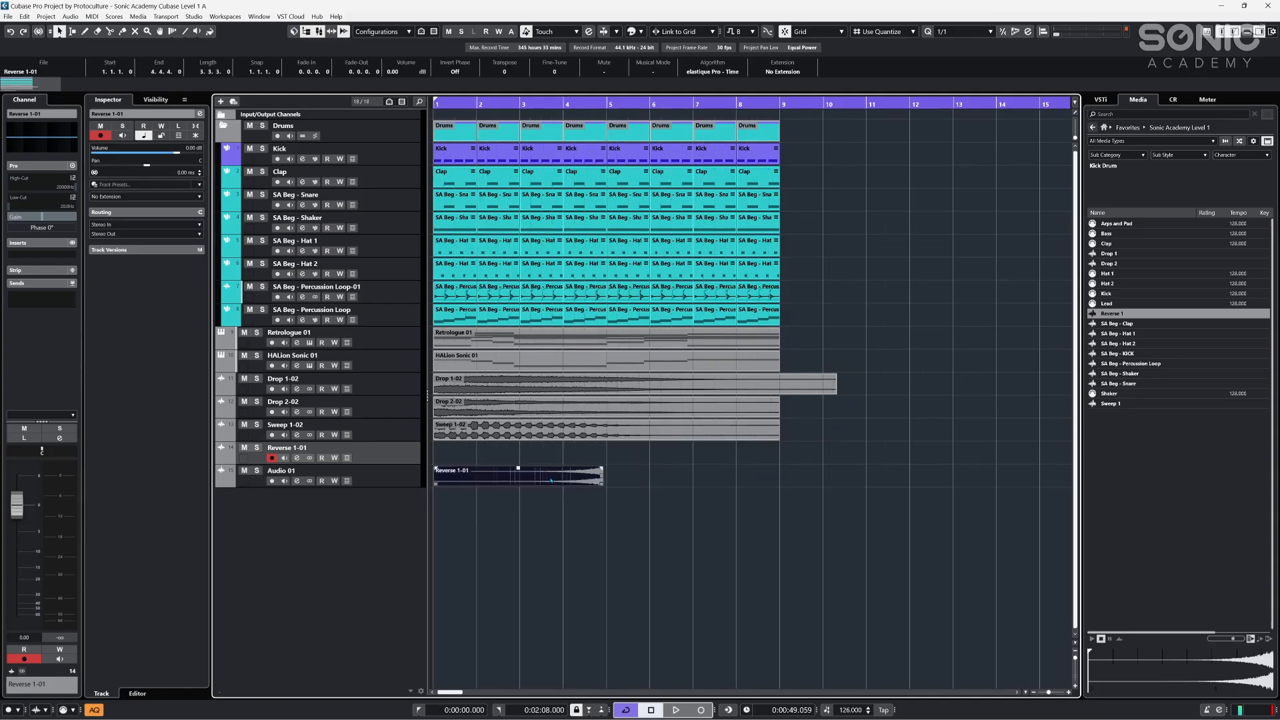
left_click(505, 514)
key("ctrl+z")
key("ctrl+z")
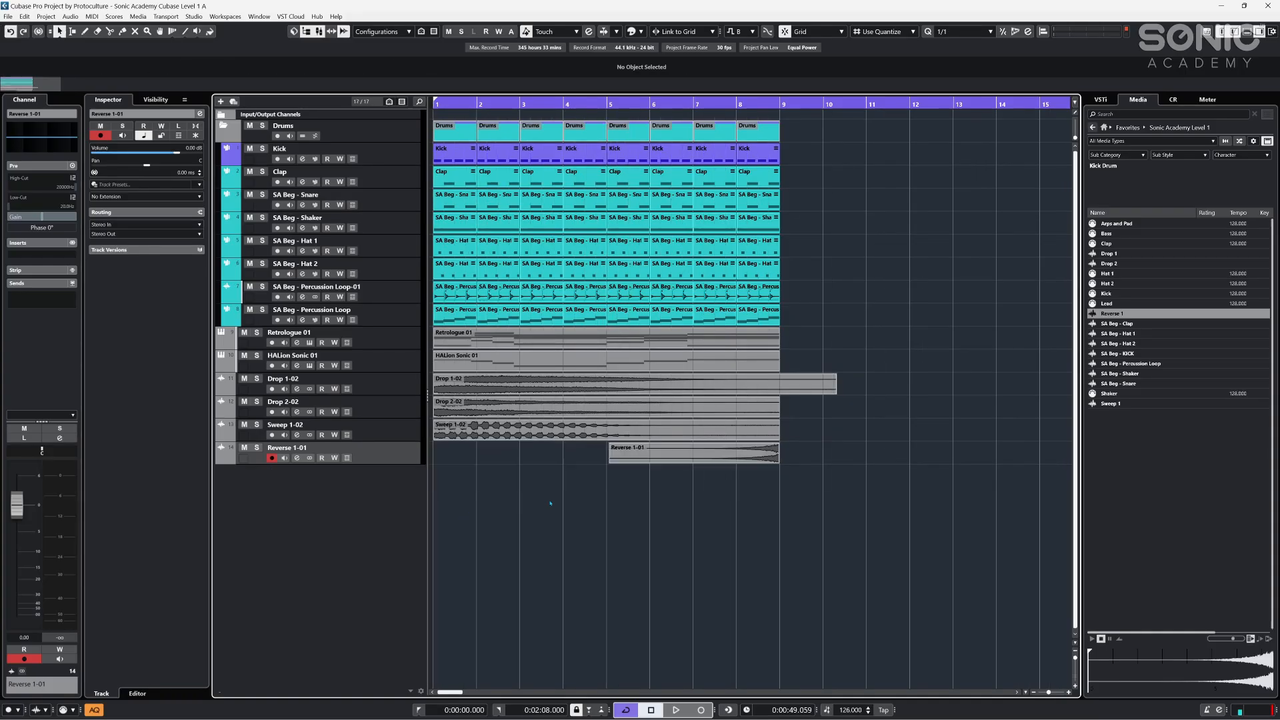
key("ctrl+z")
- Open the Reverse 1-01 event in the Sample Editor
left_click(672, 449)
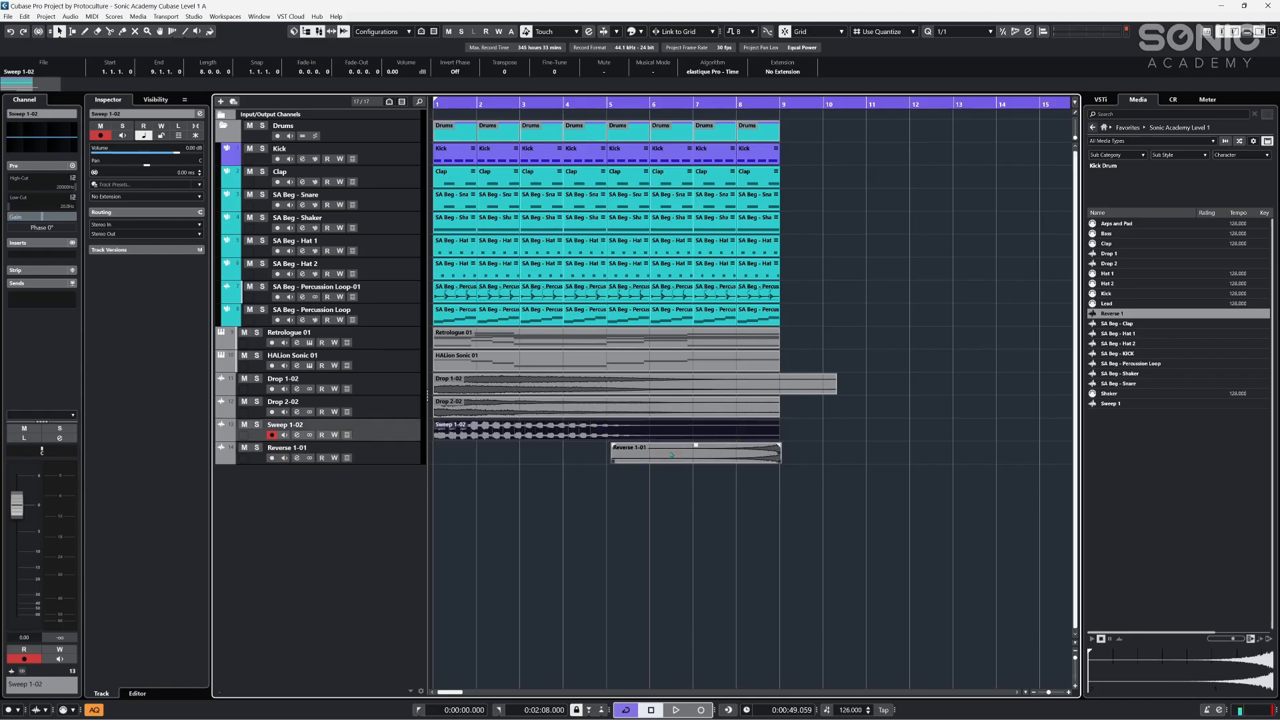
double_click(670, 456)
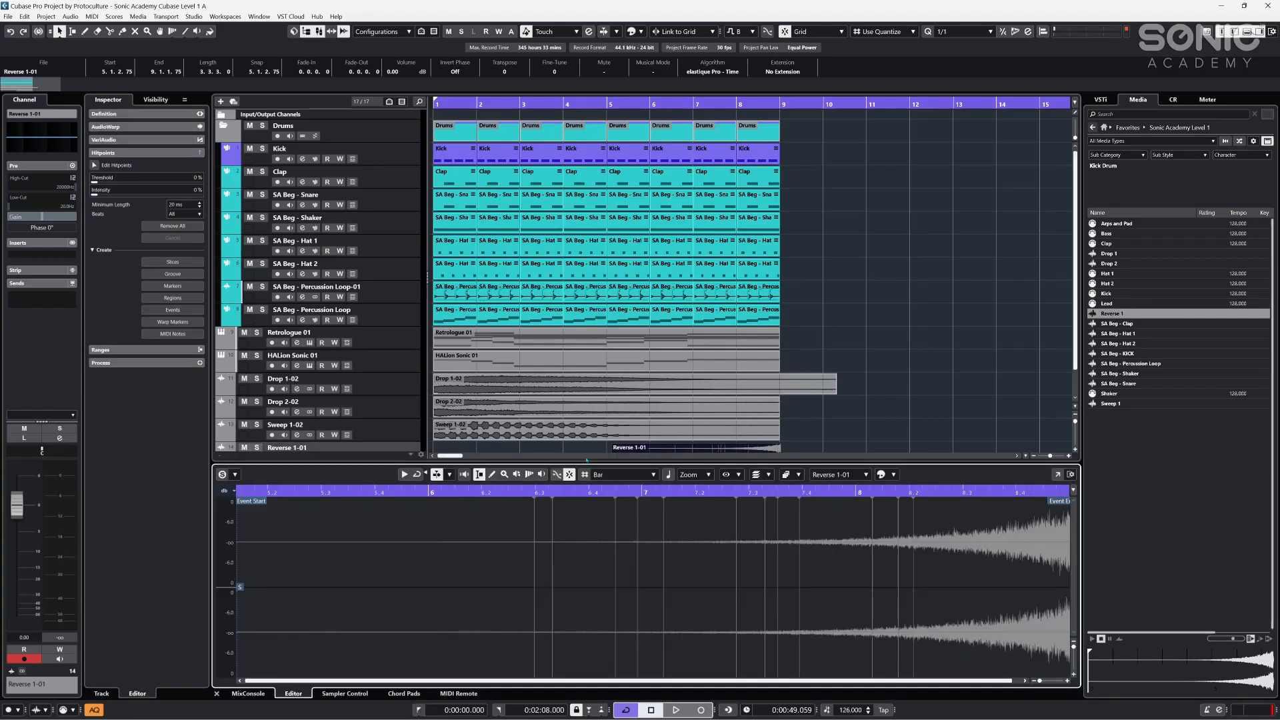
scroll(619, 385, "down", 2)
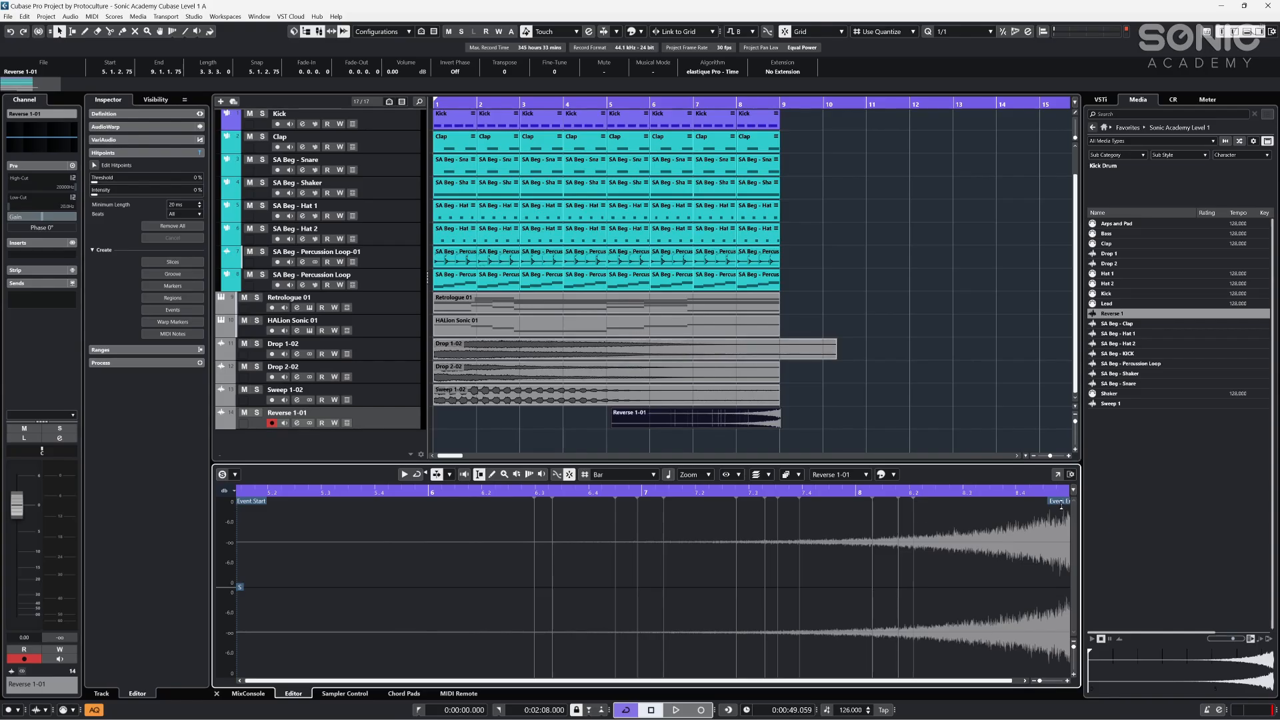
- Trim the end of the Reverse 1-01 event back to about bar 8, and extend it to the full sample length again
left_click_drag(1061, 505, 991, 501)
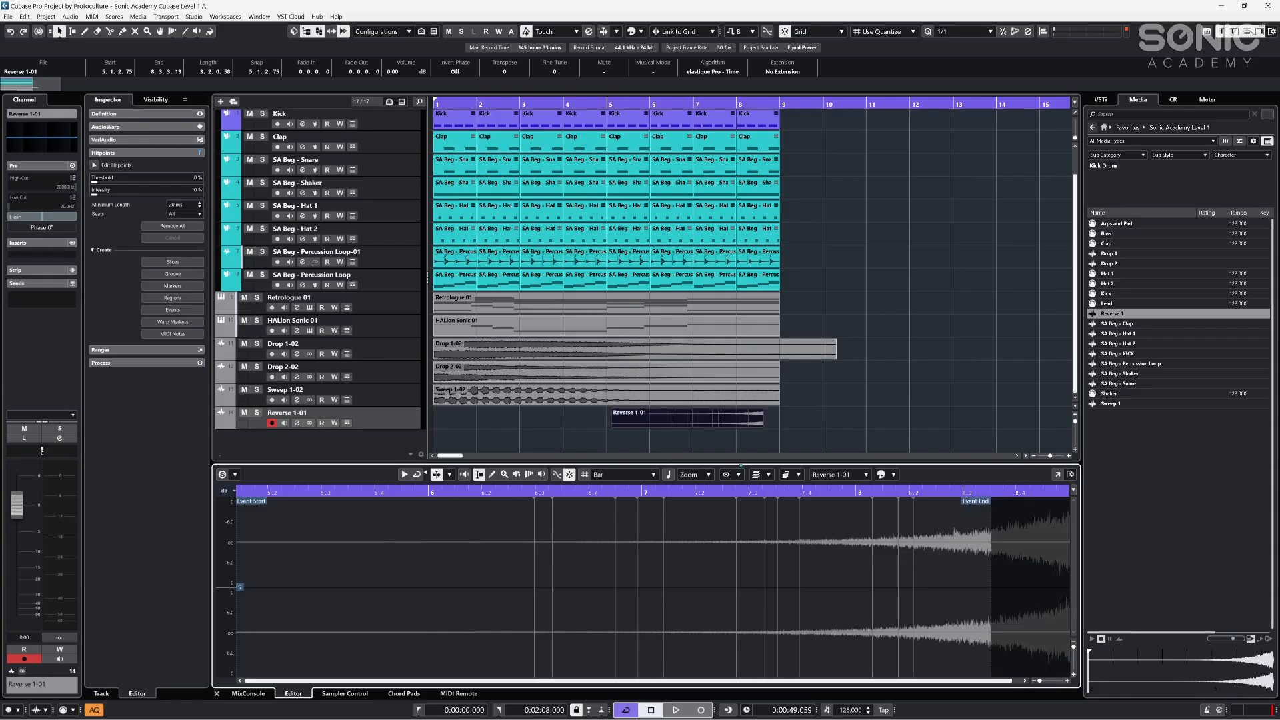
left_click_drag(941, 504, 894, 514)
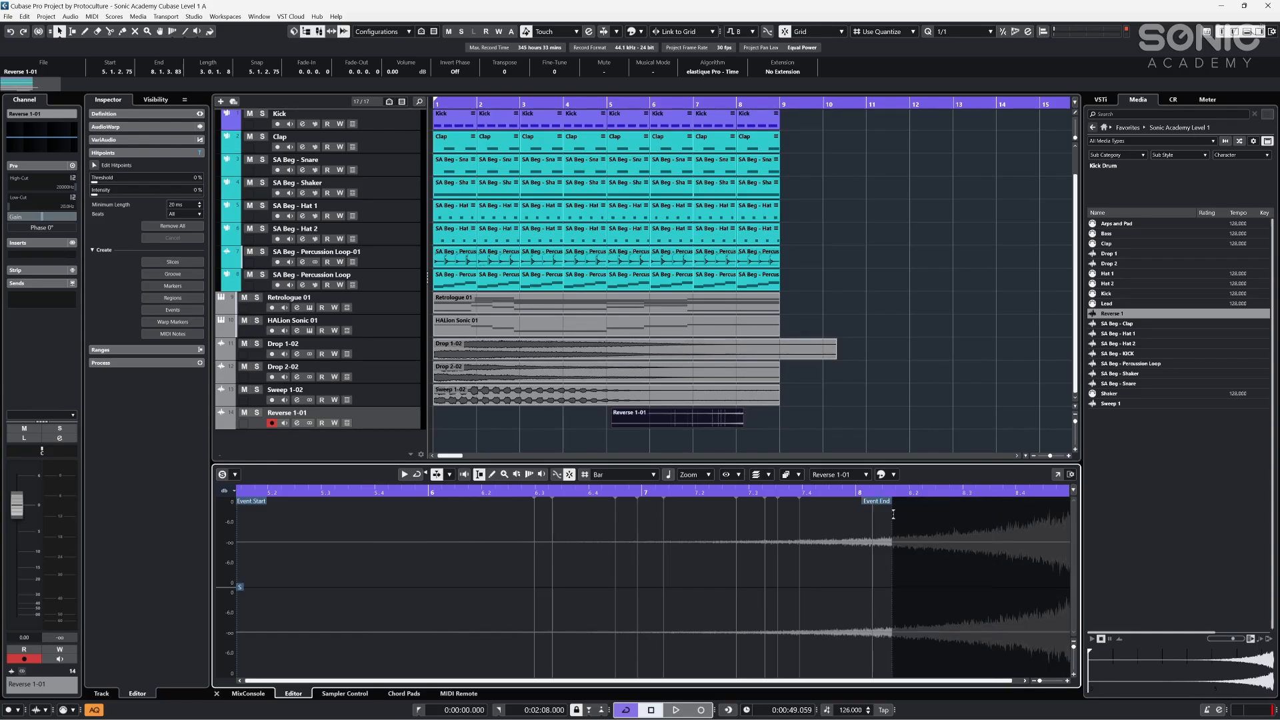
left_click_drag(690, 418, 685, 418)
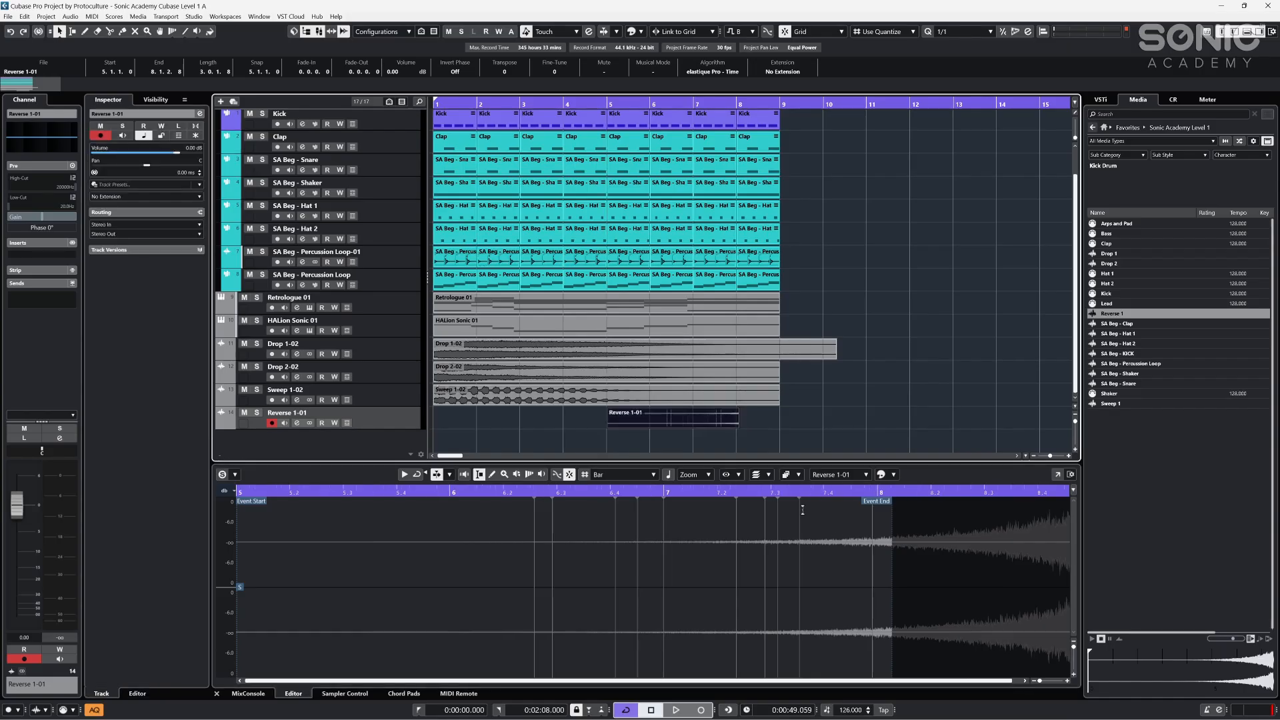
left_click_drag(879, 508, 1093, 507)
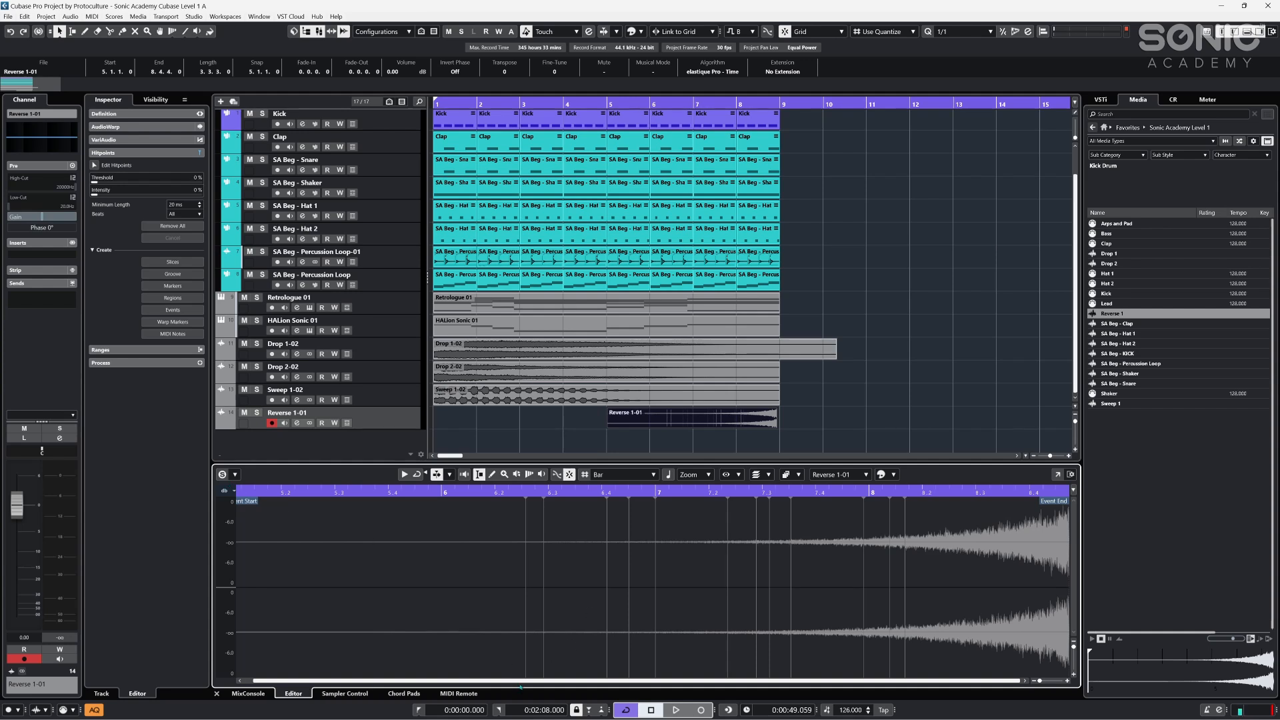
left_click_drag(475, 681, 467, 680)
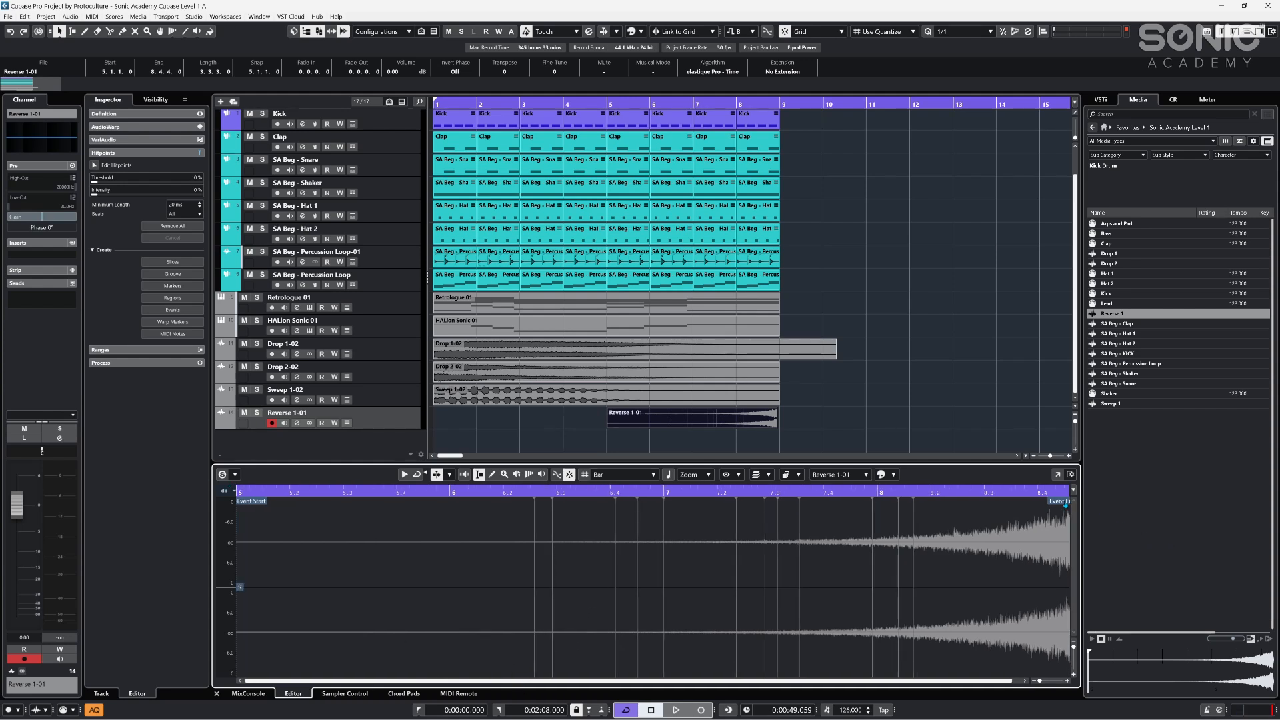
left_click_drag(1065, 504, 1211, 508)
left_click_drag(813, 681, 797, 681)
- Move the snap point of Reverse 1-01 to the end of the sample and snap the event so it ends at bar 9
left_click_drag(241, 590, 271, 587)
left_click_drag(270, 588, 1106, 602)
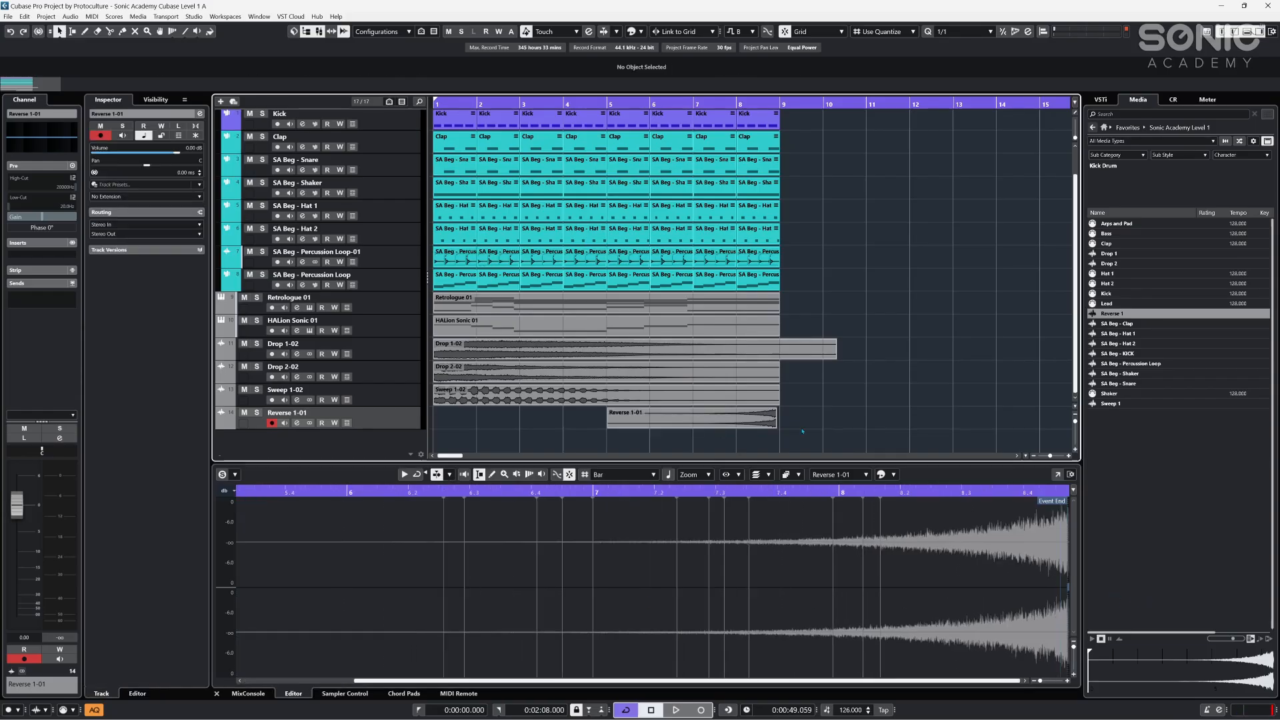
mouse_move(665, 422)
left_mouse_down()
mouse_move(560, 423)
mouse_move(693, 422)
left_mouse_up()
left_click(823, 437)
left_click(639, 420)
left_click(757, 447)
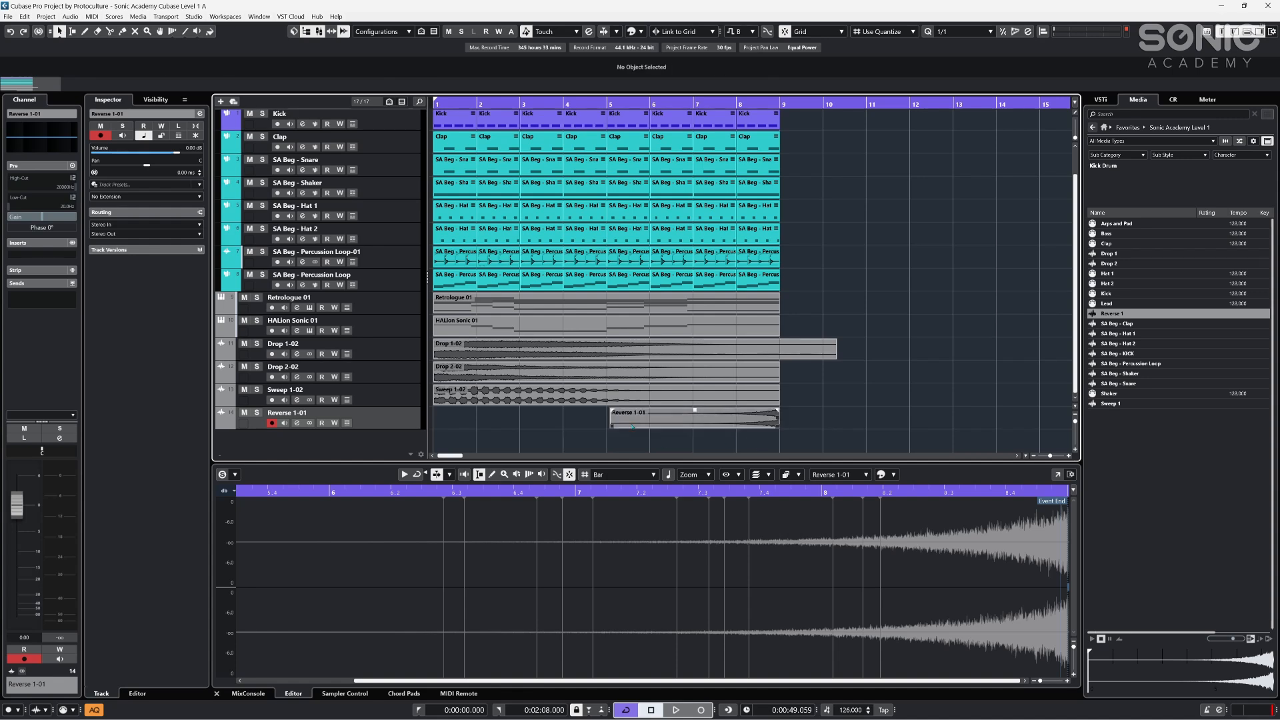
- Trim the start of the Reverse 1-01 event to bar 6
left_click_drag(614, 426, 651, 425)
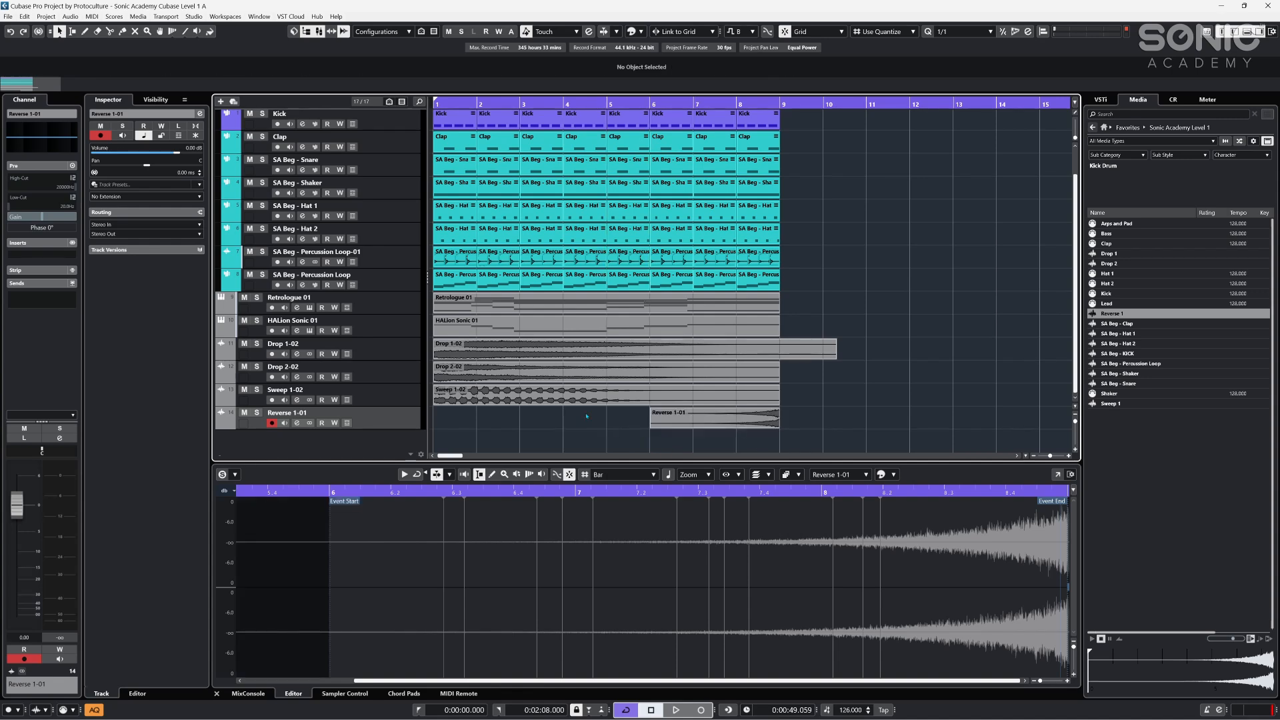
left_click(657, 425)
left_click(619, 435)
left_click(741, 420)
left_click(720, 440)
left_click(680, 414)
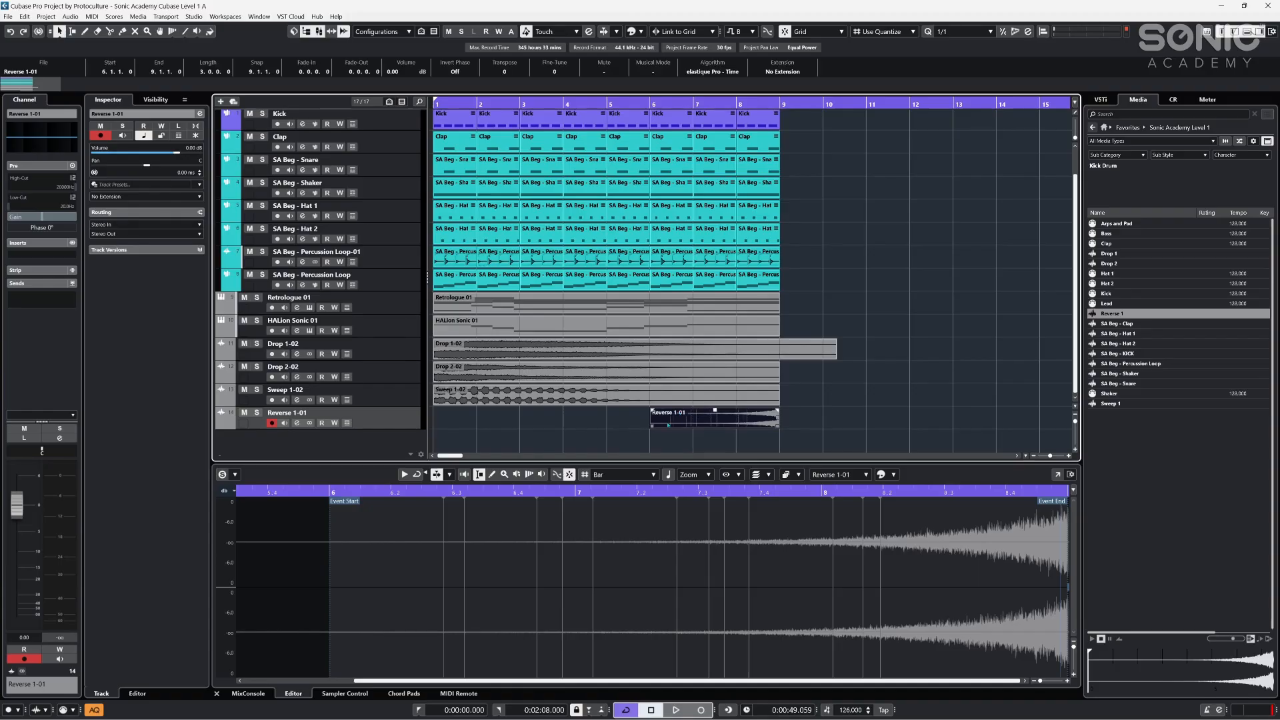
- Try duplicating the trimmed Reverse 1-01 event after bar 9, undo it, and extend the original's start back to about bar 5
key("ctrl+d")
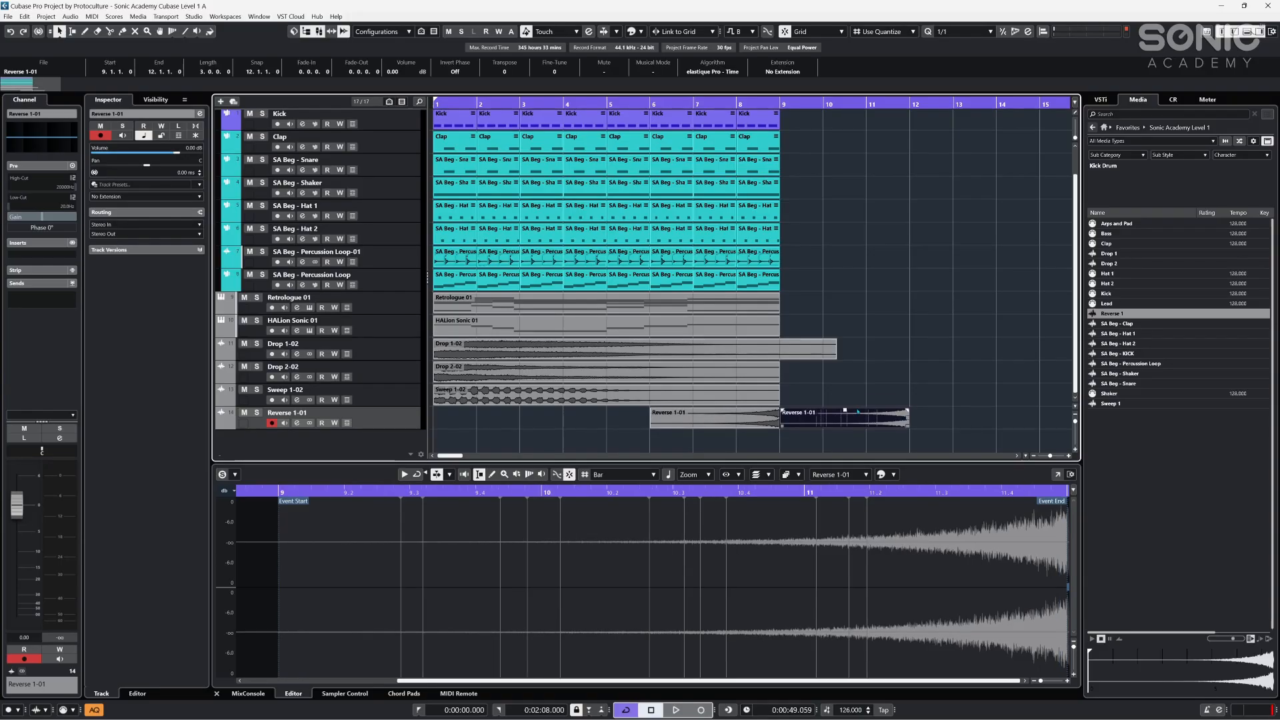
key("ctrl+z")
left_click_drag(652, 427, 604, 432)
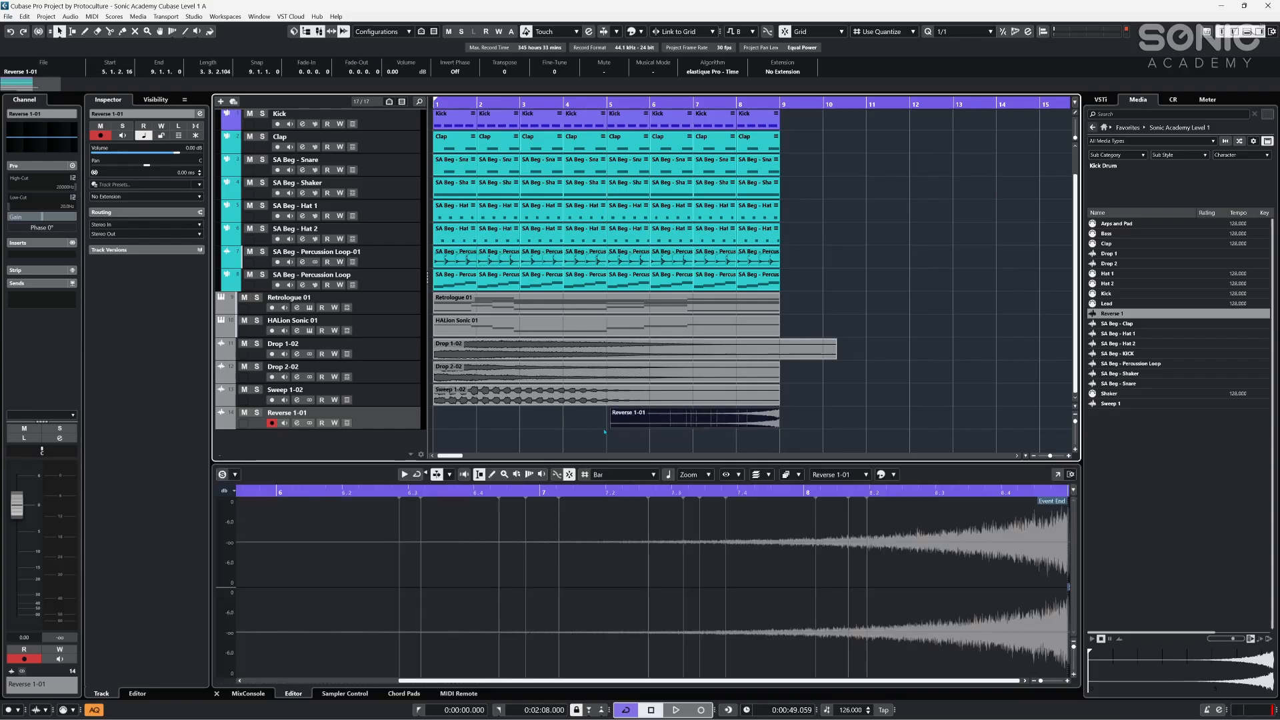
- Duplicate the full-length Reverse 1-01 event four times from bar 9 onward and delete all the copies
key("ctrl+d")
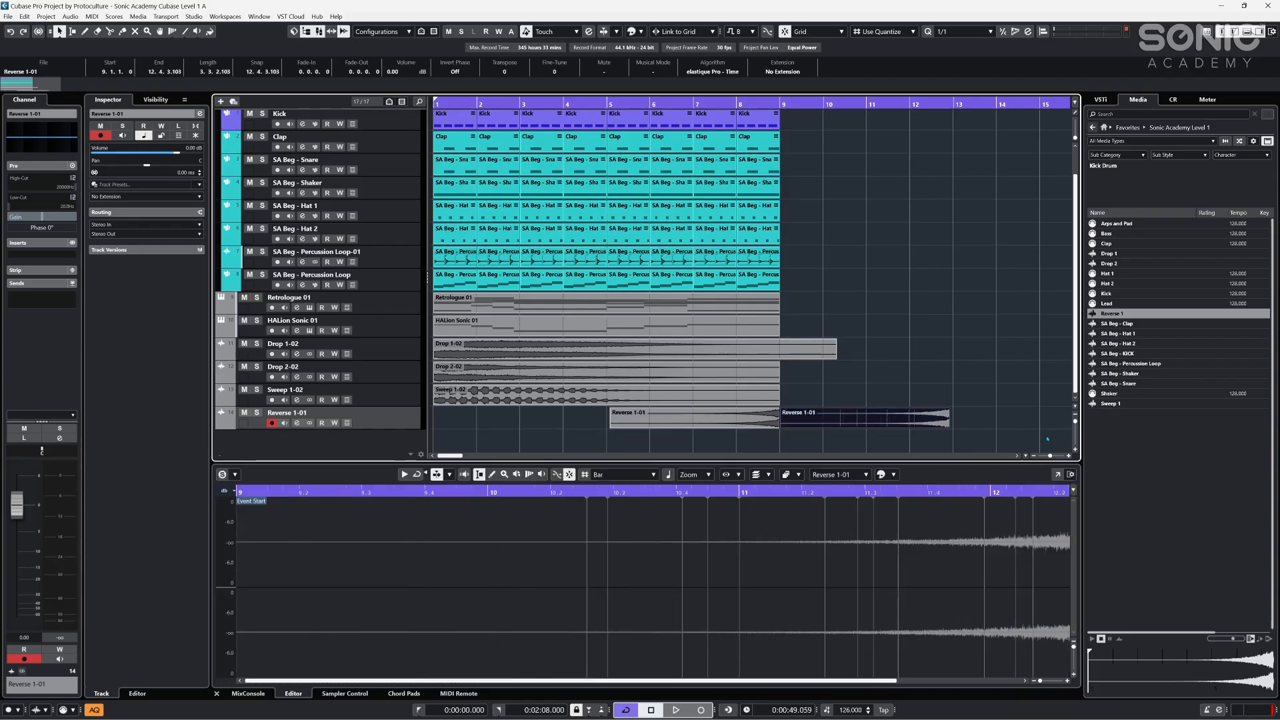
key("ctrl+d")
key("ctrl+d")
key("ctrl+d")
left_click(1020, 375)
left_click_drag(1020, 375, 841, 437)
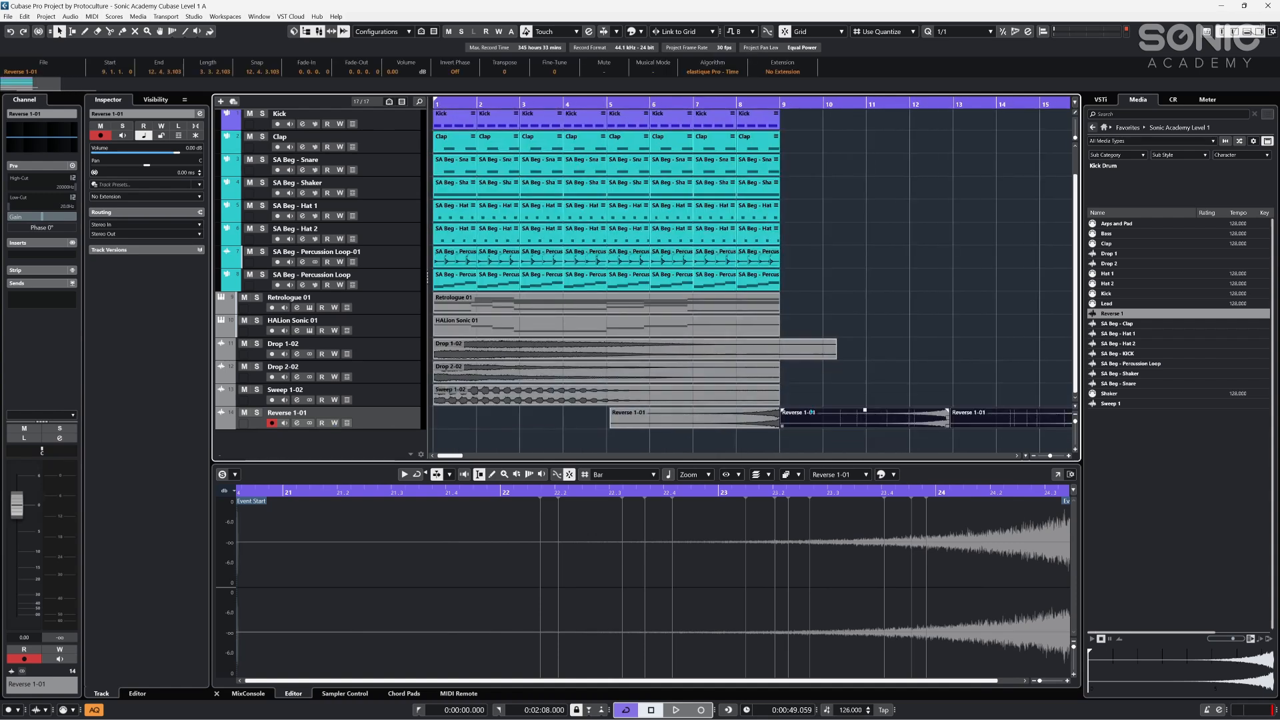
key("Delete")
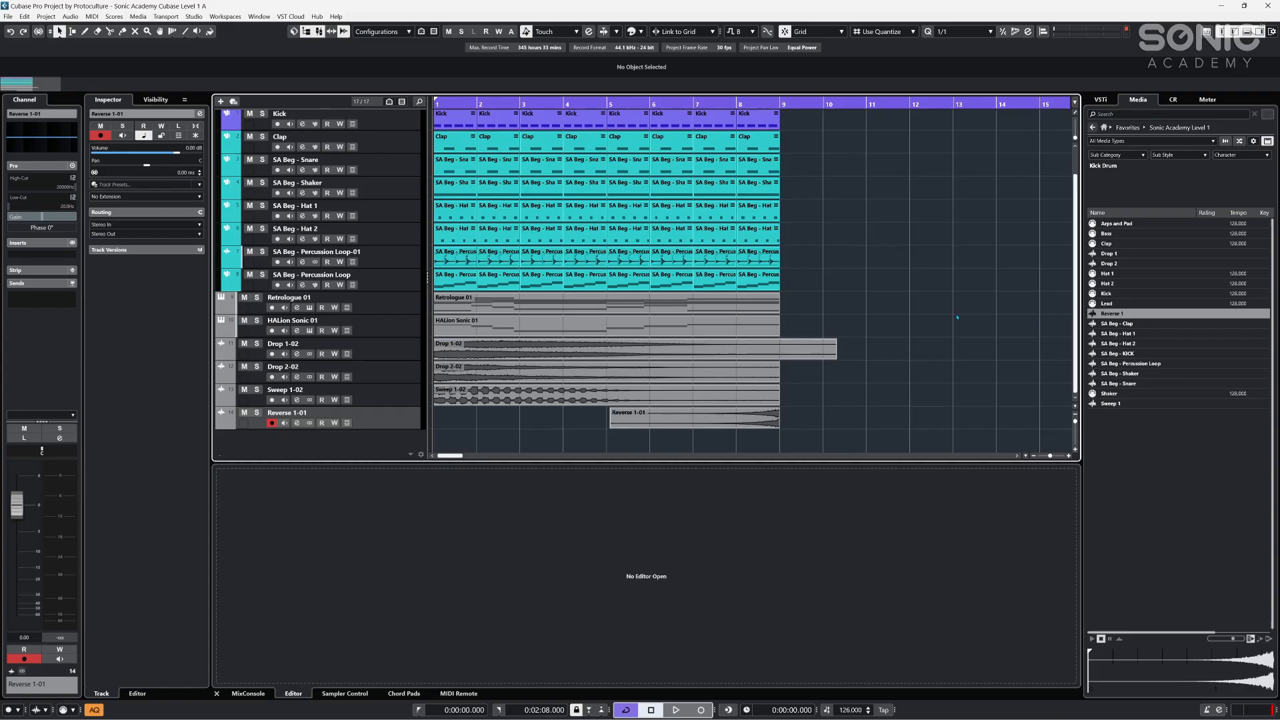
- Trim the start of Reverse 1-01 to bar 6 and glue it to an empty part spanning bars 5 to 6
left_click_drag(612, 425, 649, 425)
left_click(619, 421)
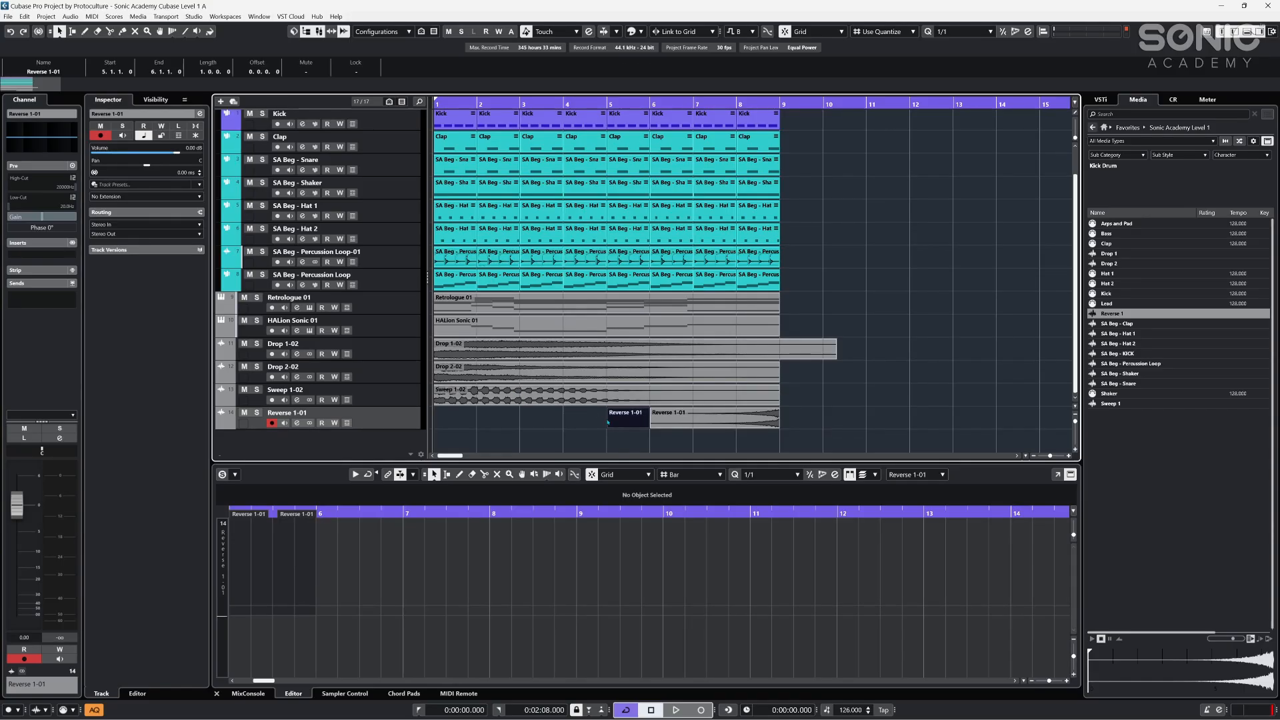
key("4")
left_click(646, 417)
key("1")
- Open the glued Reverse 1-01 part in the Audio Part Editor and reposition the event inside it to end at bar 9
left_click(684, 424)
left_click(336, 573)
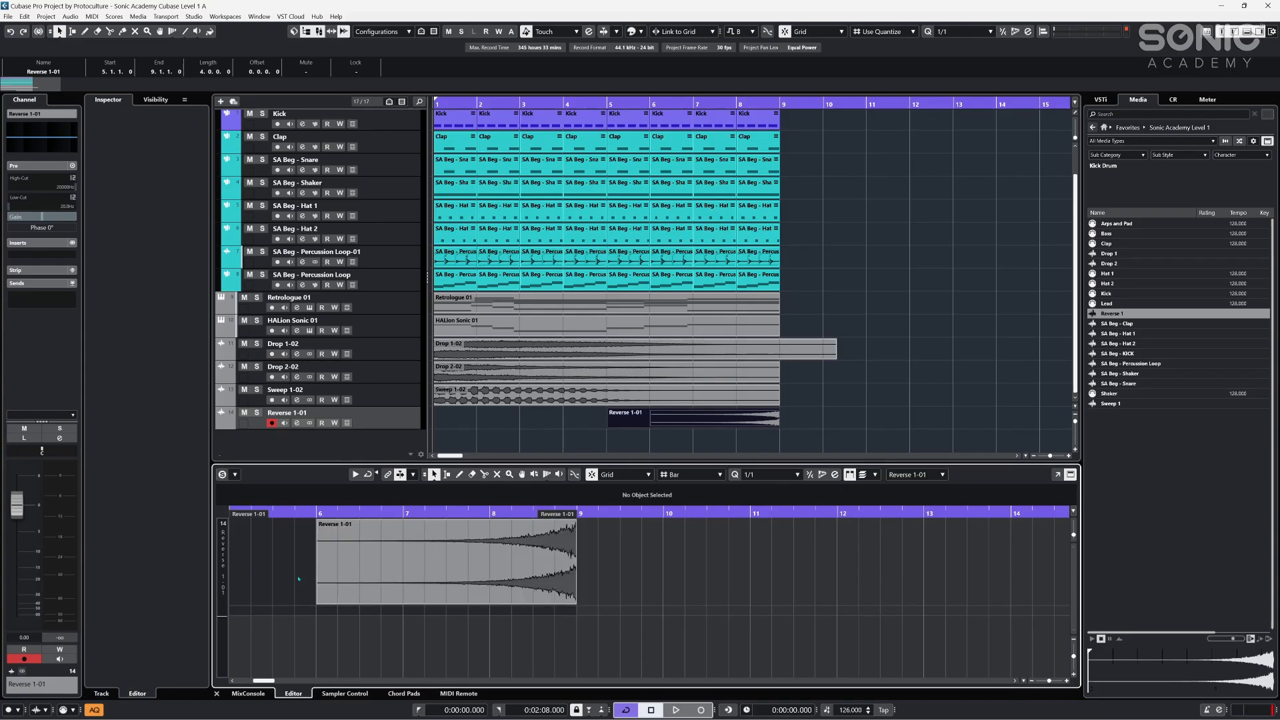
left_click_drag(811, 605, 857, 608)
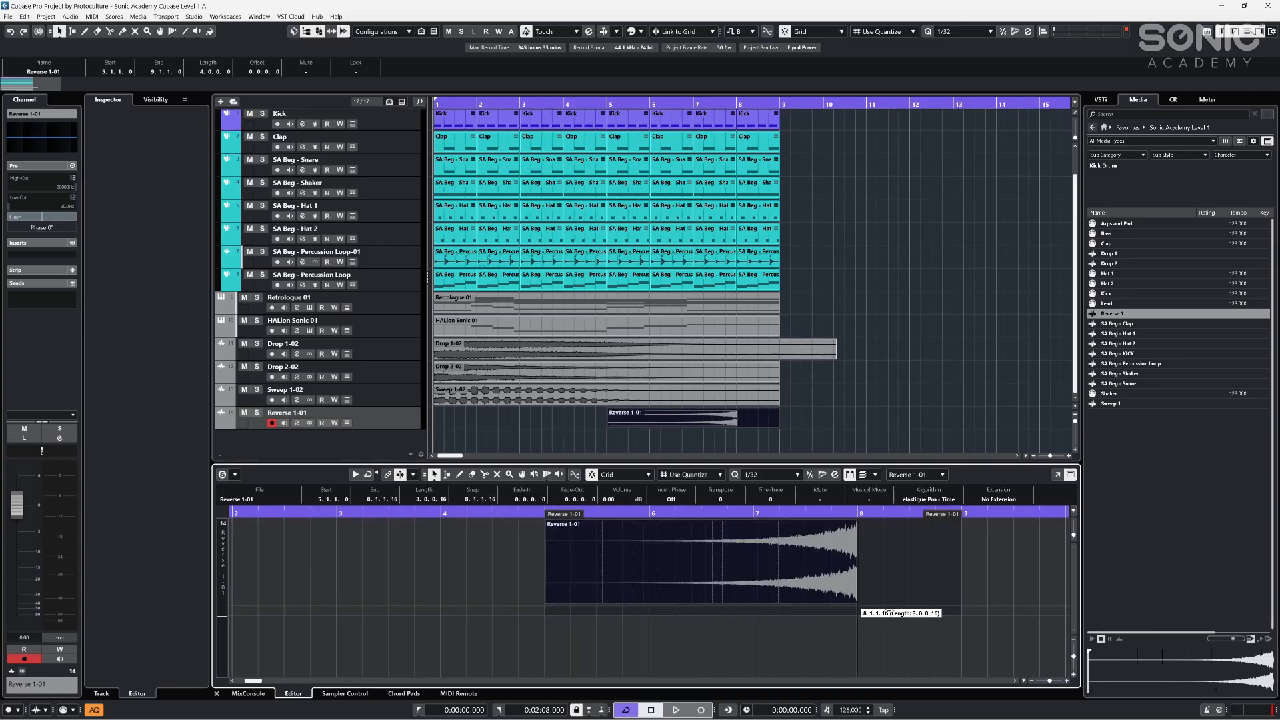
left_click_drag(805, 574, 881, 583)
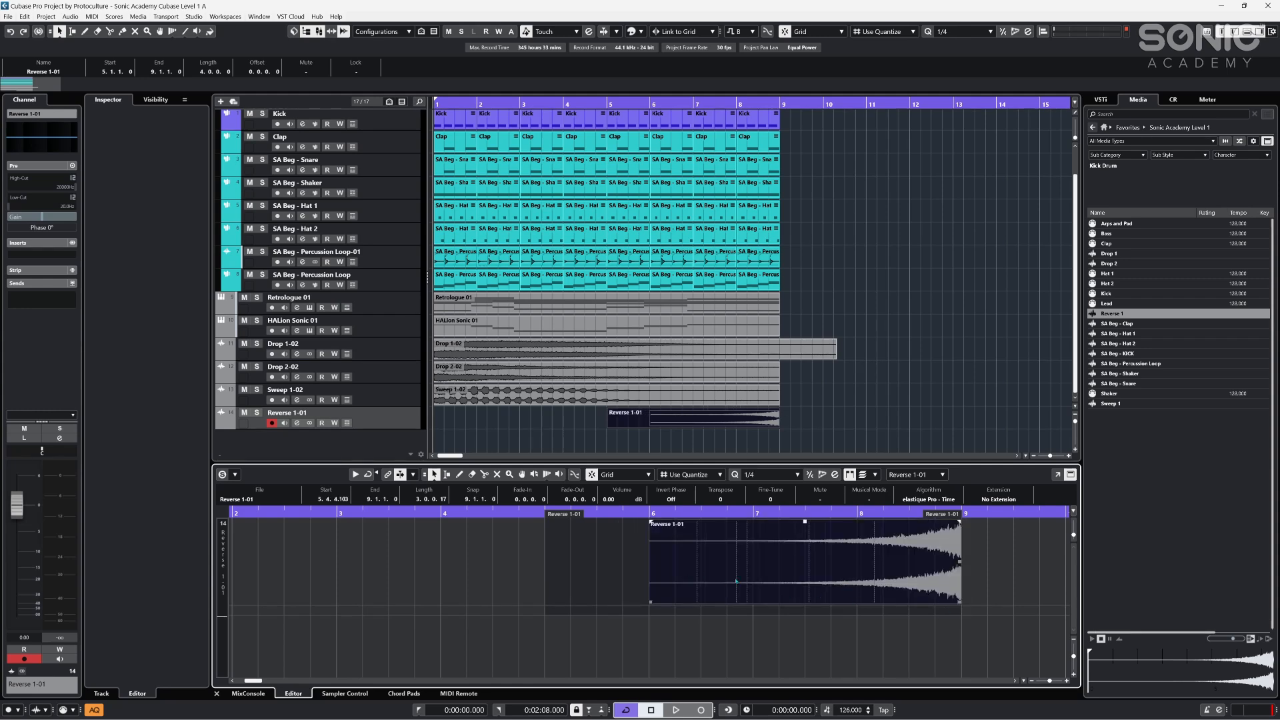
- Try duplicating the glued Reverse 1-01 part twice from bar 9 onward, and undo both copies
left_click(708, 434)
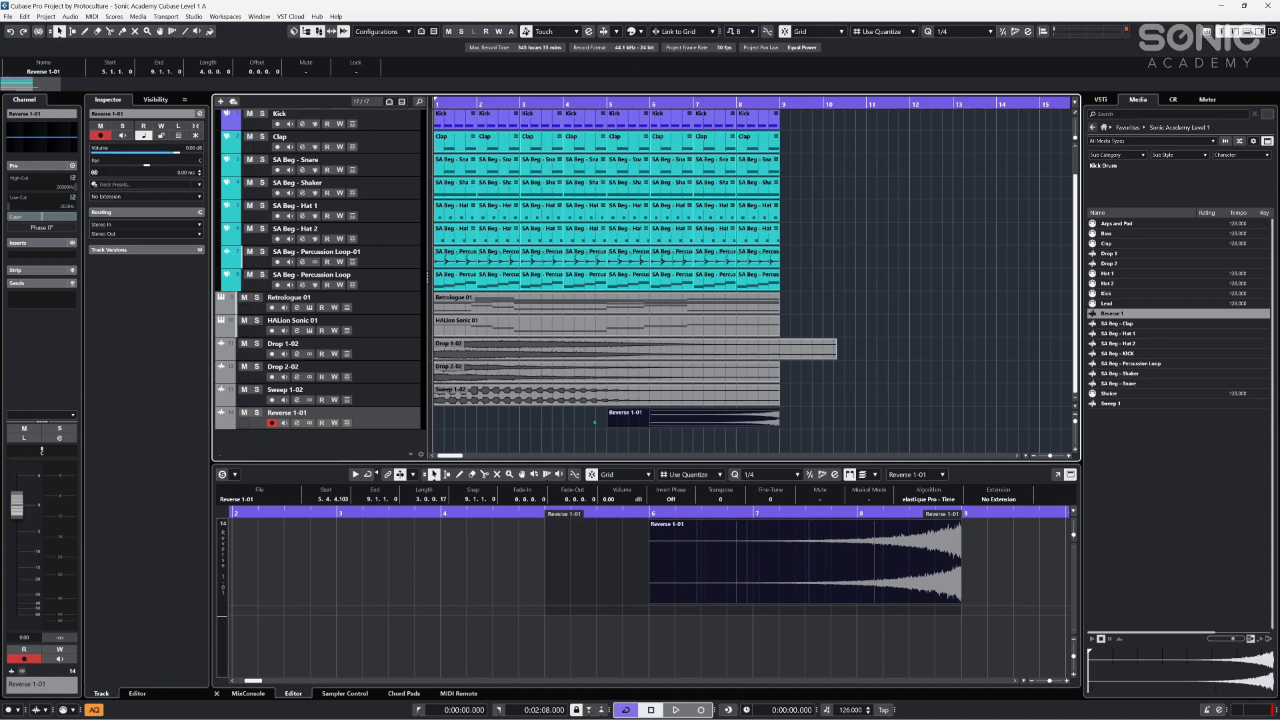
key("ctrl+d")
key("ctrl+d")
key("ctrl+z")
key("ctrl+z")
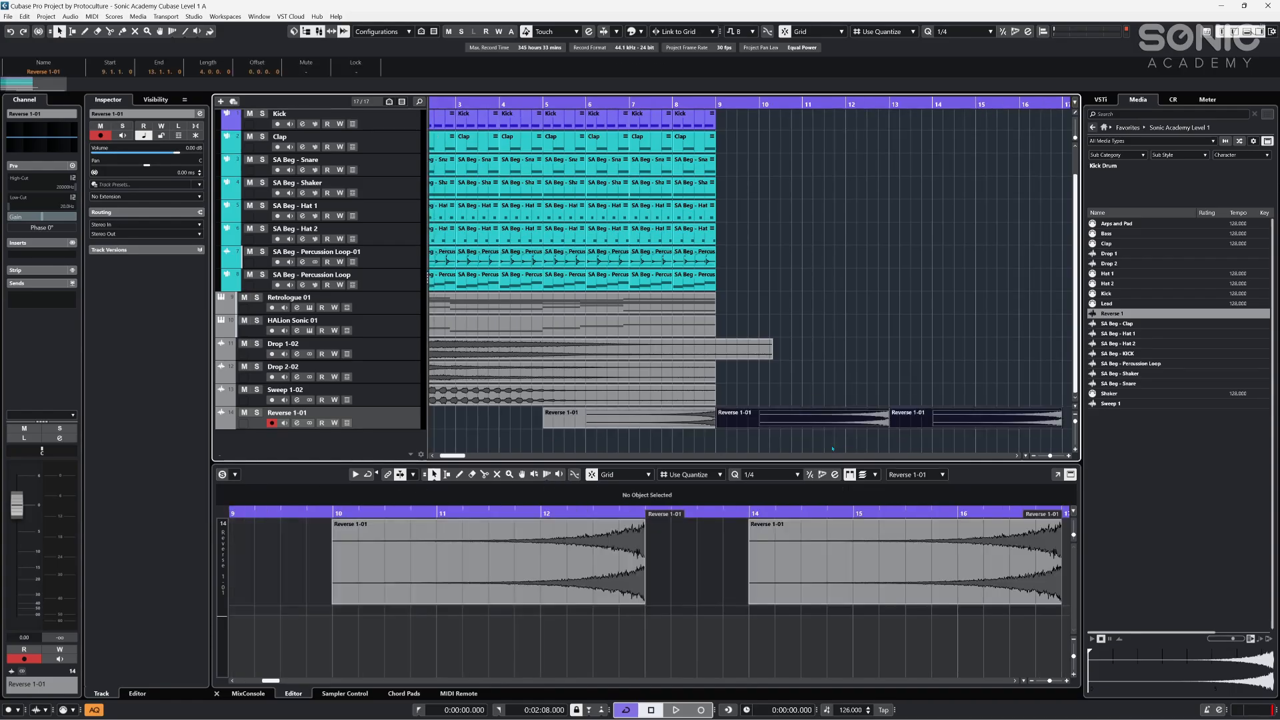
key("g")
key("g")
key("g")
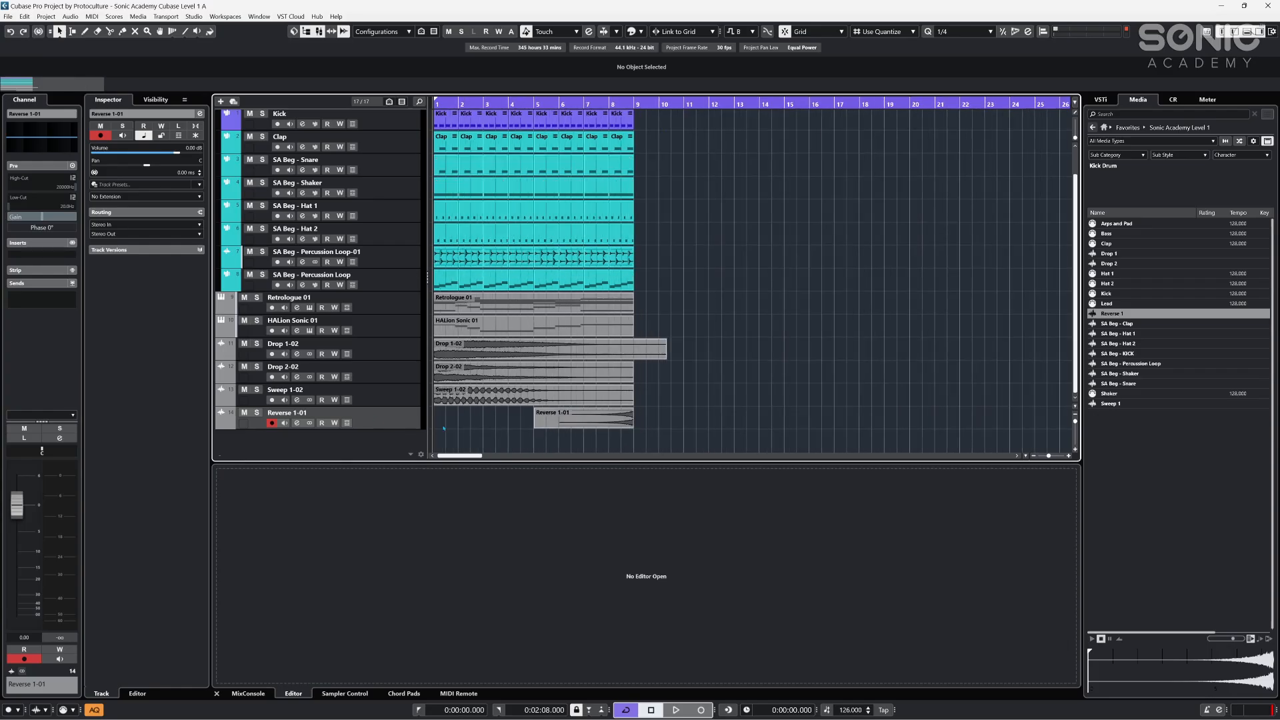
- Trim the end of the Drop 1-02 event back to bar 9
key("h")
key("h")
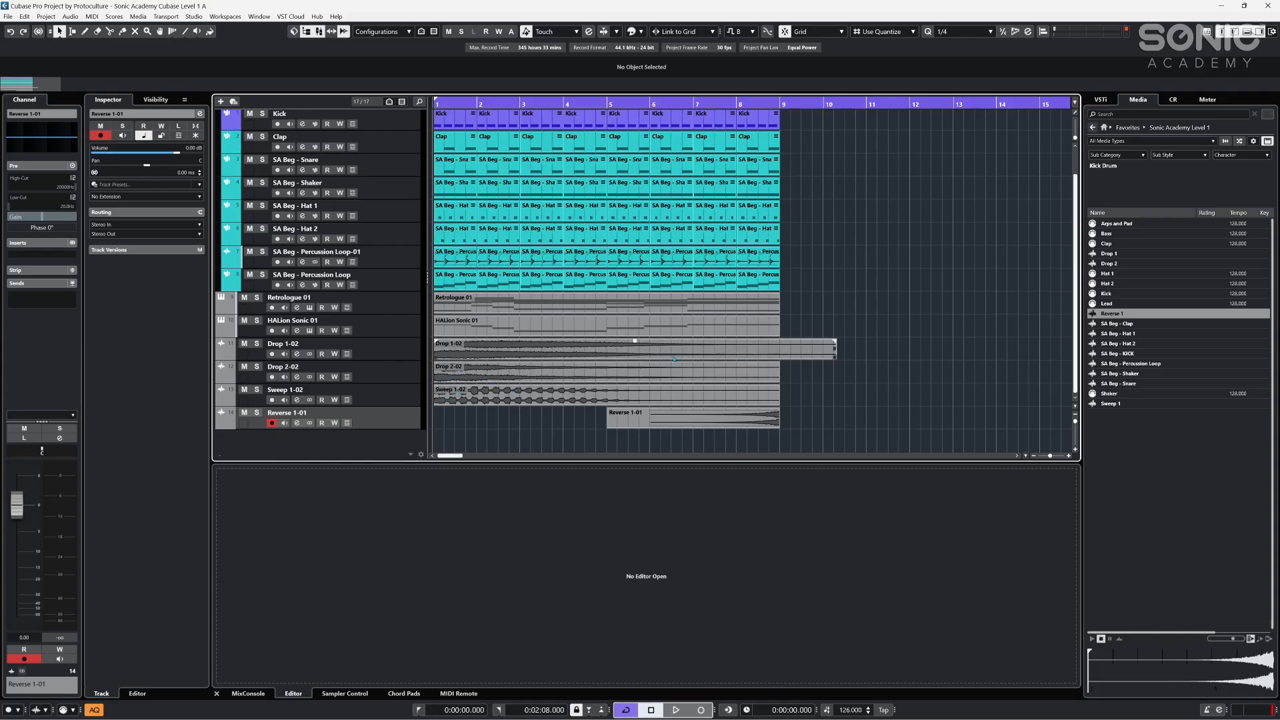
left_click(456, 342)
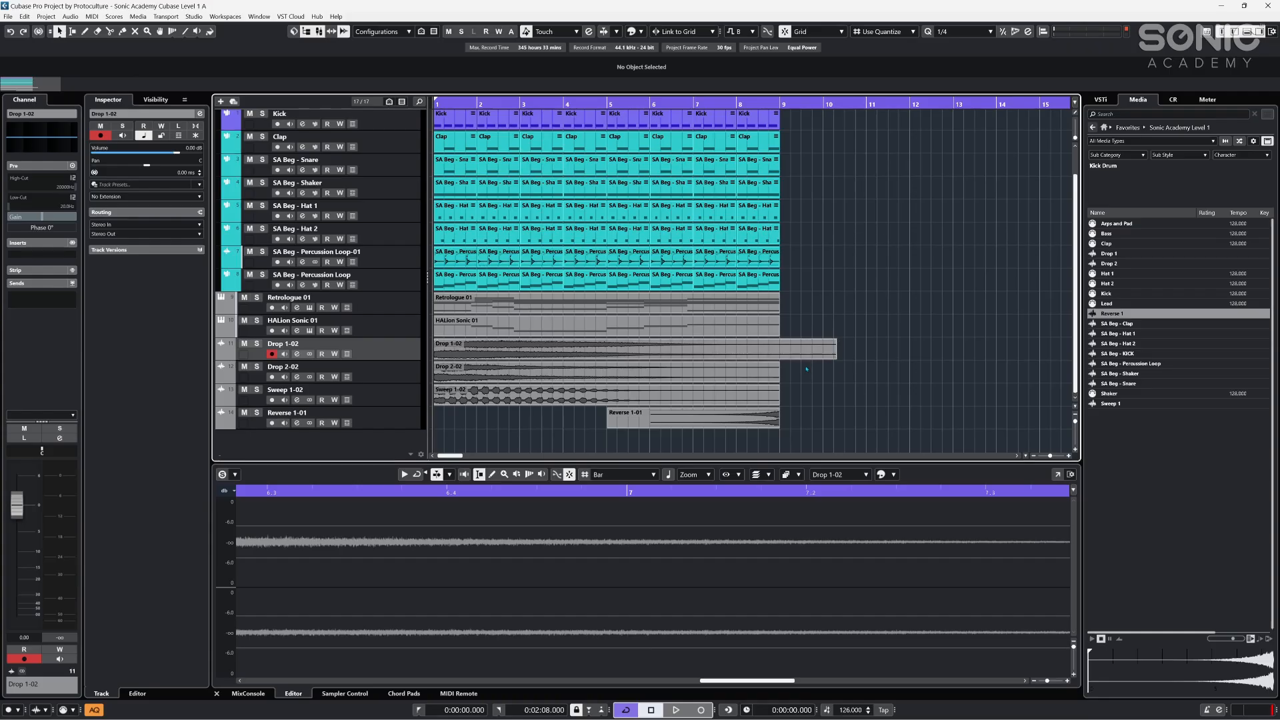
left_click_drag(835, 364, 779, 363)
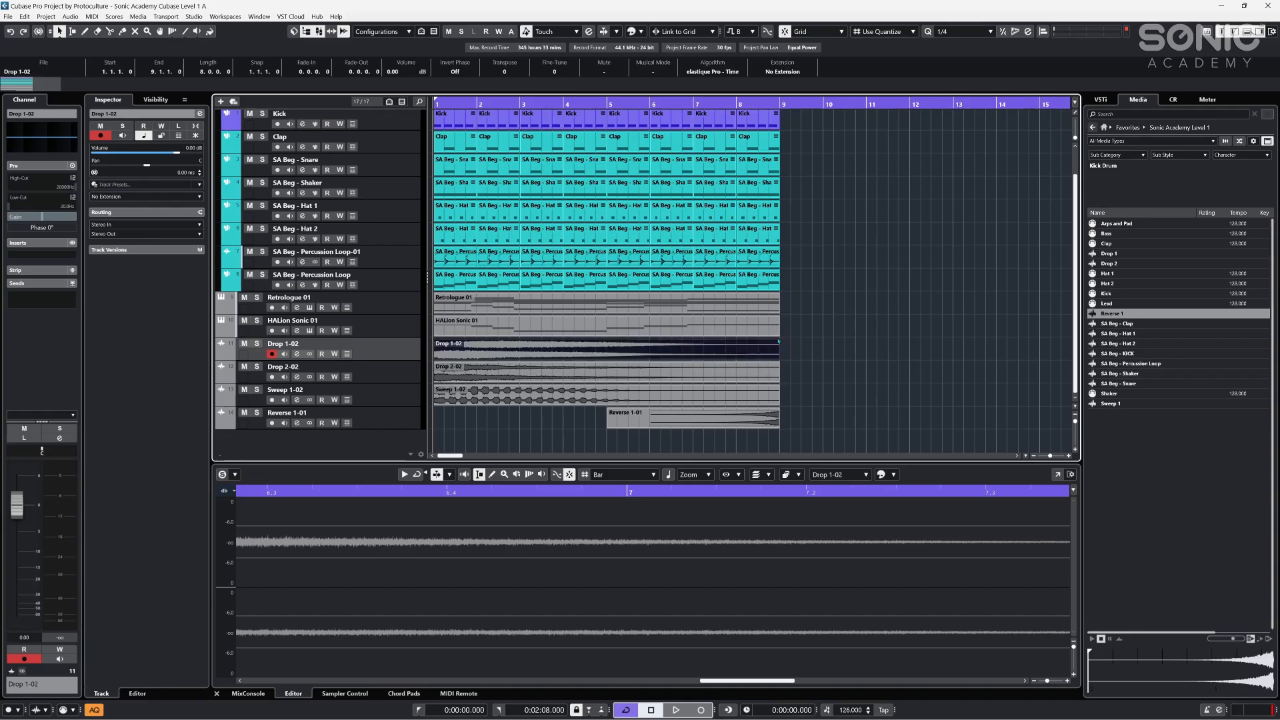
- Add a fade-out across the full length of Drop 1-02 and choose a concave curve that falls steeply at first
left_click_drag(775, 341, 397, 358)
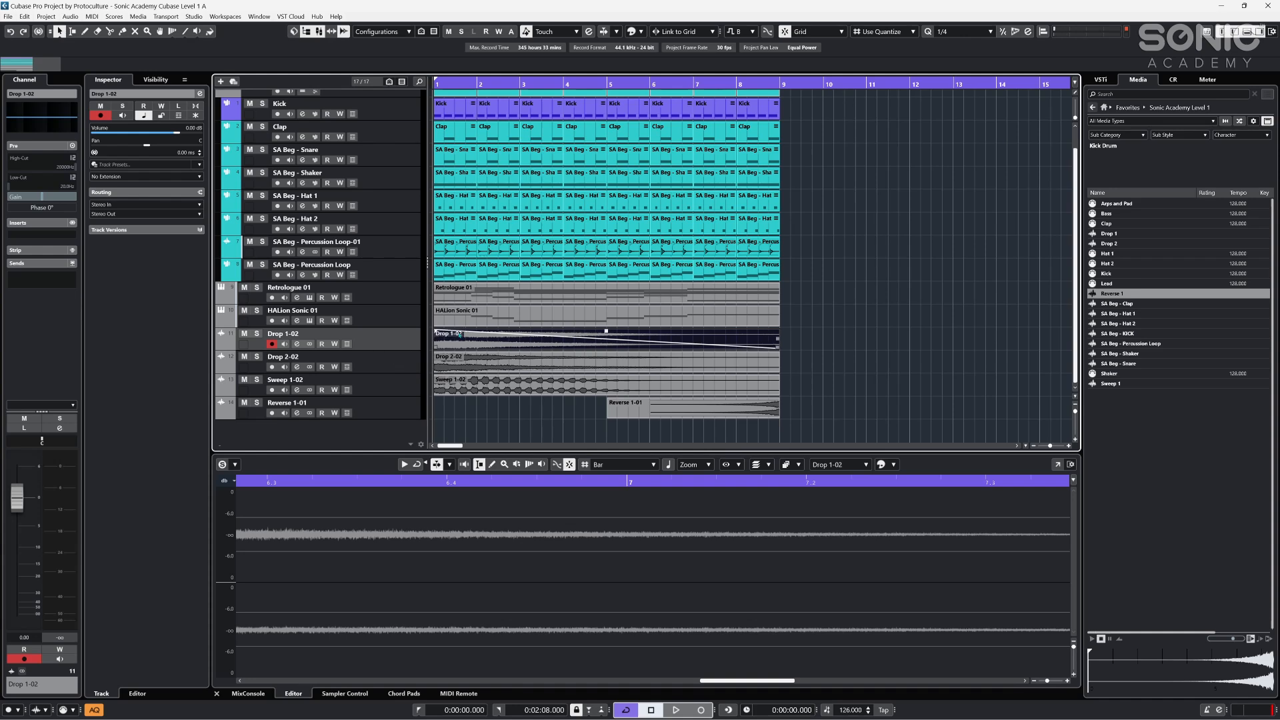
double_click(600, 340)
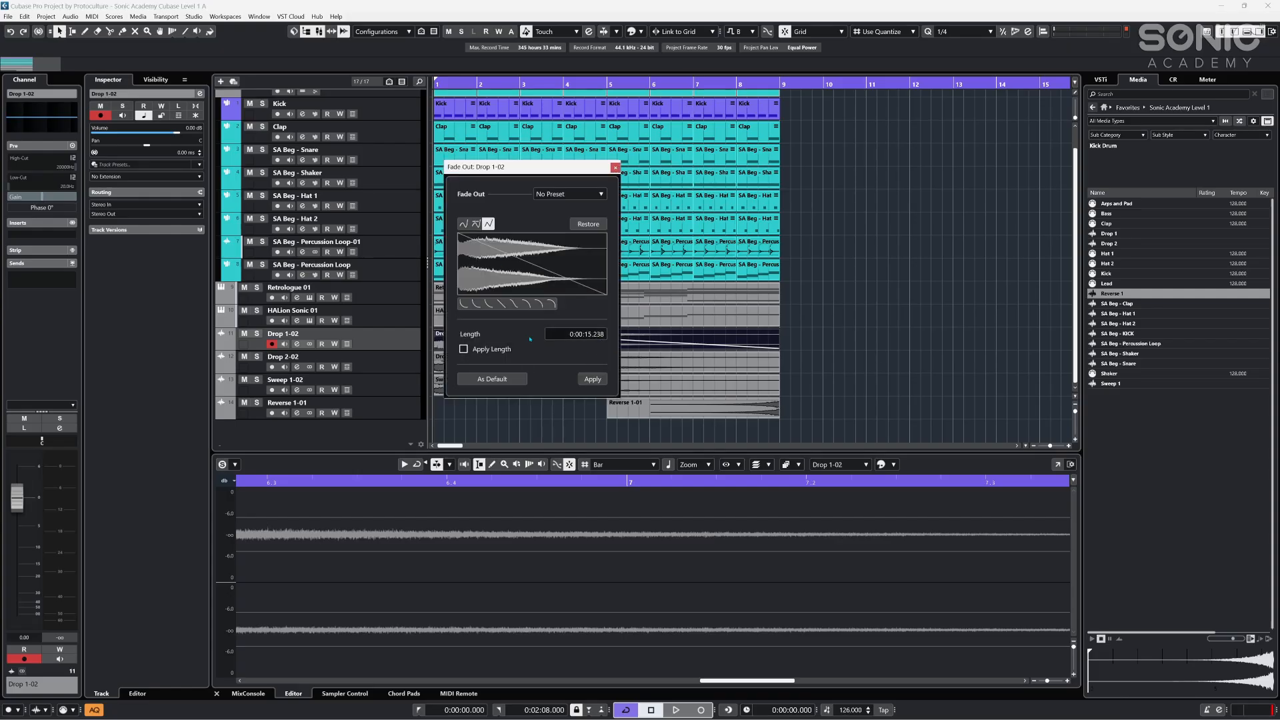
left_click(464, 305)
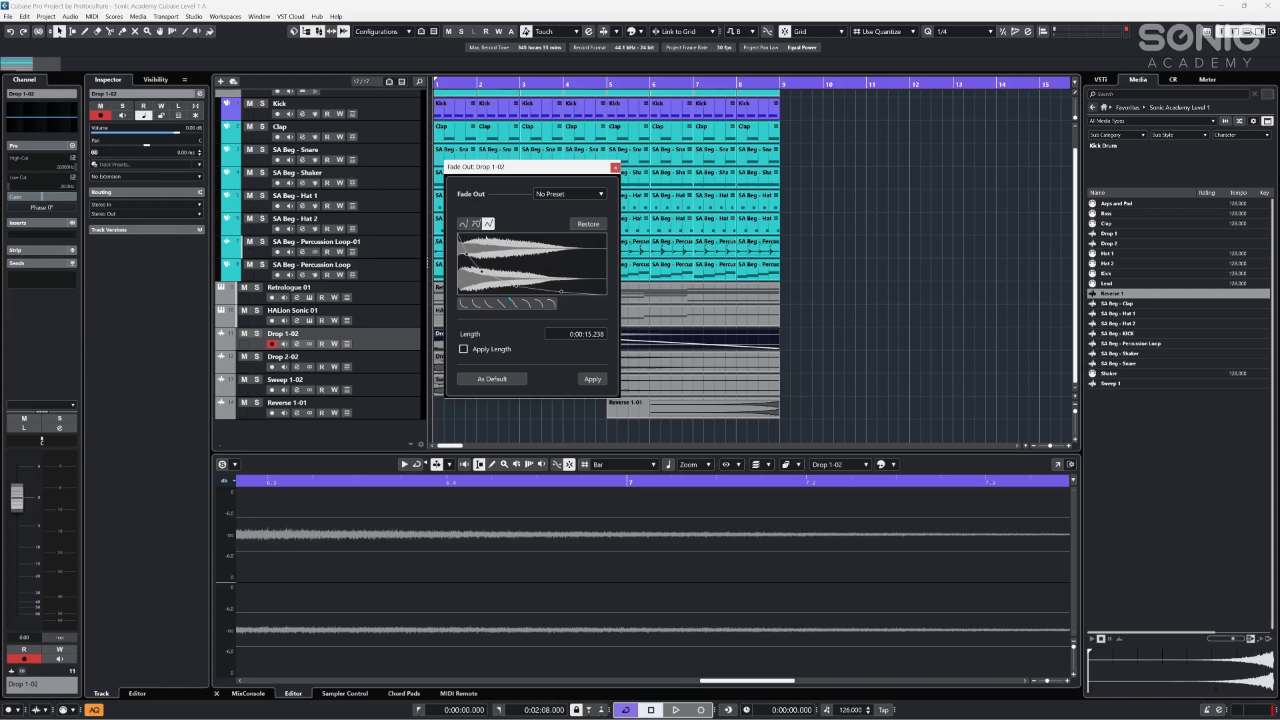
- Reshape the Drop 1-02 event's fade-out with a steep, gradually flattening curve preset and apply it
left_click_drag(504, 280, 542, 238)
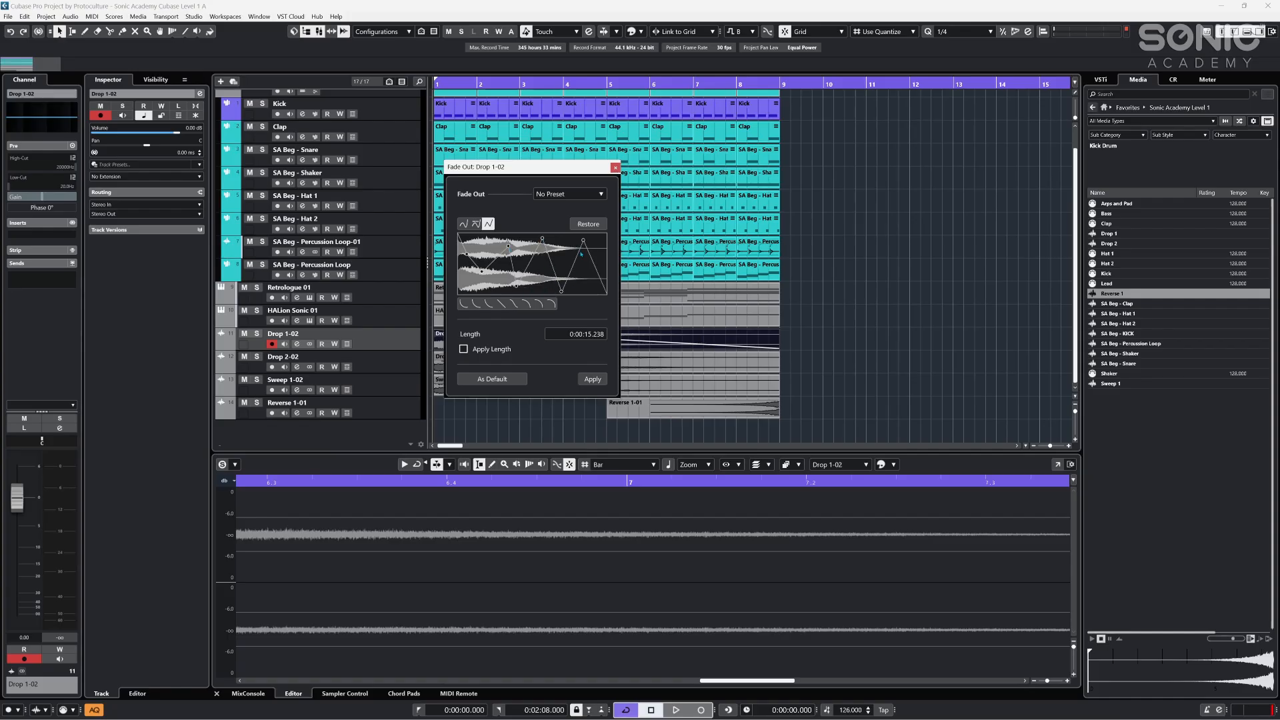
left_click(477, 304)
left_click(477, 305)
left_click(591, 379)
left_click(615, 167)
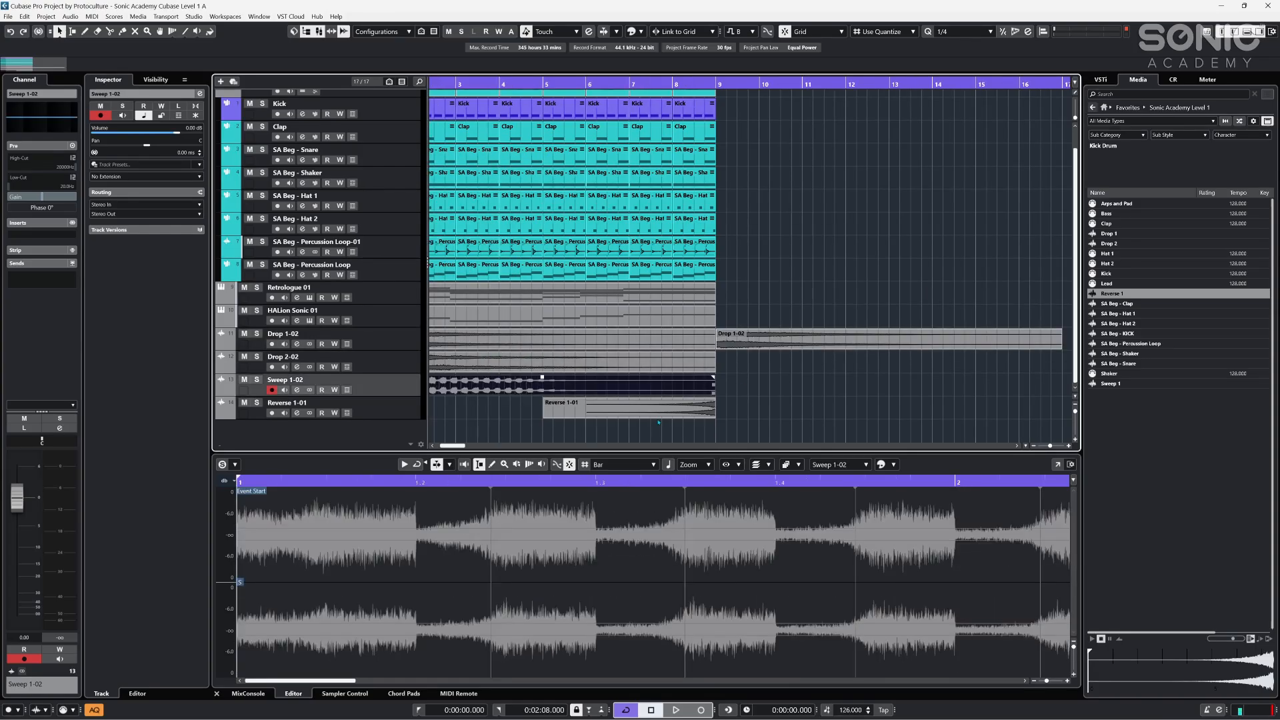
- Move the Drop 1-02 copy from bar 9 to 5.3.1.0 so it overlaps the original, and crossfade the two events
key("g")
key("g")
key("g")
key("g")
left_click(686, 385)
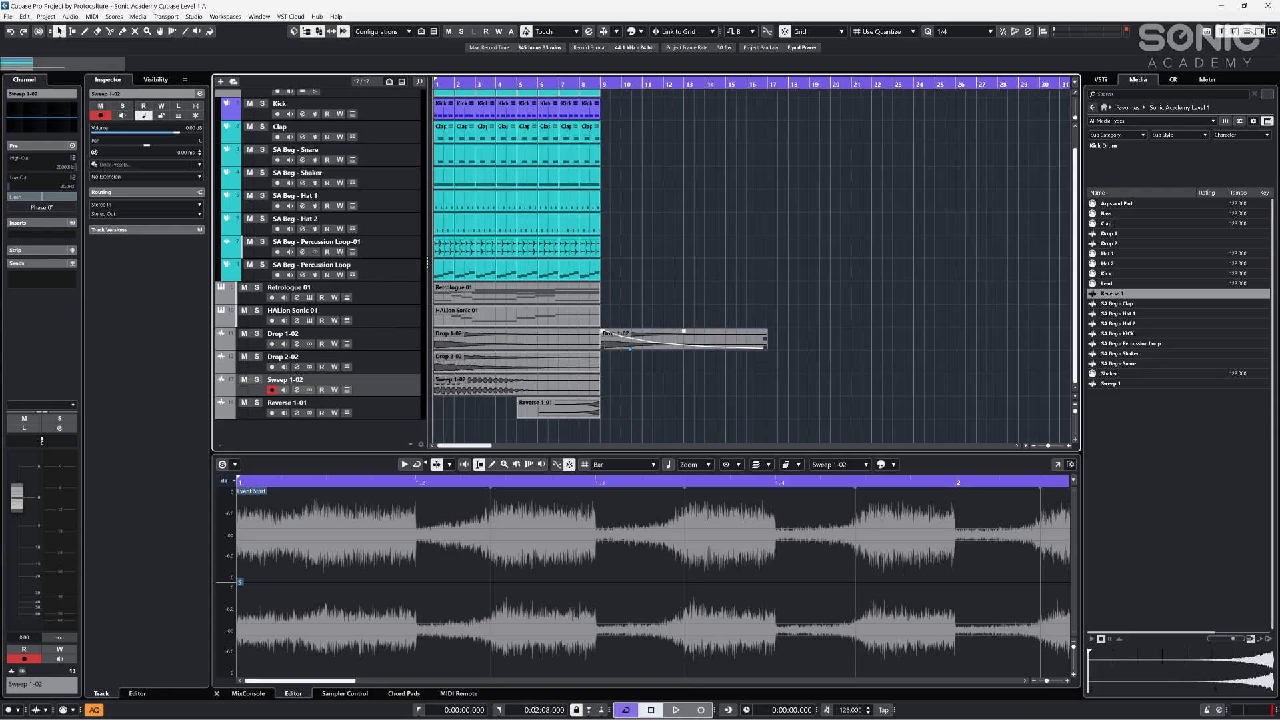
left_click_drag(662, 347, 607, 341)
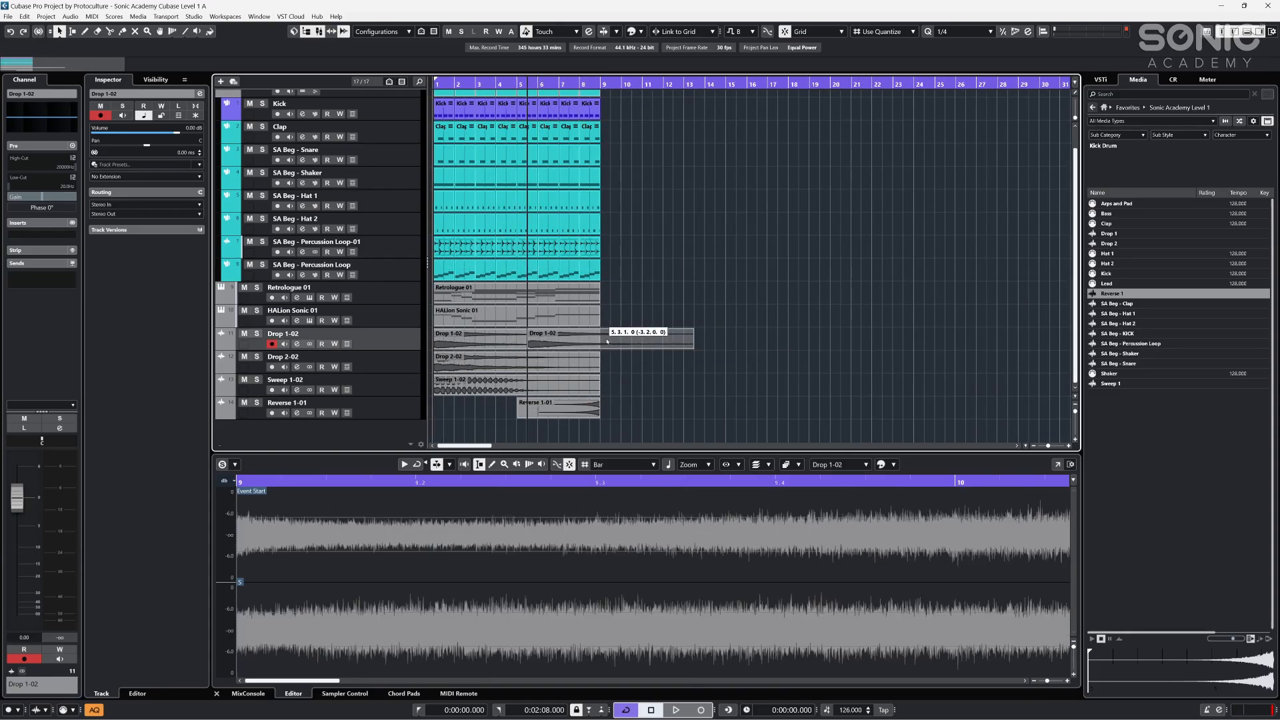
key("x")
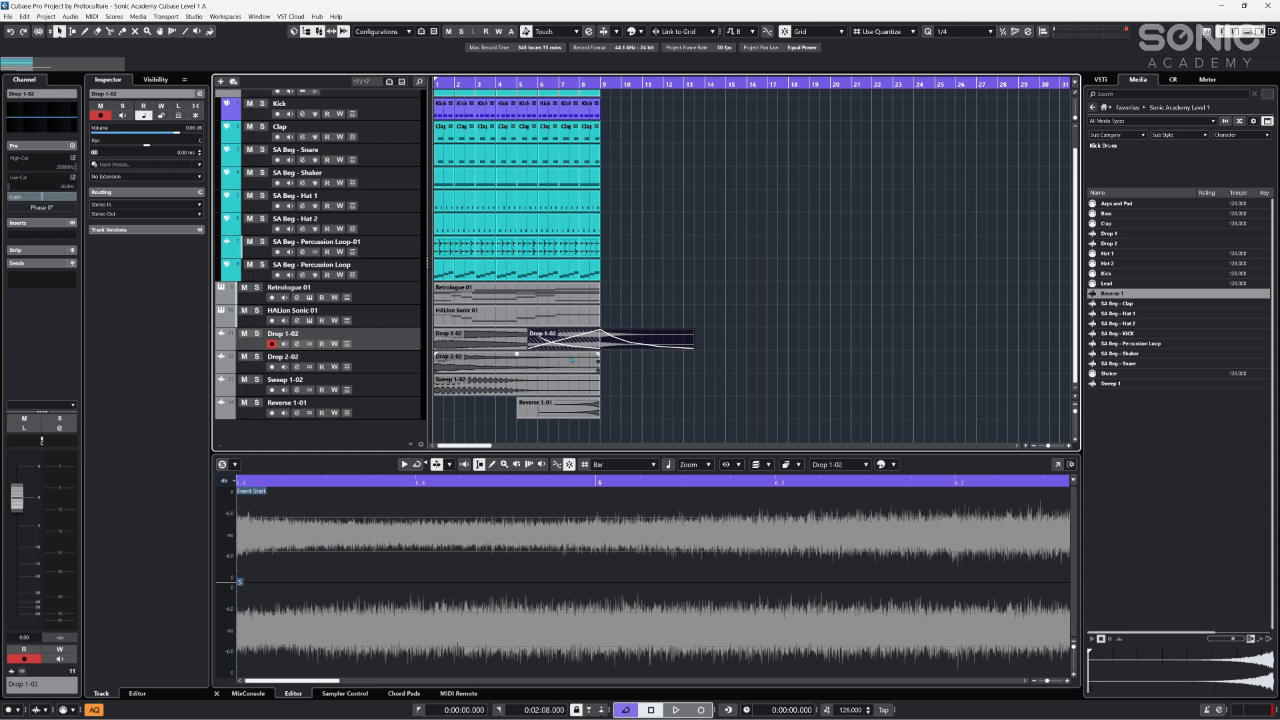
- Reshape the fade-out and fade-in curves of the crossfade between the two Drop 1-02 events by moving and adding curve points
double_click(562, 339)
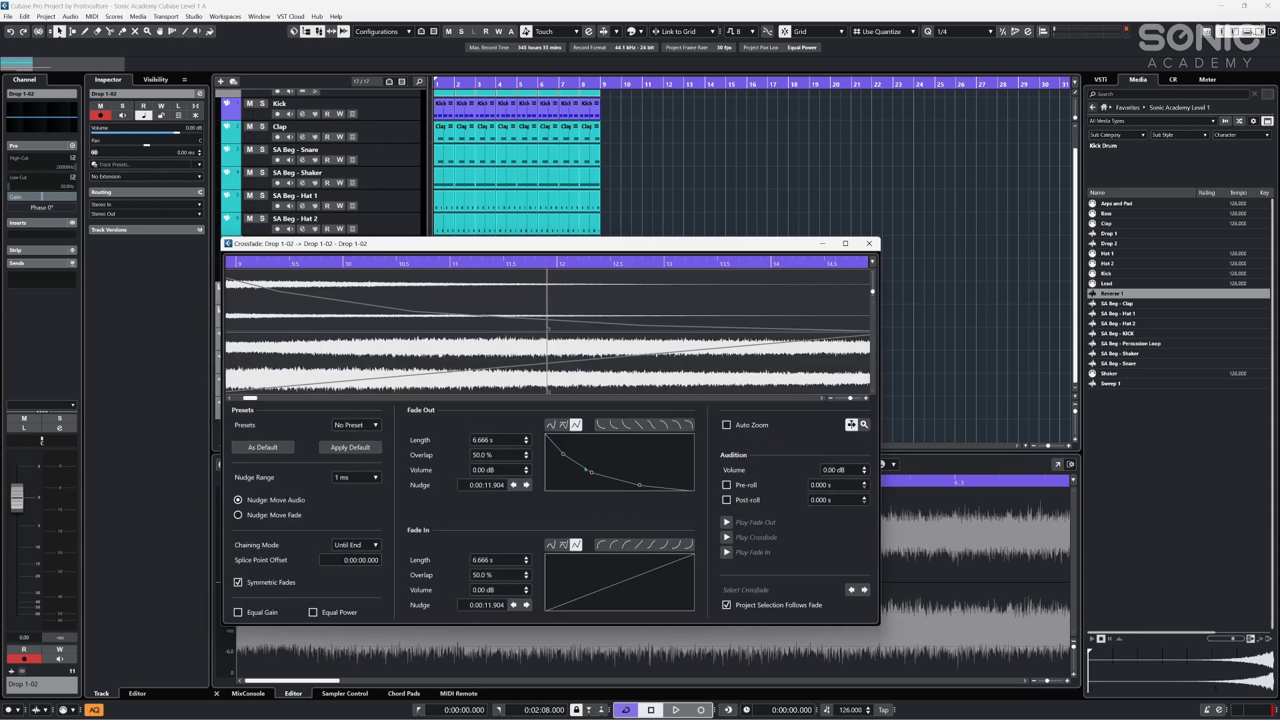
left_click_drag(590, 471, 622, 454)
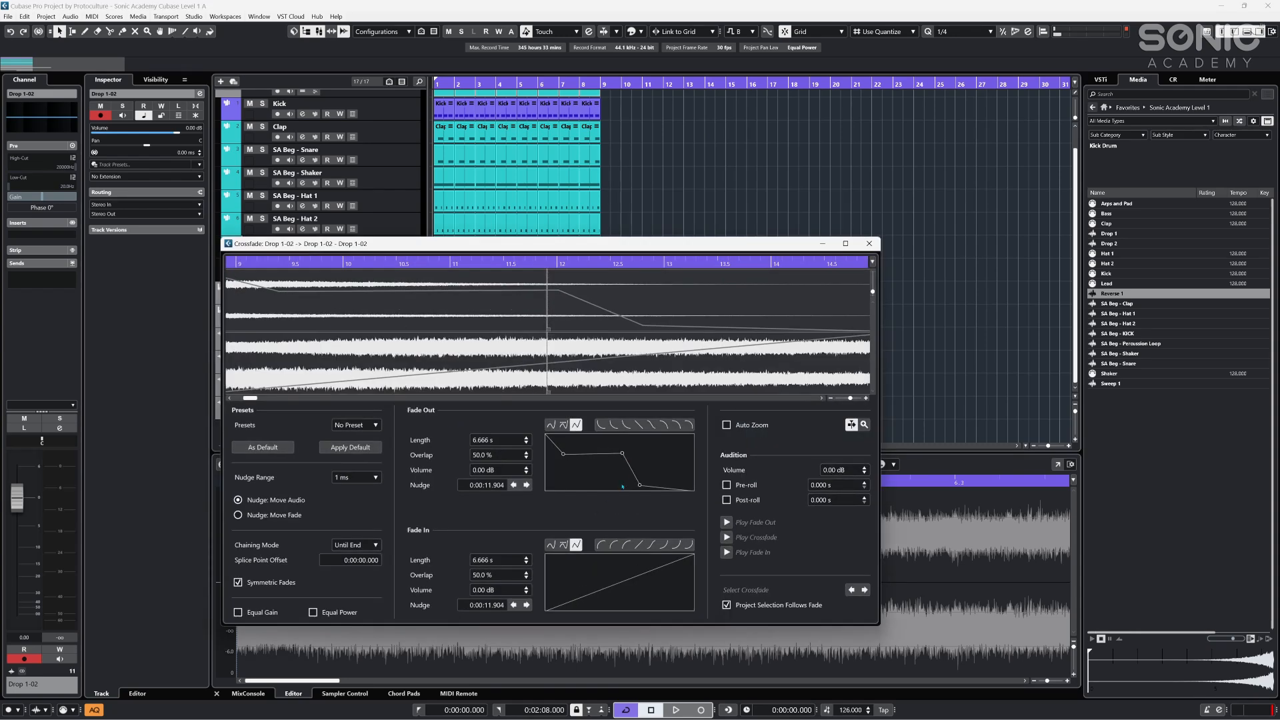
left_click_drag(605, 588, 639, 602)
left_click_drag(662, 582, 628, 582)
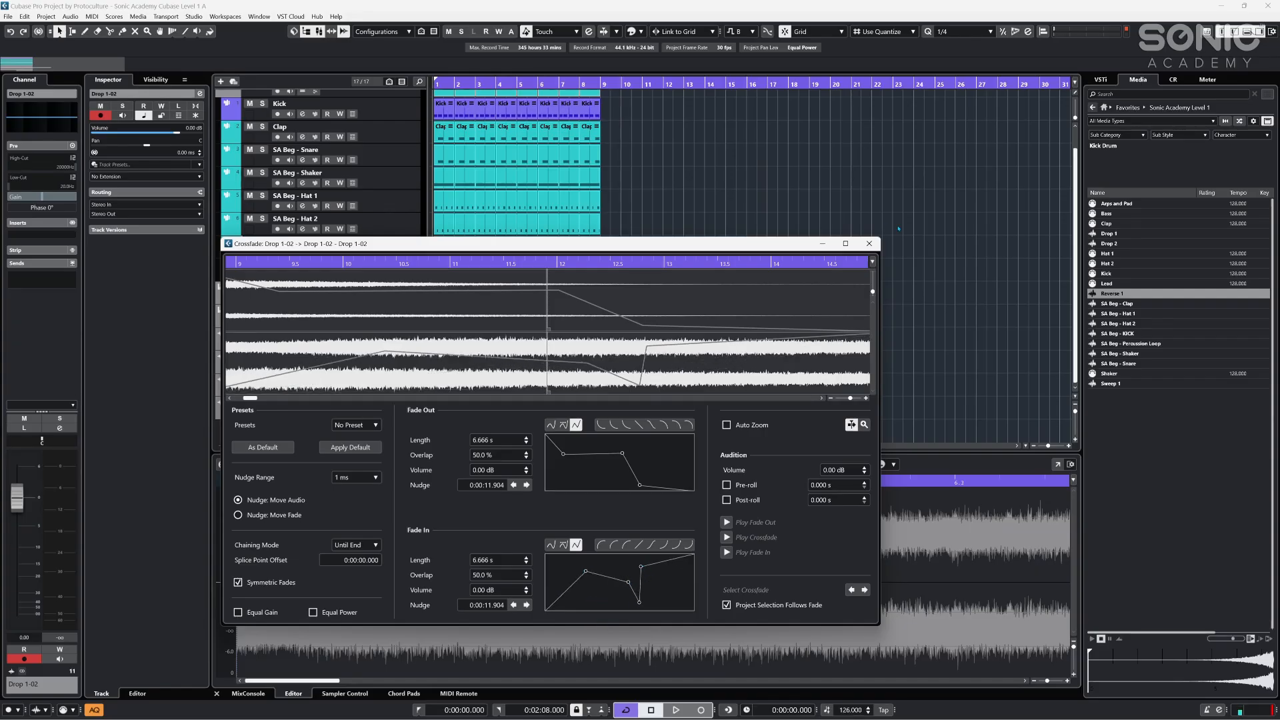
left_click(869, 243)
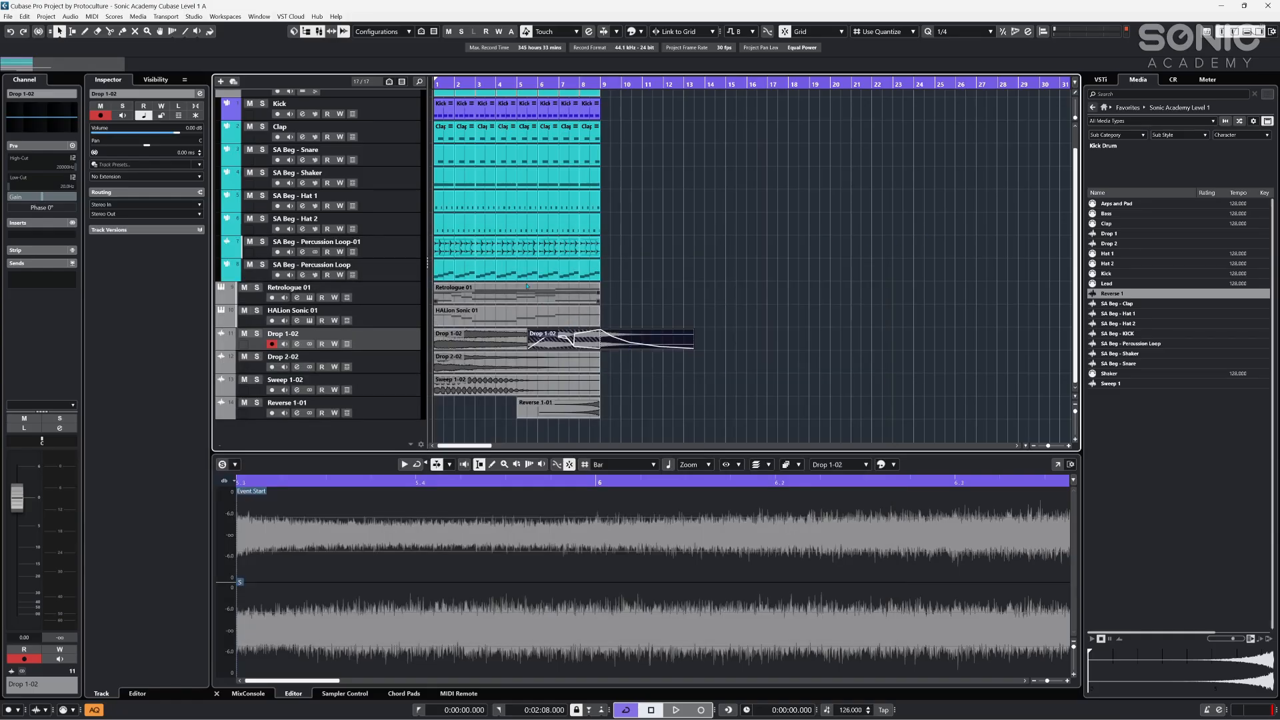
- Undo the crossfade and remove the overlapping copy, leaving only the original Drop 1-02 event at bar 1
key("Delete")
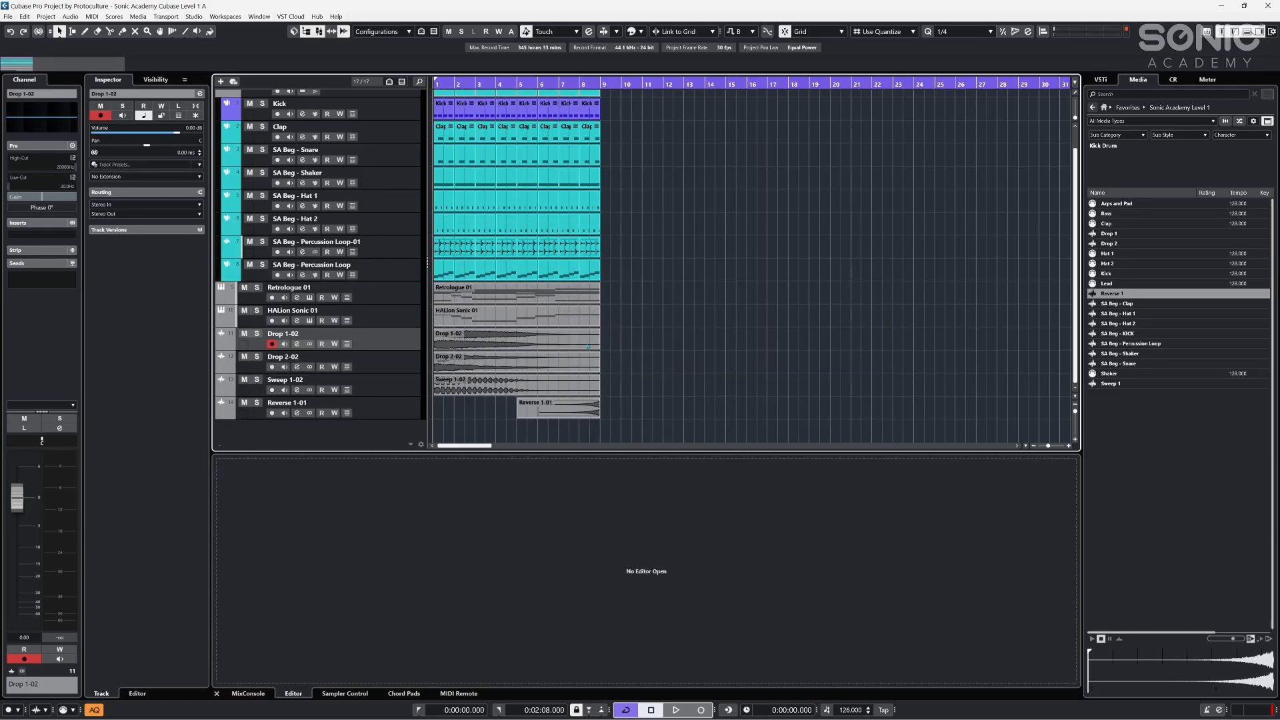
left_click(528, 339)
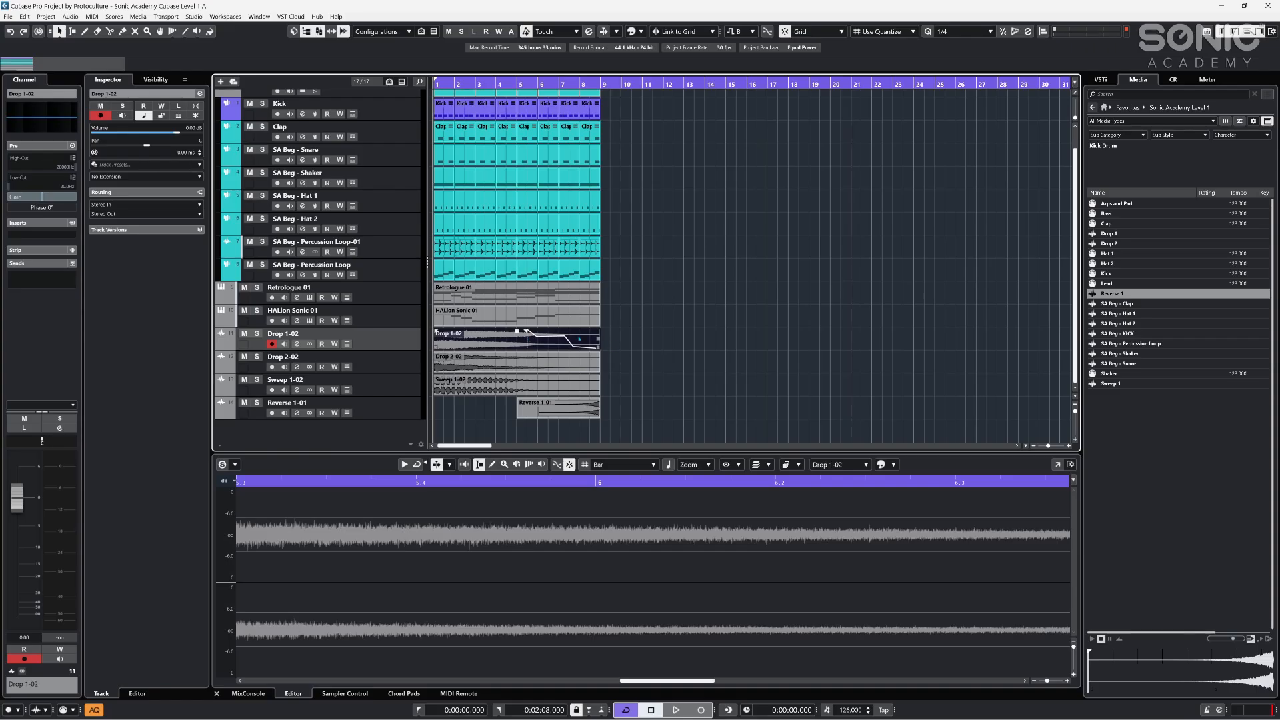
key("ctrl+z")
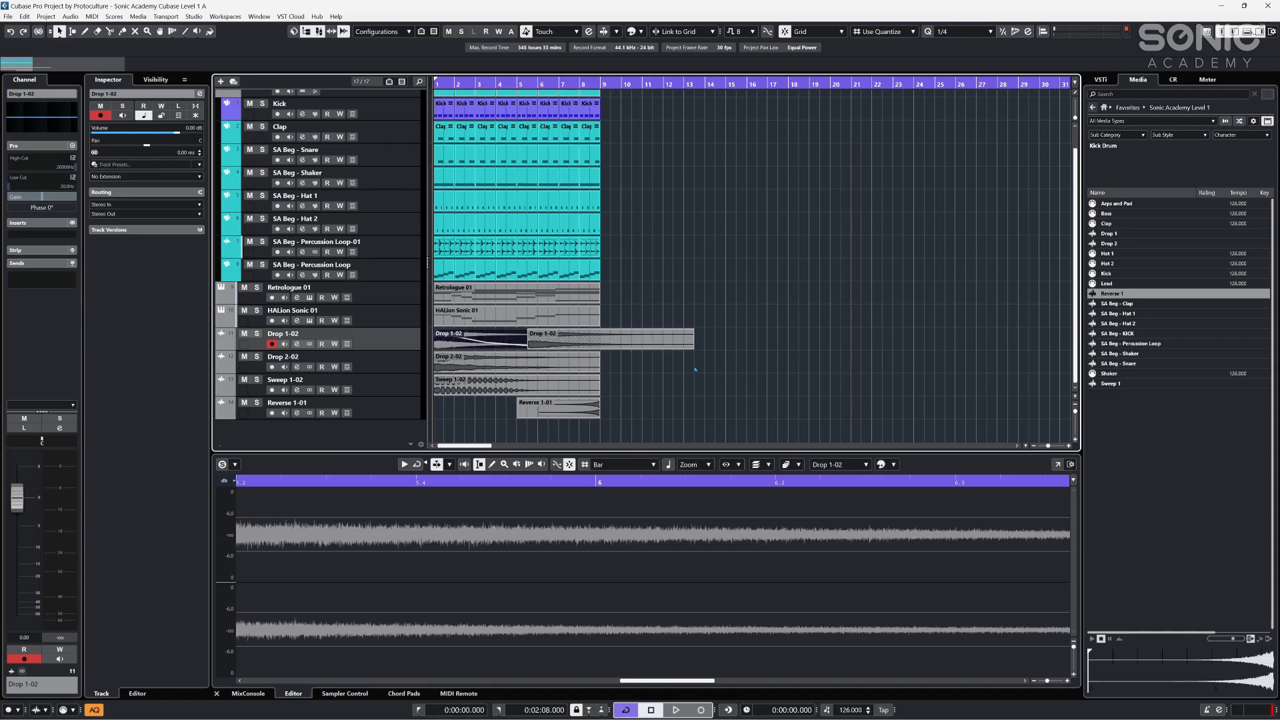
key("Delete")
left_click(497, 318)
left_click(495, 356)
left_click(496, 343)
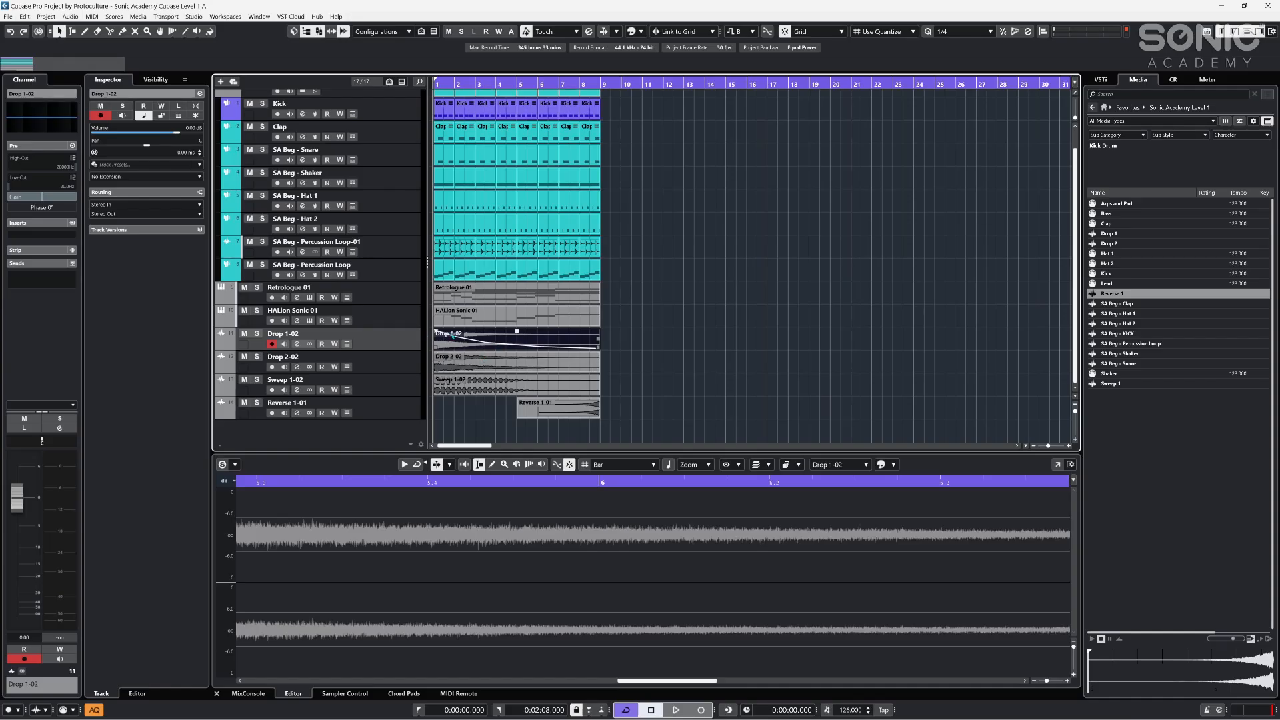
- Move the Drop 1-02 event to bar 9 and duplicate it so the copy starts at bar 17
left_click_drag(455, 344, 623, 344)
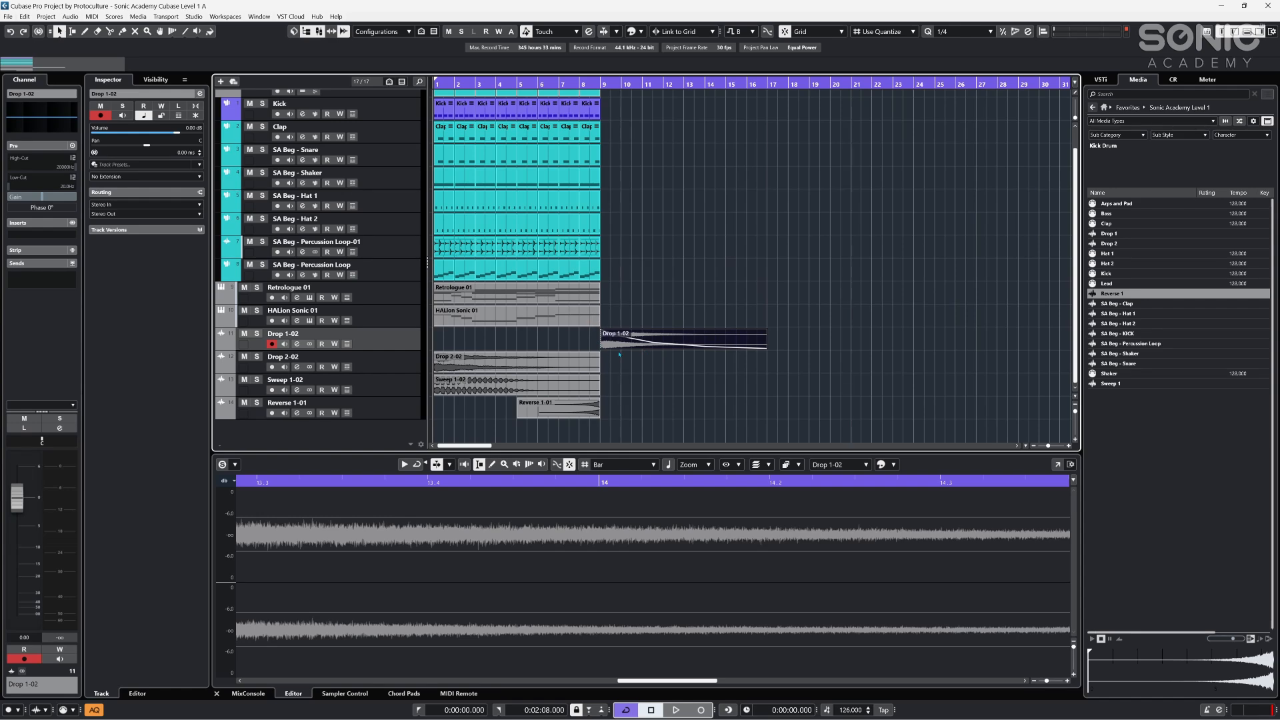
left_click(643, 259)
left_click(743, 347)
key("ctrl+d")
- Bounce the Drop 1-02 event at bar 9, replacing it with the new file, and place a copy of it at bar 1
left_click(673, 344)
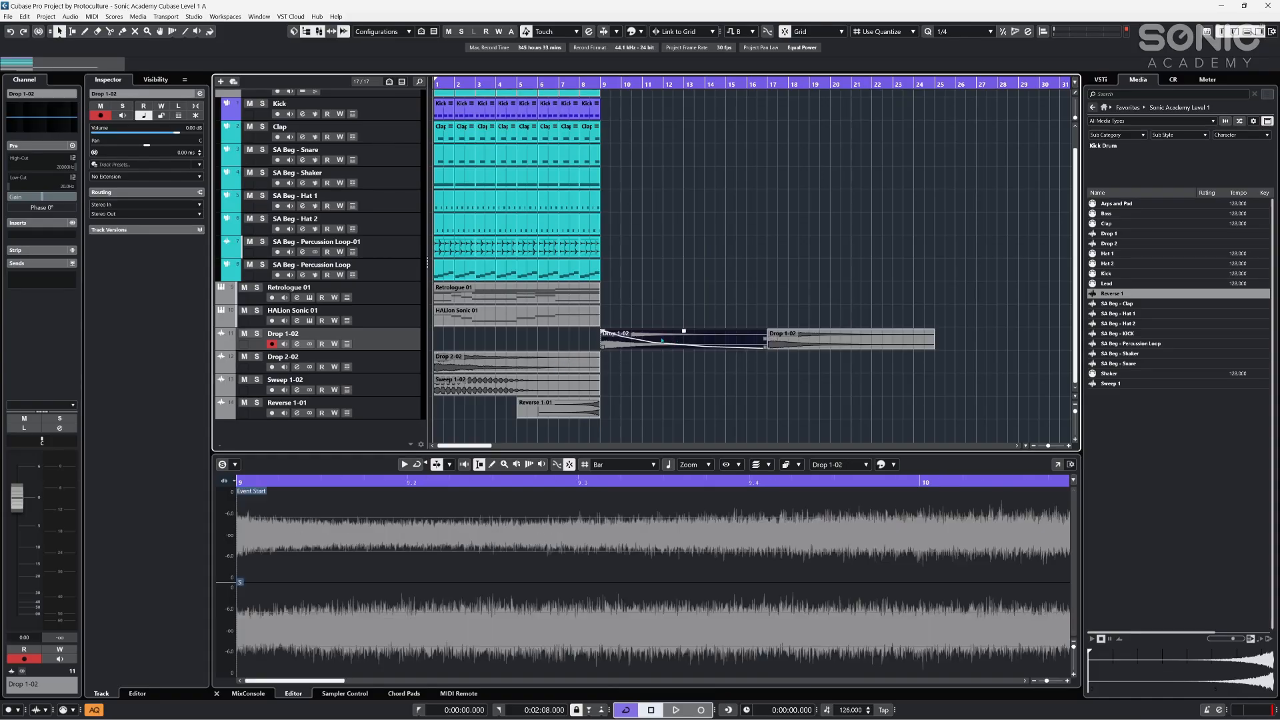
right_click(609, 343)
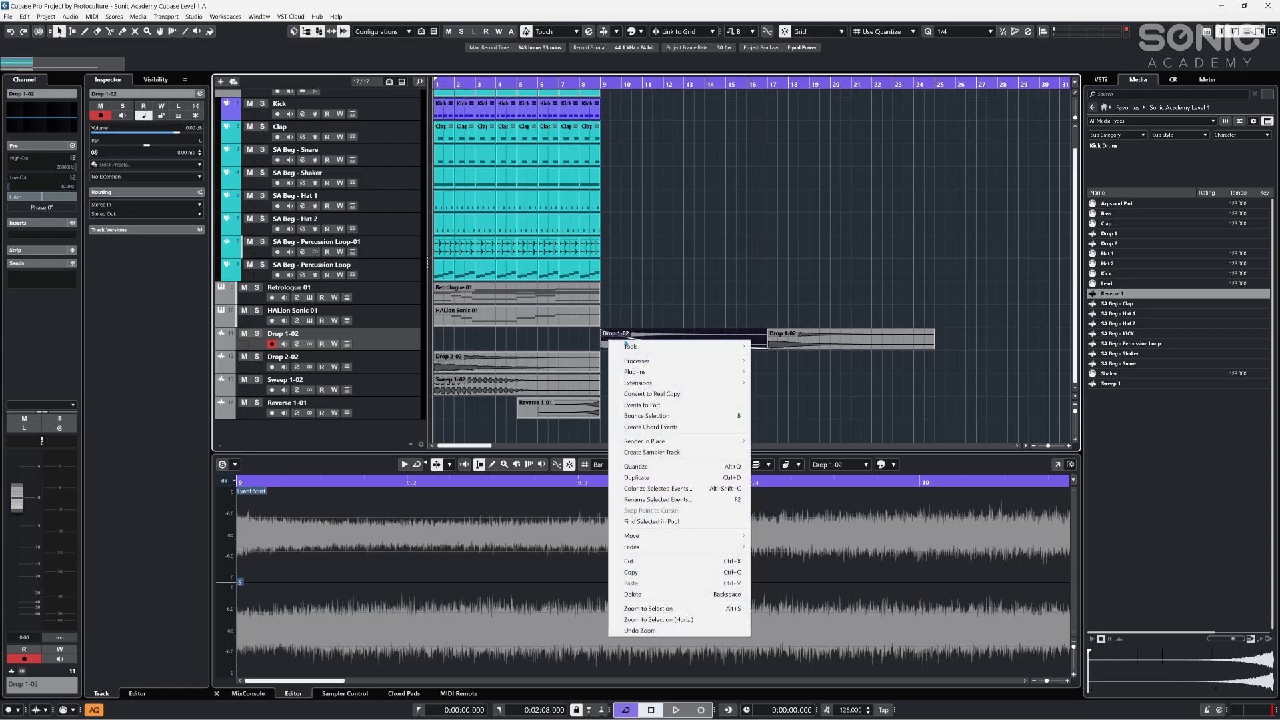
left_click(651, 416)
left_click(618, 380)
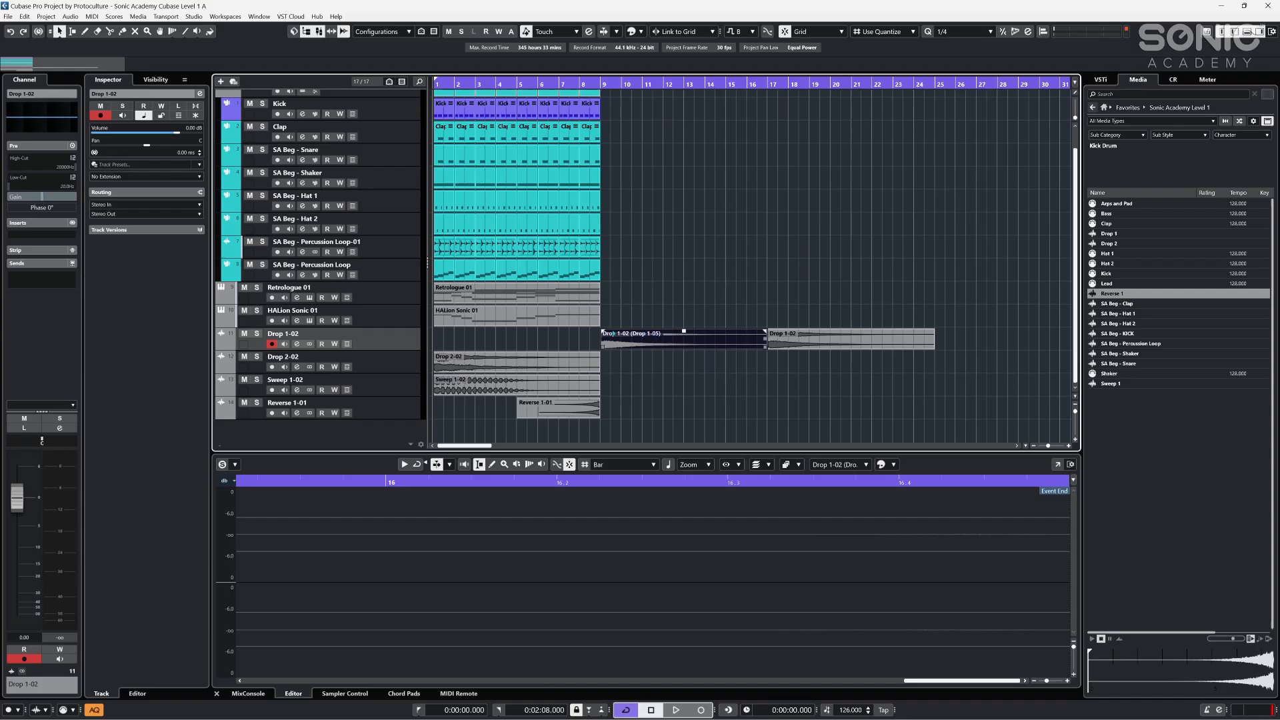
left_click(657, 371)
left_click_drag(672, 347, 505, 346)
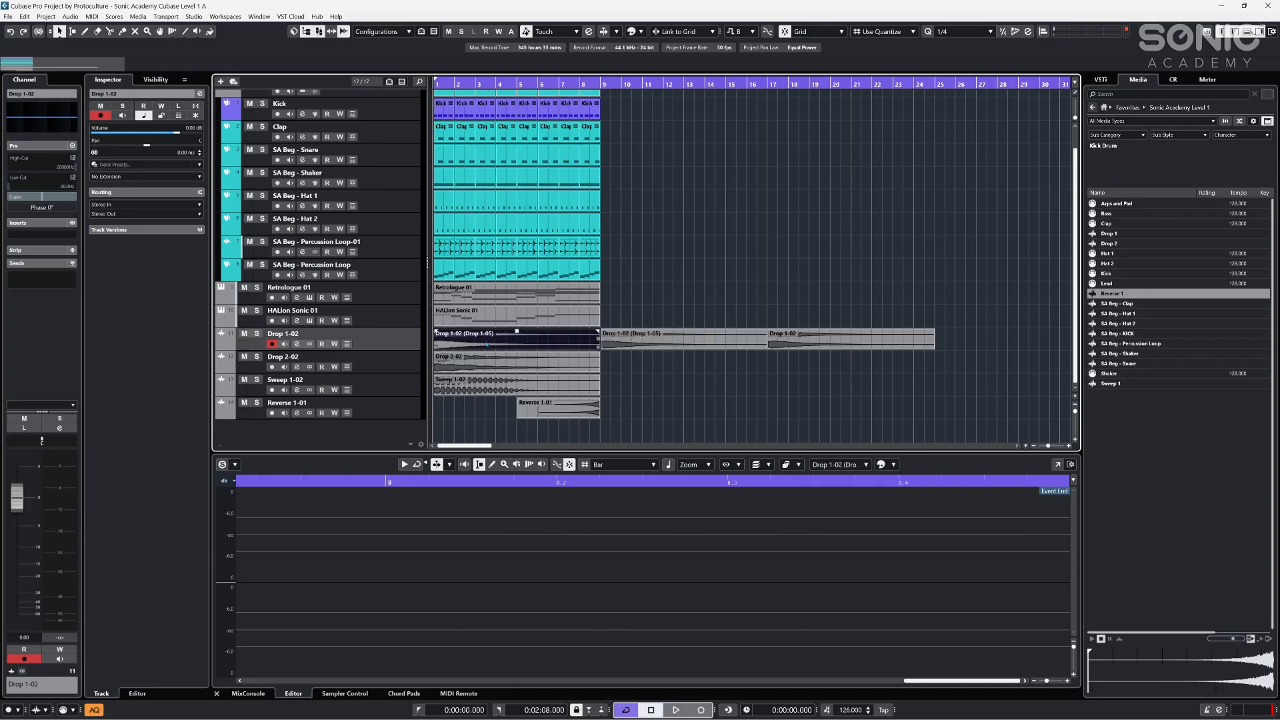
- Try to reverse the bounced Drop 1-02 event at bar 1 with the Reverse process
right_click(466, 337)
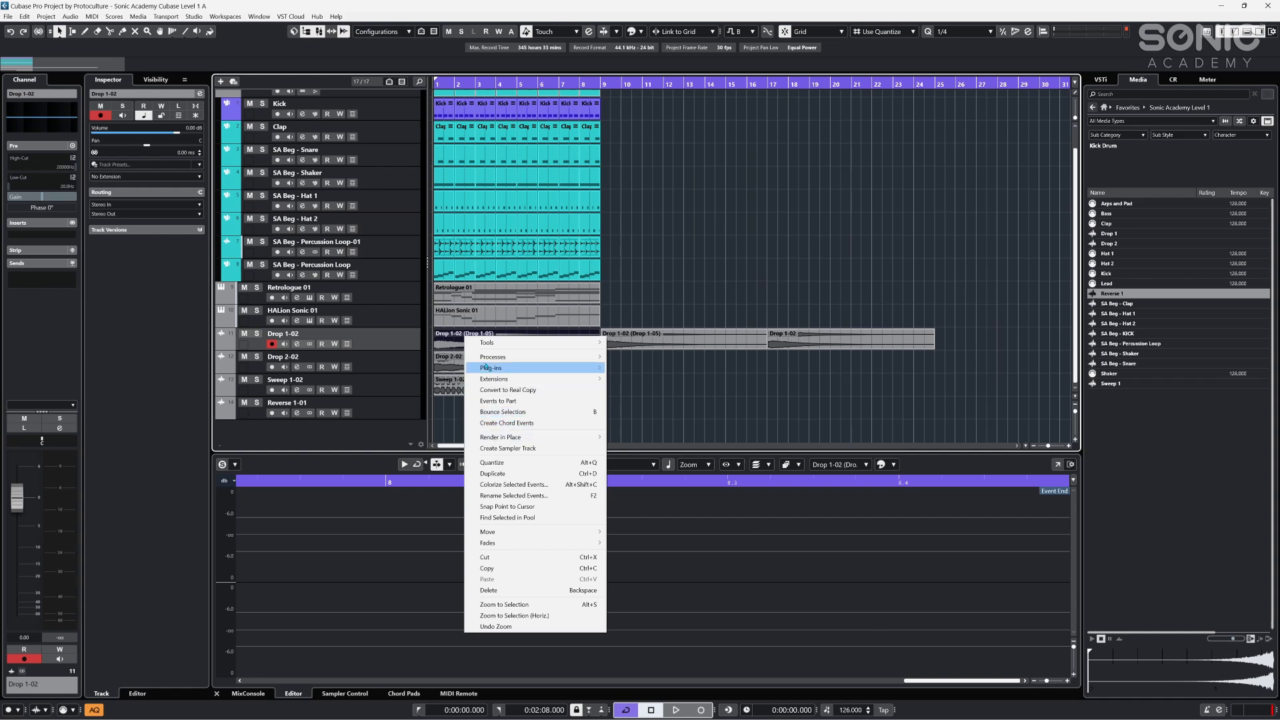
mouse_move(533, 358)
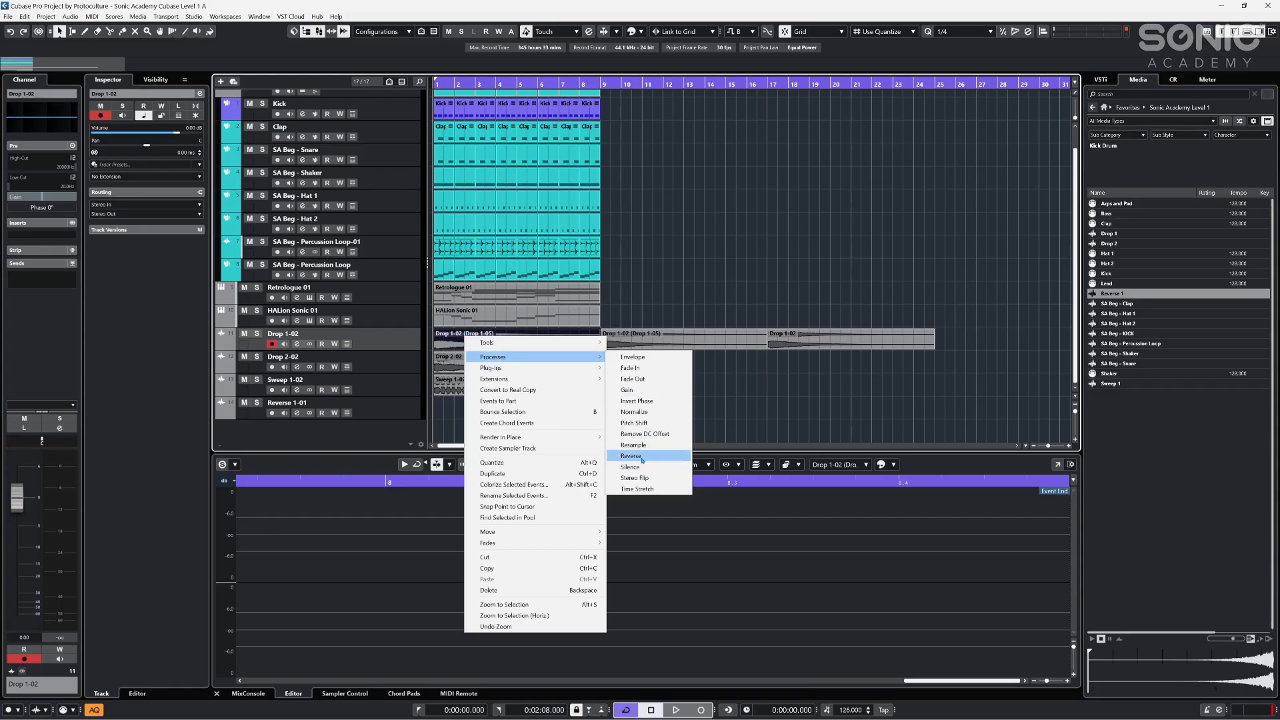
left_click(641, 457)
- Compare the waveforms of the Drop 1-02 events at bars 1, 9 and 17 by selecting each in turn
left_click(621, 345)
left_click(581, 345)
left_click(622, 345)
left_click(808, 345)
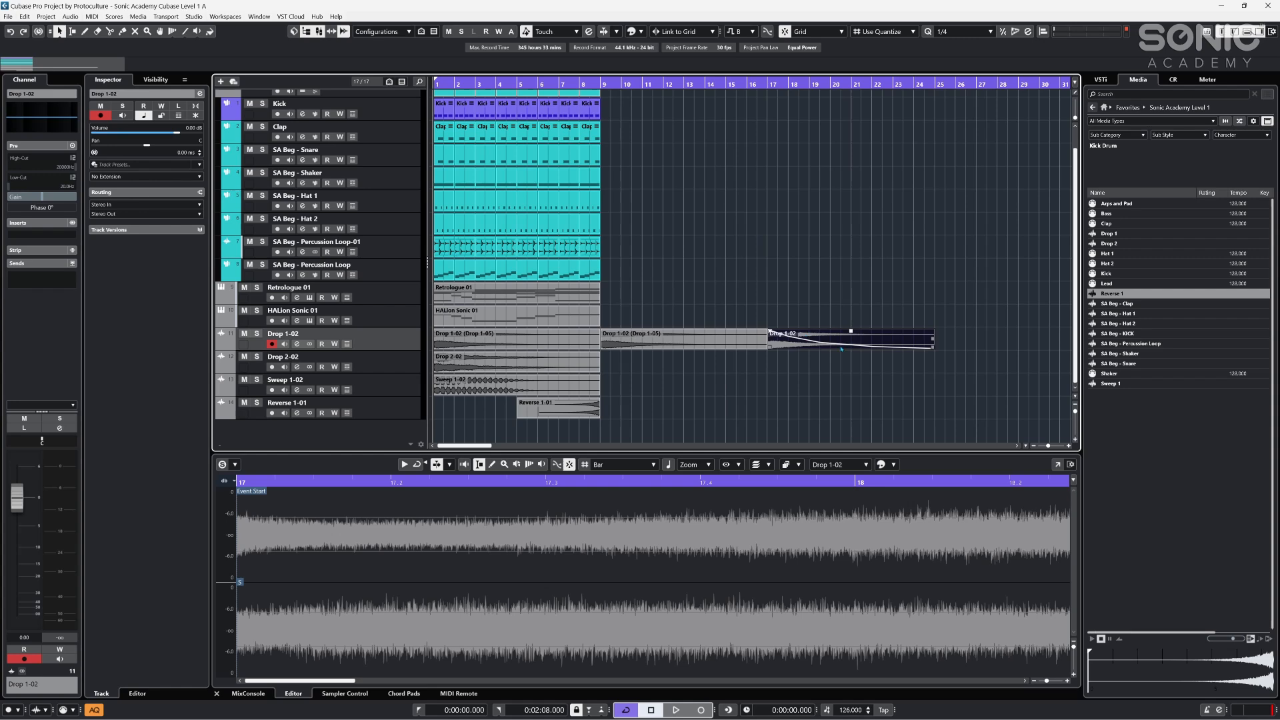
left_click(666, 345)
left_click(455, 344)
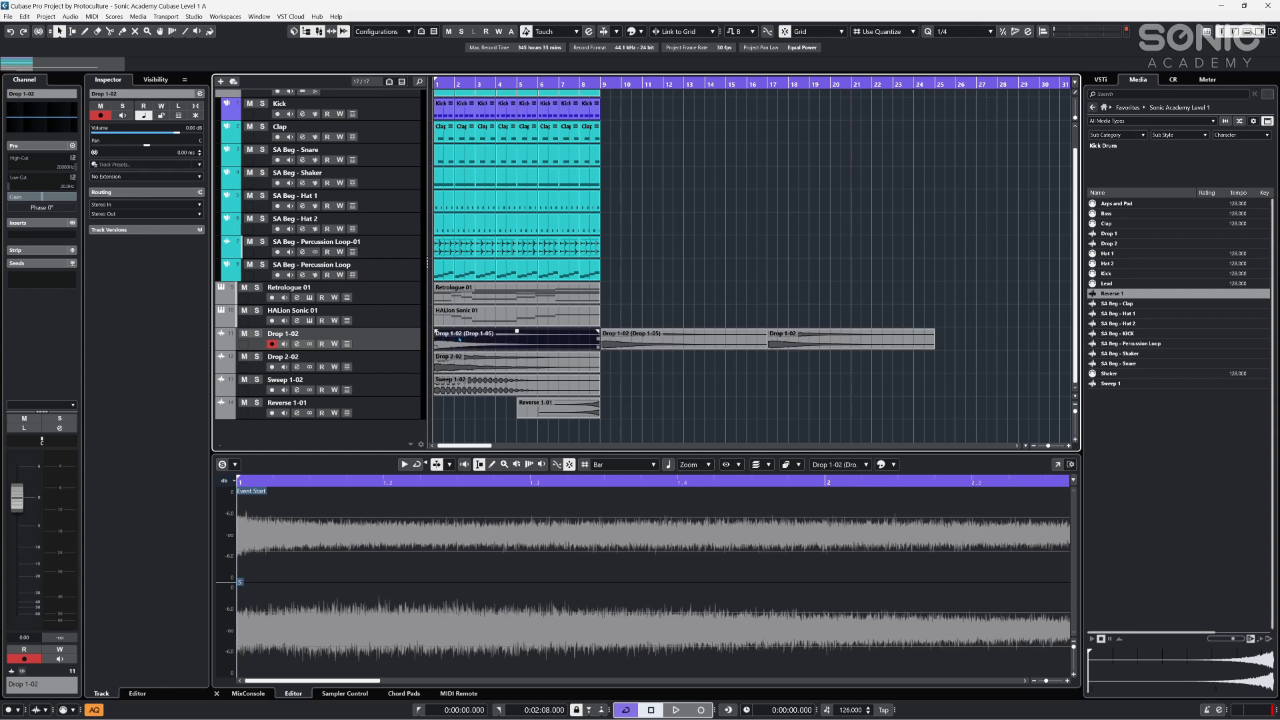
left_click(653, 341)
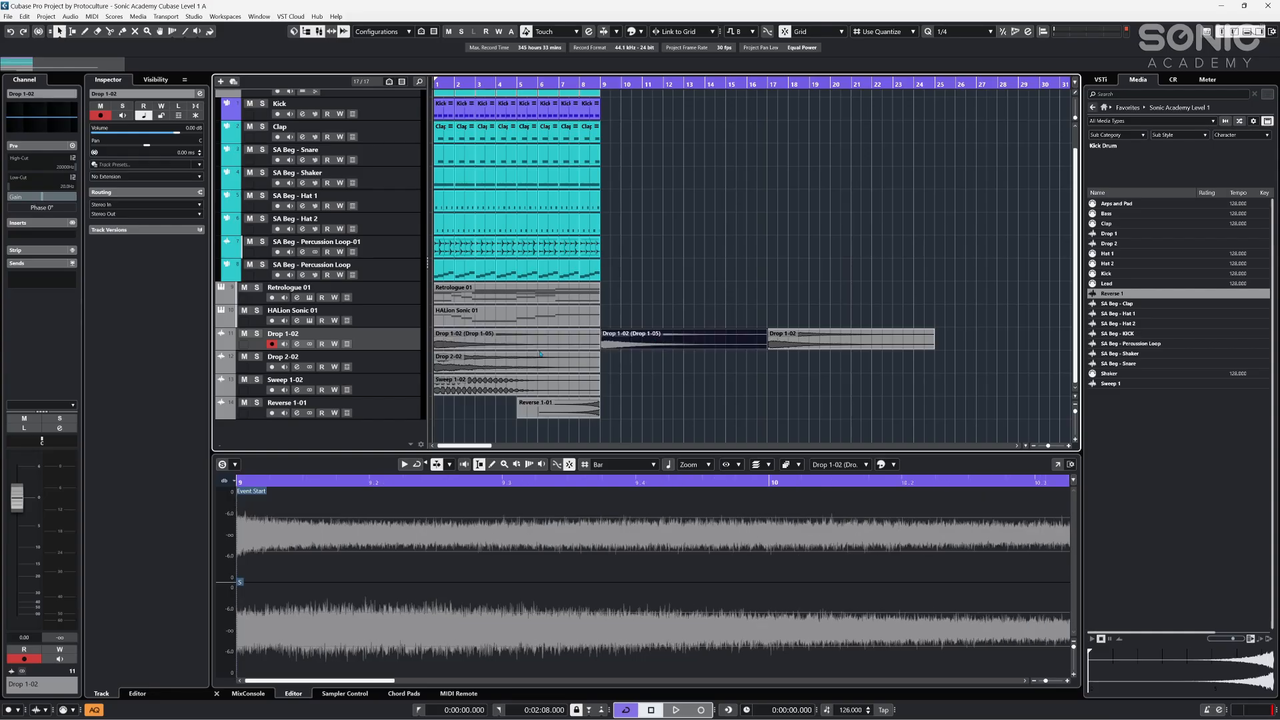
- Reverse the Drop 1-02 event at bar 1 and shift it about half a bar later to overlap the event at bar 9
left_click(539, 346)
right_click(457, 334)
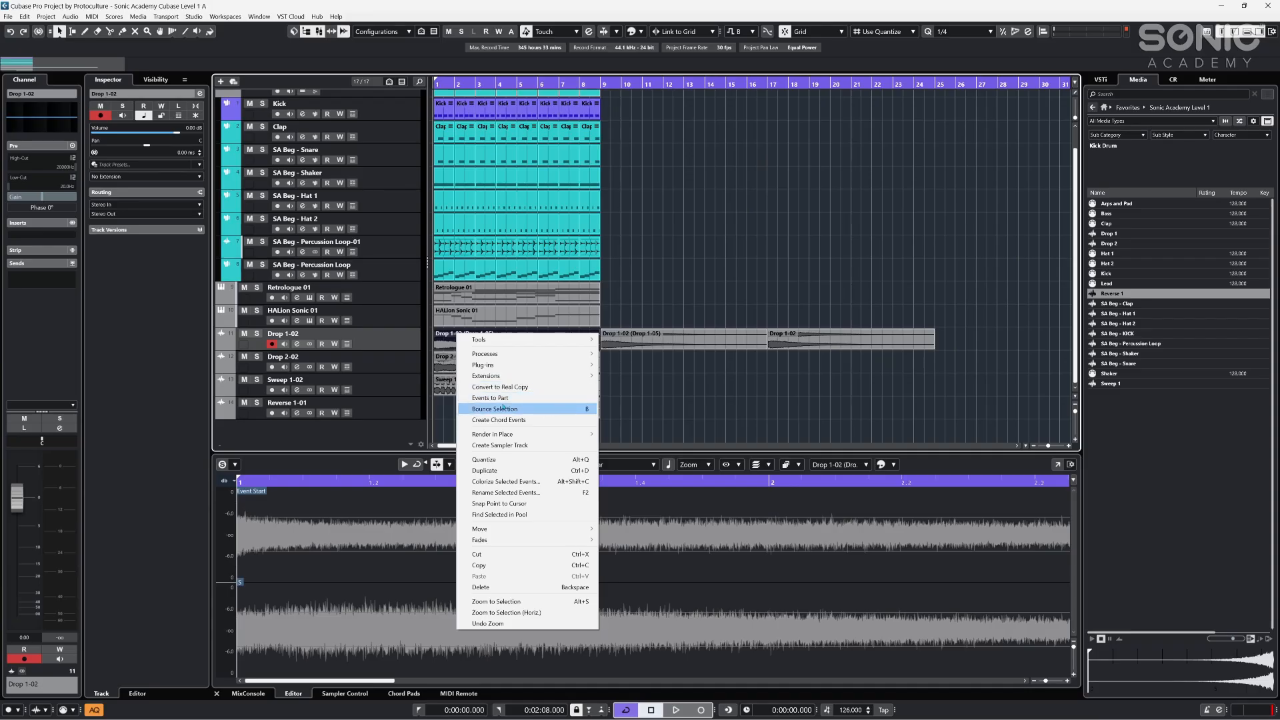
mouse_move(530, 359)
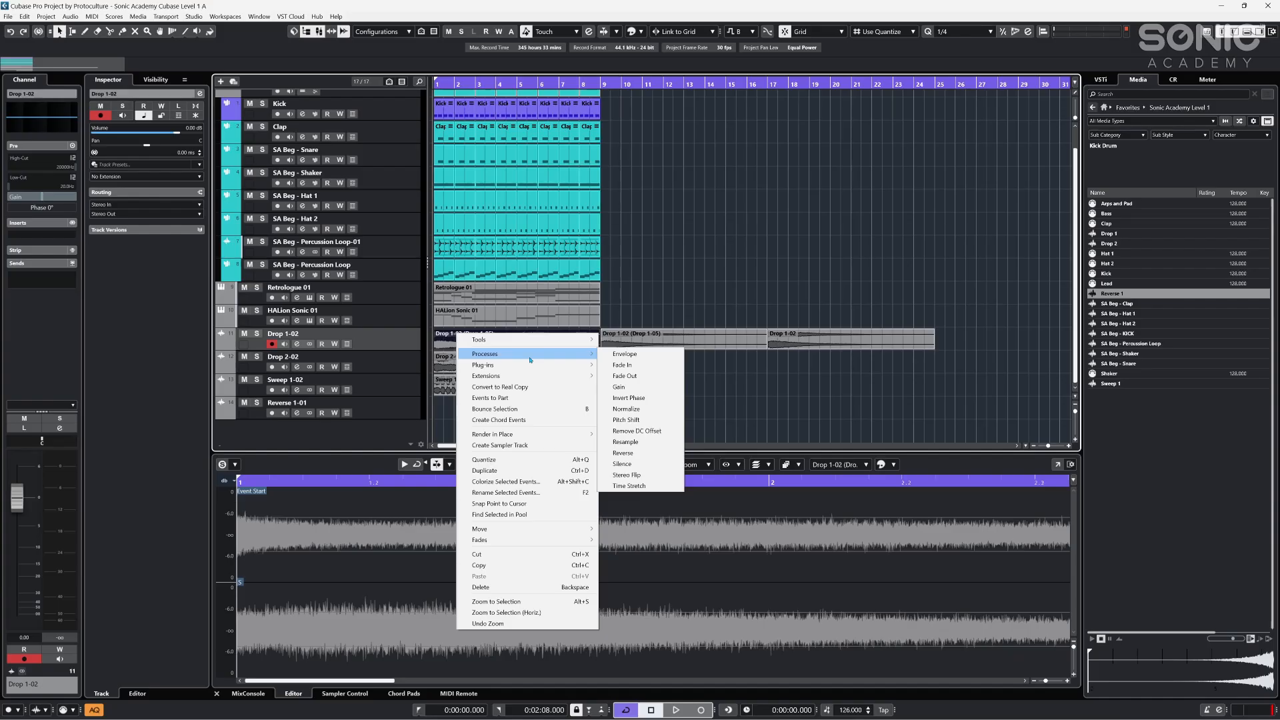
left_click(623, 453)
left_click_drag(457, 341, 467, 345)
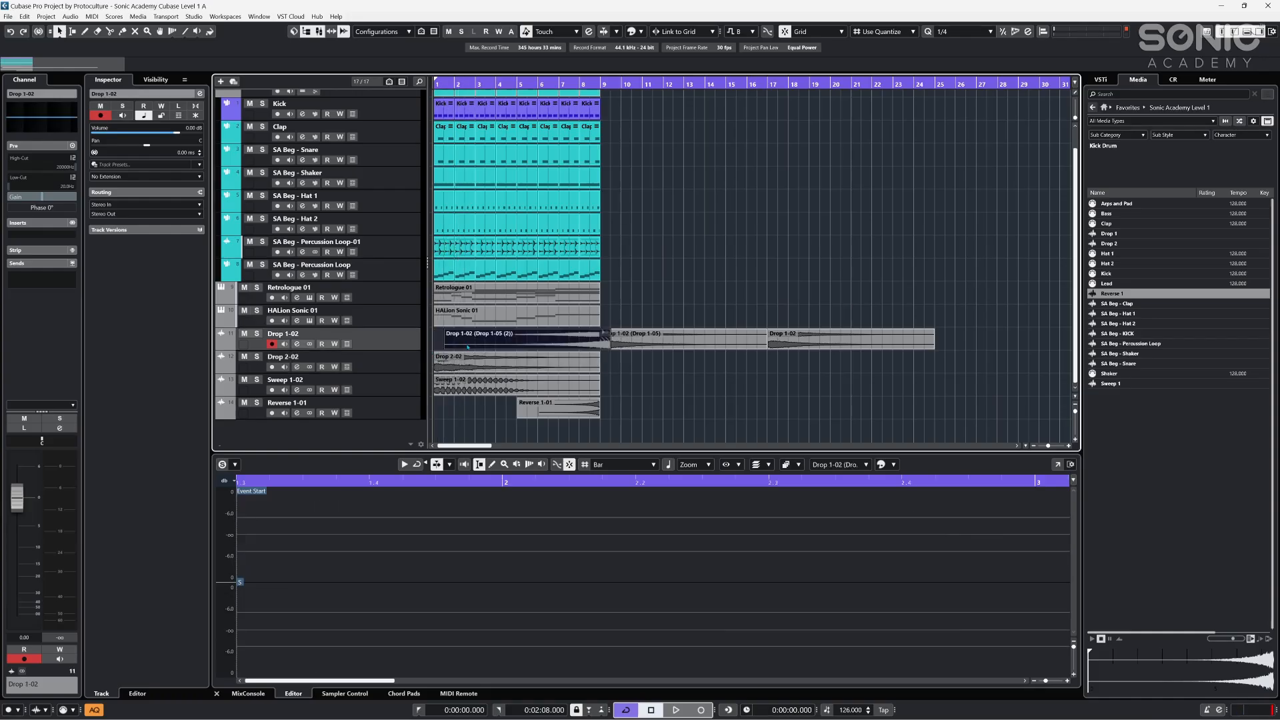
- Crossfade the two overlapping Drop 1-02 events and bounce them into a single file, replacing the events
left_click_drag(605, 295, 637, 344)
key("x")
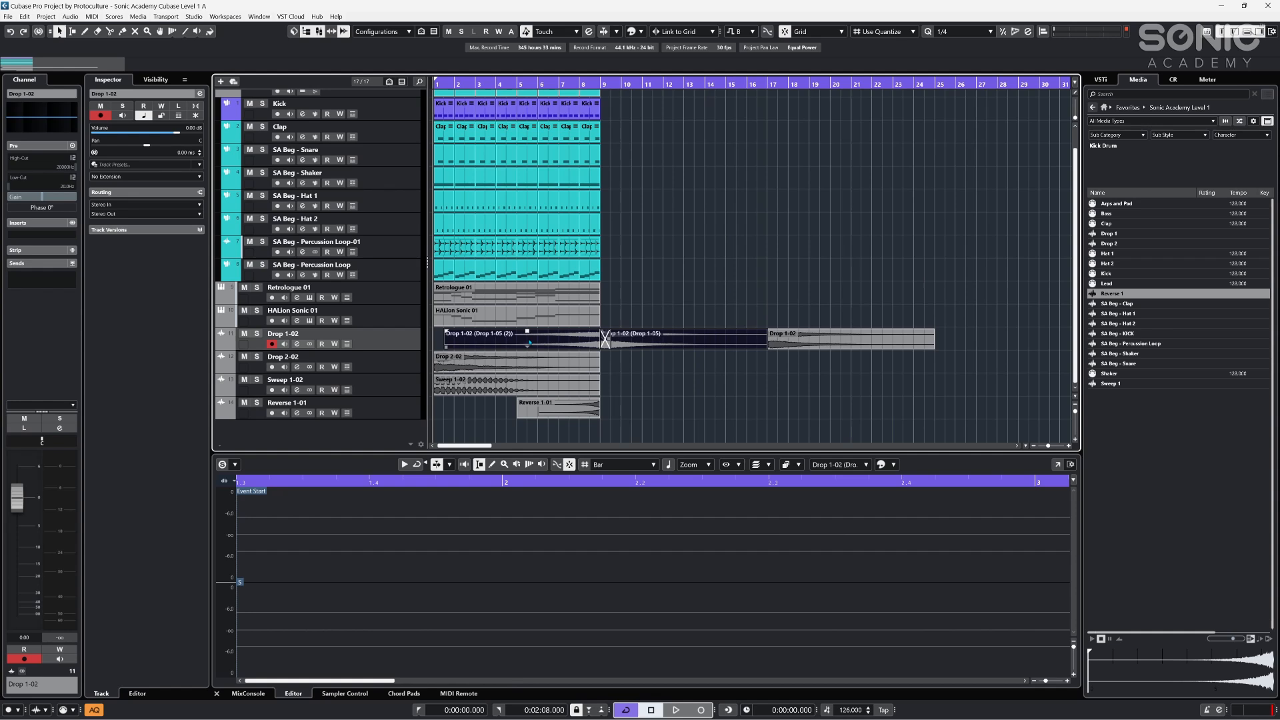
key("ctrl+b")
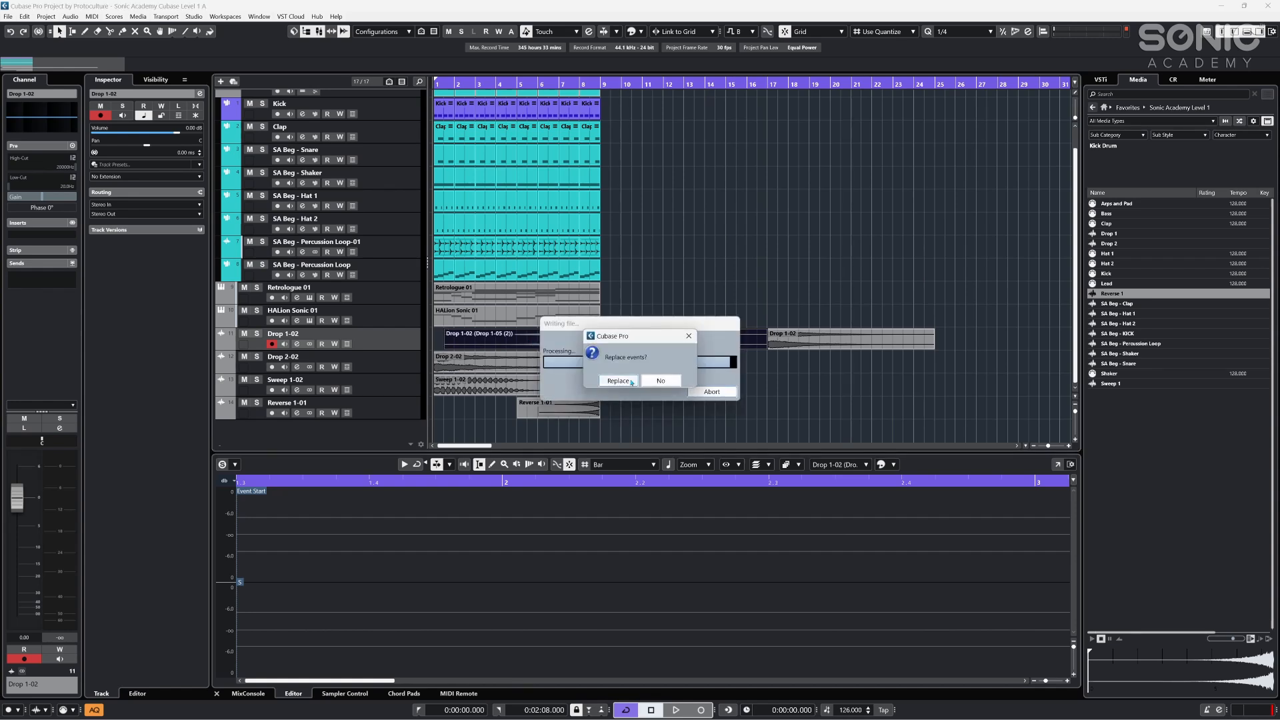
left_click(631, 381)
- Trim both ends of the bounced Drop 1-02 event to about bars 6 to 11 and lower its volume to -3.31 dB
left_click_drag(765, 342, 663, 355)
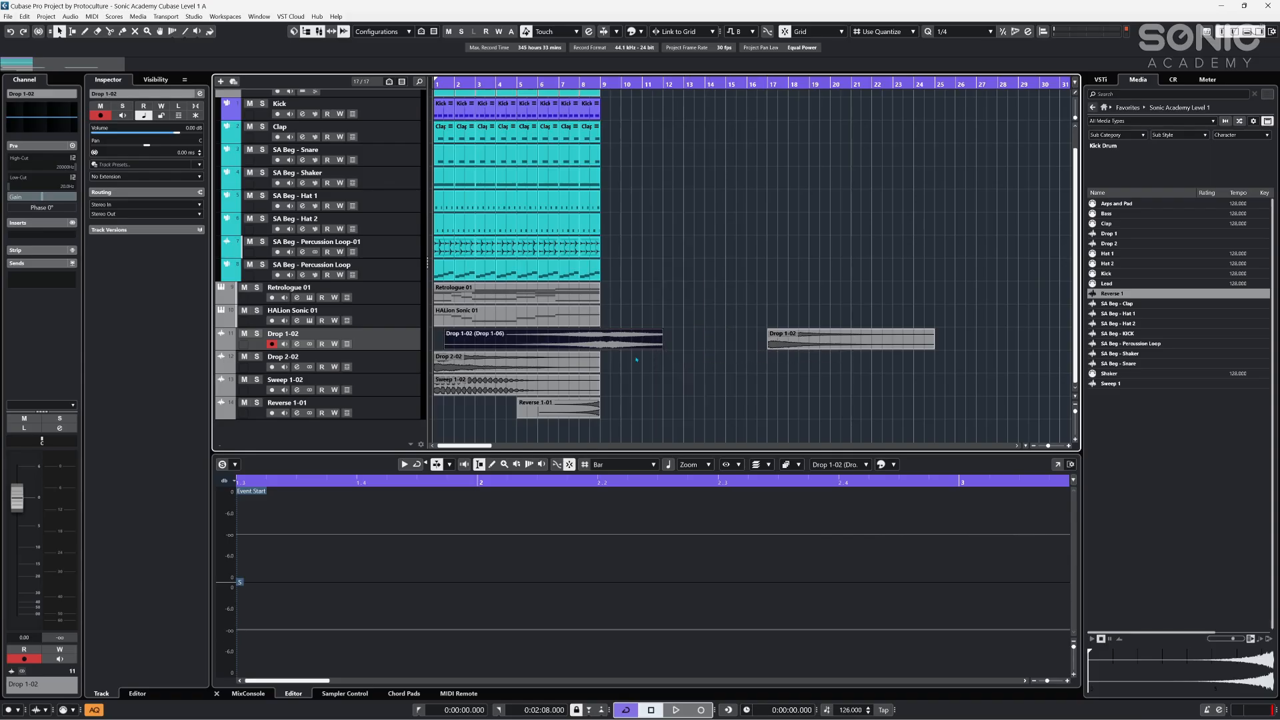
mouse_move(445, 347)
left_mouse_down()
mouse_move(548, 356)
mouse_move(563, 337)
mouse_move(603, 348)
mouse_move(557, 337)
left_mouse_up()
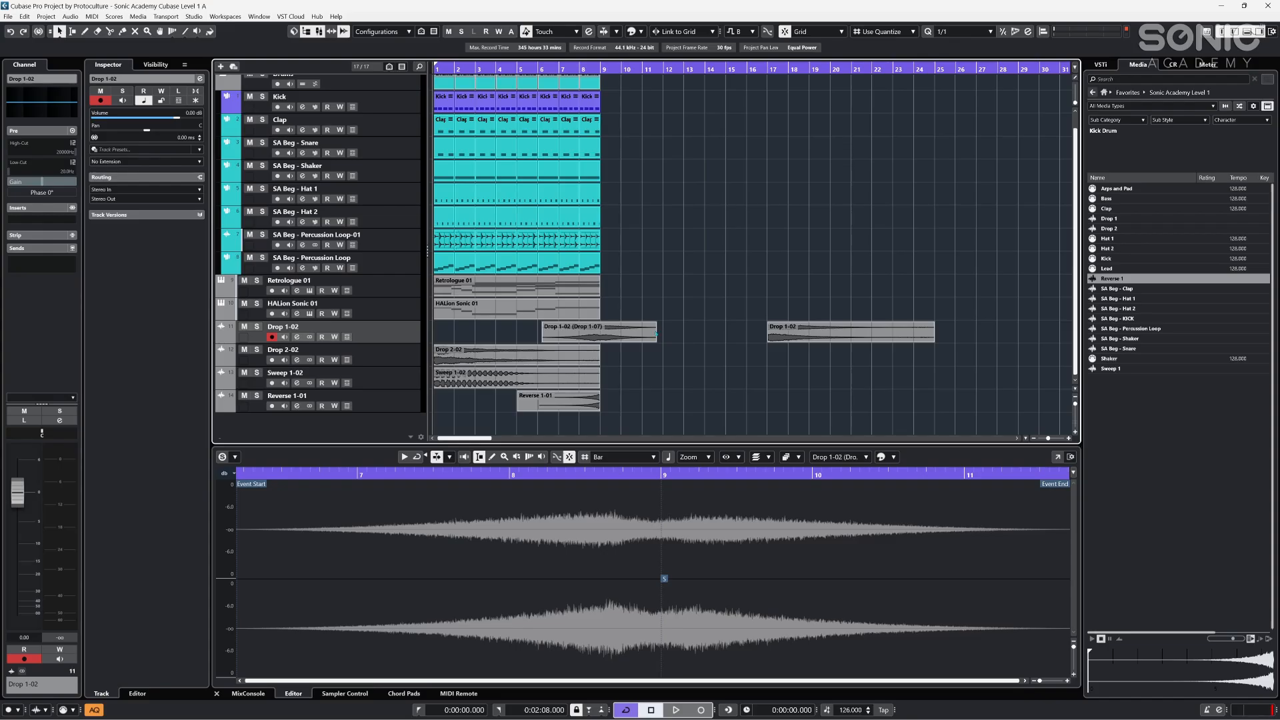
left_click_drag(599, 323, 599, 331)
key("ctrl+z")
key("ctrl+shift+z")
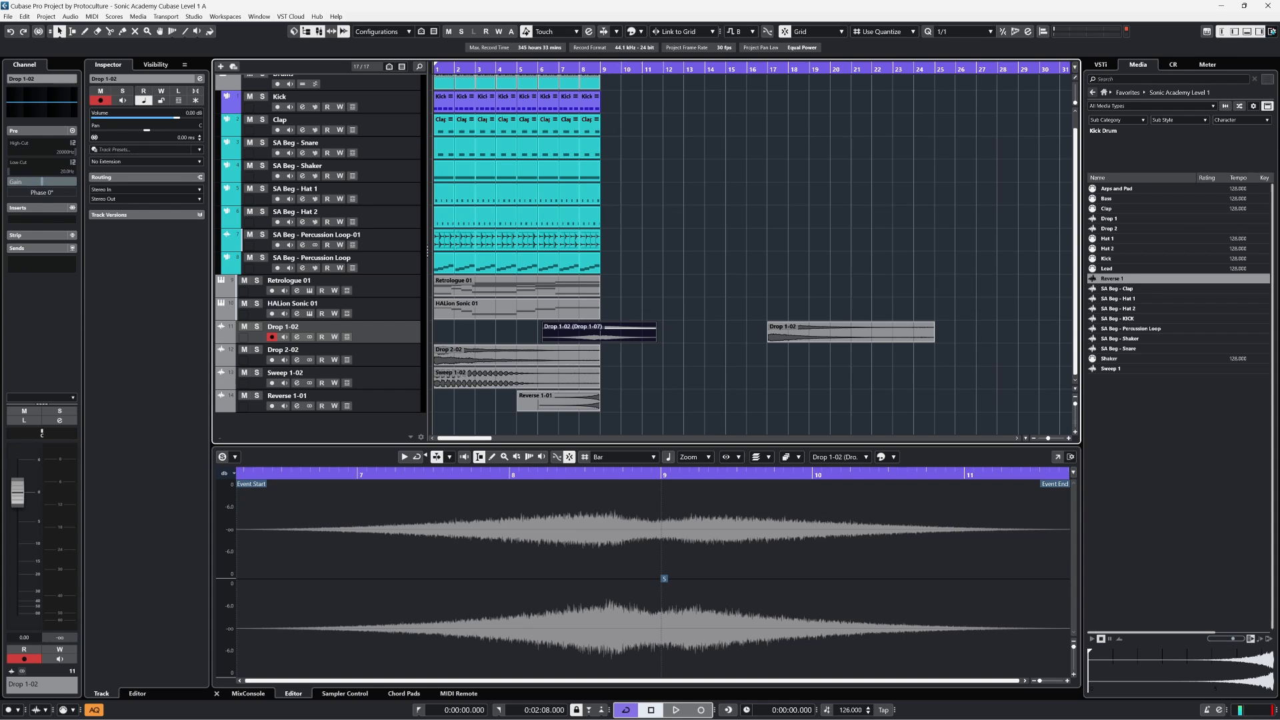
- Show the Info Line and Overview in the project window layout, and deselect the Drop 1-02 event
left_click(1272, 31)
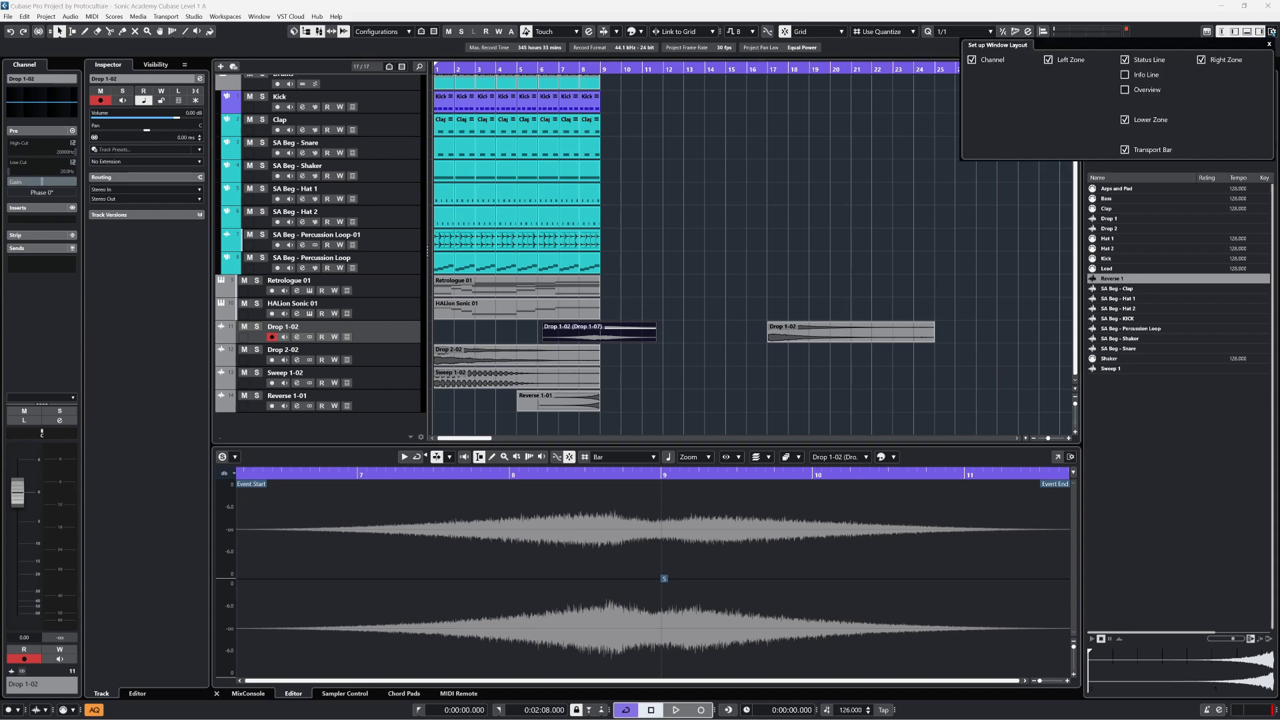
left_click(1126, 74)
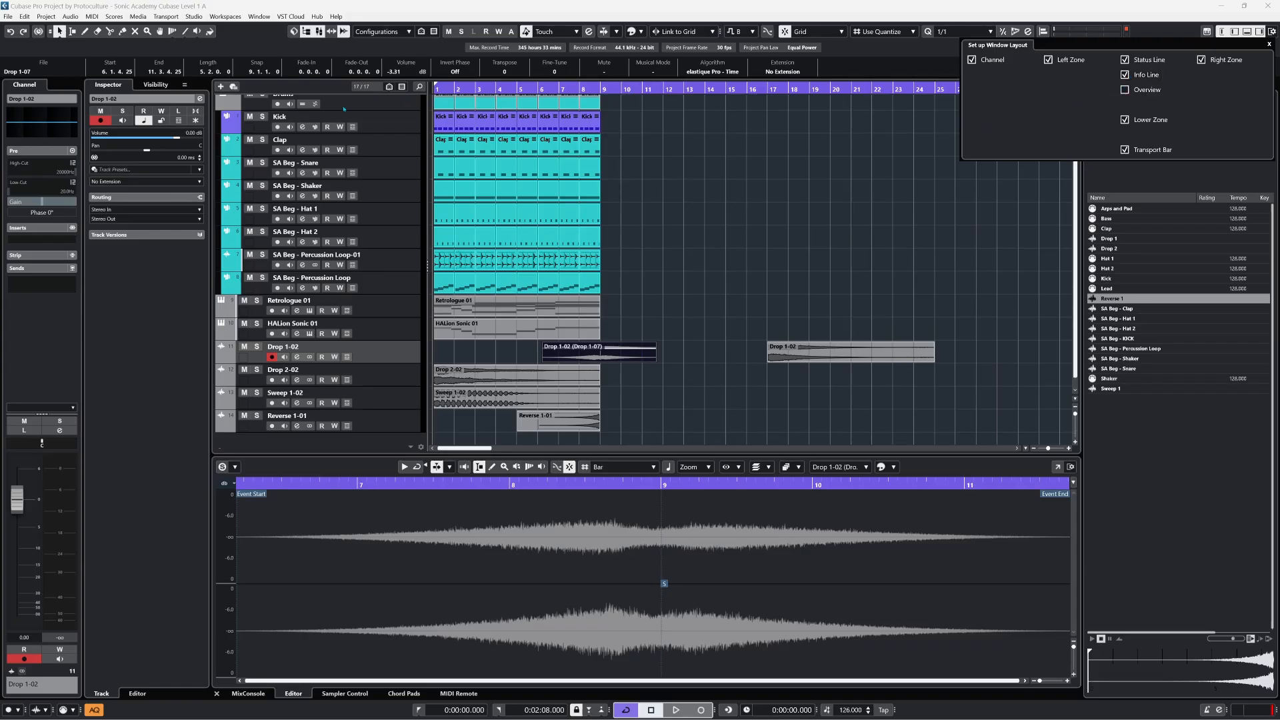
left_click(1140, 91)
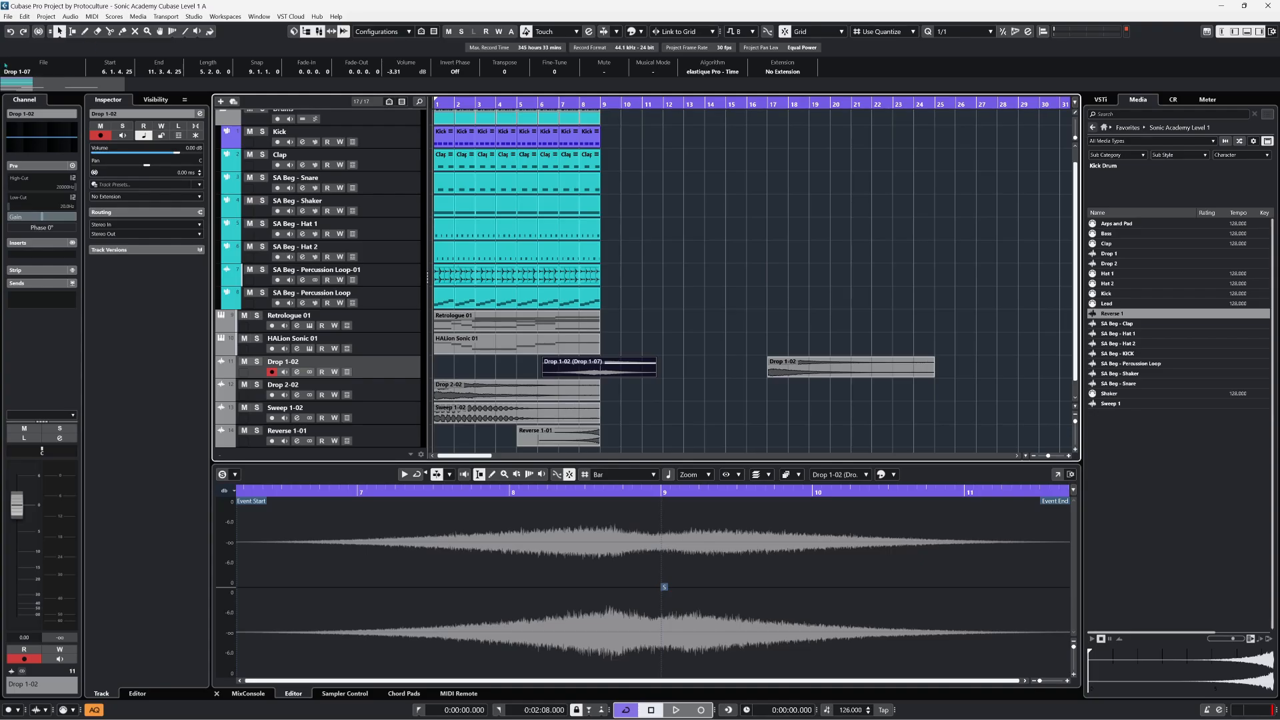
left_click(523, 364)
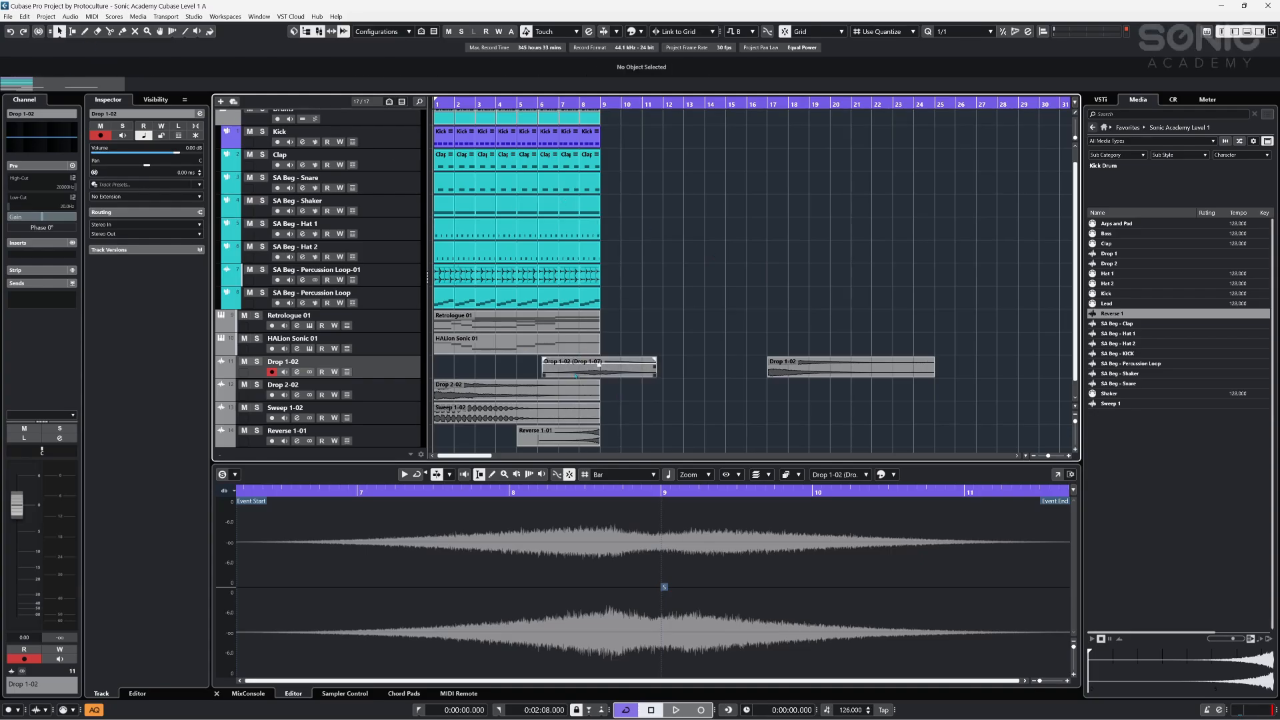
- Mute the bounced Drop 1-02 event through its Info Line setting and unmute it again
left_click(603, 374)
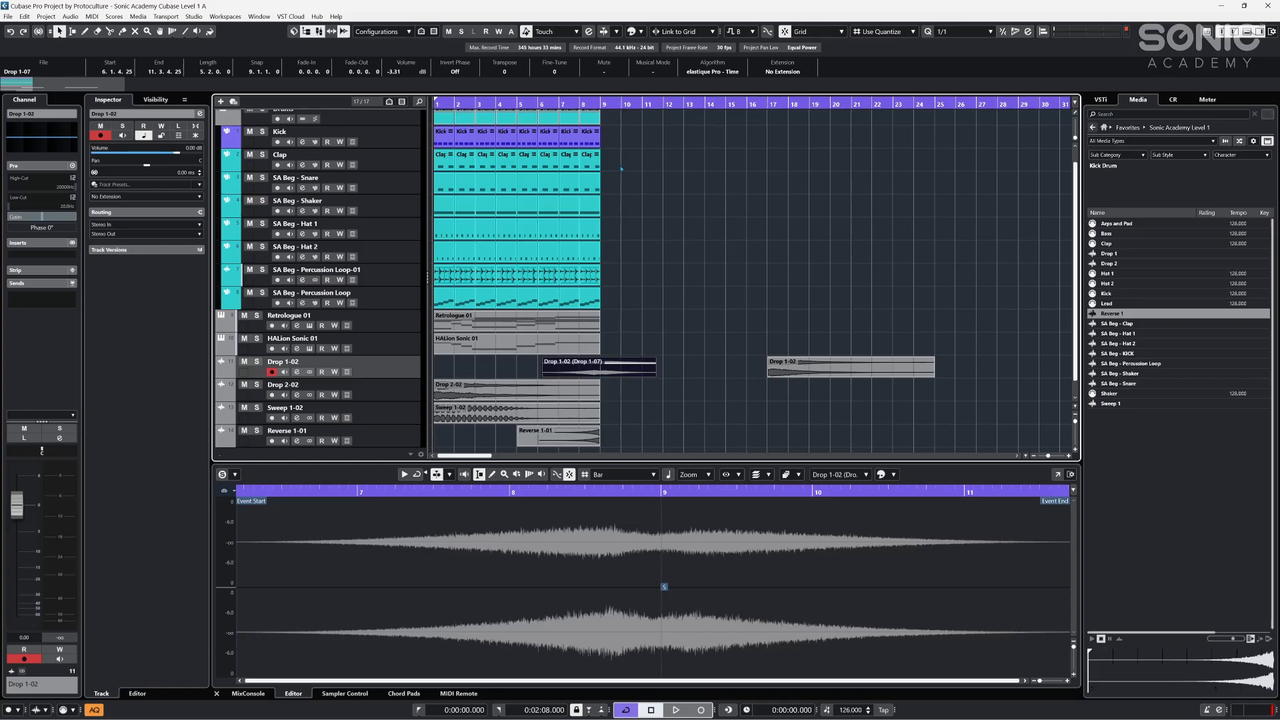
left_click(607, 74)
left_click(606, 73)
- Switch on Musical Mode for the Drop 2-02 event, check the audio files in the Pool, and close the Pool
left_click(516, 368)
scroll(516, 381, "down", 1)
left_click(500, 369)
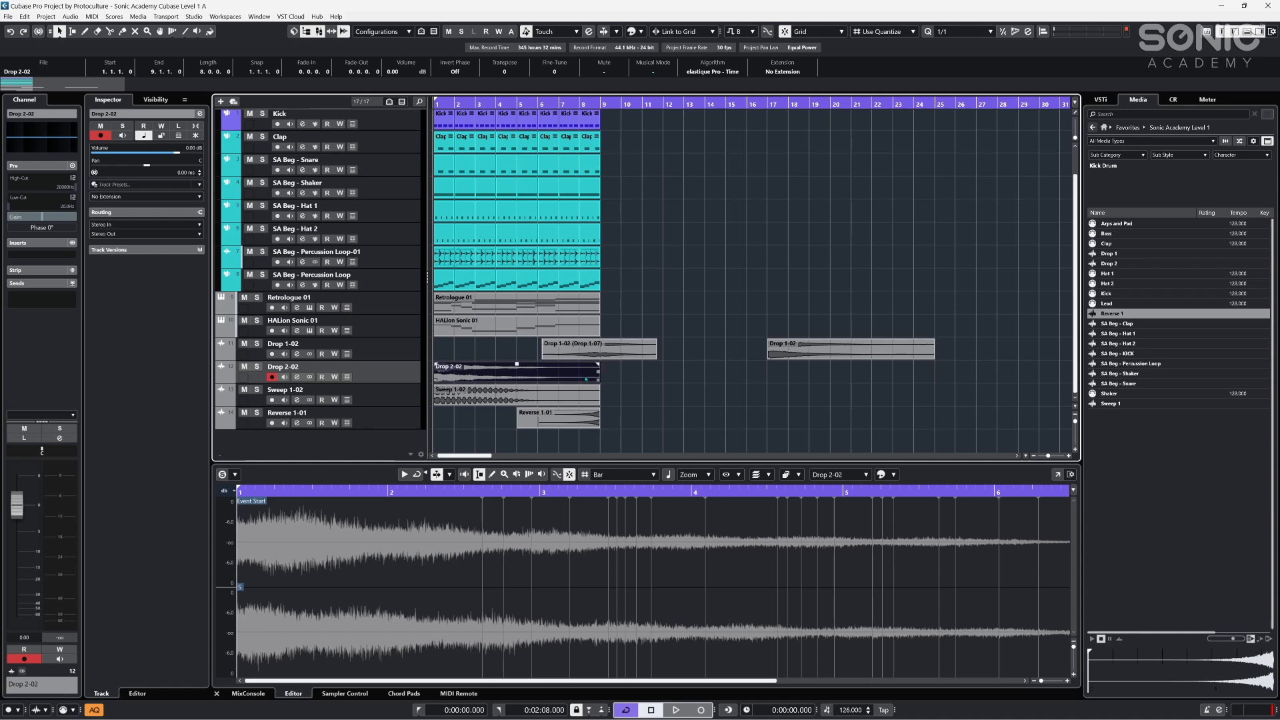
left_click(668, 475)
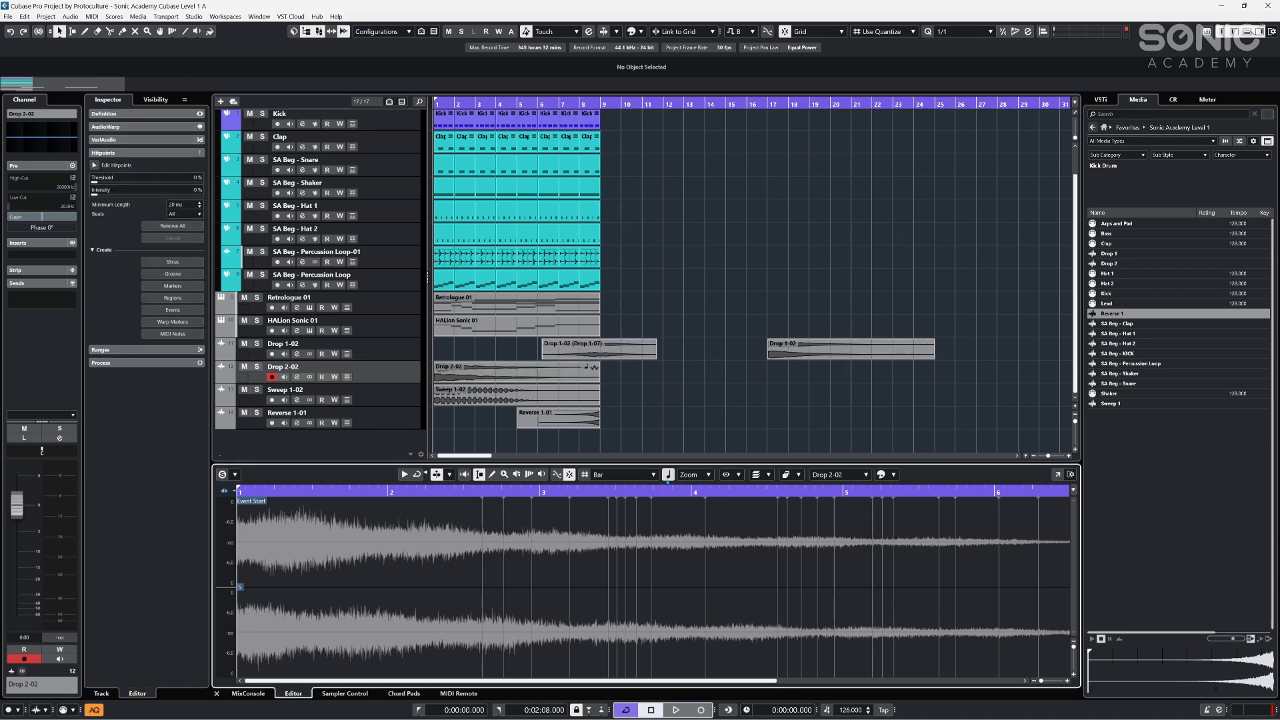
key("ctrl+p")
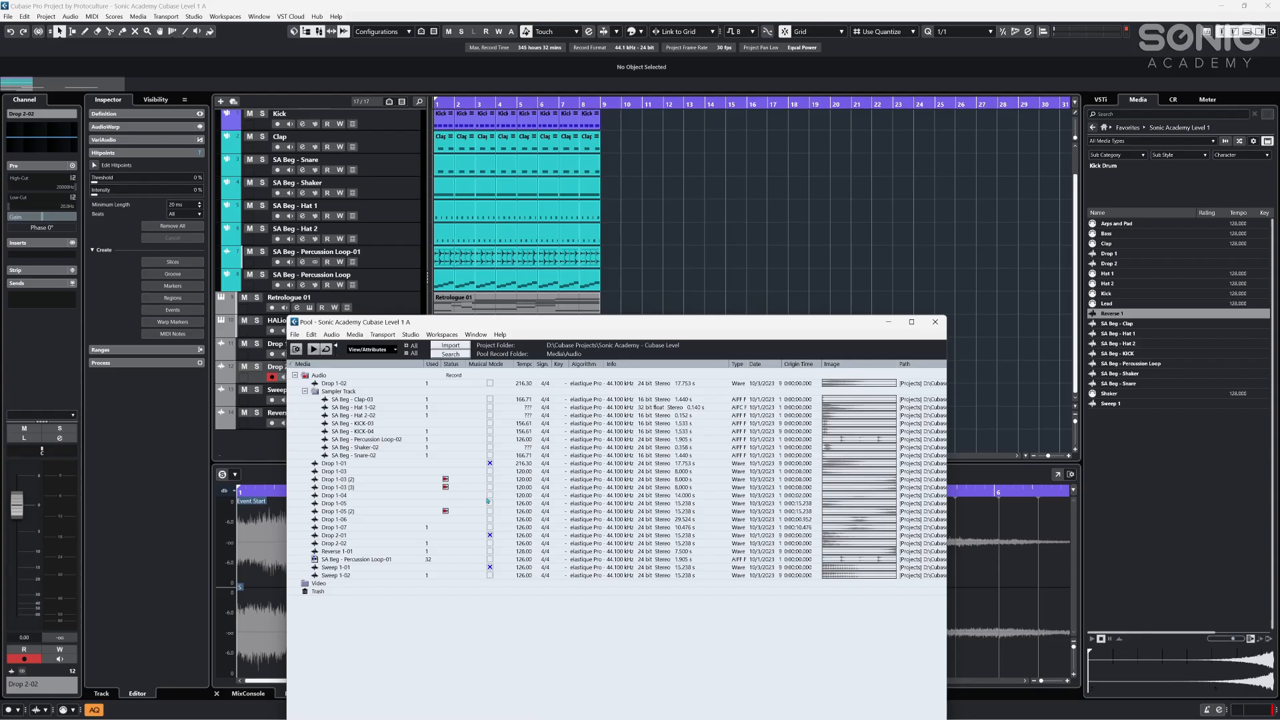
left_click(935, 321)
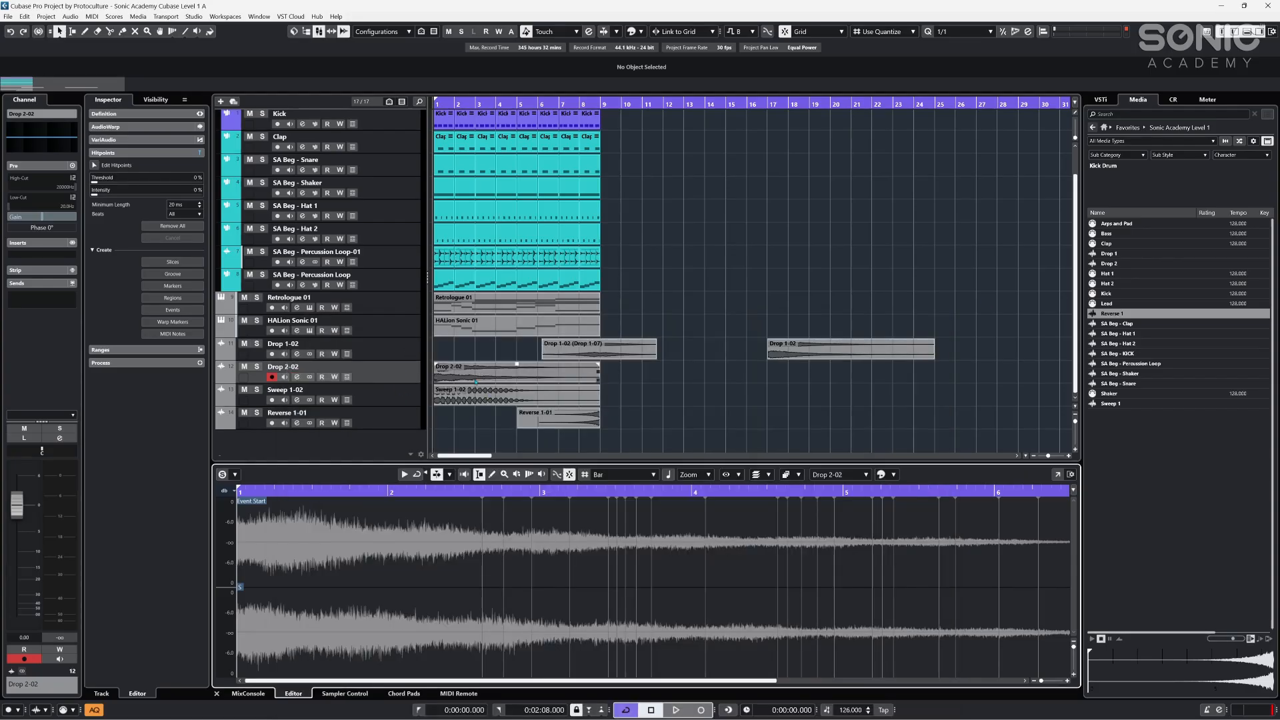
- Set the Drop 2-02 event's fade-out length to 3. 3. 1. 39 in the Info Line
left_click(481, 372)
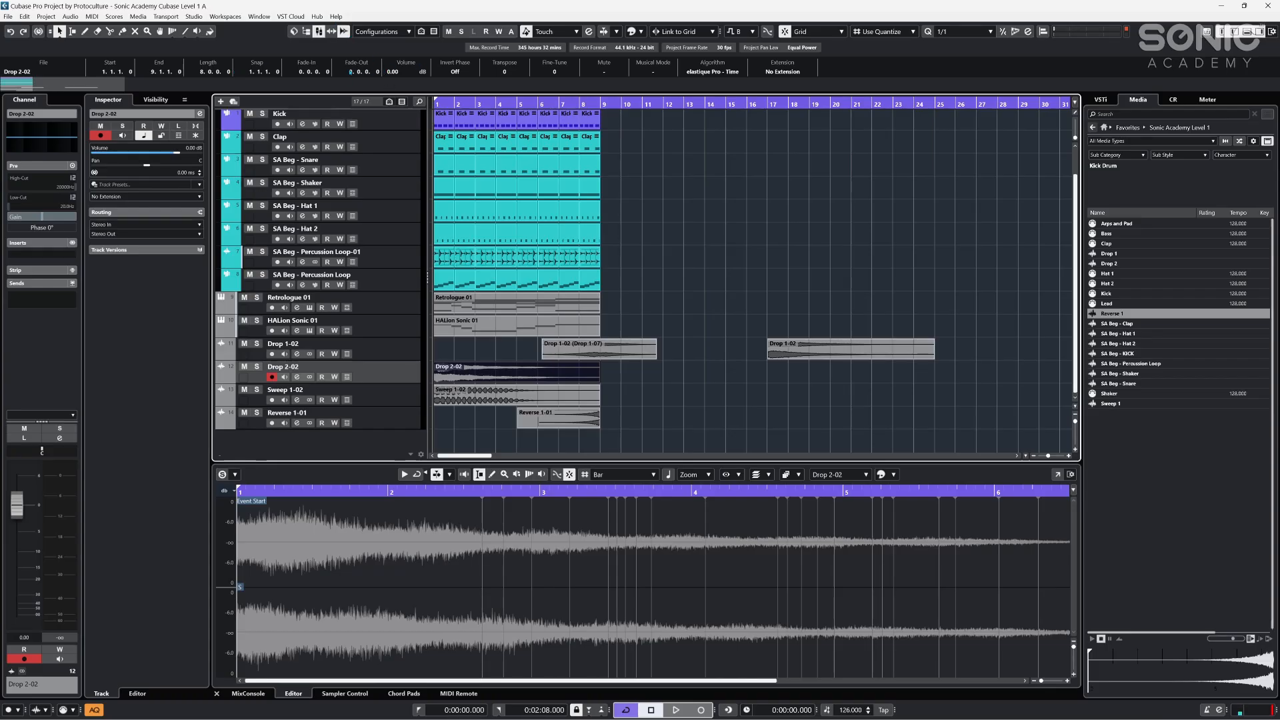
left_click(350, 72)
scroll(351, 72, "up", 8)
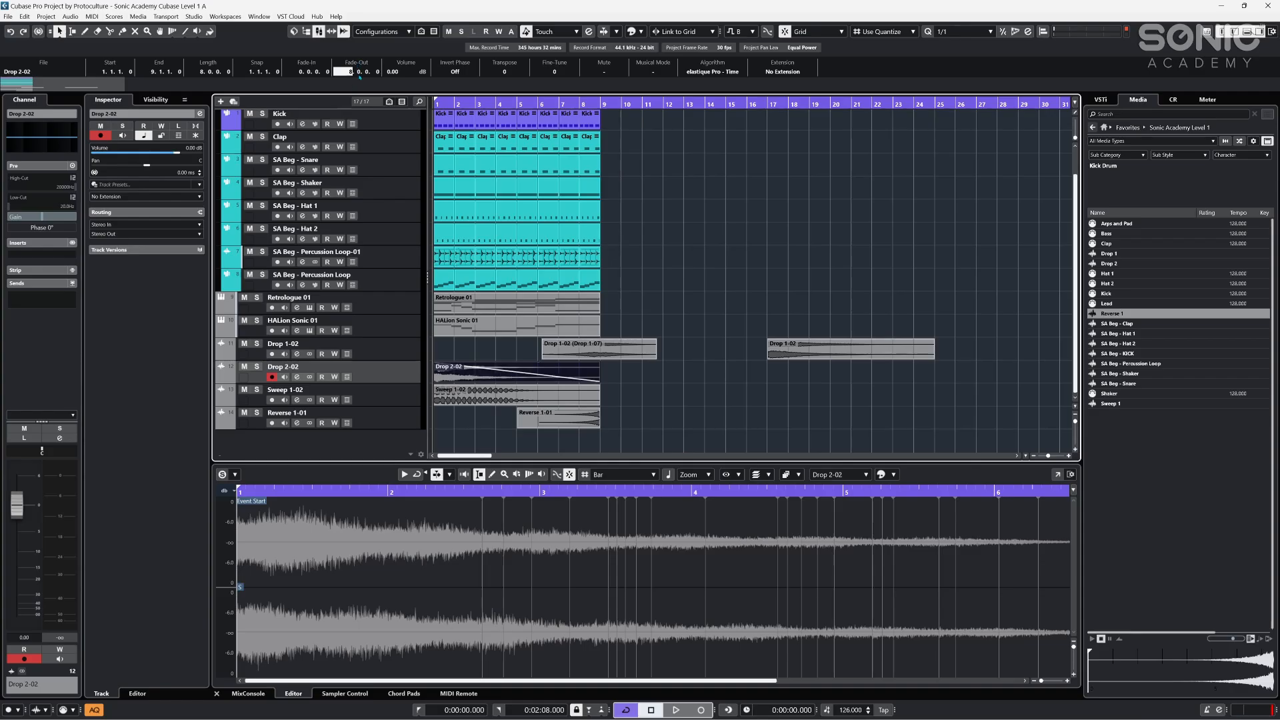
scroll(359, 83, "down", 5)
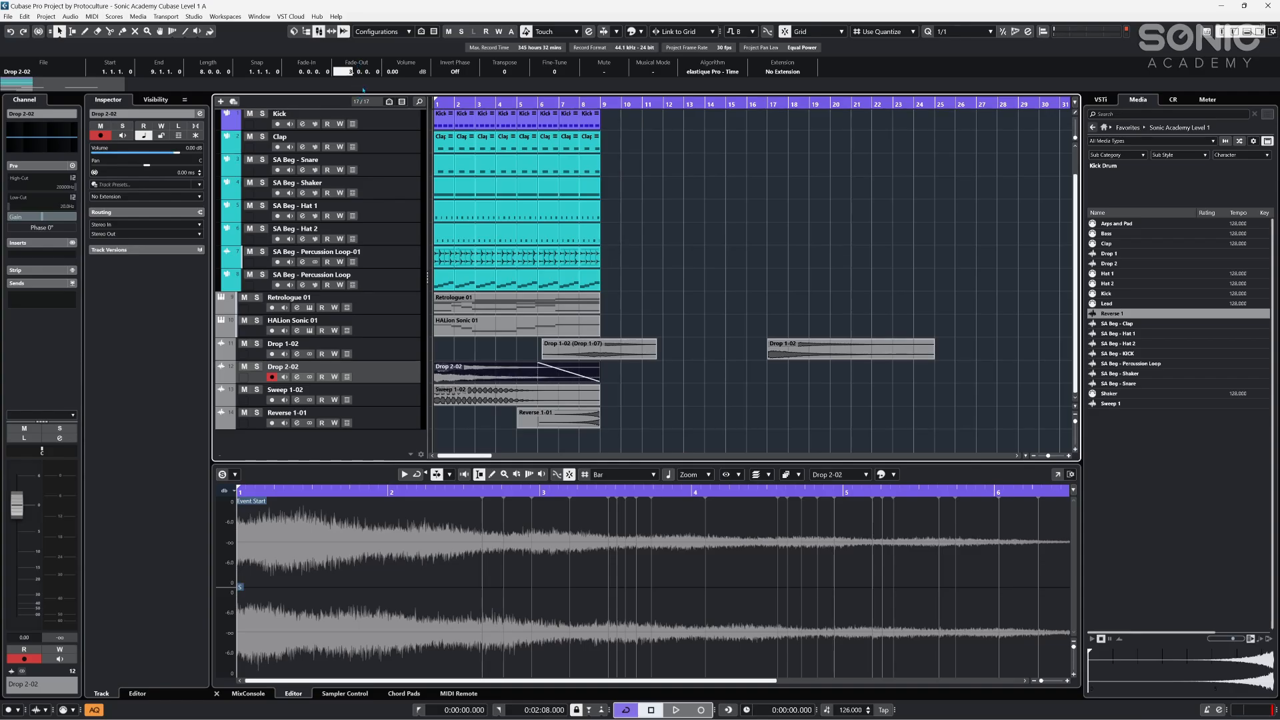
scroll(353, 74, "down", 1)
scroll(352, 72, "up", 1)
scroll(353, 72, "up", 1)
scroll(377, 72, "down", 15)
scroll(376, 72, "down", 5)
scroll(392, 72, "down", 4)
- Set the Drop 2-02 event's volume to -1.6 dB in the Info Line
left_click(404, 72)
type("-")
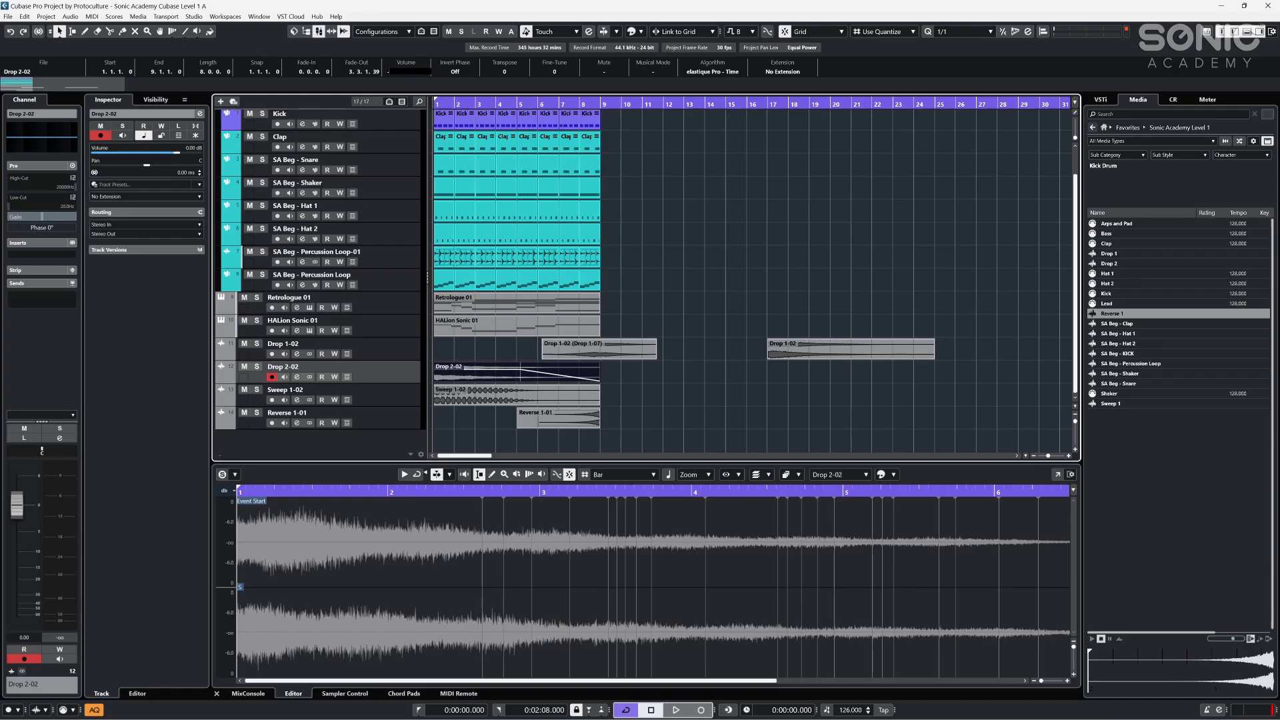
type("1.6")
key("Return")
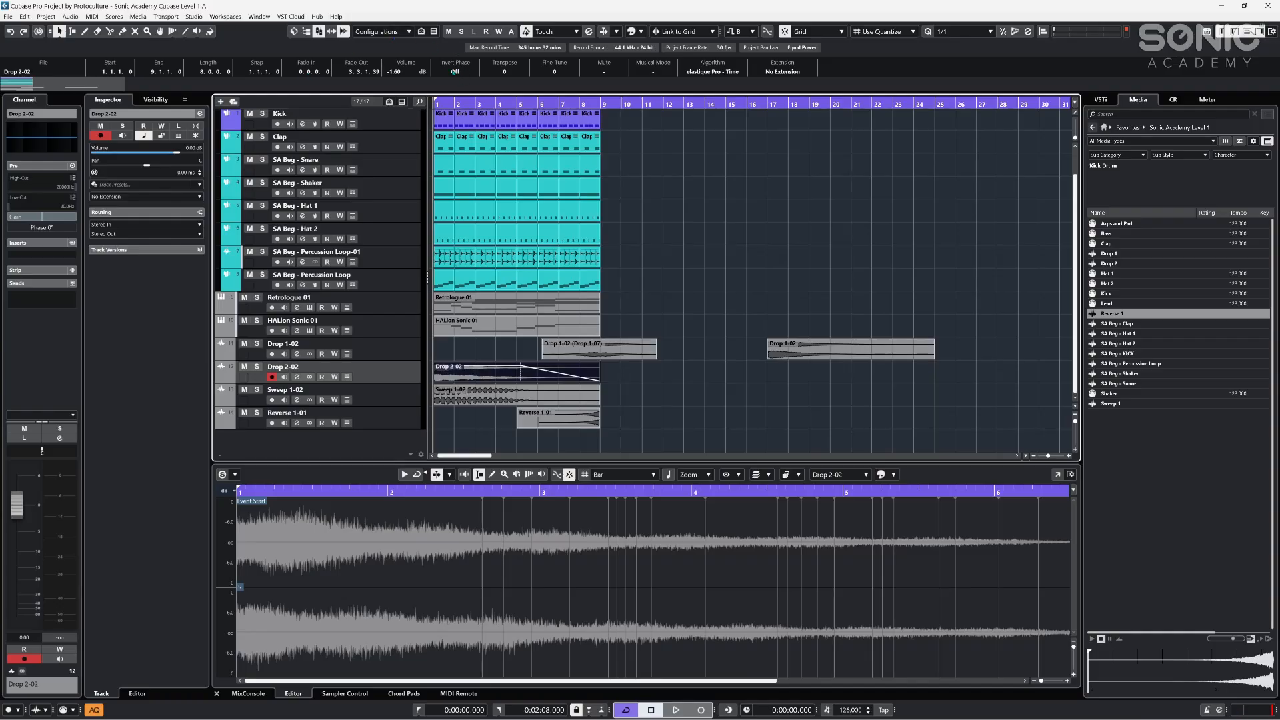
- Compare the Info Line fields of the SA Beg - Percussion Loop part at bar 2 and the Drop 2-02 event, and clear the selection
left_click(41, 72)
key("Return")
left_click(479, 278)
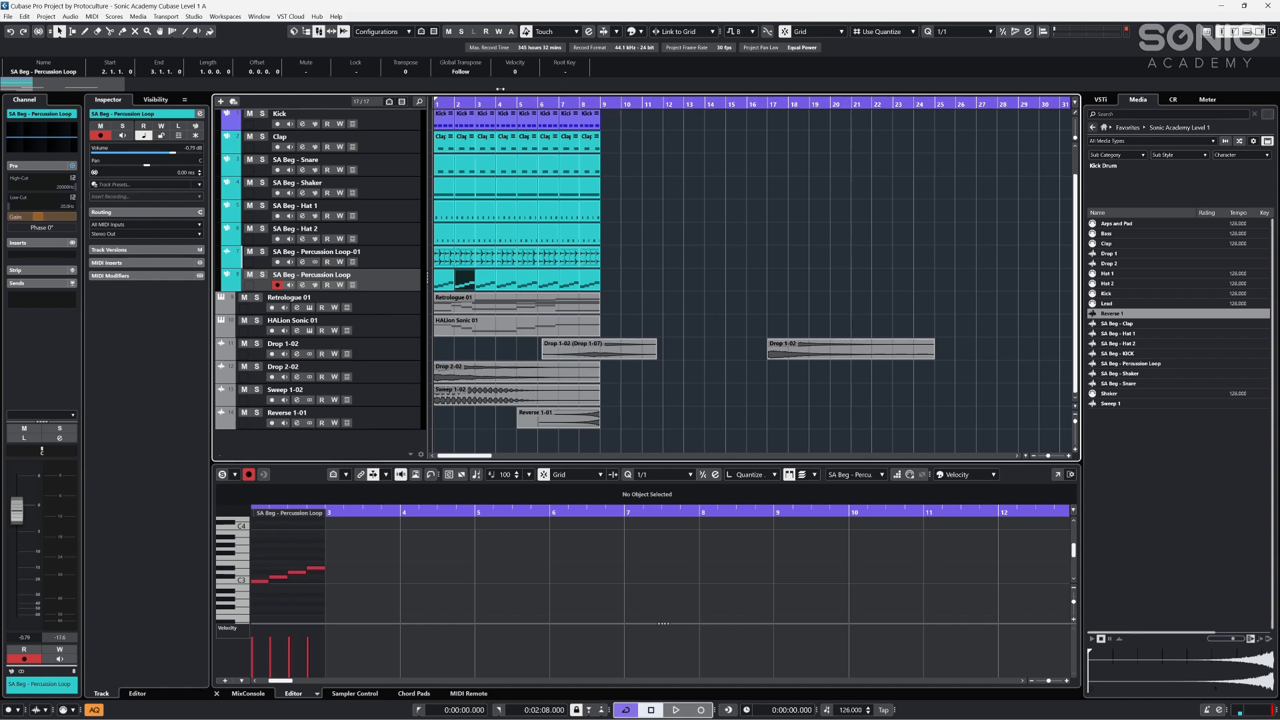
left_click(505, 370)
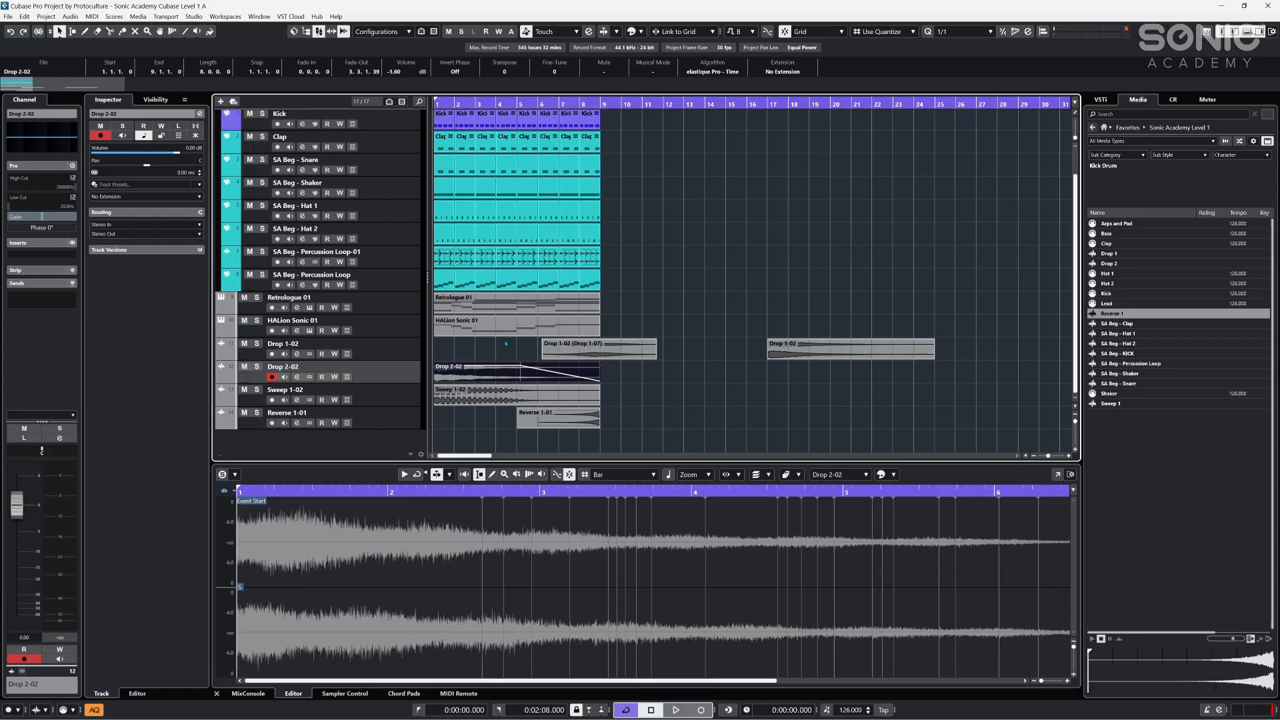
left_click(715, 263)
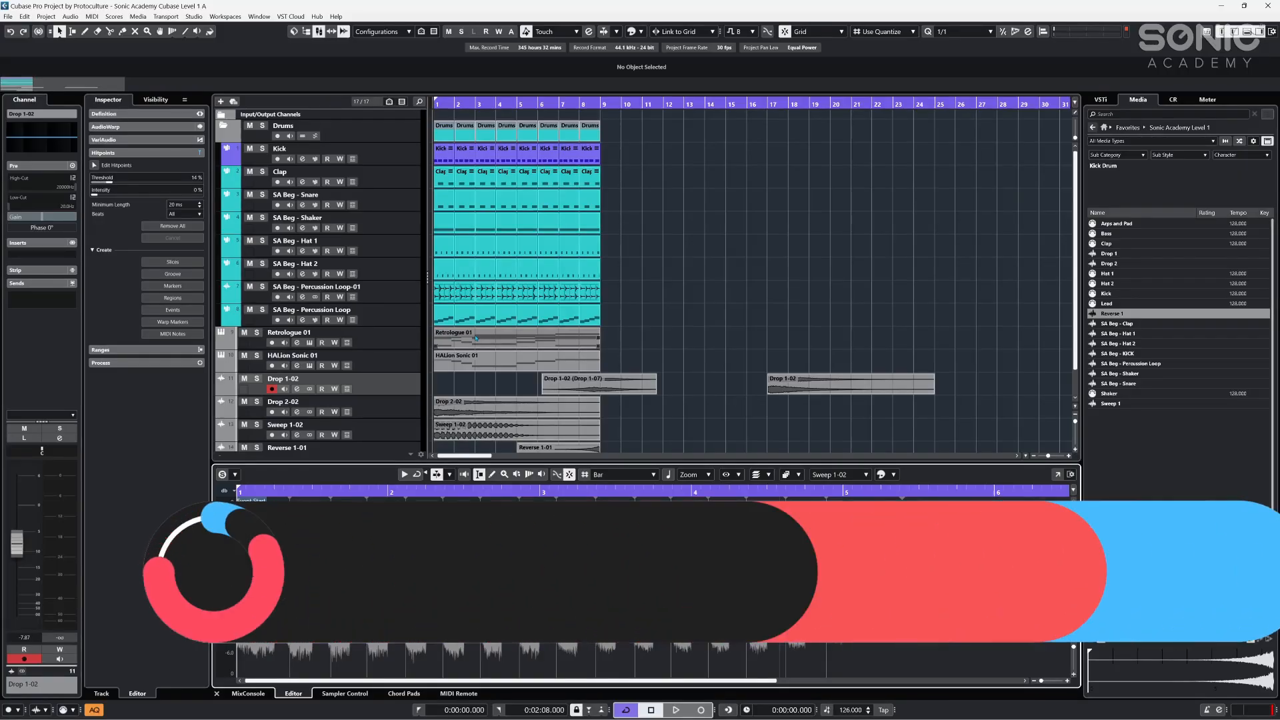
- Add an Arranger track directly below the Input/Output Channels folder, with about 50 bars of the project in view
key("g")
left_click(643, 357)
key("g")
key("g")
key("g")
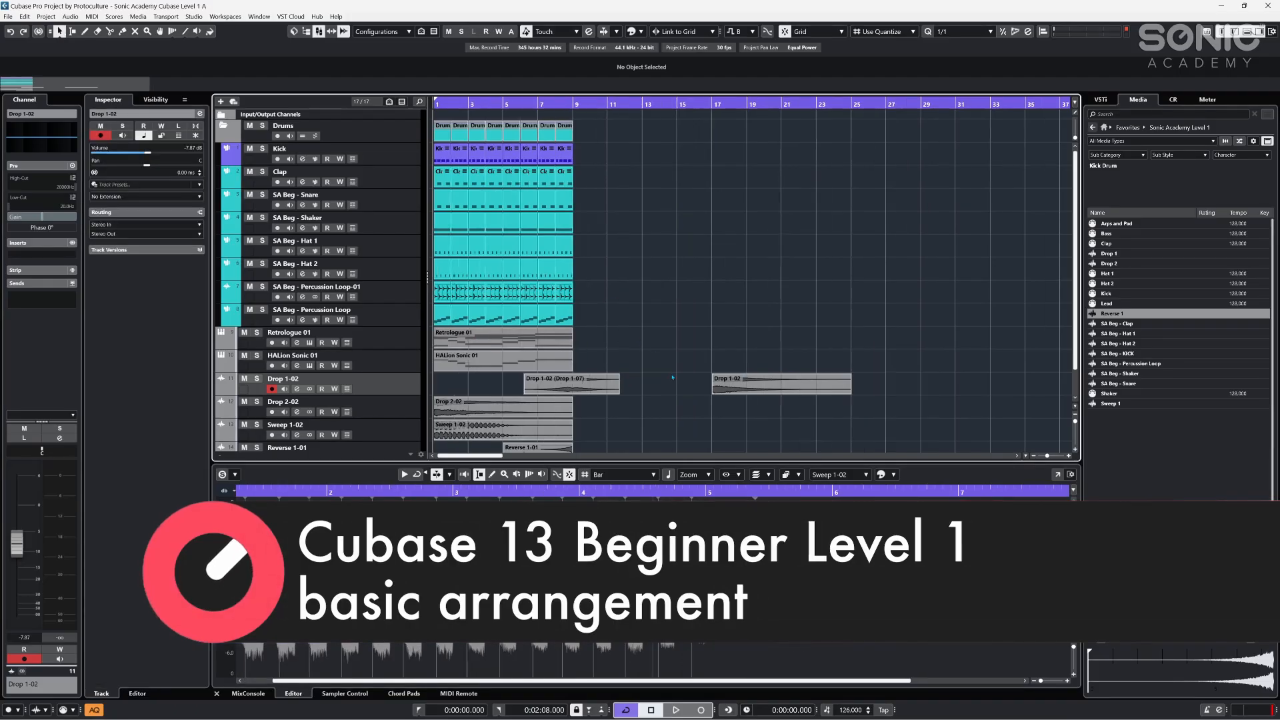
scroll(609, 359, "down", 2)
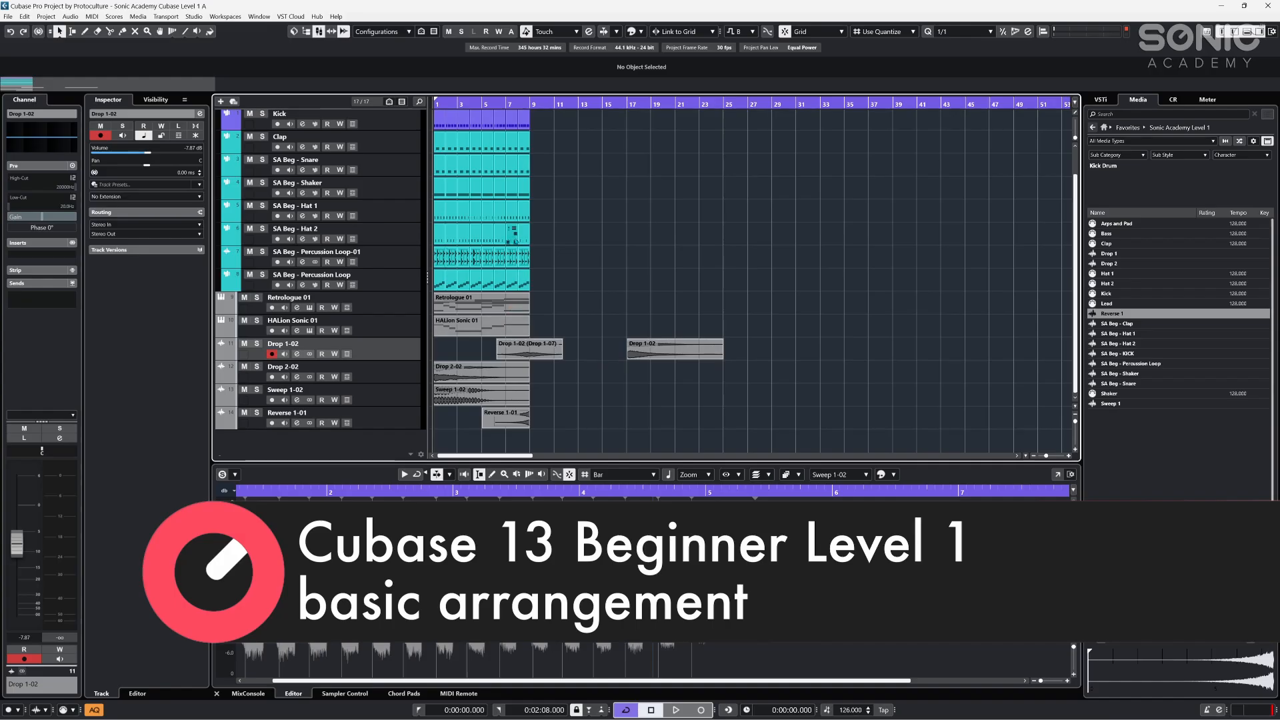
scroll(606, 242, "up", 2)
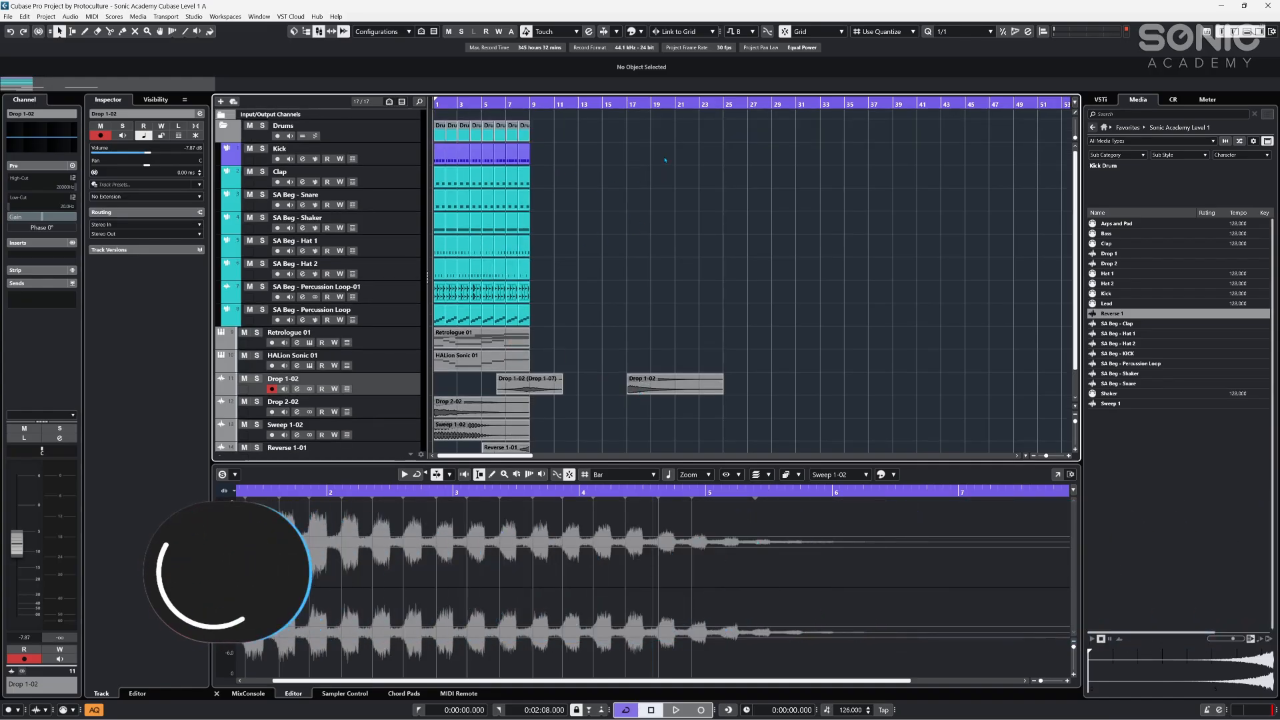
left_click(372, 117)
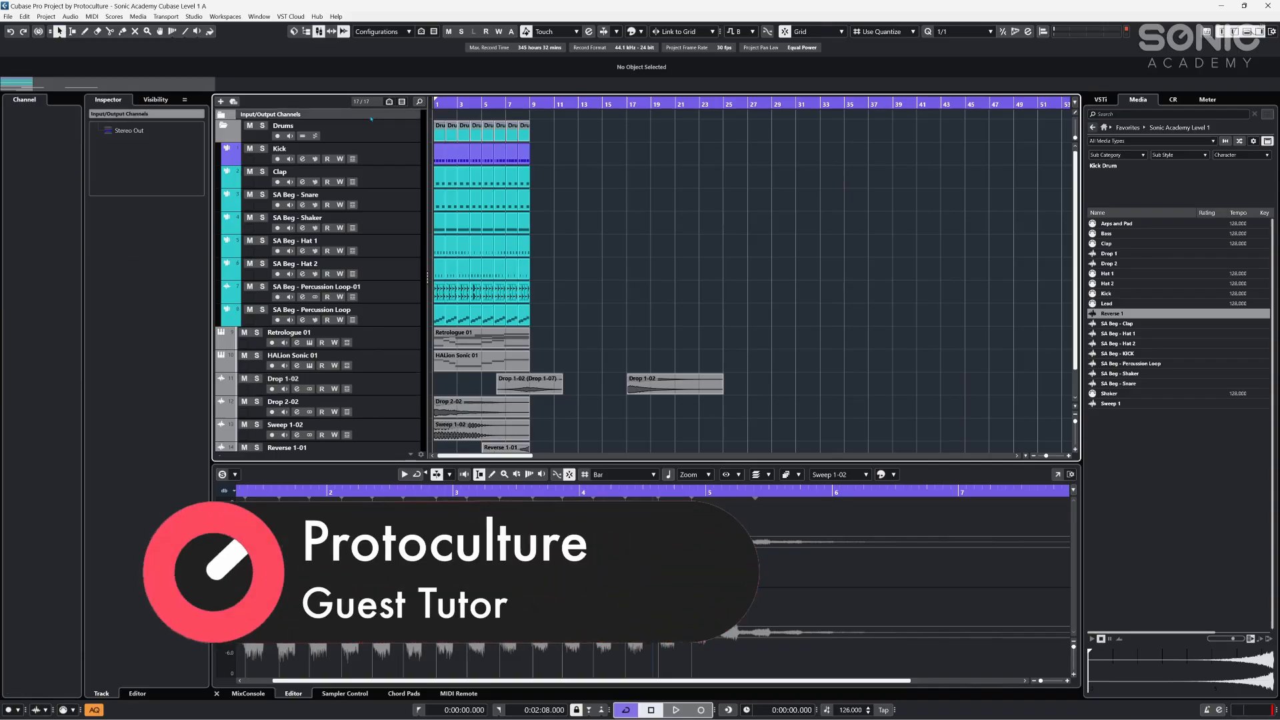
right_click(346, 115)
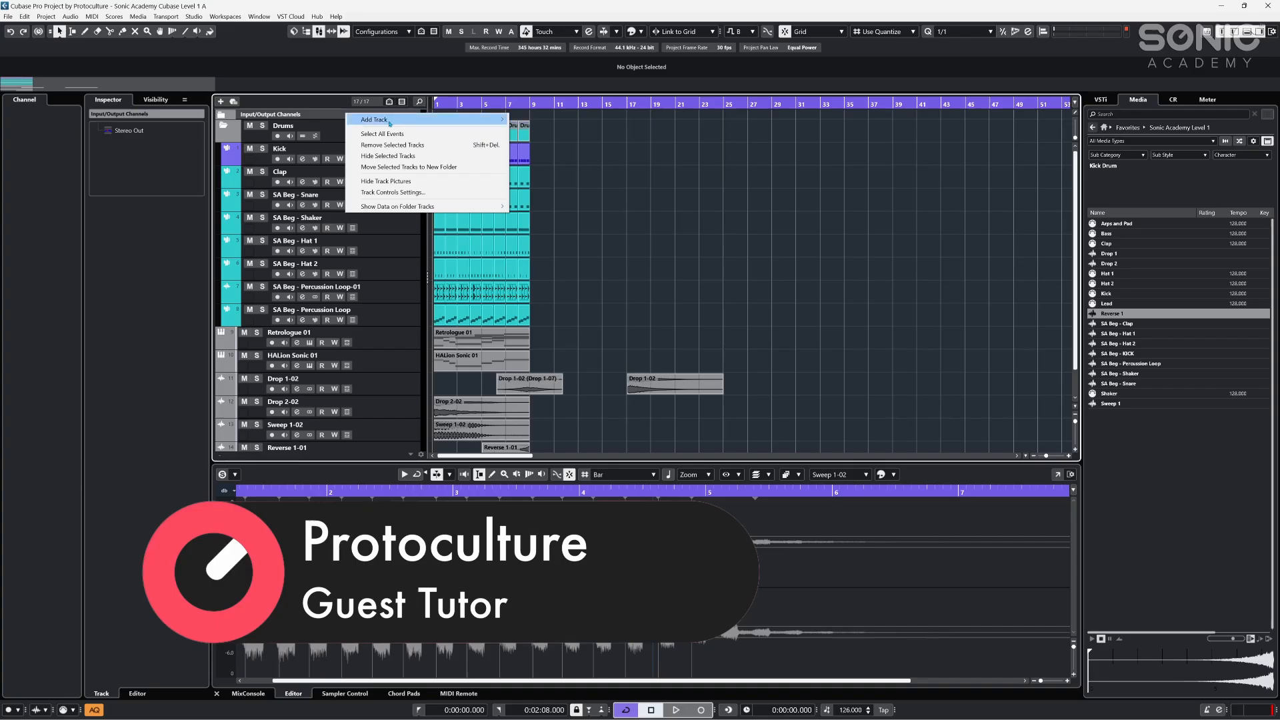
mouse_move(466, 119)
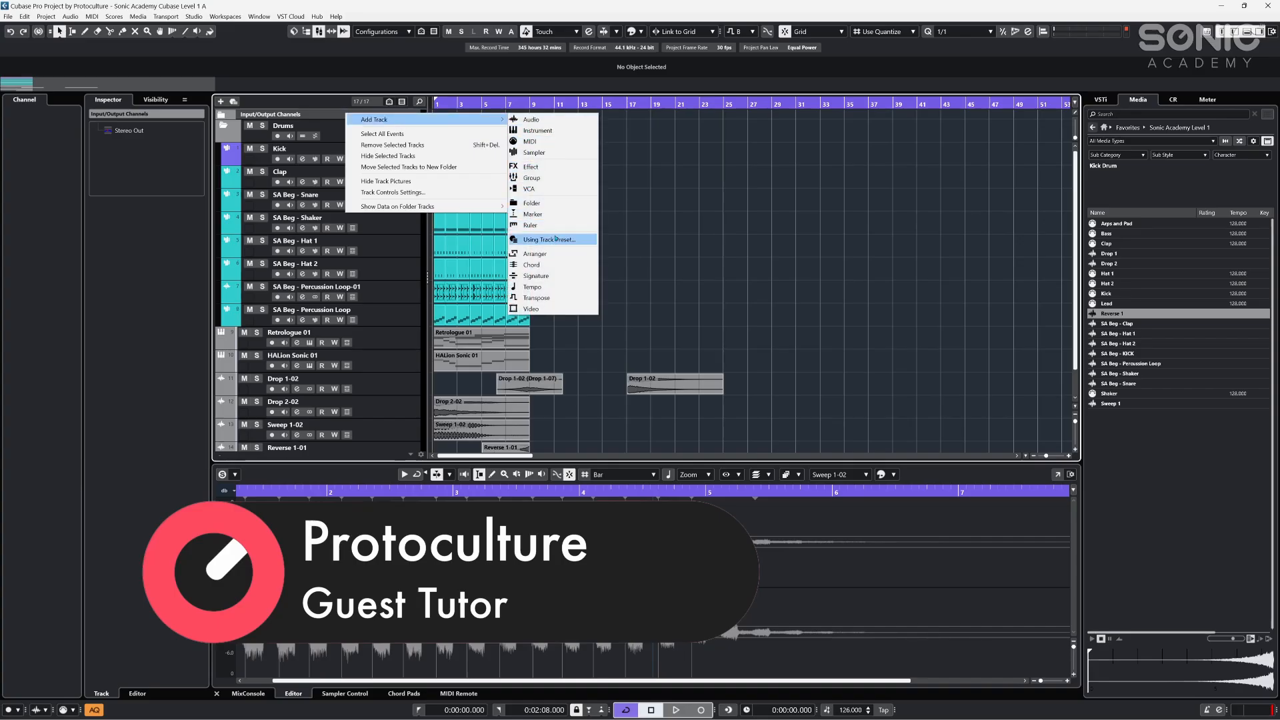
left_click(543, 255)
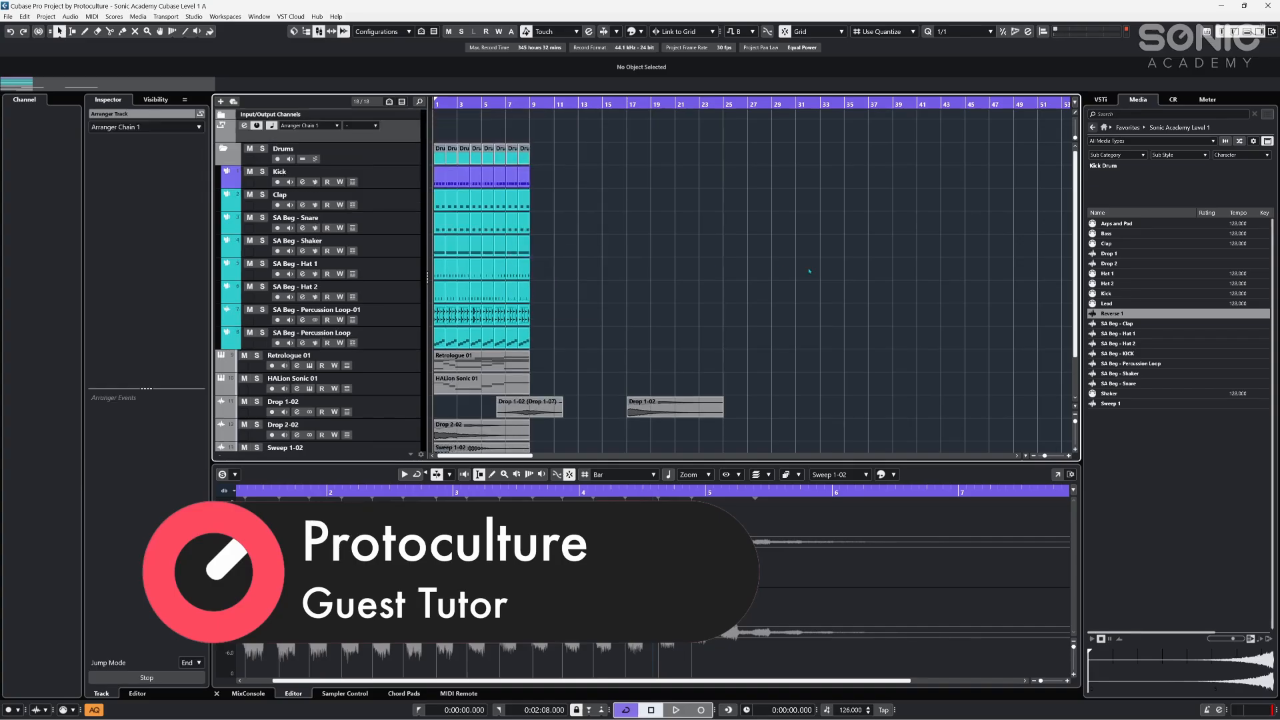
- Add a Tempo track below the Arranger track
right_click(350, 136)
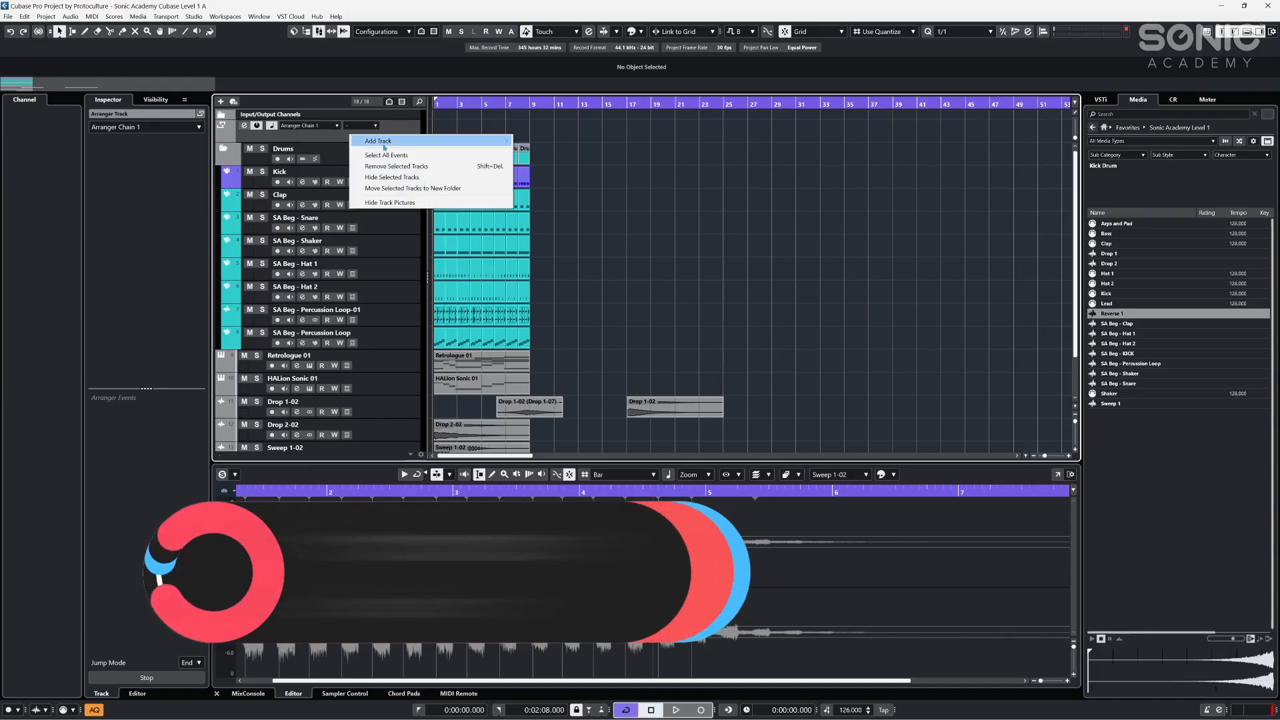
mouse_move(409, 144)
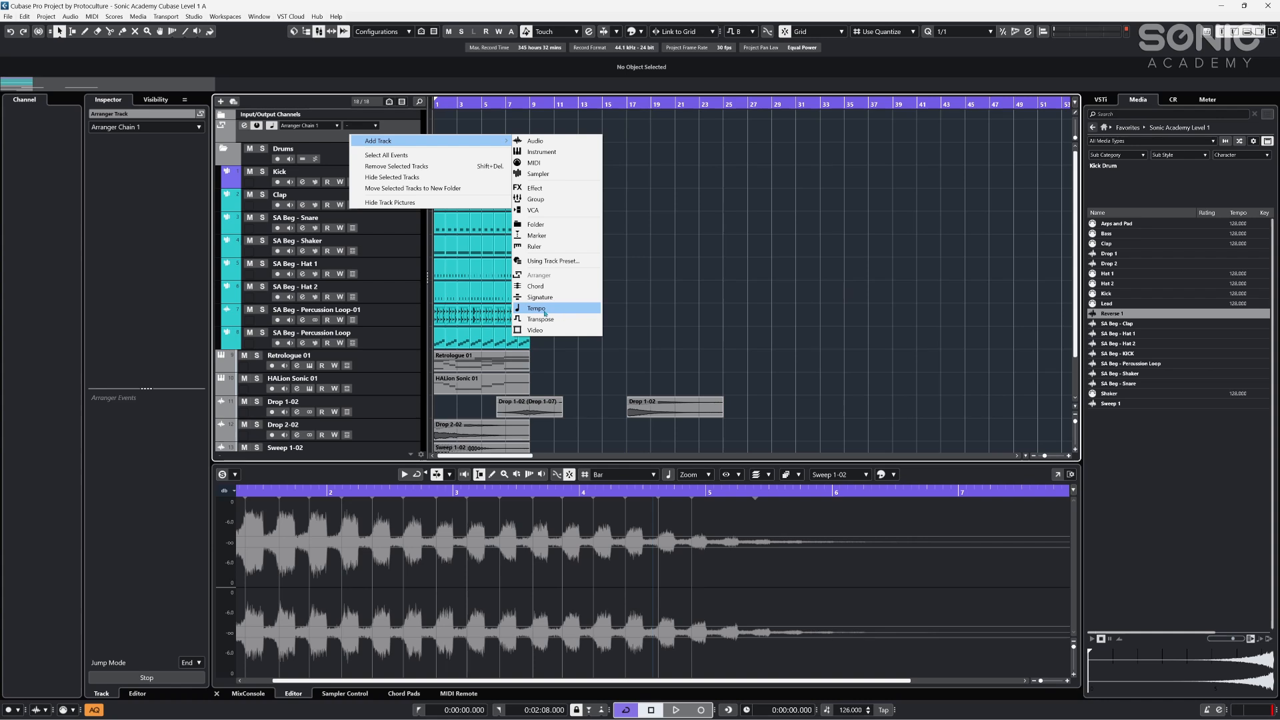
left_click(547, 307)
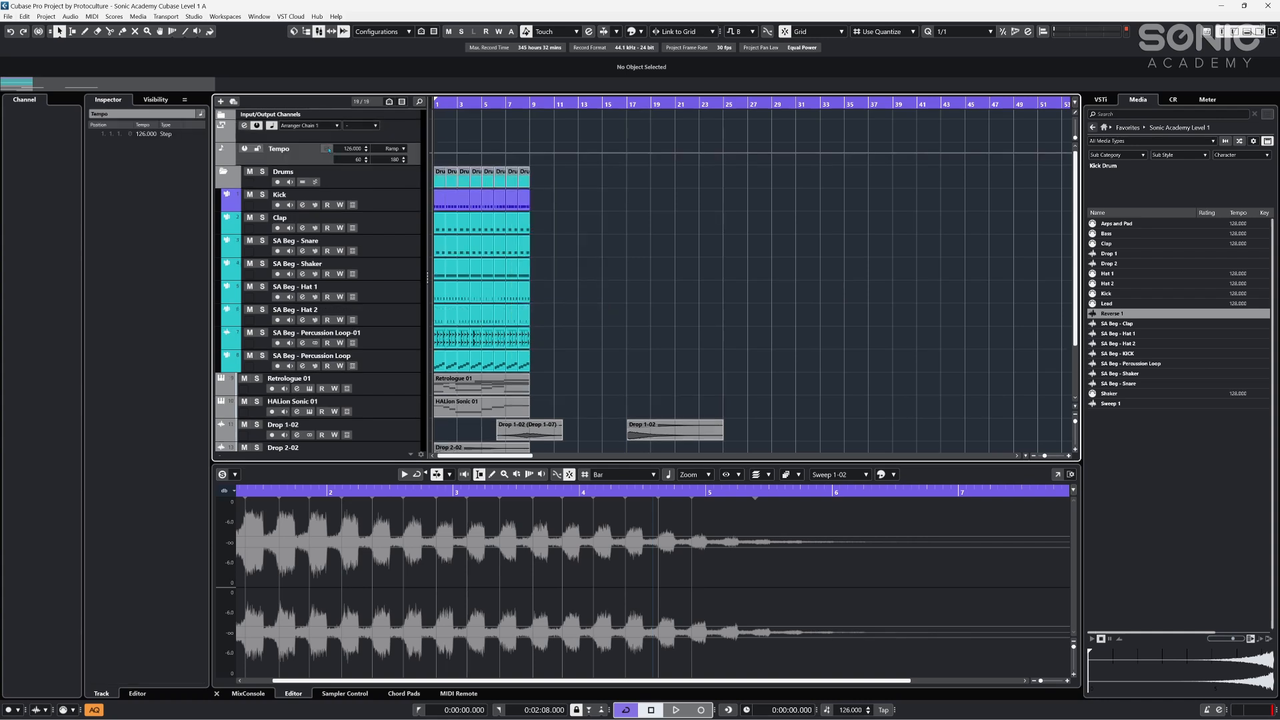
- Set the Tempo track's curve type to Step and draw tempo points of 115 and 110 BPM around bar 10
left_click(393, 148)
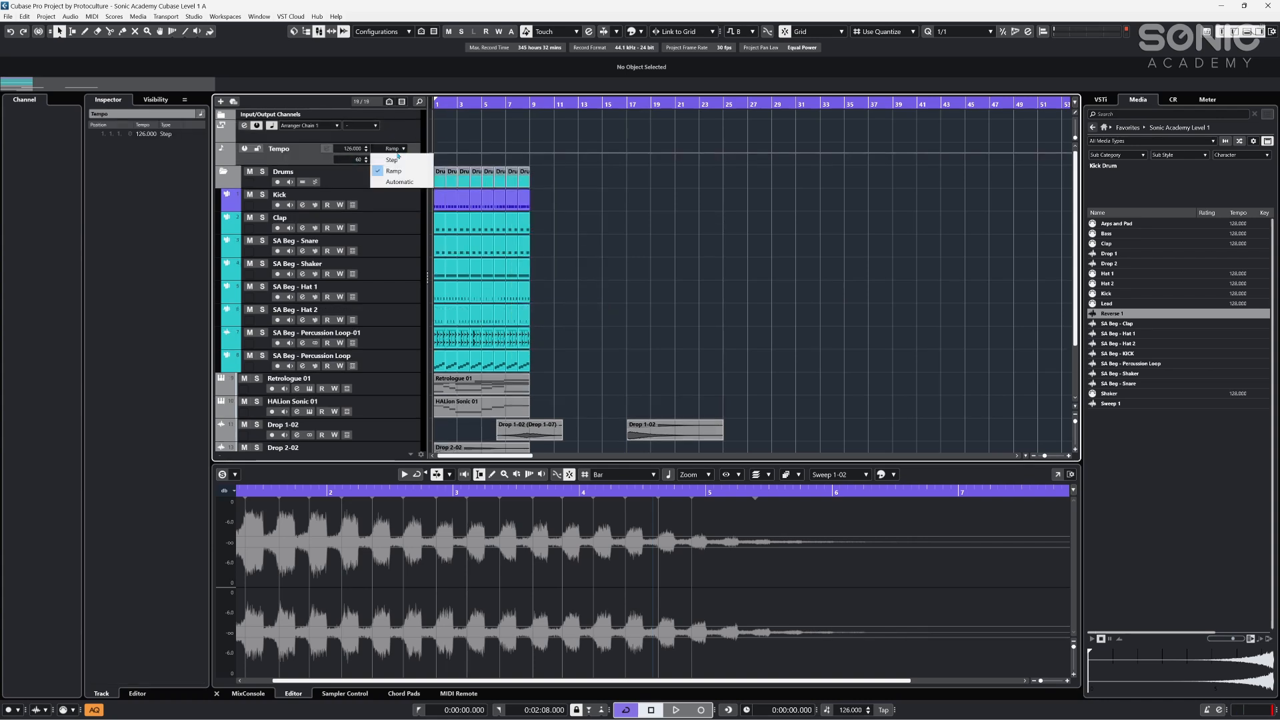
left_click(397, 165)
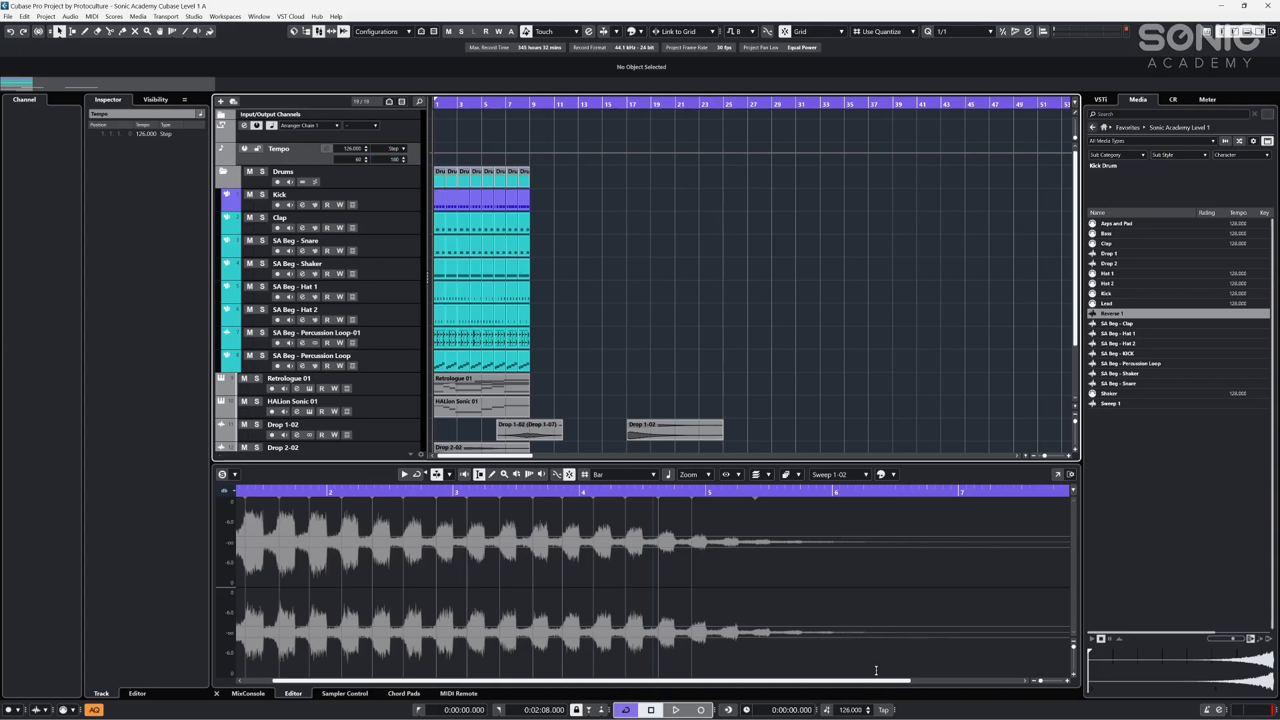
left_click(826, 710)
mouse_move(546, 159)
left_mouse_down()
mouse_move(545, 131)
mouse_move(545, 174)
mouse_move(545, 160)
left_mouse_up()
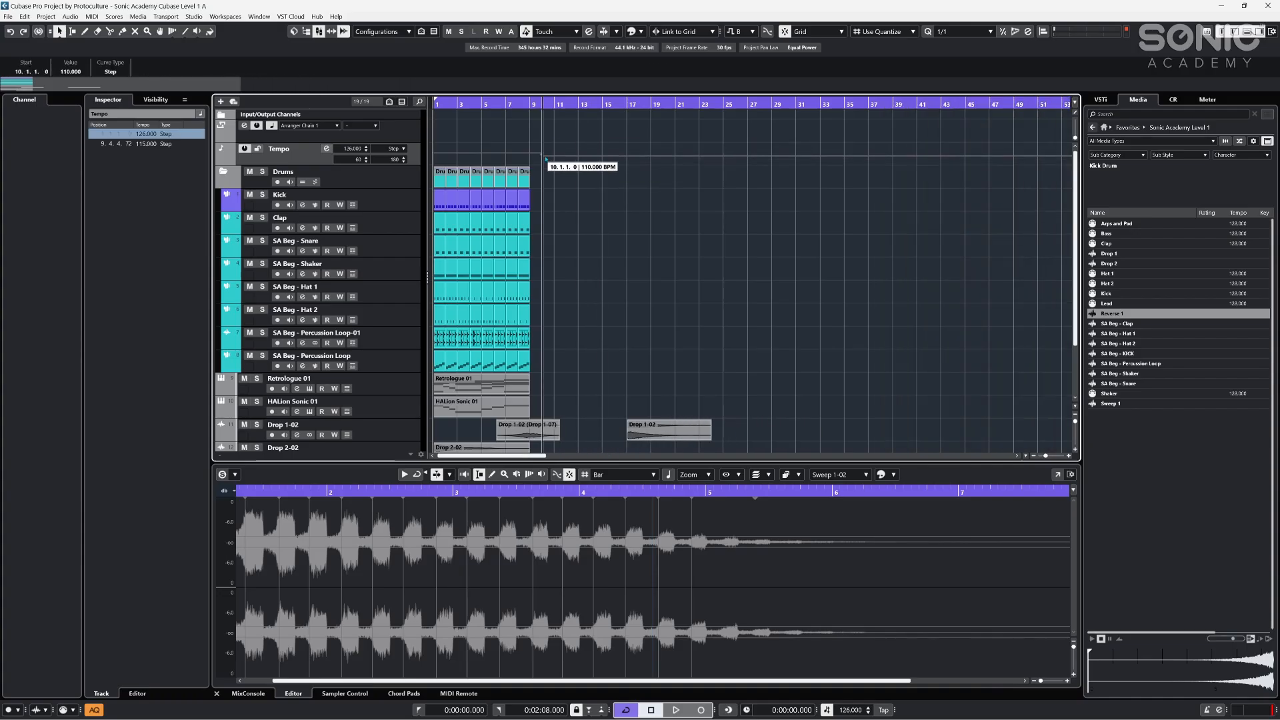
- Change the tempo curve type to Ramp and draw a tempo point of 175 BPM at bar 7
left_click(394, 149)
left_click(400, 168)
mouse_move(501, 152)
left_mouse_down()
mouse_move(501, 130)
mouse_move(507, 143)
left_mouse_up()
- Delete the drawn tempo points and remove the Tempo track from the project
left_click_drag(579, 160, 483, 130)
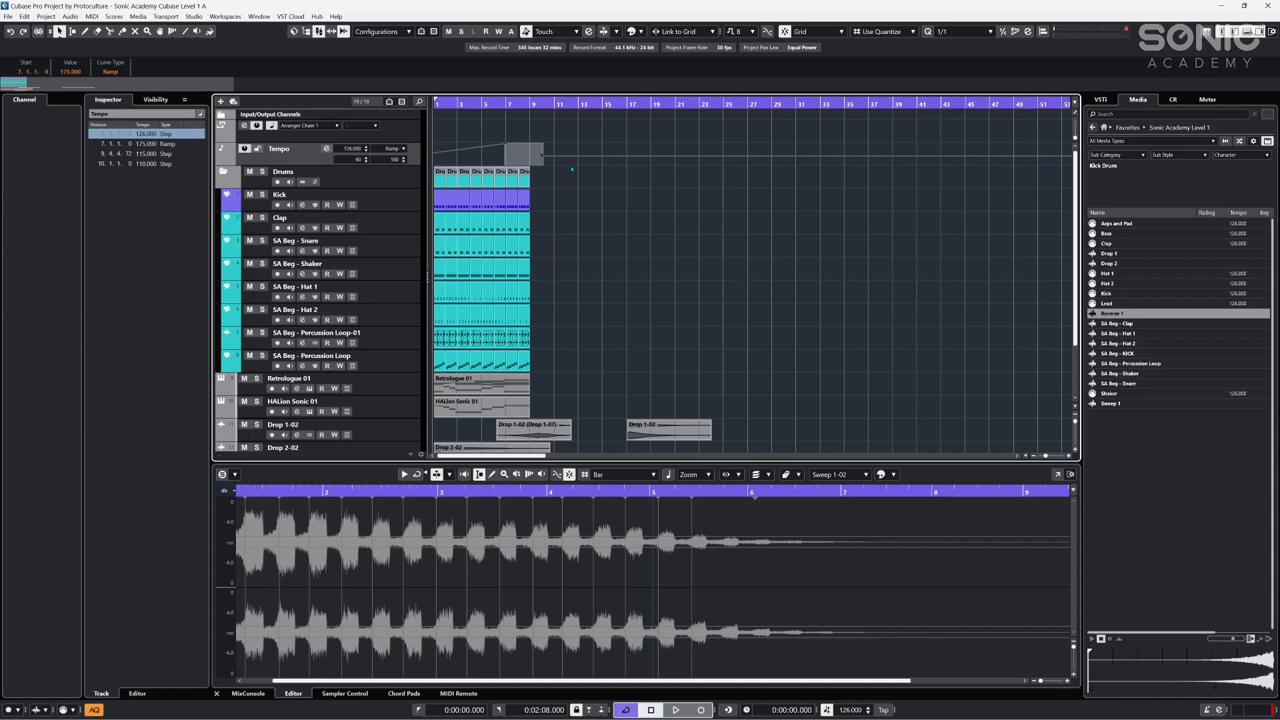
key("Delete")
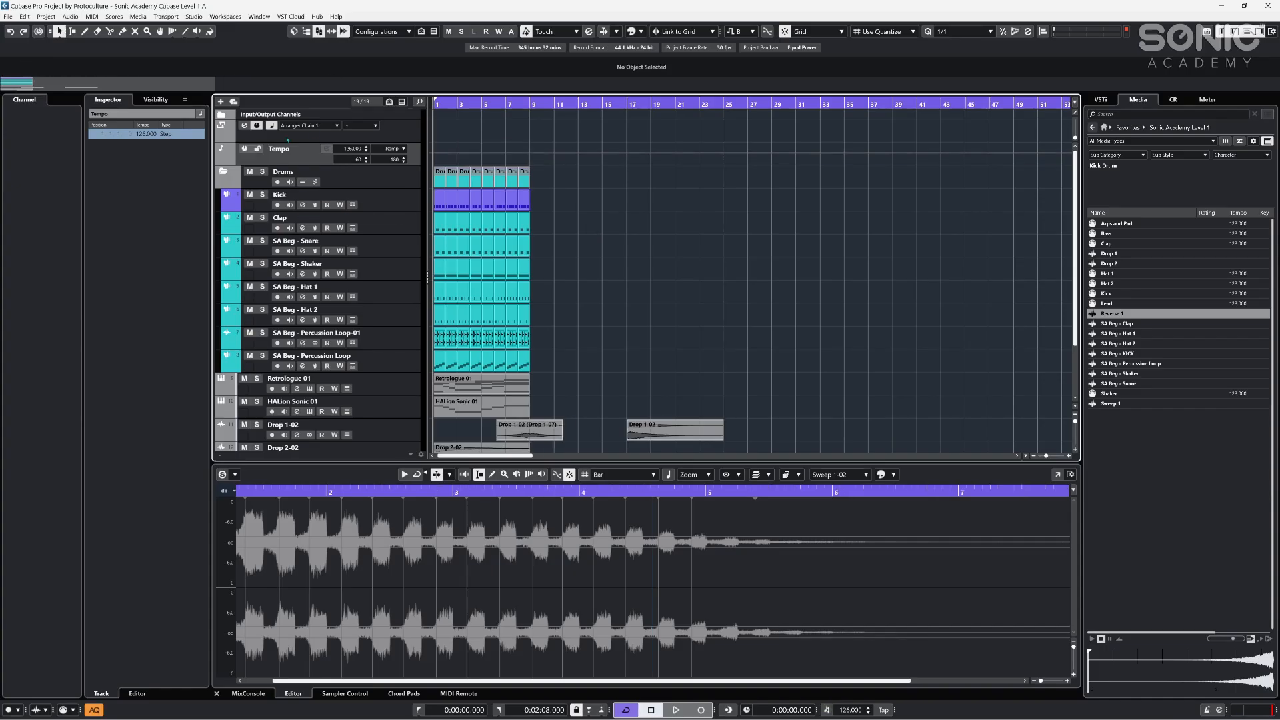
right_click(311, 151)
left_click(353, 186)
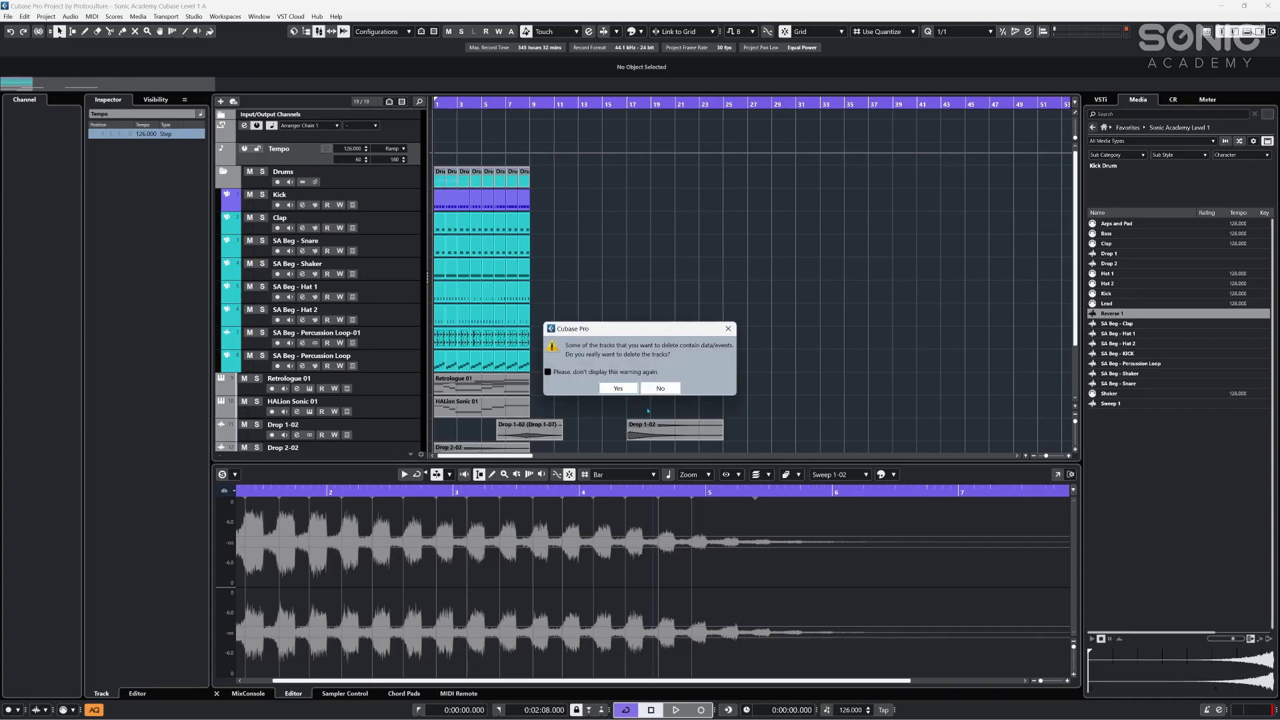
left_click(617, 388)
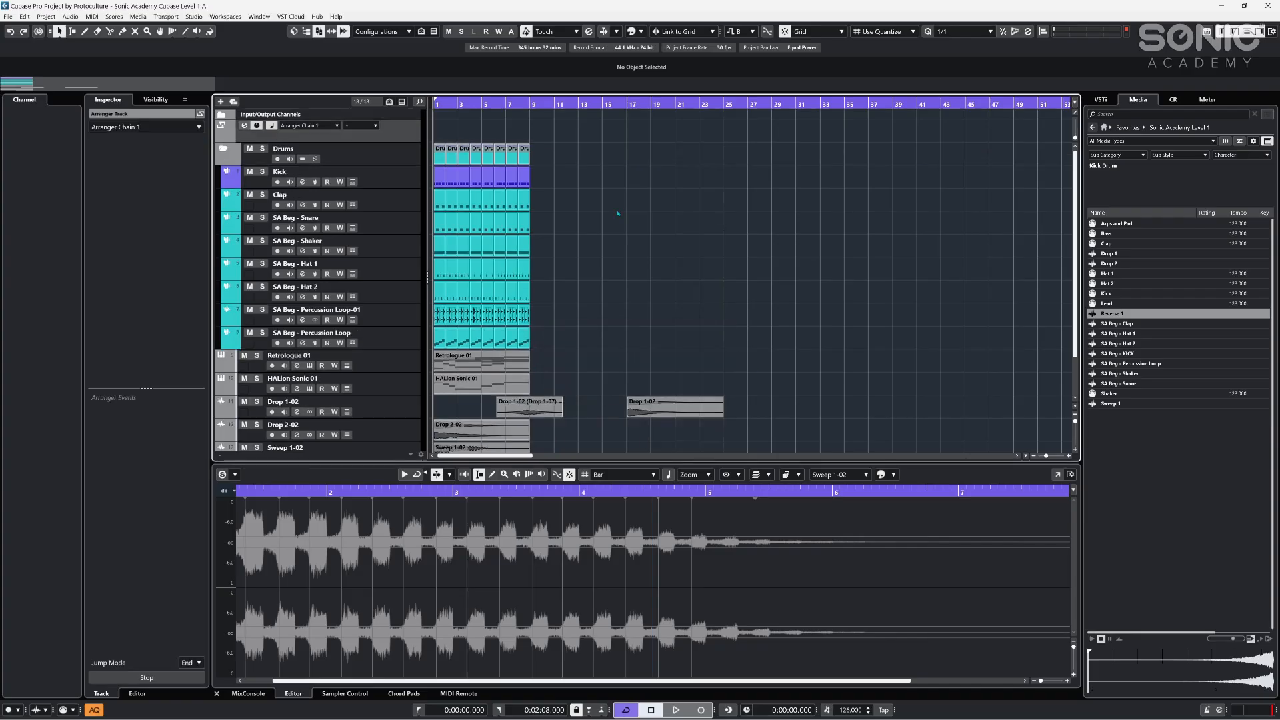
- Add a Ruler track showing seconds below the Arranger track
right_click(304, 135)
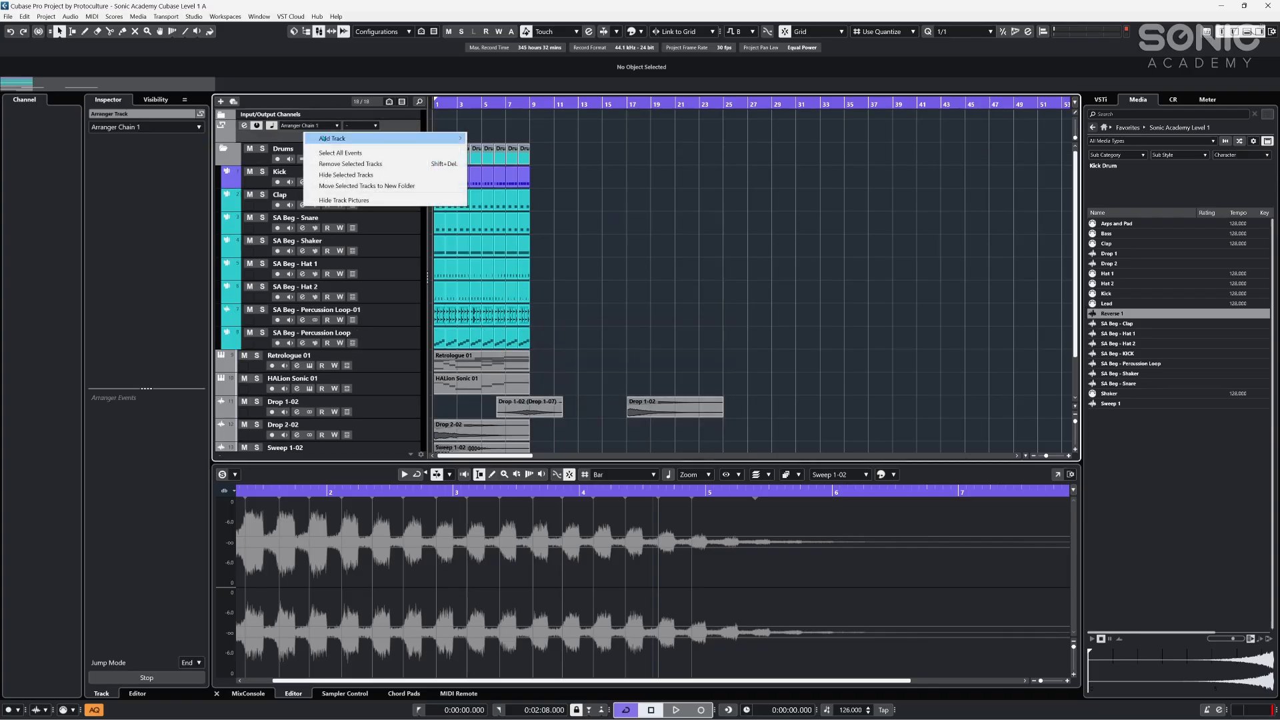
mouse_move(427, 138)
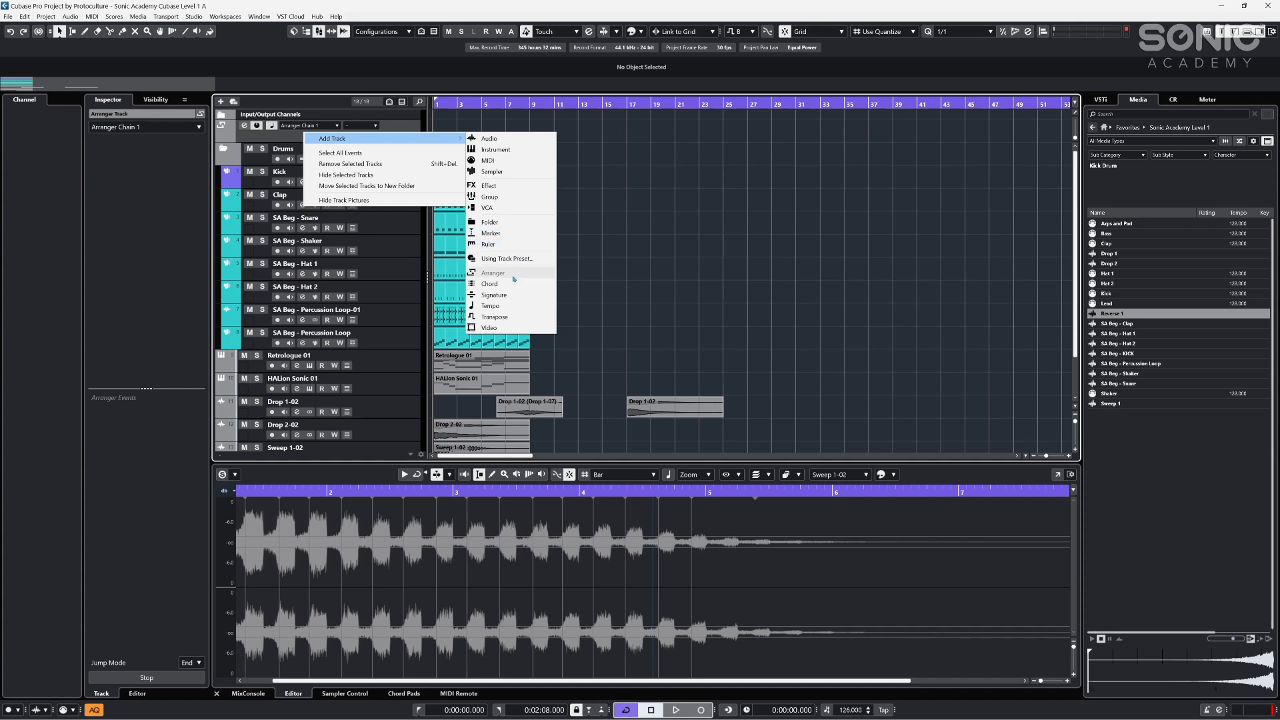
left_click(489, 244)
left_click(532, 440)
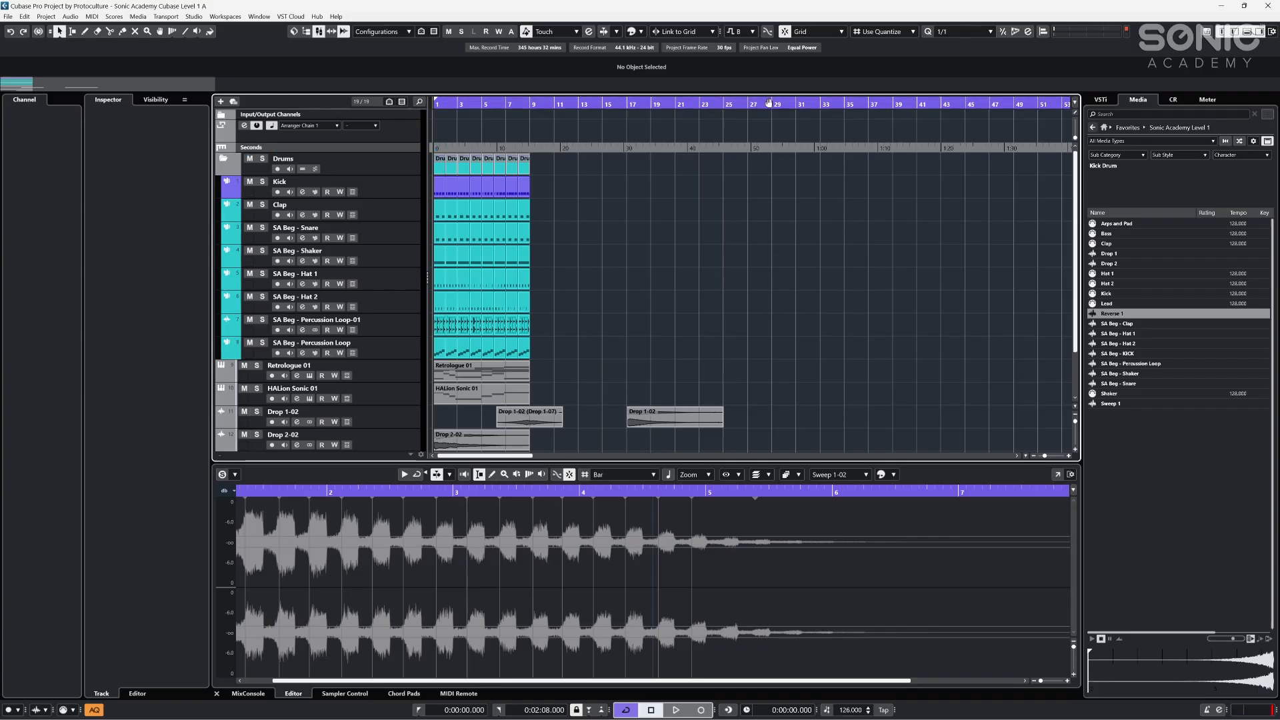
- Switch the main ruler's time display to Seconds, try another format, and return it to bars and beats
right_click(462, 104)
left_click(490, 118)
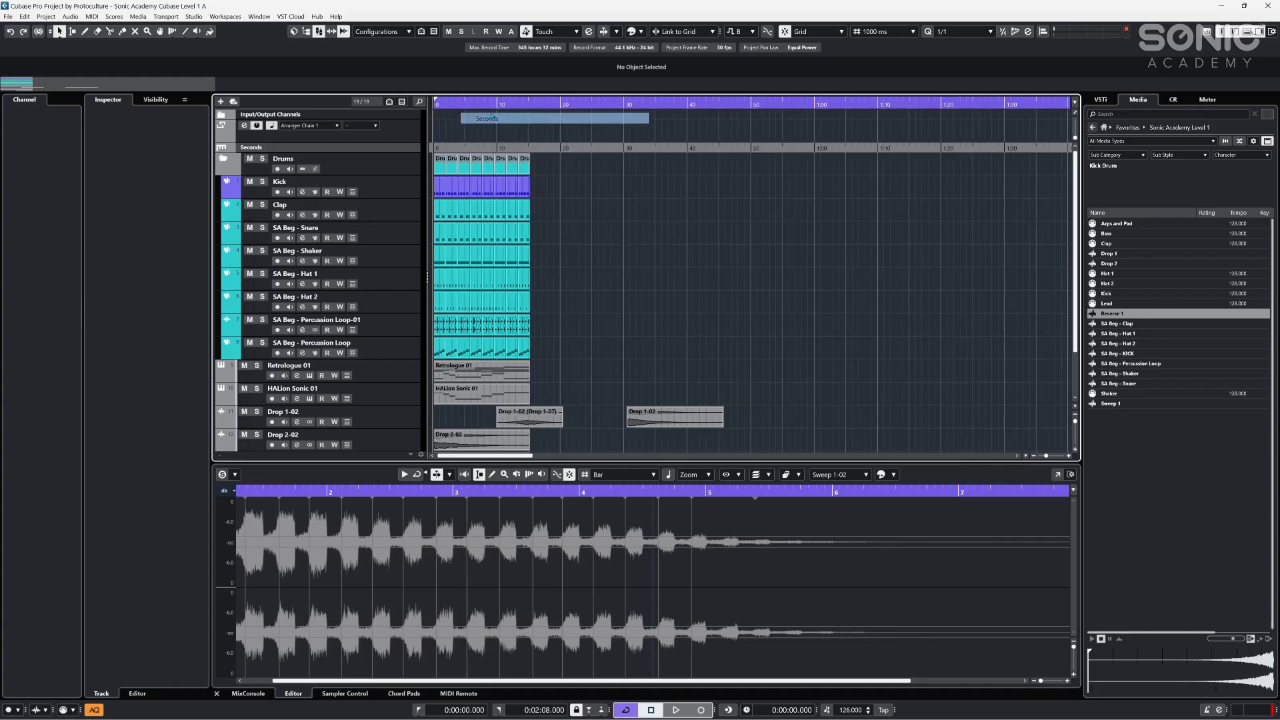
right_click(492, 104)
left_click(509, 131)
right_click(496, 105)
left_click(507, 106)
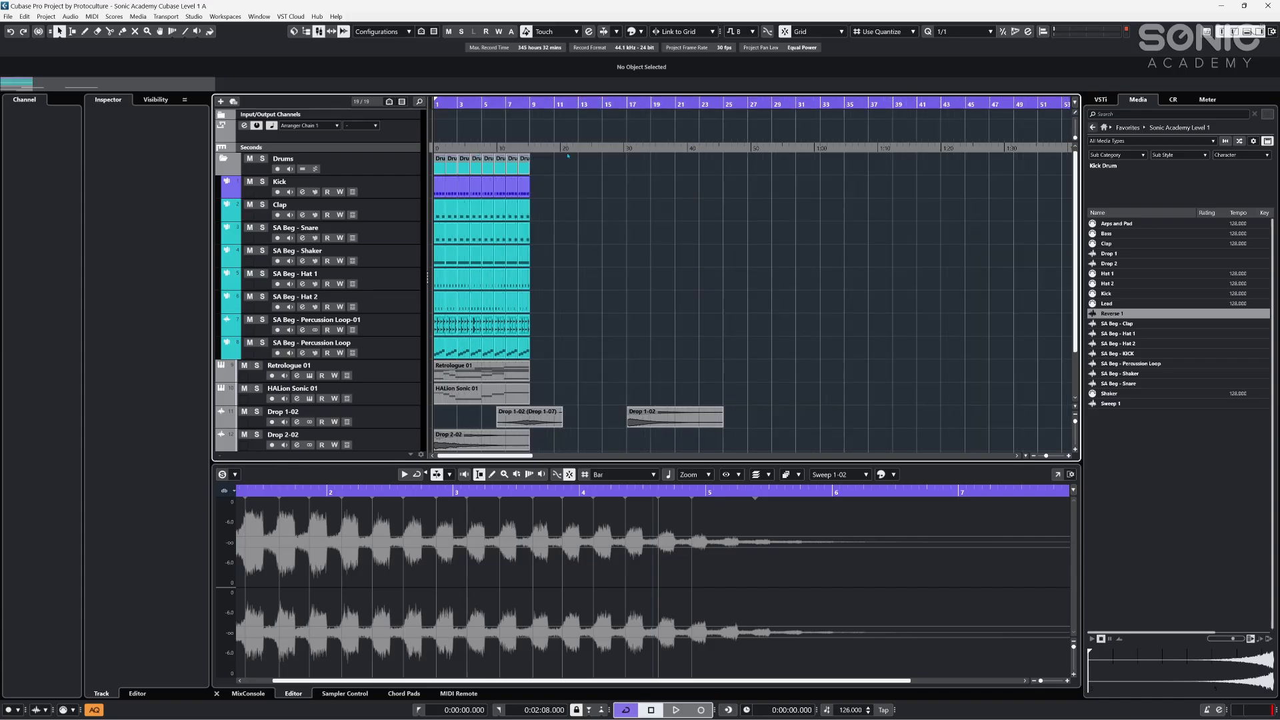
- Position the project cursor using the seconds Ruler track and the main ruler
left_click(527, 148)
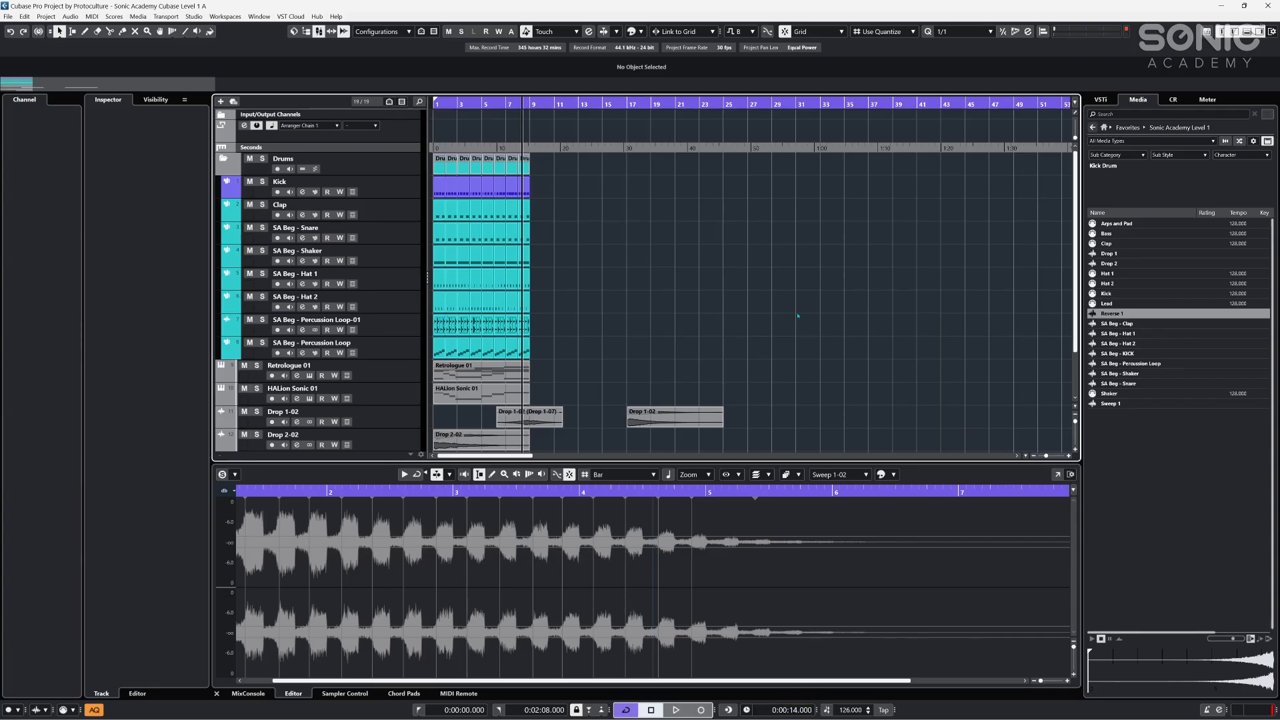
left_click_drag(584, 104, 432, 126)
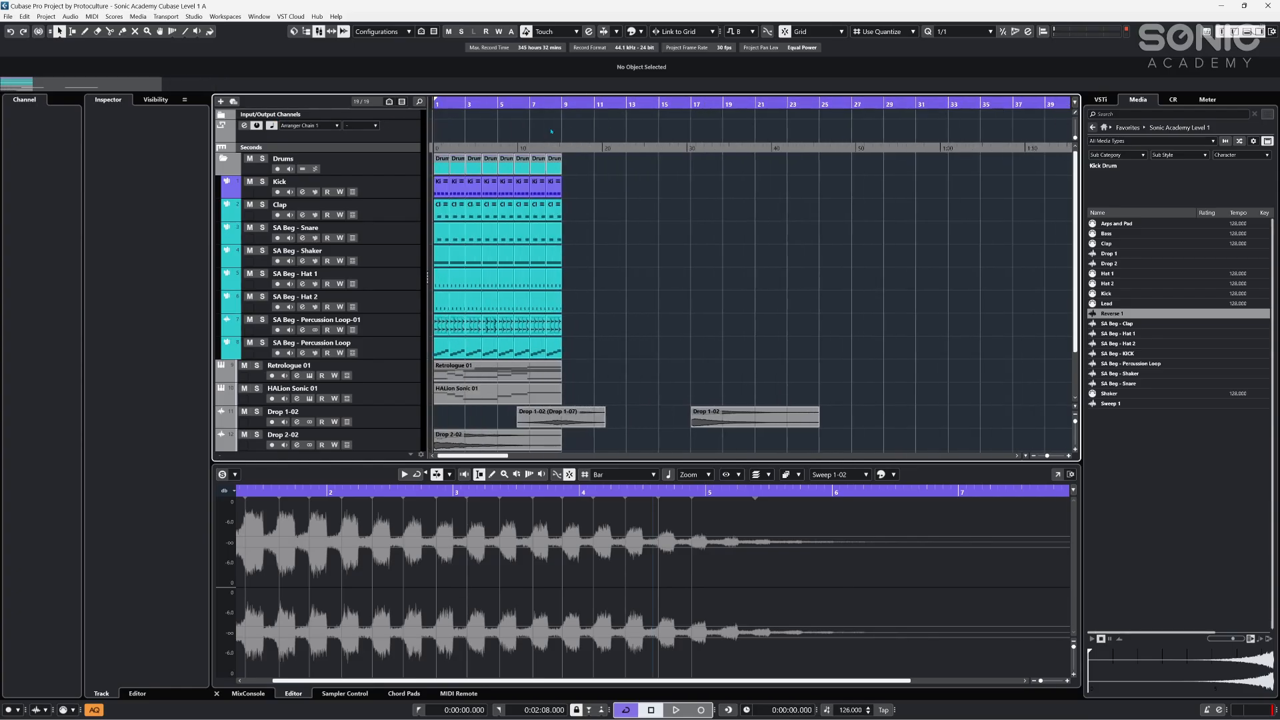
left_click(517, 106)
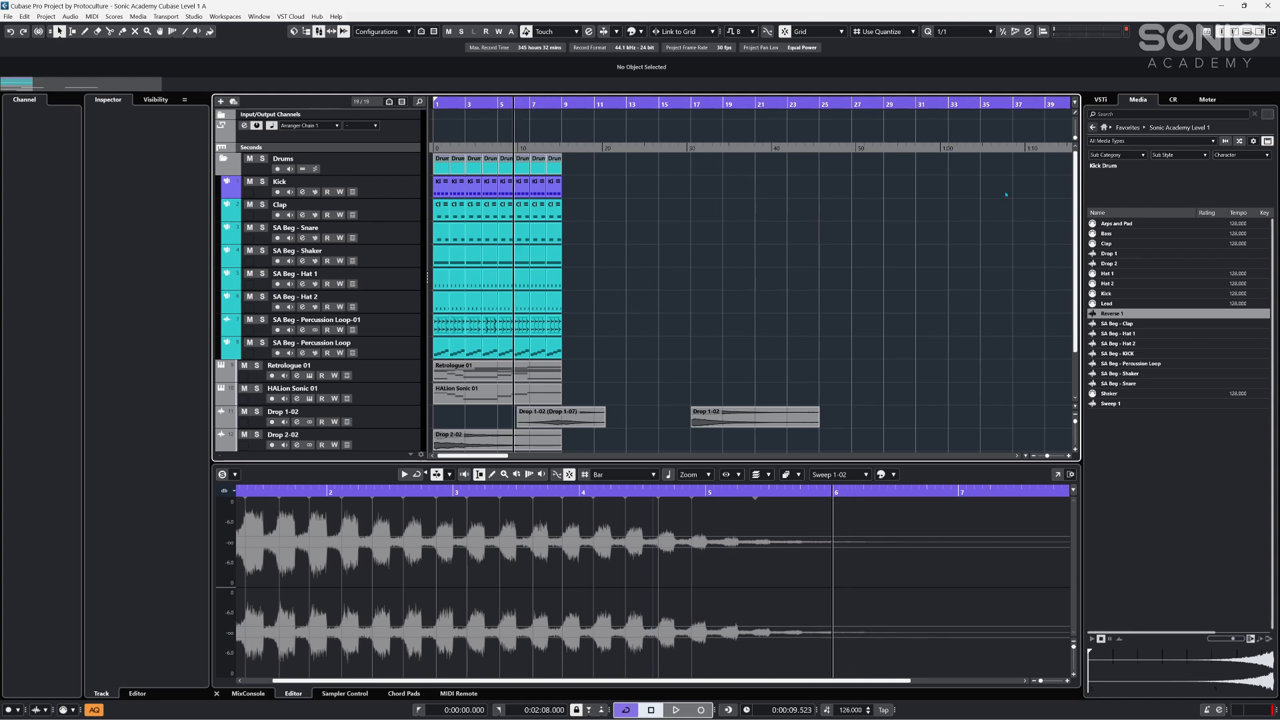
- Draw an arranger event from bar 1 to bar 5 on the Arranger track and colour it blue
key("g")
key("g")
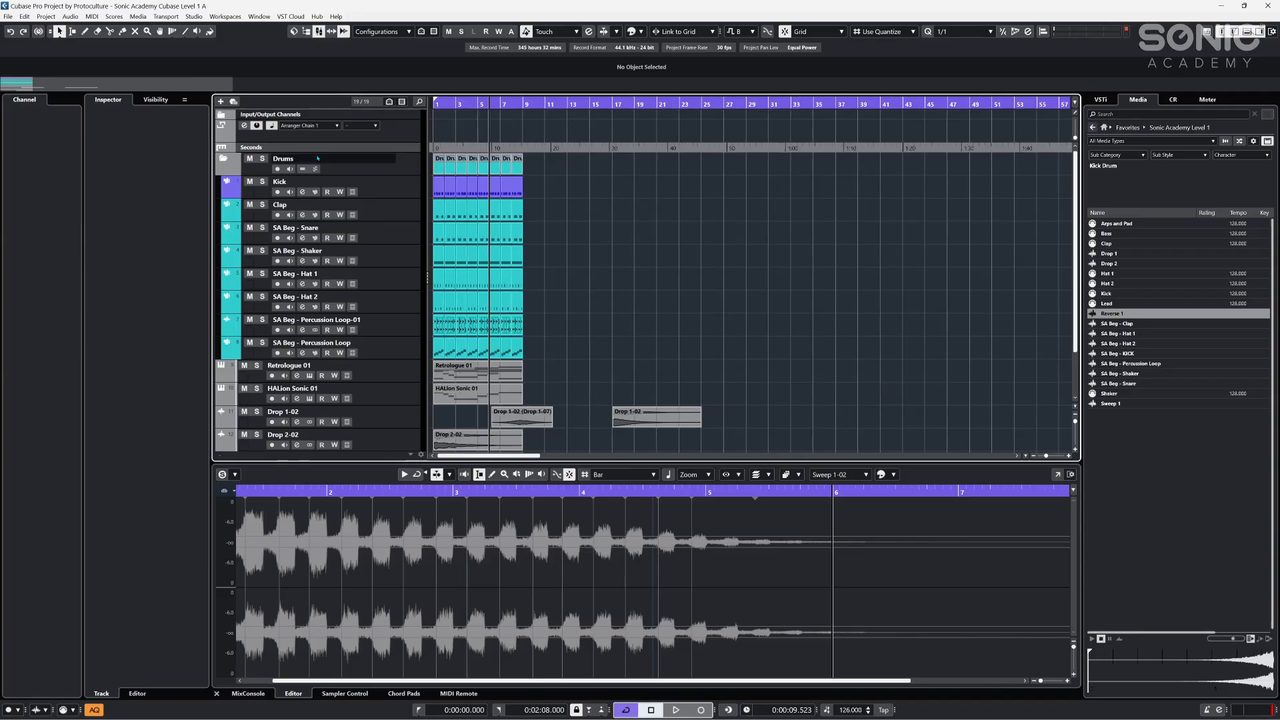
left_click(436, 138)
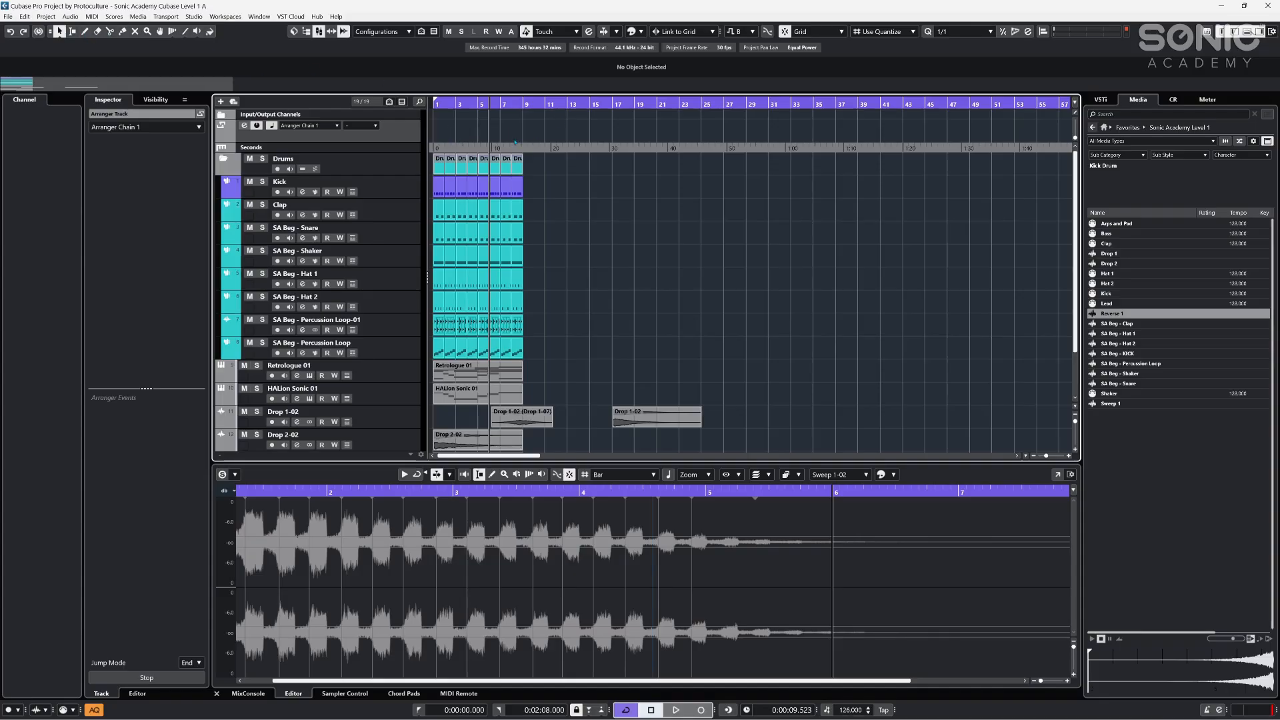
left_click_drag(437, 124, 478, 126)
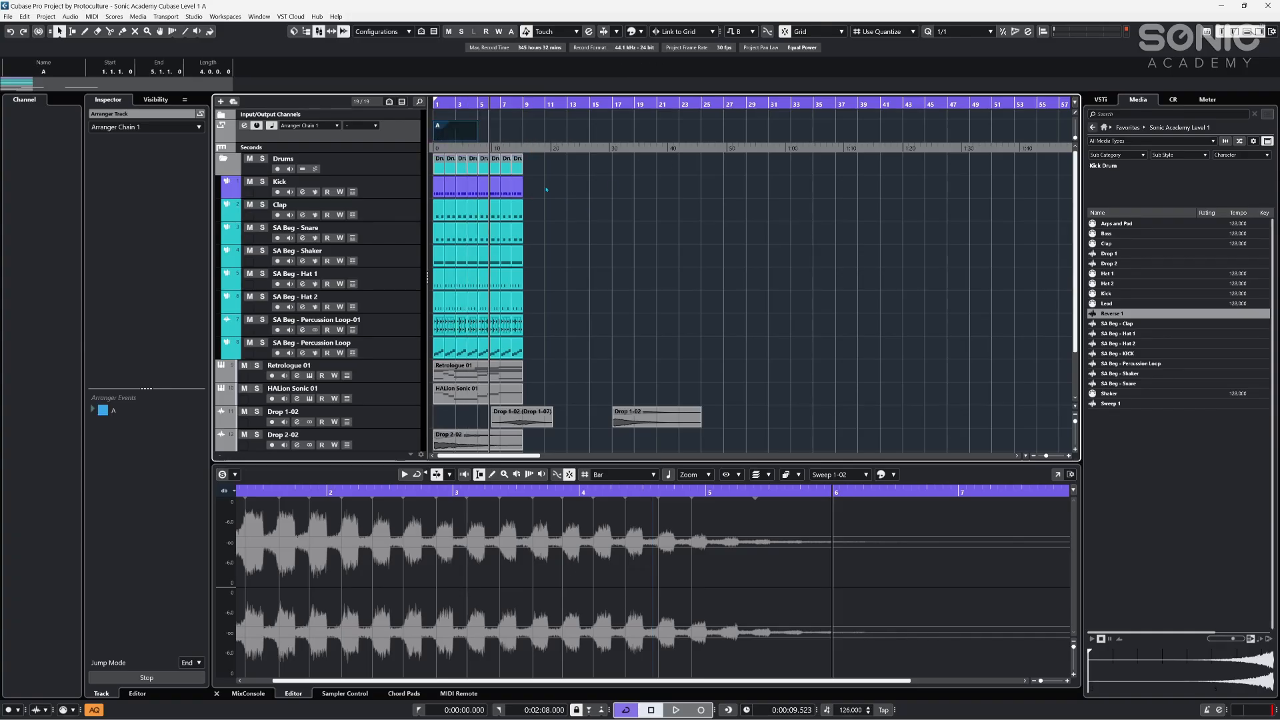
key("h")
key("h")
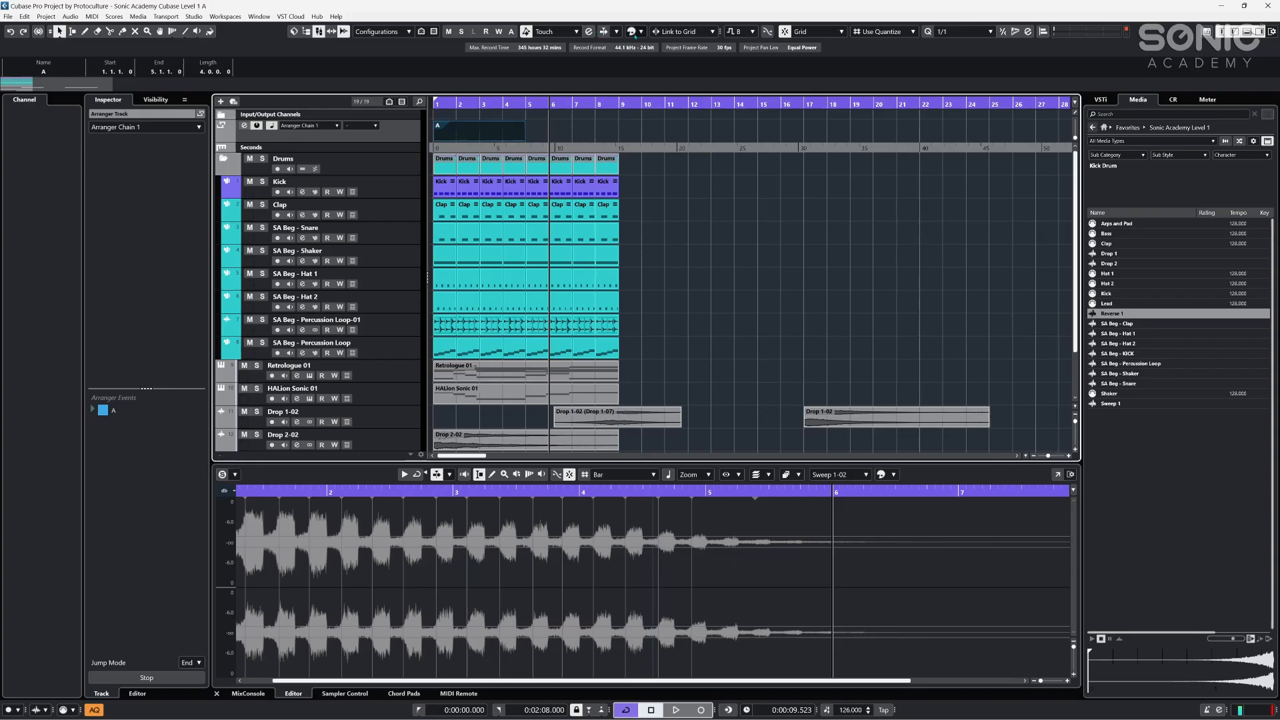
left_click(631, 32)
left_click(670, 75)
left_click(461, 129)
- Move all existing drum, instrument and effect events so that the arrangement material starts at bar 33
scroll(784, 215, "down", 3)
scroll(790, 300, "down", 3)
left_click_drag(797, 438, 864, 177)
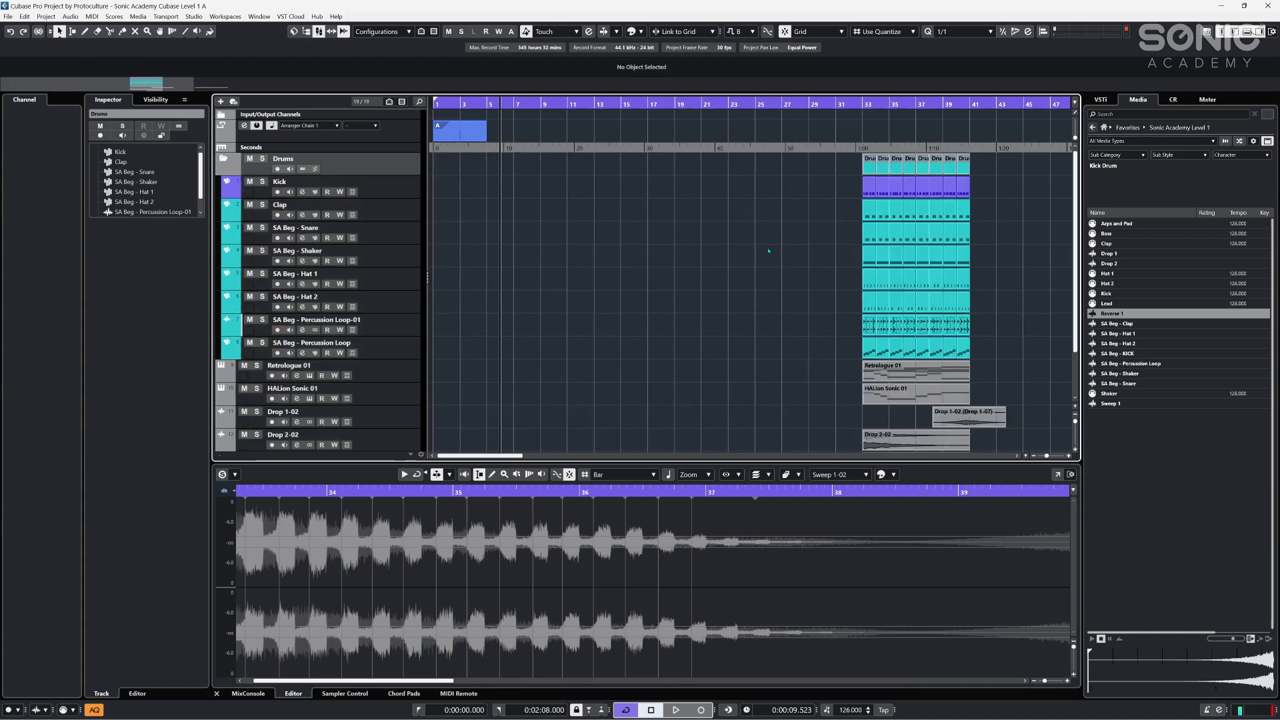
- Rename the arranger event at bar 1 as Intro
key("g")
key("g")
key("h")
key("h")
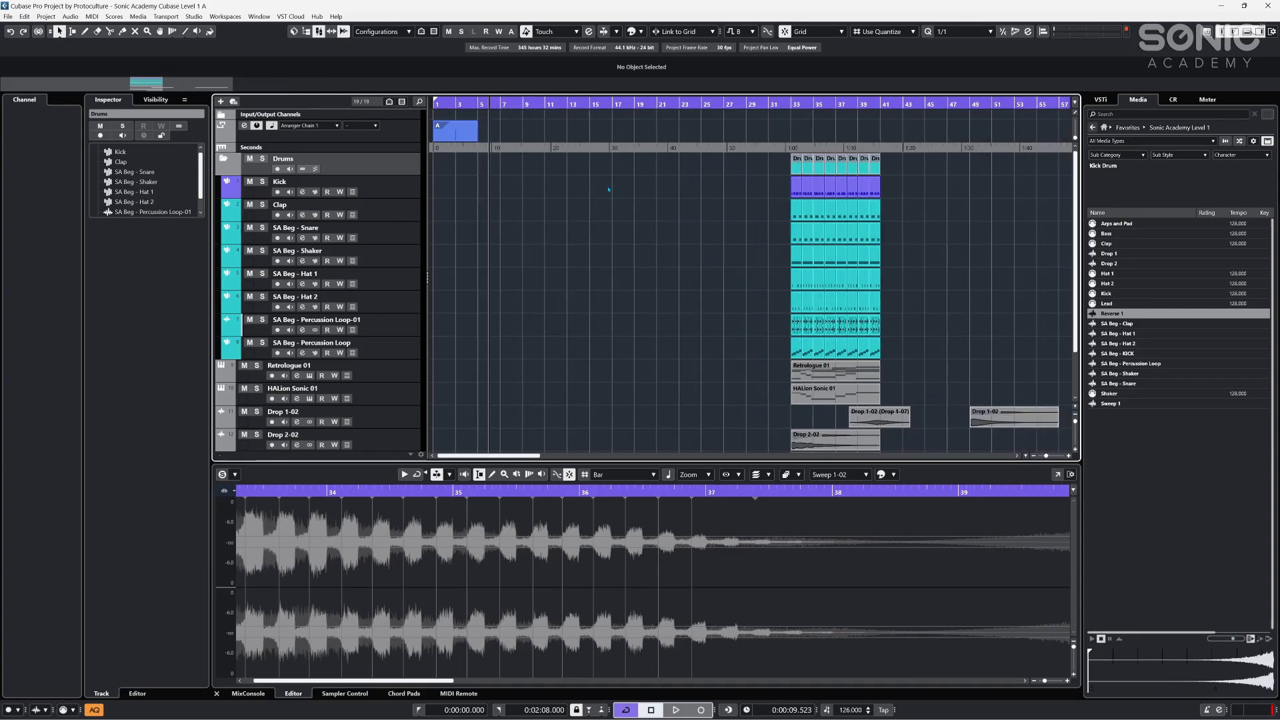
left_click(444, 125)
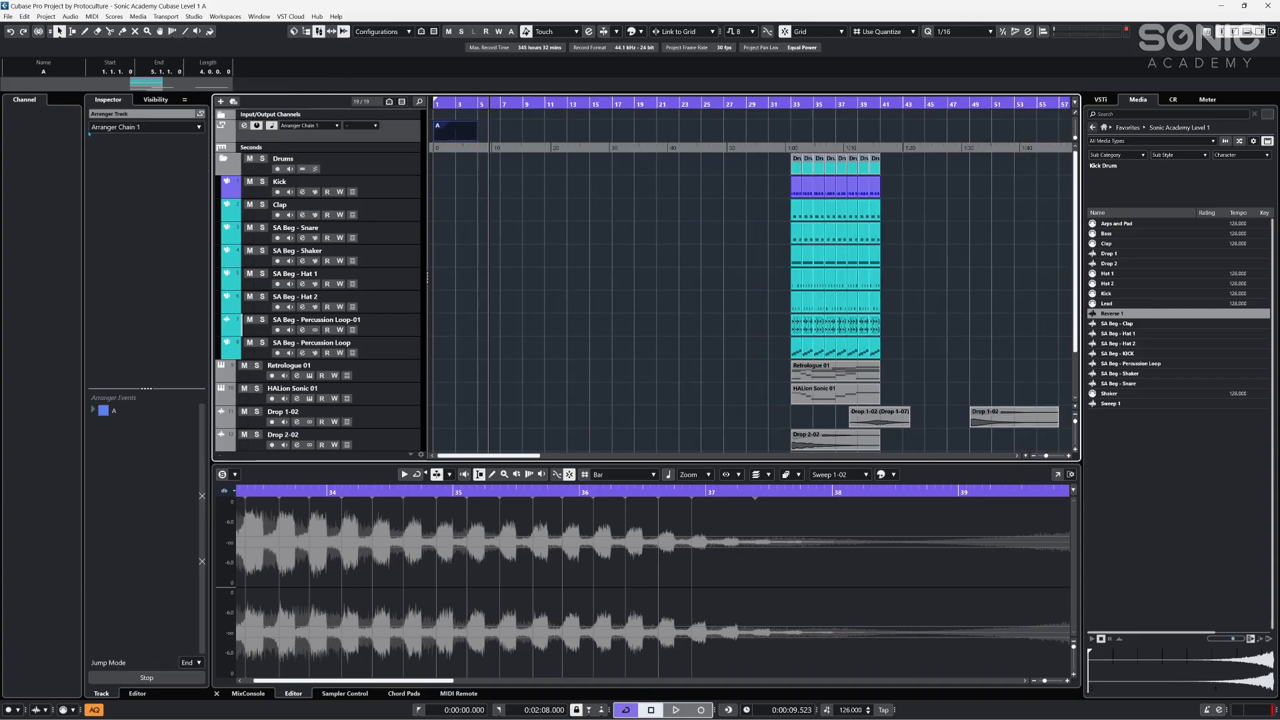
left_click(50, 72)
key("Return")
left_click(570, 240)
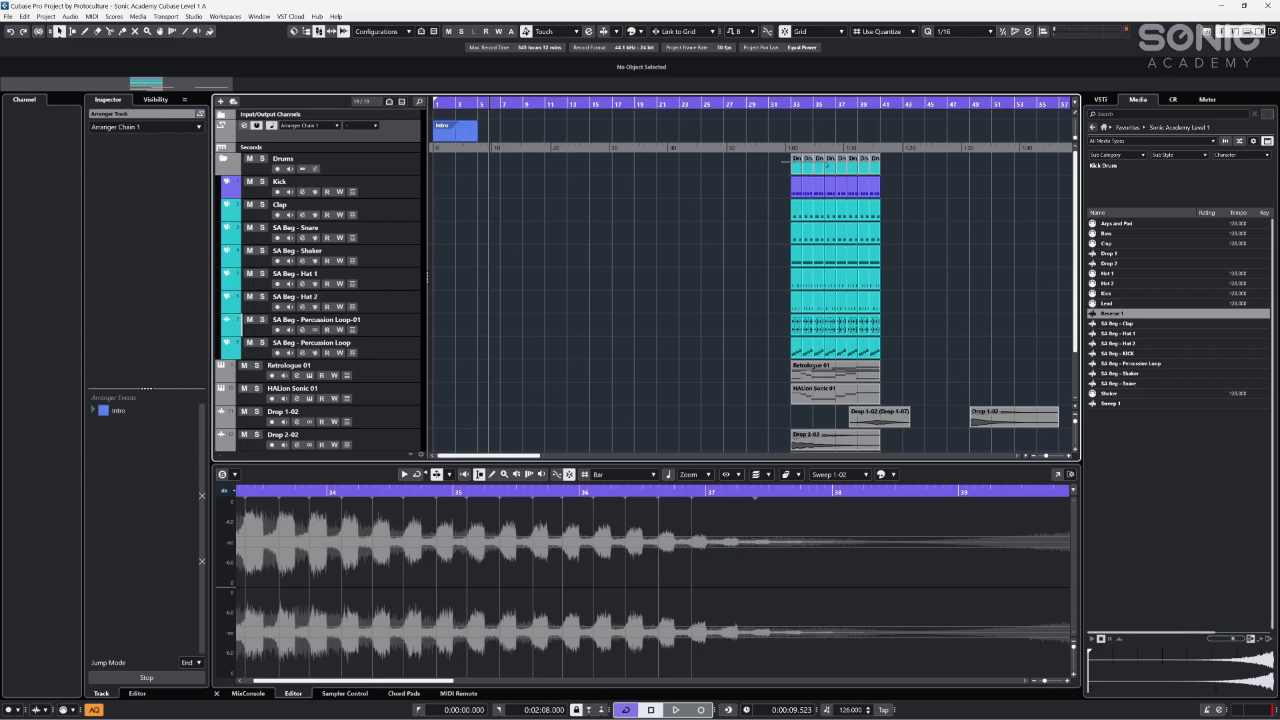
- Copy four bars of the drum parts to bar 1 and delete all but the kick and clap parts from the copy
left_click(793, 168)
left_click_drag(784, 171, 435, 171)
left_click_drag(503, 205, 443, 346)
left_click_drag(500, 215, 460, 350)
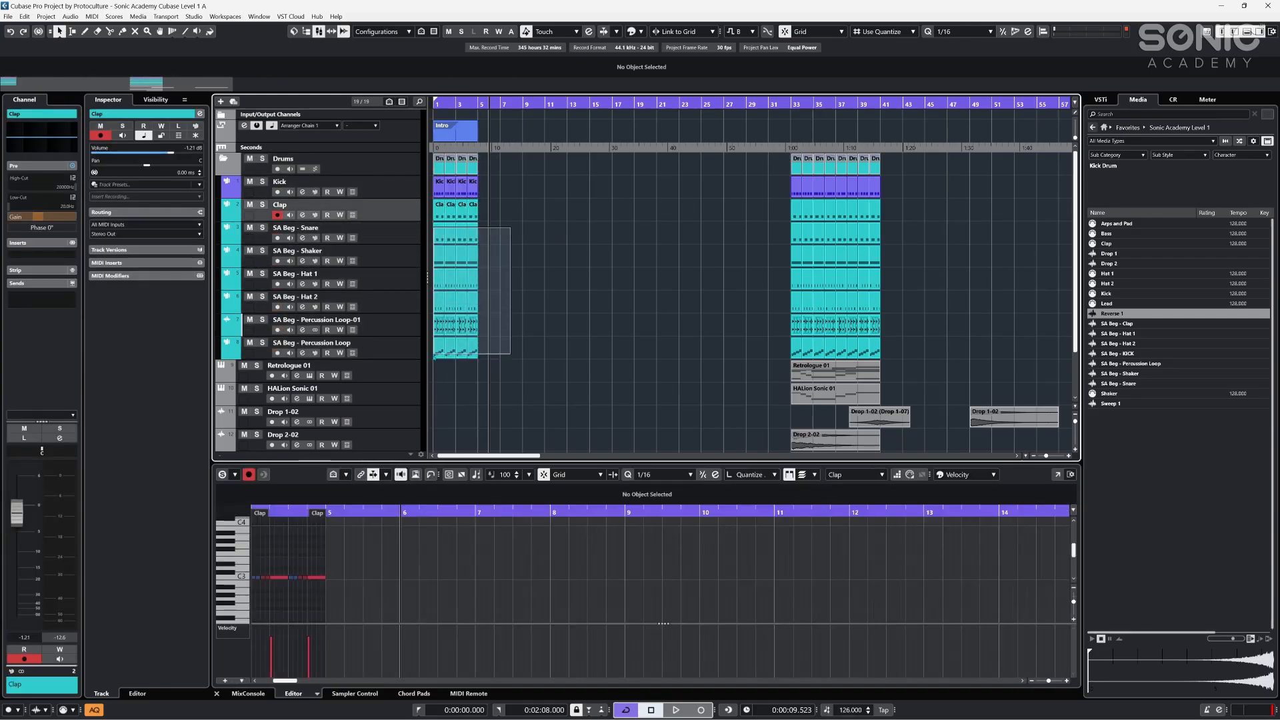
key("Delete")
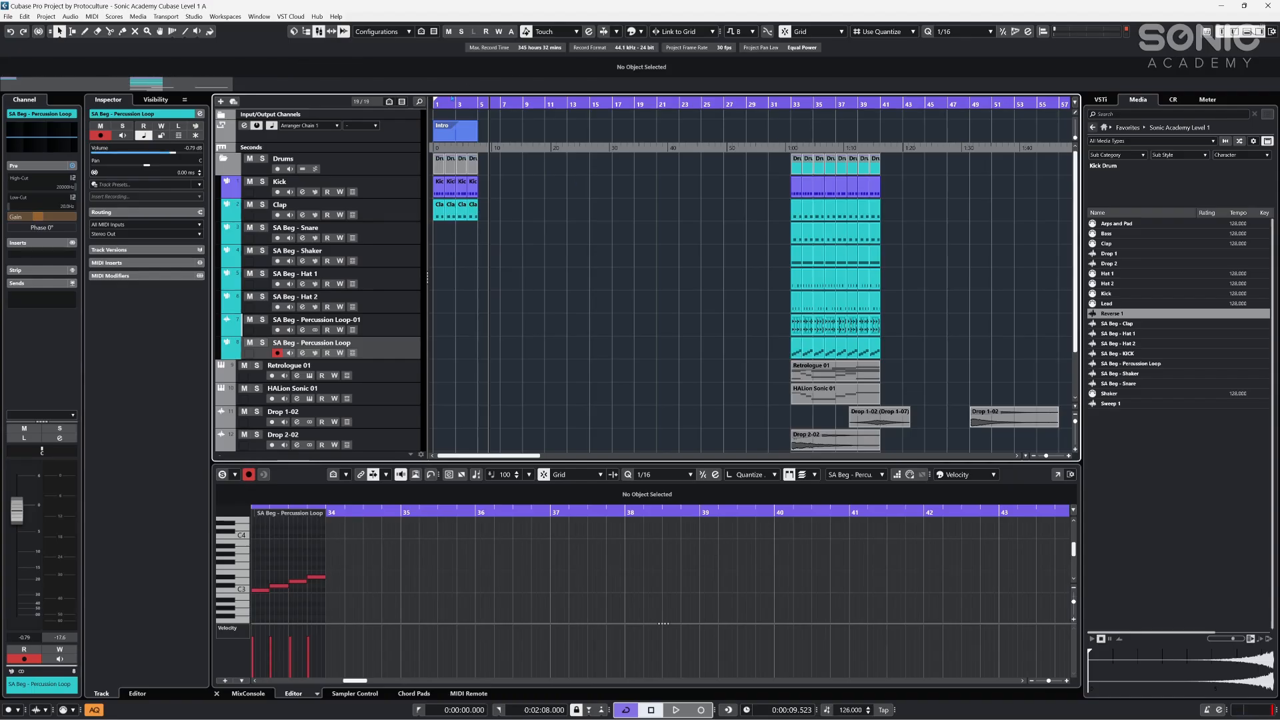
- Copy the Retrologue 01 part from bar 33 to bar 1
scroll(867, 400, "down", 3)
left_click(809, 305)
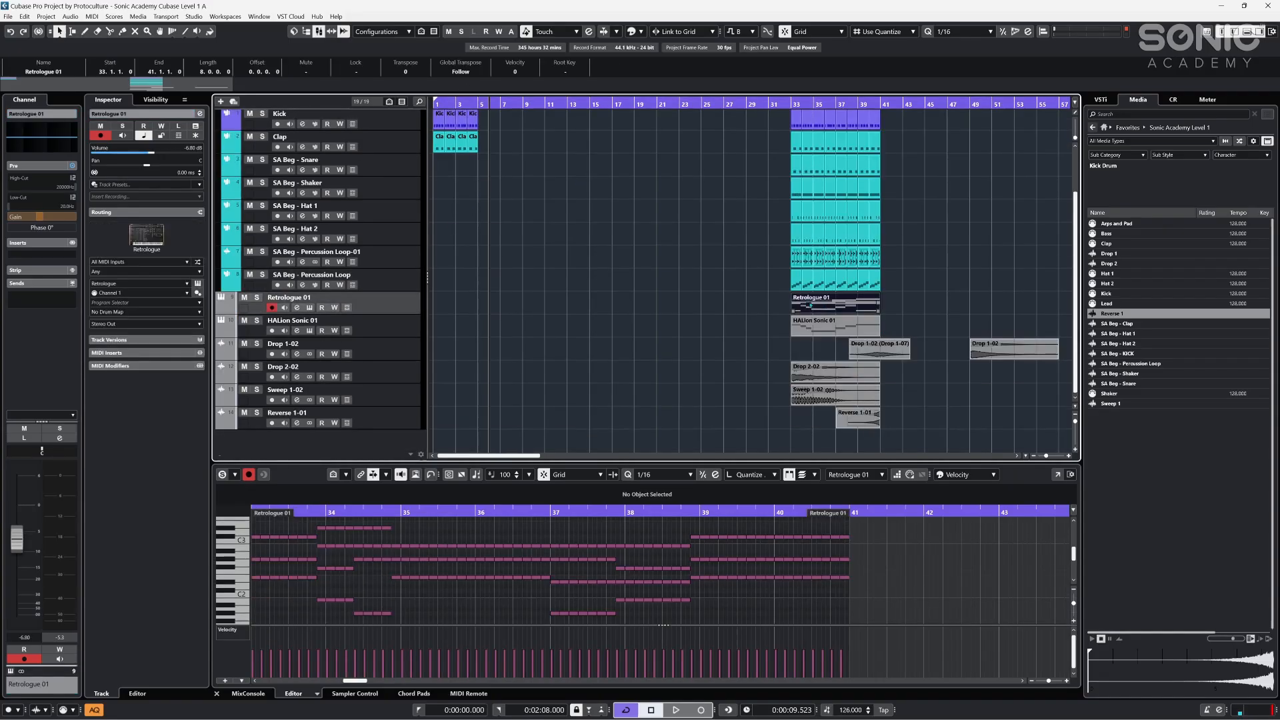
left_click_drag(836, 303, 475, 300)
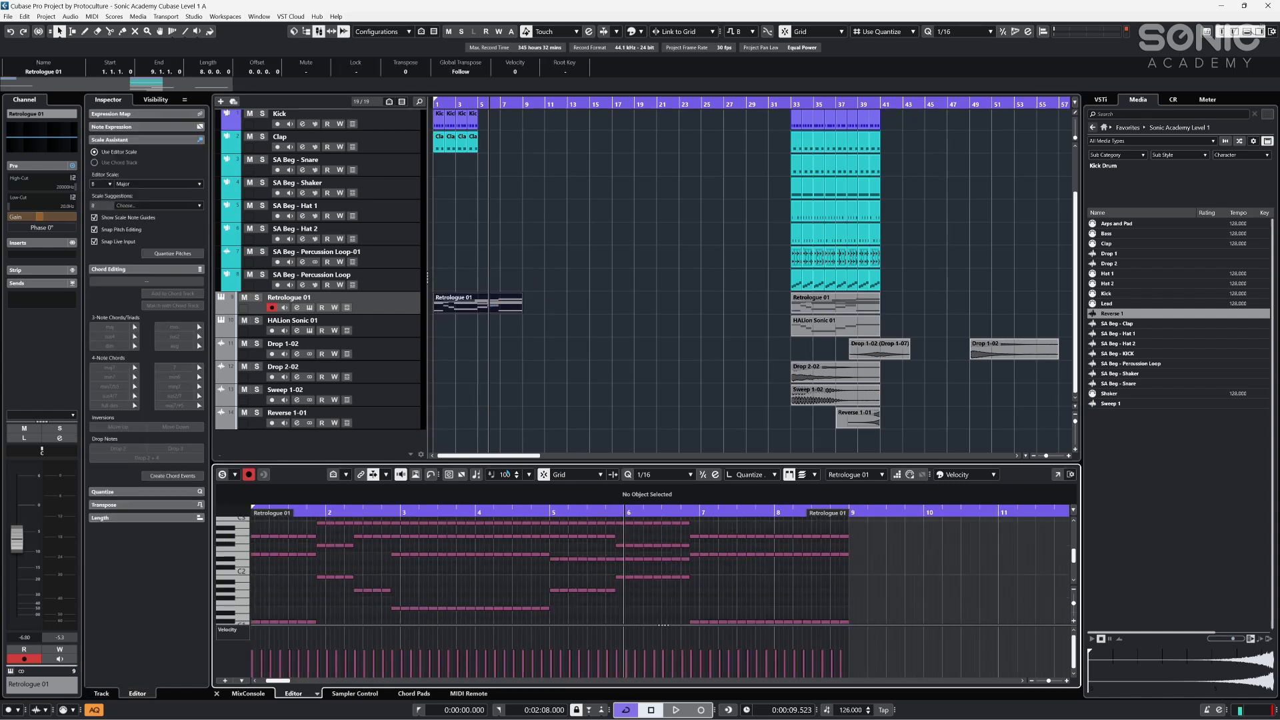
- Reduce the copied Retrologue 01 part to one chord and repeat its notes until they fill the part up to bar 9
left_click_drag(509, 461, 510, 337)
left_click_drag(857, 426, 295, 612)
key("Delete")
left_click_drag(340, 618, 252, 469)
key("ctrl+d")
left_click_drag(404, 460, 240, 610)
key("ctrl+d")
key("ctrl+d")
key("ctrl+d")
key("ctrl+d")
key("ctrl+d")
key("ctrl+d")
key("ctrl+d")
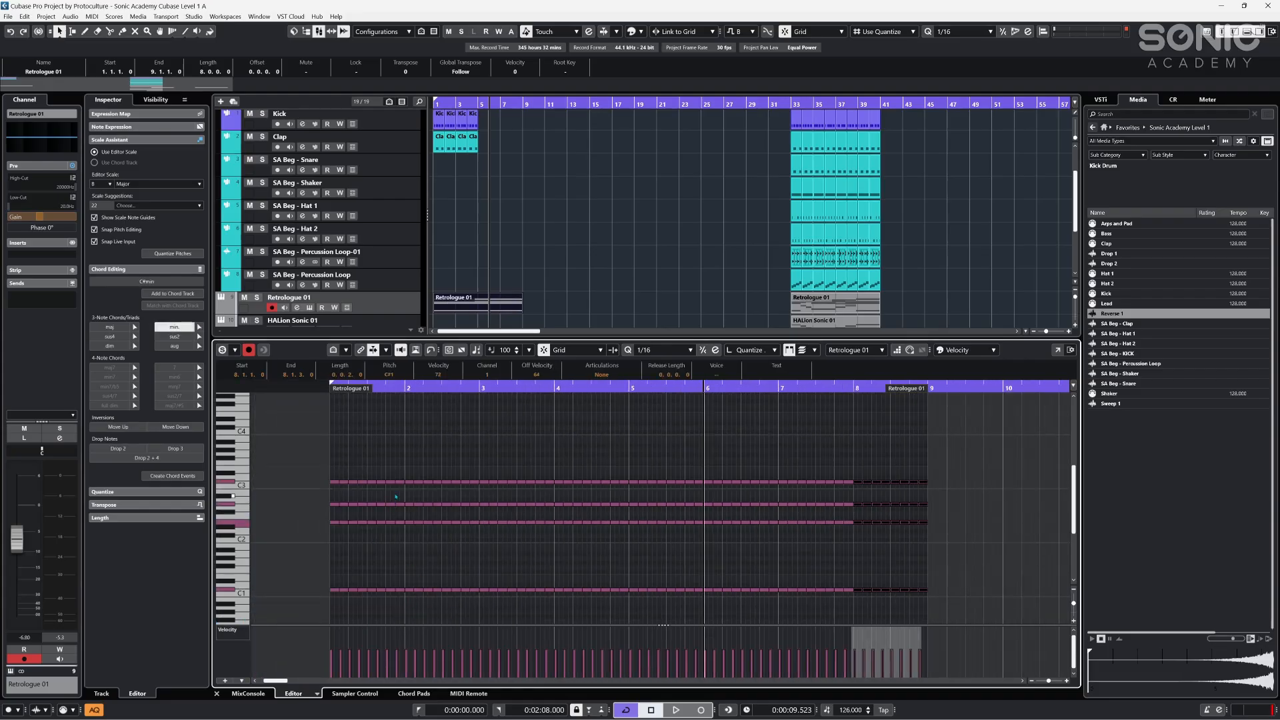
- Play the intro from bar 1 and duplicate the four-bar kick and clap parts so they run to bar 9
left_click(467, 220)
key("space")
key("space")
left_click_drag(452, 102, 433, 103)
key("space")
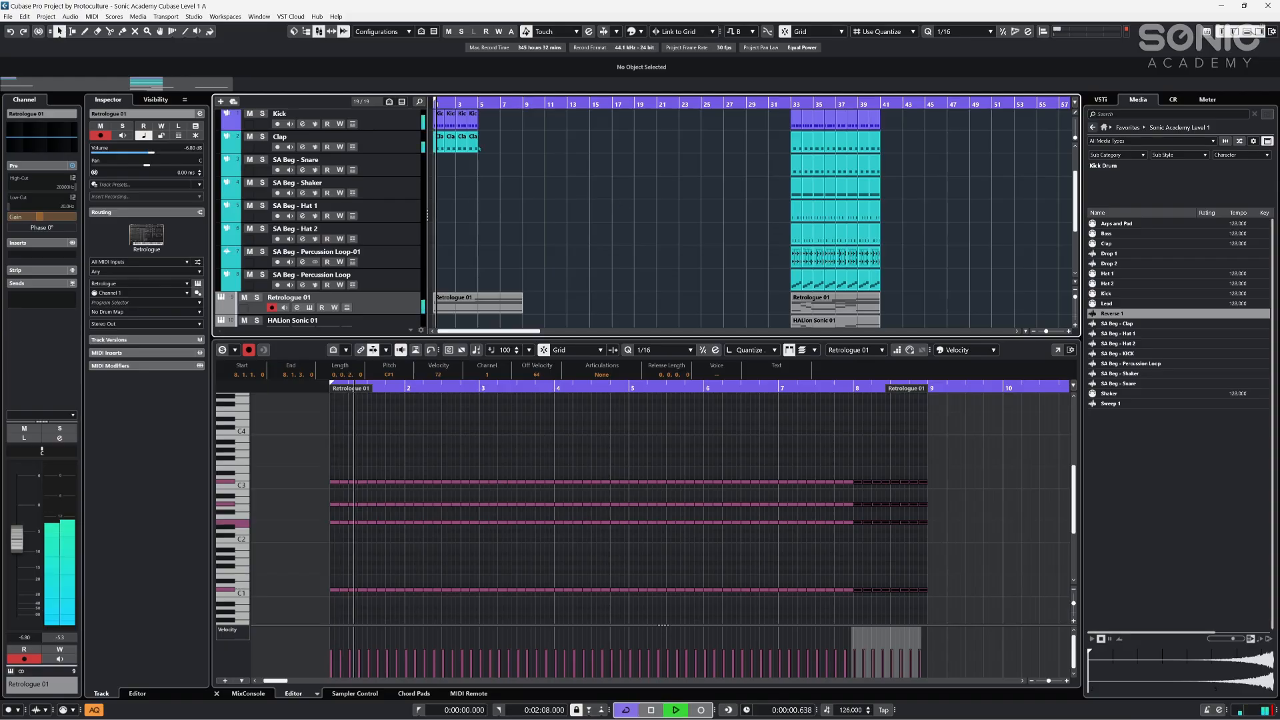
left_click_drag(499, 153, 439, 117)
key("ctrl+d")
left_click(566, 197)
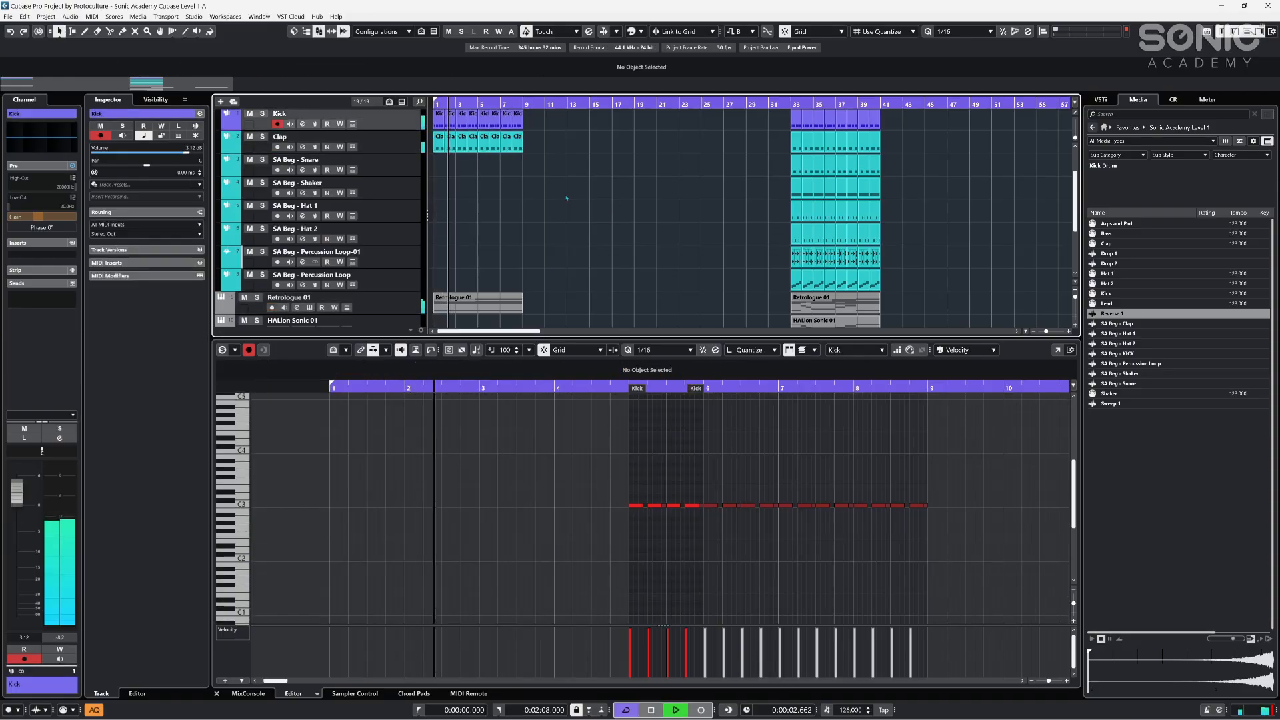
key("space")
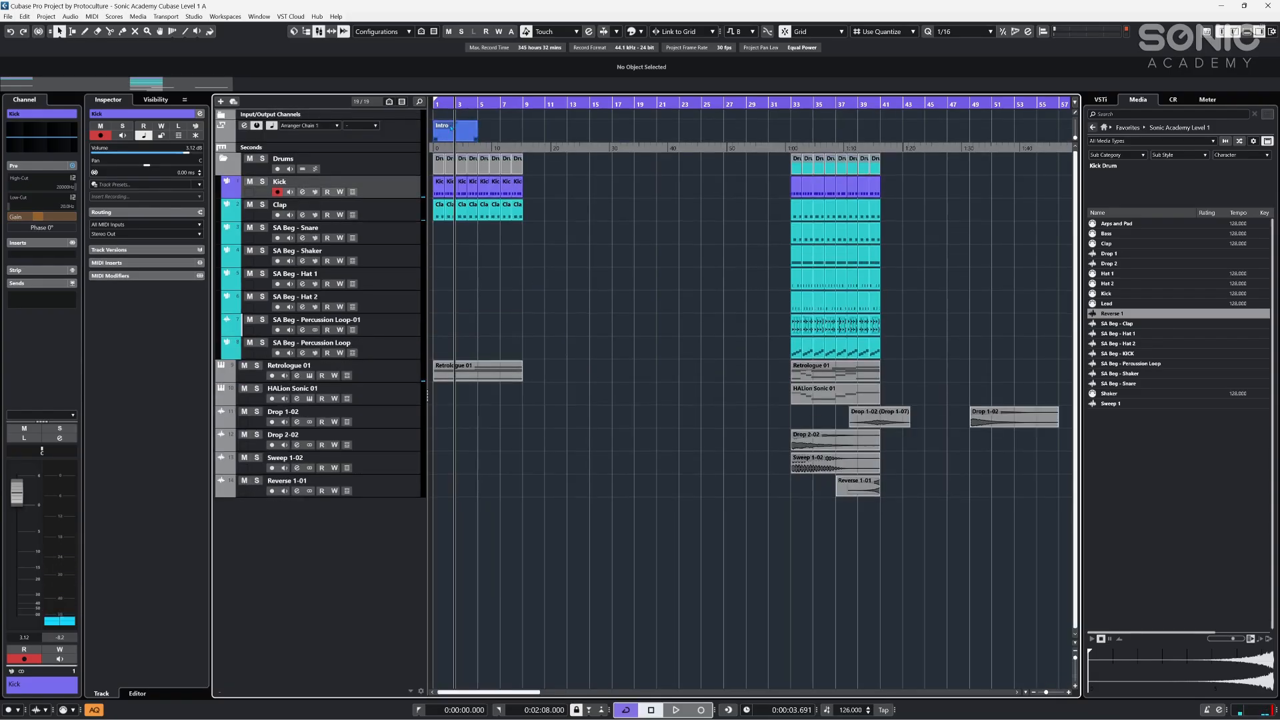
- Extend the Intro arranger event to bar 9 and duplicate it as Intro 2, running to bar 17
left_click(451, 128)
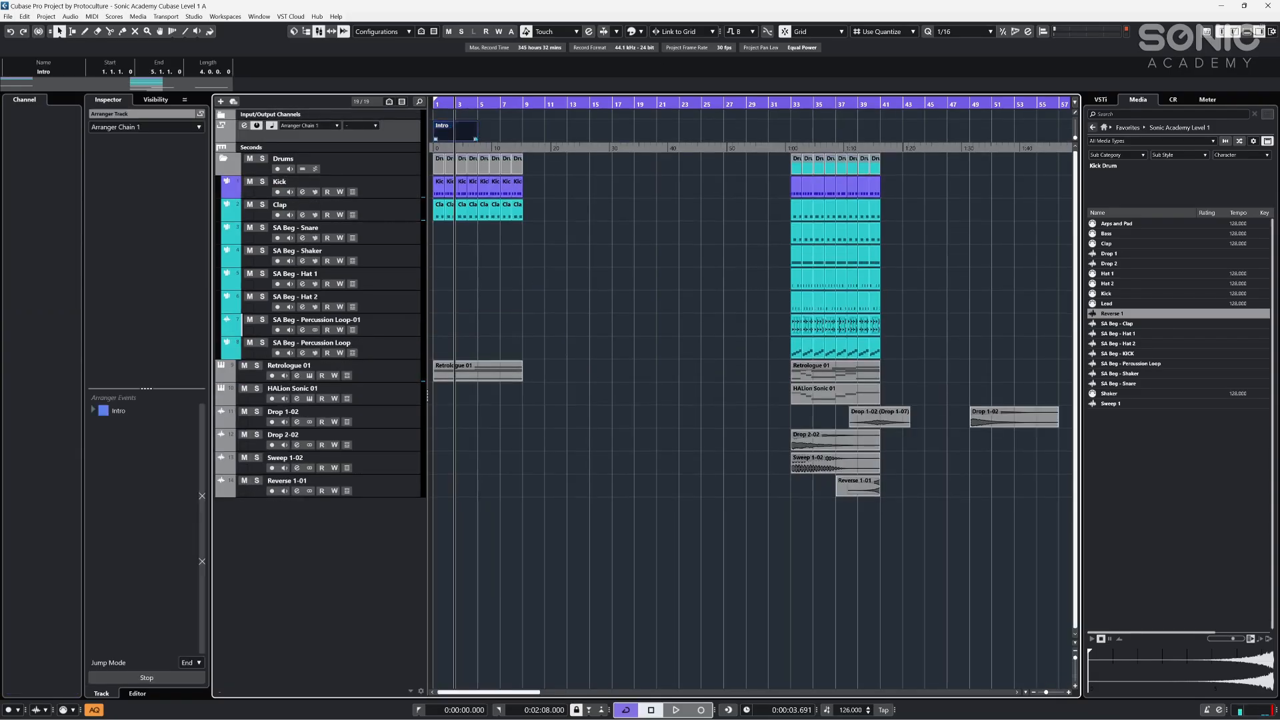
left_click_drag(475, 138, 520, 140)
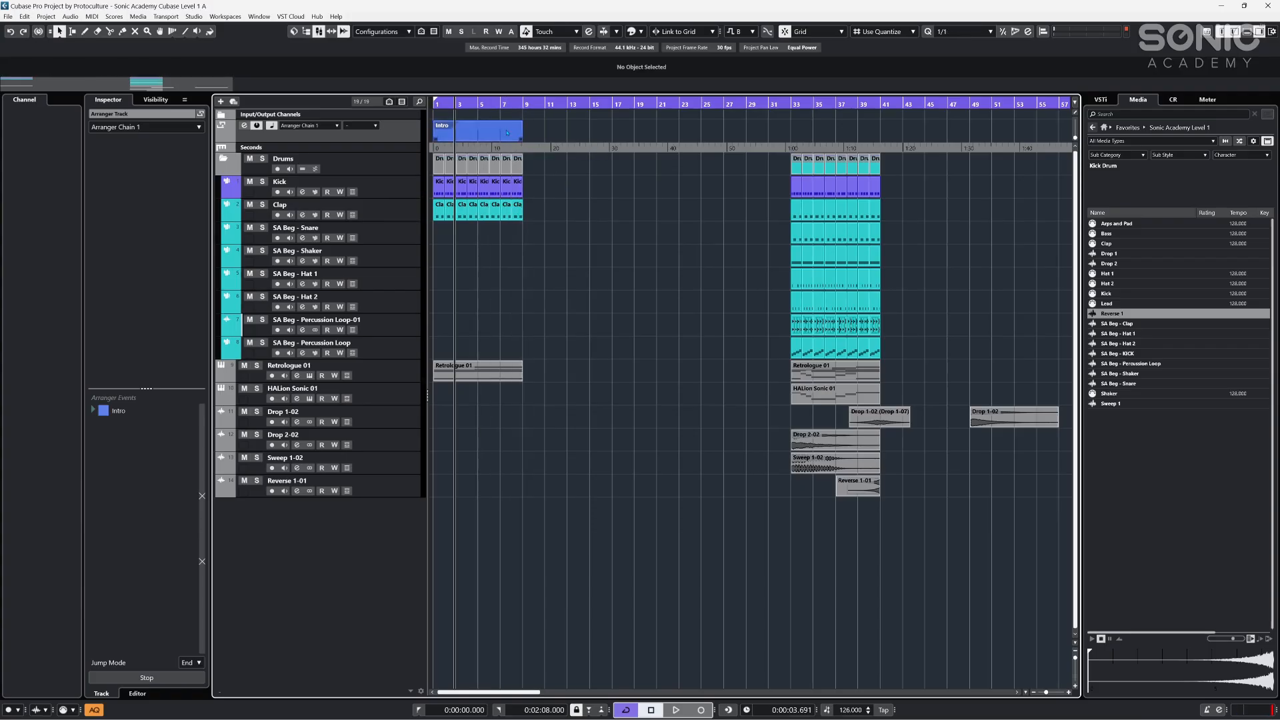
key("ctrl+d")
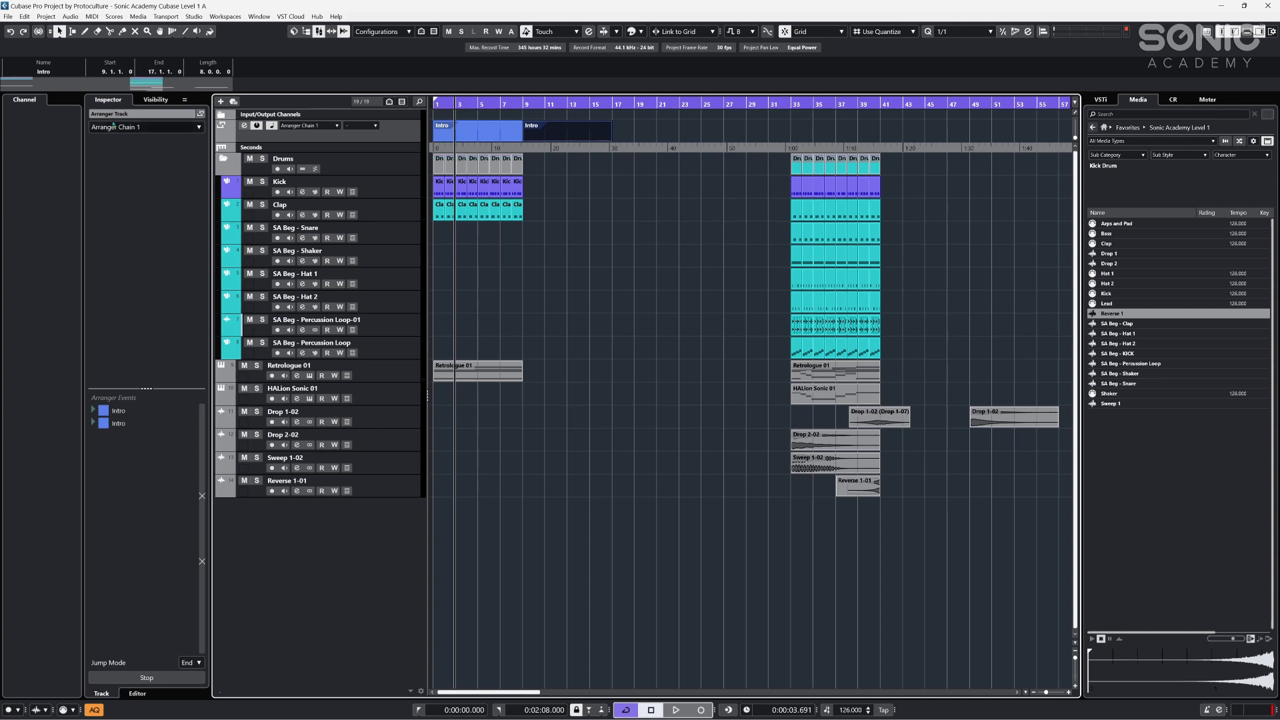
left_click(61, 72)
type("2")
left_click(634, 188)
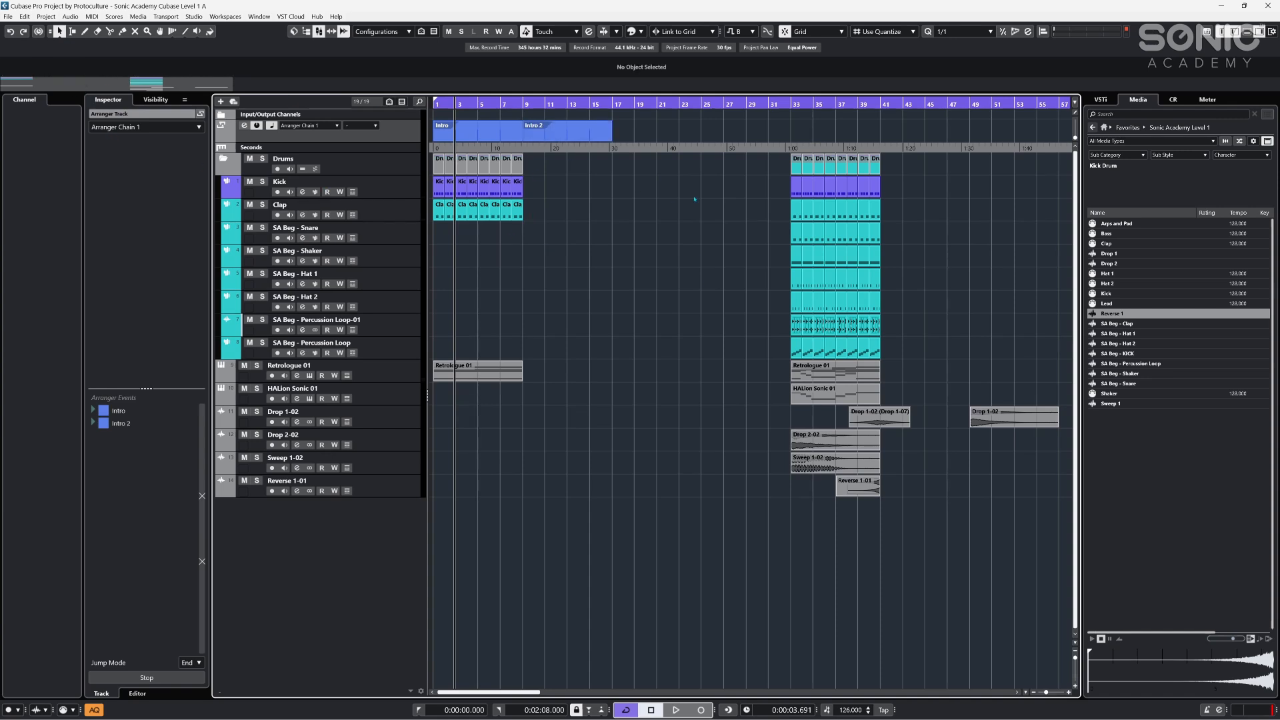
- Duplicate the intro's kick, clap and Retrologue 01 parts into bars 9 to 17
left_click_drag(595, 356, 430, 172)
left_click(544, 247)
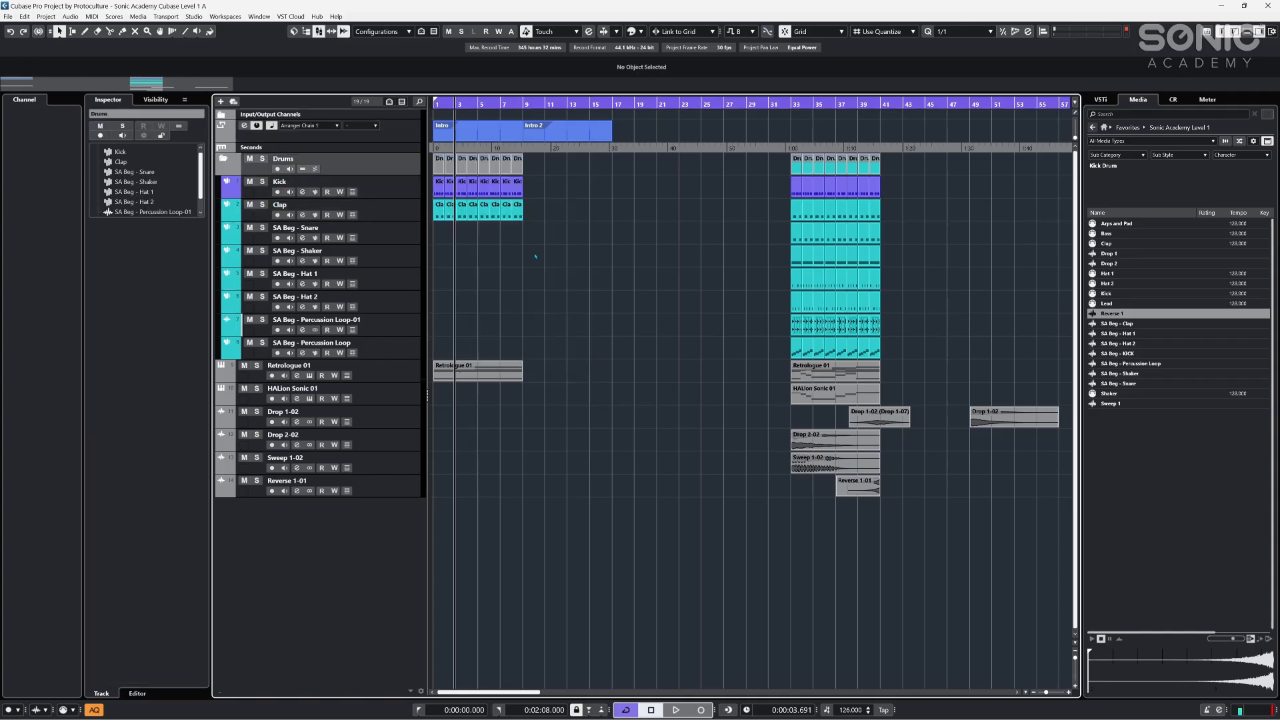
left_click_drag(563, 398, 532, 176)
left_click(663, 288)
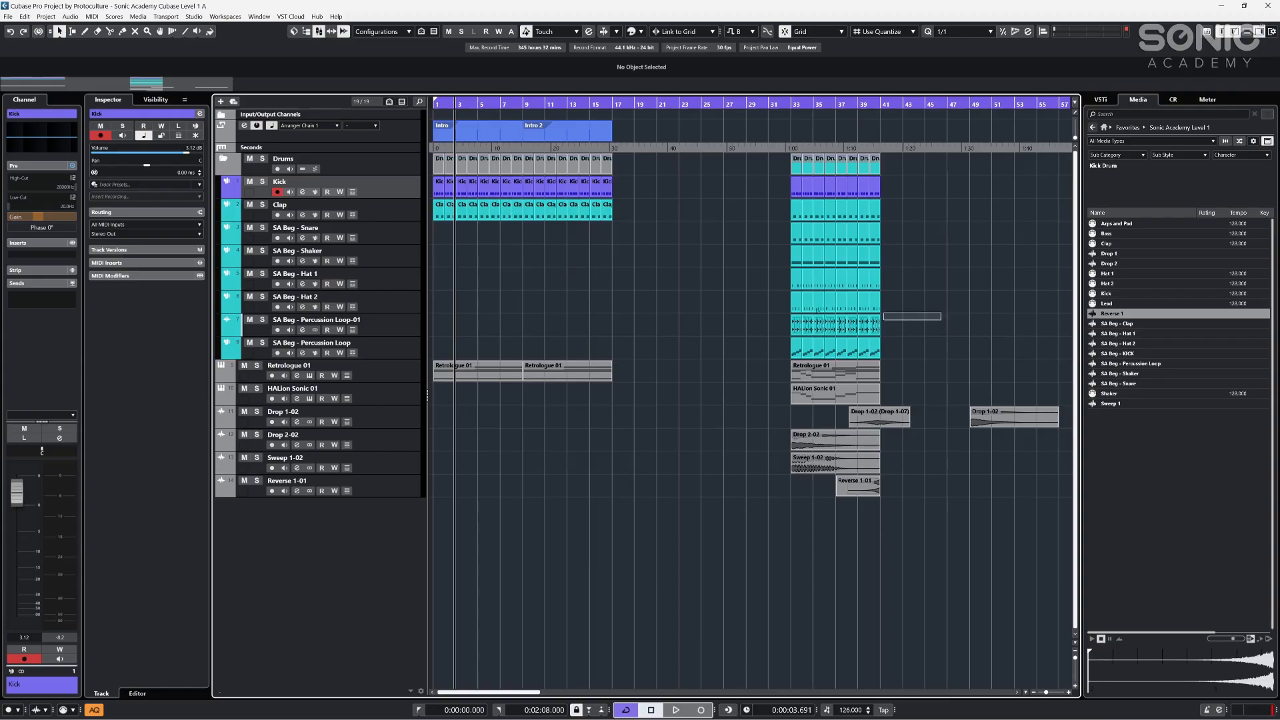
- Copy the eight-bar SA Beg - Percussion Loop parts to bar 9 and play the transition into Intro 2
left_click(833, 325)
left_click_drag(800, 348, 515, 352)
left_click(508, 111)
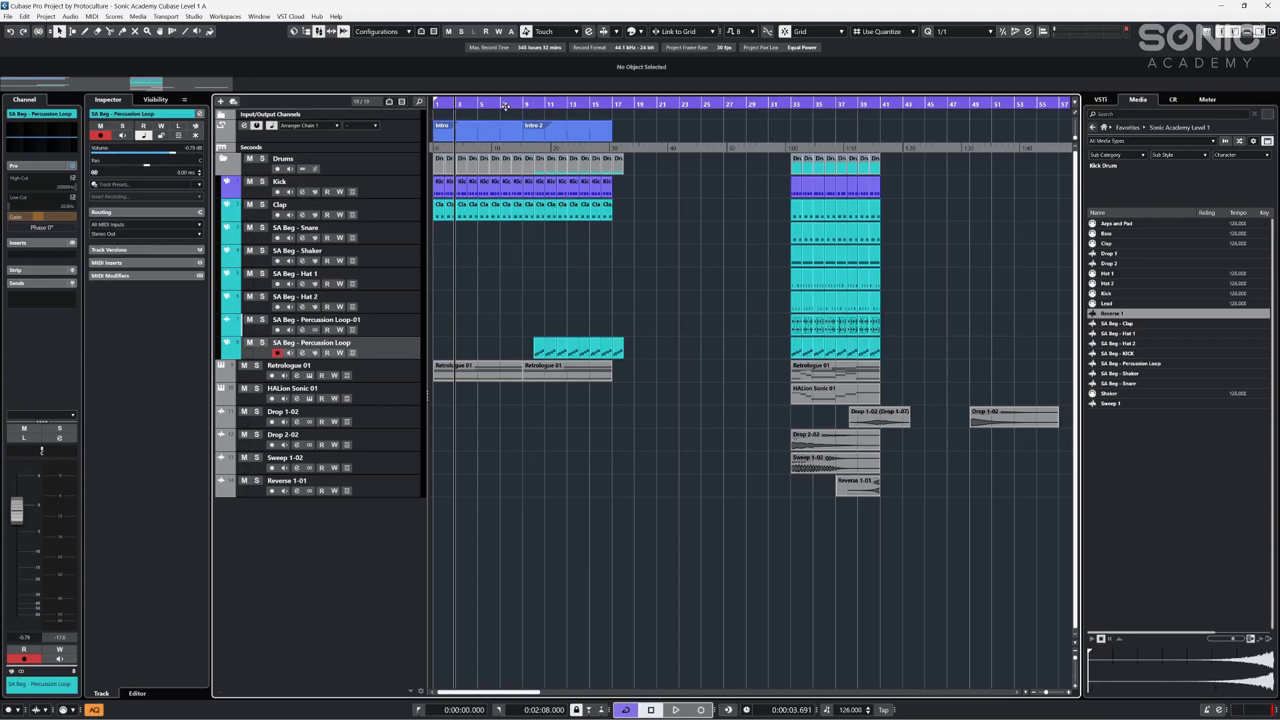
left_click(512, 104)
left_click_drag(537, 354, 524, 353)
key("space")
left_click(674, 356)
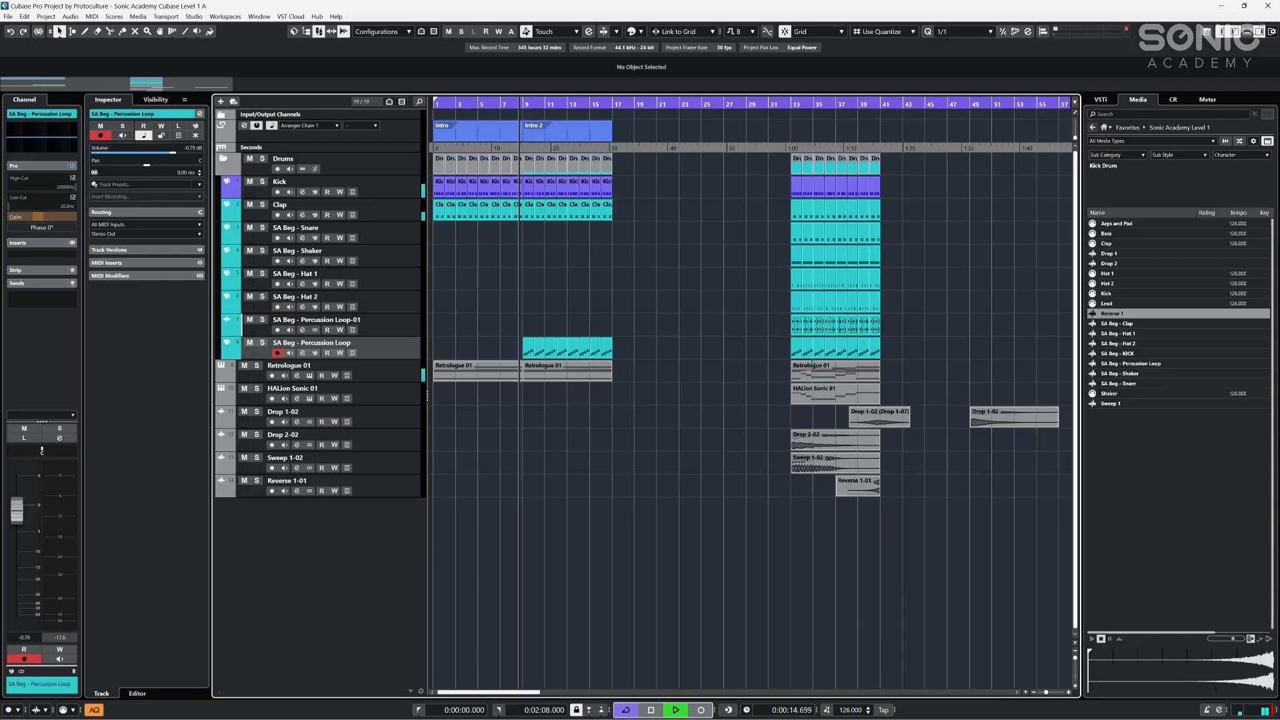
- Copy Reverse 1-01 to bar 13 and Drop 2-02 to bar 9, then lower the Drop 2-02 track's volume to -11.1 dB
left_click(809, 451)
left_click_drag(872, 489, 603, 489)
left_click_drag(814, 445, 547, 445)
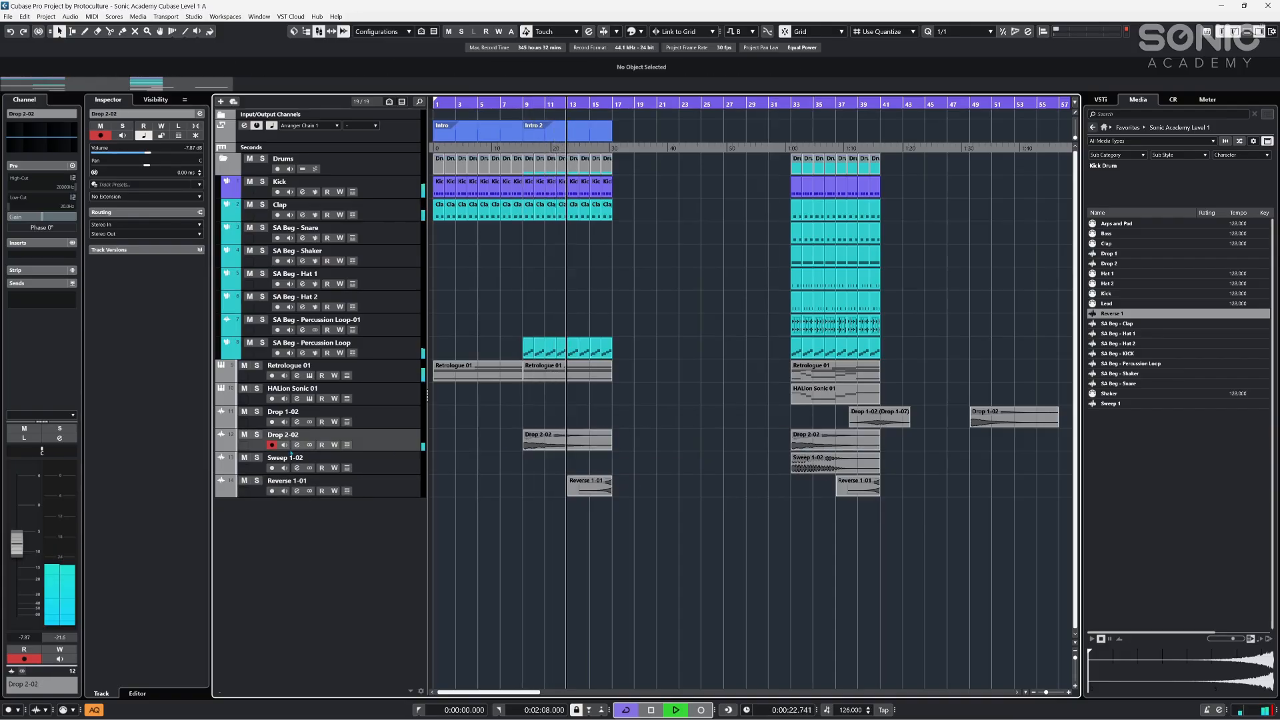
left_click_drag(16, 551, 16, 562)
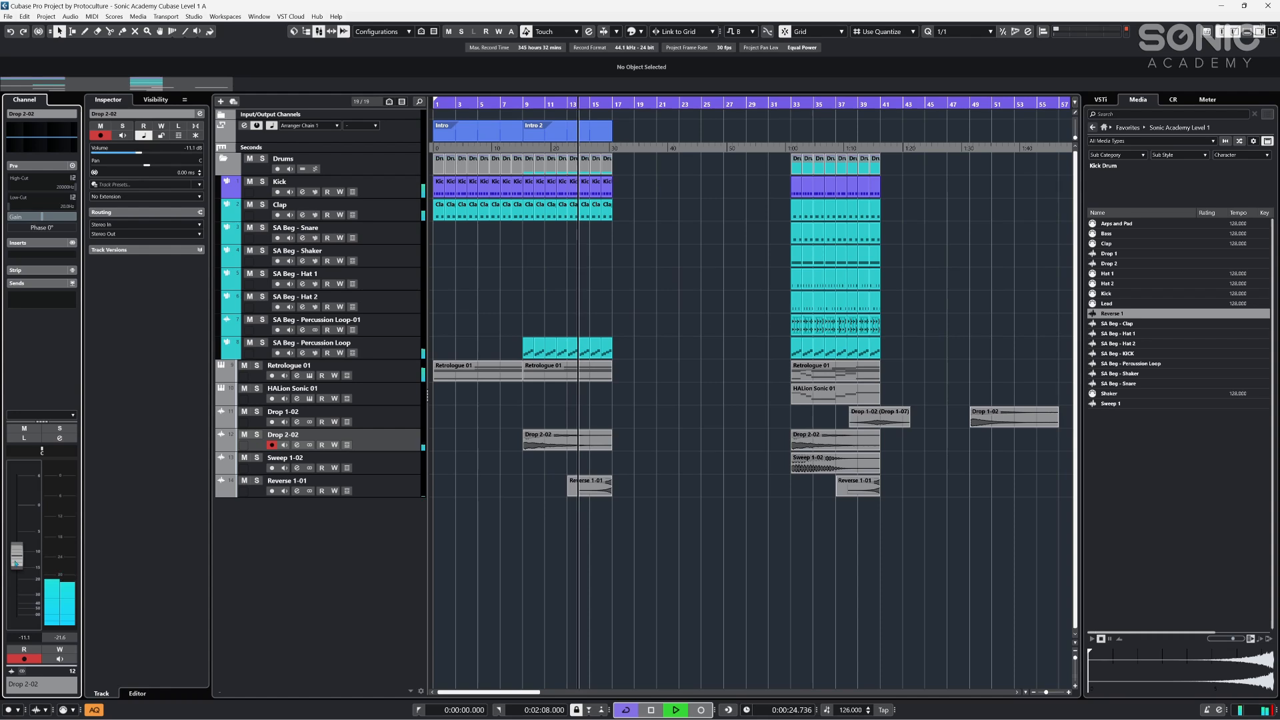
- Stop playback, move the copied Drop 2-02 event to bar 17 and copy Sweep 1-02 to bar 9
key("space")
left_click_drag(587, 440, 676, 440)
left_click_drag(813, 463, 546, 463)
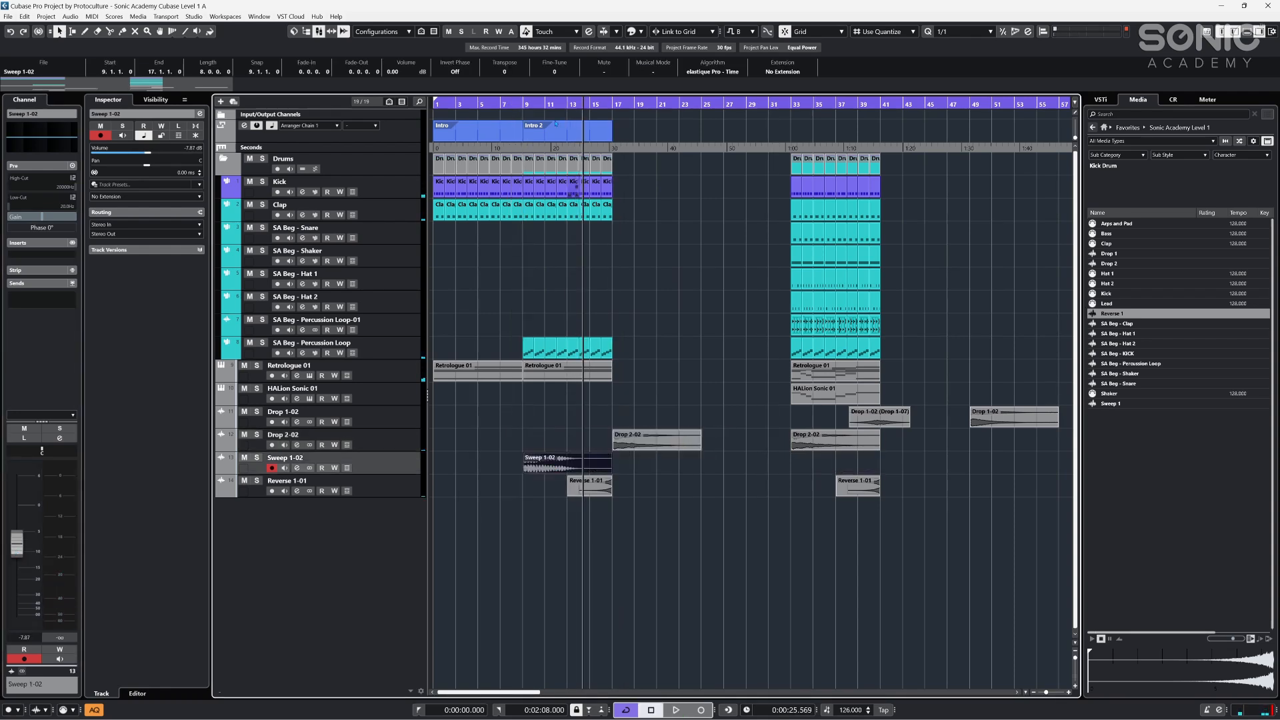
- Play from bar 9 and lower the Sweep 1-02 track's volume to -10.1 dB
left_click(526, 104)
key("space")
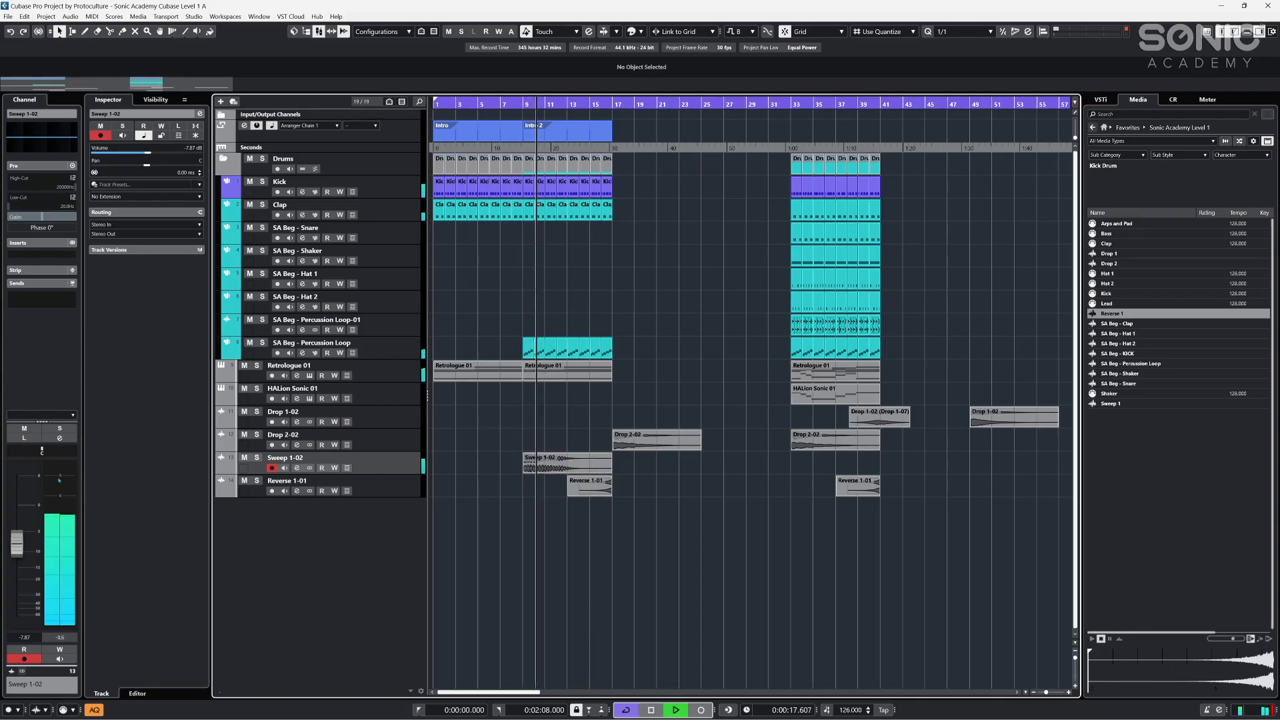
left_click(660, 227)
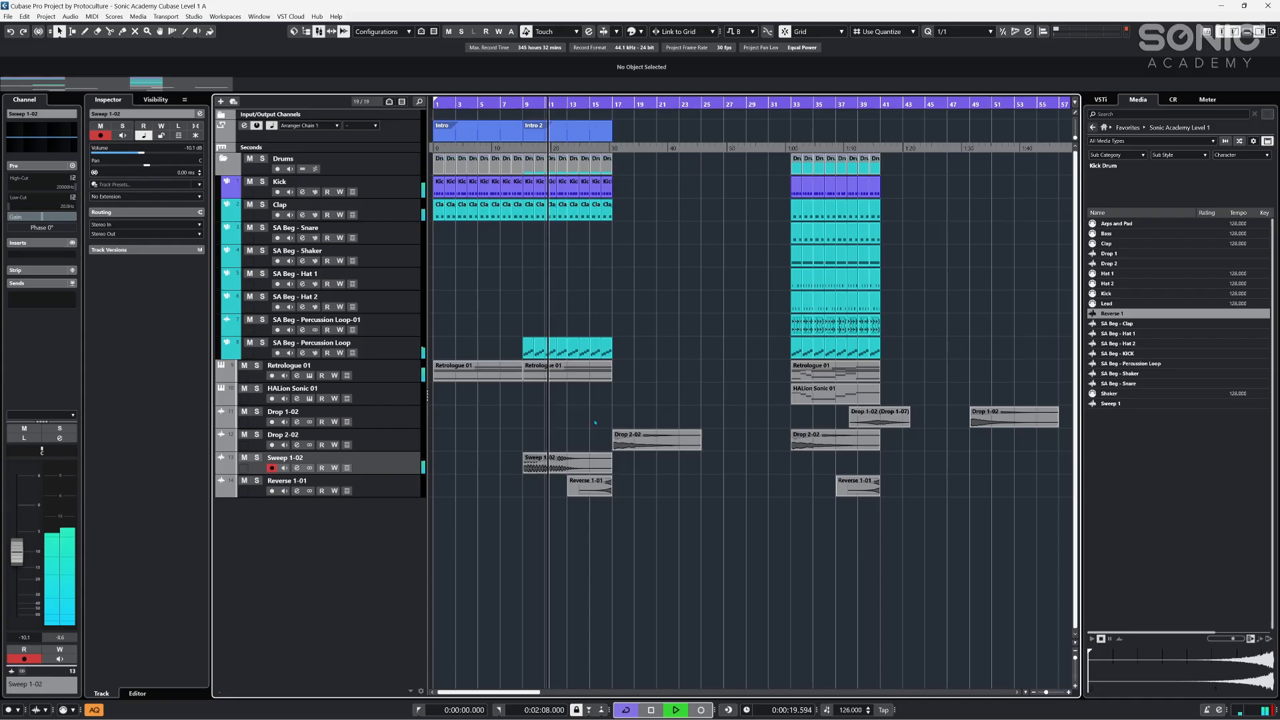
key("space")
- Copy the original Retrologue 01 part to bars 17 and 25, and copy Reverse 1-01 to bar 29
left_click_drag(827, 371, 756, 370)
left_click(697, 409)
left_click(771, 486)
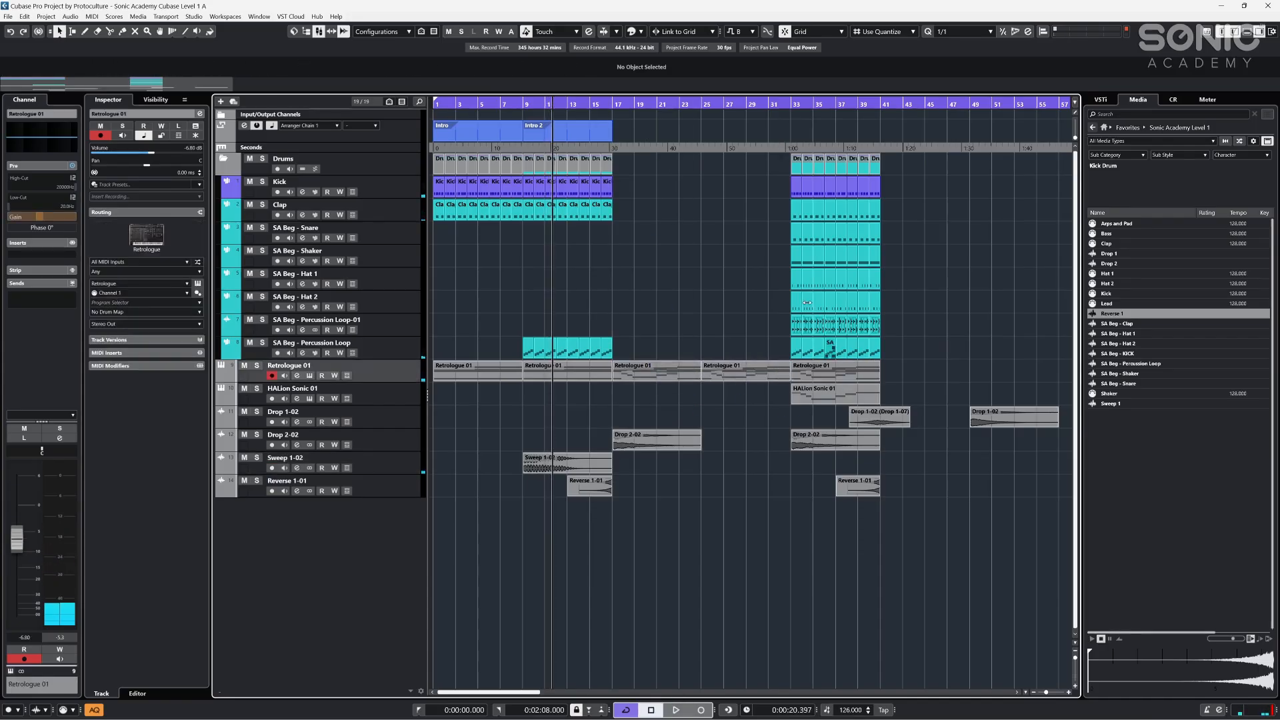
left_click_drag(580, 489, 764, 492)
- Duplicate the Intro and Intro 2 arranger events together to cover bars 17 to 33
left_click(624, 174)
left_click(595, 134)
left_click_drag(663, 130, 461, 141)
left_click(593, 134)
left_click_drag(632, 134, 436, 121)
key("ctrl+d")
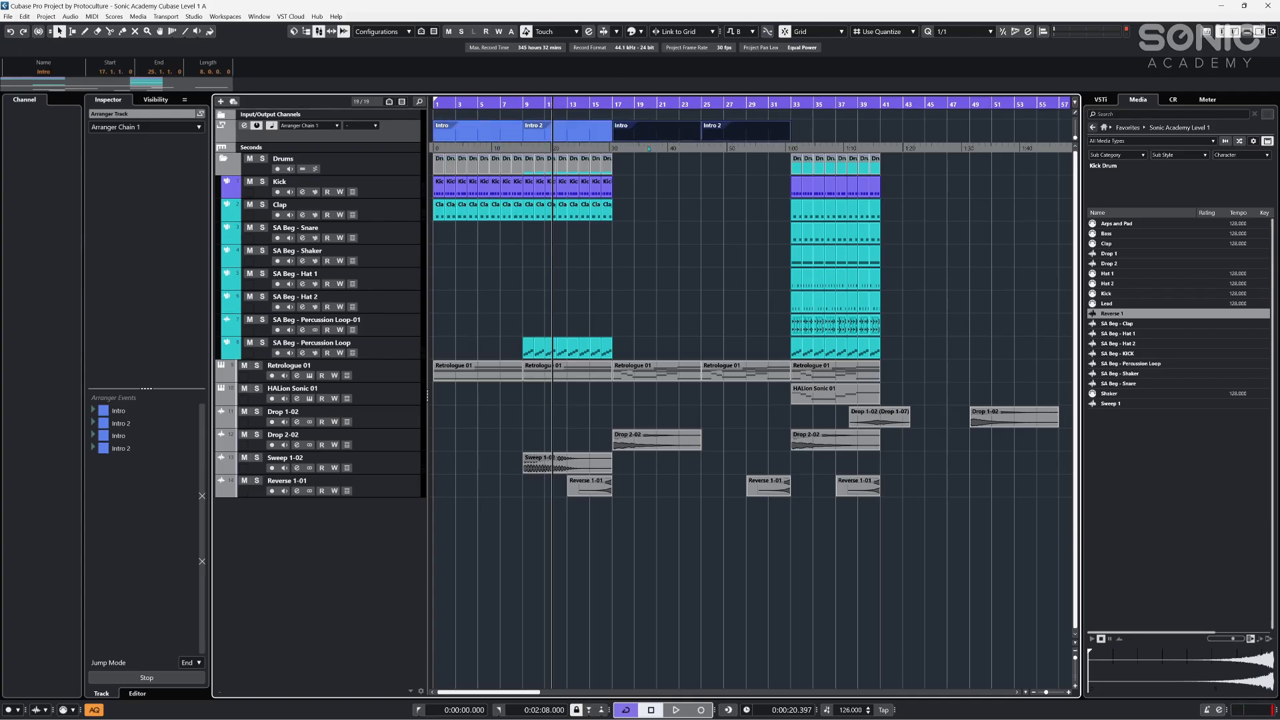
- Rename the duplicated Intro arranger event at bar 17 as Break 1
left_click(828, 134)
left_click_drag(829, 134, 626, 130)
left_click(760, 231)
left_click(638, 126)
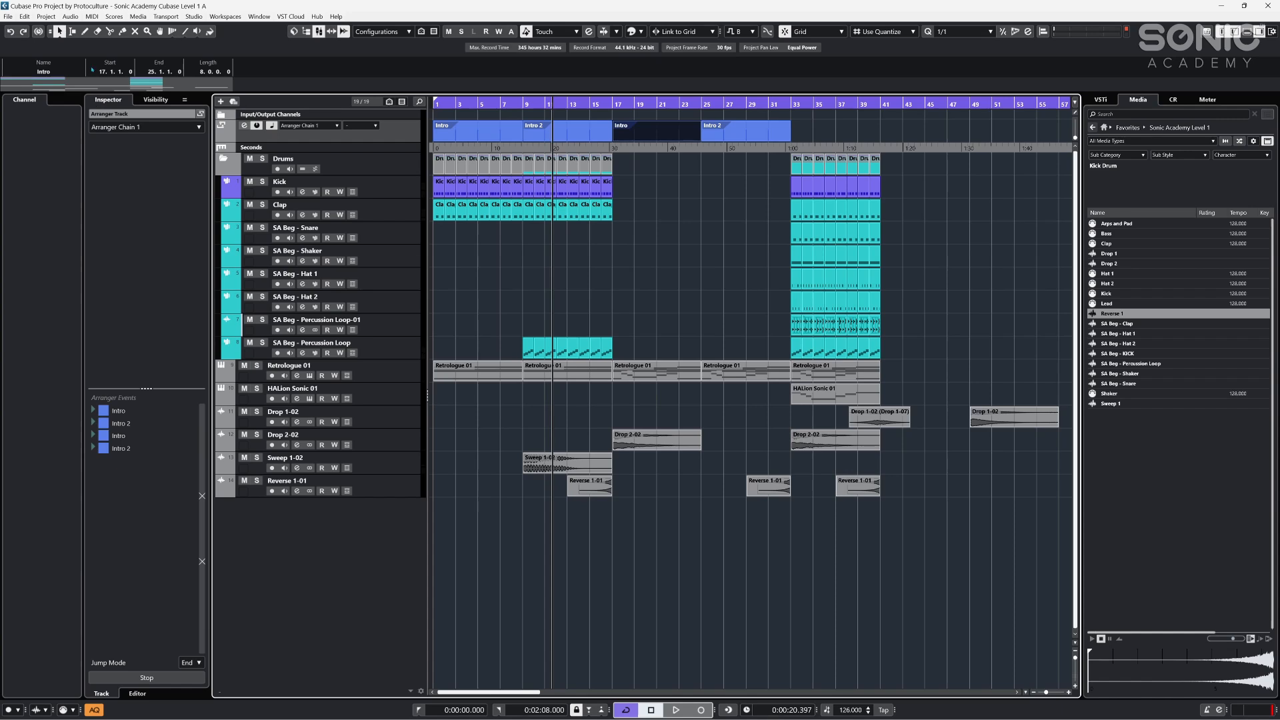
left_click(42, 71)
type("Break 1")
key("Return")
- Rename the duplicated Intro 2 arranger event at bar 25 as Build 1
left_click(742, 137)
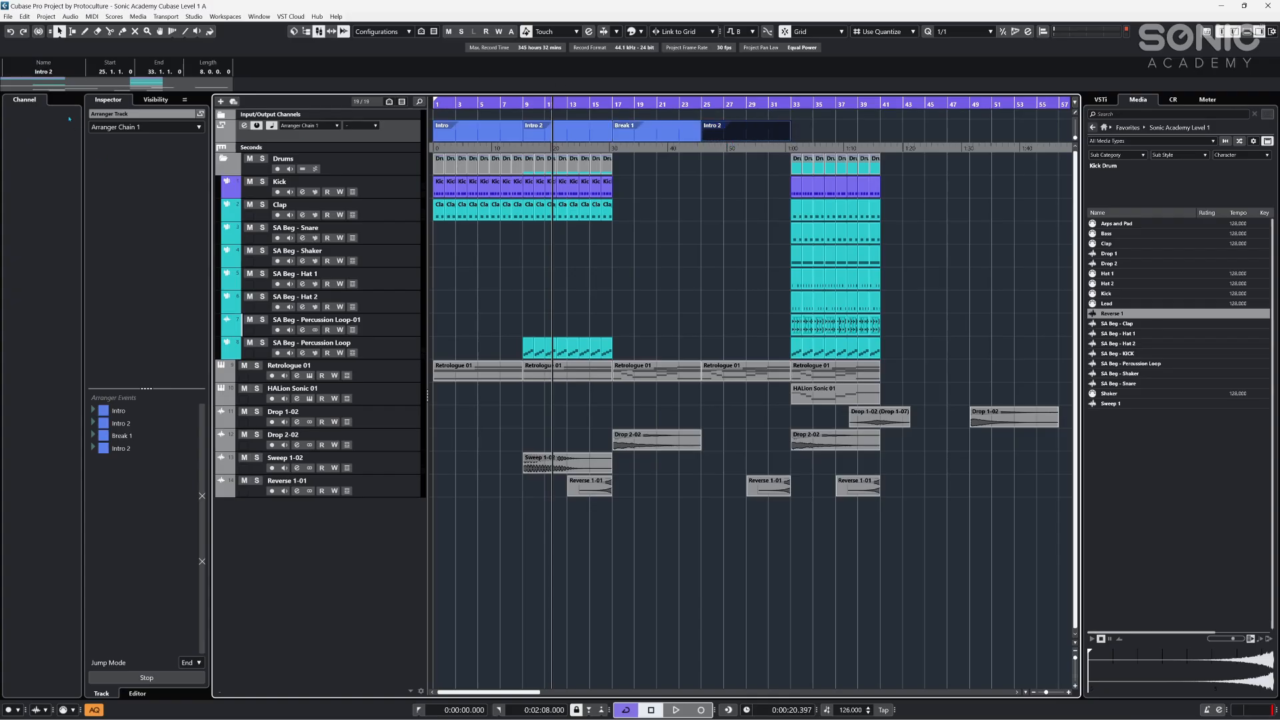
left_click(38, 71)
type("Build 1")
key("Return")
- Colour the Break 1 and Build 1 arranger events lime green
left_click(664, 131)
left_click(665, 130)
left_click(635, 32)
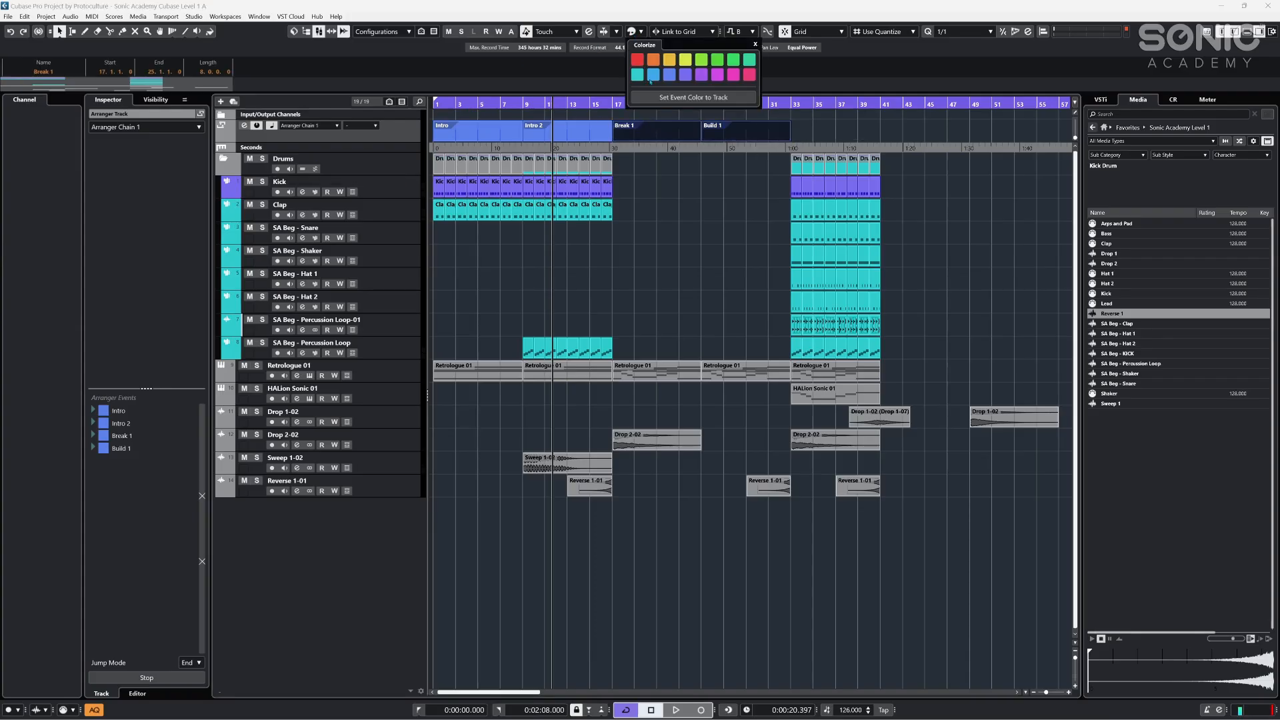
left_click(701, 59)
left_click(624, 153)
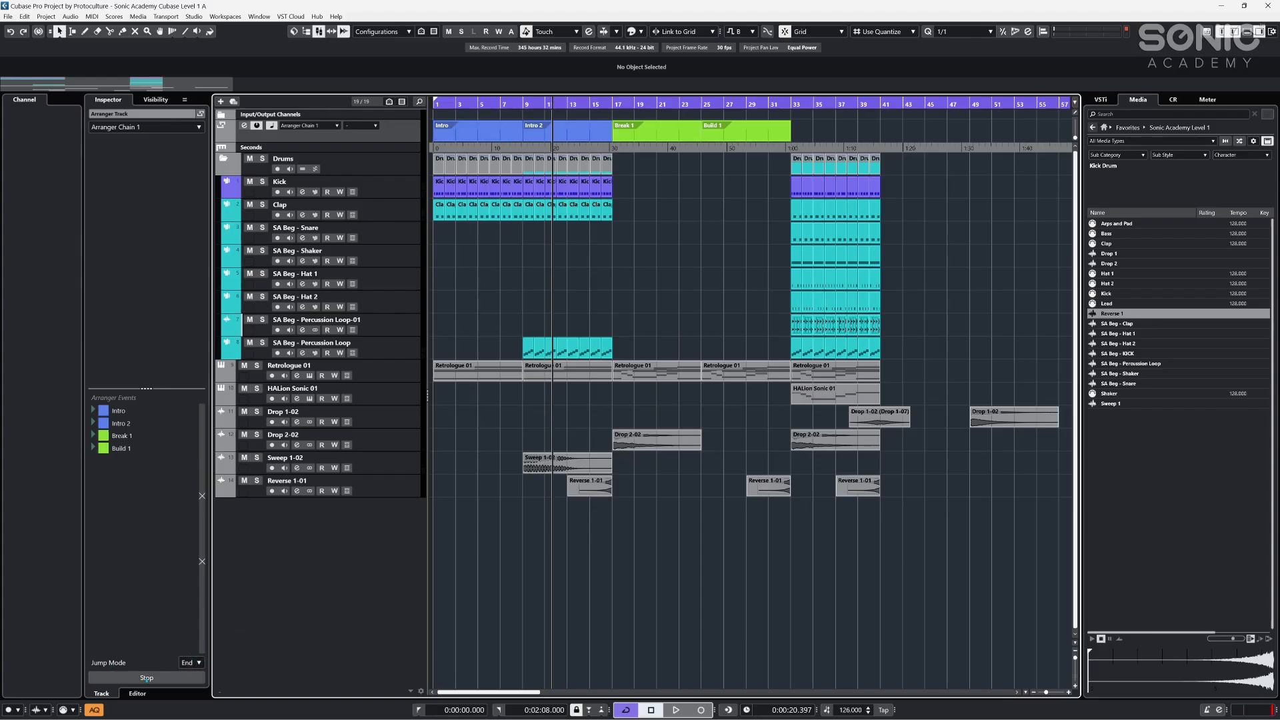
- Shorten the Intro 2 arranger event to end at bar 15 and add a new arranger event covering bars 15 to 17
left_click(571, 132)
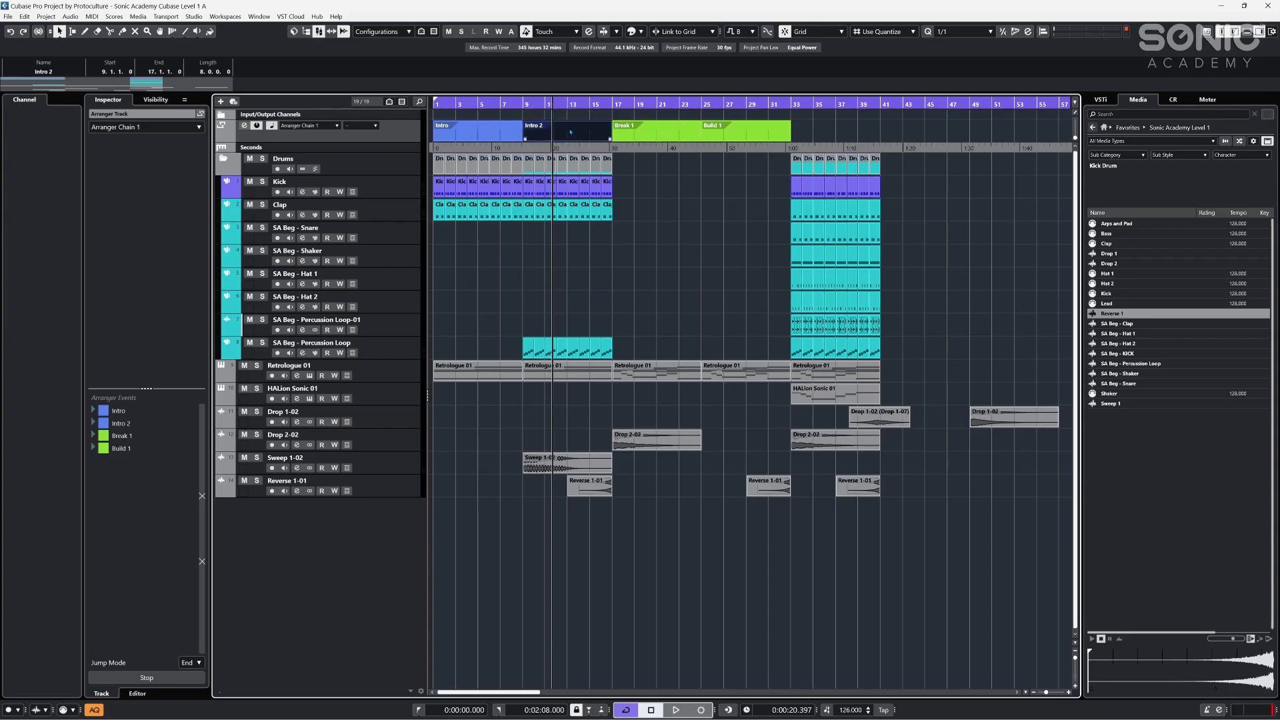
mouse_move(610, 138)
left_mouse_down()
mouse_move(569, 140)
mouse_move(610, 133)
left_mouse_up()
double_click(604, 131)
key("ctrl+z")
left_click(657, 133)
left_click(640, 267)
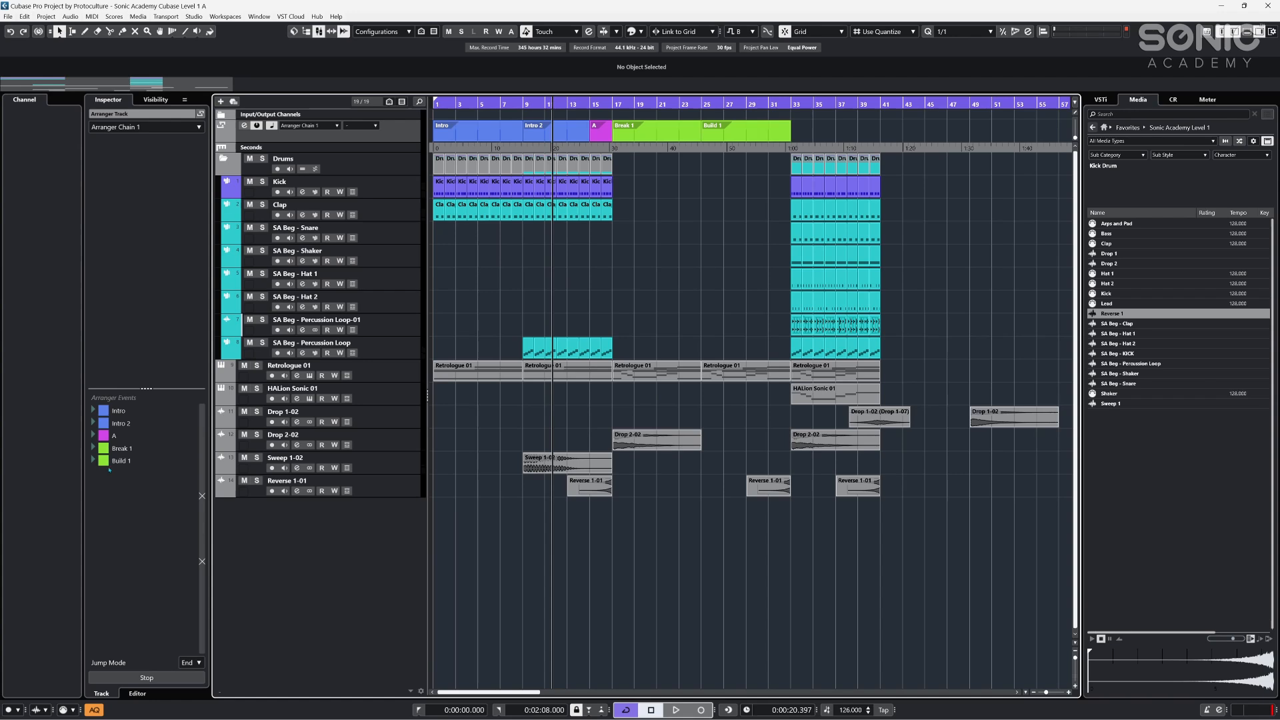
- Start playback from section A, jump to Build 1 and set the arranger jump mode to 1 Bar
left_click(94, 436)
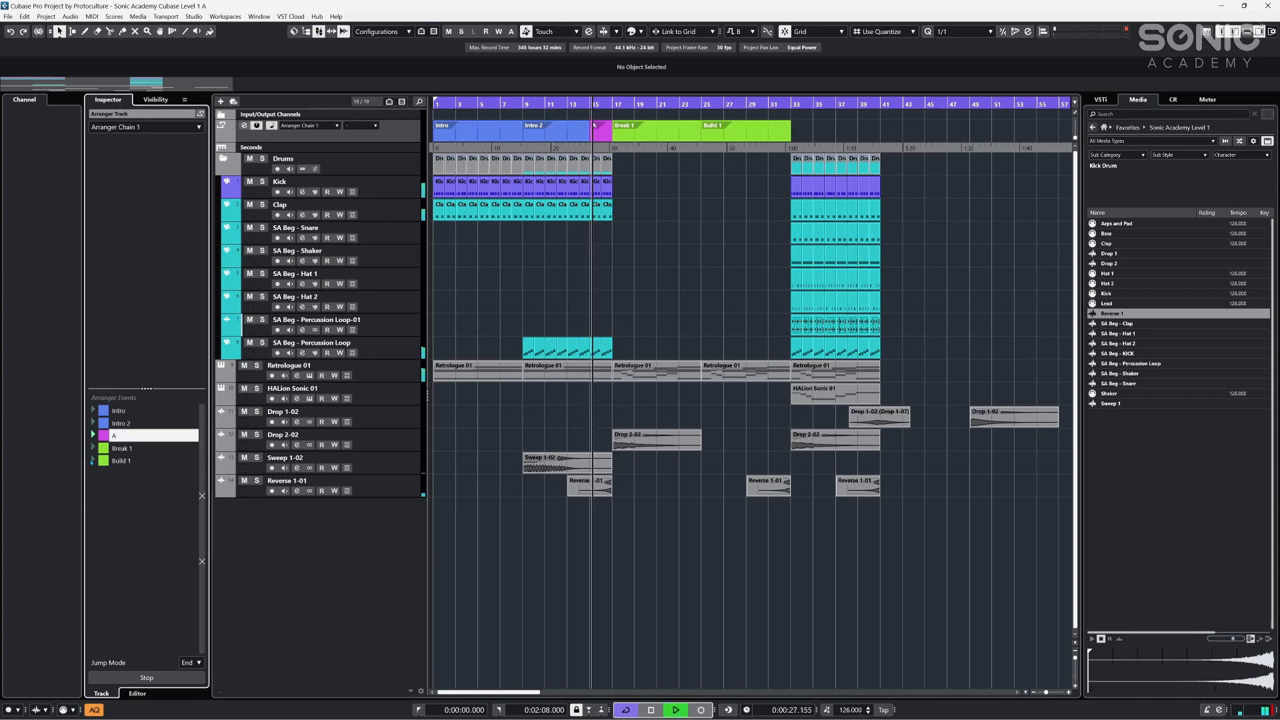
left_click(93, 459)
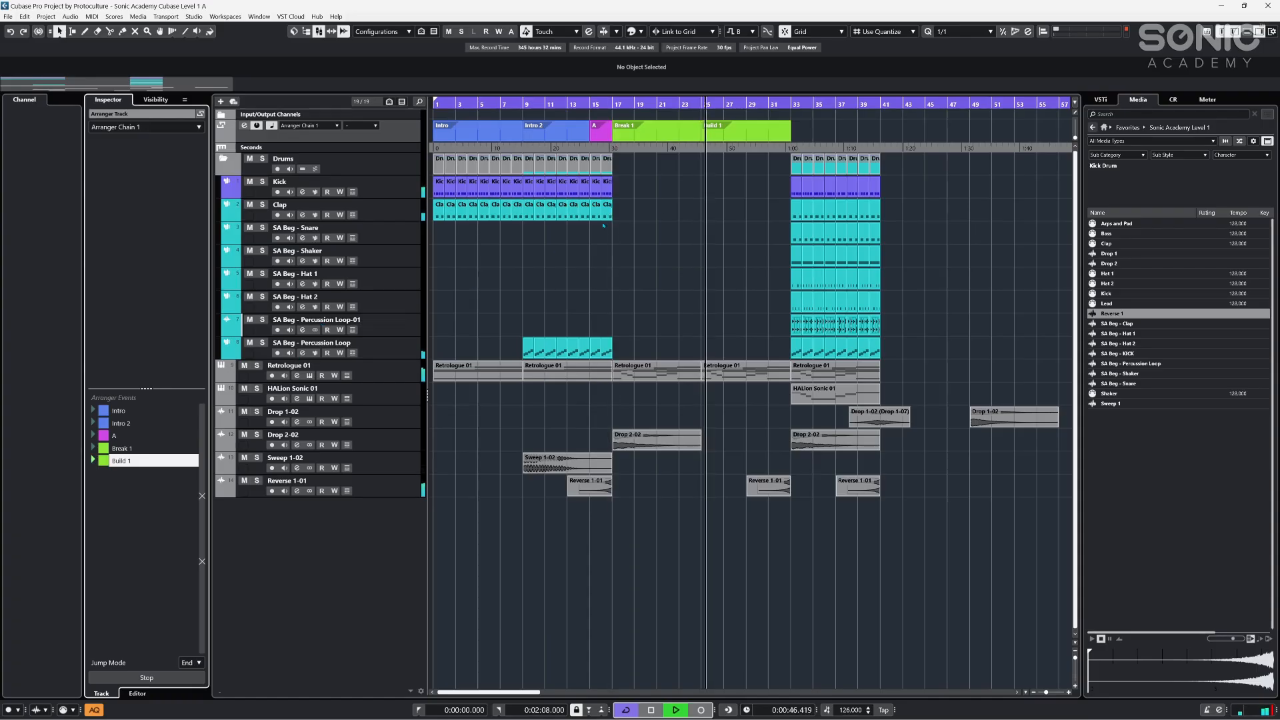
left_click(191, 663)
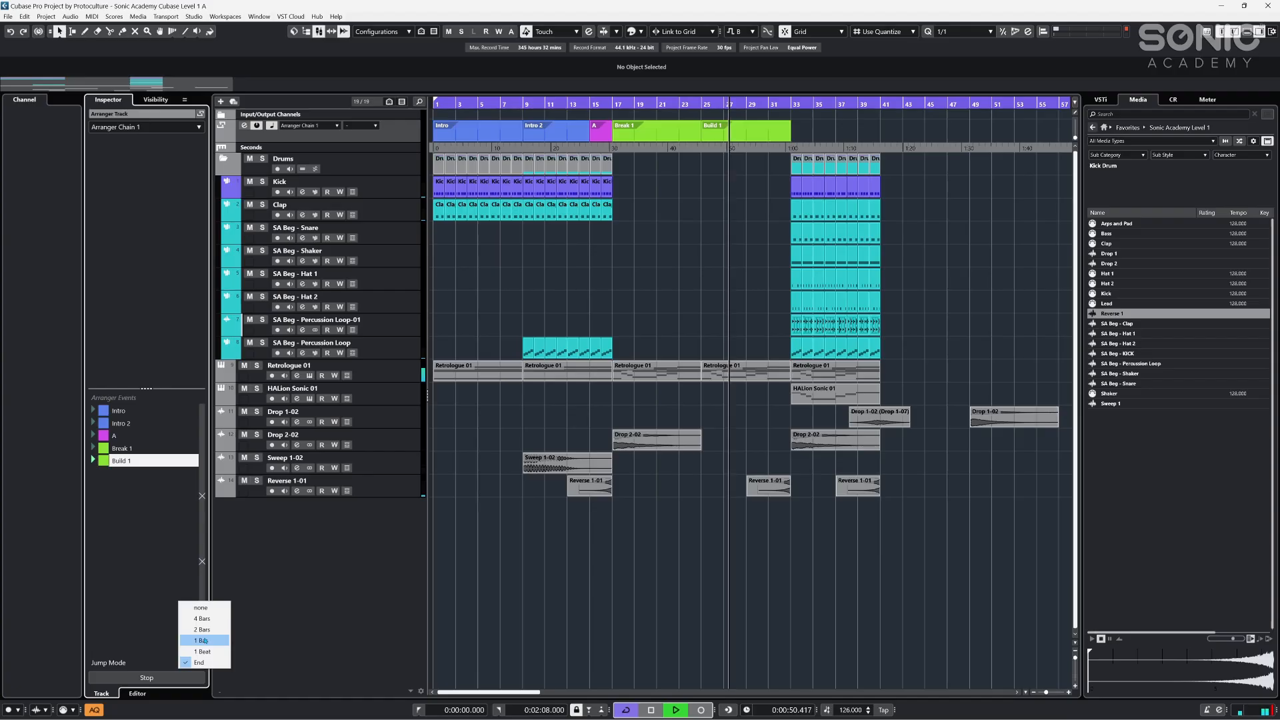
left_click(207, 642)
- Test the arranger's live jumps by triggering Intro 2, Intro, Break 1 and Build 1 during playback
left_click(94, 423)
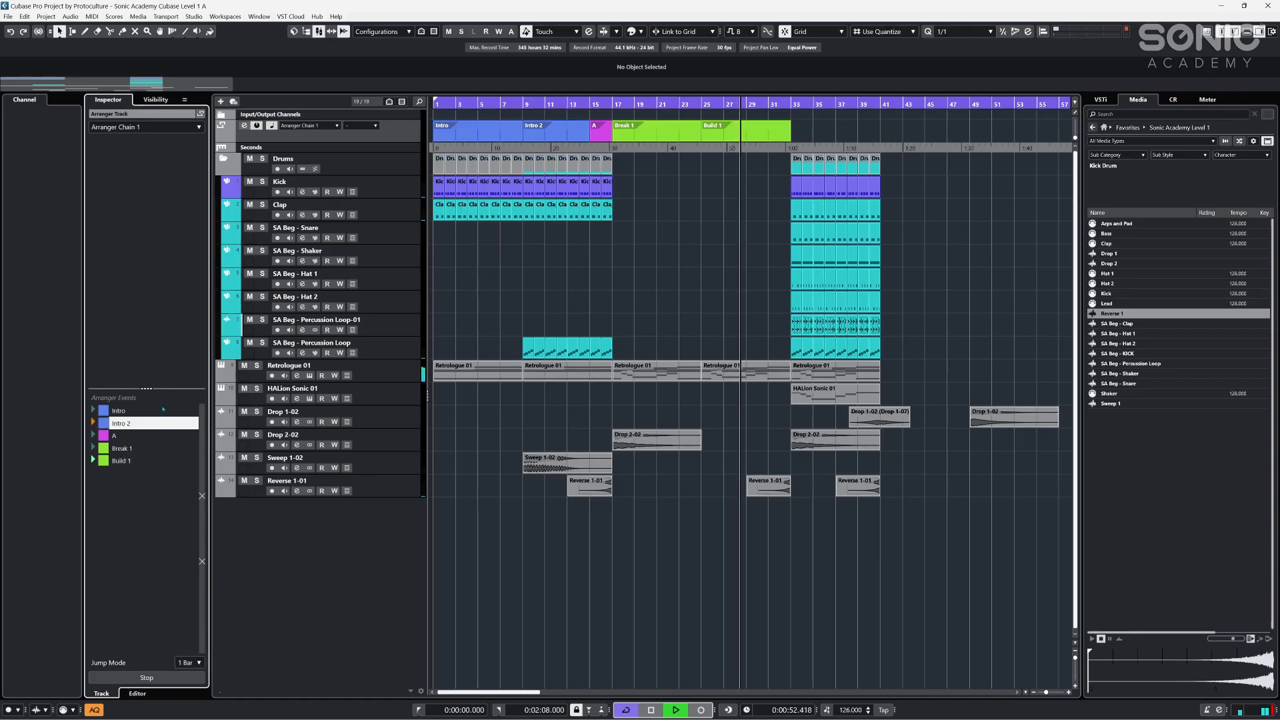
left_click(93, 410)
left_click(94, 448)
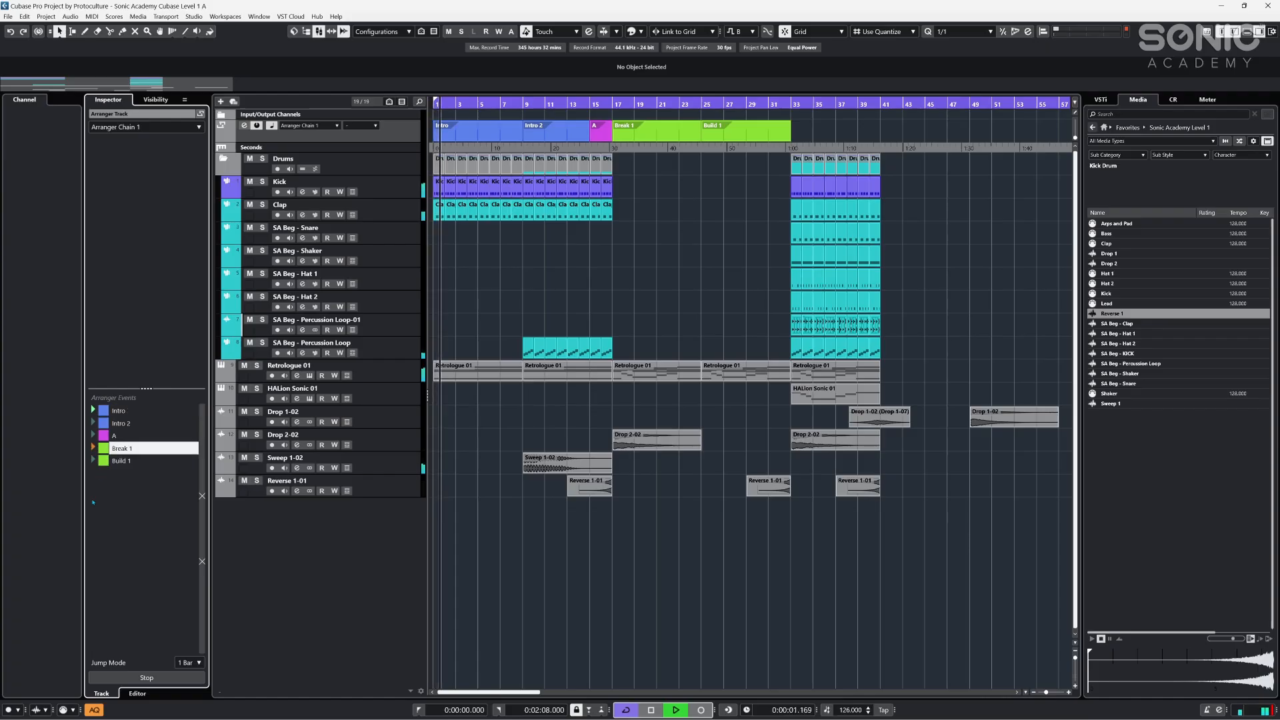
left_click(94, 460)
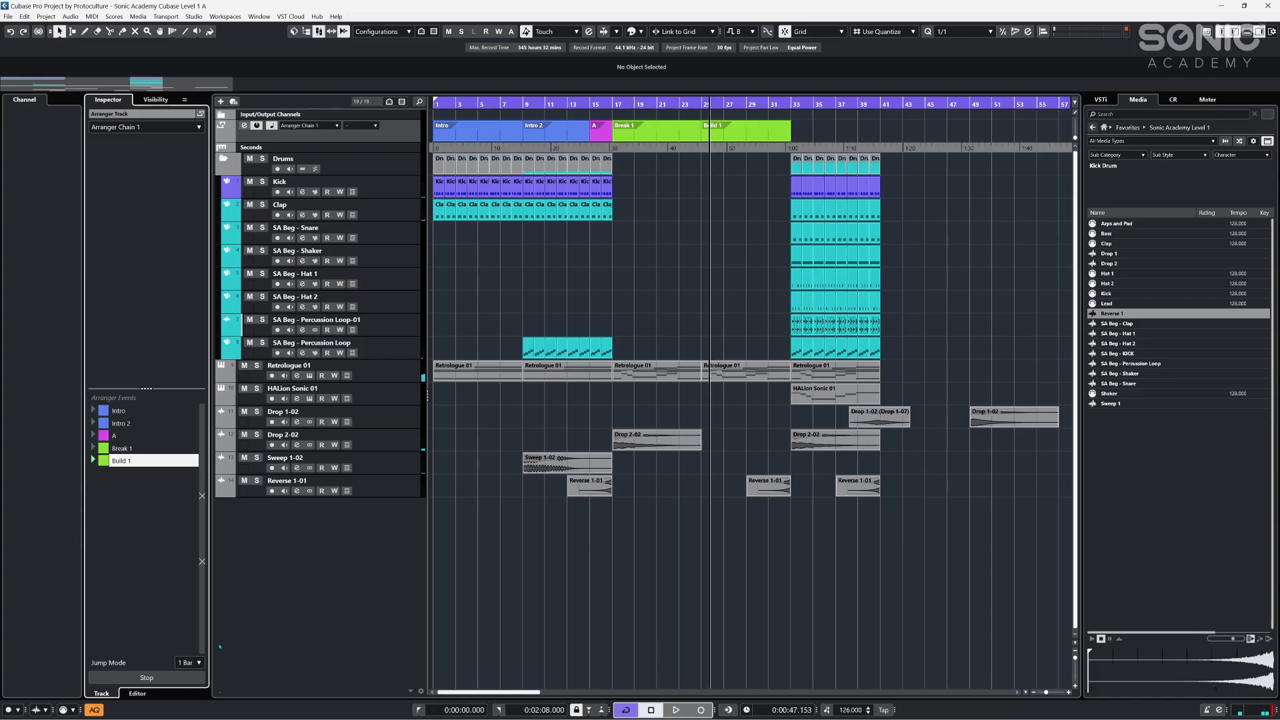
- Duplicate the Build 1 arranger event to bar 33
key("g")
key("g")
key("g")
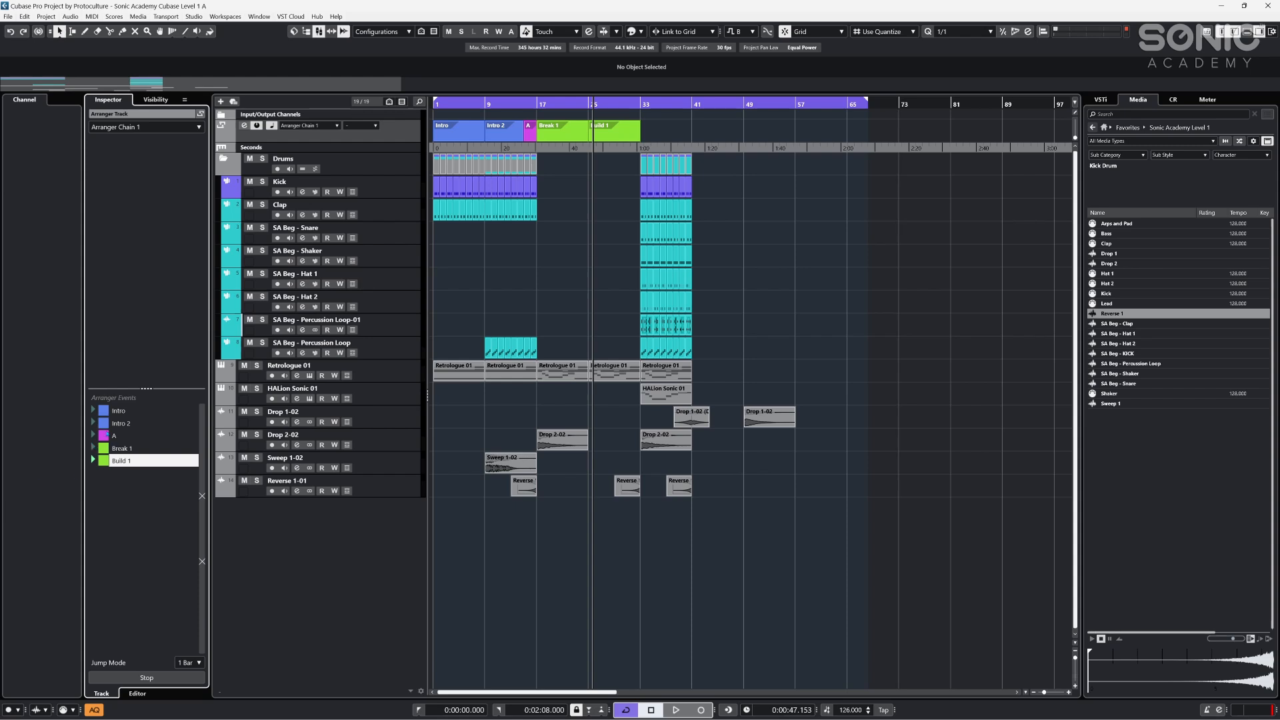
left_click(633, 130)
key("ctrl+d")
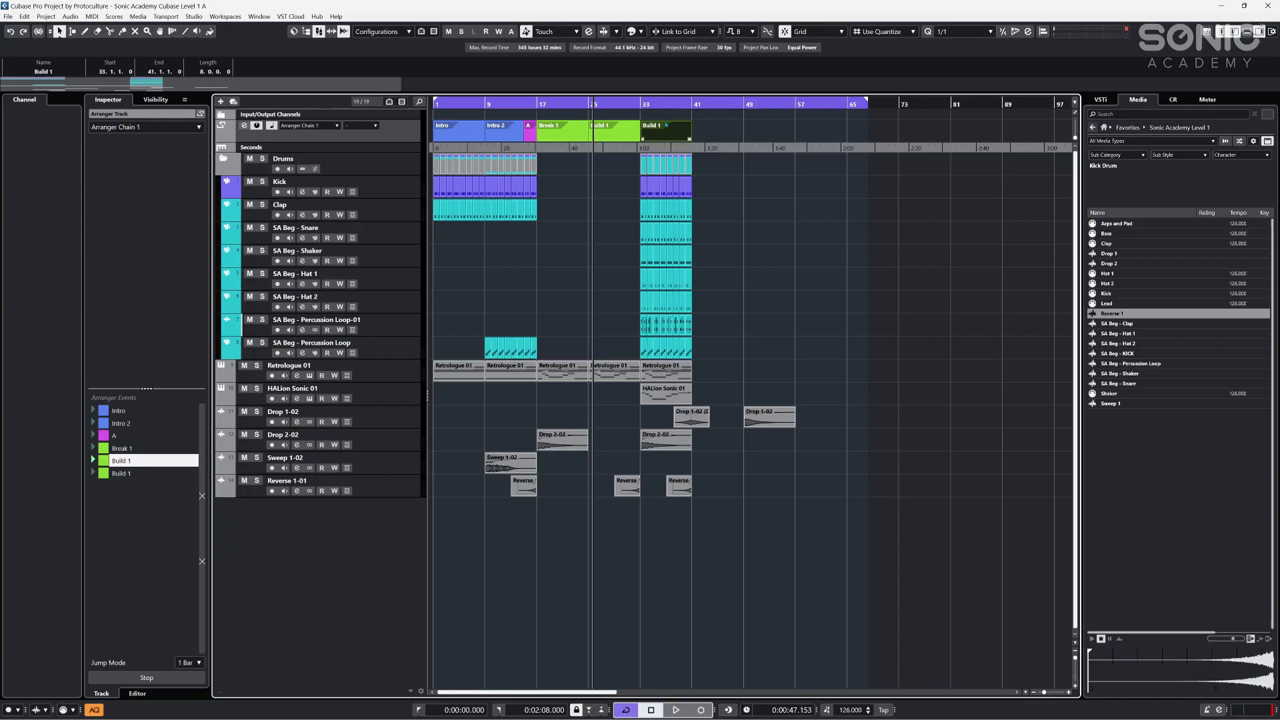
- Rename the arranger event at bar 33 as Main Loop and colour it orange
left_click(69, 70)
type("Main Loop")
key("Return")
left_click(616, 32)
left_click(666, 75)
- Duplicate the Main Loop arranger event to bar 41 and rename the copy Main Loop Build
key("ctrl+d")
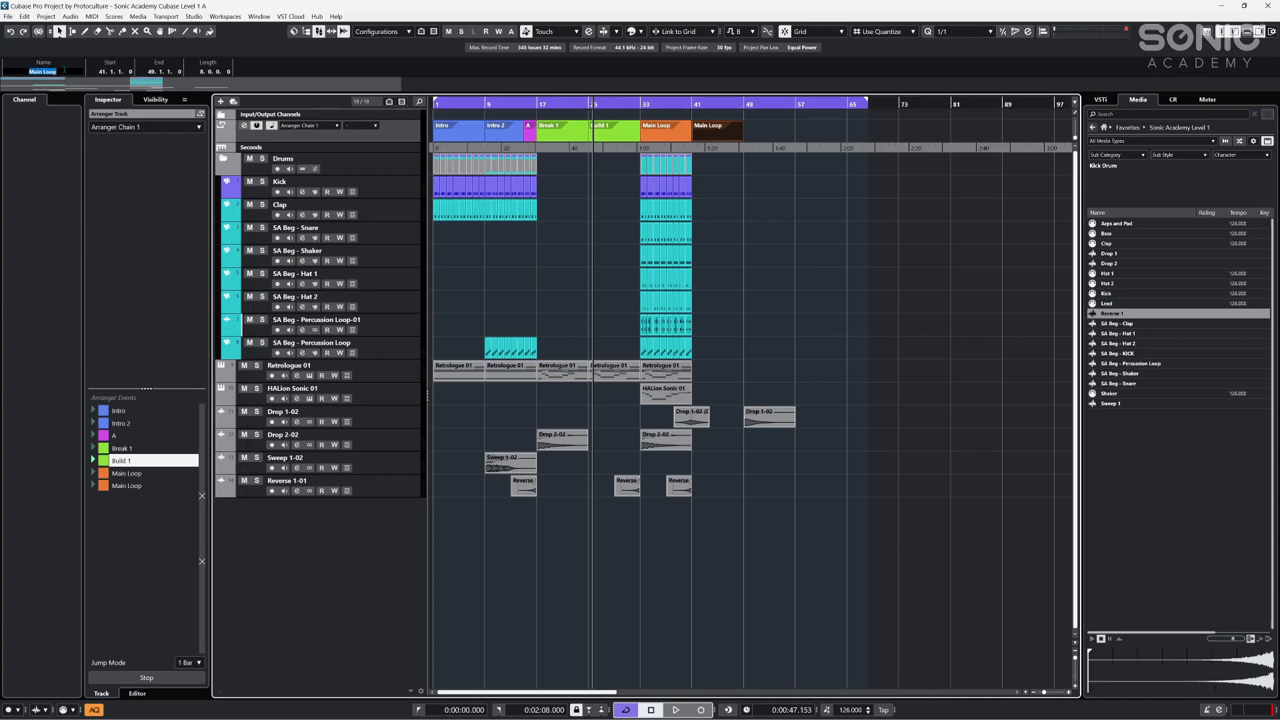
left_click(77, 70)
left_click(77, 71)
type("Build")
key("Return")
left_click(682, 210)
left_click(613, 125)
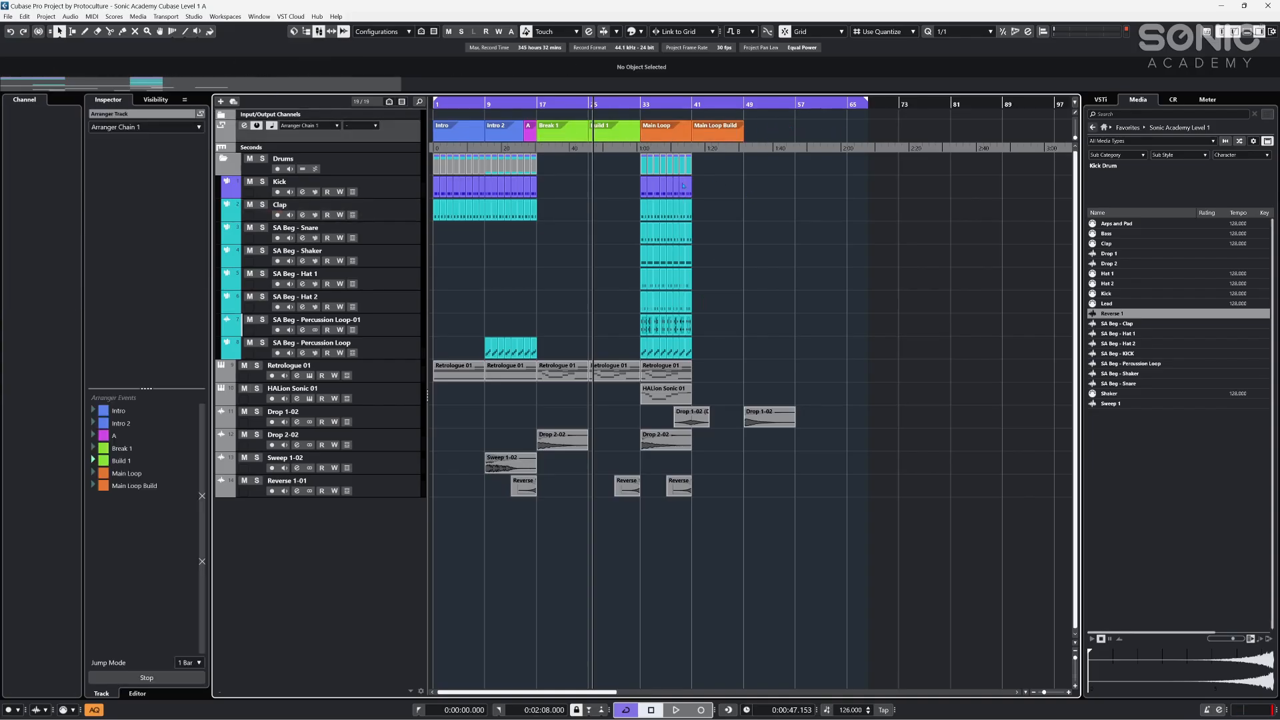
left_click_drag(605, 132, 760, 132)
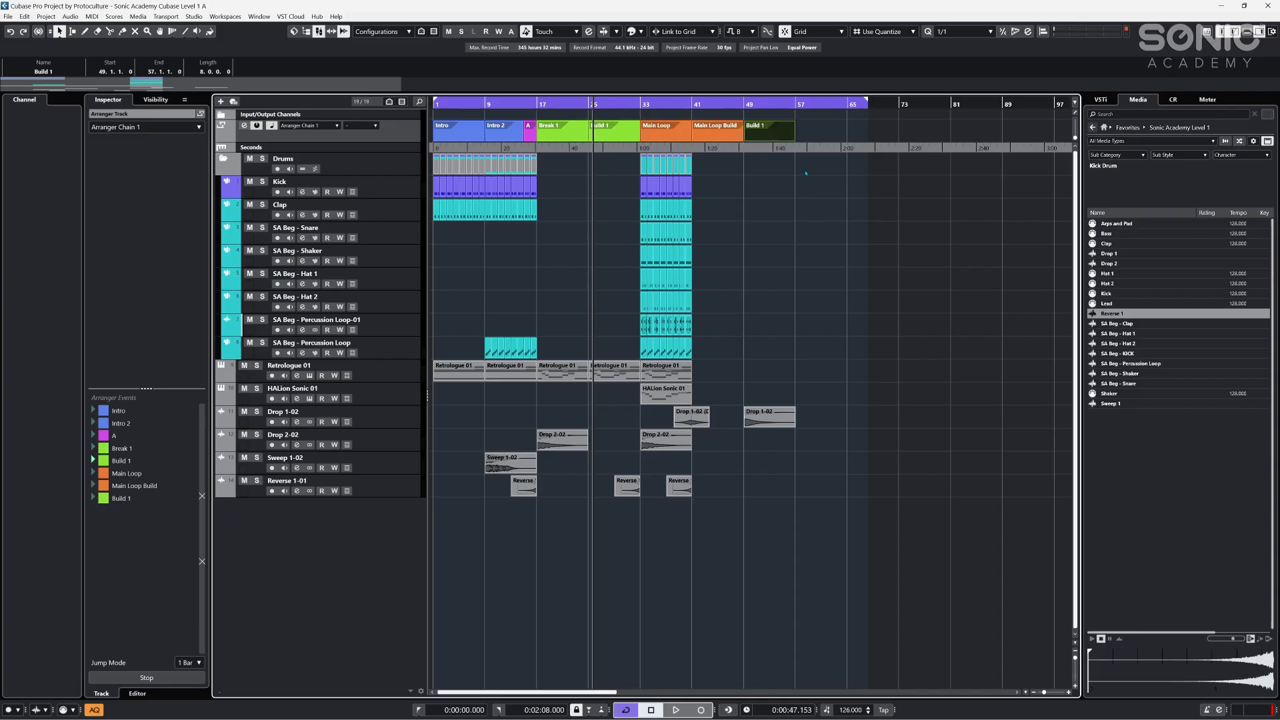
key("Delete")
- Copy the Break 1 arranger event to bar 49 and rename the copy Break 2
mouse_move(559, 131)
left_mouse_down()
mouse_move(770, 130)
mouse_move(565, 130)
left_mouse_up()
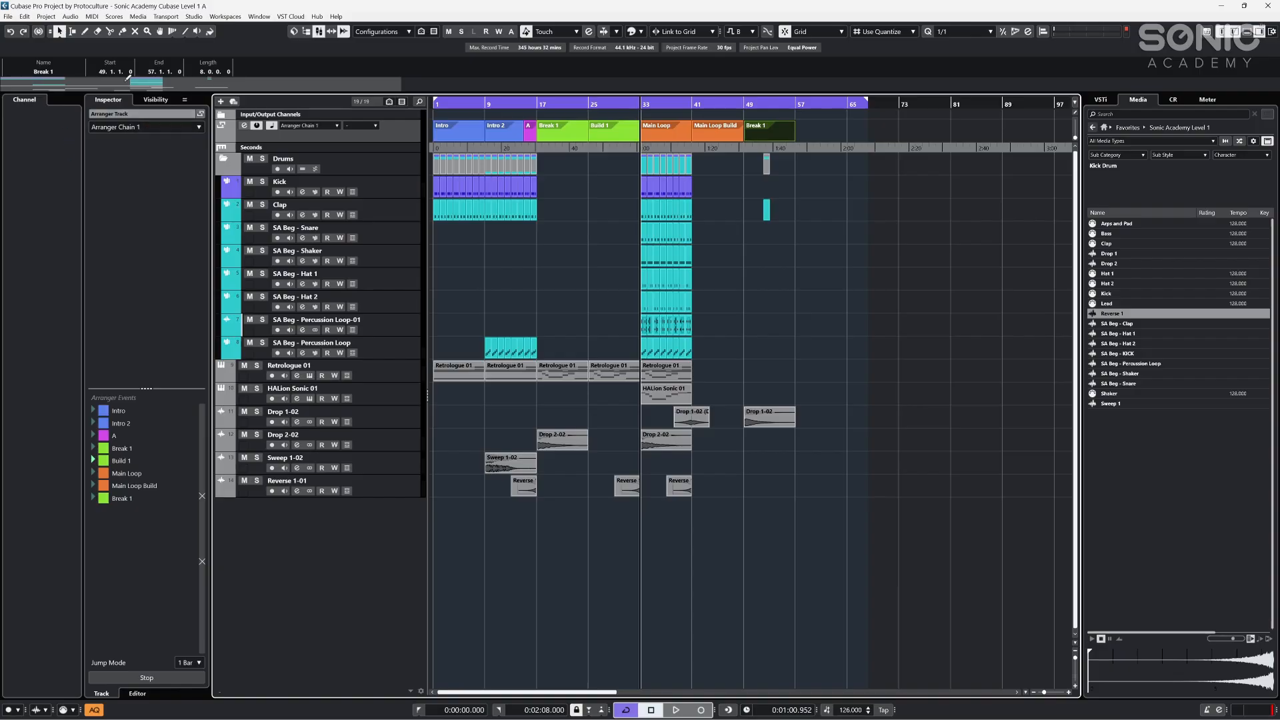
left_click(59, 71)
type("Break 2")
key("Return")
- Delete the stray Clap event in the Break 2 section and duplicate the Break 2 arranger event to bar 57
left_click_drag(804, 222, 767, 213)
key("Delete")
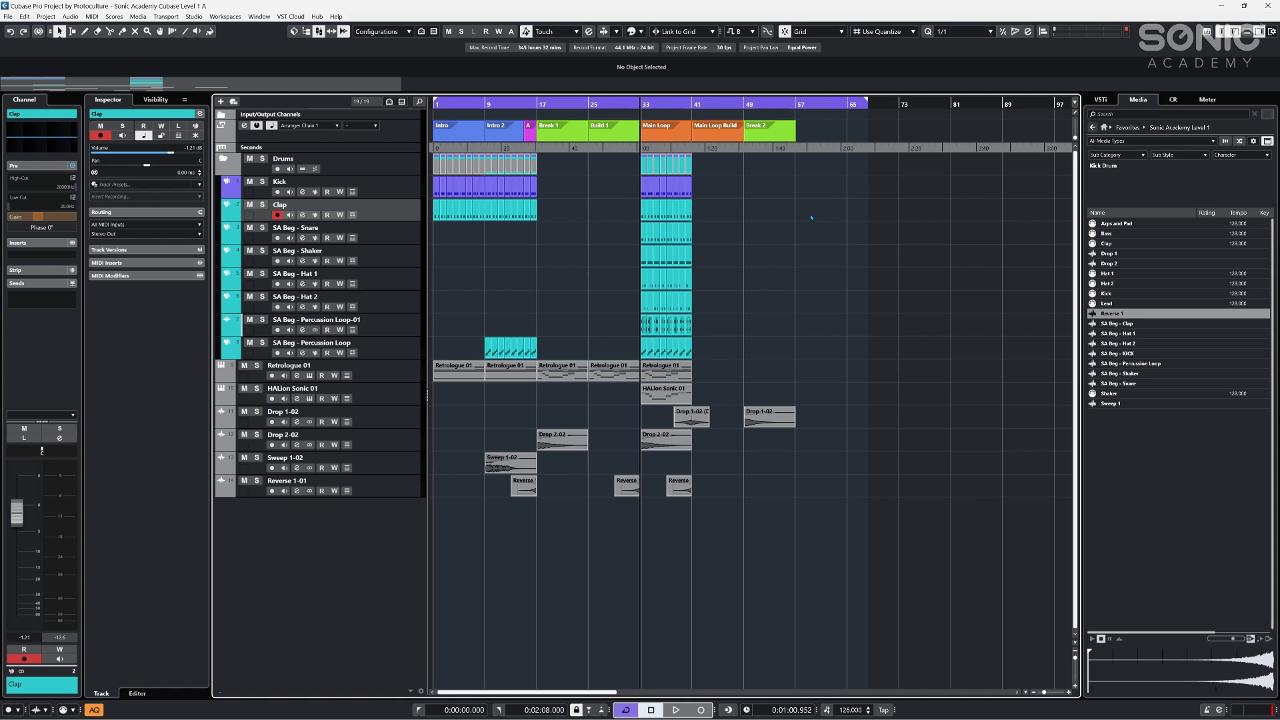
left_click(777, 132)
key("ctrl+d")
left_click_drag(875, 136, 776, 124)
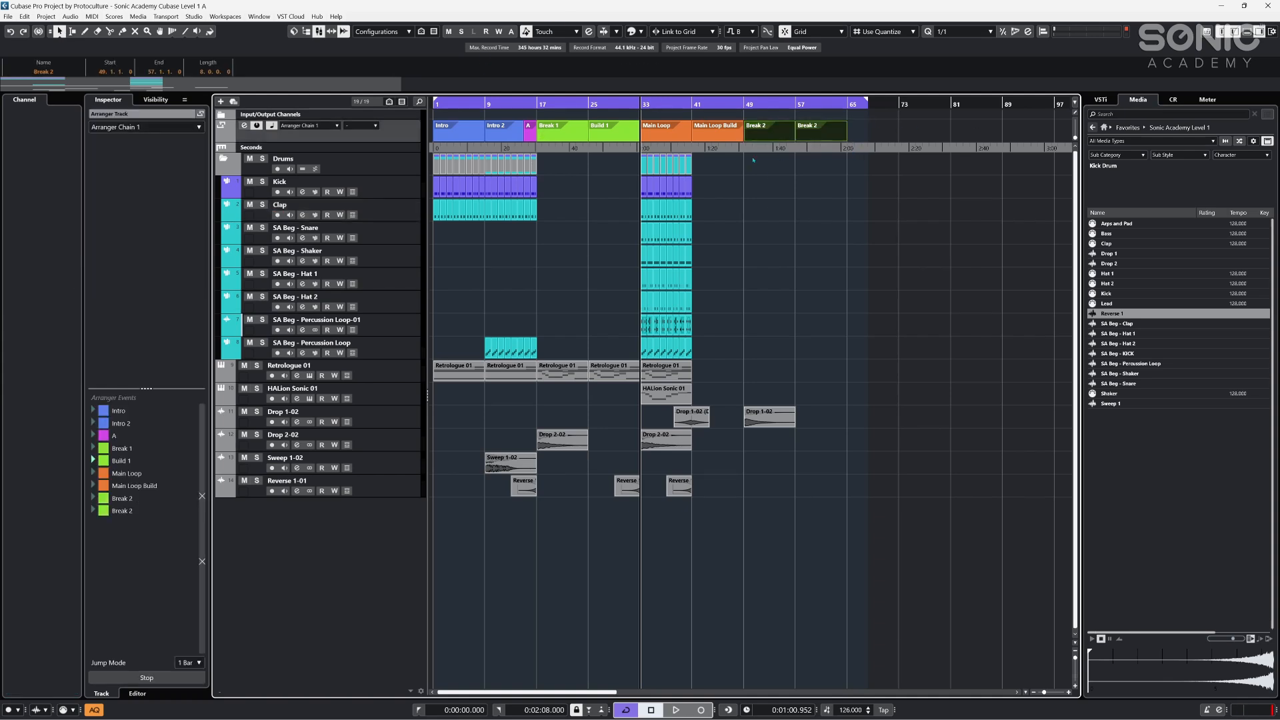
- Duplicate the Main Loop's drum, Retrologue 01 and HALion Sonic 01 events to bar 41, and extend the Retrologue 01 parts over bars 49 to 65
left_click_drag(710, 155, 644, 404)
key("ctrl+d")
left_click(710, 469)
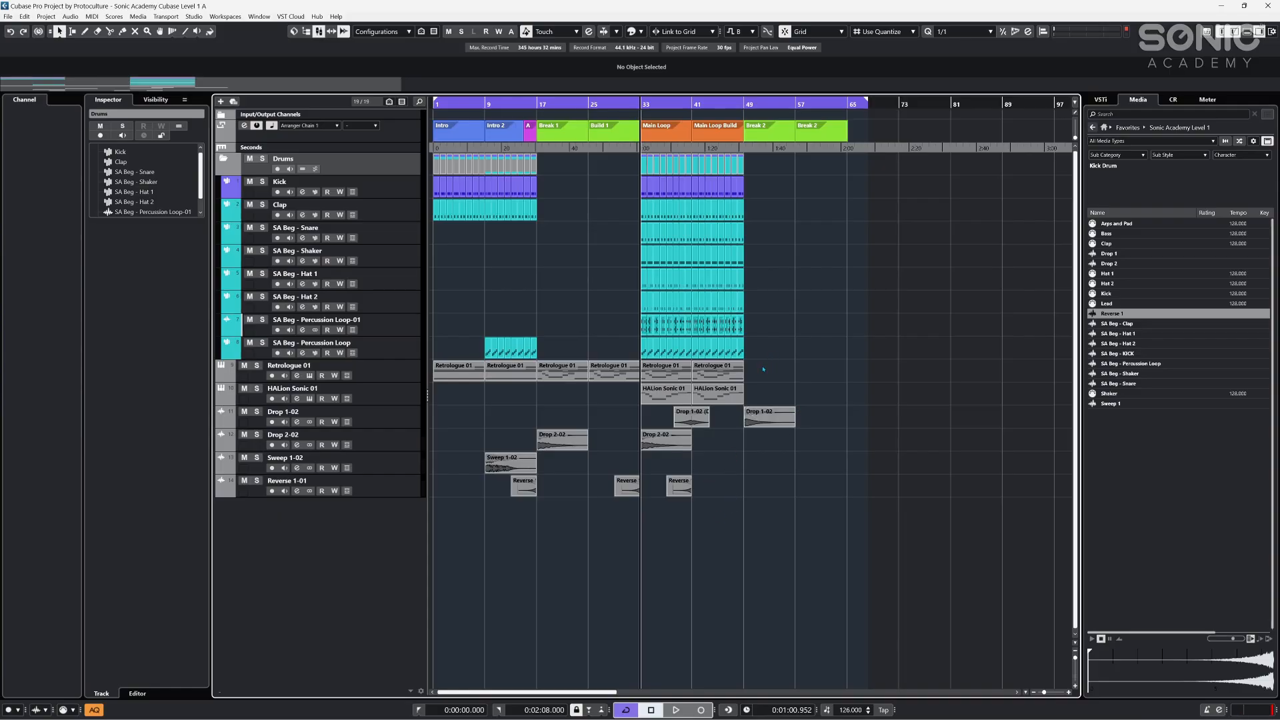
left_click_drag(764, 366, 685, 377)
key("ctrl+d")
left_click(805, 425)
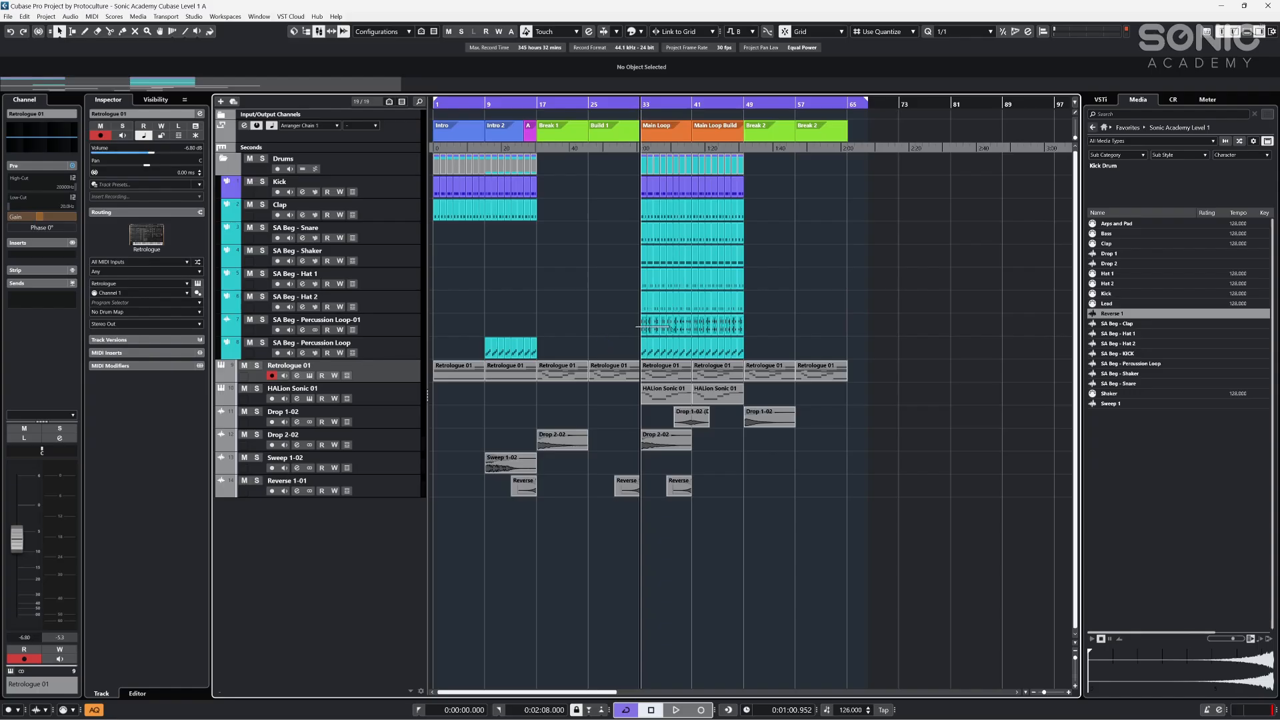
- Mute the SA Beg - Percussion Loop-01 track
left_click_drag(691, 331, 695, 331)
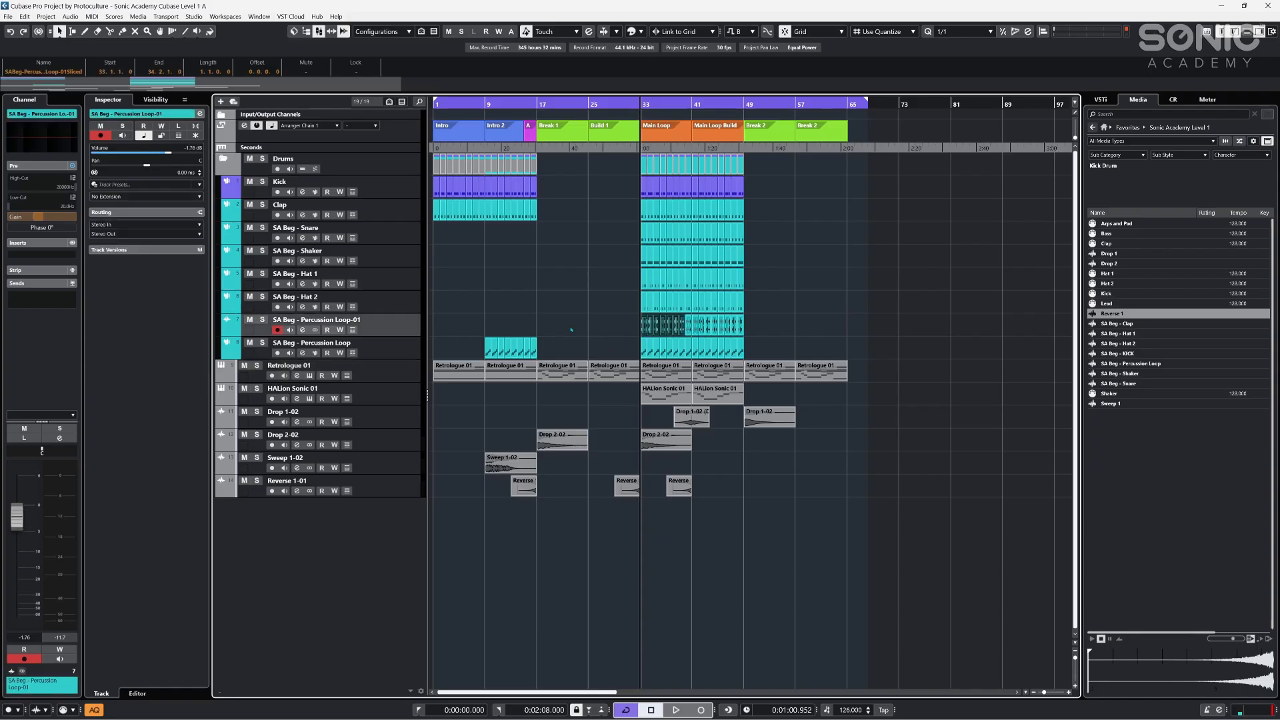
key("m")
key("Up")
left_click(584, 345)
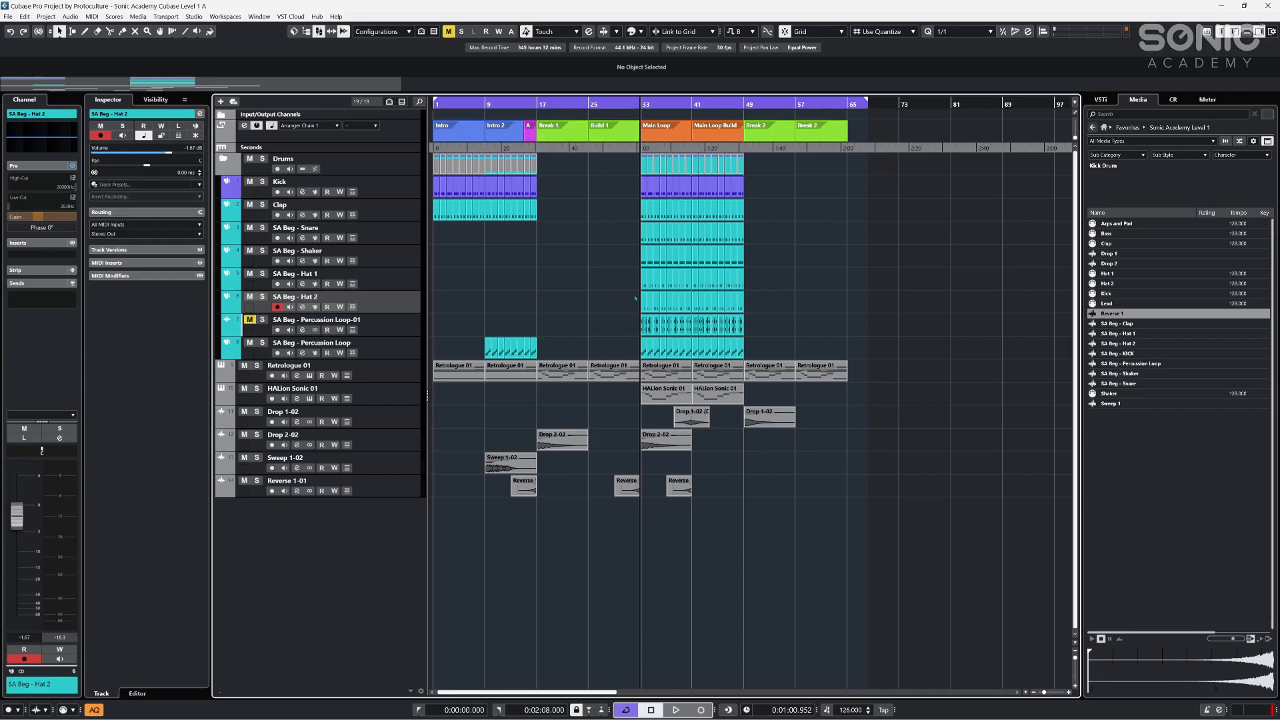
- Delete the SA Beg - Shaker events from the Main Loop section, bars 33 to 41
left_click_drag(626, 301, 688, 256)
key("Delete")
left_click(803, 611)
- Play the Main Loop section, skip ahead to audition Main Loop Build and Break 2, and stop playback
key("space")
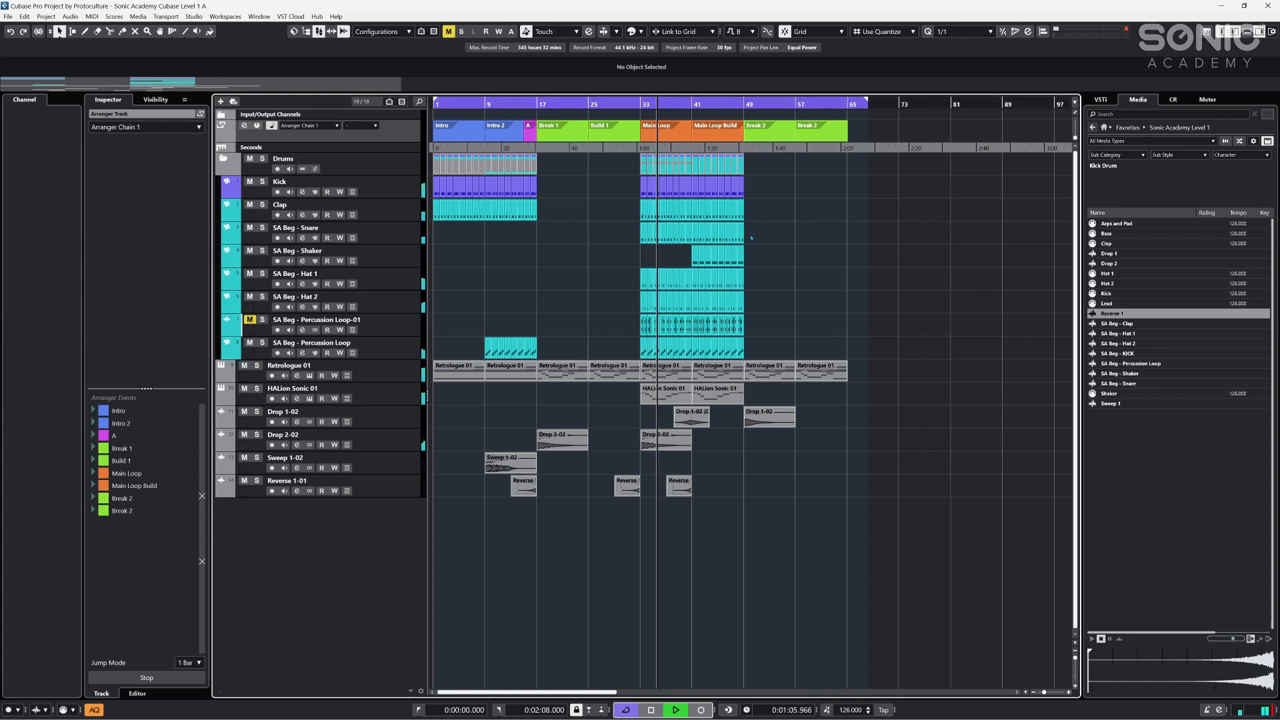
left_click_drag(694, 101, 815, 274)
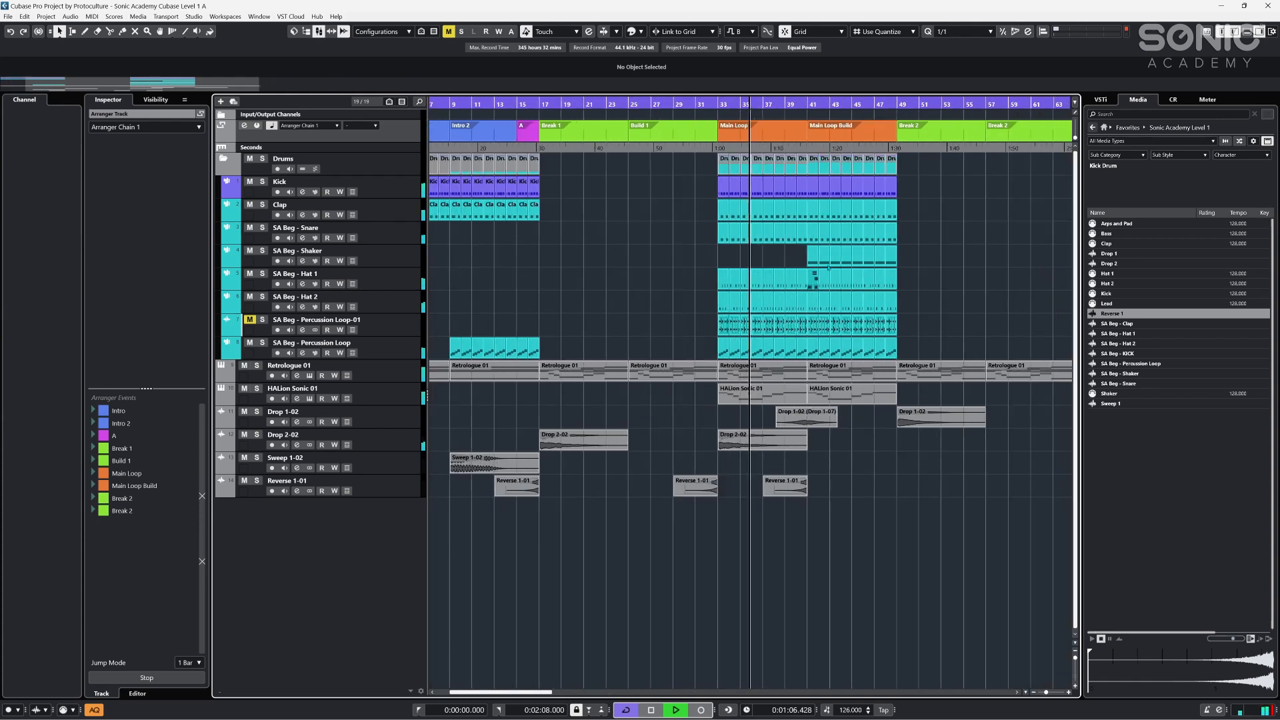
left_click(808, 102)
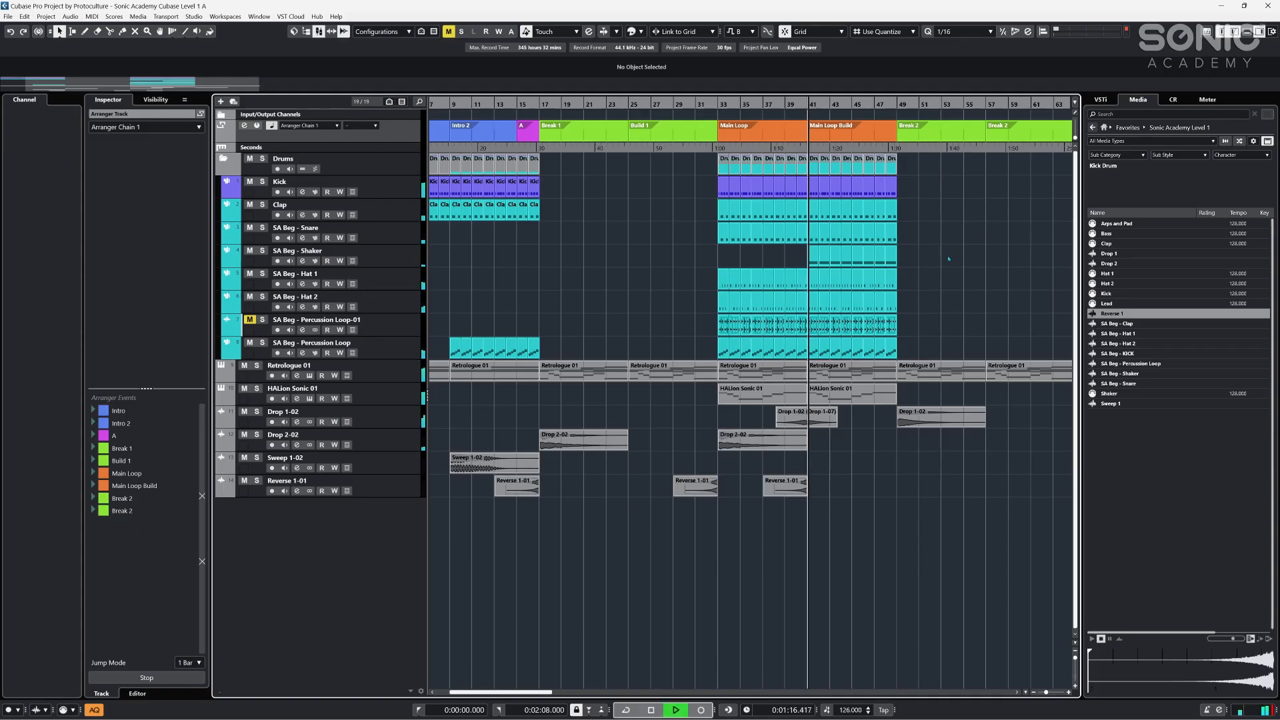
scroll(761, 497, "right", 4)
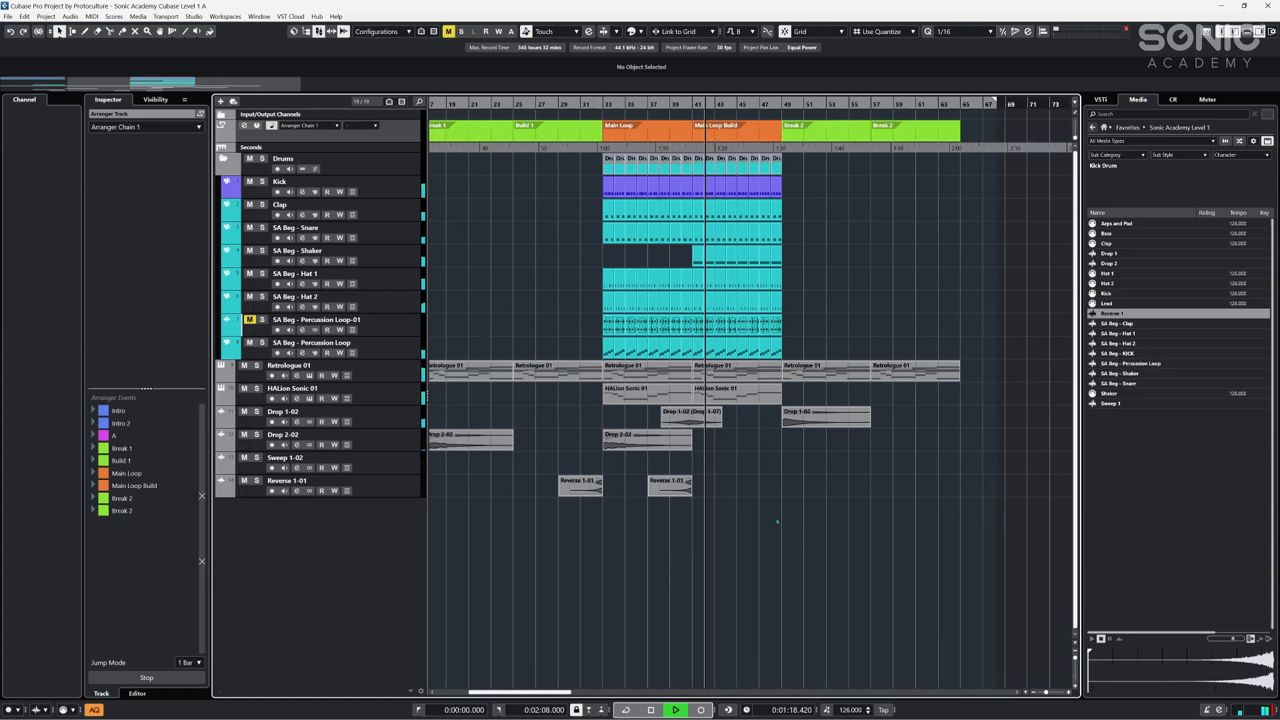
left_click(712, 103)
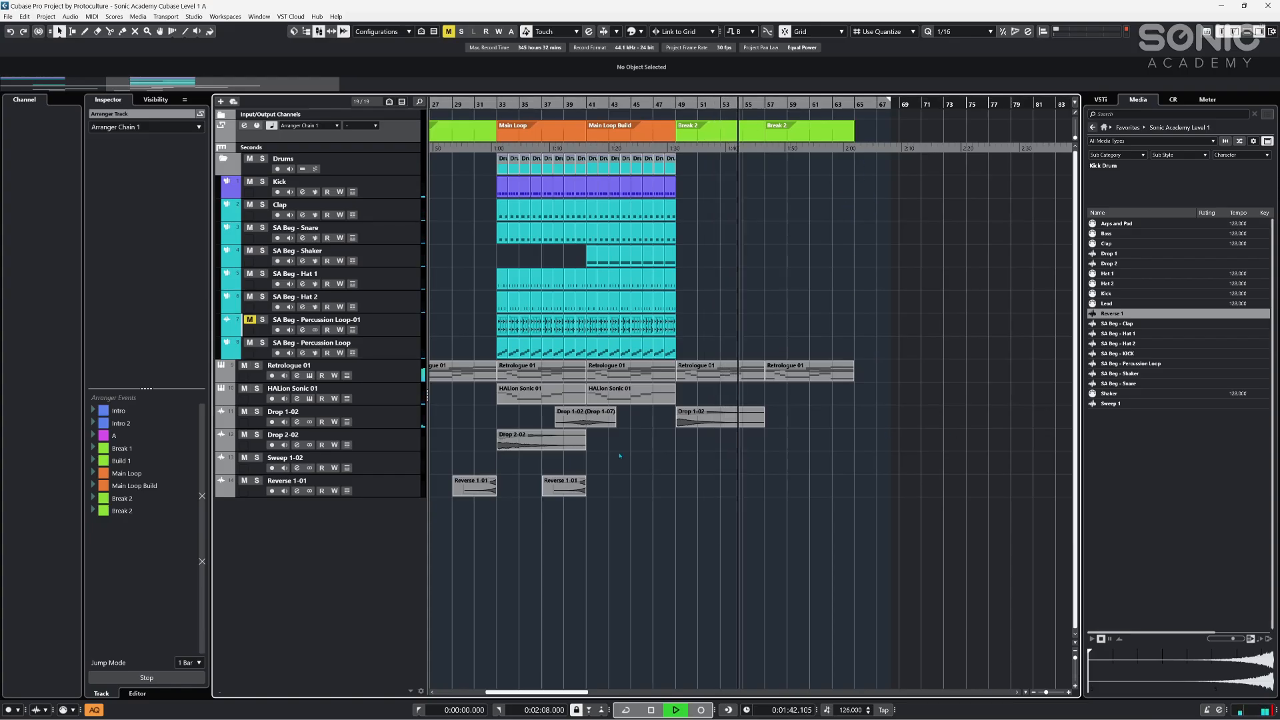
key("space")
- Copy the drum, synth and drop-effect events of Main Loop and Main Loop Build to bar 65
left_click_drag(668, 442, 868, 170)
key("ctrl+z")
left_click_drag(1051, 162, 855, 478)
left_click_drag(877, 398, 877, 398)
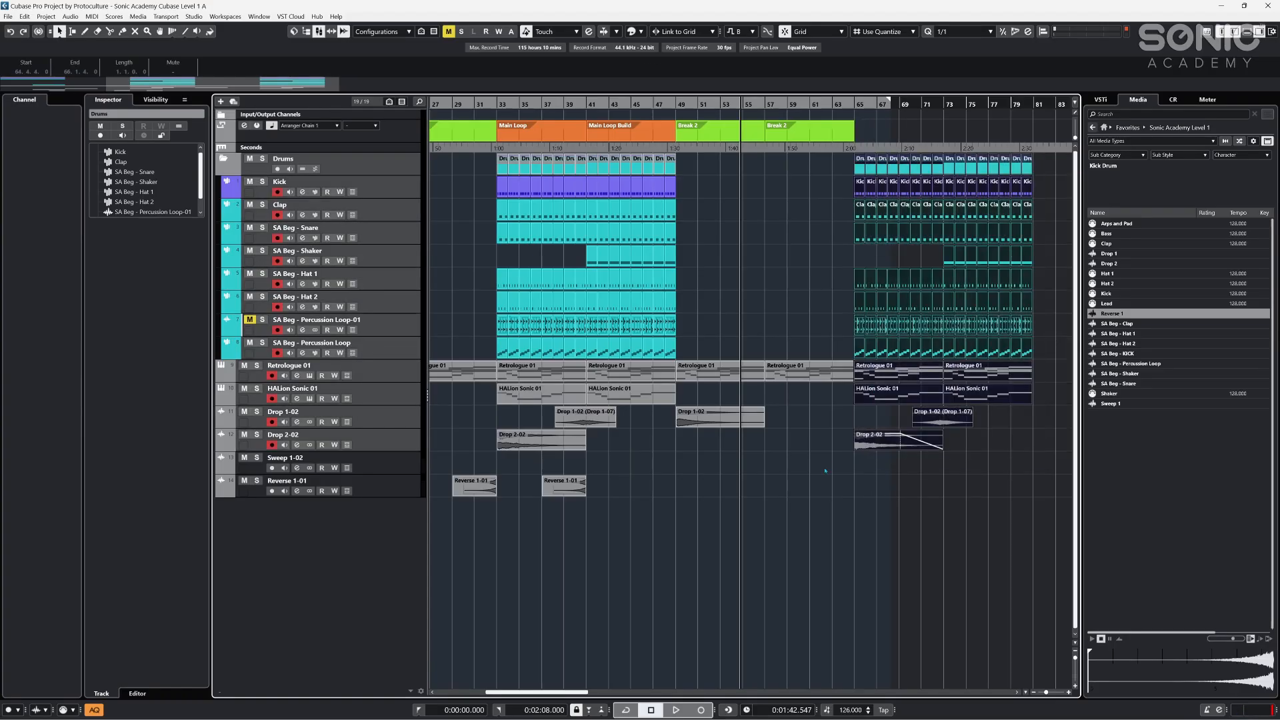
left_click(757, 455)
- Copy the SA Beg - Shaker events from bars 73 to 81 into the gap at bars 65 to 73
key("g")
key("g")
key("g")
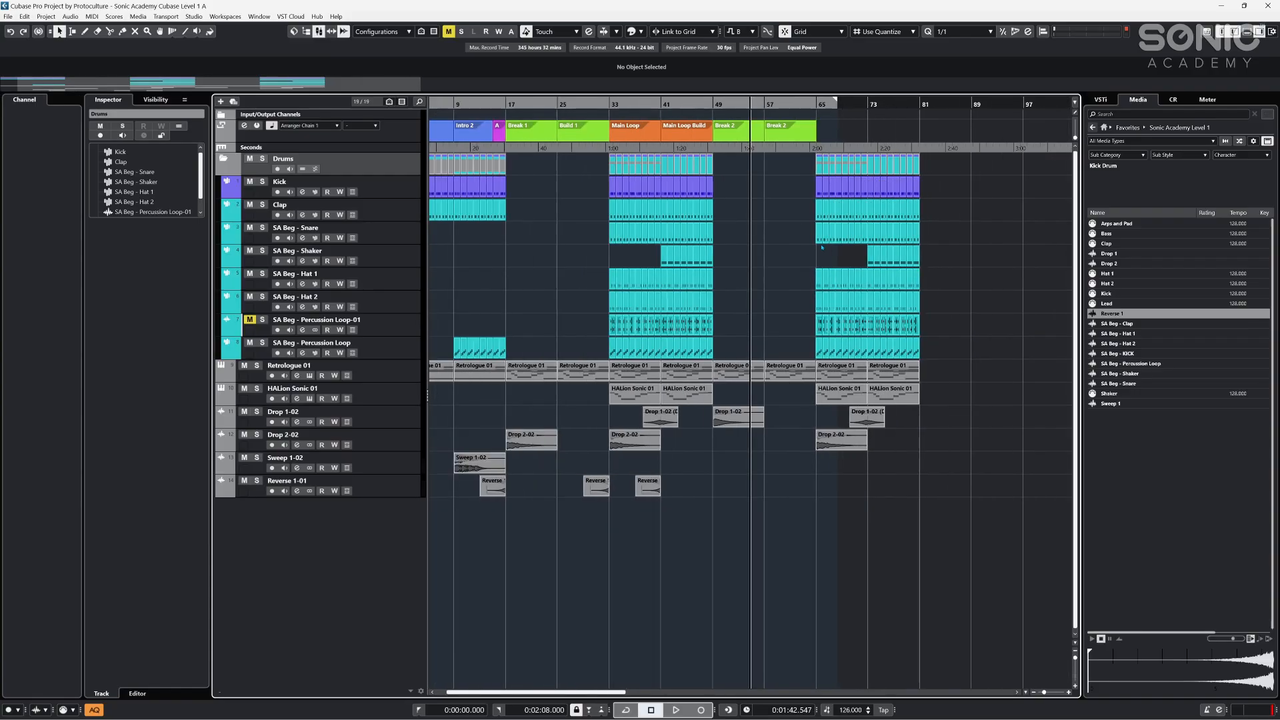
left_click(887, 259)
left_click_drag(887, 258, 836, 259)
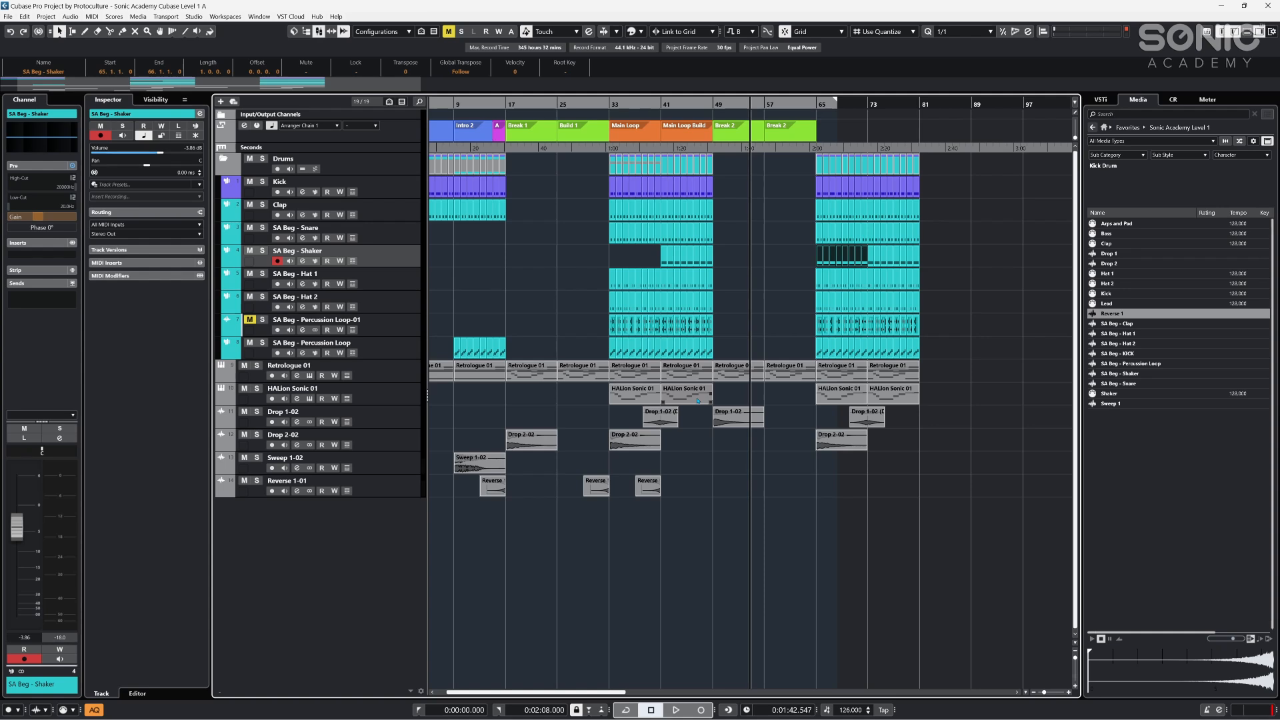
left_click(474, 252)
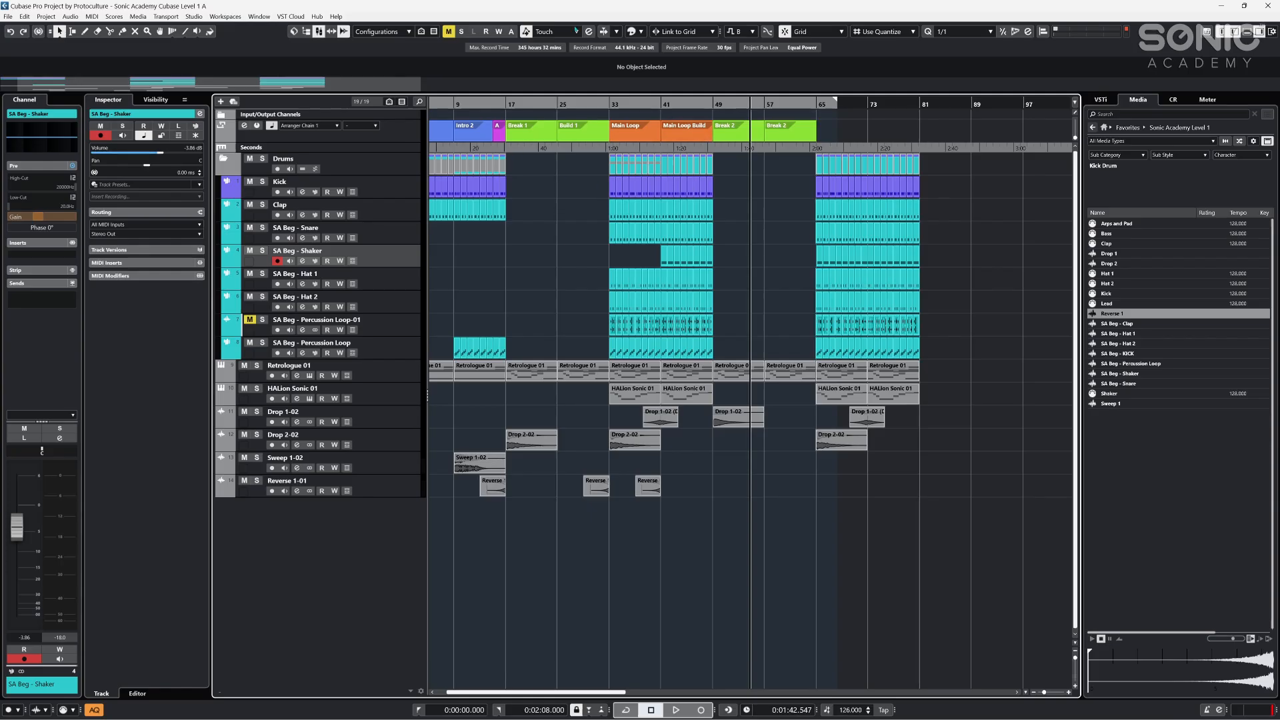
key("h")
key("h")
key("h")
key("h")
left_click(366, 138)
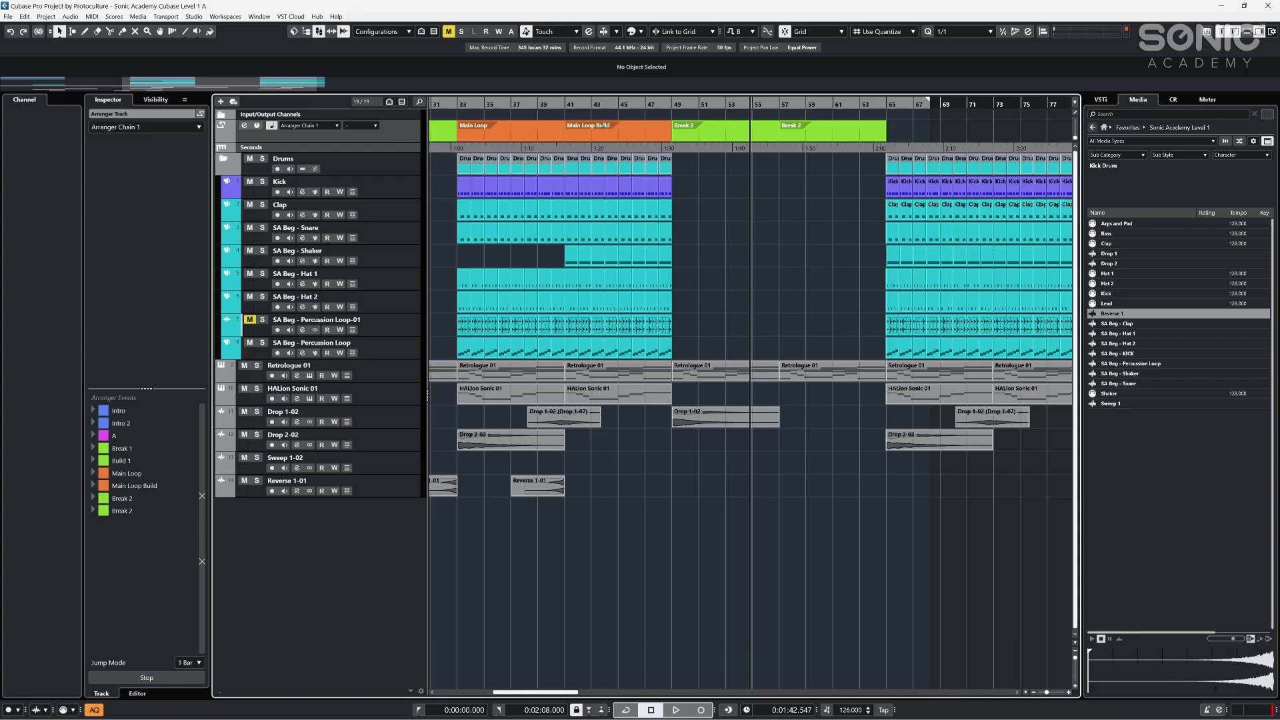
- Examine the whole arrangement from the Intro through the copied events at bar 65, returning to the opening bars
key("g")
key("g")
key("g")
key("g")
left_click(496, 165)
key("shift+f")
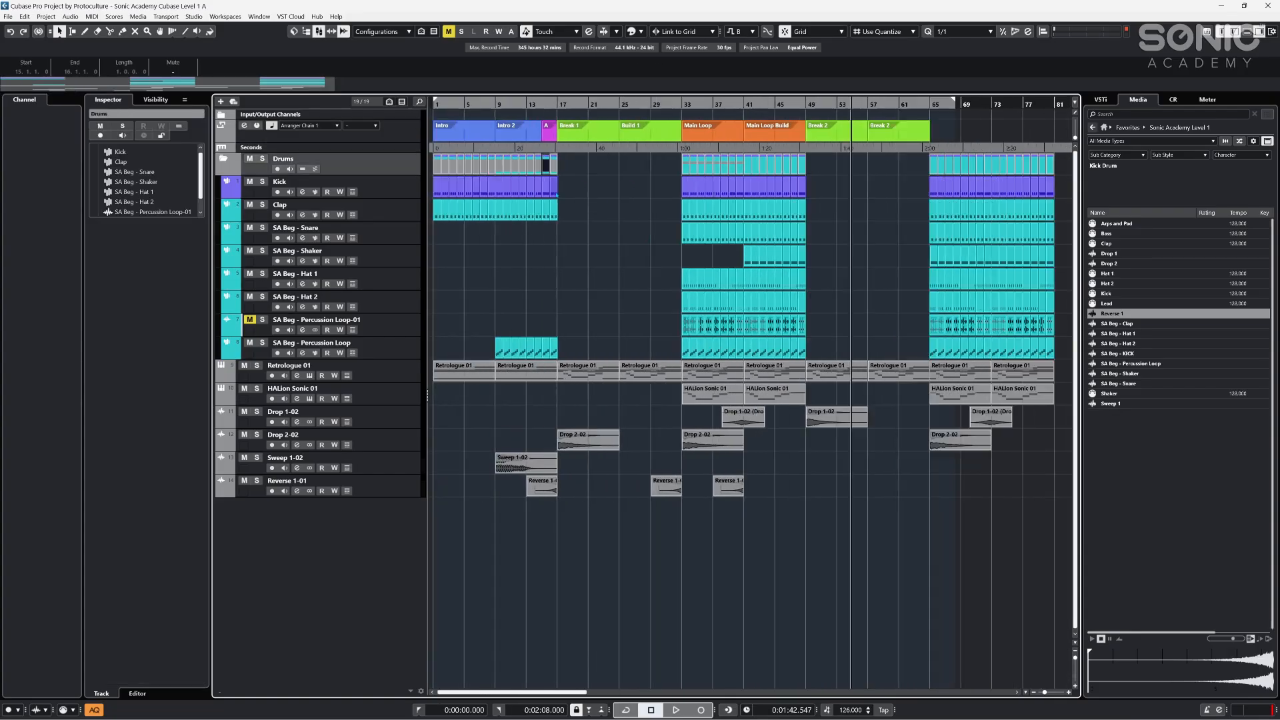
key("h")
key("h")
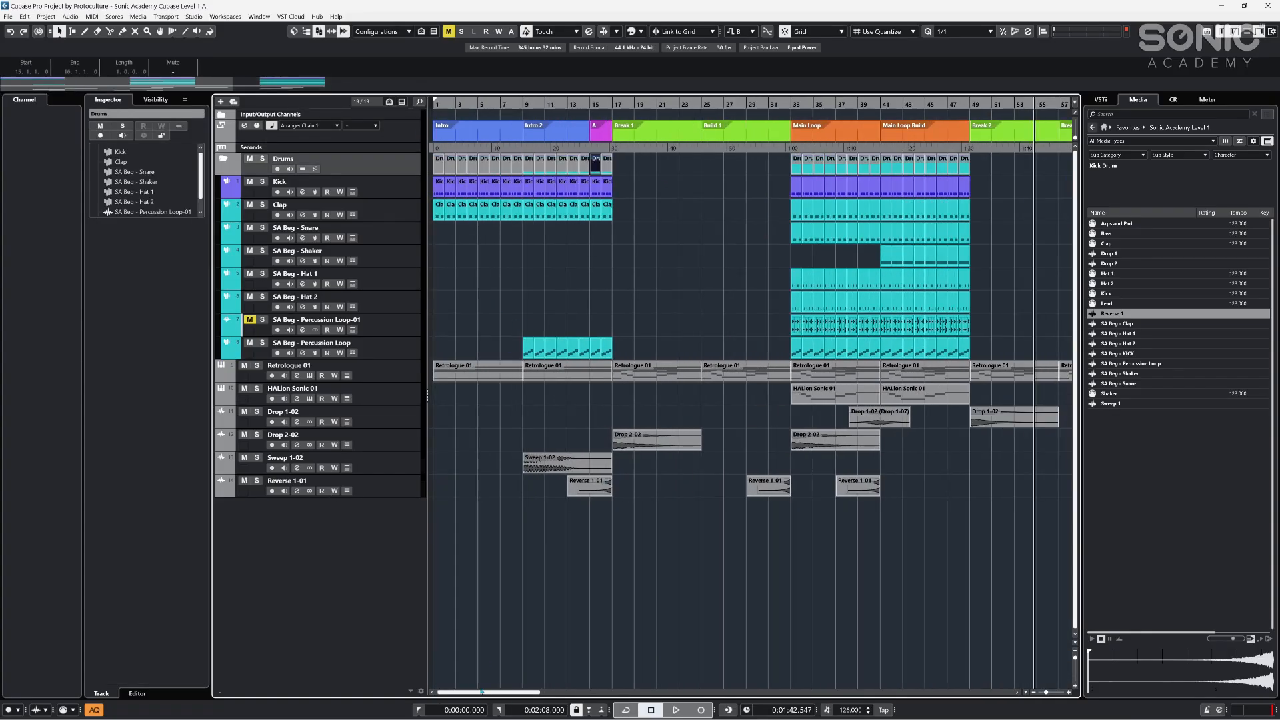
- Show the lower zone and check how the Arranger track behaves while scrolling the track list, closing the zone when done
key("ctrl+alt+e")
scroll(633, 189, "down", 5)
scroll(627, 186, "up", 3)
scroll(620, 185, "down", 3)
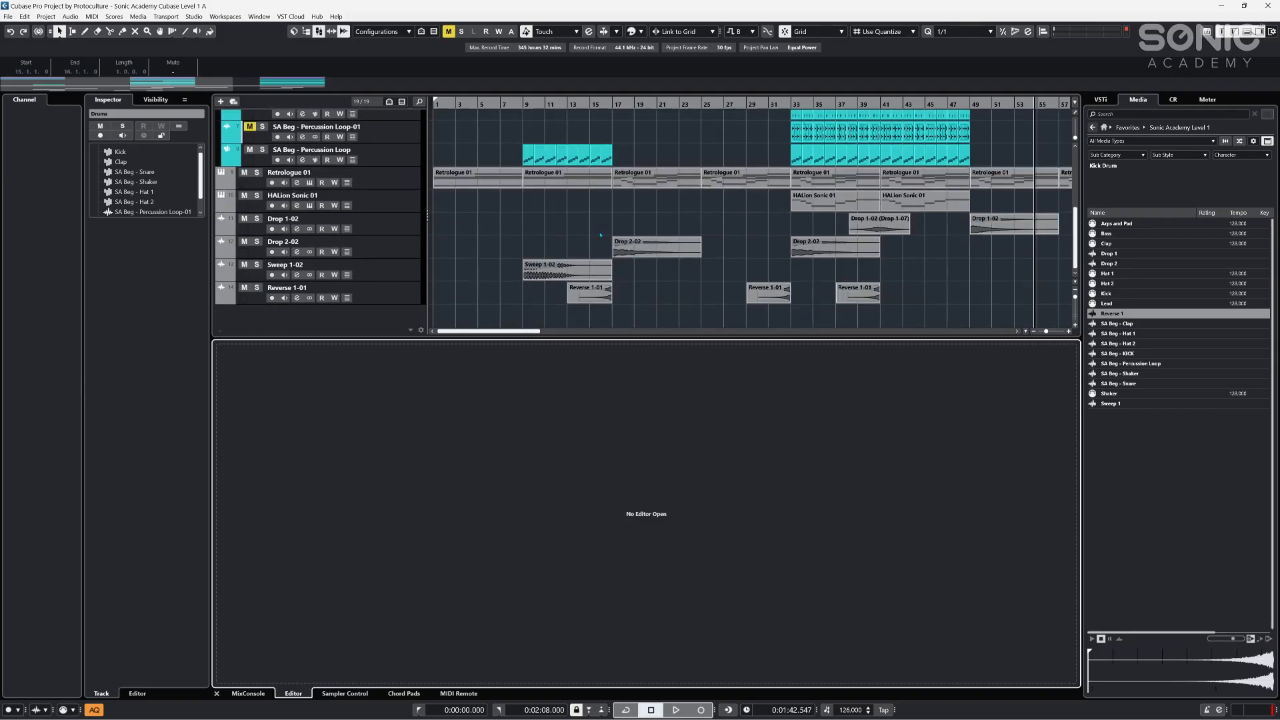
scroll(642, 244, "up", 5)
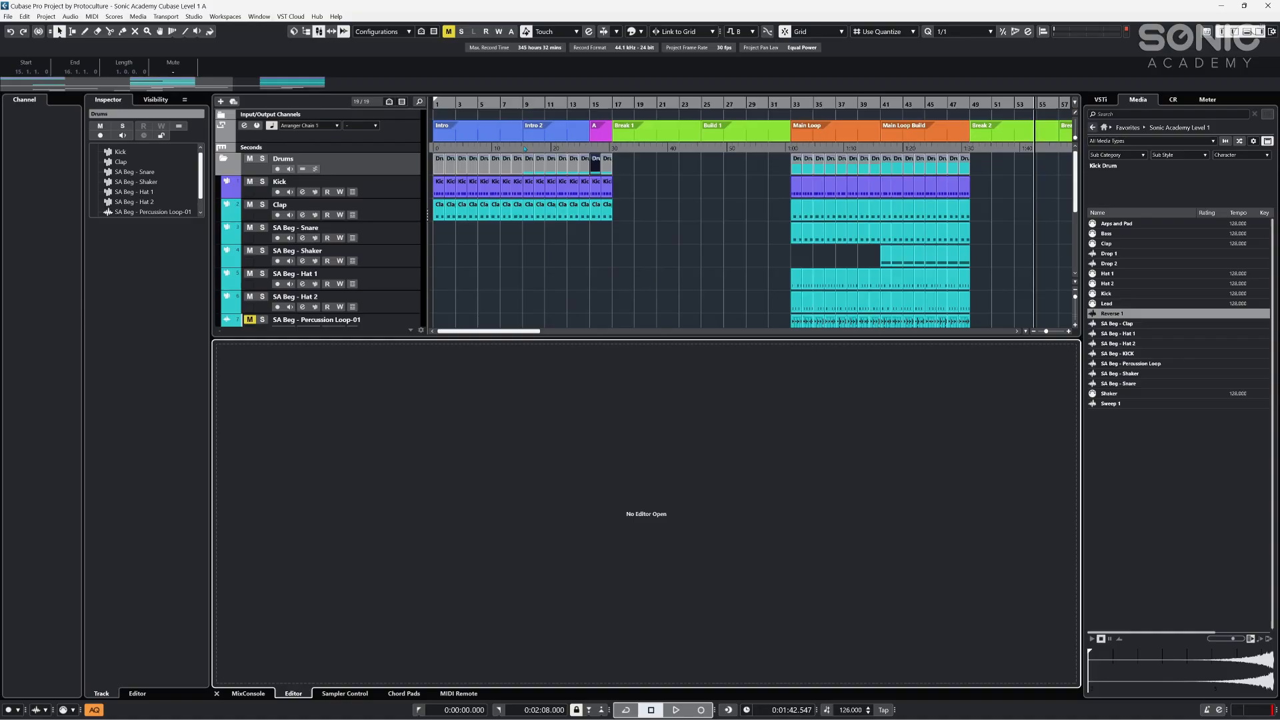
scroll(594, 173, "down", 3)
scroll(608, 178, "up", 3)
scroll(637, 255, "down", 3)
key("ctrl+alt+e")
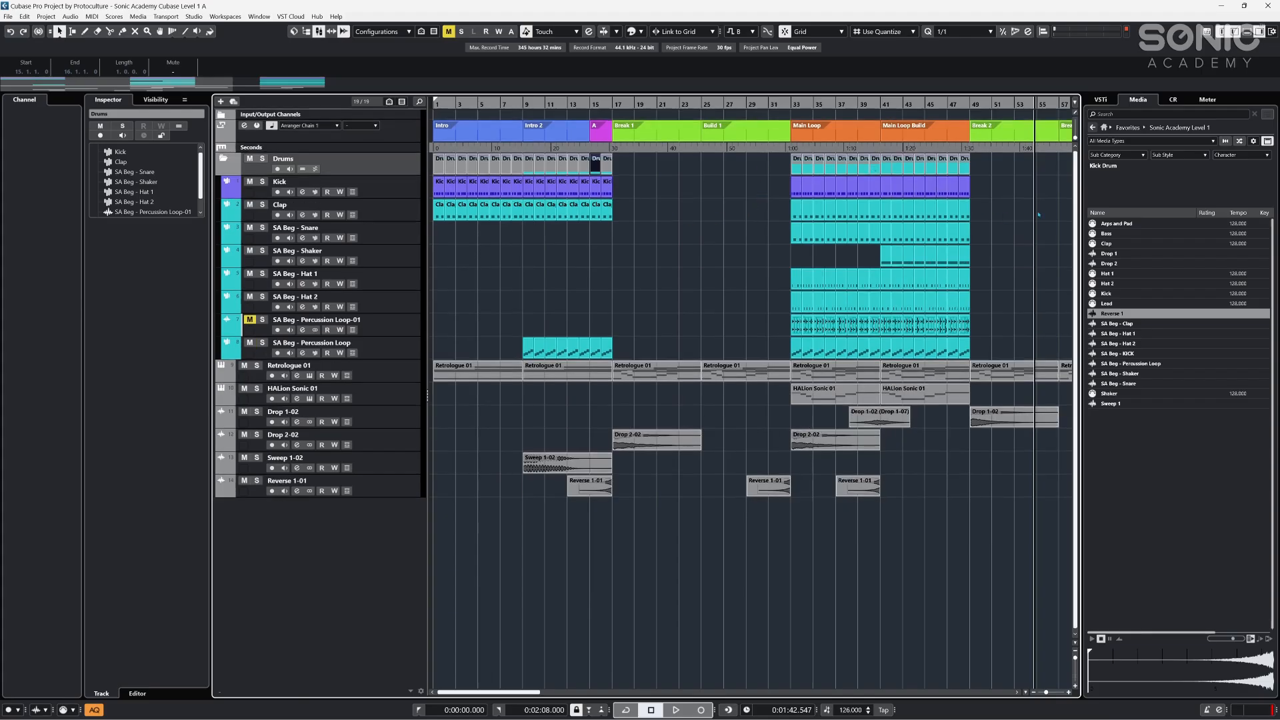
- Divide the track list so the Arranger track sits in its own upper section, and resize that section
left_click(395, 146)
left_click(395, 136)
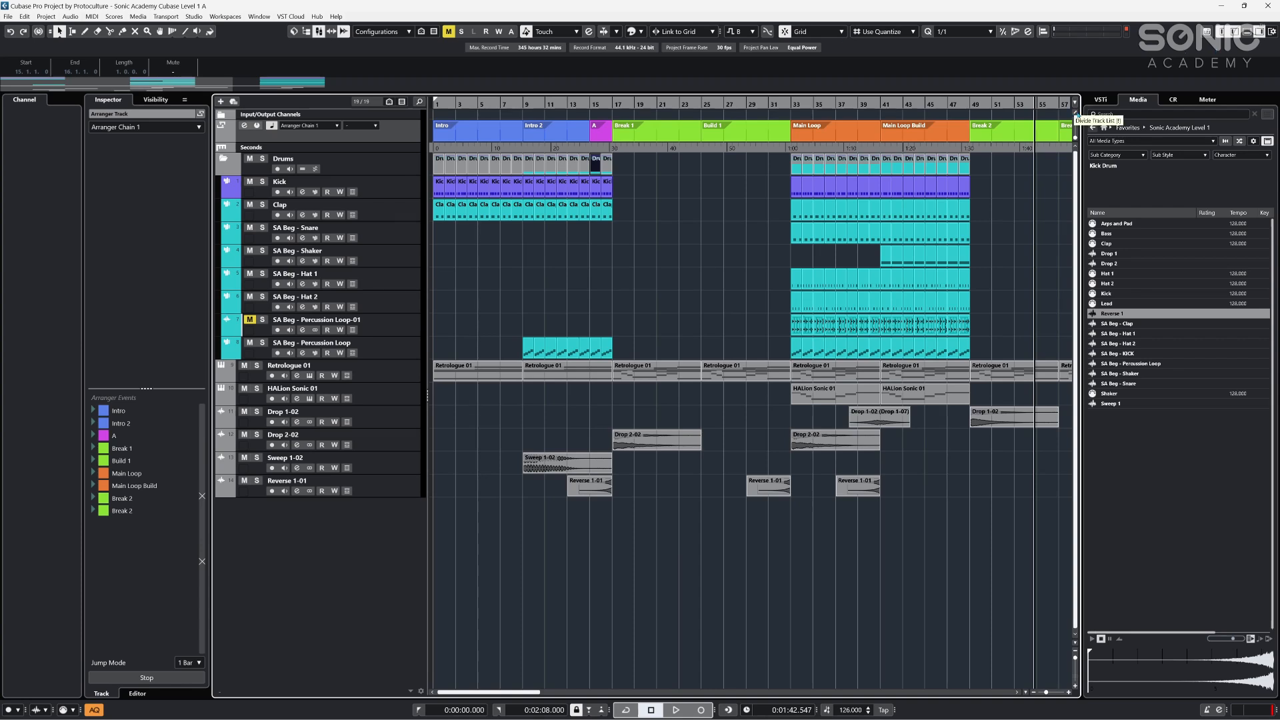
left_click(1075, 112)
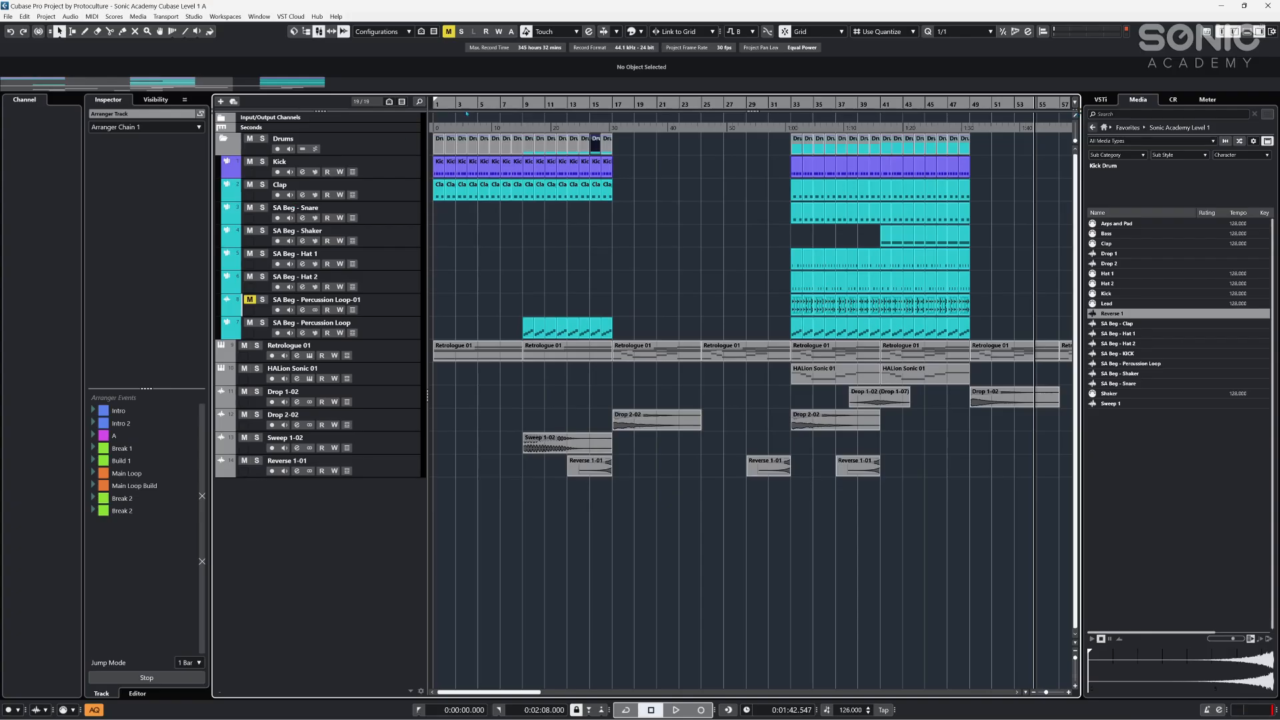
left_click_drag(493, 111, 489, 289)
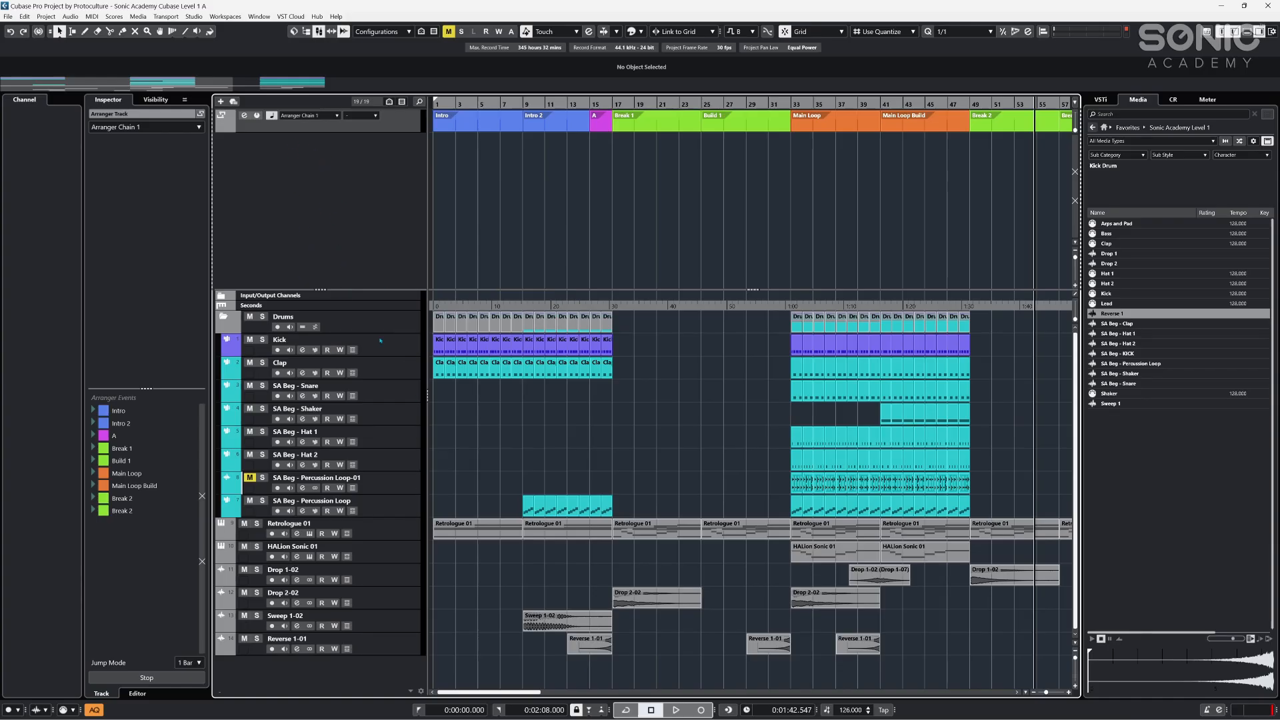
key("space")
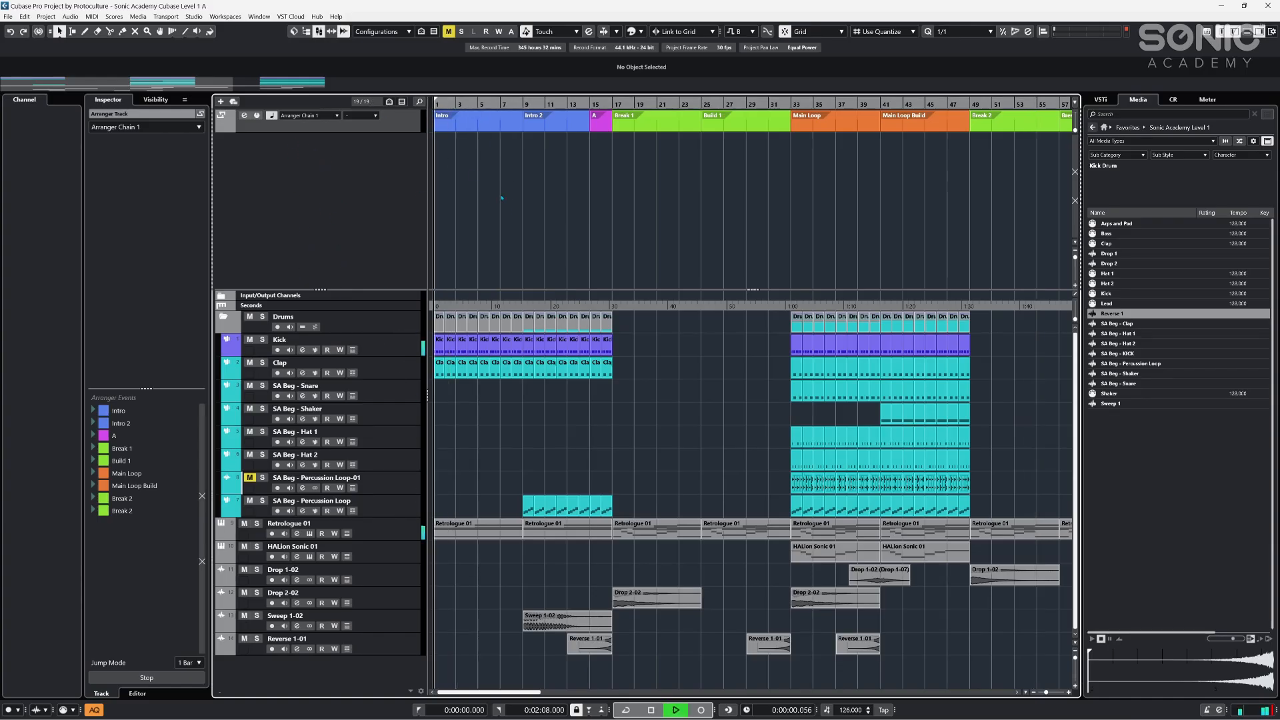
key("space")
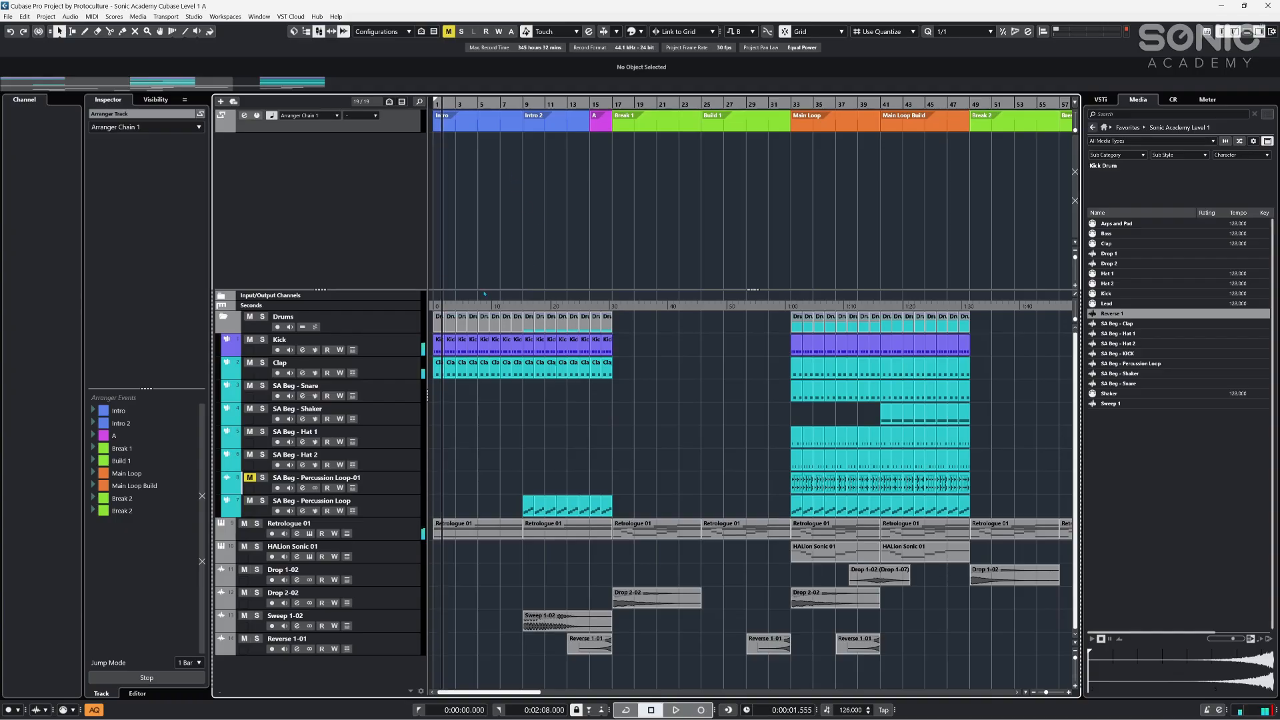
left_click_drag(488, 289, 467, 234)
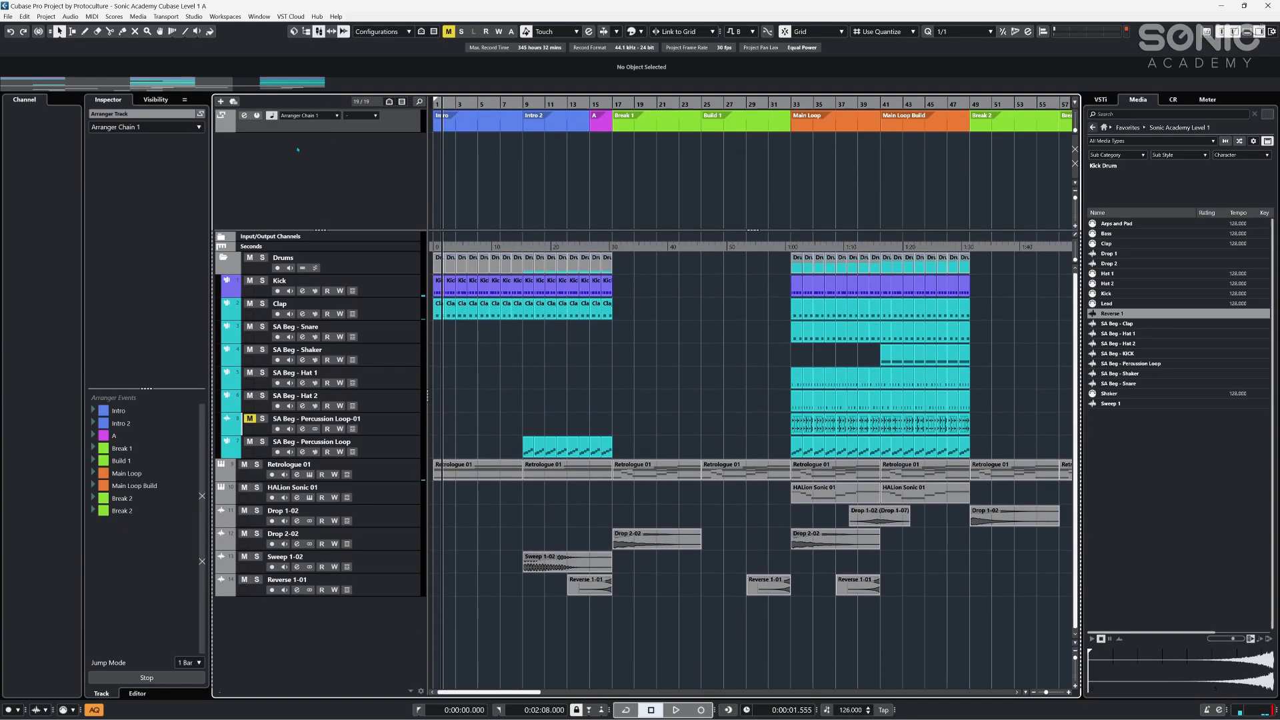
- Move the Seconds ruler track beneath the Arranger track in the upper section and shrink that section to fit both
left_click(328, 241)
left_click(307, 250)
left_click_drag(337, 242, 351, 169)
left_click_drag(507, 230, 508, 145)
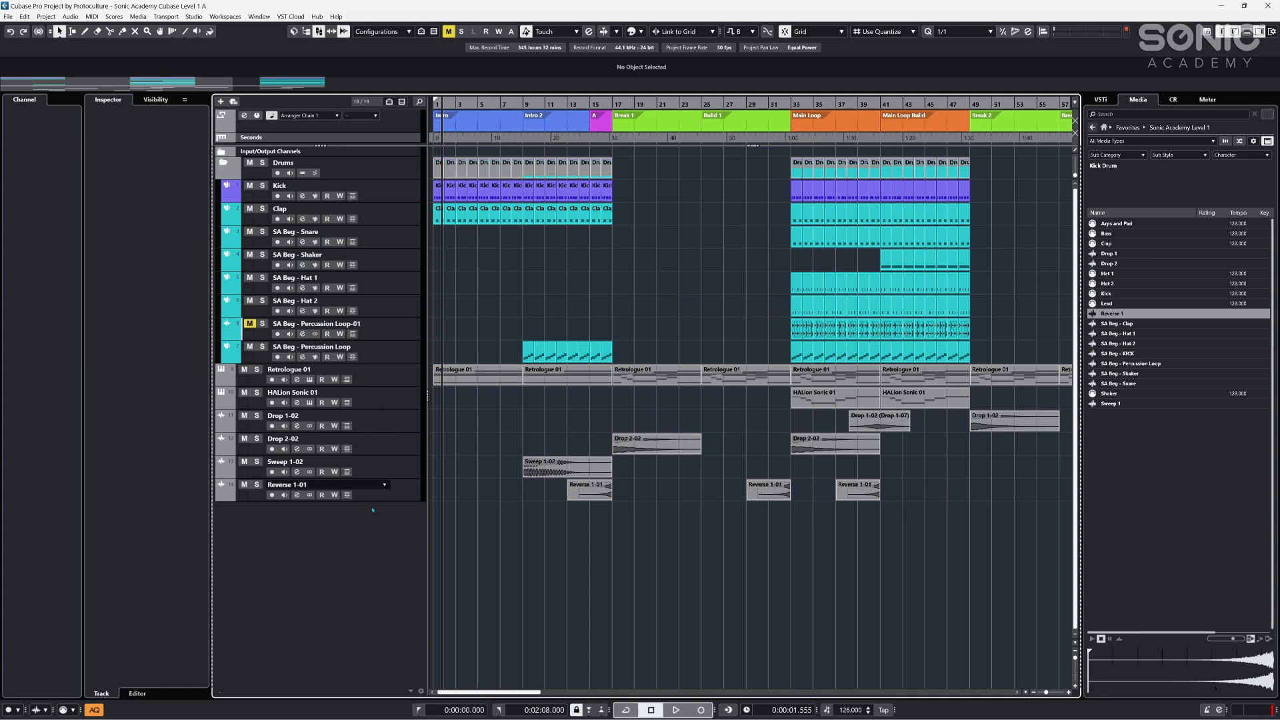
- Test scrolling the divided track list with the lower zone open, close the zone, and fine-tune the divider below the Seconds ruler
key("ctrl+alt+e")
left_click(541, 338)
scroll(720, 213, "down", 3)
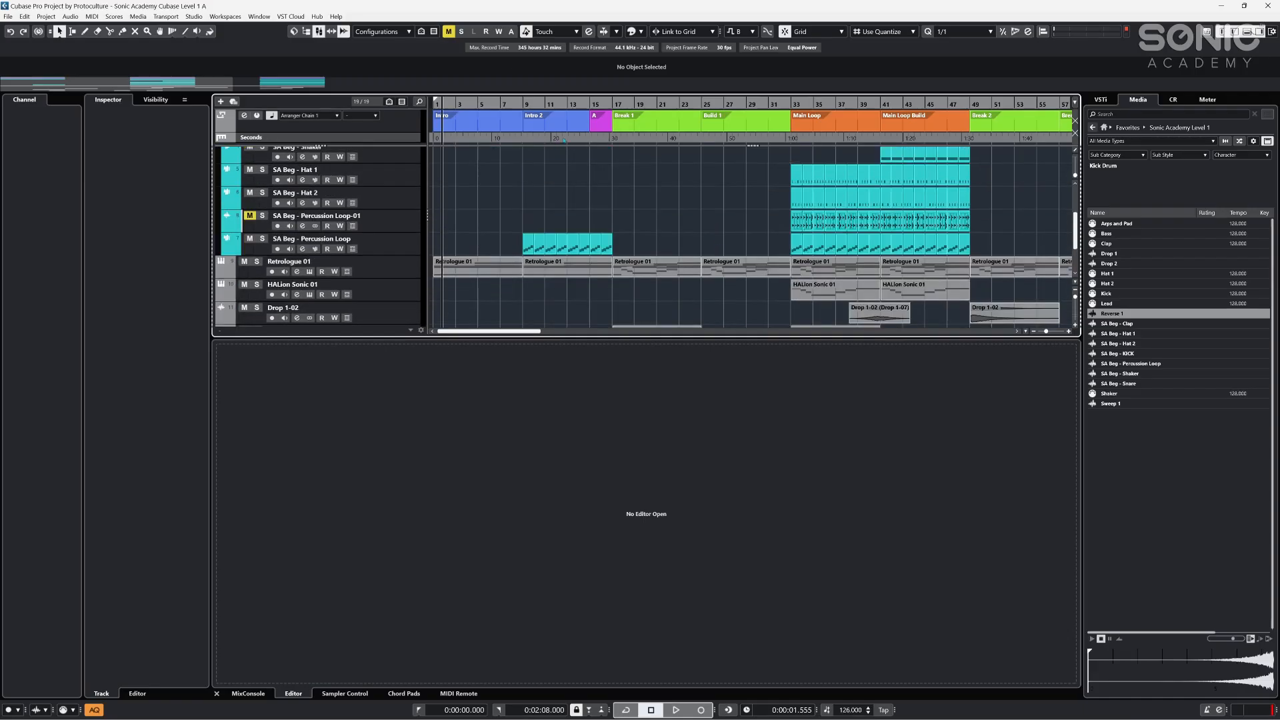
scroll(674, 220, "up", 3)
scroll(652, 247, "down", 2)
key("ctrl+alt+b")
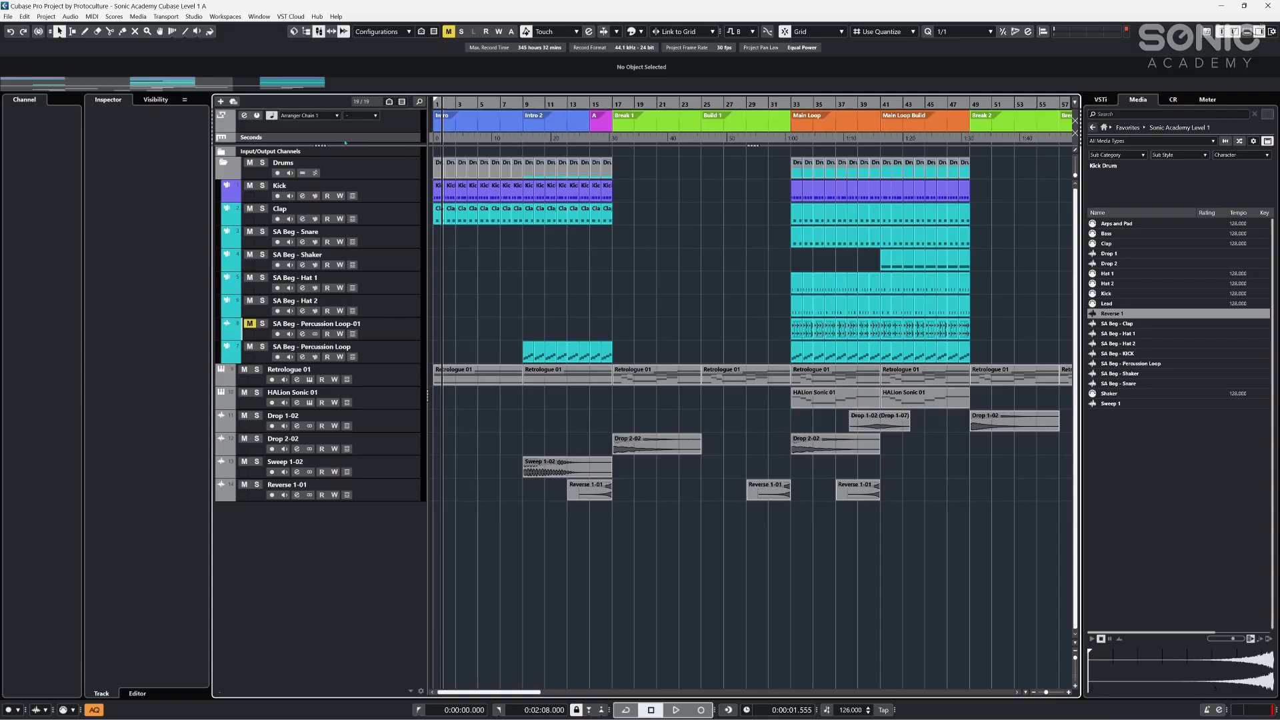
left_click_drag(323, 145, 324, 142)
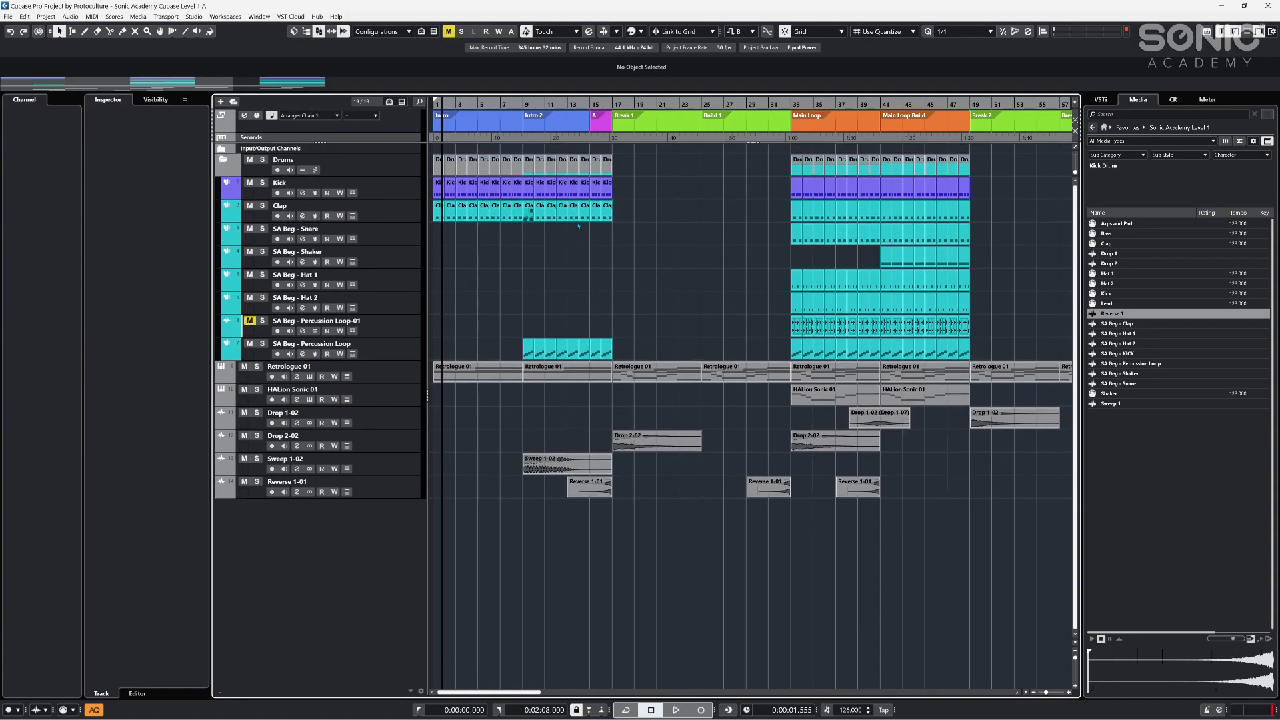
left_click_drag(767, 142, 767, 143)
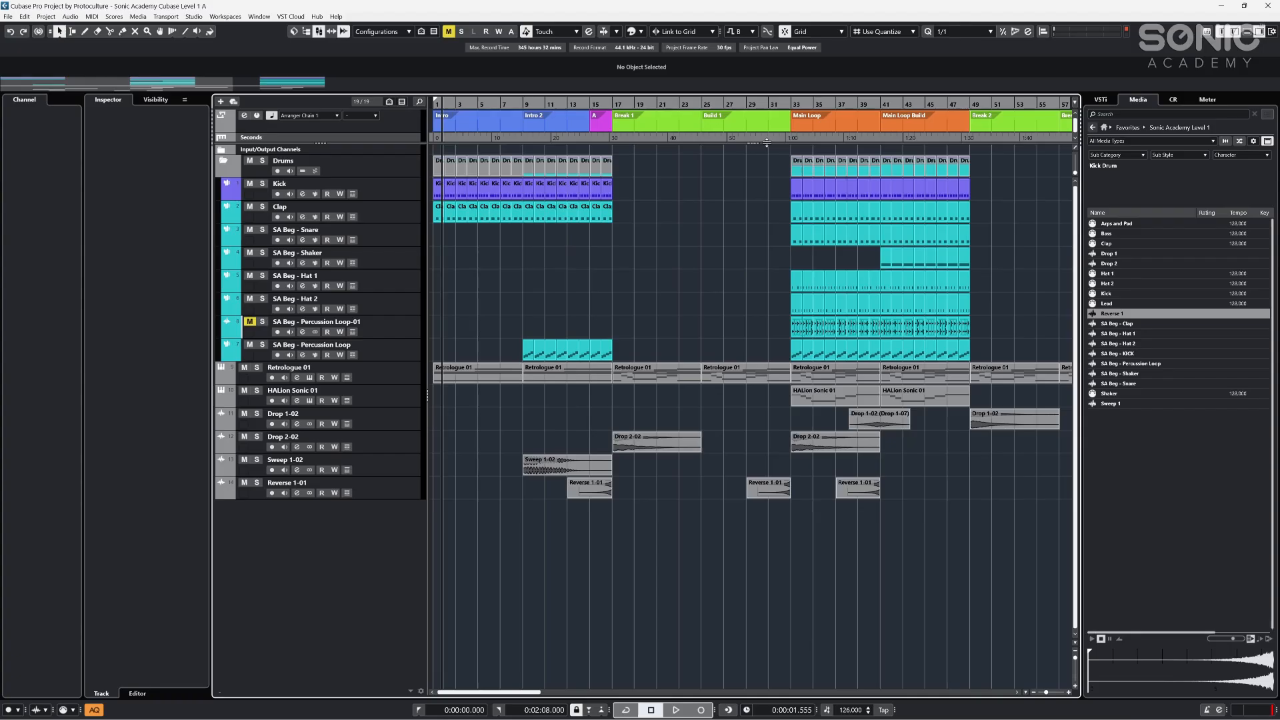
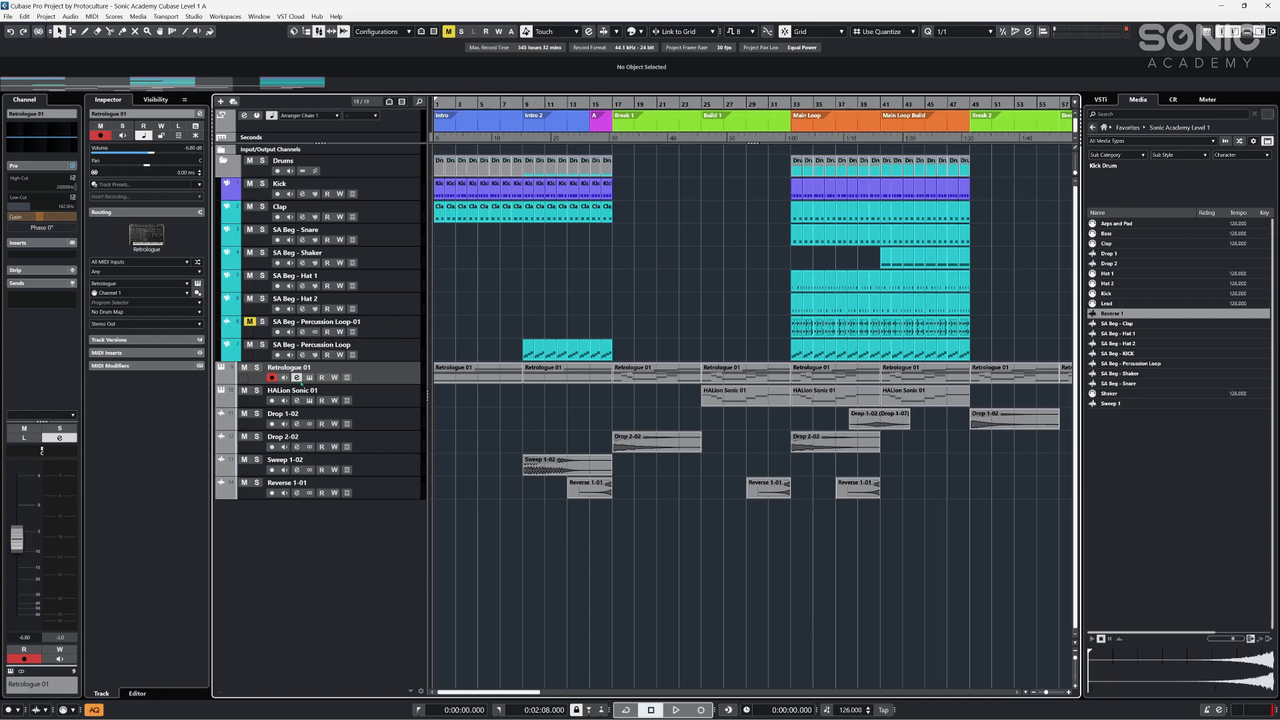
- Open the Retrologue 01 instrument, move its window clear of the first bars, and adjust the filter Cutoff during playback
left_click(297, 377)
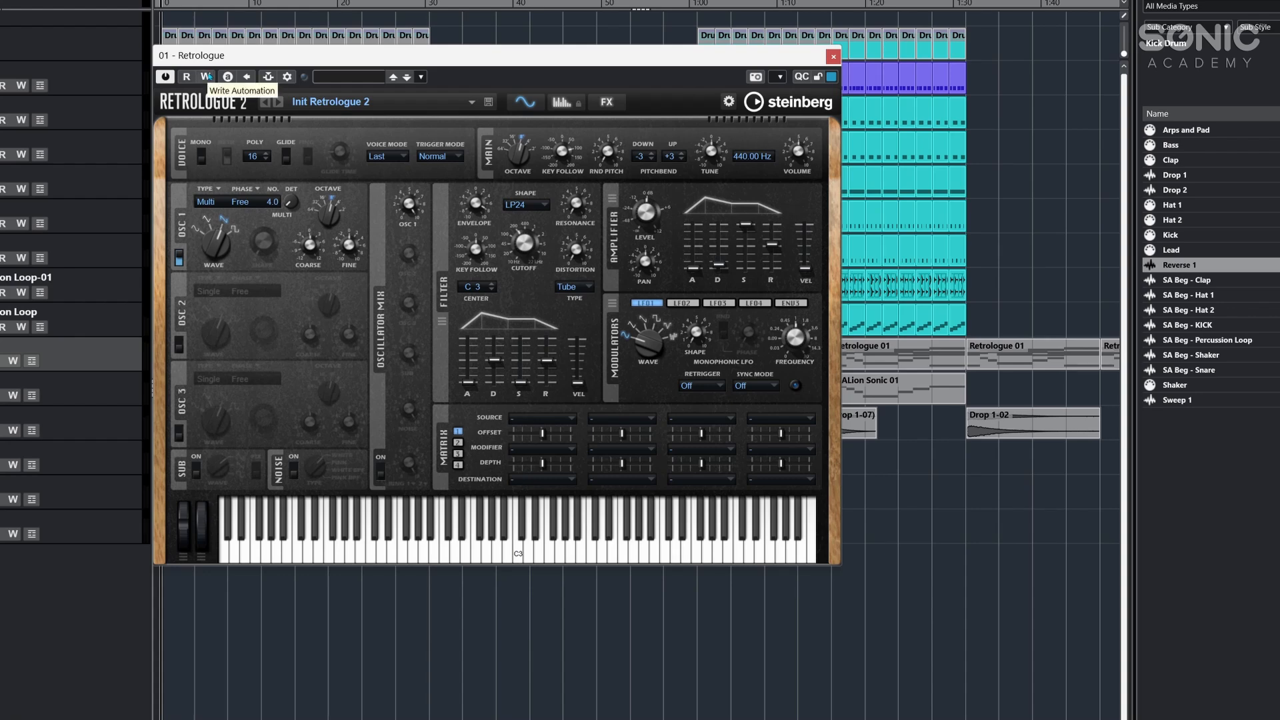
left_click_drag(256, 58, 447, 64)
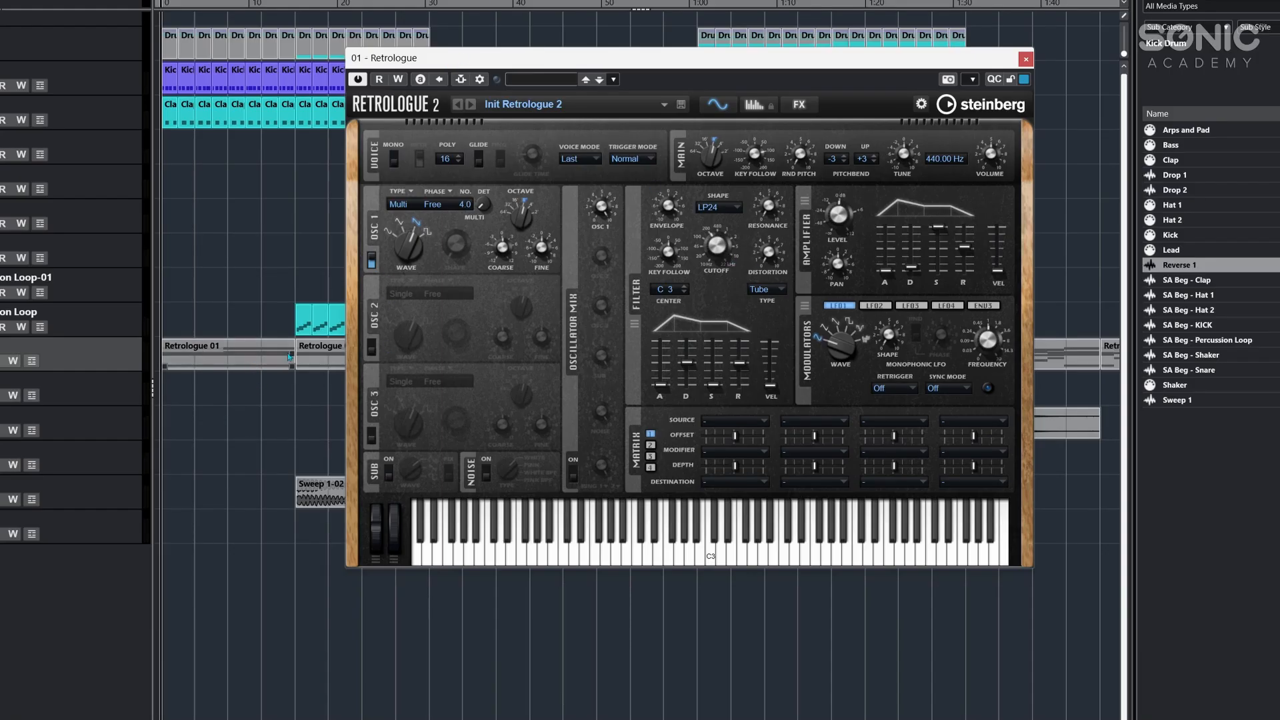
key("space")
left_click_drag(724, 244, 726, 251)
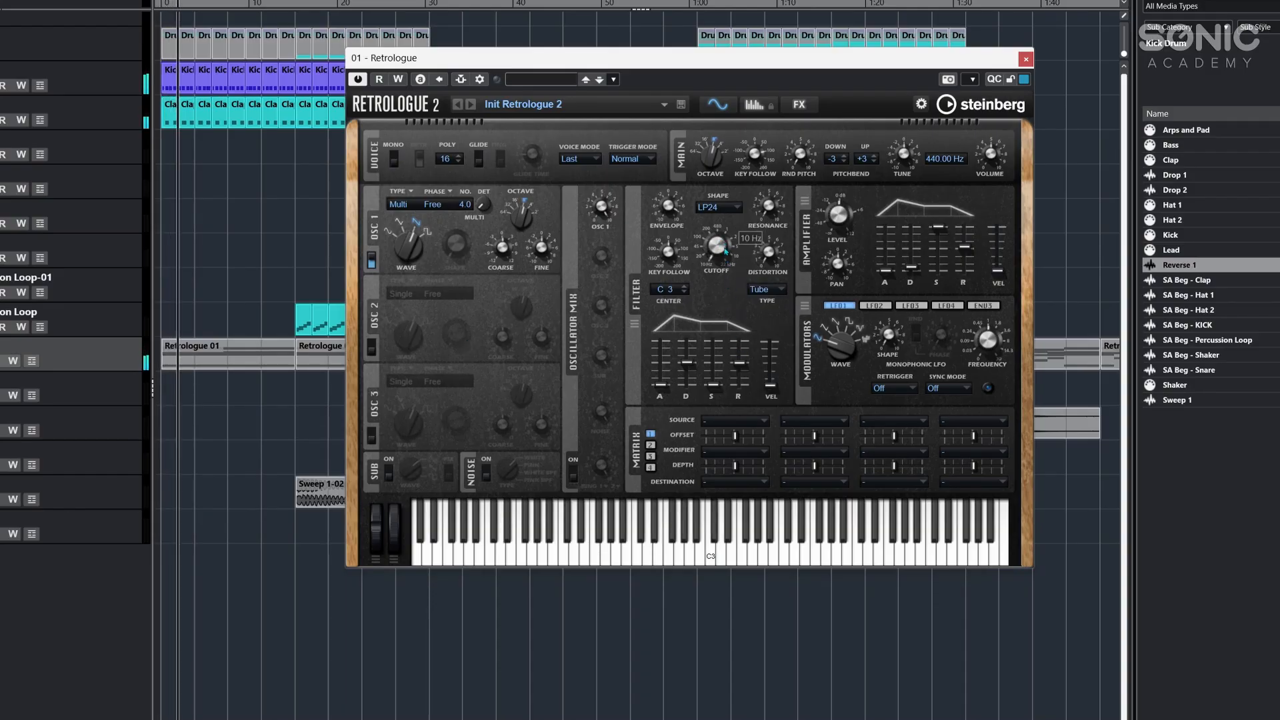
- Record a filter Cutoff automation move on Retrologue during playback, turn automation writing off, and close the instrument window
left_click(400, 82)
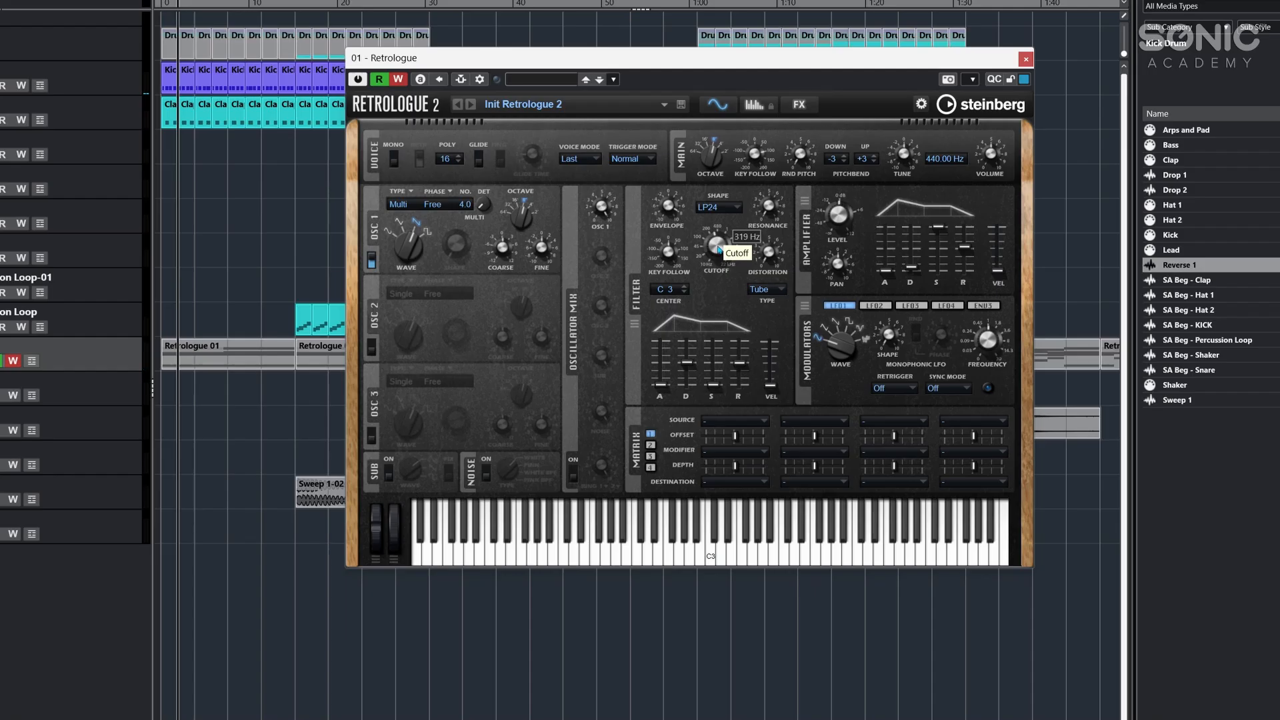
key("space")
left_click_drag(717, 249, 702, 220)
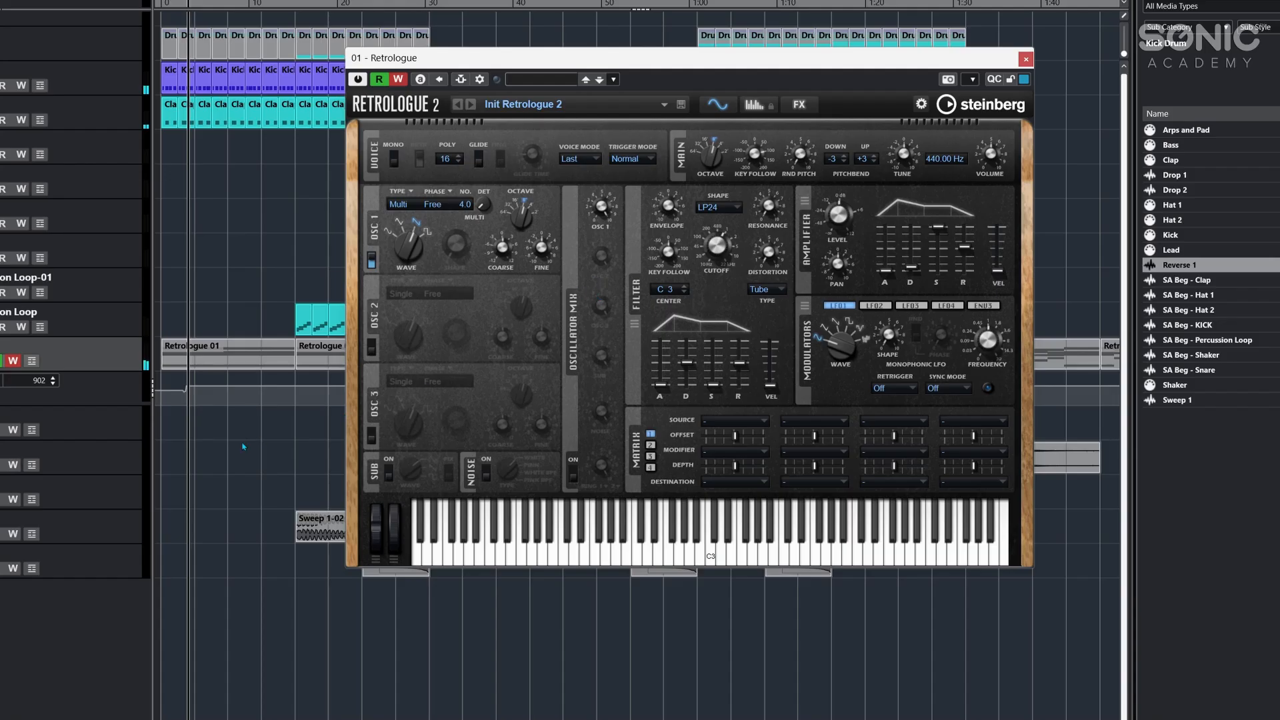
left_click(398, 78)
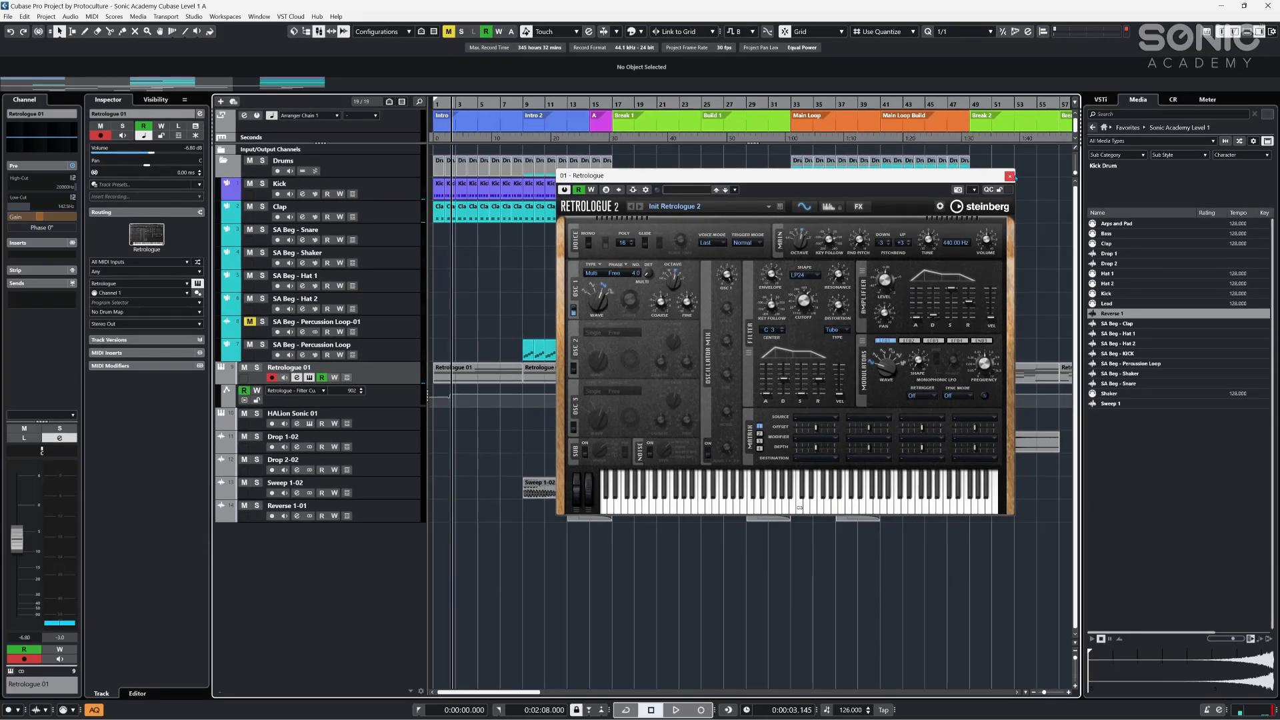
left_click(1025, 59)
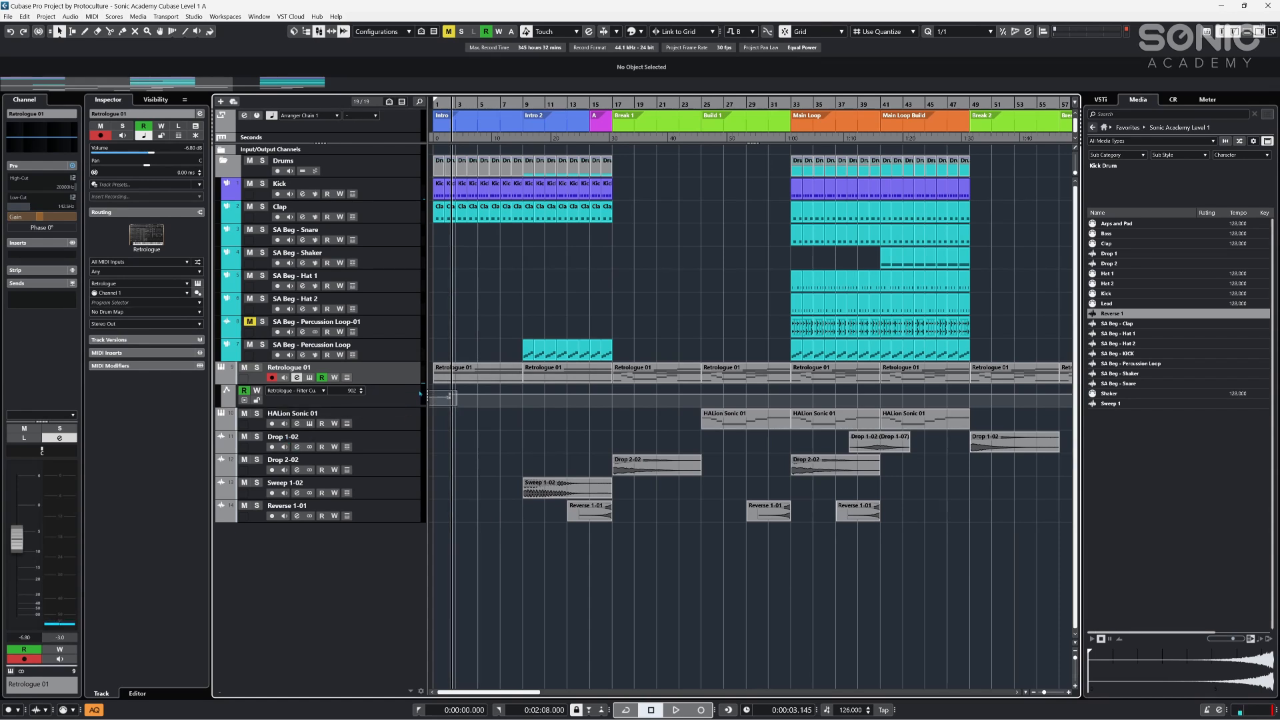
- Hide the Filter Cutoff automation lane and show automation again for the Retrologue 01 track
left_click_drag(420, 393, 417, 393)
left_click(311, 402)
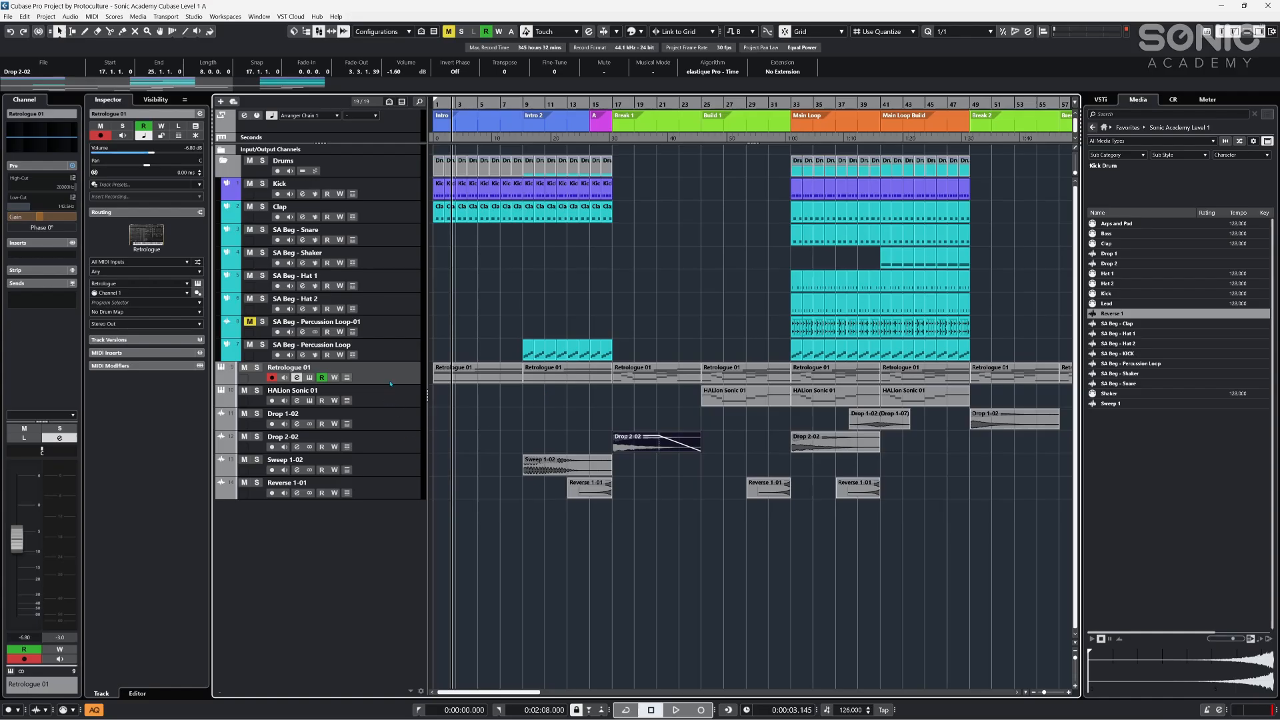
right_click(377, 376)
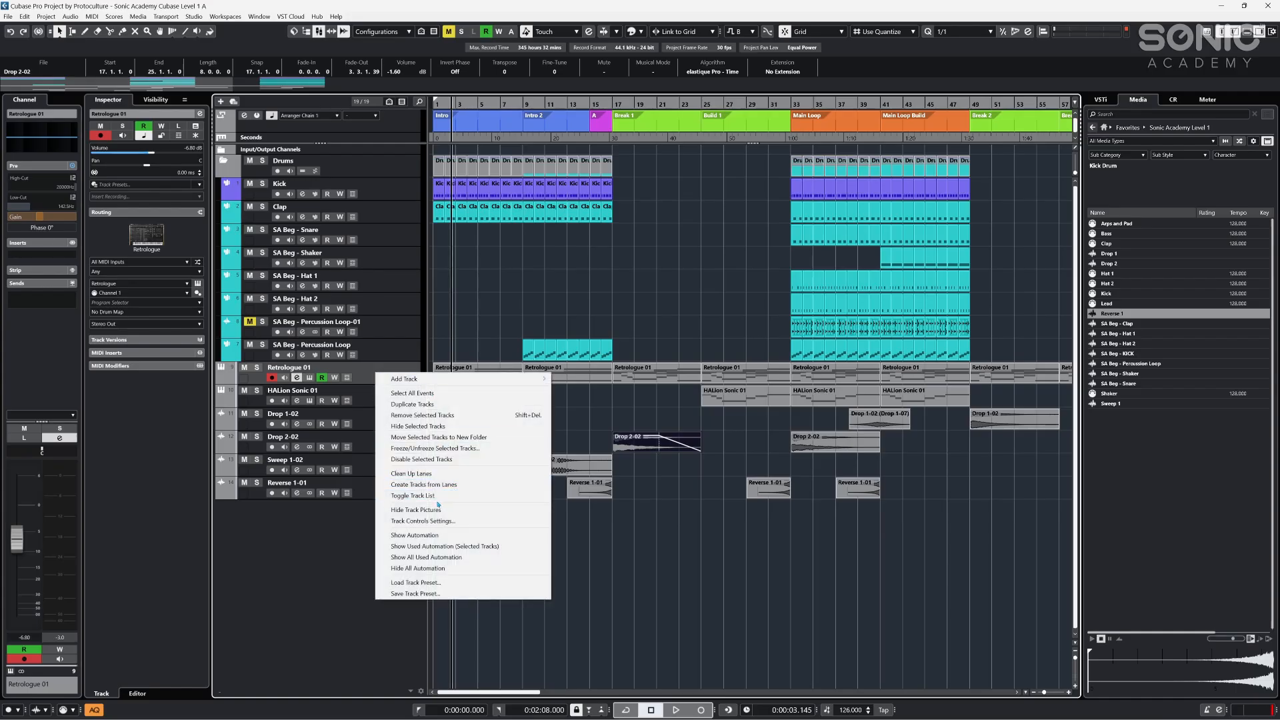
left_click(439, 536)
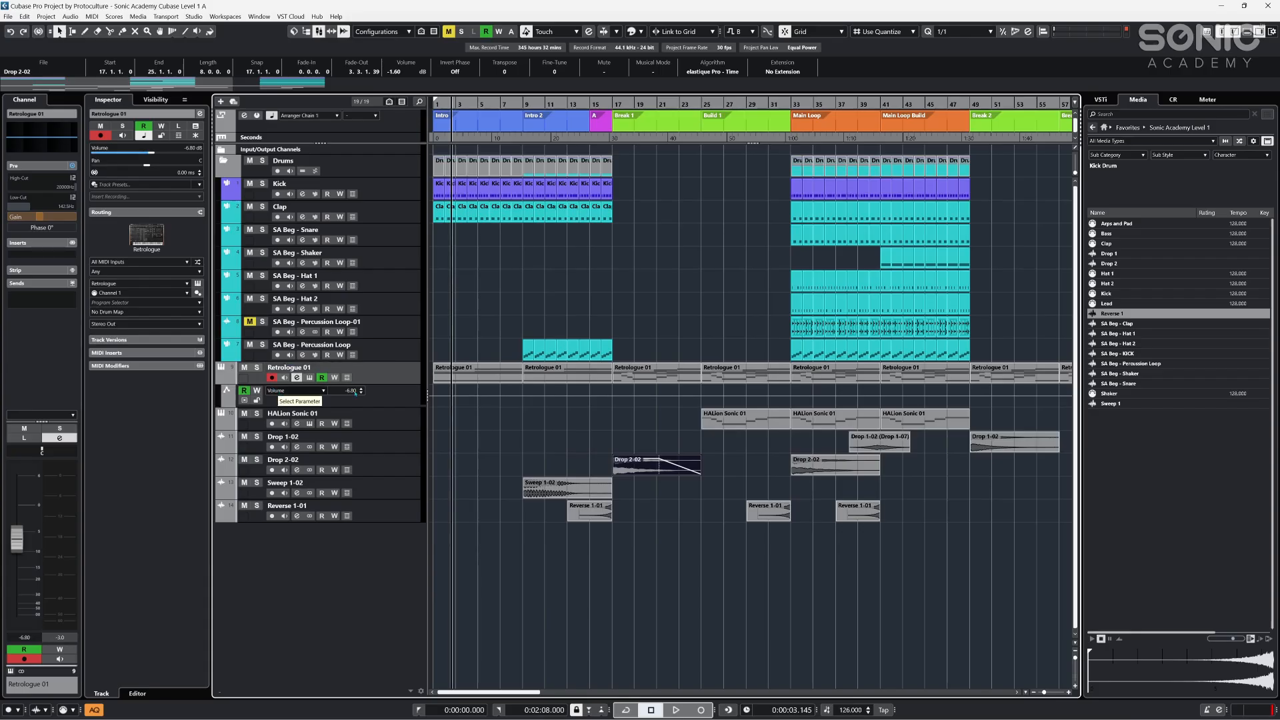
- Open the full list of automation parameters for the lane, enlarge the dialog, and examine the MIDI Channel parameters
left_click(322, 390)
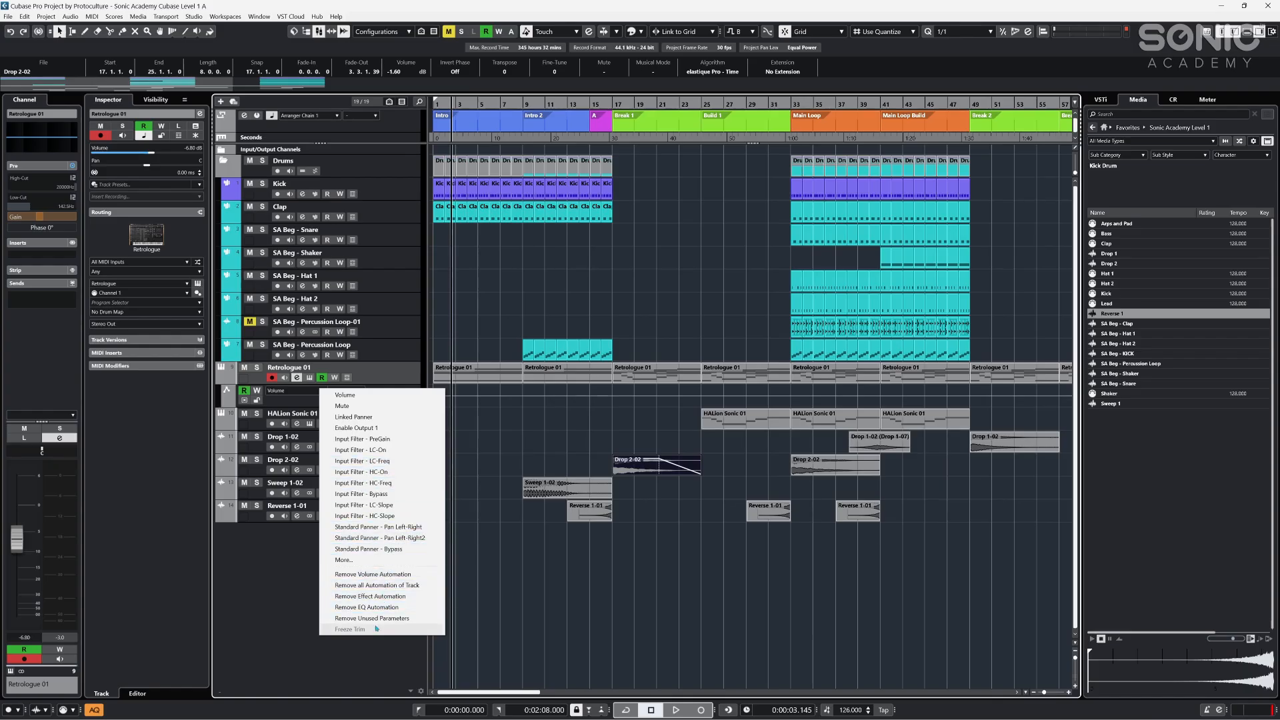
left_click(392, 561)
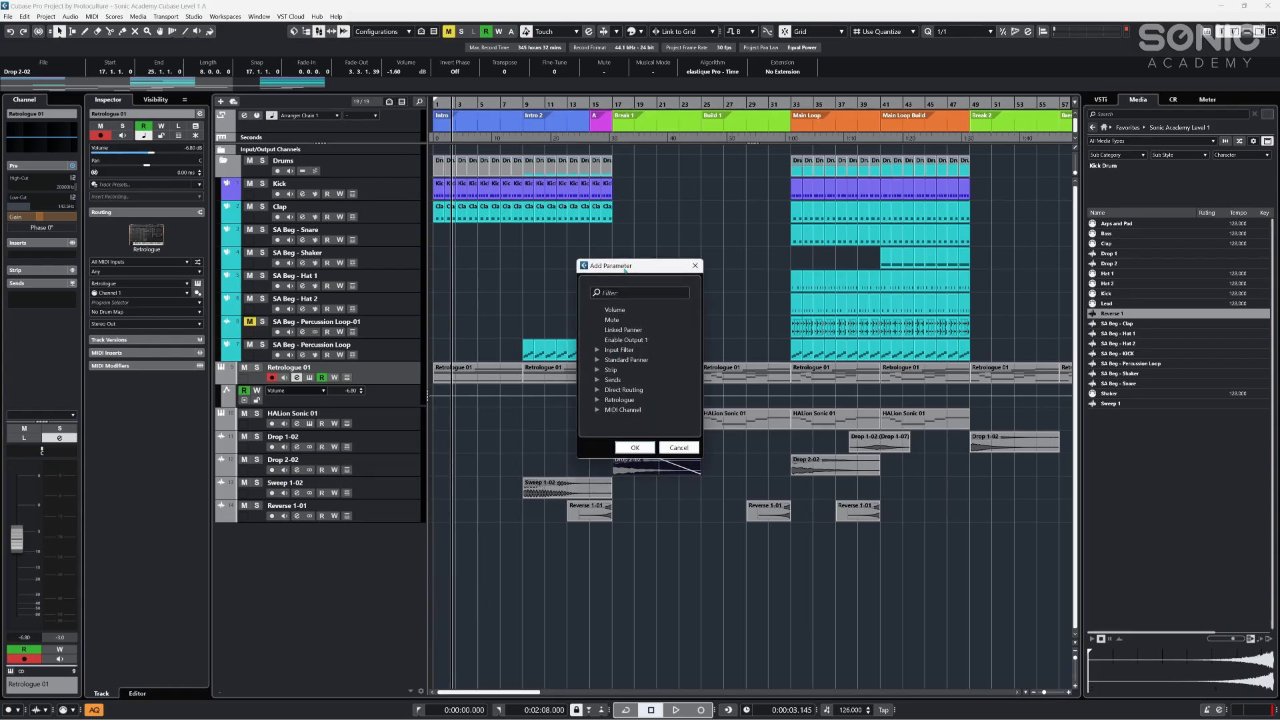
left_click_drag(540, 441, 660, 594)
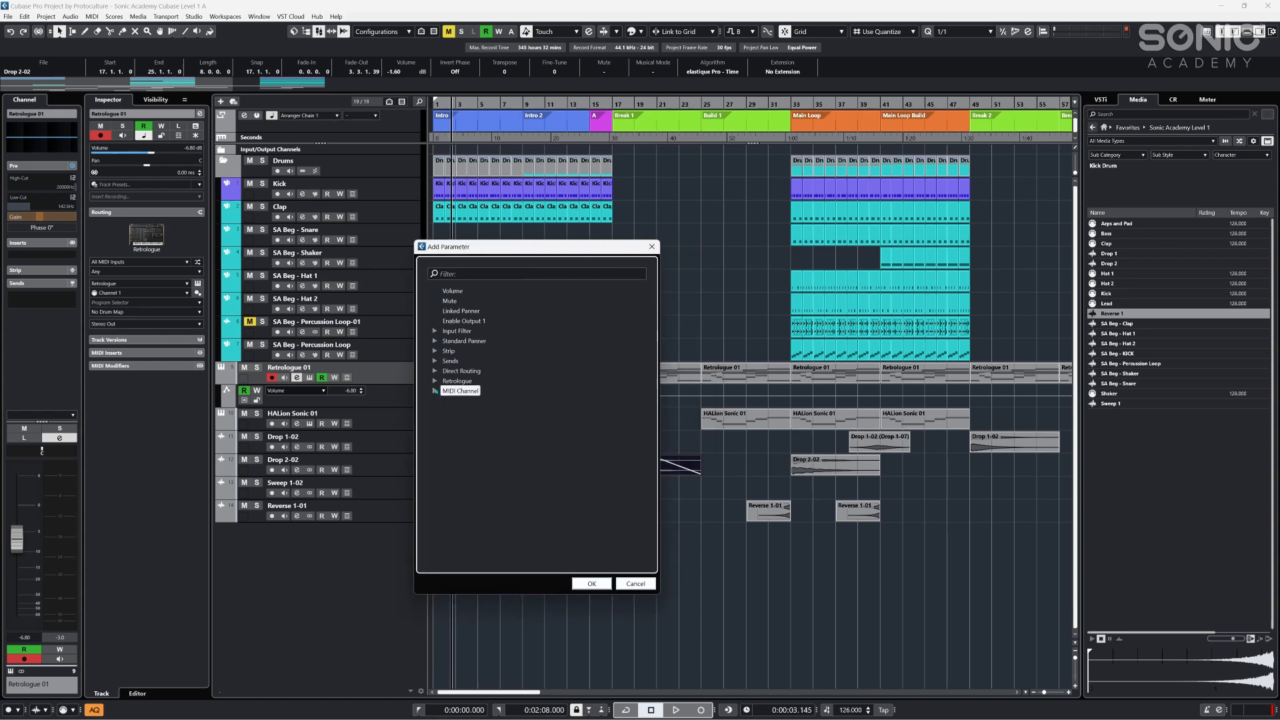
left_click(435, 391)
double_click(490, 500)
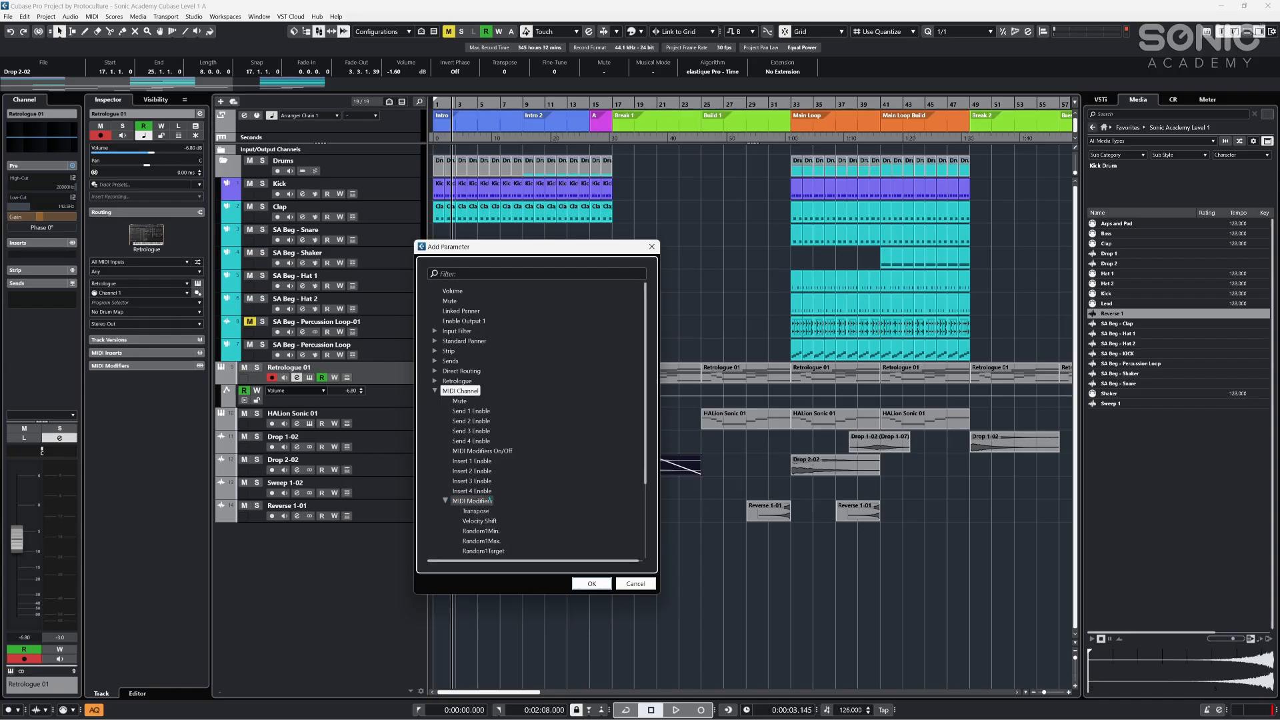
scroll(490, 500, "down", 4)
scroll(481, 329, "up", 4)
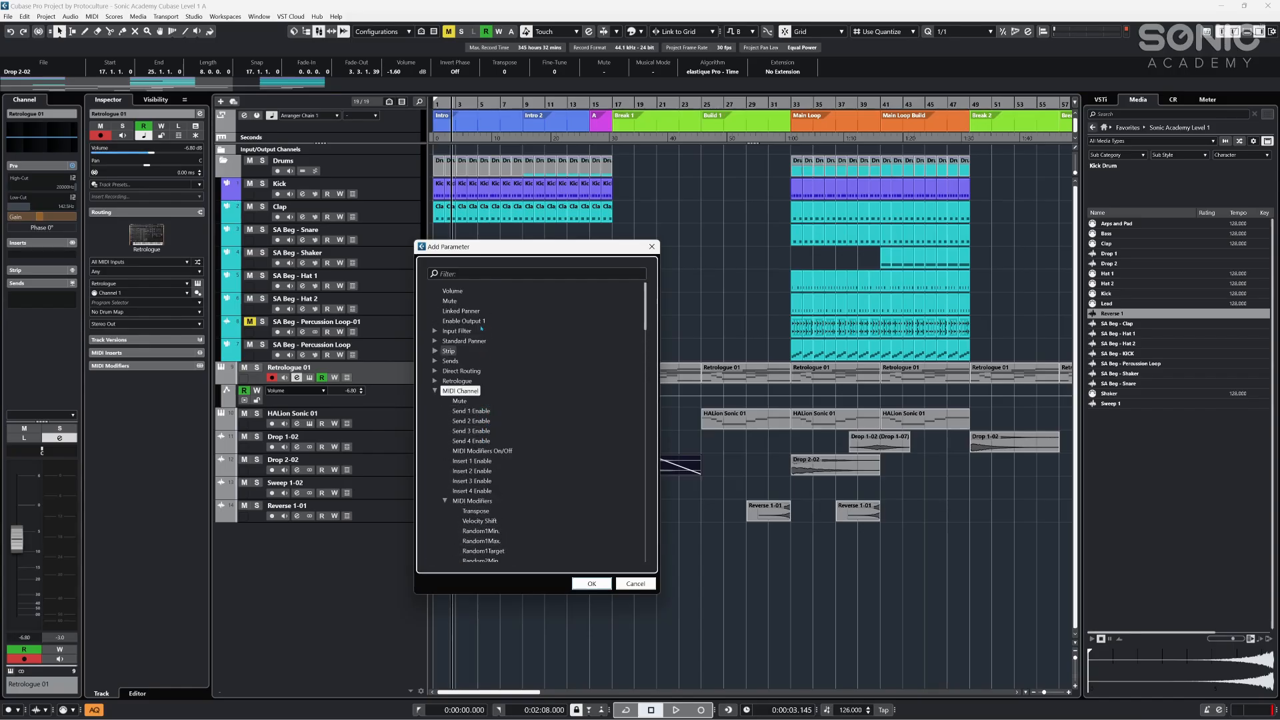
- Filter the automation parameters by "cutof" and close the dialog without adding one
left_click(473, 274)
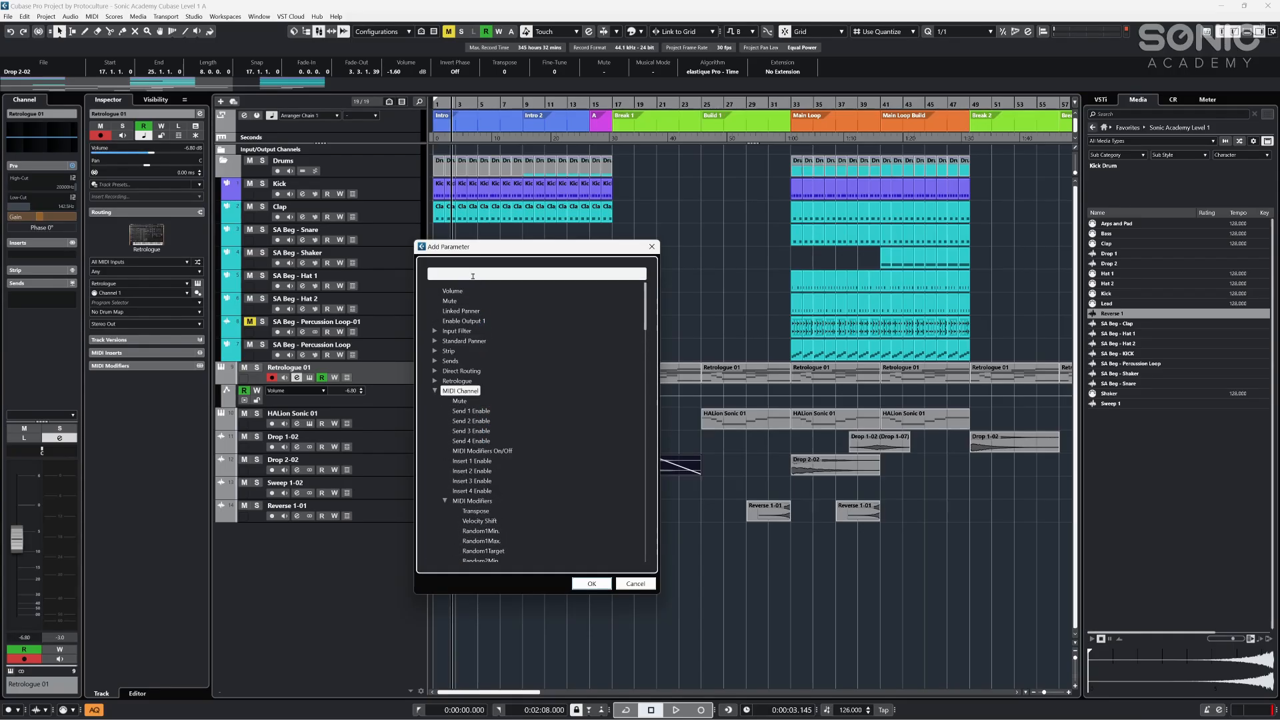
type("cutof")
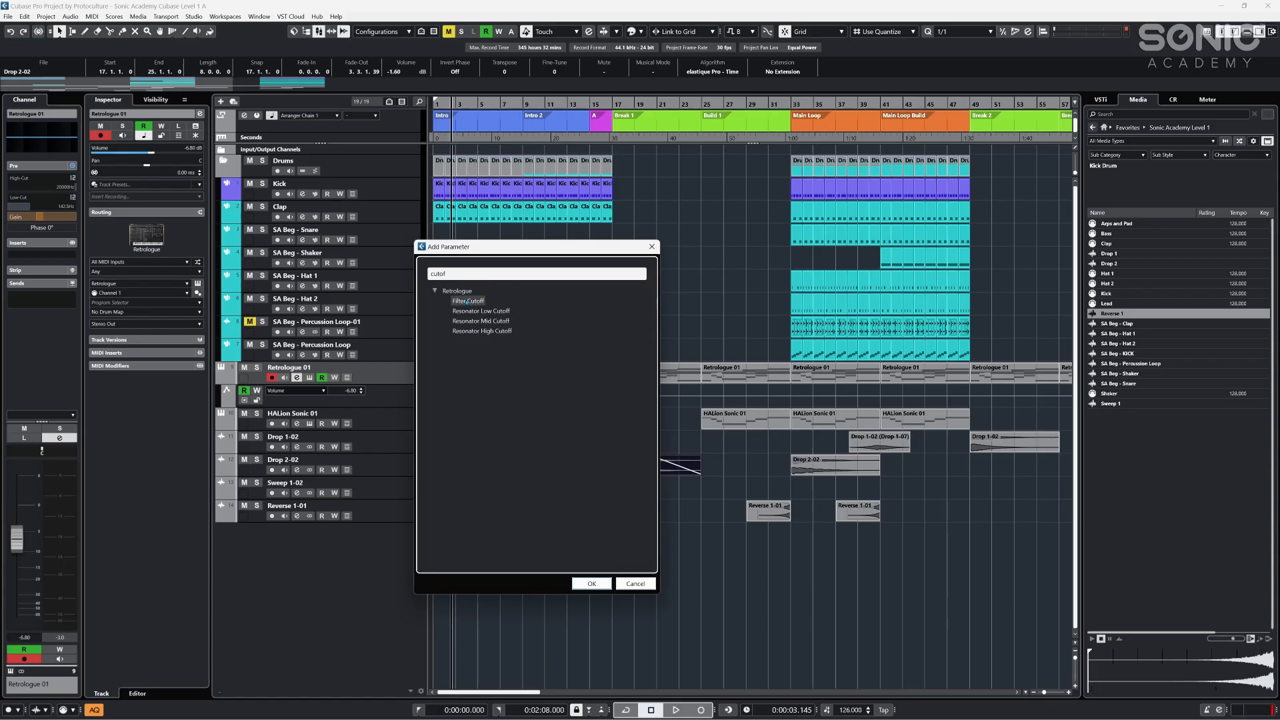
left_click(652, 247)
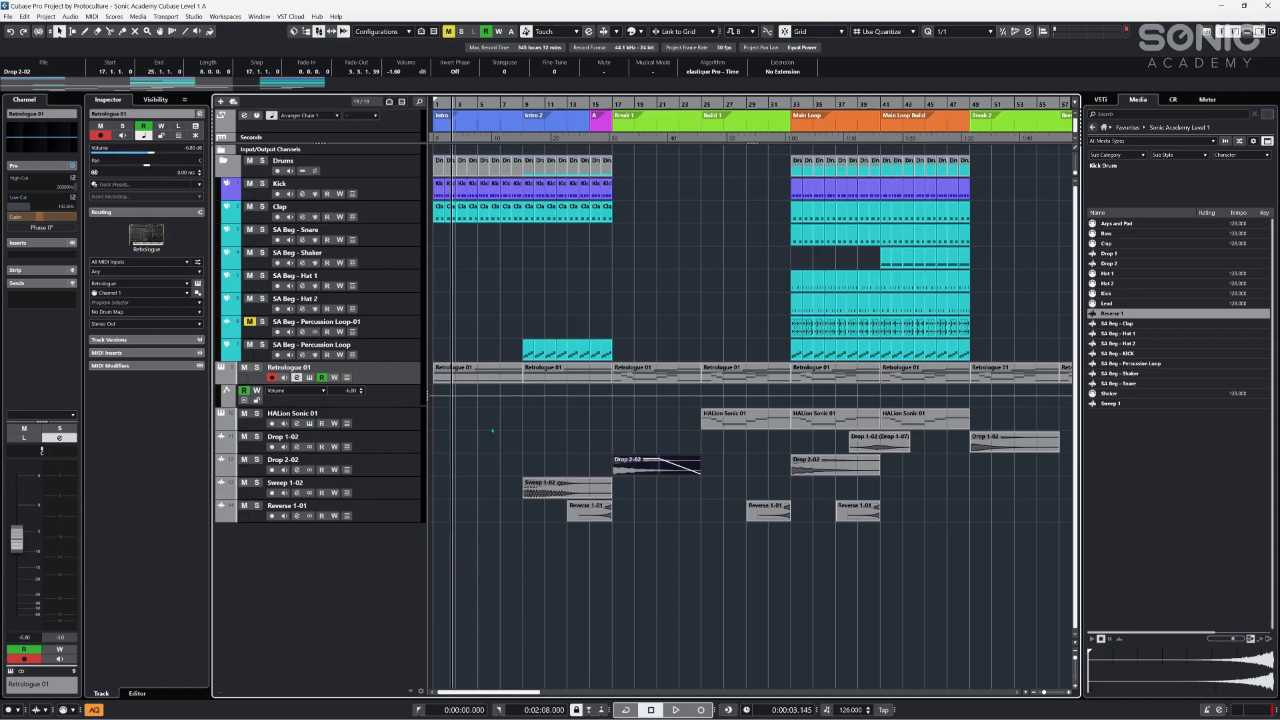
- Open the Retrologue instrument from the Retrologue 01 track and show an automation track for its Filter Cutoff
left_click(453, 374)
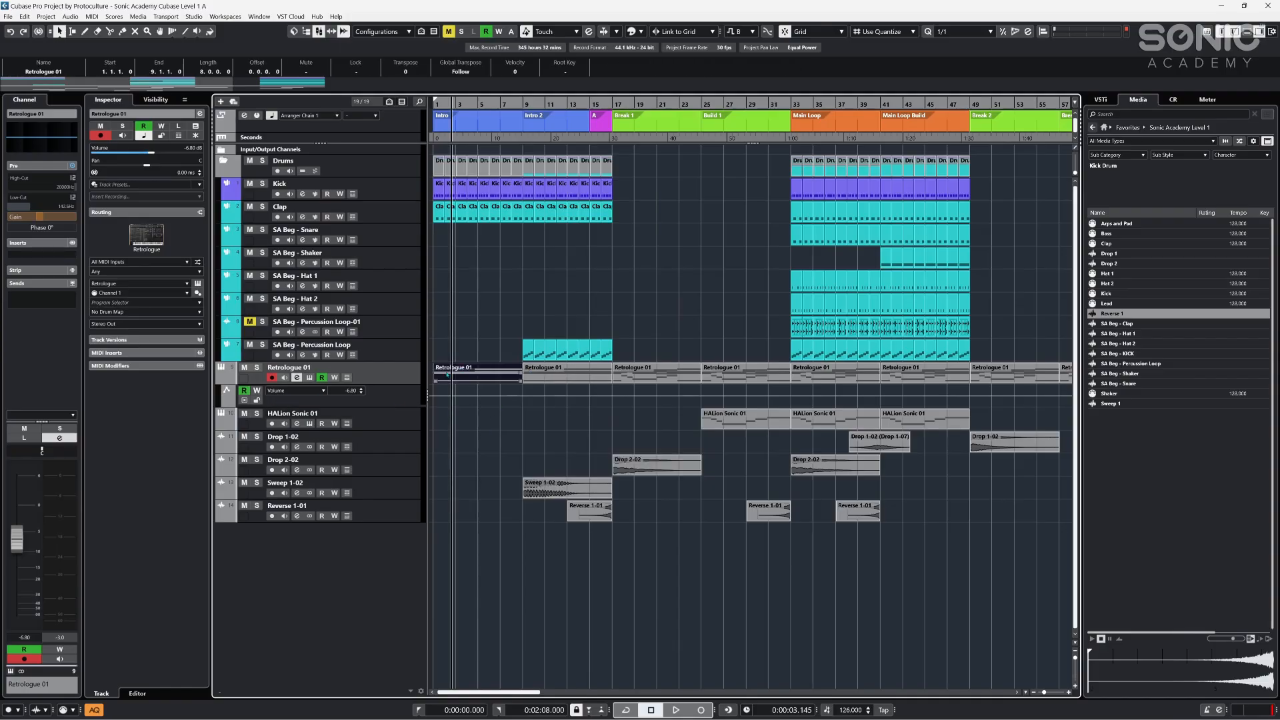
left_click(310, 377)
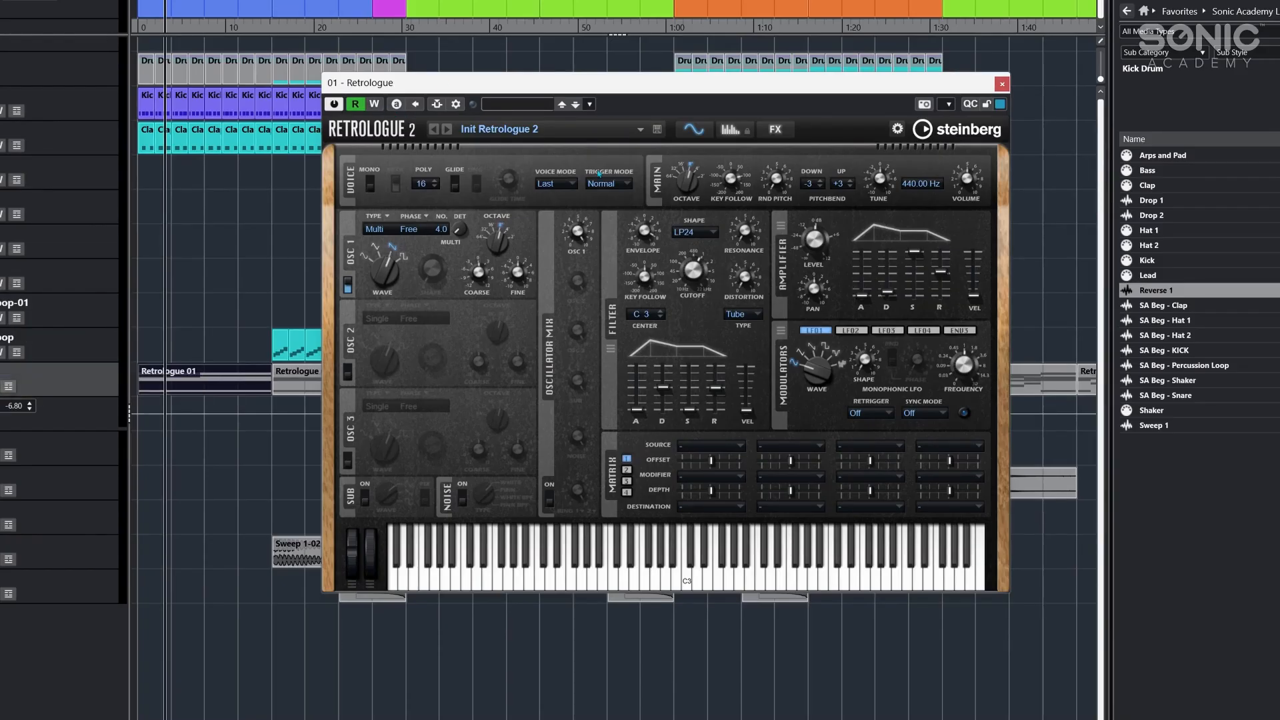
right_click(696, 268)
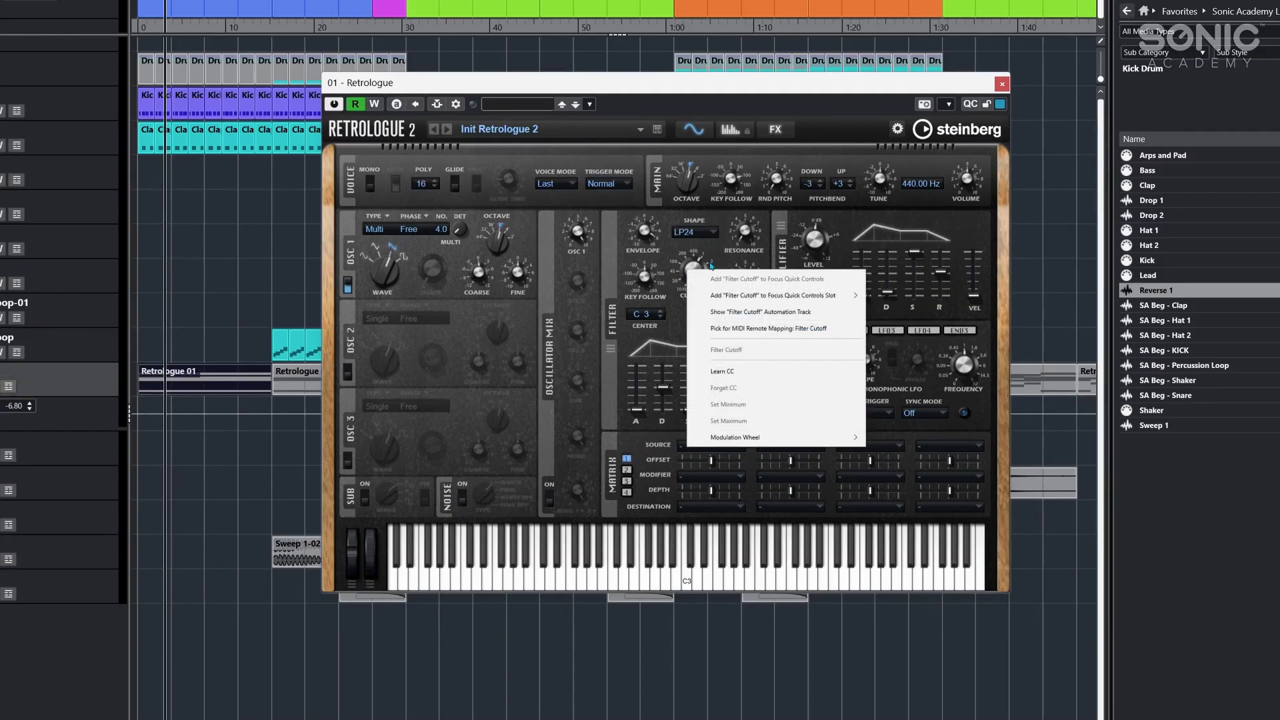
mouse_move(744, 302)
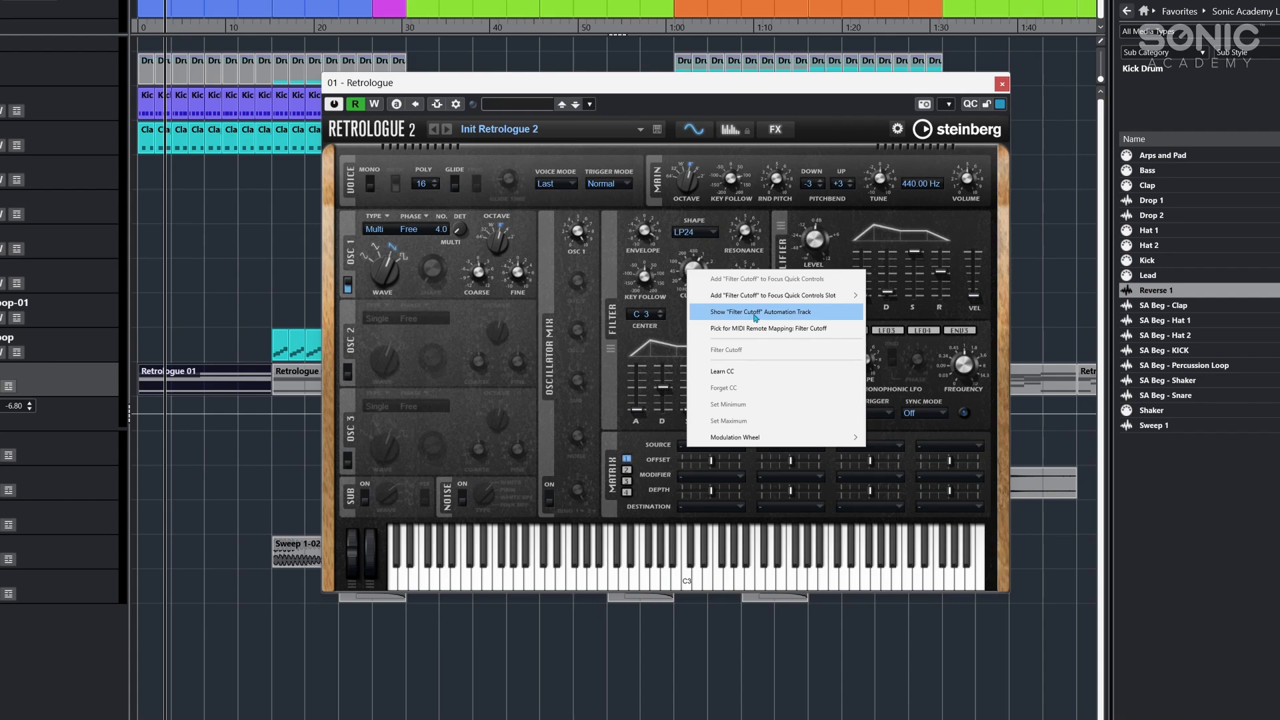
left_click(756, 318)
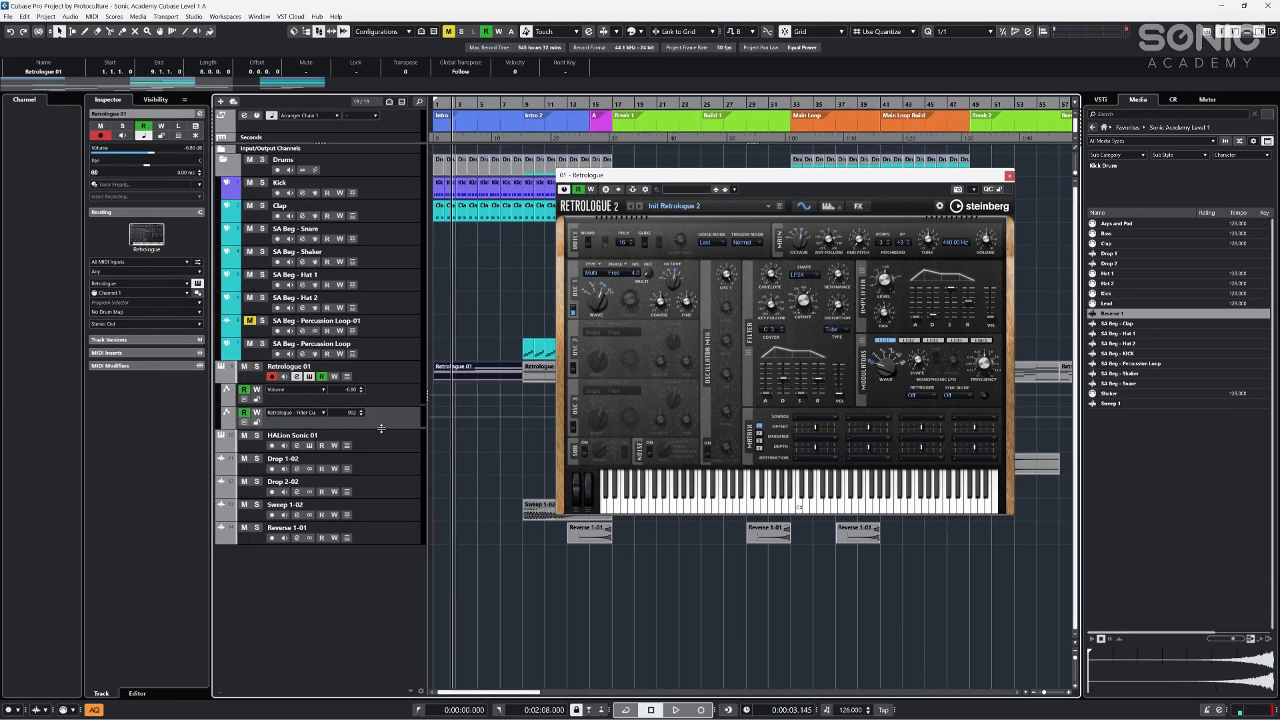
- Remove the Volume automation lane from Retrologue 01 and close the Retrologue instrument window
right_click(380, 400)
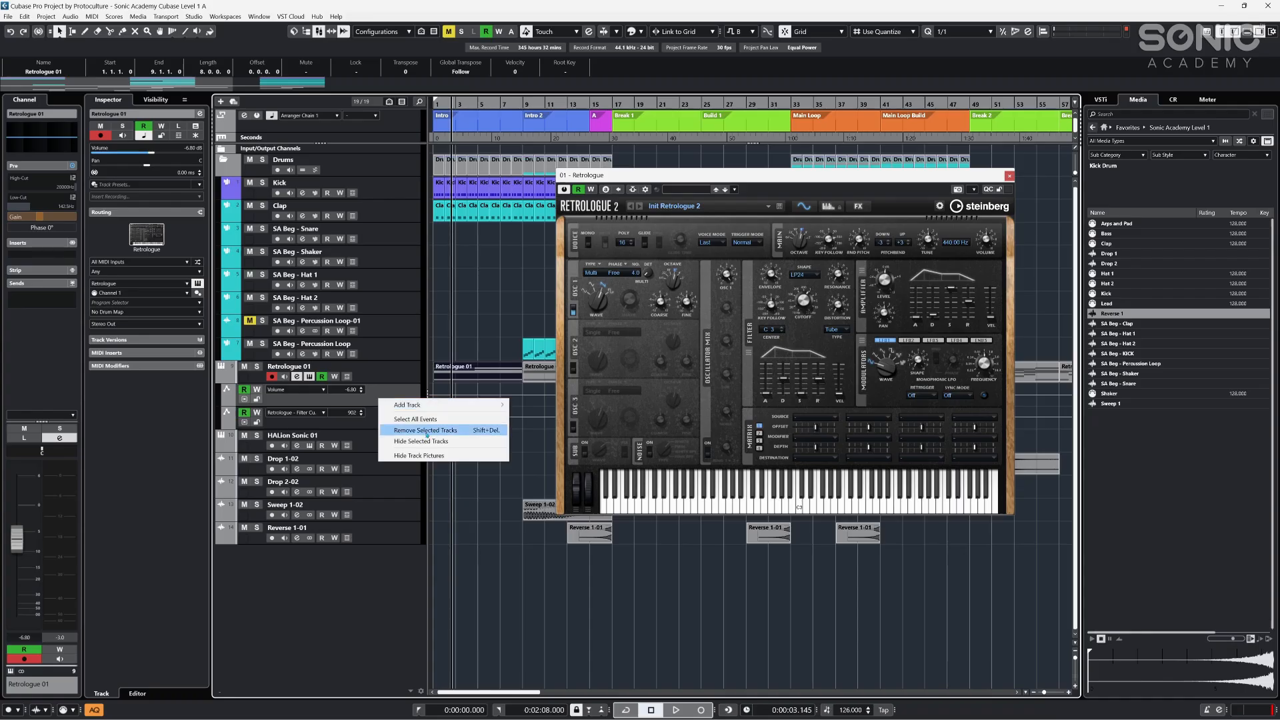
left_click(425, 432)
left_click(1009, 176)
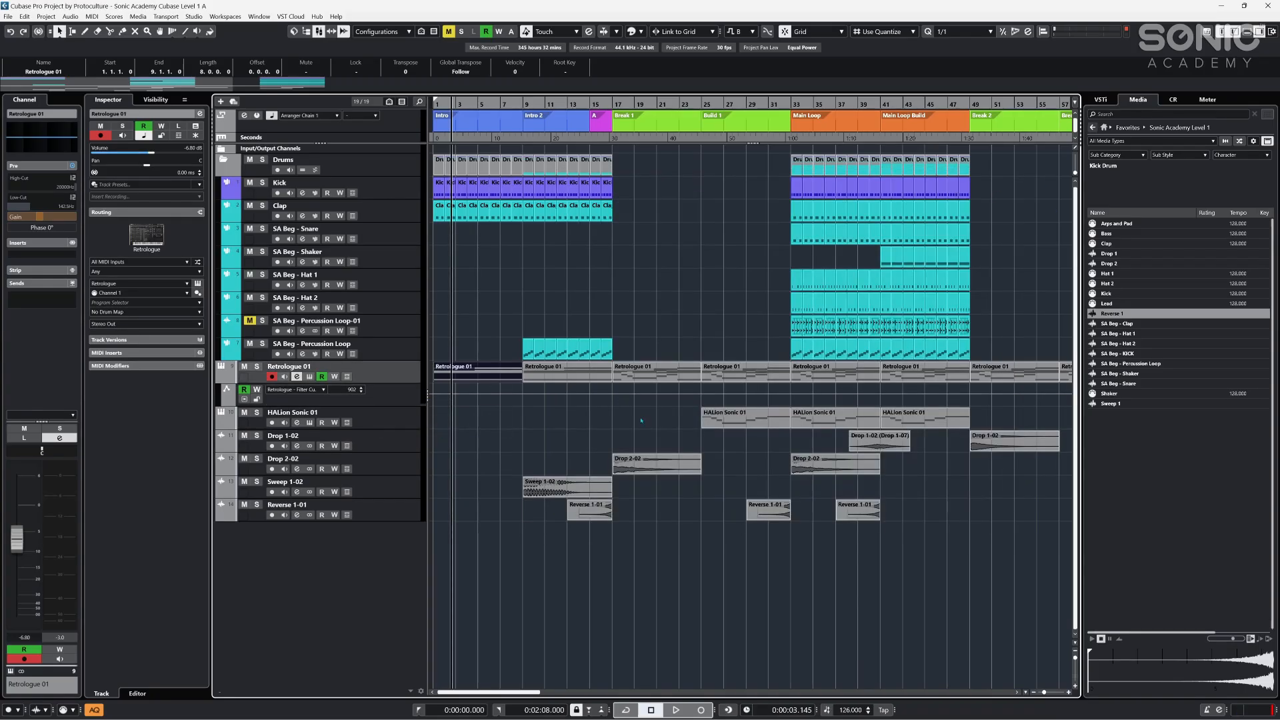
- Create a Filter Cutoff ramp from 10 at bar 1 to 22000 at bar 17 and bend its curve
left_click(432, 405)
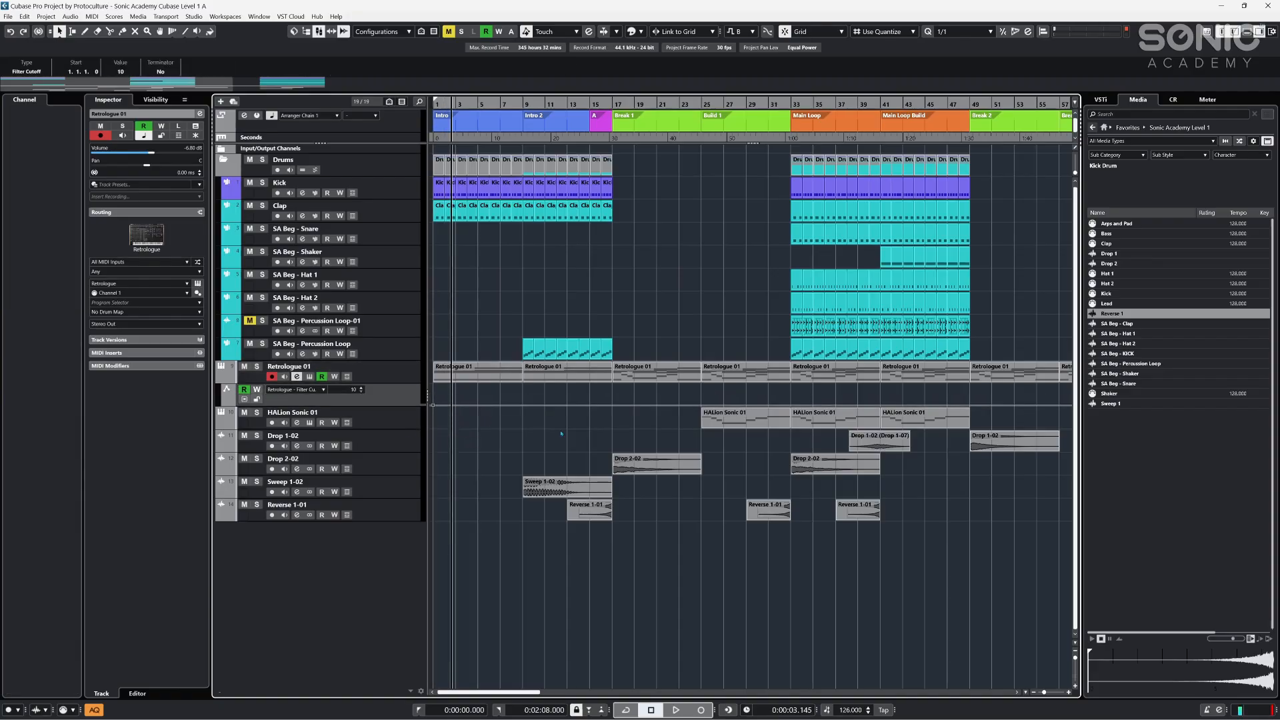
left_click_drag(609, 402, 612, 385)
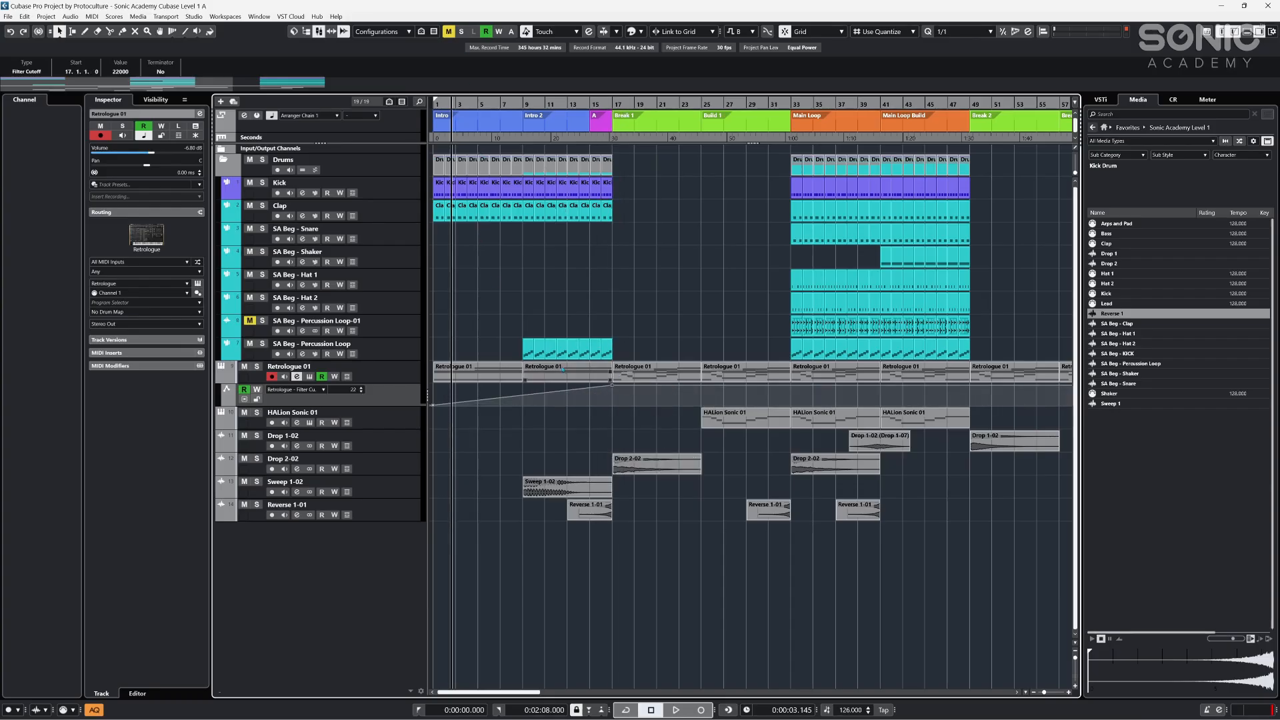
mouse_move(523, 398)
left_mouse_down()
mouse_move(596, 409)
mouse_move(498, 404)
mouse_move(566, 406)
mouse_move(530, 398)
mouse_move(517, 411)
left_mouse_up()
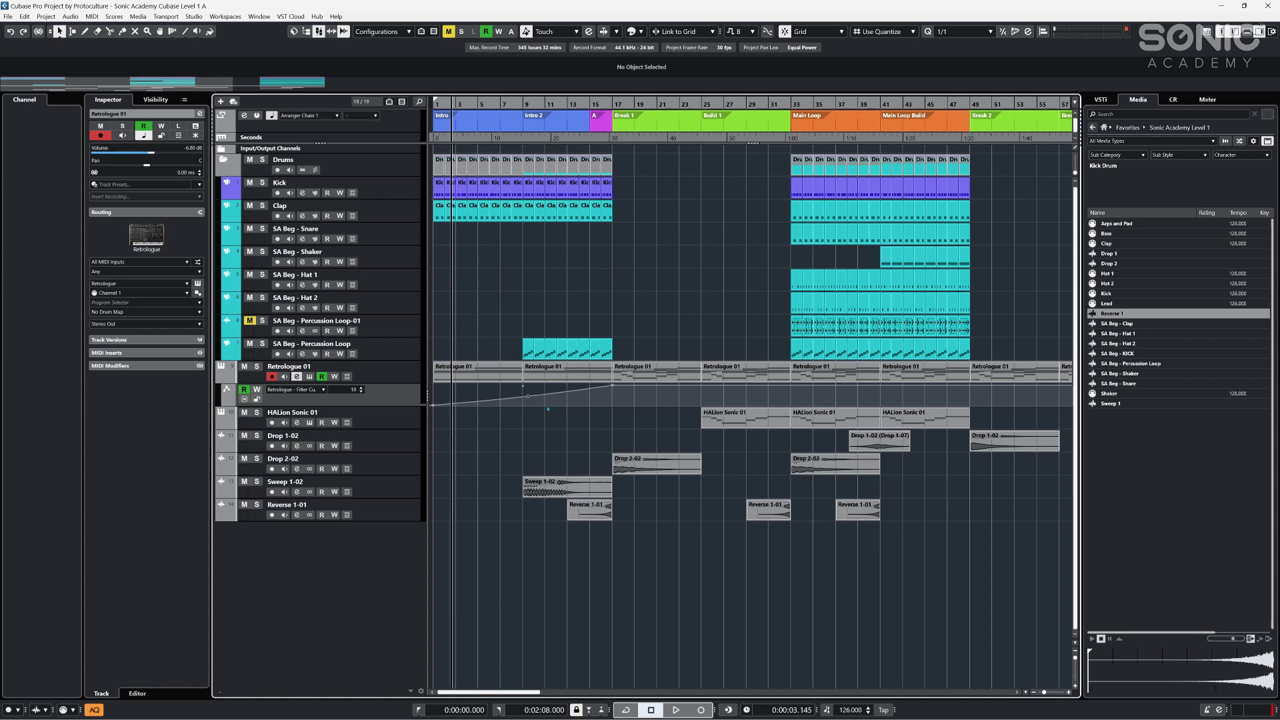
- Return to the song start and add extra Filter Cutoff points between bars 1 and 8 to form an uneven line with a peak
key("KP_Decimal")
left_click(465, 402)
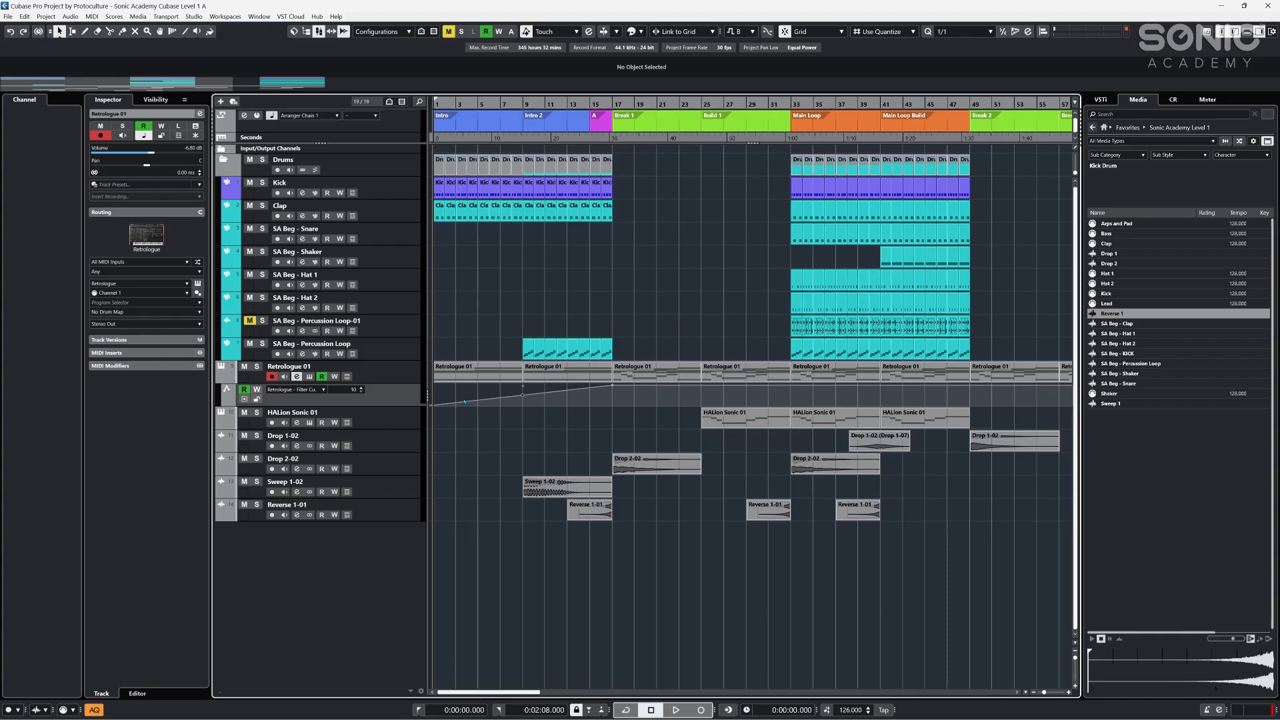
left_click(467, 401)
mouse_move(479, 400)
left_mouse_down()
mouse_move(506, 401)
mouse_move(501, 382)
mouse_move(512, 399)
left_mouse_up()
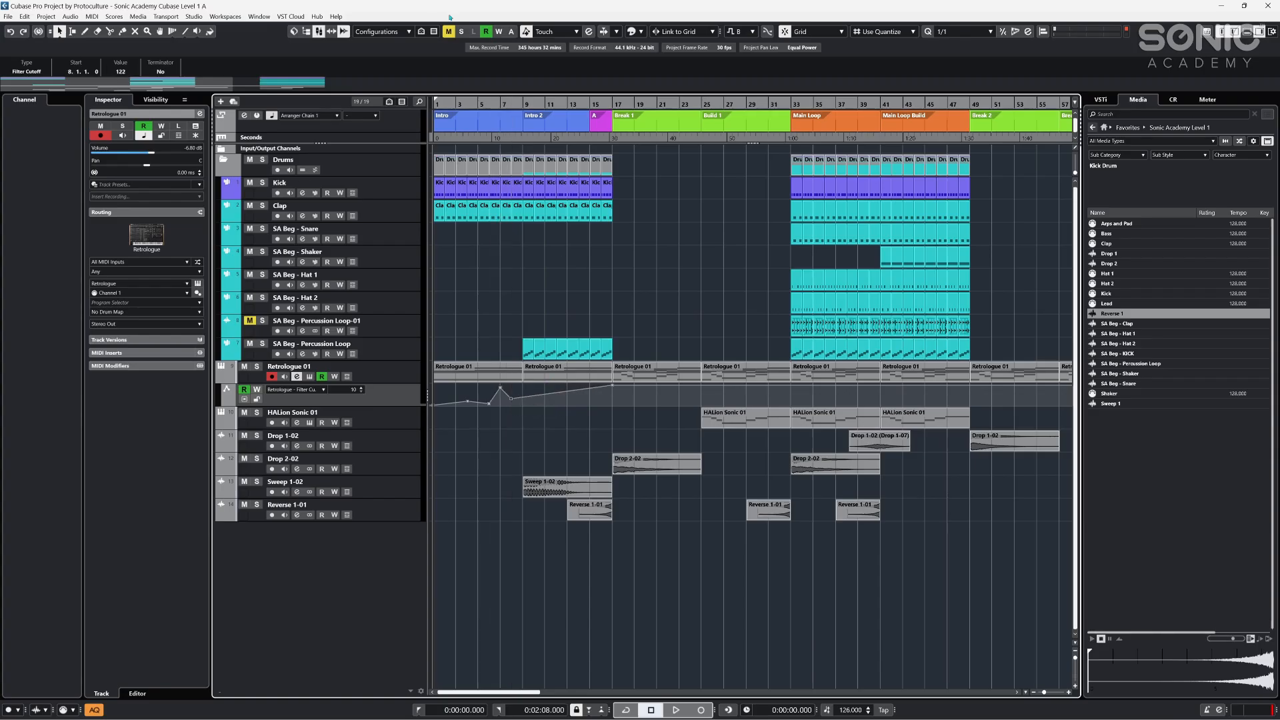
- Sketch a freehand, jagged Filter Cutoff curve from bar 1 to bar 17 with the Draw tool, and return to the selection tool
left_click(84, 31)
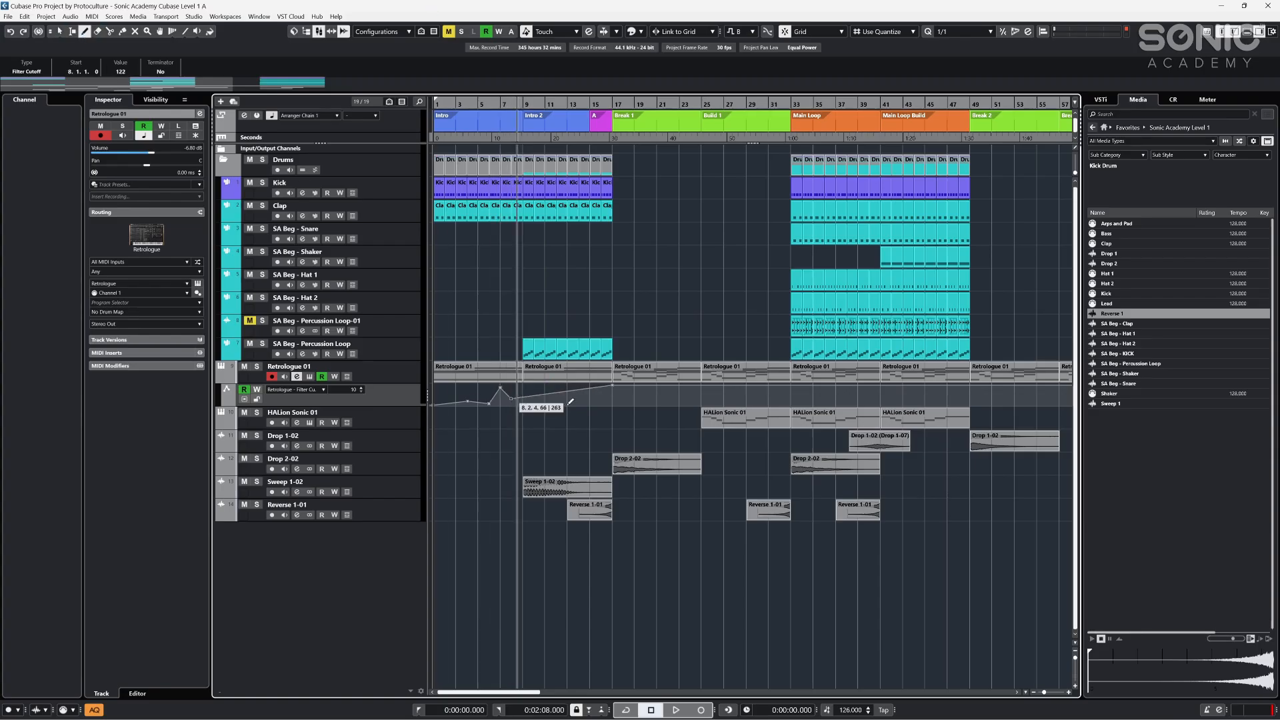
left_click_drag(436, 400, 610, 393)
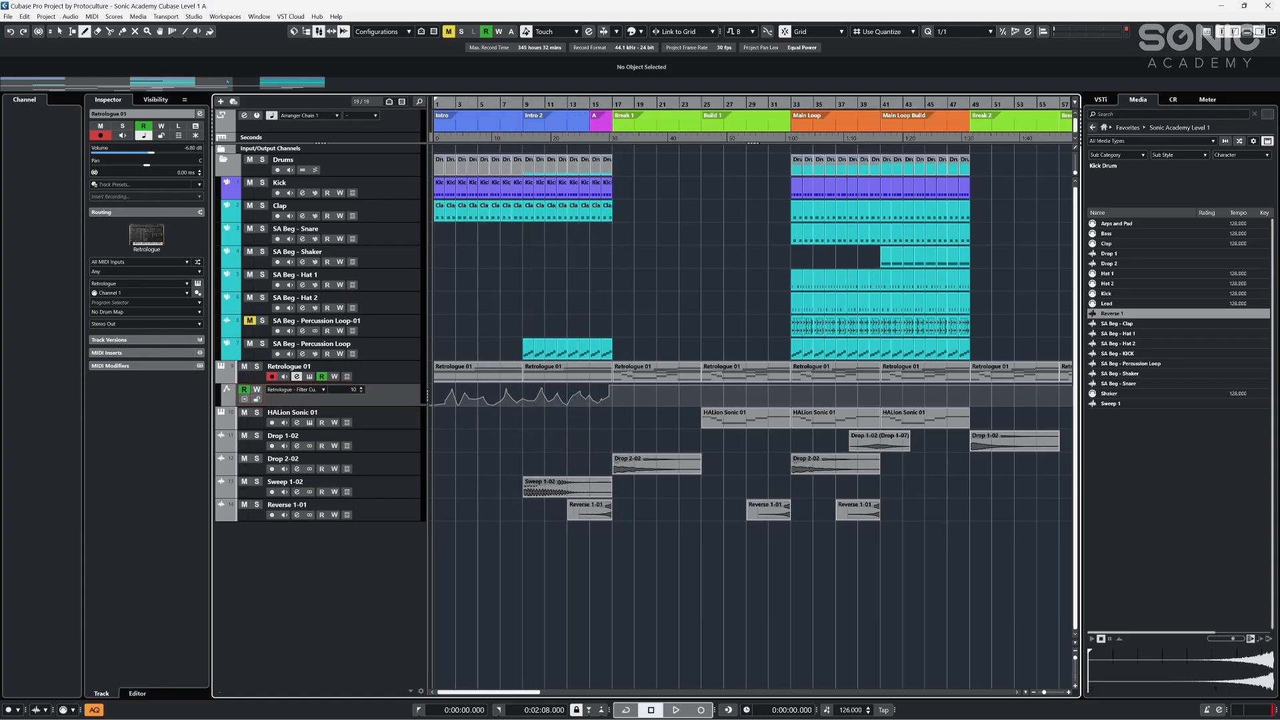
left_click(59, 31)
- Reshape the selected freehand Filter Cutoff points in bars 1 to 17, and delete all of them
left_click_drag(618, 412, 437, 387)
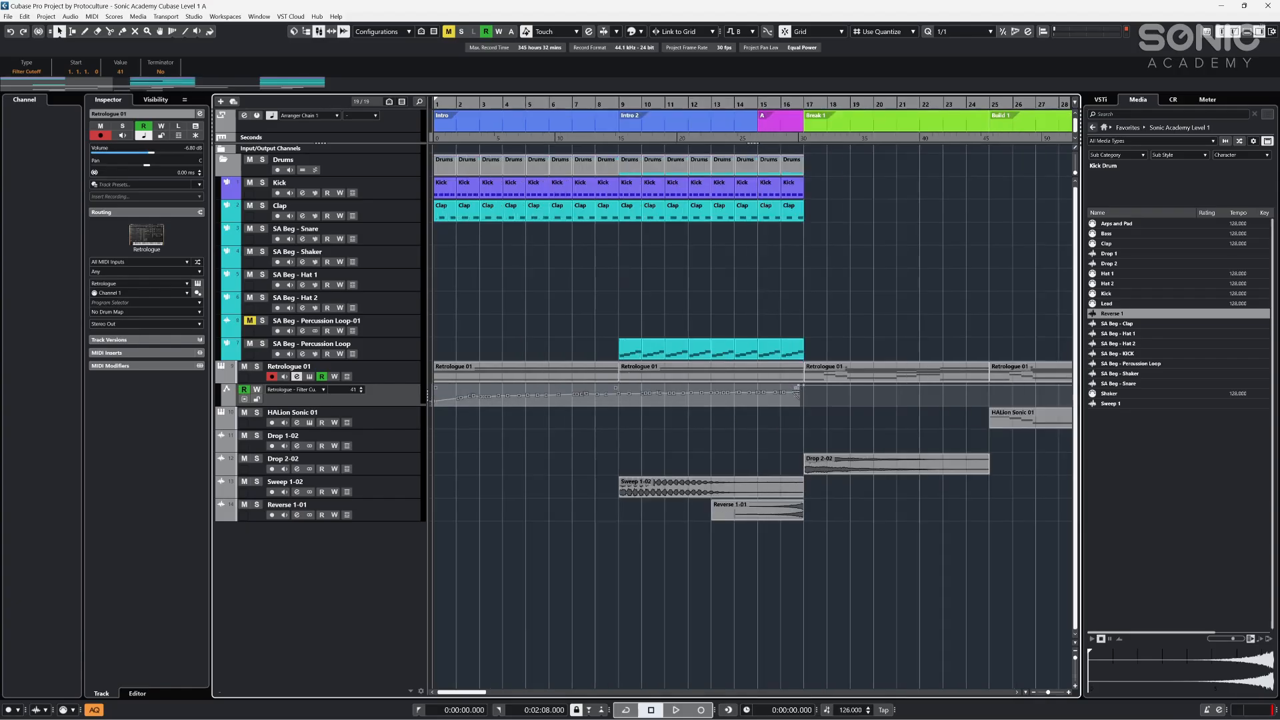
mouse_move(617, 386)
left_mouse_down()
mouse_move(613, 434)
mouse_move(594, 288)
mouse_move(603, 384)
left_mouse_up()
left_click(758, 308)
left_click_drag(818, 413, 394, 387)
key("Delete")
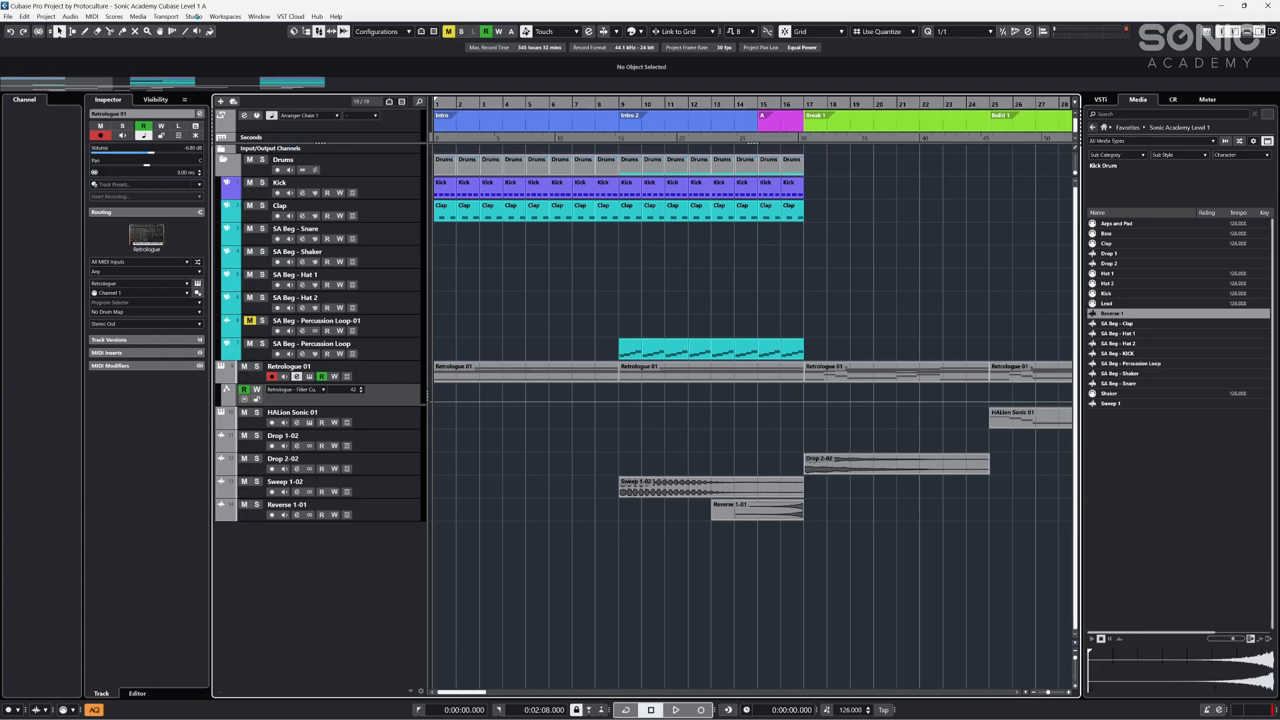
- Try drawing a Sine-shaped Filter Cutoff curve across bars 1 to 17 with the Line tool
left_click(185, 32)
left_click(186, 32)
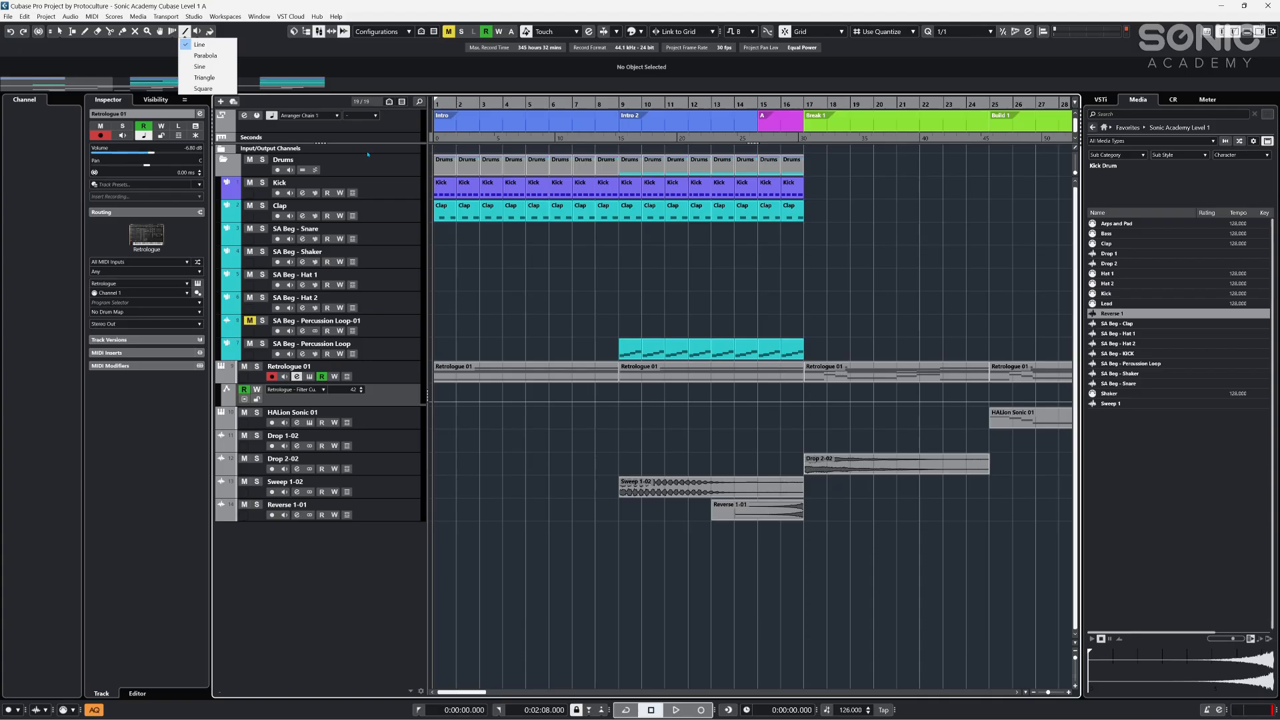
left_click(201, 67)
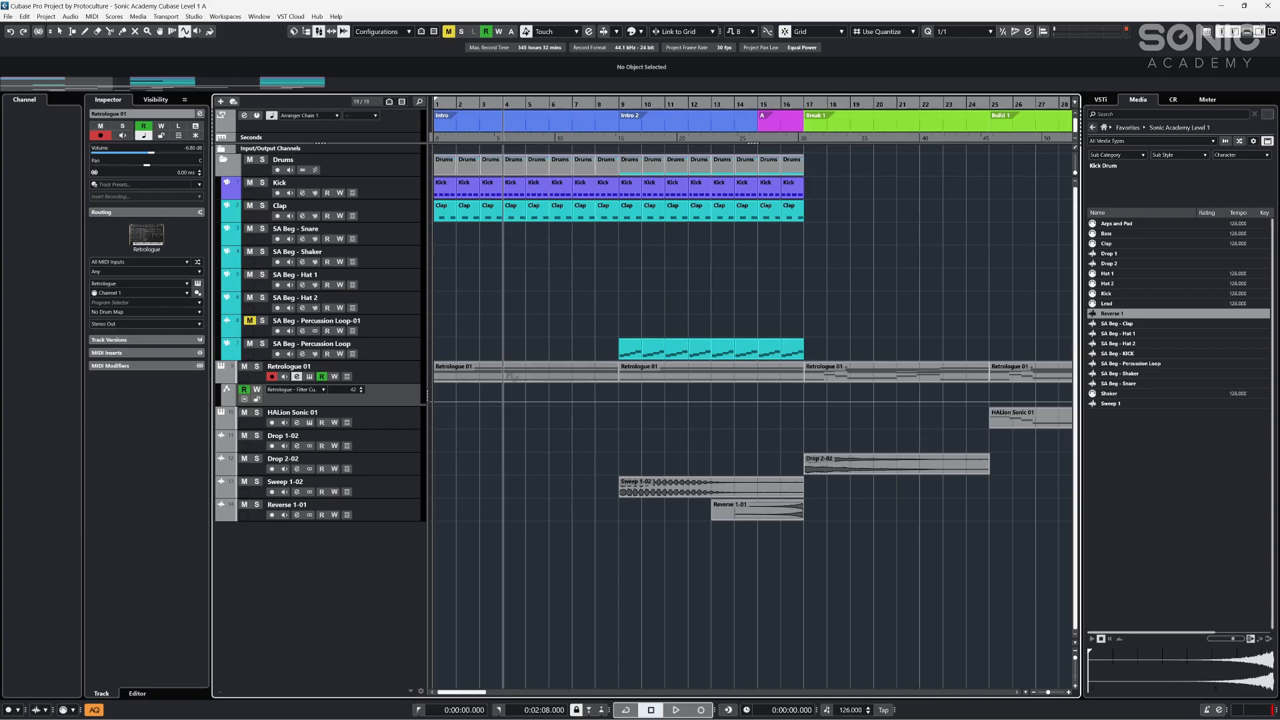
left_click_drag(436, 402, 803, 398)
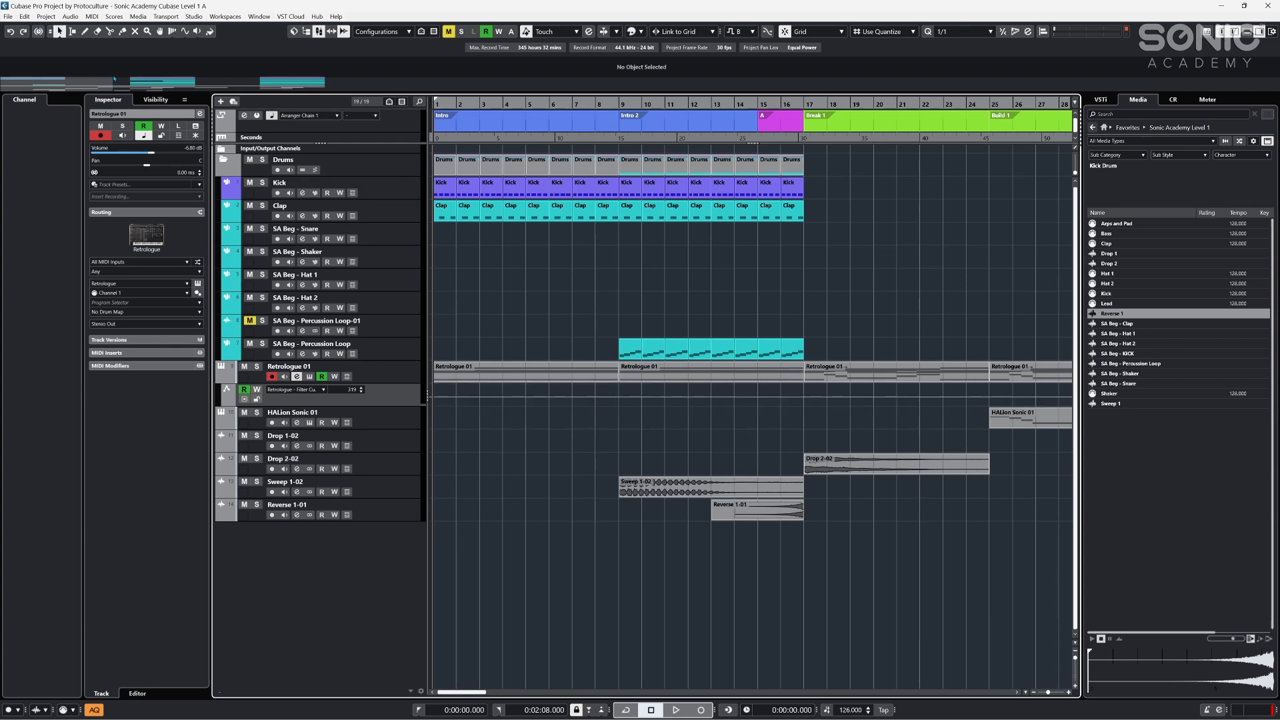
- Create a Filter Cutoff ramp from 10 at bar 1 to 22000 at bar 17 and start playback
left_click_drag(437, 398, 400, 433)
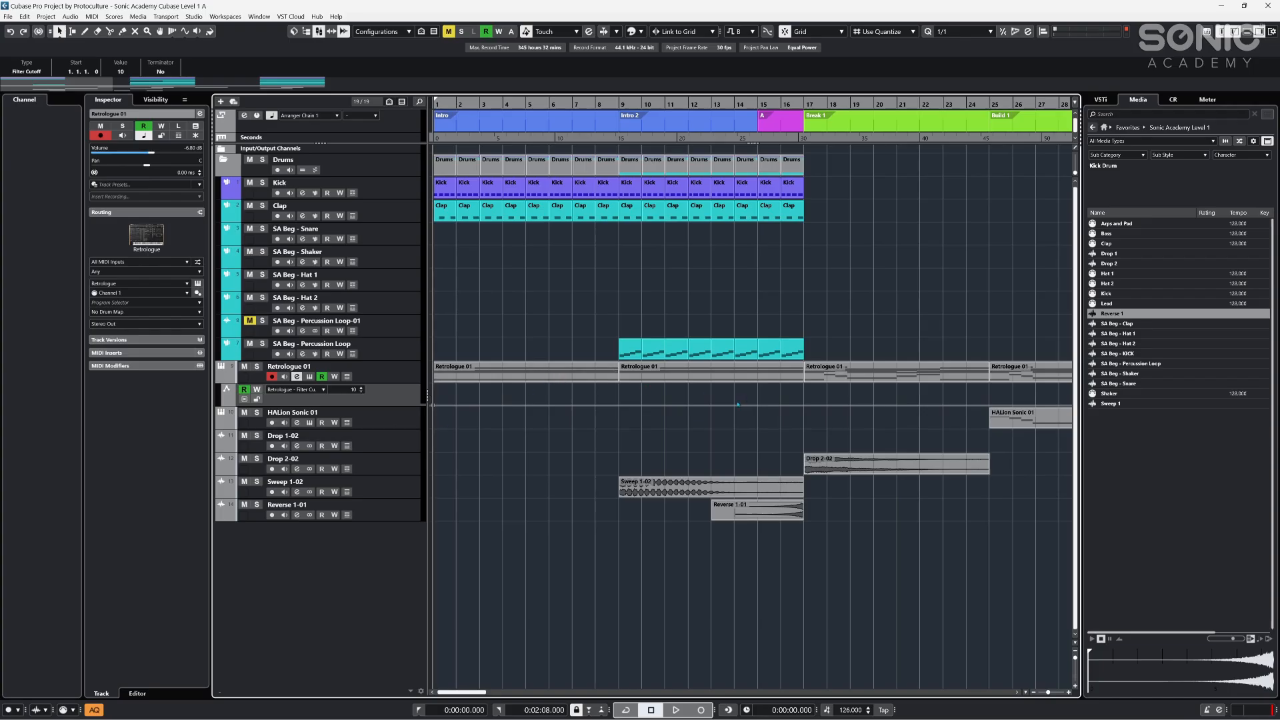
left_click_drag(784, 398, 803, 385)
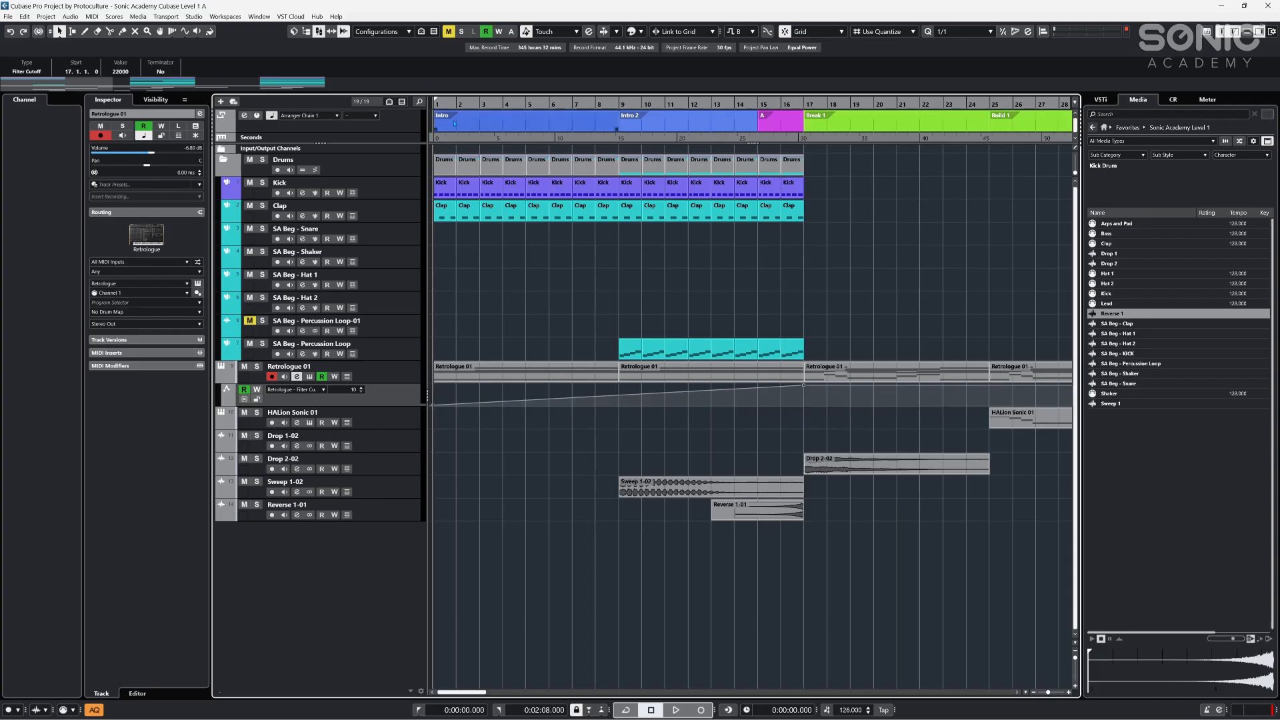
key("space")
- Hold the Filter Cutoff at 10 until bar 9 and bend the rise to bar 17 into a slow-starting curve
key("g")
key("g")
key("g")
key("h")
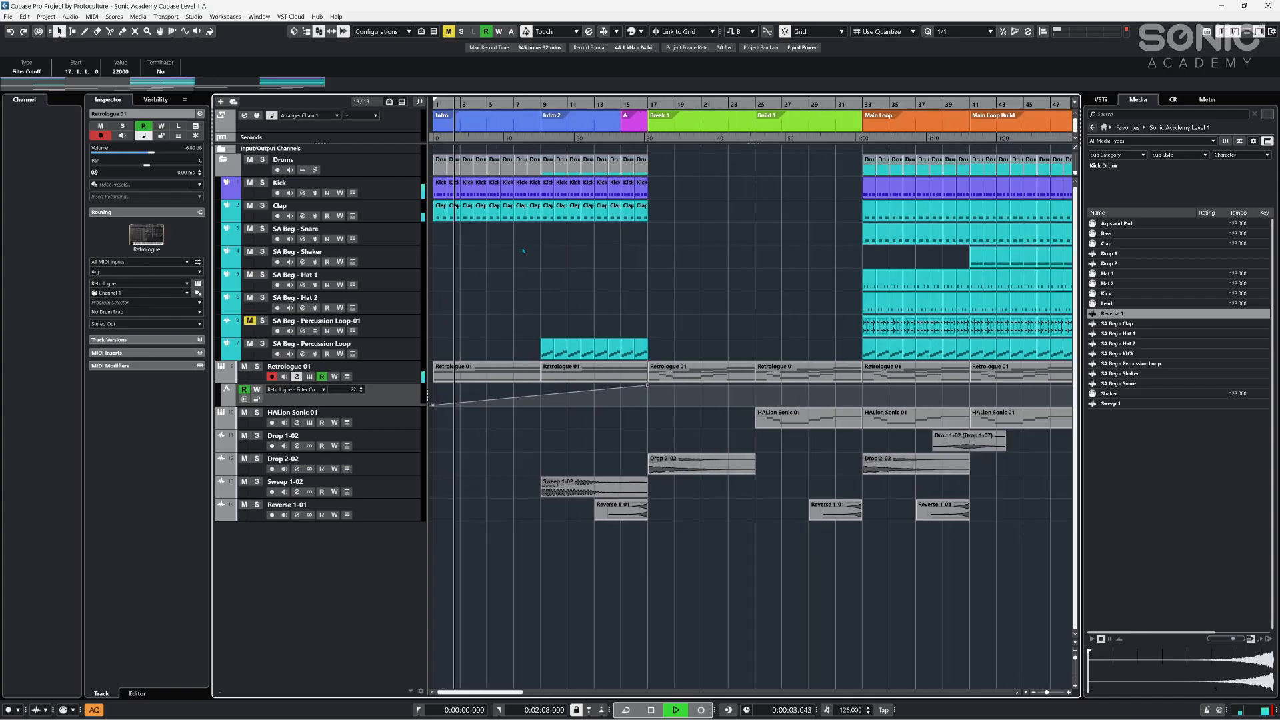
key("h")
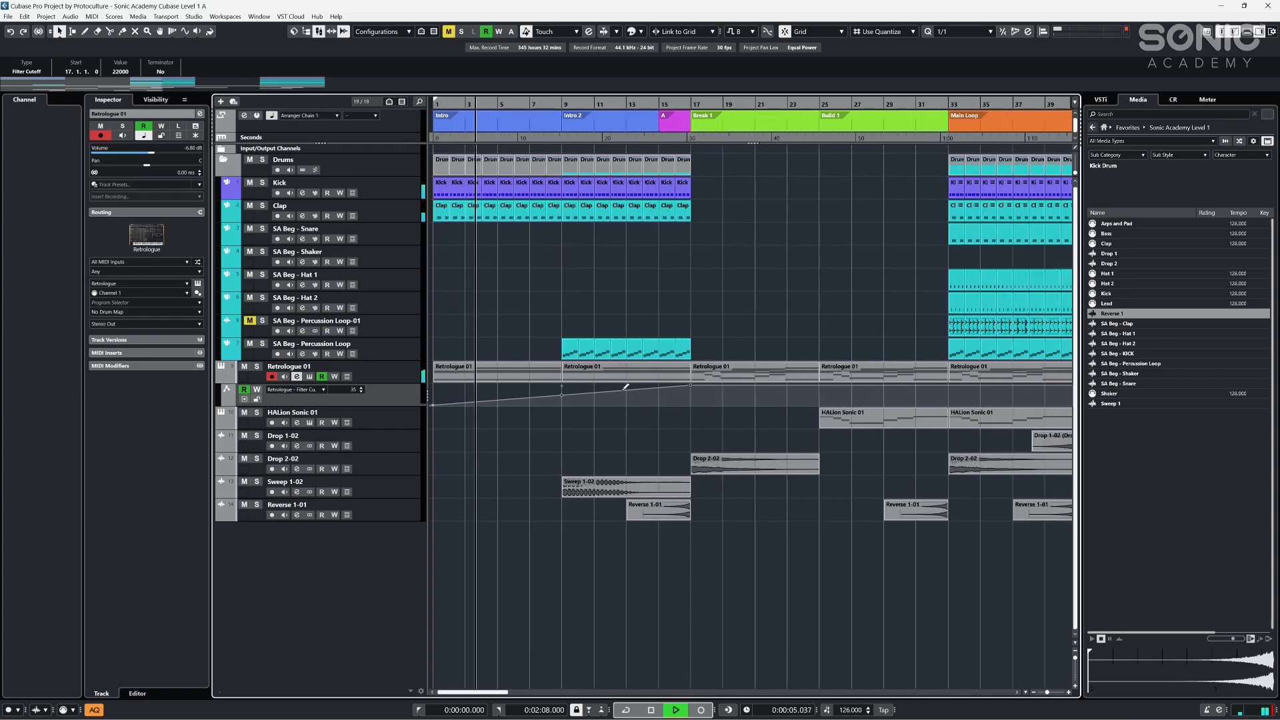
left_click_drag(562, 395, 564, 404)
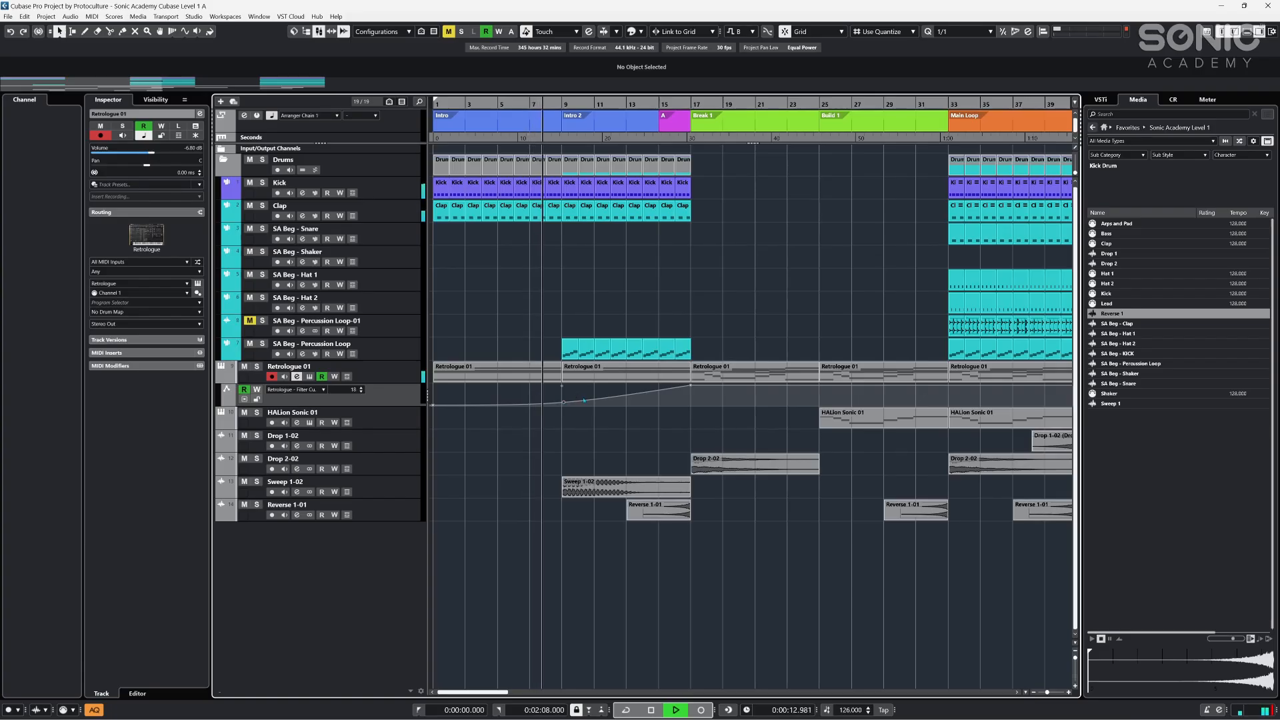
left_click_drag(582, 400, 565, 419)
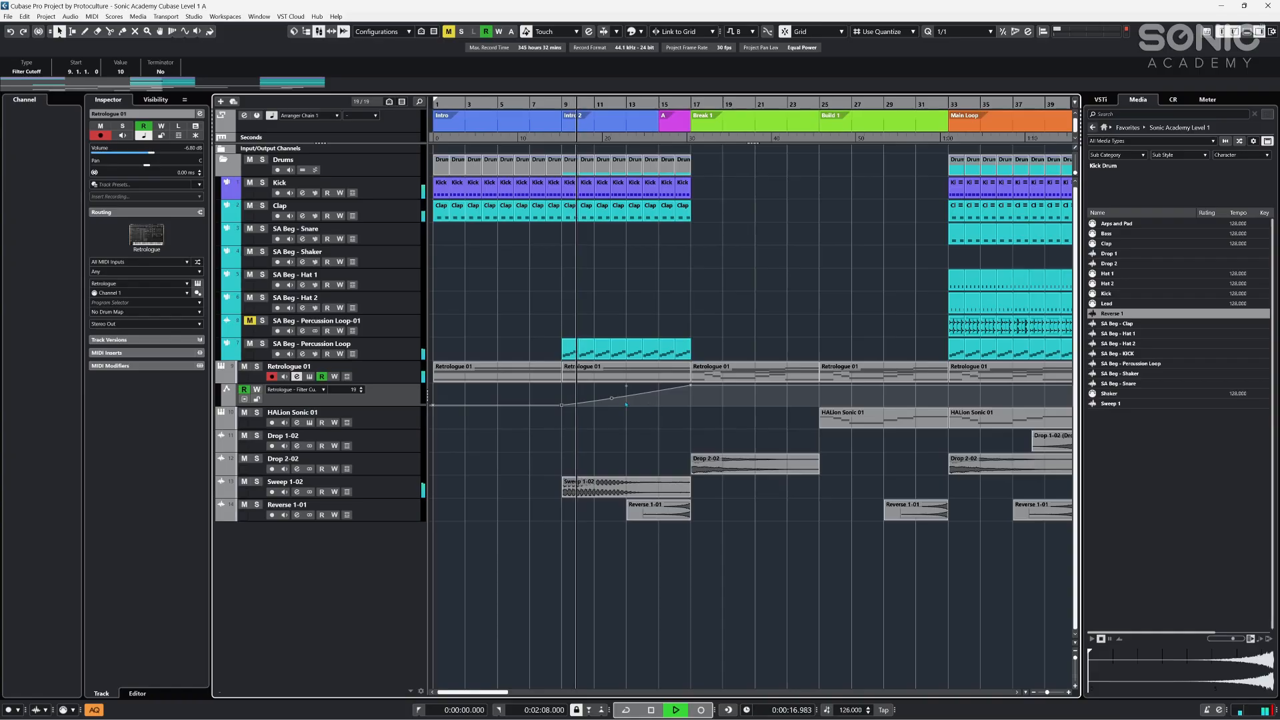
left_click_drag(625, 396, 627, 403)
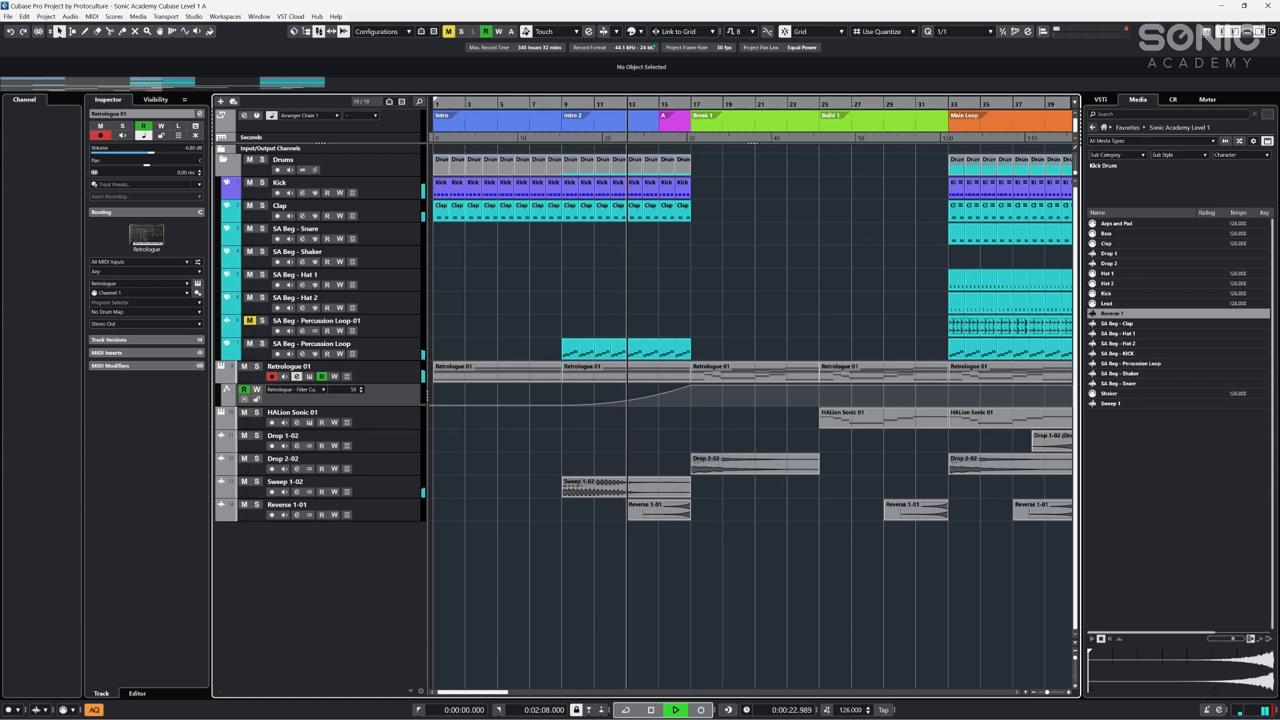
- Stop playback and reshape the end of the sweep so the Filter Cutoff falls in a curve from bar 16 to 10 at bar 17
key("h")
key("h")
left_click_drag(825, 451, 1093, 440)
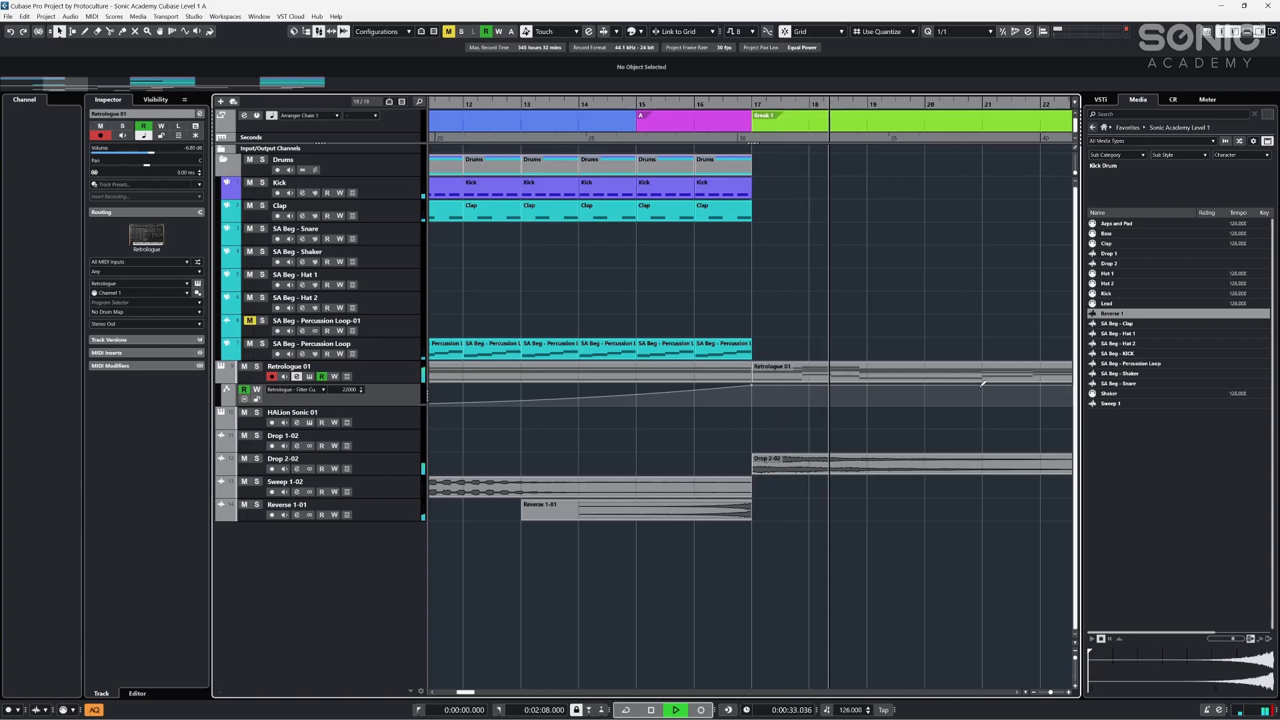
key("space")
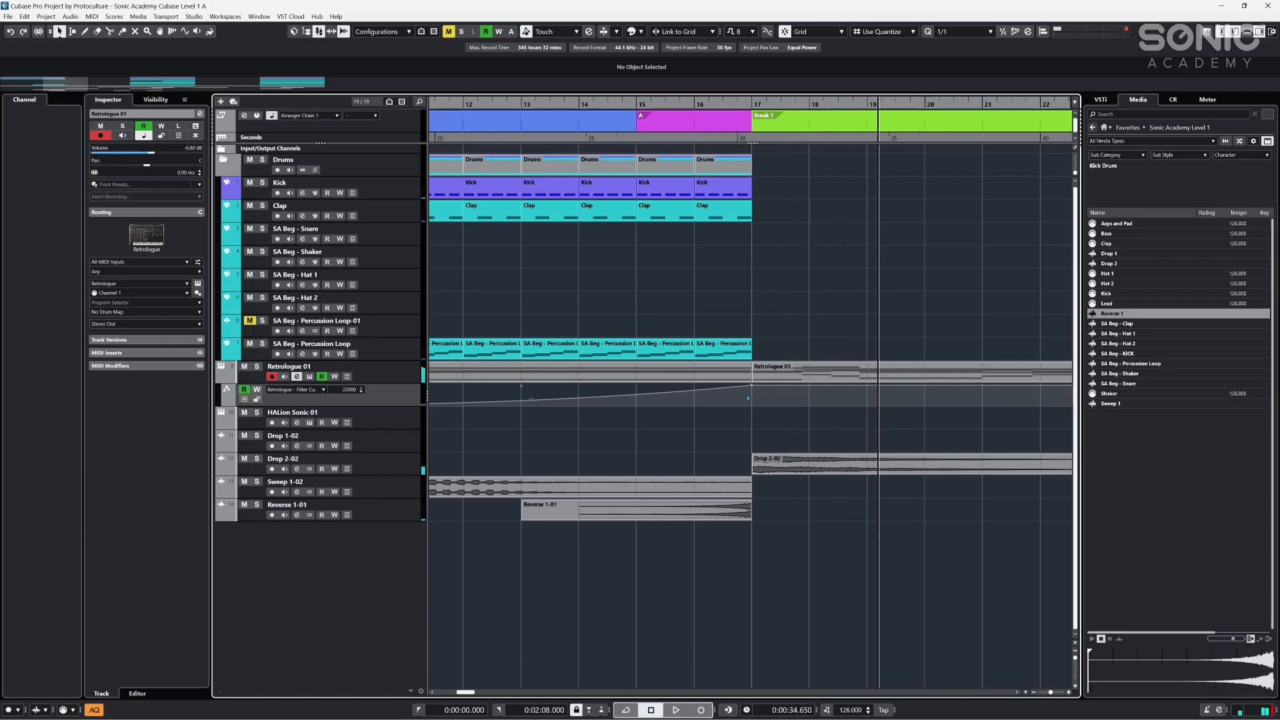
mouse_move(747, 384)
left_mouse_down()
mouse_move(714, 384)
mouse_move(753, 426)
mouse_move(730, 385)
mouse_move(732, 398)
mouse_move(707, 385)
mouse_move(729, 390)
left_mouse_up()
key("Delete")
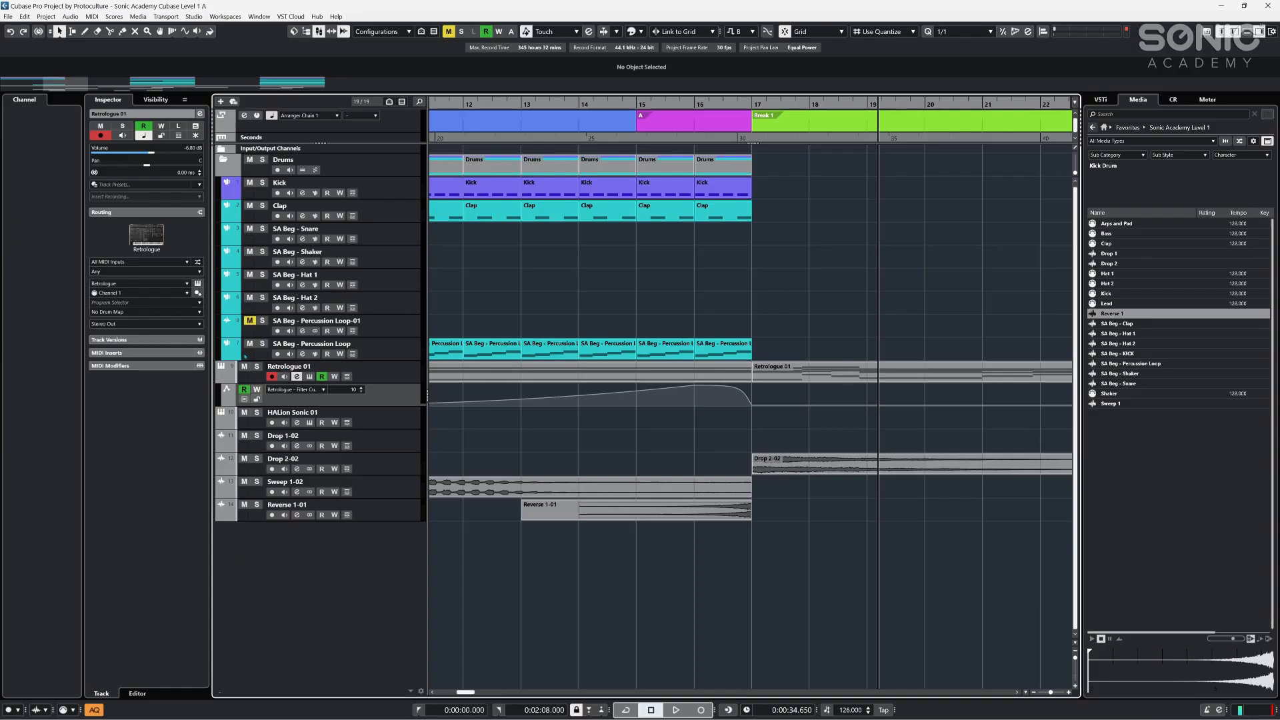
- Open the channel settings of Retrologue 01 and move the window over the arrangement
left_click(388, 377)
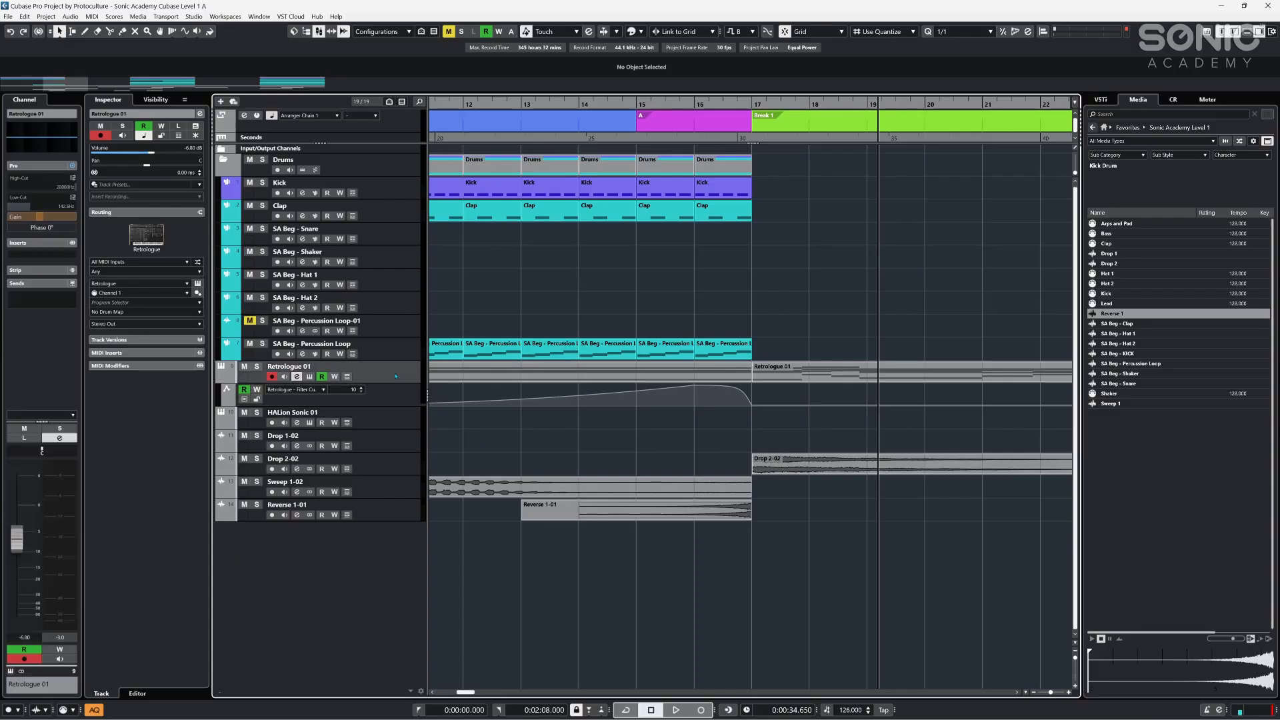
left_click(297, 377)
left_click(297, 376)
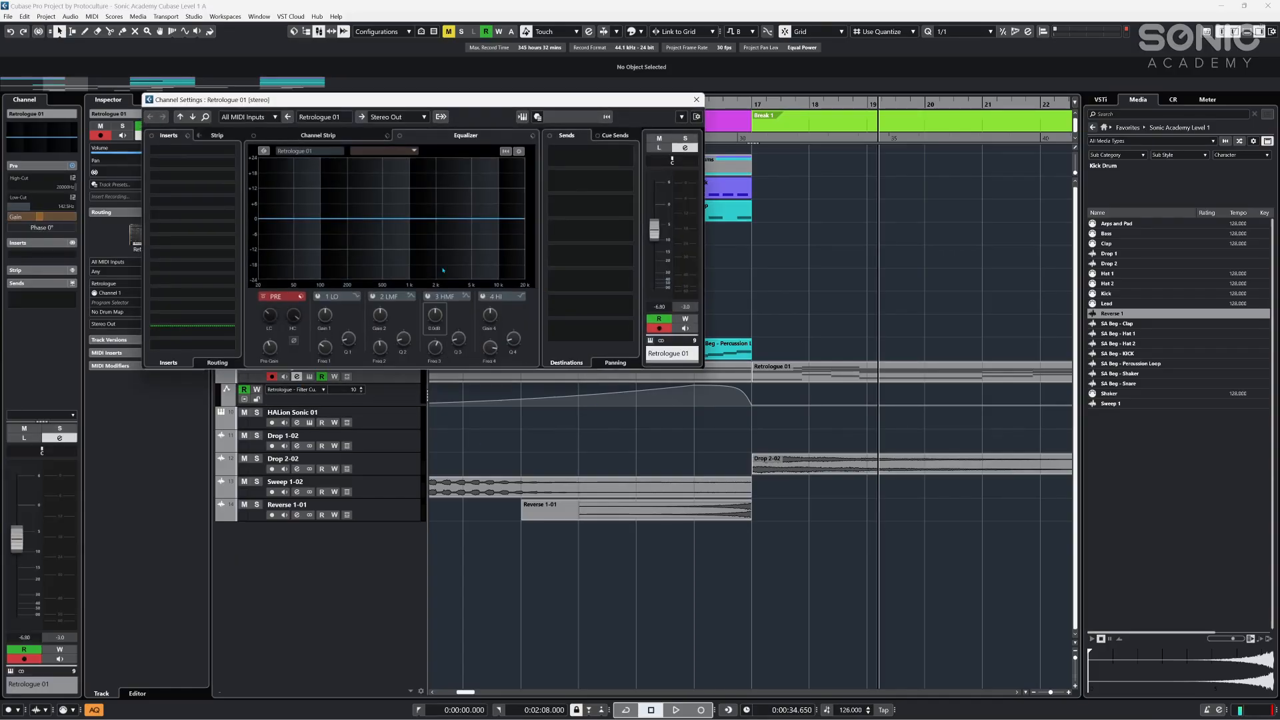
left_click_drag(362, 101, 579, 153)
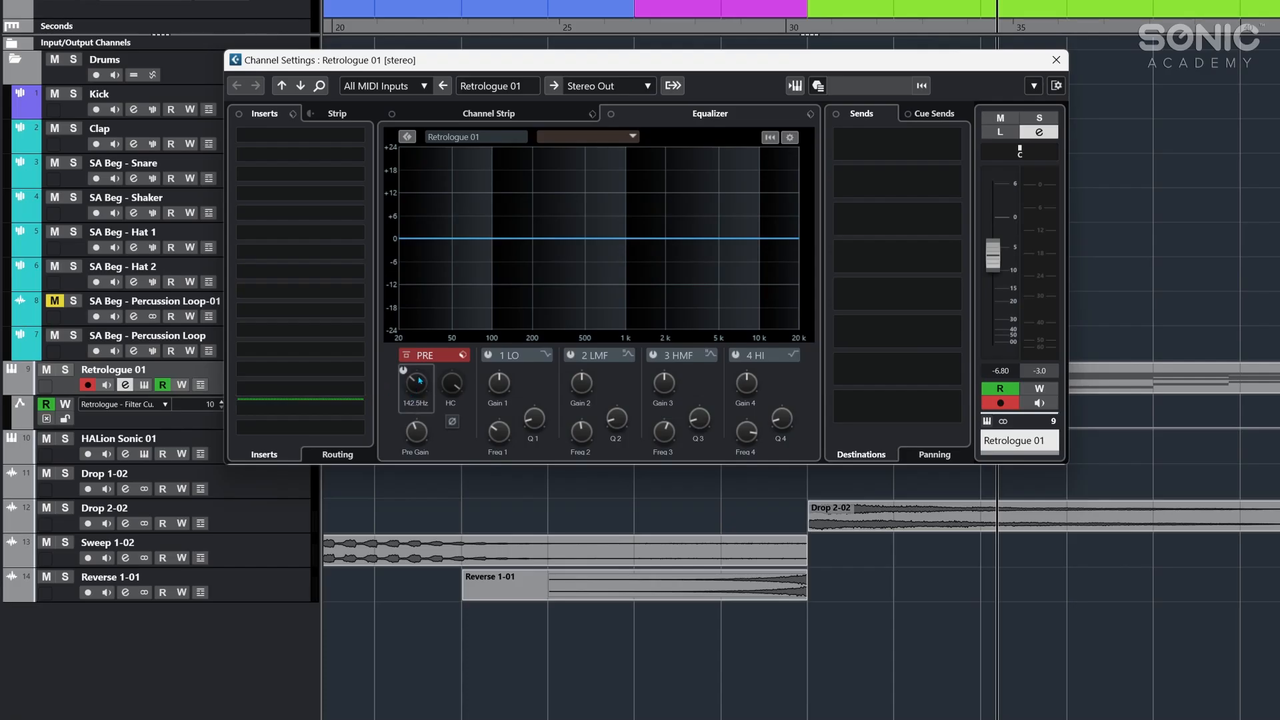
left_click(407, 355)
left_click(406, 356)
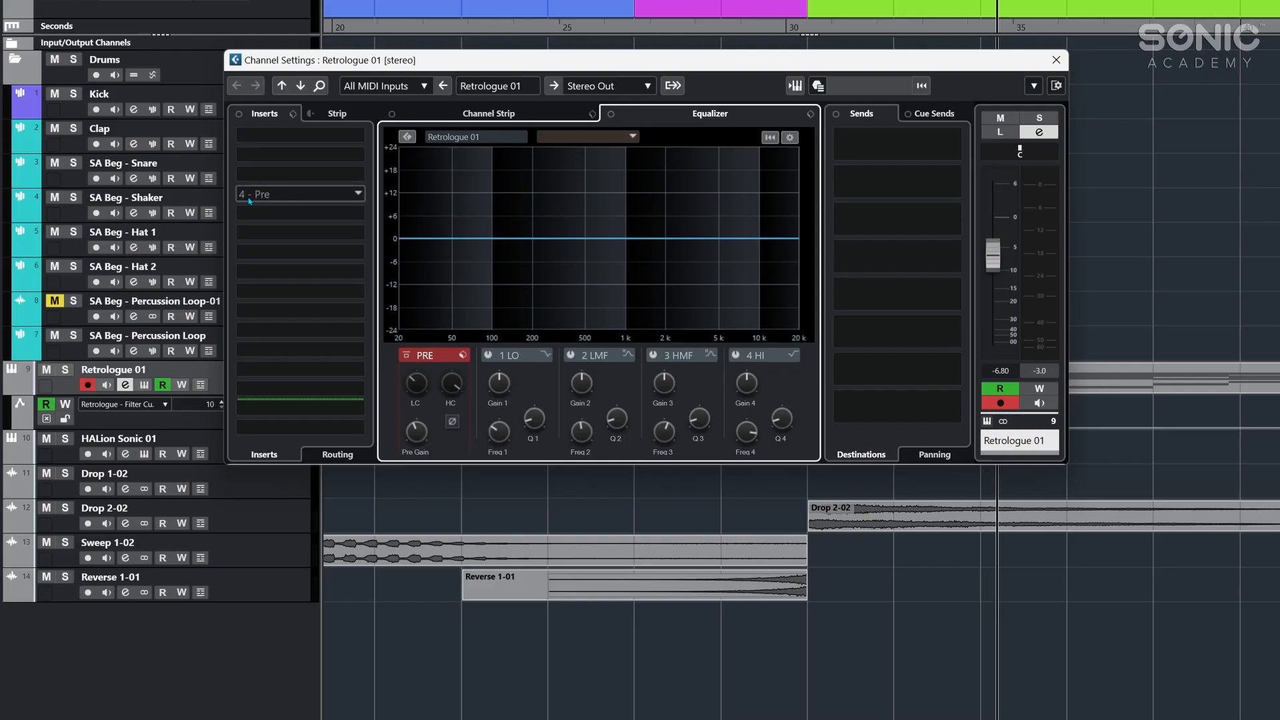
- Load MorphFilter in the first insert slot of Retrologue 01
left_click(337, 136)
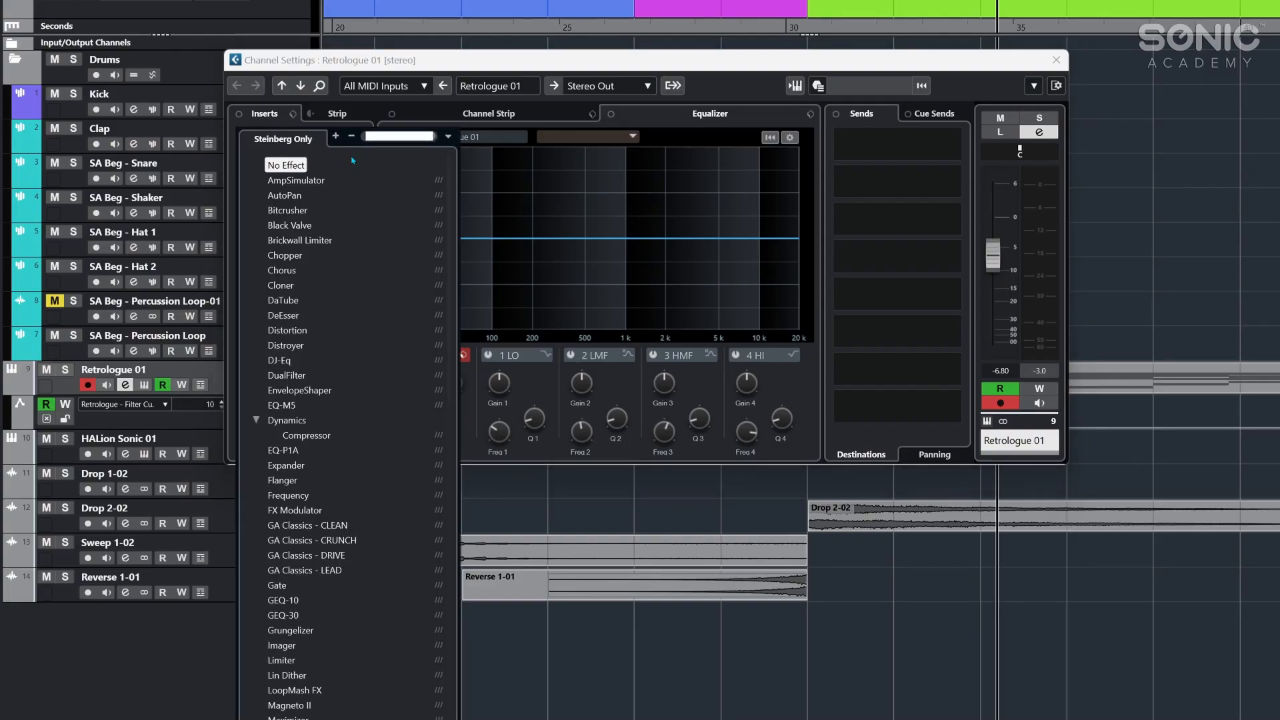
type("morph")
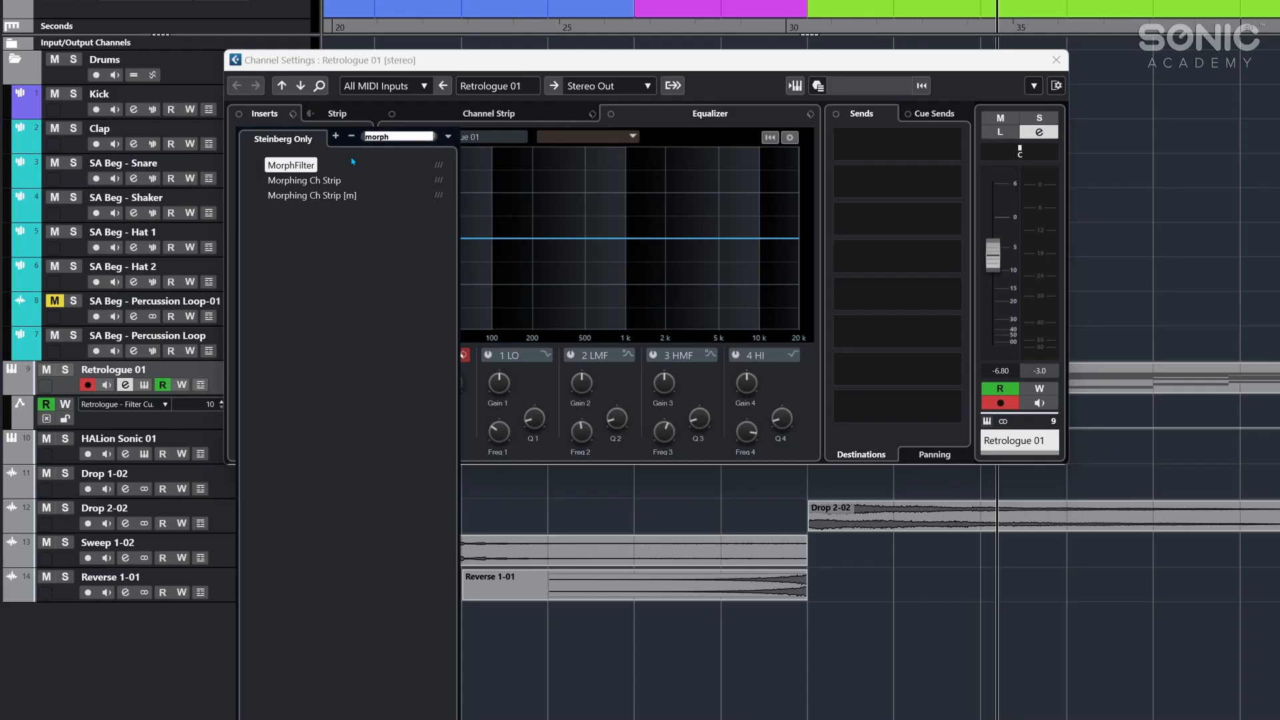
left_click(352, 163)
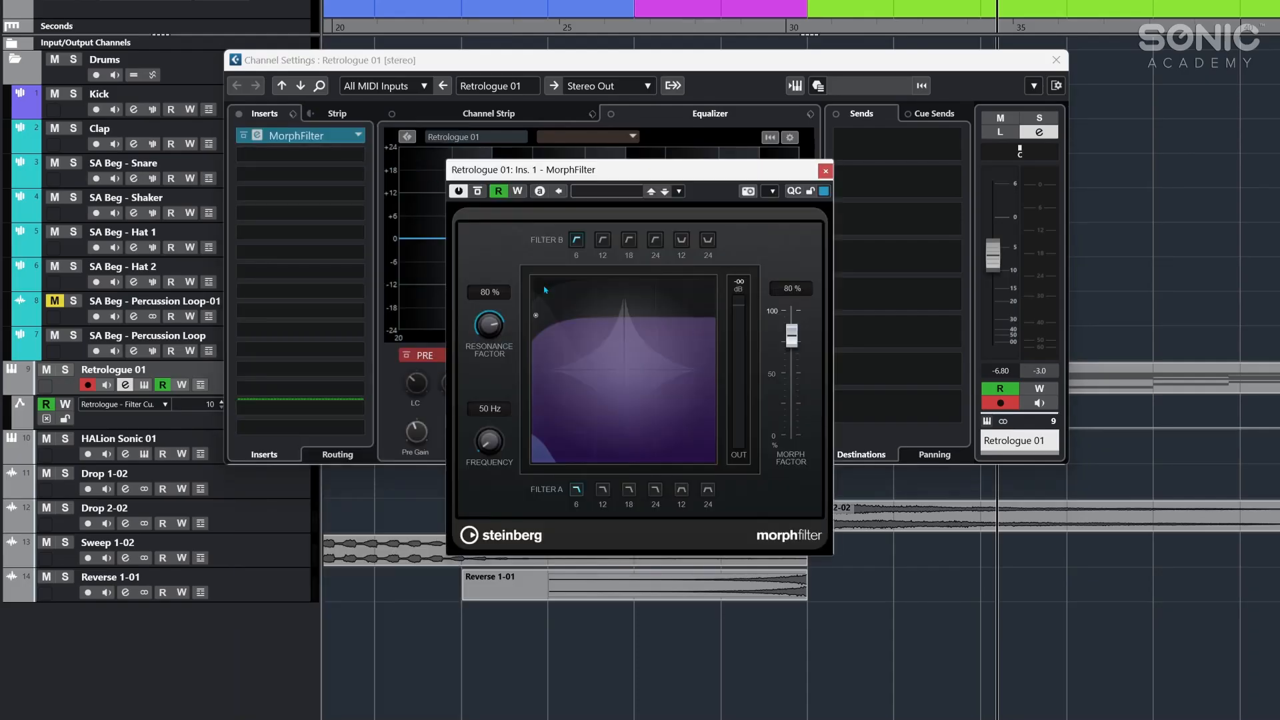
- Try the 18 and 12 dB Filter B slopes in MorphFilter, sweep the Morph Factor between 0 and 100 %, and close the plug-in
left_click(629, 247)
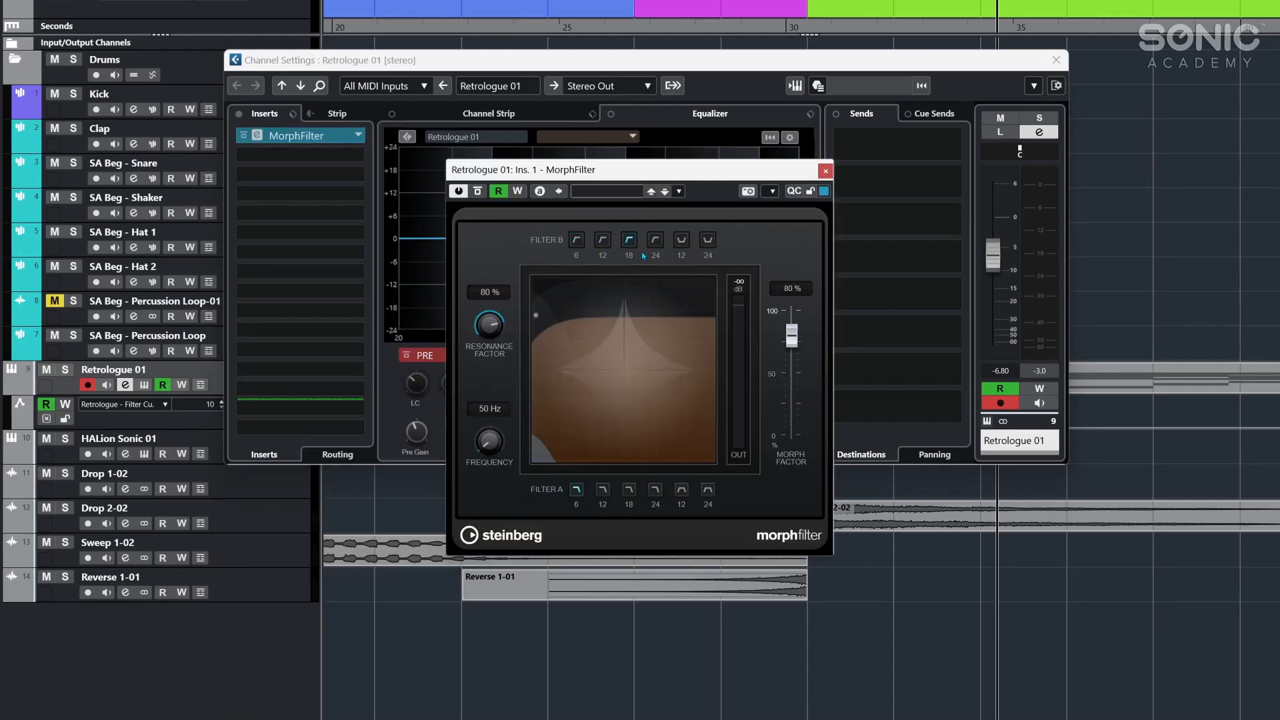
left_click_drag(787, 358, 805, 216)
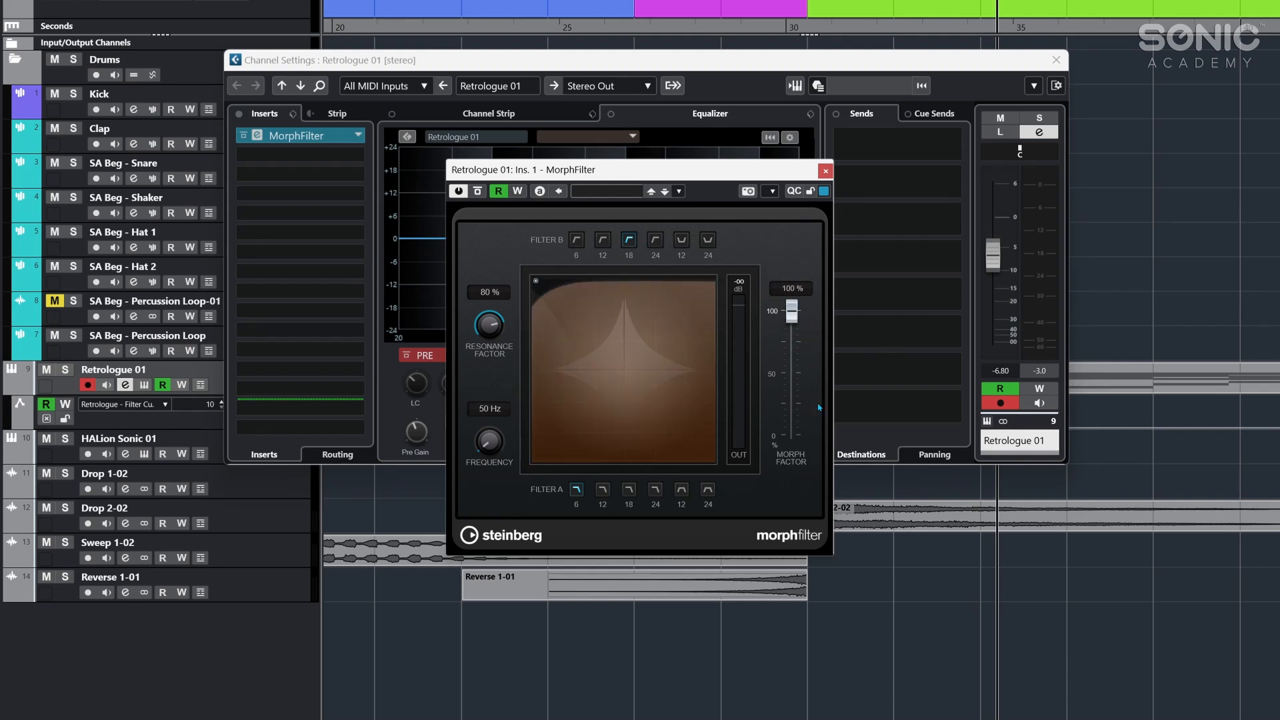
left_click_drag(790, 326, 795, 522)
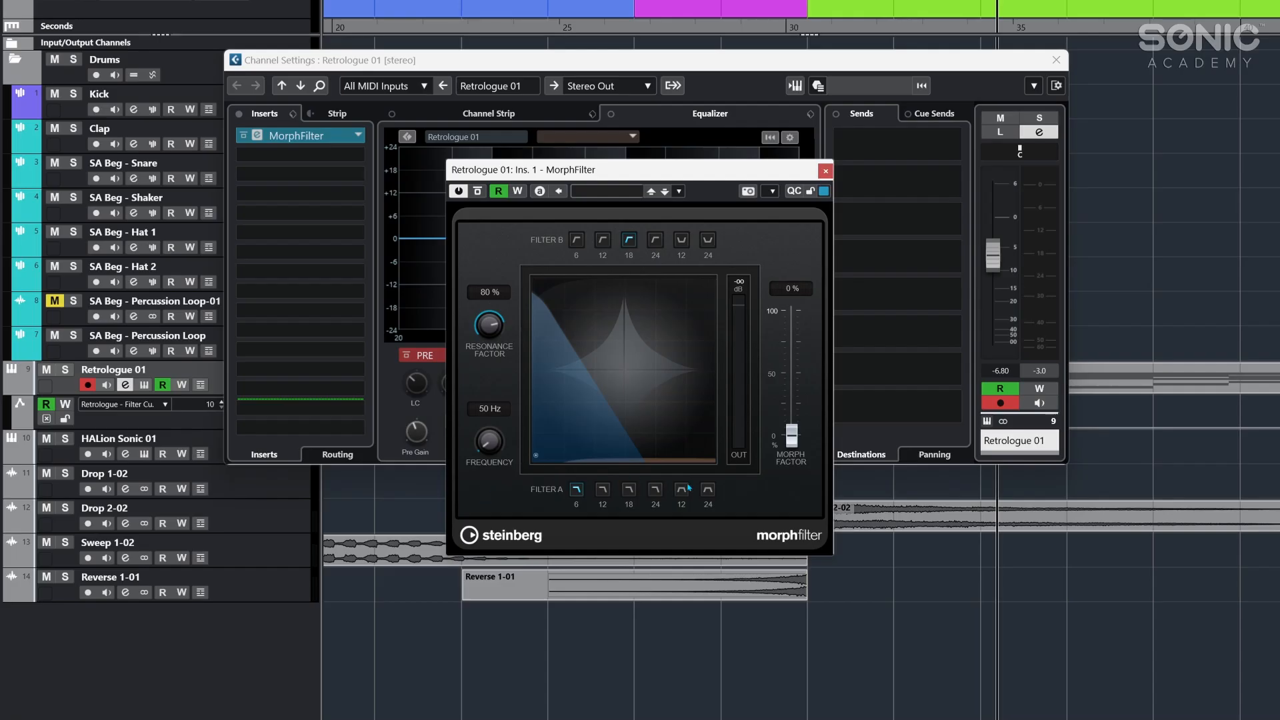
left_click_drag(782, 465, 783, 149)
left_click(602, 239)
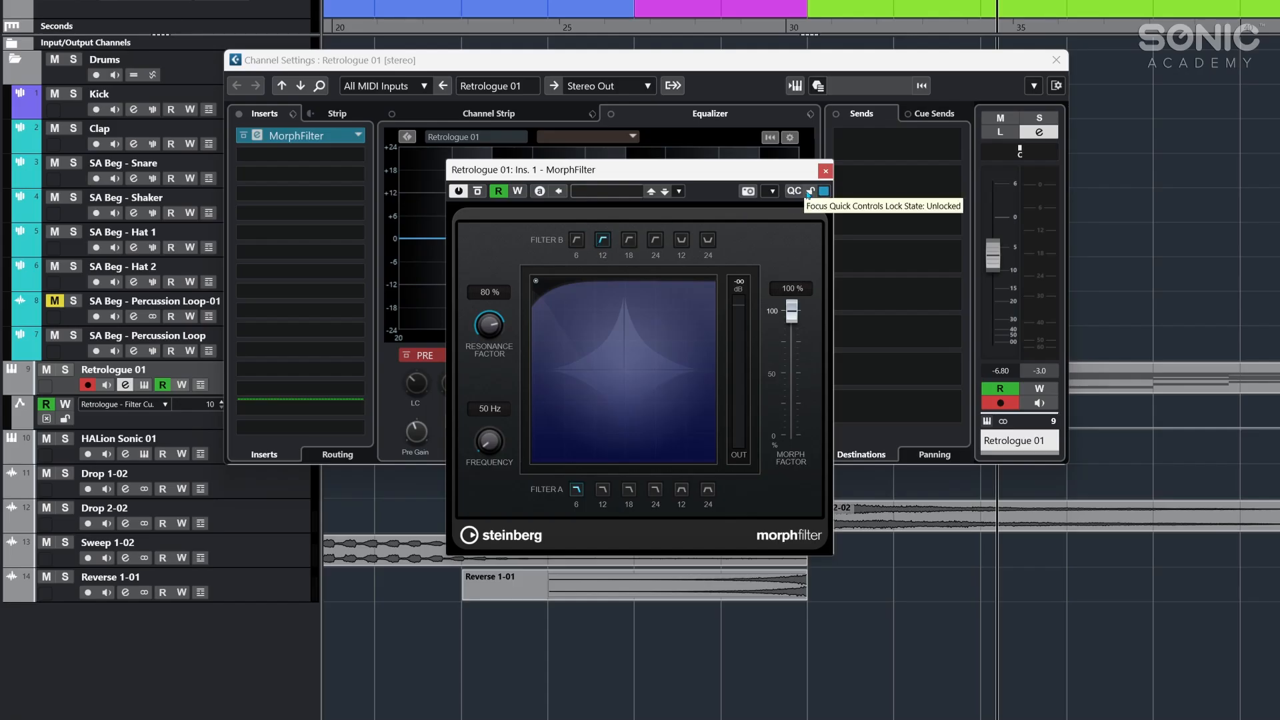
left_click(825, 171)
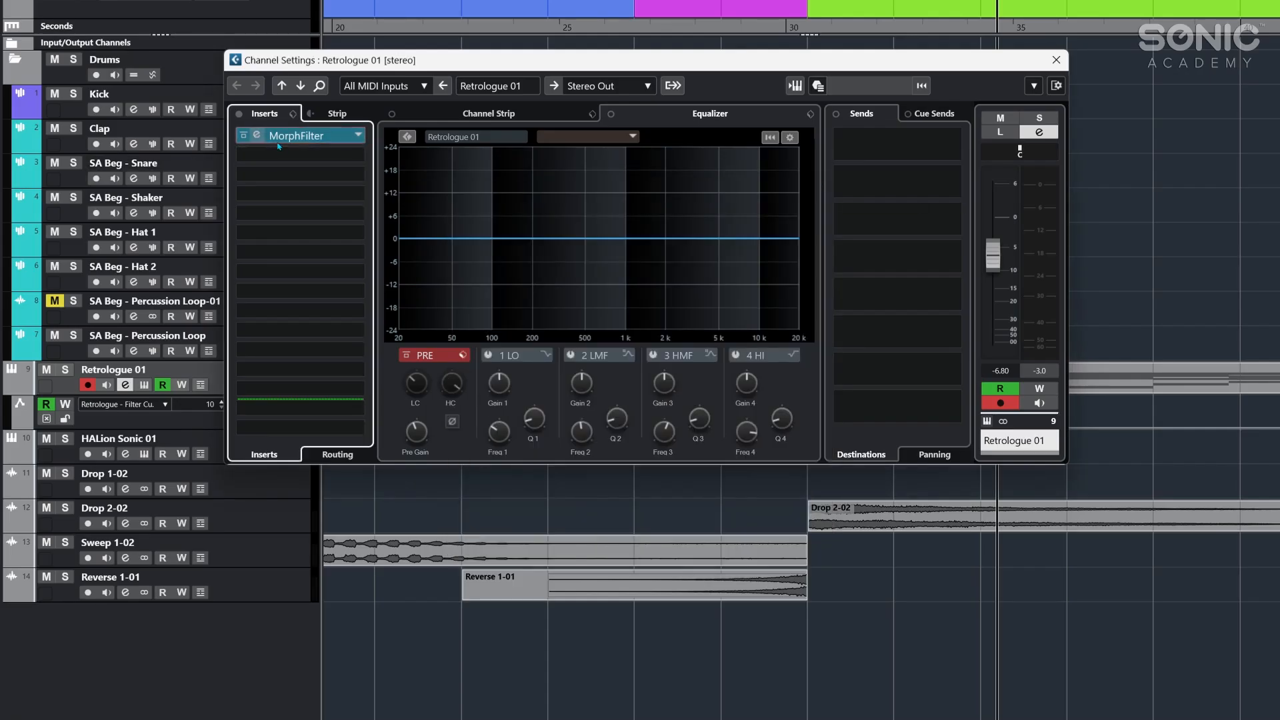
- Show the LC-Freq automation track for the low-cut filter of Retrologue 01
mouse_move(416, 383)
left_click_drag(416, 383, 388, 425)
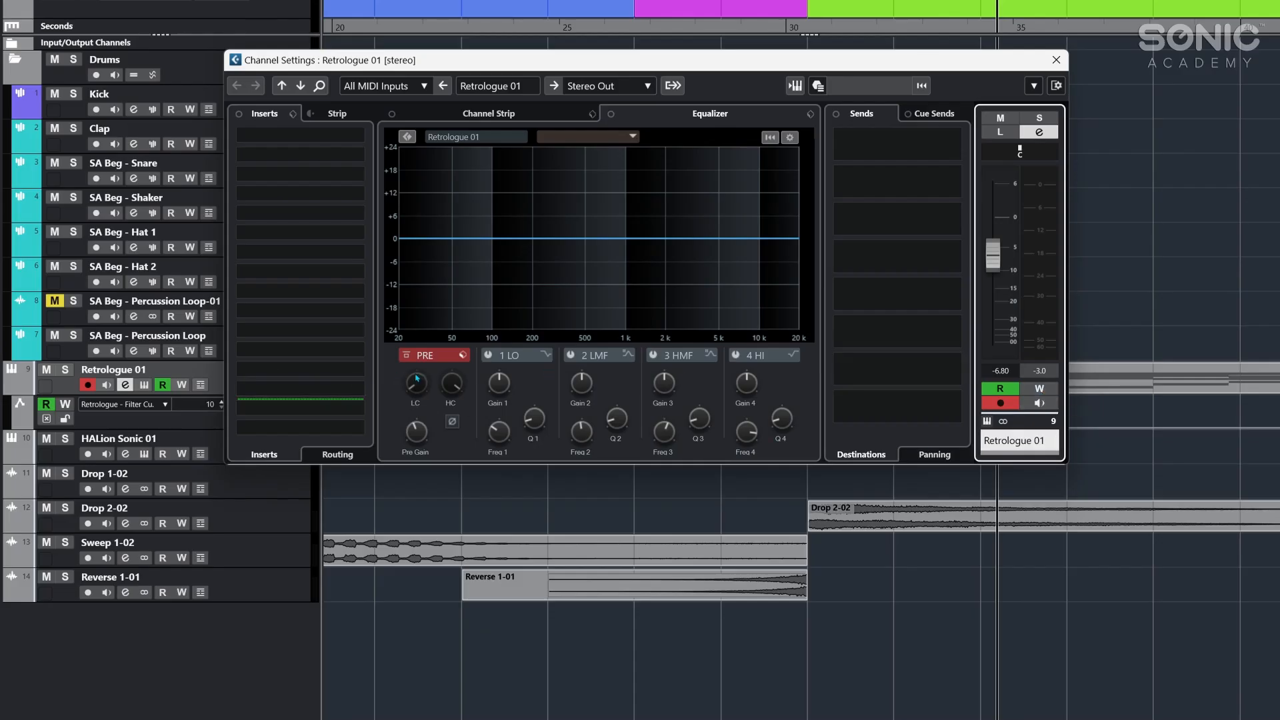
right_click(425, 380)
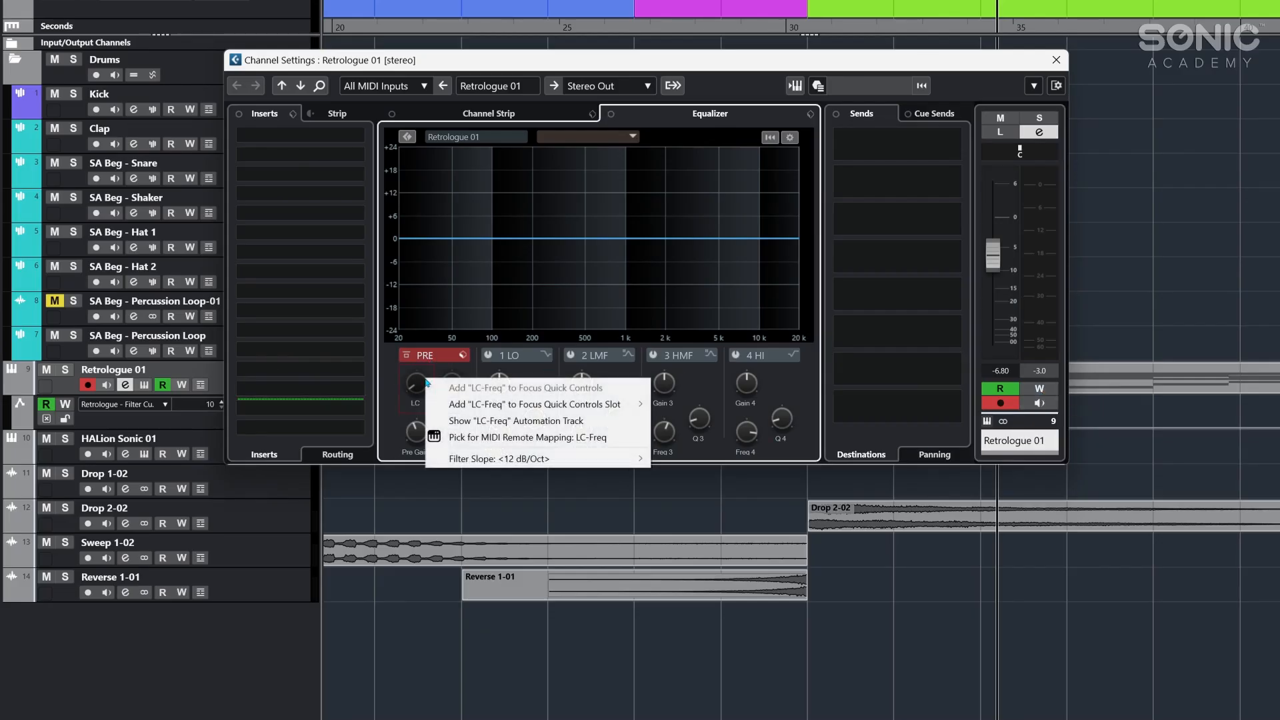
left_click(479, 420)
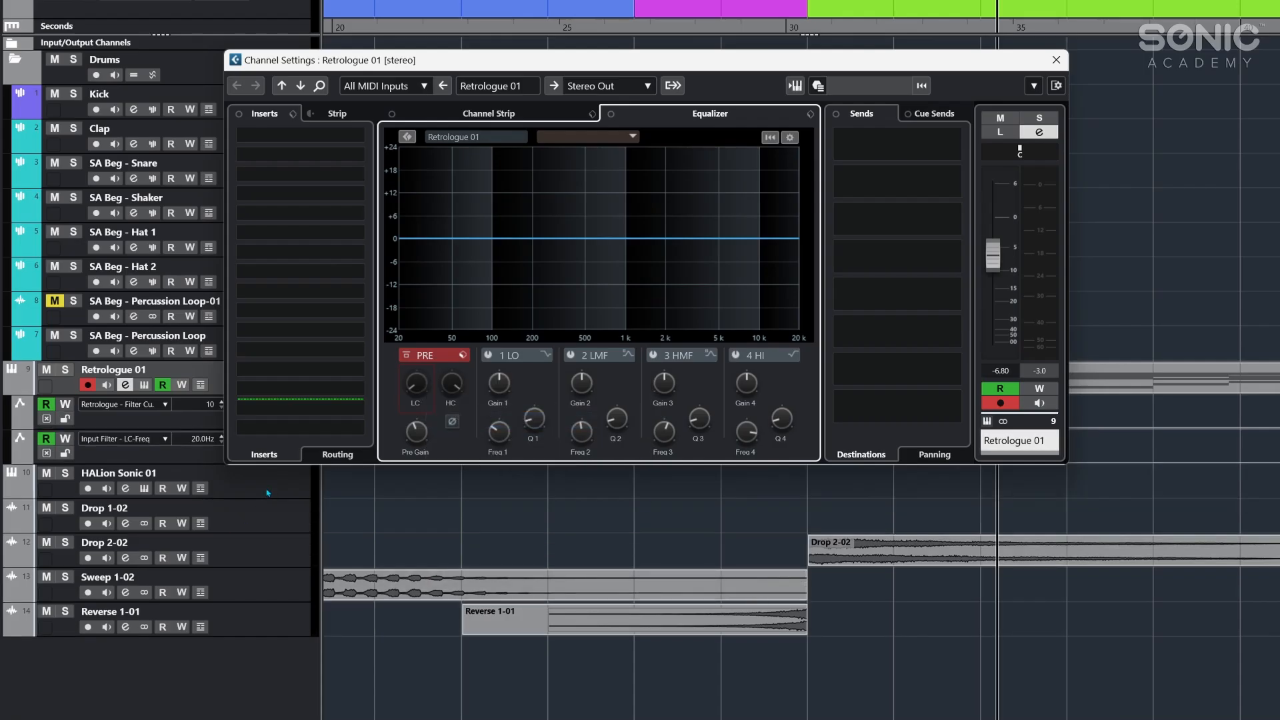
- Set the slope of Retrologue 01's low-cut filter to 24 dB/Oct
mouse_move(420, 385)
right_click(420, 386)
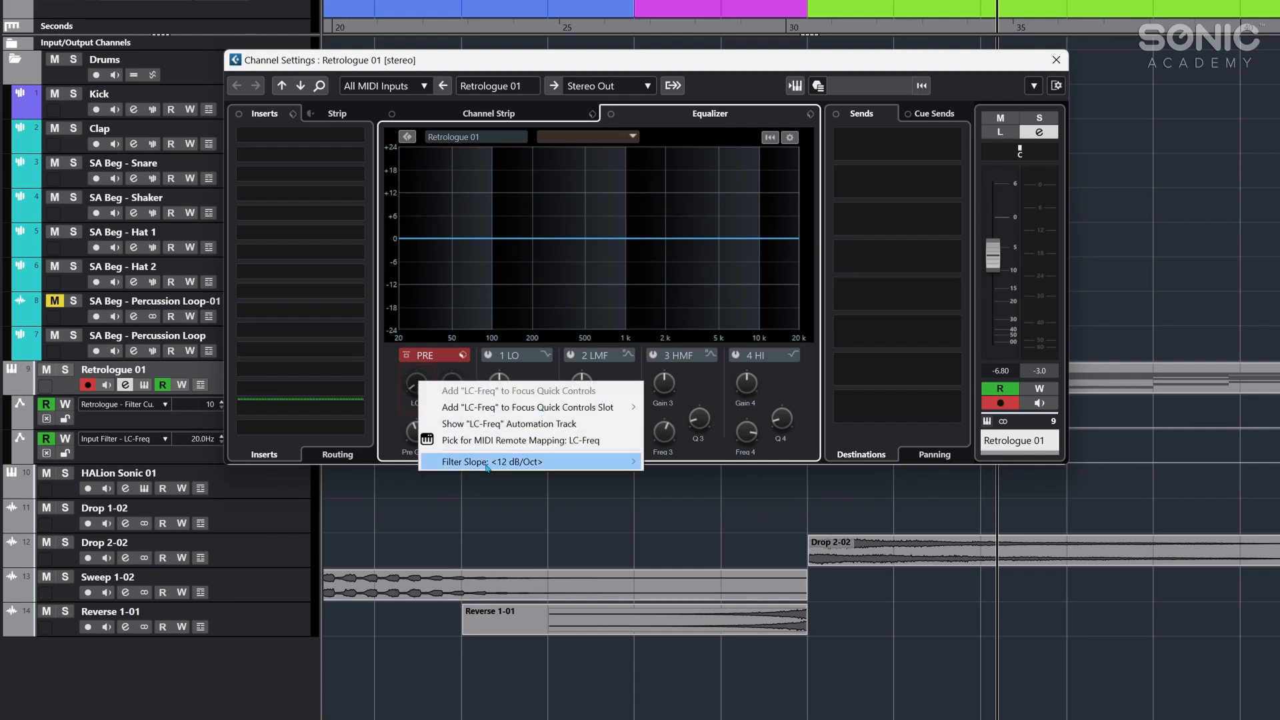
mouse_move(488, 466)
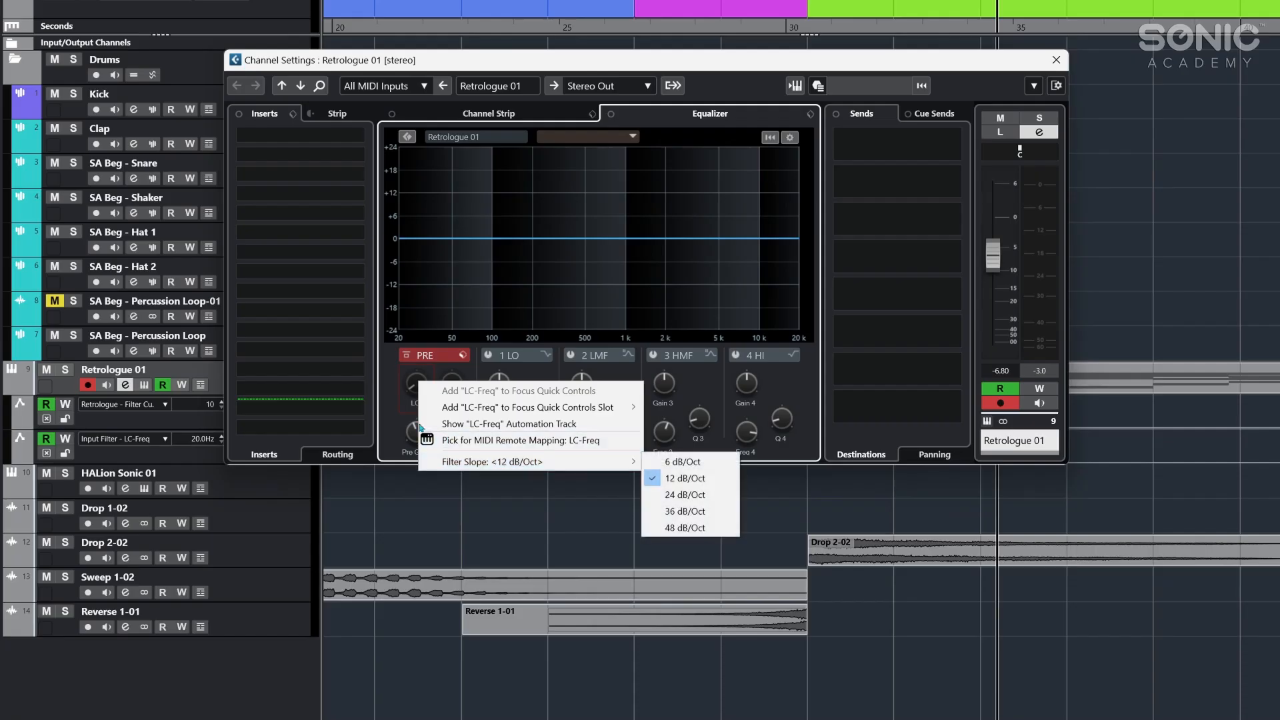
mouse_move(609, 465)
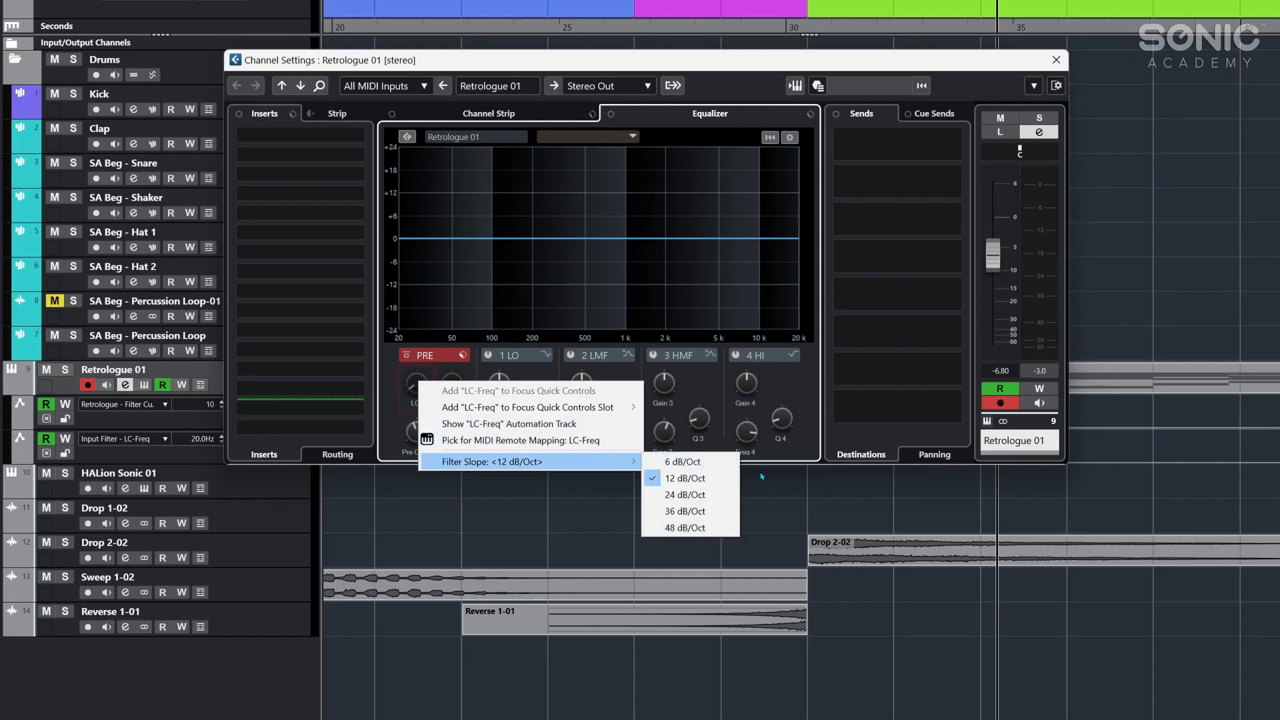
left_click(691, 496)
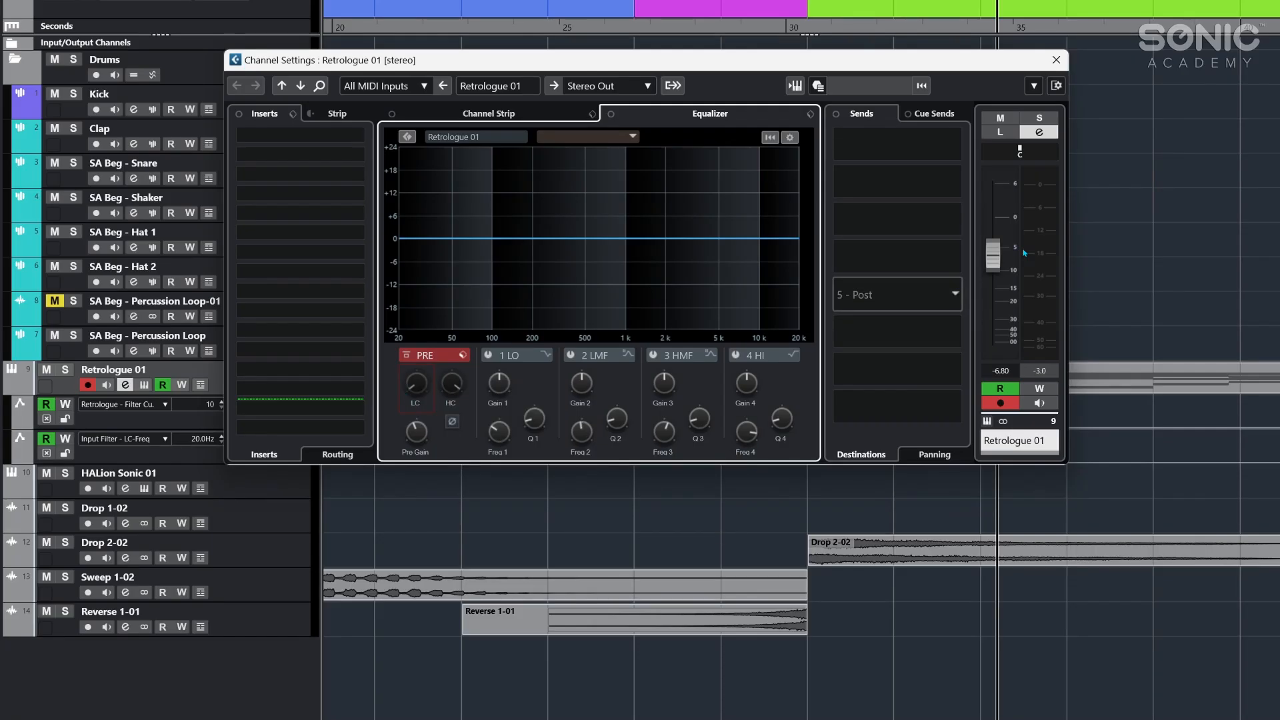
- Return the low-cut filter slope to 12 dB/Oct and close the channel settings
right_click(420, 393)
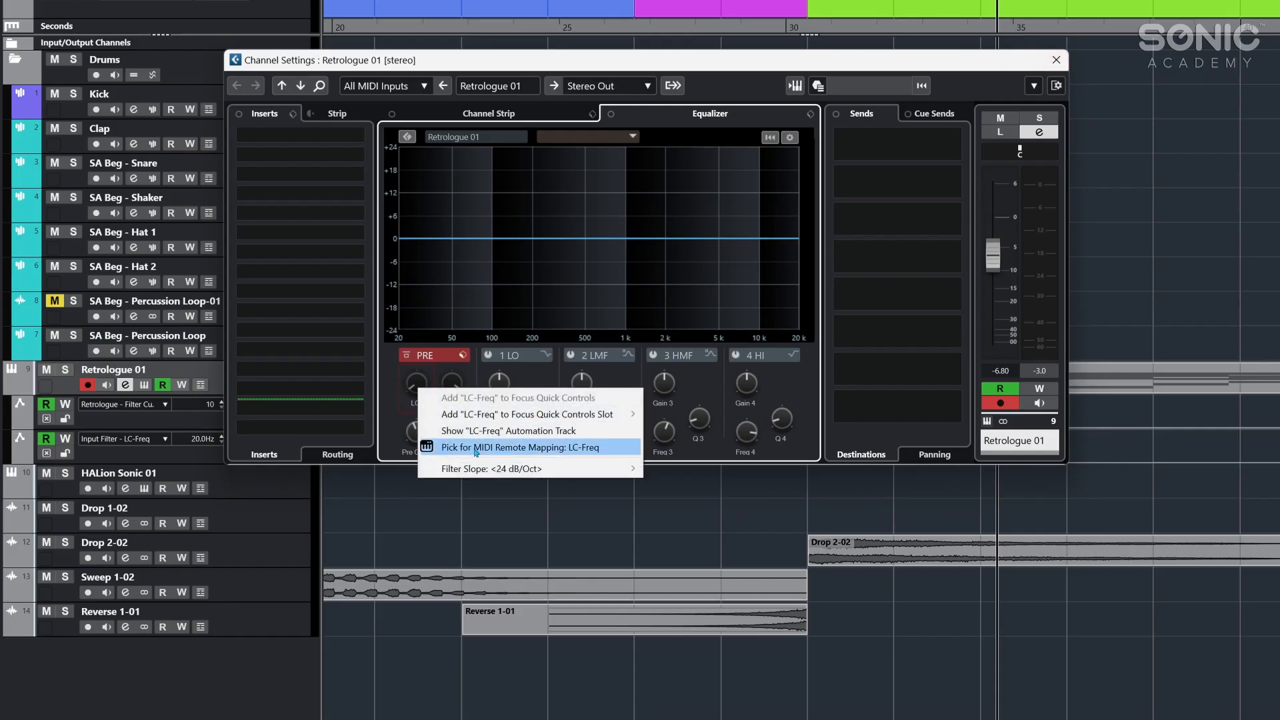
mouse_move(476, 468)
left_click(692, 486)
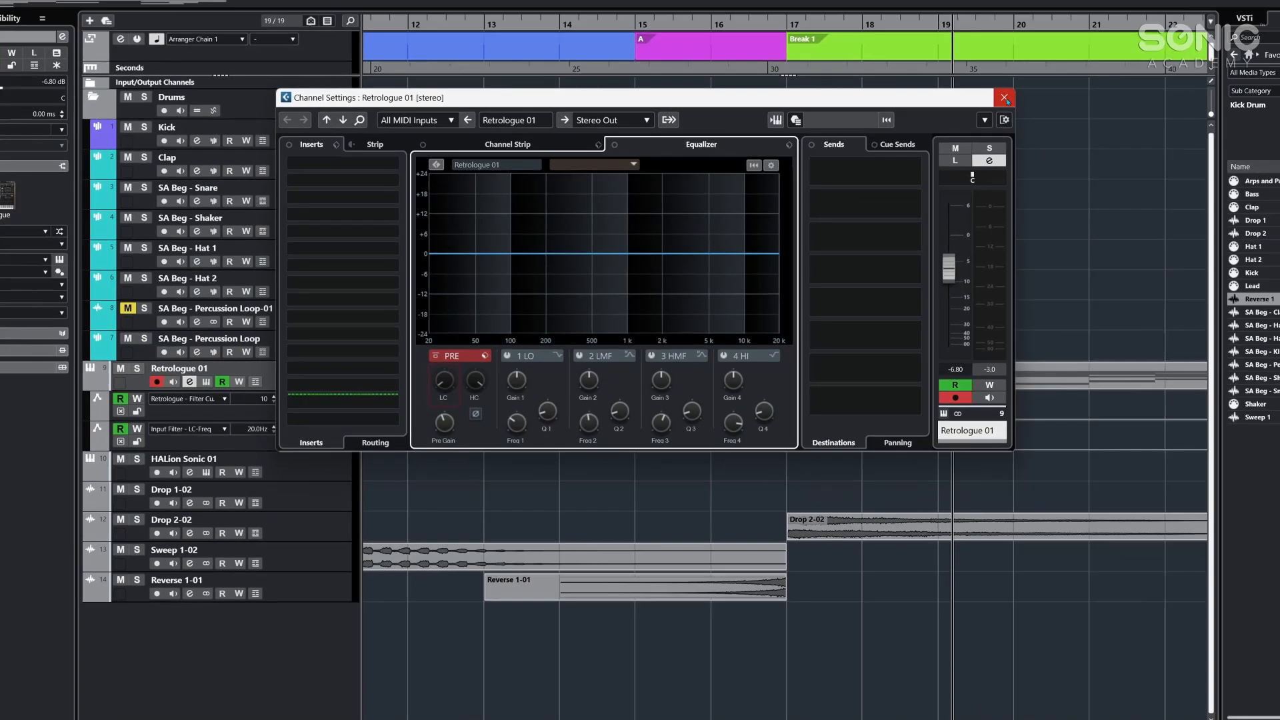
left_click(1056, 60)
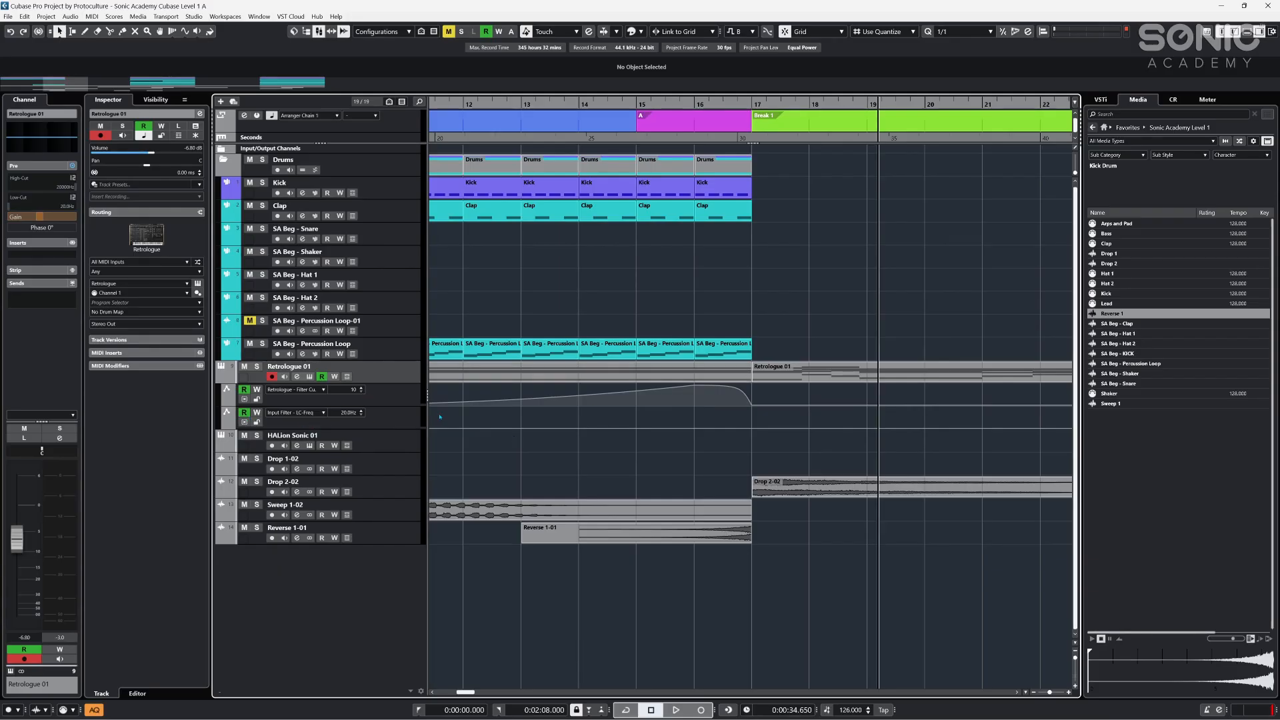
- Add LC-Freq automation points on the Retrologue 01 lane at 20 Hz on bar 15 and about 228 Hz on bar 17
left_click(652, 428)
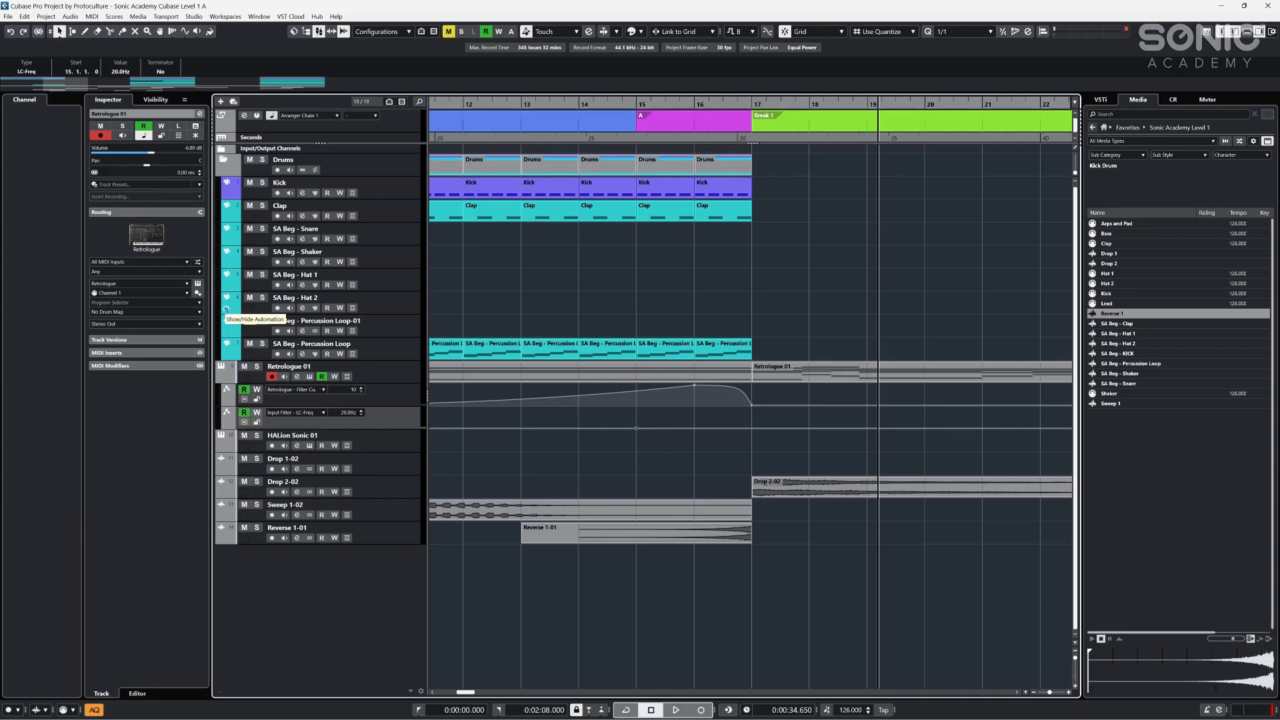
left_click(249, 321)
left_click_drag(757, 426, 752, 420)
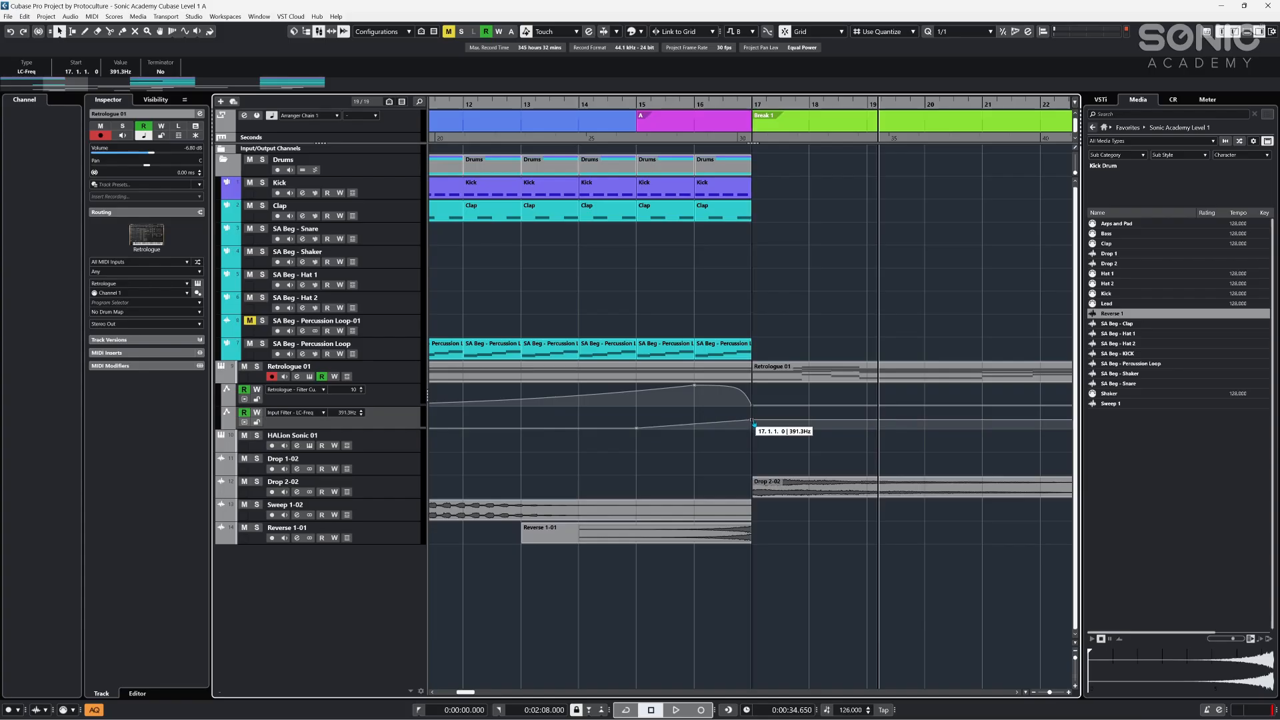
mouse_move(752, 422)
left_mouse_down()
mouse_move(773, 423)
mouse_move(742, 423)
mouse_move(759, 427)
mouse_move(757, 444)
mouse_move(757, 415)
mouse_move(754, 425)
left_mouse_up()
key("Delete")
left_click(772, 428)
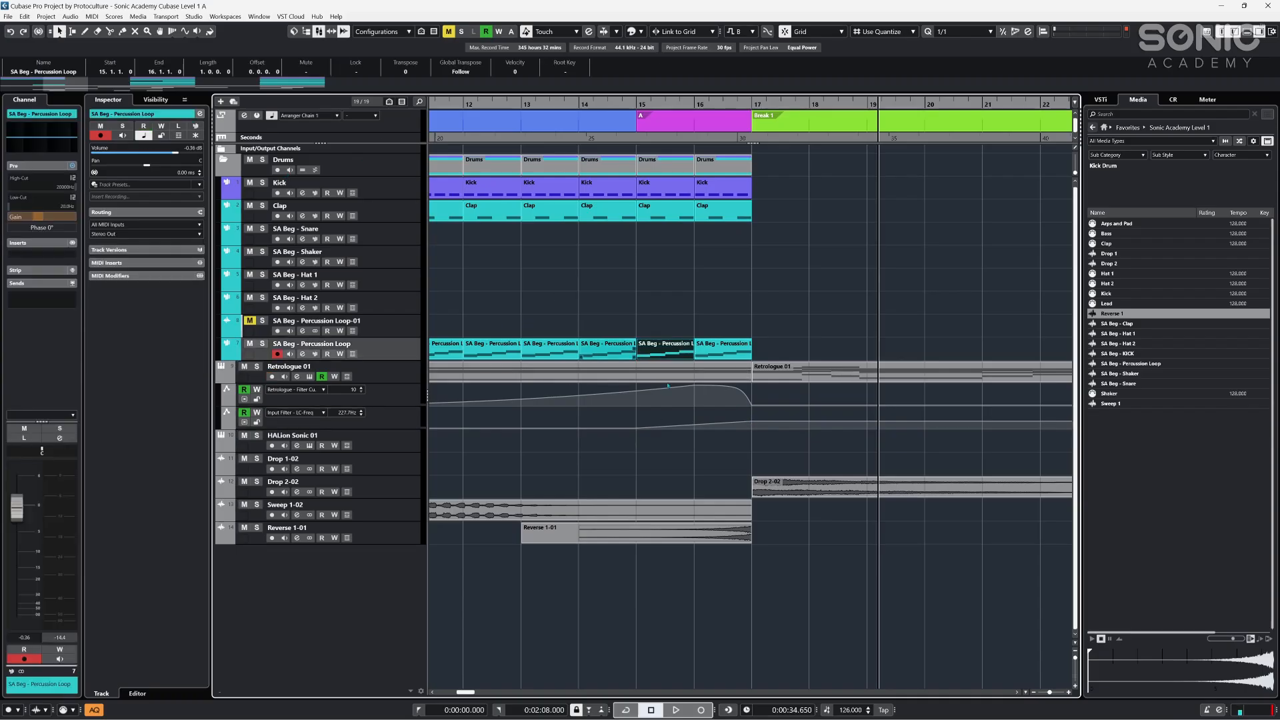
- Set the LC-Freq point at bar 17 to 1000 Hz and bend the rise from bar 15 into a slow-starting curve
left_click(520, 507)
left_click_drag(800, 448, 736, 419)
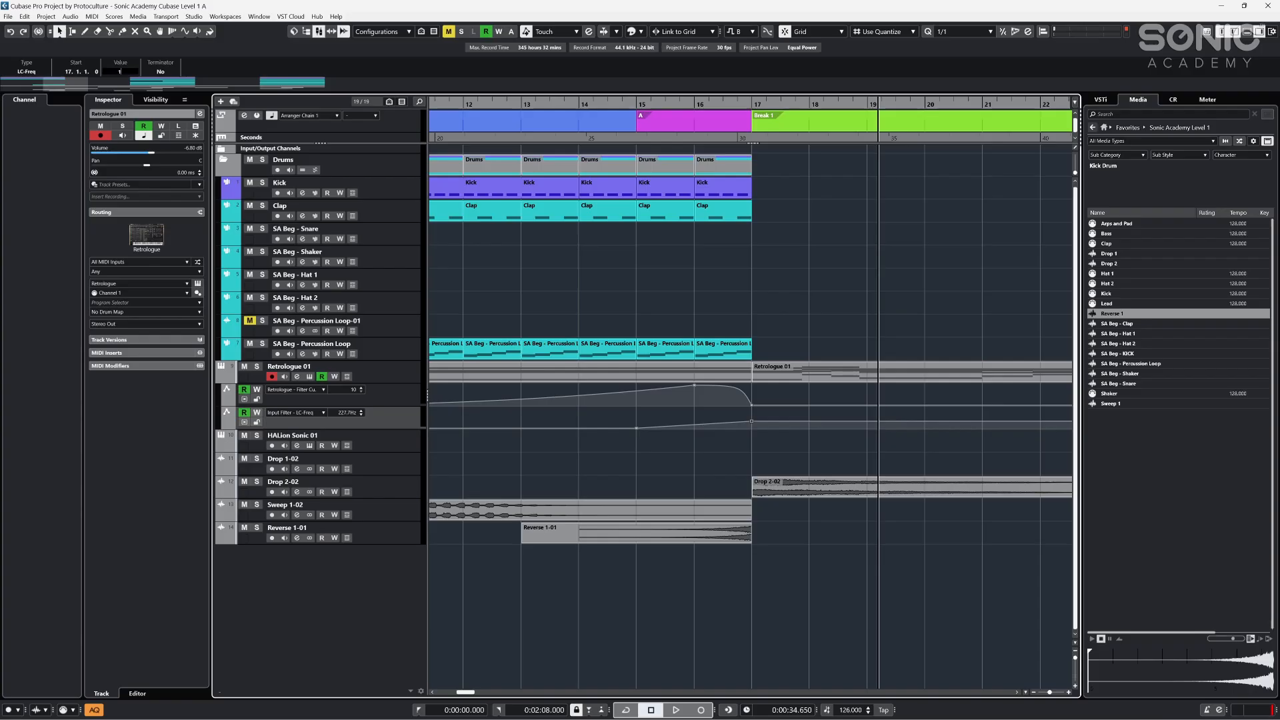
key("Return")
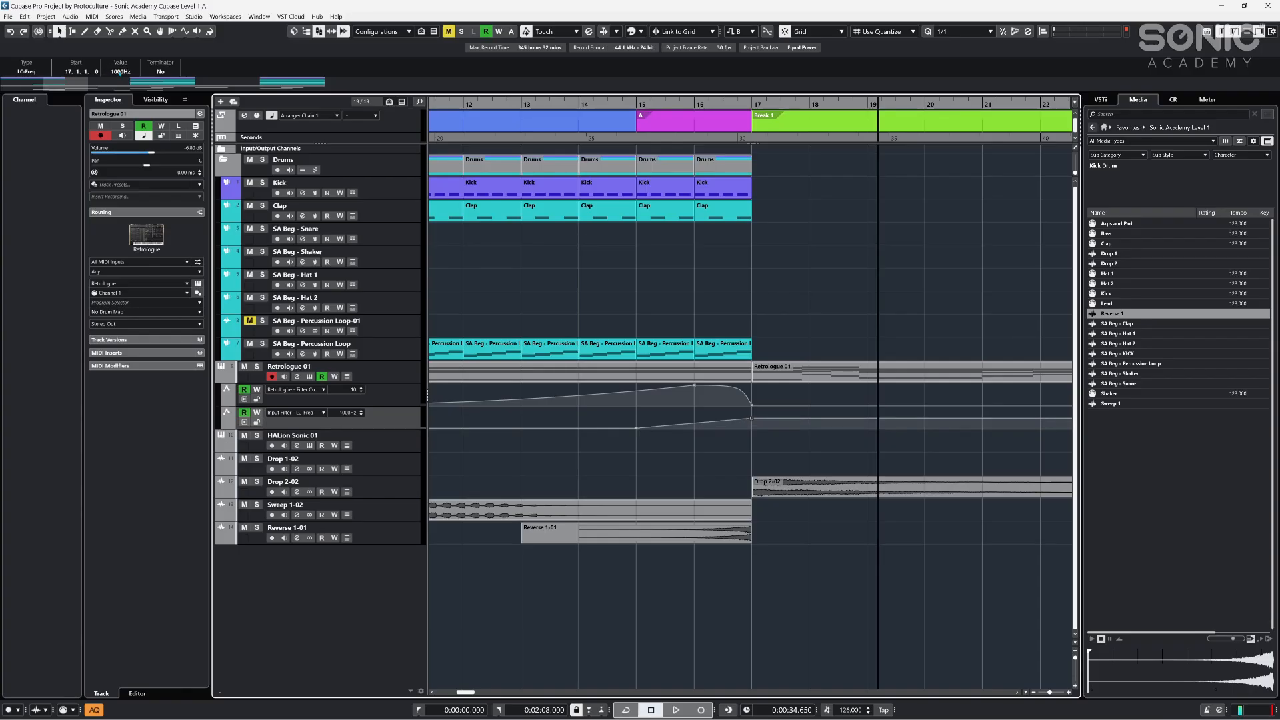
left_click(795, 475)
left_click_drag(694, 425, 704, 430)
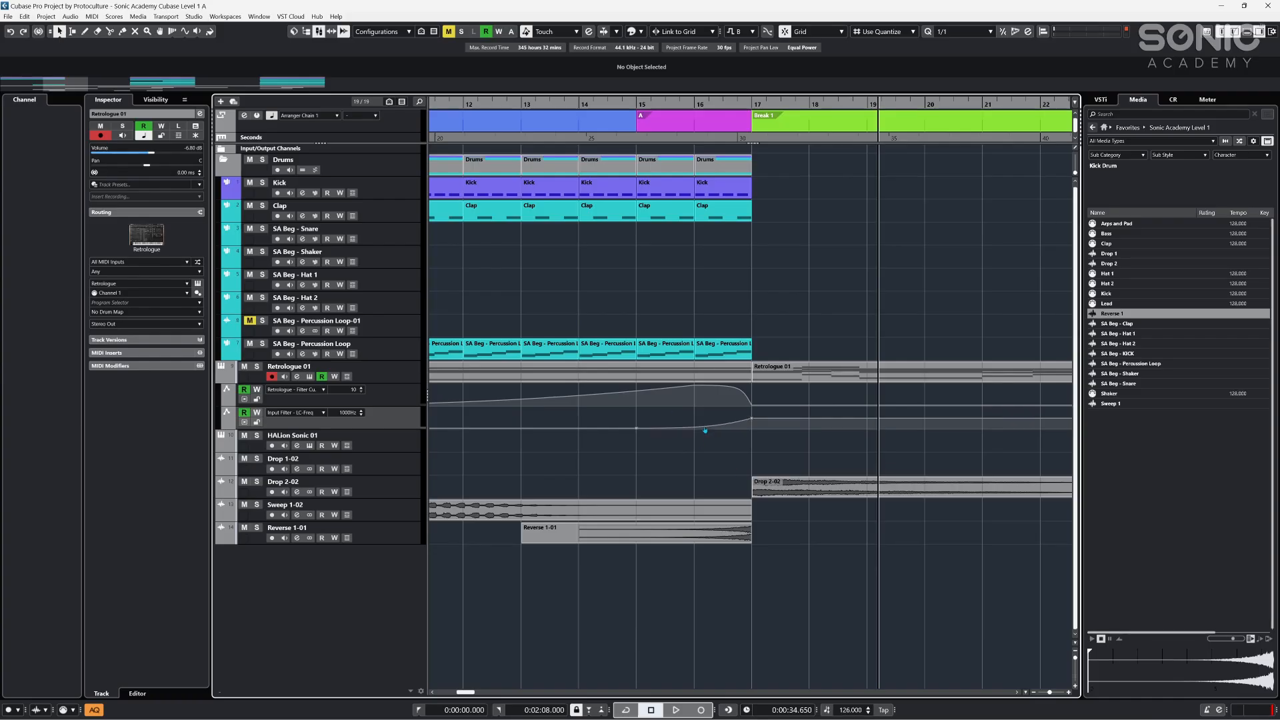
- Audition the sweep from bar 15, and enable the low-cut filter in Retrologue 01's channel settings
left_click(632, 100)
key("space")
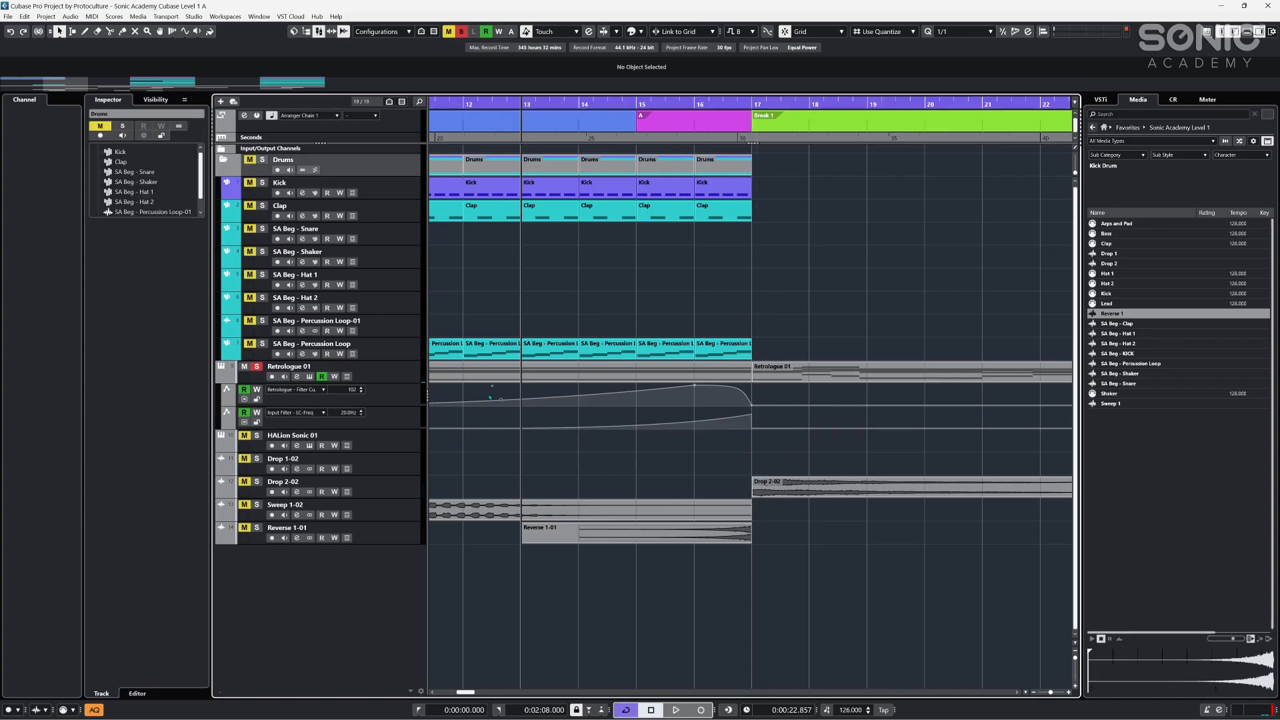
left_click(296, 376)
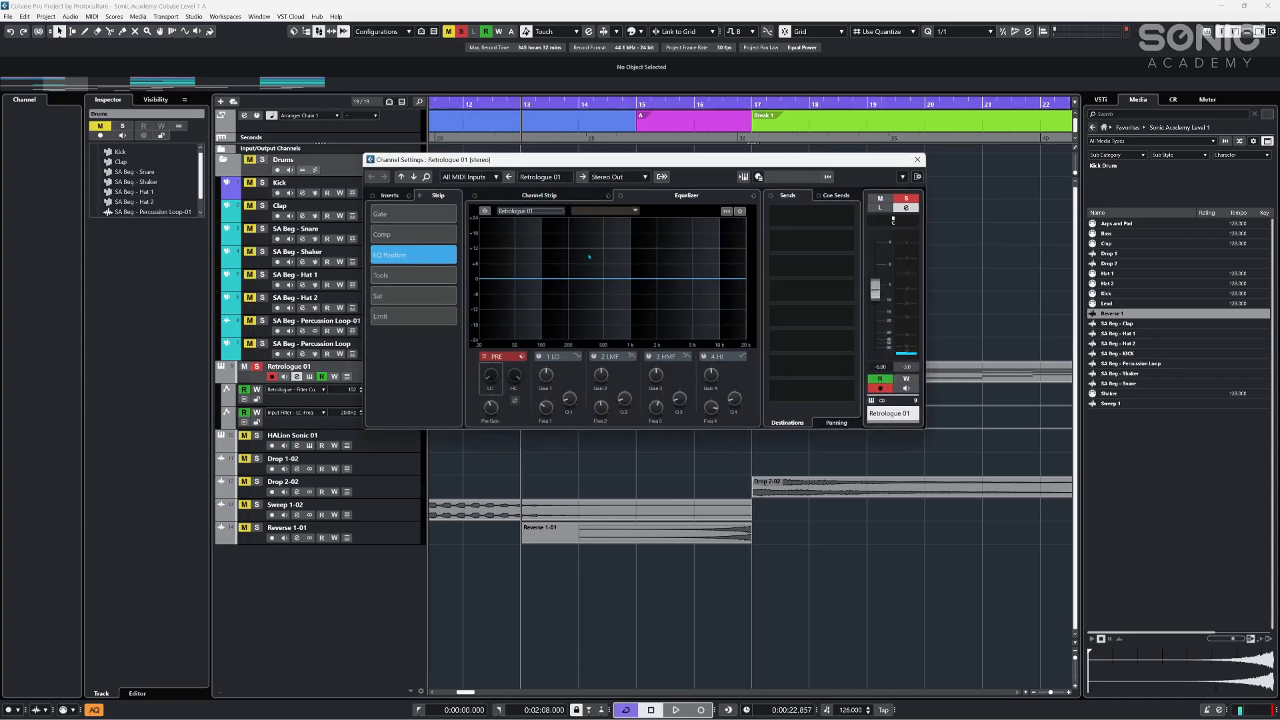
left_click(482, 367)
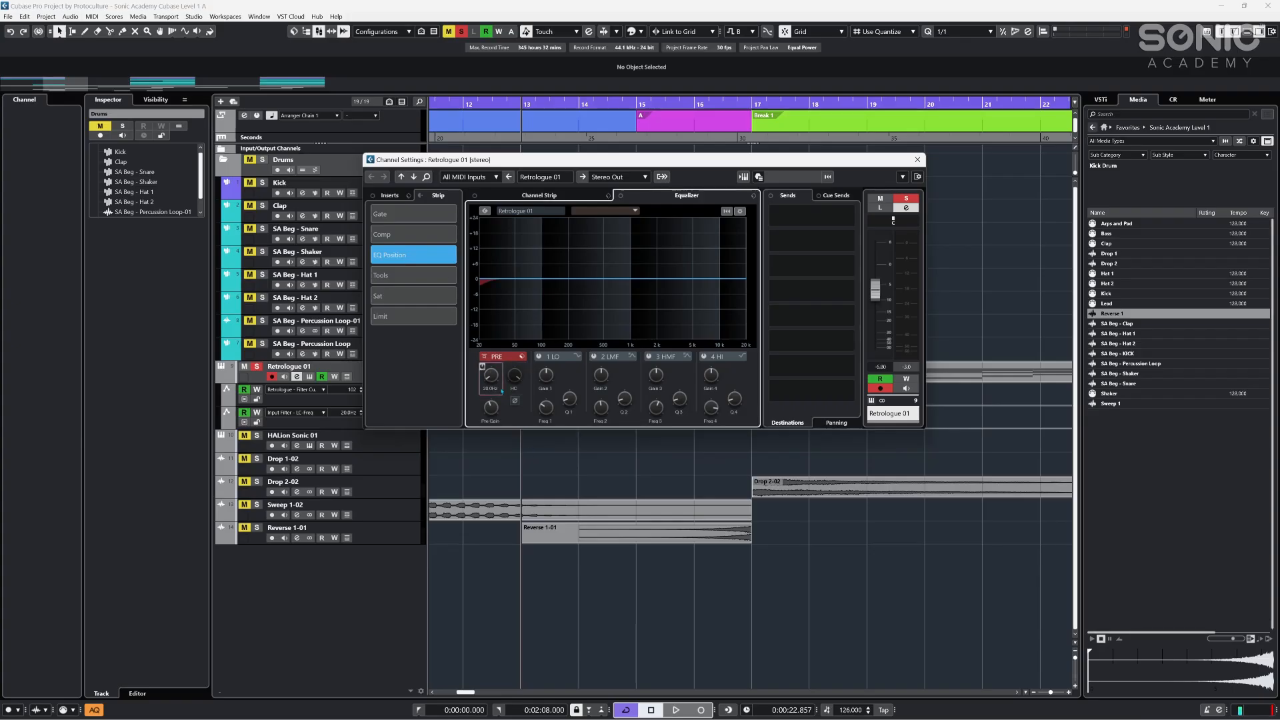
- Play the Retrologue sweep from bar 15 while watching the filter in its channel settings, and return the playhead to bar 15
left_click(641, 104)
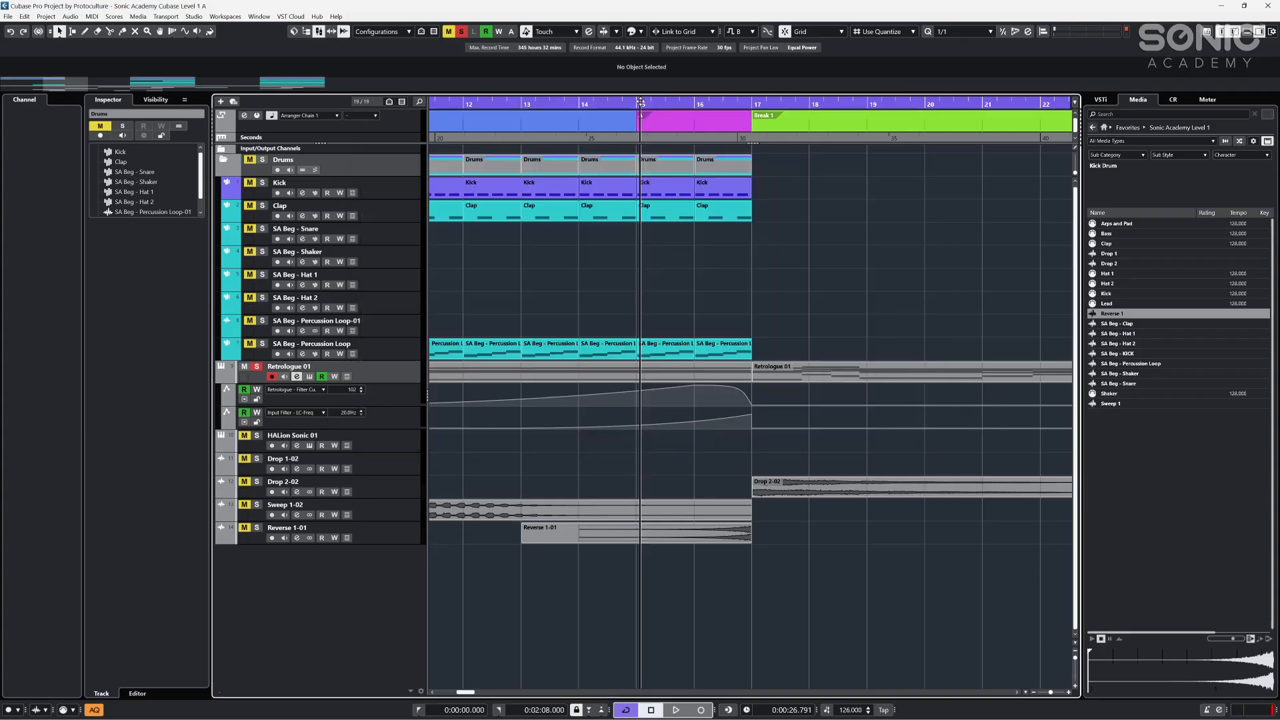
key("space")
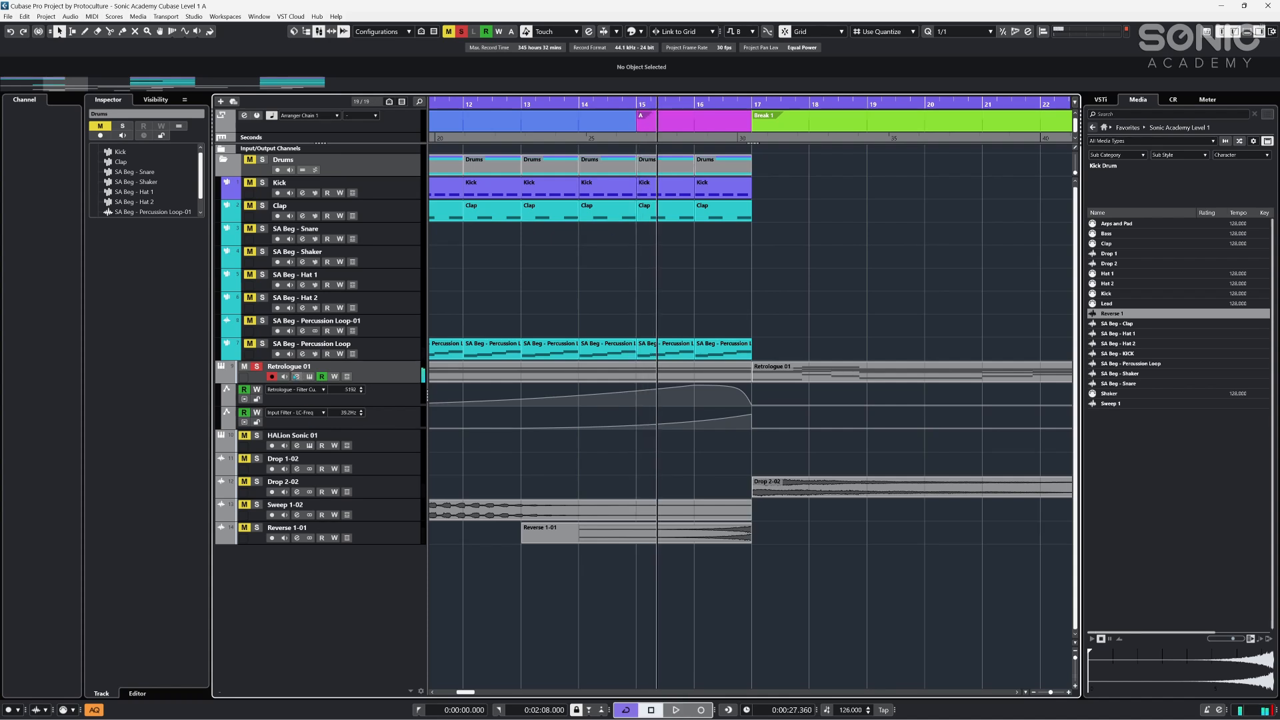
left_click(296, 376)
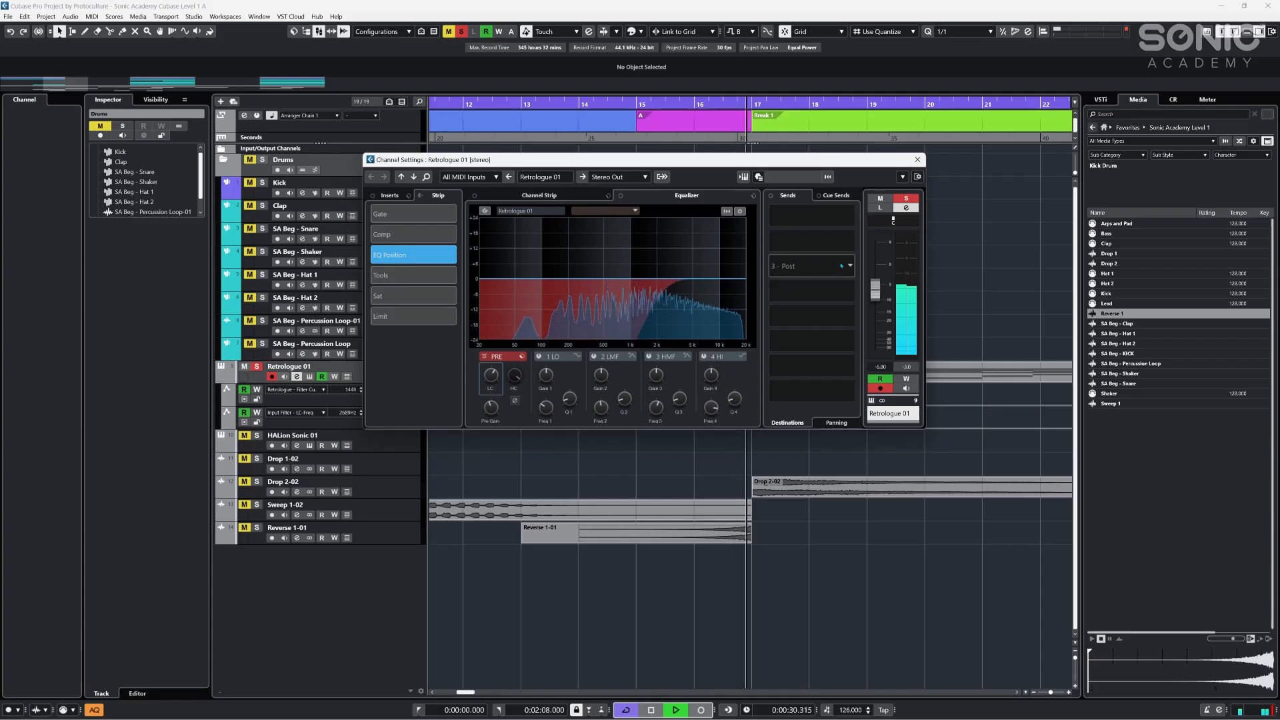
key("space")
left_click(917, 159)
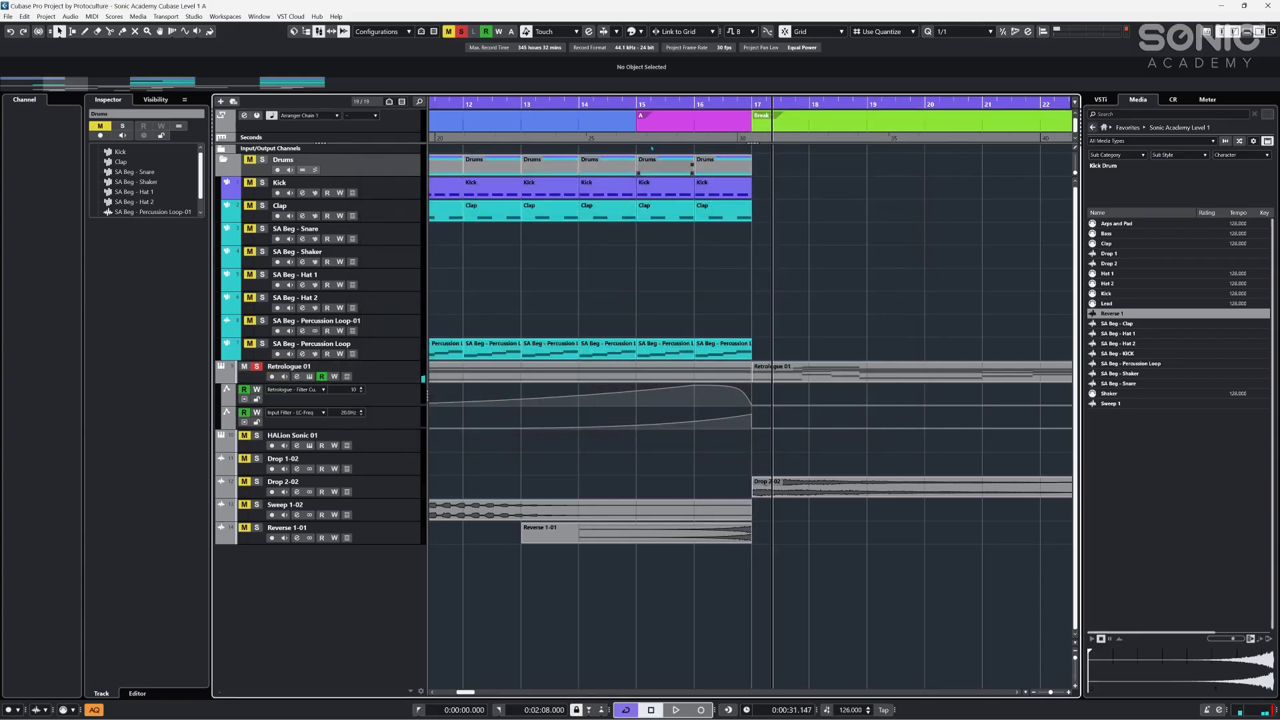
left_click(629, 104)
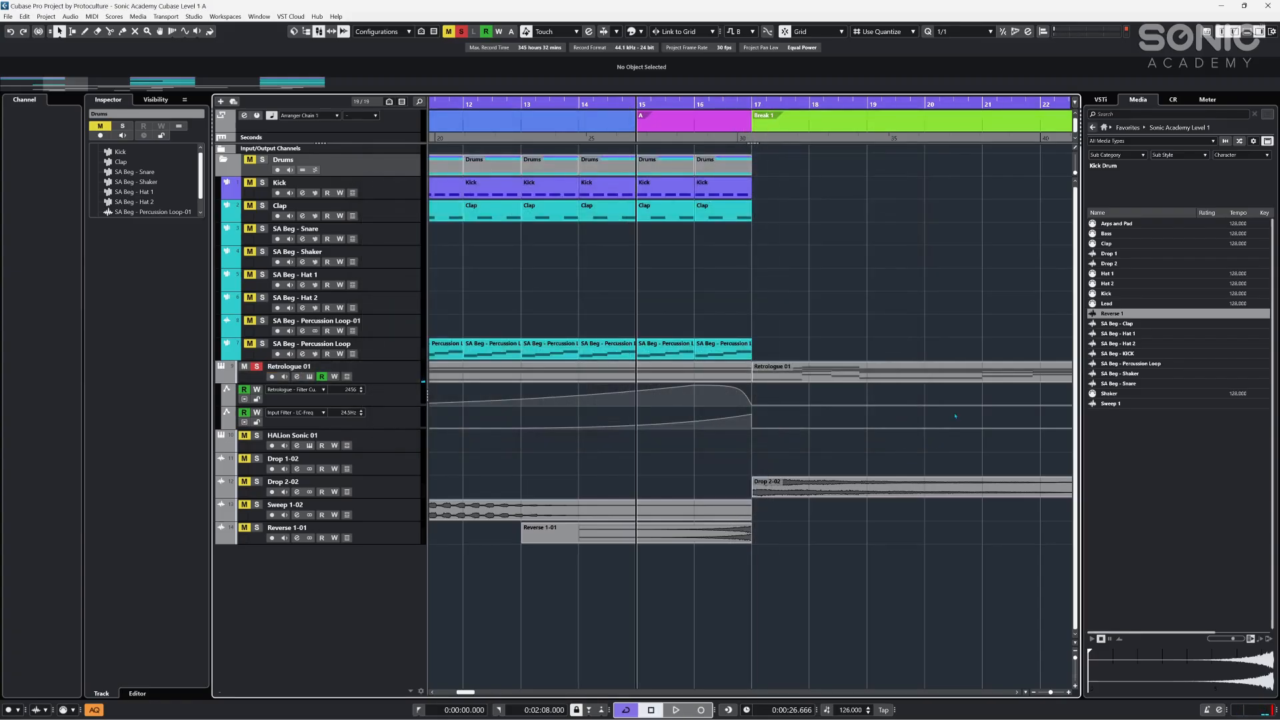
- Show the LC-Freq automation track for the Kick from its channel settings
scroll(739, 321, "down", 5)
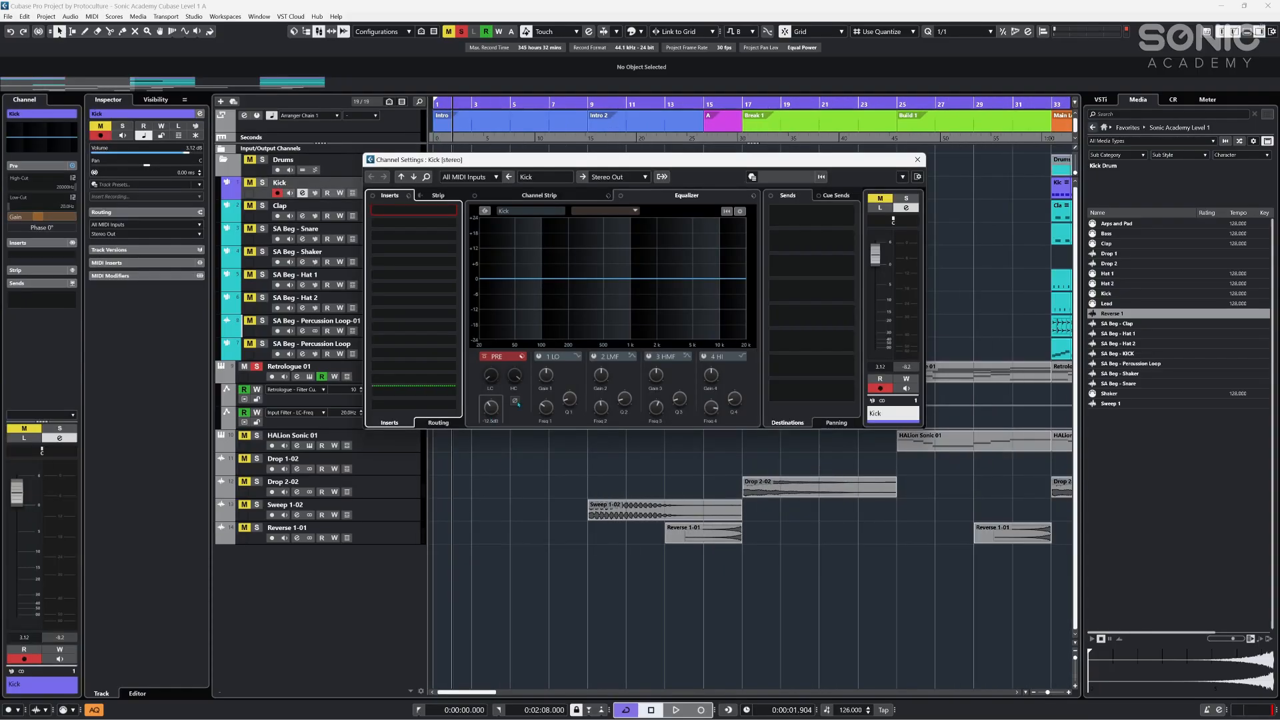
right_click(488, 377)
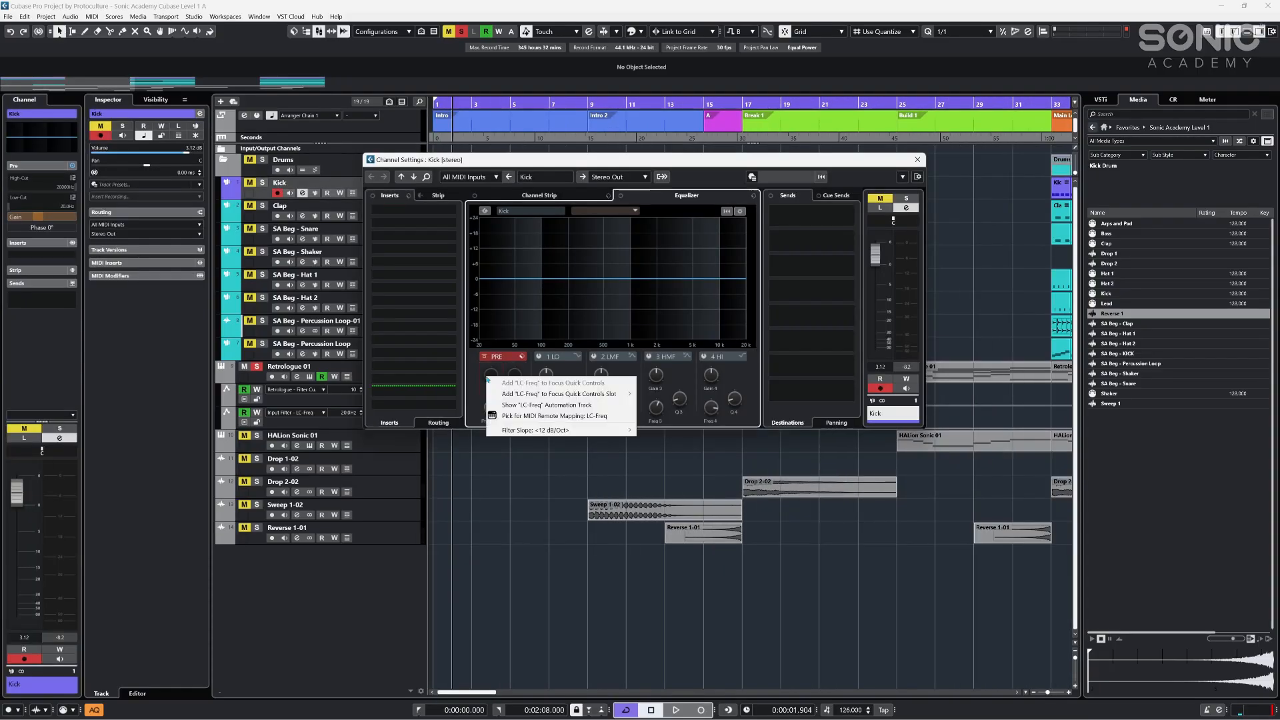
left_click(527, 406)
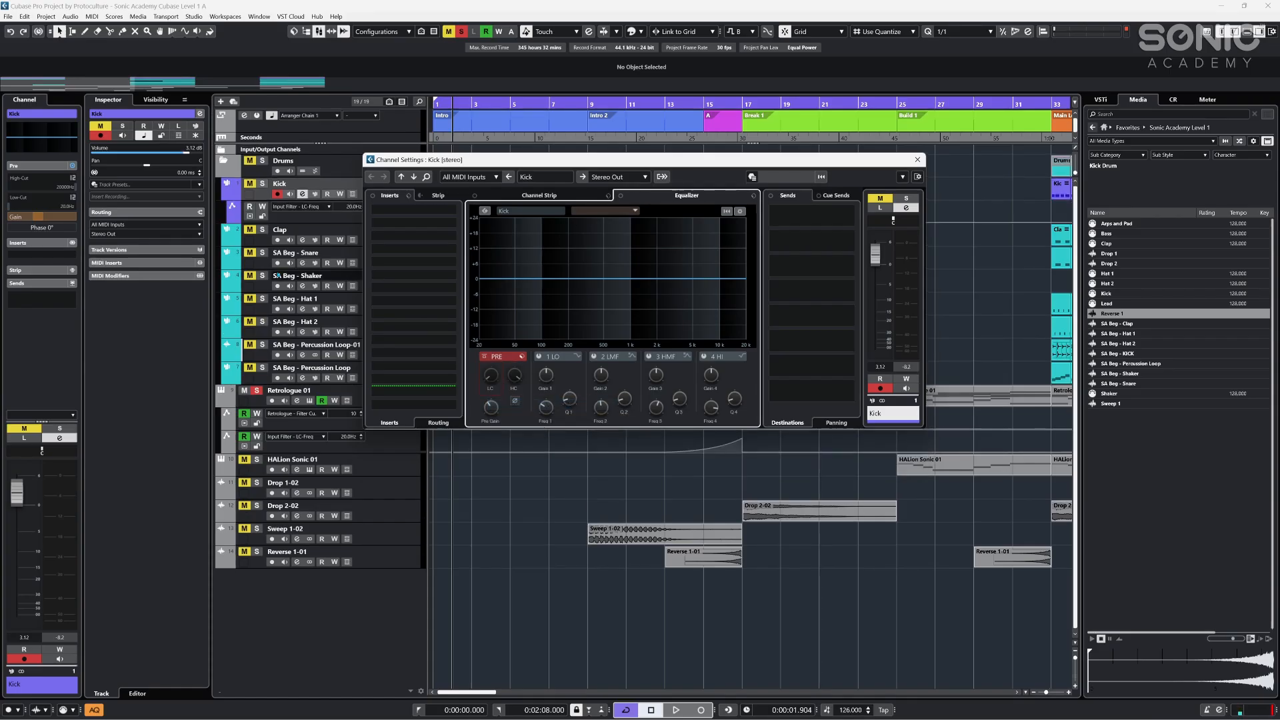
- Add a point at bar 1 on the Kick's LC-Freq automation and set it to 600 Hz
left_click(917, 160)
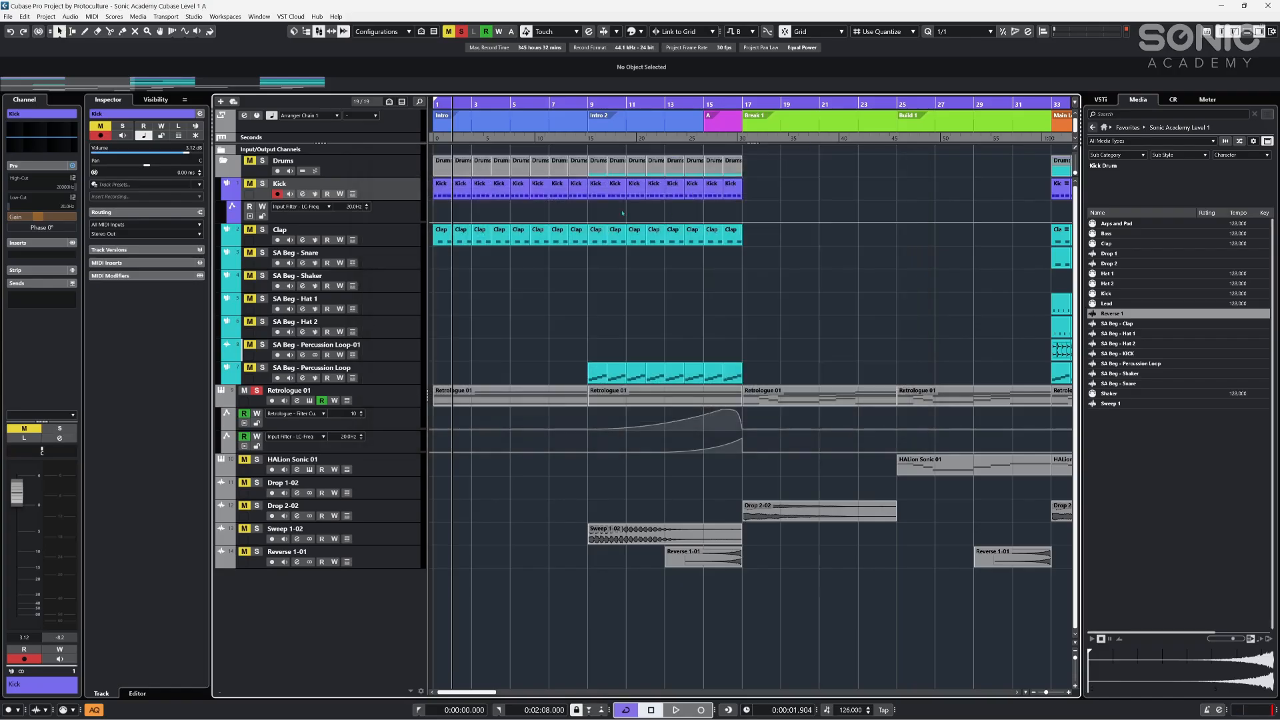
left_click(439, 213)
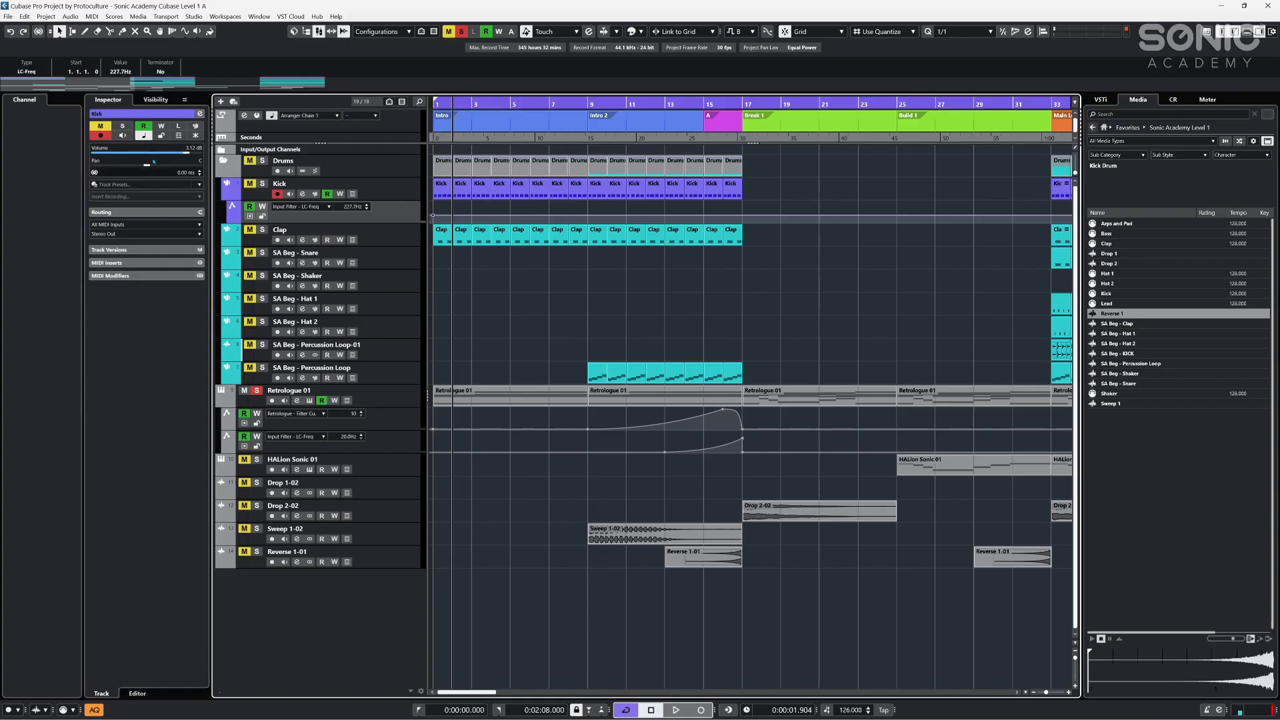
type("600")
key("Return")
key("space")
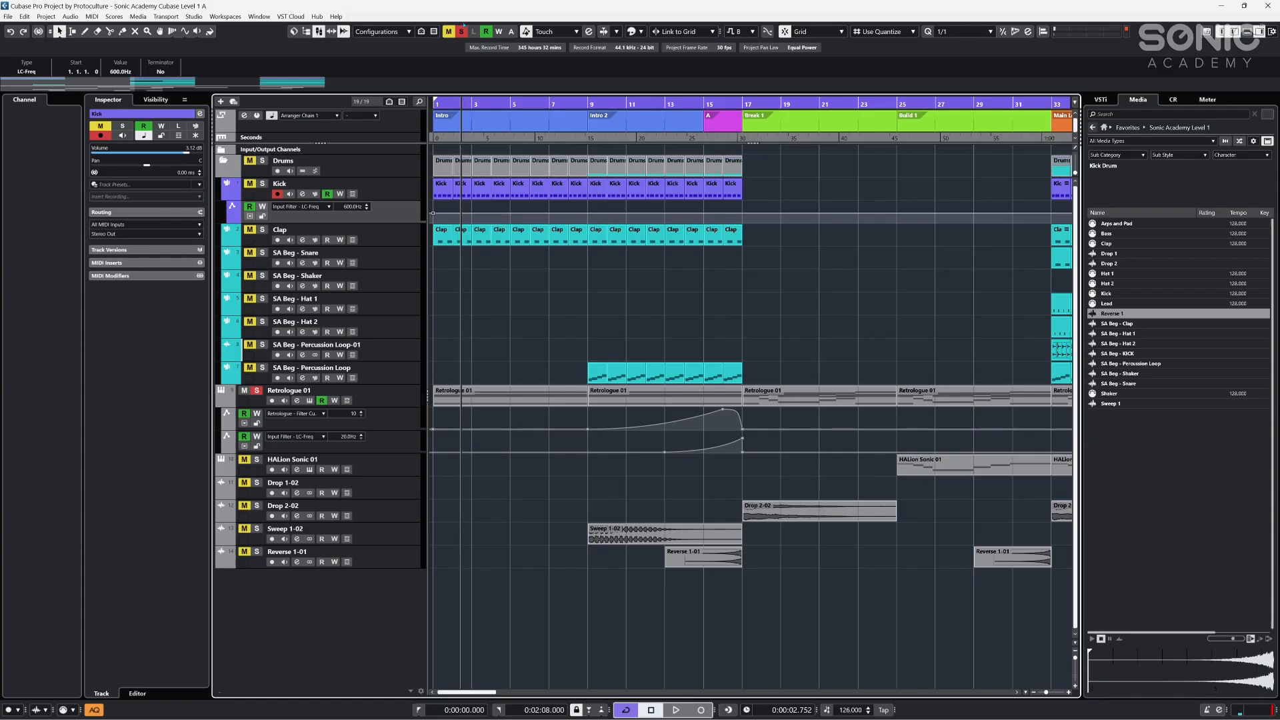
key("space")
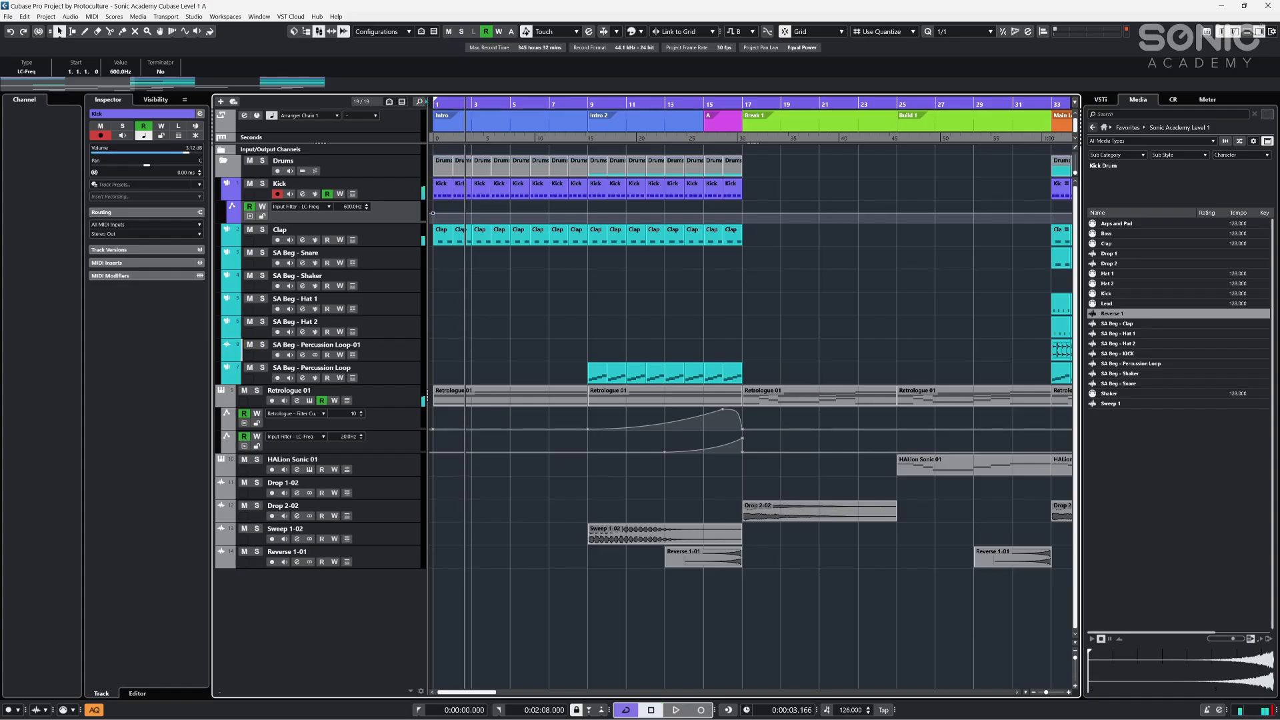
left_click(432, 103)
key("space")
key("space")
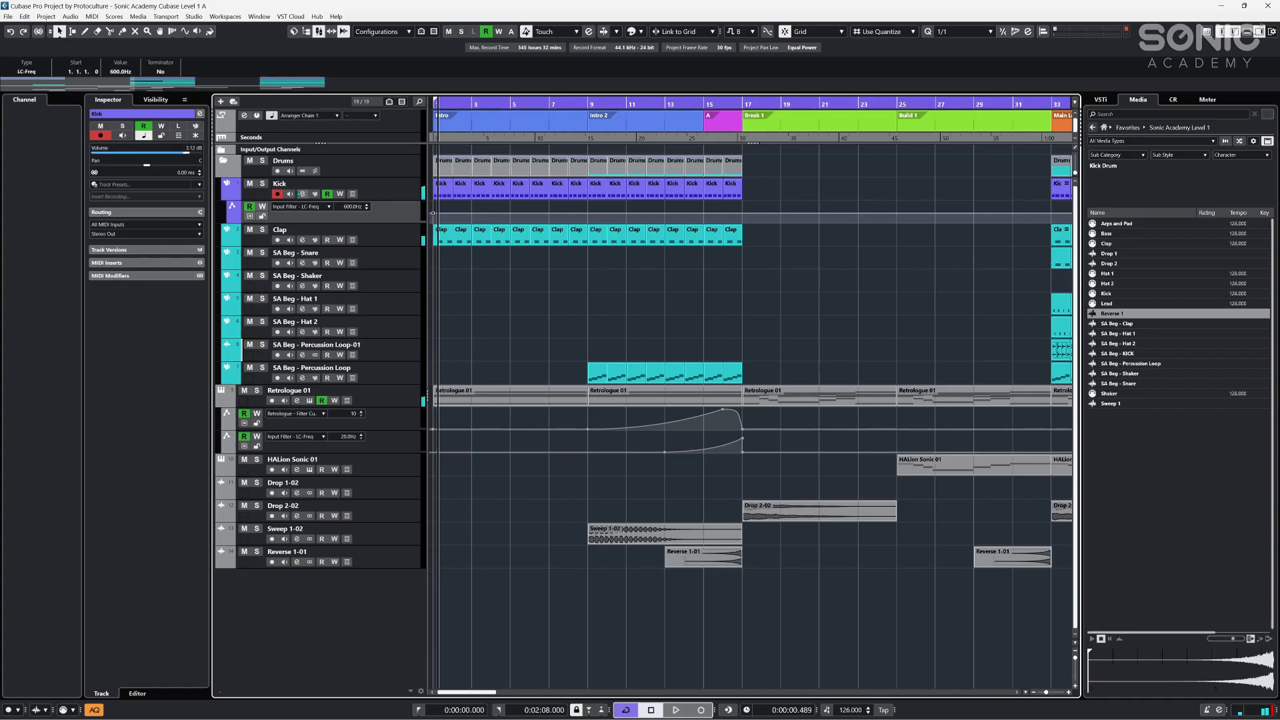
key("e")
left_click(482, 367)
key("space")
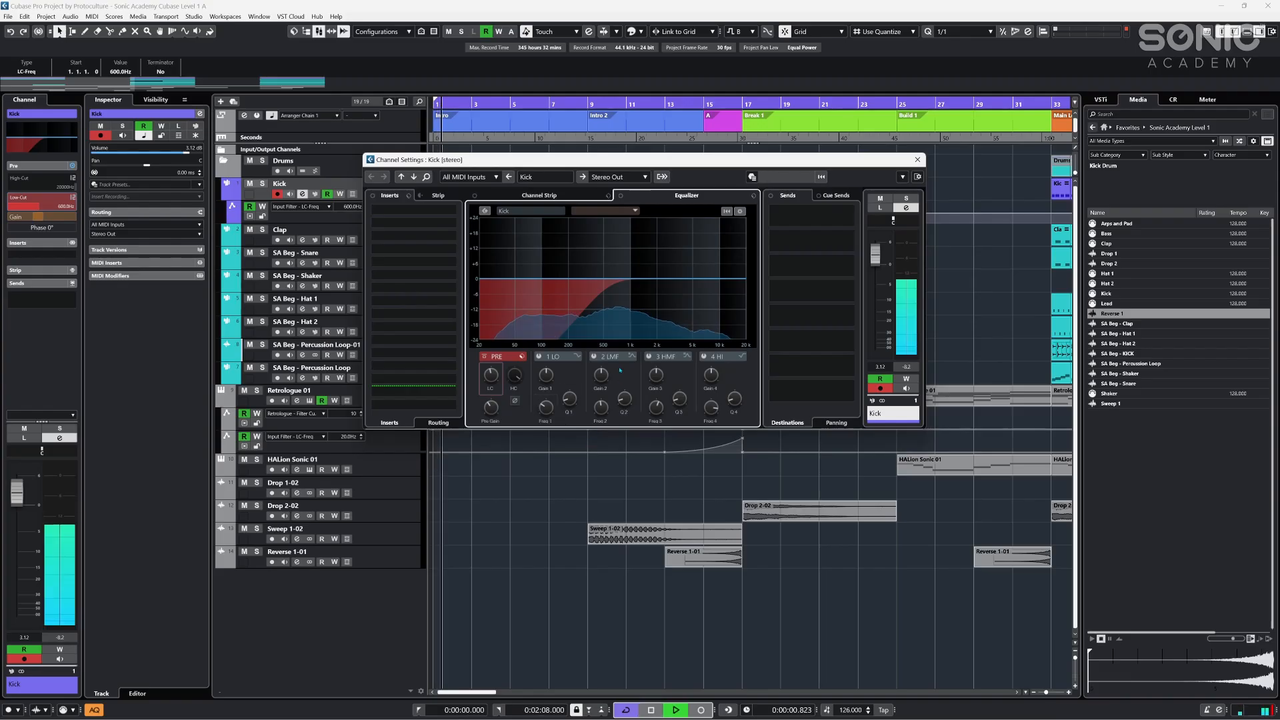
key("e")
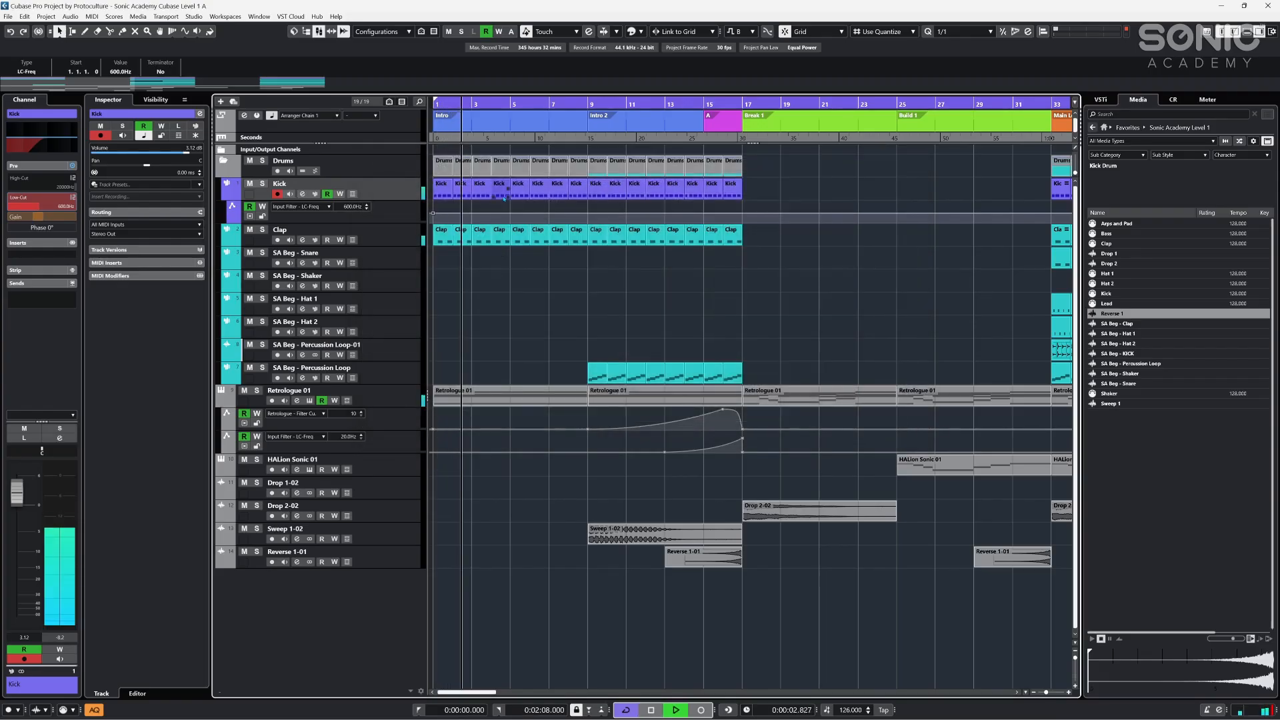
- Set the Kick's LC-Freq point at bar 1 to 300 Hz and play the result
left_click(432, 214)
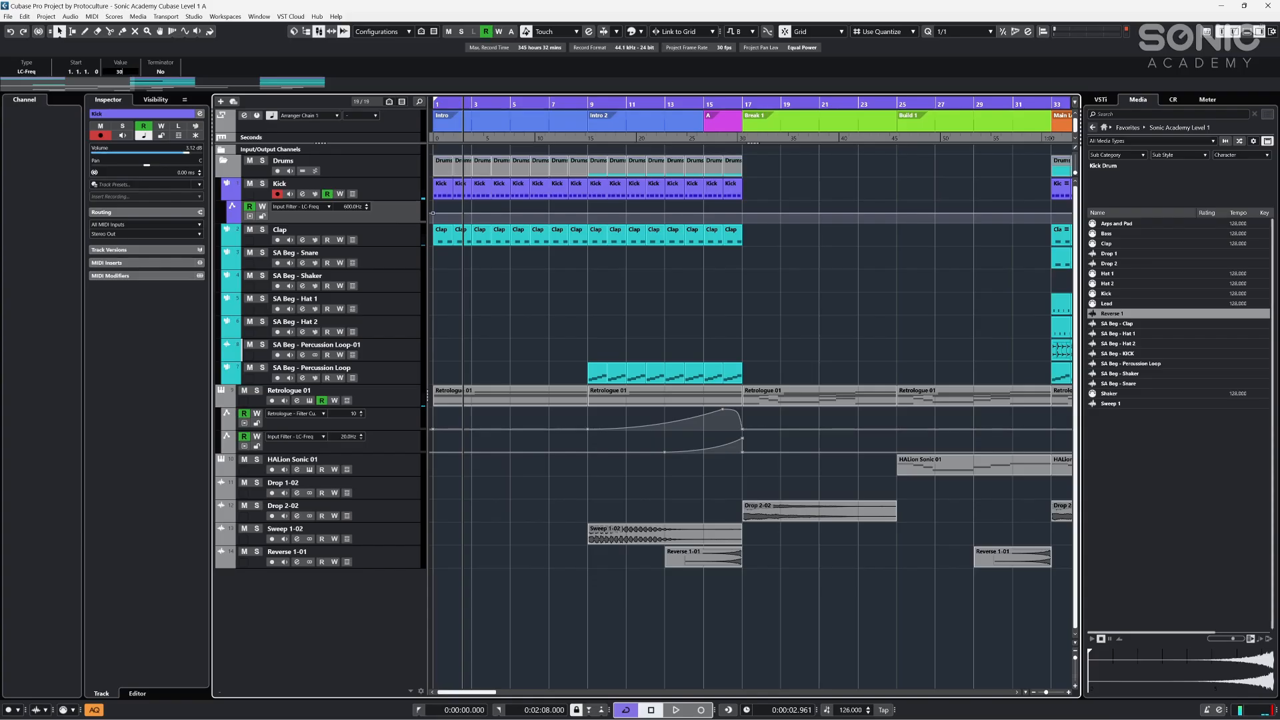
type("300")
key("Return")
key("space")
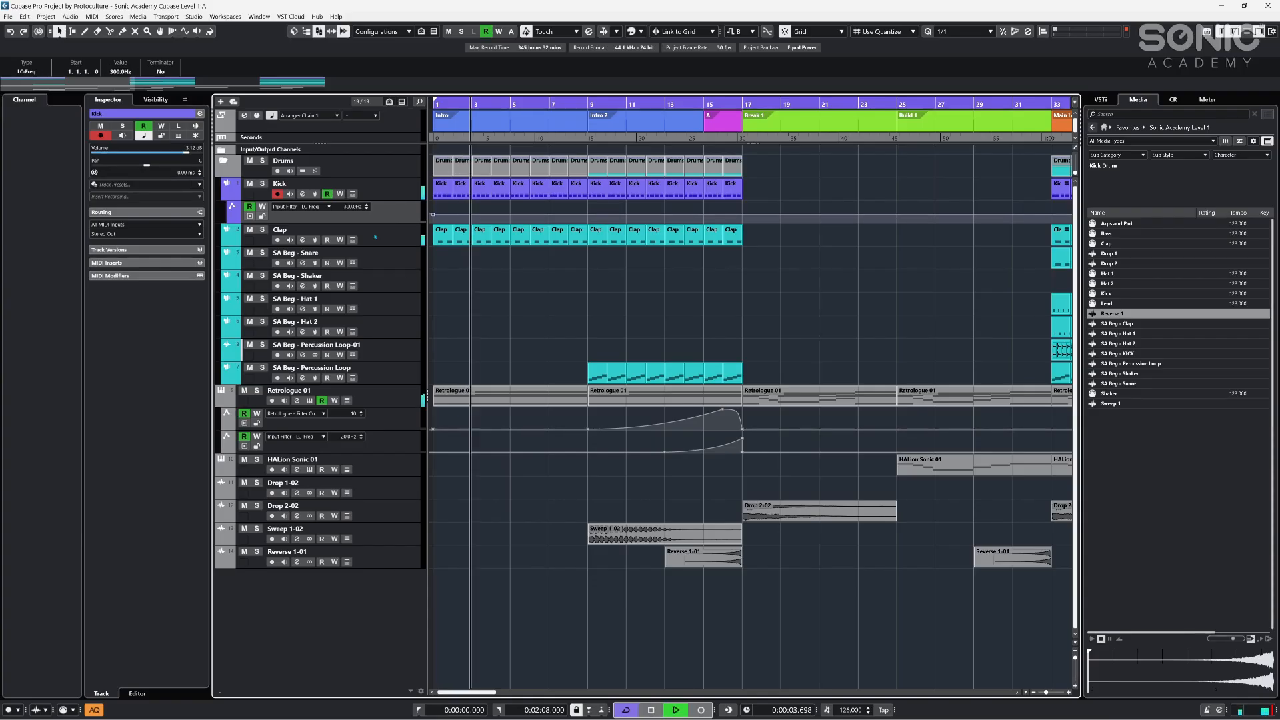
- Add an LC-Freq point at bar 9 on the Kick at 300 Hz and drop the automation to 20 Hz there
left_click(586, 217)
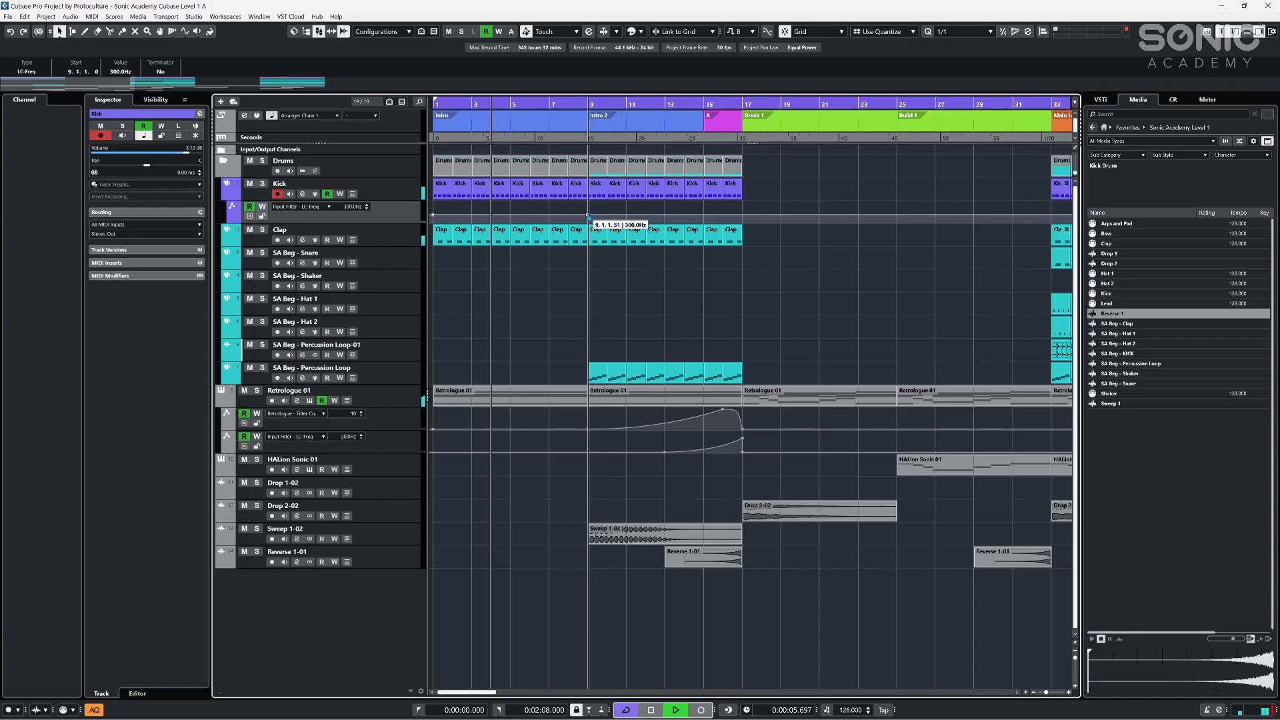
left_click(662, 305)
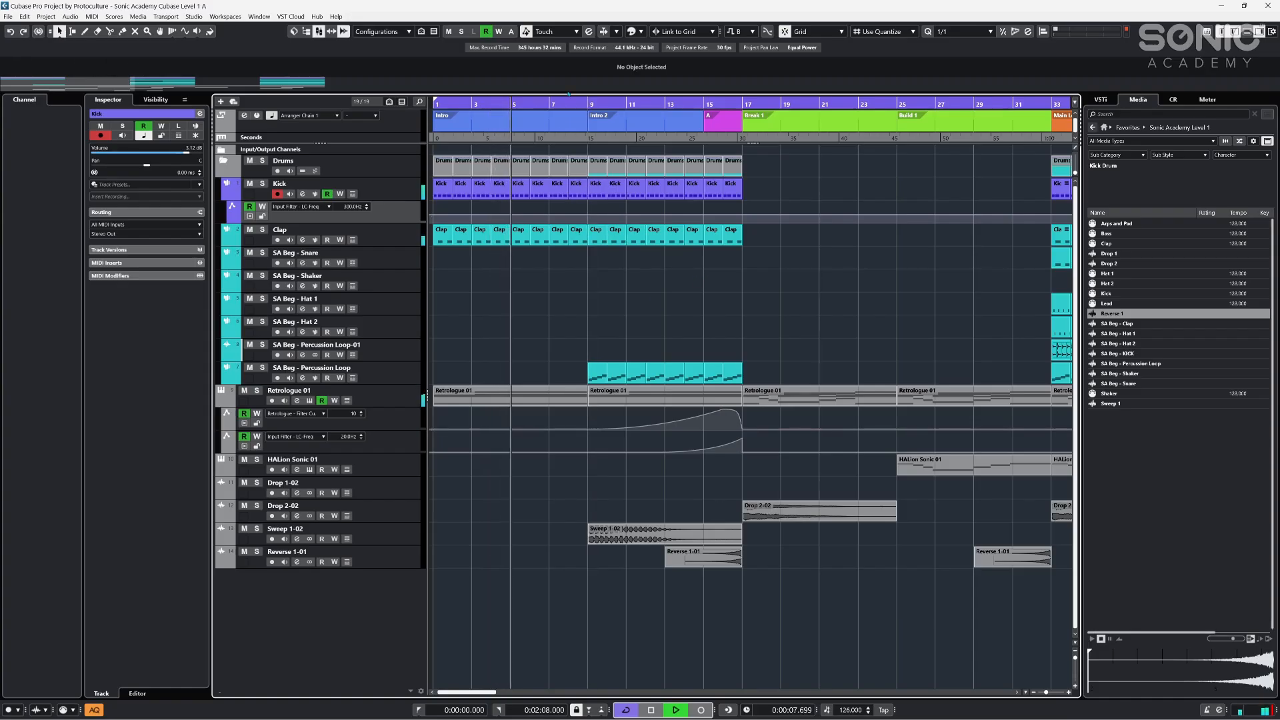
key("h")
key("h")
key("h")
key("h")
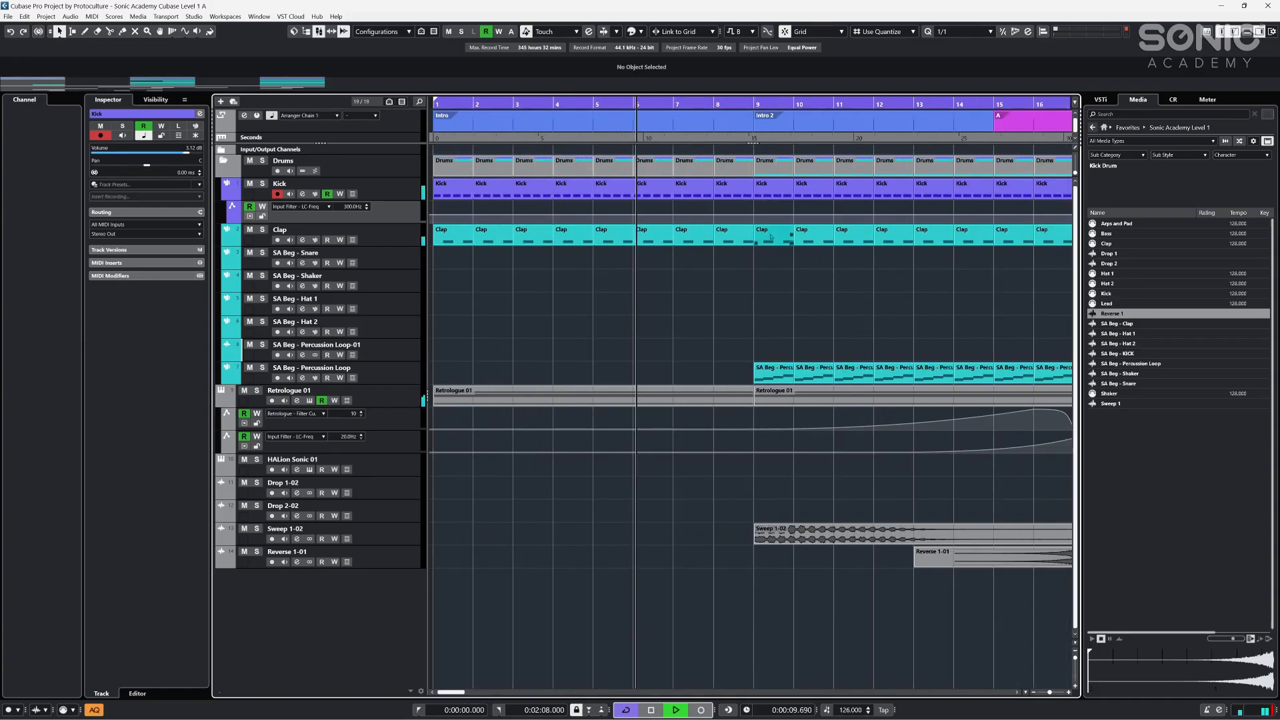
left_click_drag(762, 214, 743, 244)
left_click(690, 315)
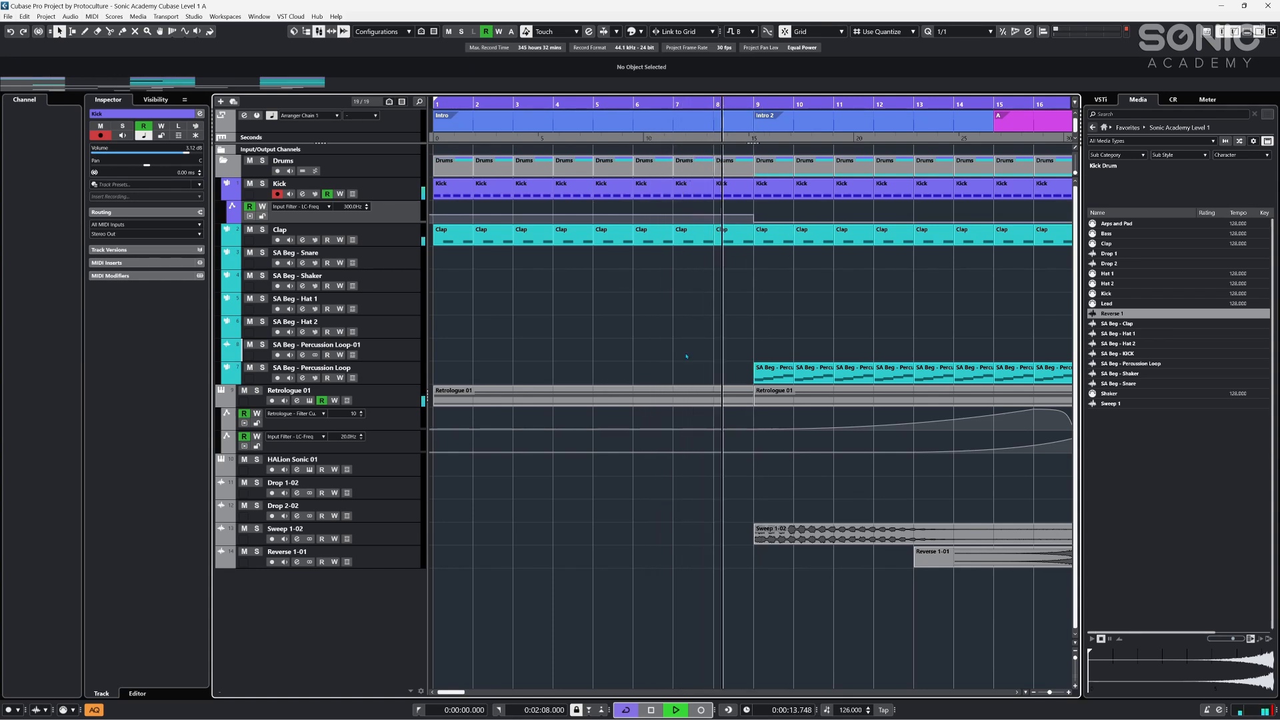
- Listen to the Kick's abrupt low-cut drop at bar 9 and stop playback just after it
key("h")
key("h")
key("h")
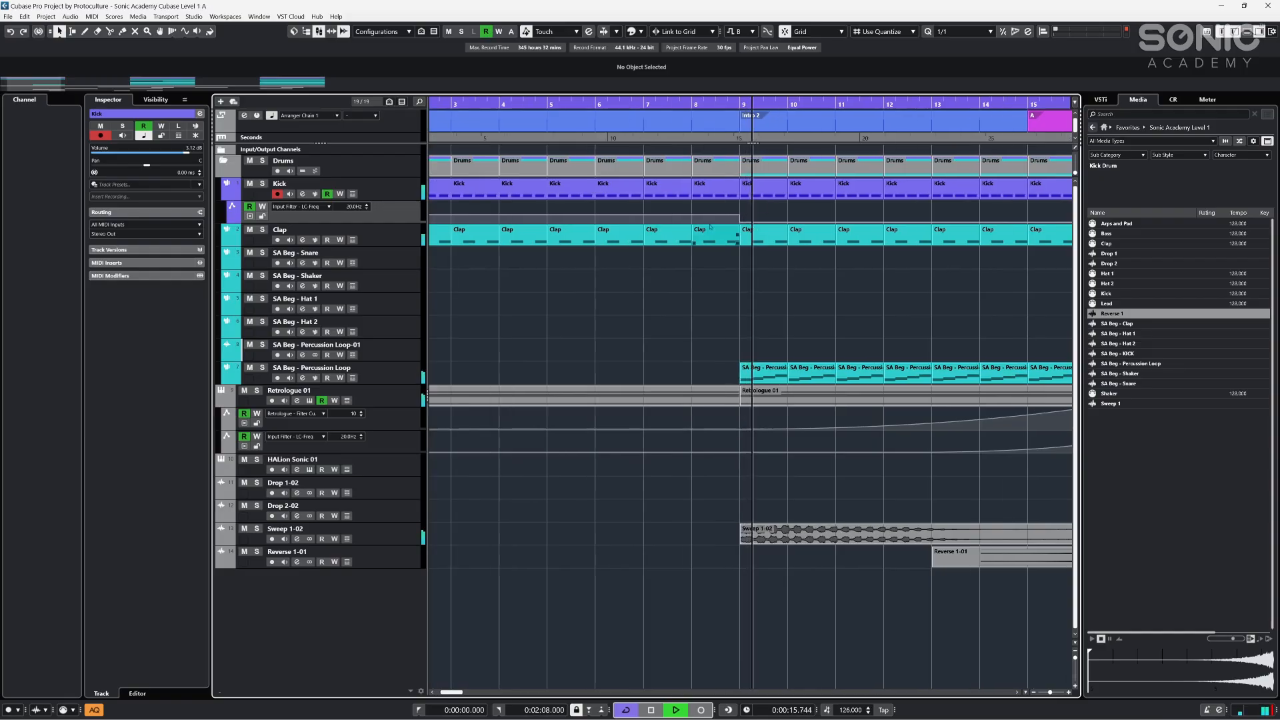
key("h")
key("space")
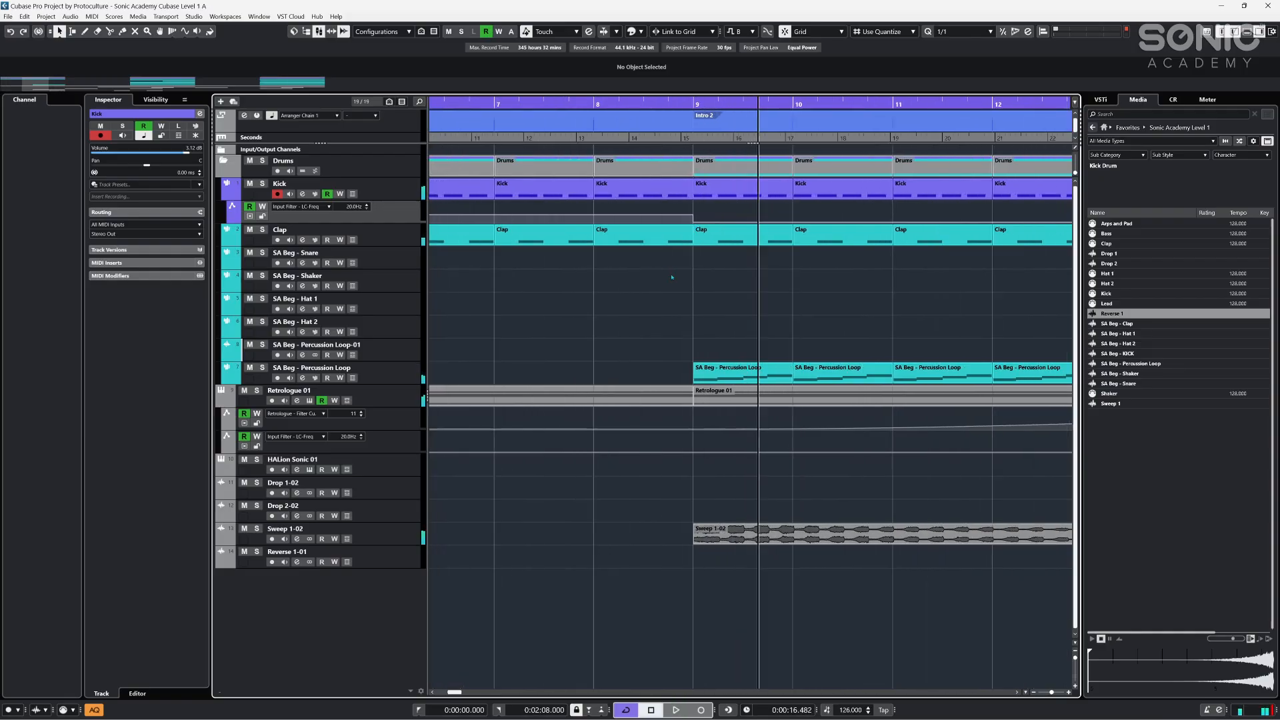
- Set the quantize value to 1/4 and reshape the Kick's LC-Freq drop into a curve from 300 Hz at beat 8.4 to 20 Hz at bar 9
key("h")
key("h")
left_click(693, 215)
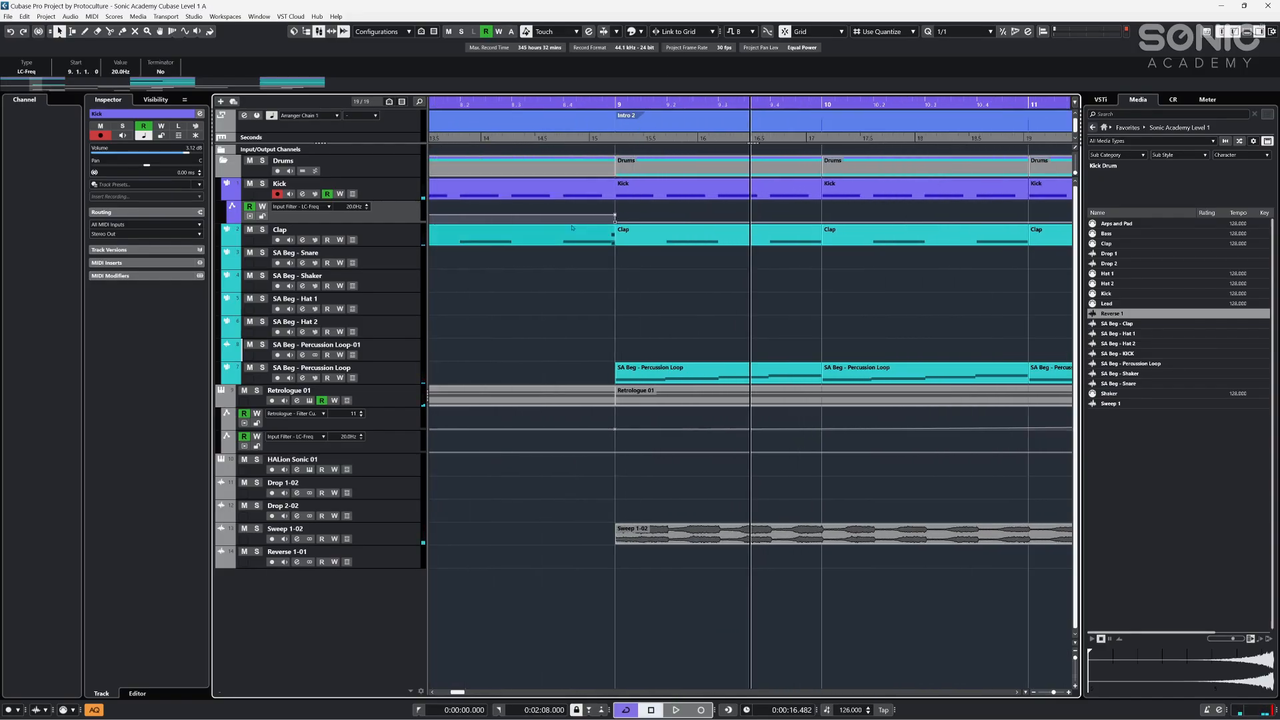
left_click(615, 225)
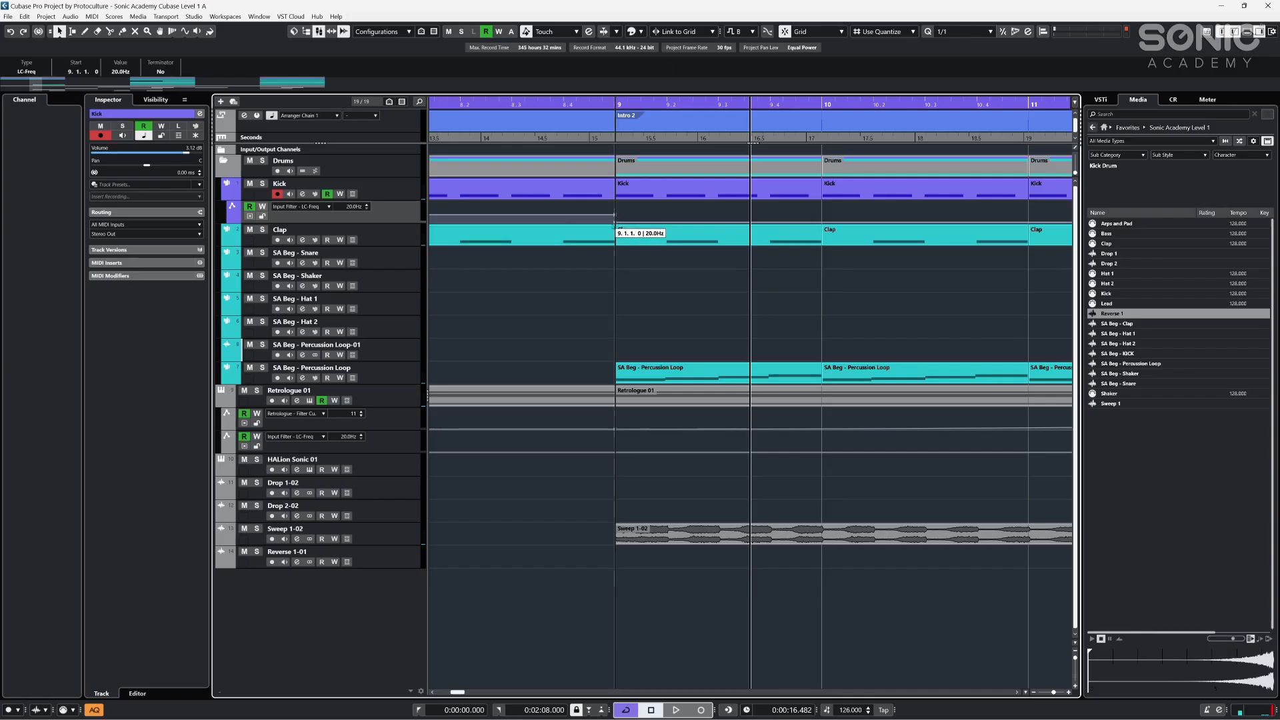
left_click(630, 198)
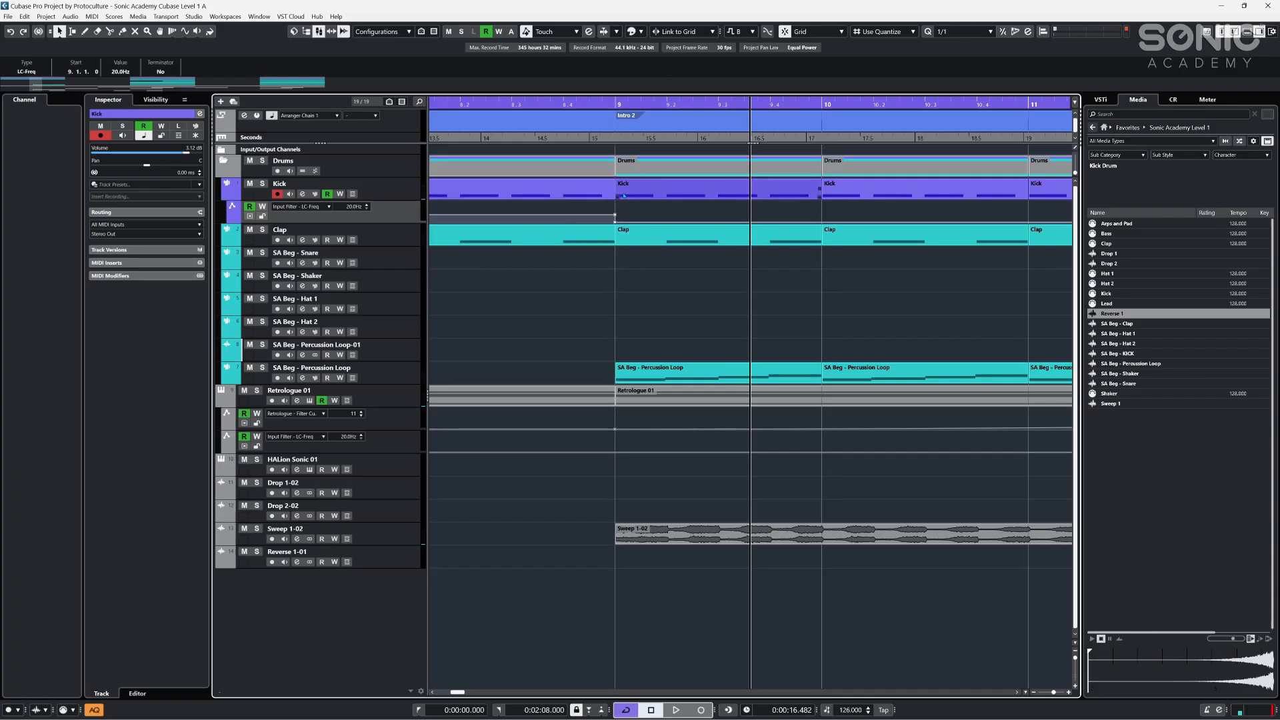
key("alt+3")
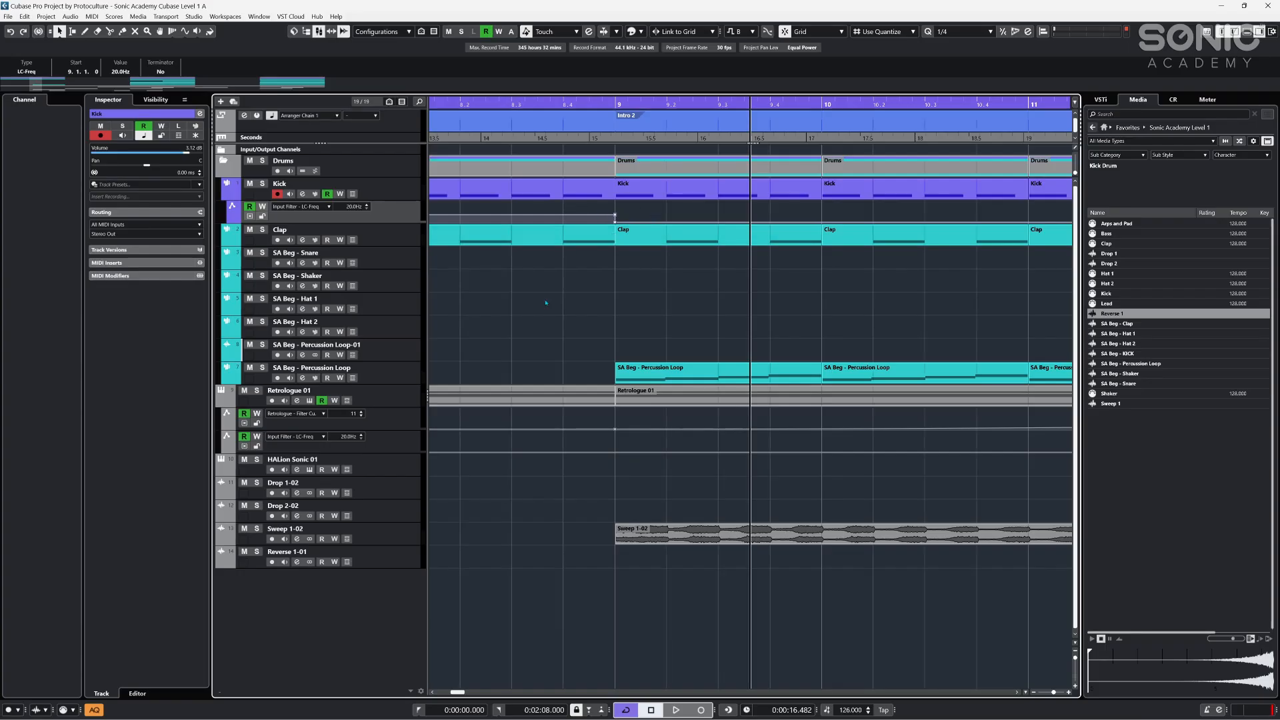
left_click(564, 214)
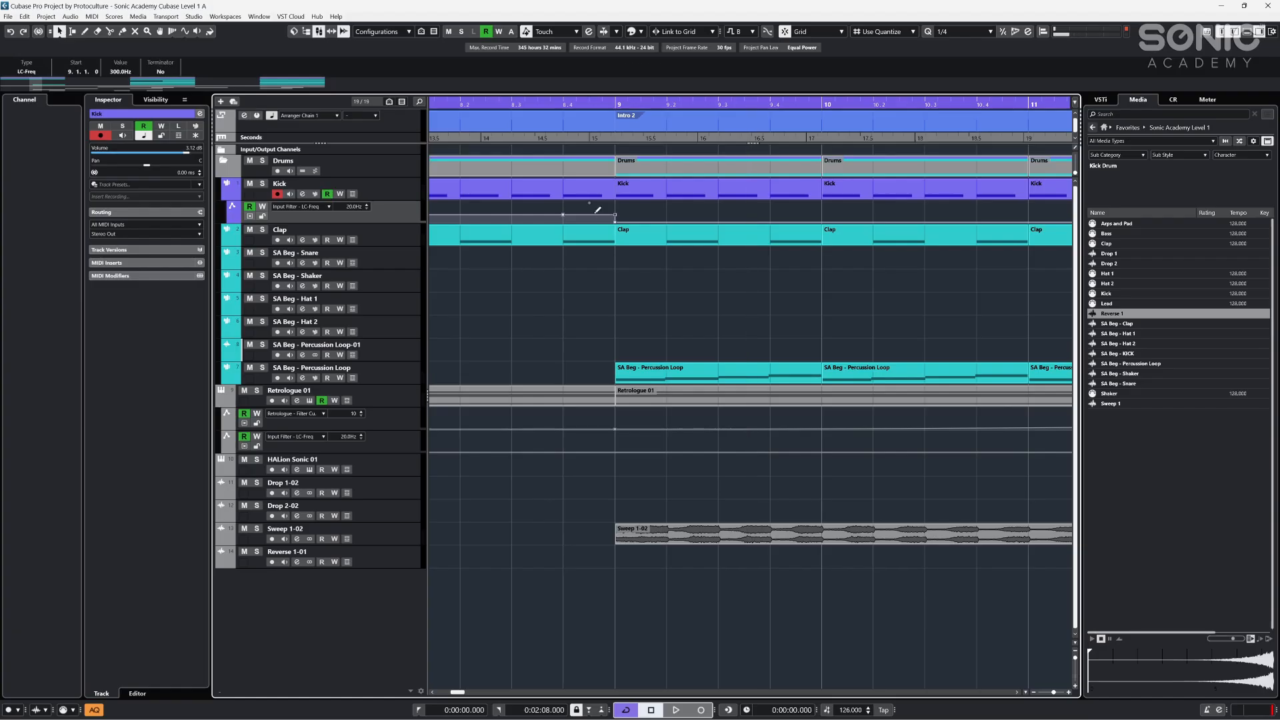
key("Delete")
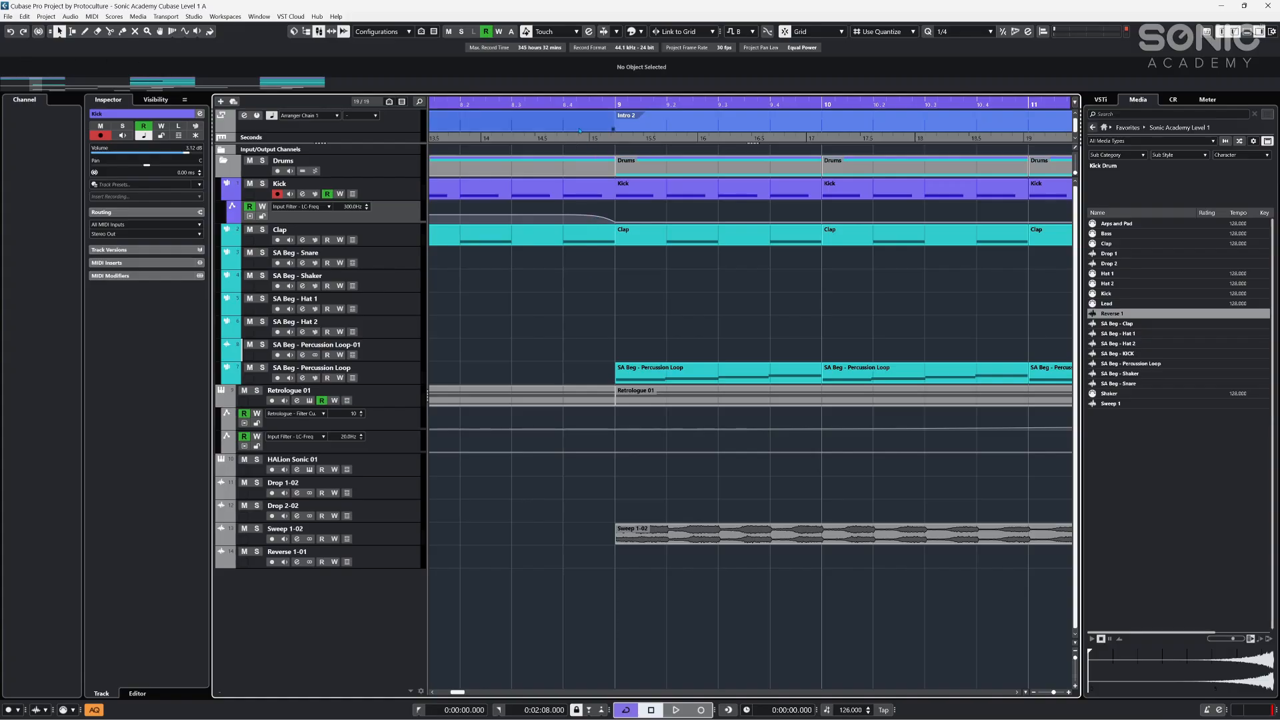
- Play the intro into bar 9 to check the Kick's curved low-cut release
key("g")
key("g")
key("g")
key("g")
key("g")
key("g")
key("g")
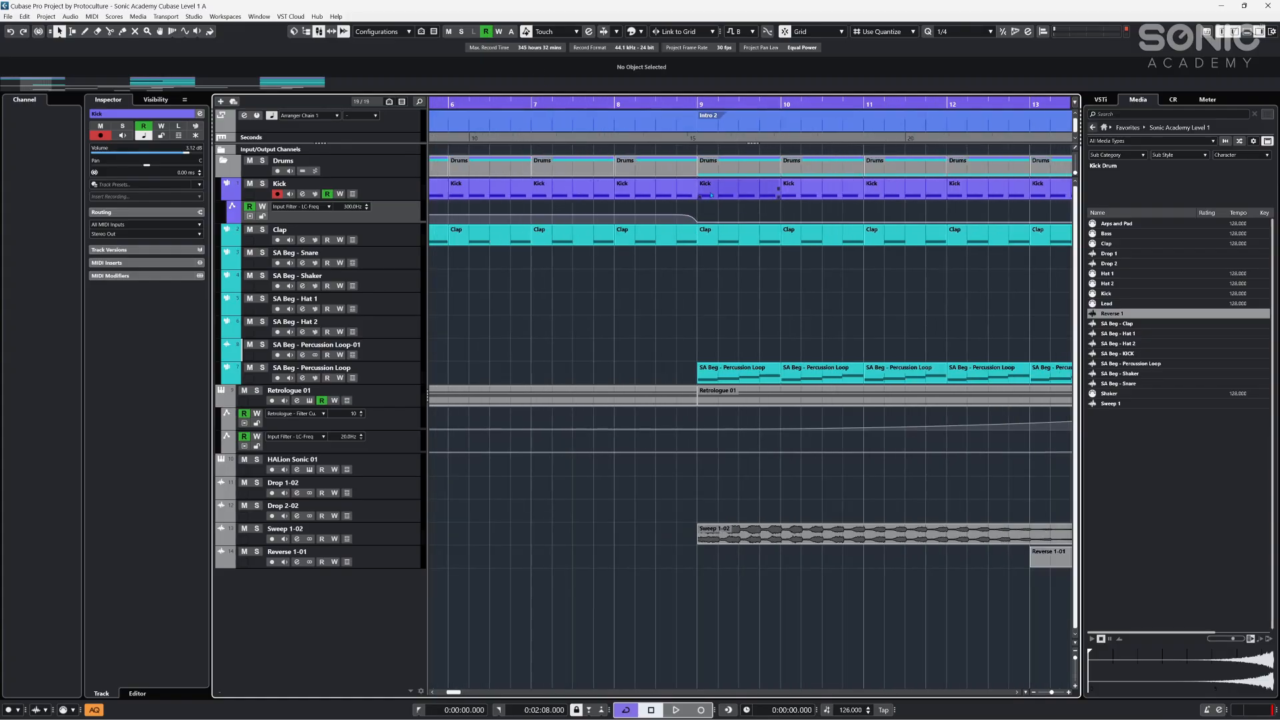
key("g")
key("g")
key("g")
key("g")
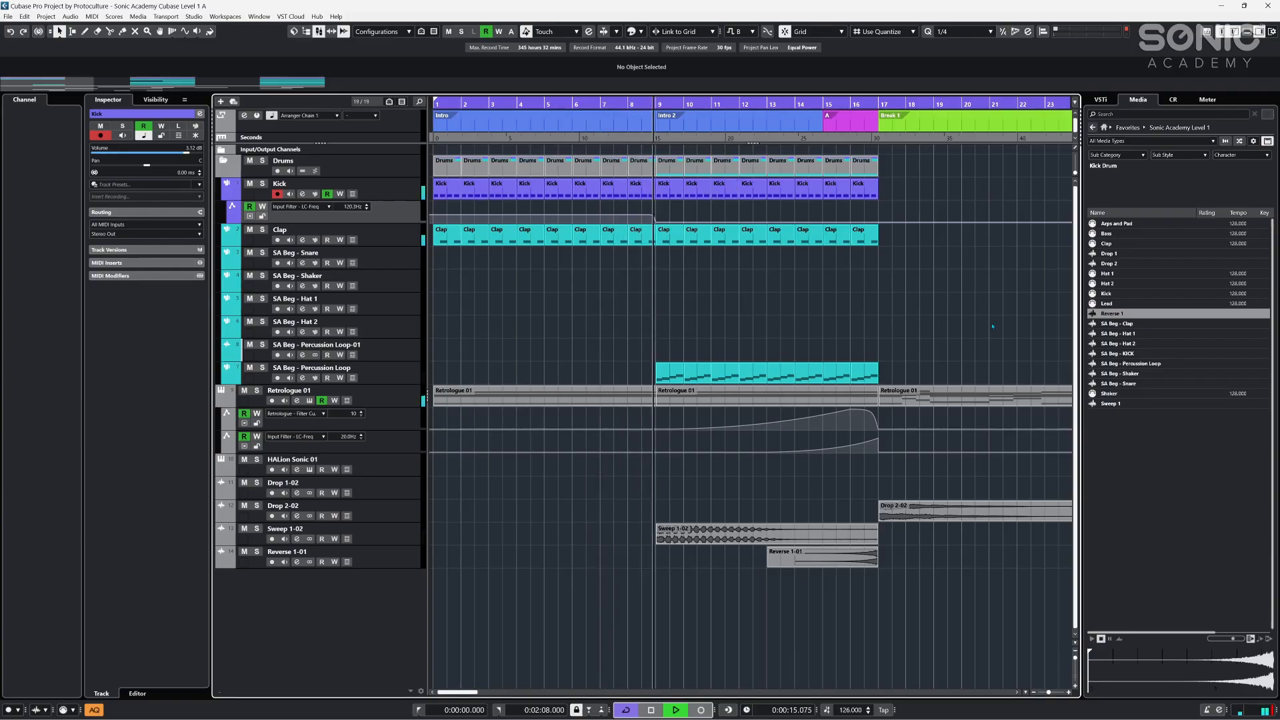
- Examine the arrangement from the intro through the Main Loop during playback, including the hat events
key("h")
key("h")
key("g")
key("g")
key("g")
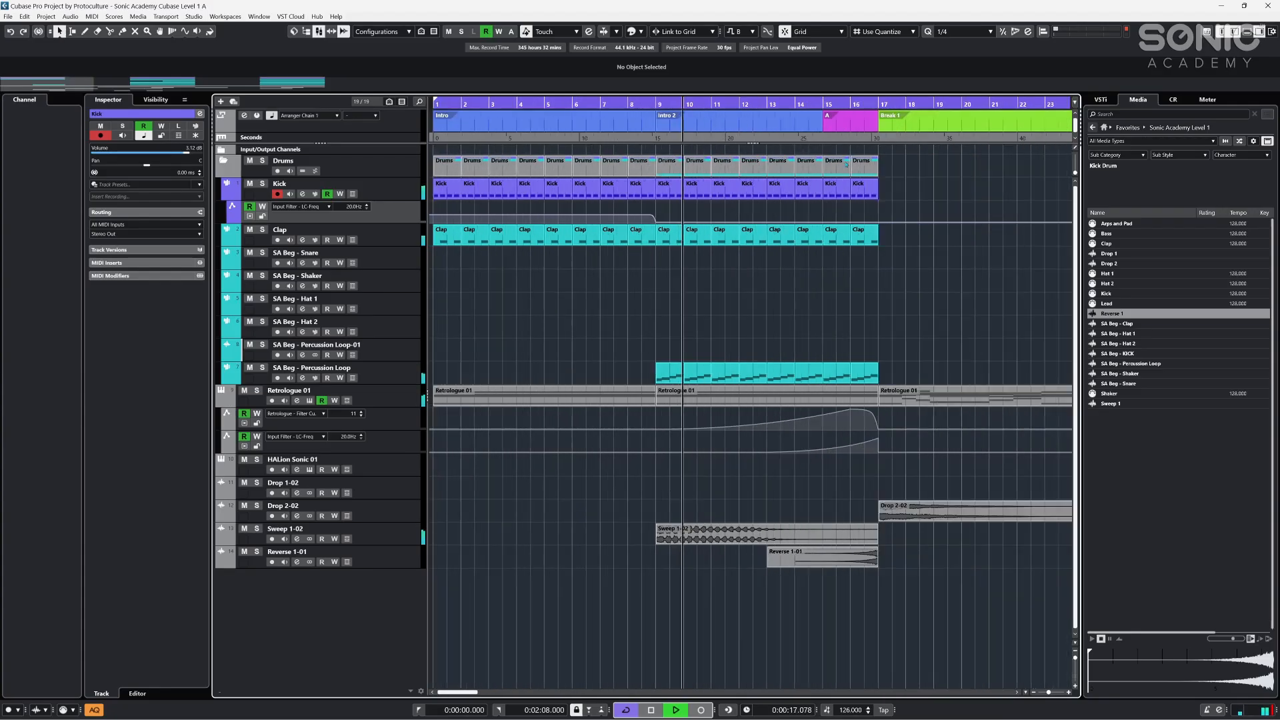
key("g")
key("g")
key("h")
left_click_drag(869, 264, 1074, 264)
left_click(624, 280)
key("g")
key("h")
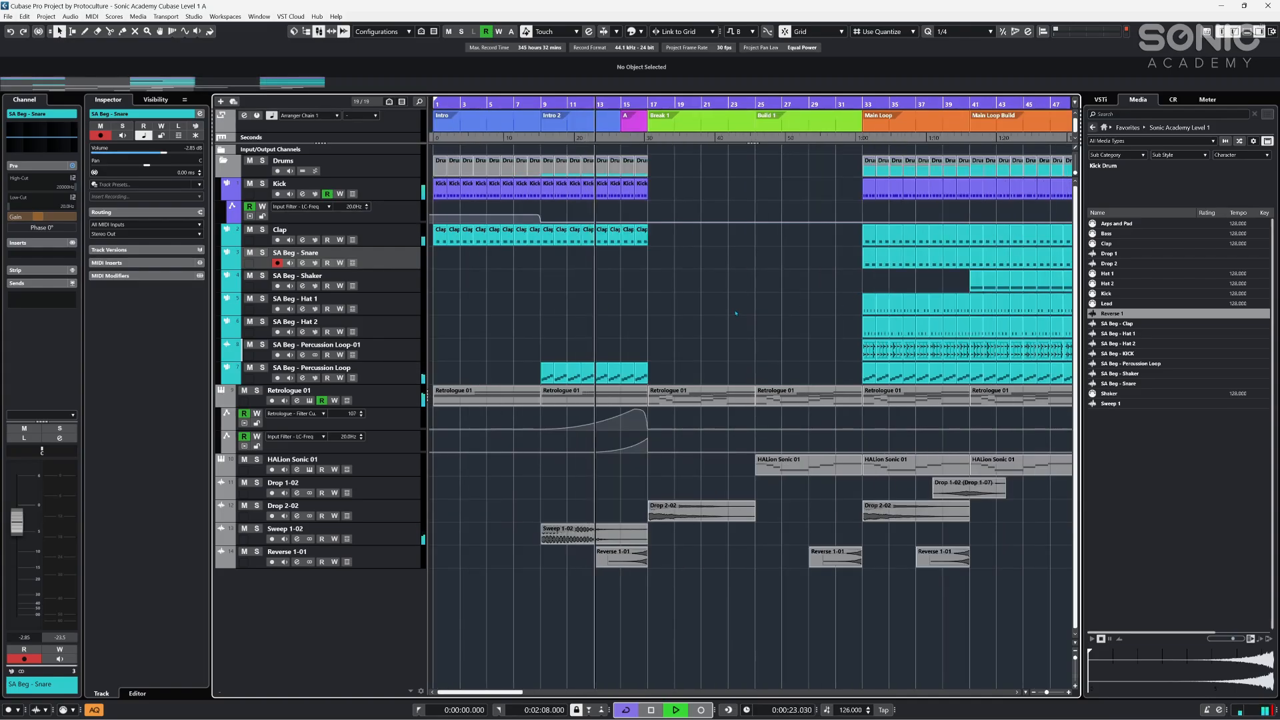
left_click_drag(843, 330, 962, 302)
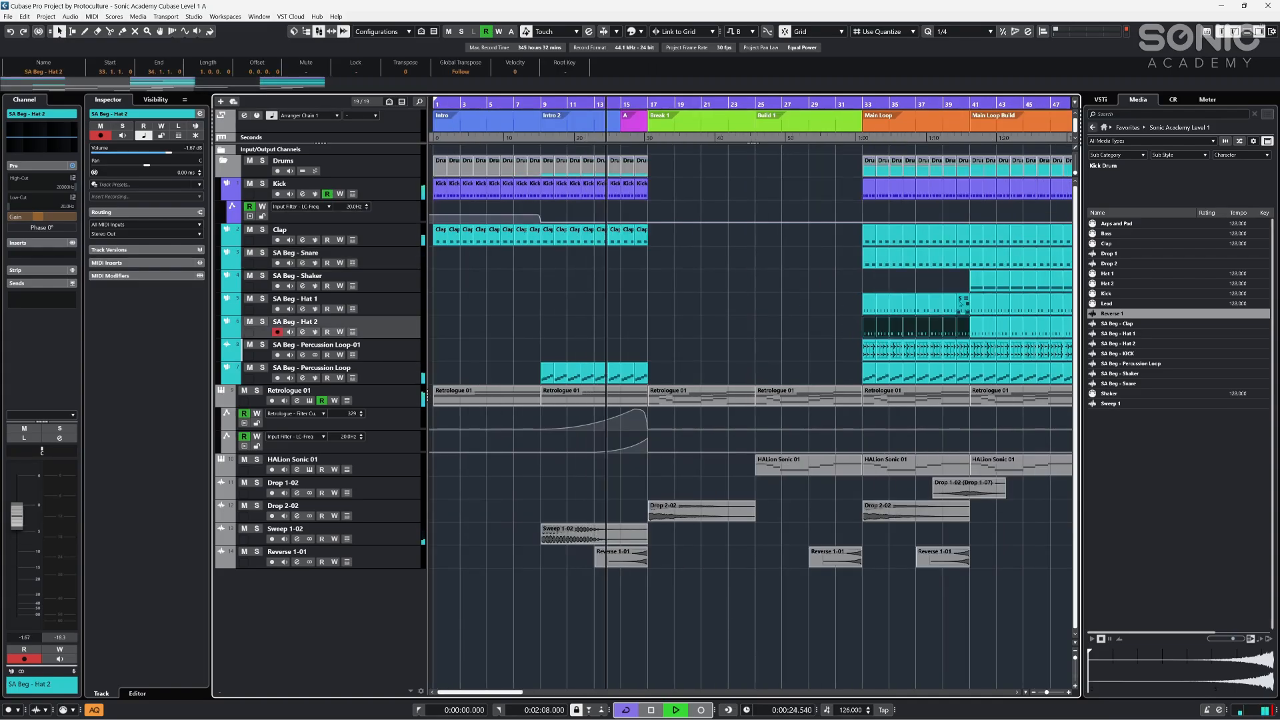
left_click(851, 321)
left_click(729, 313)
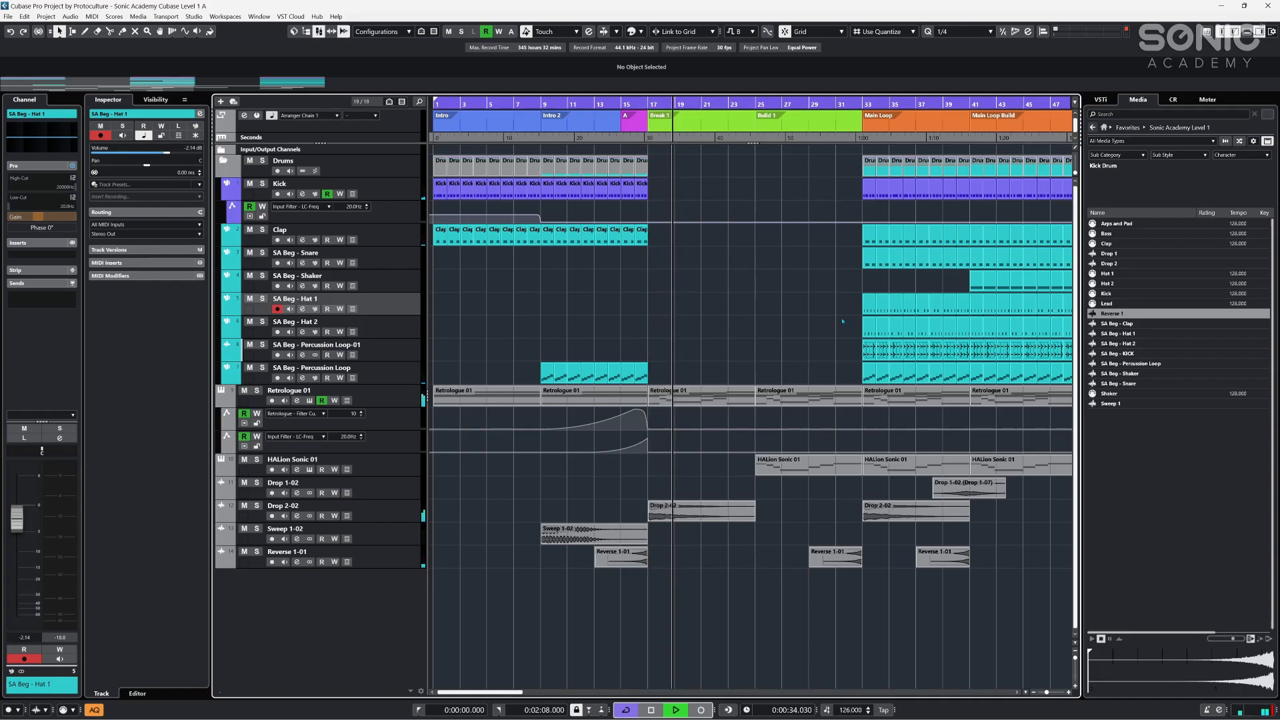
- Ramp Retrologue 01's LC-Freq down from bar 17 to 20 Hz at bar 25, and its filter cutoff gradually up to bar 33
left_click(650, 445)
left_click_drag(649, 447, 649, 449)
left_click(755, 453)
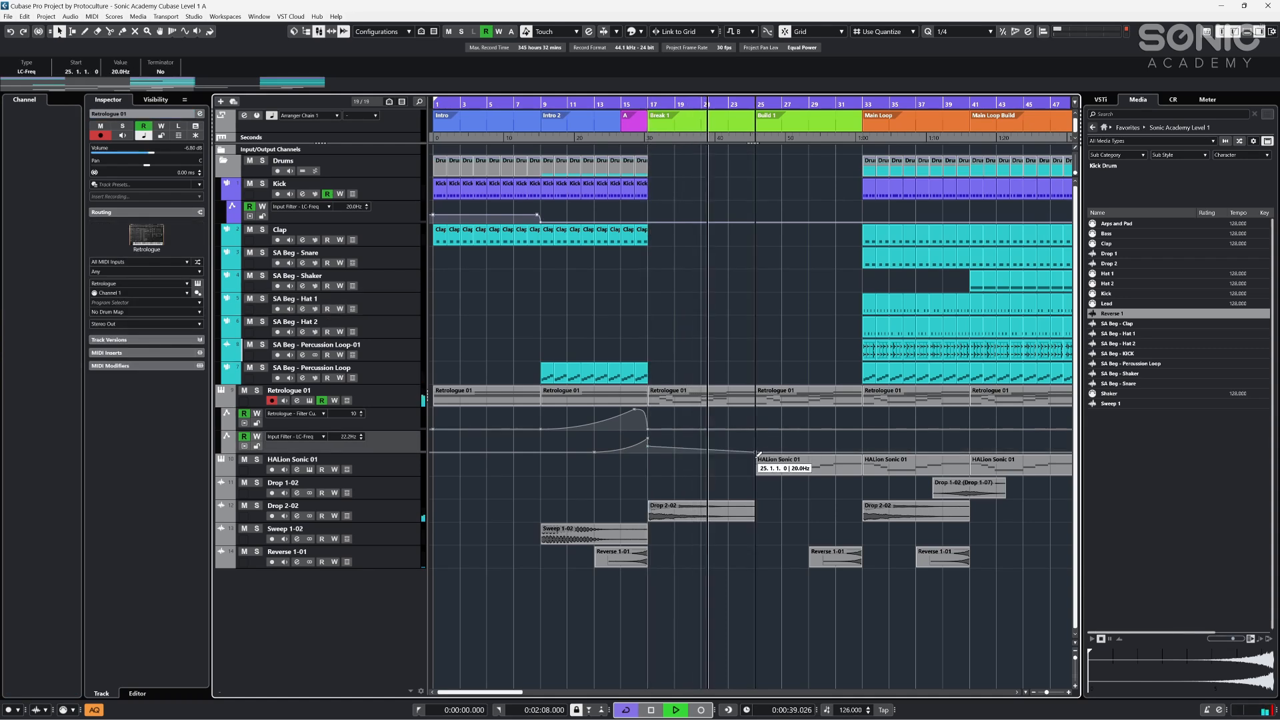
left_click_drag(760, 434, 862, 415)
left_click(760, 509)
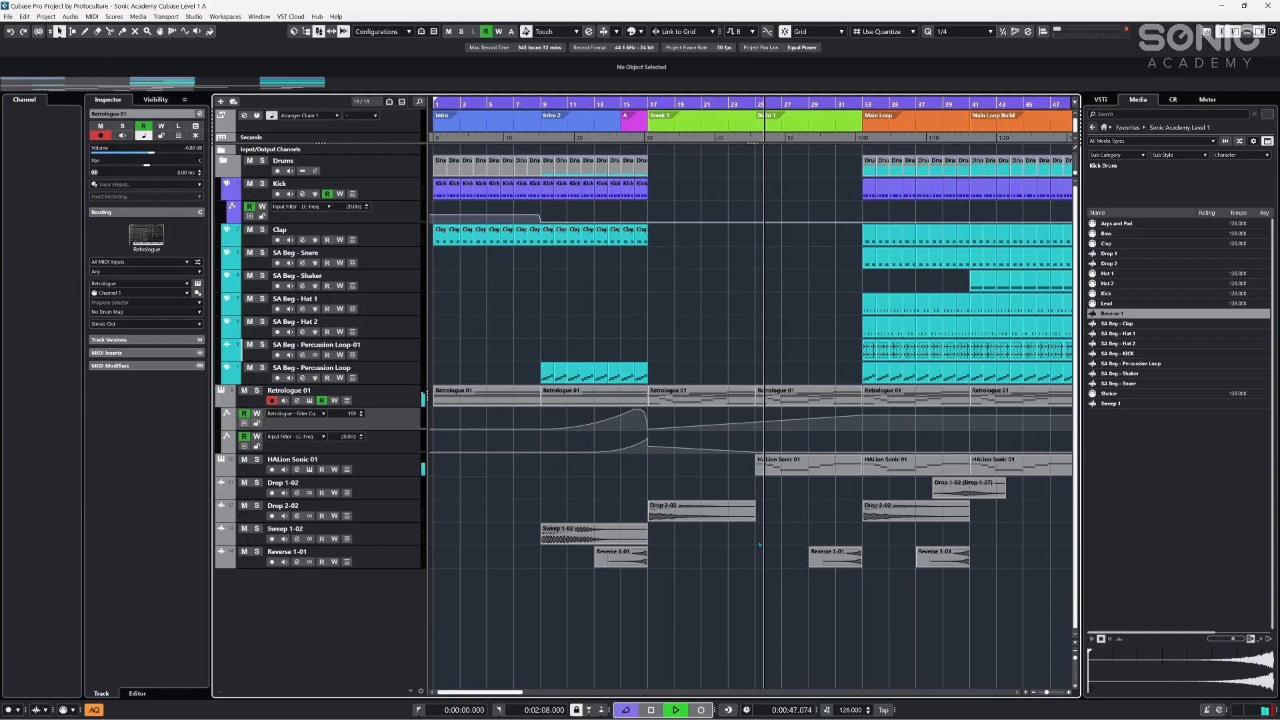
- Move the short Drop 1-02 event from the Main Loop to the start of Build 1, and trim it to span bars 23 to 27
left_click(917, 512)
left_click(901, 486)
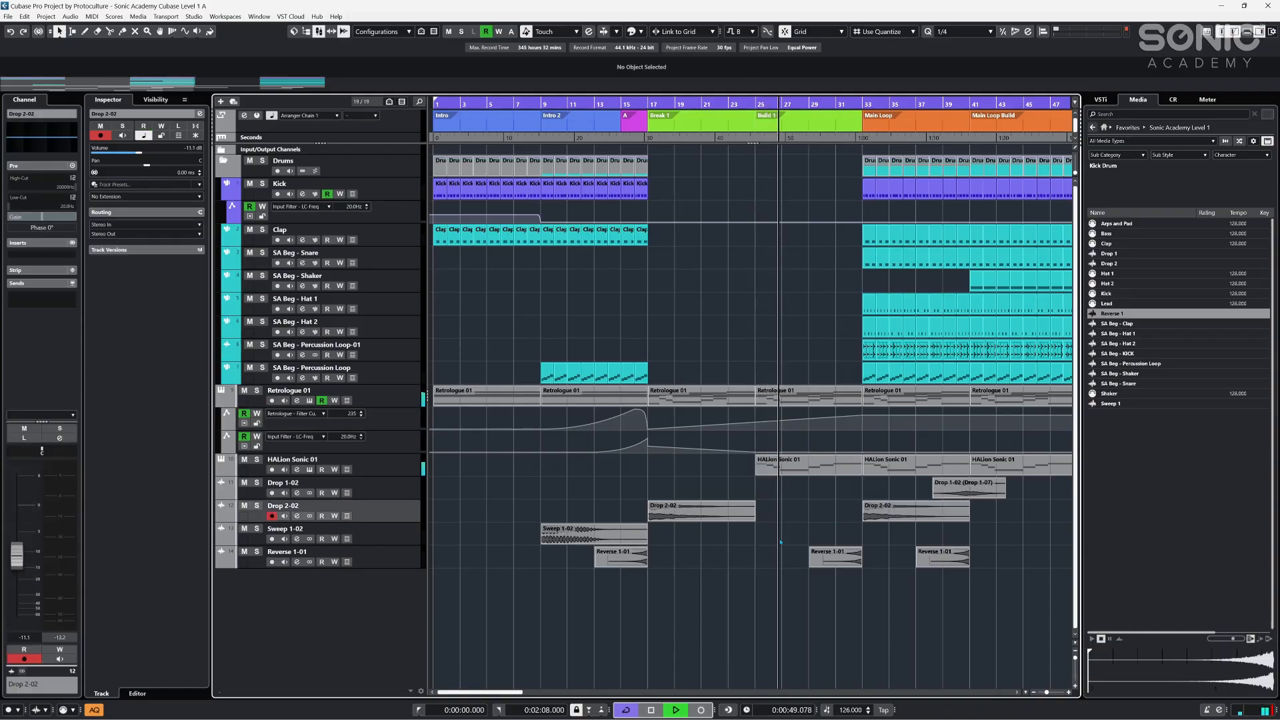
left_click_drag(962, 488, 748, 490)
key("space")
left_click(728, 105)
key("space")
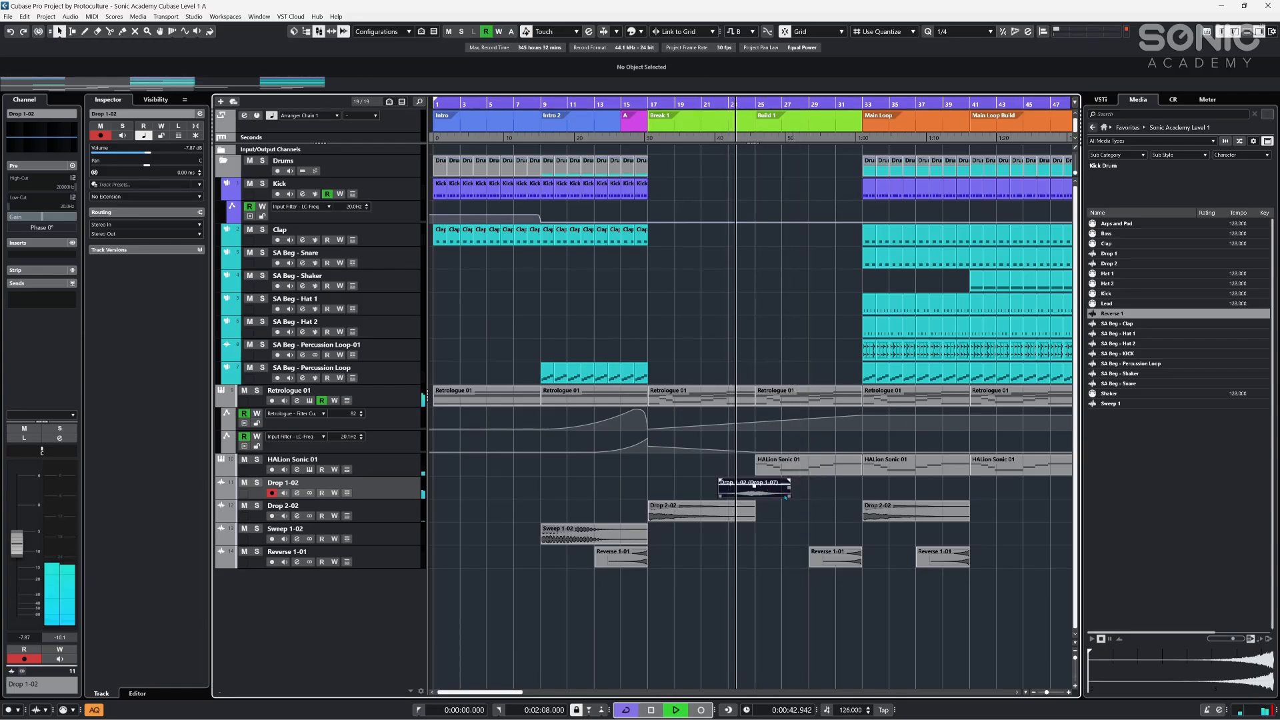
left_click_drag(718, 495, 753, 482)
left_click(810, 489)
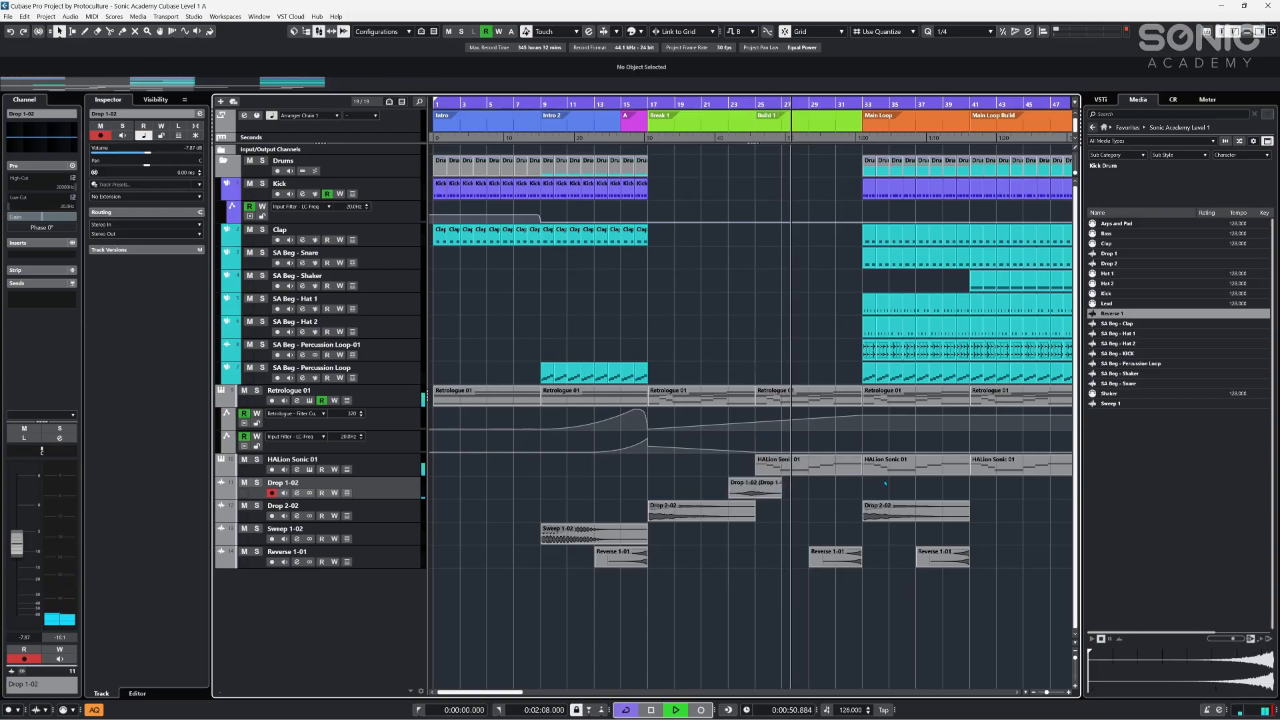
- Replace the trimmed drop with the full Drop 1-02 event from Break 2, placed at bar 25 to fill Build 1
key("h")
key("h")
key("h")
key("g")
key("g")
key("g")
left_click_drag(905, 609, 1069, 624)
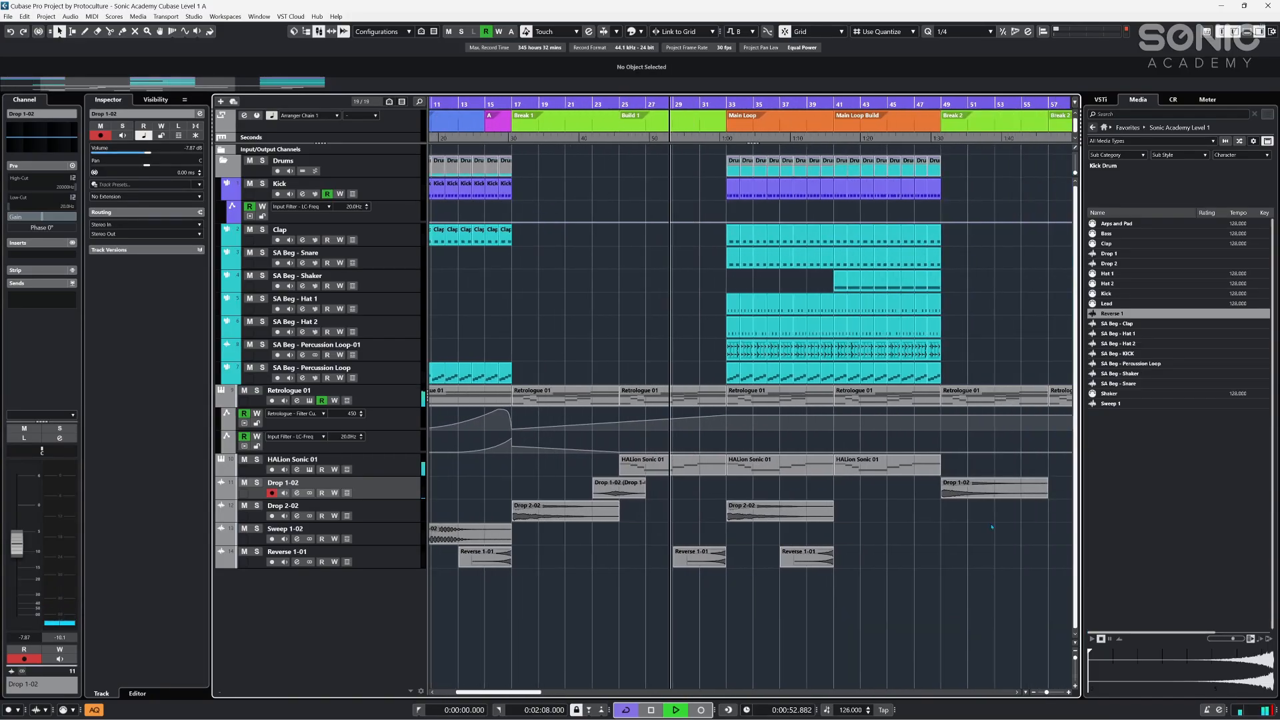
left_click_drag(978, 486, 656, 487)
left_click(738, 494)
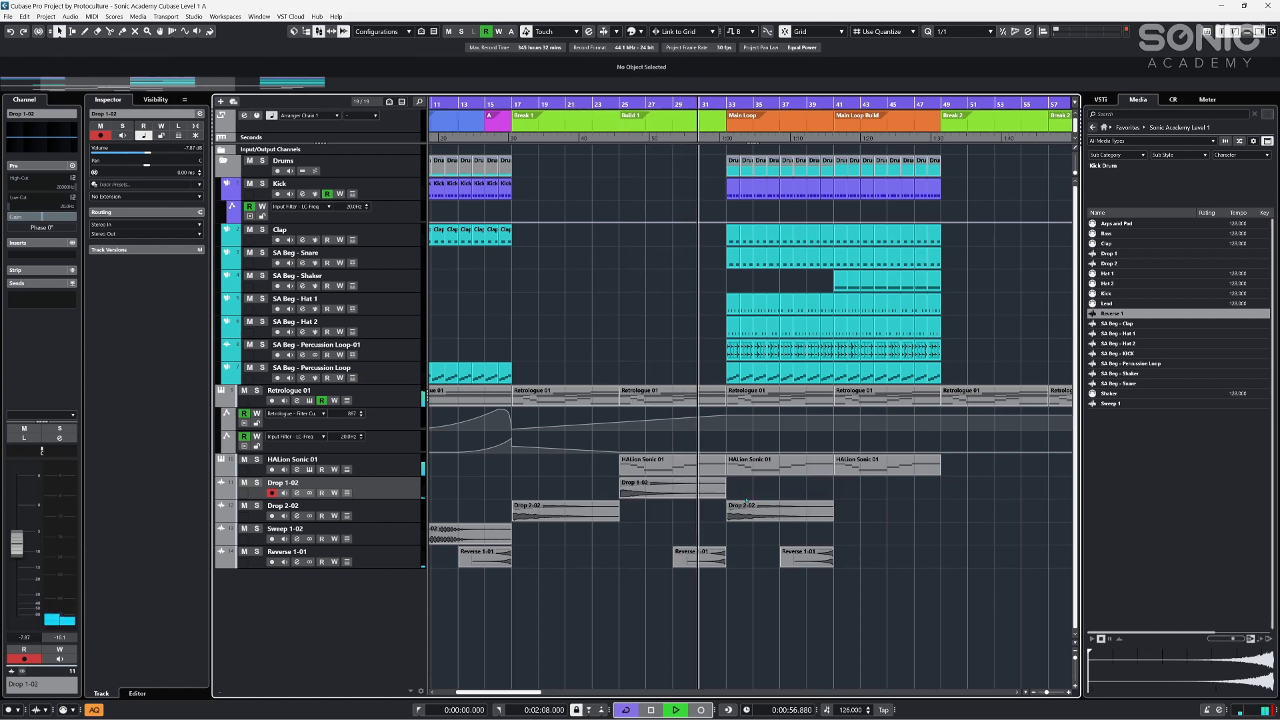
left_click(708, 557)
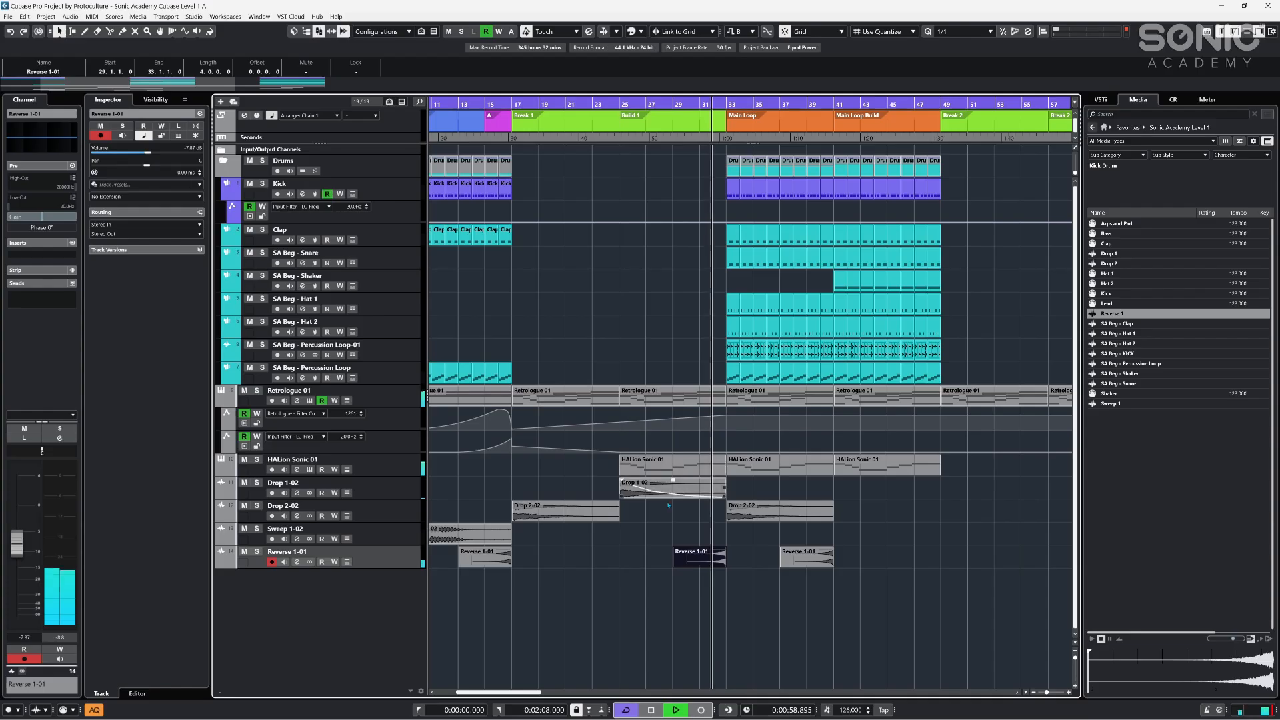
- Add a Retrologue 01 LC-Freq ramp curving up from bar 29 to bar 33, dropping back to 20 Hz at bar 33
left_click(775, 486)
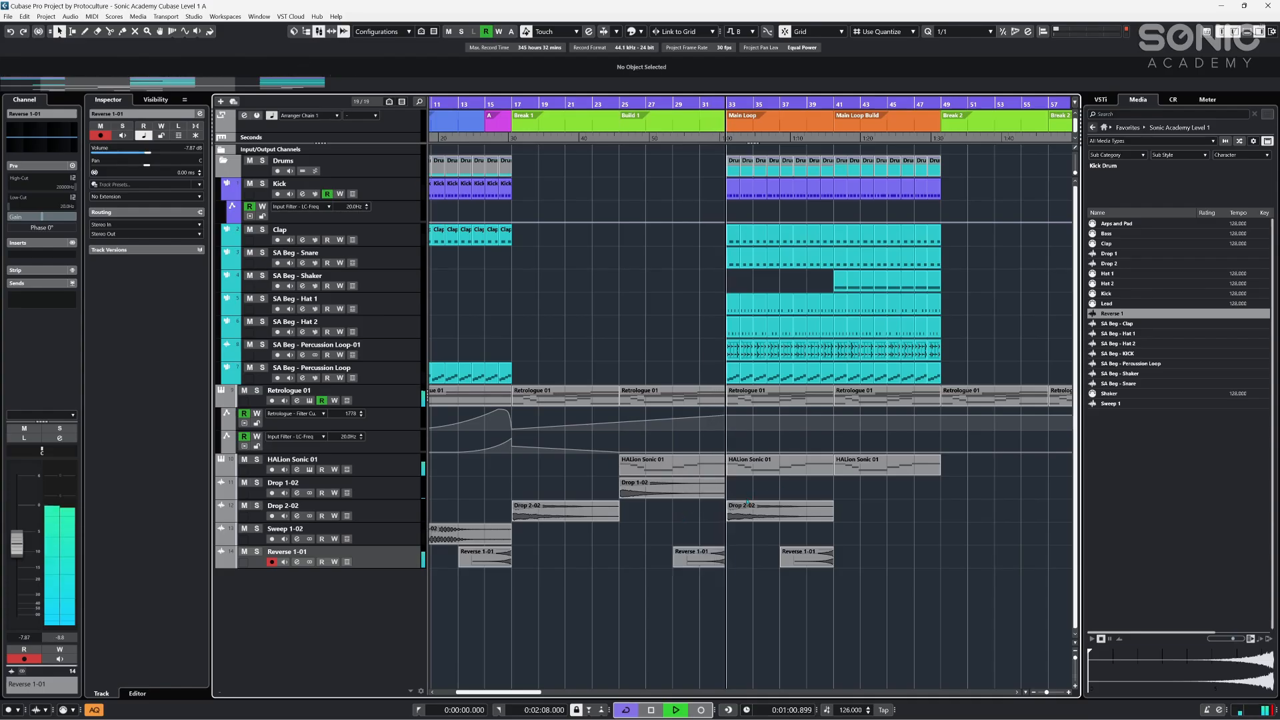
key("space")
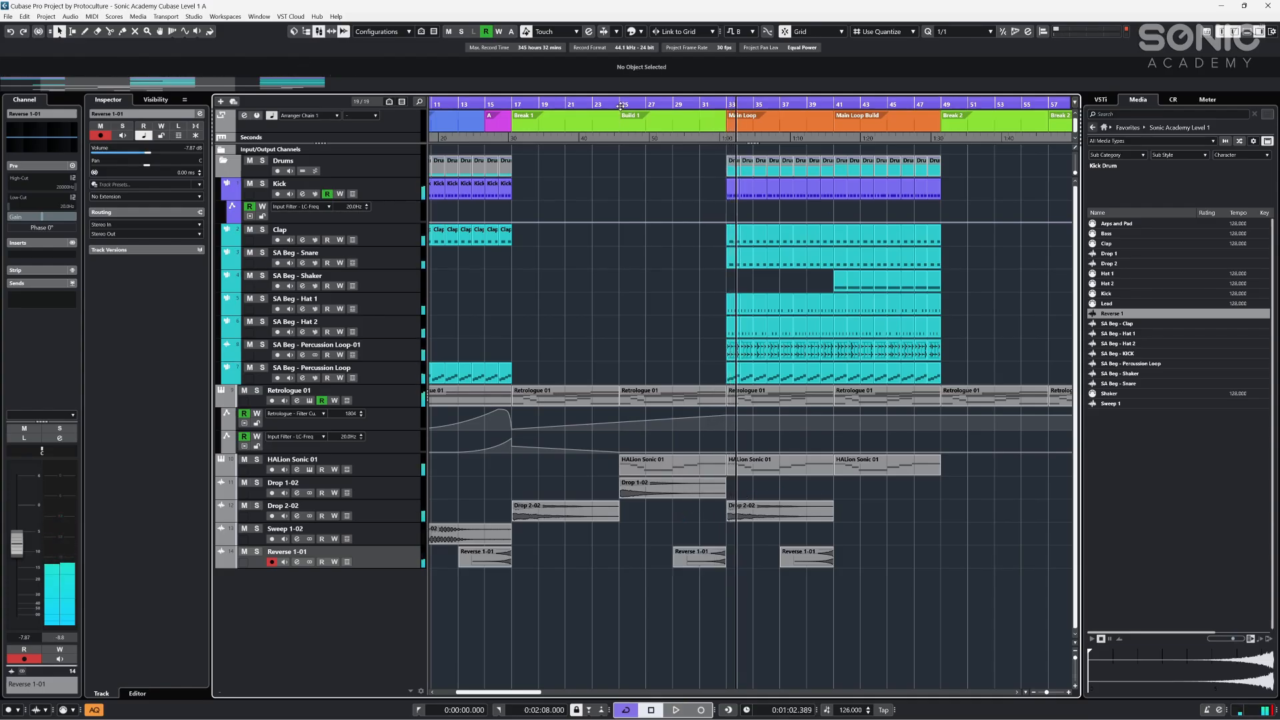
left_click(666, 466)
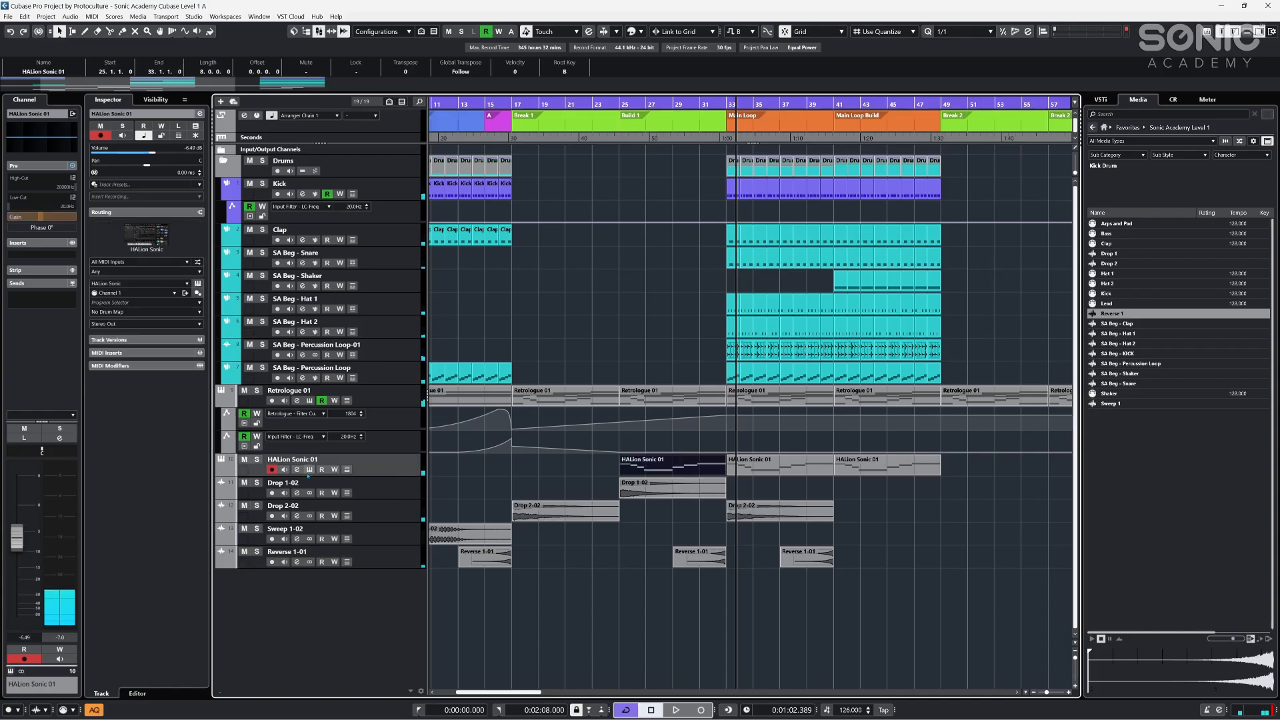
left_click(689, 453)
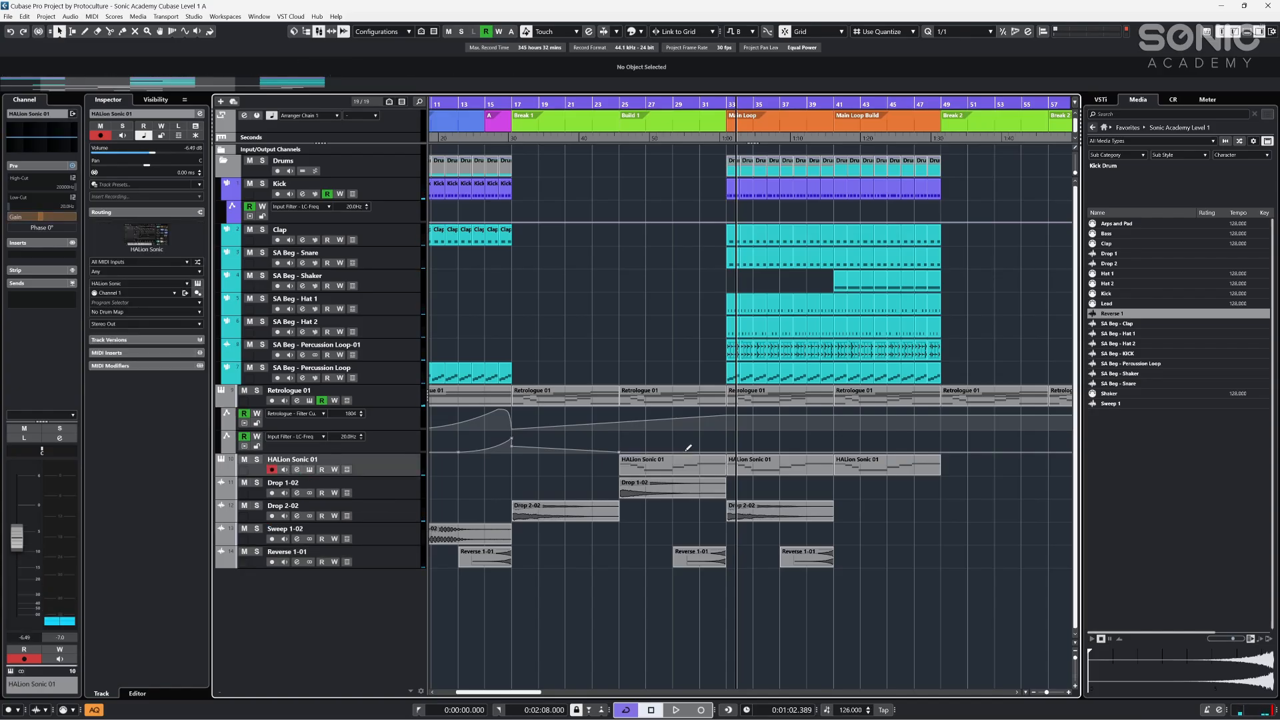
left_click_drag(670, 459, 727, 441)
left_click(674, 452)
left_click(702, 445)
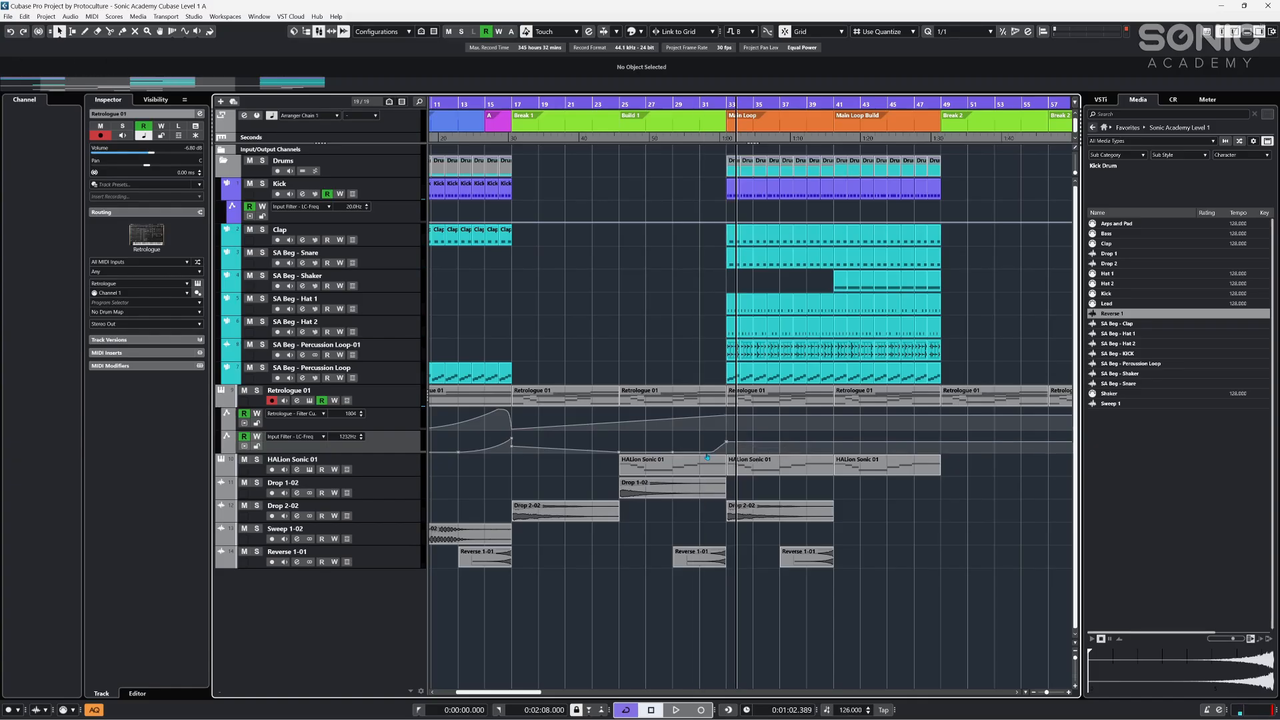
left_click_drag(740, 442, 727, 463)
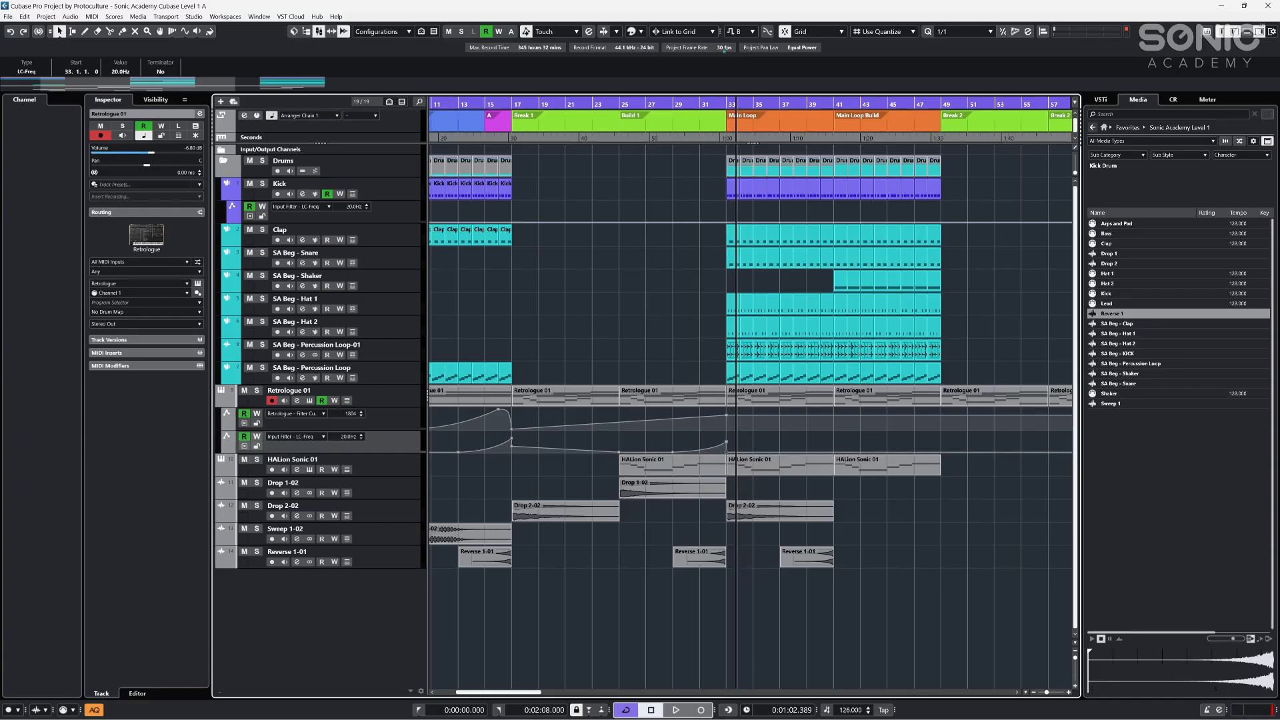
- Insert MorphFilter on the HALion Sonic 01 channel and set its resonance factor to 36%
left_click(676, 104)
key("space")
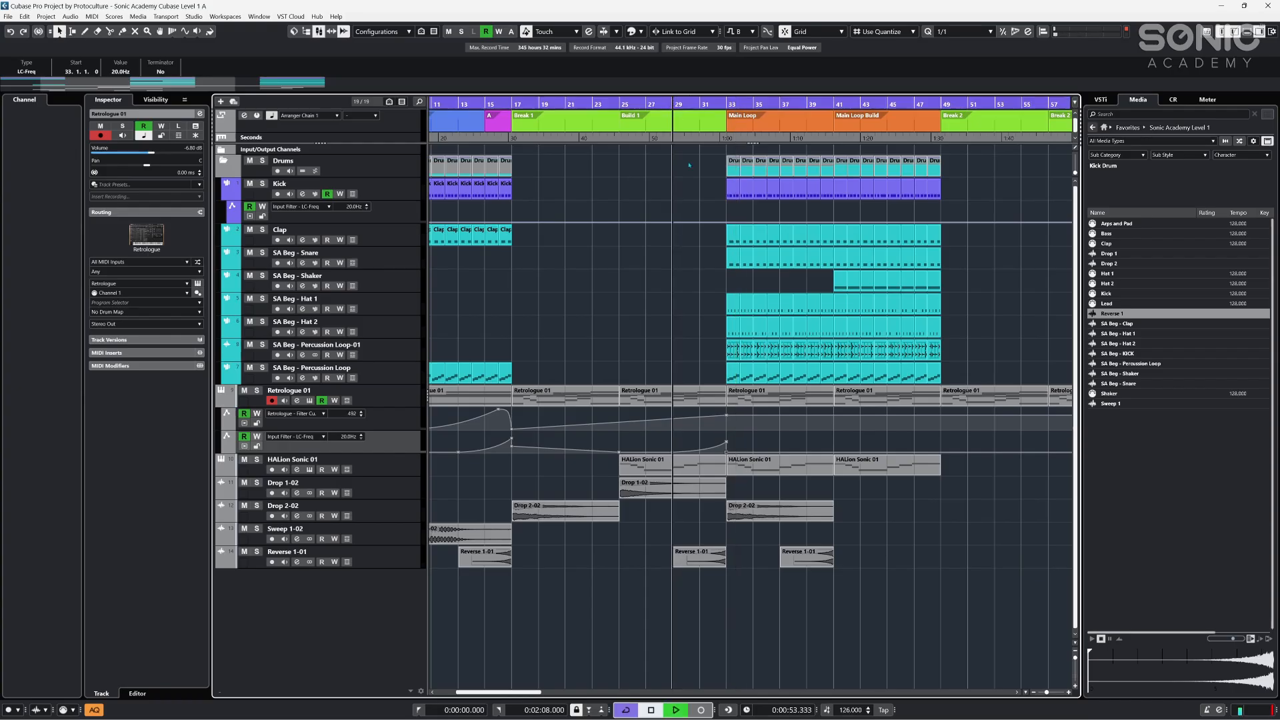
left_click(297, 469)
key("space")
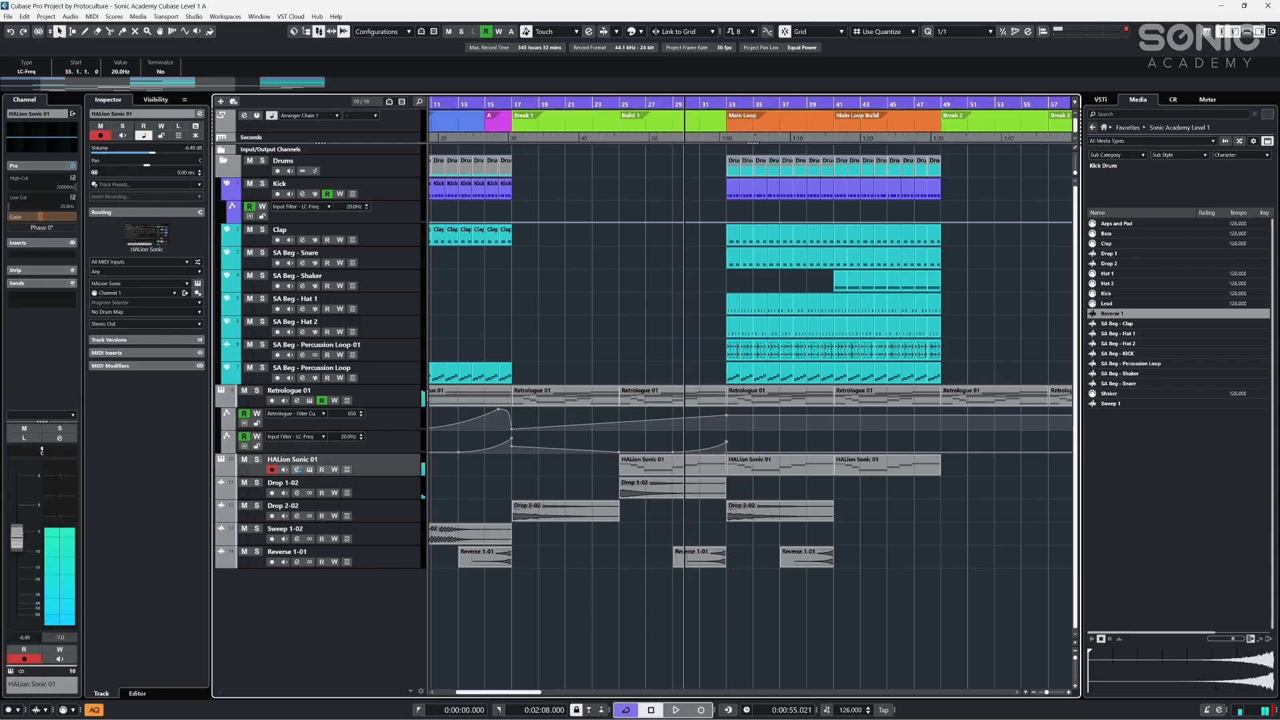
left_click(400, 210)
type("morp")
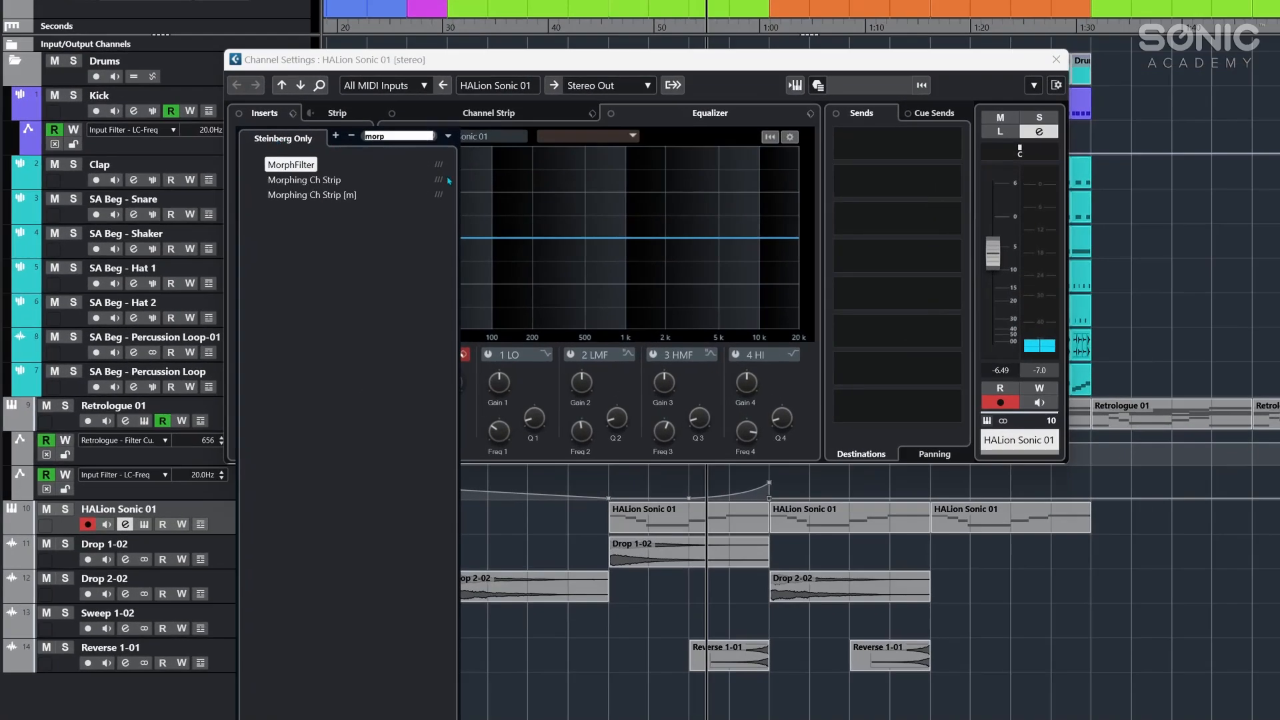
left_click(299, 165)
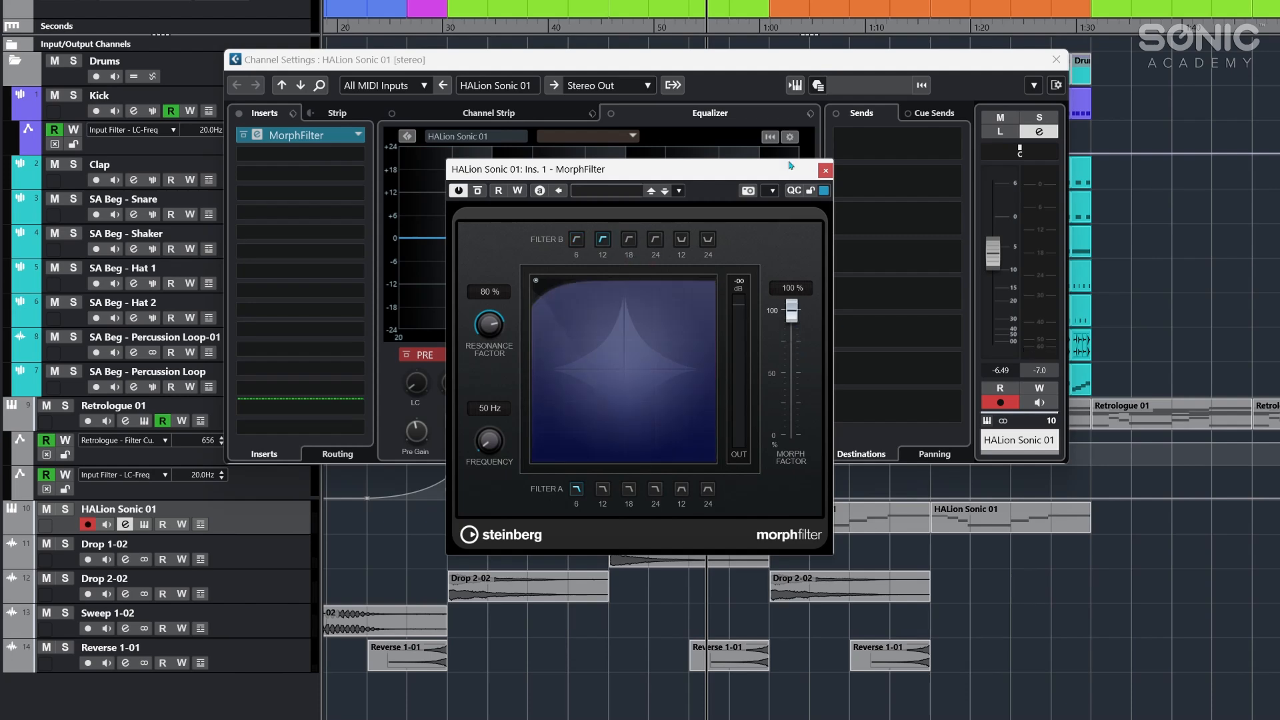
left_click_drag(490, 311, 488, 329)
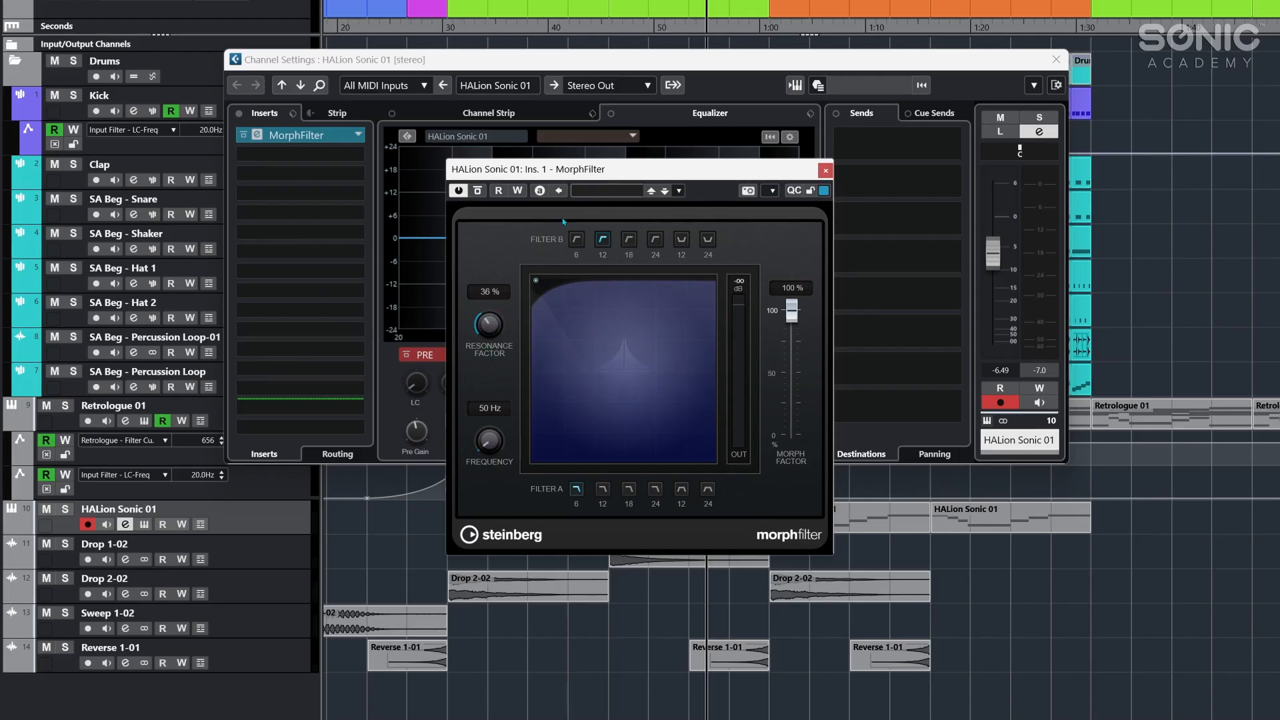
left_click(1056, 59)
- Show an automation track for the MorphFilter's Frequency parameter under HALion Sonic 01
right_click(494, 443)
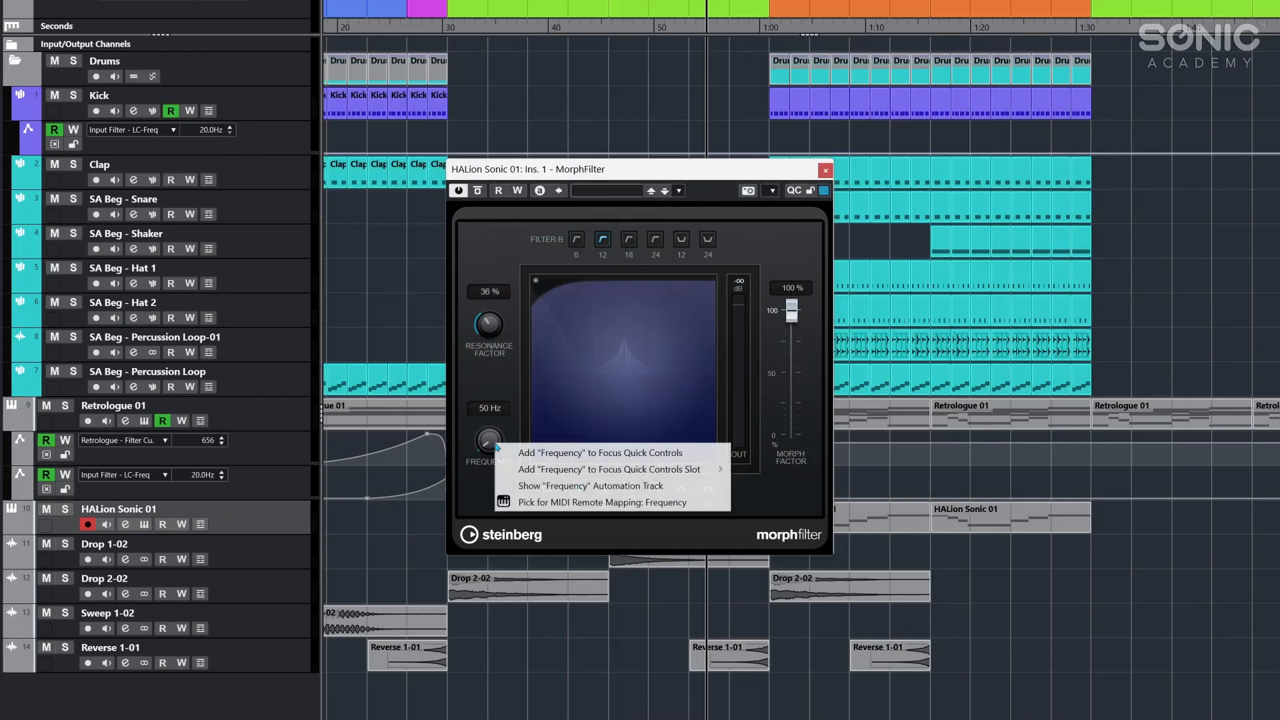
left_click(581, 486)
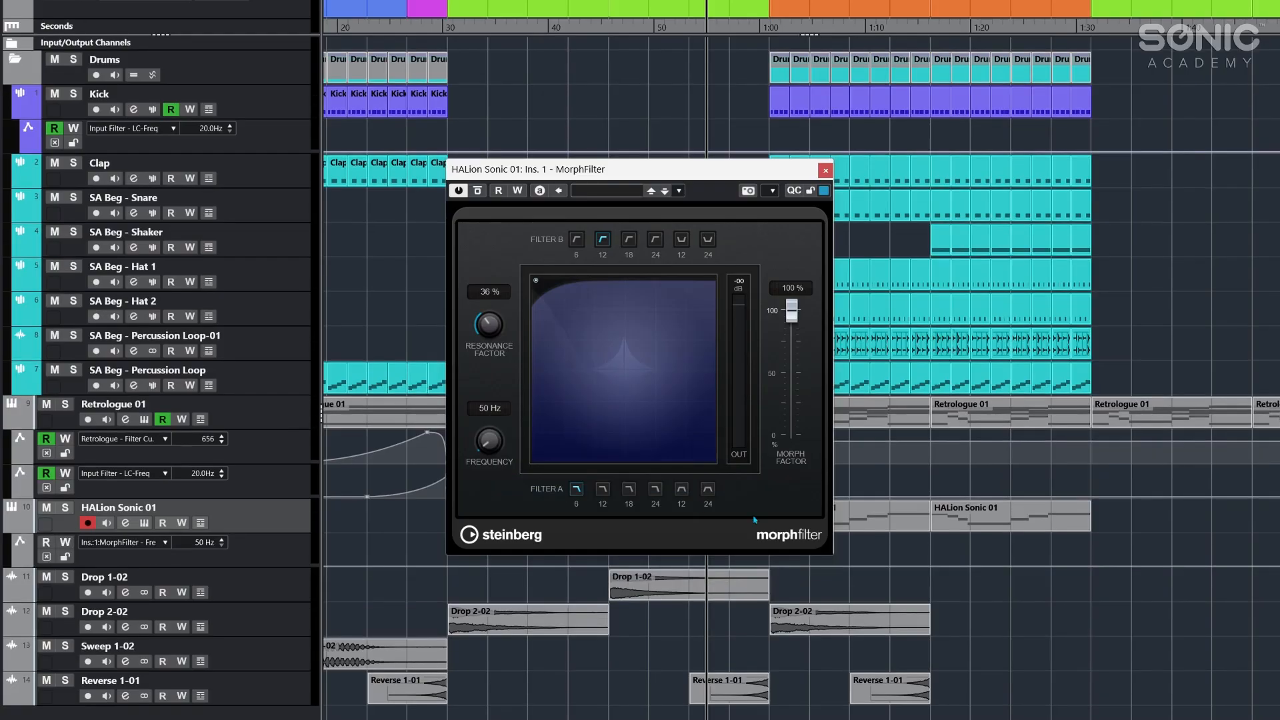
left_click(825, 170)
- Draw the MorphFilter frequency curving up from 50 Hz at bar 29 to bar 33, returning to 50 Hz there, and play it back
left_click(701, 566)
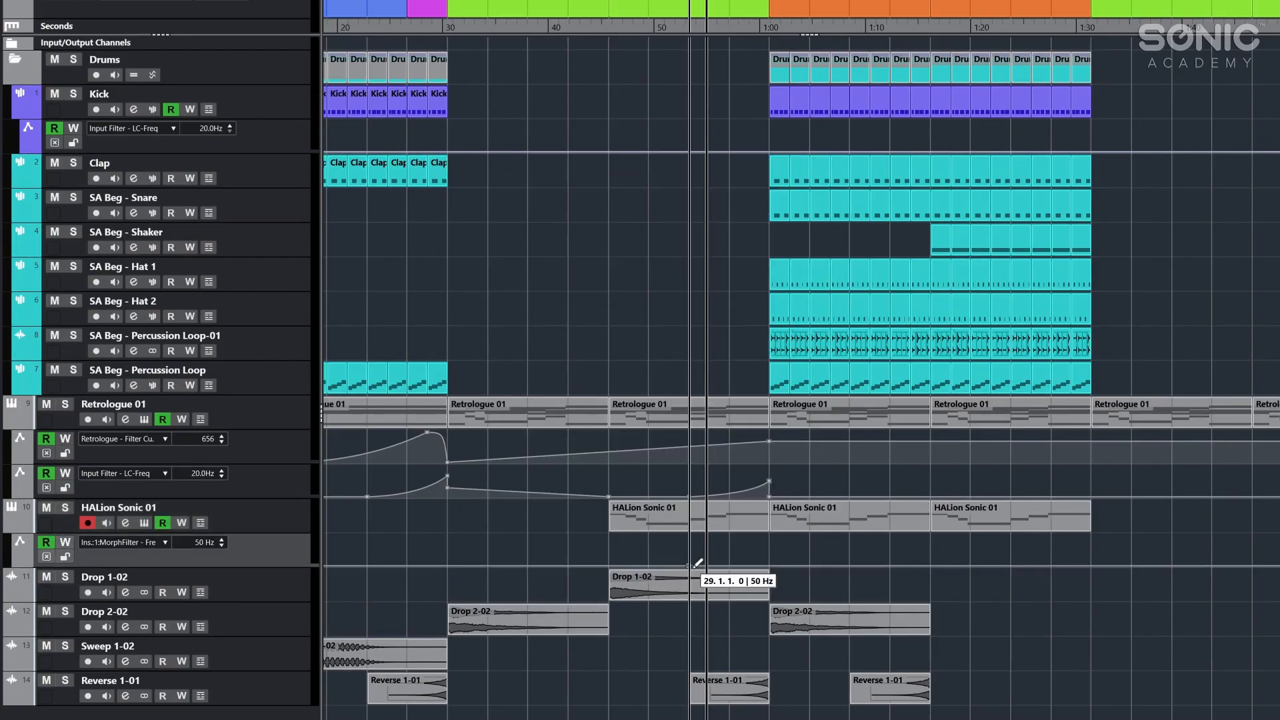
left_click(769, 569)
left_click_drag(761, 564, 769, 547)
left_click(706, 569)
left_click_drag(702, 573, 729, 569)
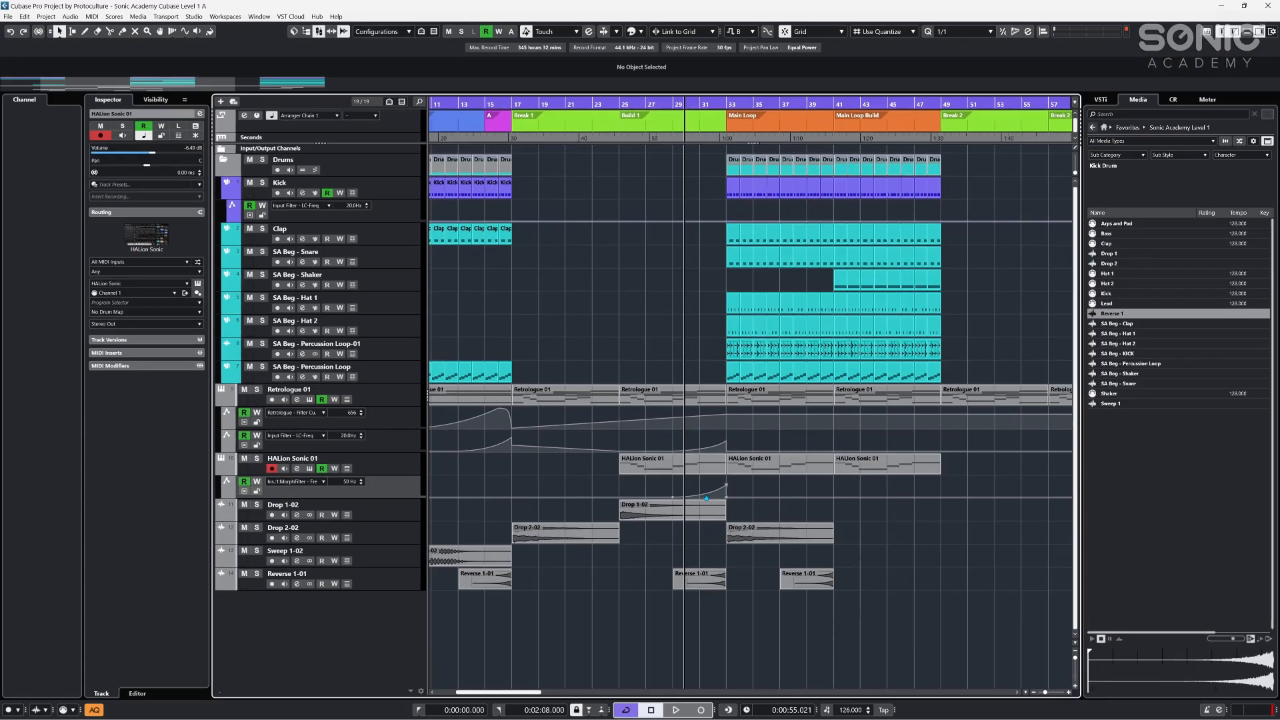
key("space")
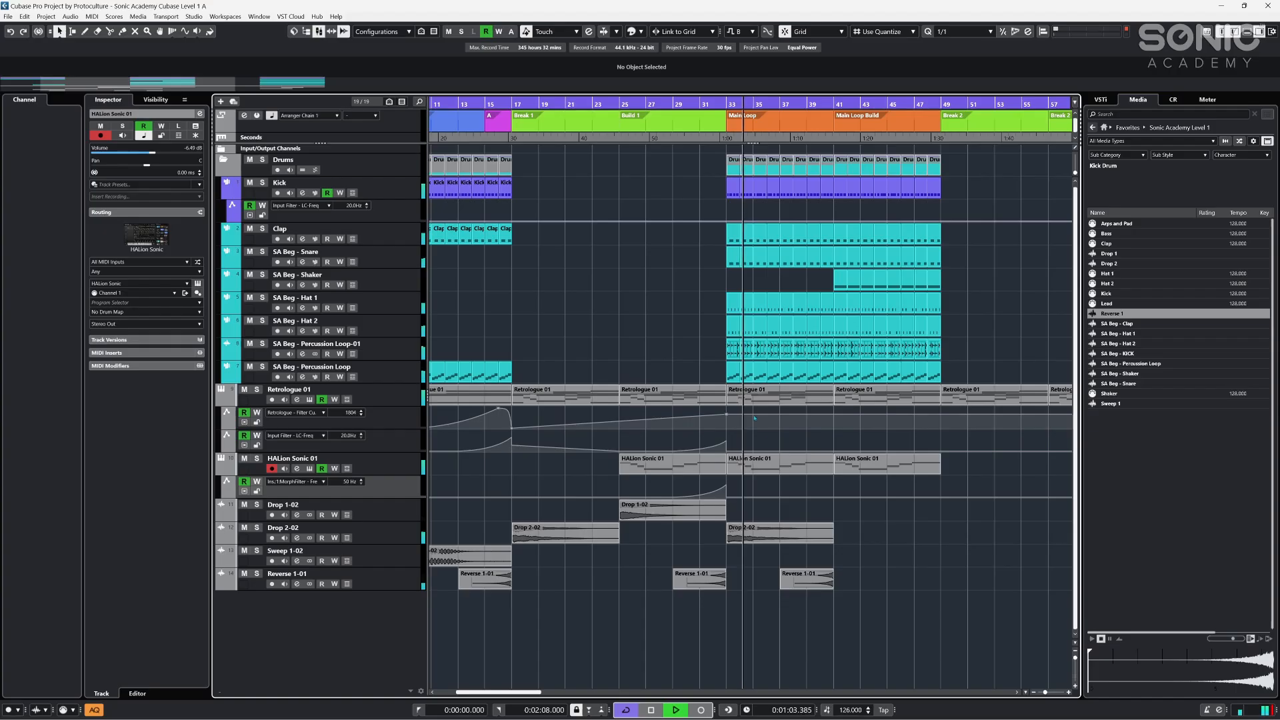
- Drop Retrologue 01's filter cutoff automation to 47 at bar 33, where the Main Loop starts, and play the transition
key("h")
key("h")
key("h")
key("h")
key("h")
key("h")
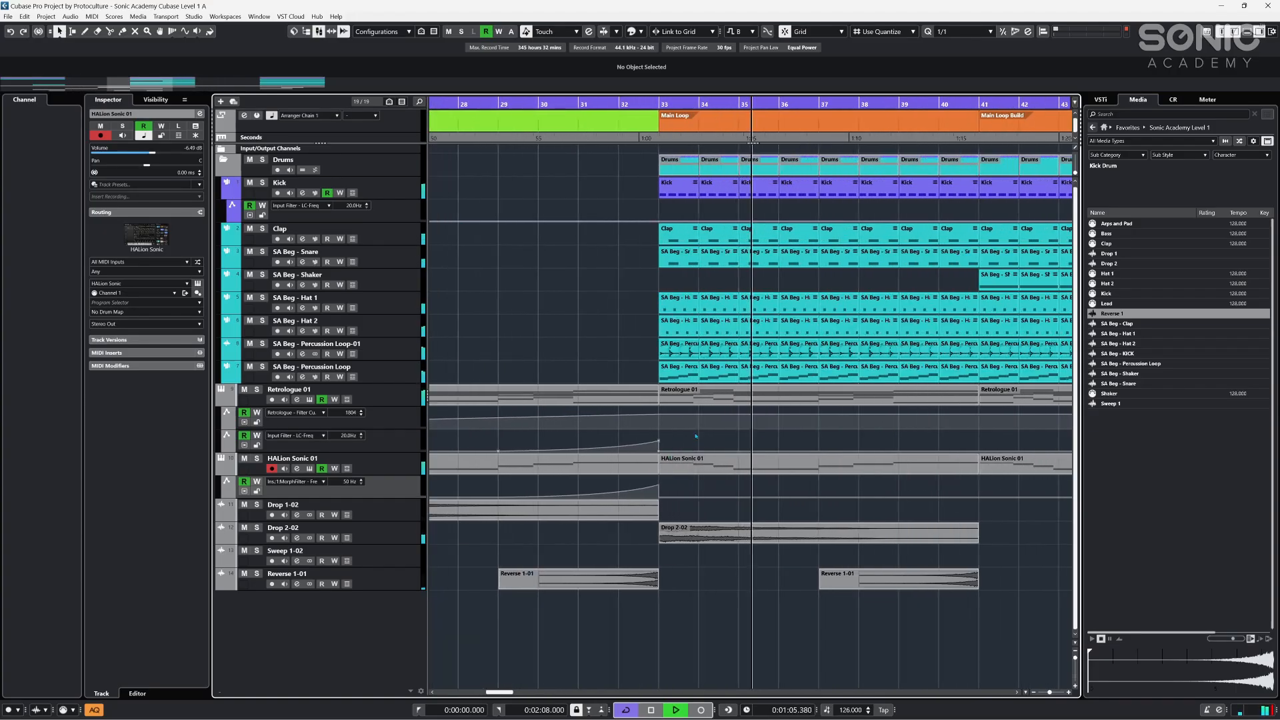
key("space")
left_click(658, 413)
left_click_drag(658, 413, 658, 423)
key("space")
left_click(618, 104)
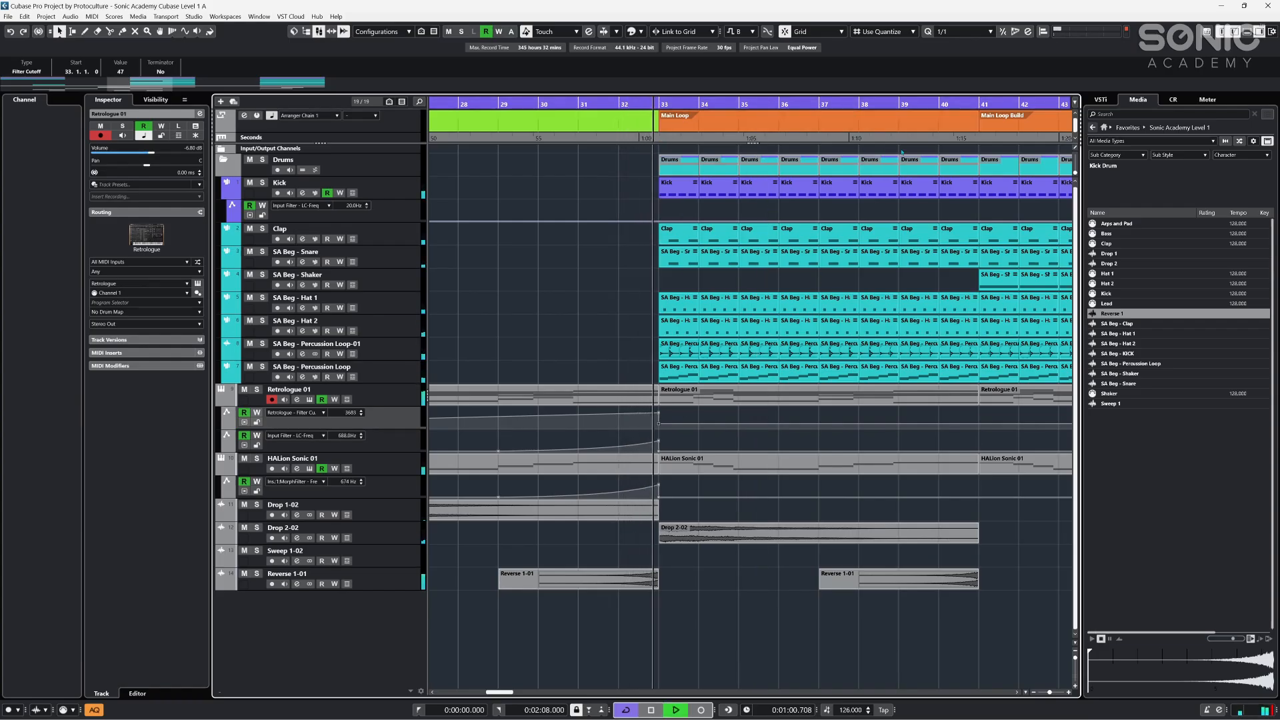
- Mute the SA Beg - Percussion Loop-01 track while the Main Loop plays
key("g")
key("g")
key("g")
key("g")
key("g")
key("g")
key("g")
key("g")
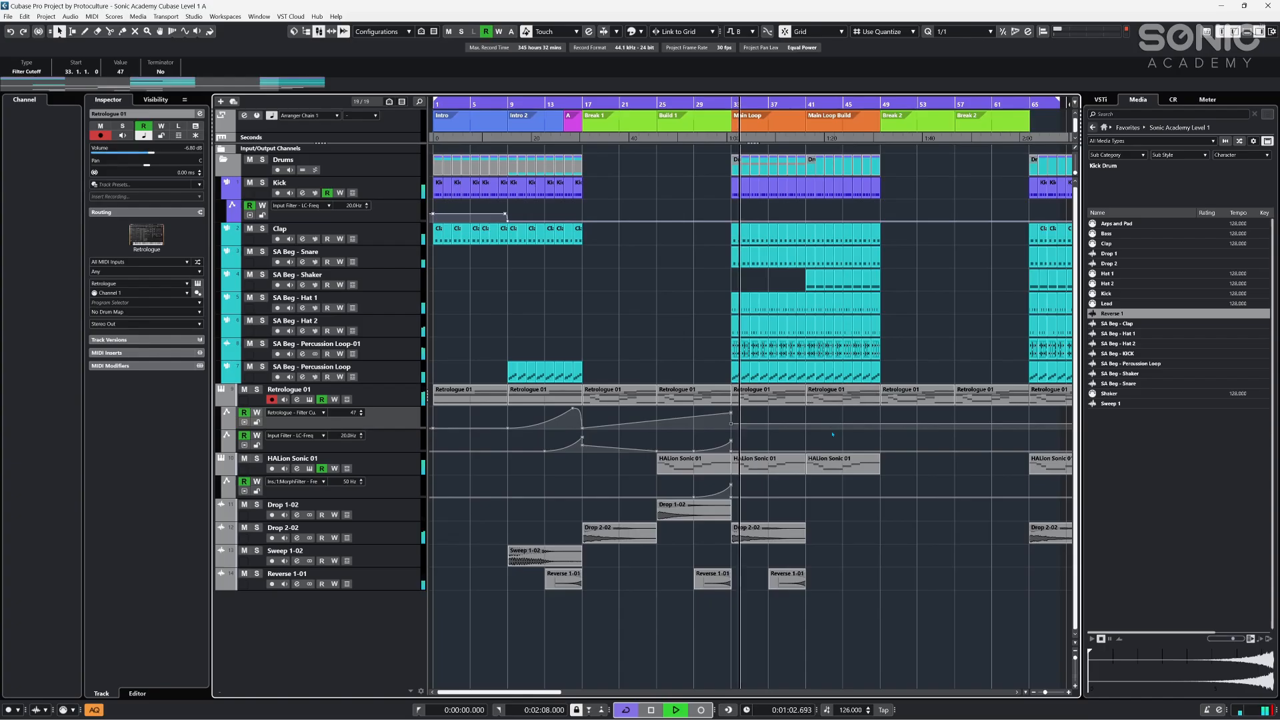
left_click(907, 581)
key("h")
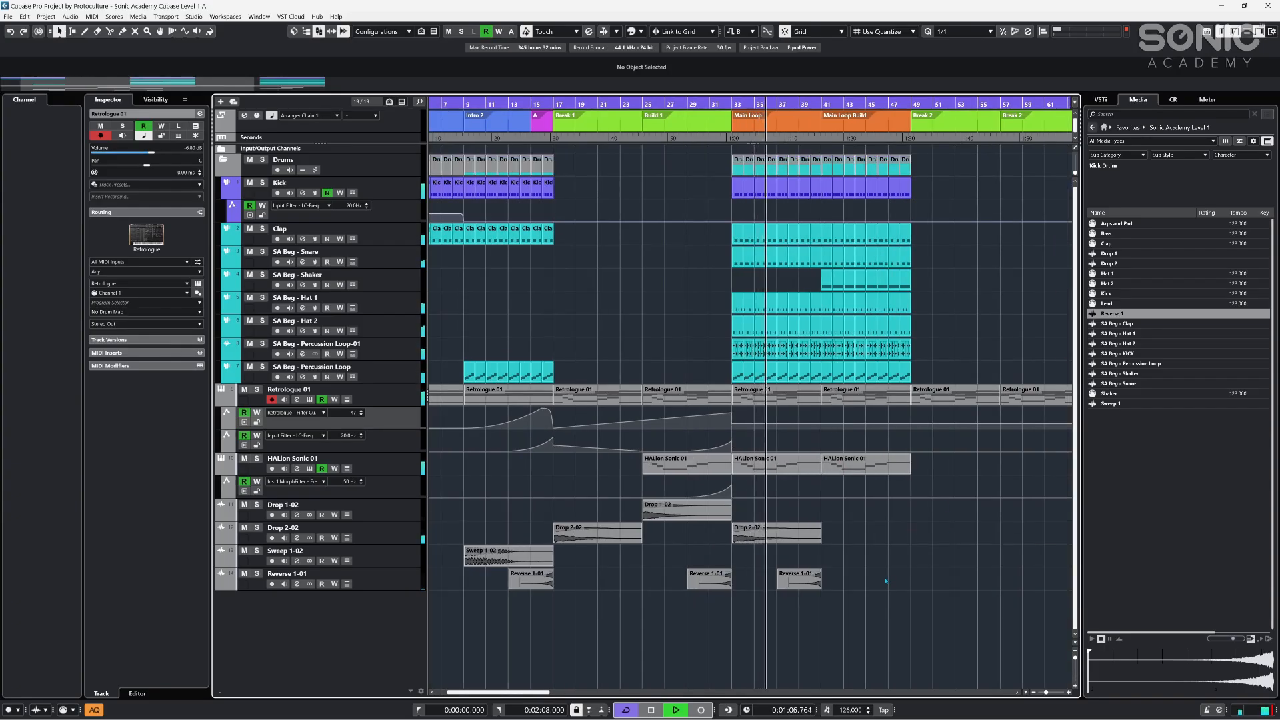
left_click(250, 344)
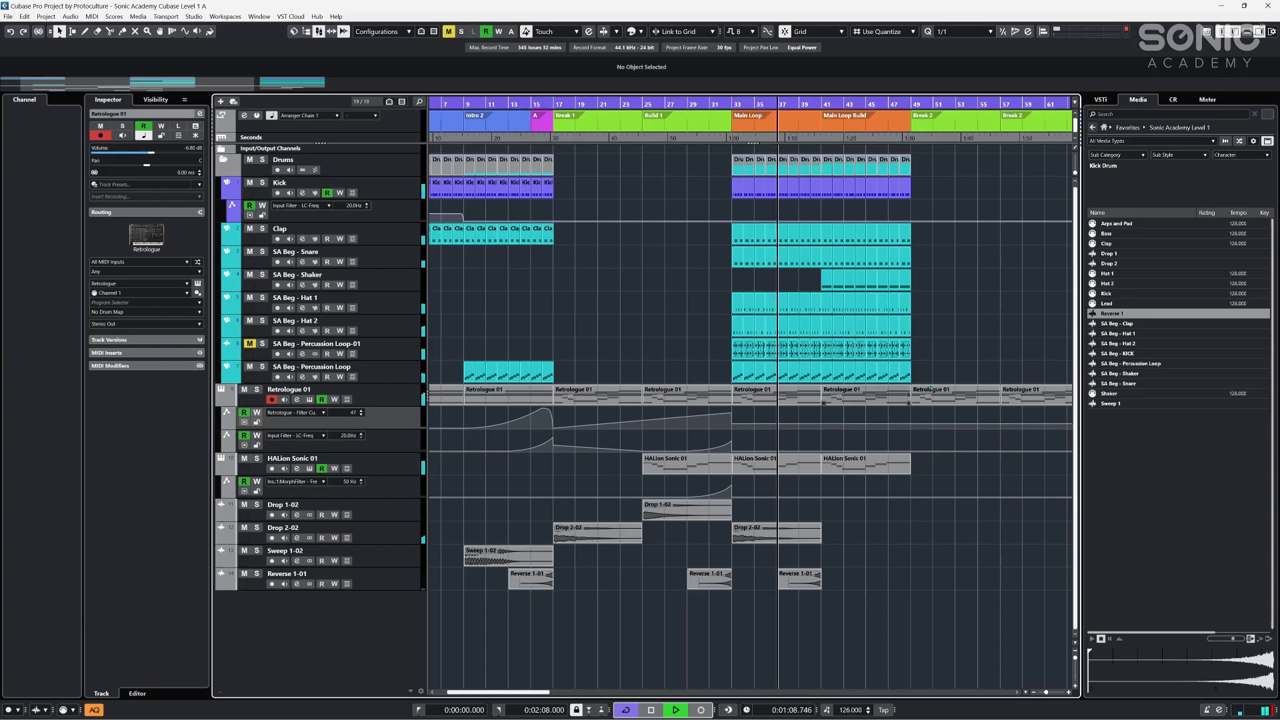
left_click(373, 370)
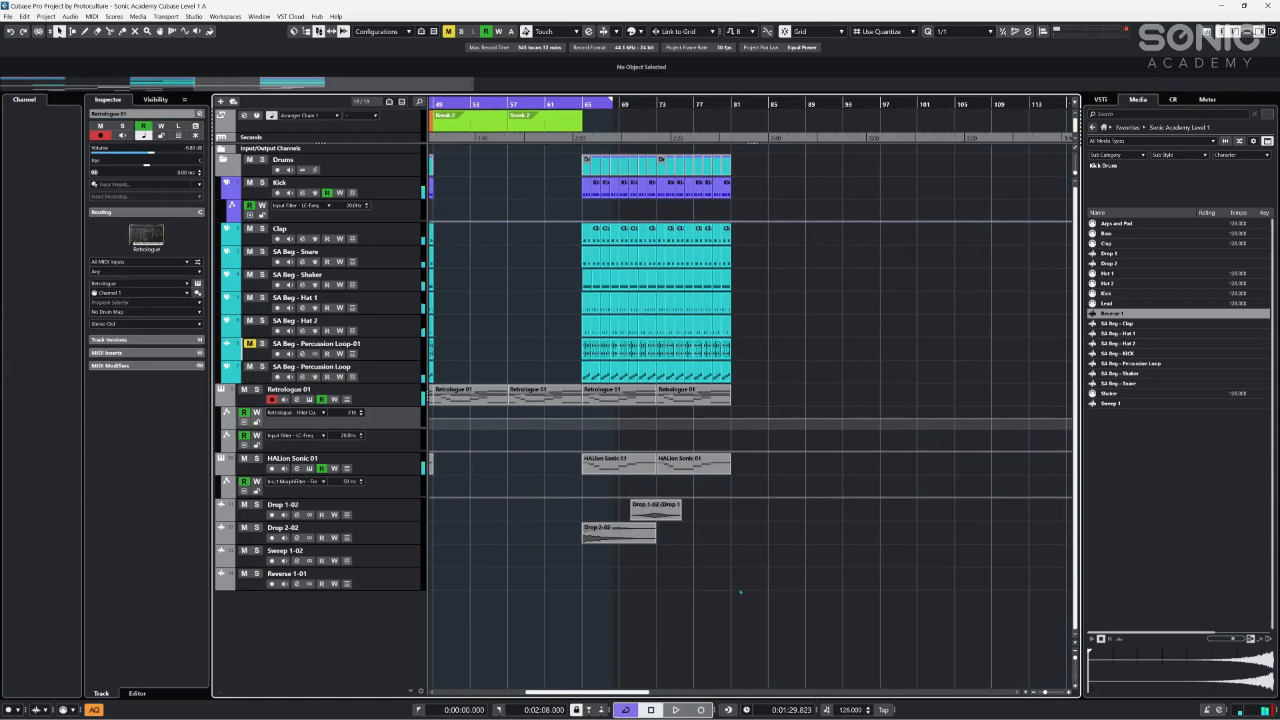
- Shift the two Break 2 arranger sections to start at bar 65 and fill bars 49 to 65 with a Main Loop Build section
left_click_drag(758, 586, 527, 145)
left_click_drag(686, 124, 530, 116)
left_click_drag(683, 116, 684, 120)
left_click_drag(574, 129, 437, 113)
key("ctrl+d")
left_click_drag(560, 123, 479, 124)
key("Delete")
left_click_drag(630, 124, 670, 130)
key("ctrl+d")
left_click(628, 124)
key("Delete")
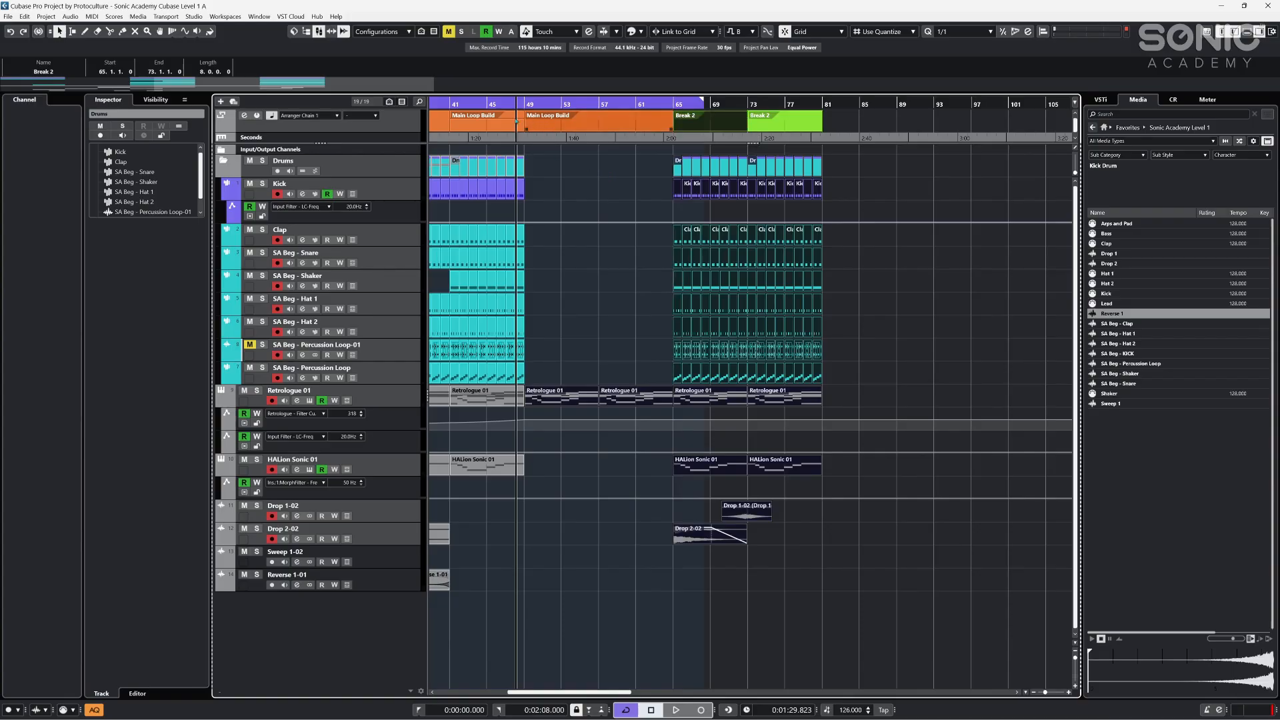
- Delete the Main Loop Build arranger section at bar 41 and extend the Main Loop section to bar 49
left_click(460, 125)
key("Delete")
left_click_drag(448, 130, 523, 131)
left_click(504, 125)
left_click(653, 293)
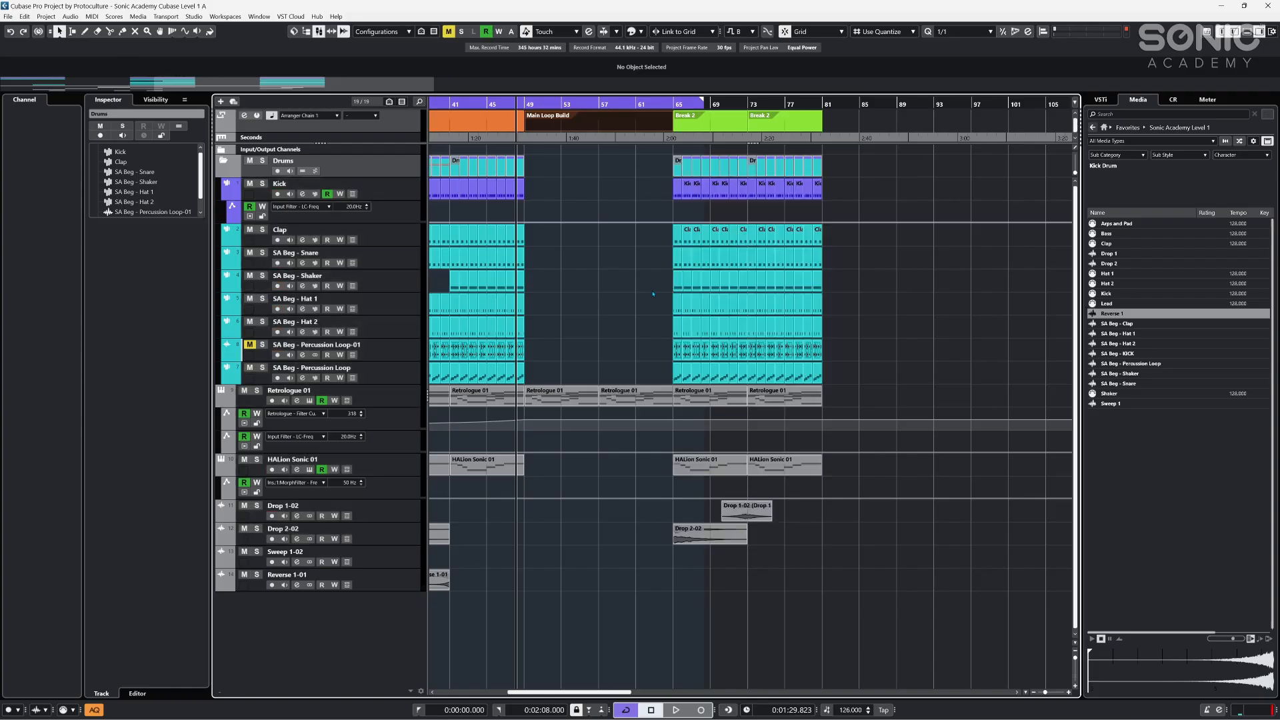
- Duplicate the Main Loop's drum, kick and percussion events to fill the Main Loop Build section from bar 49 to 65
left_click_drag(445, 380, 644, 244)
key("ctrl+d")
left_click_drag(810, 282, 693, 276)
key("ctrl+d")
left_click_drag(816, 193, 634, 197)
key("ctrl+d")
- Extend Retrologue 01's gradual filter cutoff rise to bar 65, and delete its events in the Break 2 sections
mouse_move(792, 418)
left_mouse_down()
mouse_move(975, 424)
mouse_move(715, 425)
mouse_move(938, 417)
left_mouse_up()
left_click(930, 425)
left_click(833, 476)
key("g")
key("g")
key("g")
key("g")
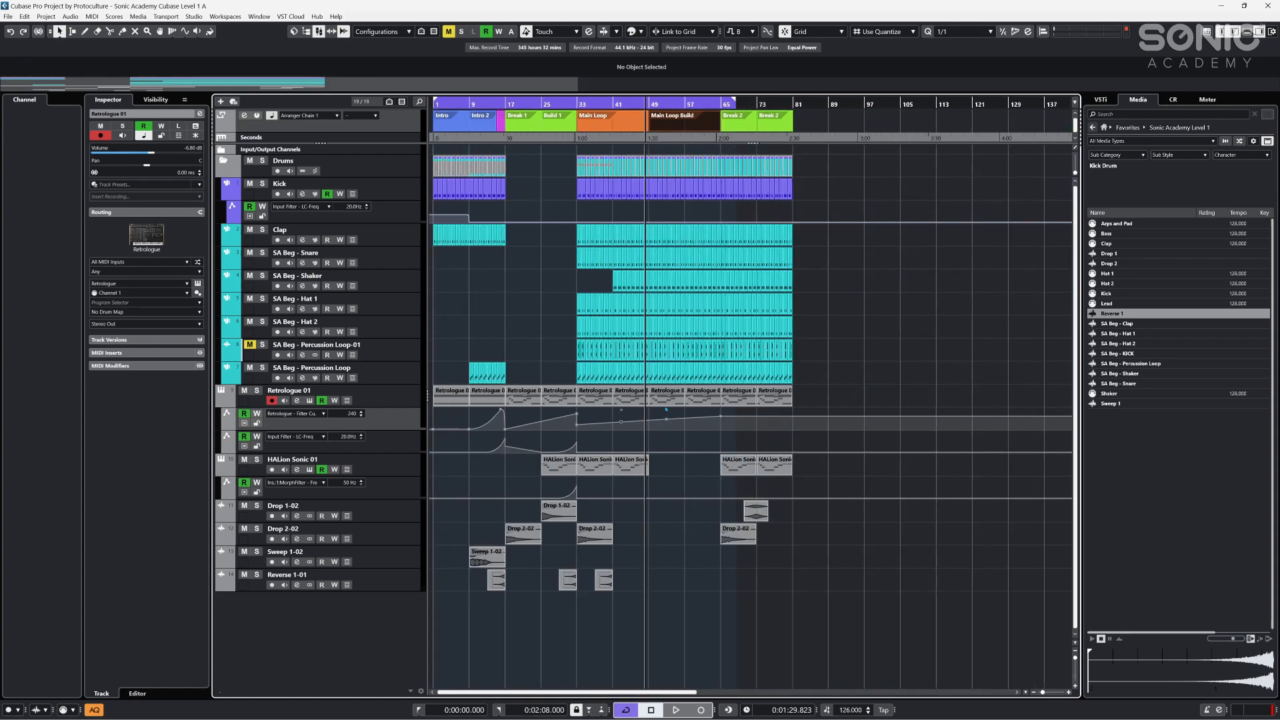
key("Delete")
- Try to duplicate the two Retrologue 01 events from Main Loop Build into the Break 2 sections
left_click_drag(728, 400, 670, 403)
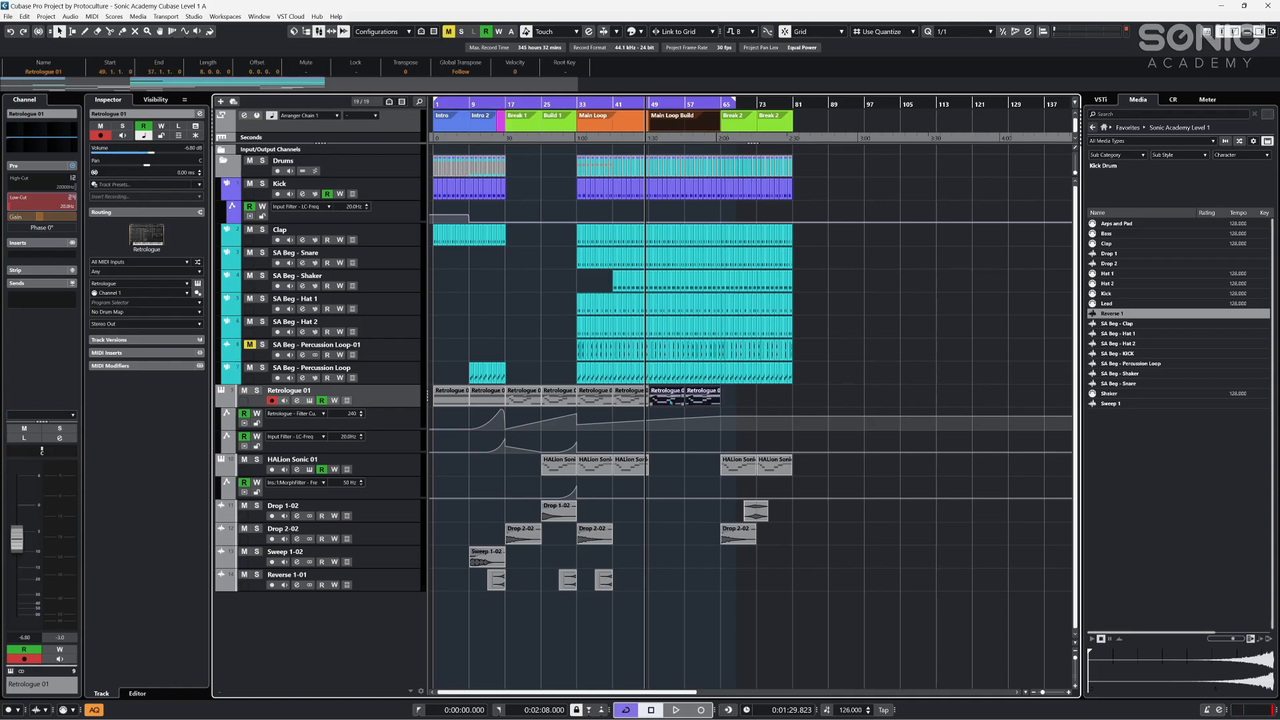
key("ctrl+d")
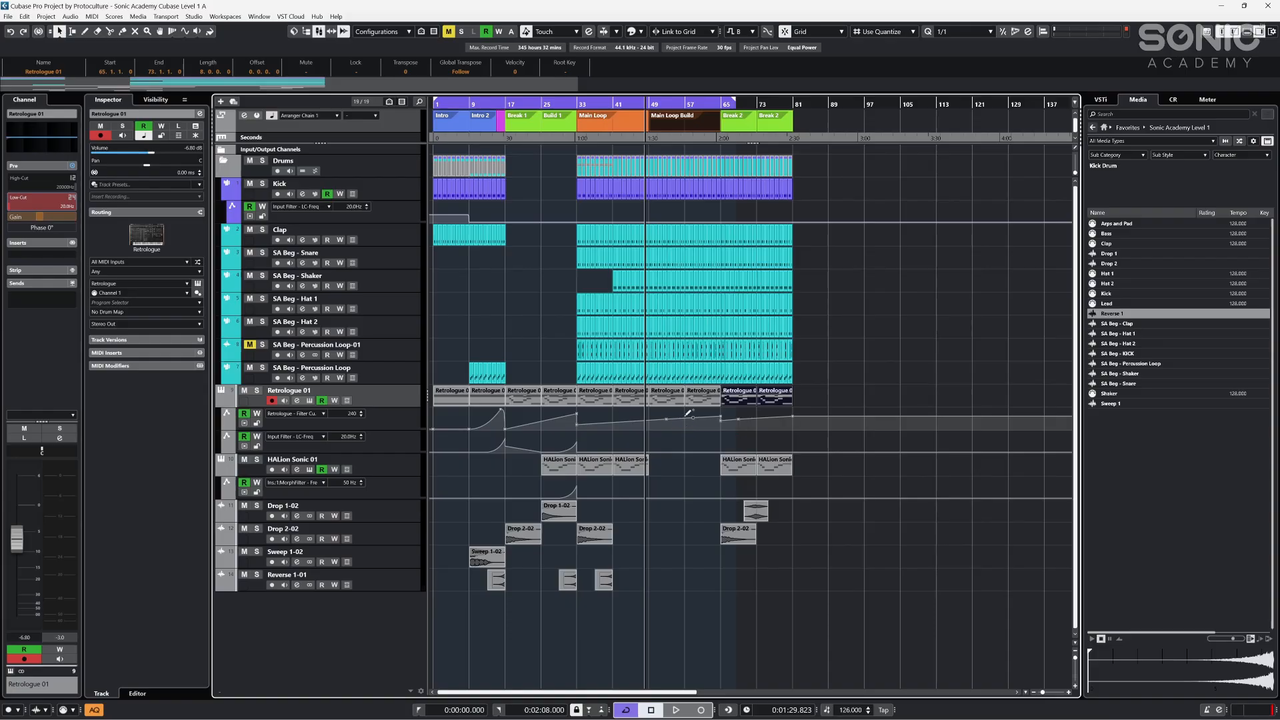
left_click(804, 437)
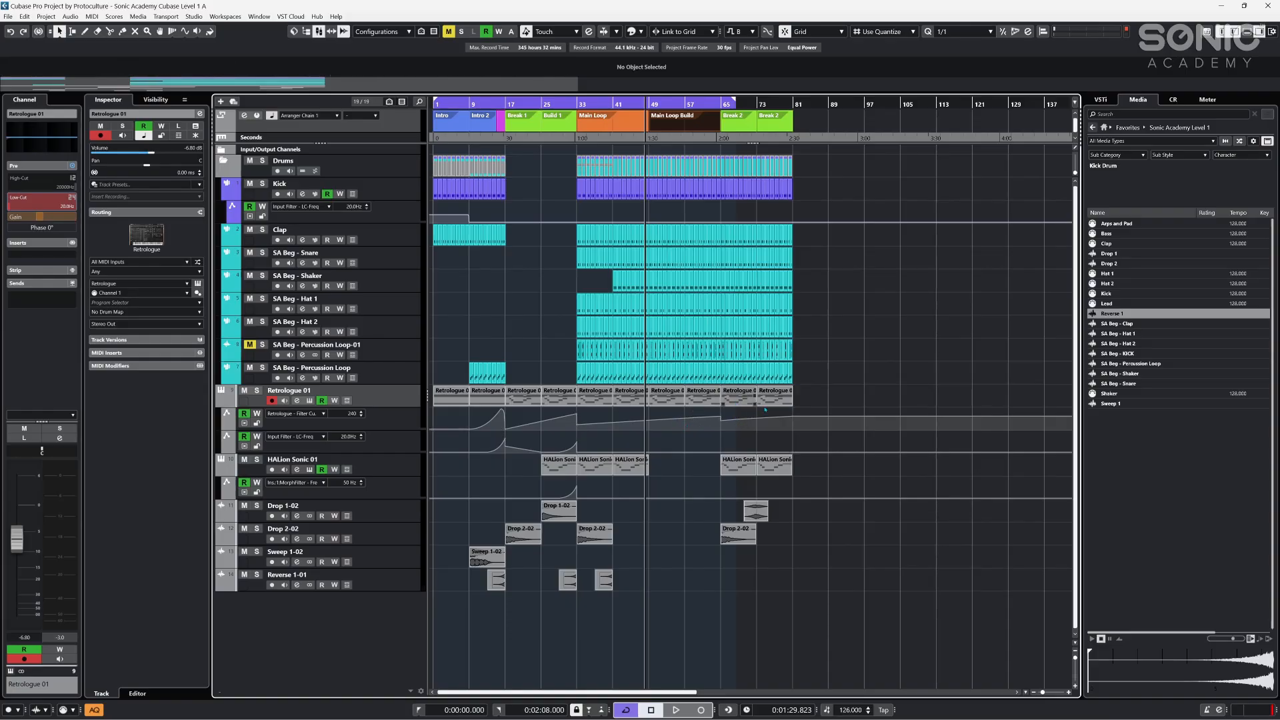
left_click_drag(751, 400, 747, 399)
key("Delete")
key("ctrl+z")
key("ctrl+z")
- Drop Retrologue 01's filter cutoff at bar 65, curve it up to a peak around bar 71, and lower it by about bar 75
left_click(734, 425)
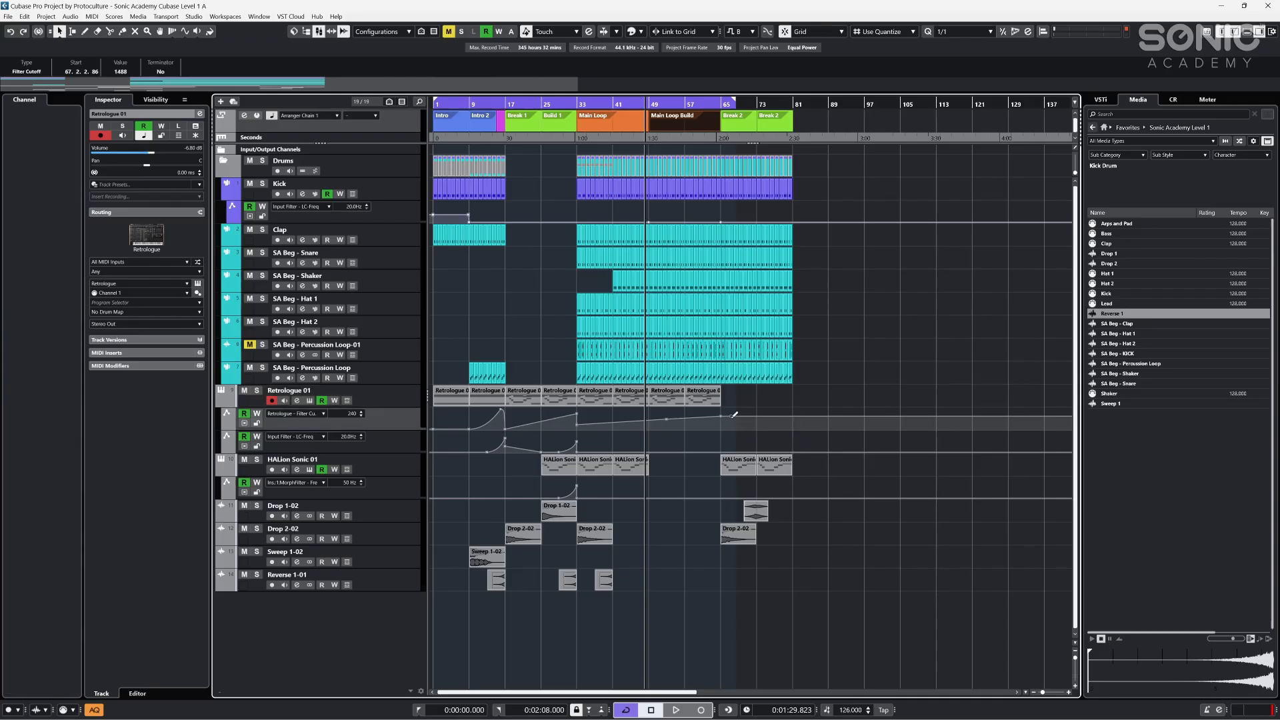
mouse_move(753, 424)
left_mouse_down()
mouse_move(752, 413)
mouse_move(766, 422)
left_mouse_up()
left_click(722, 429)
left_click(739, 435)
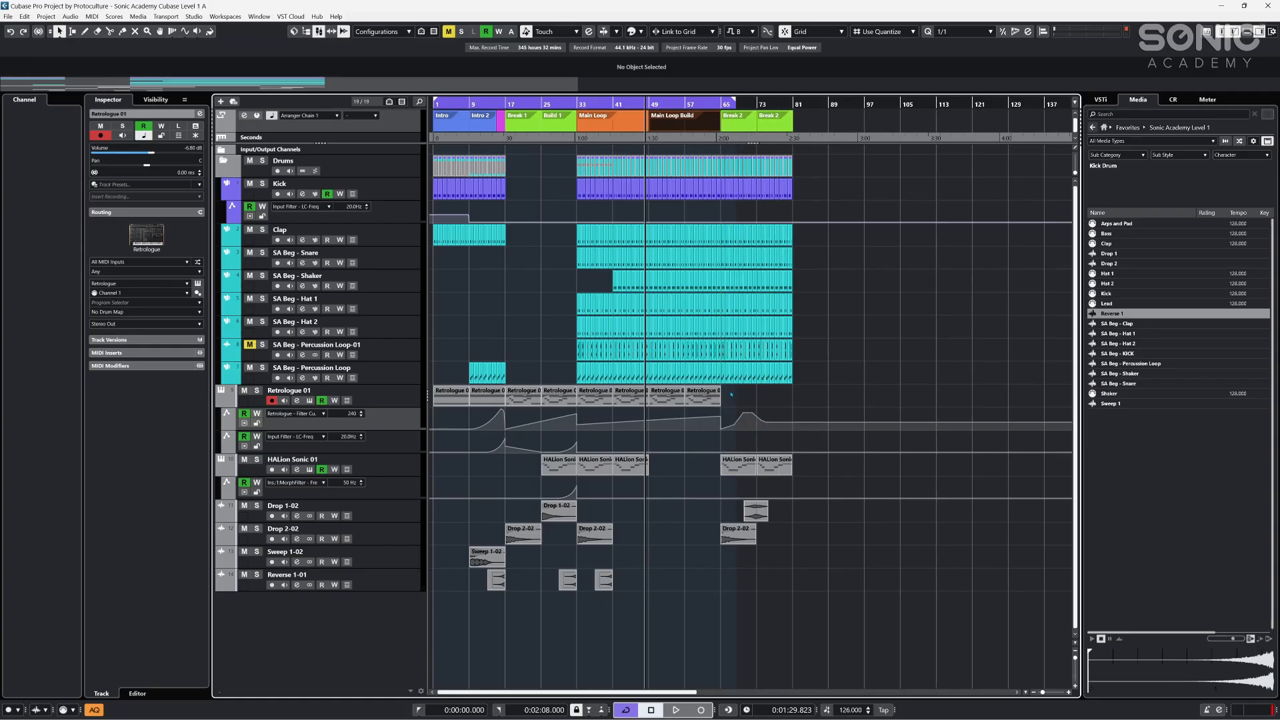
- Turn off Automation Follows Events and duplicate the two Main Loop Build Retrologue 01 events four times, filling bars 65 to 129
left_click_drag(731, 394, 675, 400)
key("ctrl+d")
key("ctrl+z")
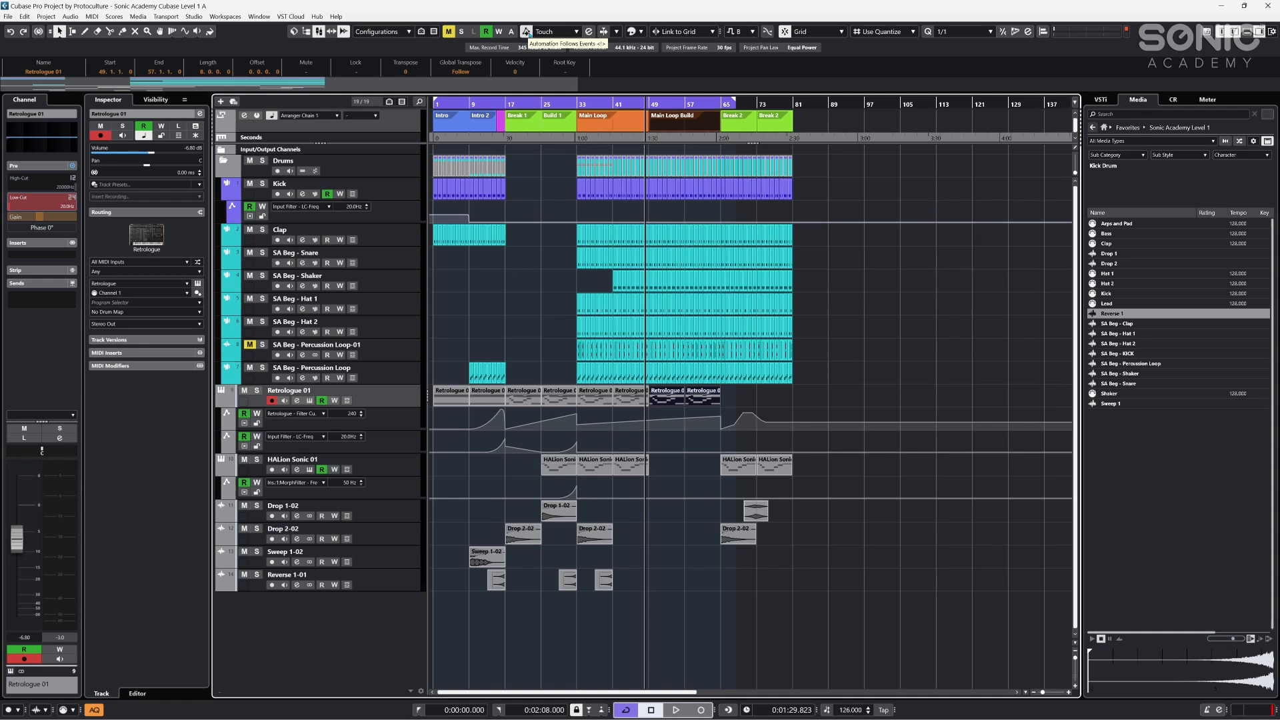
left_click(529, 33)
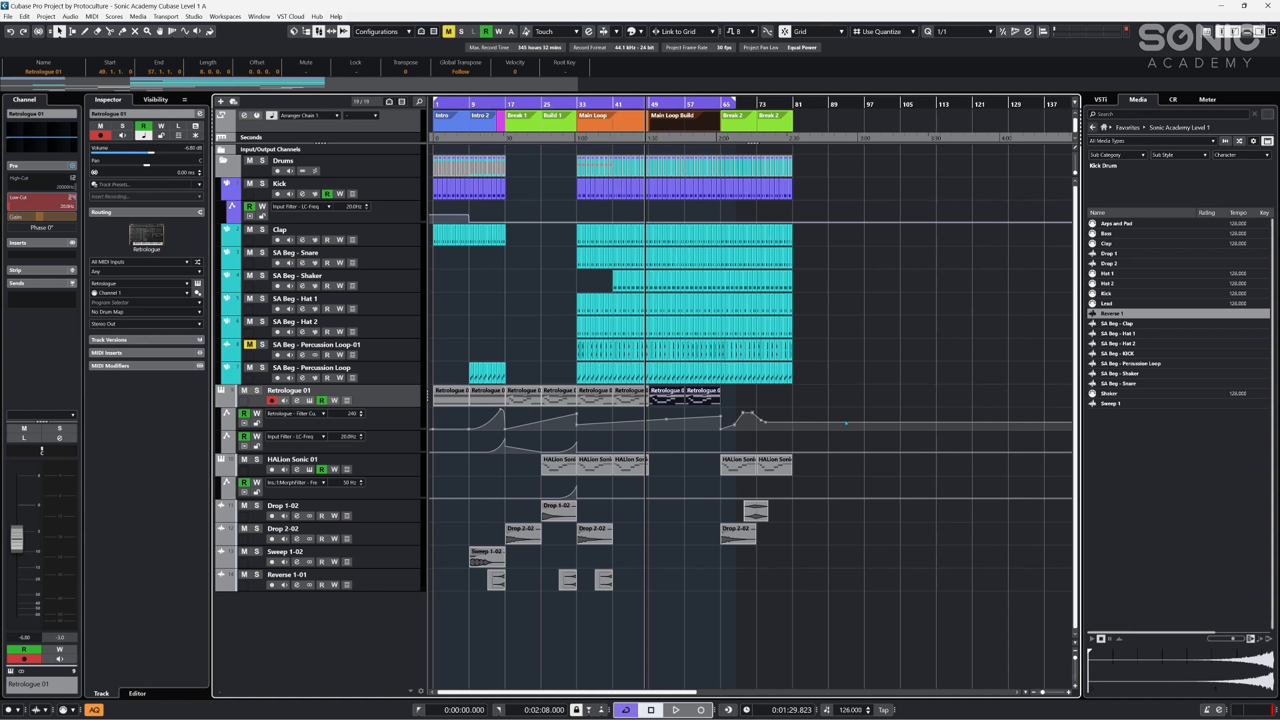
key("ctrl+d")
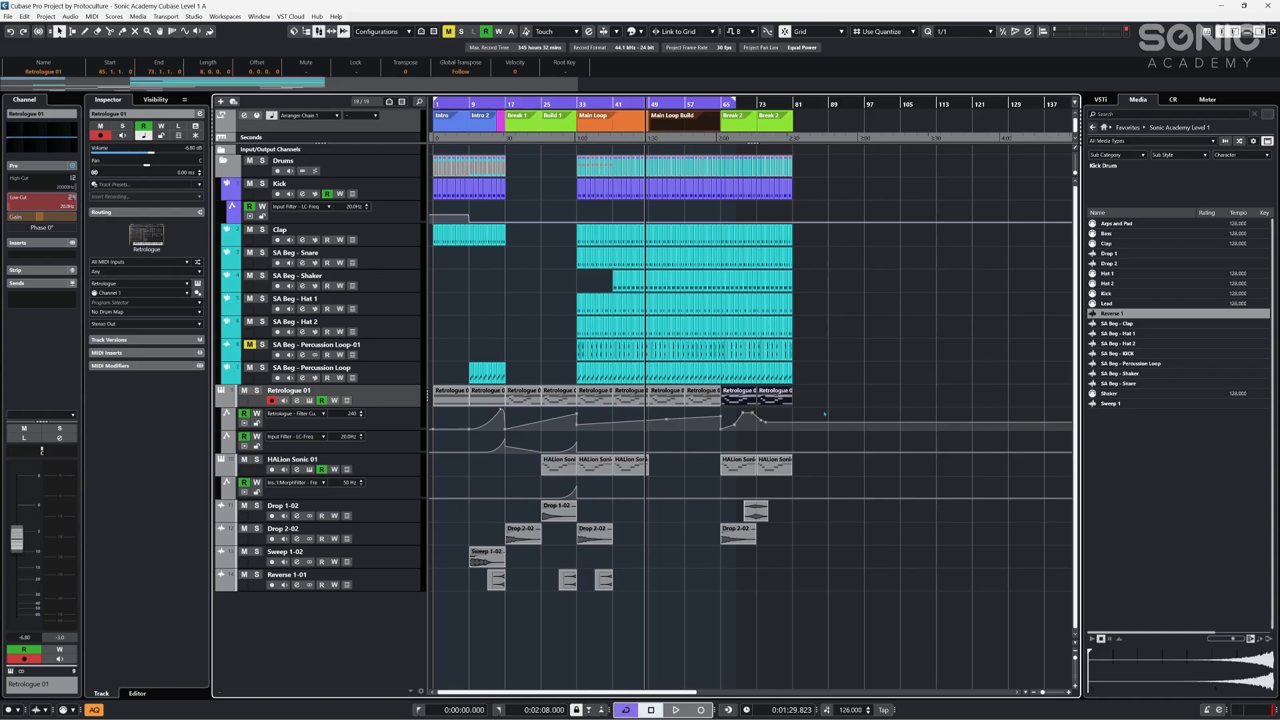
key("ctrl+d")
key("ctrl+d")
key("ctrl+d")
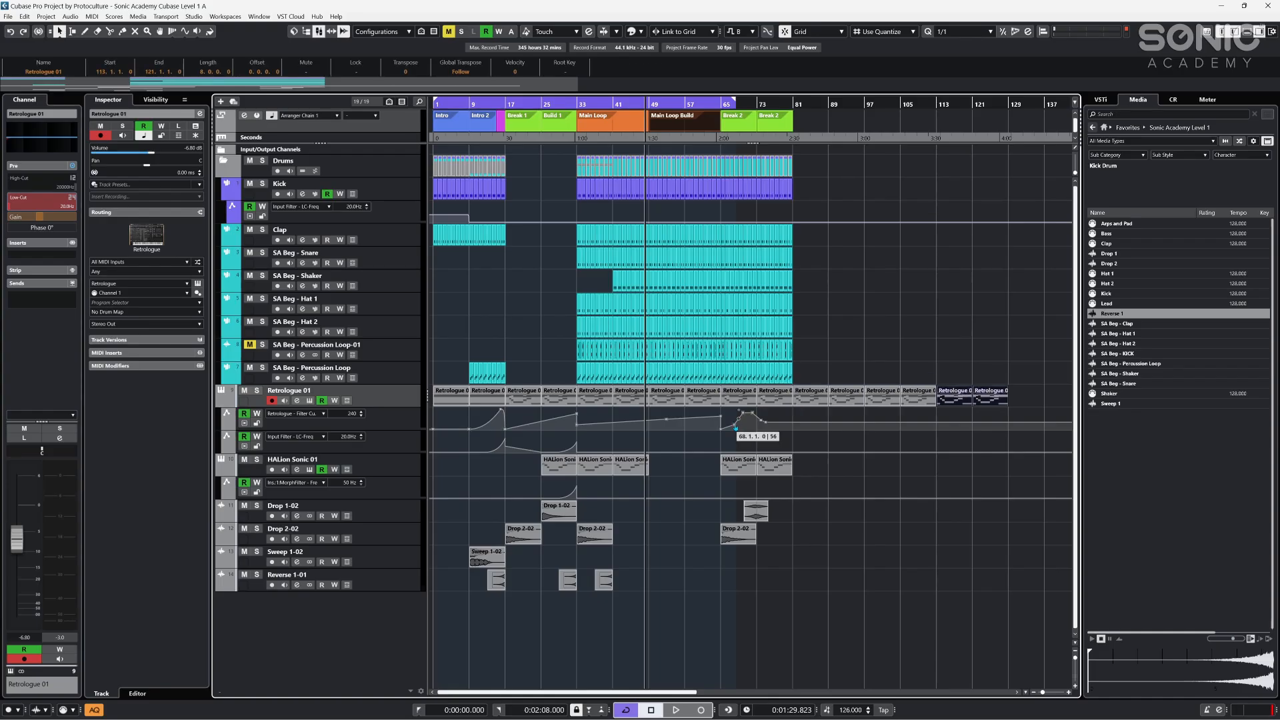
- Duplicate Retrologue 01's filter cutoff automation from bars 65 to 73 seven times, filling up to bar 129
left_click(737, 534)
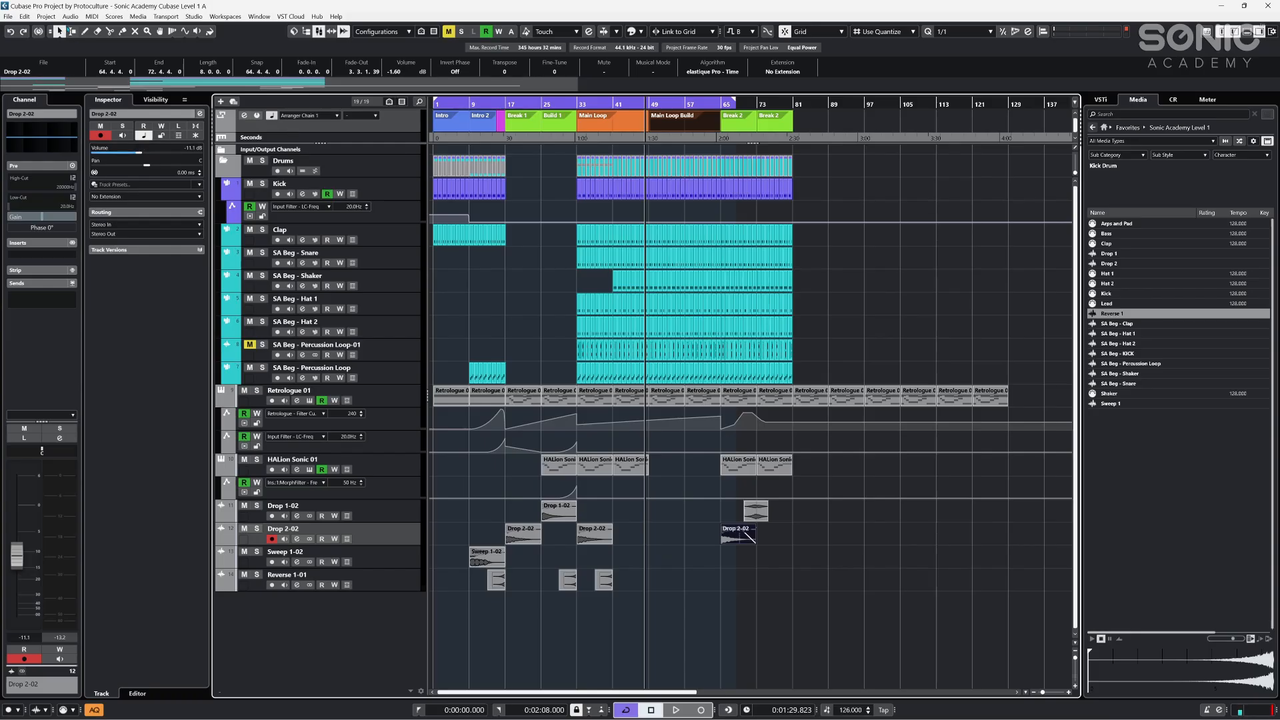
left_click(73, 31)
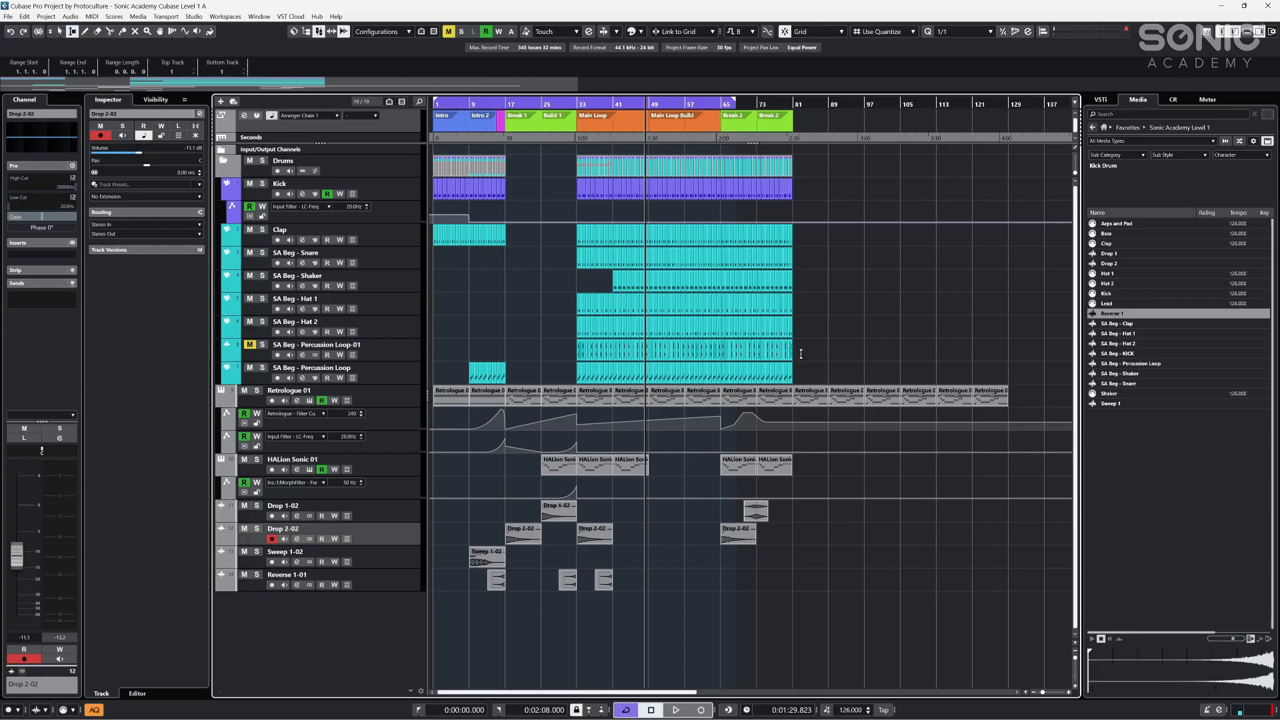
left_click_drag(722, 424, 756, 427)
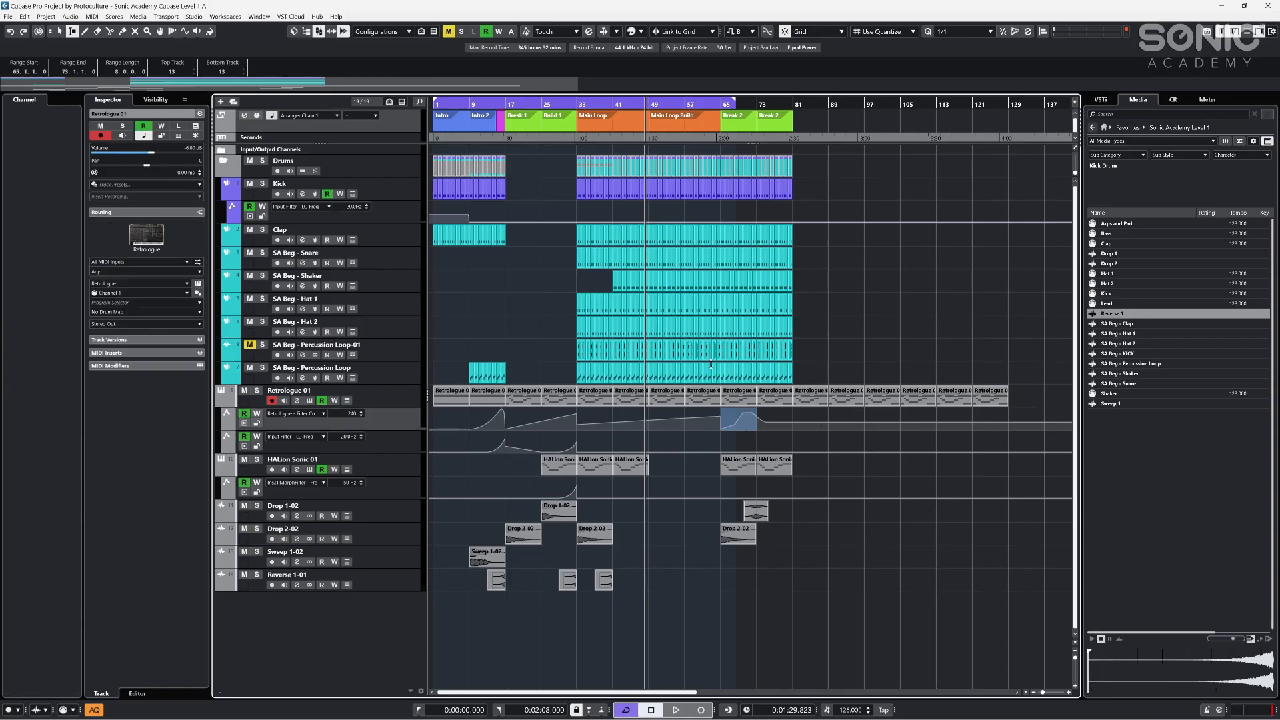
key("ctrl+d")
key("ctrl+d")
key("ctrl+d")
key("ctrl+d")
key("ctrl+d")
key("ctrl+d")
key("ctrl+d")
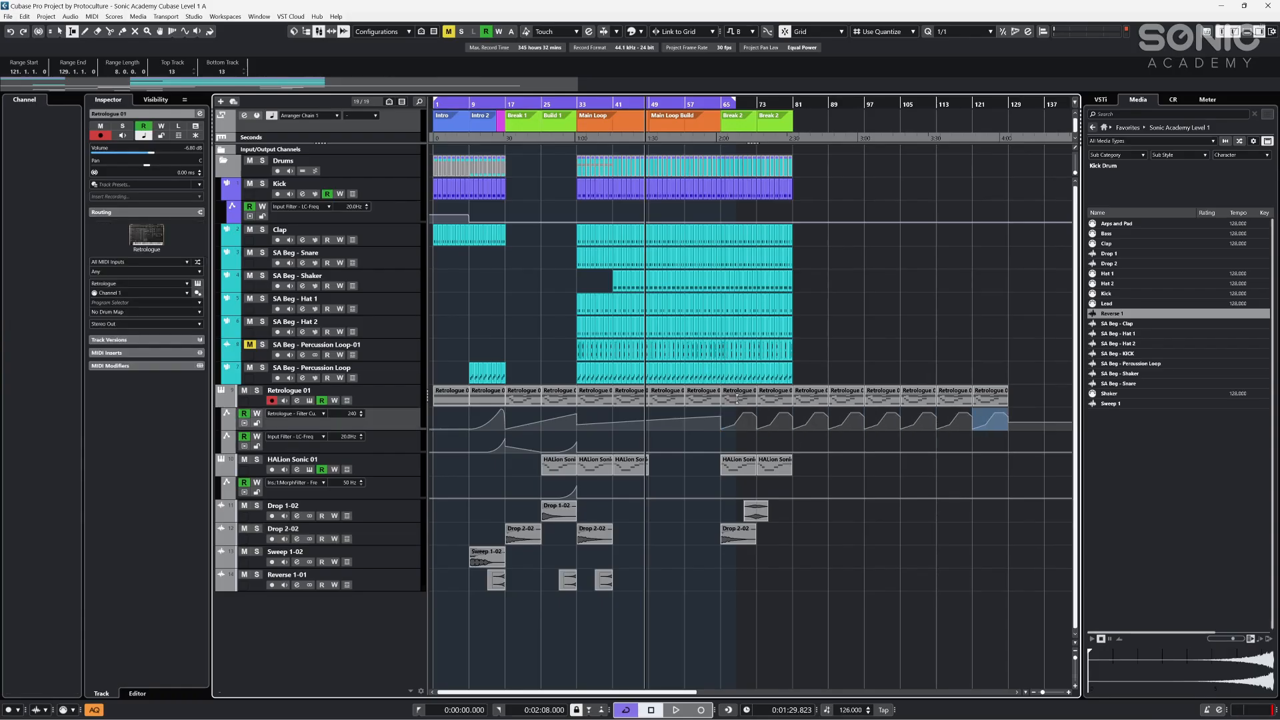
- Turn on Combine Selection Tools and select Retrologue 01's filter cutoff automation from bar 57 to 65 as a range
key("1")
left_click(981, 373)
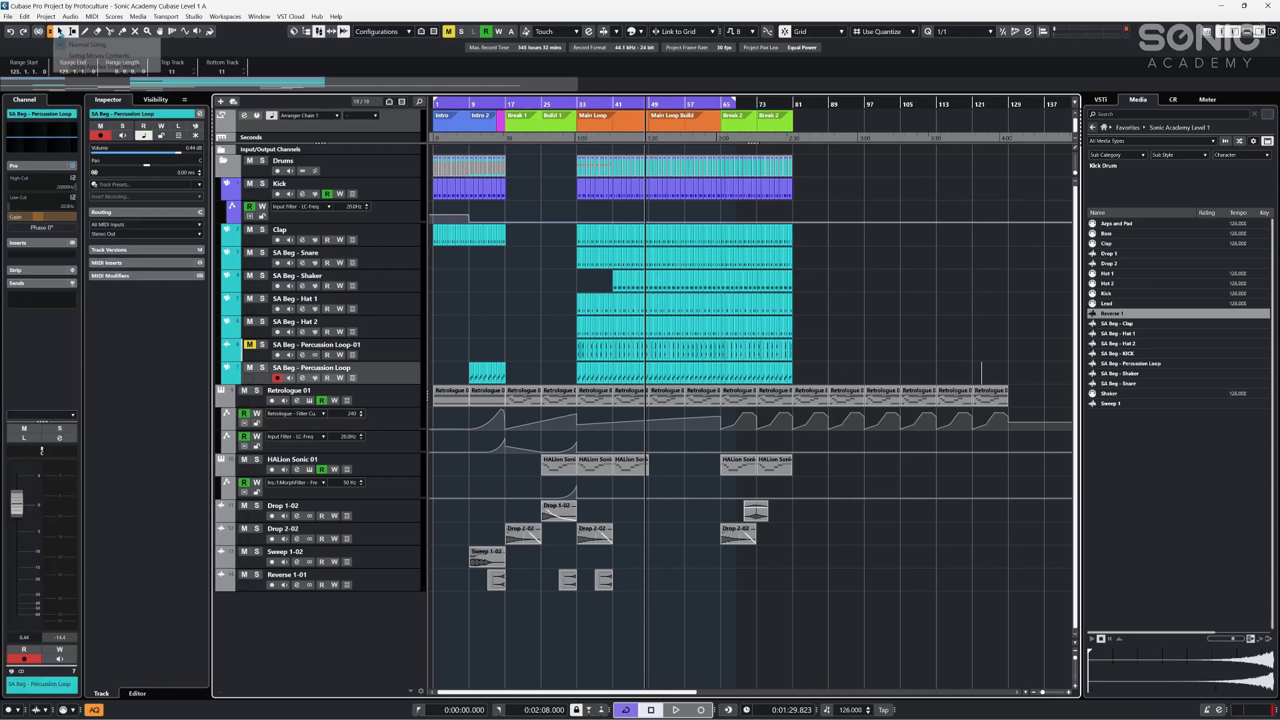
left_click(59, 31)
left_click(740, 444)
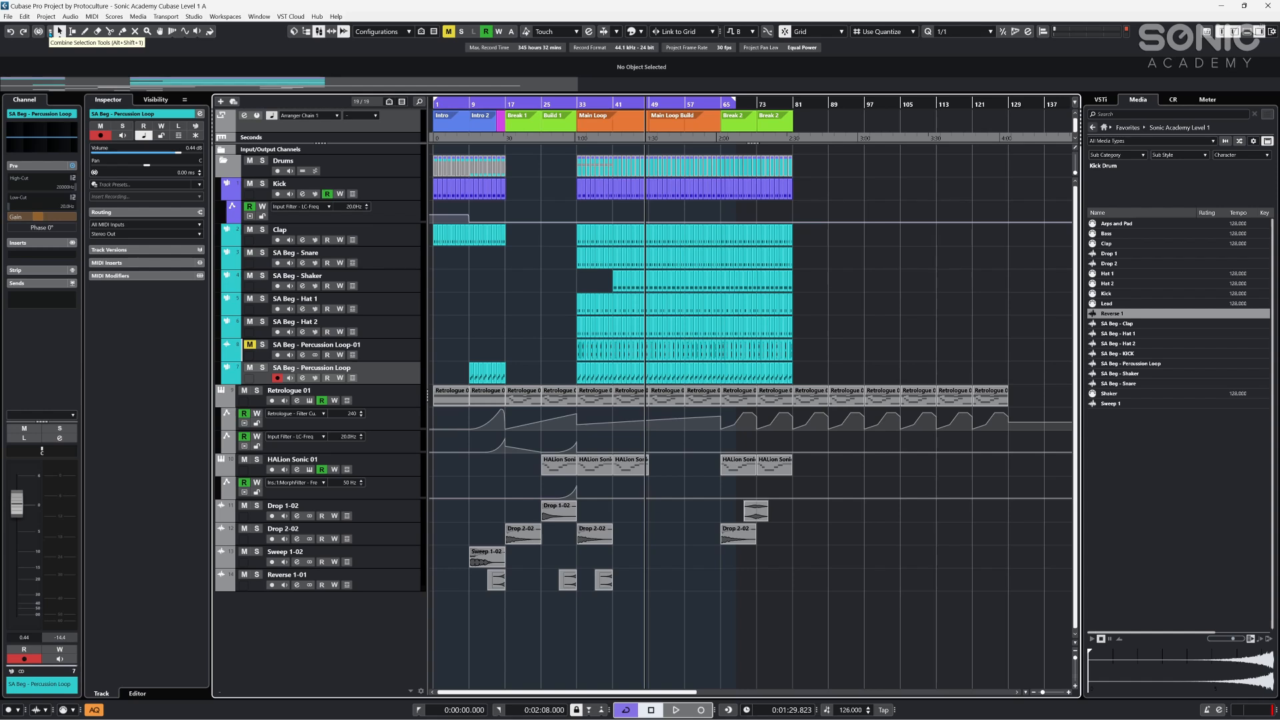
left_click(50, 32)
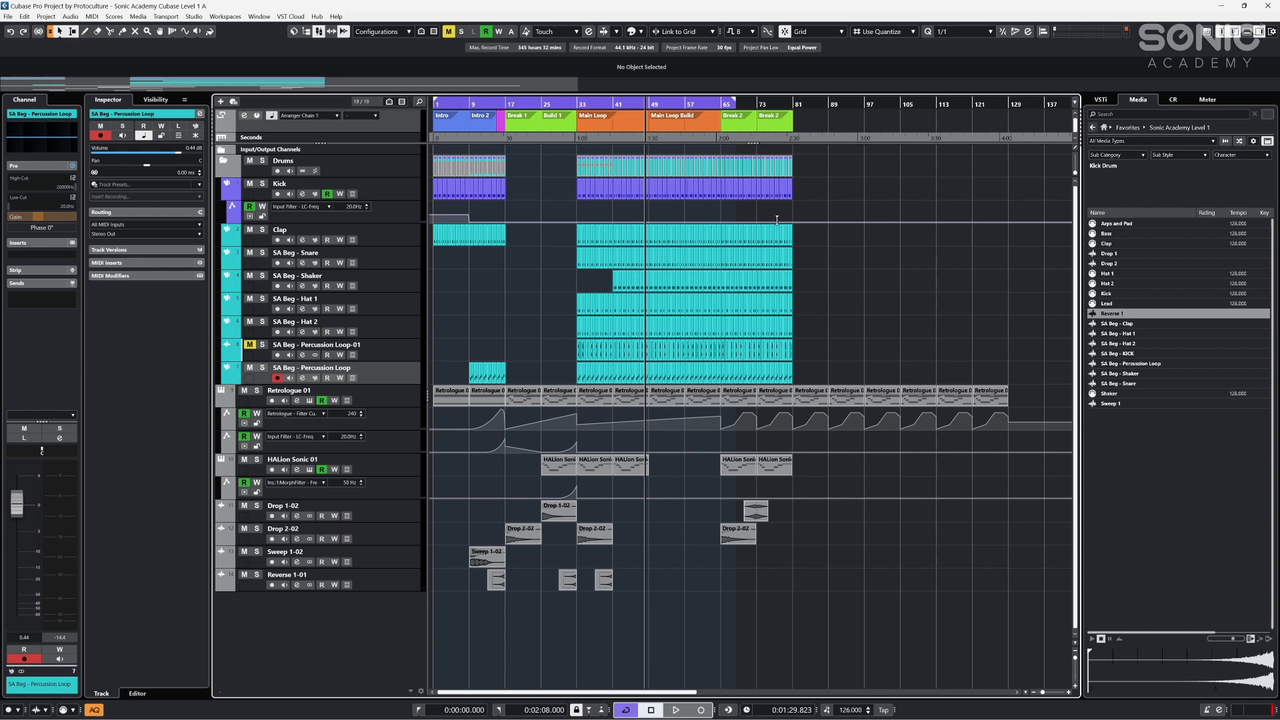
left_click(849, 404)
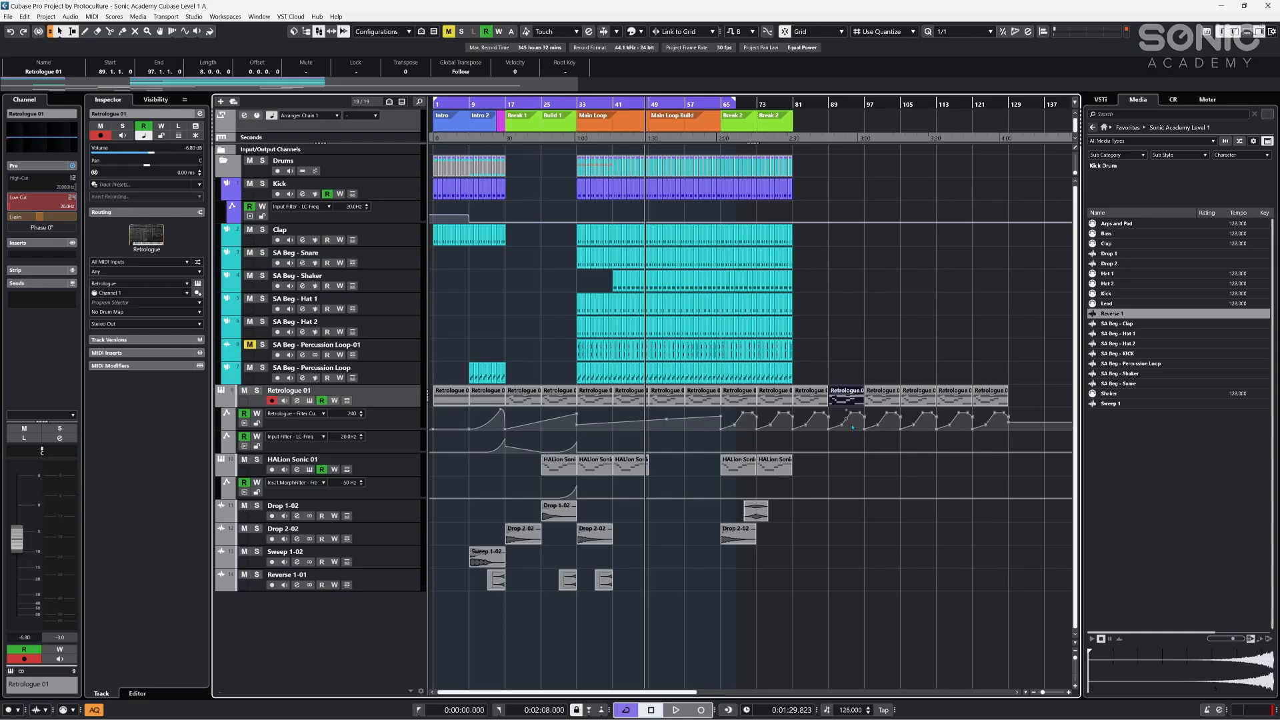
left_click(686, 430)
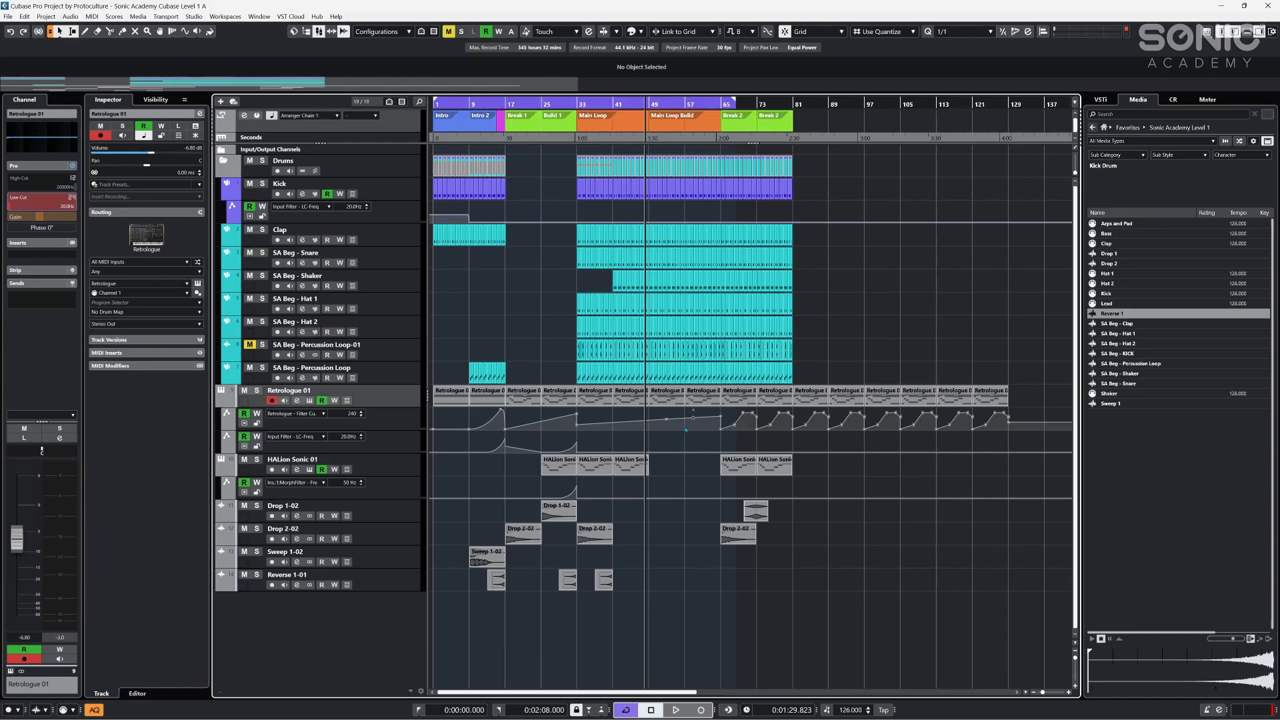
left_click_drag(686, 413, 712, 412)
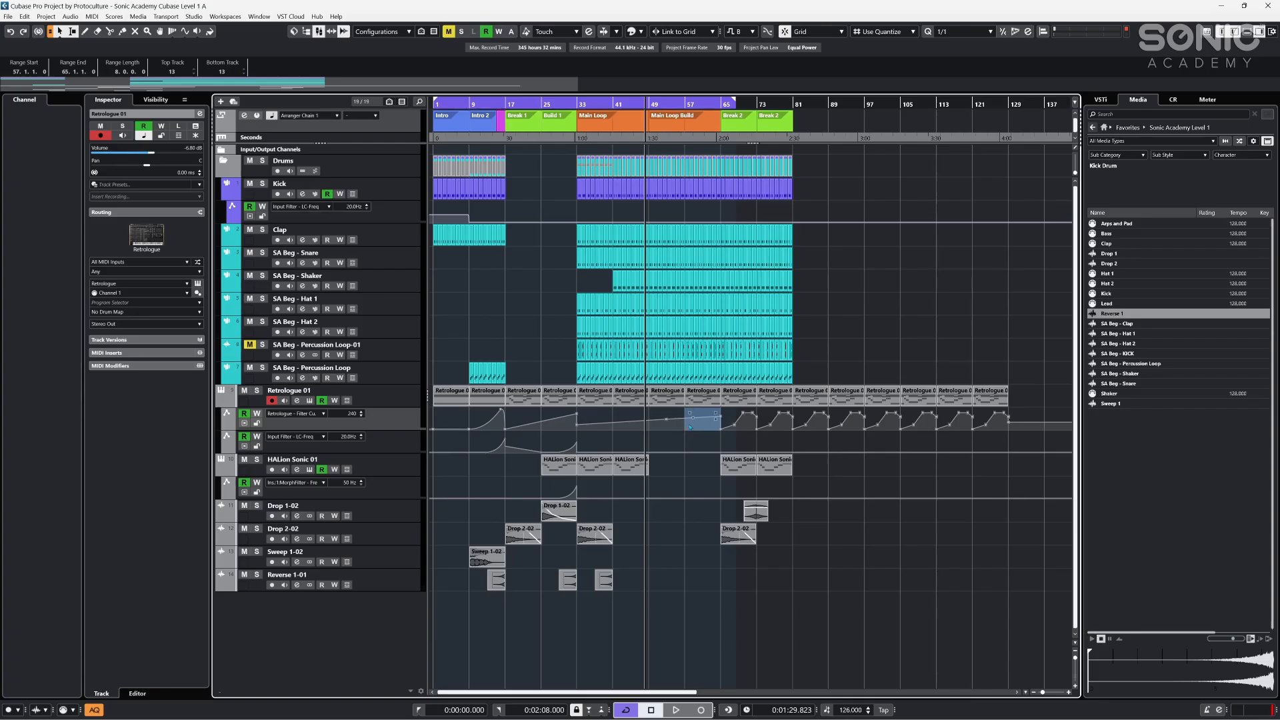
left_click(659, 431)
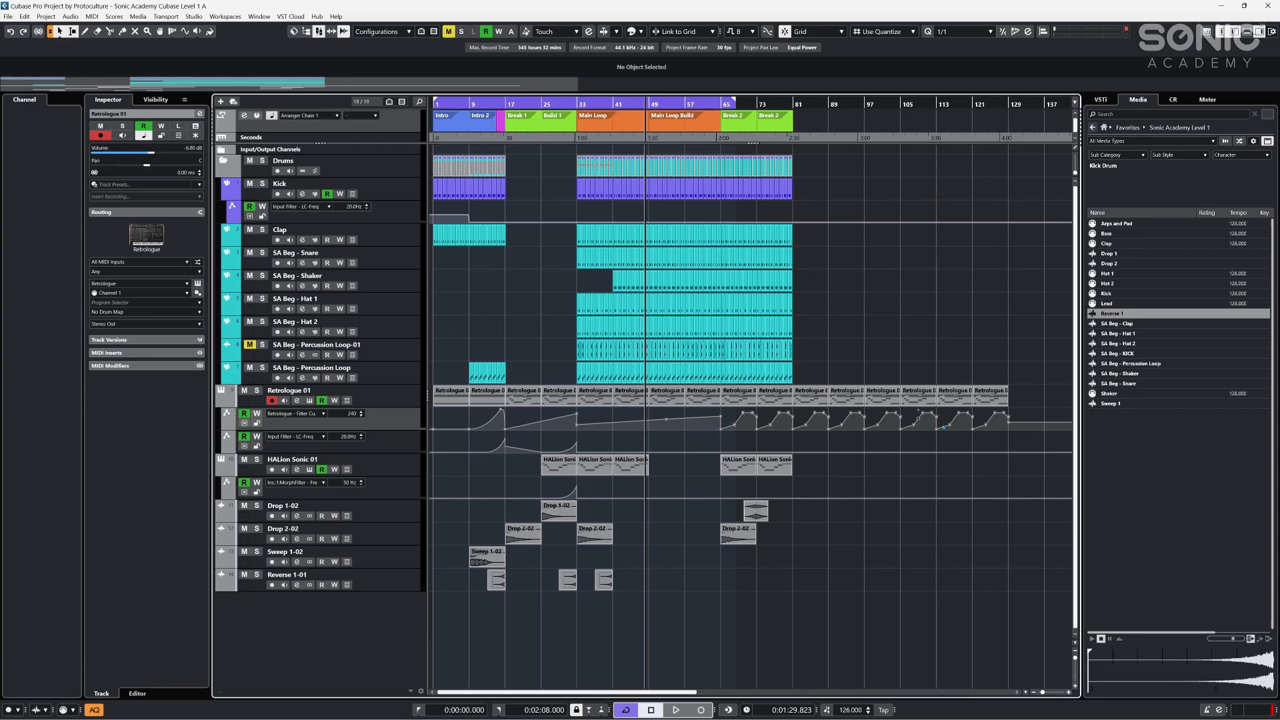
- Return to object selection with Normal Sizing and delete the Retrologue 01 events and cutoff automation after bar 65
left_click(1031, 393)
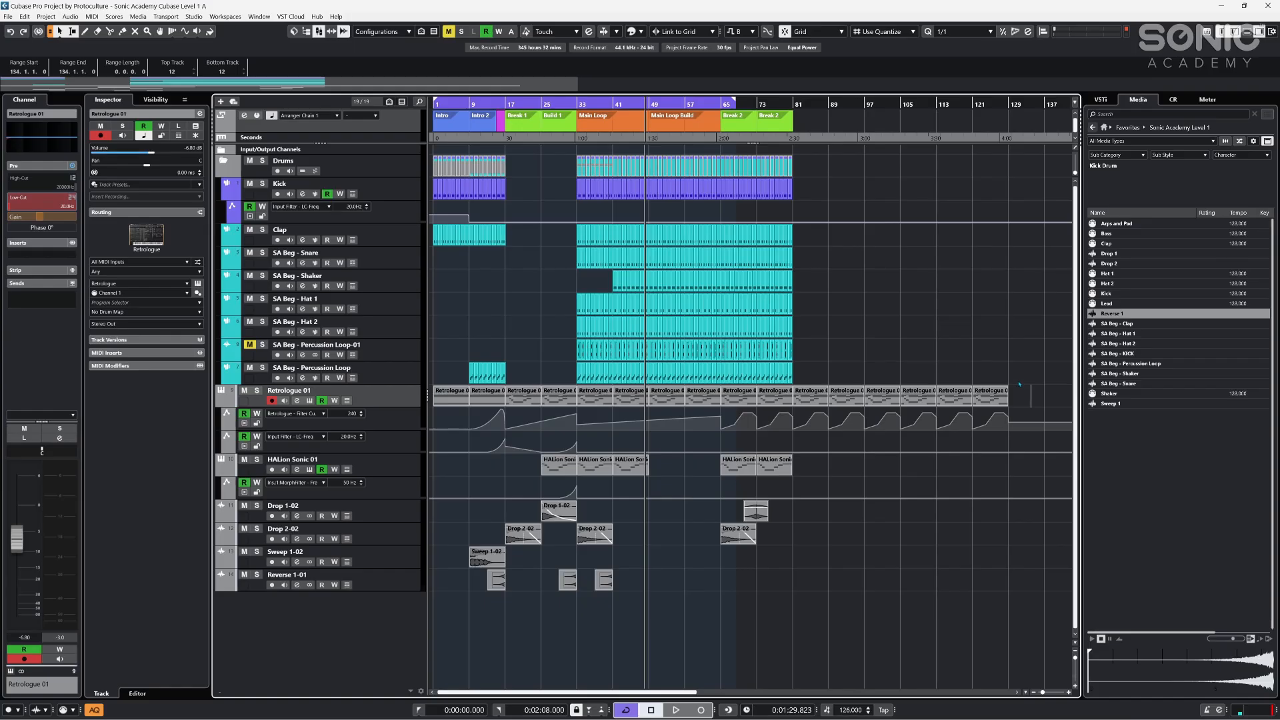
key("1")
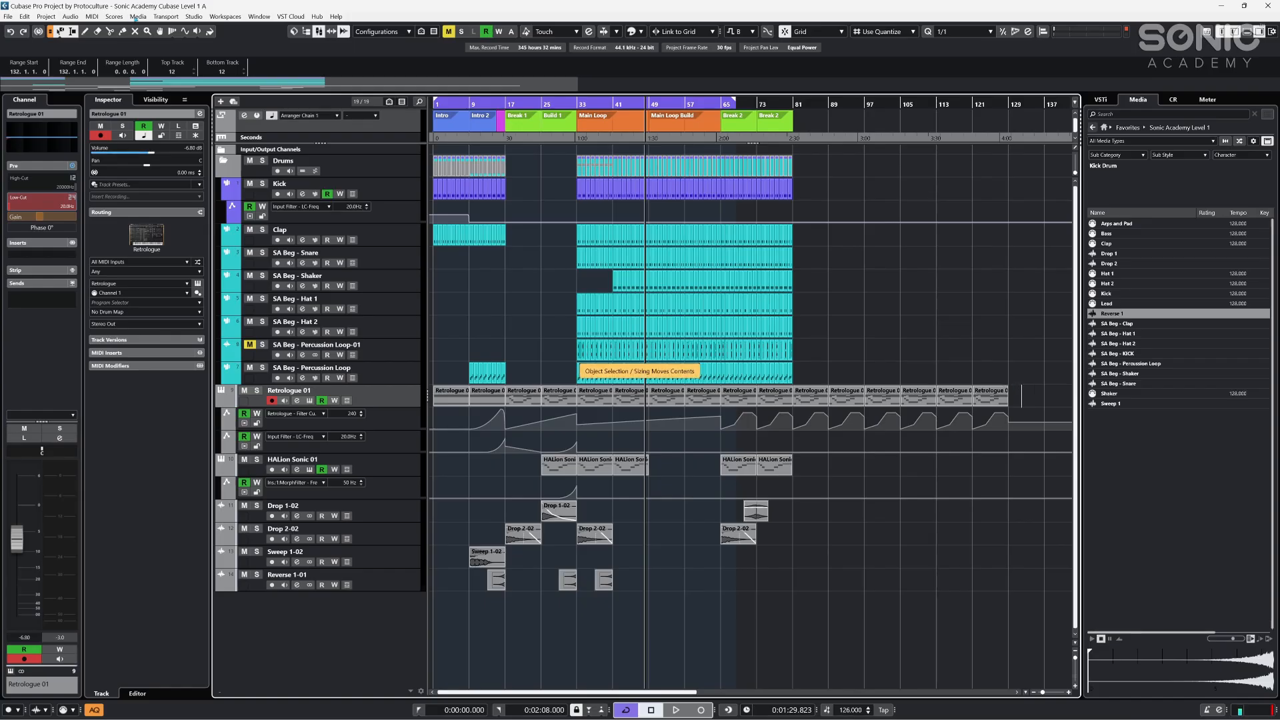
left_click(59, 31)
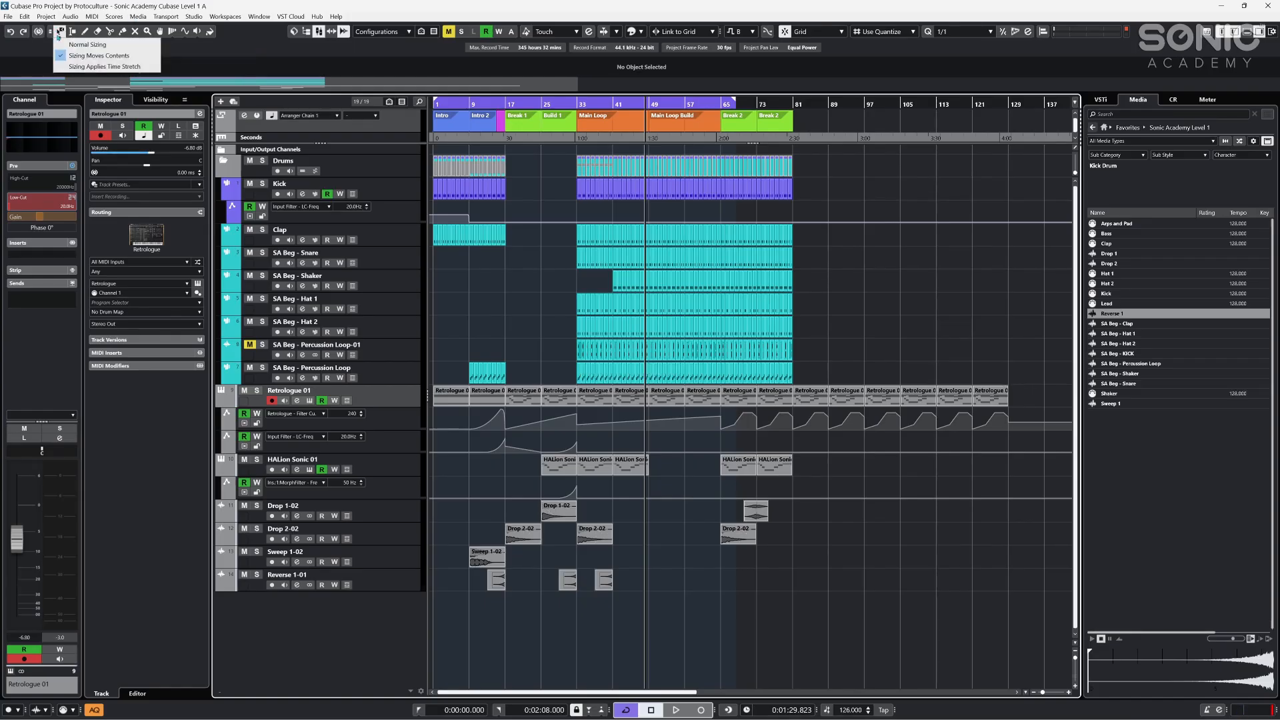
left_click(80, 44)
left_click_drag(1037, 380, 724, 433)
key("Delete")
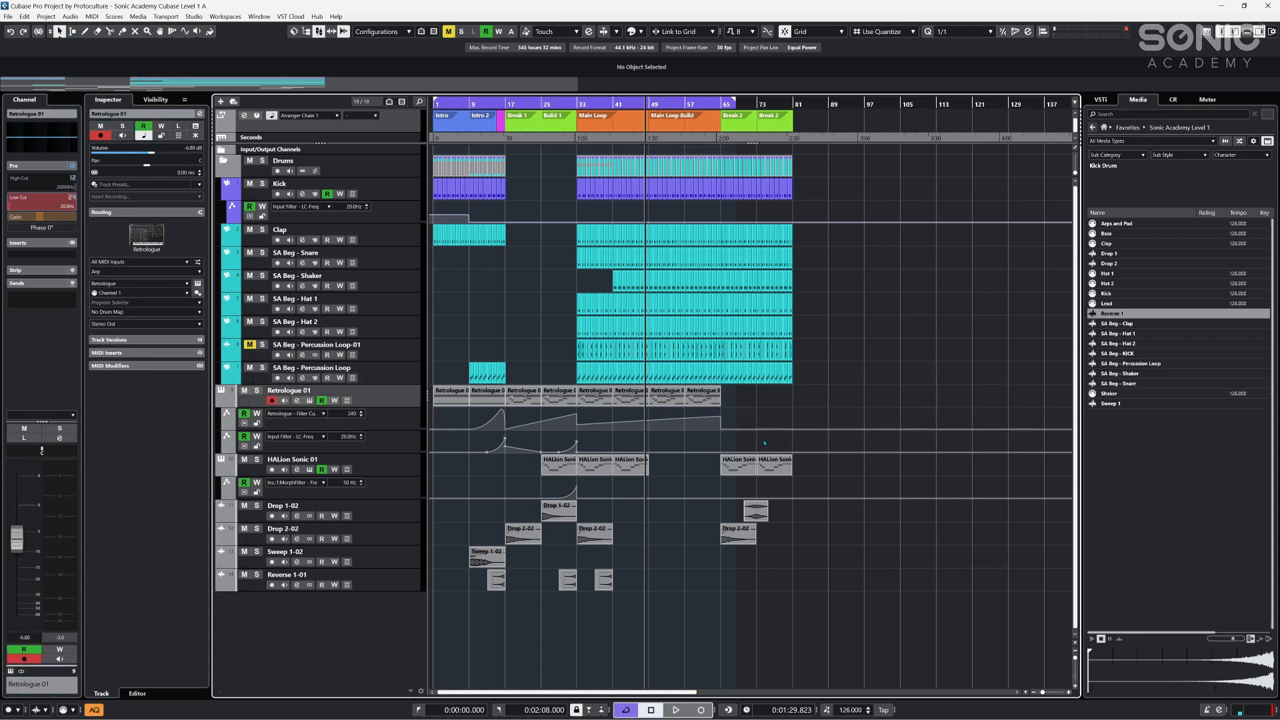
- Delete the clap, snare, shaker, hat and percussion loop events in the Break 2 sections, and play back from about bar 60
left_click(721, 428)
left_click(673, 119)
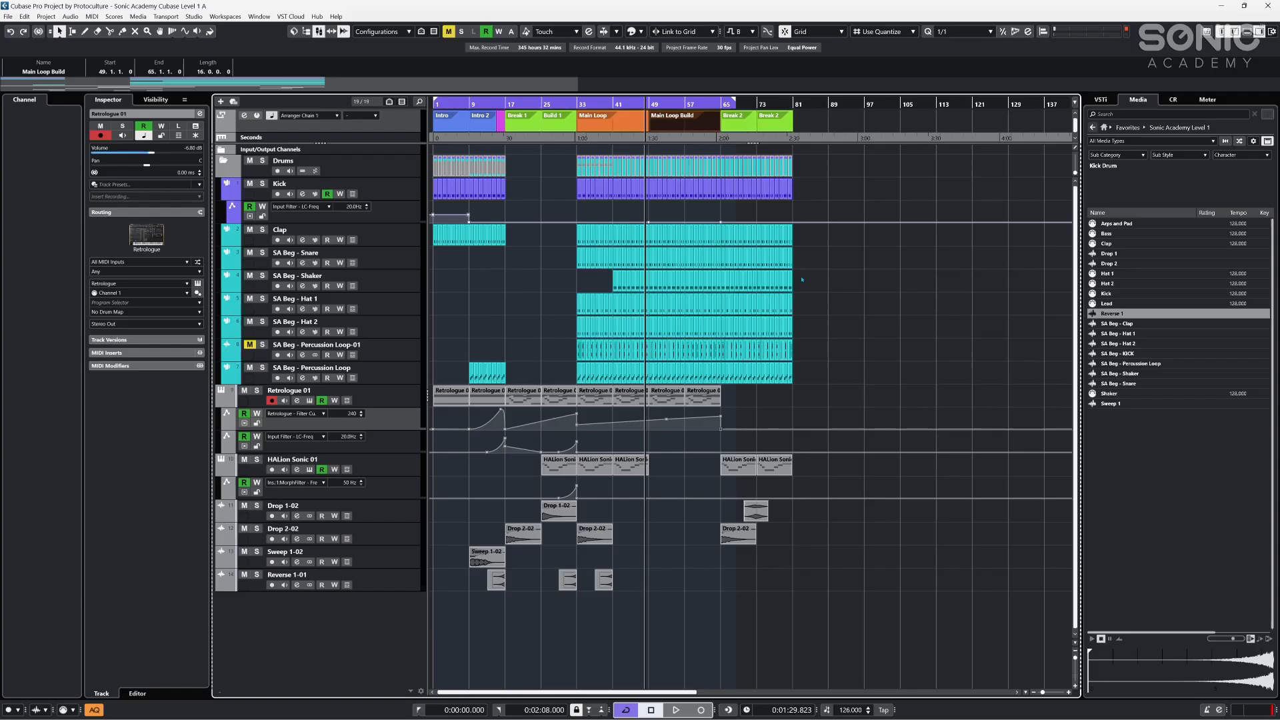
left_click_drag(793, 391, 721, 230)
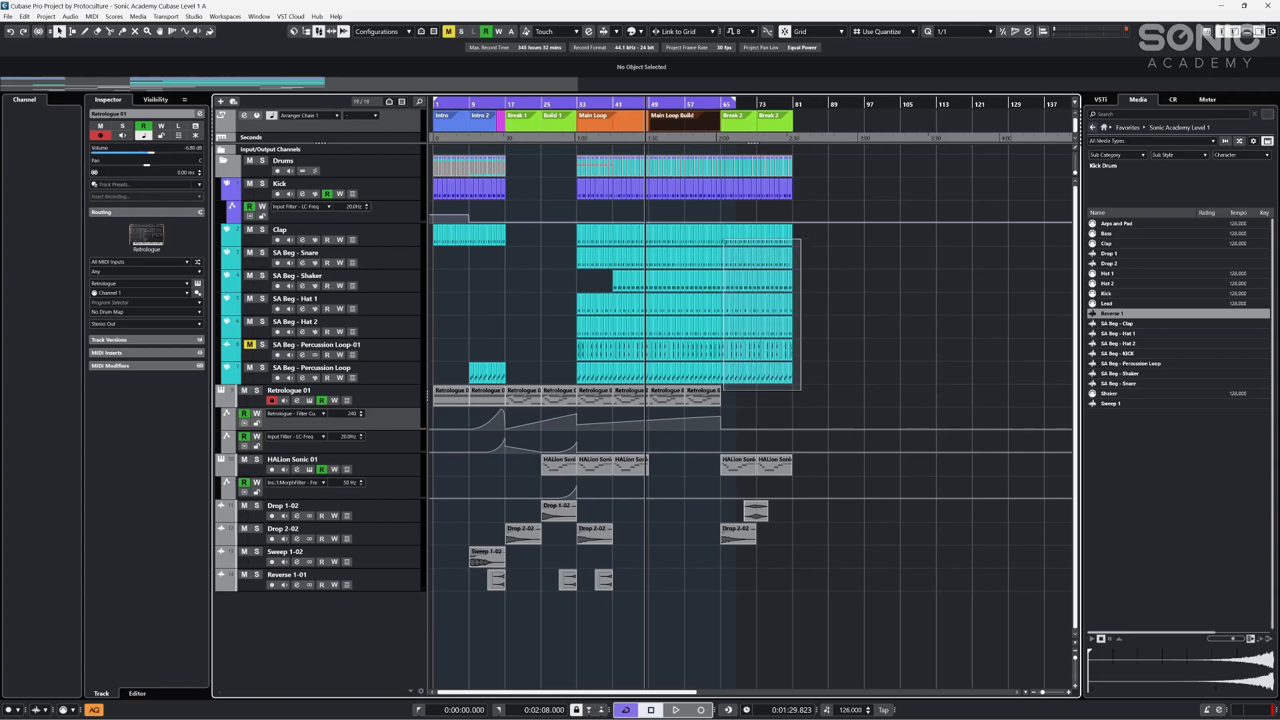
key("Delete")
key("space")
left_click(697, 104)
key("space")
key("space")
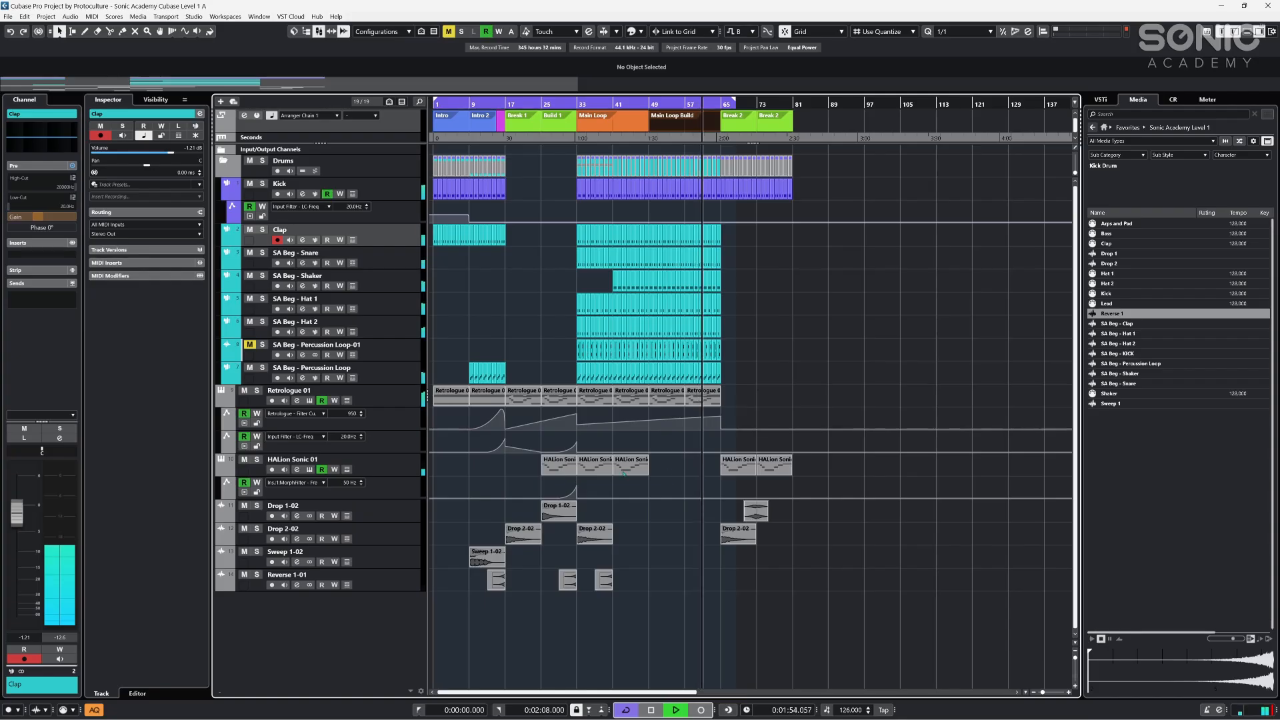
- Duplicate the two Main Loop HALion Sonic 01 events into Main Loop Build, and copy a Reverse 1-01 event to end at bar 65
left_click_drag(668, 481, 590, 467)
key("ctrl+d")
left_click_drag(568, 580, 710, 590)
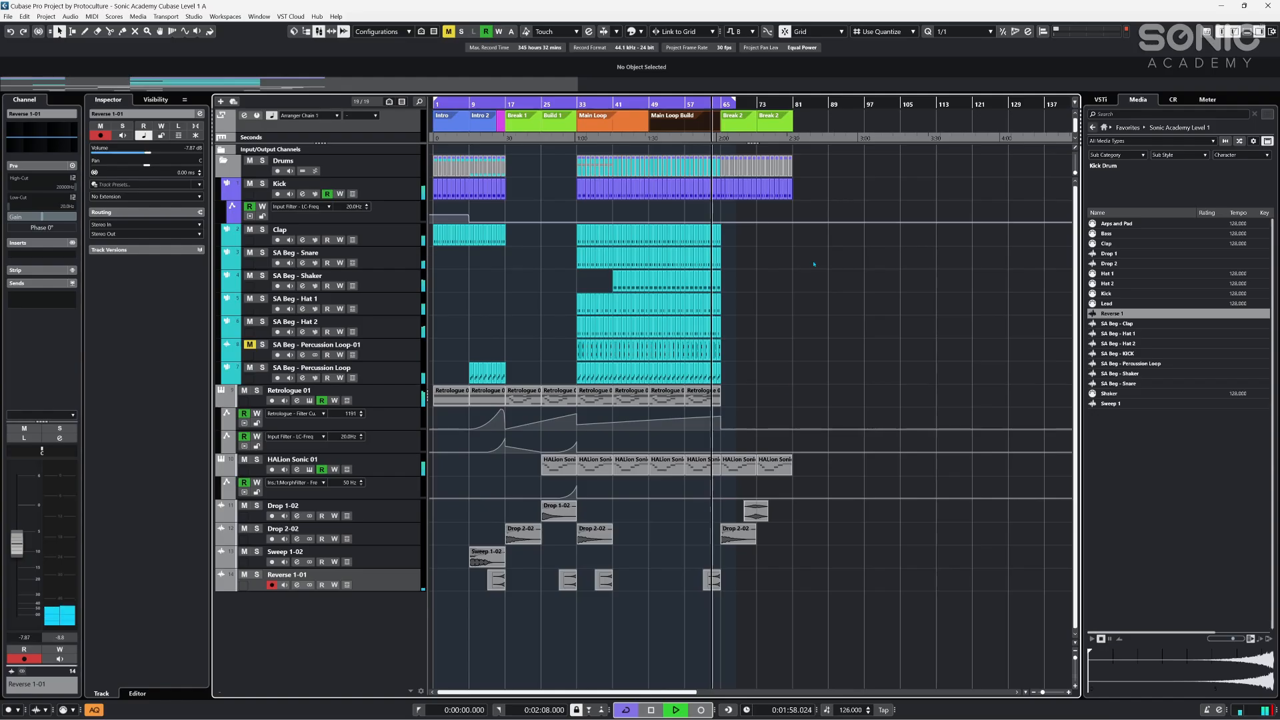
left_click(806, 335)
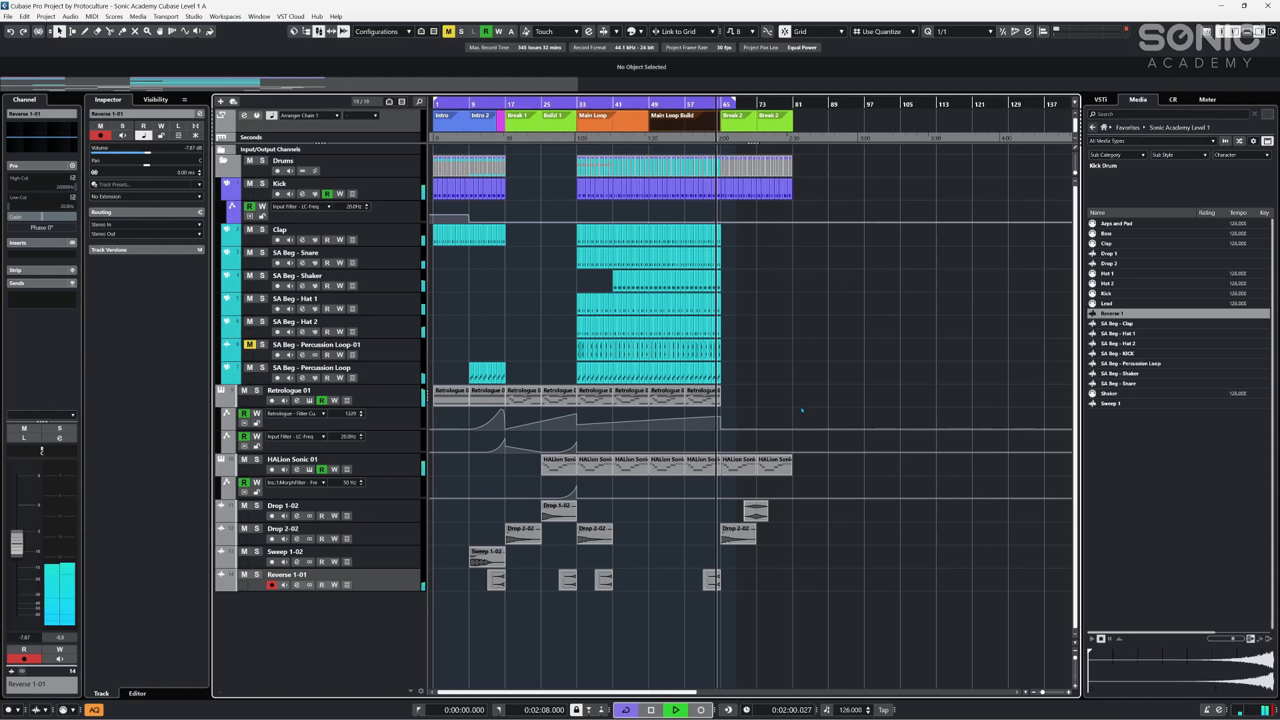
- Listen to the transition at bar 65 and examine the Kick, HALion and drop events in the Break 2 sections
left_click_drag(778, 399, 600, 403)
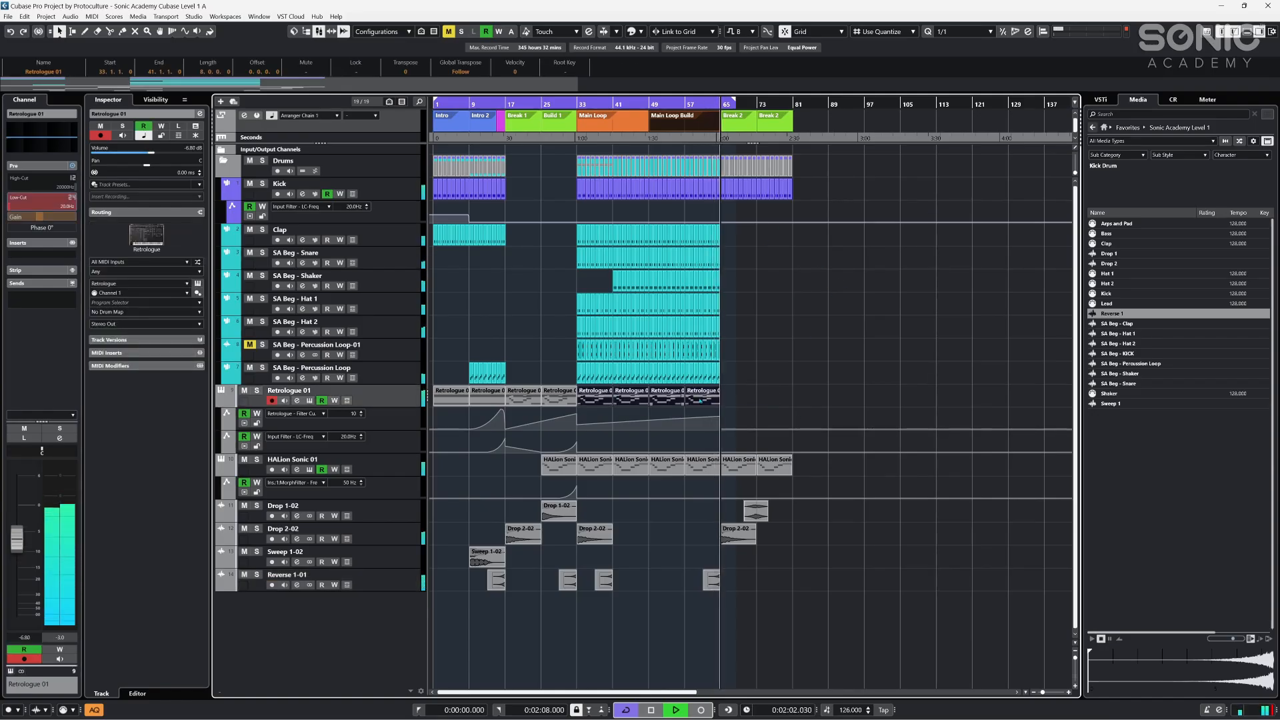
left_click(773, 288)
key("h")
key("h")
key("h")
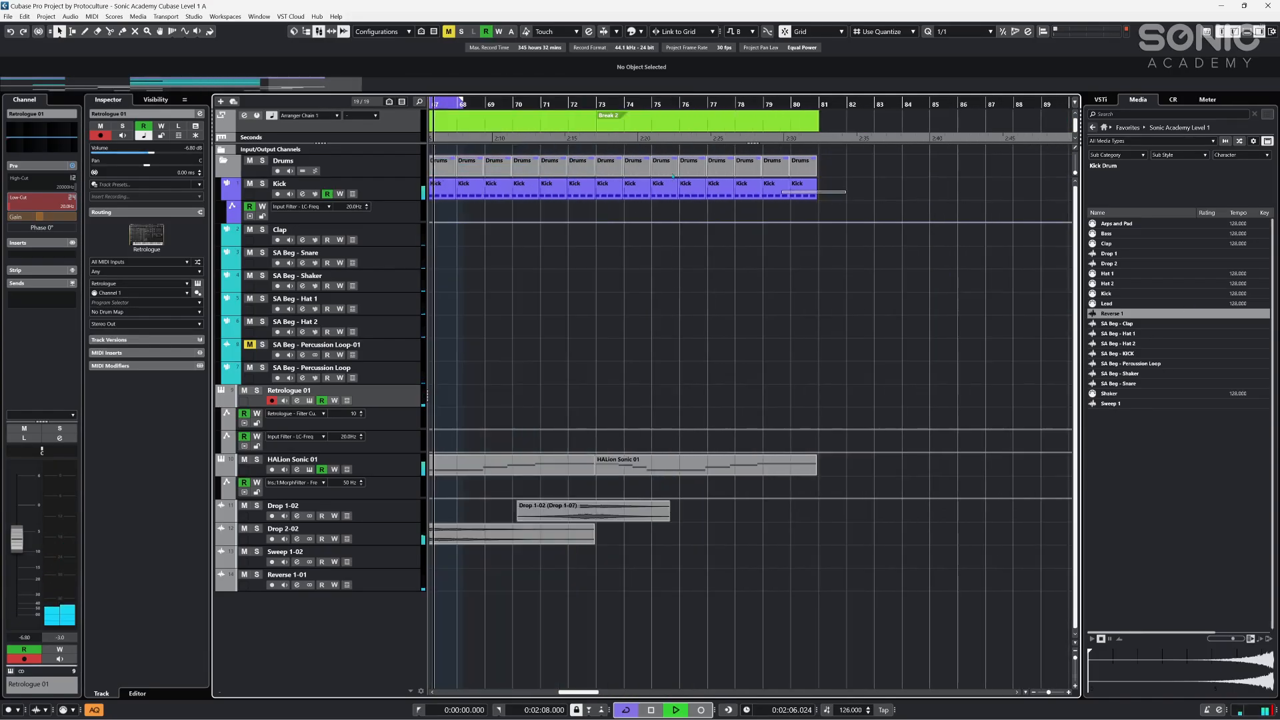
key("space")
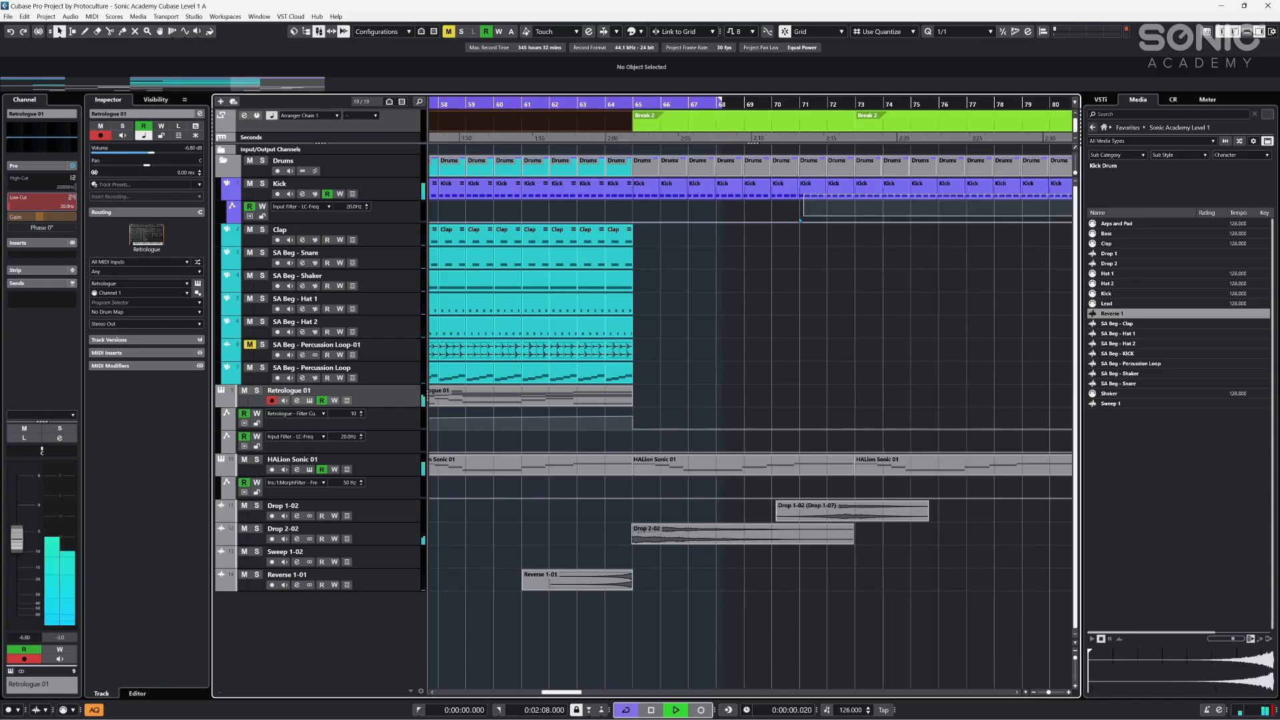
left_click(646, 188)
left_click_drag(646, 188, 656, 192)
left_click(659, 212)
- Move the second Break 2 Arranger section to start at bar 81, and play back the arrangement
mouse_move(700, 123)
left_mouse_down()
mouse_move(718, 123)
mouse_move(703, 123)
left_mouse_up()
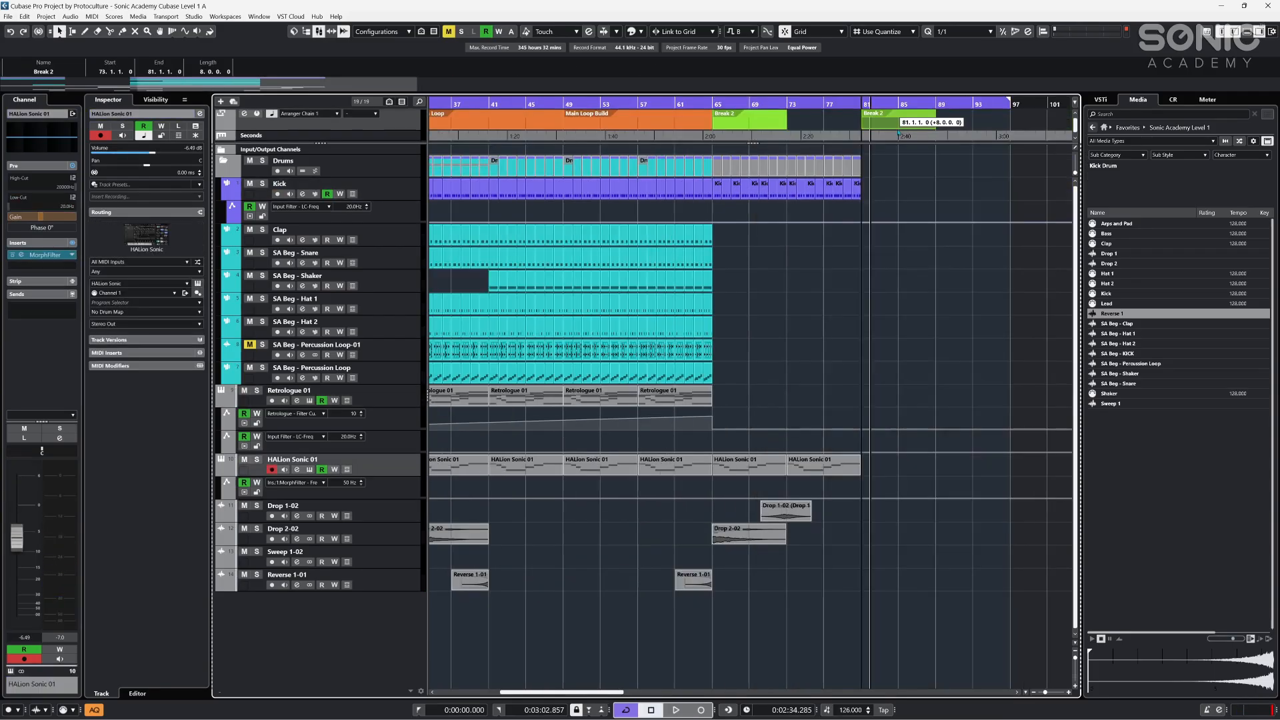
left_click_drag(810, 120, 877, 120)
key("space")
- Check the HALion Sonic 01 and Drop 2-02 events in the break, and delete the Kick events from bar 65 to 81
left_click(736, 400)
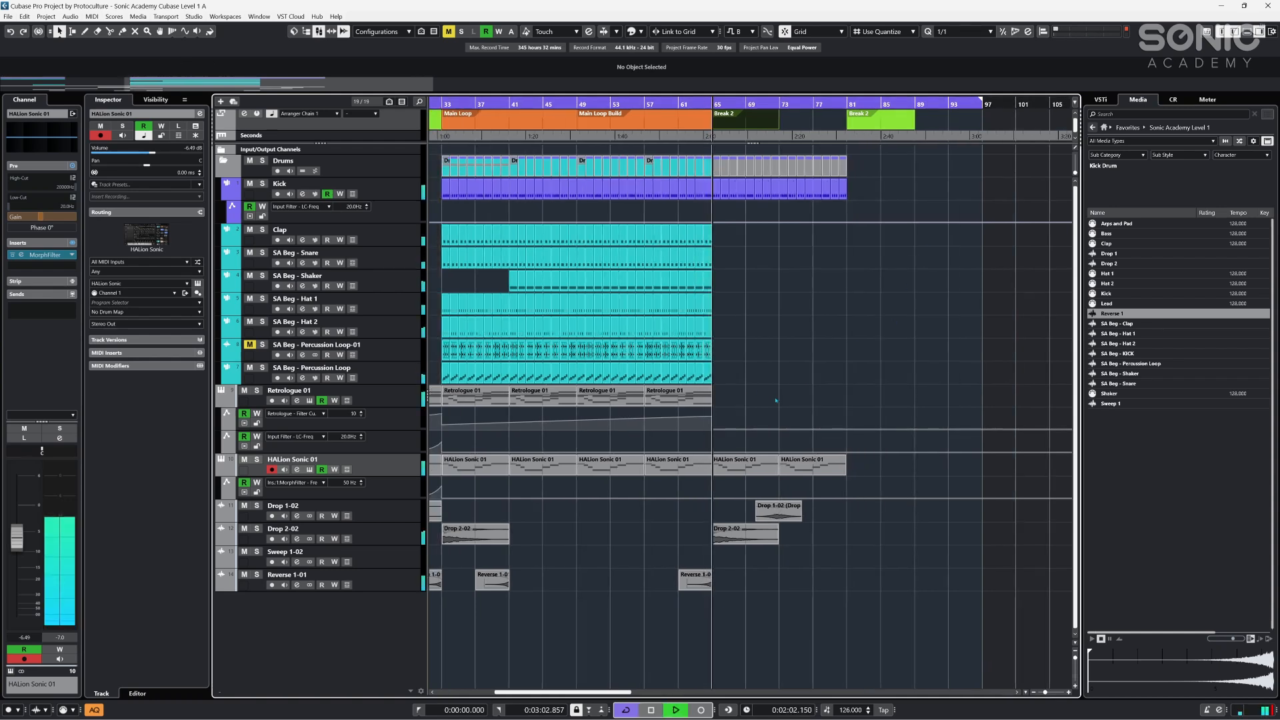
left_click_drag(736, 468, 804, 468)
left_click(774, 550)
left_click_drag(777, 525, 746, 526)
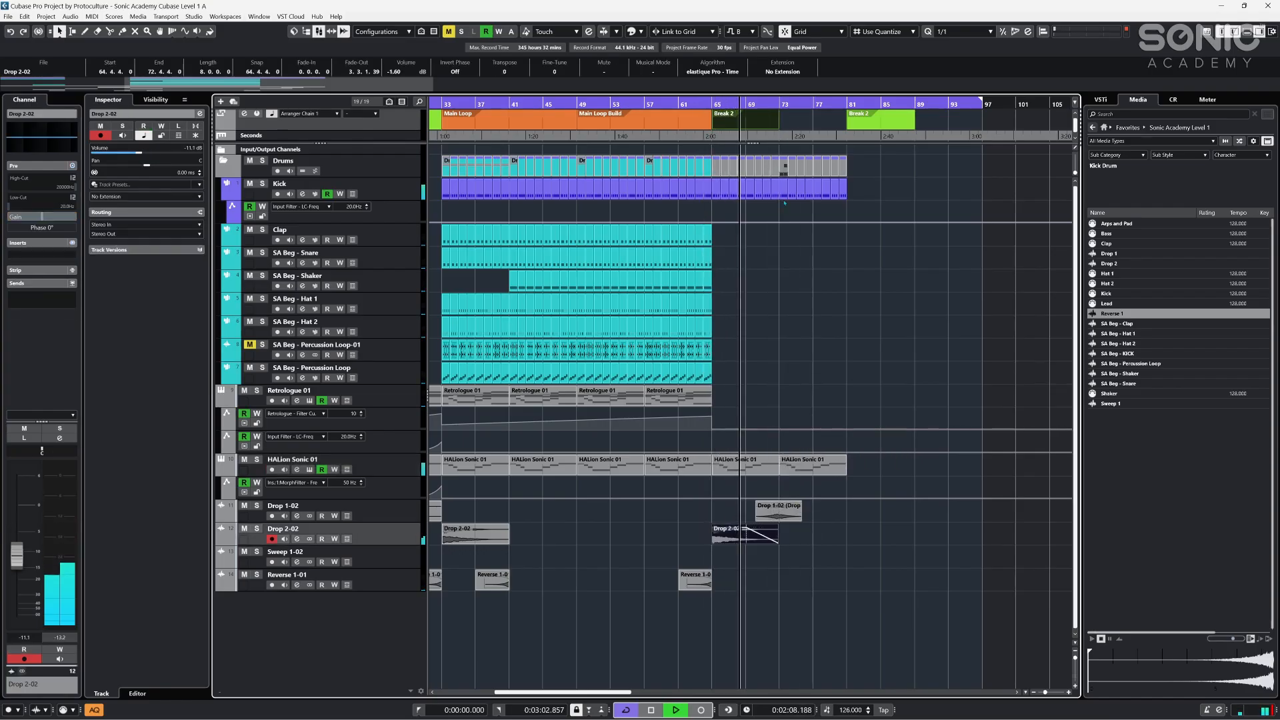
left_click_drag(880, 195, 718, 189)
key("Delete")
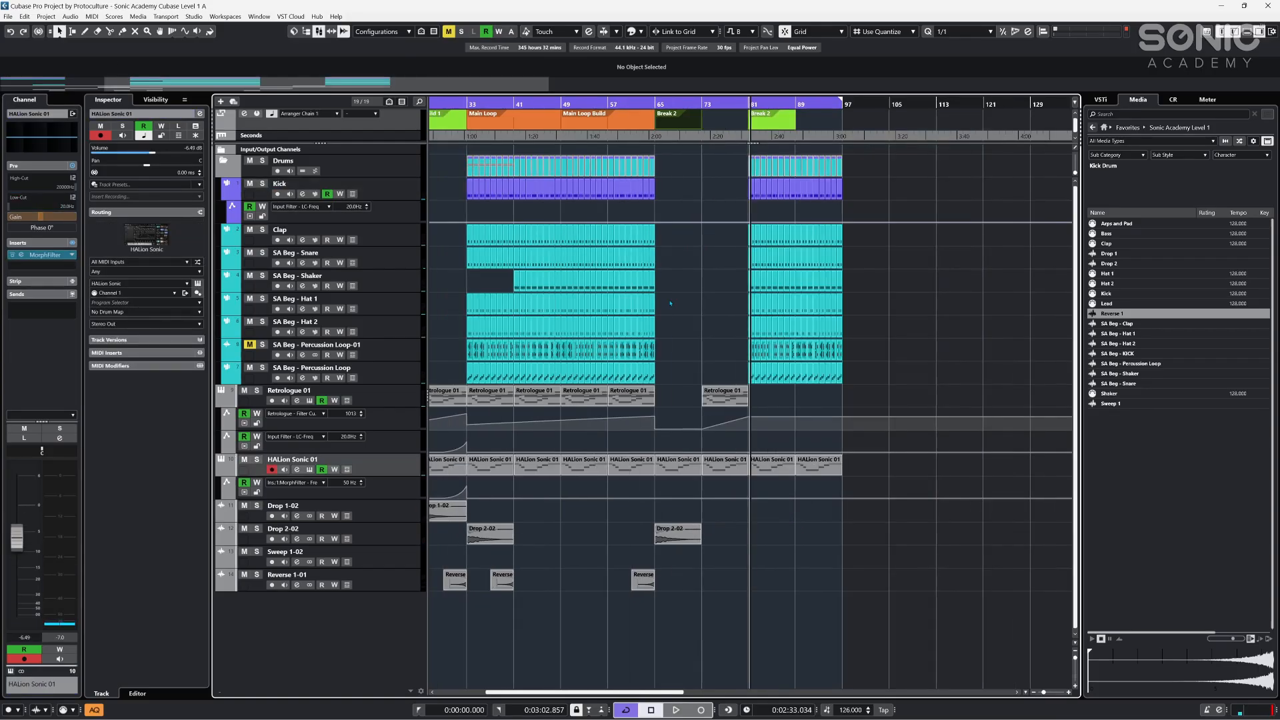
- Review the arrangement as a whole, from the intro through the section ending at bar 97
key("g")
key("g")
key("g")
key("g")
left_click_drag(753, 647, 350, 620)
key("h")
key("h")
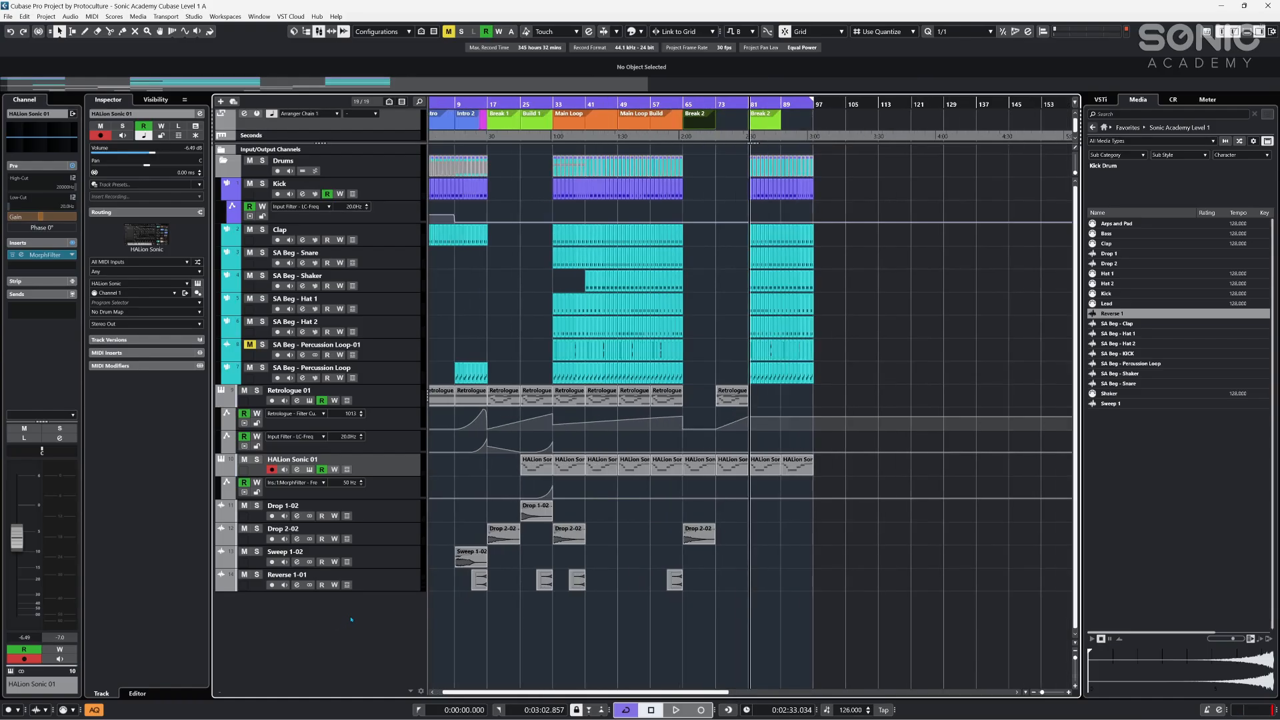
key("h")
left_click_drag(577, 544, 167, 541)
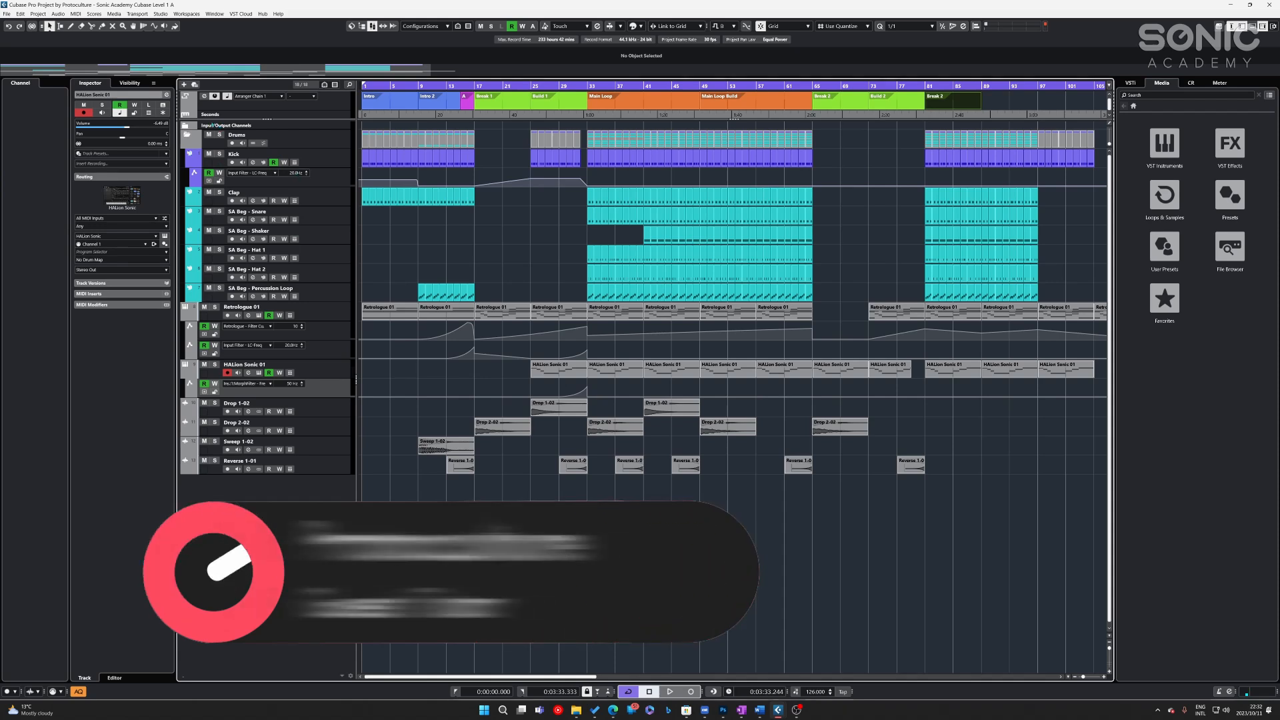
- Add a Padshop instrument track and load the Piano C6 120 sample from the Piano Samples folder into it
left_click(184, 84)
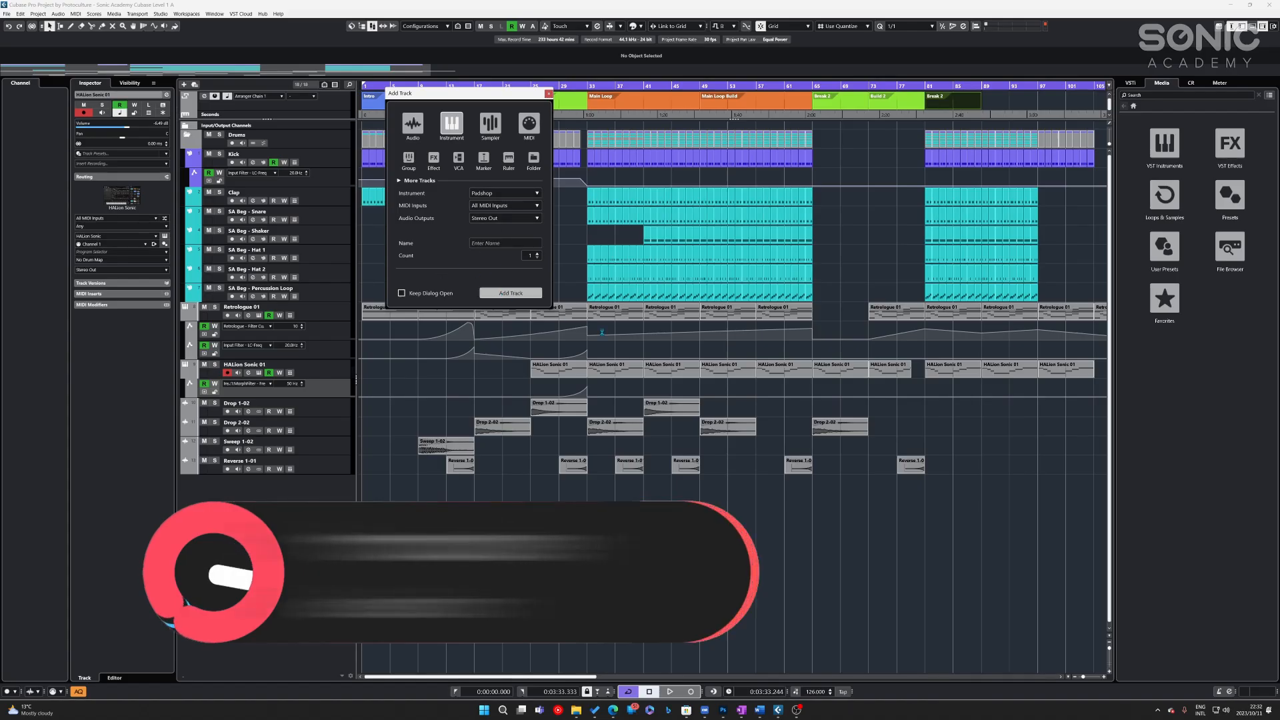
key("Return")
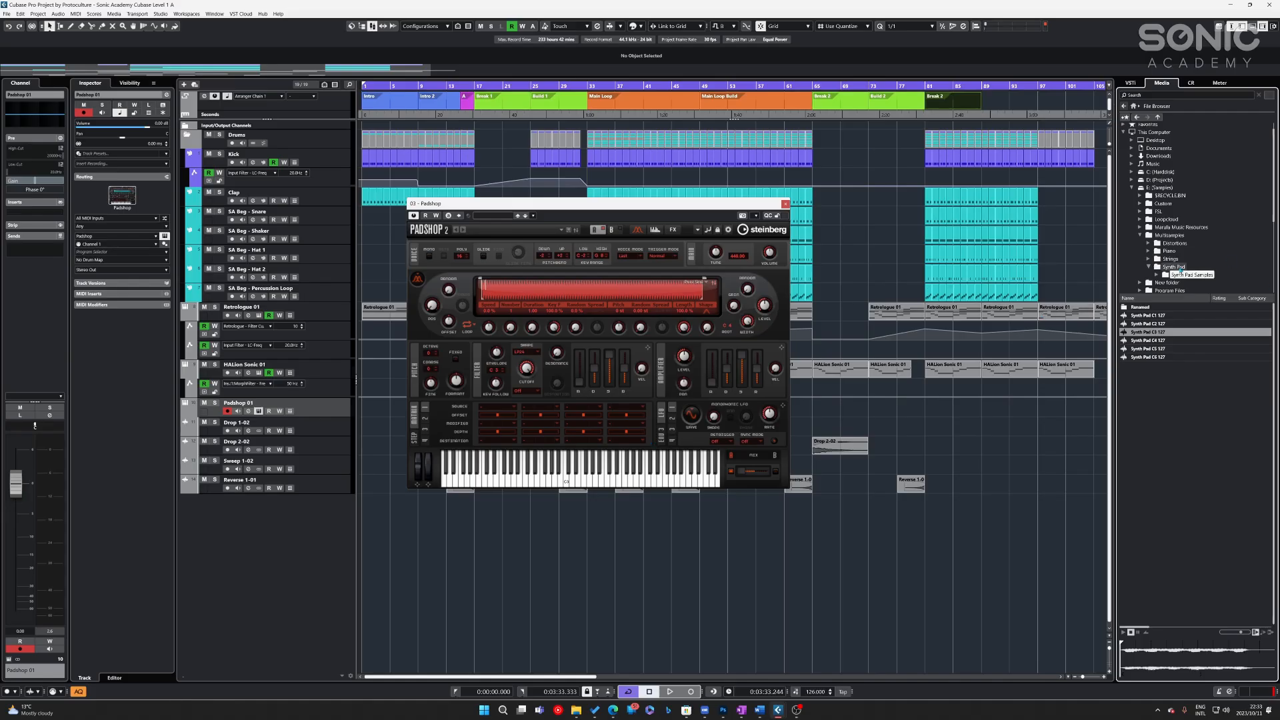
left_click(1171, 252)
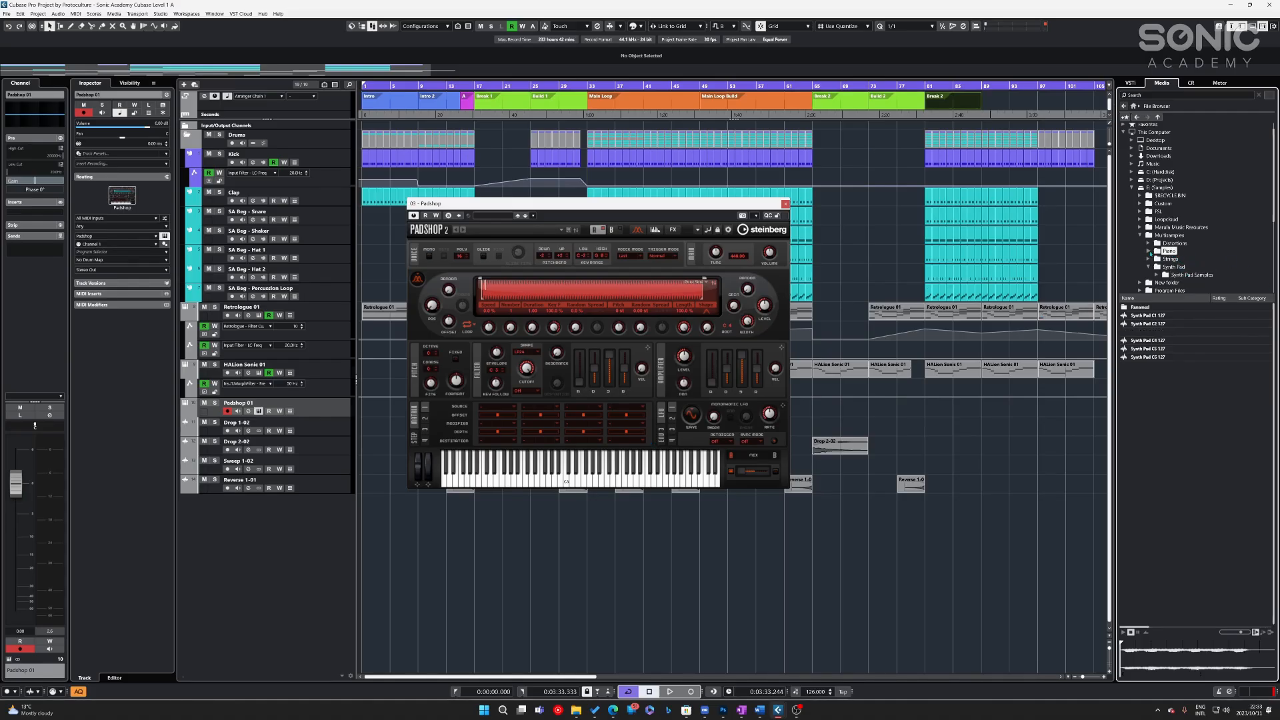
double_click(1144, 307)
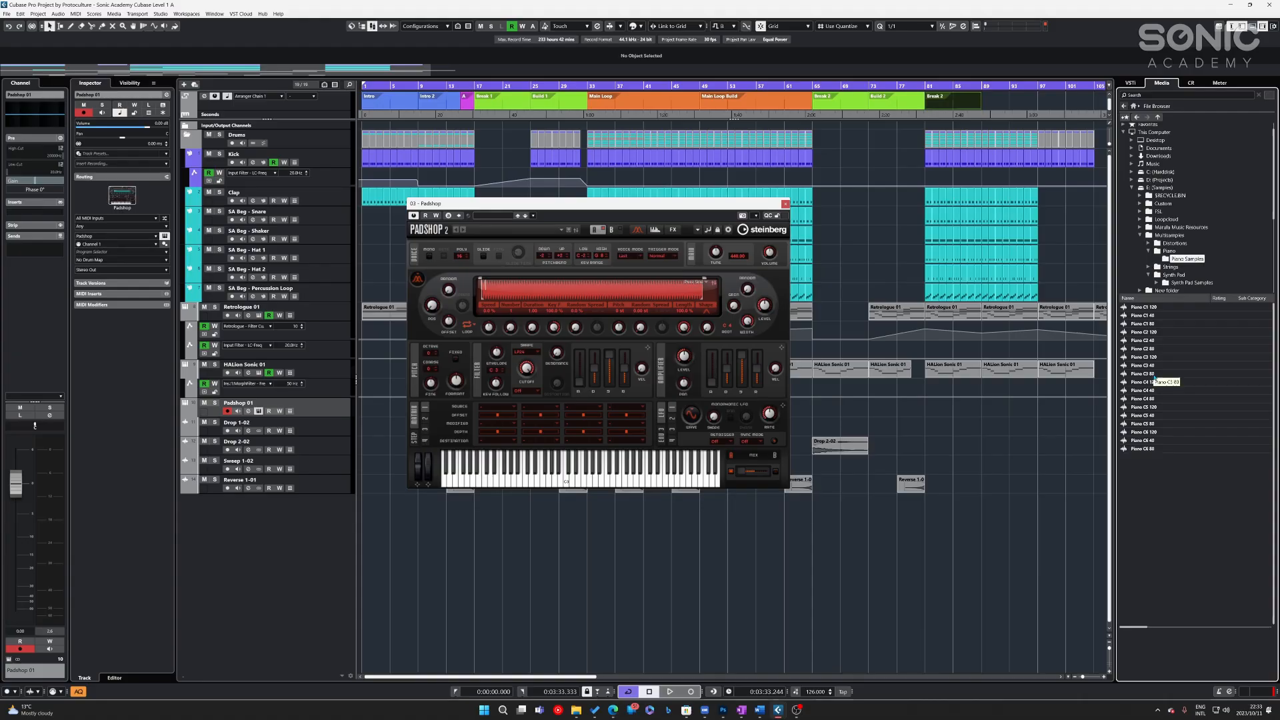
left_click(1143, 382)
left_click_drag(1143, 382, 503, 298)
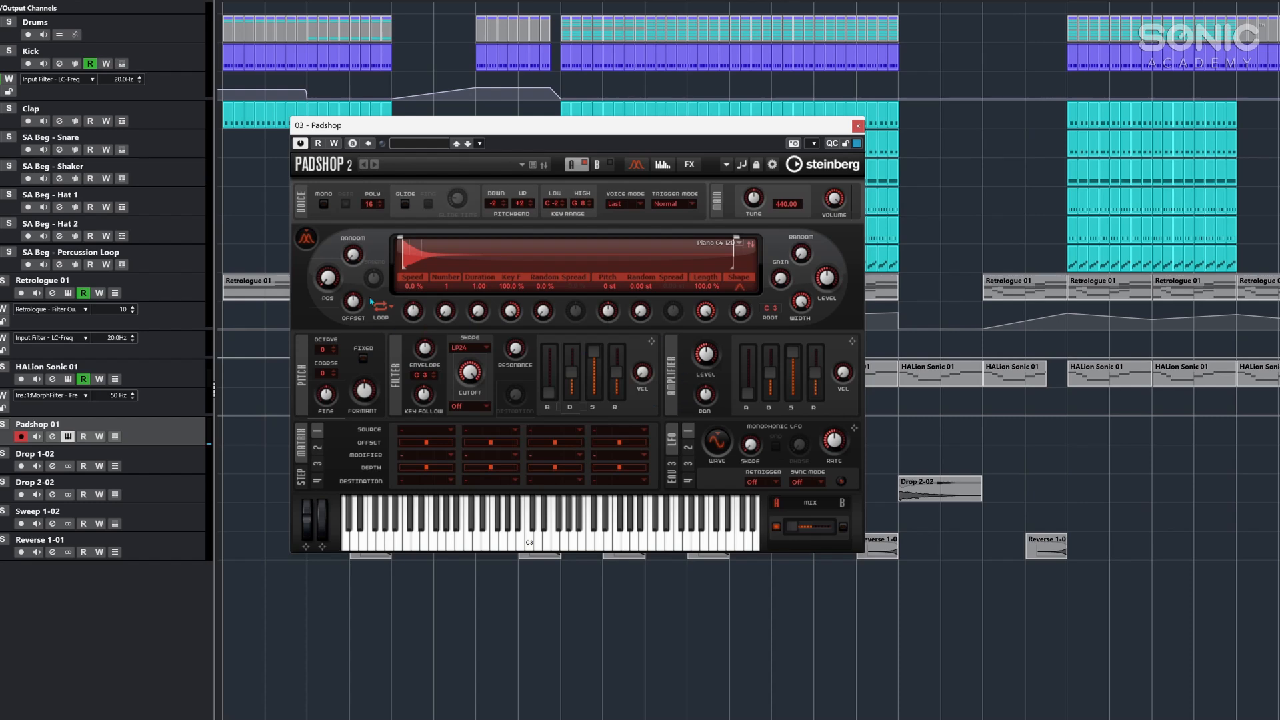
mouse_move(328, 281)
left_mouse_down()
mouse_move(328, 268)
mouse_move(326, 281)
left_mouse_up()
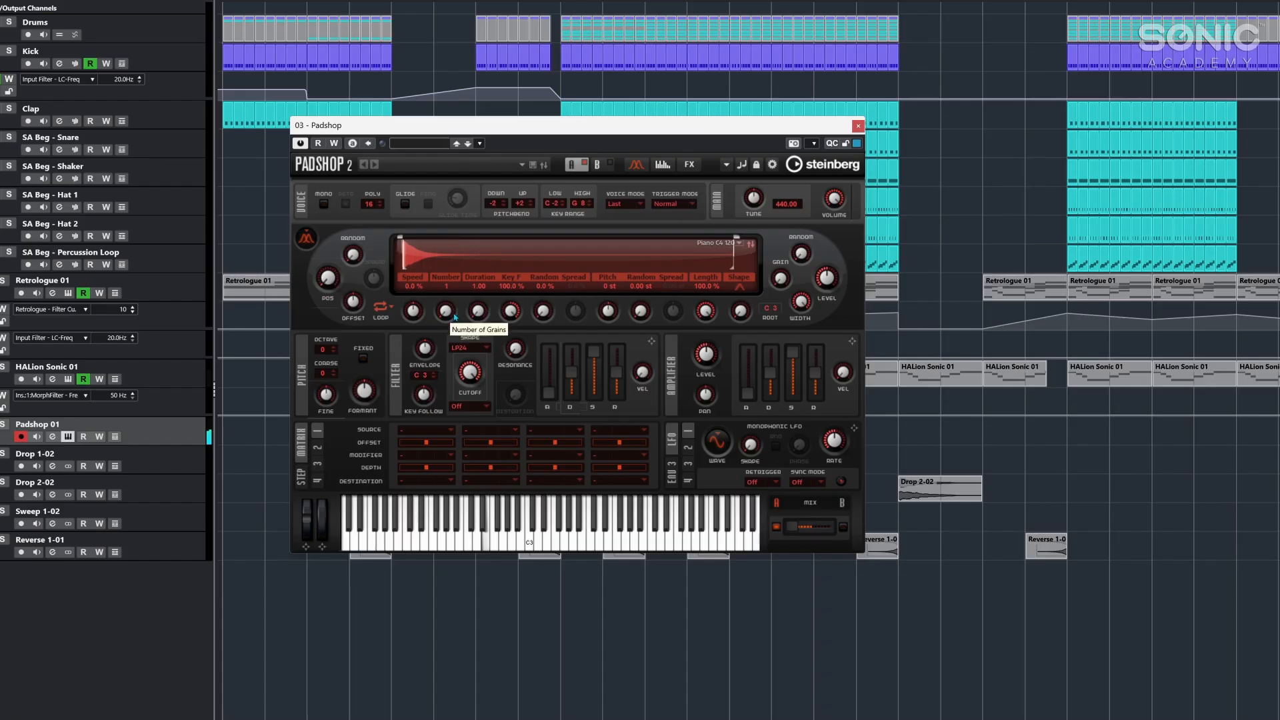
- Shape Padshop's grain oscillator by setting the speed to 46.0 %, raising the grain number and random spread, and setting the duration to 16.38
left_click_drag(445, 314, 412, 273)
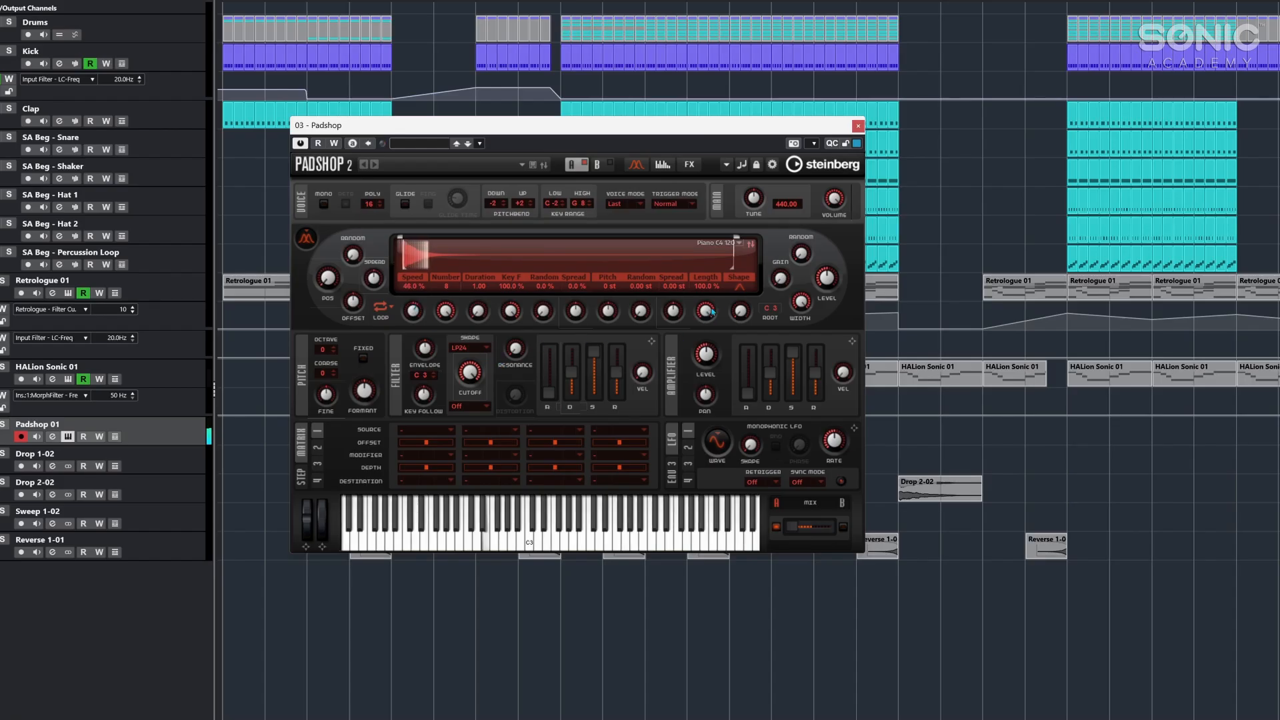
left_click_drag(577, 314, 595, 264)
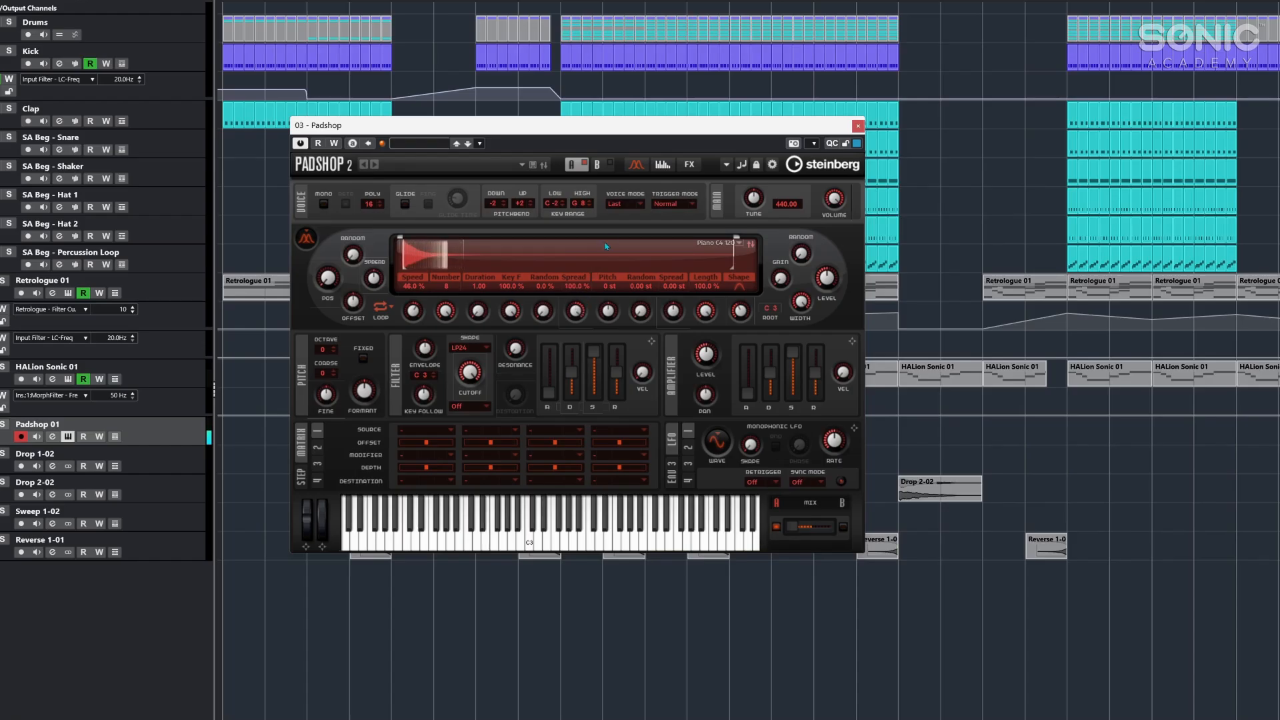
left_click_drag(576, 311, 590, 364)
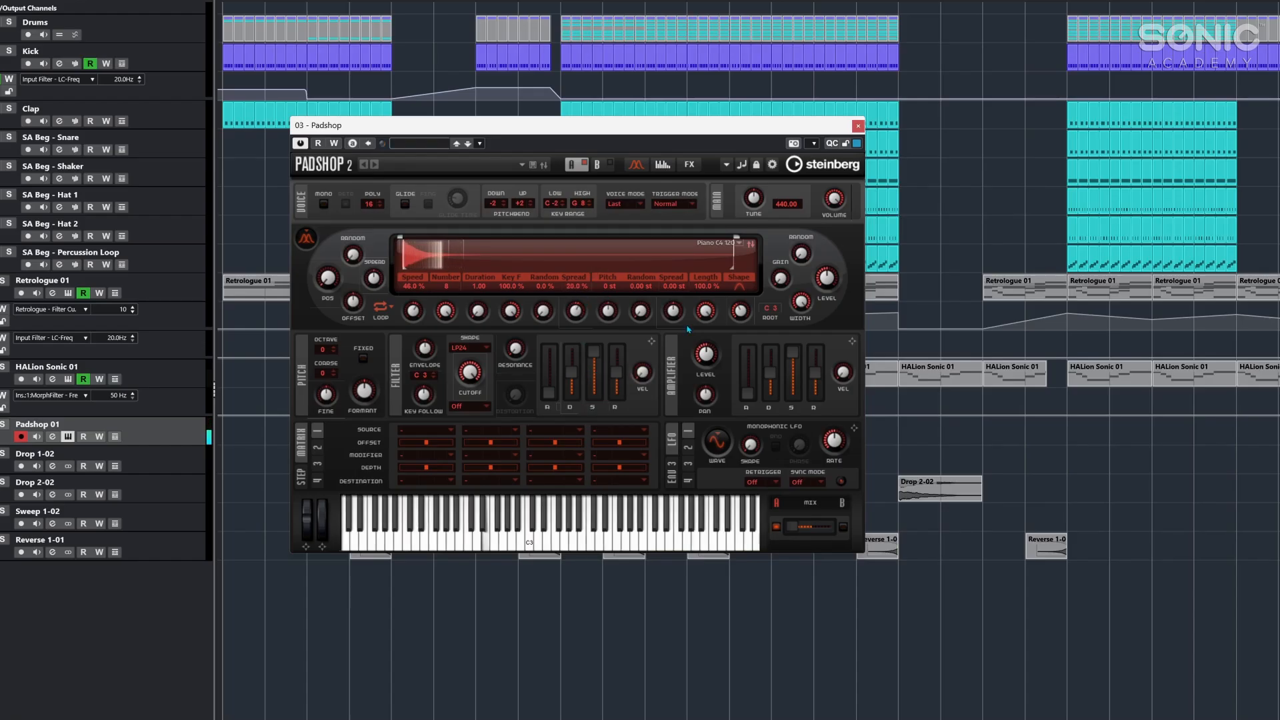
left_click_drag(478, 311, 508, 226)
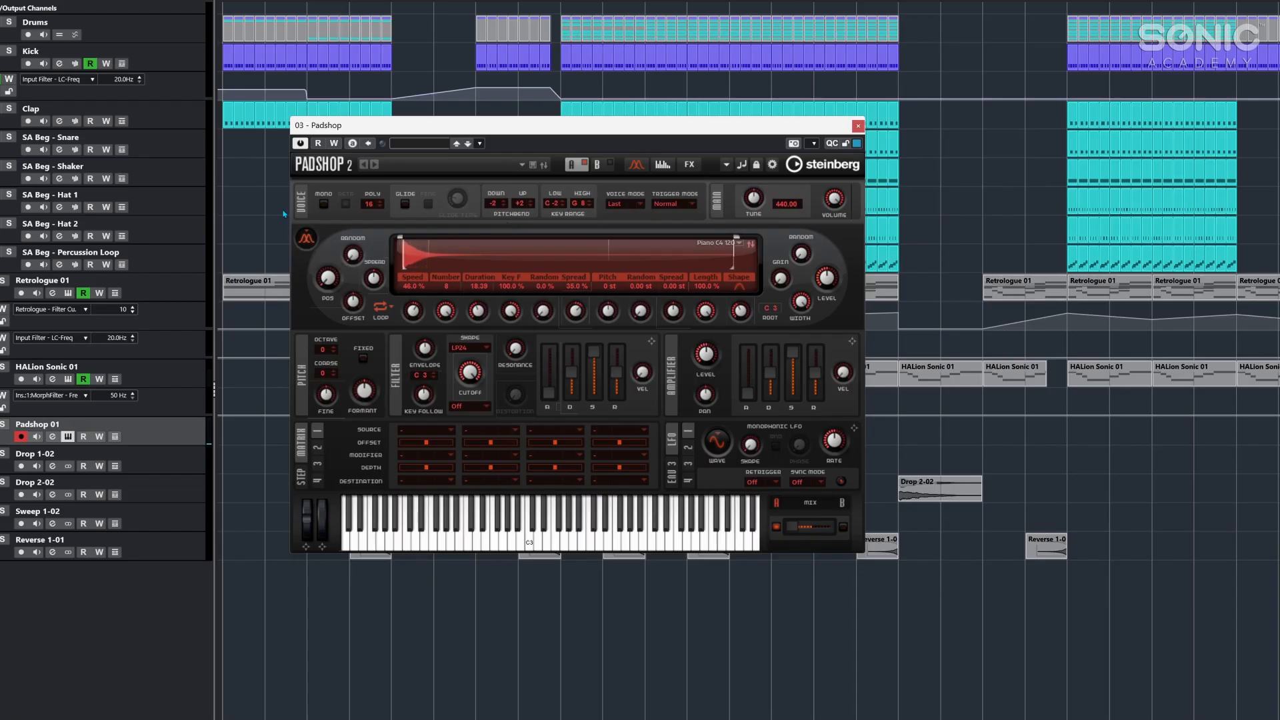
- Switch the oscillator to spectral mode with speed 2.8 %, random direction 41.5 %, purity 8.0 %, number 2.0 and spread 38.5 %
left_click(307, 237)
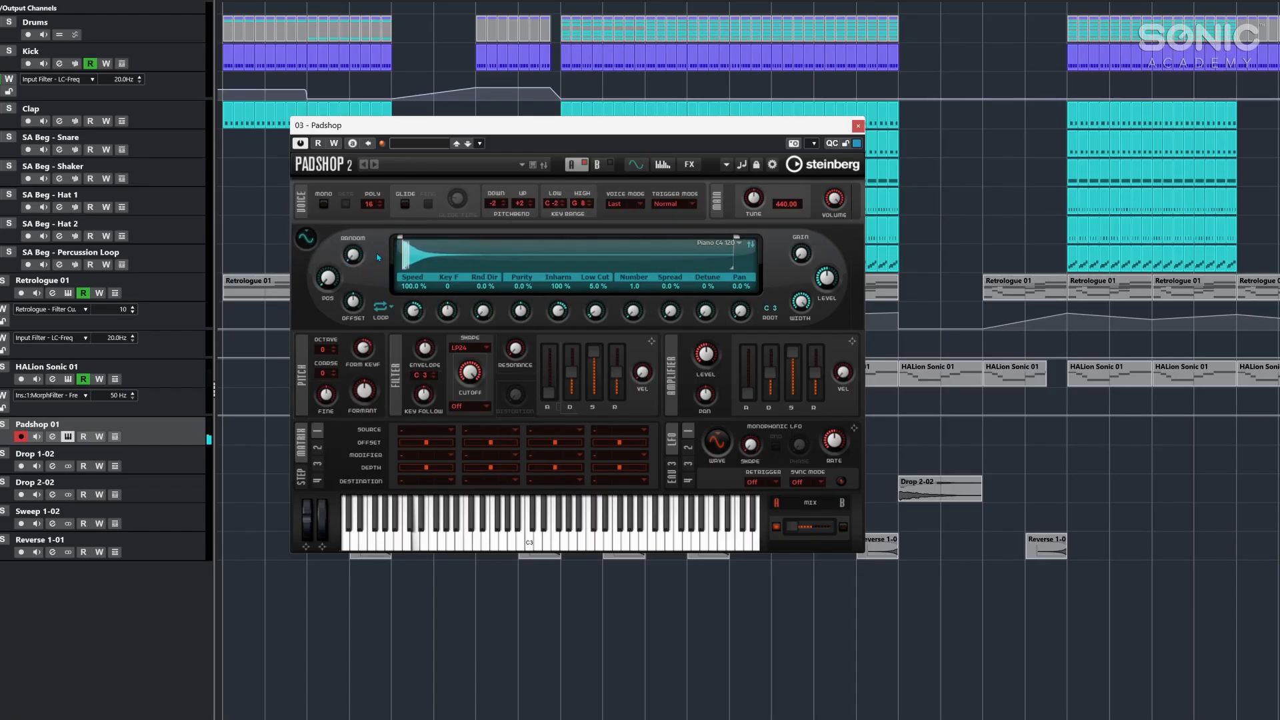
mouse_move(366, 258)
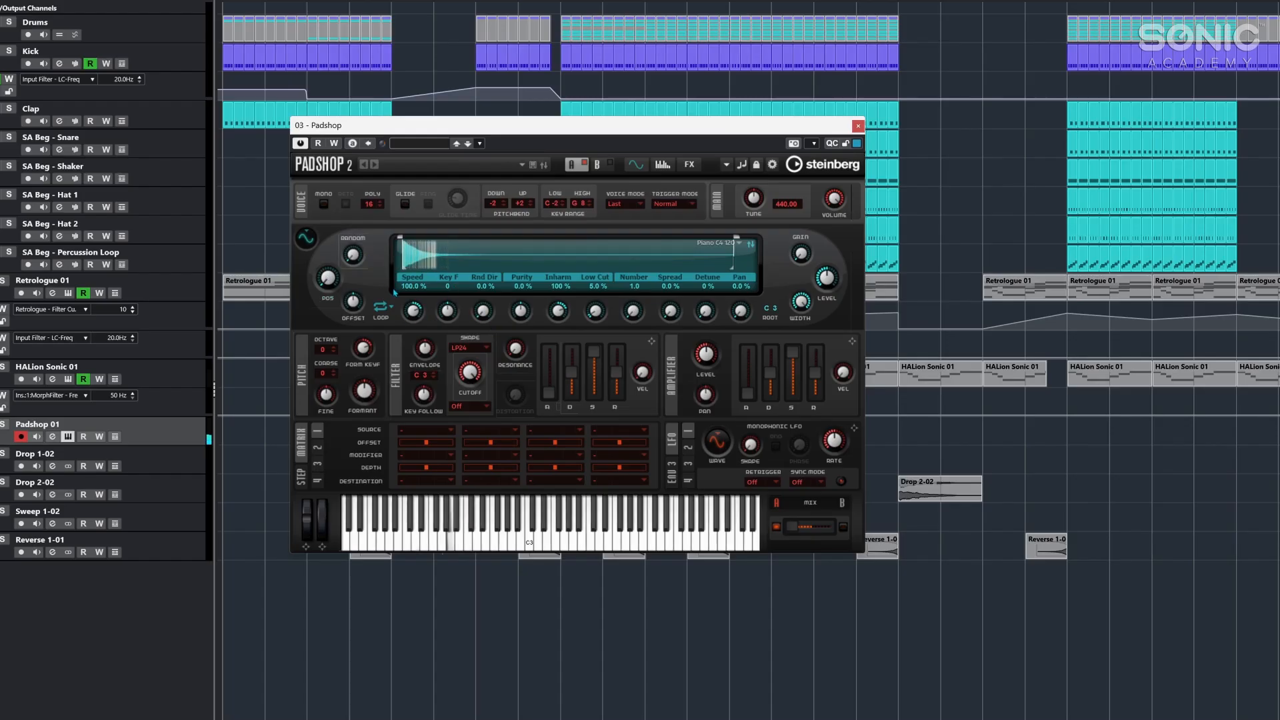
left_click_drag(408, 309, 434, 488)
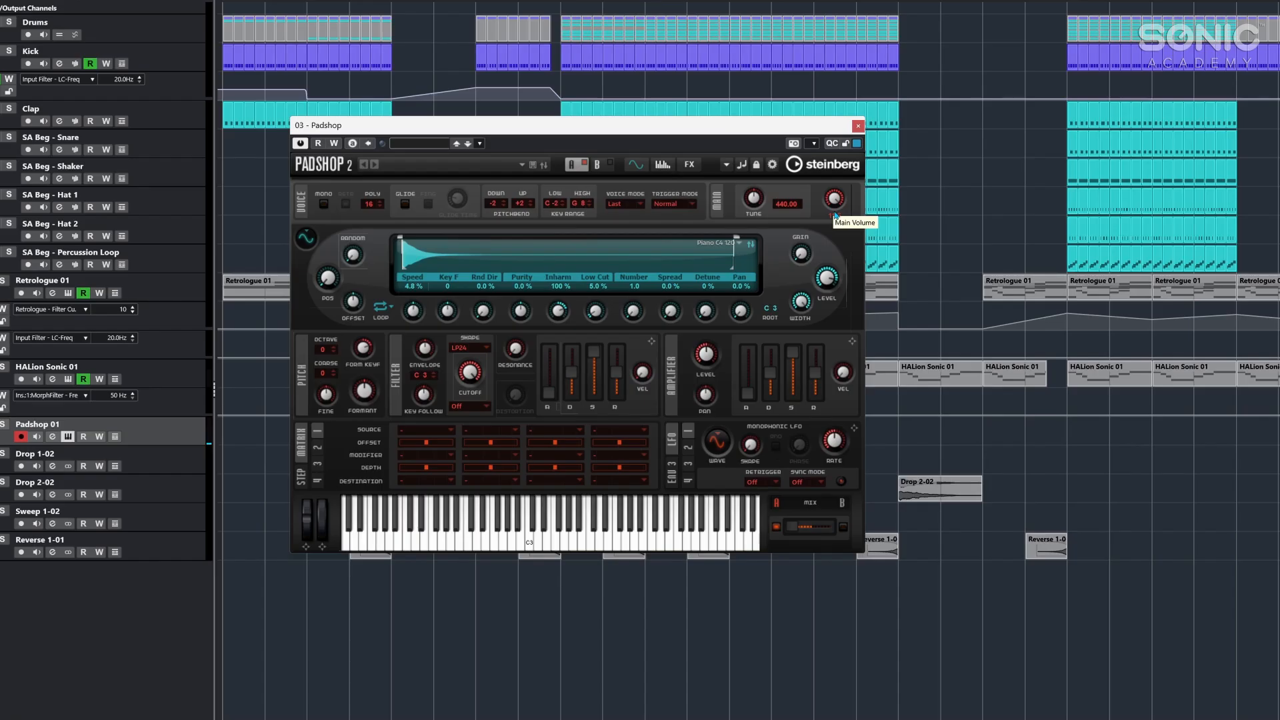
left_click_drag(419, 321, 415, 318)
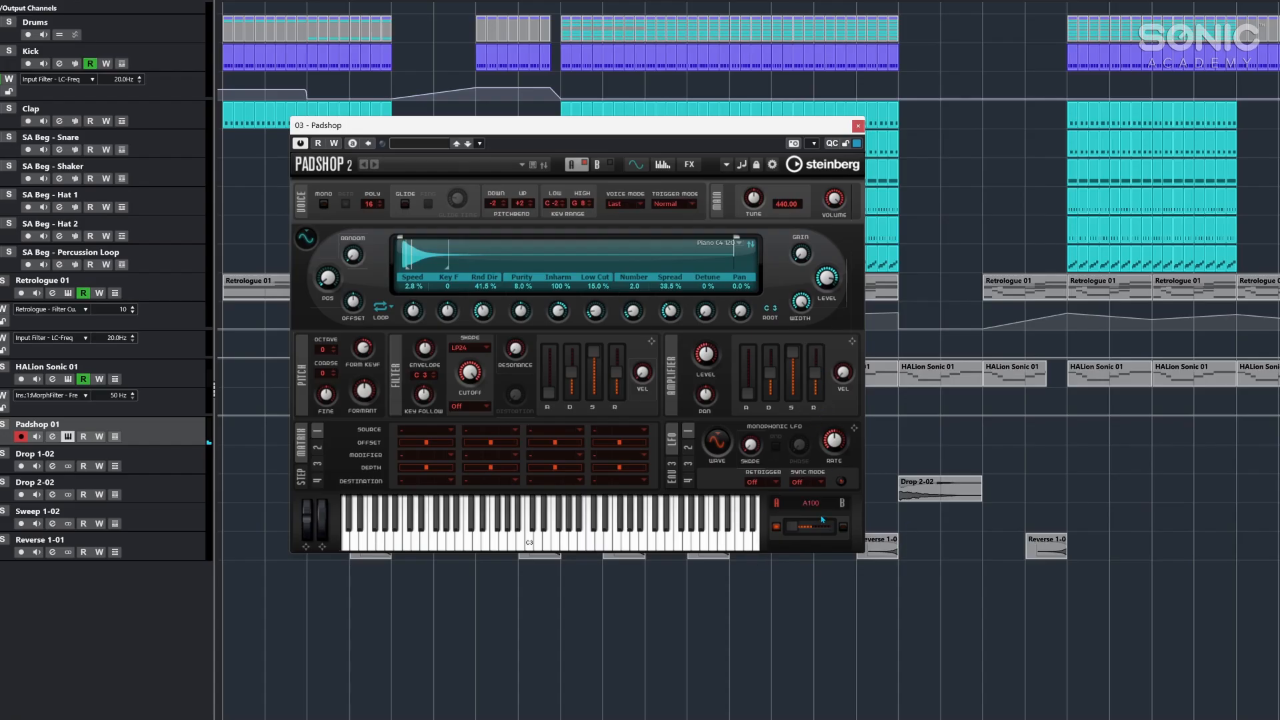
- Adjust Padshop's main volume and oscillator level, and set the filter envelope's release to 0 ms
mouse_move(835, 200)
left_mouse_down()
mouse_move(842, 238)
mouse_move(850, 210)
left_mouse_up()
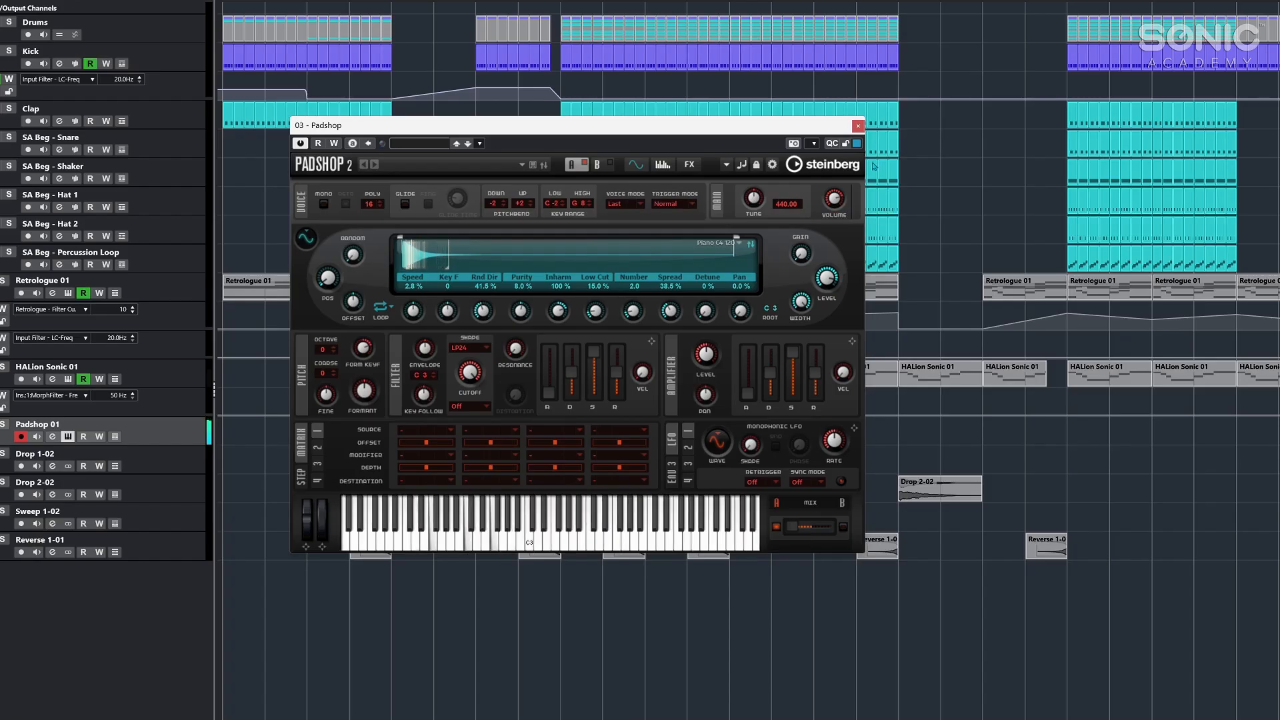
left_click_drag(831, 292, 843, 286)
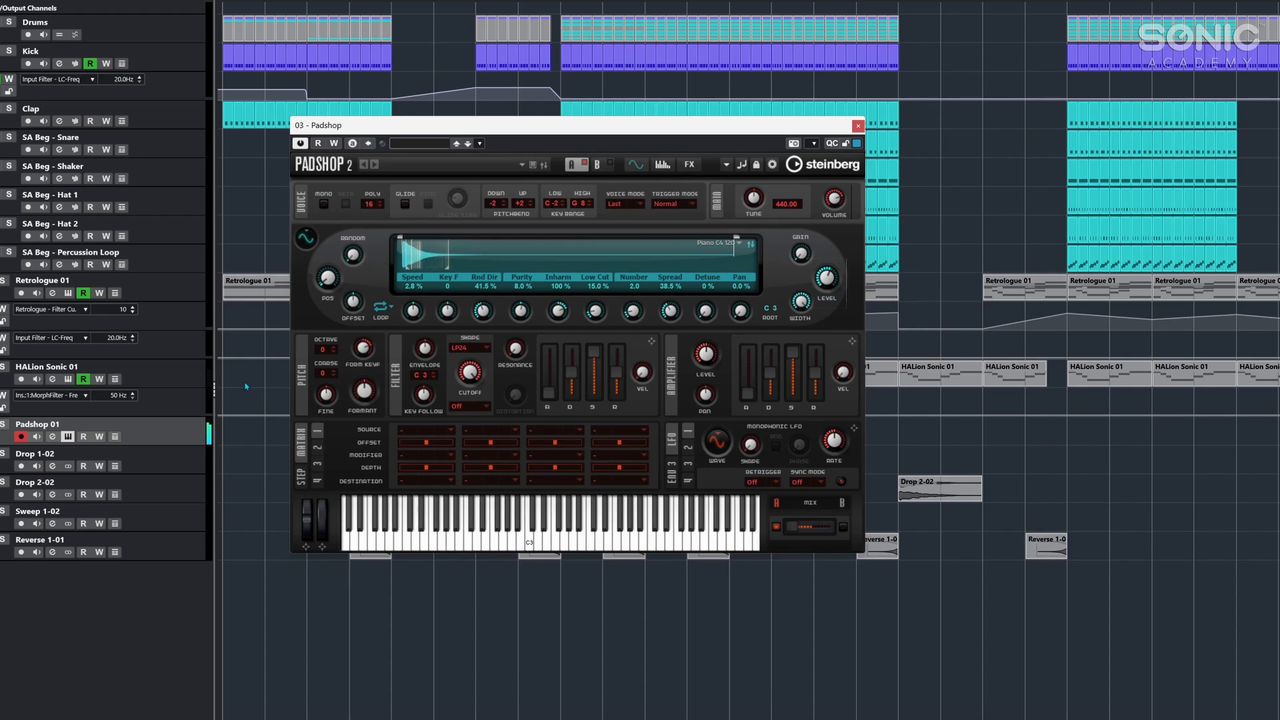
left_click_drag(615, 382, 615, 400)
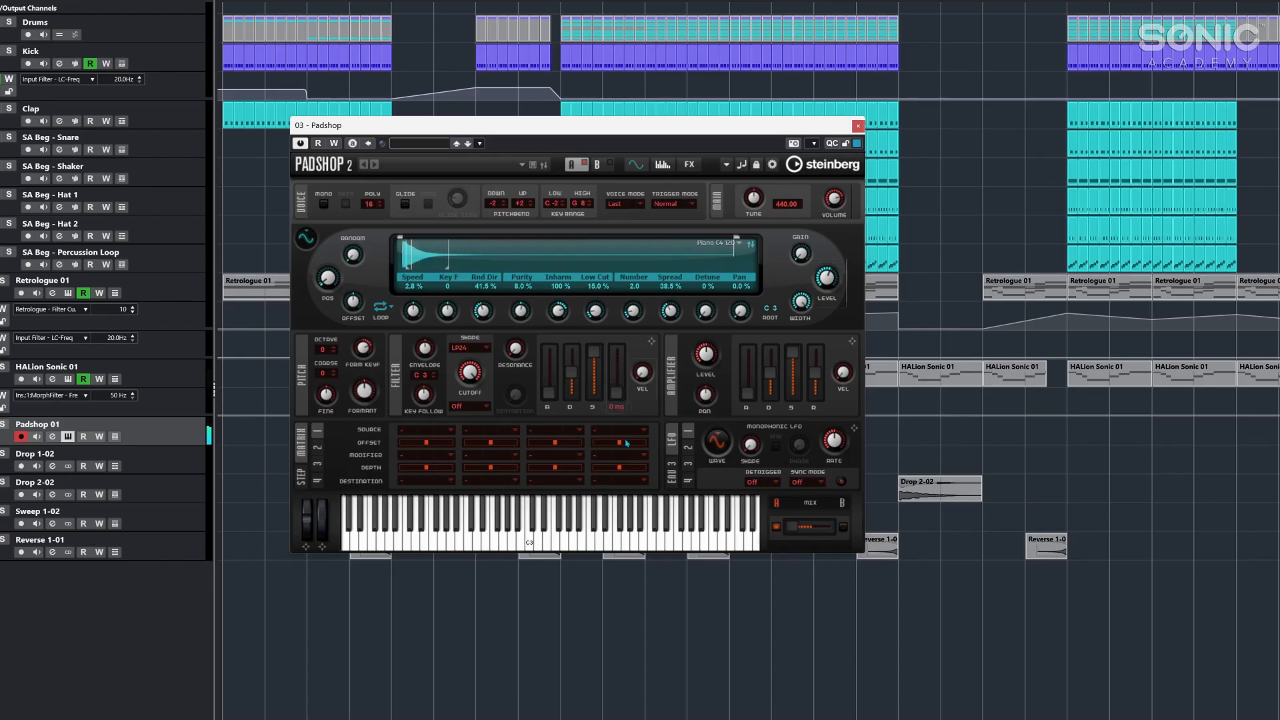
- Switch between Padshop's layers A and B to examine each one, and reposition the plugin window over the arrangement
left_click(597, 164)
left_click(571, 164)
left_click(597, 164)
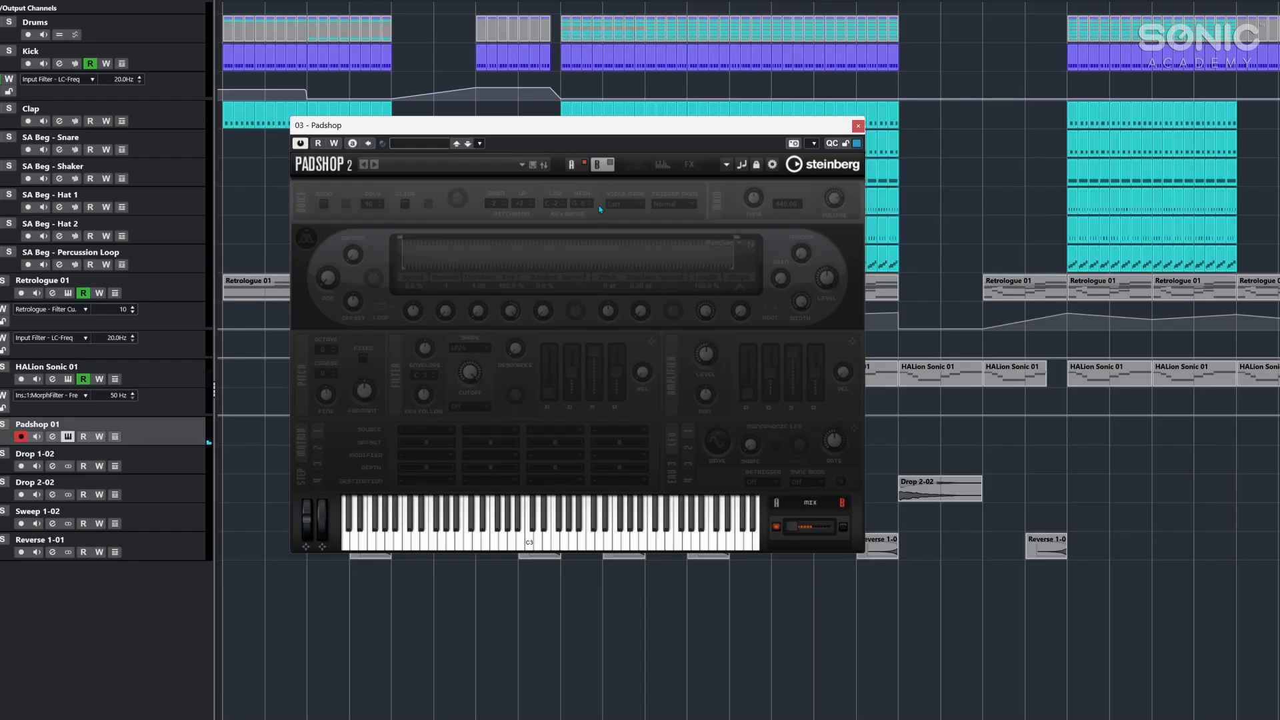
left_click_drag(679, 126, 682, 126)
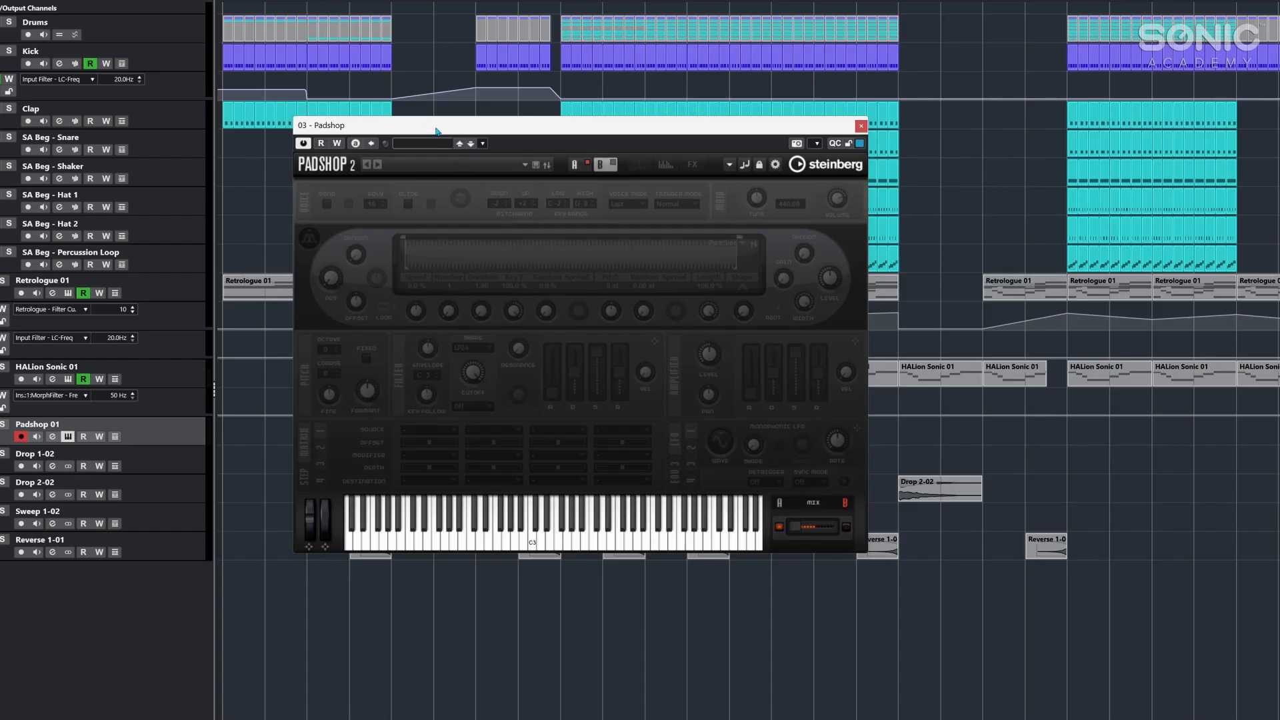
left_click_drag(436, 130, 394, 192)
- Audition a few Padshop presets, filter the preset list to the Strings category and load the Awakening preset
left_click(381, 205)
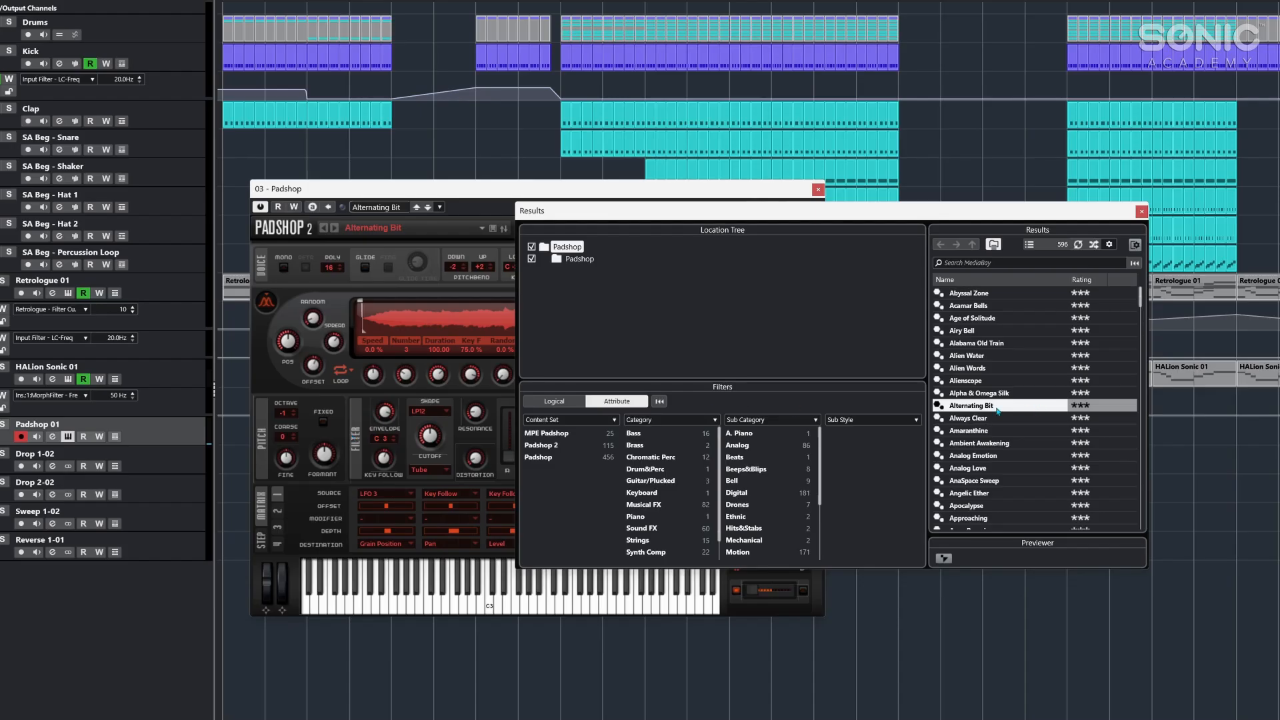
left_click(984, 419)
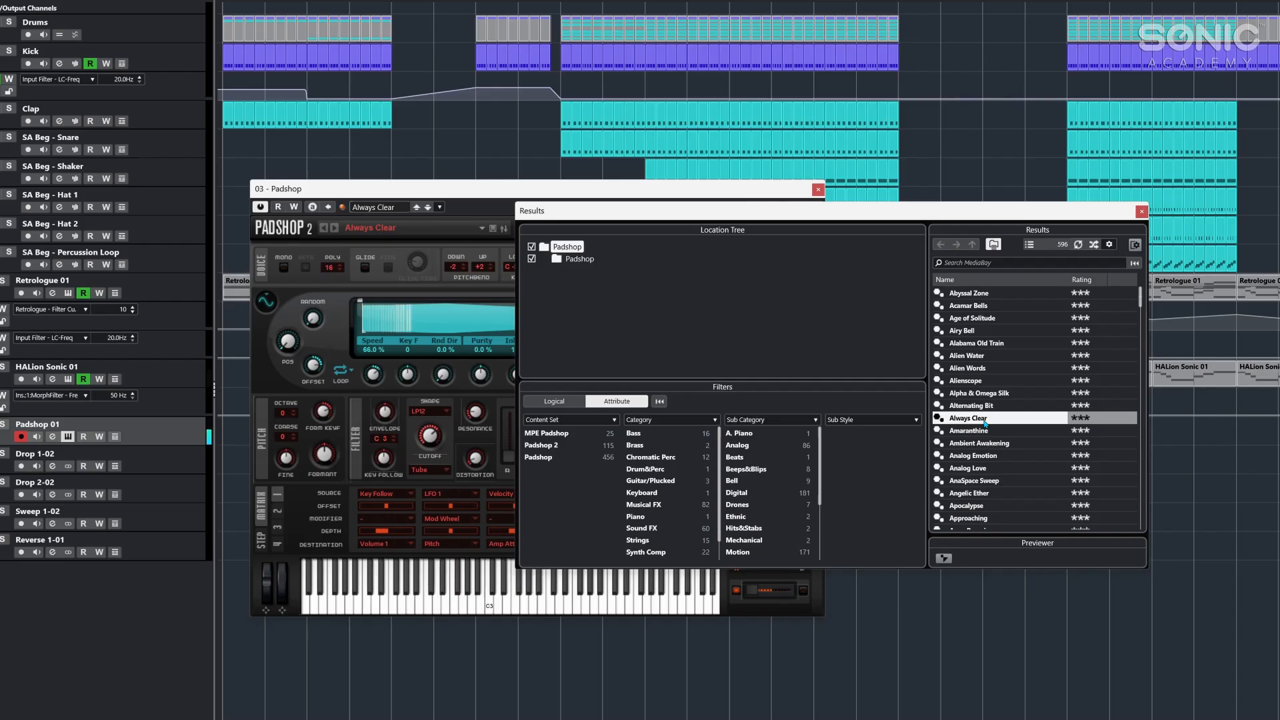
key("Down")
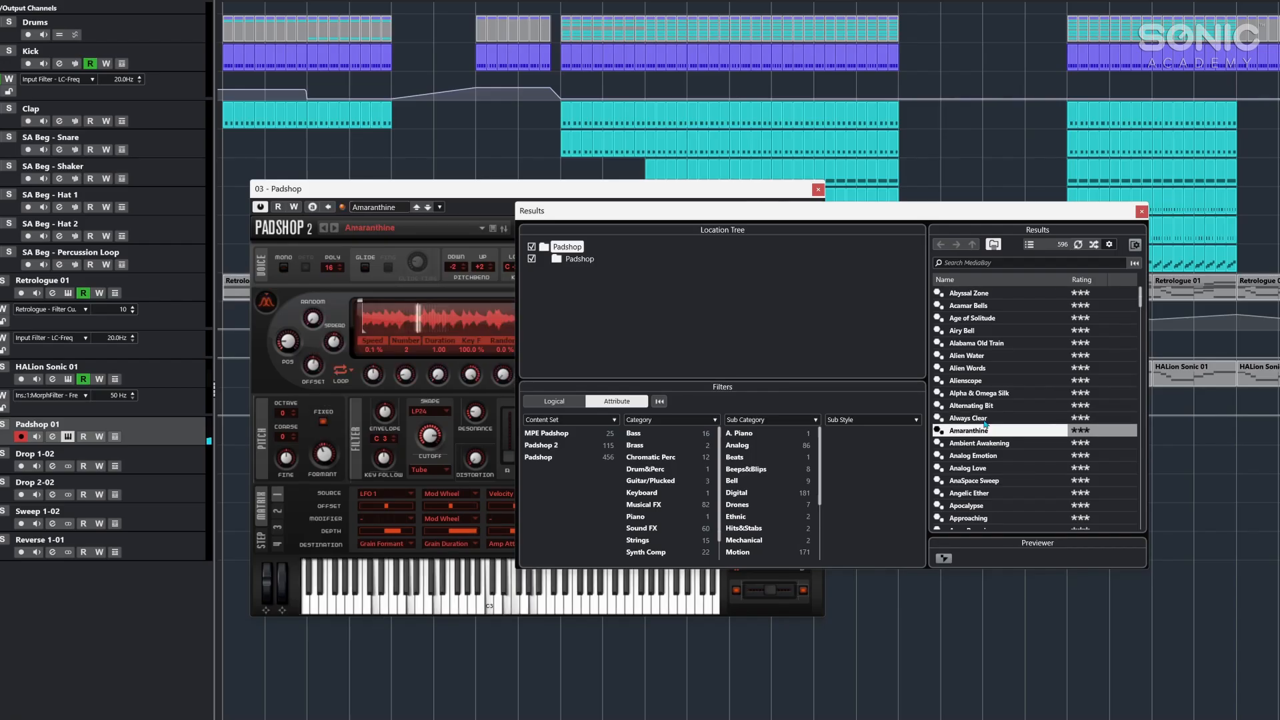
left_click(650, 543)
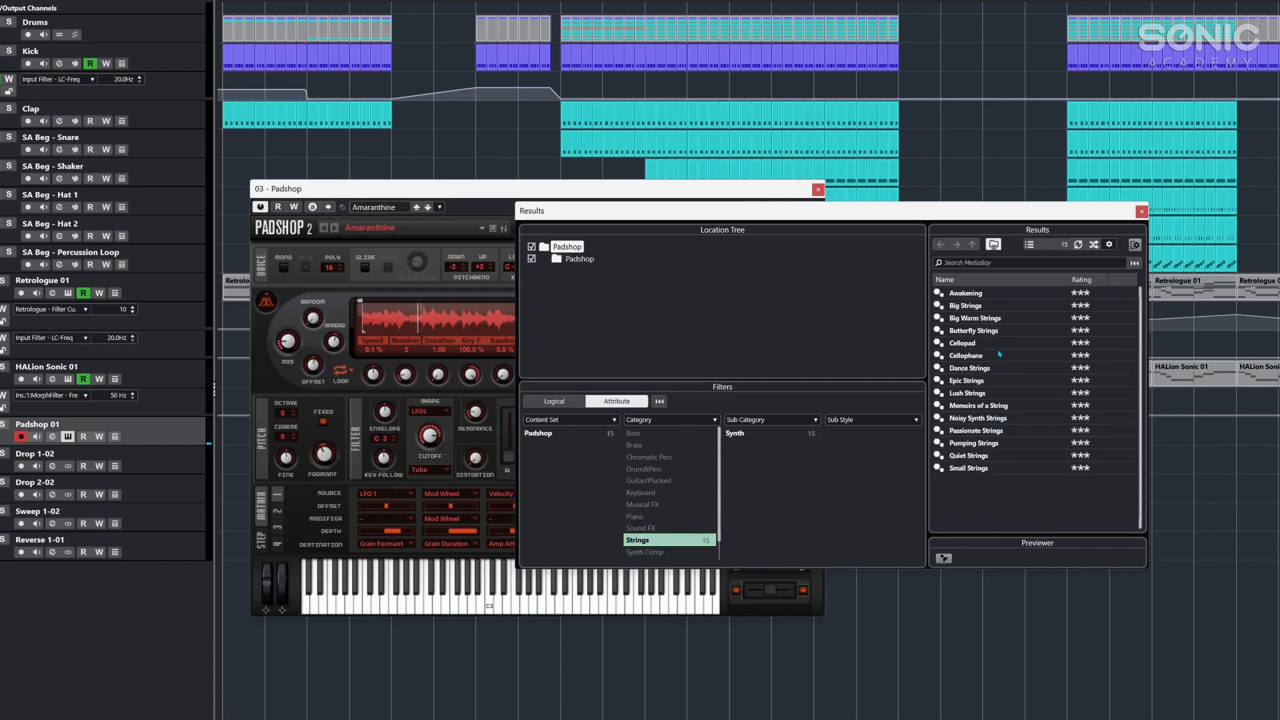
left_click(977, 296)
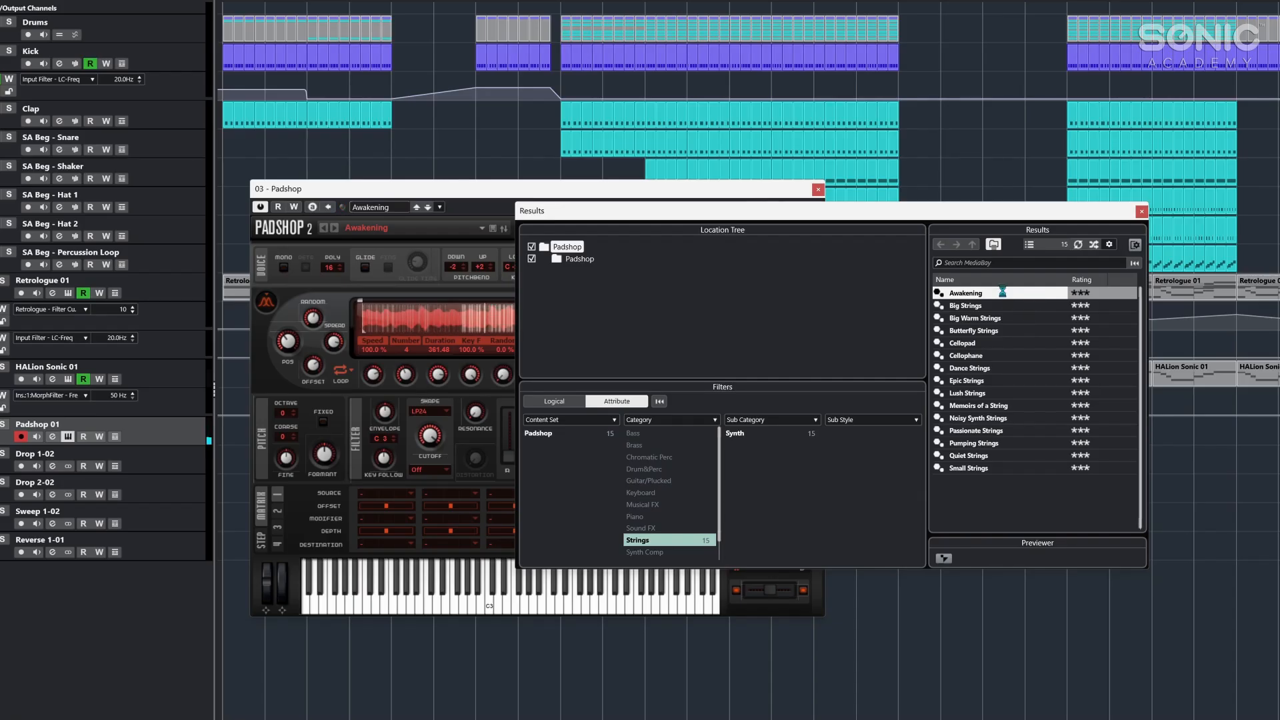
double_click(1004, 295)
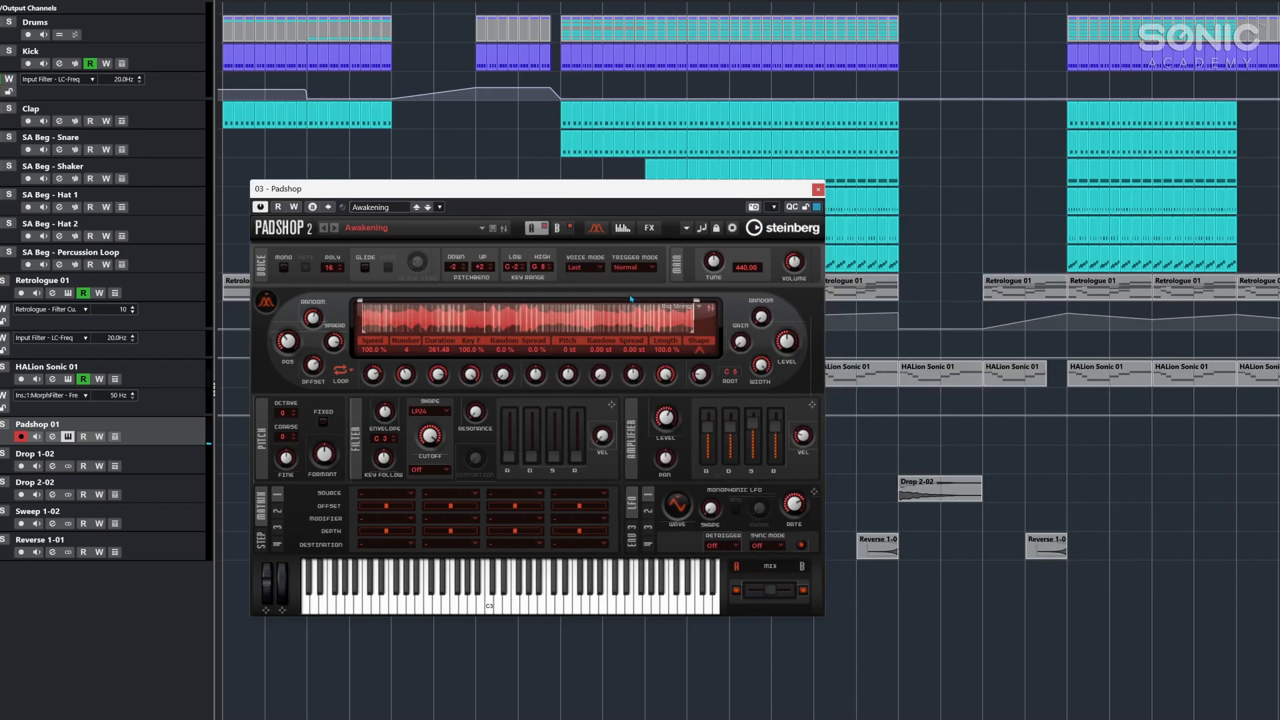
- Rate the Awakening preset five stars in the preset browser and close the Padshop window
left_click(439, 207)
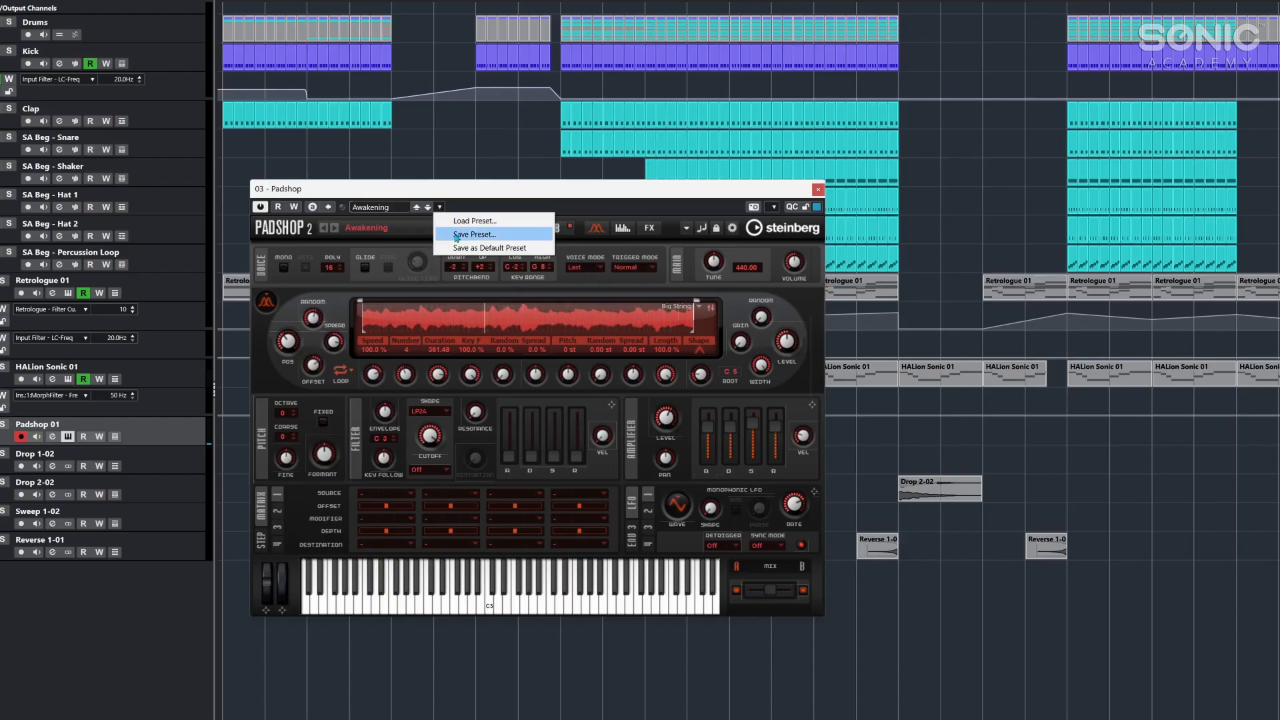
left_click(467, 216)
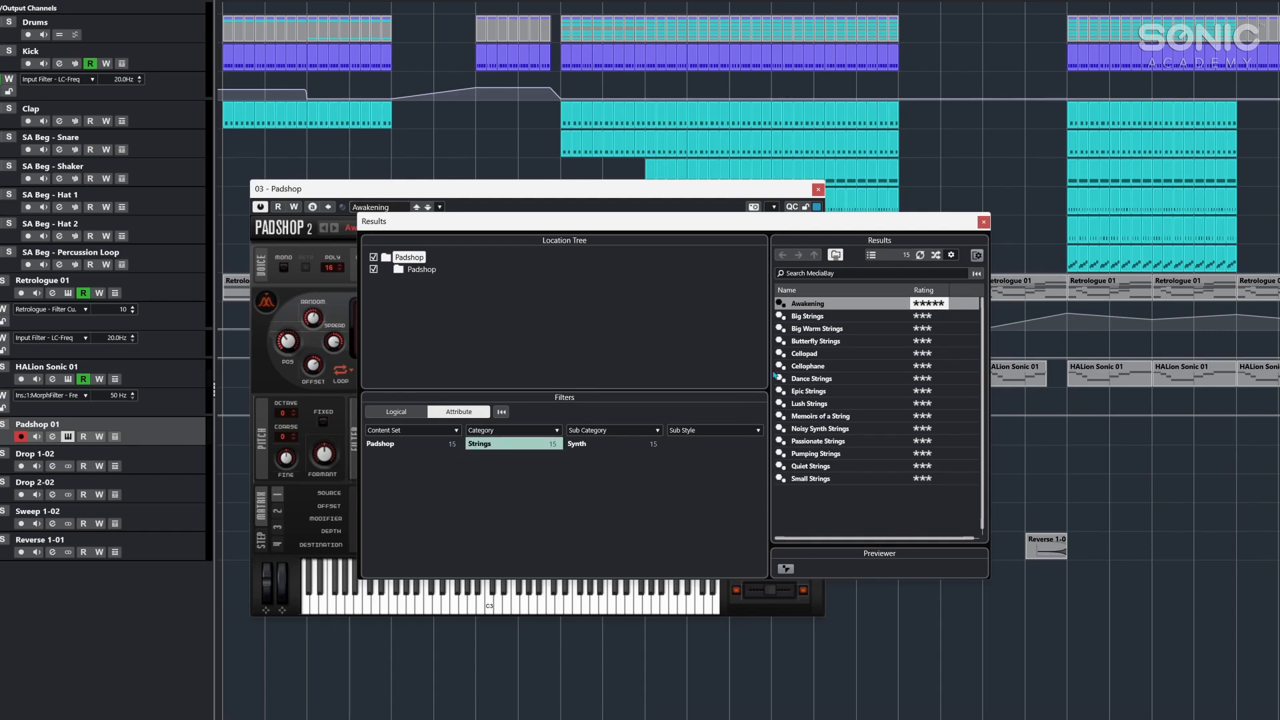
left_click(446, 114)
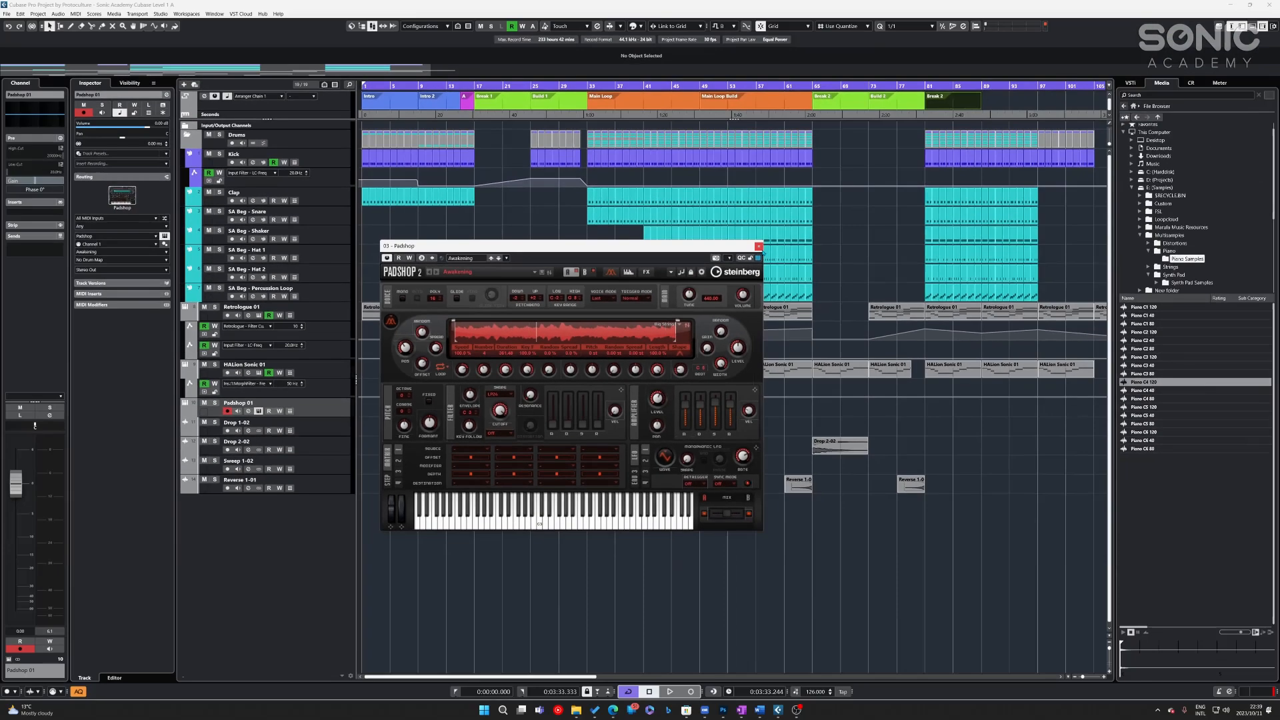
left_click(759, 246)
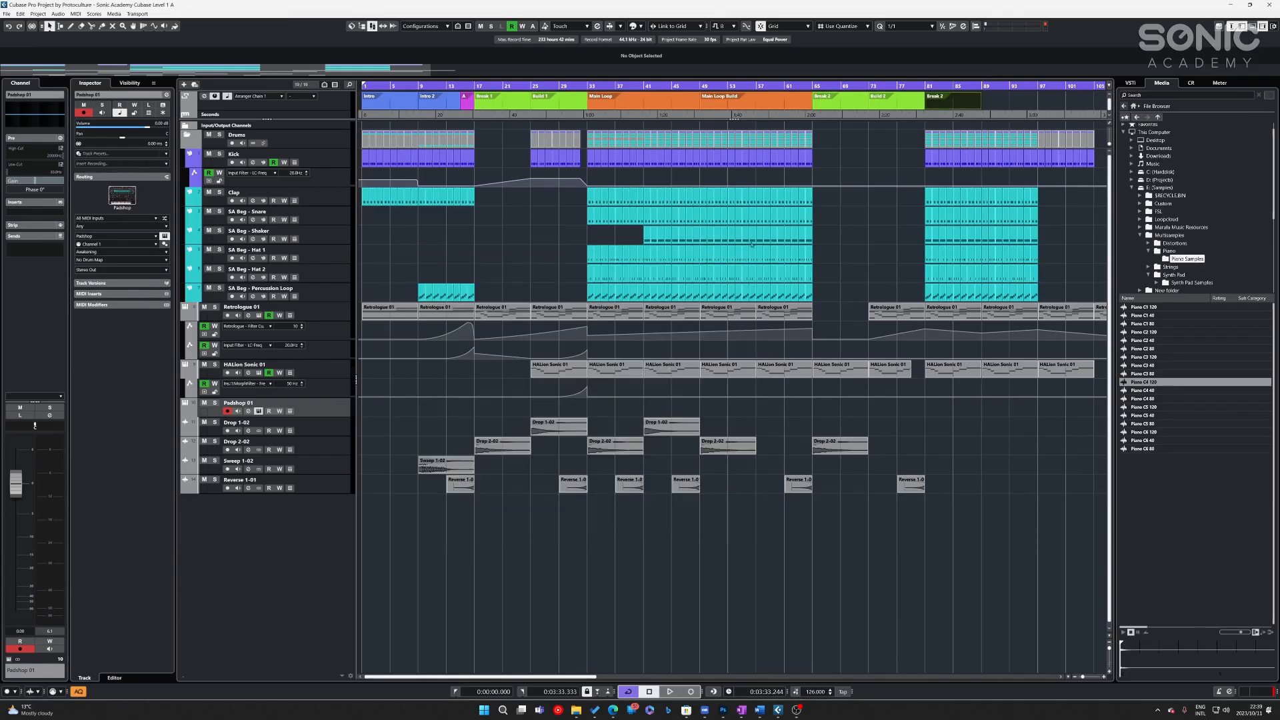
- Copy the Retrologue 01 part at bar 33 onto the Padshop 01 track and open the copy for note editing
left_click(598, 310)
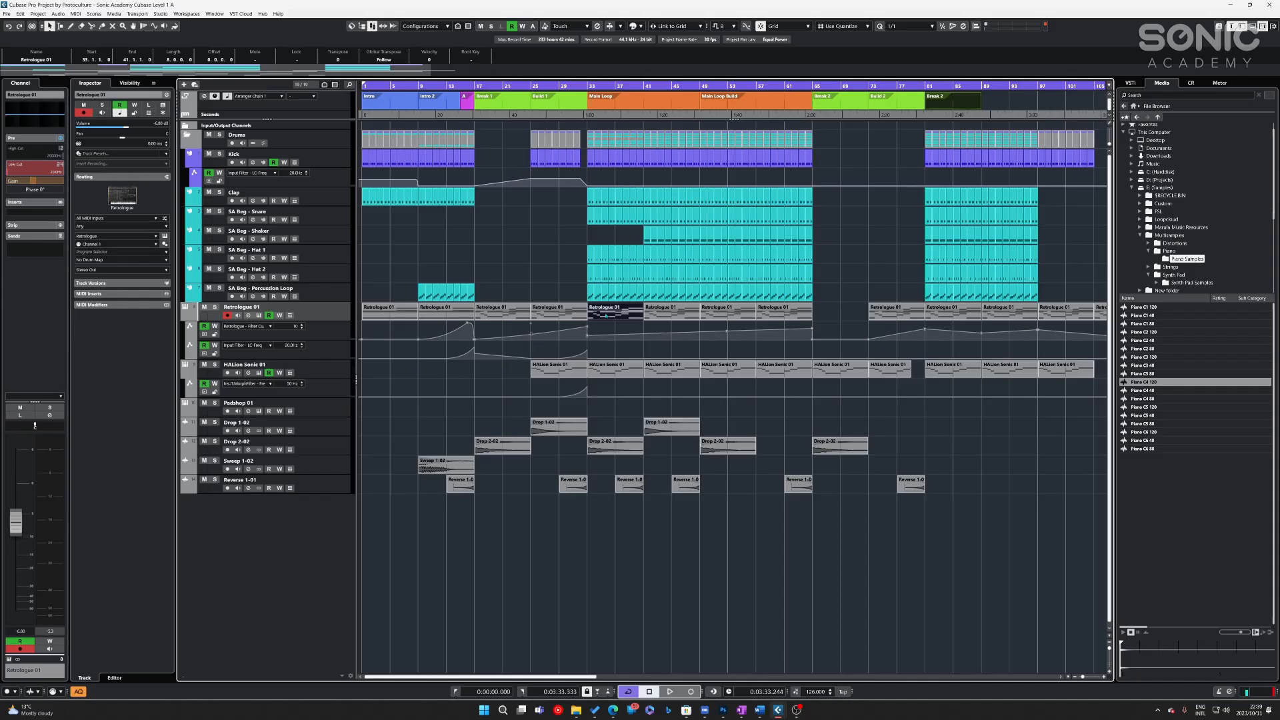
mouse_move(603, 311)
left_mouse_down()
mouse_move(623, 409)
mouse_move(605, 310)
left_mouse_up()
left_click(607, 413)
key("Return")
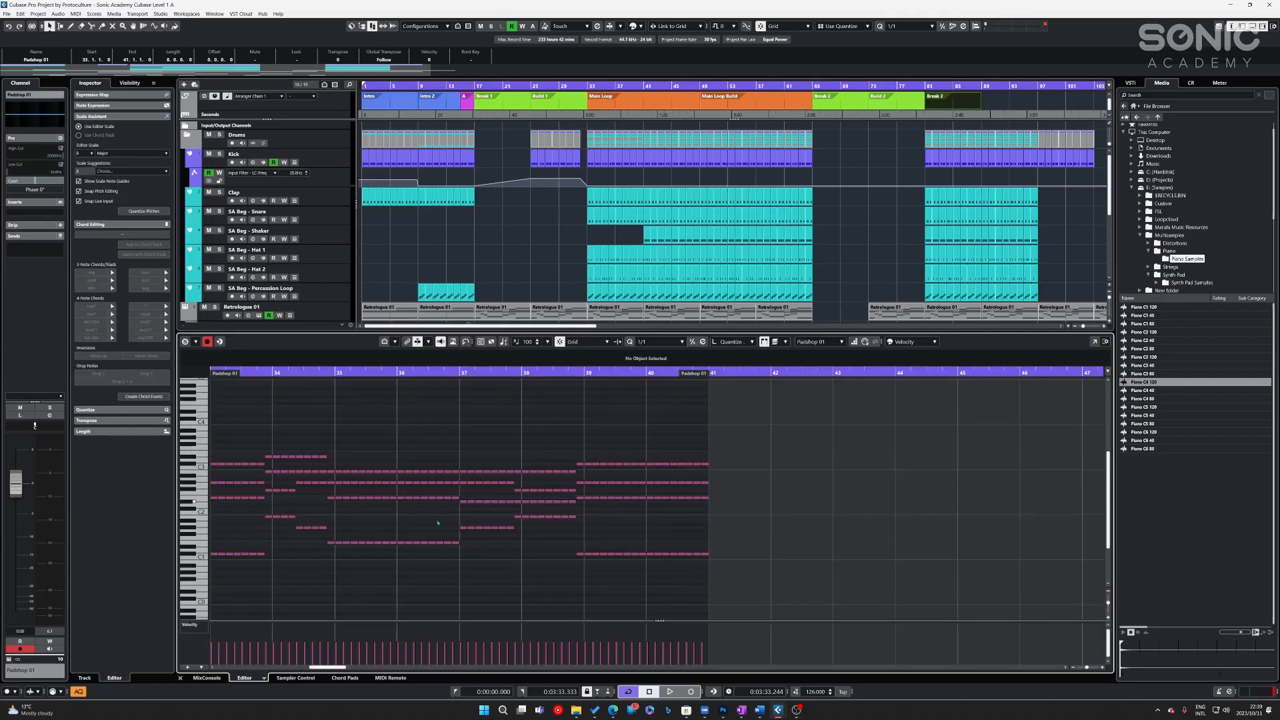
- Delete the repeated notes in the Padshop part, keeping only the first short note of each pitch at every chord change
left_click_drag(262, 452, 224, 583)
key("Delete")
left_click_drag(278, 526, 308, 470)
key("Delete")
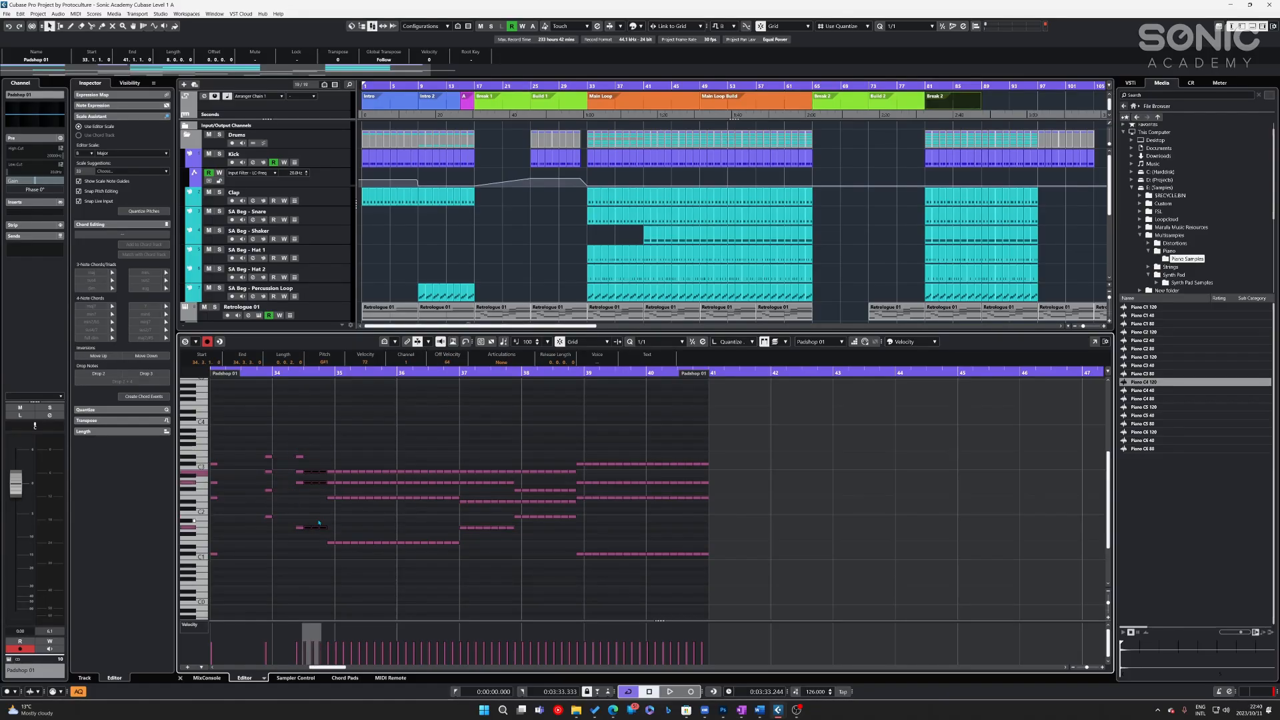
key("Delete")
left_click_drag(340, 552, 459, 462)
key("Delete")
left_click_drag(472, 539, 513, 459)
key("Delete")
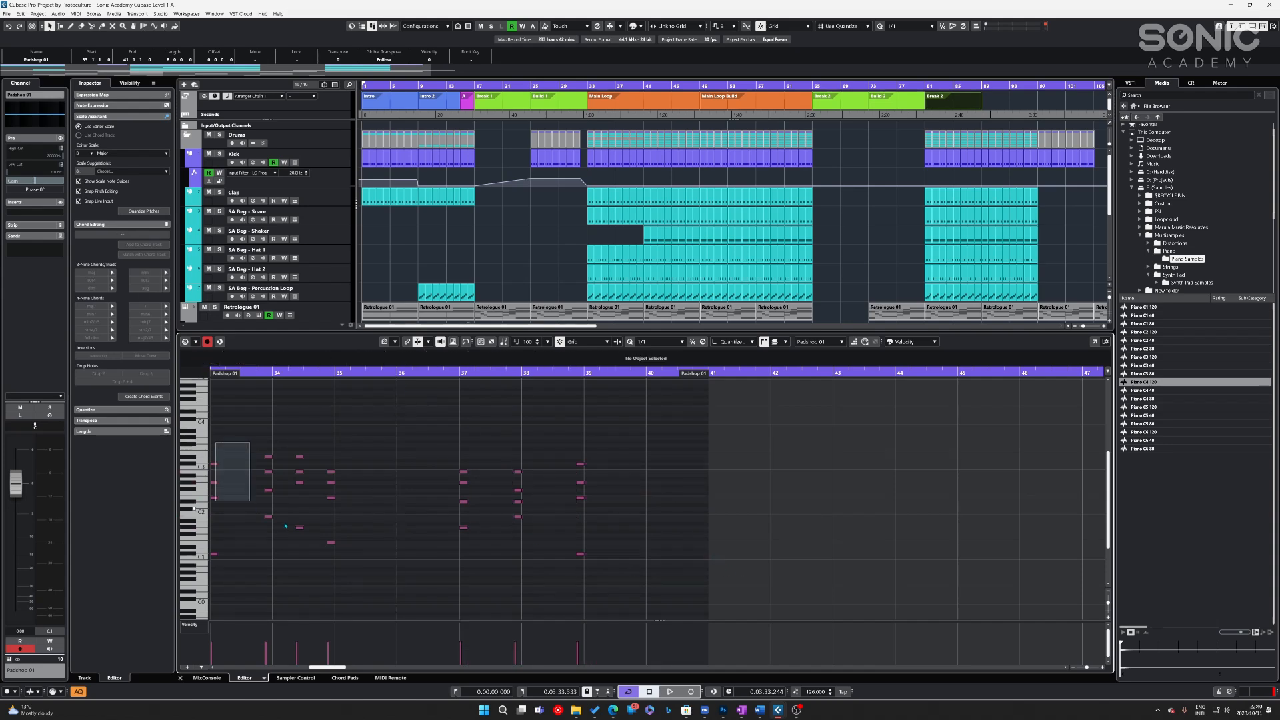
- Try stretching all the remaining chord notes together to about one bar, and undo the length change
scroll(220, 453, "left", 3)
left_click_drag(817, 572, 385, 404)
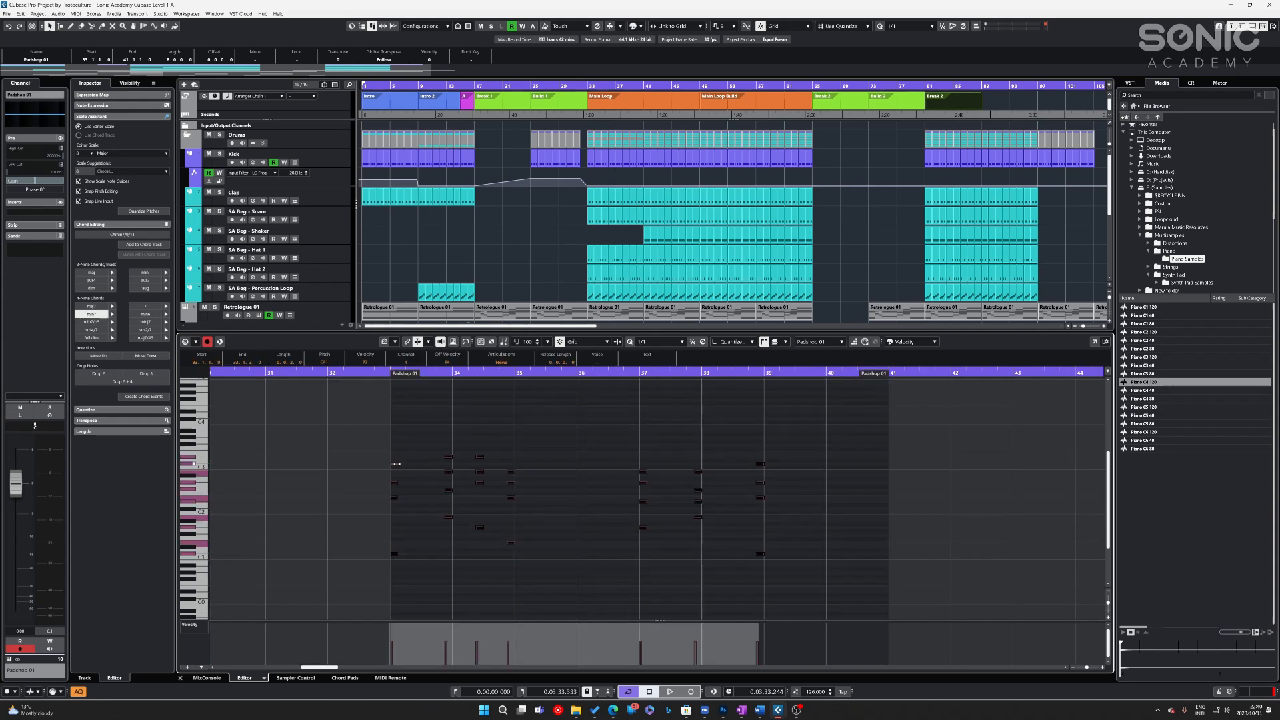
left_click_drag(395, 465, 453, 465)
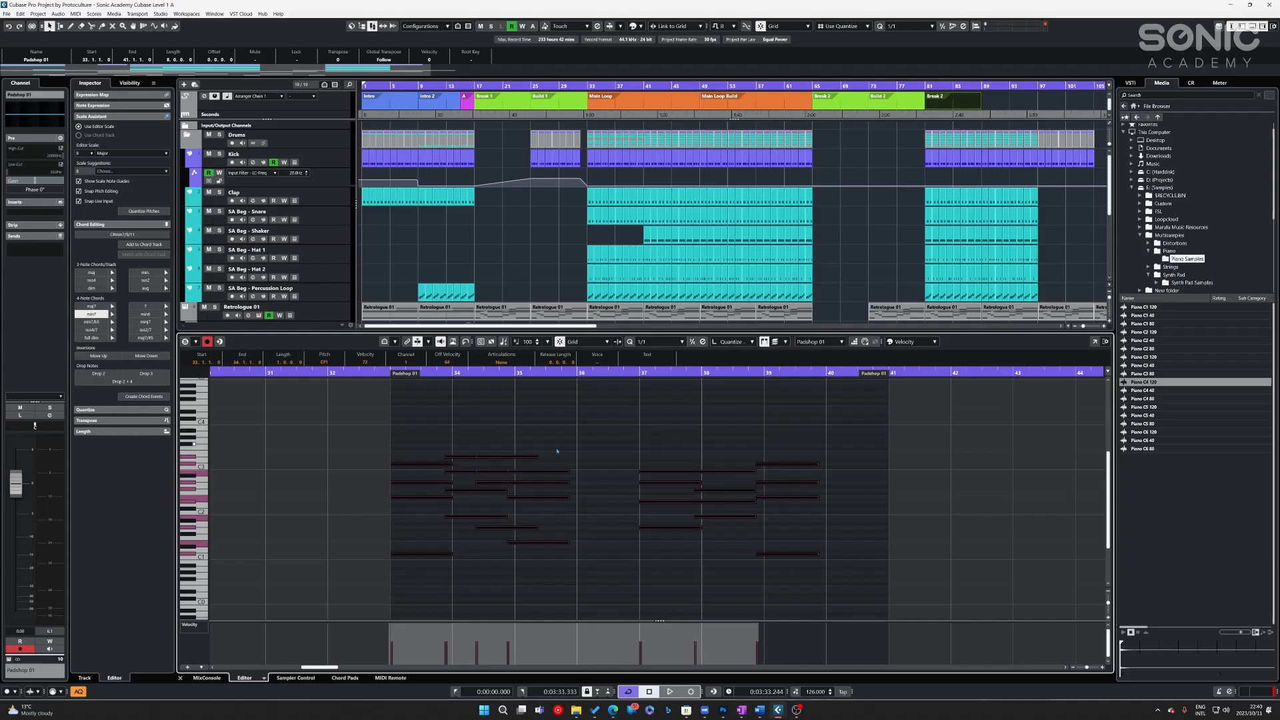
key("ctrl+z")
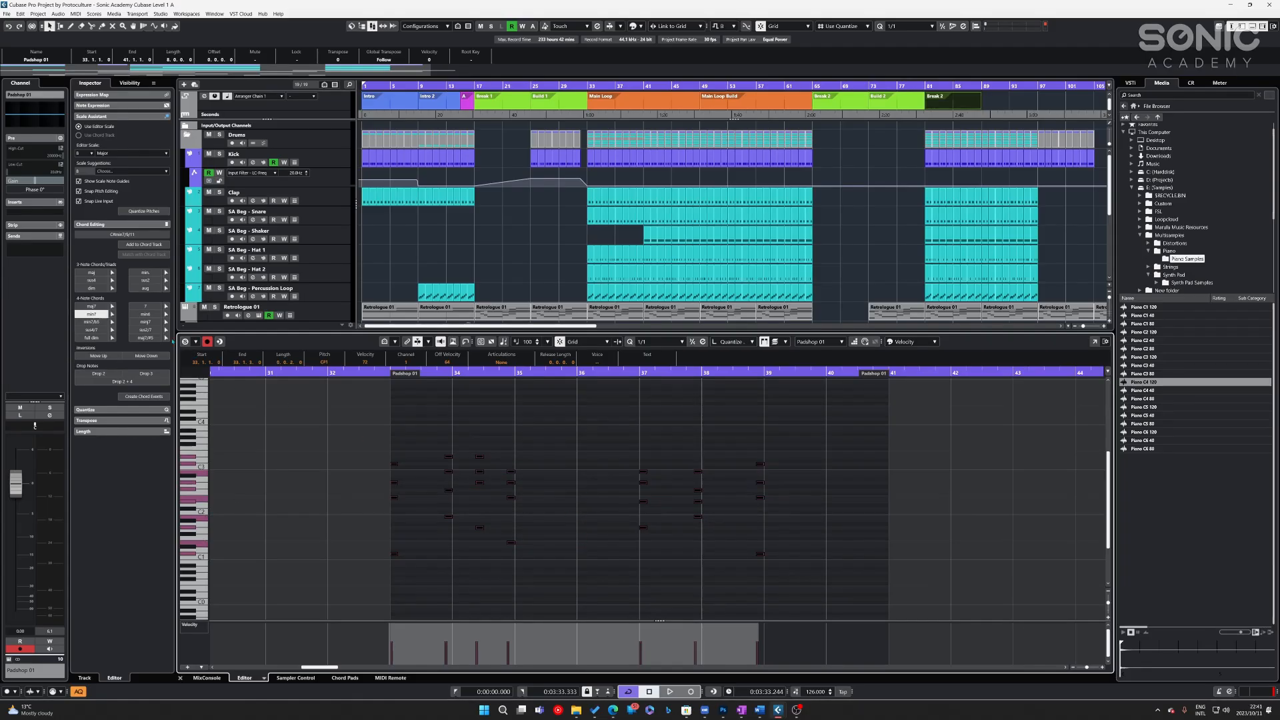
- Collapse the scale and chord editing settings in the inspector and expand the Quantize, Transpose and Length settings
left_click(105, 116)
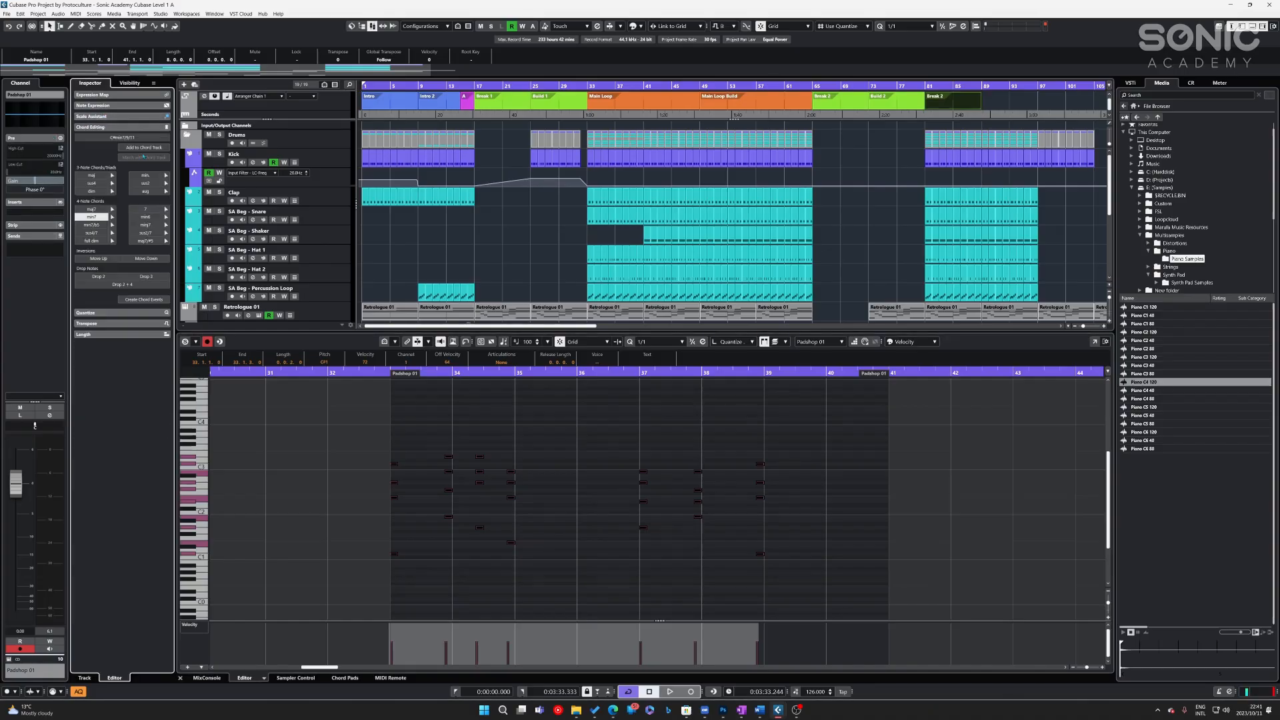
left_click(111, 126)
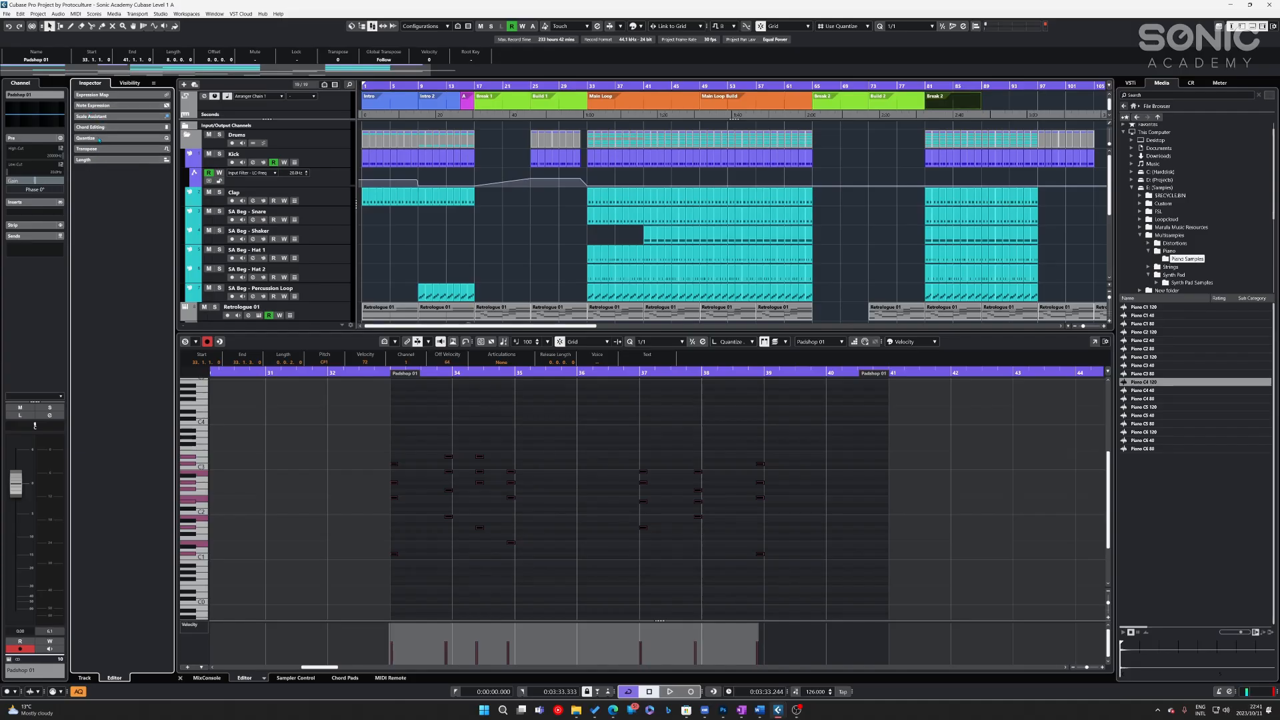
left_click(100, 138)
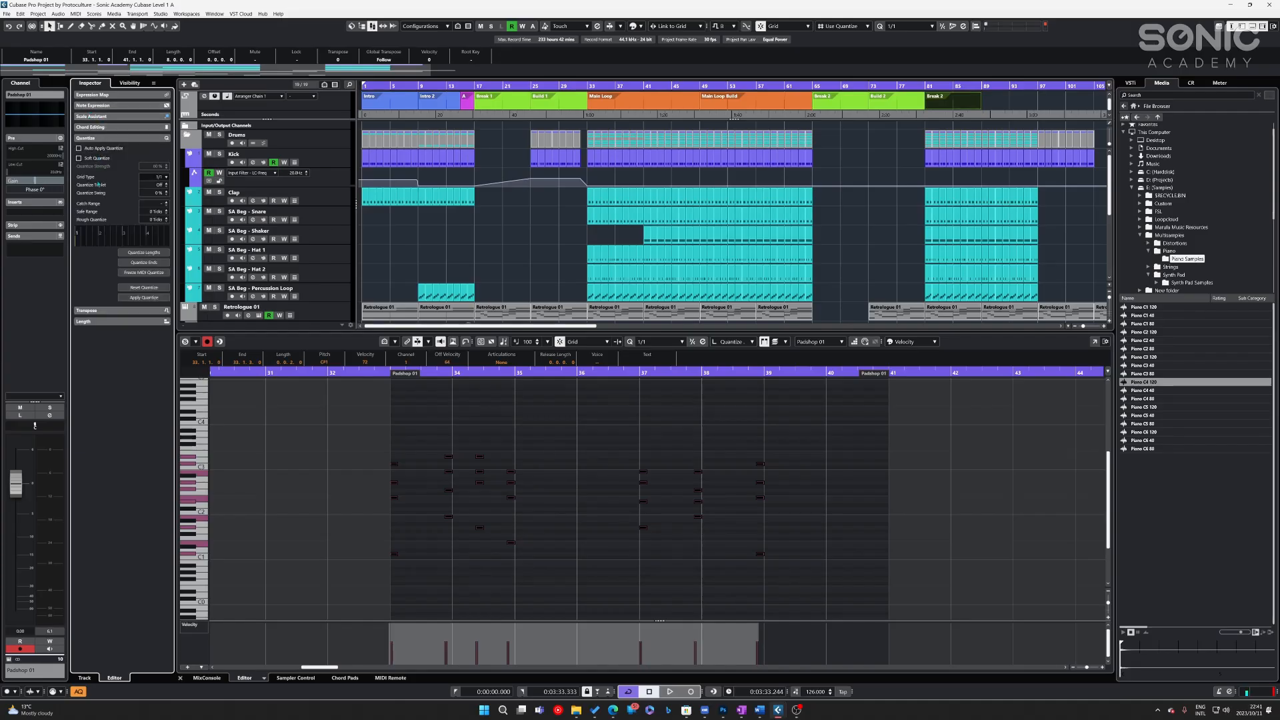
left_click(100, 311)
left_click(96, 424)
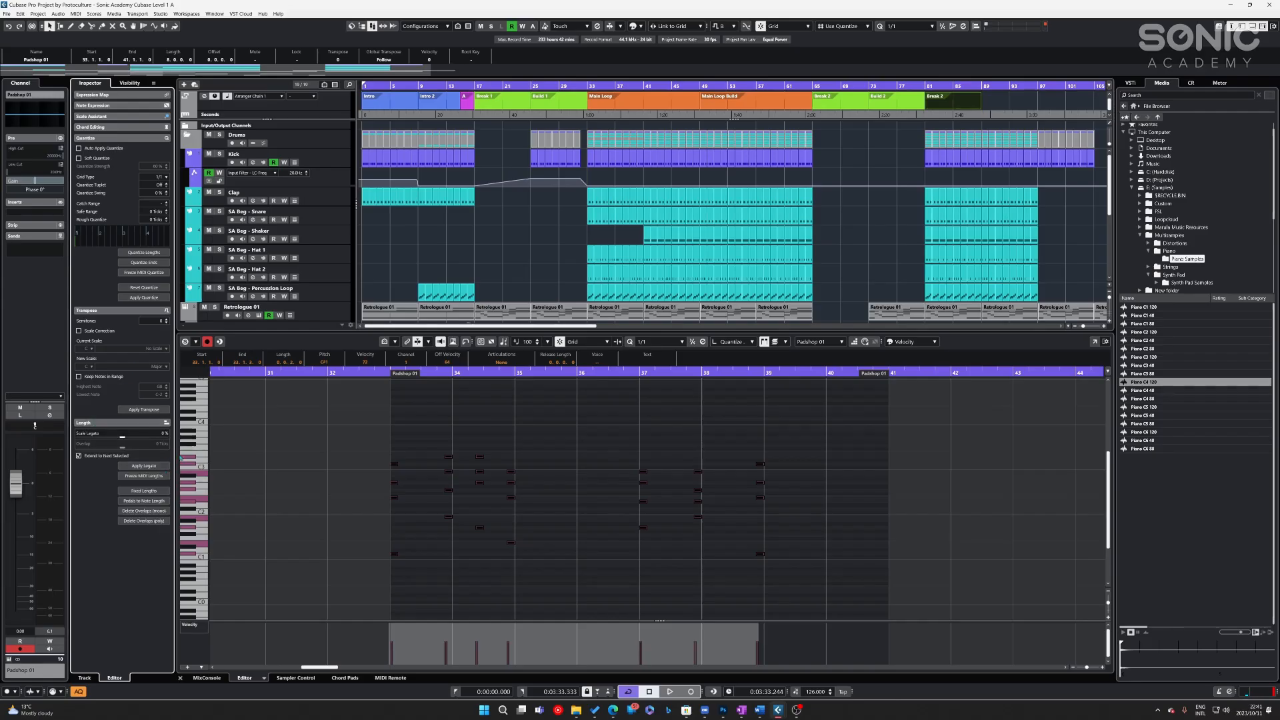
- Try applying legato at 100% to all the chord notes, and undo it
left_click(143, 466)
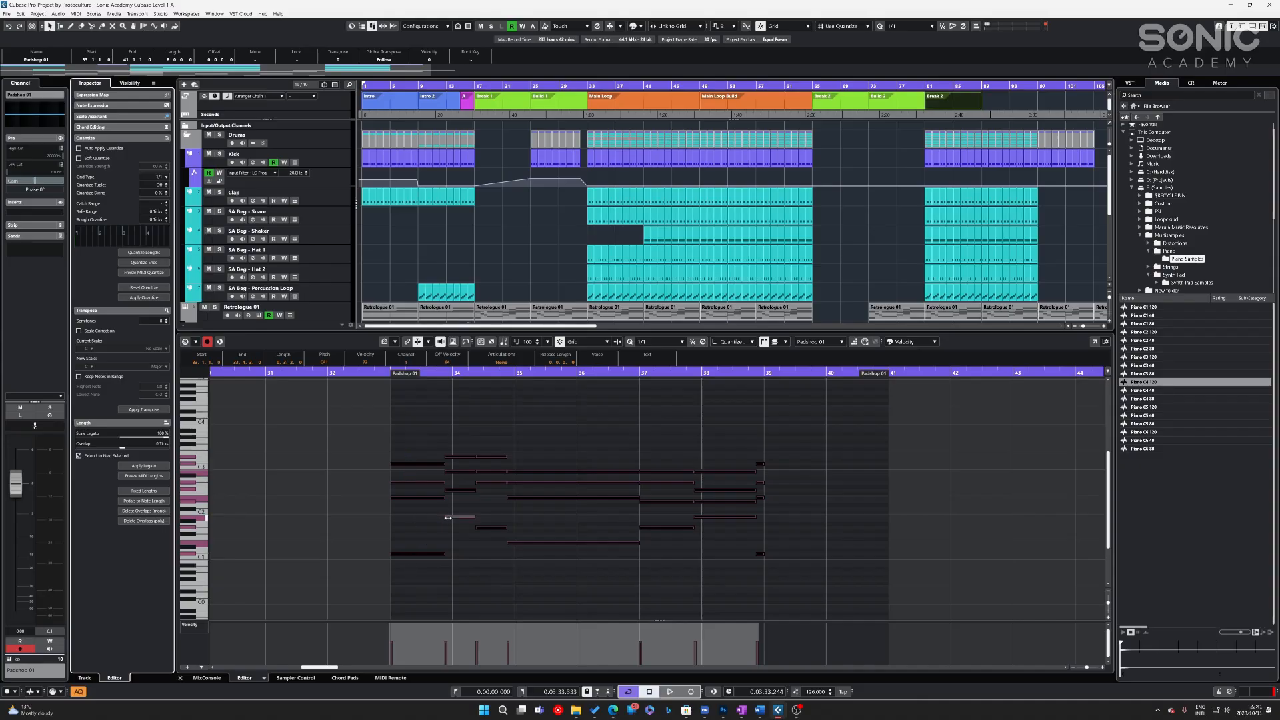
left_click(489, 498)
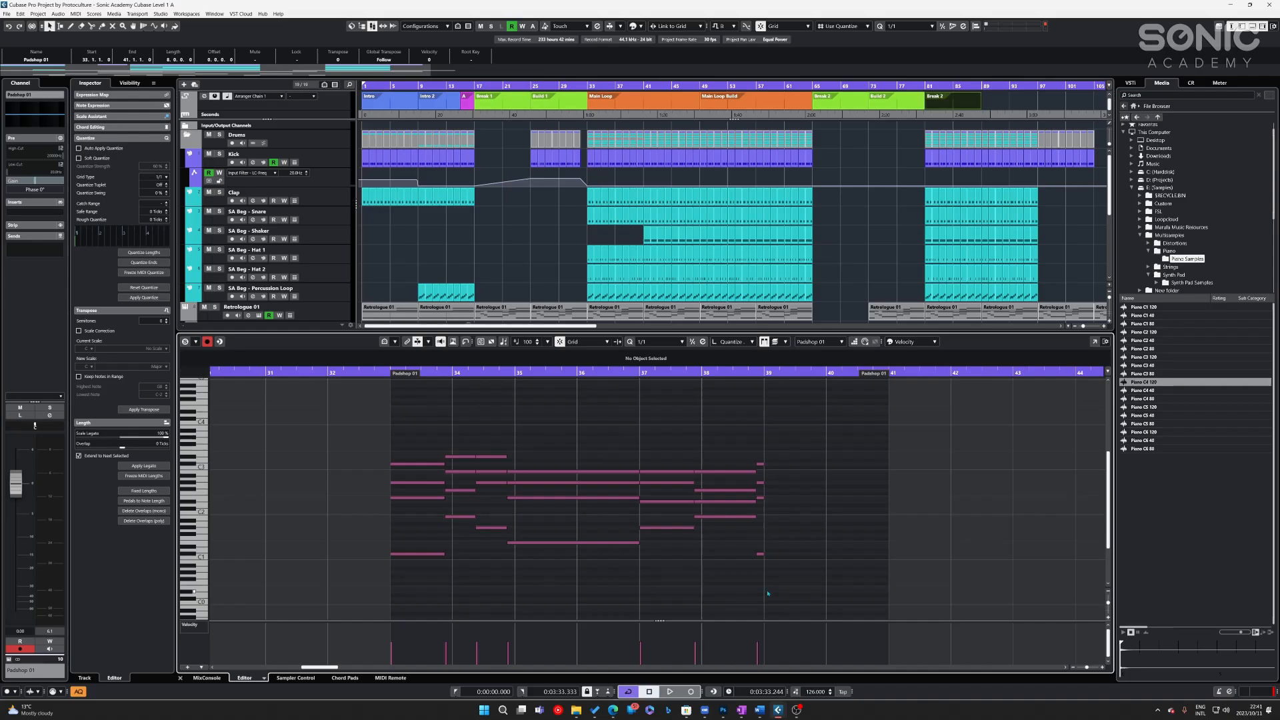
key("ctrl+z")
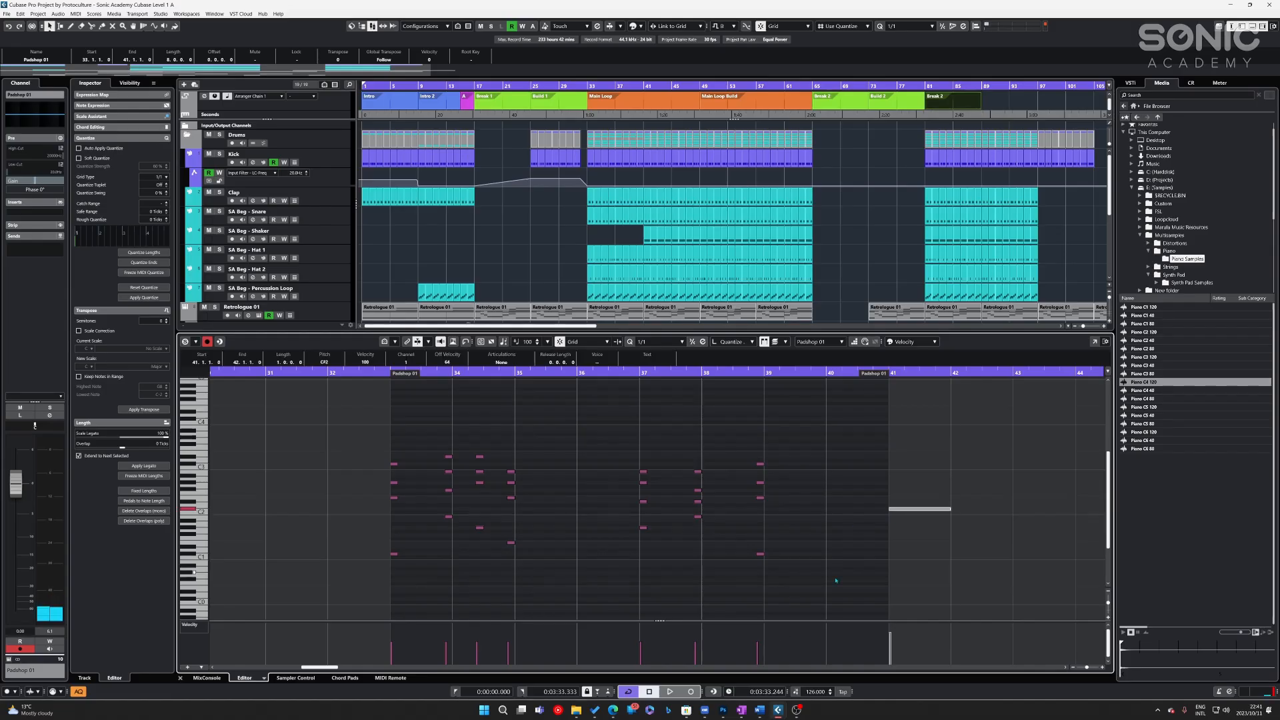
- Add a one-bar helper note at bar 41 after the last chord and apply legato at 100% to all the notes
left_click_drag(946, 597, 300, 465)
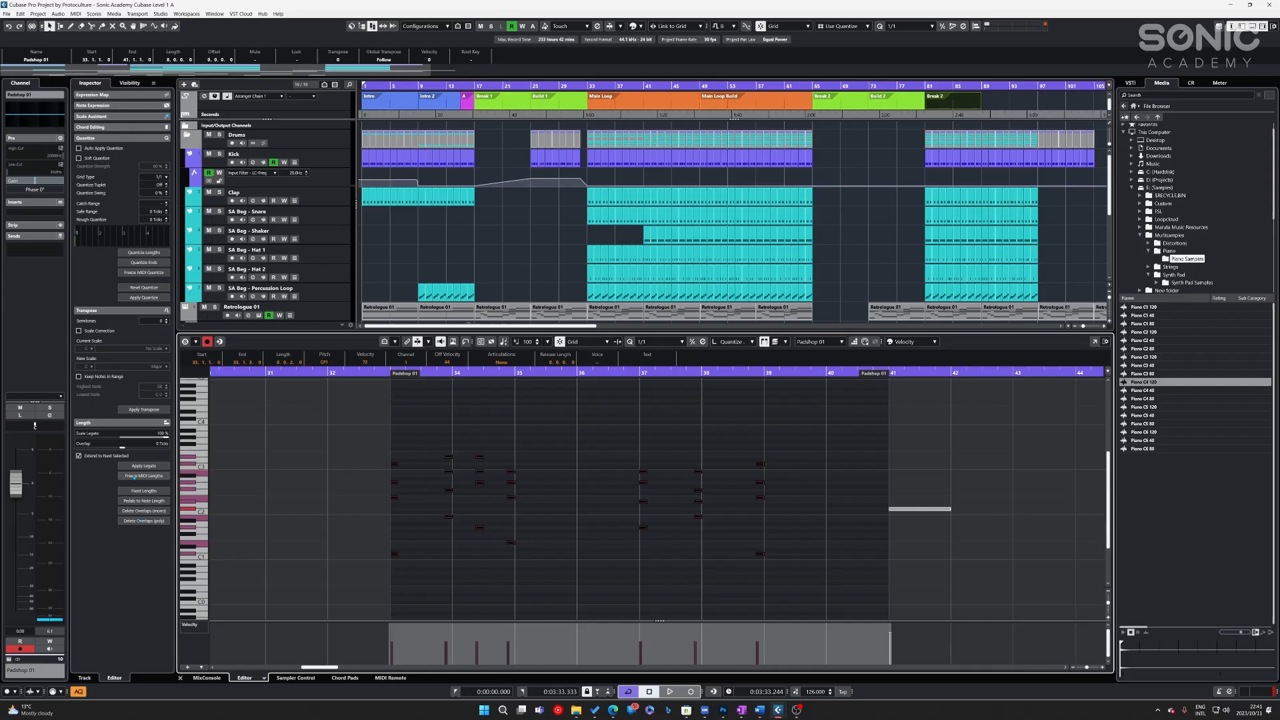
left_click(143, 466)
left_click(366, 507)
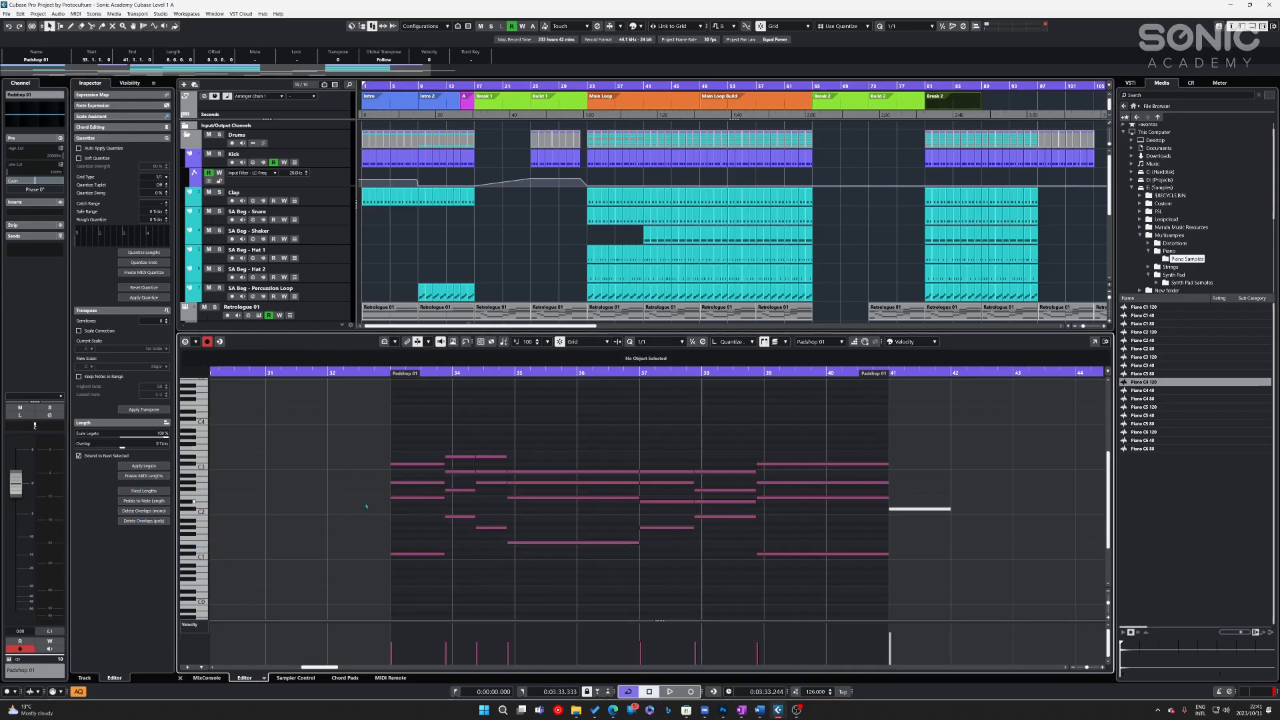
- Delete the helper note at bar 41 from the Padshop part
left_click(929, 509)
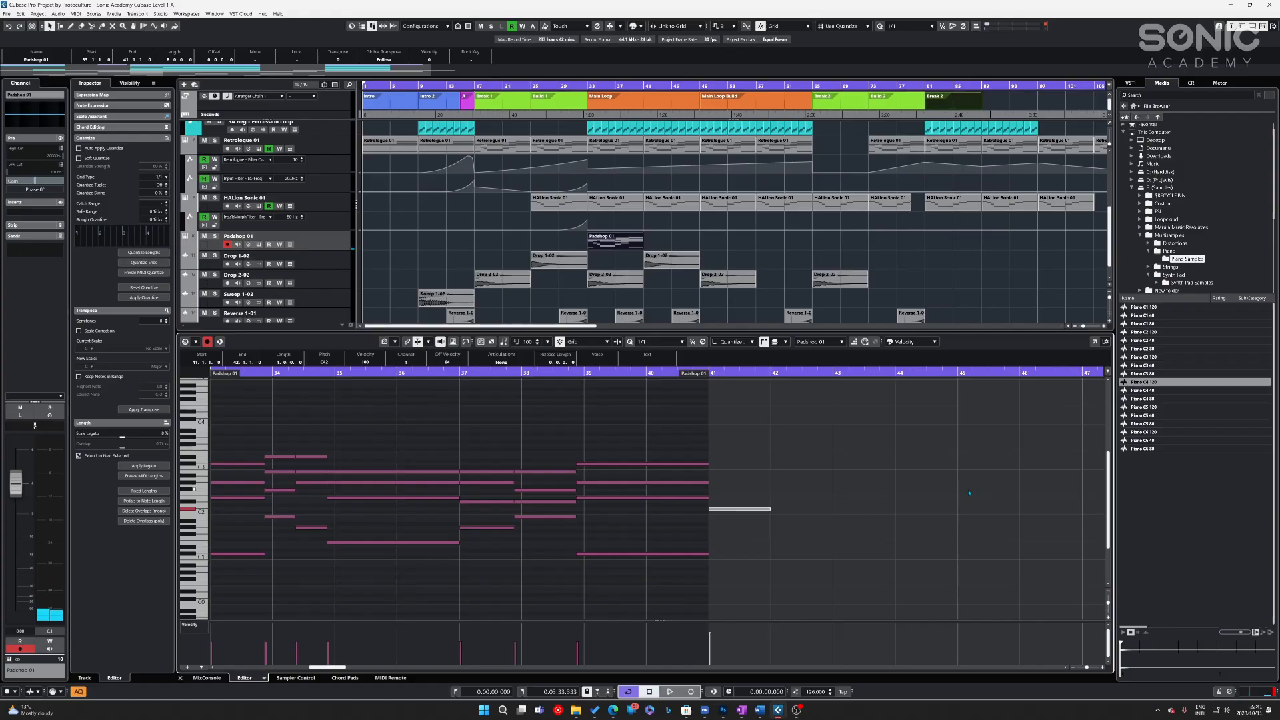
left_click_drag(764, 460, 750, 566)
key("Delete")
key("g")
key("g")
key("g")
key("g")
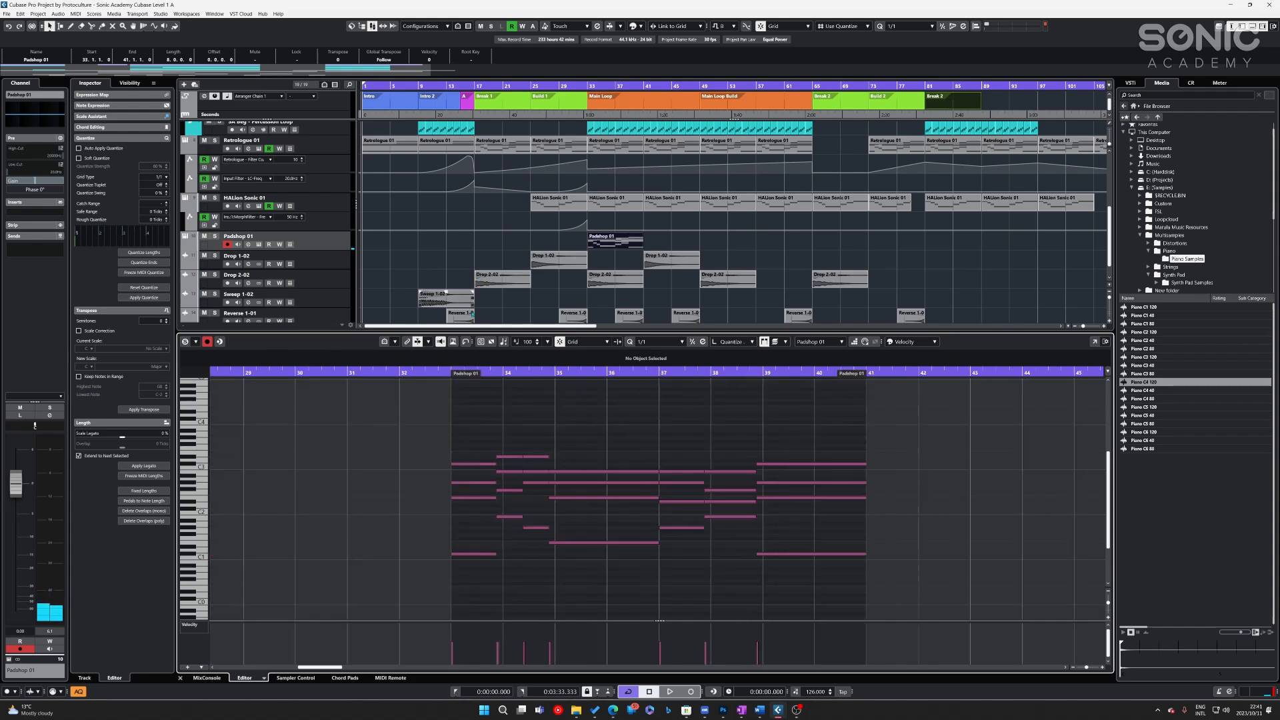
- Turn off cycle playback and move the Padshop 01 part to the start of the Main Loop Build at bar 49
left_click(558, 262)
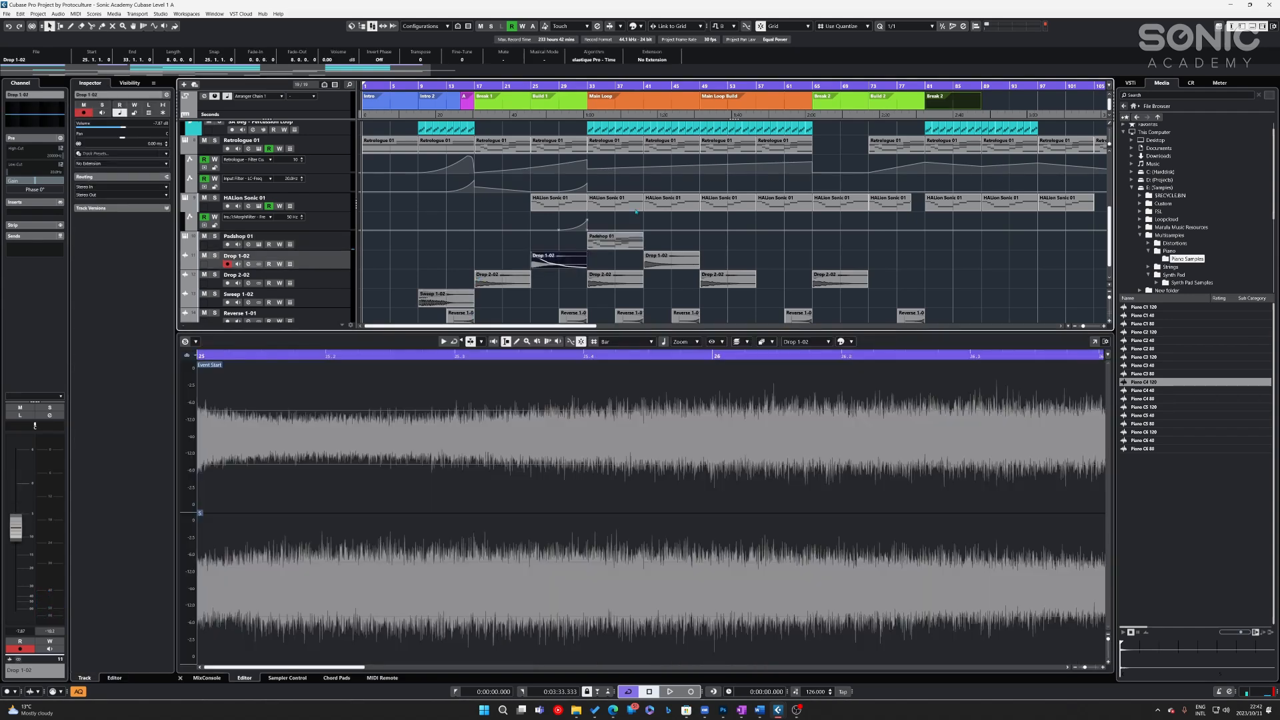
left_click(562, 85)
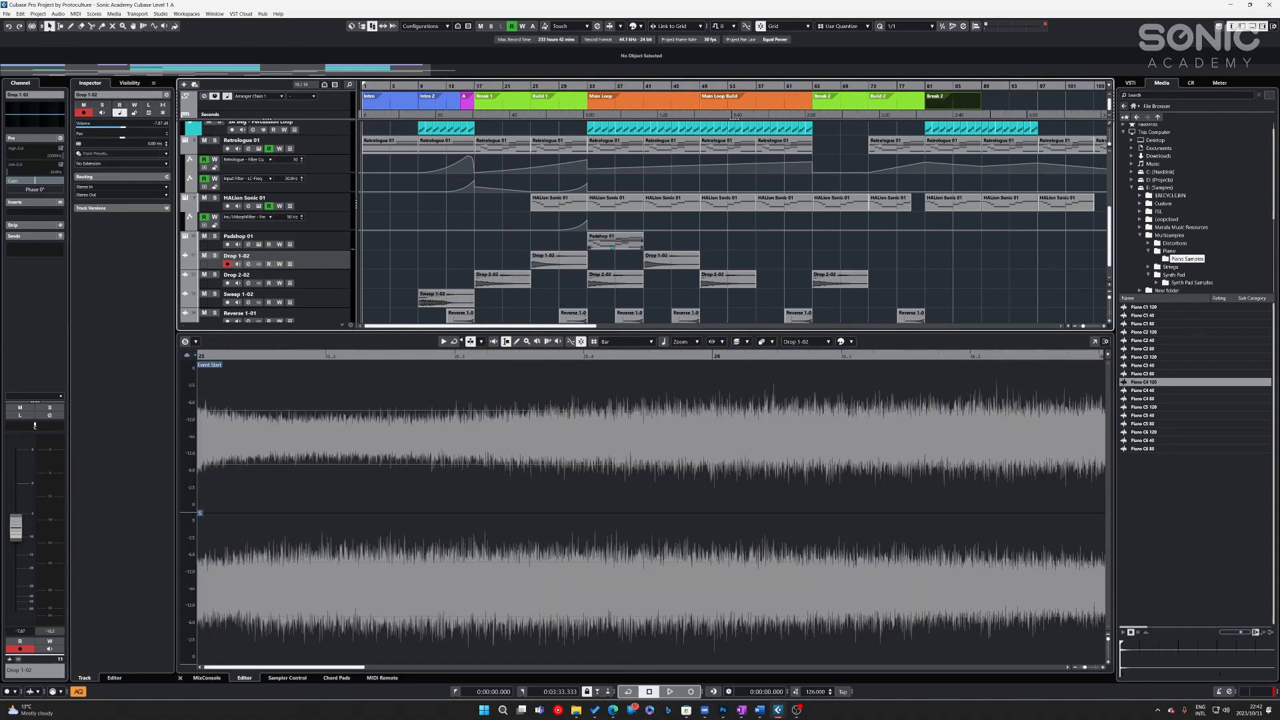
left_click_drag(613, 244, 725, 244)
- Start playback shortly before the Main Loop Build, duplicate the Padshop 01 part to bar 57 and select the first one
left_click(677, 86)
key("space")
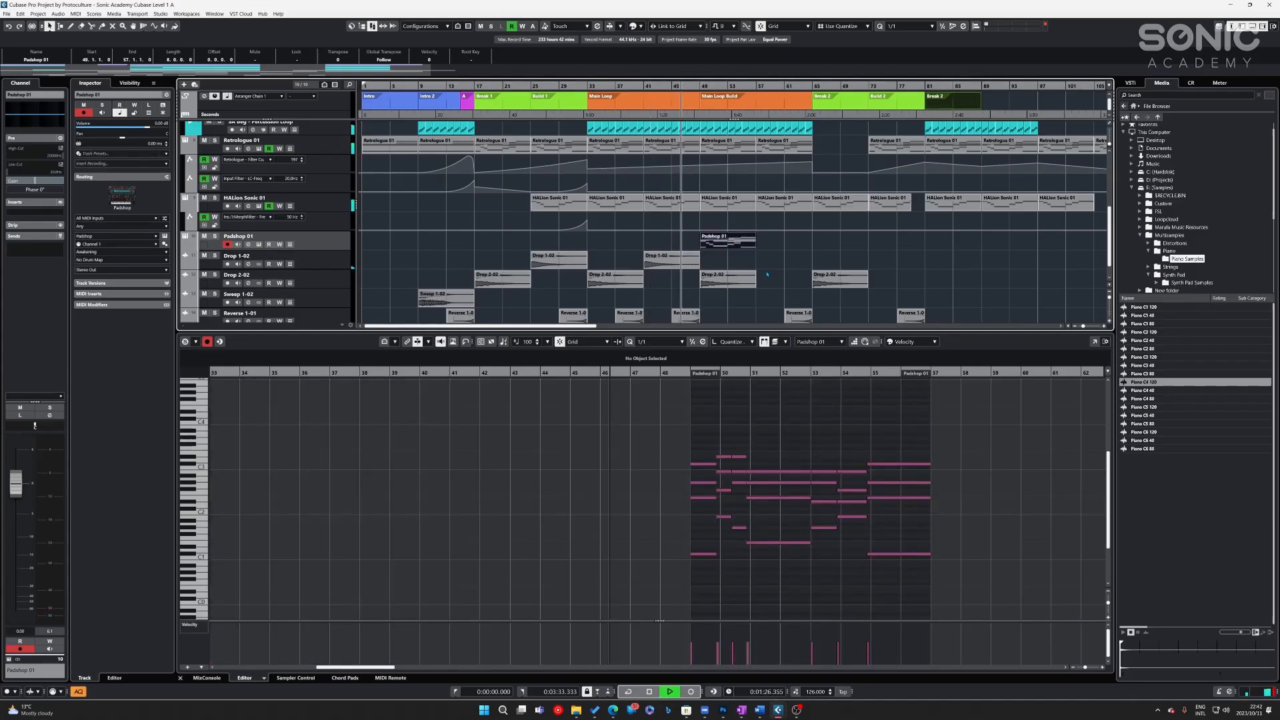
key("ctrl+d")
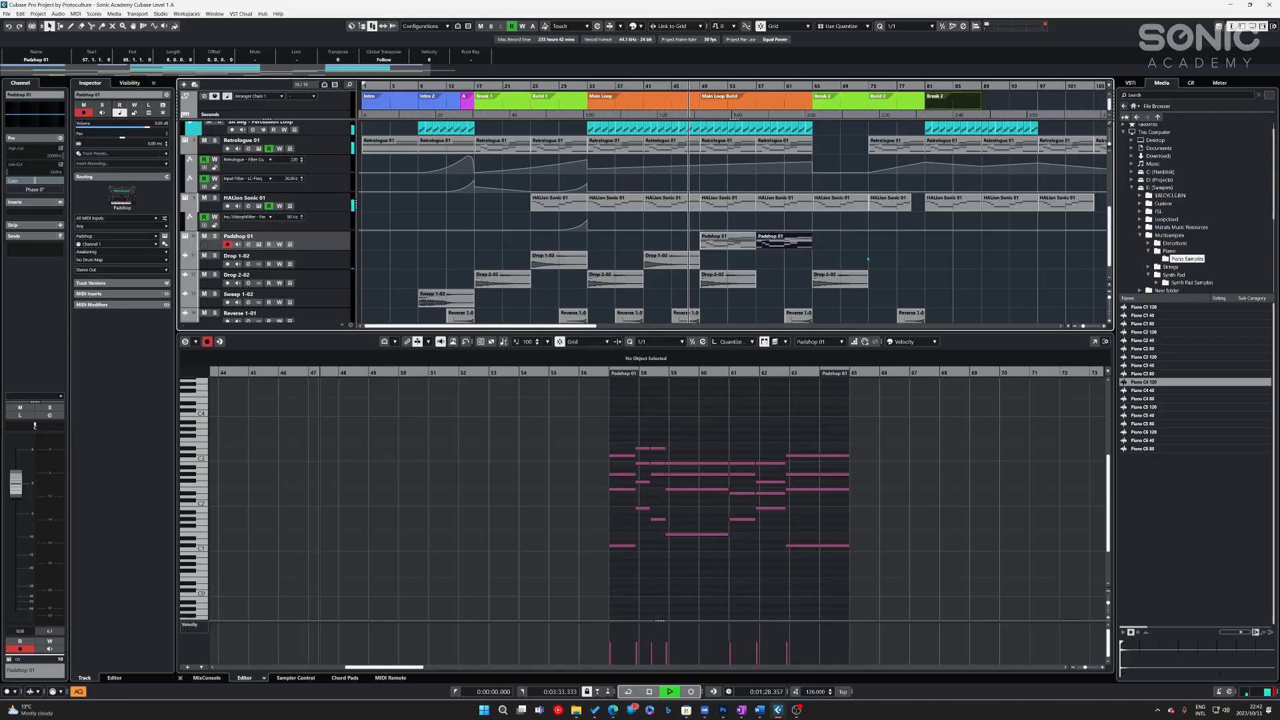
left_click(706, 262)
left_click(710, 241)
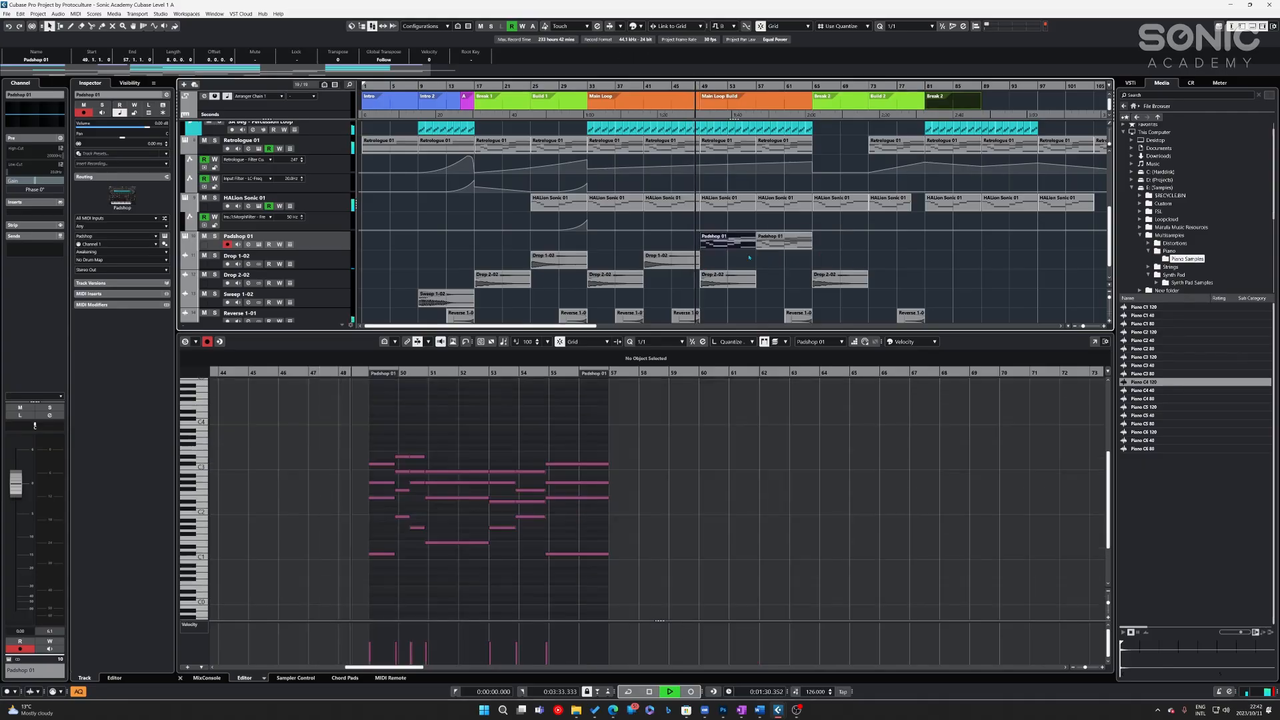
- Listen to the Padshop 01 parts together with the other tracks of the Main Loop Build during playback
left_click(669, 261)
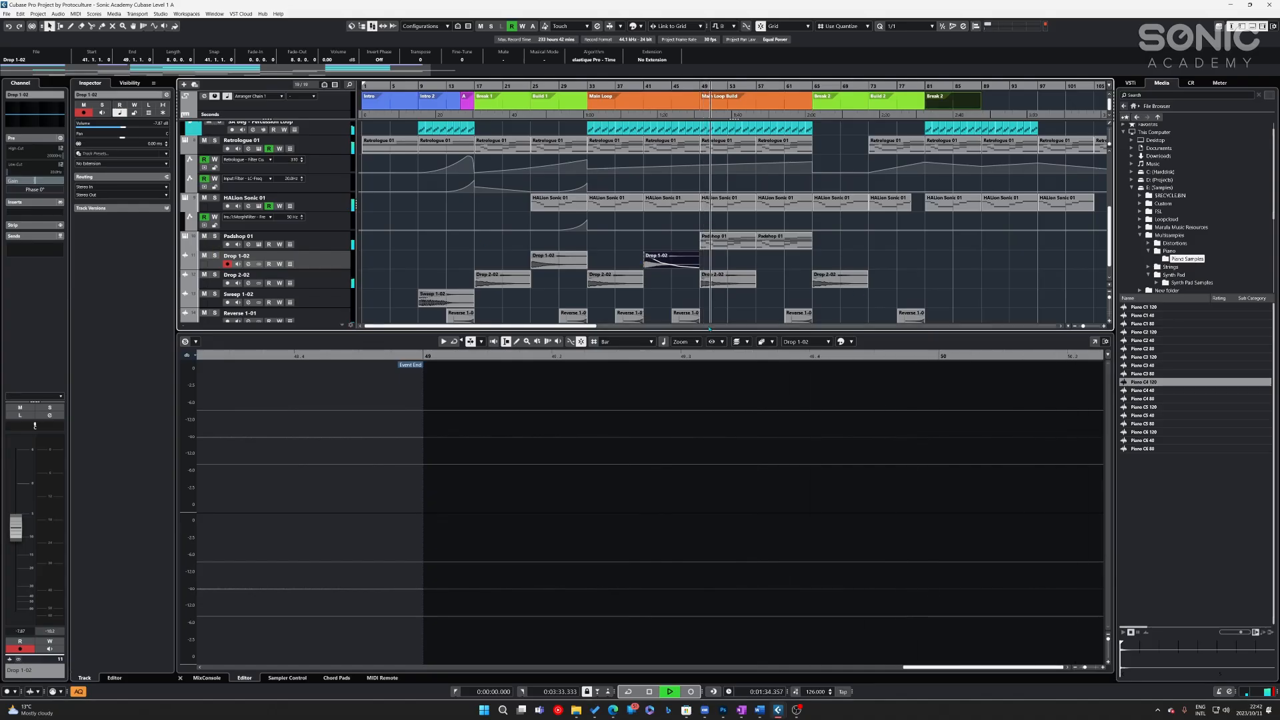
left_click(924, 280)
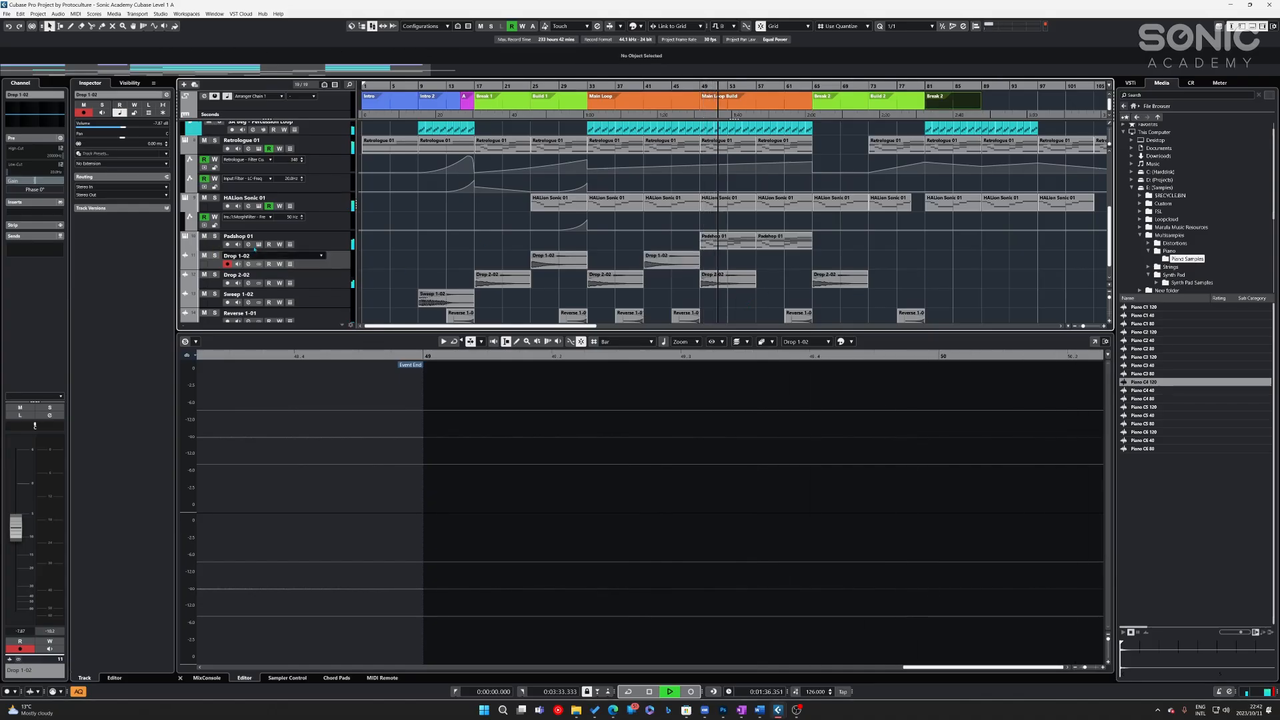
left_click(215, 236)
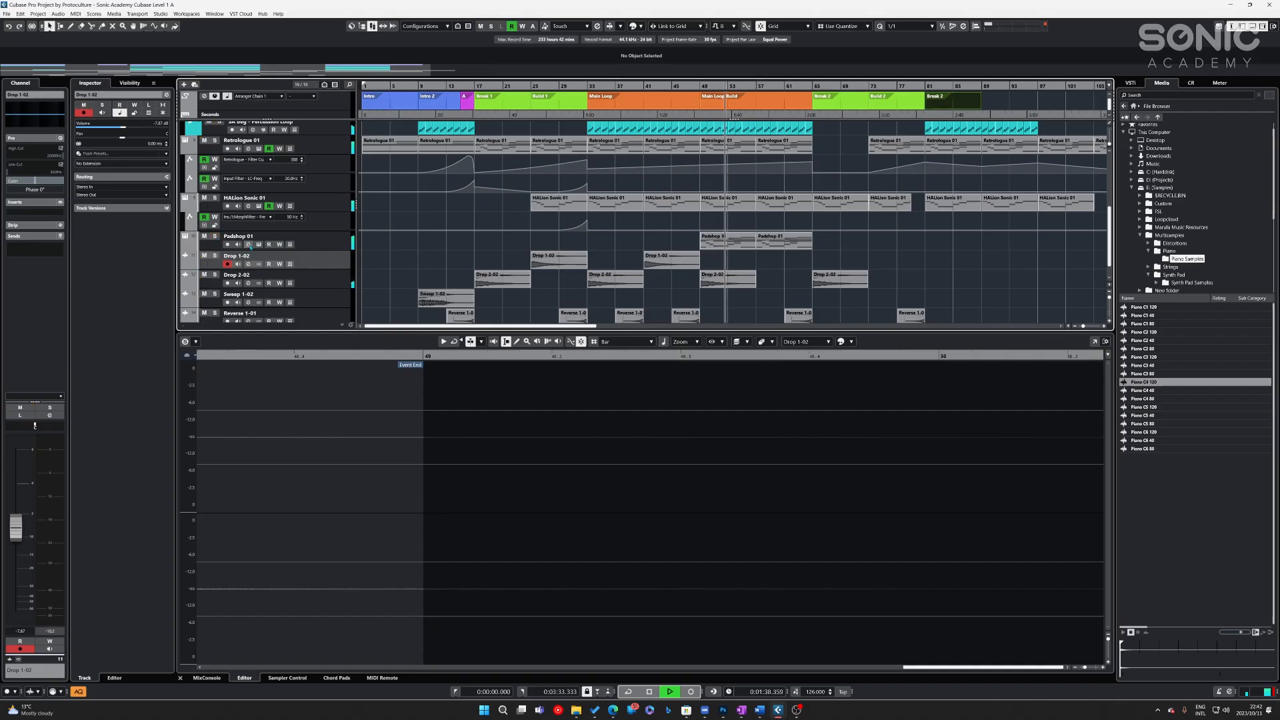
left_click(737, 244)
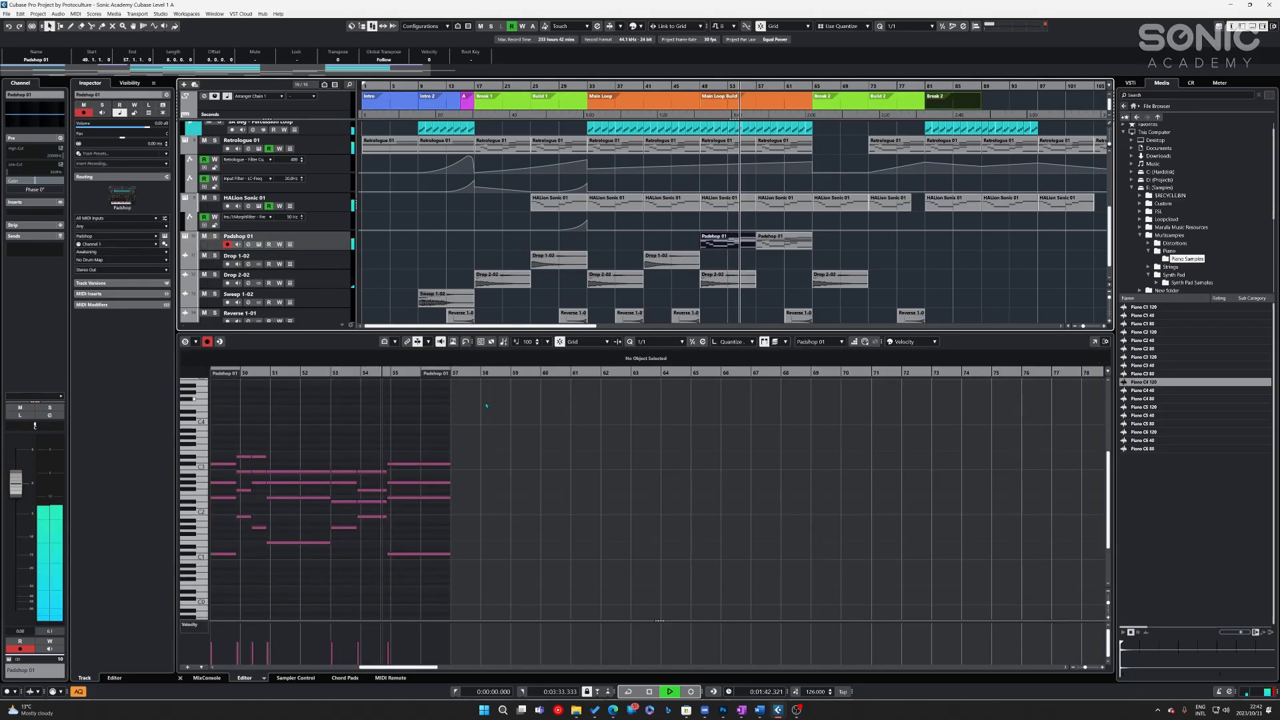
left_click(770, 265)
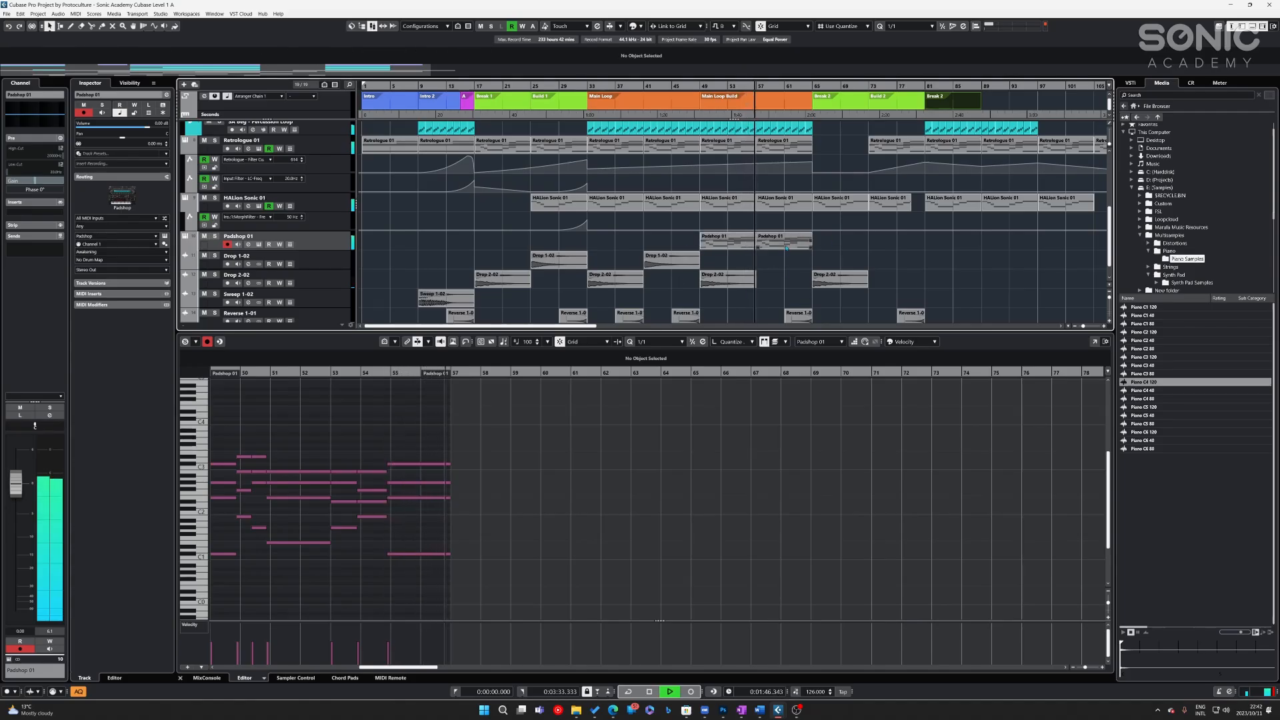
- Duplicate both Padshop 01 parts to bar 65, stop playback and transpose all the notes of the two original parts up one octave
left_click_drag(821, 257, 745, 242)
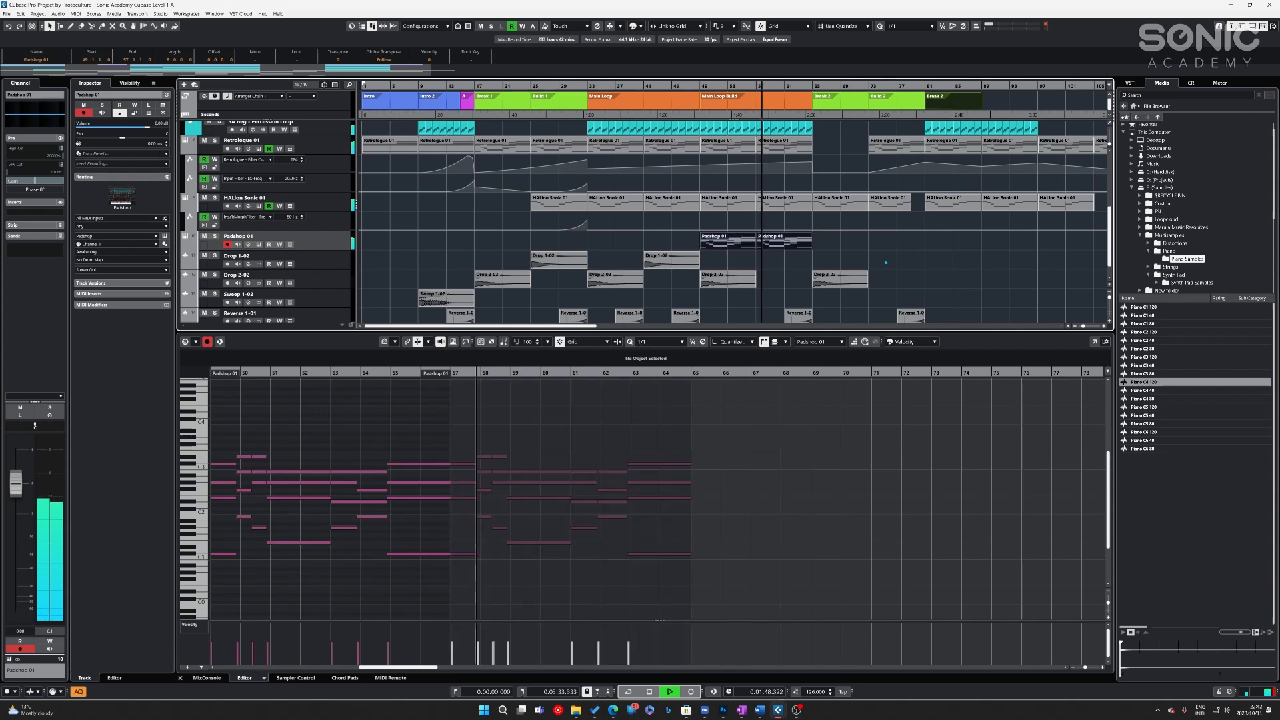
key("ctrl+d")
key("space")
left_click_drag(686, 600, 193, 410)
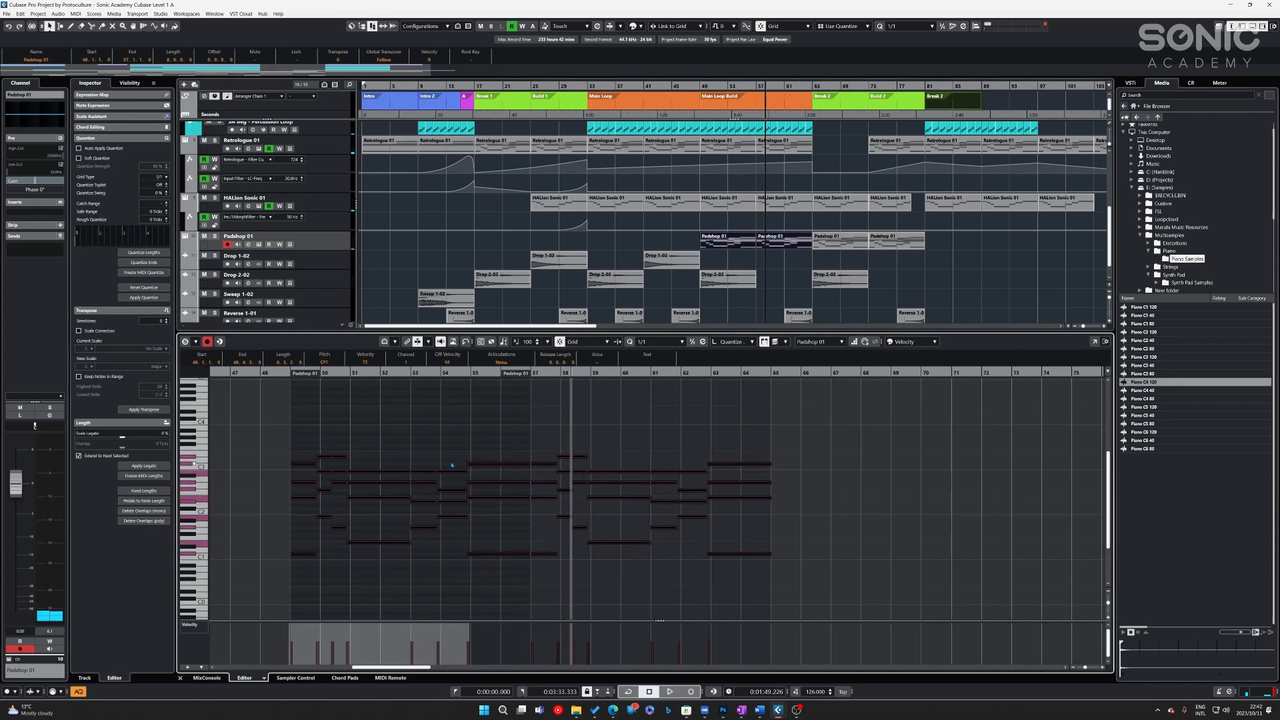
key("shift+Up")
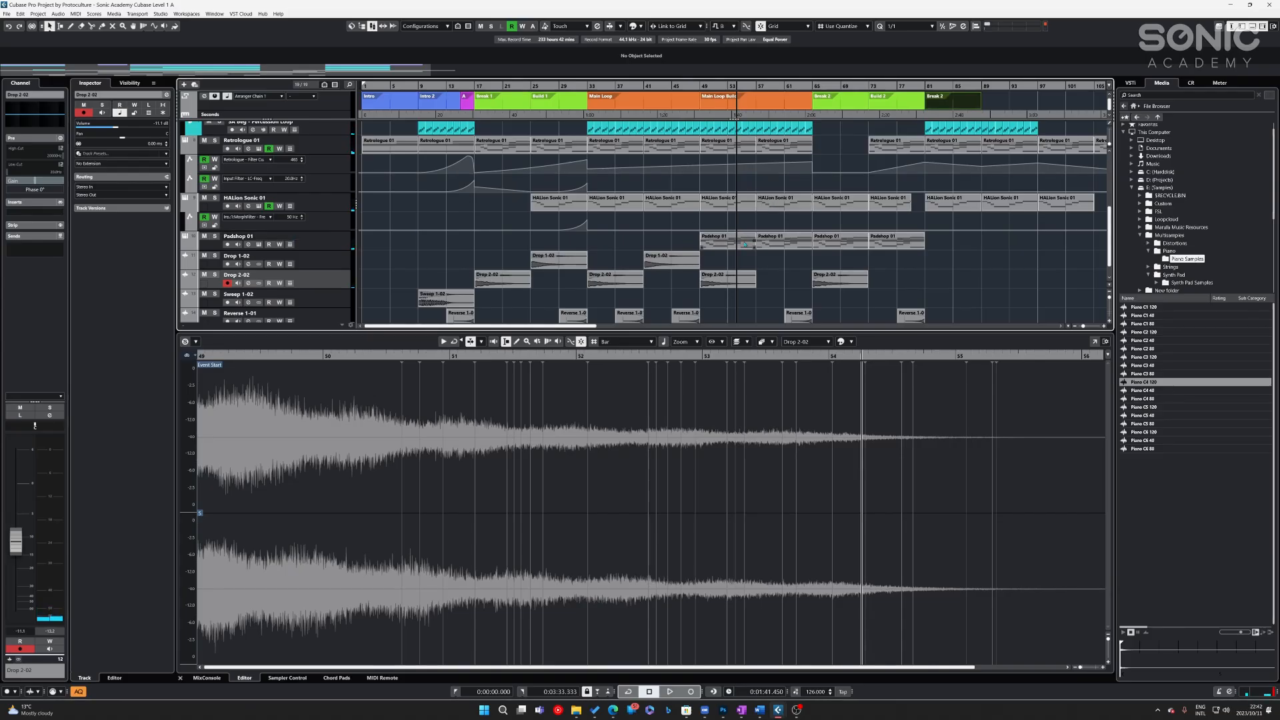
- Select the first Padshop 01 part and set the locators around it, from bar 49 to bar 57
left_click(744, 243)
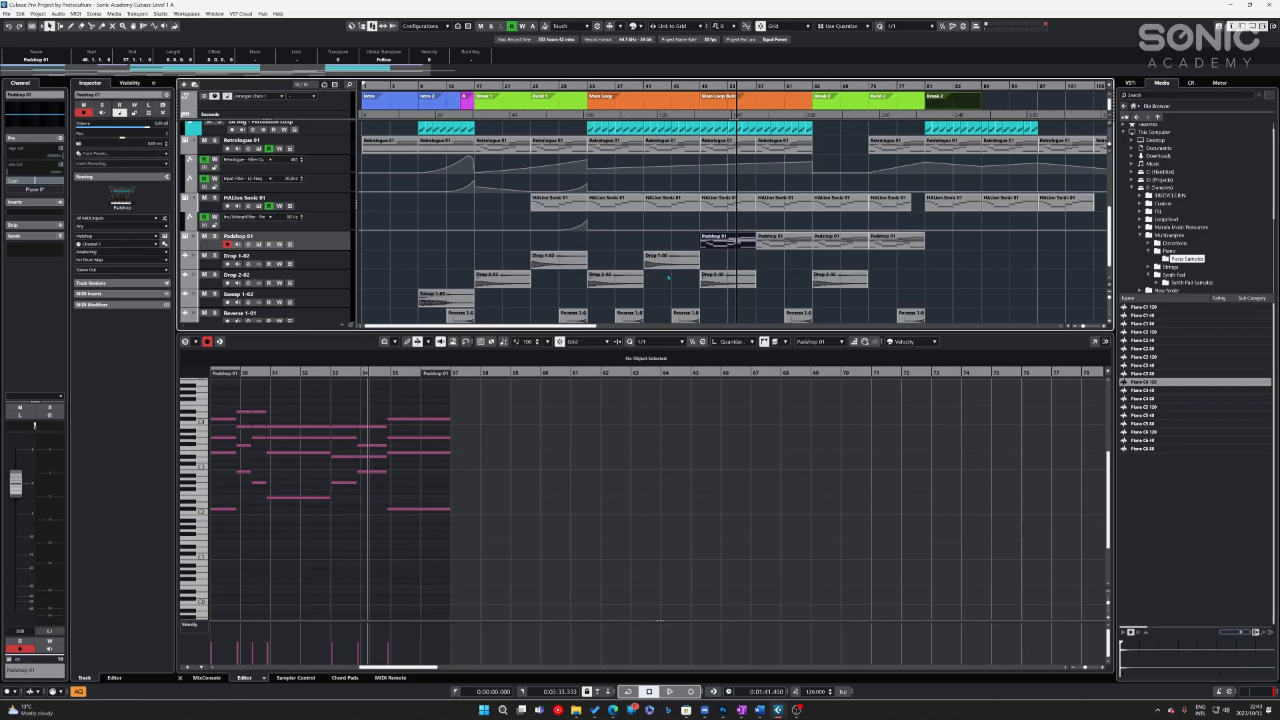
scroll(693, 255, "up", 5)
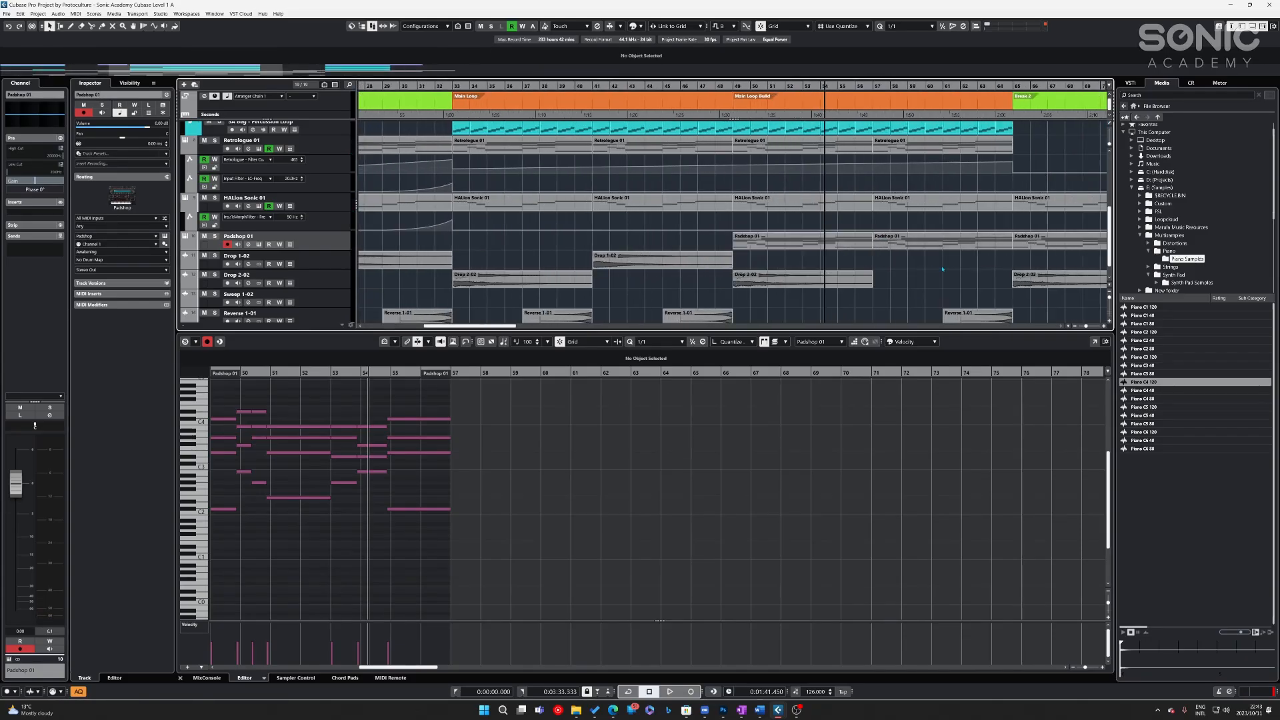
left_click(889, 253)
left_click(790, 240)
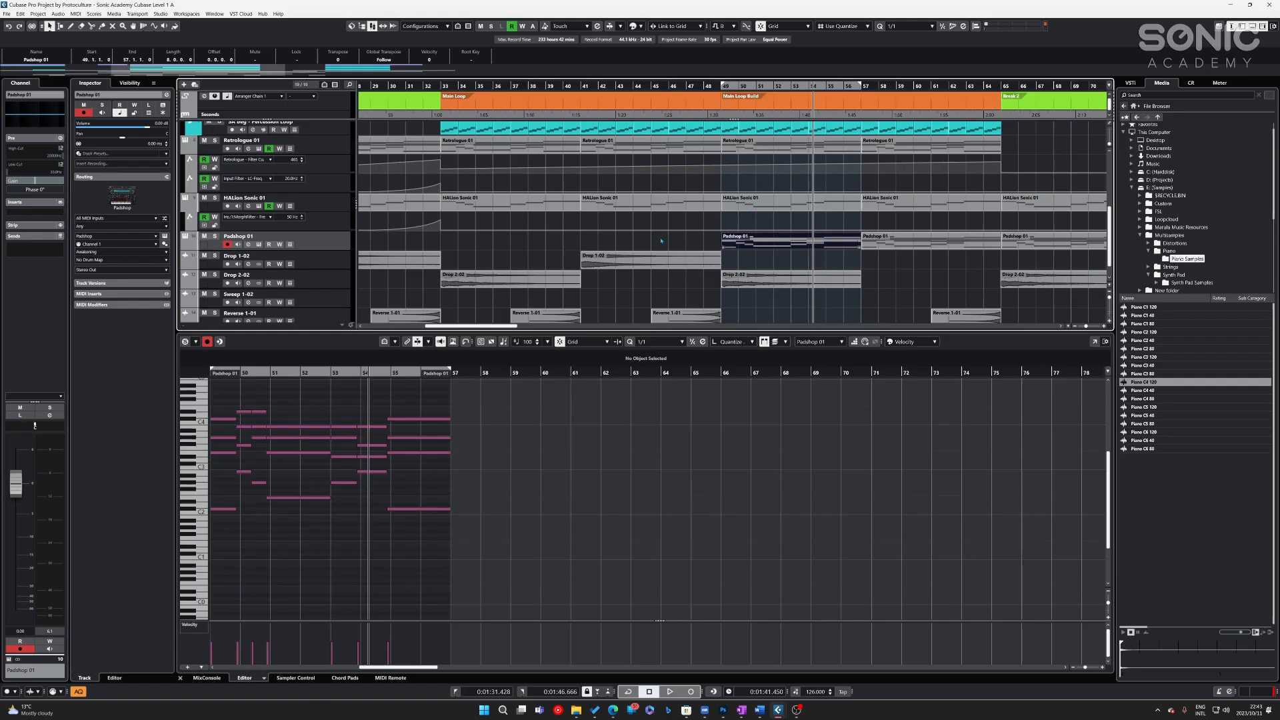
- Solo the Padshop 01 track, view its channel settings briefly, open the Padshop instrument and stop playback
left_click(248, 244)
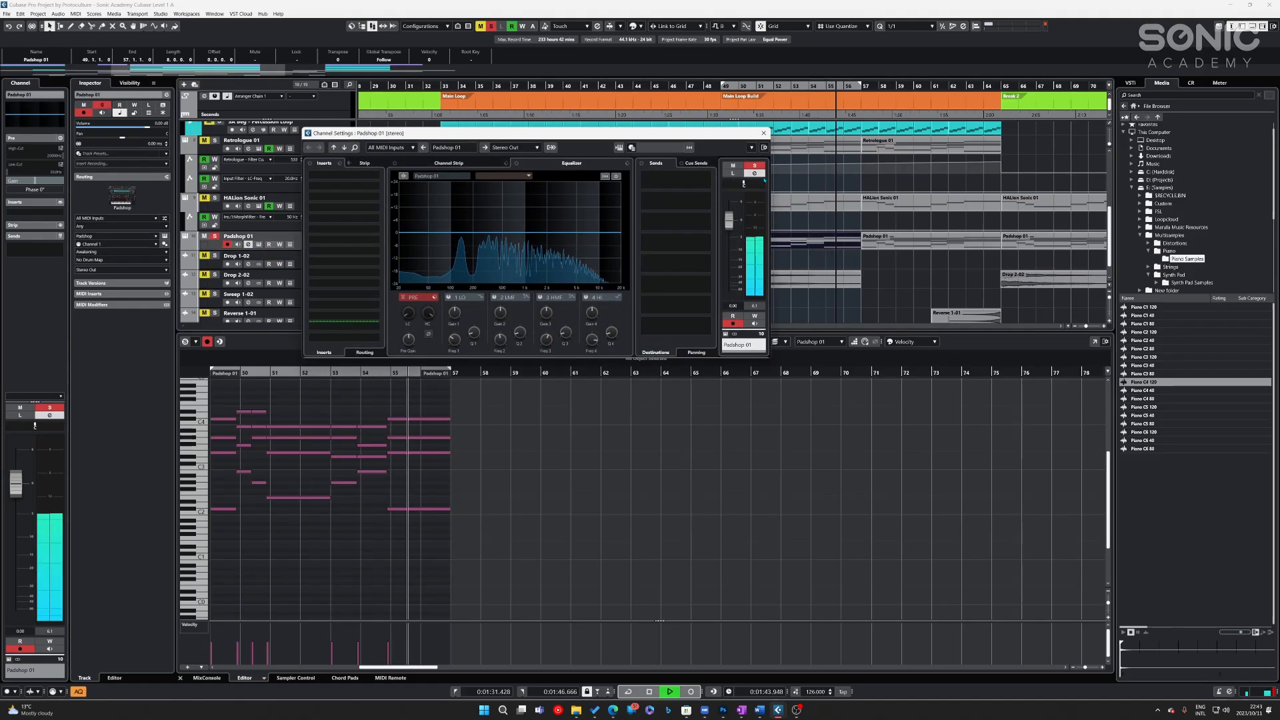
left_click(248, 244)
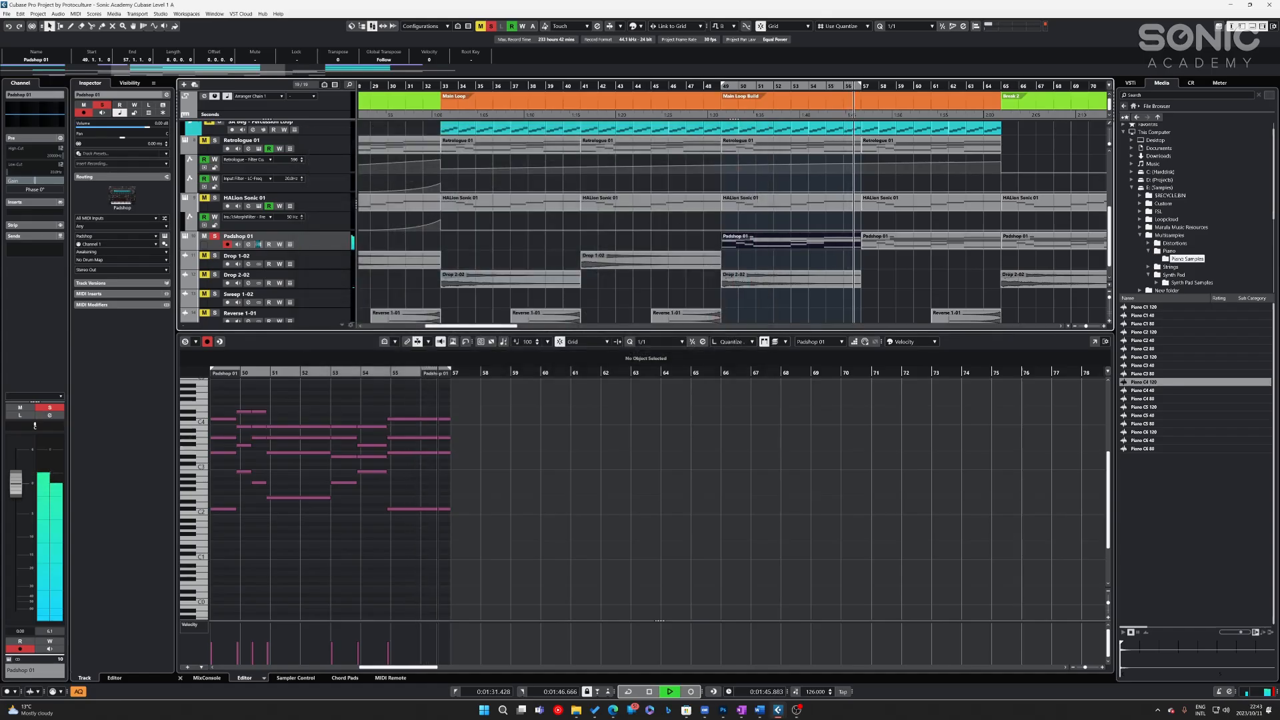
left_click(259, 244)
key("space")
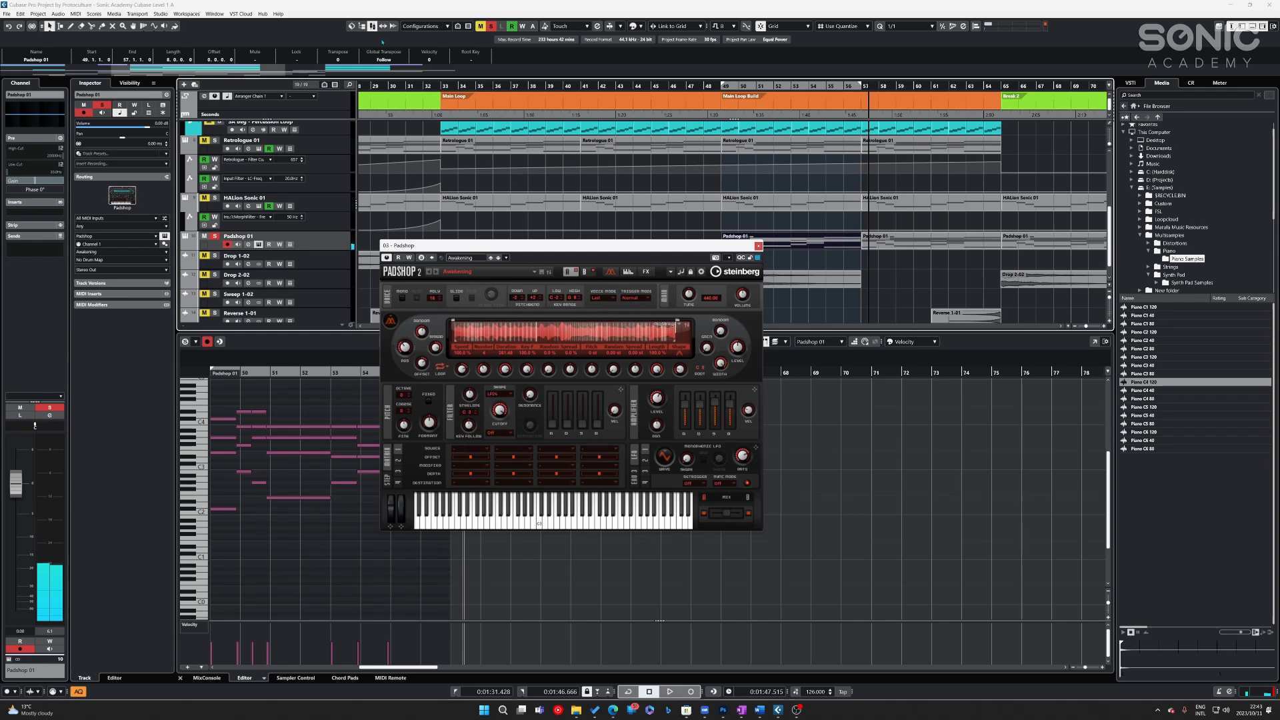
- Turn on cycle playback, move the Padshop window clear of the Padshop 01 parts and audition the soloed strings
left_click(630, 693)
key("space")
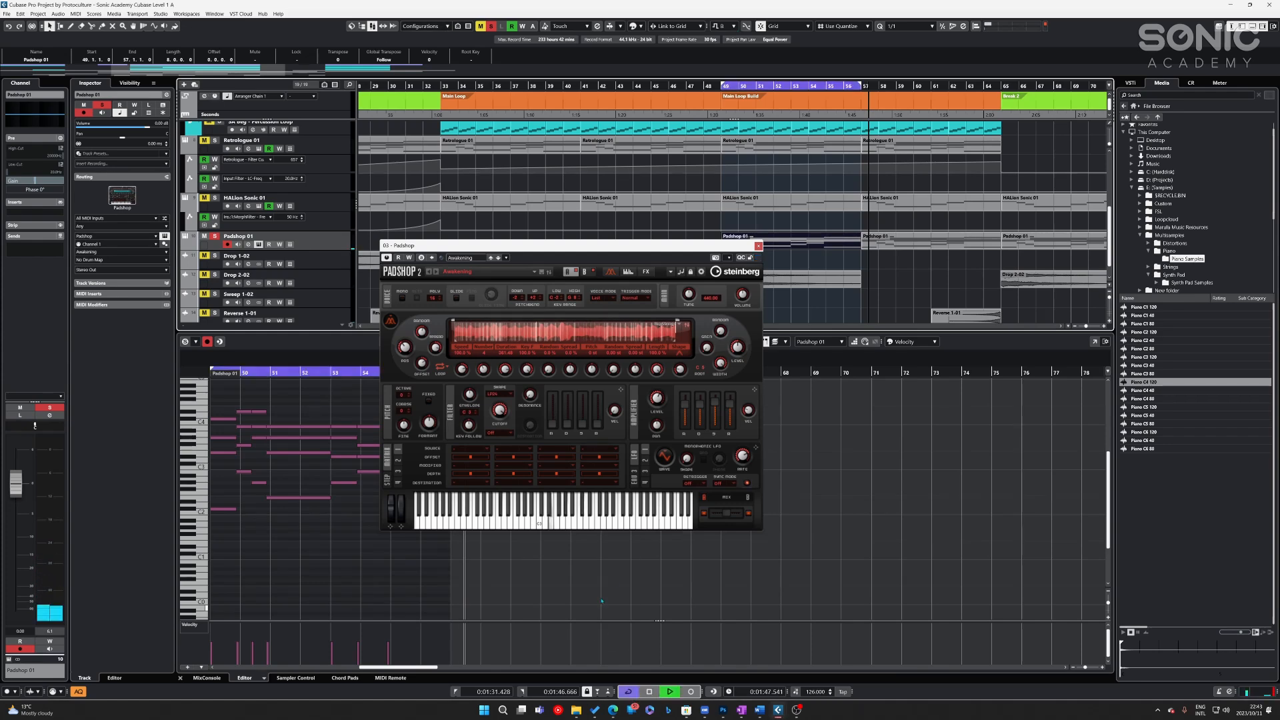
key("space")
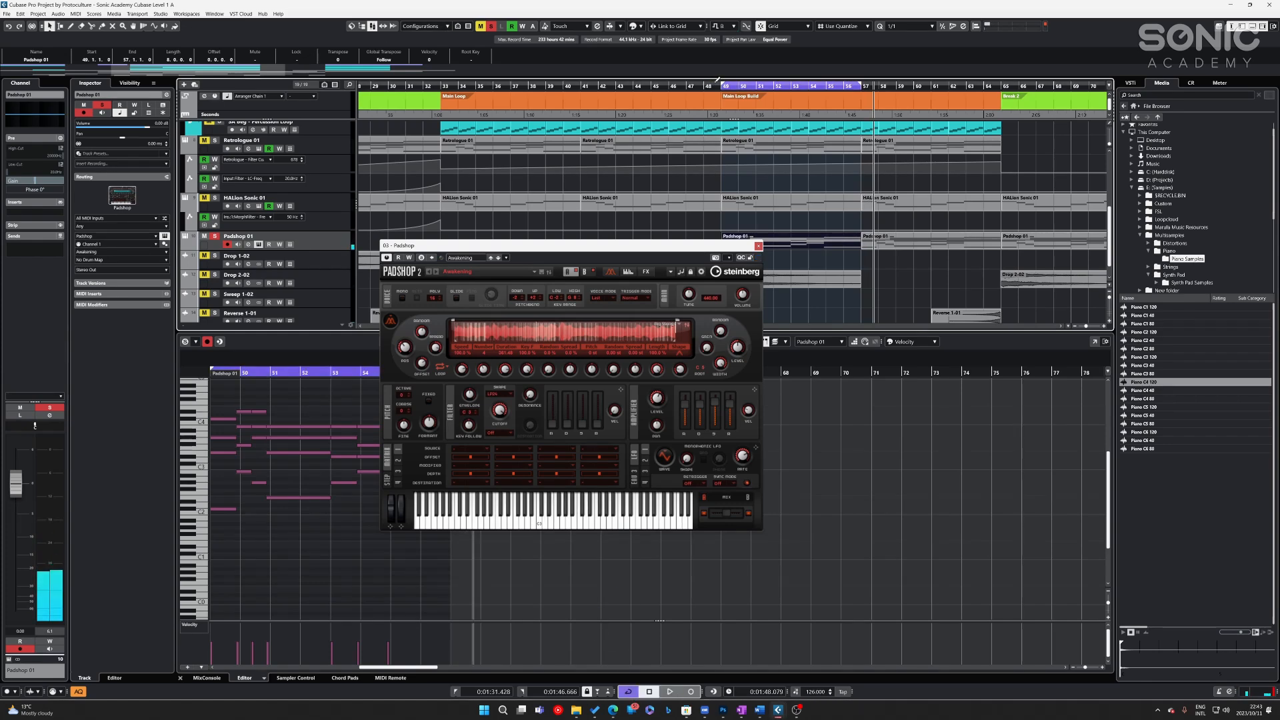
left_click_drag(678, 250, 495, 211)
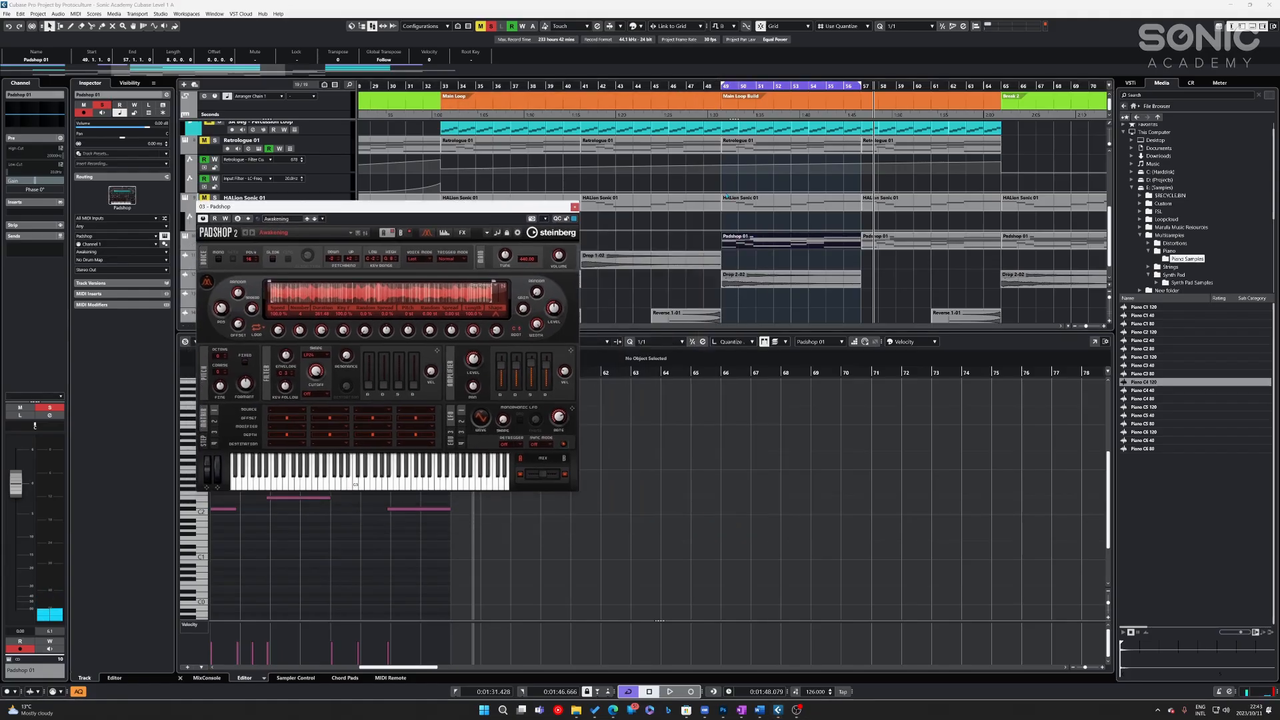
key("space")
key("space")
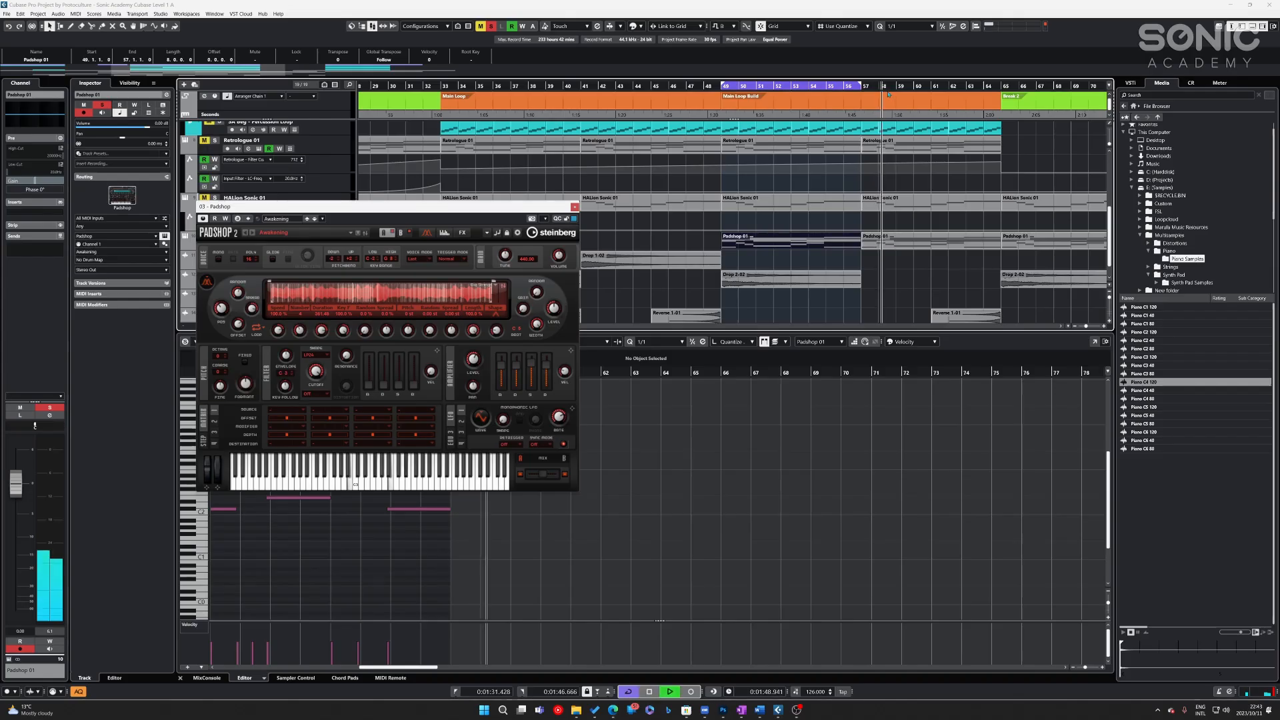
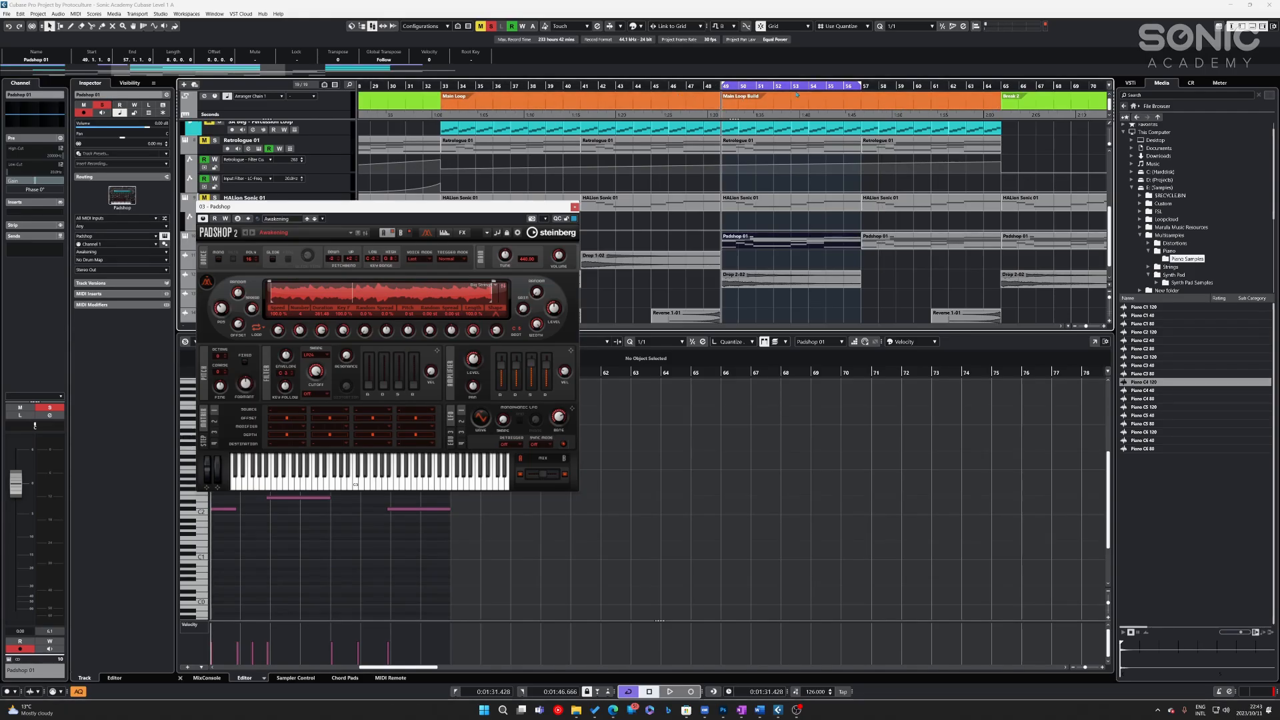
- Play the soloed strings from bar 49, stop and jump between the cycle's end and start
left_click(878, 87)
key("space")
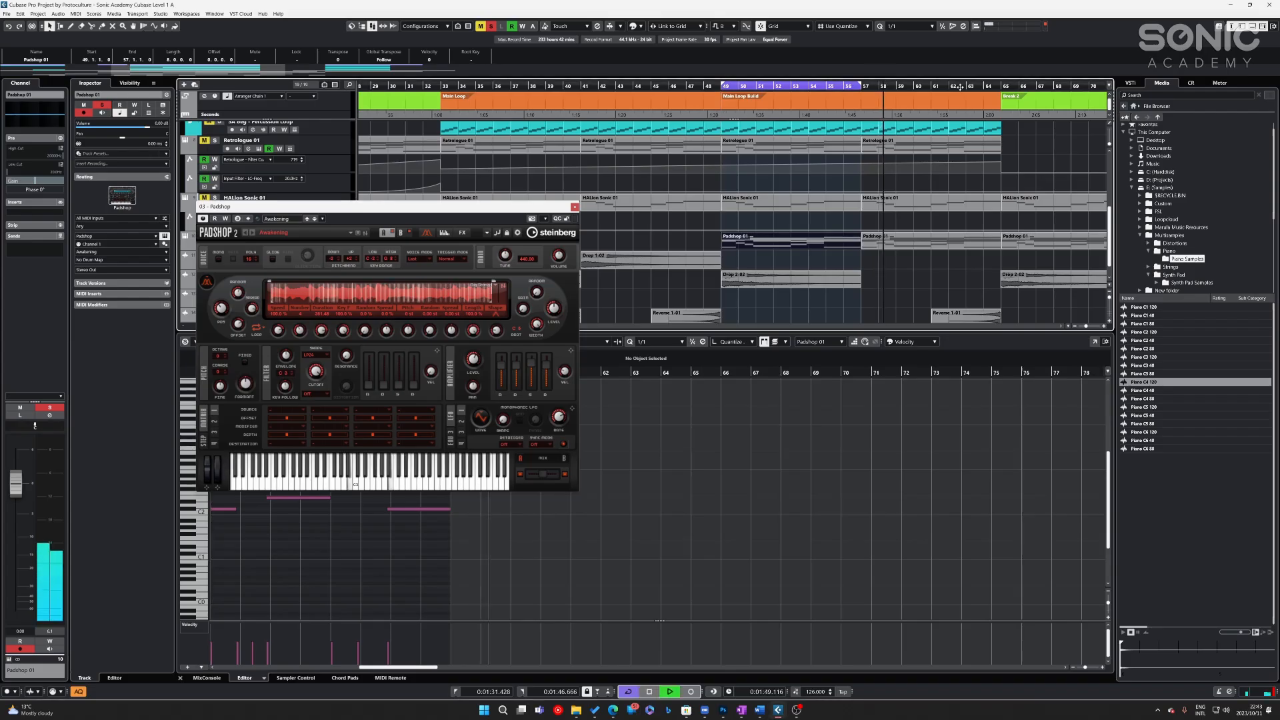
key("KP_1")
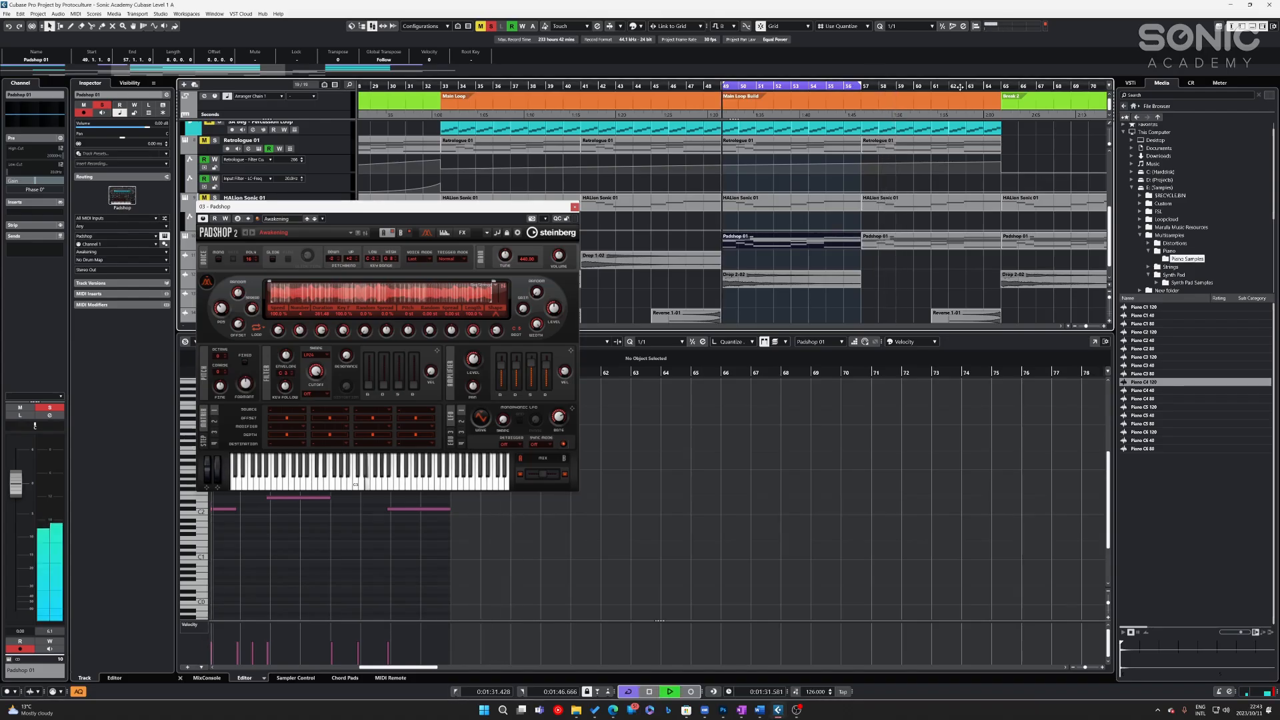
key("space")
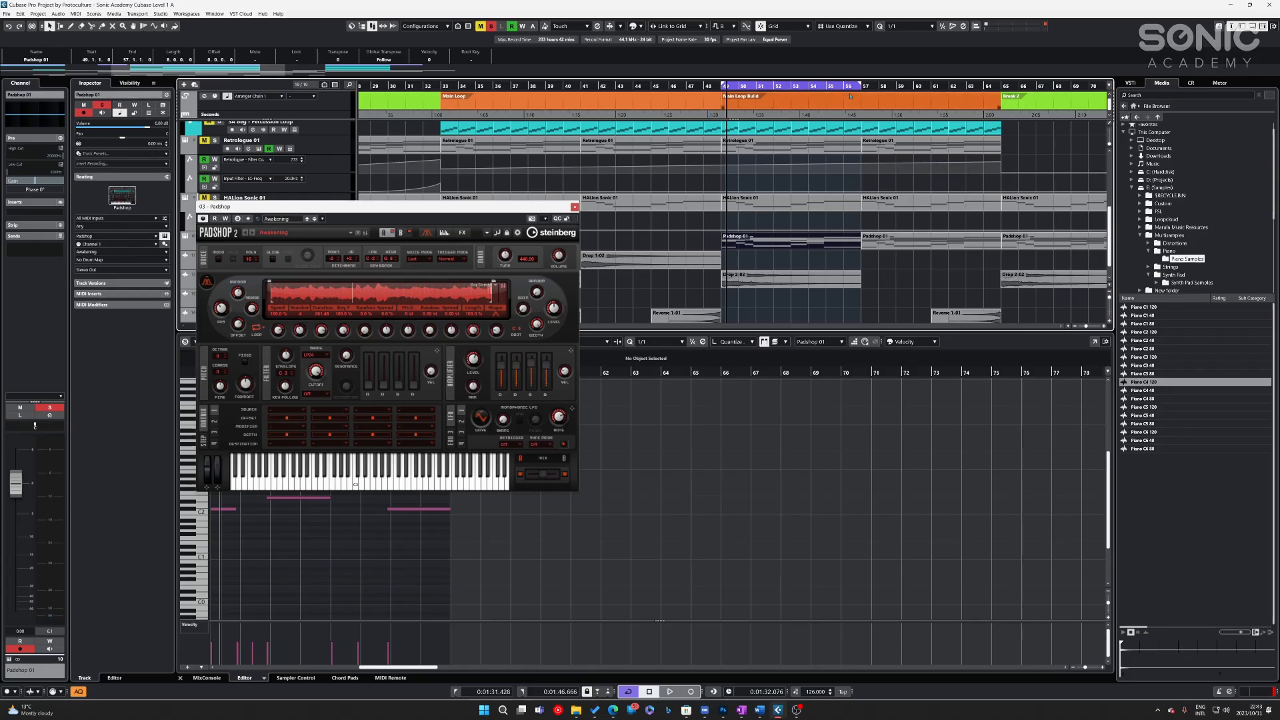
key("KP_2")
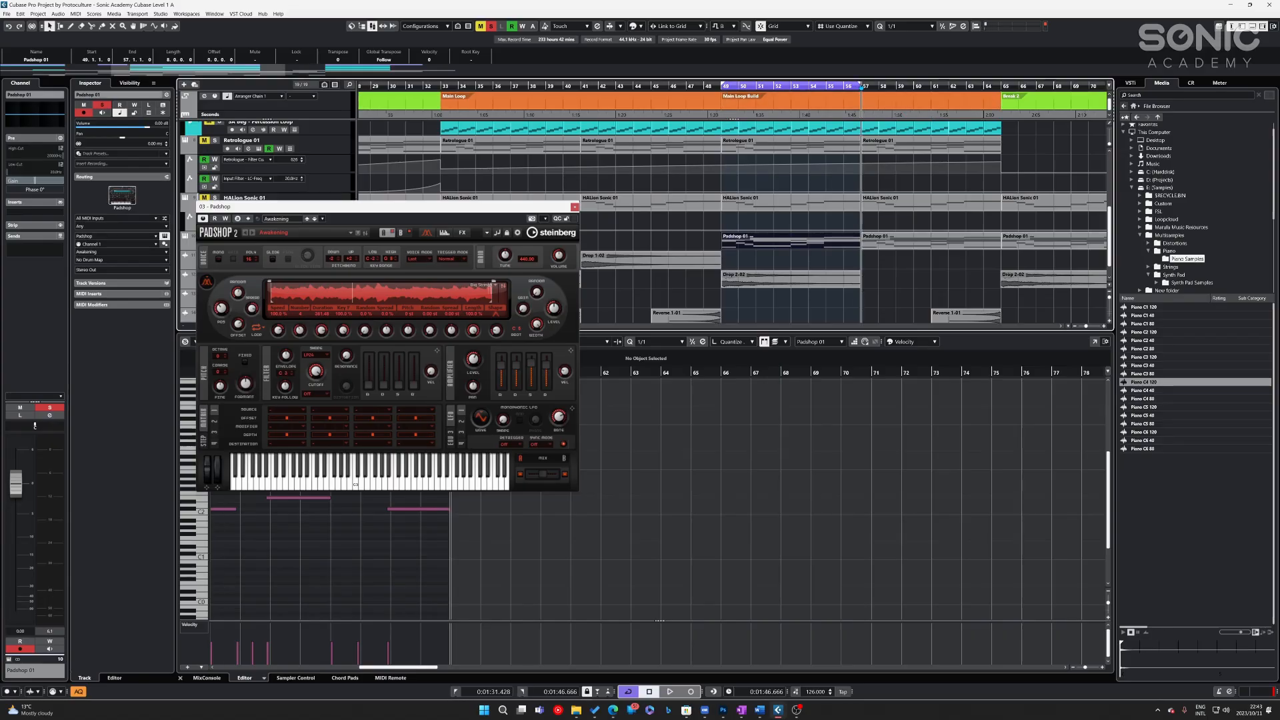
key("KP_1")
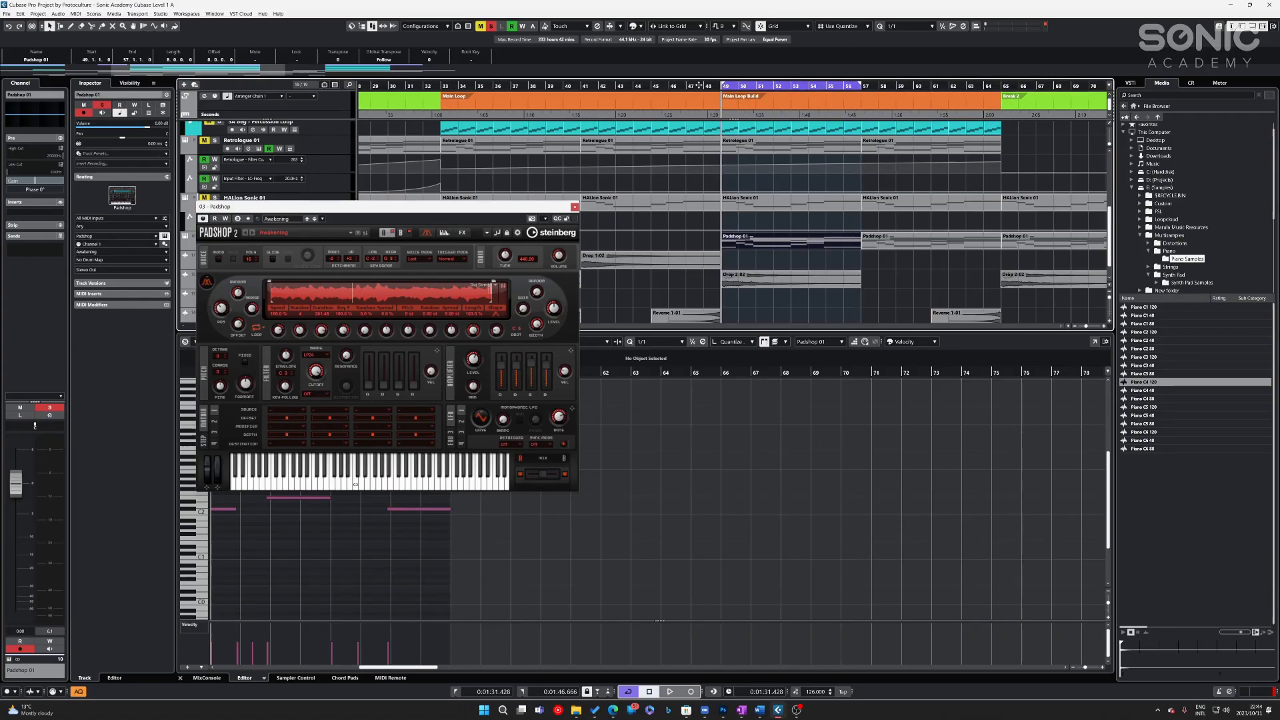
- Move the Padshop window off the note editor and play the first Padshop part from bar 49
left_click_drag(413, 206, 563, 130)
key("space")
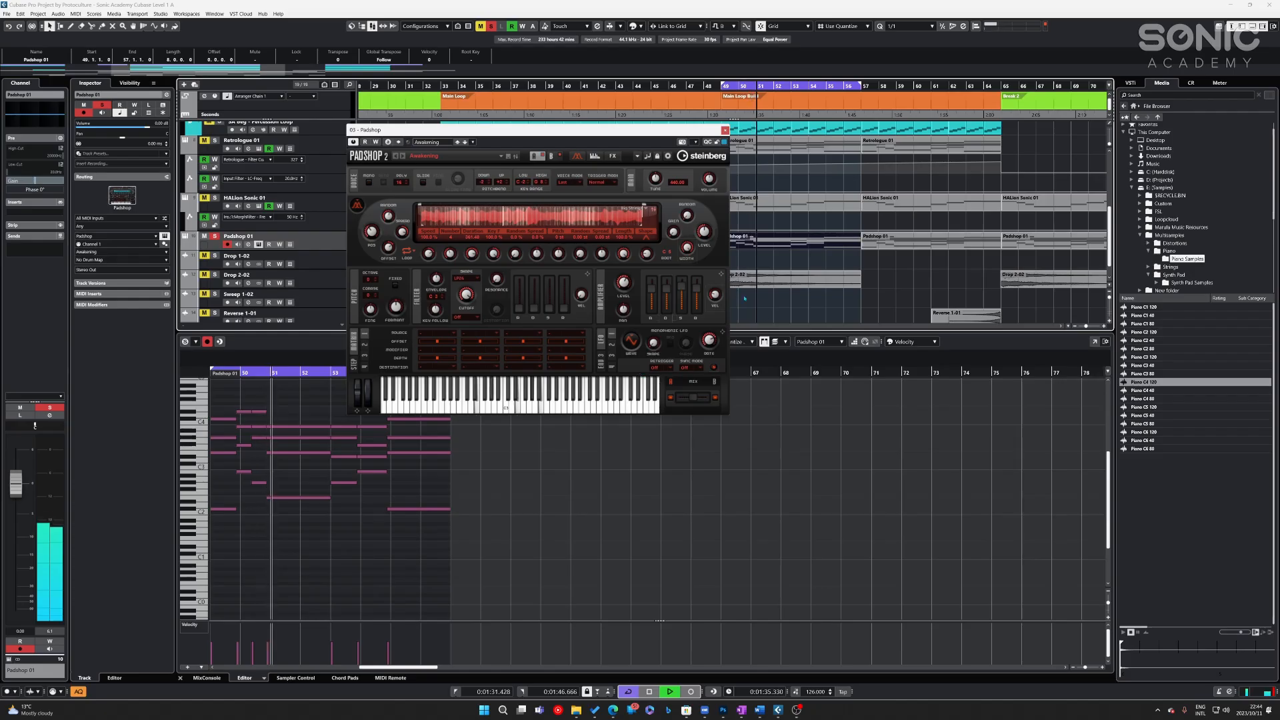
key("space")
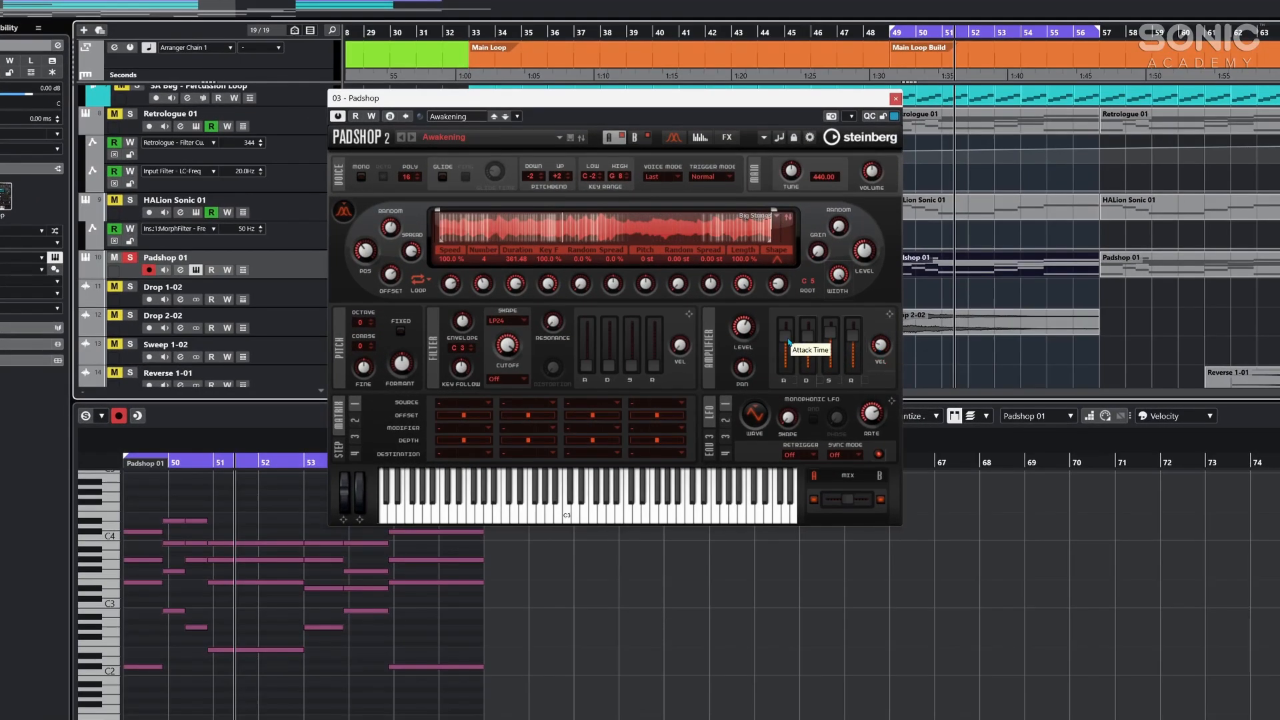
- Shorten the attack time of Padshop's amplifier envelope and close the instrument window
left_click_drag(789, 341, 787, 357)
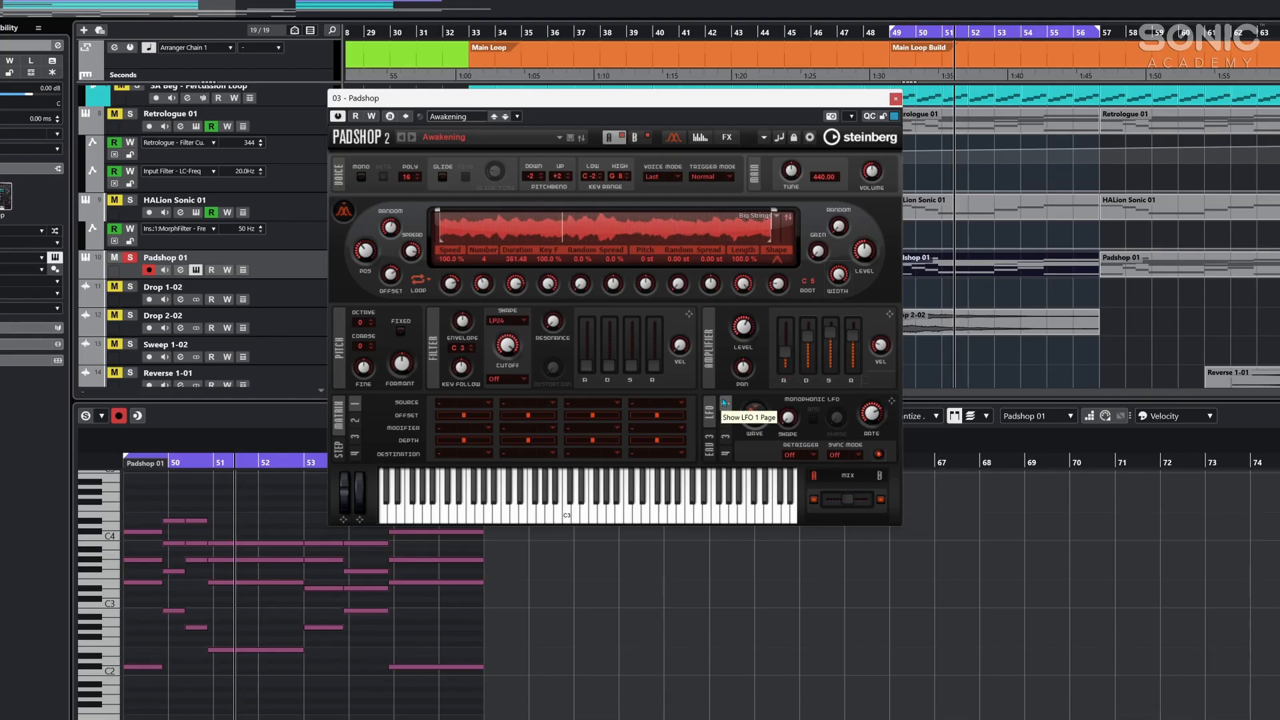
left_click_drag(832, 342, 856, 352)
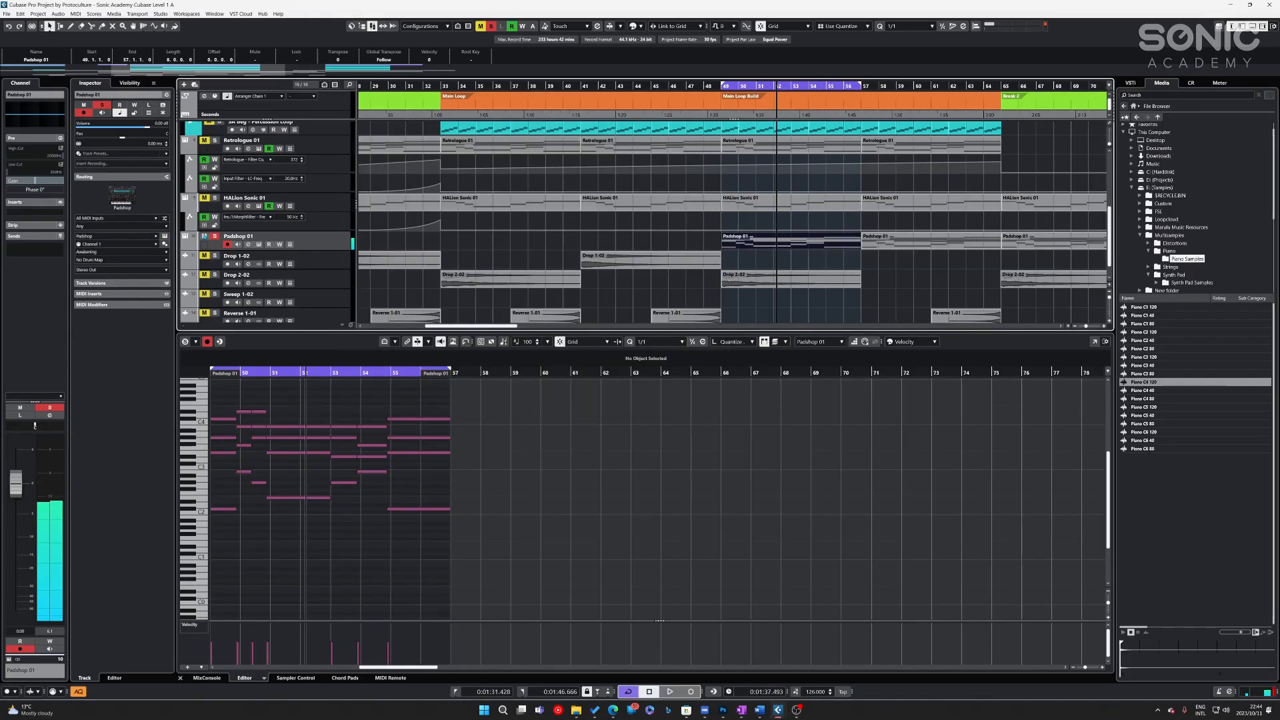
- Lower the Padshop 01 track volume to about -7.82 dB and unsolo the track to balance it in the mix
left_click_drag(147, 129, 140, 129)
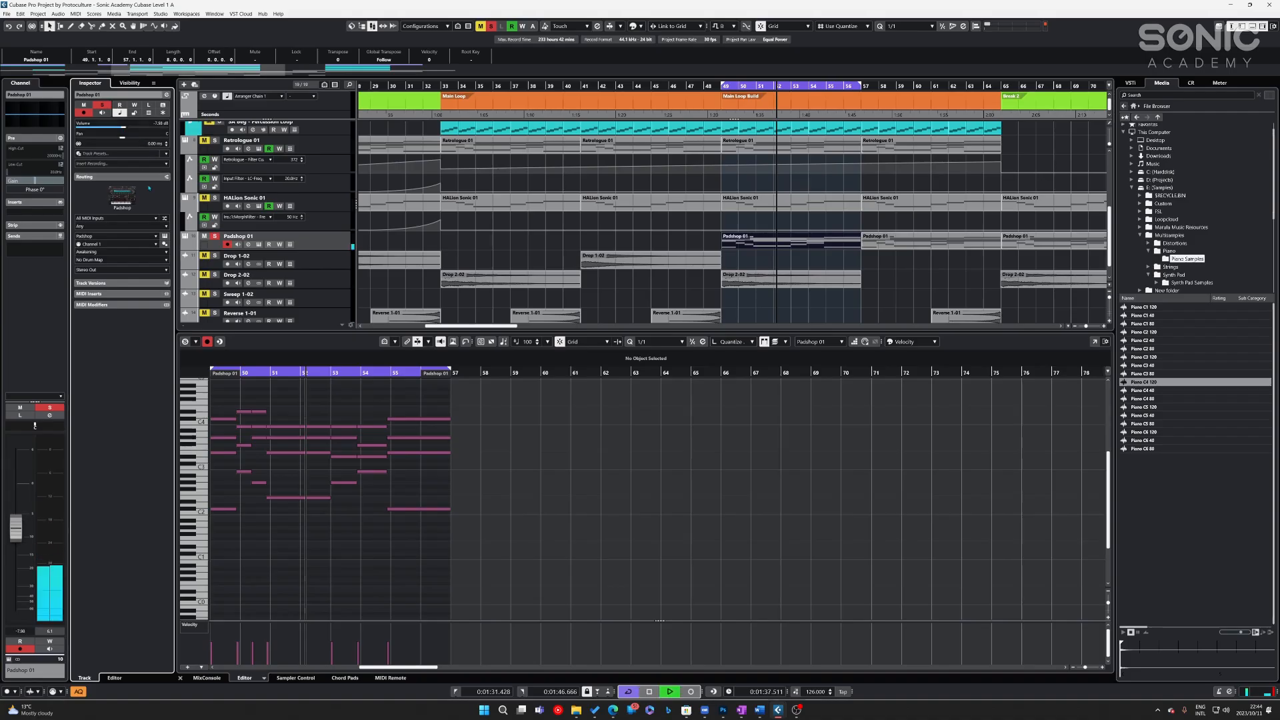
left_click(215, 236)
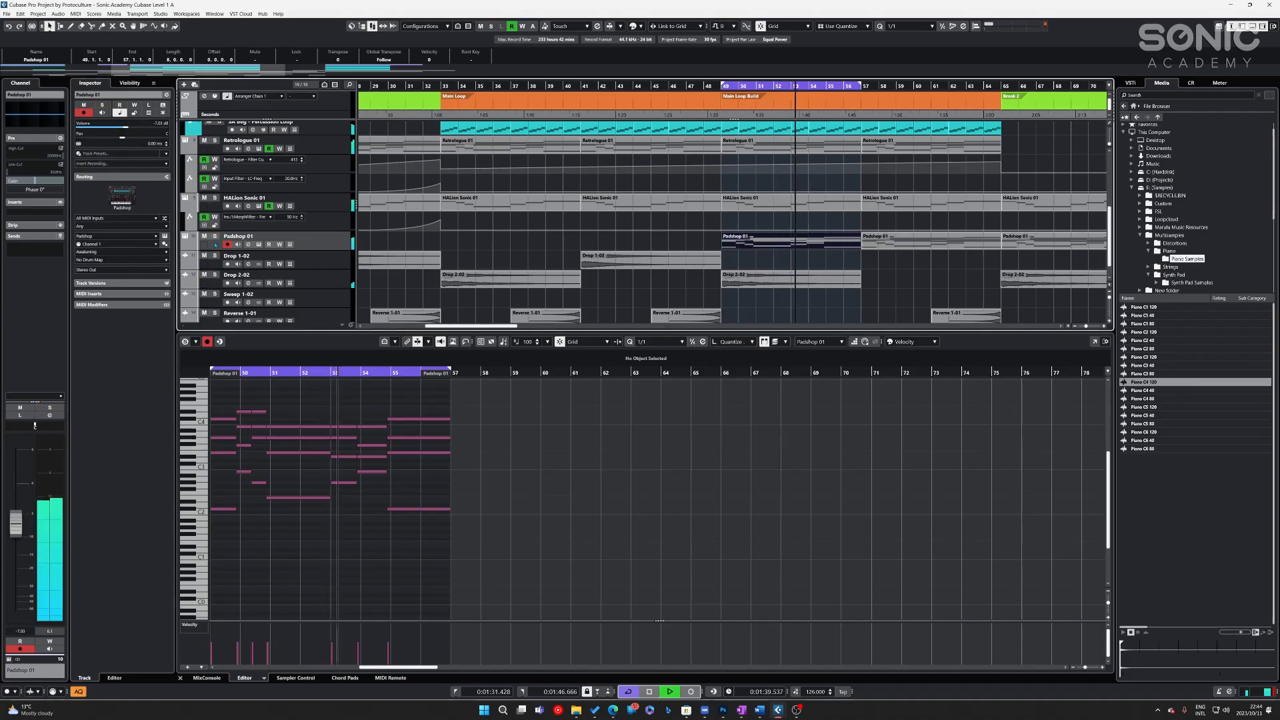
left_click_drag(125, 128, 124, 128)
left_click(954, 290)
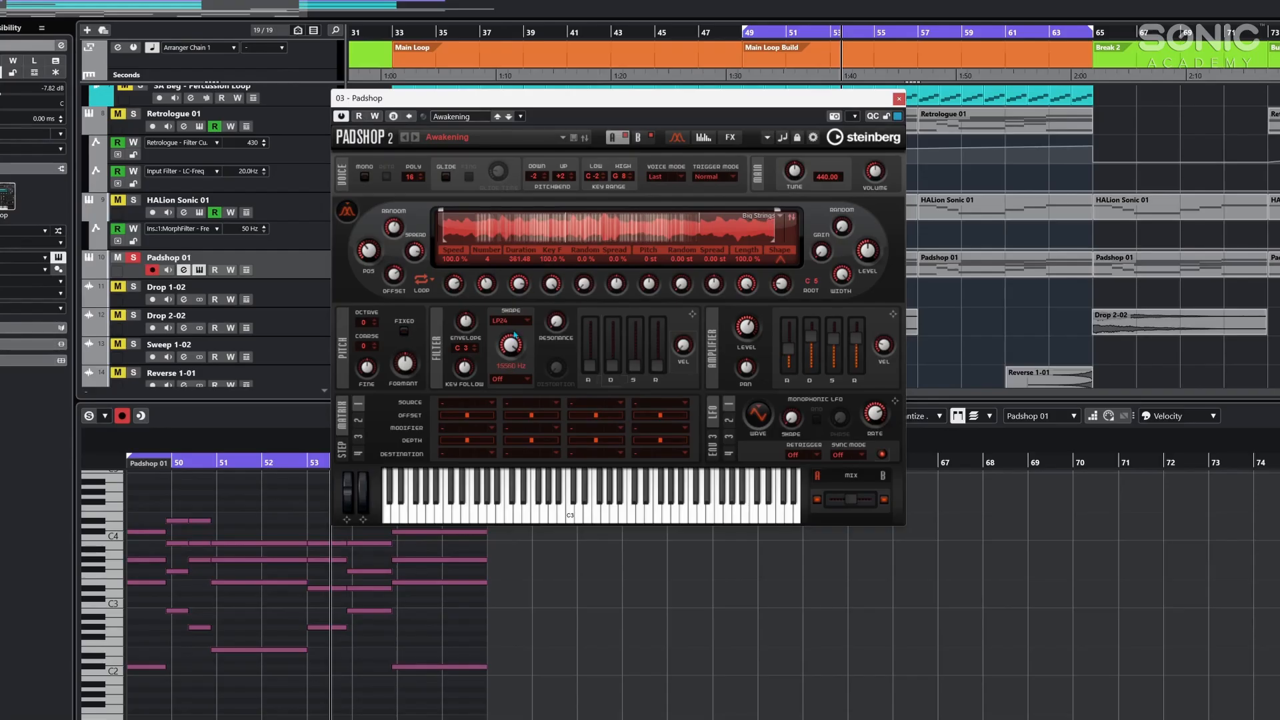
- Try sweeping Padshop's filter cutoff down and back up to fully open during playback
left_click_drag(518, 390, 520, 403)
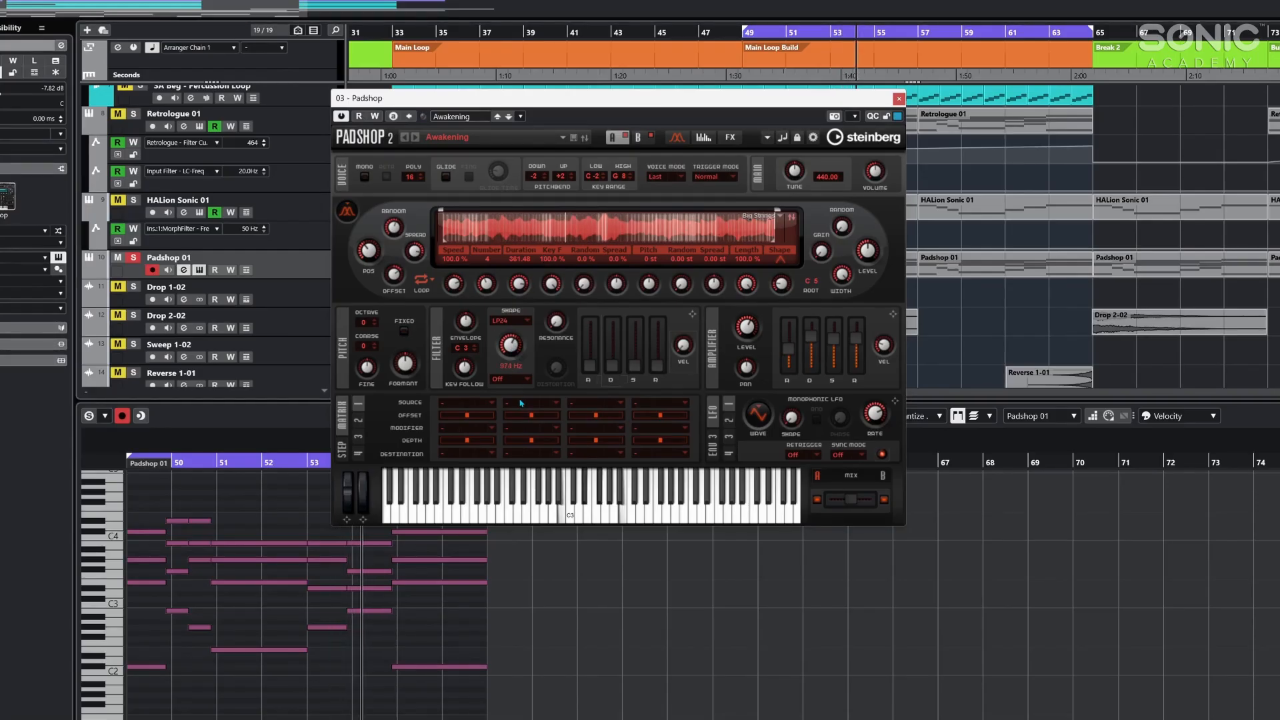
left_click_drag(519, 355, 522, 342)
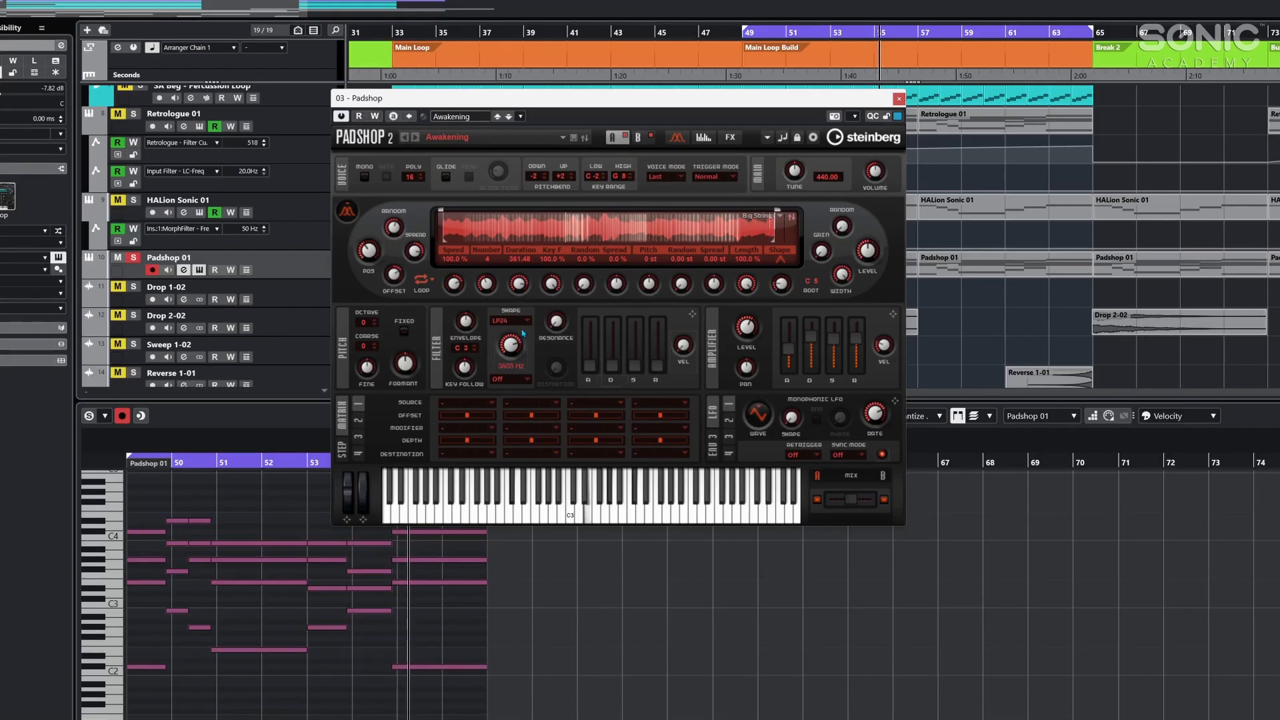
mouse_move(512, 355)
left_click_drag(512, 356, 513, 300)
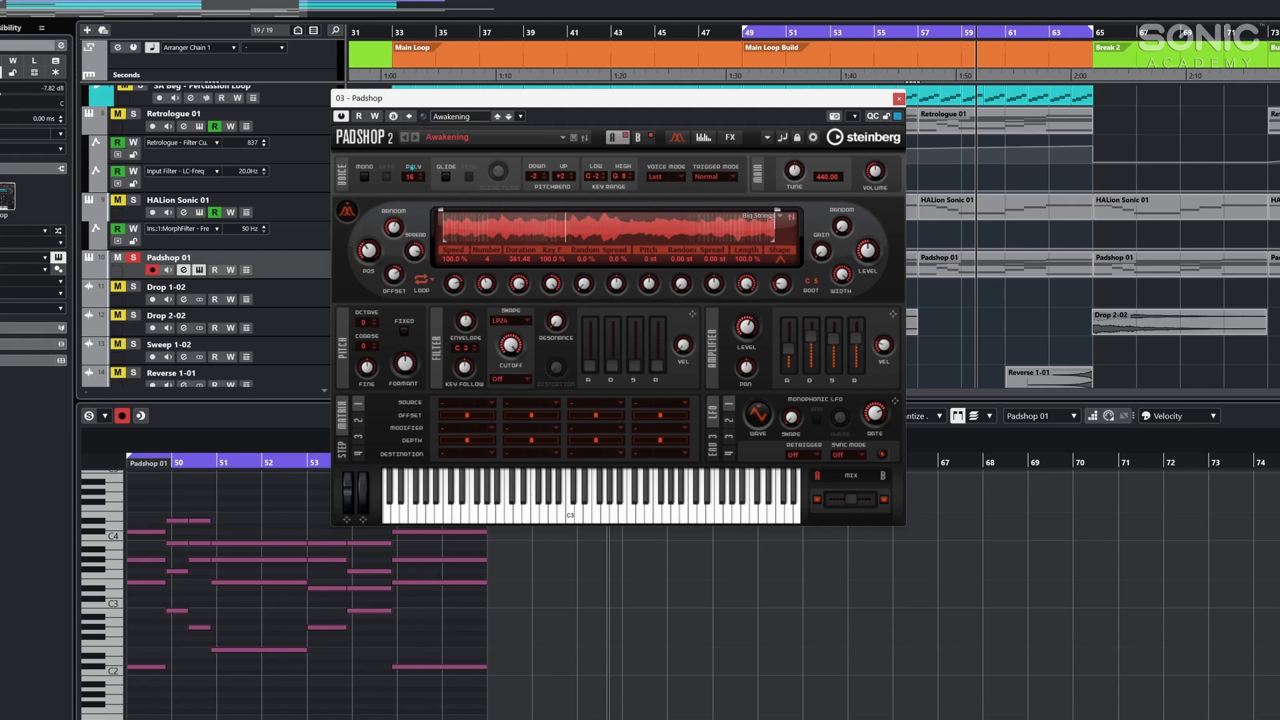
- Show the automation track for Padshop's layer A filter cutoff and close the instrument window
right_click(515, 348)
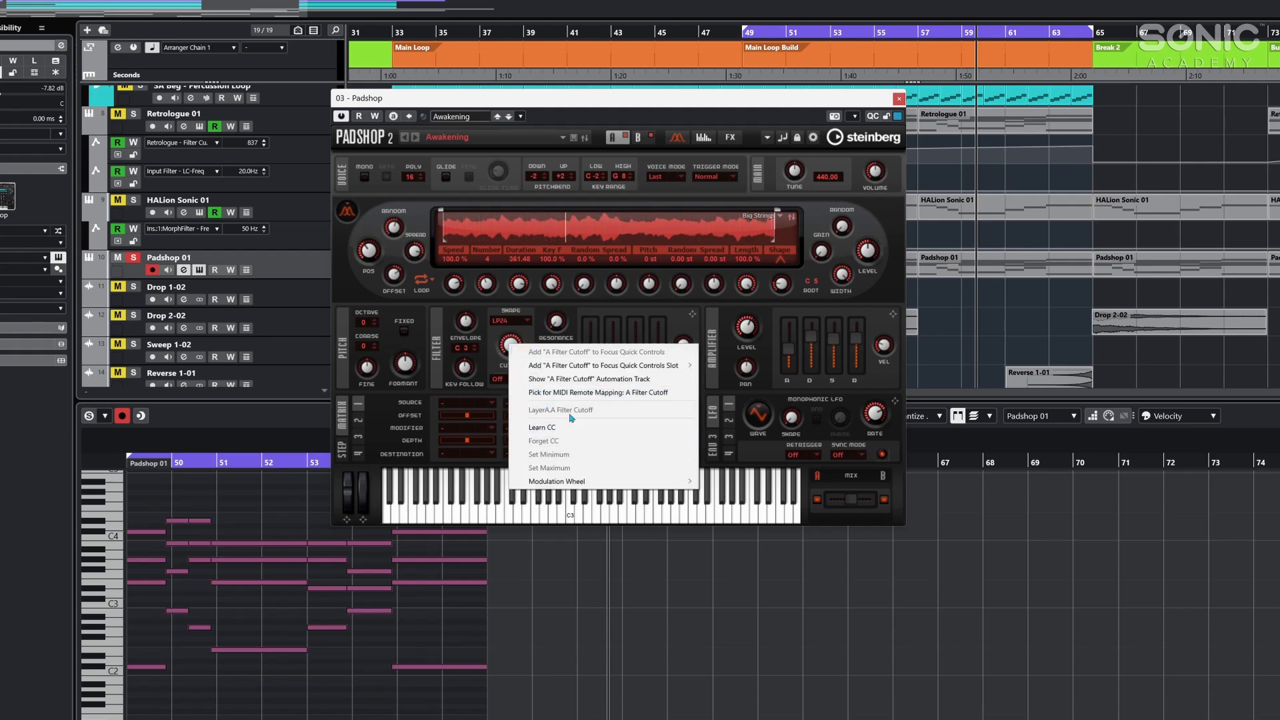
mouse_move(575, 372)
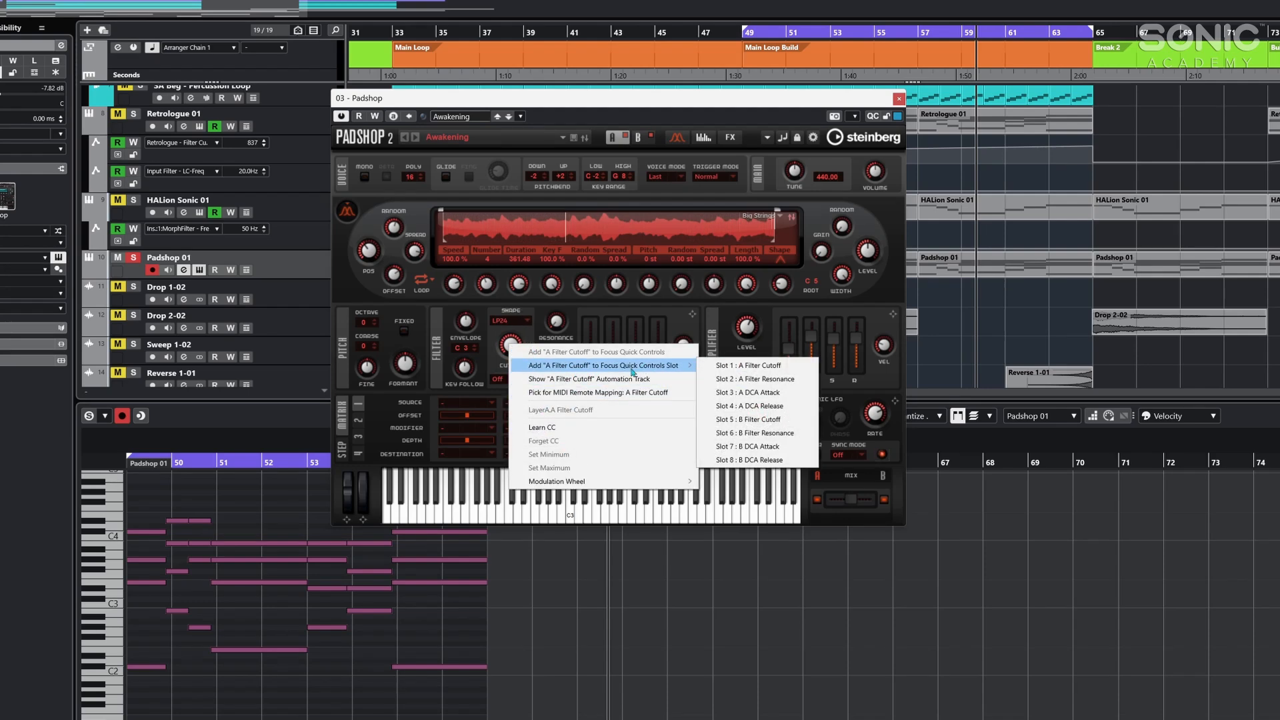
left_click(599, 378)
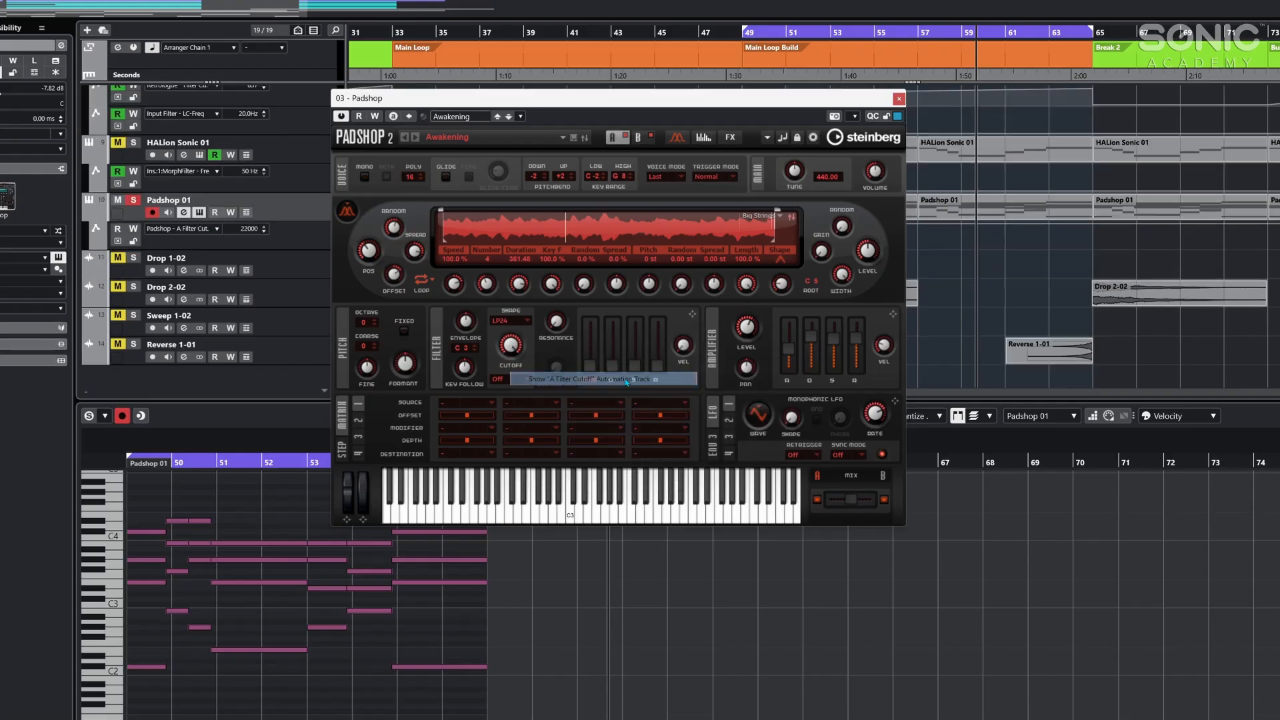
left_click(898, 98)
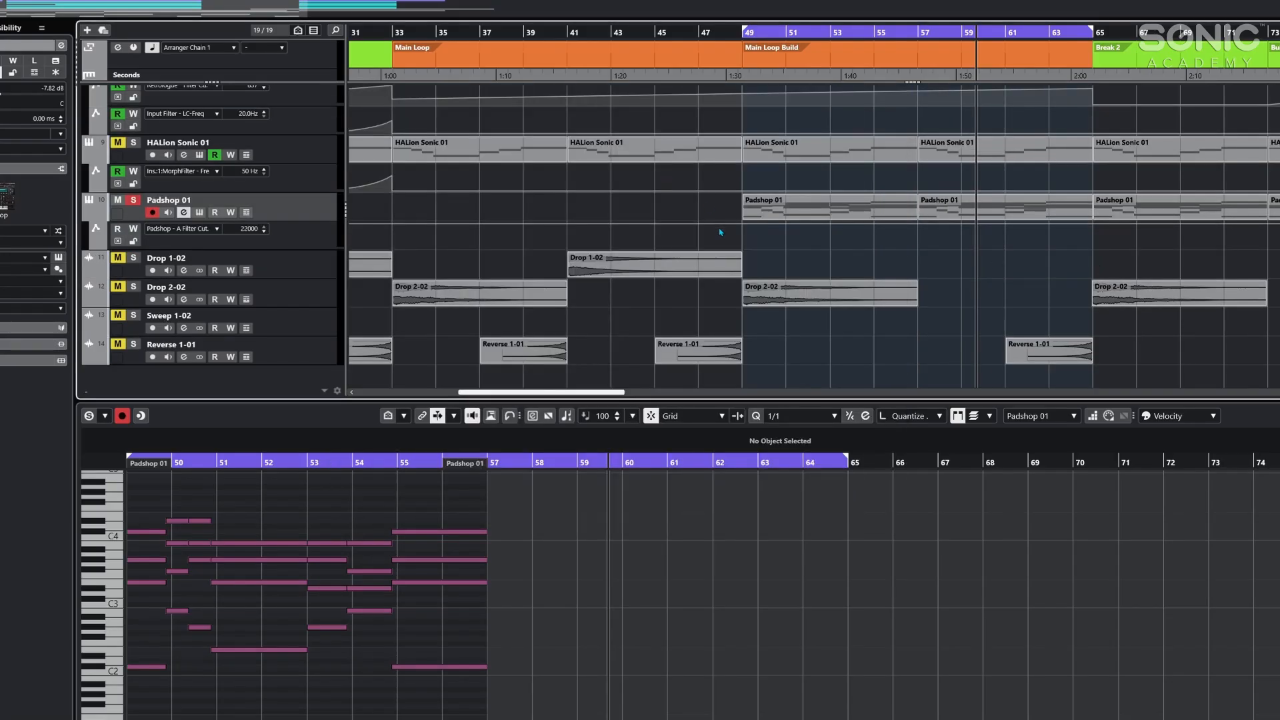
- Draw a Padshop filter cutoff ramp that rises from a low value at bar 49 to fully open at bar 57
left_click_drag(946, 224, 919, 222)
left_click_drag(808, 223, 739, 242)
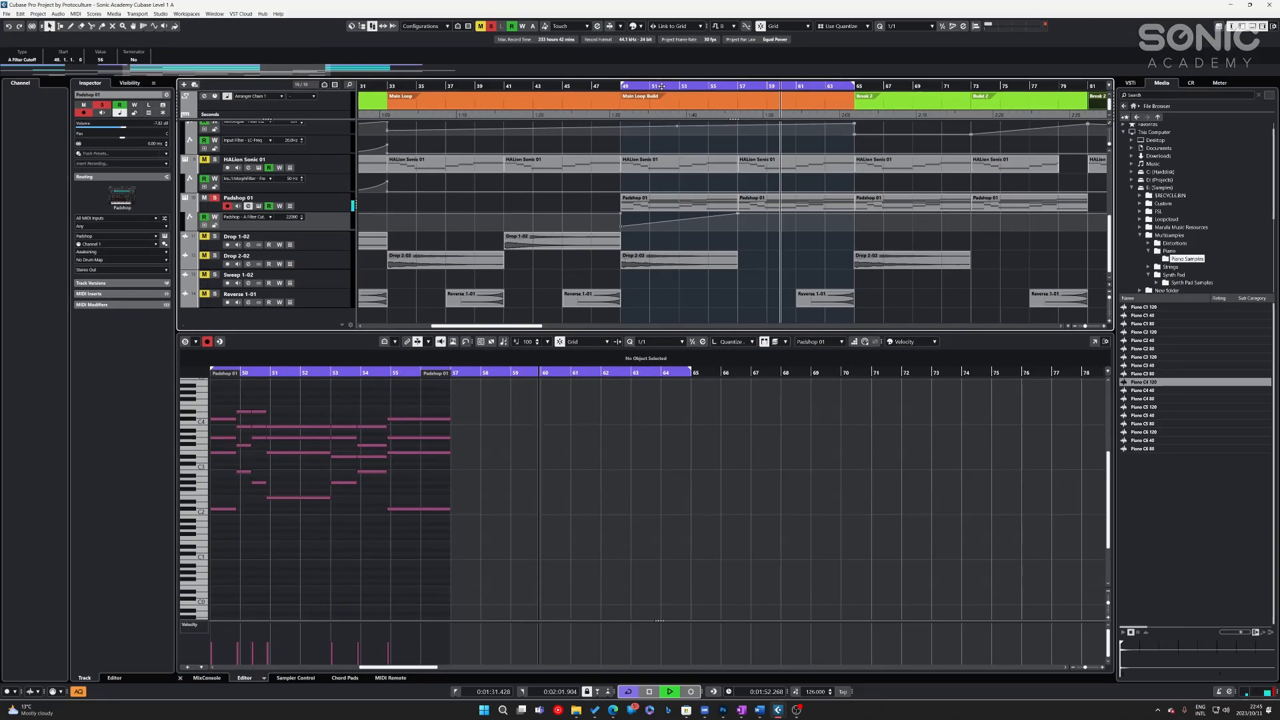
left_click(804, 35)
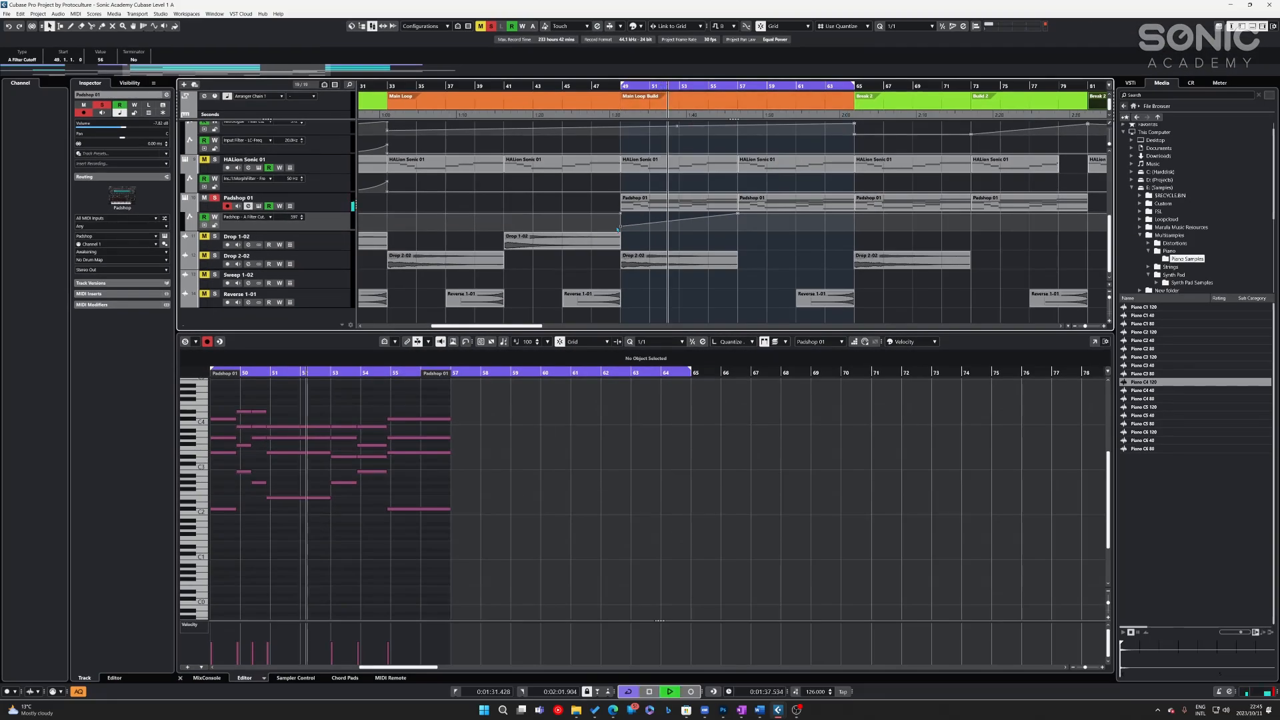
- Raise the cutoff ramp's starting value at bar 49 and bend the rise into a curve
left_click_drag(622, 228, 622, 224)
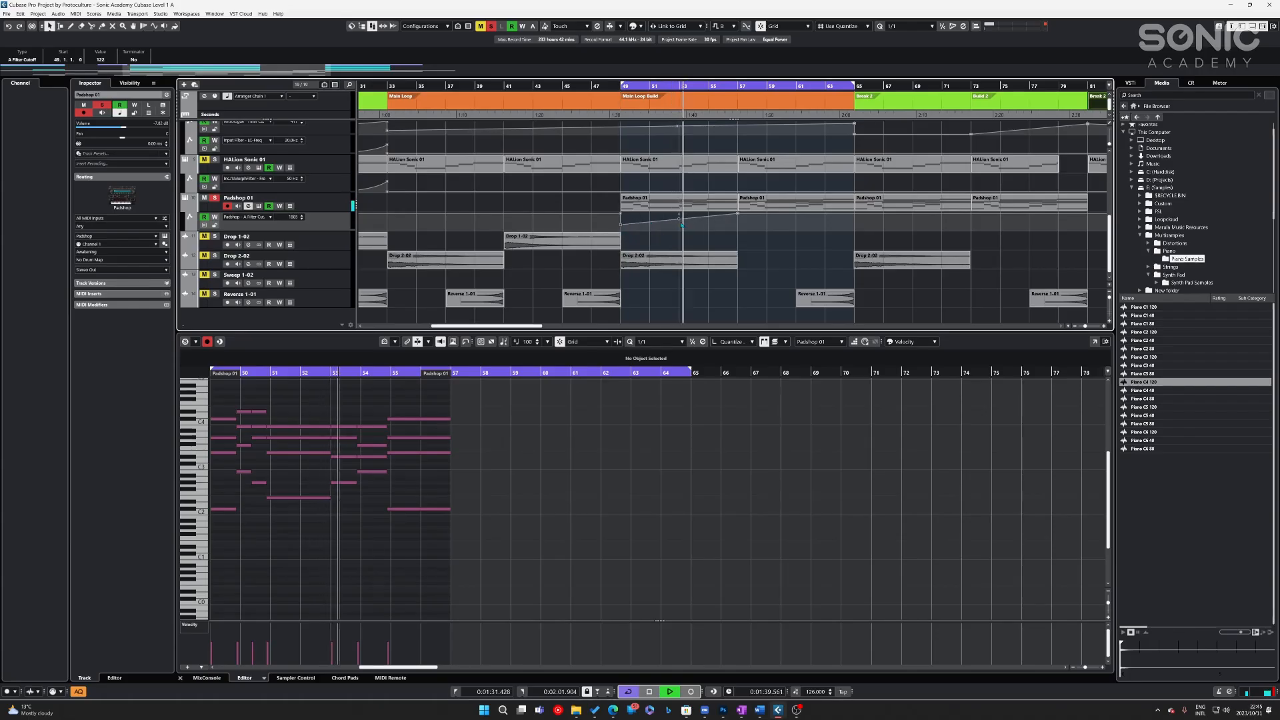
left_click_drag(679, 219, 794, 216)
left_click_drag(709, 222, 706, 220)
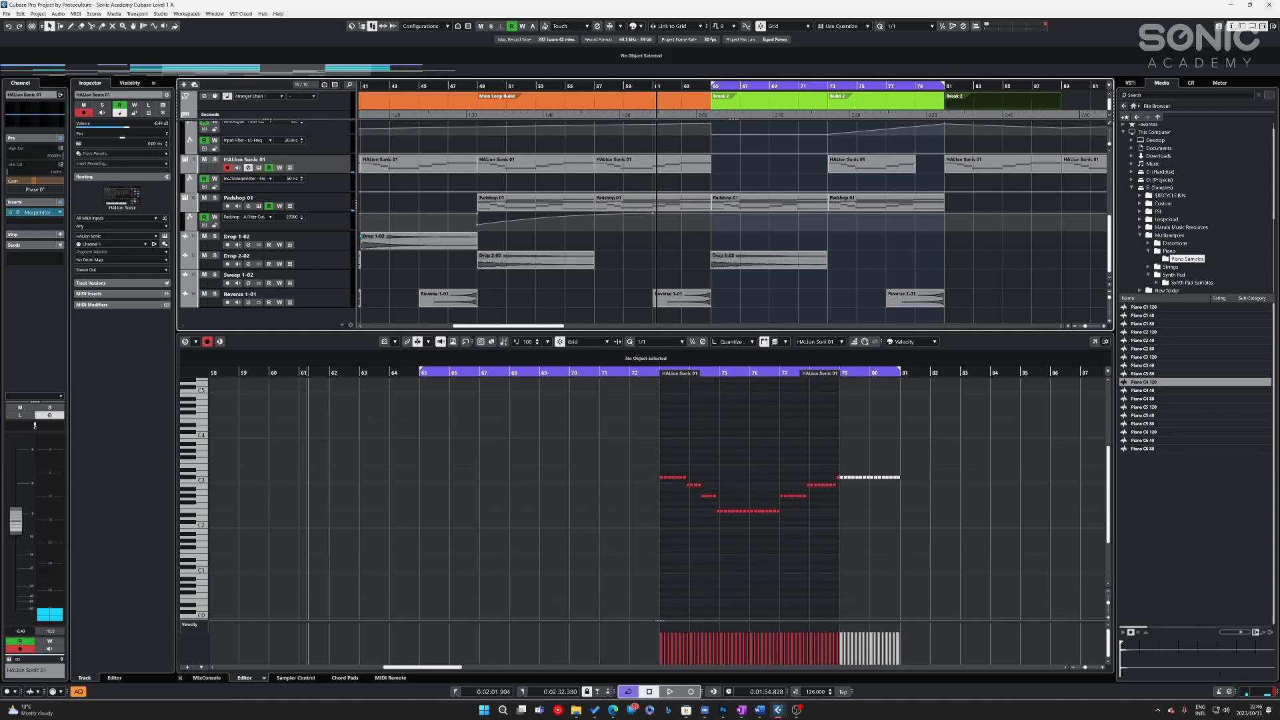
- Add a new HALion Sonic instrument track below the Padshop 01 track
left_click(329, 208)
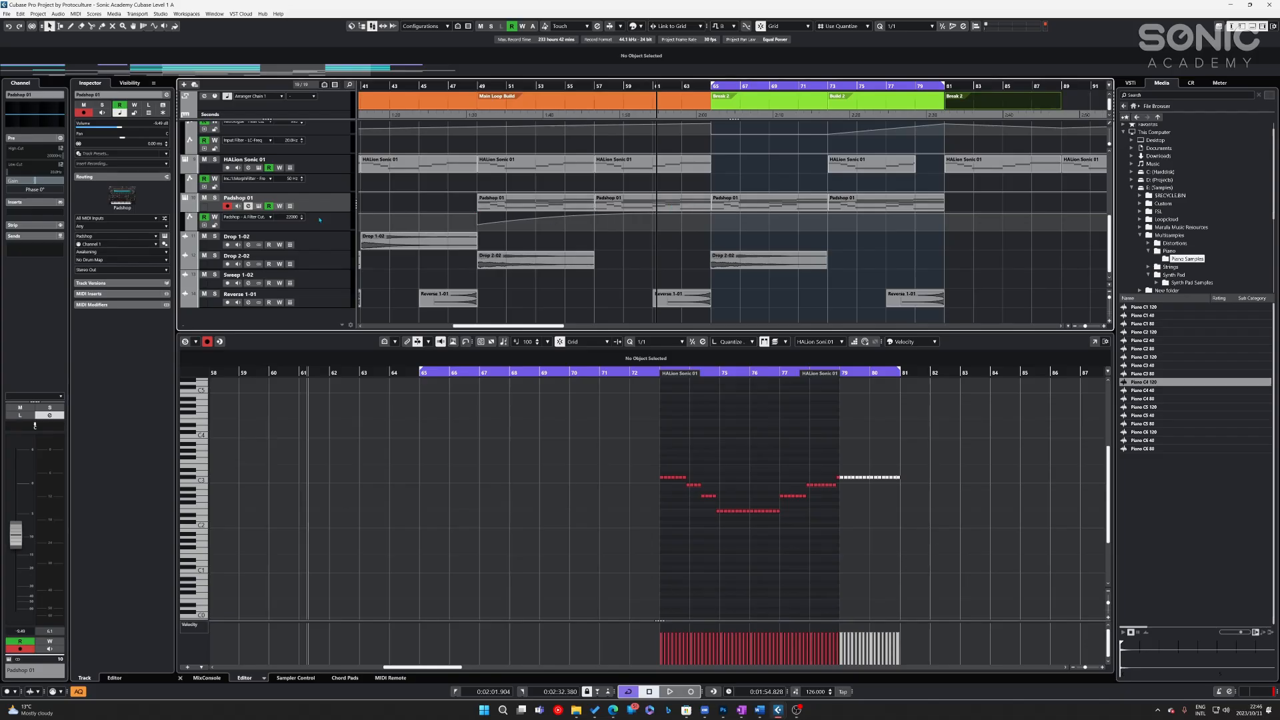
right_click(337, 207)
mouse_move(364, 209)
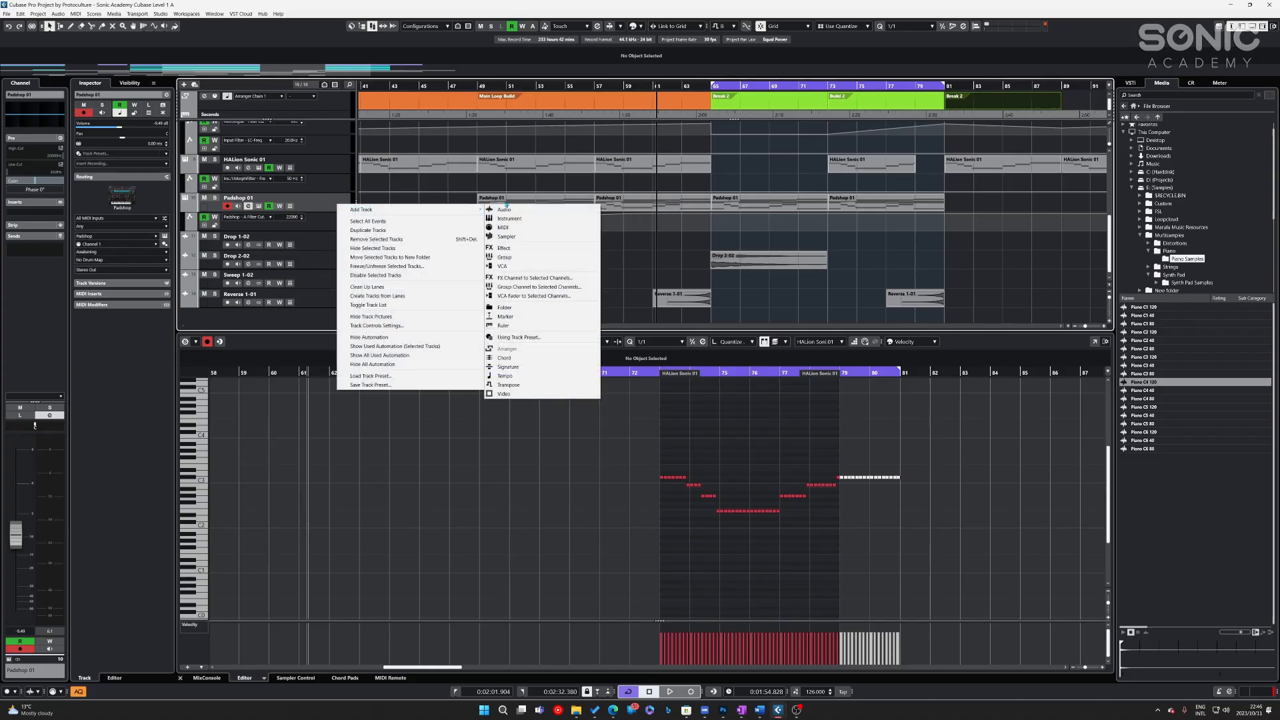
left_click(543, 220)
left_click(443, 355)
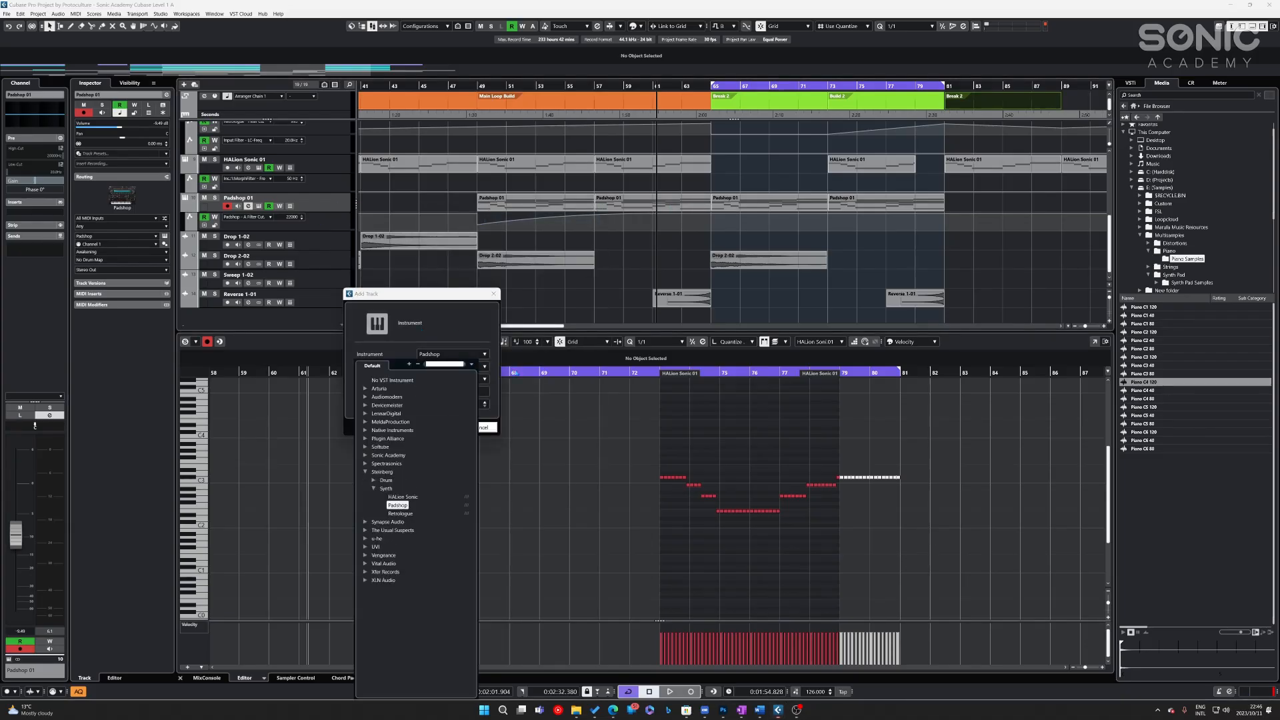
type("halion")
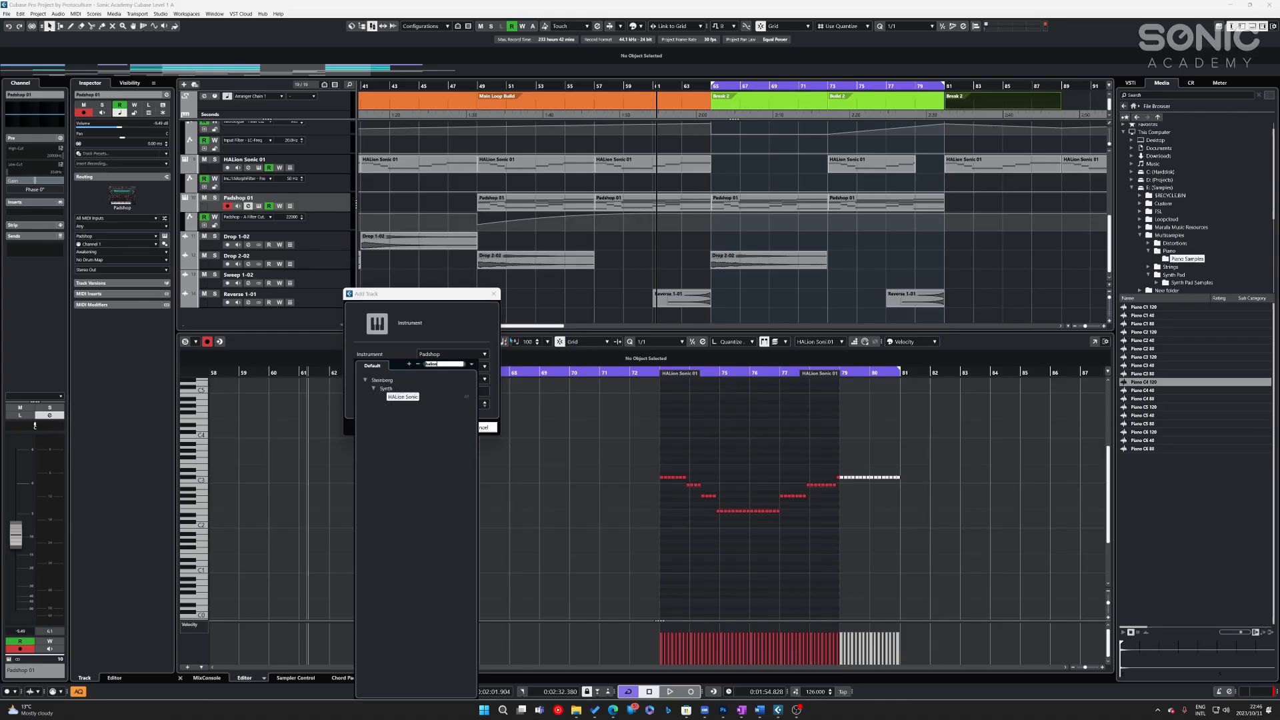
key("Return")
left_click(443, 427)
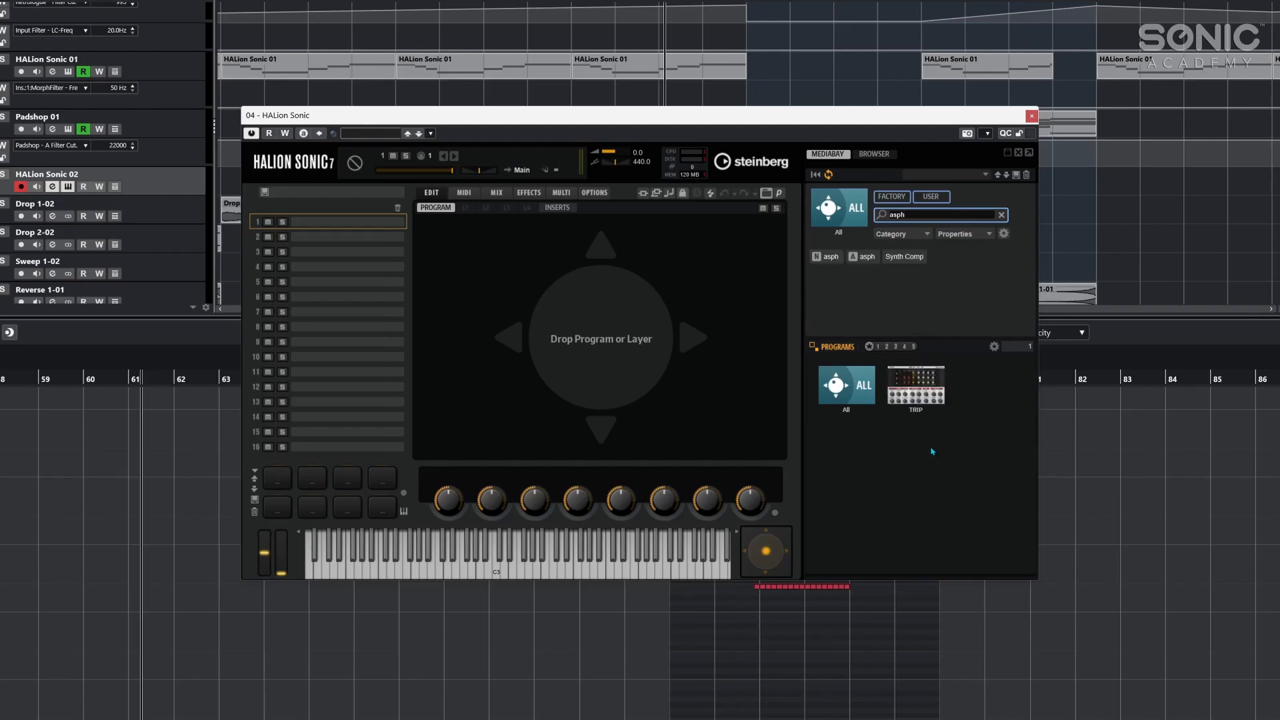
- Find and load the Aspherical preset in the new HALion Sonic and close its window
double_click(910, 392)
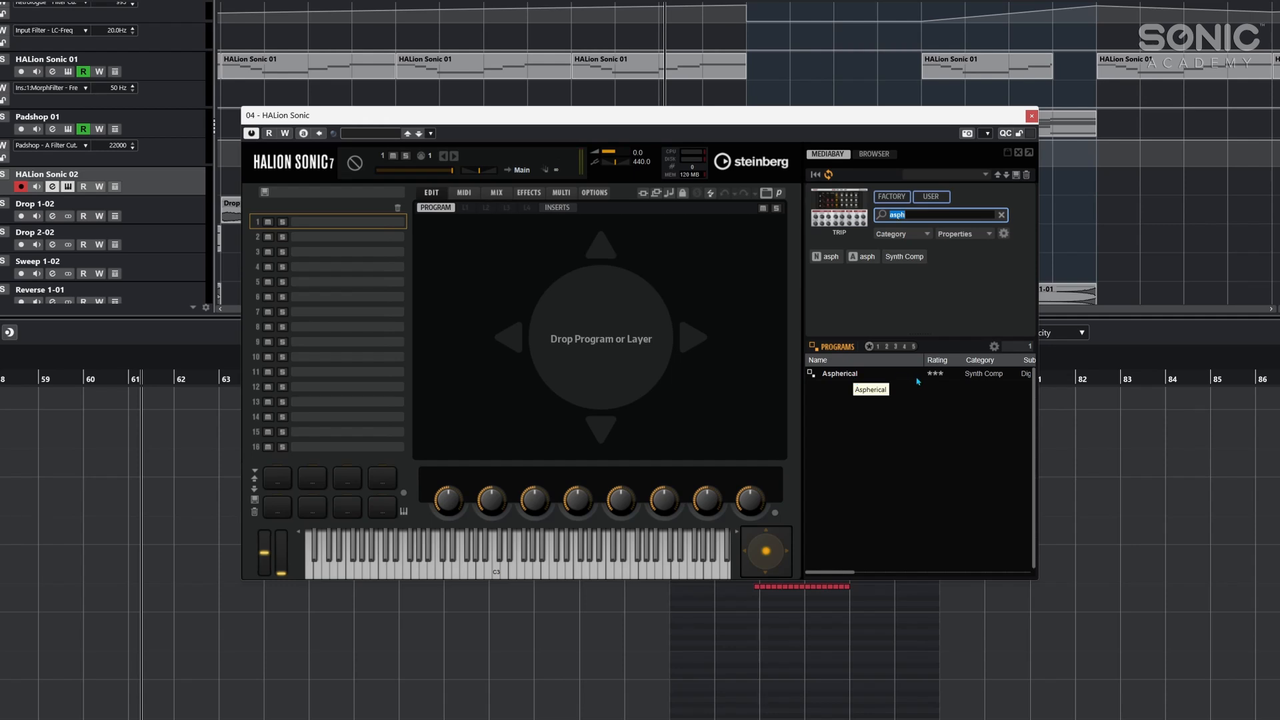
left_click(388, 133)
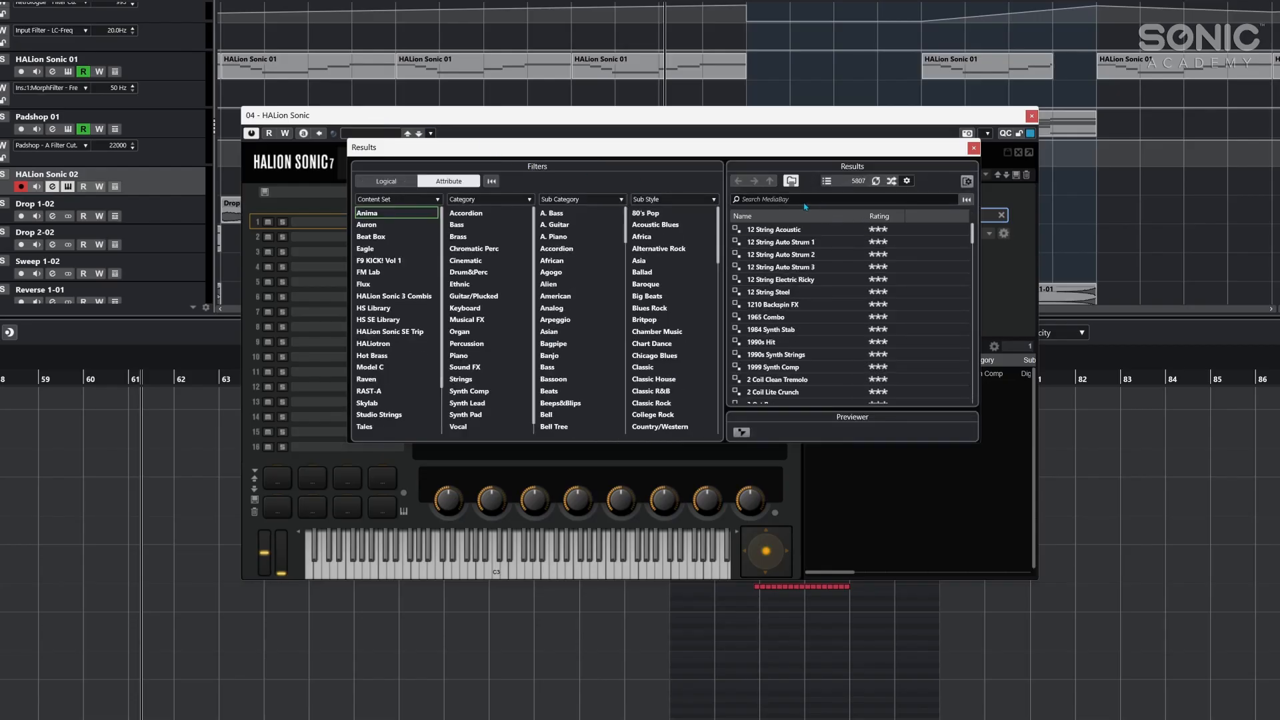
left_click(805, 200)
type("asph")
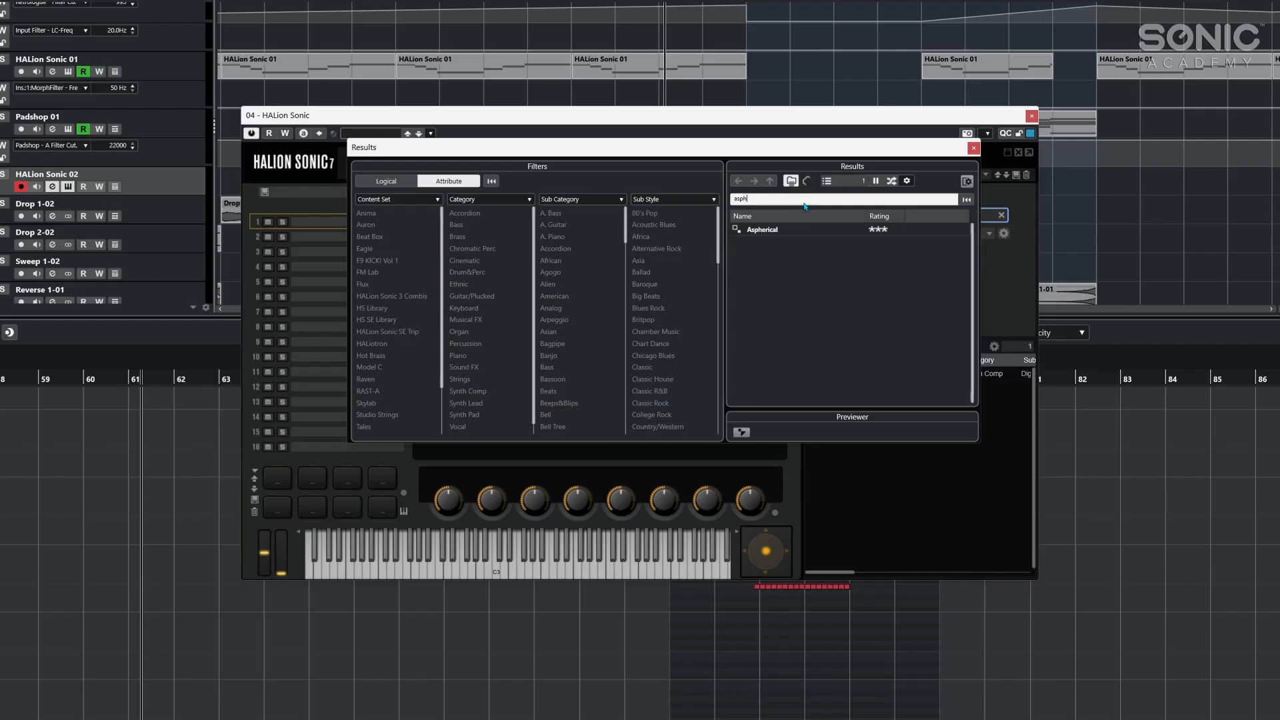
double_click(799, 227)
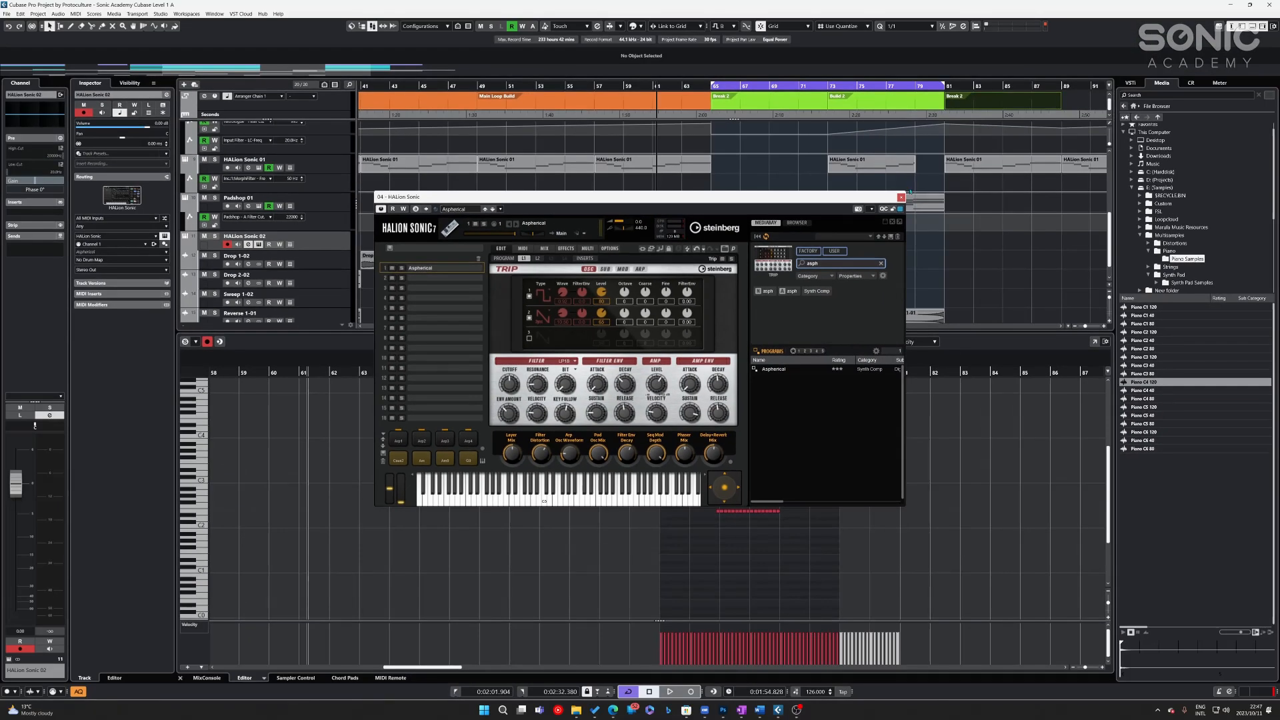
left_click(901, 198)
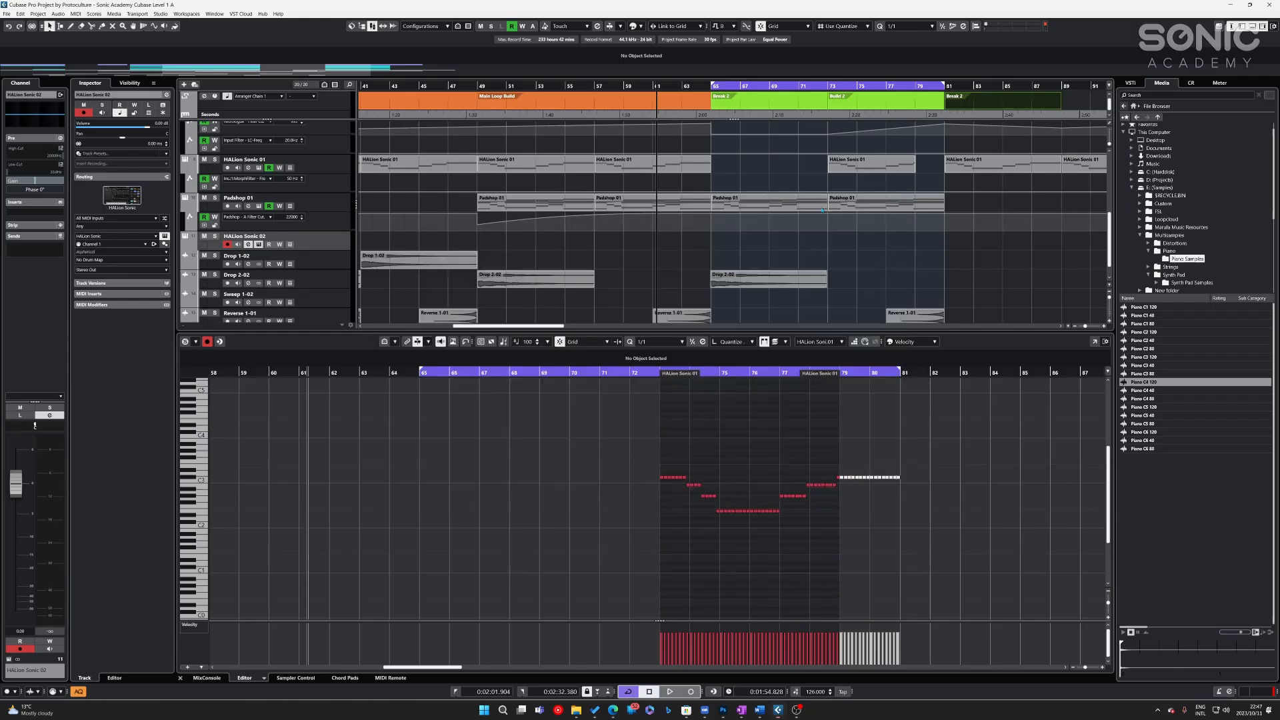
- Copy the Padshop part at bar 65 onto the HALion Sonic 02 track and repeat it at bar 73
left_click(749, 200)
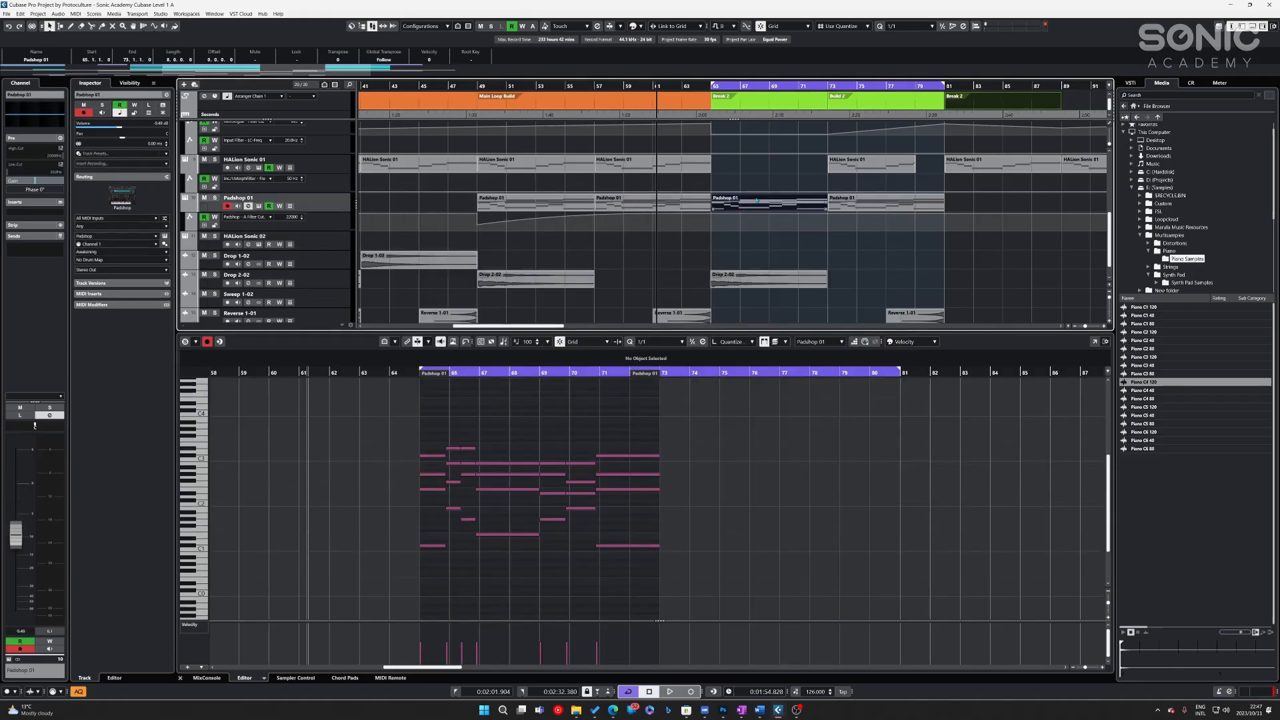
left_click_drag(745, 236, 750, 239)
key("space")
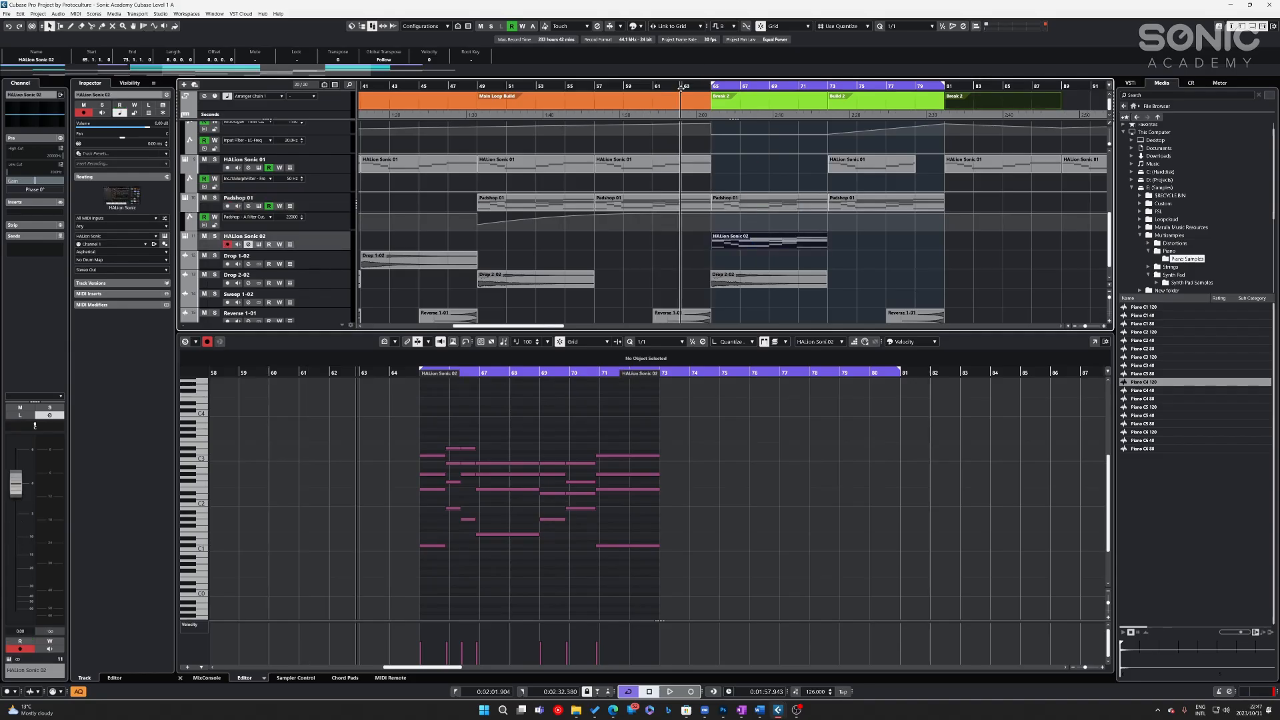
left_click_drag(800, 243, 916, 243)
- Lower the HALion Sonic 02 track volume slightly during playback and solo the track
left_click(919, 300)
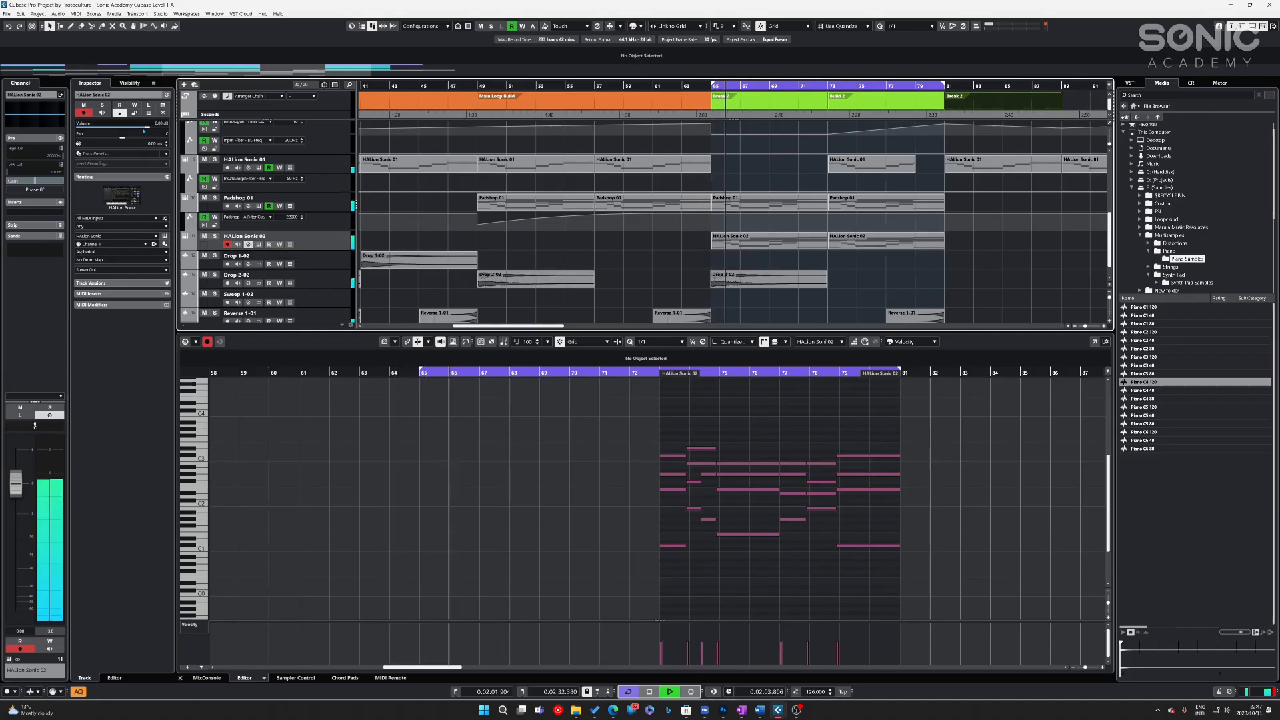
left_click_drag(146, 127, 139, 126)
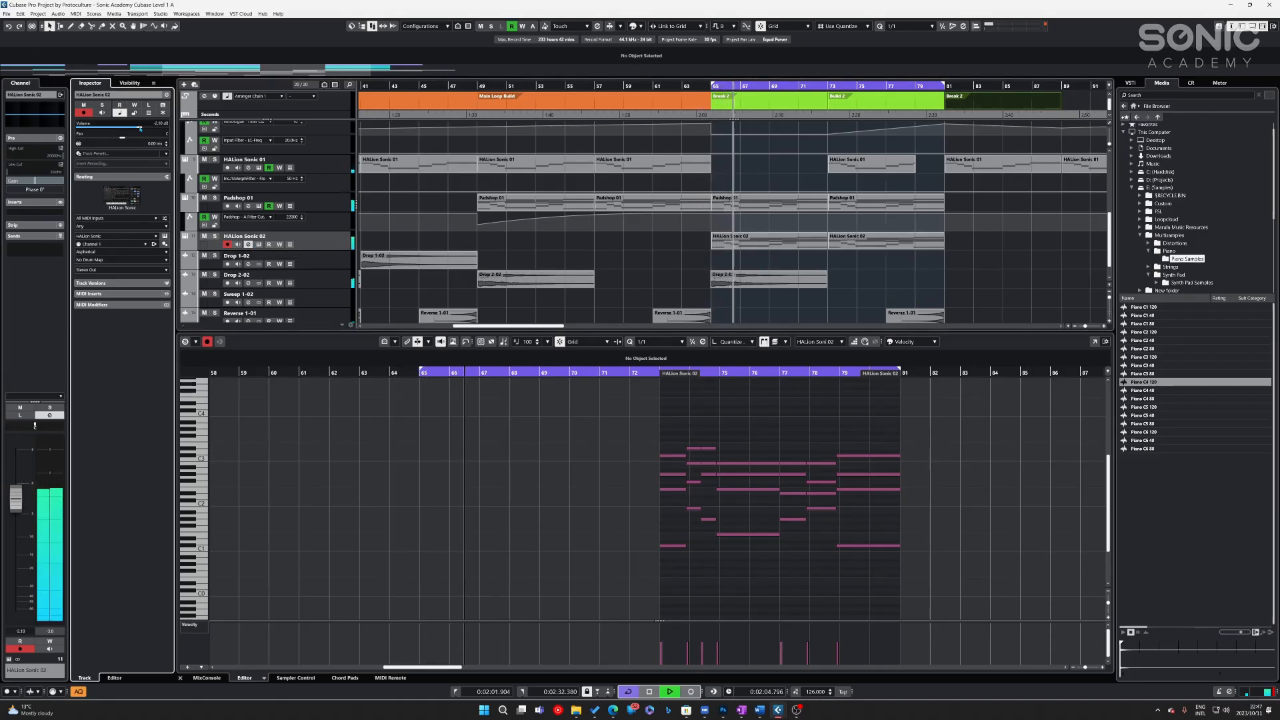
left_click(215, 236)
- Transpose all notes in both HALion Sonic 02 parts up one octave
left_click_drag(989, 248, 799, 240)
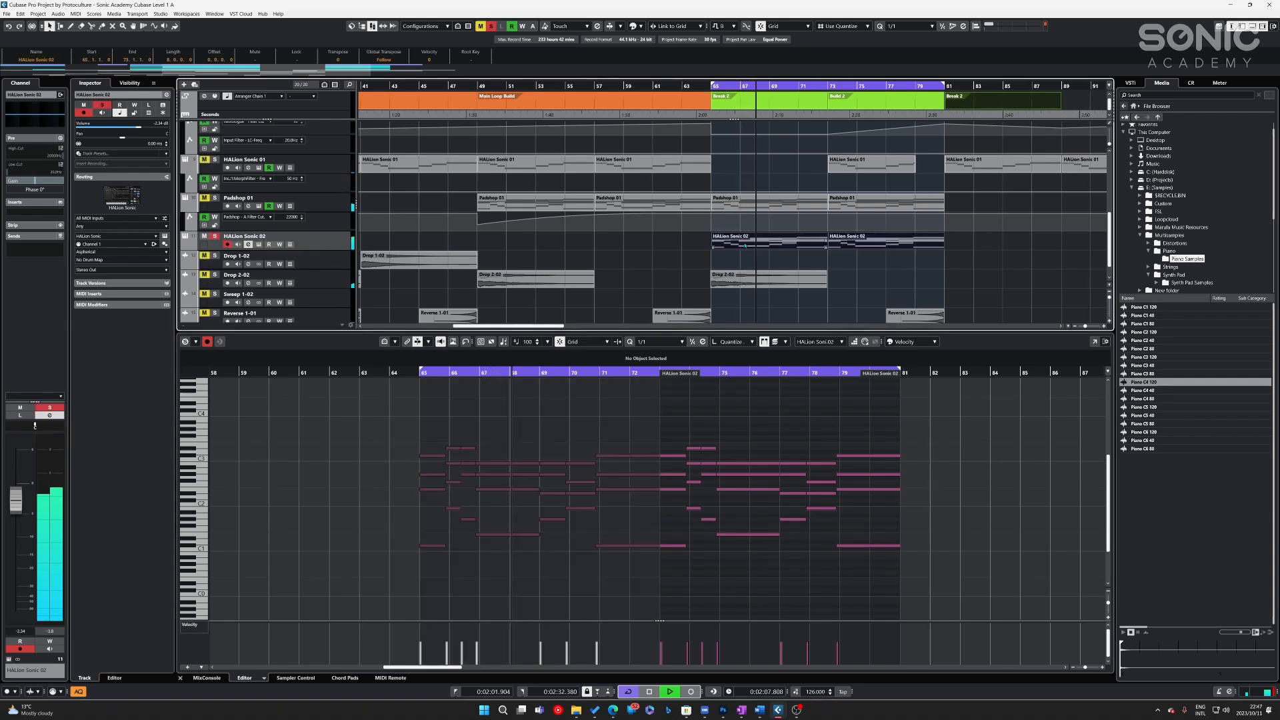
double_click(796, 241)
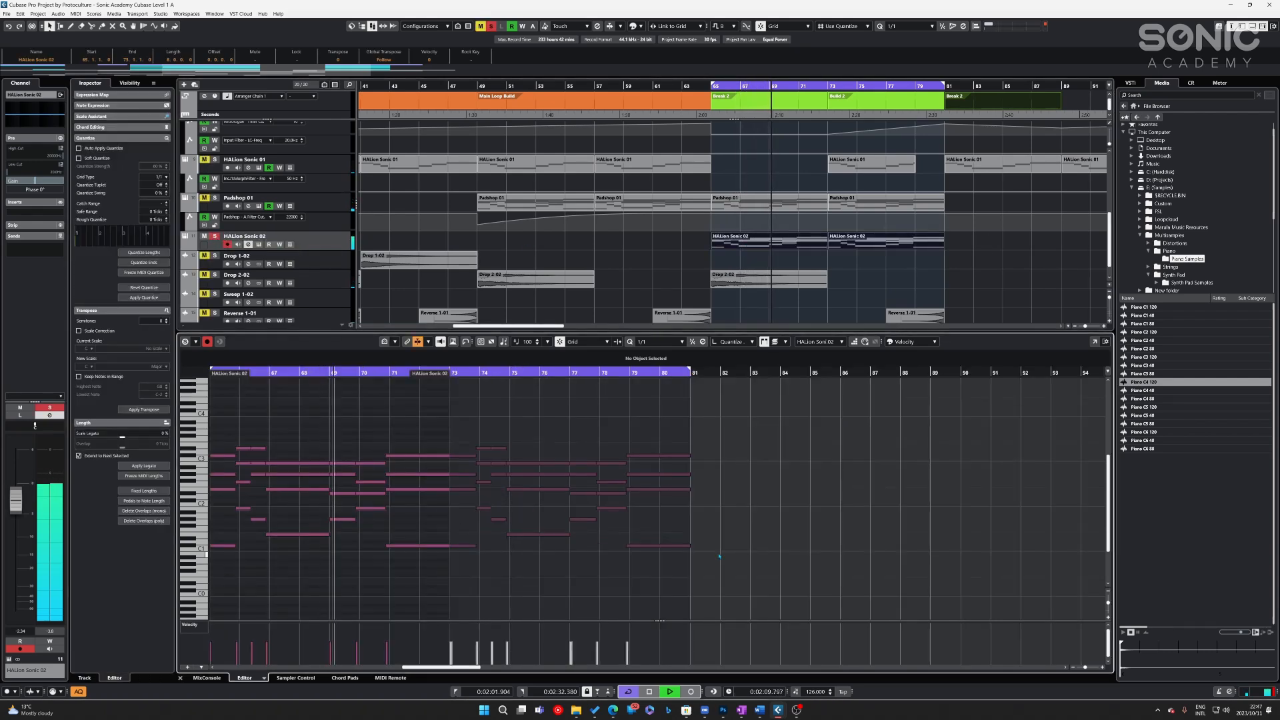
key("ctrl+a")
key("shift+Up")
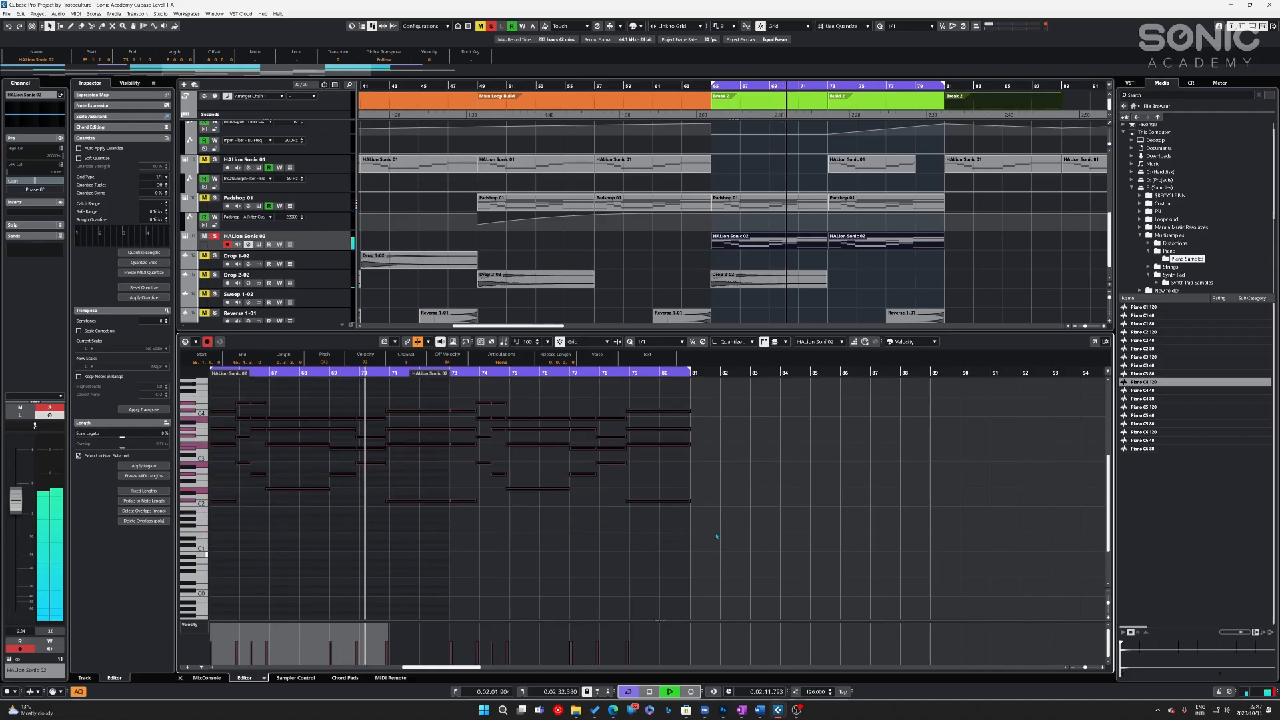
- Unsolo the HALion Sonic 02 track to check it in the full mix and stop playback
left_click(913, 316)
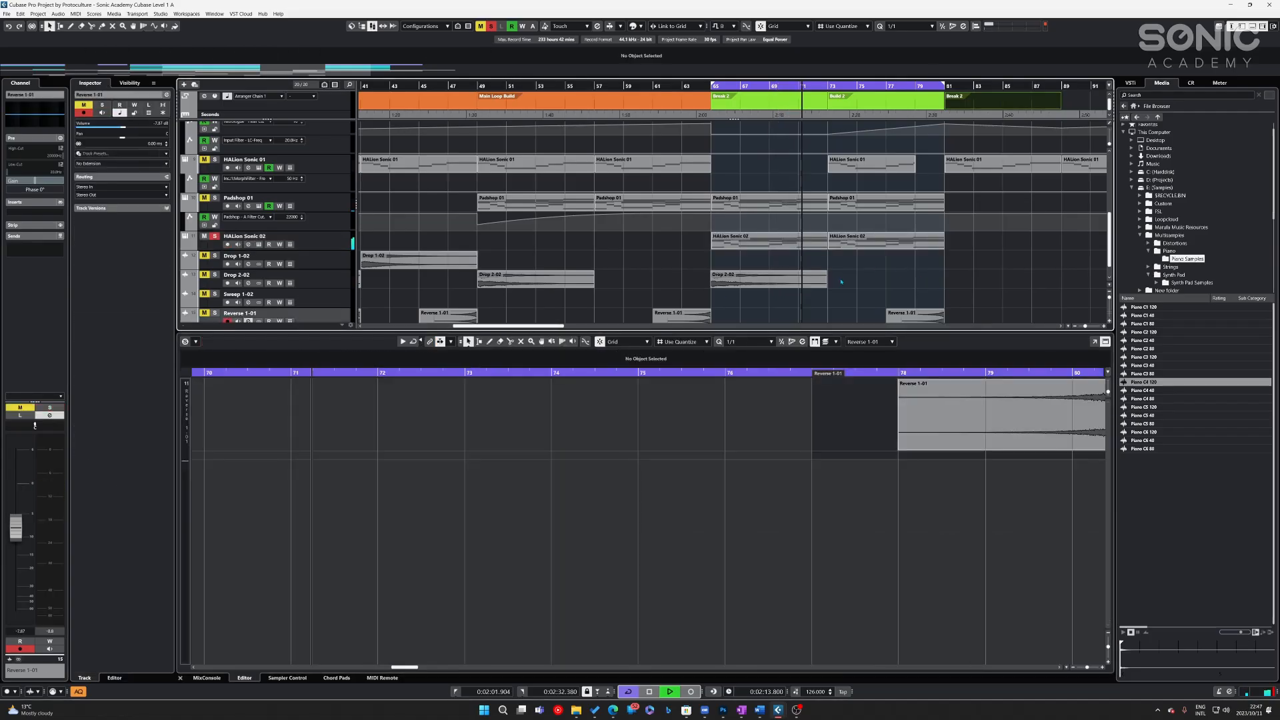
left_click(869, 247)
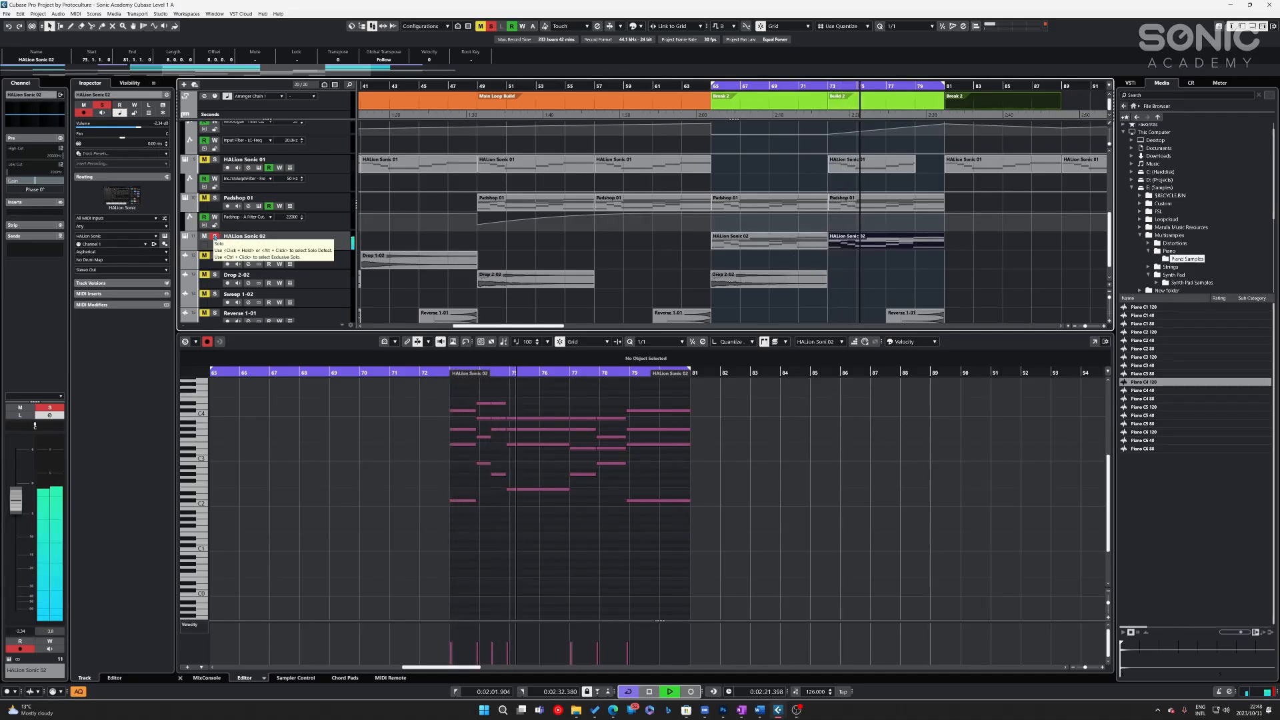
left_click(215, 237)
key("space")
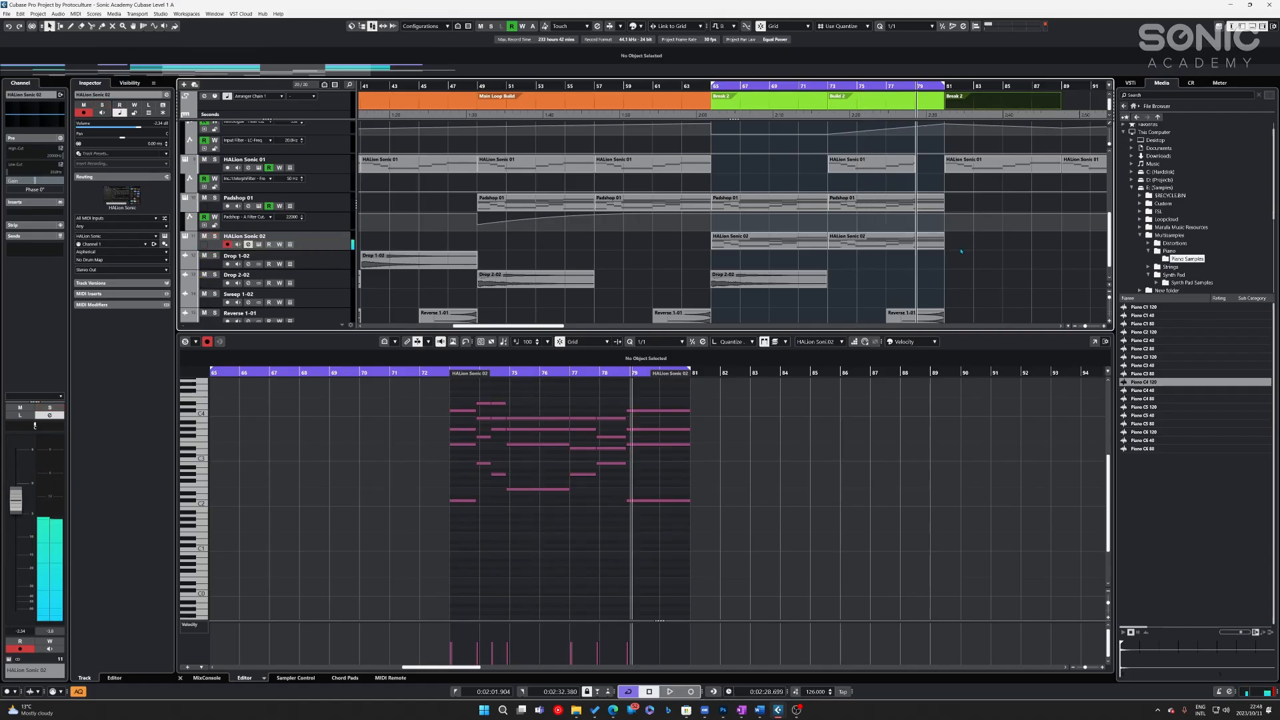
- Duplicate the HALion Sonic 02 part at bar 73 twice so the chords continue from bar 81 to bar 97
left_click_drag(956, 251, 849, 218)
key("ctrl+d")
key("ctrl+d")
left_click(1014, 291)
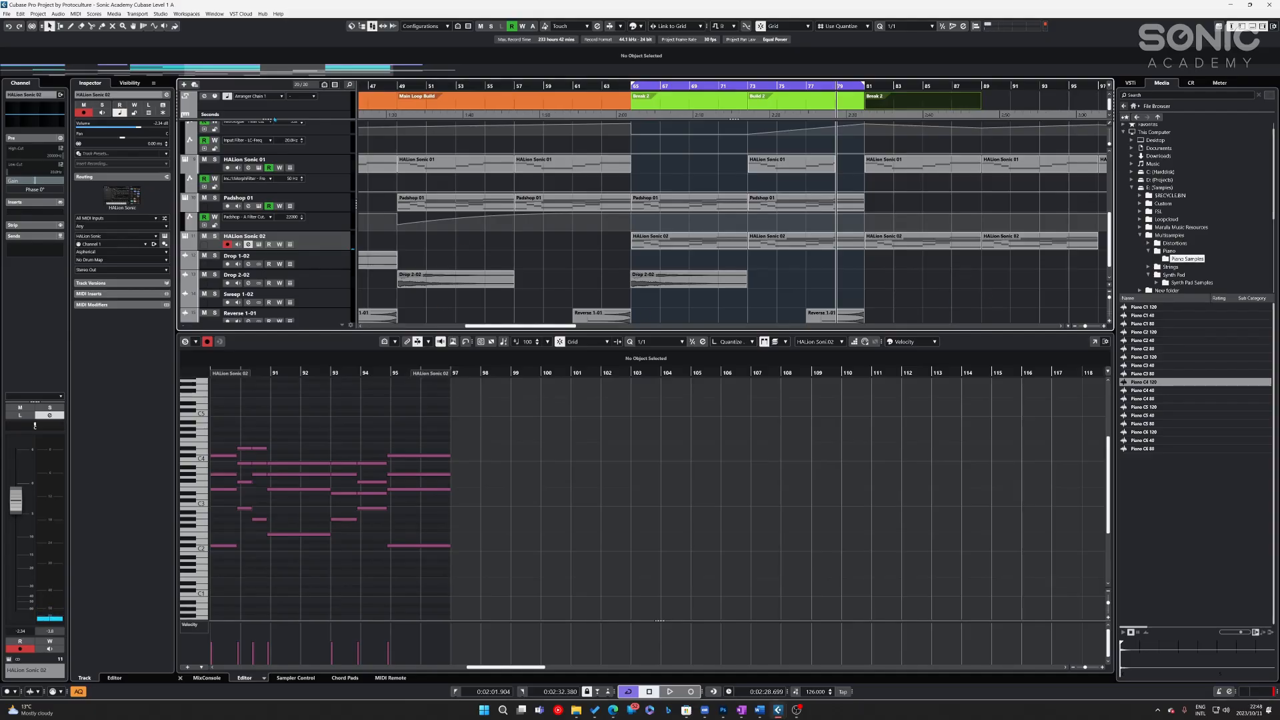
- Add a new Retrologue instrument track below HALion Sonic 02 and move its window off the arrangement
right_click(343, 243)
mouse_move(467, 244)
left_click(526, 258)
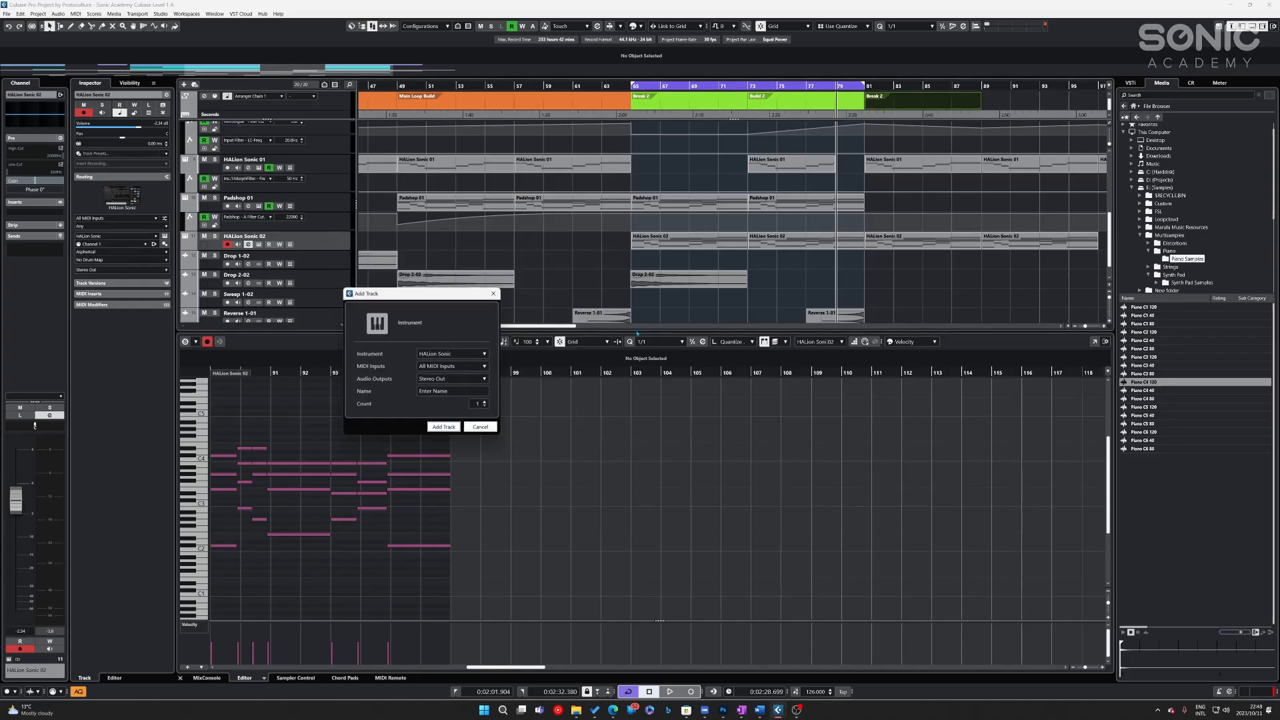
left_click(461, 356)
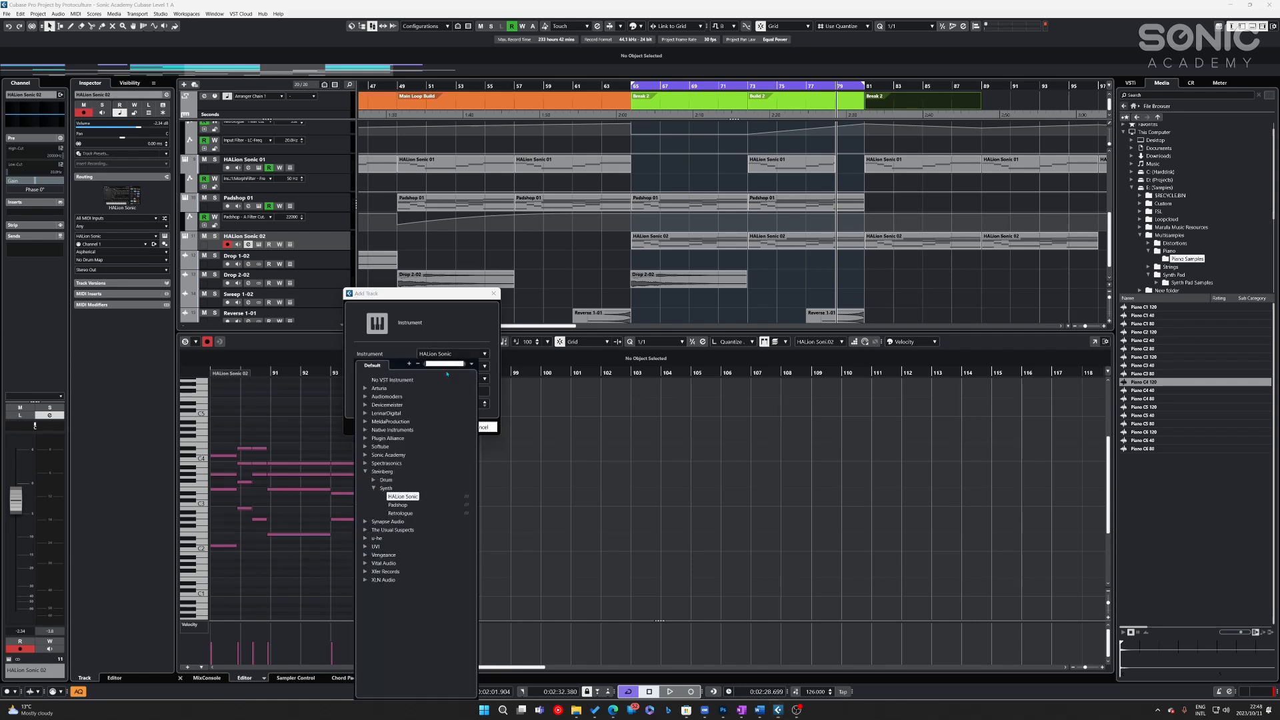
type("retro")
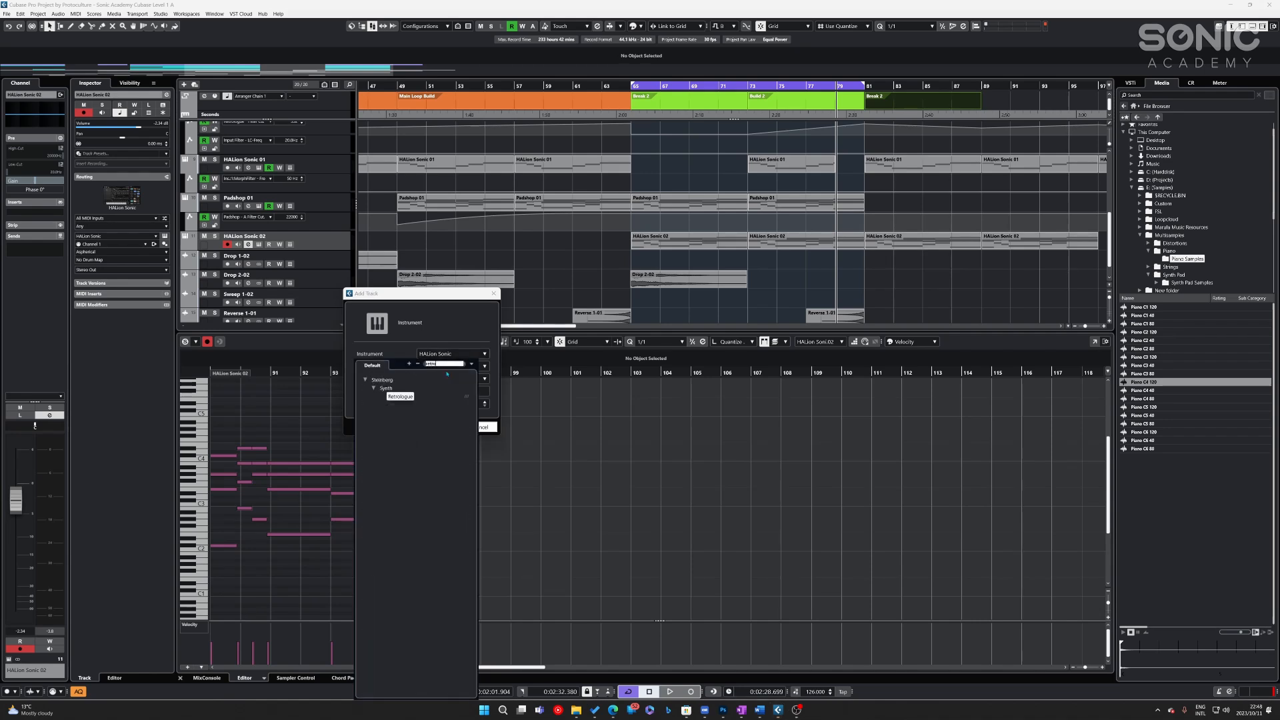
key("Return")
left_click(439, 427)
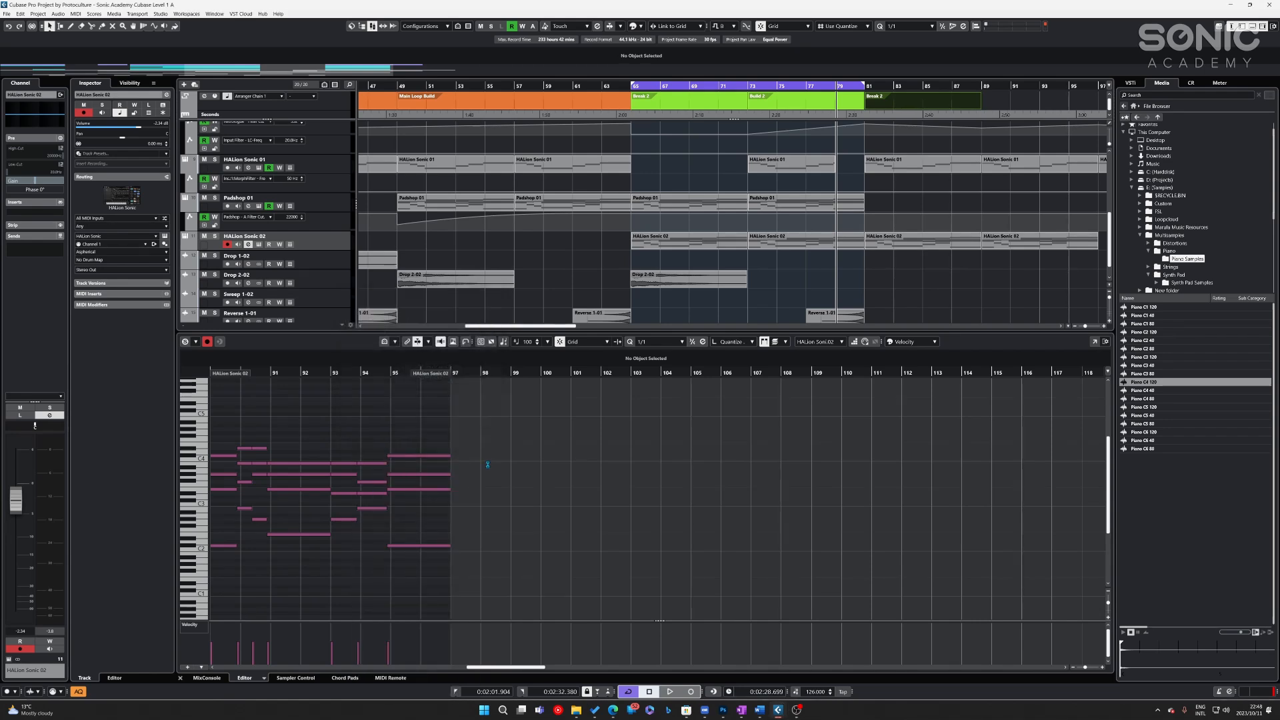
left_click_drag(677, 222, 646, 342)
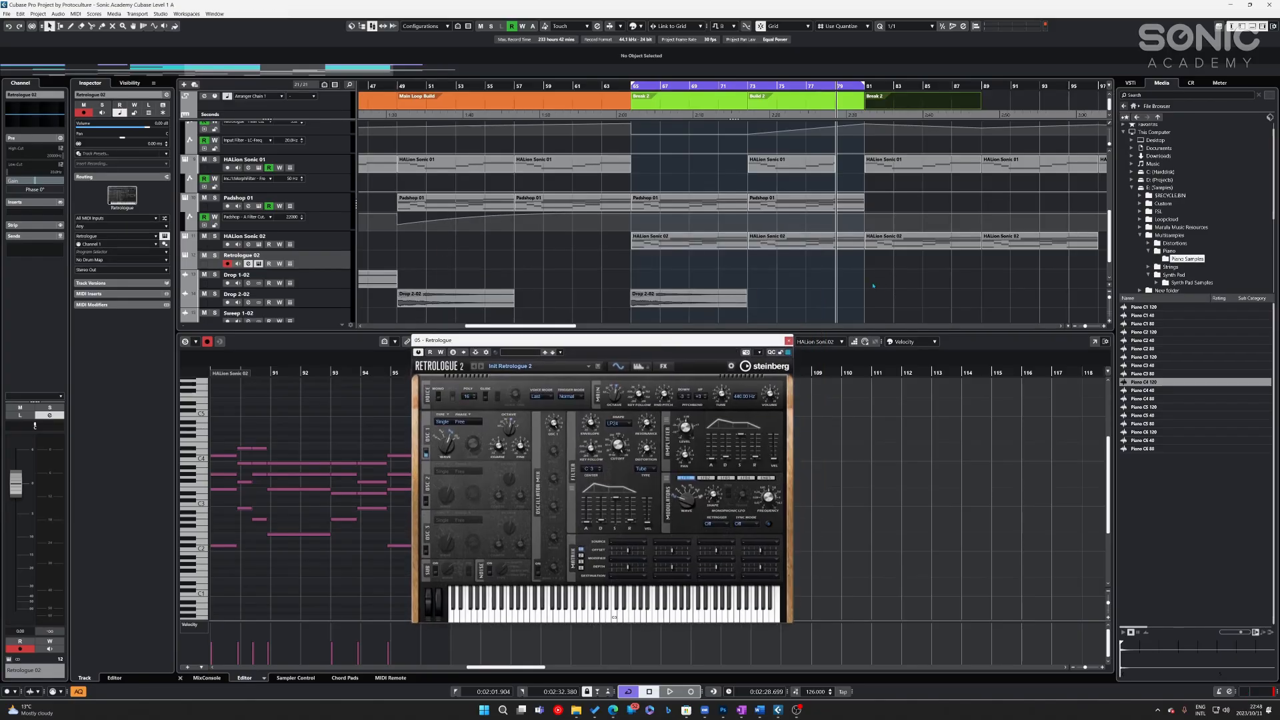
- Copy the HALion Sonic 02 parts at bars 65 and 73 onto the Retrologue 02 track
left_click(668, 246)
left_click_drag(672, 246, 665, 248)
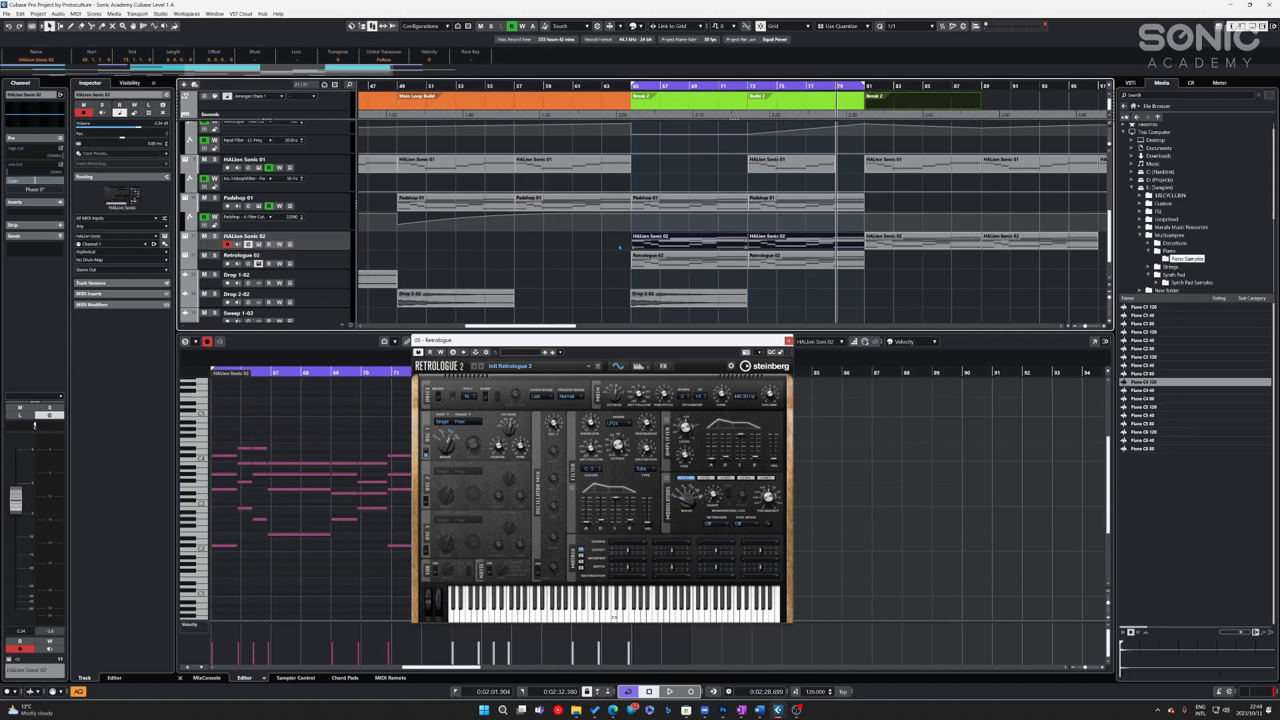
- Solo the Retrologue 02 track and select its part at bar 73
scroll(566, 231, "down", 2)
left_click(647, 224)
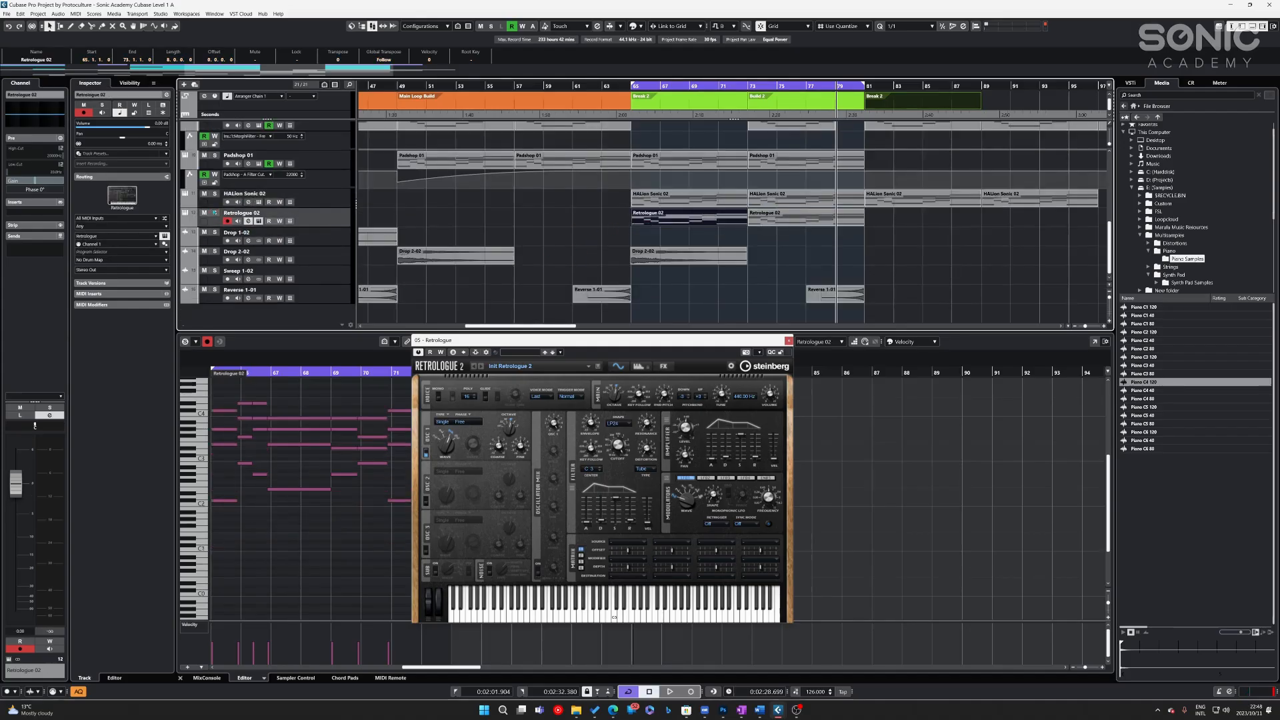
left_click(215, 213)
left_click(809, 224)
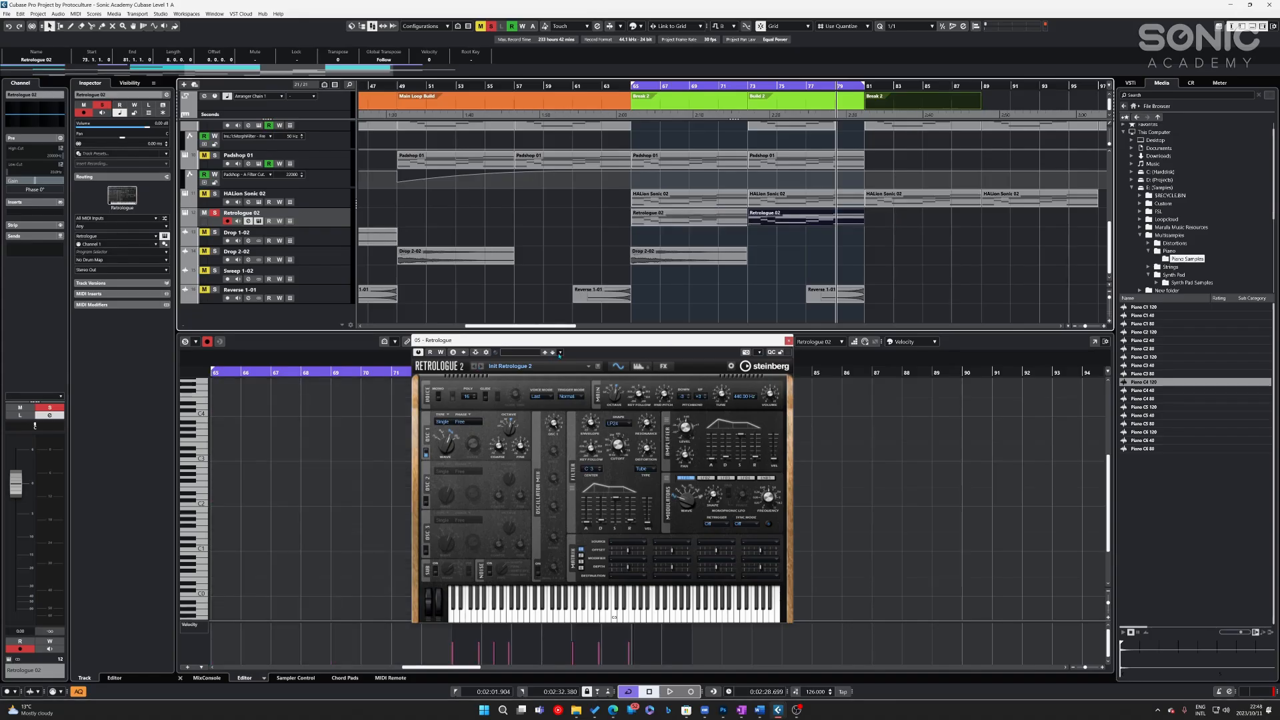
- Filter the Retrologue presets to the Synth Comp category and the Analog sub category
left_click(560, 353)
left_click(576, 360)
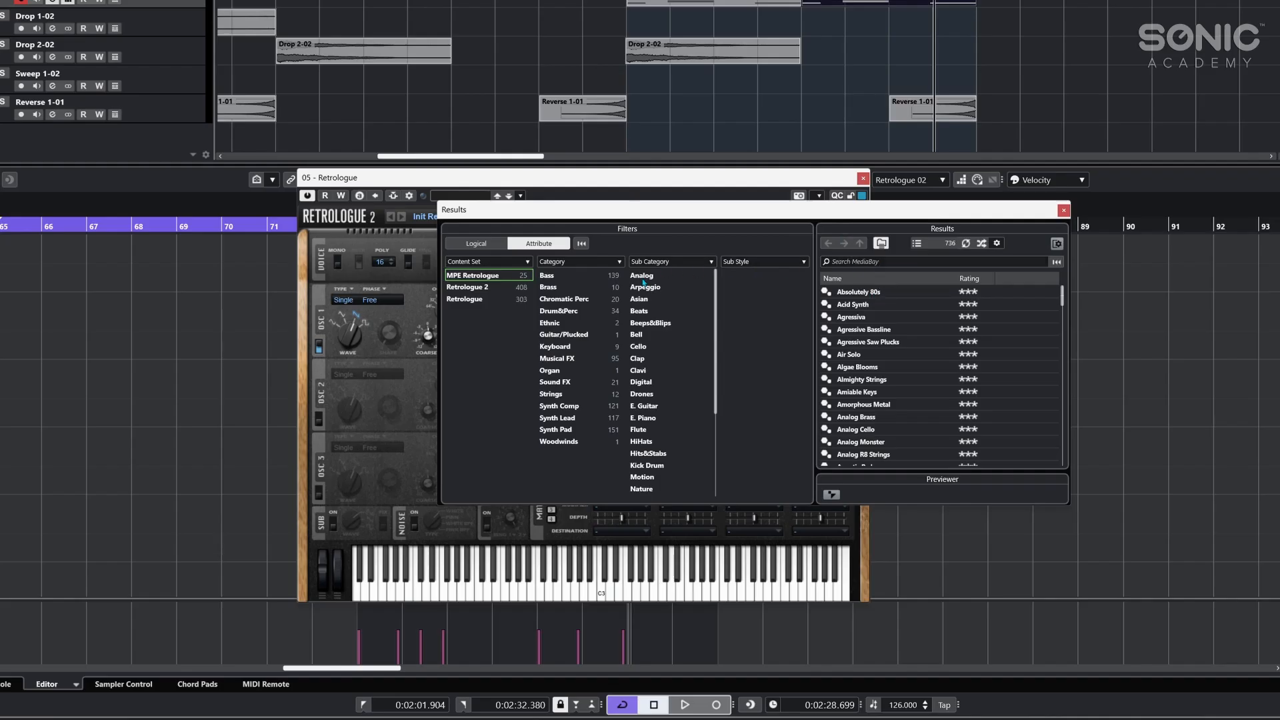
left_click(557, 406)
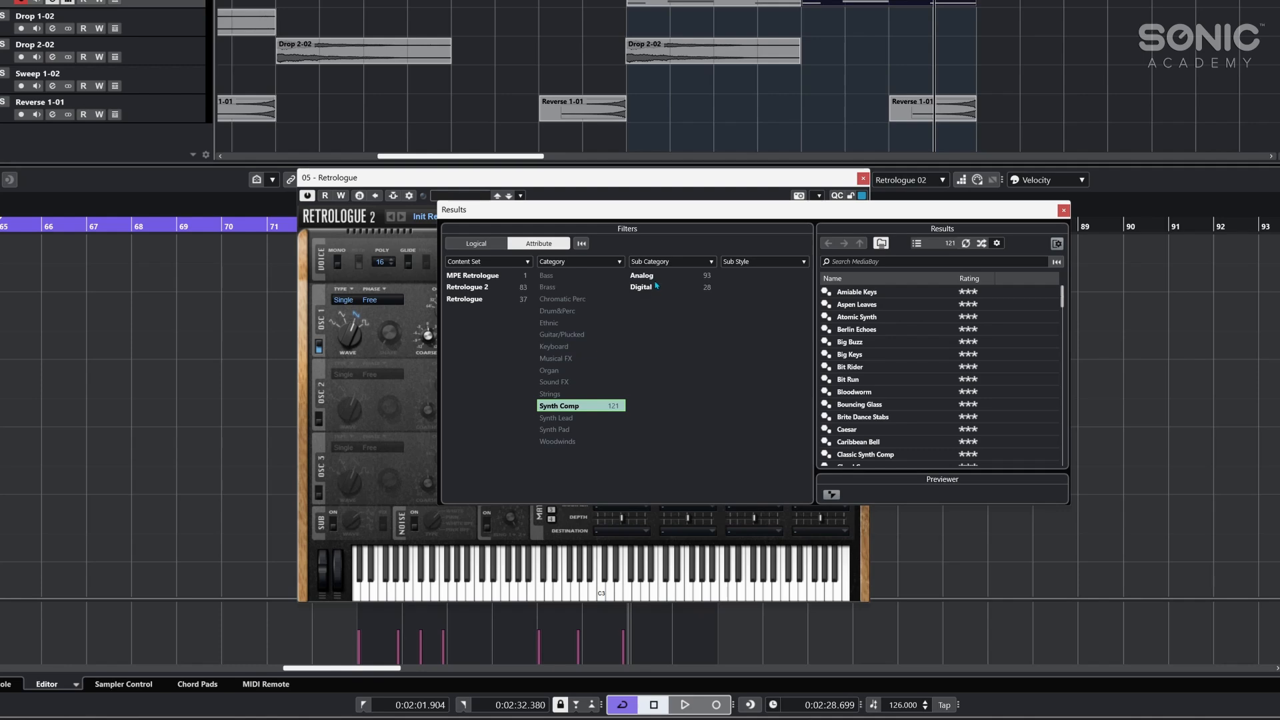
left_click(656, 276)
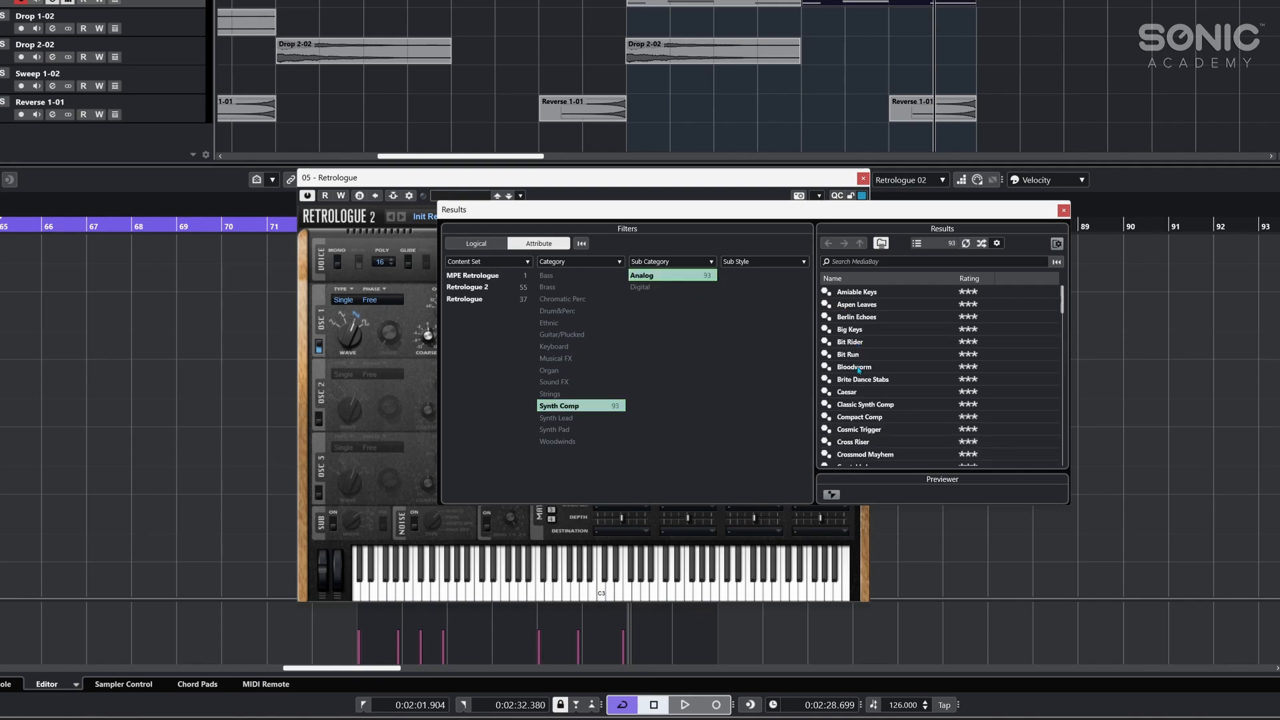
- Audition the analog Synth Comp presets from Bloodworm onward and load Multi Morph Stepper into Retrologue
left_click(858, 367)
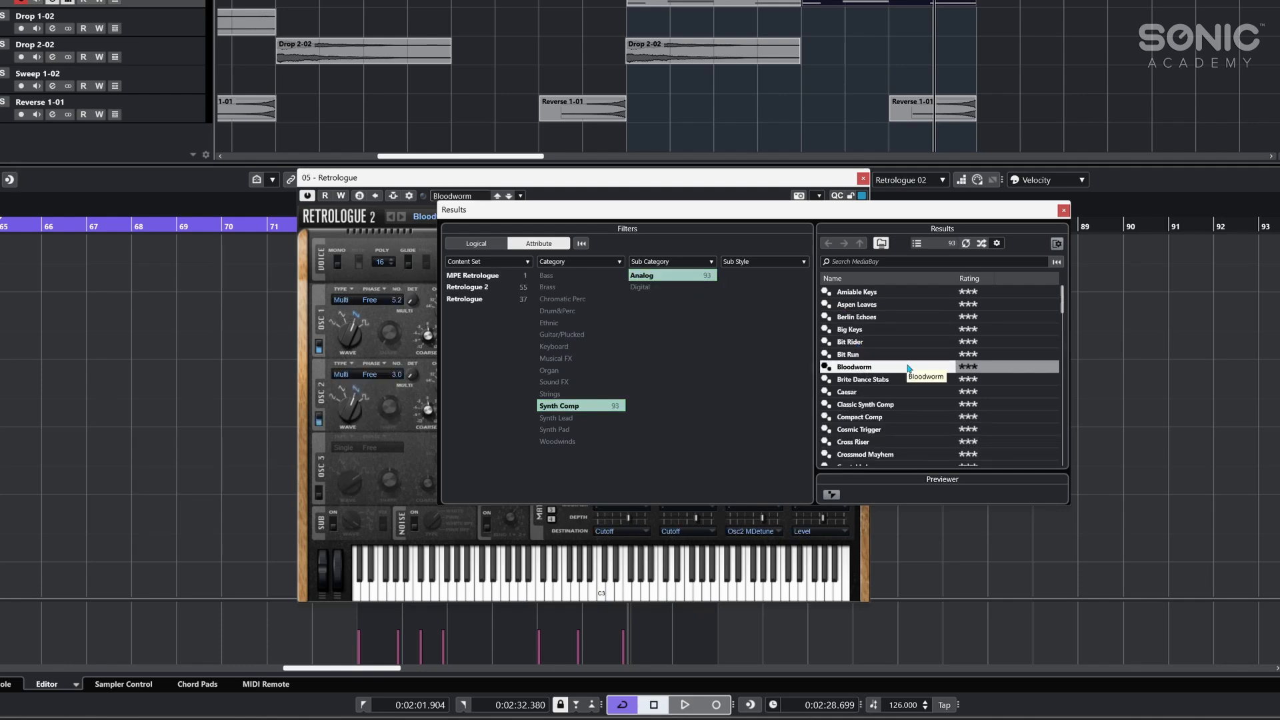
key("Down")
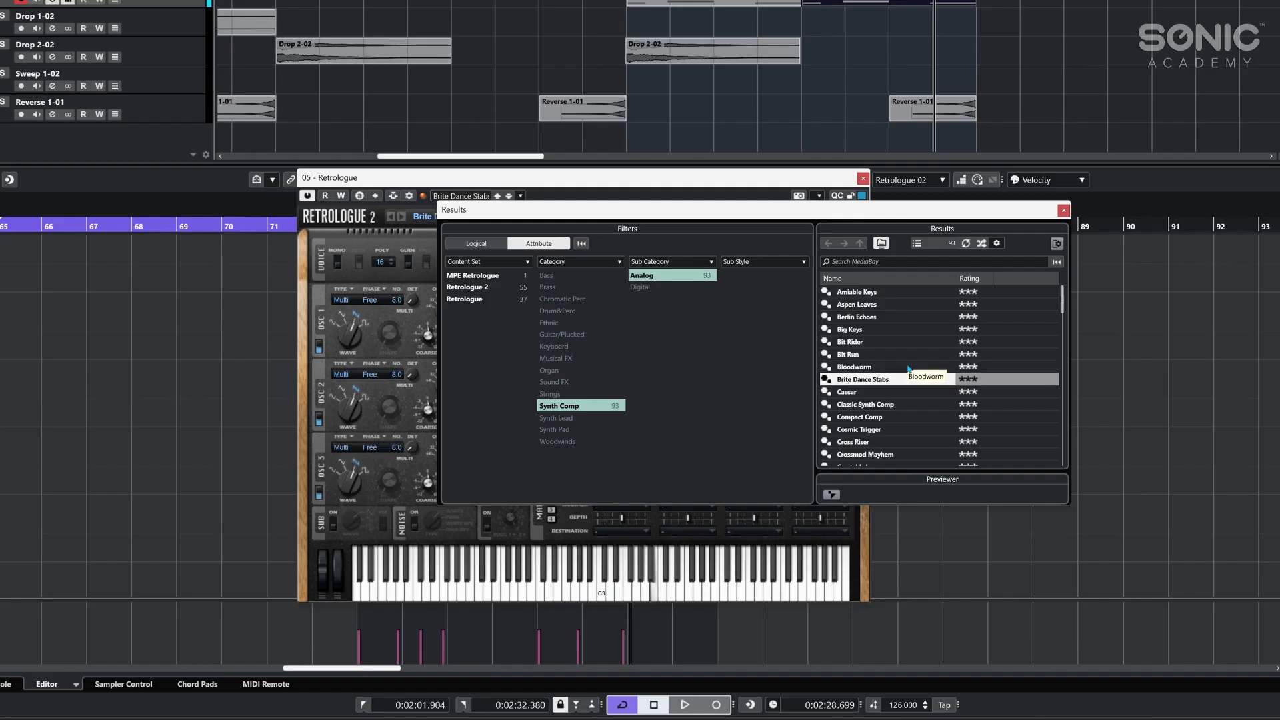
key("Down")
key("Down")
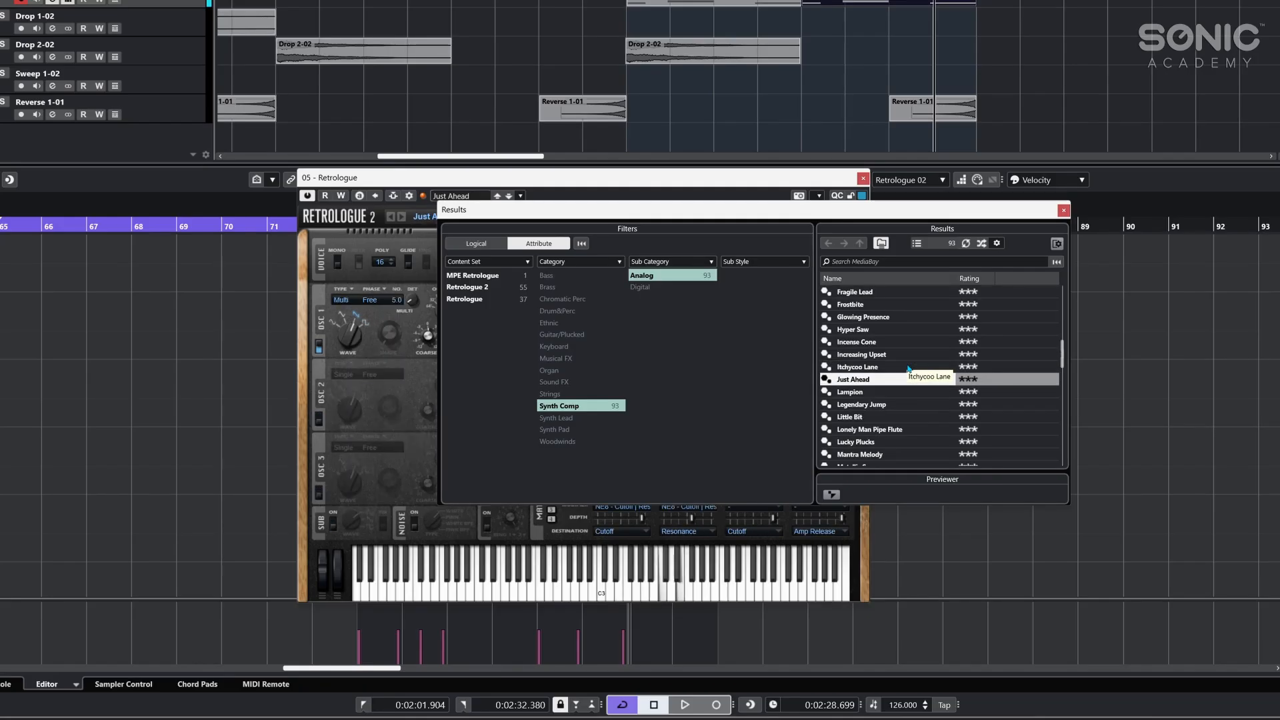
key("Down")
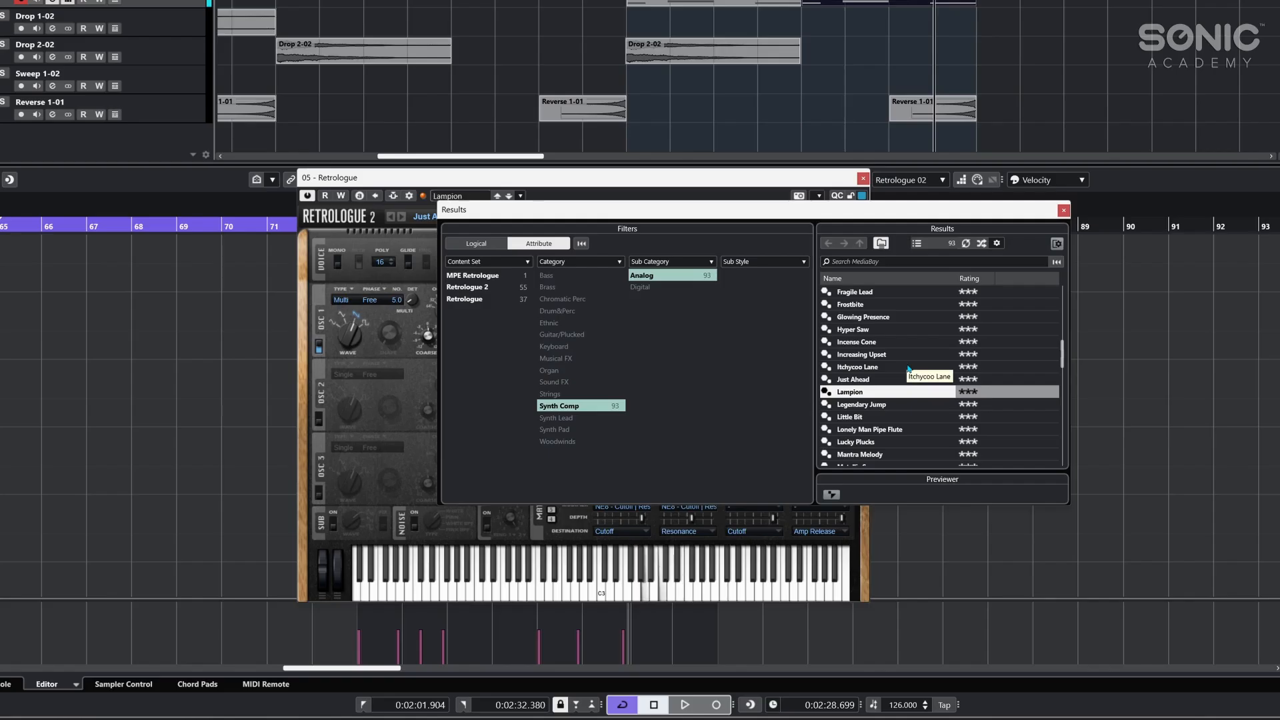
key("Down")
key("Down")
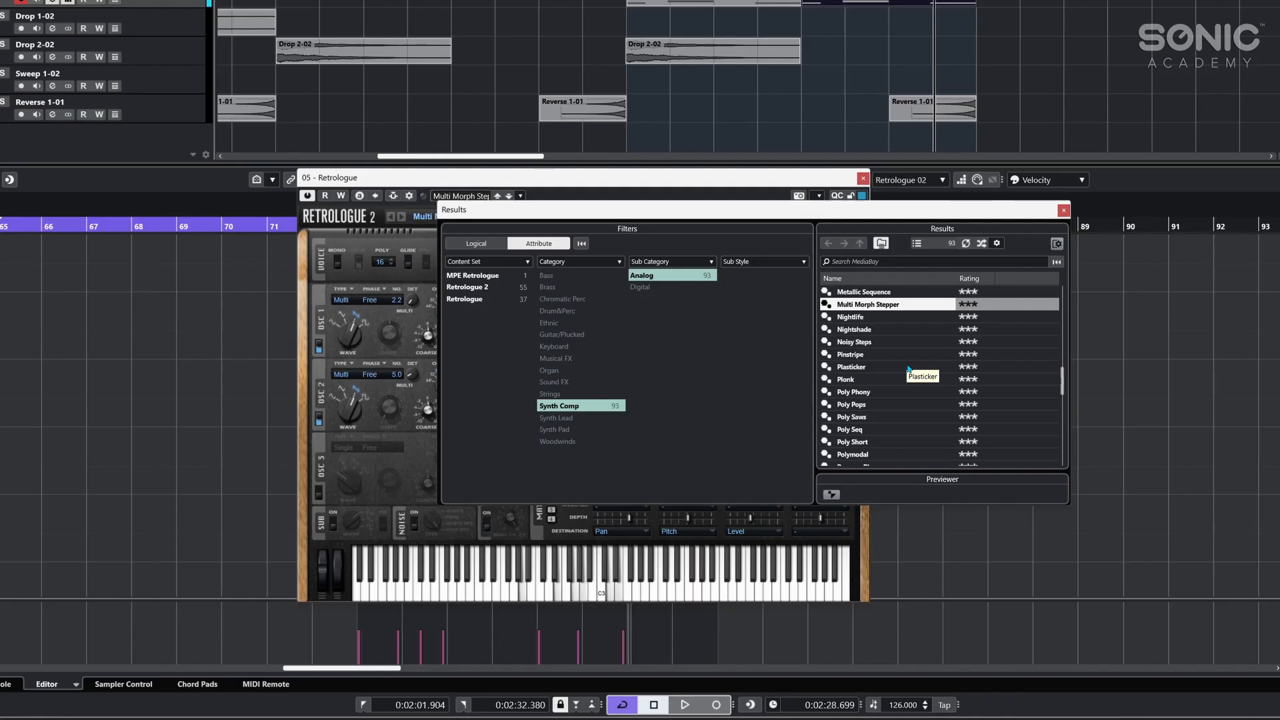
left_click(698, 194)
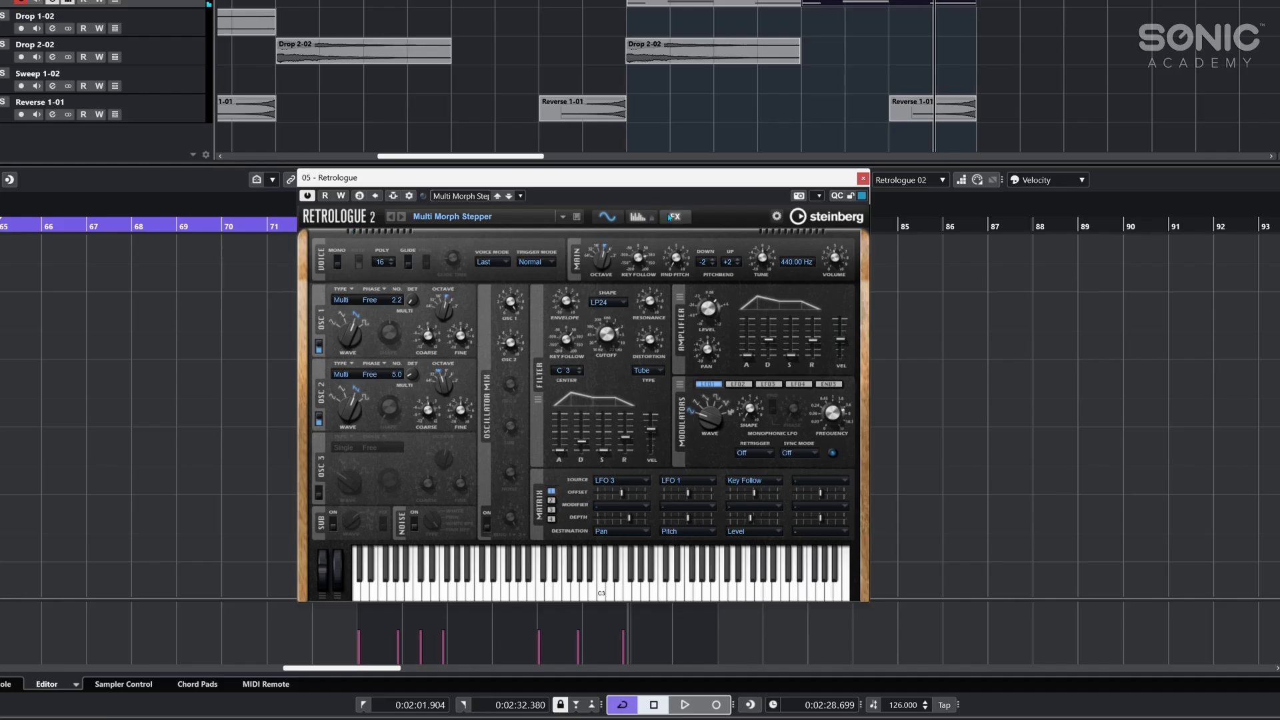
- Switch off Retrologue's built-in arpeggiator in the Multi Morph Stepper preset
left_click(639, 217)
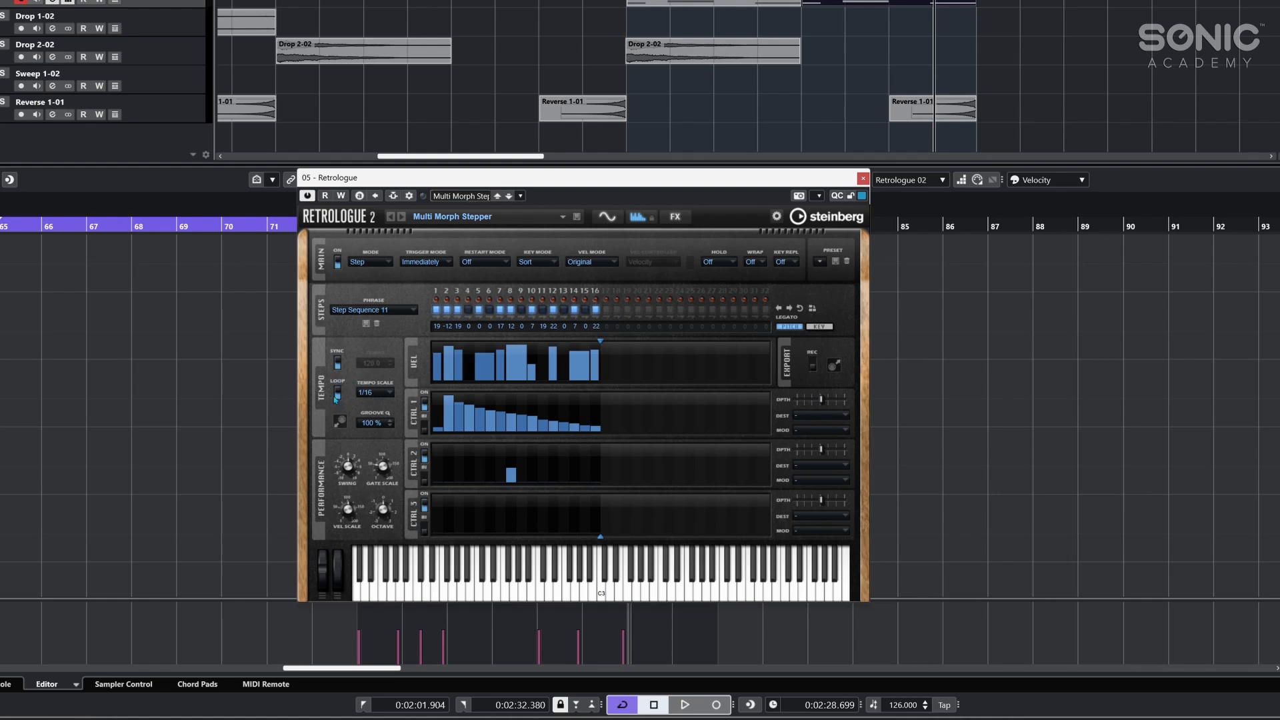
left_click(337, 367)
left_click(336, 365)
left_click(338, 267)
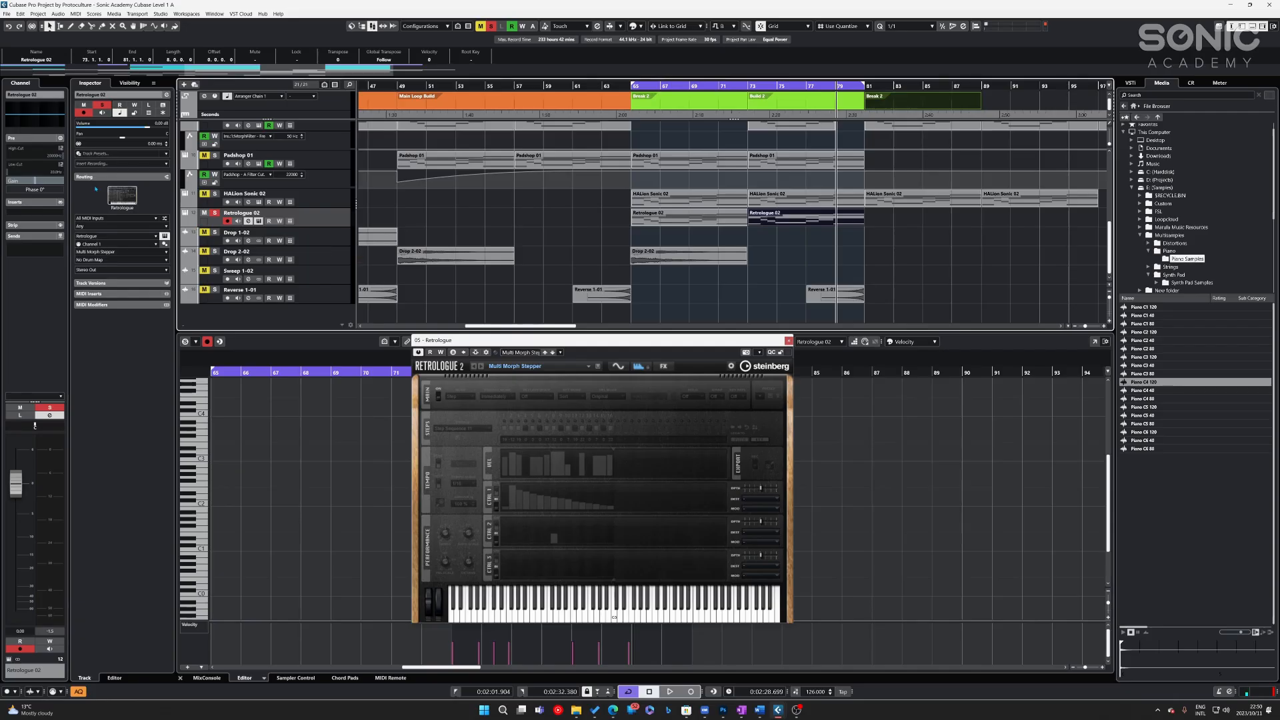
- Show the MIDI insert slots of the Retrologue 02 track
left_click(112, 294)
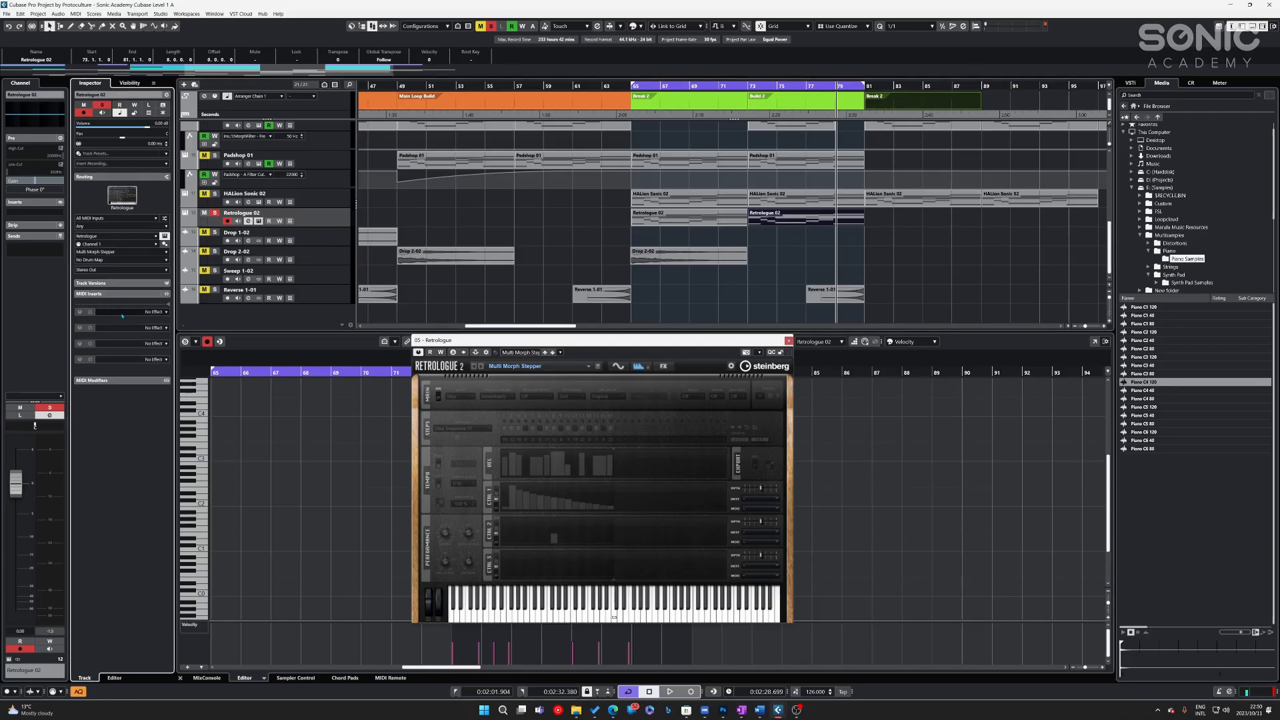
right_click(131, 412)
left_click(156, 418)
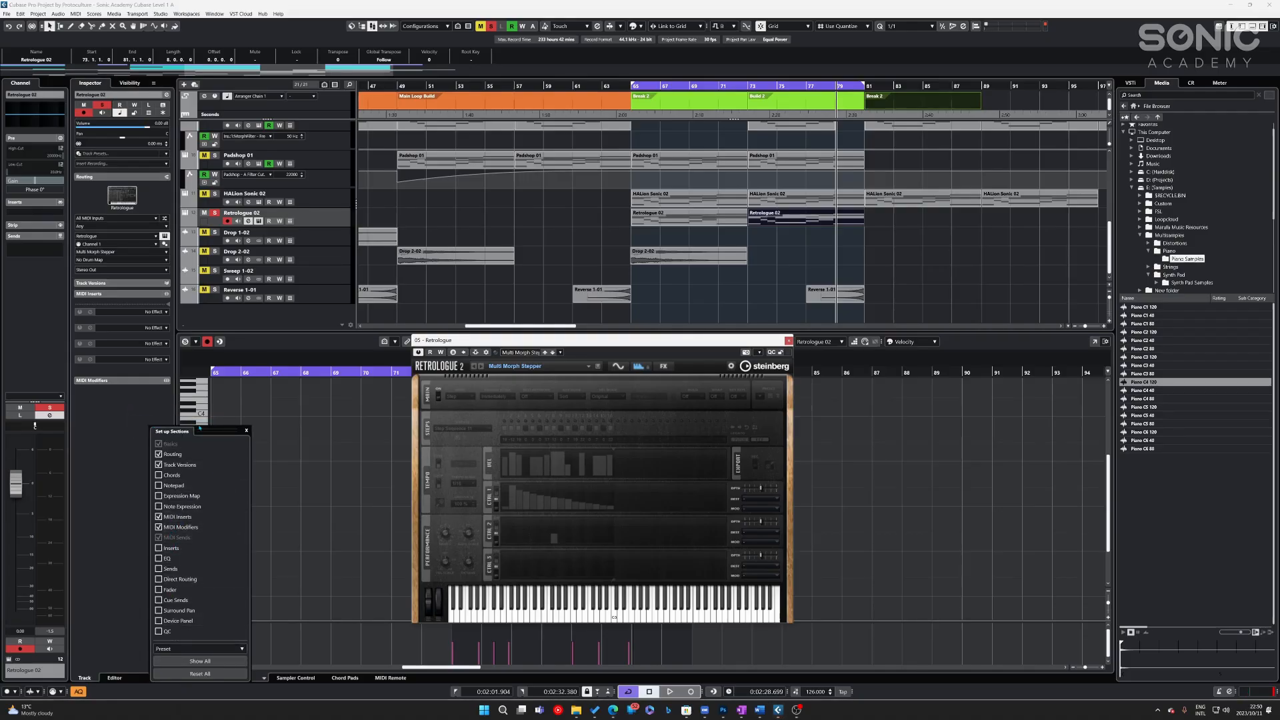
left_click(246, 431)
- Load Arpache 5 in the first MIDI insert slot of Retrologue 02 and move its window aside
left_click(163, 312)
left_click(138, 358)
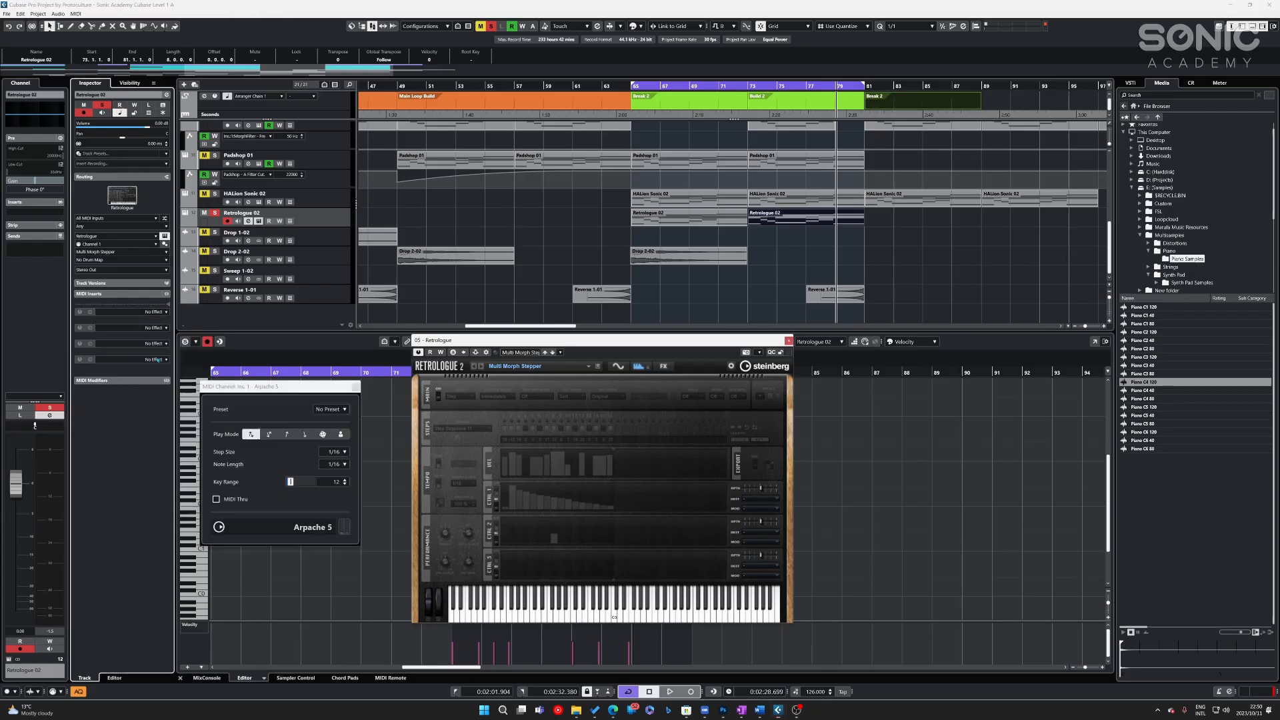
left_click_drag(264, 392, 318, 263)
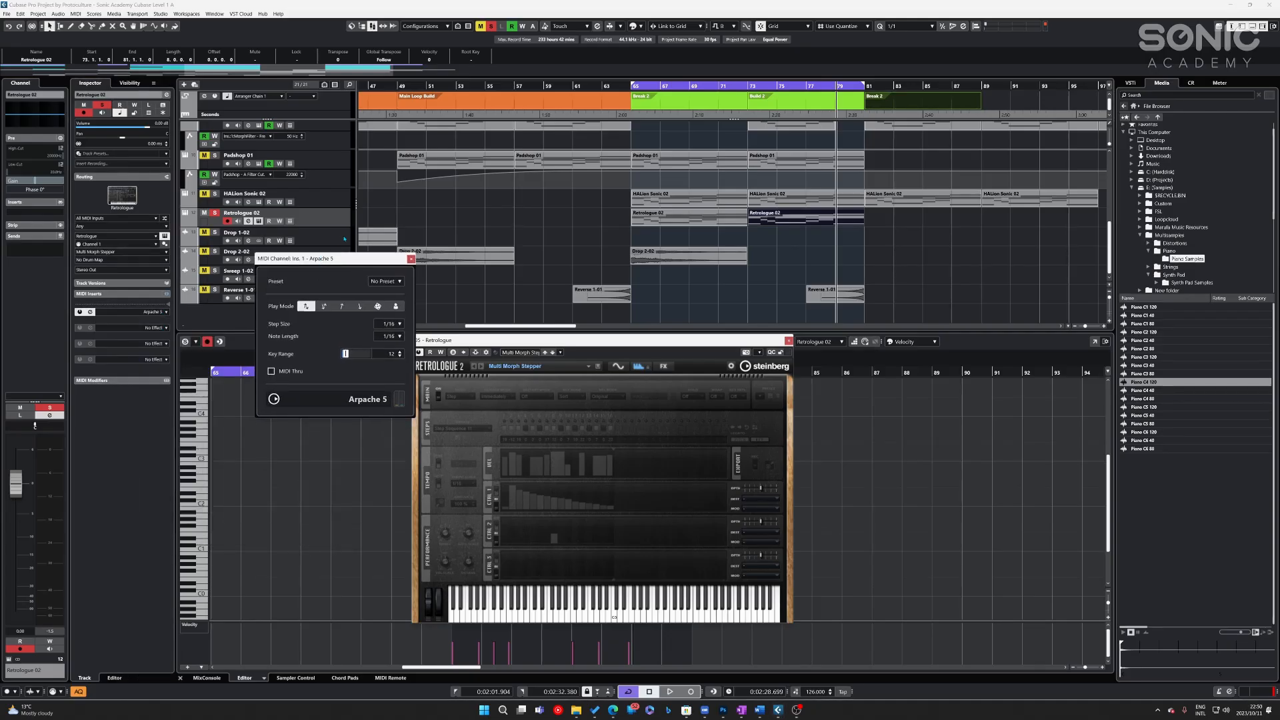
- Load Arpache SX in the first MIDI insert slot in place of Arpache 5 and move its window aside
left_click(164, 313)
left_click(135, 366)
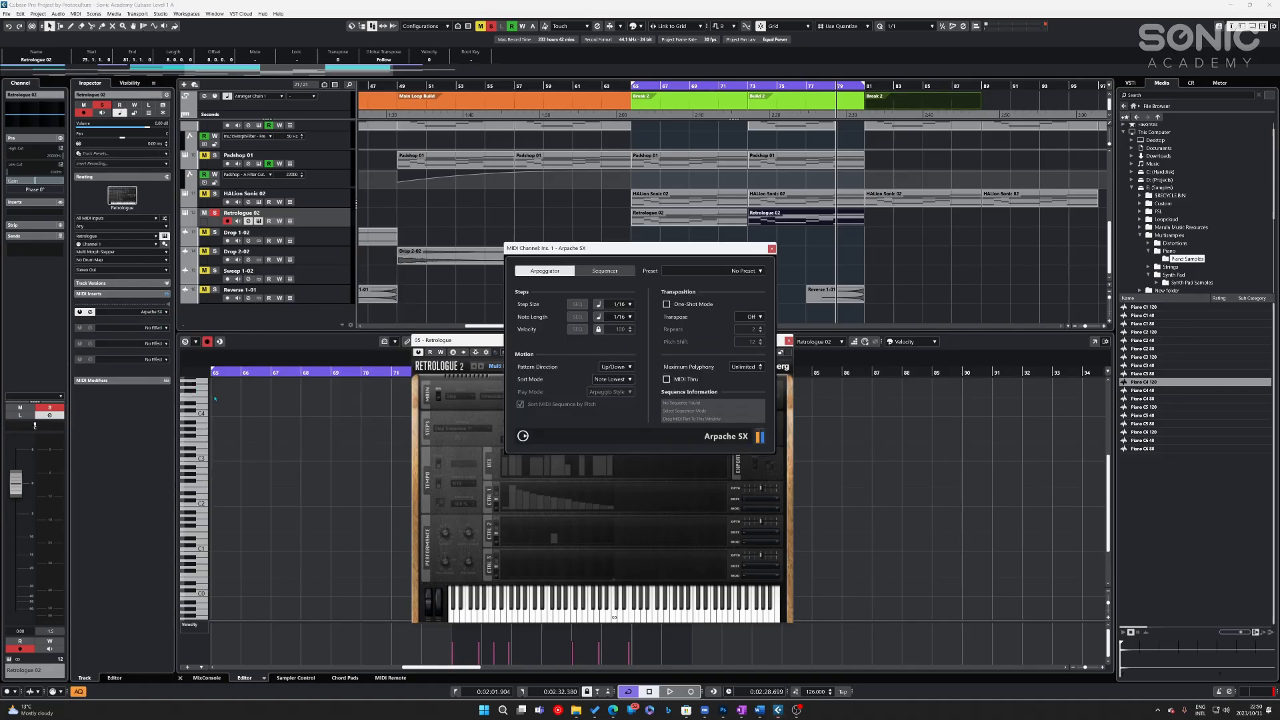
left_click_drag(611, 248, 276, 280)
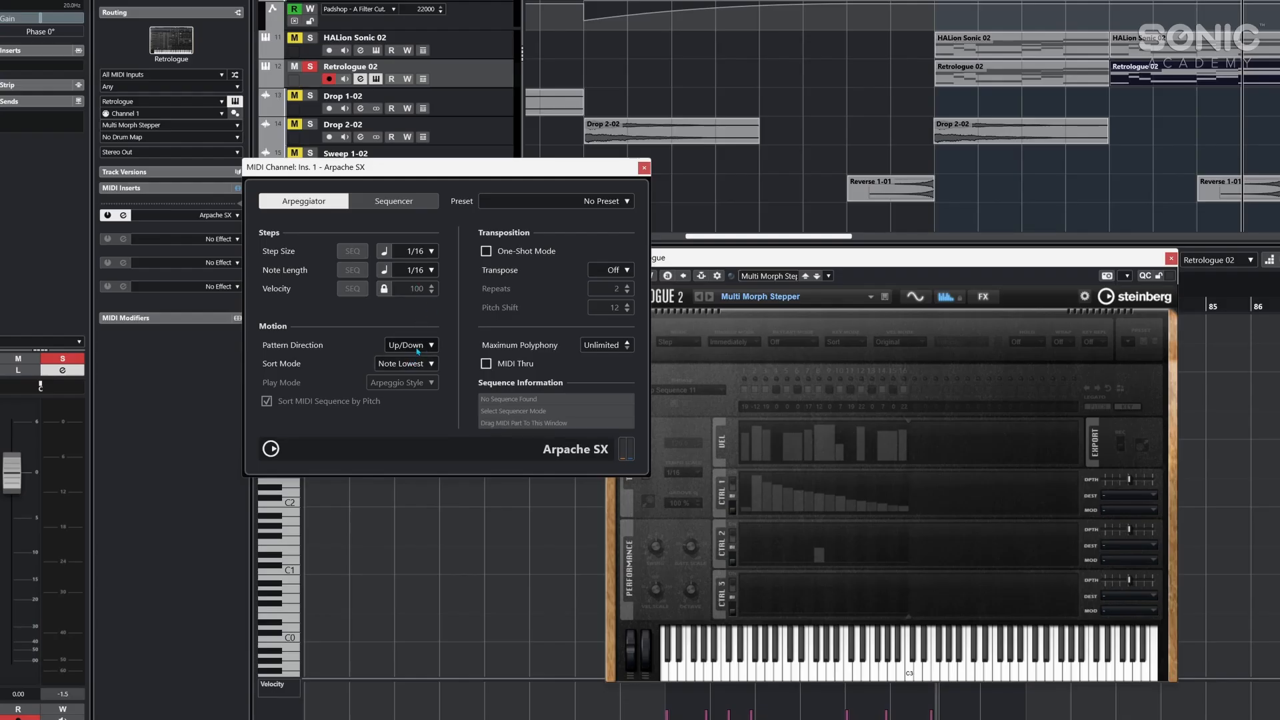
- Set the Arpache SX pattern direction to Down and check the note length options, leaving 1/16
left_click(418, 344)
left_click(407, 372)
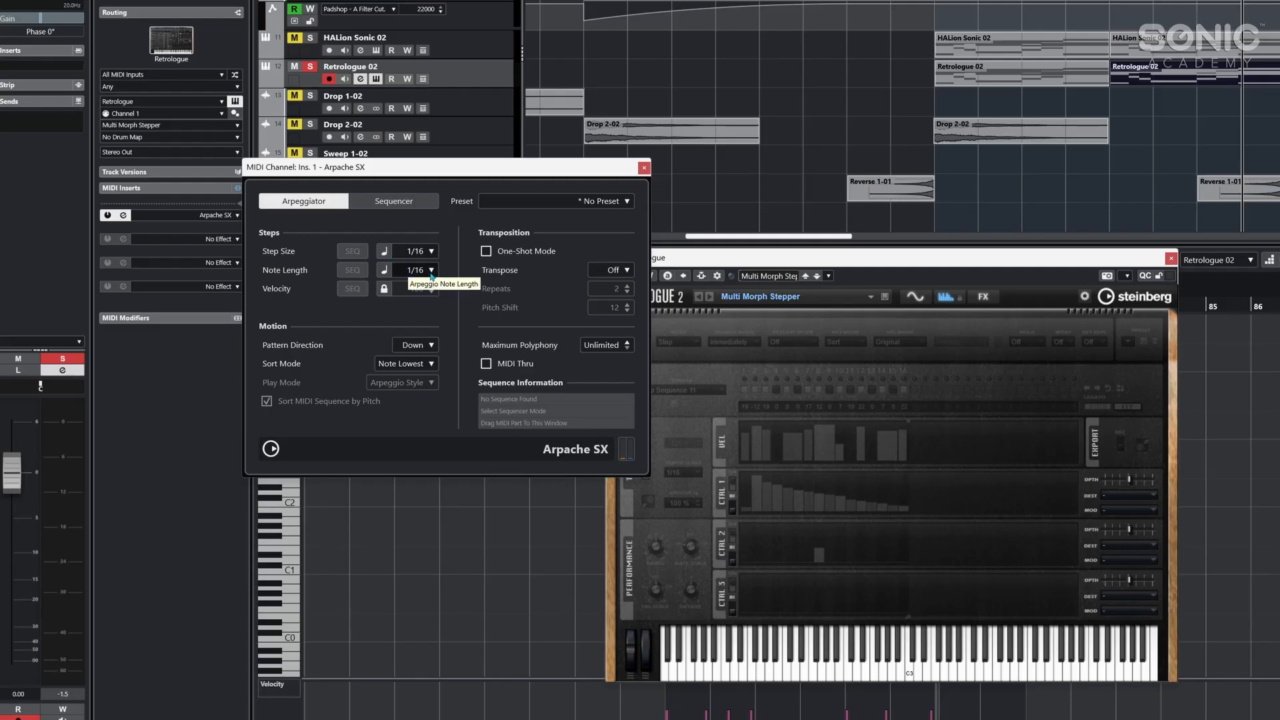
left_click(431, 270)
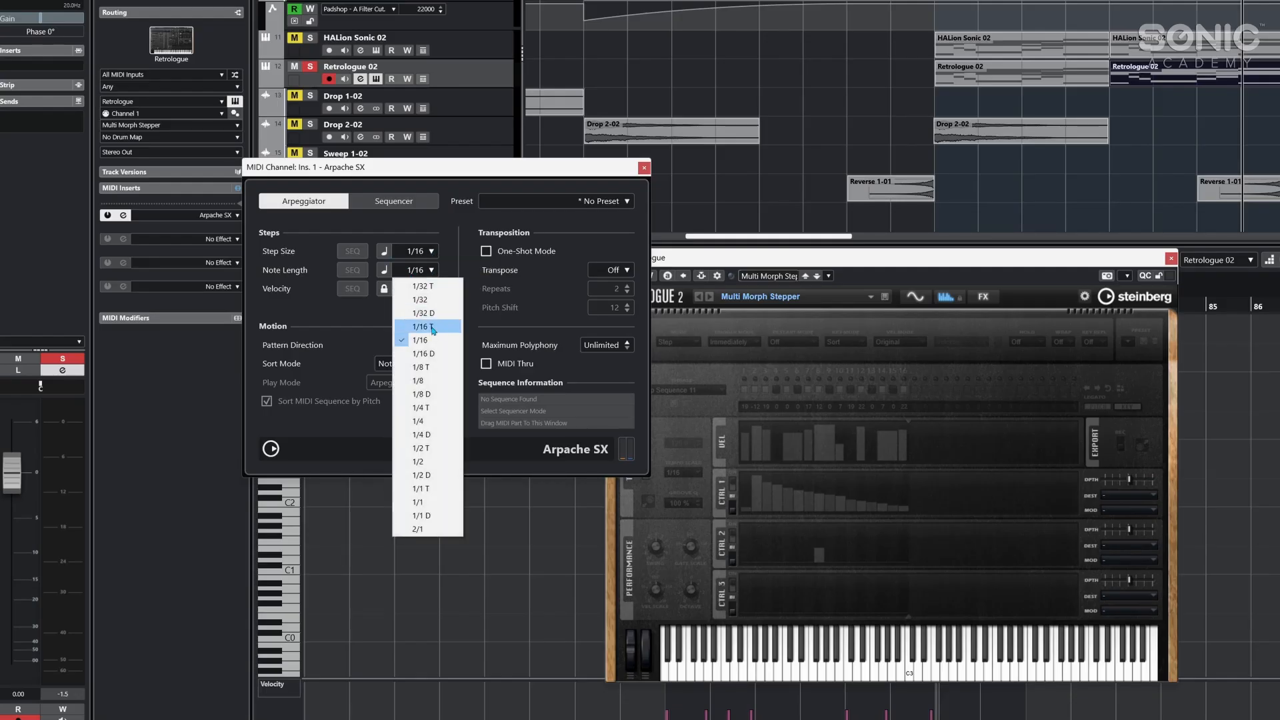
left_click(385, 303)
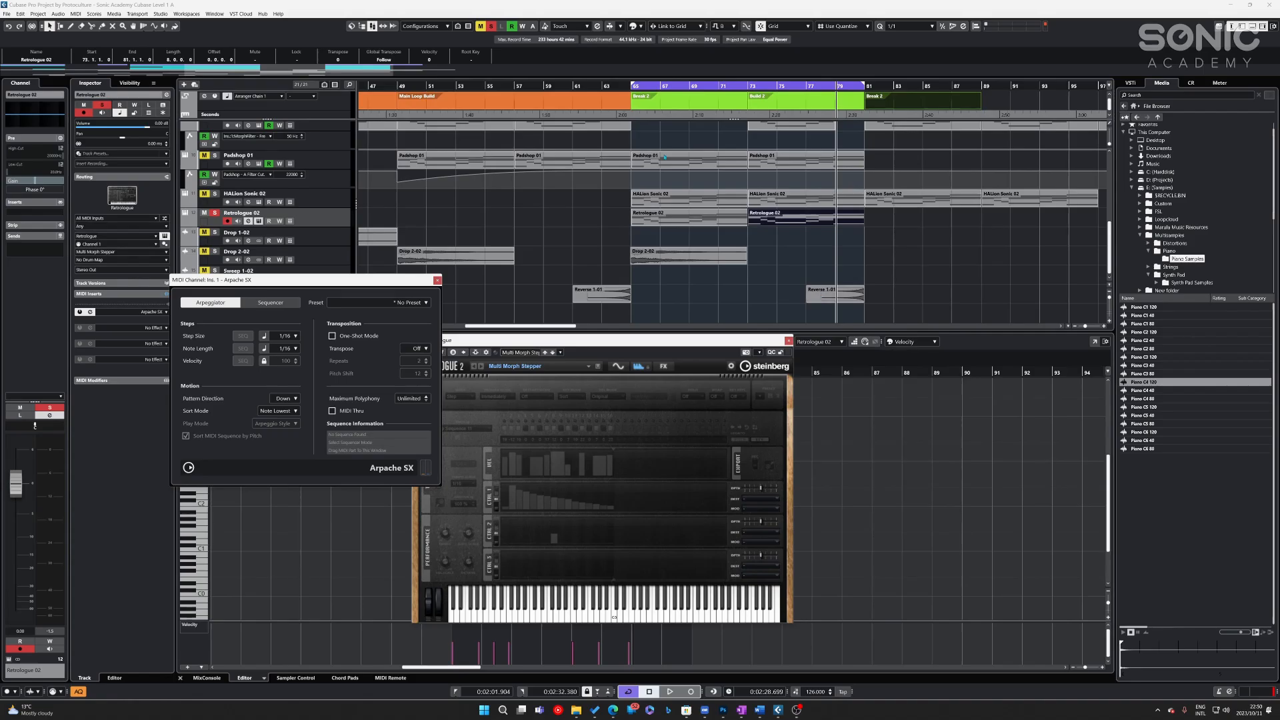
- Play the arpeggiated Retrologue 02 part from bar 65, close the Arpache SX window and stop playback
key("space")
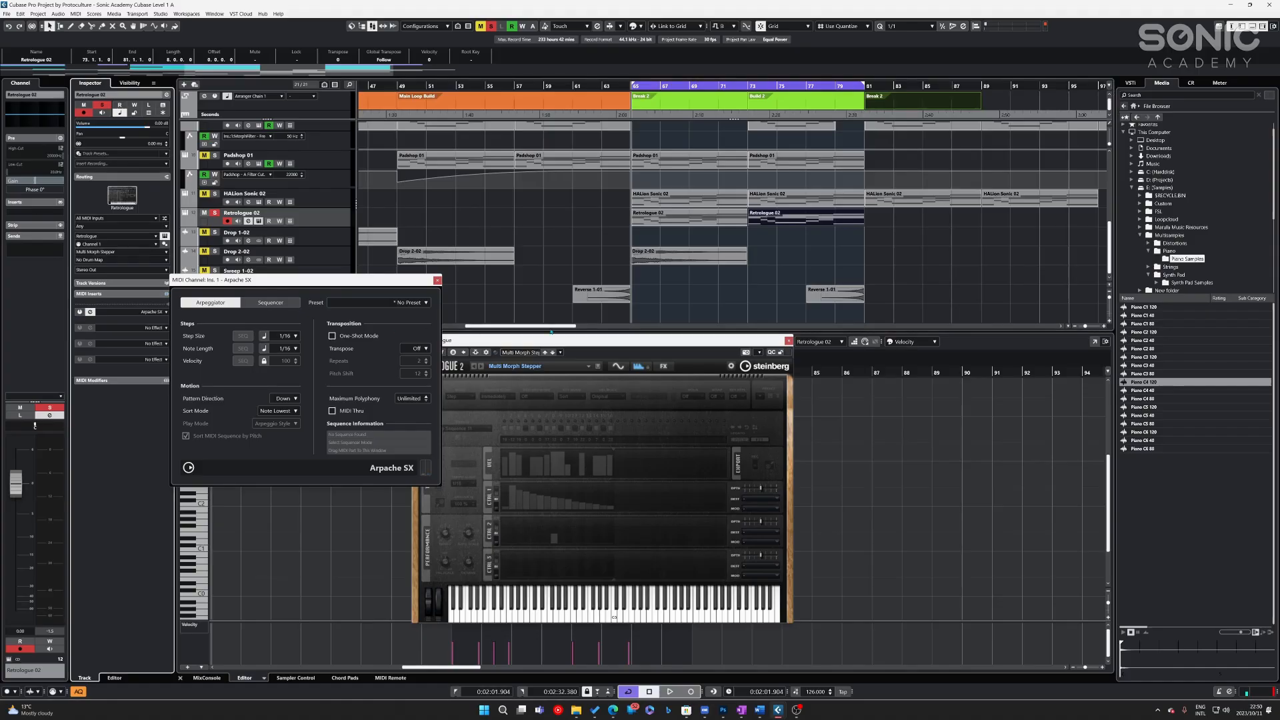
key("space")
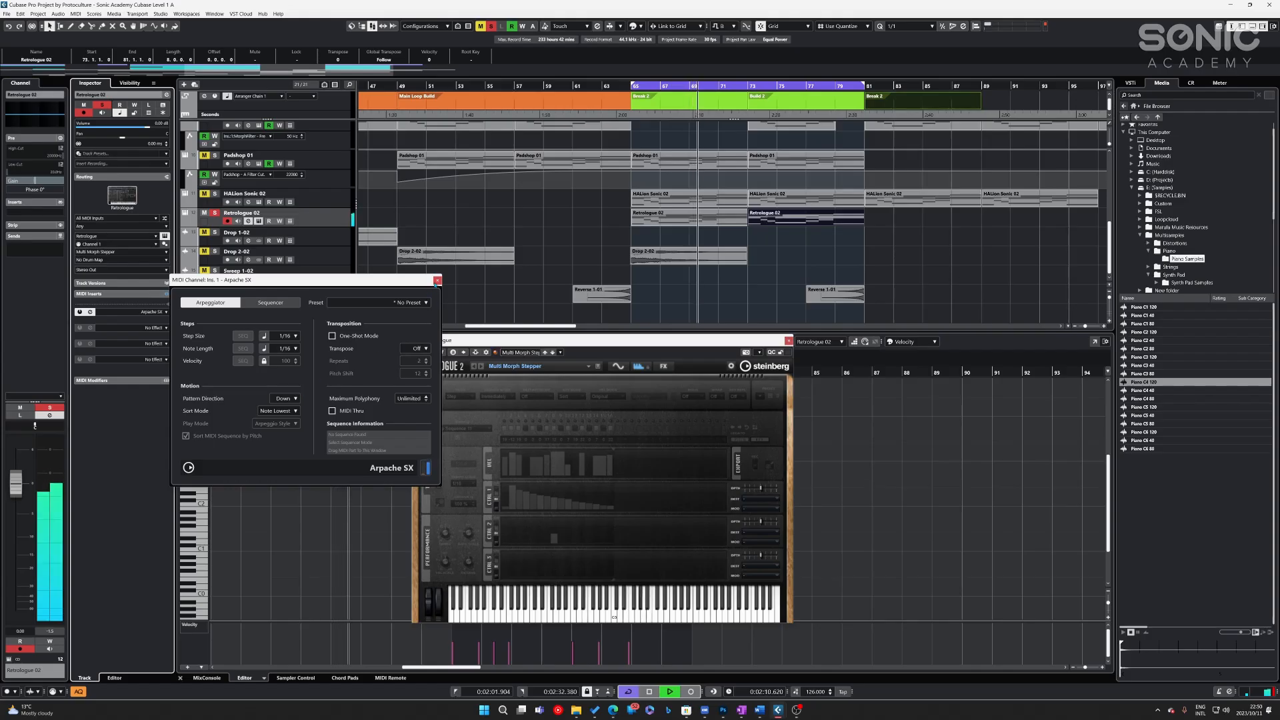
left_click(471, 295)
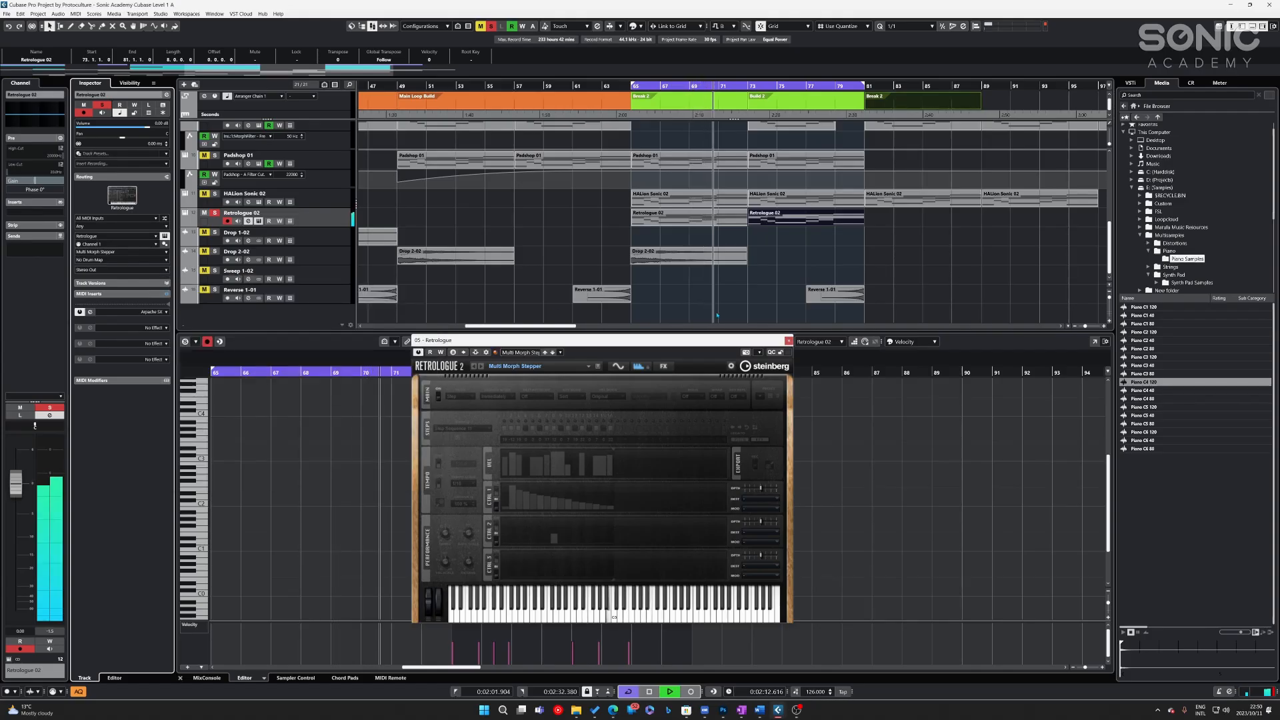
left_click(705, 279)
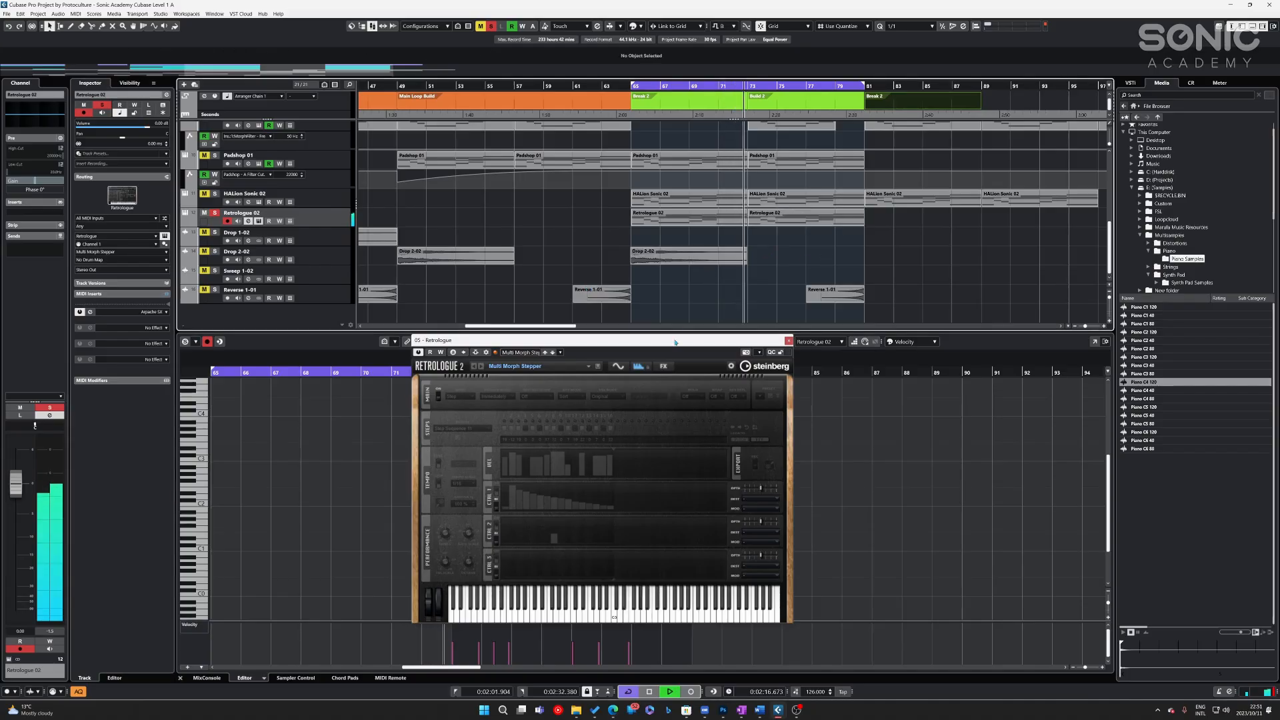
key("space")
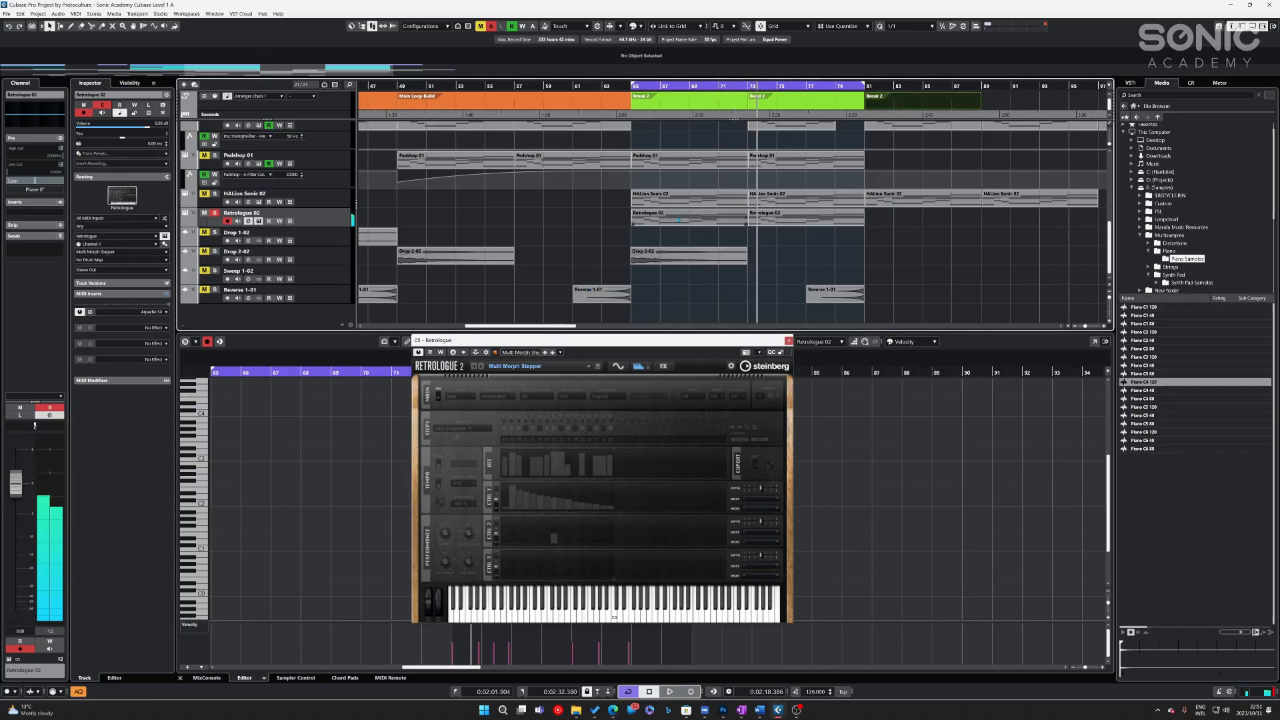
- Show the notes of the Retrologue 02 part at bar 65 without the synth window and listen from its start
left_click(677, 219)
left_click(788, 341)
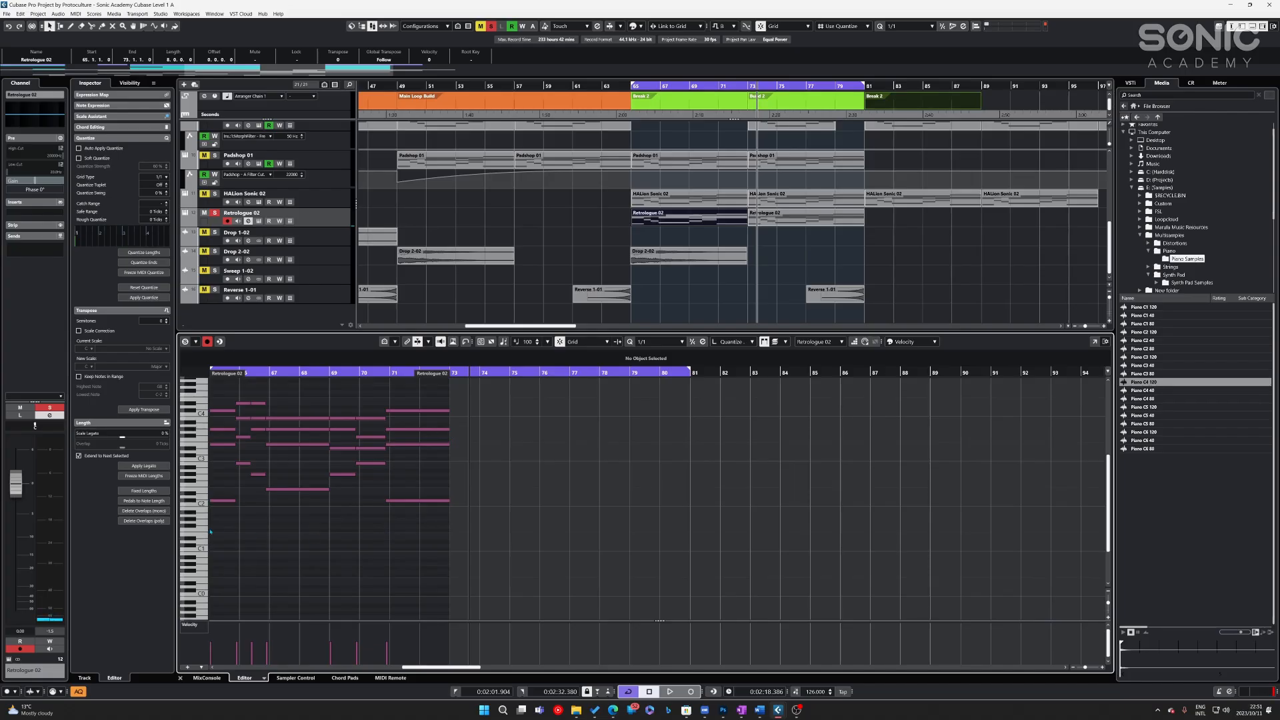
left_click_drag(226, 520, 299, 500)
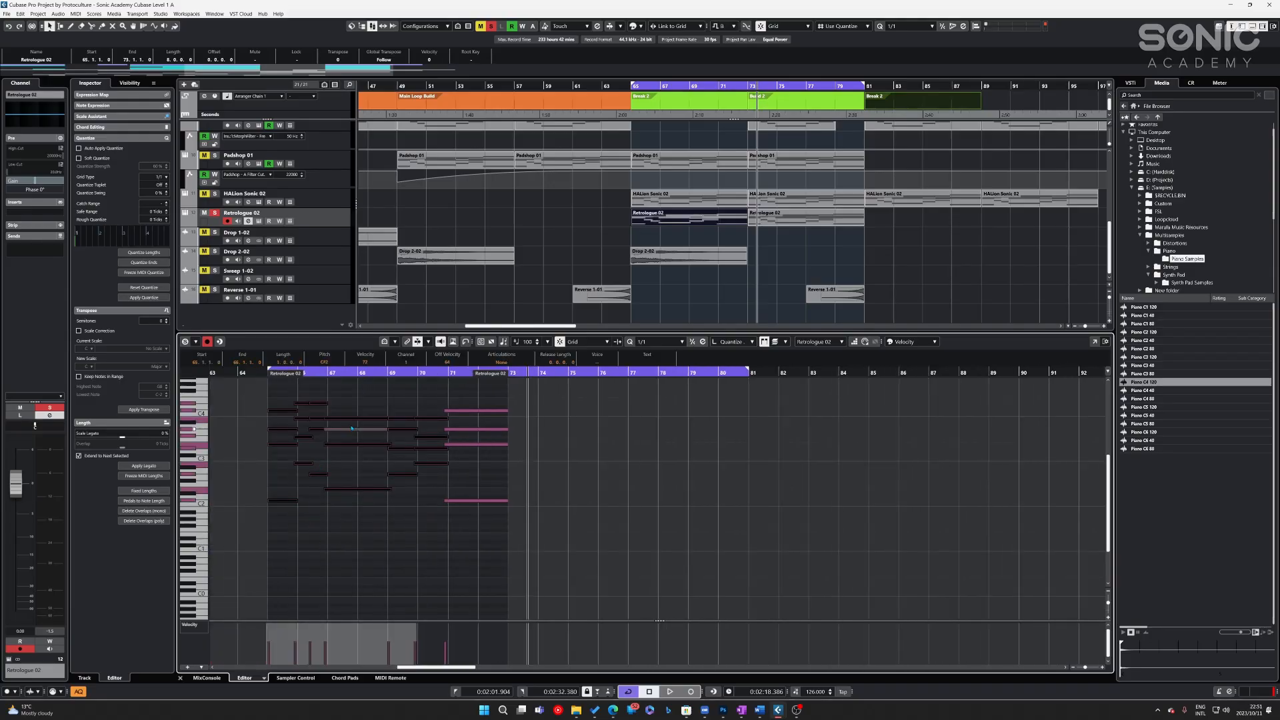
left_click(270, 373)
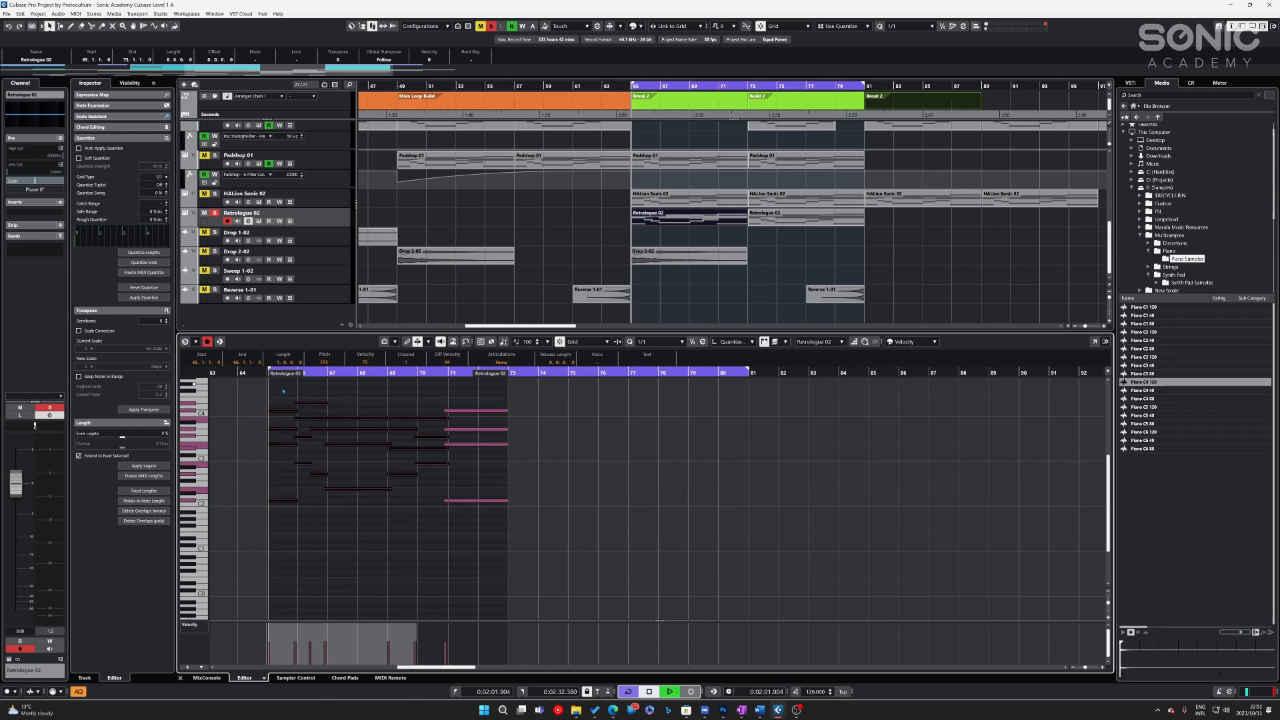
key("space")
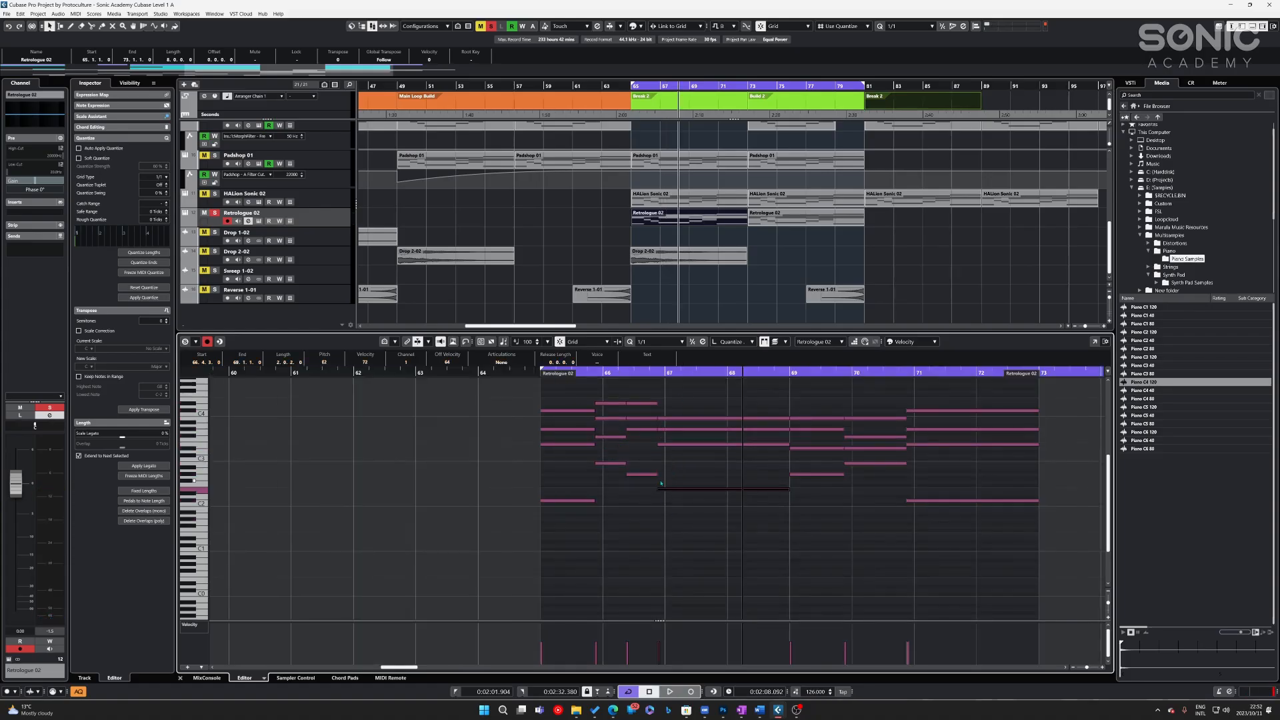
- Select all notes in the Retrologue 02 part at bar 65 and set the quantize value to 1/2
left_click_drag(578, 560, 1048, 397)
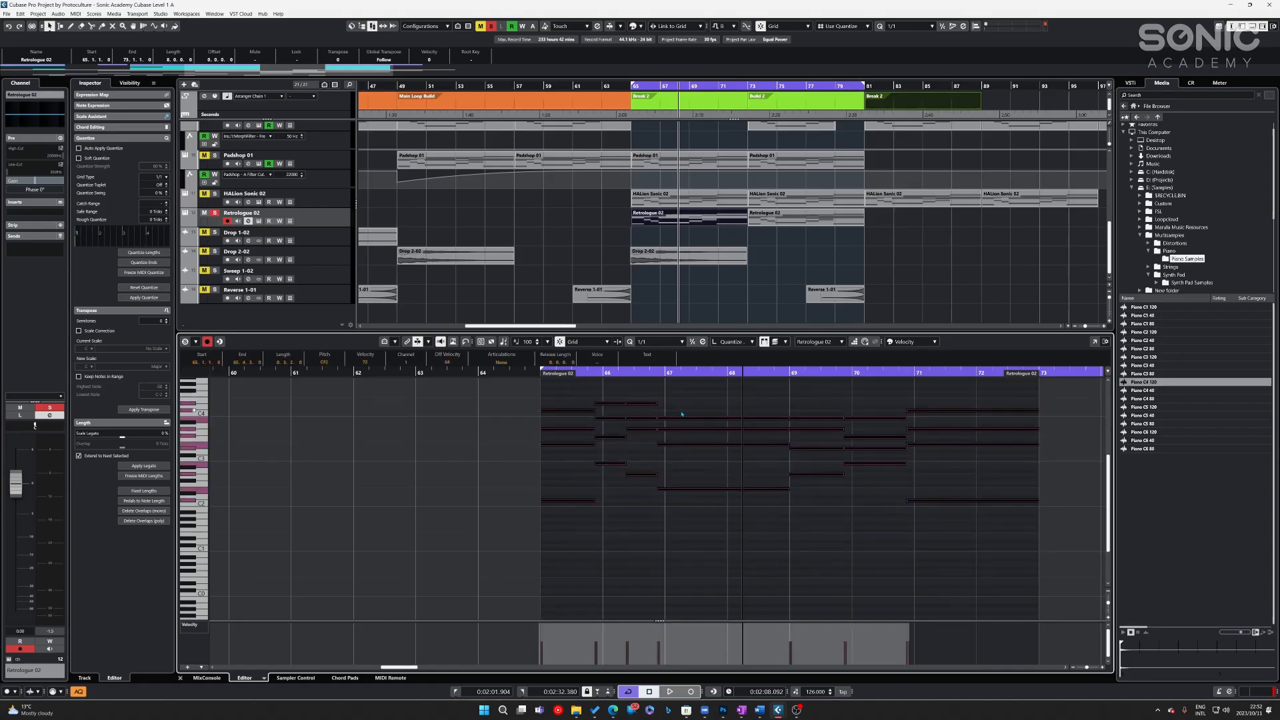
left_click(667, 342)
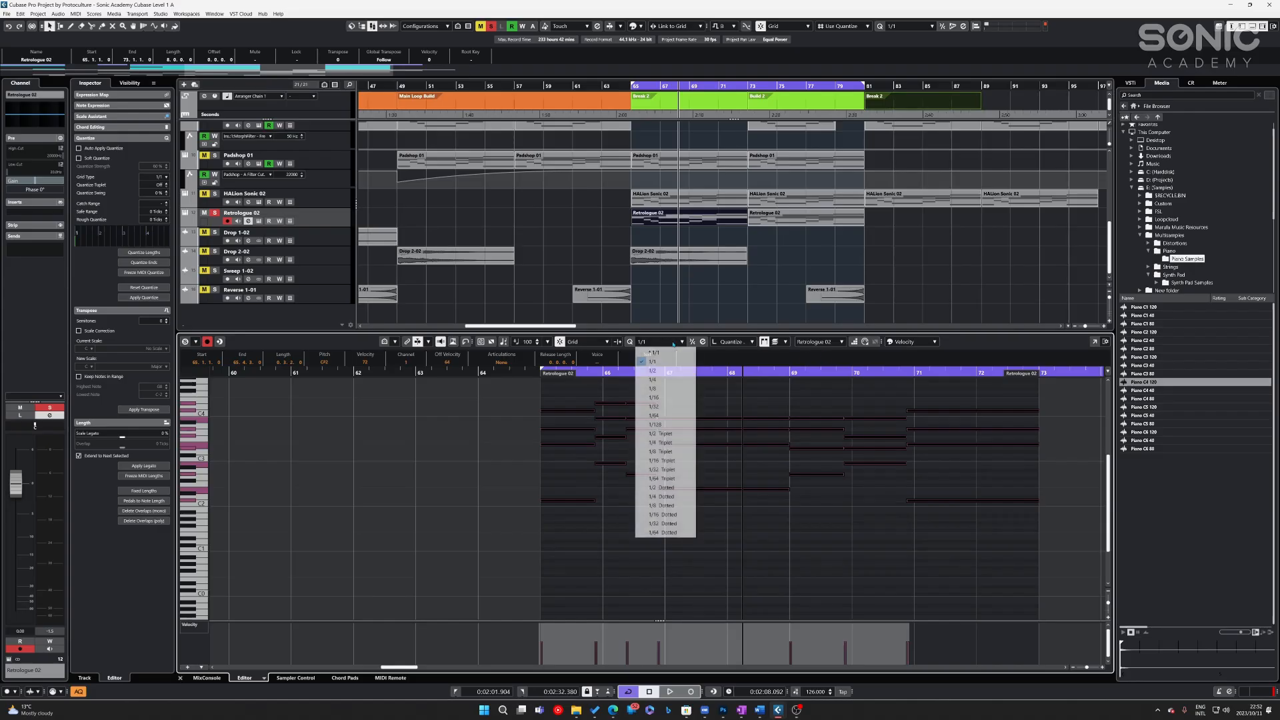
left_click(660, 380)
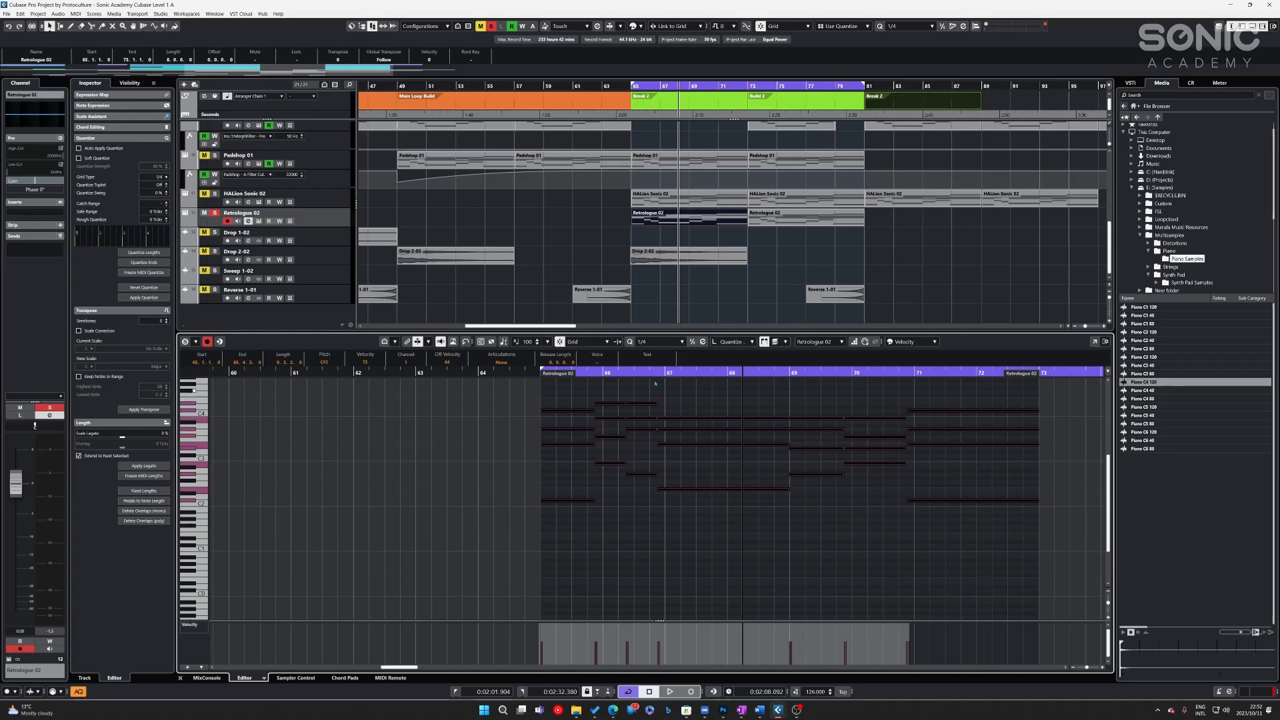
left_click(658, 343)
left_click(662, 363)
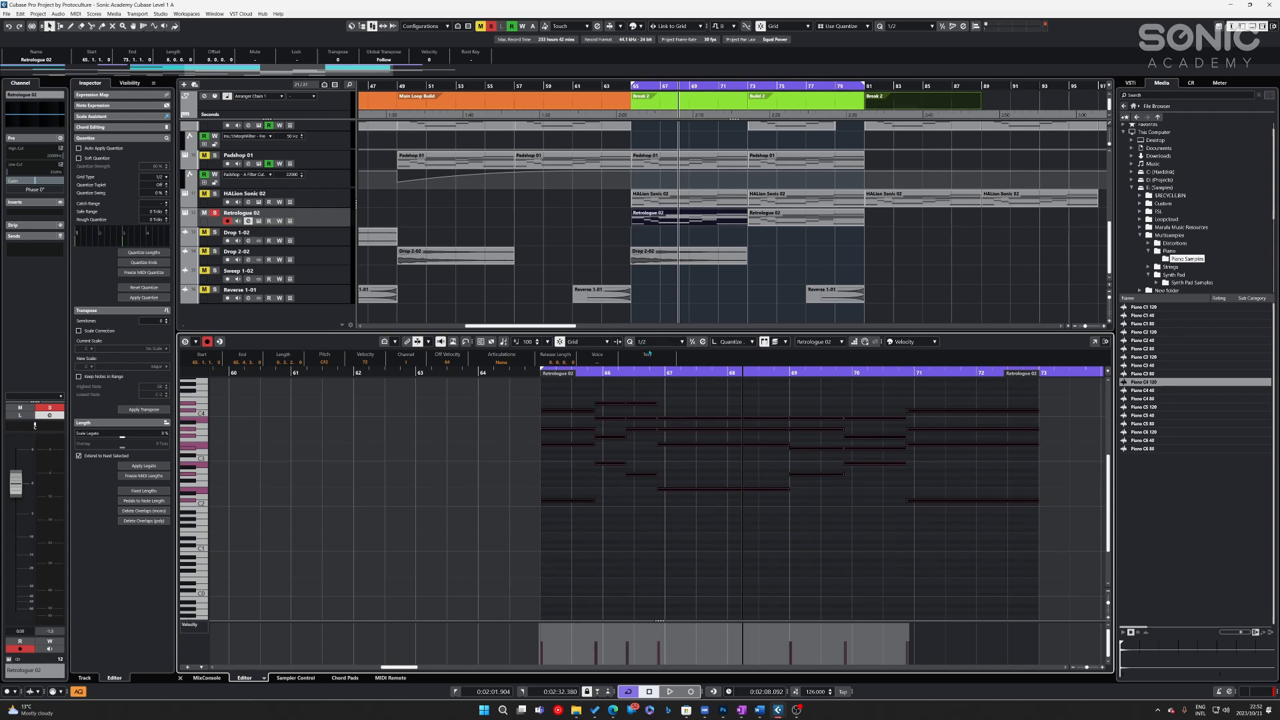
- Quantize the selected Retrologue 02 notes at bar 65 to 1/2, then apply Legato to the whole chord sequence
key("q")
left_click(742, 542)
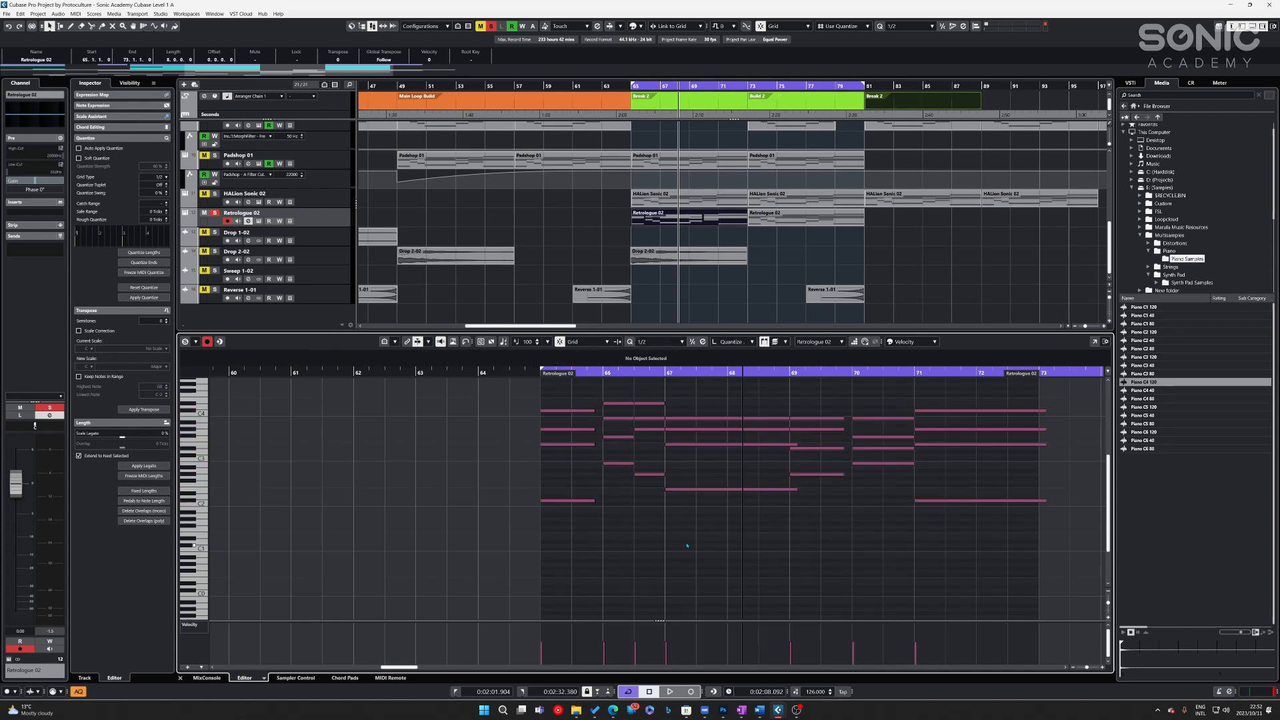
left_click_drag(559, 548, 844, 398)
right_click(642, 395)
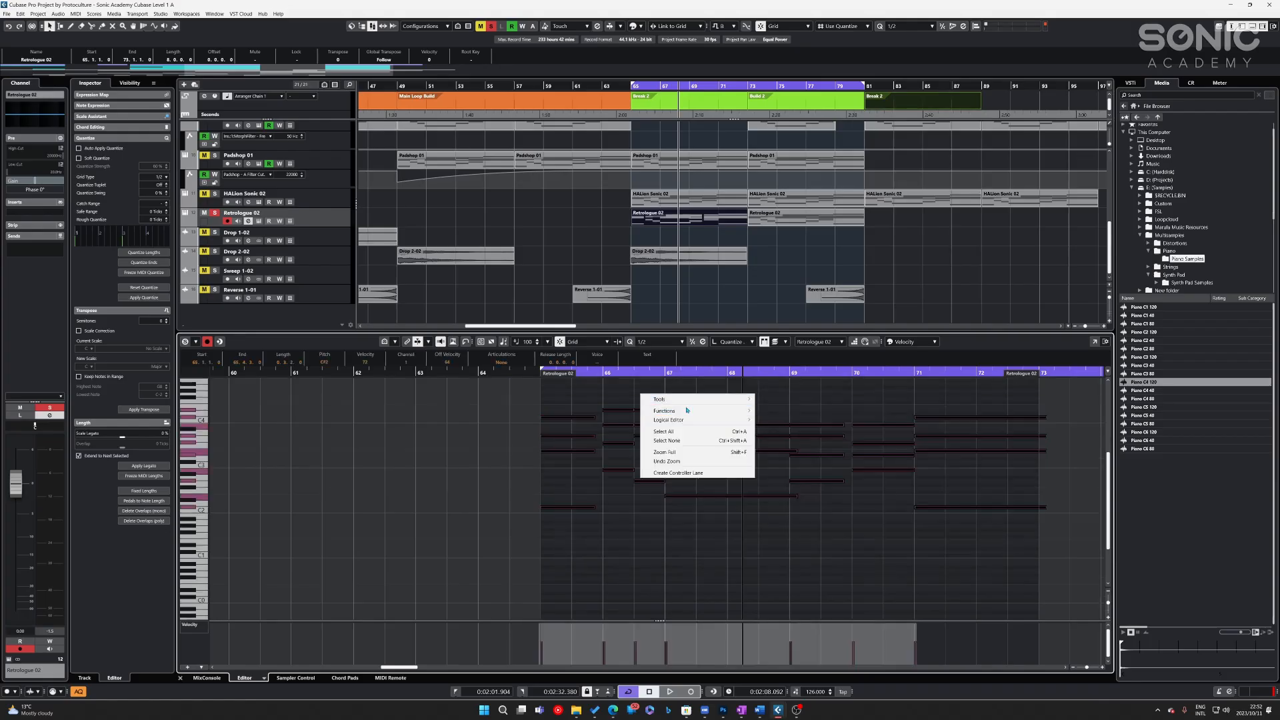
left_click(774, 410)
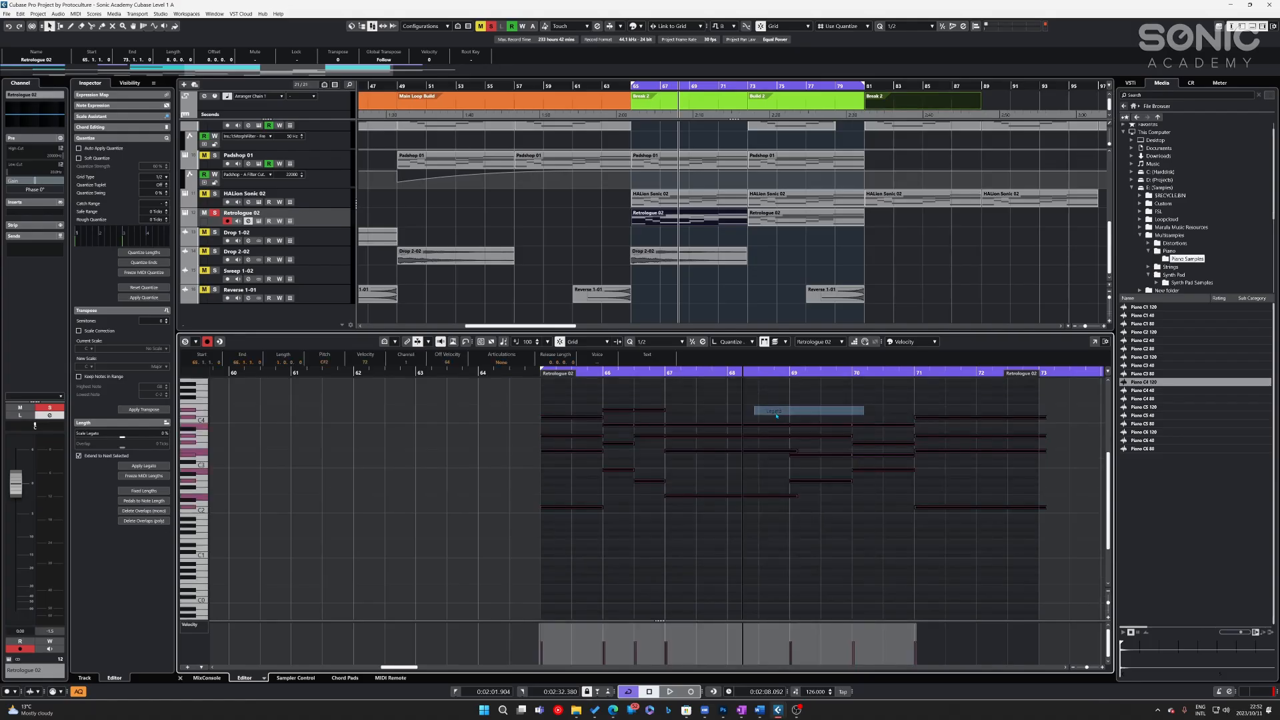
left_click(811, 518)
- Trim the last chord to the part end at bar 73 and the overhanging notes to bar 69 in the Retrologue 02 part
left_click_drag(1049, 554, 1037, 424)
left_click_drag(773, 451, 791, 514)
left_click(687, 572)
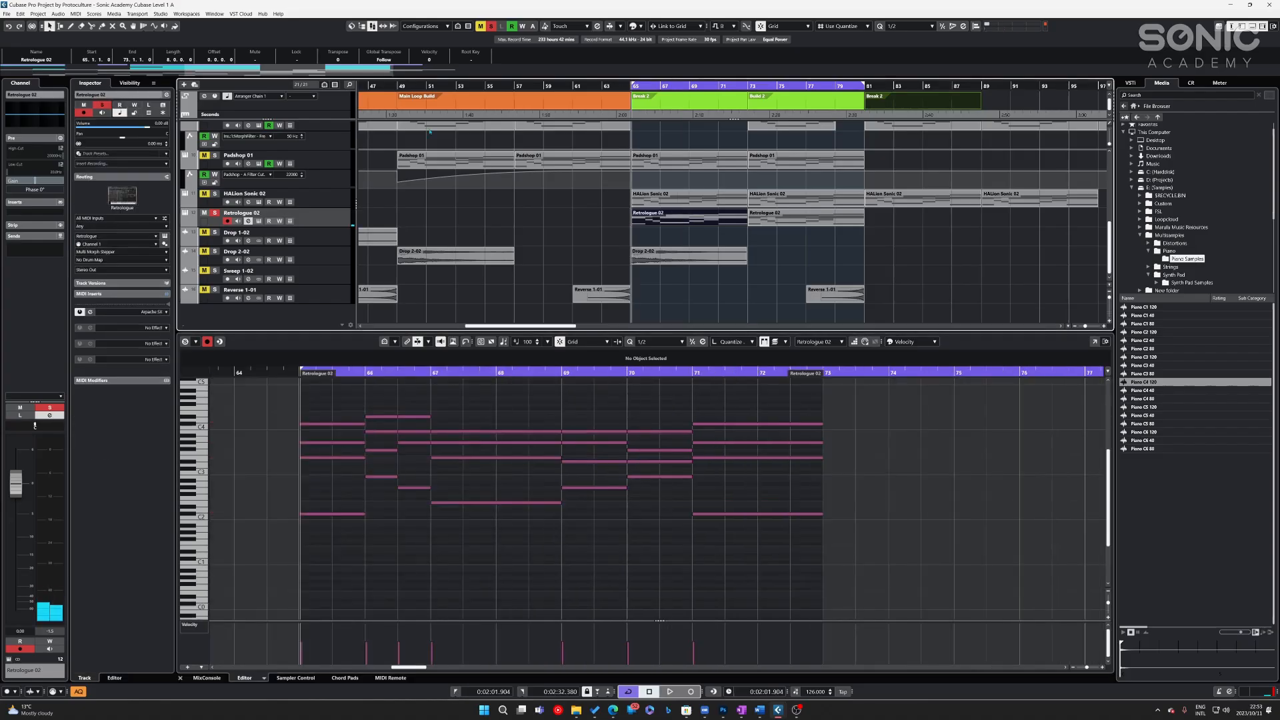
- Replace the Retrologue 02 part at bar 73 with a copy of the bar 65 part and duplicate both parts at bar 81
key("space")
left_click(784, 222)
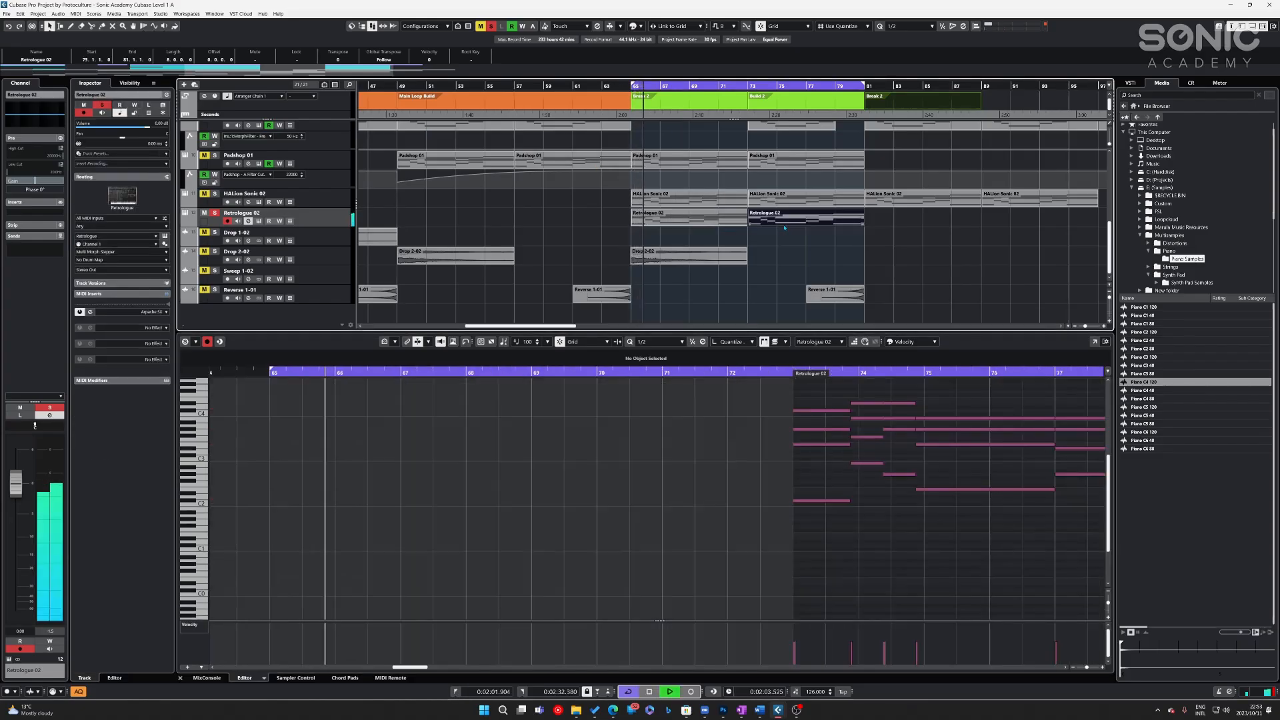
key("Delete")
left_click(667, 214)
key("ctrl+d")
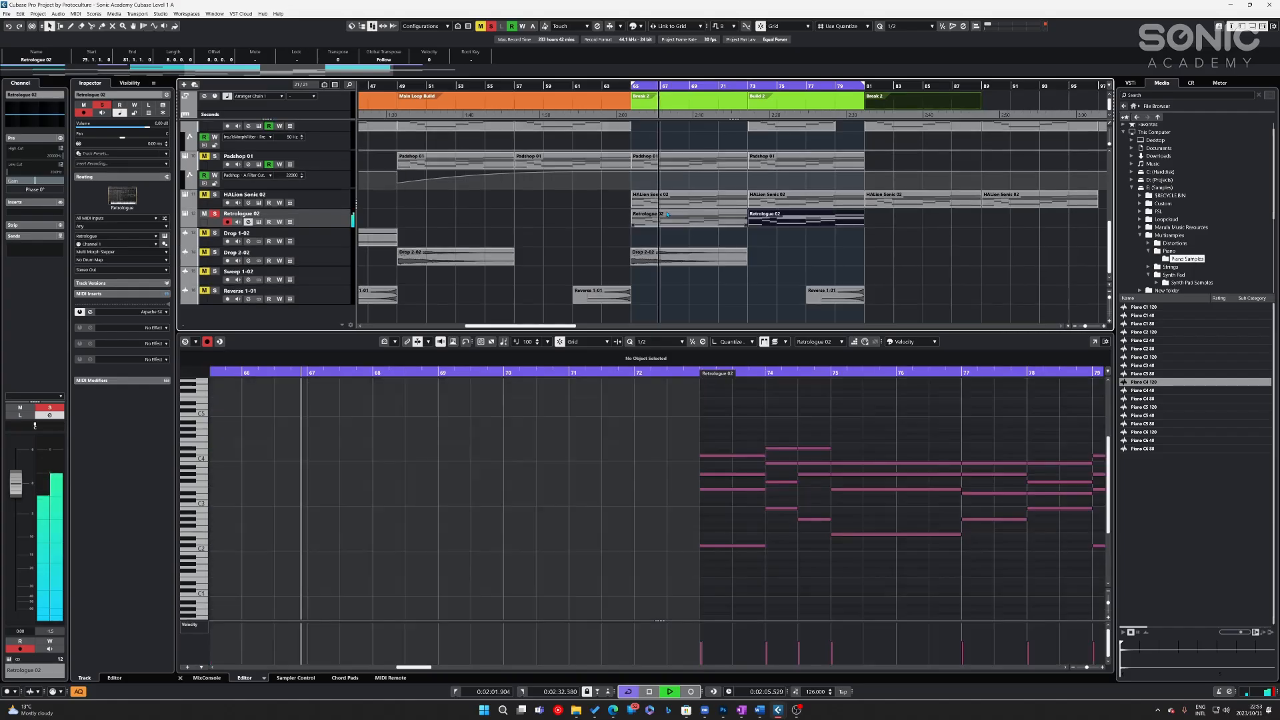
left_click_drag(885, 222, 693, 214)
key("ctrl+d")
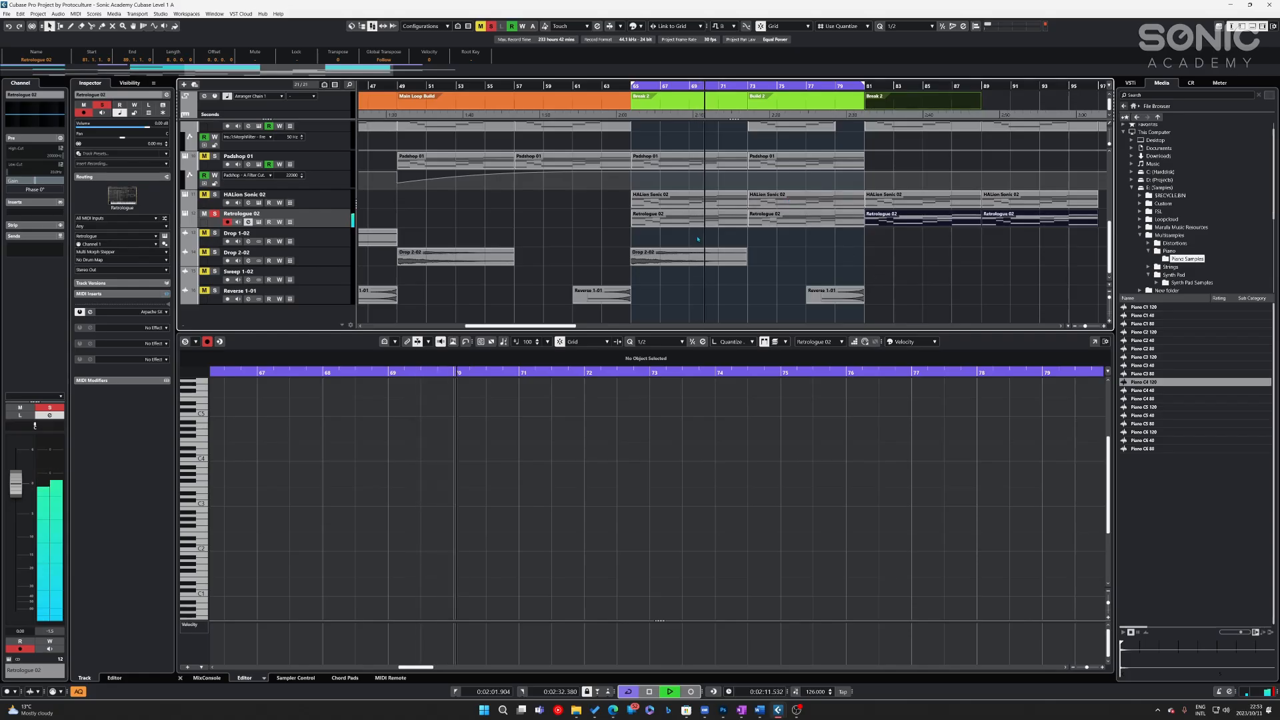
- Adjust the ends of the chord notes meeting bar 69 in the first Retrologue 02 part and apply Delete Overlaps (poly) to them
left_click(672, 87)
left_click(673, 219)
left_click_drag(472, 443, 472, 444)
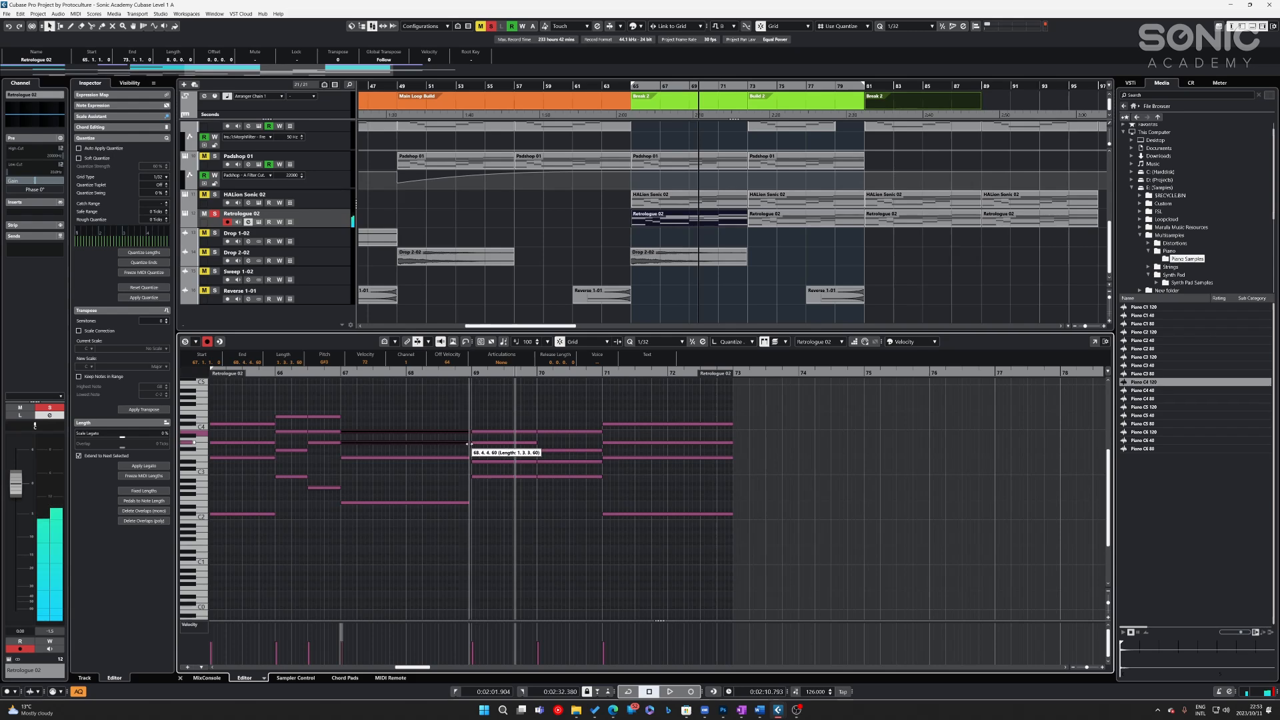
left_click(459, 513)
left_click_drag(458, 513, 470, 458)
left_click_drag(477, 413, 444, 507)
right_click(468, 410)
mouse_move(520, 423)
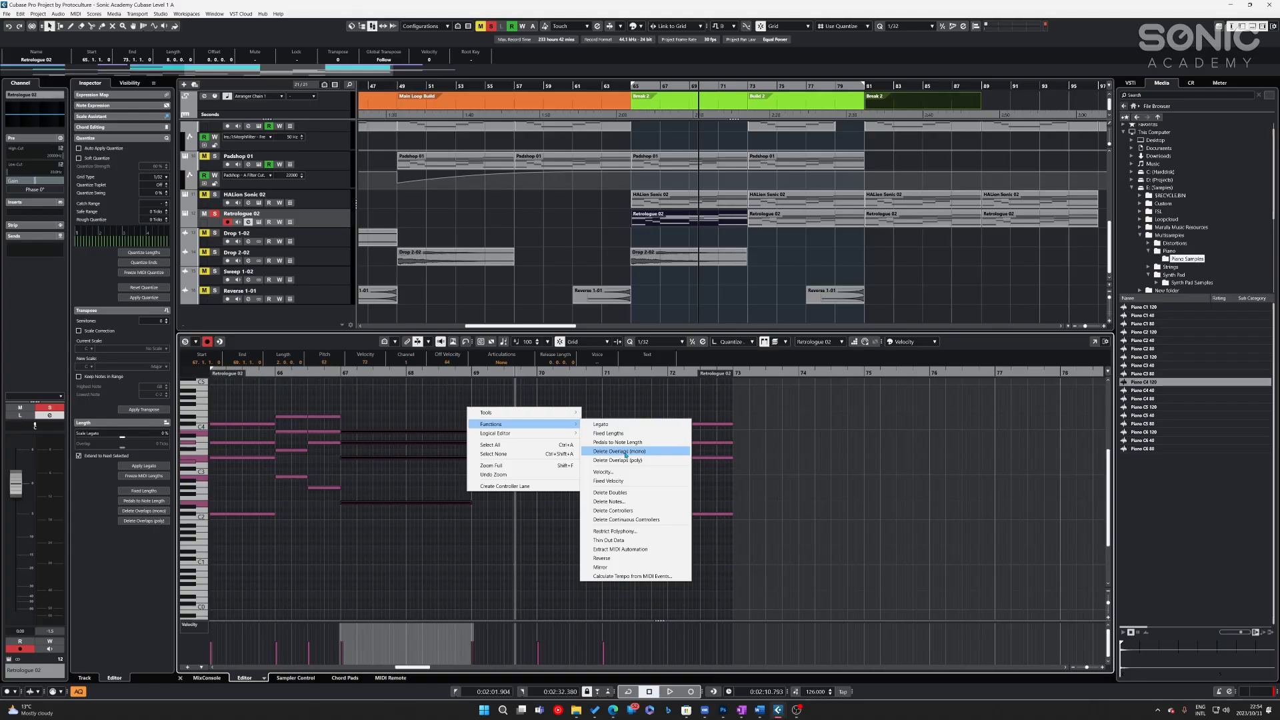
left_click(652, 462)
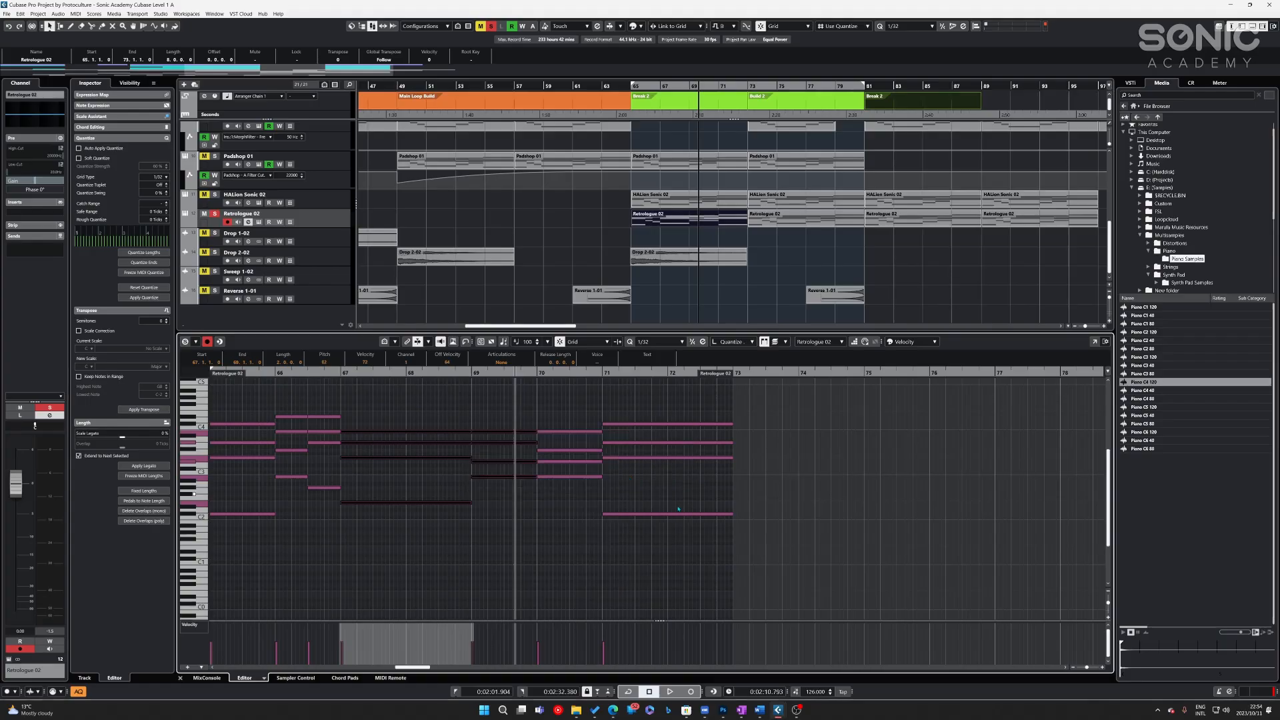
- Check the MIDI functions for all notes of the Retrologue 02 part at bar 65 and listen to the part
left_click_drag(687, 392, 264, 574)
right_click(463, 477)
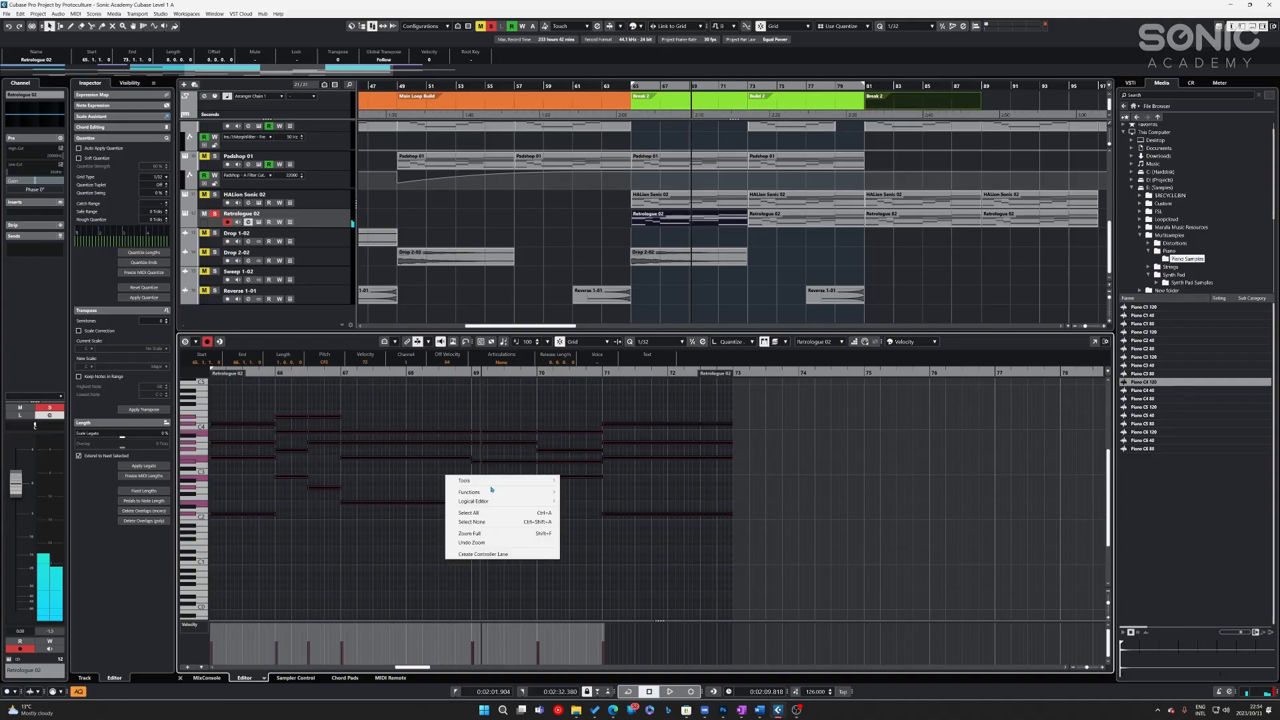
mouse_move(491, 491)
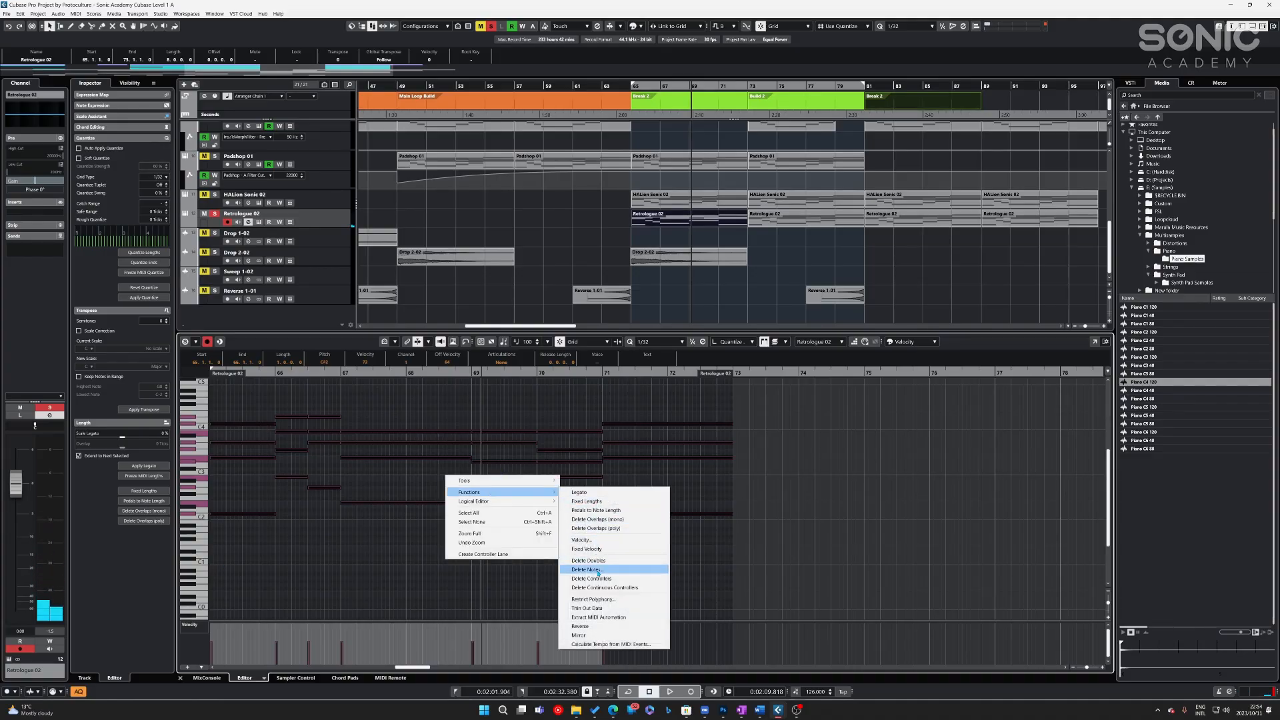
left_click(701, 558)
left_click(540, 412)
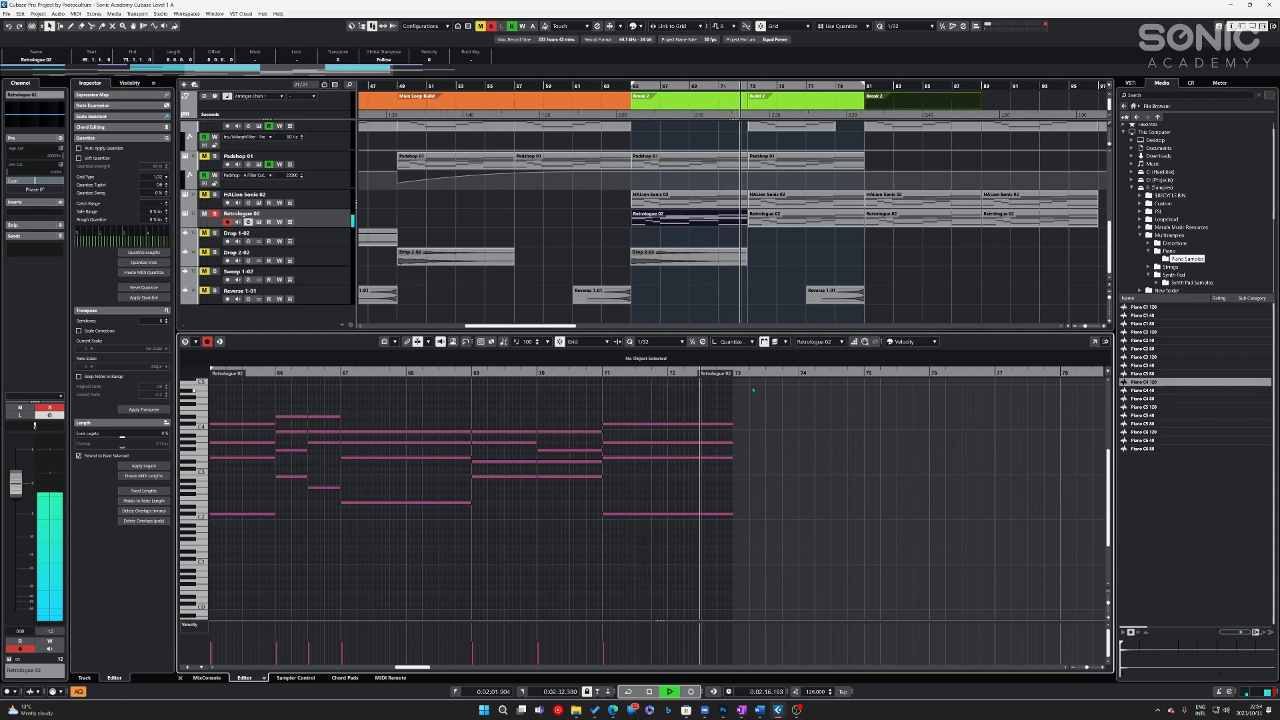
key("space")
- Delete the Retrologue 02 parts from bar 73 onward and repeat the bar 65 part up to bar 97
left_click(787, 220)
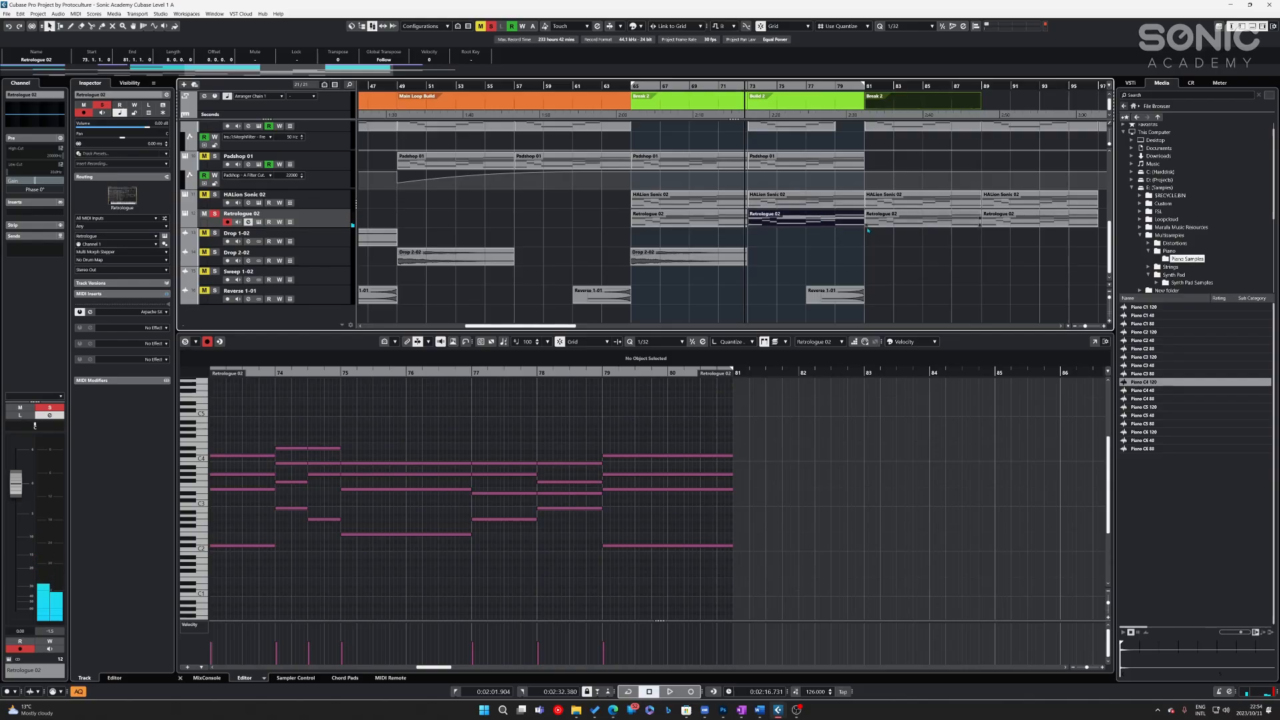
key("Delete")
key("Delete")
key("Delete")
left_click_drag(844, 211, 745, 223)
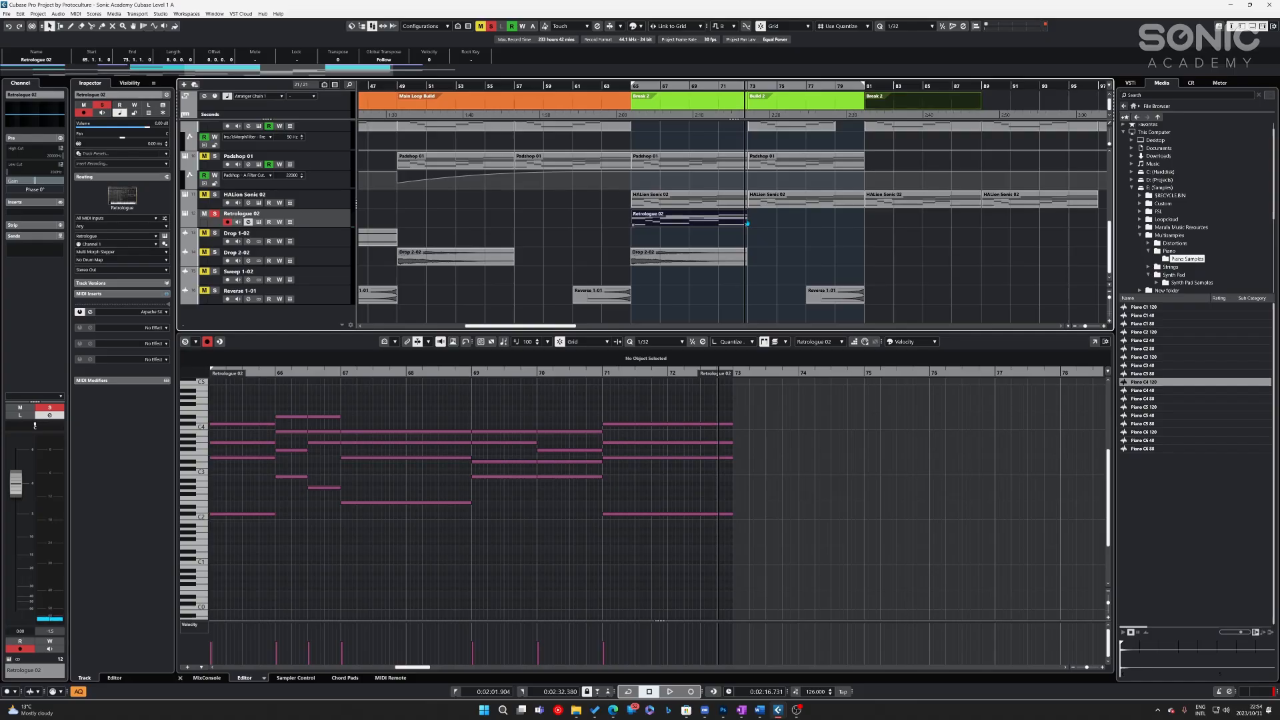
left_click(773, 224)
left_click_drag(747, 222, 1097, 223)
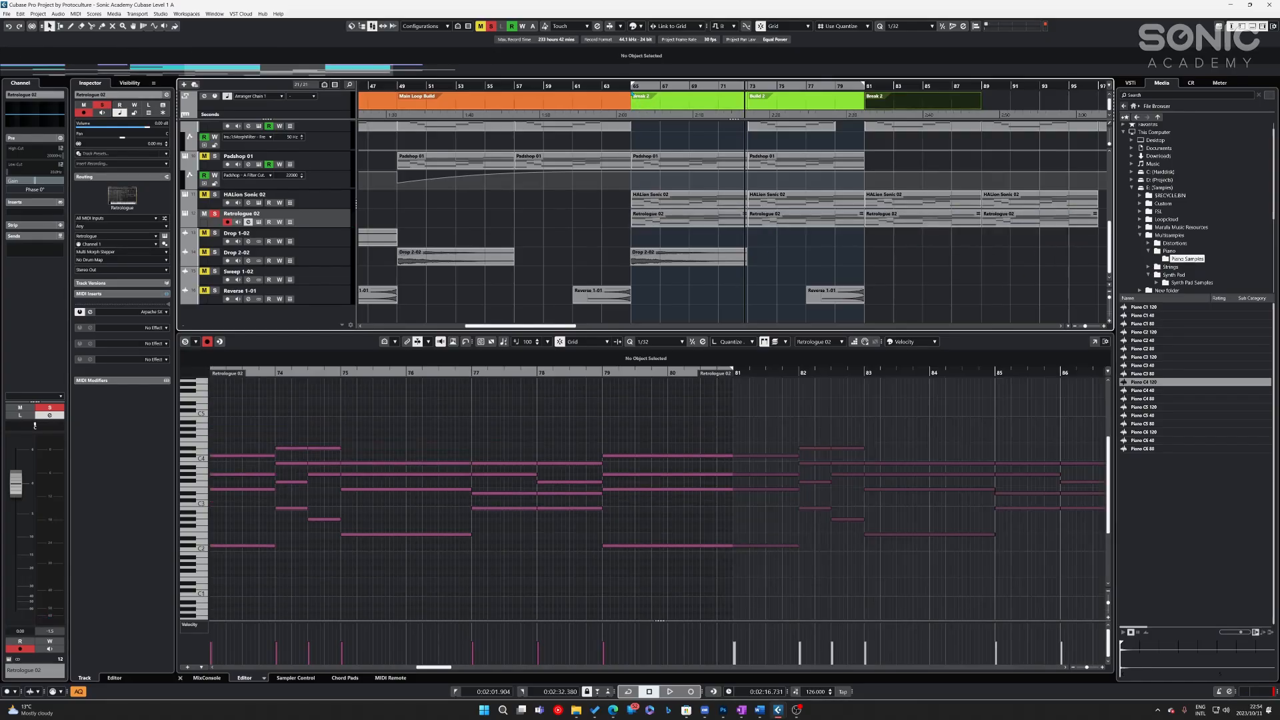
- Show the Retrologue 02 synth page, play from bar 65 and display the automation track for its Filter Cutoff
left_click(625, 85)
left_click(249, 222)
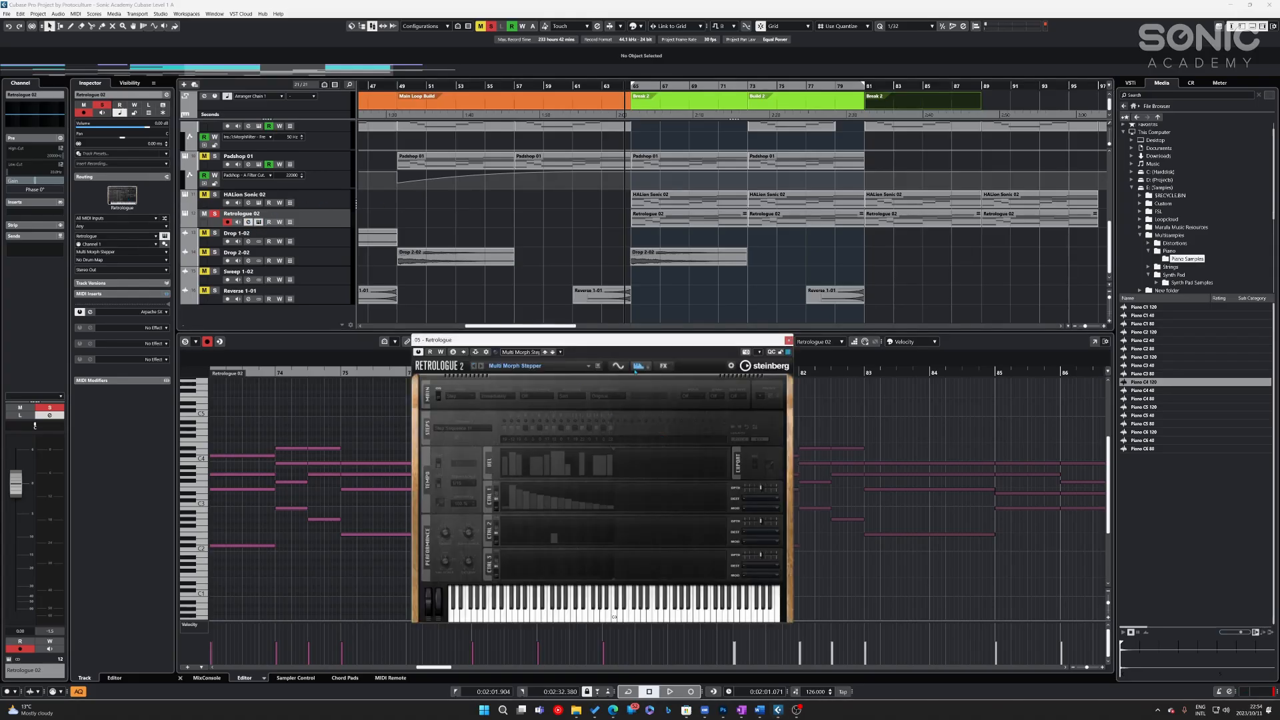
left_click(620, 366)
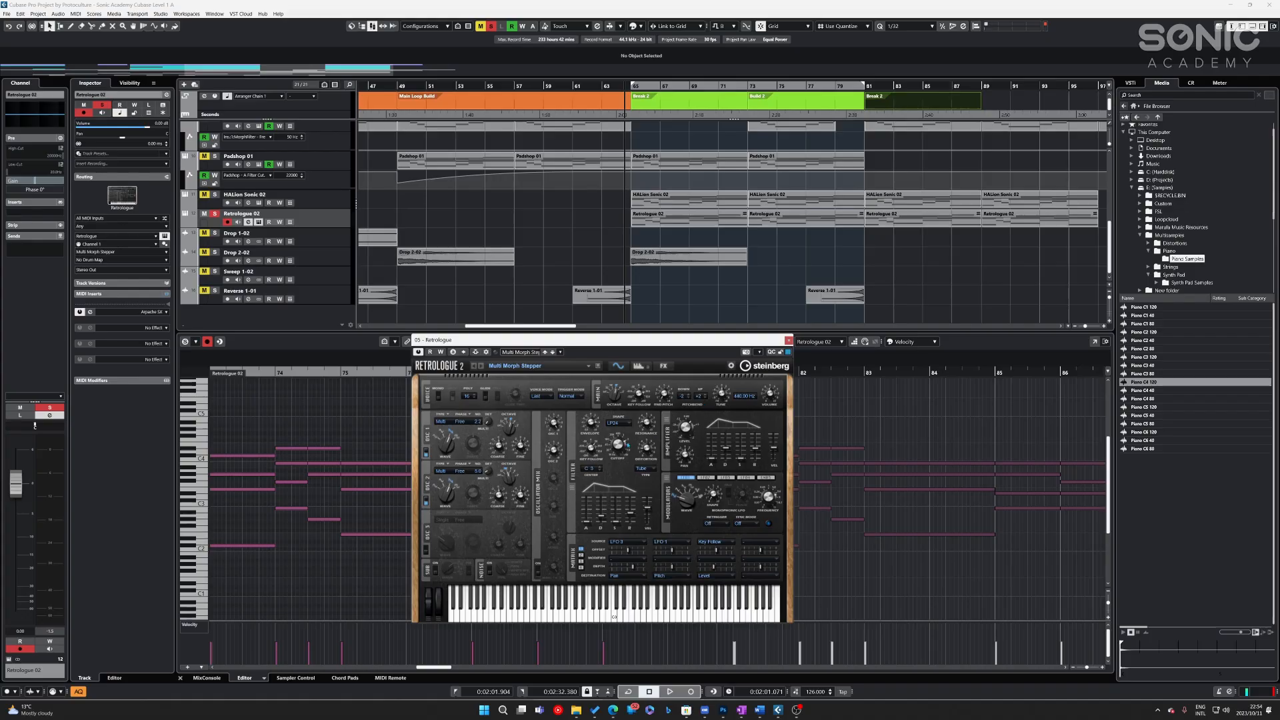
key("space")
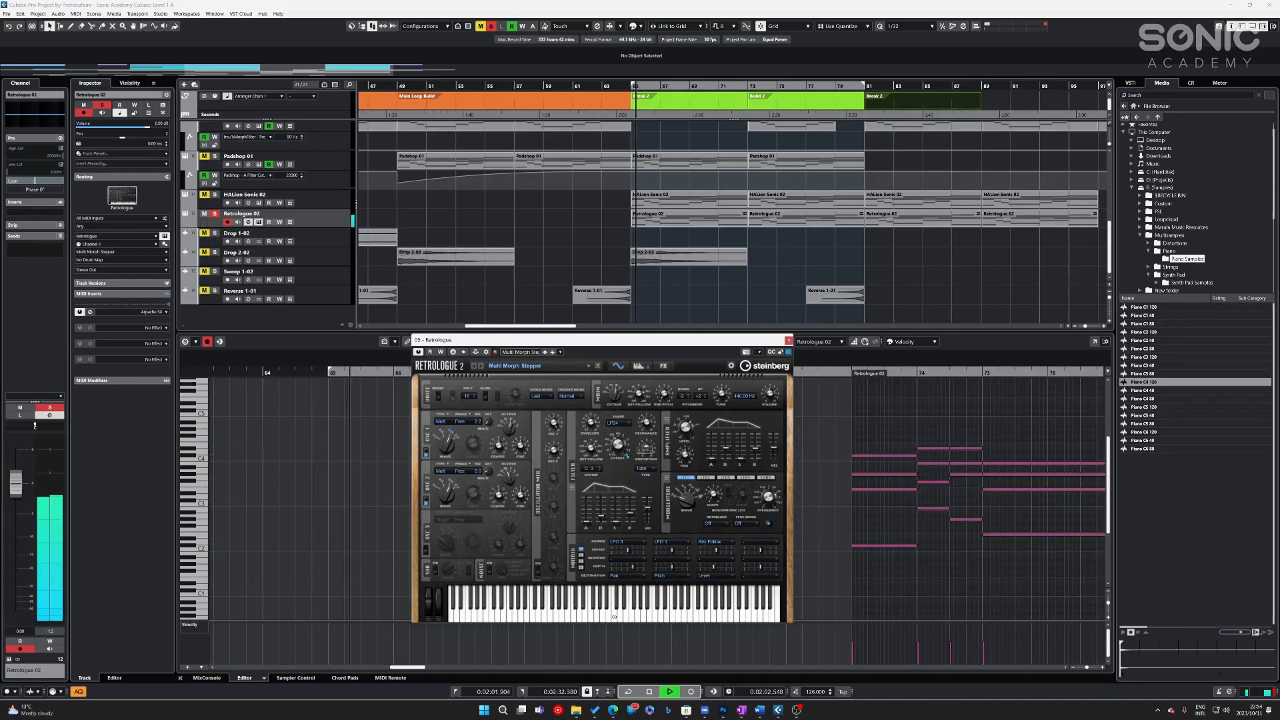
left_click_drag(622, 450, 621, 449)
key("space")
right_click(619, 444)
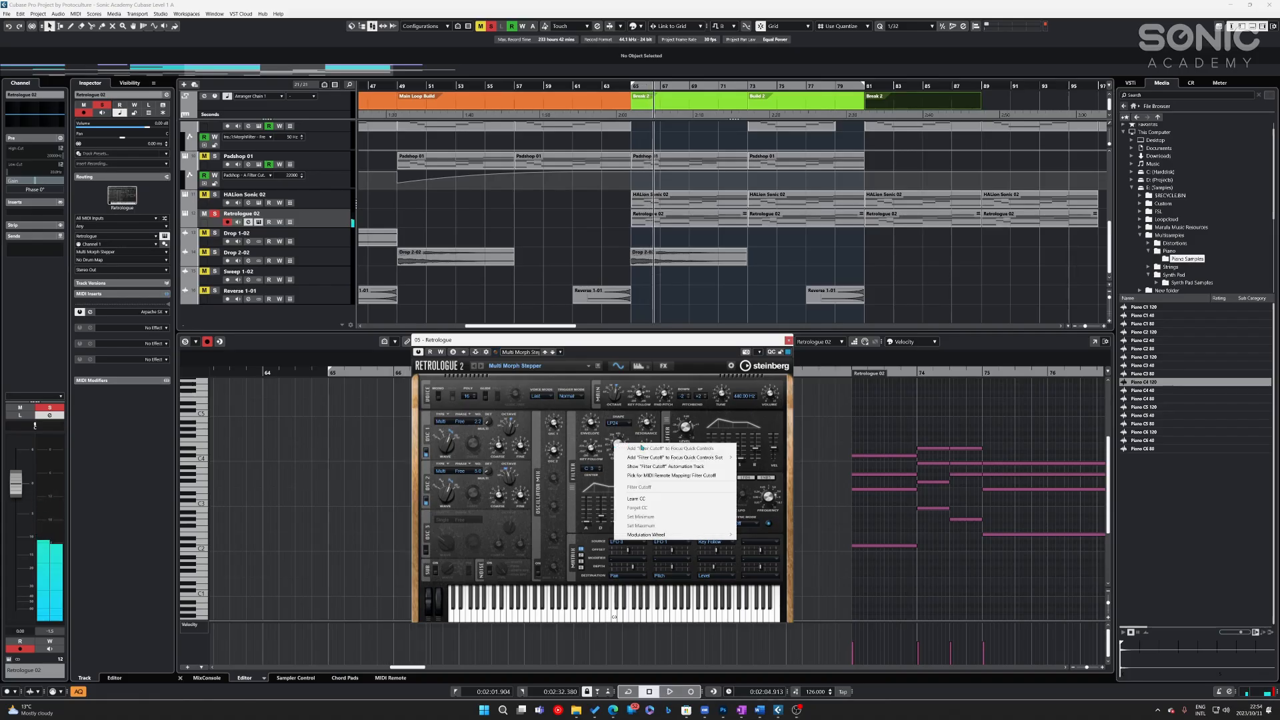
left_click(655, 468)
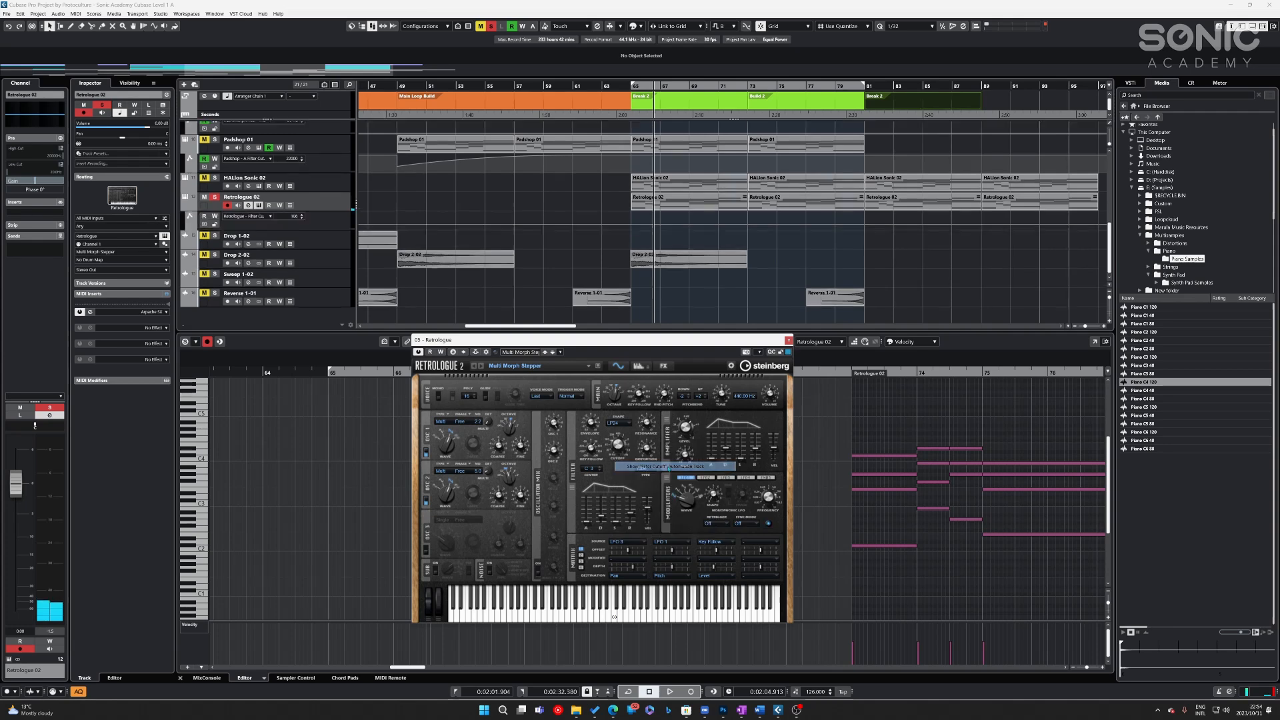
- Draw a rising Filter Cutoff automation ramp on Retrologue 02 from bar 65 to 22000 at bar 81 and play it
left_click(631, 223)
left_click_drag(811, 222, 866, 215)
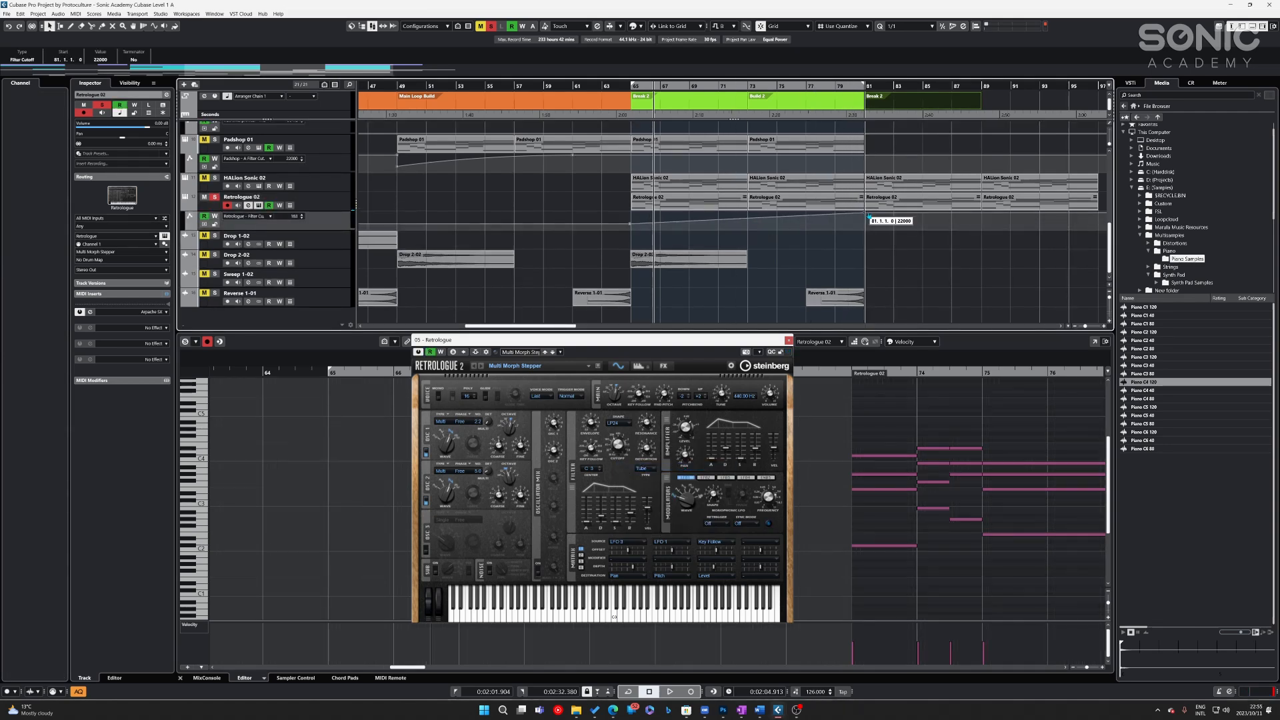
left_click_drag(624, 86, 624, 84)
key("space")
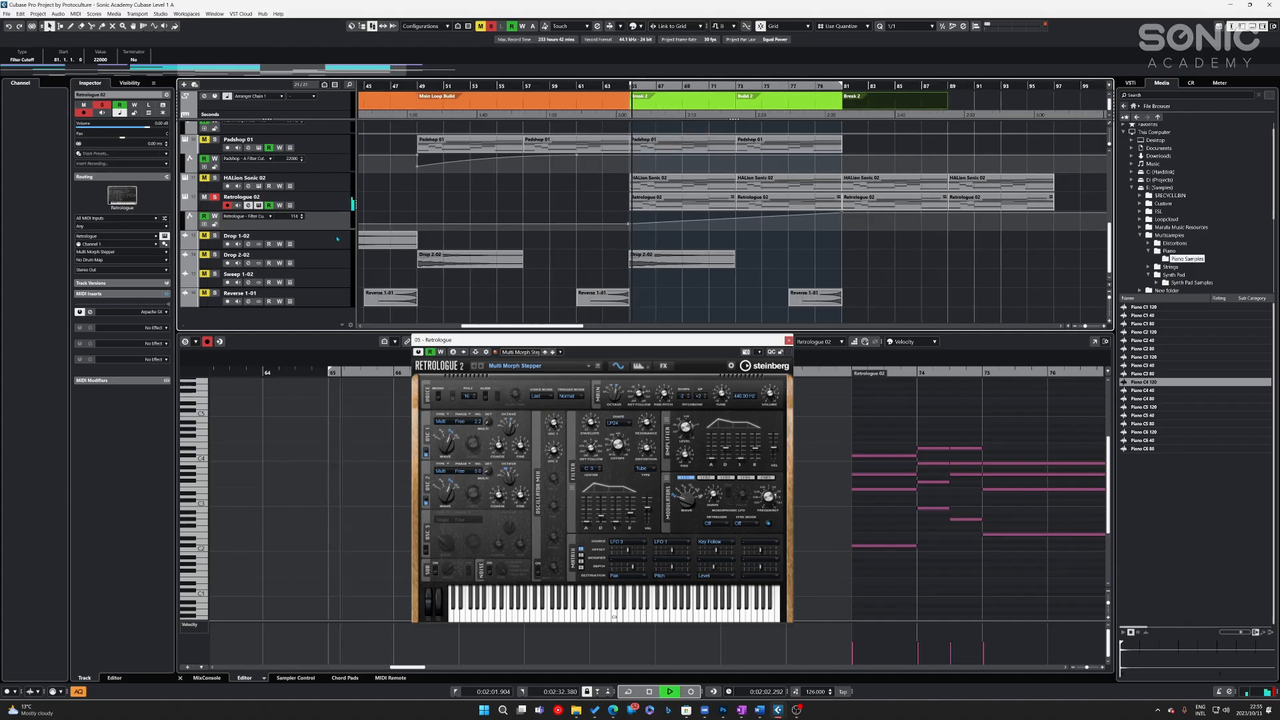
- Unsolo Retrologue 02 and lower the starting point of its Filter Cutoff ramp at bar 65
left_click(217, 199)
left_click(215, 199)
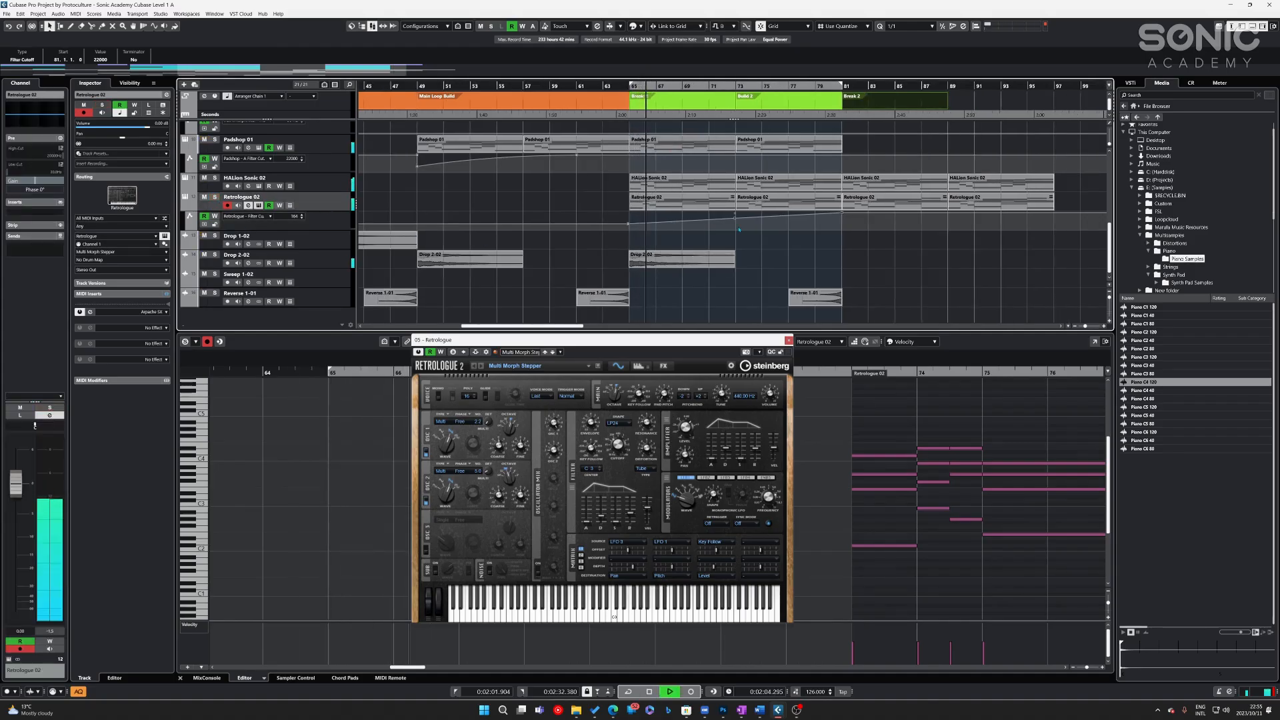
left_click_drag(629, 225, 629, 232)
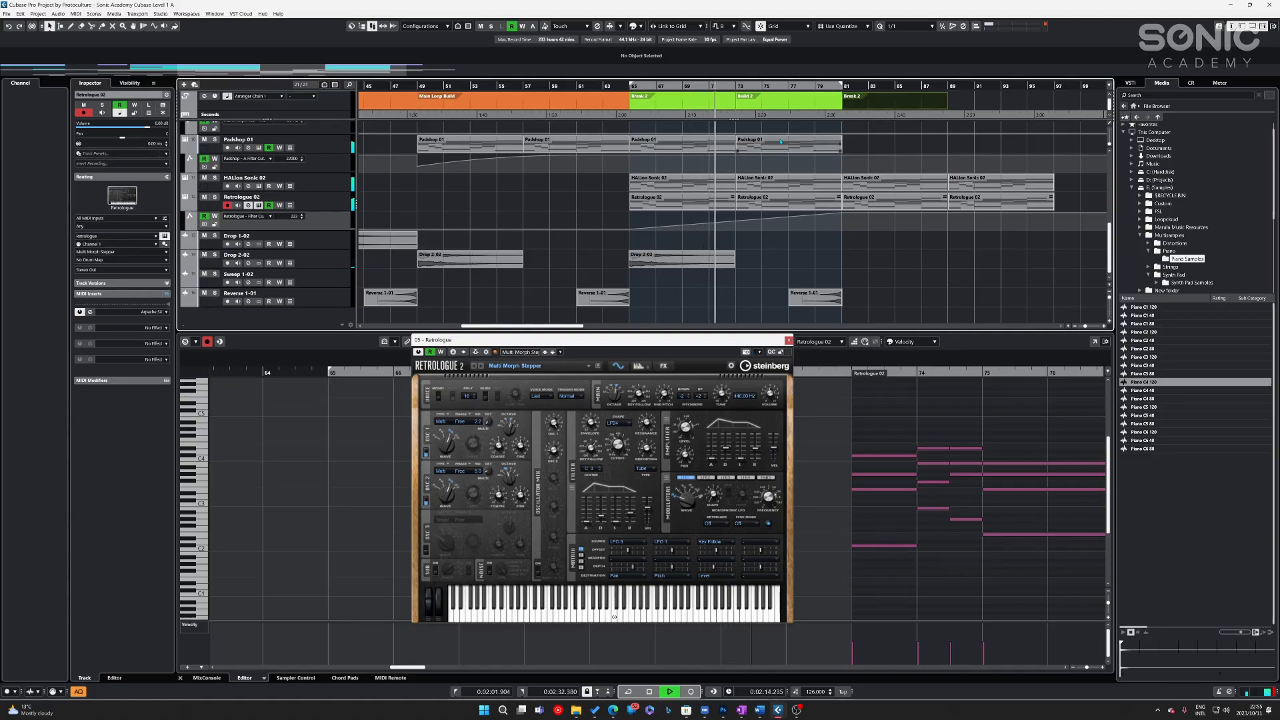
- Copy the Drop 2-02 clip from bar 49 to bar 81, at the start of Break 2
left_click(596, 137)
left_click(782, 146)
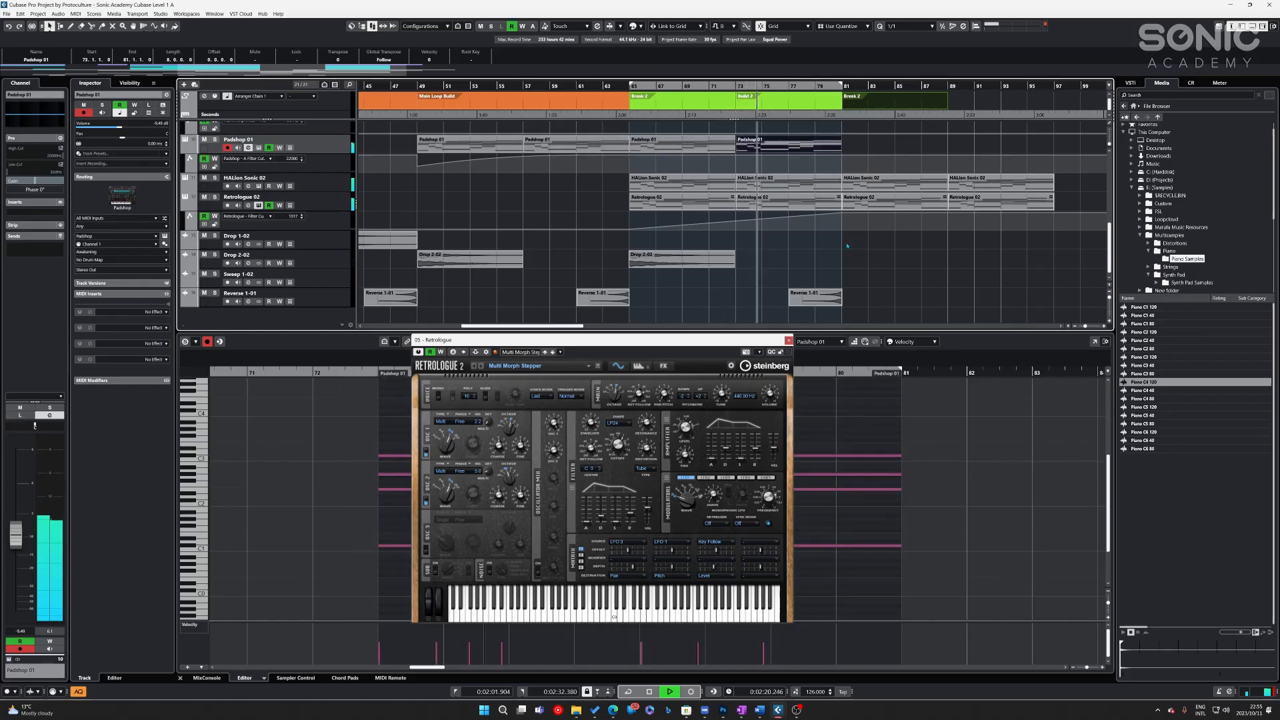
left_click(914, 264)
left_click_drag(488, 260, 913, 260)
- Examine the arrangement across all tracks around Build 2 and Break 2 during playback, then stop playback
scroll(633, 233, "up", 4)
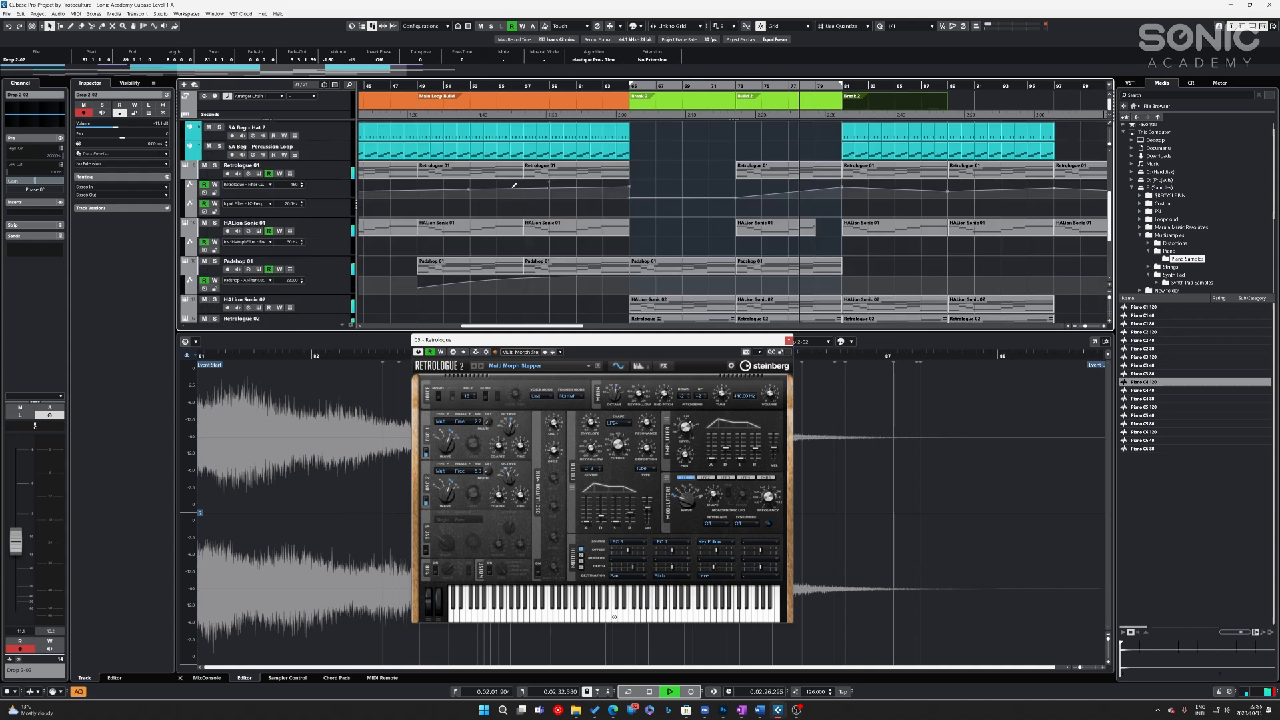
key("g")
key("g")
key("g")
key("g")
scroll(619, 211, "down", 4)
key("h")
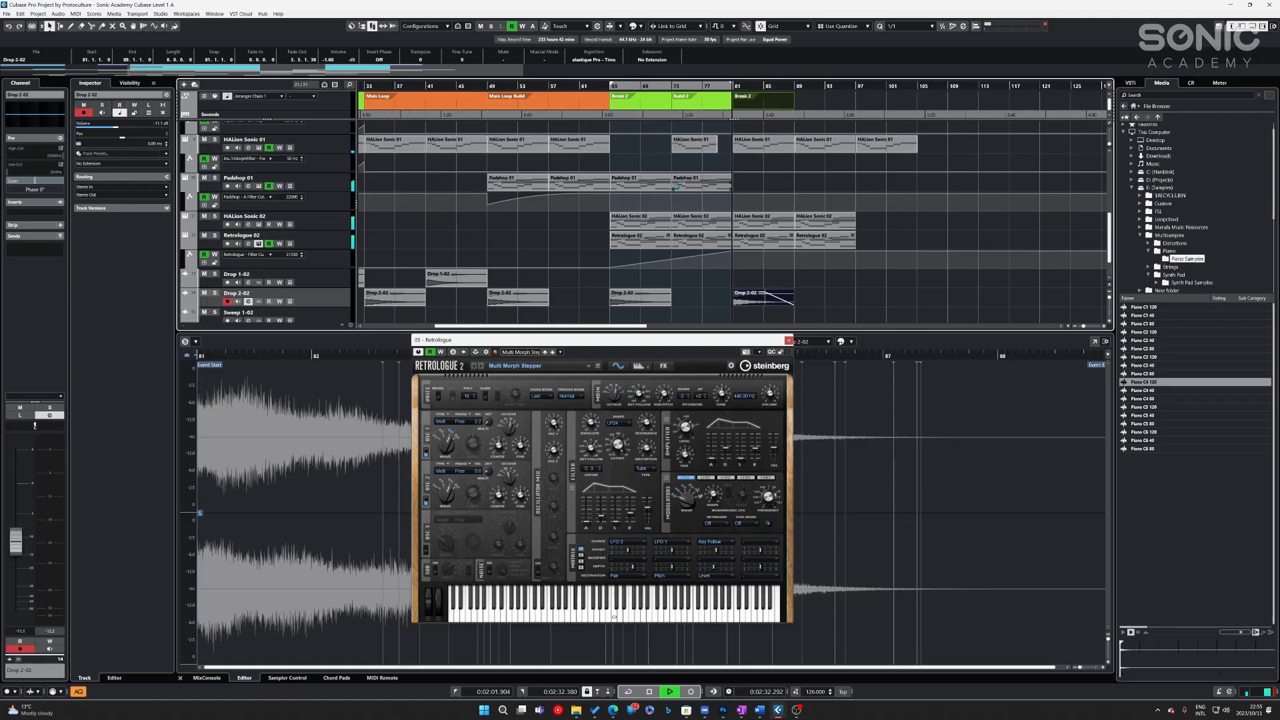
scroll(693, 203, "down", 1)
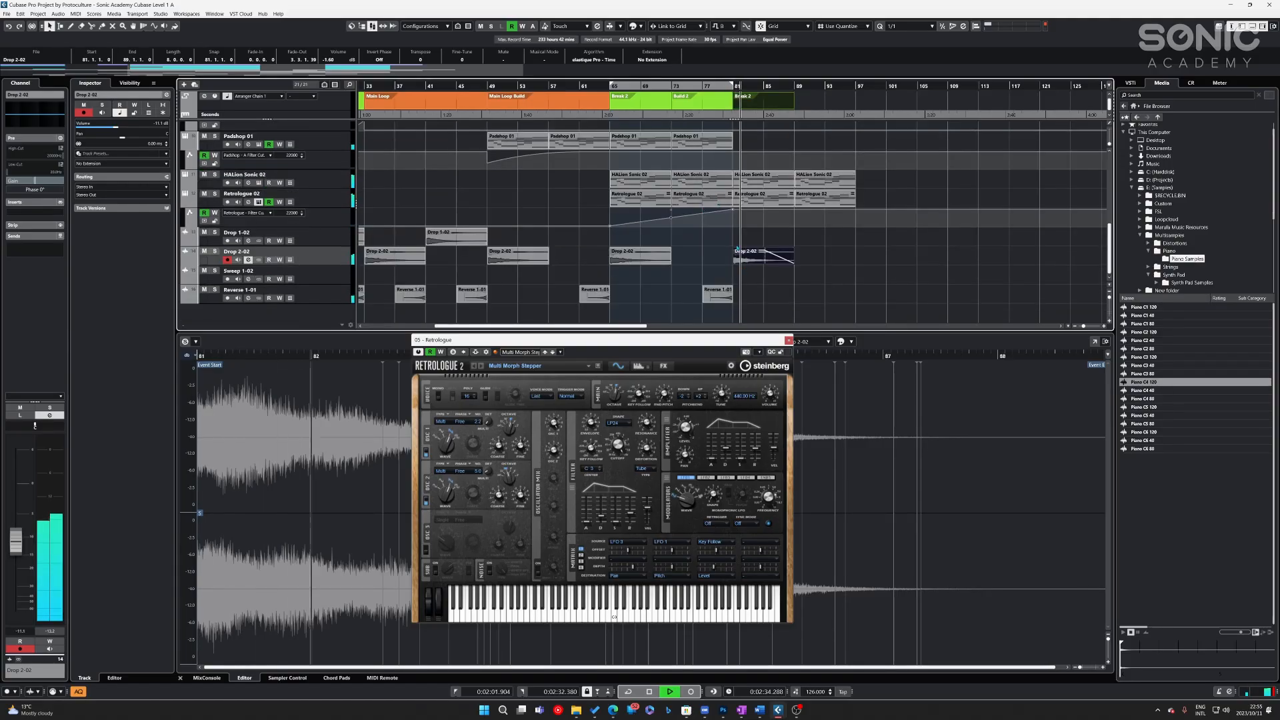
left_click(898, 296)
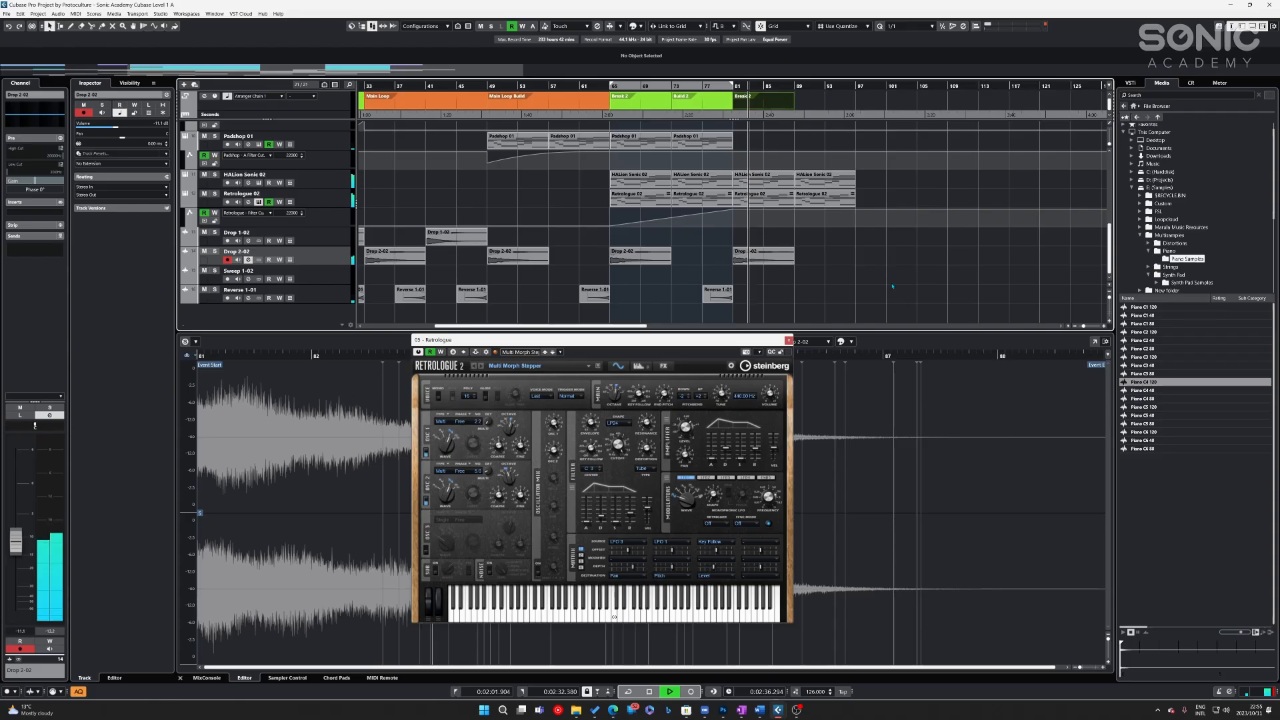
key("h")
key("h")
key("h")
key("h")
key("h")
key("h")
key("h")
key("h")
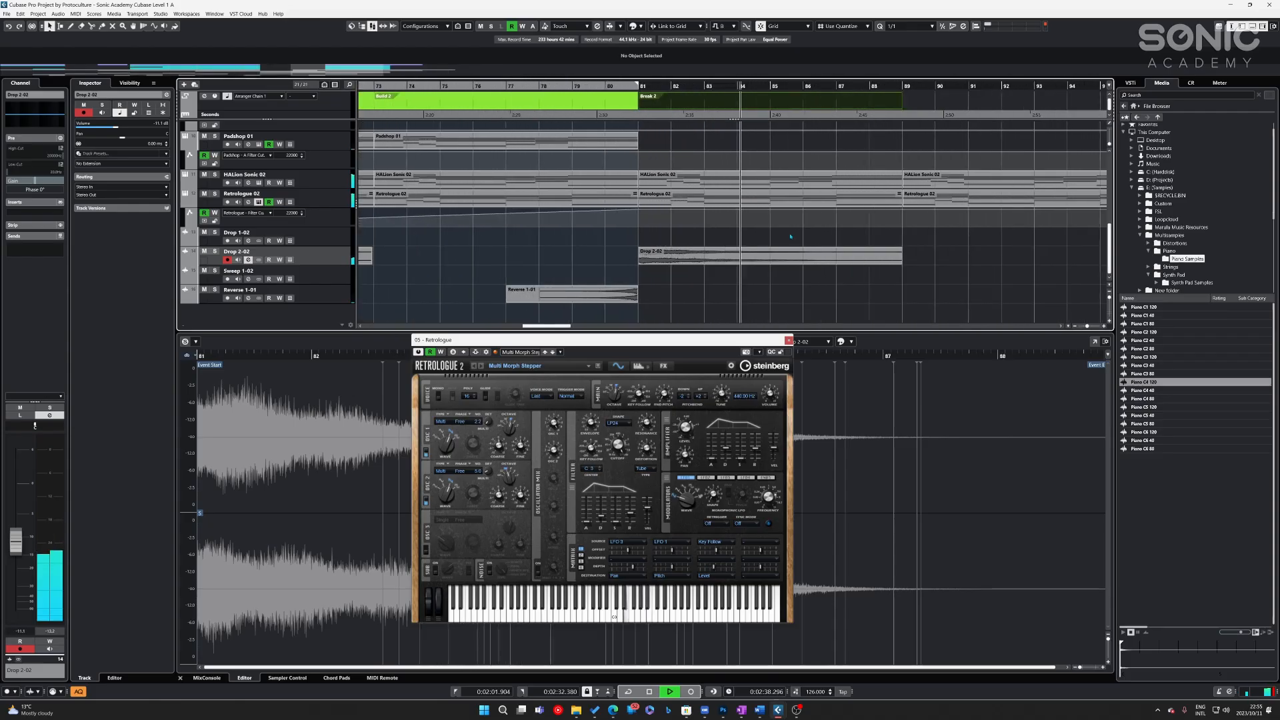
key("space")
key("g")
key("g")
key("g")
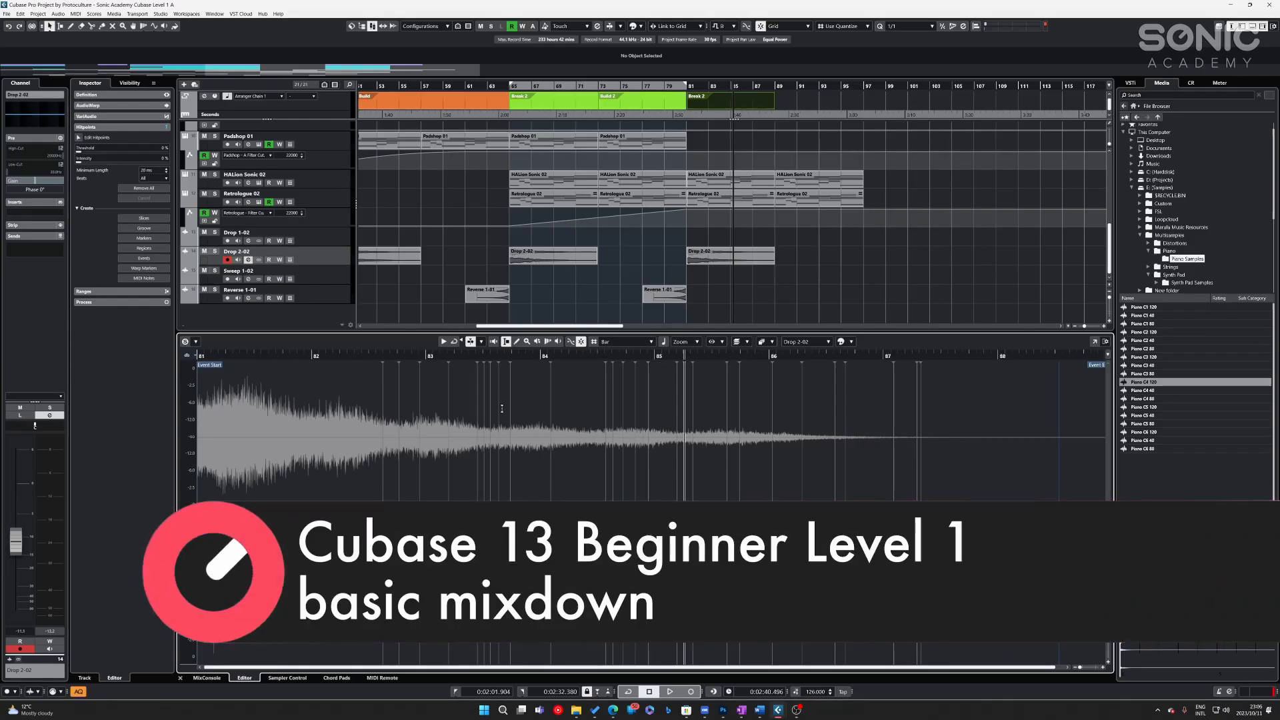
- Show the full track list from Drums to Reverse 1-01 without the editor and select the HALion Sonic 01 track
left_click(442, 258)
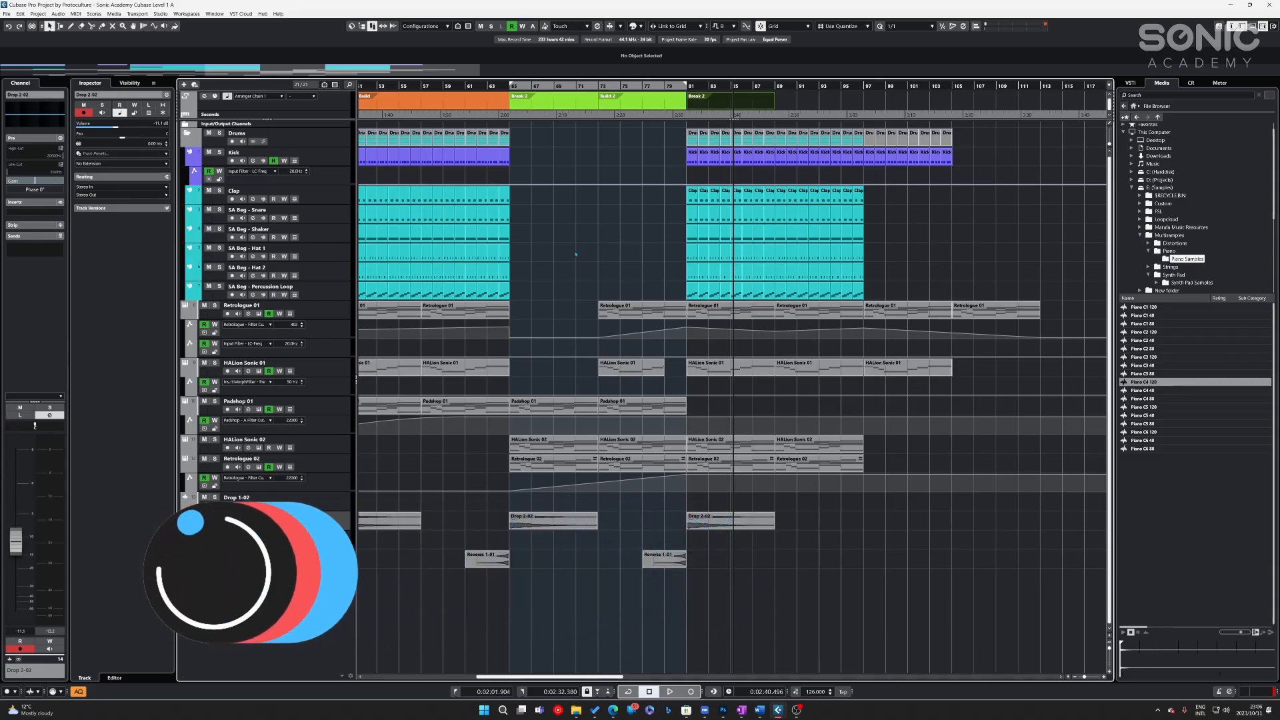
left_click(208, 141)
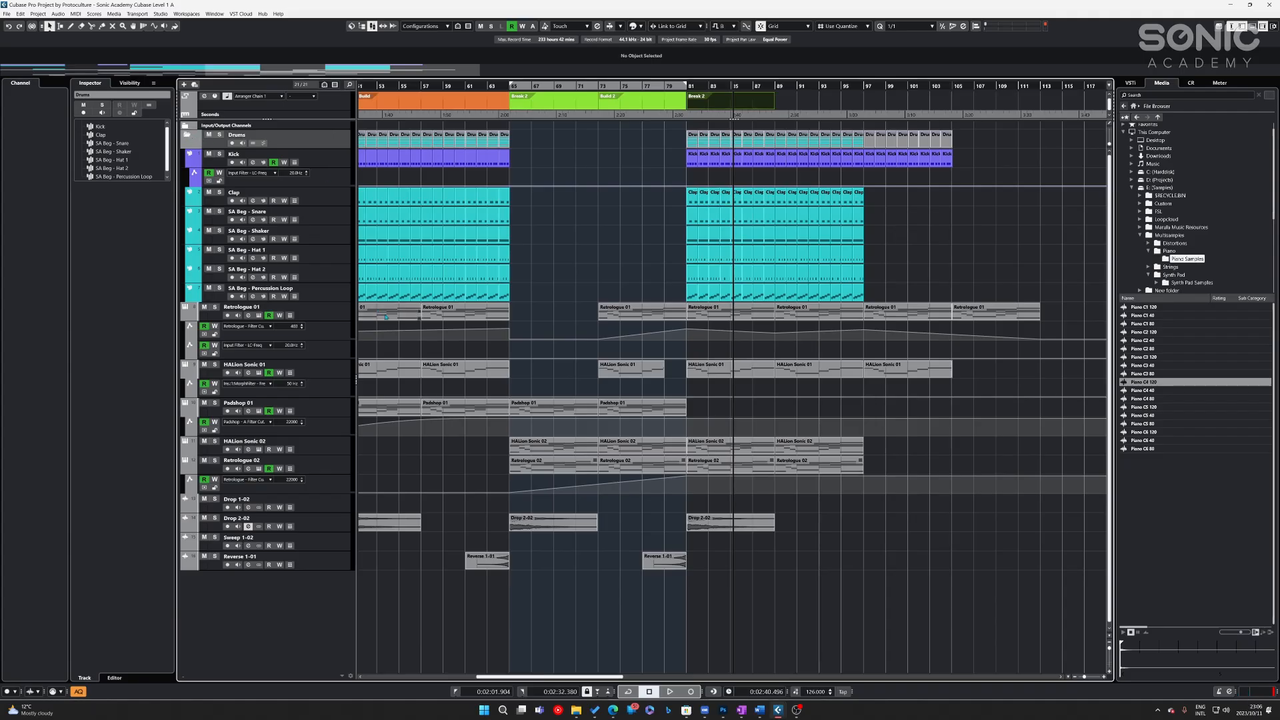
left_click(317, 373)
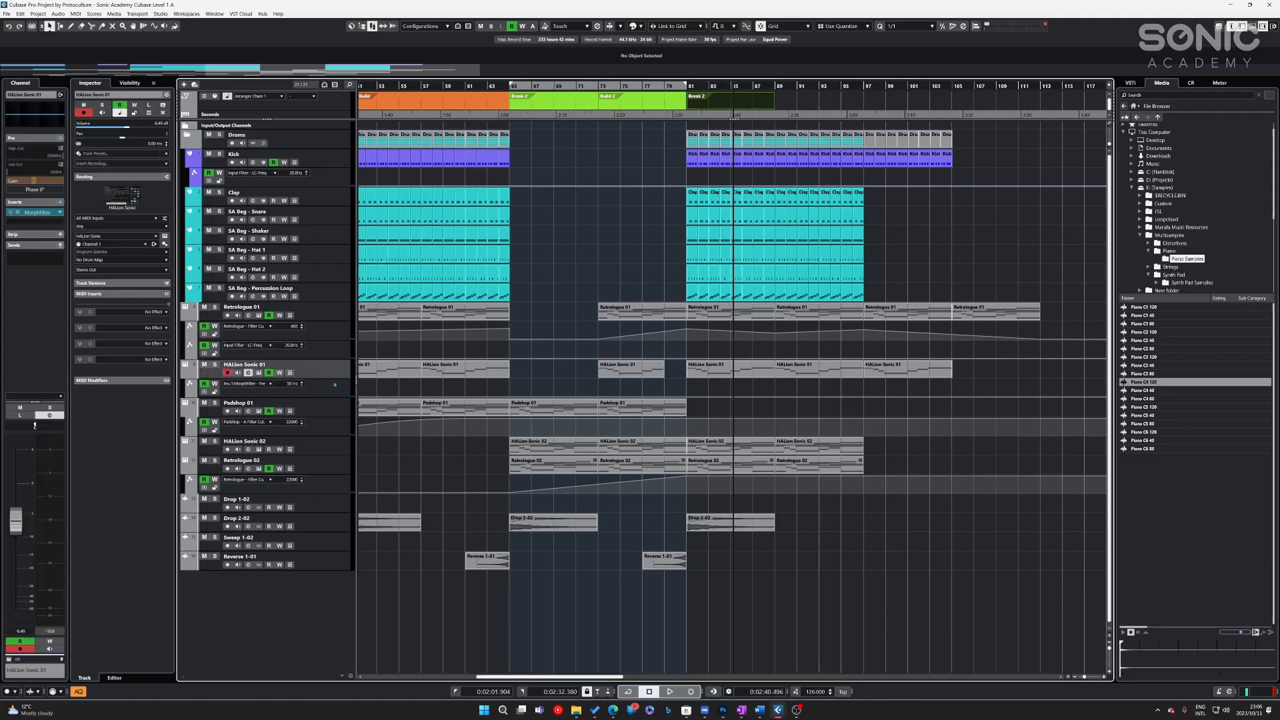
- Move the HALion Sonic 01 track above Retrologue 01 and add a folder track named Bass below it
left_click_drag(332, 374, 332, 312)
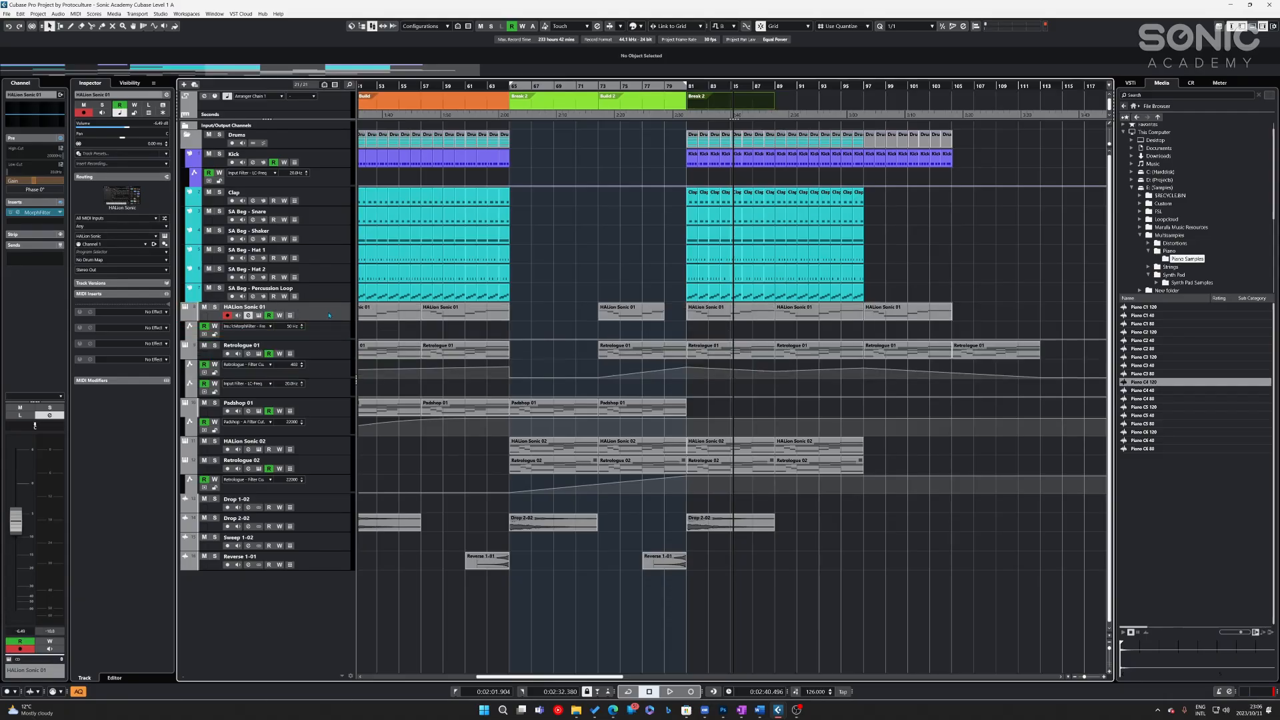
right_click(328, 315)
mouse_move(357, 318)
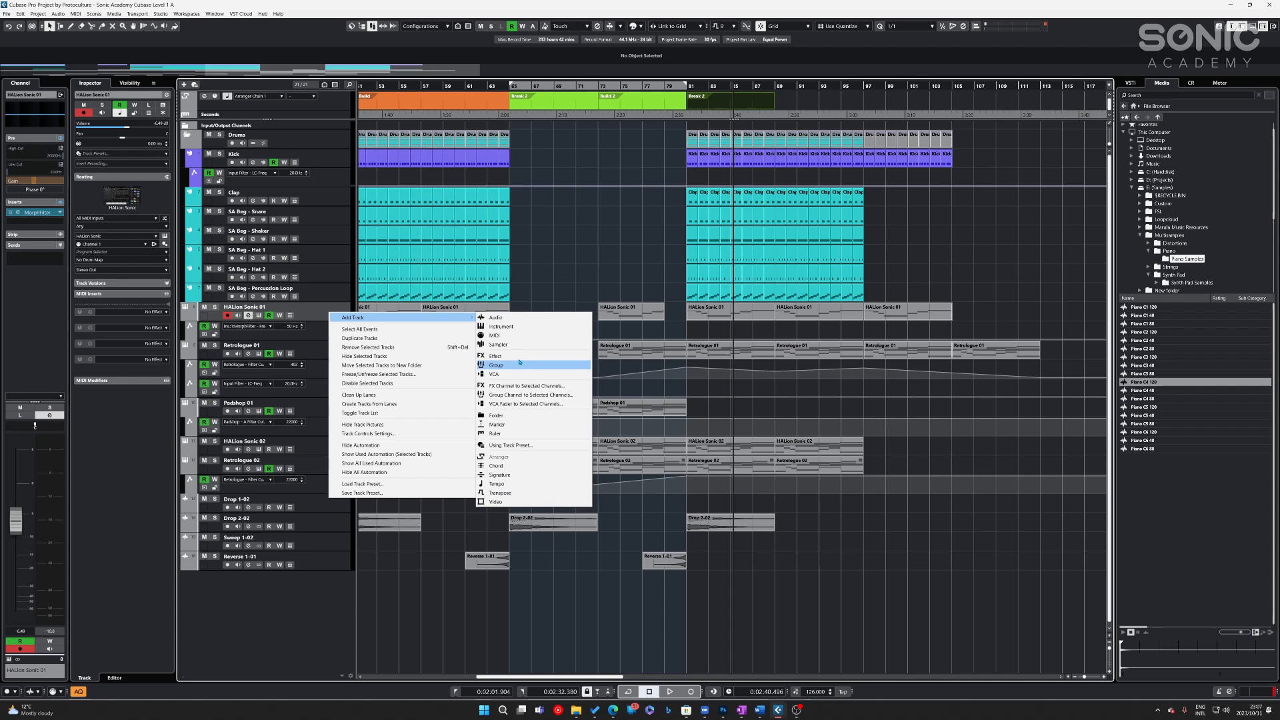
left_click(507, 415)
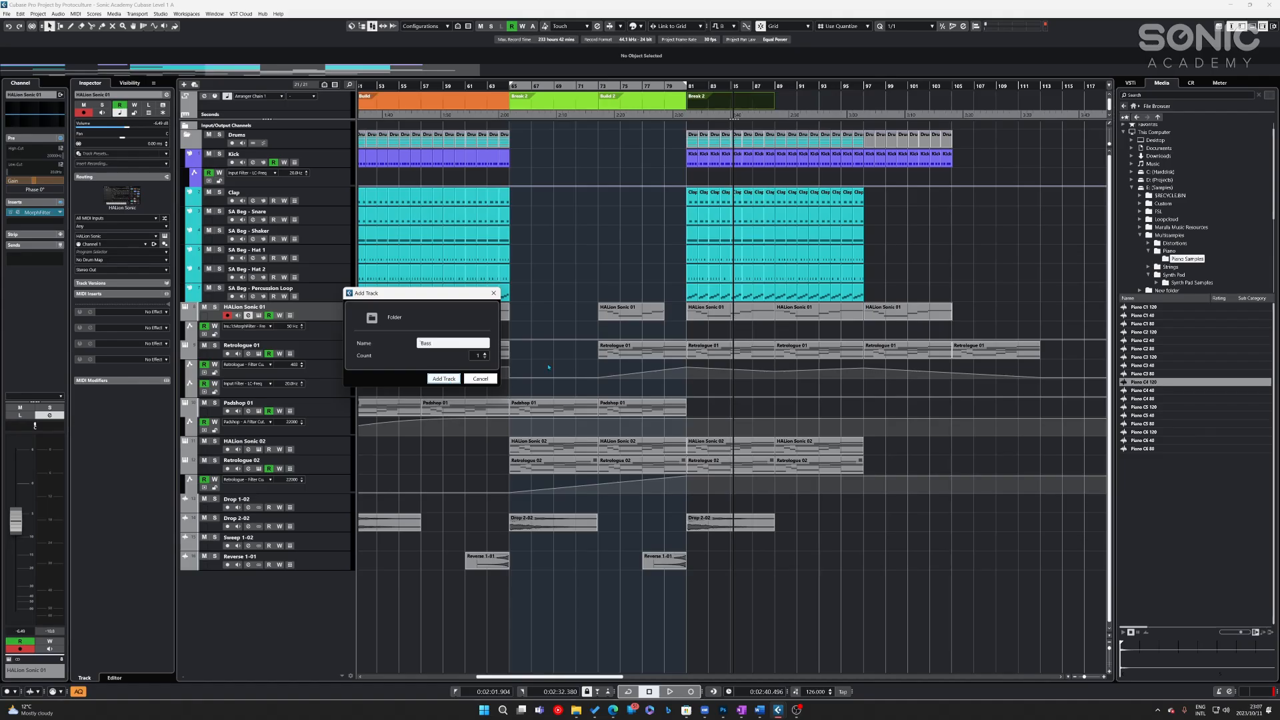
type("Bass")
left_click(443, 378)
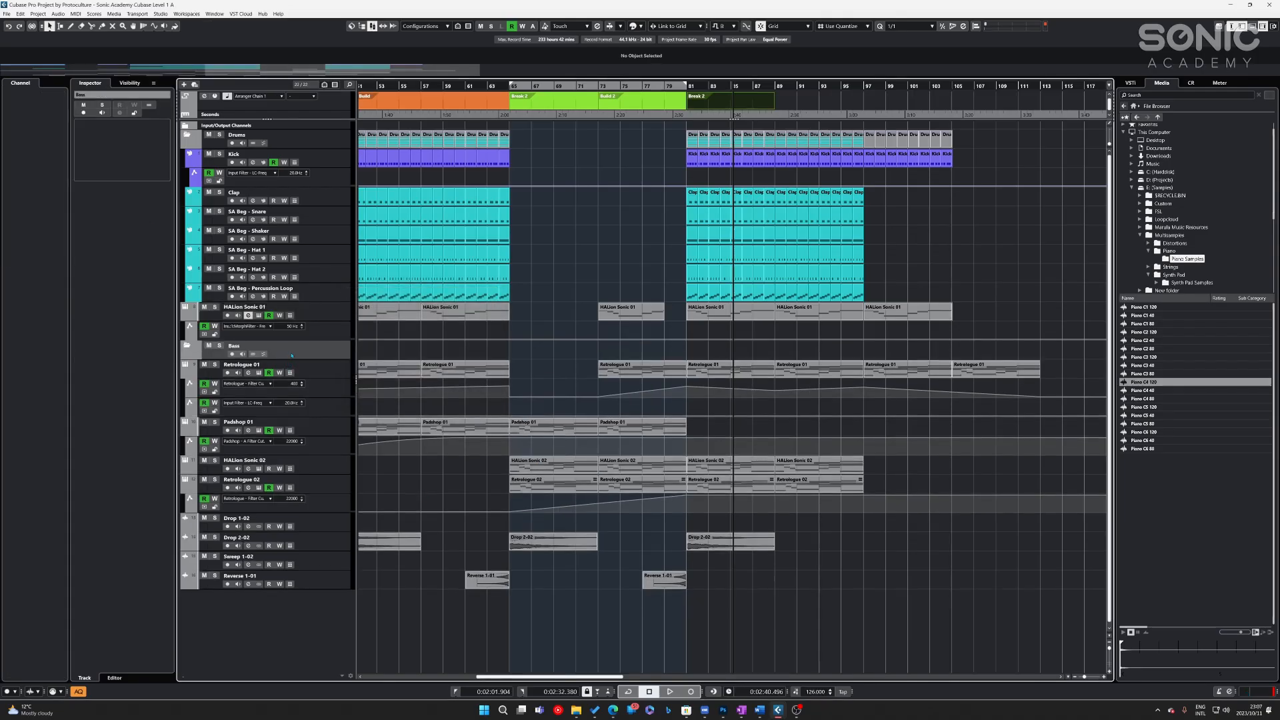
- Move the HALion Sonic 01 track into the Bass folder and rename the track Bass
left_click_drag(318, 314, 293, 349)
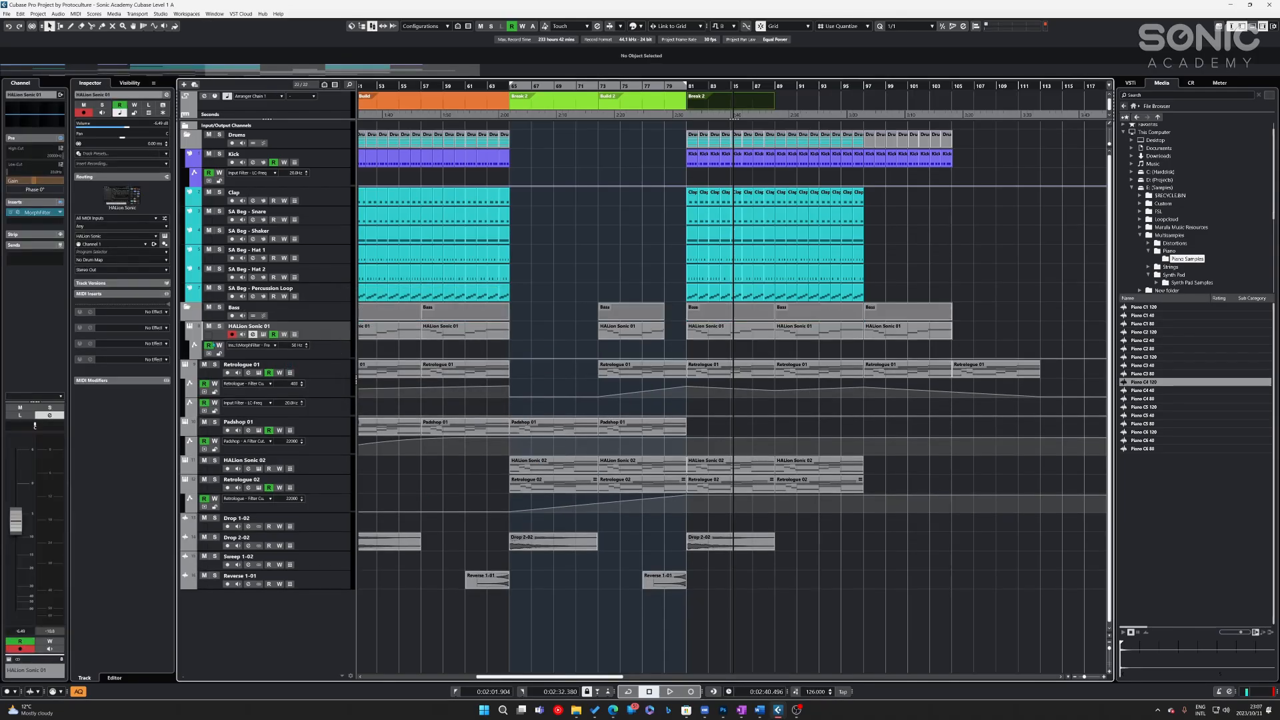
double_click(255, 326)
type("Bas")
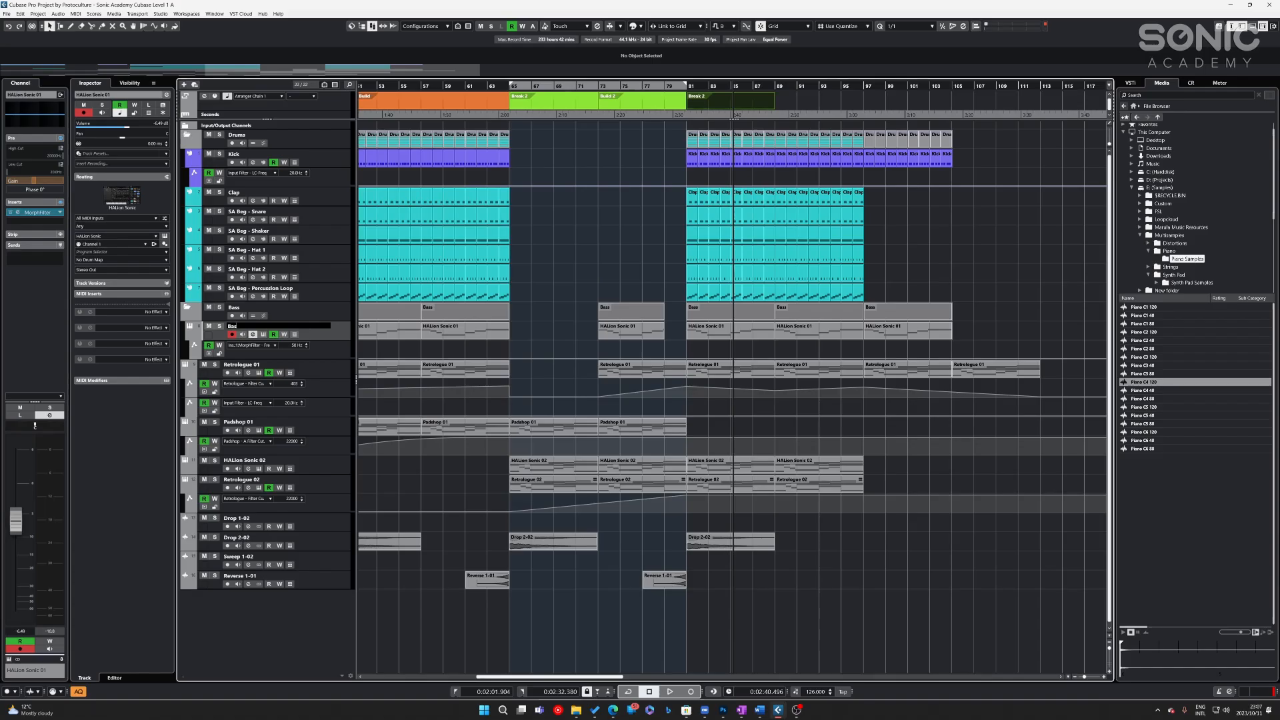
key("Return")
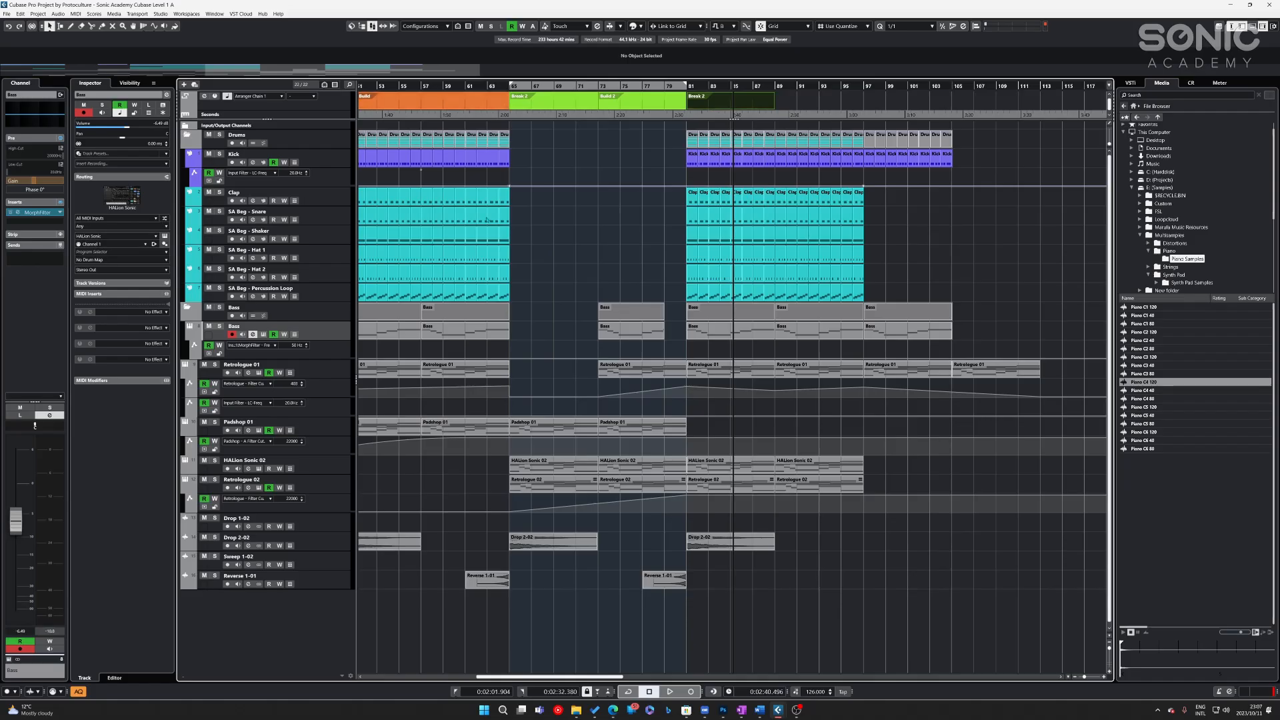
- Move the tracks from Retrologue 01 through Retrologue 02 into a new folder and start adding a group channel for them
scroll(592, 246, "down", 1)
key("g")
key("g")
key("g")
key("g")
key("g")
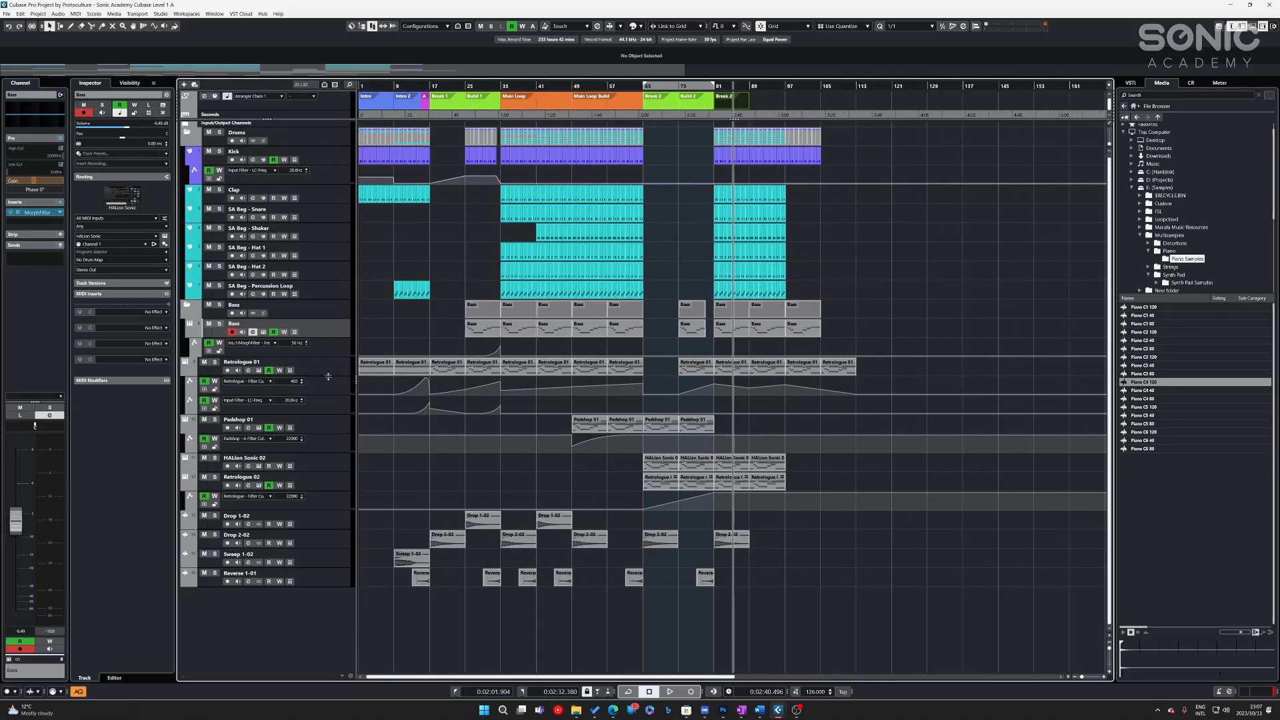
left_click(314, 376)
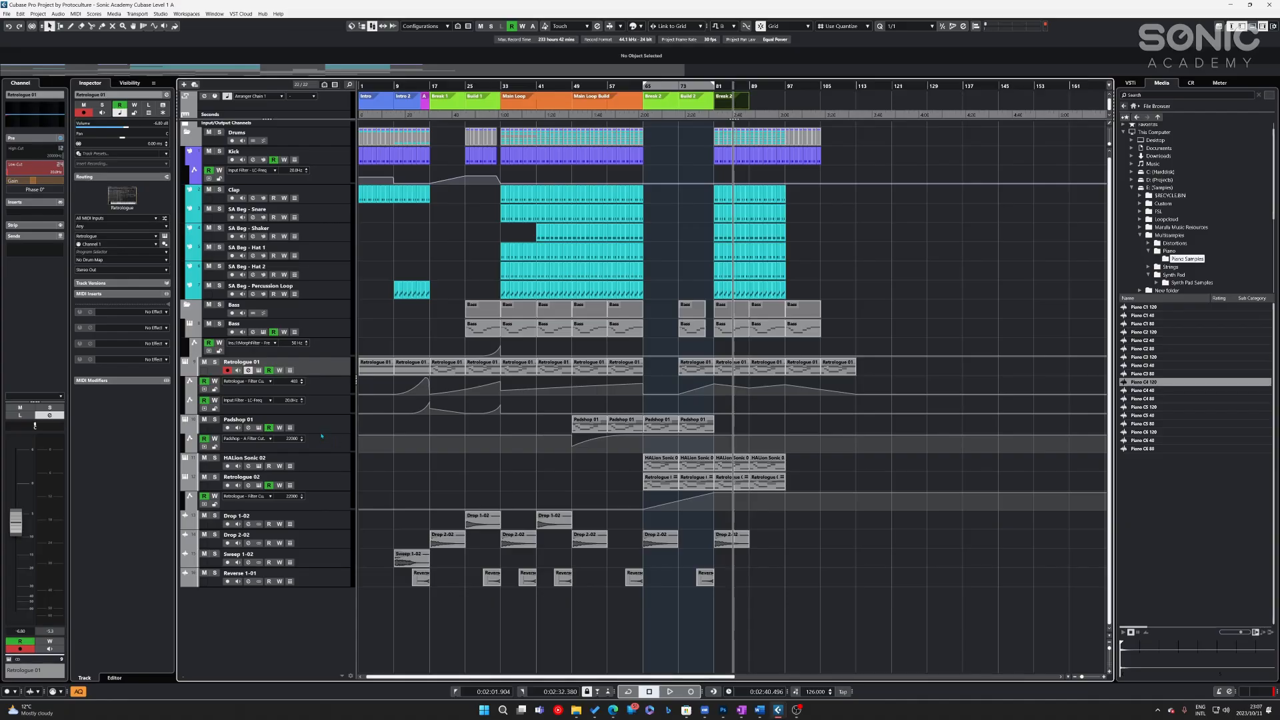
left_click(339, 486, "shift")
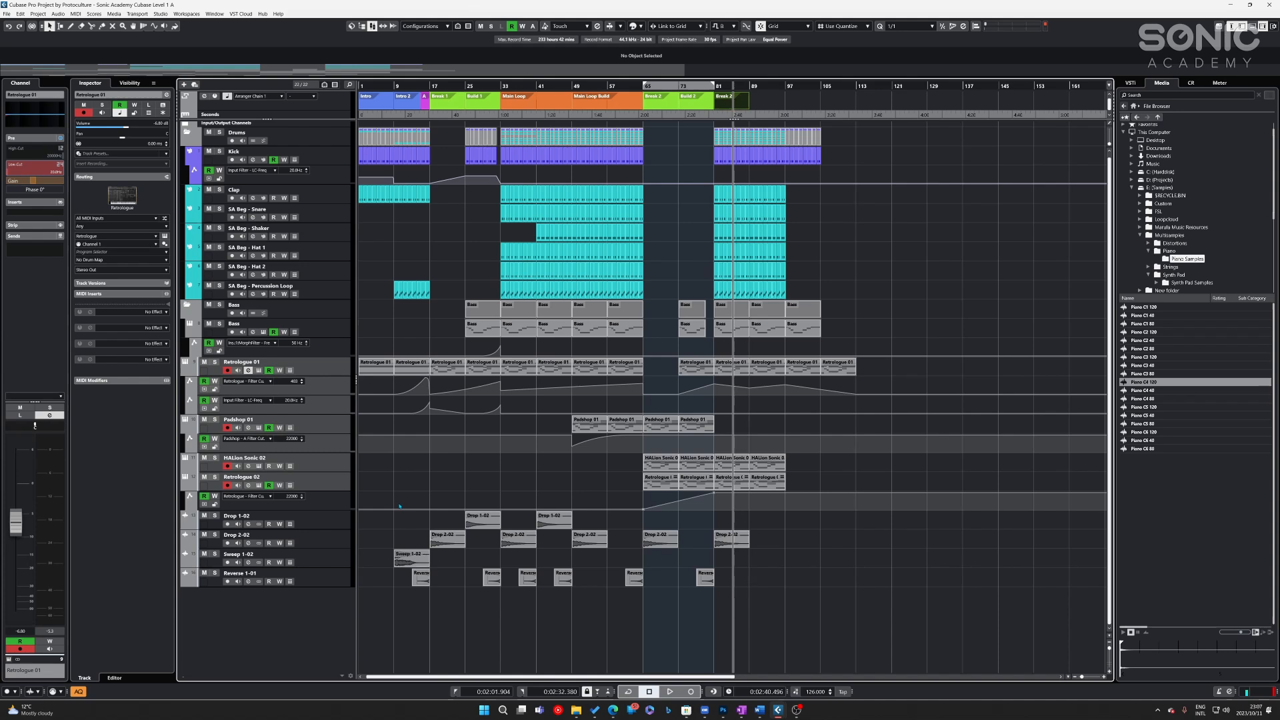
right_click(330, 366)
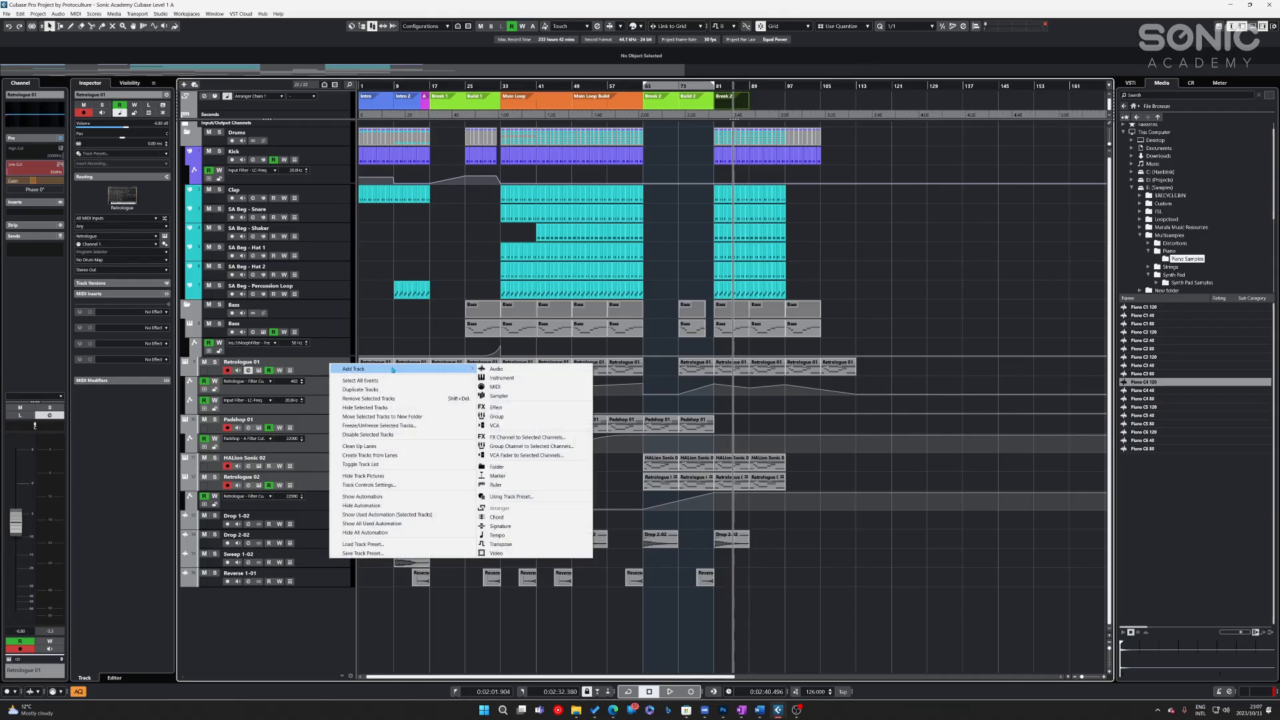
left_click(319, 378)
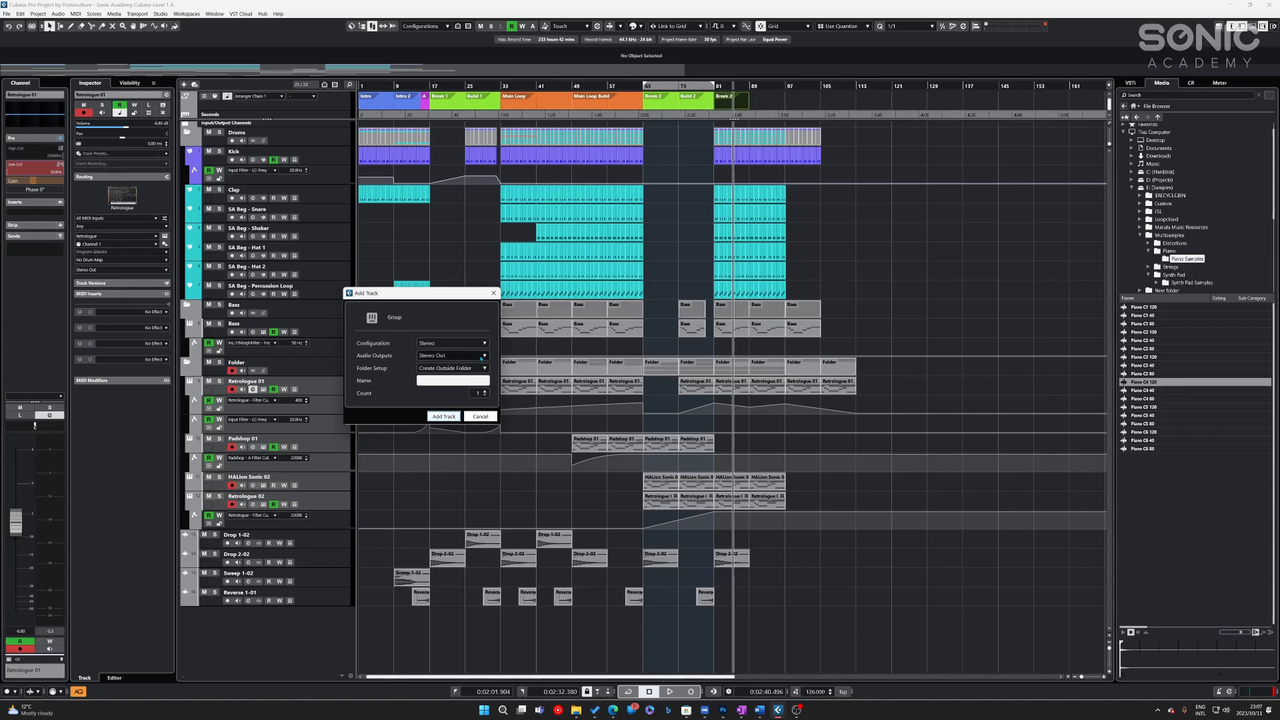
- Name the new stereo group channel Synths and add it for the selected synth tracks
type("INstruments")
key("BackSpace")
key("BackSpace")
key("BackSpace")
key("BackSpace")
key("BackSpace")
key("BackSpace")
key("BackSpace")
key("BackSpace")
key("BackSpace")
key("BackSpace")
type("Synths")
left_click(444, 416)
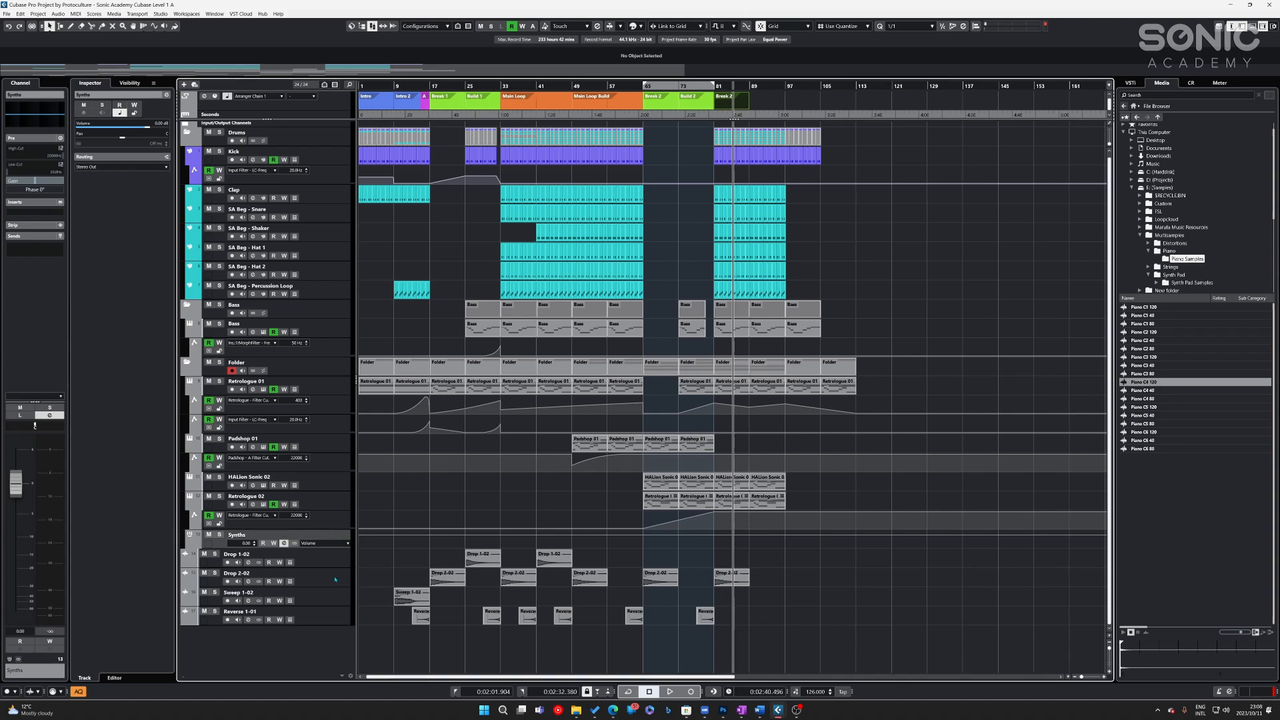
- Rename the folder that holds the synth tracks as Synths
left_click(236, 356)
double_click(236, 362)
type("Synths")
key("Return")
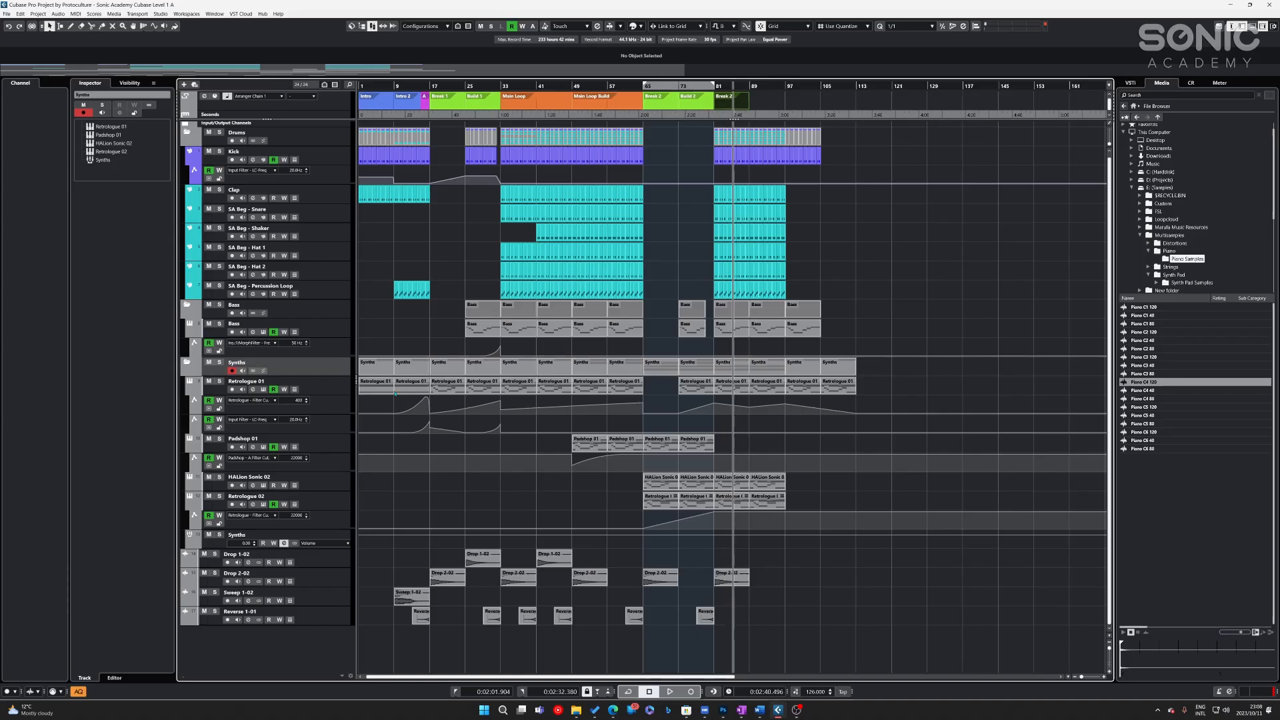
- Colour the tracks from Retrologue 01 through Retrologue 02 green, the Bass track red and the Synths group channel turquoise
left_click(331, 386)
left_click(335, 510, "shift")
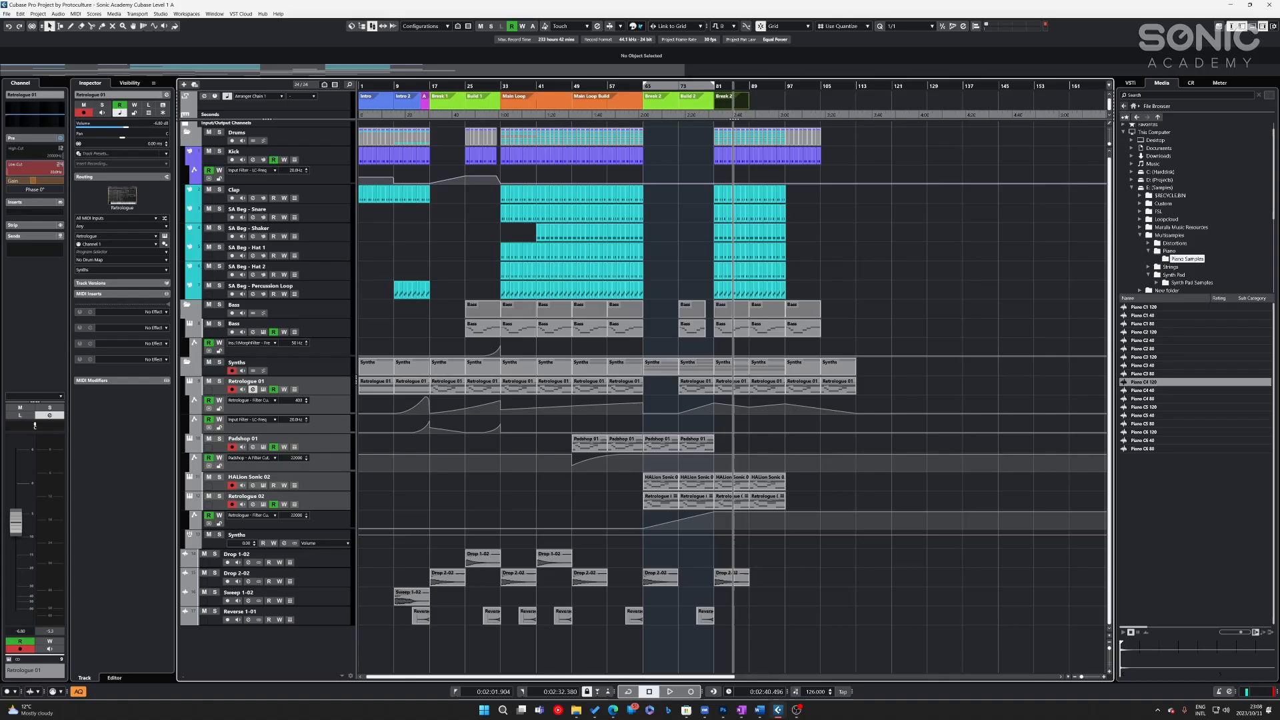
left_click(634, 26)
left_click(704, 50)
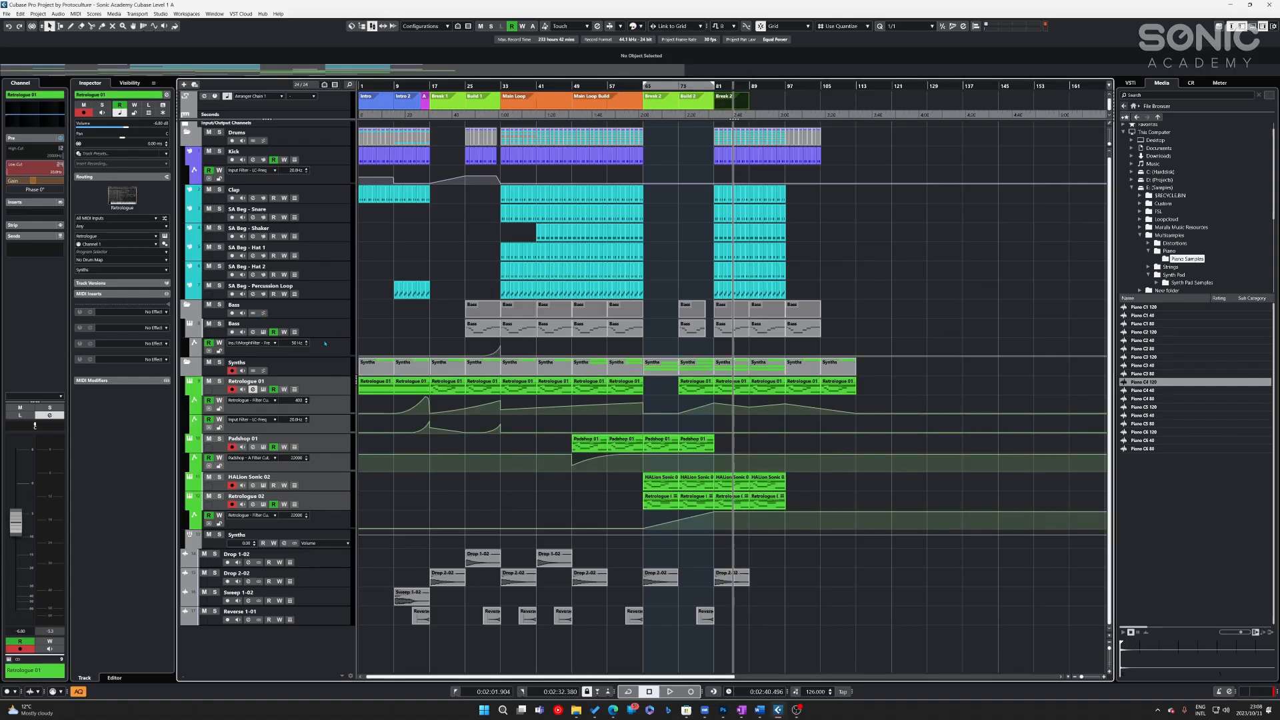
left_click(325, 328)
left_click(640, 27)
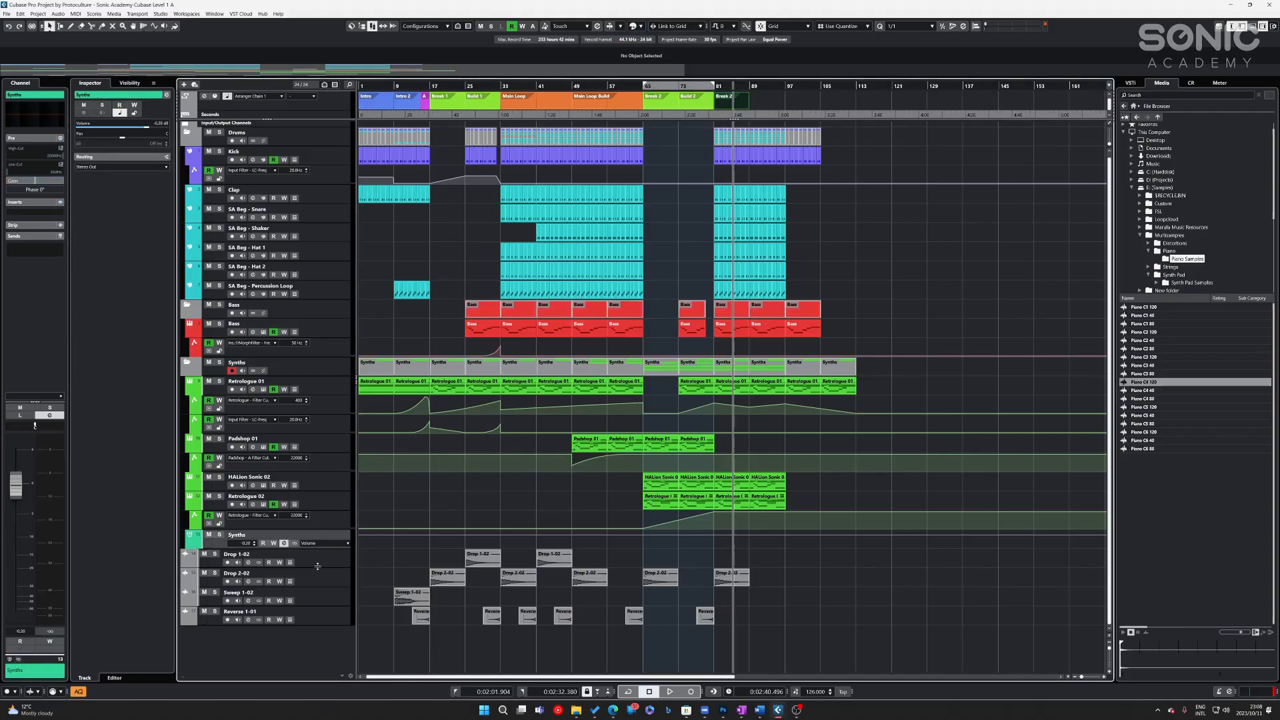
- Put the tracks from Drop 1-02 through Reverse 1-01 into a new folder named FX, with a stereo group channel also named FX
left_click(316, 565)
left_click(331, 614, "shift")
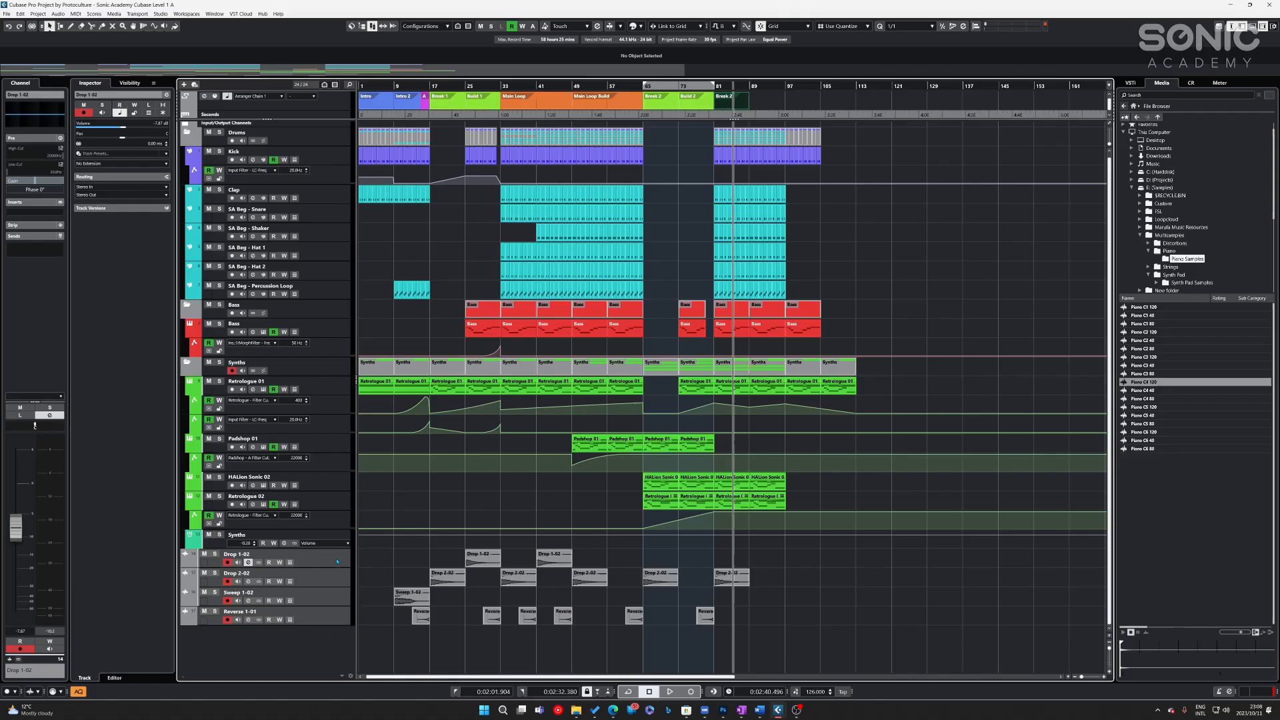
key("ctrl+shift+g")
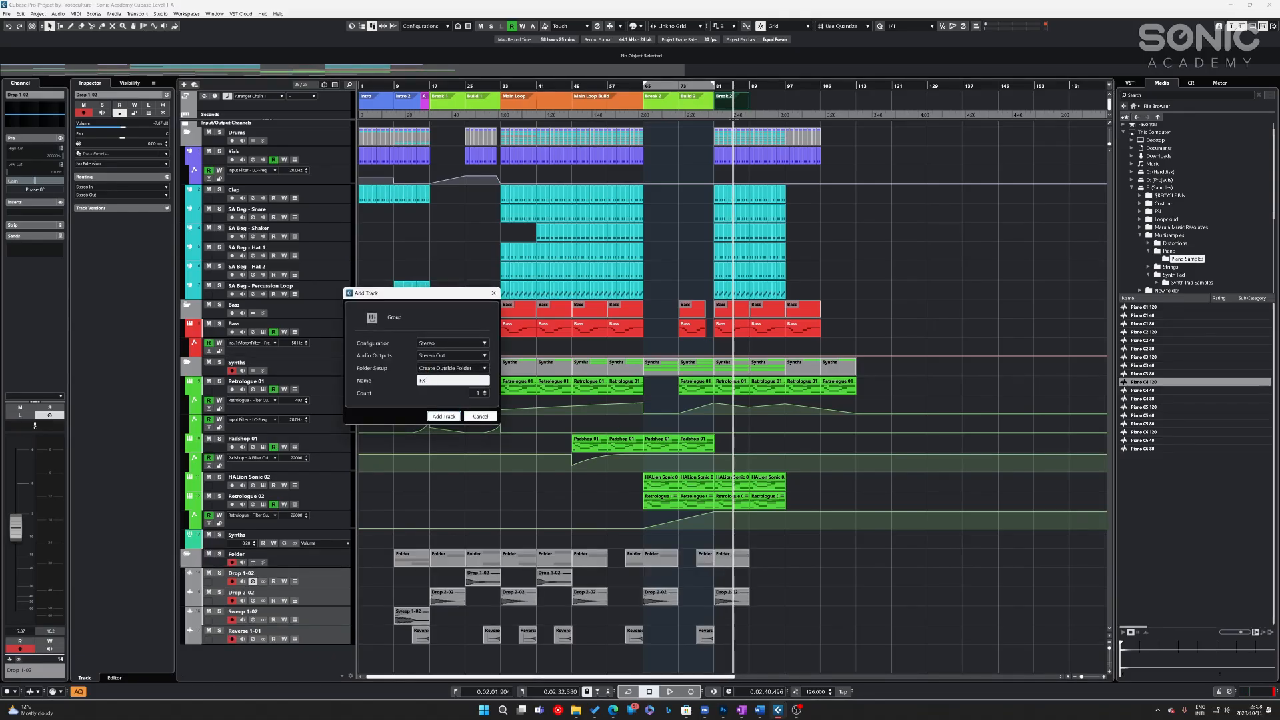
left_click(444, 416)
double_click(238, 554)
type("RFX")
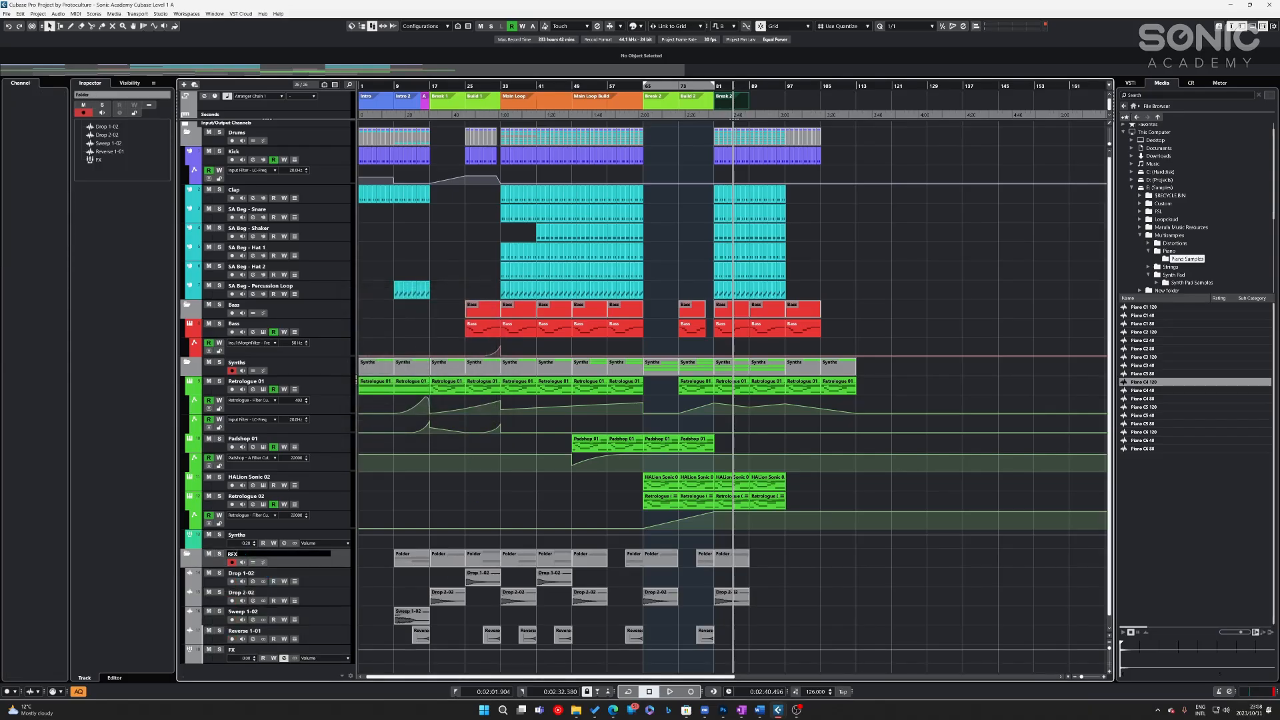
key("Return")
- Colour the FX group channel and the tracks from Drop 1-02 through Reverse 1-01 orange
left_click(339, 648)
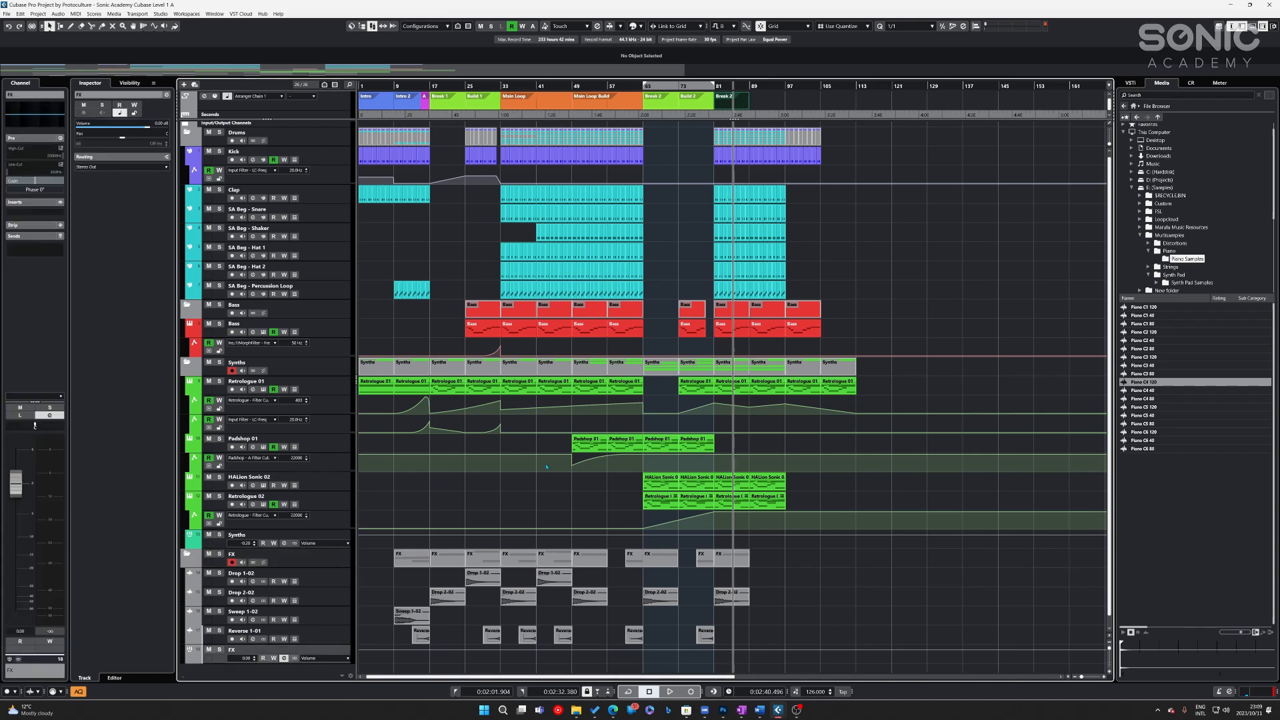
left_click(640, 26)
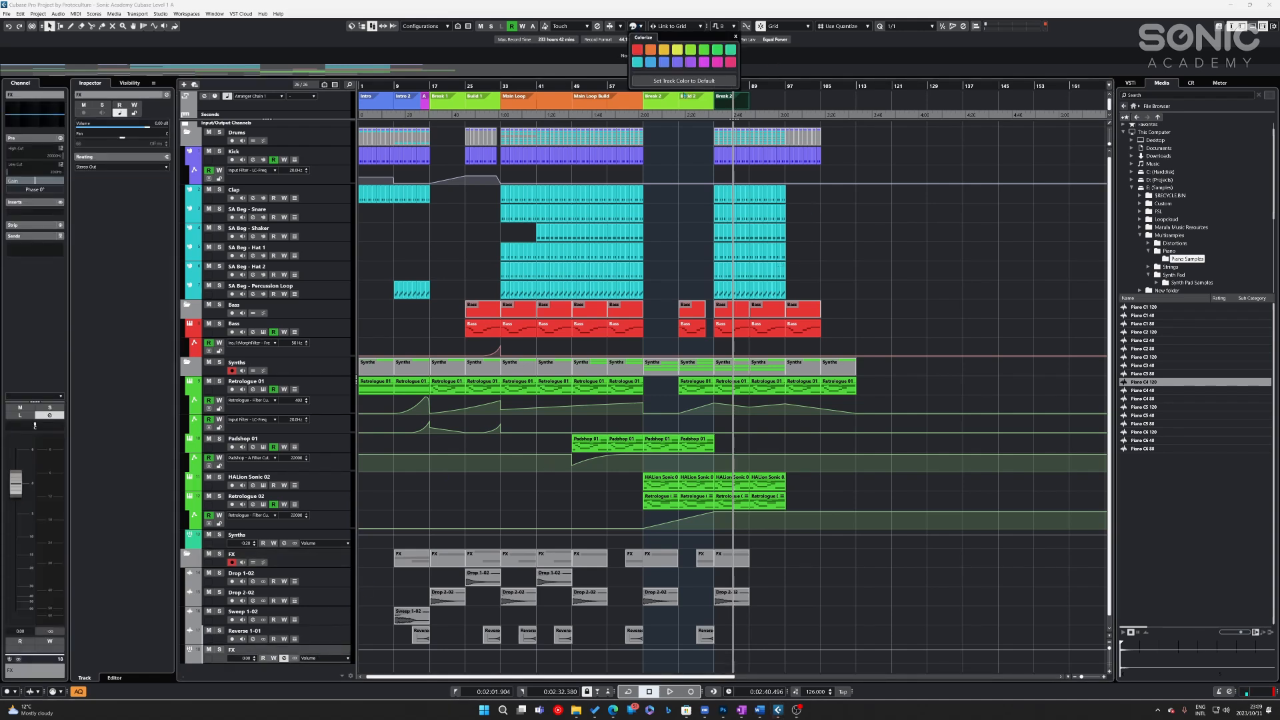
left_click(650, 49)
left_click(423, 577)
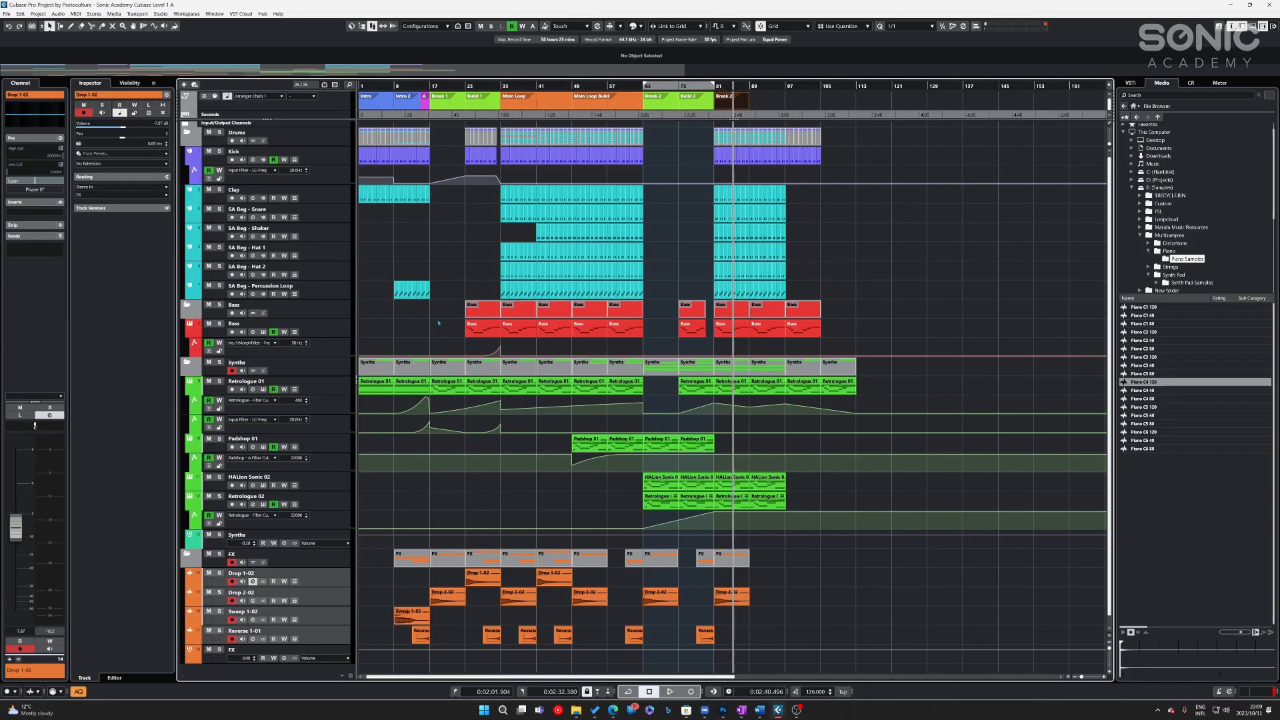
- Move the locator range to bars 81 to 97 over Break 2 and start playback
scroll(439, 323, "up", 5)
left_click(441, 274)
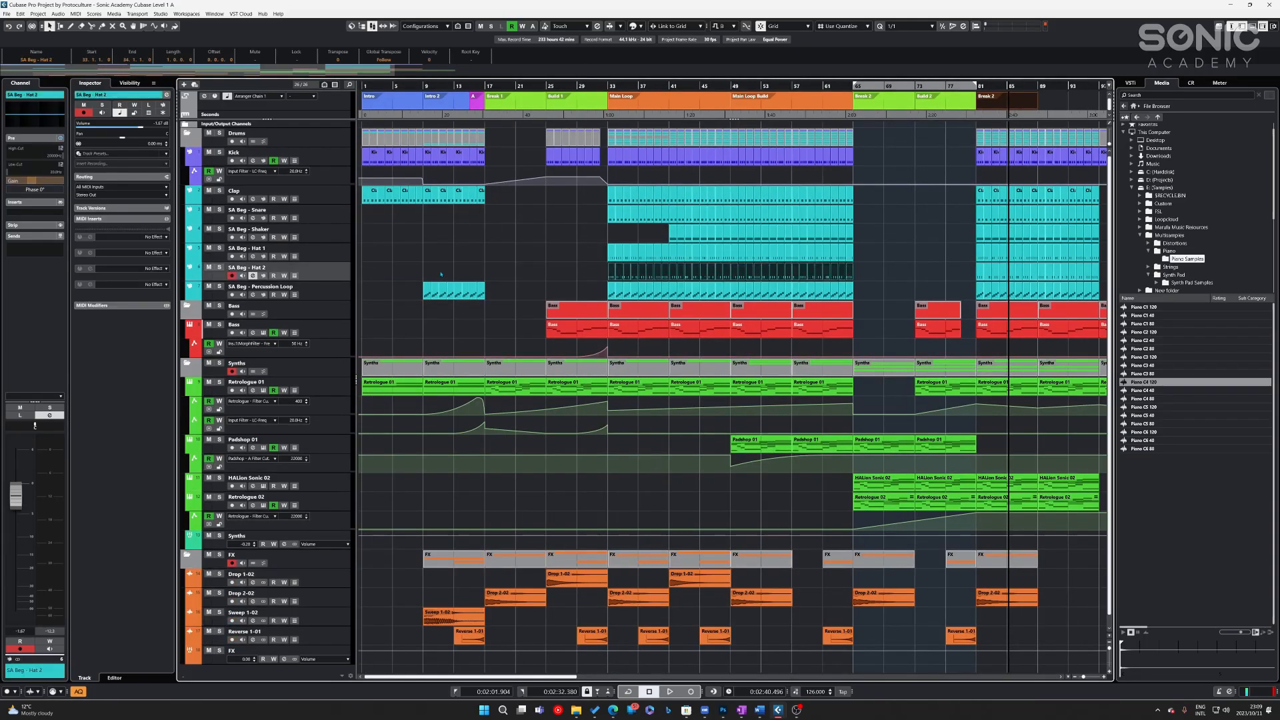
left_click(494, 244)
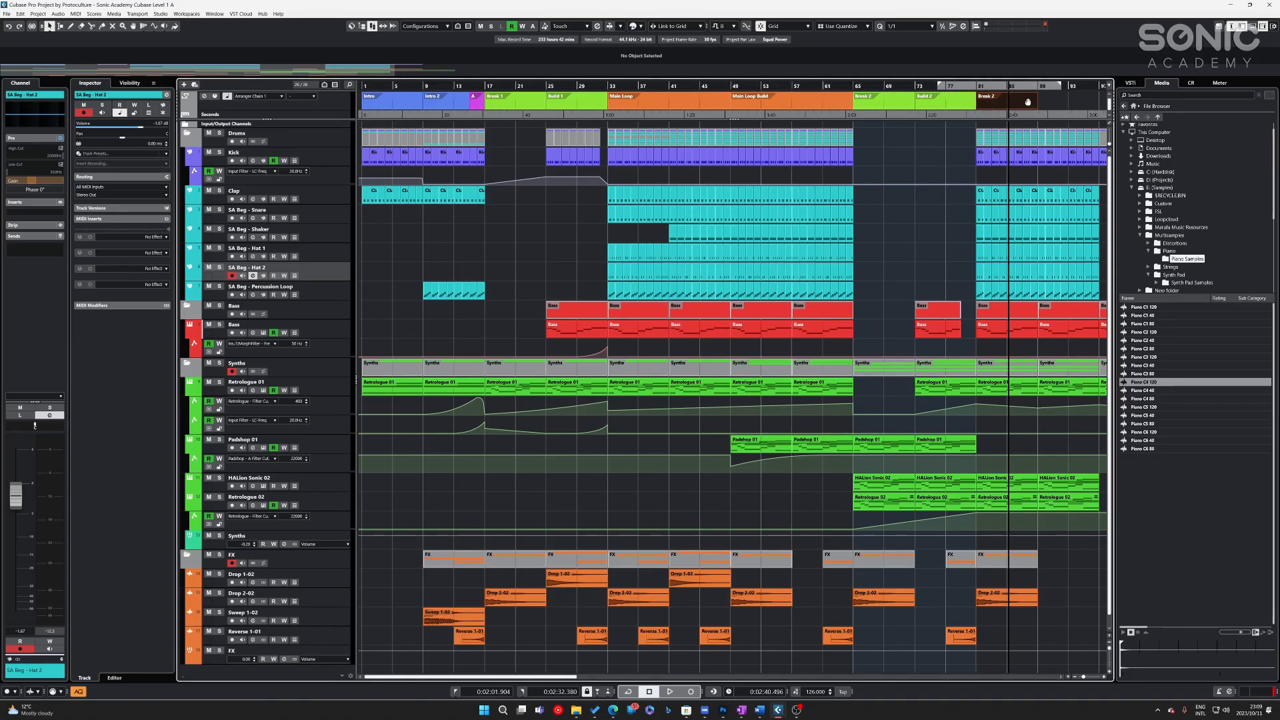
left_click_drag(1054, 100, 1055, 100)
key("g")
key("g")
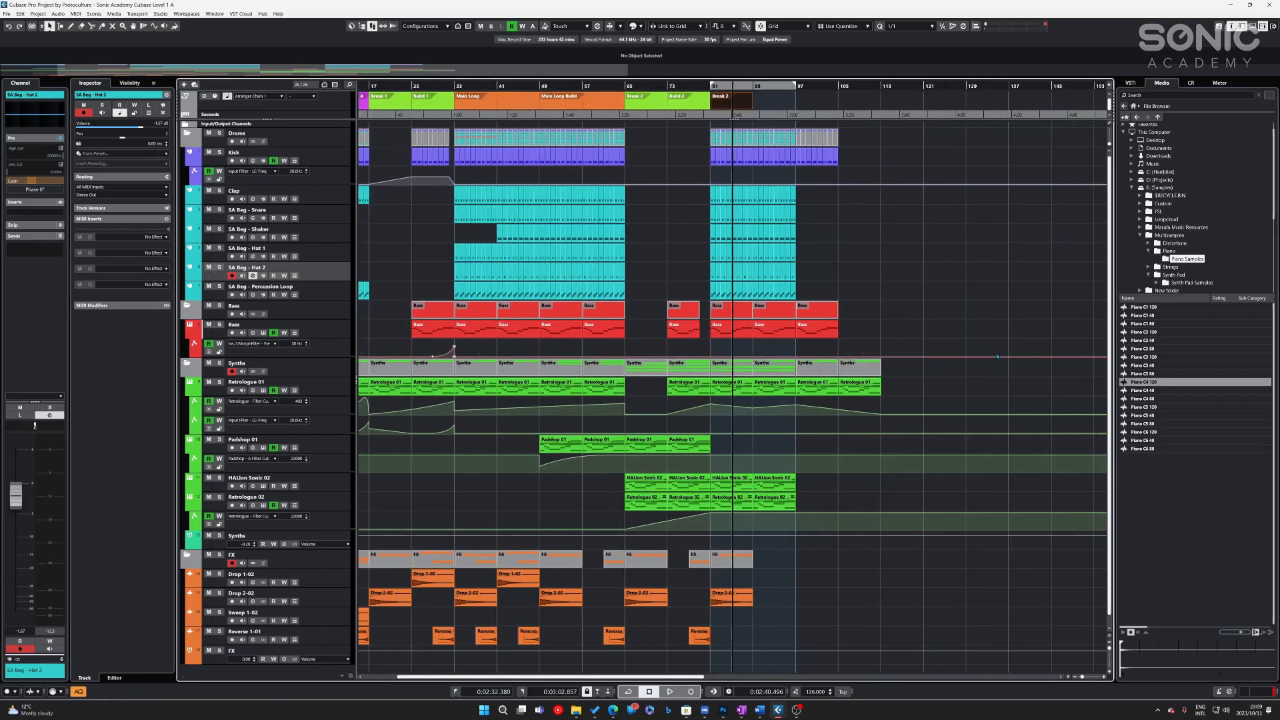
key("h")
key("h")
key("space")
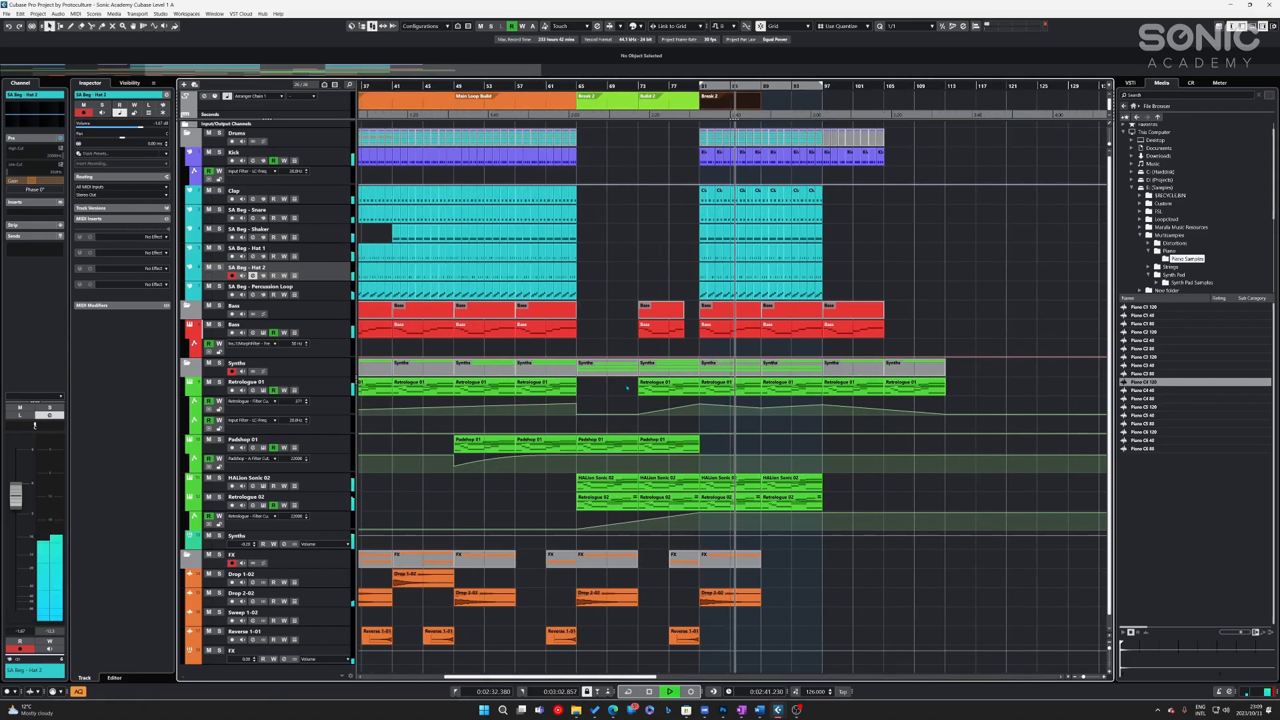
- Open the MixConsole full screen, stop playback and widen the channel strips until the track names are readable
key("F3")
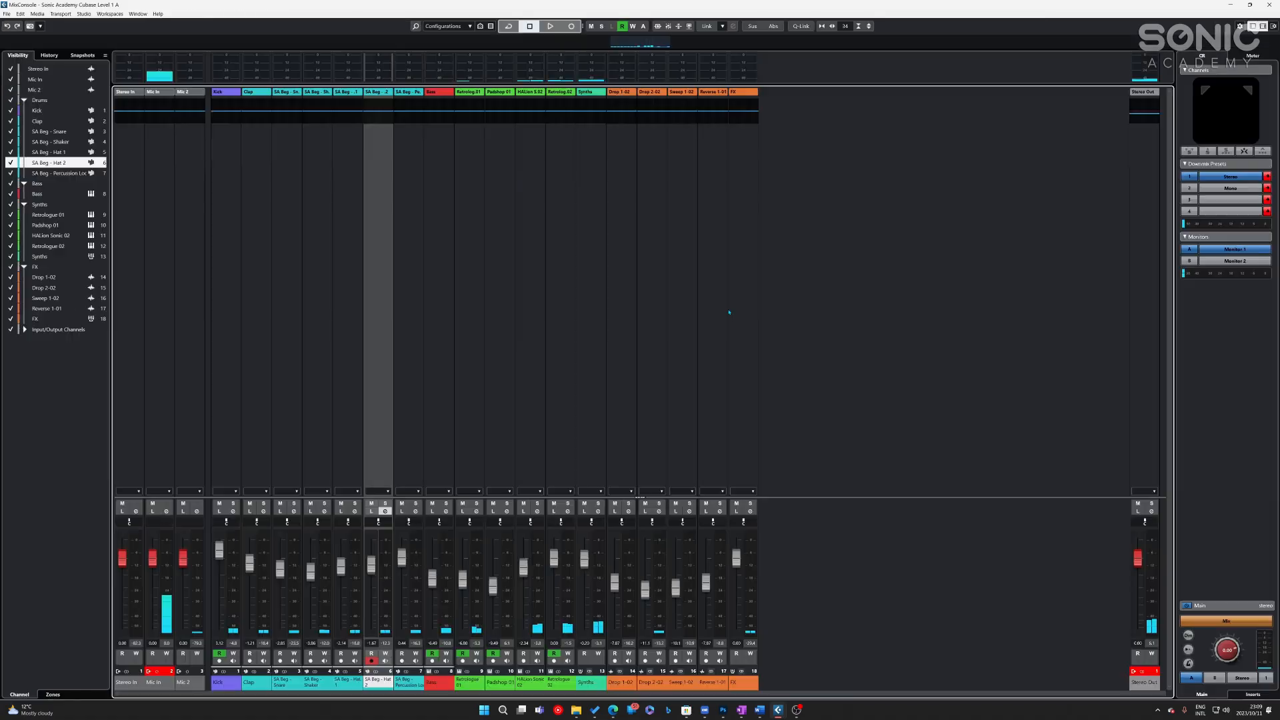
key("h")
key("h")
key("h")
key("h")
key("h")
key("h")
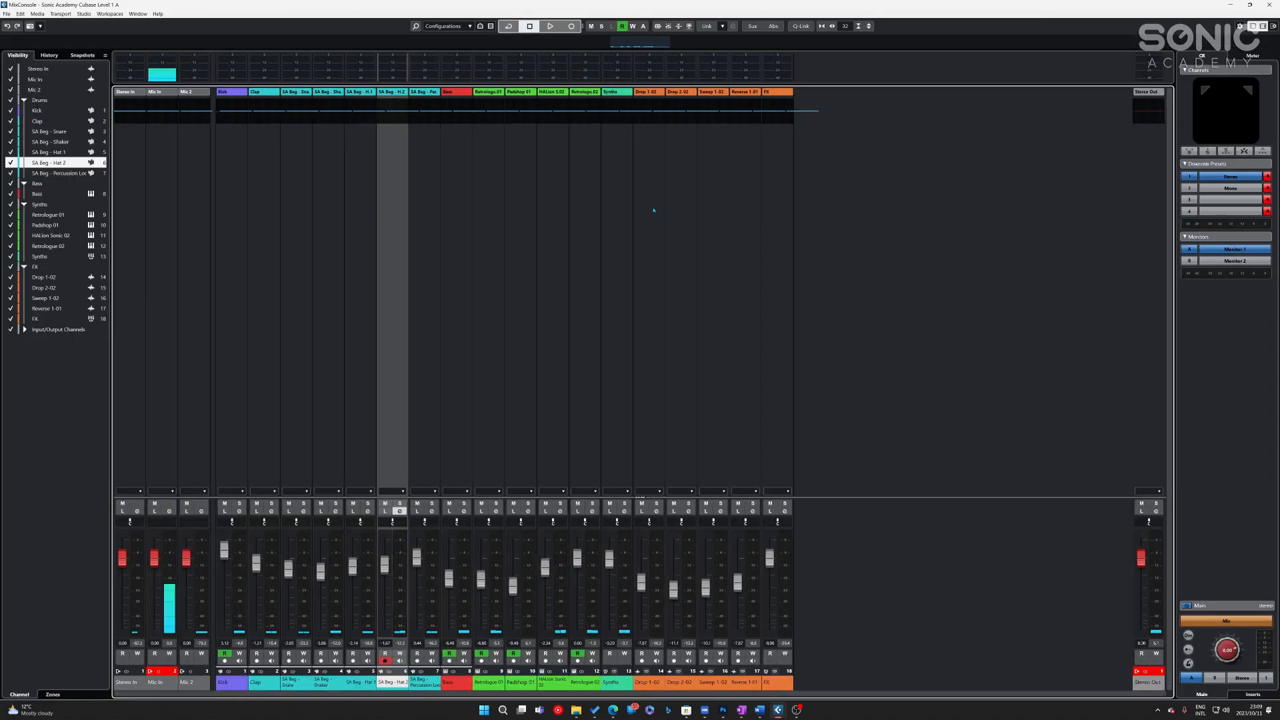
key("h")
key("h")
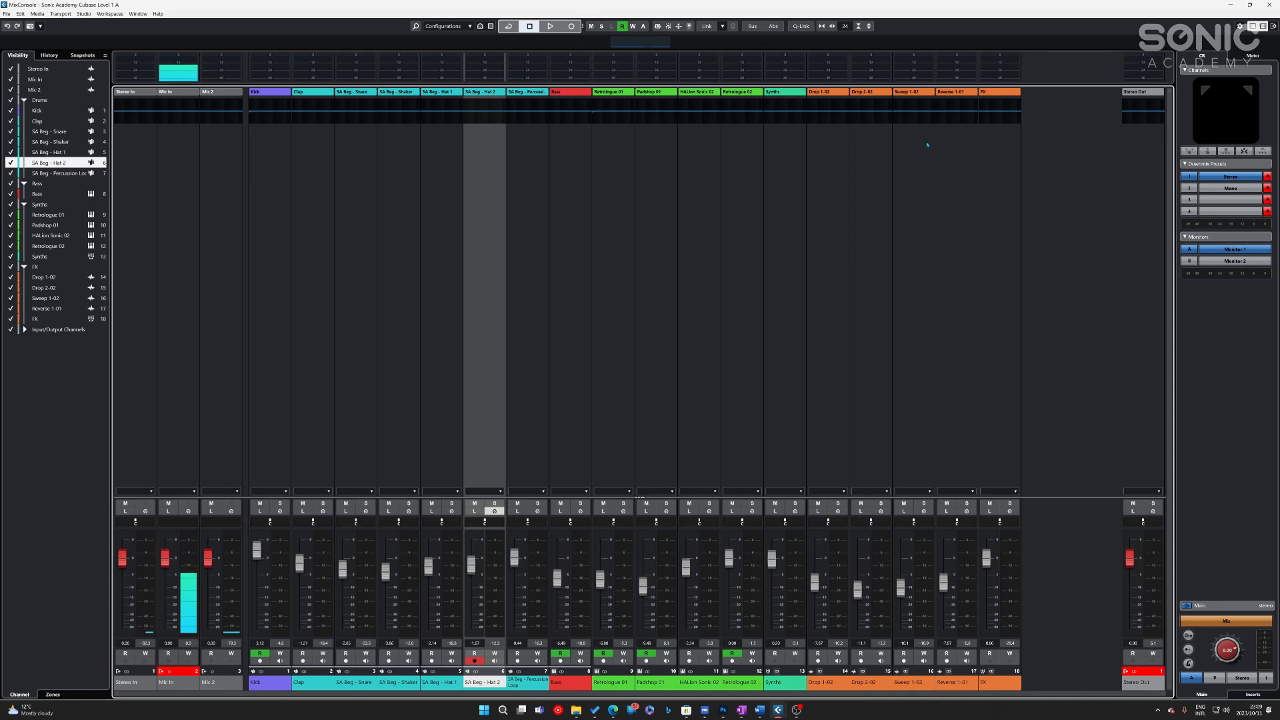
key("super")
left_click(423, 409)
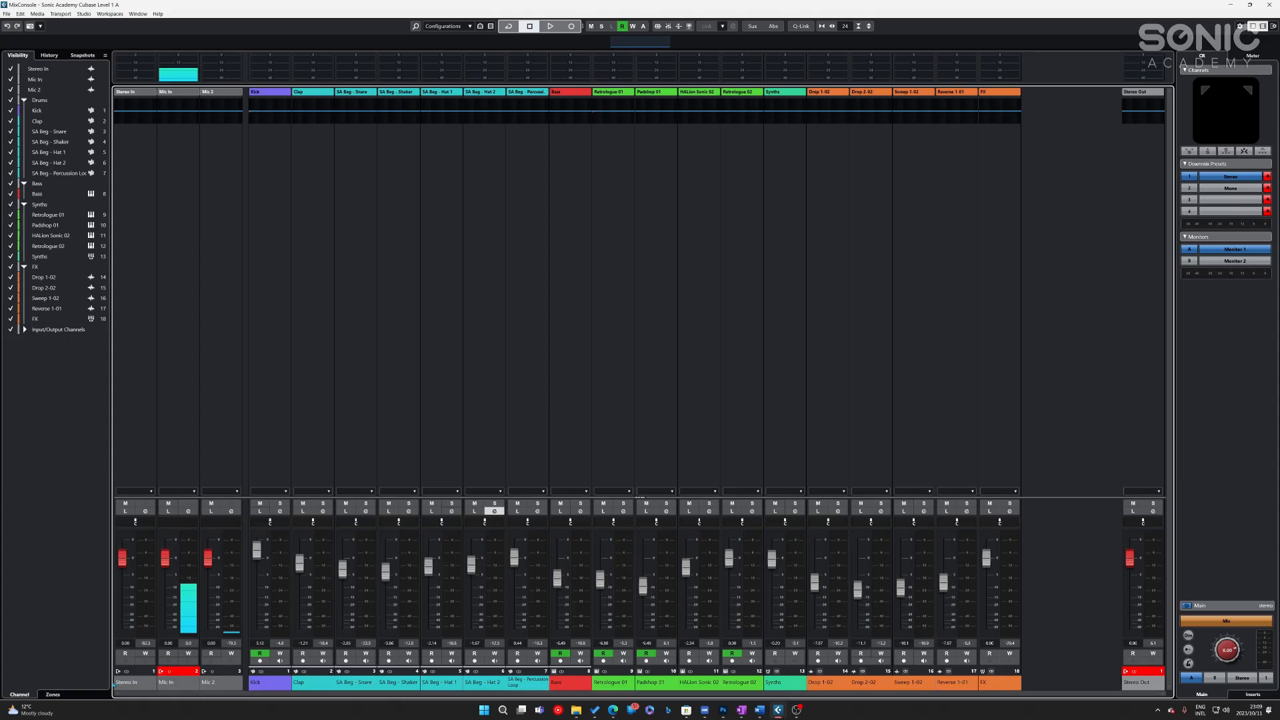
- Hide the Stereo In, Mic In and Mic 2 input channels from the mixer
left_click(127, 689)
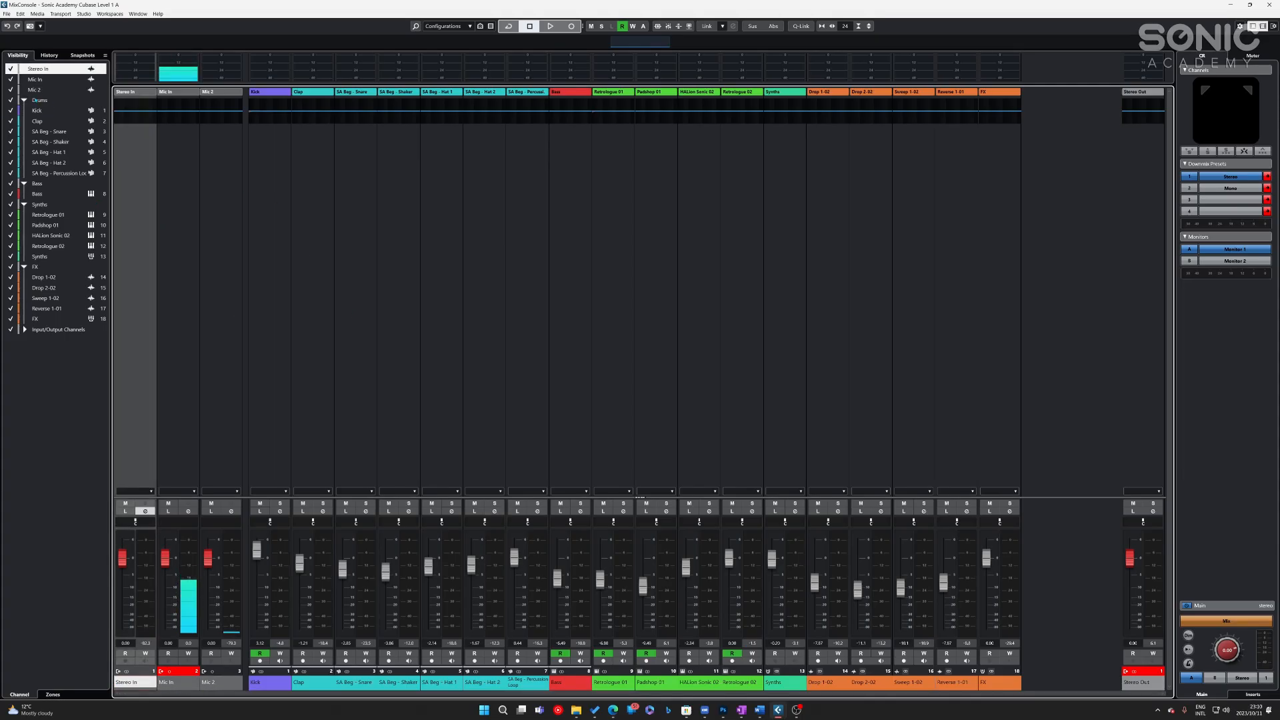
left_click(37, 90)
left_click(41, 70, "shift")
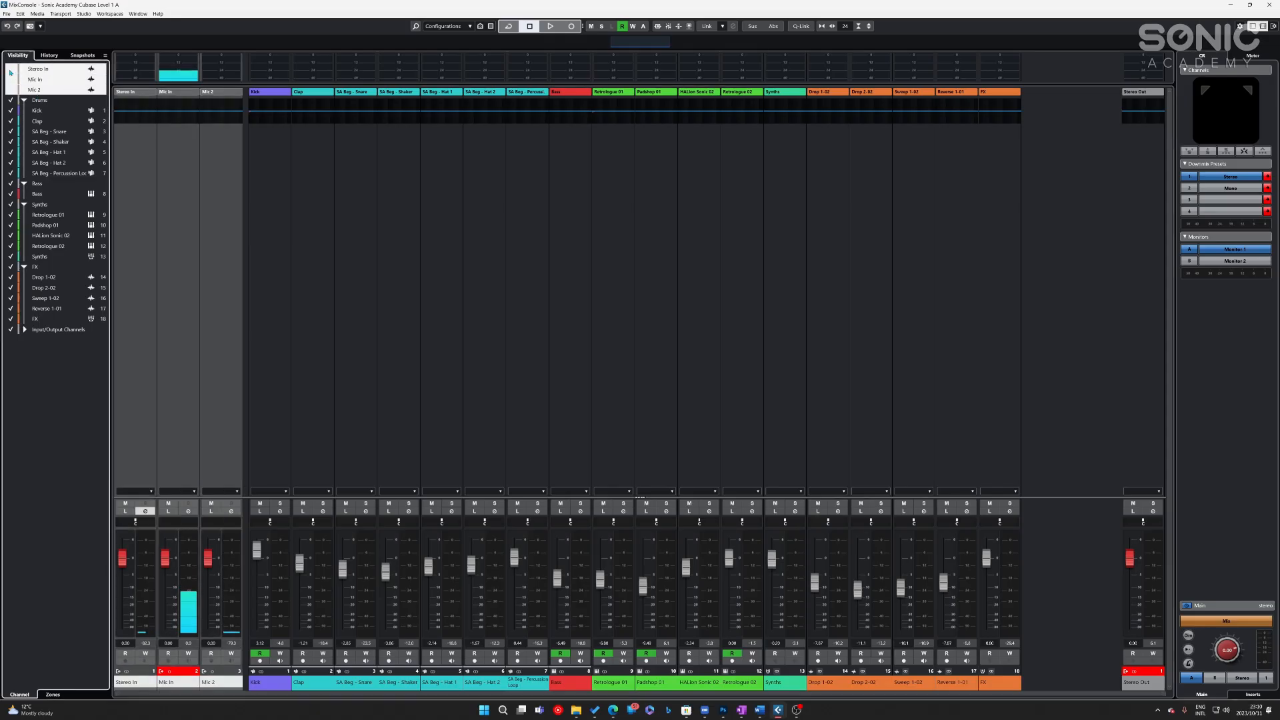
left_click(10, 69)
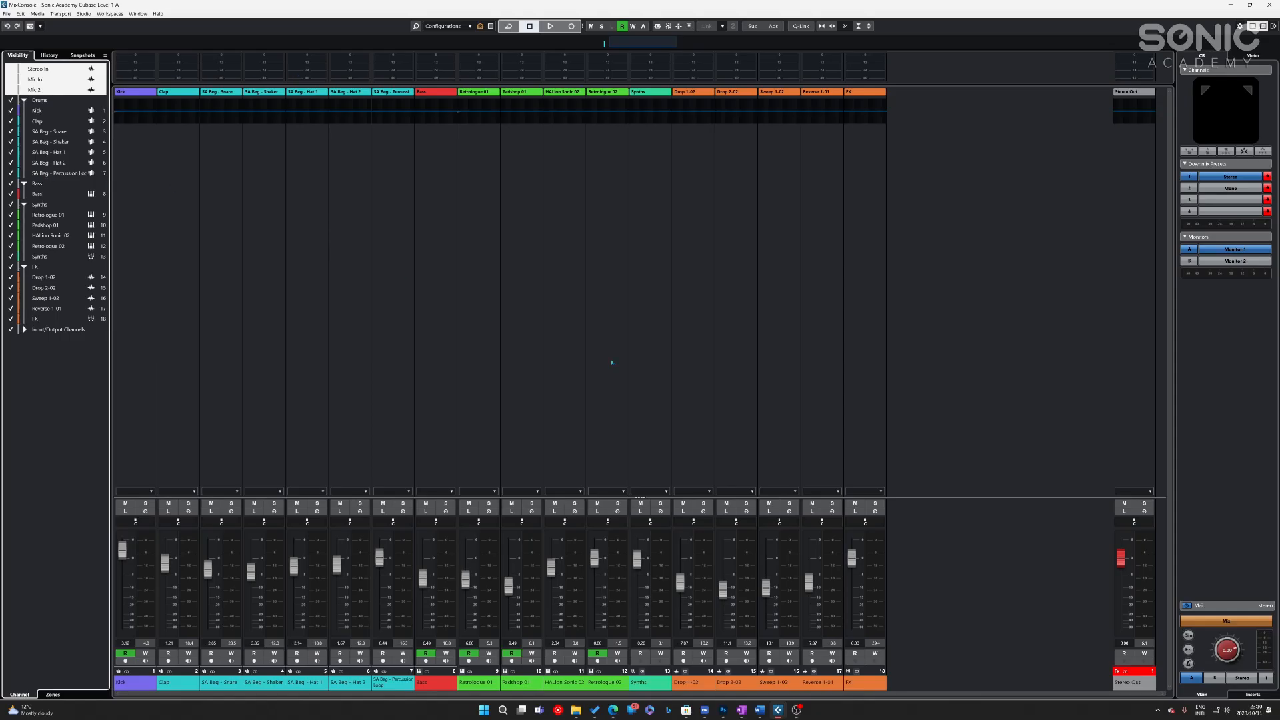
left_click(1011, 667)
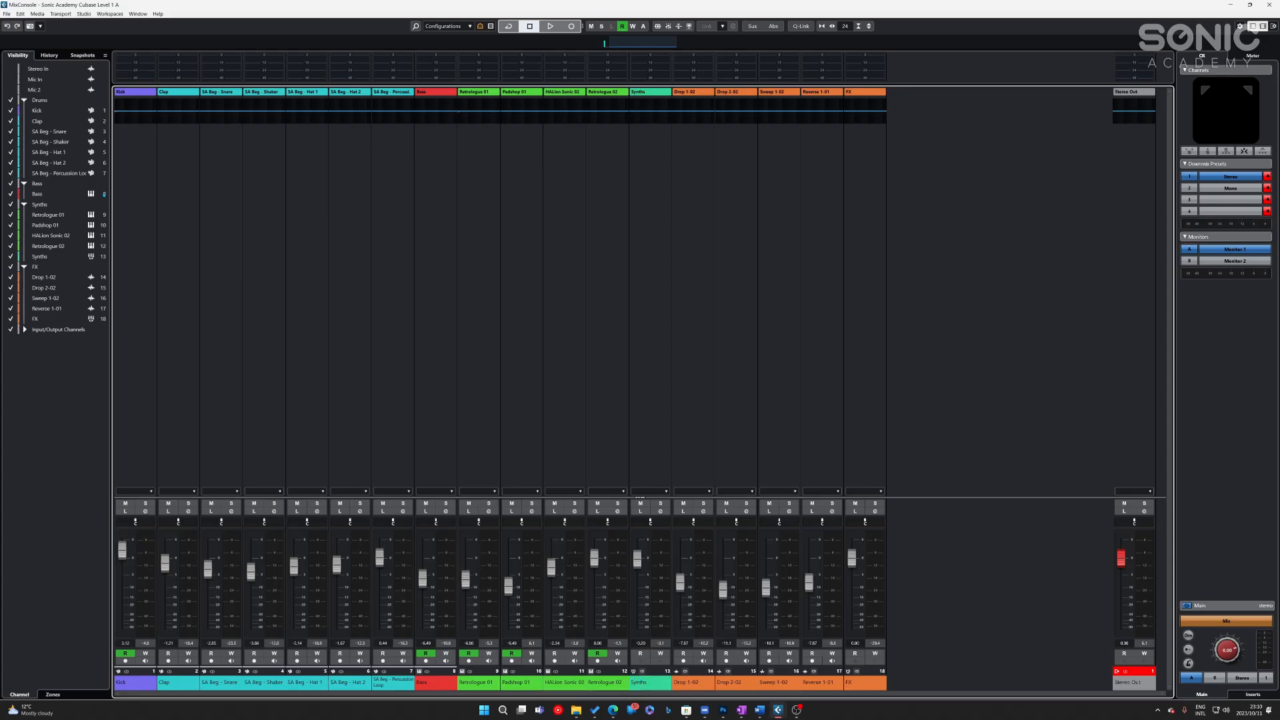
- Lock the Synths and FX group channels to the fixed zone beside Stereo Out and clear the channel selection
left_click(66, 257)
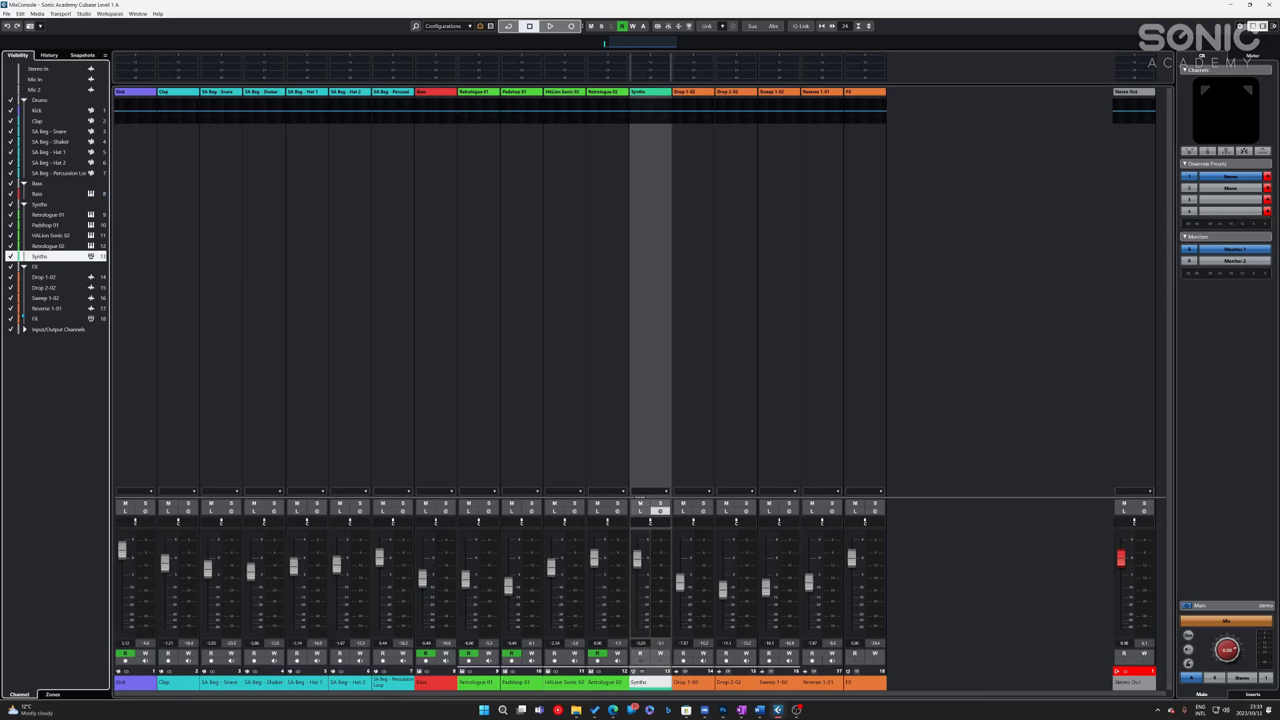
left_click(48, 320, "ctrl")
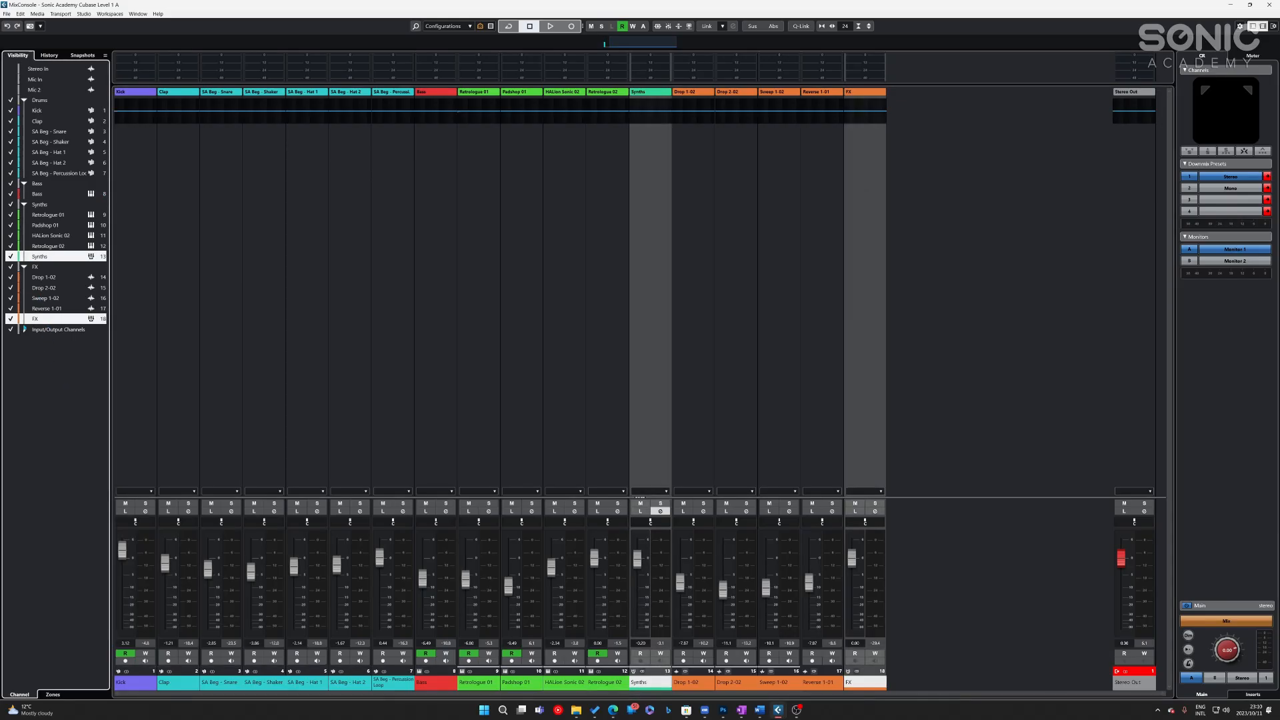
left_click(53, 694)
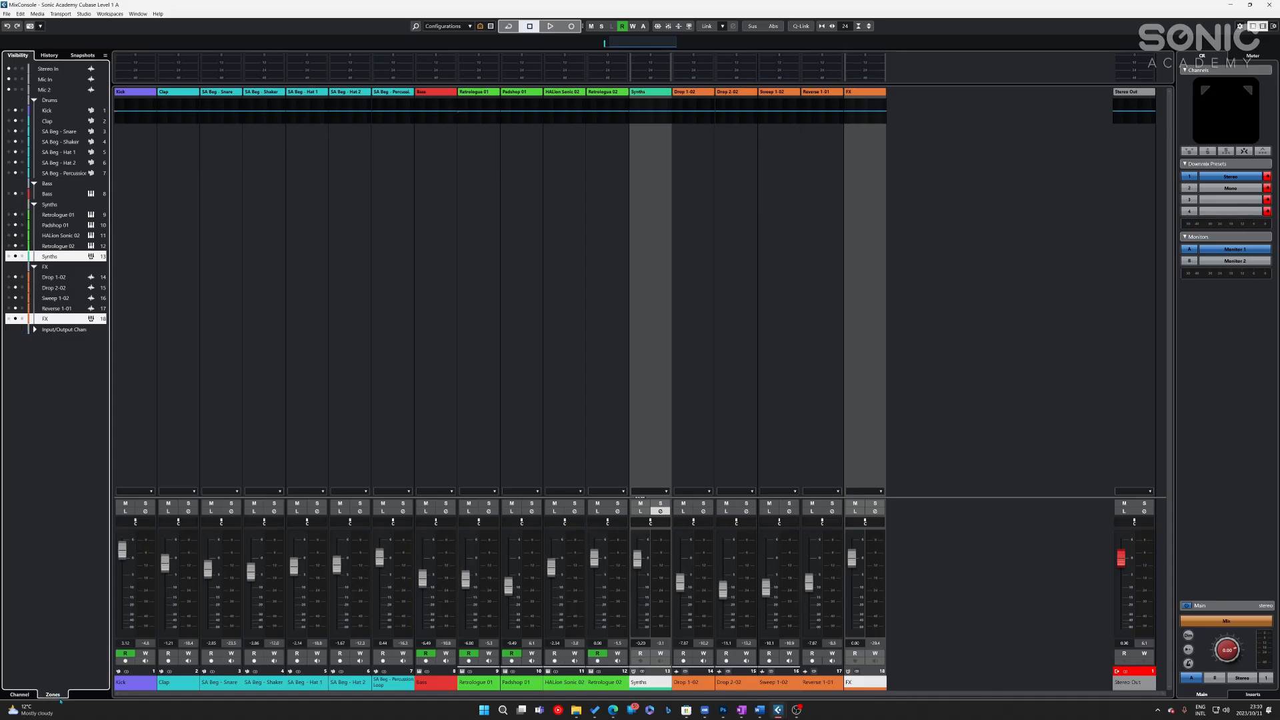
left_click(23, 318)
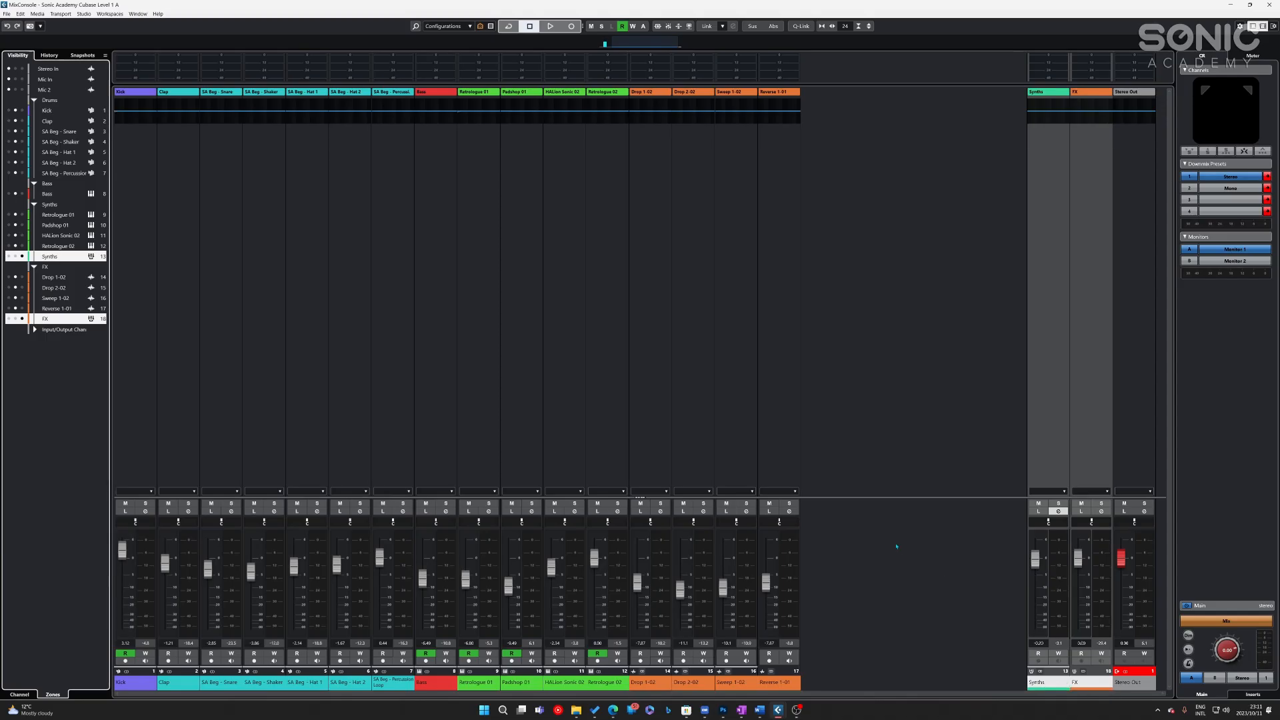
left_click(905, 606)
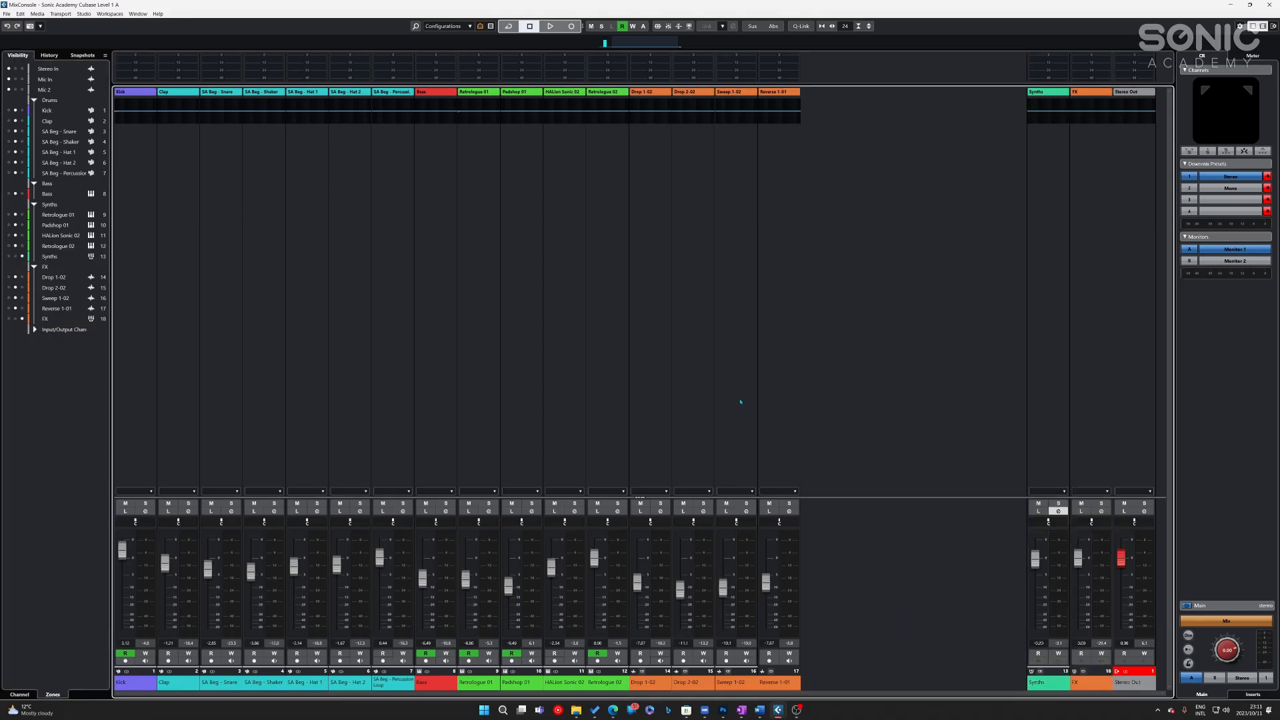
- Lower the HALion Sonic 02 and Retrologue 02 faders together with temporary linking to about -12 dB and -7 dB during playback
key("space")
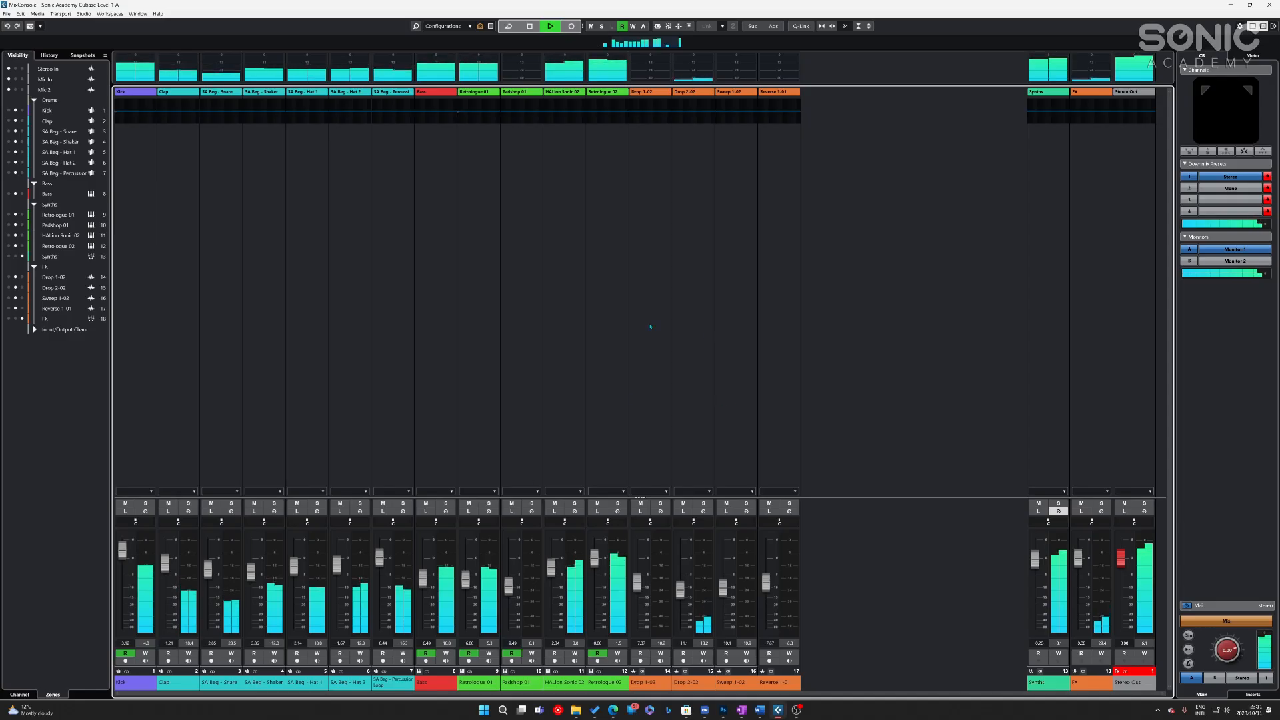
key("space")
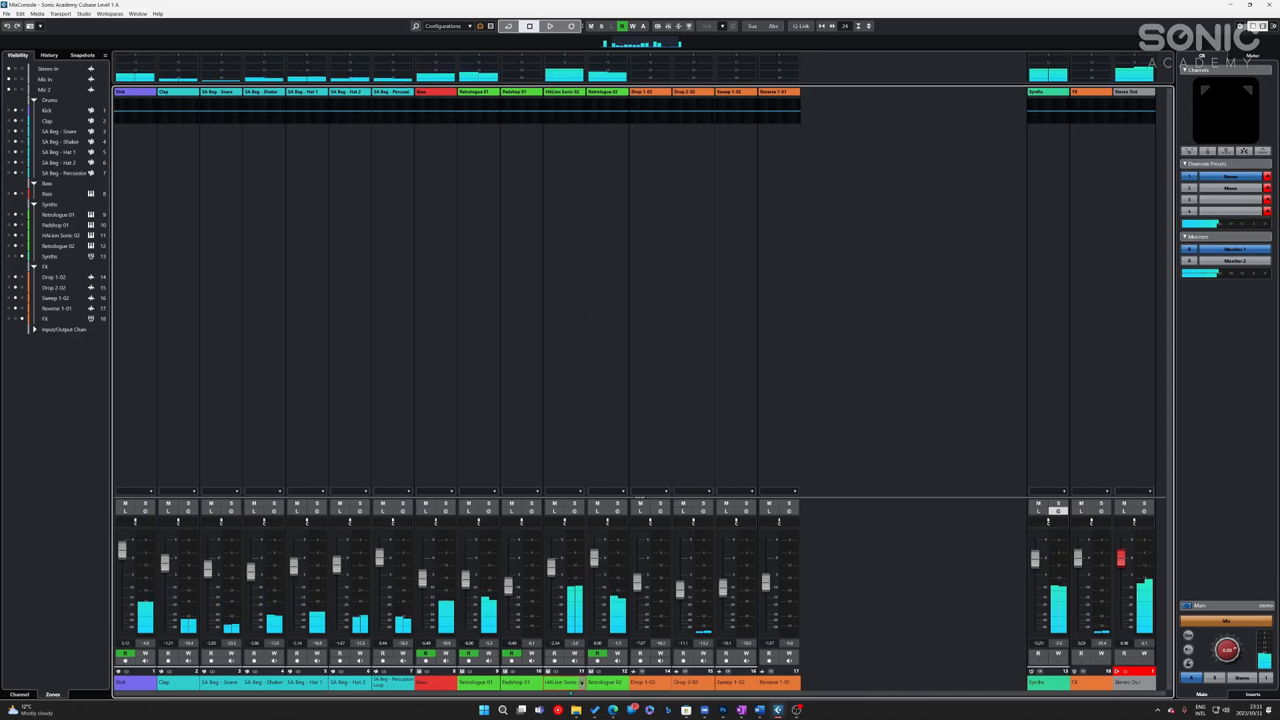
left_click(554, 683)
left_click(604, 683, "ctrl")
key("space")
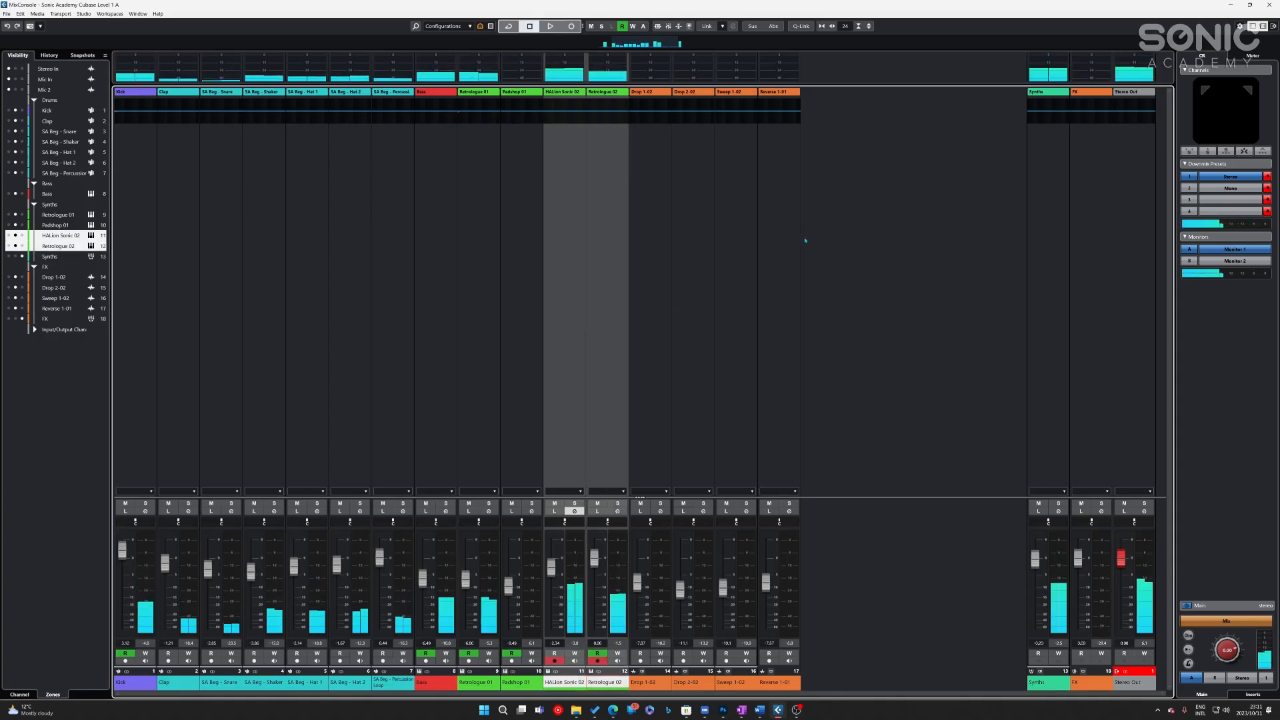
key("space")
key("alt+shift")
left_click_drag(596, 577, 597, 576)
key("space")
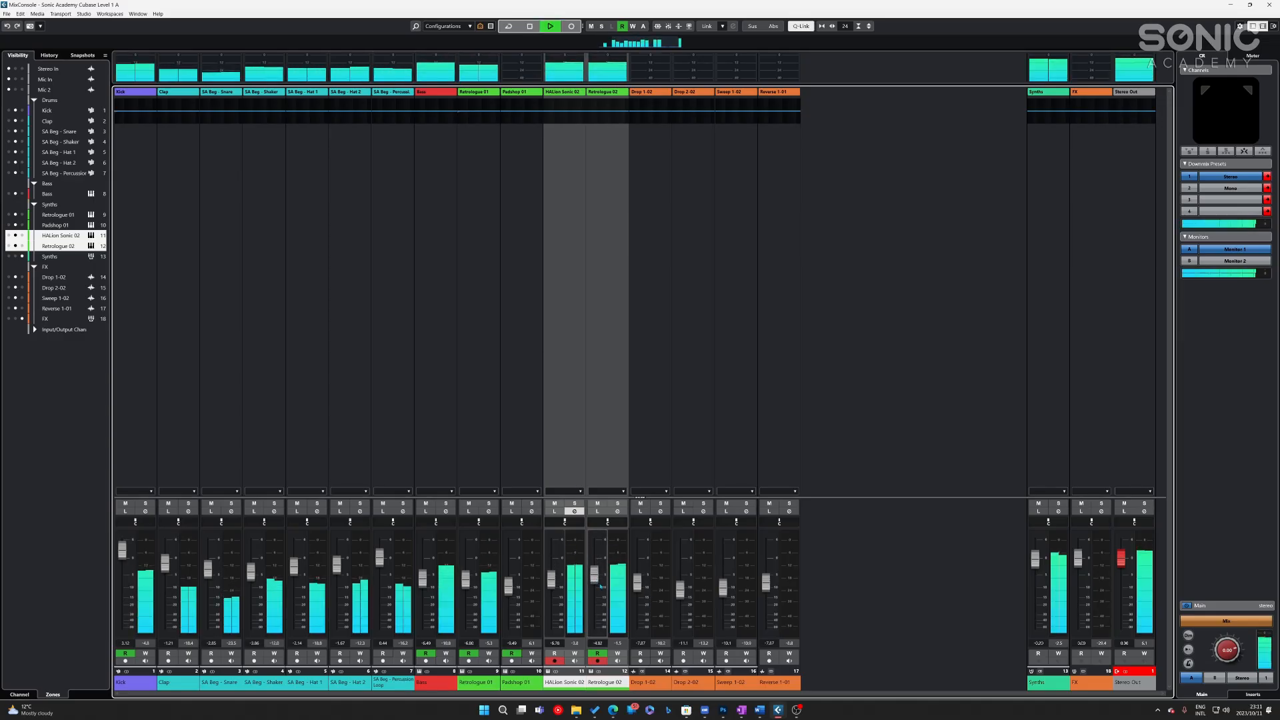
key("alt+shift")
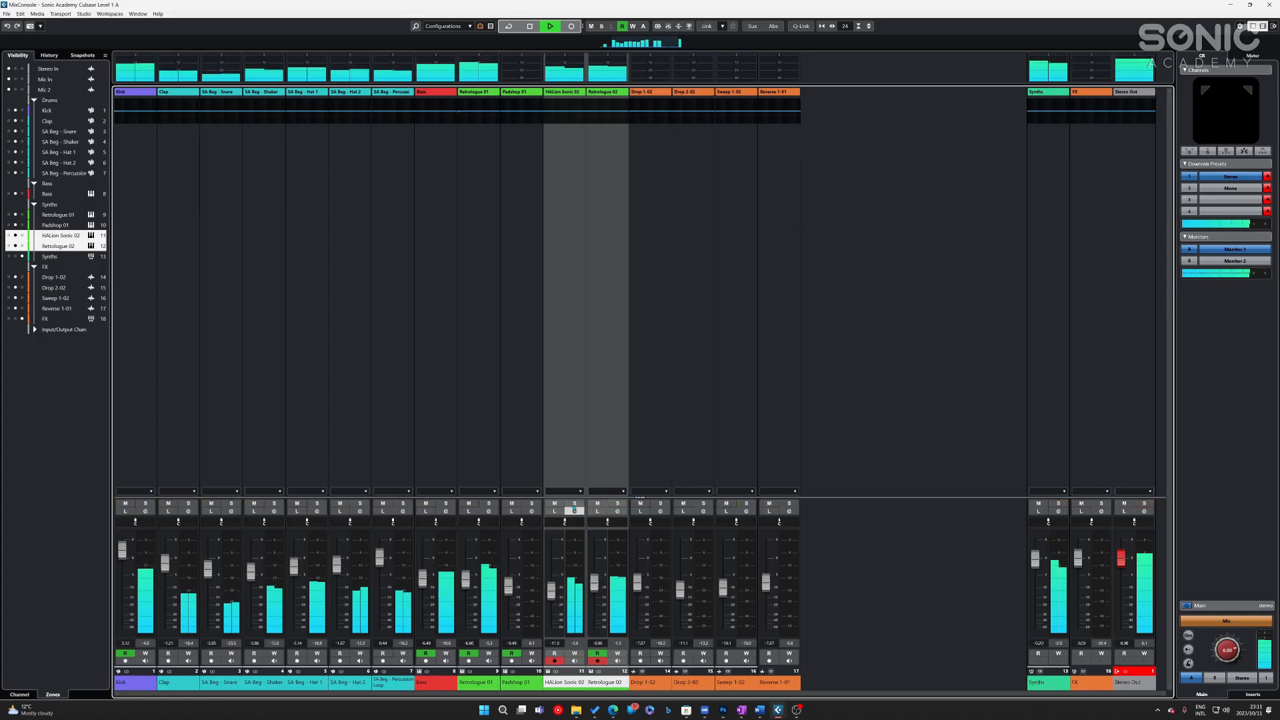
- Briefly solo HALion Sonic 02, Retrologue 01, Bass, Percussion Loop and Hat 2 in turn during playback, and stop playback
left_click(573, 504)
left_click(574, 504)
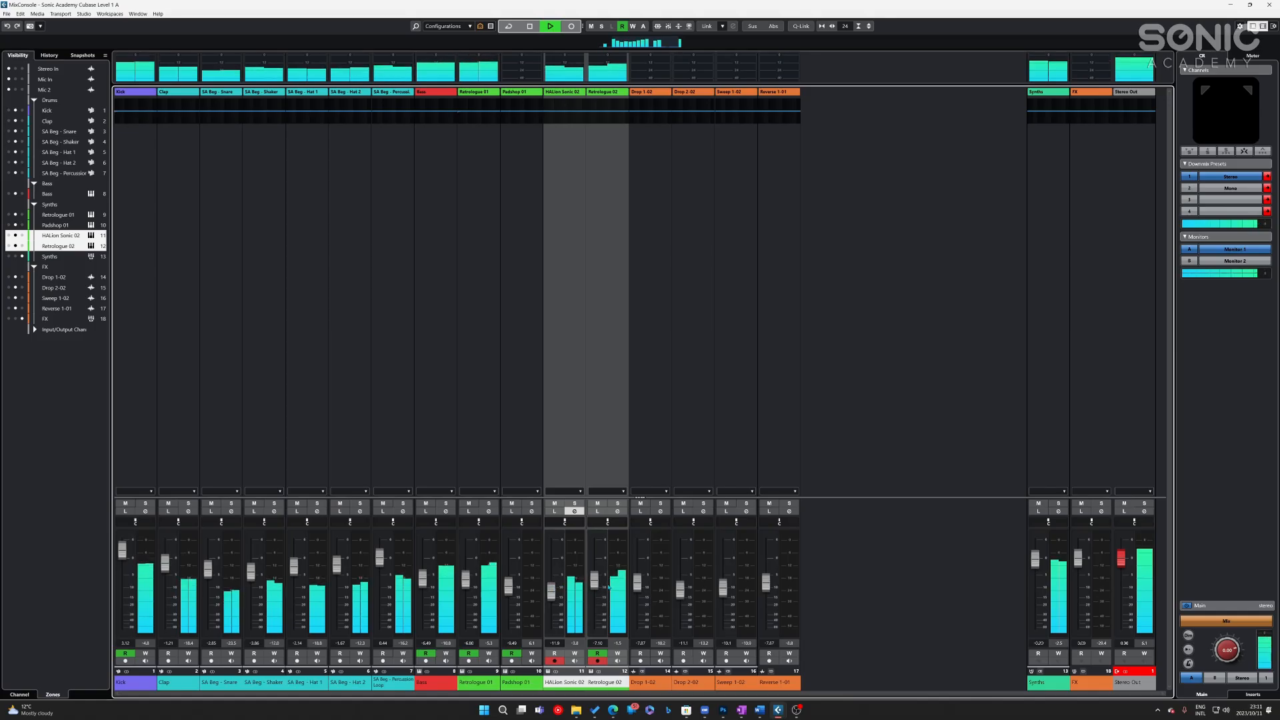
left_click(810, 603)
left_click(489, 505)
left_click(489, 504)
left_click(446, 505)
left_click(446, 504)
left_click(403, 505)
left_click(403, 504)
left_click(362, 504)
left_click(361, 504)
key("space")
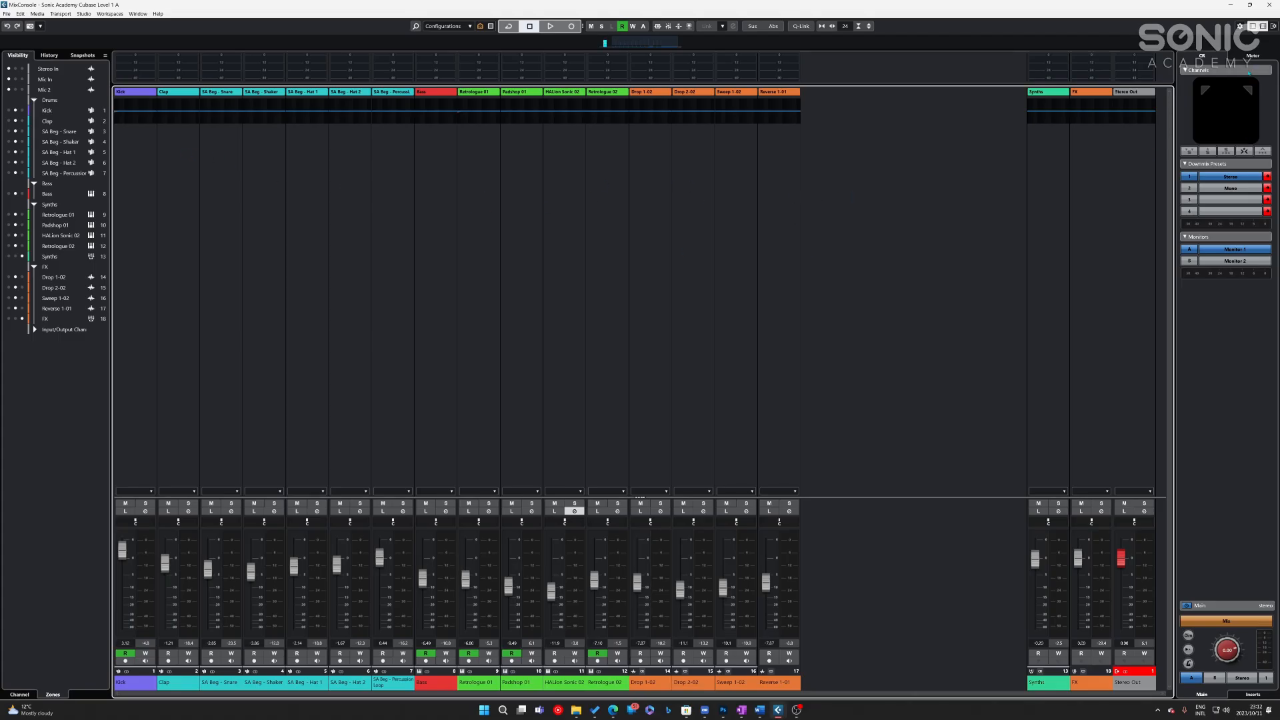
- Show the EQ, Pre and Routing racks in the mixer, keep the equalizer curve displayed, and widen the channel strips
left_click(1273, 27)
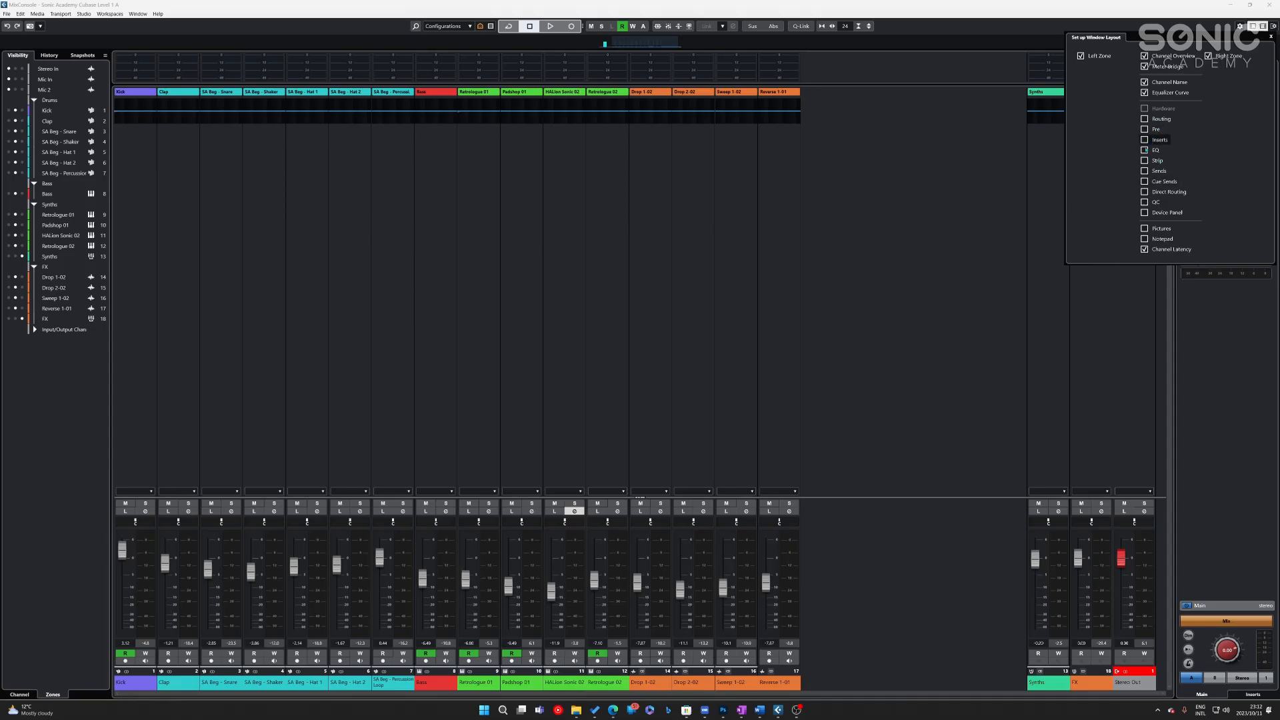
left_click(1144, 150)
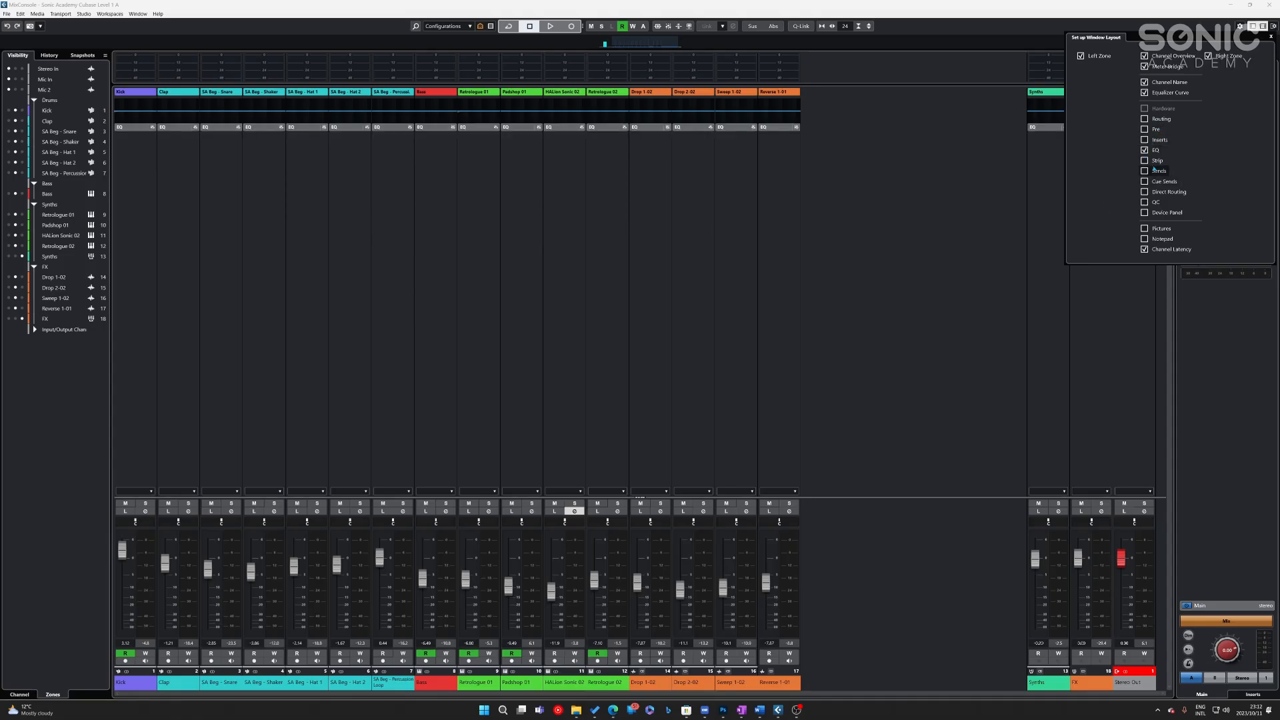
left_click(1145, 129)
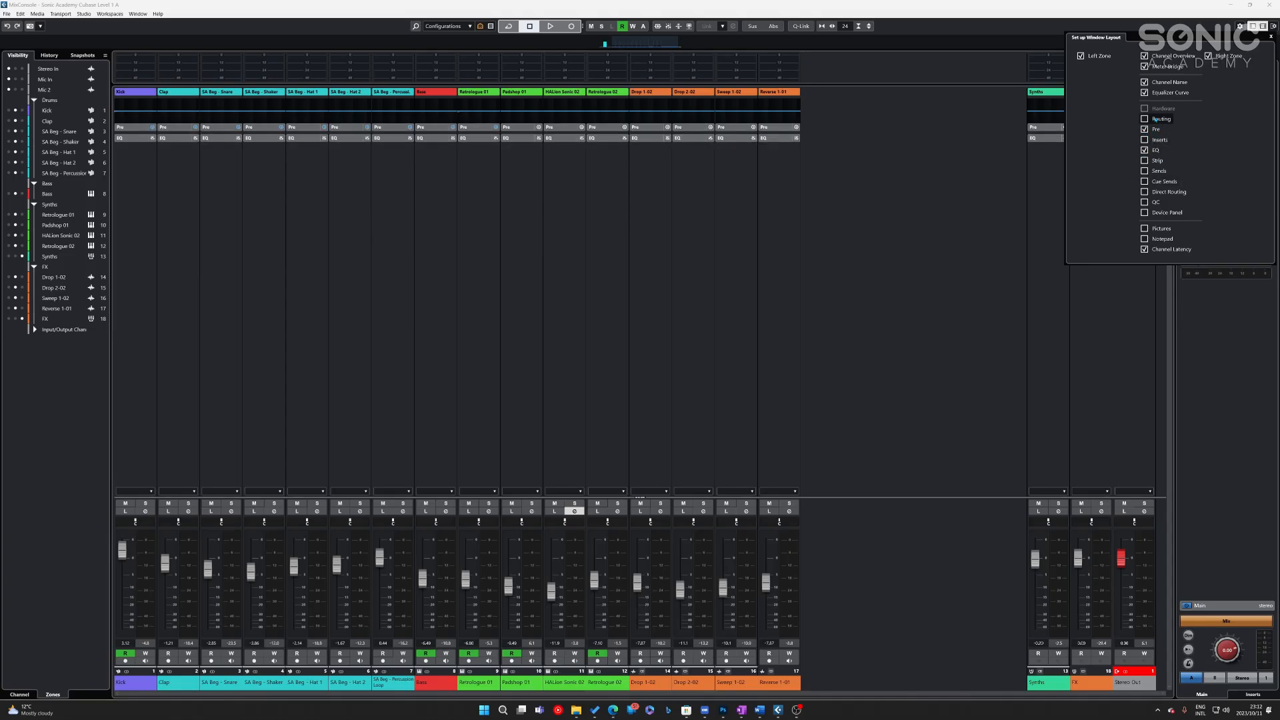
left_click(1145, 119)
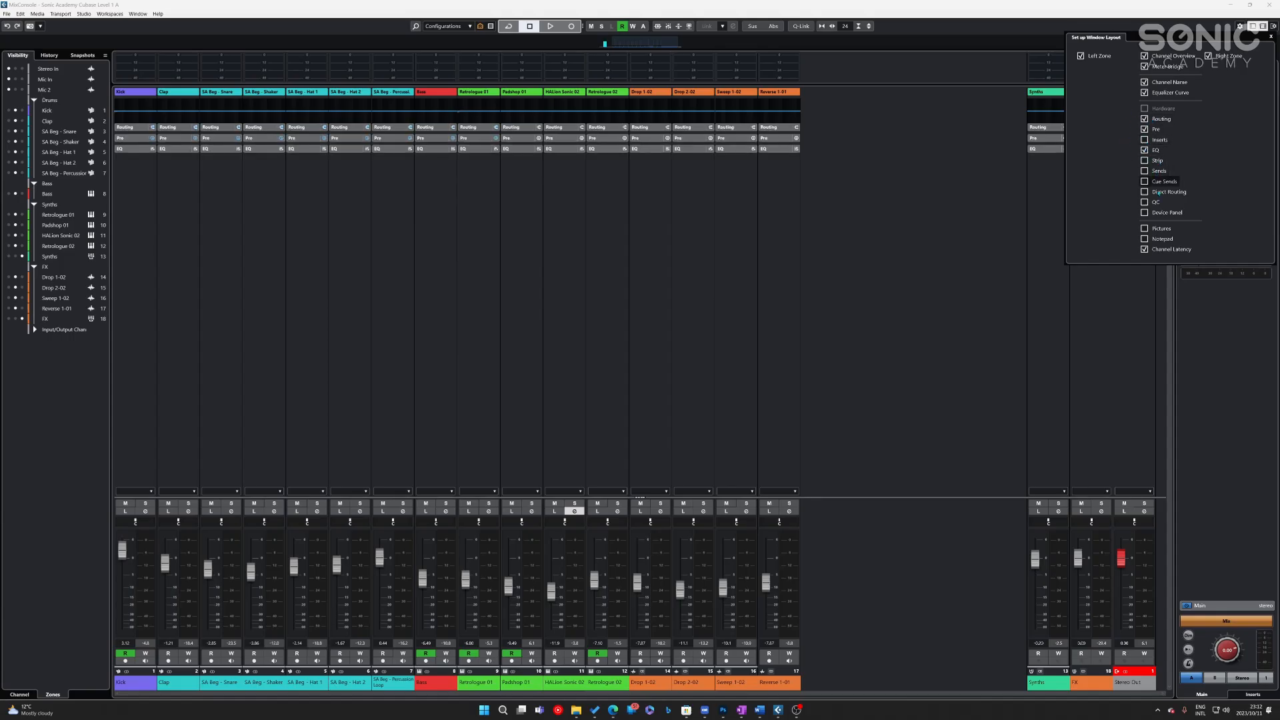
left_click(1145, 92)
left_click(1145, 93)
left_click(1145, 94)
left_click(1146, 94)
left_click(742, 368)
key("h")
key("h")
key("h")
key("h")
key("h")
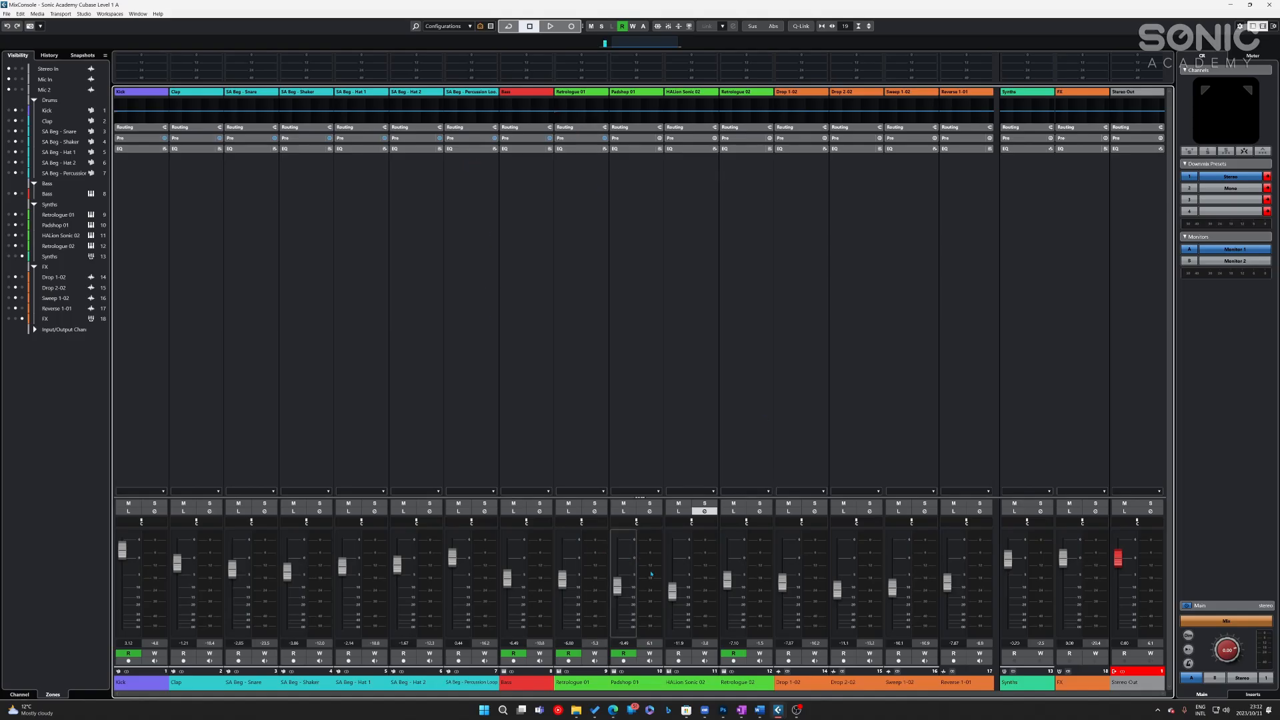
- Listen to the Retrologue 01 and Padshop 01 channels one at a time in solo, and clear both solos
left_click(595, 503)
key("space")
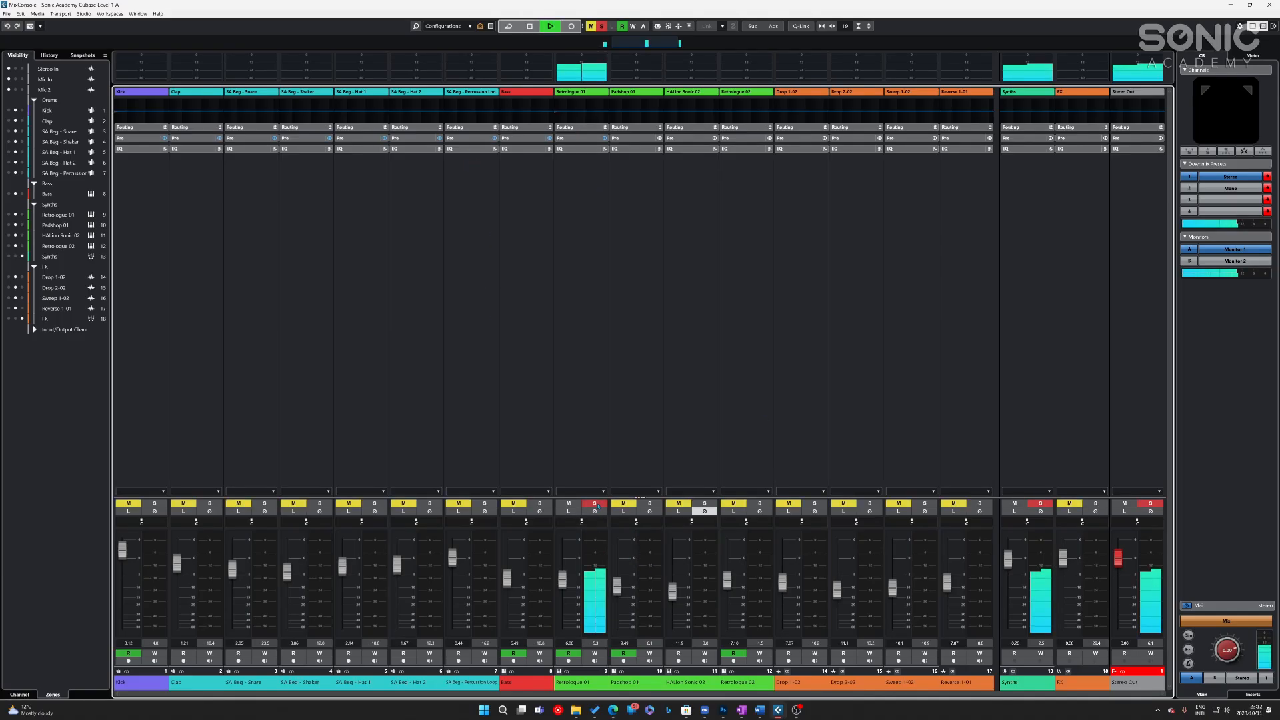
left_click(594, 503)
left_click(647, 504)
key("space")
left_click(648, 504)
key("space")
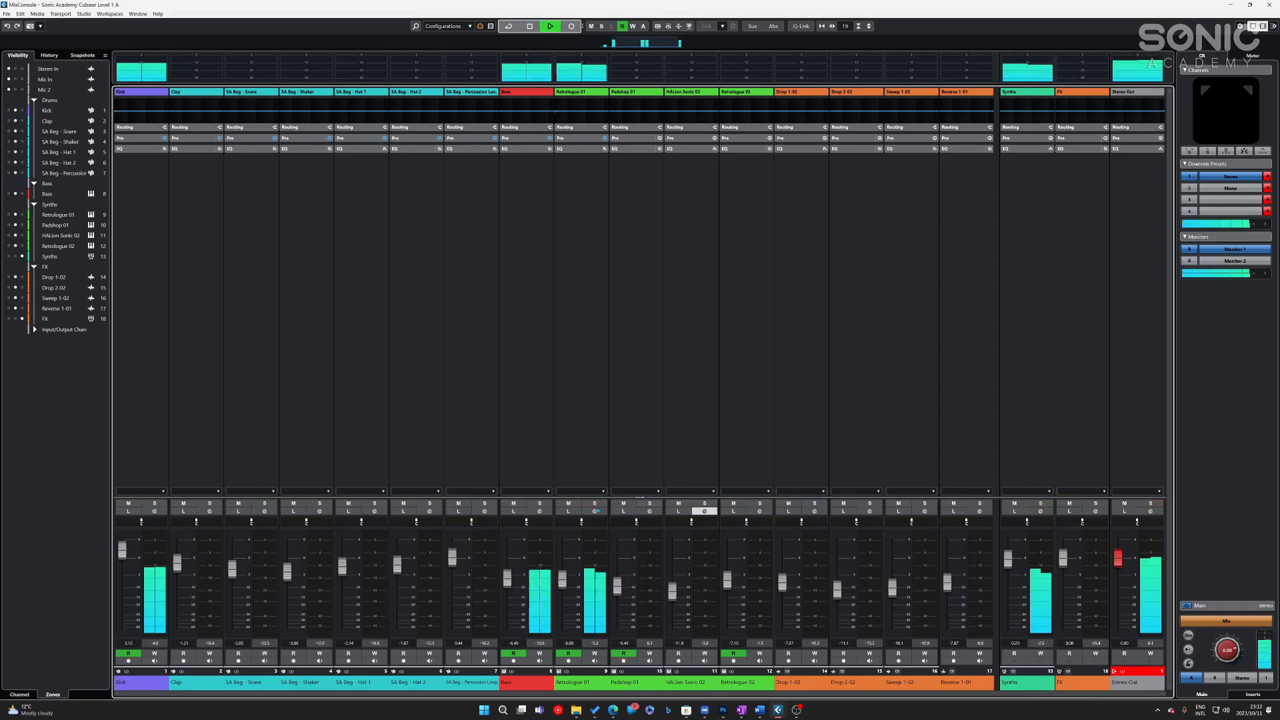
- Solo the Bass and Retrologue 01 channels together, play them back and stop playback
left_click(540, 503)
key("space")
left_click(594, 504)
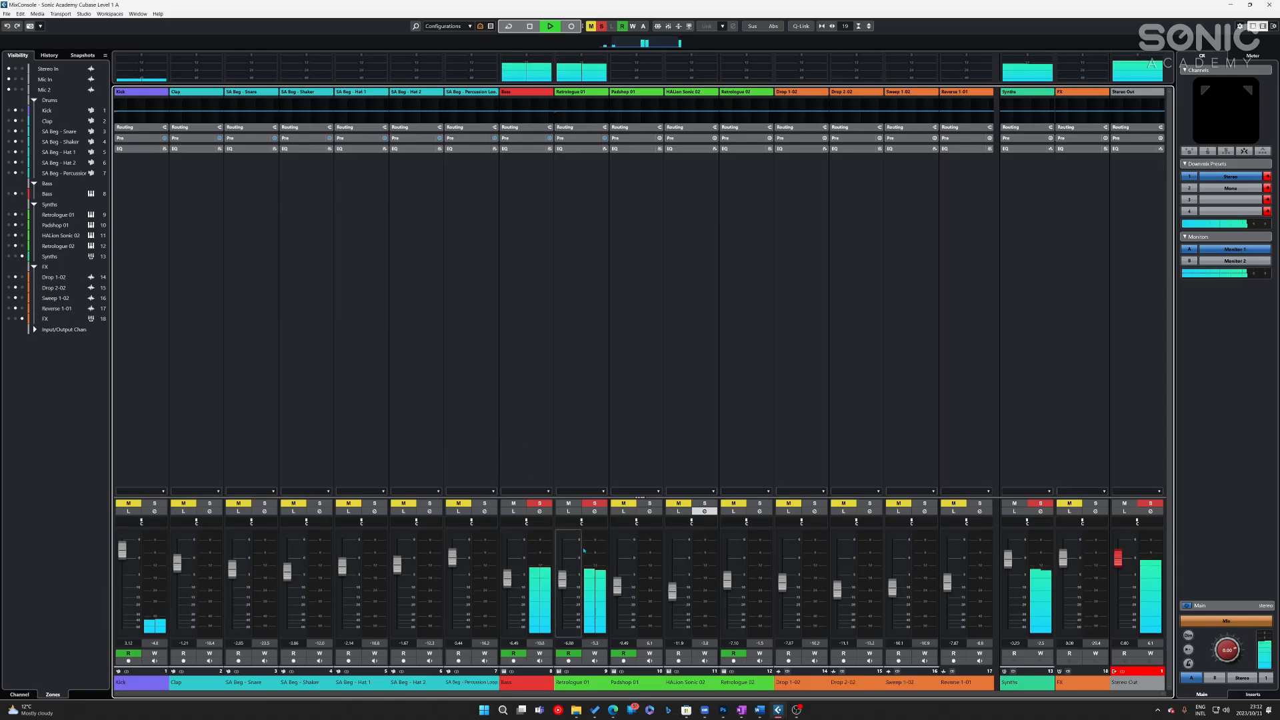
key("space")
- Select the Retrologue 01 channel, expand the EQ and Pre racks, and listen to it with the soloed Bass
left_click(593, 512)
left_click(590, 513)
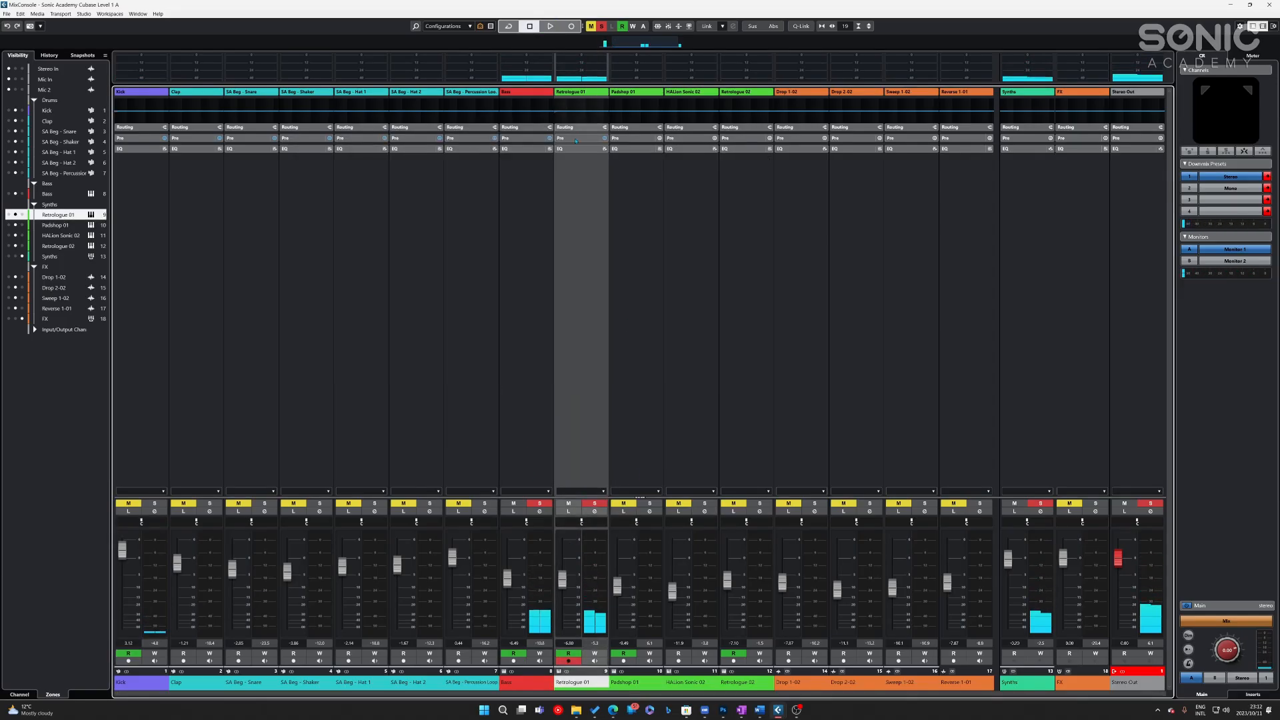
left_click(578, 107)
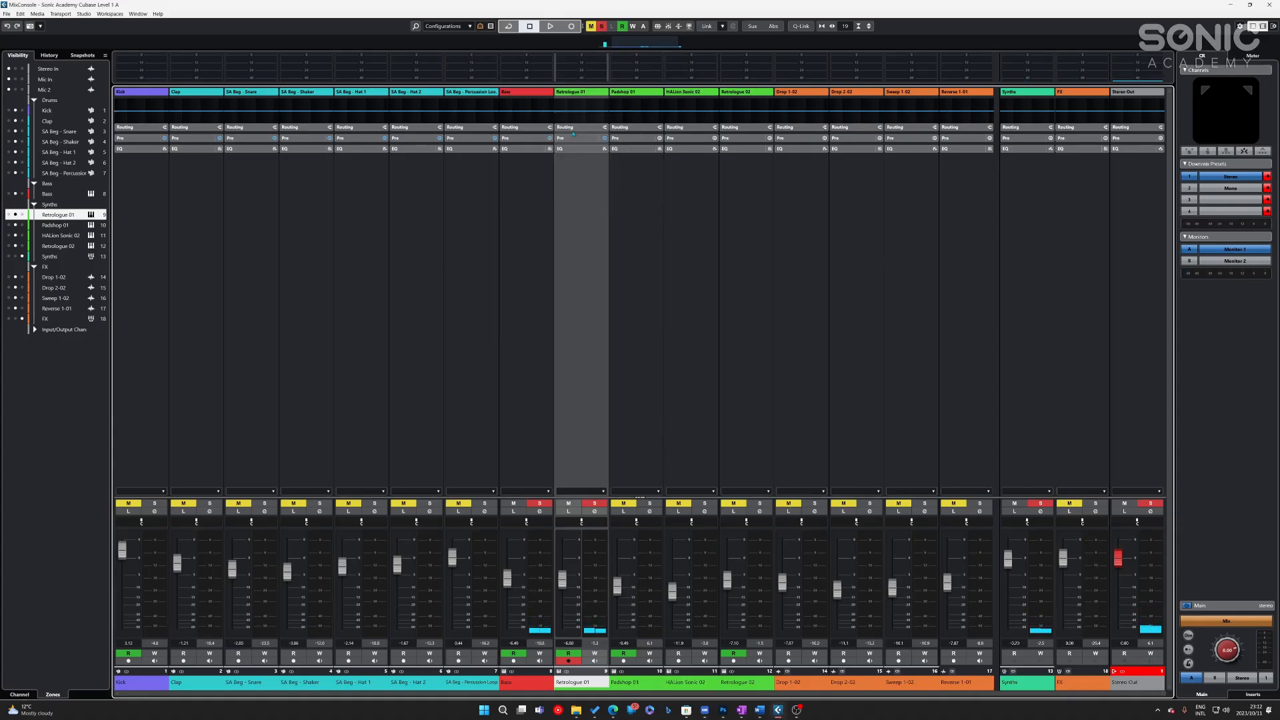
left_click(577, 148)
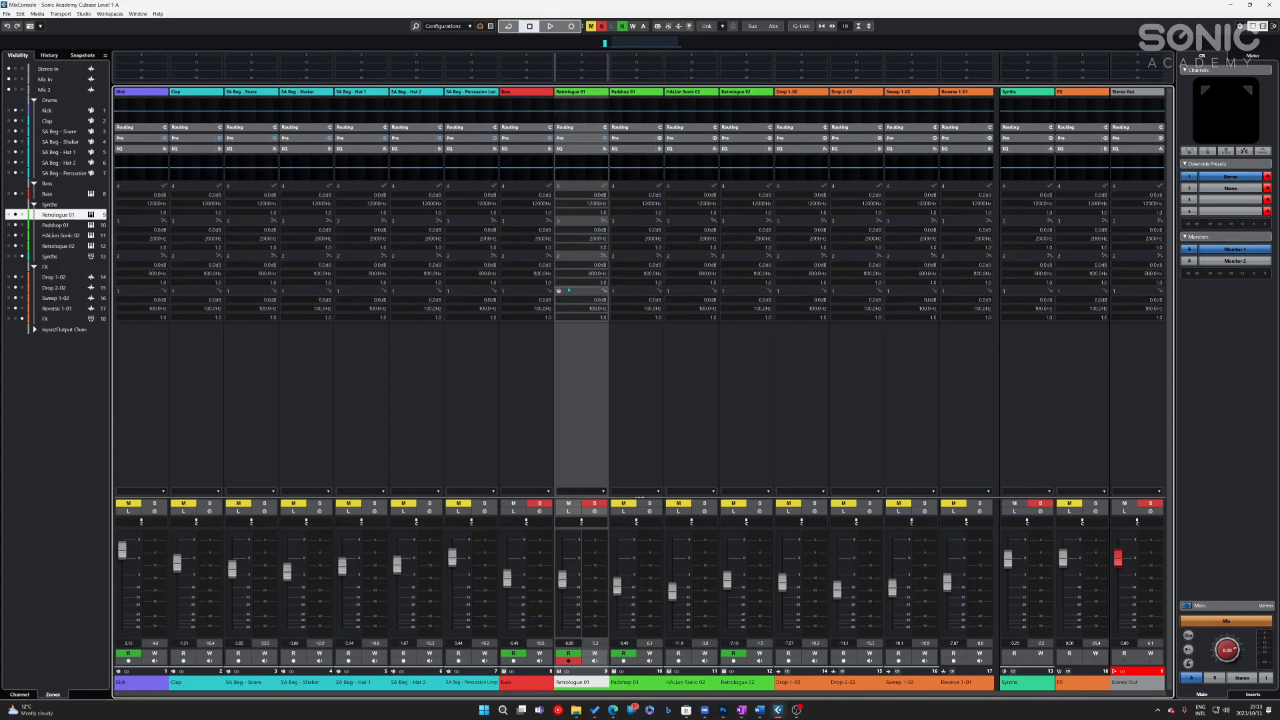
left_click(573, 138)
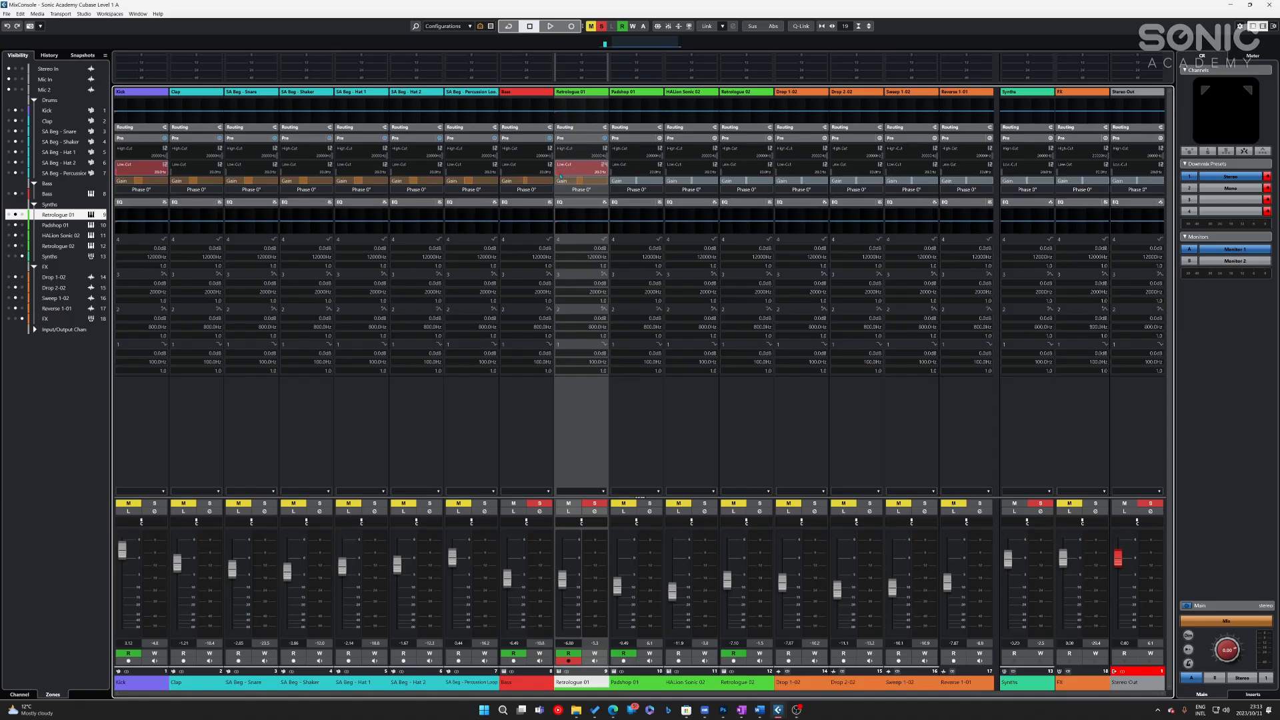
left_click(571, 171)
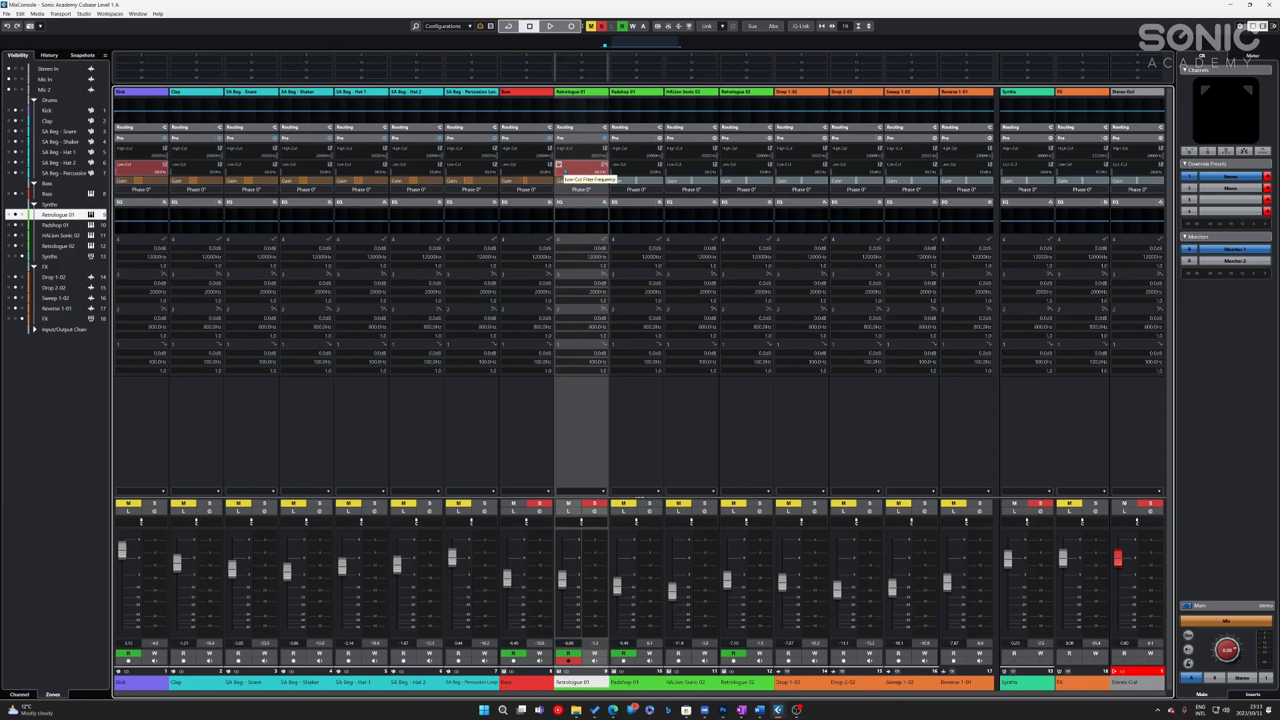
key("space")
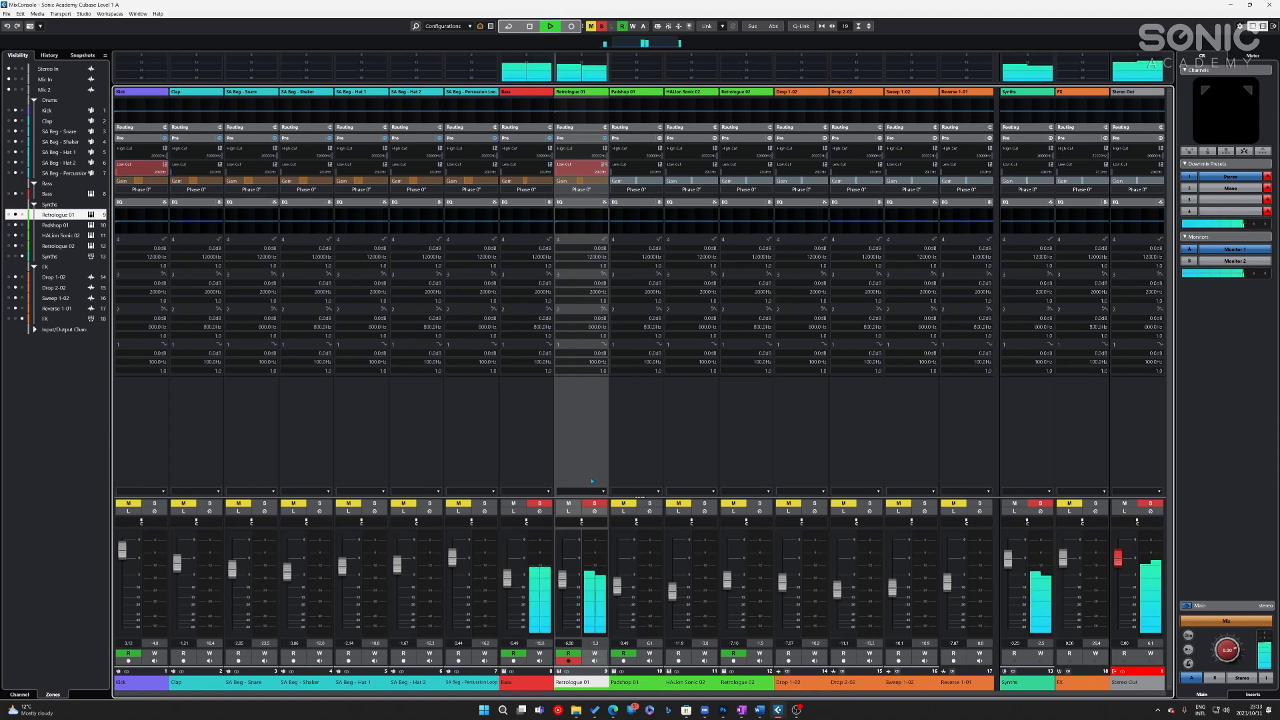
key("space")
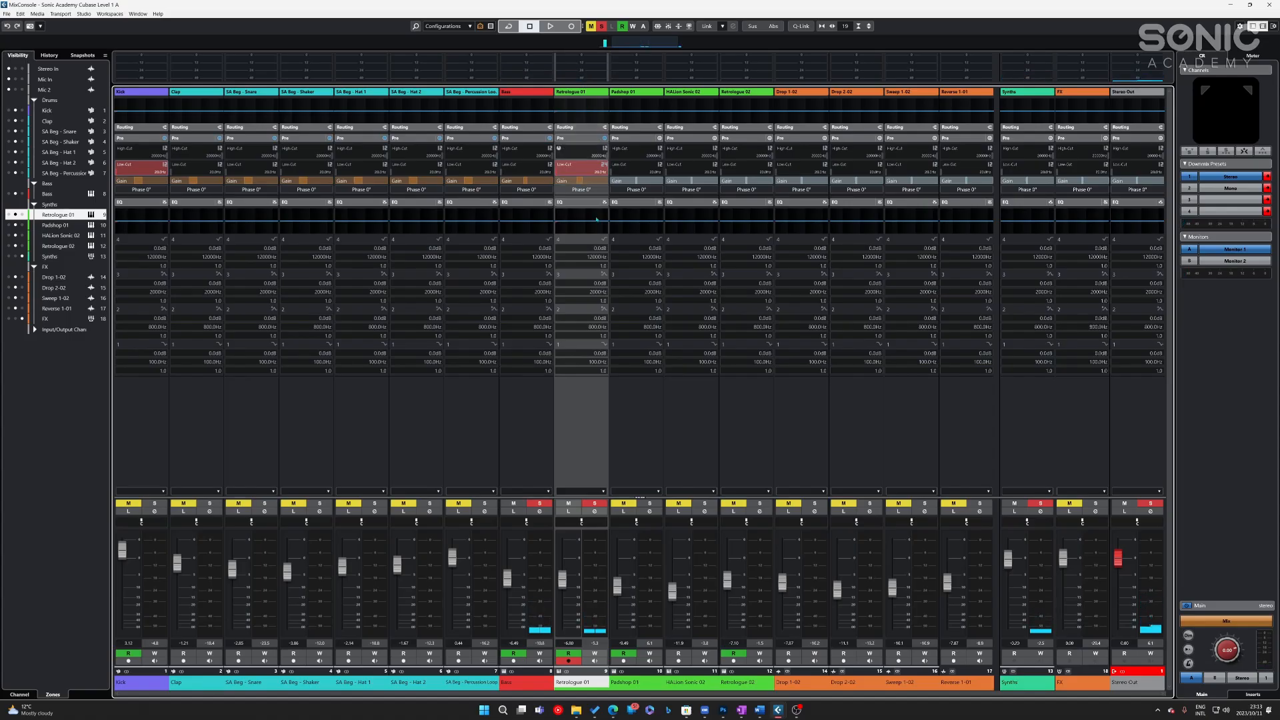
- Set Retrologue 01's EQ band 1 to High Pass I, enable it, lower its frequency below 100 Hz and audition the result
left_click(568, 203)
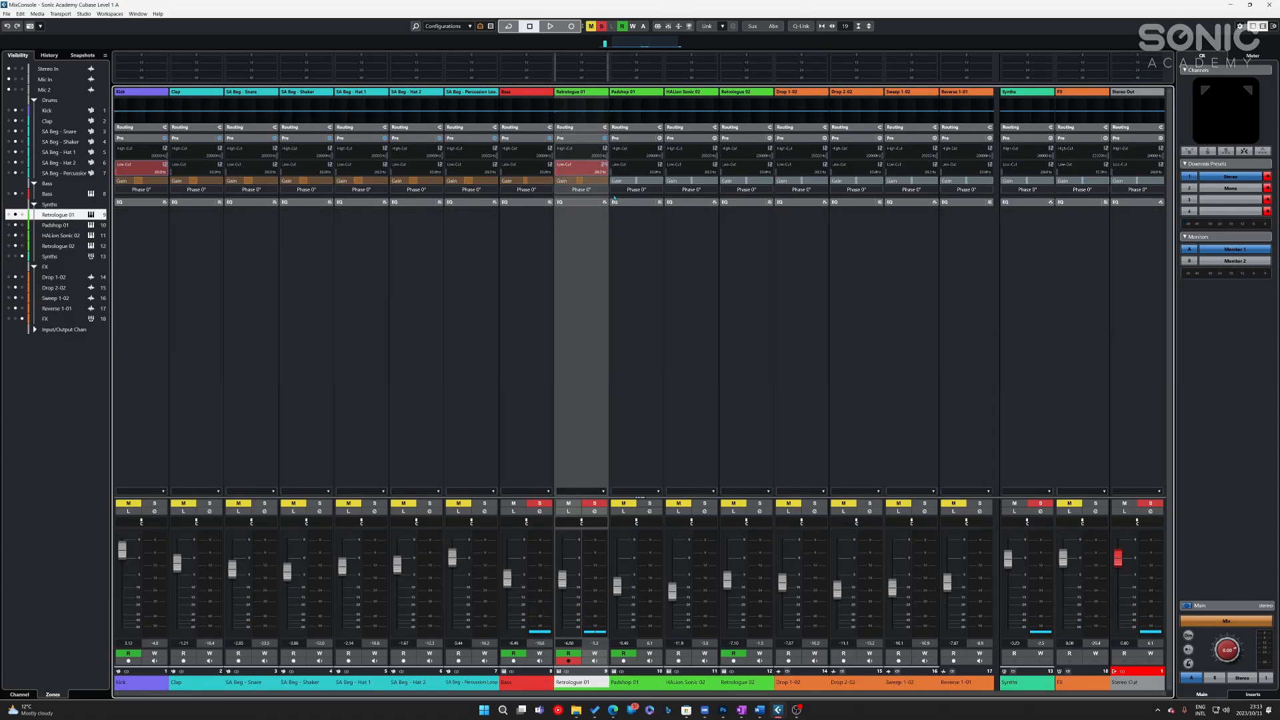
left_click(580, 203)
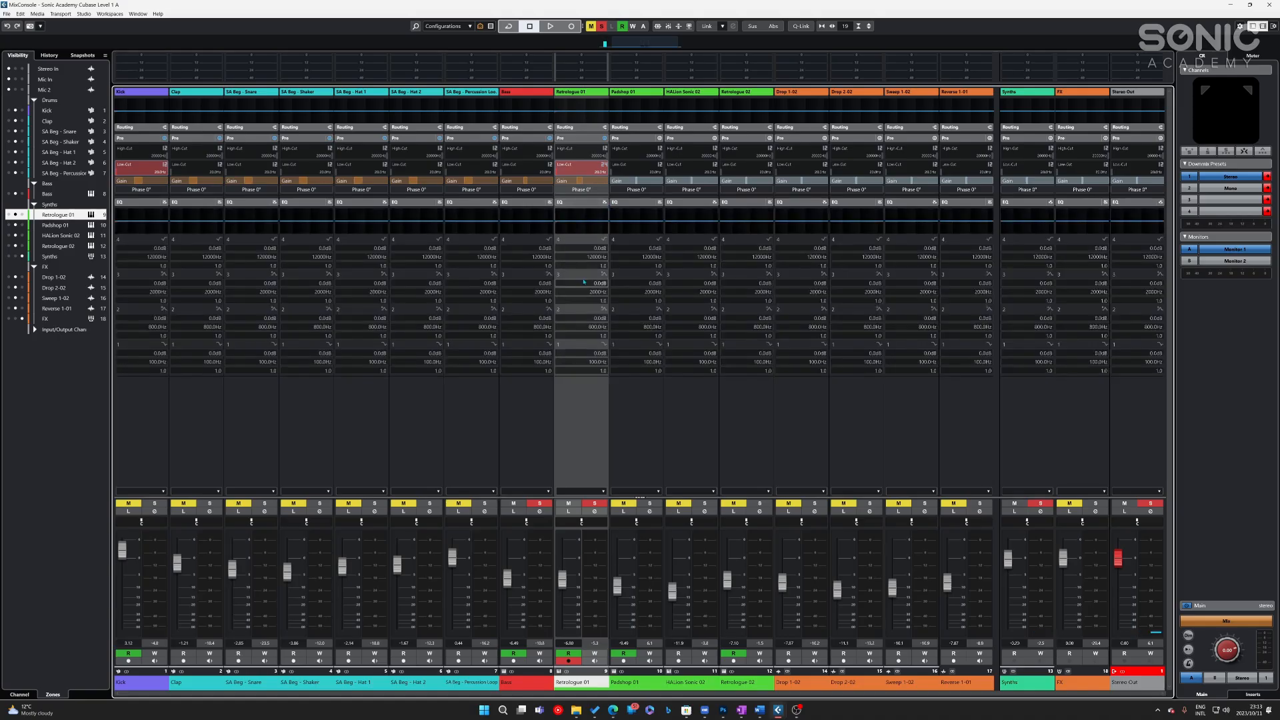
left_click(604, 344)
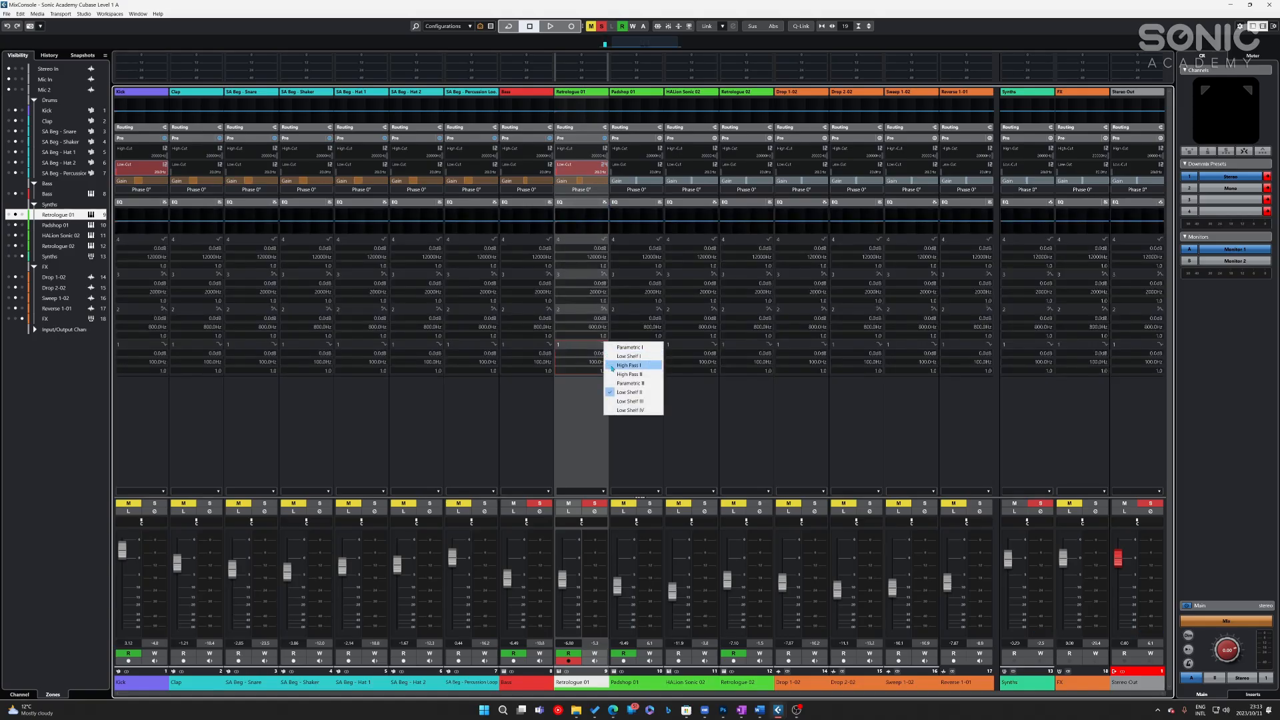
left_click(619, 365)
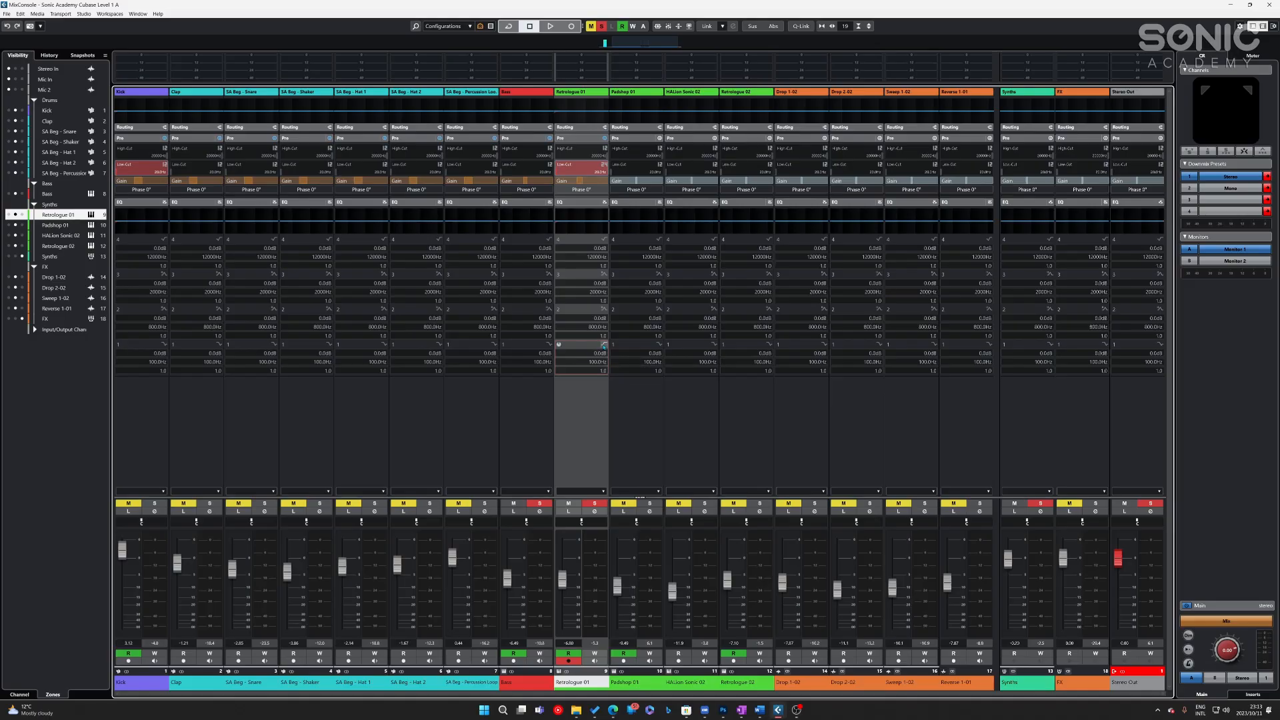
left_click(559, 345)
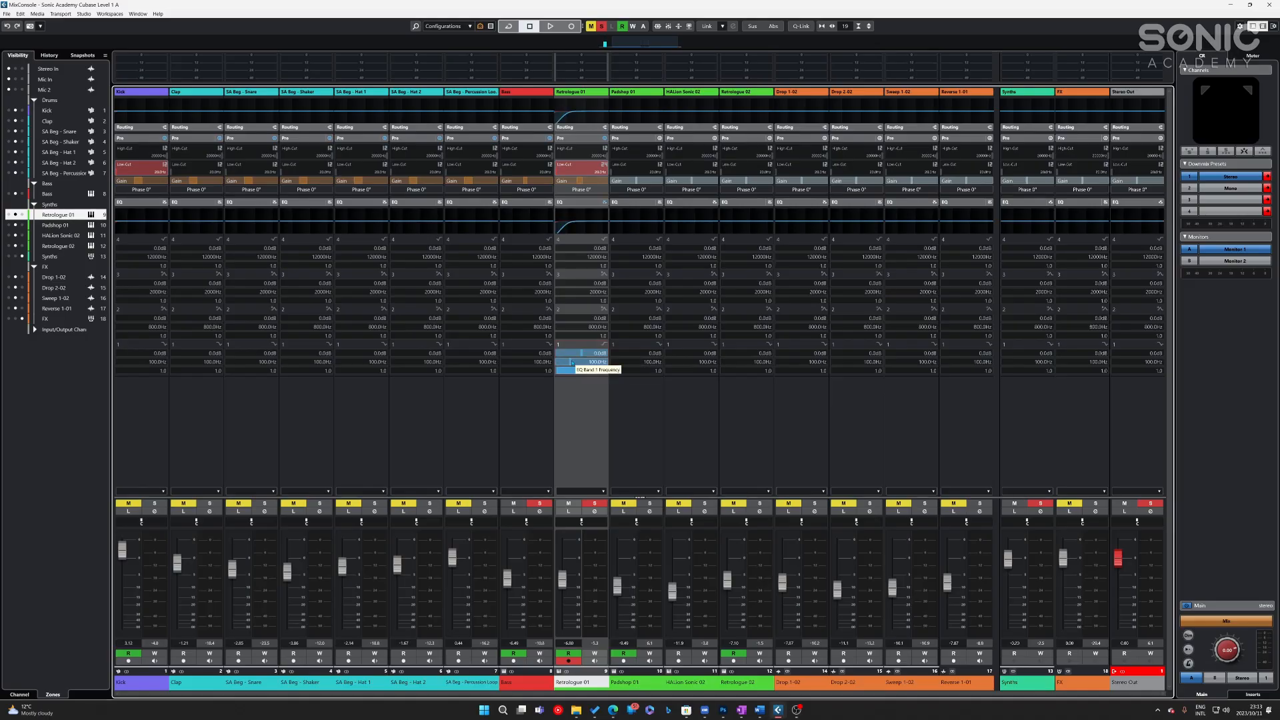
scroll(565, 365, "down", 5)
key("space")
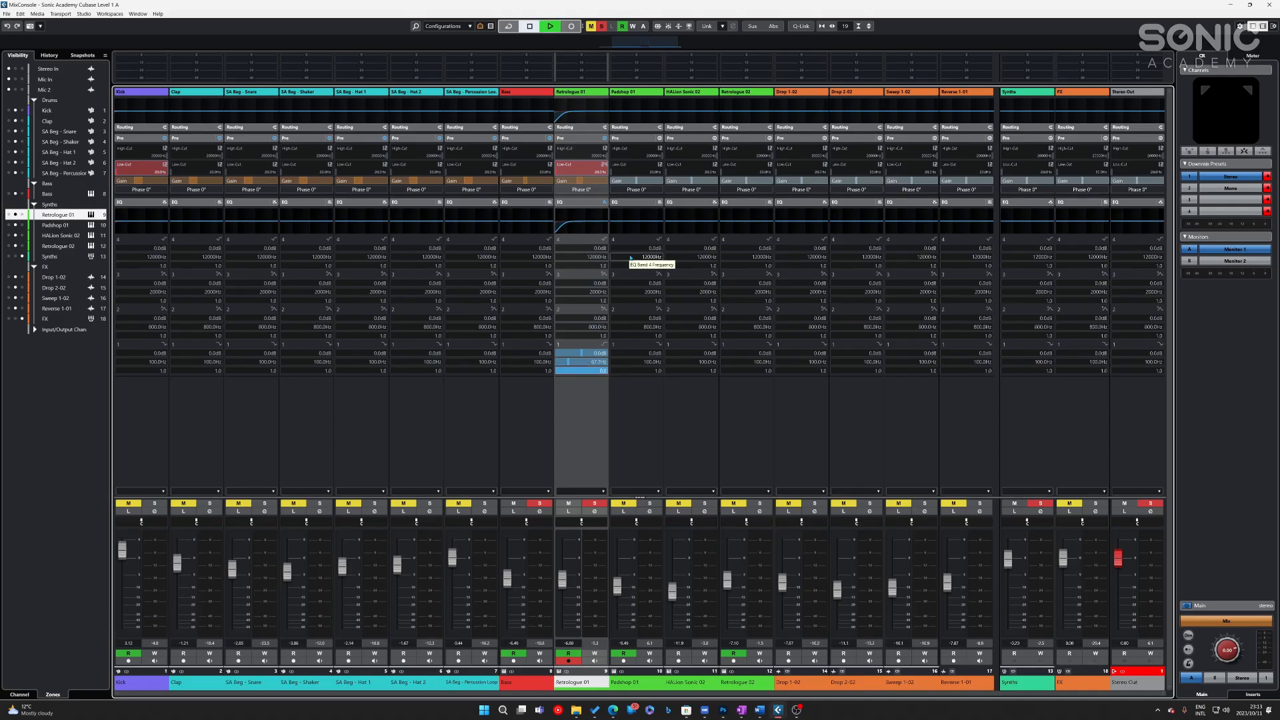
key("space")
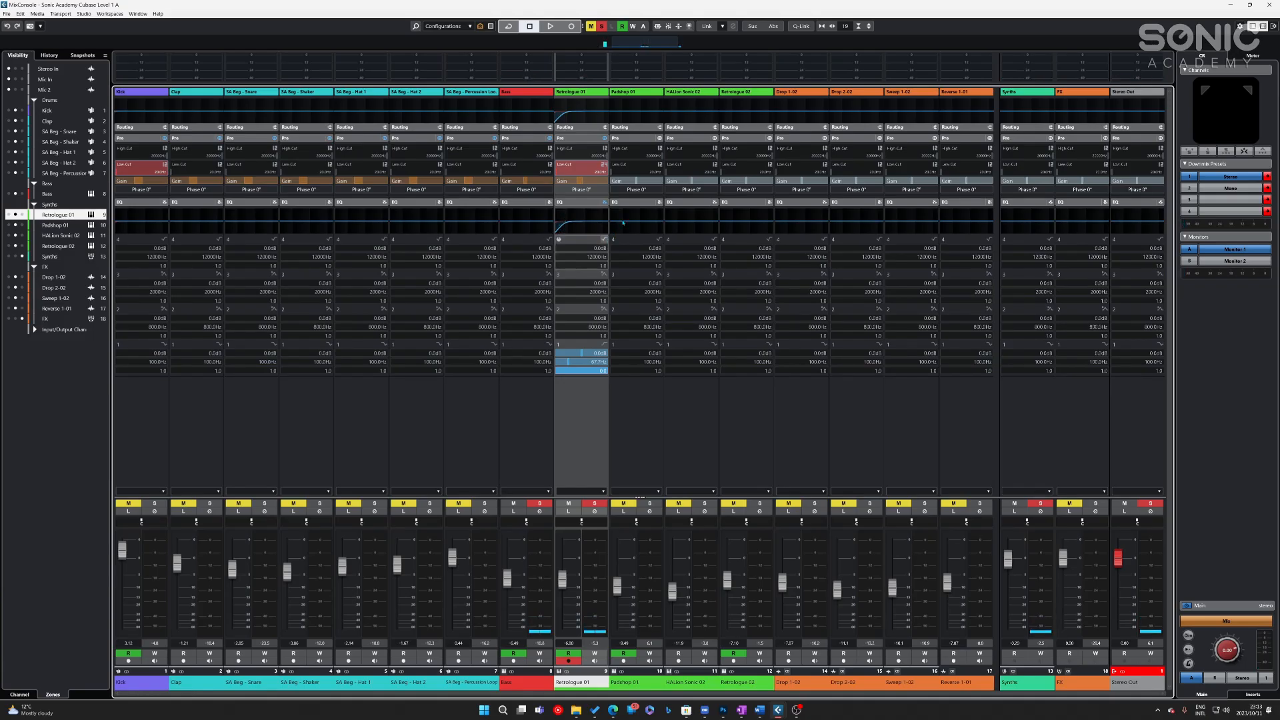
key("space")
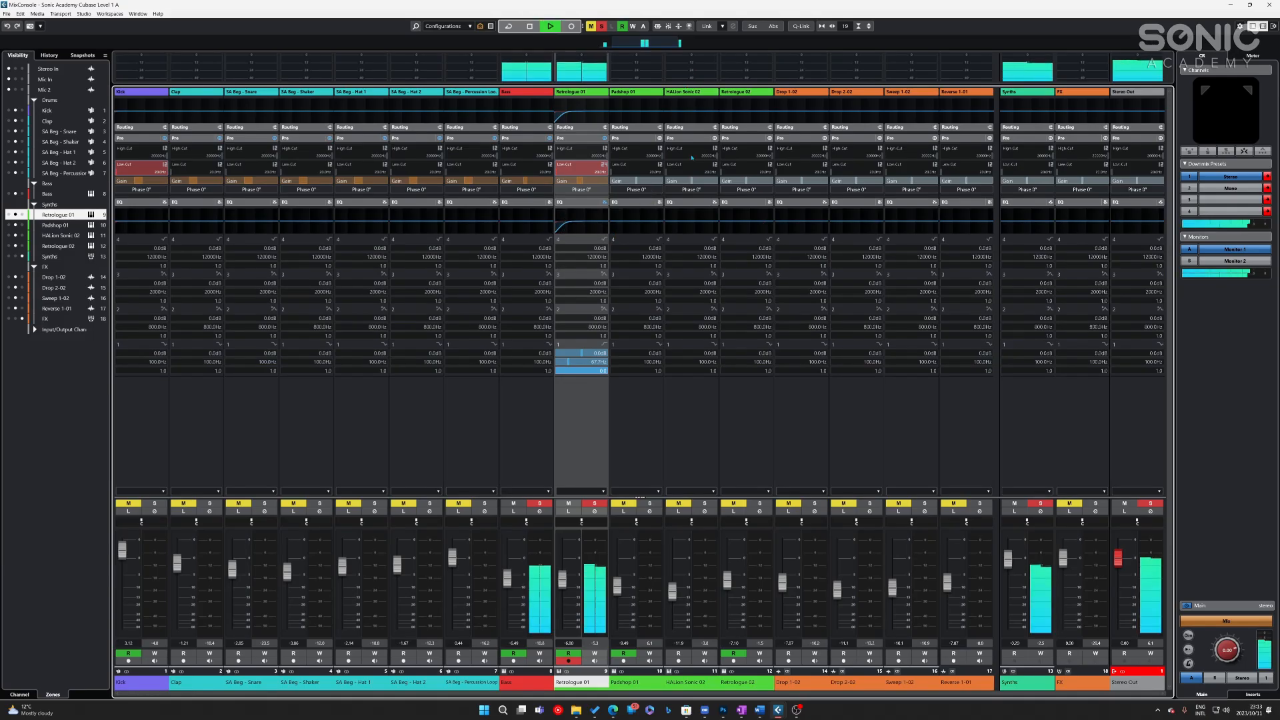
- Solo Padshop 01, HALion Sonic 02 and Retrologue 02 alongside Bass and Retrologue 01, and play them back looped
key("space")
left_click(649, 503)
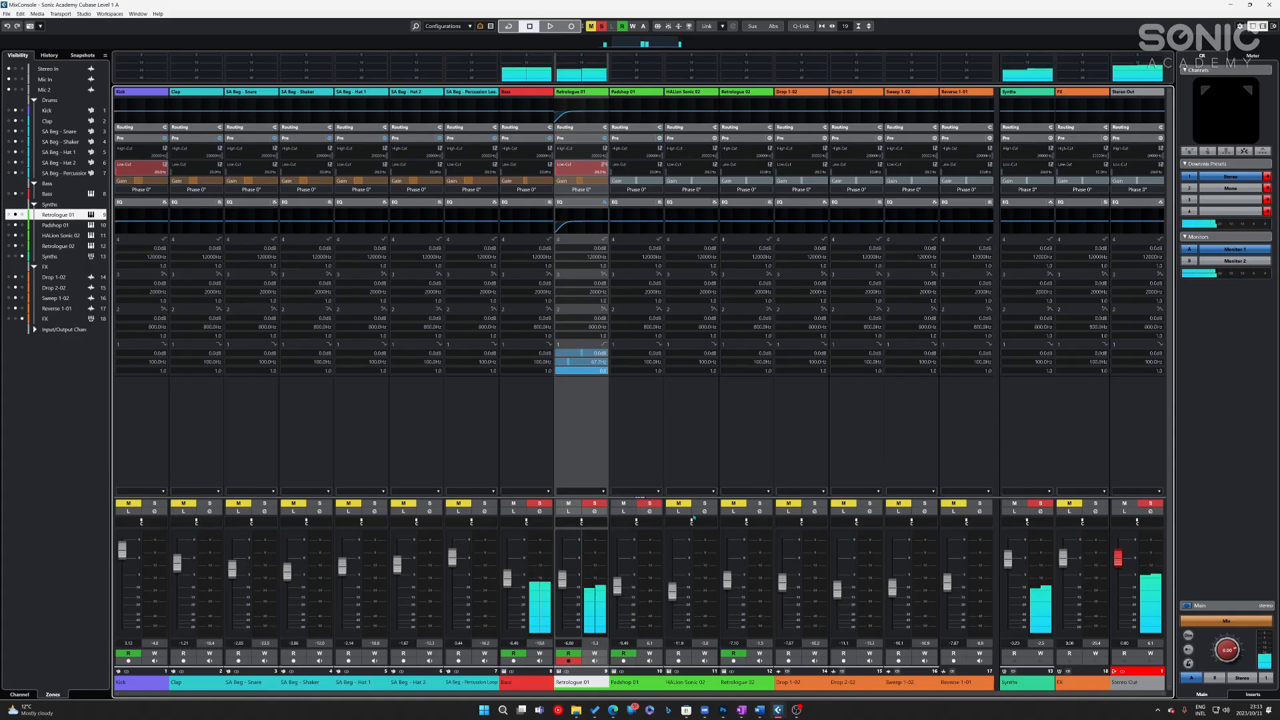
key("space")
left_click(704, 502)
left_click(759, 503)
key("KP_Divide")
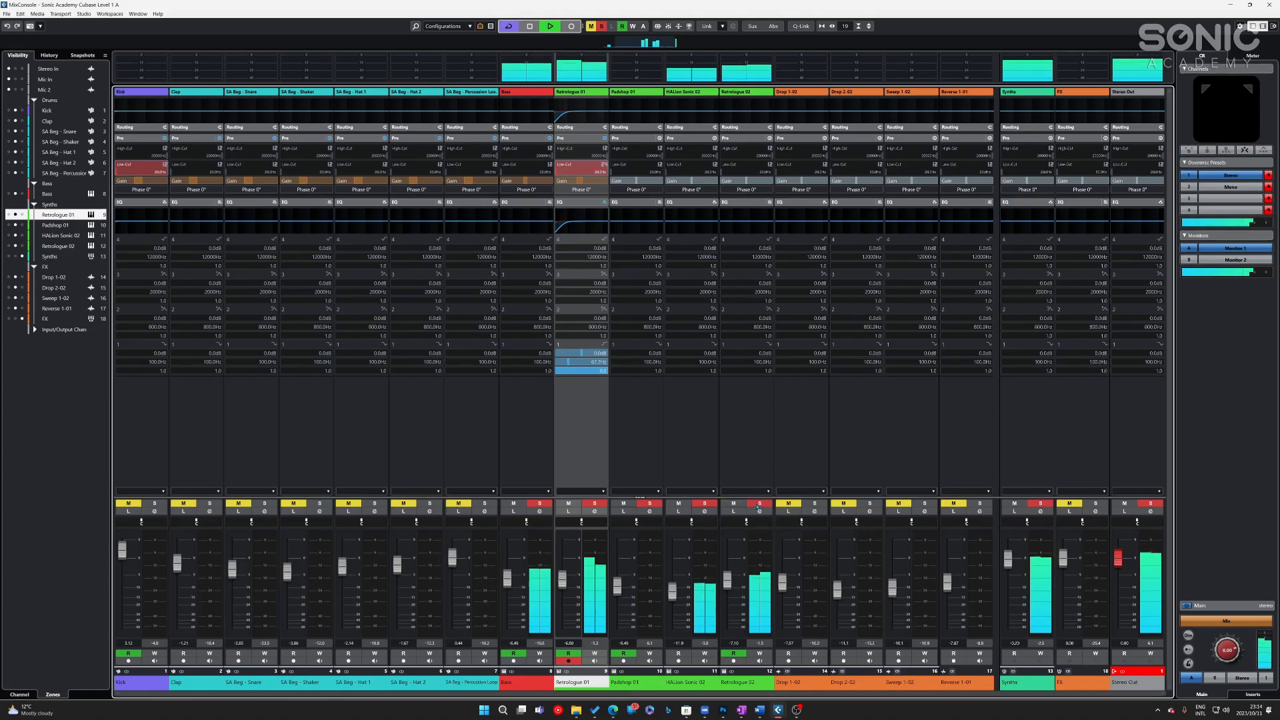
- Isolate Retrologue 02 in solo, enable its low-cut filter and raise the cutoff frequency while listening
left_click(759, 504)
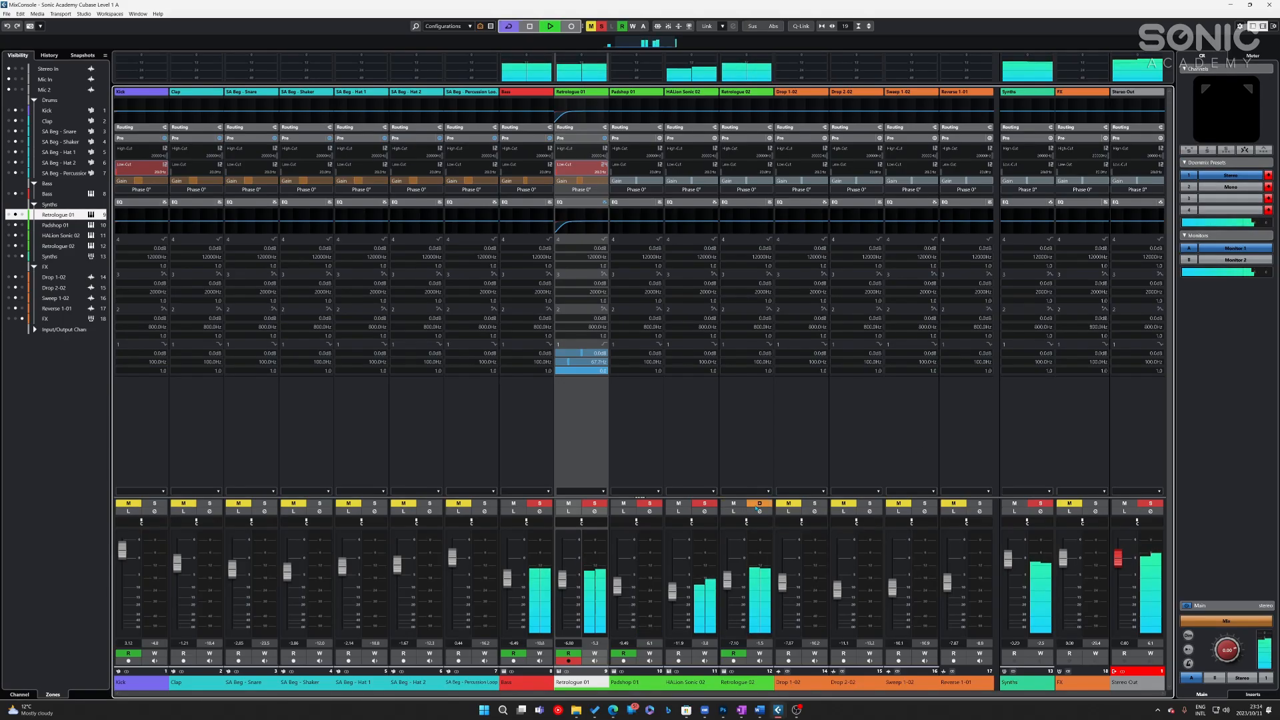
left_click(759, 504)
key("space")
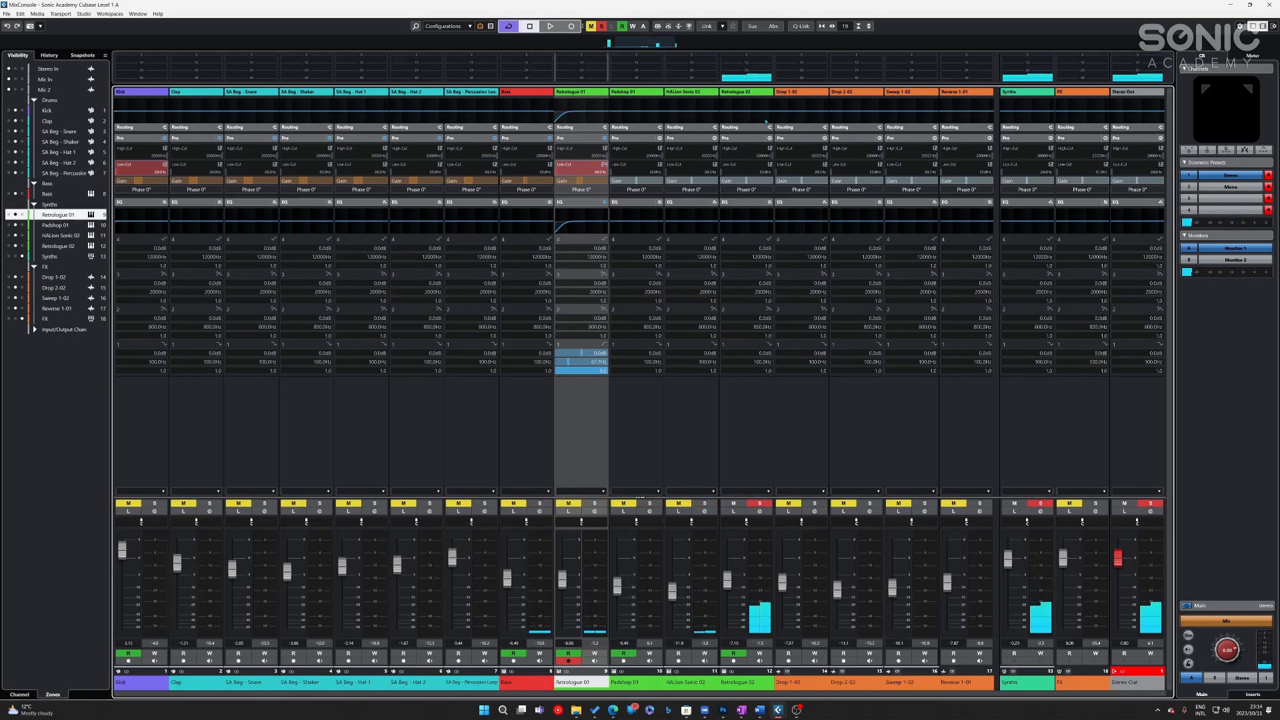
left_click(723, 165)
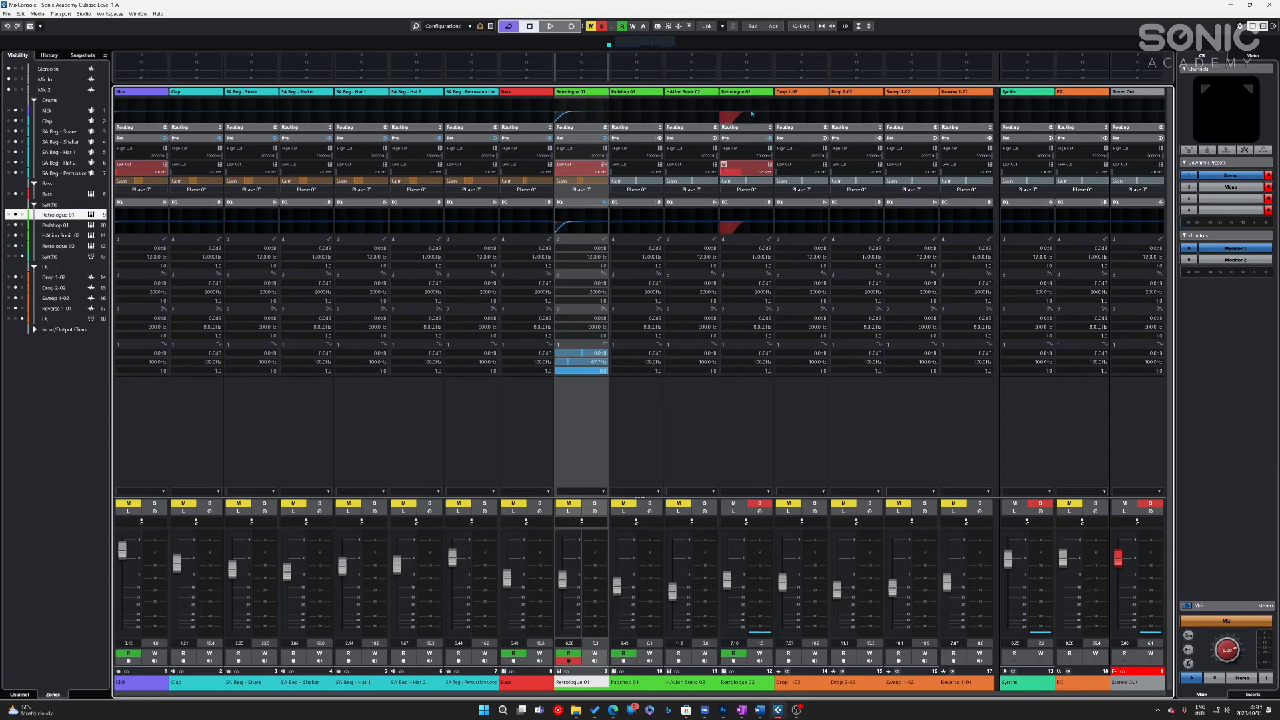
key("space")
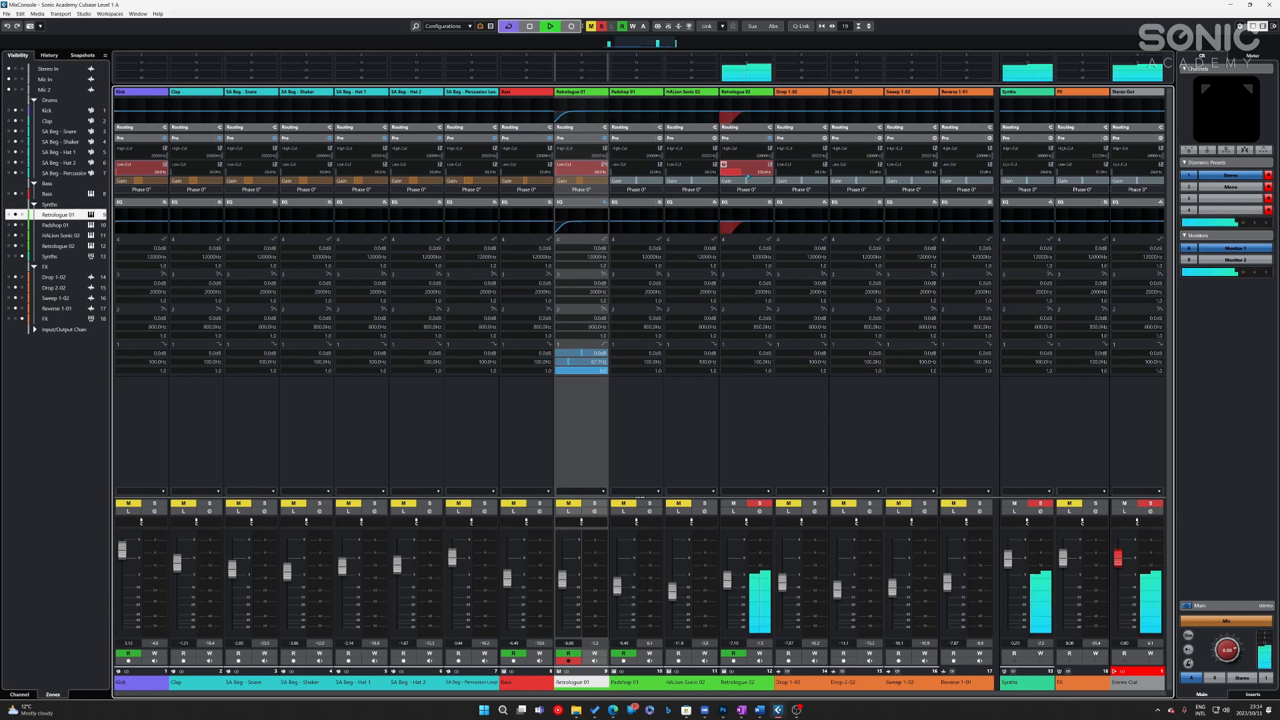
left_click_drag(755, 144, 752, 165)
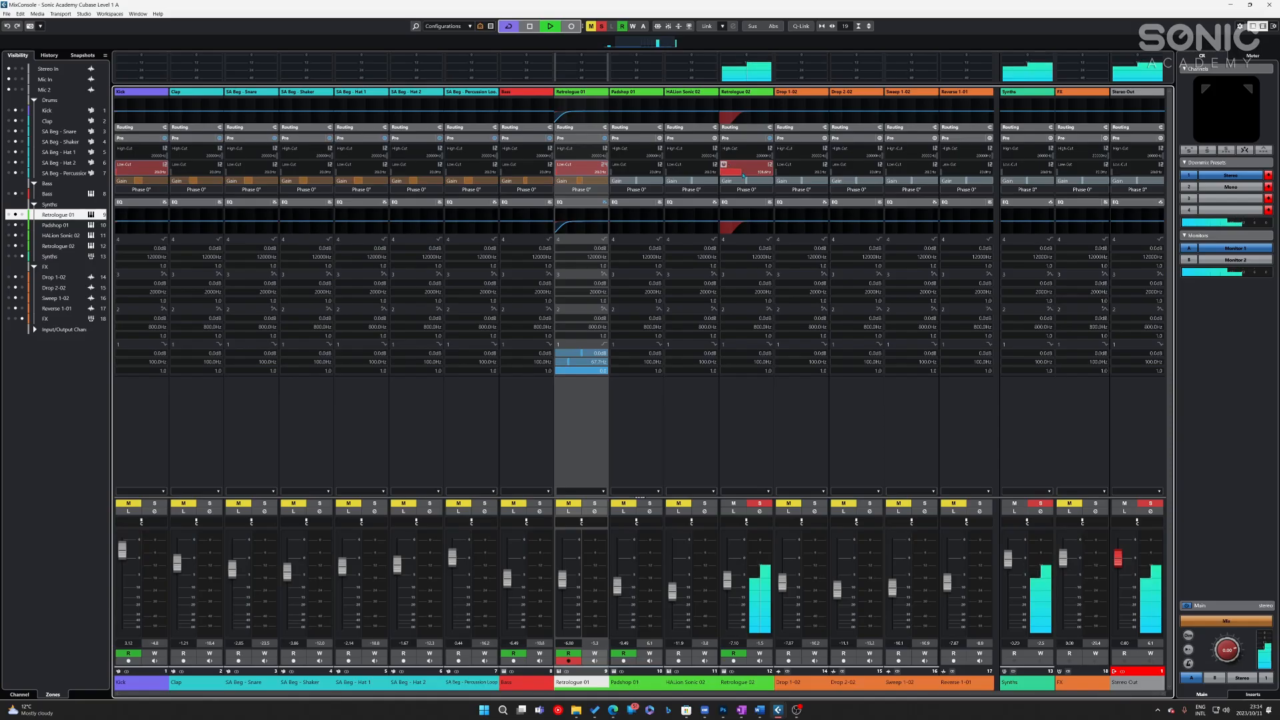
- Add HALion Sonic 02 and Padshop 01 to the solo, then enable and raise the low-cut filter on both
left_click(705, 504)
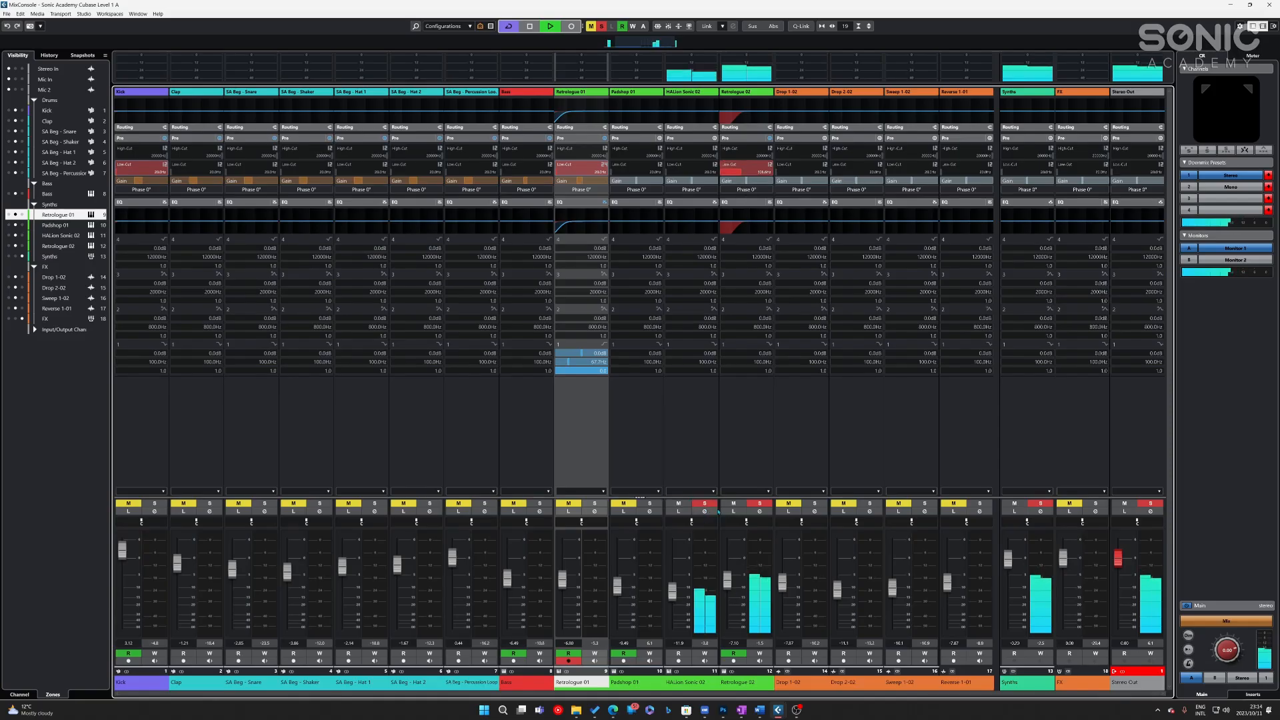
left_click(669, 165)
left_click(614, 165)
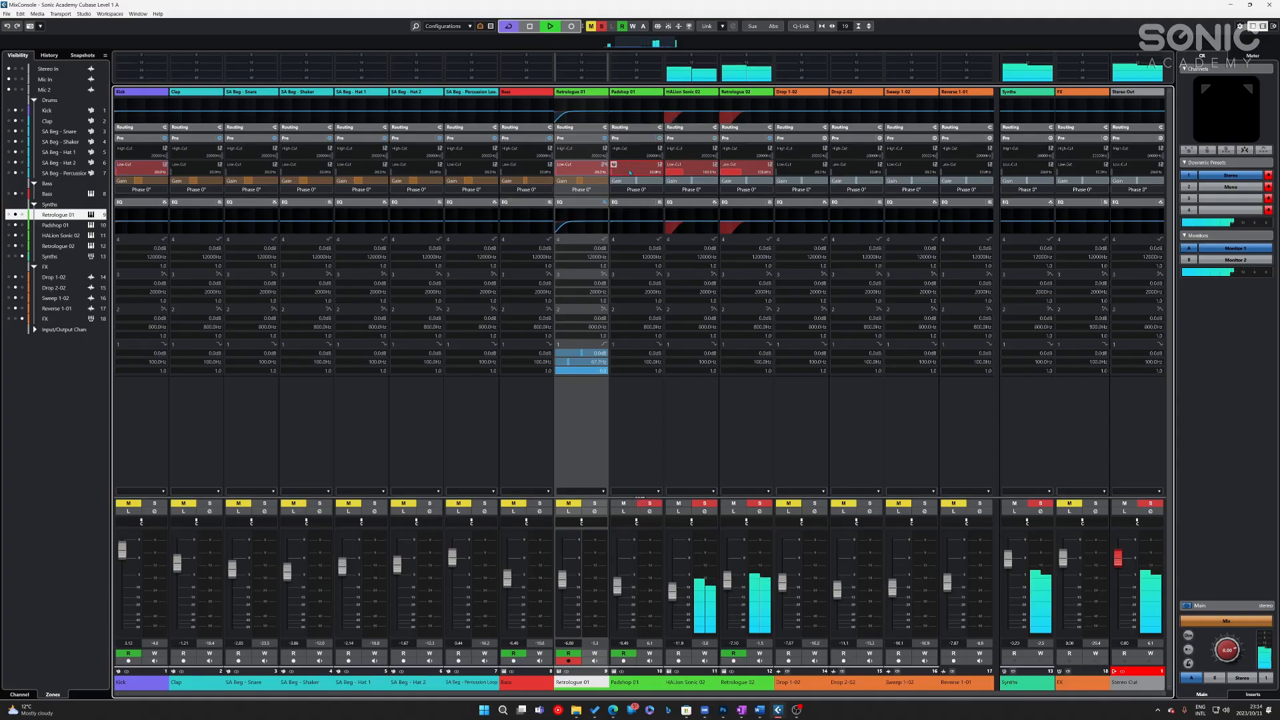
left_click_drag(643, 148, 643, 159)
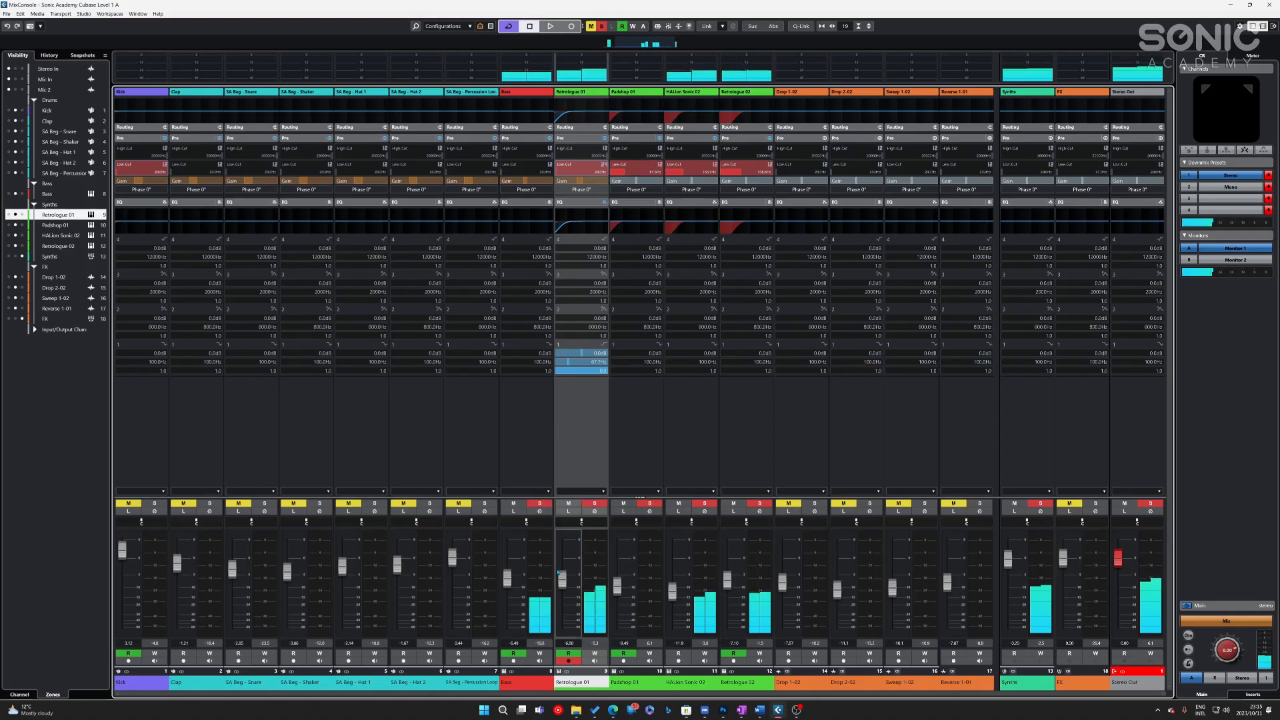
- Select the Bass channel, enable its high-cut filter and lower the cutoff to roll off the high frequencies
left_click(517, 683)
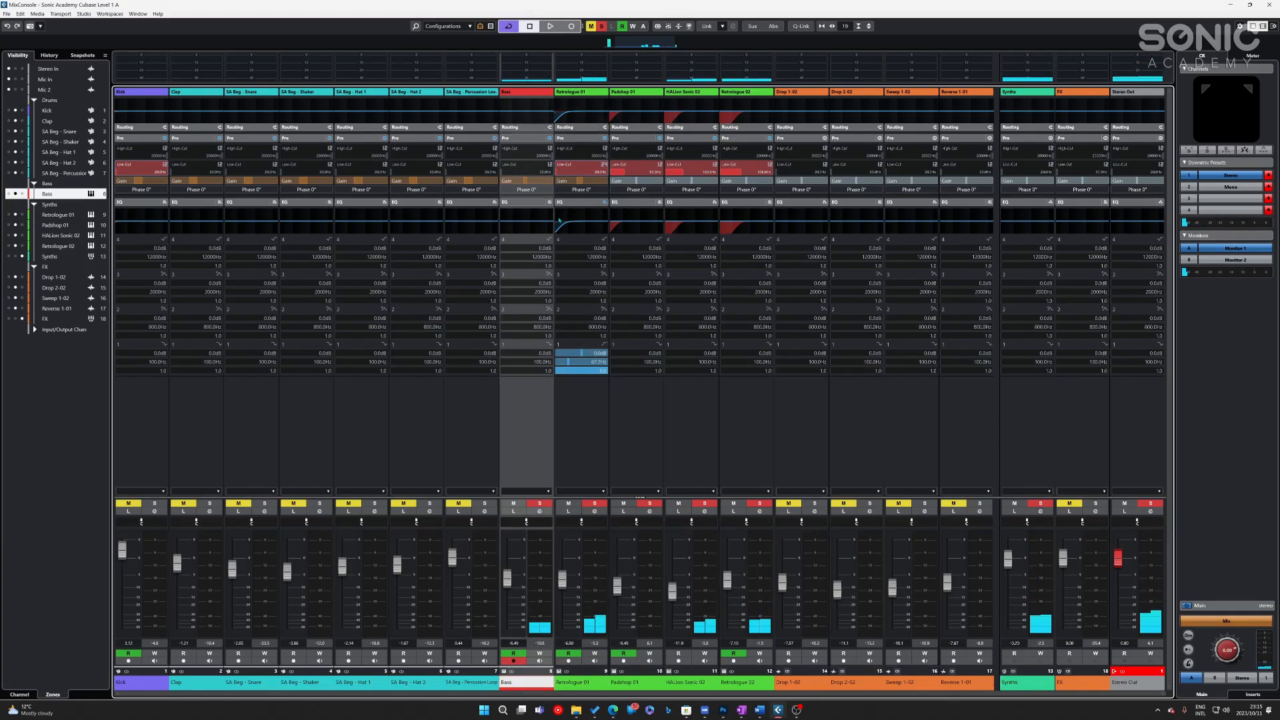
key("space")
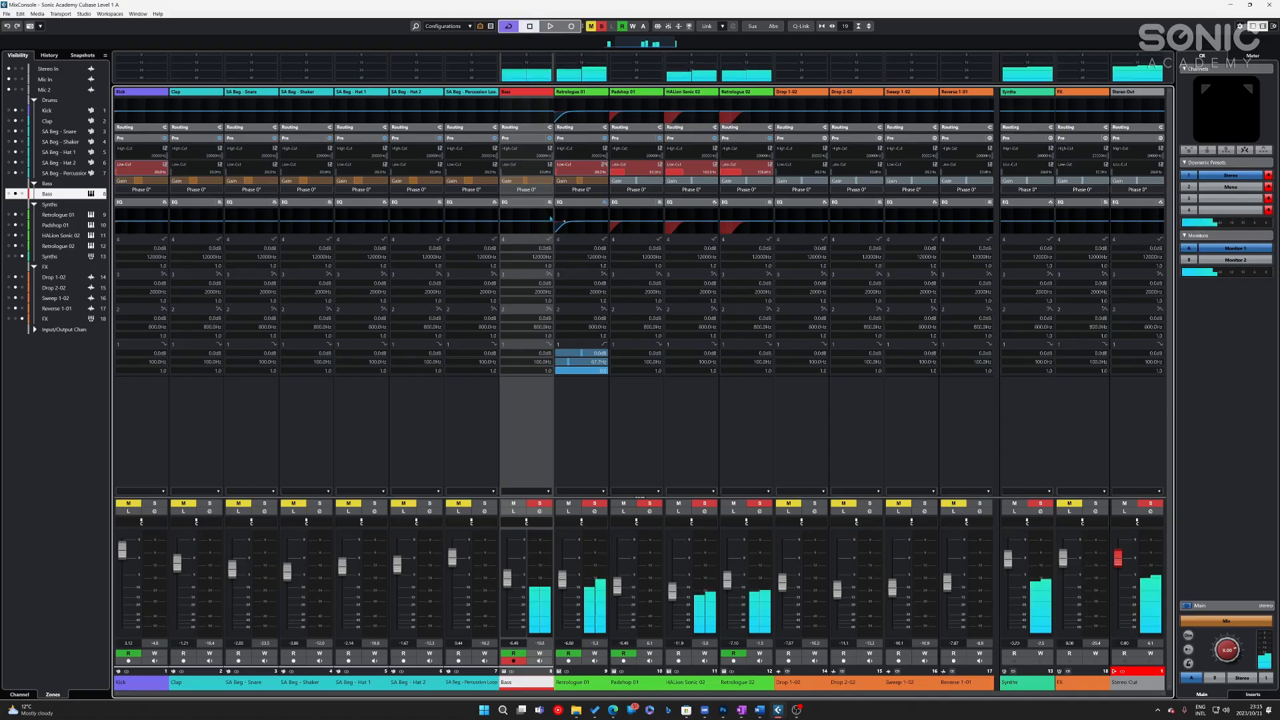
left_click_drag(517, 156, 544, 159)
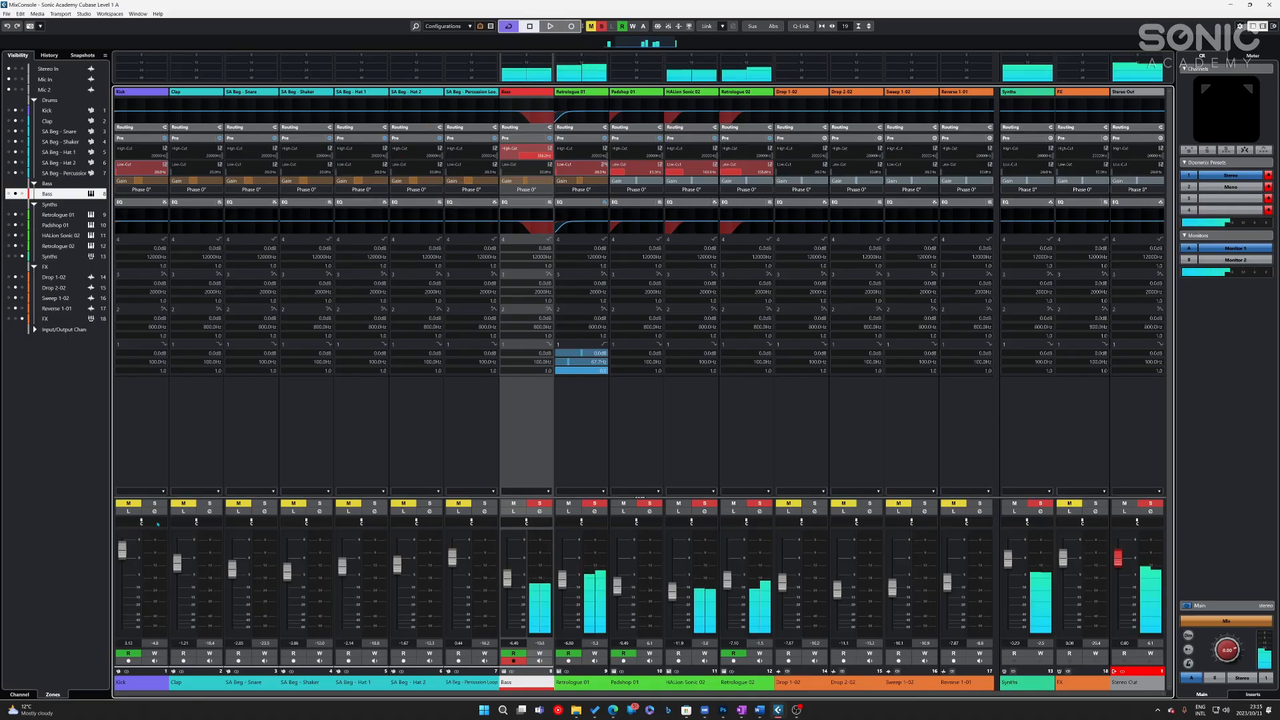
- Solo Clap, Snare, Shaker, Hat 1, Hat 2 and the Percussion Loop together with the bass and synths, and play them back
left_click(210, 504)
left_click(265, 504)
left_click(319, 504)
left_click(375, 504)
left_click(429, 507)
left_click(484, 504)
left_click(430, 504)
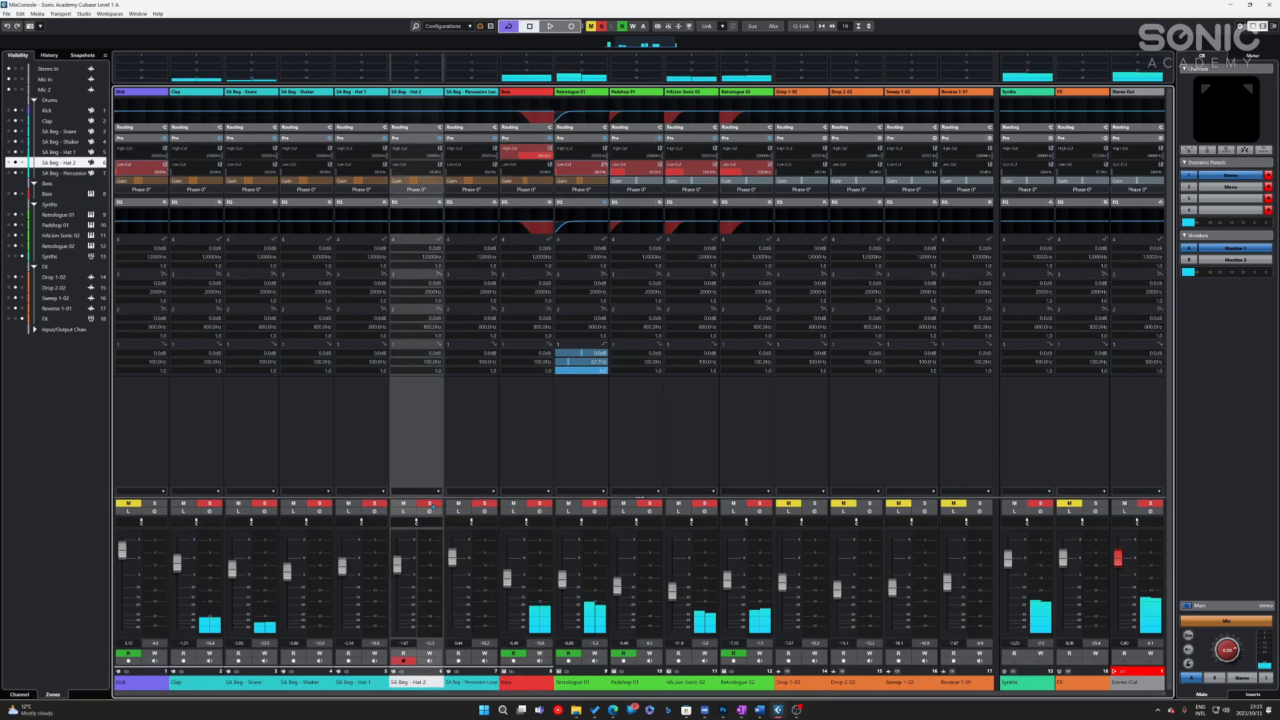
key("space")
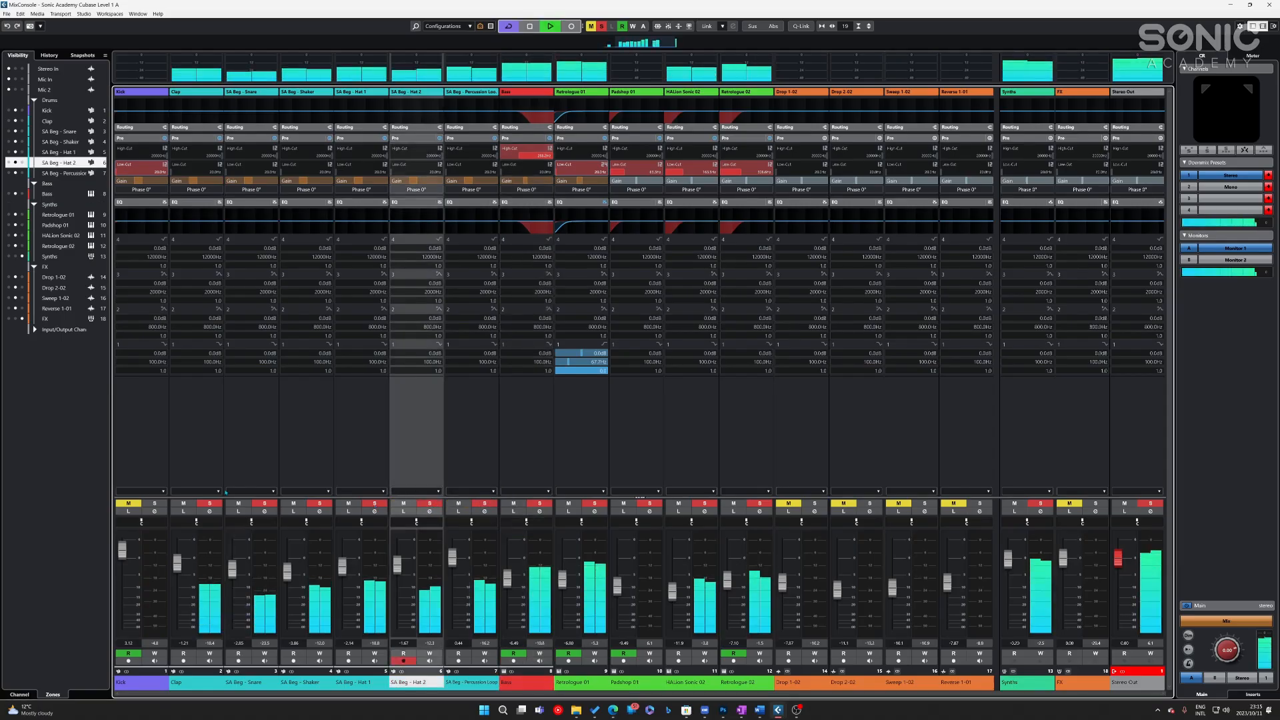
- Clear all solos and play back the full mix
left_click(602, 27)
key("space")
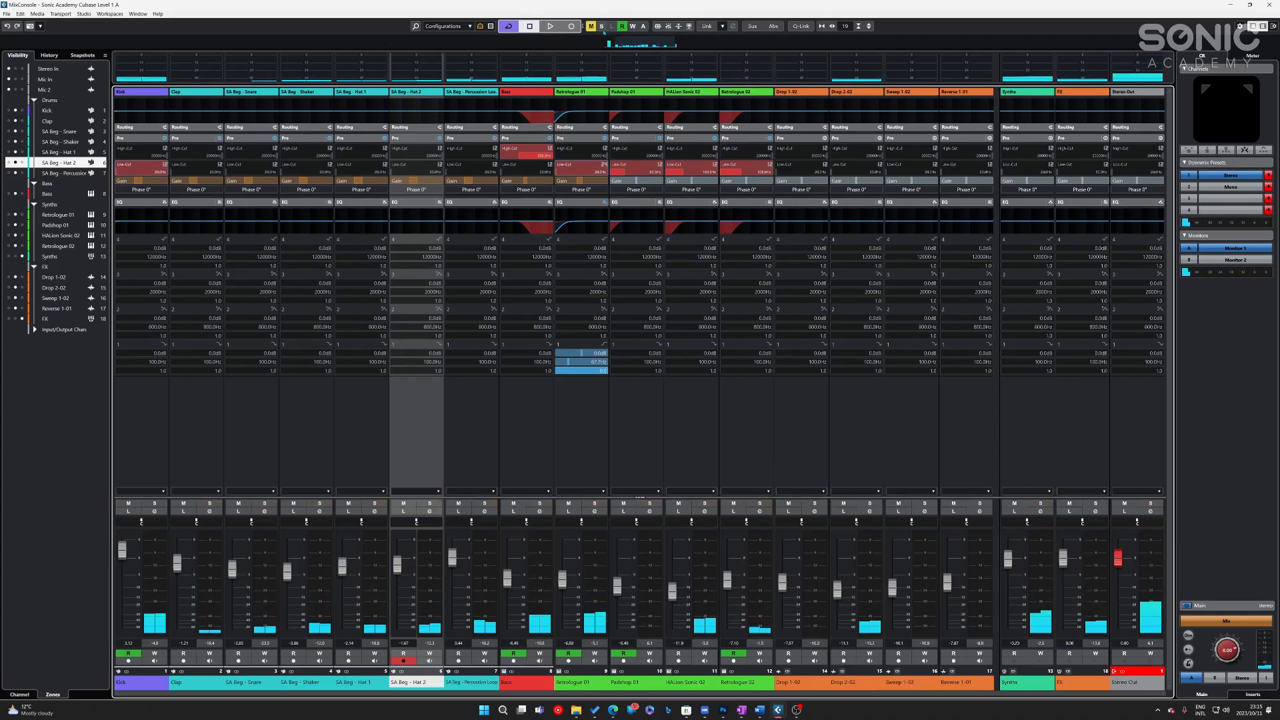
key("space")
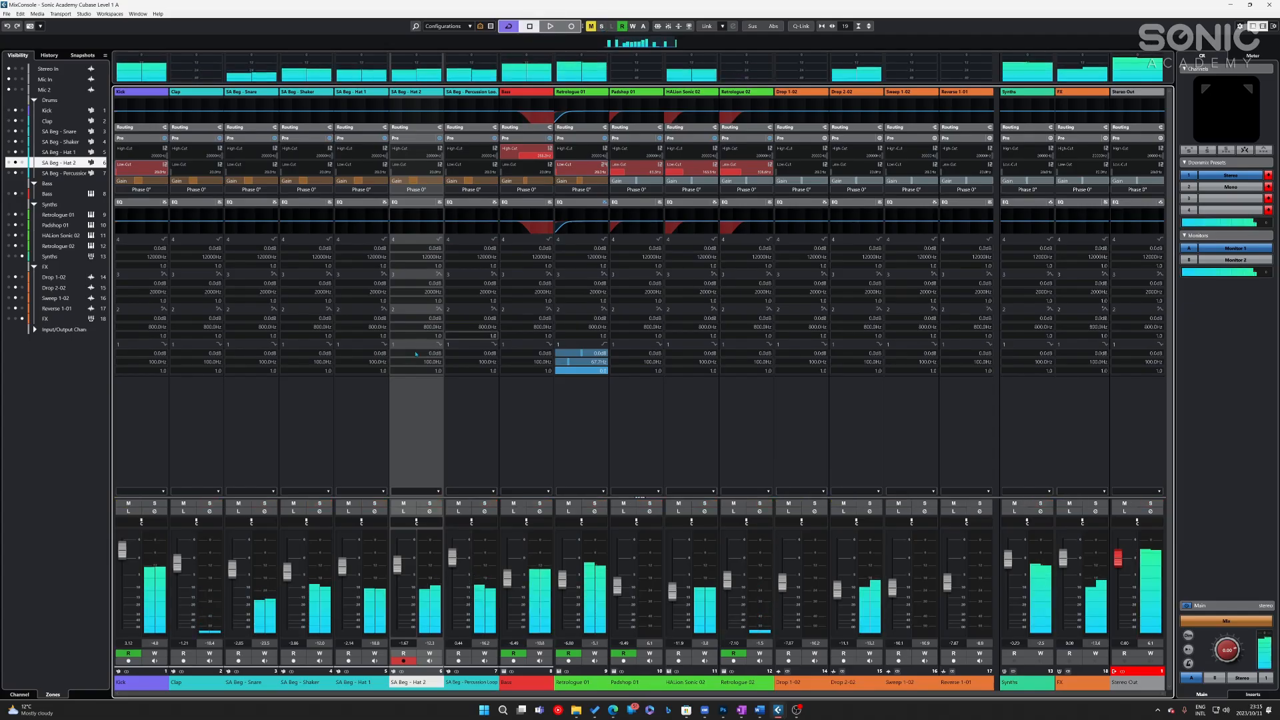
- Solo only the drum channels: Kick, Clap, Snare, Shaker, Hat 1, Hat 2 and the Percussion Loop
left_click(210, 505)
left_click(264, 505)
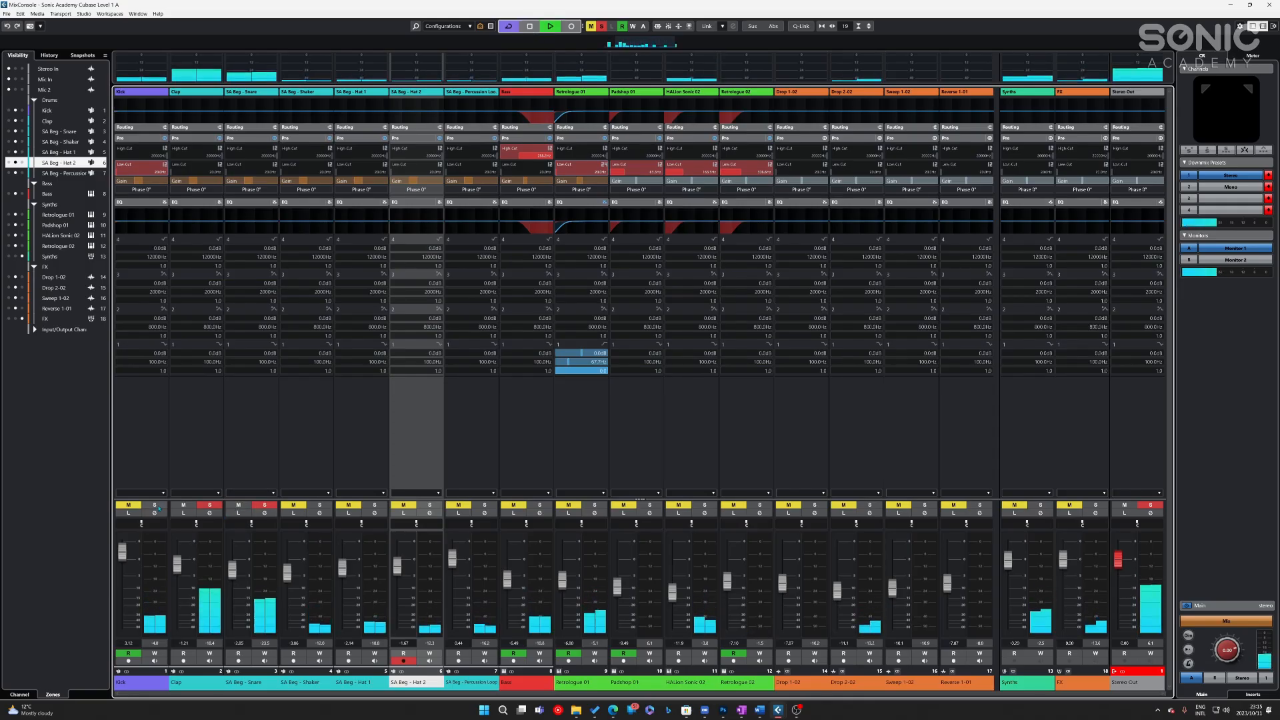
left_click(155, 504)
left_click(319, 504)
left_click(375, 504)
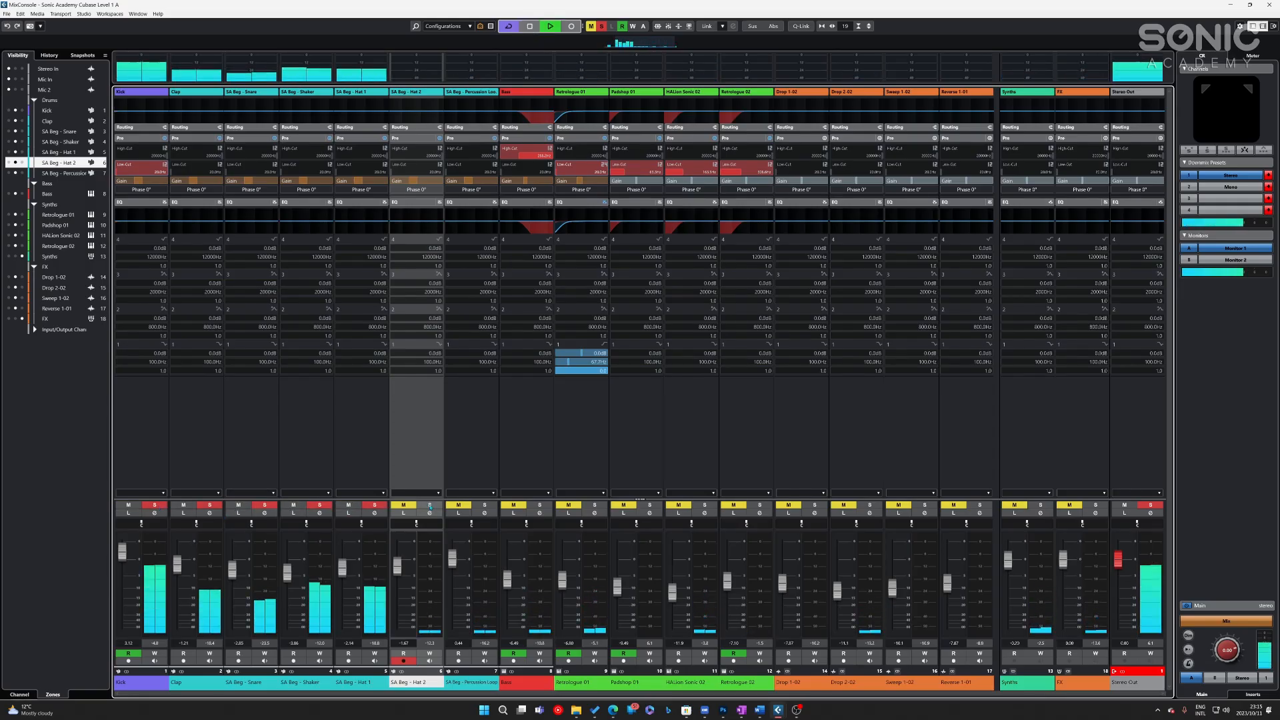
left_click(429, 505)
key("space")
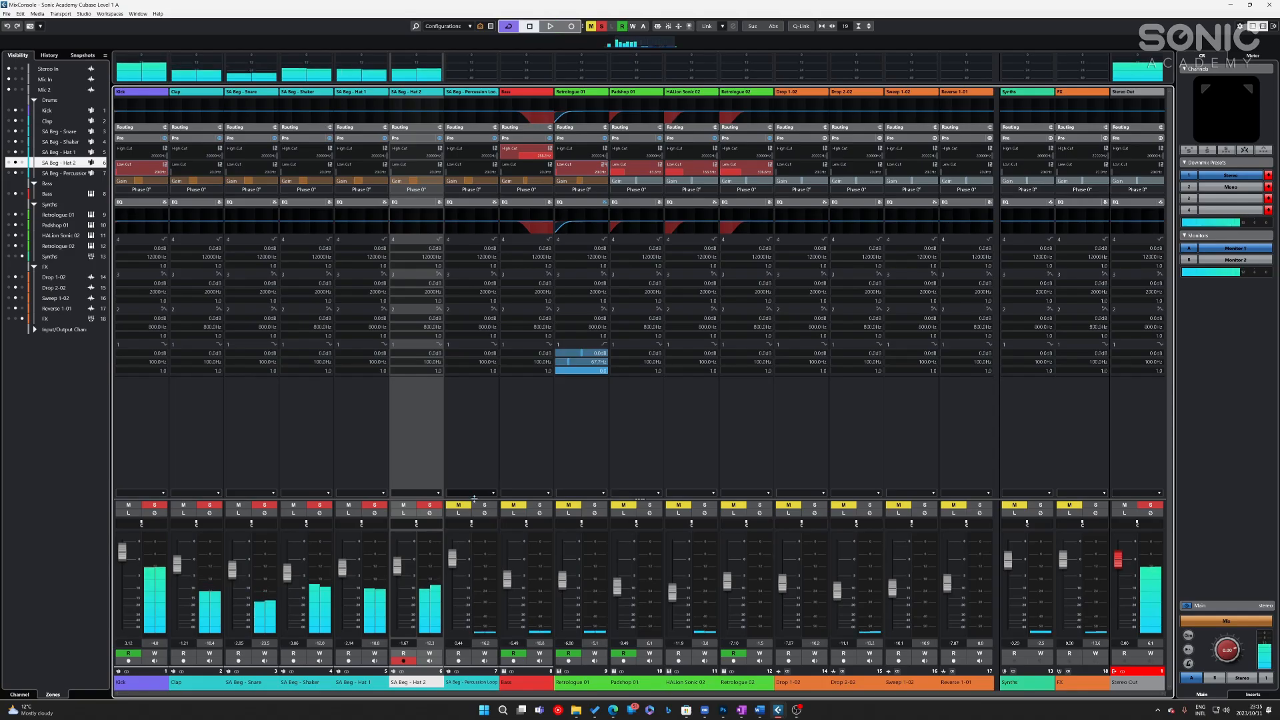
left_click(485, 504)
- Select the Hat 1 channel, enable its low-cut filter, raise the cutoff and listen to it with the drums
left_click(360, 433)
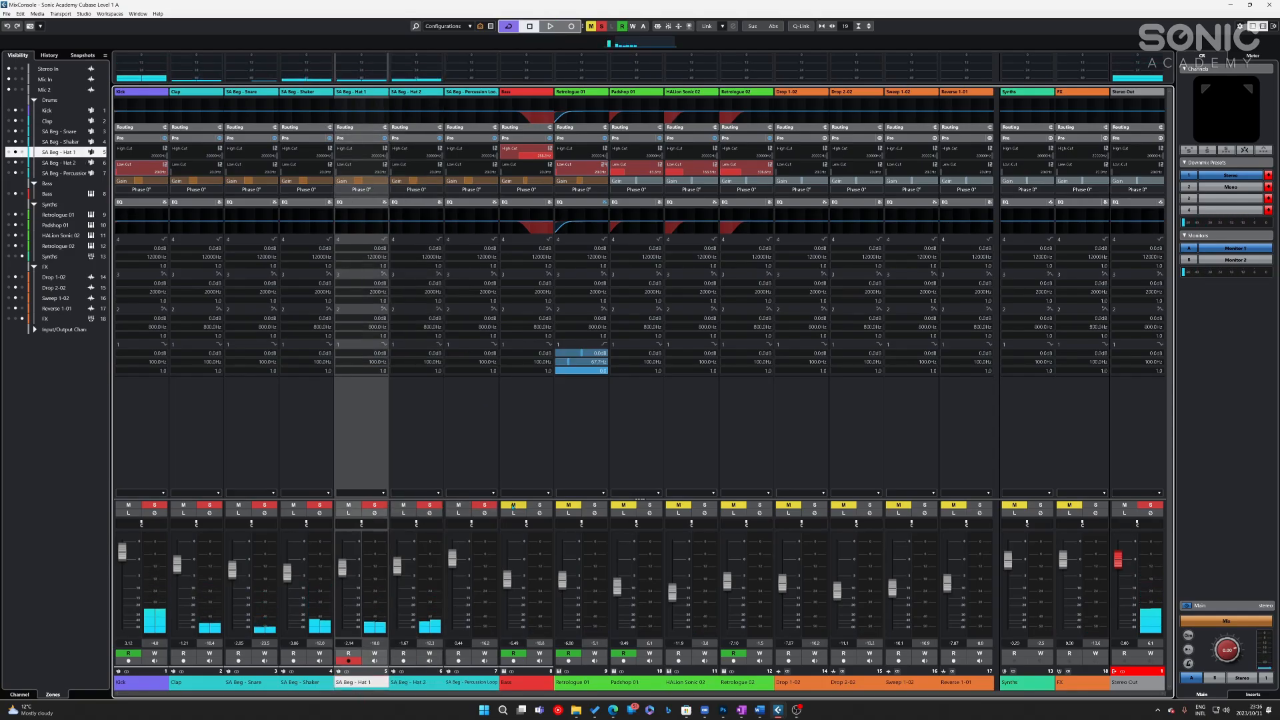
left_click(339, 148)
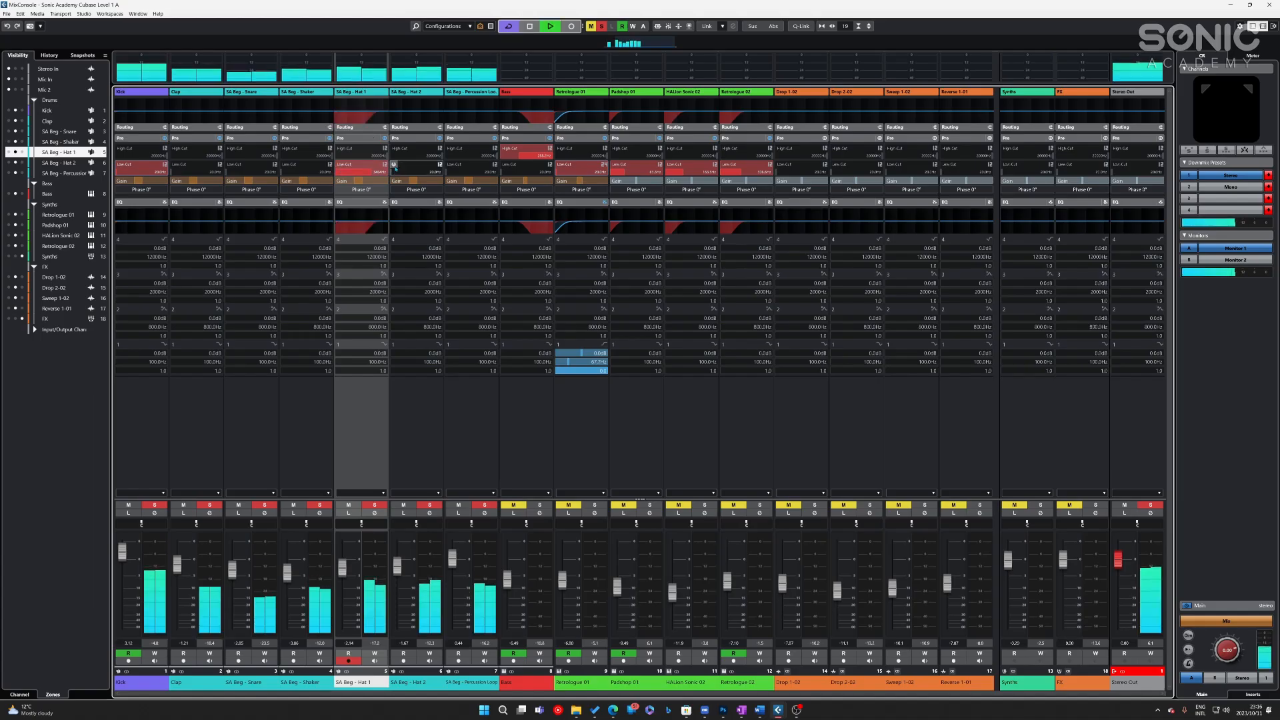
key("space")
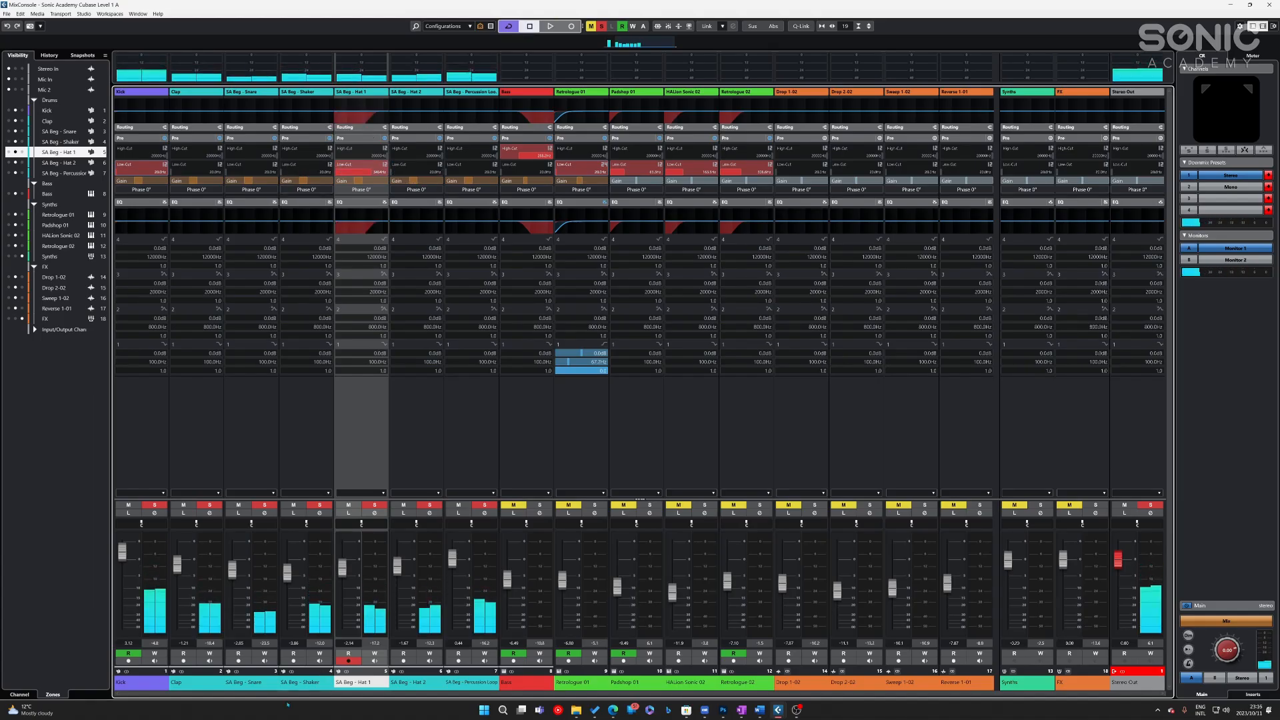
- Select Shaker, Hat 1 and Hat 2, link them with Q-Link, enable their low-cut filters and reset and raise the frequency together
left_click(306, 690)
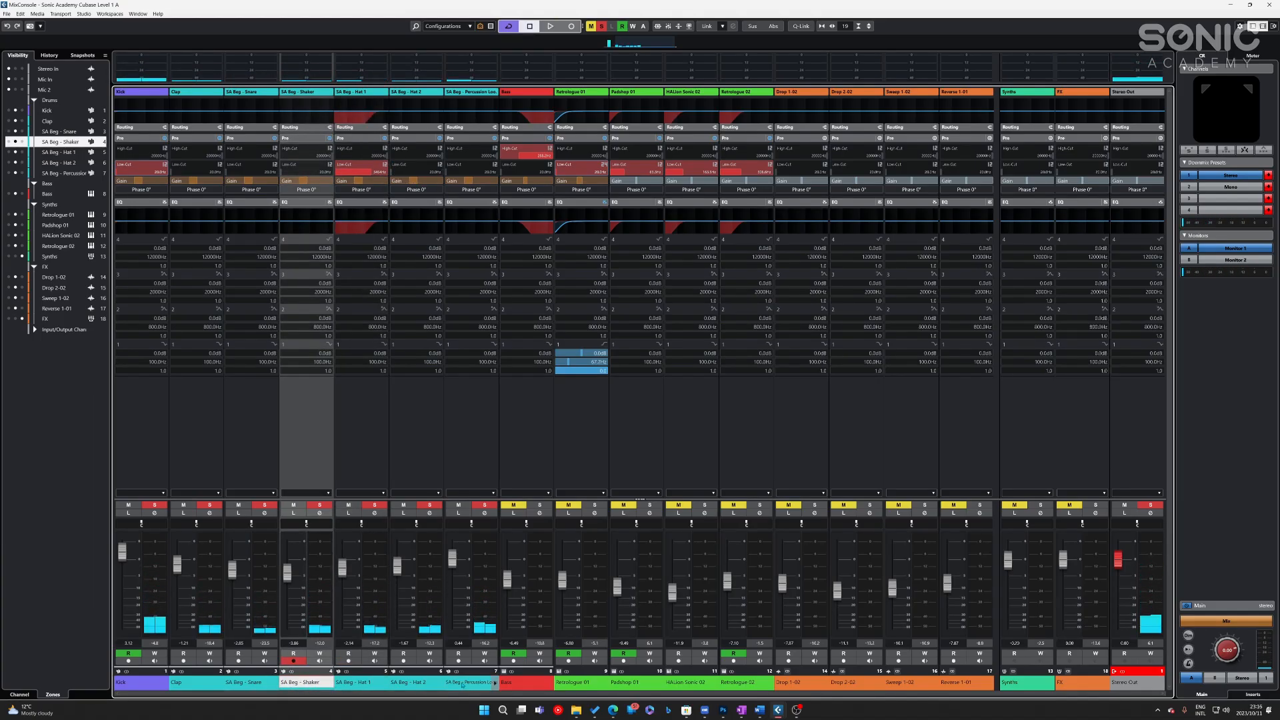
left_click(418, 684, "shift")
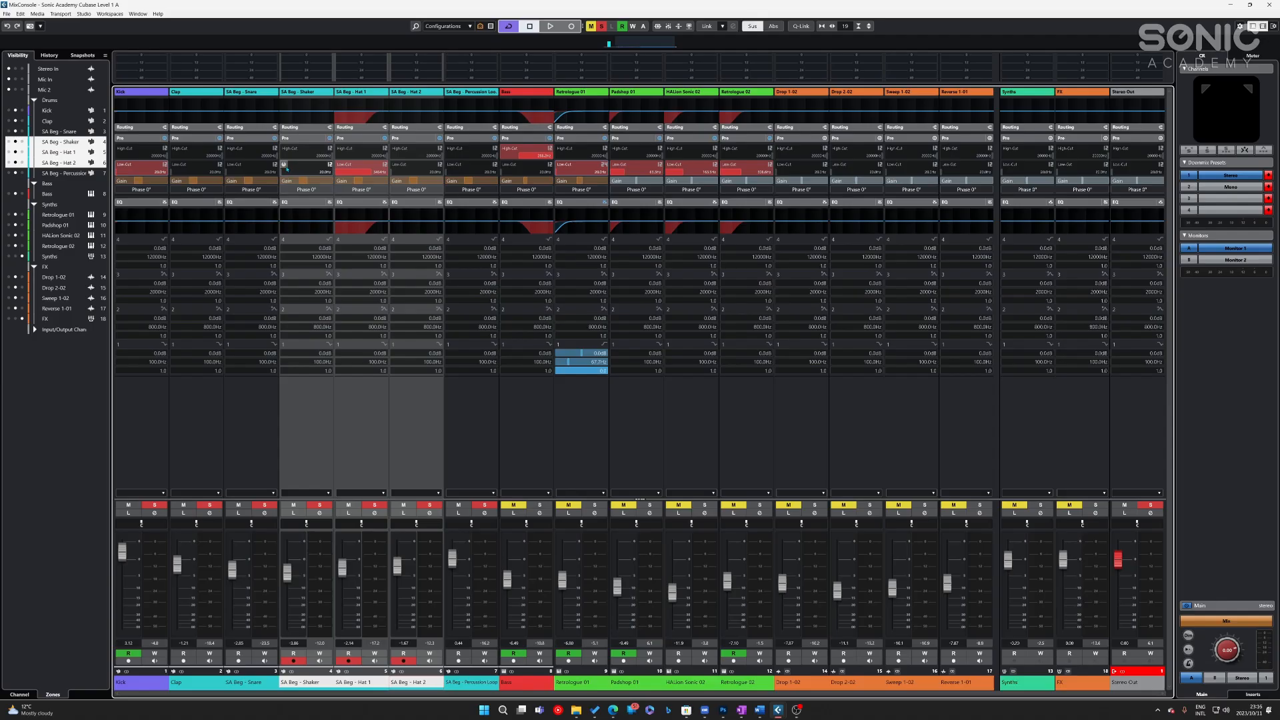
left_click(285, 164, "alt+shift")
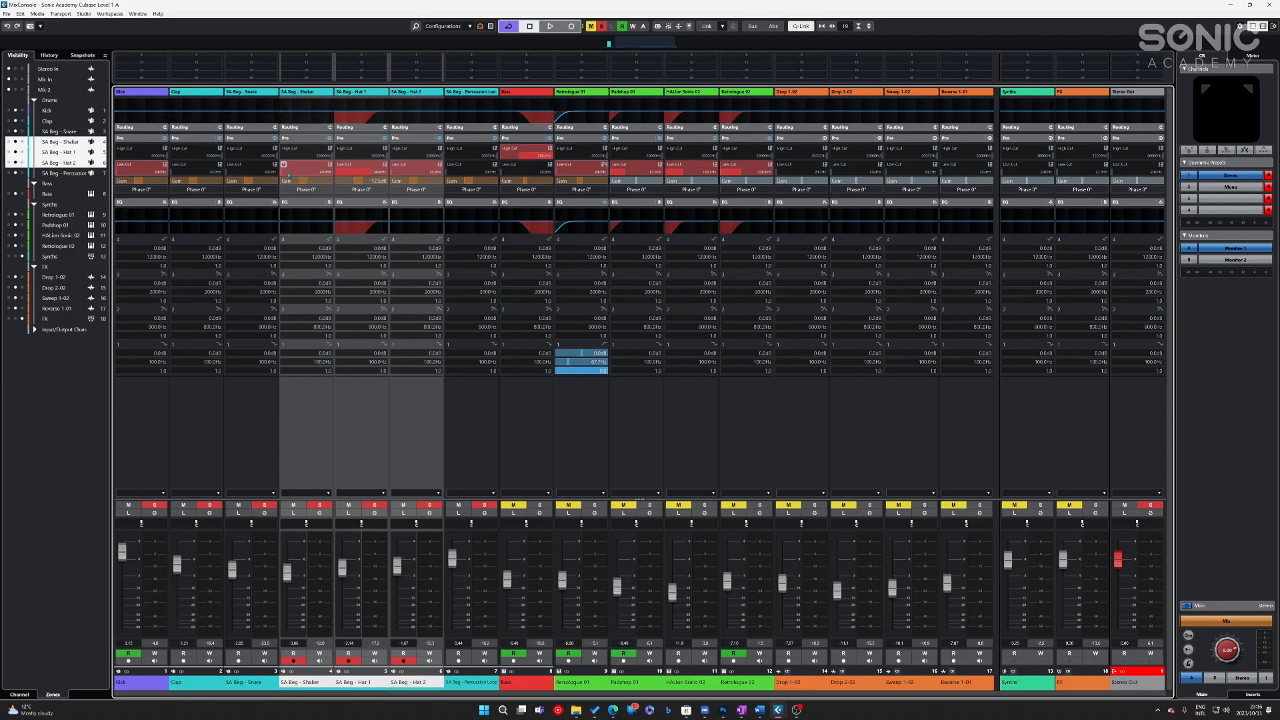
left_click(300, 172, "ctrl")
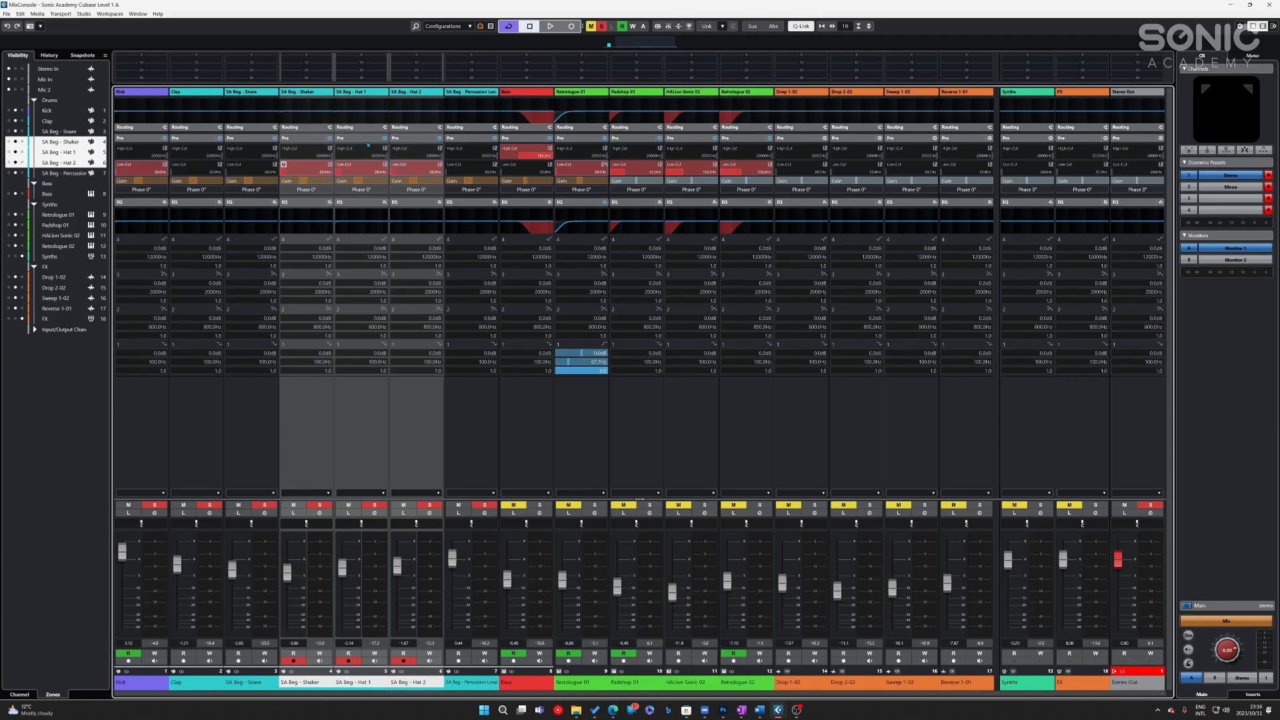
left_click_drag(356, 3, 437, 23)
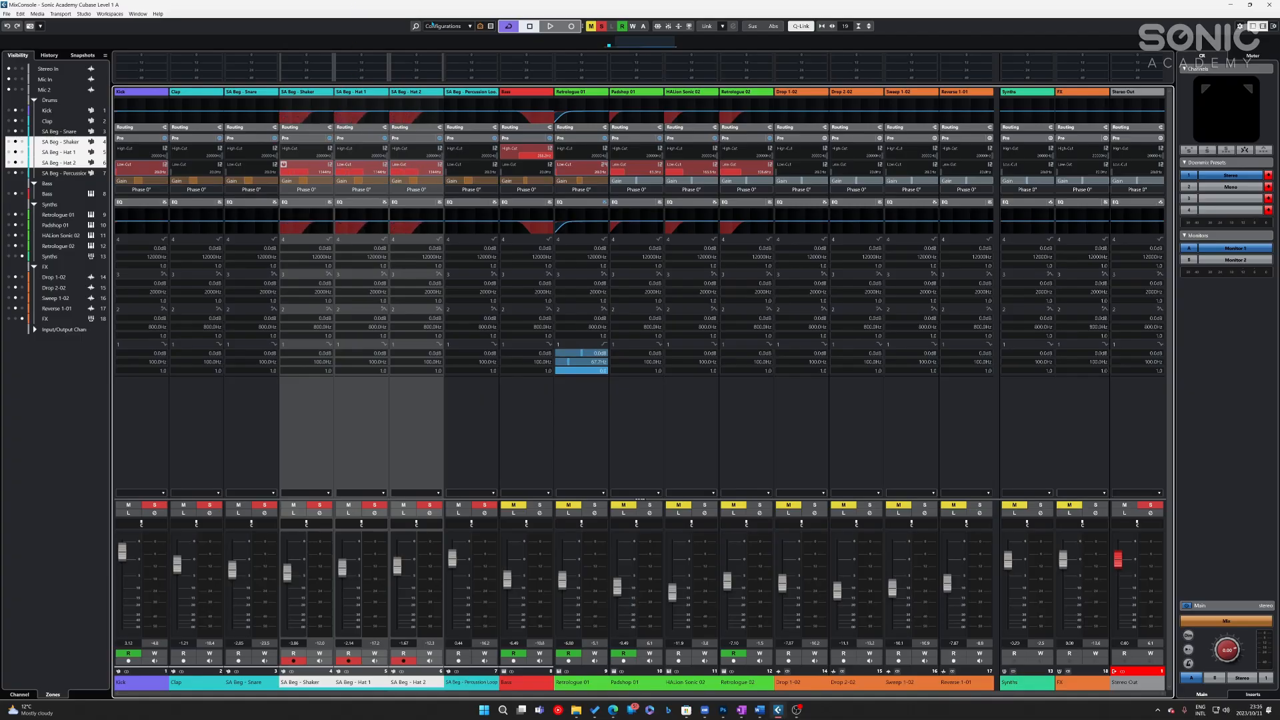
- Fine-tune the shared low-cut frequency of Shaker, Hat 1 and Hat 2 while the drums play
key("space")
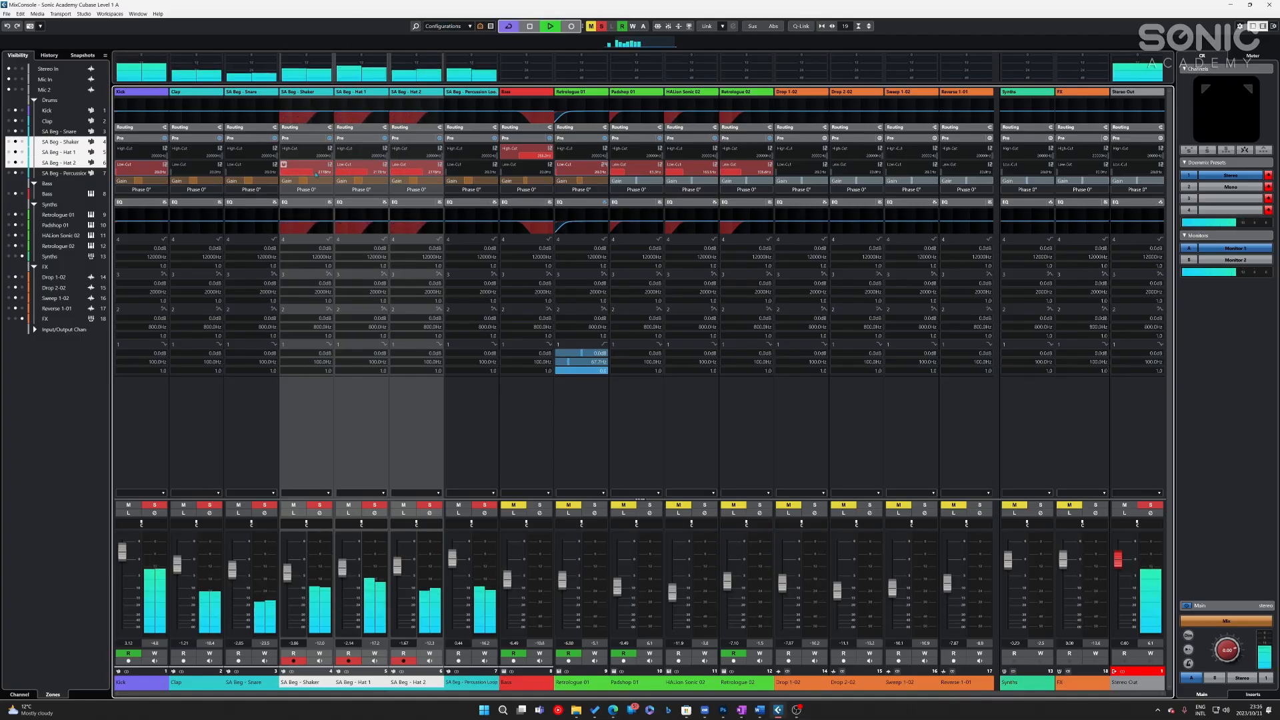
left_click_drag(314, 172, 320, 172)
left_click_drag(363, 116, 369, 68)
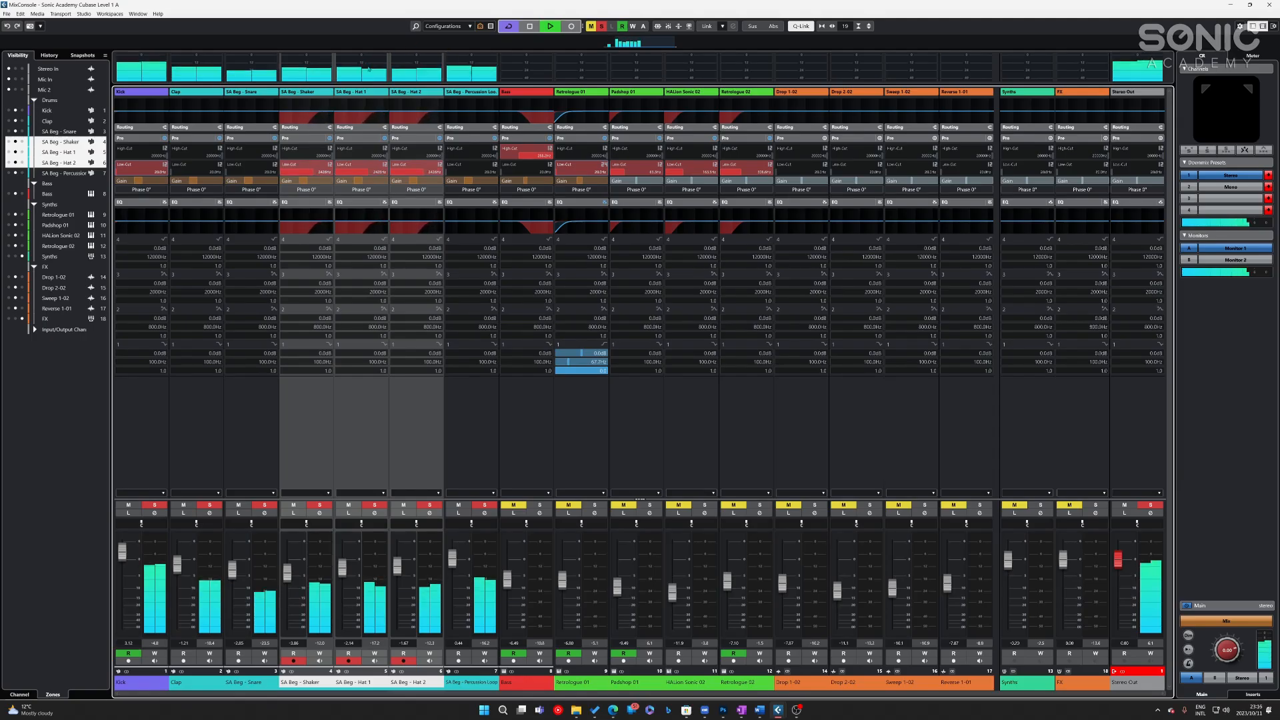
- Enable a gentle low cut on the Percussion Loop channel and adjust its fader while the drums play
key("space")
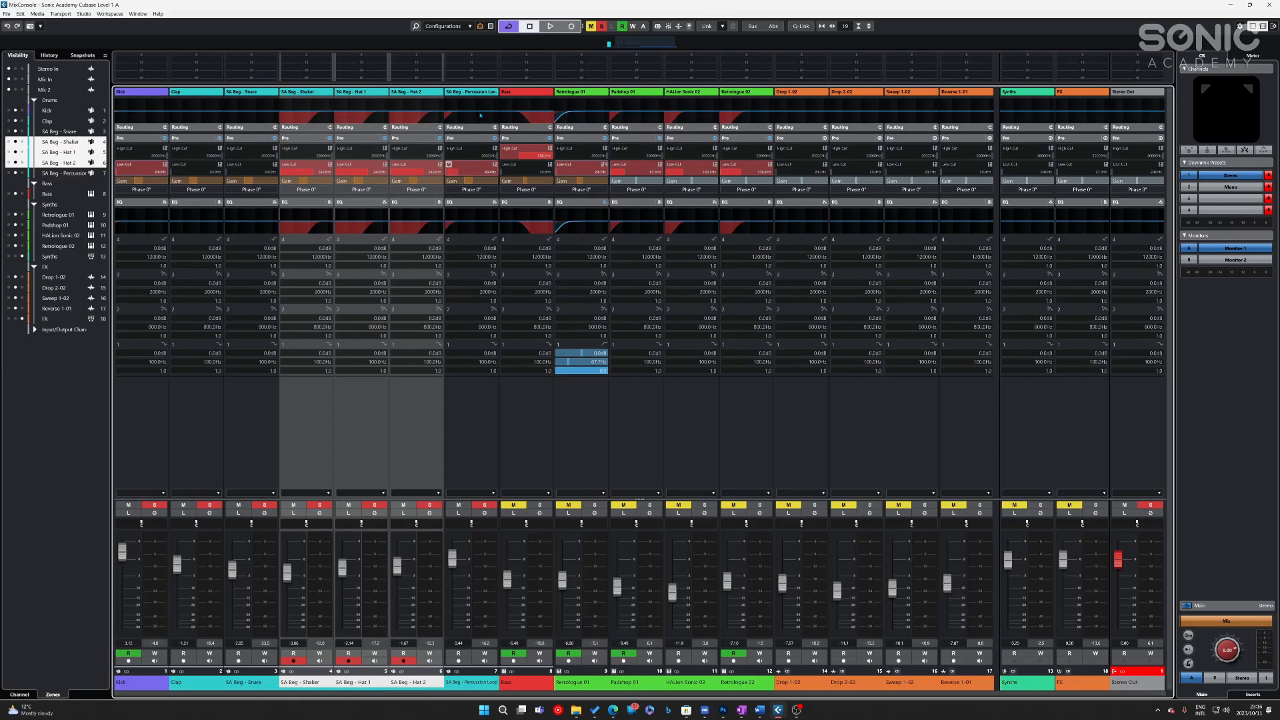
key("space")
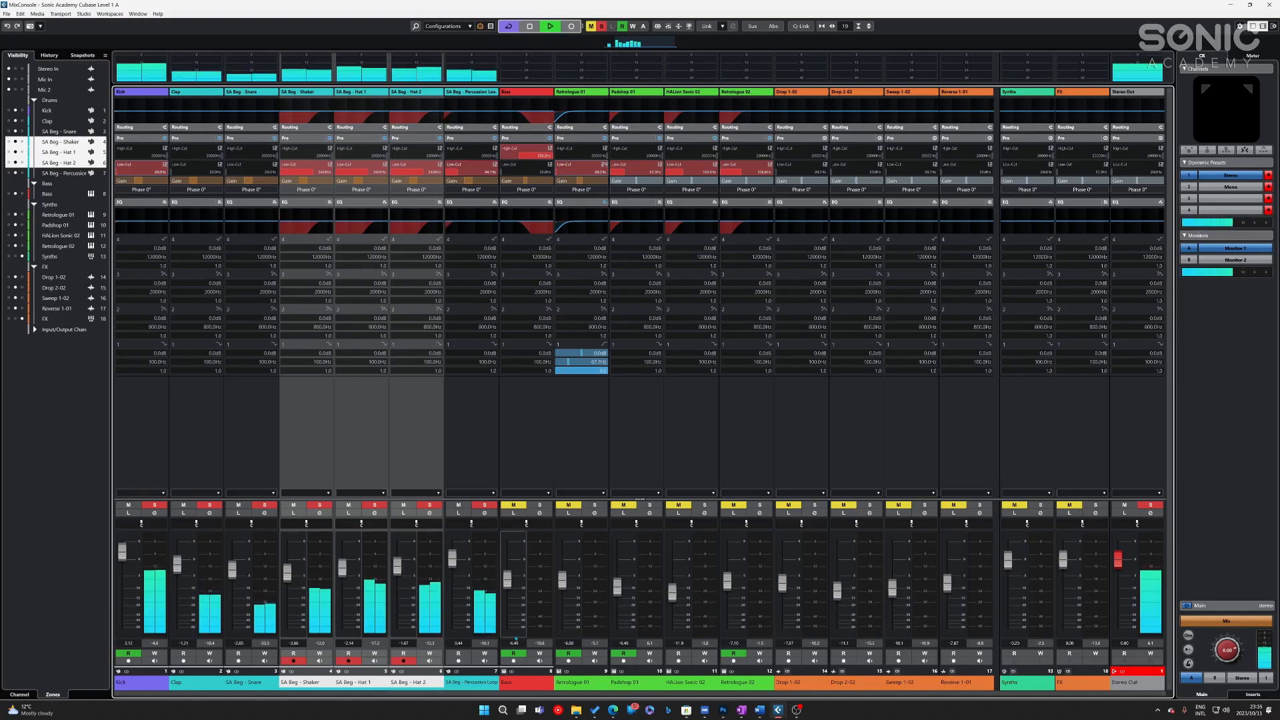
left_click_drag(453, 545, 452, 560)
- Remove Hat 2, Hat 1 and Shaker from the solo and readjust the Percussion Loop fader
left_click(424, 506)
left_click(374, 505)
left_click(320, 505)
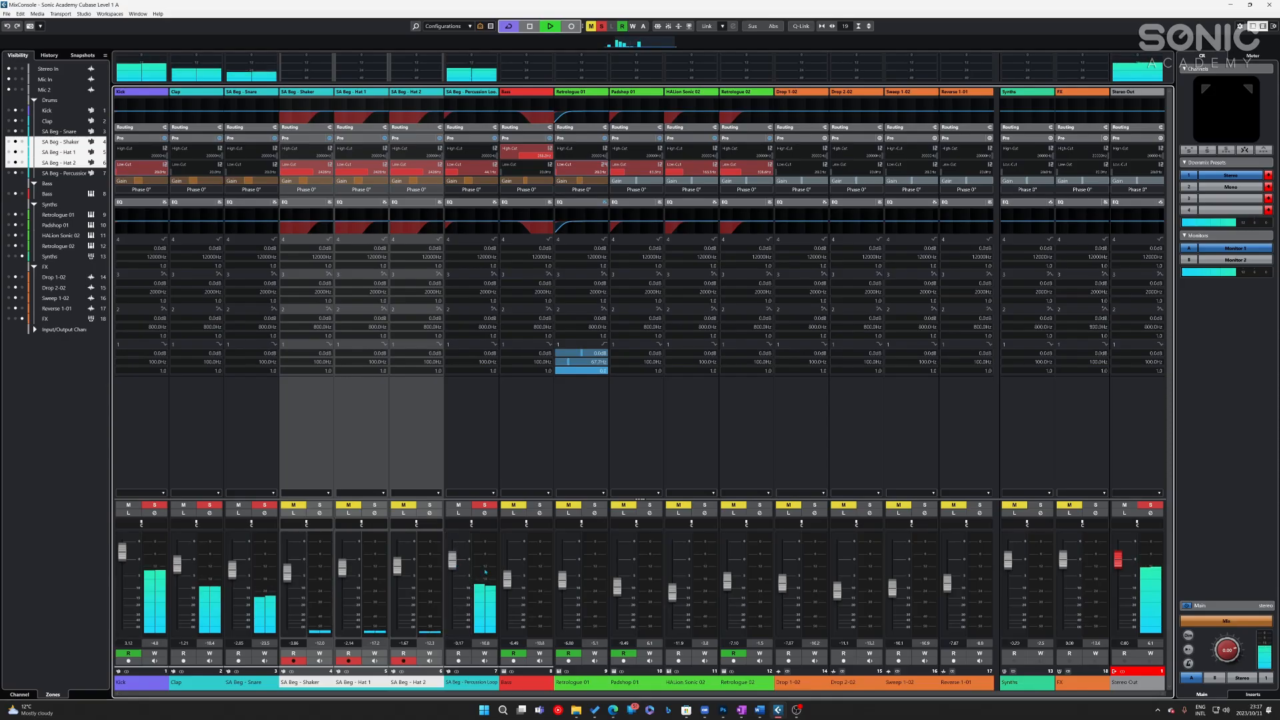
left_click_drag(451, 565, 451, 562)
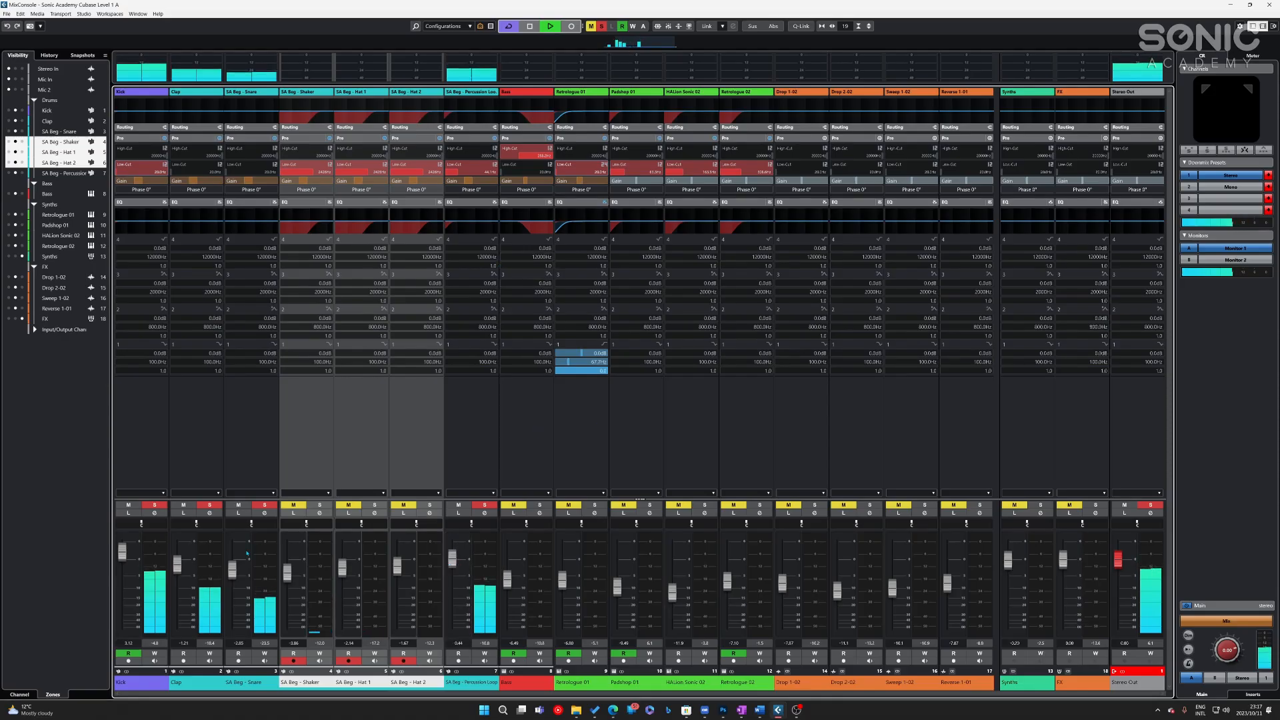
left_click(155, 513)
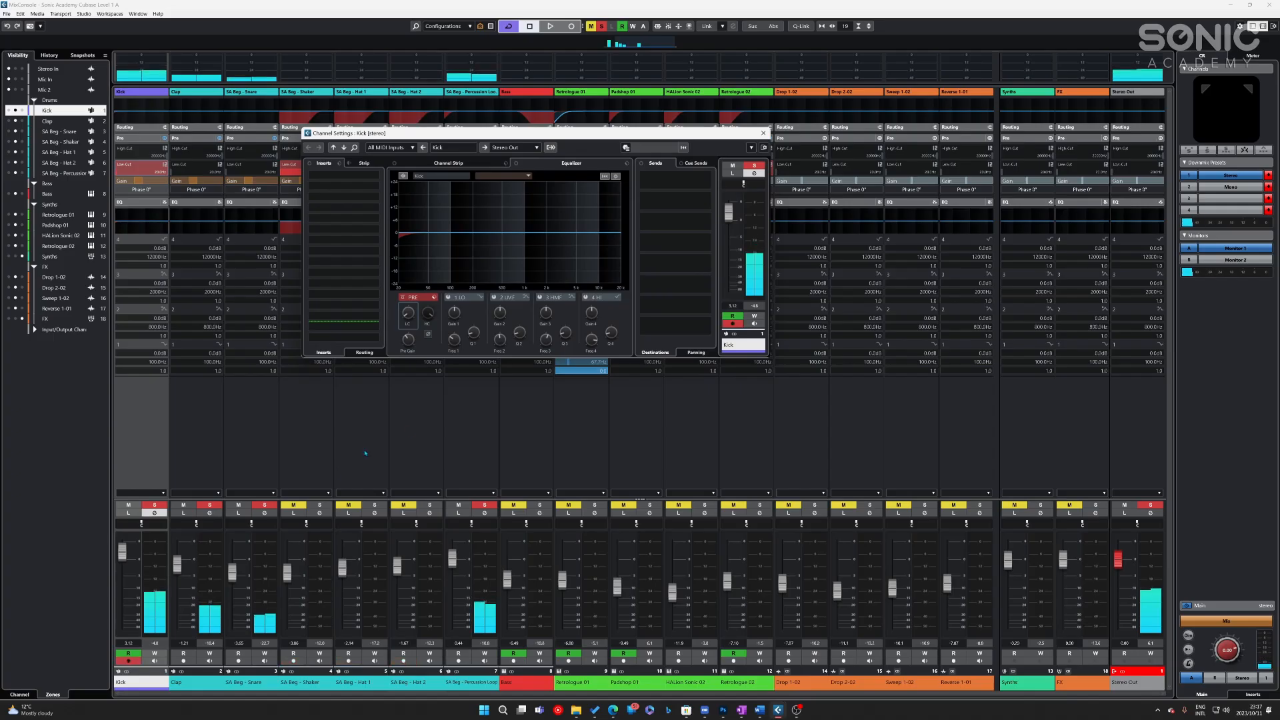
left_click(448, 299)
left_click_drag(455, 311, 461, 308)
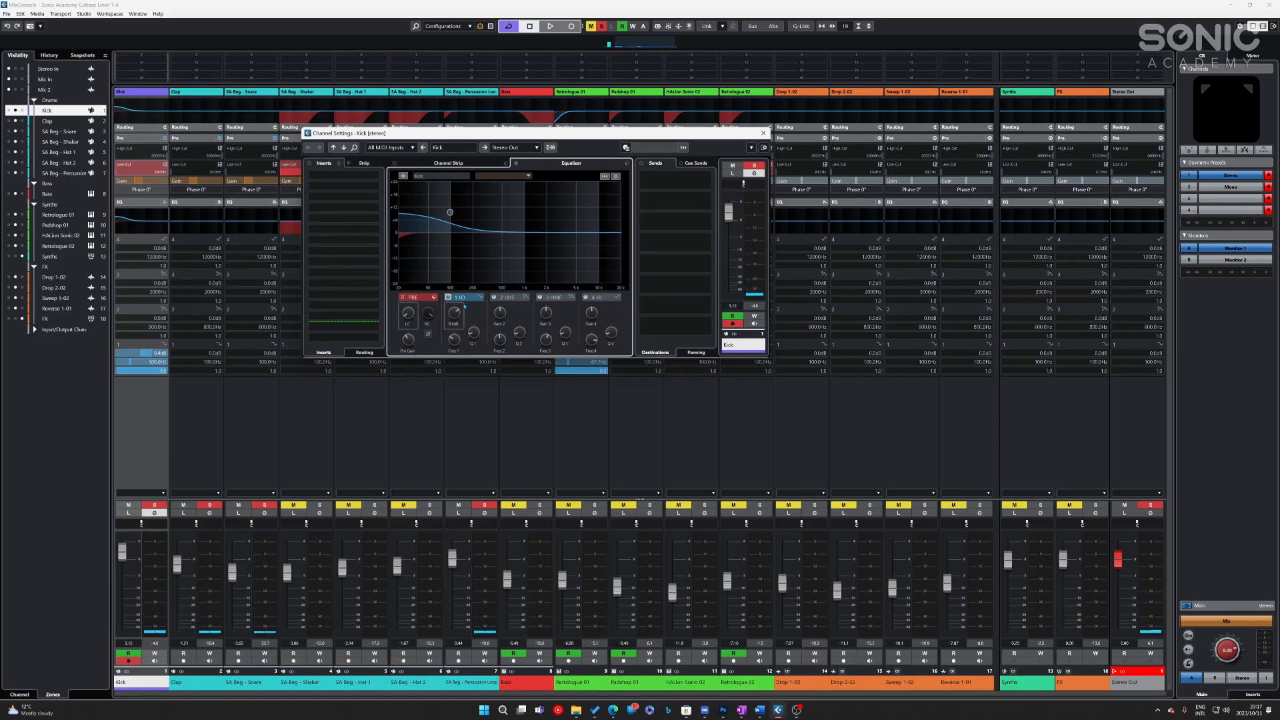
key("space")
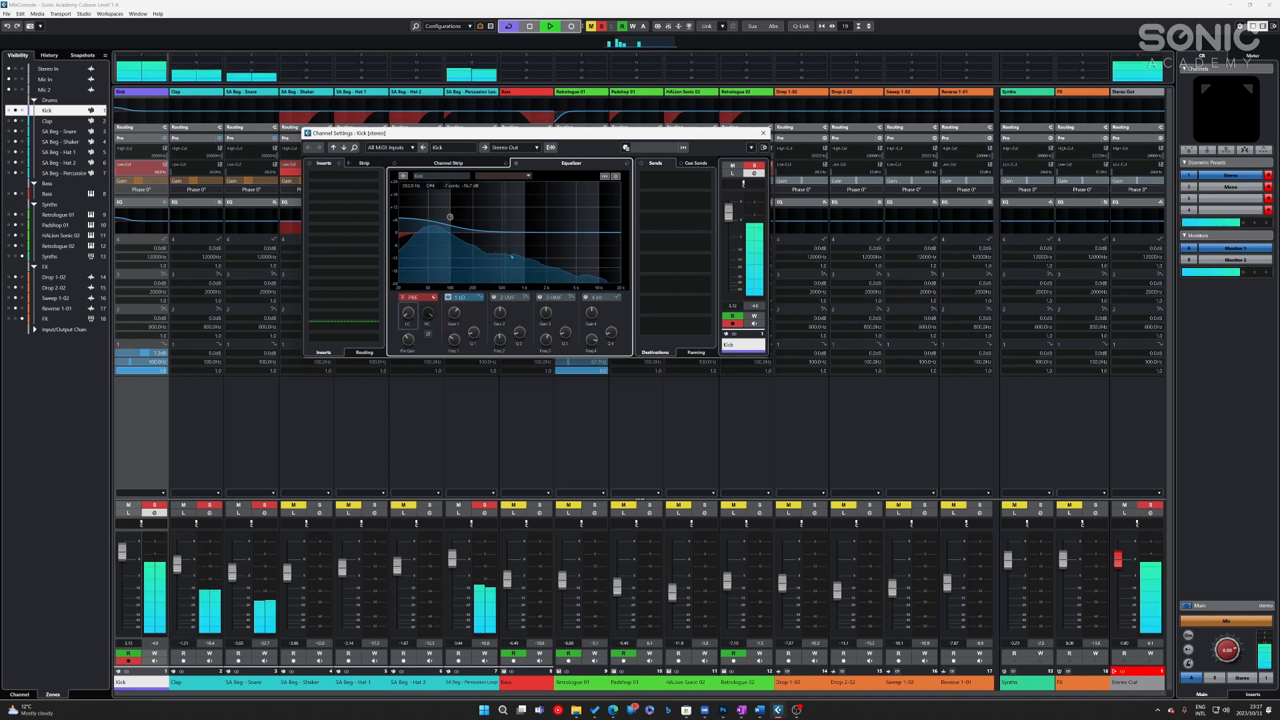
left_click_drag(454, 340, 454, 319)
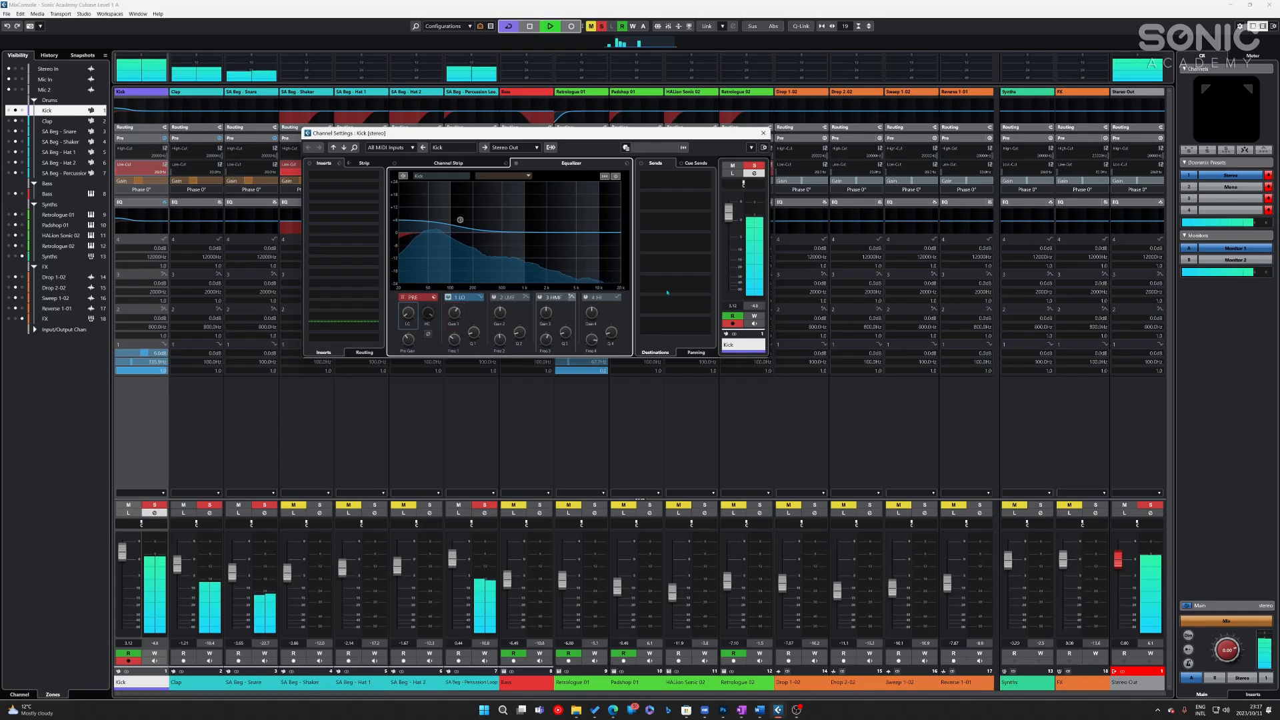
- Take the Kick out of solo, close its channel settings and deactivate all remaining solos
left_click(754, 165)
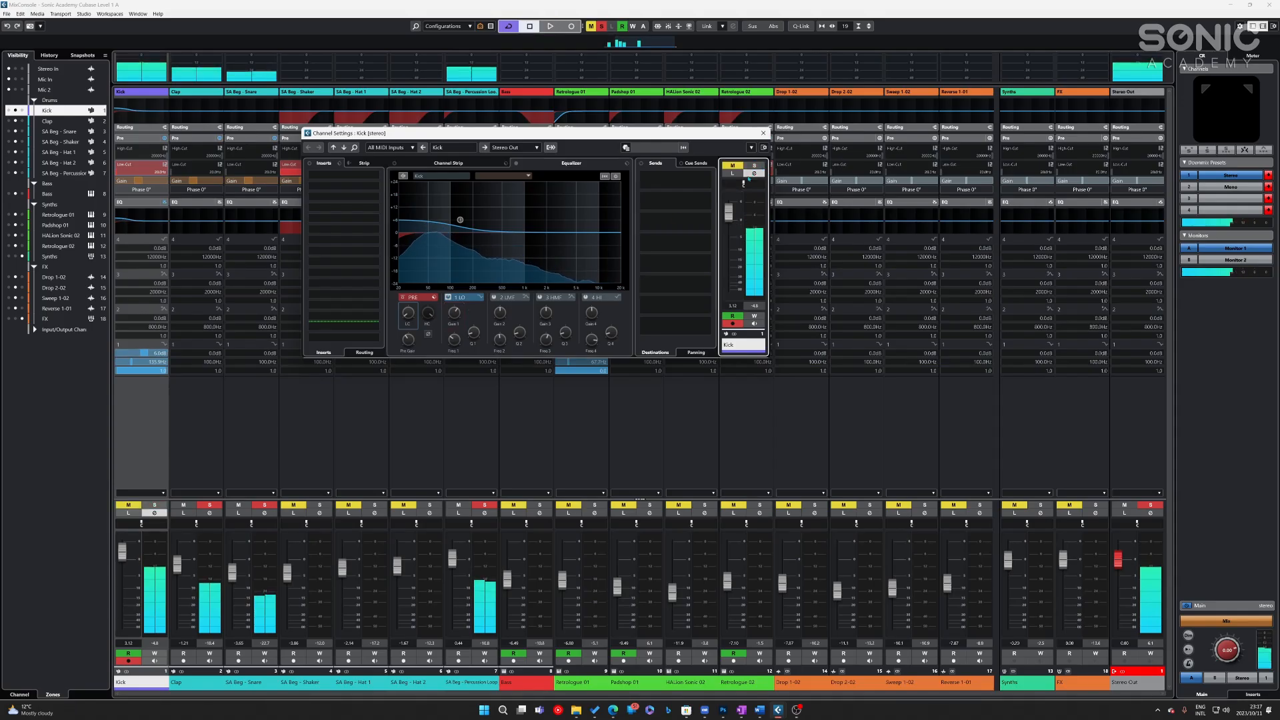
left_click(763, 133)
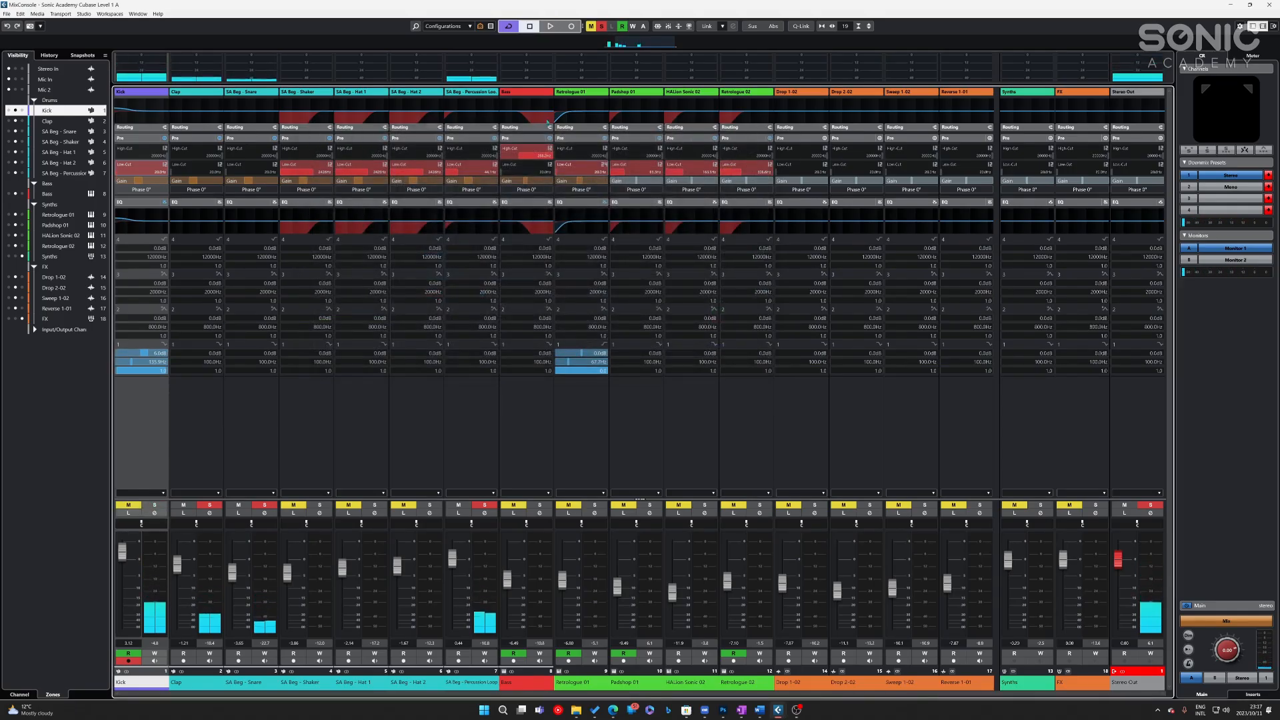
left_click(602, 26)
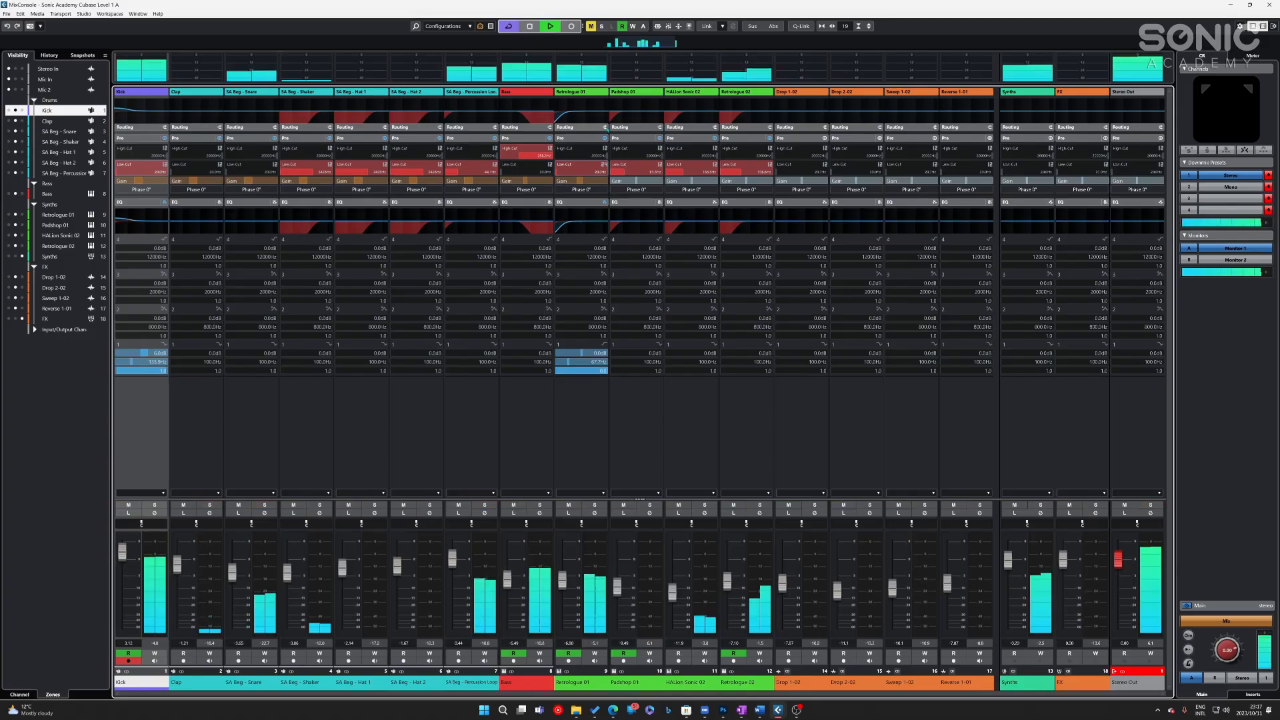
- Play the full mix from the start of the Break 2 section and check the channel levels in the MixConsole
key("F3")
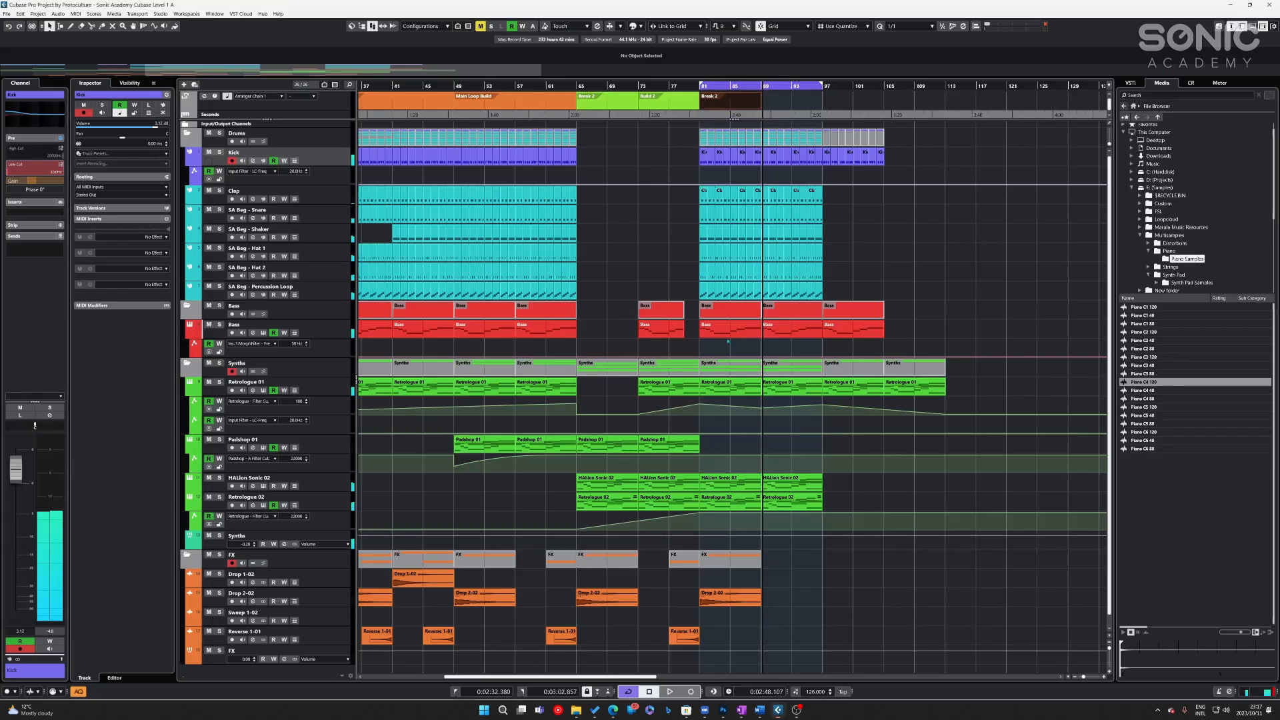
left_click(696, 85)
key("space")
key("F3")
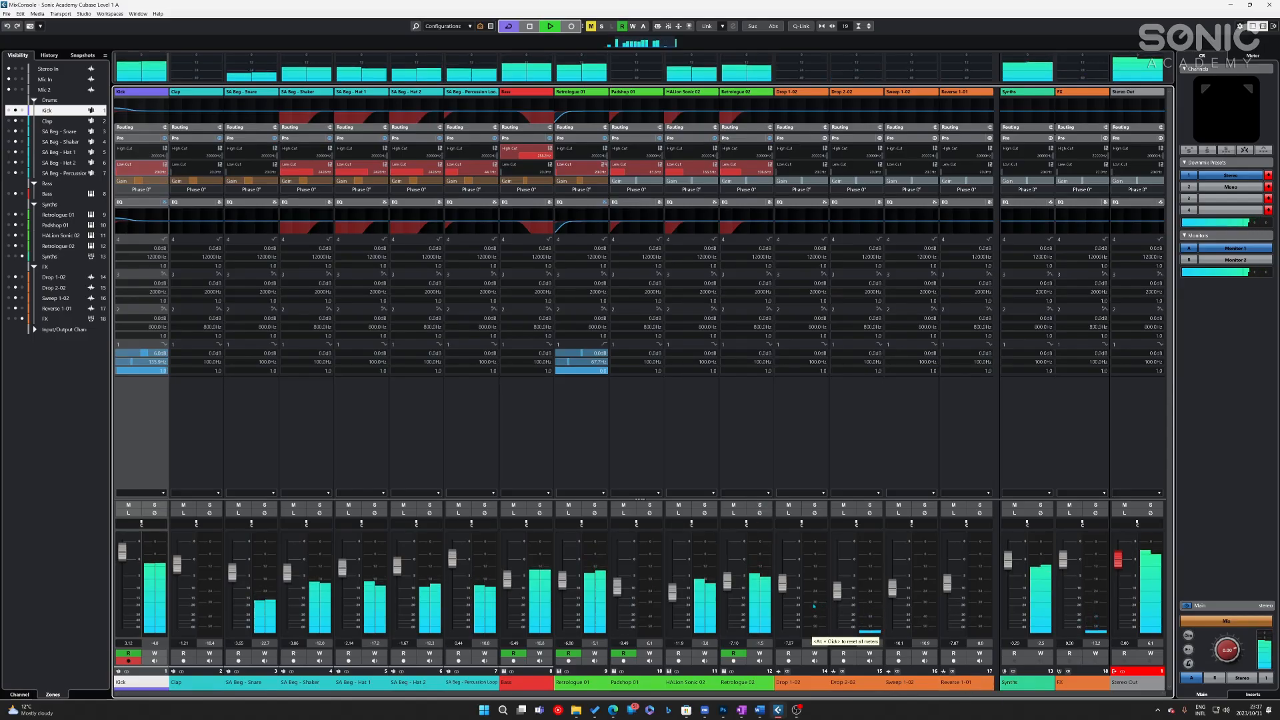
key("space")
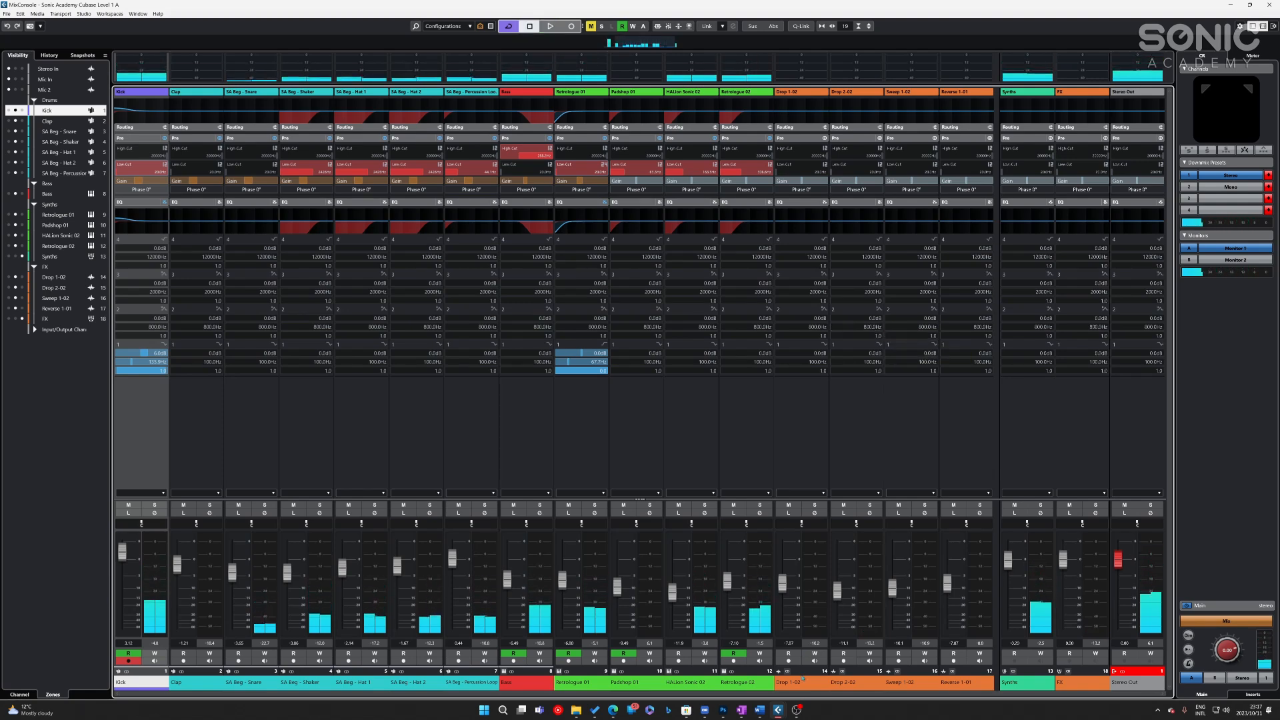
- Select the FX channels Drop 1-02 through Reverse 1-01, enable their low-cut filters with Q-Link and raise the frequency together during playback
left_click(797, 682)
left_click(960, 682, "shift")
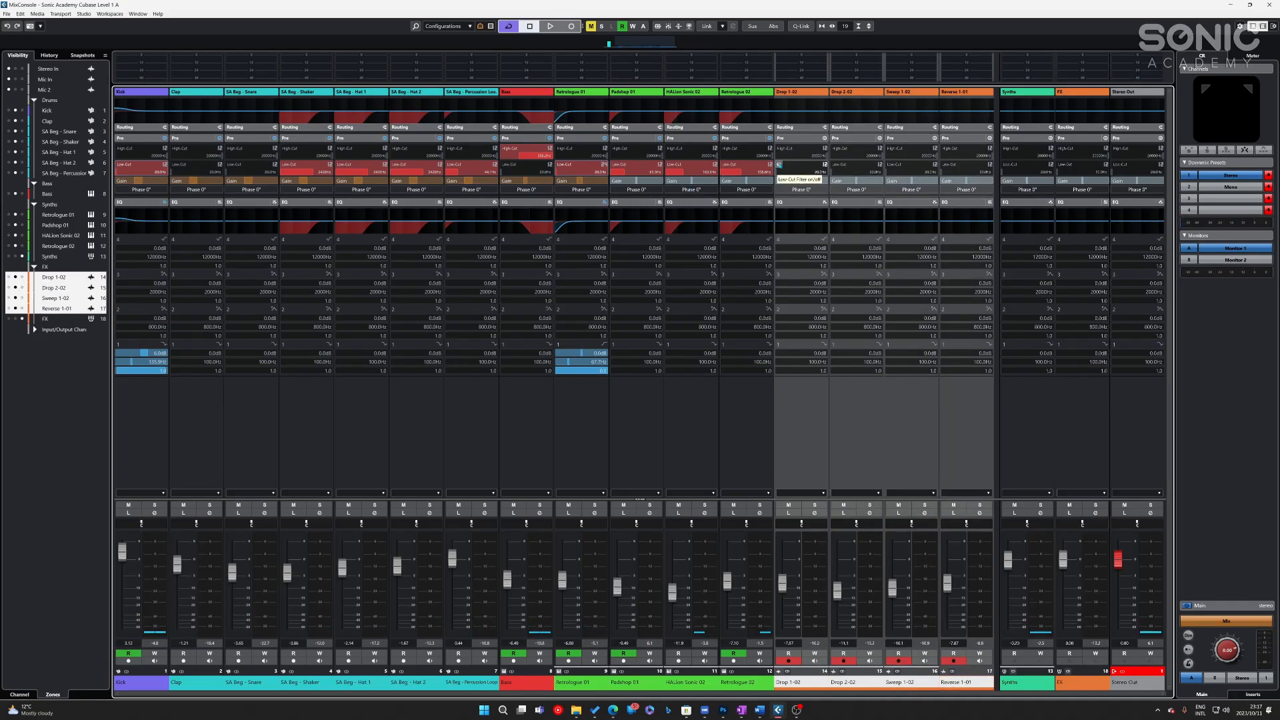
left_click(781, 165)
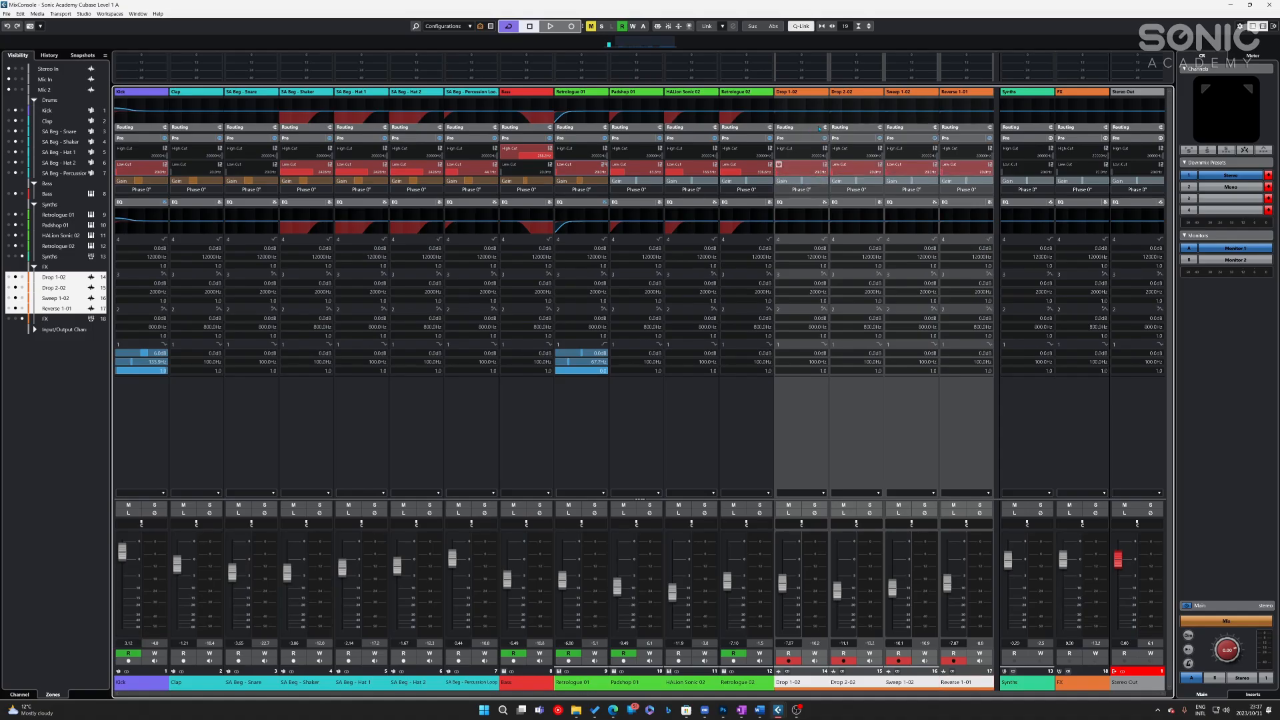
left_click_drag(899, 81, 925, 77)
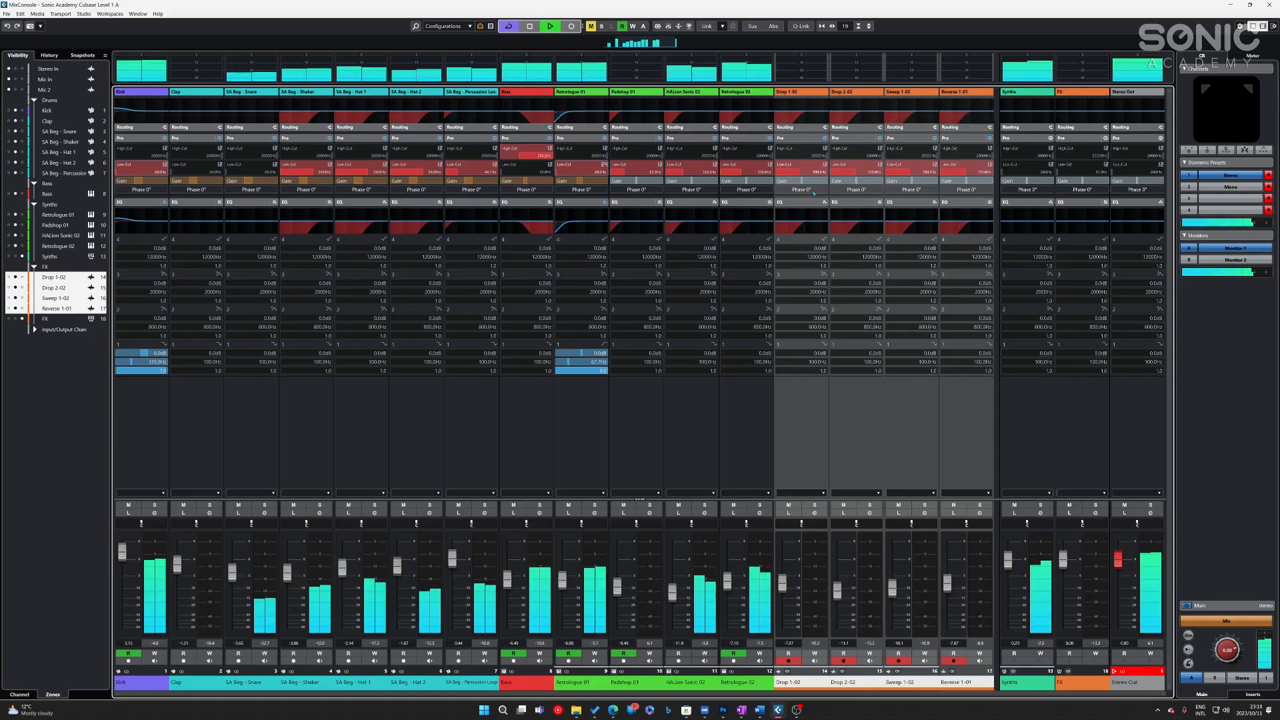
mouse_move(806, 171)
left_mouse_down()
mouse_move(841, 150)
mouse_move(818, 165)
left_mouse_up()
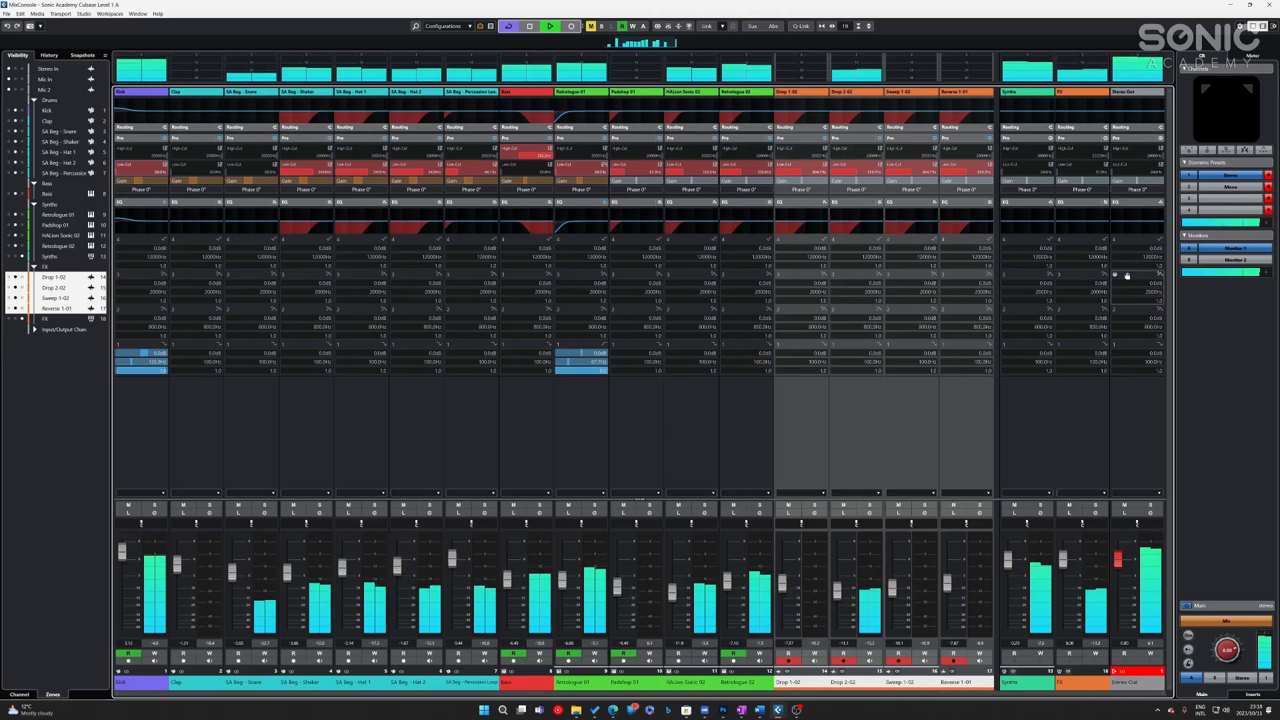
key("space")
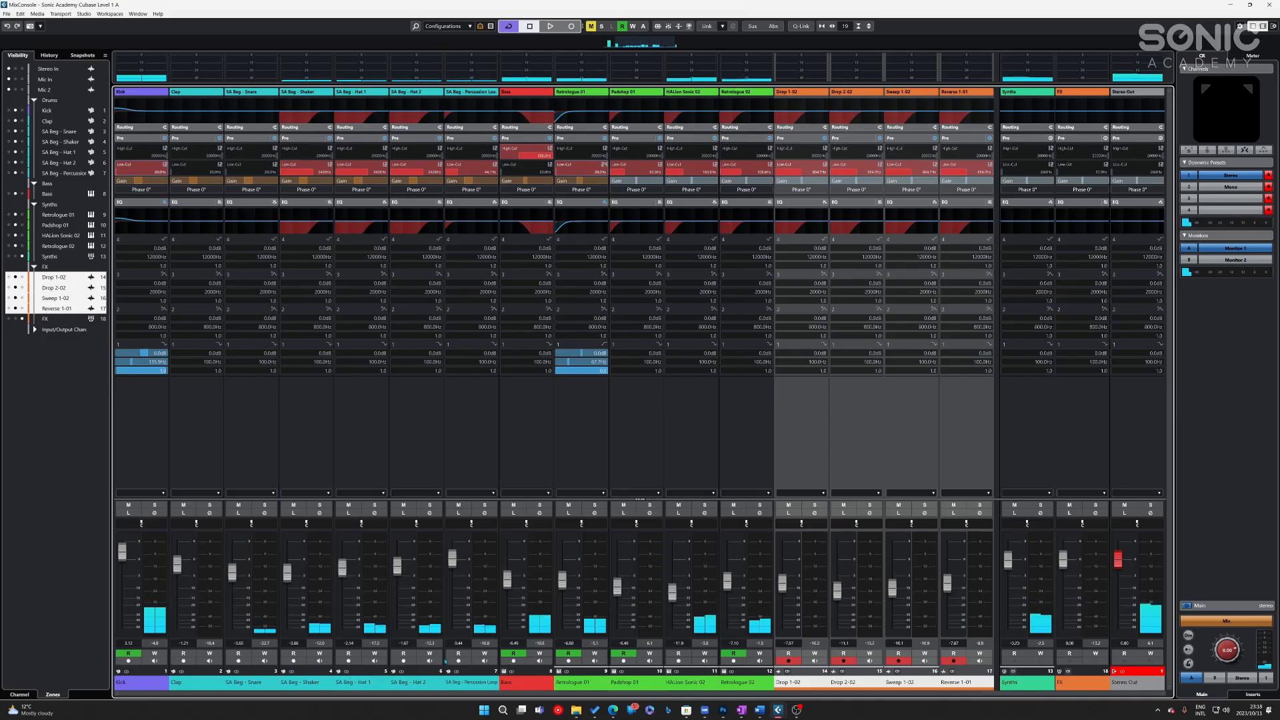
- In the Project window, select the Kick through Percussion Loop tracks and route them to a new stereo group channel named Drums
key("F3")
left_click(323, 294)
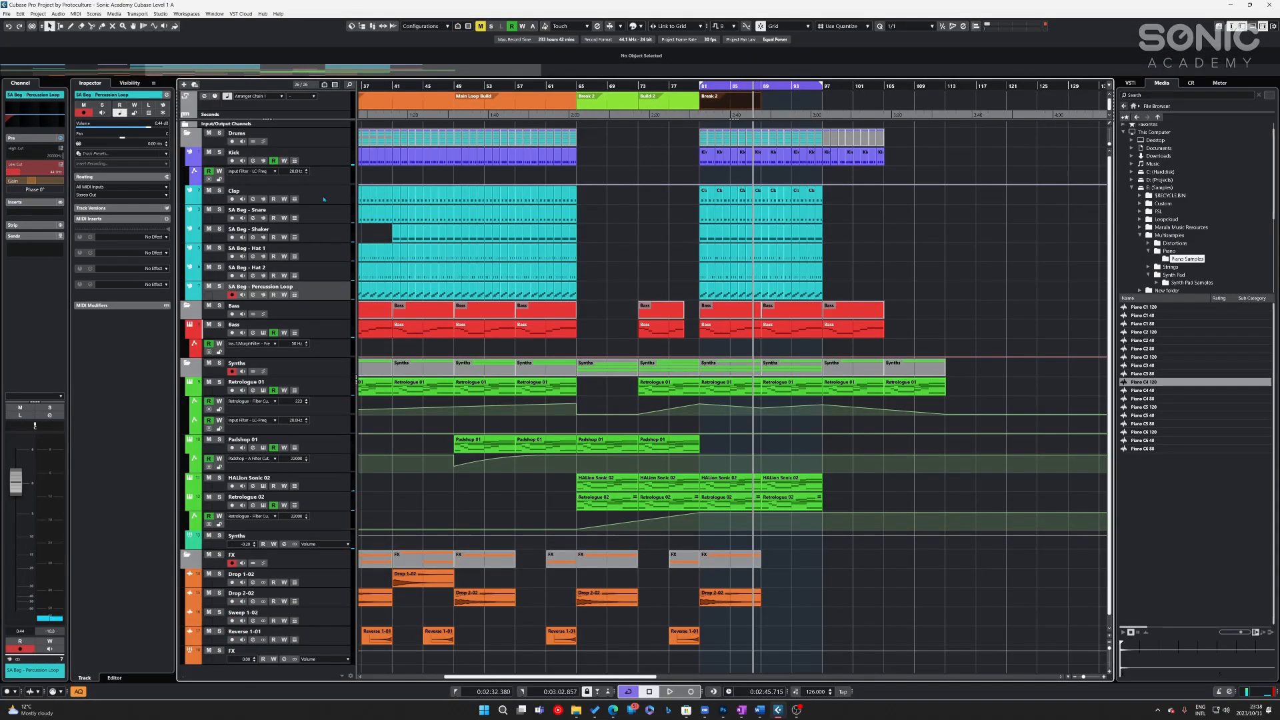
left_click(338, 198, "shift")
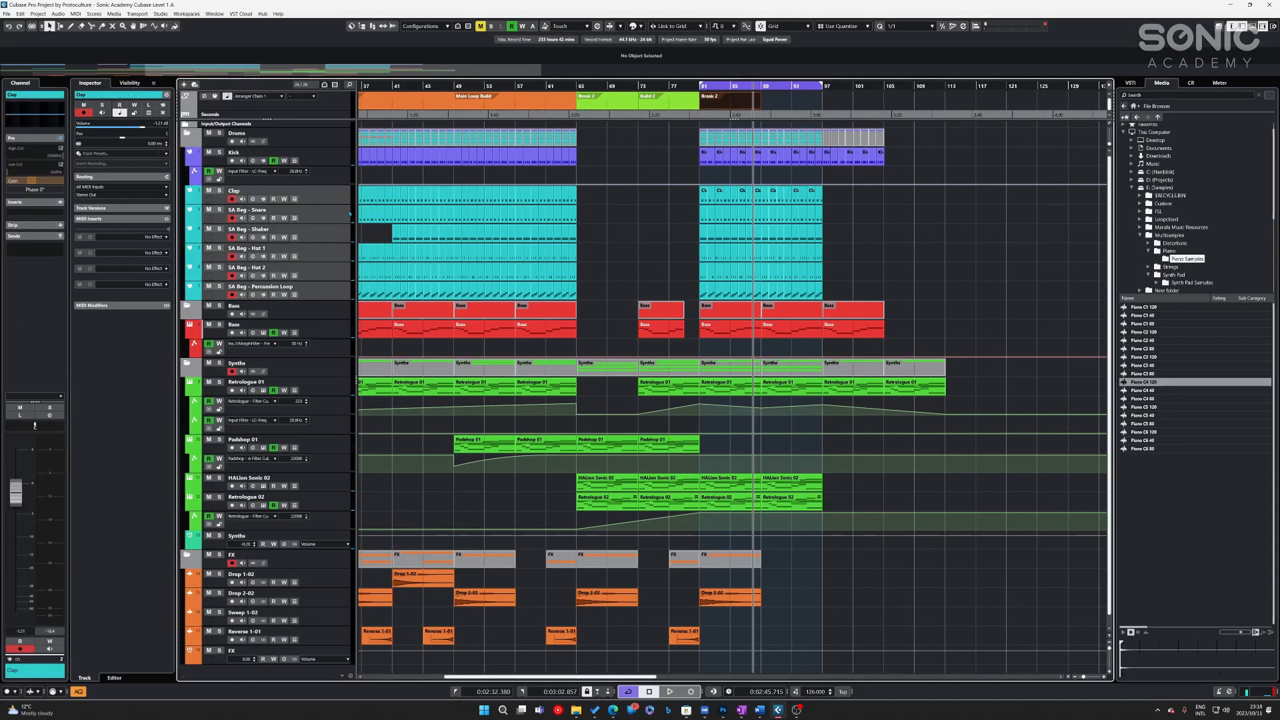
left_click(333, 162)
right_click(336, 163)
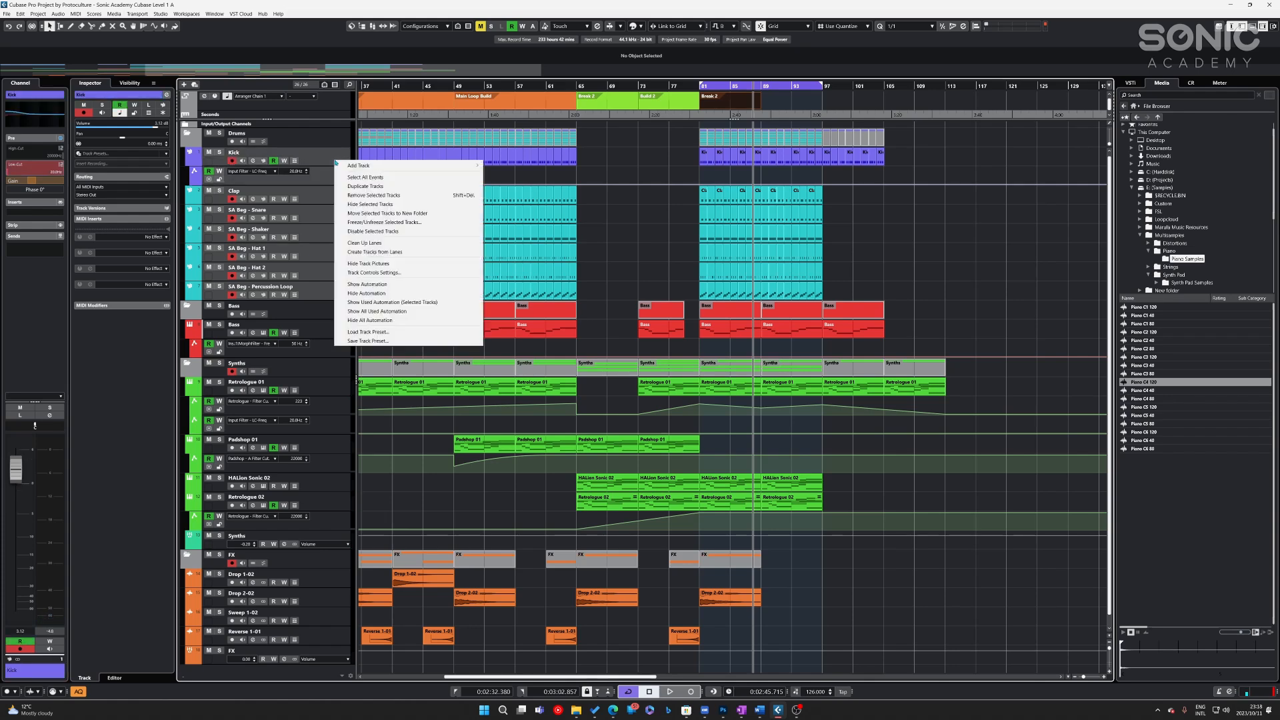
mouse_move(344, 169)
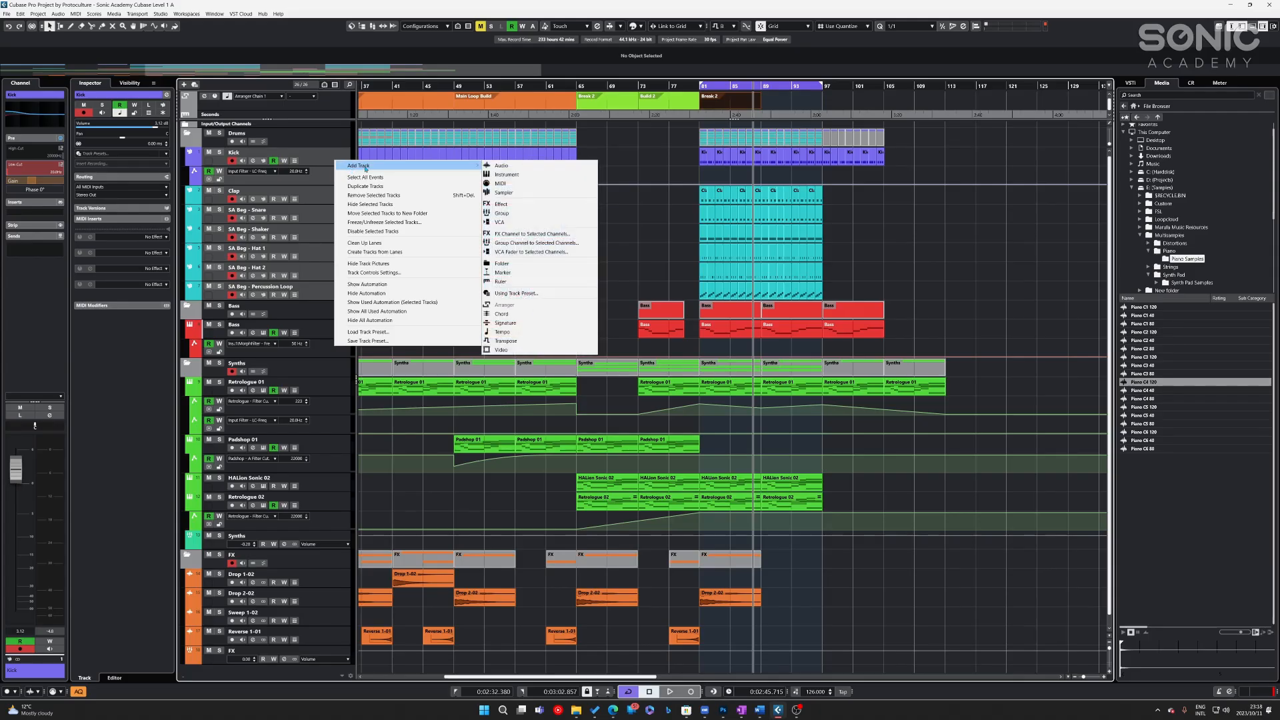
left_click(525, 243)
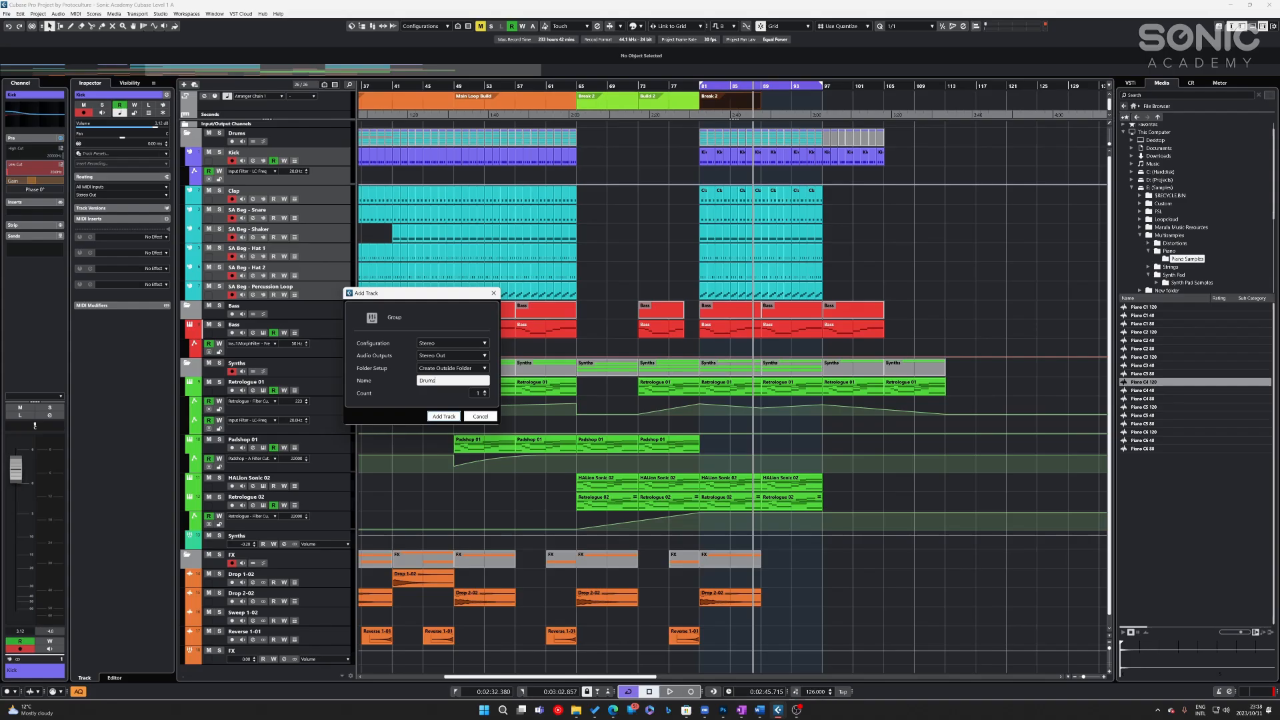
type("Drums")
key("Return")
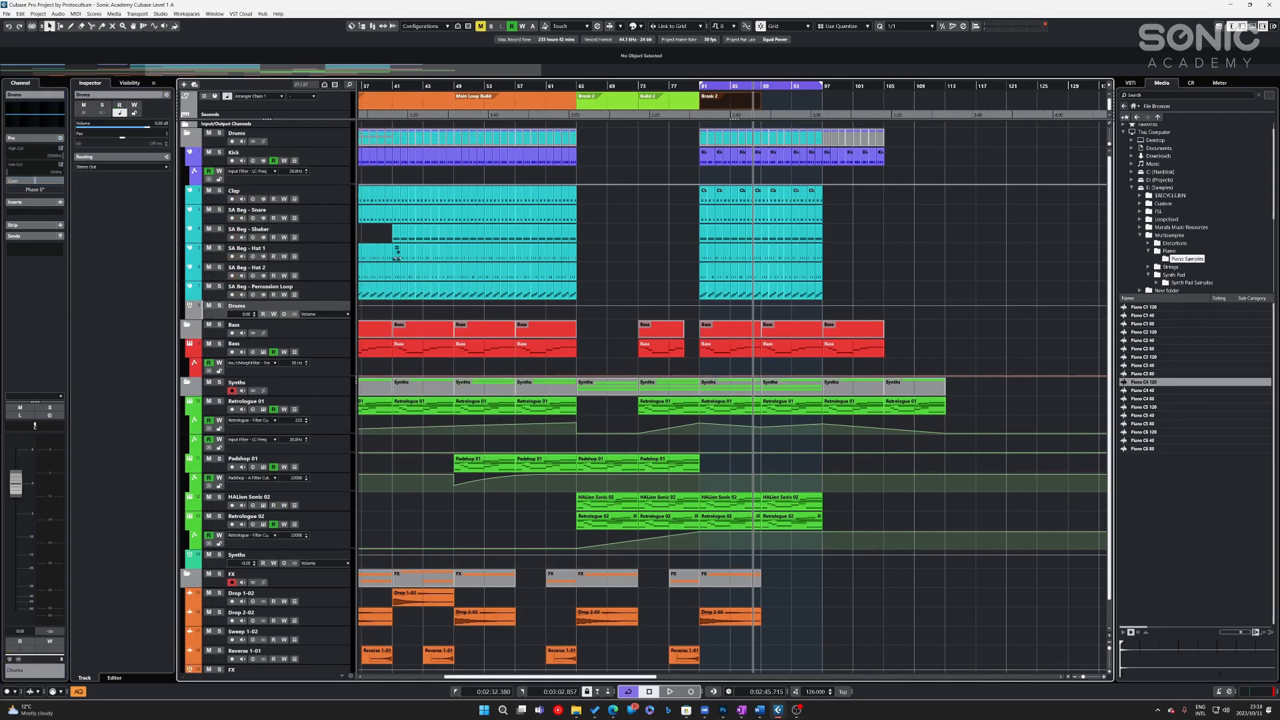
- Back in the MixConsole, route the Bass channel to a new group channel named Bass
key("F3")
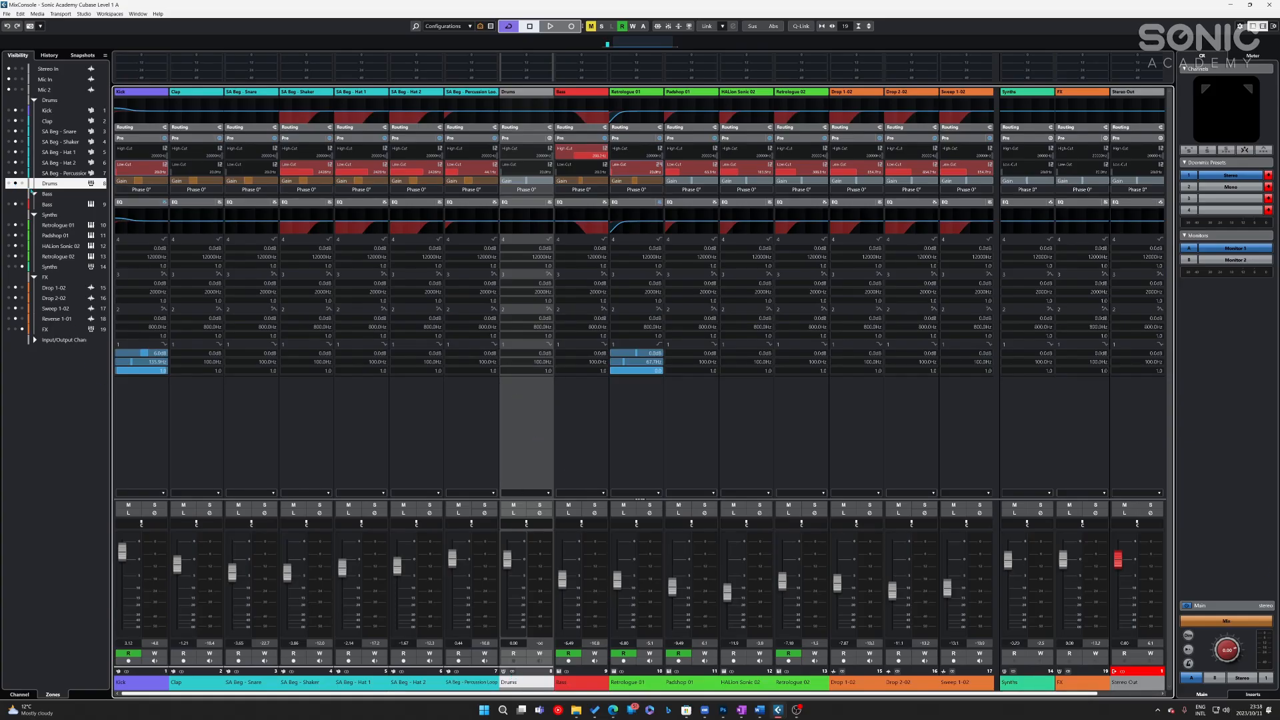
left_click(52, 205)
right_click(52, 205)
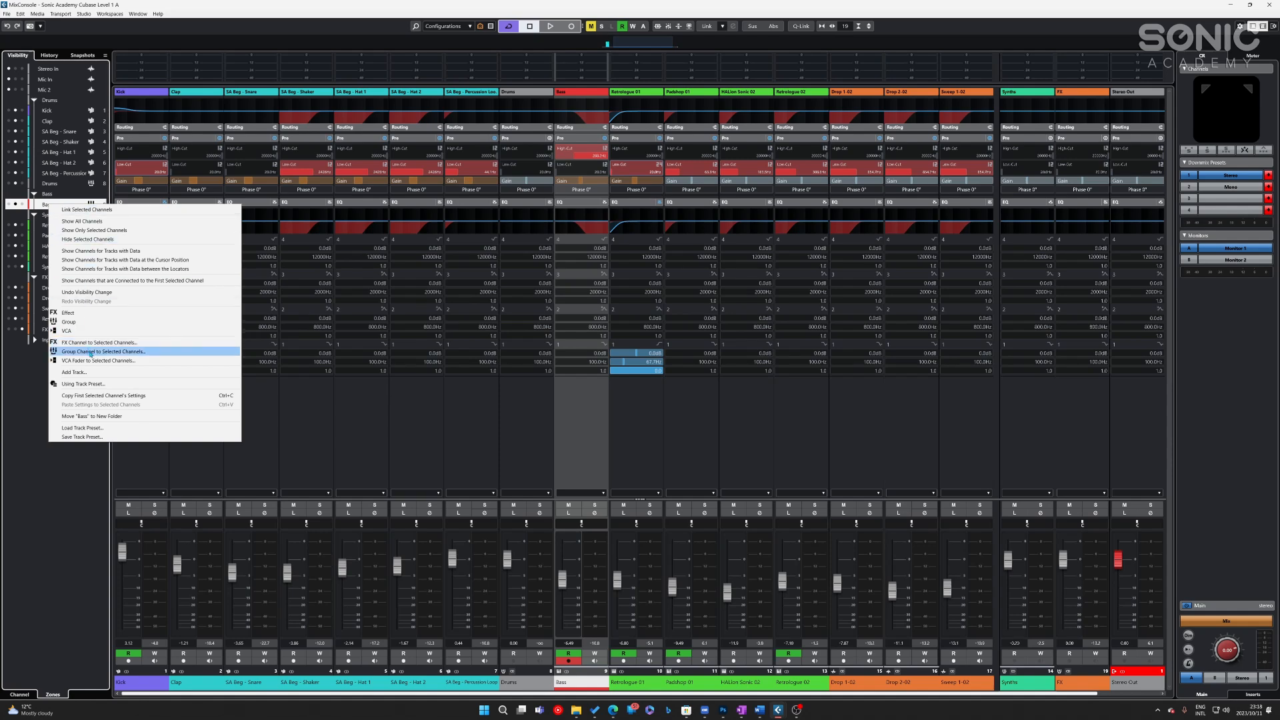
left_click(91, 353)
type("Bass")
key("Return")
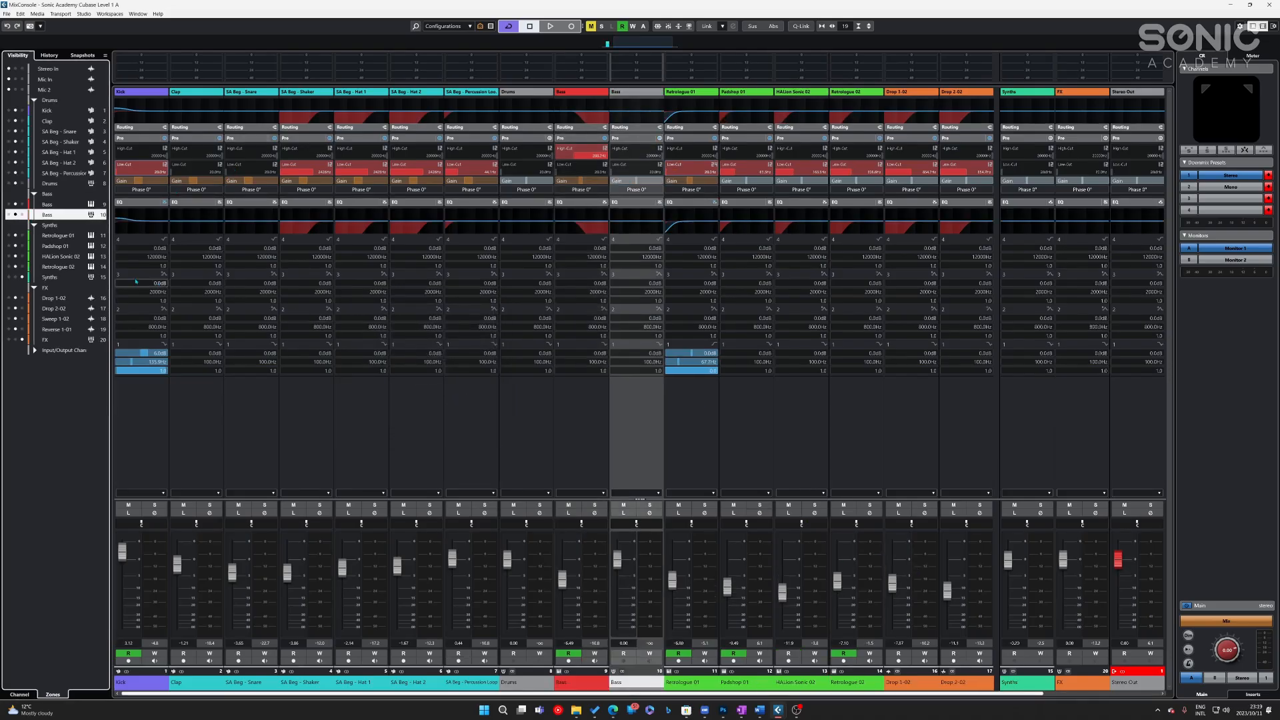
- Lock the Bass and Drums group channels into the right mixer zone beside the Synths and FX groups
left_click(22, 215)
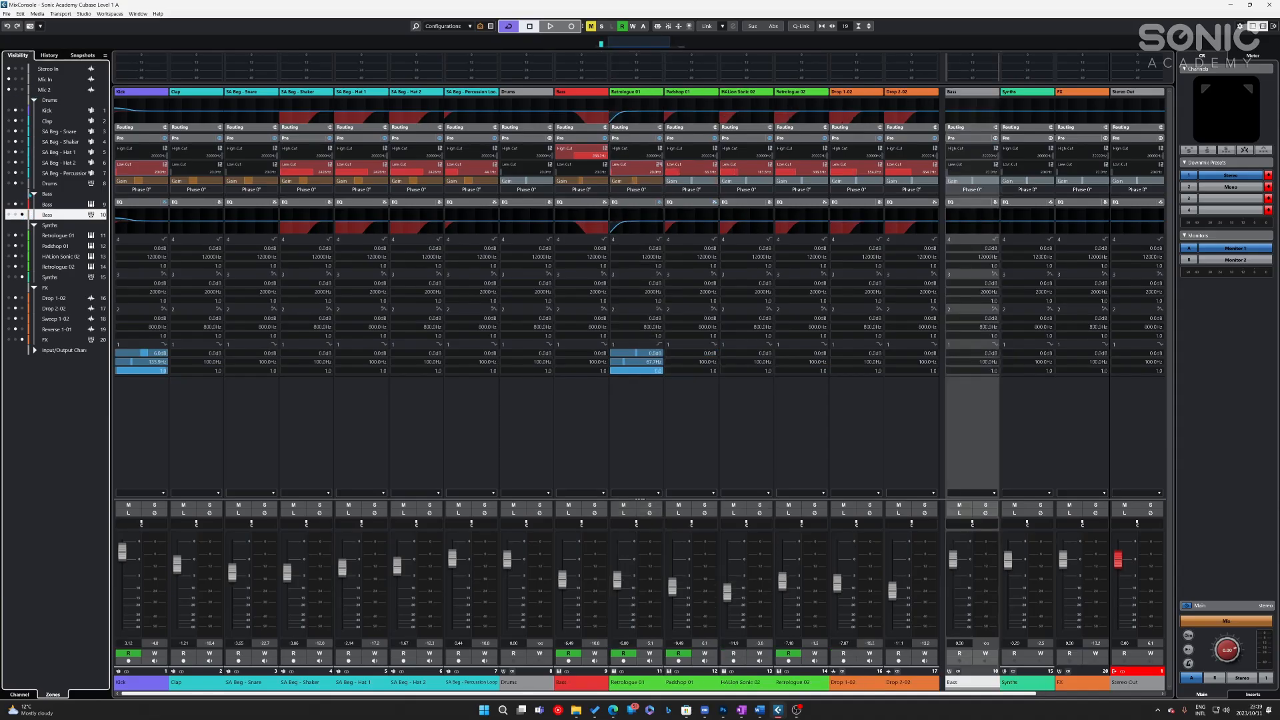
left_click(22, 183)
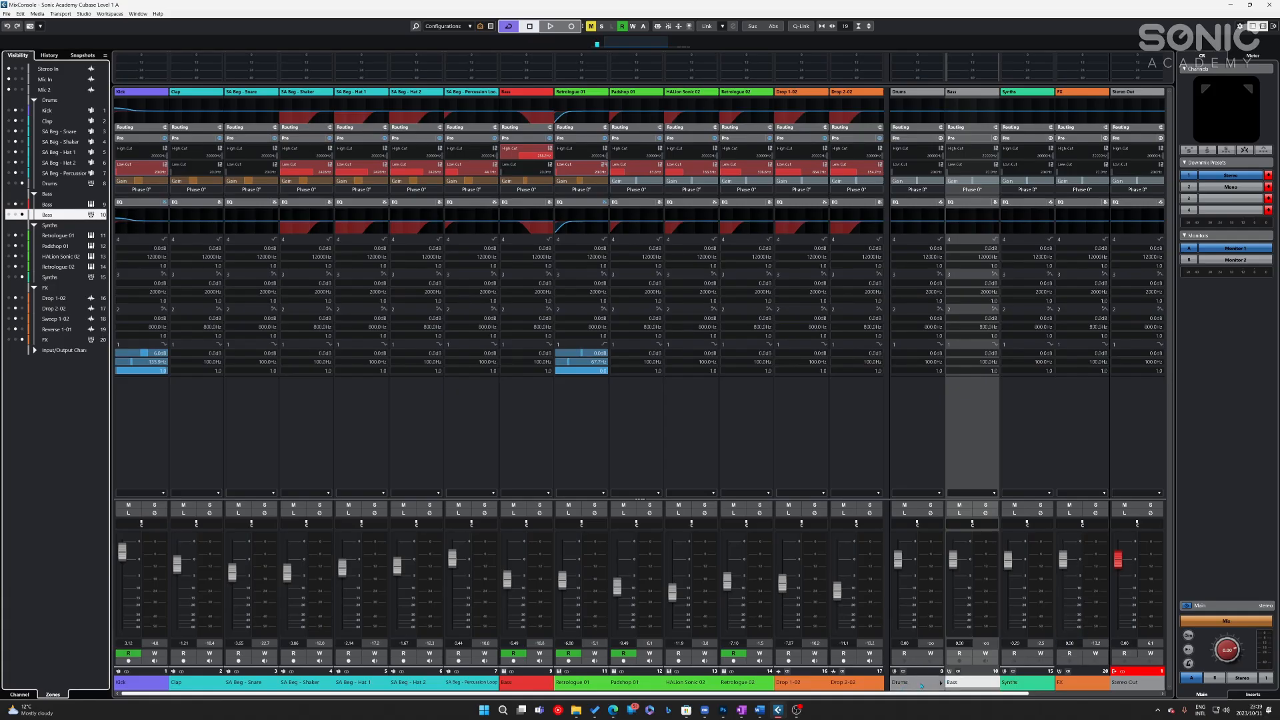
left_click(863, 684)
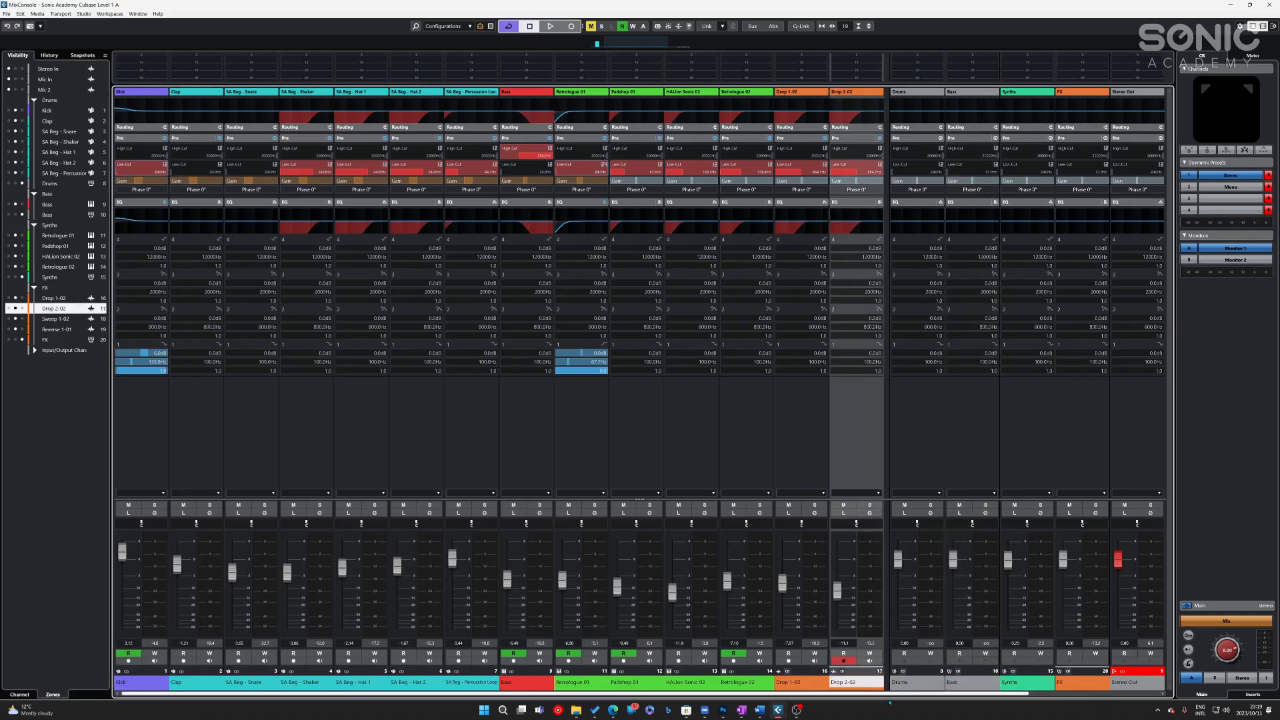
- Color the Drums group channel blue and the Bass group channel red
left_click(940, 683)
left_click(927, 667)
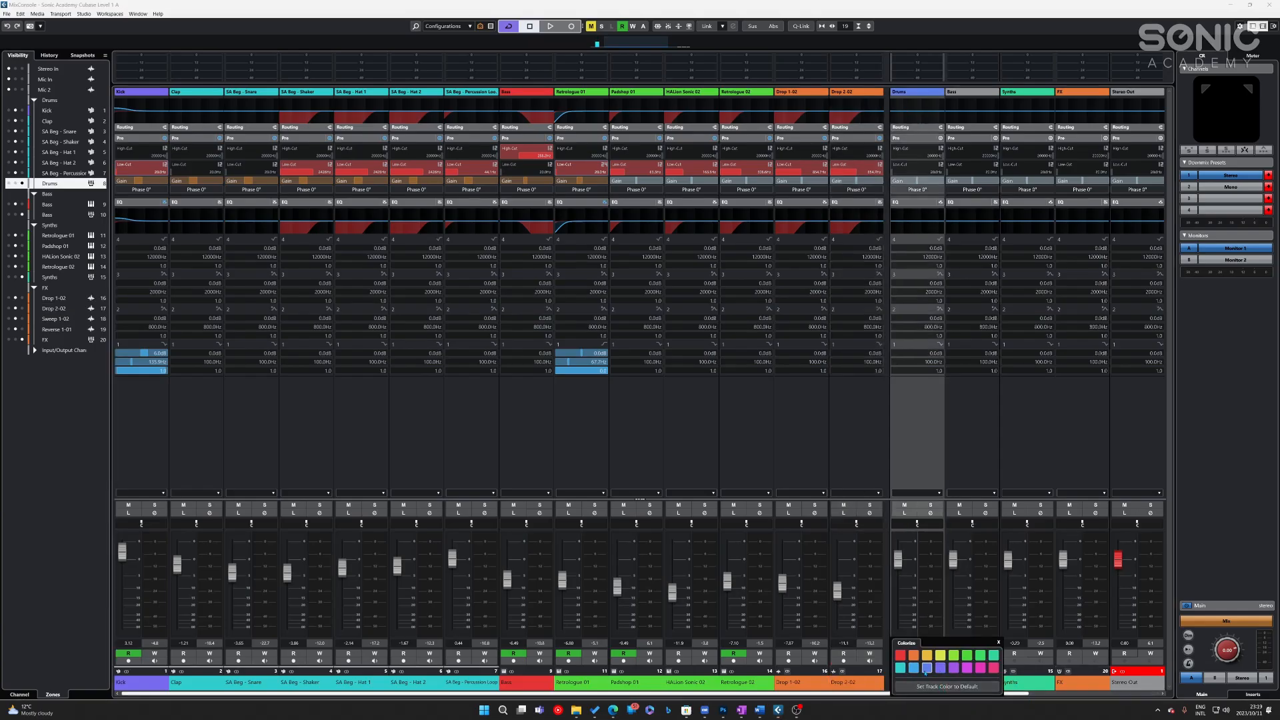
left_click(1032, 683)
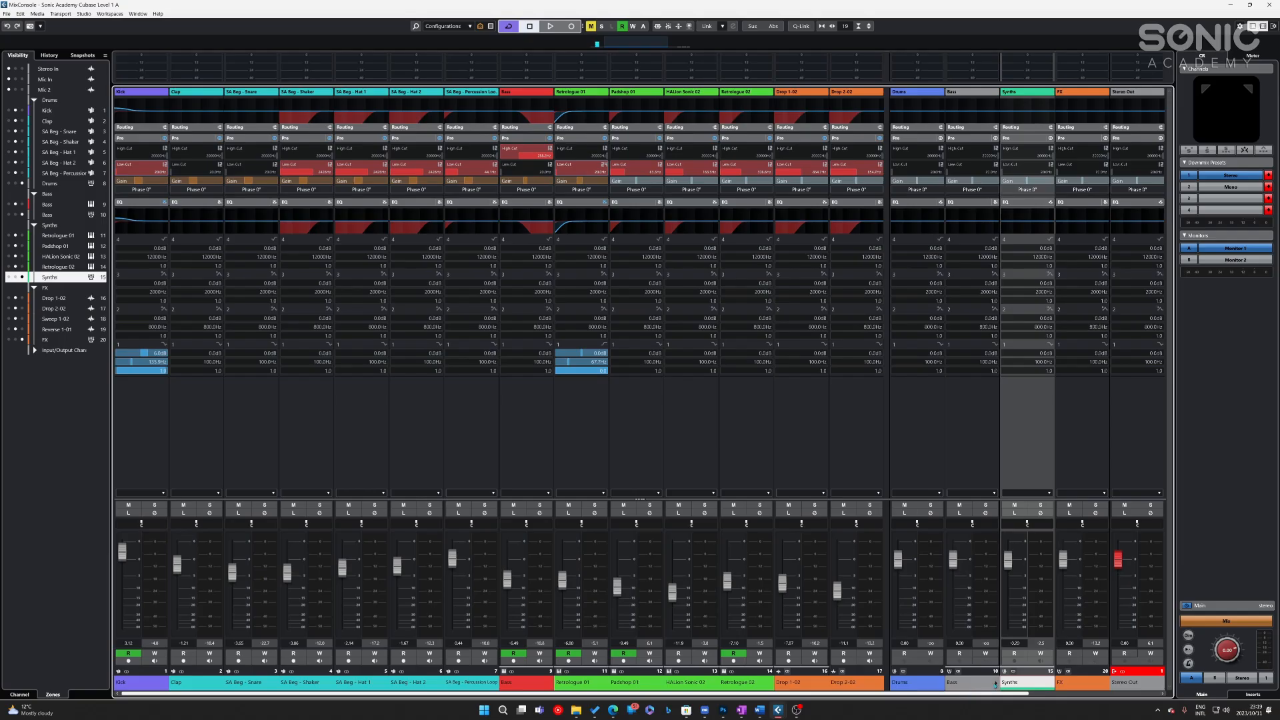
left_click(970, 682)
left_click(955, 656)
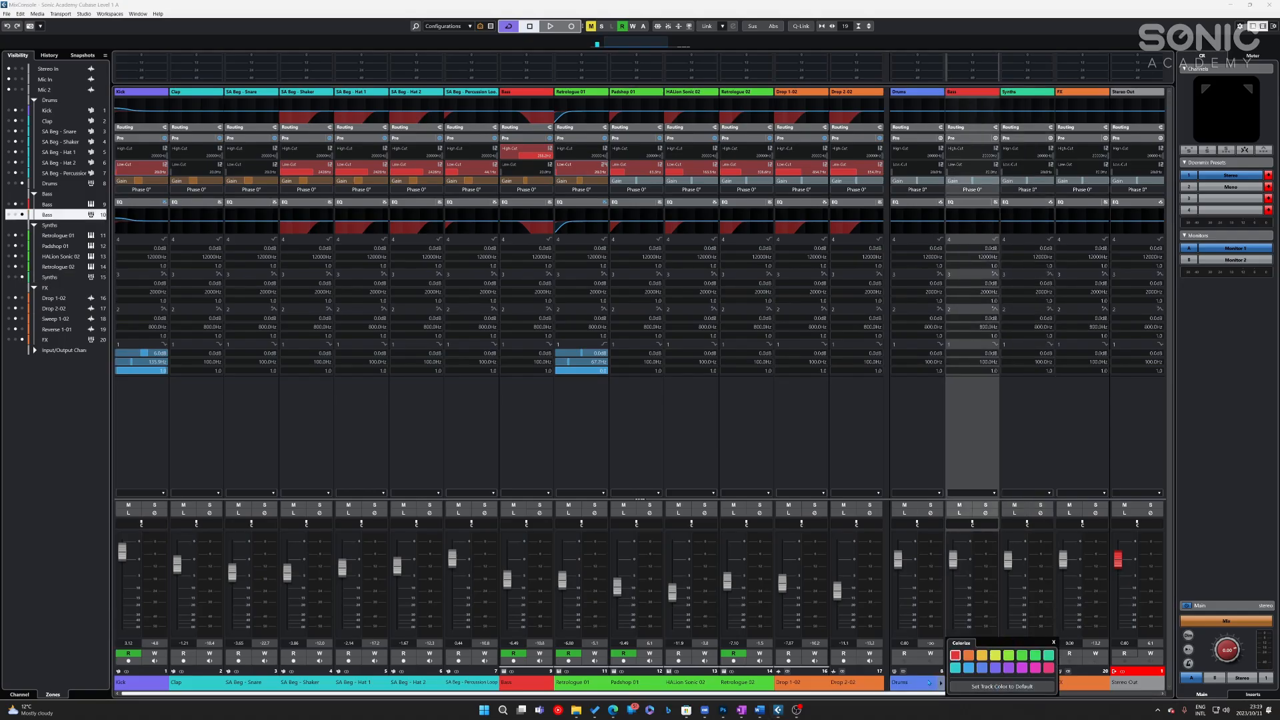
left_click(916, 683)
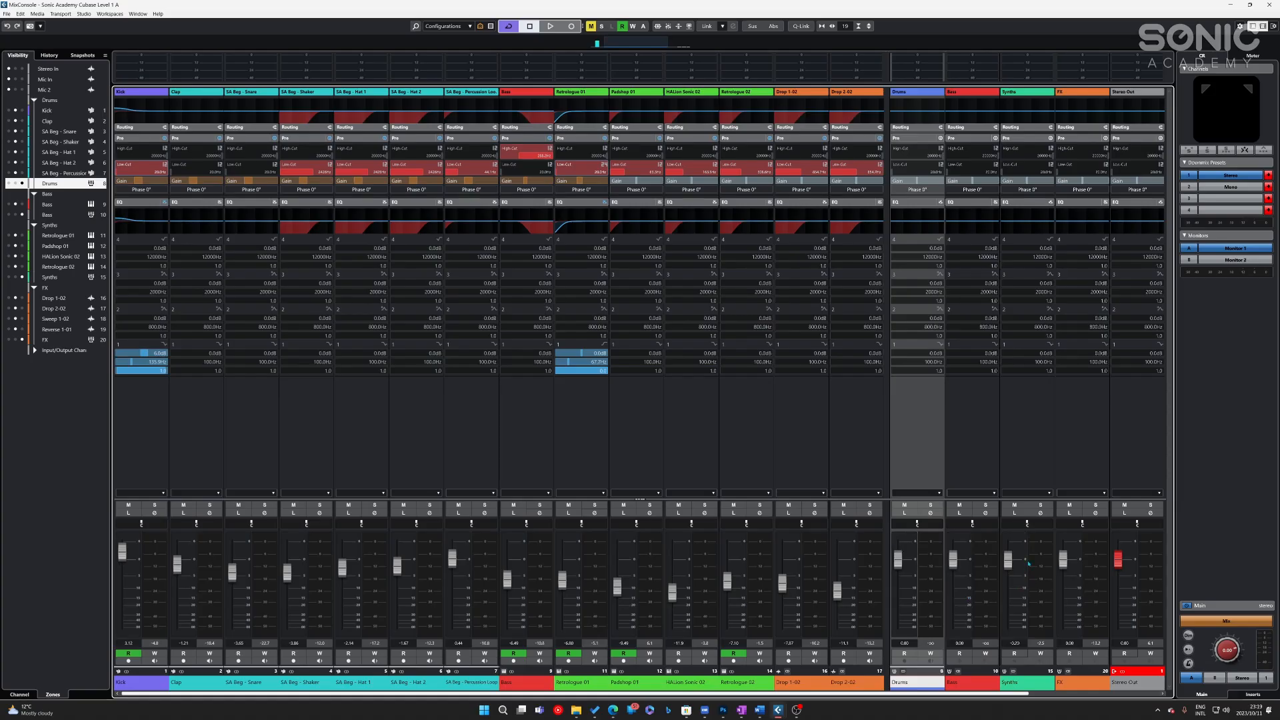
- Select the Bass, Synths and FX group channels and lower their faders relative to the Drums group while the mix plays
key("space")
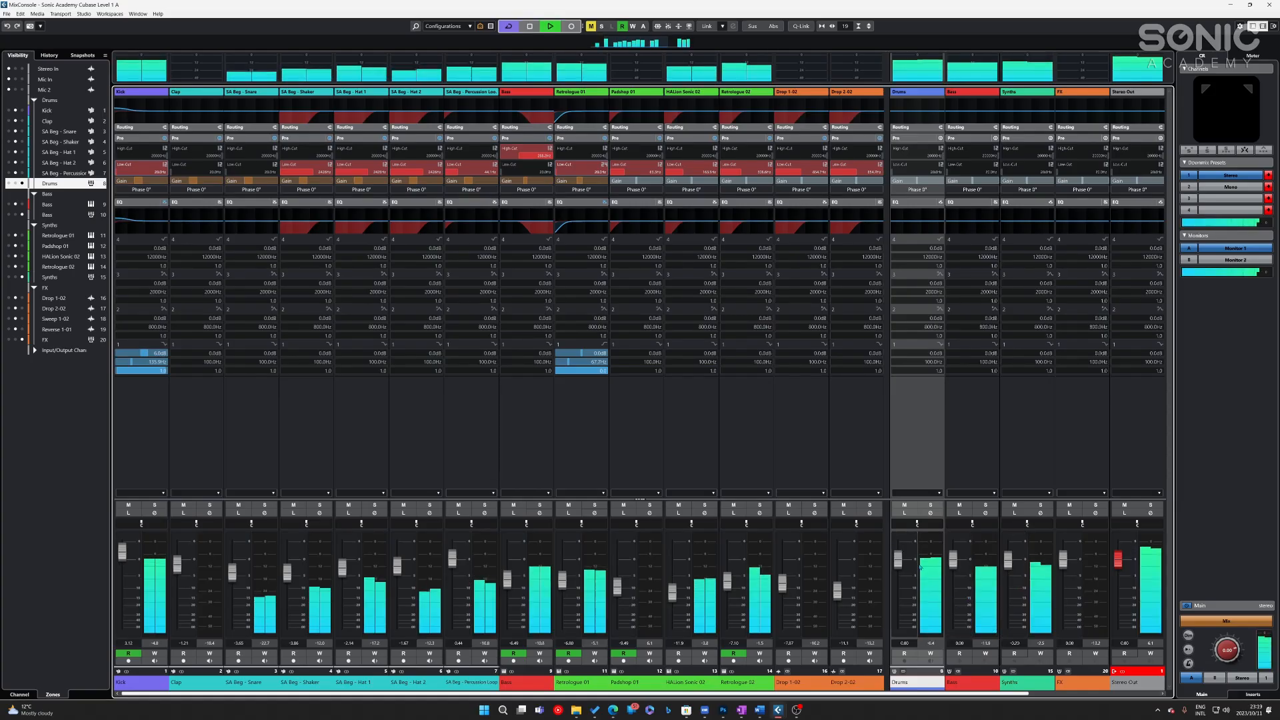
key("space")
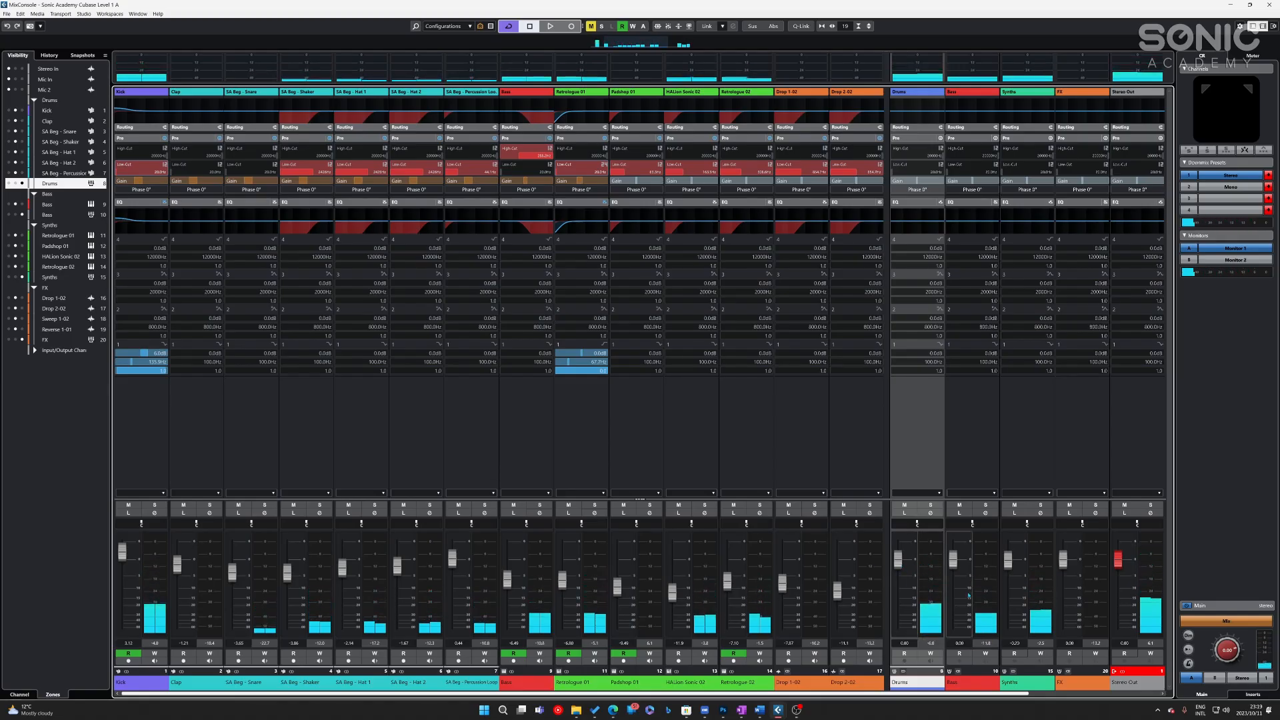
left_click(970, 681)
left_click(1031, 684, "ctrl")
left_click(1078, 683, "ctrl")
key("space")
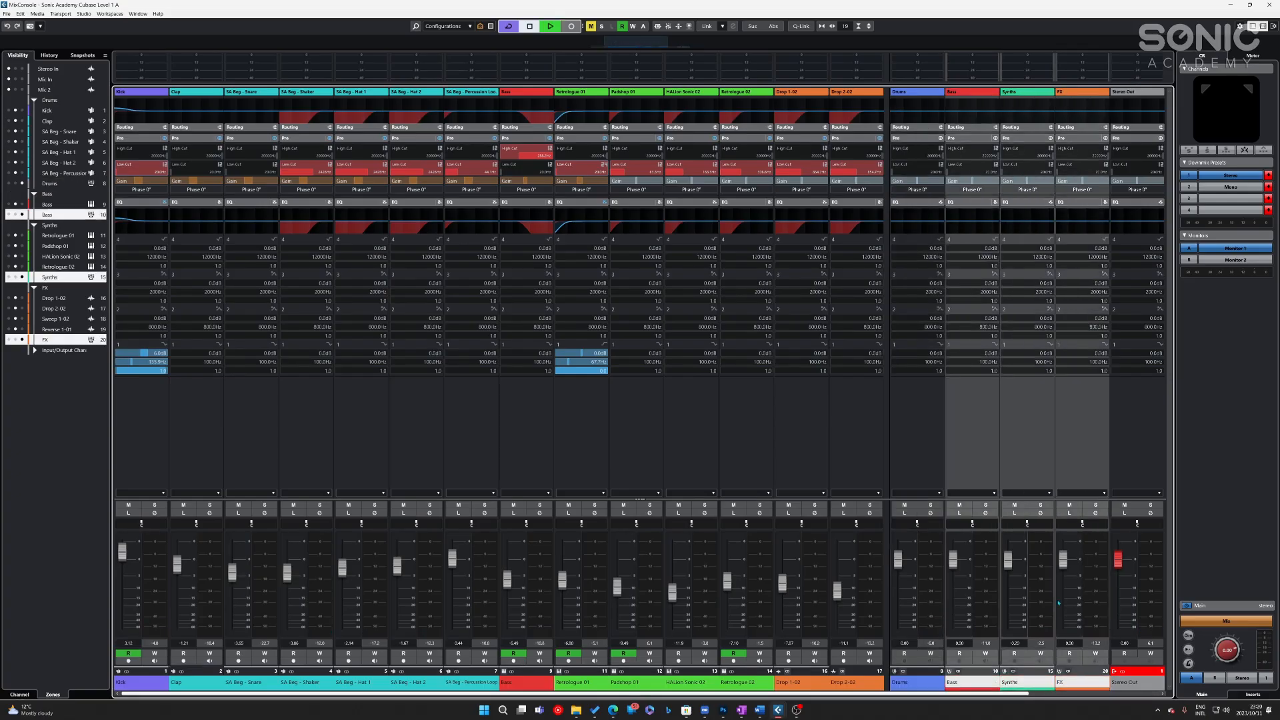
left_click_drag(1065, 563, 1065, 609)
left_click_drag(1007, 569, 1062, 581)
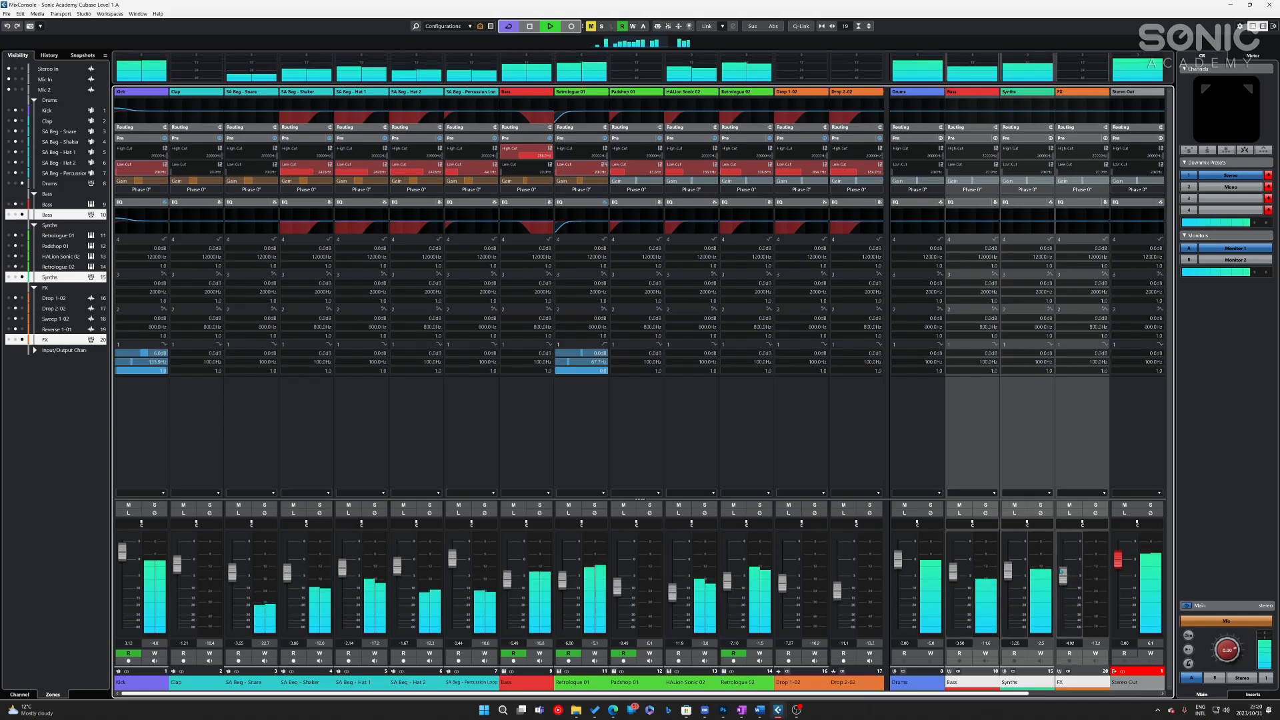
- Fine-tune the Bass, Synths and FX group faders during playback, raising Bass to -0.89 dB, and stop playback
left_click_drag(1063, 577, 1008, 574)
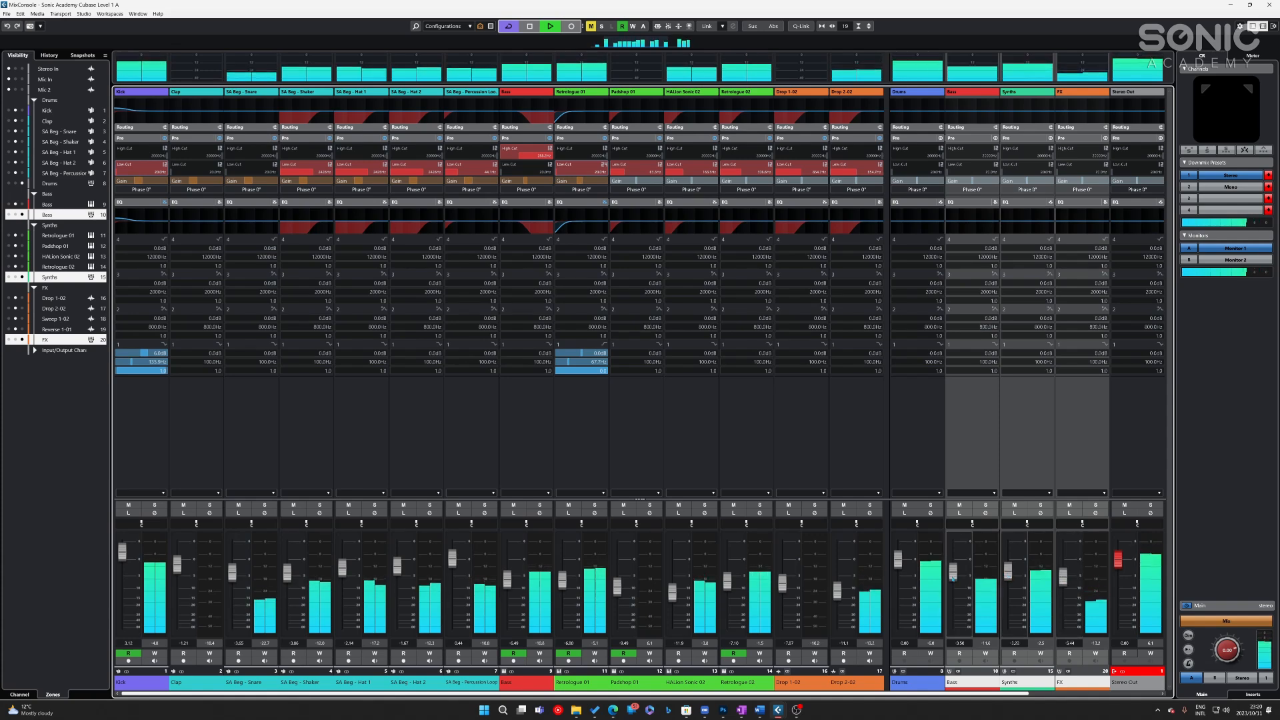
left_click_drag(959, 578, 959, 569)
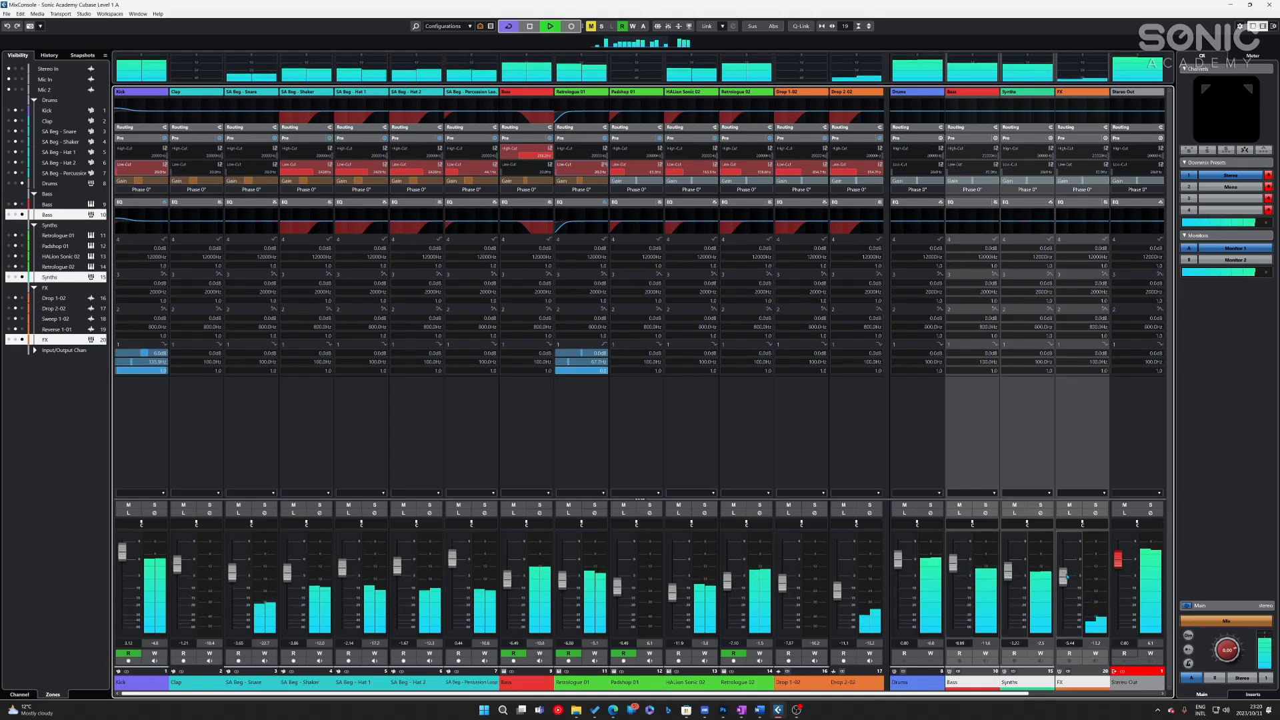
left_click_drag(1064, 576, 1065, 574)
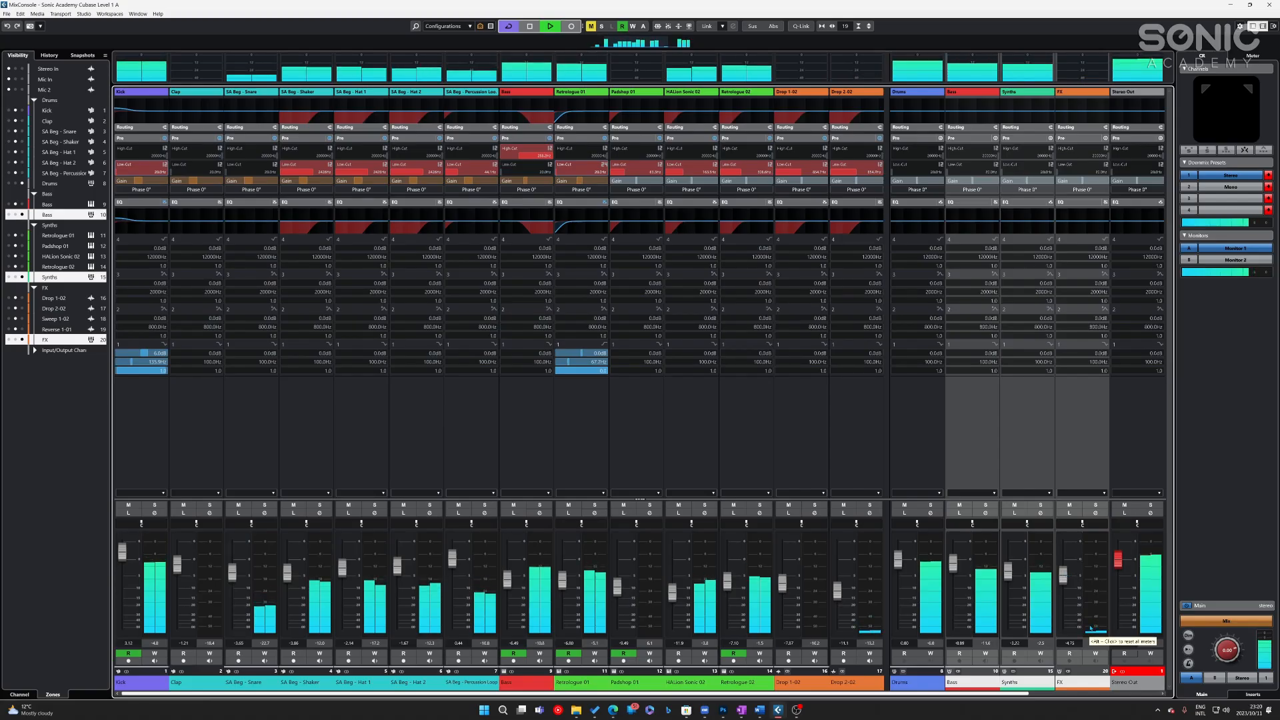
key("space")
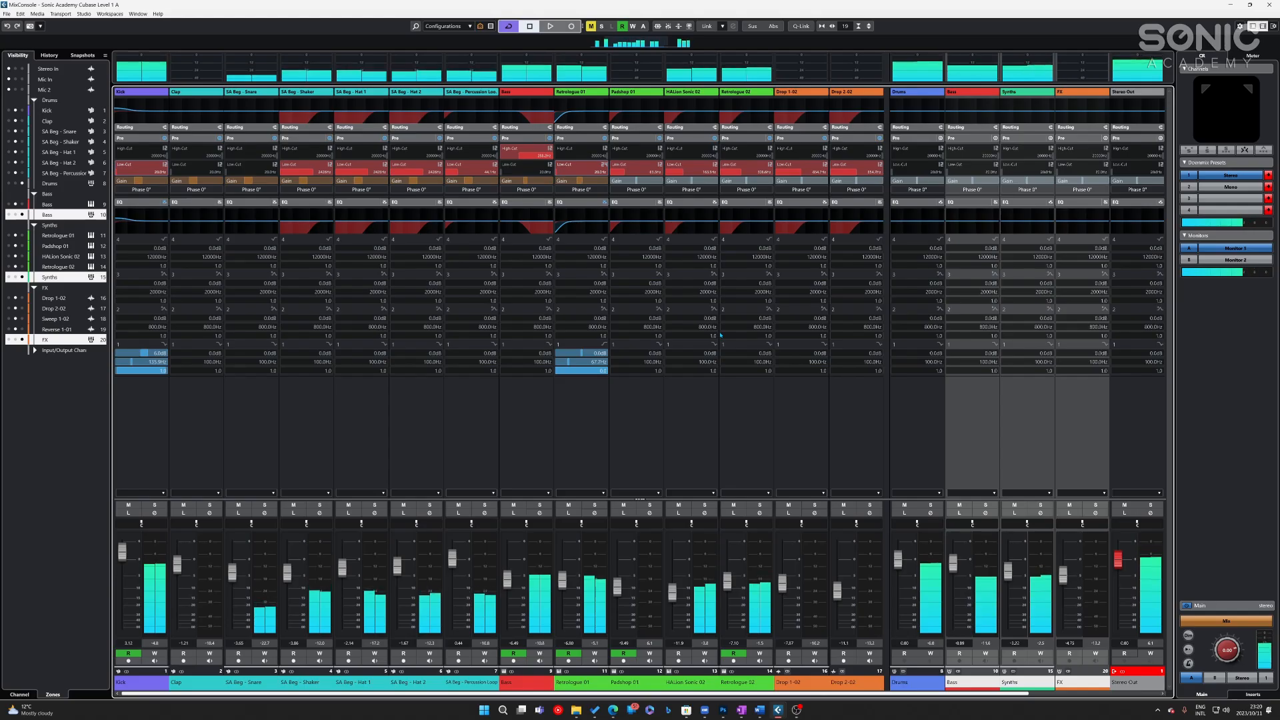
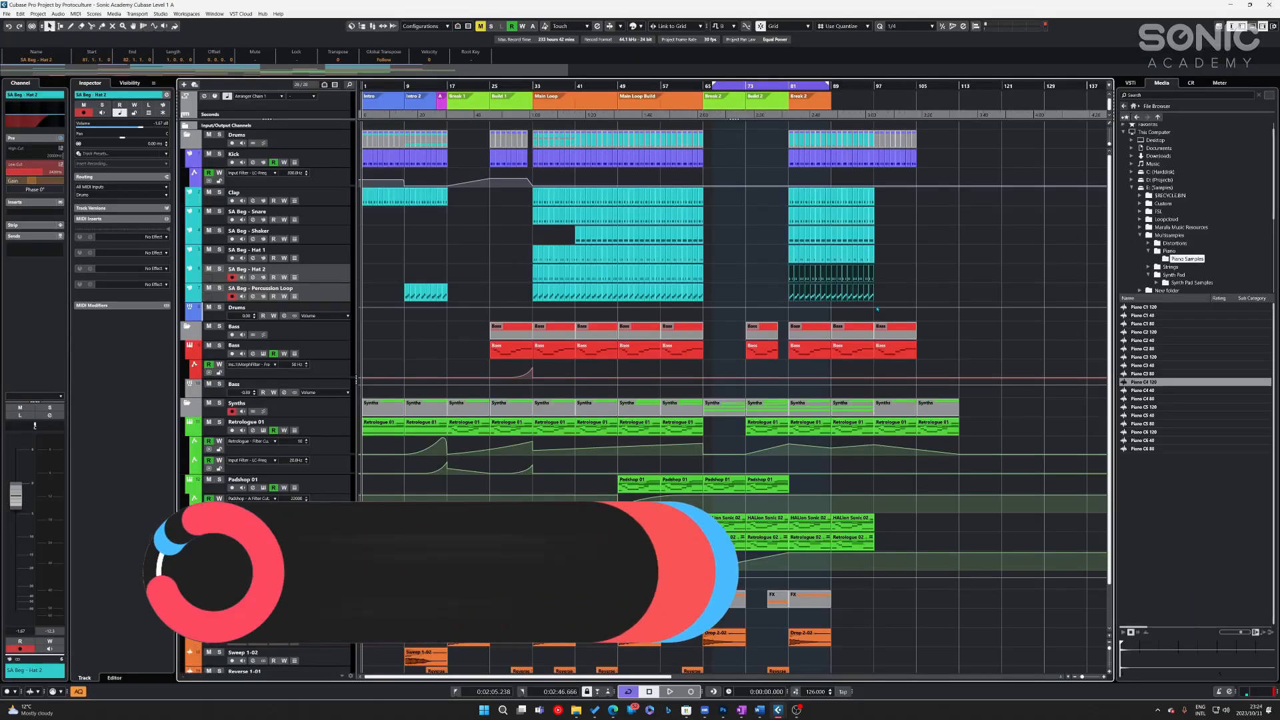
- Set the locator range to span the whole arrangement, from 0:00:00.000 to 0:03:37.142, just past the last Synths part
key("p")
left_click(1065, 232)
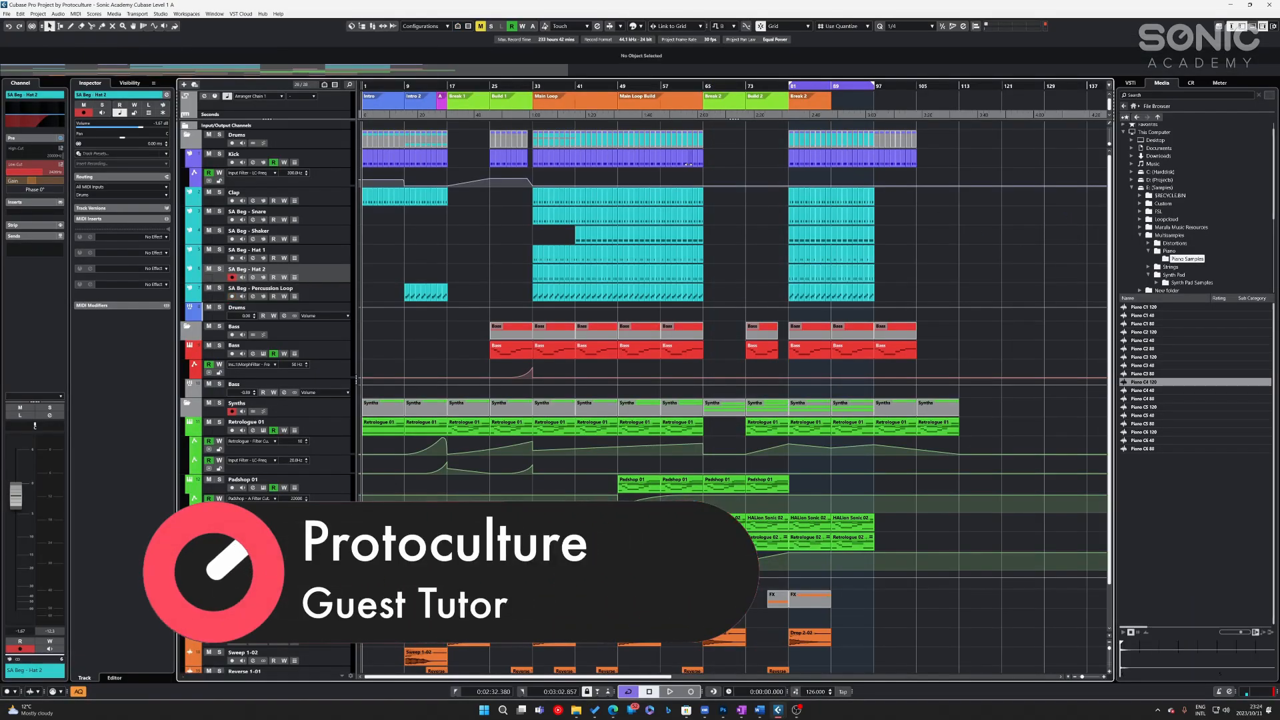
left_click_drag(791, 87, 363, 86)
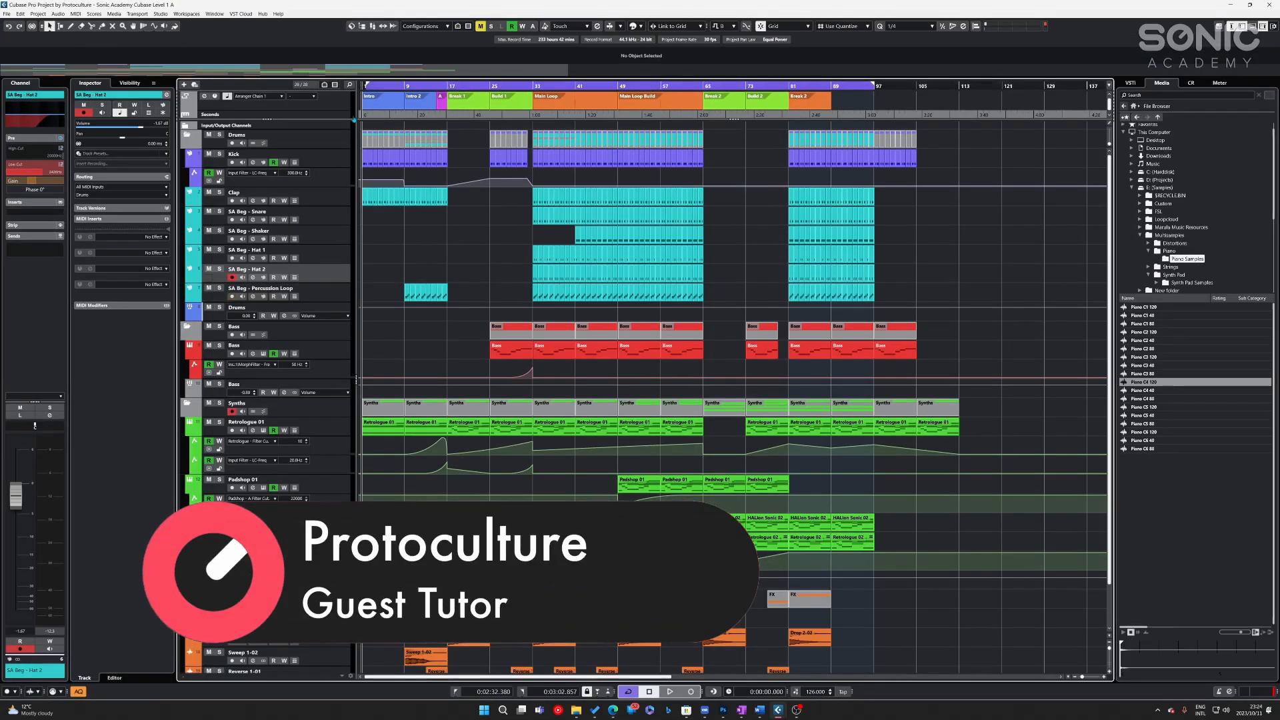
left_click_drag(873, 85, 965, 85)
left_click_drag(969, 141, 976, 141)
left_click_drag(977, 85, 970, 91)
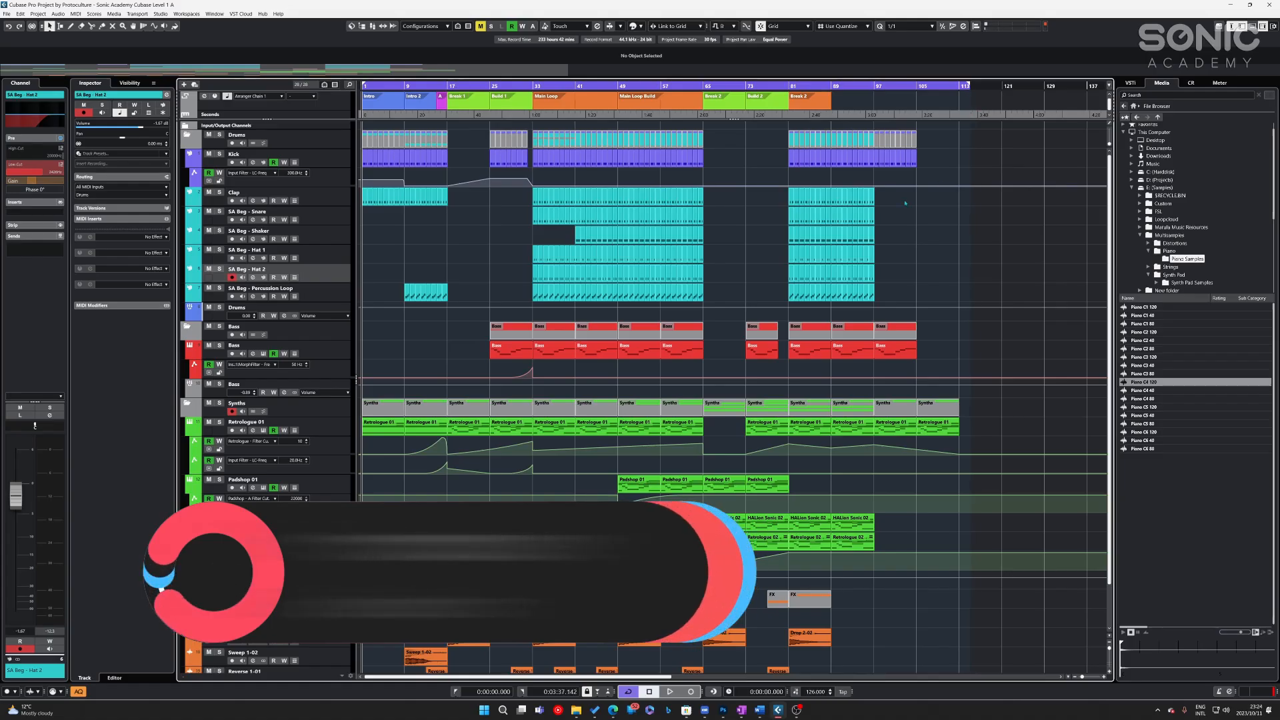
scroll(363, 227, "up", 1)
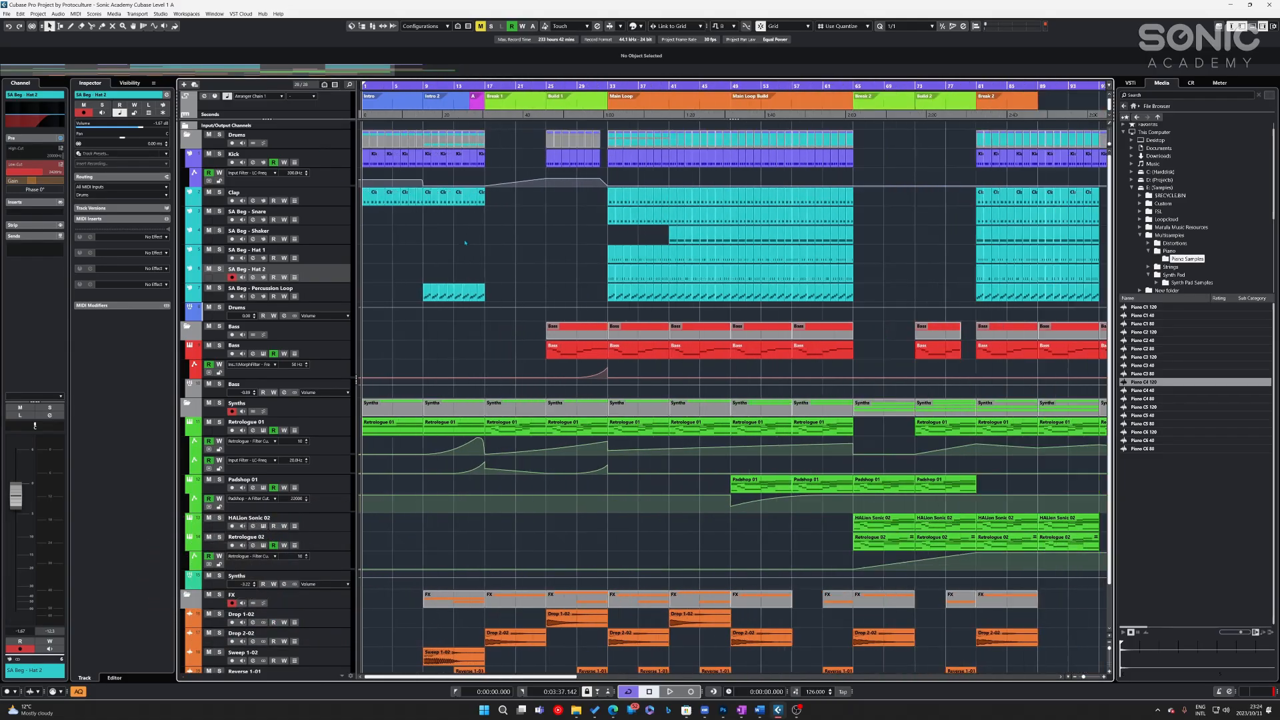
- Open the Export Audio Mixdown settings and select all group channels along with Stereo Out for a multiple-channel export
left_click(6, 13)
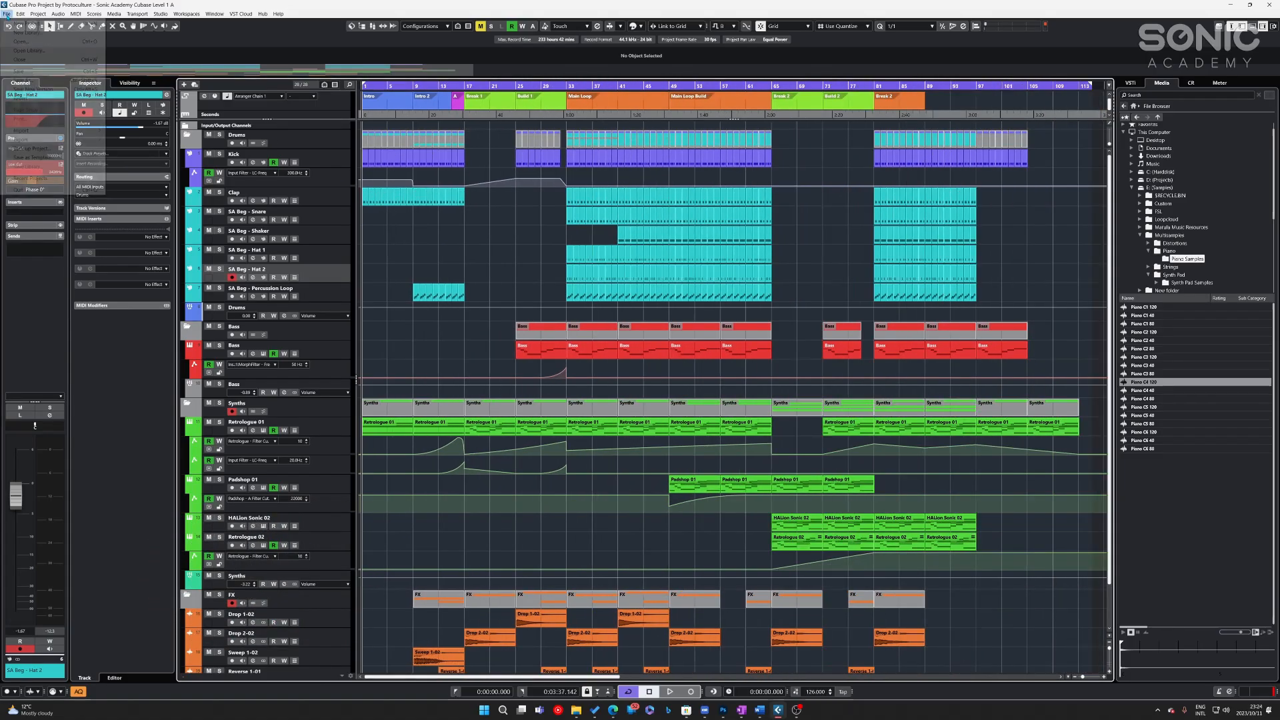
mouse_move(15, 141)
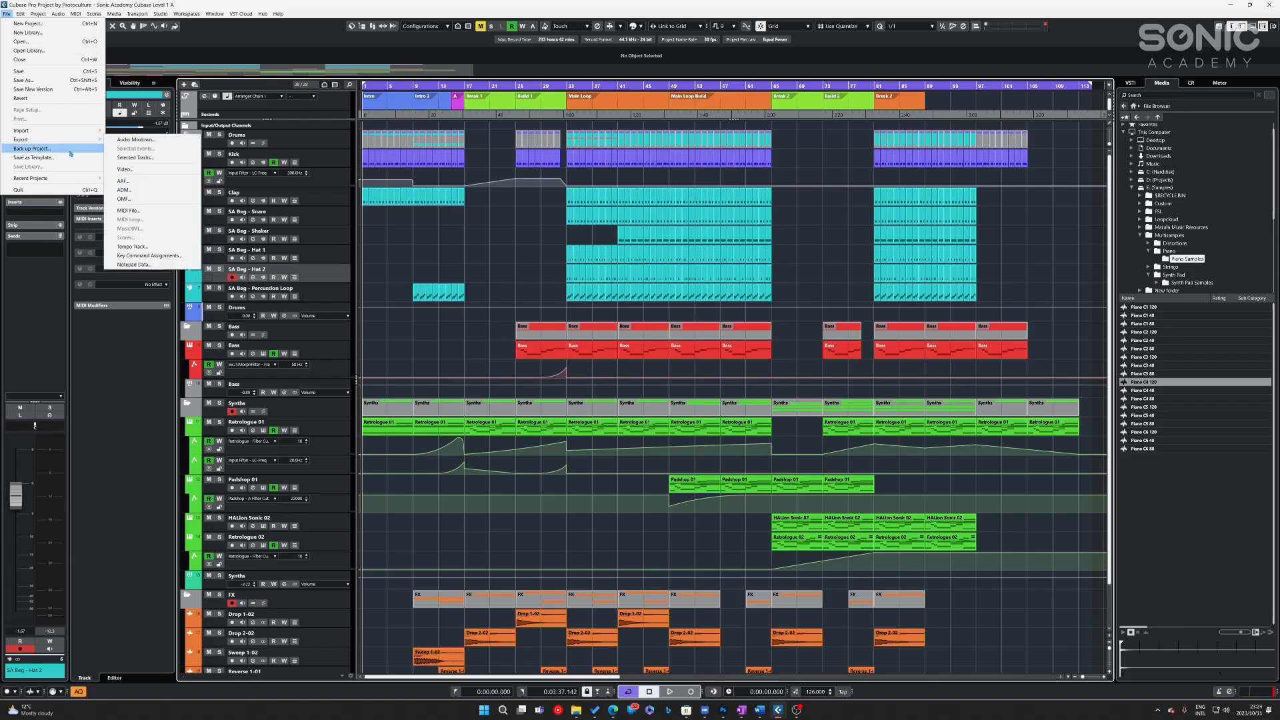
left_click(156, 141)
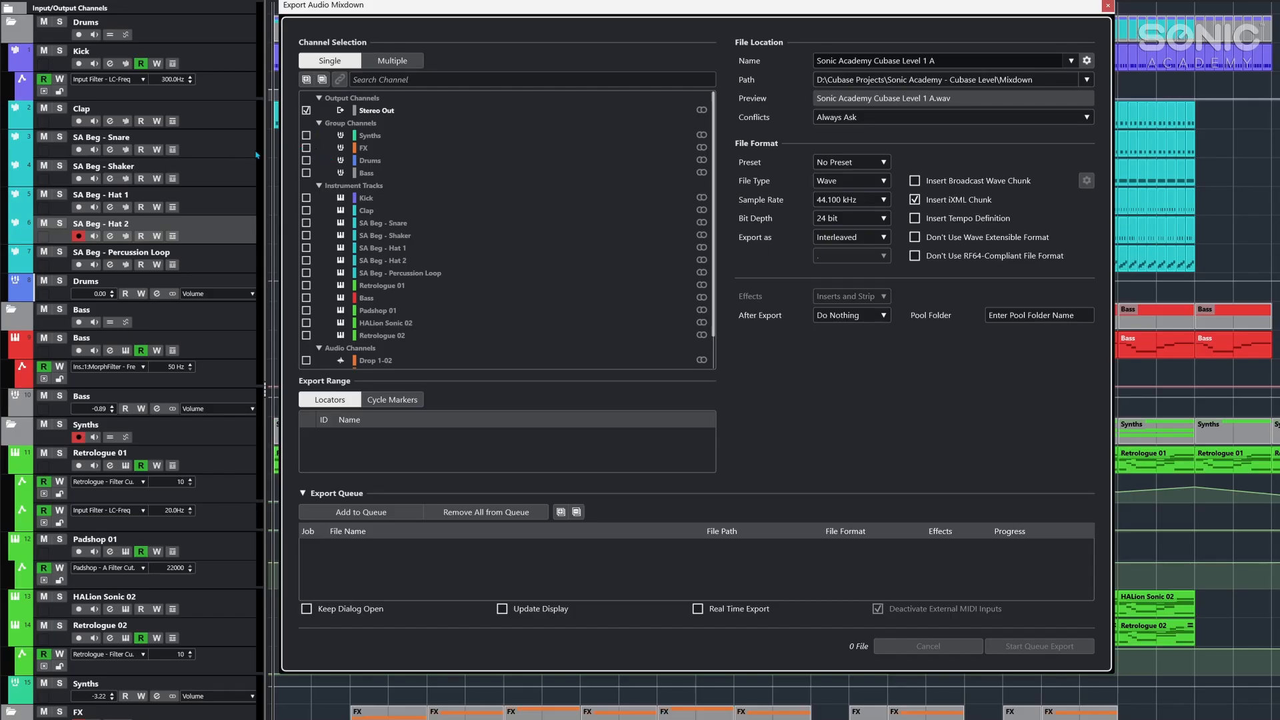
left_click(392, 61)
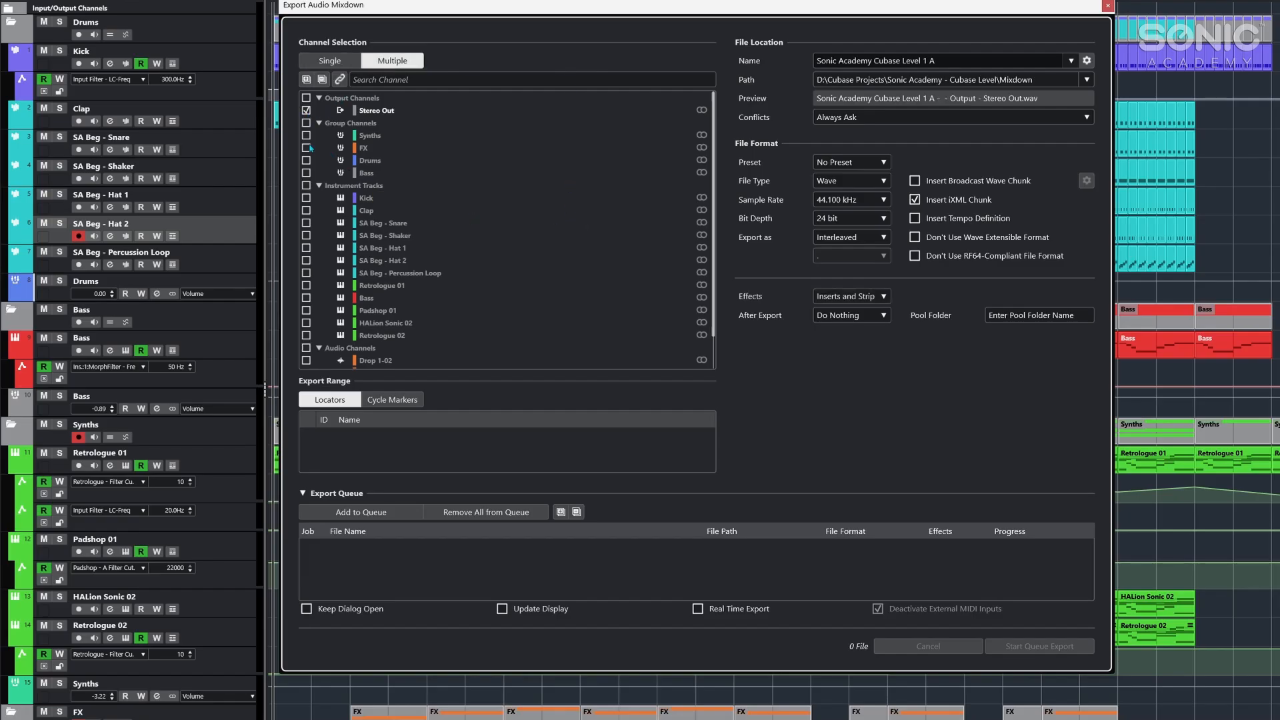
left_click(307, 123)
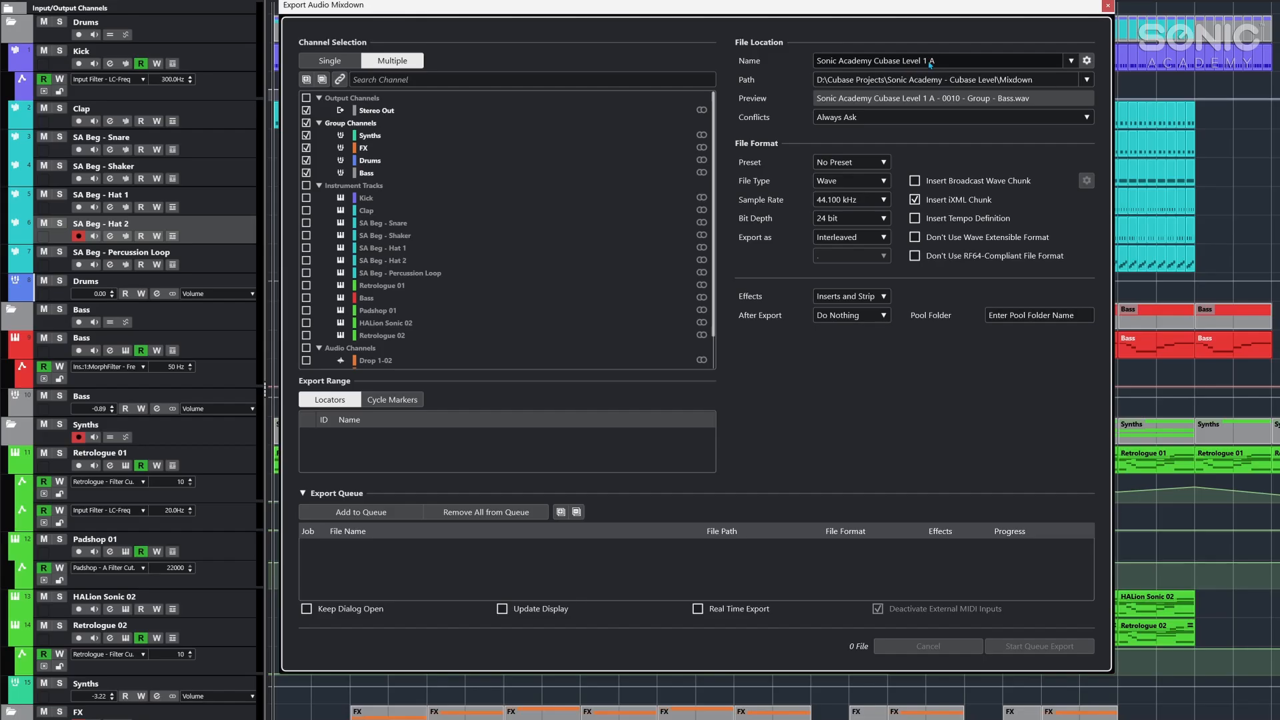
- Shorten the export file name to "Sonic Academy"
left_click(963, 61)
left_click_drag(963, 62, 870, 64)
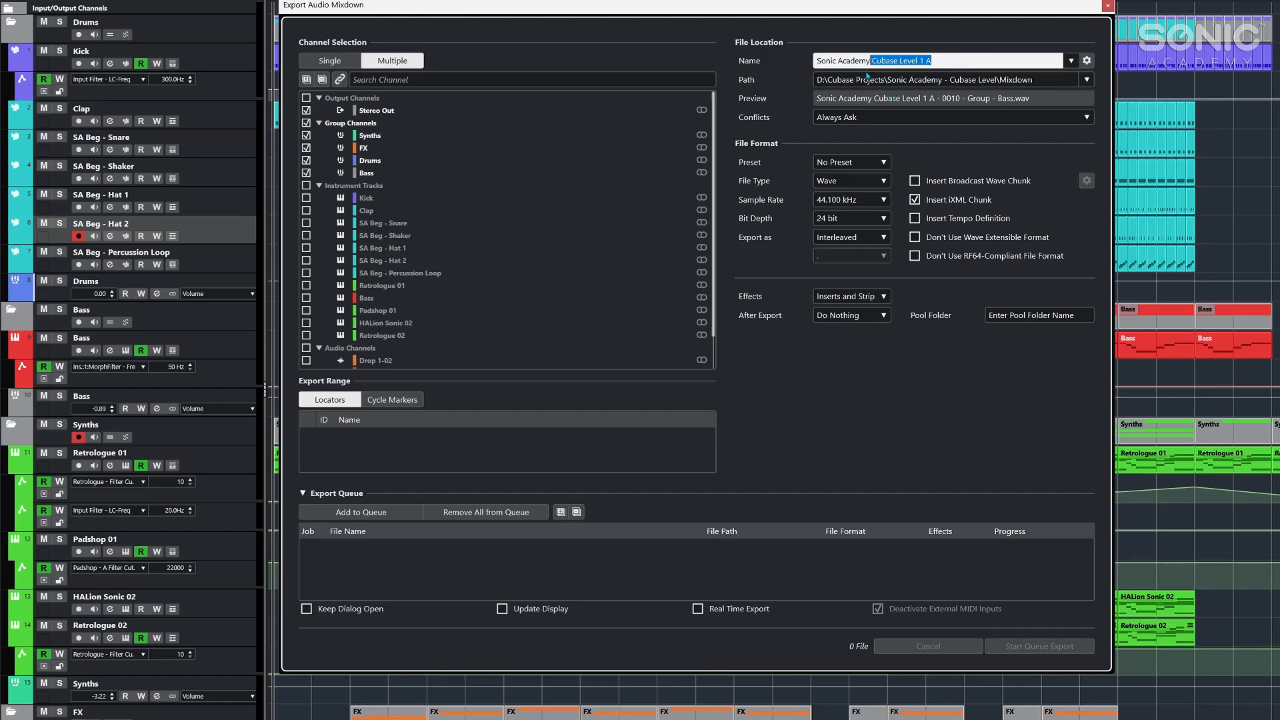
key("BackSpace")
key("BackSpace")
key("BackSpace")
type("y")
key("Return")
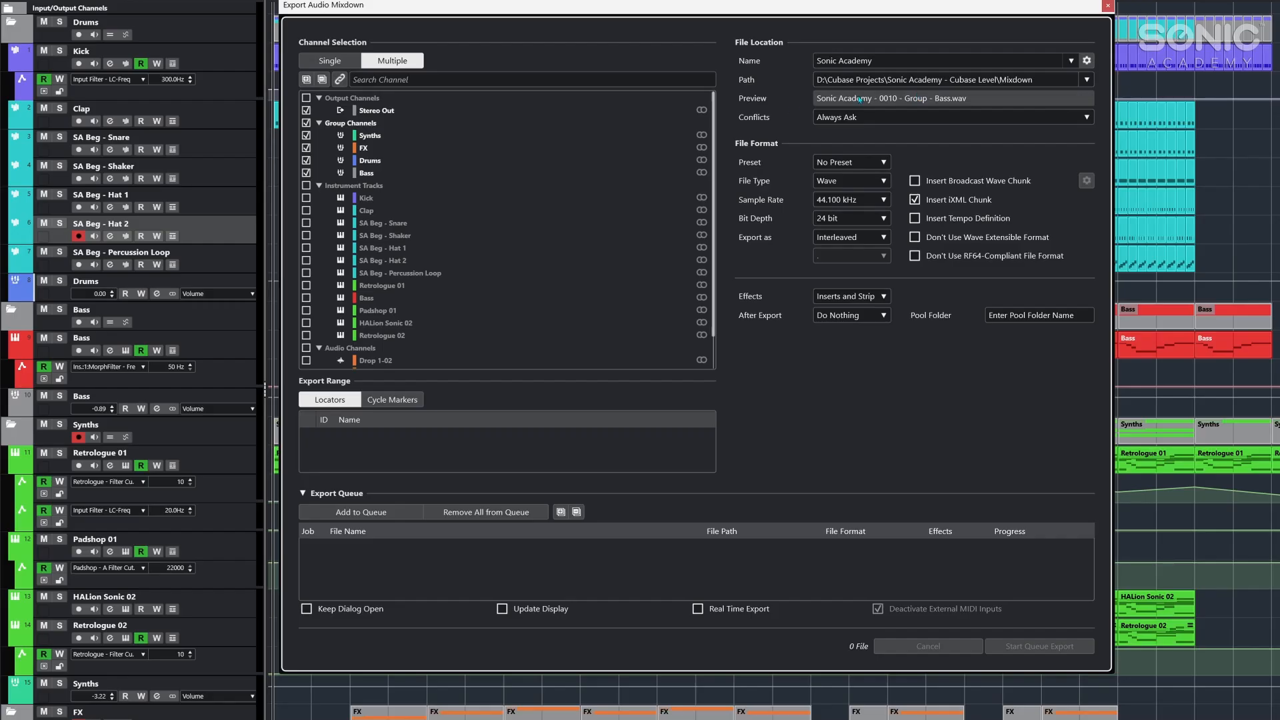
- Open the export naming scheme and remove the channel number, channel type and channel name attributes, leaving only Name
left_click(1086, 60)
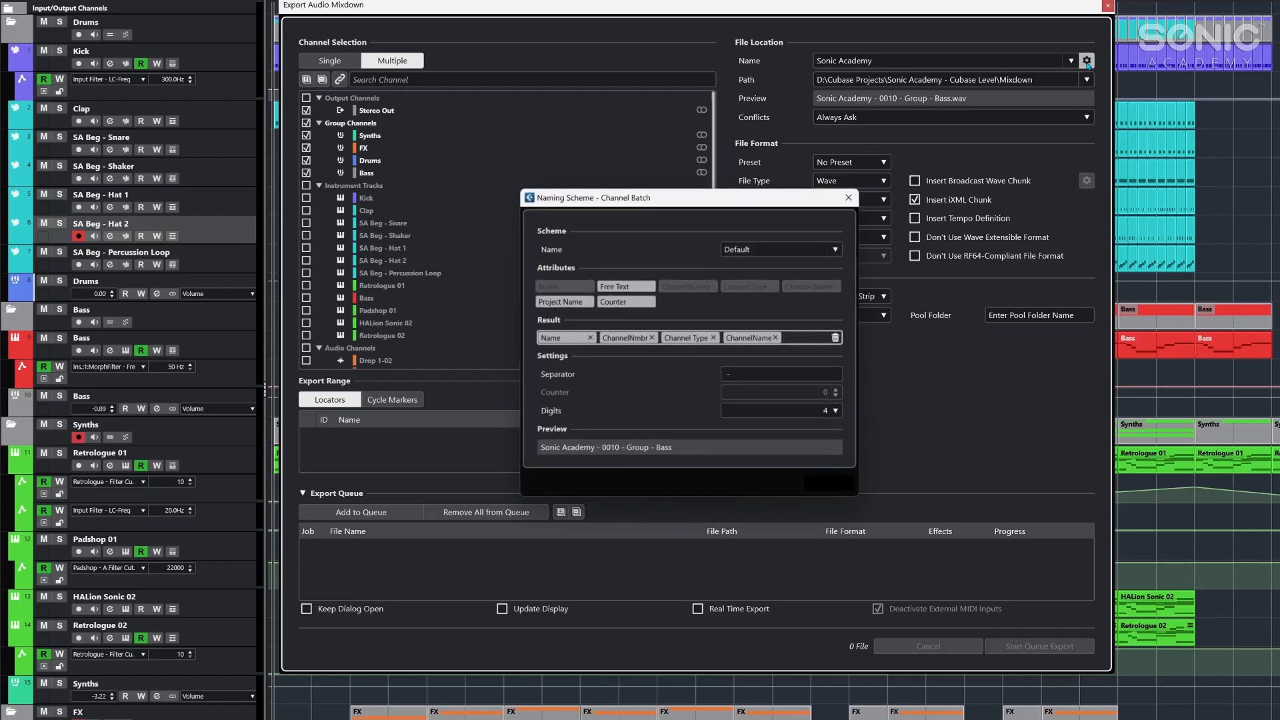
left_click_drag(705, 201, 612, 152)
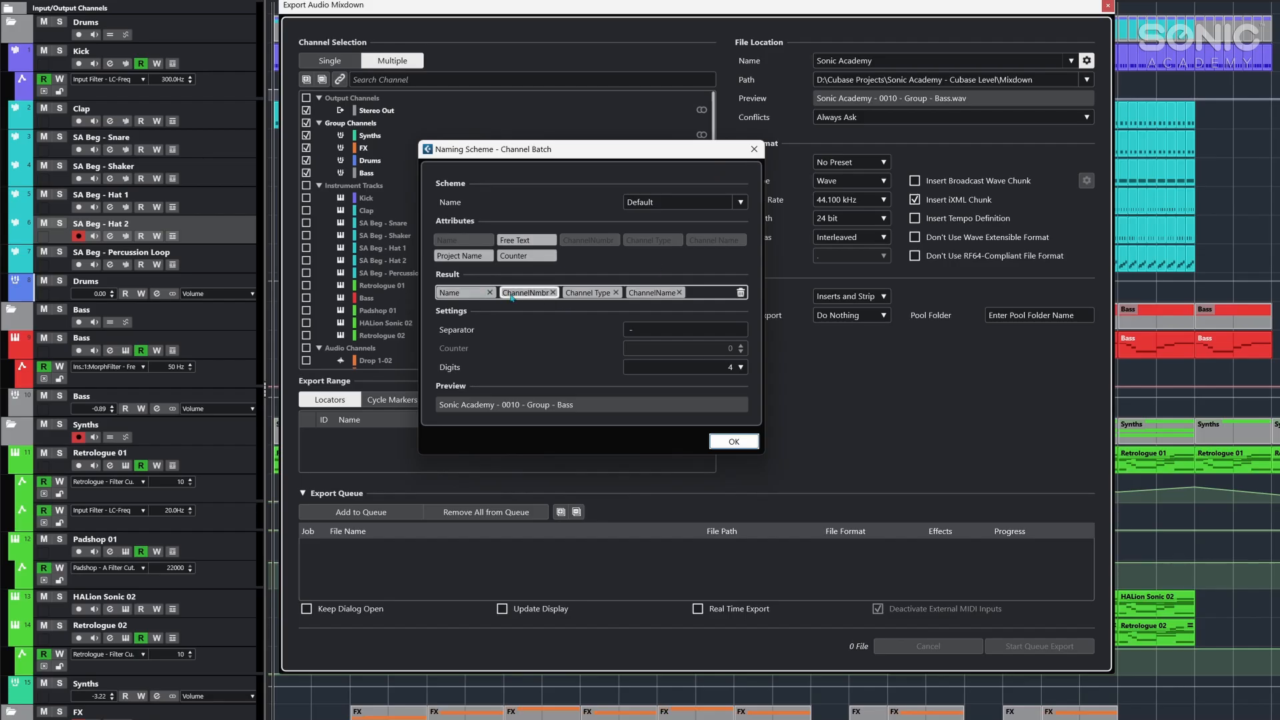
left_click(553, 292)
left_click(552, 293)
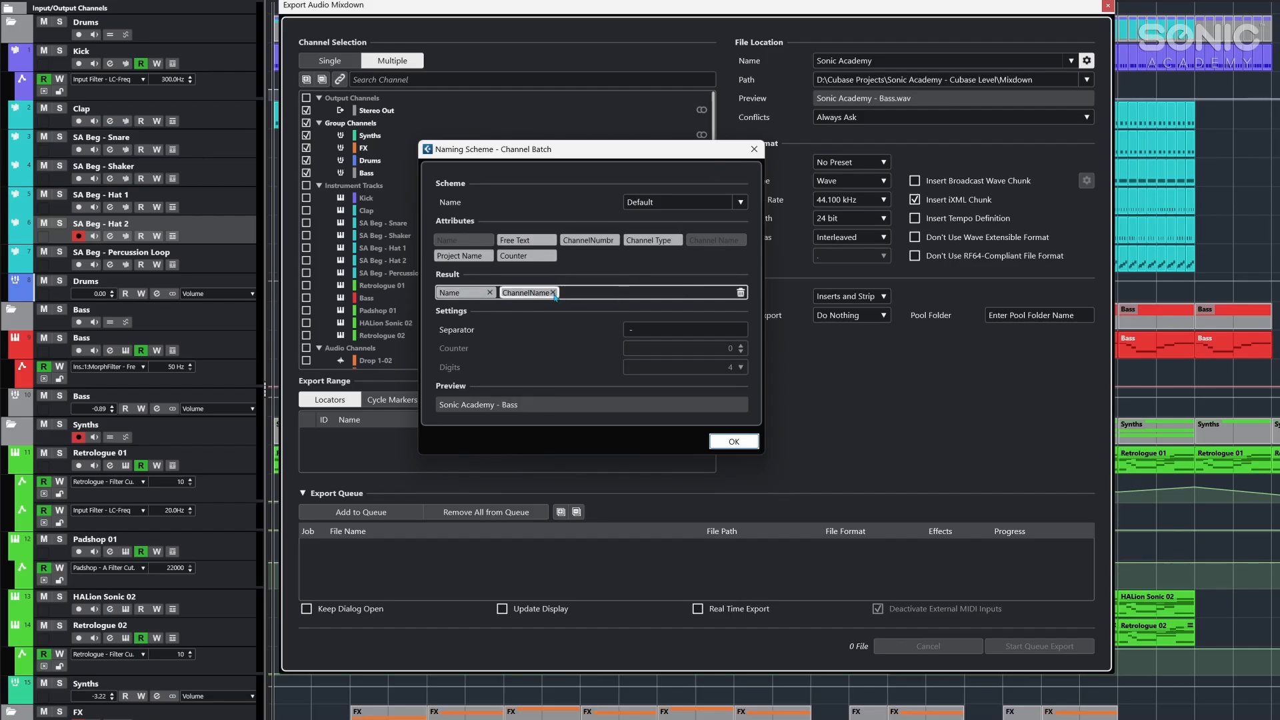
left_click(553, 292)
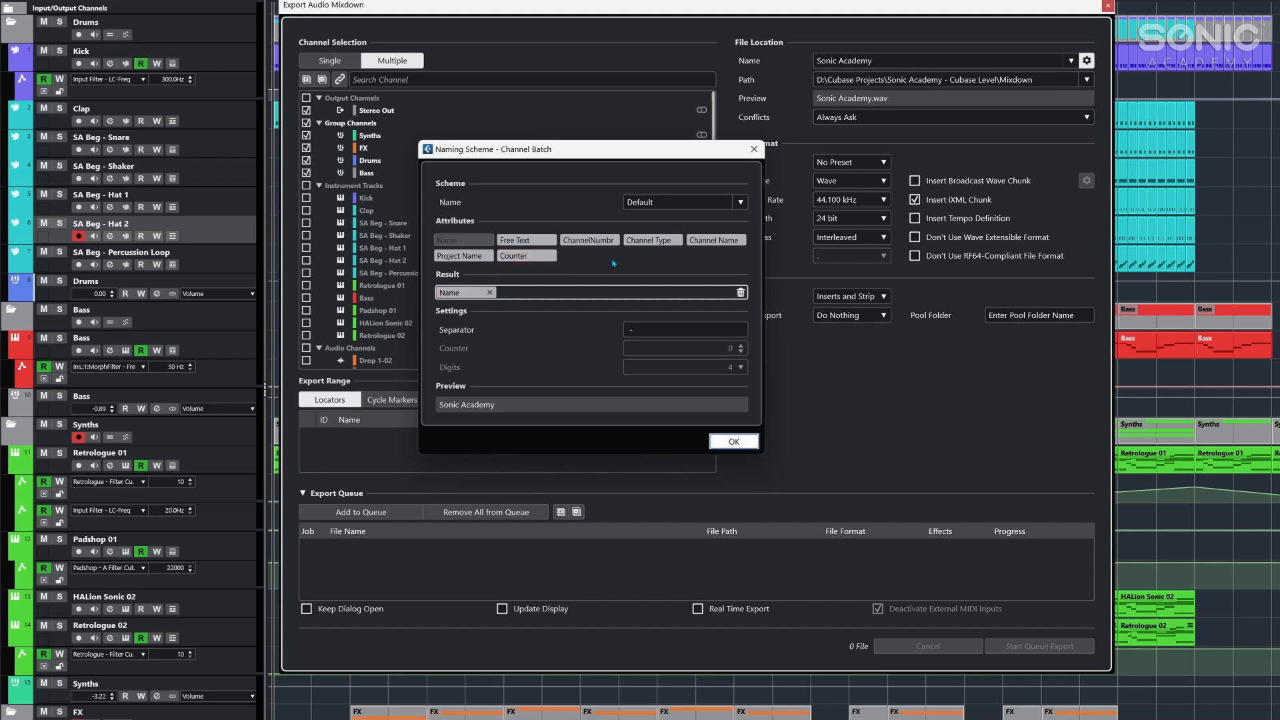
- Try a Counter attribute with 2 digits after Name in the naming scheme, and remove it again
left_click_drag(526, 256, 548, 298)
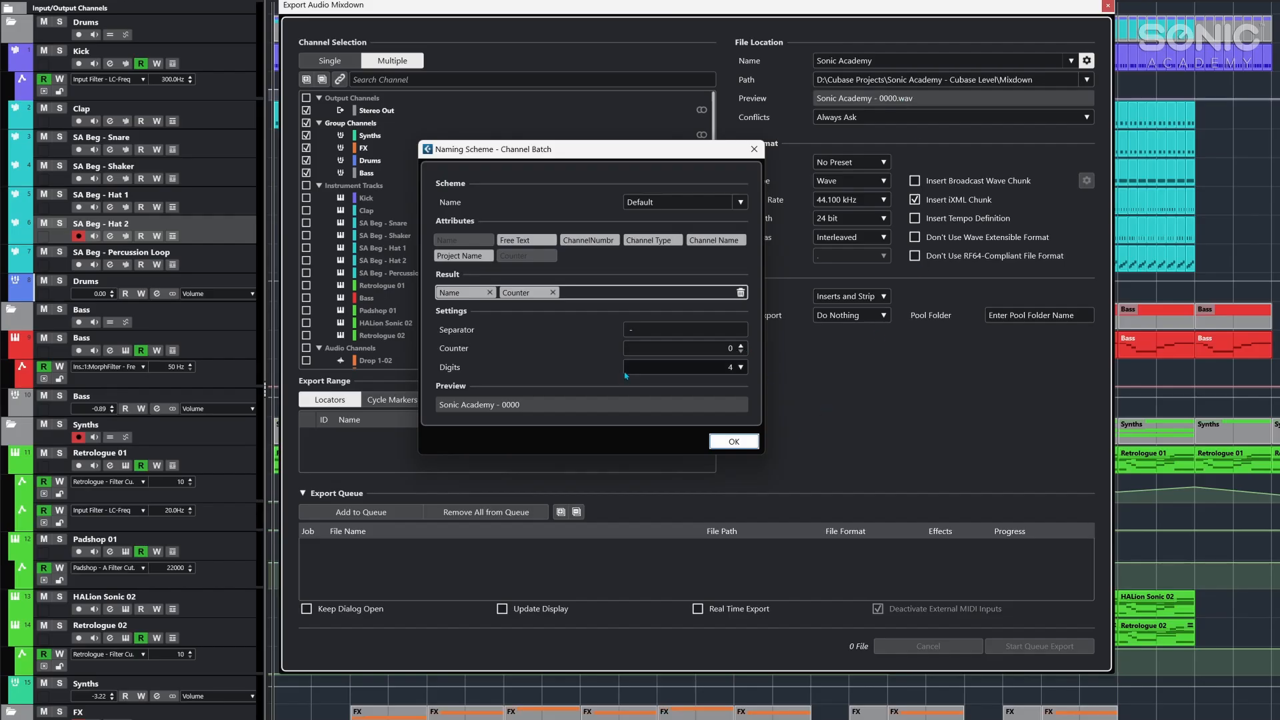
left_click(728, 367)
left_click(645, 397)
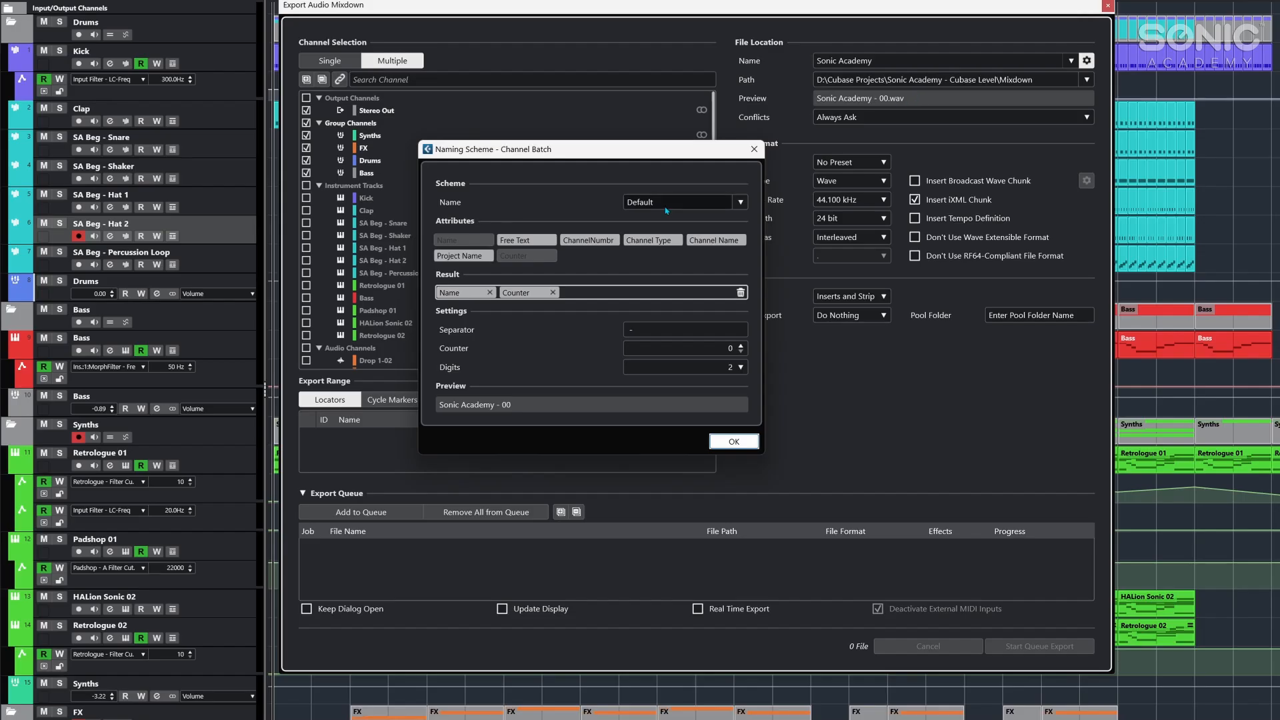
left_click(552, 292)
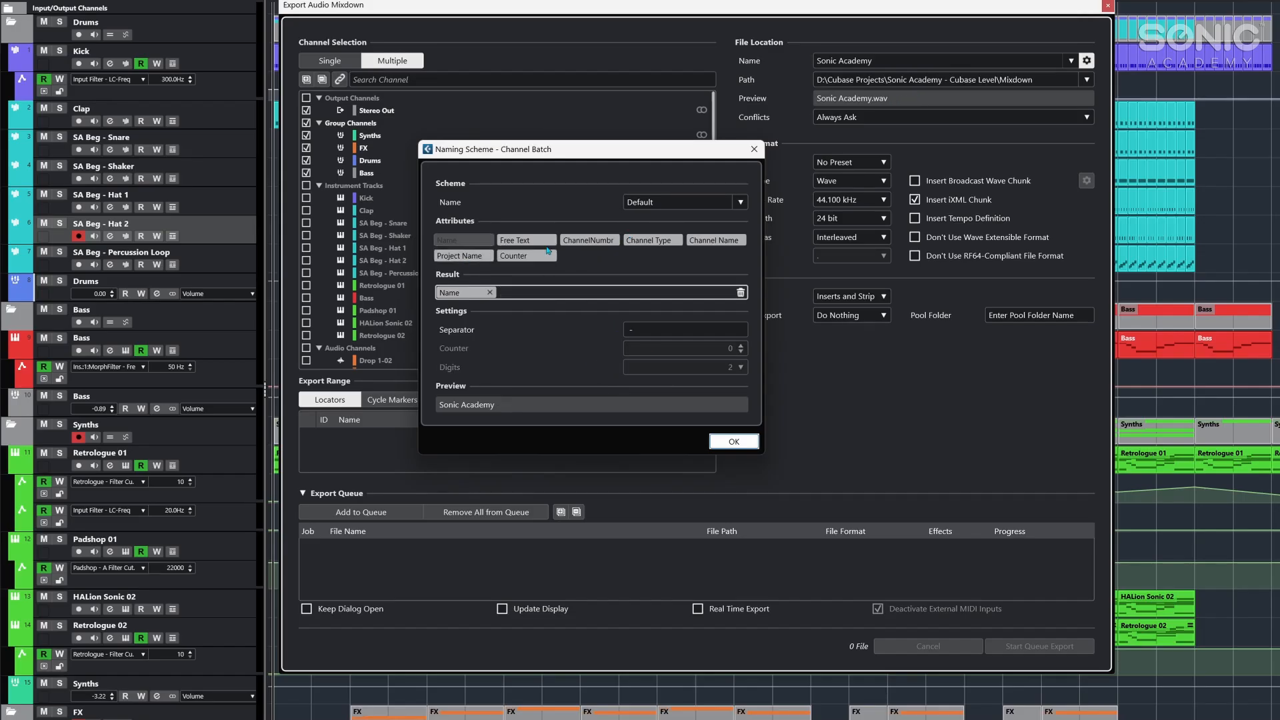
- Build the naming scheme in the order Name, Channel Name, Channel Type and confirm it
left_click_drag(597, 247, 541, 295)
left_click_drag(654, 240, 602, 298)
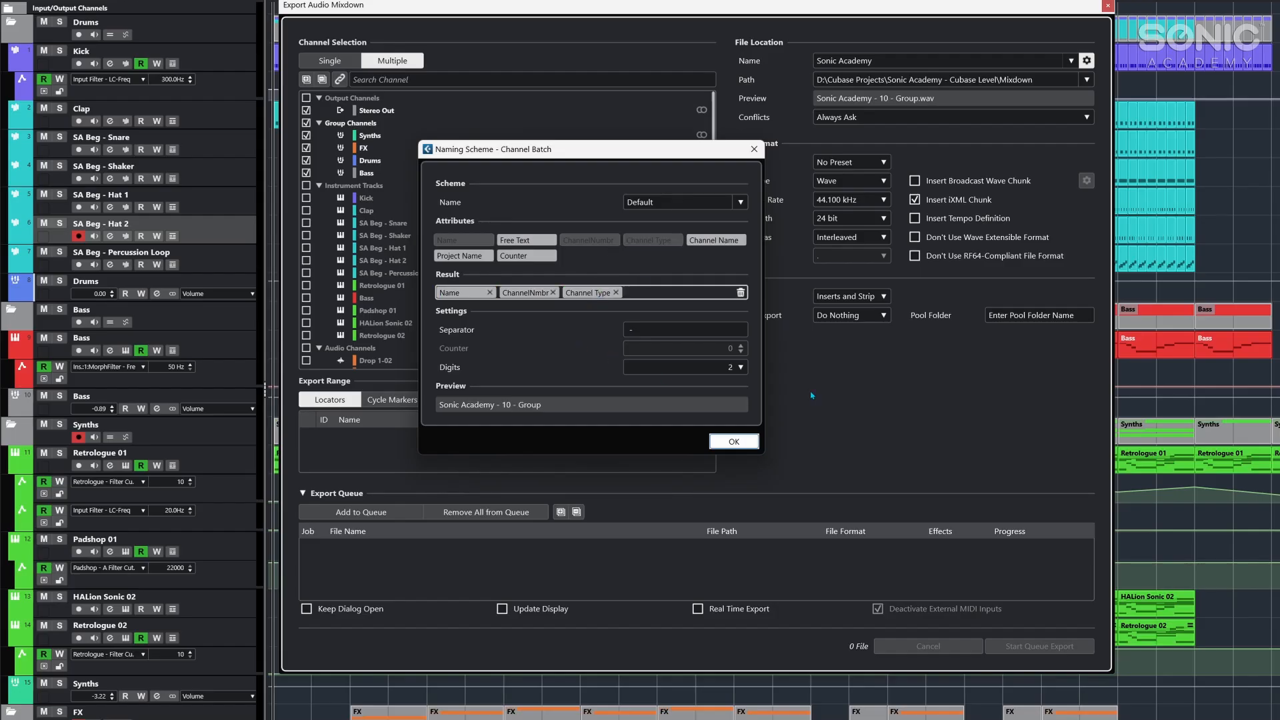
left_click(552, 293)
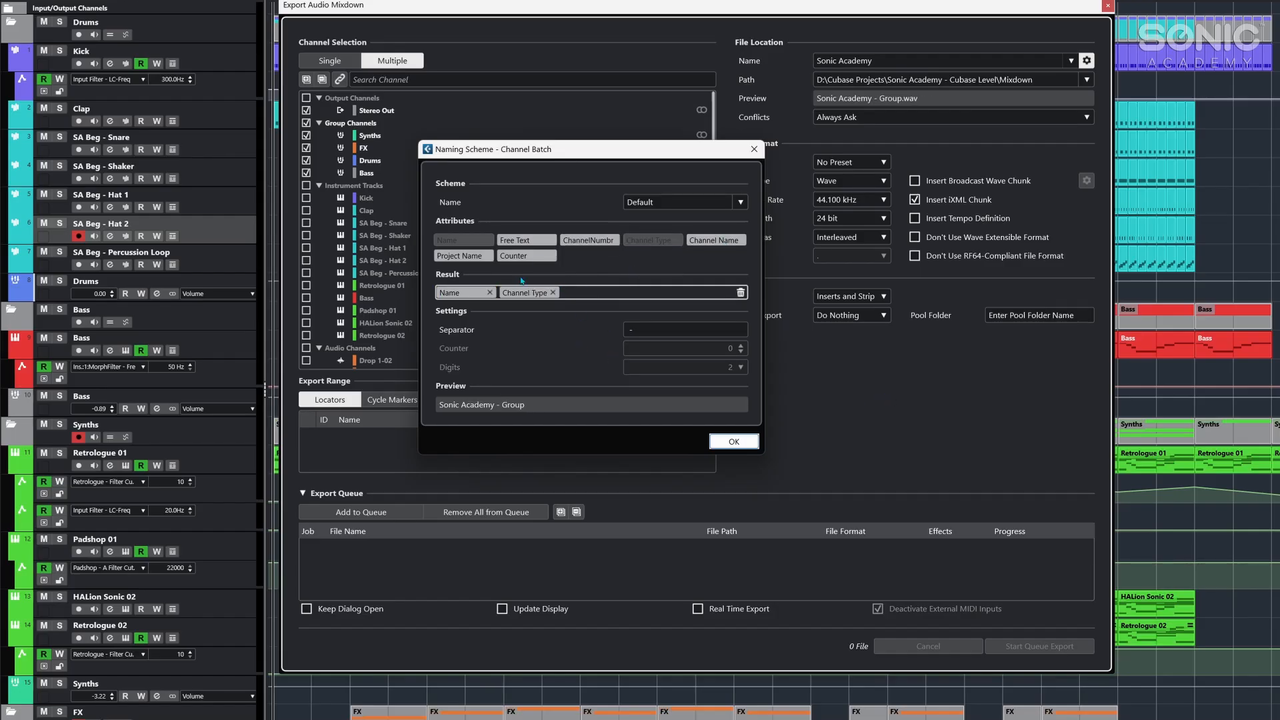
left_click_drag(713, 240, 501, 294)
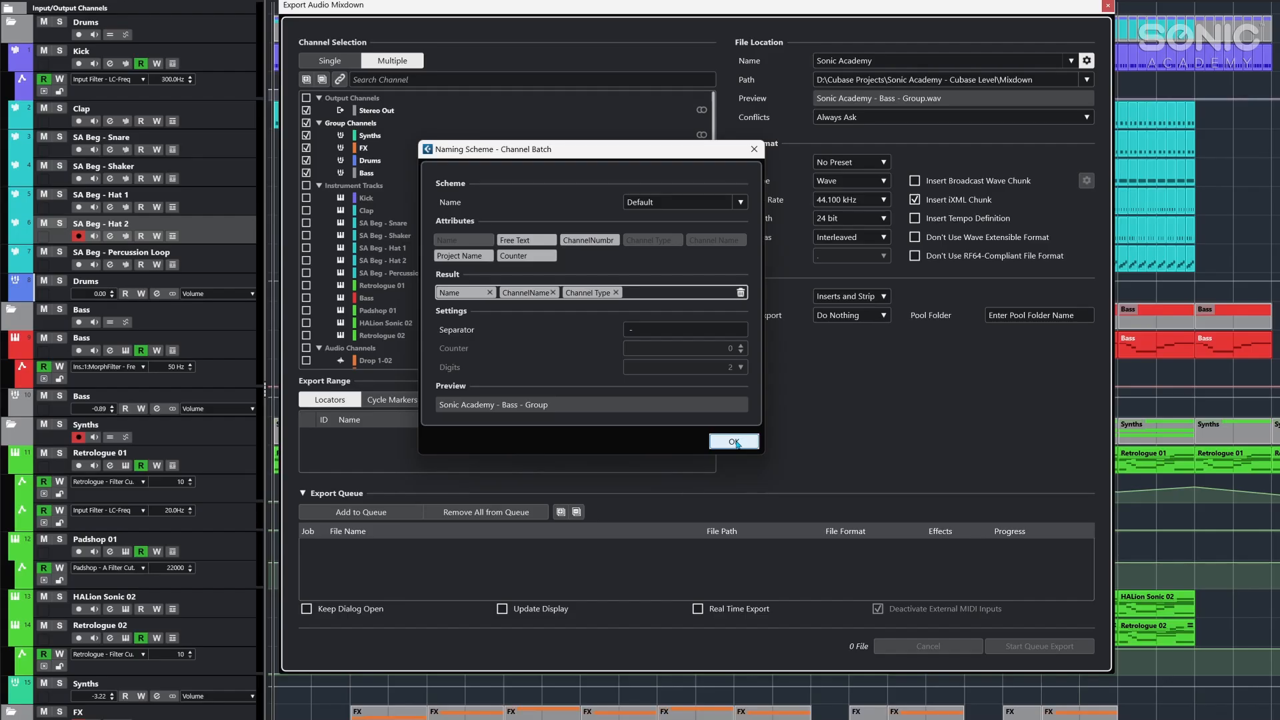
left_click(734, 442)
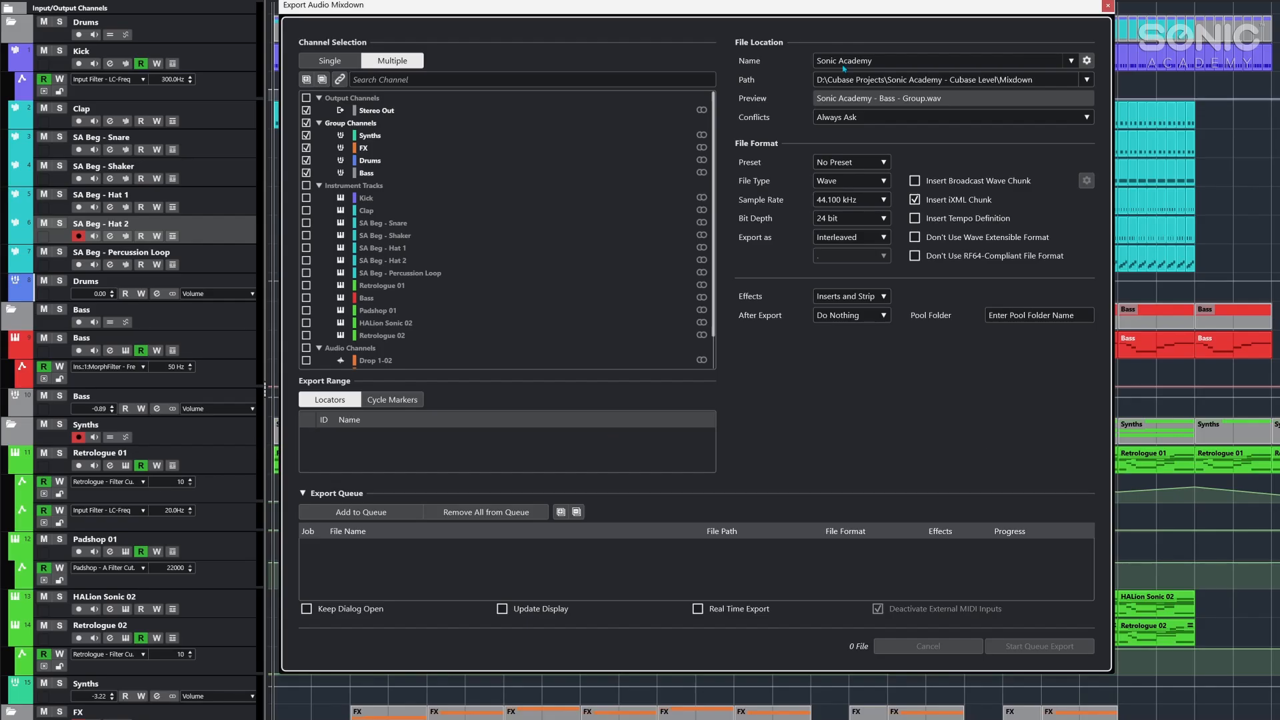
- Examine the available bit depth options and the Export as channel format options for the mixdown
left_click(876, 217)
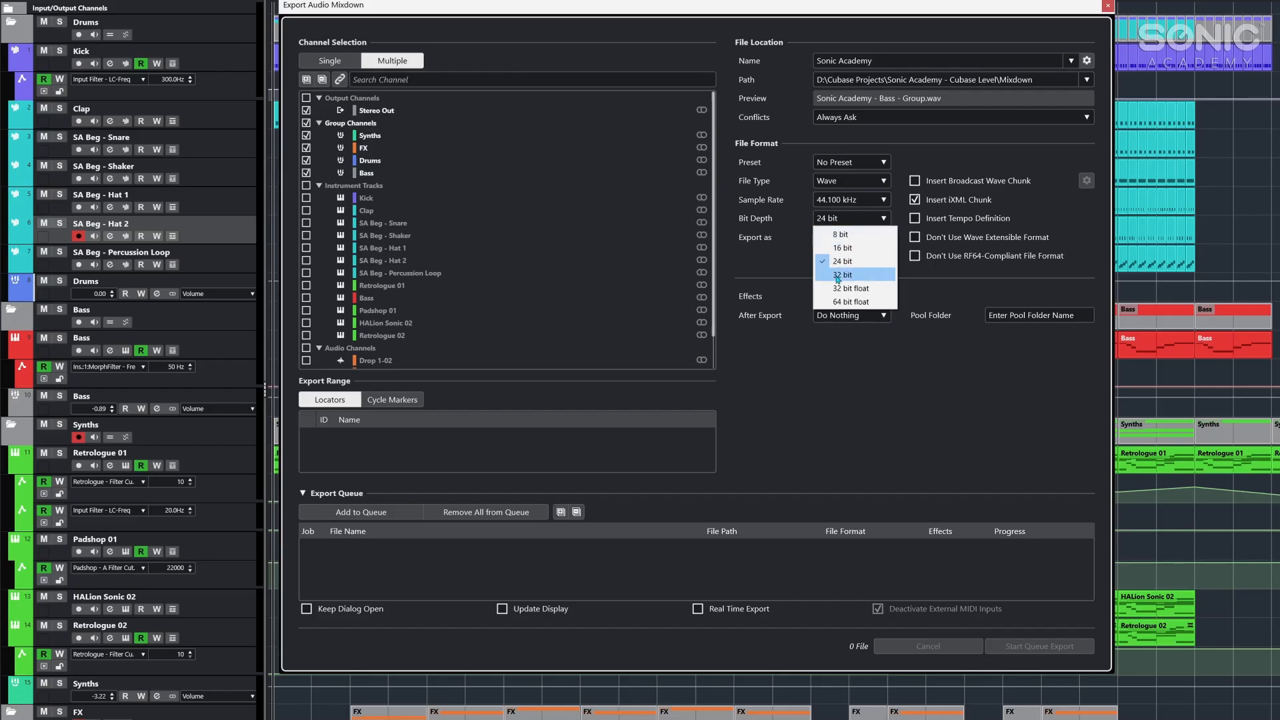
left_click(908, 395)
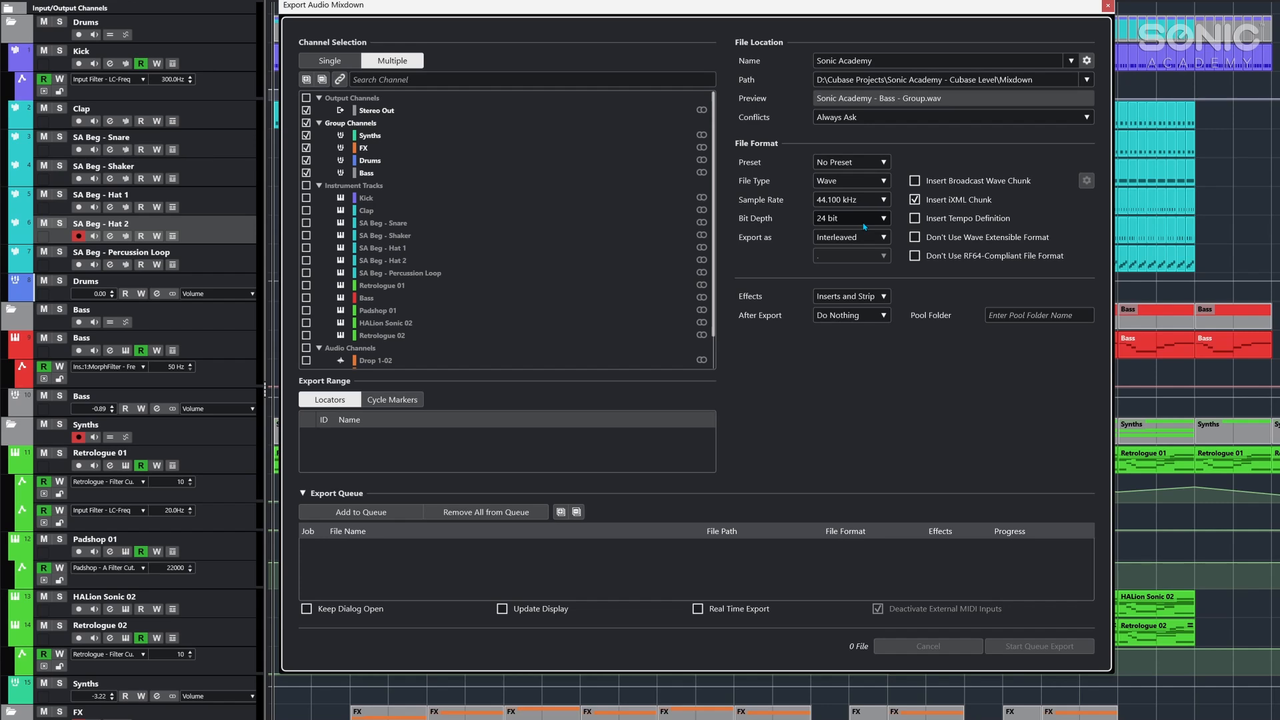
left_click(860, 238)
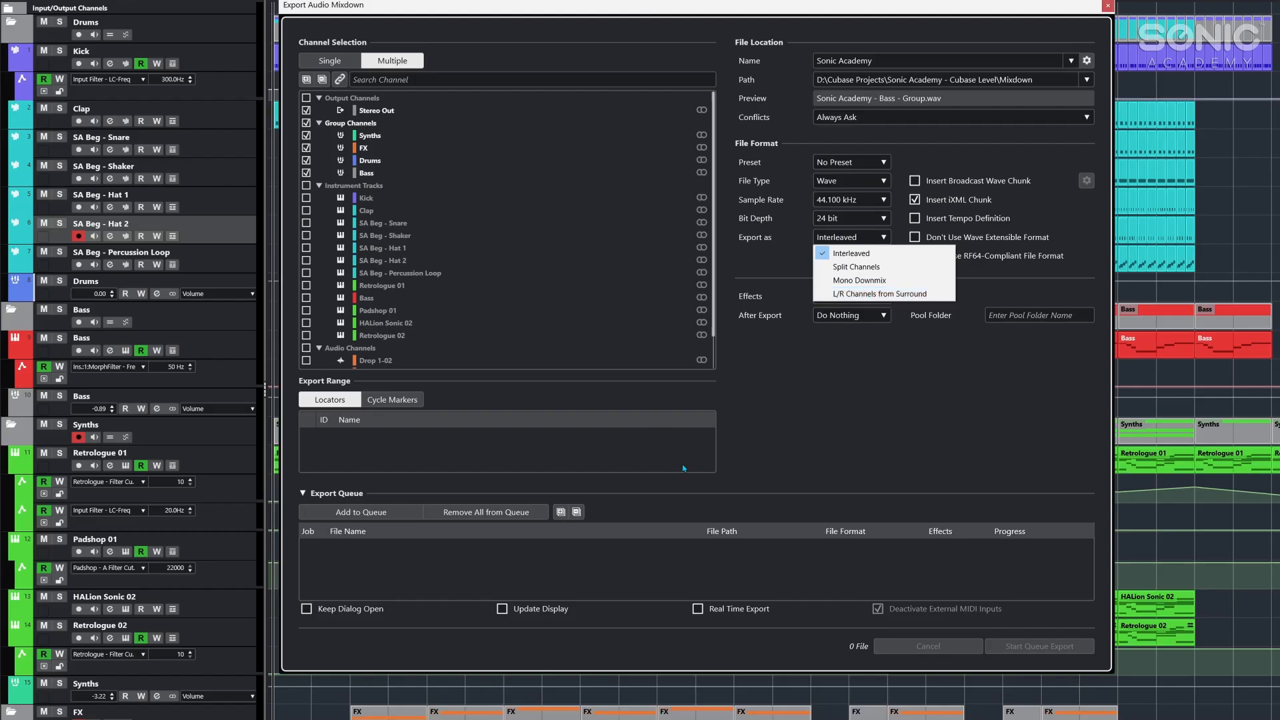
left_click(881, 476)
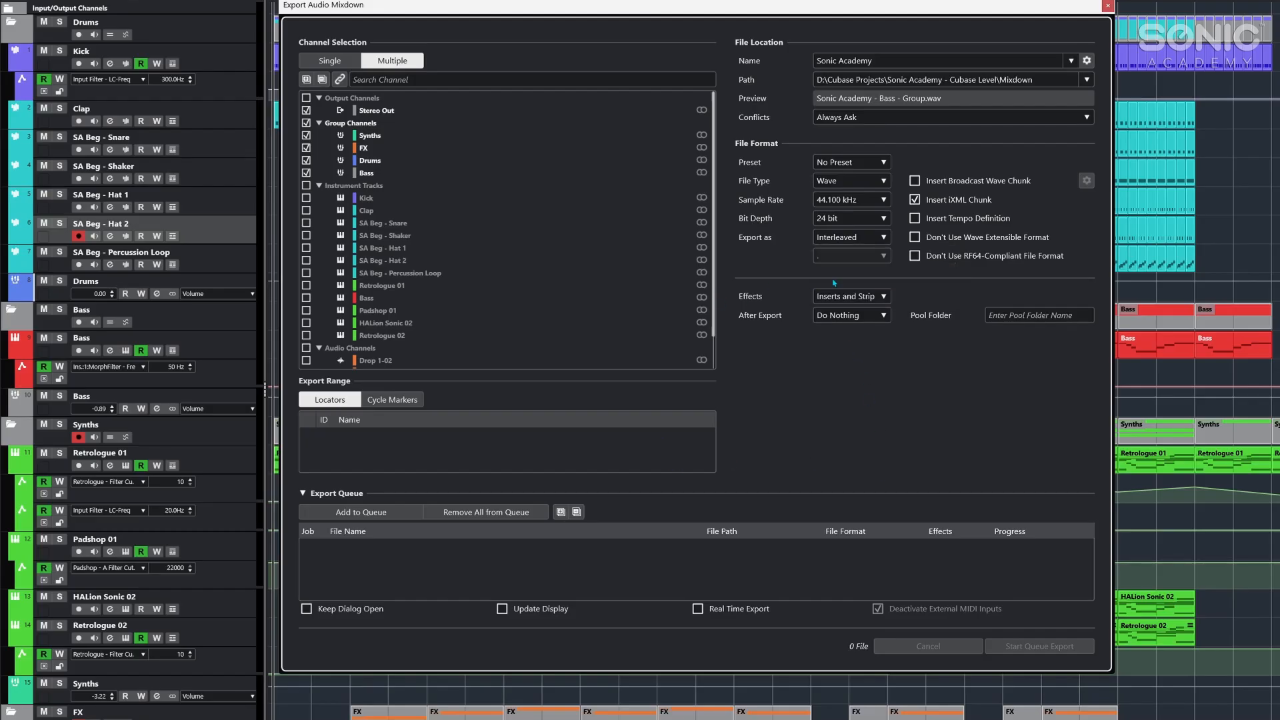
- Review the effects and post-export options, choosing Inserts and Strip for Effects and Do Nothing for After Export
left_click(825, 299)
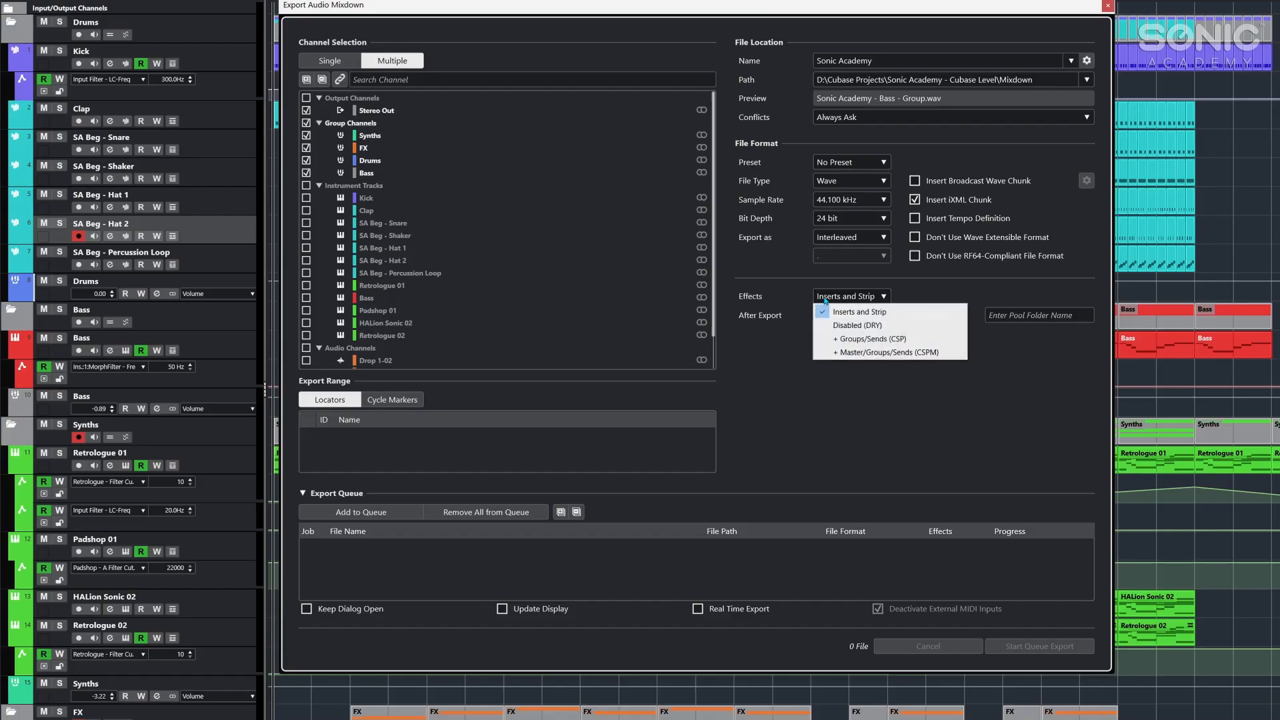
left_click(825, 299)
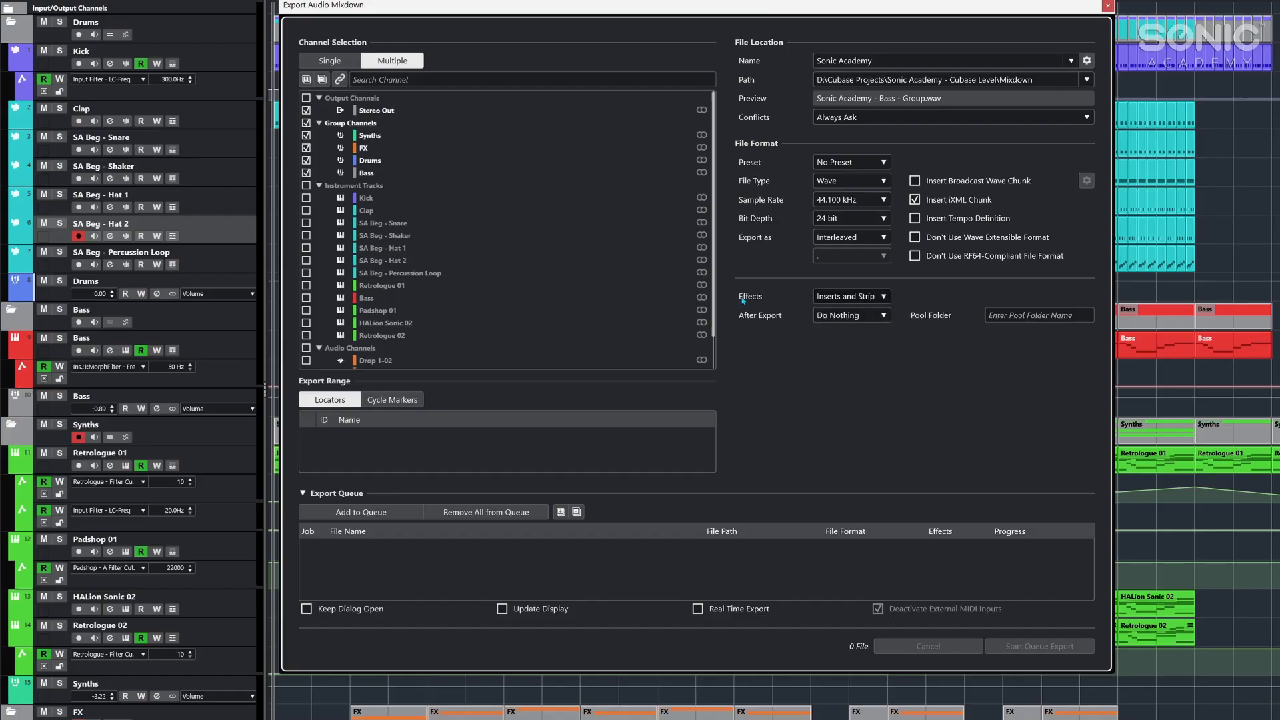
left_click(841, 296)
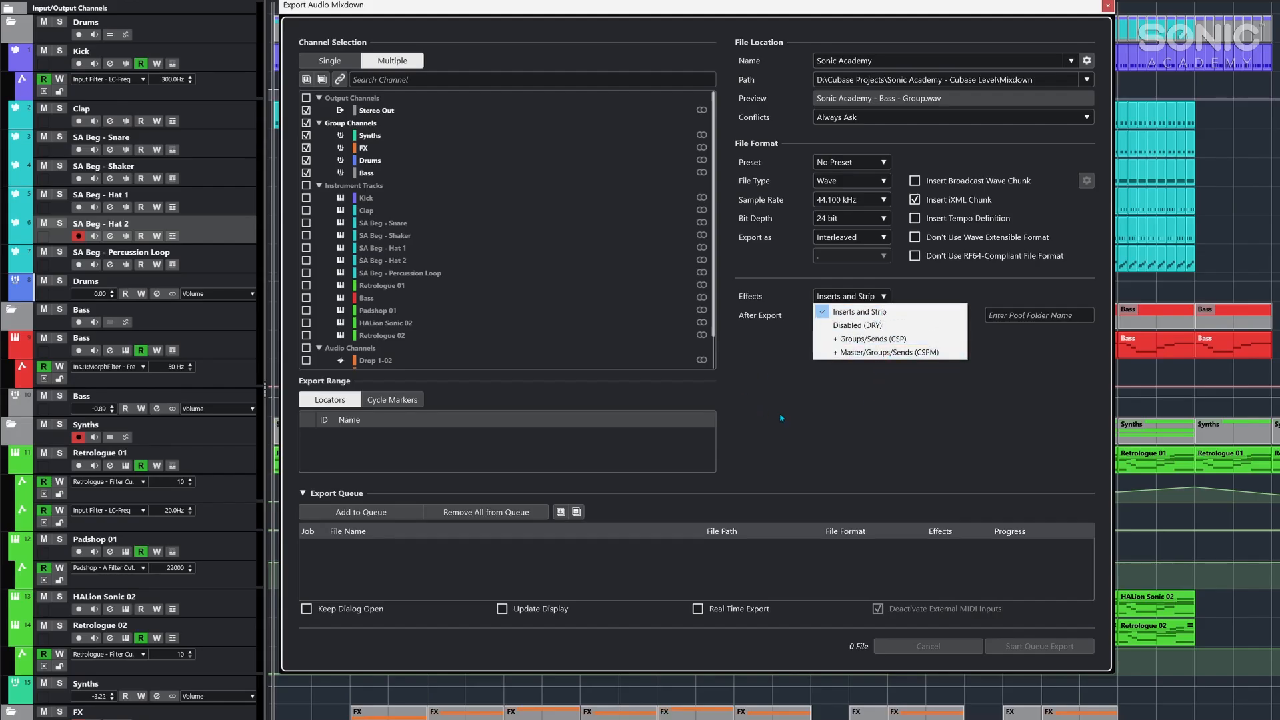
left_click(841, 312)
left_click(850, 315)
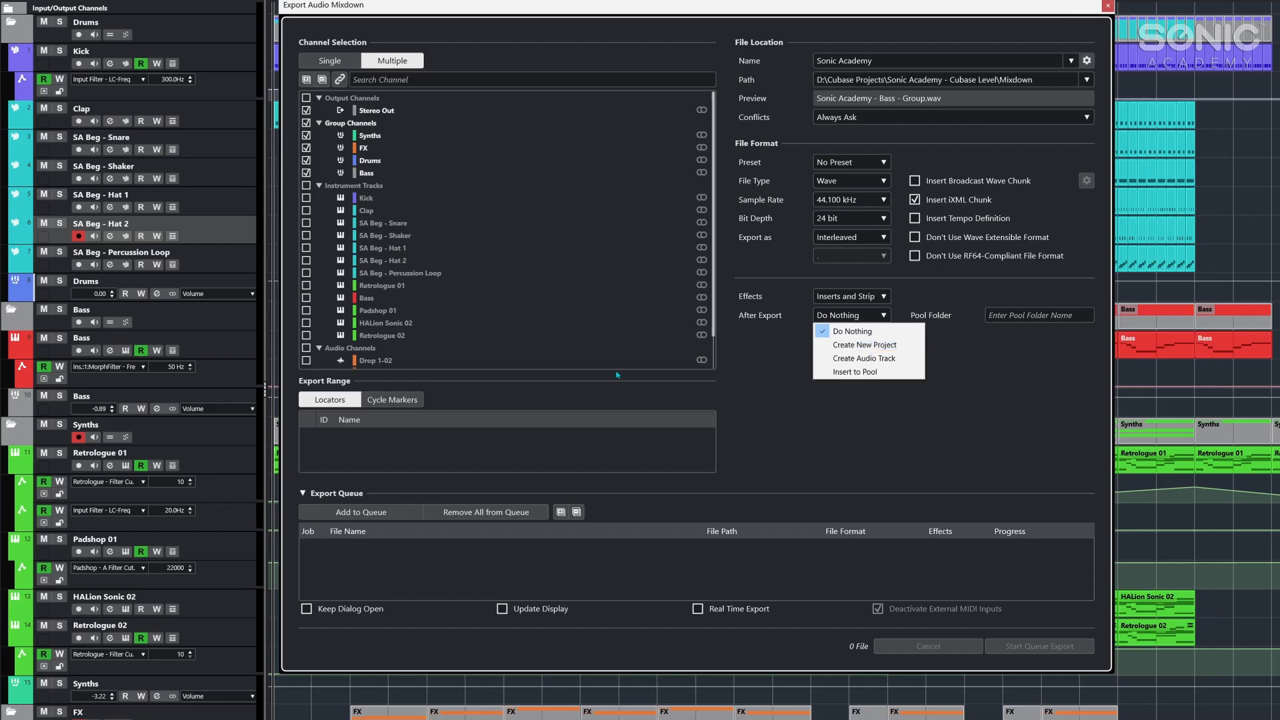
left_click(845, 332)
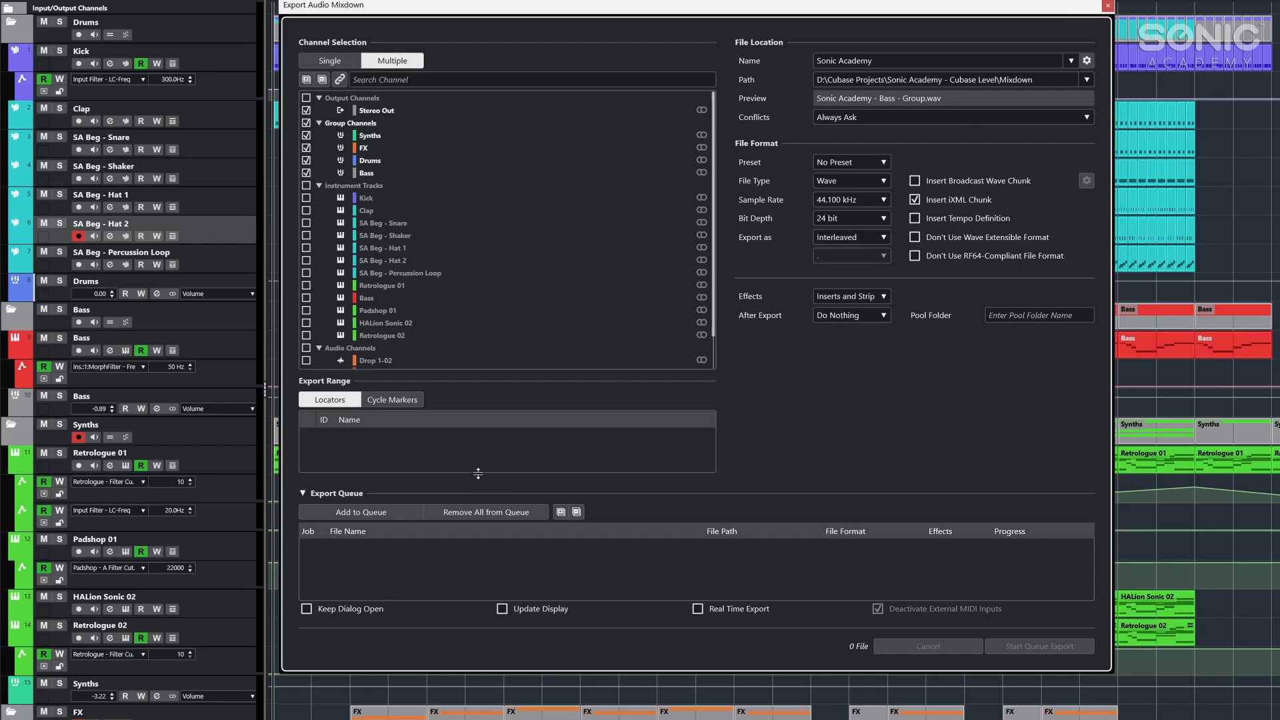
- Add the selected output and group channels to the export queue and check the queued files' paths
left_click(340, 513)
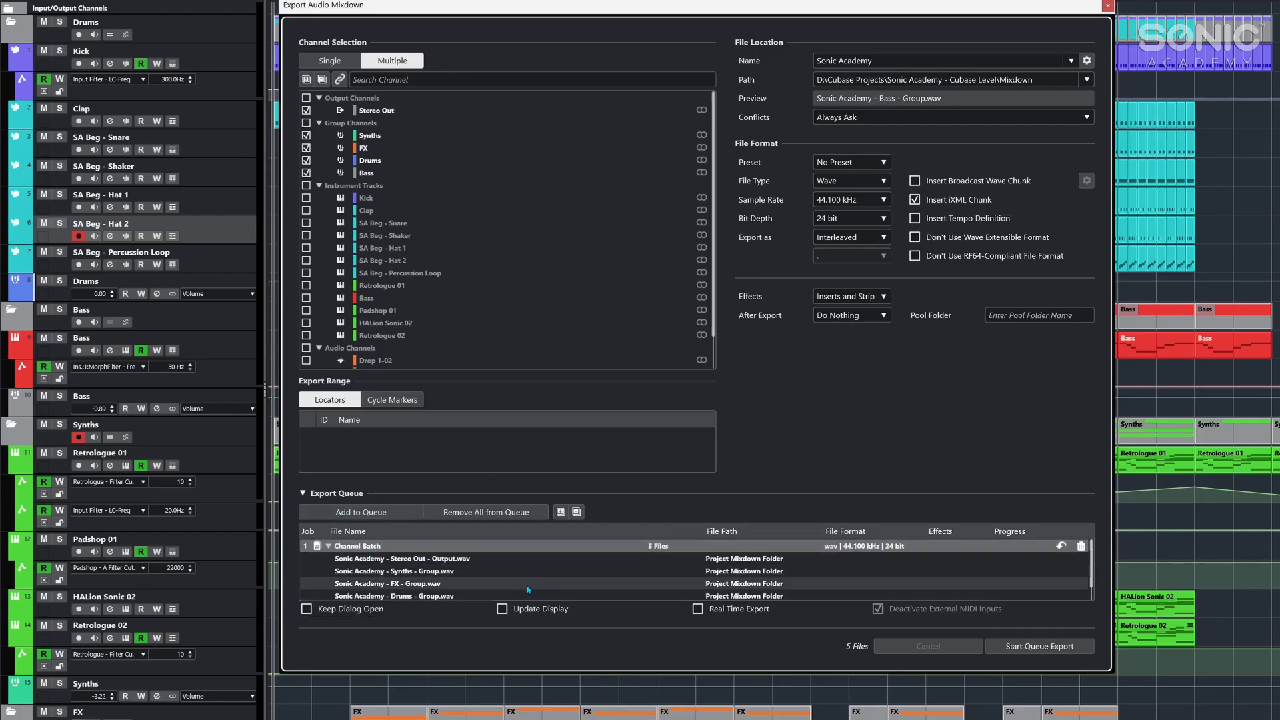
left_click(449, 561)
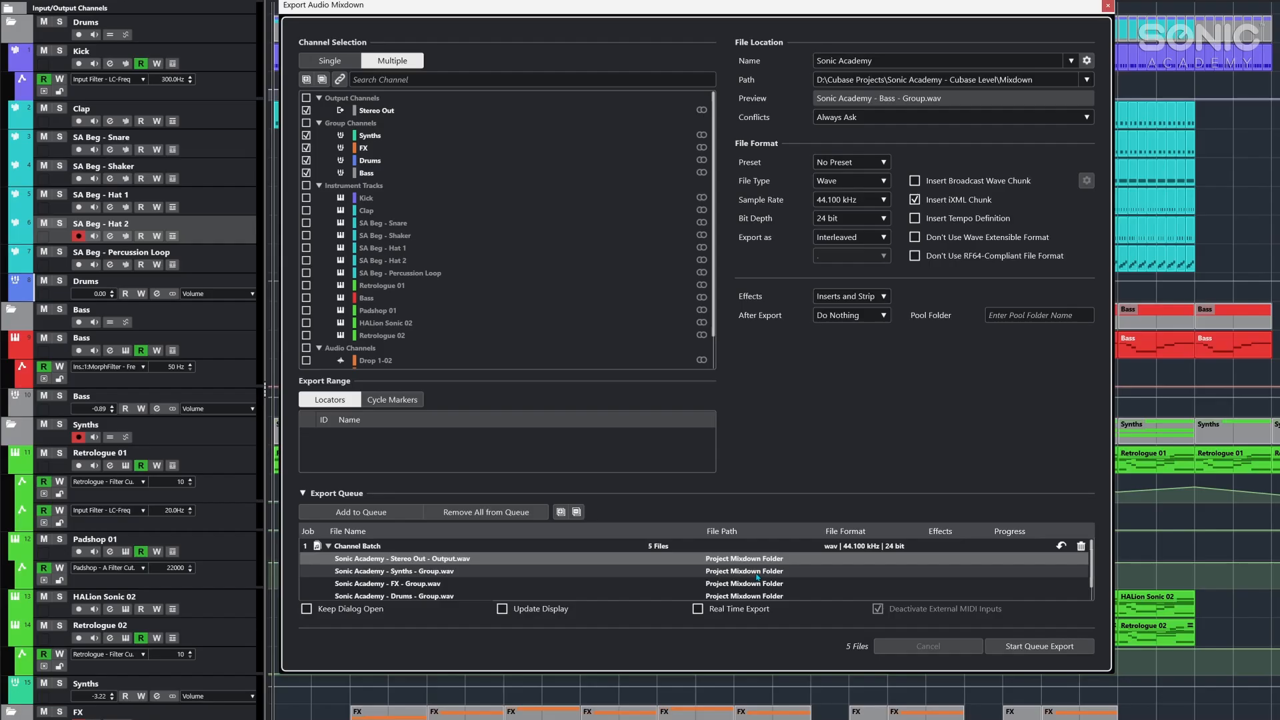
left_click(757, 575)
left_click(753, 585)
left_click(747, 595)
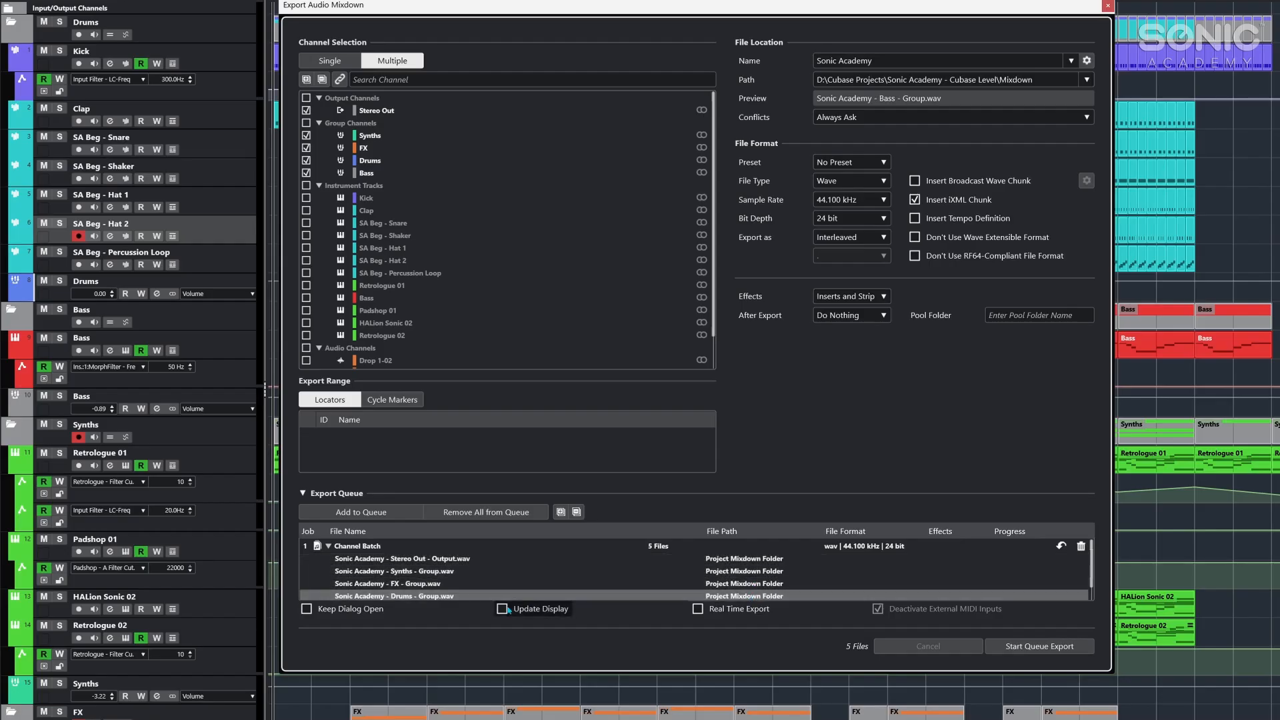
- Check the queued Stereo Out, Synths, FX, Drums and Bass file names and start the queue export
left_click(417, 560)
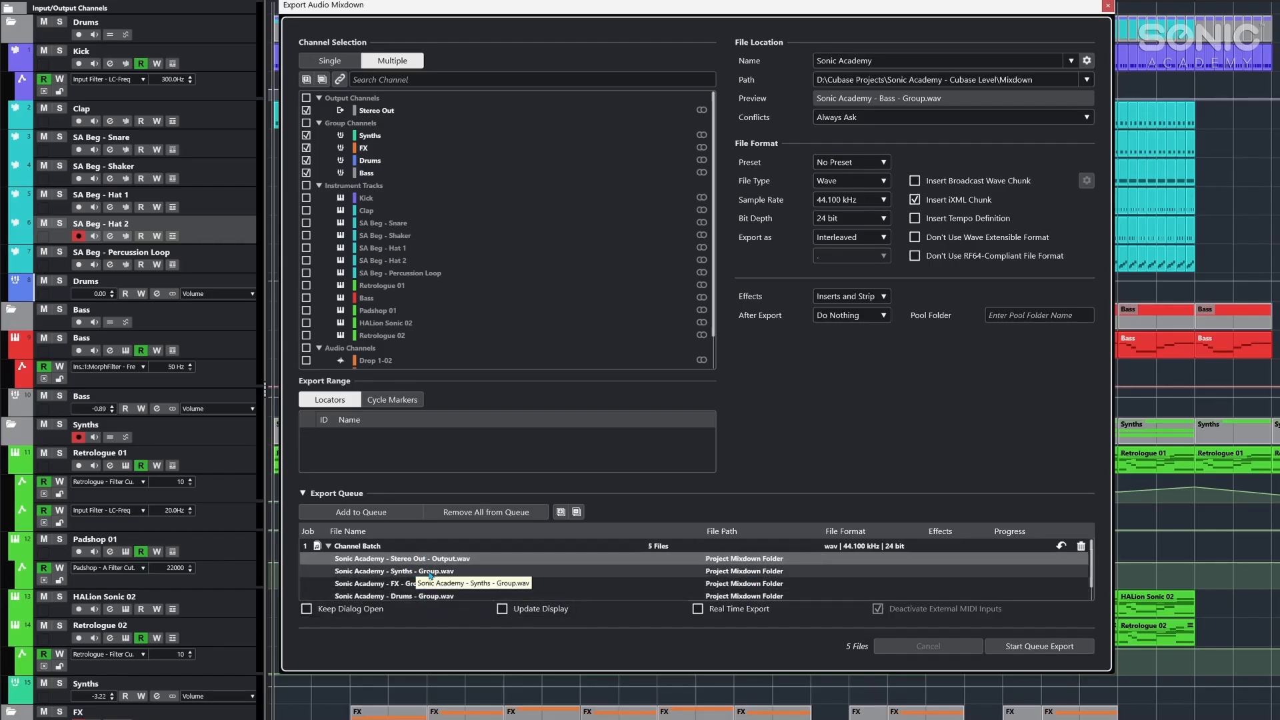
left_click(413, 572)
scroll(423, 575, "down", 1)
left_click(431, 578)
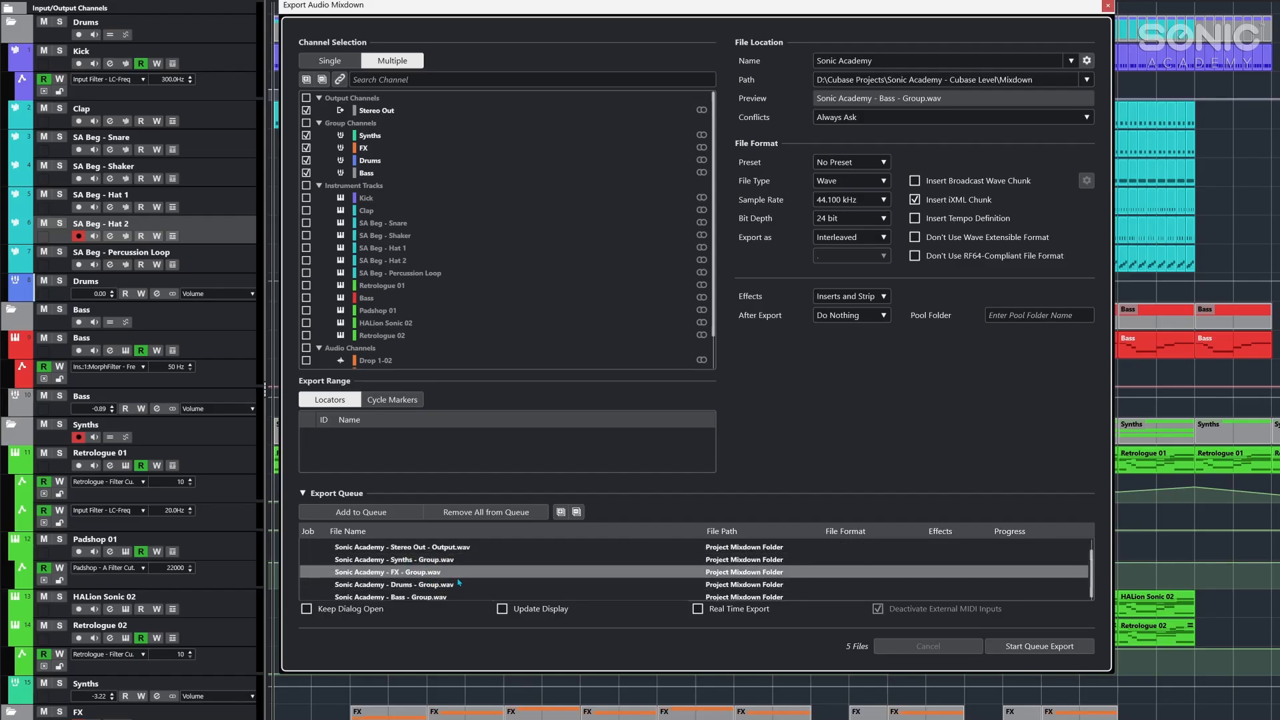
left_click(440, 586)
left_click(456, 596)
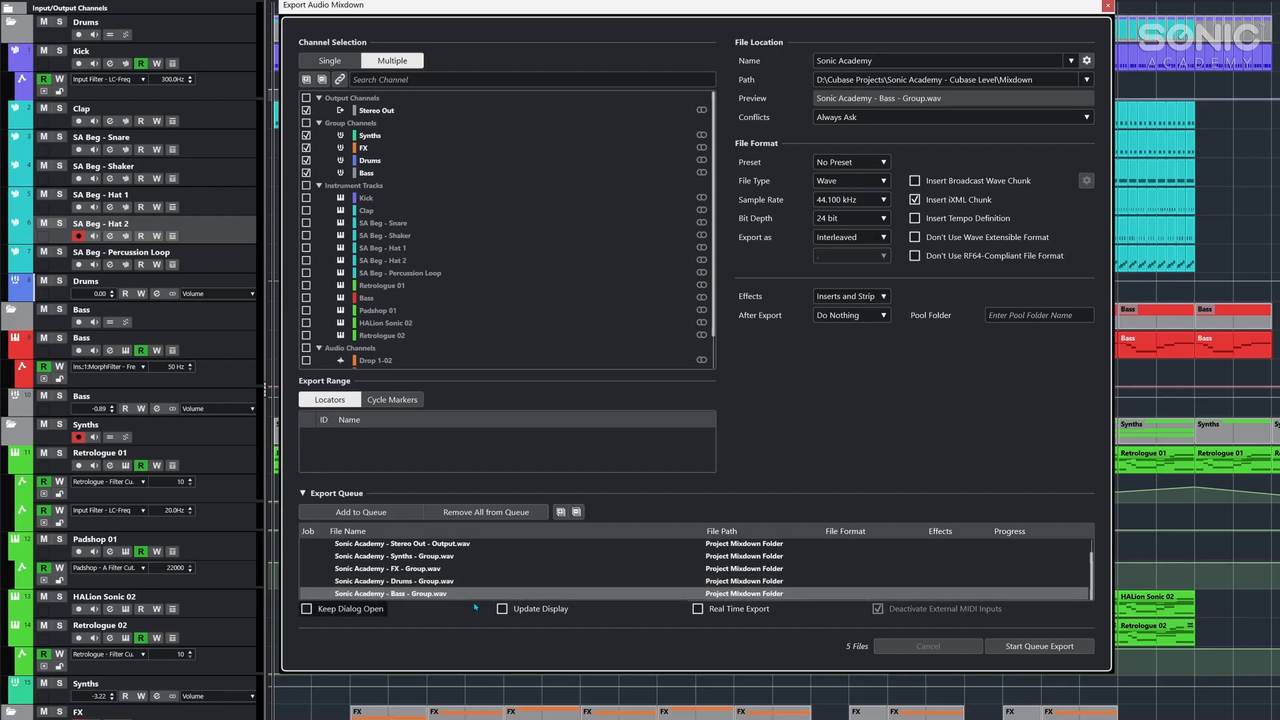
left_click(1060, 649)
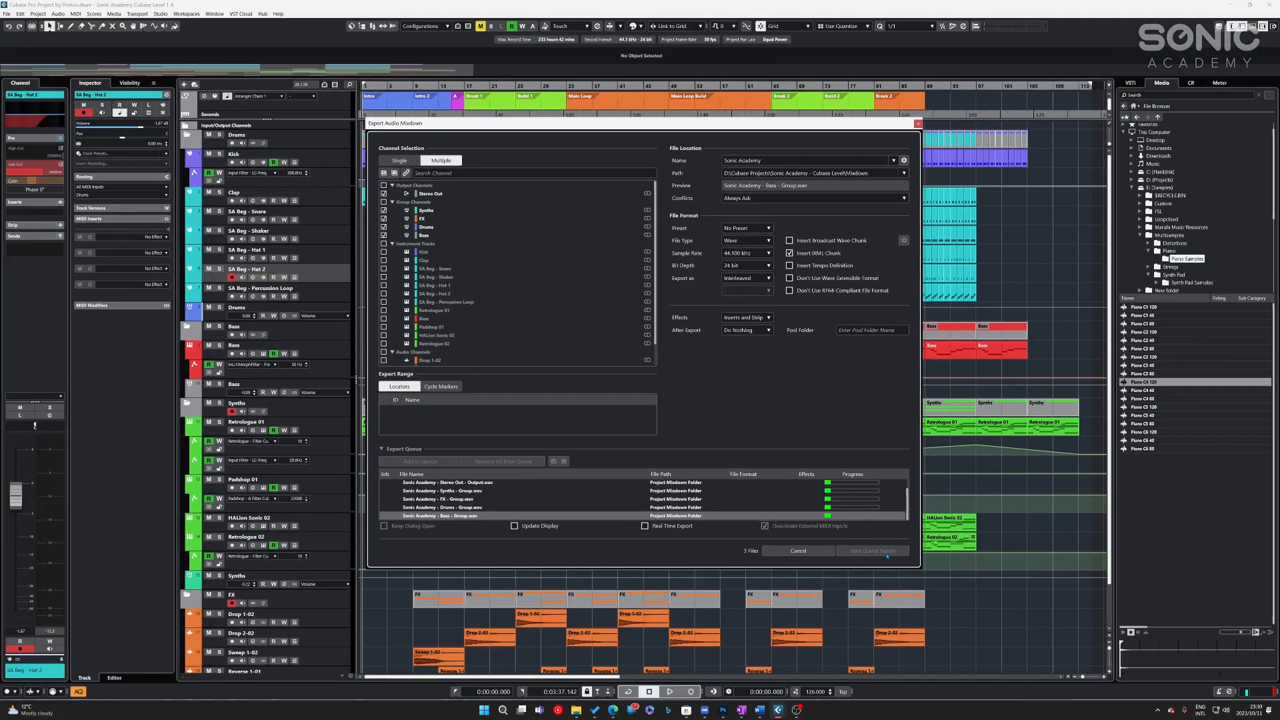